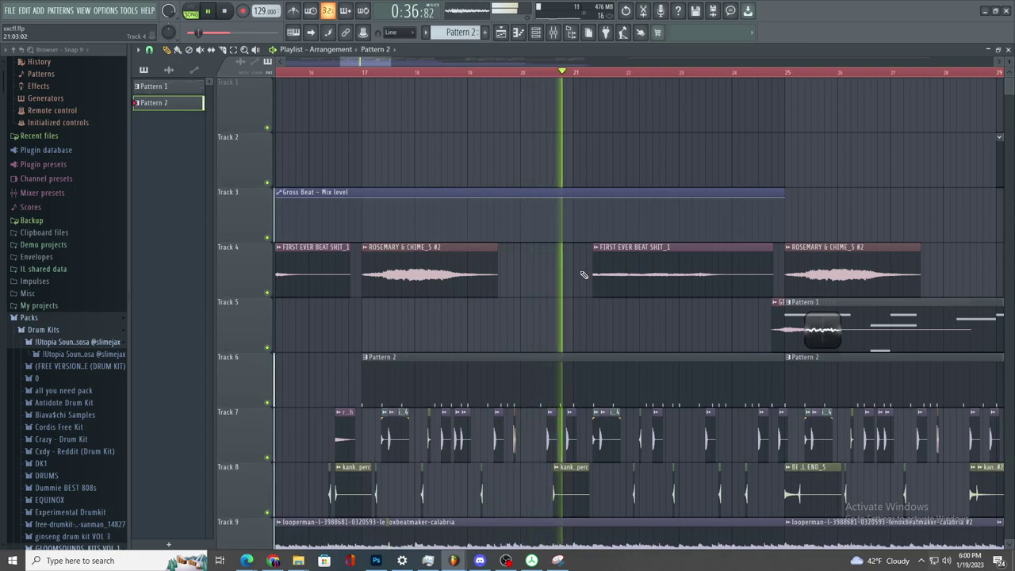
# - Listen through the arrangement up to bar 25 and examine the clips leading into the second section
pyautogui.scroll(-3, 584, 275)
pyautogui.scroll(2, 642, 291)
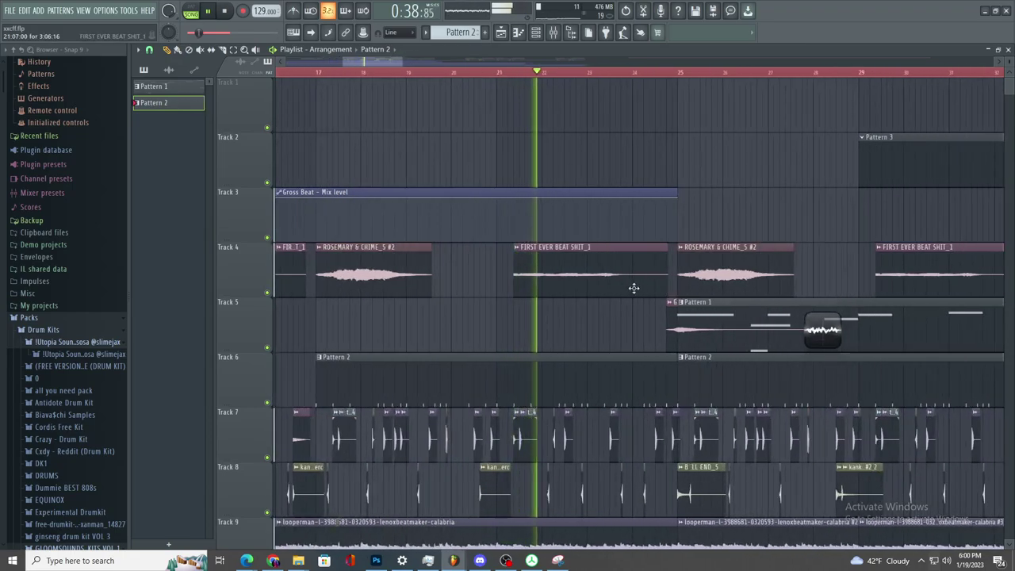
pyautogui.scroll(-1, 627, 285)
pyautogui.scroll(1, 628, 285)
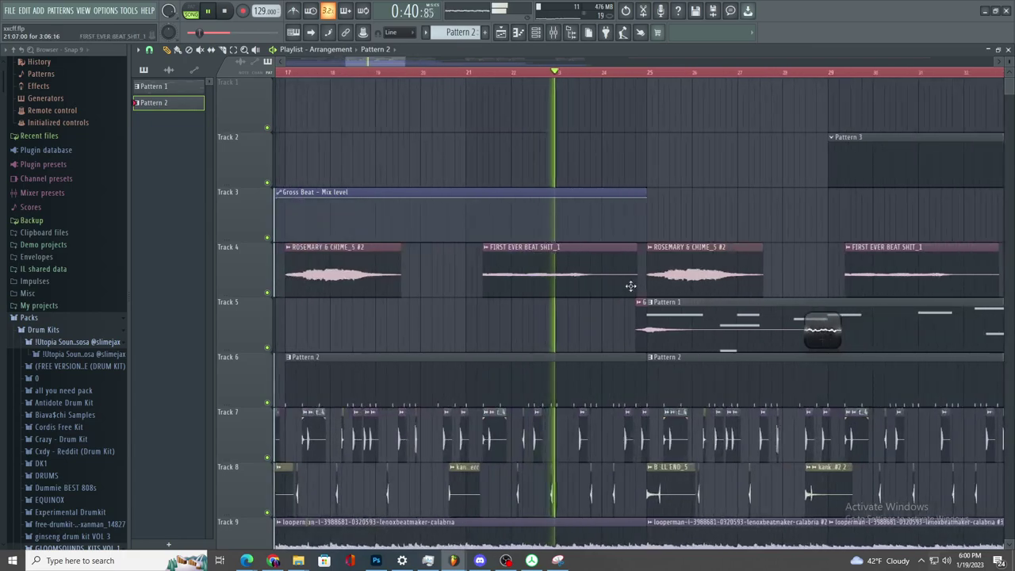
pyautogui.scroll(-2, 621, 283)
pyautogui.scroll(3, 624, 279)
pyautogui.scroll(-2, 637, 286)
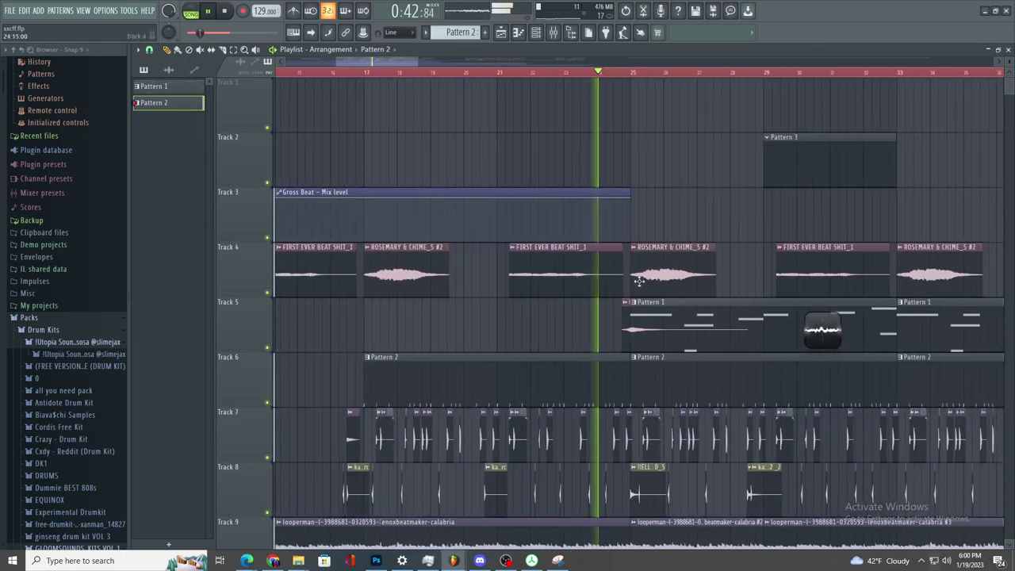
pyautogui.scroll(2, 642, 286)
pyautogui.scroll(-1, 641, 286)
pyautogui.scroll(3, 684, 295)
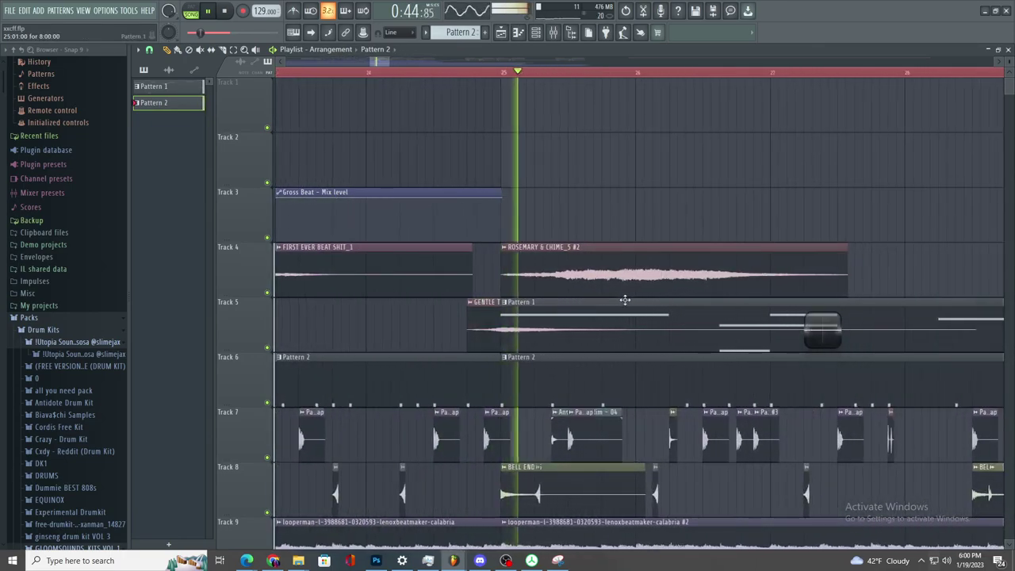
# - Move the GENTLE TRANSITION clip near bar 25 from Track 5 up to Track 2 and make it unique
pyautogui.moveTo(516, 314); pyautogui.dragTo(486, 151)
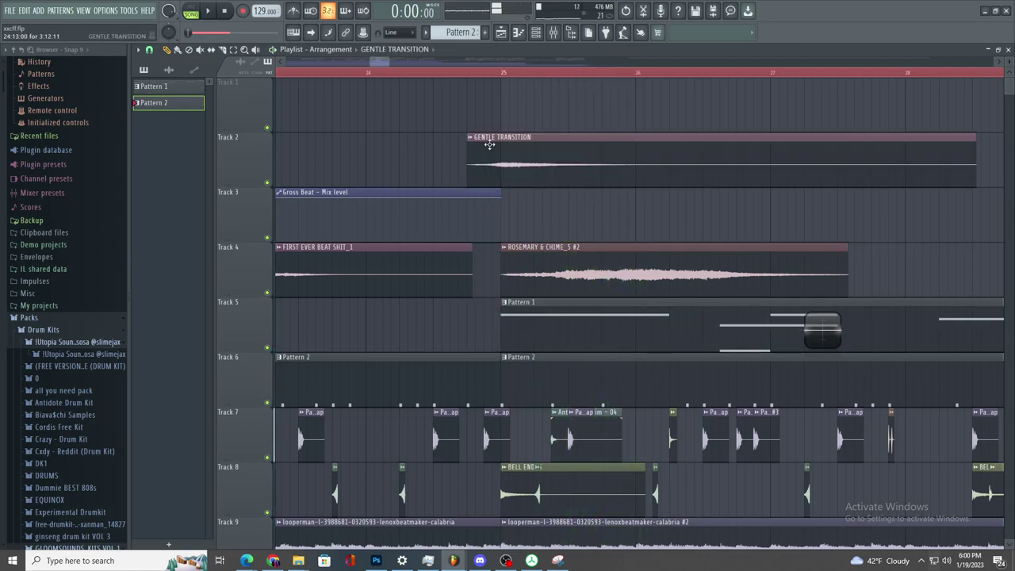
pyautogui.click(469, 138)
pyautogui.click(485, 176)
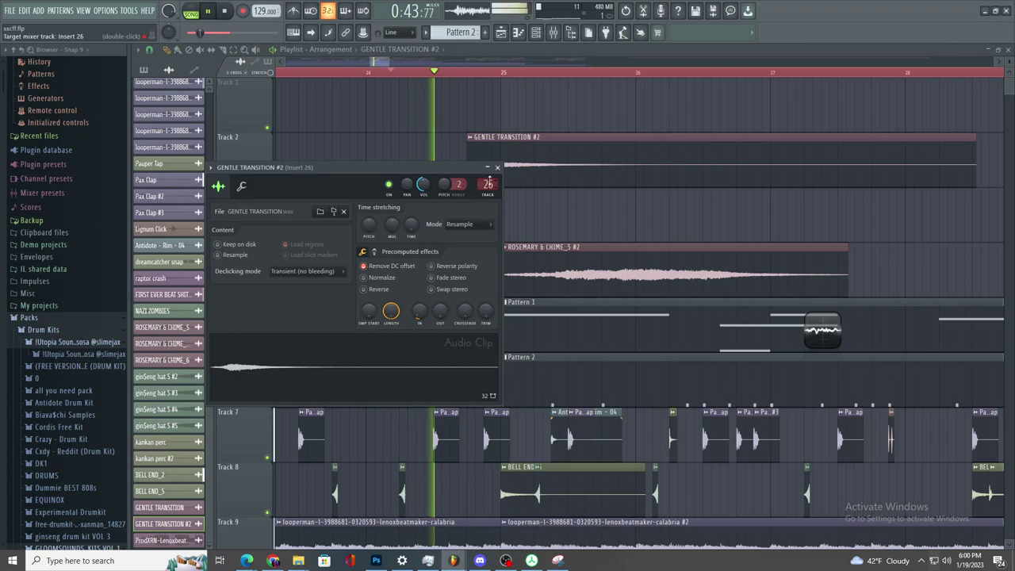
# - Examine the effects on mixer track Insert 26 used by GENTLE TRANSITION #2, play the transition, and close its channel settings
pyautogui.doubleClick(488, 184)
pyautogui.click(555, 34)
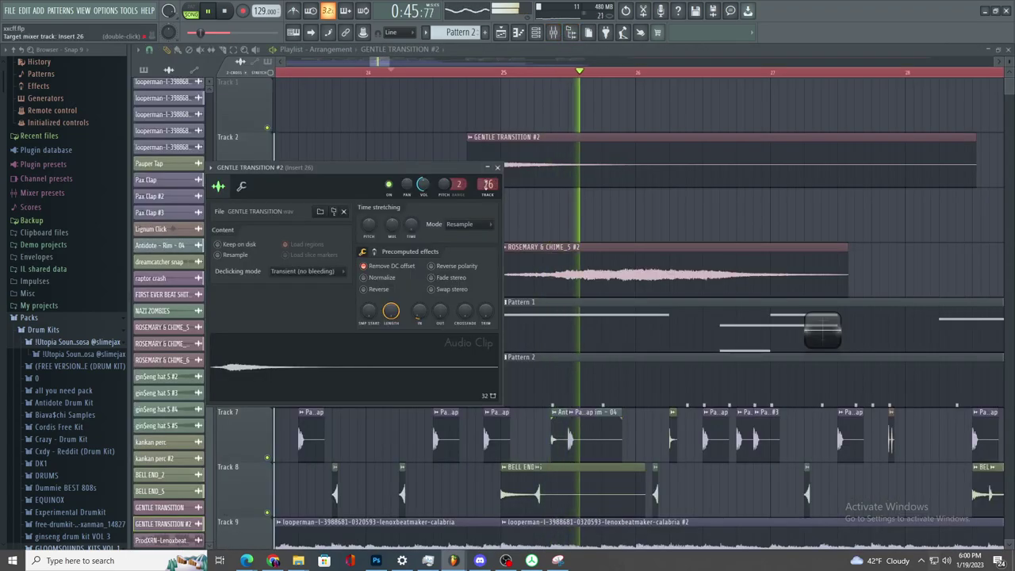
pyautogui.press('F9')
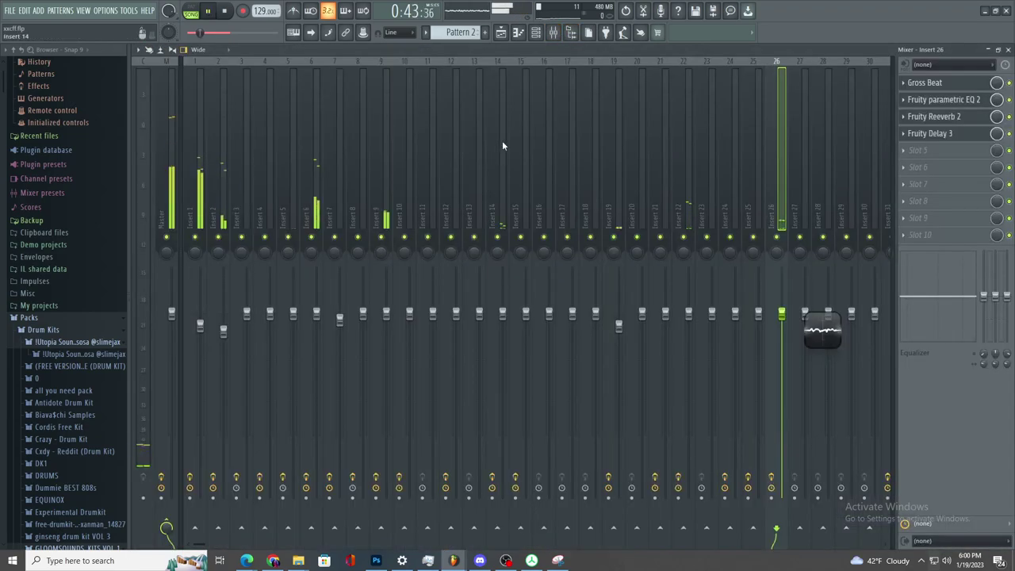
pyautogui.click(553, 31)
pyautogui.press('space')
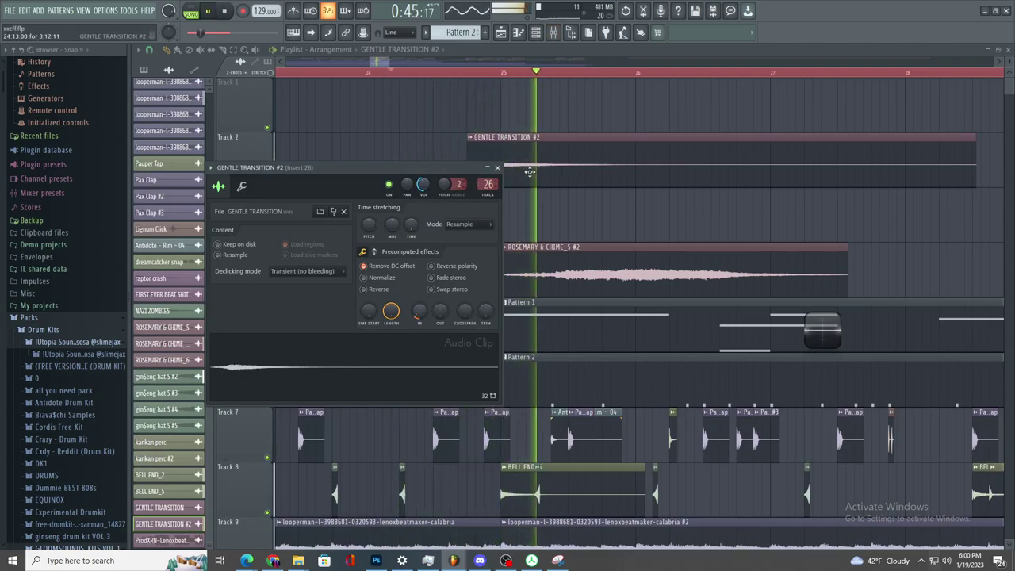
pyautogui.click(498, 168)
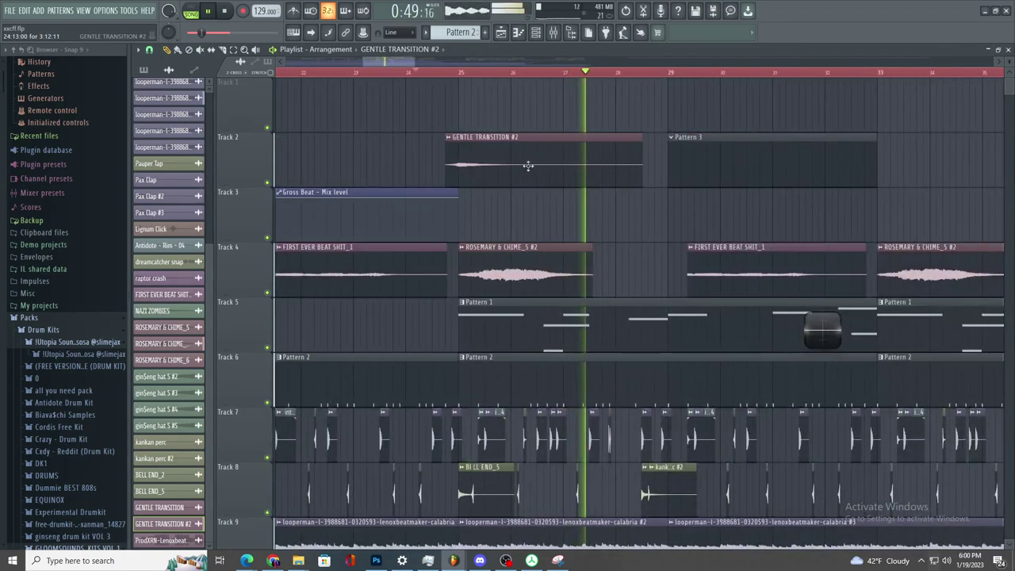
# - Slice the GENTLE TRANSITION #2 clip on Track 2 at bar 27 and delete the remainder after the cut
pyautogui.click(226, 52)
pyautogui.moveTo(498, 127); pyautogui.dragTo(498, 186)
pyautogui.click(167, 50)
pyautogui.rightClick(556, 181)
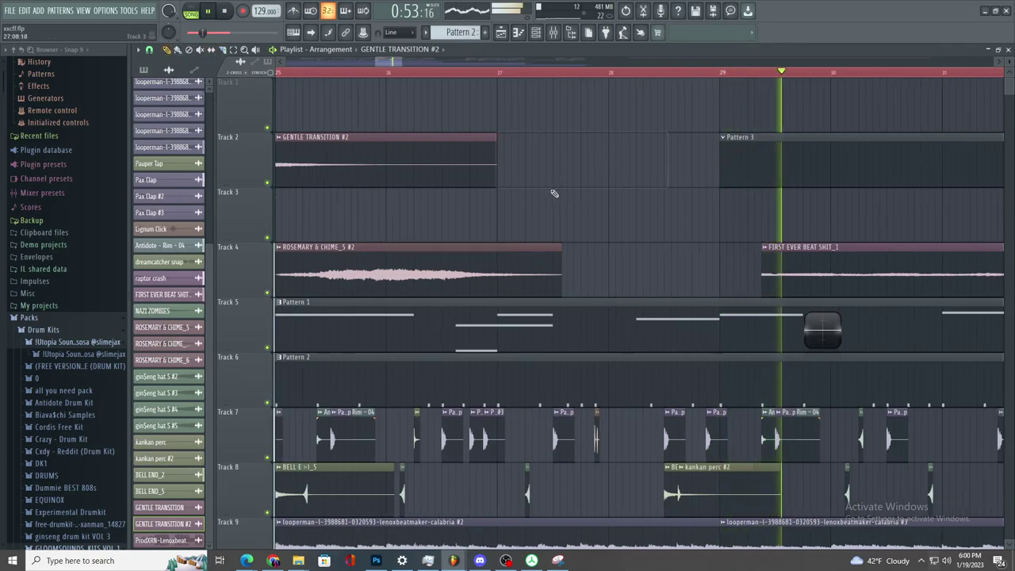
# - Listen through bars 29 to 40 and examine the clip layout up to the gap that starts at bar 41
pyautogui.scroll(-6, 560, 199)
pyautogui.scroll(3, 592, 209)
pyautogui.scroll(-2, 600, 215)
pyautogui.scroll(-5, 587, 213)
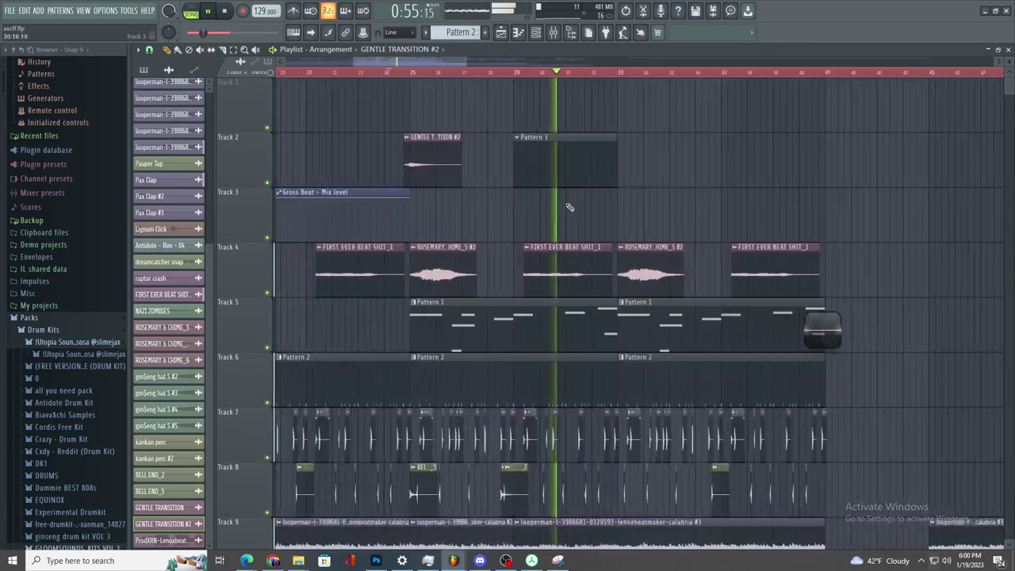
pyautogui.scroll(3, 671, 196)
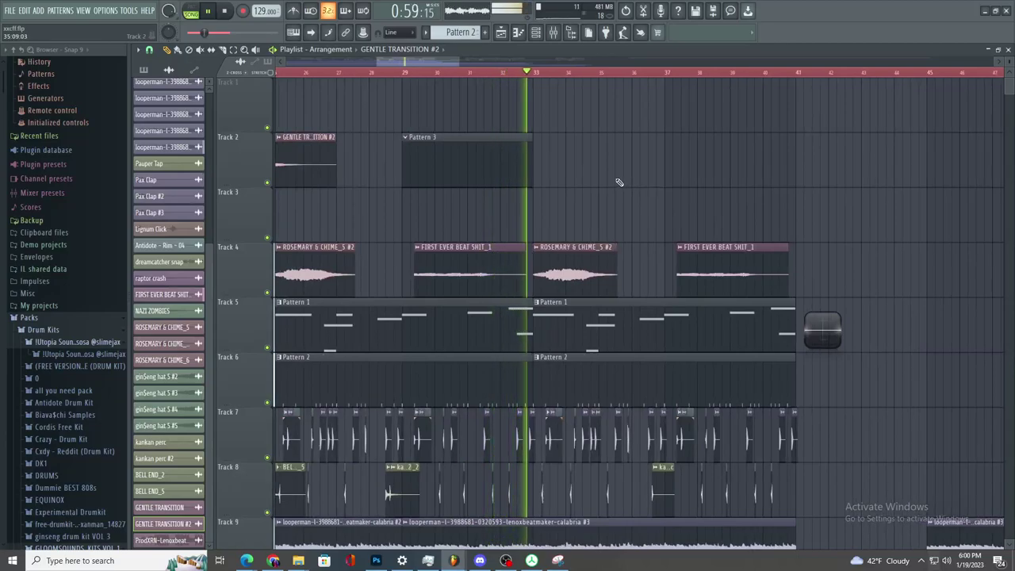
pyautogui.rightClick(662, 198)
pyautogui.scroll(2, 674, 208)
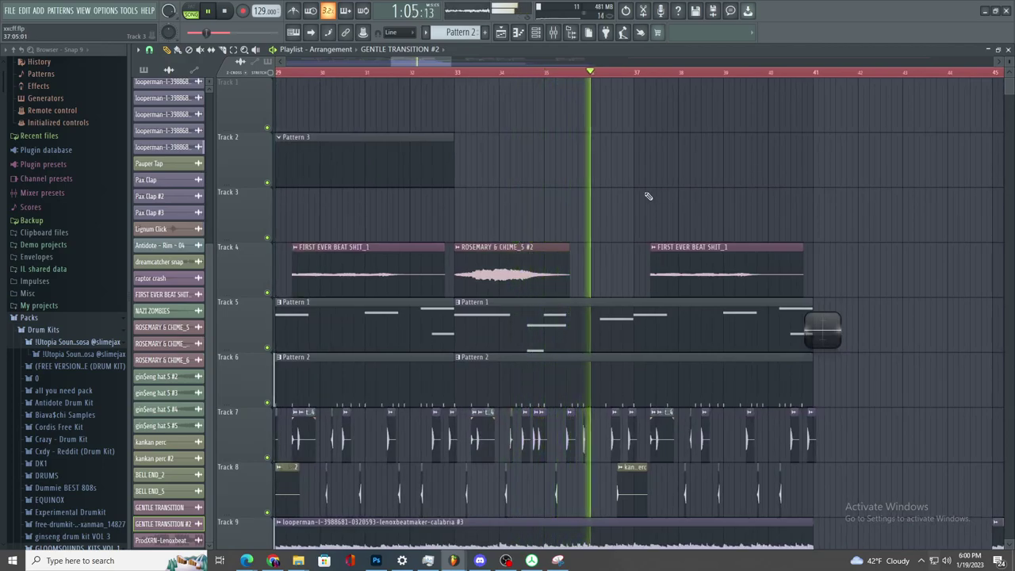
pyautogui.scroll(-3, 718, 208)
pyautogui.scroll(3, 712, 204)
pyautogui.scroll(-3, 694, 209)
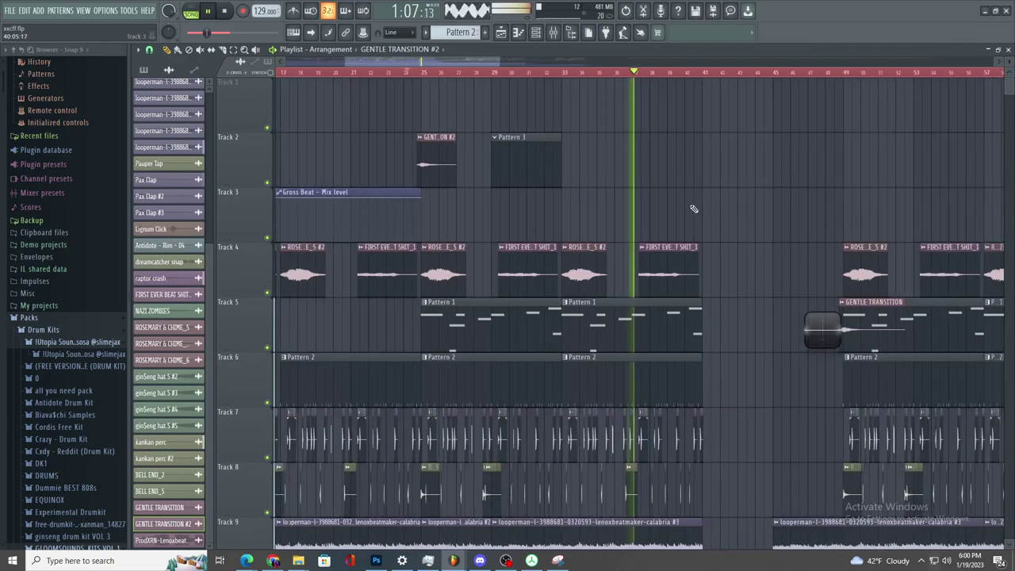
pyautogui.scroll(2, 719, 211)
pyautogui.scroll(-3, 719, 211)
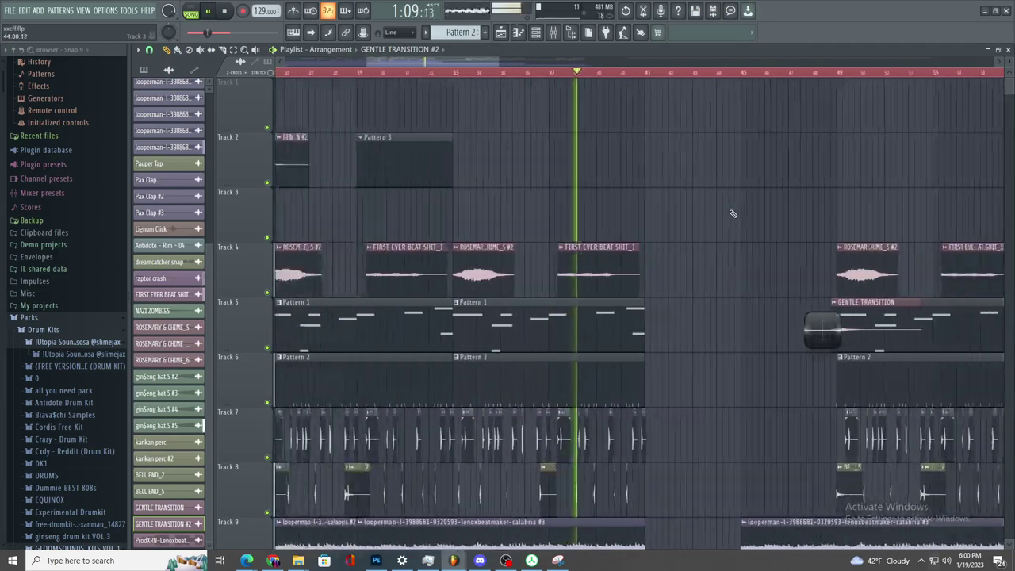
pyautogui.scroll(-2, 714, 214)
pyautogui.scroll(3, 589, 181)
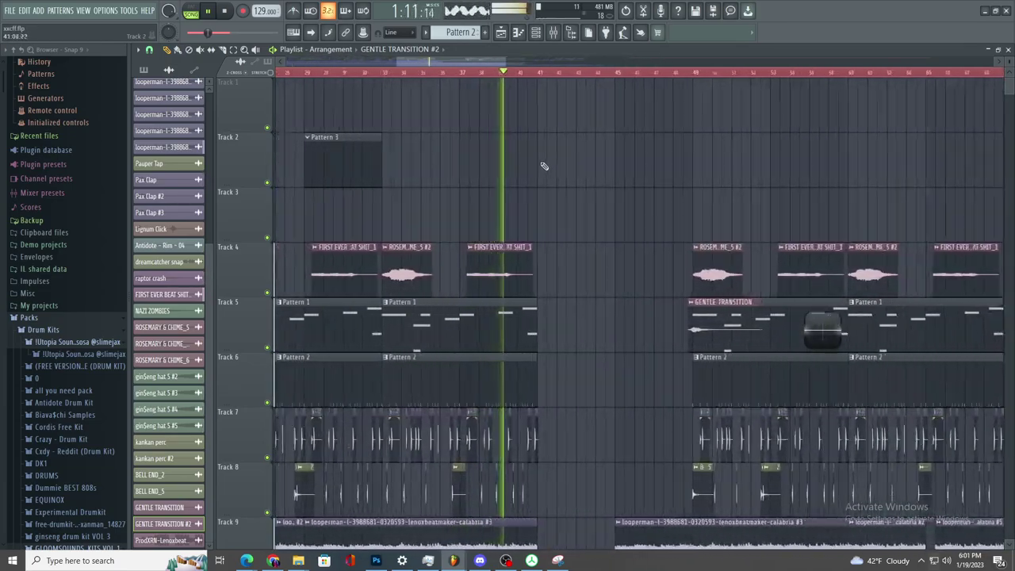
# - Place Pattern 3 on Track 2 so that it spans bars 41 to 49
pyautogui.scroll(-2, 511, 165)
pyautogui.moveTo(420, 163); pyautogui.dragTo(675, 174)
pyautogui.scroll(2, 562, 167)
pyautogui.scroll(2, 432, 88)
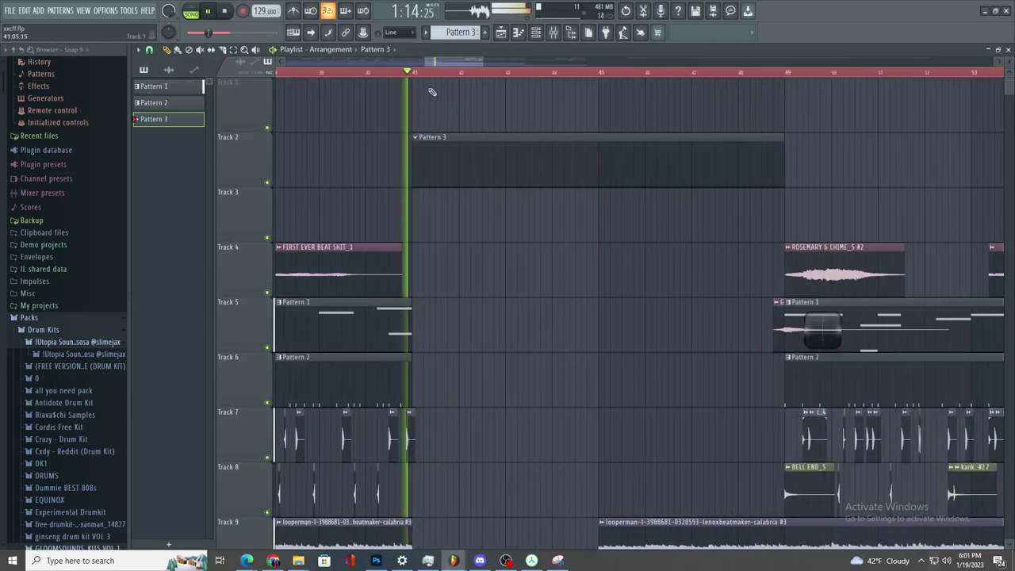
pyautogui.press('space')
pyautogui.scroll(-4, 605, 344)
pyautogui.doubleClick(556, 259)
pyautogui.press('Escape')
pyautogui.click(416, 248)
pyautogui.click(440, 327)
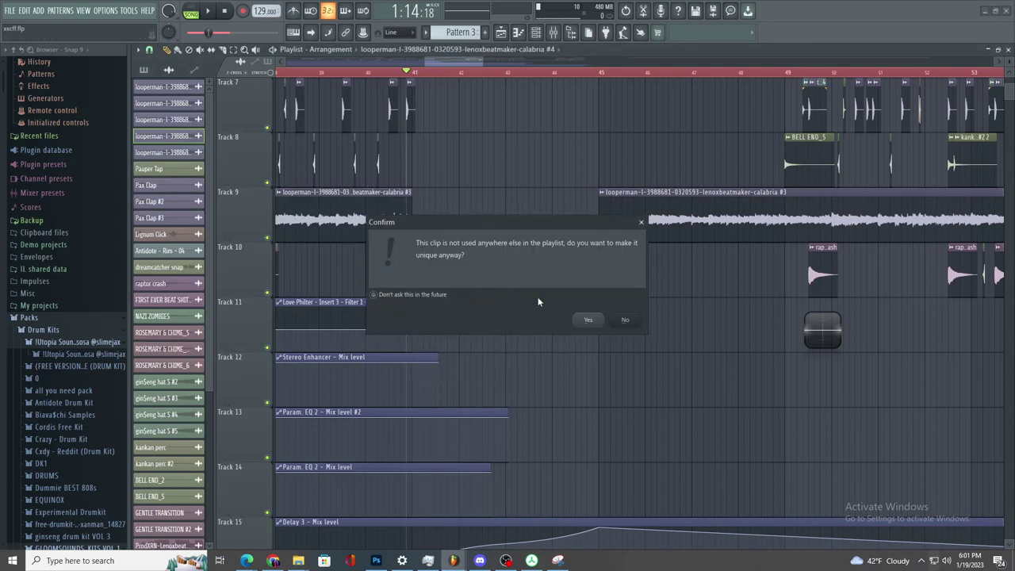
pyautogui.click(630, 322)
# - Examine the effects on mixer track Insert 2 for the Track 10 melody clip and browse the effect choices for slot 6
pyautogui.doubleClick(565, 281)
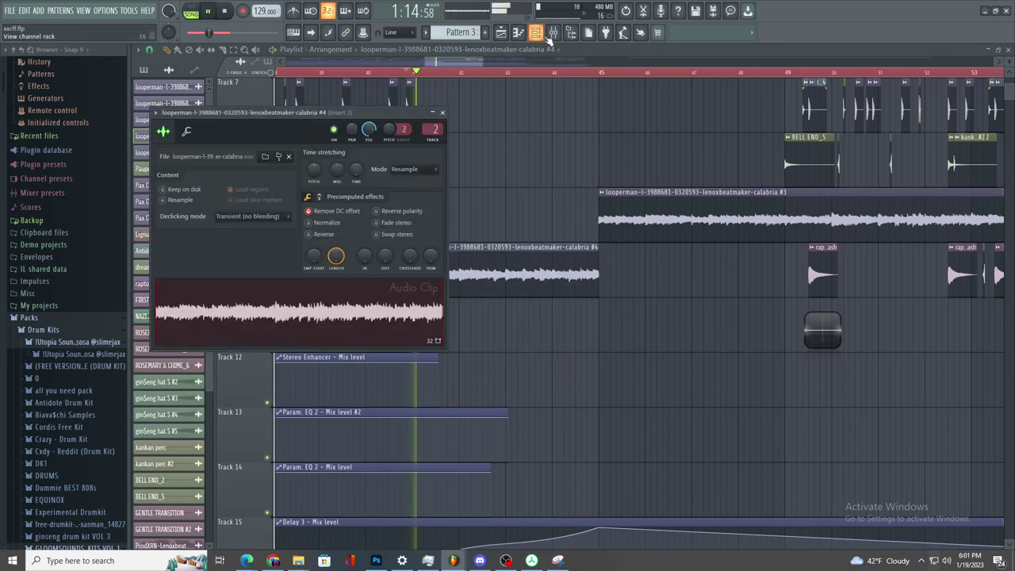
pyautogui.click(555, 35)
pyautogui.press('space')
pyautogui.click(553, 32)
pyautogui.doubleClick(515, 246)
pyautogui.press('space')
pyautogui.click(554, 33)
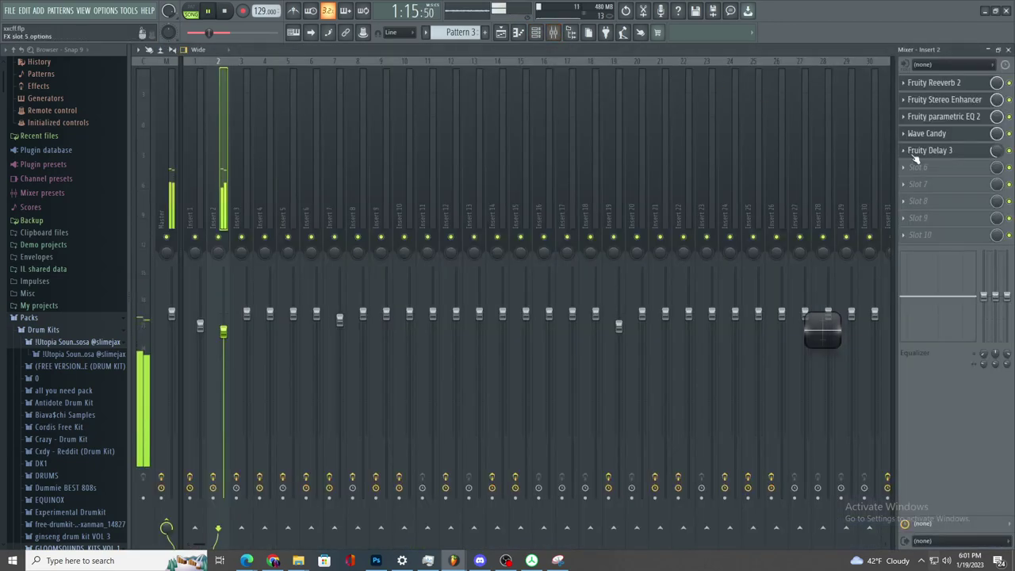
pyautogui.click(932, 169)
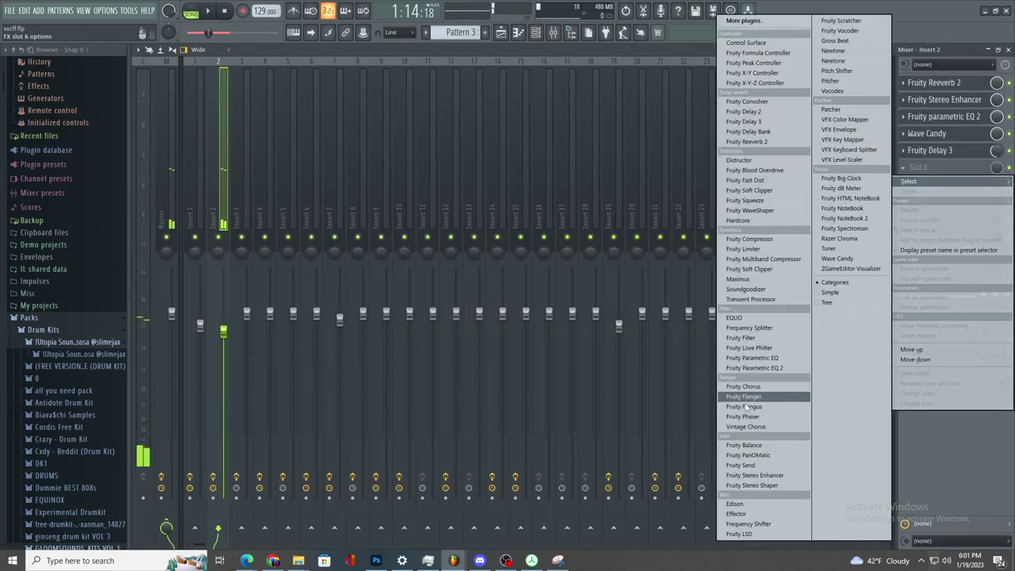
pyautogui.click(502, 34)
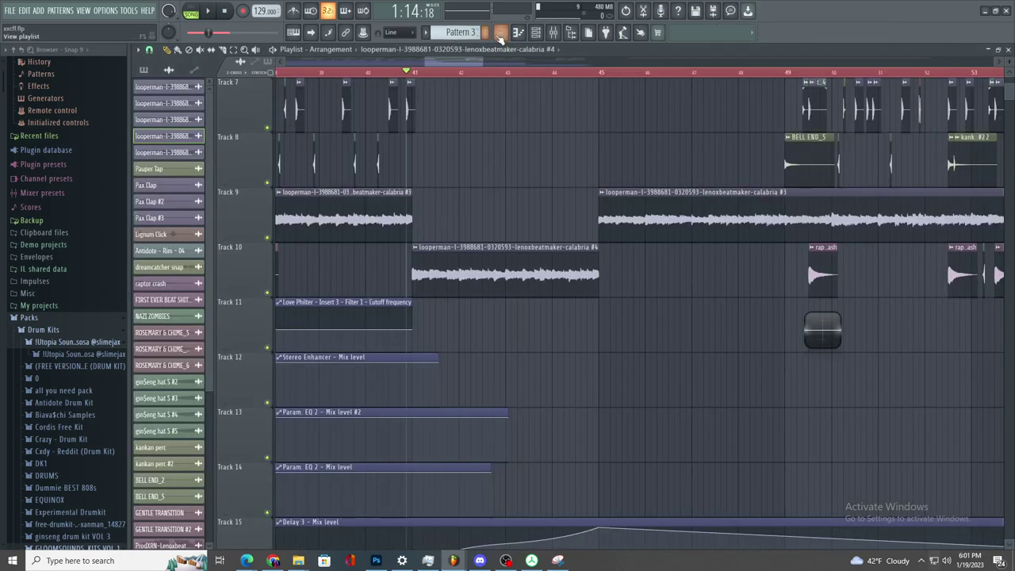
# - Add Fruity Love Philter to slot 3 of the Master mixer track
pyautogui.click(501, 33)
pyautogui.click(937, 121)
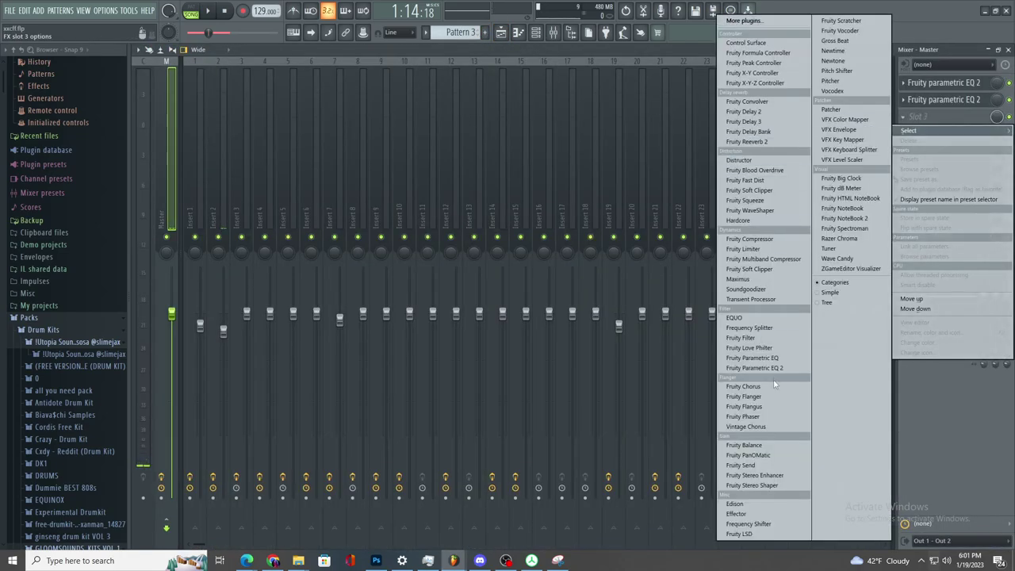
pyautogui.click(771, 350)
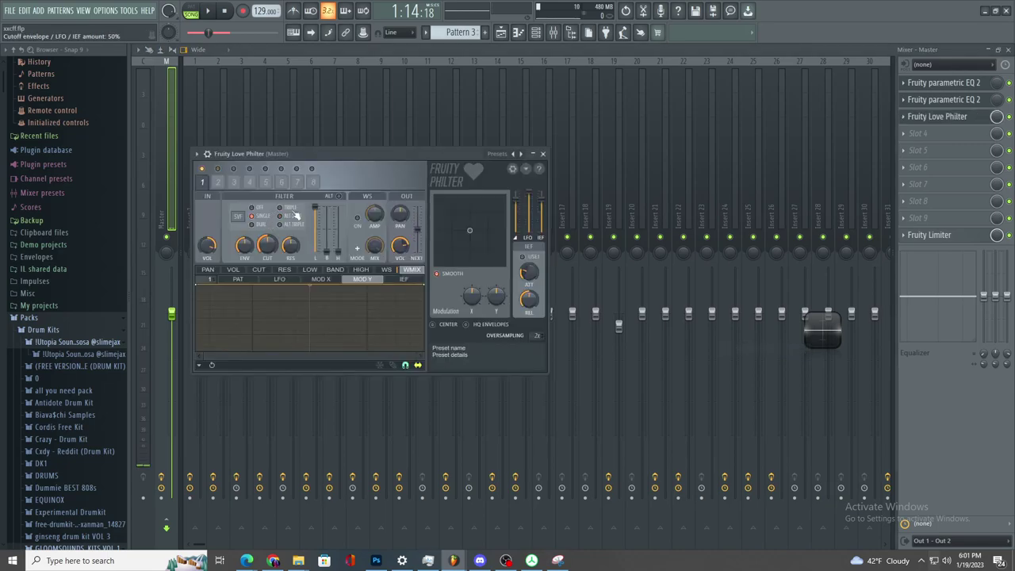
# - Create automation clips for the Master Love Philter's Filter 1 cutoff frequency and its mix level
pyautogui.rightClick(268, 246)
pyautogui.click(311, 321)
pyautogui.click(930, 117)
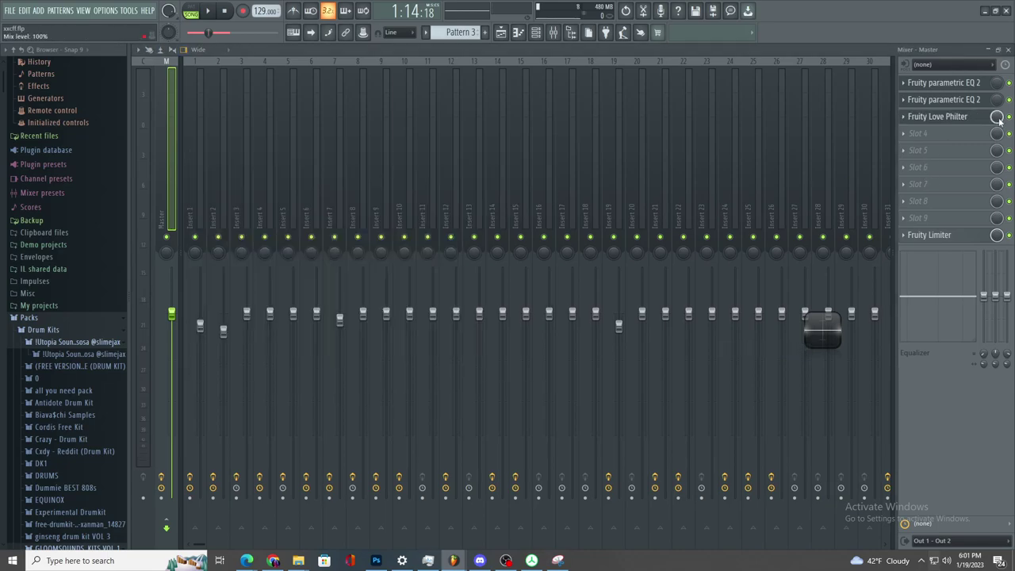
pyautogui.click(500, 32)
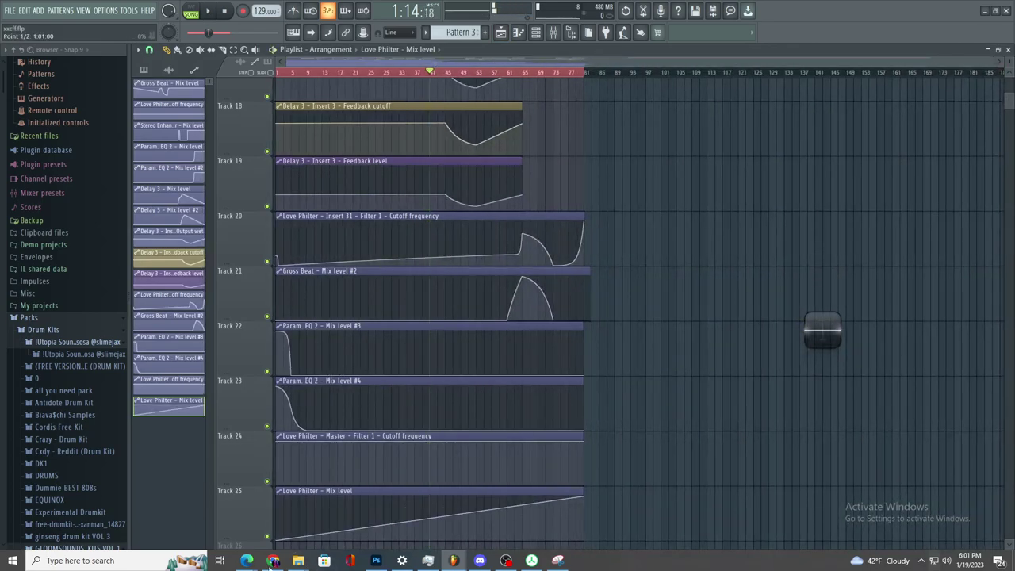
# - Shape the Love Philter mix level automation on Track 25 to rise from zero near bar 40 to 100% at bar 41 with a single curve
pyautogui.scroll(7, 442, 530)
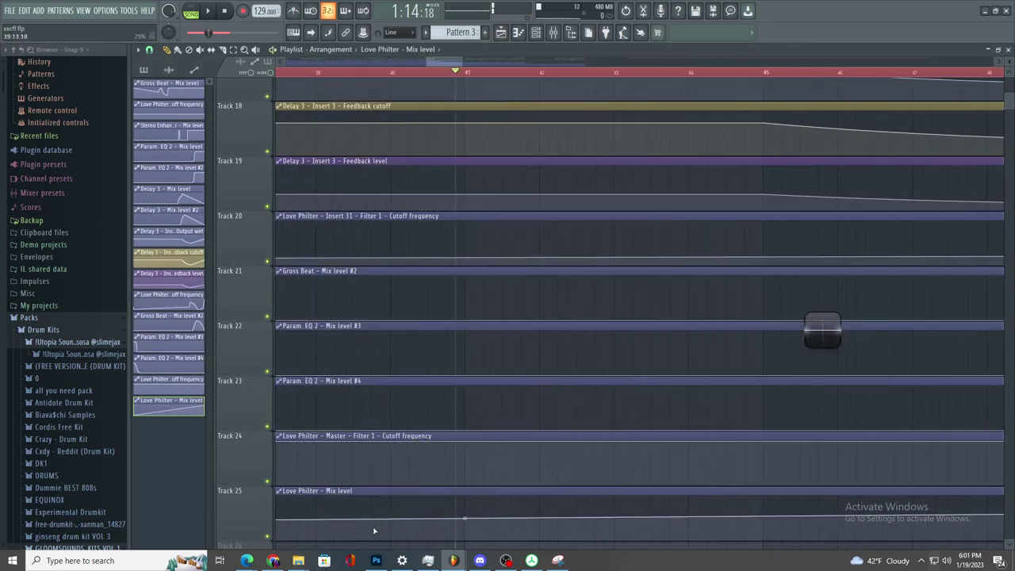
pyautogui.rightClick(379, 531)
pyautogui.rightClick(457, 520)
pyautogui.rightClick(465, 497)
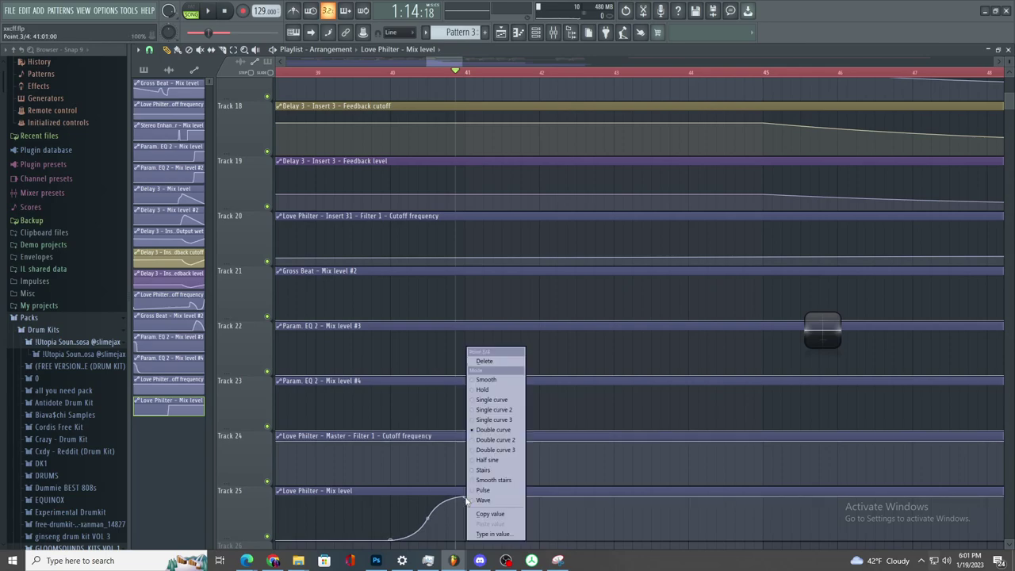
pyautogui.click(504, 402)
pyautogui.moveTo(429, 531); pyautogui.dragTo(426, 537)
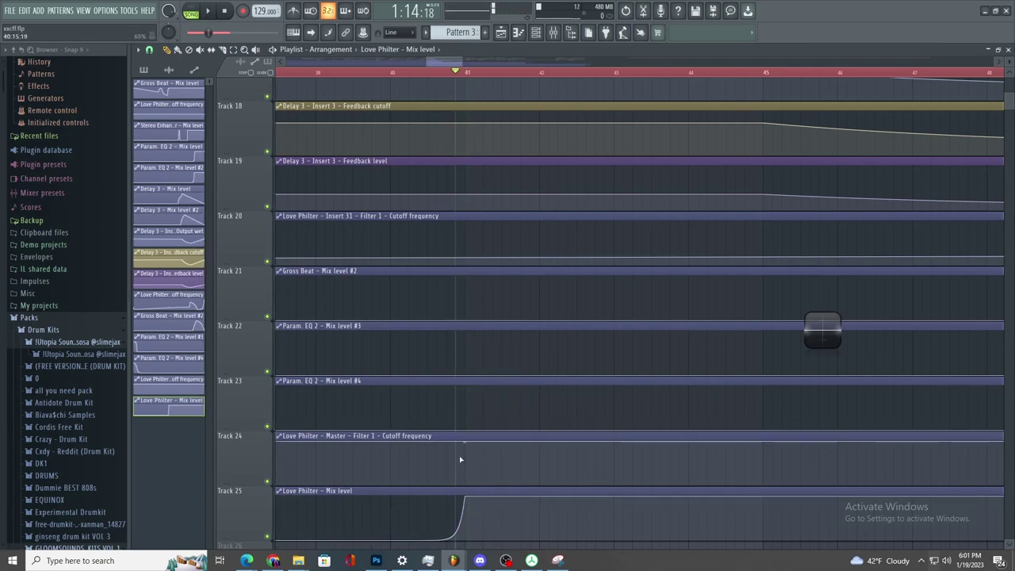
# - Shape the Master Love Philter cutoff automation on Track 24 into a curved drop with its low point at bar 41, and play it
pyautogui.moveTo(459, 461)
pyautogui.mouseDown()
pyautogui.moveTo(464, 476)
pyautogui.moveTo(473, 467)
pyautogui.moveTo(465, 474)
pyautogui.mouseUp()
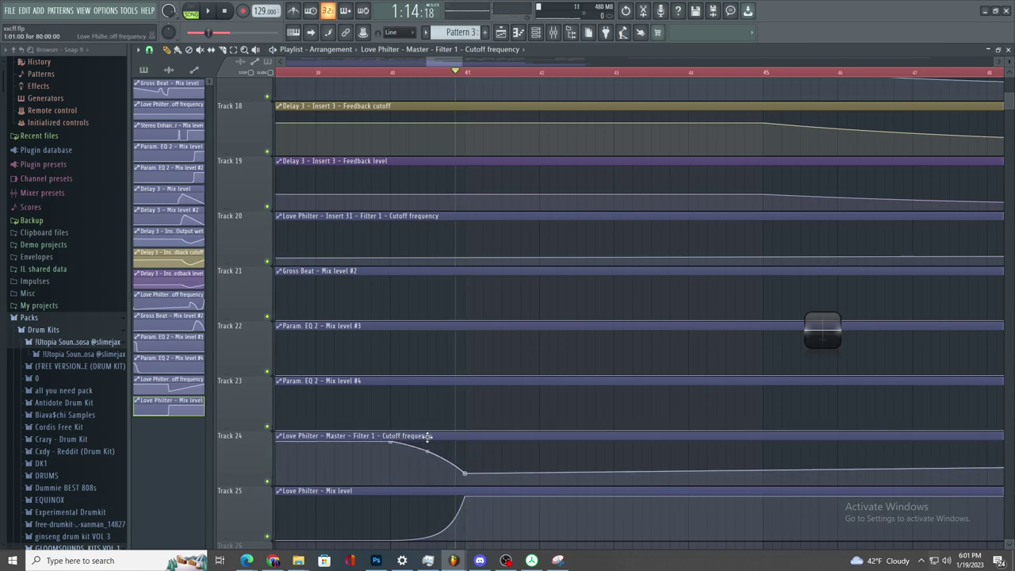
pyautogui.press('space')
pyautogui.press('space')
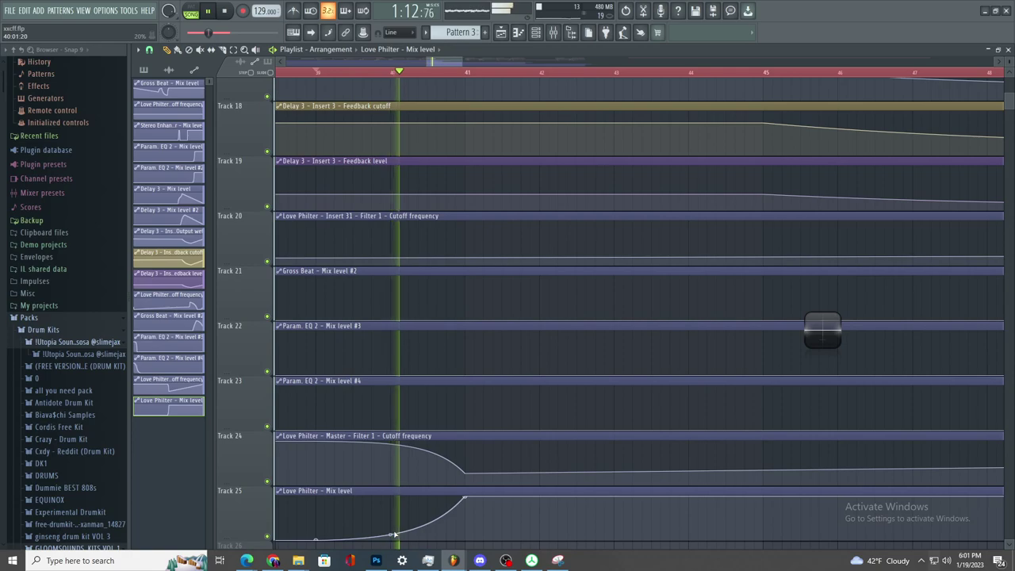
# - Play the filter automation leading into bar 41 to check the curves, undoing the clip accidentally added below Track 25
pyautogui.scroll(-2, 487, 491)
pyautogui.scroll(1, 526, 476)
pyautogui.scroll(-1, 550, 476)
pyautogui.press('space')
pyautogui.press('space')
pyautogui.keyDown('ctrl'); pyautogui.scroll(-3, 344, 464); pyautogui.keyUp('ctrl')
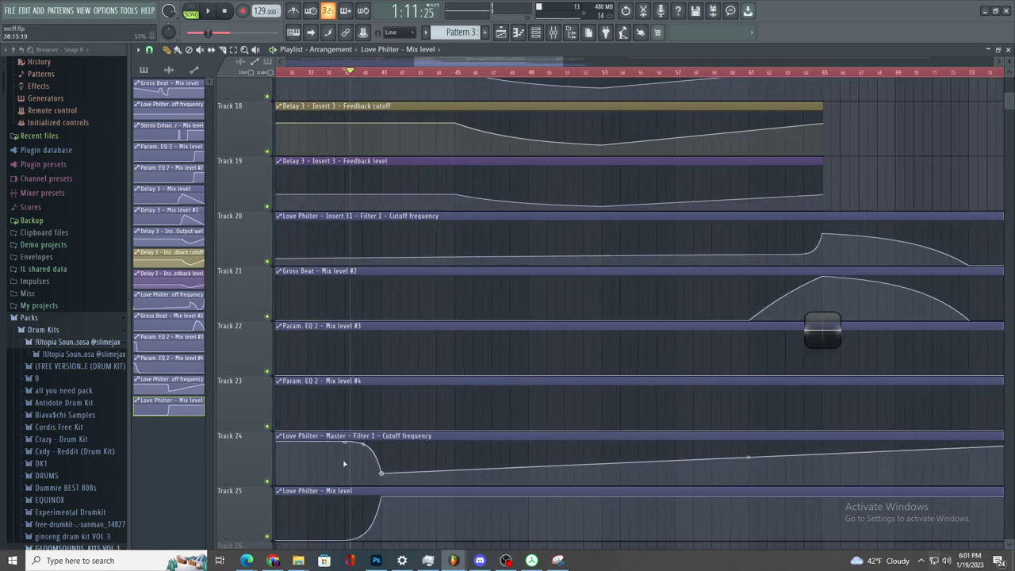
pyautogui.click(347, 545)
pyautogui.hotkey('ctrl', 'z')
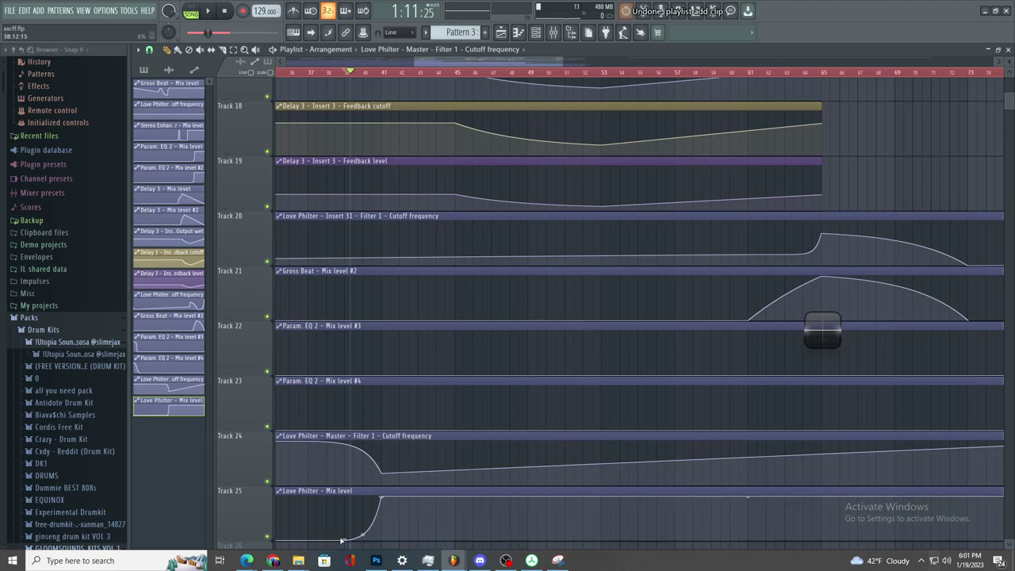
pyautogui.press('space')
pyautogui.keyDown('ctrl'); pyautogui.scroll(3, 345, 515); pyautogui.keyUp('ctrl')
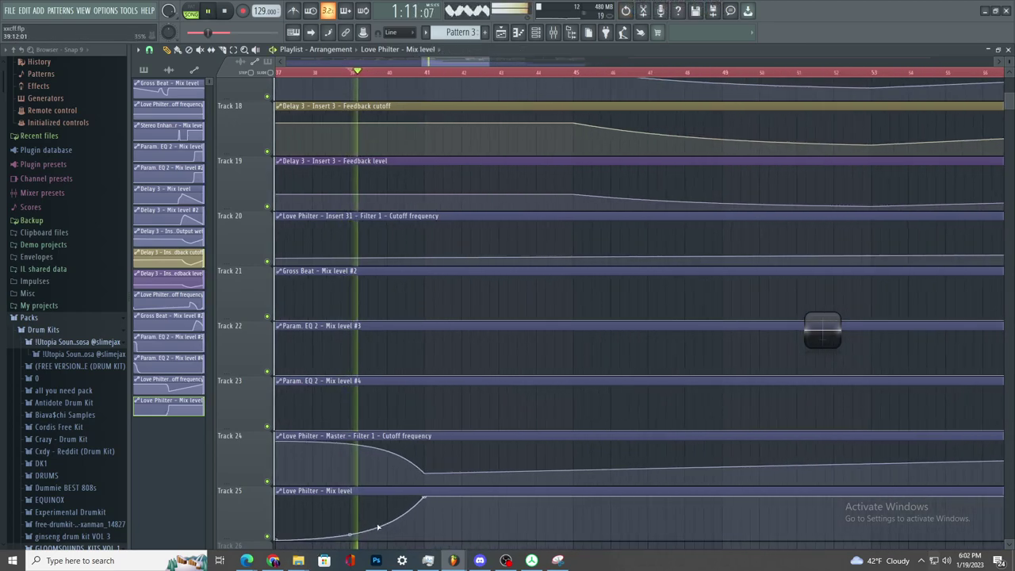
# - Add a full-level point at bar 49 to Track 24's cutoff automation, giving it a curved rise from bar 41
pyautogui.keyDown('ctrl'); pyautogui.scroll(-2, 445, 481); pyautogui.keyUp('ctrl')
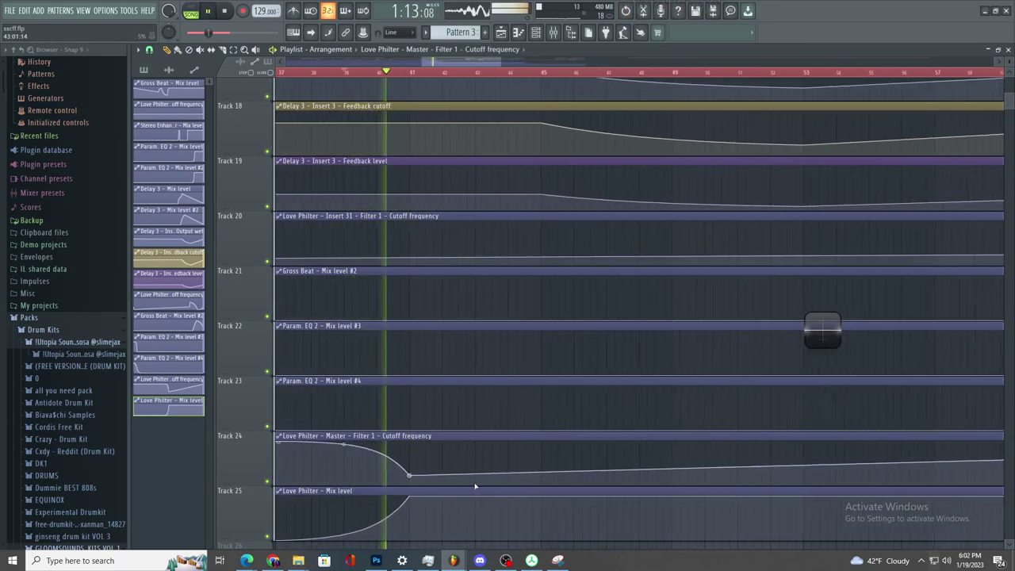
pyautogui.keyDown('ctrl'); pyautogui.scroll(-1, 466, 490); pyautogui.keyUp('ctrl')
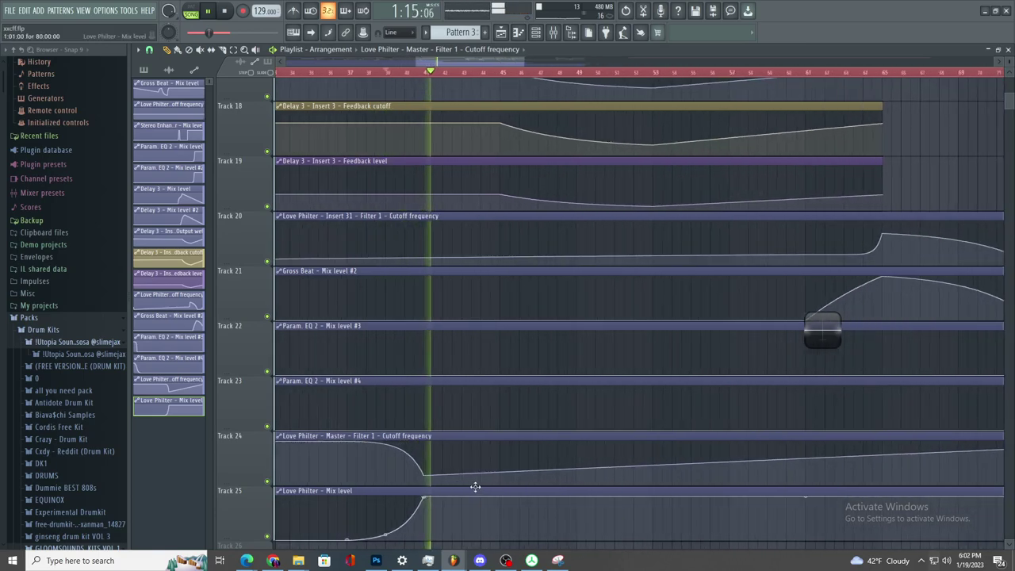
pyautogui.keyDown('ctrl'); pyautogui.scroll(2, 469, 489); pyautogui.keyUp('ctrl')
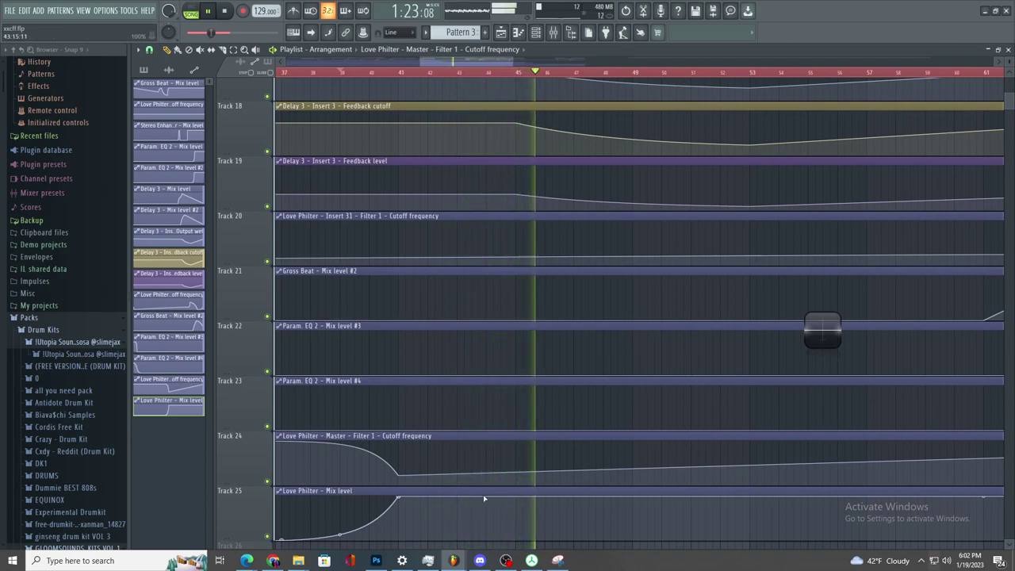
pyautogui.click(402, 72)
pyautogui.scroll(2, 542, 449)
pyautogui.scroll(-2, 557, 468)
pyautogui.rightClick(643, 442)
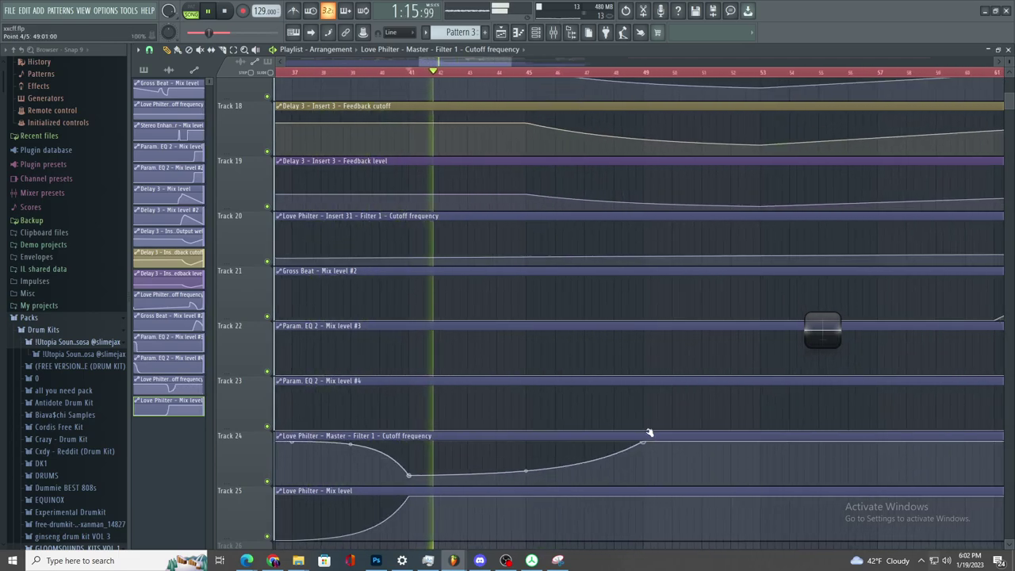
# - Shape Track 25's Love Philter mix level automation to fall in a curve from bar 41 to zero near bar 49, and play it
pyautogui.scroll(-2, 588, 511)
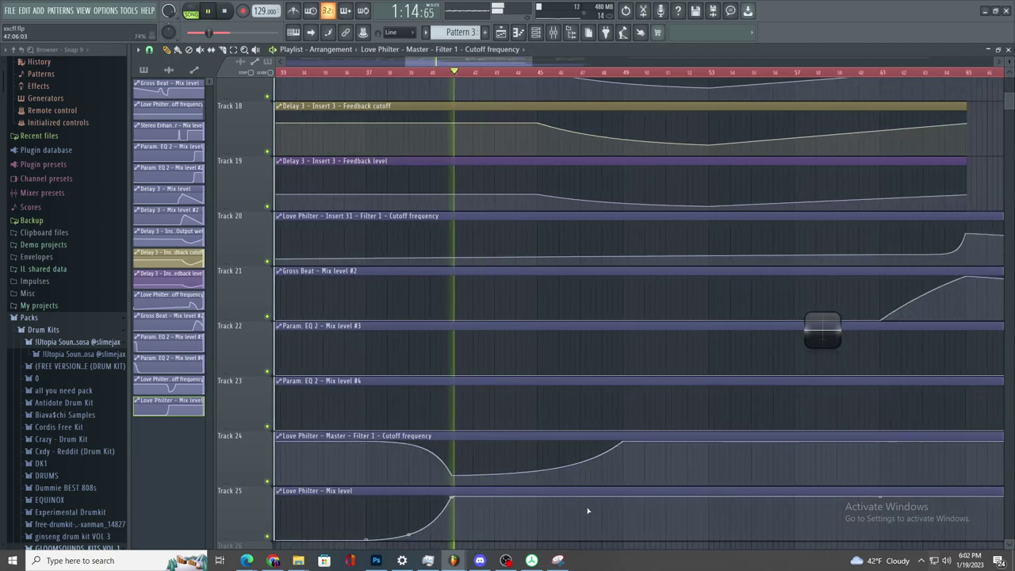
pyautogui.moveTo(588, 511); pyautogui.dragTo(632, 541)
pyautogui.press('space')
pyautogui.press('space')
pyautogui.moveTo(540, 502); pyautogui.dragTo(540, 501)
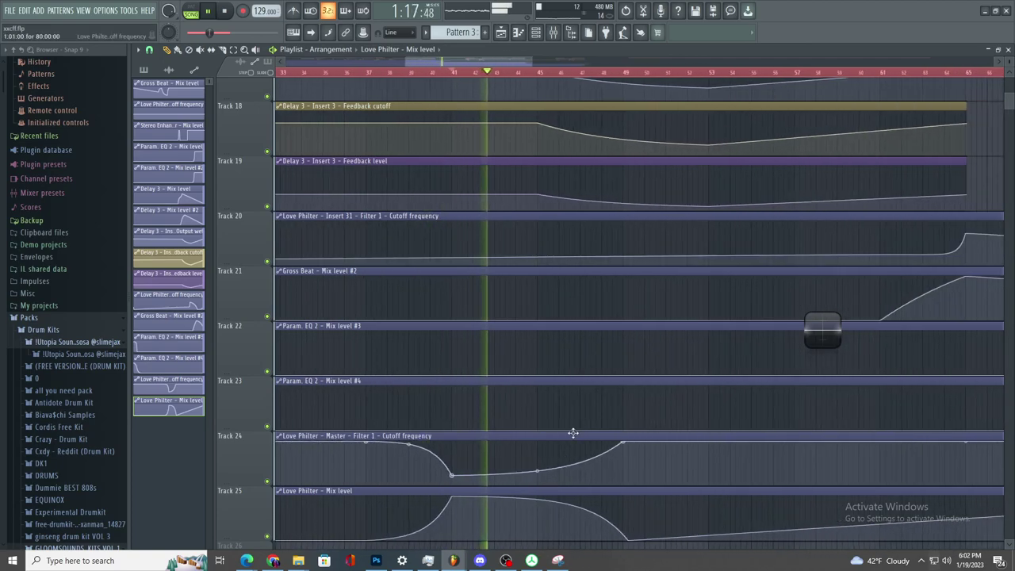
# - Arrange the looperman calabria #4 loop clips on Track 11 to run from bar 41 to bar 57, playing the section
pyautogui.scroll(6, 598, 394)
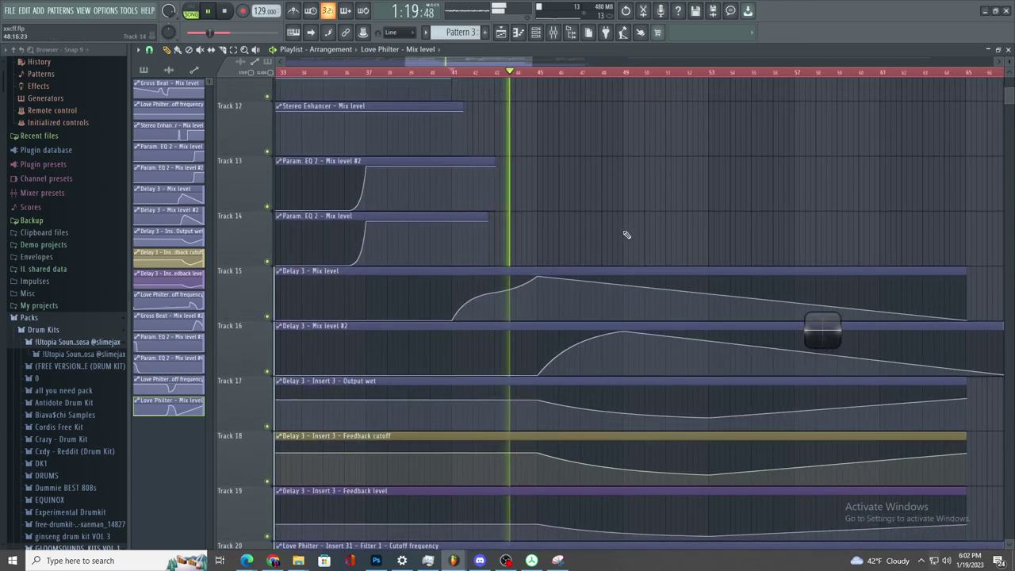
pyautogui.scroll(-4, 667, 359)
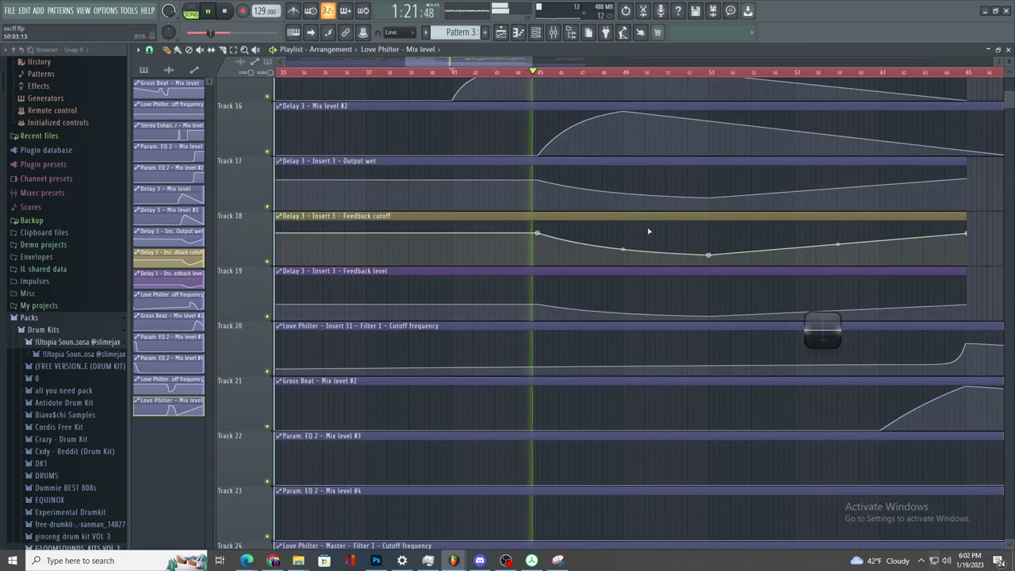
pyautogui.scroll(4, 614, 181)
pyautogui.scroll(3, 589, 206)
pyautogui.rightClick(370, 292)
pyautogui.click(503, 237)
pyautogui.press('space')
pyautogui.press('space')
pyautogui.scroll(6, 523, 226)
pyautogui.moveTo(447, 341); pyautogui.dragTo(464, 438)
pyautogui.press('space')
pyautogui.press('space')
pyautogui.scroll(-3, 734, 450)
pyautogui.moveTo(887, 417); pyautogui.dragTo(583, 424)
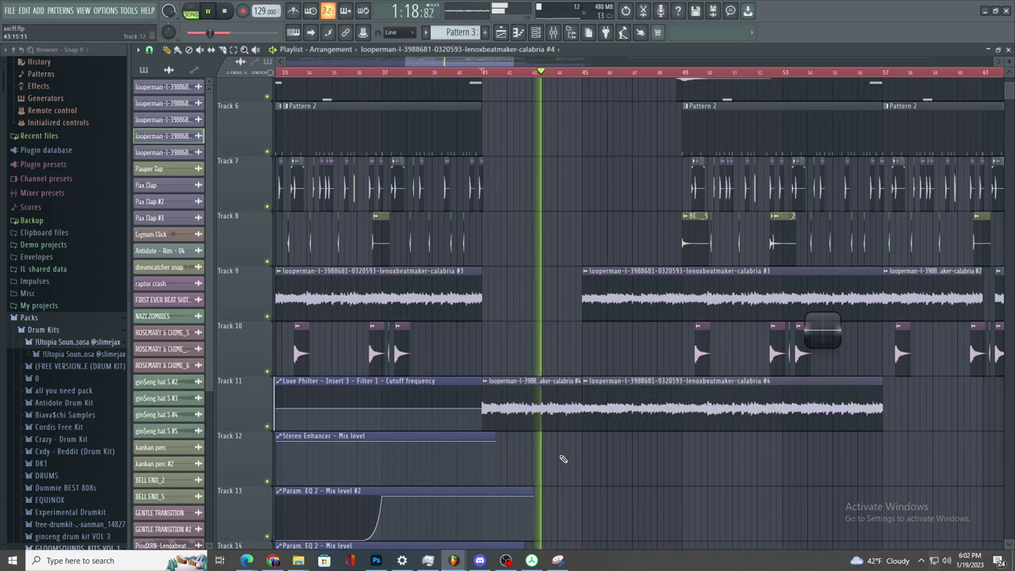
# - Try deleting the Track 9 loop clip that starts at bar 45, restore it, and replay the section
pyautogui.scroll(3, 614, 434)
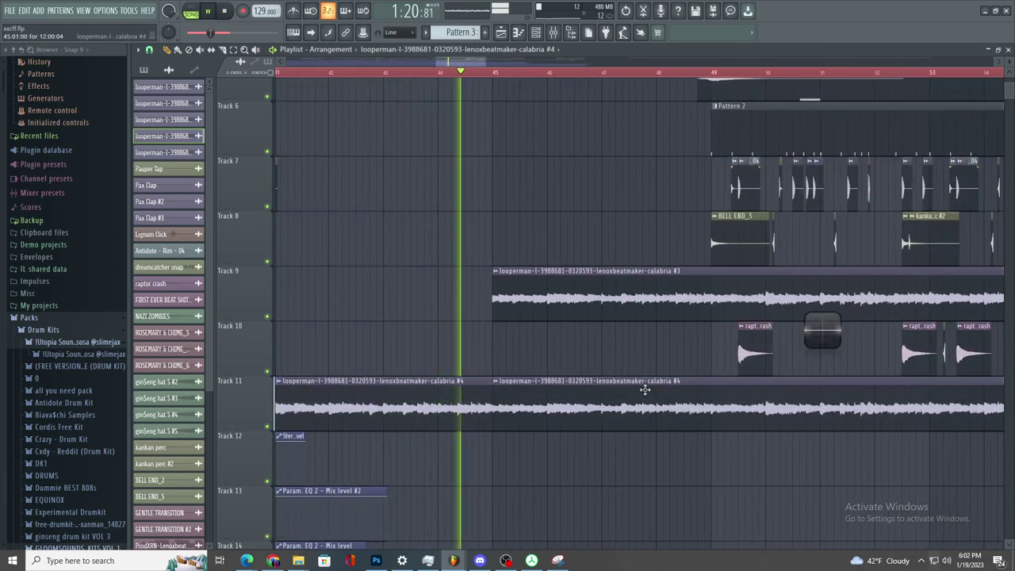
pyautogui.rightClick(593, 311)
pyautogui.hotkey('ctrl', 'z')
pyautogui.press('space')
pyautogui.press('space')
# - Make the Track 9 loop clip starting at bar 45 unique and set its fade-in to 23%
pyautogui.moveTo(496, 306)
pyautogui.mouseDown()
pyautogui.moveTo(711, 321)
pyautogui.moveTo(491, 320)
pyautogui.mouseUp()
pyautogui.click(495, 270)
pyautogui.click(523, 350)
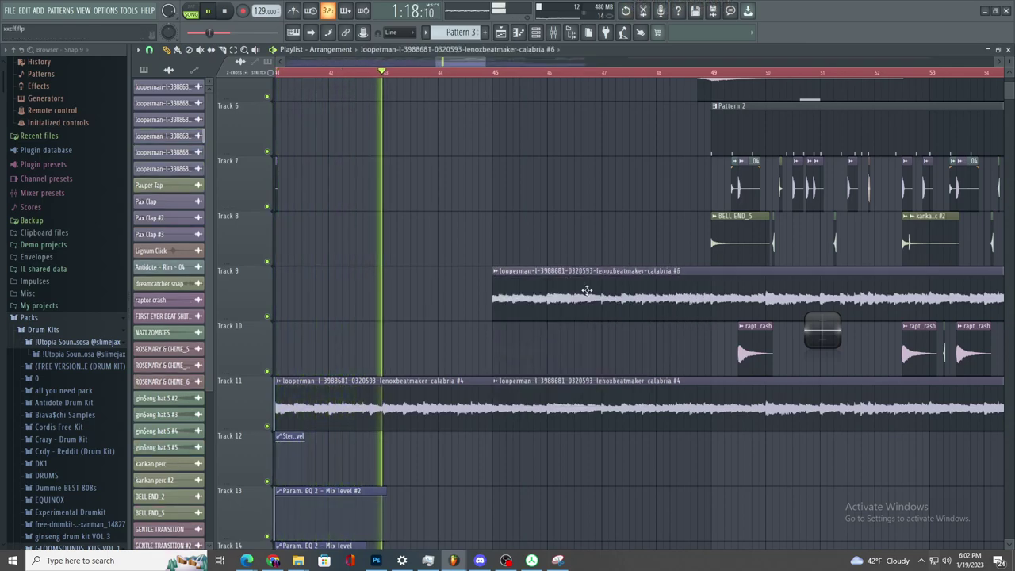
pyautogui.moveTo(350, 243); pyautogui.dragTo(350, 224)
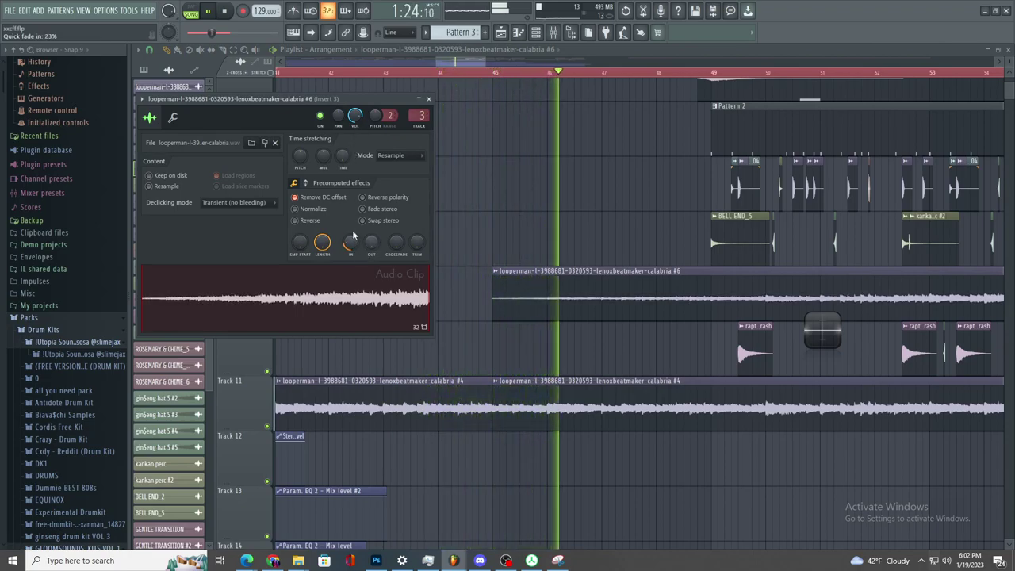
pyautogui.click(534, 283)
# - Play through the faded-in loop up to bar 57 and examine where the Track 11 loop hands over to Track 9
pyautogui.scroll(-3, 534, 284)
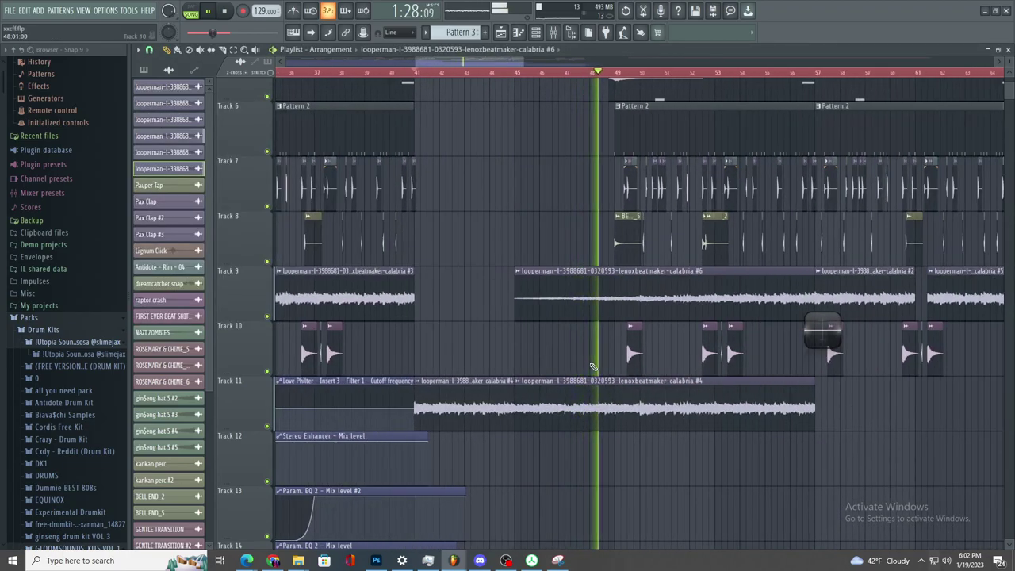
pyautogui.scroll(-3, 679, 473)
pyautogui.scroll(-2, 638, 408)
pyautogui.scroll(3, 659, 387)
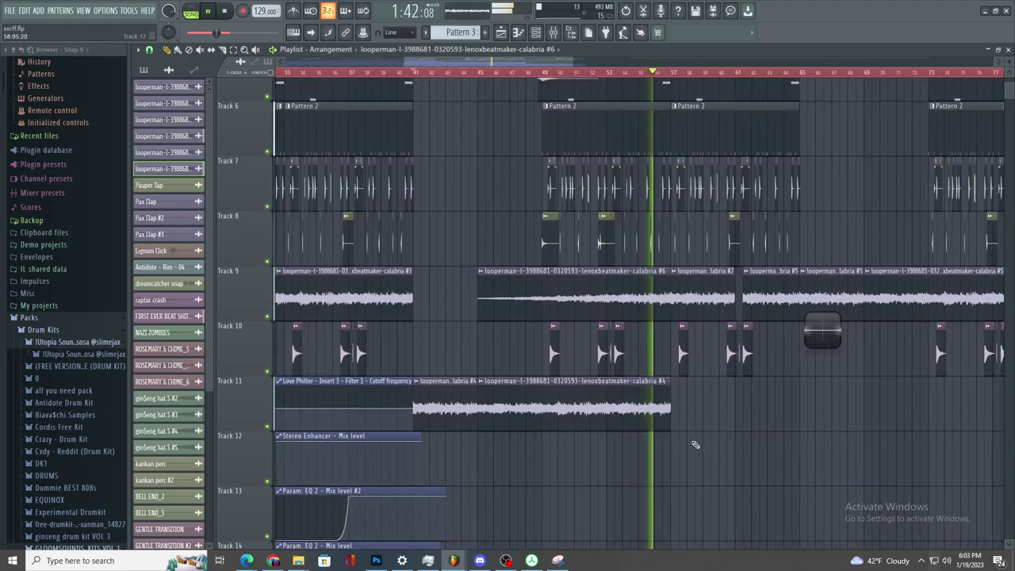
pyautogui.scroll(8, 694, 442)
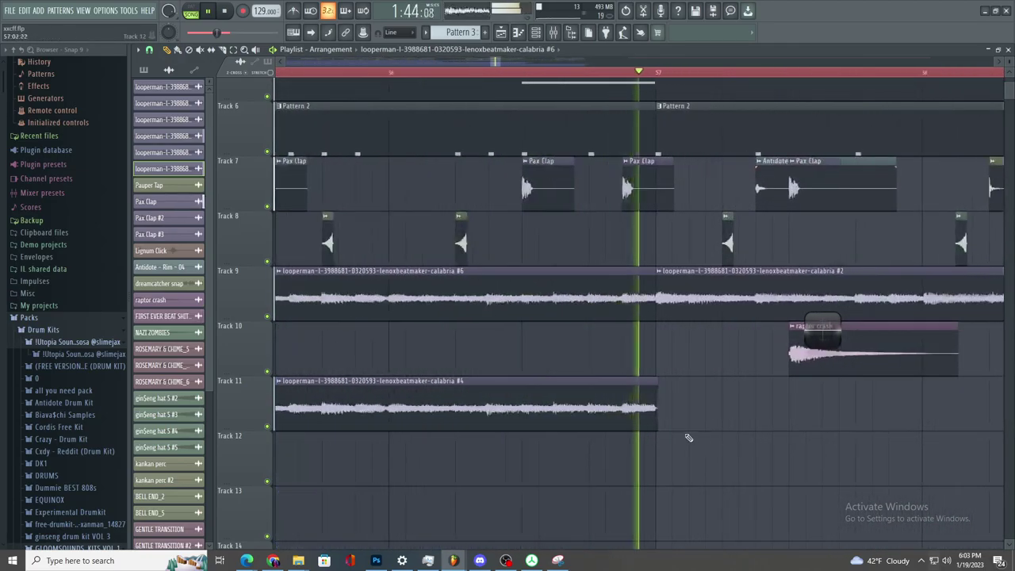
pyautogui.scroll(-8, 676, 426)
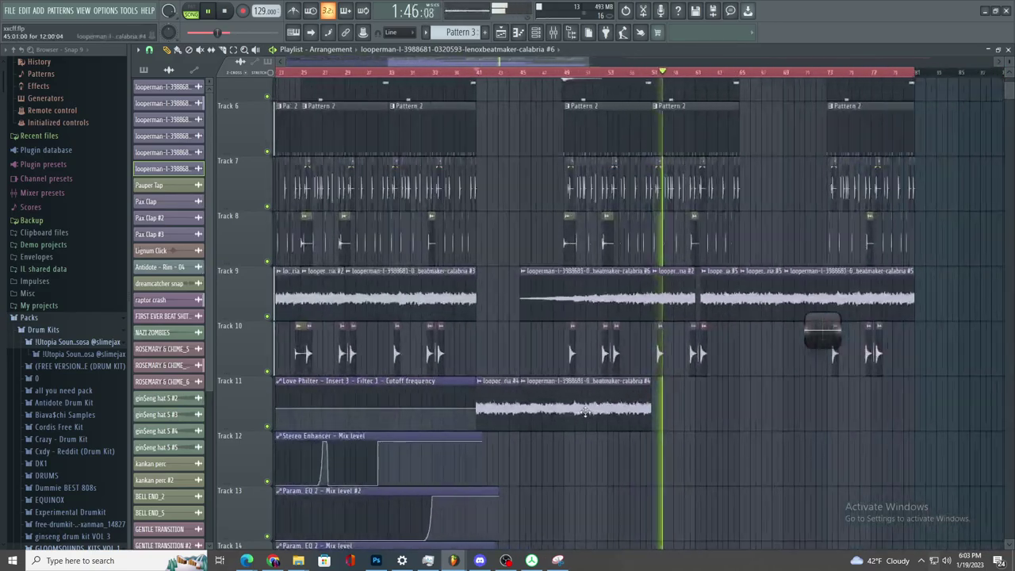
pyautogui.scroll(2, 586, 411)
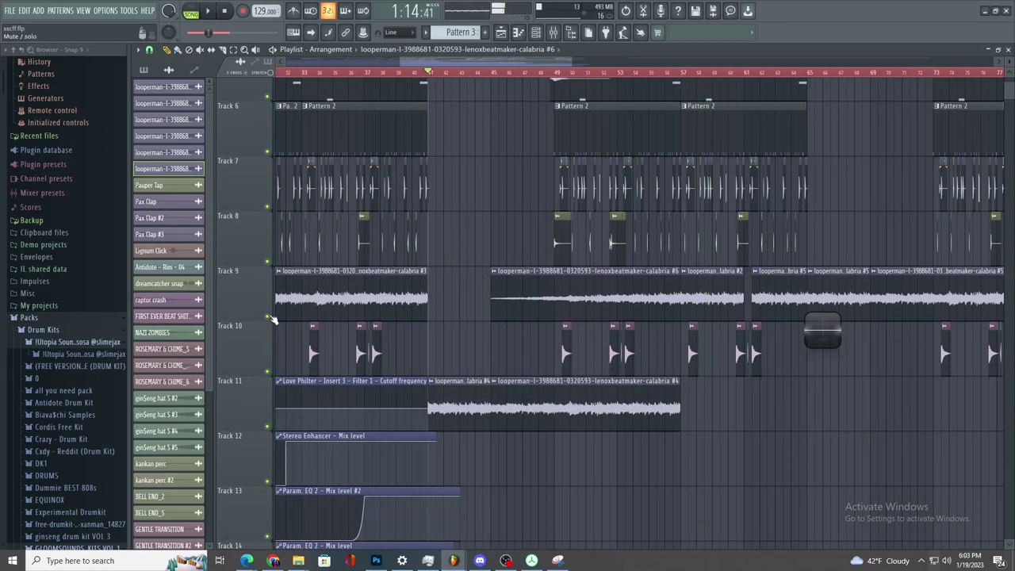
# - Place a Pattern 3 clip on Track 2 at bar 41 and bring up the Channel rack
pyautogui.scroll(3, 433, 351)
pyautogui.scroll(-1, 590, 370)
pyautogui.scroll(4, 596, 238)
pyautogui.click(557, 127)
pyautogui.press('F6')
pyautogui.press('F6')
pyautogui.press('F6')
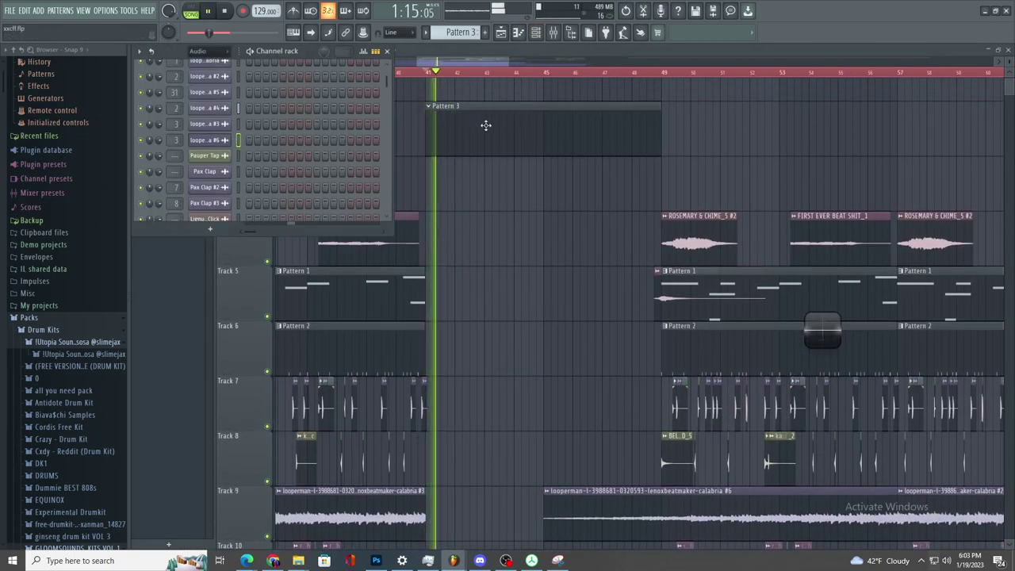
pyautogui.press('F6')
# - Place a second Pattern 3 clip on Track 2 at bar 49 and start playback from bar 41
pyautogui.click(665, 138)
pyautogui.moveTo(668, 143); pyautogui.dragTo(629, 154)
pyautogui.click(535, 33)
pyautogui.press('space')
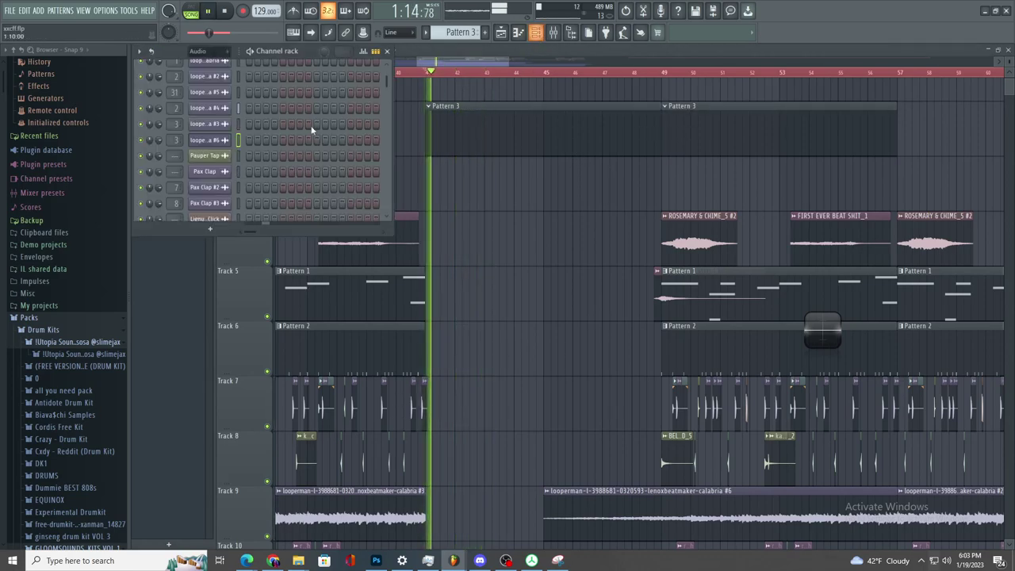
# - Add a Morphine synth channel to the Channel rack and stop playback
pyautogui.click(193, 227)
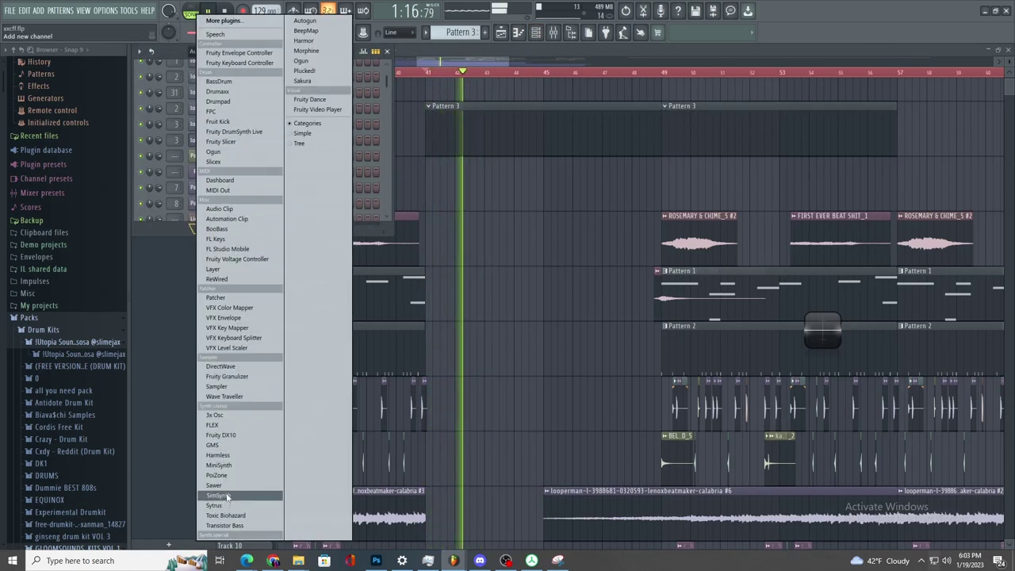
pyautogui.click(306, 50)
pyautogui.press('space')
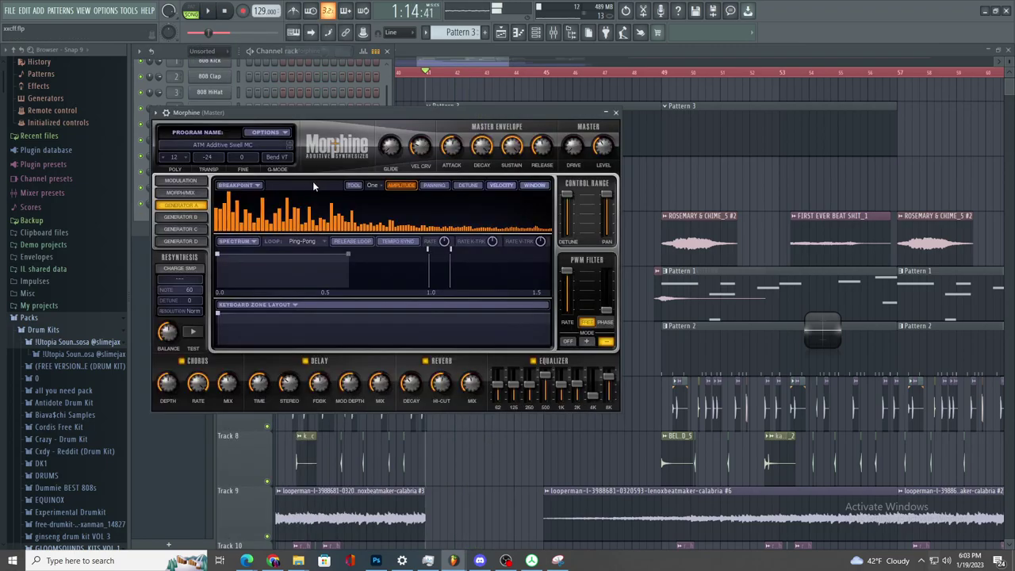
# - Load the KBD CX3 1 FG preset from Morphine's Keyboards bank and try it over the playing beat
pyautogui.click(252, 146)
pyautogui.click(302, 198)
pyautogui.click(465, 227)
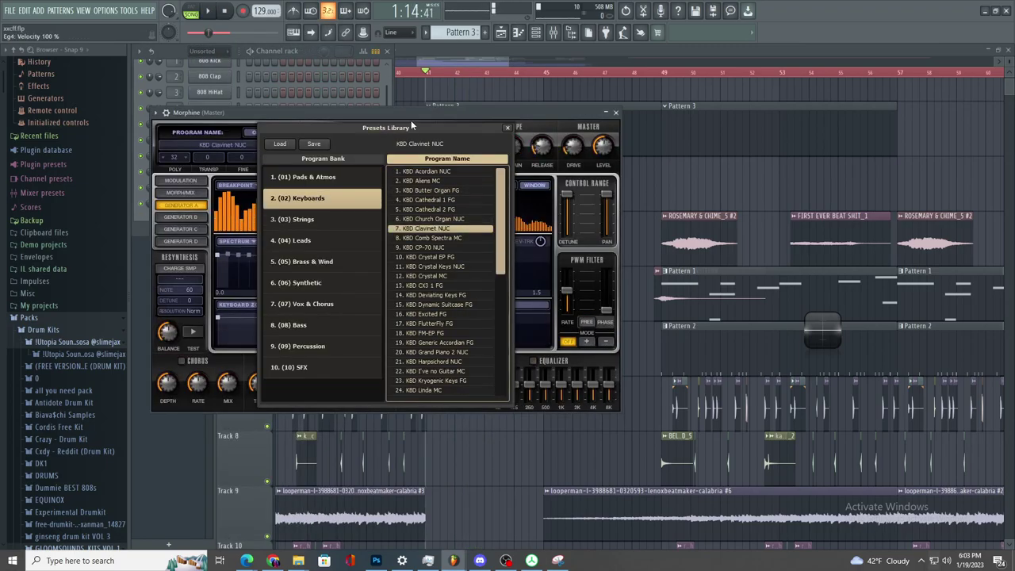
pyautogui.click(404, 286)
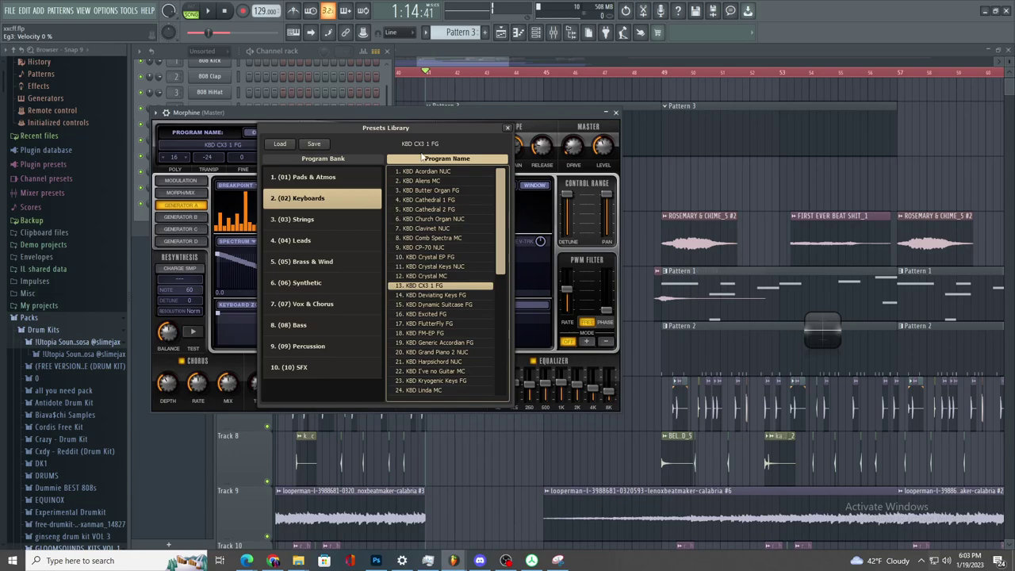
pyautogui.click(507, 128)
pyautogui.press('space')
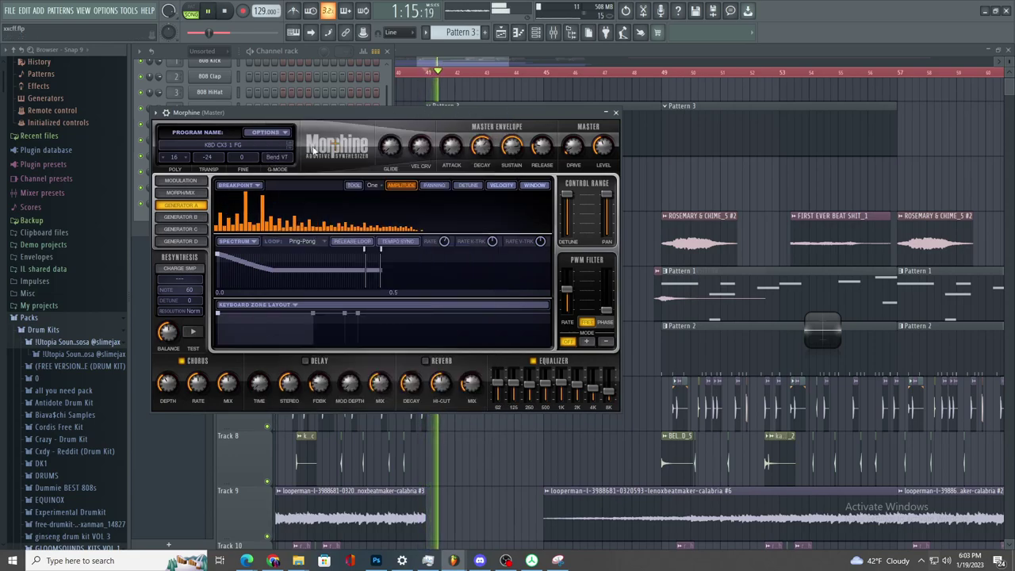
# - Search the full generator list for Nexus and try to replace the Morphine channel with it
pyautogui.click(606, 112)
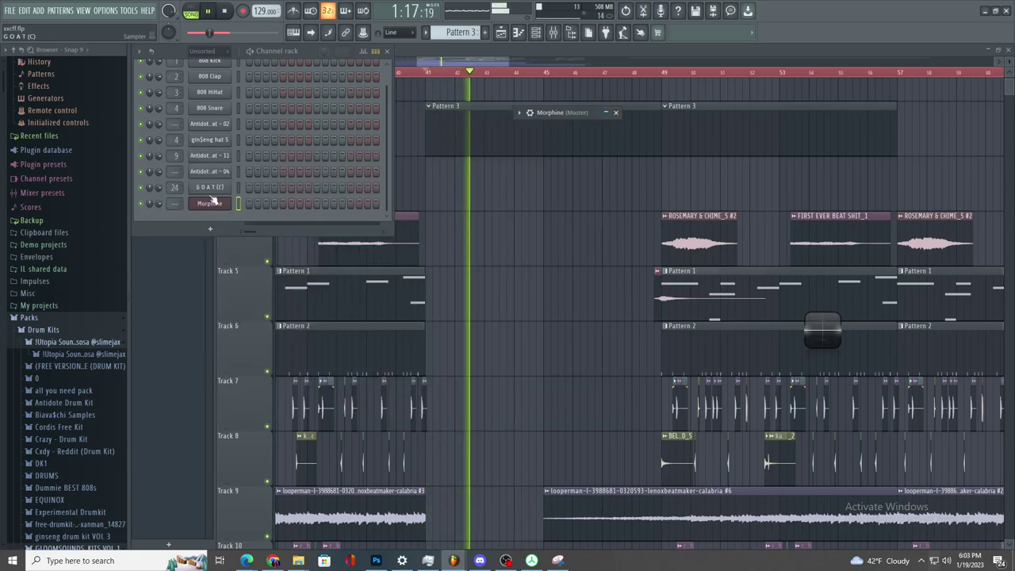
pyautogui.rightClick(209, 203)
pyautogui.moveTo(262, 284)
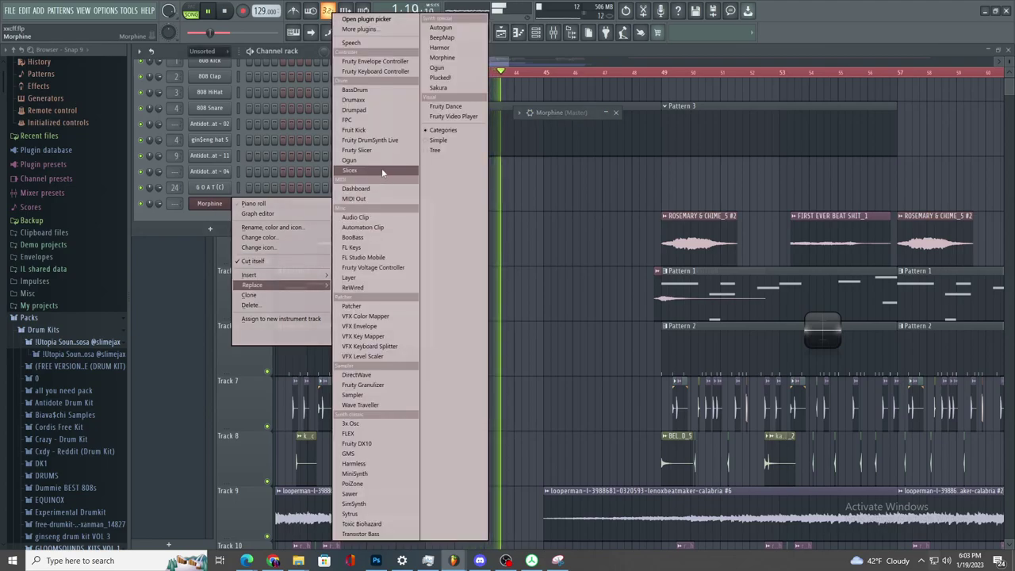
pyautogui.click(363, 30)
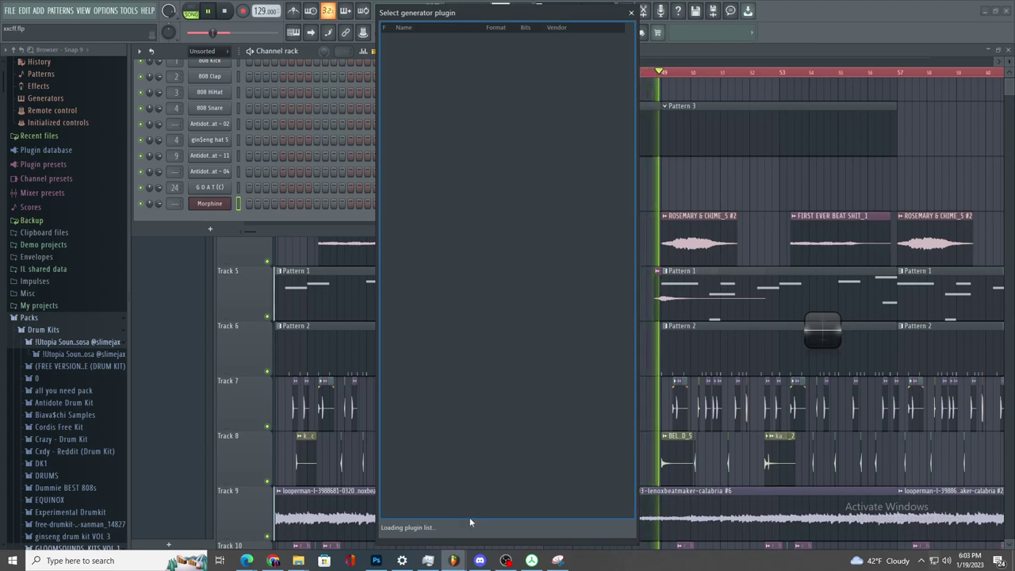
pyautogui.click(480, 530)
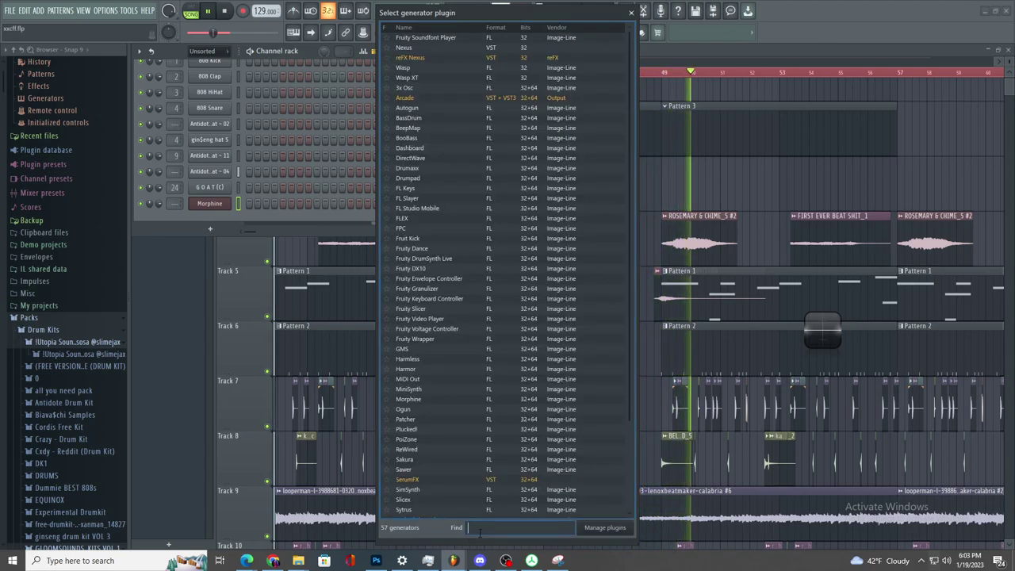
pyautogui.write('nexus')
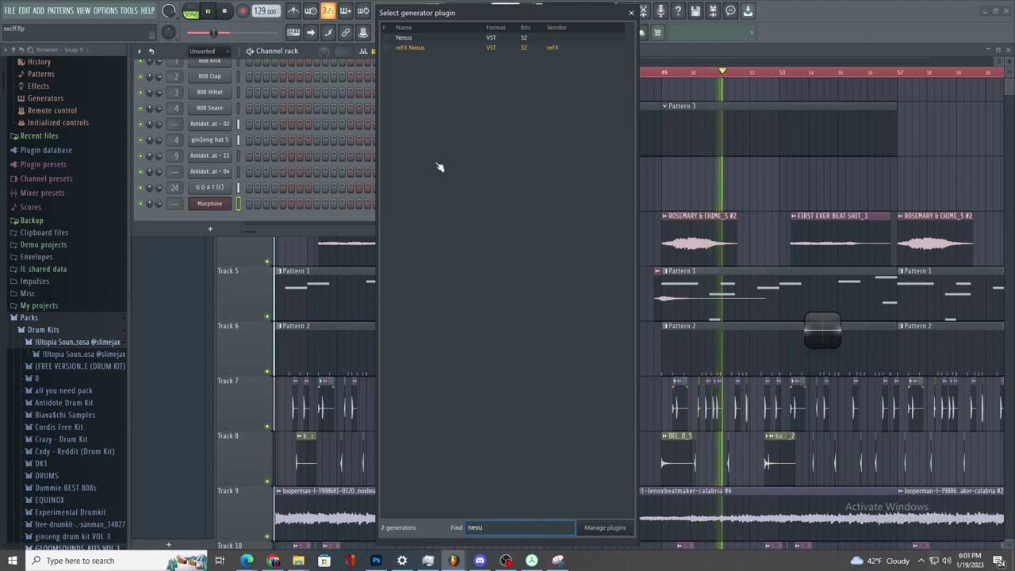
pyautogui.doubleClick(415, 39)
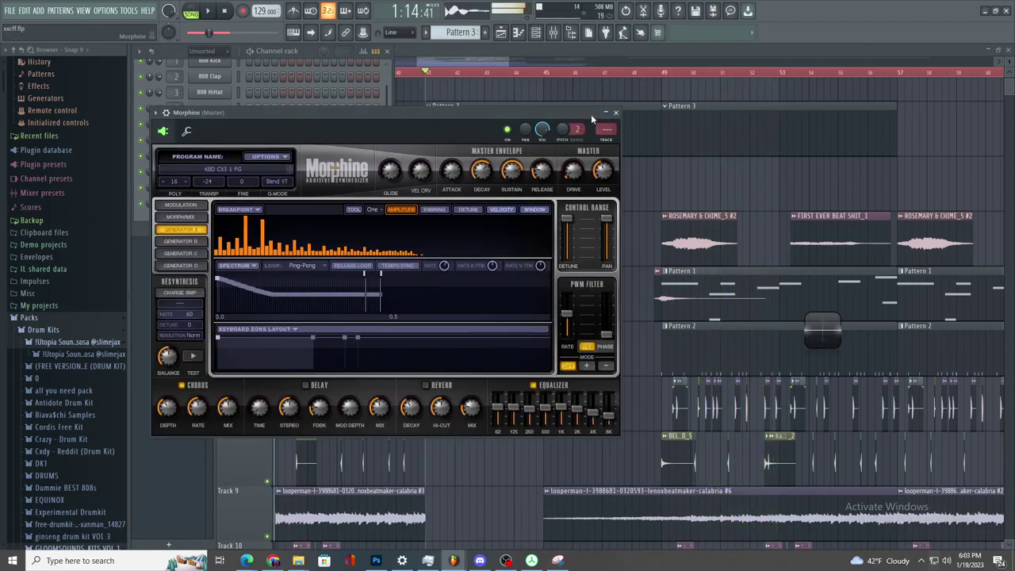
# - Move the Morphine window clear of the Channel rack and replace the channel with a fresh Morphine instance
pyautogui.moveTo(588, 114); pyautogui.dragTo(799, 173)
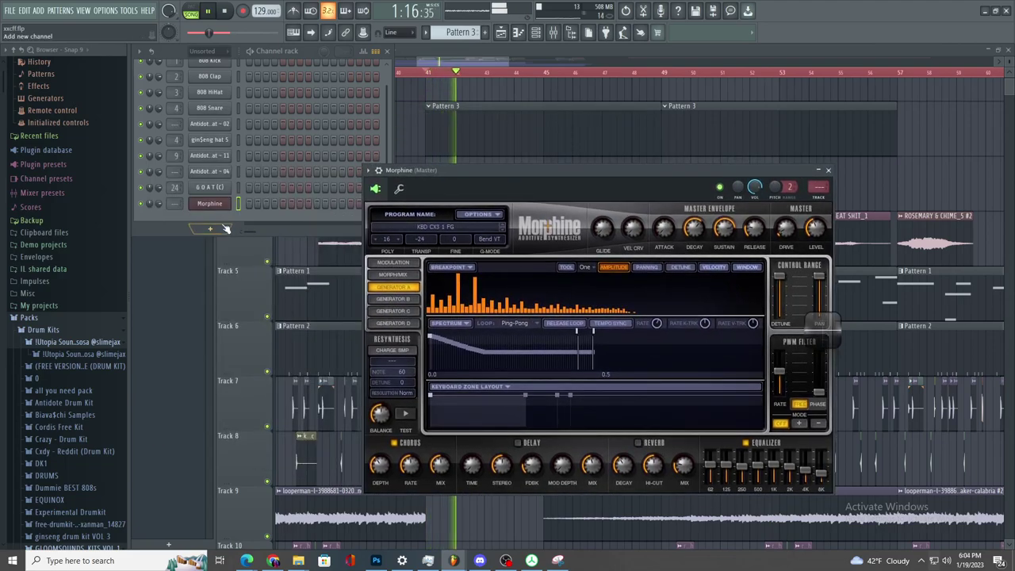
pyautogui.rightClick(230, 202)
pyautogui.moveTo(257, 285)
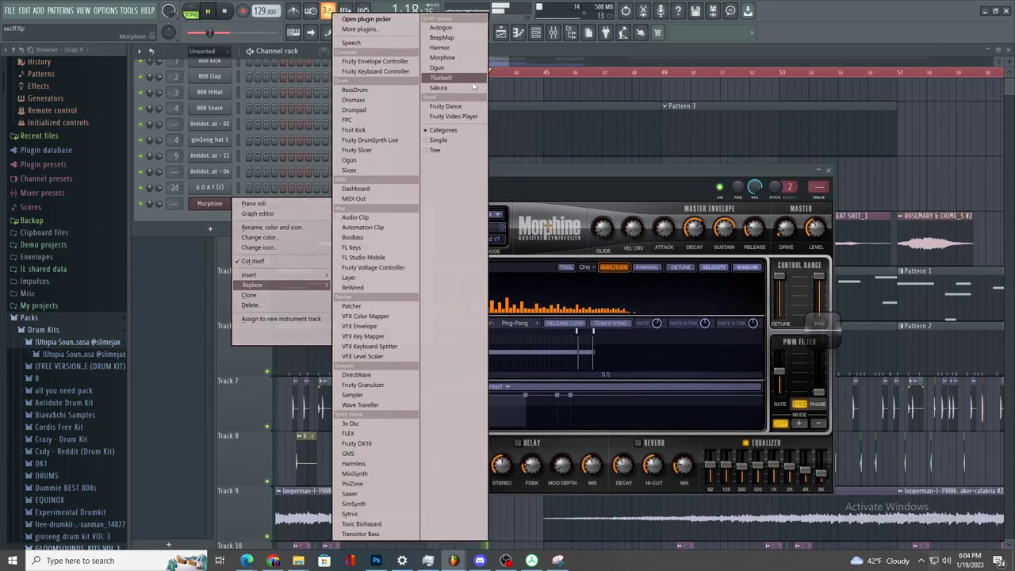
pyautogui.click(457, 61)
# - Search the full generator list for Serum and replace the Morphine channel with it
pyautogui.rightClick(222, 206)
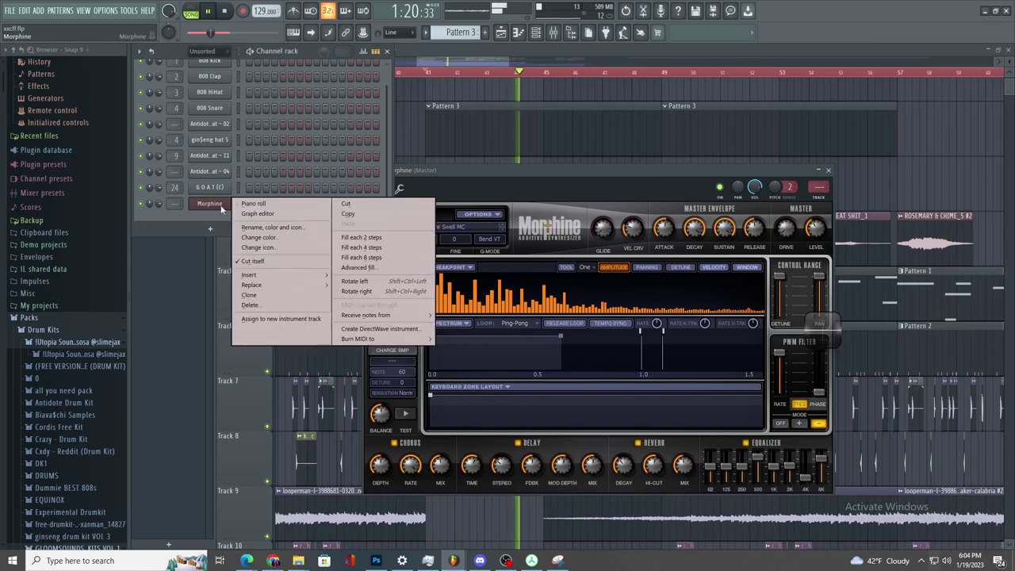
pyautogui.moveTo(268, 287)
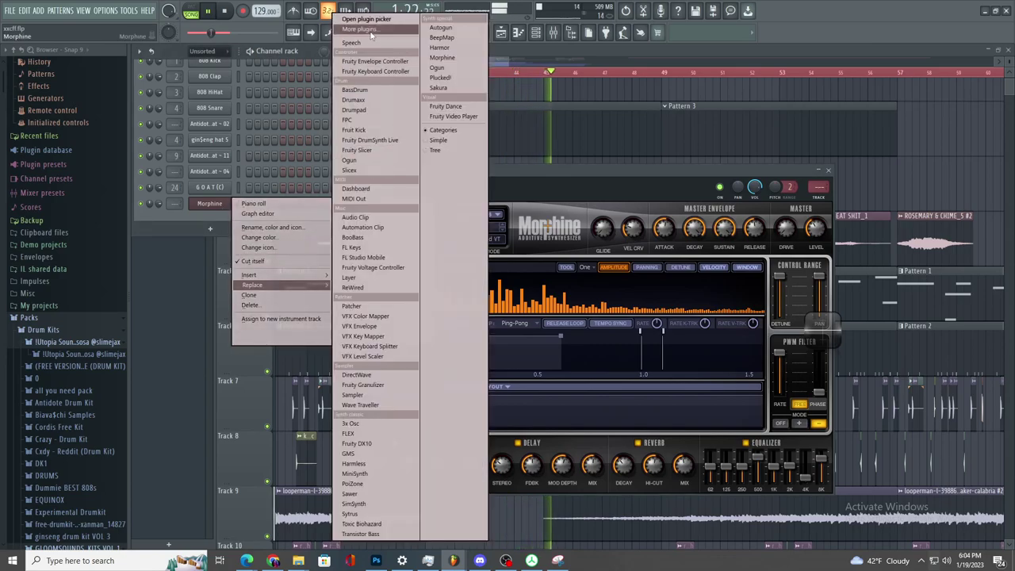
pyautogui.click(370, 30)
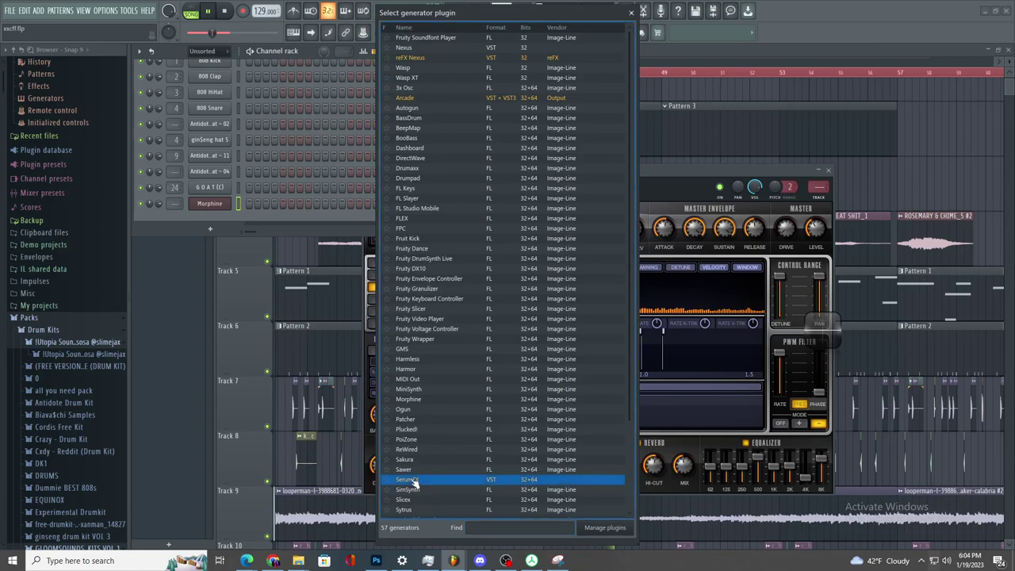
pyautogui.write('ser')
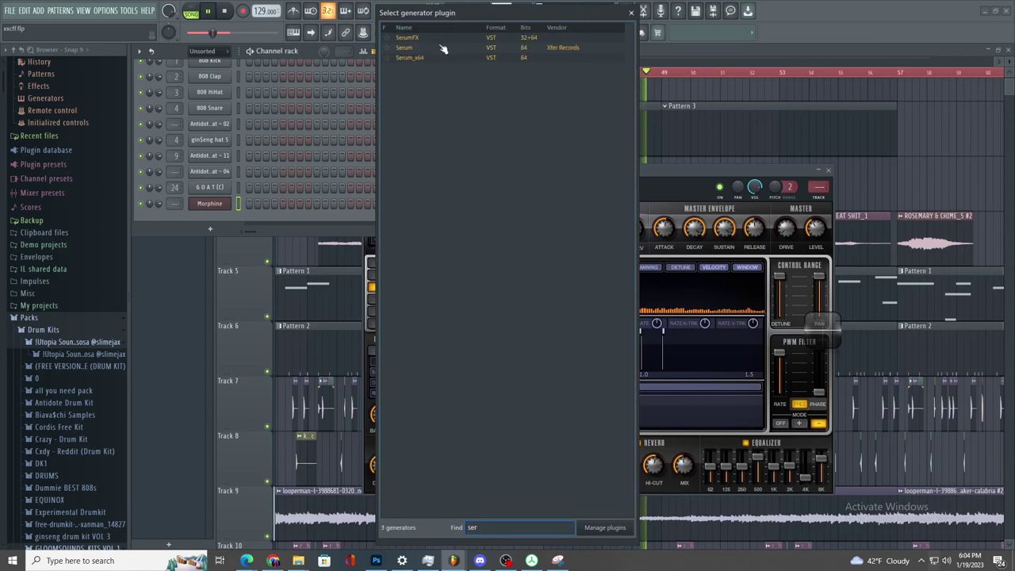
pyautogui.click(438, 57)
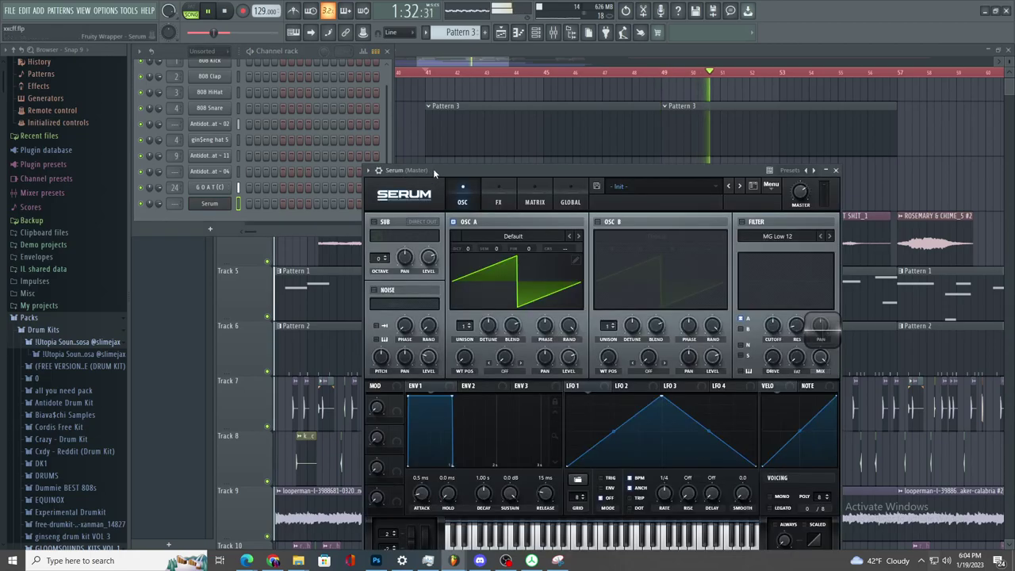
# - Move the Serum window aside and load the SY Arcader [FP] preset from its Synth bank
pyautogui.moveTo(433, 168); pyautogui.dragTo(203, 129)
pyautogui.click(447, 146)
pyautogui.moveTo(405, 206)
pyautogui.click(515, 230)
pyautogui.click(433, 146)
pyautogui.moveTo(403, 242)
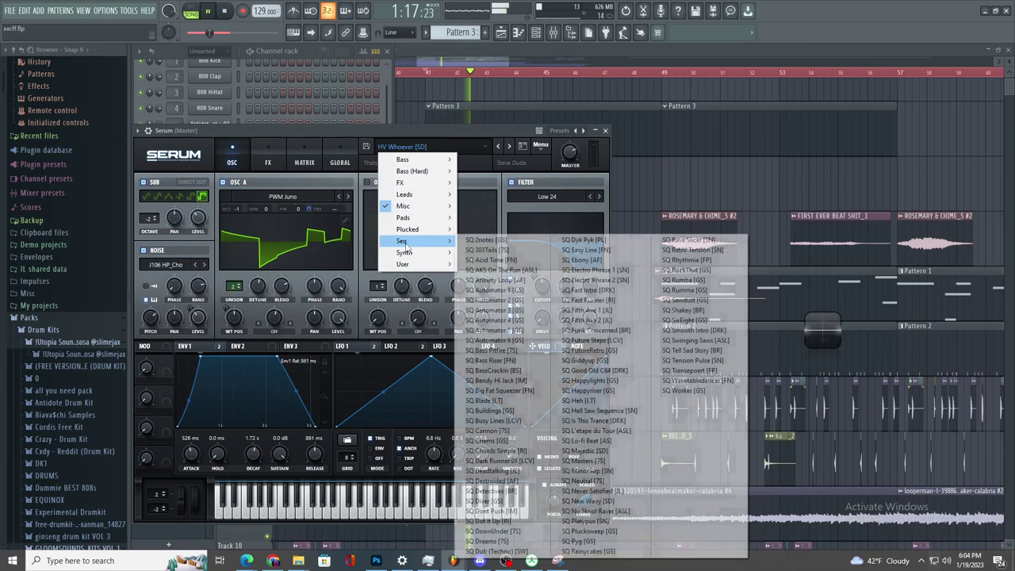
pyautogui.click(488, 250)
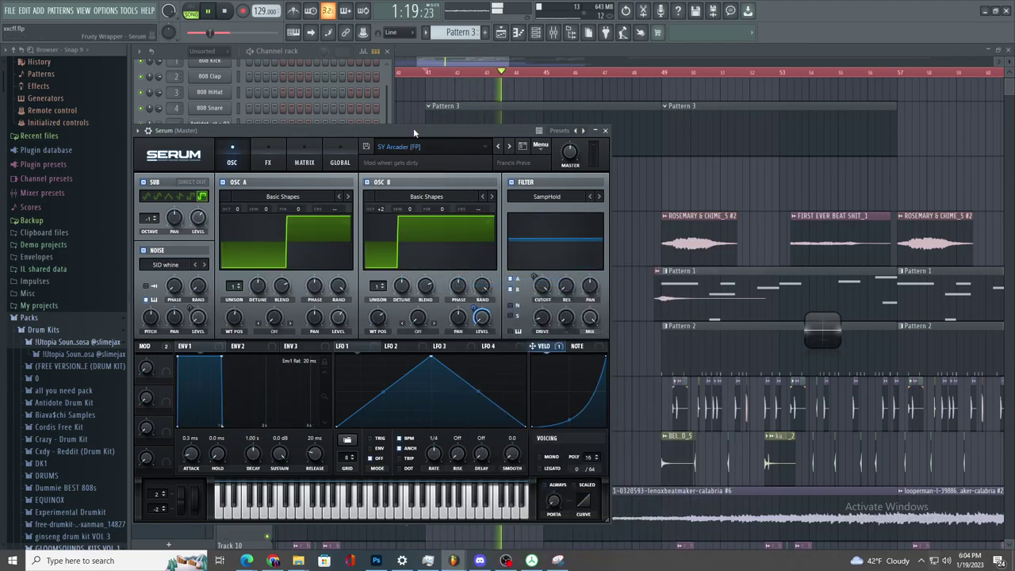
# - Draw a D5 note about half a bar long at the start of Pattern 3 in Serum's piano roll
pyautogui.click(488, 52)
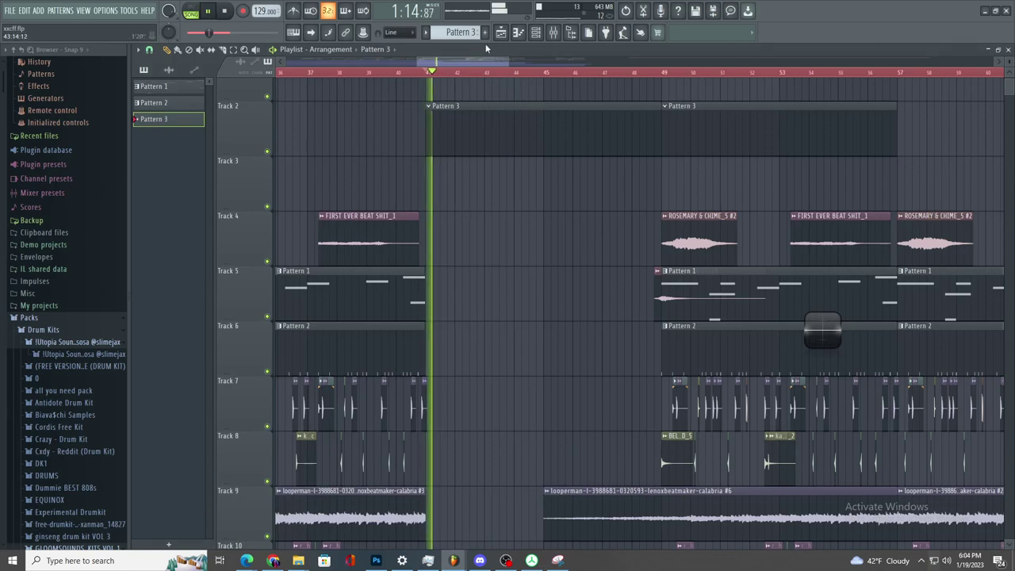
pyautogui.click(518, 33)
pyautogui.press('space')
pyautogui.moveTo(188, 175); pyautogui.dragTo(143, 175)
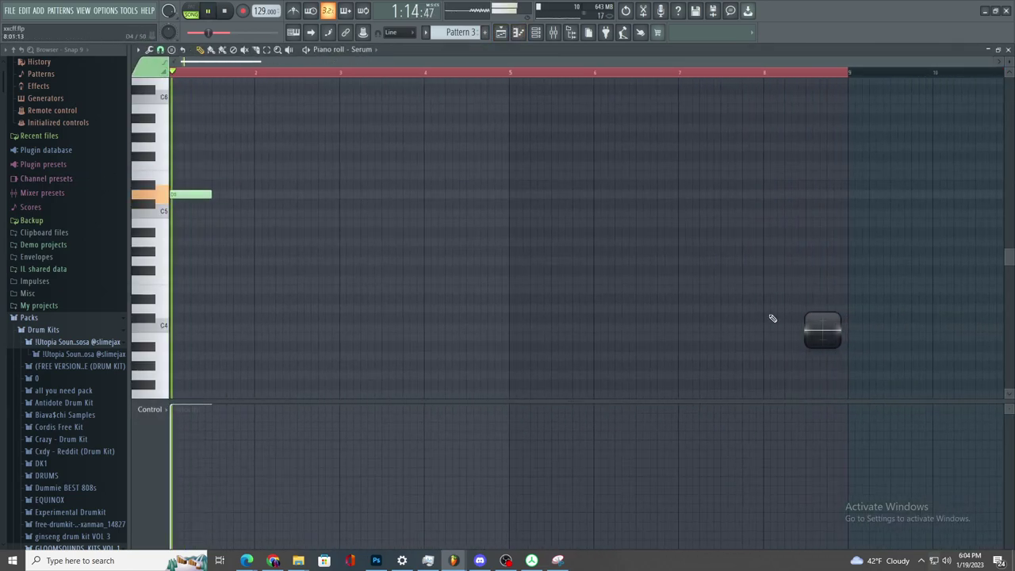
# - Switch the Wave Candy visualizer on mixer Insert 2 to Spectrum mode and reposition its display
pyautogui.click(553, 32)
pyautogui.press('space')
pyautogui.click(224, 189)
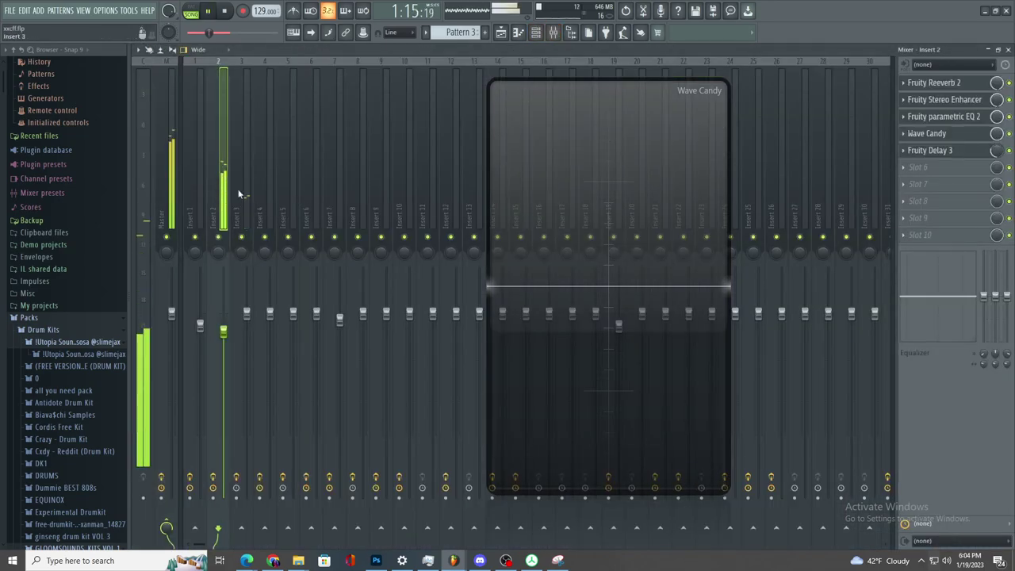
pyautogui.click(931, 169)
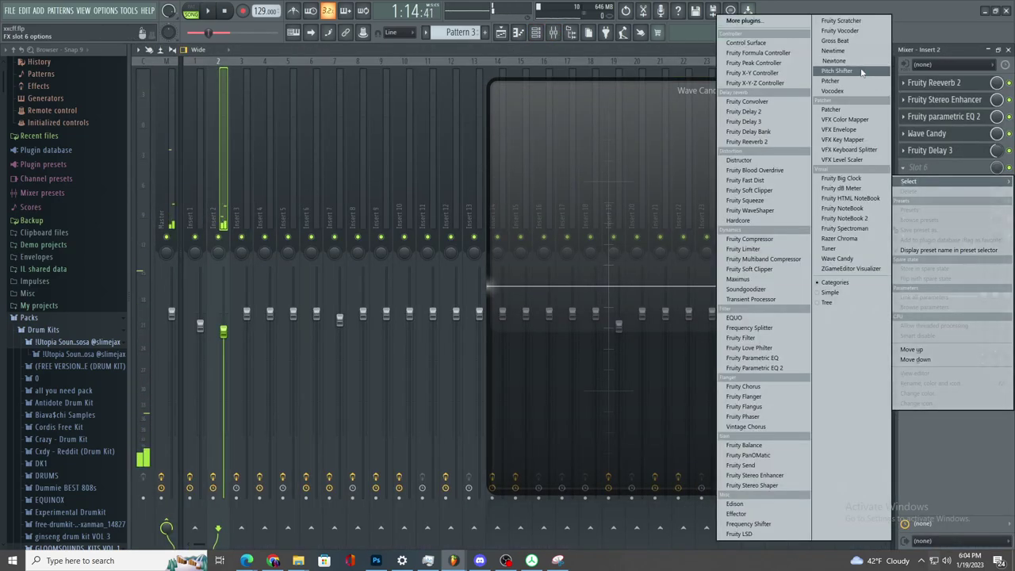
pyautogui.click(891, 134)
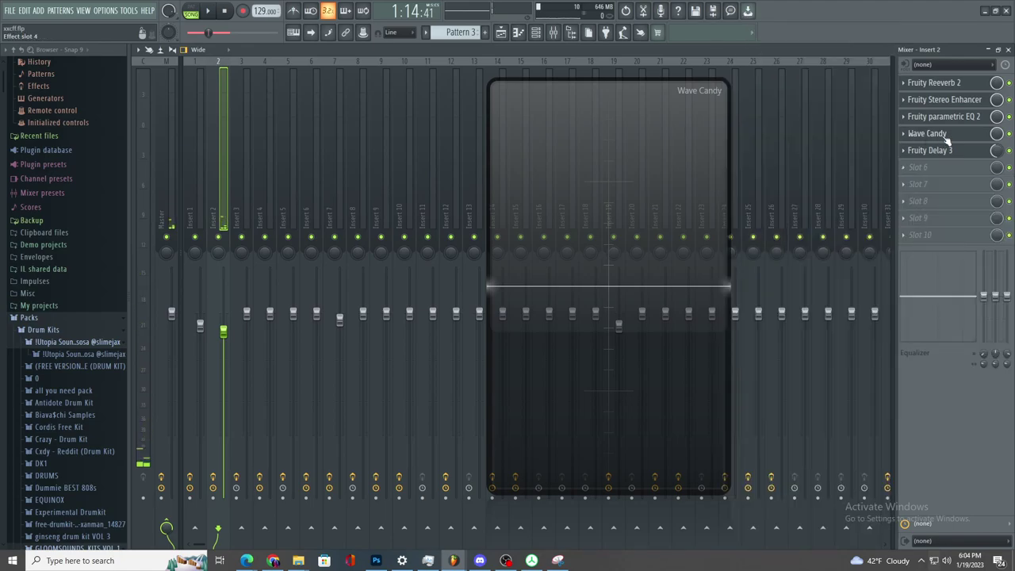
pyautogui.click(927, 133)
pyautogui.click(220, 274)
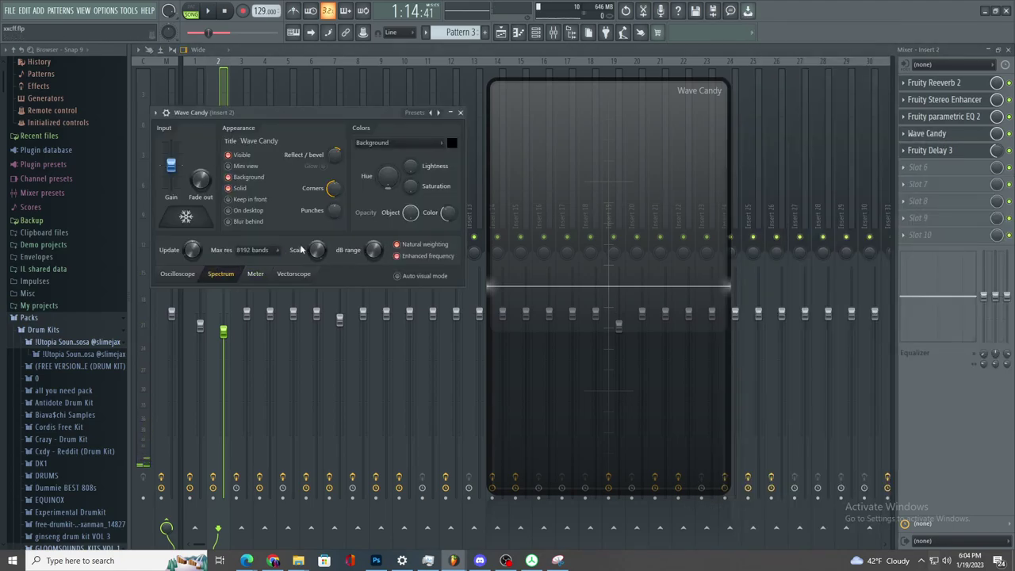
pyautogui.press('space')
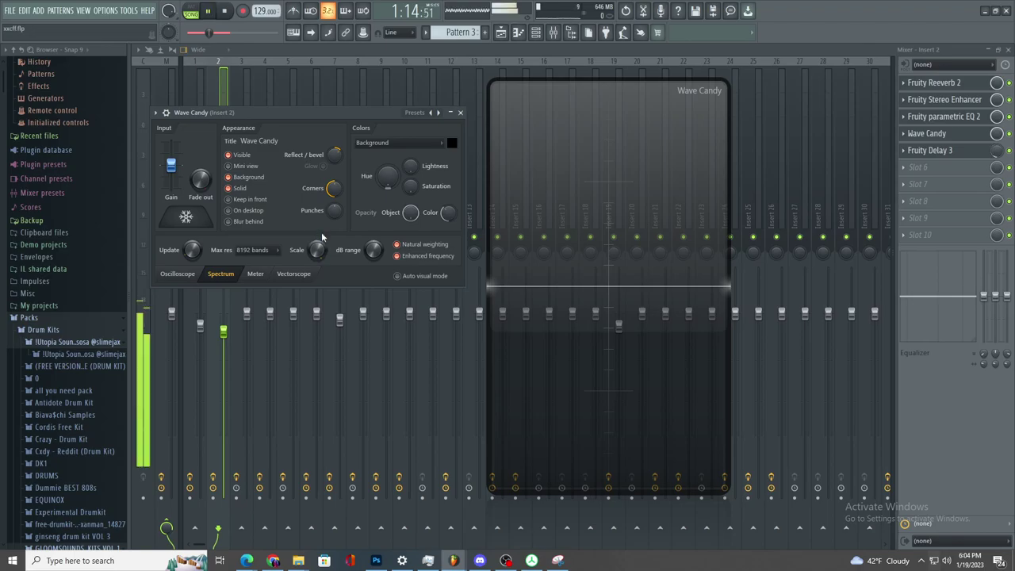
pyautogui.press('space')
pyautogui.moveTo(786, 293); pyautogui.dragTo(877, 285)
# - Reopen Pattern 3's Serum notes and play the beat to examine its pitches on the Wave Candy spectrum
pyautogui.click(505, 34)
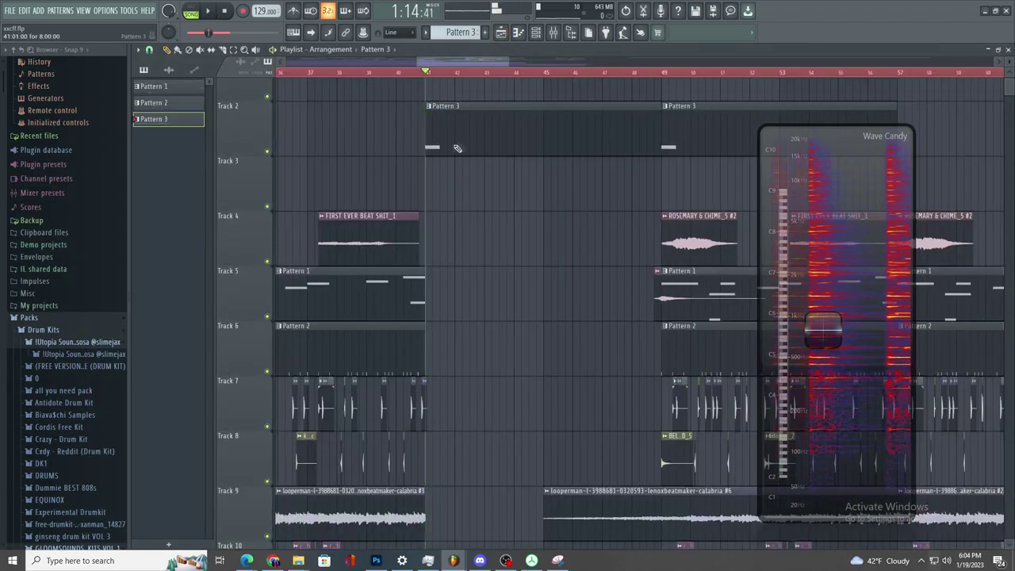
pyautogui.doubleClick(453, 146)
pyautogui.press('space')
pyautogui.press('space')
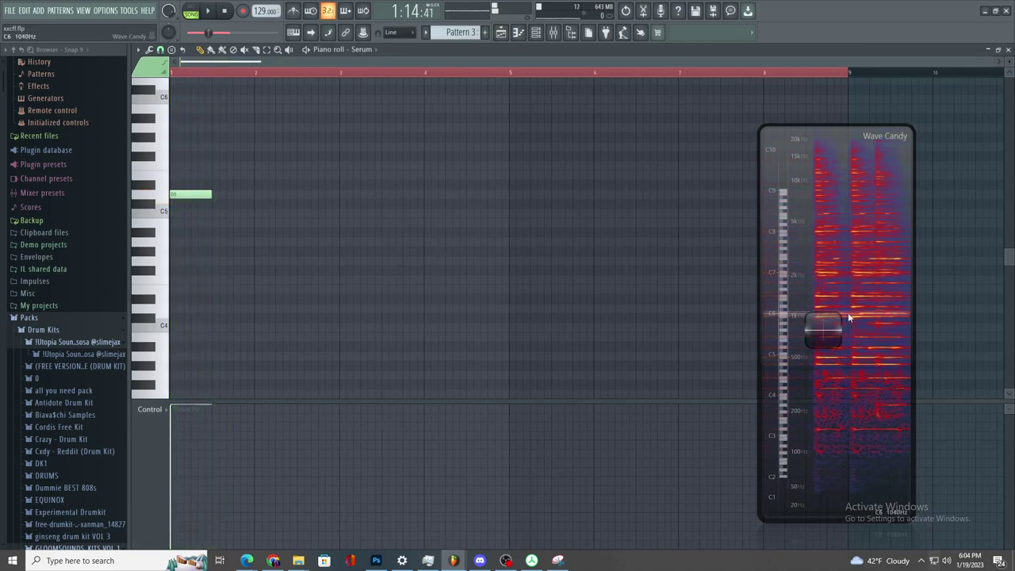
pyautogui.press('space')
# - Try the Serum note about an octave lower against the beat, and delete it
pyautogui.moveTo(198, 196); pyautogui.dragTo(204, 337)
pyautogui.scroll(3, 191, 256)
pyautogui.press('space')
pyautogui.press('space')
pyautogui.scroll(-3, 262, 318)
pyautogui.rightClick(246, 337)
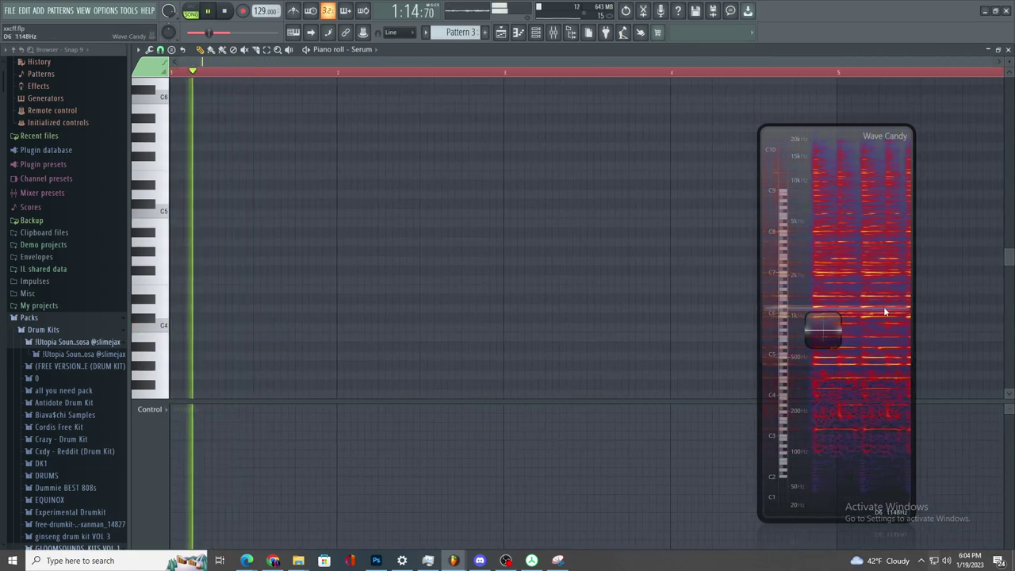
# - Draw a half-bar D5 note at the start of Pattern 3 and play it with the beat
pyautogui.press('space')
pyautogui.moveTo(307, 194); pyautogui.dragTo(119, 185)
pyautogui.press('space')
pyautogui.rightClick(205, 183)
pyautogui.press('space')
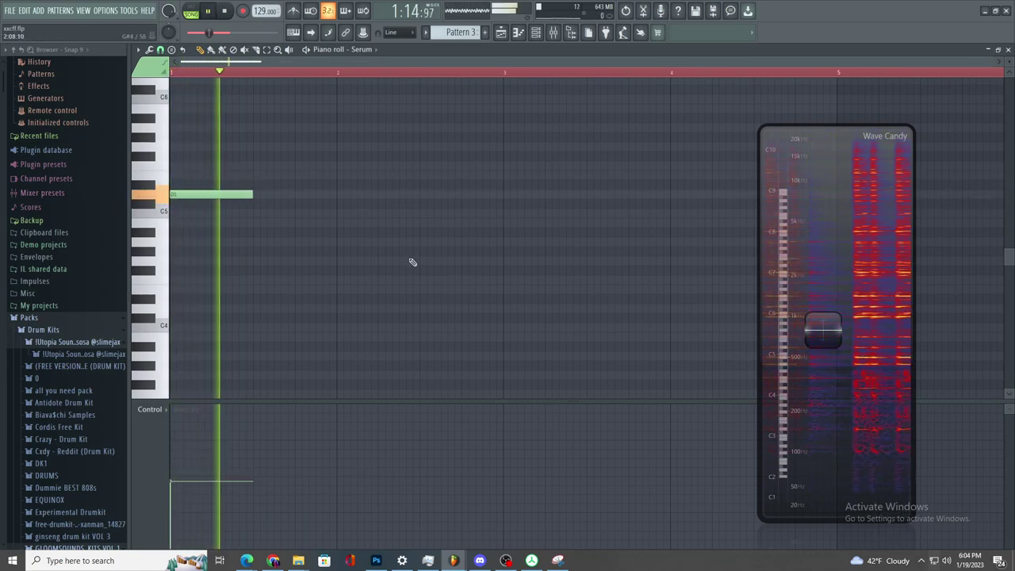
# - Lengthen the Serum D5 note from bar 1 to about a quarter past bar 3 and play it
pyautogui.click(554, 33)
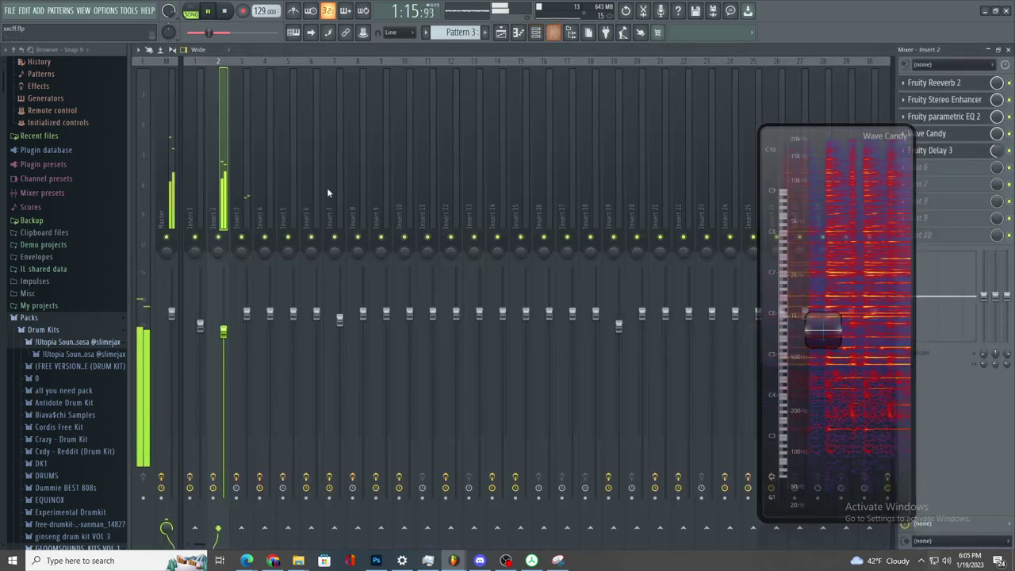
pyautogui.click(503, 34)
pyautogui.press('space')
pyautogui.doubleClick(468, 119)
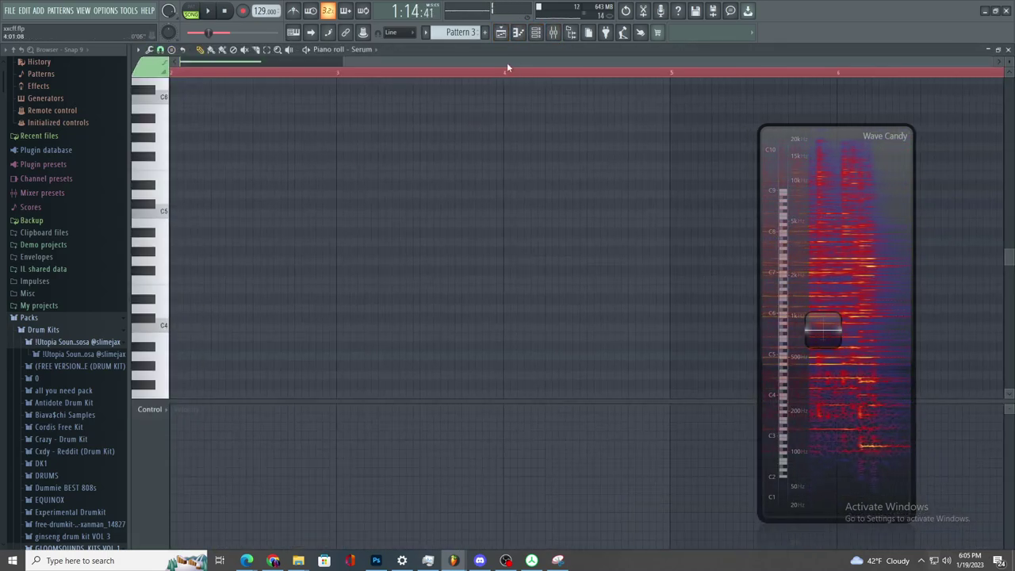
pyautogui.hotkey('ctrl', 'z')
pyautogui.moveTo(258, 202); pyautogui.dragTo(544, 219)
pyautogui.press('space')
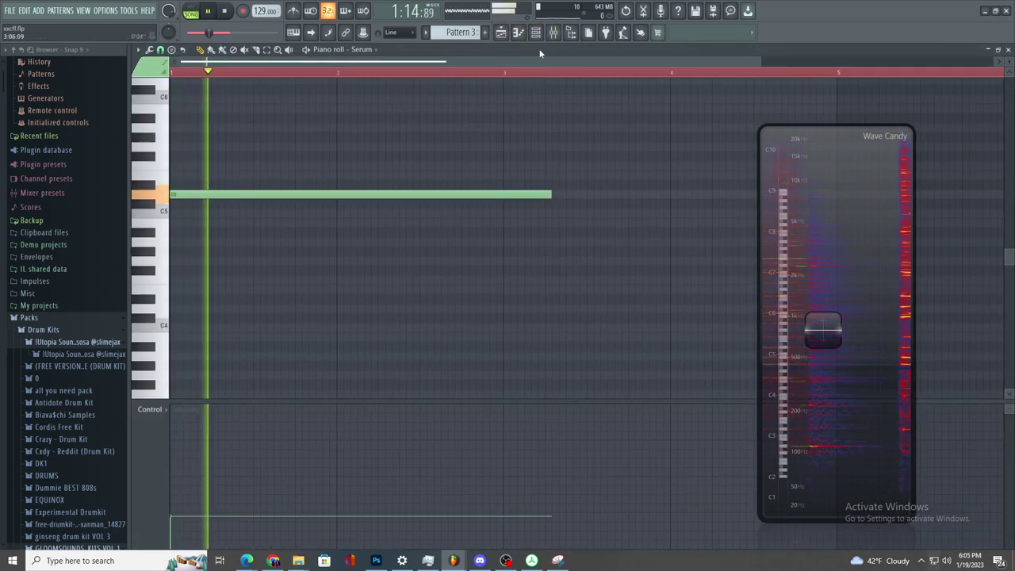
# - Add Fruity Reeverb 2 to mixer Insert 16 with its dry level lowered, and create an automation clip for its mix level
pyautogui.click(536, 32)
pyautogui.click(550, 34)
pyautogui.doubleClick(174, 203)
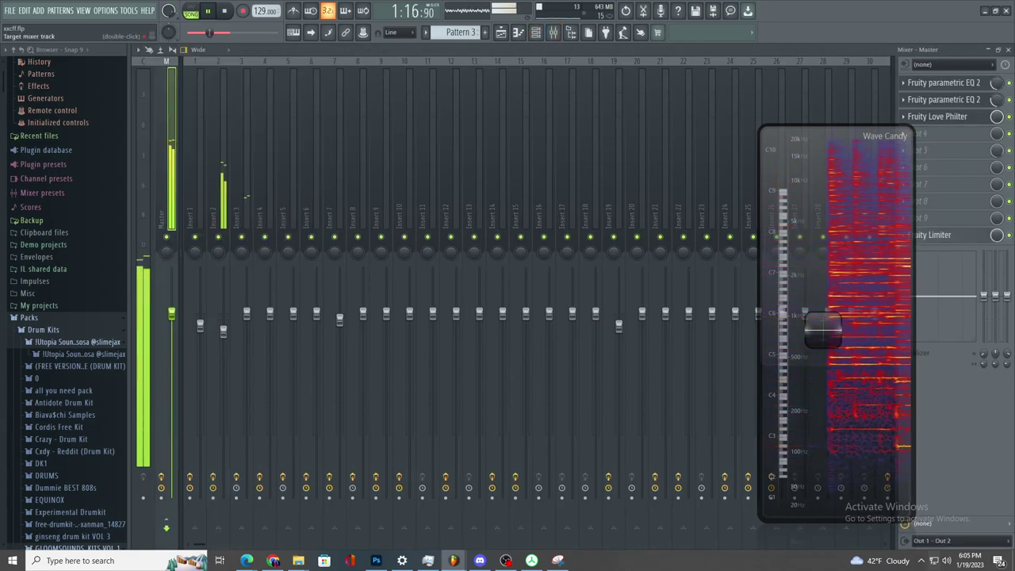
pyautogui.click(904, 83)
pyautogui.moveTo(913, 97)
pyautogui.click(746, 143)
pyautogui.moveTo(402, 151); pyautogui.dragTo(400, 164)
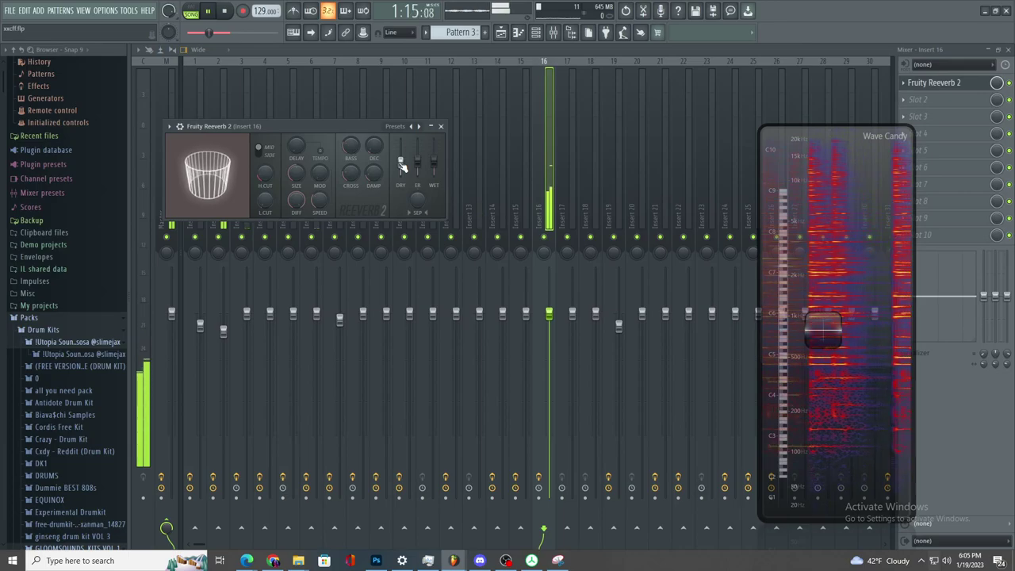
pyautogui.rightClick(997, 82)
pyautogui.click(964, 159)
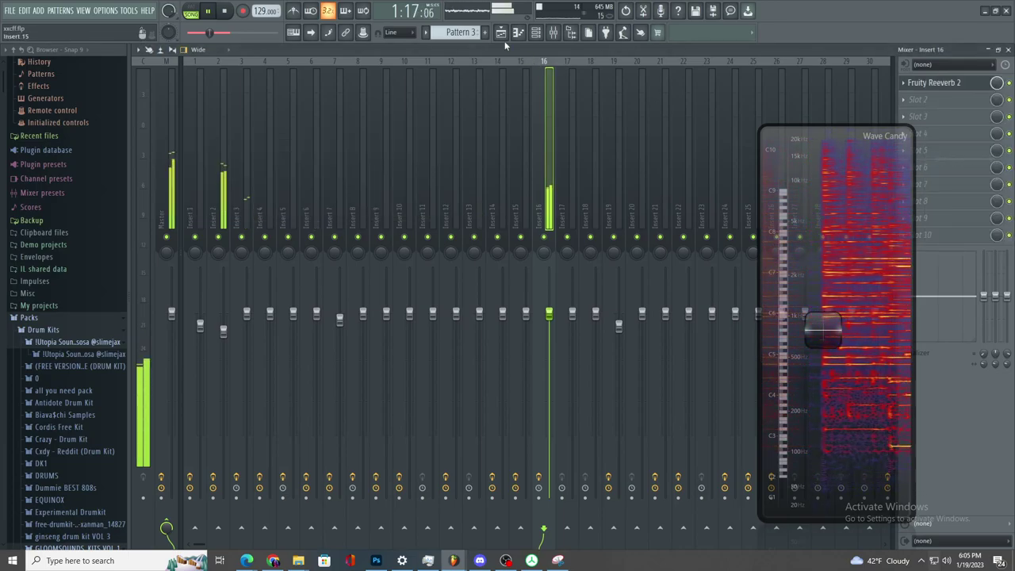
# - Load Gross Beat in Insert 16's second effect slot with the 1 Beat Gate volume preset, and automate its mix level
pyautogui.click(536, 37)
pyautogui.click(920, 99)
pyautogui.click(833, 42)
pyautogui.click(904, 99)
pyautogui.moveTo(909, 113)
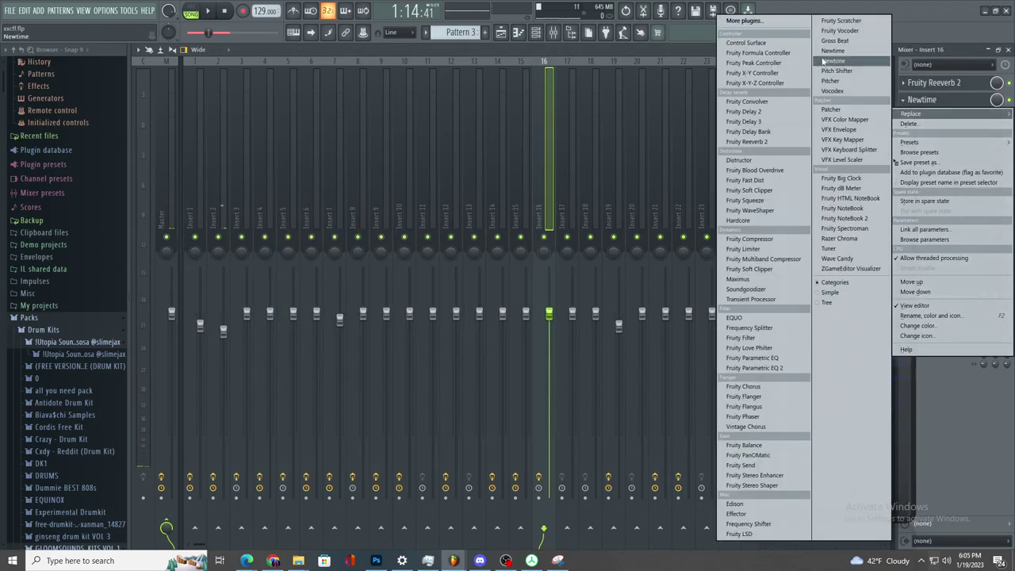
pyautogui.click(835, 41)
pyautogui.click(267, 297)
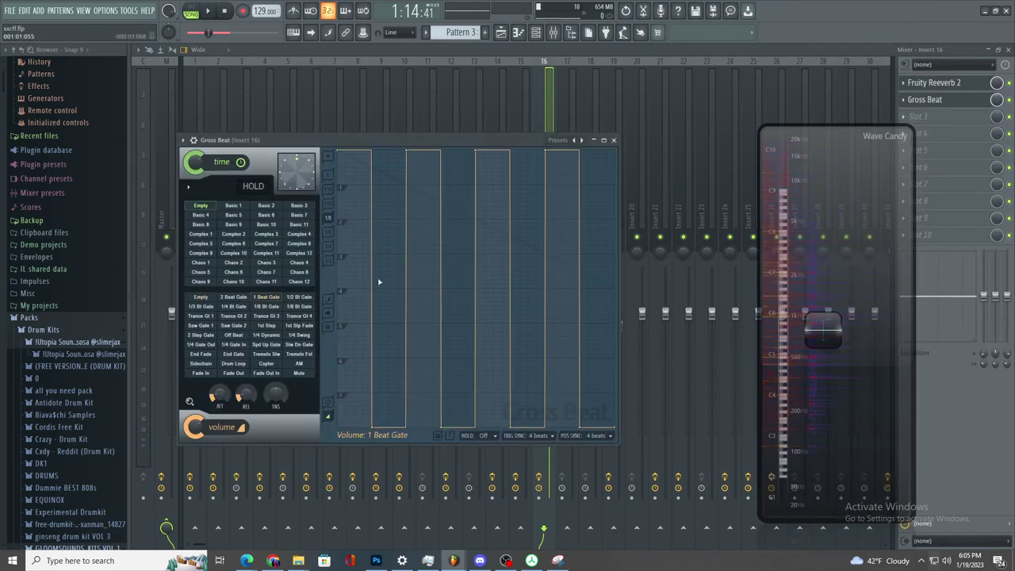
pyautogui.rightClick(999, 100)
# - Try a Fruity Love Philter in Insert 16's third effect slot over the beat, and remove it
pyautogui.click(928, 117)
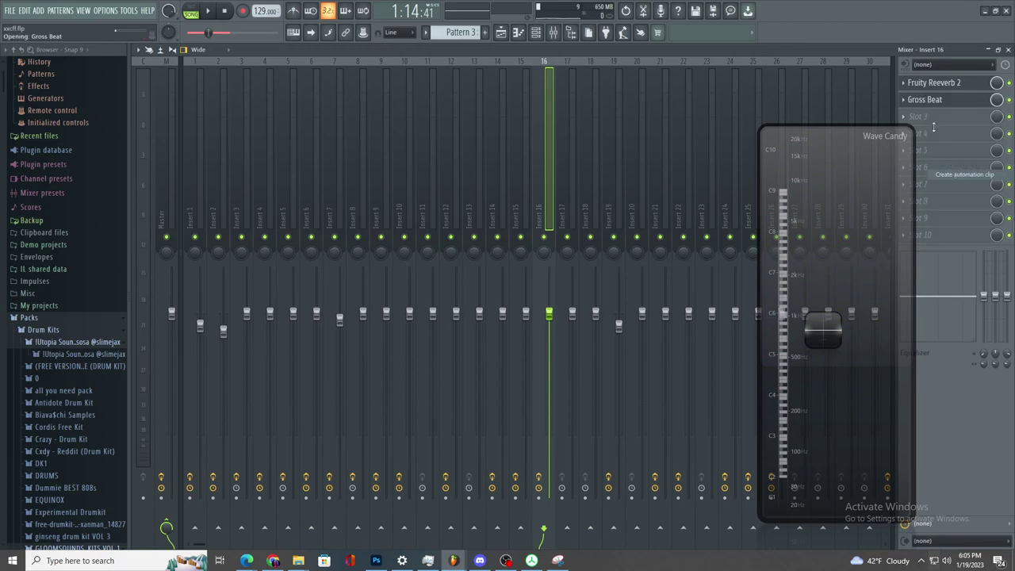
pyautogui.click(764, 27)
pyautogui.write('lo')
pyautogui.doubleClick(441, 58)
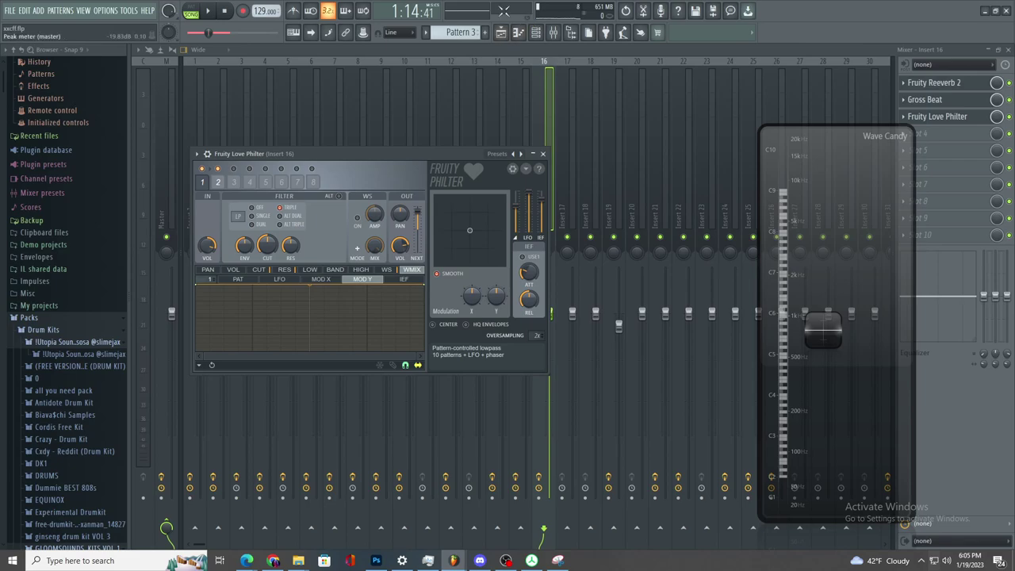
pyautogui.rightClick(267, 241)
pyautogui.click(261, 252)
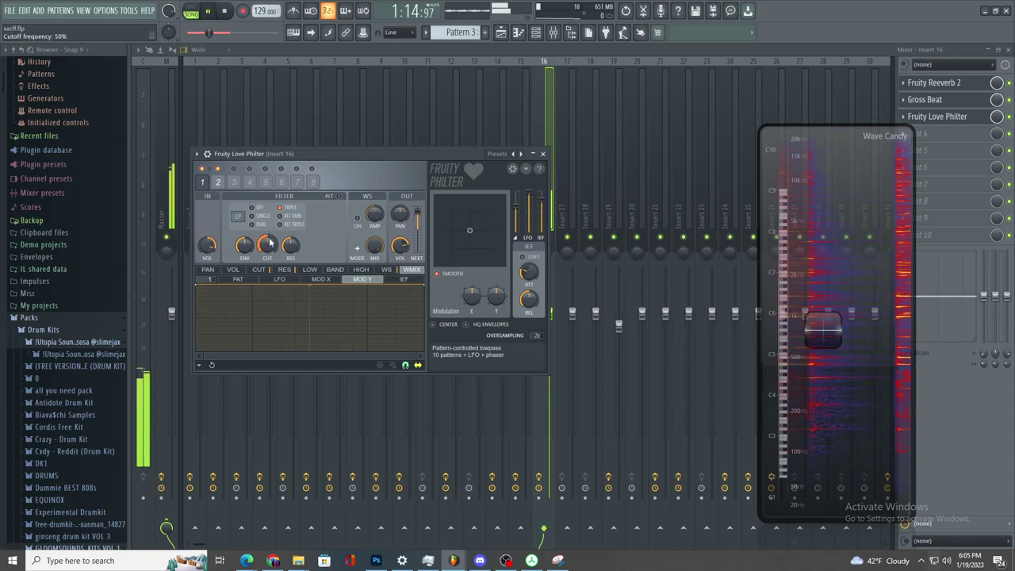
pyautogui.rightClick(915, 119)
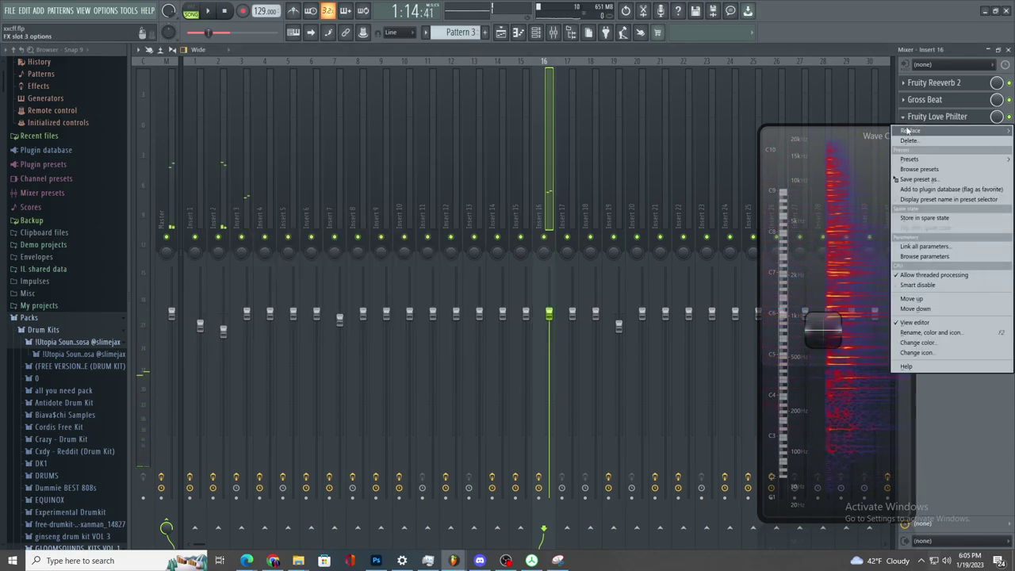
pyautogui.click(912, 131)
pyautogui.click(557, 315)
# - Load a fresh Fruity Love Philter in Insert 16's third slot and create an automation clip for Filter 1's cutoff frequency
pyautogui.click(928, 116)
pyautogui.moveTo(909, 130)
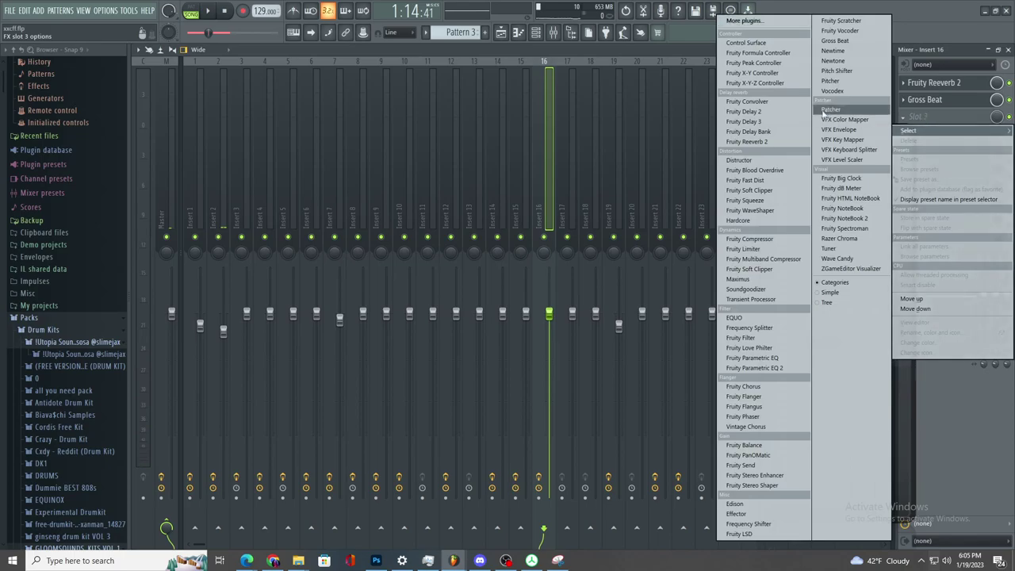
pyautogui.click(750, 21)
pyautogui.write('lo')
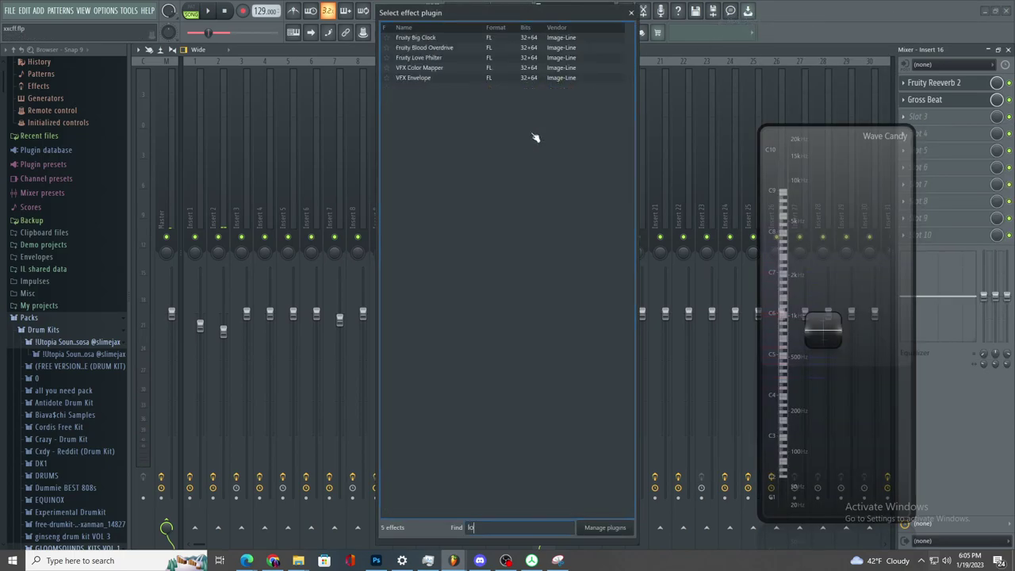
pyautogui.doubleClick(451, 59)
pyautogui.rightClick(270, 251)
pyautogui.click(300, 329)
# - Create an automation clip for the Insert 16 Love Philter's mix level and show the playlist
pyautogui.rightClick(997, 117)
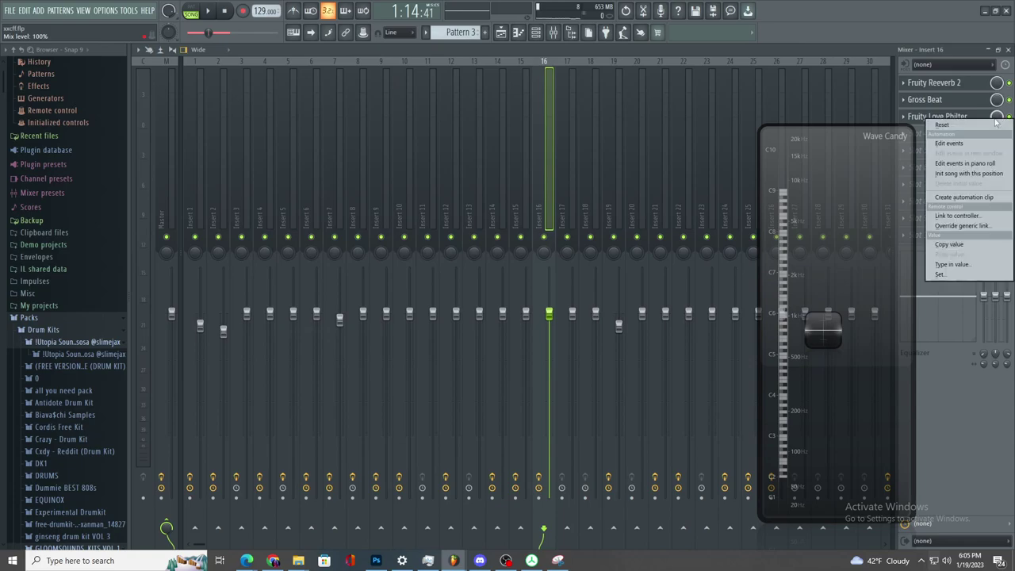
pyautogui.click(963, 197)
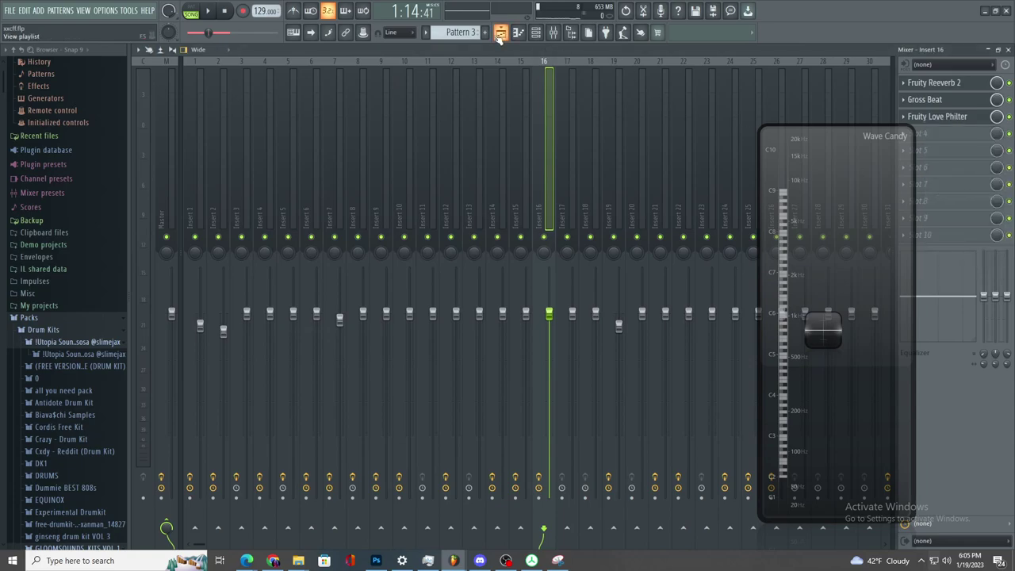
pyautogui.click(500, 32)
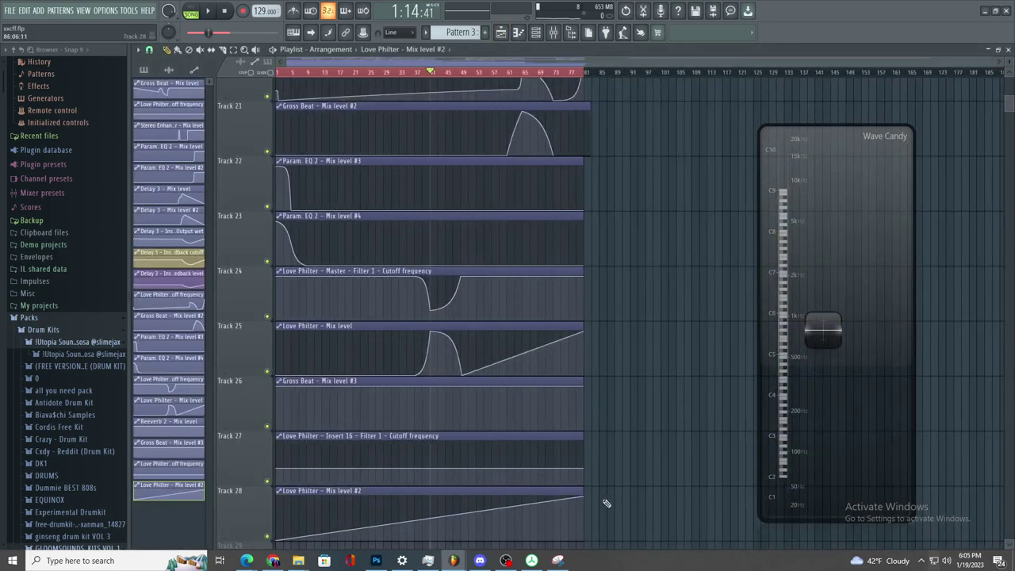
# - Drop the Love Philter mix level #2 endpoint and both ends of Gross Beat mix level #3 to minimum
pyautogui.moveTo(586, 498); pyautogui.dragTo(593, 559)
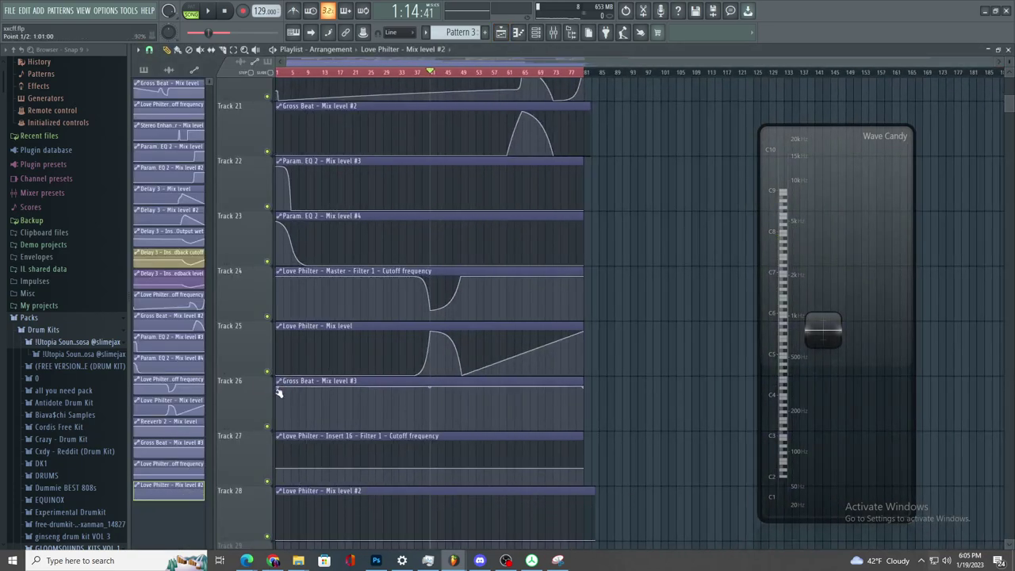
pyautogui.moveTo(278, 388); pyautogui.dragTo(278, 435)
pyautogui.moveTo(583, 388); pyautogui.dragTo(607, 503)
# - Shape Gross Beat mix level #3 to rise from minimum at bar 41 to a peak at bar 45, using a Double curve
pyautogui.press('space')
pyautogui.scroll(5, 441, 423)
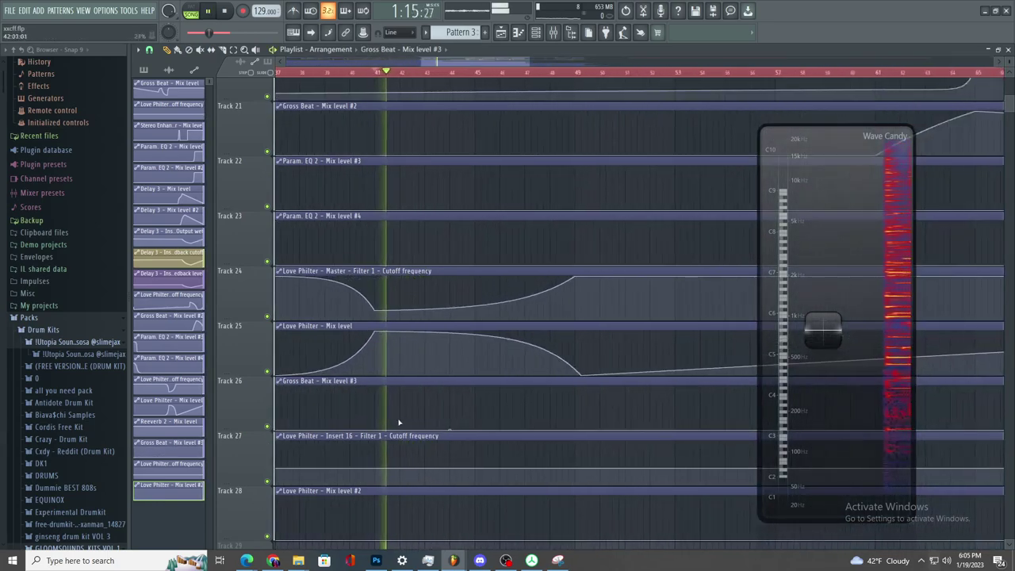
pyautogui.rightClick(374, 430)
pyautogui.rightClick(475, 387)
pyautogui.press('space')
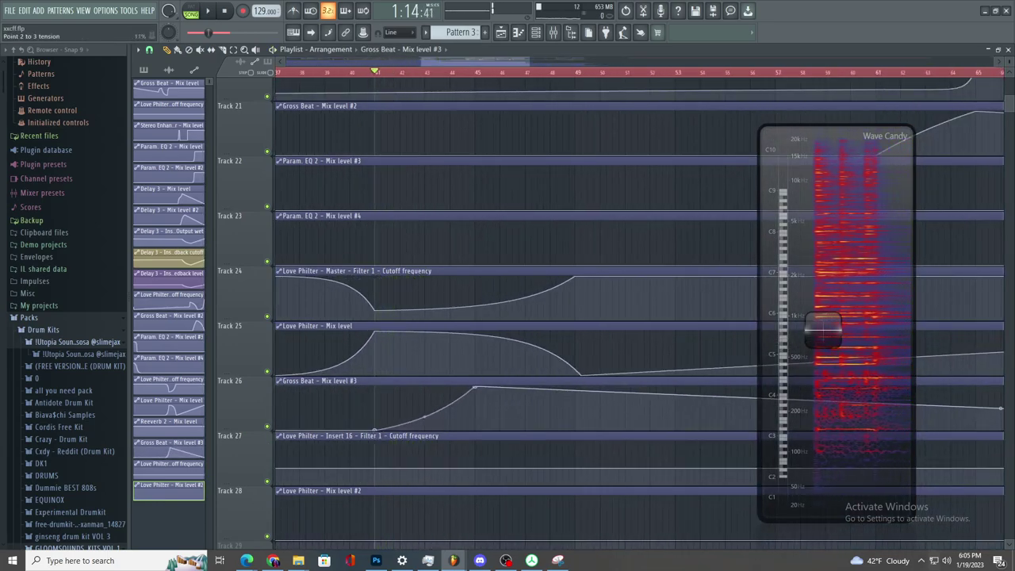
pyautogui.rightClick(474, 389)
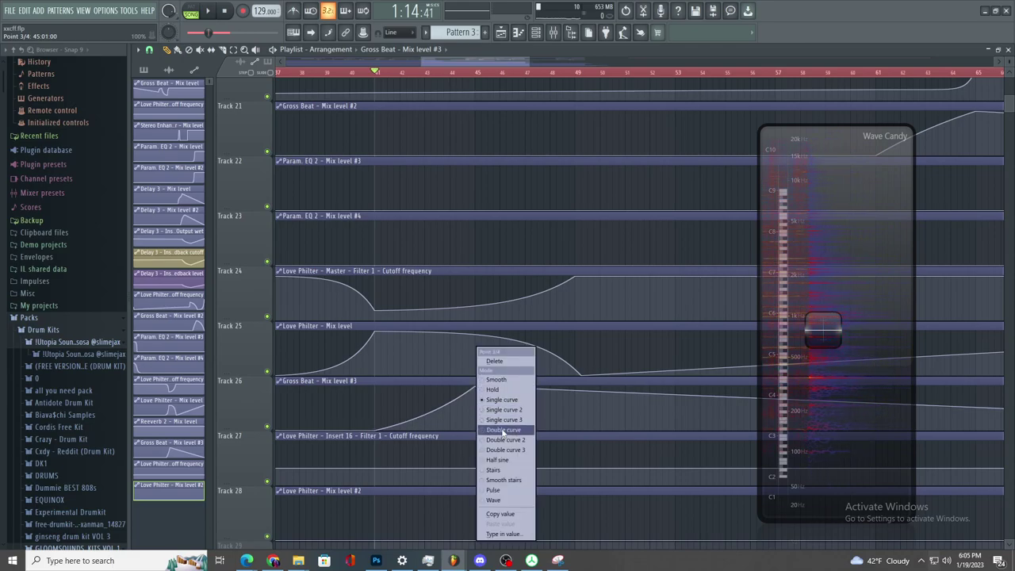
pyautogui.click(503, 430)
pyautogui.press('space')
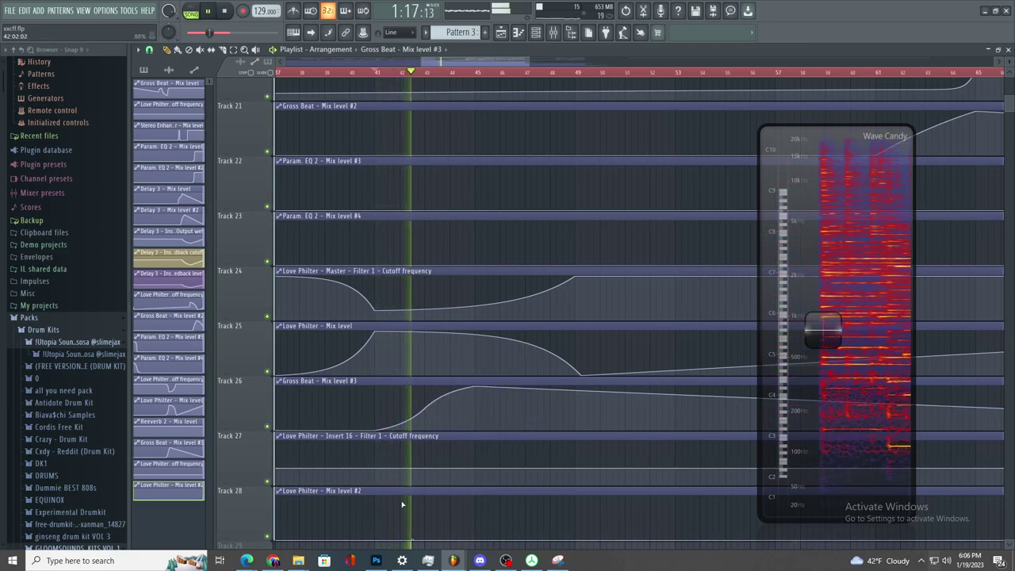
# - Open Pattern 3's Serum notes in the piano roll and extend the D5 note to bar 5
pyautogui.scroll(-4, 424, 412)
pyautogui.keyDown('ctrl'); pyautogui.scroll(2, 424, 429); pyautogui.keyUp('ctrl')
pyautogui.press('space')
pyautogui.press('space')
pyautogui.scroll(1, 471, 179)
pyautogui.scroll(10, 470, 178)
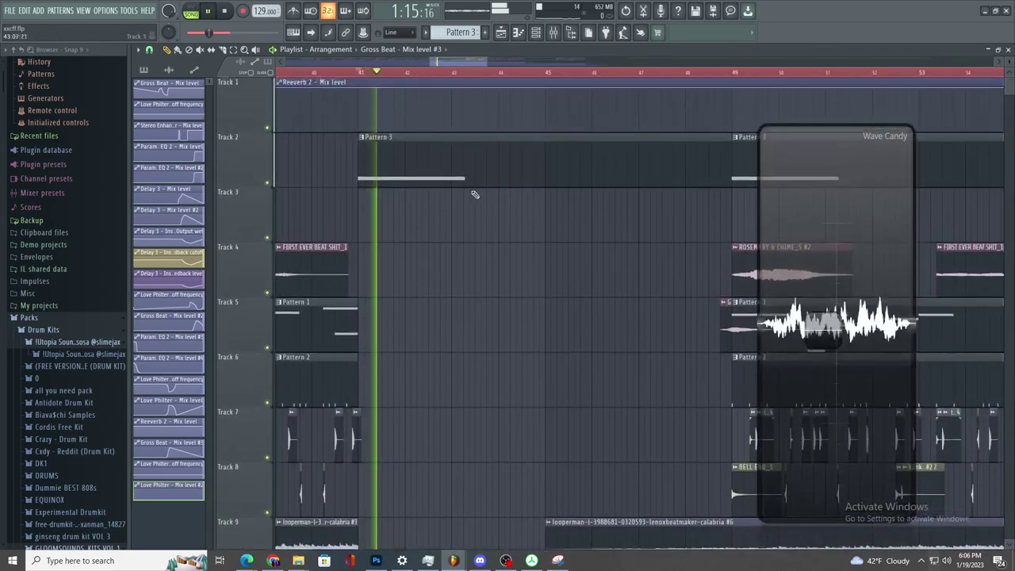
pyautogui.press('space')
pyautogui.doubleClick(467, 177)
pyautogui.press('space')
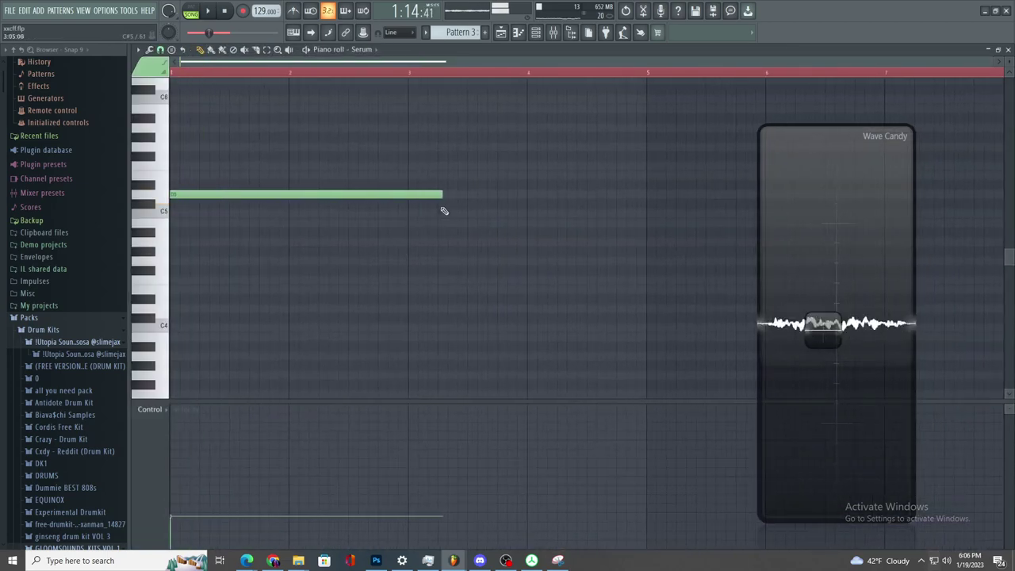
pyautogui.press('space')
pyautogui.moveTo(443, 195); pyautogui.dragTo(576, 217)
pyautogui.press('space')
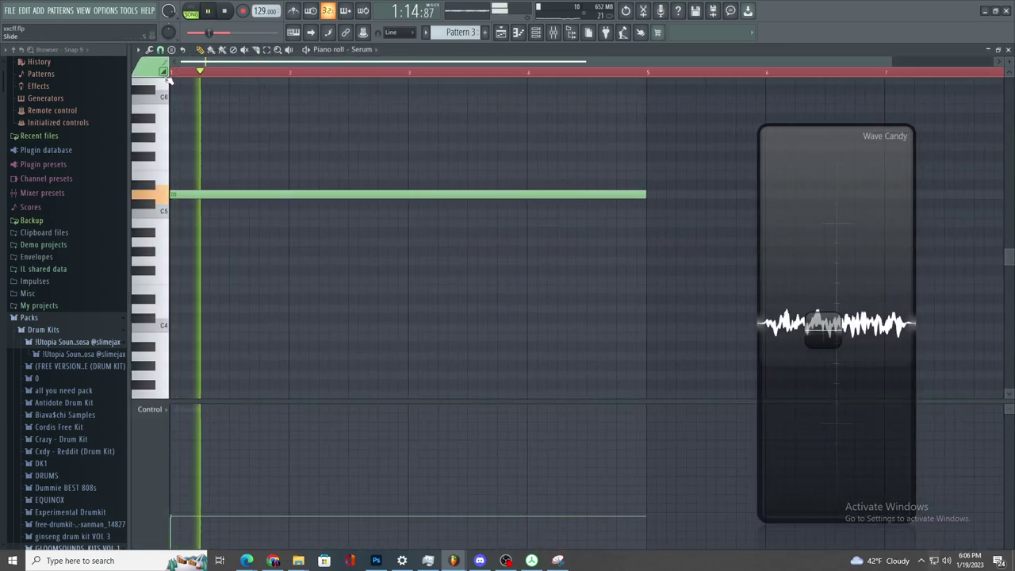
# - Try a slide note at bar 3 above the D5 note, and lower it to D6
pyautogui.press('space')
pyautogui.scroll(3, 317, 137)
pyautogui.moveTo(243, 155); pyautogui.dragTo(176, 155)
pyautogui.rightClick(243, 157)
pyautogui.press('space')
pyautogui.click(408, 156)
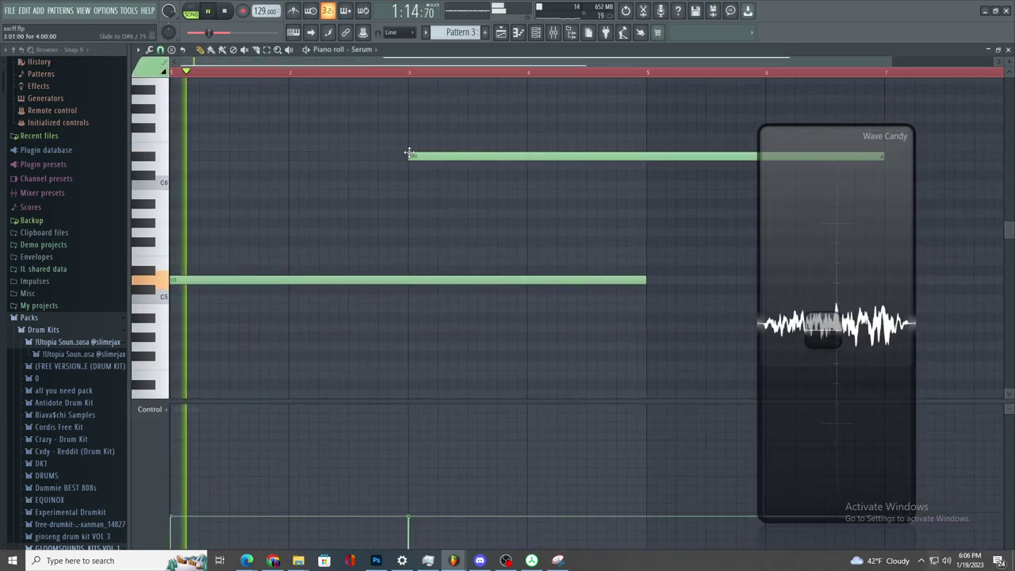
pyautogui.moveTo(440, 157); pyautogui.dragTo(439, 165)
pyautogui.click(975, 244)
pyautogui.moveTo(976, 250); pyautogui.dragTo(986, 252)
pyautogui.moveTo(894, 128); pyautogui.dragTo(933, 231)
pyautogui.rightClick(990, 250)
# - Move the D6 slide note to bar 4 and shorten it to end at bar 5
pyautogui.click(798, 174)
pyautogui.rightClick(798, 173)
pyautogui.rightClick(718, 166)
pyautogui.click(600, 167)
pyautogui.moveTo(597, 168); pyautogui.dragTo(522, 168)
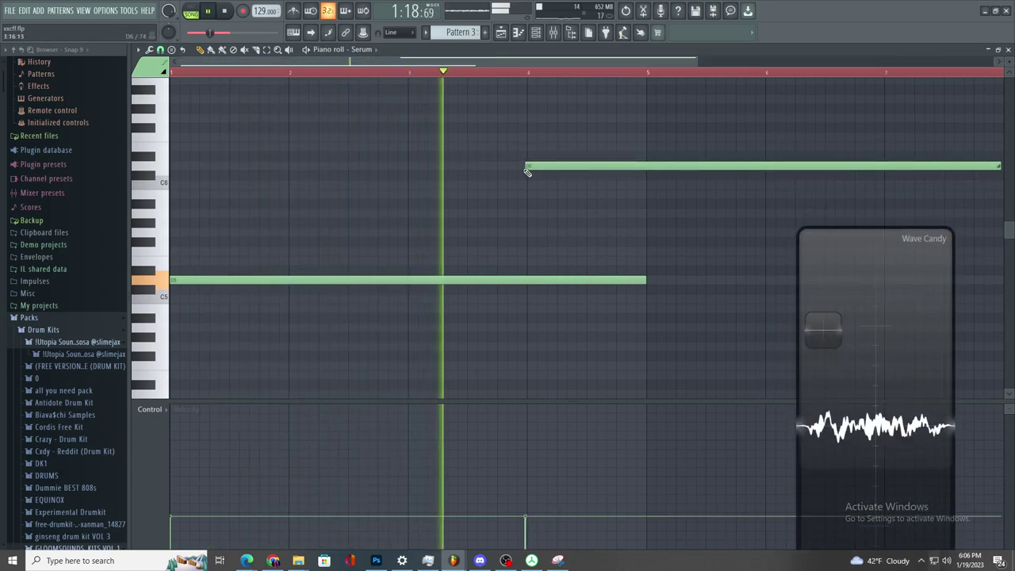
pyautogui.scroll(-2, 513, 186)
pyautogui.moveTo(705, 170); pyautogui.dragTo(469, 212)
pyautogui.press('space')
pyautogui.press('space')
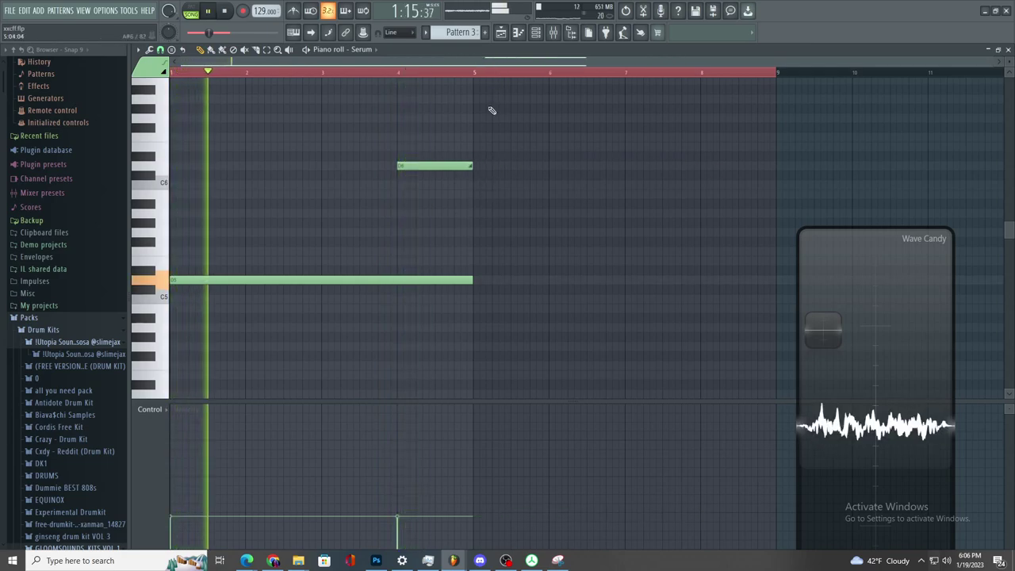
# - Extend the D5 note to bar 9 and raise the D6 slide note's velocity
pyautogui.press('space')
pyautogui.moveTo(472, 280); pyautogui.dragTo(765, 314)
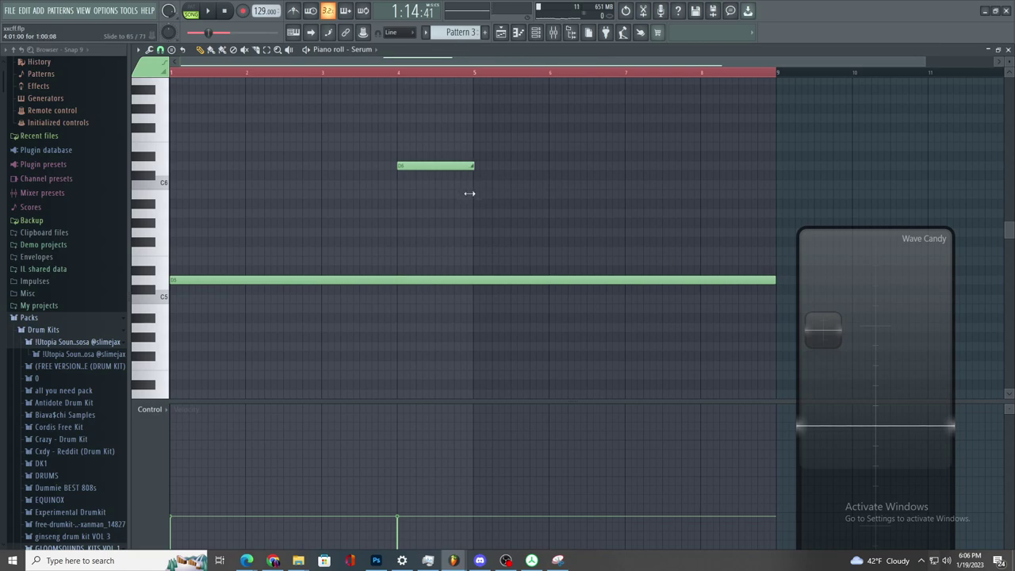
pyautogui.press('space')
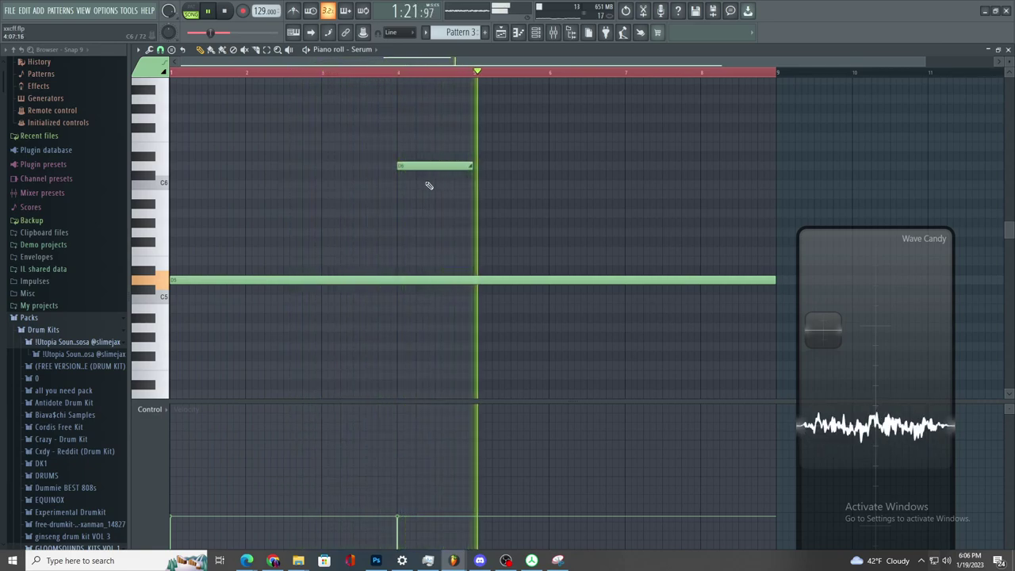
pyautogui.scroll(2, 326, 179)
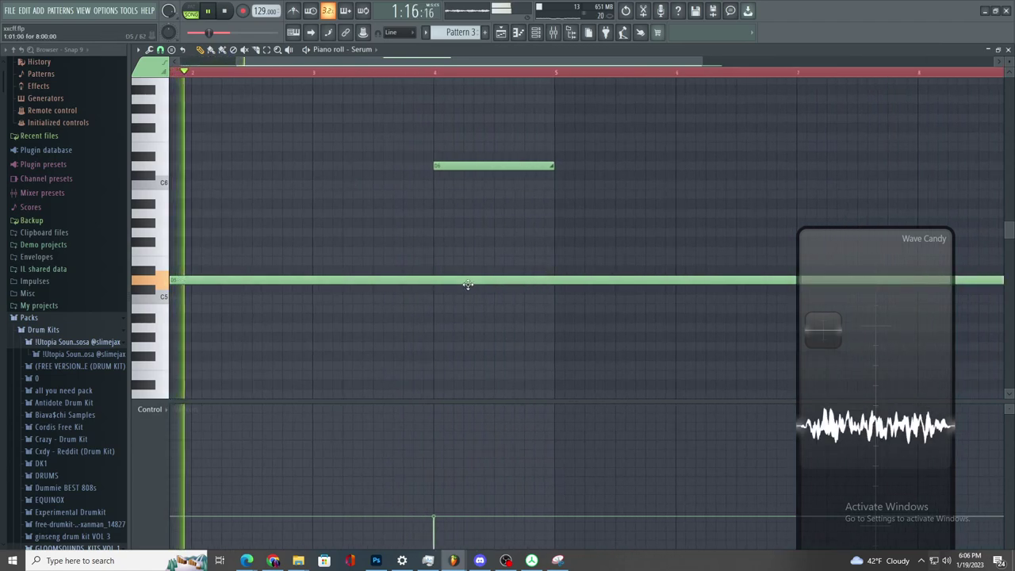
pyautogui.click(436, 457)
pyautogui.moveTo(435, 167); pyautogui.dragTo(436, 170)
# - Play back the part around bar 4 to check how the slide sounds
pyautogui.click(432, 72)
pyautogui.press('space')
pyautogui.press('space')
pyautogui.press('space')
pyautogui.click(525, 212)
pyautogui.moveTo(523, 201); pyautogui.dragTo(520, 195)
pyautogui.rightClick(523, 195)
pyautogui.press('space')
pyautogui.press('space')
pyautogui.scroll(-2, 680, 275)
pyautogui.press('space')
# - Cut the D5 note back to bar 4 and try a second D5 note from bar 4 to bar 7
pyautogui.moveTo(725, 281); pyautogui.dragTo(377, 309)
pyautogui.press('space')
pyautogui.press('space')
pyautogui.press('space')
pyautogui.press('space')
pyautogui.scroll(3, 382, 303)
pyautogui.moveTo(571, 289); pyautogui.dragTo(540, 276)
pyautogui.press('space')
pyautogui.scroll(-2, 545, 281)
pyautogui.scroll(2, 548, 284)
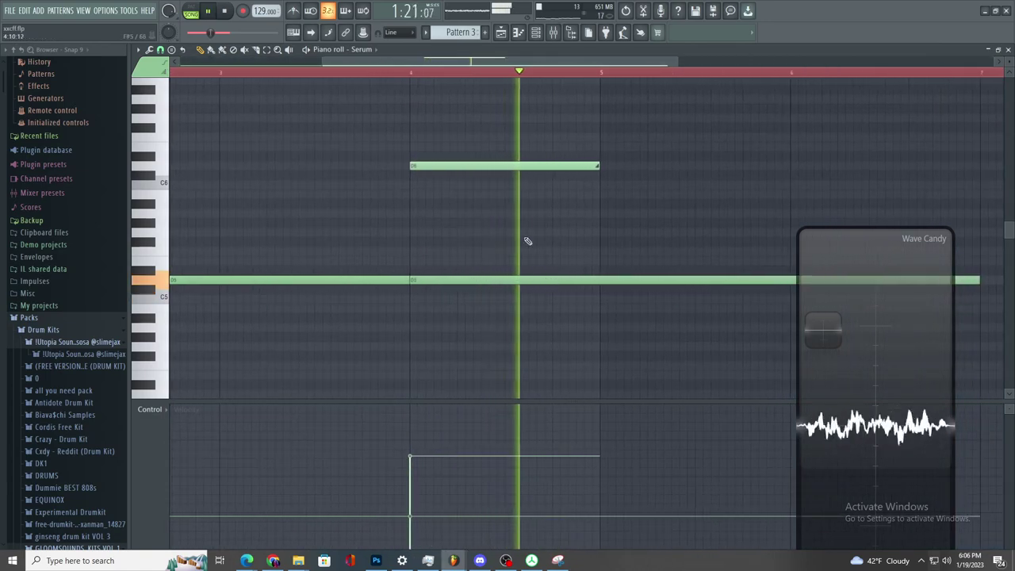
# - Undo the second D5 note and replace the slide note with a normal three-bar D6 note at bar 4
pyautogui.hotkey('ctrl', 'z')
pyautogui.press('space')
pyautogui.click(431, 184)
pyautogui.press('space')
pyautogui.click(408, 167)
pyautogui.press('space')
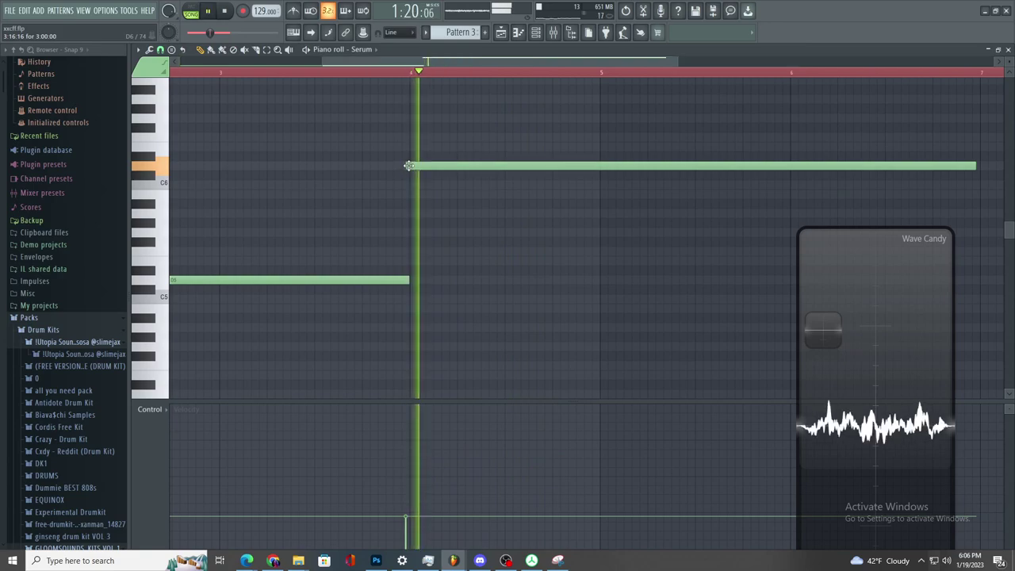
# - Replace the D6 note with one starting at bar 5, and lengthen the D5 note to end at bar 5
pyautogui.scroll(-2, 421, 181)
pyautogui.rightClick(501, 166)
pyautogui.click(502, 165)
pyautogui.press('space')
pyautogui.press('space')
pyautogui.moveTo(414, 279); pyautogui.dragTo(503, 289)
pyautogui.scroll(1, 492, 270)
pyautogui.scroll(2, 491, 269)
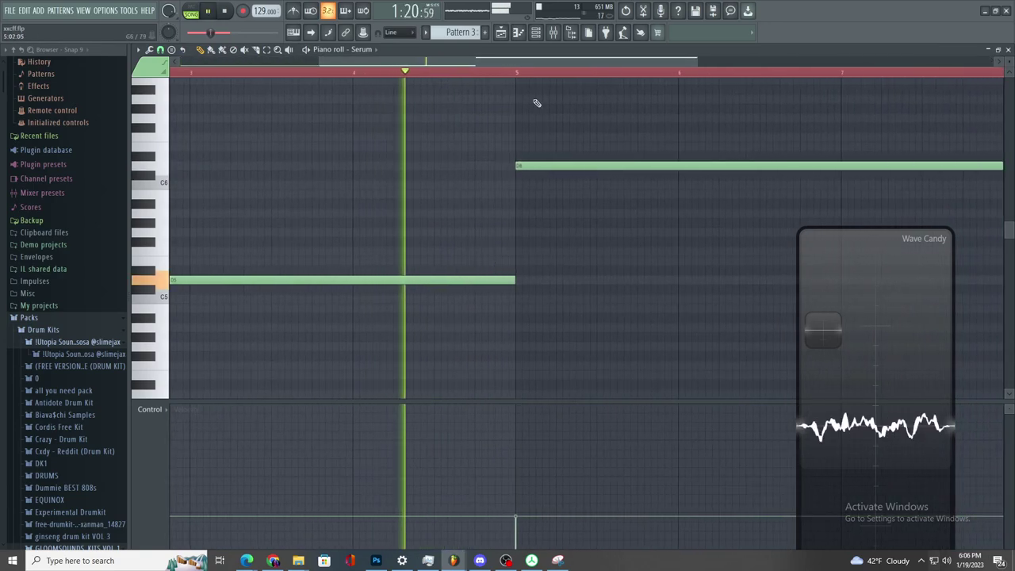
# - Check Pattern 3 in the playlist, and shorten its D6 note at bar 5 to 12 steps
pyautogui.click(536, 33)
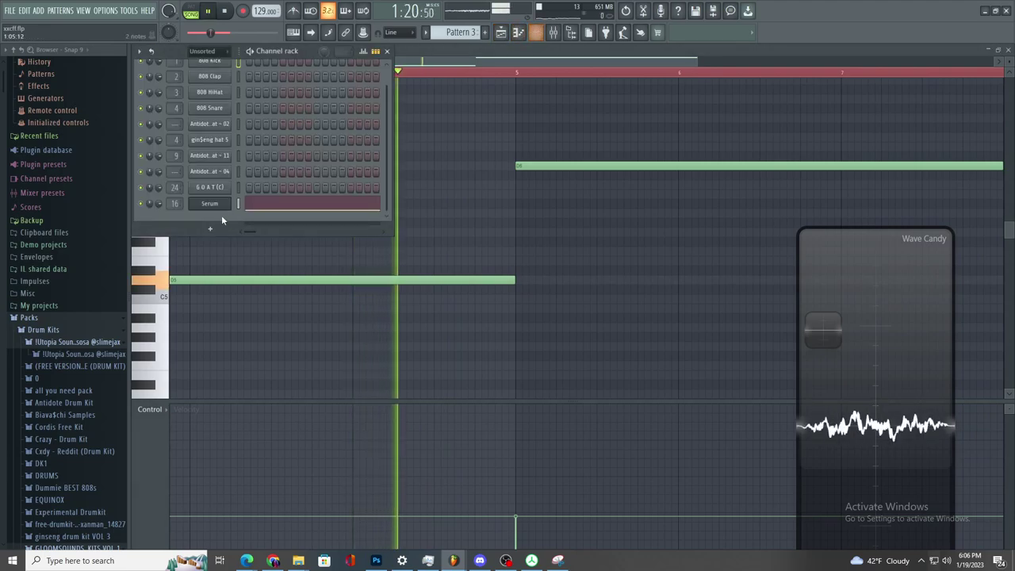
pyautogui.click(517, 35)
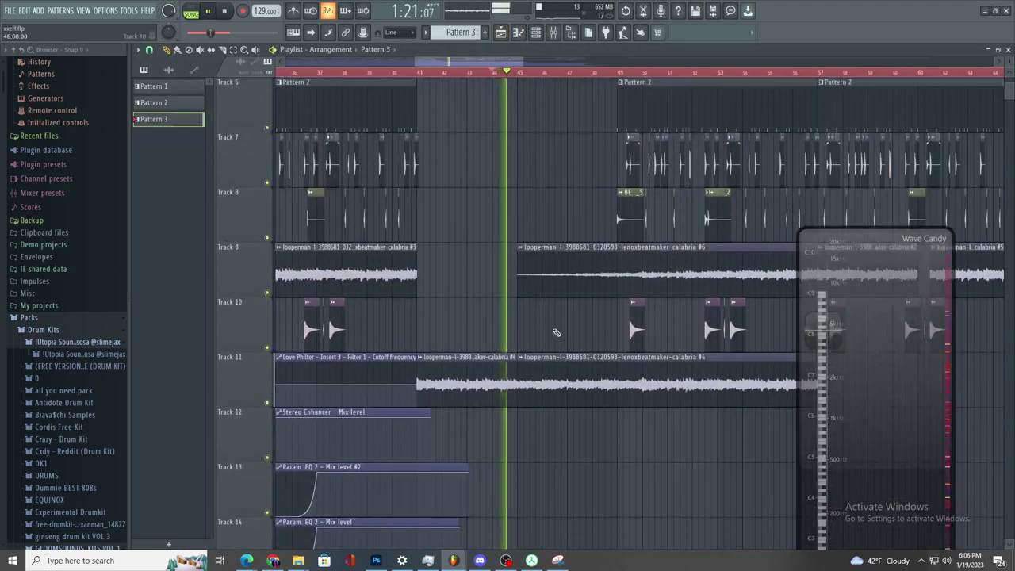
pyautogui.scroll(5, 556, 317)
pyautogui.doubleClick(553, 177)
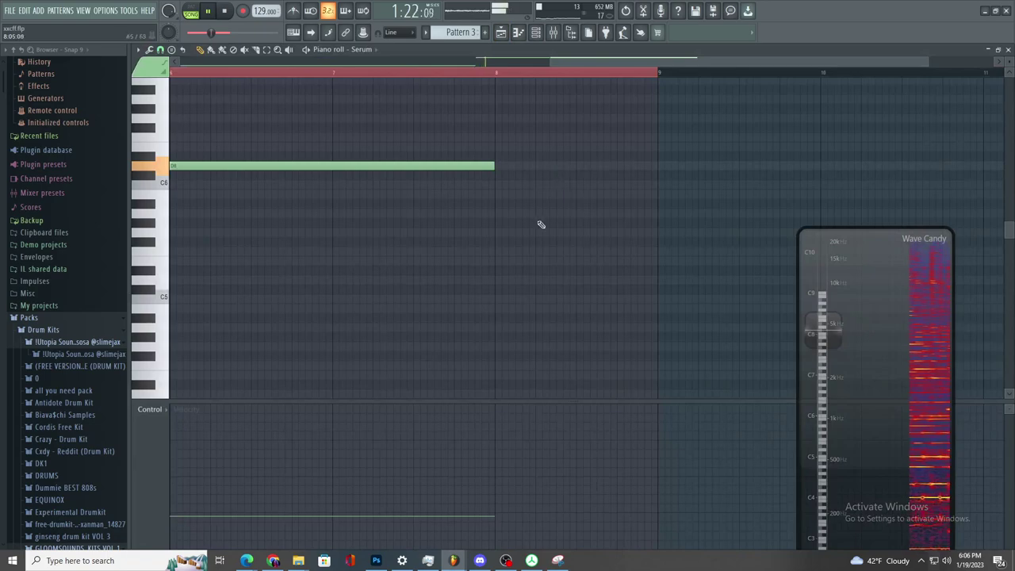
pyautogui.scroll(-2, 539, 222)
pyautogui.moveTo(655, 166); pyautogui.dragTo(456, 225)
pyautogui.scroll(2, 476, 227)
pyautogui.scroll(-2, 566, 233)
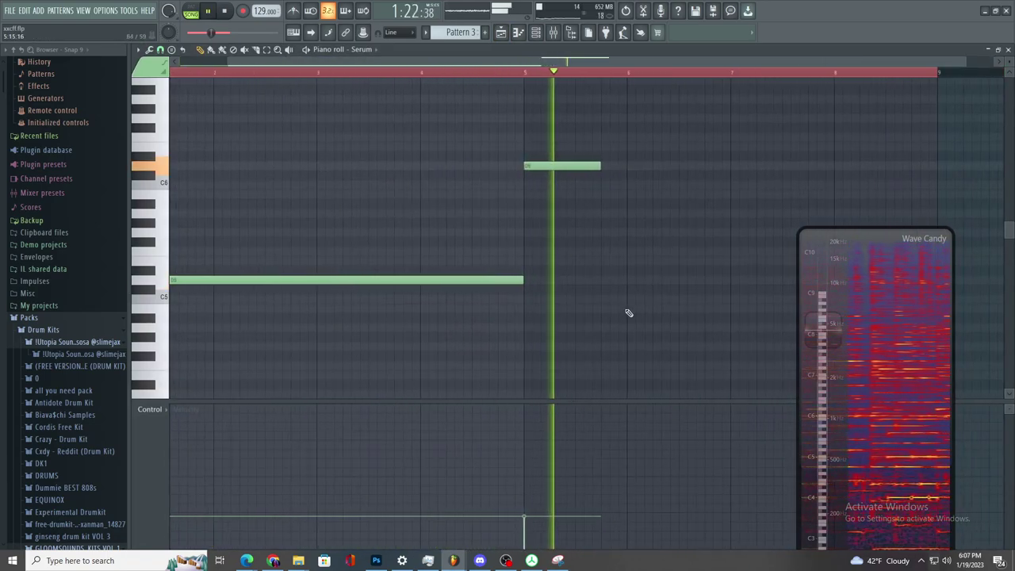
# - Play the part around bar 5 and examine the Wave Candy spectrum for the next melody note
pyautogui.scroll(2, 650, 285)
pyautogui.press('space')
pyautogui.press('space')
pyautogui.moveTo(839, 373); pyautogui.dragTo(856, 322)
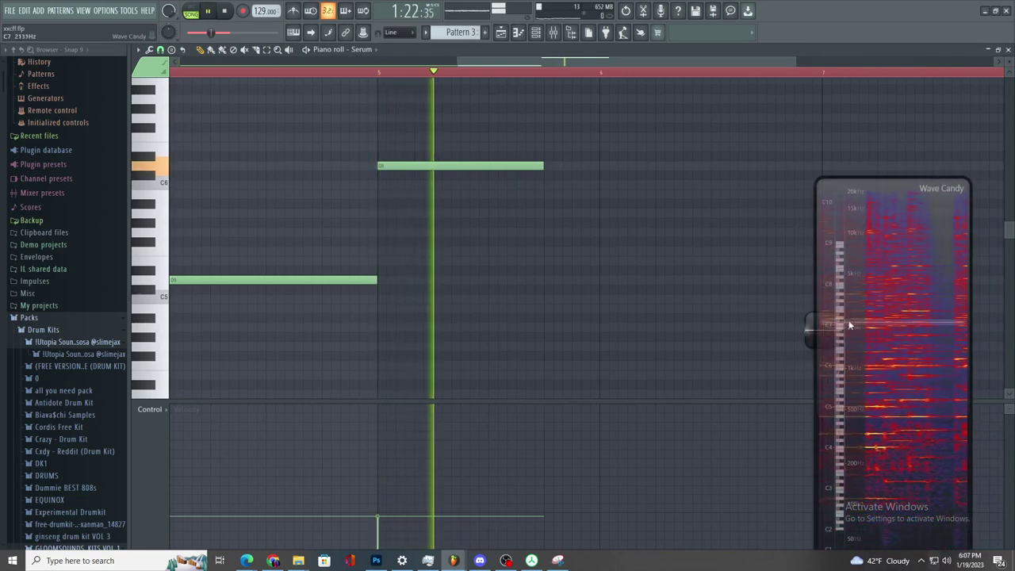
pyautogui.scroll(2, 714, 295)
pyautogui.press('space')
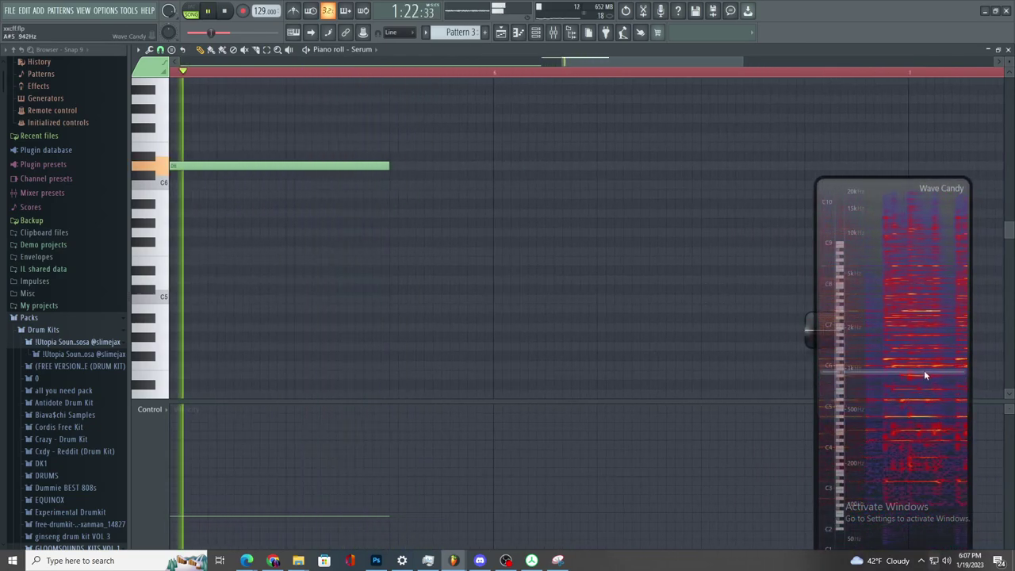
pyautogui.press('space')
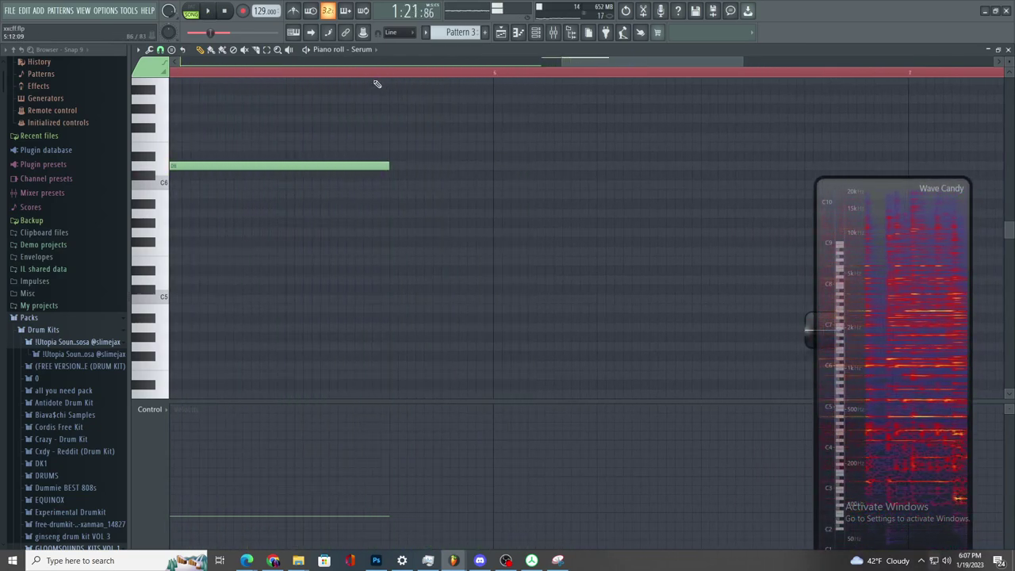
pyautogui.press('space')
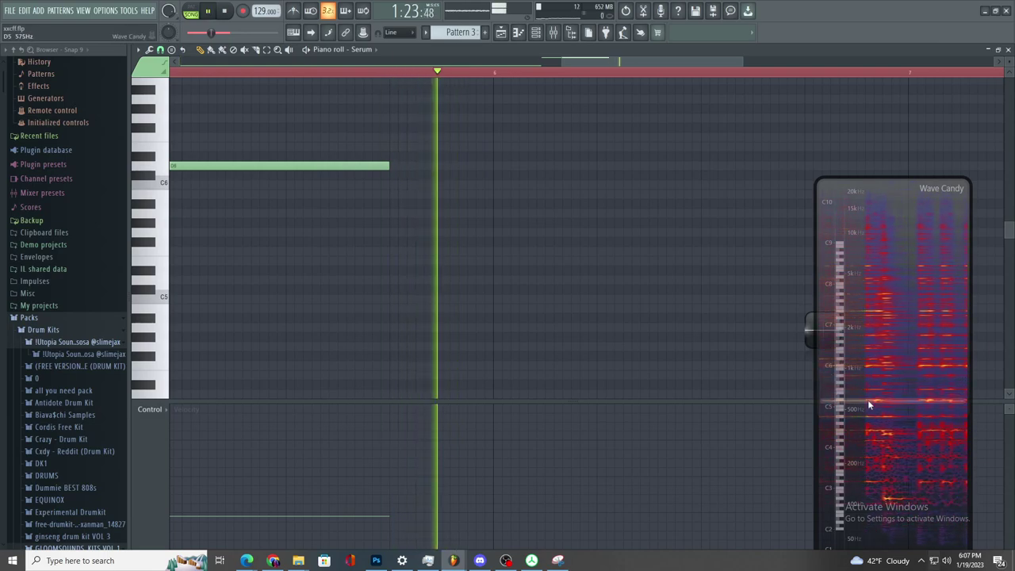
# - Add a 12-step C6 note directly after the D6 note
pyautogui.moveTo(869, 405); pyautogui.dragTo(863, 382)
pyautogui.press('space')
pyautogui.press('space')
pyautogui.rightClick(252, 86)
pyautogui.scroll(-2, 561, 275)
pyautogui.scroll(3, 587, 277)
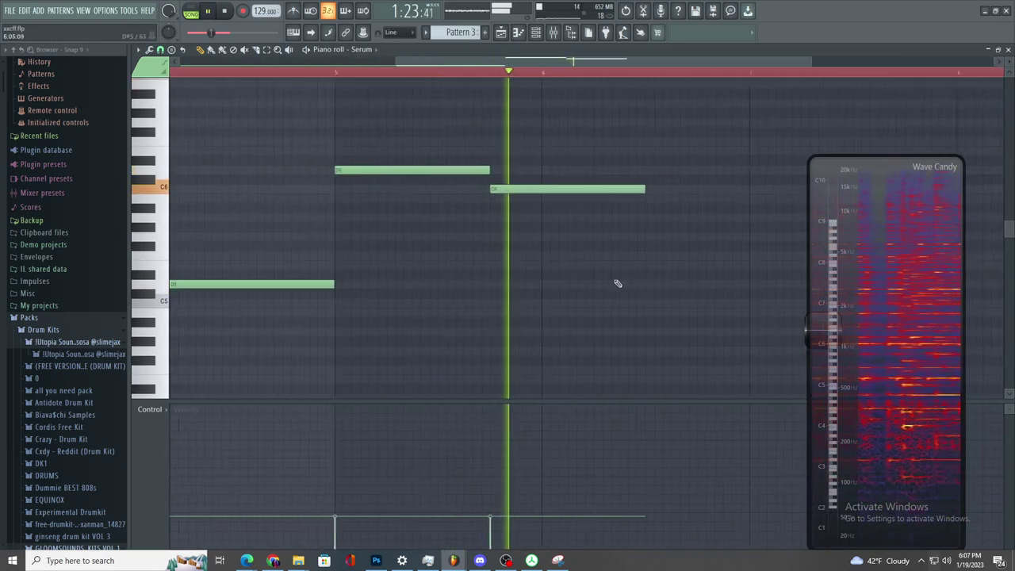
# - Add an A5 note after C6 that ends at bar 7, followed by an eight-step G5 note
pyautogui.scroll(2, 607, 273)
pyautogui.scroll(-1, 555, 230)
pyautogui.scroll(1, 607, 267)
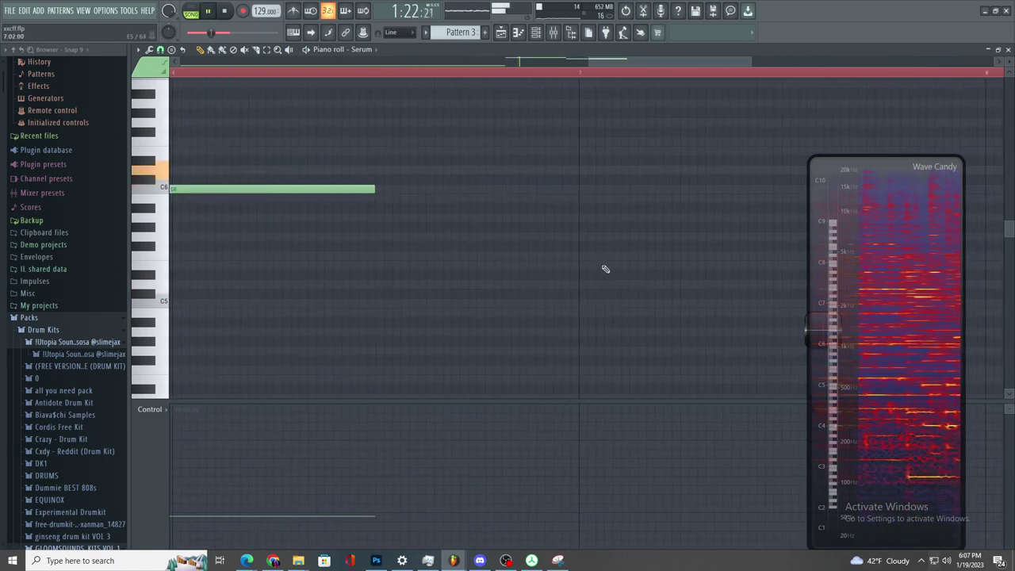
pyautogui.scroll(-1, 522, 259)
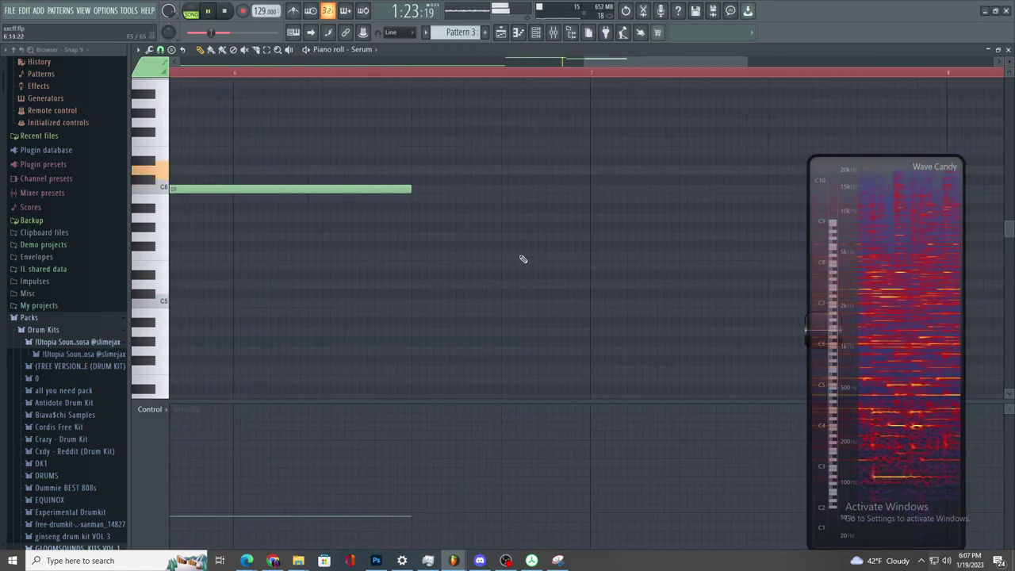
pyautogui.click(395, 207)
pyautogui.rightClick(420, 207)
pyautogui.scroll(-2, 425, 224)
pyautogui.scroll(-1, 426, 224)
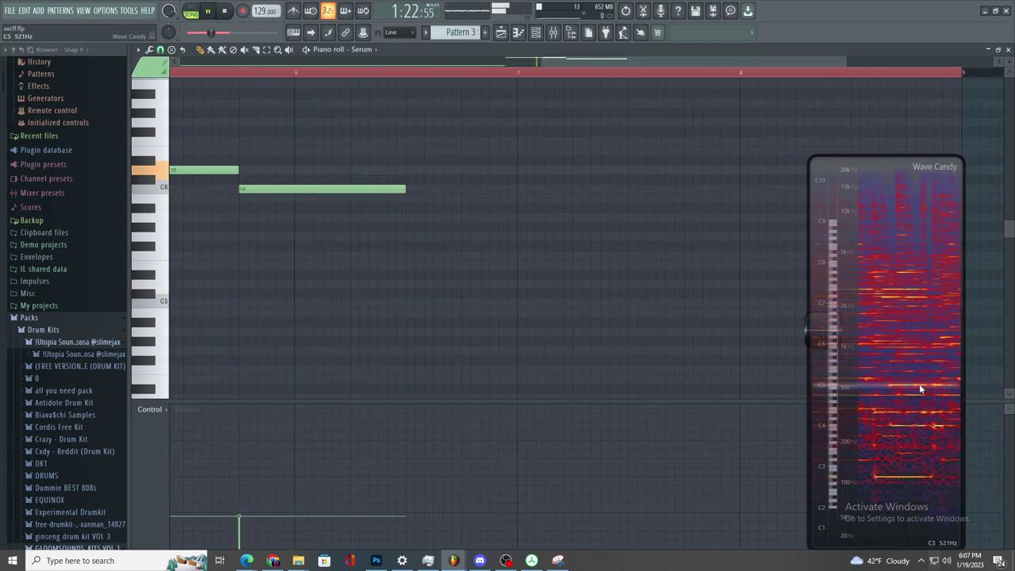
pyautogui.click(442, 219)
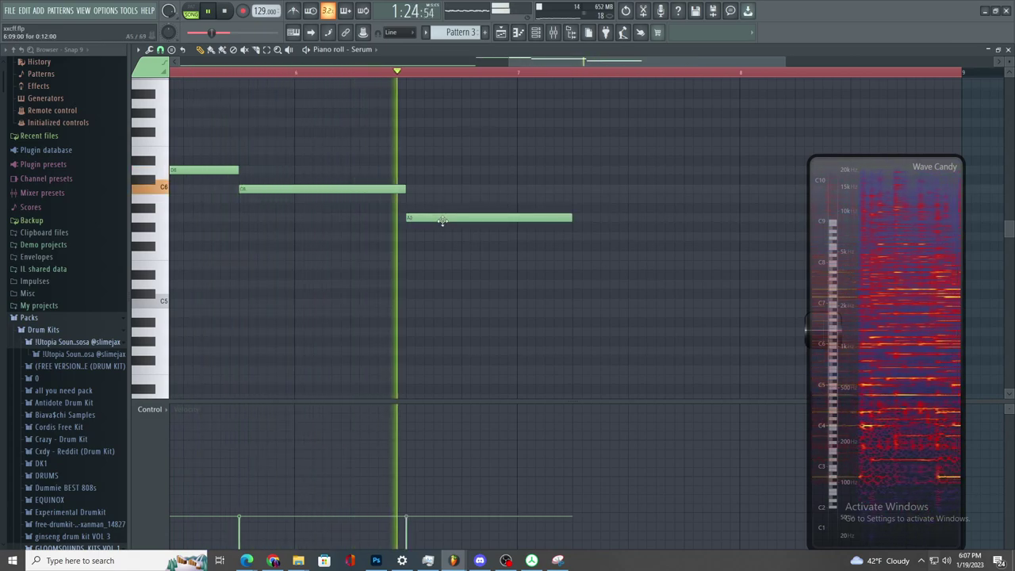
pyautogui.moveTo(571, 219); pyautogui.dragTo(518, 218)
pyautogui.click(523, 246)
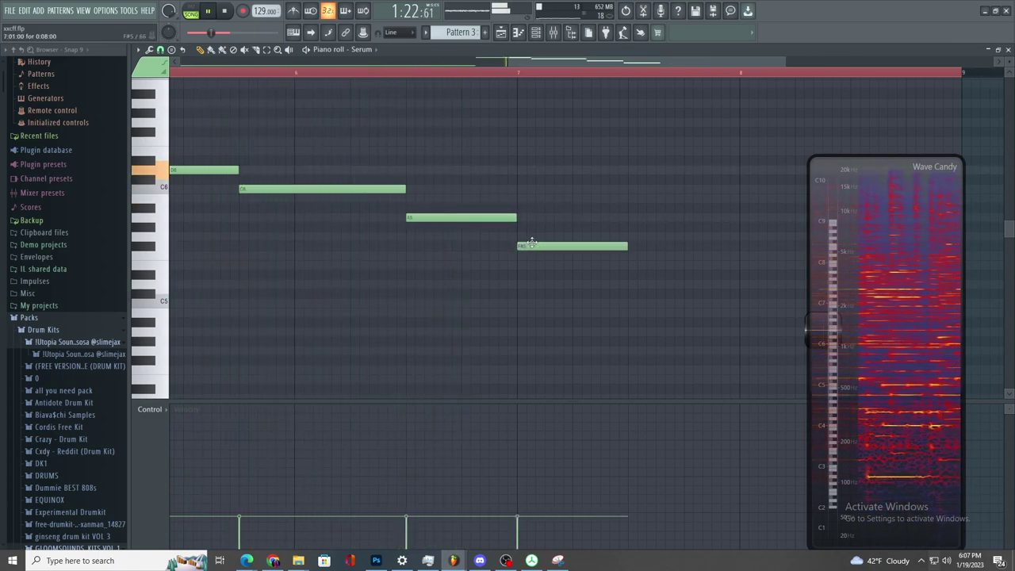
pyautogui.moveTo(551, 257); pyautogui.dragTo(550, 238)
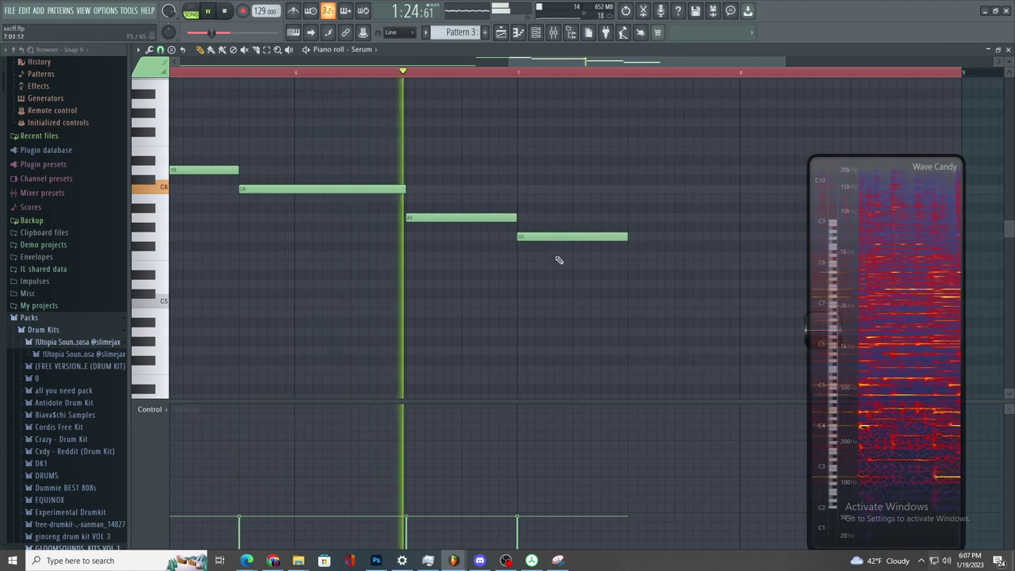
# - Add an eight-step F5 note directly after the G5 note in Pattern 3, ending at bar 8
pyautogui.scroll(3, 691, 282)
pyautogui.scroll(1, 690, 283)
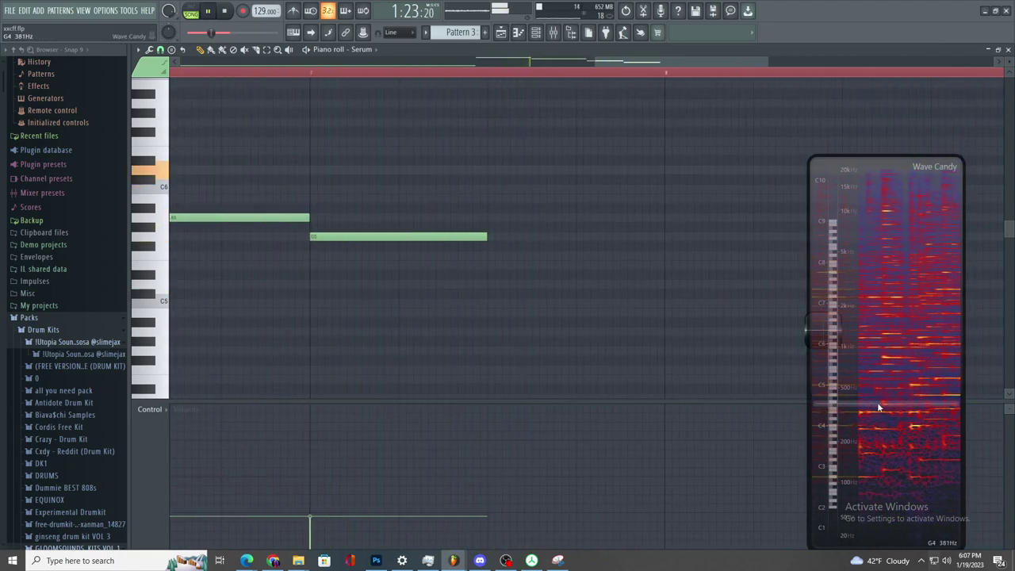
pyautogui.click(508, 265)
pyautogui.click(537, 274)
pyautogui.rightClick(537, 274)
pyautogui.rightClick(533, 265)
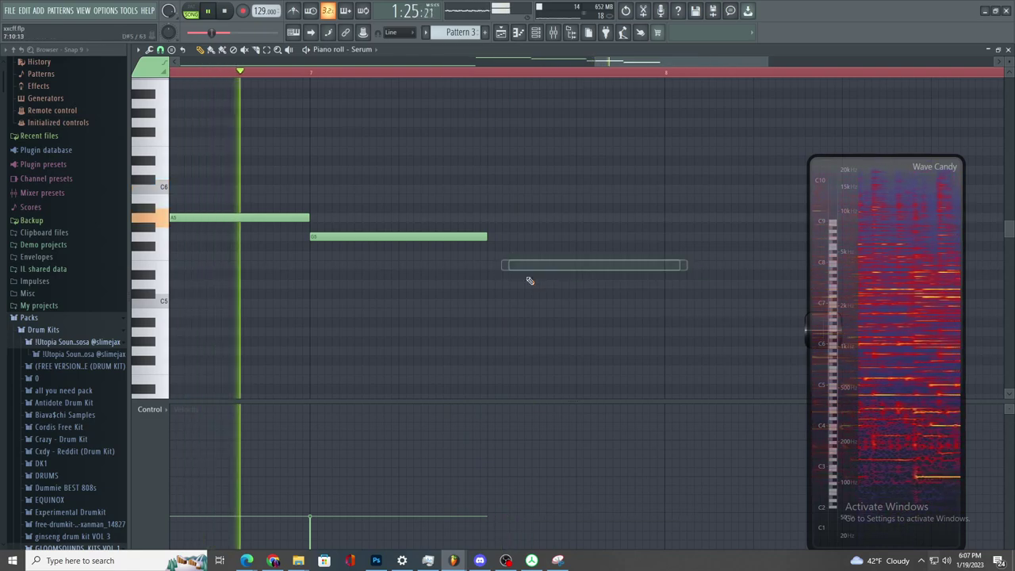
pyautogui.click(498, 256)
# - Find the next descending note by ear and place an eight-step E5 note at bar 8
pyautogui.scroll(-1, 484, 279)
pyautogui.scroll(1, 573, 296)
pyautogui.click(546, 274)
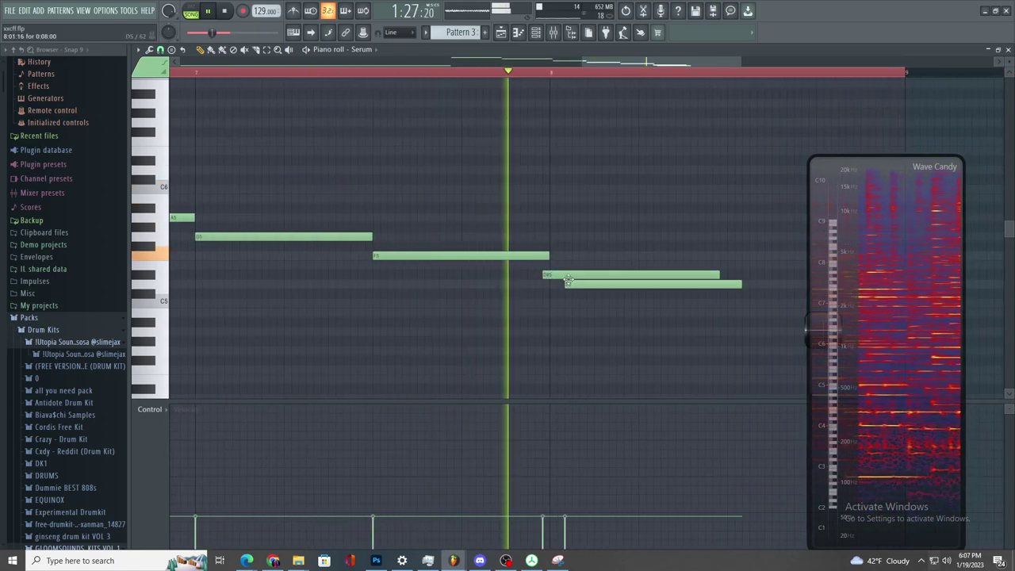
pyautogui.click(574, 284)
pyautogui.rightClick(572, 275)
pyautogui.rightClick(572, 287)
pyautogui.moveTo(575, 295); pyautogui.dragTo(571, 277)
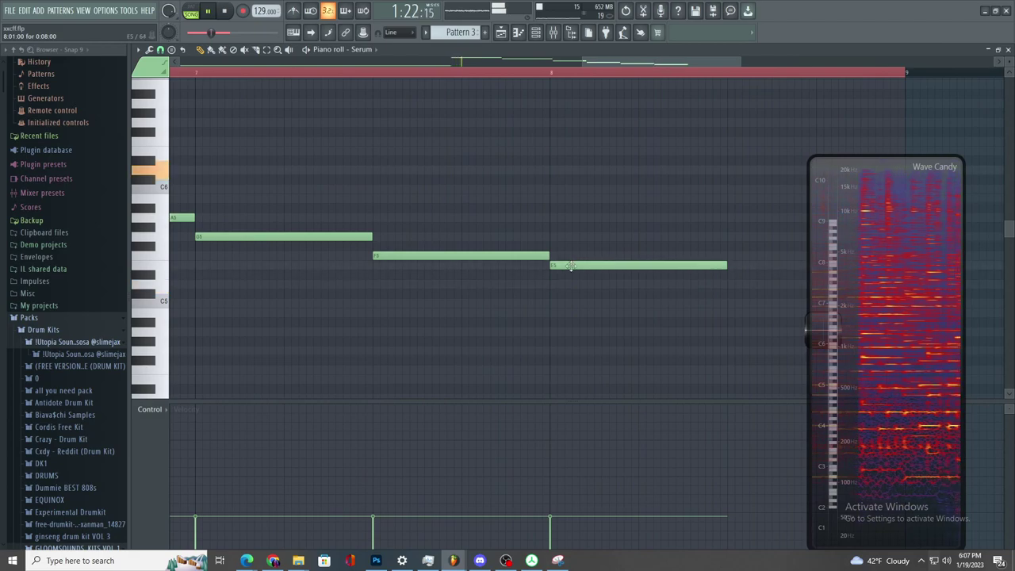
pyautogui.rightClick(570, 265)
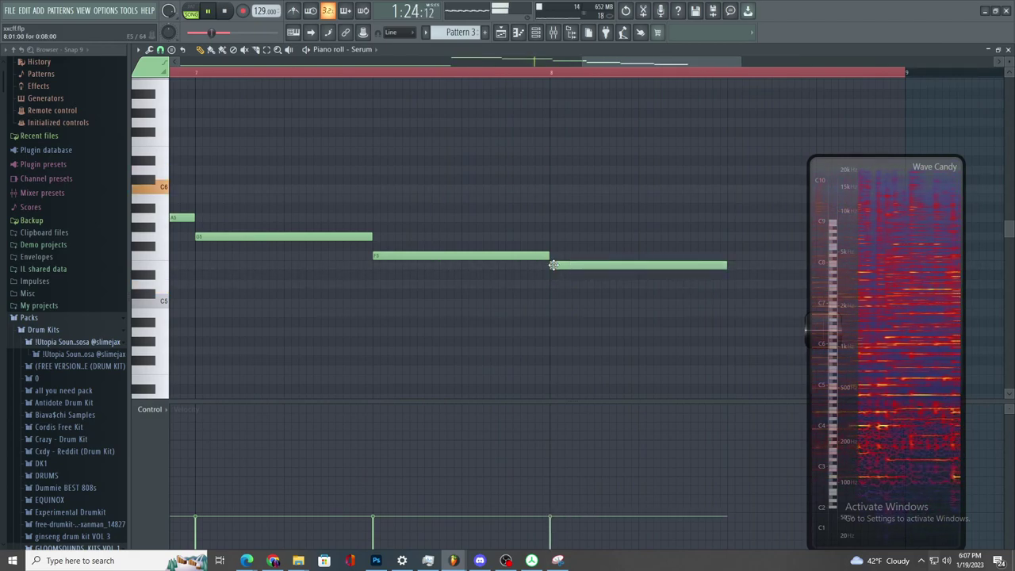
# - Lengthen the E5 note at bar 8 until it nearly reaches bar 9, and play the melody
pyautogui.scroll(-2, 557, 273)
pyautogui.scroll(1, 610, 305)
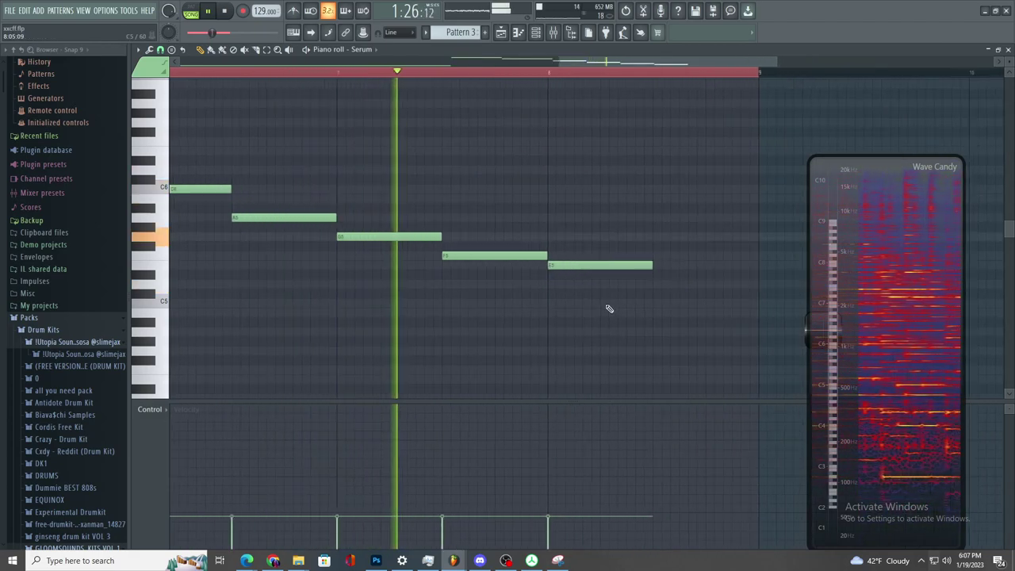
pyautogui.scroll(1, 619, 311)
pyautogui.scroll(-2, 615, 317)
pyautogui.scroll(1, 627, 317)
pyautogui.press('space')
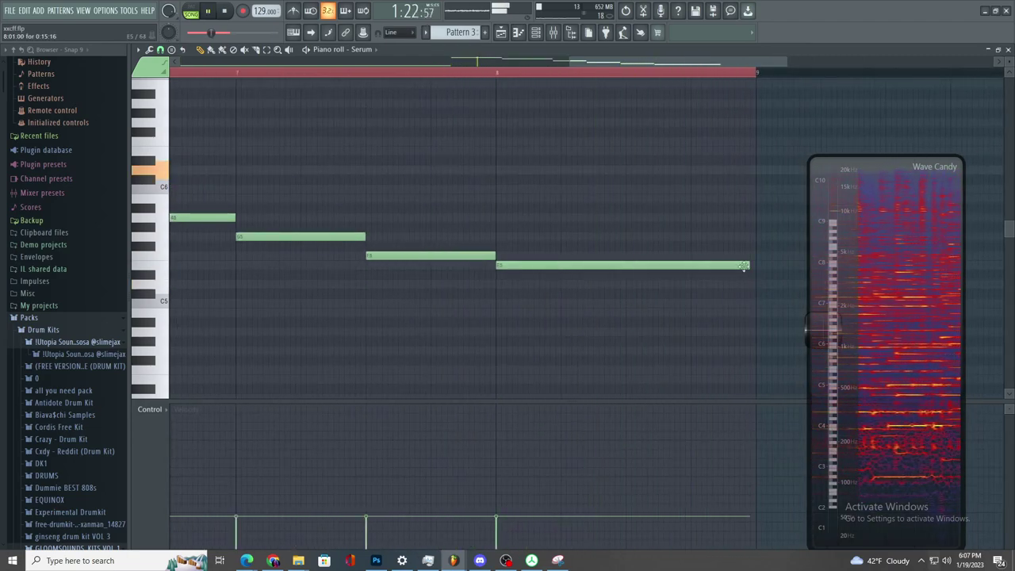
# - In the playlist, shape Track 28's Love Philter mix level automation to rise in a steep S-curve from bar 47 to a peak at bar 51
pyautogui.click(501, 33)
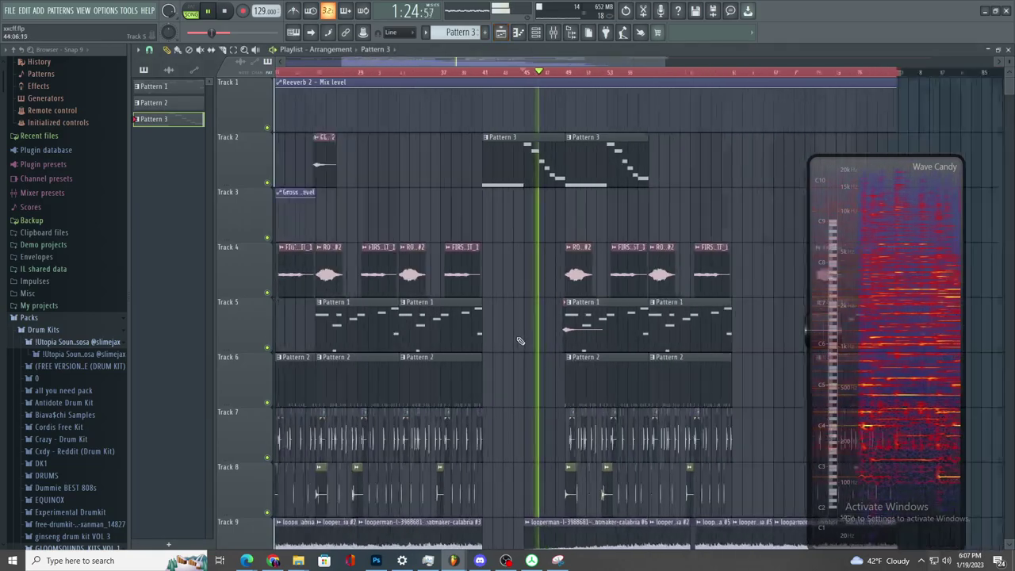
pyautogui.scroll(2, 545, 481)
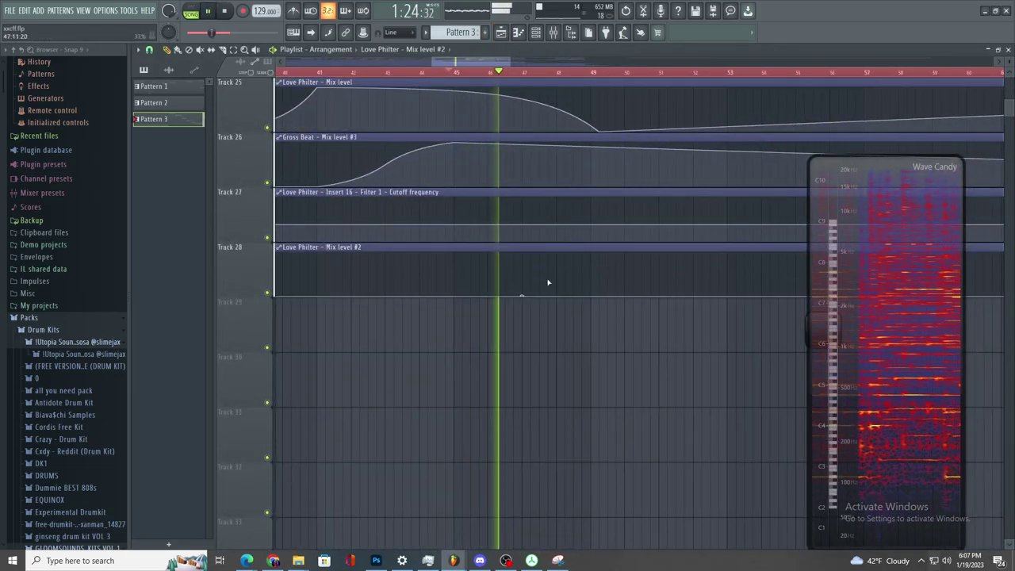
pyautogui.moveTo(539, 288); pyautogui.dragTo(598, 245)
pyautogui.scroll(-1, 596, 288)
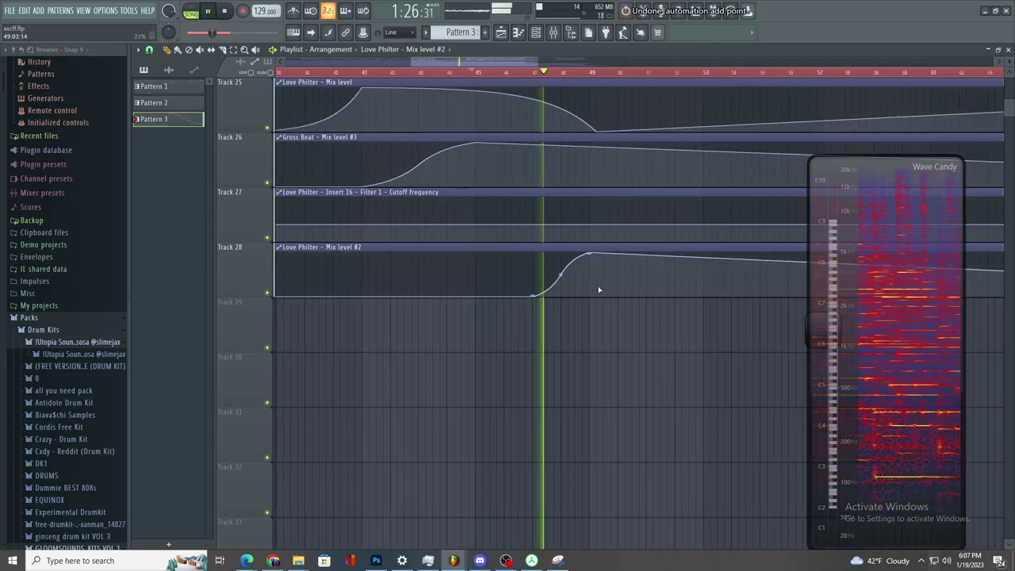
pyautogui.scroll(3, 608, 297)
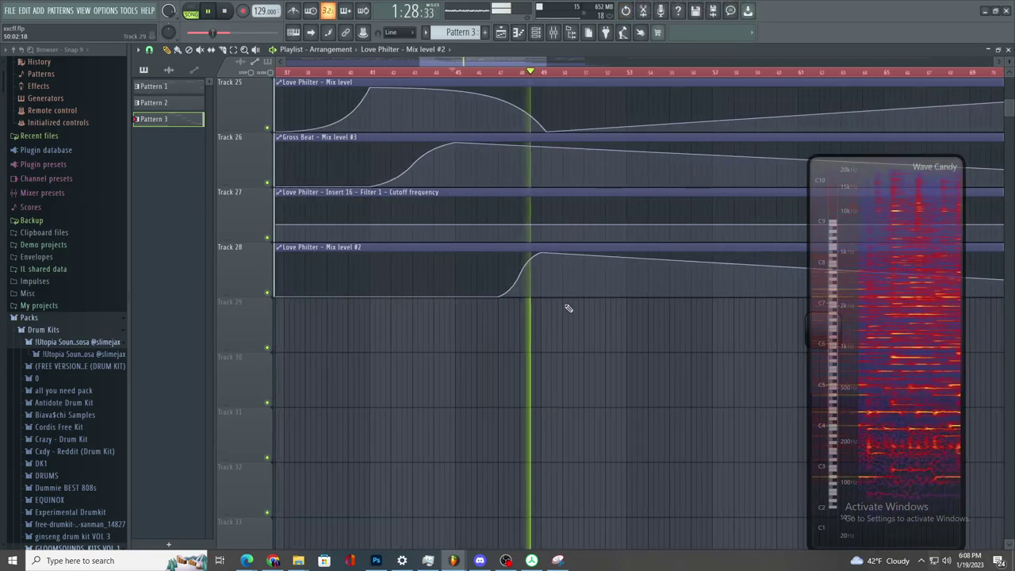
pyautogui.scroll(1, 515, 318)
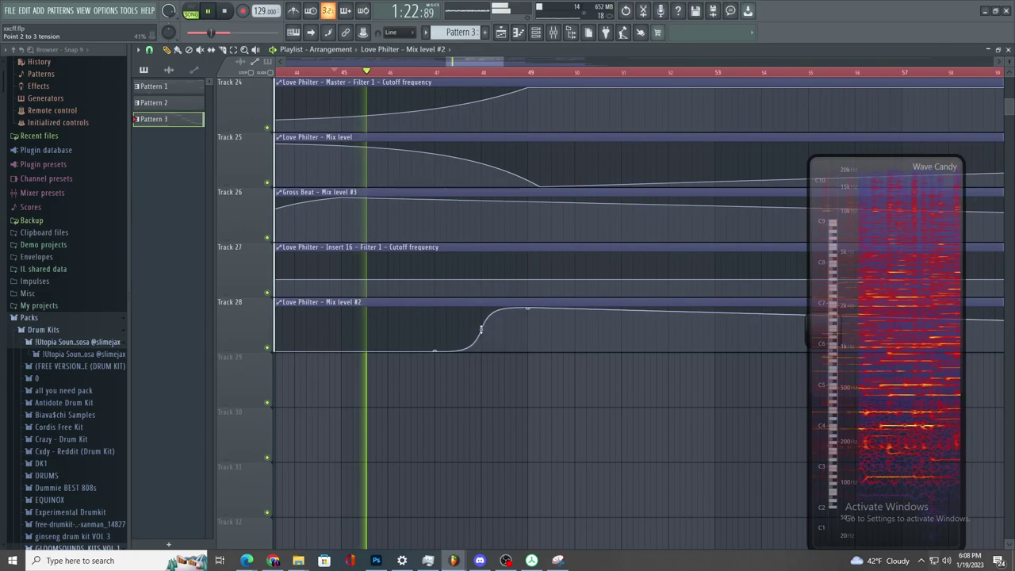
pyautogui.moveTo(516, 315); pyautogui.dragTo(619, 292)
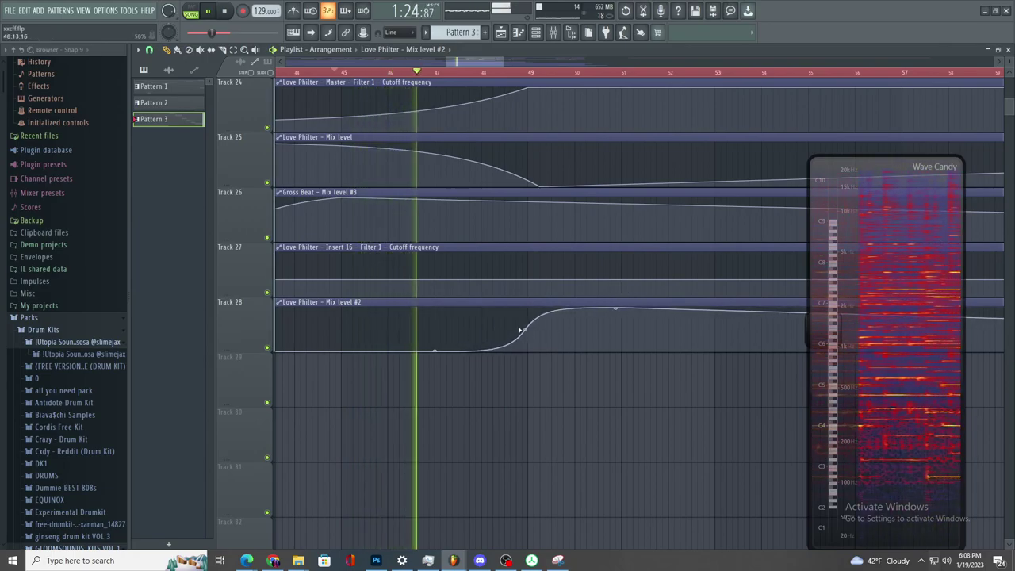
pyautogui.moveTo(528, 329); pyautogui.dragTo(528, 321)
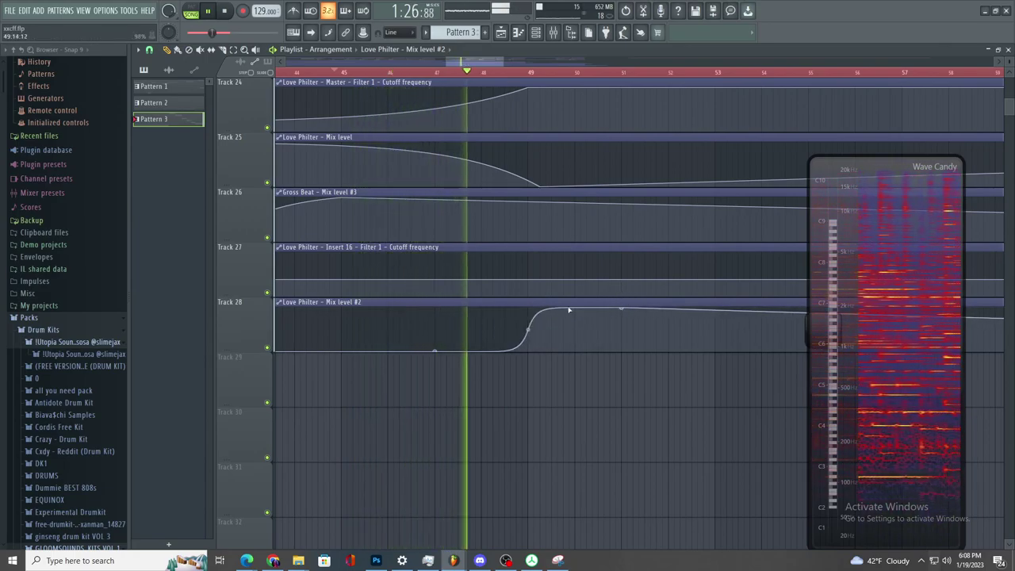
# - Place another Pattern 3 clip on Track 2 at bar 57
pyautogui.scroll(5, 601, 177)
pyautogui.scroll(-2, 566, 181)
pyautogui.scroll(3, 604, 165)
pyautogui.scroll(10, 604, 164)
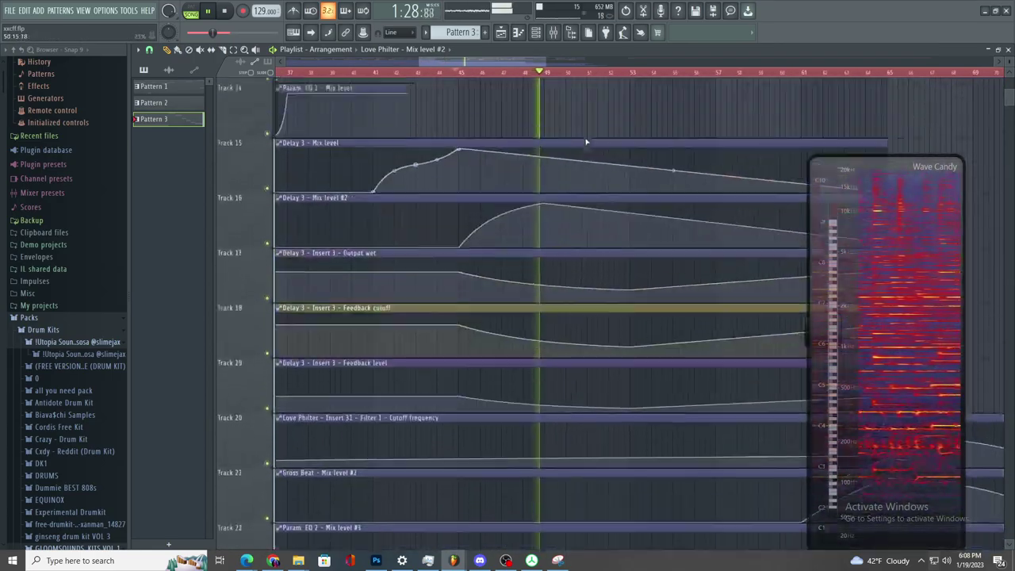
pyautogui.click(562, 183)
pyautogui.scroll(1, 753, 198)
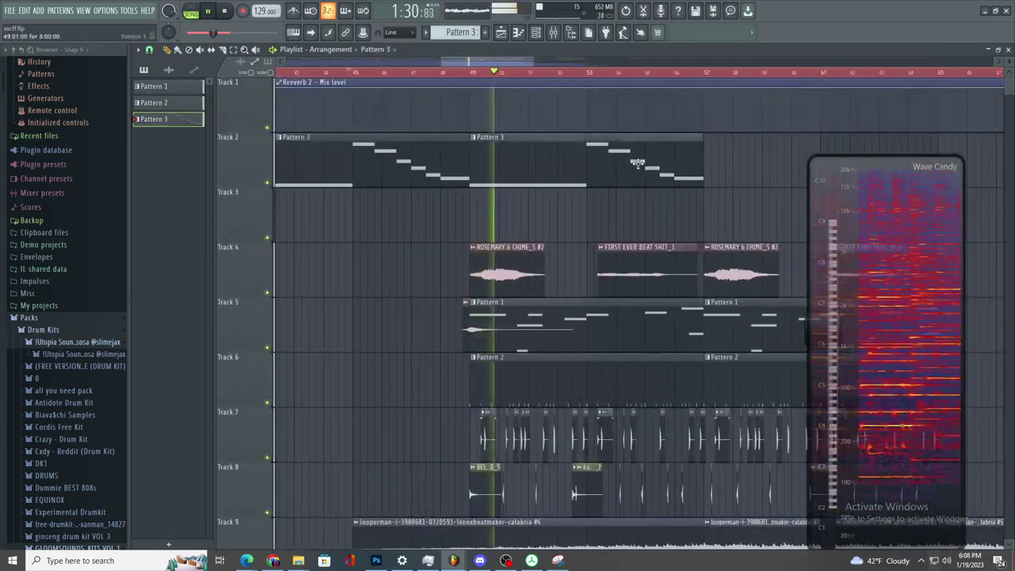
pyautogui.moveTo(710, 212); pyautogui.dragTo(710, 162)
# - Play the arrangement from bar 49 and examine the automation curves and clips through bar 65
pyautogui.scroll(-10, 682, 360)
pyautogui.scroll(-4, 673, 383)
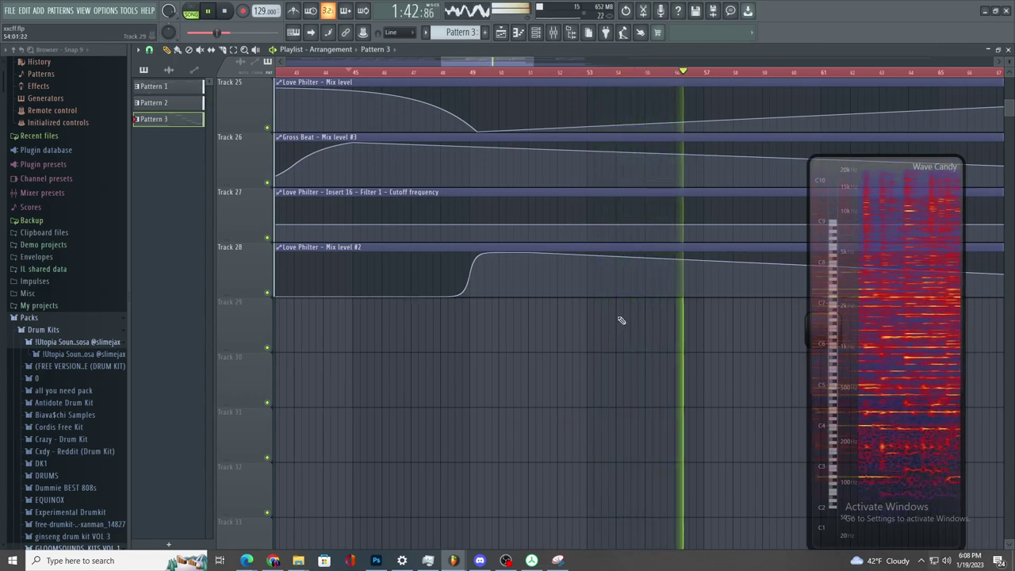
pyautogui.scroll(-3, 608, 330)
pyautogui.scroll(5, 648, 181)
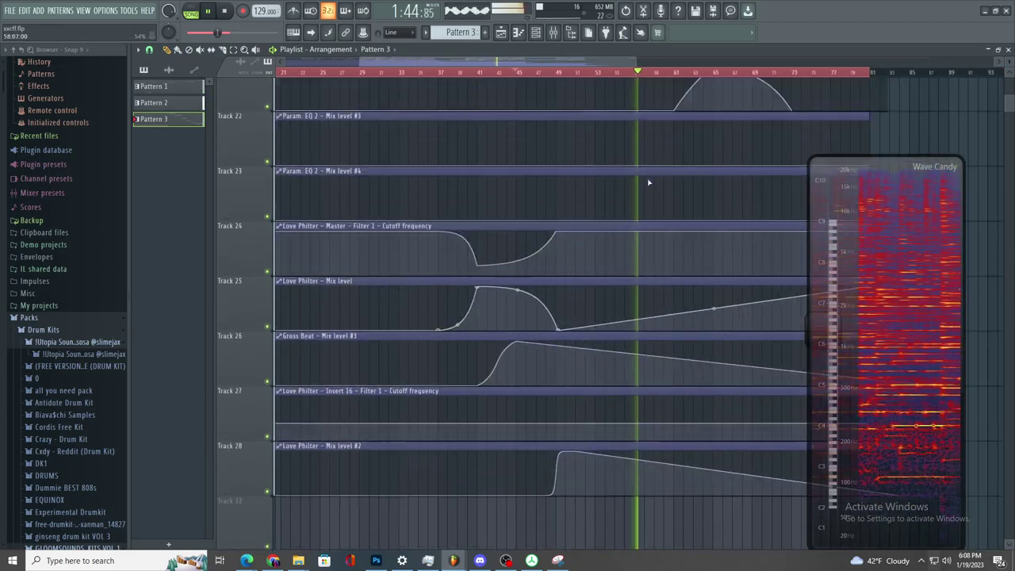
pyautogui.scroll(4, 667, 199)
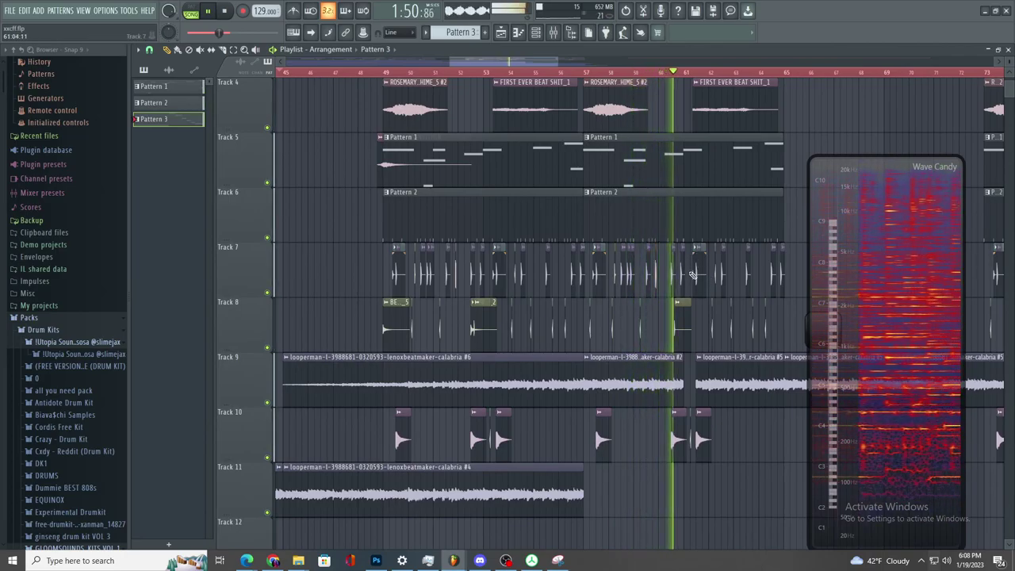
pyautogui.scroll(-10, 692, 273)
pyautogui.scroll(4, 711, 318)
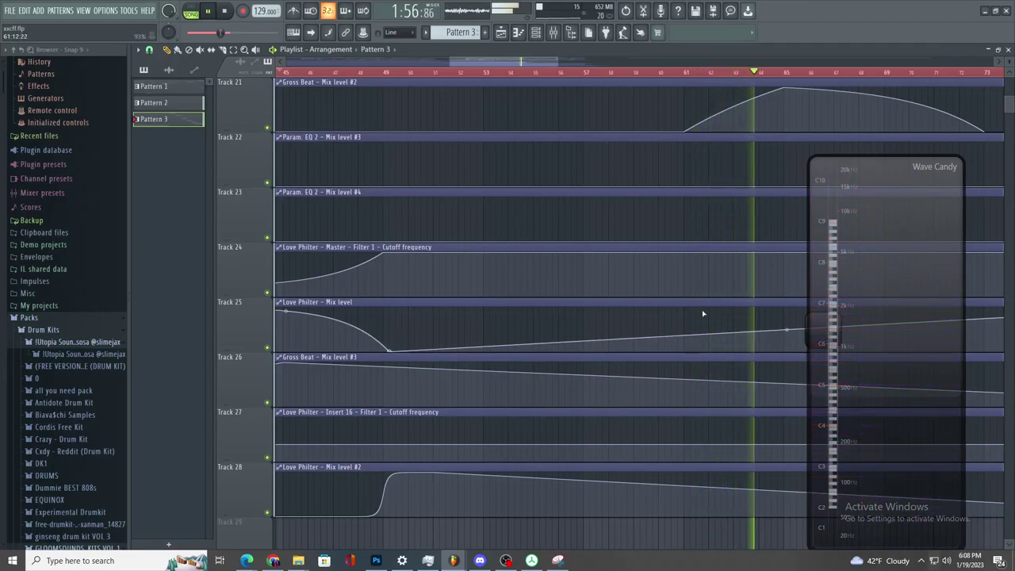
pyautogui.keyDown('ctrl'); pyautogui.scroll(-3, 691, 315); pyautogui.keyUp('ctrl')
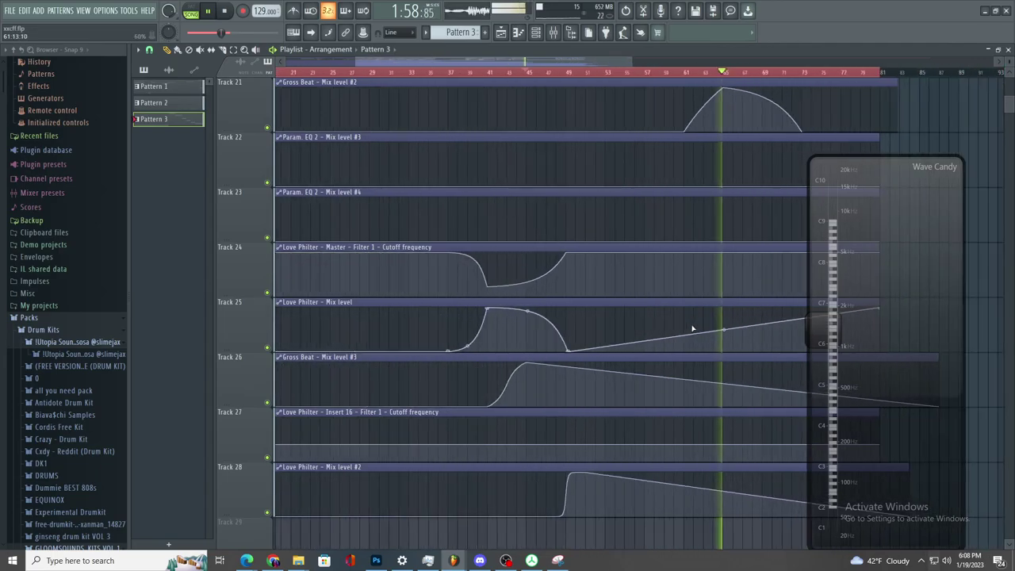
pyautogui.keyDown('ctrl'); pyautogui.scroll(2, 748, 336); pyautogui.keyUp('ctrl')
pyautogui.scroll(10, 730, 313)
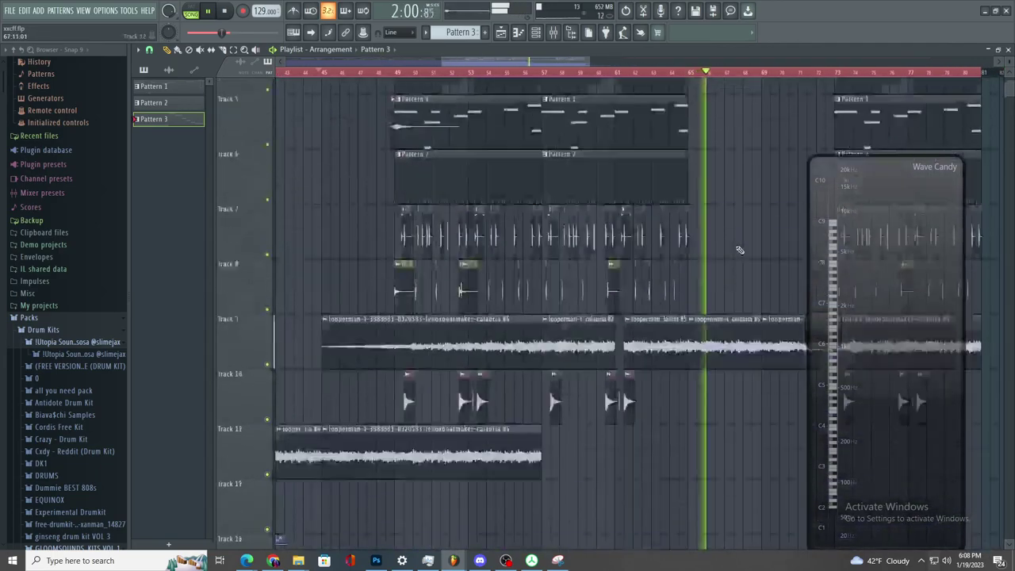
# - Position a Pattern 3 clip on Track 2 so it starts at bar 67, and play the gap before it
pyautogui.keyDown('ctrl'); pyautogui.scroll(4, 698, 169); pyautogui.keyUp('ctrl')
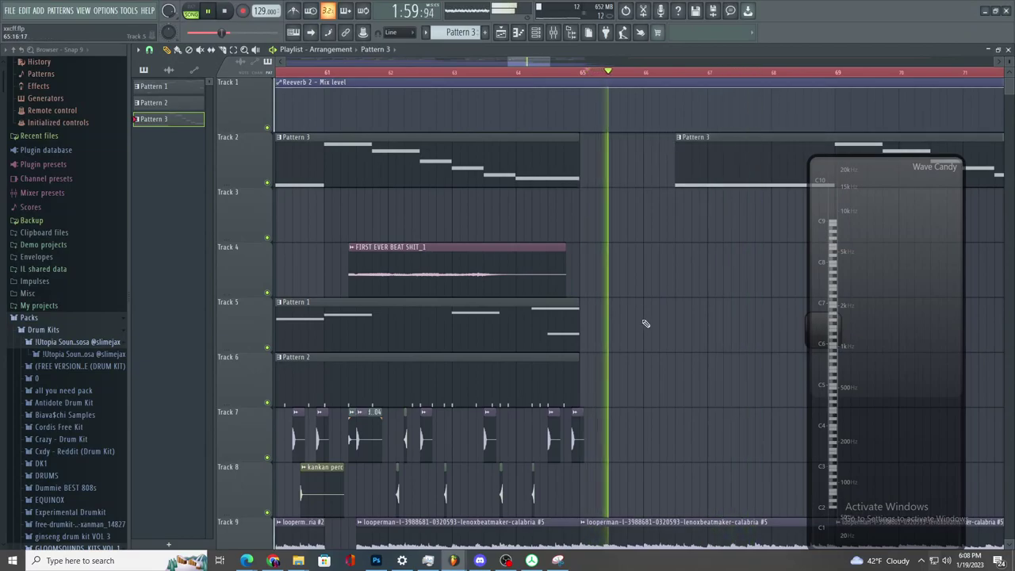
pyautogui.keyDown('ctrl'); pyautogui.scroll(2, 607, 170); pyautogui.keyUp('ctrl')
pyautogui.moveTo(607, 171); pyautogui.dragTo(650, 156)
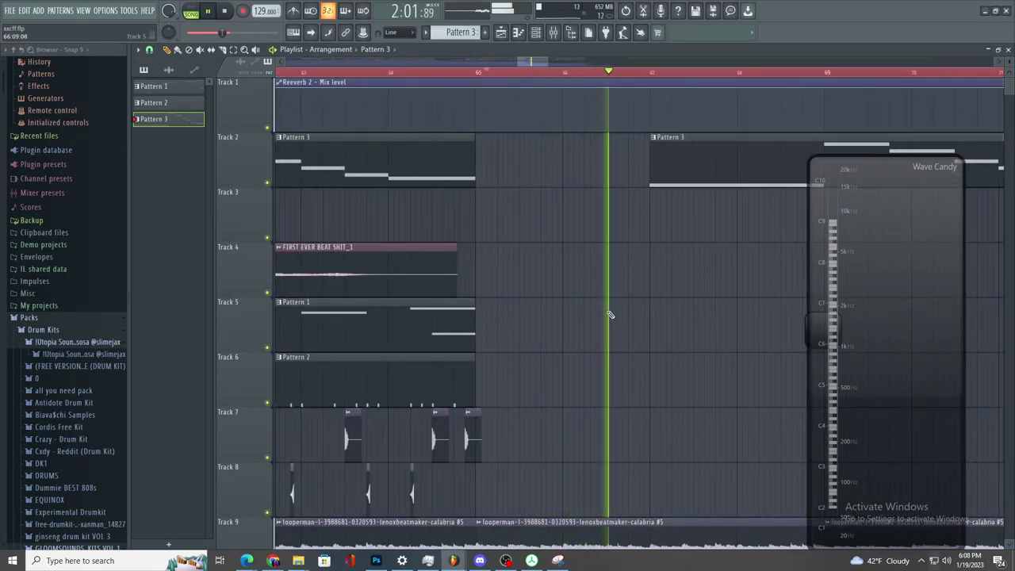
pyautogui.keyDown('ctrl'); pyautogui.scroll(-2, 612, 313); pyautogui.keyUp('ctrl')
pyautogui.keyDown('ctrl'); pyautogui.scroll(2, 673, 338); pyautogui.keyUp('ctrl')
pyautogui.press('space')
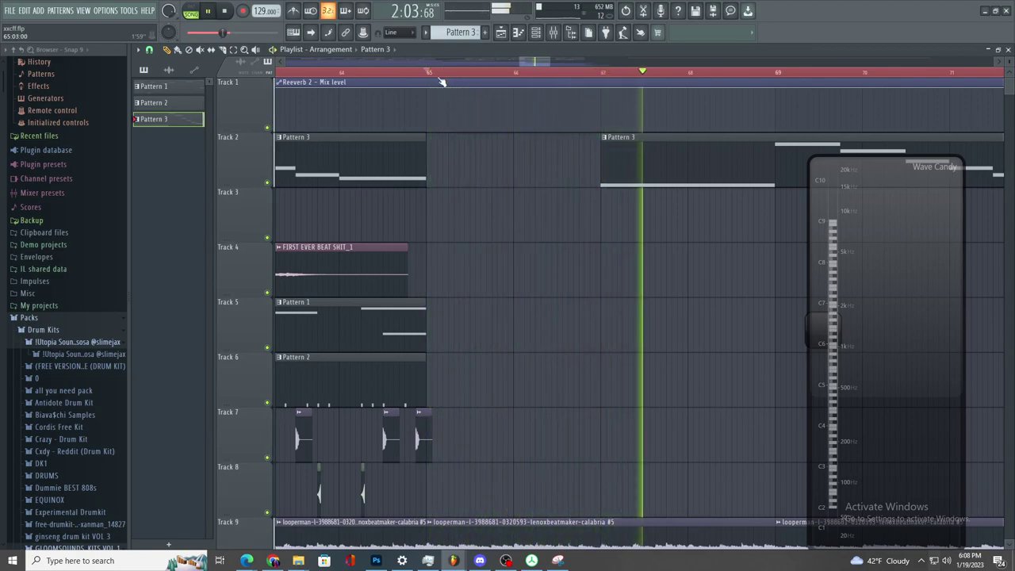
# - Play from bar 65, add Fruity Reeverb 2 to slot 4 of Insert 16, and create an automation clip for its mix level
pyautogui.click(429, 72)
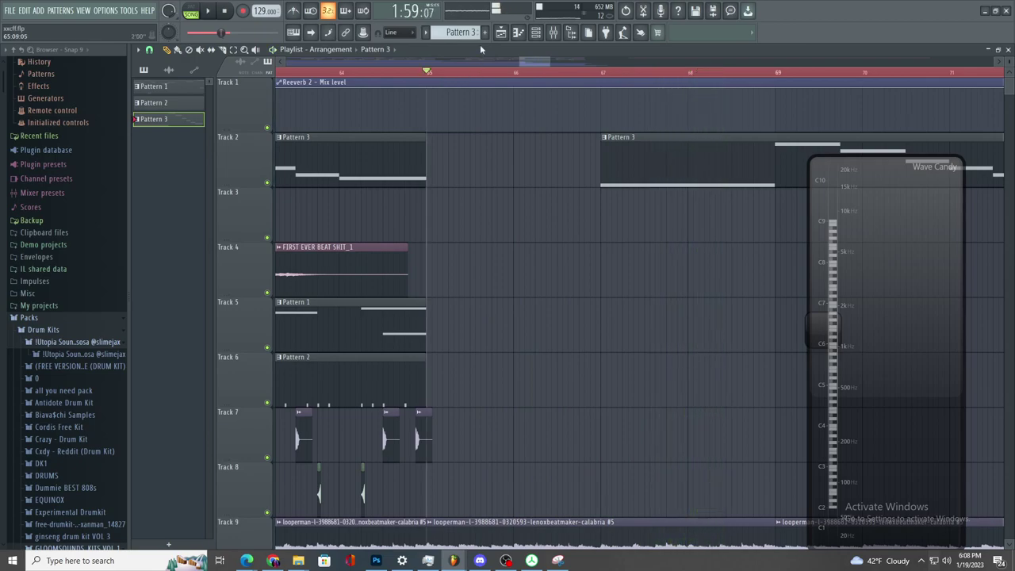
pyautogui.click(554, 32)
pyautogui.click(926, 135)
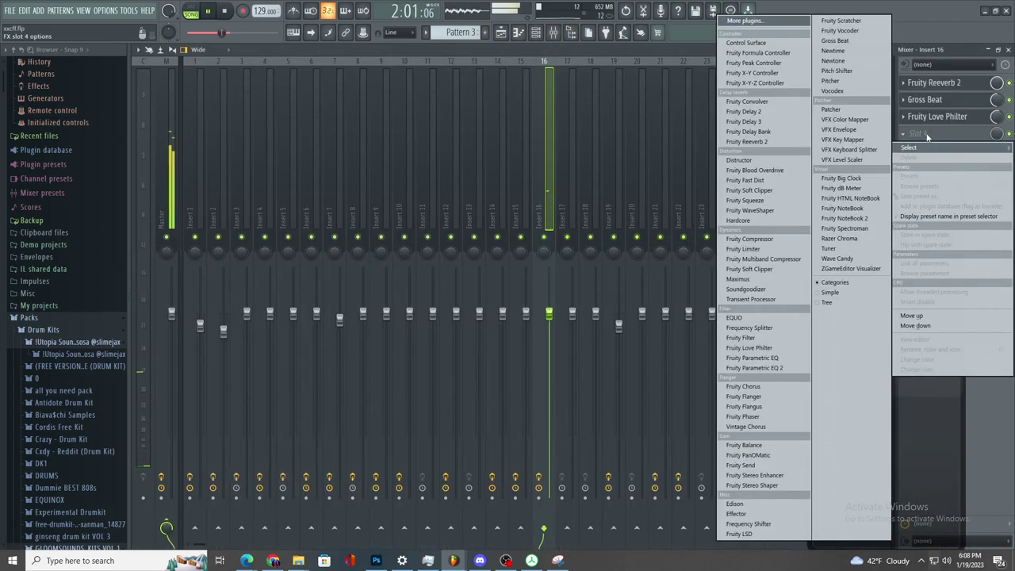
pyautogui.click(771, 143)
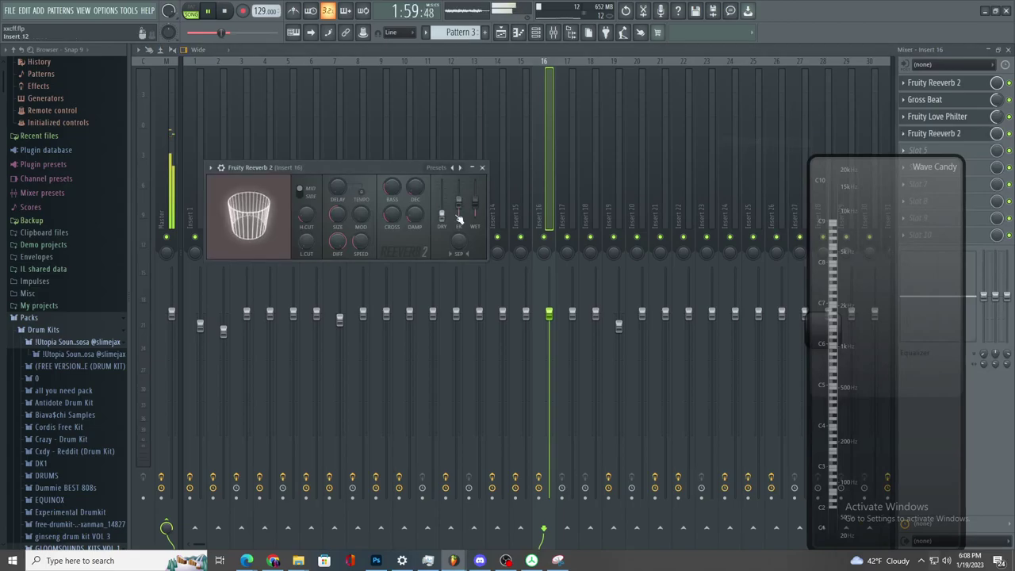
pyautogui.rightClick(995, 135)
pyautogui.click(954, 212)
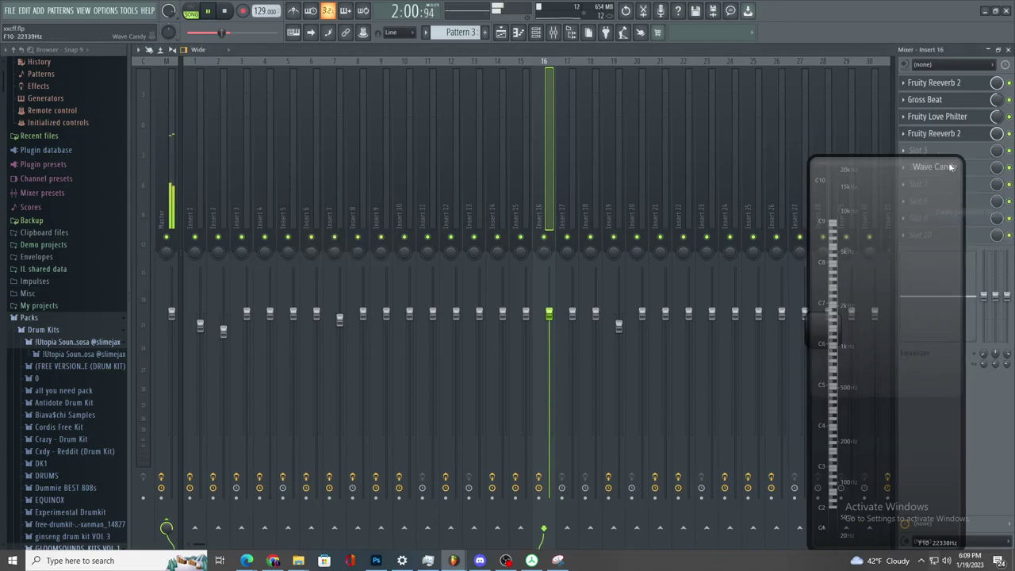
# - Dip Track 27's Insert 16 filter cutoff automation from a point at bar 65 to its minimum at bar 67, using a single curve
pyautogui.click(501, 32)
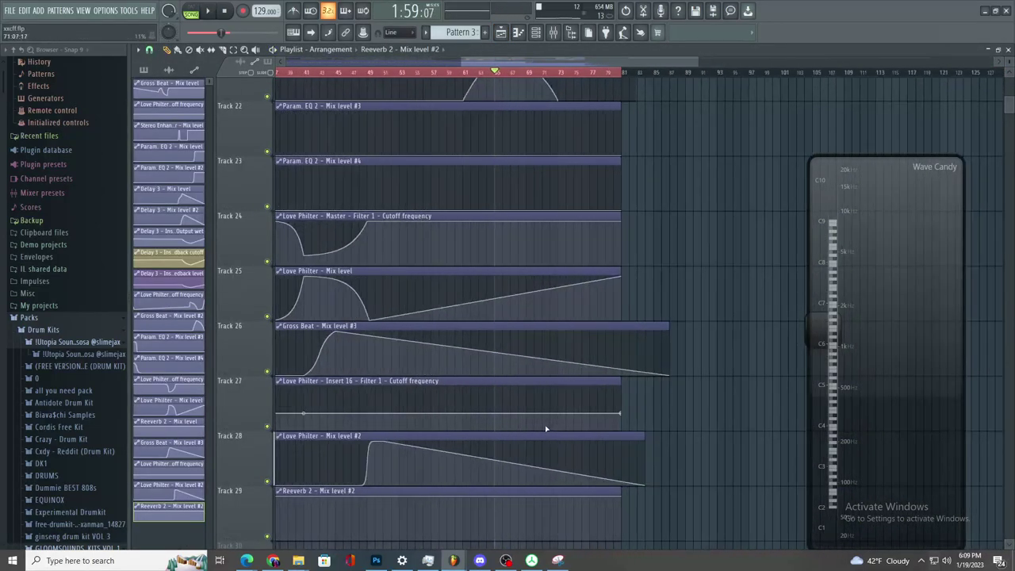
pyautogui.scroll(2, 544, 428)
pyautogui.rightClick(658, 412)
pyautogui.click(684, 515)
pyautogui.press('space')
pyautogui.scroll(5, 476, 419)
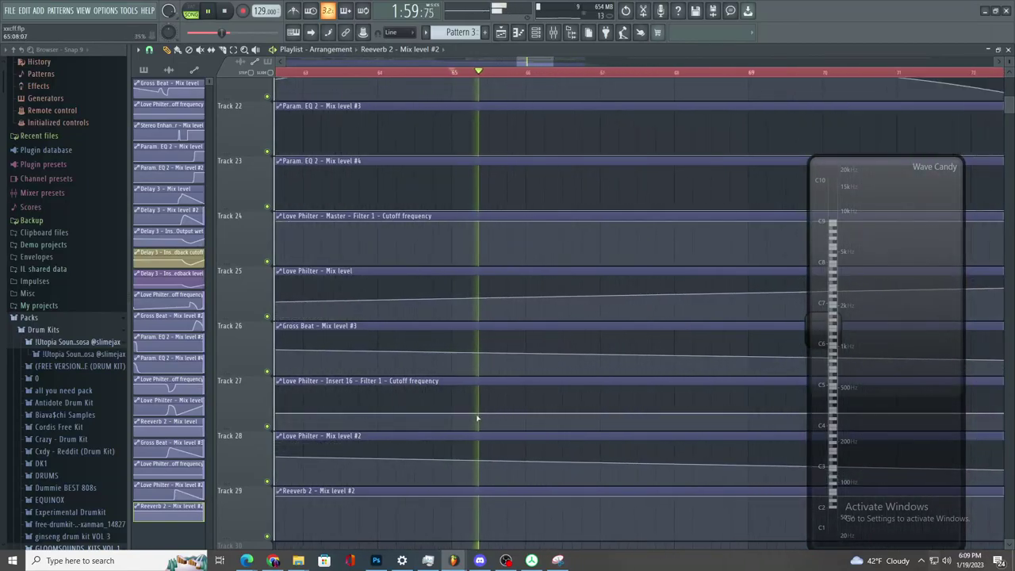
pyautogui.rightClick(456, 413)
pyautogui.click(476, 524)
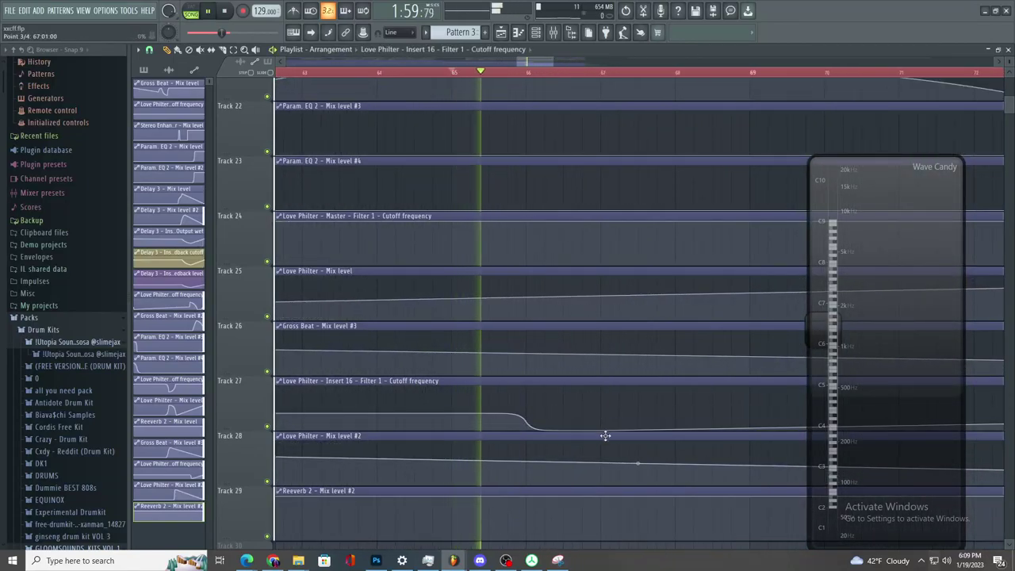
pyautogui.rightClick(602, 430)
pyautogui.click(643, 410)
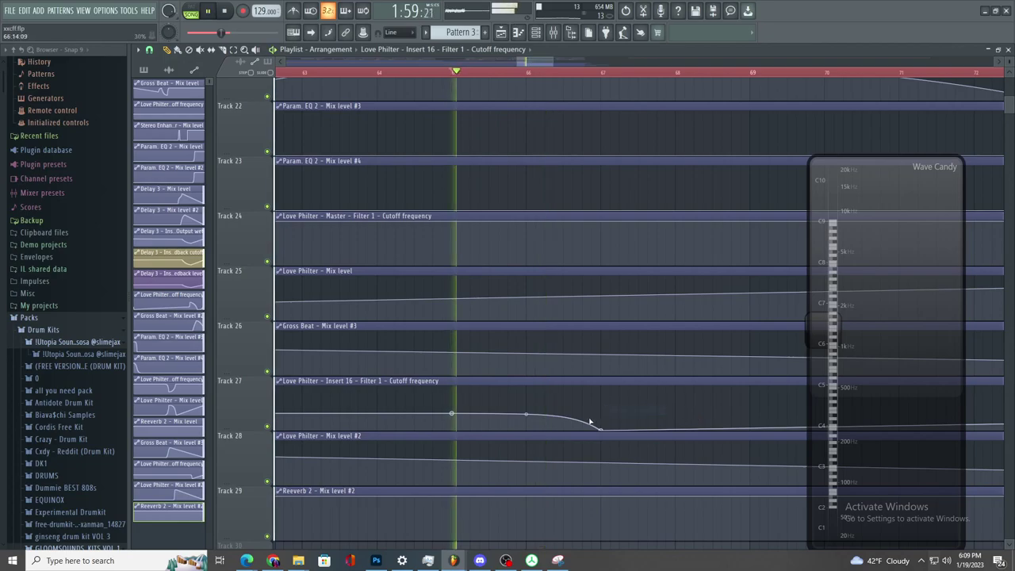
# - Add a cutoff point at bar 69 returning to the level before the dip, and ease the rise's tension to about 65%
pyautogui.click(751, 409)
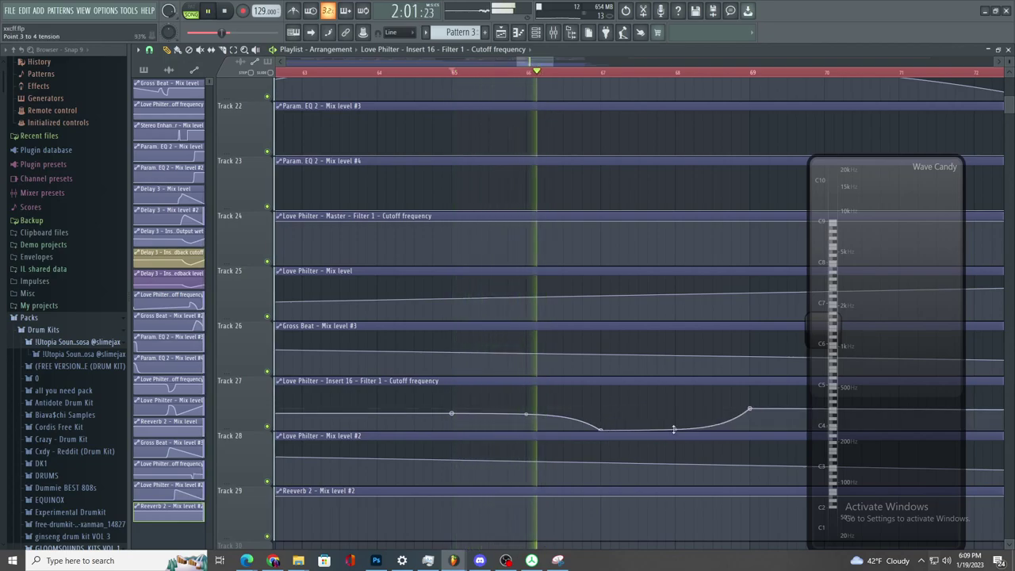
pyautogui.moveTo(751, 409); pyautogui.dragTo(751, 414)
pyautogui.moveTo(675, 429); pyautogui.dragTo(676, 427)
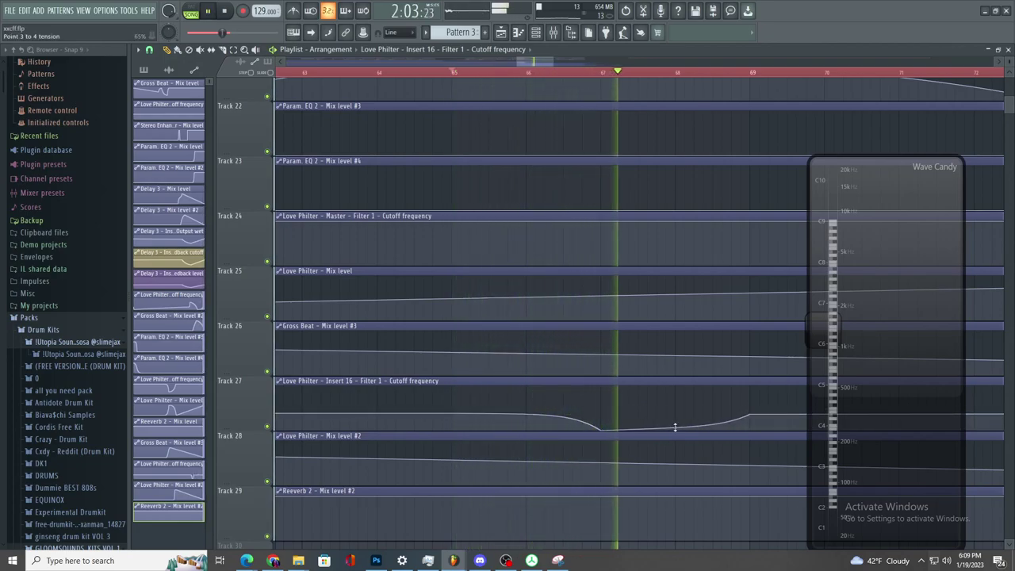
# - Change the curve mode of Track 27's Insert 16 cutoff point at bar 69 to Single curve
pyautogui.scroll(-5, 750, 414)
pyautogui.rightClick(751, 144)
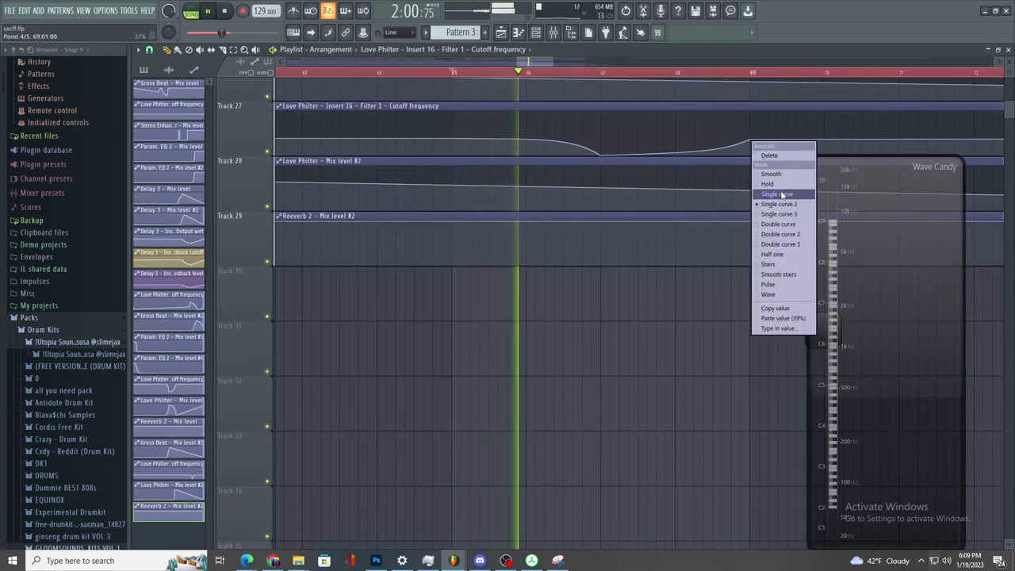
pyautogui.click(782, 195)
pyautogui.scroll(-1, 642, 300)
pyautogui.scroll(1, 641, 300)
# - Drop Track 29's Reeverb 2 mix level automation from bar 65 to its minimum at bar 69, using a double curve
pyautogui.moveTo(436, 215); pyautogui.dragTo(583, 261)
pyautogui.hotkey('ctrl', 'z')
pyautogui.moveTo(582, 216); pyautogui.dragTo(733, 273)
pyautogui.scroll(-3, 604, 303)
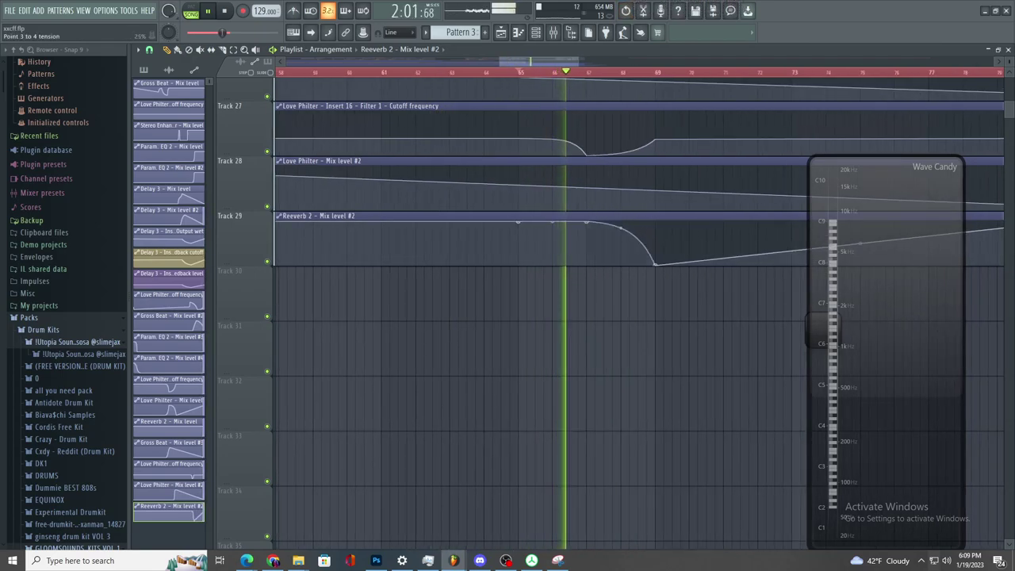
pyautogui.rightClick(656, 265)
pyautogui.click(691, 352)
pyautogui.press('space')
# - Move the Reeverb 2 mix level minimum on Track 29 out to bar 75, and slightly lower Track 27's cutoff point at bar 69
pyautogui.moveTo(658, 267); pyautogui.dragTo(736, 294)
pyautogui.moveTo(849, 297); pyautogui.dragTo(902, 309)
pyautogui.scroll(3, 755, 283)
pyautogui.scroll(2, 755, 283)
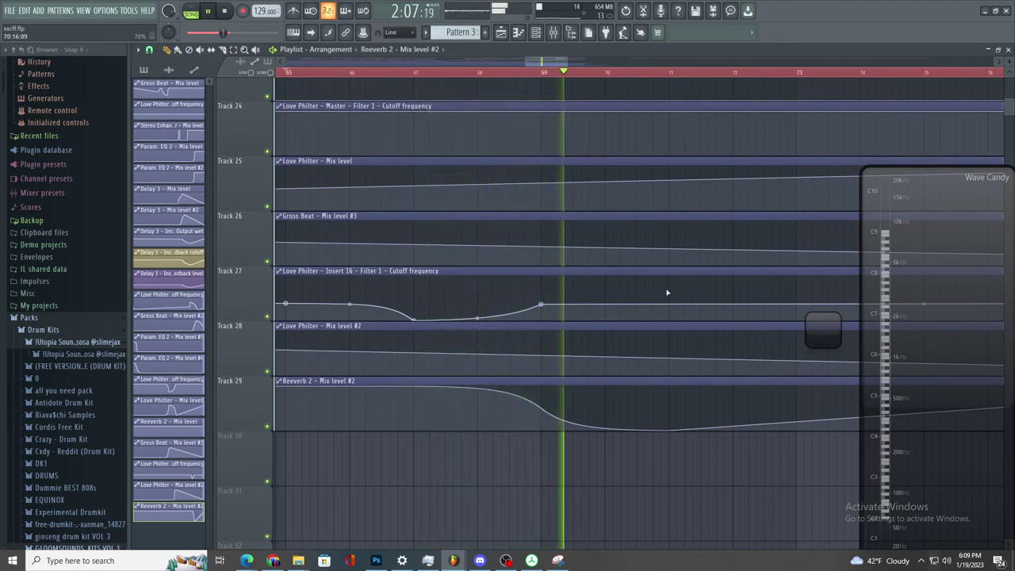
pyautogui.moveTo(540, 304); pyautogui.dragTo(542, 314)
pyautogui.moveTo(673, 429); pyautogui.dragTo(931, 468)
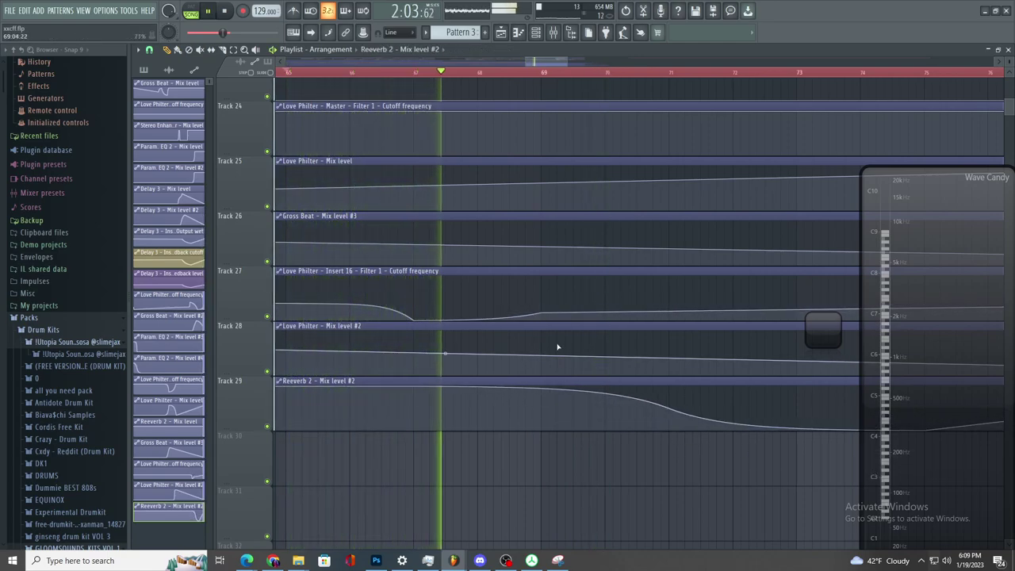
# - Move Track 27's cutoff point from bar 69 to bar 73, raising it slightly
pyautogui.moveTo(551, 317); pyautogui.dragTo(796, 307)
pyautogui.scroll(-3, 659, 299)
pyautogui.scroll(3, 659, 310)
pyautogui.scroll(-4, 628, 316)
pyautogui.scroll(3, 622, 315)
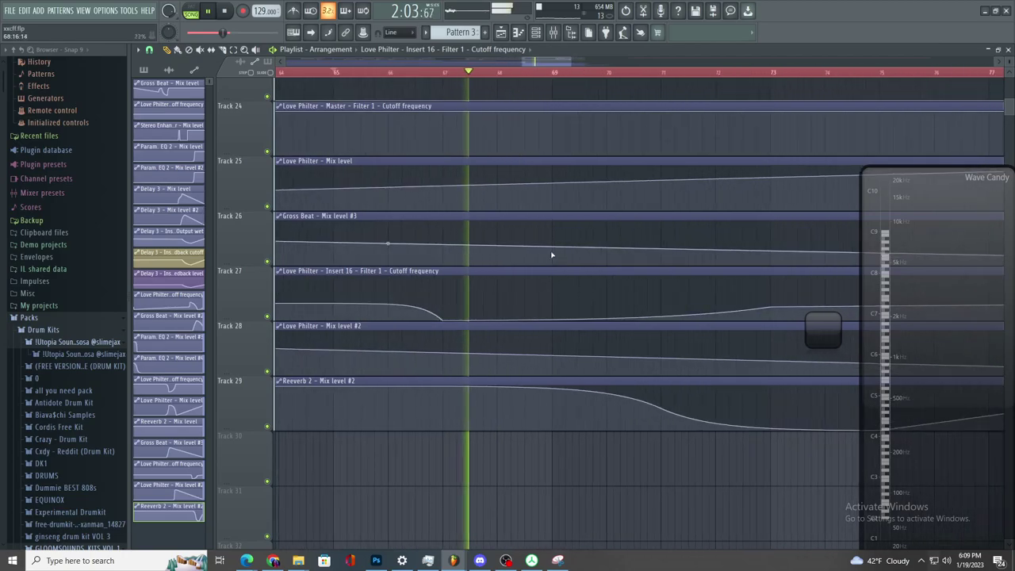
pyautogui.rightClick(554, 249)
pyautogui.scroll(-4, 469, 293)
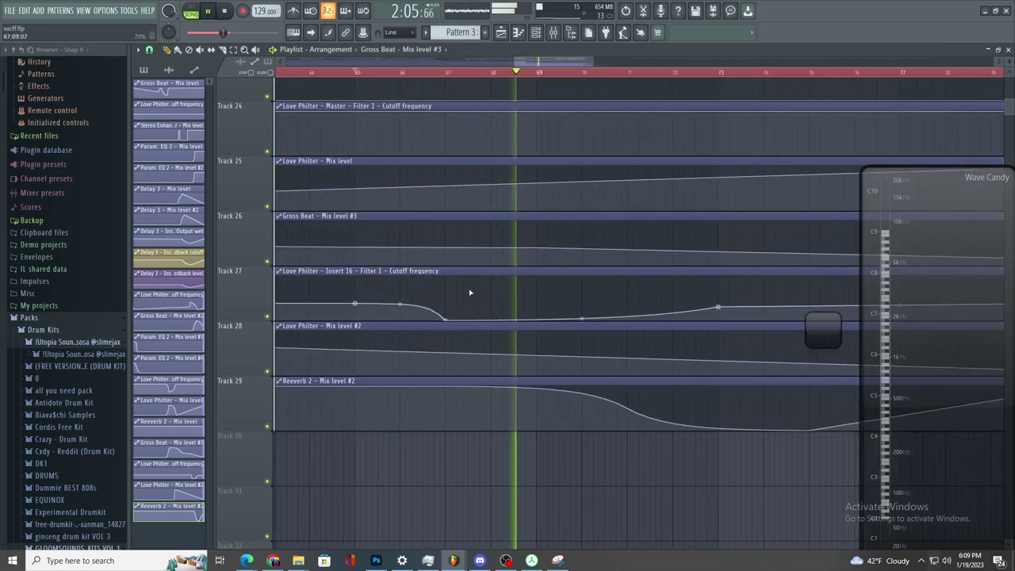
pyautogui.scroll(-2, 365, 269)
pyautogui.scroll(3, 385, 274)
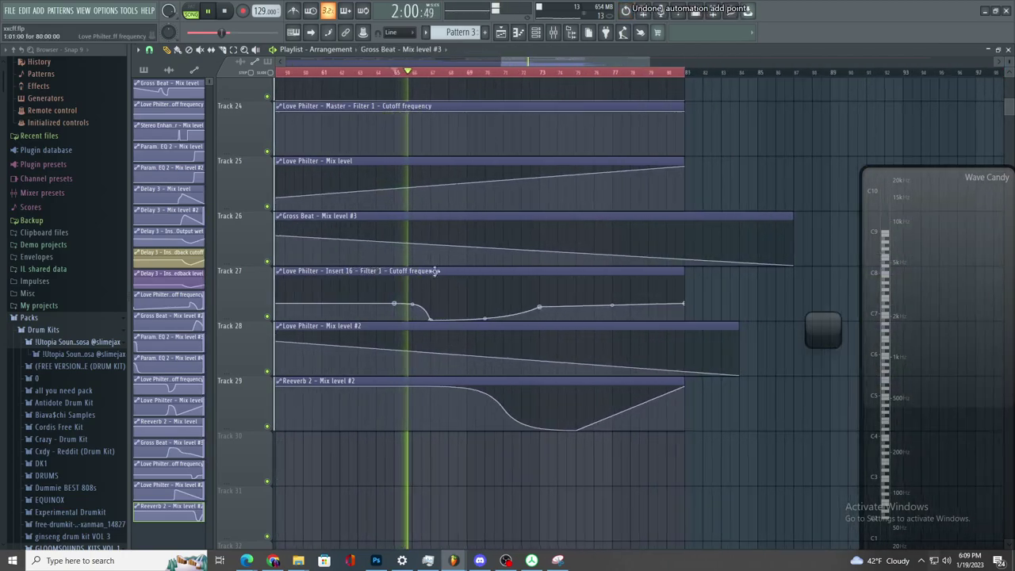
# - Add Fruity Parametric EQ 2 to slot 5 of mixer Insert 16
pyautogui.click(553, 31)
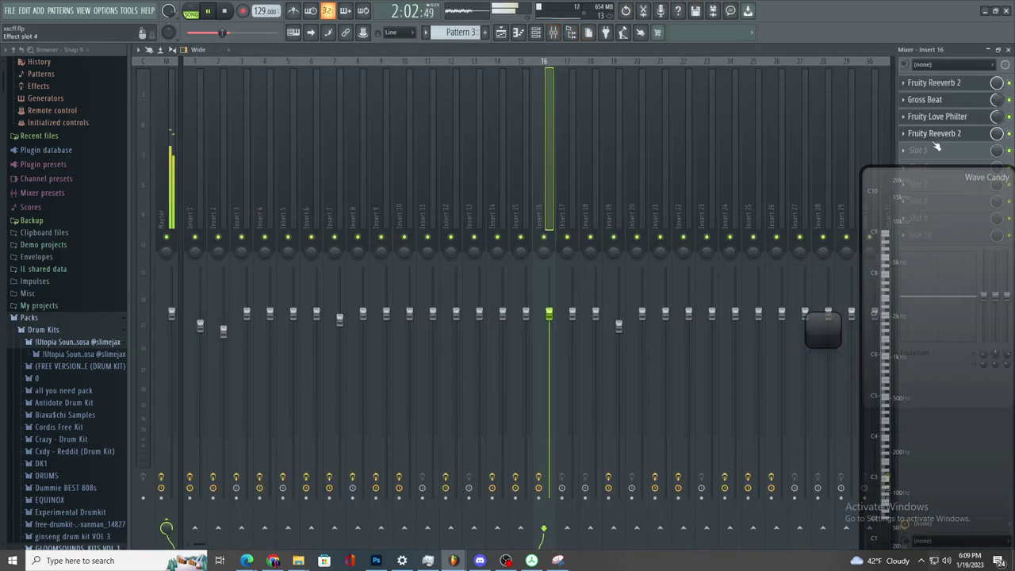
pyautogui.click(928, 152)
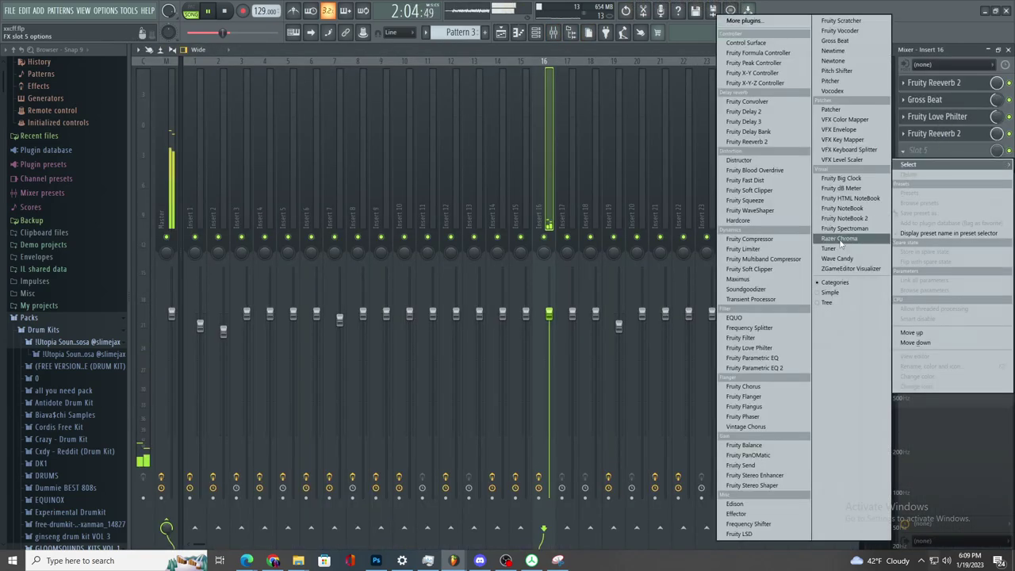
pyautogui.click(783, 370)
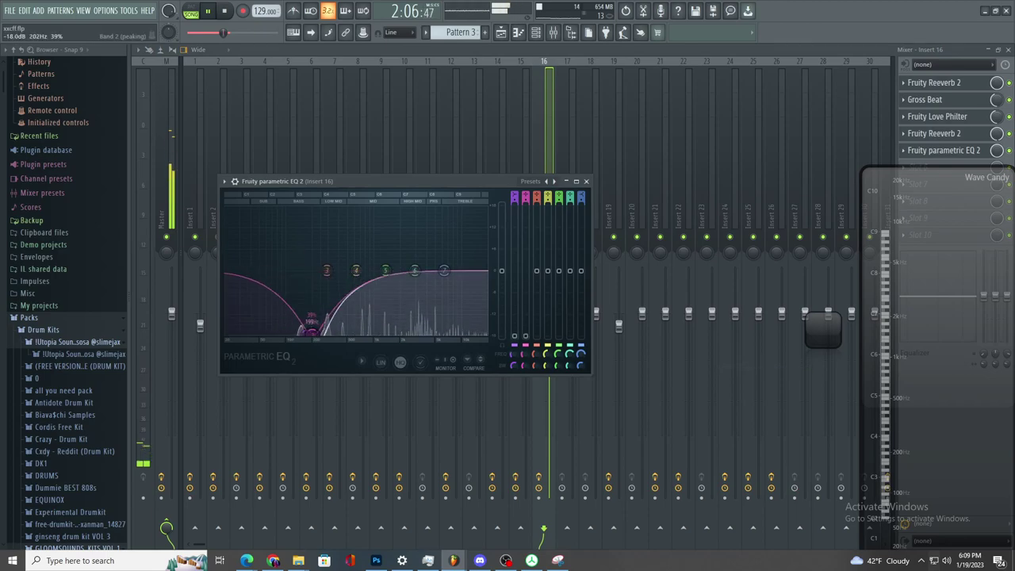
# - Cut the EQ's low and high bands and set band 5 to about 1.3 dB at 1299 Hz with 64% bandwidth
pyautogui.moveTo(444, 270); pyautogui.dragTo(439, 333)
pyautogui.moveTo(415, 270); pyautogui.dragTo(444, 326)
pyautogui.moveTo(385, 270); pyautogui.dragTo(385, 262)
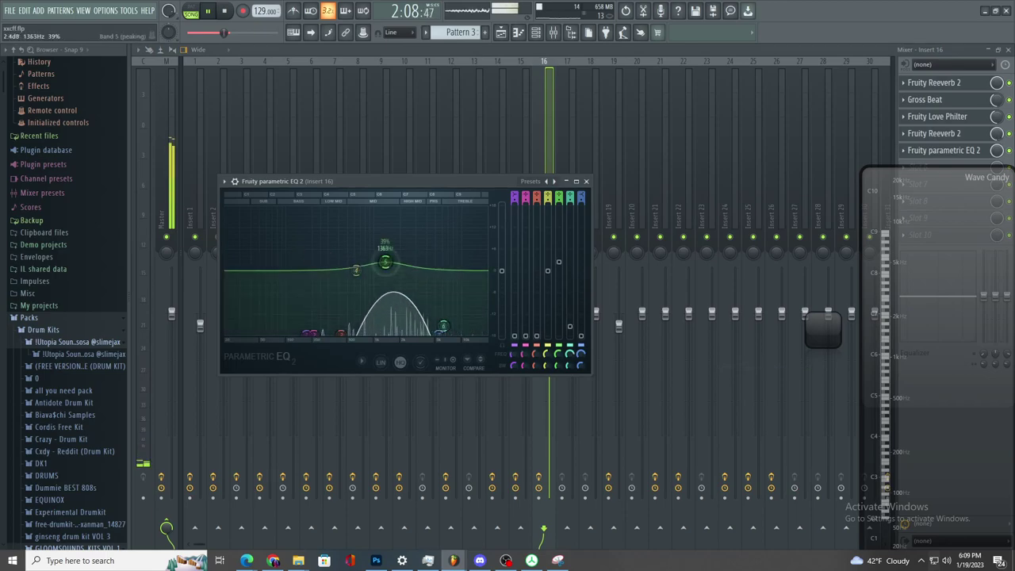
pyautogui.scroll(5, 389, 254)
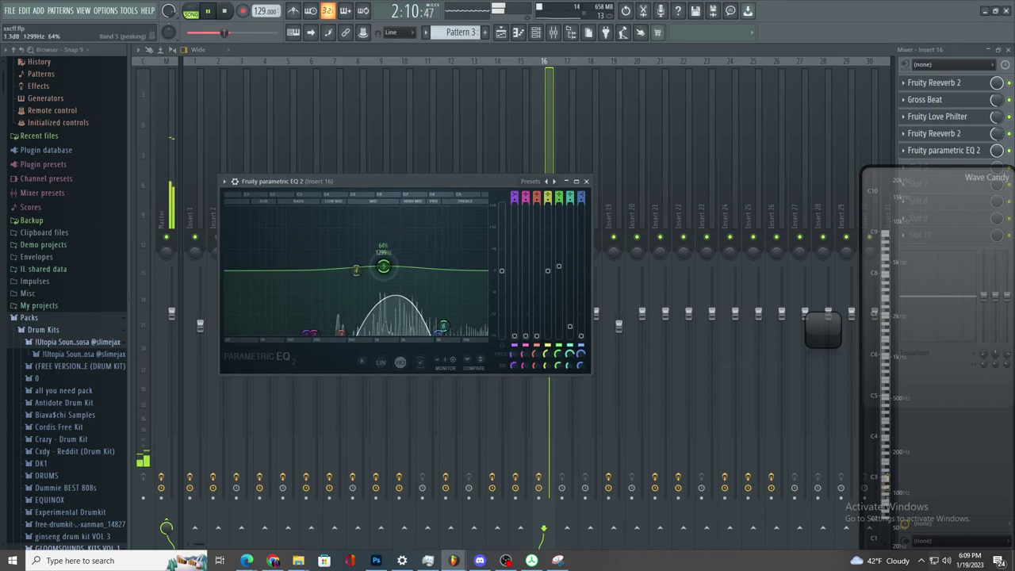
# - Create an automation clip for the Parametric EQ 2 mix level and hold it at minimum from the start to bar 65
pyautogui.rightClick(997, 150)
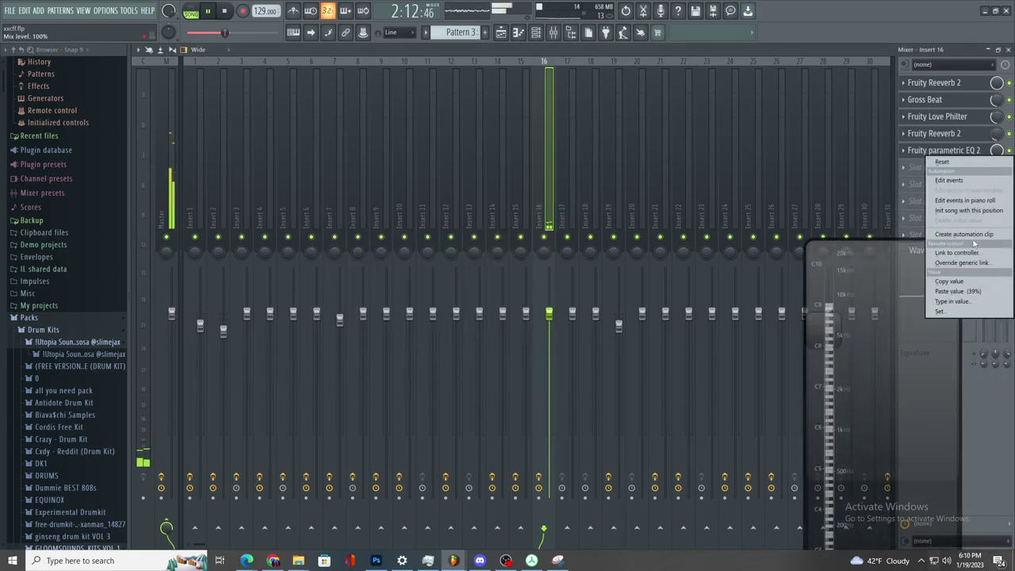
pyautogui.click(963, 234)
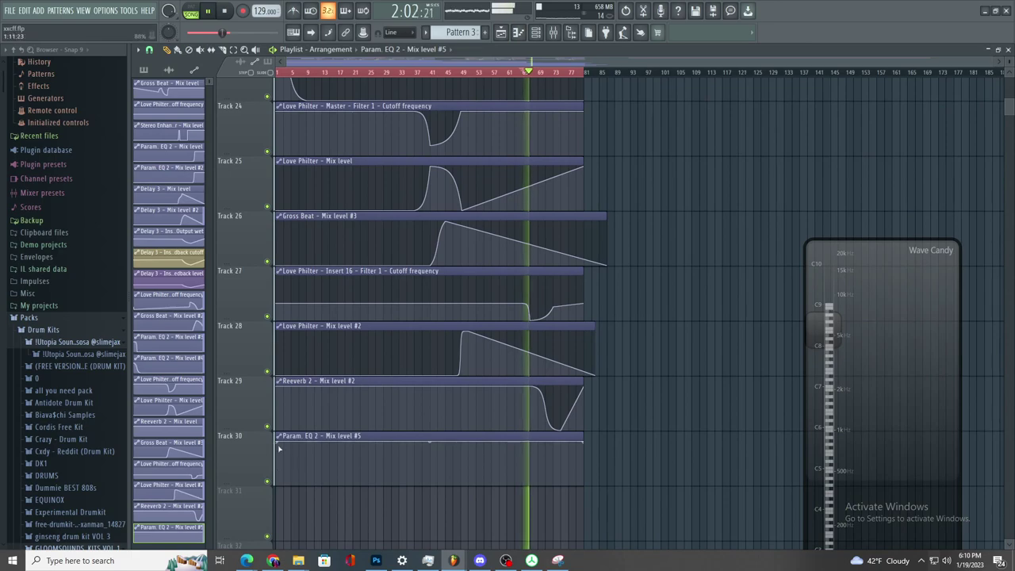
pyautogui.moveTo(279, 450); pyautogui.dragTo(274, 476)
pyautogui.rightClick(433, 483)
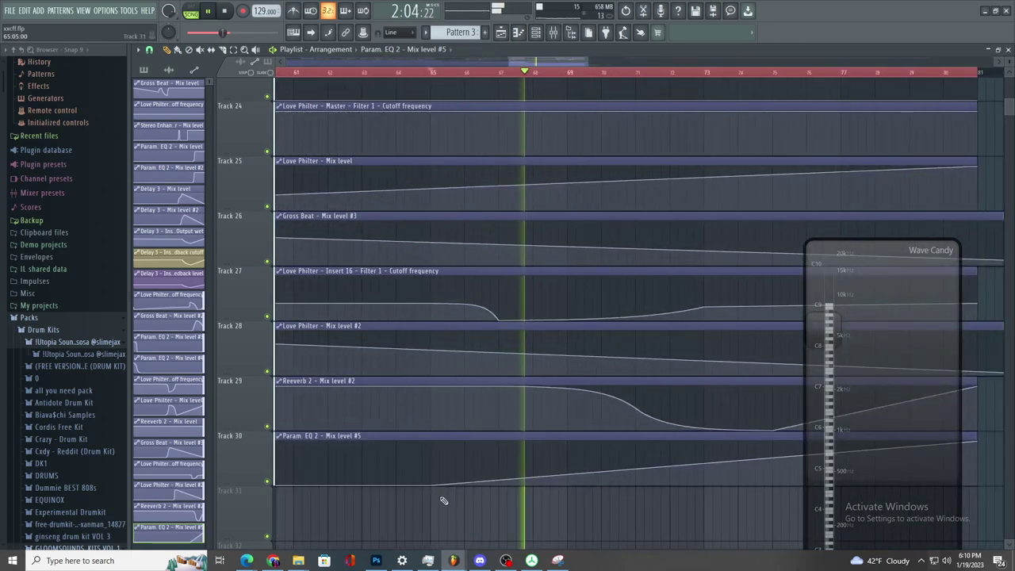
# - Raise the Parametric EQ 2 mix level on Track 30 to 100% at bar 69 with a single curve, and play the transition
pyautogui.moveTo(481, 469); pyautogui.dragTo(571, 432)
pyautogui.rightClick(572, 442)
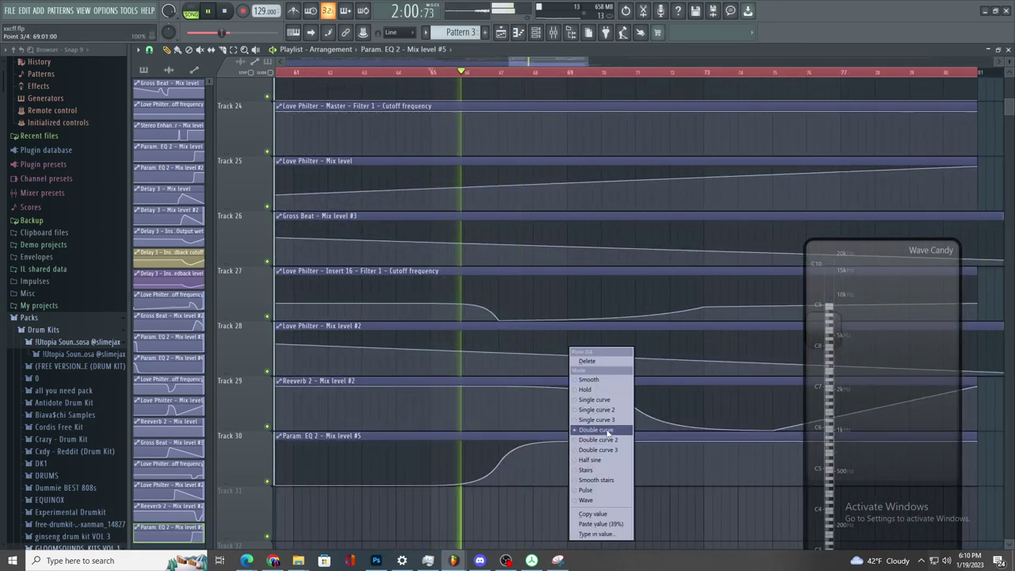
pyautogui.click(607, 400)
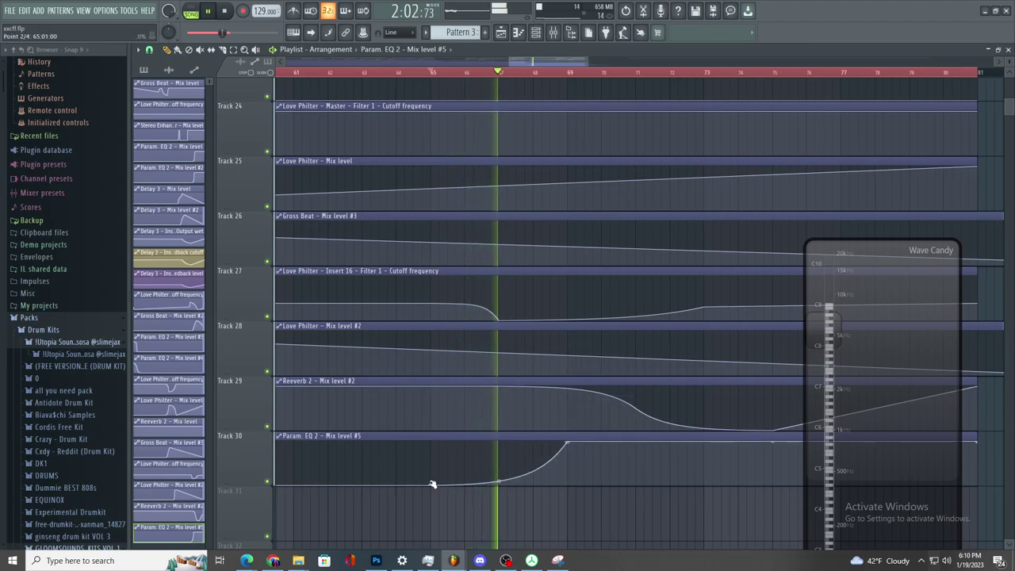
pyautogui.scroll(-1, 505, 480)
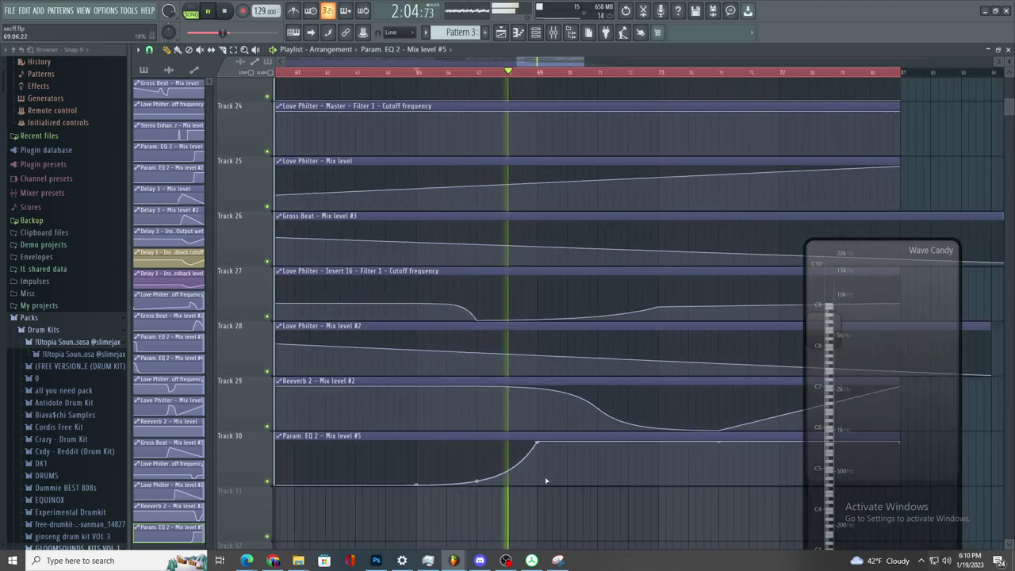
pyautogui.scroll(2, 536, 483)
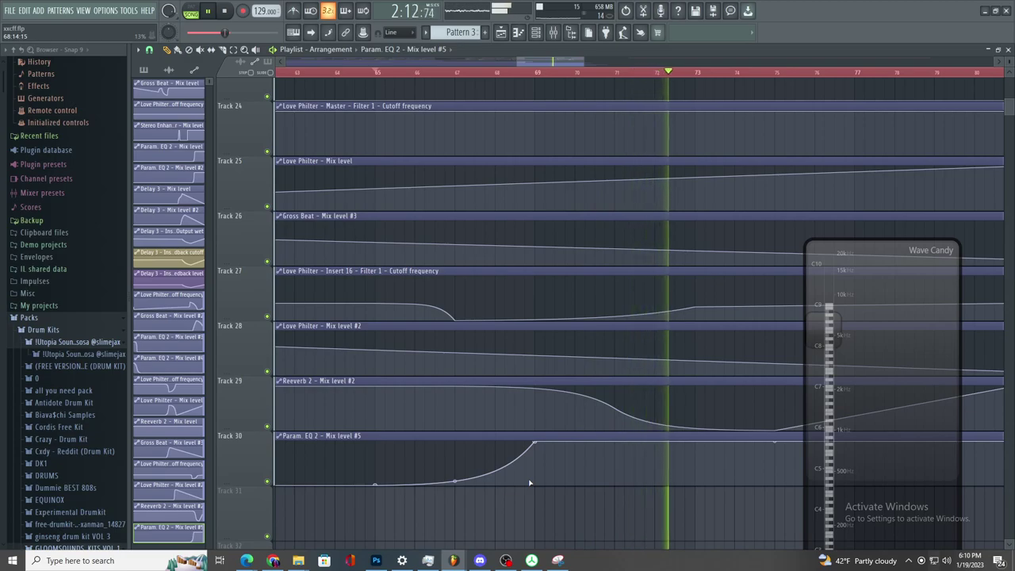
# - Place another Pattern 3 clip on Track 2 from bar 73, directly after the clip that starts at bar 67
pyautogui.keyDown('ctrl'); pyautogui.scroll(-3, 555, 484); pyautogui.keyUp('ctrl')
pyautogui.keyDown('ctrl'); pyautogui.scroll(-1, 580, 487); pyautogui.keyUp('ctrl')
pyautogui.scroll(8, 587, 159)
pyautogui.press('space')
pyautogui.press('space')
pyautogui.click(494, 147)
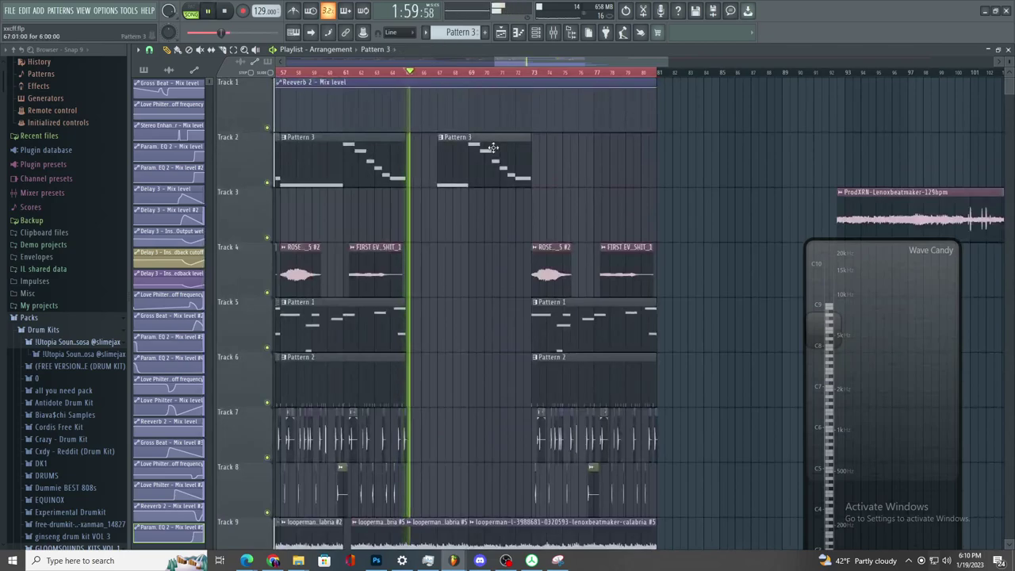
pyautogui.click(492, 147)
pyautogui.click(591, 169)
pyautogui.moveTo(613, 180); pyautogui.dragTo(589, 179)
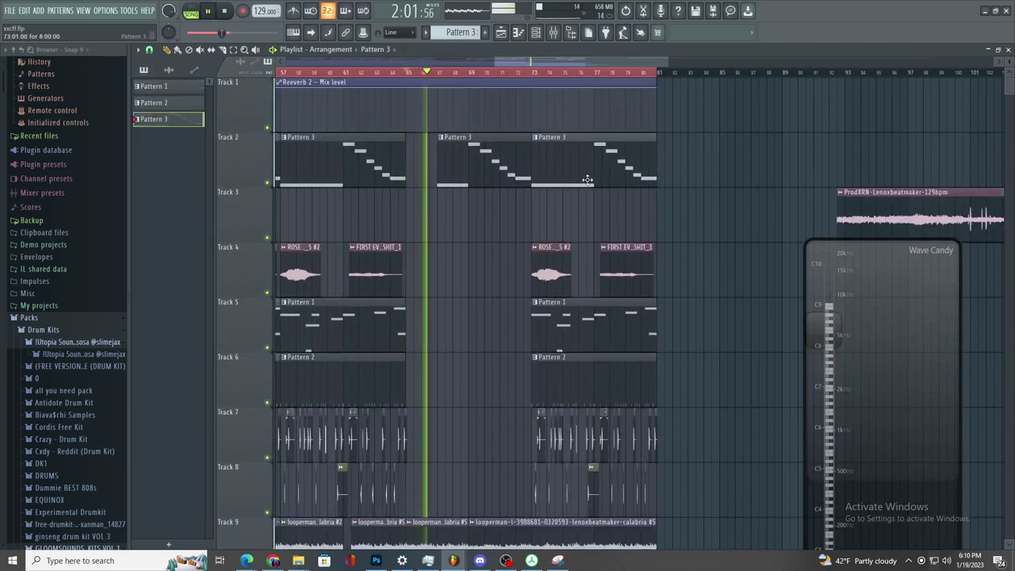
pyautogui.keyDown('ctrl'); pyautogui.scroll(3, 581, 198); pyautogui.keyUp('ctrl')
pyautogui.doubleClick(568, 178)
pyautogui.keyDown('ctrl'); pyautogui.scroll(-1, 445, 206); pyautogui.keyUp('ctrl')
pyautogui.keyDown('ctrl'); pyautogui.moveTo(793, 84); pyautogui.dragTo(84, 511); pyautogui.keyUp('ctrl')
# - Create a new empty pattern and place its clip on Track 3 starting at bar 73
pyautogui.click(501, 31)
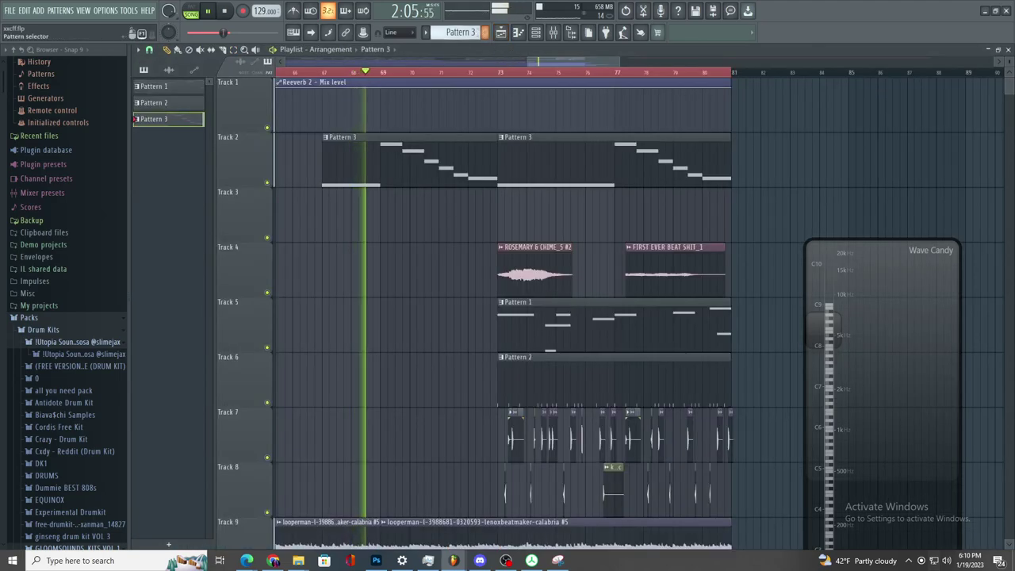
pyautogui.click(483, 32)
pyautogui.moveTo(524, 216); pyautogui.dragTo(715, 227)
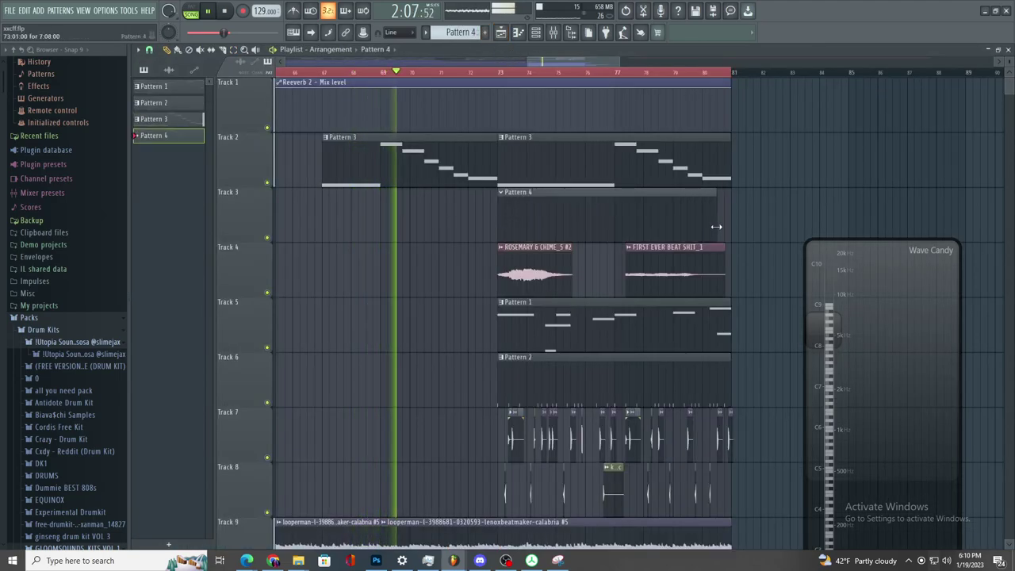
# - Clone the Serum channel and browse the Plucked presets of the copy
pyautogui.click(536, 33)
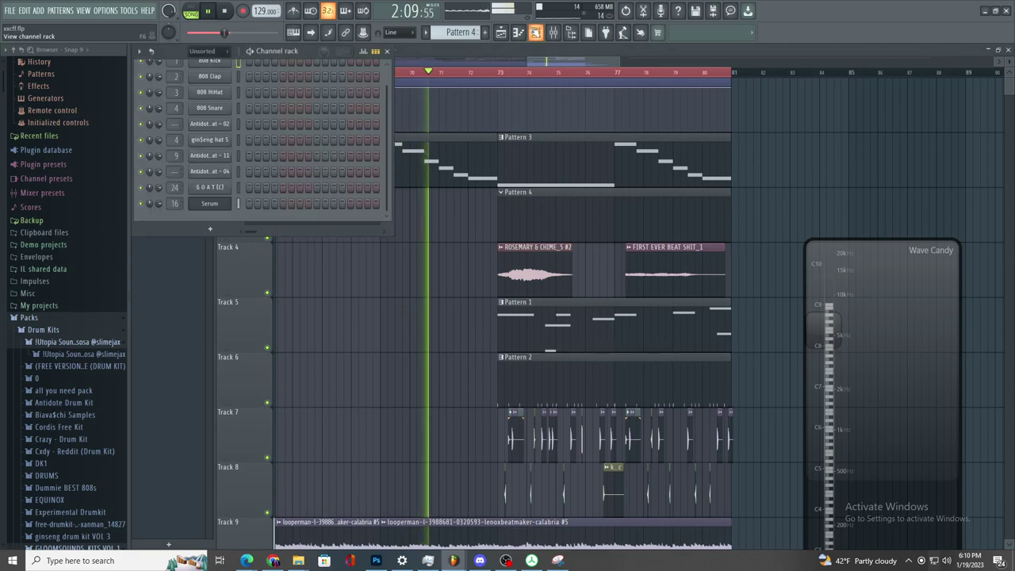
pyautogui.rightClick(229, 209)
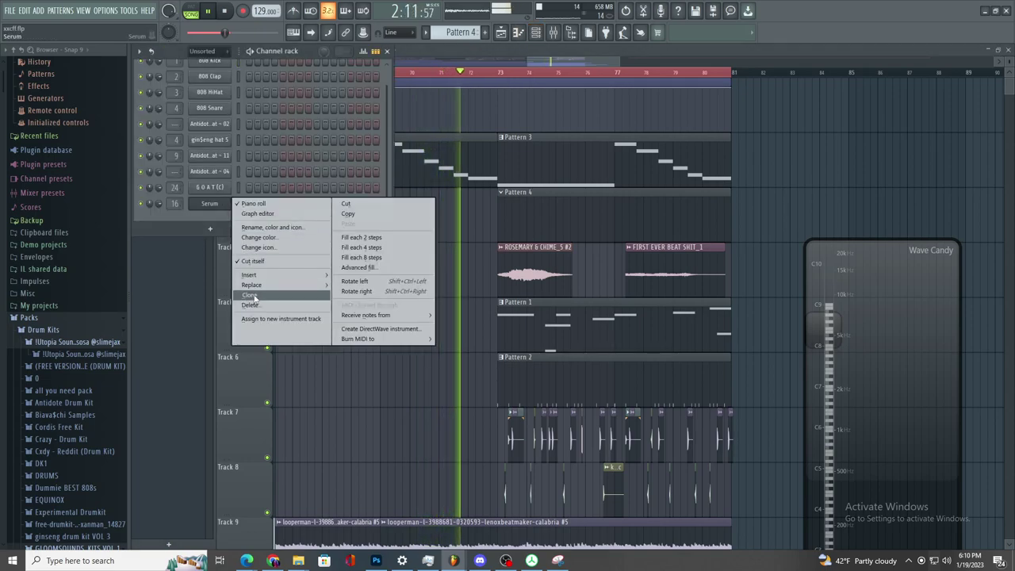
pyautogui.click(254, 295)
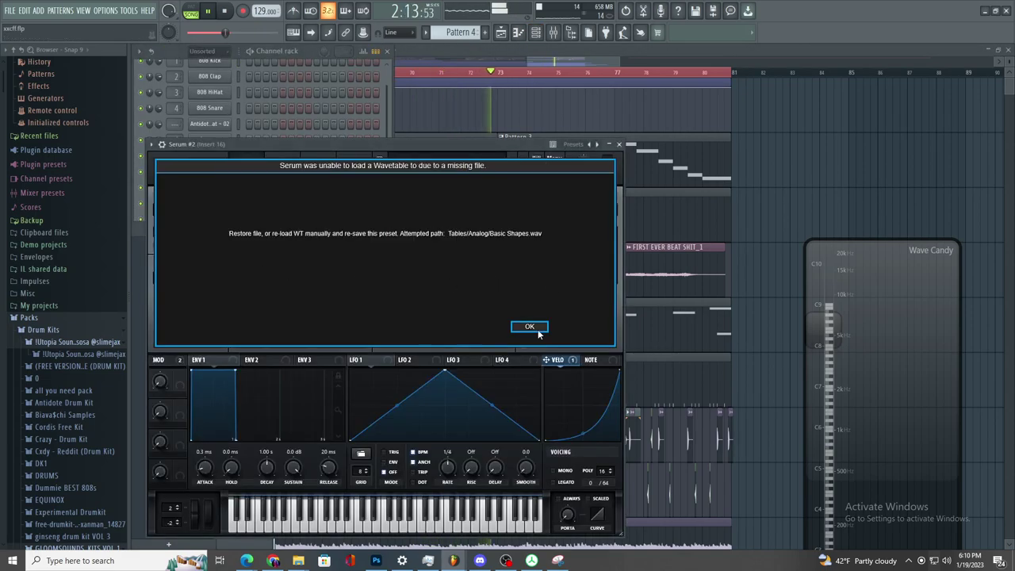
pyautogui.click(530, 327)
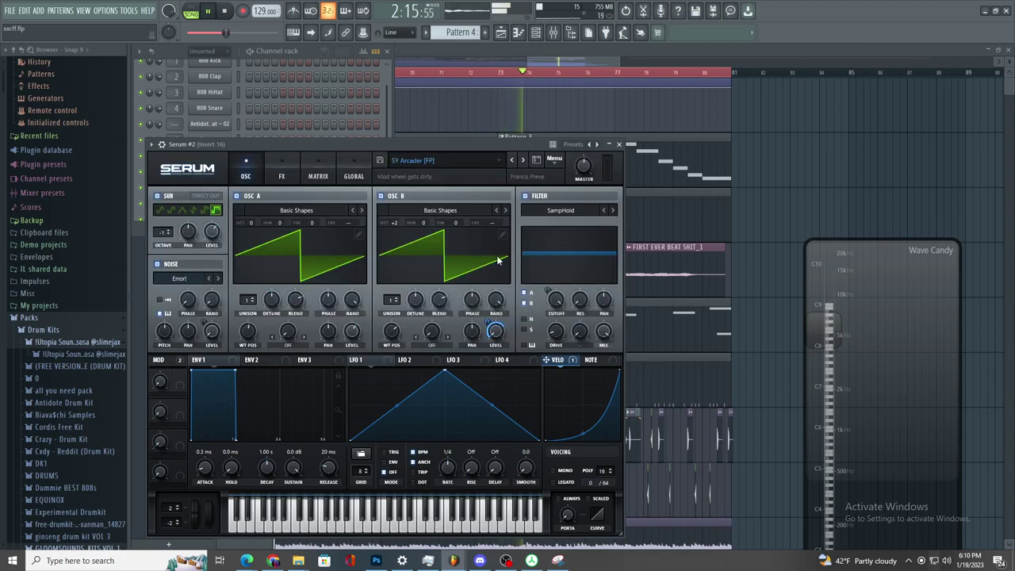
pyautogui.click(444, 160)
pyautogui.moveTo(447, 244)
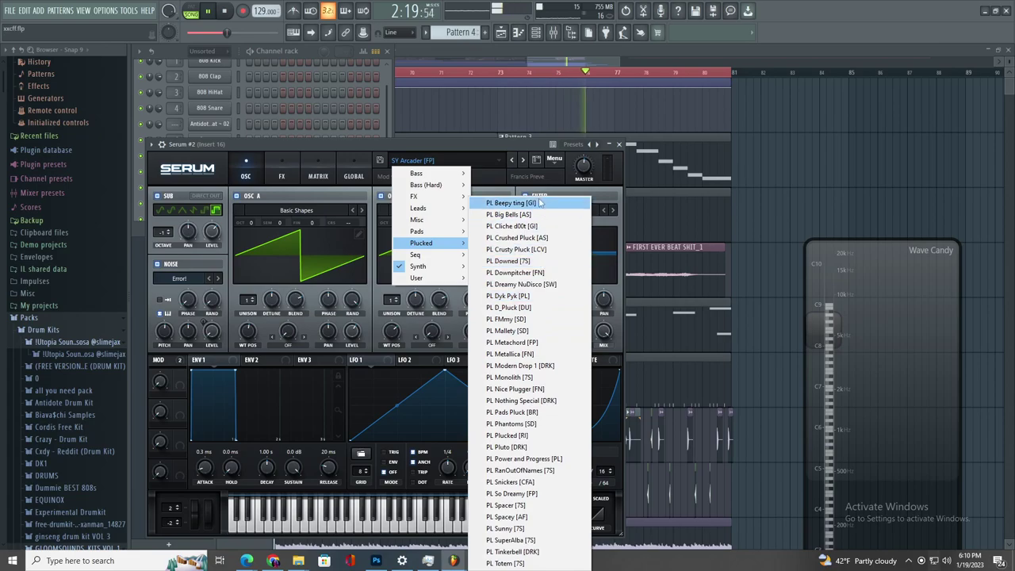
pyautogui.click(754, 187)
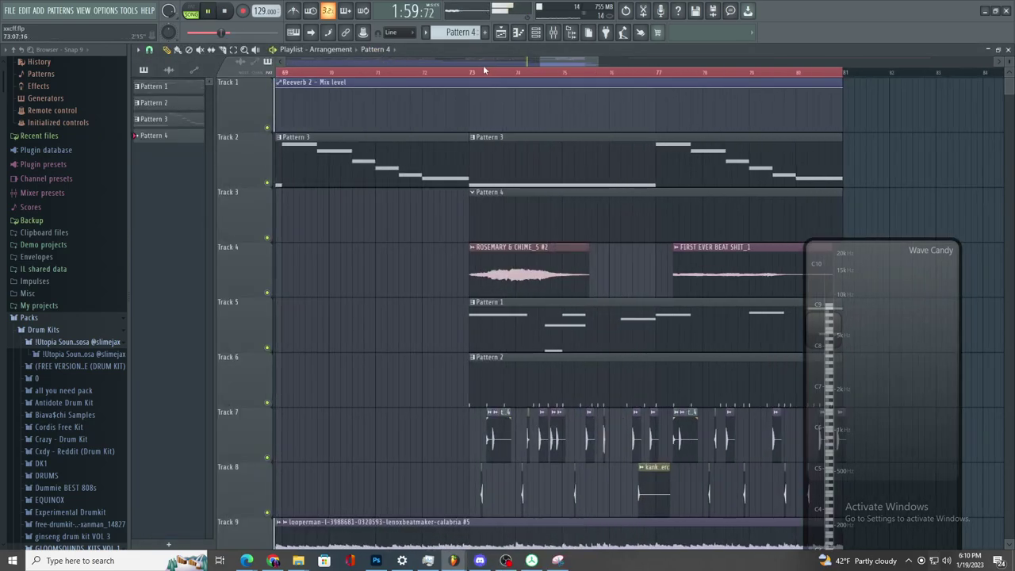
# - Delete the Pattern 3 clip at bar 73 on Track 2 and extend the clip from bar 67 to bar 81
pyautogui.press('space')
pyautogui.rightClick(474, 129)
pyautogui.hotkey('ctrl', 'z')
pyautogui.rightClick(473, 155)
pyautogui.moveTo(466, 157); pyautogui.dragTo(840, 167)
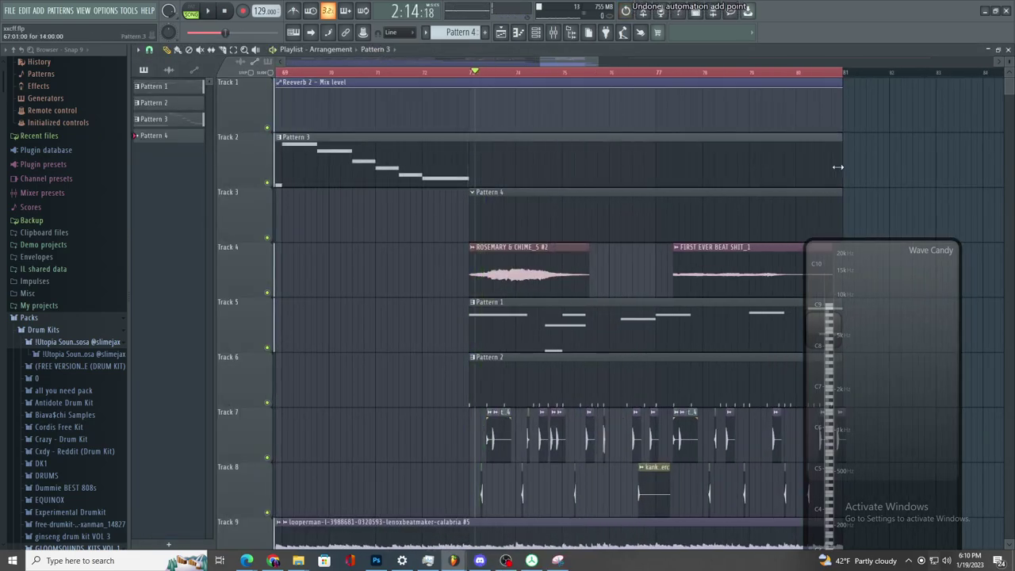
pyautogui.press('space')
# - Open Pattern 3's Serum notes in the piano roll and duplicate the melody into the second half, around bar 9
pyautogui.doubleClick(471, 166)
pyautogui.hscroll(-3, 463, 186)
pyautogui.moveTo(741, 288); pyautogui.dragTo(177, 80)
pyautogui.press('space')
pyautogui.keyDown('shift'); pyautogui.moveTo(206, 235); pyautogui.dragTo(747, 240); pyautogui.keyUp('shift')
# - Align the duplicated melody notes so the long D5 starts at bar 9 and the descending run starts at bar 13
pyautogui.press('space')
pyautogui.keyDown('ctrl'); pyautogui.scroll(3, 745, 239); pyautogui.keyUp('ctrl')
pyautogui.keyDown('shift'); pyautogui.click(734, 238); pyautogui.keyUp('shift')
pyautogui.hotkey('ctrl', 'z')
pyautogui.scroll(2, 714, 238)
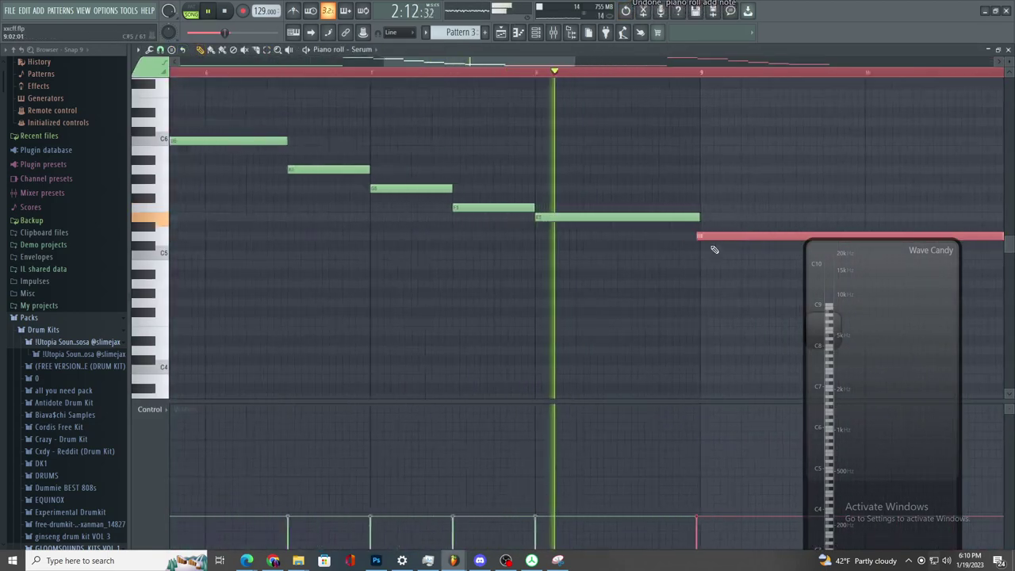
pyautogui.scroll(-3, 714, 236)
pyautogui.moveTo(492, 136); pyautogui.dragTo(538, 221)
pyautogui.scroll(-2, 555, 199)
pyautogui.moveTo(566, 147); pyautogui.dragTo(425, 222)
pyautogui.scroll(3, 651, 243)
pyautogui.click(381, 192)
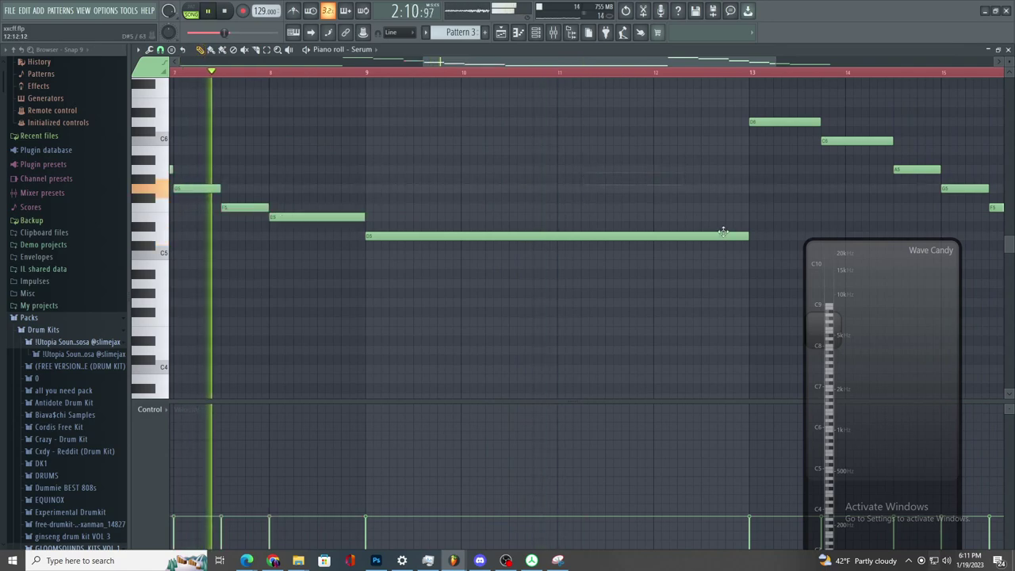
# - Shorten the long D5 note to end at bar 11 and add an E5 note from bar 11 to bar 13
pyautogui.moveTo(749, 236); pyautogui.dragTo(557, 271)
pyautogui.scroll(2, 555, 238)
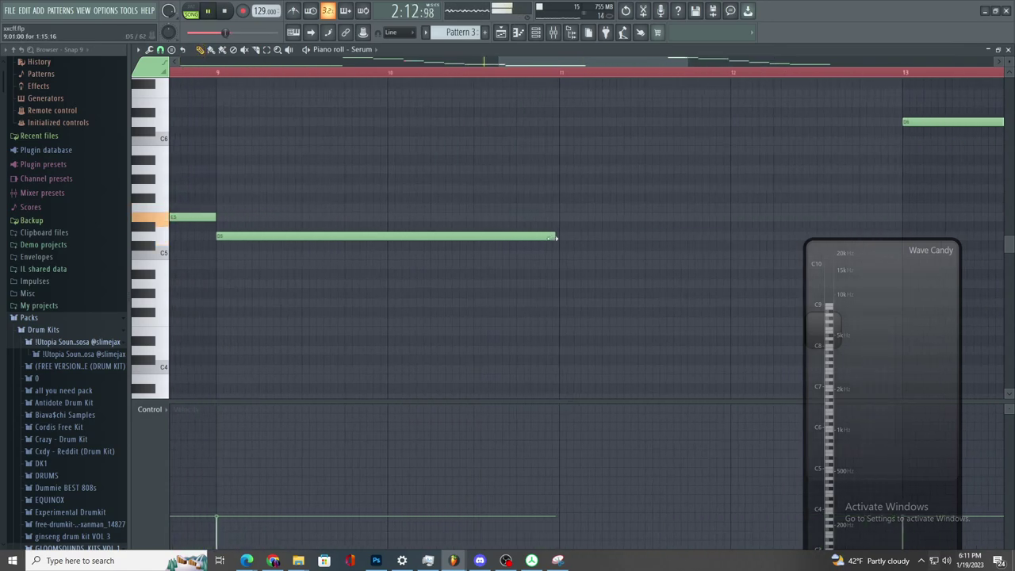
pyautogui.click(565, 216)
pyautogui.scroll(-2, 555, 238)
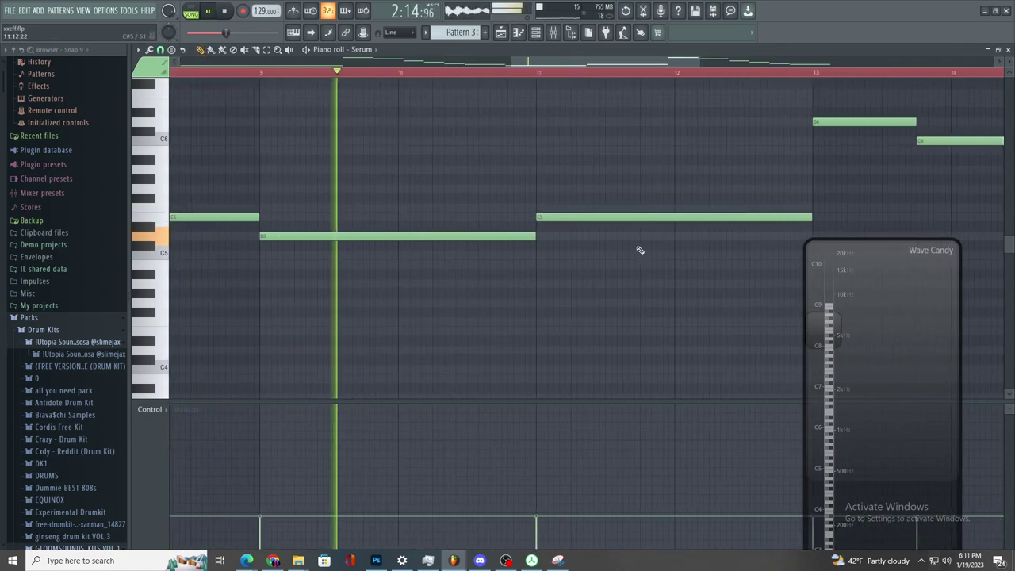
pyautogui.scroll(2, 617, 267)
pyautogui.scroll(-2, 623, 281)
pyautogui.scroll(3, 606, 270)
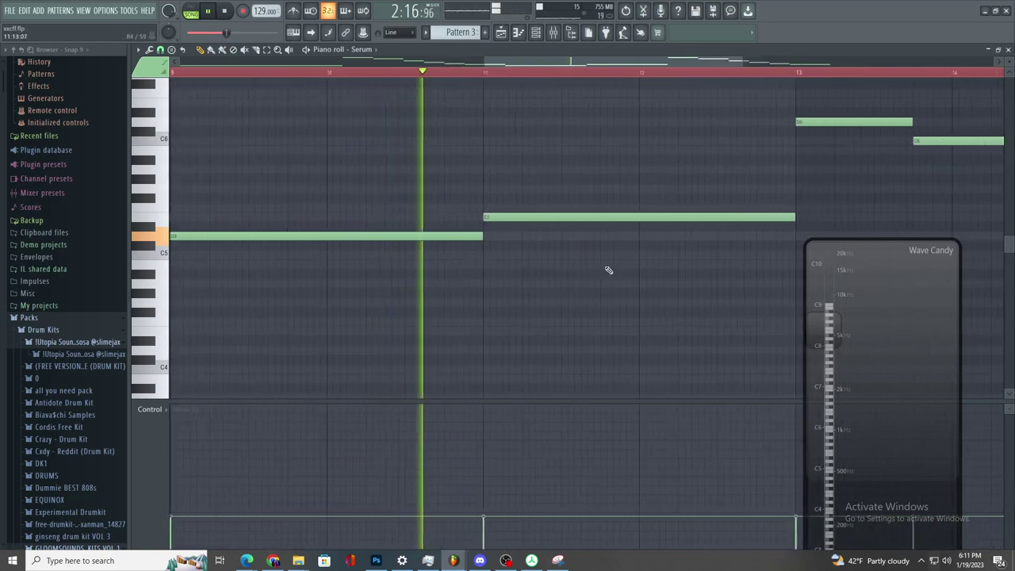
# - Shorten the E5 note at bar 11 to end midway through bar 12 and add an F5 note filling up to bar 13
pyautogui.moveTo(827, 217); pyautogui.dragTo(725, 219)
pyautogui.scroll(-2, 725, 232)
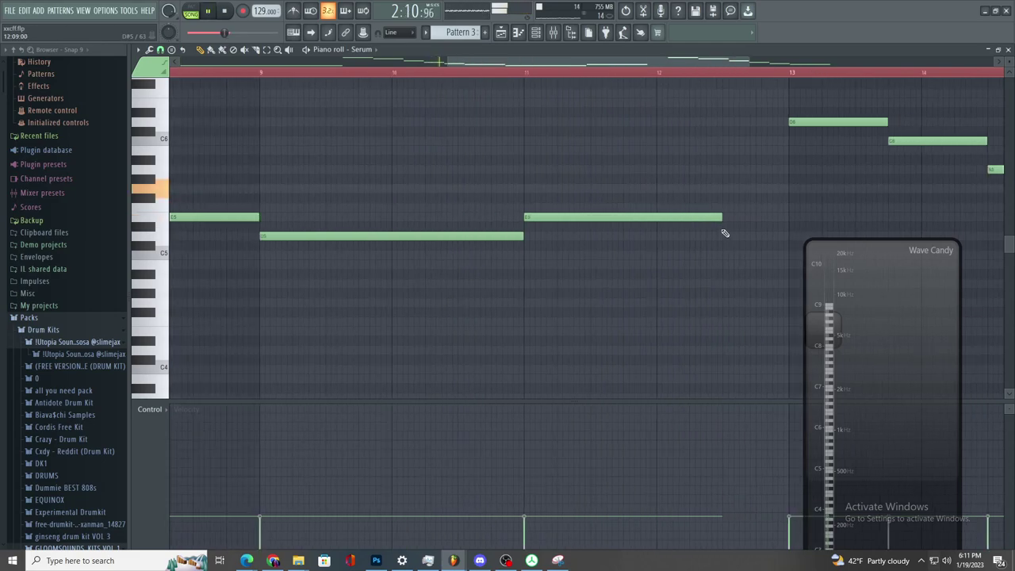
pyautogui.click(750, 207)
pyautogui.scroll(2, 769, 224)
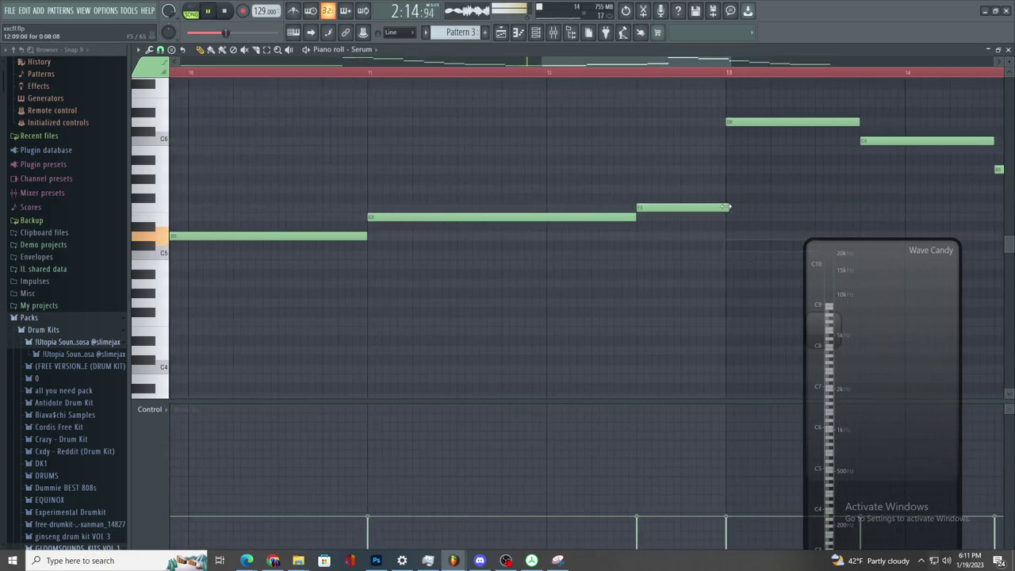
pyautogui.scroll(-3, 730, 229)
pyautogui.scroll(3, 671, 224)
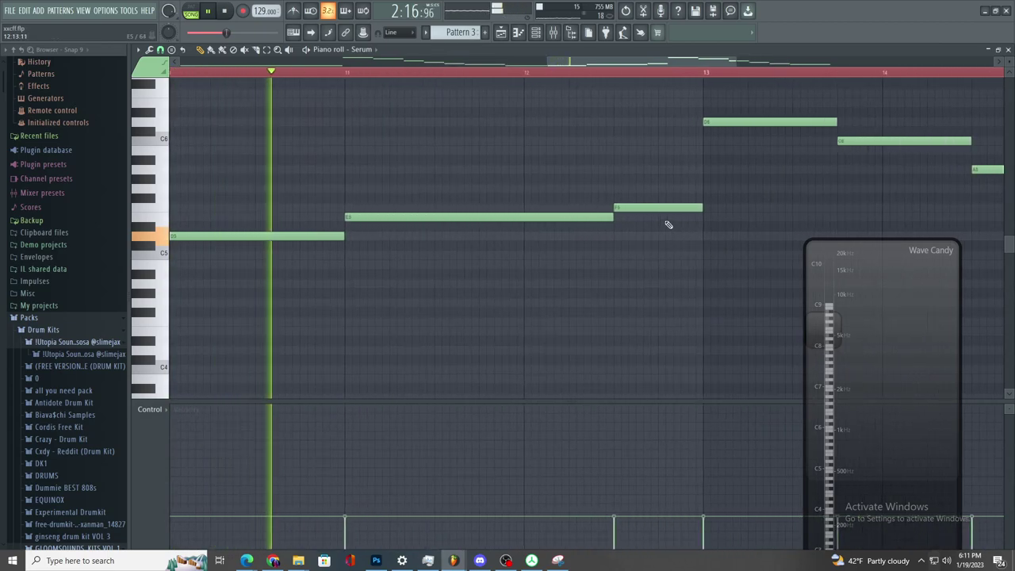
# - Lower the D6 note starting at bar 13 to G5
pyautogui.scroll(-2, 675, 242)
pyautogui.scroll(2, 646, 238)
pyautogui.scroll(-2, 659, 253)
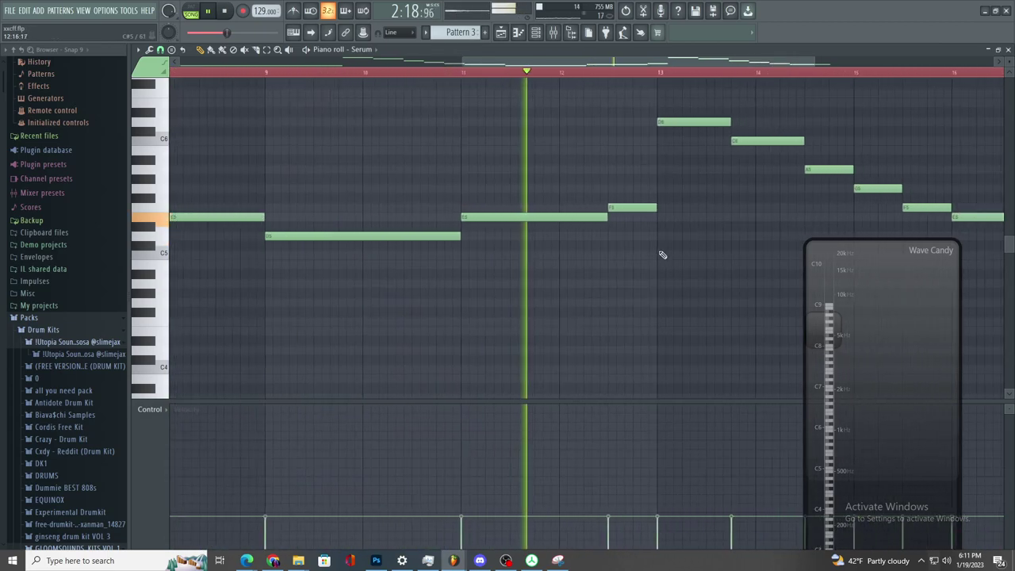
pyautogui.scroll(2, 619, 249)
pyautogui.scroll(-2, 671, 275)
pyautogui.scroll(2, 584, 245)
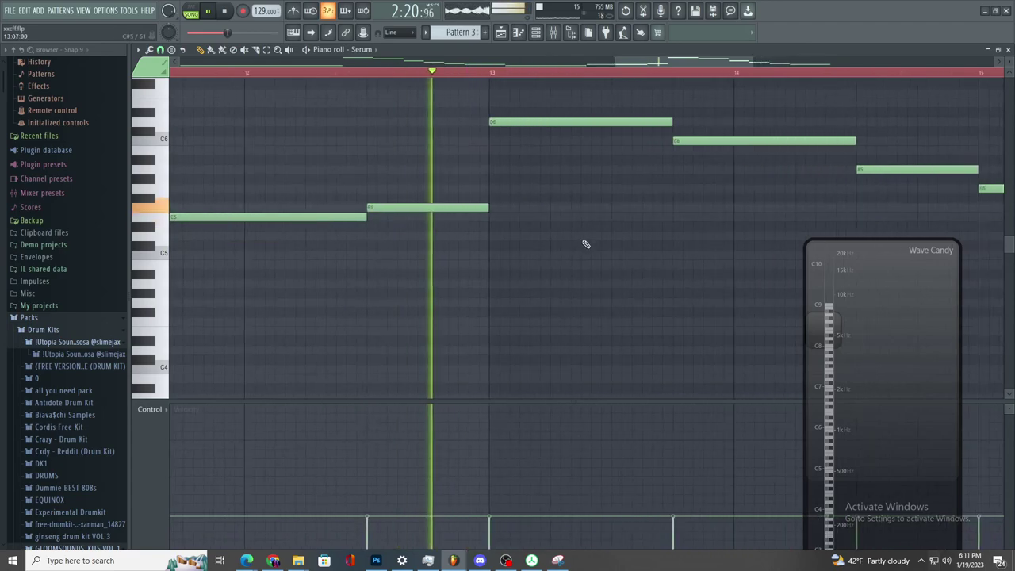
pyautogui.scroll(-2, 642, 258)
pyautogui.scroll(-2, 642, 257)
pyautogui.scroll(2, 580, 243)
pyautogui.press('space')
pyautogui.moveTo(442, 123); pyautogui.dragTo(452, 195)
pyautogui.scroll(-3, 452, 209)
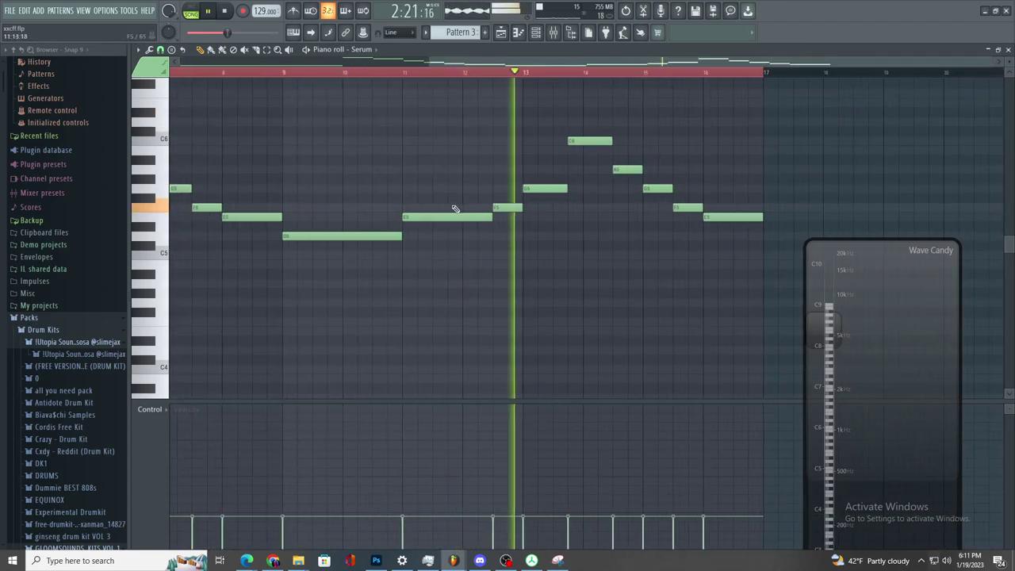
# - Lower the C6 note in the bar 13 phrase to F5 and the A5 note following it to E5
pyautogui.scroll(3, 452, 209)
pyautogui.moveTo(531, 139); pyautogui.dragTo(537, 207)
pyautogui.scroll(2, 531, 149)
pyautogui.scroll(-2, 555, 207)
pyautogui.scroll(2, 561, 208)
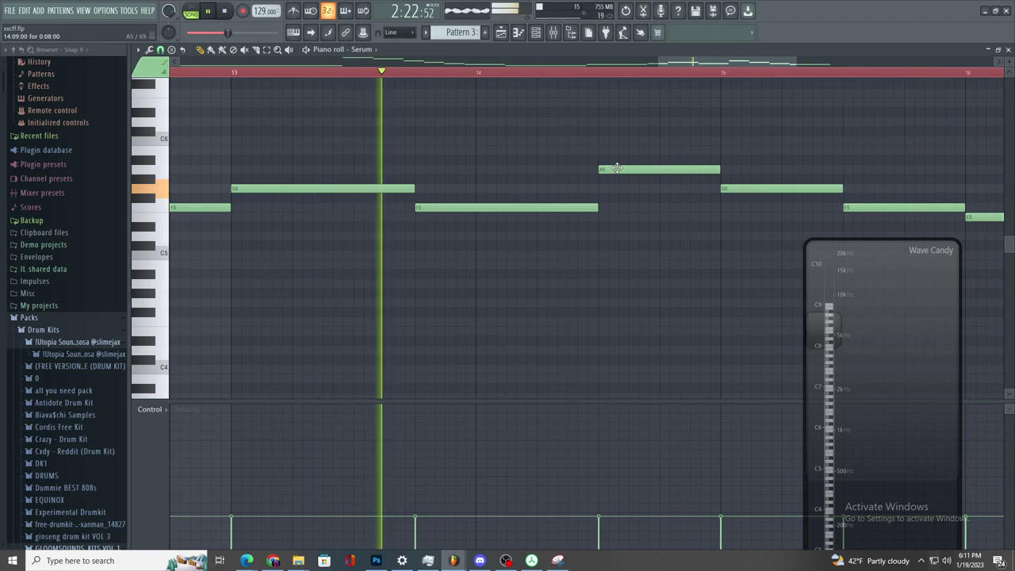
pyautogui.moveTo(618, 169); pyautogui.dragTo(615, 217)
pyautogui.scroll(-2, 621, 224)
pyautogui.scroll(2, 679, 234)
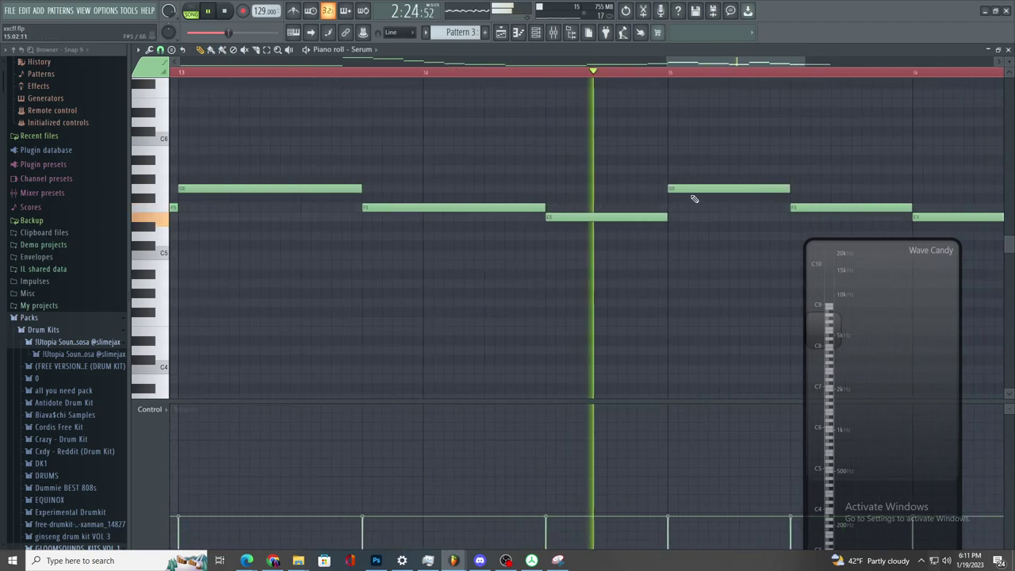
# - Lower the last three notes from bar 15 to D5, C5 and A4
pyautogui.moveTo(694, 199); pyautogui.dragTo(692, 246)
pyautogui.scroll(-3, 669, 249)
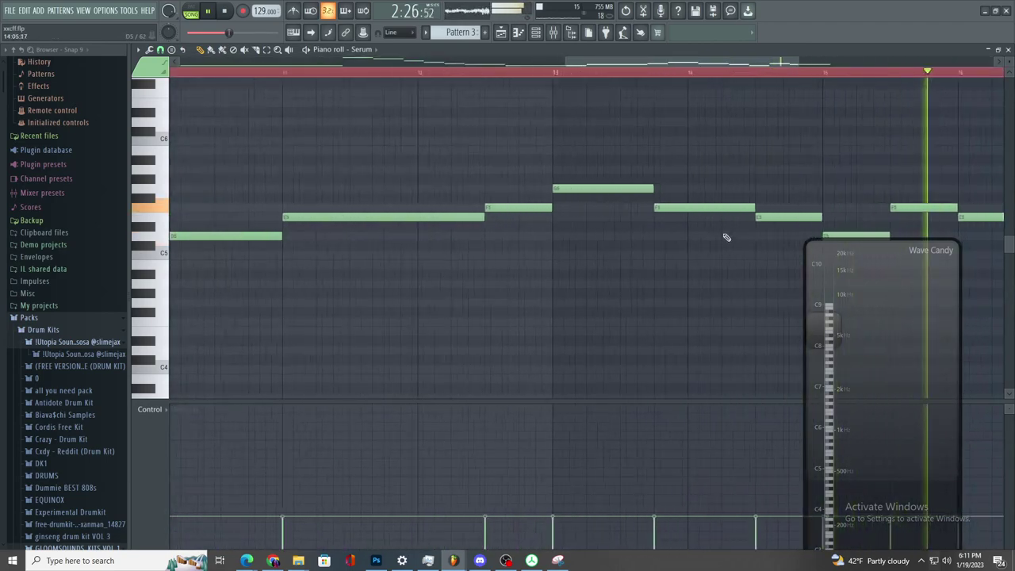
pyautogui.scroll(3, 714, 210)
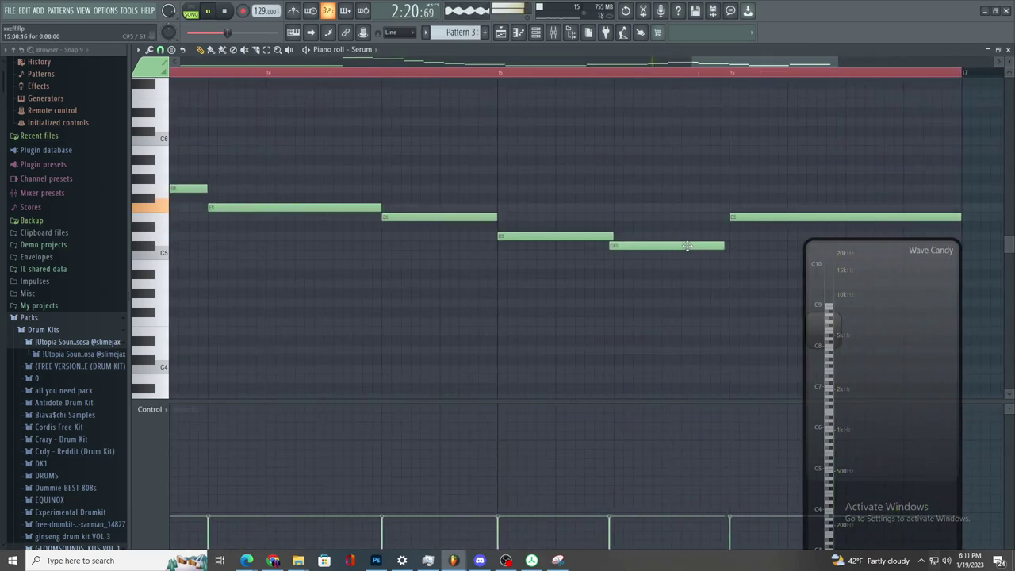
pyautogui.moveTo(748, 221); pyautogui.dragTo(749, 286)
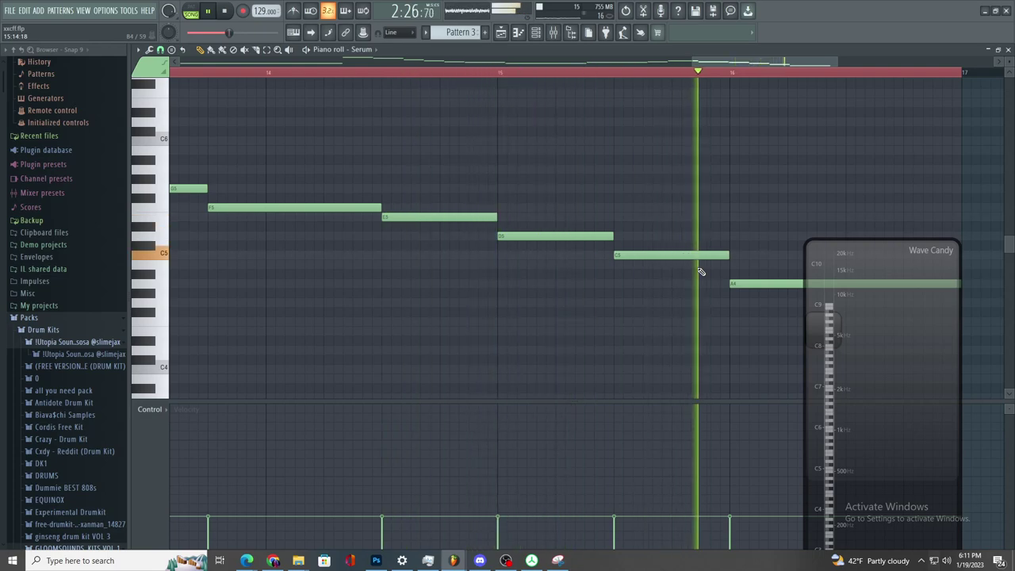
# - Return to the playlist and add a point at zero level near bar 77 in the Param. EQ 2 - Mix level #5 clip on Track 30
pyautogui.click(553, 31)
pyautogui.click(500, 32)
pyautogui.scroll(-3, 682, 327)
pyautogui.scroll(-5, 693, 357)
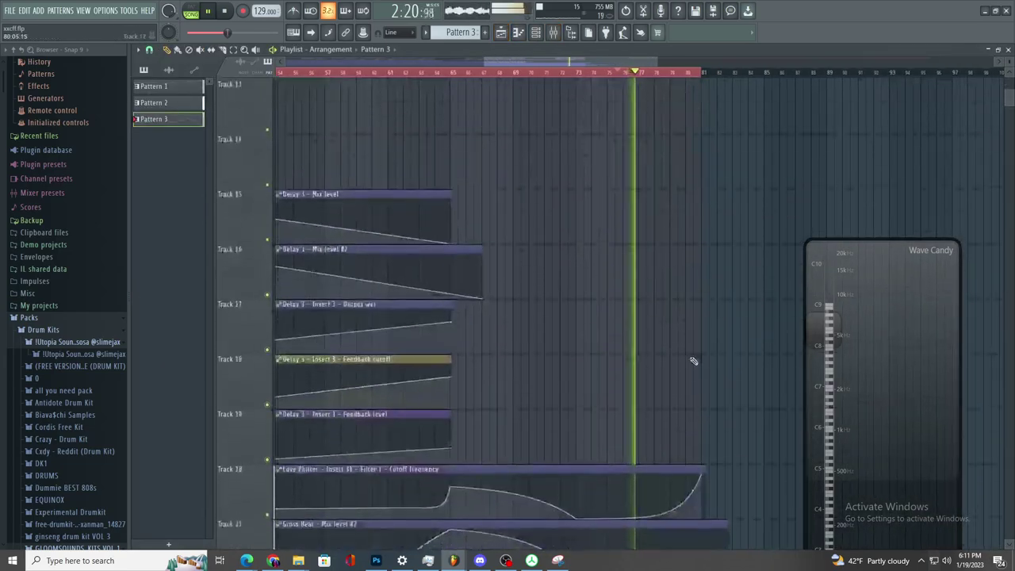
pyautogui.scroll(-8, 696, 358)
pyautogui.press('space')
pyautogui.press('space')
pyautogui.scroll(5, 673, 238)
pyautogui.press('space')
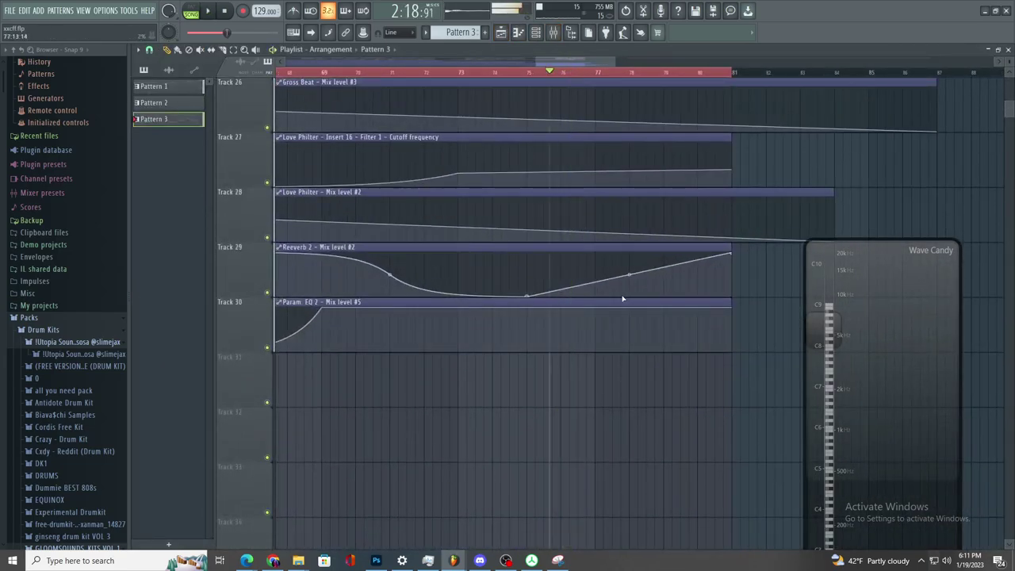
pyautogui.press('space')
pyautogui.rightClick(601, 335)
pyautogui.moveTo(601, 336); pyautogui.dragTo(595, 351)
pyautogui.press('space')
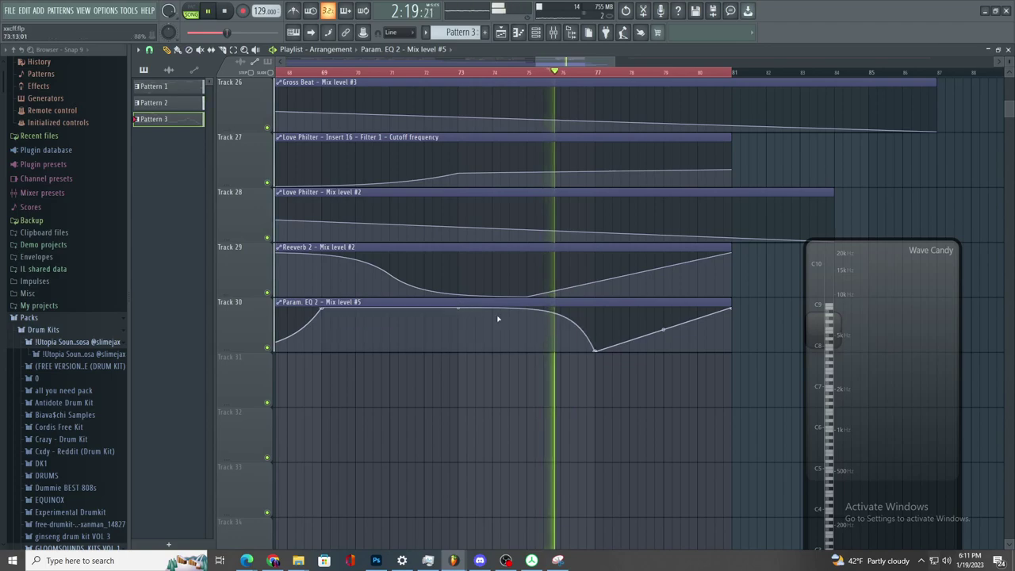
# - Set the Param. EQ 2 automation point's curve to Double curve 2 and move it to about bar 85
pyautogui.scroll(-2, 548, 334)
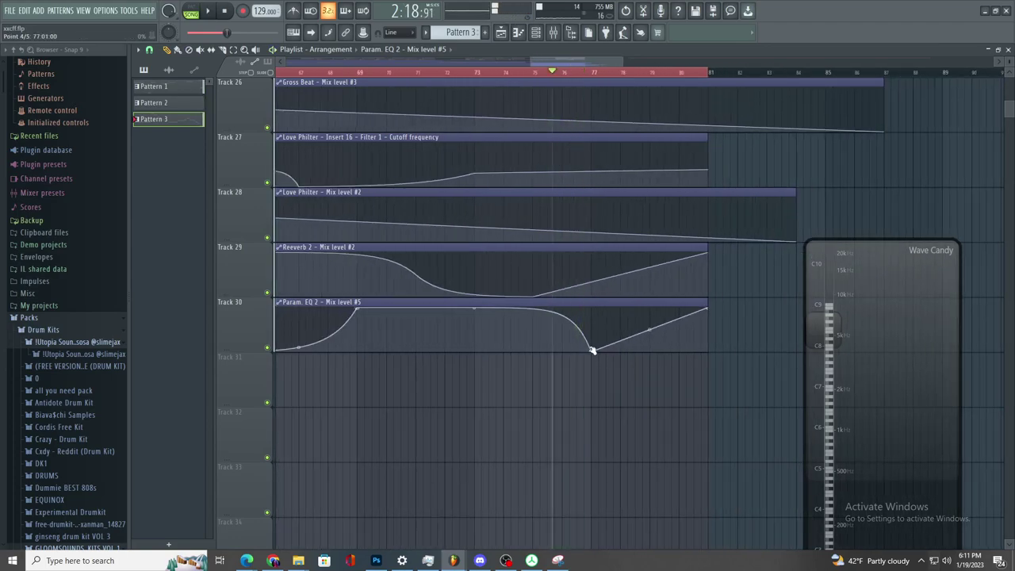
pyautogui.rightClick(680, 355)
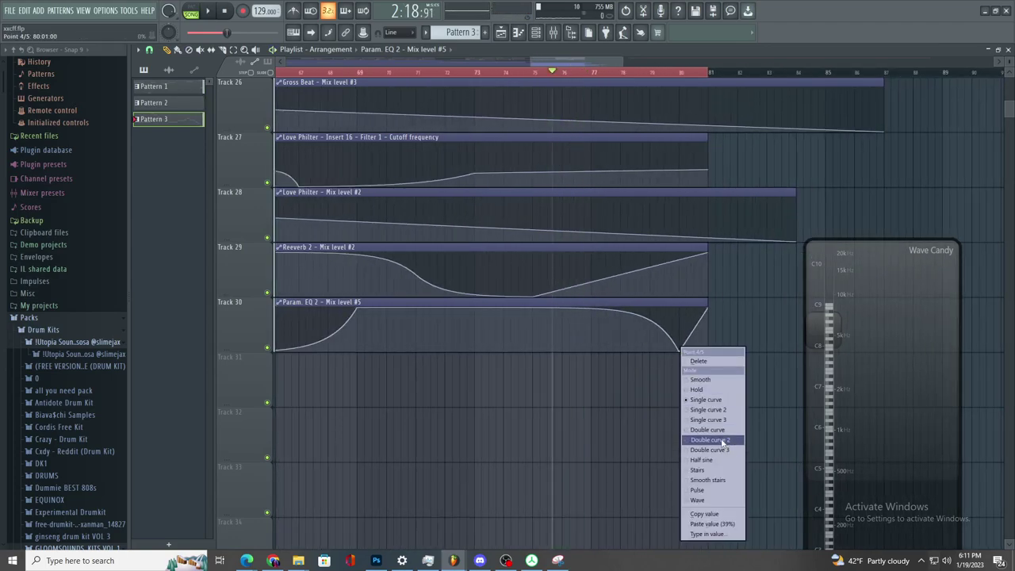
pyautogui.click(722, 441)
pyautogui.moveTo(705, 302); pyautogui.dragTo(735, 337)
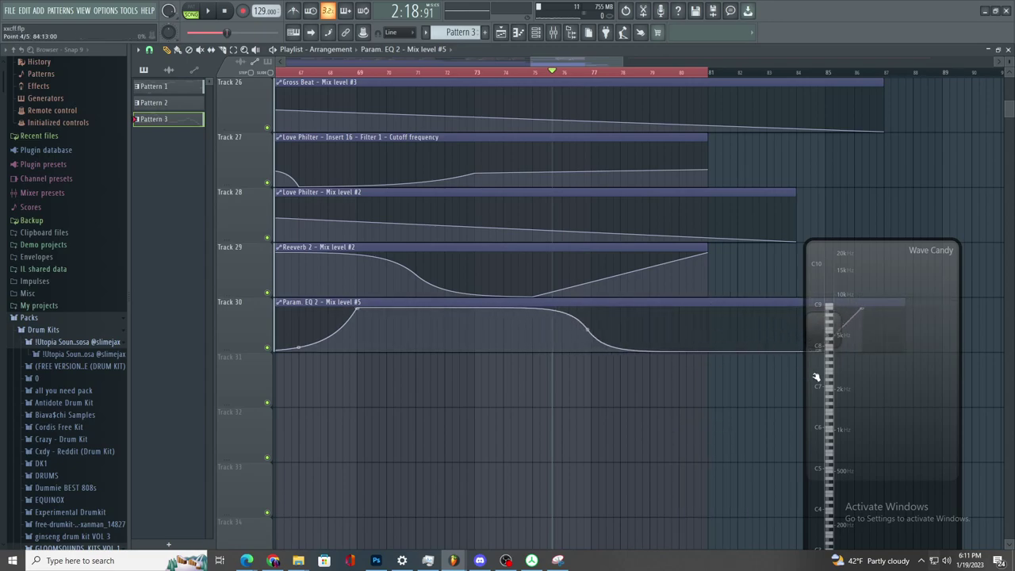
pyautogui.moveTo(833, 353); pyautogui.dragTo(922, 373)
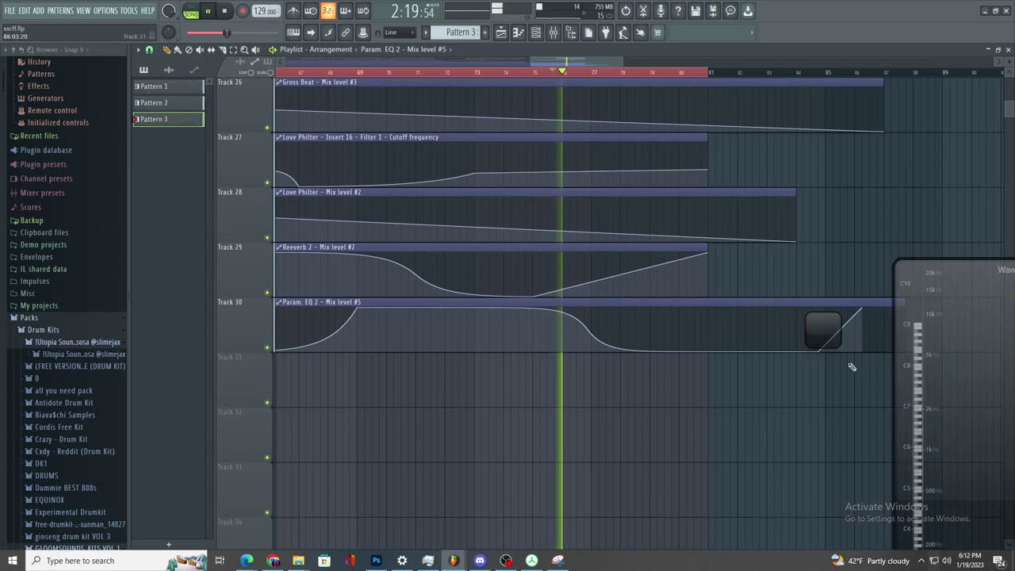
# - Add a full-level point at about bar 77 in the Reeverb 2 - Mix level #2 clip on Track 29 and curve the rise from bar 75
pyautogui.scroll(2, 595, 313)
pyautogui.scroll(-2, 590, 317)
pyautogui.scroll(2, 555, 309)
pyautogui.press('space')
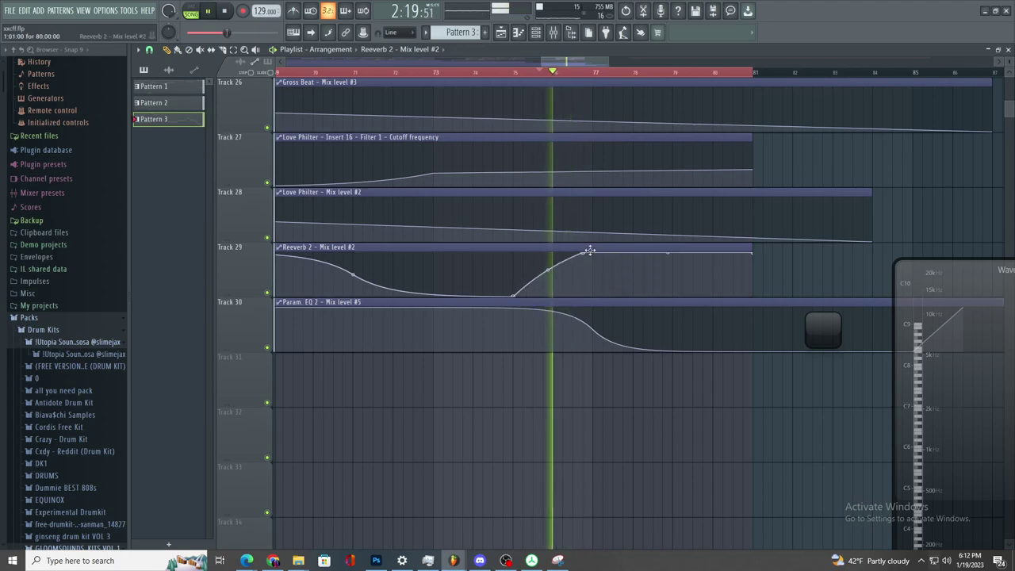
pyautogui.scroll(-2, 579, 293)
pyautogui.scroll(3, 578, 293)
pyautogui.scroll(-3, 579, 294)
pyautogui.scroll(2, 587, 298)
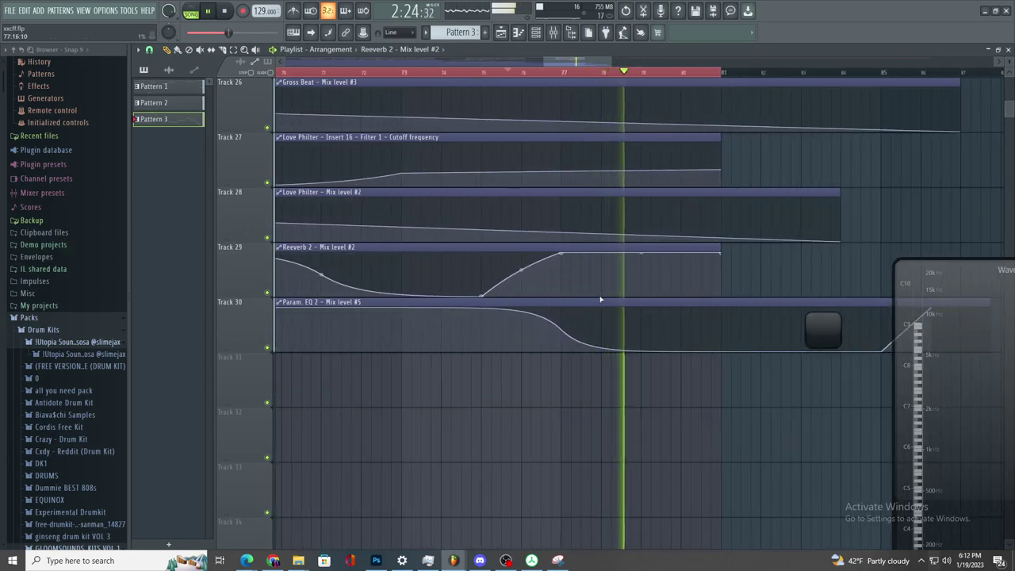
pyautogui.scroll(-2, 622, 290)
pyautogui.scroll(6, 725, 243)
pyautogui.click(756, 203)
pyautogui.rightClick(761, 236)
pyautogui.hotkey('ctrl', 'z')
# - Clear the timeline selection that ends at bar 81
pyautogui.scroll(5, 782, 229)
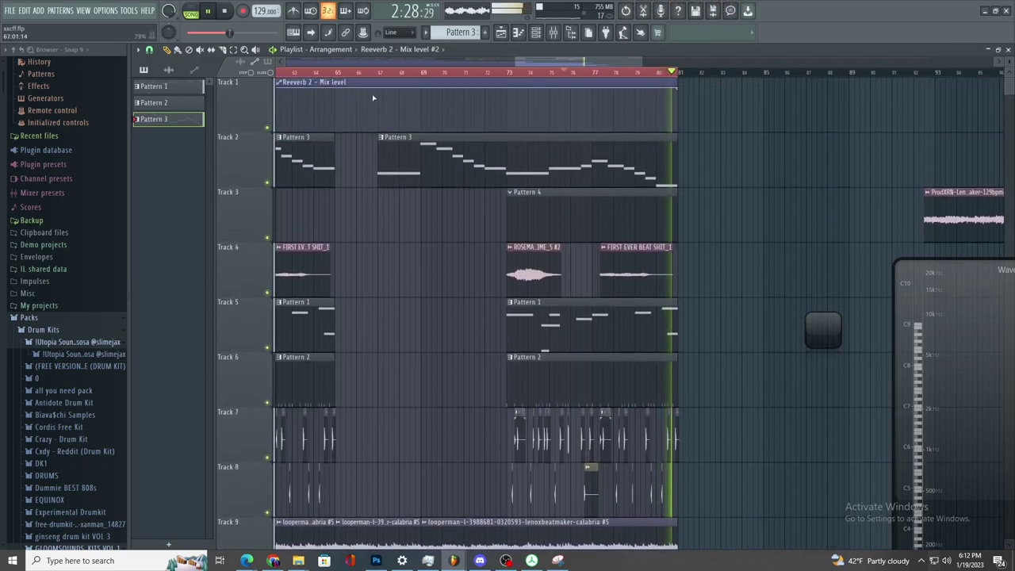
pyautogui.scroll(-3, 672, 248)
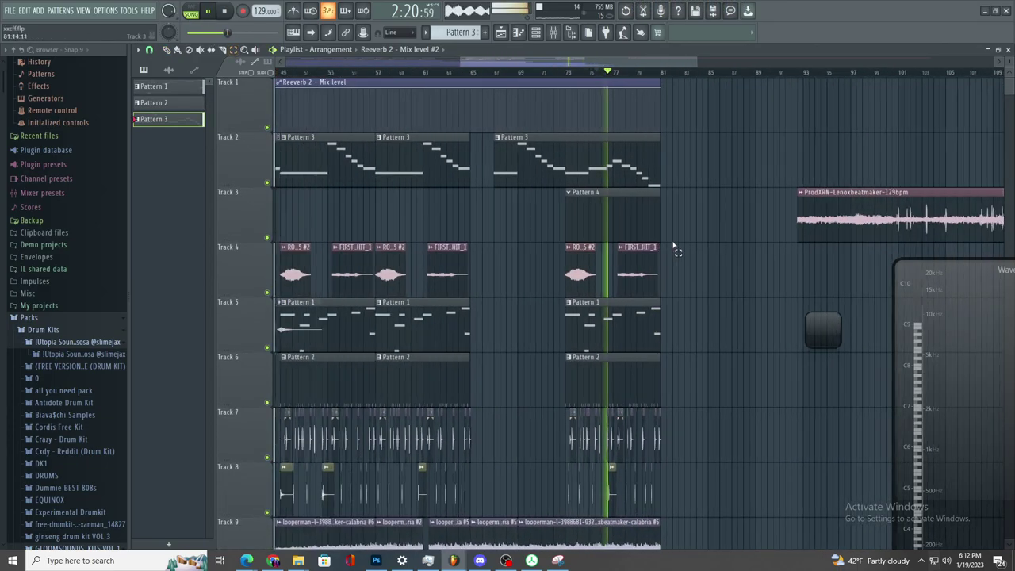
pyautogui.scroll(3, 678, 254)
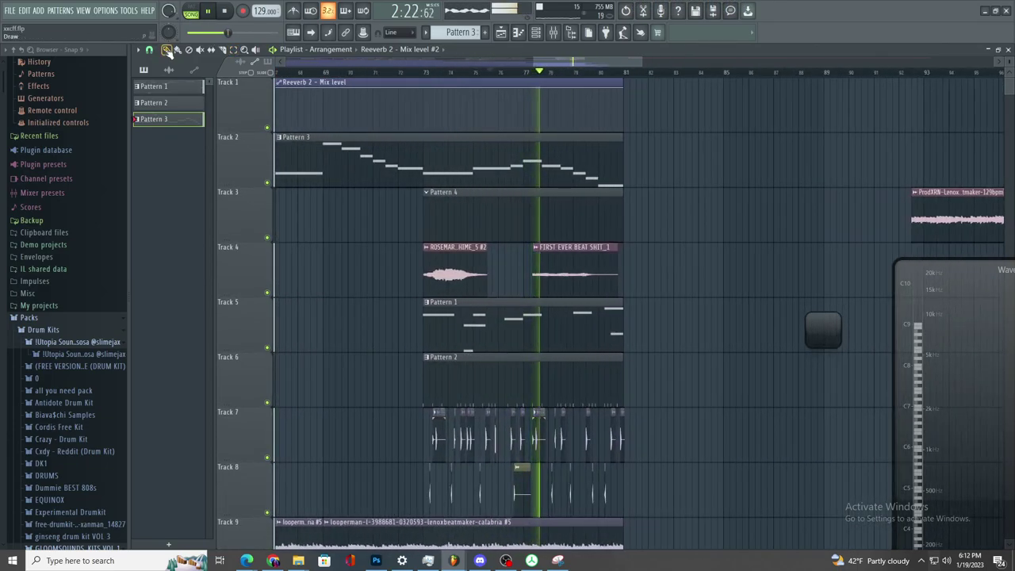
# - Place another looperman calabria #5 loop on Track 9 and a Pattern 3 clip on Track 2, both starting at bar 81
pyautogui.click(620, 526)
pyautogui.click(631, 528)
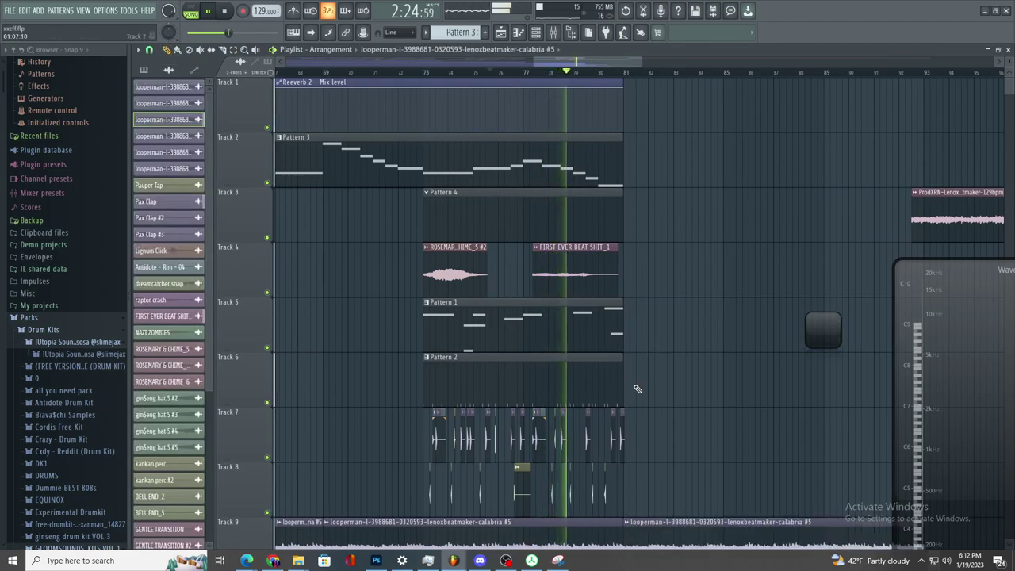
pyautogui.click(621, 158)
pyautogui.click(648, 163)
pyautogui.scroll(2, 736, 238)
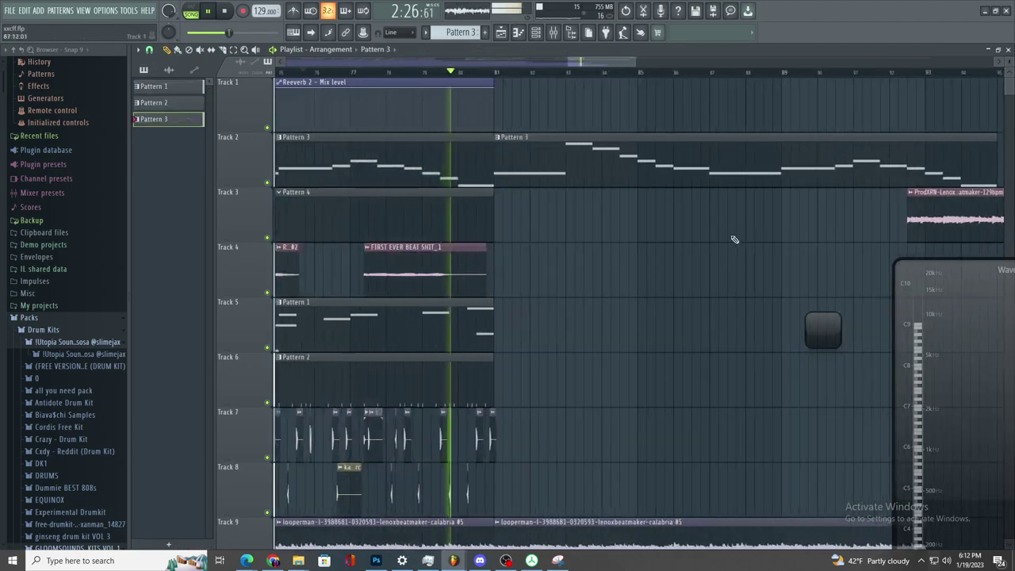
pyautogui.scroll(-3, 698, 242)
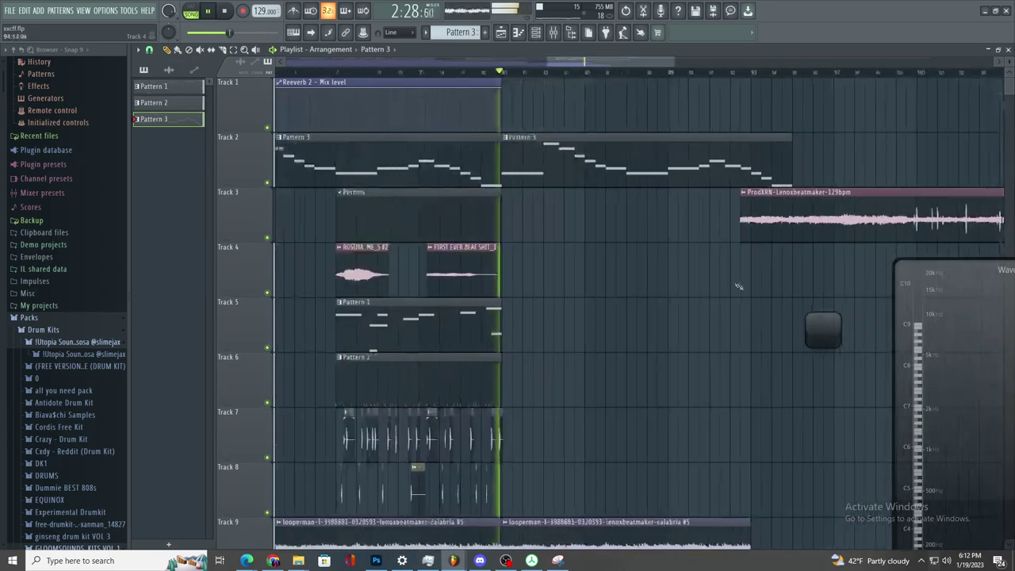
pyautogui.scroll(-8, 698, 419)
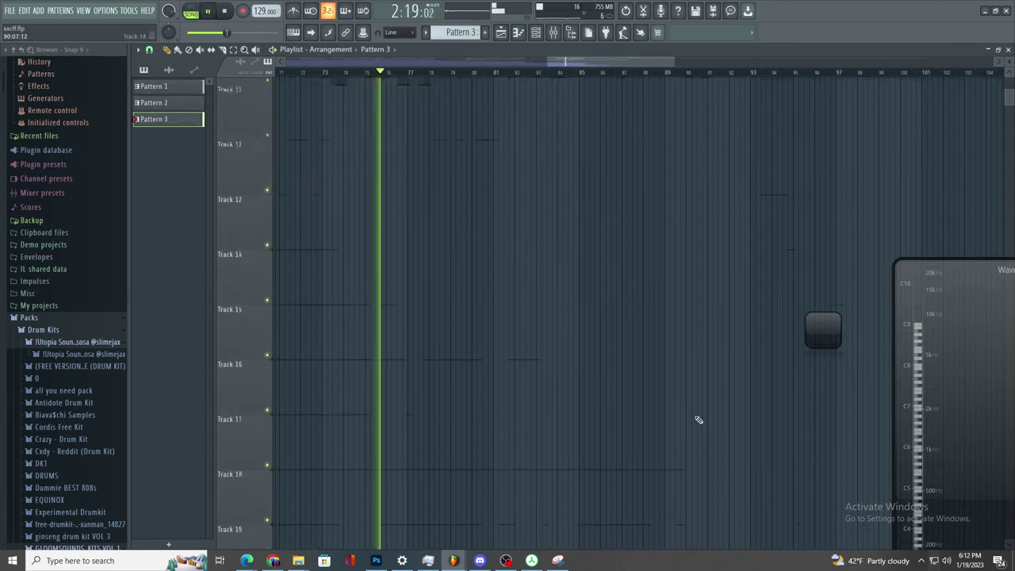
pyautogui.scroll(8, 698, 342)
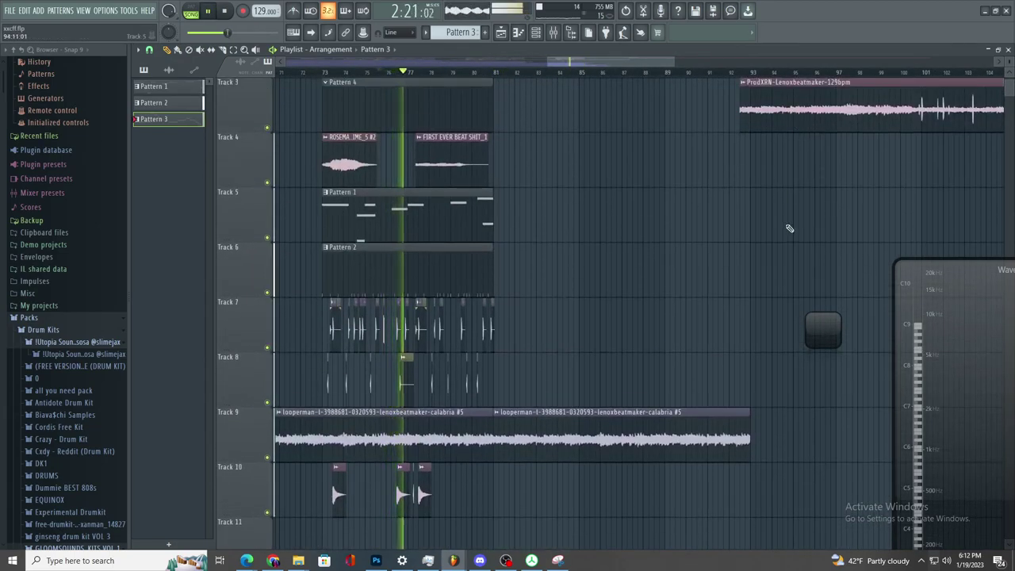
pyautogui.scroll(2, 791, 227)
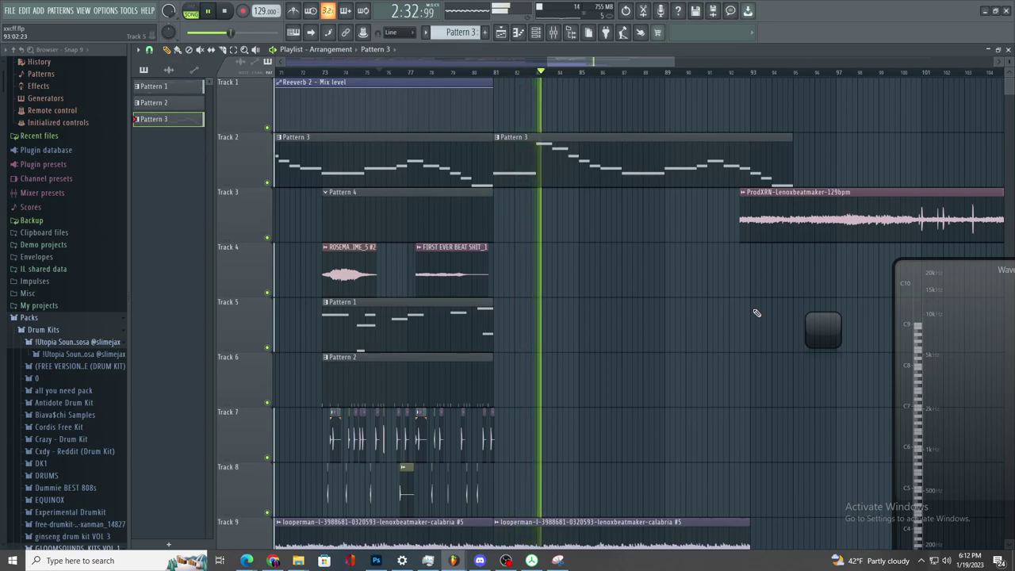
pyautogui.scroll(-3, 746, 339)
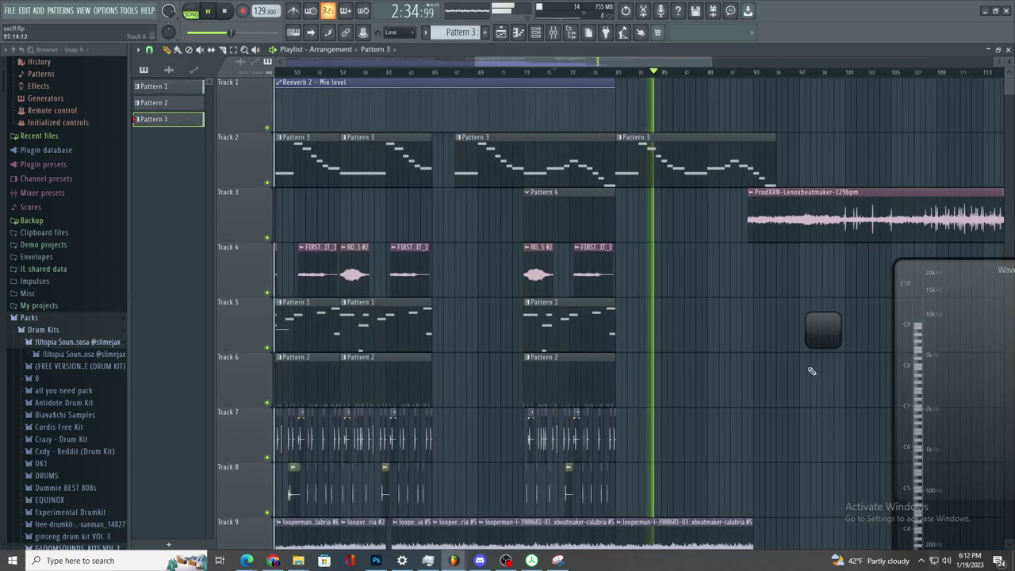
pyautogui.click(747, 357)
pyautogui.rightClick(747, 357)
pyautogui.scroll(-3, 734, 363)
pyautogui.scroll(2, 772, 374)
pyautogui.click(764, 385)
pyautogui.rightClick(764, 387)
pyautogui.scroll(-3, 759, 373)
pyautogui.scroll(2, 762, 367)
pyautogui.click(690, 350)
pyautogui.rightClick(692, 349)
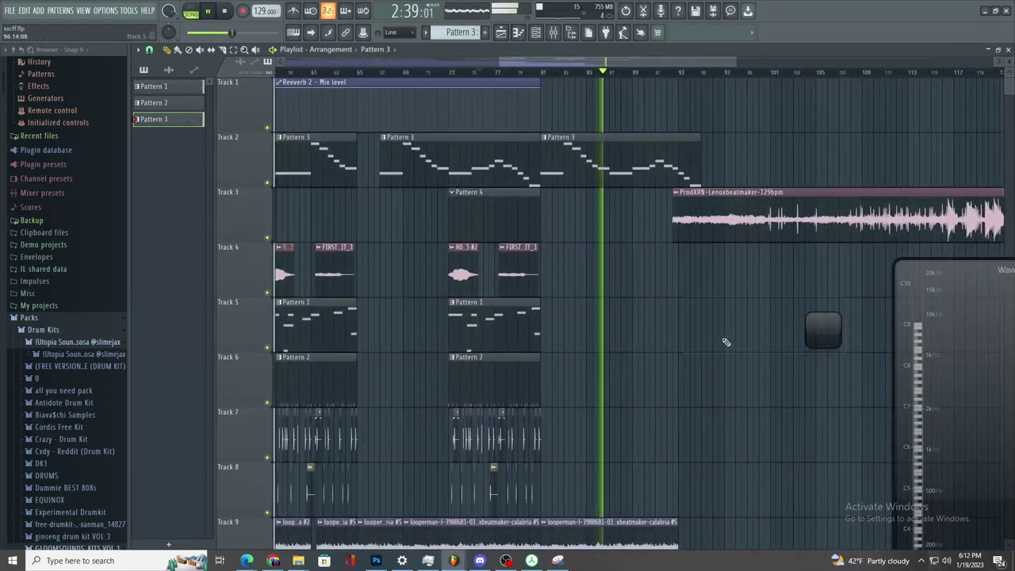
# - Delete the ProdXRN-Lenoxbeatmaker-129bpm audio clip from Track 3 near bar 93
pyautogui.scroll(-2, 729, 338)
pyautogui.scroll(3, 744, 336)
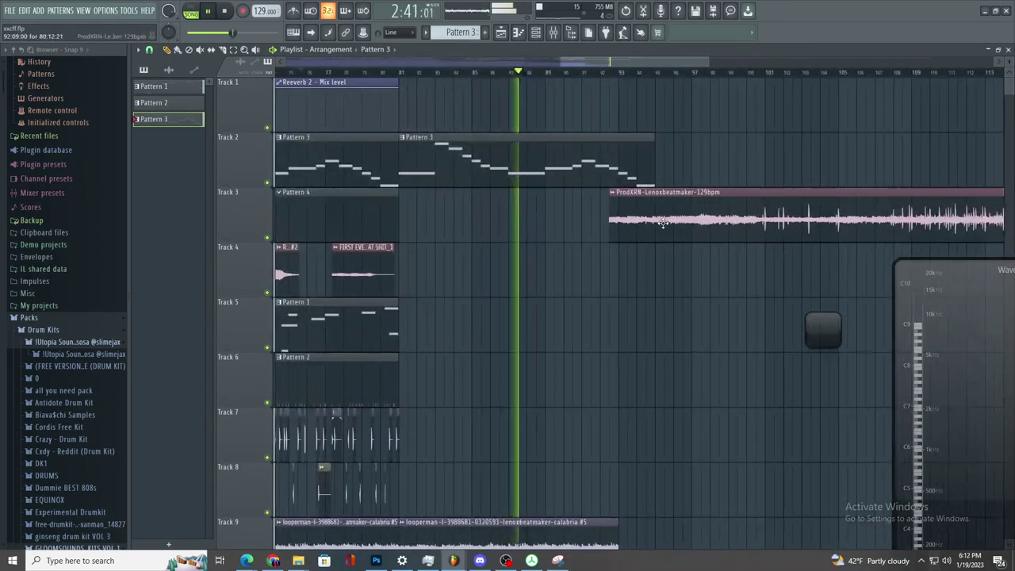
pyautogui.rightClick(666, 229)
pyautogui.scroll(-2, 678, 271)
pyautogui.scroll(3, 647, 161)
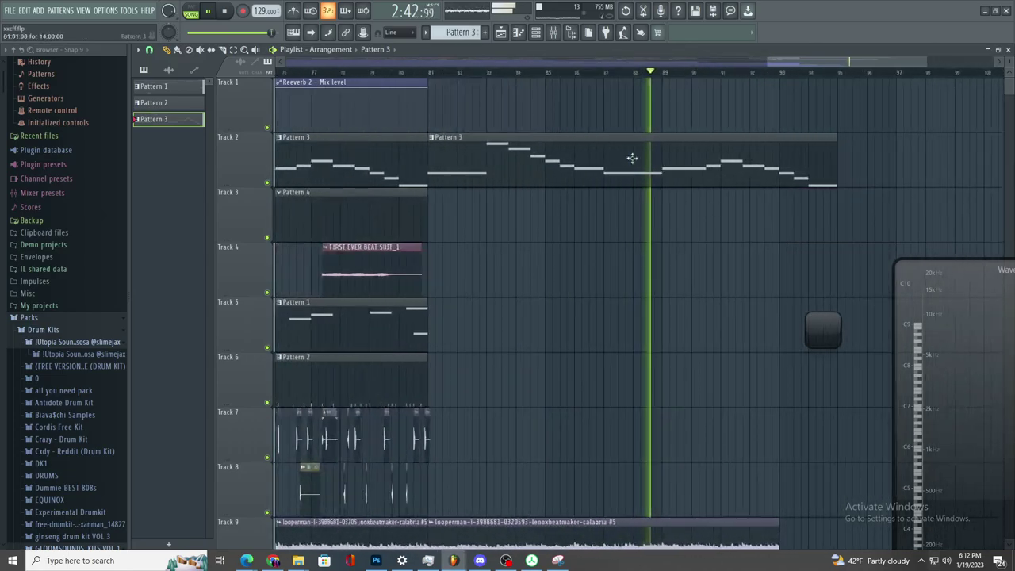
pyautogui.hscroll(-1, 368, 67)
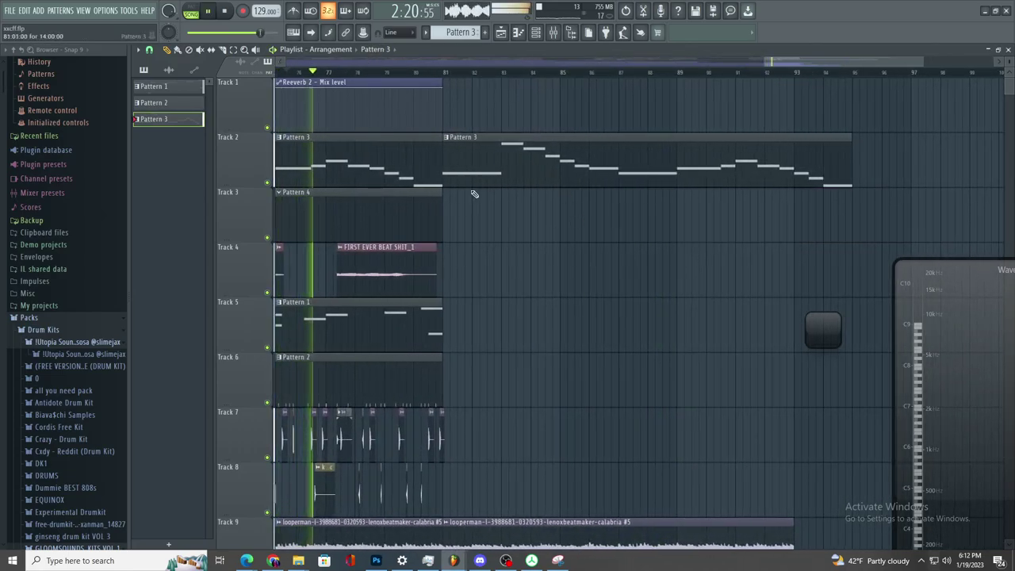
pyautogui.scroll(-5, 447, 150)
pyautogui.scroll(2, 668, 423)
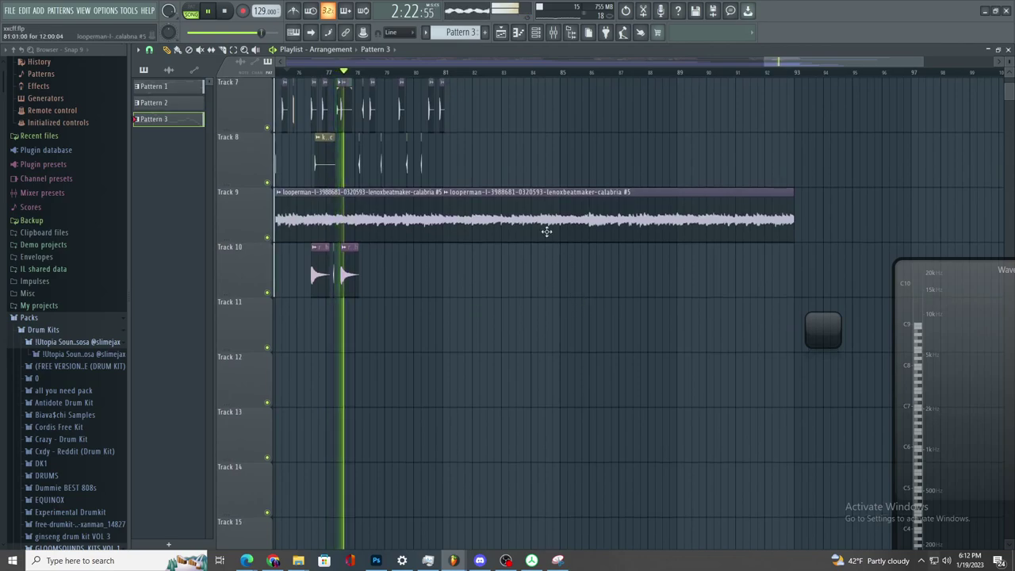
# - Extend the Reeverb 2 - Mix level #2 automation clip on Track 29 to about bar 93 and expand the project's edit history
pyautogui.scroll(-8, 664, 397)
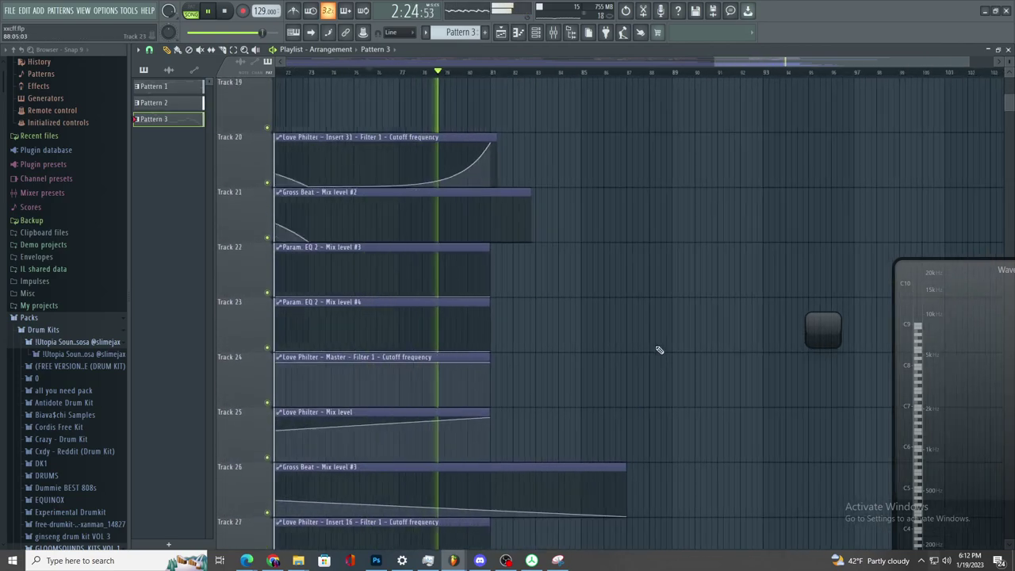
pyautogui.scroll(-4, 733, 412)
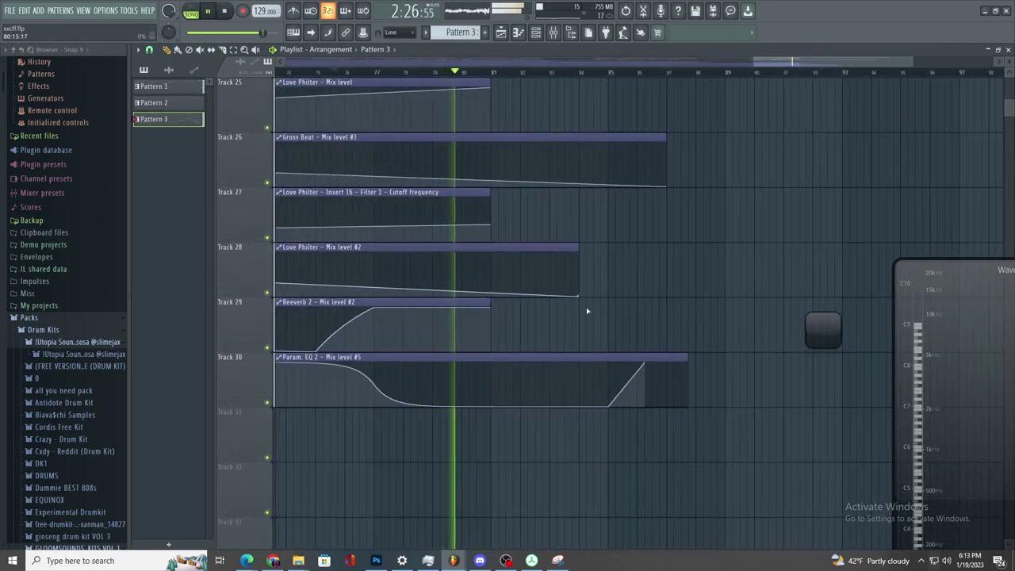
pyautogui.moveTo(490, 301); pyautogui.dragTo(835, 302)
pyautogui.scroll(1, 61, 136)
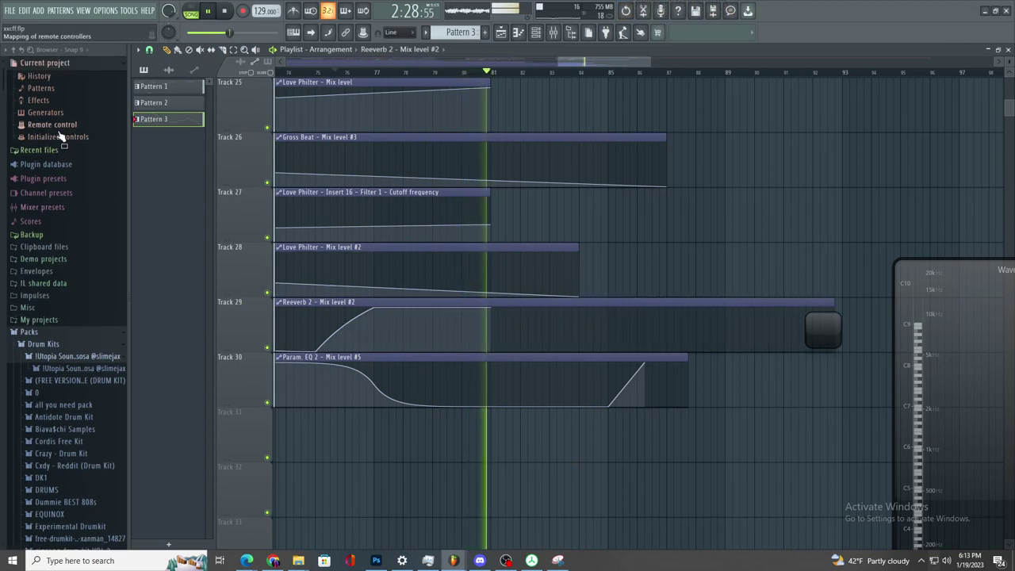
pyautogui.click(45, 77)
pyautogui.scroll(-10, 79, 362)
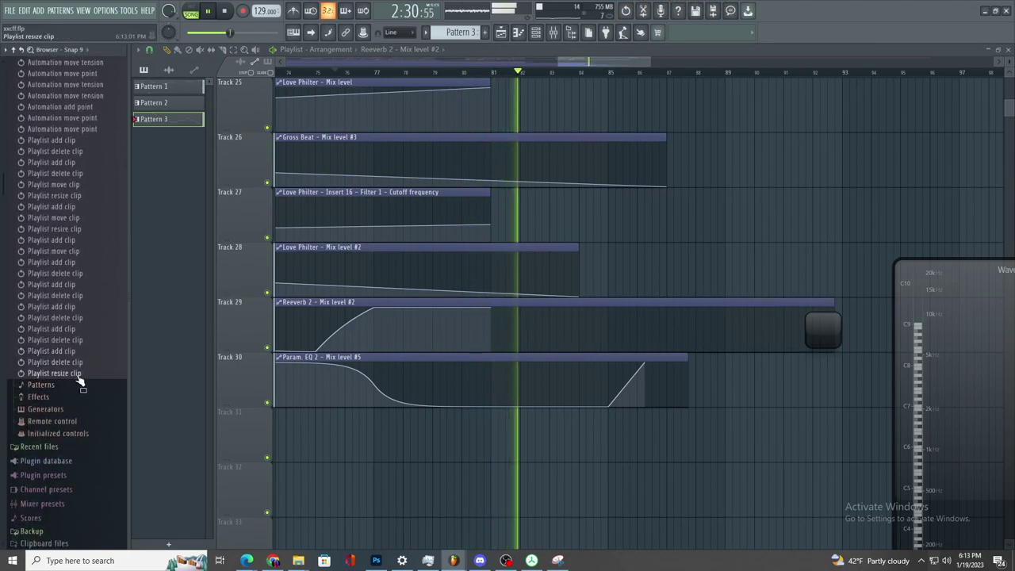
# - Add a zero-level point at bar 89 in the Reeverb 2 - Mix level #2 clip and bend the fall from bar 81 outward
pyautogui.click(712, 351)
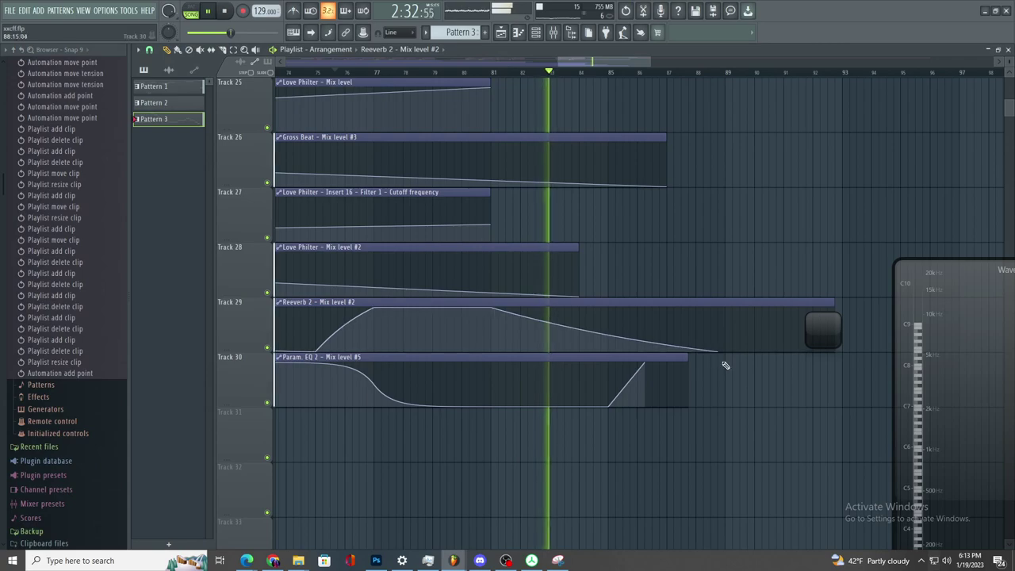
pyautogui.moveTo(720, 352); pyautogui.dragTo(725, 351)
pyautogui.moveTo(607, 332); pyautogui.dragTo(608, 314)
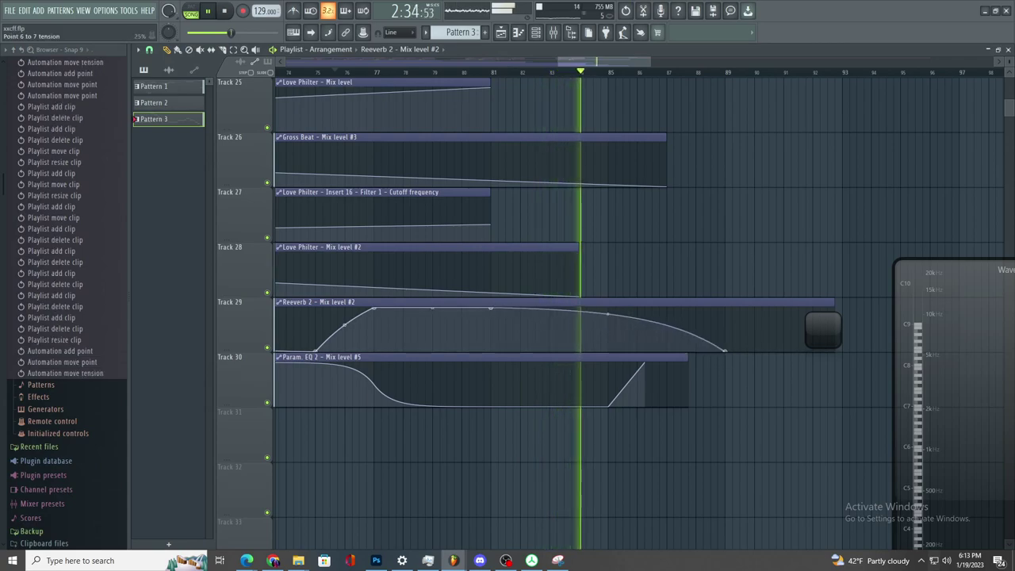
pyautogui.click(497, 74)
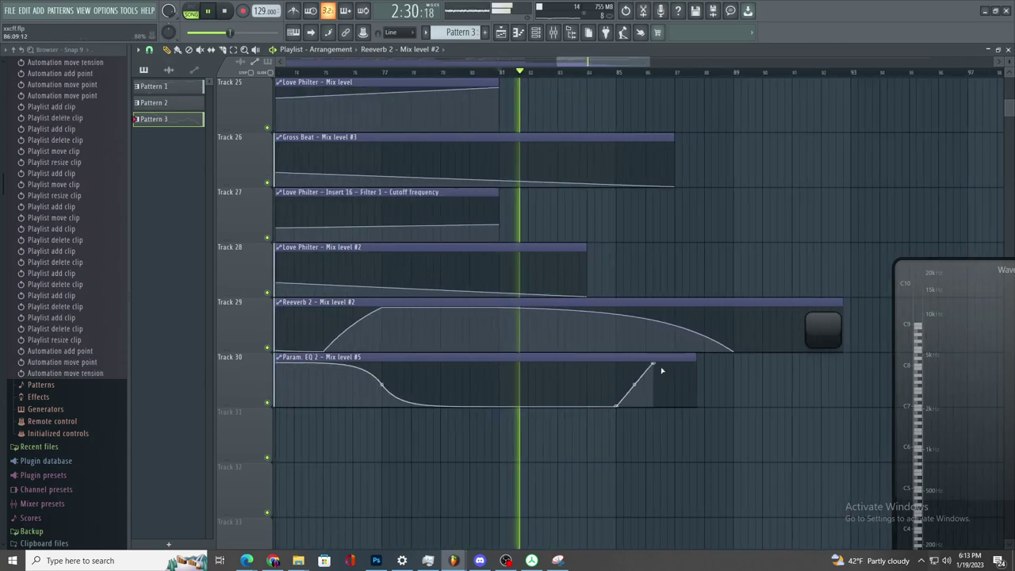
# - Extend the Param. EQ 2 - Mix level #5 clip to about bar 91 and replace its last point with a full-level one at bar 89, curving the rise
pyautogui.moveTo(693, 355); pyautogui.dragTo(798, 357)
pyautogui.rightClick(652, 364)
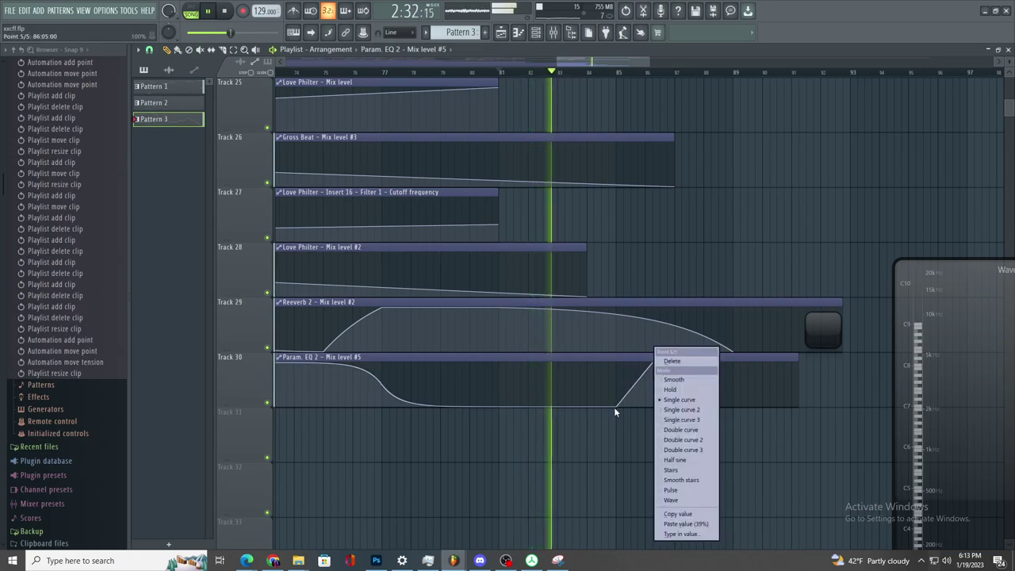
pyautogui.rightClick(616, 408)
pyautogui.hotkey('ctrl', 'z')
pyautogui.rightClick(654, 364)
pyautogui.click(684, 362)
pyautogui.rightClick(734, 361)
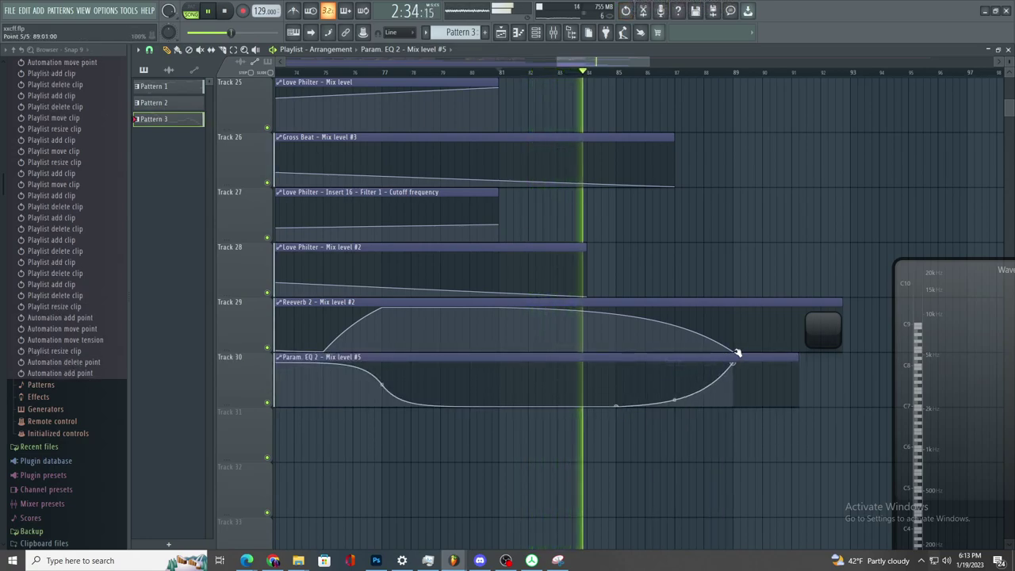
pyautogui.moveTo(676, 401); pyautogui.dragTo(675, 399)
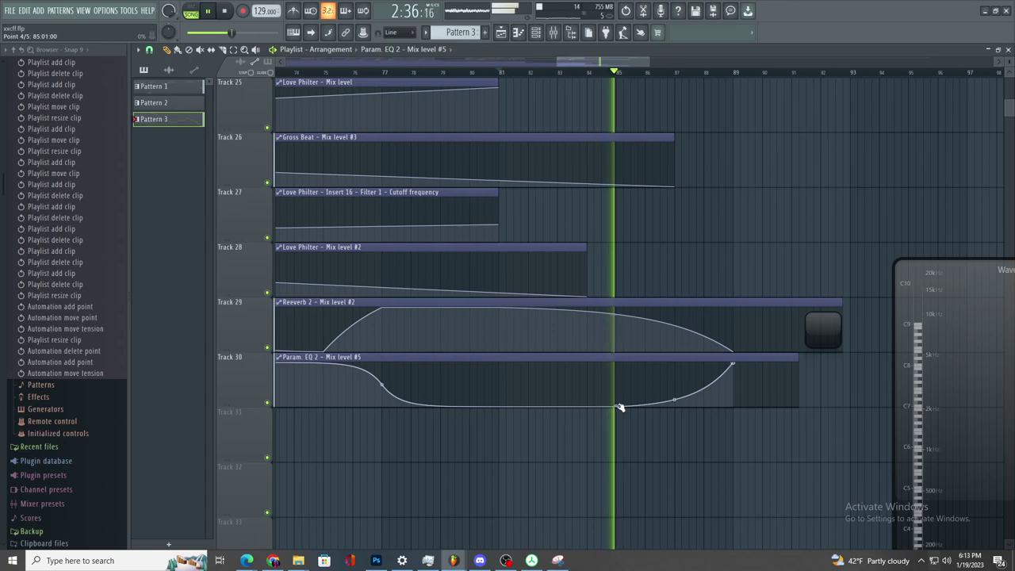
# - Fine-tune the tension of the Reeverb 2 - Mix level #2 fall between bars 81 and 89 on Track 29
pyautogui.scroll(-3, 651, 399)
pyautogui.scroll(3, 724, 381)
pyautogui.click(533, 315)
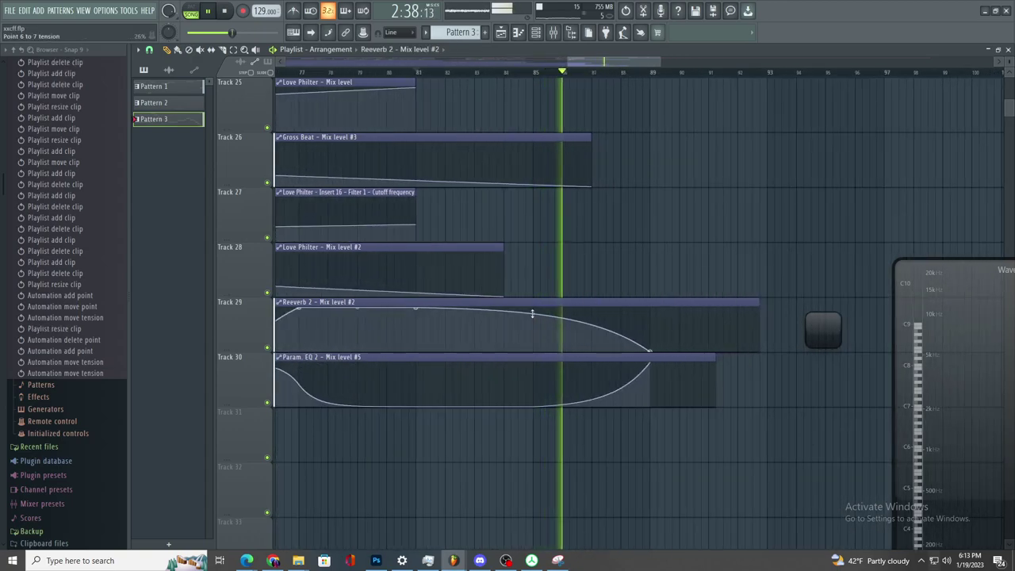
pyautogui.click(531, 313)
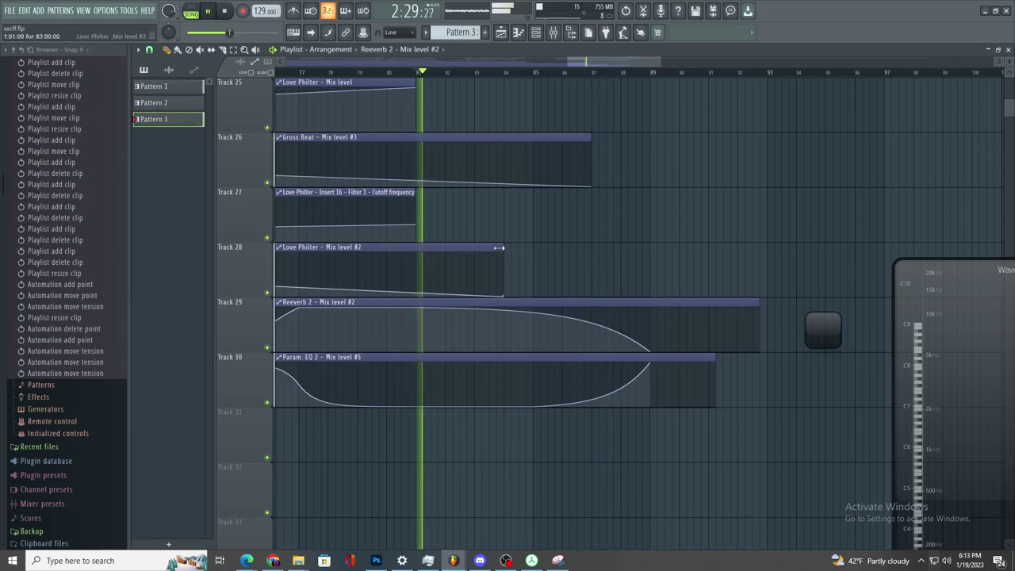
# - Extend the Love Philter - Mix level #2 clip to about bar 91 and add a full-level point at bar 89 with a steep early rise from bar 84
pyautogui.moveTo(499, 247); pyautogui.dragTo(715, 247)
pyautogui.moveTo(649, 270); pyautogui.dragTo(652, 239)
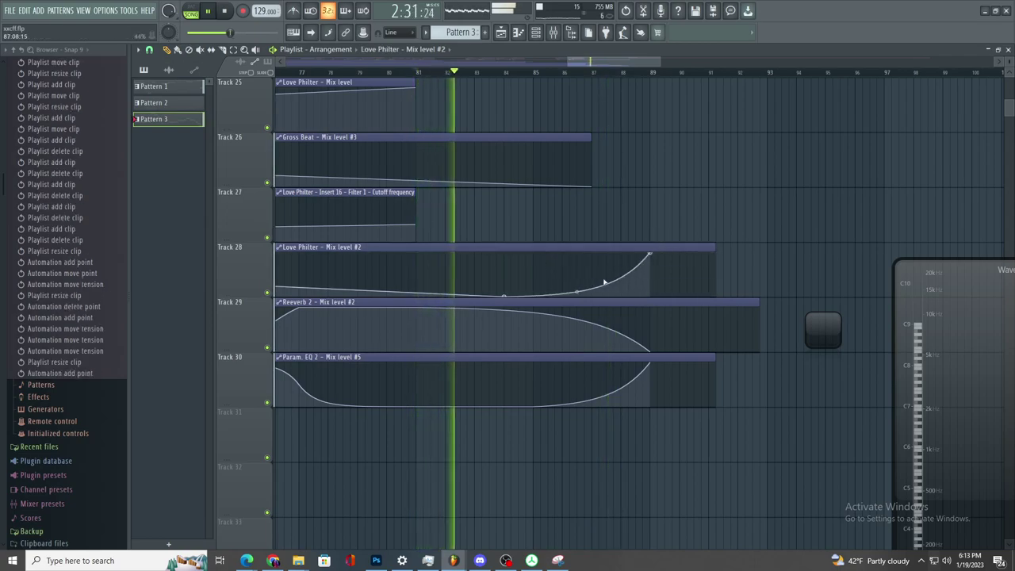
pyautogui.scroll(-2, 547, 287)
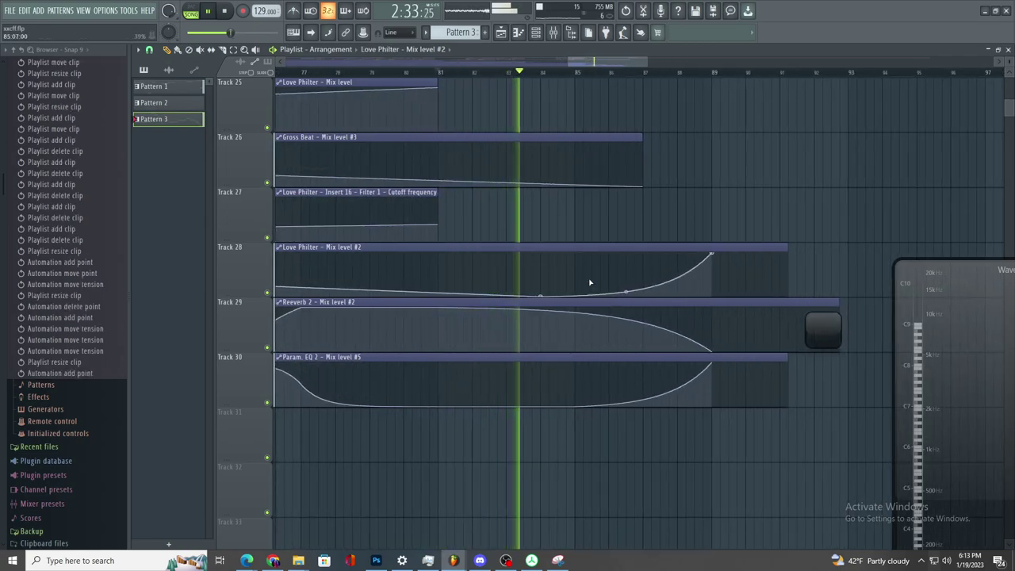
pyautogui.moveTo(626, 292); pyautogui.dragTo(626, 254)
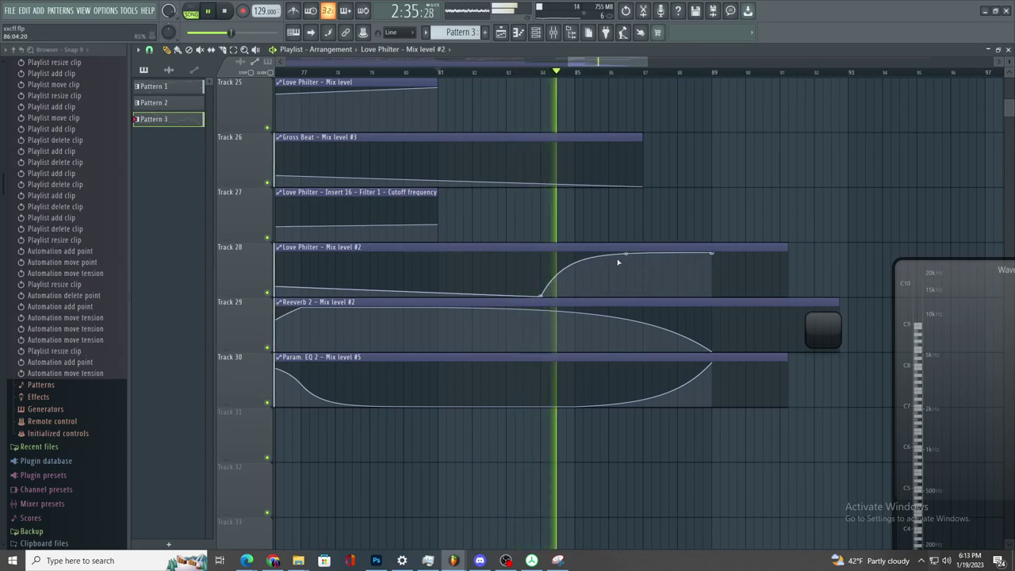
pyautogui.click(546, 73)
# - Try mixer Insert 16's fader at 125%, return it to its default level, and create an automation clip for its volume
pyautogui.scroll(4, 635, 142)
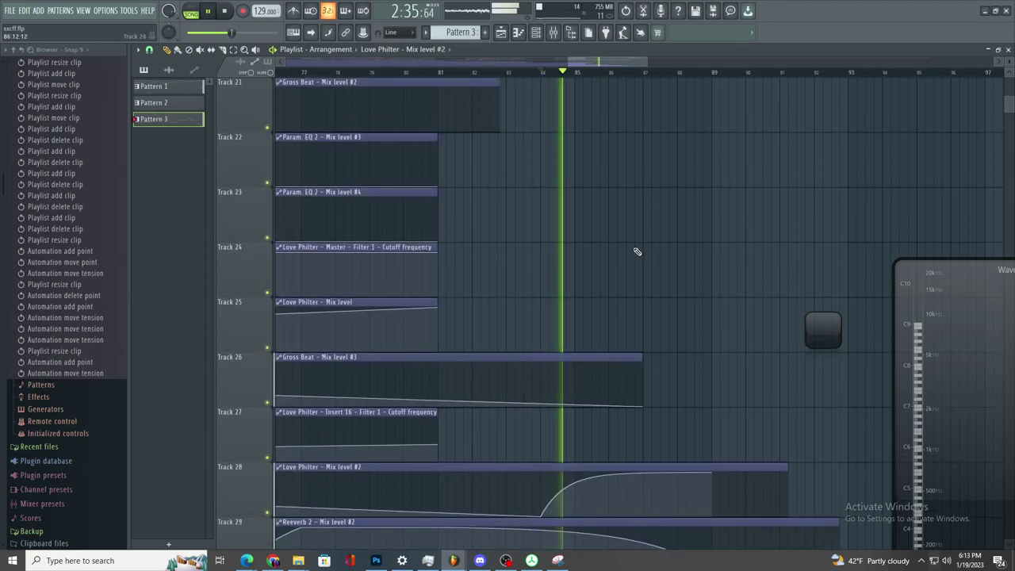
pyautogui.click(554, 32)
pyautogui.moveTo(550, 314); pyautogui.dragTo(550, 269)
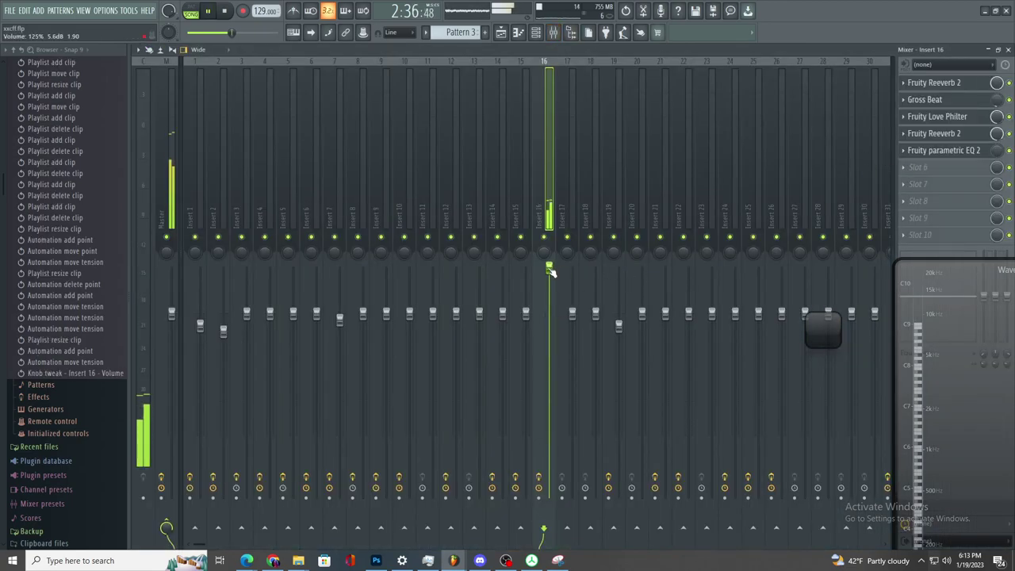
pyautogui.press('space')
pyautogui.moveTo(550, 268); pyautogui.dragTo(550, 300)
pyautogui.rightClick(552, 314)
pyautogui.click(580, 390)
# - Load Fruity Stereo Enhancer into slot 6 of Insert 16 with the left channel inverted and create an automation clip for its mix level
pyautogui.click(950, 169)
pyautogui.click(758, 475)
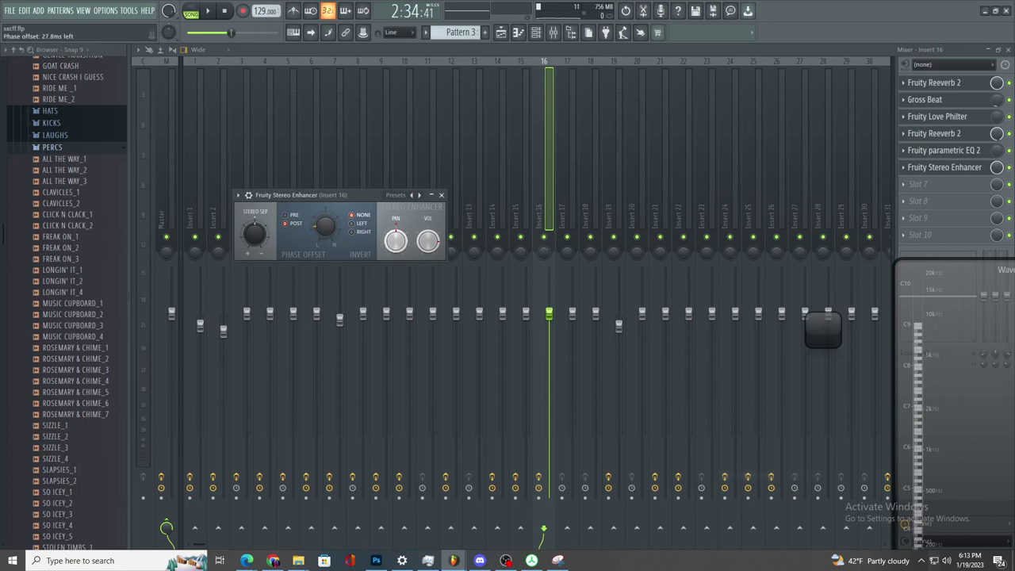
pyautogui.rightClick(997, 168)
pyautogui.click(969, 247)
pyautogui.click(950, 168)
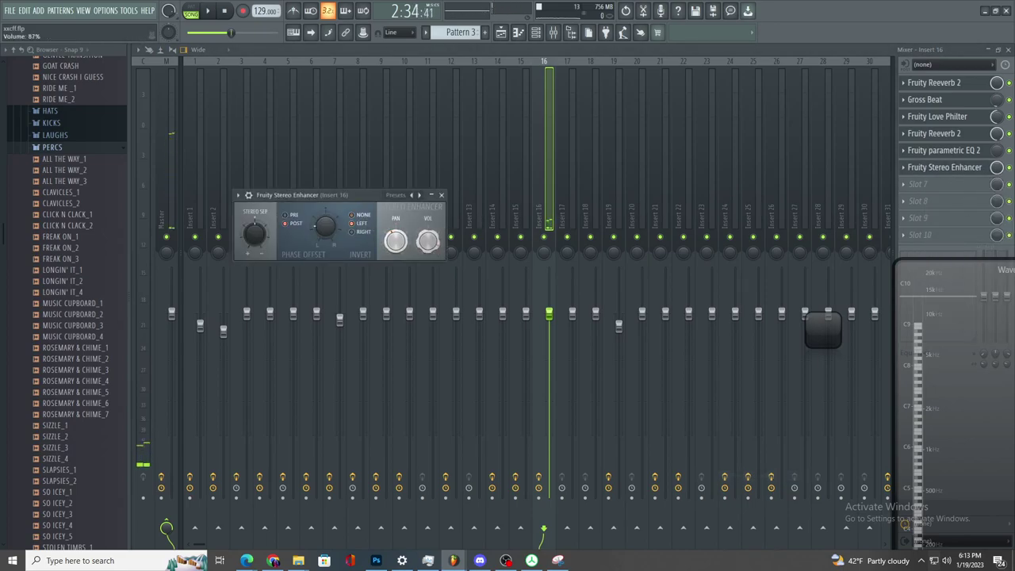
# - In the playlist, copy the value of the first point in the Insert 16 - Volume automation clip on Track 31
pyautogui.click(501, 33)
pyautogui.scroll(-3, 510, 385)
pyautogui.rightClick(277, 450)
pyautogui.click(296, 514)
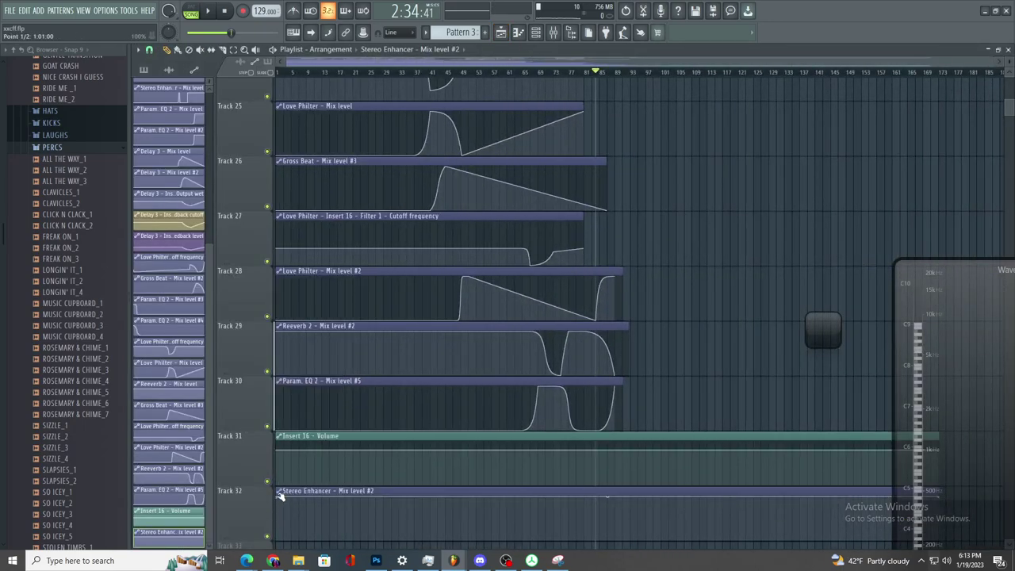
# - Lower the first and last points of the Stereo Enhancer - Mix level #2 clip to zero and move the Wave Candy window off the later bars
pyautogui.moveTo(279, 496); pyautogui.dragTo(279, 541)
pyautogui.moveTo(950, 439); pyautogui.dragTo(639, 231)
pyautogui.moveTo(939, 497); pyautogui.dragTo(954, 540)
pyautogui.moveTo(614, 355); pyautogui.dragTo(186, 315)
pyautogui.press('space')
# - Add points at bars 85 and 81 in the Insert 16 - Volume clip on Track 31 and paste the copied value into them
pyautogui.scroll(8, 590, 431)
pyautogui.click(578, 451)
pyautogui.rightClick(578, 450)
pyautogui.click(618, 524)
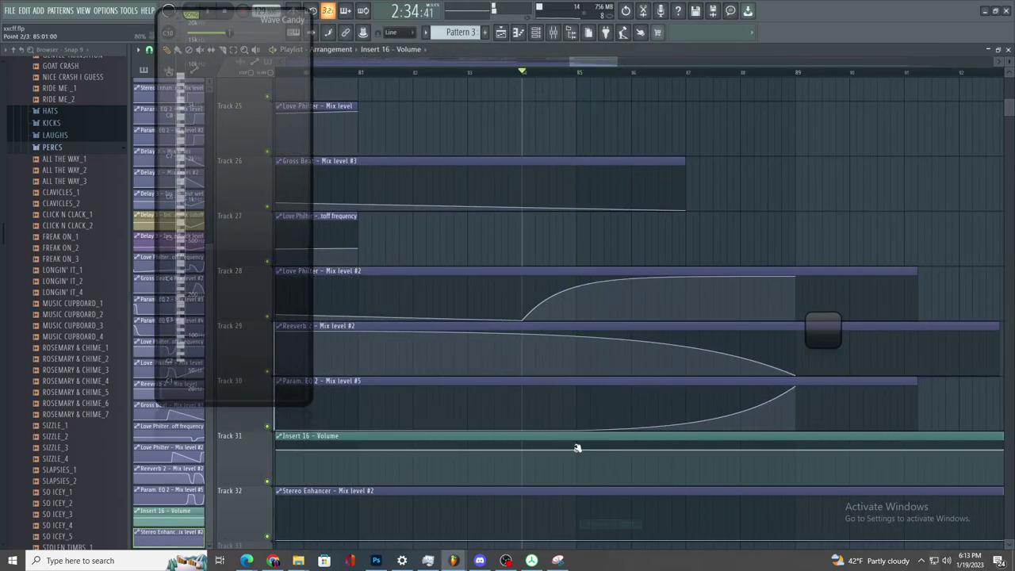
pyautogui.rightClick(359, 460)
pyautogui.click(392, 524)
# - Add a full-level point at bar 89 in the Insert 16 - Volume clip and set its mode to Double curve 2
pyautogui.rightClick(796, 442)
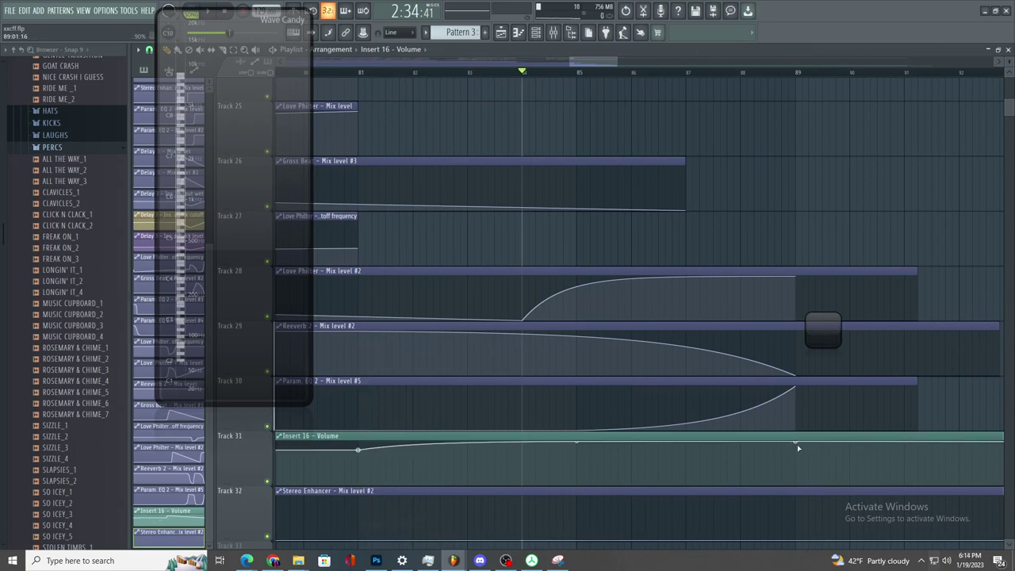
pyautogui.rightClick(798, 444)
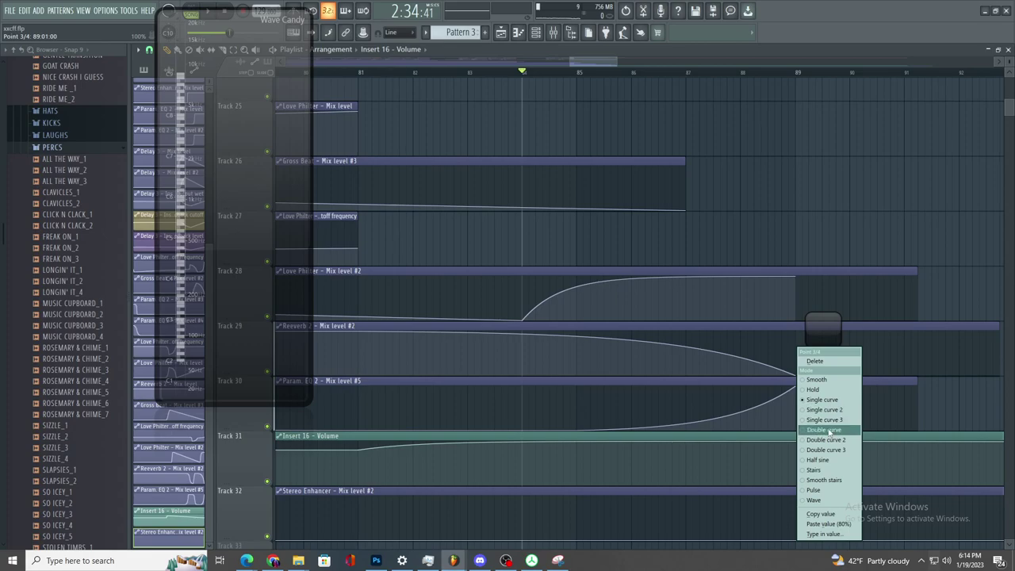
pyautogui.click(822, 441)
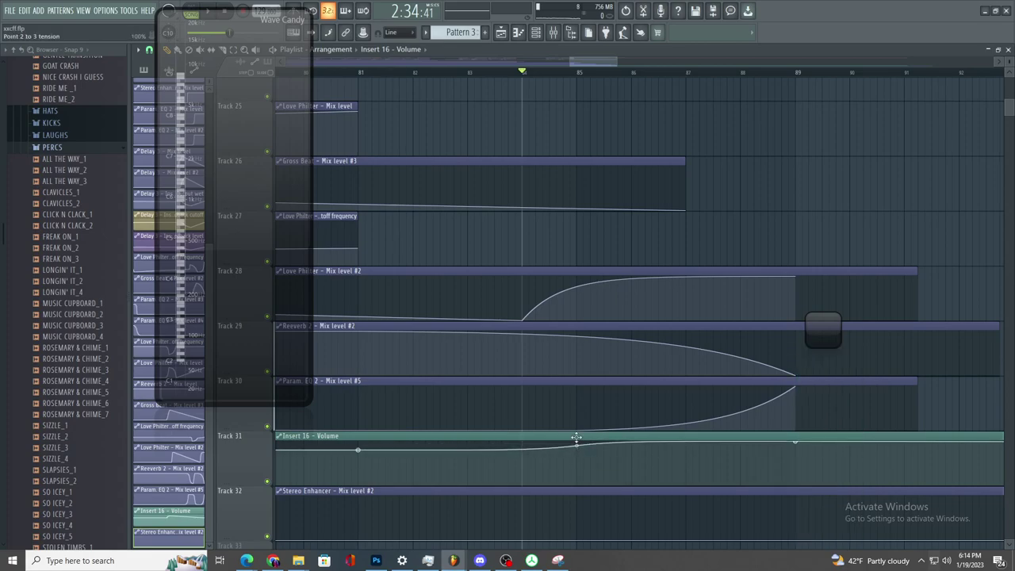
# - Add a full-level point at bar 89 and a zero-level point at bar 81 in the Stereo Enhancer - Mix level #2 clip, joined by an S-curve
pyautogui.scroll(1, 367, 61)
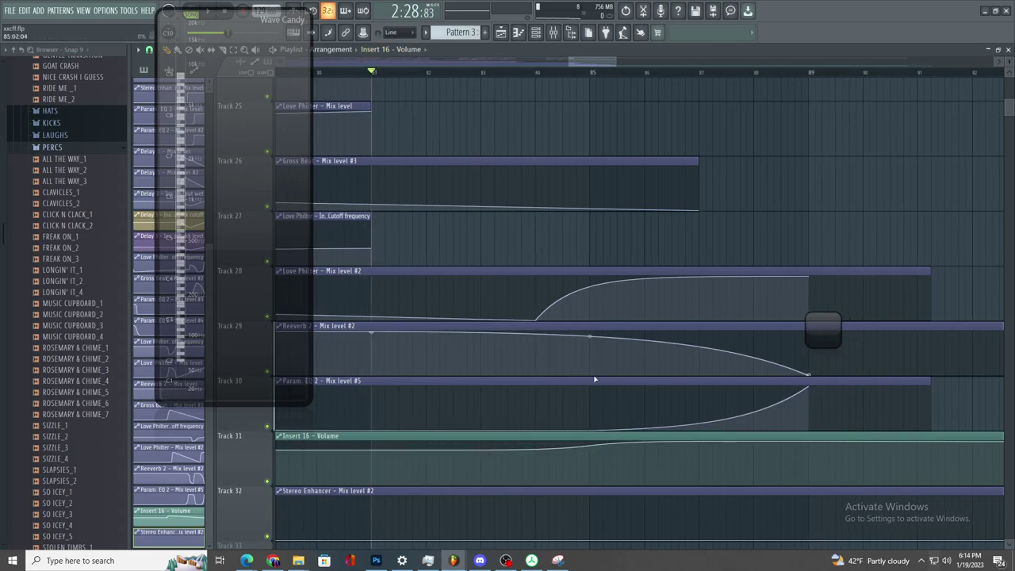
pyautogui.scroll(-2, 595, 381)
pyautogui.rightClick(710, 498)
pyautogui.rightClick(487, 529)
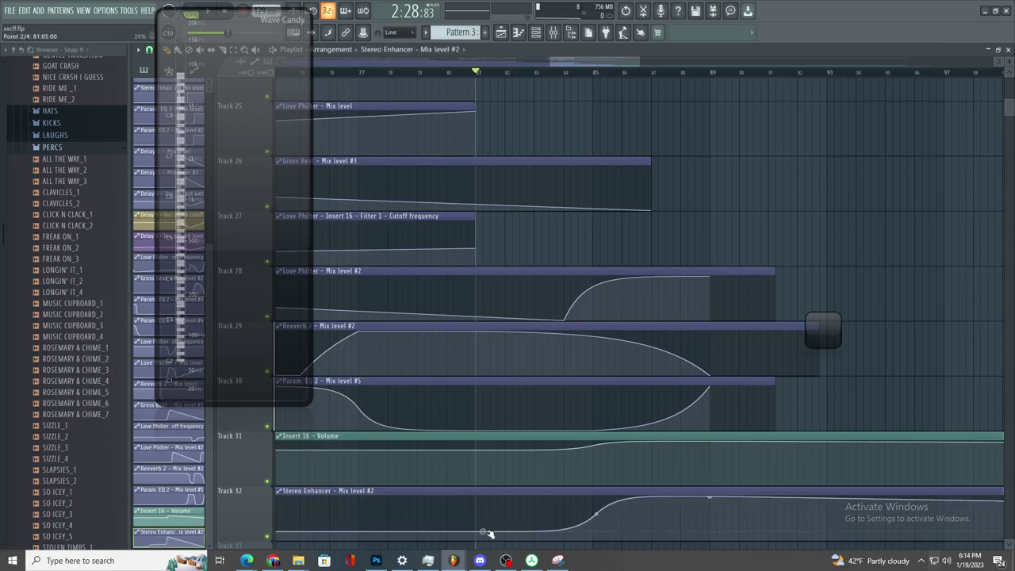
pyautogui.scroll(2, 591, 525)
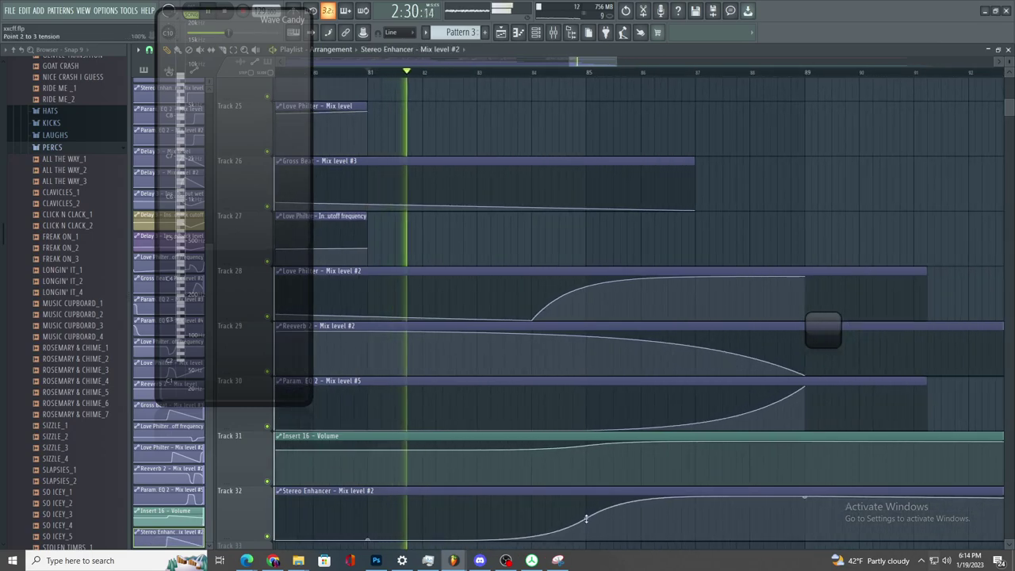
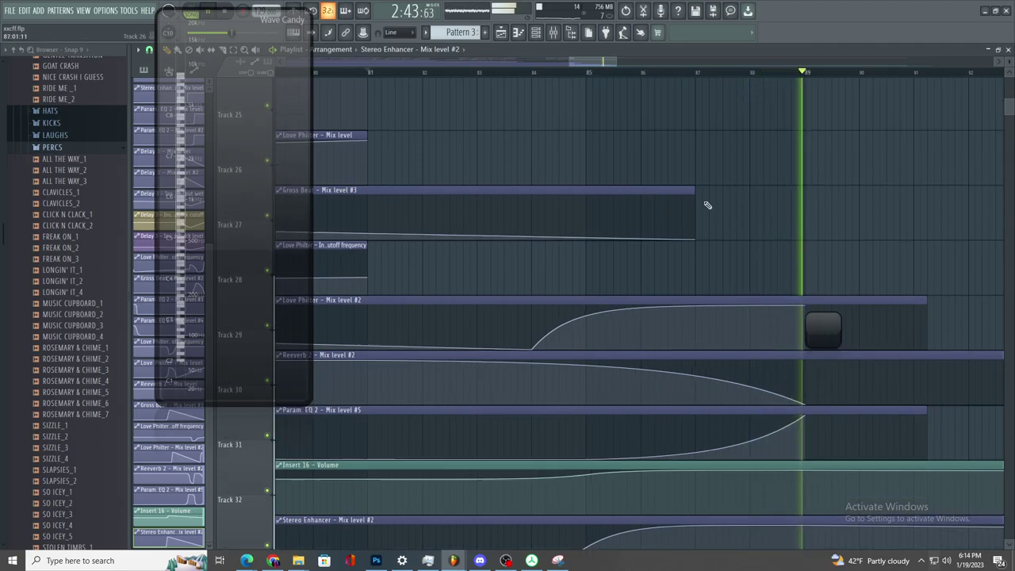
# - Extend the Param. EQ 2 - Mix level #5 clip on Track 30 to about bar 96 and add a zero-level point at bar 93
pyautogui.scroll(15, 703, 204)
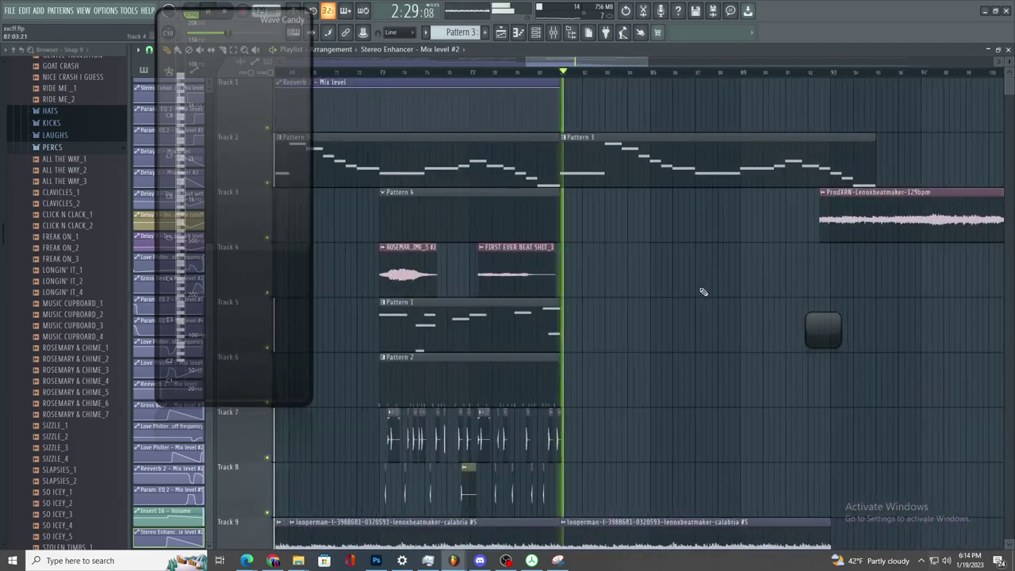
pyautogui.keyDown('ctrl'); pyautogui.scroll(3, 703, 292); pyautogui.keyUp('ctrl')
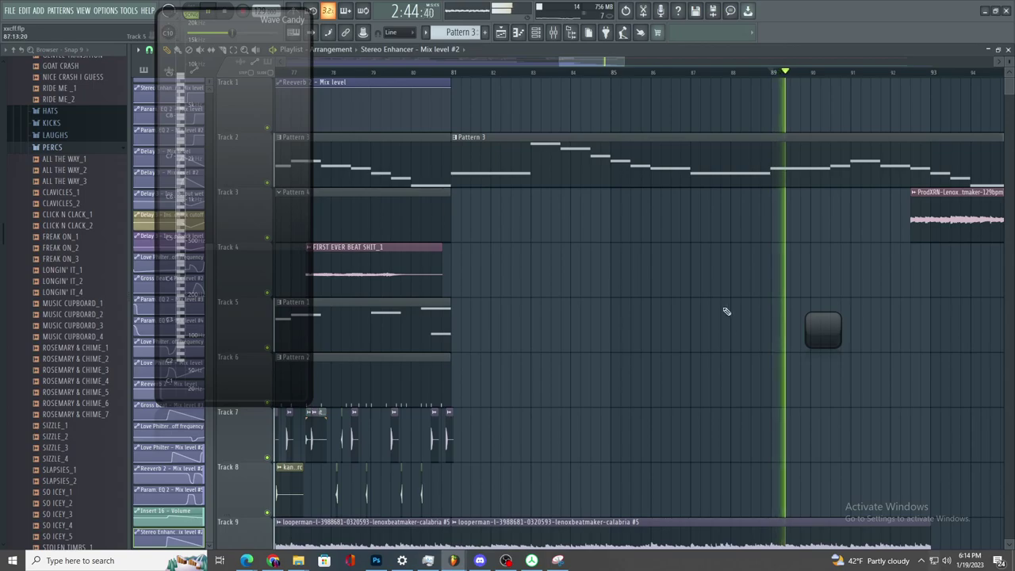
pyautogui.scroll(-15, 726, 312)
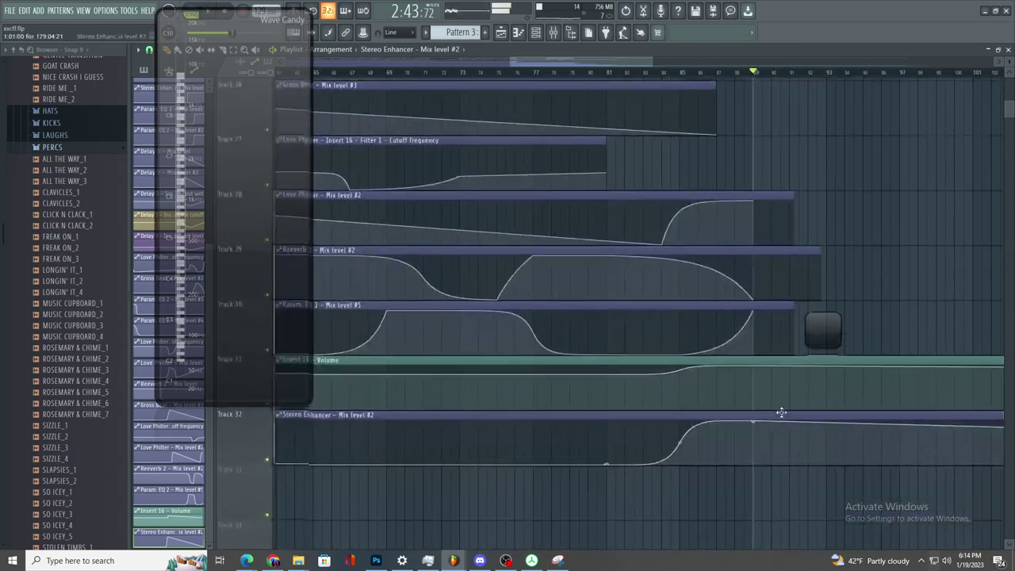
pyautogui.keyDown('ctrl'); pyautogui.scroll(3, 782, 412); pyautogui.keyUp('ctrl')
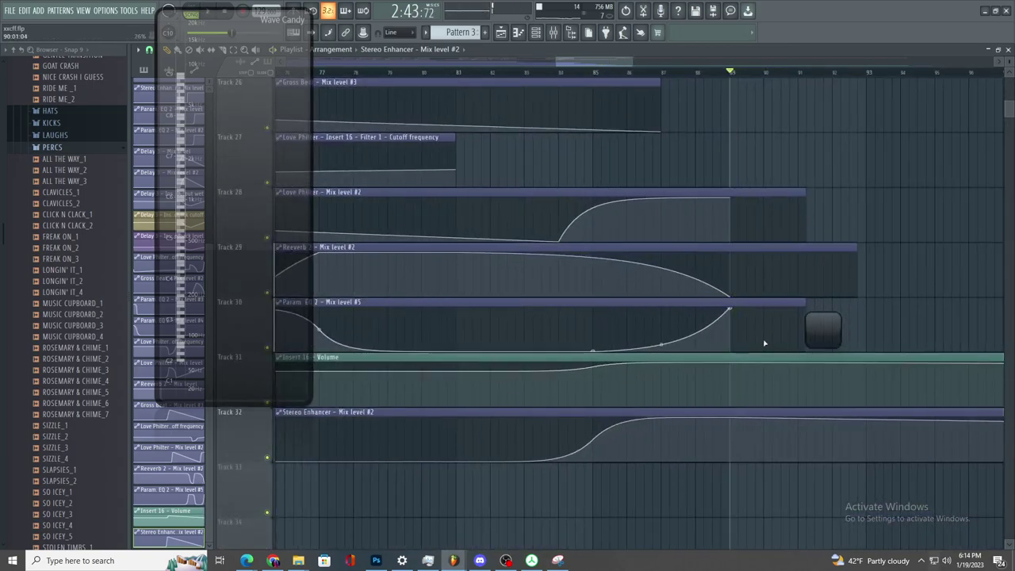
pyautogui.moveTo(798, 301); pyautogui.dragTo(967, 302)
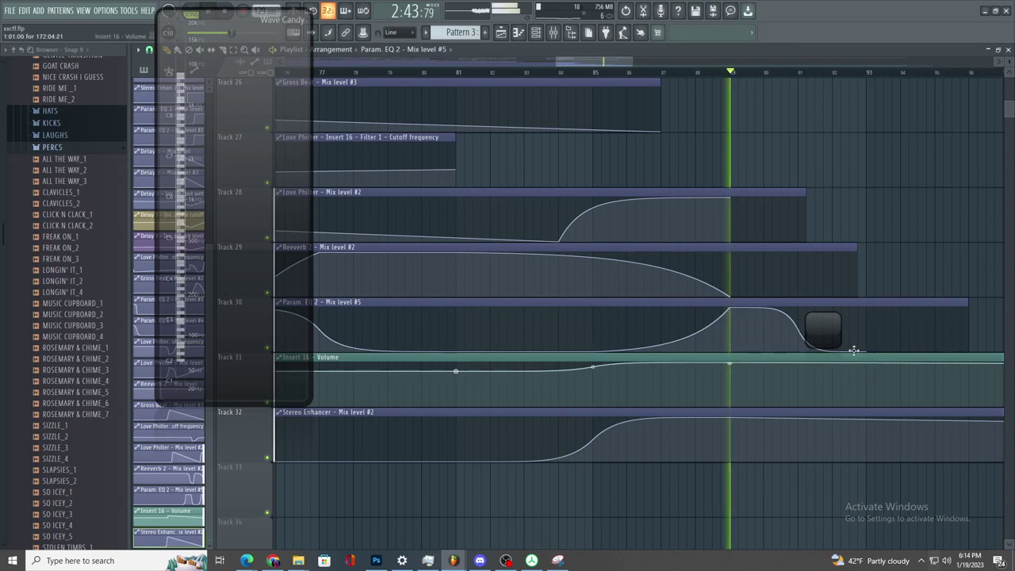
# - Reshape bars 89 to 93 of the Param. EQ 2 - Mix level #5 clip into a gradual single-curve rise from zero to full level with sharp drops at both ends
pyautogui.rightClick(866, 350)
pyautogui.click(888, 400)
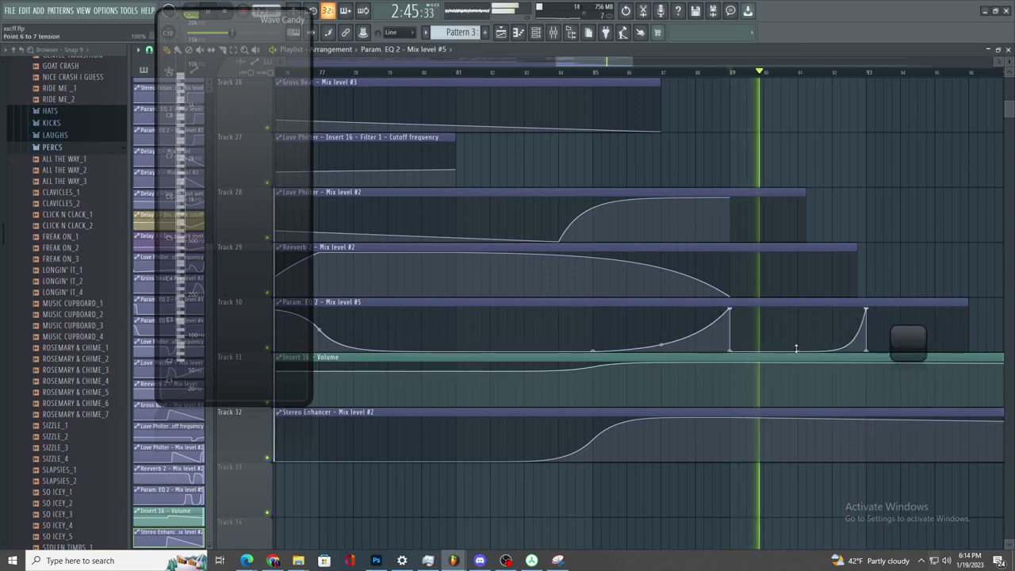
pyautogui.moveTo(798, 350); pyautogui.dragTo(799, 342)
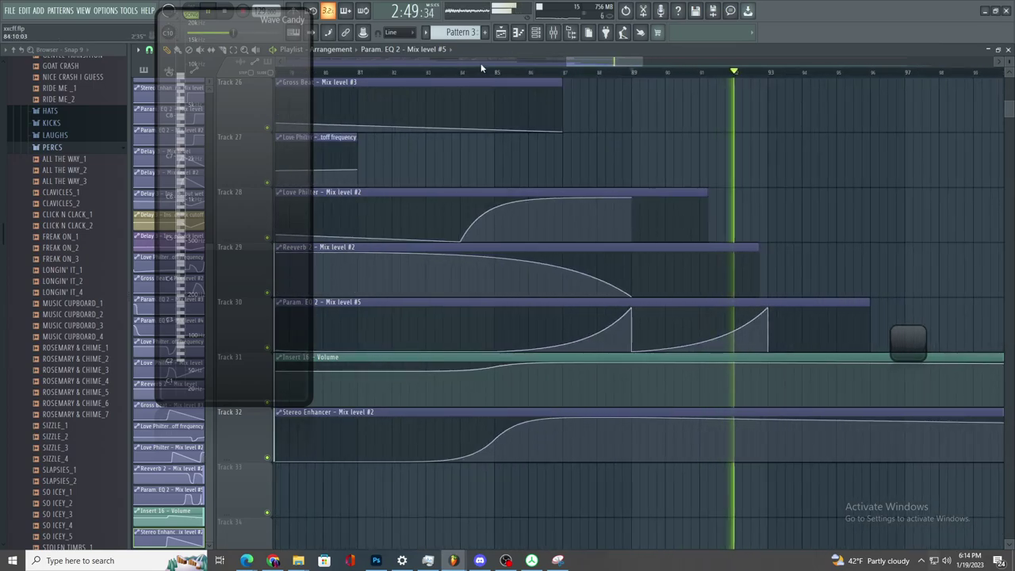
# - Play the arrangement from bar 85 to check the automation in the build-up through bar 89
pyautogui.click(500, 73)
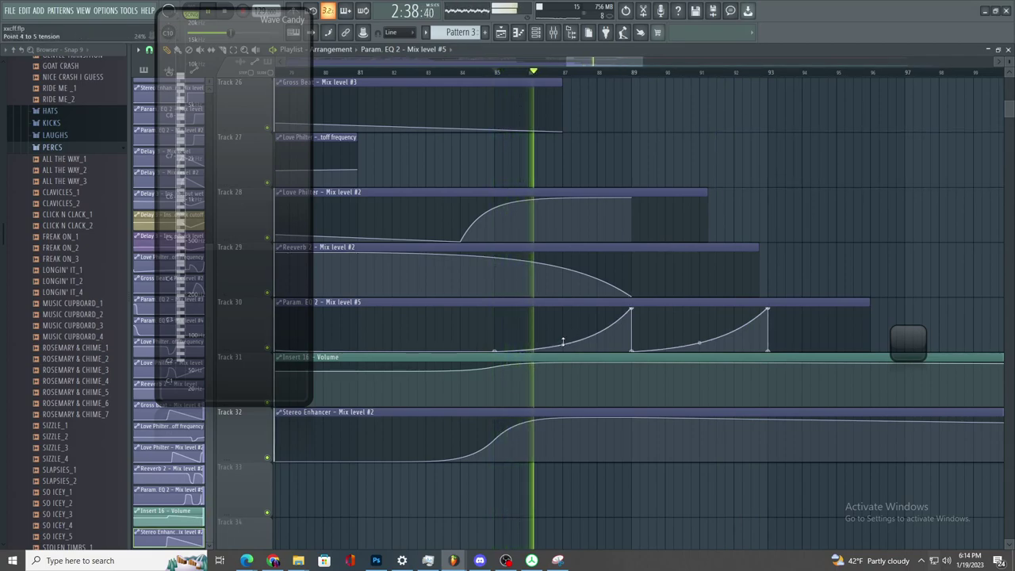
pyautogui.press('space')
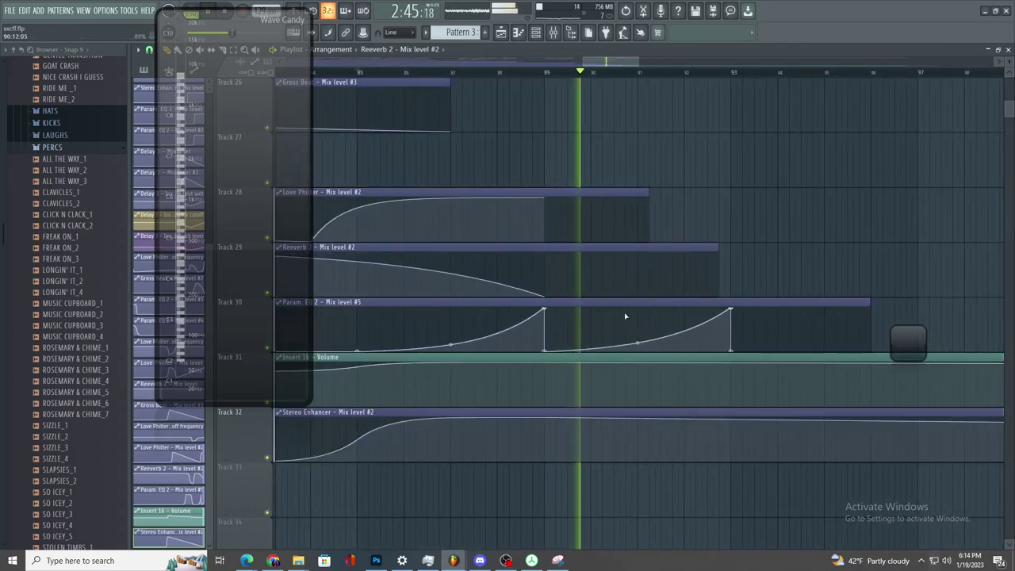
pyautogui.scroll(-2, 624, 315)
pyautogui.scroll(2, 672, 333)
pyautogui.scroll(-2, 658, 330)
pyautogui.scroll(2, 676, 333)
pyautogui.scroll(2, 693, 262)
# - Delete the ProdXRN-Lenoxbeatmaker-129bpm audio clip that starts near bar 93 on Track 3
pyautogui.scroll(15, 690, 286)
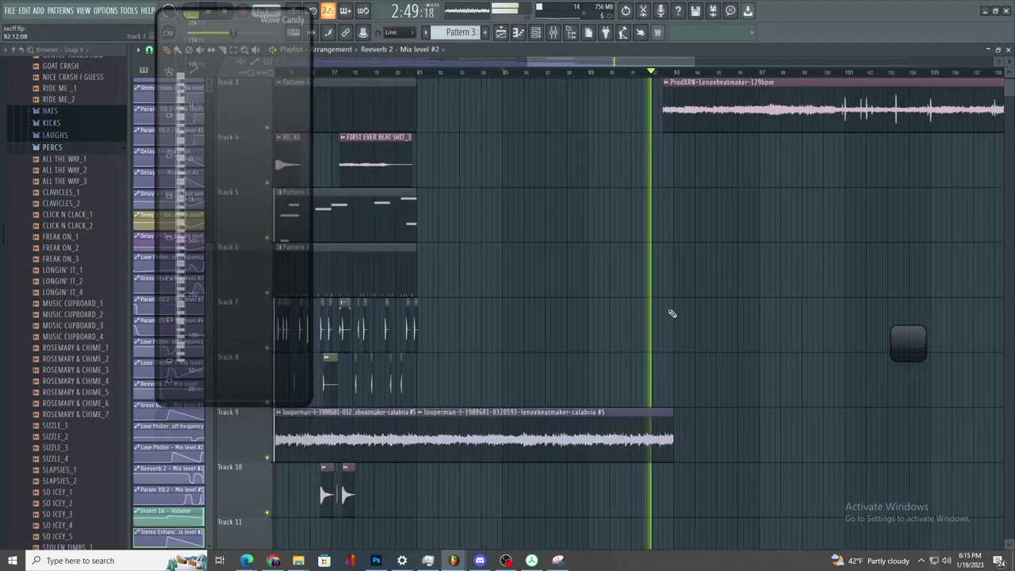
pyautogui.scroll(-2, 673, 315)
pyautogui.scroll(2, 687, 310)
pyautogui.rightClick(707, 222)
pyautogui.scroll(-2, 710, 270)
pyautogui.scroll(4, 736, 300)
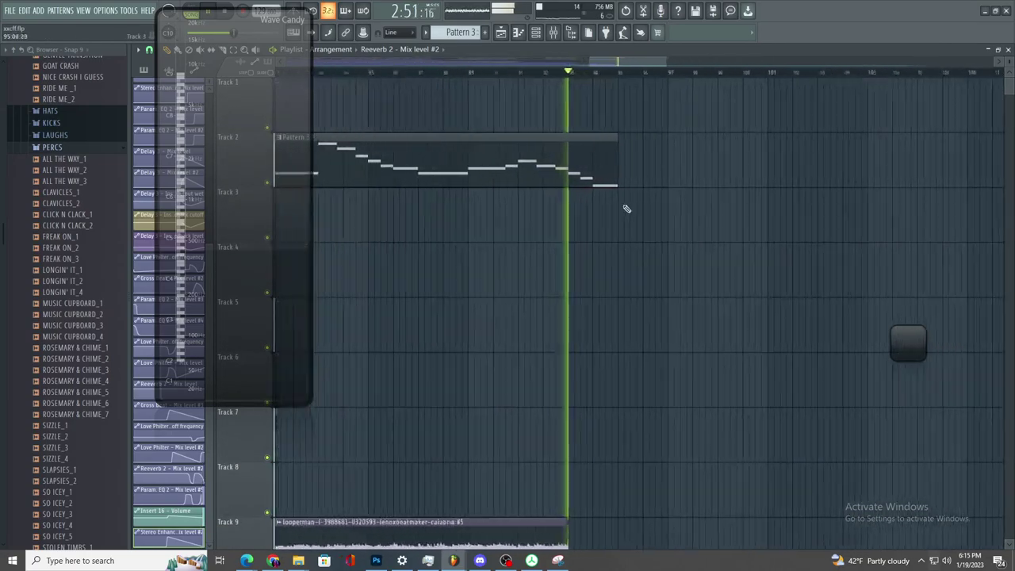
# - Extend the last Pattern 3 clip on Track 2 to about bar 105 and move it down to Track 3
pyautogui.scroll(2, 607, 181)
pyautogui.moveTo(619, 165); pyautogui.dragTo(843, 165)
pyautogui.scroll(-3, 660, 283)
pyautogui.scroll(2, 722, 288)
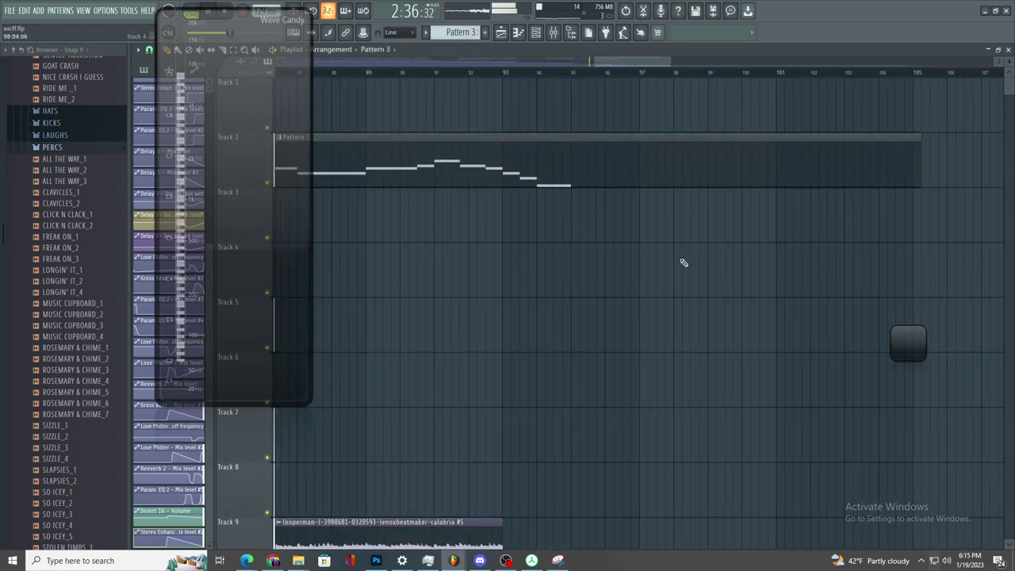
pyautogui.scroll(-2, 678, 267)
pyautogui.click(431, 182)
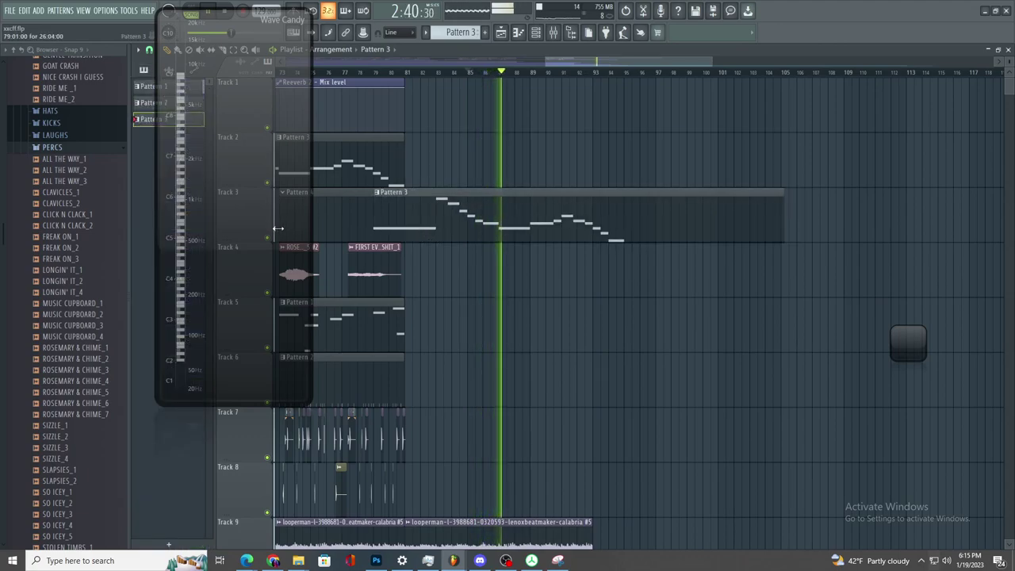
# - Trim the start of the Pattern 3 clip on Track 3 to bar 81
pyautogui.scroll(3, 318, 228)
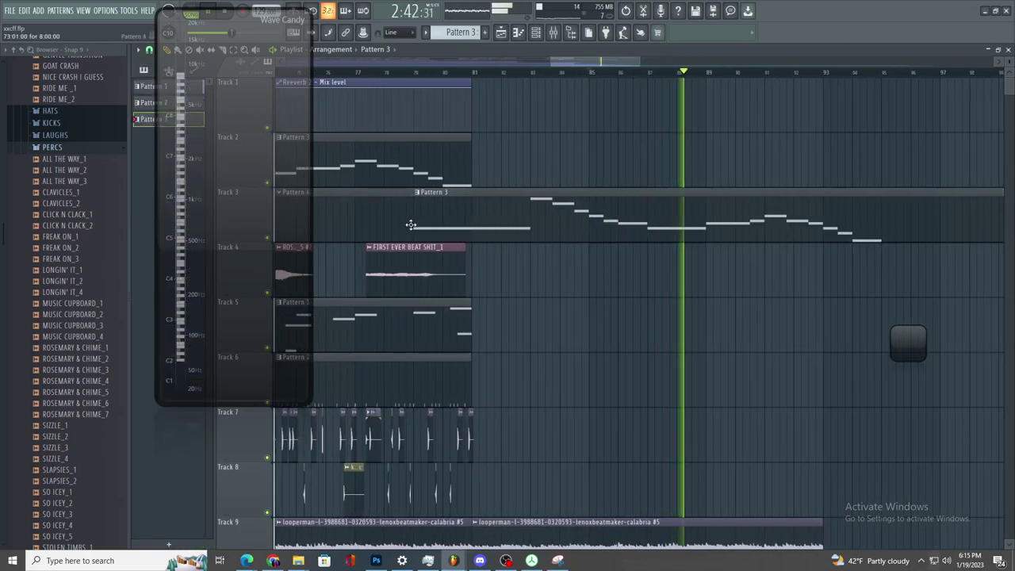
pyautogui.moveTo(414, 224); pyautogui.dragTo(469, 211)
pyautogui.scroll(-3, 516, 234)
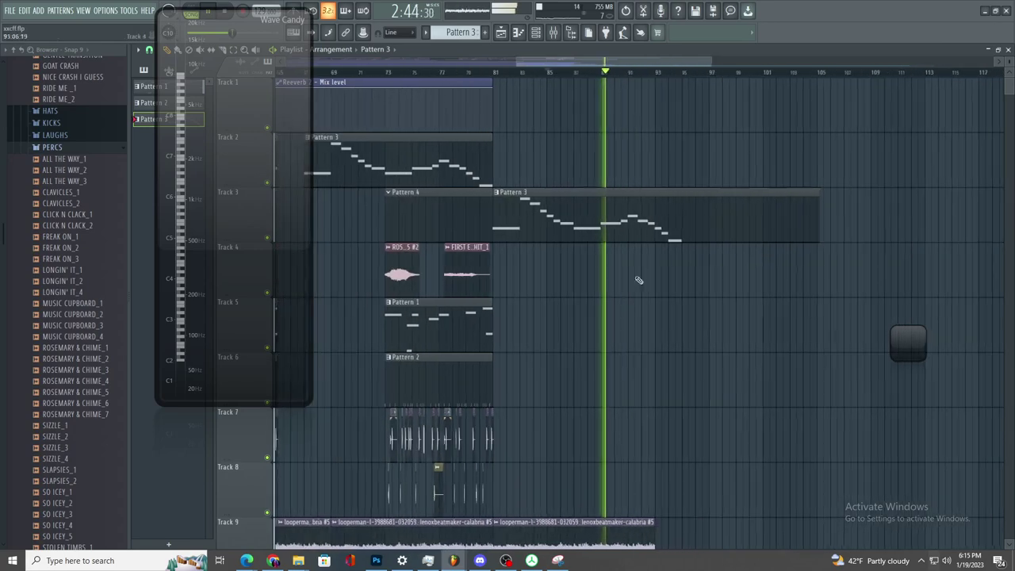
# - Shorten the Pattern 3 clip on Track 3 so it ends at bar 93
pyautogui.scroll(3, 749, 252)
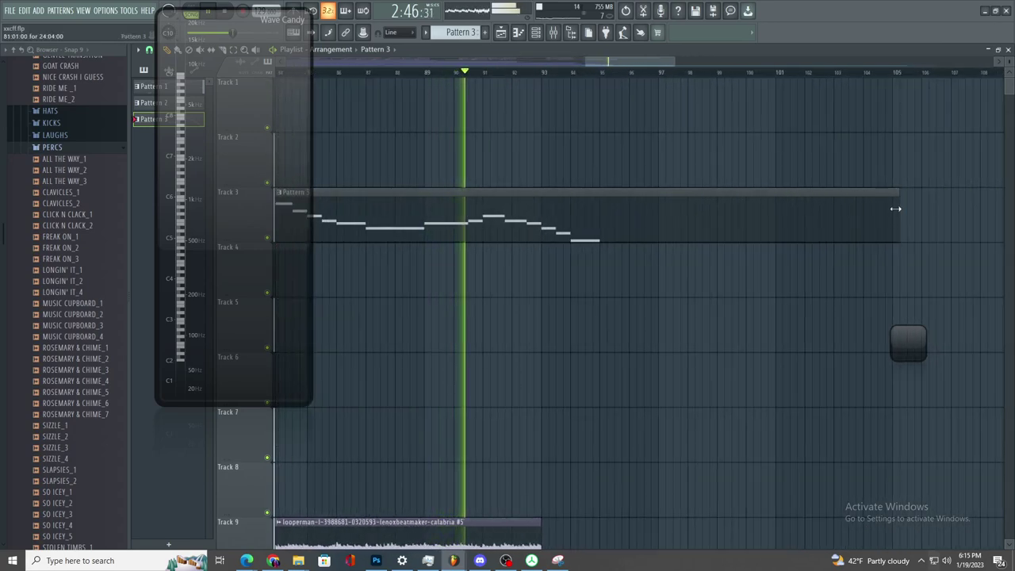
pyautogui.moveTo(896, 208); pyautogui.dragTo(567, 285)
pyautogui.scroll(3, 543, 279)
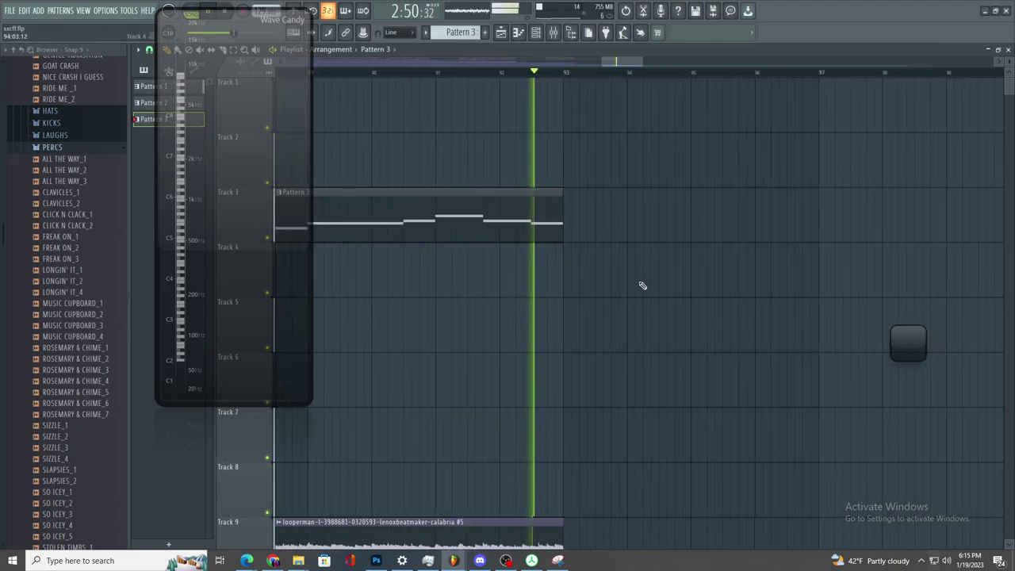
pyautogui.scroll(-3, 637, 283)
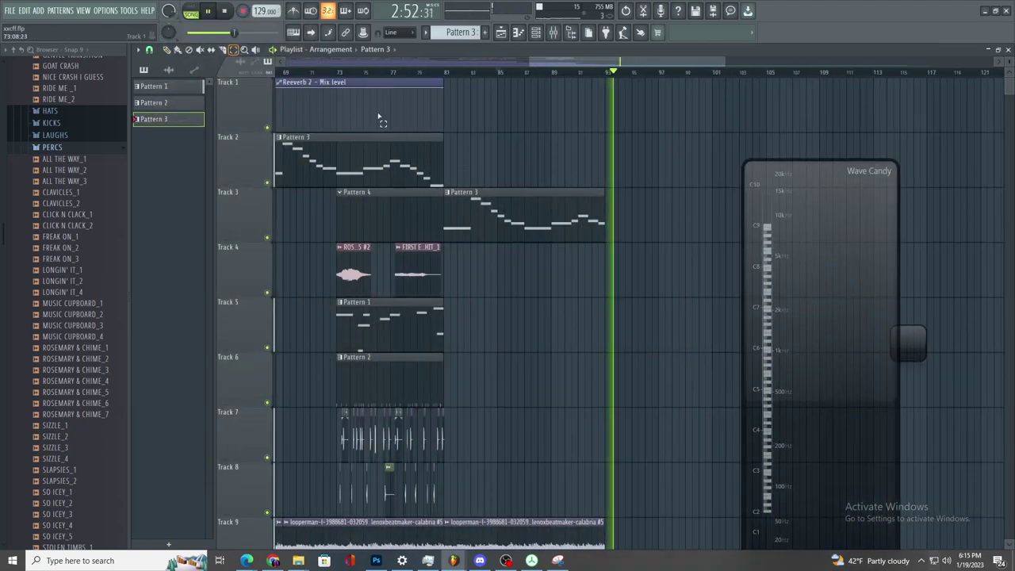
pyautogui.scroll(4, 595, 207)
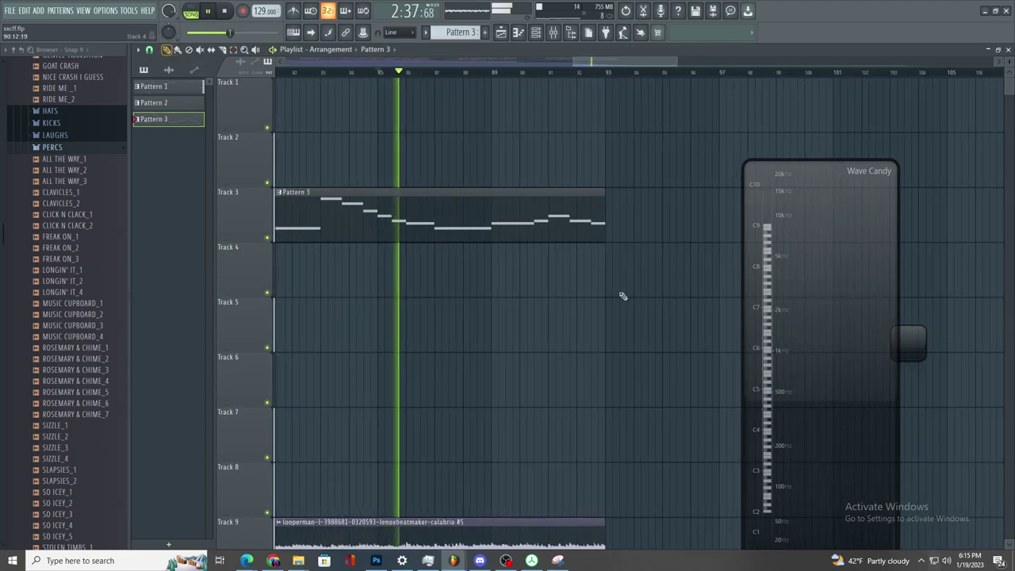
# - Extend the end of the Pattern 3 clip on Track 3 to bar 111
pyautogui.scroll(-4, 606, 227)
pyautogui.moveTo(605, 228); pyautogui.dragTo(887, 228)
pyautogui.scroll(-1, 642, 397)
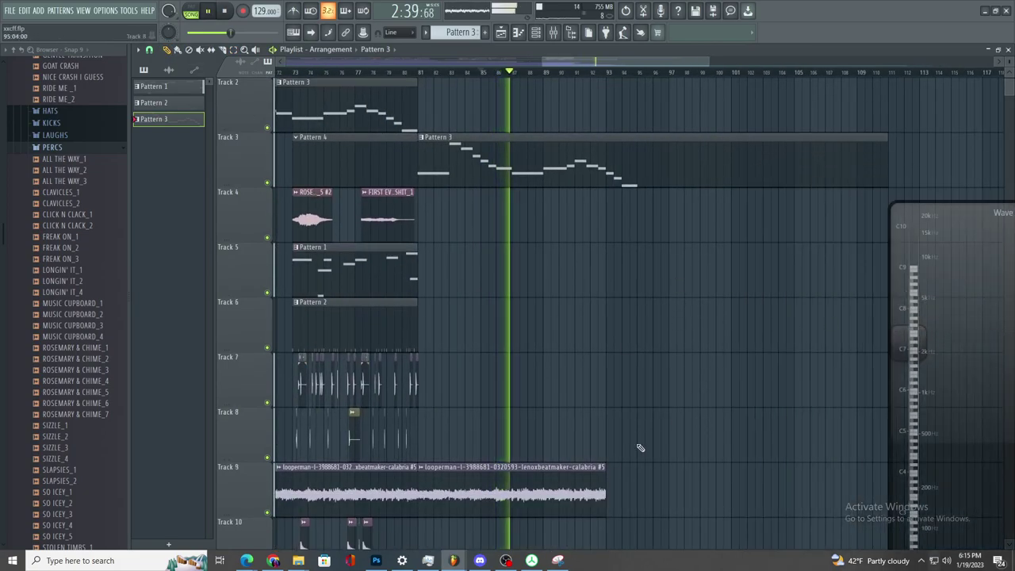
pyautogui.scroll(-3, 614, 445)
pyautogui.scroll(3, 702, 451)
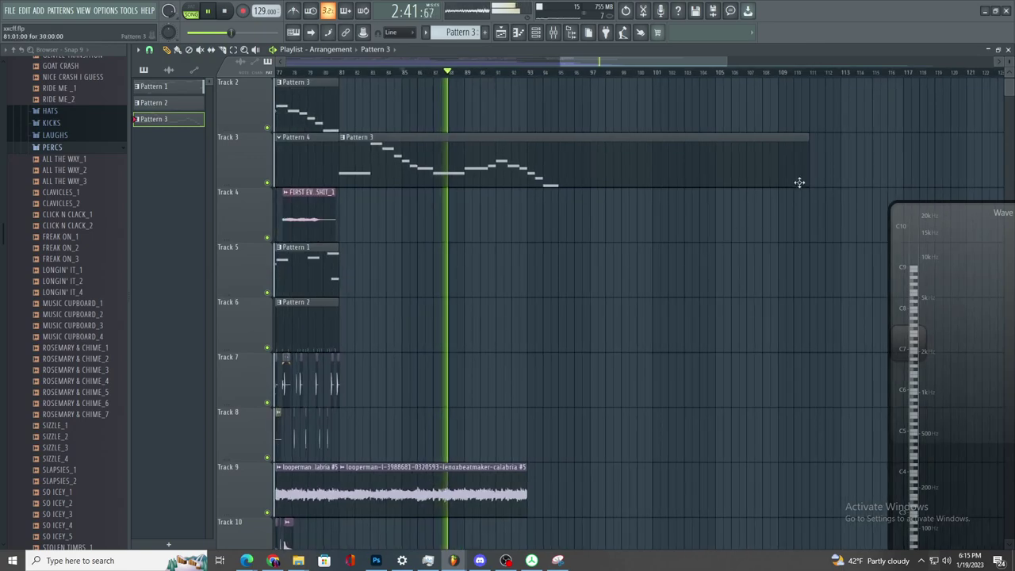
# - Place another looperman calabria #5 loop after the last one on Track 9 and shorten it to about 4 bars
pyautogui.click(519, 472)
pyautogui.scroll(2, 534, 478)
pyautogui.doubleClick(505, 481)
pyautogui.click(529, 487)
pyautogui.scroll(-2, 539, 485)
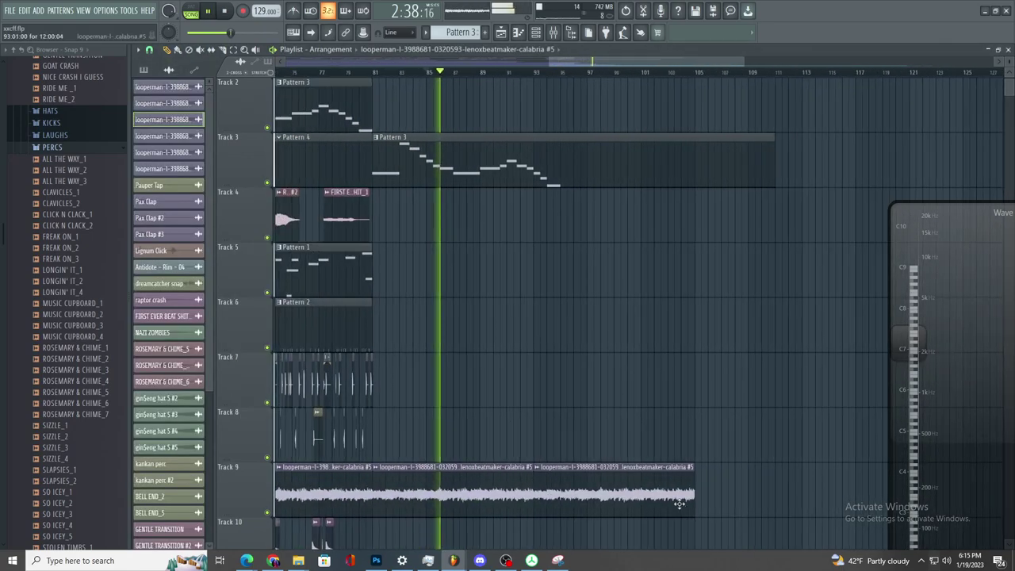
pyautogui.moveTo(536, 507)
pyautogui.mouseDown()
pyautogui.moveTo(623, 512)
pyautogui.moveTo(545, 504)
pyautogui.mouseUp()
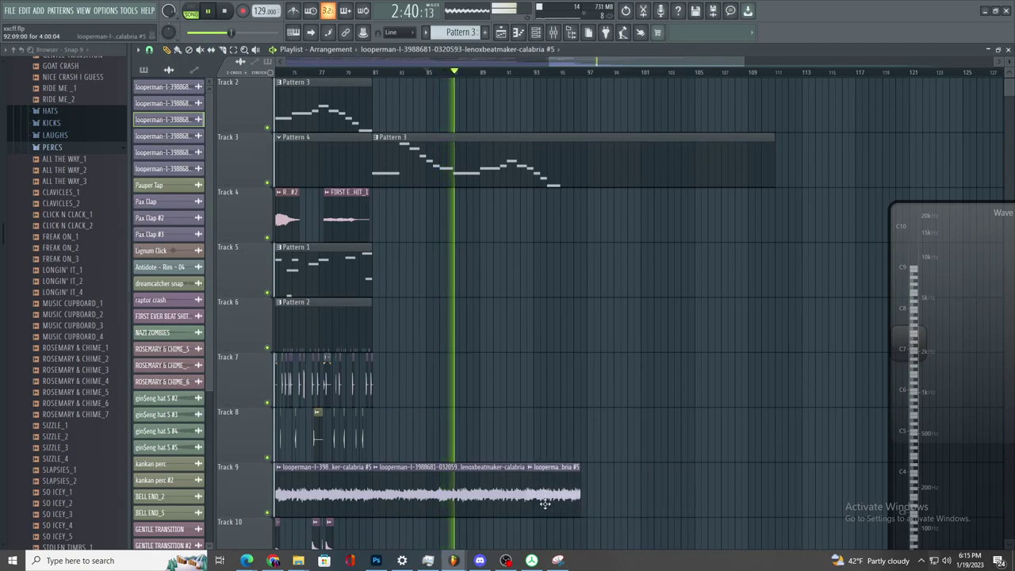
# - Open the Fruity Love Philter settings on mixer Insert 31 during playback
pyautogui.doubleClick(560, 488)
pyautogui.click(554, 32)
pyautogui.press('space')
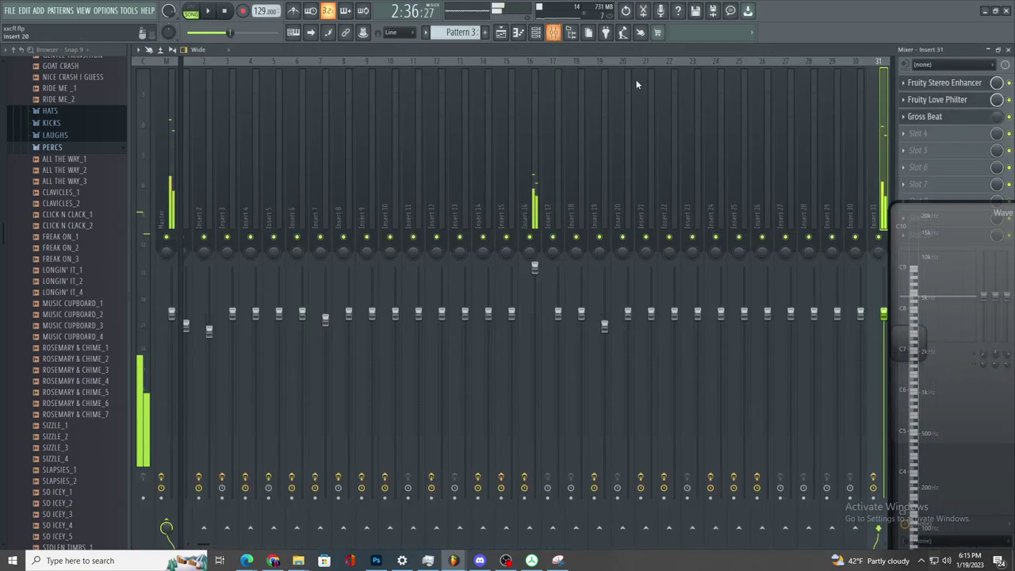
pyautogui.click(948, 100)
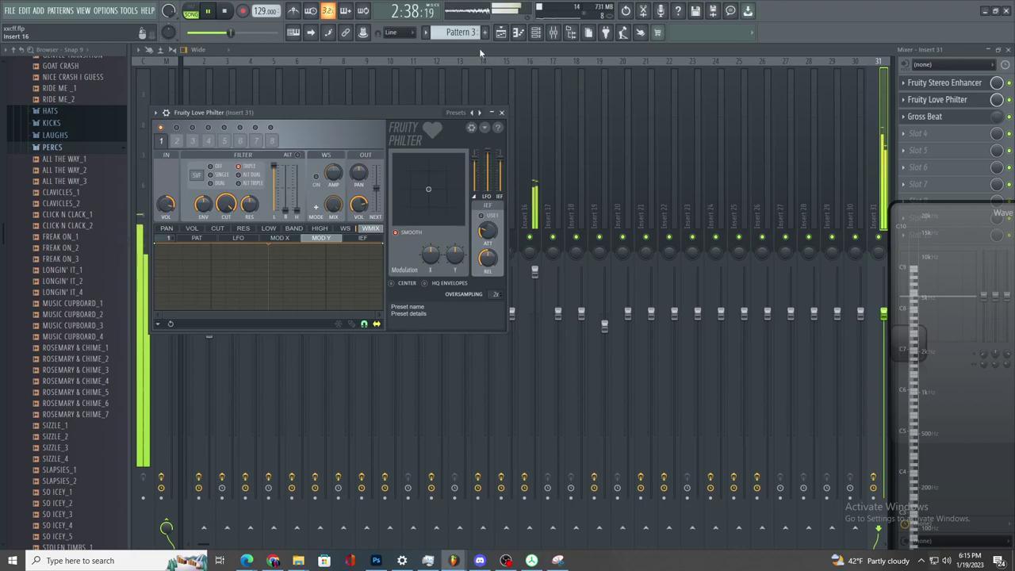
# - Extend the Love Philter - Insert 31 - Filter 1 - Cutoff frequency clip on Track 20 to about bar 134
pyautogui.click(501, 32)
pyautogui.scroll(-5, 734, 498)
pyautogui.keyDown('ctrl'); pyautogui.scroll(-3, 716, 506); pyautogui.keyUp('ctrl')
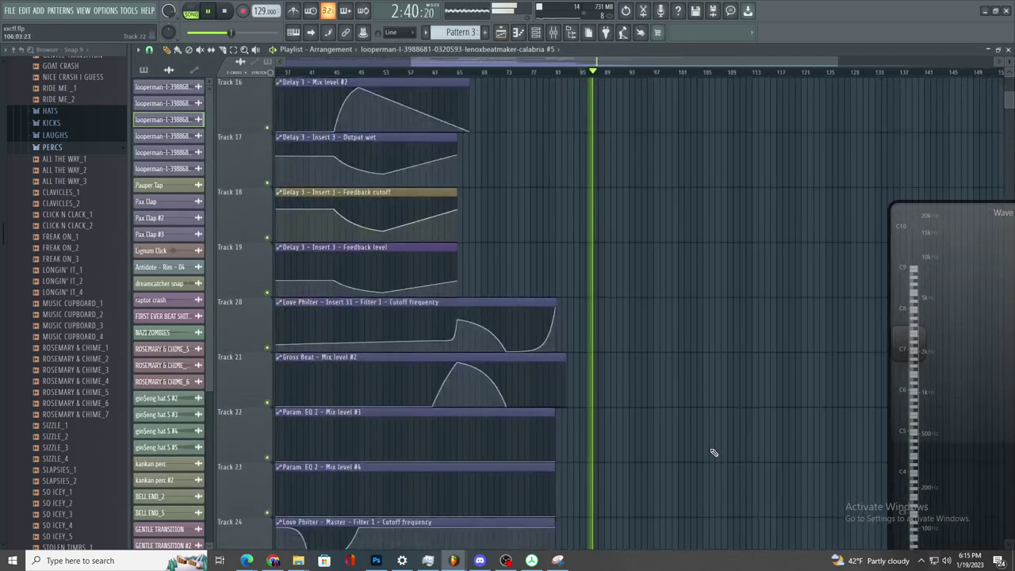
pyautogui.scroll(4, 645, 426)
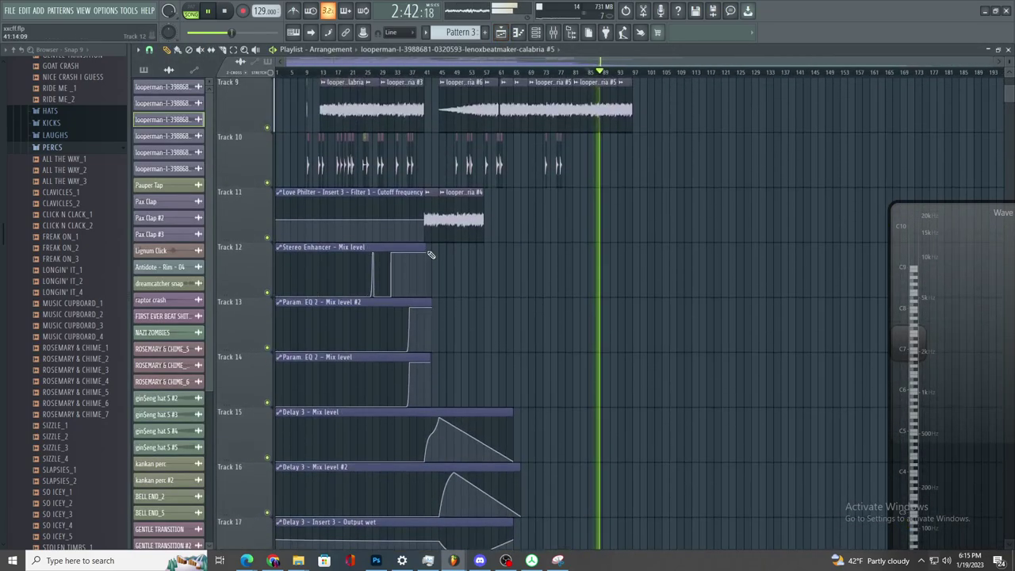
pyautogui.scroll(-4, 646, 422)
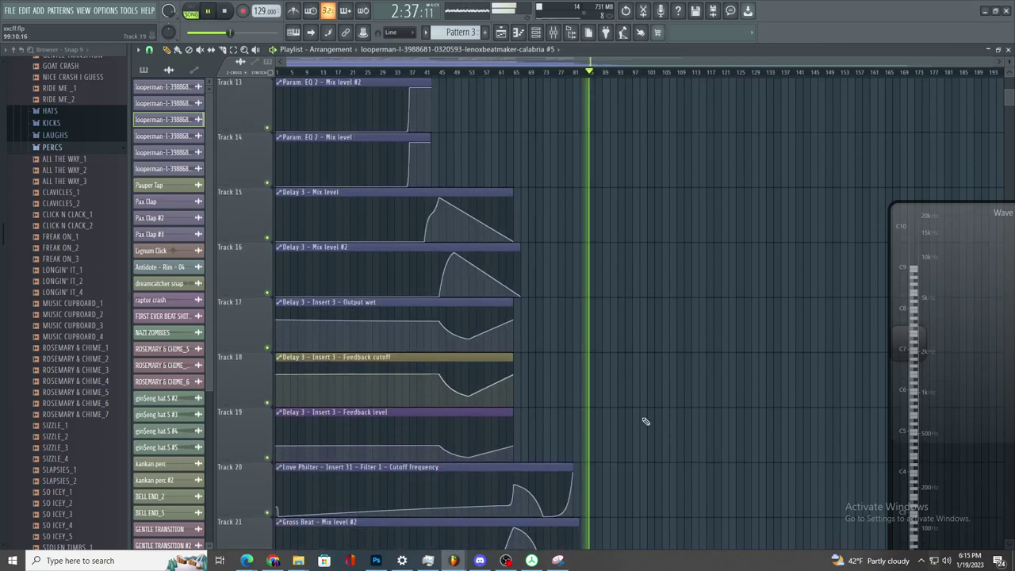
pyautogui.moveTo(572, 470); pyautogui.dragTo(775, 481)
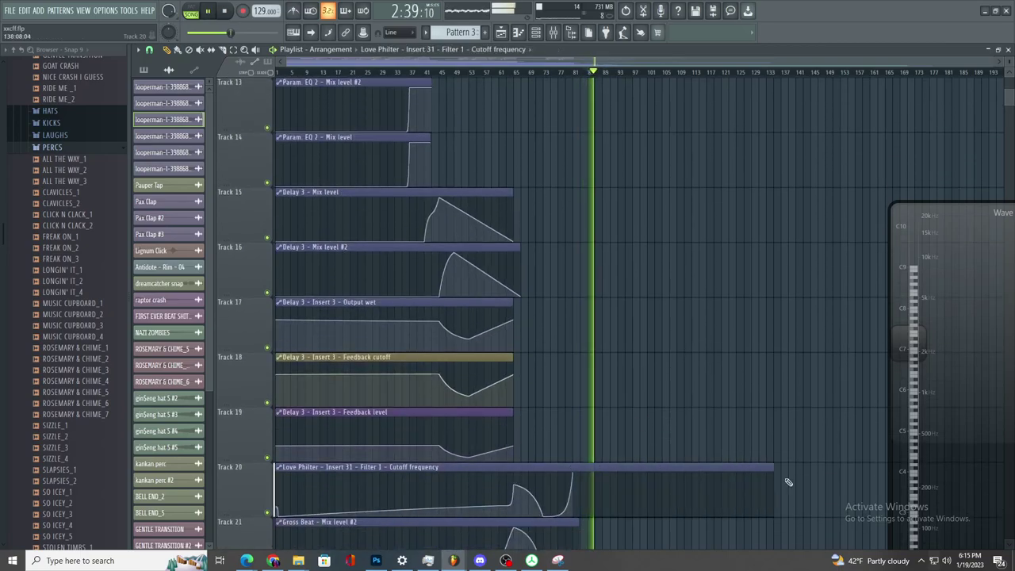
pyautogui.keyDown('ctrl'); pyautogui.scroll(2, 698, 485); pyautogui.keyUp('ctrl')
pyautogui.rightClick(503, 499)
pyautogui.keyDown('ctrl'); pyautogui.scroll(1, 500, 498); pyautogui.keyUp('ctrl')
pyautogui.hotkey('ctrl', 'z')
# - Shape the Track 20 cutoff curve to fall gently from full level at bar 81 to about two-thirds at a new bar 89 point
pyautogui.keyDown('ctrl'); pyautogui.scroll(2, 492, 492); pyautogui.keyUp('ctrl')
pyautogui.keyDown('ctrl'); pyautogui.scroll(2, 471, 486); pyautogui.keyUp('ctrl')
pyautogui.rightClick(490, 482)
pyautogui.moveTo(491, 481); pyautogui.dragTo(490, 488)
pyautogui.moveTo(309, 477); pyautogui.dragTo(311, 465)
pyautogui.press('space')
pyautogui.press('space')
pyautogui.keyDown('ctrl'); pyautogui.scroll(-3, 333, 439); pyautogui.keyUp('ctrl')
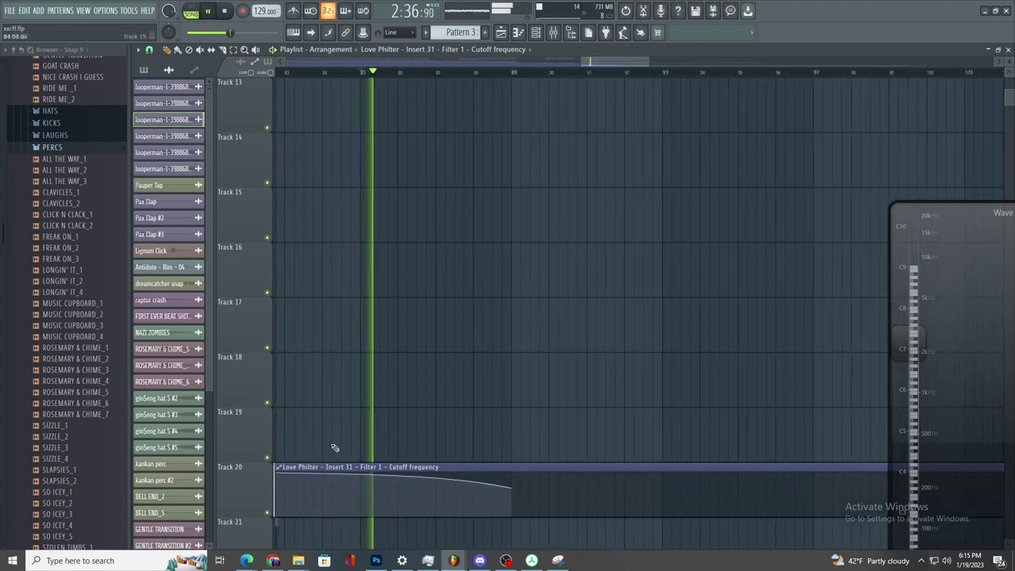
# - Play the arrangement from bar 81 to check the cutoff curve on Track 20
pyautogui.keyDown('ctrl'); pyautogui.scroll(1, 357, 426); pyautogui.keyUp('ctrl')
pyautogui.scroll(-1, 354, 413)
pyautogui.keyDown('ctrl'); pyautogui.scroll(-2, 353, 401); pyautogui.keyUp('ctrl')
pyautogui.keyDown('ctrl'); pyautogui.scroll(2, 353, 400); pyautogui.keyUp('ctrl')
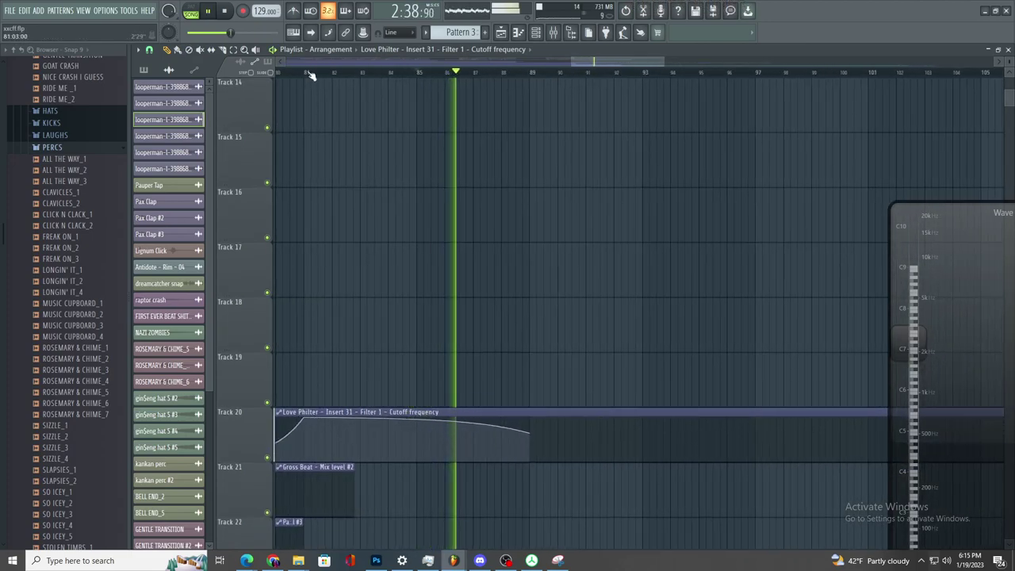
pyautogui.click(310, 73)
pyautogui.click(505, 268)
pyautogui.rightClick(505, 267)
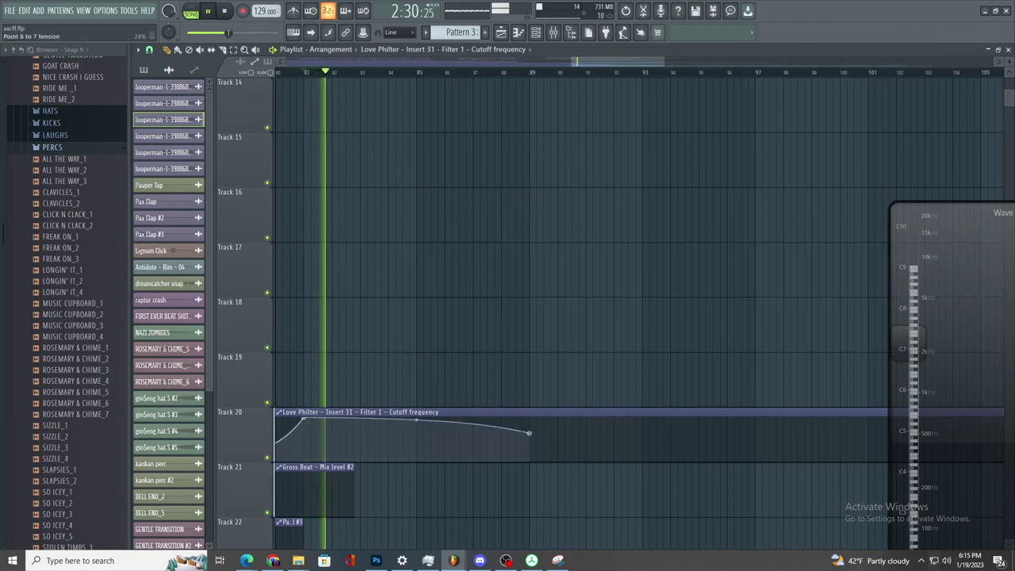
# - Add a low-level point at bar 97 in the Track 20 cutoff clip and bend the curve from bar 89 into a gradual fall
pyautogui.keyDown('ctrl'); pyautogui.scroll(-1, 429, 417); pyautogui.keyUp('ctrl')
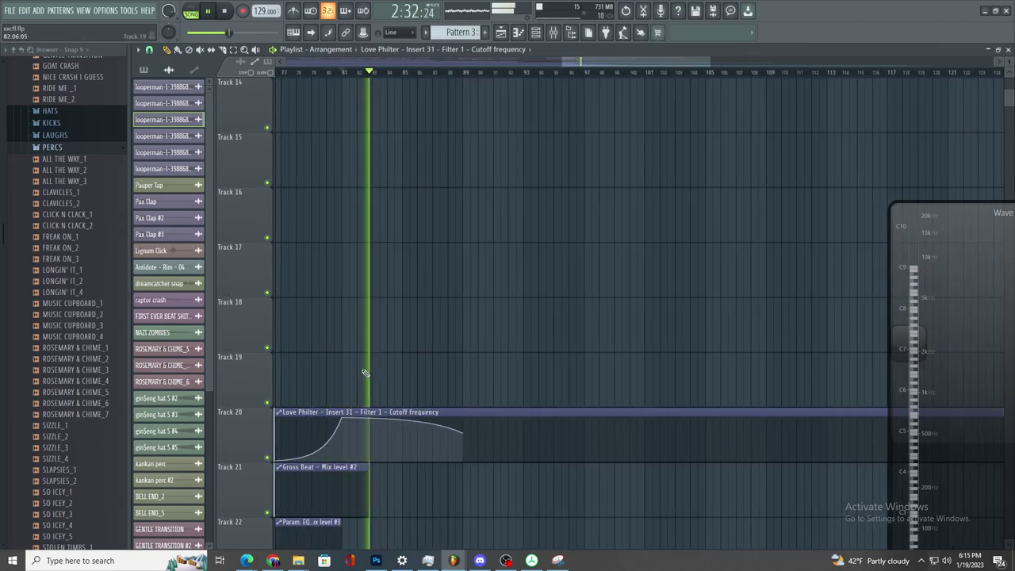
pyautogui.click(721, 463)
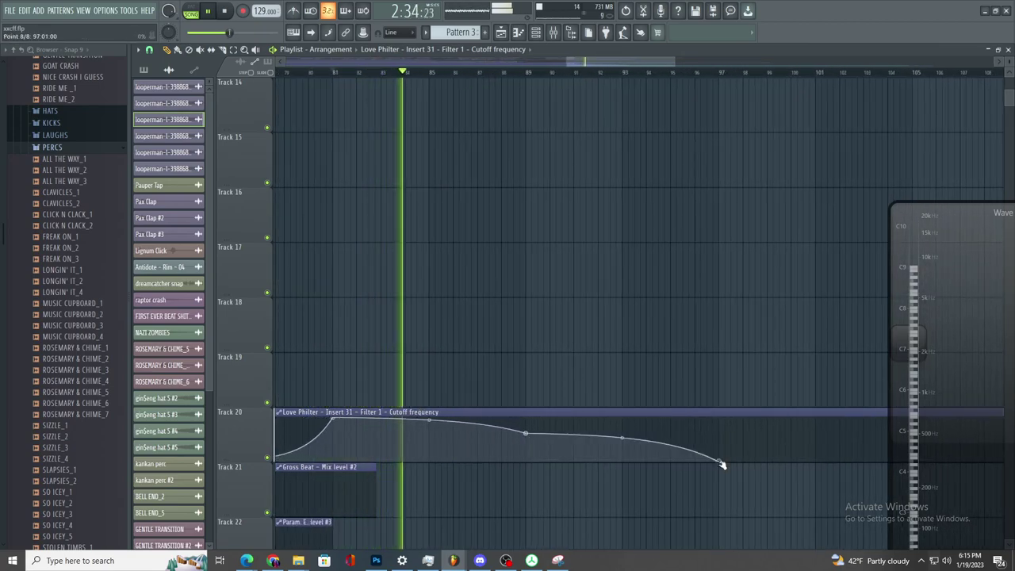
pyautogui.moveTo(622, 437); pyautogui.dragTo(622, 453)
pyautogui.moveTo(722, 463); pyautogui.dragTo(722, 454)
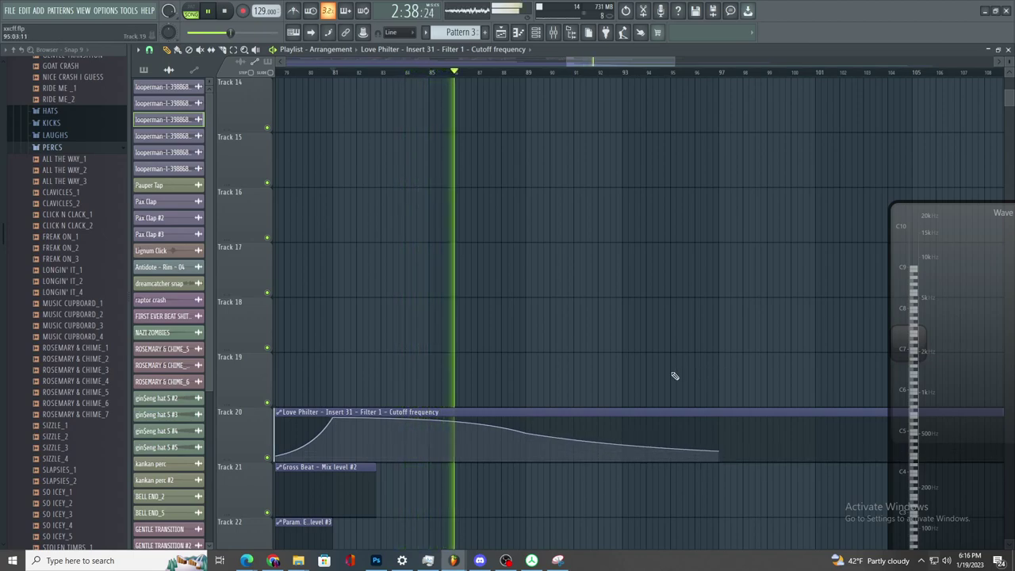
pyautogui.rightClick(720, 452)
pyautogui.click(664, 410)
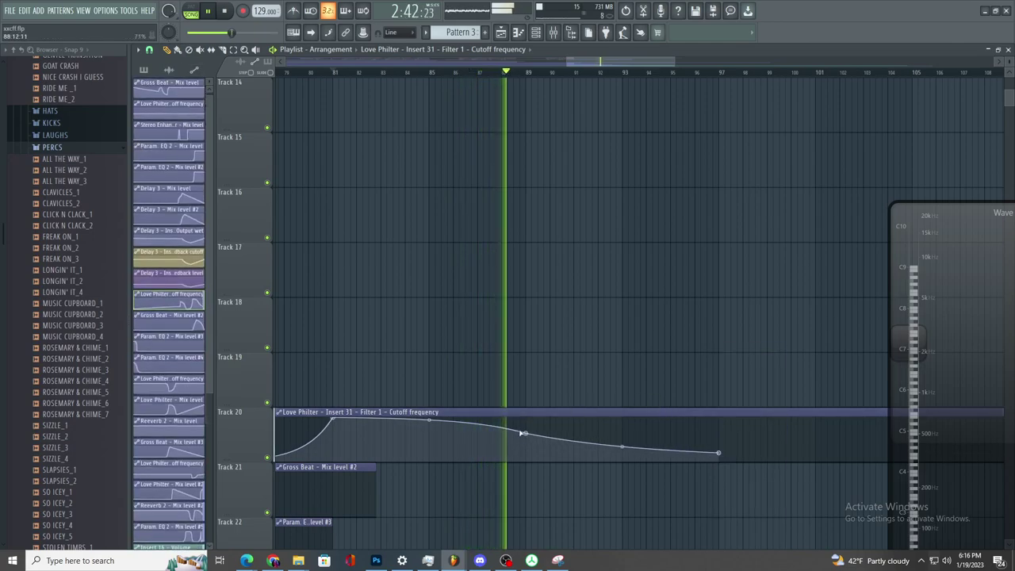
# - Review the clips and automation across the tracks while replaying the section from bar 81
pyautogui.scroll(5, 572, 356)
pyautogui.scroll(-2, 619, 365)
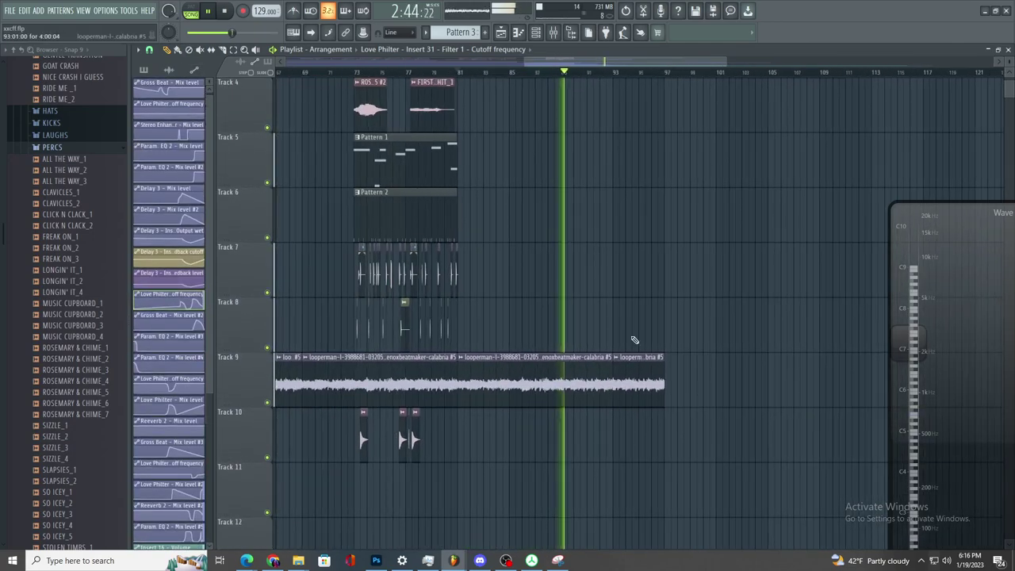
pyautogui.scroll(3, 649, 274)
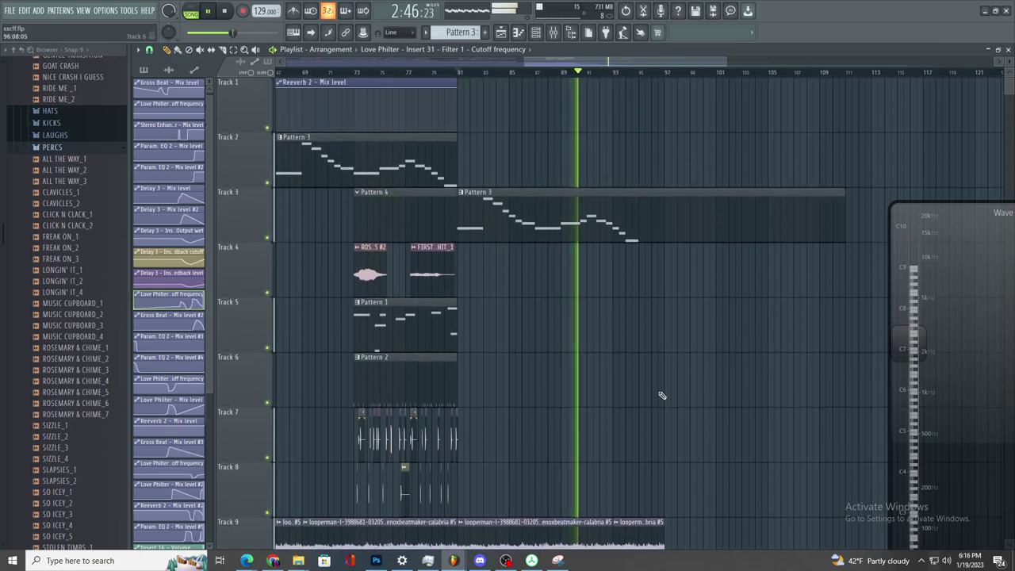
pyautogui.scroll(-18, 662, 395)
pyautogui.scroll(3, 653, 383)
pyautogui.scroll(4, 634, 380)
pyautogui.press('space')
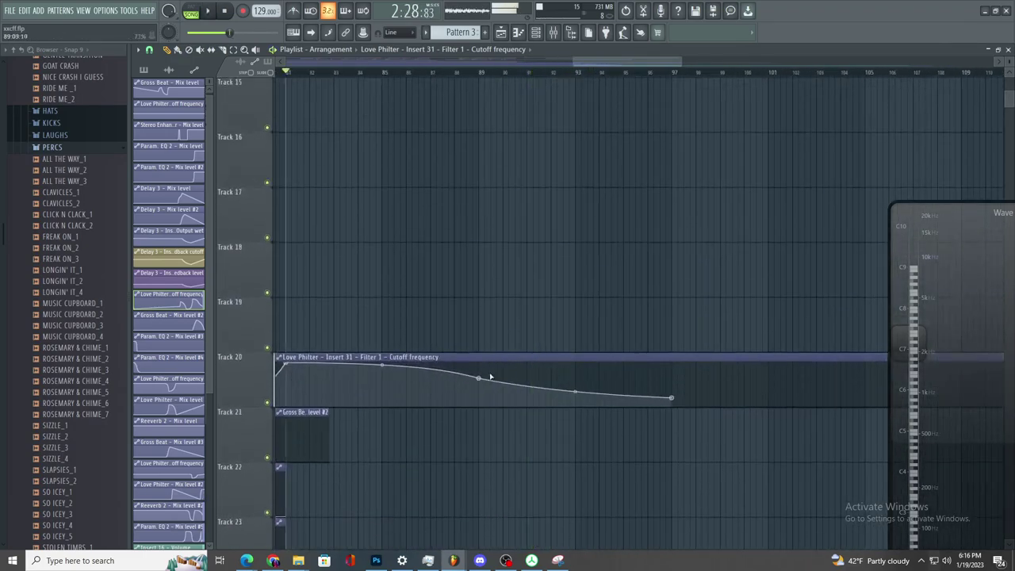
pyautogui.scroll(8, 495, 256)
pyautogui.scroll(7, 499, 255)
pyautogui.scroll(-19, 603, 357)
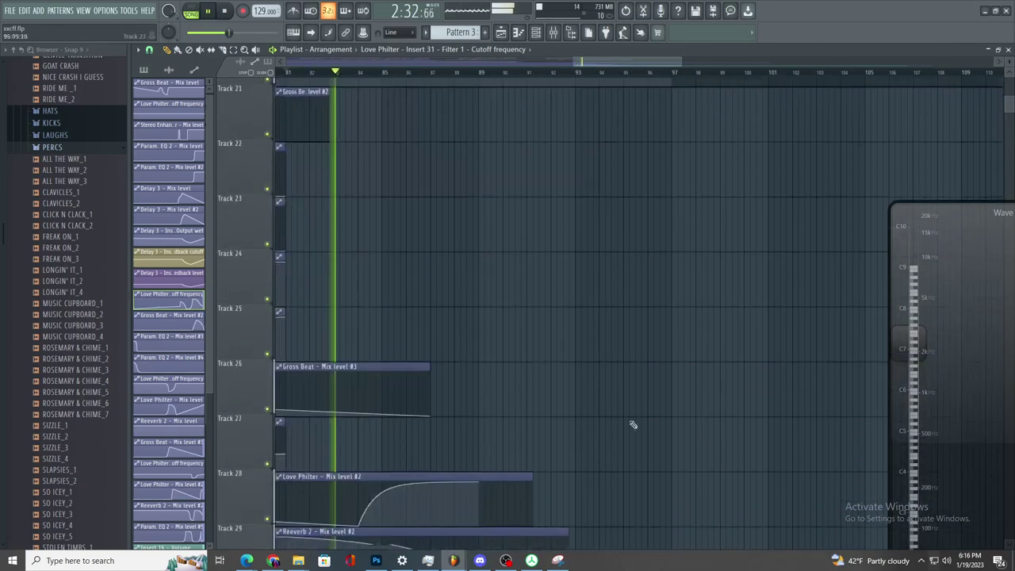
# - Move the Track 20 cutoff clip's bar 89 point to bar 93 and its last point to bar 101
pyautogui.scroll(5, 510, 417)
pyautogui.moveTo(562, 323); pyautogui.dragTo(578, 323)
pyautogui.moveTo(680, 348); pyautogui.dragTo(754, 346)
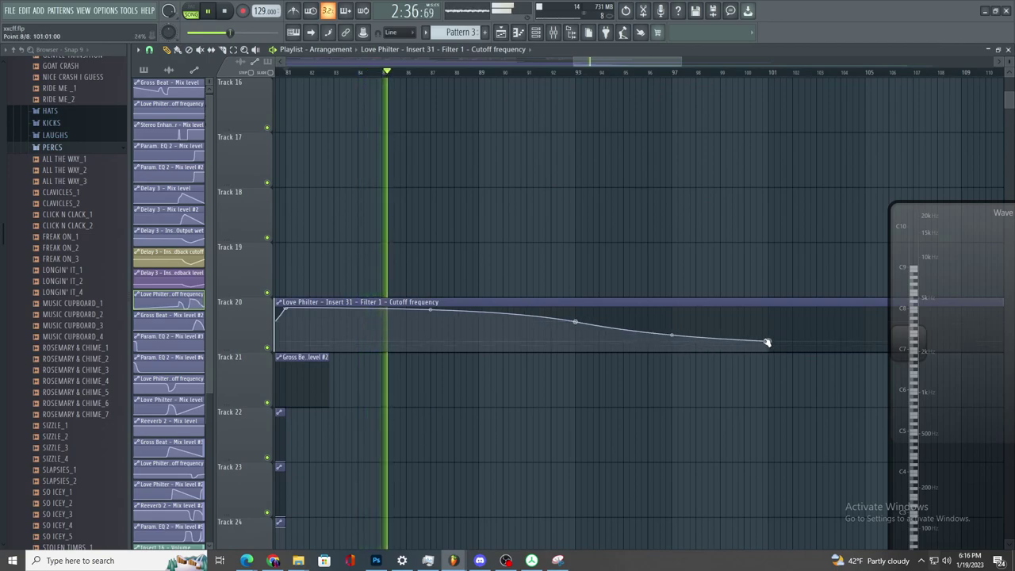
# - Open the Serum notes of Pattern 3 in the piano roll around bar 13
pyautogui.scroll(13, 733, 213)
pyautogui.click(475, 32)
pyautogui.moveTo(475, 33); pyautogui.dragTo(474, 25)
pyautogui.moveTo(557, 215); pyautogui.dragTo(669, 244)
pyautogui.doubleClick(510, 96)
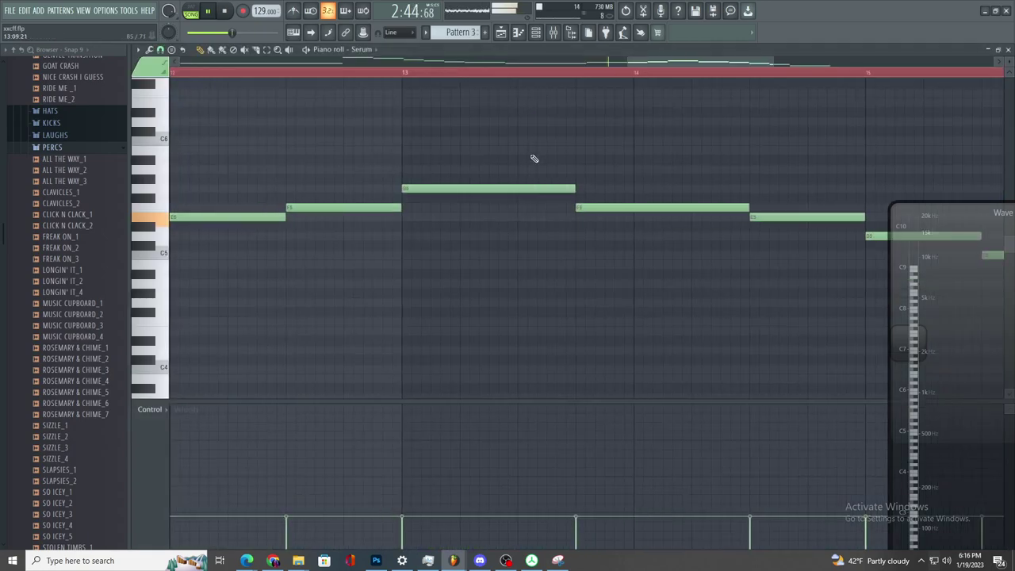
# - Select Pattern 3's closing Serum notes, return to the playlist, play from bar 89 and pick the Pattern 4 clip on Track 5
pyautogui.moveTo(806, 138); pyautogui.dragTo(407, 341)
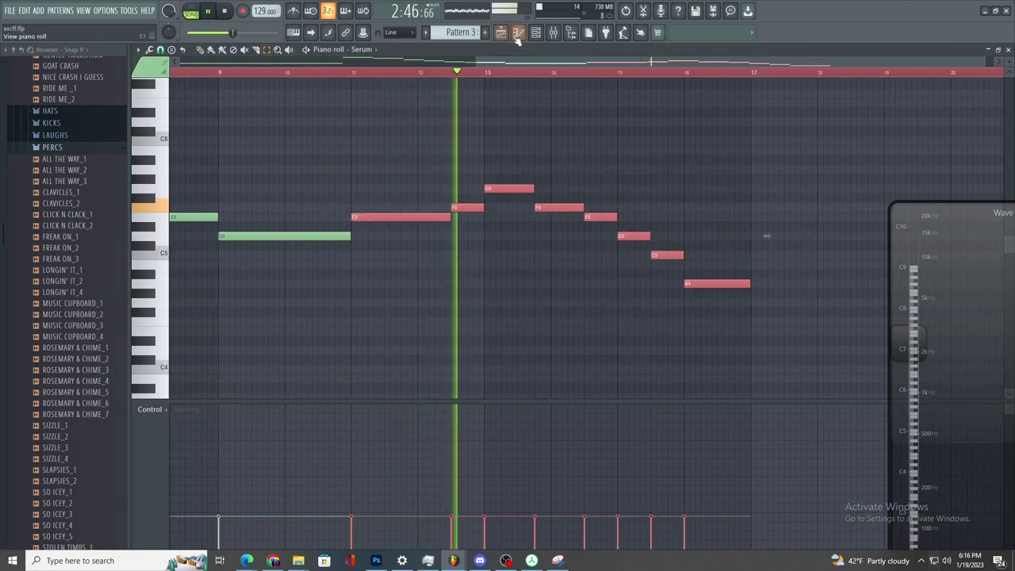
pyautogui.press('F5')
pyautogui.click(397, 73)
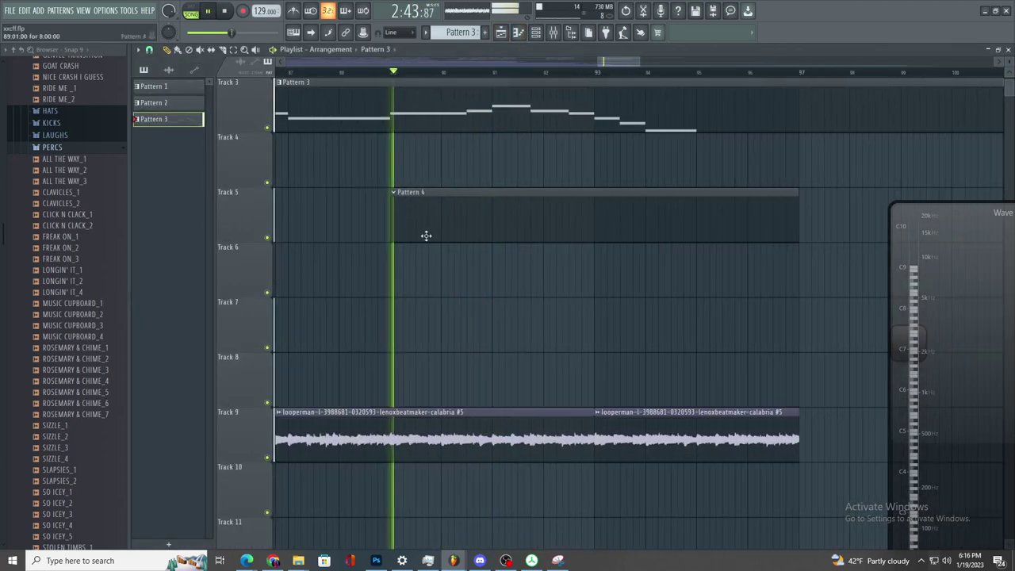
pyautogui.scroll(2, 424, 233)
pyautogui.click(466, 193)
pyautogui.press('space')
# - Audition the bonus samples of the Antidote Drum Kit in the browser and fold the kit away again
pyautogui.scroll(15, 87, 205)
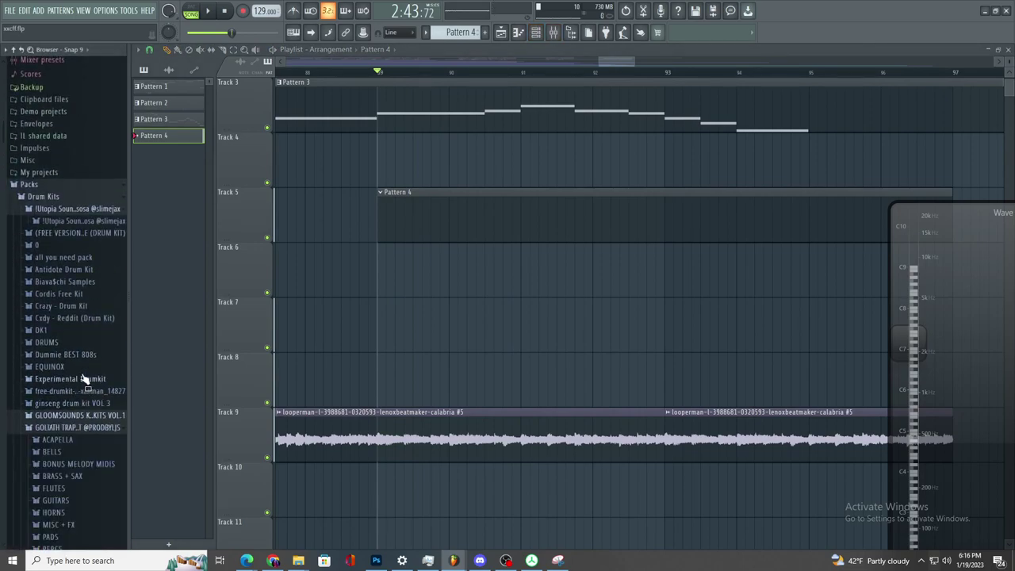
pyautogui.click(82, 283)
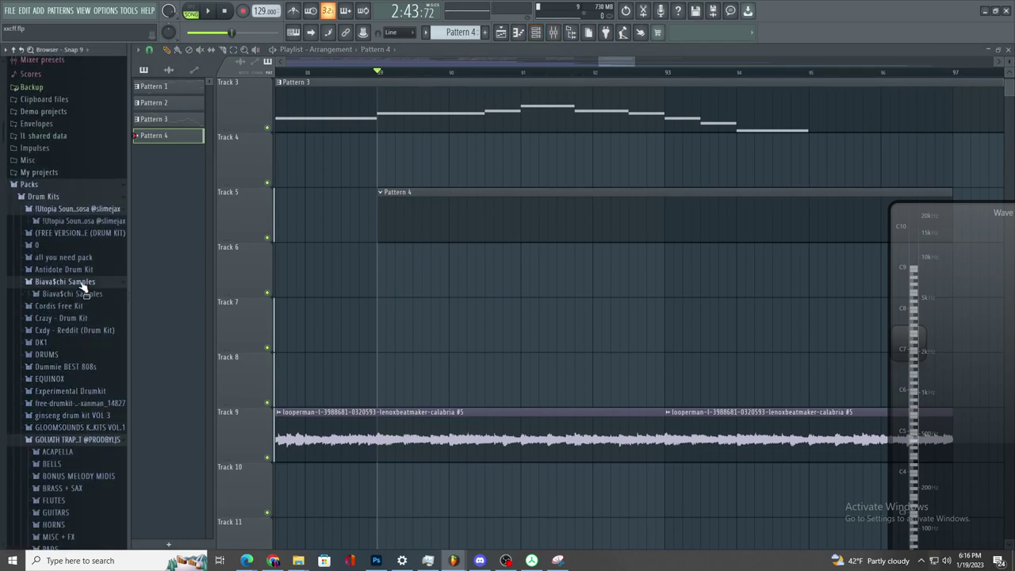
pyautogui.click(84, 270)
pyautogui.click(73, 282)
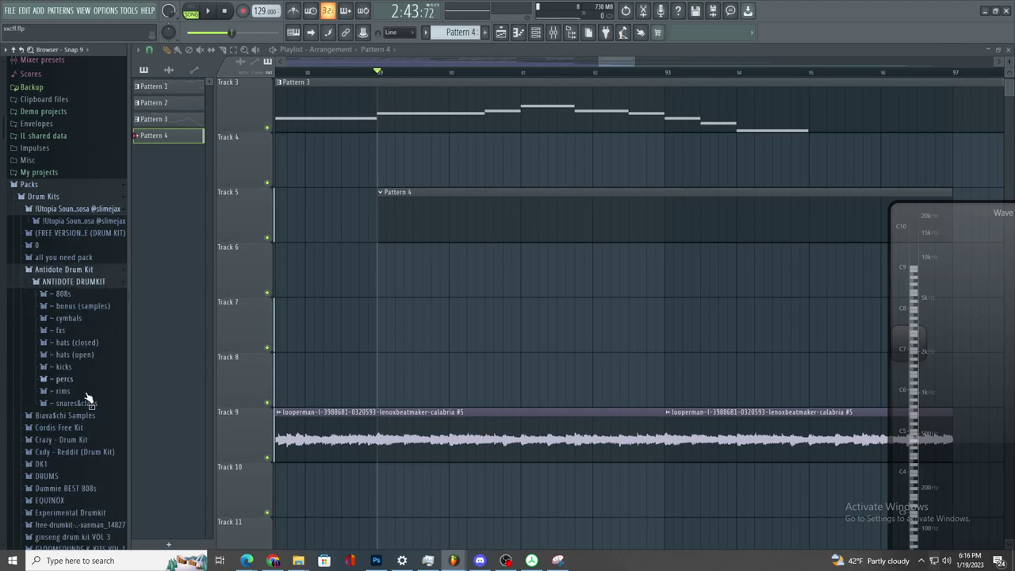
pyautogui.click(80, 307)
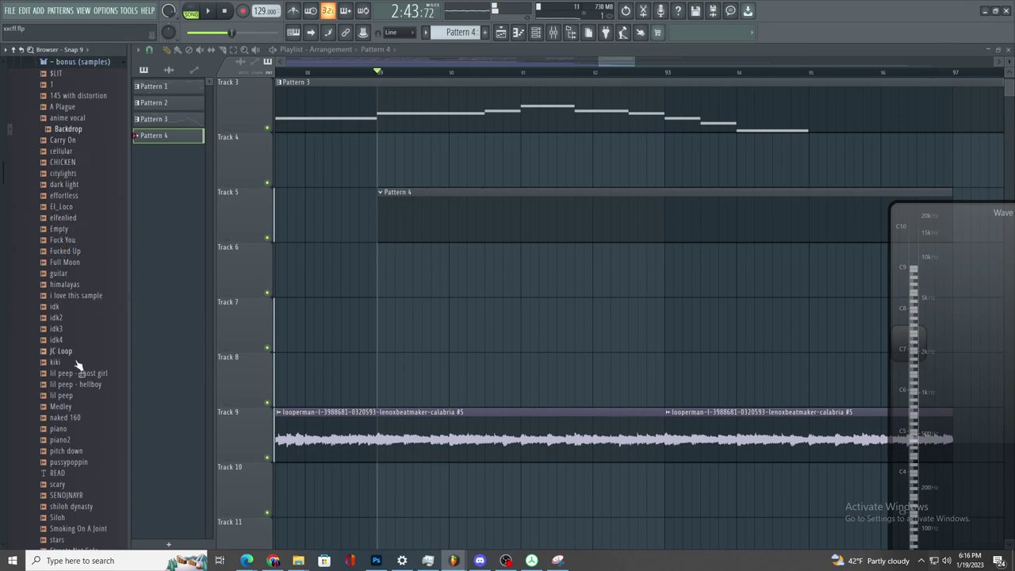
pyautogui.scroll(-9, 74, 351)
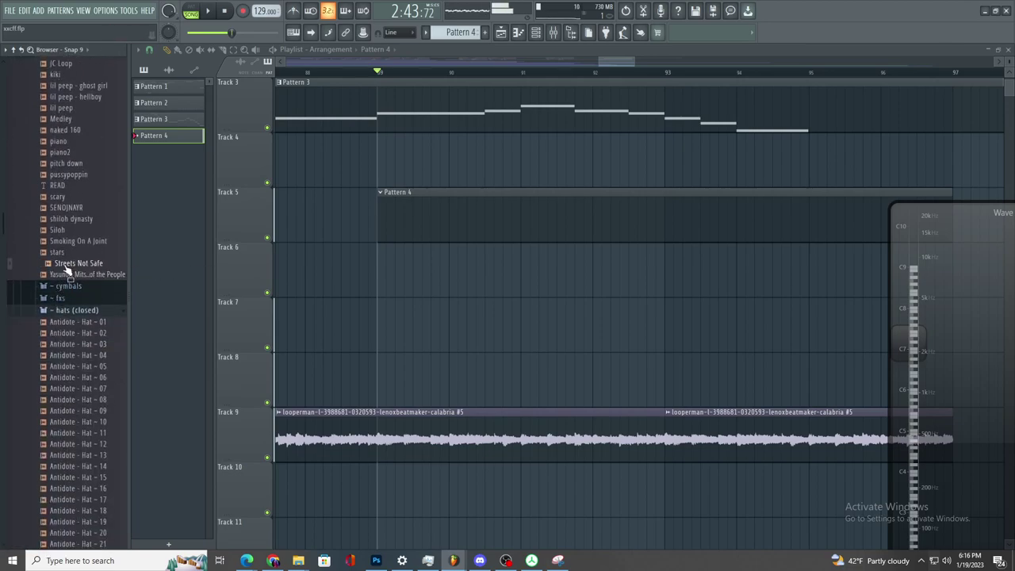
pyautogui.scroll(6, 75, 365)
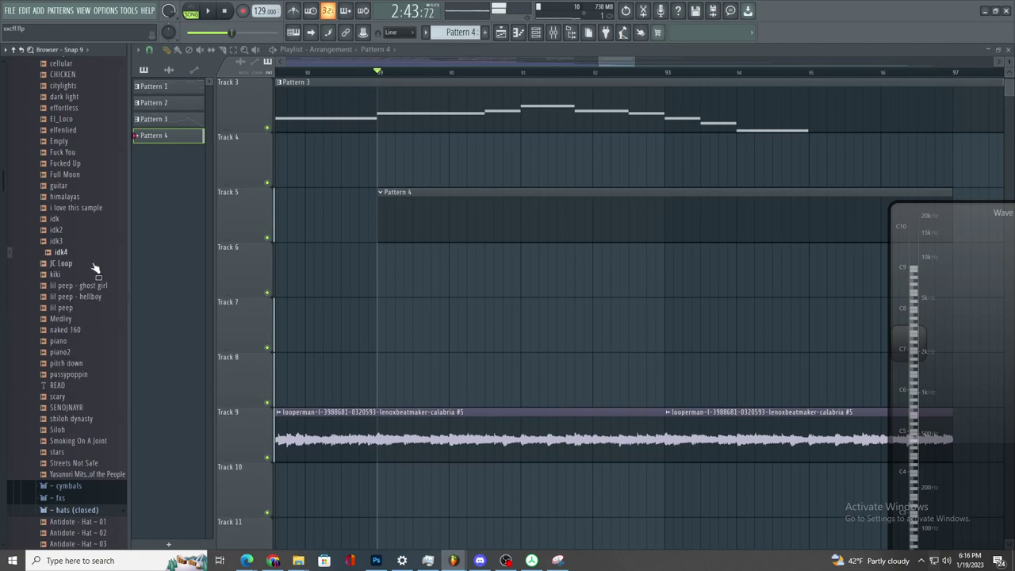
pyautogui.scroll(6, 94, 263)
pyautogui.click(89, 150)
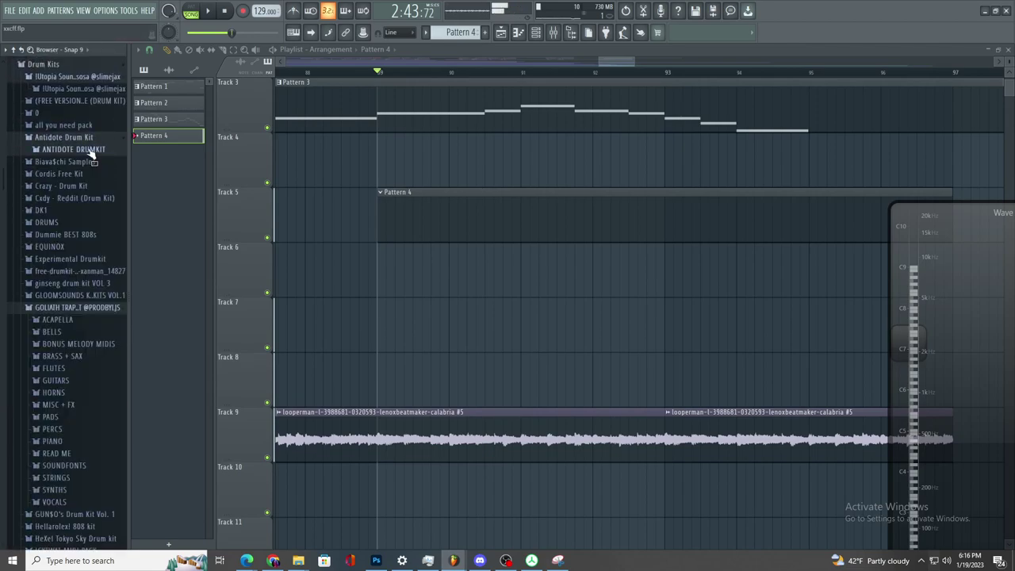
pyautogui.click(90, 139)
# - Audition the cymbals and cuts in the GLOOMSOUNDS kit and collapse its open sample folders
pyautogui.click(86, 286)
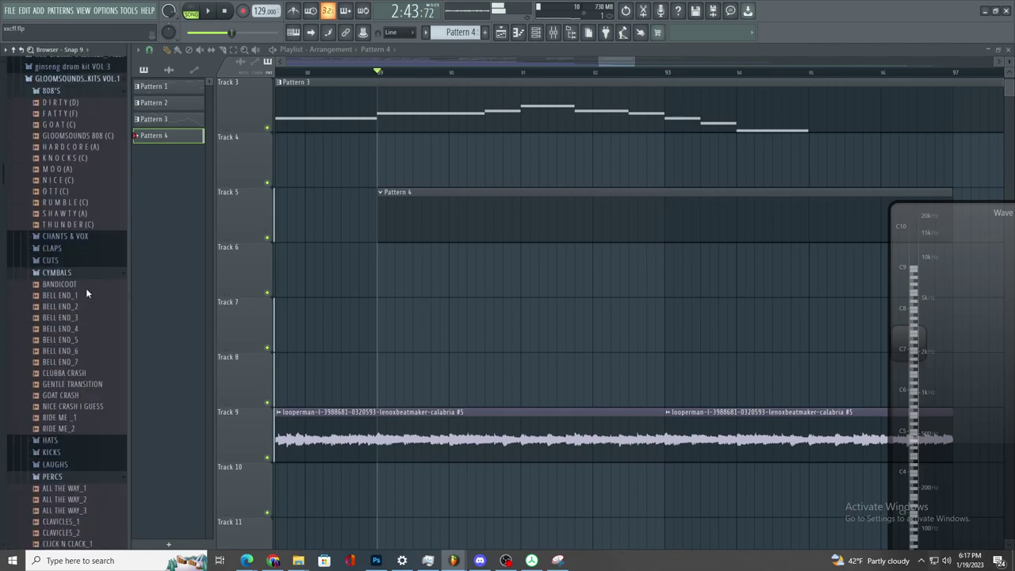
pyautogui.scroll(6, 83, 270)
pyautogui.click(66, 332)
pyautogui.click(68, 329)
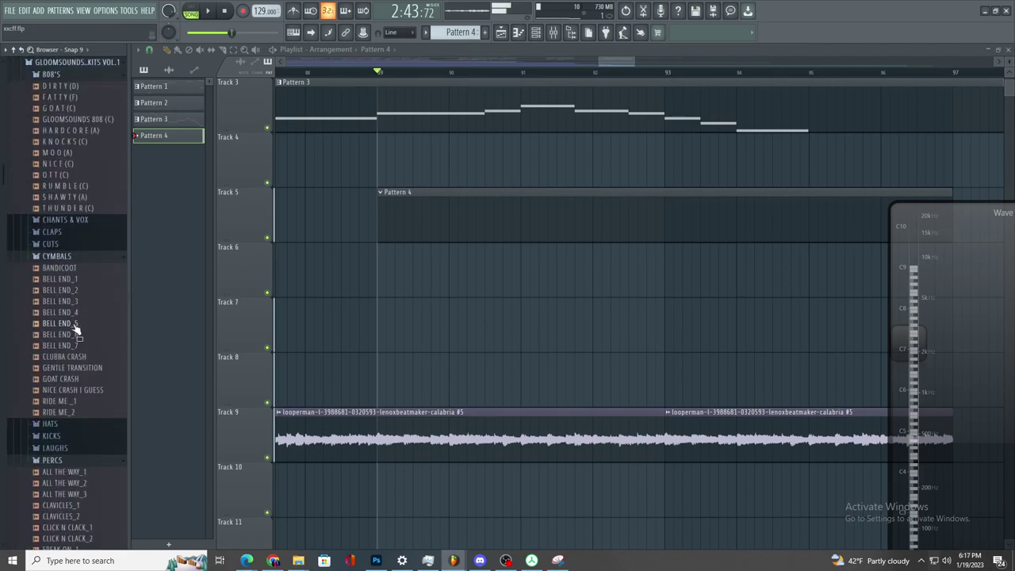
pyautogui.click(62, 323)
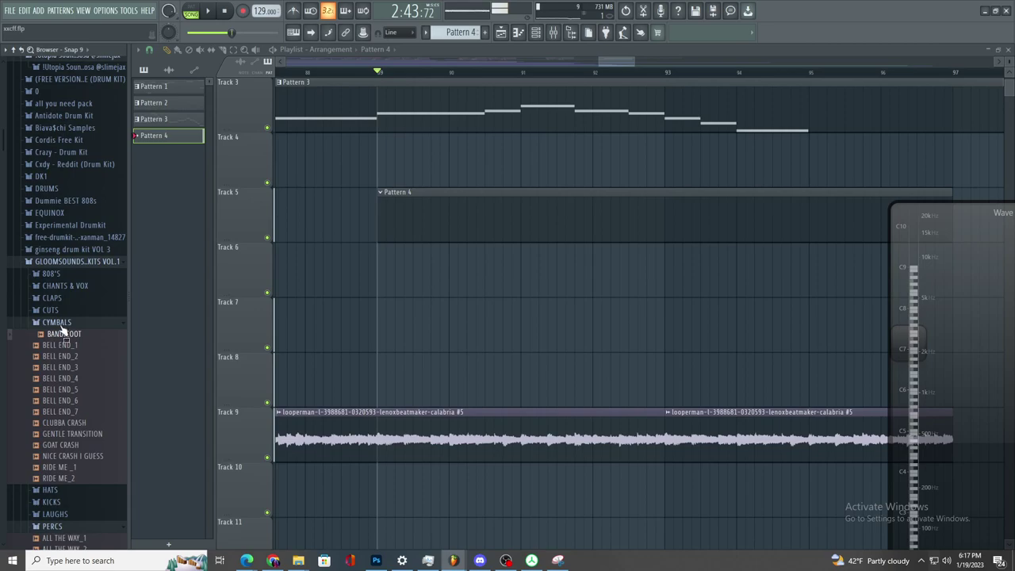
pyautogui.click(65, 322)
pyautogui.click(67, 311)
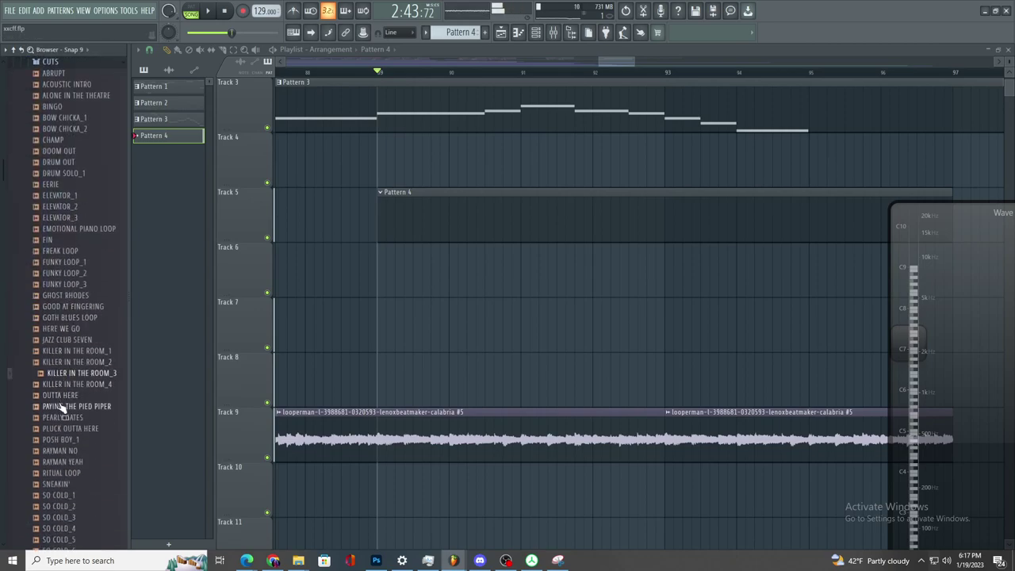
pyautogui.scroll(8, 80, 474)
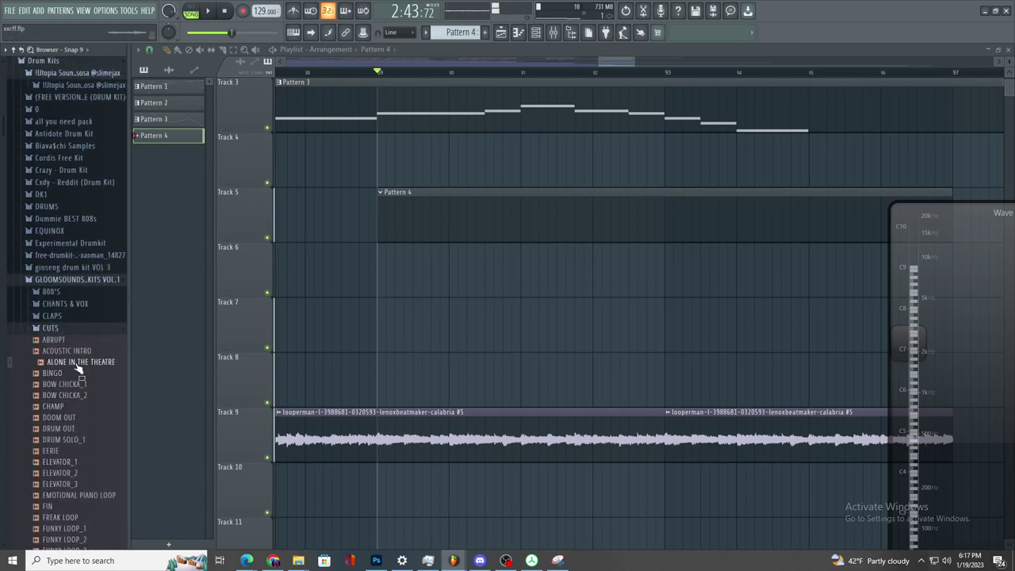
pyautogui.click(81, 328)
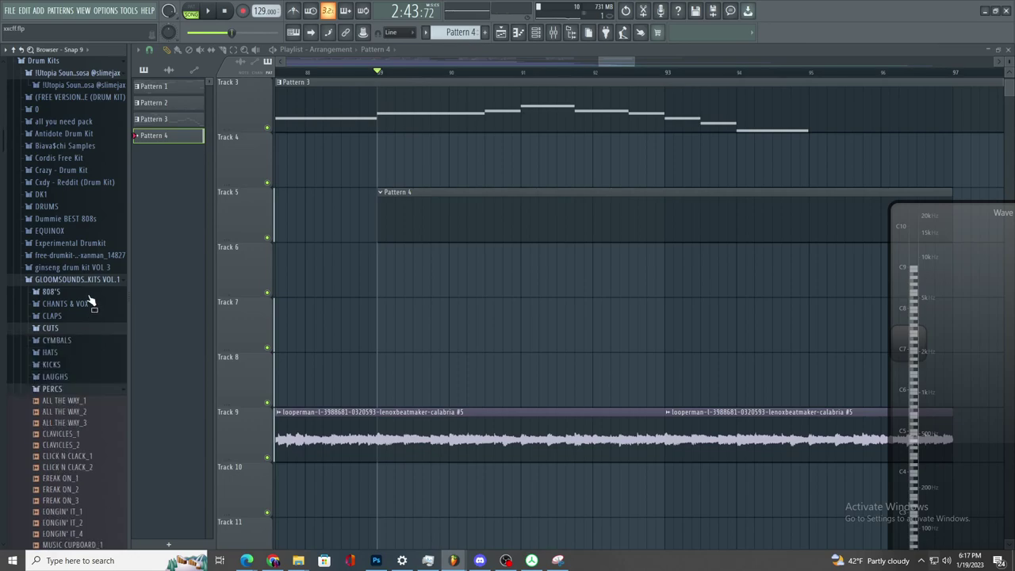
pyautogui.click(72, 391)
pyautogui.click(73, 413)
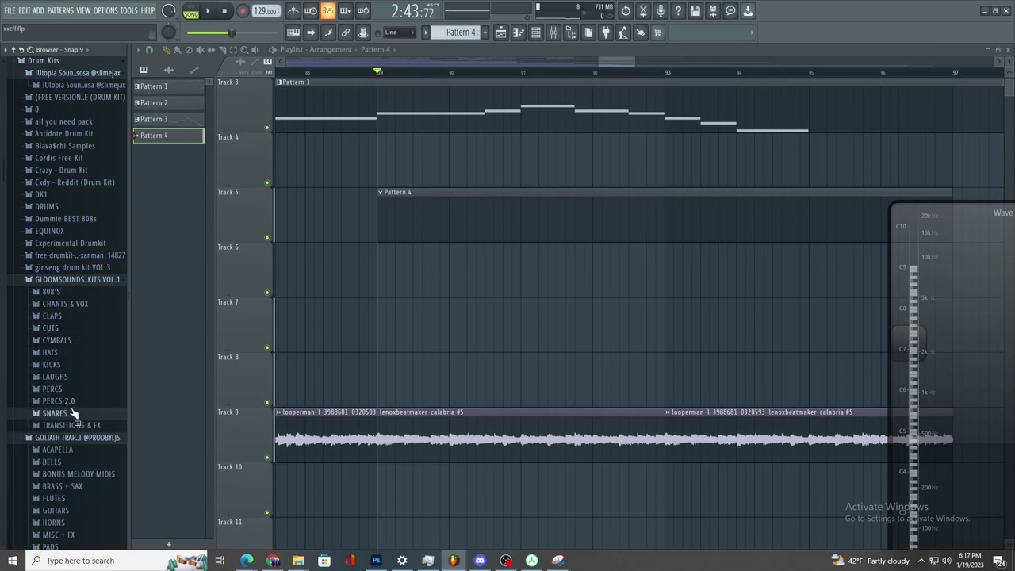
# - Place the PS2 UP RROD sample from the GLOOMSOUNDS Transitions & FX folder on Track 7 at bar 89
pyautogui.click(76, 426)
pyautogui.scroll(-5, 79, 467)
pyautogui.press('space')
pyautogui.press('space')
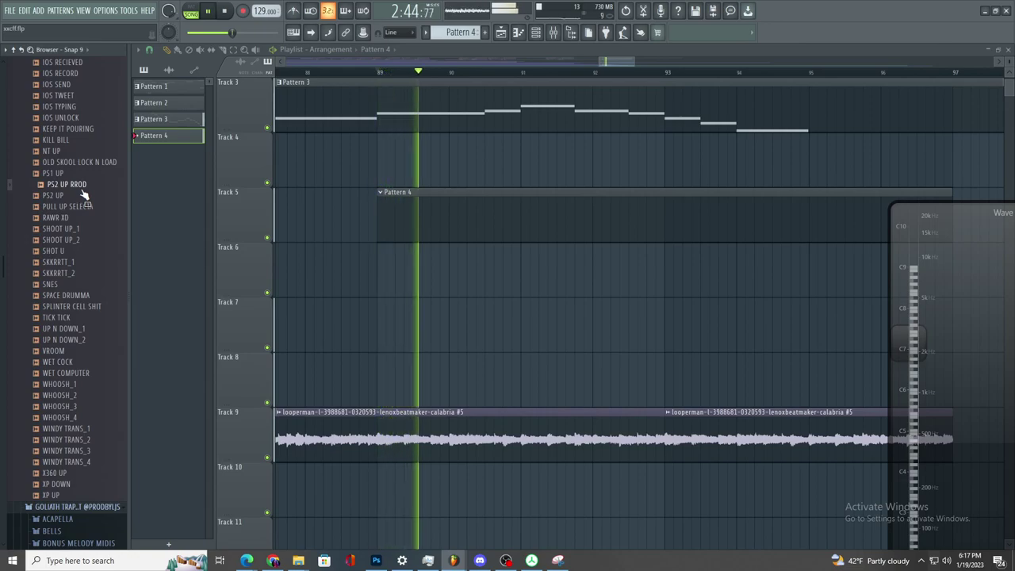
pyautogui.moveTo(83, 193); pyautogui.dragTo(392, 334)
pyautogui.press('space')
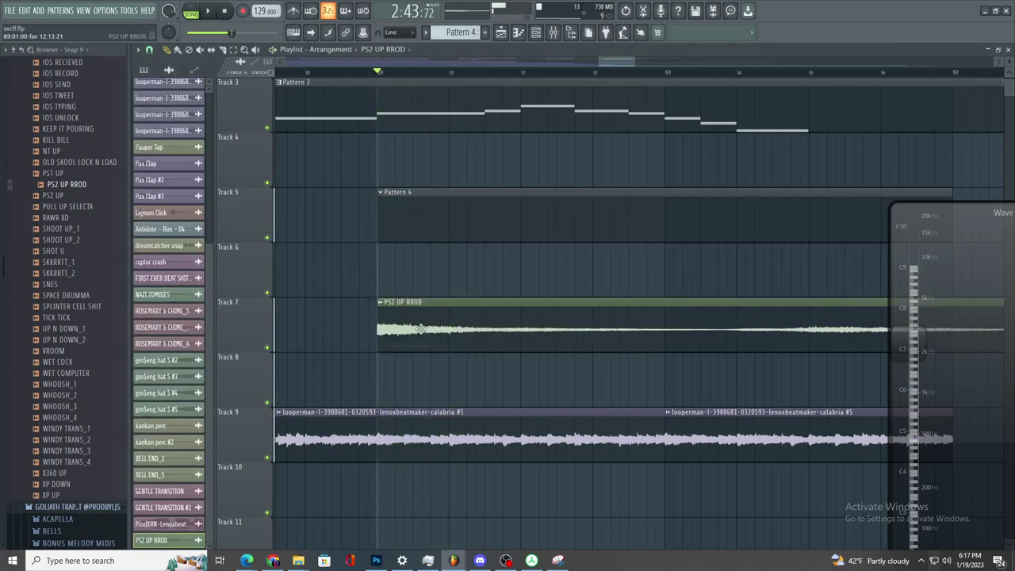
# - Route the PS2 UP RROD sample to mixer Insert 39 and load Fruity Stereo Enhancer with a left phase offset plus Fruity Reeverb 2
pyautogui.click(462, 302)
pyautogui.moveTo(461, 157); pyautogui.dragTo(461, 67)
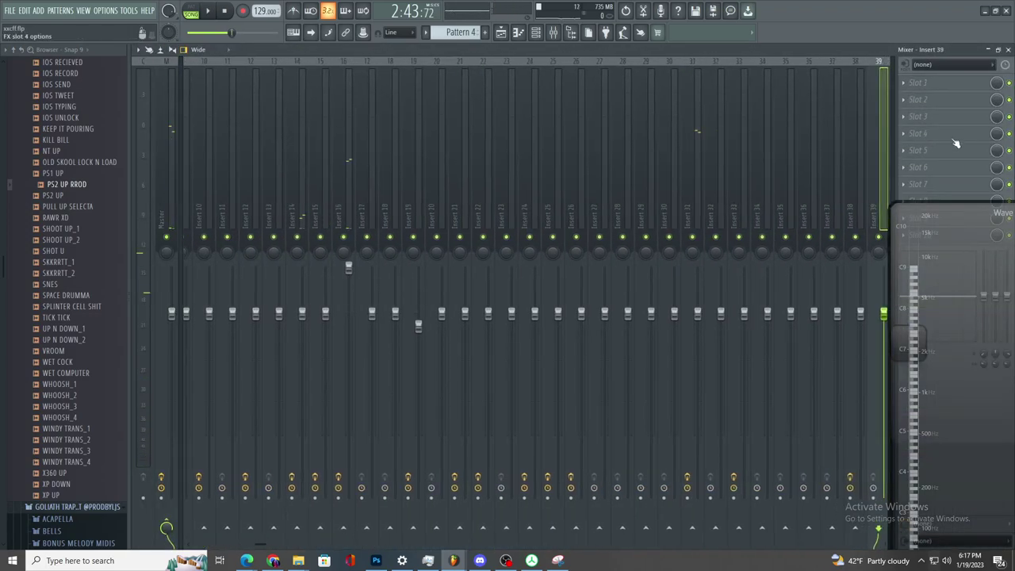
pyautogui.click(904, 100)
pyautogui.click(735, 474)
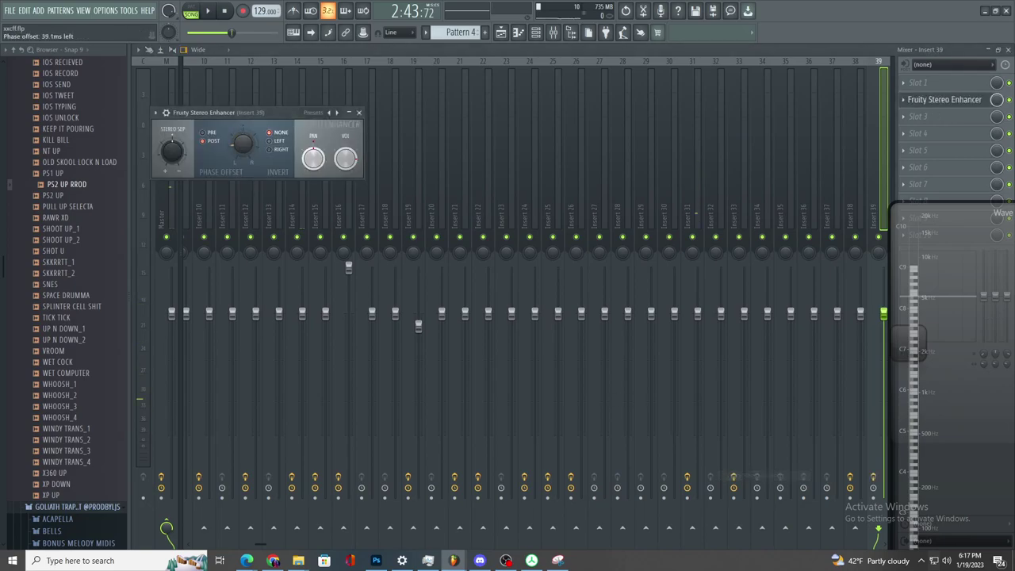
pyautogui.moveTo(247, 149); pyautogui.dragTo(247, 140)
pyautogui.press('space')
pyautogui.click(940, 117)
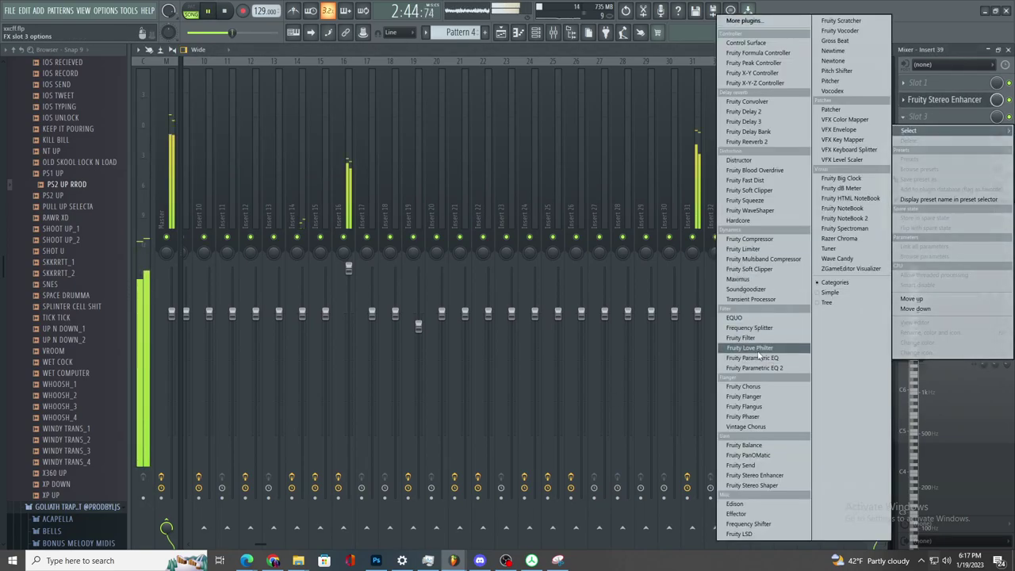
pyautogui.click(767, 142)
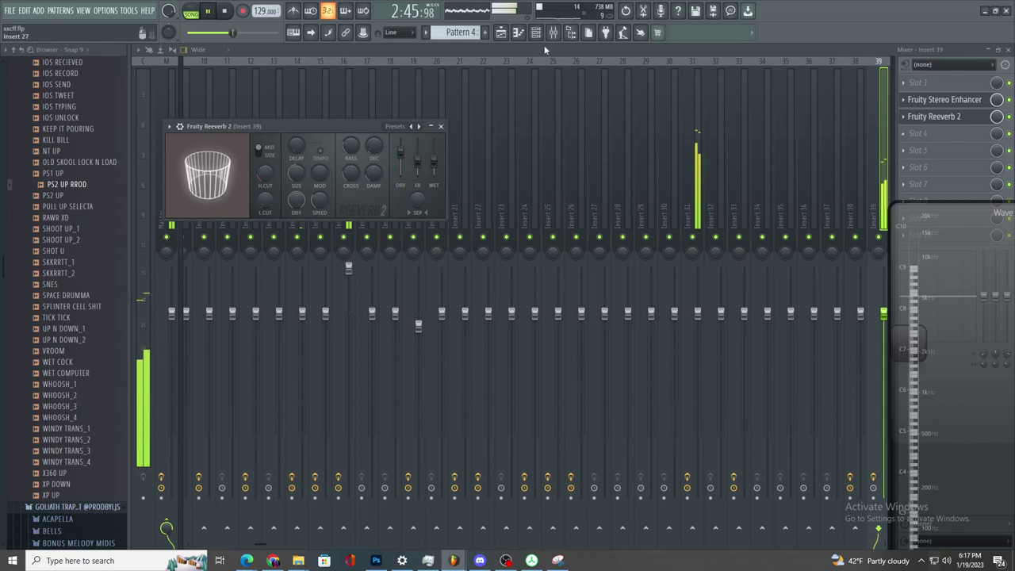
# - Return to the playlist and replay the section from bar 89 to hear the processed PS2 UP RROD sample
pyautogui.click(501, 32)
pyautogui.scroll(3, 605, 394)
pyautogui.click(601, 381)
pyautogui.rightClick(619, 381)
pyautogui.scroll(-2, 579, 405)
pyautogui.scroll(2, 588, 403)
pyautogui.click(582, 394)
pyautogui.rightClick(578, 390)
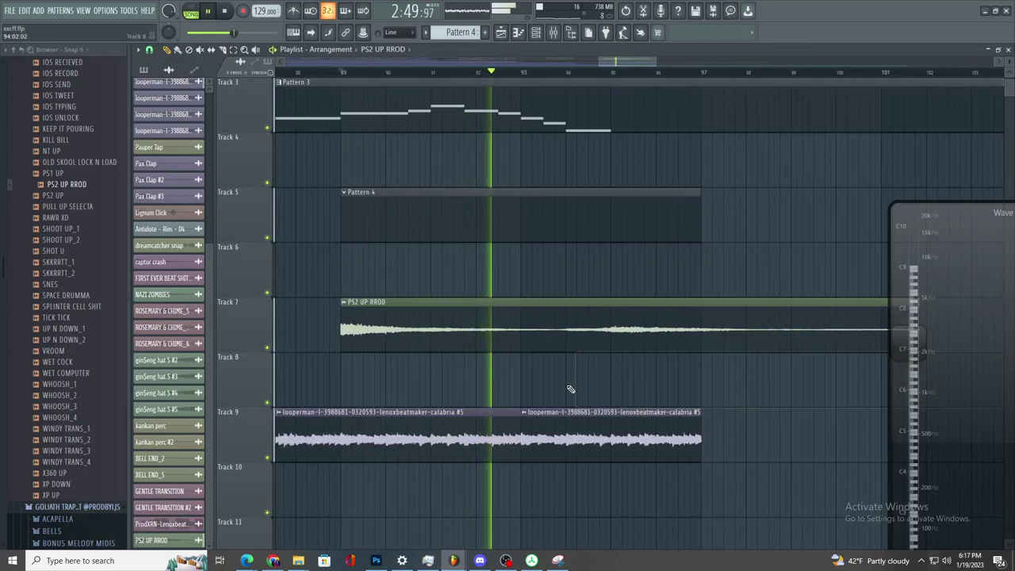
pyautogui.scroll(-2, 564, 376)
pyautogui.doubleClick(540, 338)
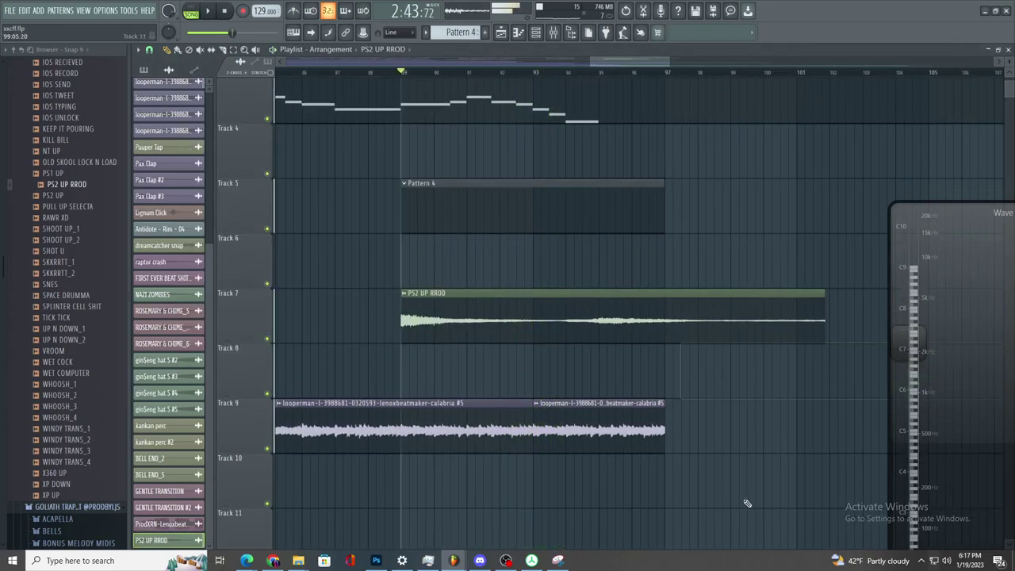
# - Move the last point of the Track 30 Param. EQ 2 mix level clip to bar 97 and bend its curve inward from bar 93
pyautogui.scroll(-5, 714, 460)
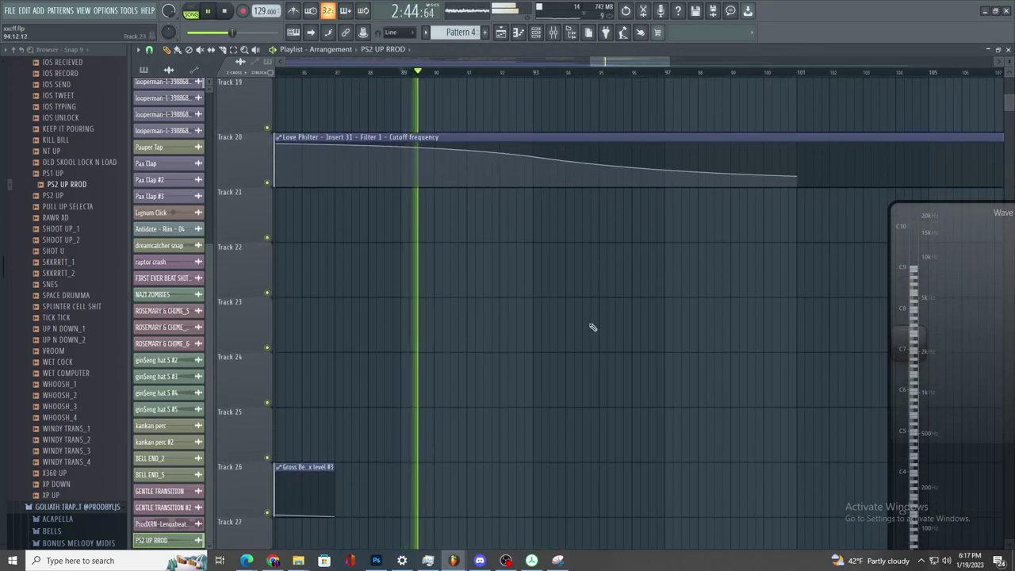
pyautogui.scroll(-6, 593, 318)
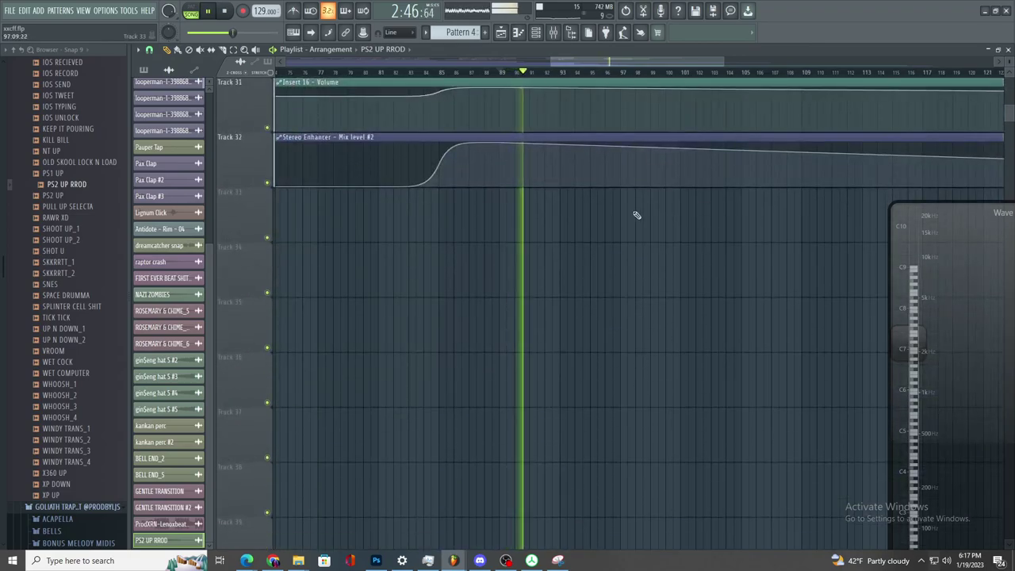
pyautogui.scroll(3, 631, 225)
pyautogui.scroll(3, 648, 177)
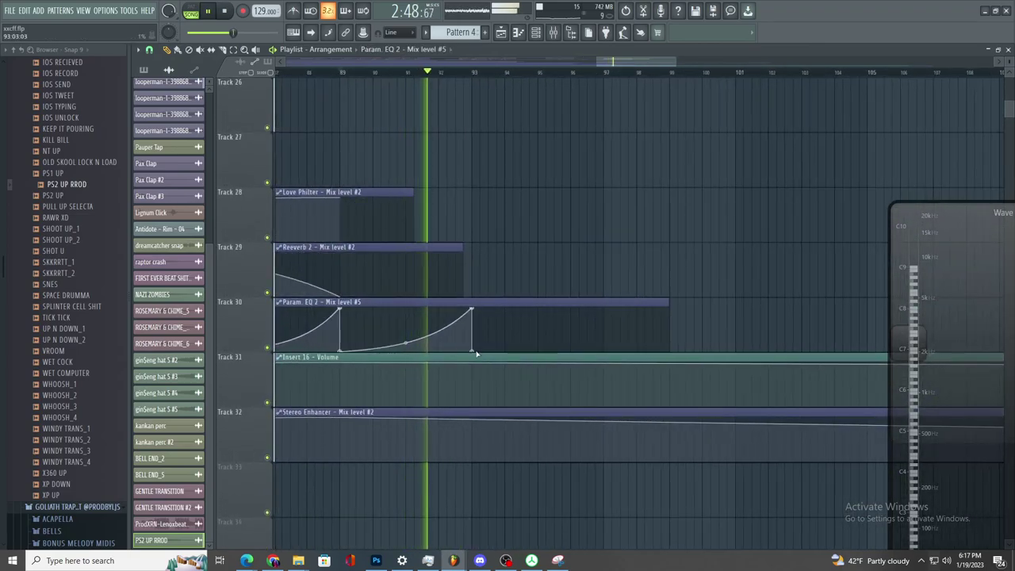
pyautogui.moveTo(580, 351); pyautogui.dragTo(604, 350)
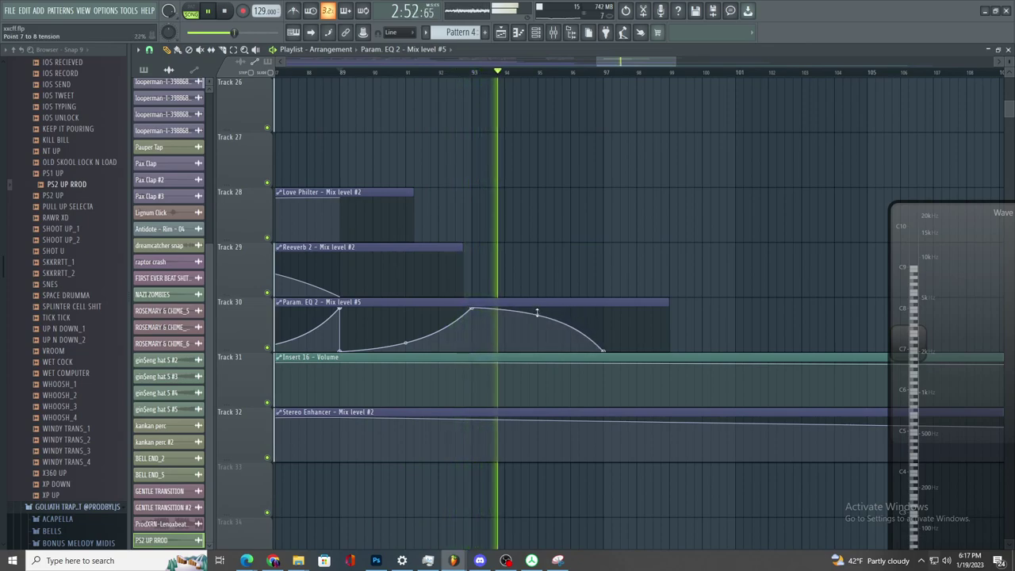
pyautogui.moveTo(538, 315); pyautogui.dragTo(537, 332)
pyautogui.press('space')
pyautogui.press('space')
# - Replay the arrangement from bar 93 and check the Serum notes of Pattern 3 in the piano roll
pyautogui.click(476, 73)
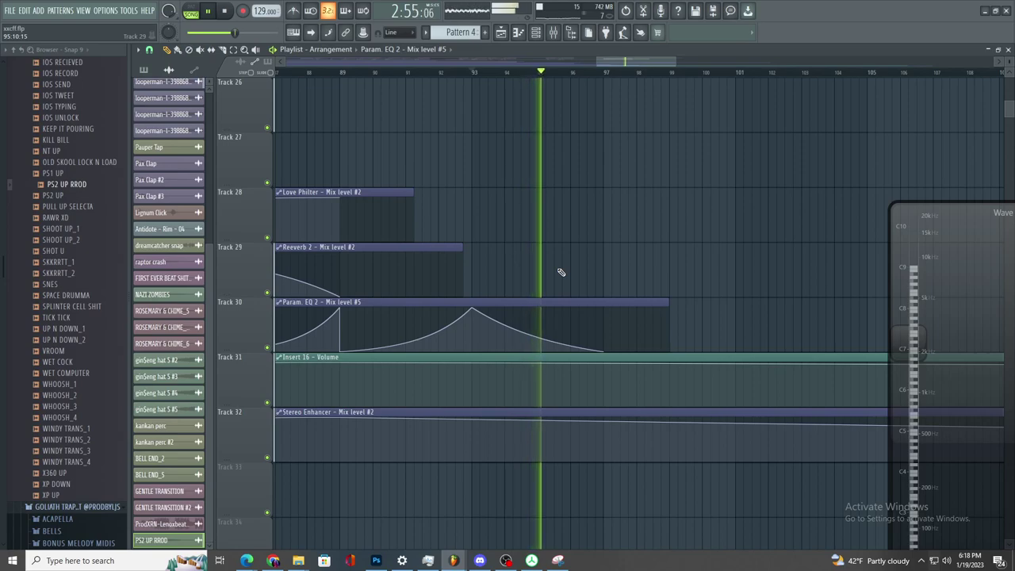
pyautogui.scroll(10, 590, 230)
pyautogui.press('space')
pyautogui.press('space')
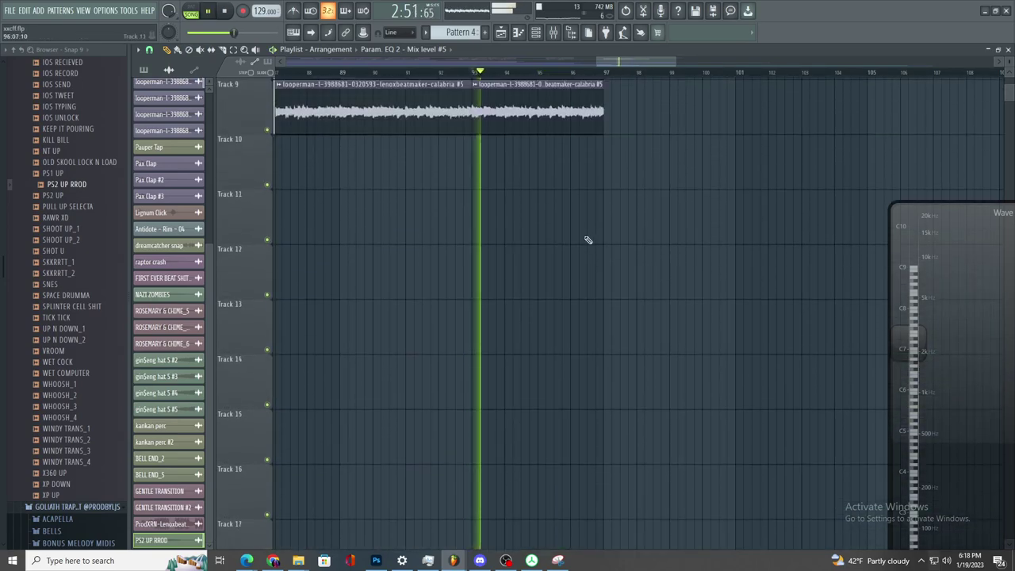
pyautogui.doubleClick(573, 179)
pyautogui.press('space')
pyautogui.press('space')
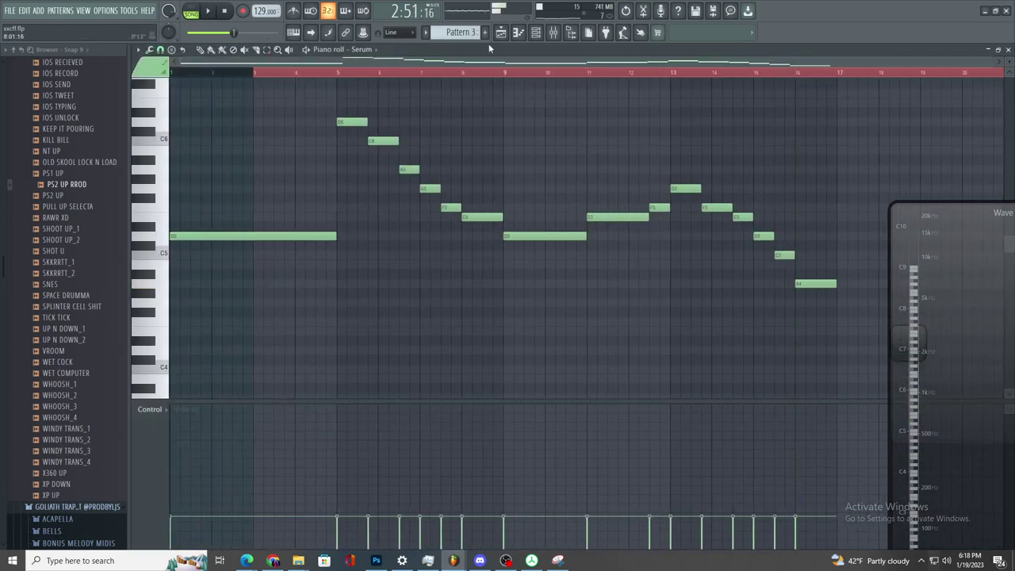
pyautogui.click(500, 32)
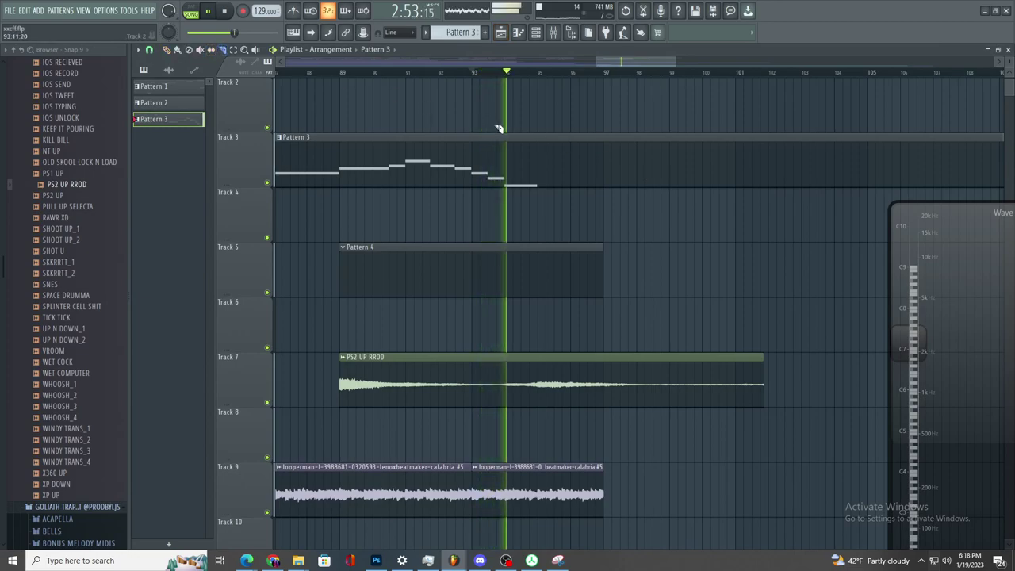
# - Cut the Pattern 3 clip on Track 3 at bar 95 and place a new empty pattern about seven bars long after it
pyautogui.click(541, 171)
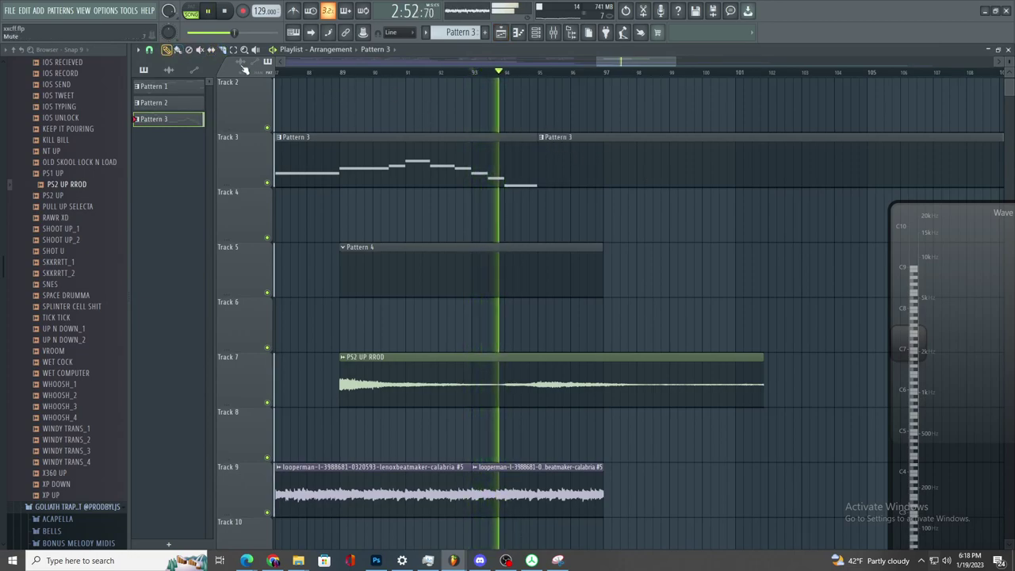
pyautogui.hotkey('ctrl', 'z')
pyautogui.click(484, 32)
pyautogui.moveTo(549, 169); pyautogui.dragTo(782, 162)
pyautogui.hotkey('ctrl', 'z')
pyautogui.click(485, 33)
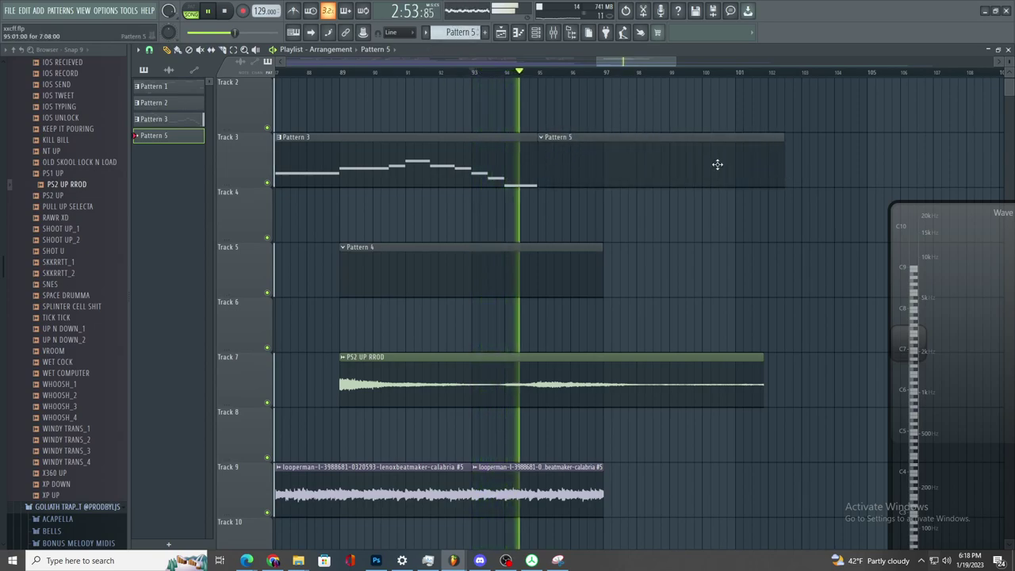
# - Shorten the Pattern 3 clip on Track 3 to end midway through bar 94 and start the Pattern 5 clip right after it at 94:09
pyautogui.press('F6')
pyautogui.keyDown('ctrl'); pyautogui.scroll(4, 547, 159); pyautogui.keyUp('ctrl')
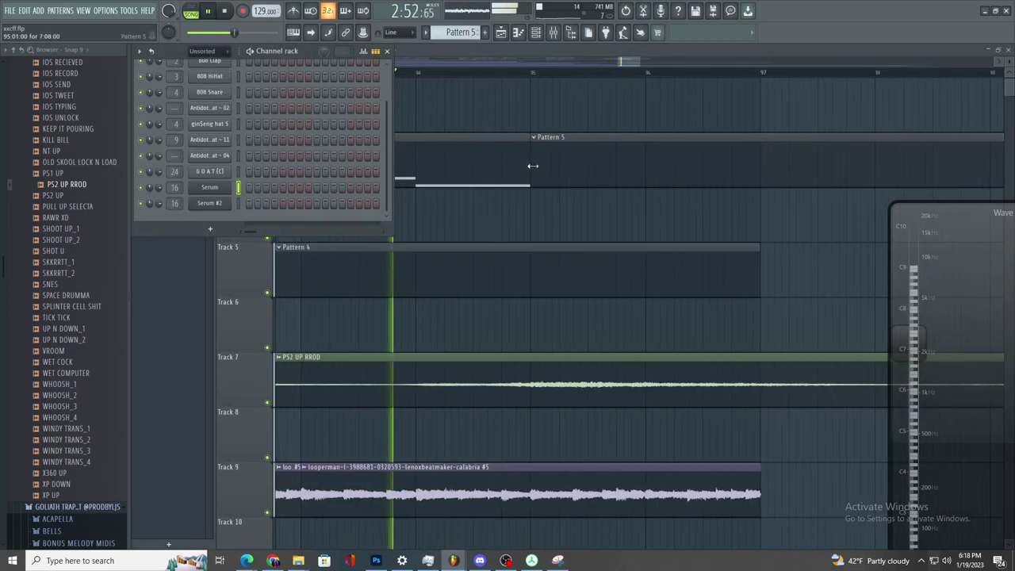
pyautogui.press('F6')
pyautogui.moveTo(529, 167); pyautogui.dragTo(476, 184)
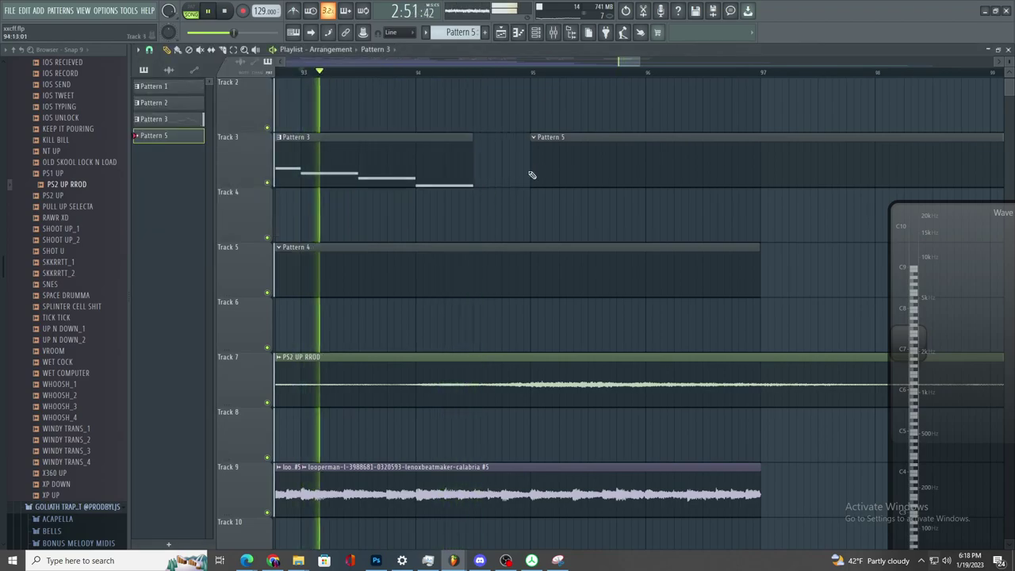
pyautogui.press('F6')
pyautogui.keyDown('ctrl'); pyautogui.scroll(-3, 521, 156); pyautogui.keyUp('ctrl')
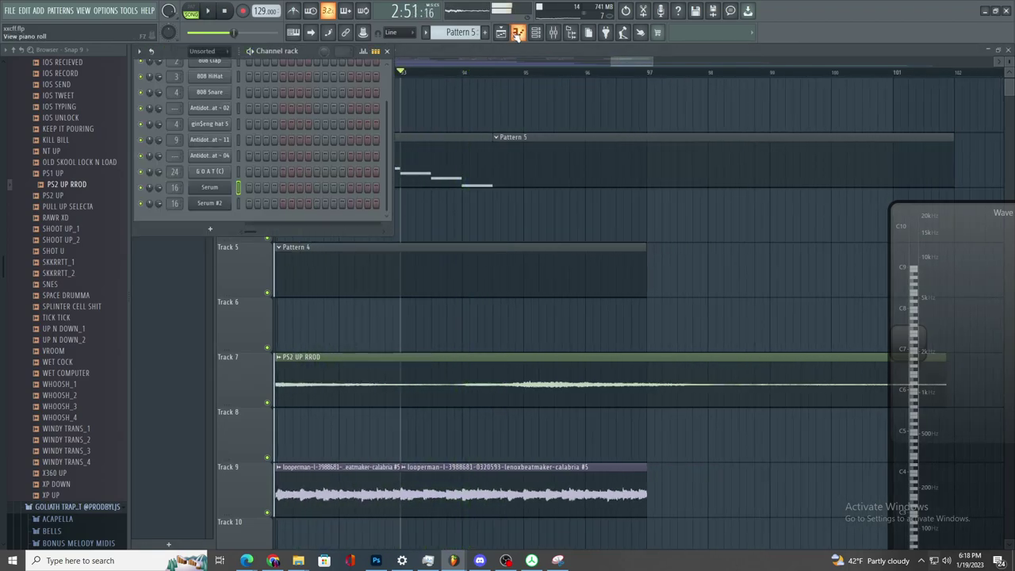
# - Open Pattern 5 in the piano roll with Serum as the target channel
pyautogui.click(517, 32)
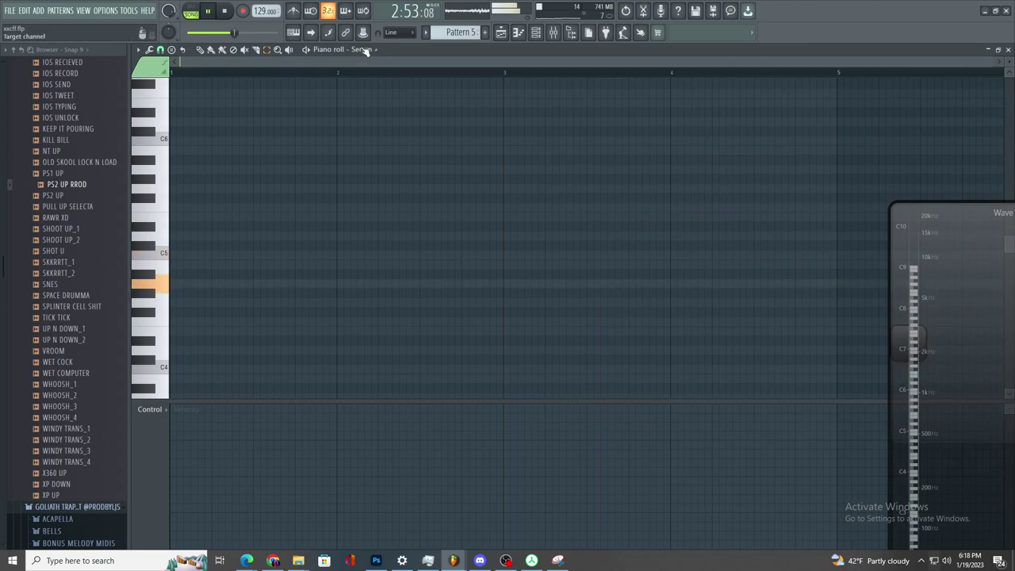
pyautogui.click(357, 49)
pyautogui.click(607, 165)
pyautogui.click(358, 49)
pyautogui.click(565, 155)
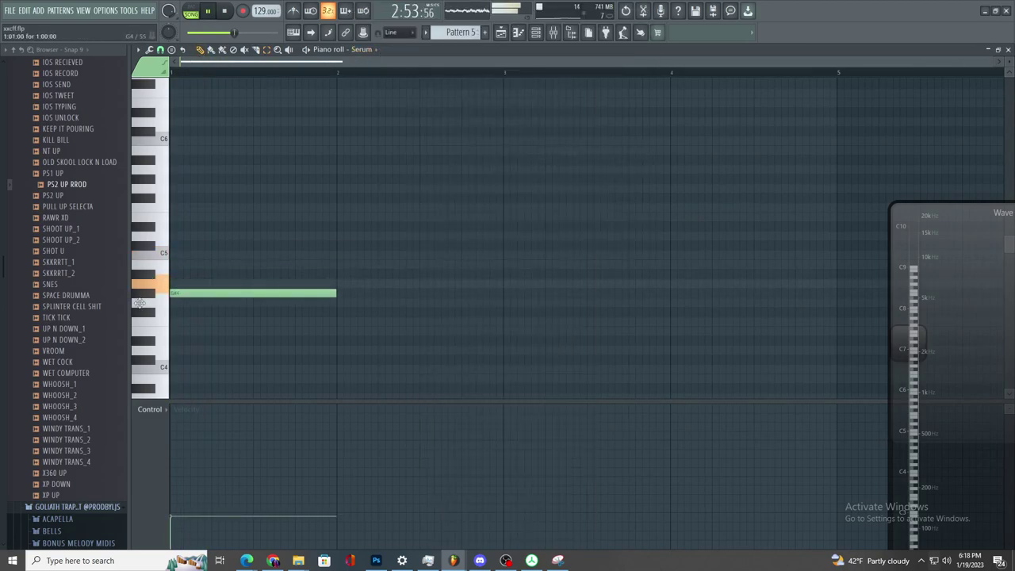
# - Place a half-bar F4 note at the start of Pattern 5, followed by a half-bar G4 note
pyautogui.scroll(3, 171, 324)
pyautogui.press('space')
pyautogui.moveTo(902, 332); pyautogui.dragTo(512, 218)
pyautogui.moveTo(536, 326); pyautogui.dragTo(670, 337)
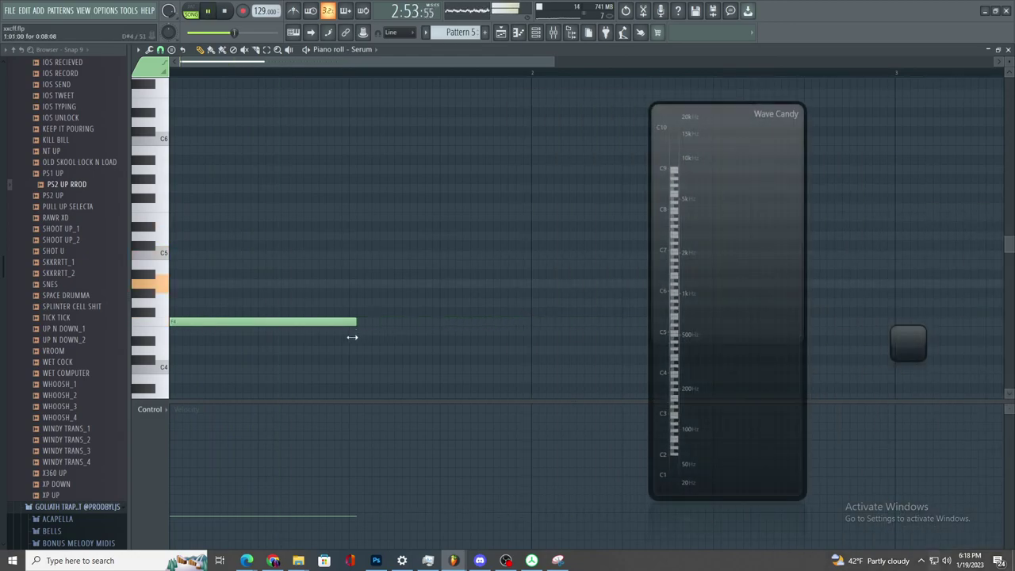
pyautogui.click(359, 302)
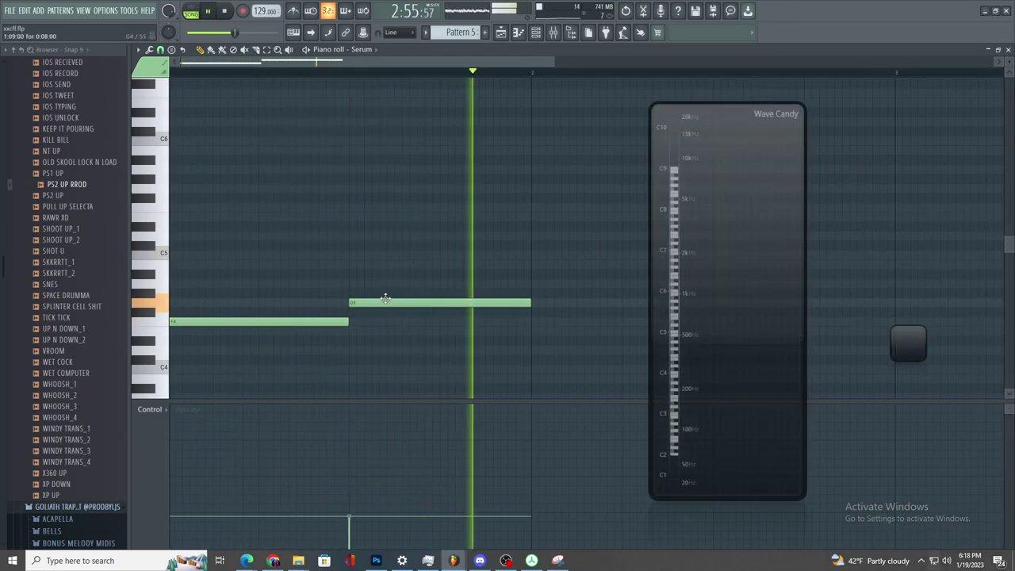
# - Add a half-bar note at bar 2 of Pattern 5 and move it to F4
pyautogui.scroll(-2, 404, 310)
pyautogui.scroll(2, 389, 308)
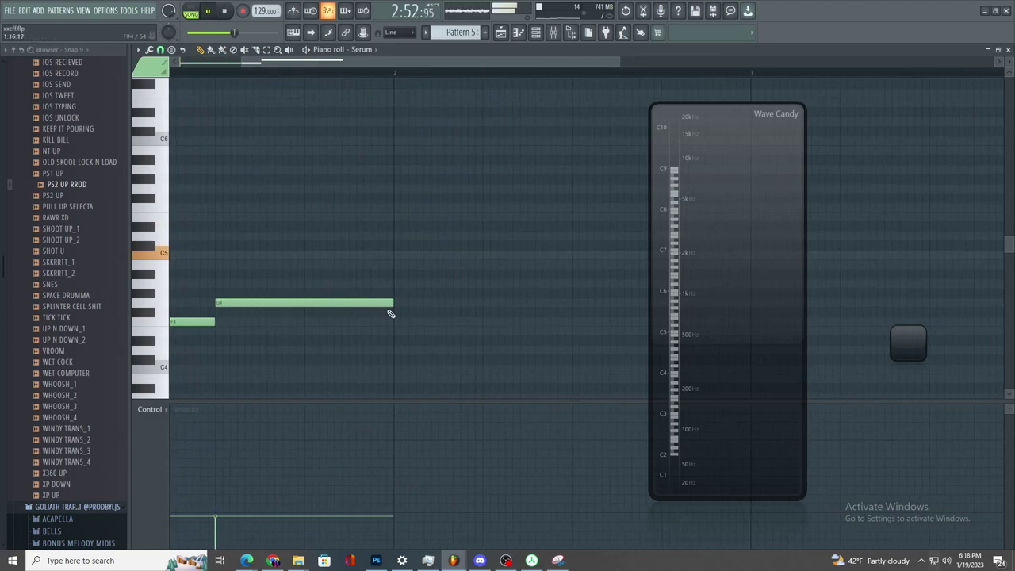
pyautogui.click(398, 287)
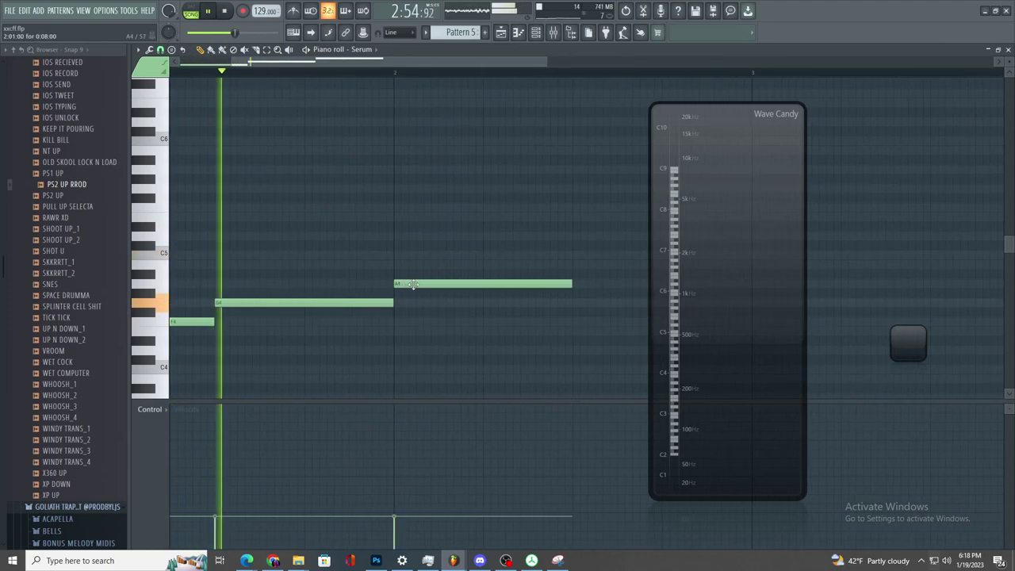
pyautogui.moveTo(398, 287); pyautogui.dragTo(405, 321)
pyautogui.press('space')
pyautogui.scroll(-3, 414, 328)
pyautogui.press('space')
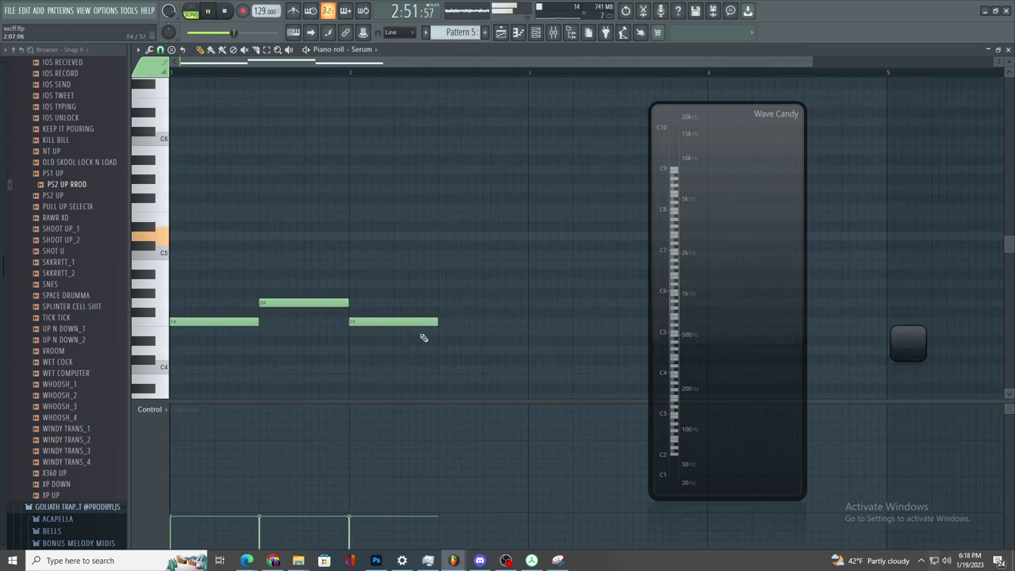
# - Add a half-bar note at 2:09, trying D#4 and D4, and place a half-bar C4 note at bar 3
pyautogui.scroll(3, 425, 335)
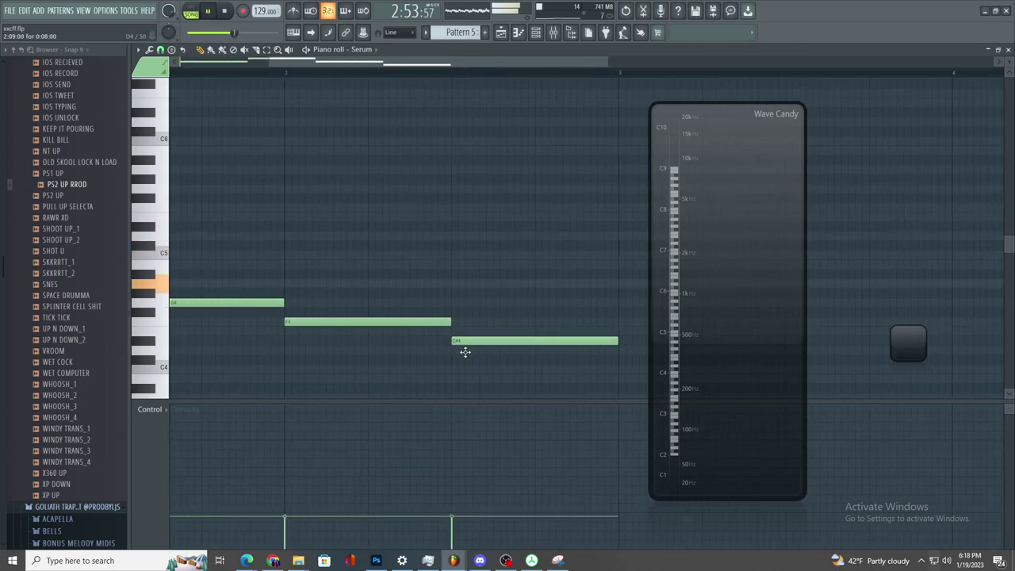
pyautogui.scroll(-3, 468, 353)
pyautogui.scroll(2, 459, 350)
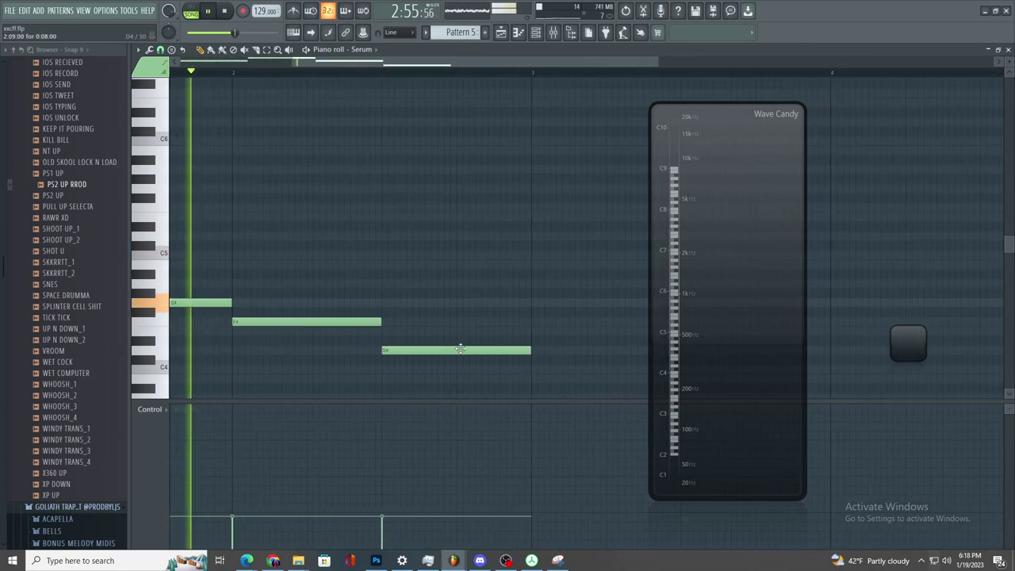
pyautogui.scroll(-3, 464, 349)
pyautogui.scroll(3, 481, 351)
pyautogui.click(458, 369)
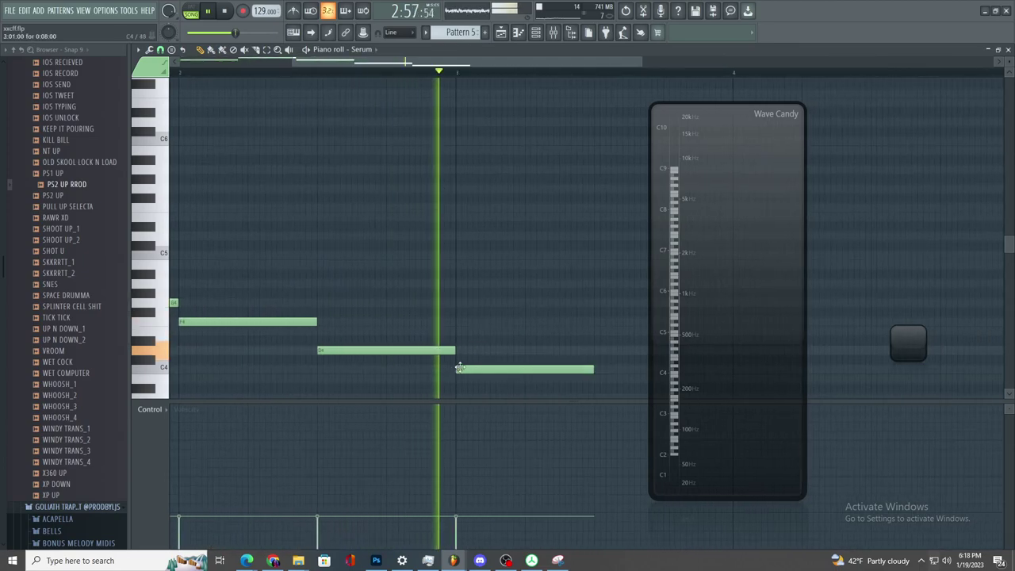
# - Change the note at 2:09 to E4, try D4 and C4 notes across bar 3, and remove both
pyautogui.press('space')
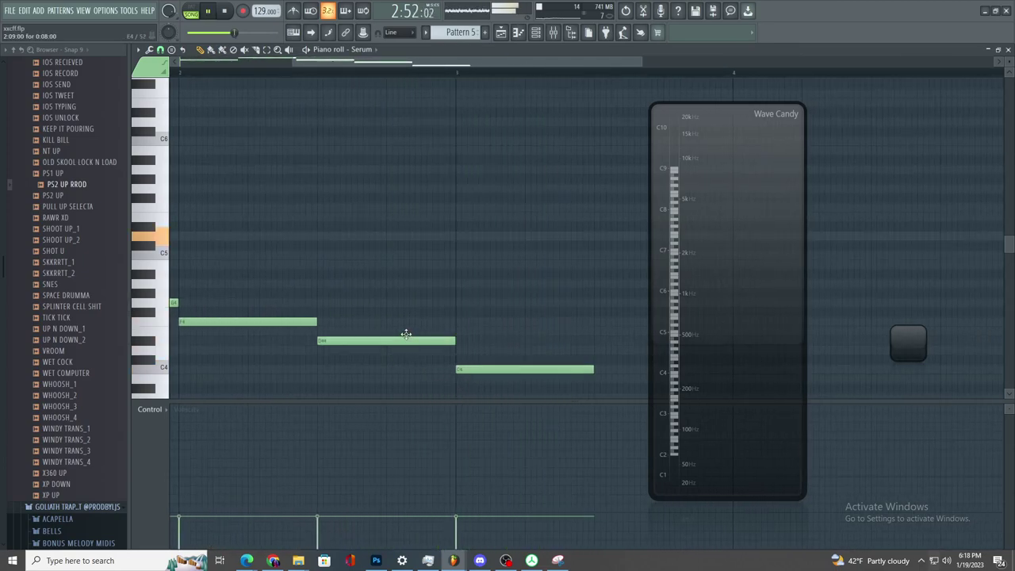
pyautogui.scroll(-3, 405, 331)
pyautogui.scroll(3, 420, 352)
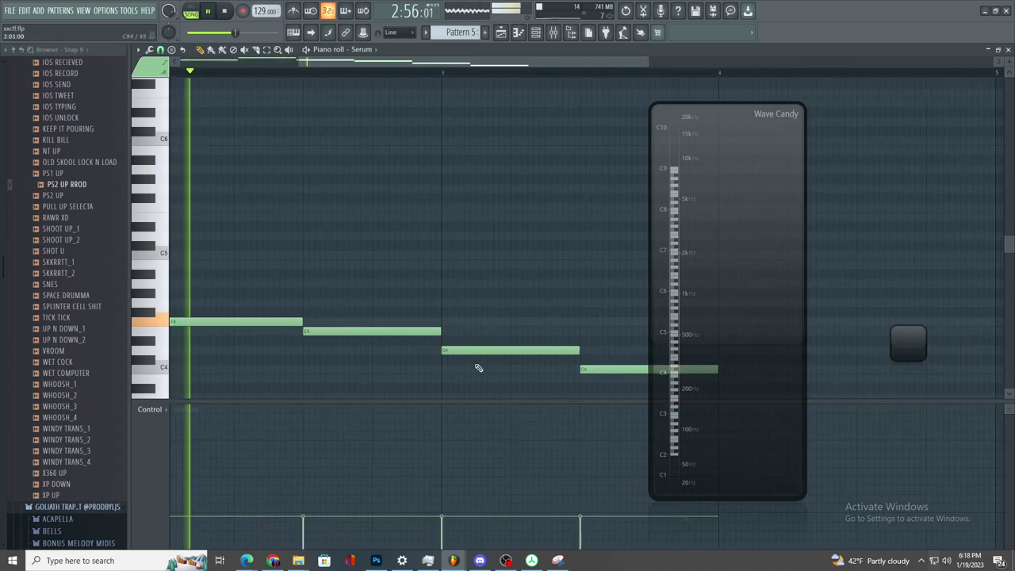
pyautogui.scroll(-2, 507, 375)
pyautogui.scroll(2, 531, 379)
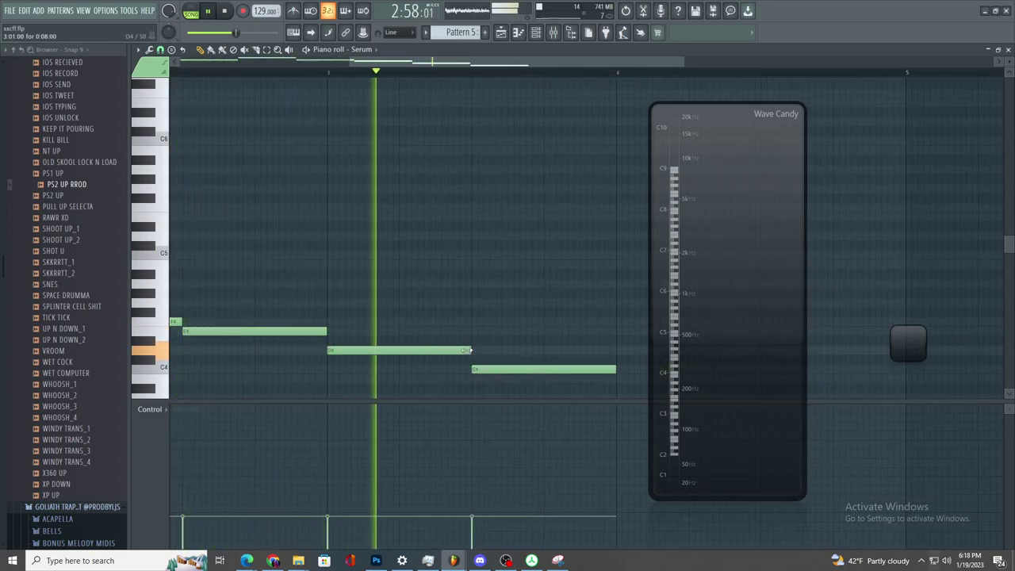
pyautogui.scroll(-1, 492, 357)
pyautogui.press('space')
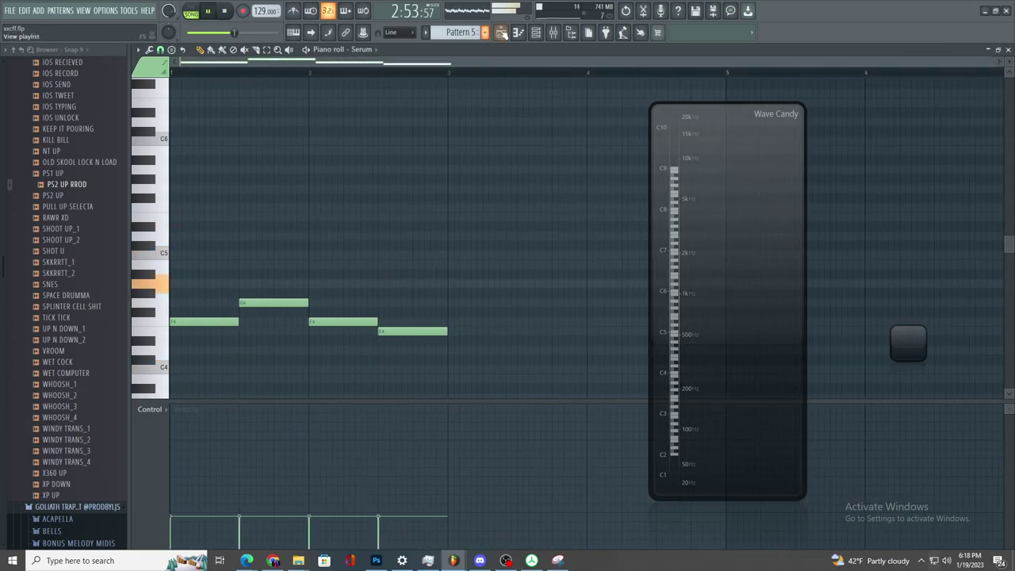
# - Return to the playlist and listen to the Pattern 5 melody in the arrangement
pyautogui.click(502, 32)
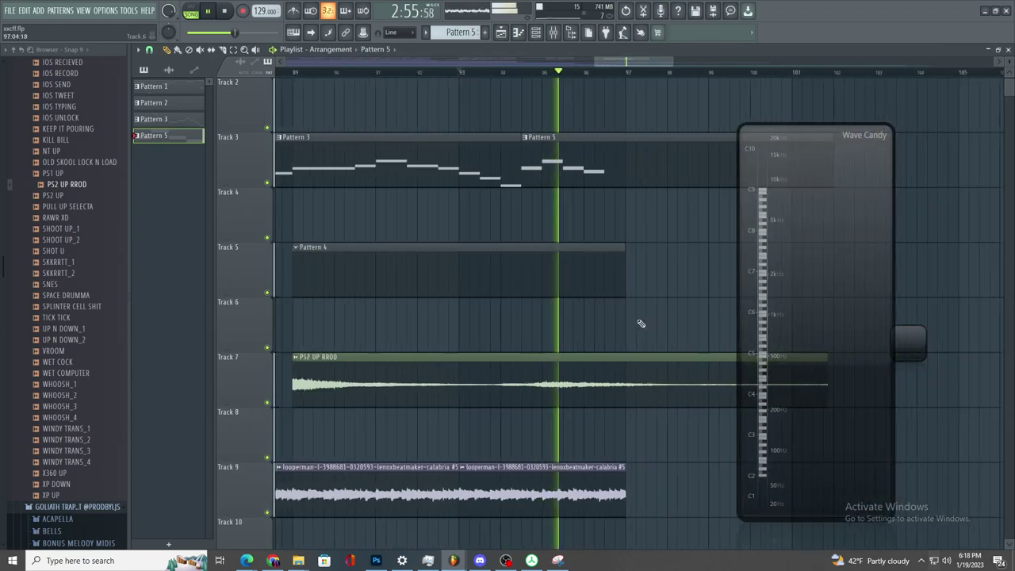
pyautogui.scroll(3, 642, 314)
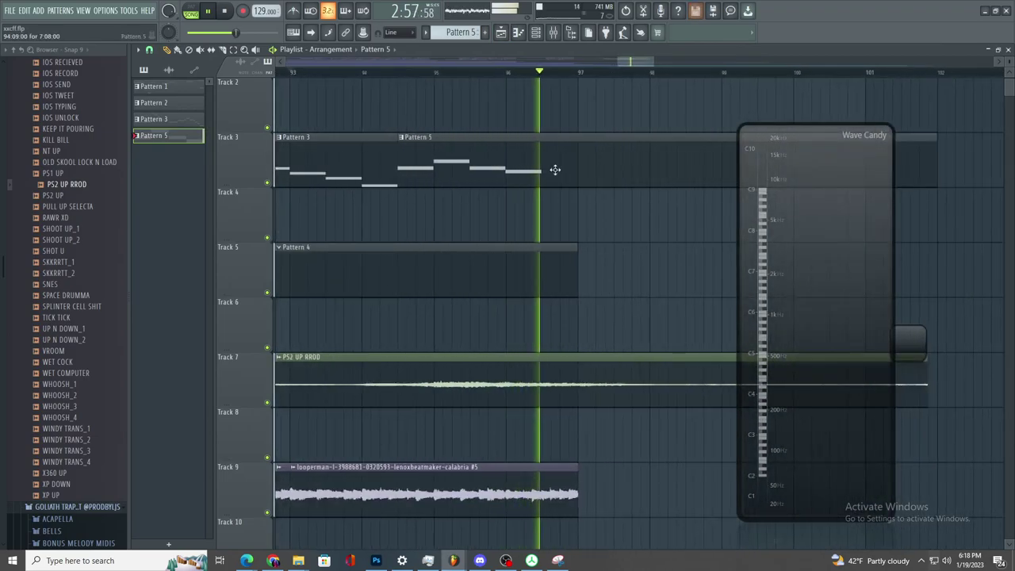
pyautogui.press('space')
# - Load Fruity Delay 3 in slot 7 of mixer Insert 16 and create an automation clip for its mix level
pyautogui.press('F9')
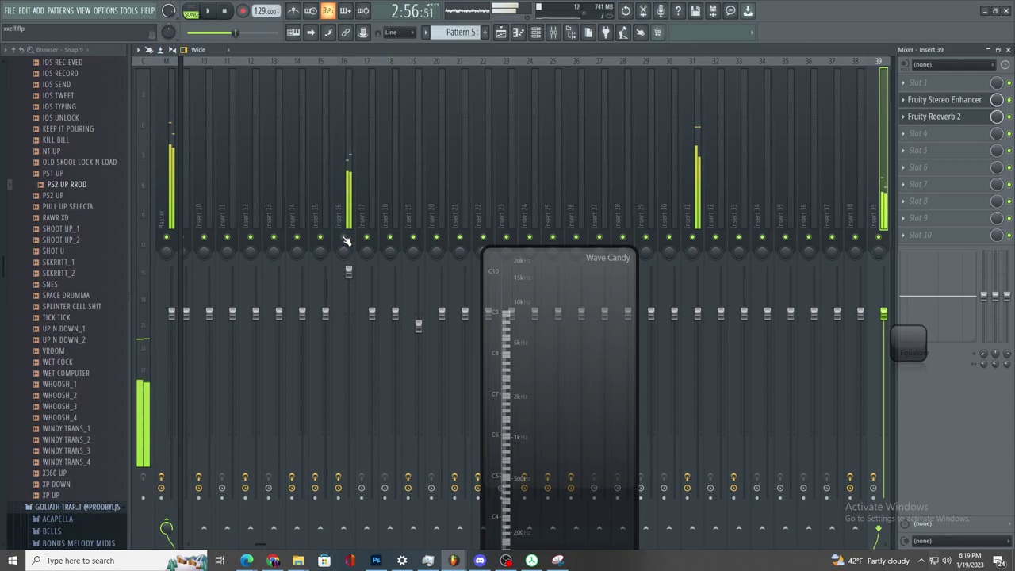
pyautogui.click(346, 230)
pyautogui.press('space')
pyautogui.click(943, 184)
pyautogui.click(745, 121)
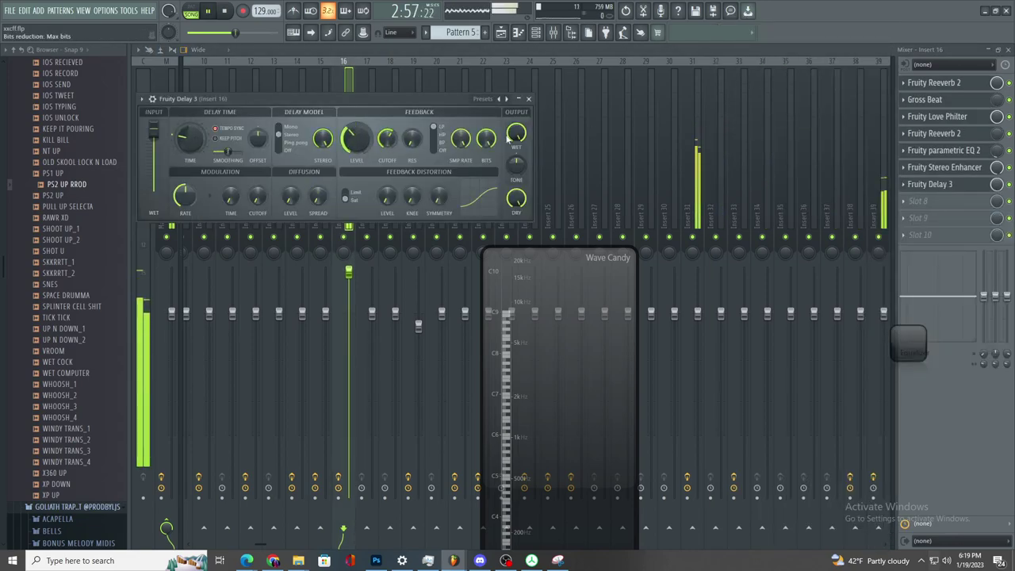
pyautogui.rightClick(996, 183)
pyautogui.click(964, 262)
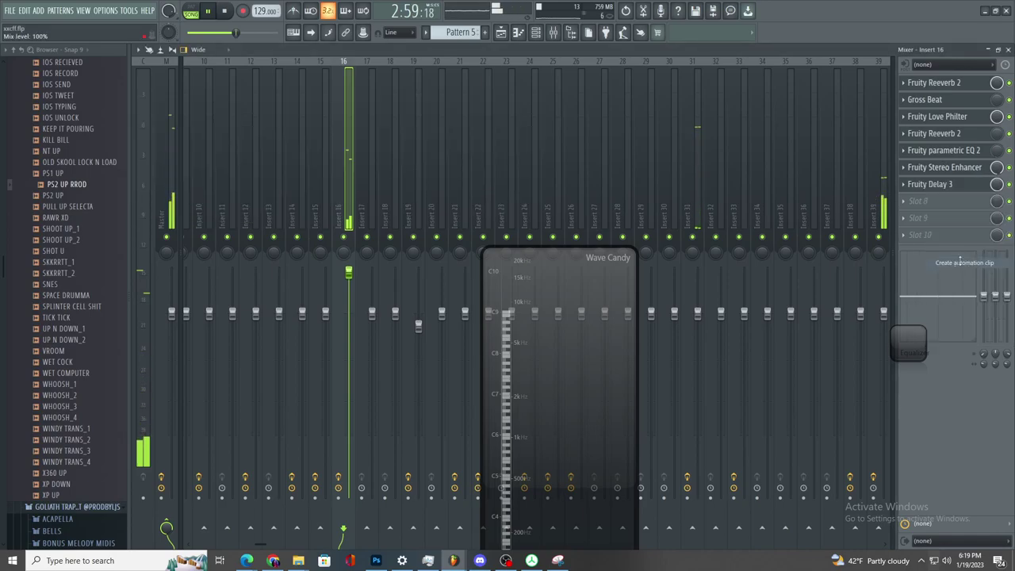
# - Shape the Delay 3 mix level clip on Track 33 to stay at the minimum until bar 96 and curve up to full by bar 97
pyautogui.click(501, 32)
pyautogui.scroll(-5, 386, 203)
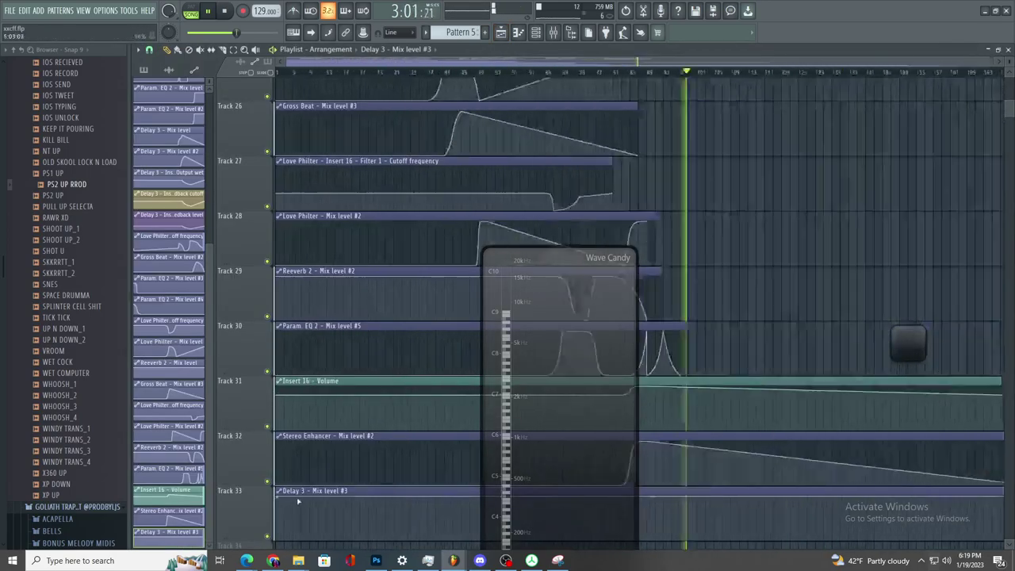
pyautogui.moveTo(277, 497); pyautogui.dragTo(278, 543)
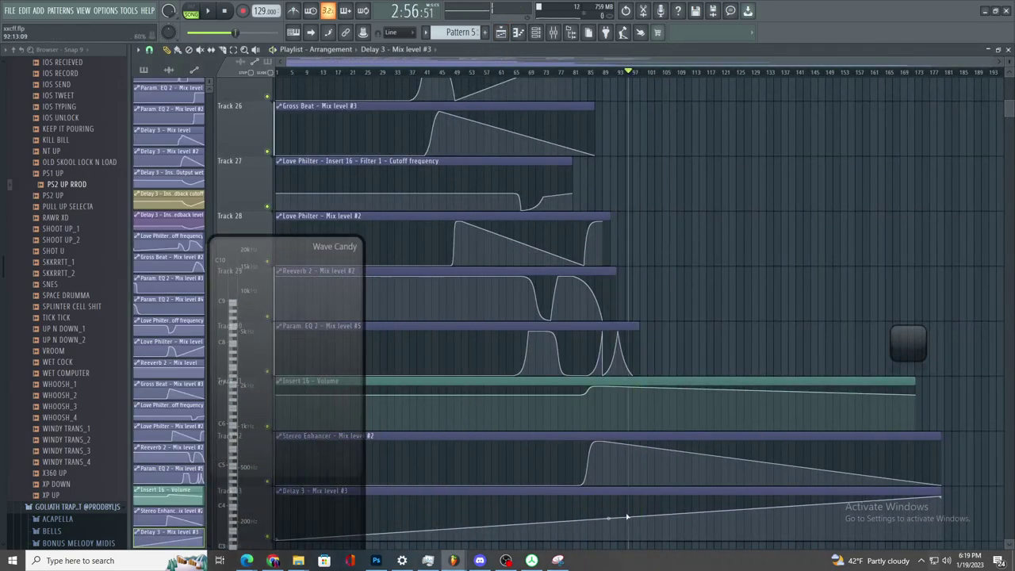
pyautogui.scroll(6, 627, 516)
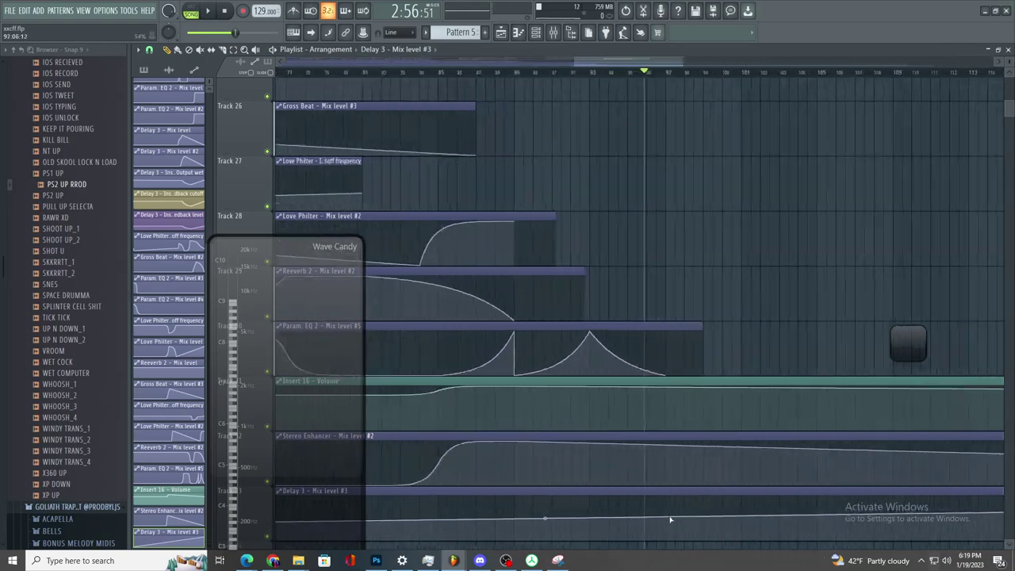
pyautogui.rightClick(580, 518)
pyautogui.moveTo(580, 526); pyautogui.dragTo(576, 548)
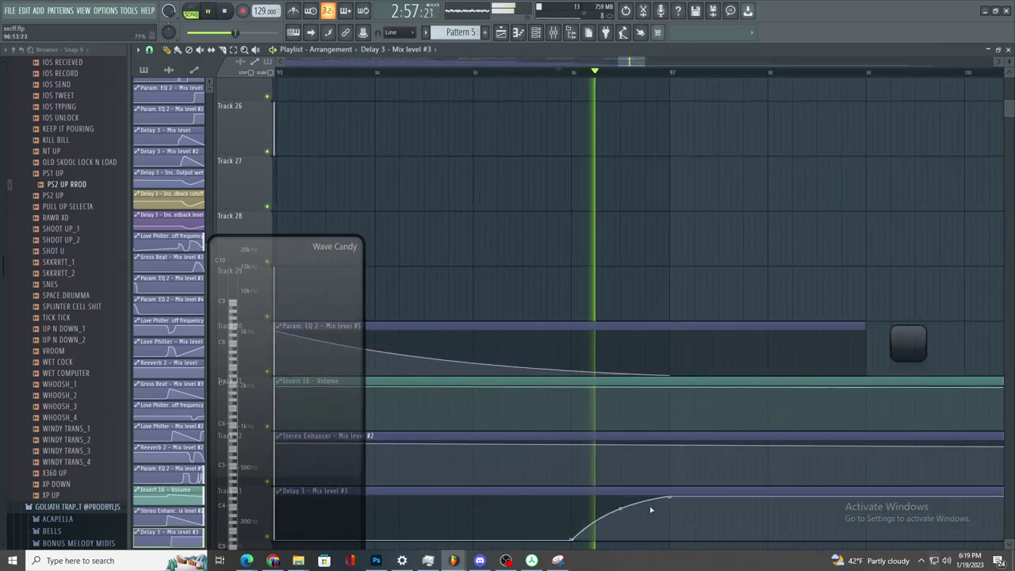
pyautogui.scroll(-1, 659, 508)
pyautogui.scroll(-4, 655, 511)
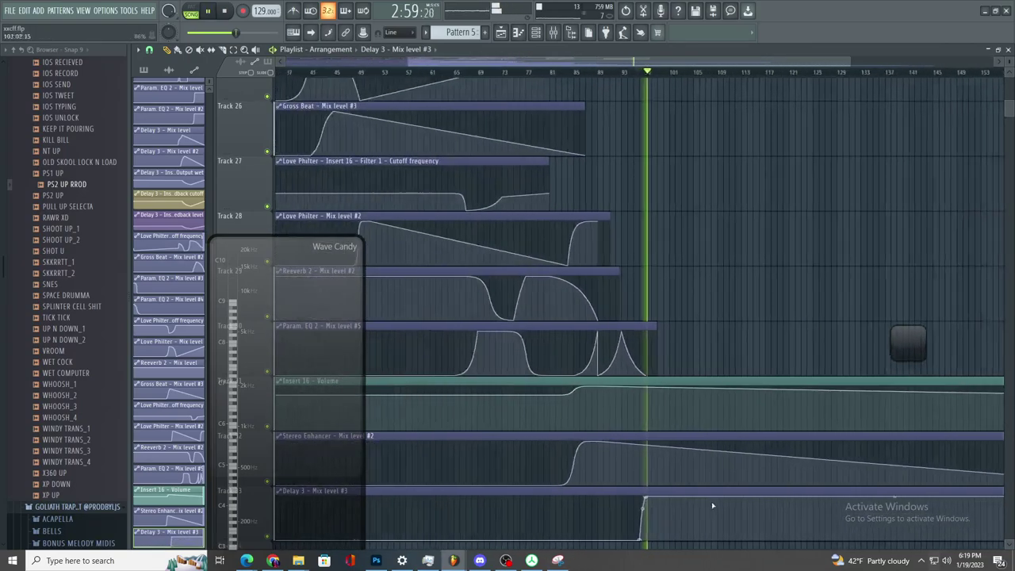
pyautogui.scroll(10, 671, 291)
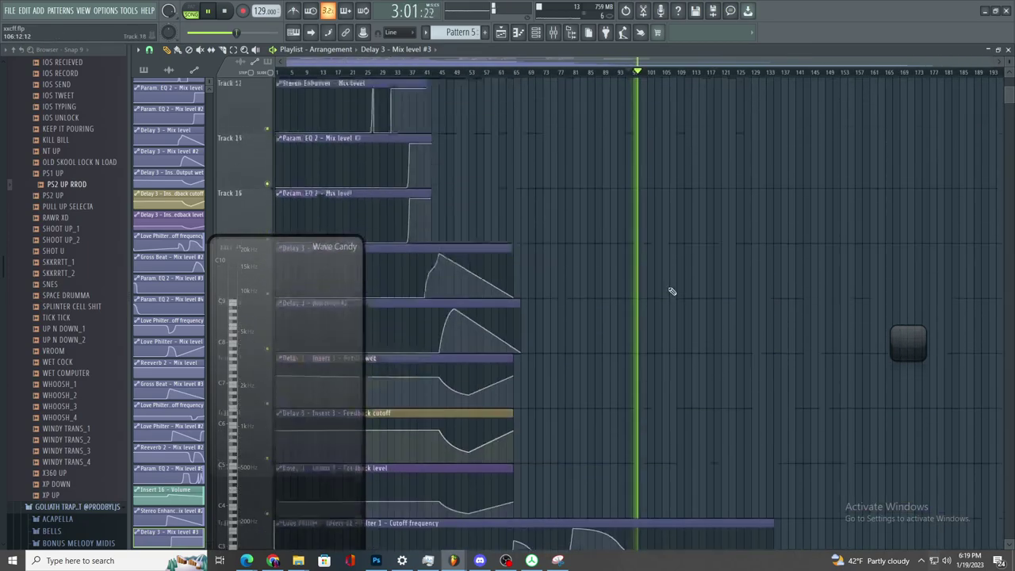
pyautogui.scroll(3, 574, 282)
pyautogui.scroll(2, 619, 340)
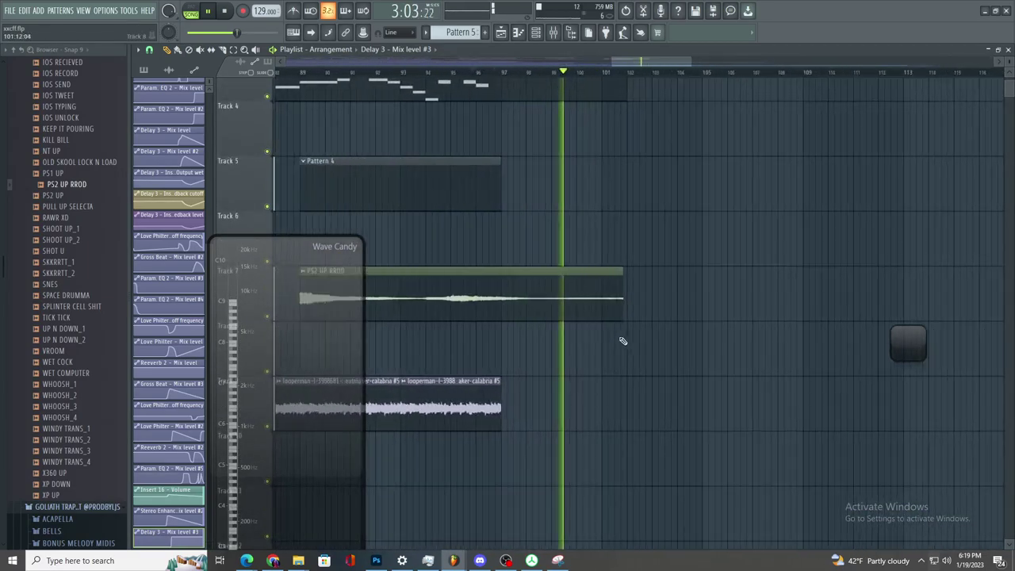
pyautogui.click(666, 344)
pyautogui.rightClick(703, 362)
pyautogui.hotkey('ctrl', 'z')
pyautogui.rightClick(700, 343)
# - Replay the arrangement from an earlier bar to hear the delay automation over Pattern 5
pyautogui.scroll(-2, 707, 390)
pyautogui.scroll(2, 707, 389)
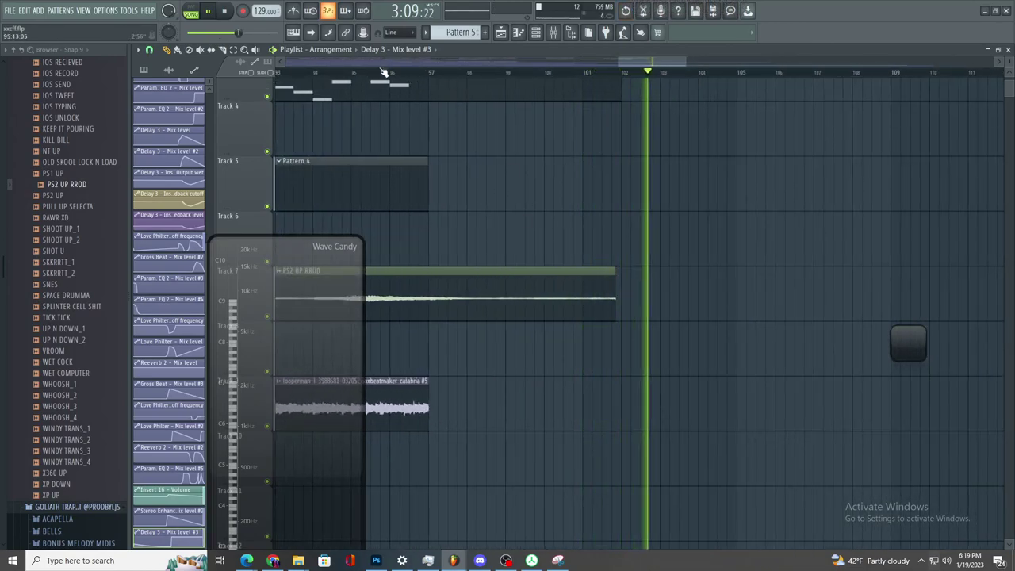
pyautogui.scroll(-3, 468, 206)
pyautogui.click(279, 68)
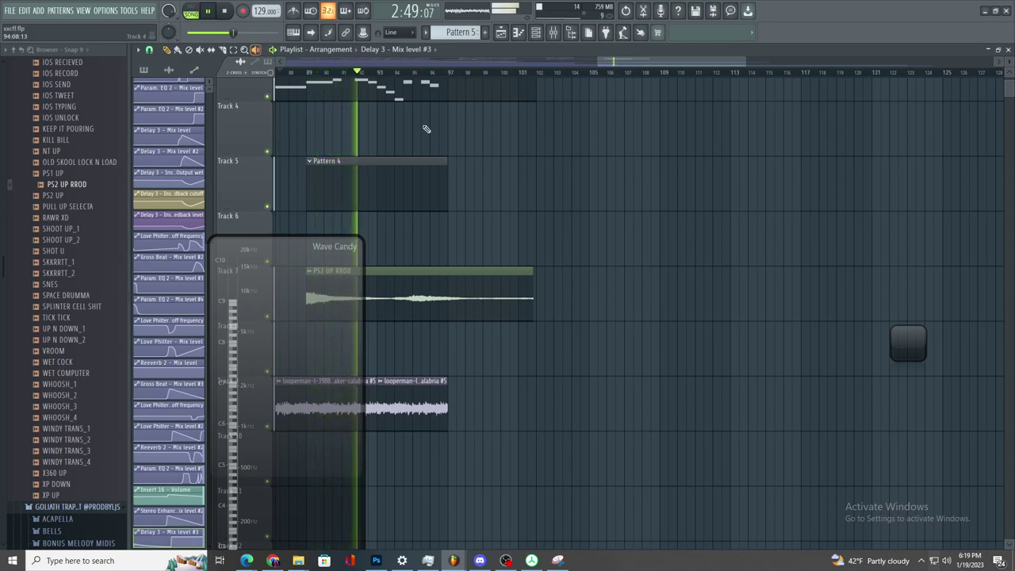
pyautogui.click(567, 236)
pyautogui.rightClick(587, 229)
pyautogui.scroll(-3, 611, 285)
pyautogui.scroll(2, 536, 238)
pyautogui.click(619, 243)
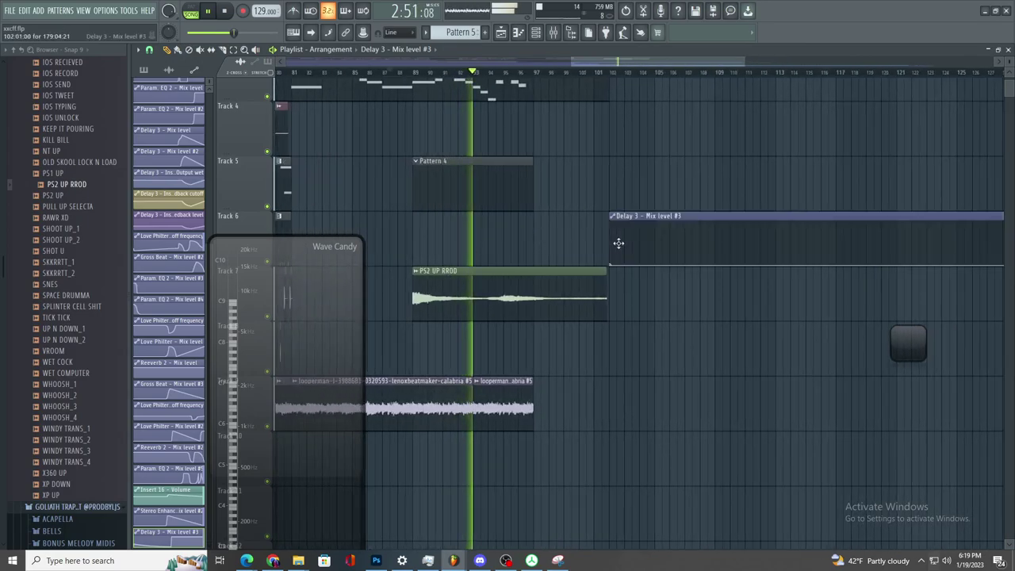
pyautogui.rightClick(619, 243)
pyautogui.scroll(-3, 623, 302)
pyautogui.scroll(3, 650, 316)
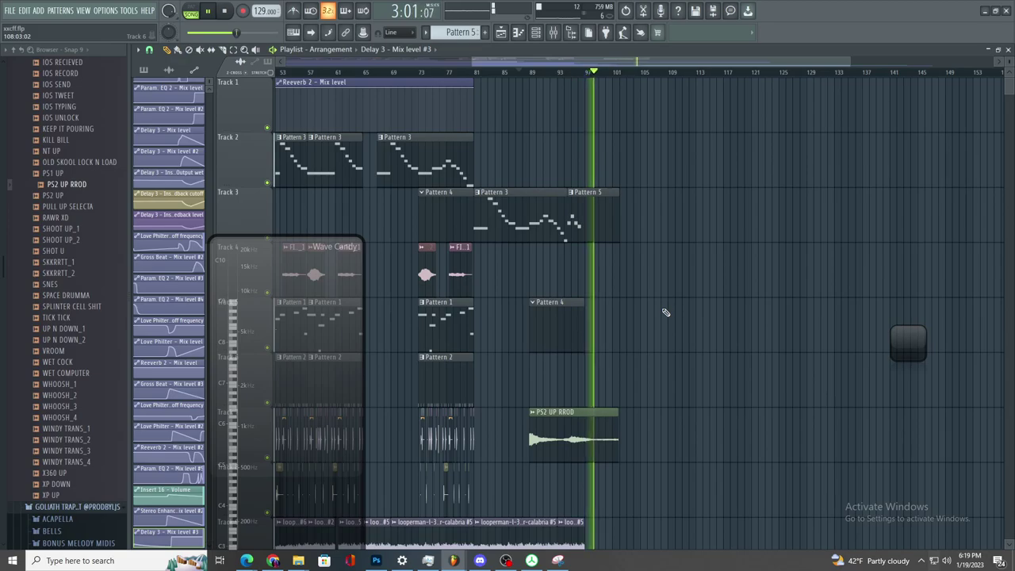
pyautogui.scroll(3, 639, 263)
pyautogui.click(638, 265)
pyautogui.rightClick(669, 268)
pyautogui.click(667, 225)
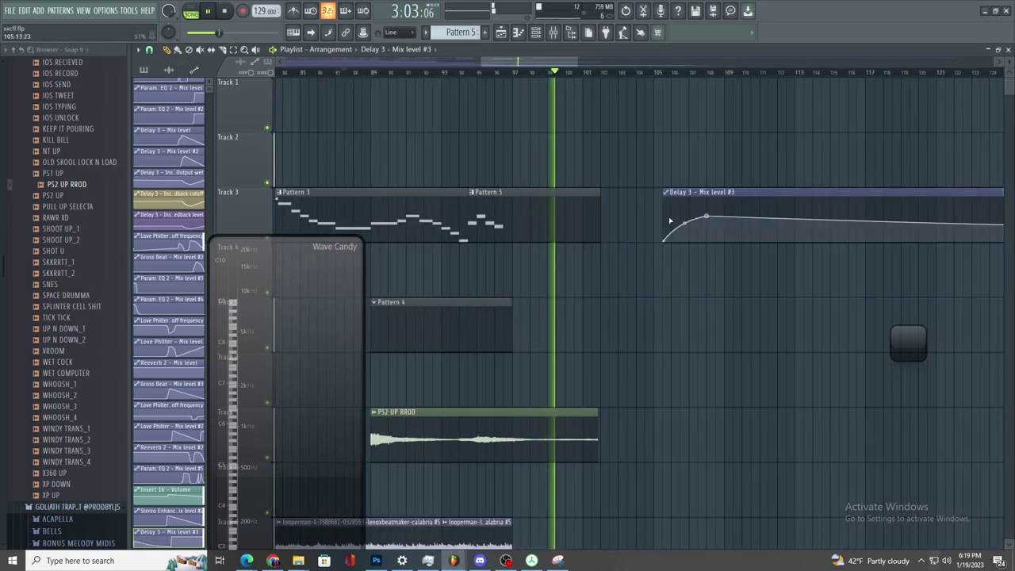
pyautogui.hotkey('ctrl', 'z')
pyautogui.hotkey('ctrl', 'z')
pyautogui.hotkey('ctrl', 'z')
pyautogui.rightClick(706, 270)
pyautogui.scroll(-2, 692, 325)
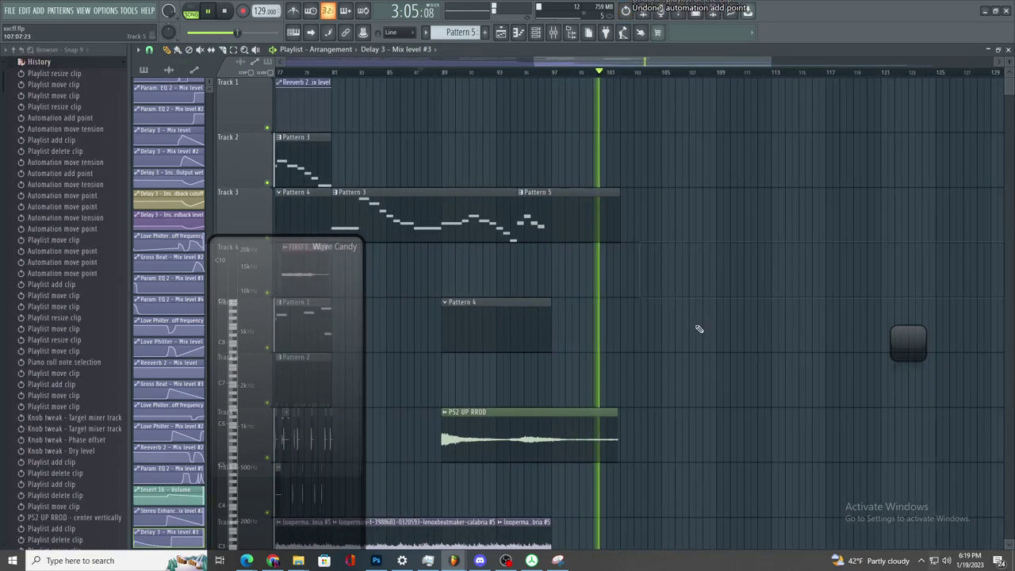
# - Replay the arrangement from shortly before bar 85 to hear the lead-in to bar 89
pyautogui.scroll(-2, 699, 329)
pyautogui.click(528, 72)
pyautogui.scroll(3, 484, 88)
pyautogui.click(483, 99)
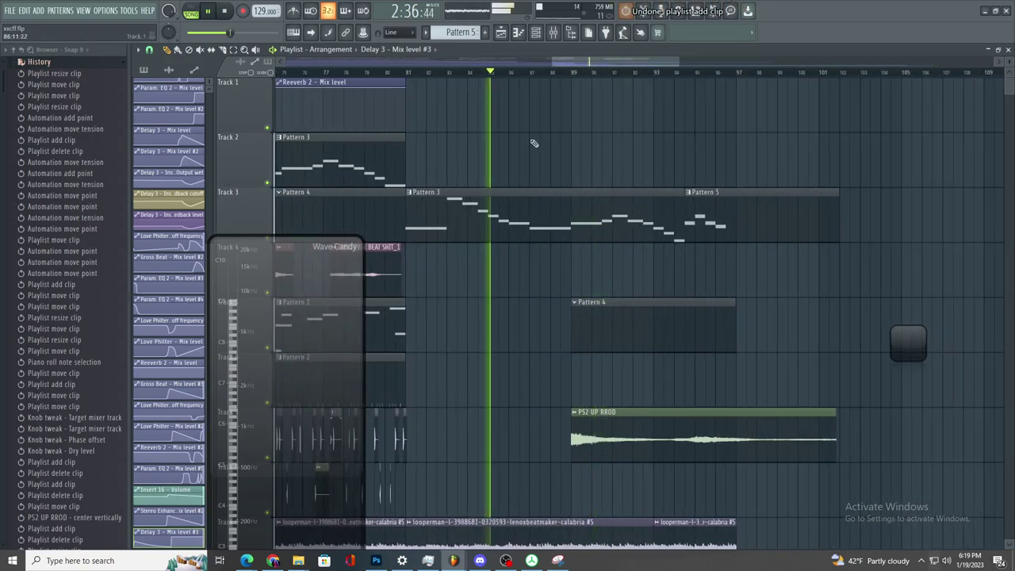
pyautogui.scroll(2, 585, 316)
# - Select Pattern 4 and look through its channels in the channel rack
pyautogui.click(603, 325)
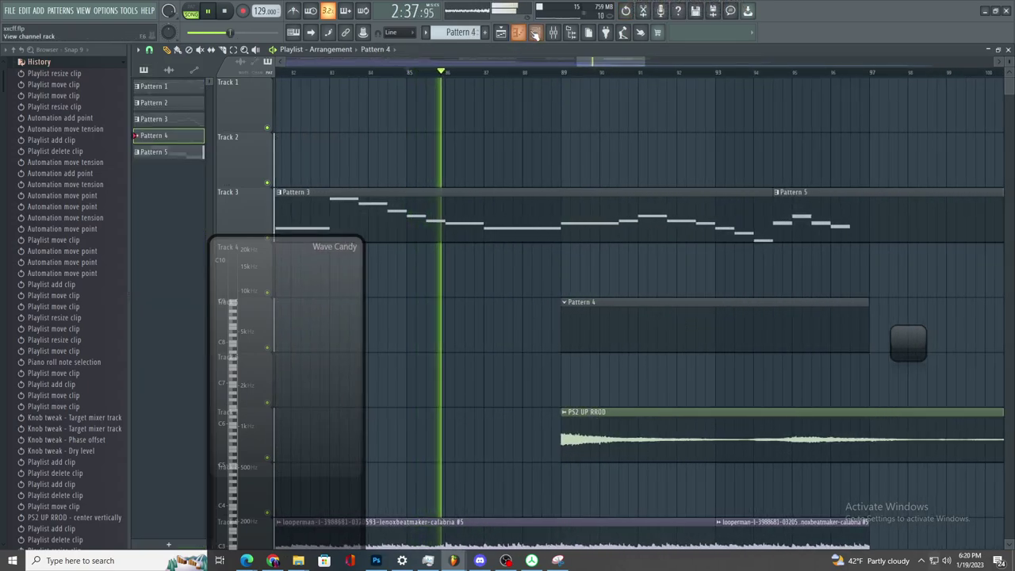
pyautogui.click(536, 32)
pyautogui.scroll(-1, 222, 196)
pyautogui.scroll(-6, 222, 196)
pyautogui.scroll(8, 226, 190)
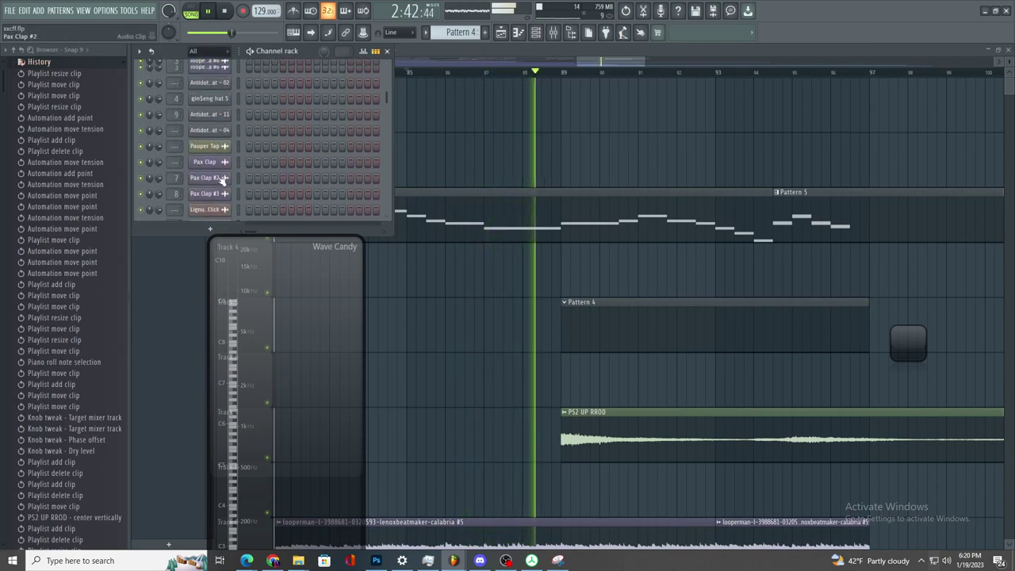
pyautogui.click(370, 234)
pyautogui.click(628, 345)
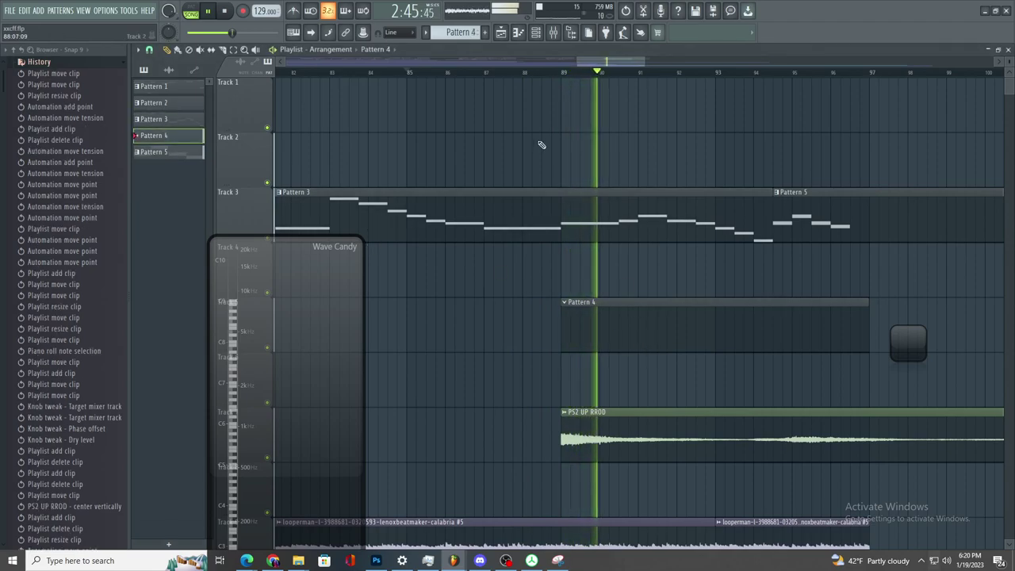
# - Replay the arrangement from bar 89, where the Pattern 4 clip on Track 5 starts
pyautogui.click(565, 73)
pyautogui.scroll(2, 653, 159)
pyautogui.click(518, 323)
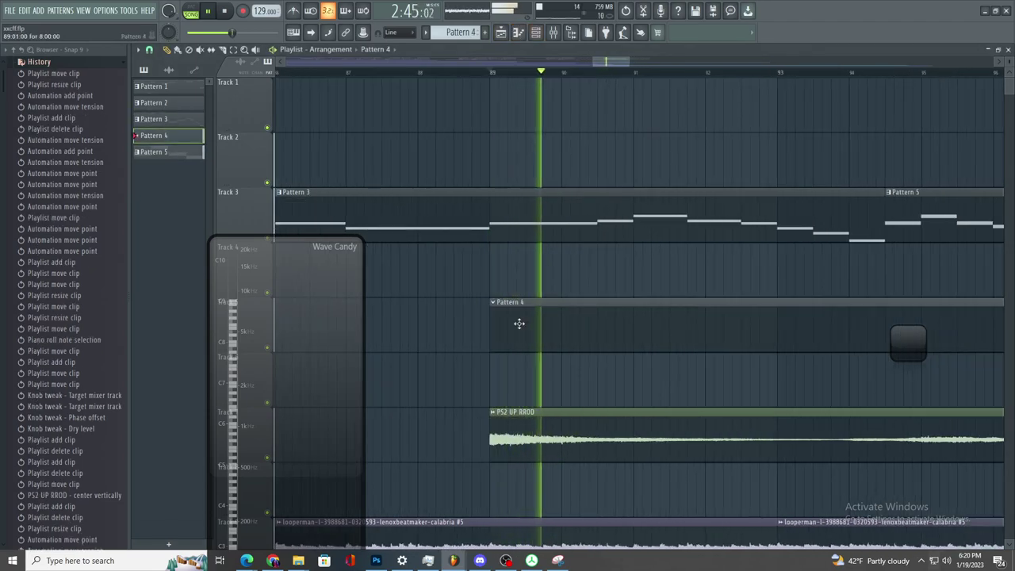
# - Open the Pattern 4 piano roll for the Serum #2 channel
pyautogui.click(530, 32)
pyautogui.click(438, 53)
pyautogui.click(583, 173)
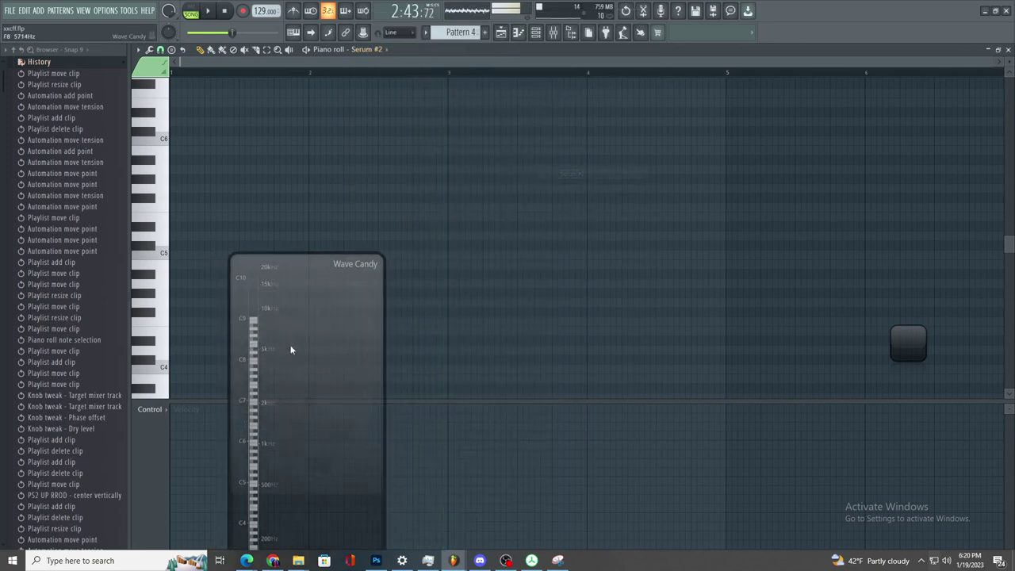
pyautogui.press('space')
# - Find the Serum #2 channel in the channel rack and route it to mixer Insert 17
pyautogui.click(538, 33)
pyautogui.scroll(-8, 210, 190)
pyautogui.scroll(-6, 229, 183)
pyautogui.scroll(4, 226, 186)
pyautogui.doubleClick(174, 202)
pyautogui.moveTo(174, 202); pyautogui.dragTo(174, 194)
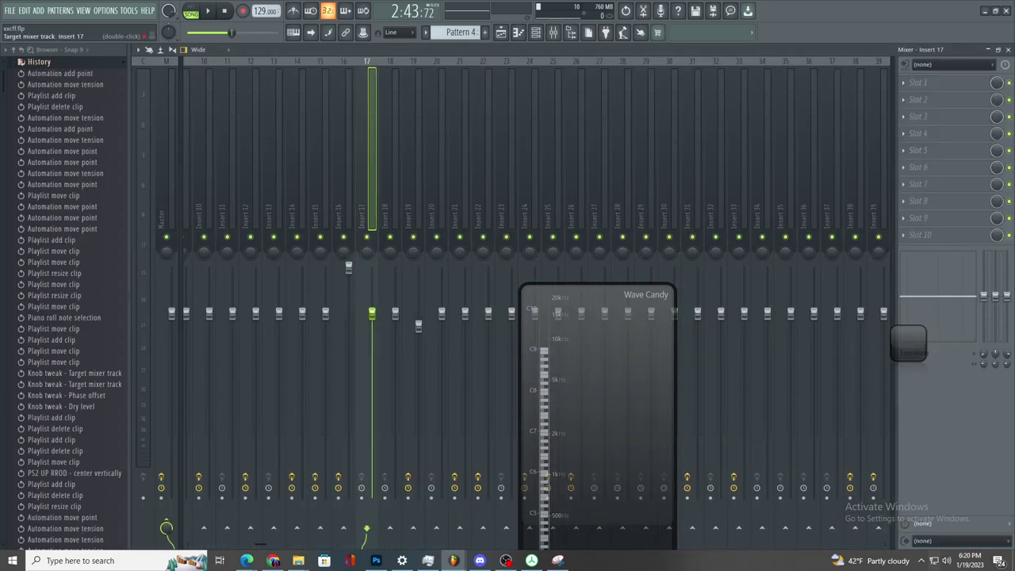
# - Load Fruity Stereo Enhancer with an 8.6 ms left phase offset in slot 1 of Insert 17 and Fruity Love Philter in slot 2
pyautogui.click(924, 82)
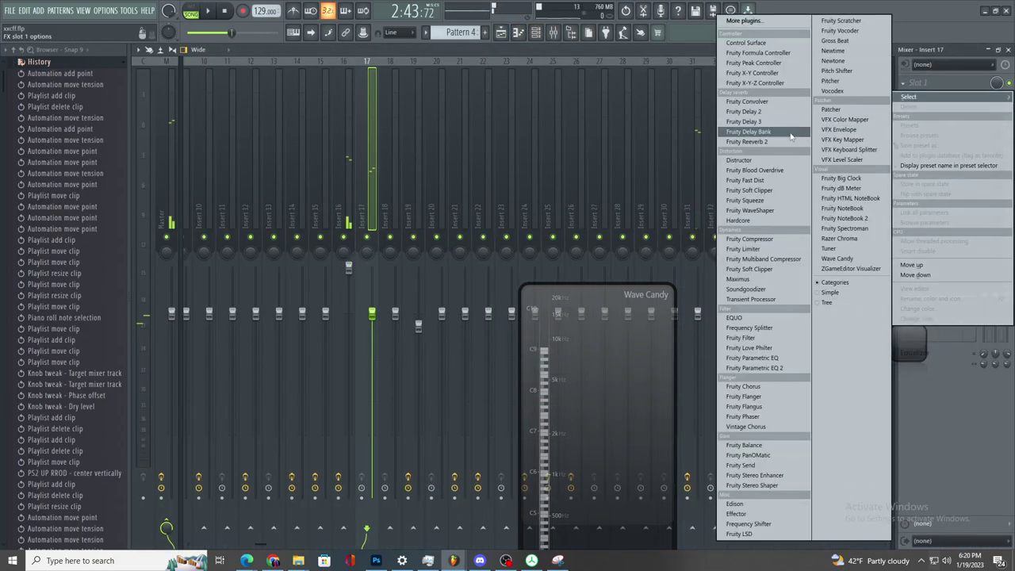
pyautogui.click(776, 476)
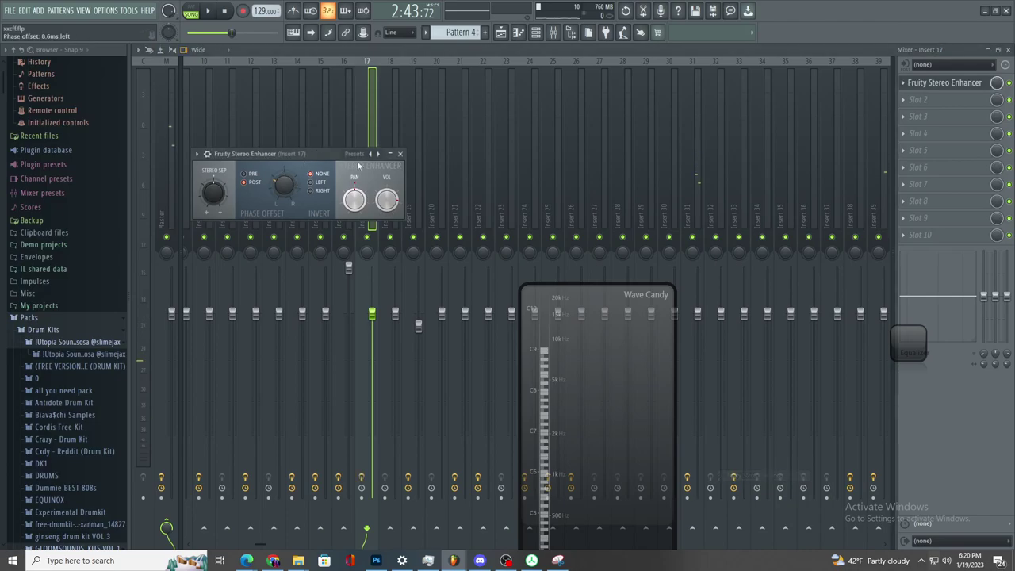
pyautogui.click(920, 100)
pyautogui.click(766, 348)
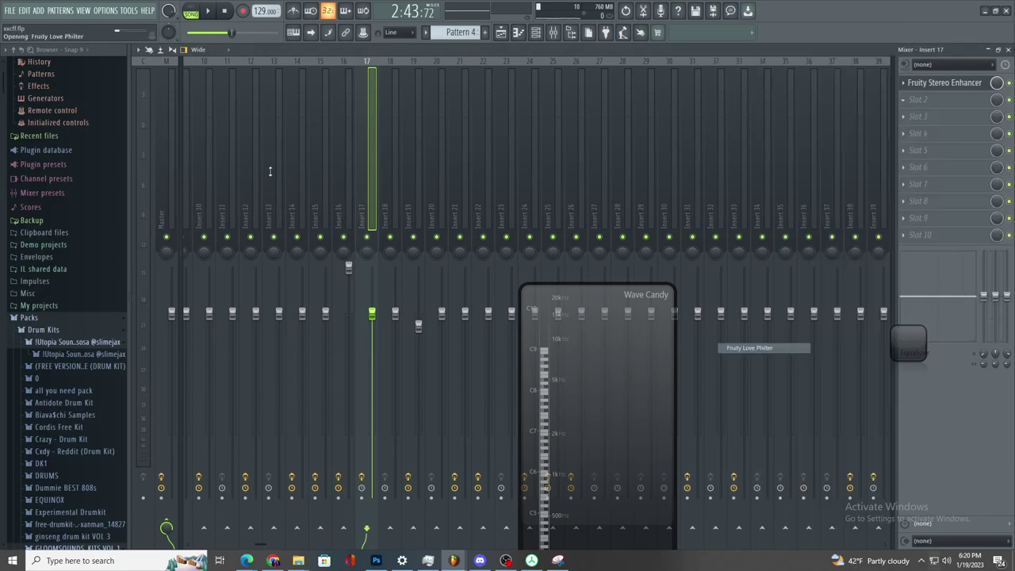
# - Return to the playlist, move Wave Candy clear of the earlier clips and play the arrangement at the Pattern 4 clip
pyautogui.click(501, 32)
pyautogui.press('space')
pyautogui.press('space')
pyautogui.moveTo(630, 358); pyautogui.dragTo(824, 384)
pyautogui.click(550, 319)
pyautogui.scroll(-2, 502, 307)
pyautogui.press('space')
pyautogui.scroll(-3, 486, 303)
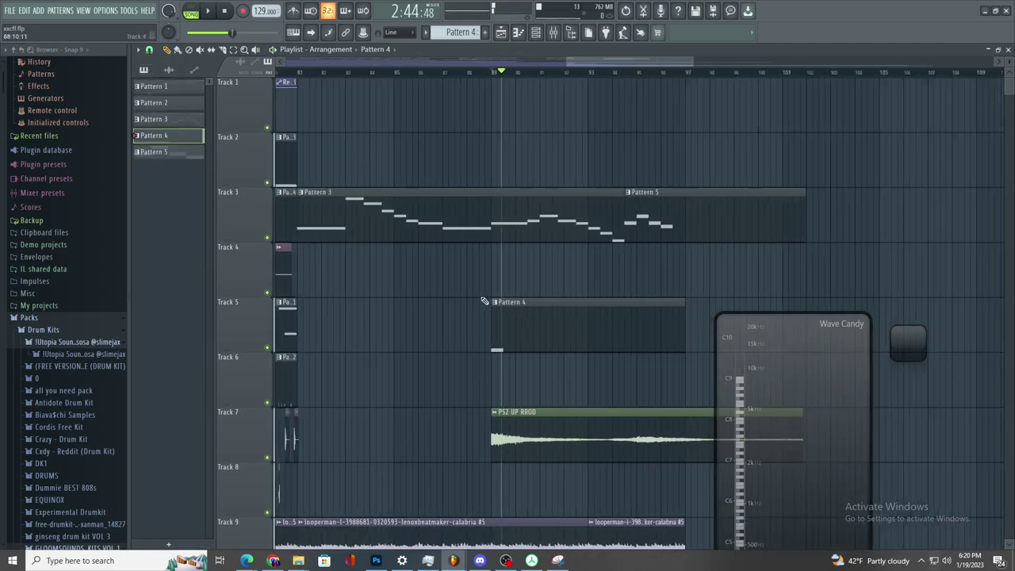
# - In Pattern 4's piano roll, lengthen the opening D5 note to three quarters of a bar, then add C5 right after it and D5 at bar 3
pyautogui.doubleClick(499, 308)
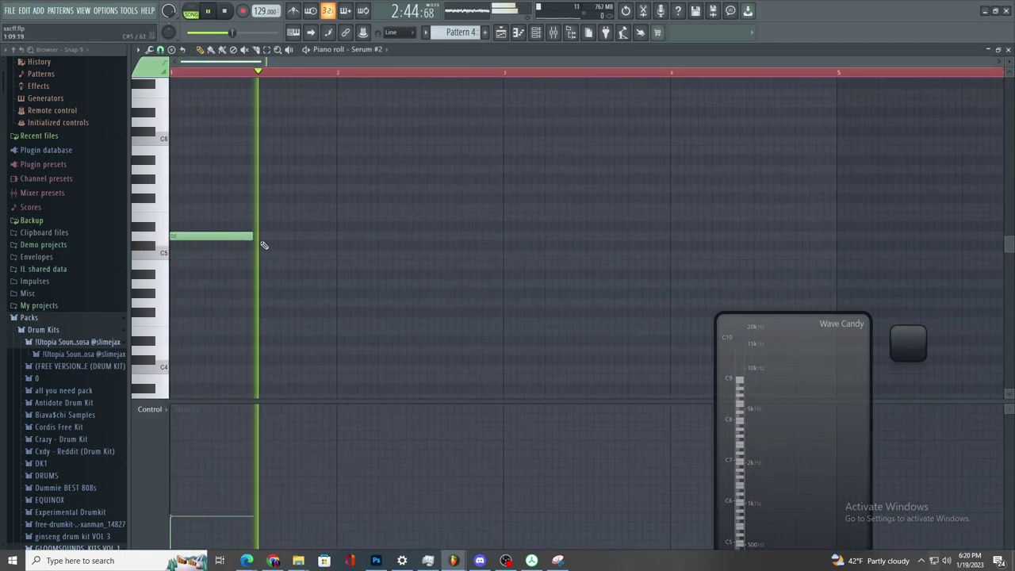
pyautogui.press('space')
pyautogui.moveTo(437, 273); pyautogui.dragTo(301, 276)
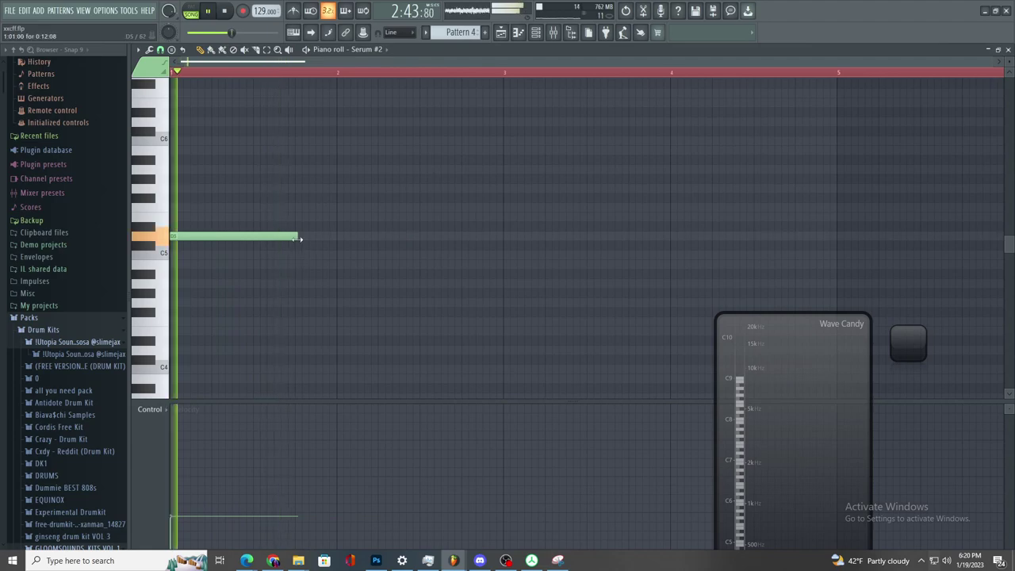
pyautogui.click(298, 254)
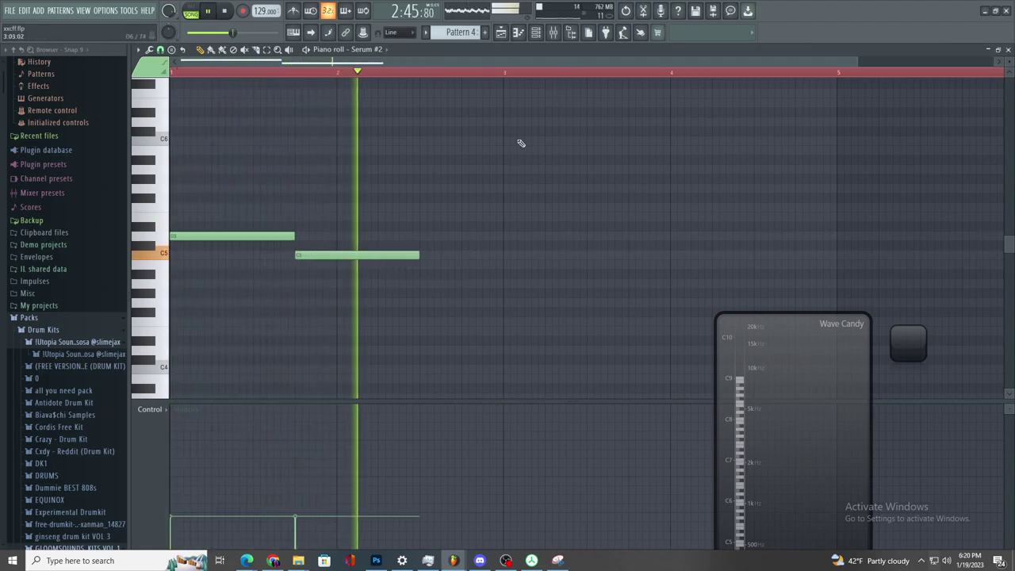
pyautogui.click(507, 236)
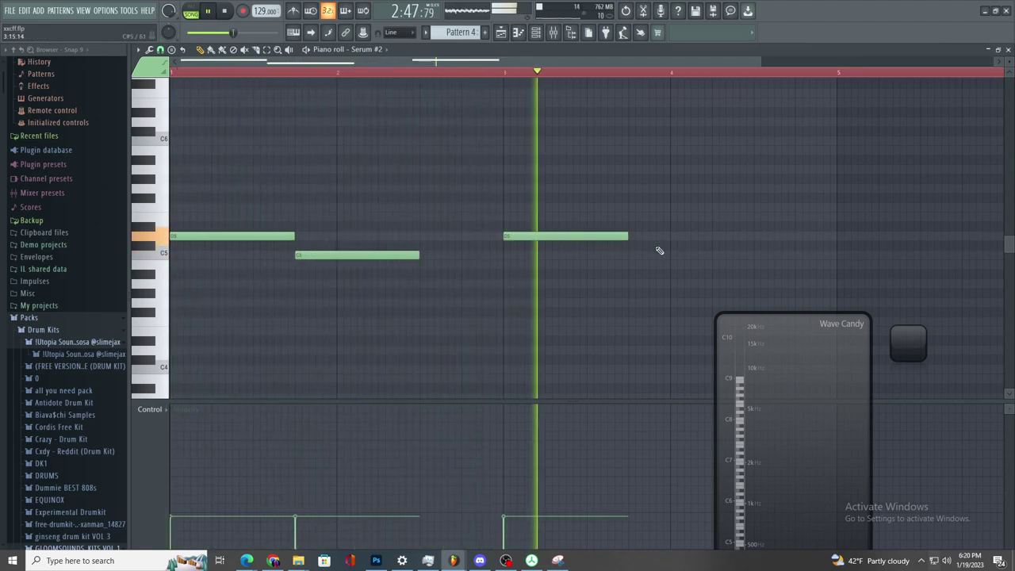
# - Add a C5 note after the second D5, followed by quarter-bar D5, E5 and F5 notes rising to bar 5
pyautogui.click(633, 255)
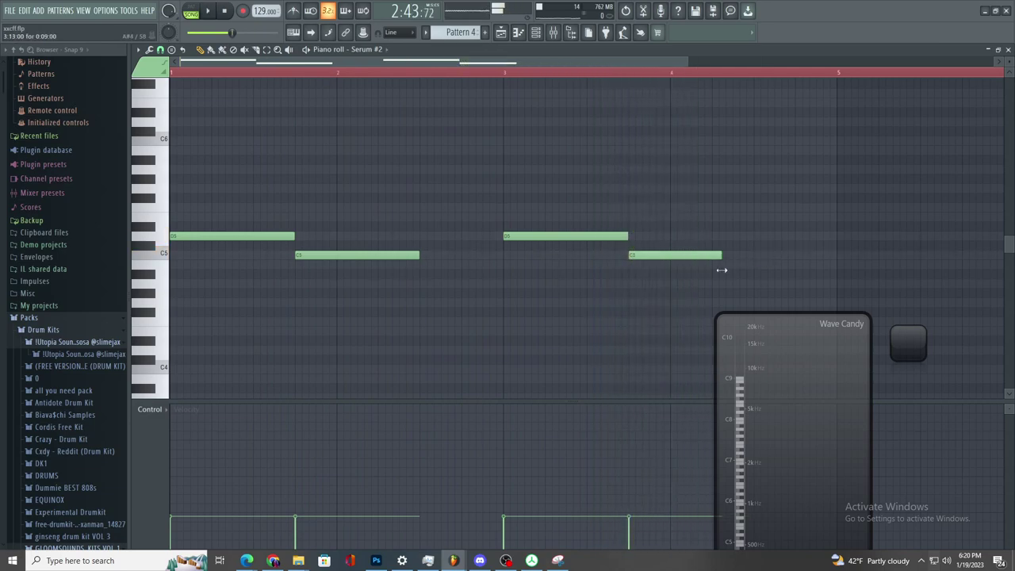
pyautogui.moveTo(717, 227); pyautogui.dragTo(720, 237)
pyautogui.click(792, 237)
pyautogui.rightClick(792, 236)
pyautogui.click(774, 245)
pyautogui.rightClick(782, 245)
pyautogui.moveTo(793, 237); pyautogui.dragTo(755, 248)
pyautogui.moveTo(756, 210); pyautogui.dragTo(754, 219)
pyautogui.click(796, 207)
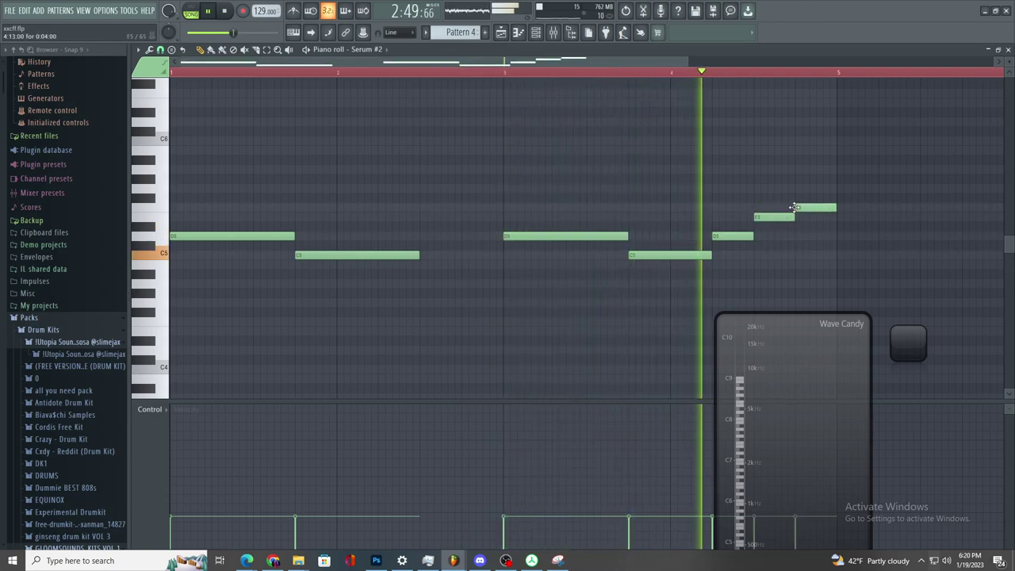
# - Add a quarter-bar F#5 note at bar 5, directly after the F5
pyautogui.scroll(-1, 814, 240)
pyautogui.scroll(3, 757, 255)
pyautogui.keyDown('ctrl'); pyautogui.scroll(-2, 759, 255); pyautogui.keyUp('ctrl')
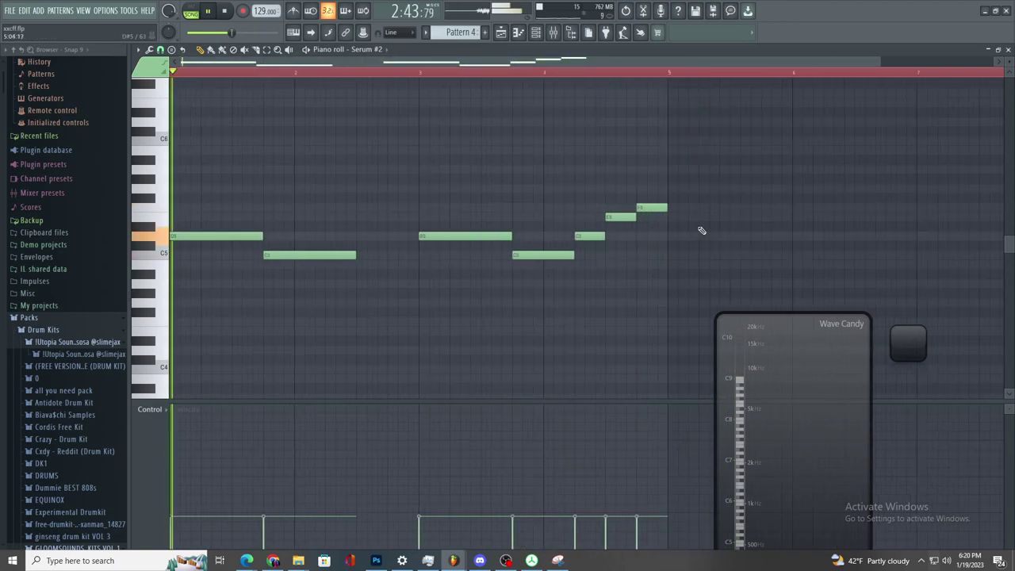
pyautogui.keyDown('ctrl'); pyautogui.scroll(-3, 512, 208); pyautogui.keyUp('ctrl')
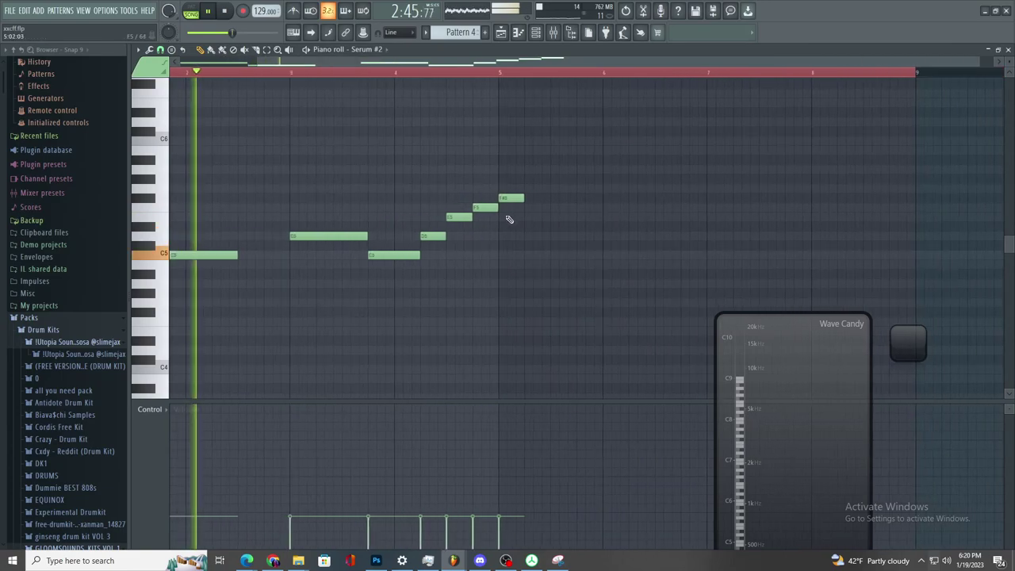
pyautogui.keyDown('ctrl'); pyautogui.scroll(3, 198, 245); pyautogui.keyUp('ctrl')
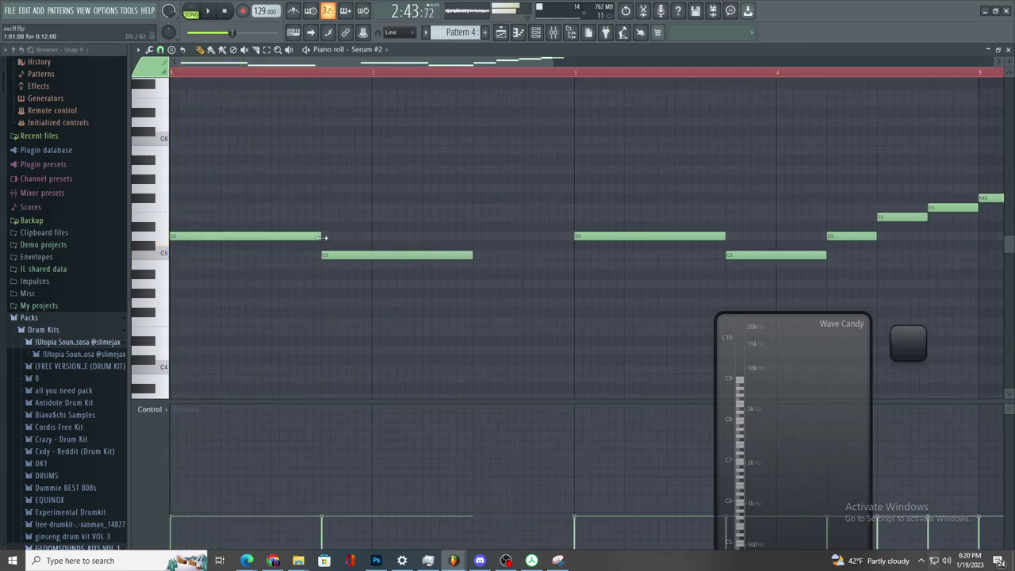
# - Lengthen the opening D5 and C5 notes to one full bar each, filling bars 1 and 2
pyautogui.moveTo(376, 248); pyautogui.dragTo(372, 248)
pyautogui.moveTo(404, 262); pyautogui.dragTo(429, 271)
pyautogui.rightClick(428, 272)
pyautogui.rightClick(370, 255)
pyautogui.moveTo(361, 255); pyautogui.dragTo(378, 252)
pyautogui.keyDown('ctrl'); pyautogui.scroll(-2, 389, 266); pyautogui.keyUp('ctrl')
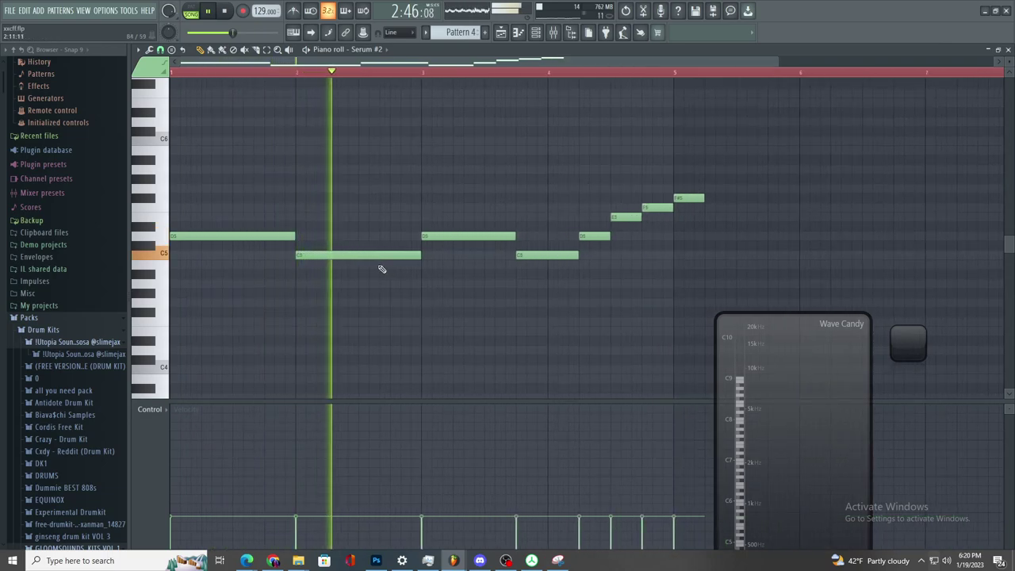
# - Replace the F#5 note at bar 5 with a half-bar G5 note
pyautogui.keyDown('ctrl'); pyautogui.scroll(-2, 397, 274); pyautogui.keyUp('ctrl')
pyautogui.keyDown('ctrl'); pyautogui.scroll(1, 426, 281); pyautogui.keyUp('ctrl')
pyautogui.keyDown('ctrl'); pyautogui.scroll(-1, 433, 283); pyautogui.keyUp('ctrl')
pyautogui.keyDown('ctrl'); pyautogui.scroll(3, 440, 285); pyautogui.keyUp('ctrl')
pyautogui.keyDown('ctrl'); pyautogui.scroll(-1, 468, 295); pyautogui.keyUp('ctrl')
pyautogui.keyDown('ctrl'); pyautogui.scroll(-2, 492, 308); pyautogui.keyUp('ctrl')
pyautogui.keyDown('ctrl'); pyautogui.scroll(3, 487, 312); pyautogui.keyUp('ctrl')
pyautogui.keyDown('ctrl'); pyautogui.scroll(-1, 508, 316); pyautogui.keyUp('ctrl')
pyautogui.keyDown('ctrl'); pyautogui.scroll(2, 549, 319); pyautogui.keyUp('ctrl')
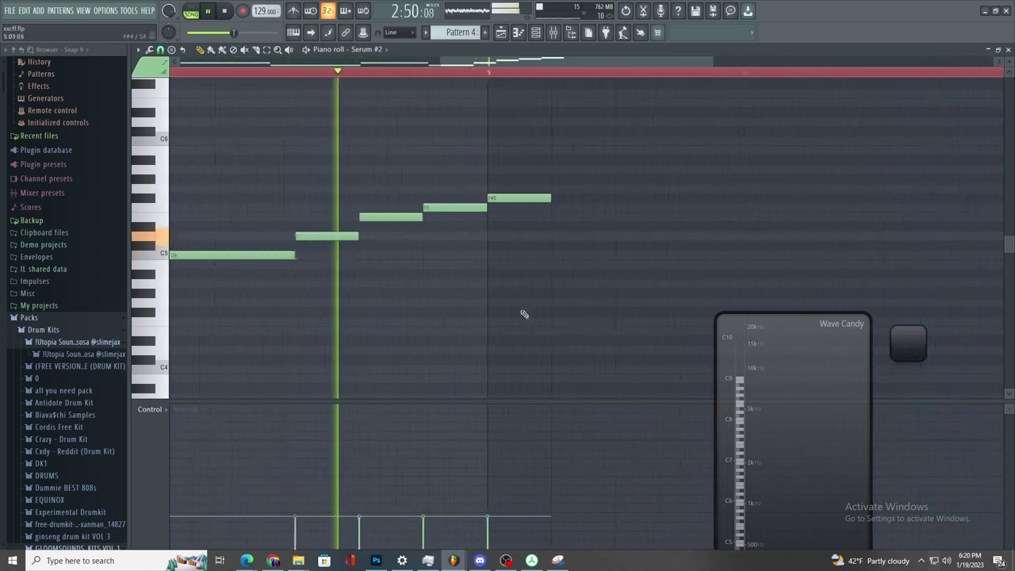
pyautogui.keyDown('ctrl'); pyautogui.scroll(-2, 560, 313); pyautogui.keyUp('ctrl')
pyautogui.keyDown('ctrl'); pyautogui.scroll(1, 571, 302); pyautogui.keyUp('ctrl')
pyautogui.keyDown('ctrl'); pyautogui.scroll(1, 573, 300); pyautogui.keyUp('ctrl')
pyautogui.scroll(-1, 555, 262)
pyautogui.moveTo(425, 199); pyautogui.dragTo(496, 230)
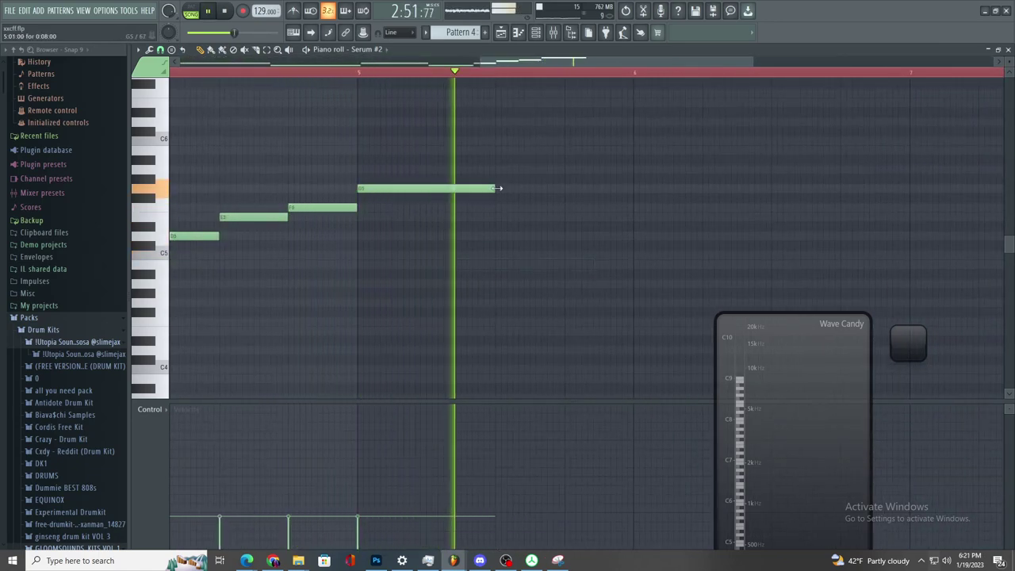
# - Extend the G5 to three quarters of a bar and add quarter-bar A5 and F5 notes and a half-bar E5 after it
pyautogui.moveTo(519, 202); pyautogui.dragTo(494, 173)
pyautogui.click(564, 206)
pyautogui.click(505, 217)
pyautogui.moveTo(539, 216); pyautogui.dragTo(703, 229)
pyautogui.scroll(-3, 706, 234)
pyautogui.scroll(3, 801, 258)
pyautogui.click(754, 265)
pyautogui.rightClick(767, 268)
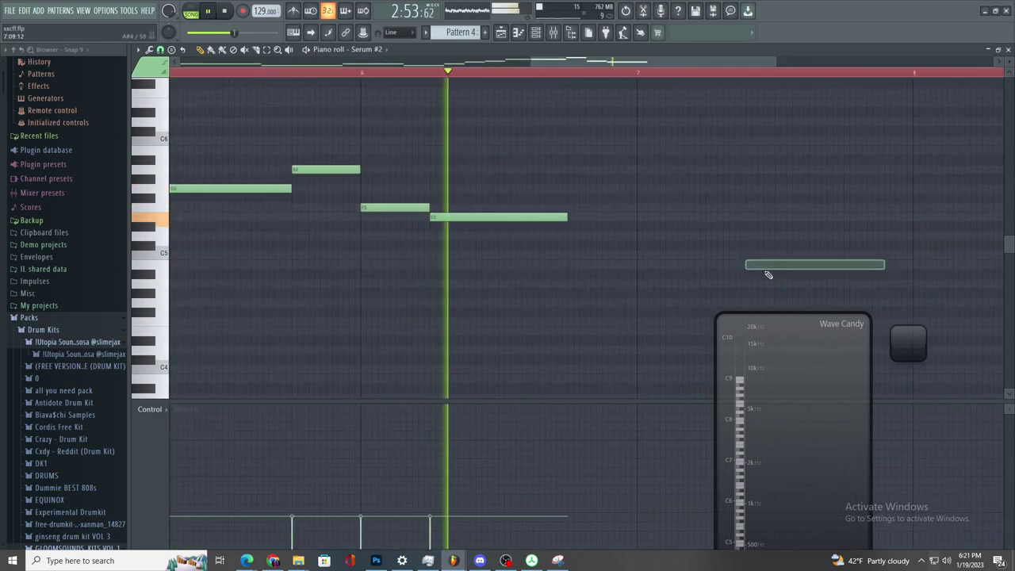
# - Place a half-bar A5 note exactly at the start of bar 7
pyautogui.scroll(-2, 781, 276)
pyautogui.scroll(2, 520, 220)
pyautogui.scroll(-2, 535, 213)
pyautogui.click(536, 169)
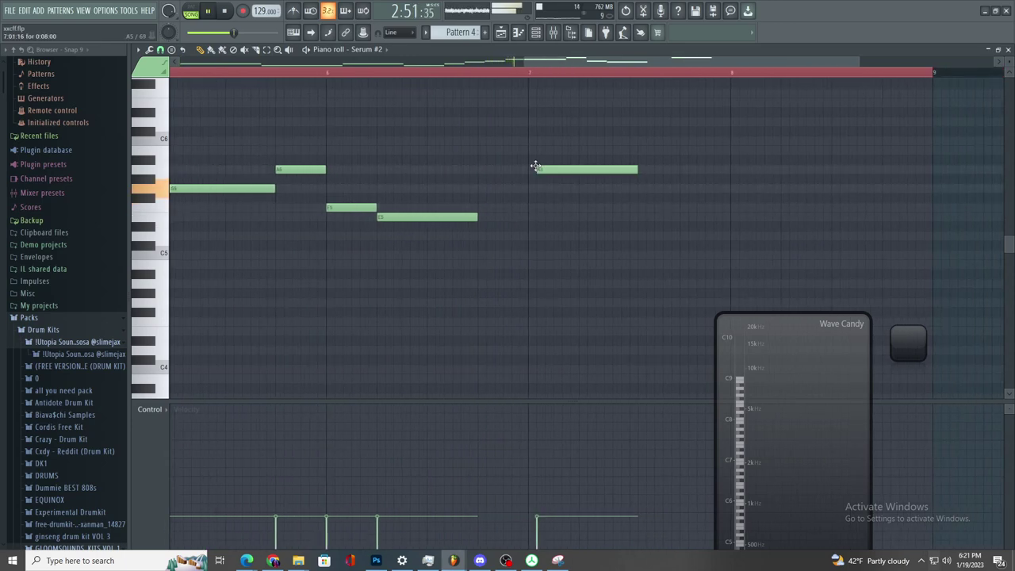
pyautogui.moveTo(538, 169); pyautogui.dragTo(533, 170)
# - Try rising half-bar B5, C6 and D6 notes after the bar 7 A5, reaching bar 9
pyautogui.click(569, 219)
pyautogui.rightClick(570, 218)
pyautogui.scroll(-2, 568, 222)
pyautogui.scroll(1, 651, 232)
pyautogui.click(607, 235)
pyautogui.rightClick(605, 235)
pyautogui.scroll(1, 529, 169)
pyautogui.click(524, 159)
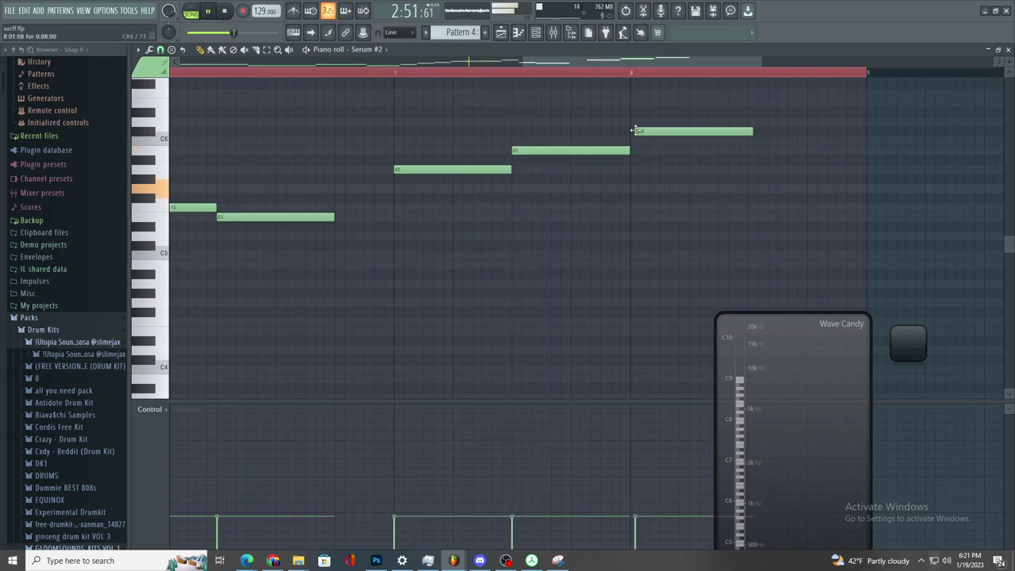
pyautogui.scroll(-3, 623, 174)
pyautogui.scroll(2, 645, 199)
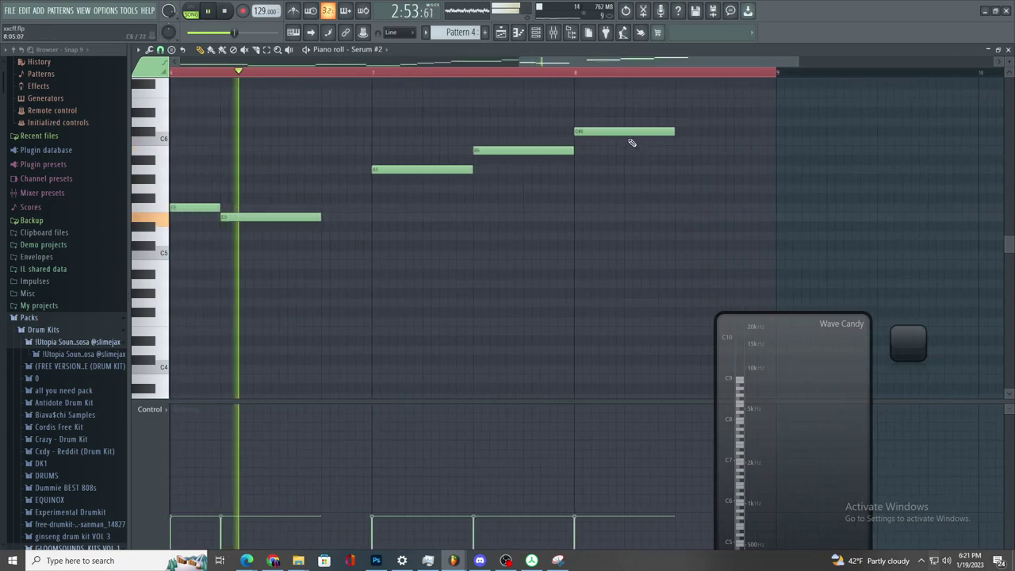
pyautogui.moveTo(632, 131); pyautogui.dragTo(631, 141)
pyautogui.click(702, 120)
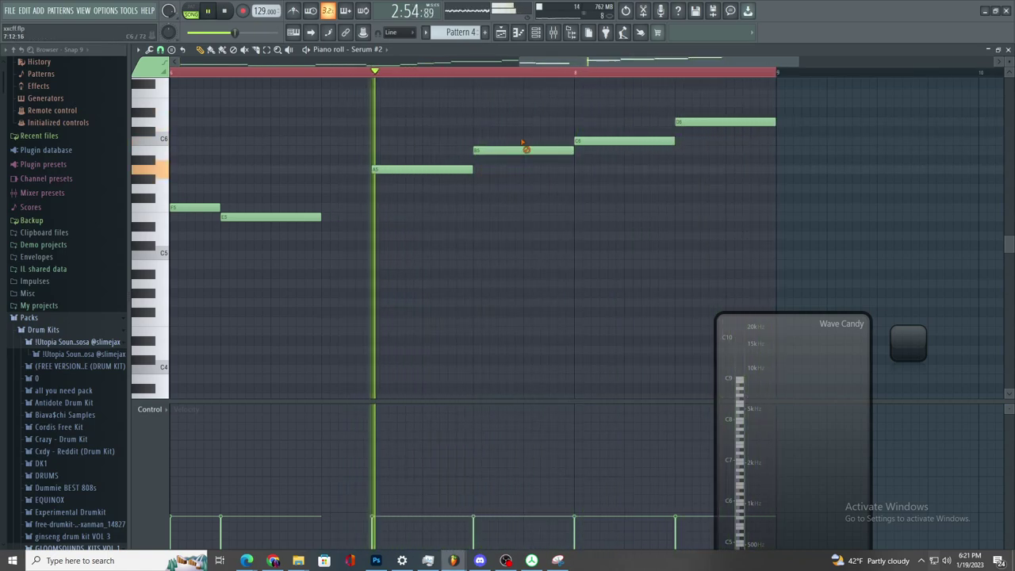
# - Delete the B5, C6 and D6 notes that follow the bar 7 A5
pyautogui.rightClick(514, 150)
pyautogui.rightClick(603, 140)
pyautogui.rightClick(684, 122)
# - Add a half-bar G5 after the A5, followed by quarter-bar F5, E5, D5 and C5 notes descending to bar 9
pyautogui.moveTo(504, 178); pyautogui.dragTo(507, 188)
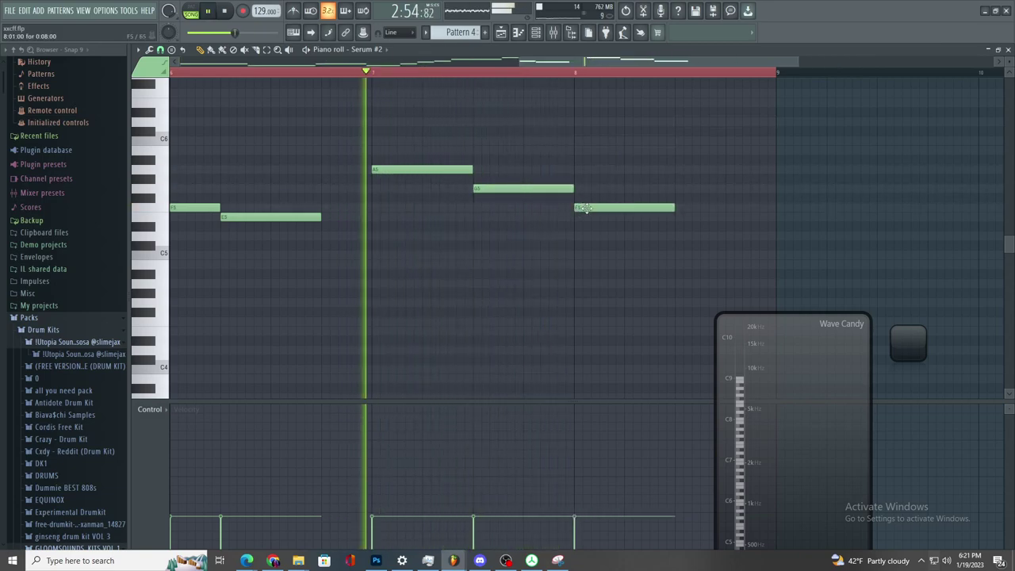
pyautogui.click(672, 218)
pyautogui.rightClick(674, 217)
pyautogui.moveTo(673, 208); pyautogui.dragTo(626, 234)
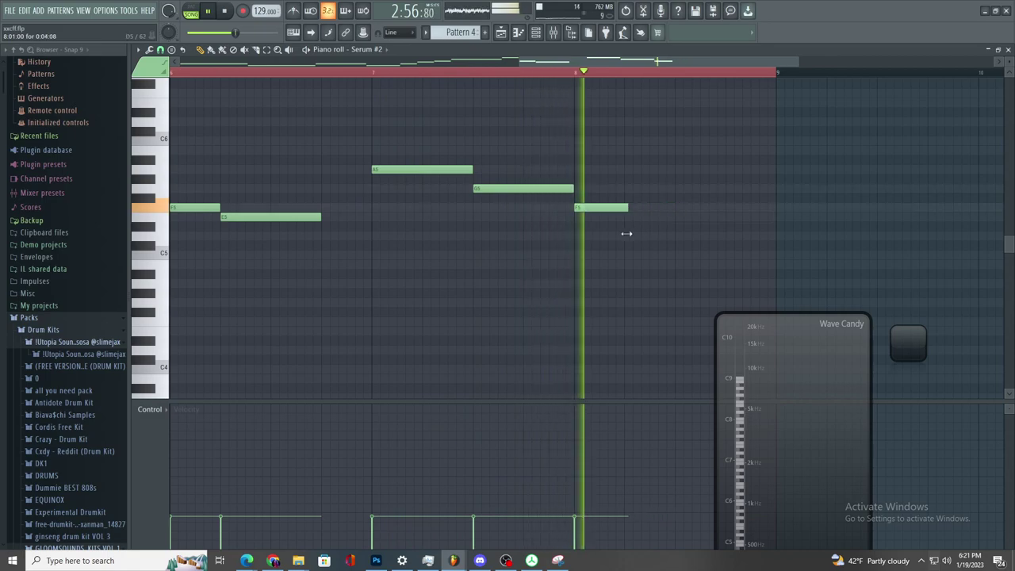
pyautogui.click(626, 218)
pyautogui.click(726, 254)
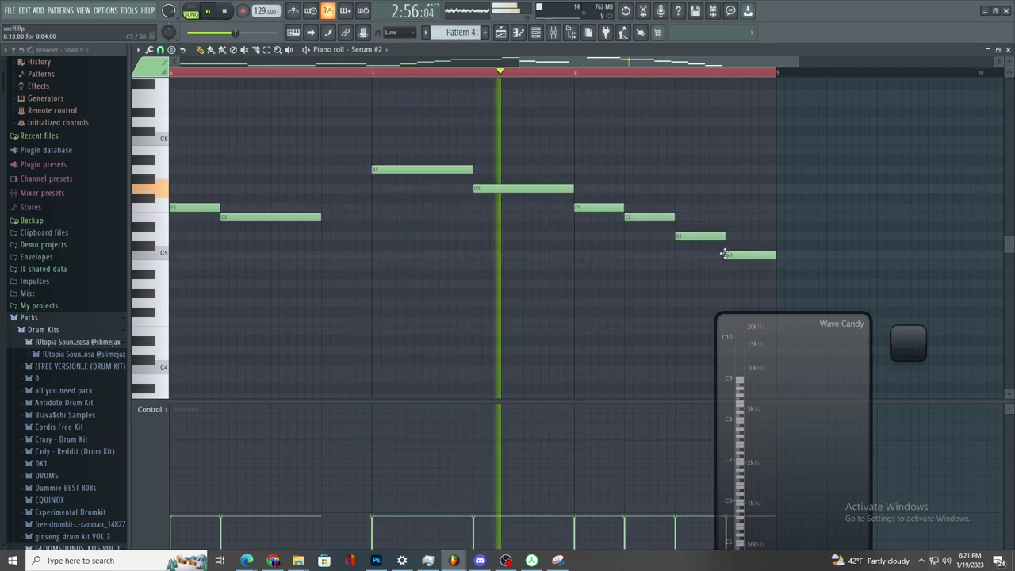
# - Delete the descending F5, E5, D5 and C5 notes in bar 8
pyautogui.scroll(-2, 781, 264)
pyautogui.scroll(3, 782, 265)
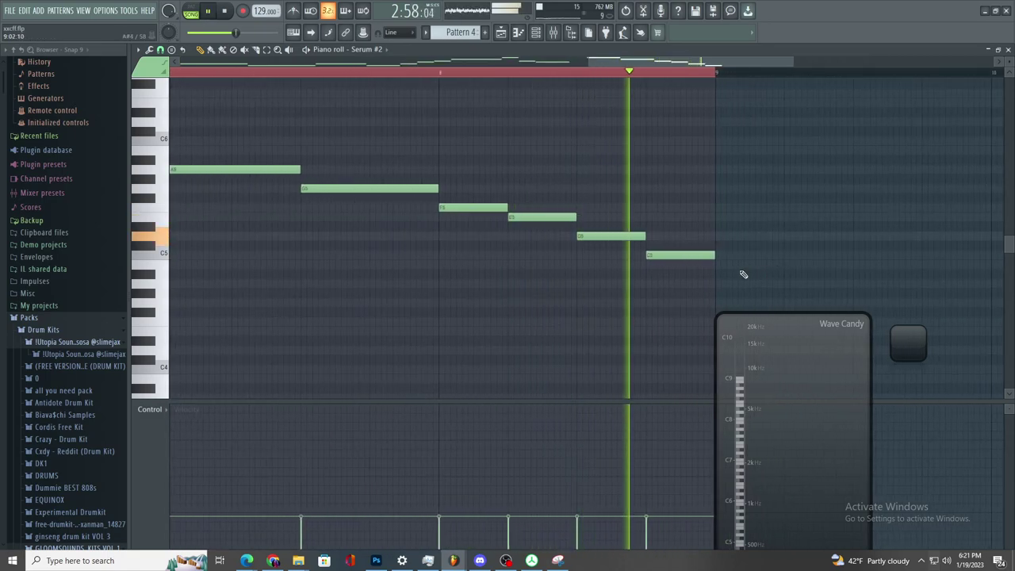
pyautogui.scroll(-2, 716, 265)
pyautogui.scroll(3, 741, 267)
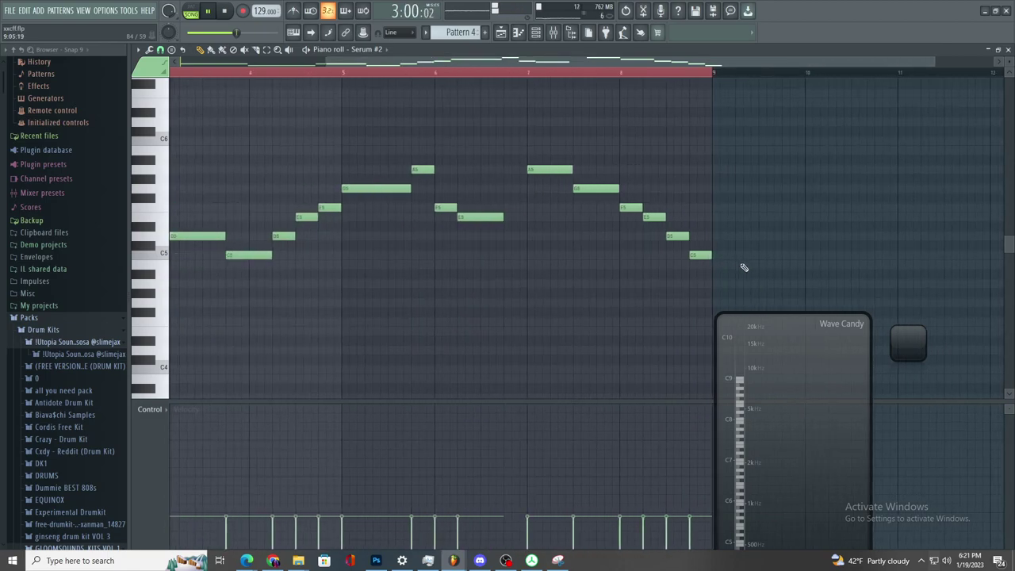
pyautogui.rightClick(638, 254)
pyautogui.rightClick(588, 236)
pyautogui.rightClick(538, 216)
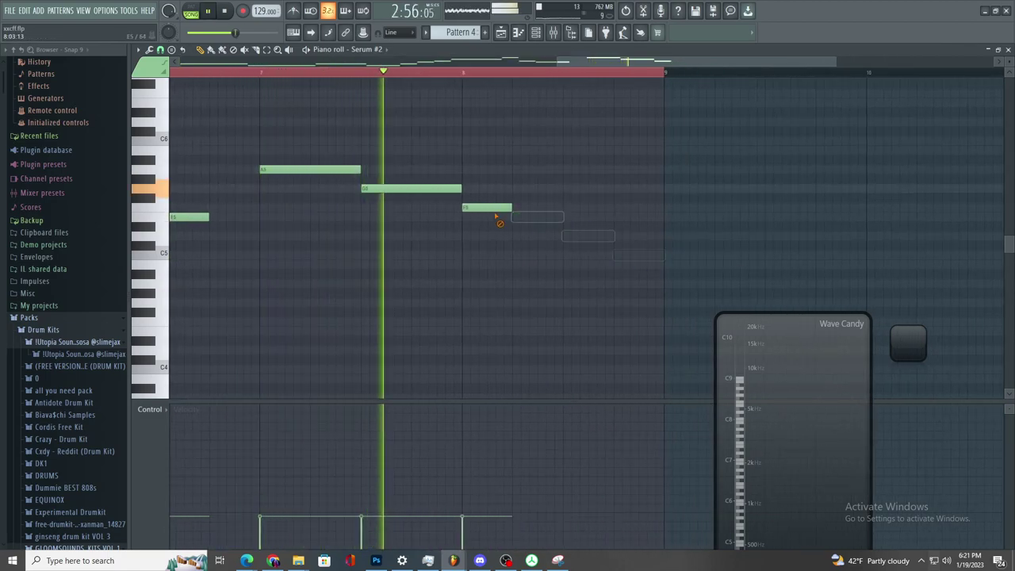
# - Move the G5 a quarter bar later, extend the A5 up to it and shorten the G5 to a quarter bar
pyautogui.moveTo(435, 197); pyautogui.dragTo(485, 192)
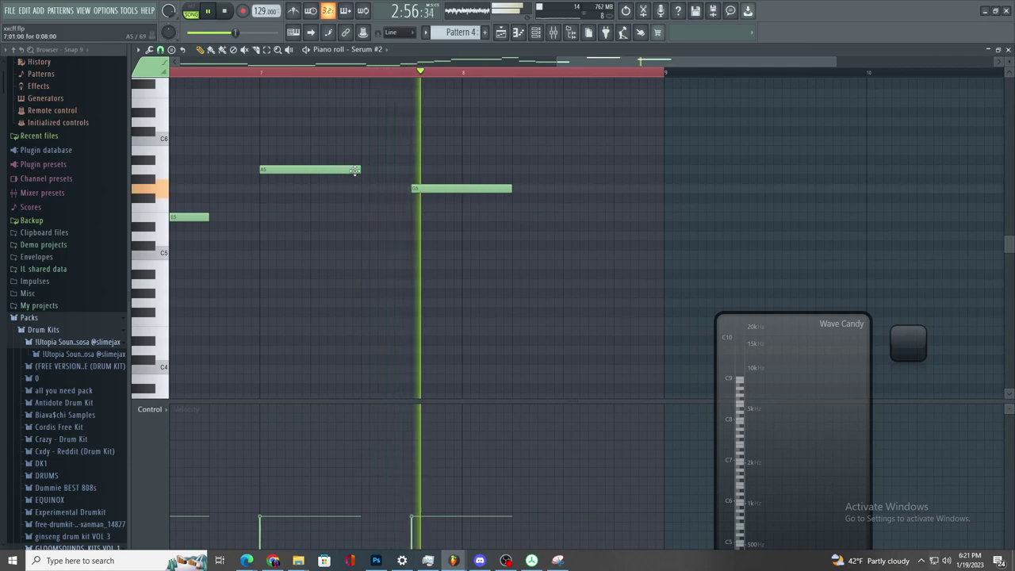
pyautogui.moveTo(418, 170); pyautogui.dragTo(412, 169)
pyautogui.moveTo(510, 189); pyautogui.dragTo(508, 211)
# - Complete the bar 8 descent with quarter-bar F5, E5, D5 and C5 notes ending at bar 9
pyautogui.click(554, 218)
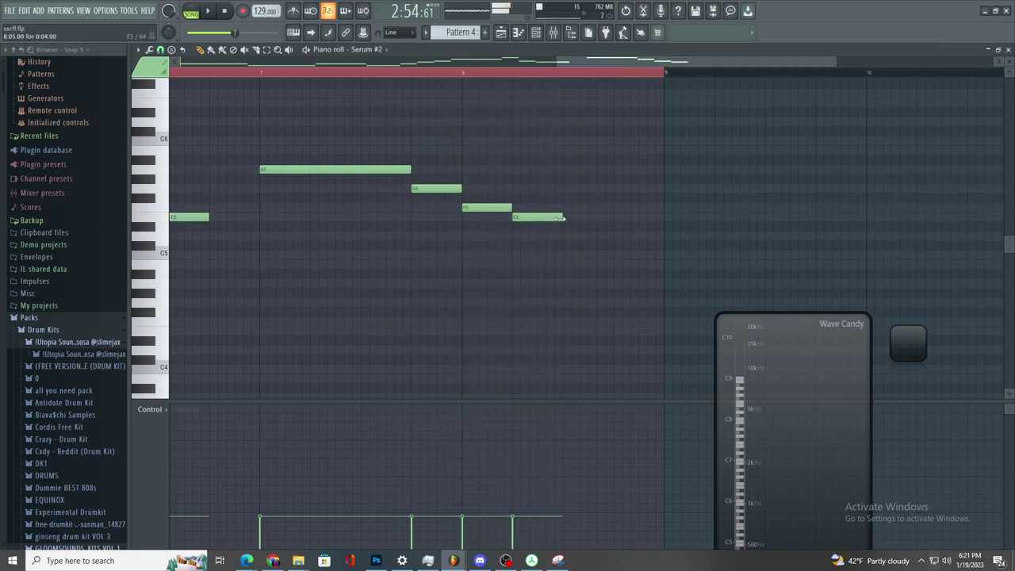
pyautogui.click(585, 236)
pyautogui.click(647, 255)
pyautogui.moveTo(652, 256); pyautogui.dragTo(643, 256)
pyautogui.scroll(-2, 646, 253)
pyautogui.scroll(2, 657, 257)
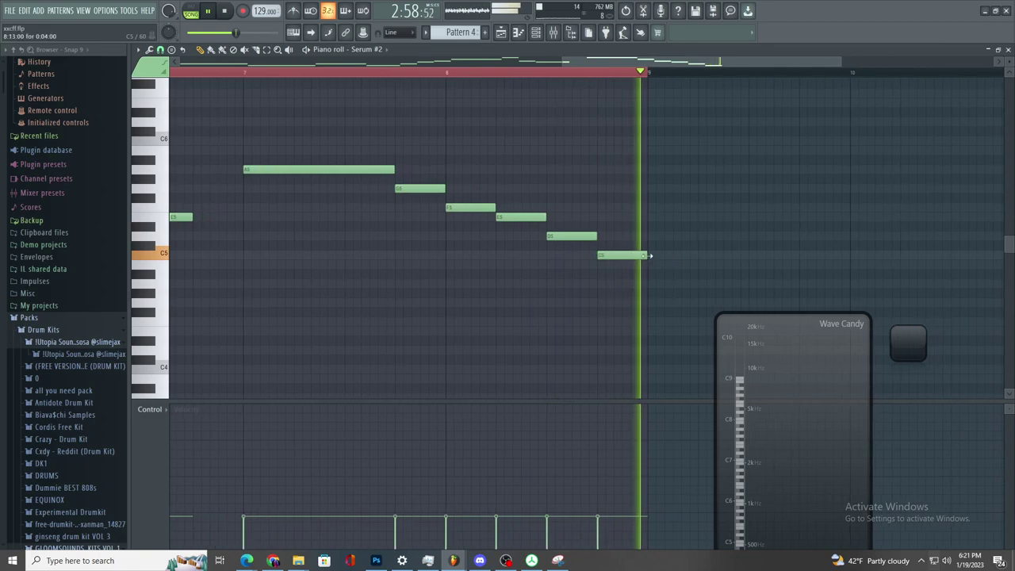
pyautogui.scroll(-3, 655, 258)
pyautogui.scroll(3, 770, 262)
# - Open Pattern 5 from playlist track 3 and extend its melody with half-bar D4 and C4 notes in bar 3
pyautogui.click(403, 72)
pyautogui.click(501, 33)
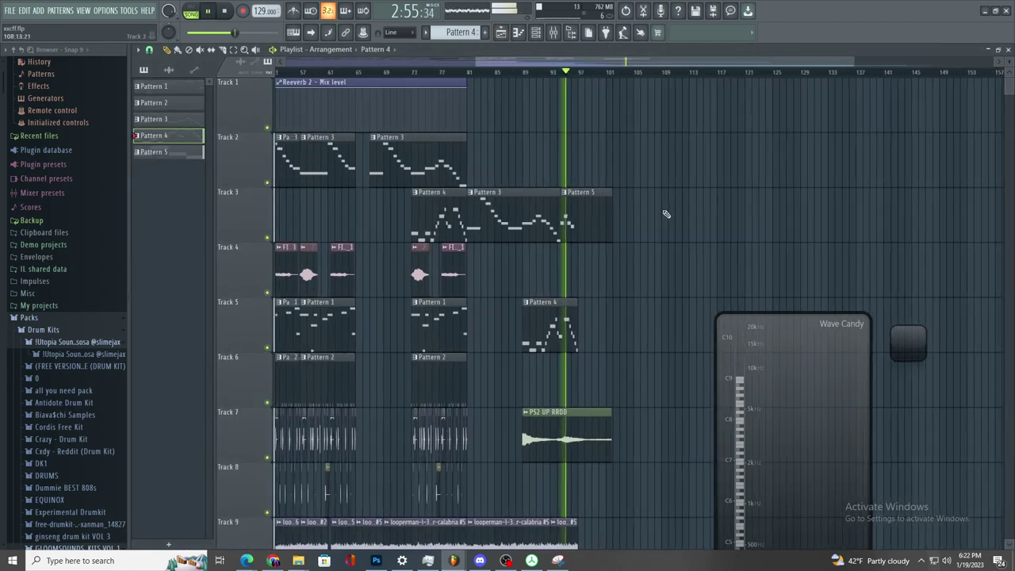
pyautogui.scroll(4, 659, 214)
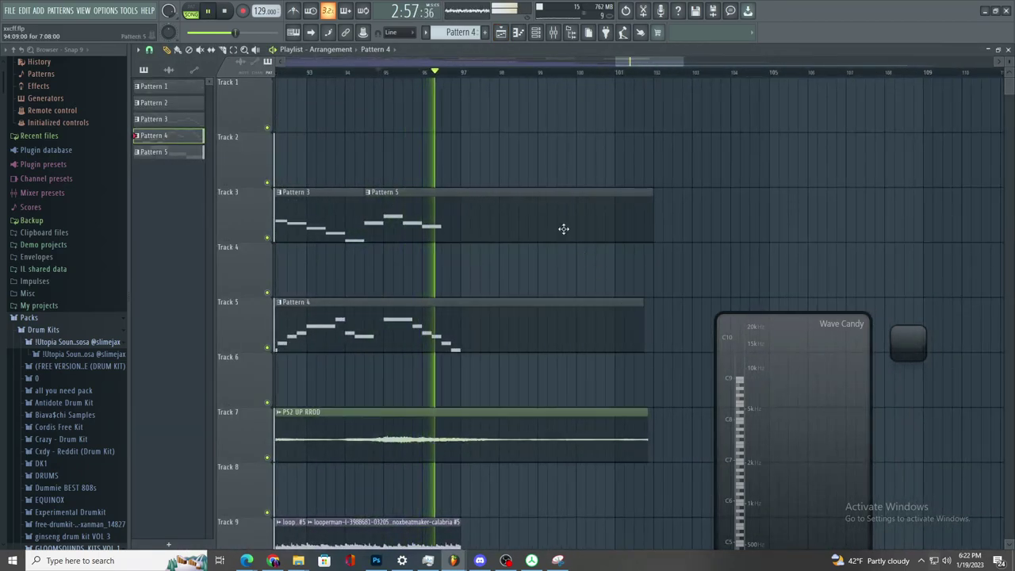
pyautogui.doubleClick(564, 233)
pyautogui.click(472, 349)
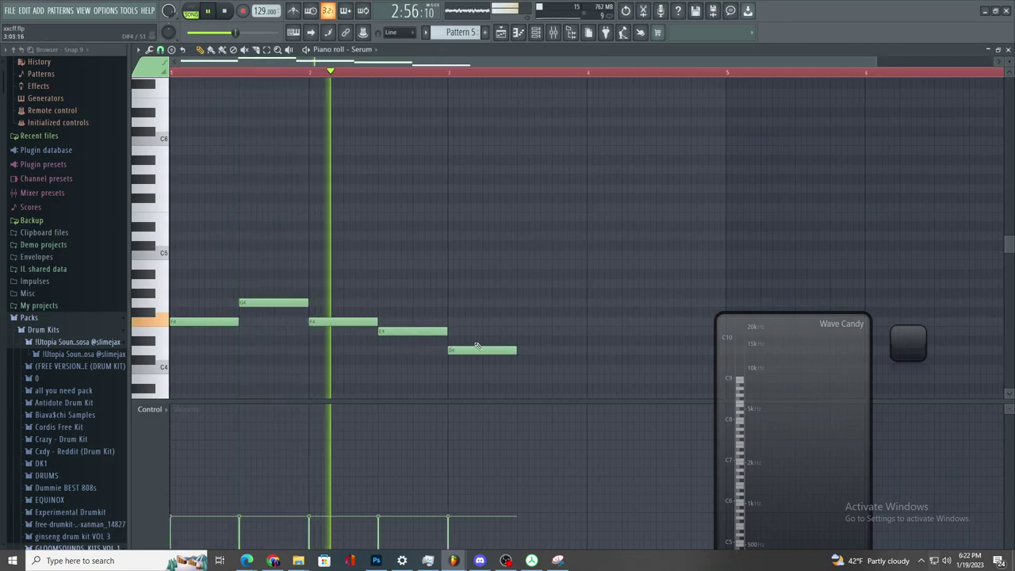
pyautogui.moveTo(474, 346); pyautogui.dragTo(466, 350)
pyautogui.scroll(-2, 537, 372)
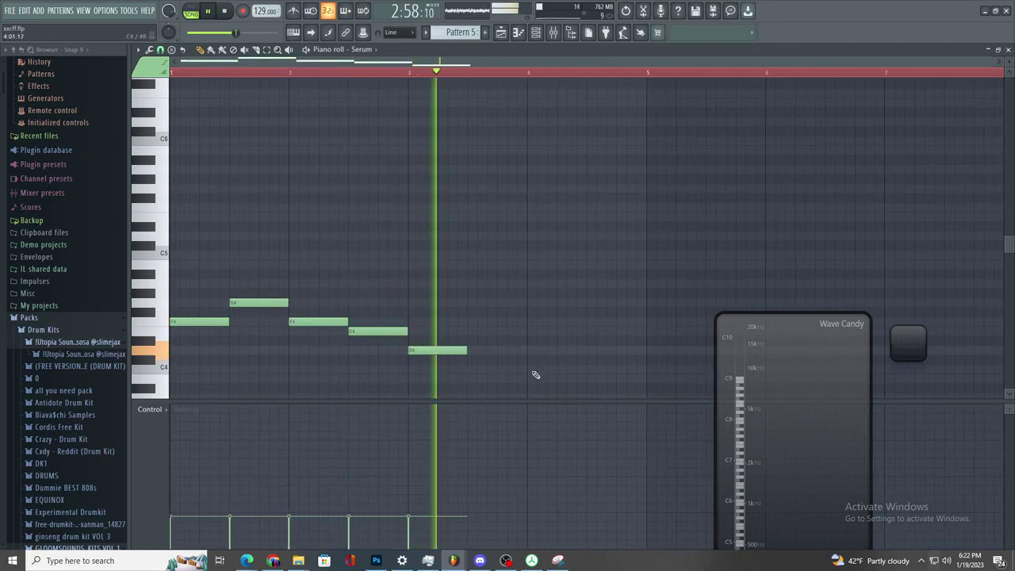
pyautogui.scroll(1, 515, 361)
pyautogui.scroll(2, 514, 362)
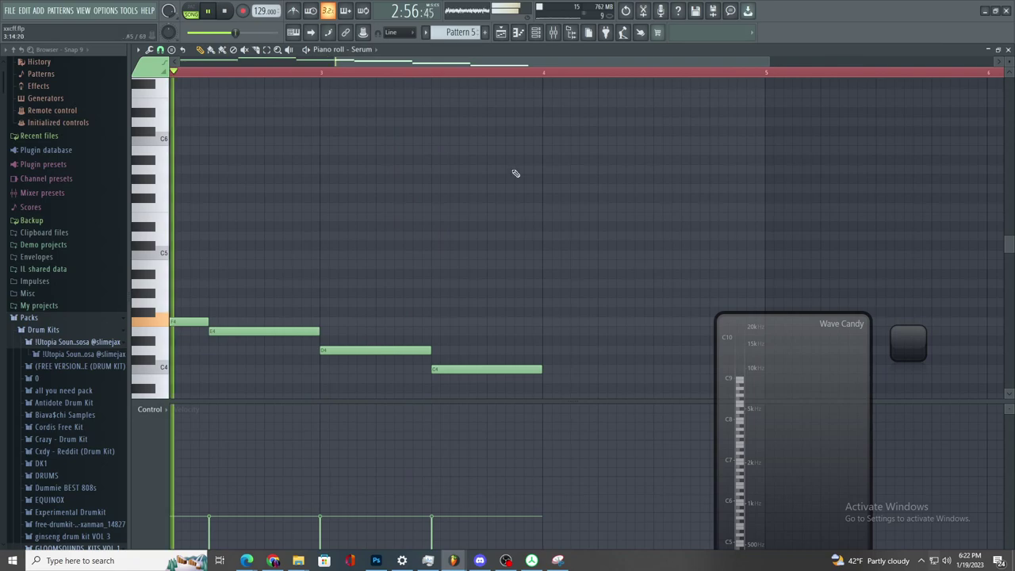
# - Reopen Pattern 4 from playlist track 5 and add three-quarter-bar D5 and E5 notes in succession from bar 9
pyautogui.click(487, 31)
pyautogui.press('F5')
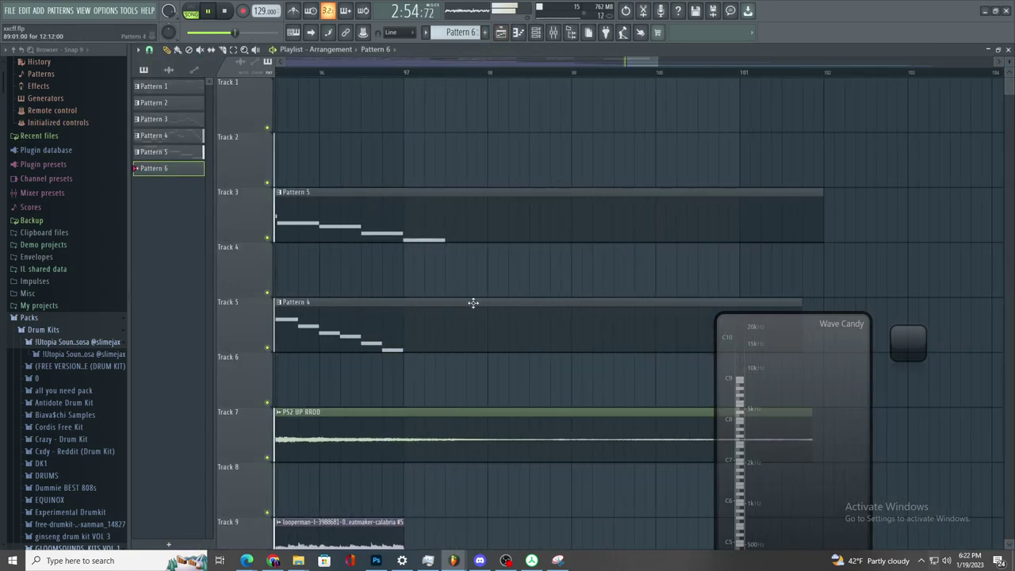
pyautogui.doubleClick(473, 302)
pyautogui.scroll(-1, 480, 291)
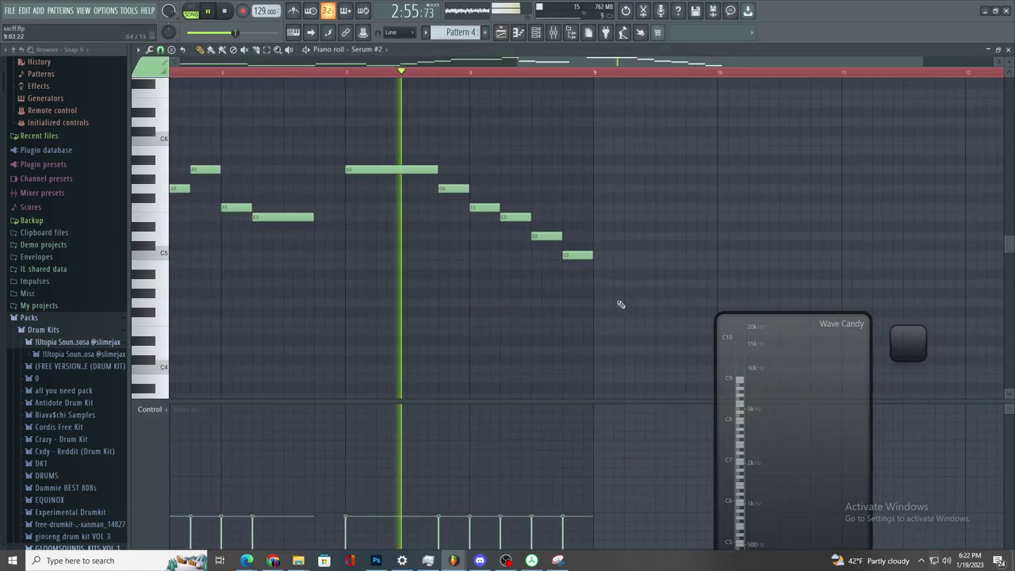
pyautogui.scroll(3, 616, 304)
pyautogui.click(568, 236)
pyautogui.moveTo(601, 237); pyautogui.dragTo(785, 236)
pyautogui.scroll(2, 720, 272)
pyautogui.click(669, 207)
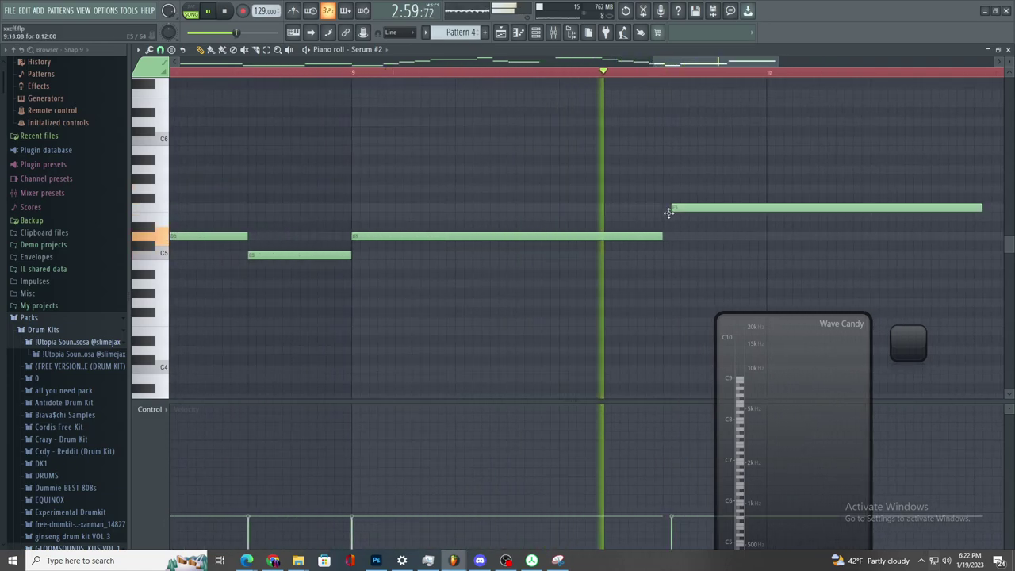
pyautogui.scroll(-2, 673, 212)
pyautogui.moveTo(678, 205); pyautogui.dragTo(677, 217)
# - Copy the block of clips at bars 73 to 81 in the playlist so that its main section starts at bar 101
pyautogui.click(501, 32)
pyautogui.scroll(-3, 516, 159)
pyautogui.scroll(-2, 541, 223)
pyautogui.scroll(-4, 571, 300)
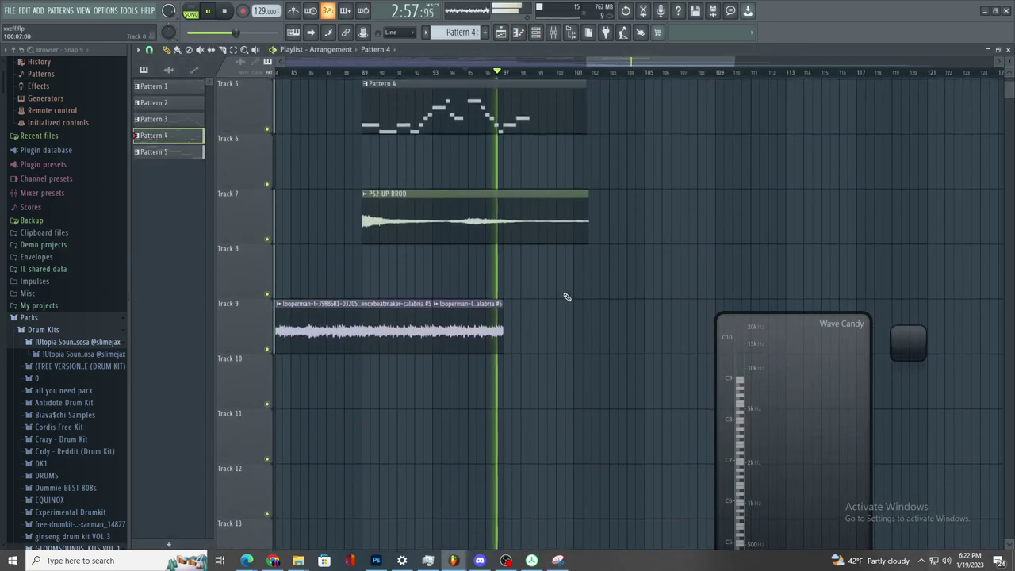
pyautogui.scroll(3, 367, 246)
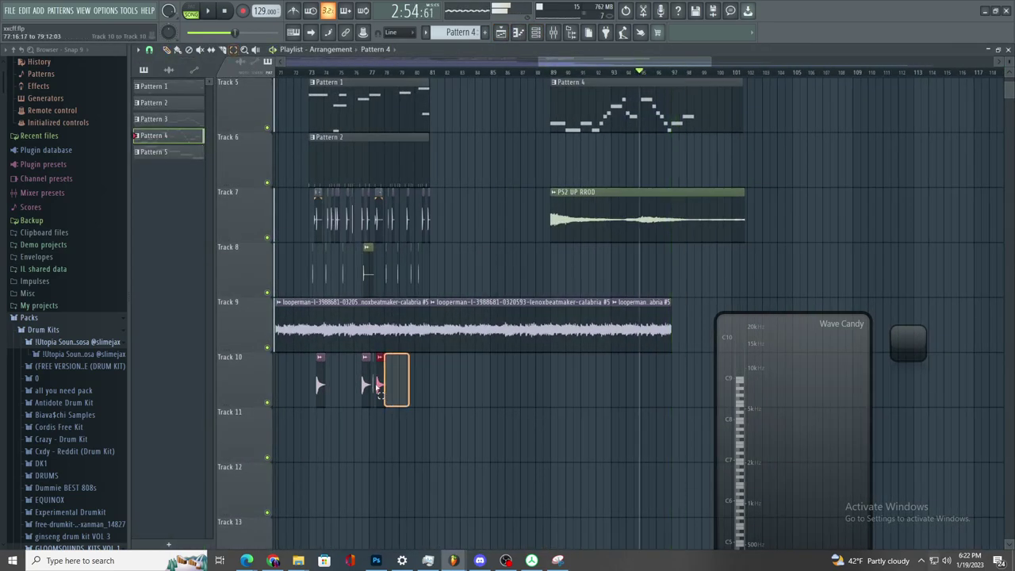
pyautogui.moveTo(446, 278); pyautogui.dragTo(389, 174)
pyautogui.moveTo(492, 148); pyautogui.dragTo(448, 96)
pyautogui.moveTo(368, 122); pyautogui.dragTo(758, 126)
# - Deselect the copied clips and delete the duplicated Pattern 3 clip from track 2
pyautogui.scroll(3, 839, 113)
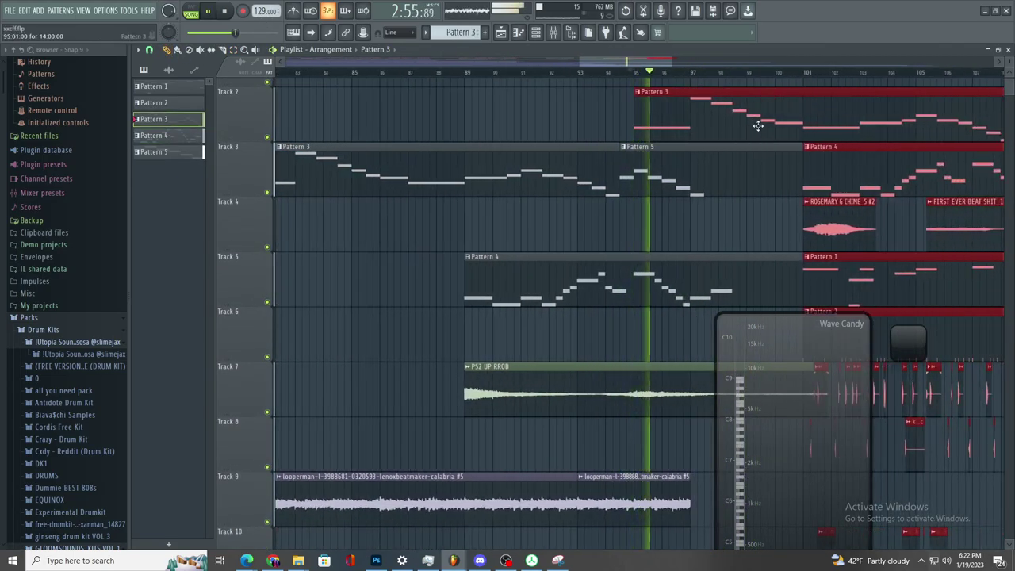
pyautogui.scroll(-1, 675, 166)
pyautogui.scroll(2, 567, 140)
pyautogui.click(451, 121)
pyautogui.rightClick(451, 122)
pyautogui.moveTo(519, 116); pyautogui.dragTo(675, 117)
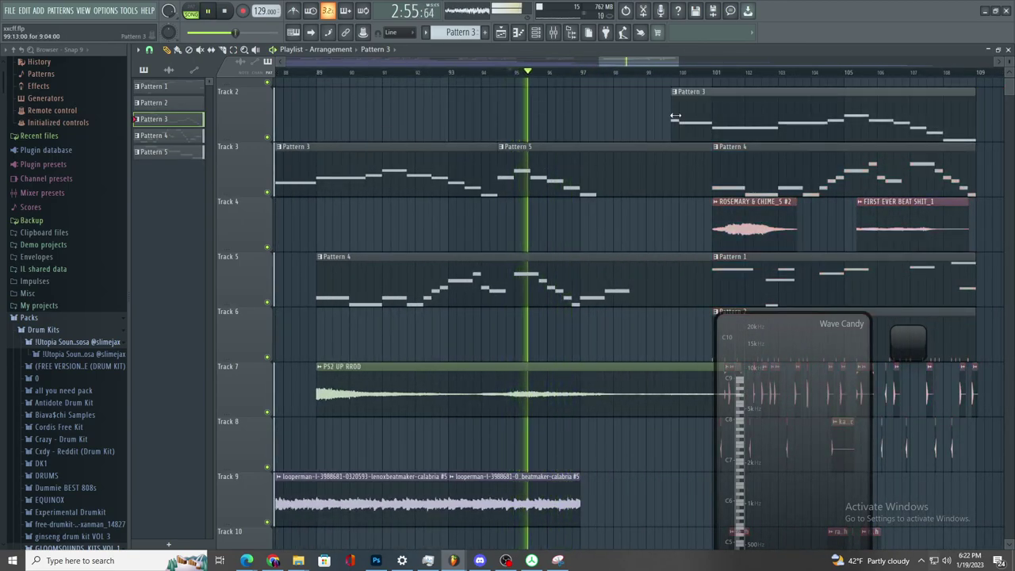
pyautogui.rightClick(725, 124)
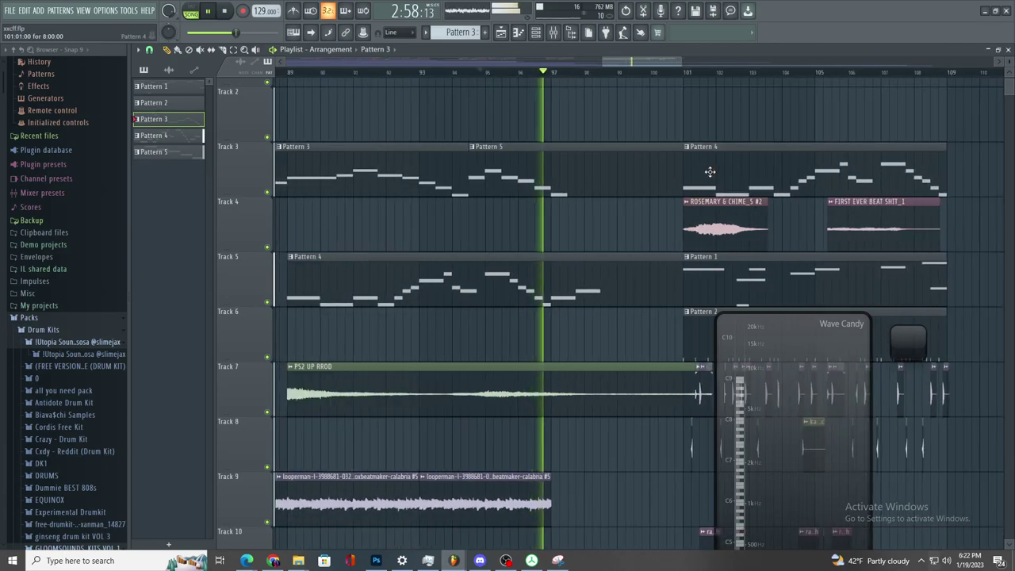
# - Delete the copied Pattern 4 clip at bar 101 from track 3 and move the Pattern 1 clip at bar 101 to track 2
pyautogui.rightClick(699, 172)
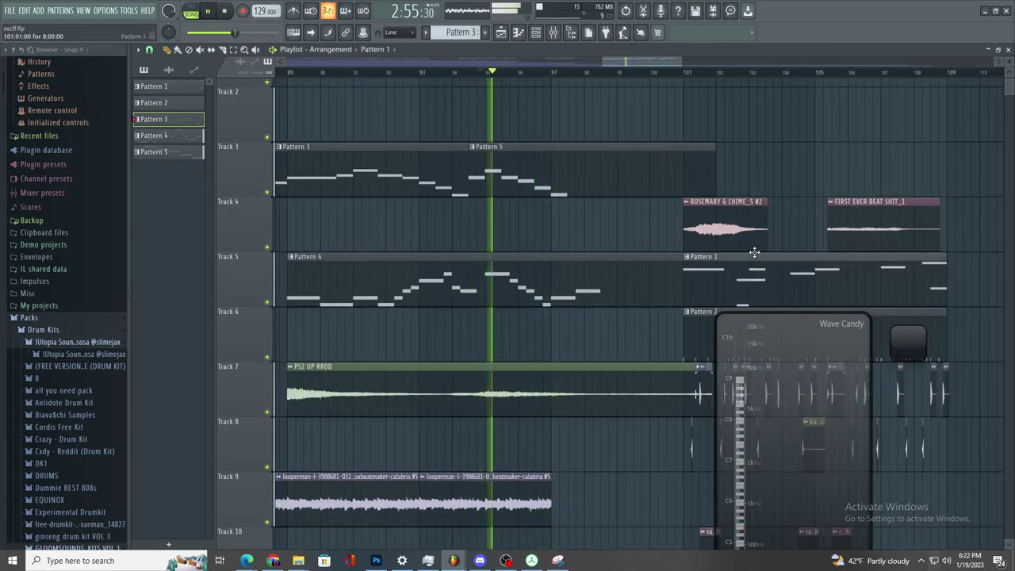
pyautogui.moveTo(754, 254); pyautogui.dragTo(758, 200)
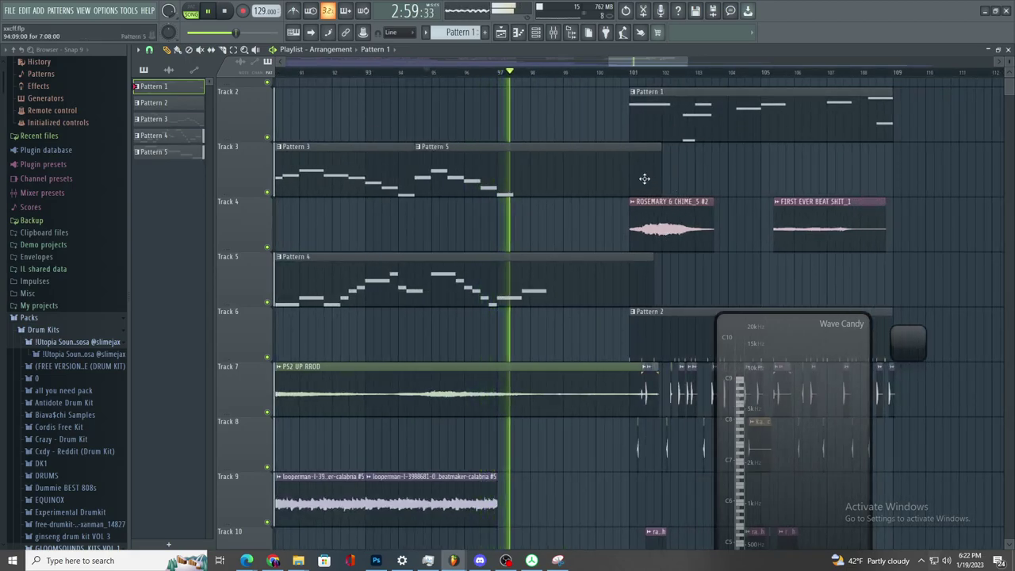
# - Pick the GENTLE TRANSITION #2 clip before bar 25 and place another instance on track 9 at 100:13, leading into bar 101
pyautogui.scroll(-2, 644, 179)
pyautogui.scroll(-3, 702, 294)
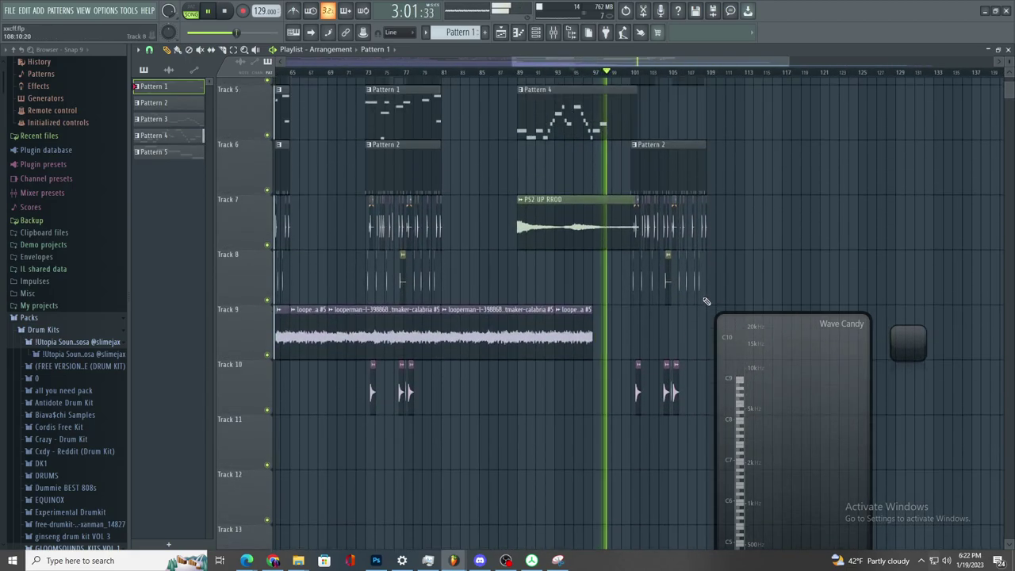
pyautogui.keyDown('ctrl'); pyautogui.scroll(2, 635, 294); pyautogui.keyUp('ctrl')
pyautogui.scroll(4, 556, 177)
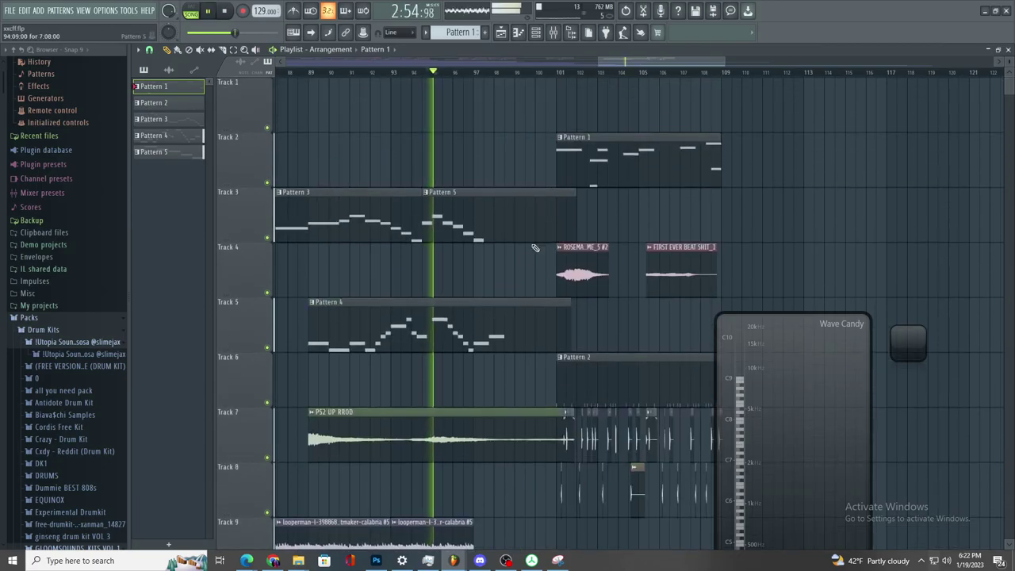
pyautogui.keyDown('ctrl'); pyautogui.scroll(2, 539, 269); pyautogui.keyUp('ctrl')
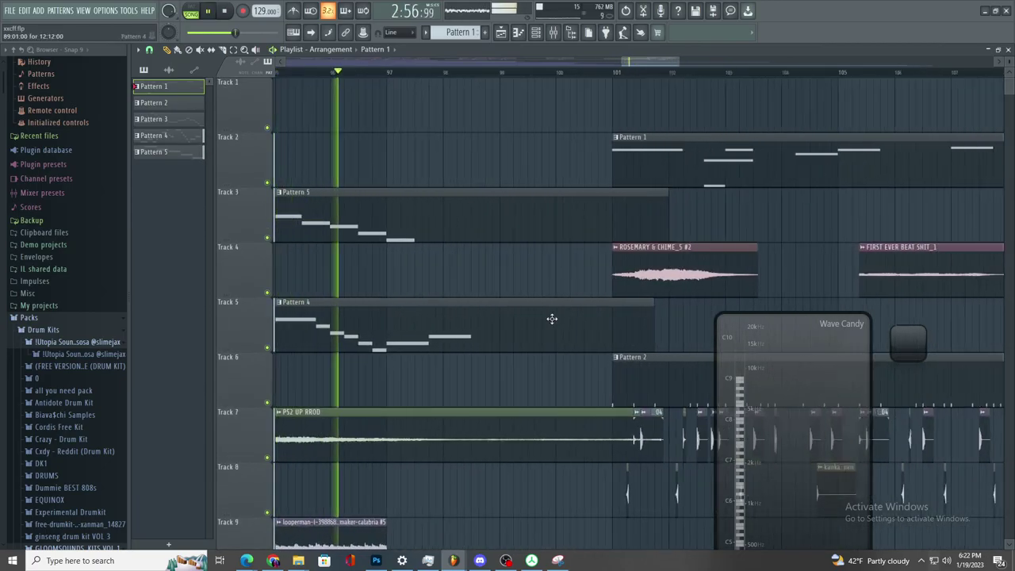
pyautogui.keyDown('ctrl'); pyautogui.scroll(-6, 549, 318); pyautogui.keyUp('ctrl')
pyautogui.keyDown('ctrl'); pyautogui.scroll(3, 446, 315); pyautogui.keyUp('ctrl')
pyautogui.keyDown('ctrl'); pyautogui.scroll(-3, 452, 306); pyautogui.keyUp('ctrl')
pyautogui.keyDown('ctrl'); pyautogui.scroll(5, 338, 294); pyautogui.keyUp('ctrl')
pyautogui.click(676, 162)
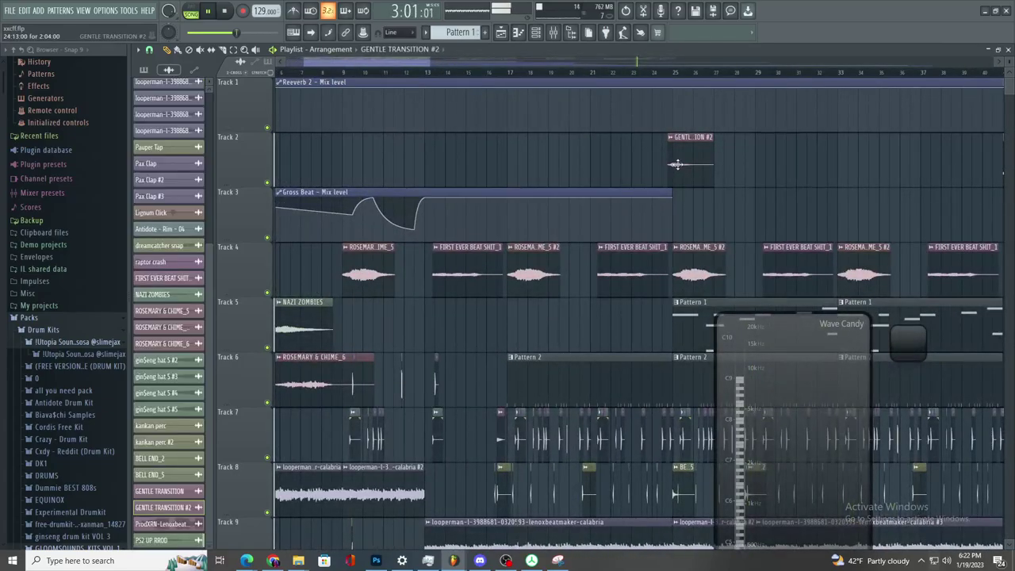
pyautogui.keyDown('ctrl'); pyautogui.scroll(-4, 689, 227); pyautogui.keyUp('ctrl')
pyautogui.keyDown('ctrl'); pyautogui.scroll(4, 714, 262); pyautogui.keyUp('ctrl')
pyautogui.keyDown('ctrl'); pyautogui.scroll(-4, 730, 265); pyautogui.keyUp('ctrl')
pyautogui.keyDown('ctrl'); pyautogui.scroll(3, 892, 287); pyautogui.keyUp('ctrl')
pyautogui.keyDown('ctrl'); pyautogui.scroll(4, 886, 284); pyautogui.keyUp('ctrl')
pyautogui.press('space')
pyautogui.press('space')
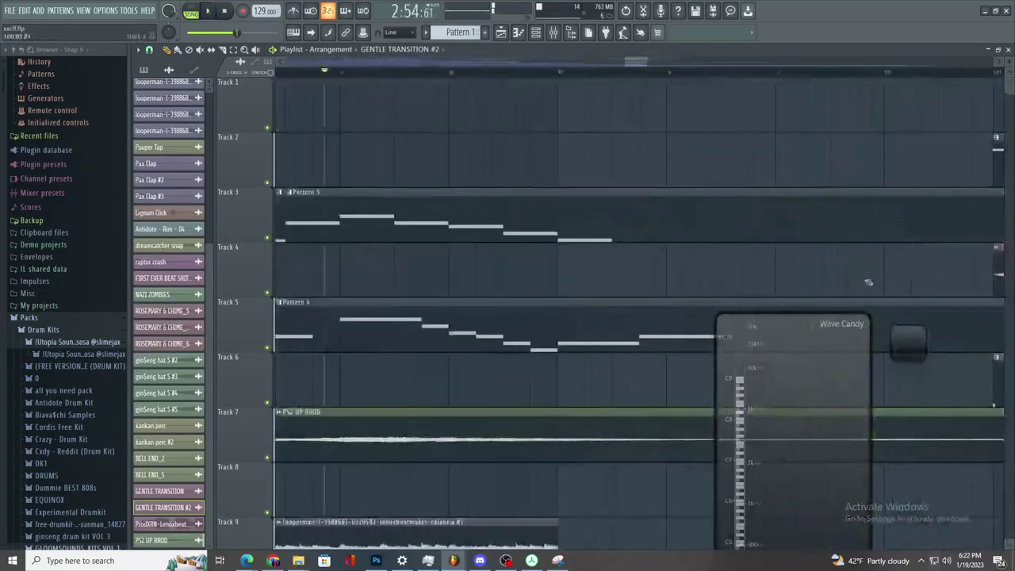
pyautogui.scroll(-2, 899, 282)
pyautogui.keyDown('ctrl'); pyautogui.scroll(-2, 864, 290); pyautogui.keyUp('ctrl')
pyautogui.keyDown('ctrl'); pyautogui.scroll(3, 859, 292); pyautogui.keyUp('ctrl')
pyautogui.moveTo(801, 465); pyautogui.dragTo(810, 470)
pyautogui.click(785, 416)
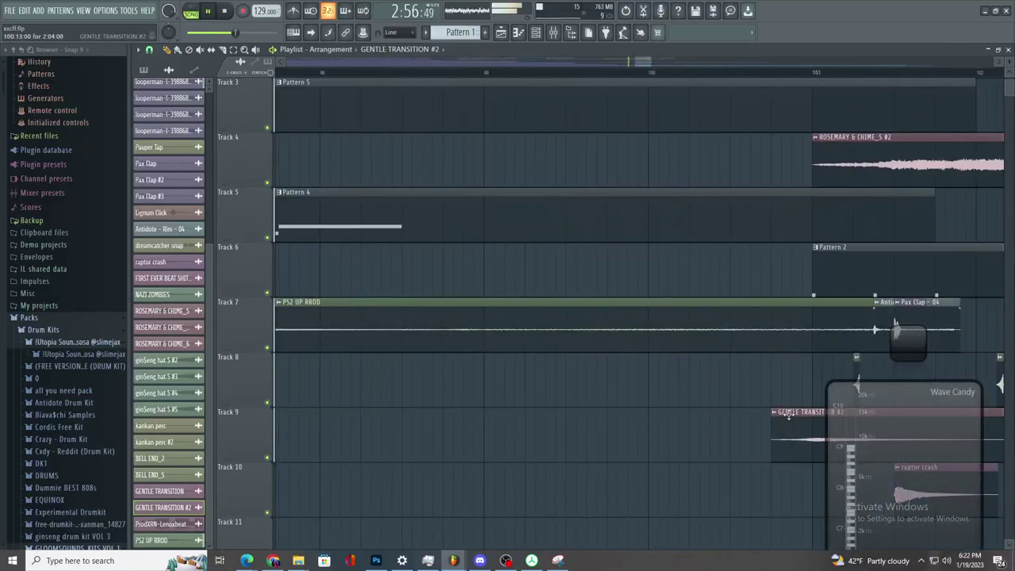
# - Reopen Pattern 4 from playlist track 5 and add half-bar G5 and D5 notes after the last E5, with the D5 starting at bar 11
pyautogui.keyDown('ctrl'); pyautogui.scroll(-6, 757, 415); pyautogui.keyUp('ctrl')
pyautogui.doubleClick(614, 225)
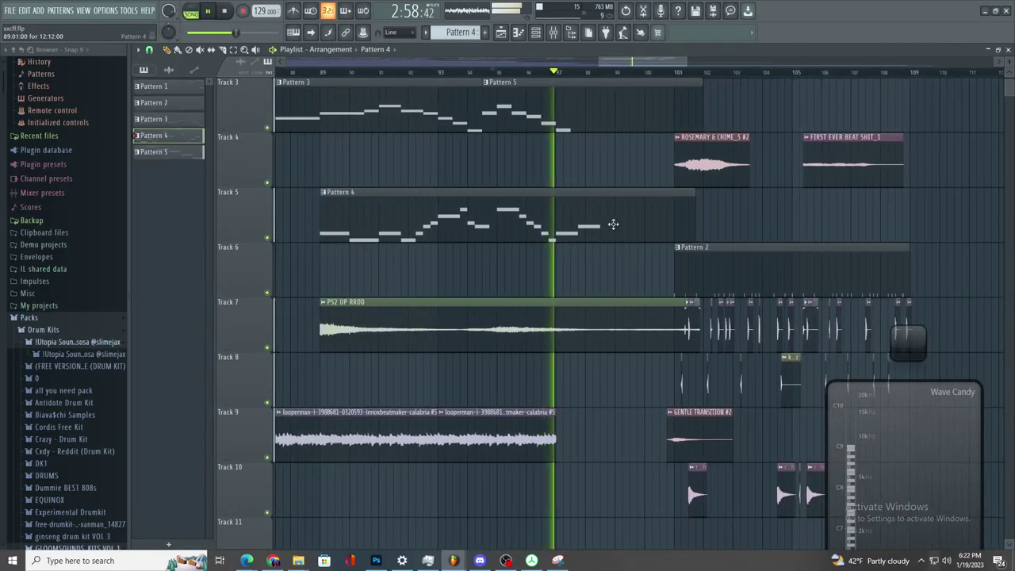
pyautogui.keyDown('ctrl'); pyautogui.scroll(5, 557, 242); pyautogui.keyUp('ctrl')
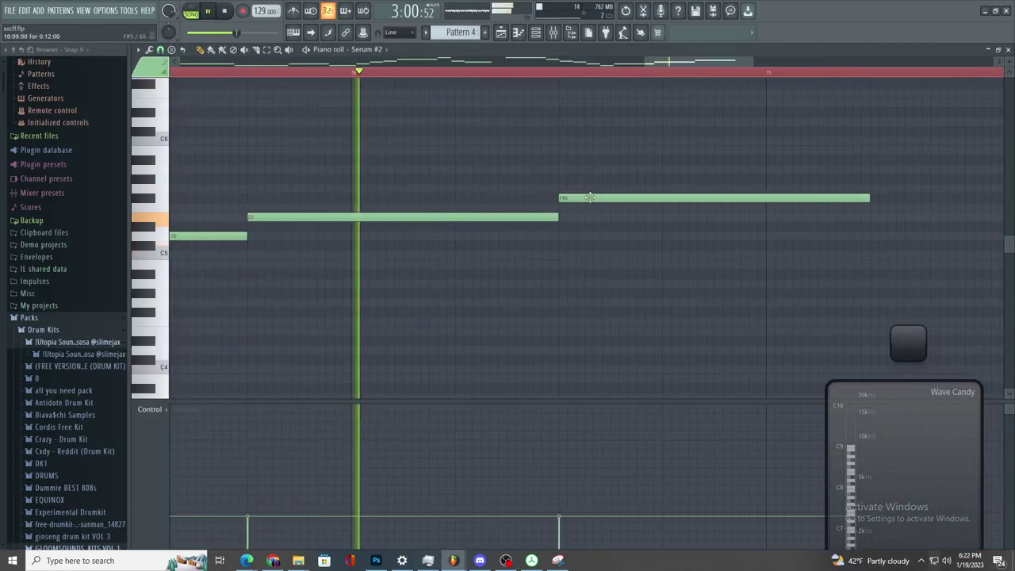
pyautogui.moveTo(580, 197); pyautogui.dragTo(580, 196)
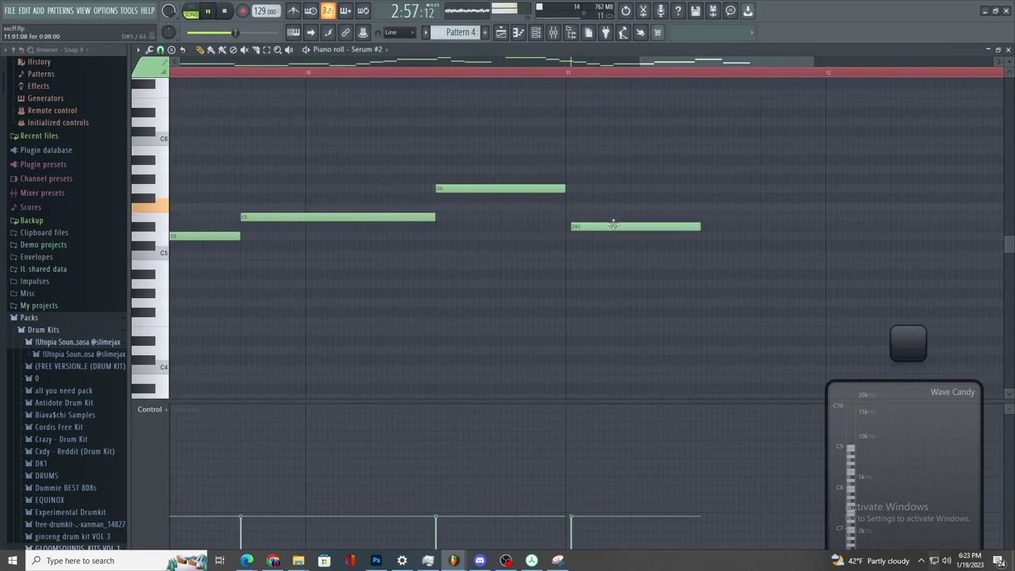
pyautogui.keyDown('ctrl'); pyautogui.scroll(-2, 610, 228); pyautogui.keyUp('ctrl')
pyautogui.keyDown('ctrl'); pyautogui.scroll(2, 683, 250); pyautogui.keyUp('ctrl')
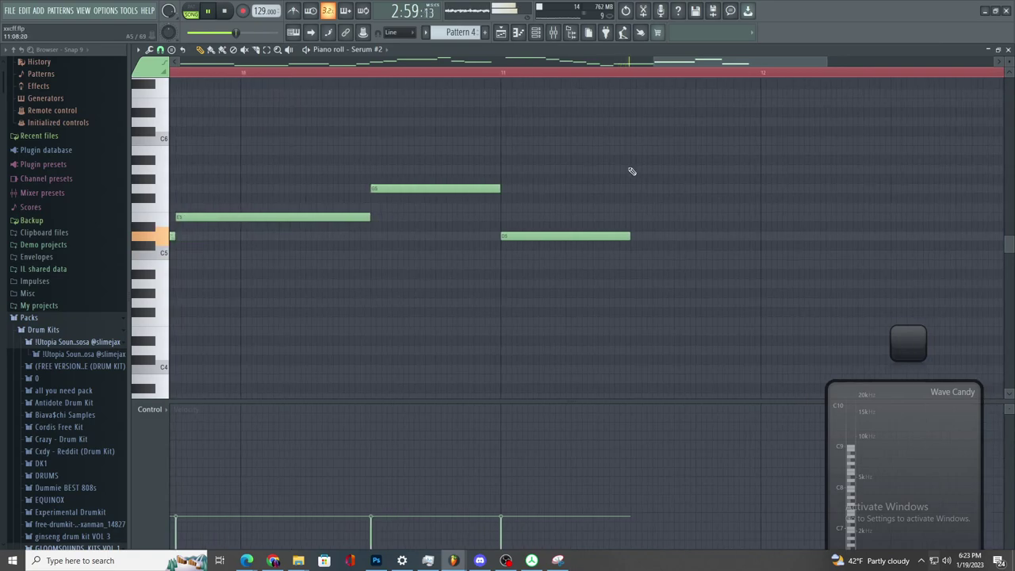
# - Lengthen the D5 at bar 11 to three-quarters of a bar and follow it with a half-bar A5 and a three-quarter-bar C5 ending at bar 13
pyautogui.keyDown('ctrl'); pyautogui.scroll(-3, 682, 190); pyautogui.keyUp('ctrl')
pyautogui.keyDown('ctrl'); pyautogui.scroll(4, 635, 212); pyautogui.keyUp('ctrl')
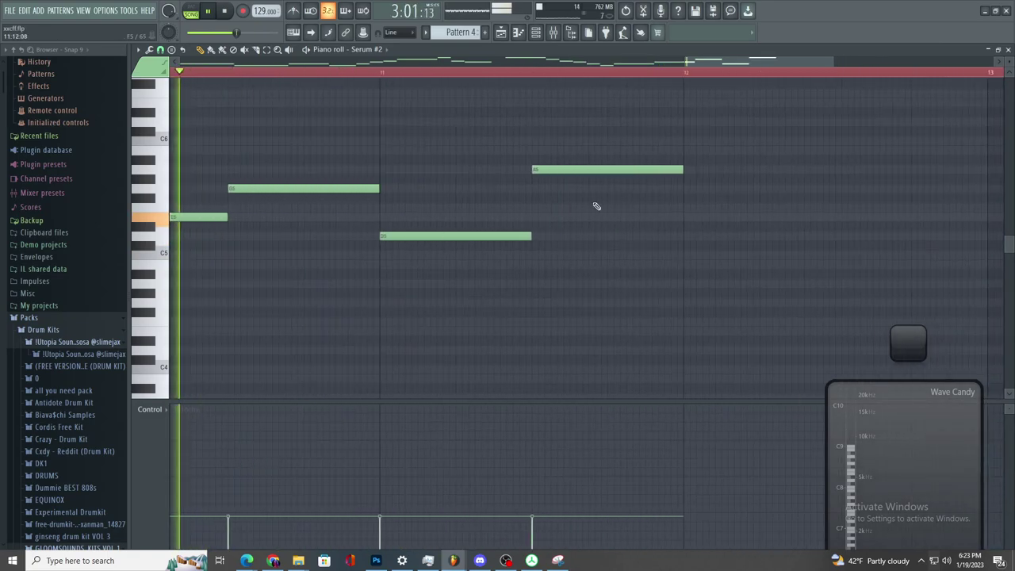
pyautogui.keyDown('ctrl'); pyautogui.scroll(-2, 564, 227); pyautogui.keyUp('ctrl')
pyautogui.keyDown('ctrl'); pyautogui.scroll(3, 565, 242); pyautogui.keyUp('ctrl')
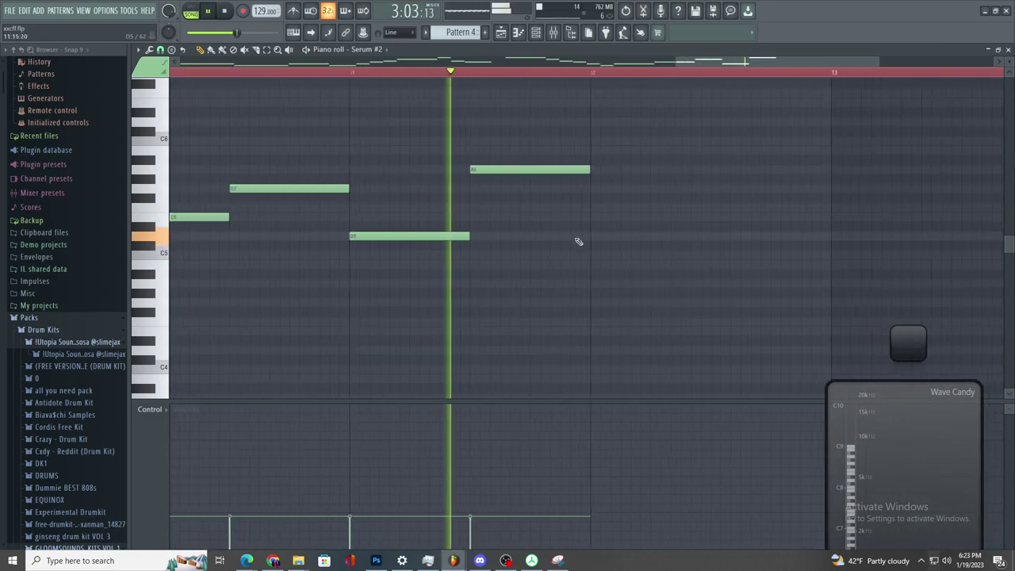
pyautogui.keyDown('ctrl'); pyautogui.scroll(-2, 373, 167); pyautogui.keyUp('ctrl')
pyautogui.scroll(-1, 349, 158)
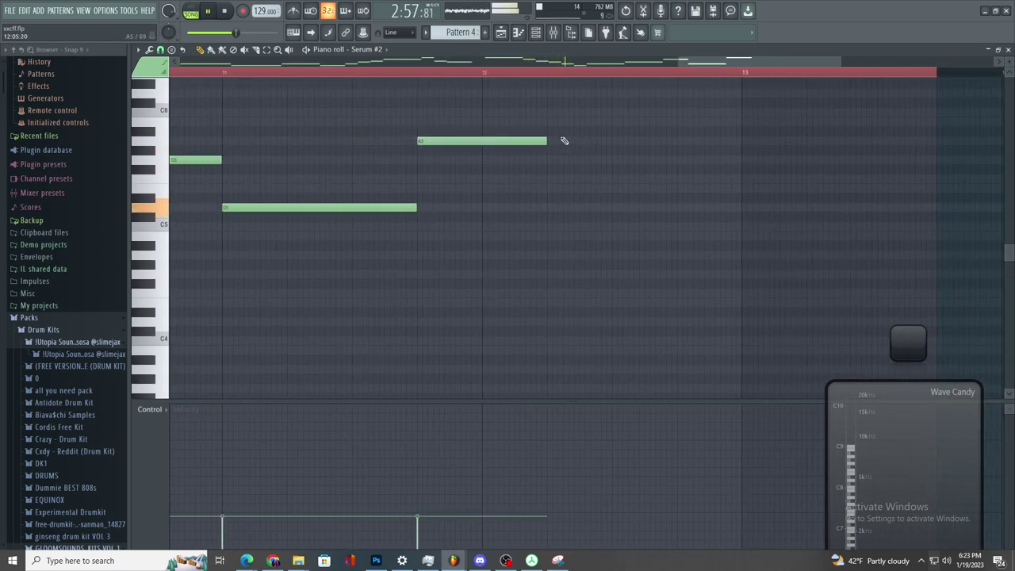
pyautogui.keyDown('ctrl'); pyautogui.scroll(-3, 568, 228); pyautogui.keyUp('ctrl')
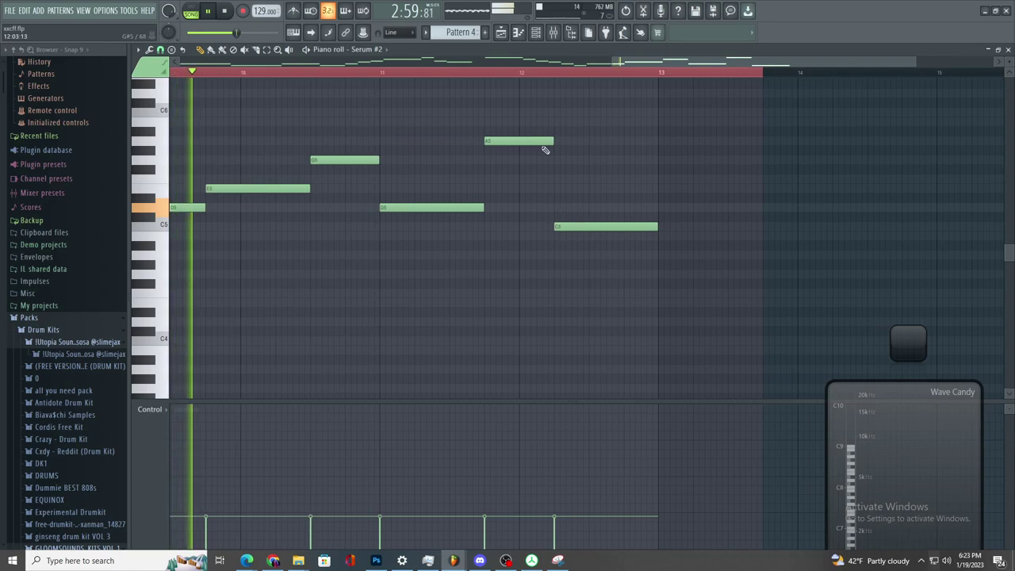
pyautogui.click(266, 50)
pyautogui.keyDown('ctrl'); pyautogui.scroll(-3, 499, 181); pyautogui.keyUp('ctrl')
pyautogui.keyDown('ctrl'); pyautogui.scroll(3, 493, 187); pyautogui.keyUp('ctrl')
pyautogui.keyDown('ctrl'); pyautogui.scroll(-2, 456, 193); pyautogui.keyUp('ctrl')
pyautogui.keyDown('ctrl'); pyautogui.scroll(3, 608, 212); pyautogui.keyUp('ctrl')
pyautogui.keyDown('ctrl'); pyautogui.scroll(-2, 635, 224); pyautogui.keyUp('ctrl')
pyautogui.keyDown('ctrl'); pyautogui.scroll(3, 648, 232); pyautogui.keyUp('ctrl')
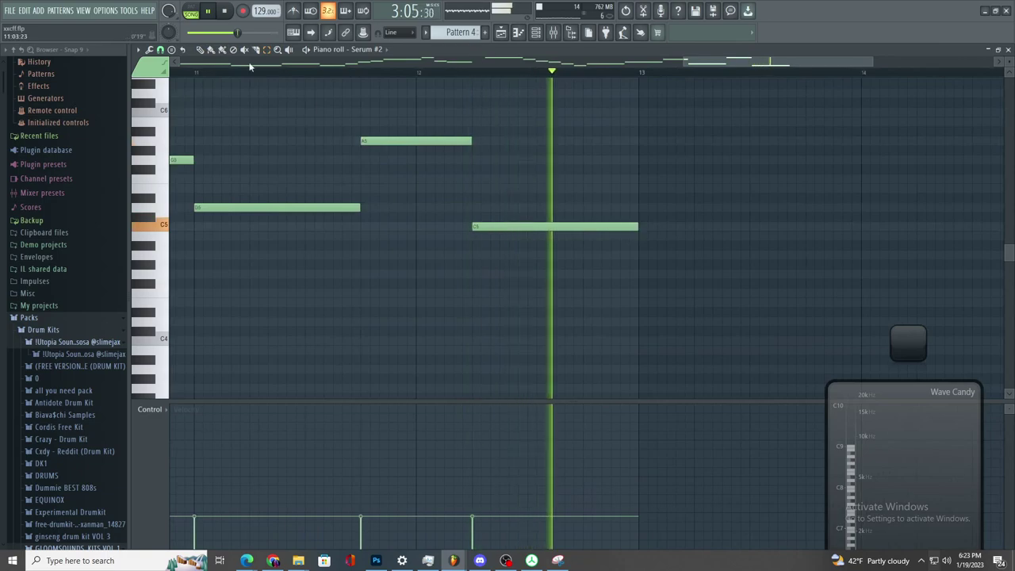
# - Return to the playlist and extend the Pattern 5 clip to bar 109 and the Pattern 4 clip to just past bar 109
pyautogui.click(500, 31)
pyautogui.hscroll(3, 557, 141)
pyautogui.keyDown('ctrl'); pyautogui.scroll(1, 412, 111); pyautogui.keyUp('ctrl')
pyautogui.click(298, 73)
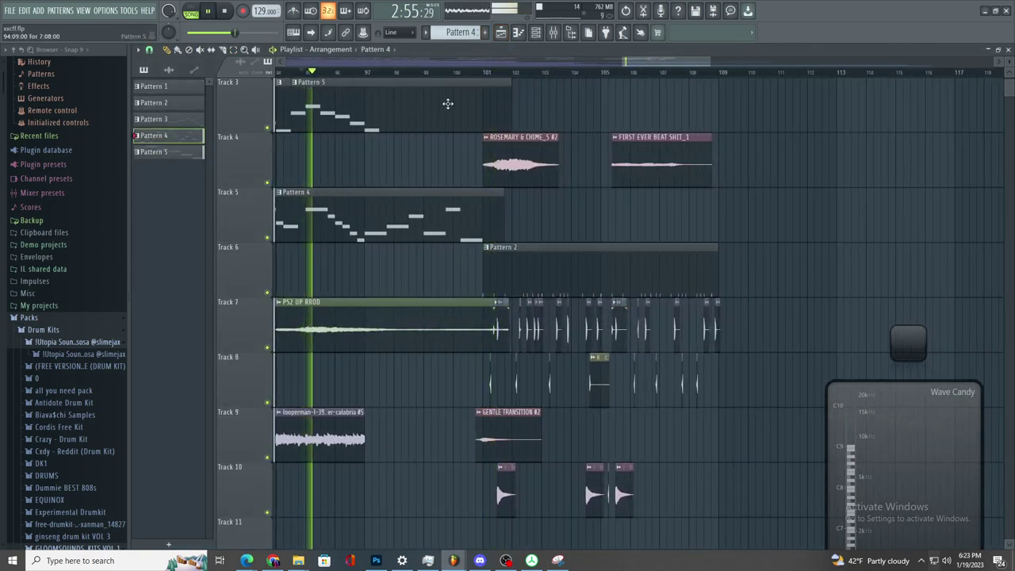
pyautogui.moveTo(508, 113); pyautogui.dragTo(719, 113)
pyautogui.moveTo(505, 225); pyautogui.dragTo(728, 233)
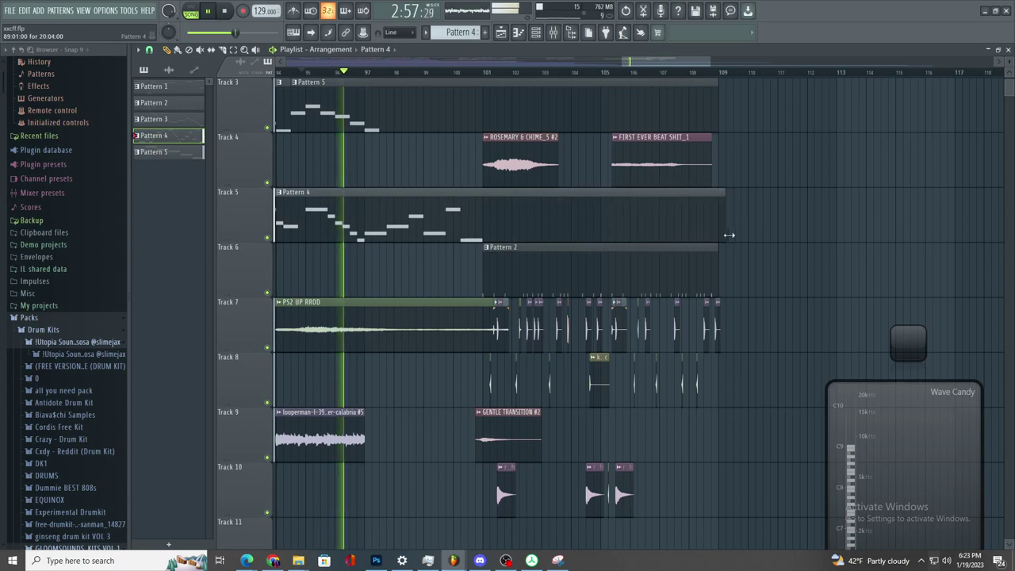
# - Open Pattern 5 on the Serum channel and add a half-bar E4 note at 4:09 followed by a half-bar F4 at bar 5
pyautogui.doubleClick(635, 131)
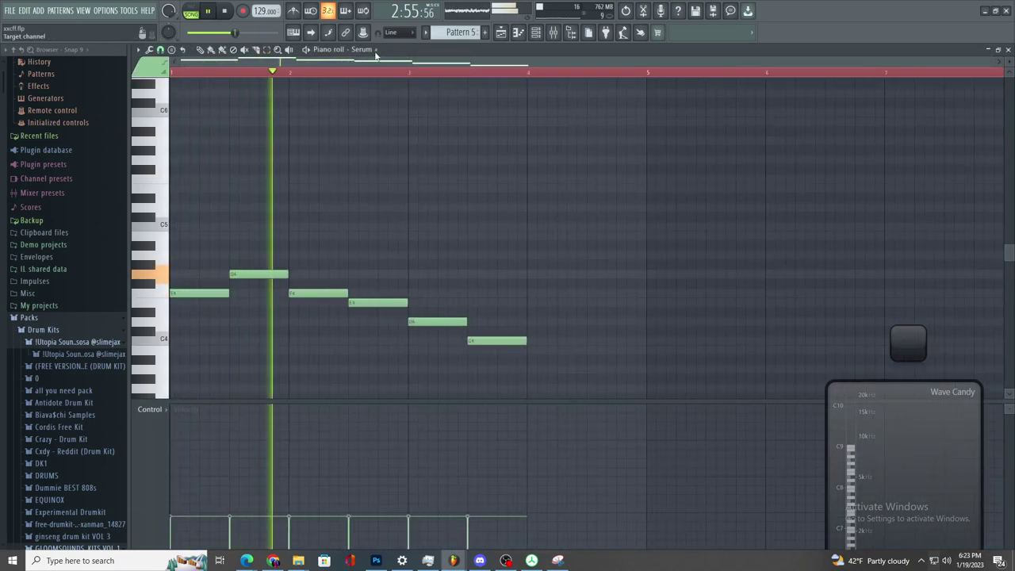
pyautogui.click(379, 51)
pyautogui.click(591, 164)
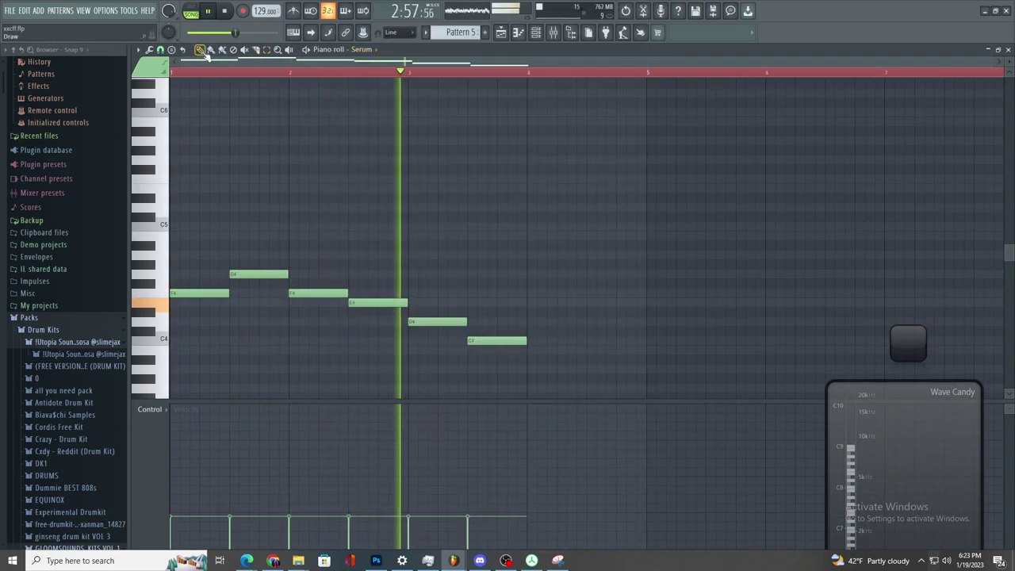
pyautogui.scroll(-3, 587, 290)
pyautogui.keyDown('ctrl'); pyautogui.scroll(2, 531, 252); pyautogui.keyUp('ctrl')
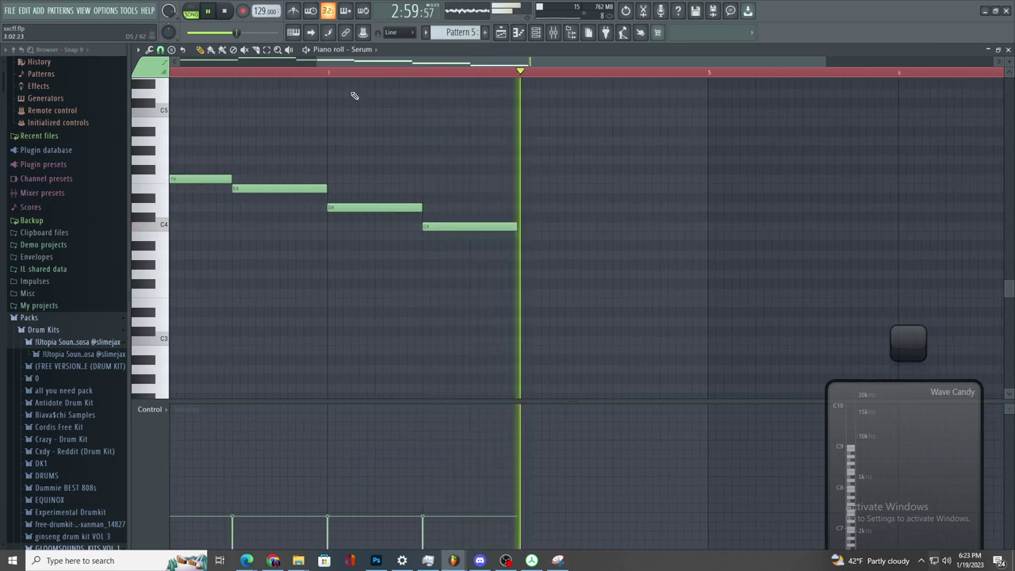
pyautogui.keyDown('ctrl'); pyautogui.scroll(2, 482, 152); pyautogui.keyUp('ctrl')
pyautogui.keyDown('ctrl'); pyautogui.scroll(-2, 547, 236); pyautogui.keyUp('ctrl')
pyautogui.keyDown('ctrl'); pyautogui.scroll(2, 616, 241); pyautogui.keyUp('ctrl')
pyautogui.press('space')
pyautogui.keyDown('ctrl'); pyautogui.scroll(-2, 420, 203); pyautogui.keyUp('ctrl')
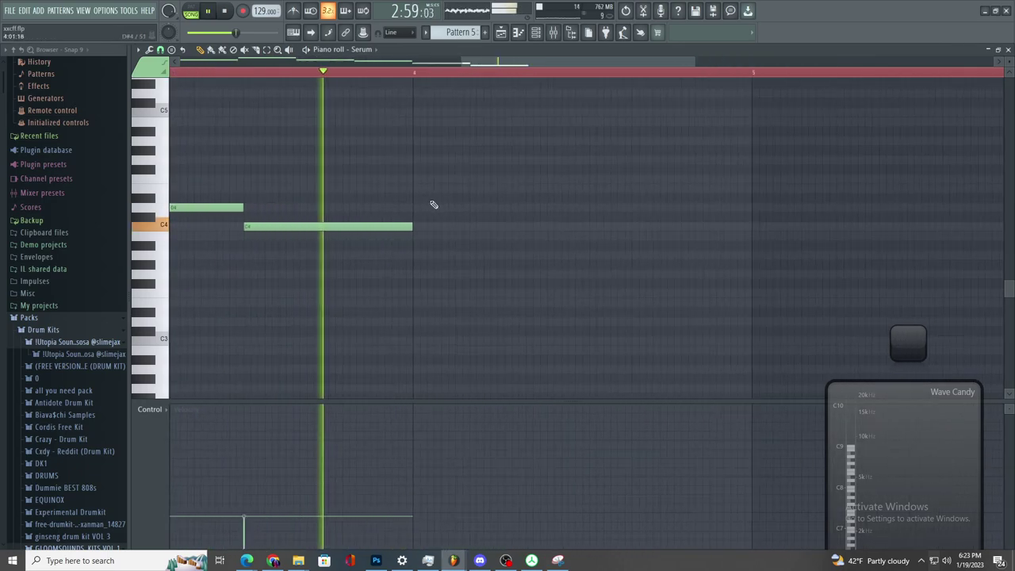
pyautogui.click(568, 179)
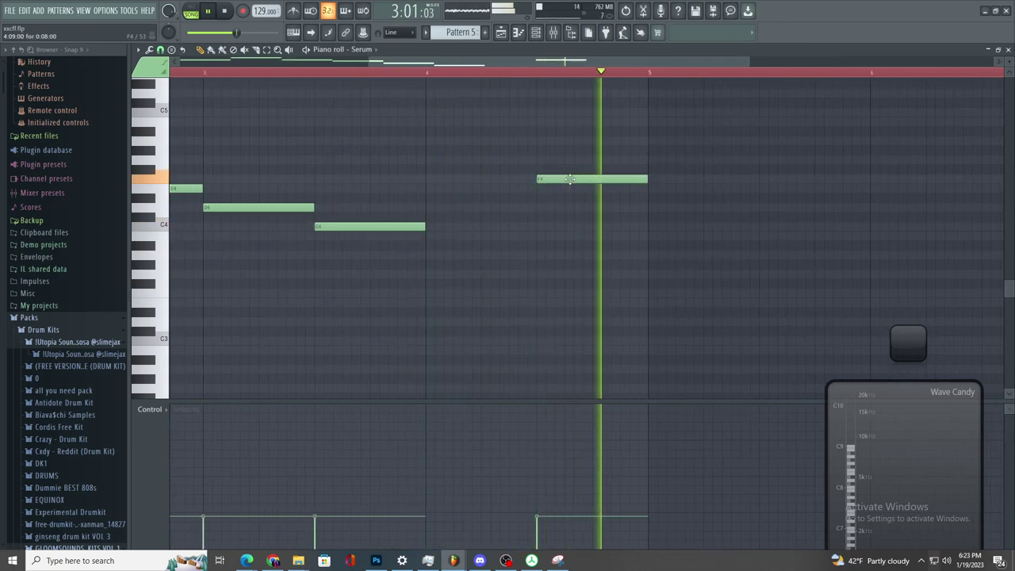
pyautogui.click(662, 179)
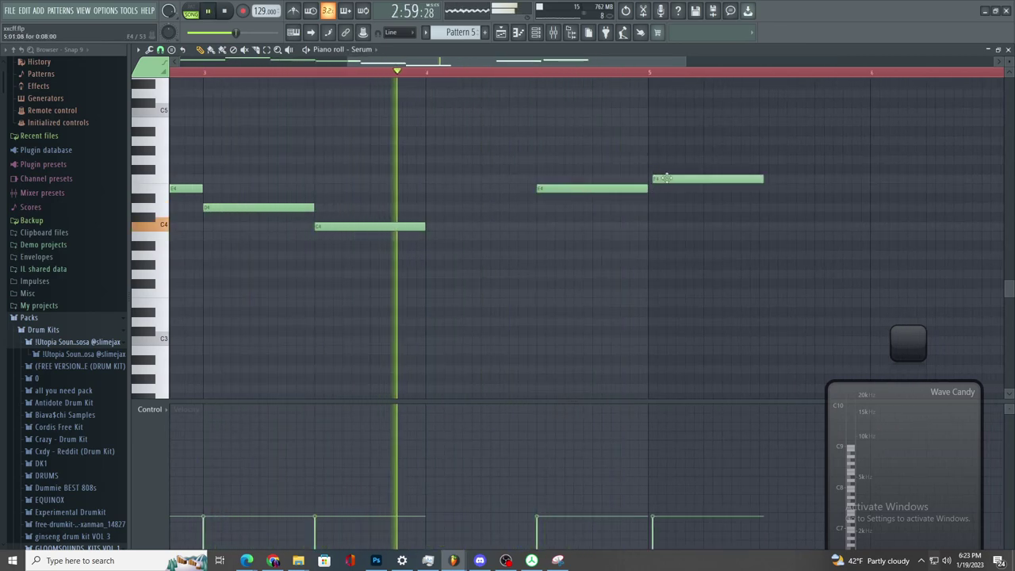
# - Add a quarter-bar E4 note at 4:05 and raise the two notes that follow it to F4 and G4
pyautogui.click(485, 198)
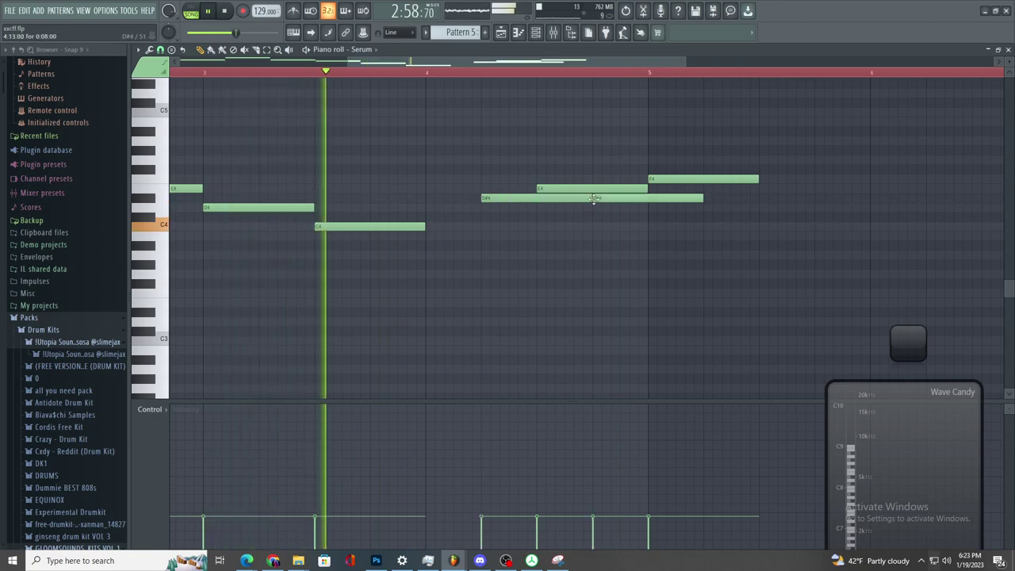
pyautogui.moveTo(592, 204); pyautogui.dragTo(568, 178)
pyautogui.moveTo(668, 176); pyautogui.dragTo(670, 154)
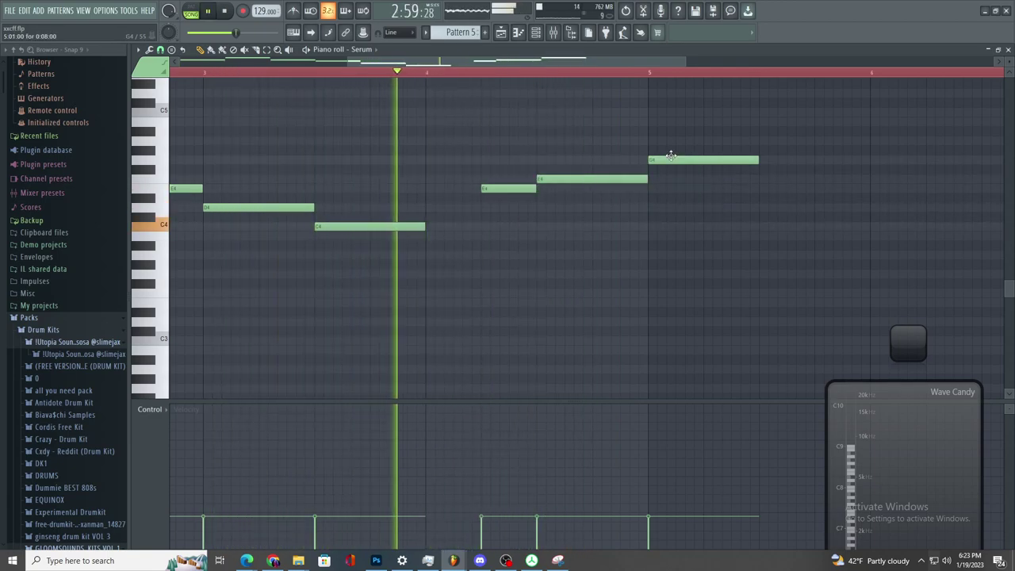
pyautogui.scroll(-3, 658, 218)
pyautogui.scroll(4, 711, 226)
pyautogui.scroll(-2, 568, 220)
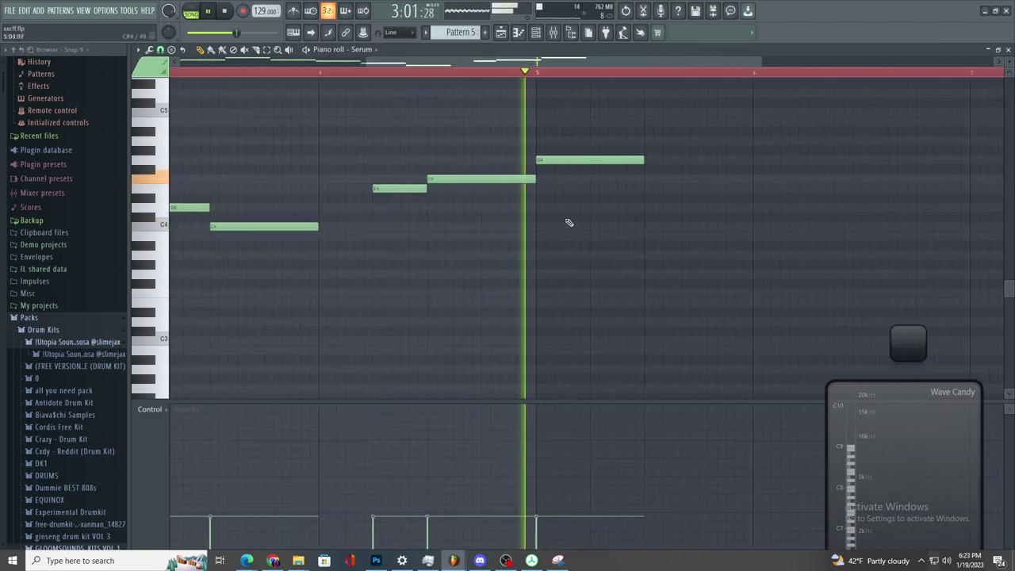
# - Shorten the E4 at 4:05 to an eighth of a bar and replace the half-bar F4 with short F4 notes at 4:09 and 4:13
pyautogui.scroll(3, 420, 167)
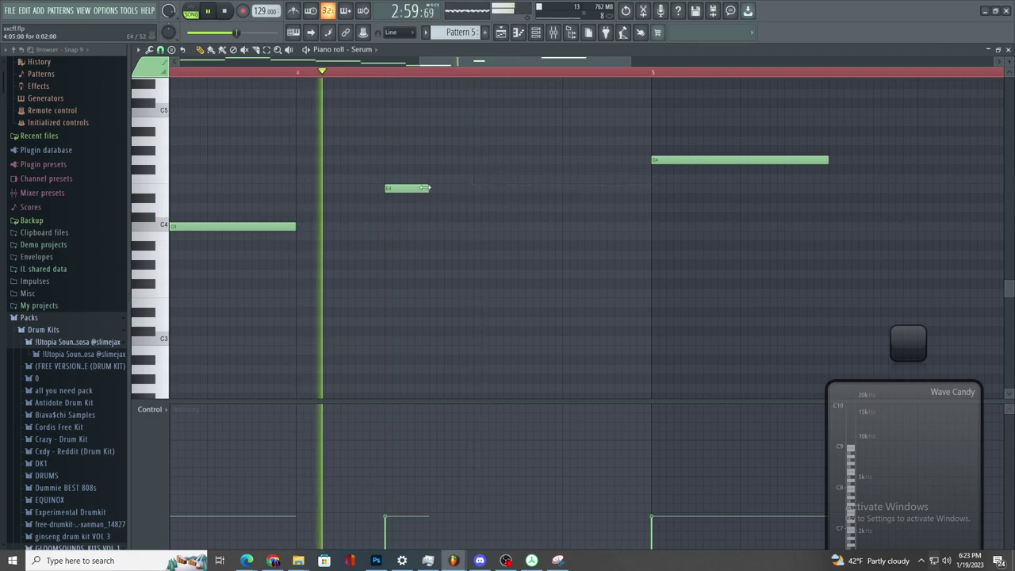
pyautogui.click(477, 179)
pyautogui.moveTo(509, 179); pyautogui.dragTo(474, 188)
pyautogui.press('space')
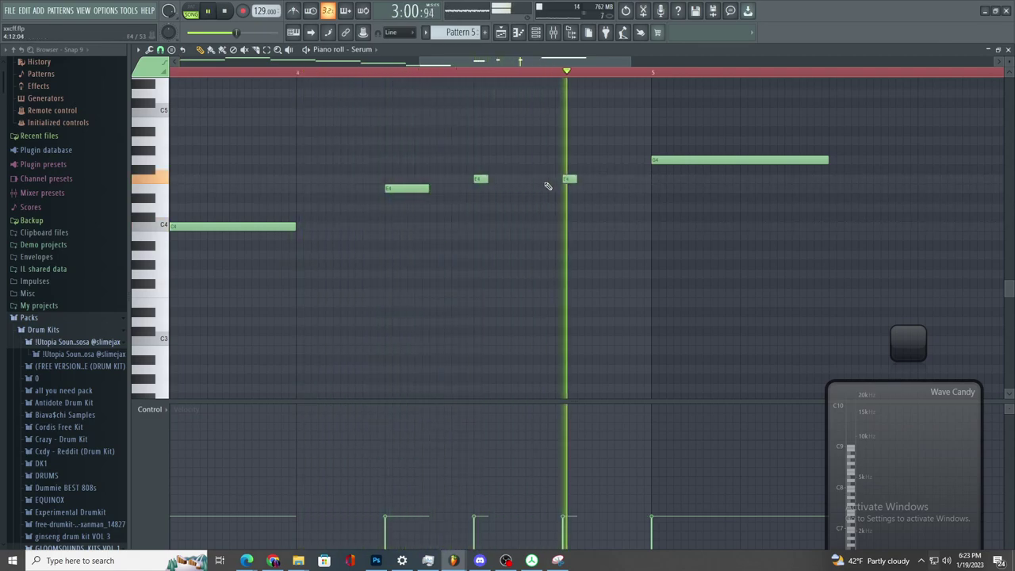
pyautogui.scroll(-3, 632, 222)
pyautogui.scroll(2, 571, 215)
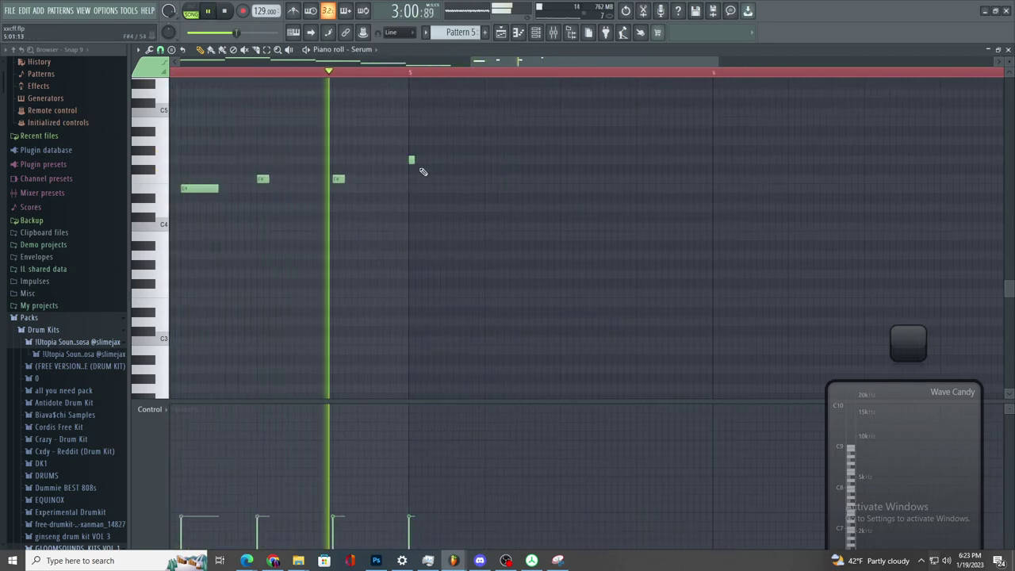
pyautogui.keyDown('ctrl'); pyautogui.scroll(-3, 427, 176); pyautogui.keyUp('ctrl')
pyautogui.keyDown('ctrl'); pyautogui.scroll(3, 425, 181); pyautogui.keyUp('ctrl')
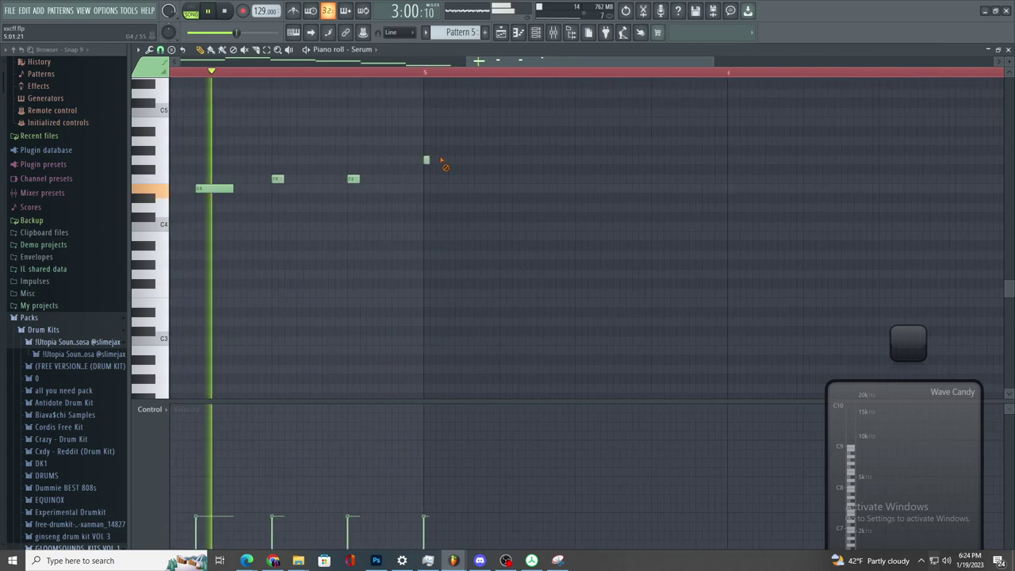
pyautogui.moveTo(284, 180); pyautogui.dragTo(391, 180)
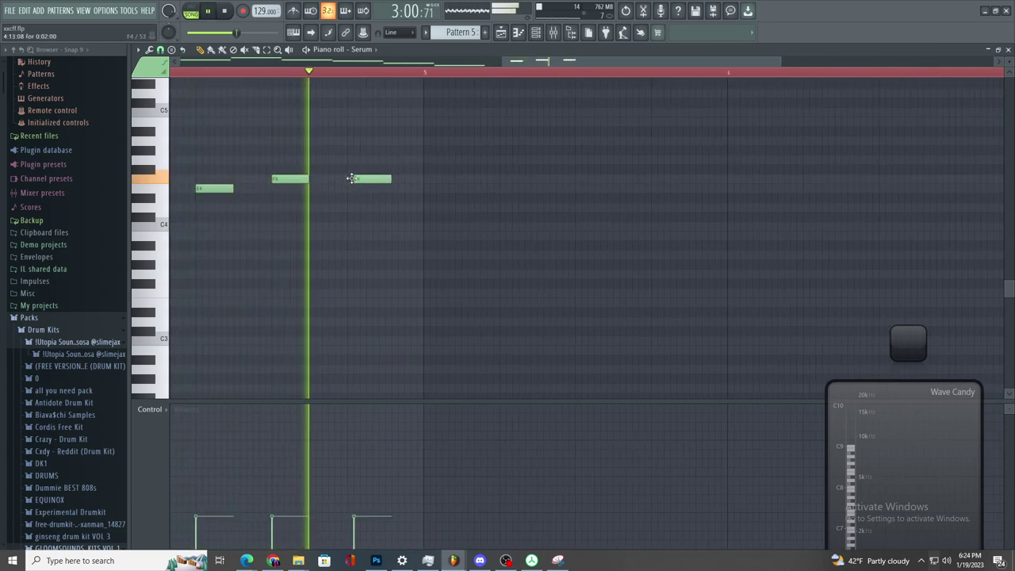
pyautogui.hotkey('ctrl', 'alt', 'z')
pyautogui.hotkey('ctrl', 'alt', 'z')
pyautogui.press('space')
pyautogui.moveTo(460, 161); pyautogui.dragTo(566, 171)
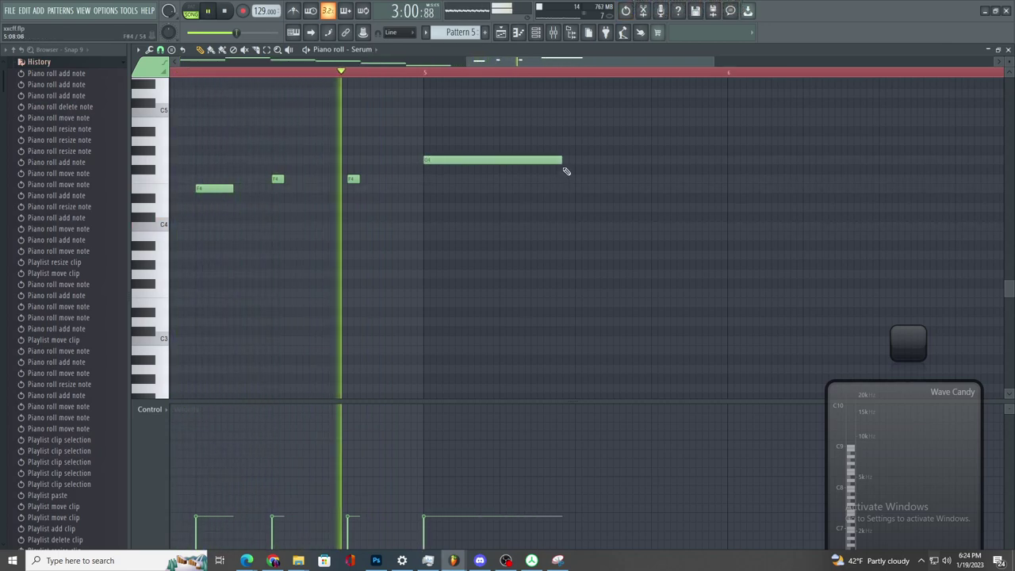
pyautogui.scroll(-2, 577, 162)
pyautogui.scroll(3, 737, 206)
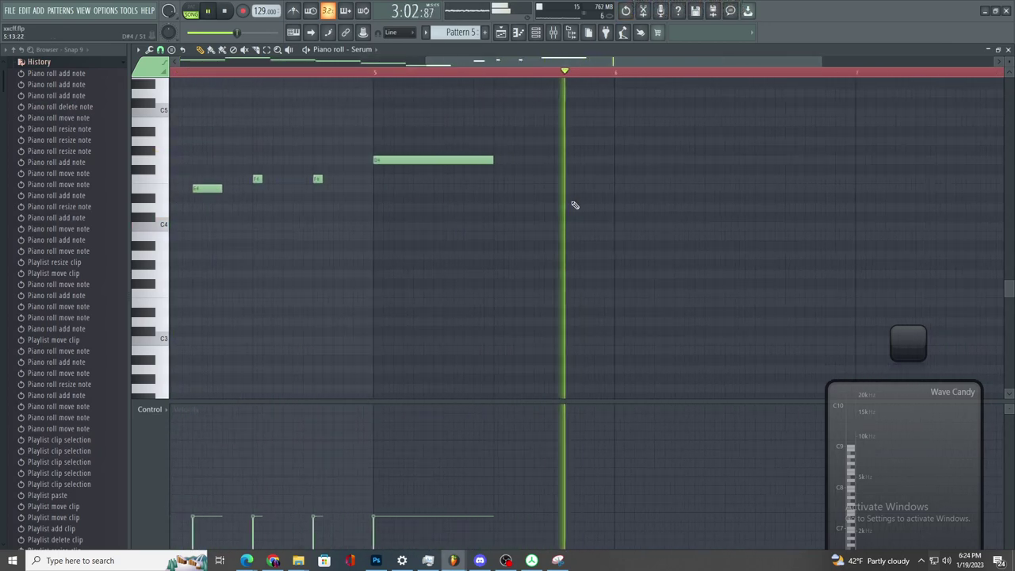
pyautogui.press('space')
pyautogui.click(507, 170)
pyautogui.rightClick(507, 170)
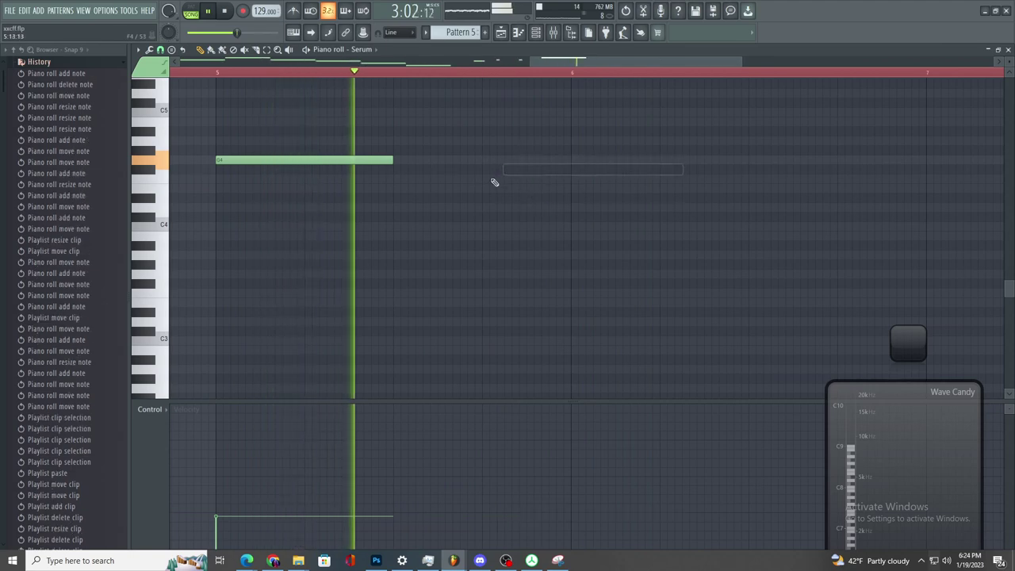
pyautogui.click(486, 171)
pyautogui.press('space')
pyautogui.press('space')
pyautogui.moveTo(484, 170); pyautogui.dragTo(482, 143)
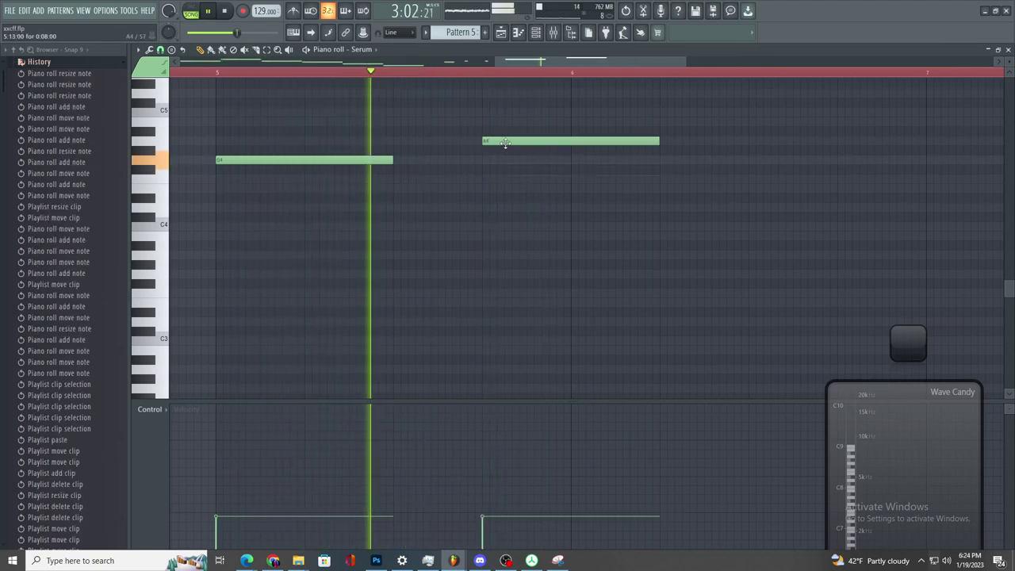
pyautogui.rightClick(503, 142)
pyautogui.click(494, 179)
pyautogui.press('space')
pyautogui.scroll(-3, 510, 194)
pyautogui.press('space')
pyautogui.rightClick(528, 181)
# - Add a half-bar A4 note at 5:09, directly after the long G4 in Pattern 5
pyautogui.scroll(1, 499, 222)
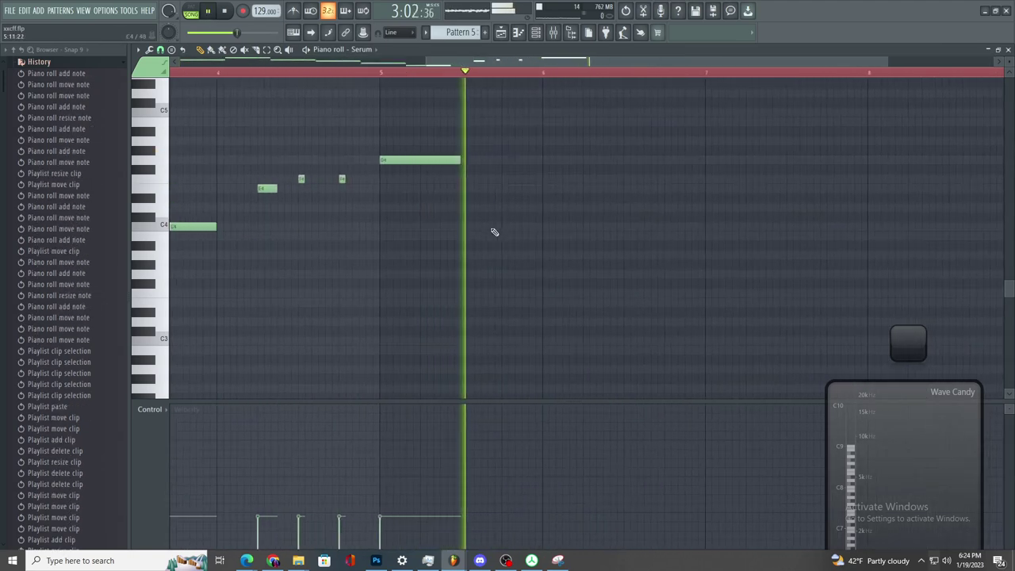
pyautogui.click(500, 227)
pyautogui.press('space')
pyautogui.press('space')
pyautogui.scroll(2, 520, 227)
pyautogui.moveTo(520, 227); pyautogui.dragTo(494, 150)
pyautogui.scroll(-3, 525, 235)
pyautogui.press('space')
pyautogui.press('space')
pyautogui.scroll(2, 511, 233)
pyautogui.rightClick(494, 229)
pyautogui.scroll(3, 585, 176)
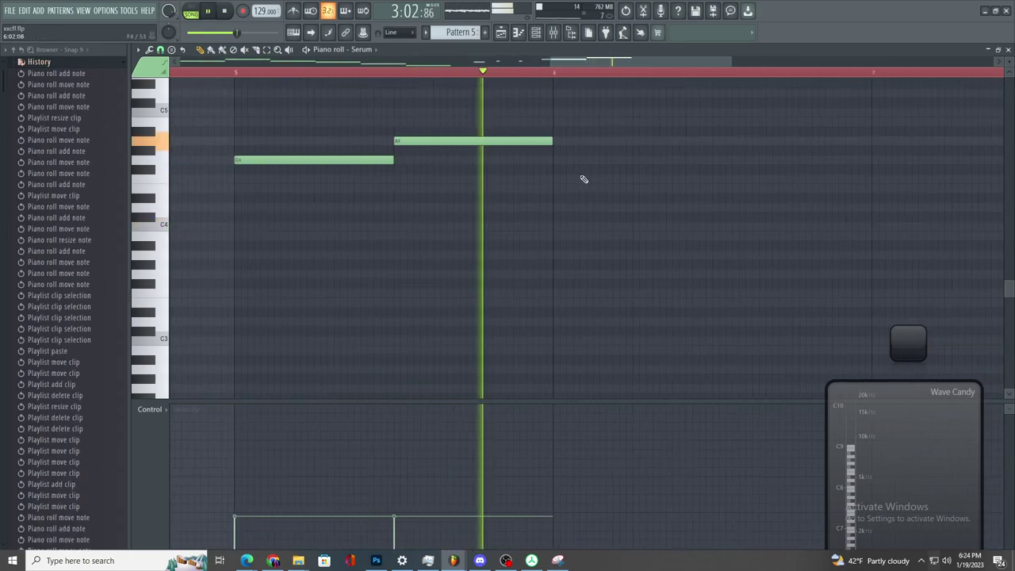
# - Add a half-bar D5 note at 6:05 in Pattern 5, leaving a quarter-bar gap after the A4
pyautogui.scroll(-2, 601, 189)
pyautogui.scroll(-1, 611, 193)
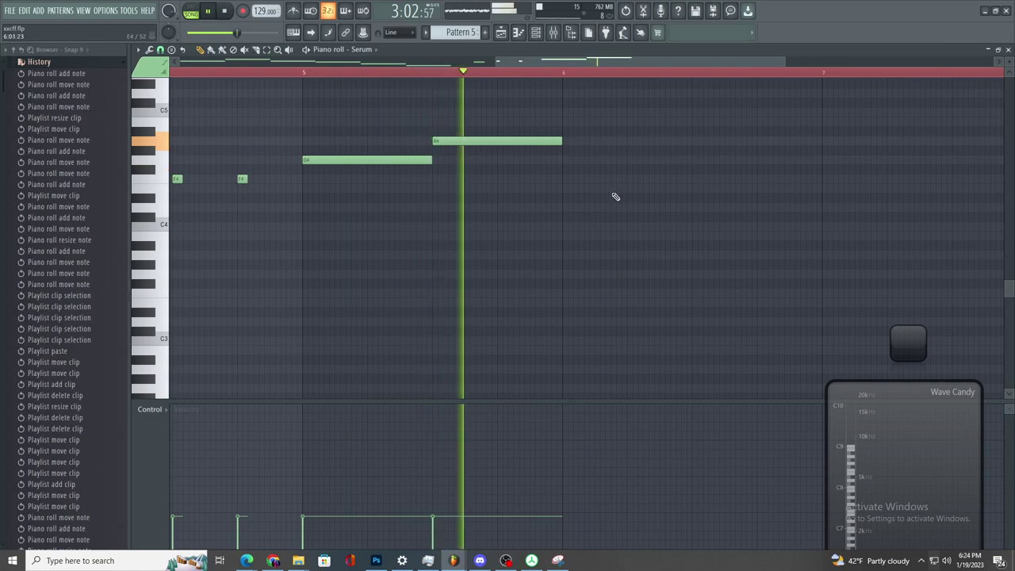
pyautogui.scroll(1, 640, 182)
pyautogui.click(643, 131)
pyautogui.press('space')
pyautogui.moveTo(645, 130); pyautogui.dragTo(622, 122)
pyautogui.press('space')
pyautogui.scroll(-2, 639, 127)
pyautogui.scroll(3, 745, 182)
pyautogui.click(669, 112)
pyautogui.rightClick(668, 112)
pyautogui.click(667, 111)
pyautogui.moveTo(492, 112); pyautogui.dragTo(490, 93)
pyautogui.rightClick(671, 112)
pyautogui.scroll(3, 635, 178)
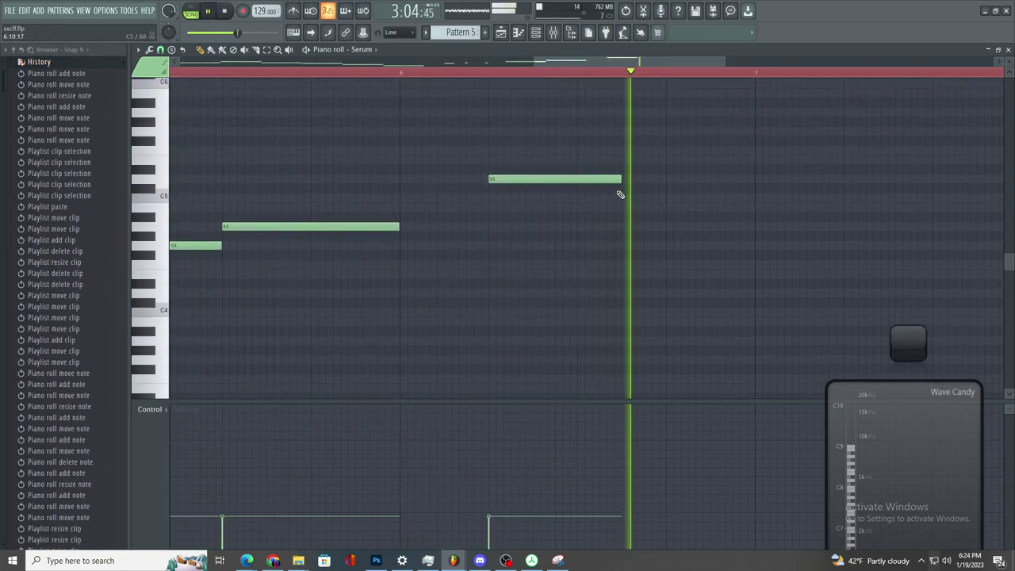
# - Add a quarter-bar E5 note at 6:13 followed by a half-bar G5 note at bar 7
pyautogui.click(673, 159)
pyautogui.rightClick(674, 161)
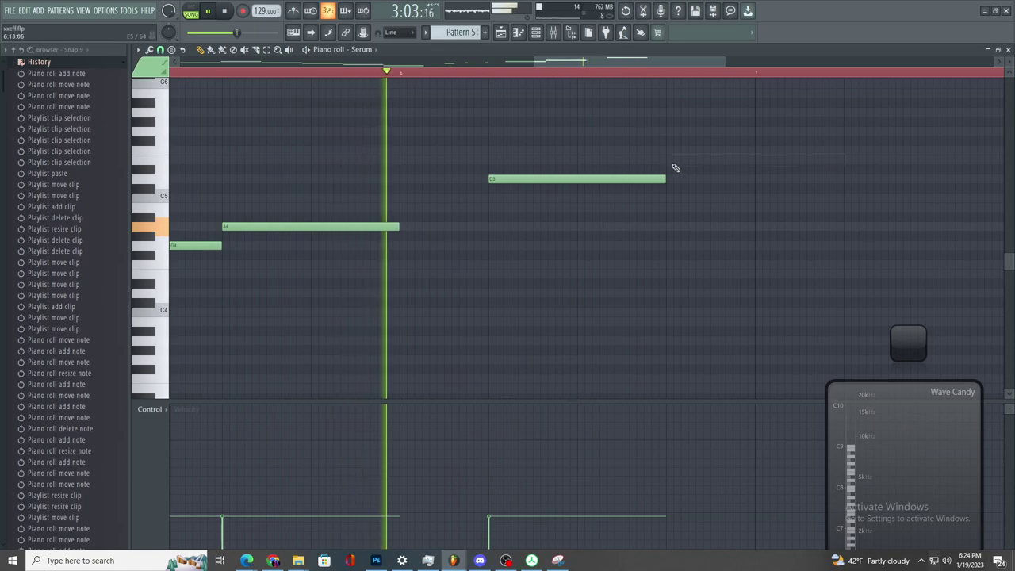
pyautogui.click(670, 159)
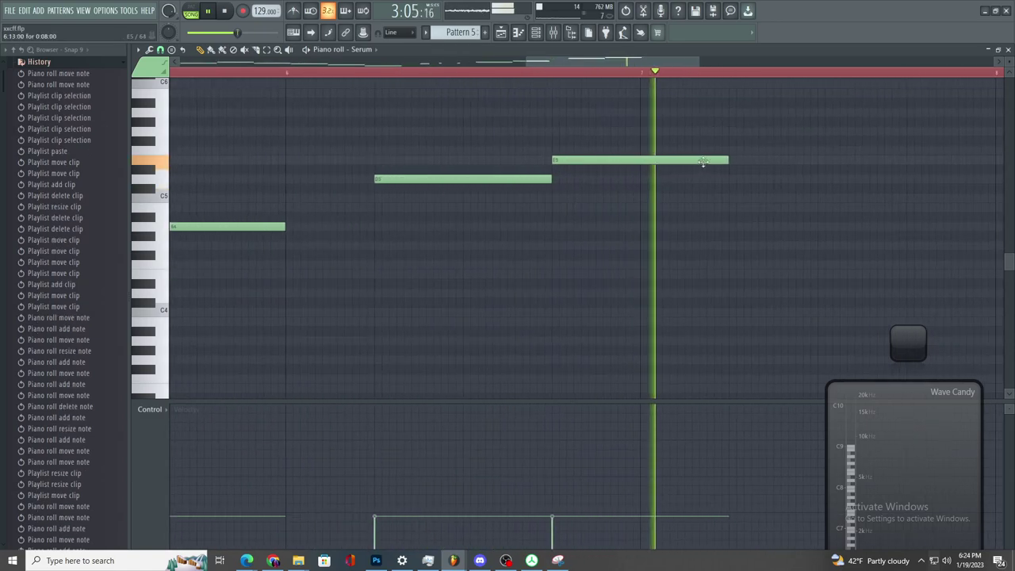
pyautogui.click(643, 145)
pyautogui.moveTo(699, 143); pyautogui.dragTo(813, 130)
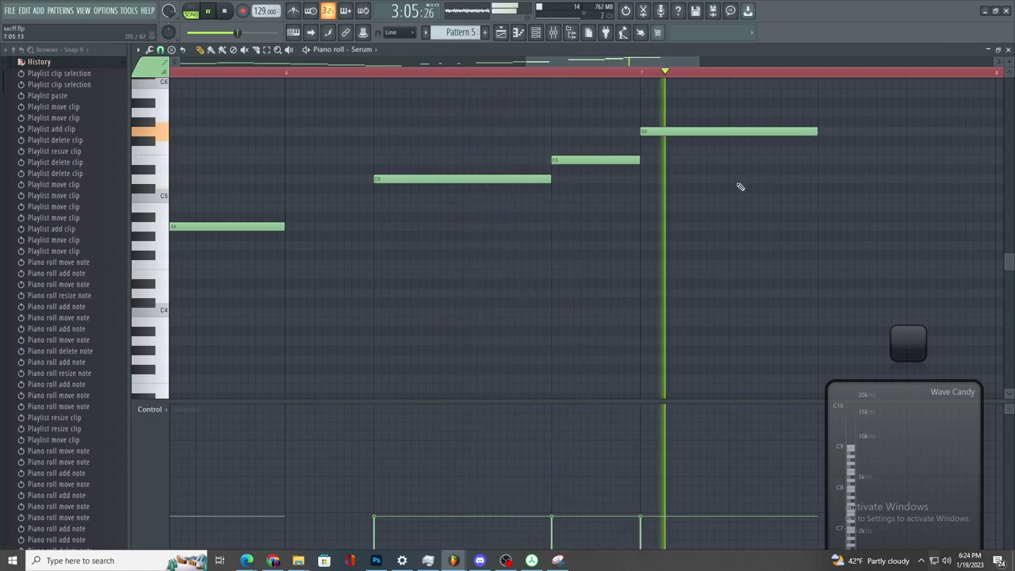
# - Place a half-bar note at 7:09 after the G5 and lower it to A4
pyautogui.scroll(-2, 786, 204)
pyautogui.scroll(3, 763, 200)
pyautogui.click(753, 208)
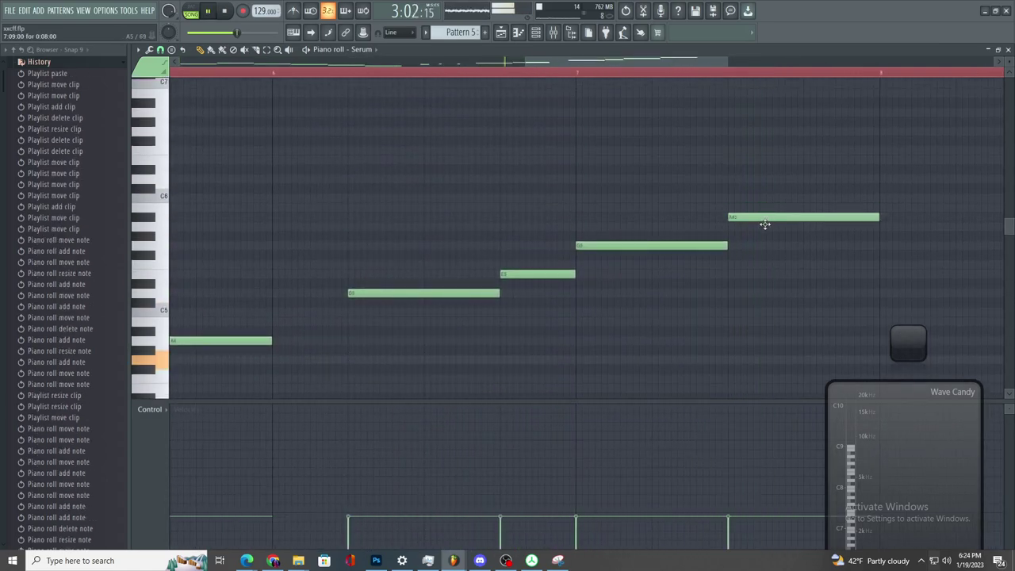
pyautogui.moveTo(760, 283); pyautogui.dragTo(759, 347)
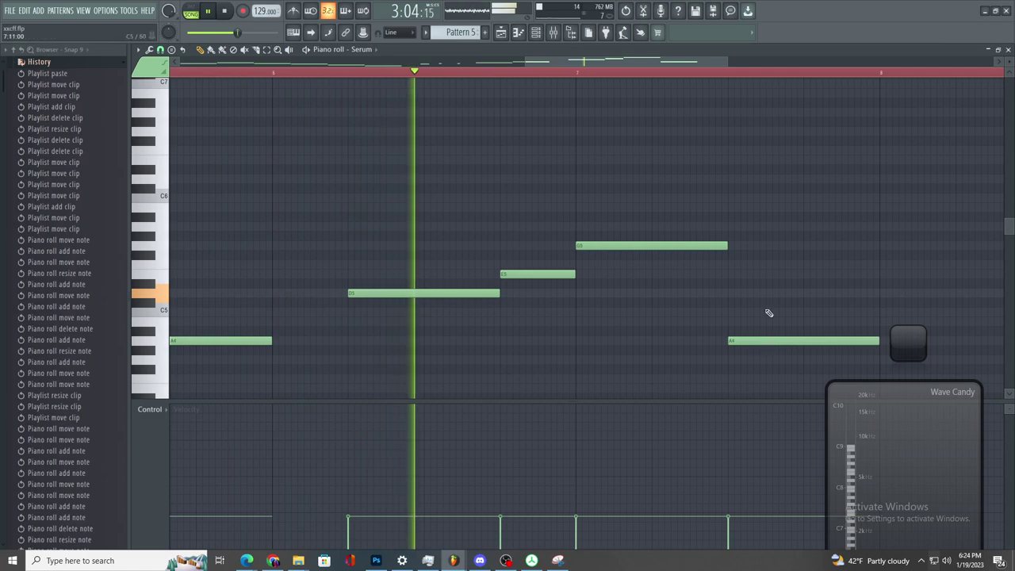
pyautogui.scroll(-2, 765, 318)
pyautogui.scroll(2, 777, 295)
pyautogui.scroll(1, 663, 263)
pyautogui.scroll(-3, 666, 261)
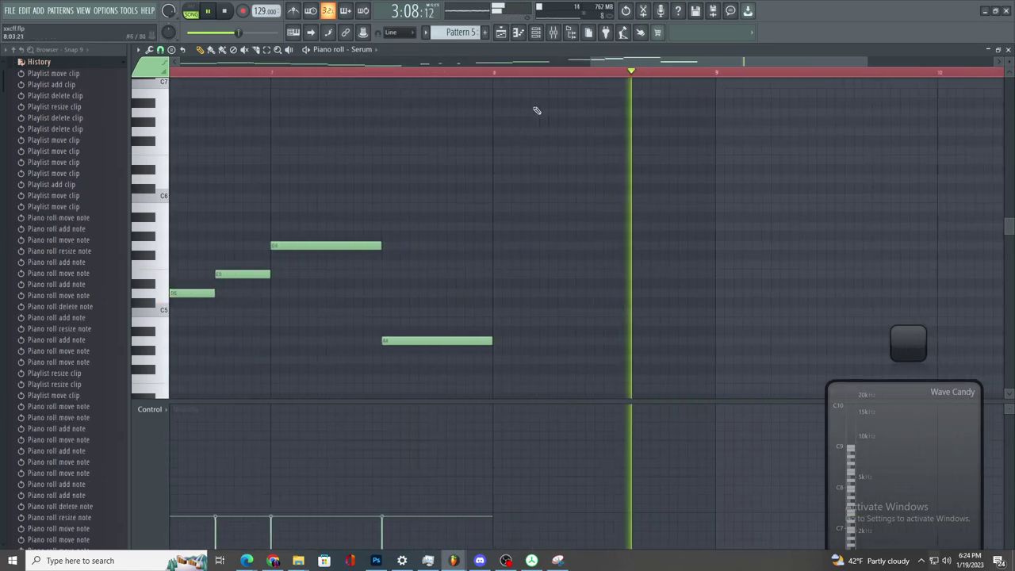
# - Open Pattern 4 on the Serum #2 channel and add a three-quarter-bar A4 note at bar 13
pyautogui.click(503, 33)
pyautogui.doubleClick(601, 216)
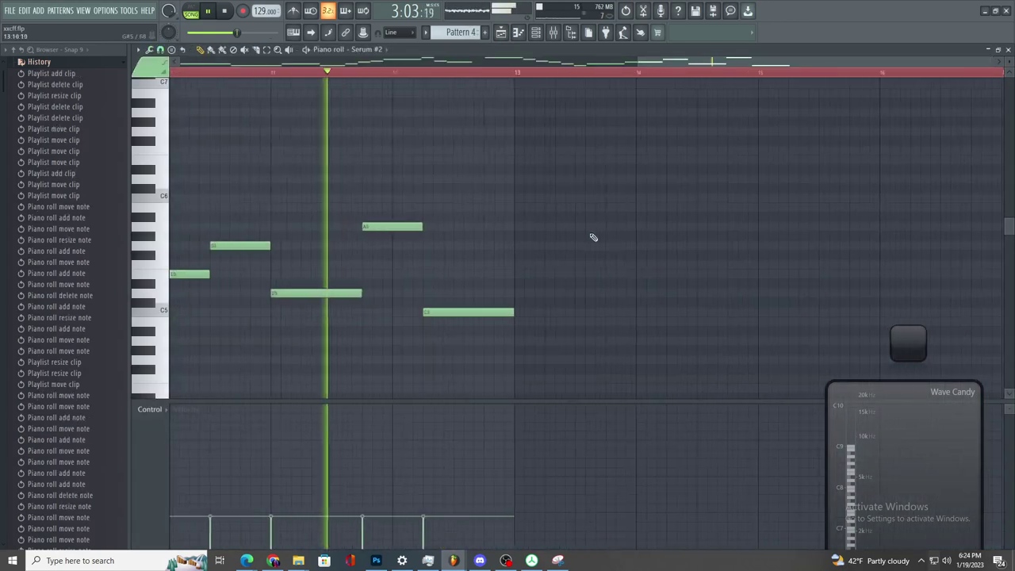
pyautogui.scroll(2, 600, 257)
pyautogui.click(555, 342)
pyautogui.scroll(-2, 603, 322)
pyautogui.scroll(3, 712, 325)
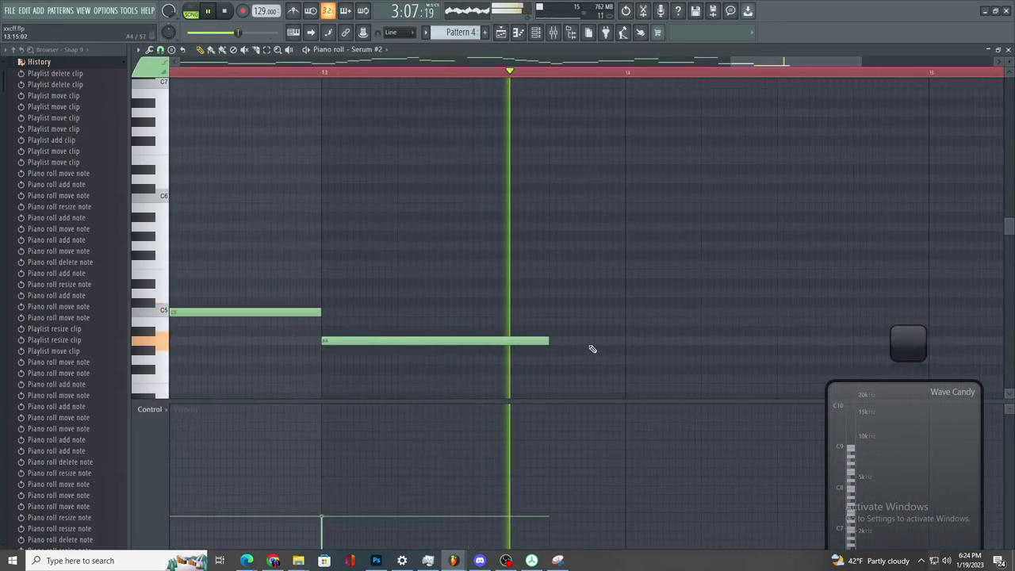
pyautogui.scroll(-2, 553, 345)
# - Return to the playlist and place two calabria #5 loop clips back to back on Track 11, at bars 101 and 105
pyautogui.click(502, 33)
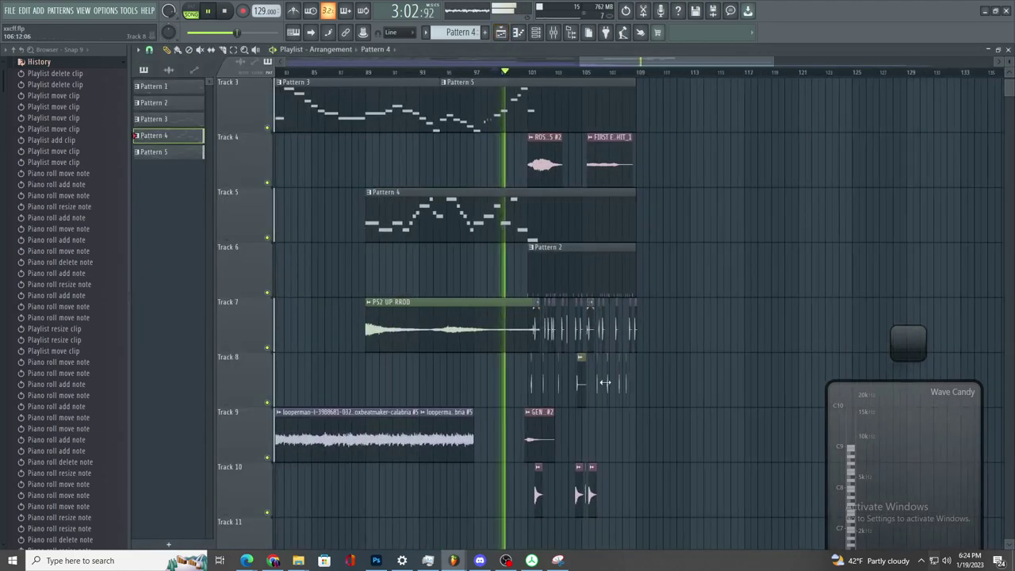
pyautogui.scroll(-3, 655, 456)
pyautogui.scroll(3, 603, 420)
pyautogui.click(439, 387)
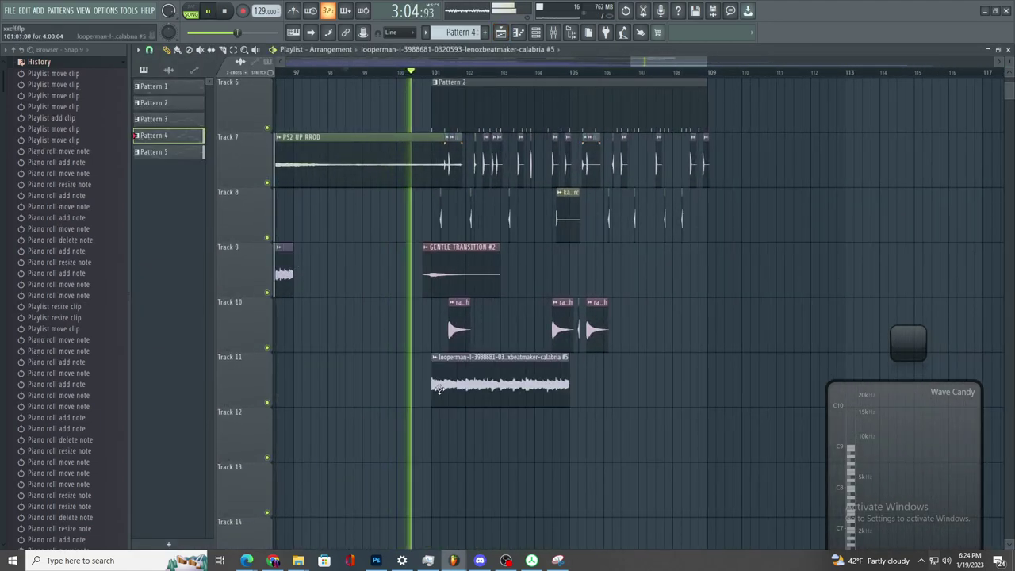
pyautogui.scroll(2, 438, 387)
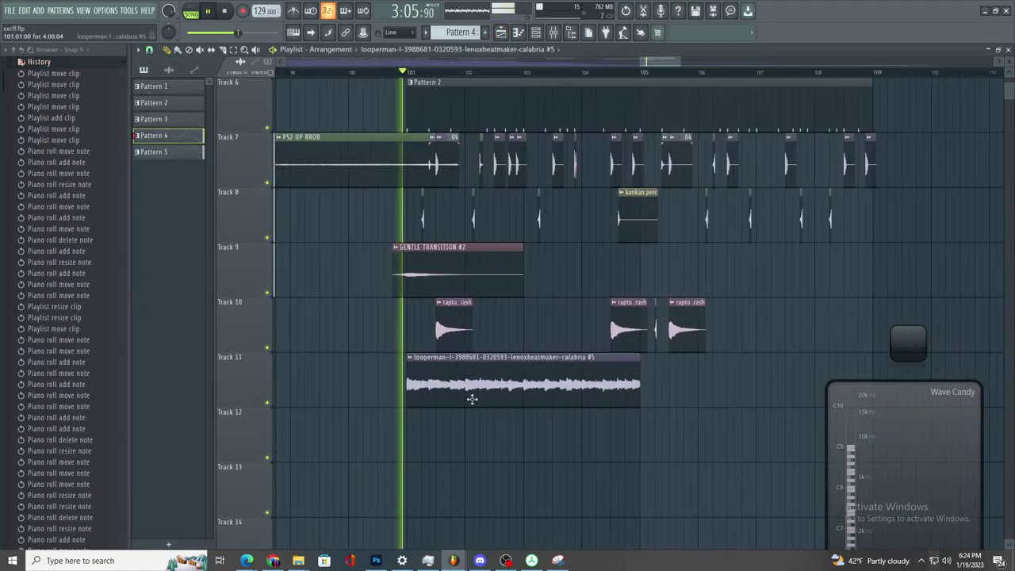
pyautogui.click(672, 391)
pyautogui.moveTo(675, 390); pyautogui.dragTo(667, 389)
pyautogui.click(743, 340)
pyautogui.rightClick(744, 339)
# - Reopen Pattern 5 on the Serum channel and lower the half-bar A4 note at 5:09 to F4
pyautogui.scroll(-3, 777, 327)
pyautogui.press('space')
pyautogui.press('space')
pyautogui.scroll(5, 712, 294)
pyautogui.scroll(-3, 674, 320)
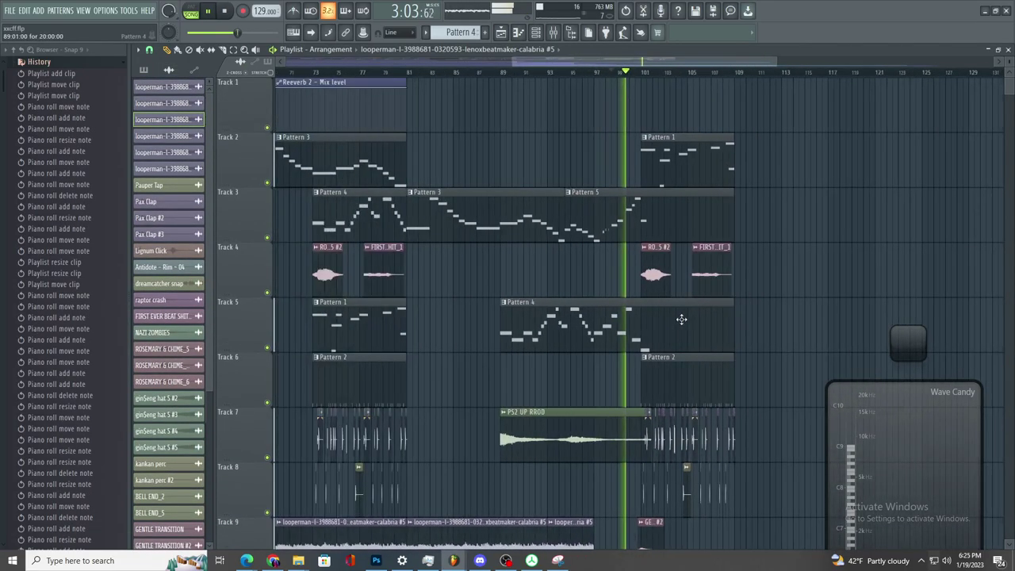
pyautogui.scroll(-1, 681, 321)
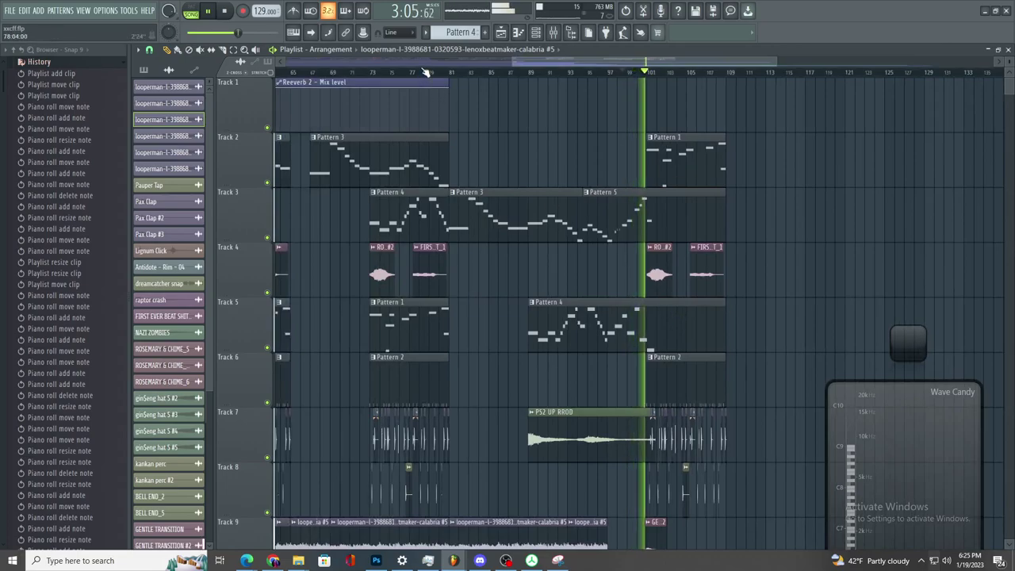
pyautogui.scroll(4, 601, 98)
pyautogui.click(627, 73)
pyautogui.scroll(4, 669, 141)
pyautogui.click(693, 188)
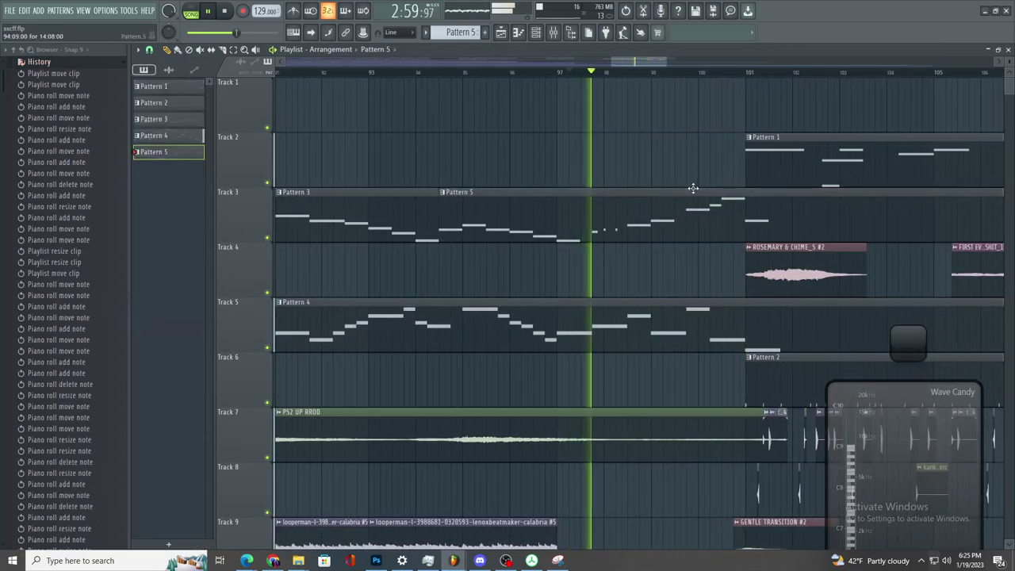
pyautogui.doubleClick(694, 188)
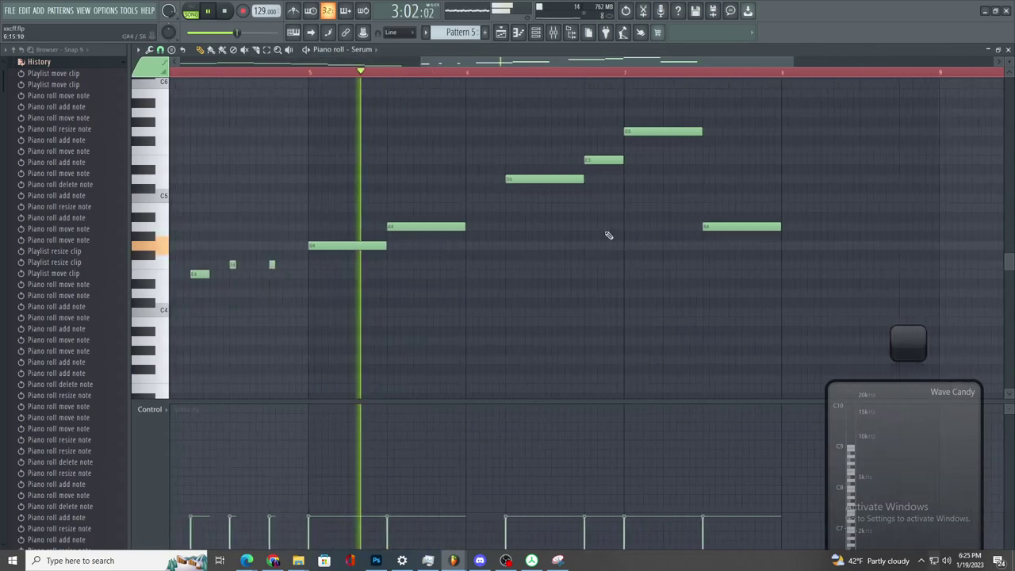
pyautogui.press('space')
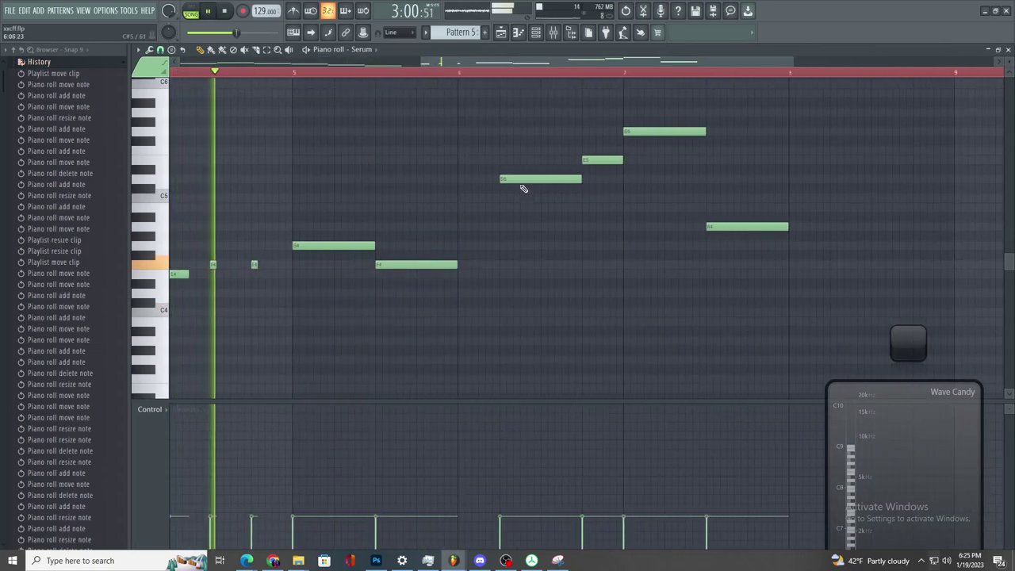
# - Delete the D5, E5, G5 and A4 notes from 6:05 onward in Pattern 5
pyautogui.rightClick(526, 179)
pyautogui.rightClick(603, 159)
pyautogui.rightClick(650, 131)
pyautogui.rightClick(721, 226)
# - Add a half-bar note at bar 6 of Pattern 5, trying it on D#4 before settling on D4
pyautogui.click(458, 292)
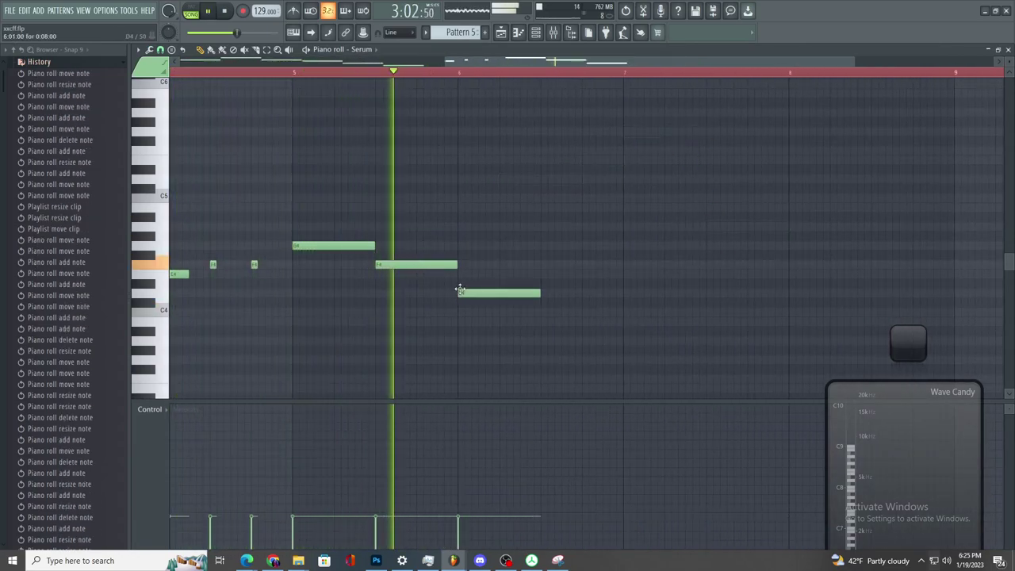
pyautogui.moveTo(483, 293); pyautogui.dragTo(457, 287)
pyautogui.press('space')
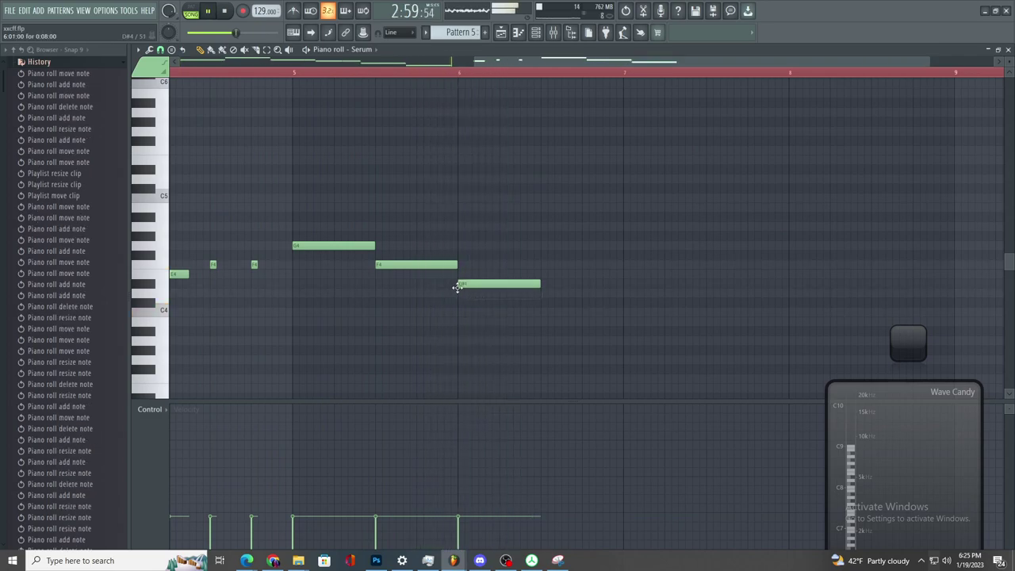
pyautogui.scroll(-3, 500, 298)
pyautogui.scroll(3, 575, 302)
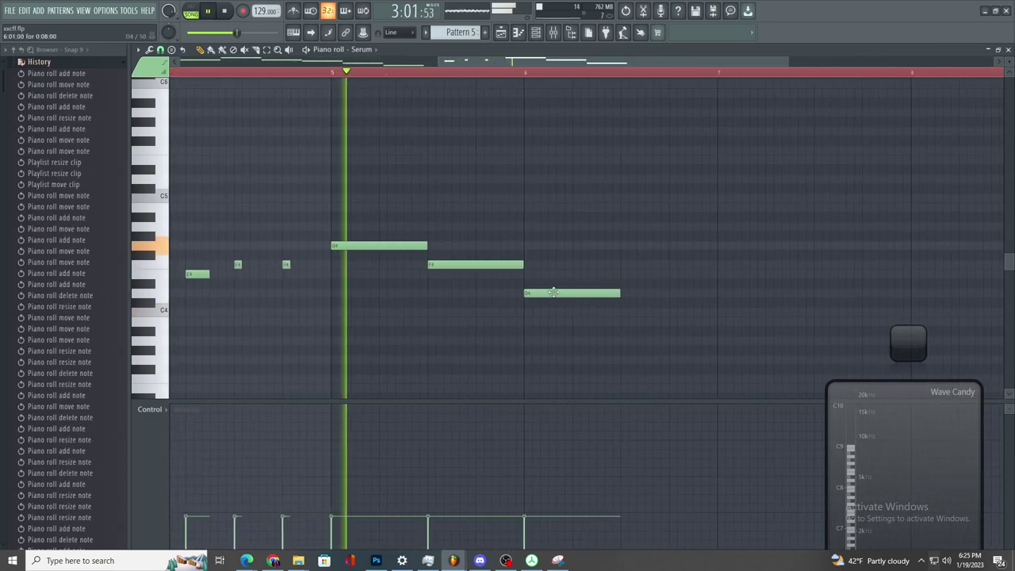
pyautogui.scroll(-3, 596, 325)
# - Continue the descending line with a half-bar C4 note at 6:09 and a half-bar A3 note at bar 7
pyautogui.click(624, 200)
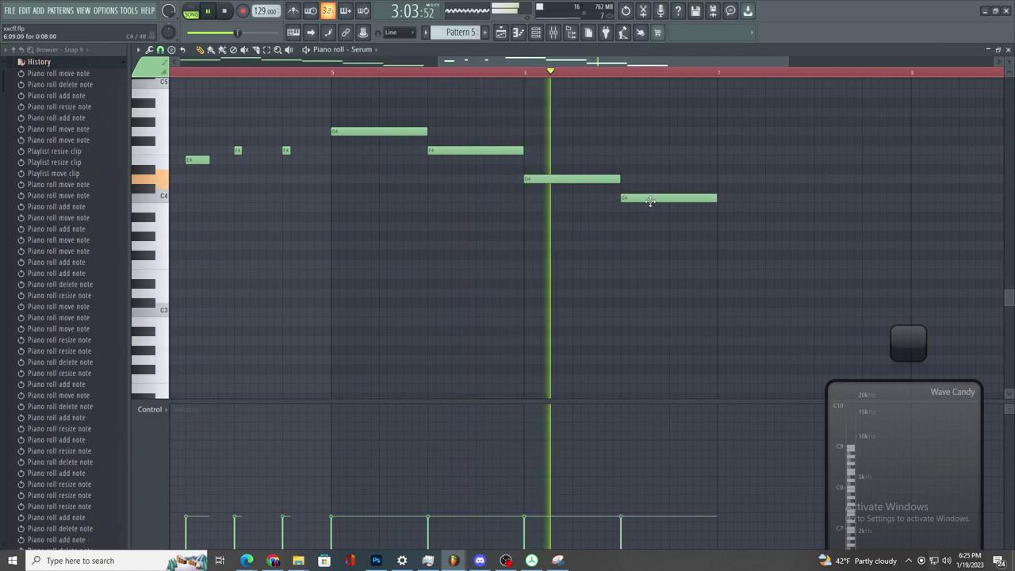
pyautogui.click(717, 218)
pyautogui.moveTo(736, 220); pyautogui.dragTo(741, 227)
pyautogui.scroll(-1, 718, 255)
pyautogui.scroll(1, 682, 230)
# - In the playlist, extend the Param. EQ 2 - Mix level #5 automation to bar 105 and add a curve rising to 100% just before bar 101
pyautogui.click(501, 33)
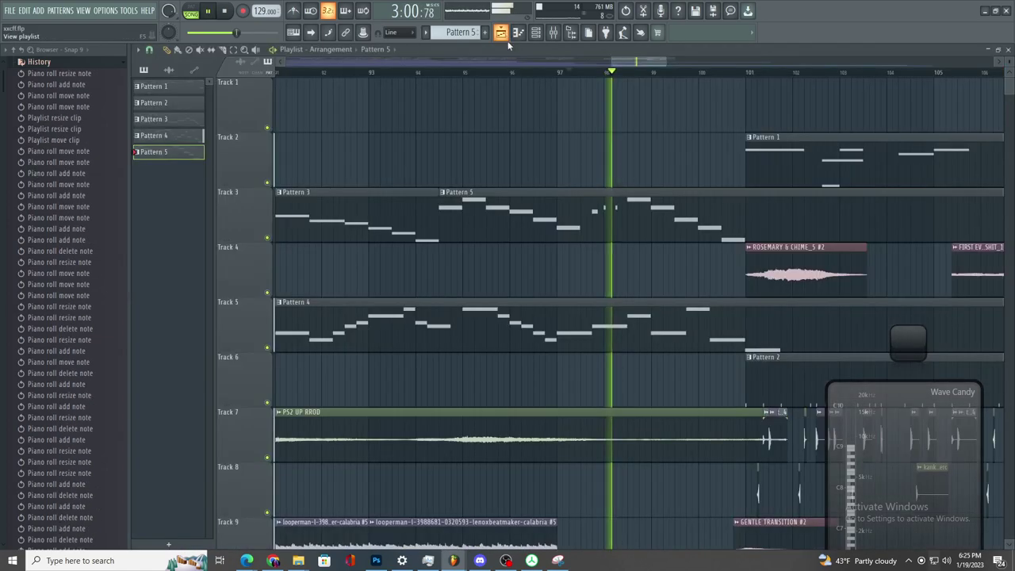
pyautogui.scroll(-7, 673, 338)
pyautogui.scroll(-6, 665, 357)
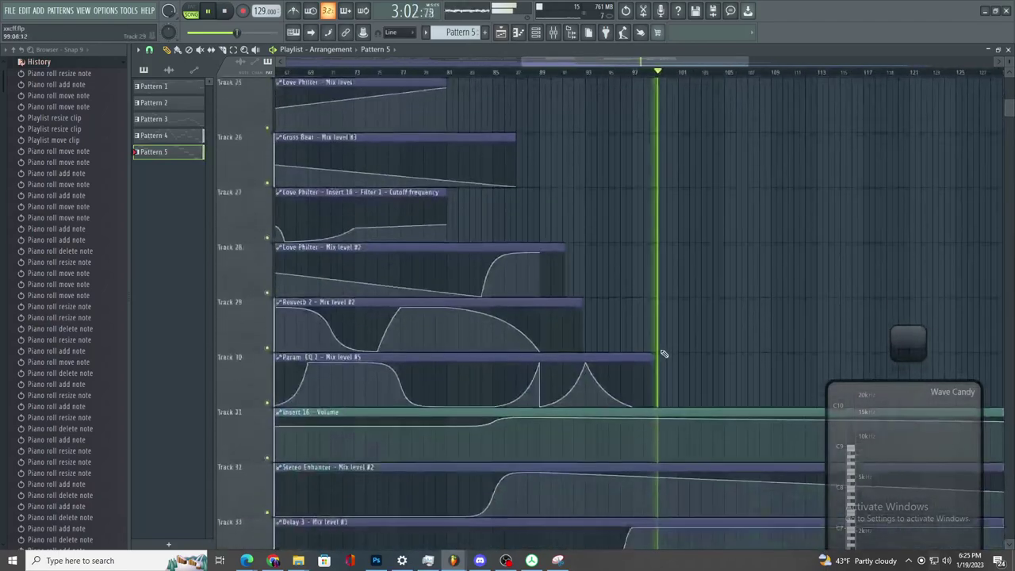
pyautogui.moveTo(575, 141); pyautogui.dragTo(724, 141)
pyautogui.scroll(2, 723, 141)
pyautogui.rightClick(548, 162)
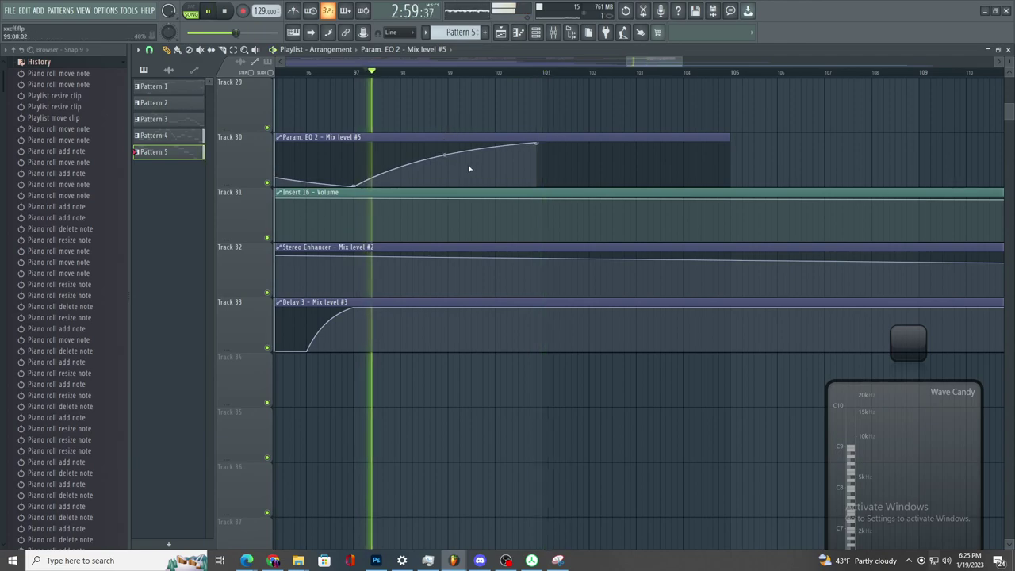
pyautogui.scroll(2, 533, 151)
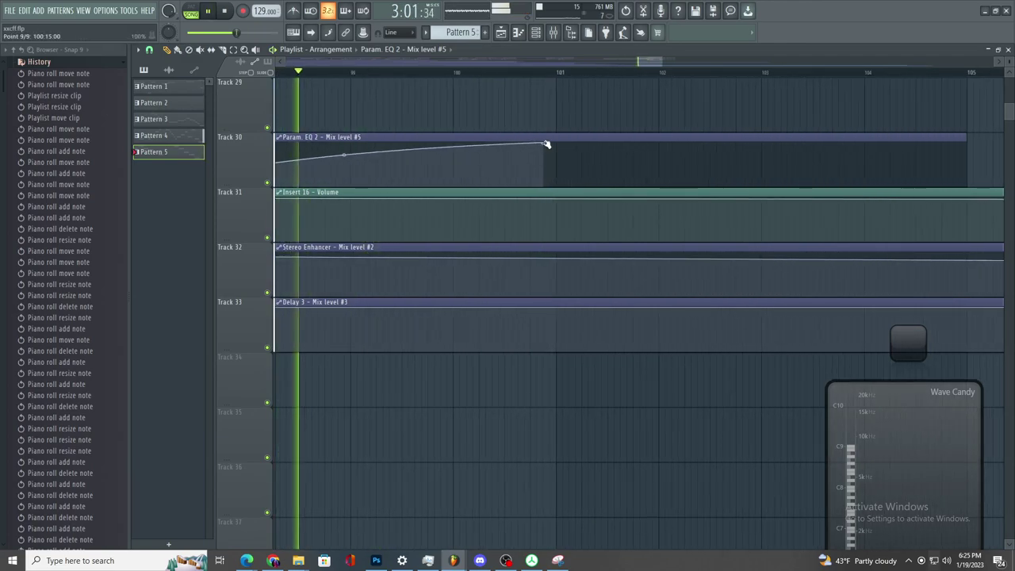
# - Check the automation clips around bar 101, then play the arrangement back from bar 73 and review its clip layout
pyautogui.scroll(-3, 536, 167)
pyautogui.scroll(5, 533, 208)
pyautogui.scroll(-2, 532, 208)
pyautogui.scroll(-3, 571, 262)
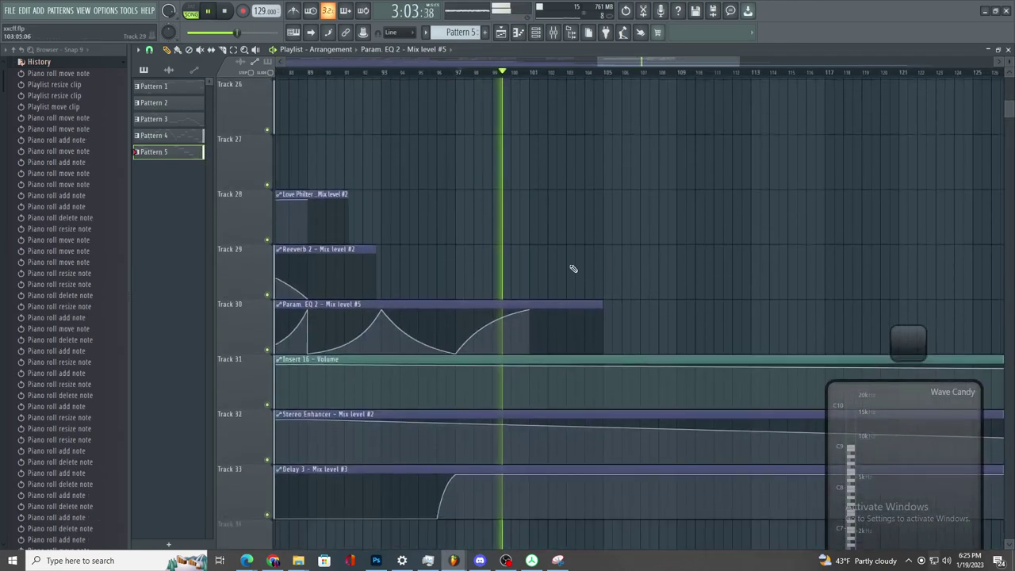
pyautogui.scroll(2, 462, 238)
pyautogui.scroll(-4, 444, 236)
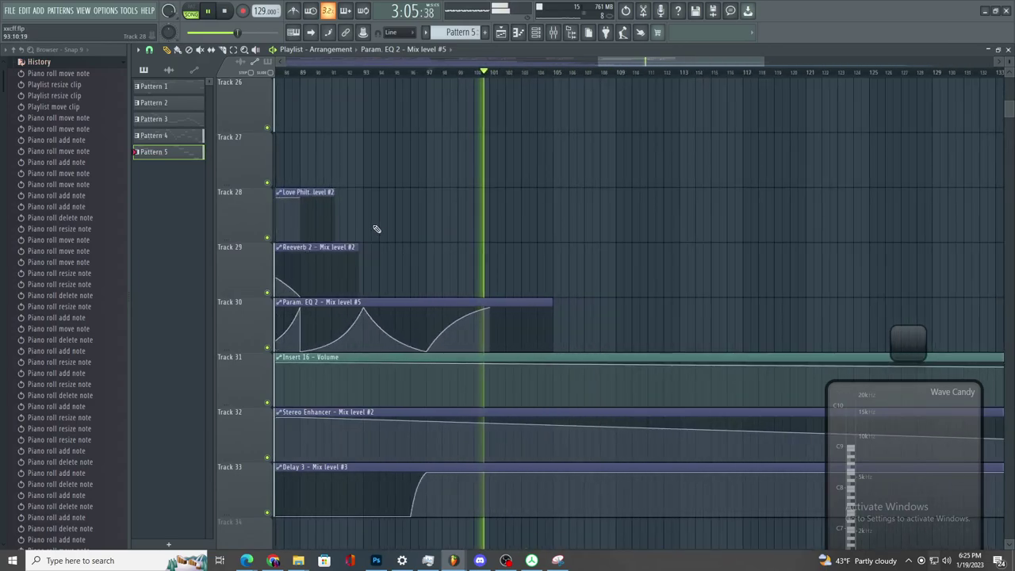
pyautogui.scroll(6, 523, 236)
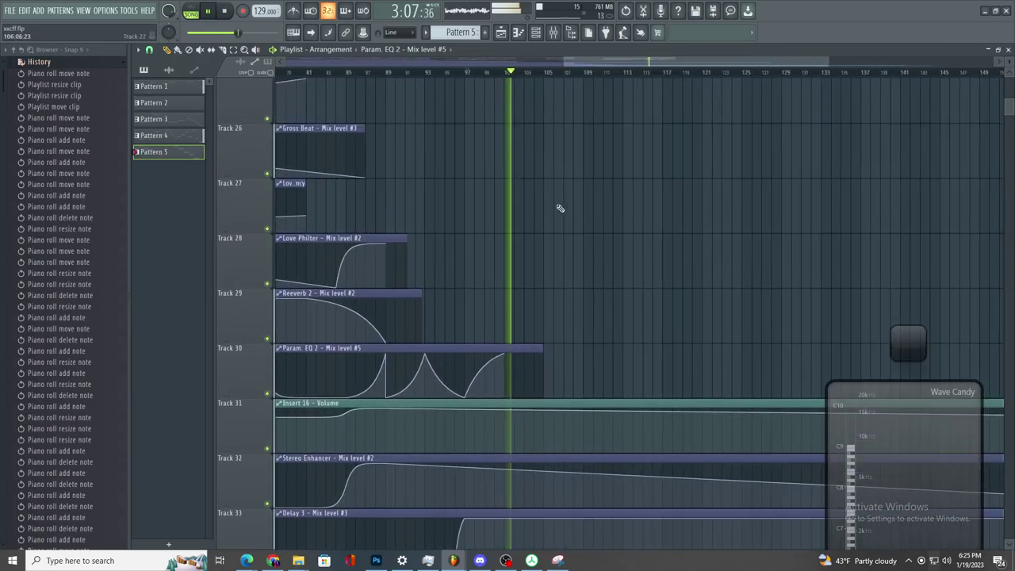
pyautogui.press('space')
pyautogui.scroll(-3, 527, 181)
pyautogui.click(445, 72)
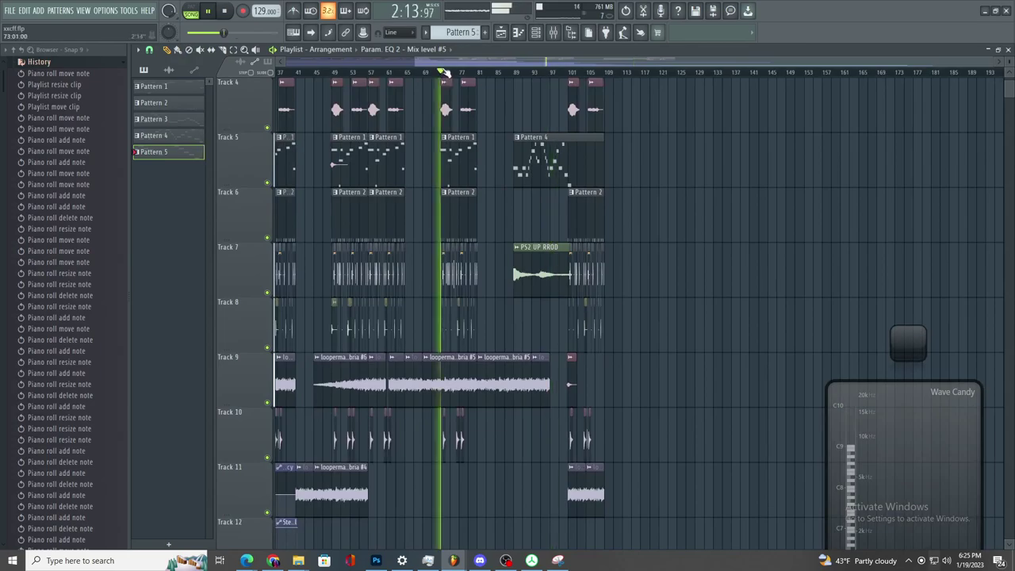
pyautogui.scroll(3, 508, 80)
pyautogui.scroll(2, 505, 88)
pyautogui.scroll(-3, 510, 182)
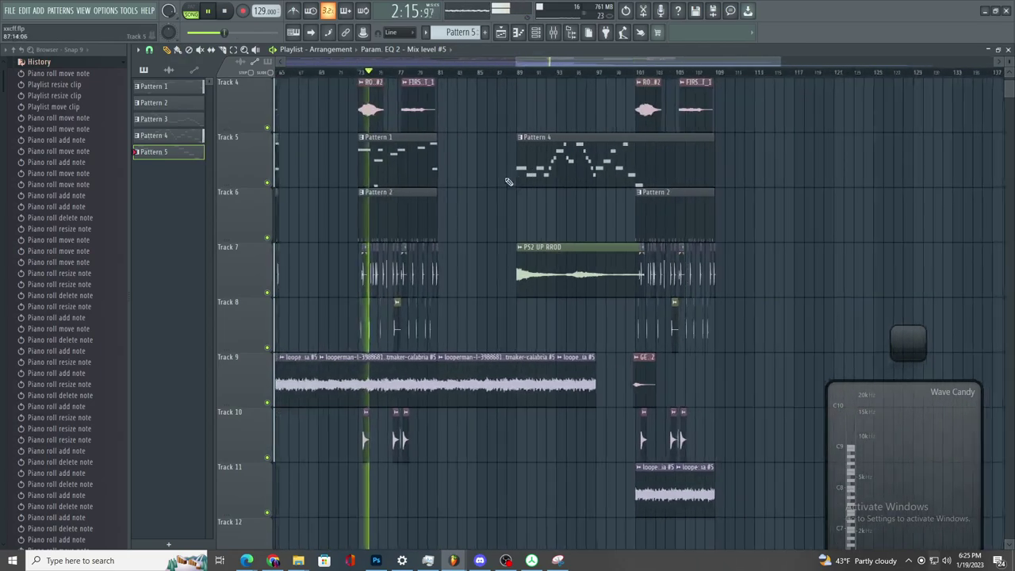
# - Examine the melody, drum and loop clips between bars 73 and 109 while the arrangement plays
pyautogui.scroll(2, 510, 178)
pyautogui.scroll(1, 559, 175)
pyautogui.scroll(2, 558, 175)
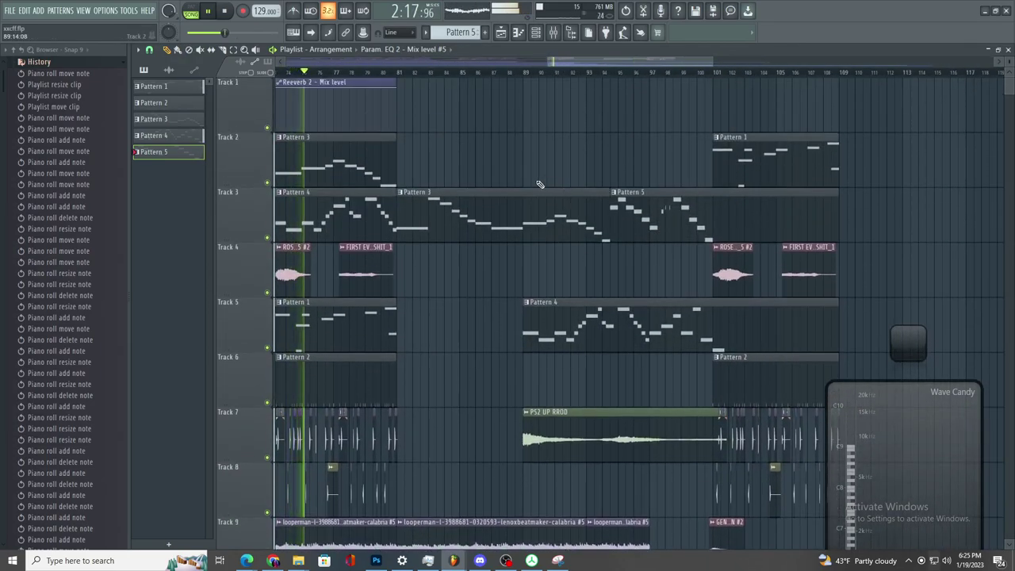
pyautogui.scroll(-3, 541, 185)
pyautogui.scroll(3, 542, 189)
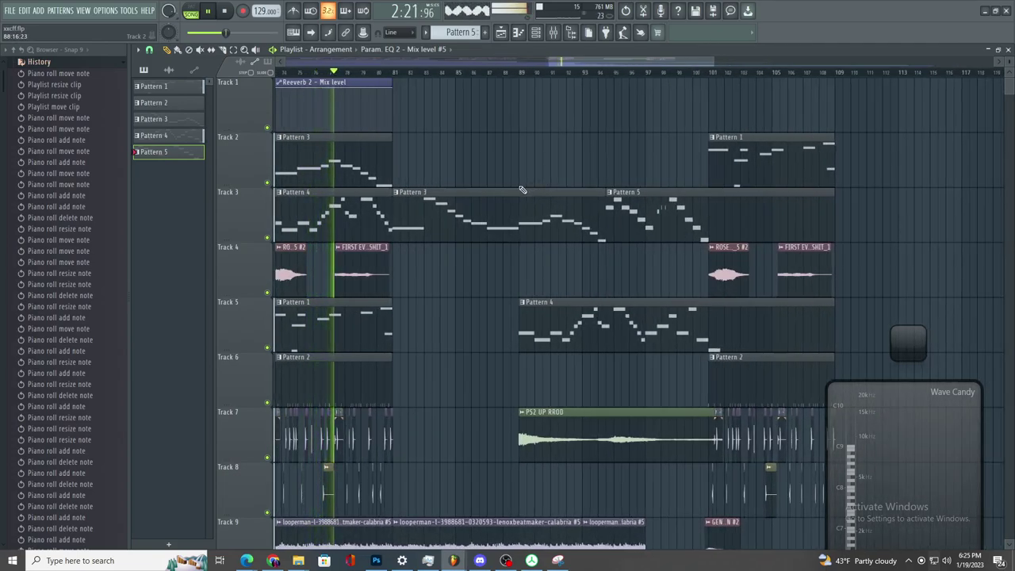
pyautogui.scroll(-3, 519, 208)
pyautogui.scroll(-5, 539, 293)
pyautogui.scroll(3, 484, 269)
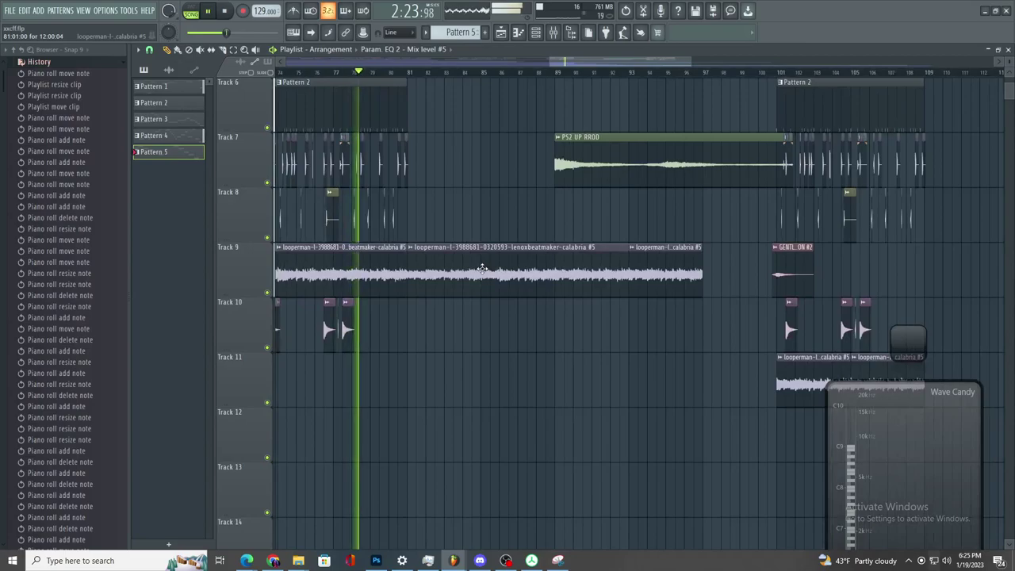
pyautogui.scroll(2, 482, 269)
pyautogui.scroll(-3, 492, 270)
pyautogui.scroll(5, 568, 247)
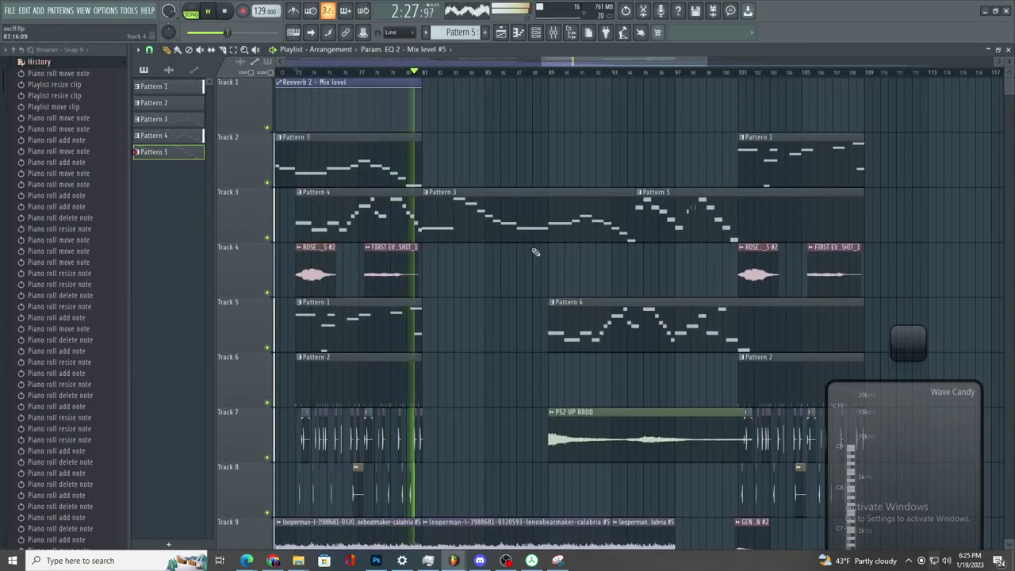
pyautogui.scroll(2, 546, 257)
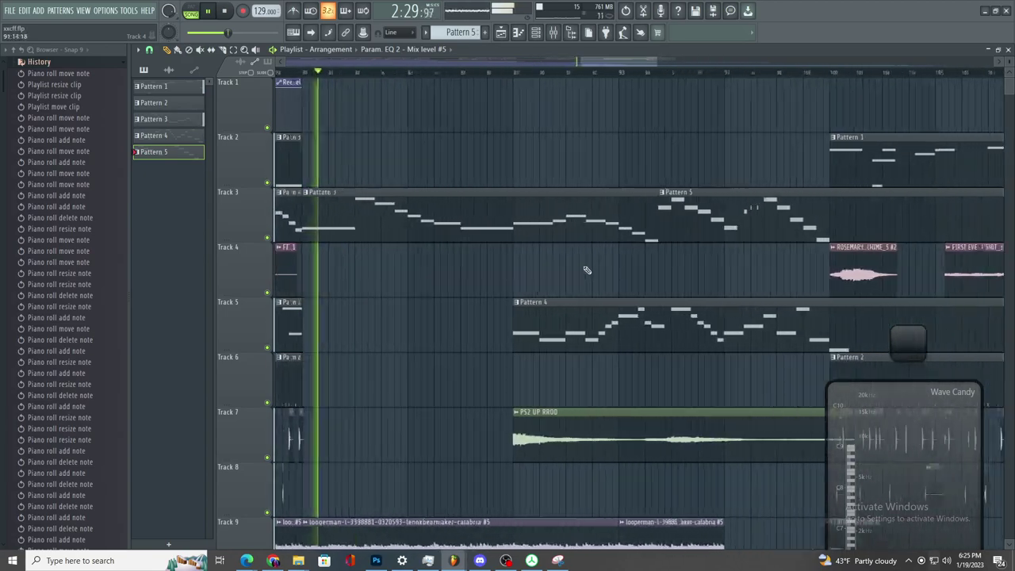
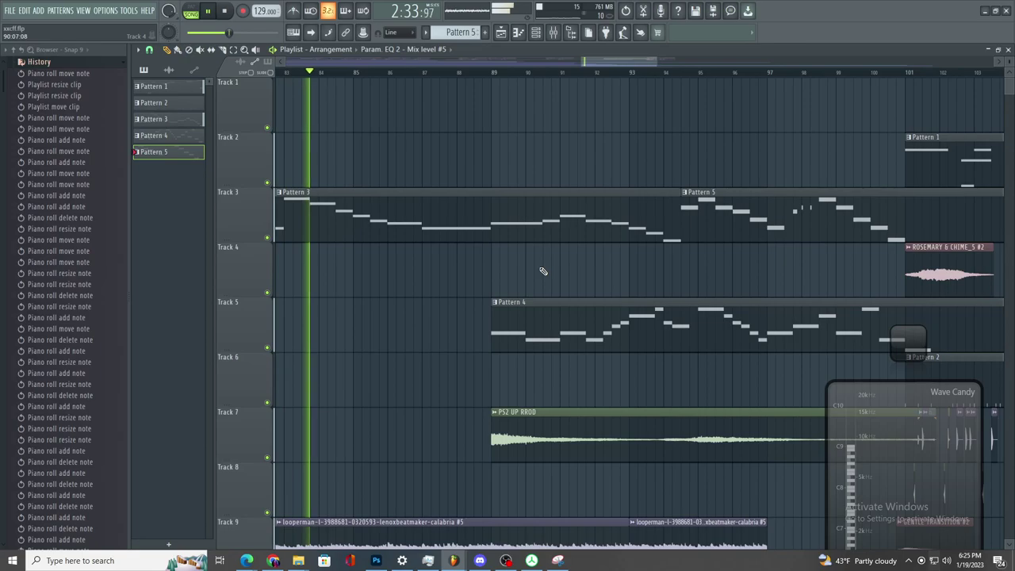
pyautogui.scroll(-2, 546, 271)
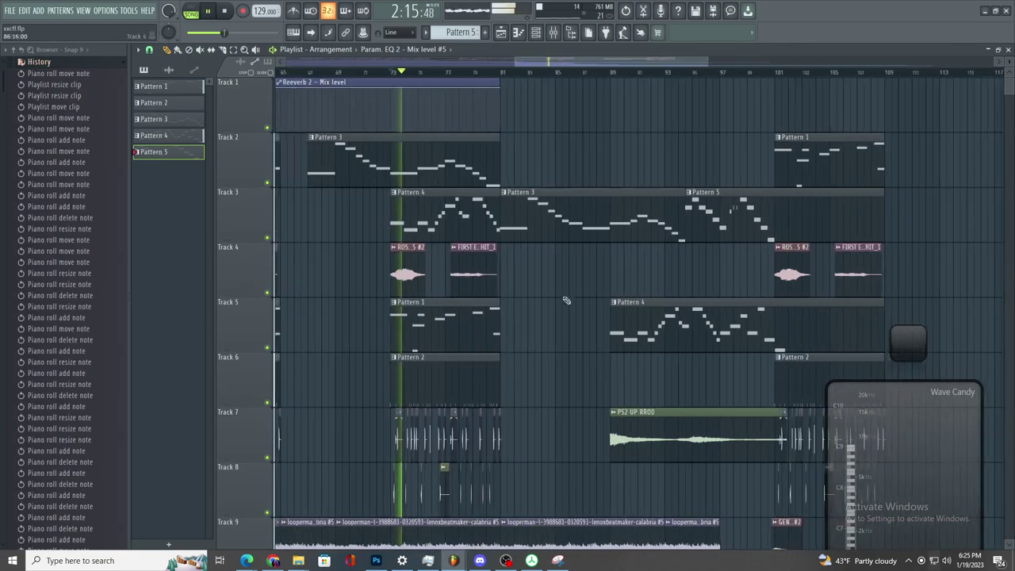
# - Add Fruity Reeverb 2 to slot 3 of mixer Insert 17 and create an automation clip for its mix level
pyautogui.click(553, 31)
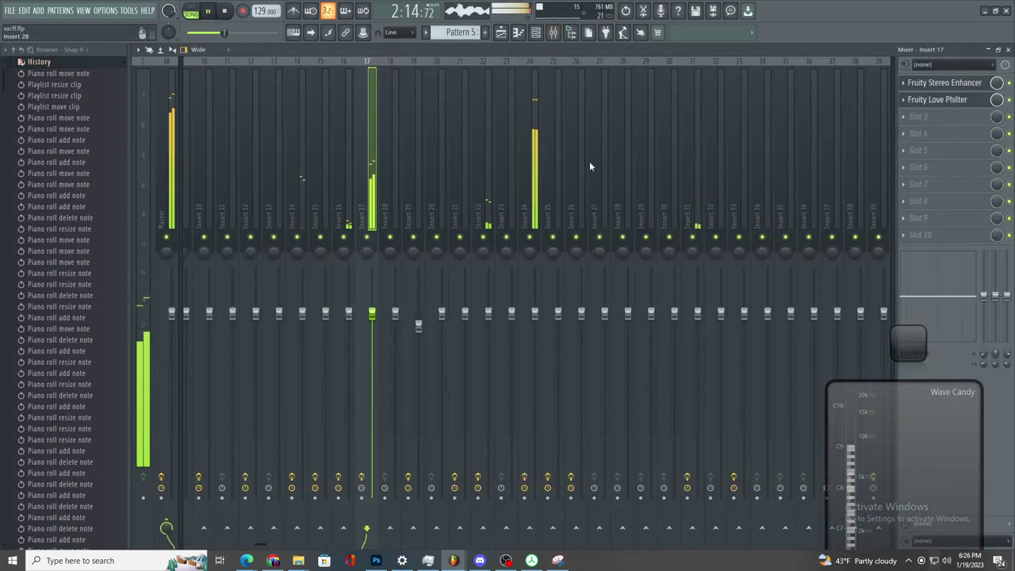
pyautogui.press('space')
pyautogui.click(918, 117)
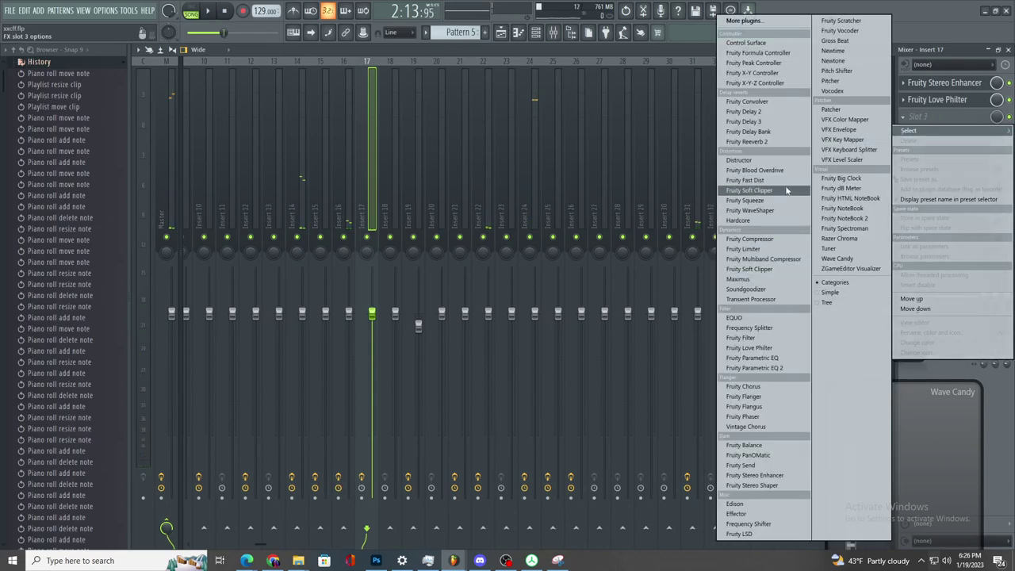
pyautogui.click(750, 141)
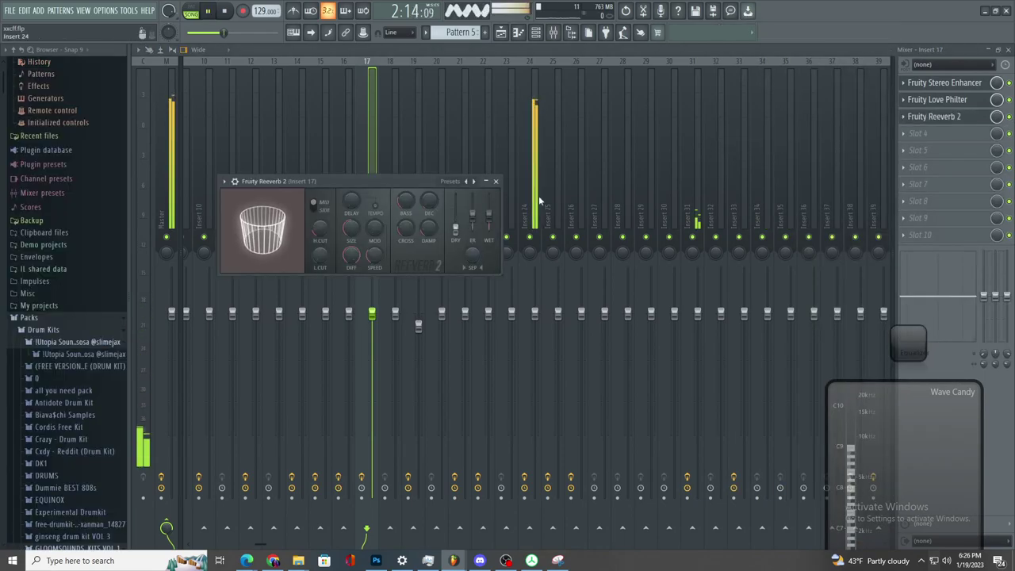
pyautogui.rightClick(997, 117)
pyautogui.click(968, 195)
# - Shape the Reeverb 2 - Mix level #3 automation to rise from 0% to a peak at bar 73 and fall to 0% at bar 81
pyautogui.scroll(5, 296, 521)
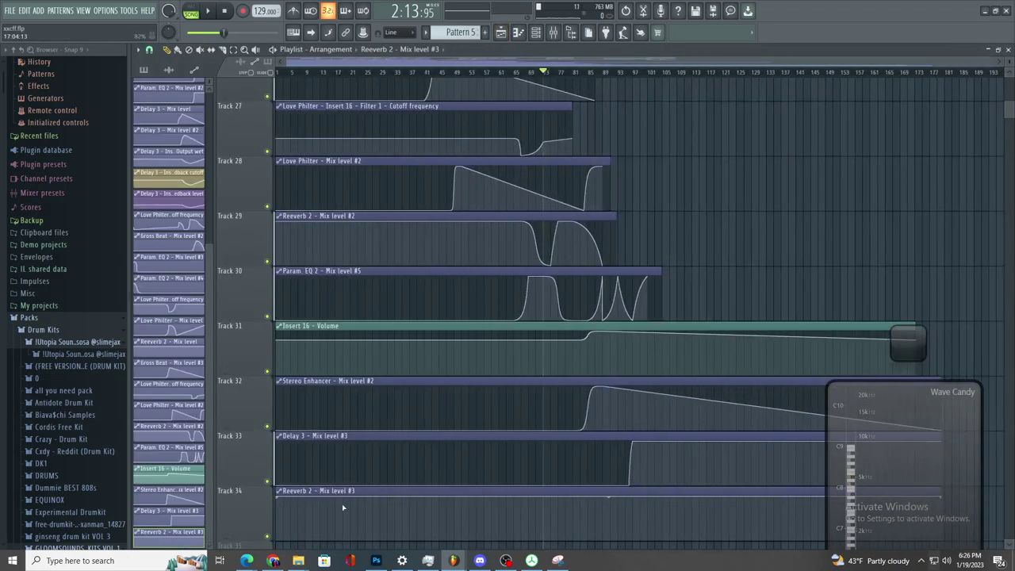
pyautogui.scroll(-5, 294, 516)
pyautogui.moveTo(904, 392); pyautogui.dragTo(555, 221)
pyautogui.moveTo(941, 498); pyautogui.dragTo(909, 541)
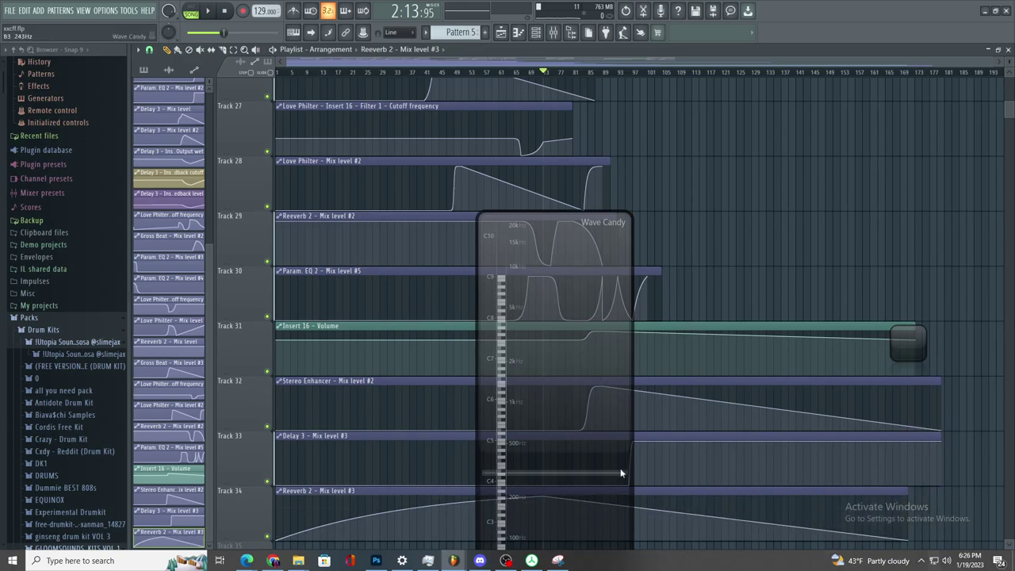
pyautogui.moveTo(410, 538); pyautogui.dragTo(410, 542)
pyautogui.press('space')
pyautogui.moveTo(533, 444); pyautogui.dragTo(163, 387)
pyautogui.scroll(7, 605, 489)
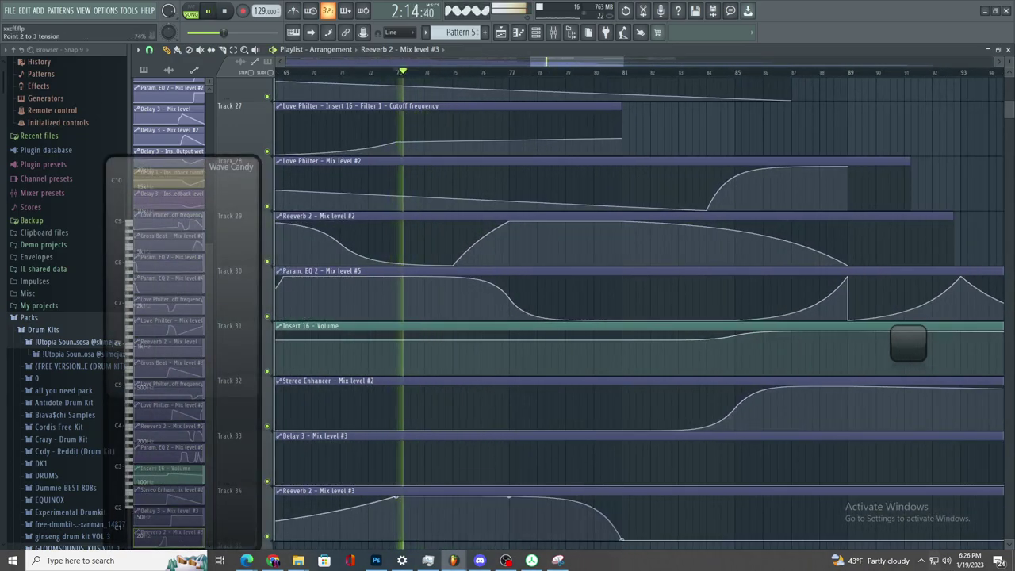
# - Bend the Reeverb 2 - Mix level #3 curve into a sharp peak at bar 73 with a quick drop toward bar 81
pyautogui.scroll(3, 513, 367)
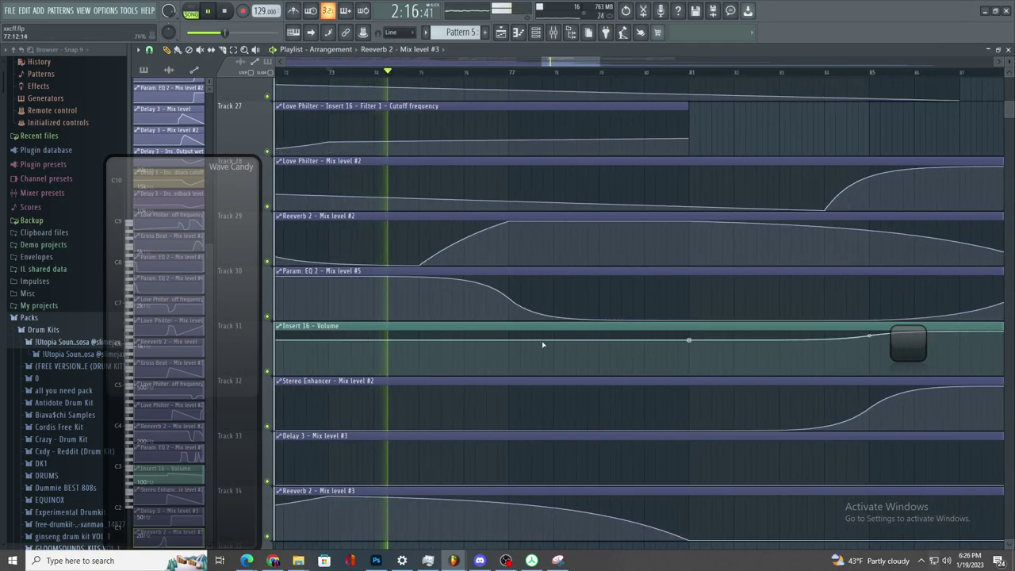
pyautogui.scroll(3, 539, 357)
pyautogui.scroll(-4, 539, 357)
pyautogui.scroll(3, 460, 315)
pyautogui.scroll(-4, 492, 328)
pyautogui.scroll(4, 496, 329)
pyautogui.scroll(-3, 542, 451)
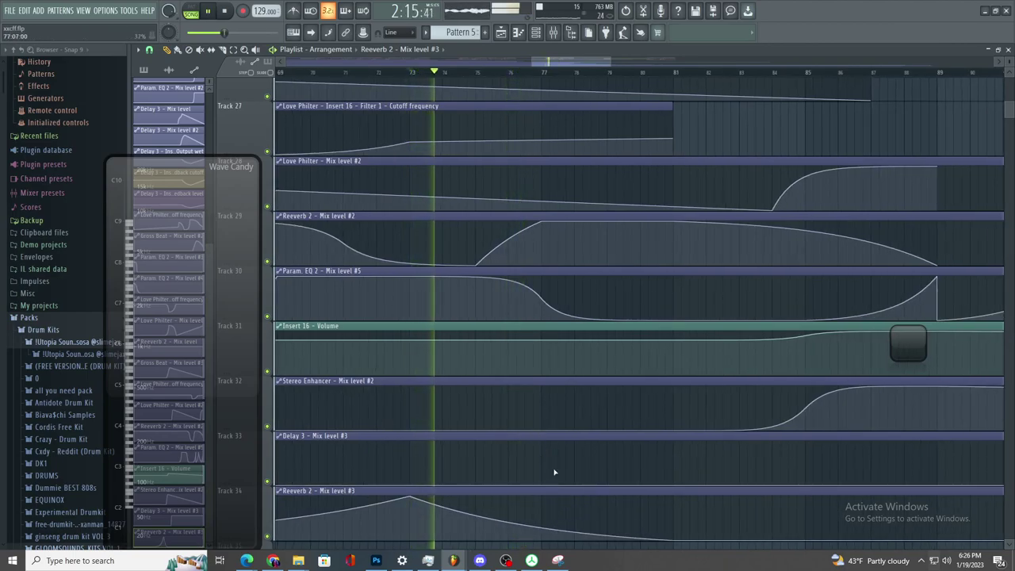
pyautogui.scroll(-2, 549, 472)
pyautogui.scroll(3, 544, 472)
# - Add Gross Beat to slot 4 of mixer Insert 17 and create an automation clip for its mix level
pyautogui.click(554, 32)
pyautogui.press('space')
pyautogui.click(944, 135)
pyautogui.click(721, 113)
pyautogui.press('space')
pyautogui.click(322, 352)
pyautogui.press('space')
pyautogui.rightClick(996, 135)
pyautogui.click(964, 219)
pyautogui.click(503, 38)
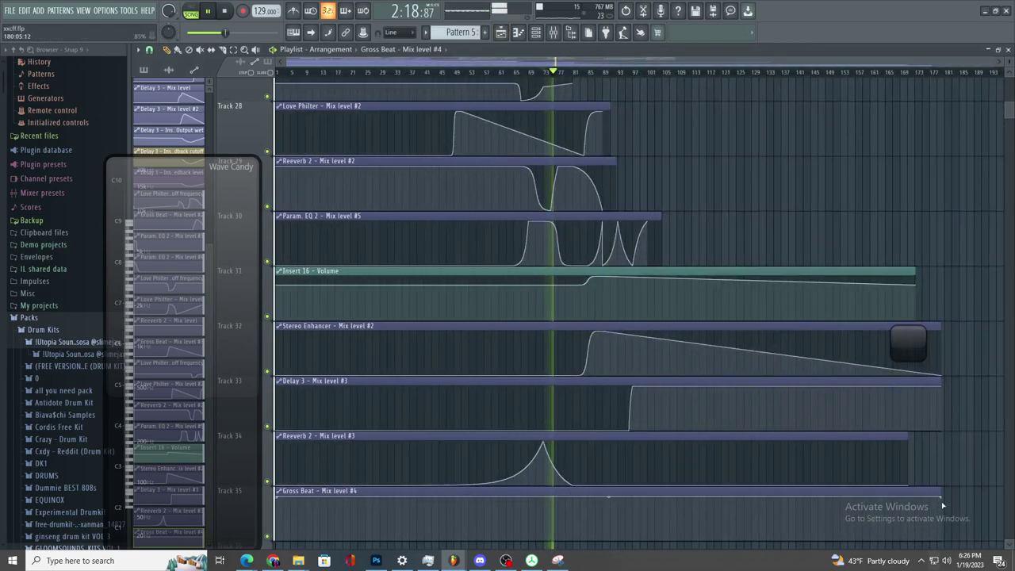
# - Extend the Gross Beat - Mix level #4 automation to about bar 189 and lower its start and end points to 0%
pyautogui.press('space')
pyautogui.moveTo(941, 498); pyautogui.dragTo(975, 540)
pyautogui.scroll(-1, 281, 493)
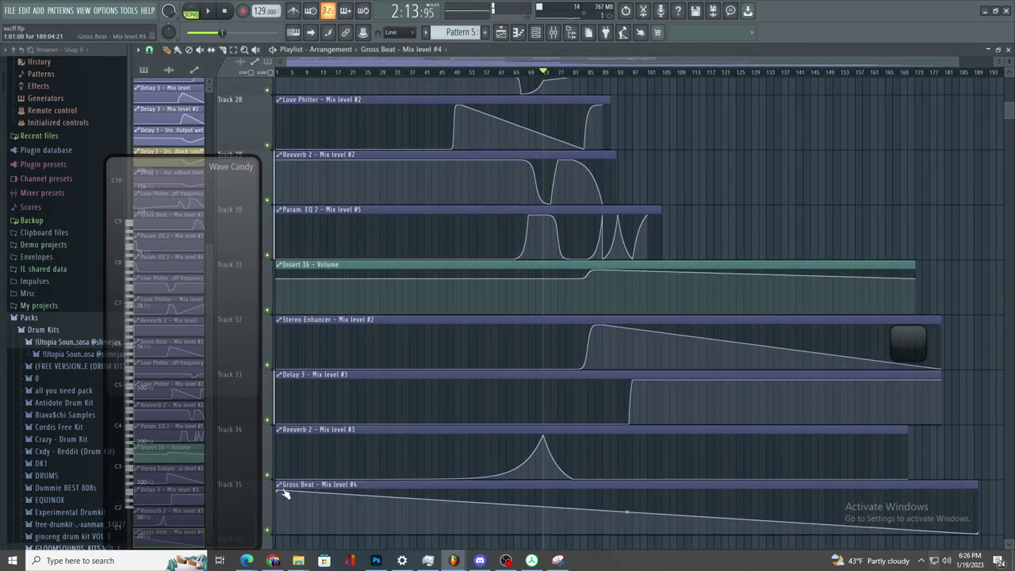
# - Try the section from bar 73 without the Pattern 1 clip on Track 5, and undo the deletion
pyautogui.scroll(9, 593, 217)
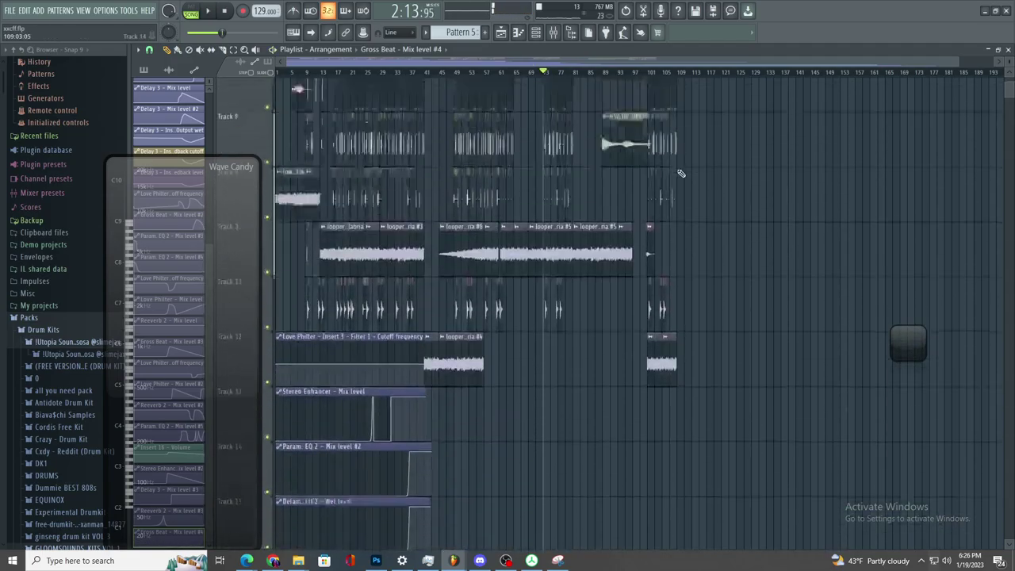
pyautogui.scroll(8, 487, 324)
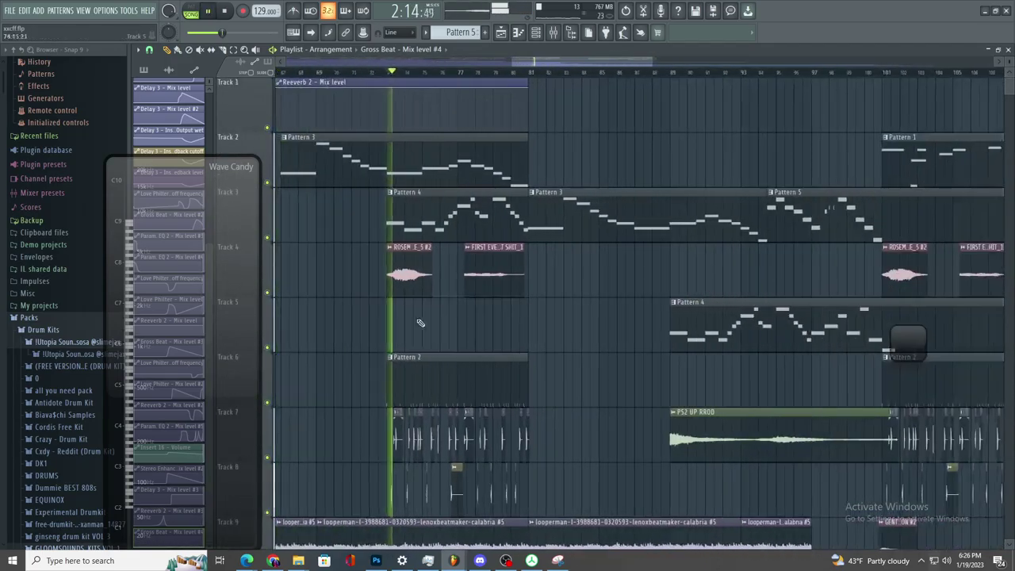
pyautogui.press('space')
pyautogui.scroll(-4, 465, 297)
pyautogui.scroll(3, 460, 294)
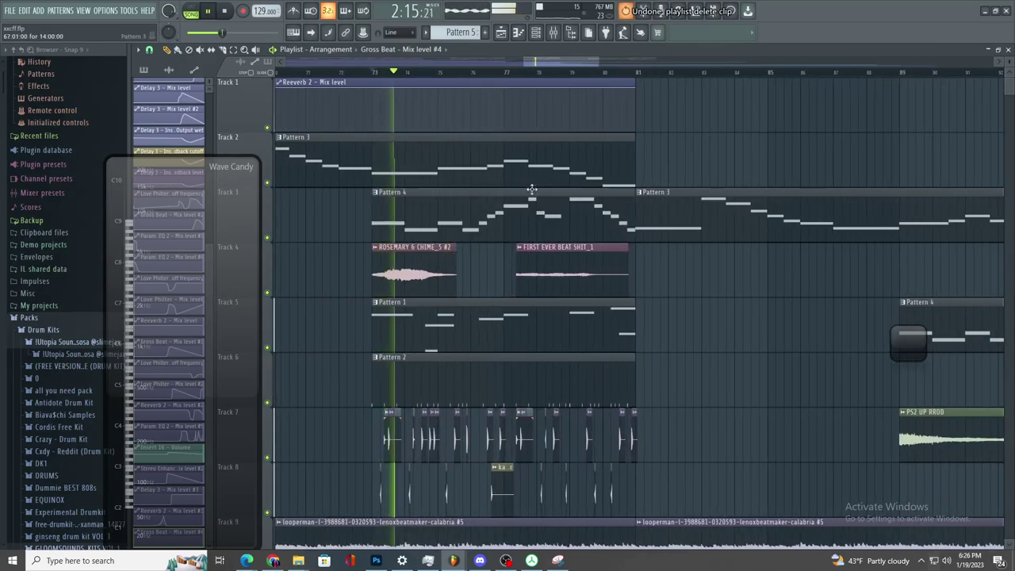
# - Try the section from bar 73 without the Pattern 4 clip on Track 3, and undo the deletion
pyautogui.scroll(-3, 494, 254)
pyautogui.scroll(3, 472, 253)
pyautogui.scroll(-3, 476, 256)
pyautogui.scroll(3, 454, 245)
pyautogui.scroll(-2, 456, 254)
pyautogui.scroll(-2, 456, 272)
pyautogui.scroll(2, 460, 277)
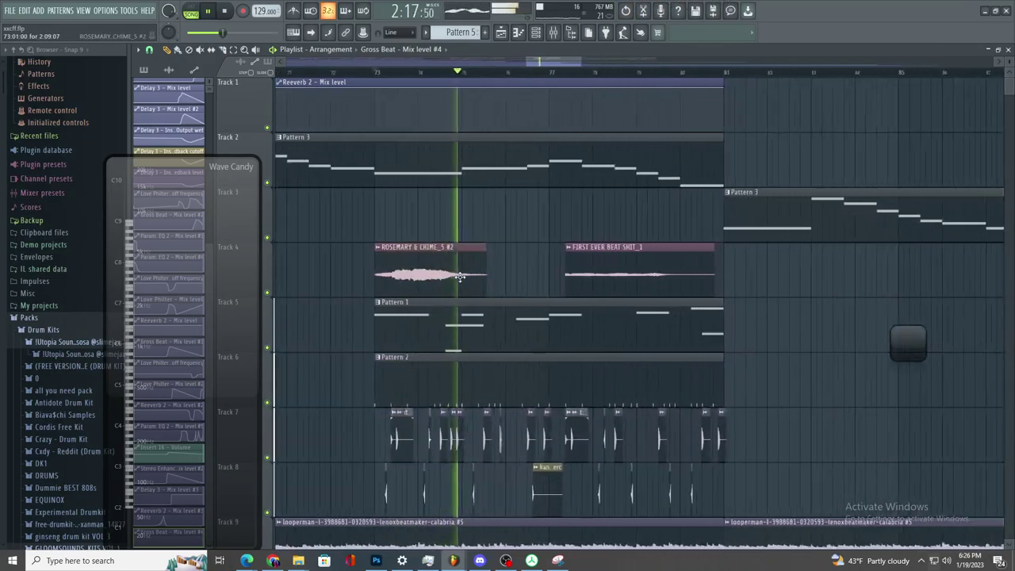
pyautogui.scroll(-2, 459, 278)
pyautogui.scroll(2, 458, 281)
pyautogui.scroll(-2, 458, 283)
pyautogui.scroll(2, 455, 284)
pyautogui.scroll(-2, 464, 273)
pyautogui.scroll(2, 474, 271)
pyautogui.scroll(2, 489, 275)
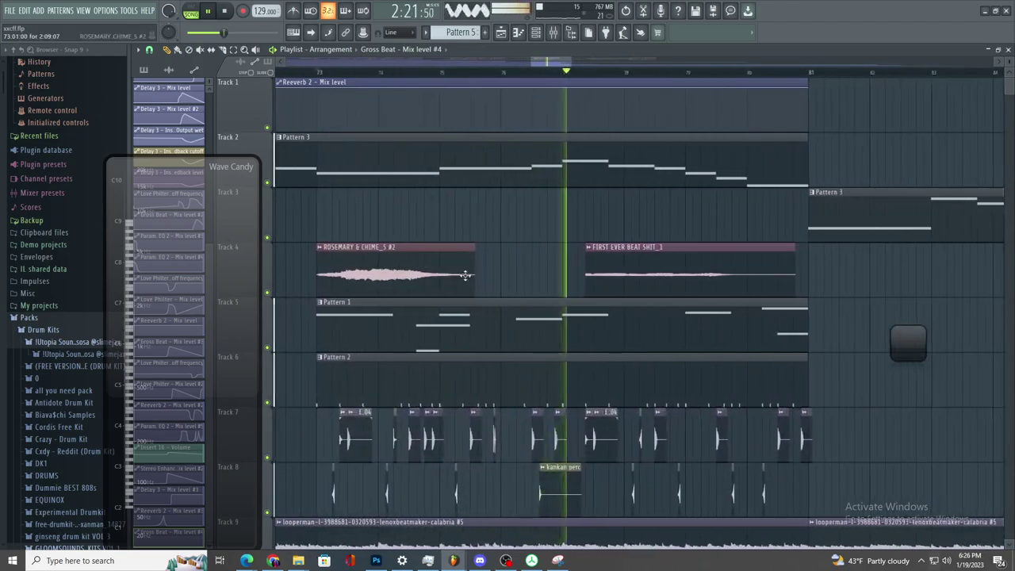
pyautogui.press('space')
pyautogui.hotkey('ctrl', 'z')
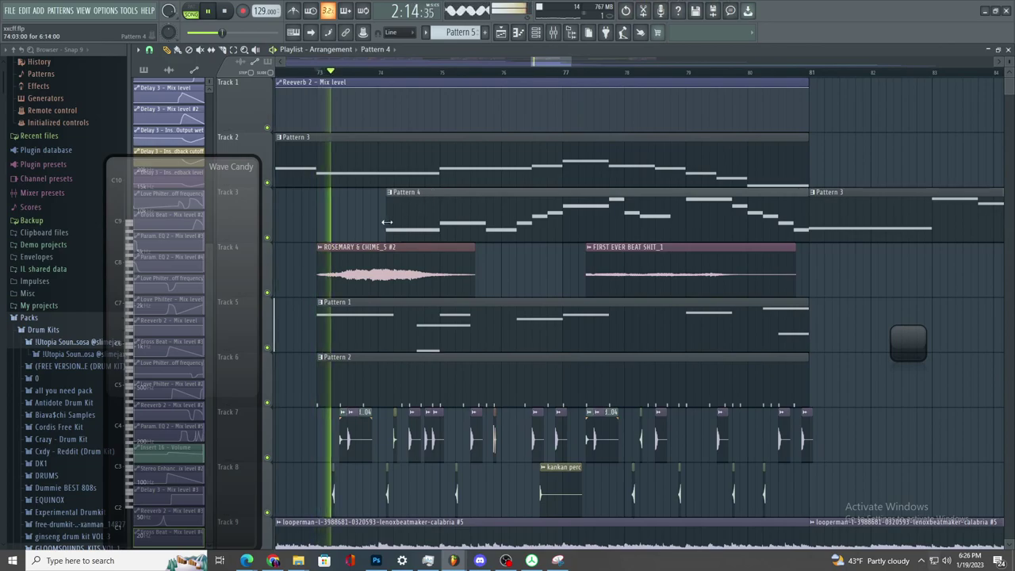
# - Trim the start of the Pattern 4 clip on Track 3 to 74:09 and play the section back
pyautogui.moveTo(388, 223)
pyautogui.mouseDown()
pyautogui.moveTo(441, 222)
pyautogui.moveTo(408, 219)
pyautogui.mouseUp()
pyautogui.press('space')
pyautogui.press('space')
pyautogui.doubleClick(422, 213)
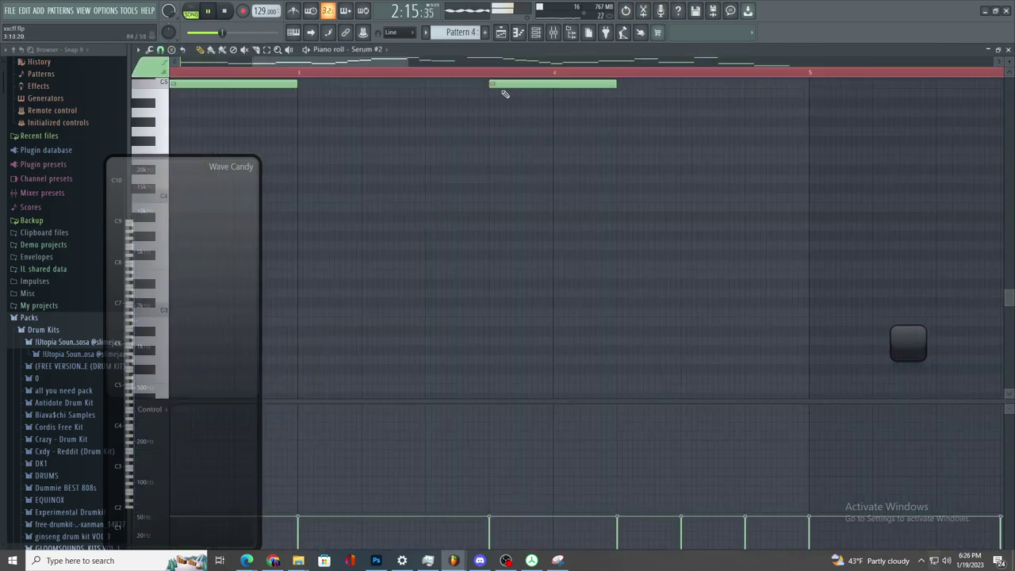
pyautogui.click(508, 35)
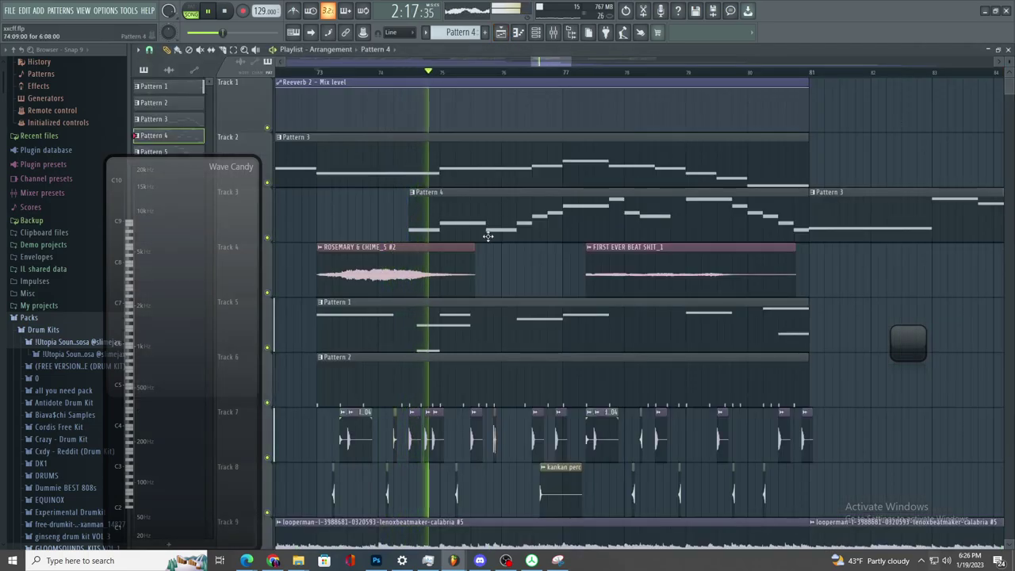
pyautogui.click(559, 35)
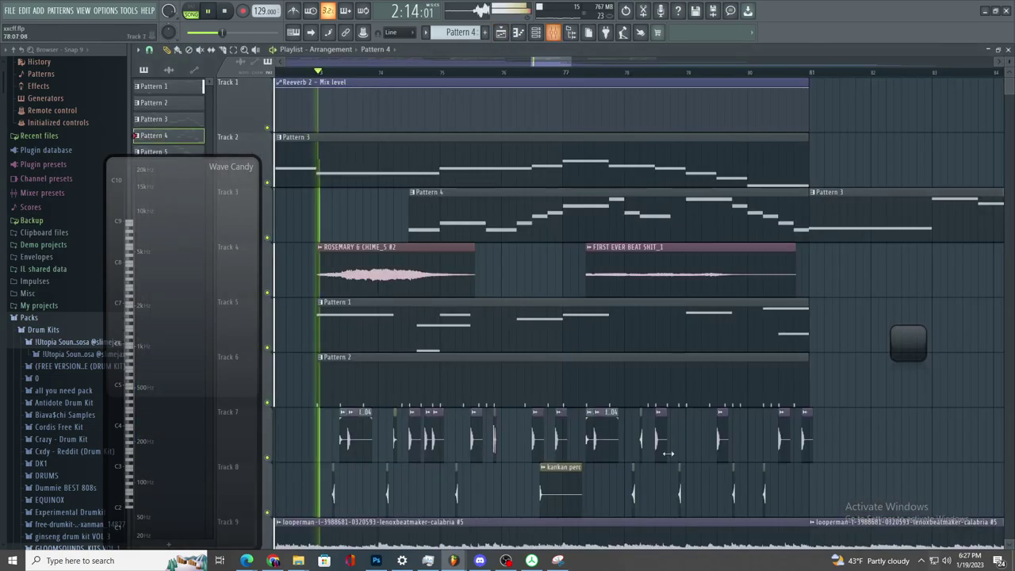
# - Bend the Reeverb 2 - Mix level #3 curve to hold high after bar 73 and drop off just before bar 81
pyautogui.scroll(-5, 658, 442)
pyautogui.keyDown('ctrl'); pyautogui.scroll(-3, 685, 456); pyautogui.keyUp('ctrl')
pyautogui.scroll(-10, 706, 476)
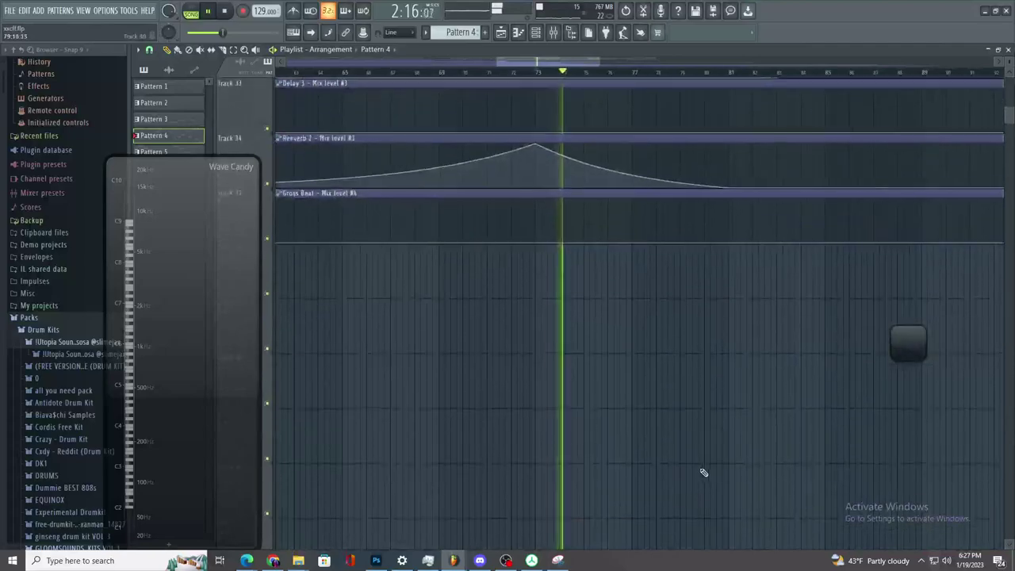
pyautogui.press('space')
pyautogui.press('space')
pyautogui.moveTo(632, 174); pyautogui.dragTo(634, 149)
pyautogui.keyDown('ctrl'); pyautogui.scroll(3, 632, 154); pyautogui.keyUp('ctrl')
pyautogui.keyDown('ctrl'); pyautogui.scroll(-2, 619, 224); pyautogui.keyUp('ctrl')
pyautogui.keyDown('ctrl'); pyautogui.scroll(3, 646, 262); pyautogui.keyUp('ctrl')
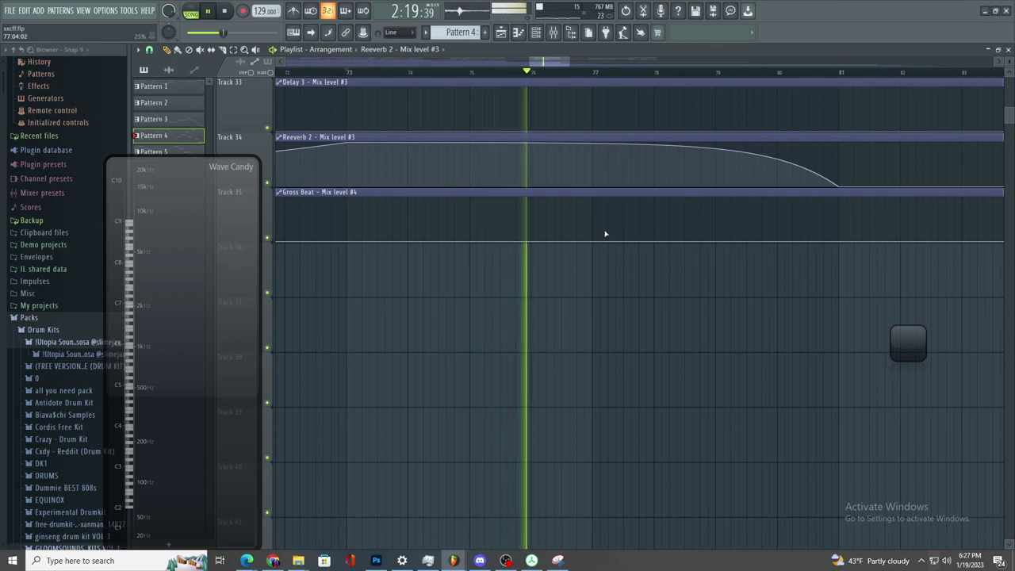
# - Add points to the Gross Beat - Mix level #4 automation so it curves up from 0% at bar 73 to a high level around bar 74
pyautogui.scroll(4, 602, 263)
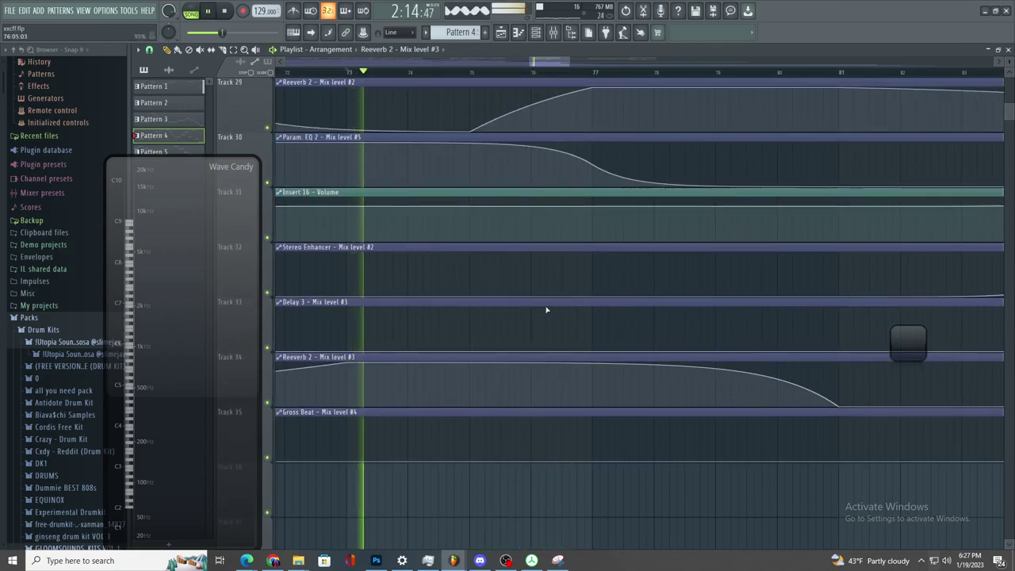
pyautogui.keyDown('ctrl'); pyautogui.scroll(-2, 436, 407); pyautogui.keyUp('ctrl')
pyautogui.keyDown('ctrl'); pyautogui.scroll(3, 440, 409); pyautogui.keyUp('ctrl')
pyautogui.click(340, 461)
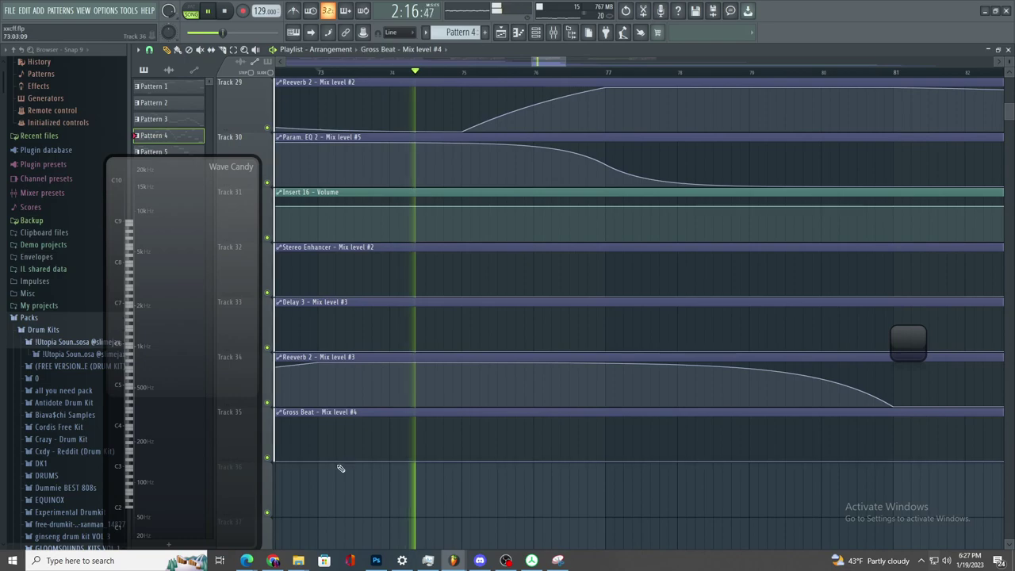
pyautogui.rightClick(463, 418)
pyautogui.press('space')
pyautogui.press('space')
pyautogui.moveTo(388, 460); pyautogui.dragTo(388, 417)
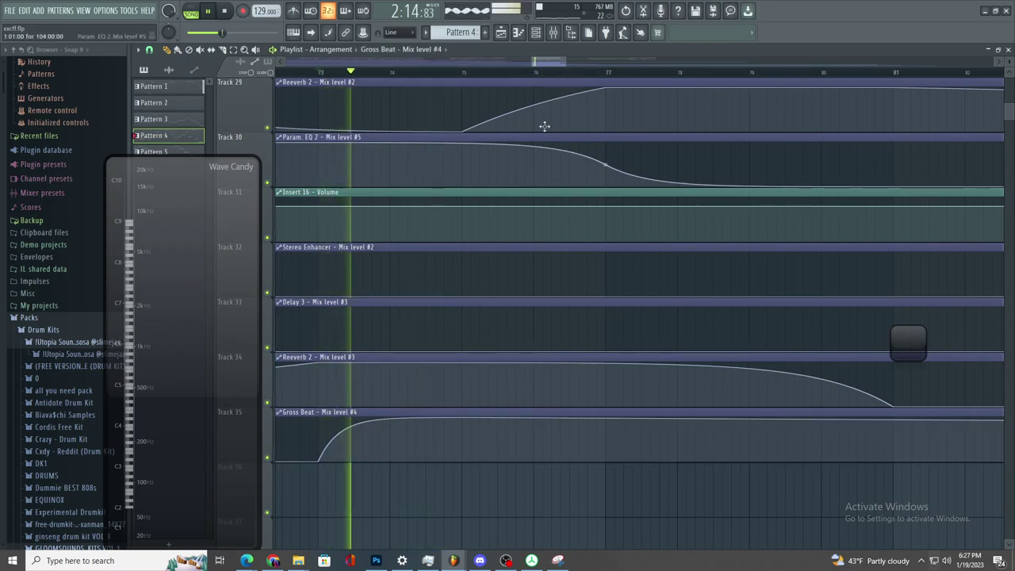
# - Slice the Pattern 4 clip on Track 3 at bar 75 and remove its section up to 75:13
pyautogui.click(555, 32)
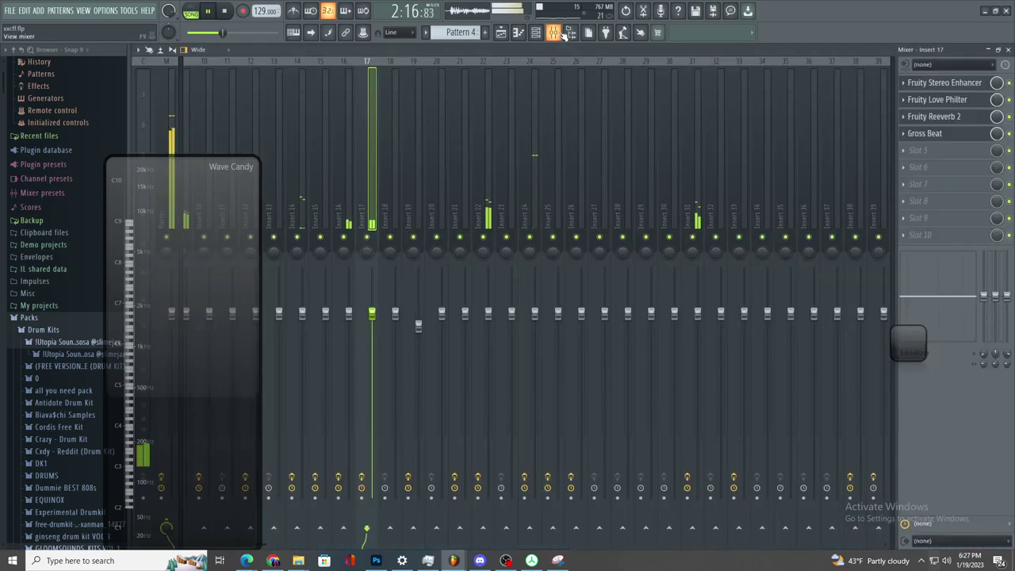
pyautogui.click(500, 33)
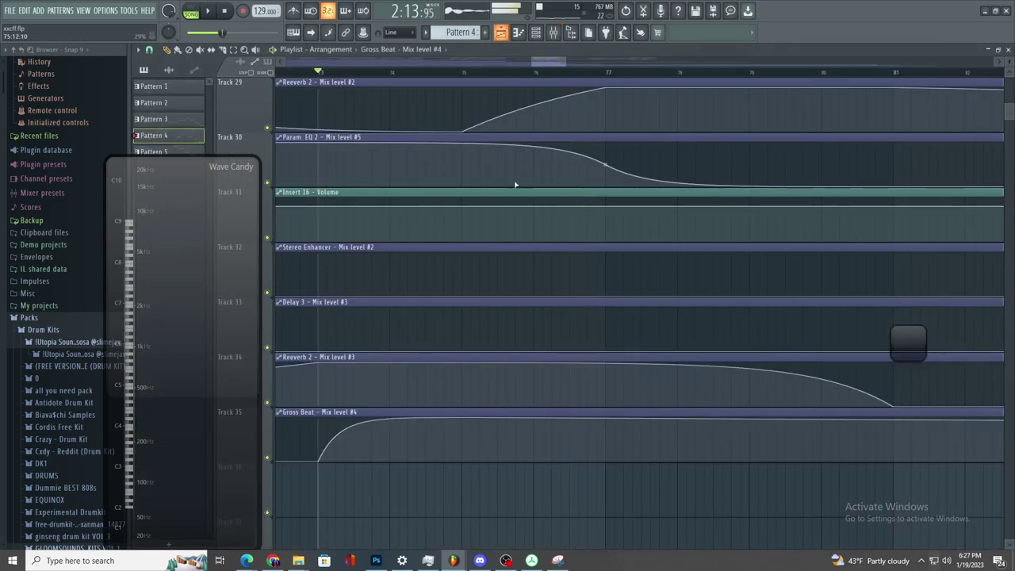
pyautogui.scroll(10, 532, 162)
pyautogui.scroll(5, 525, 157)
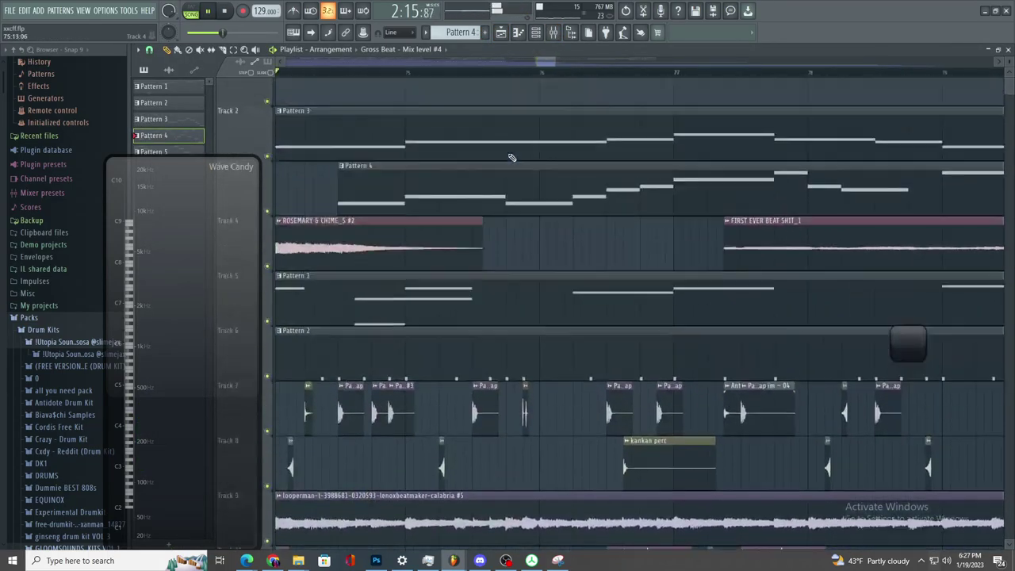
pyautogui.click(223, 50)
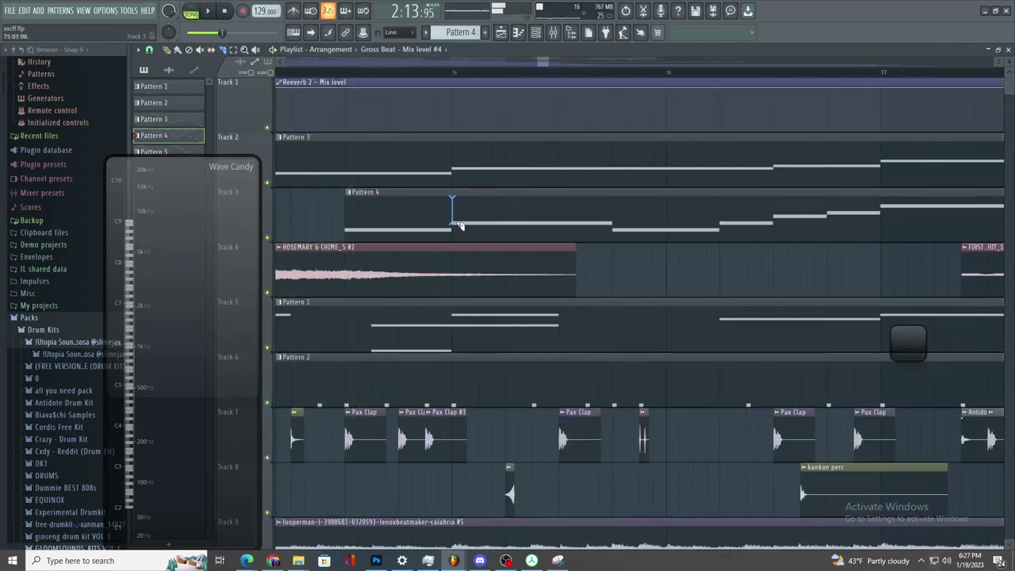
pyautogui.moveTo(448, 209); pyautogui.dragTo(623, 232)
pyautogui.scroll(1, 587, 333)
pyautogui.scroll(-3, 594, 361)
pyautogui.scroll(3, 563, 352)
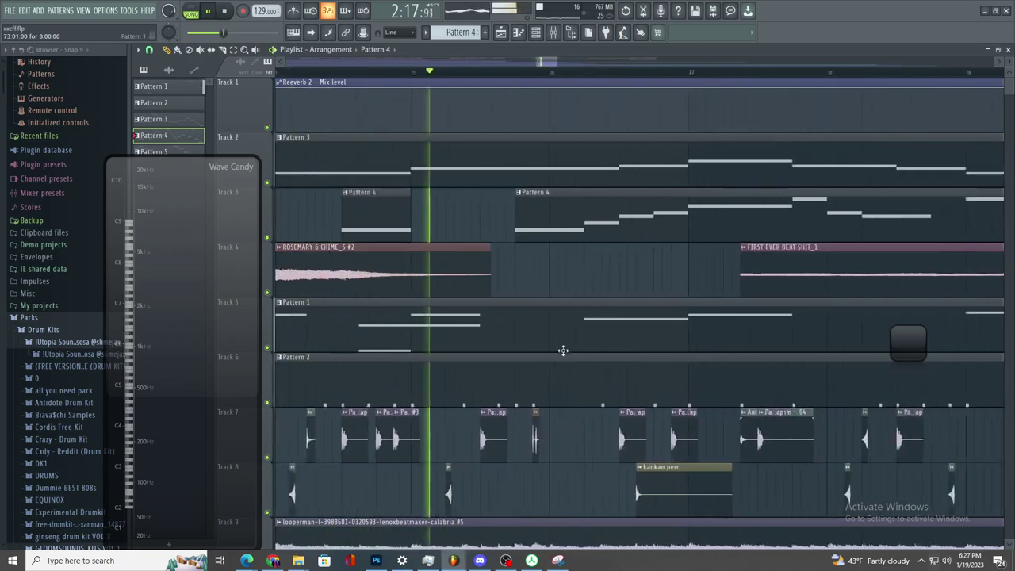
# - Undo the accidental clip move, trim the start of the second Pattern 4 clip on Track 3 to 76:05, and play it back
pyautogui.moveTo(506, 238); pyautogui.dragTo(603, 229)
pyautogui.hotkey('ctrl', 'z')
pyautogui.moveTo(501, 235); pyautogui.dragTo(601, 227)
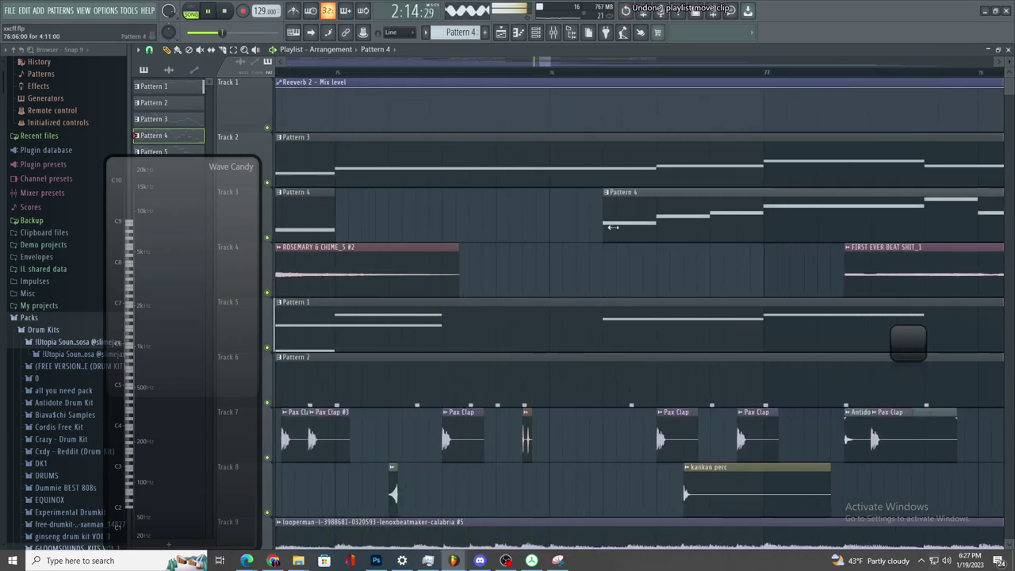
pyautogui.scroll(-2, 675, 290)
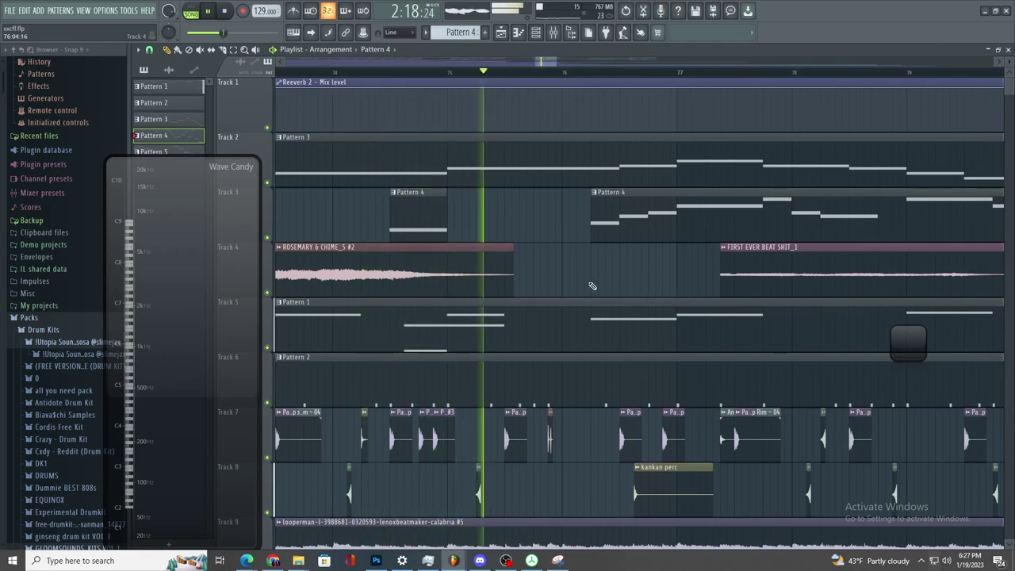
pyautogui.scroll(-2, 592, 286)
pyautogui.scroll(2, 644, 292)
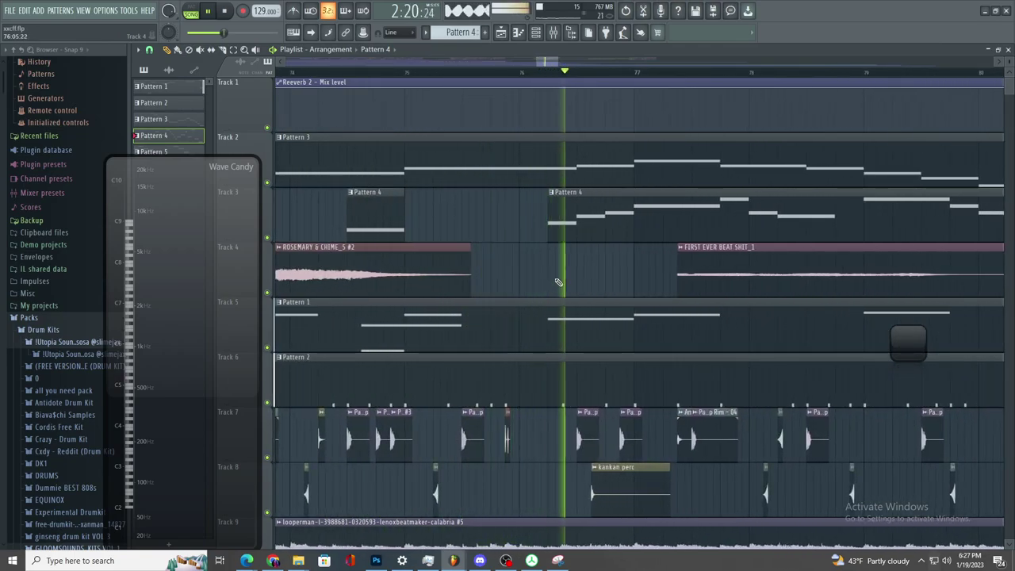
# - Split the Pattern 4 clip on Track 3 at bar 79 and trim both pieces to leave a gap from 78:13 to 79:13
pyautogui.scroll(-2, 560, 284)
pyautogui.scroll(-2, 570, 286)
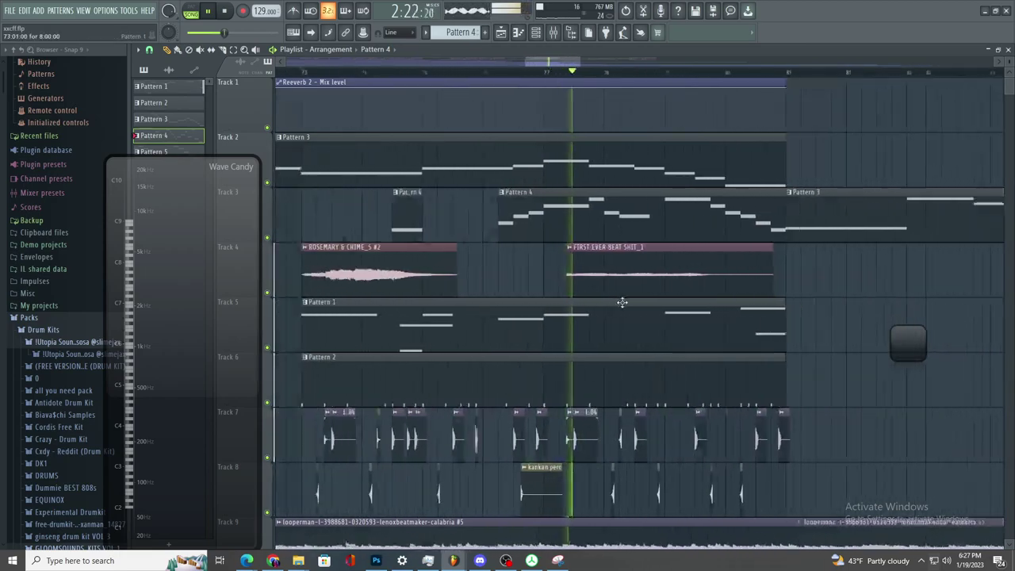
pyautogui.scroll(3, 585, 197)
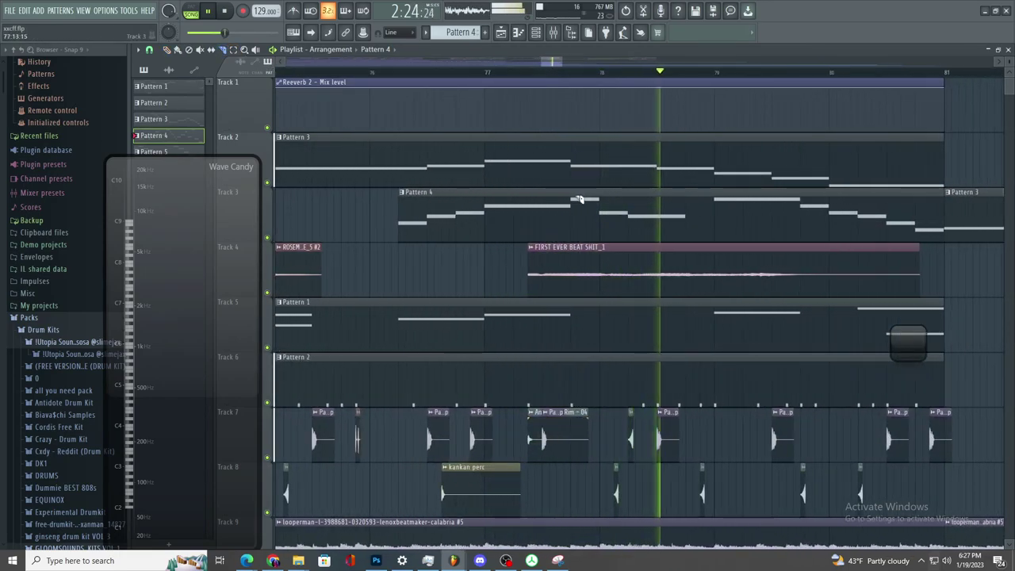
pyautogui.scroll(3, 664, 265)
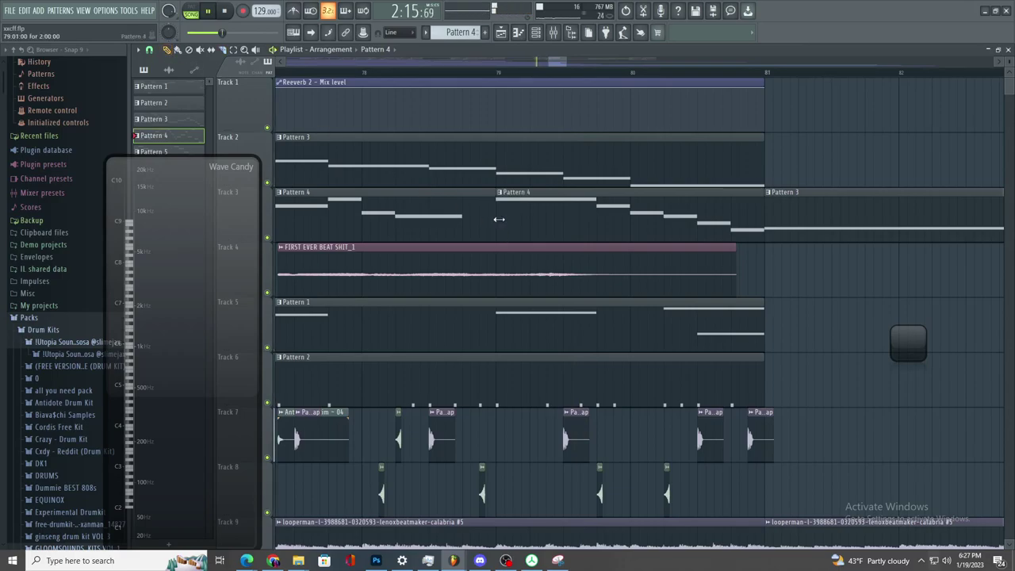
pyautogui.scroll(-3, 609, 243)
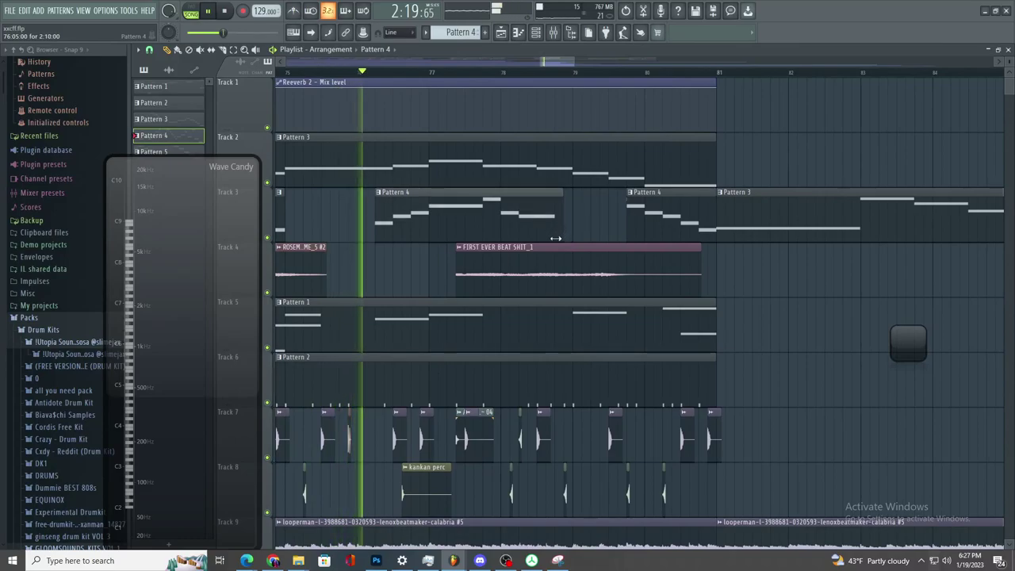
pyautogui.scroll(-5, 559, 238)
pyautogui.scroll(5, 569, 312)
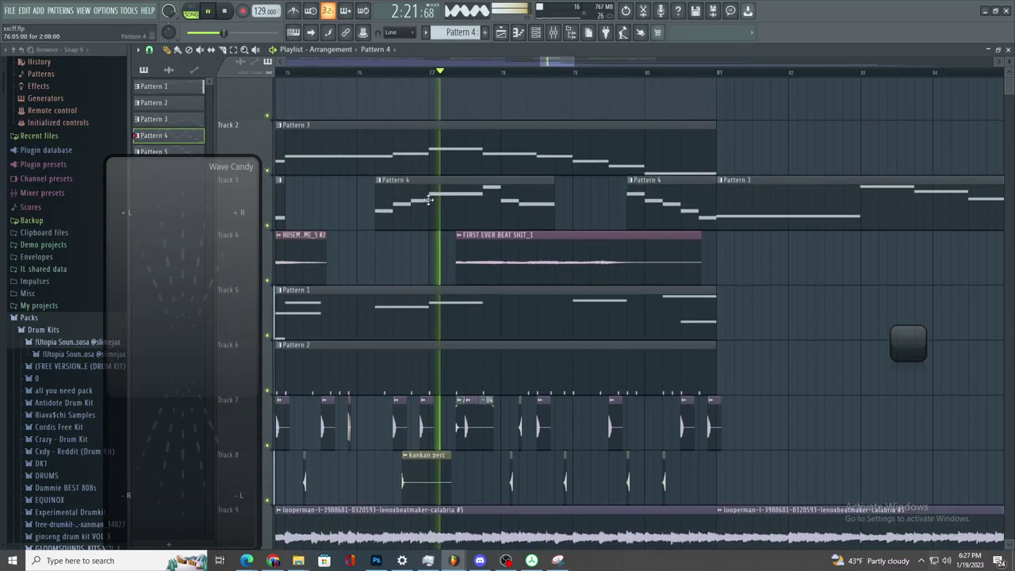
# - Trim the start of the middle Pattern 4 clip on Track 3 to 76:09 and play back from just after bar 75
pyautogui.scroll(2, 394, 223)
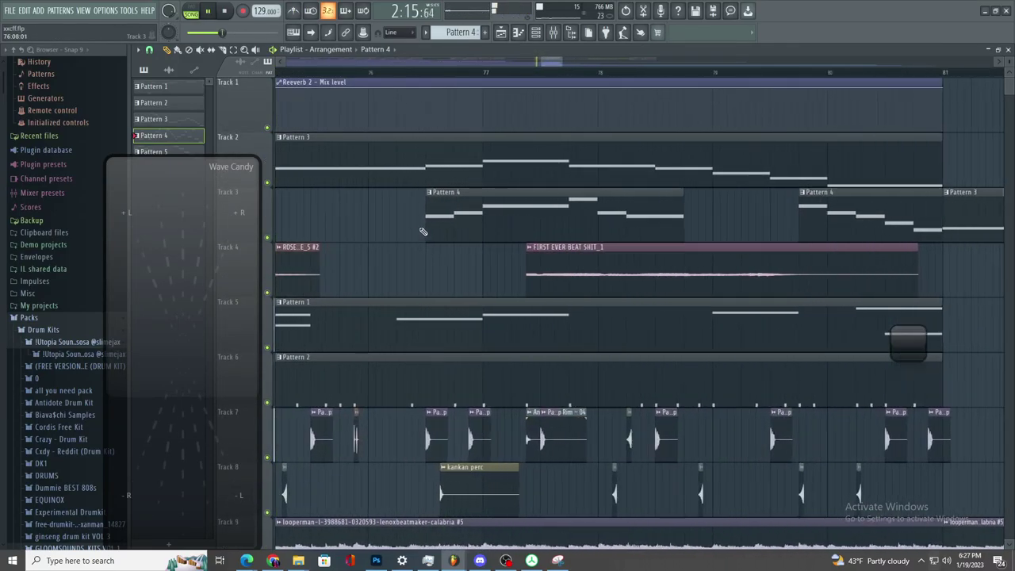
pyautogui.scroll(2, 369, 234)
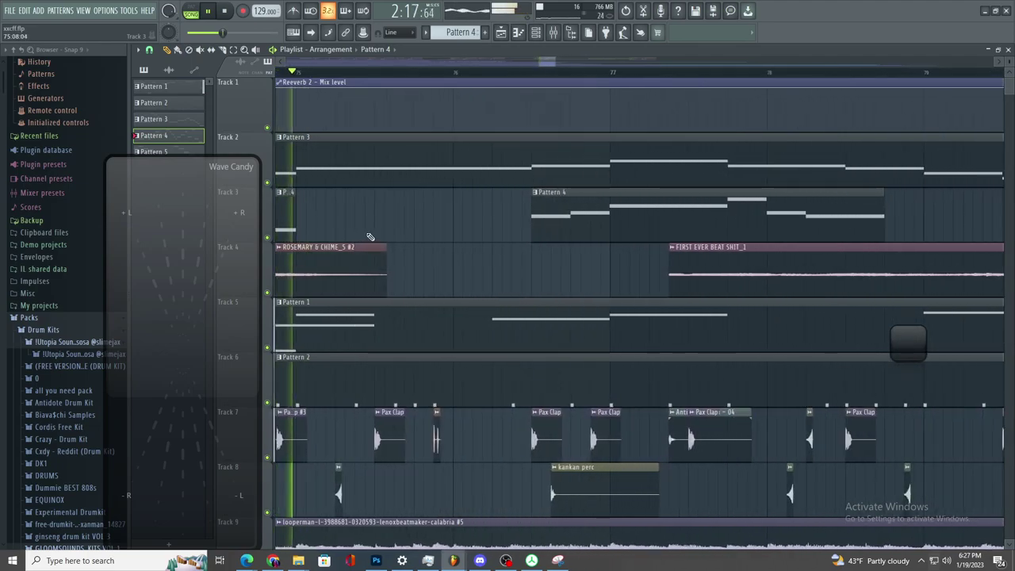
pyautogui.scroll(-2, 373, 235)
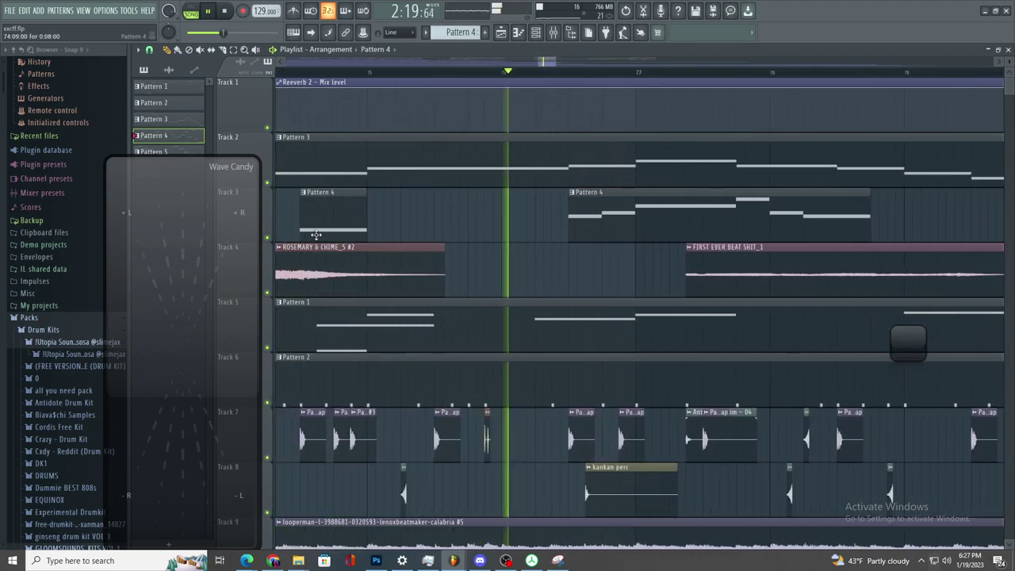
pyautogui.scroll(3, 340, 223)
pyautogui.click(416, 73)
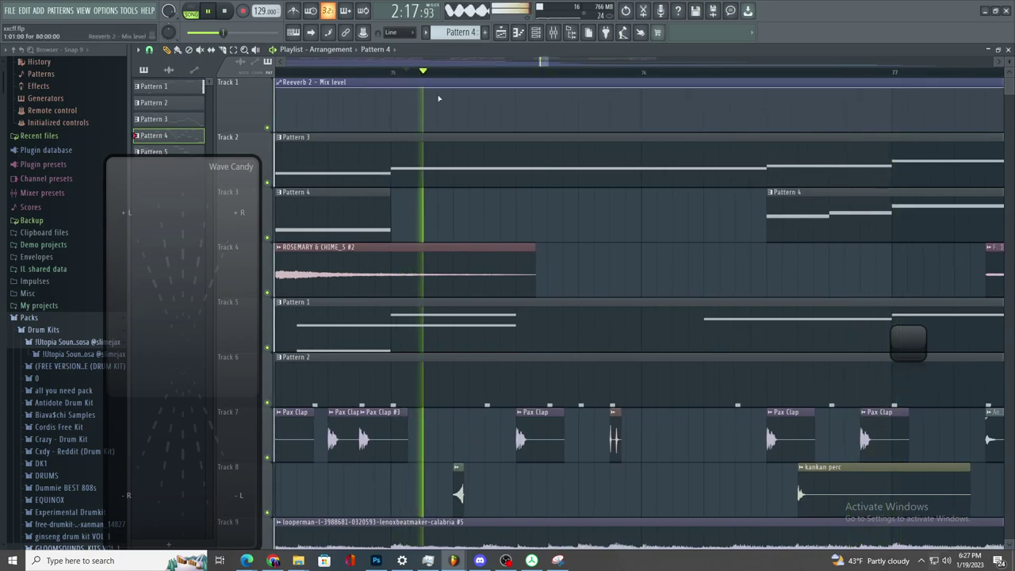
# - Make the Lignum Click clip at bar 76 on Track 7 unique and route its channel to mixer Insert 29
pyautogui.scroll(4, 582, 412)
pyautogui.moveTo(649, 423); pyautogui.dragTo(719, 423)
pyautogui.click(714, 412)
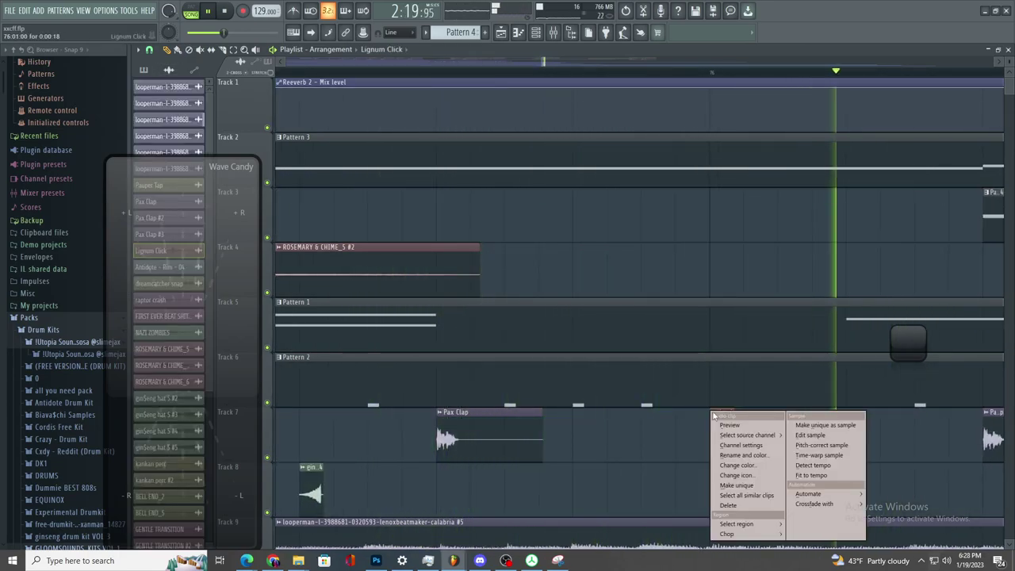
pyautogui.click(742, 485)
pyautogui.doubleClick(724, 432)
pyautogui.moveTo(514, 211); pyautogui.dragTo(514, 100)
# - Add Fruity Reeverb 2 to Insert 29 and lower the insert's volume to 94% (-1.4 dB)
pyautogui.click(903, 83)
pyautogui.moveTo(920, 97)
pyautogui.click(800, 142)
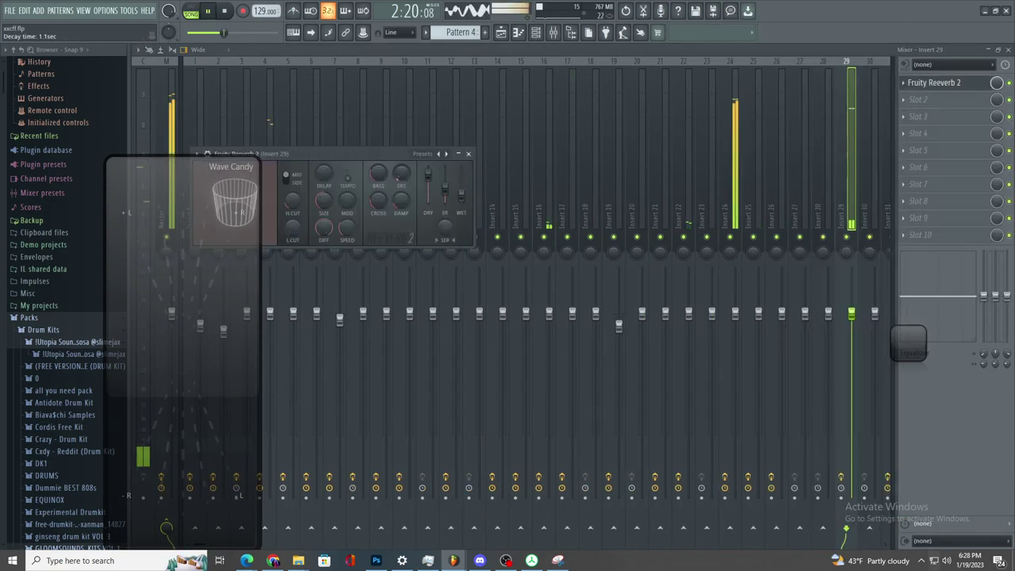
pyautogui.moveTo(851, 314); pyautogui.dragTo(851, 316)
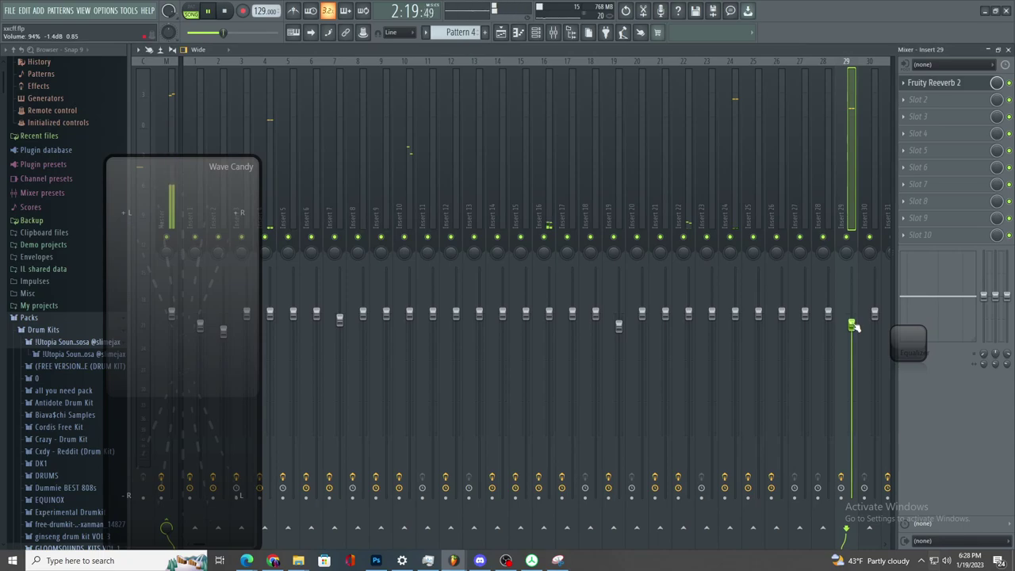
# - Add Fruity Parametric EQ 2 to Insert 29, cut the lows with band 1, and dip band 5 by 18 dB at 2340 Hz
pyautogui.click(904, 99)
pyautogui.moveTo(920, 114)
pyautogui.click(772, 369)
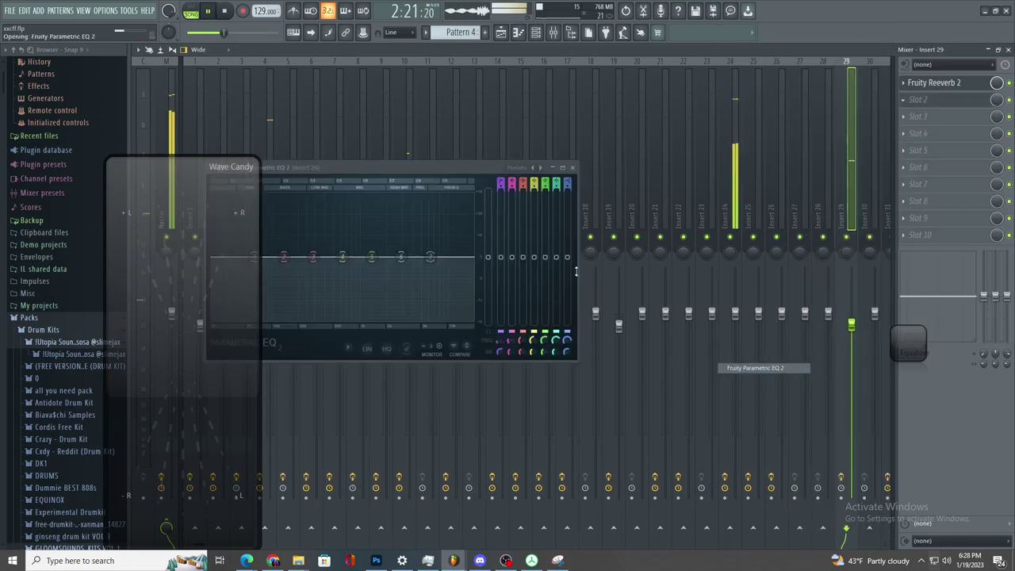
pyautogui.moveTo(373, 257); pyautogui.dragTo(363, 284)
pyautogui.moveTo(269, 280); pyautogui.dragTo(173, 283)
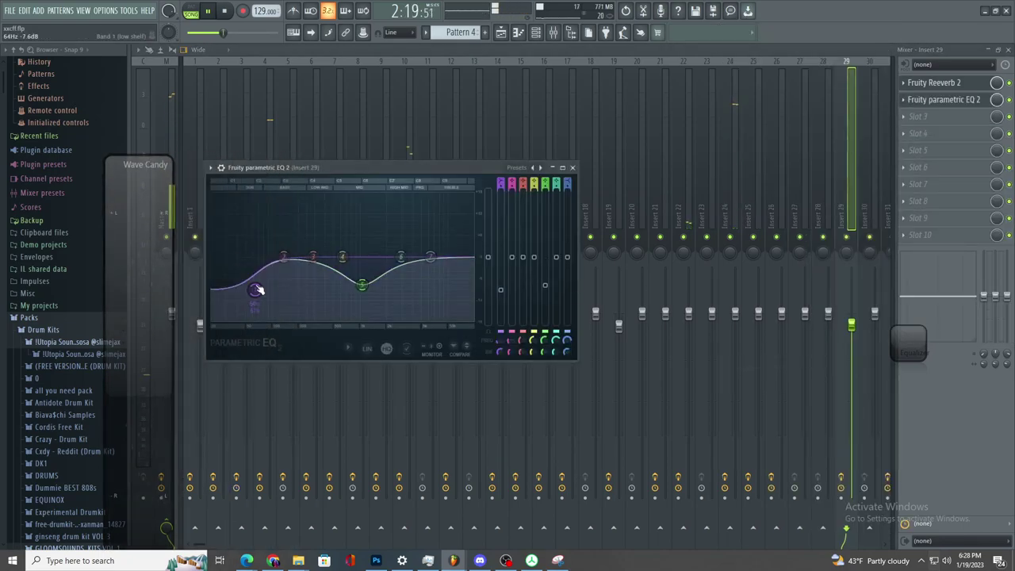
pyautogui.moveTo(255, 291); pyautogui.dragTo(327, 320)
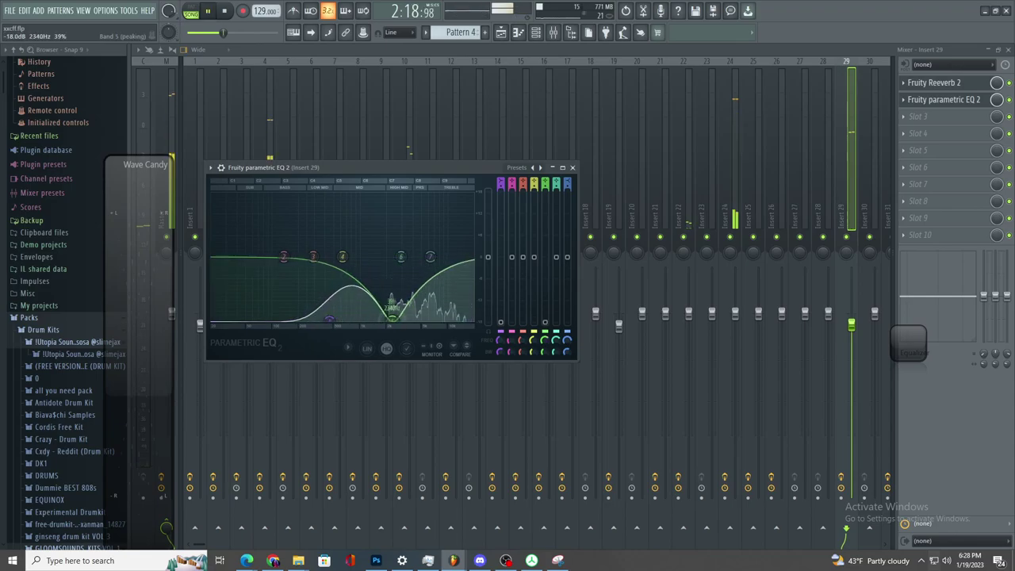
# - Play through the arrangement up to bar 81 to check the gapped Pattern 4 melody and the drums
pyautogui.press('F5')
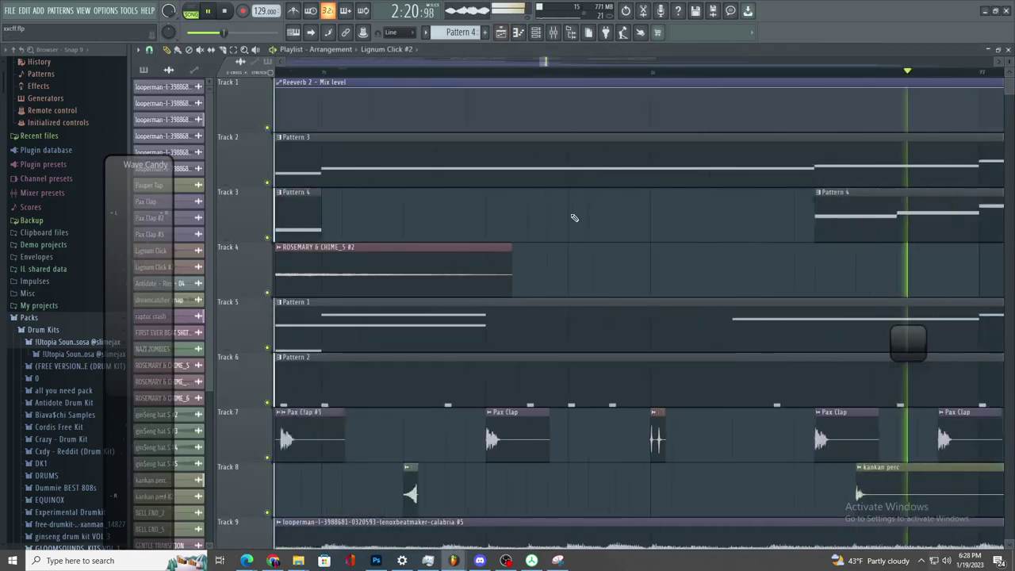
pyautogui.scroll(-3, 687, 278)
pyautogui.scroll(3, 691, 304)
pyautogui.scroll(-2, 714, 316)
pyautogui.scroll(2, 798, 336)
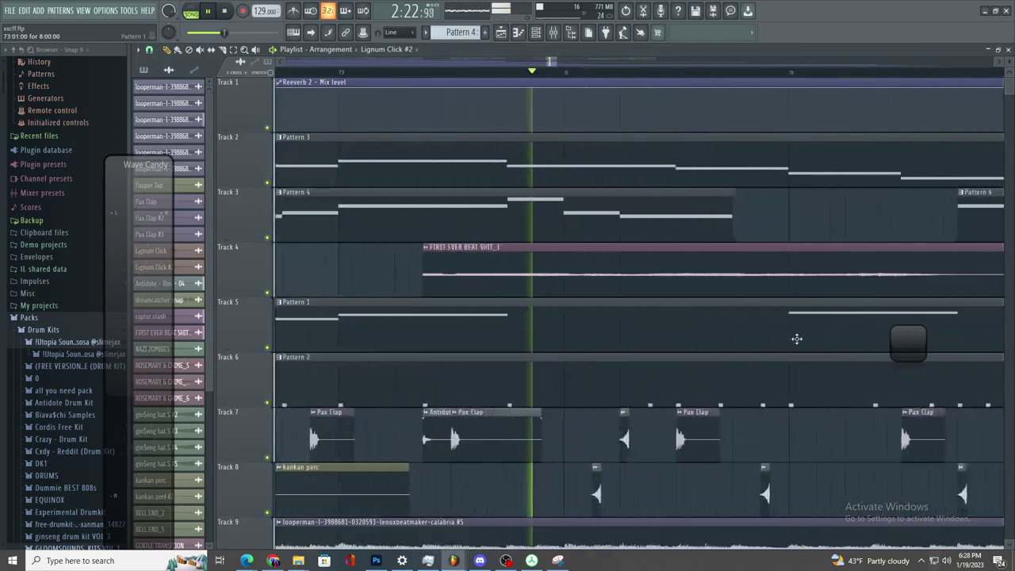
pyautogui.scroll(-3, 781, 335)
pyautogui.scroll(3, 762, 332)
pyautogui.scroll(-2, 644, 306)
pyautogui.scroll(3, 628, 309)
pyautogui.scroll(-3, 651, 319)
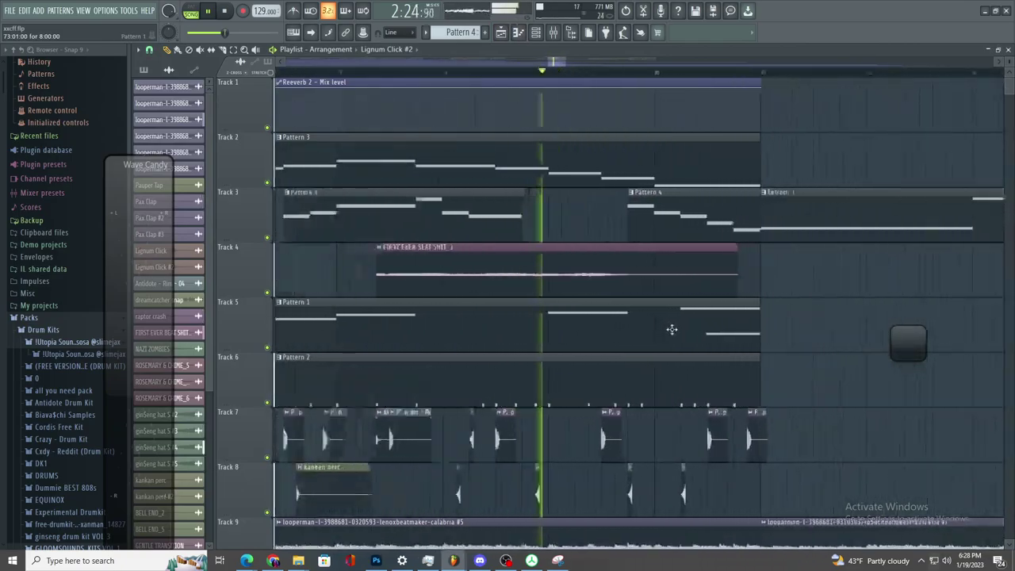
pyautogui.scroll(1, 673, 328)
pyautogui.scroll(-2, 649, 329)
pyautogui.scroll(3, 649, 329)
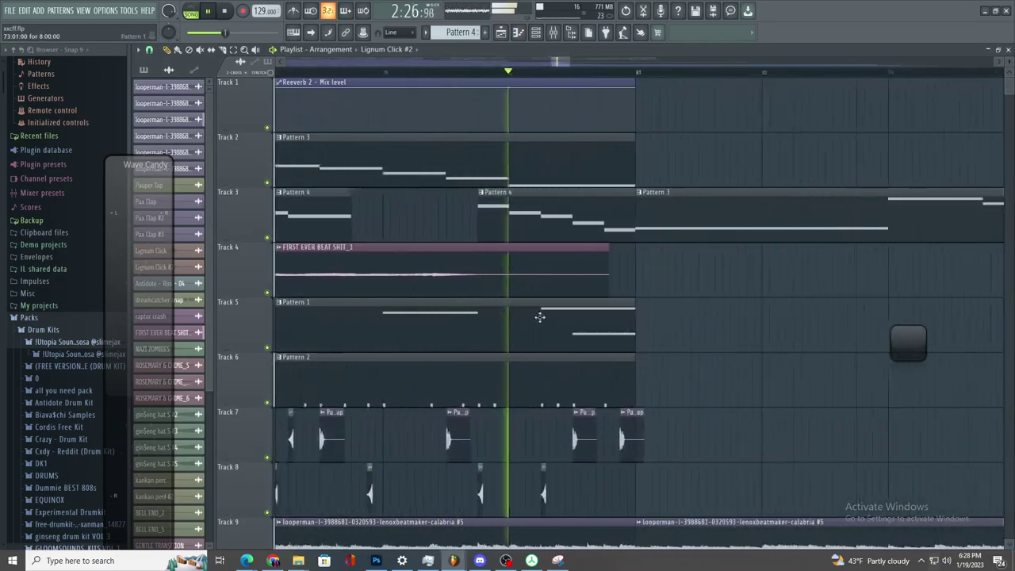
pyautogui.scroll(-2, 555, 328)
pyautogui.scroll(3, 564, 342)
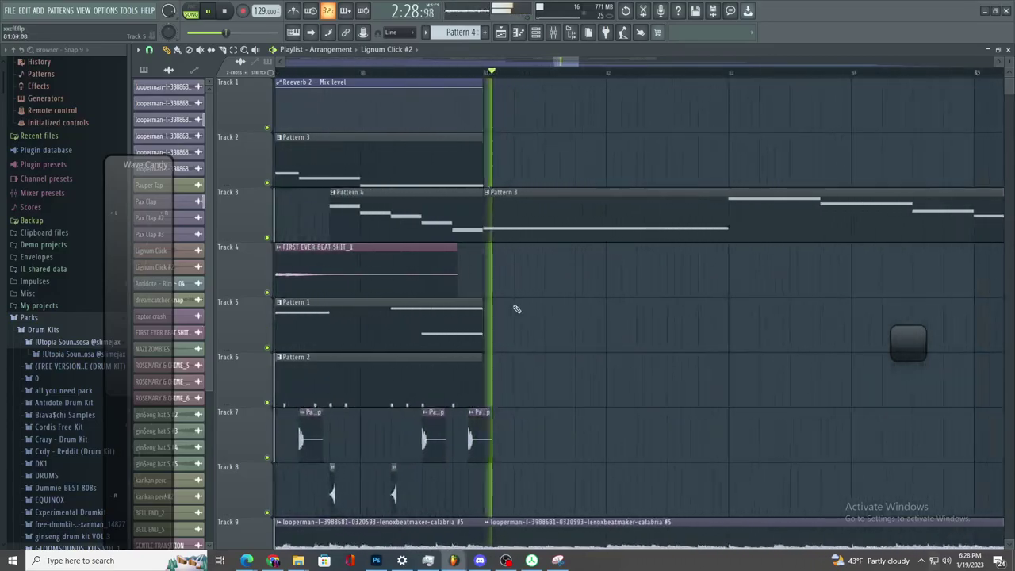
# - Review the clips and effect automation curves from bar 81 onward while the arrangement plays
pyautogui.scroll(-5, 615, 352)
pyautogui.scroll(-1, 618, 342)
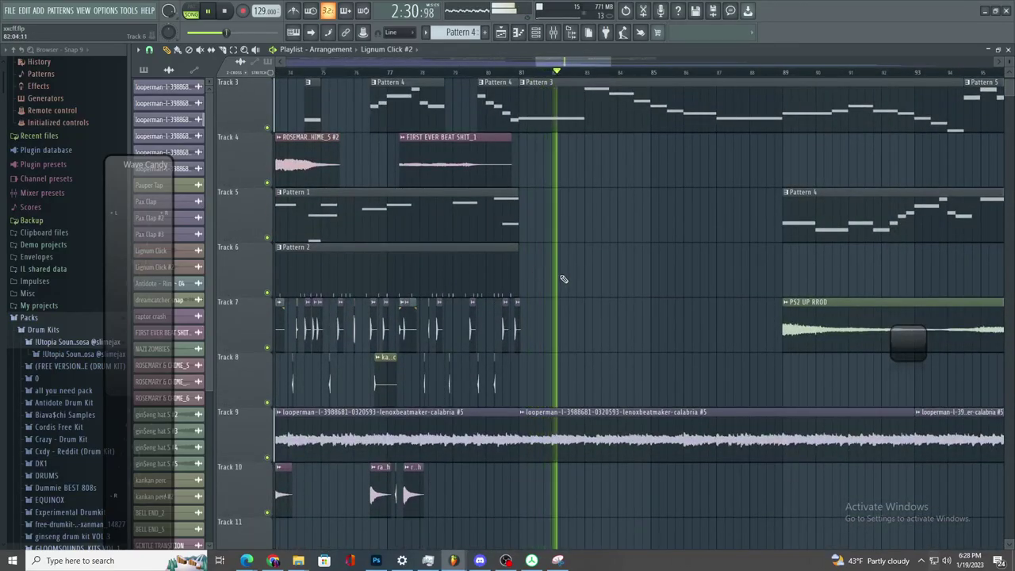
pyautogui.scroll(-3, 571, 285)
pyautogui.scroll(2, 611, 305)
pyautogui.scroll(3, 636, 316)
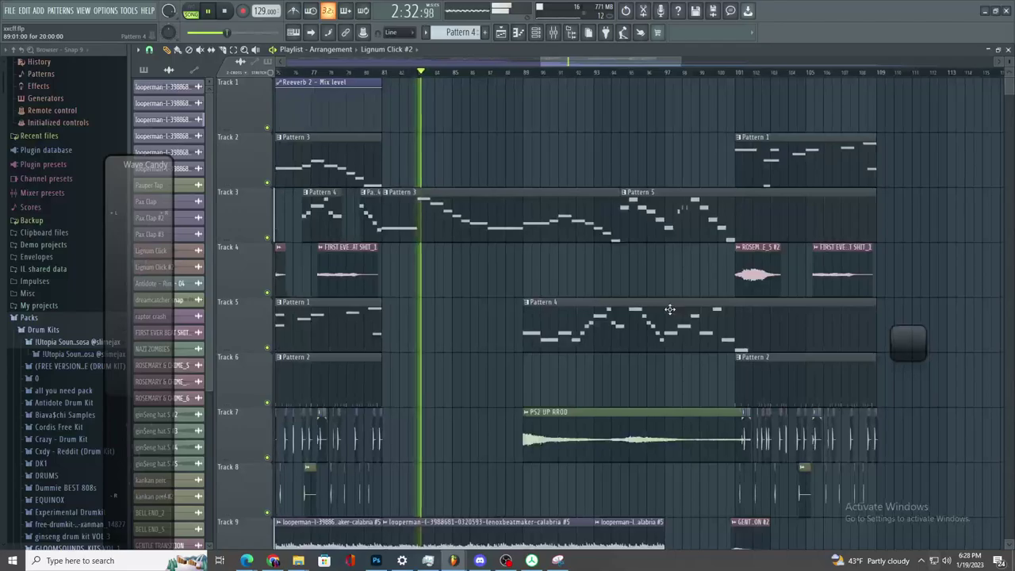
pyautogui.scroll(2, 440, 295)
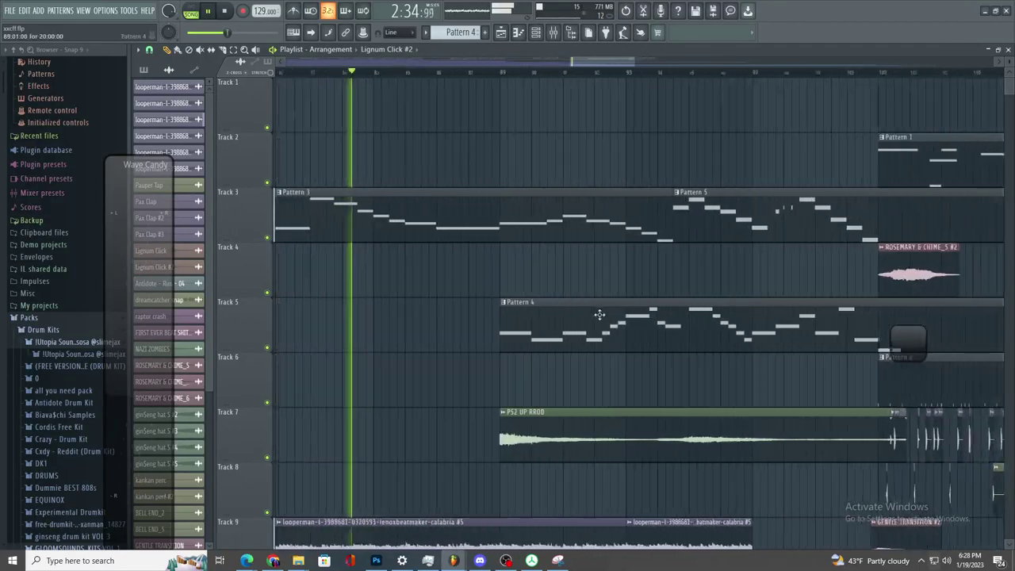
pyautogui.scroll(1, 557, 301)
pyautogui.scroll(-10, 534, 309)
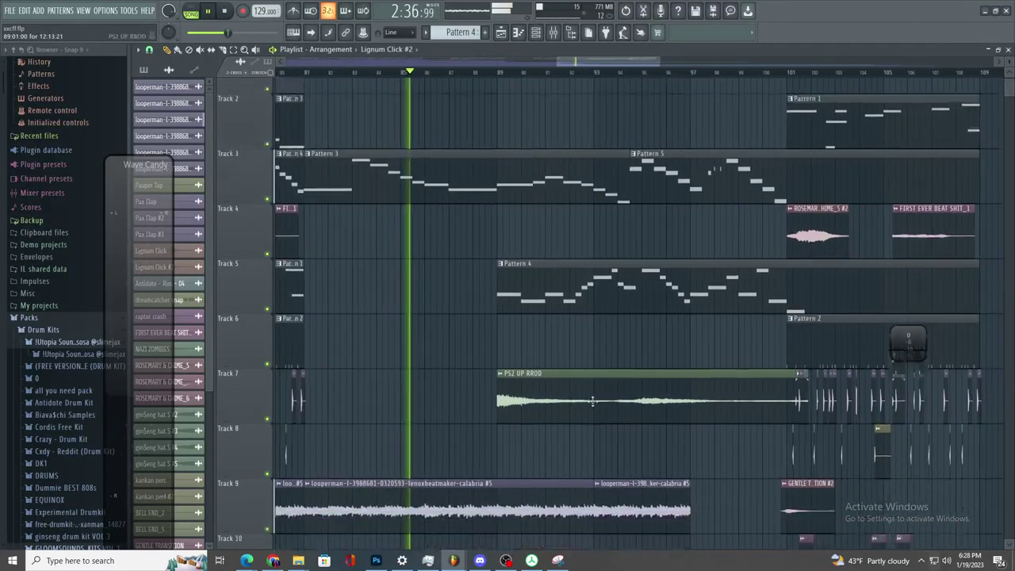
pyautogui.scroll(-9, 589, 494)
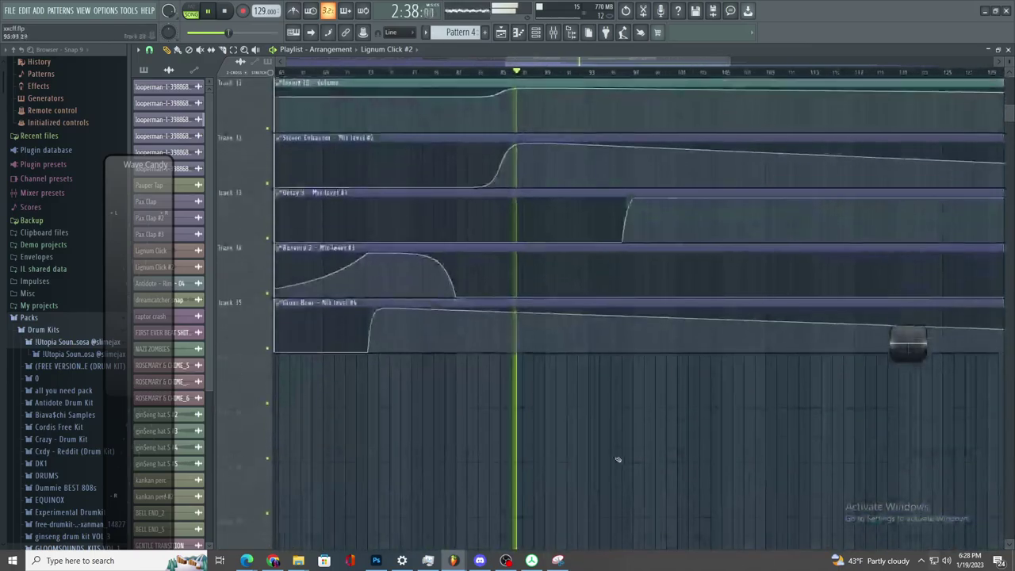
pyautogui.scroll(2, 524, 274)
pyautogui.scroll(5, 507, 214)
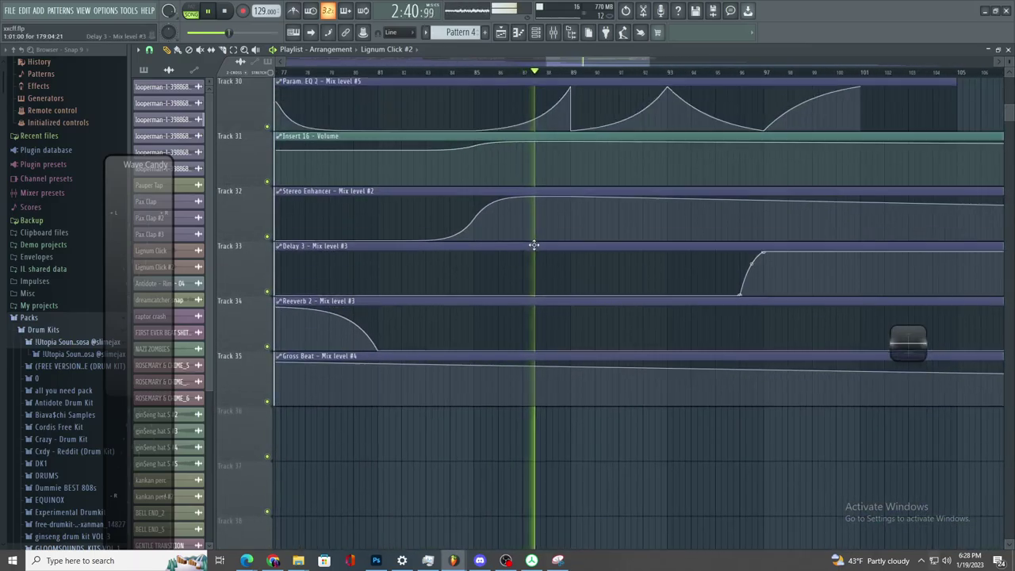
pyautogui.scroll(15, 571, 139)
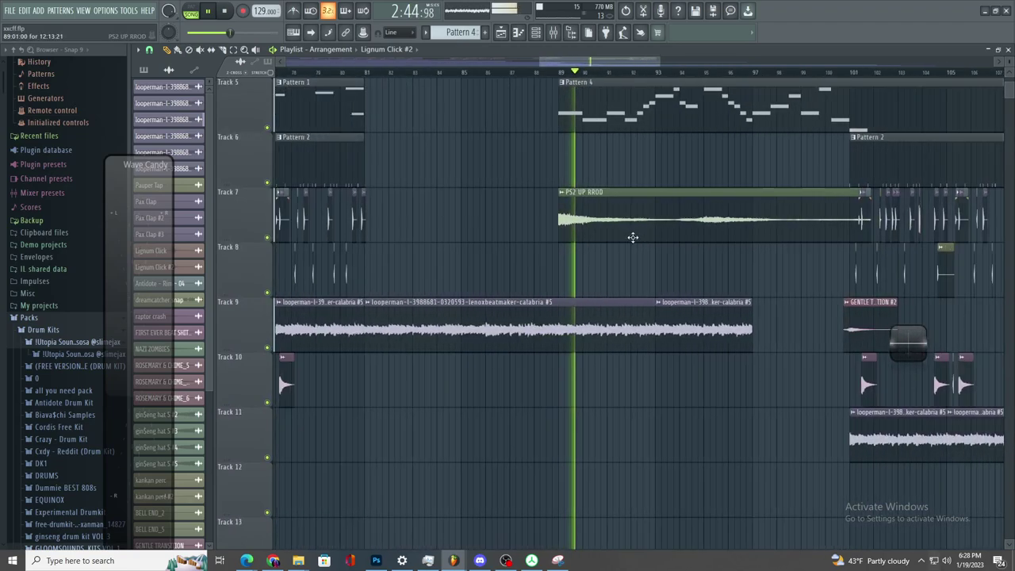
# - Open the PS2 UP RROD clip's channel settings on Track 7 and bring up its linked mixer track, Insert 39
pyautogui.doubleClick(636, 213)
pyautogui.click(555, 33)
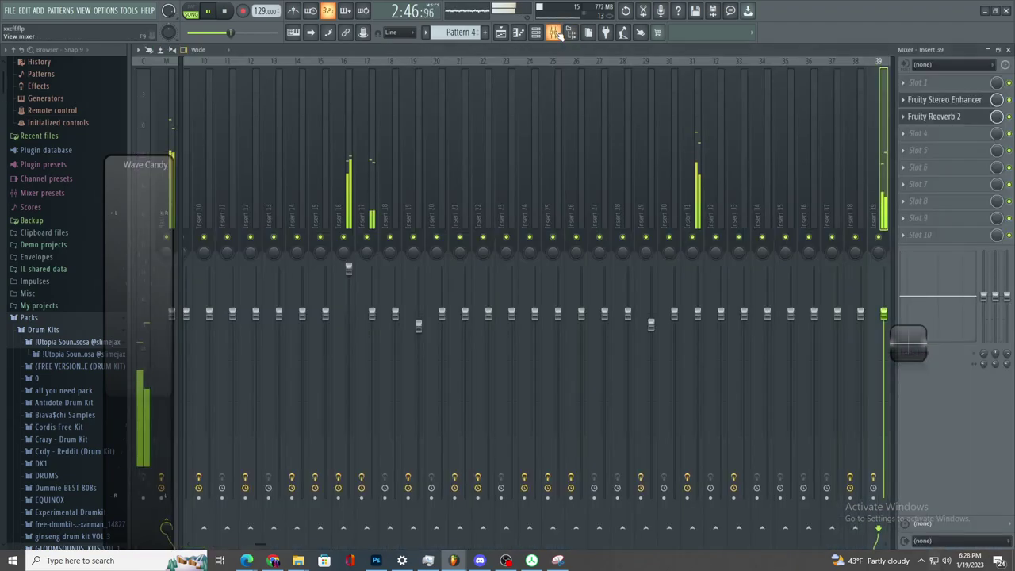
pyautogui.click(556, 32)
pyautogui.click(477, 73)
pyautogui.click(468, 141)
pyautogui.doubleClick(518, 198)
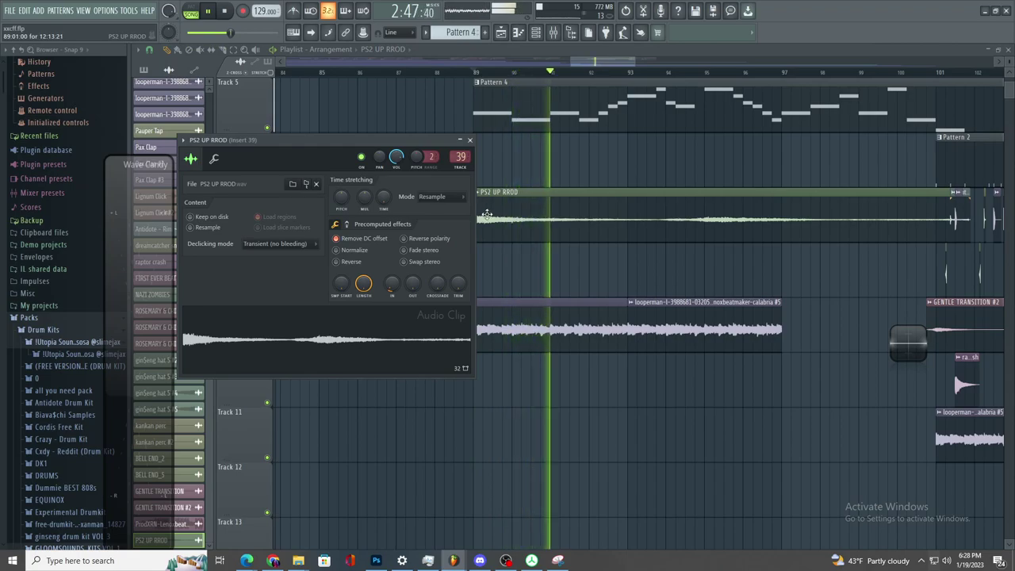
pyautogui.doubleClick(460, 156)
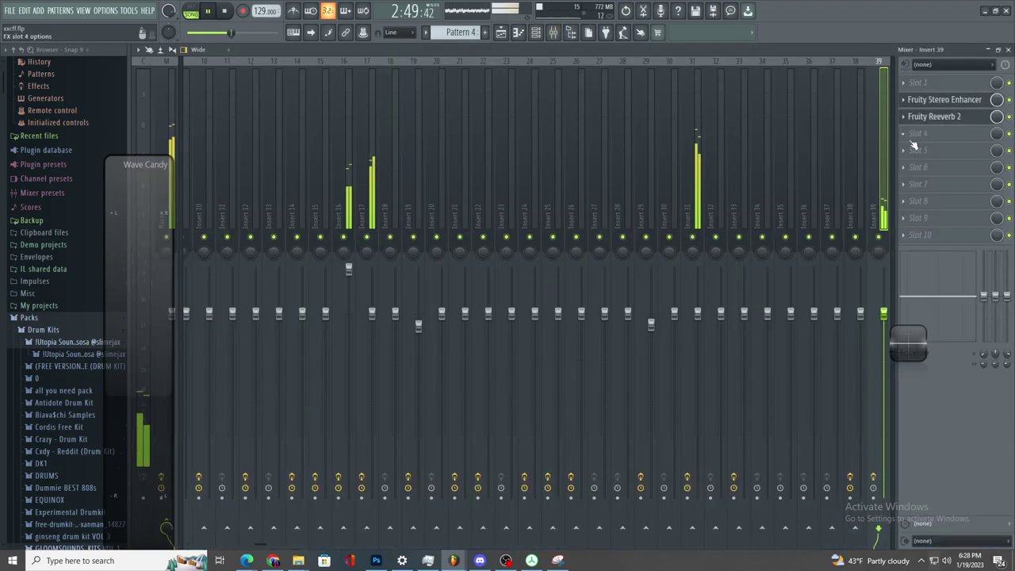
pyautogui.click(536, 32)
pyautogui.scroll(-8, 279, 169)
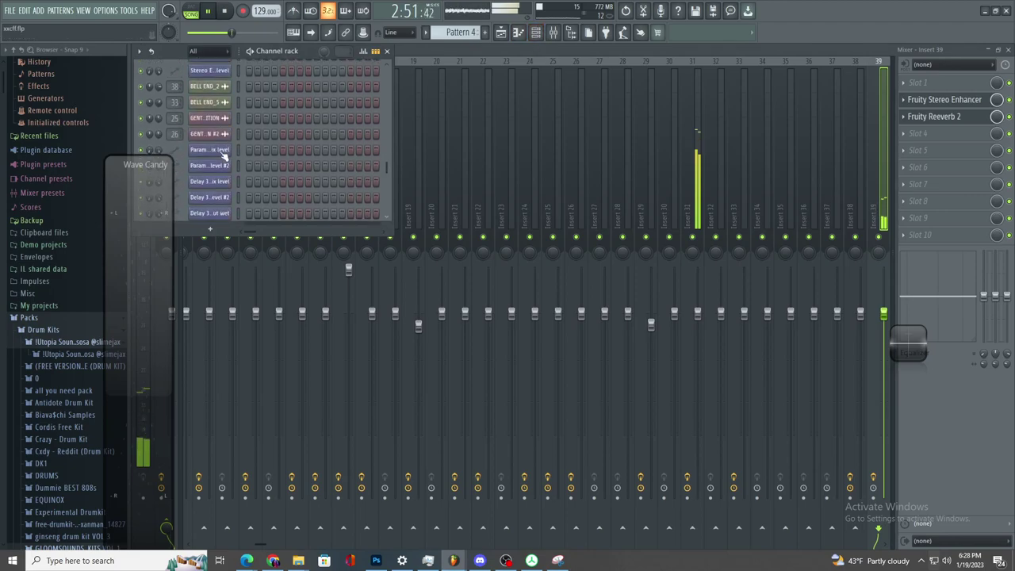
pyautogui.scroll(10, 206, 165)
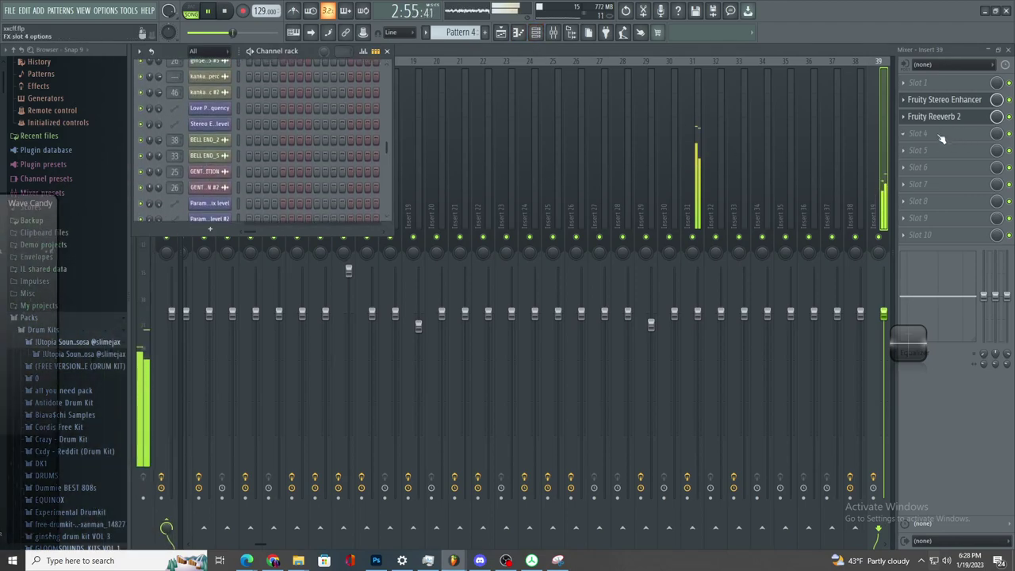
# - Add Fruity Parametric EQ 2 to Insert 39's fourth slot, cut the lows steeply, and boost band 5 by 10 dB at 1113 Hz
pyautogui.click(986, 132)
pyautogui.click(754, 368)
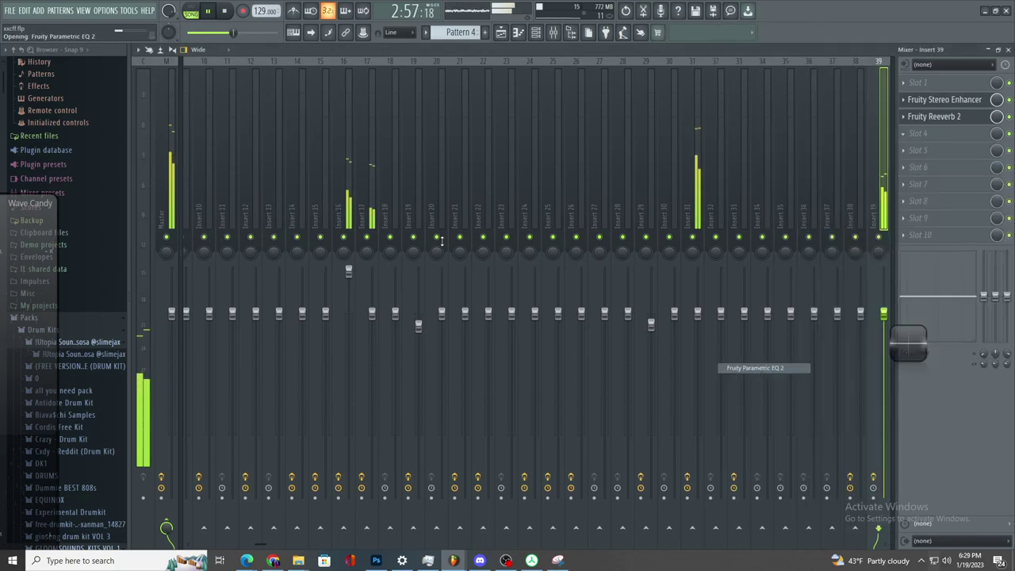
pyautogui.press('space')
pyautogui.press('space')
pyautogui.moveTo(344, 230); pyautogui.dragTo(352, 194)
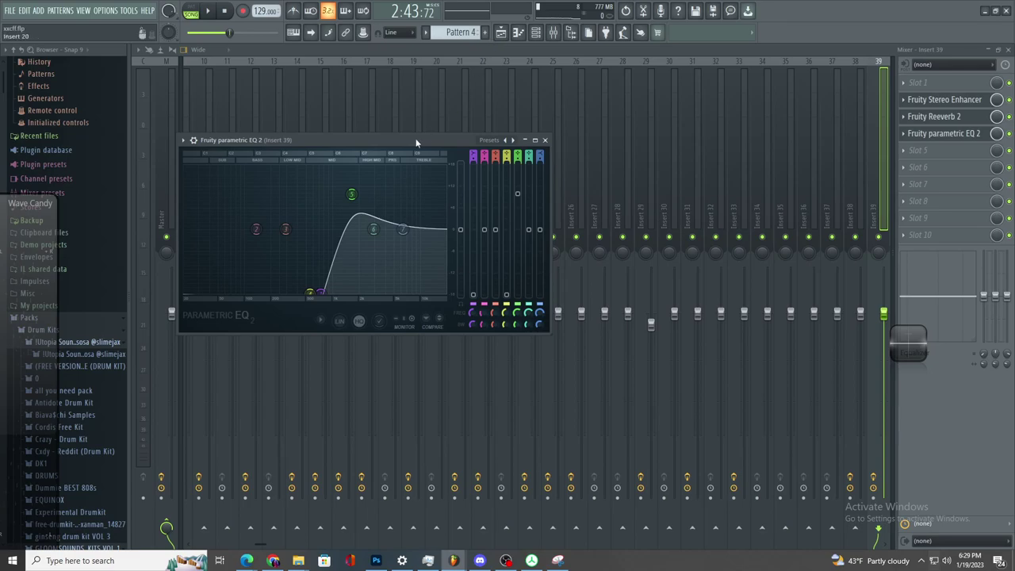
pyautogui.press('space')
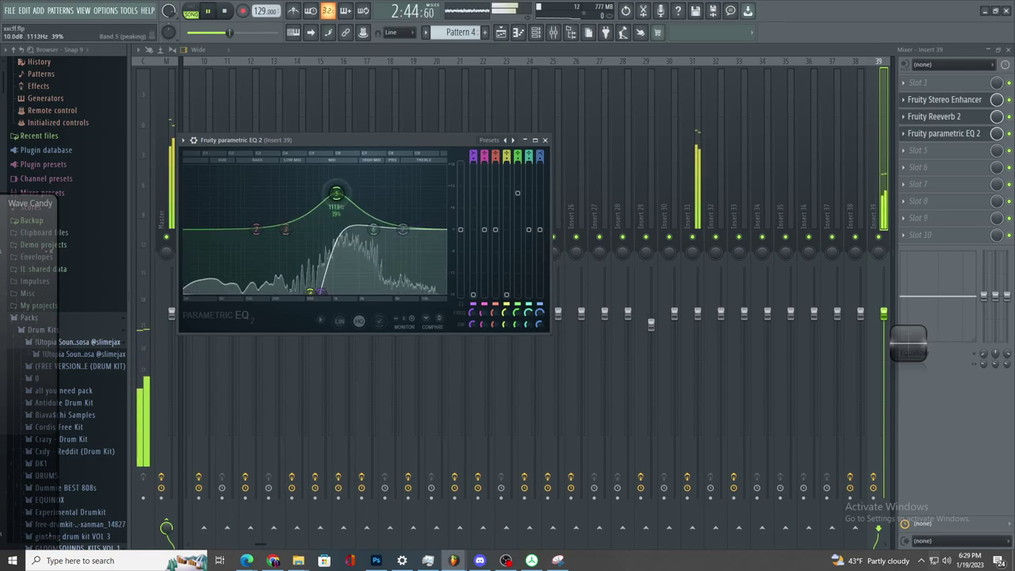
pyautogui.click(880, 208)
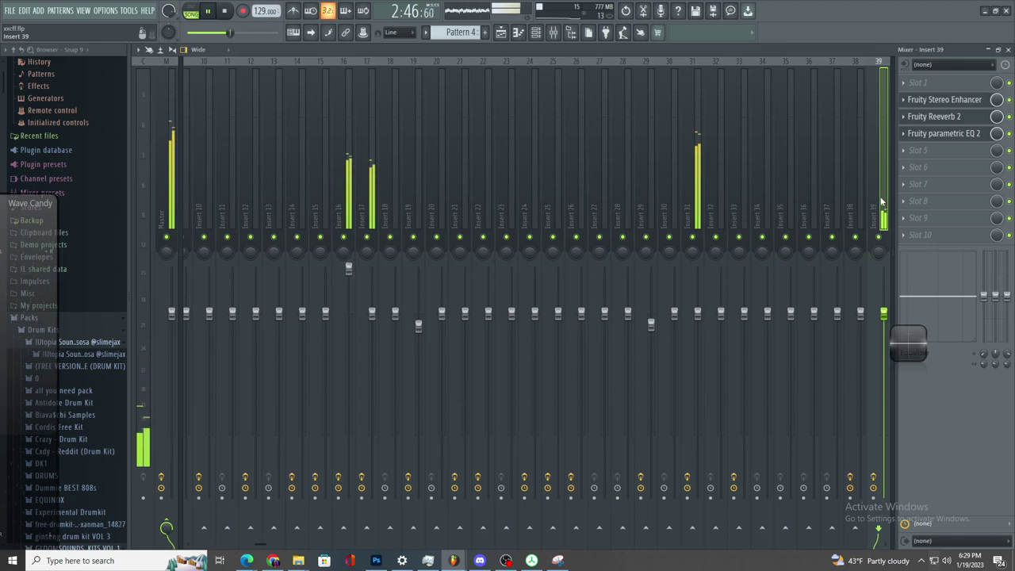
pyautogui.scroll(-6, 867, 198)
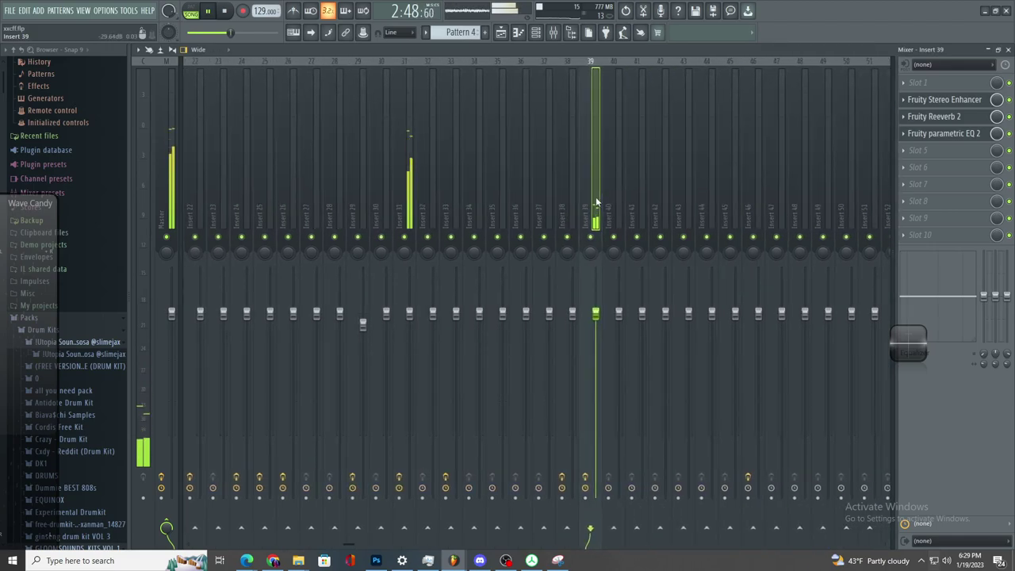
pyautogui.scroll(-3, 594, 193)
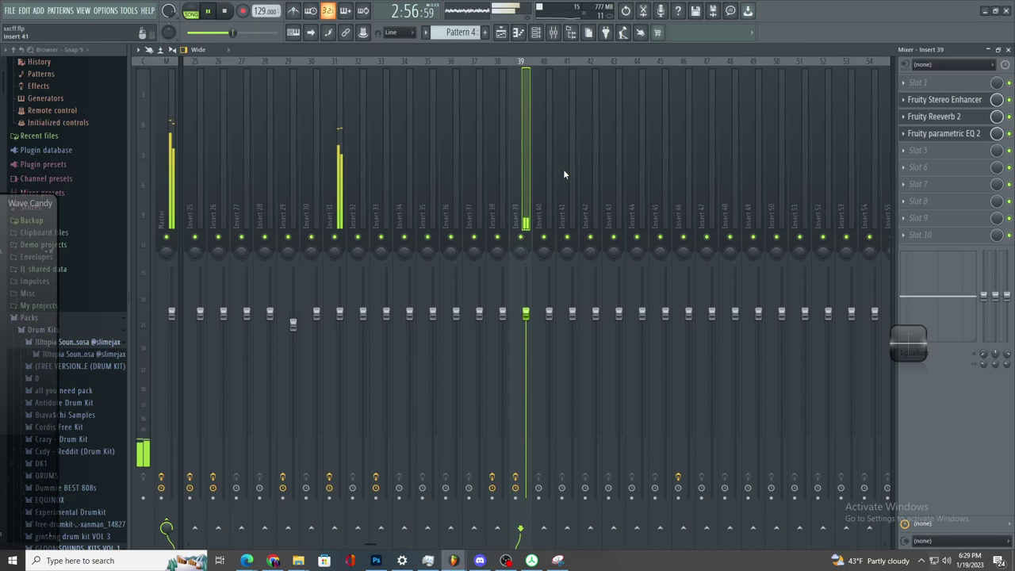
pyautogui.hscroll(-3, 625, 194)
pyautogui.hscroll(4, 625, 194)
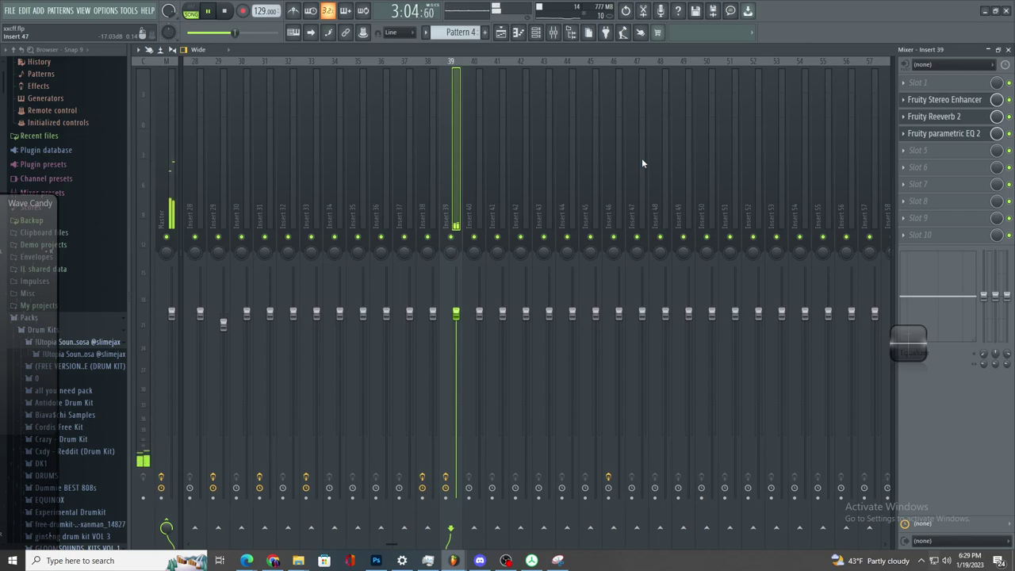
# - Slice the PS2 UP RROD clip on Track 7 at bar 101 and delete the tail beyond it
pyautogui.press('F5')
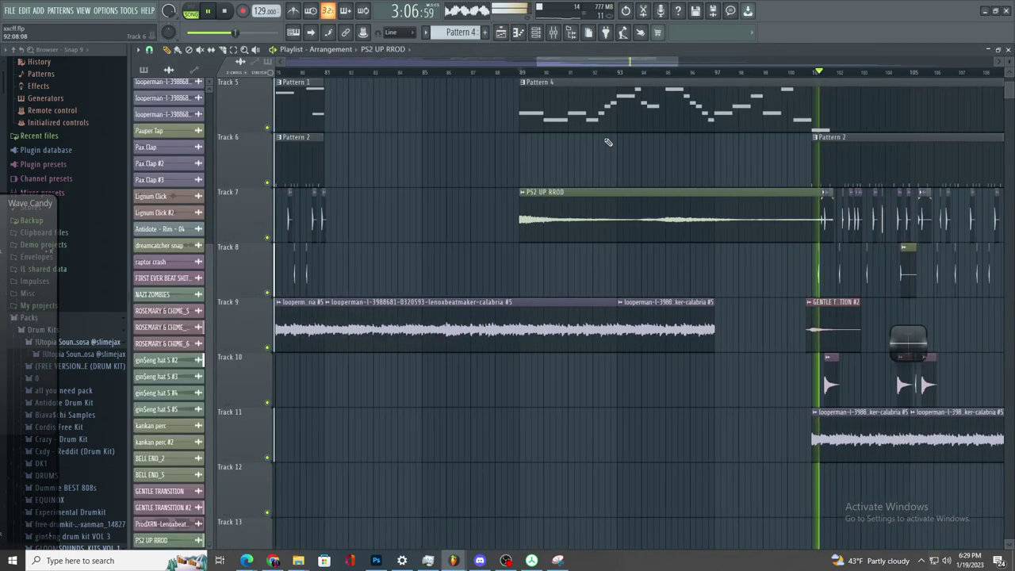
pyautogui.scroll(-2, 745, 165)
pyautogui.scroll(2, 807, 167)
pyautogui.scroll(-2, 514, 213)
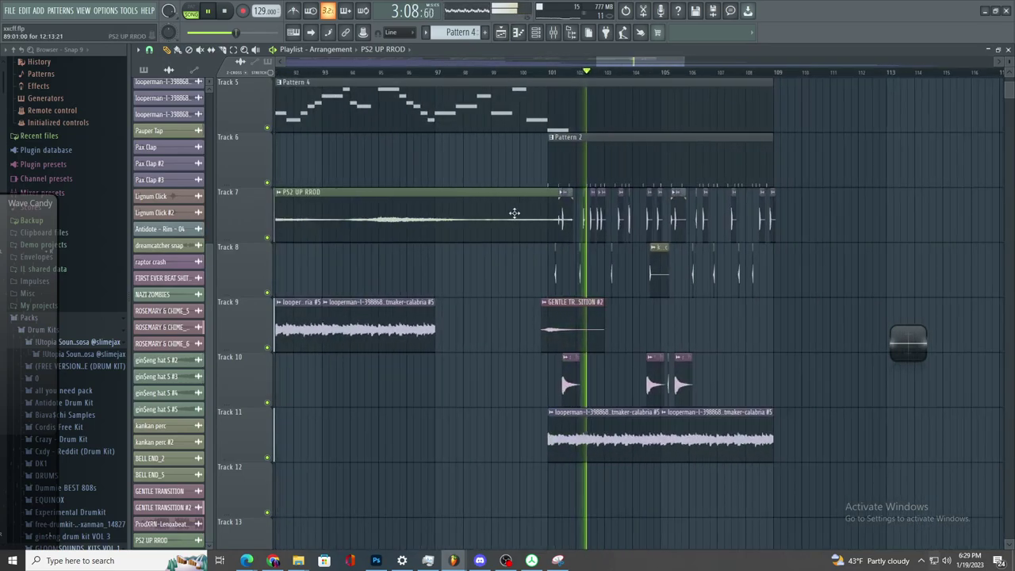
pyautogui.scroll(3, 514, 213)
pyautogui.scroll(2, 507, 199)
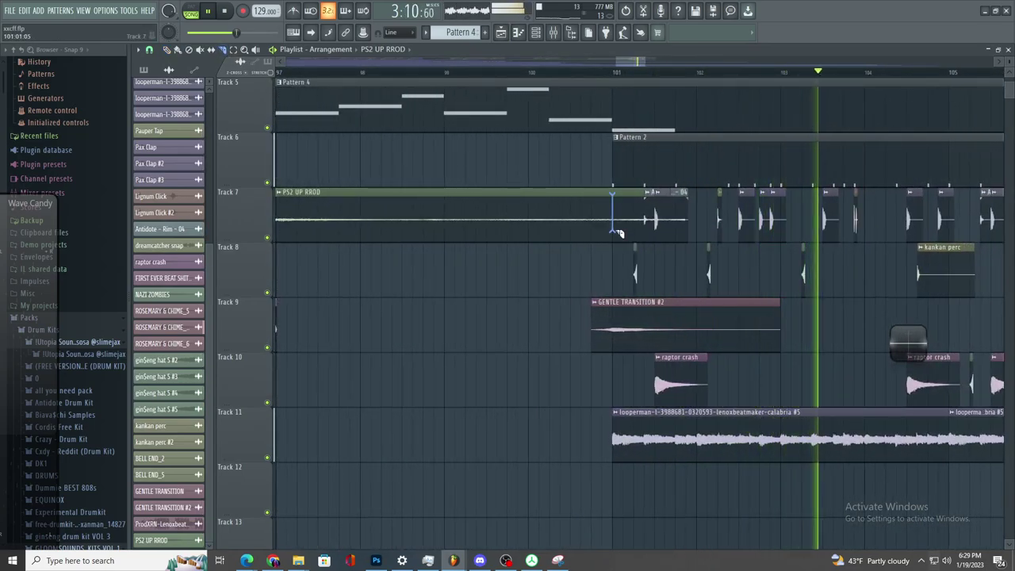
pyautogui.rightClick(635, 214)
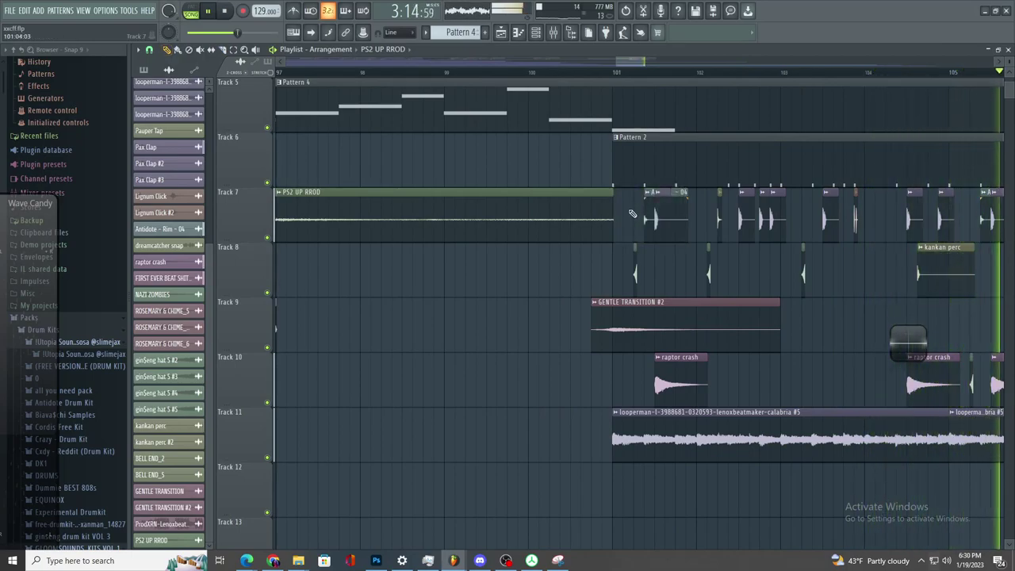
# - Try to trim the start of the FIRST EVER BEAT SHIT_1 clip on Track 4 to 105:09:00
pyautogui.scroll(-3, 542, 398)
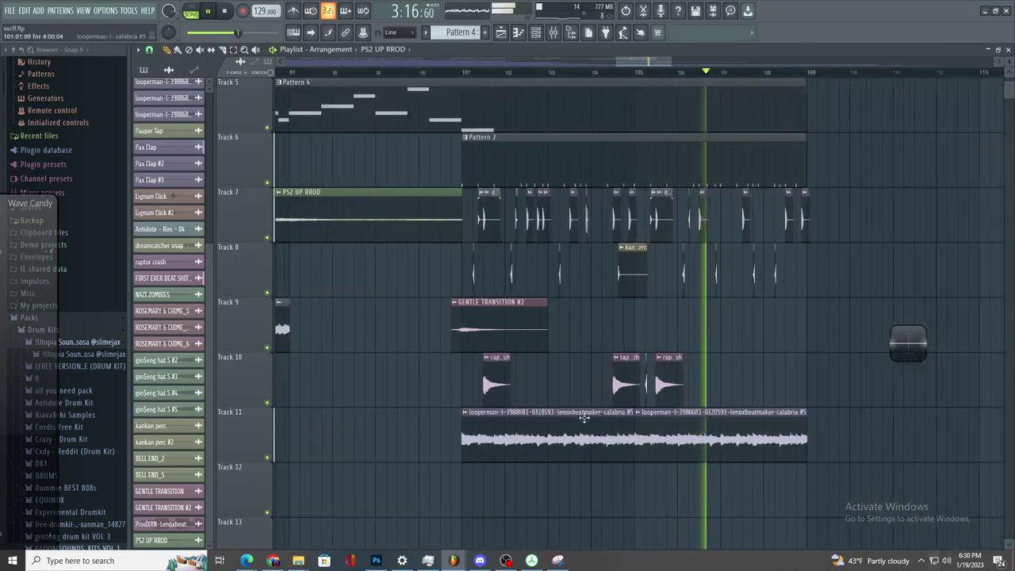
pyautogui.scroll(-3, 769, 445)
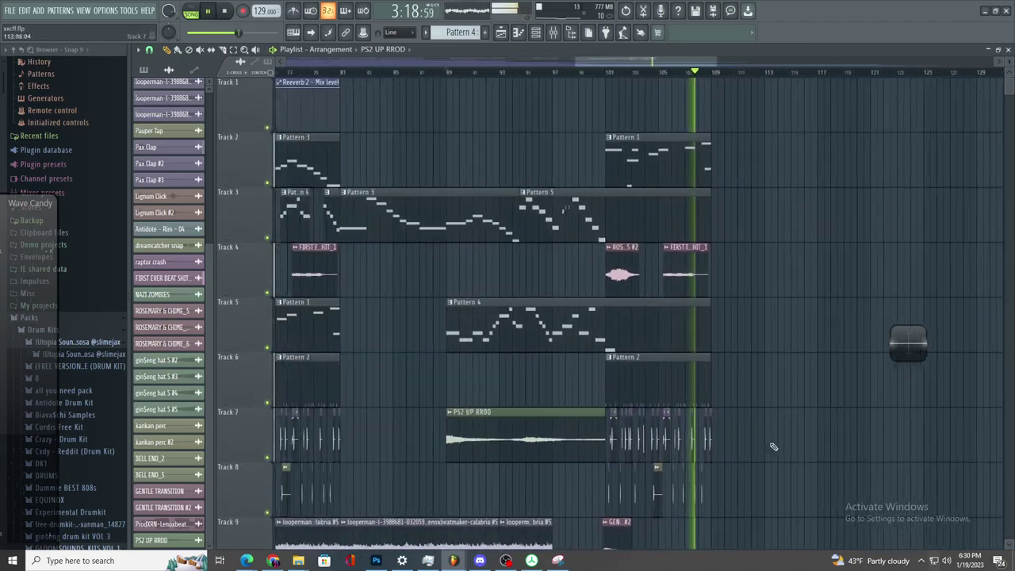
pyautogui.scroll(6, 742, 441)
pyautogui.scroll(-1, 688, 433)
pyautogui.scroll(-3, 672, 435)
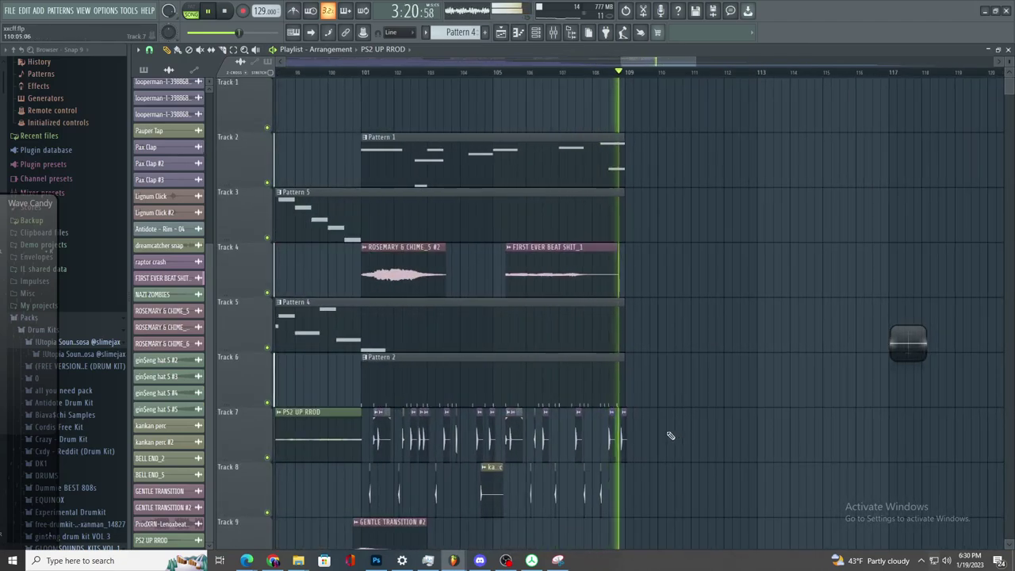
pyautogui.scroll(4, 671, 435)
pyautogui.click(330, 73)
pyautogui.scroll(3, 337, 79)
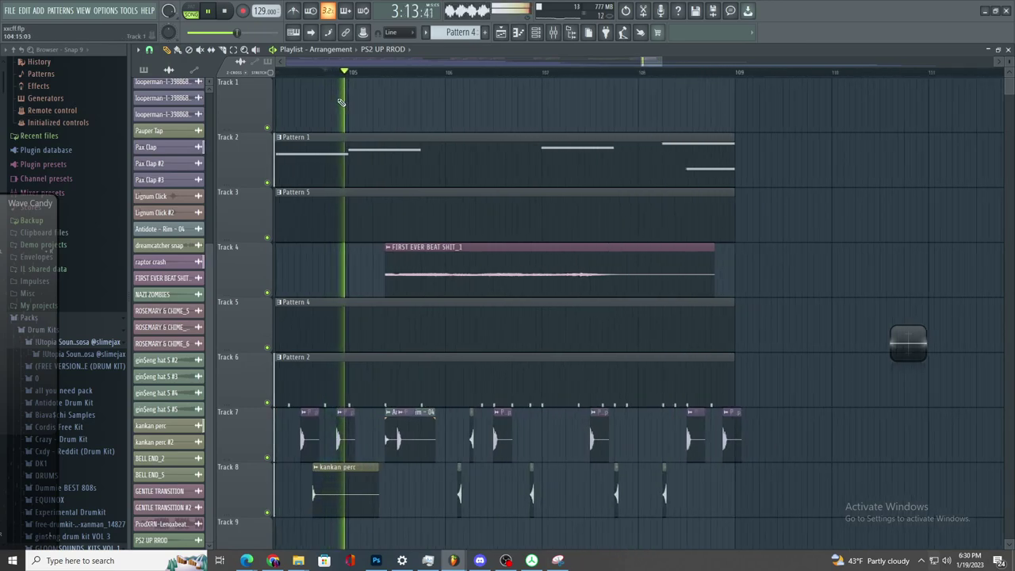
pyautogui.scroll(2, 360, 157)
pyautogui.click(352, 73)
pyautogui.moveTo(429, 281); pyautogui.dragTo(449, 284)
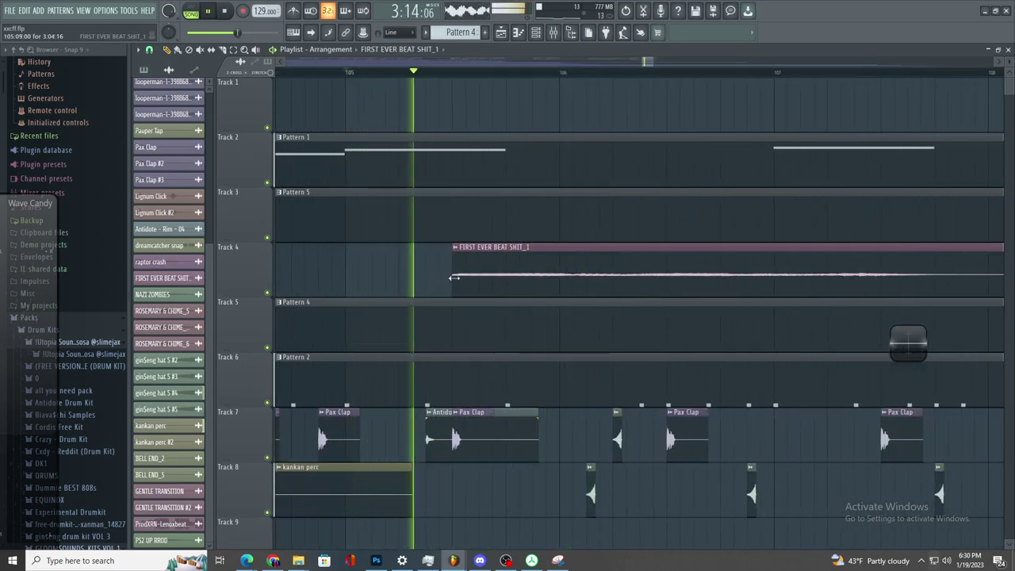
pyautogui.hotkey('ctrl', 'z')
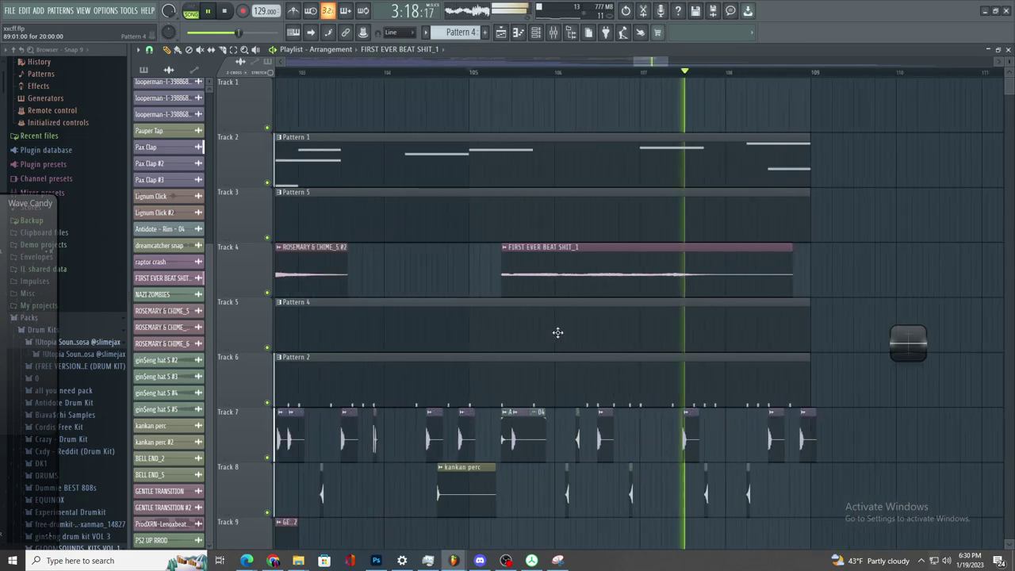
# - Add Gross Beat to the Master track's fourth effect slot and switch it to the next preset
pyautogui.press('F9')
pyautogui.click(170, 143)
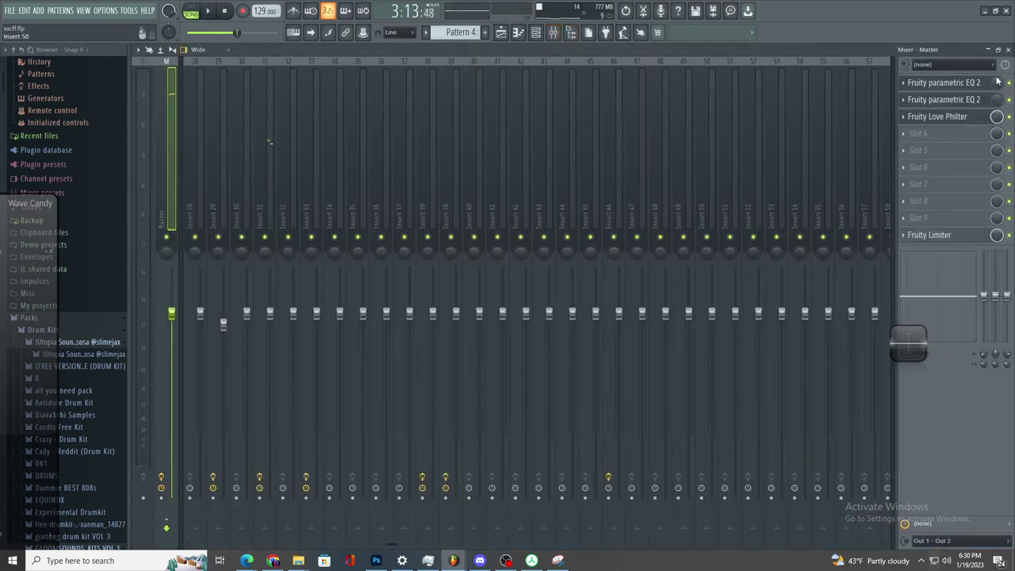
pyautogui.click(920, 134)
pyautogui.click(855, 42)
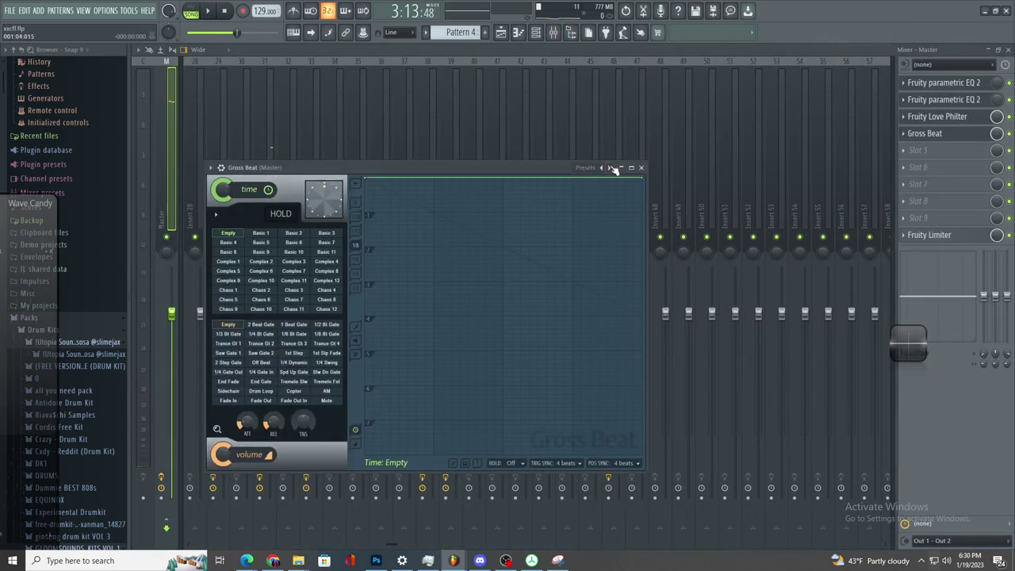
pyautogui.click(609, 169)
# - Add a second Gross Beat to the Master's fifth slot and switch it to the flange preset while playing the section
pyautogui.click(919, 149)
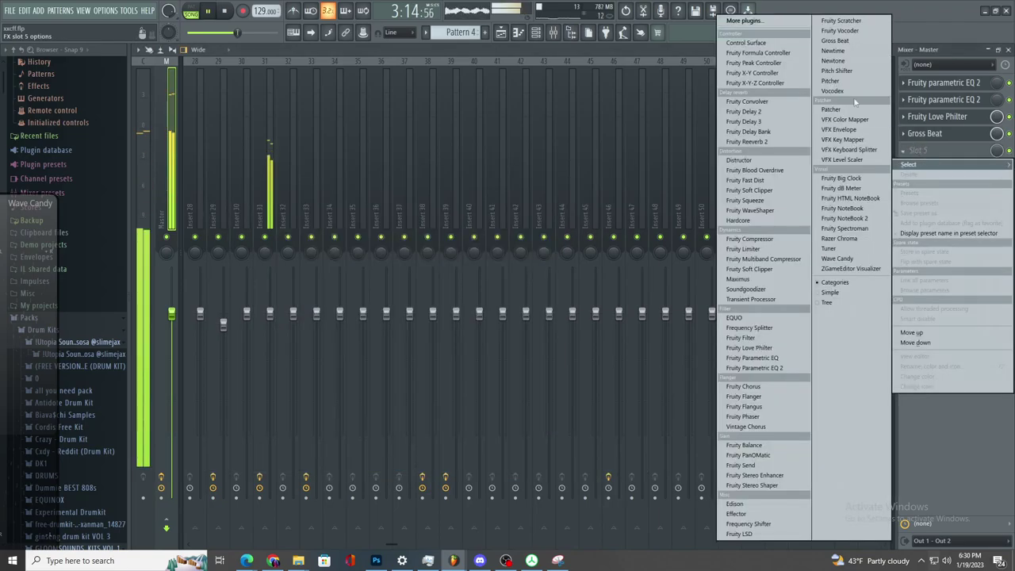
pyautogui.click(823, 45)
pyautogui.press('space')
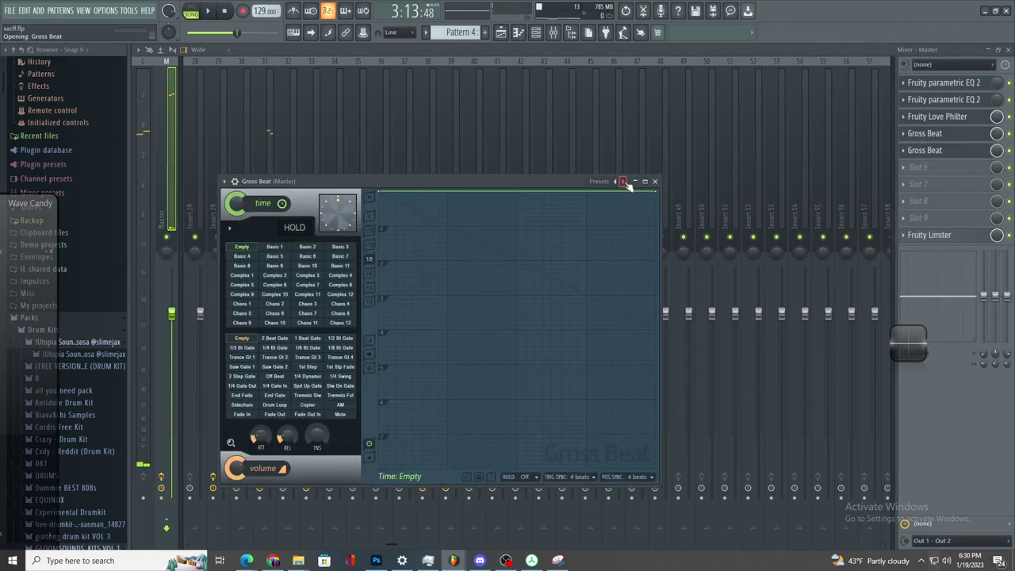
pyautogui.click(624, 182)
pyautogui.press('space')
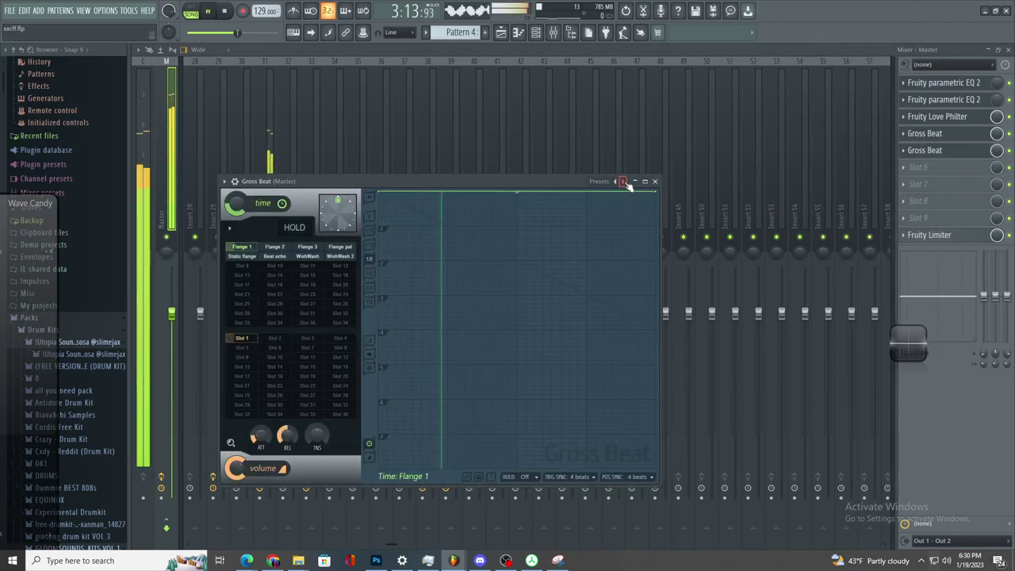
# - Replace the second Gross Beat on the Master with Fruity Reeverb 2 and create an automation clip for its mix level
pyautogui.click(909, 151)
pyautogui.moveTo(909, 165)
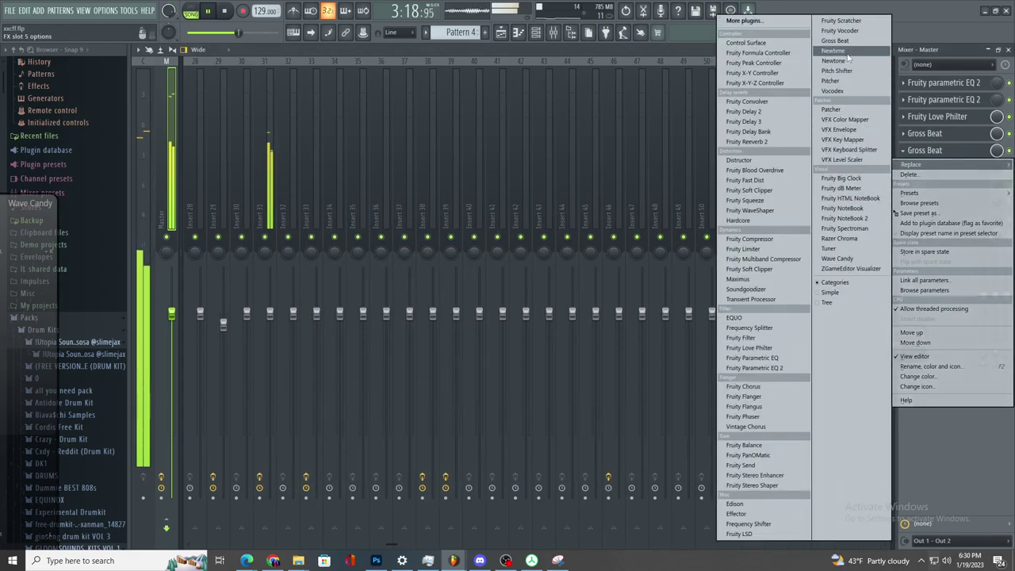
pyautogui.click(754, 142)
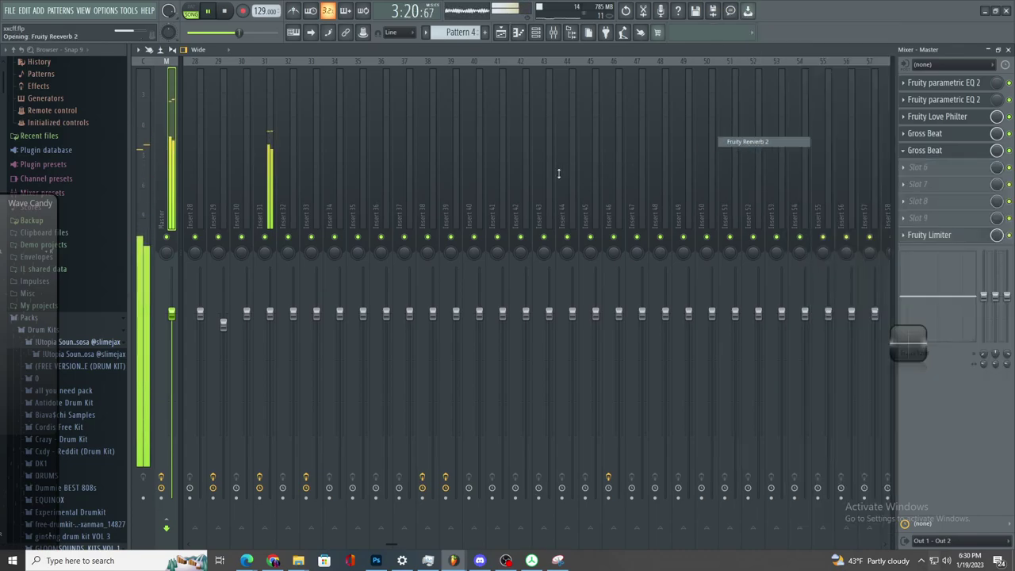
pyautogui.rightClick(998, 154)
pyautogui.click(964, 233)
# - Shape the Reeverb 2 - Mix level #4 automation on Track 36 to stay near zero until about bar 103, rising near maximum at bar 105
pyautogui.click(503, 32)
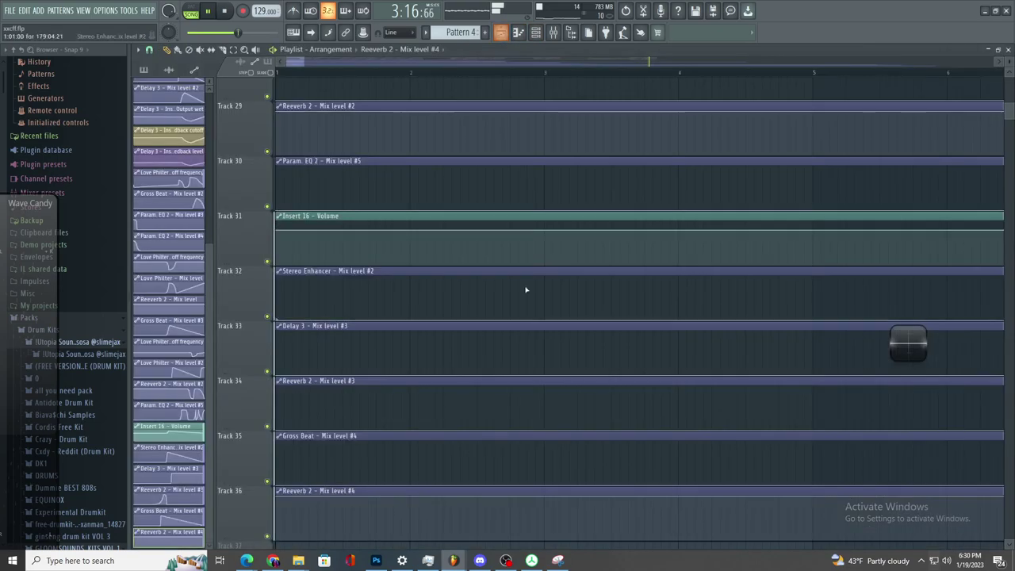
pyautogui.scroll(-8, 403, 470)
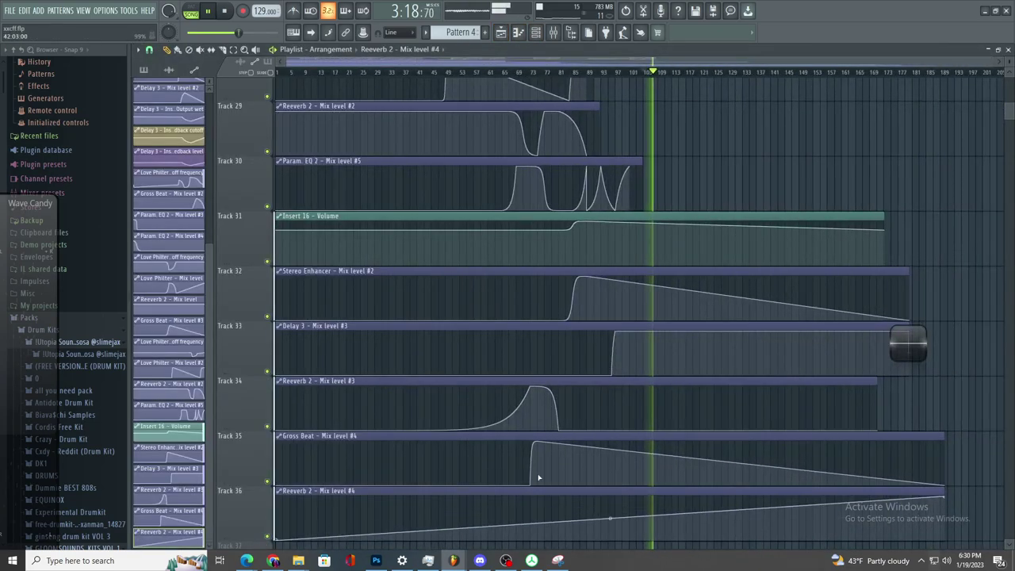
pyautogui.scroll(5, 669, 457)
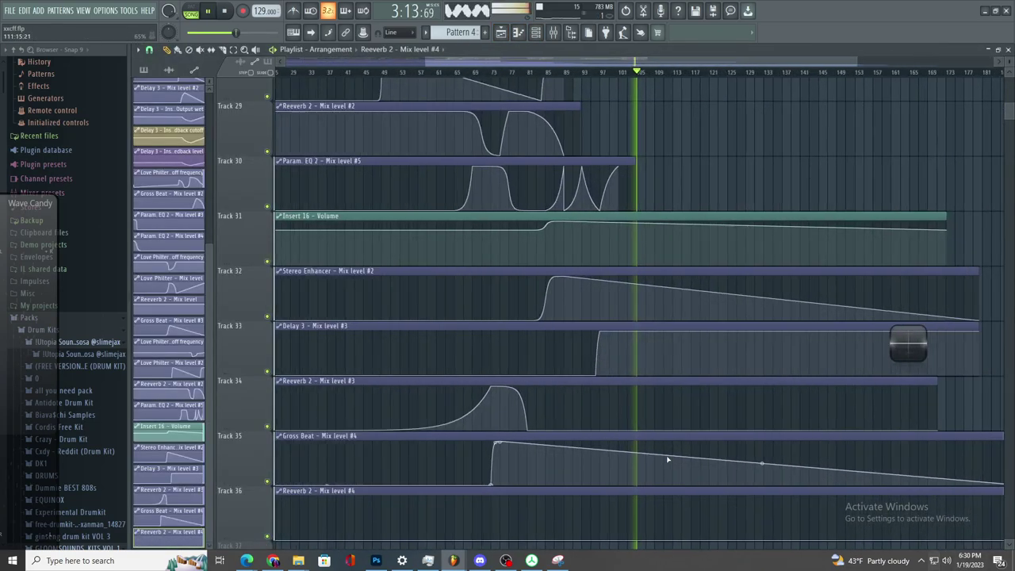
pyautogui.scroll(3, 625, 527)
pyautogui.press('space')
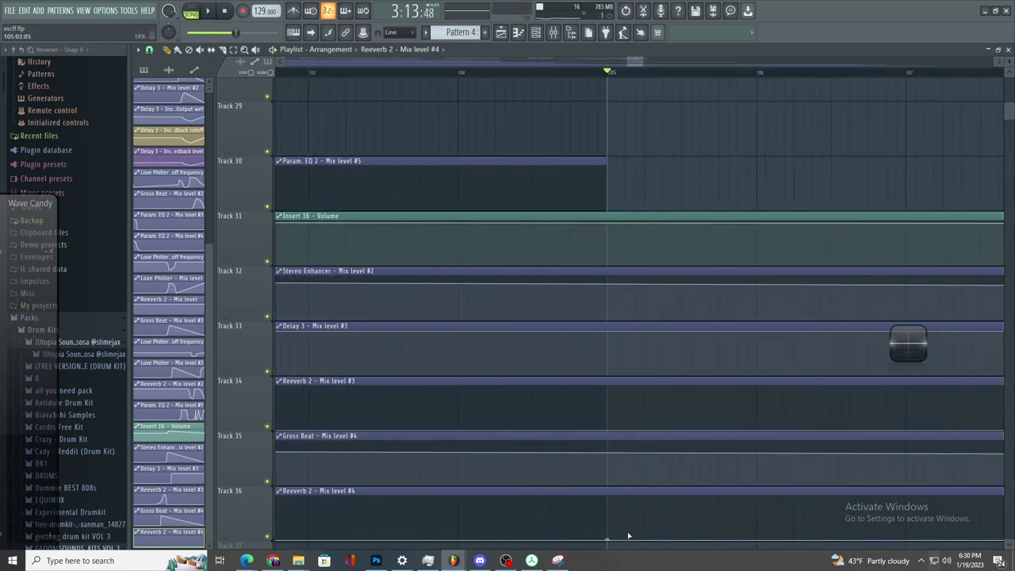
pyautogui.scroll(-3, 621, 492)
pyautogui.press('space')
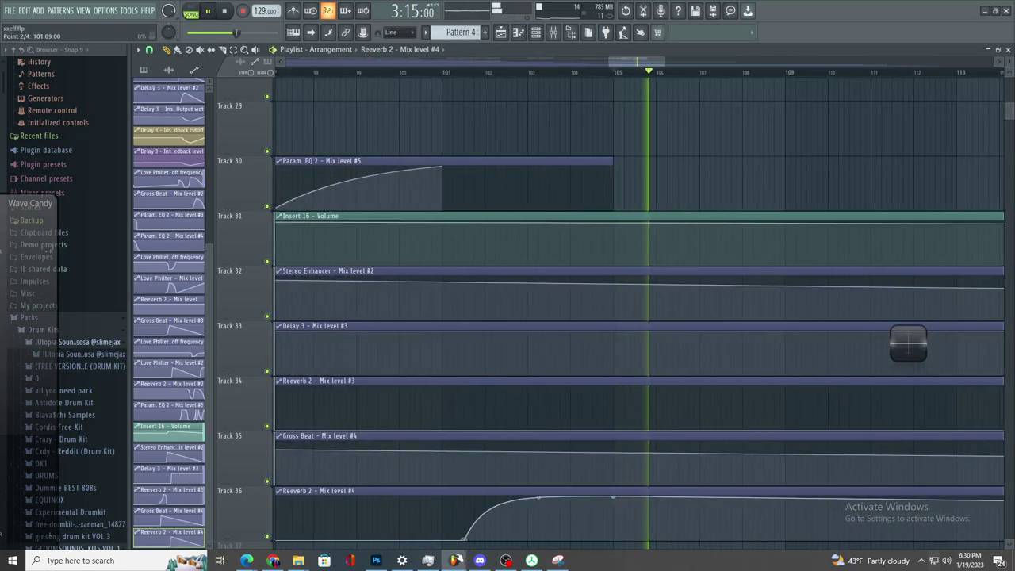
pyautogui.scroll(-2, 714, 494)
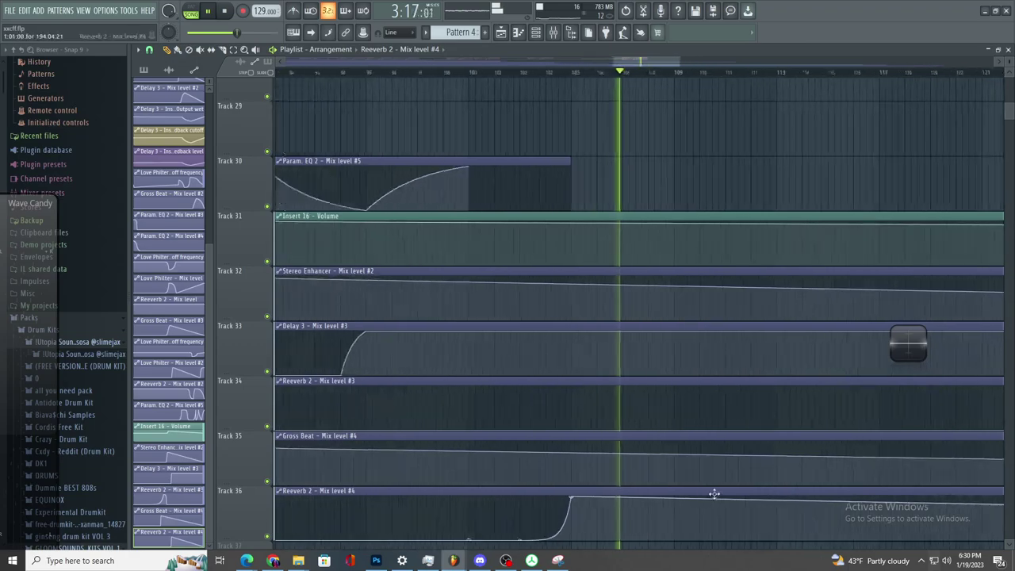
# - Add a point to the Reeverb 2 - Mix level #4 automation that curves it down to zero at about bar 109
pyautogui.scroll(2, 698, 507)
pyautogui.scroll(-2, 653, 516)
pyautogui.scroll(2, 675, 517)
pyautogui.rightClick(609, 500)
pyautogui.moveTo(609, 500); pyautogui.dragTo(615, 555)
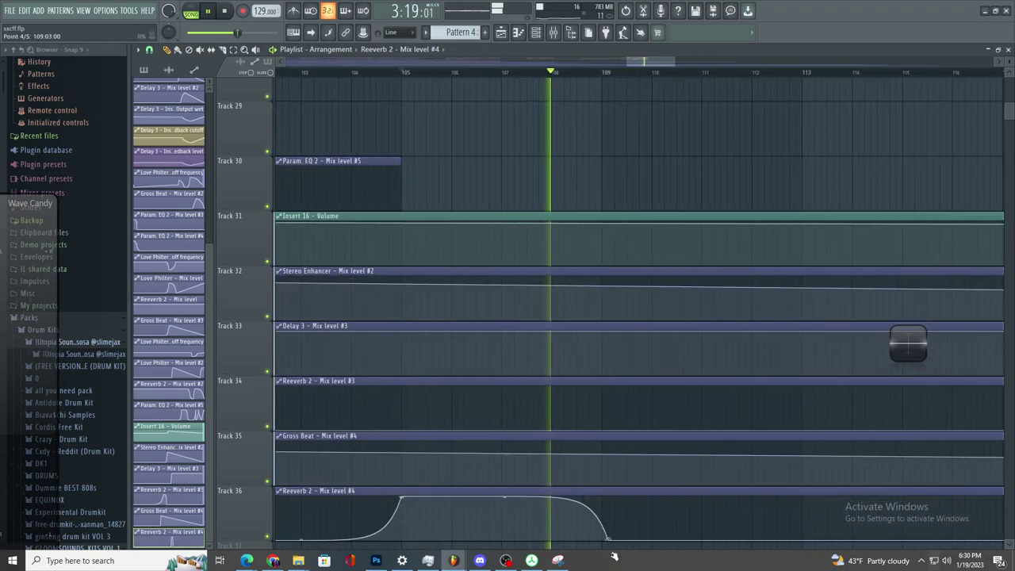
# - Play the section from bar 105 and look through the playlist clips and the automation tracks
pyautogui.press('space')
pyautogui.scroll(8, 615, 207)
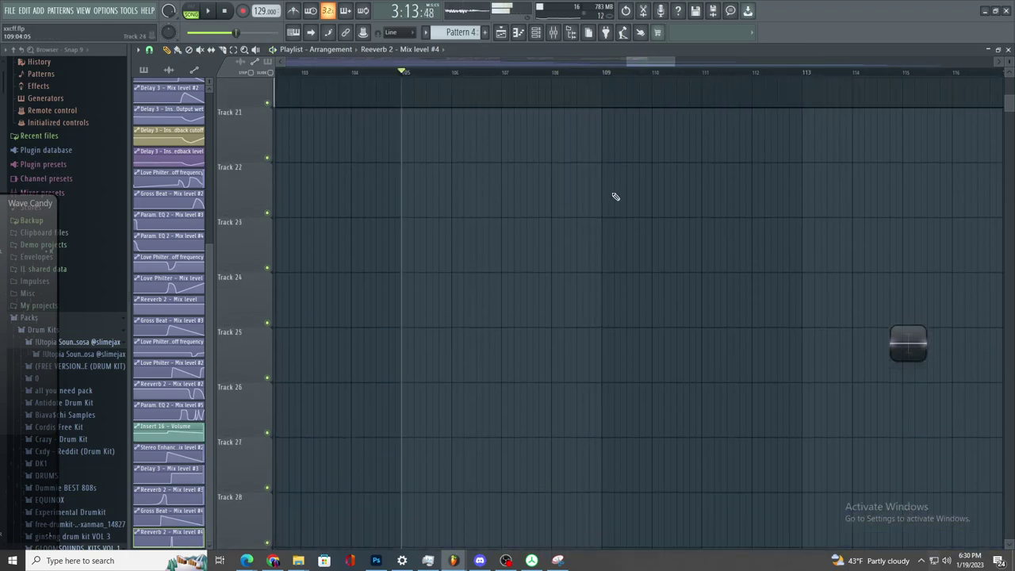
pyautogui.press('space')
pyautogui.scroll(-2, 560, 233)
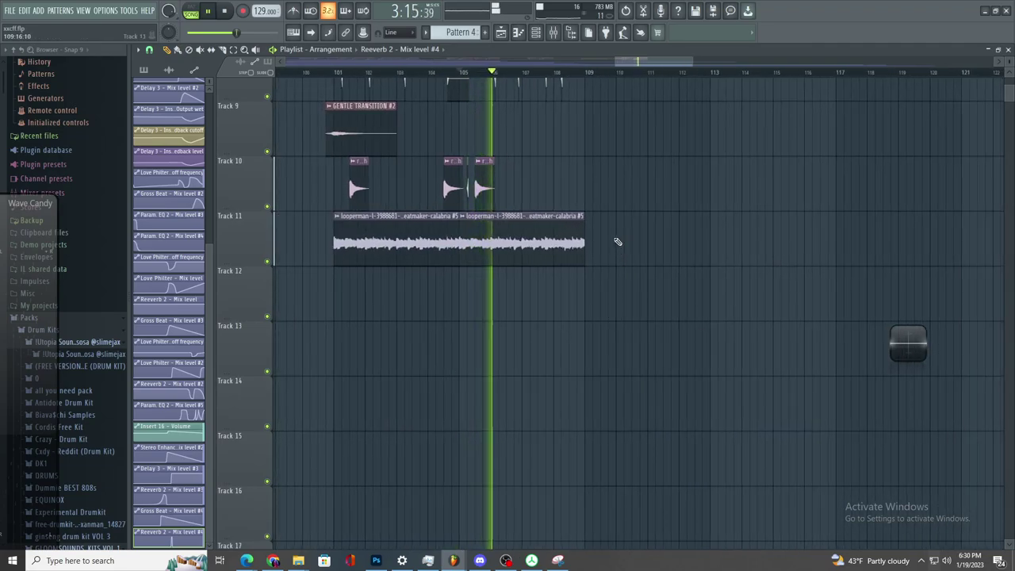
pyautogui.scroll(2, 635, 250)
pyautogui.scroll(-10, 721, 442)
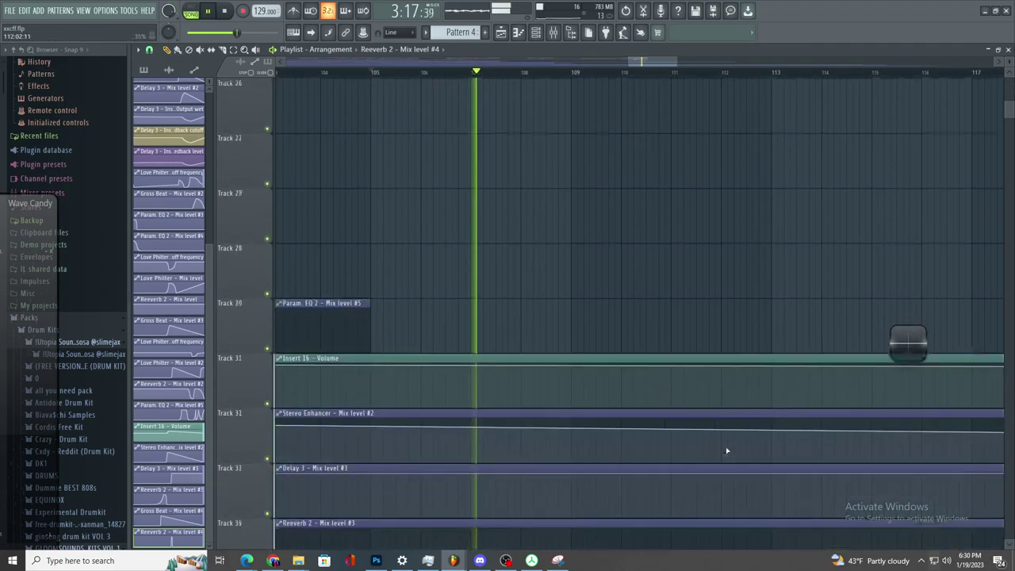
pyautogui.scroll(-5, 725, 451)
pyautogui.scroll(-2, 706, 436)
pyautogui.scroll(2, 603, 387)
pyautogui.press('space')
pyautogui.press('space')
pyautogui.scroll(-2, 588, 363)
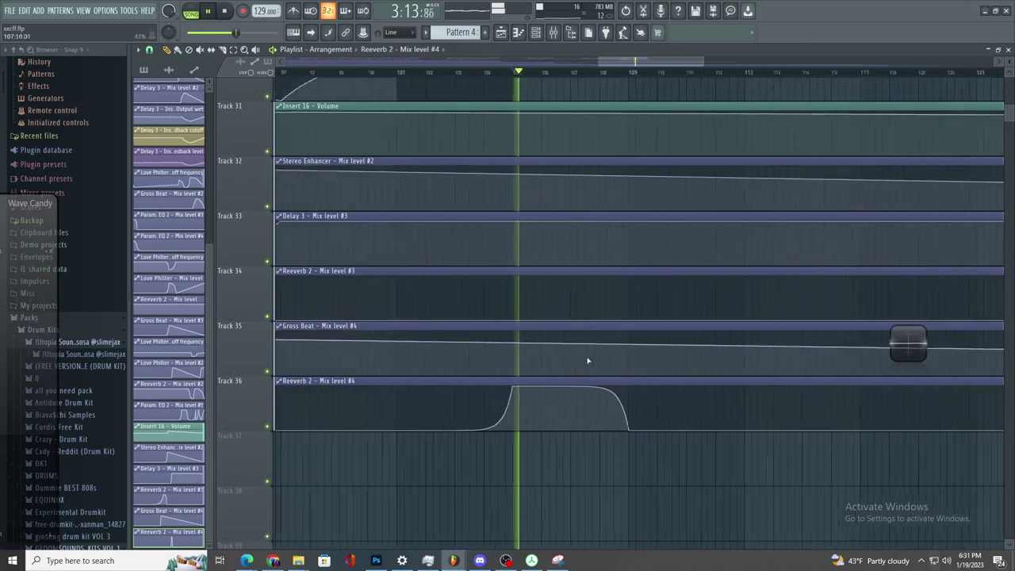
pyautogui.scroll(8, 627, 357)
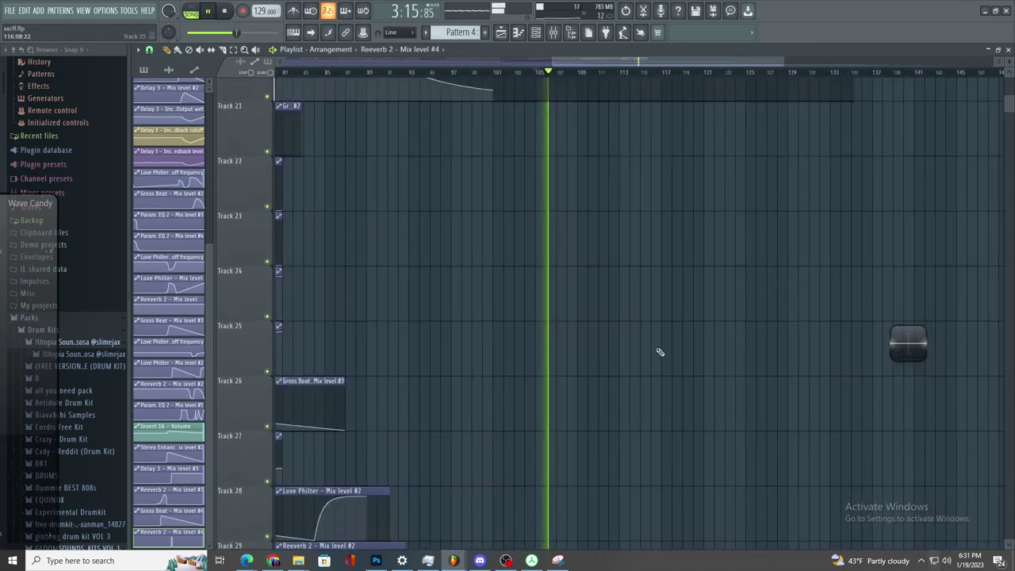
pyautogui.scroll(-2, 641, 363)
pyautogui.scroll(3, 548, 280)
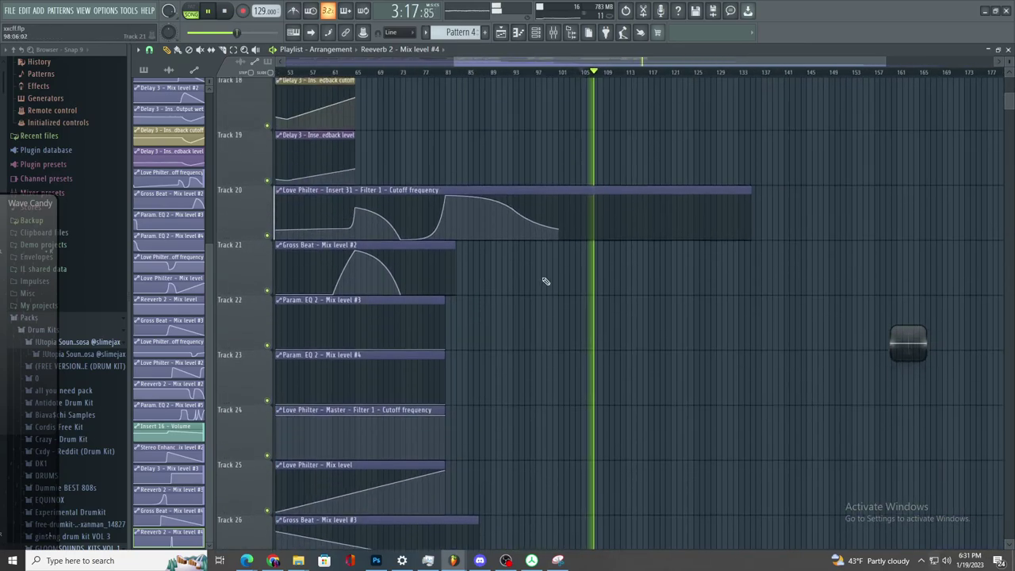
pyautogui.scroll(8, 603, 306)
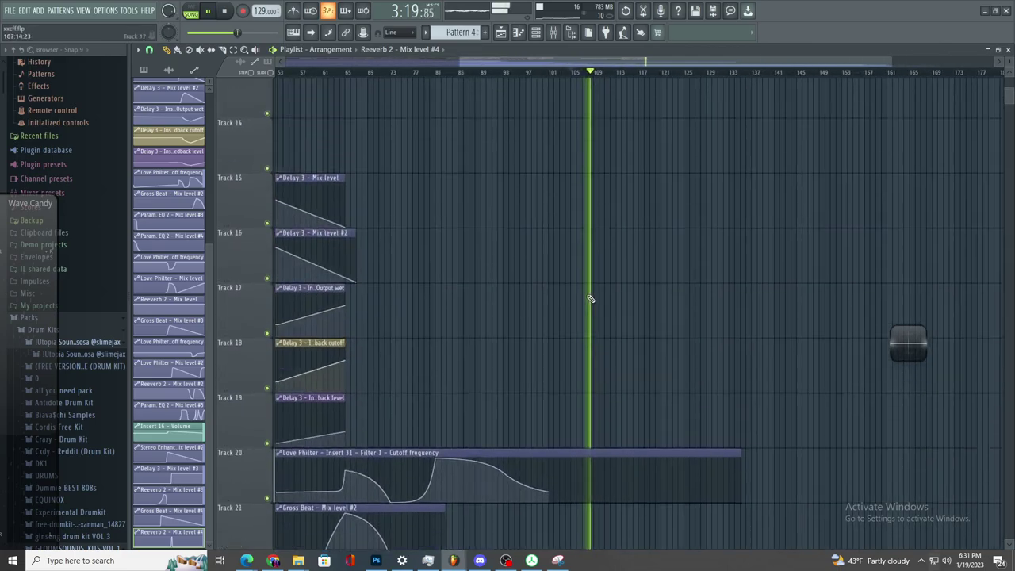
pyautogui.scroll(2, 585, 300)
pyautogui.scroll(-2, 583, 311)
pyautogui.scroll(2, 587, 325)
pyautogui.click(643, 343)
pyautogui.rightClick(676, 336)
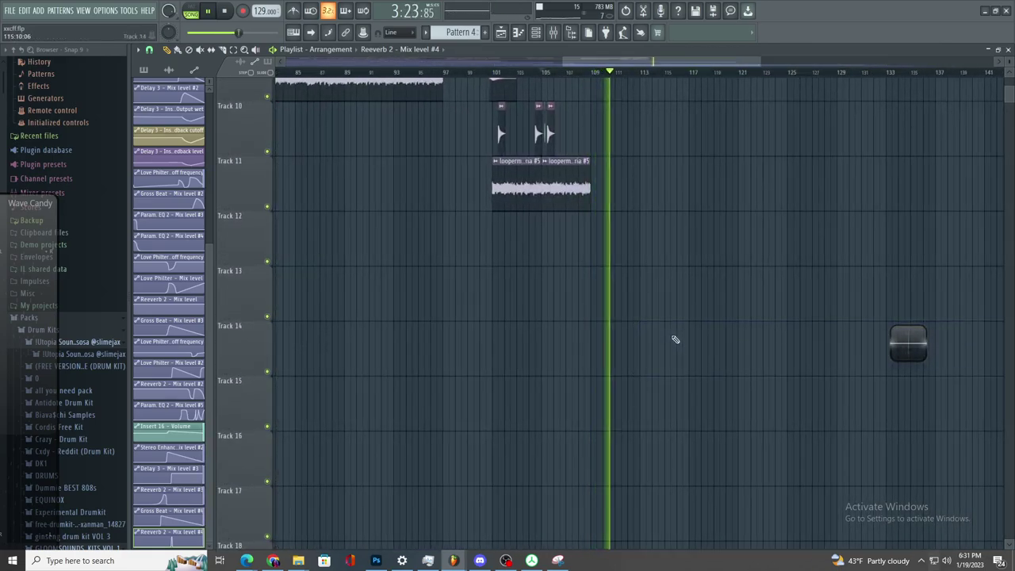
pyautogui.click(674, 339)
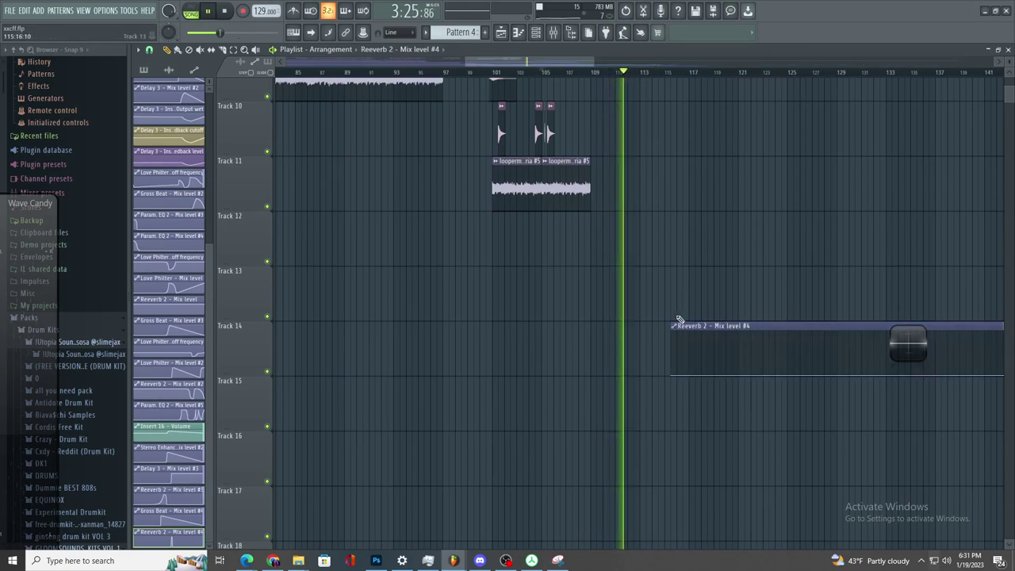
pyautogui.rightClick(685, 352)
# - Play the arrangement from bar 105 and listen past the end of the last clips
pyautogui.scroll(2, 615, 303)
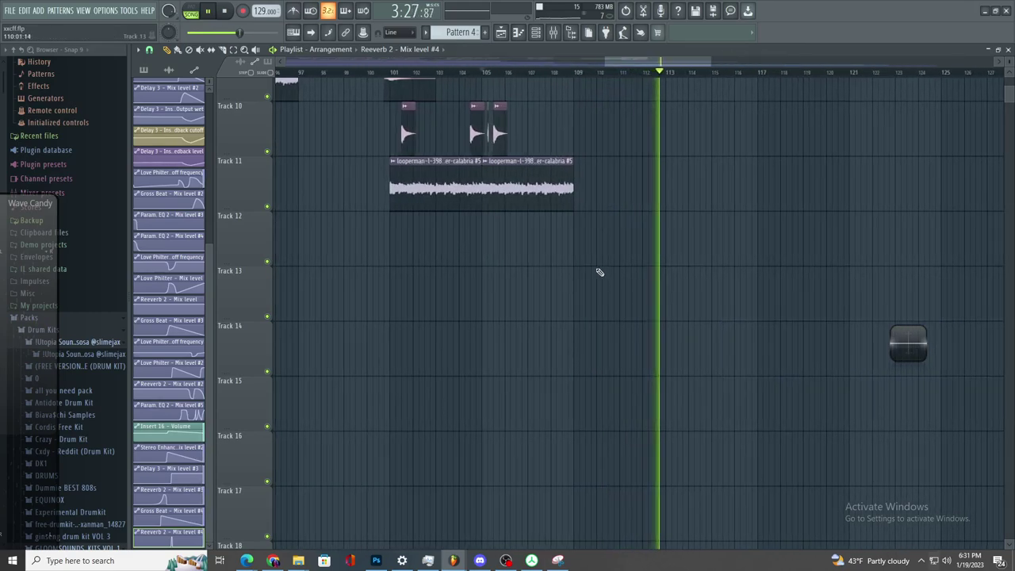
pyautogui.scroll(4, 571, 215)
pyautogui.click(486, 72)
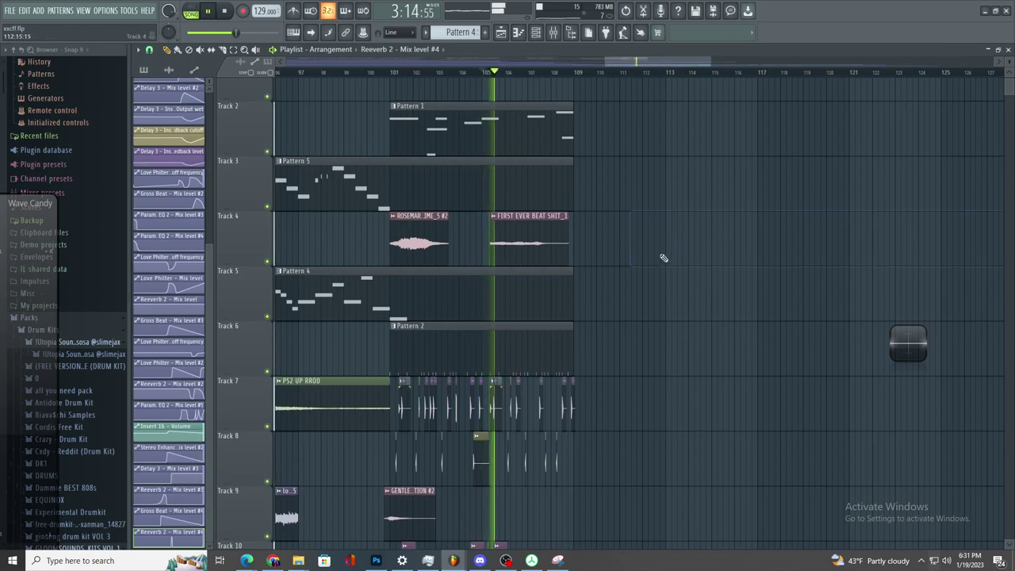
pyautogui.scroll(2, 627, 256)
pyautogui.scroll(-2, 618, 414)
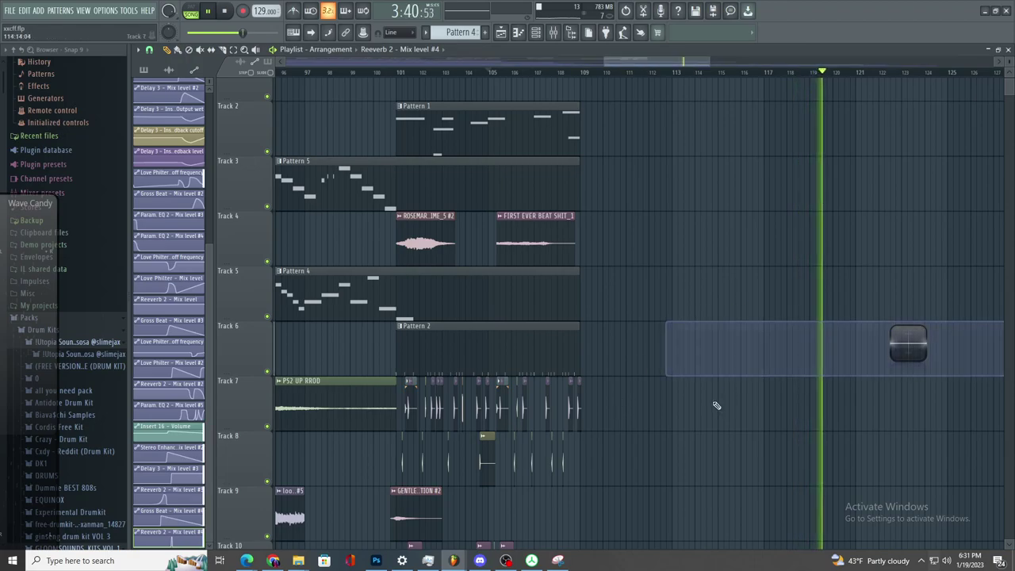
pyautogui.scroll(-3, 650, 270)
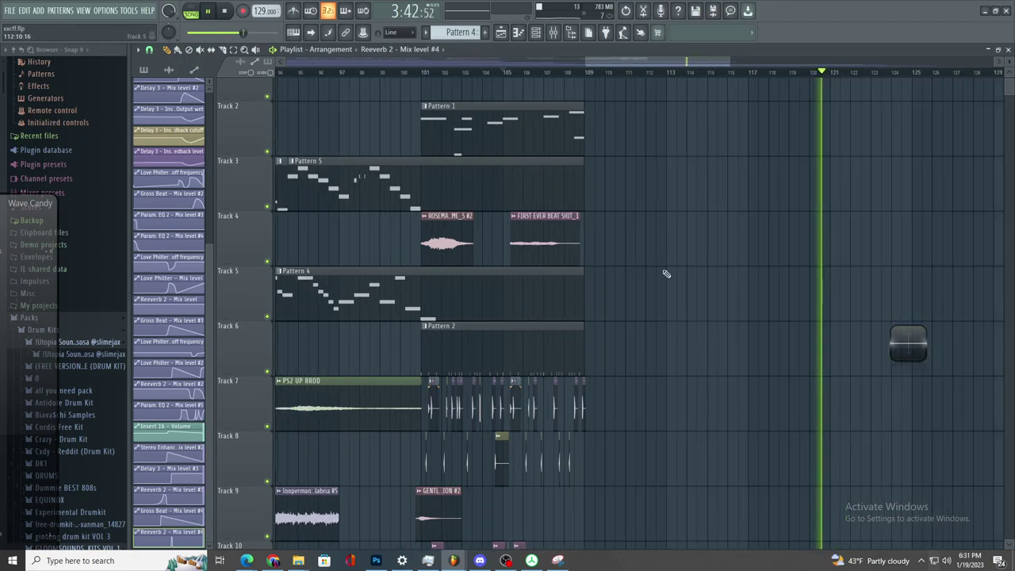
pyautogui.keyDown('ctrl'); pyautogui.scroll(-3, 558, 209); pyautogui.keyUp('ctrl')
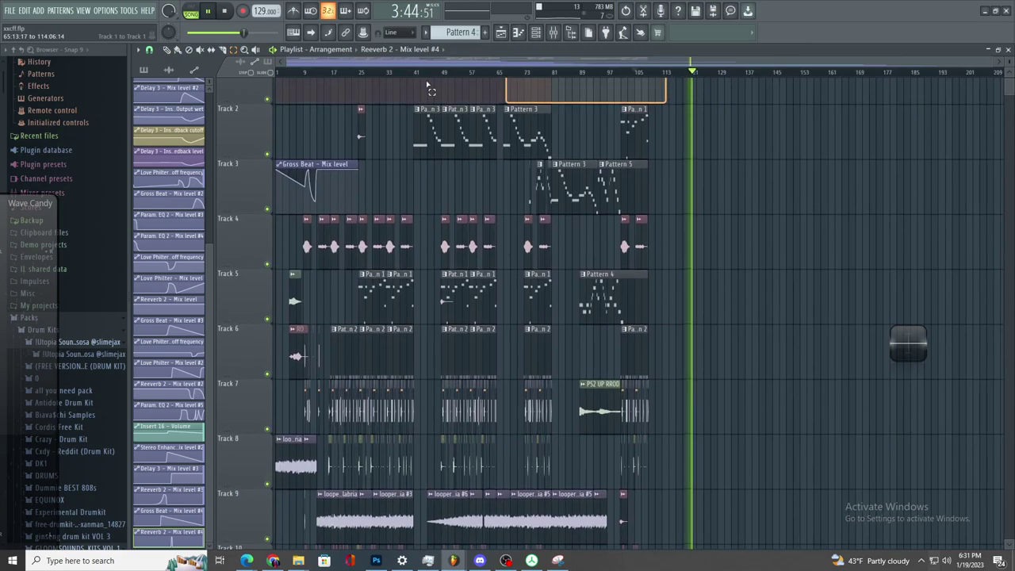
pyautogui.keyDown('ctrl'); pyautogui.moveTo(661, 74); pyautogui.dragTo(276, 74); pyautogui.keyUp('ctrl')
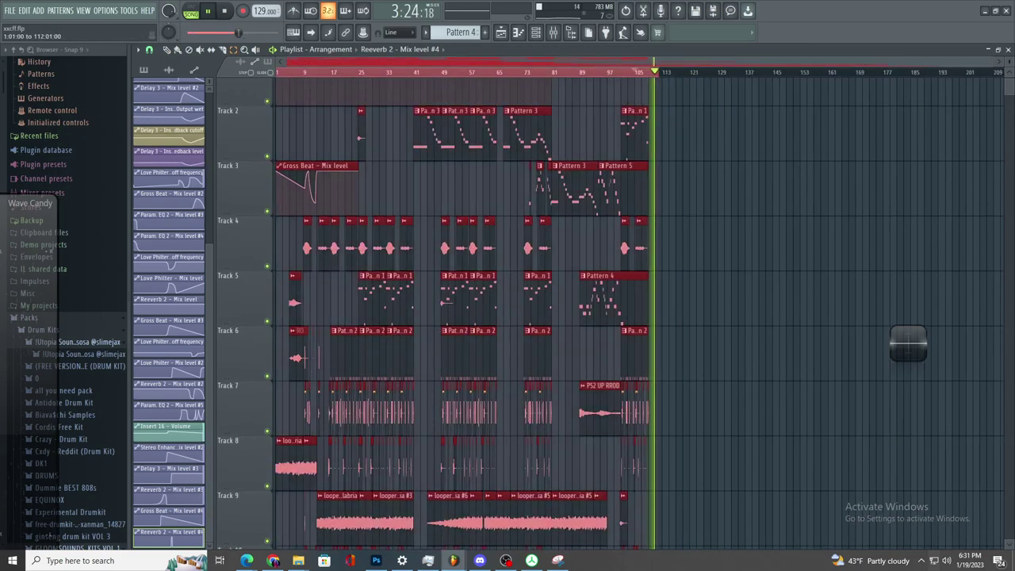
pyautogui.press('space')
pyautogui.click(10, 10)
pyautogui.moveTo(102, 108)
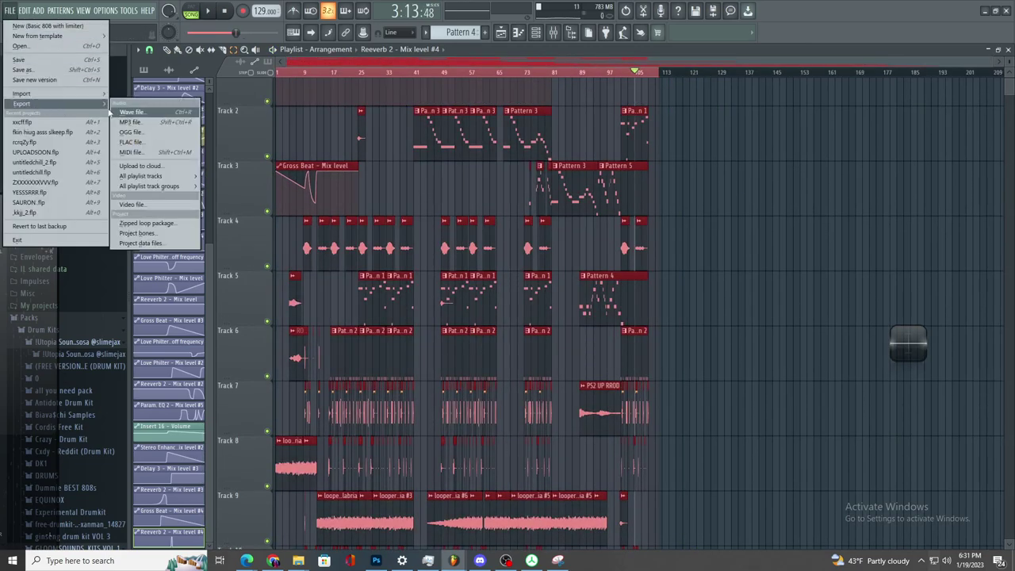
pyautogui.click(168, 227)
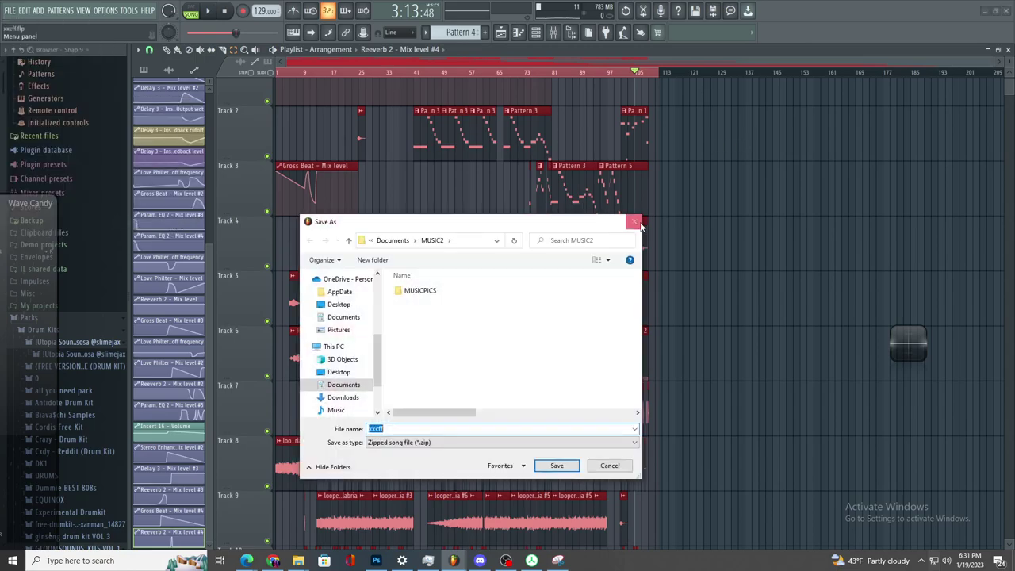
pyautogui.click(639, 221)
pyautogui.keyDown('ctrl'); pyautogui.scroll(4, 682, 213); pyautogui.keyUp('ctrl')
pyautogui.keyDown('ctrl'); pyautogui.click(647, 198); pyautogui.keyUp('ctrl')
# - Add Fruity Delay 3 to the Master's sixth effect slot and create an automation clip for its mix level
pyautogui.press('space')
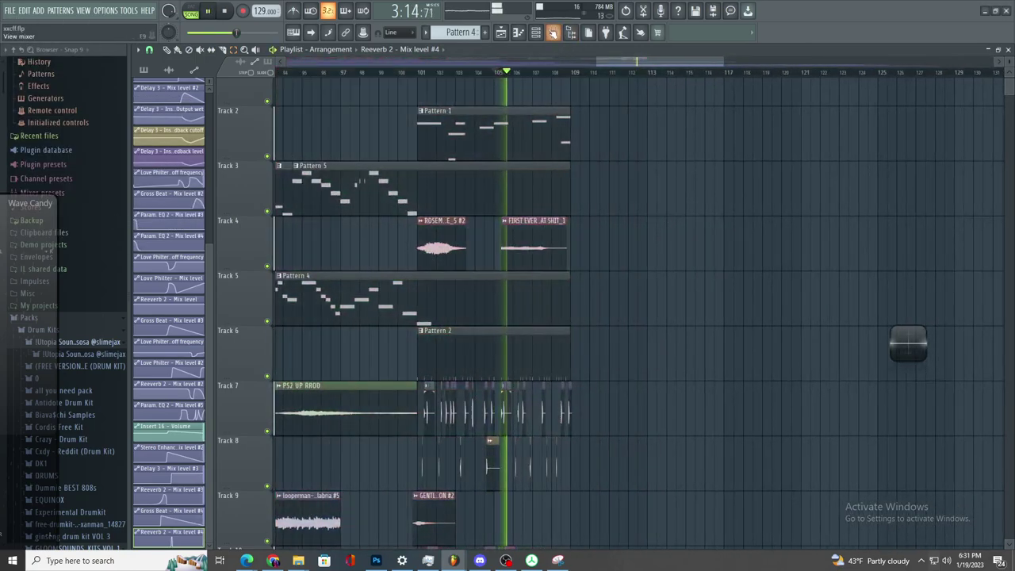
pyautogui.press('F9')
pyautogui.click(925, 167)
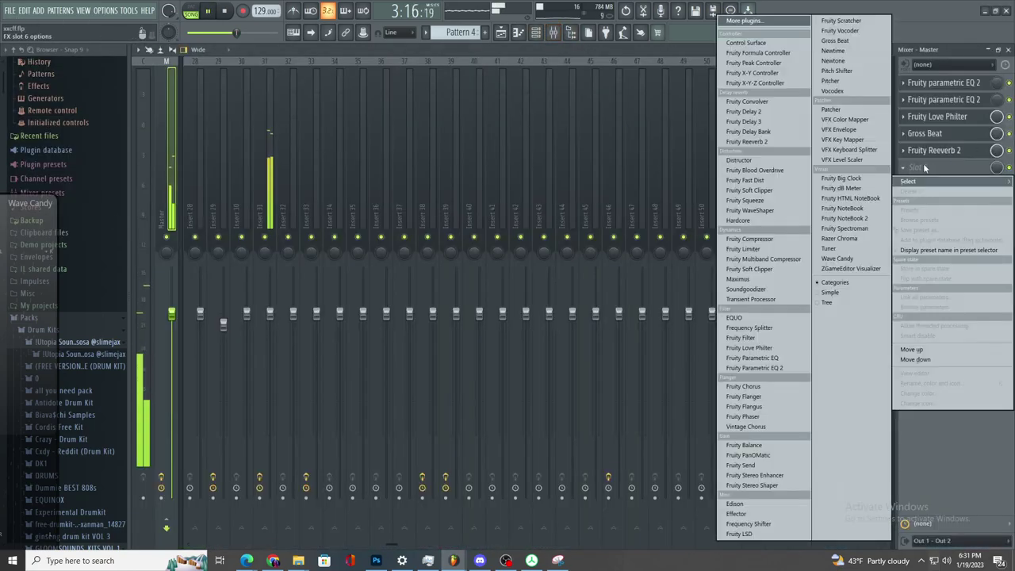
pyautogui.click(750, 122)
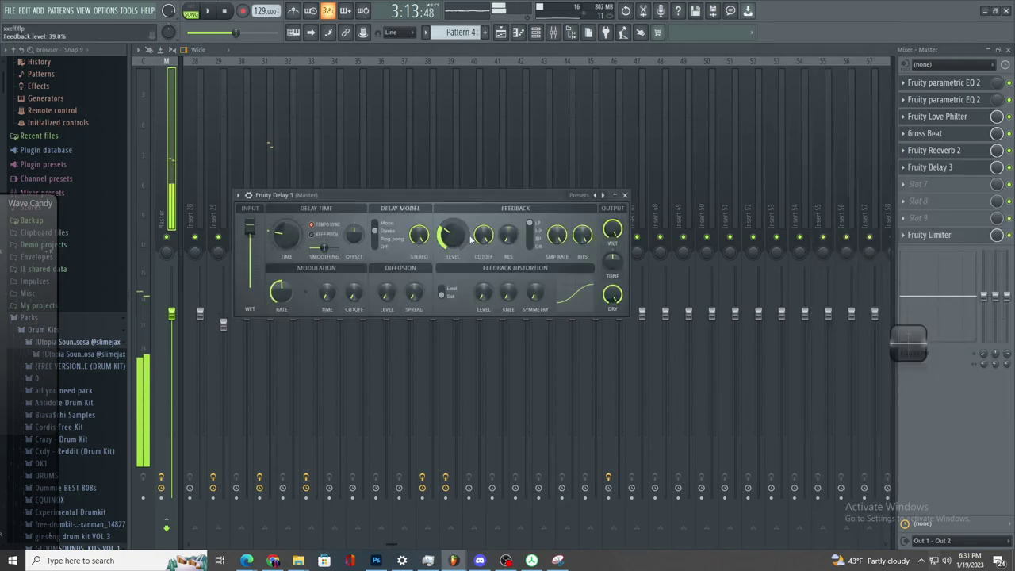
pyautogui.rightClick(997, 168)
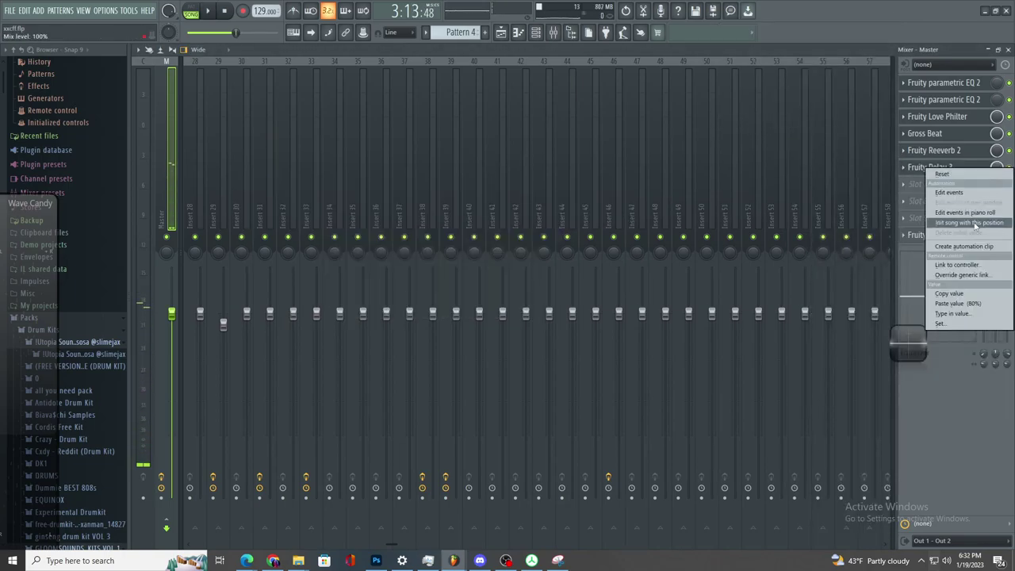
pyautogui.click(956, 252)
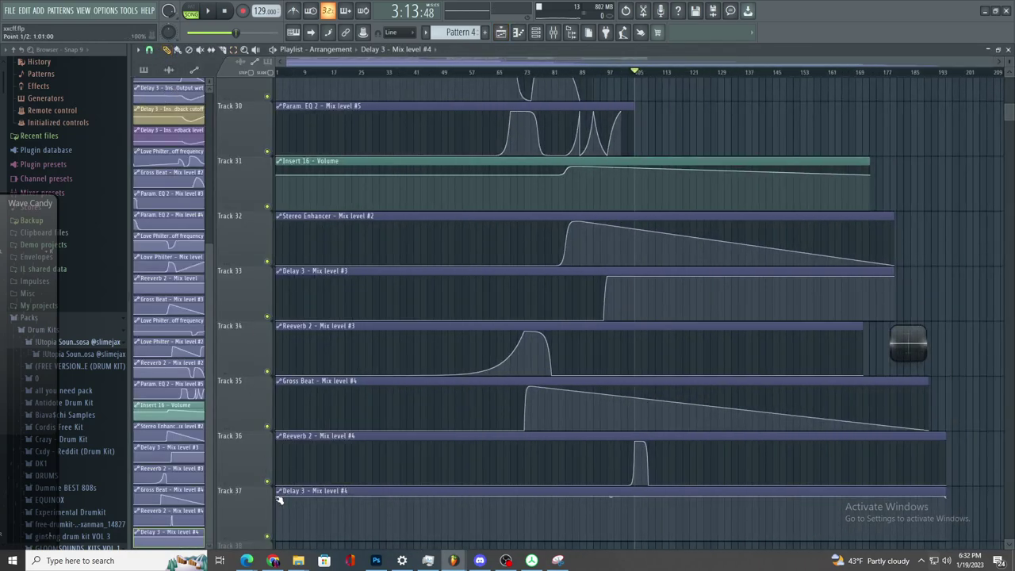
# - Set both ends of the Delay 3 - Mix level #4 automation to zero and add points making it rise near maximum at bar 109
pyautogui.moveTo(279, 499); pyautogui.dragTo(277, 539)
pyautogui.moveTo(946, 498); pyautogui.dragTo(946, 541)
pyautogui.scroll(5, 680, 526)
pyautogui.press('space')
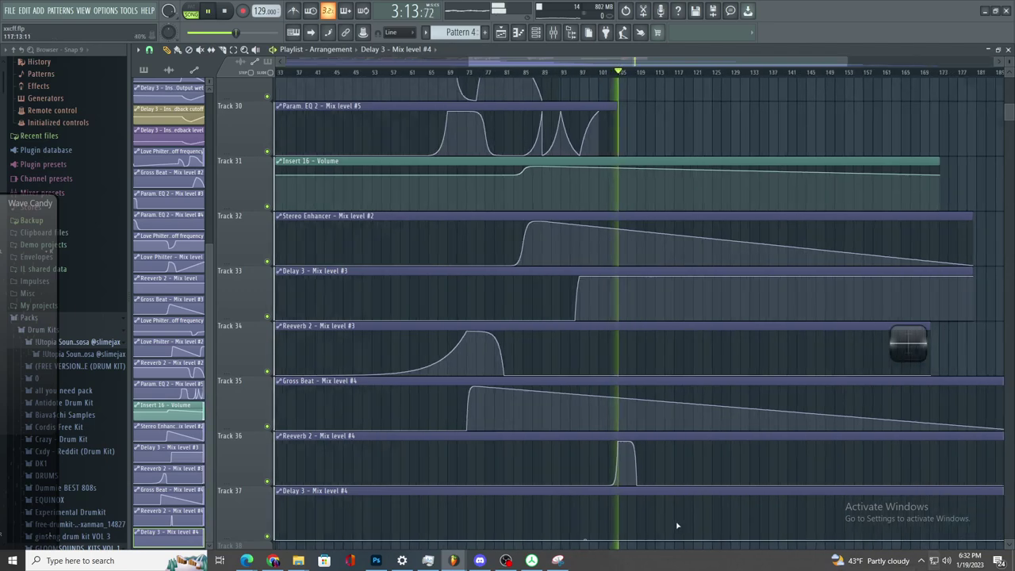
pyautogui.rightClick(514, 540)
pyautogui.rightClick(625, 497)
pyautogui.press('space')
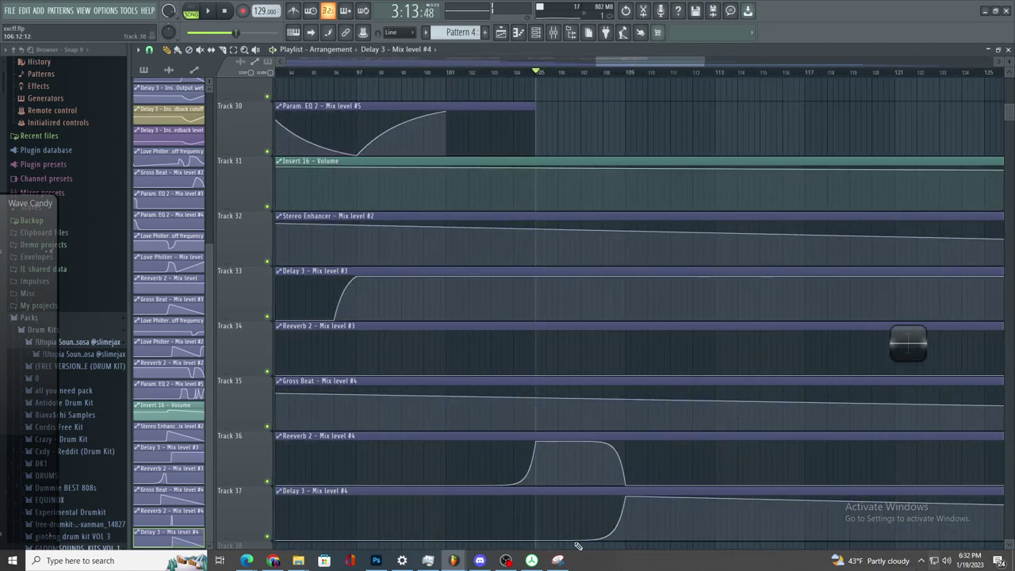
# - Shape the Delay 3 - Mix level #4 curve to rise gradually from bar 105 and fall back to zero at bar 113
pyautogui.scroll(3, 579, 486)
pyautogui.press('space')
pyautogui.press('space')
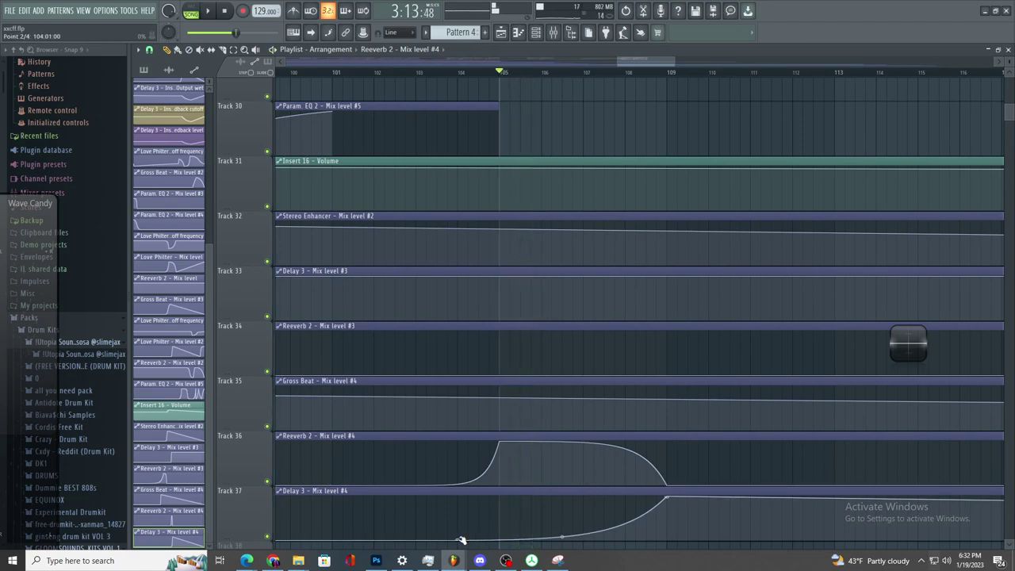
pyautogui.press('space')
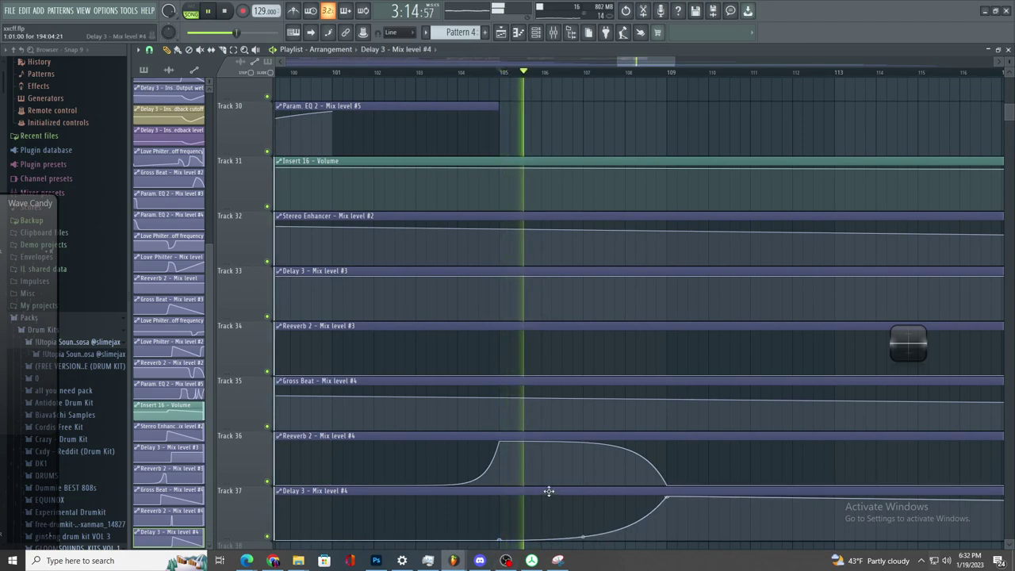
pyautogui.rightClick(834, 540)
pyautogui.moveTo(754, 501)
pyautogui.mouseDown()
pyautogui.moveTo(754, 520)
pyautogui.moveTo(752, 507)
pyautogui.mouseUp()
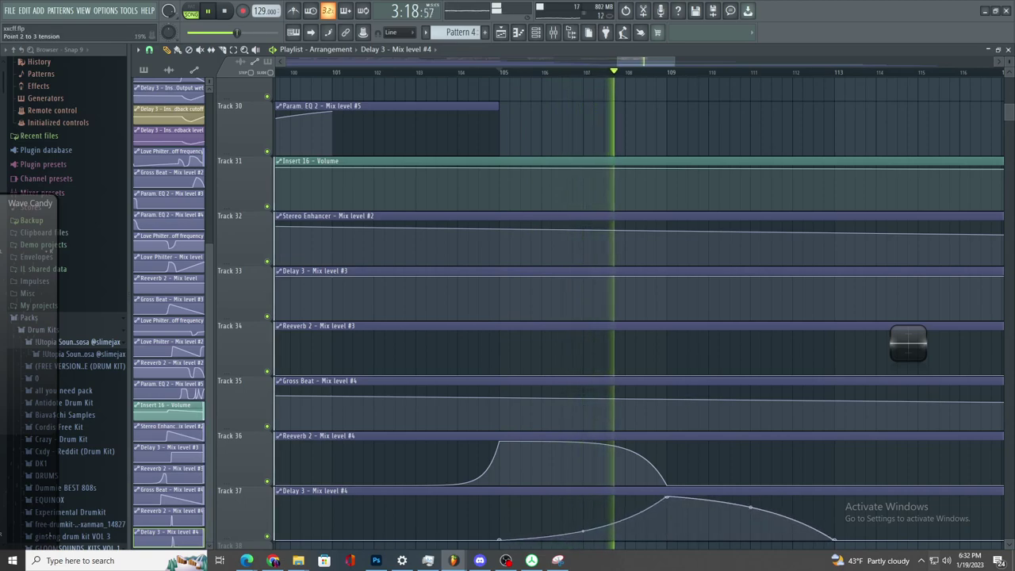
# - Move the start of the Delay 3 - Mix level #4 rise back to bar 101 and replay the section from bar 105
pyautogui.press('space')
pyautogui.press('space')
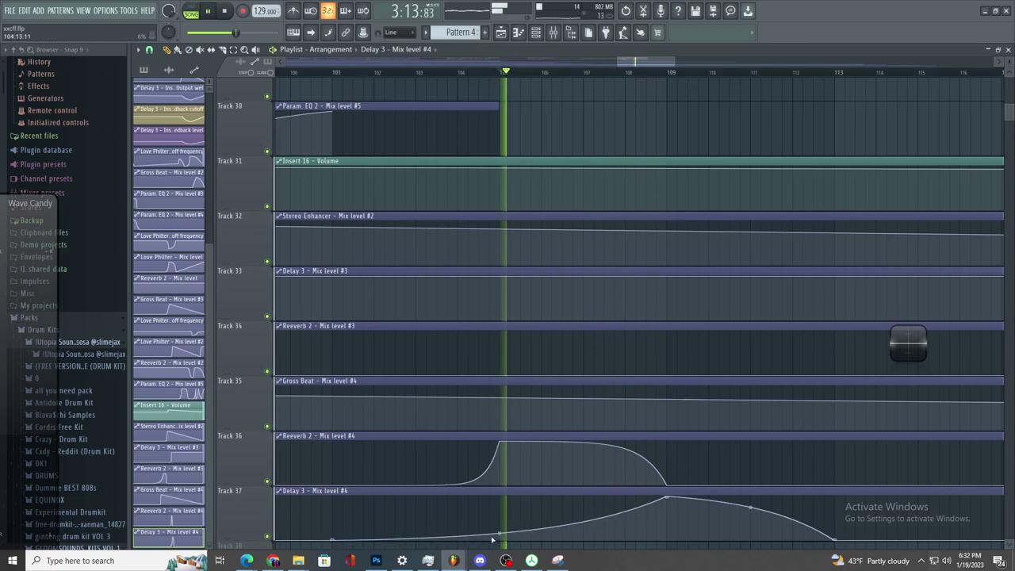
pyautogui.press('space')
pyautogui.press('space')
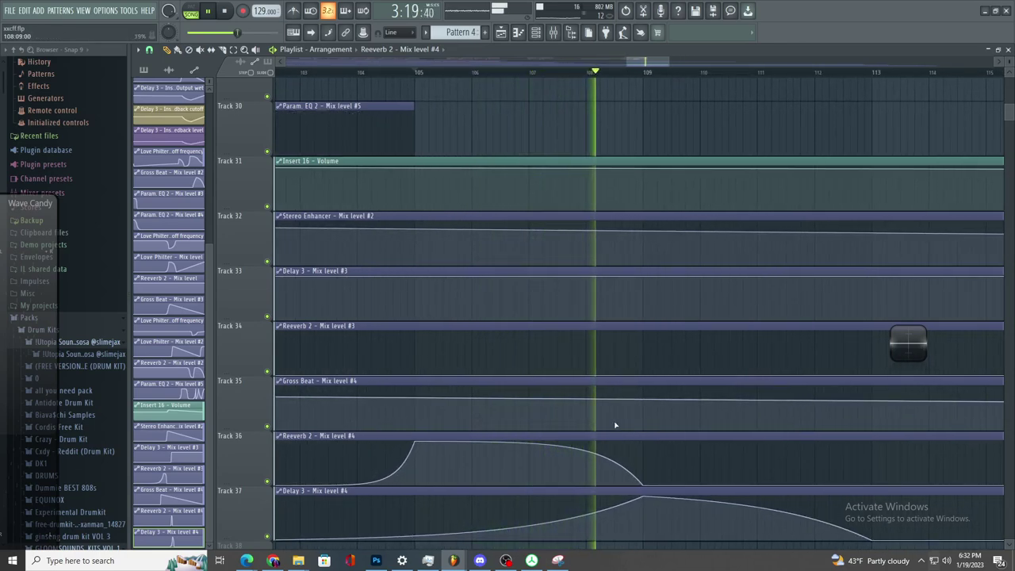
pyautogui.scroll(-2, 621, 434)
pyautogui.scroll(2, 698, 433)
pyautogui.press('space')
pyautogui.press('space')
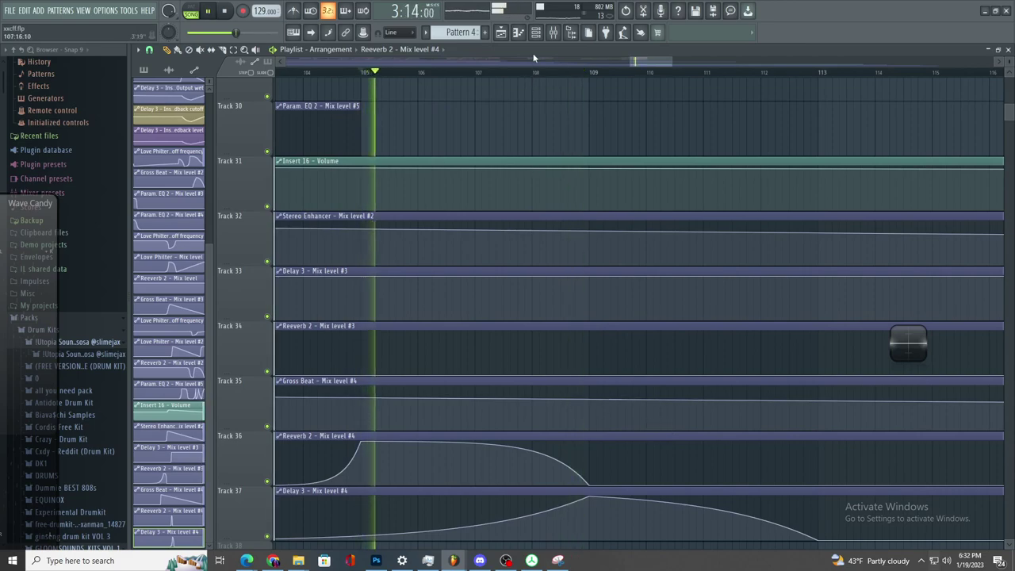
# - Add Gross Beat to the Master's seventh effect slot
pyautogui.click(554, 31)
pyautogui.click(934, 188)
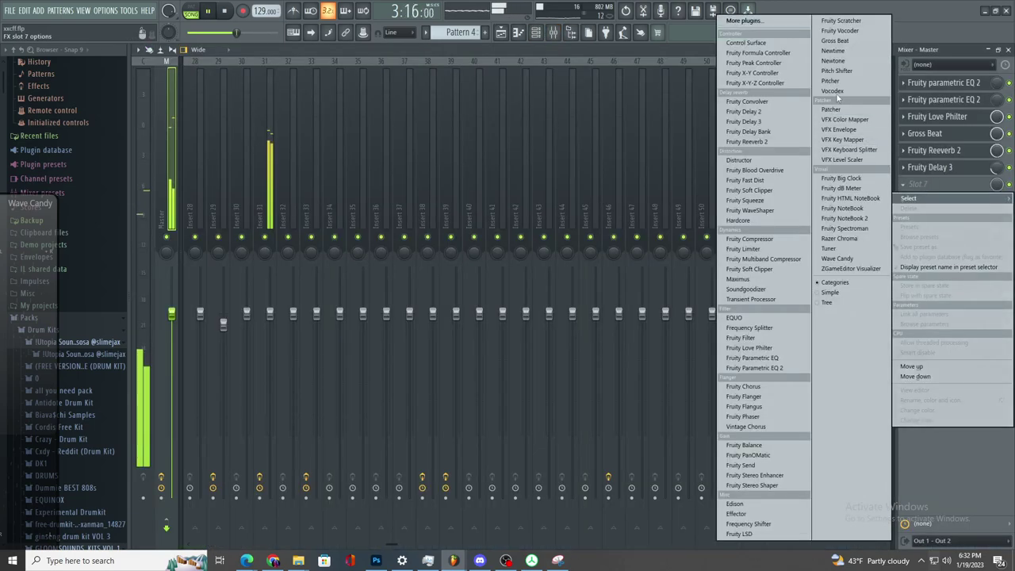
pyautogui.click(847, 41)
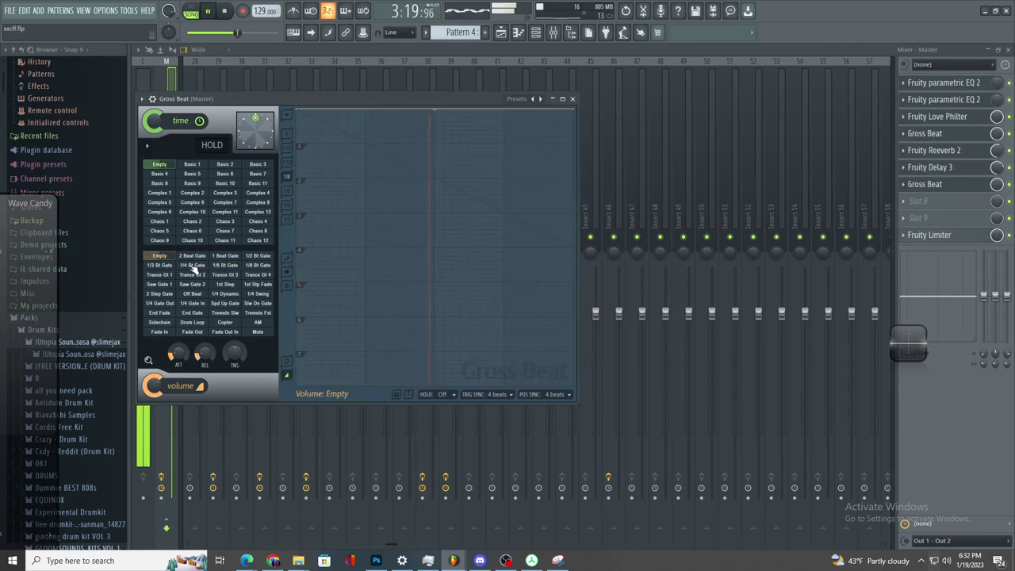
# - Try the Off Beat and 1 Beat Gate volume presets in the new Gross Beat, returning to Empty
pyautogui.click(192, 295)
pyautogui.click(225, 256)
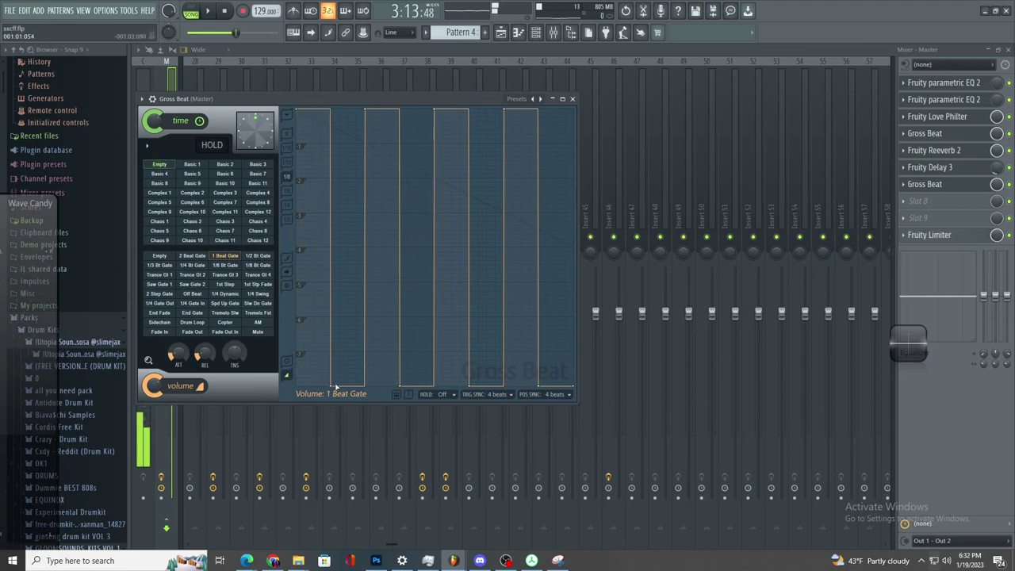
pyautogui.click(173, 256)
# - Draw a Gross Beat volume envelope of four equal-length curved decays to zero, each starting from a slightly lower peak
pyautogui.moveTo(381, 199); pyautogui.dragTo(369, 378)
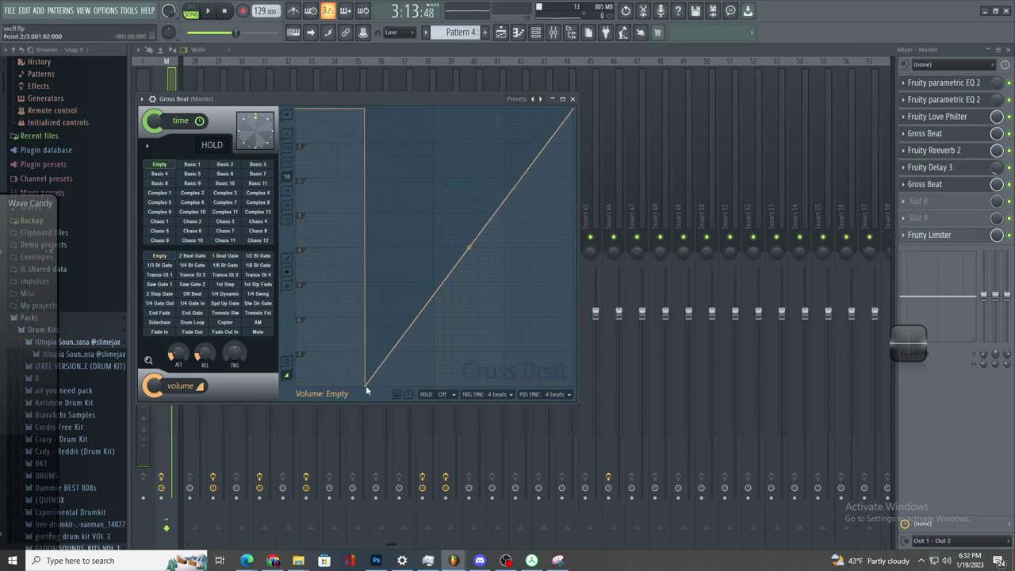
pyautogui.rightClick(366, 386)
pyautogui.click(396, 372)
pyautogui.press('space')
pyautogui.moveTo(330, 185); pyautogui.dragTo(330, 110)
pyautogui.rightClick(434, 278)
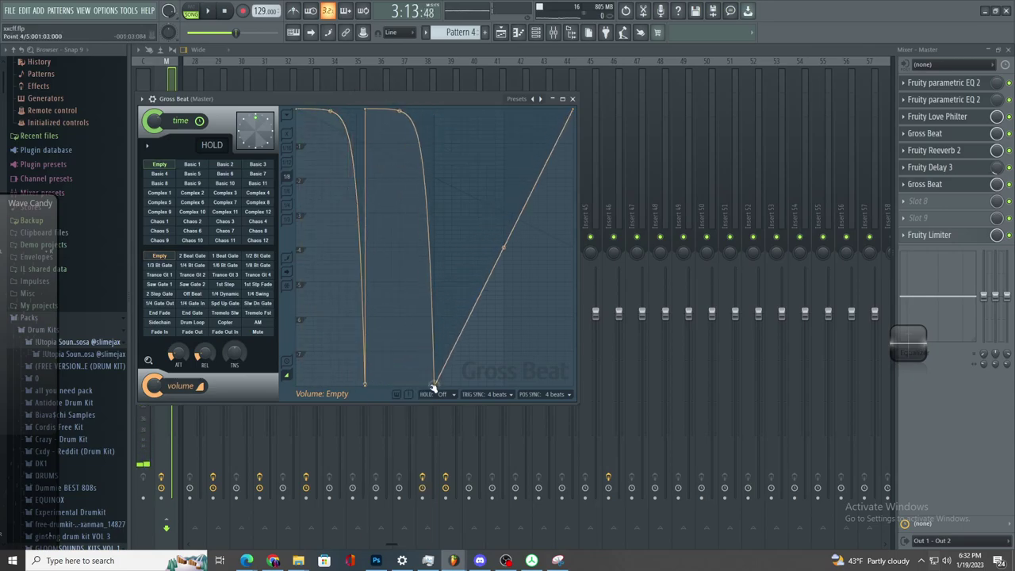
pyautogui.moveTo(461, 351); pyautogui.dragTo(434, 110)
pyautogui.moveTo(521, 412); pyautogui.dragTo(504, 425)
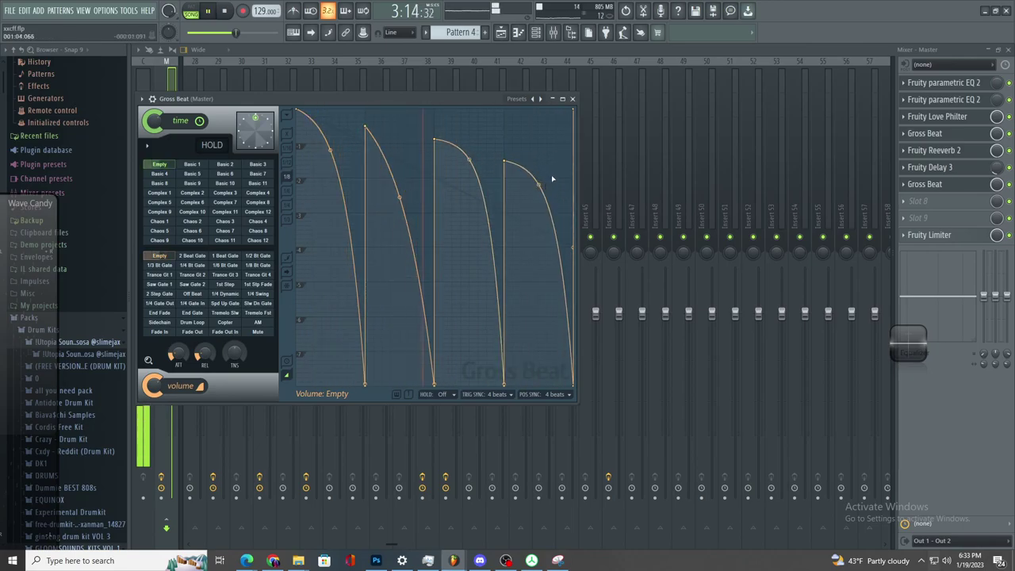
# - Create an automation clip for the mix level of the Master's seventh-slot Gross Beat and show it in the playlist
pyautogui.click(952, 185)
pyautogui.rightClick(996, 183)
pyautogui.click(980, 263)
pyautogui.click(503, 35)
pyautogui.scroll(-4, 532, 358)
pyautogui.scroll(-1, 301, 503)
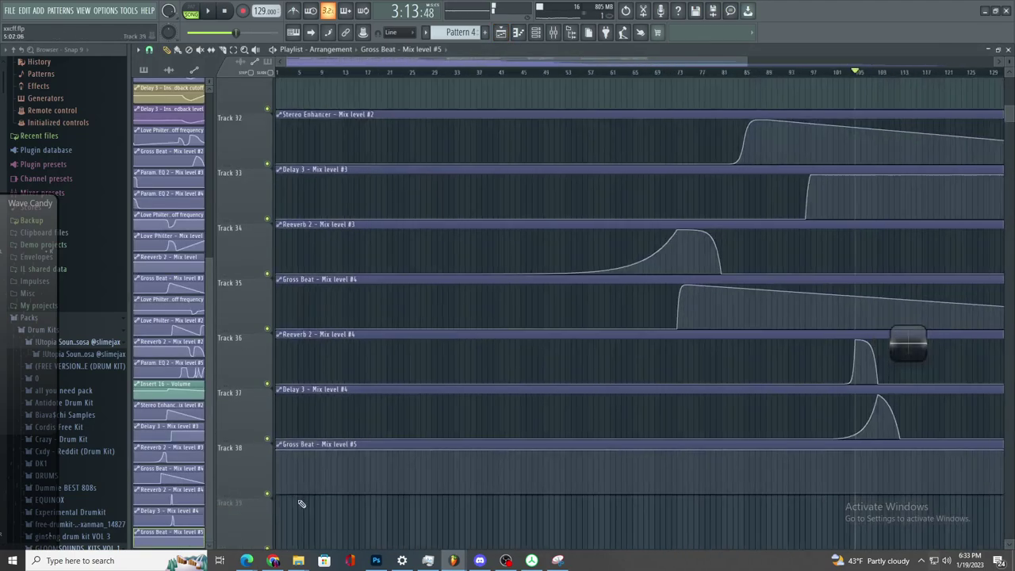
# - Set both ends of the Gross Beat - Mix level #5 automation to zero and add points rising from bar 101 to near maximum at bar 109
pyautogui.moveTo(278, 447); pyautogui.dragTo(315, 503)
pyautogui.scroll(-2, 321, 505)
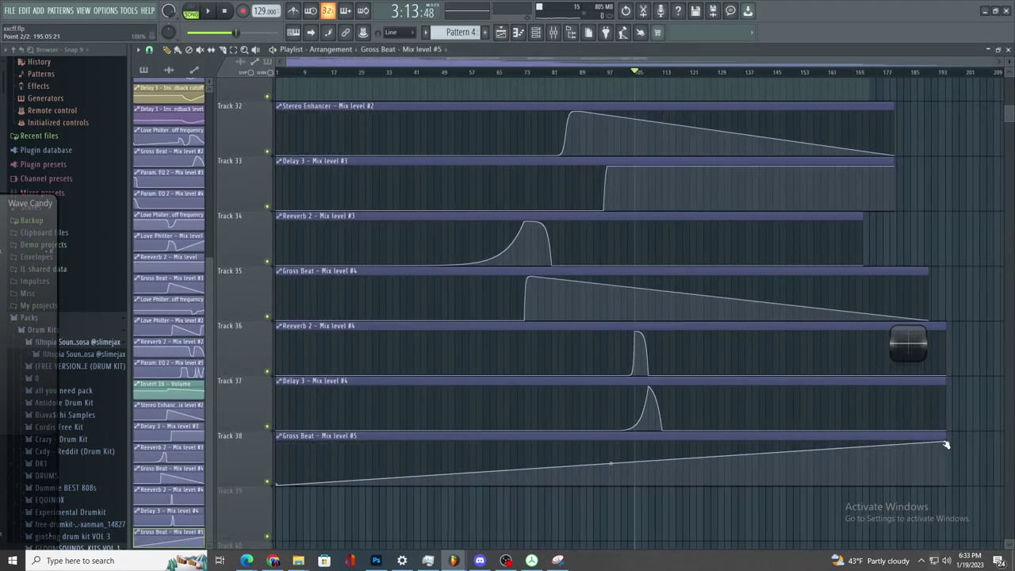
pyautogui.moveTo(947, 444); pyautogui.dragTo(891, 517)
pyautogui.scroll(7, 718, 484)
pyautogui.rightClick(418, 487)
pyautogui.rightClick(539, 444)
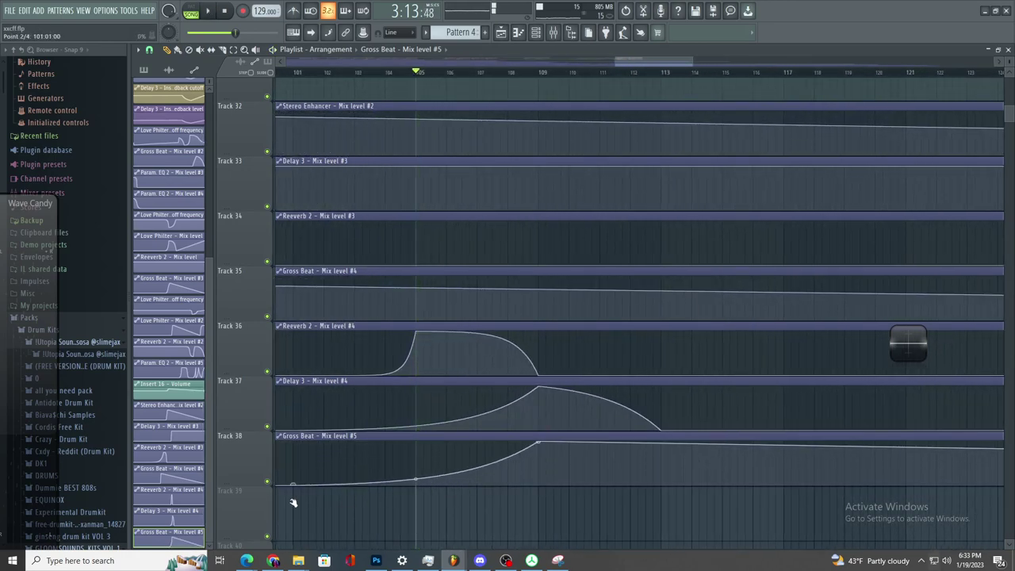
# - Try the Double curve shape on the Gross Beat - Mix level #5 rise and replay from about bar 101
pyautogui.scroll(3, 414, 476)
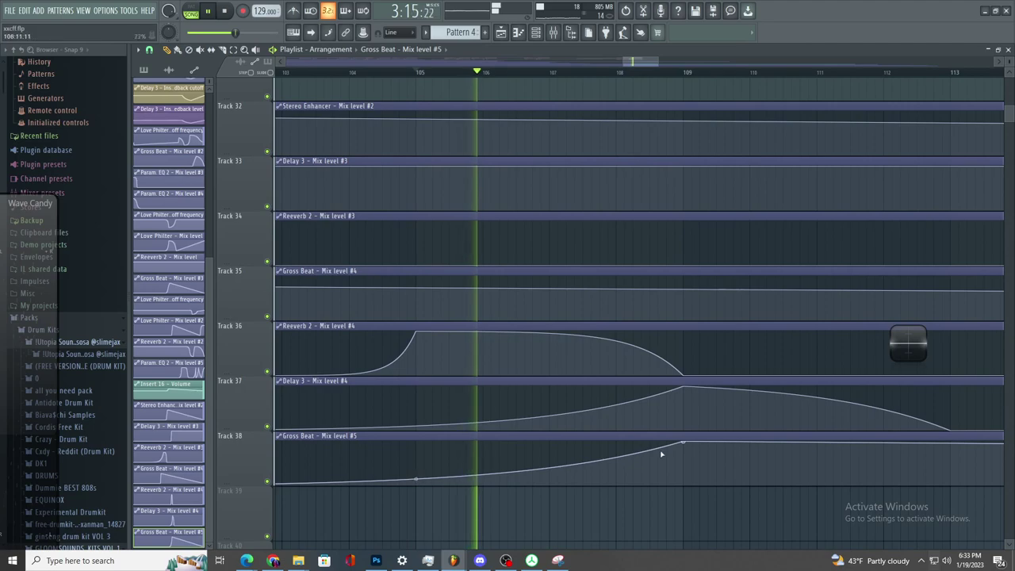
pyautogui.rightClick(687, 441)
pyautogui.click(718, 421)
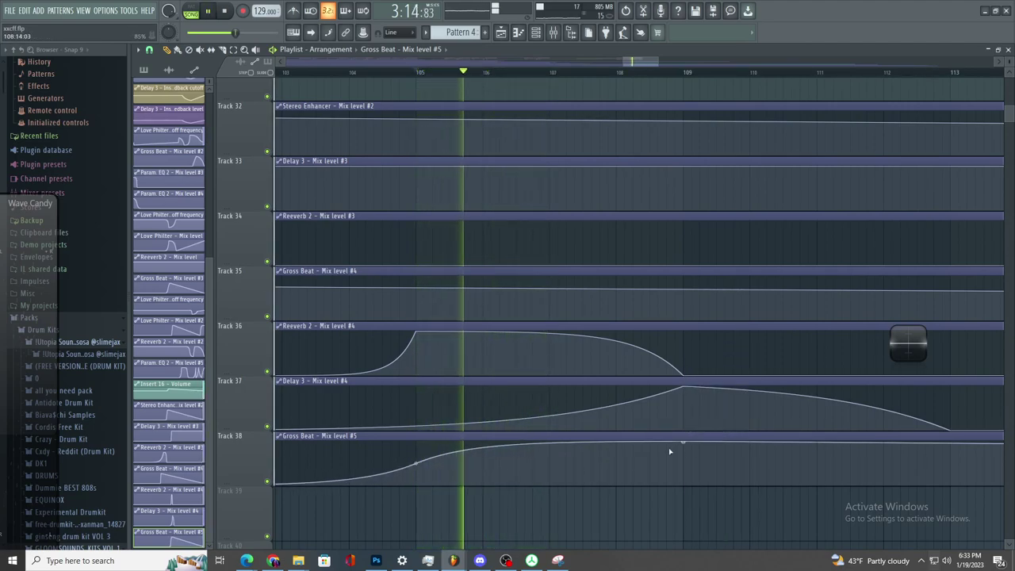
pyautogui.scroll(-2, 676, 449)
pyautogui.click(391, 72)
pyautogui.press('space')
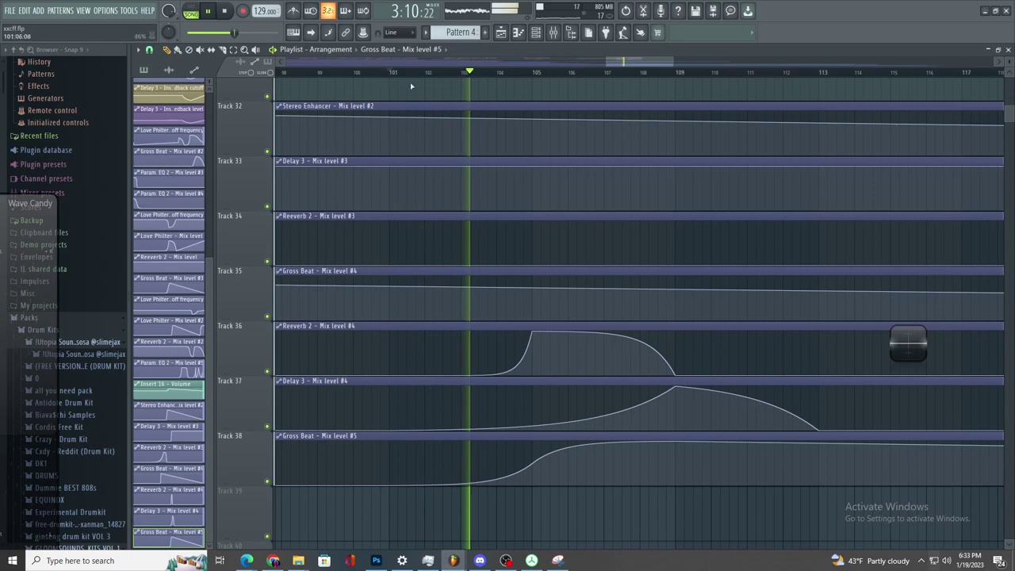
# - Set the Gross Beat - Mix level #5 rise to Single curve and add a zero point at bar 113
pyautogui.scroll(2, 544, 211)
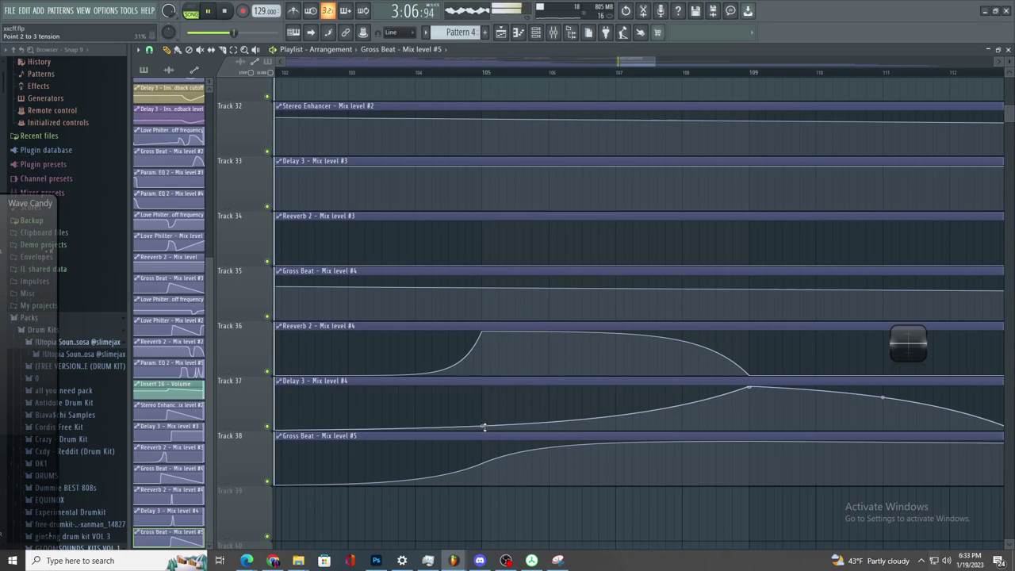
pyautogui.rightClick(750, 388)
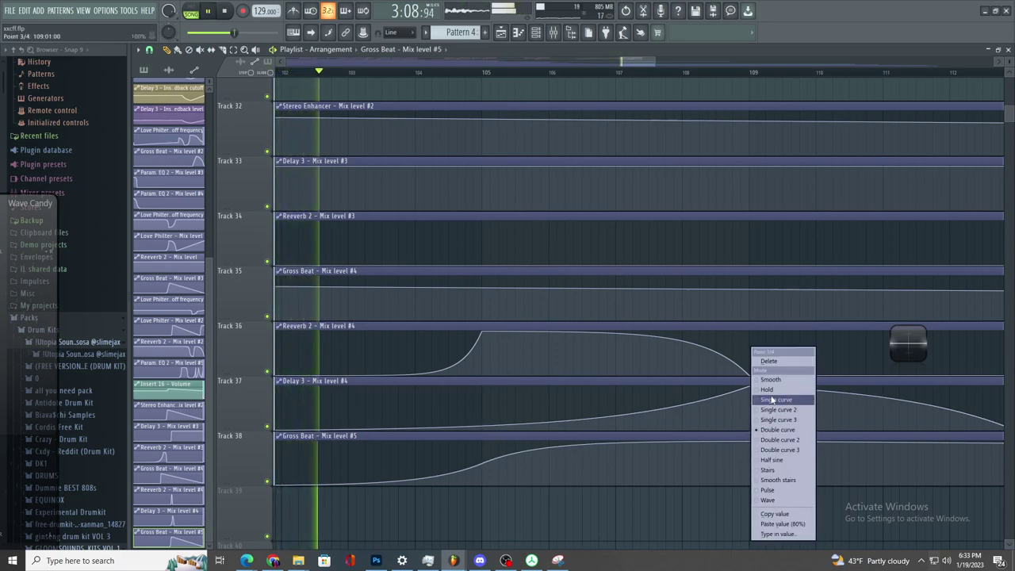
pyautogui.click(786, 401)
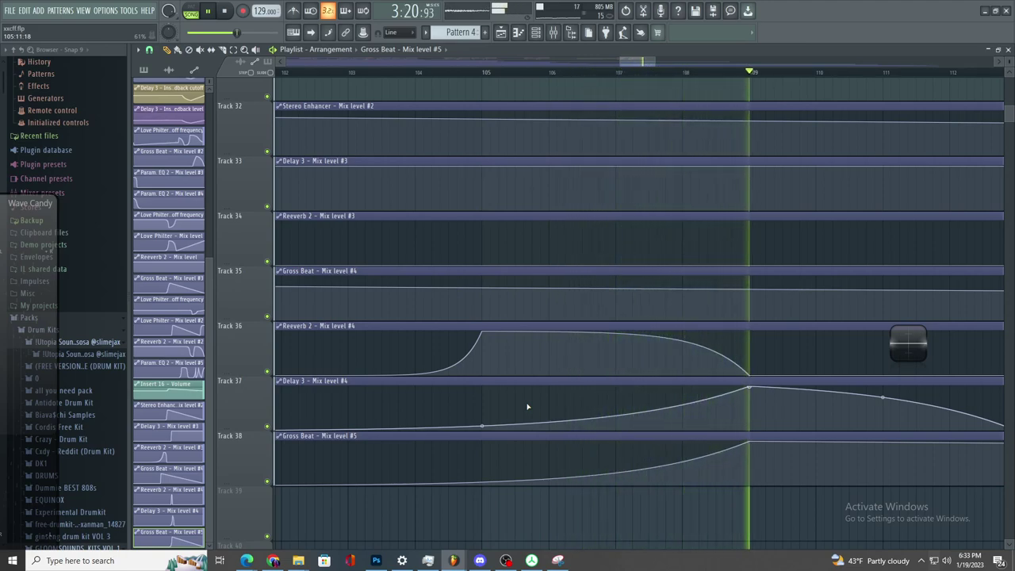
pyautogui.scroll(-3, 691, 439)
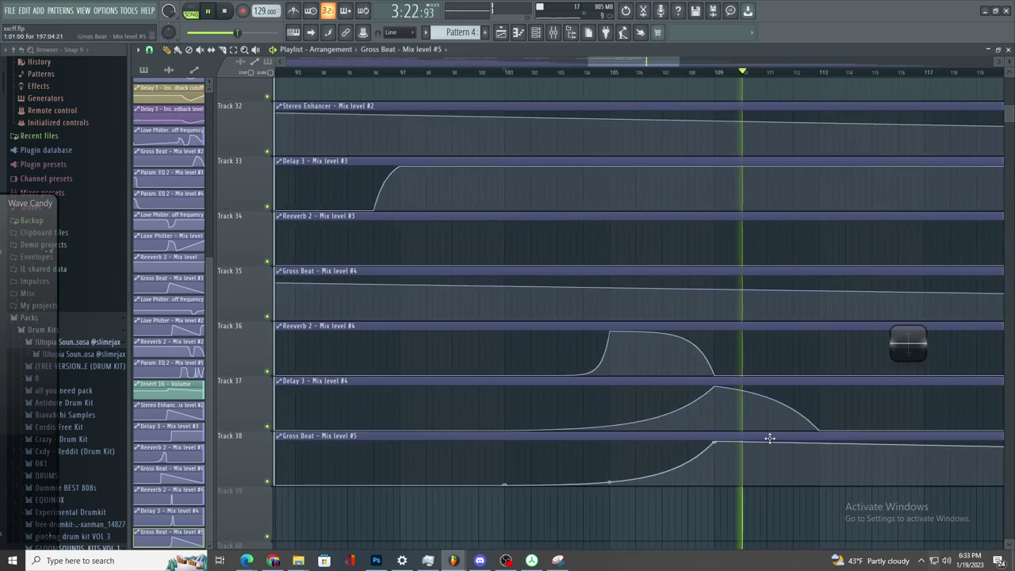
pyautogui.moveTo(838, 468); pyautogui.dragTo(819, 485)
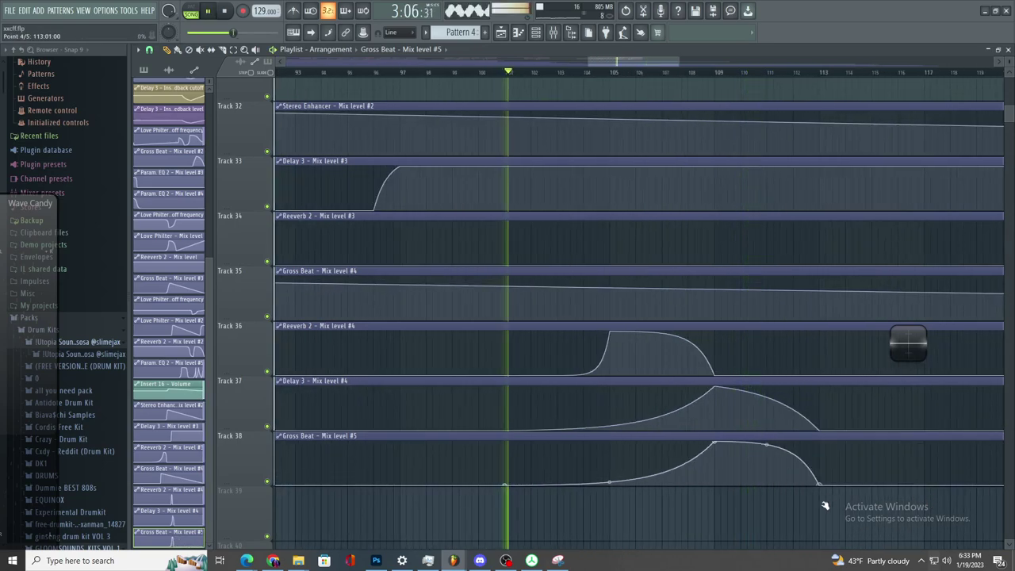
# - Select the whole song on the playlist timeline, from bar 1 through about bar 110
pyautogui.scroll(-3, 841, 380)
pyautogui.scroll(10, 851, 168)
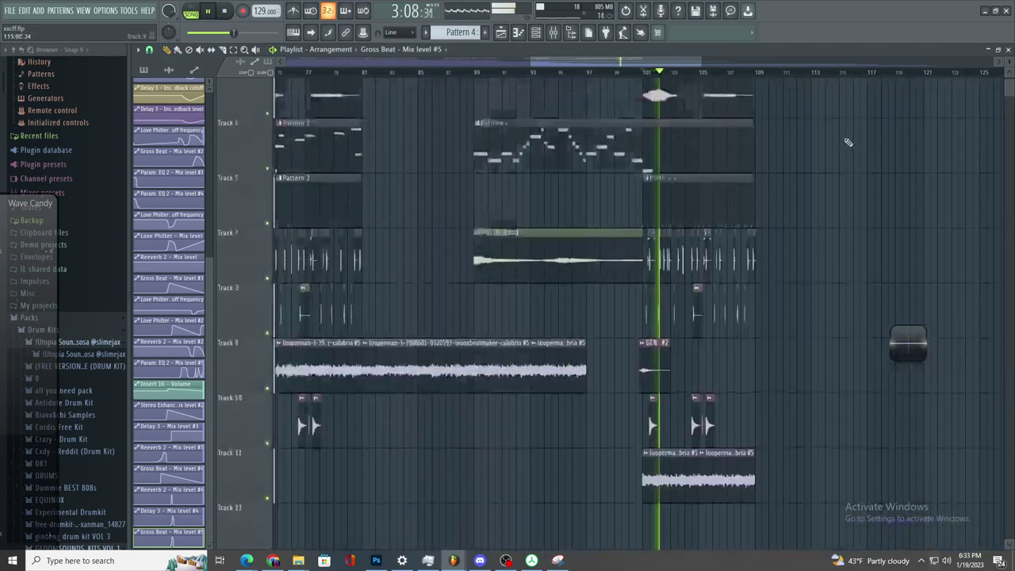
pyautogui.scroll(-2, 815, 223)
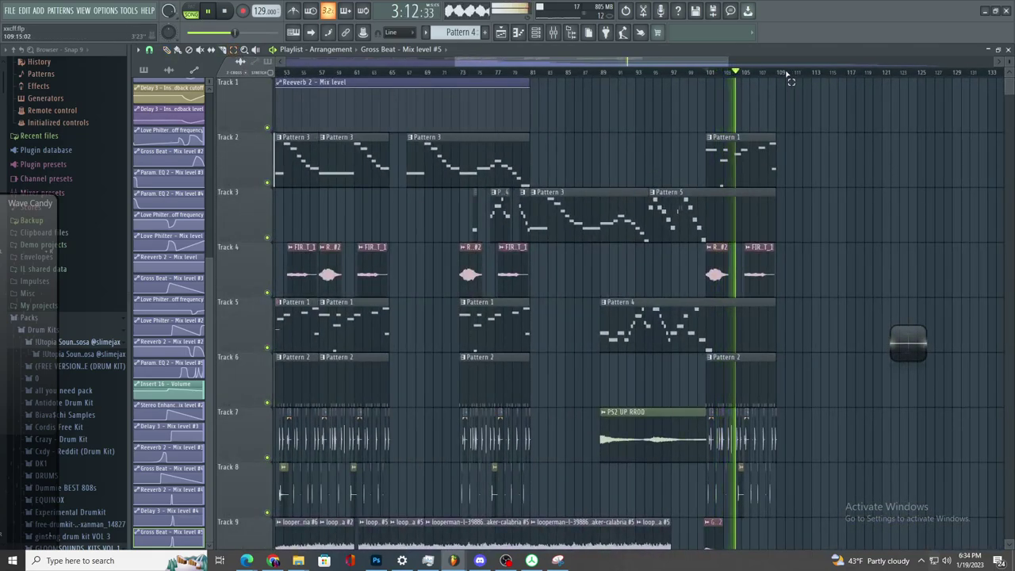
pyautogui.moveTo(797, 72); pyautogui.dragTo(443, 72)
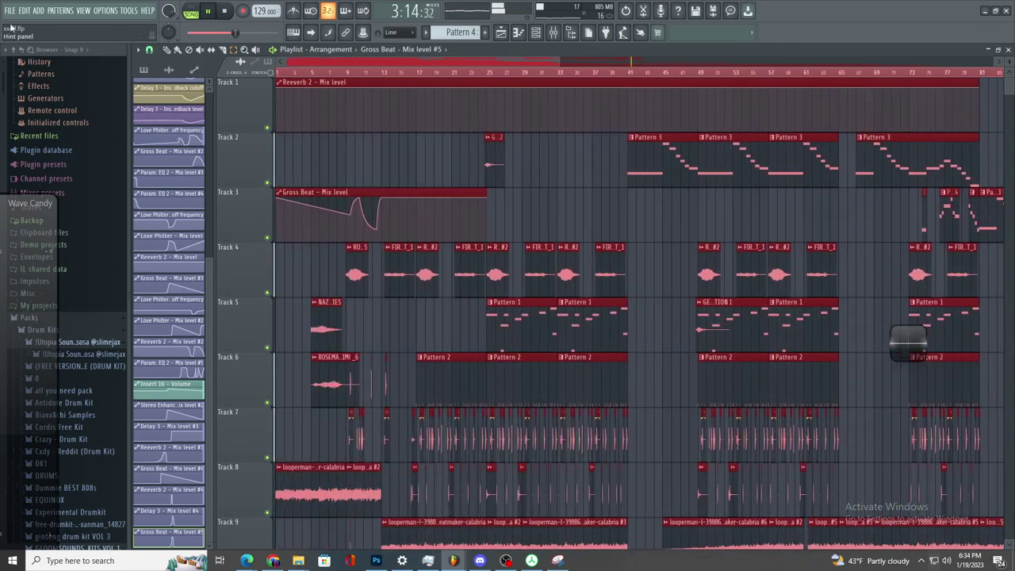
# - Render the song selection to WAV and MP3 in the MUSIC2 folder as ProdXRN-Lenoxbeatmaker-129bpm-v2
pyautogui.click(11, 10)
pyautogui.moveTo(47, 103)
pyautogui.click(127, 108)
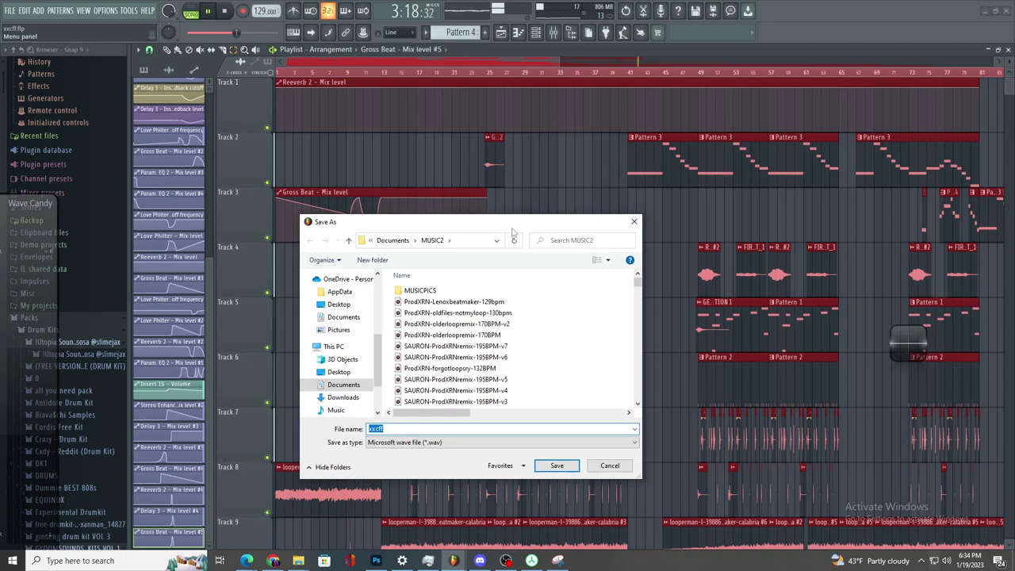
pyautogui.click(487, 304)
pyautogui.click(485, 429)
pyautogui.write('-v2')
pyautogui.press('Return')
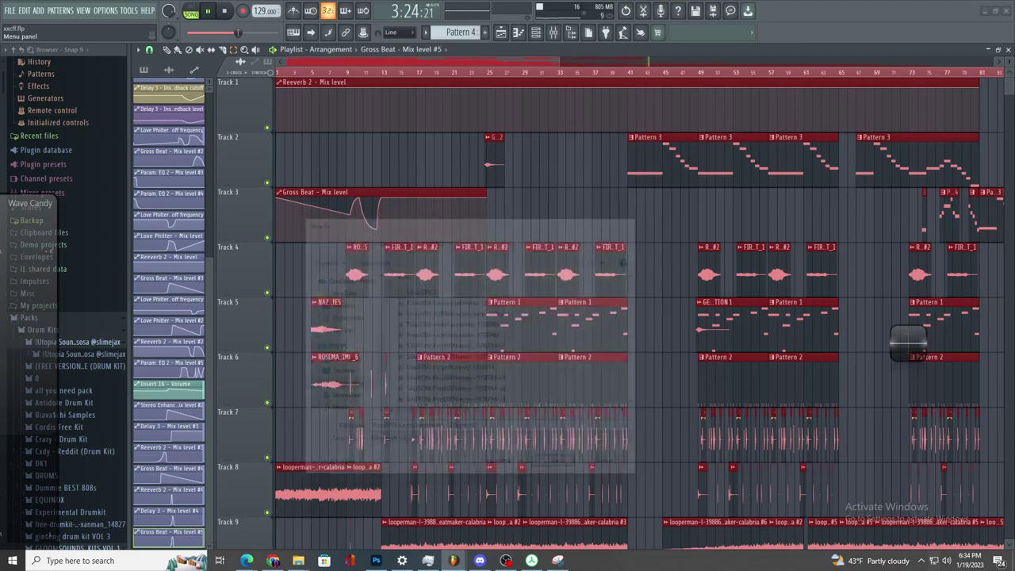
pyautogui.click(449, 184)
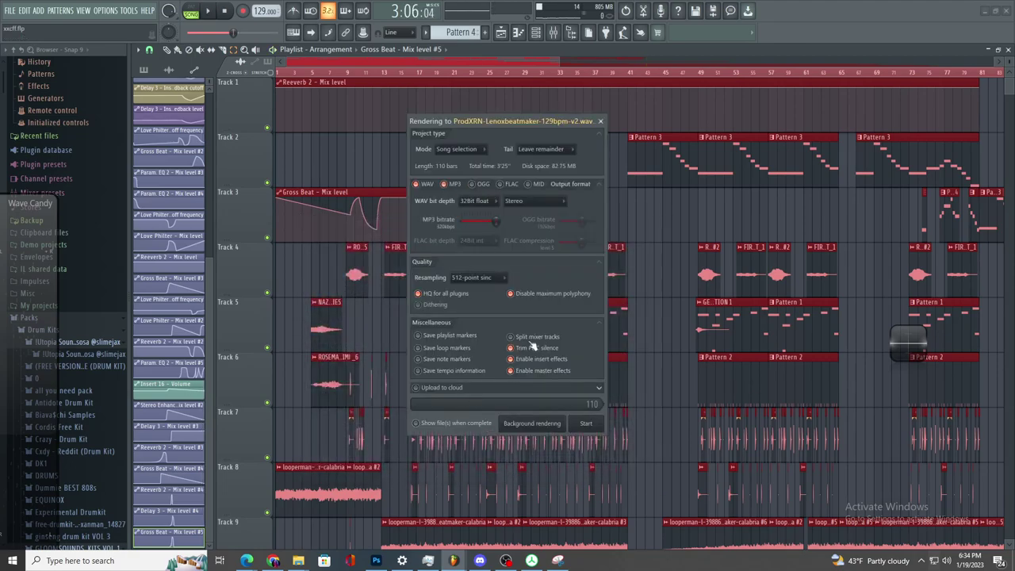
pyautogui.click(591, 428)
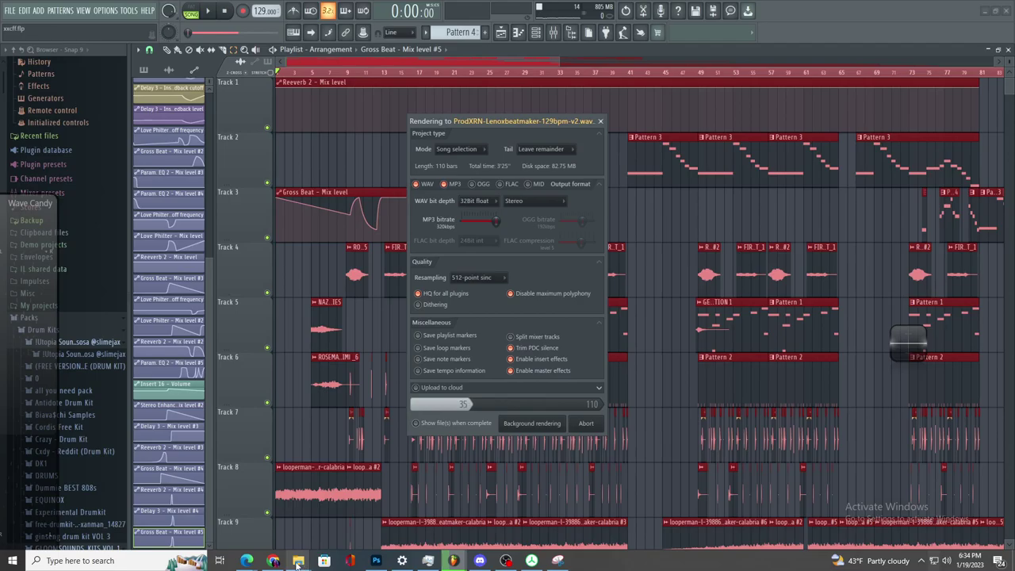
# - Switch to the UNTAGGED folder in File Explorer and listen to ProdXRN-Sauron-130BPM in Windows Media Player
pyautogui.moveTo(298, 561)
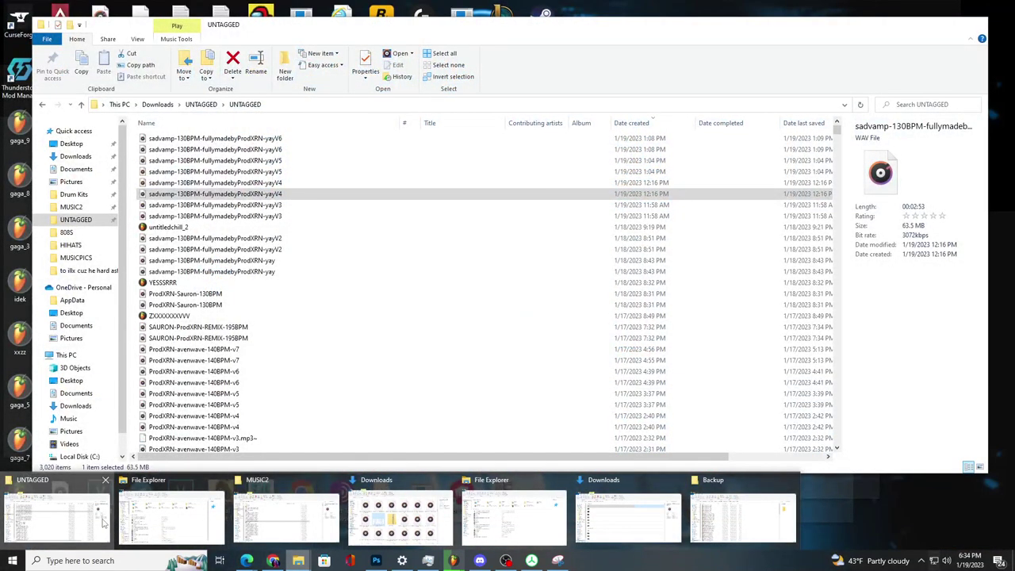
pyautogui.click(103, 521)
pyautogui.rightClick(212, 306)
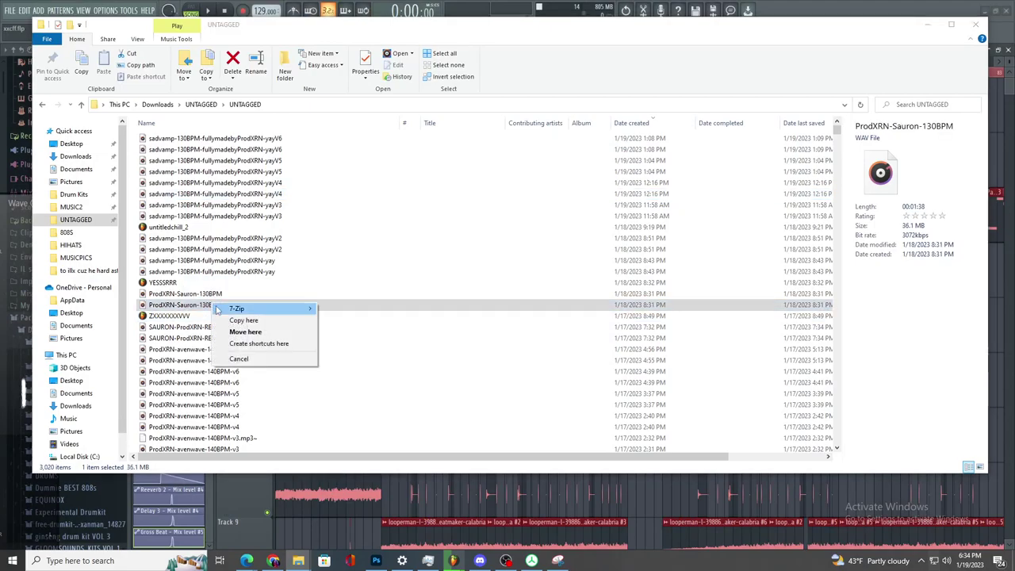
pyautogui.click(192, 310)
pyautogui.rightClick(191, 306)
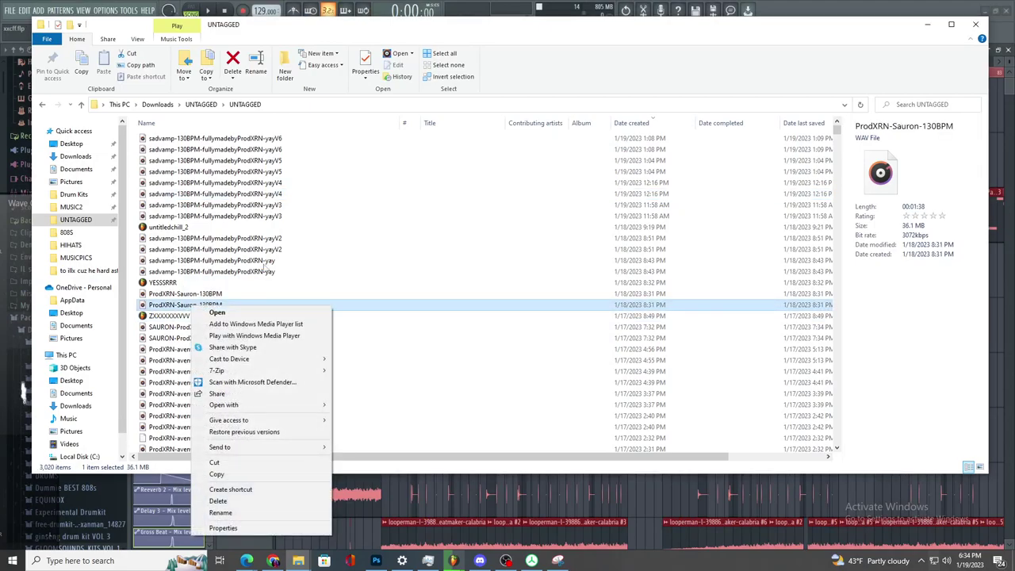
pyautogui.click(287, 334)
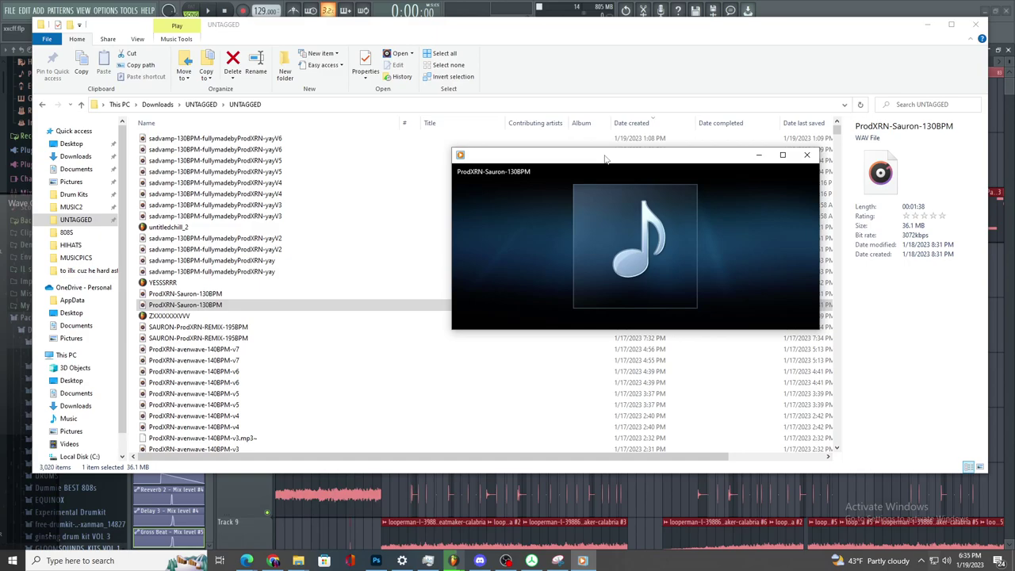
pyautogui.moveTo(682, 264)
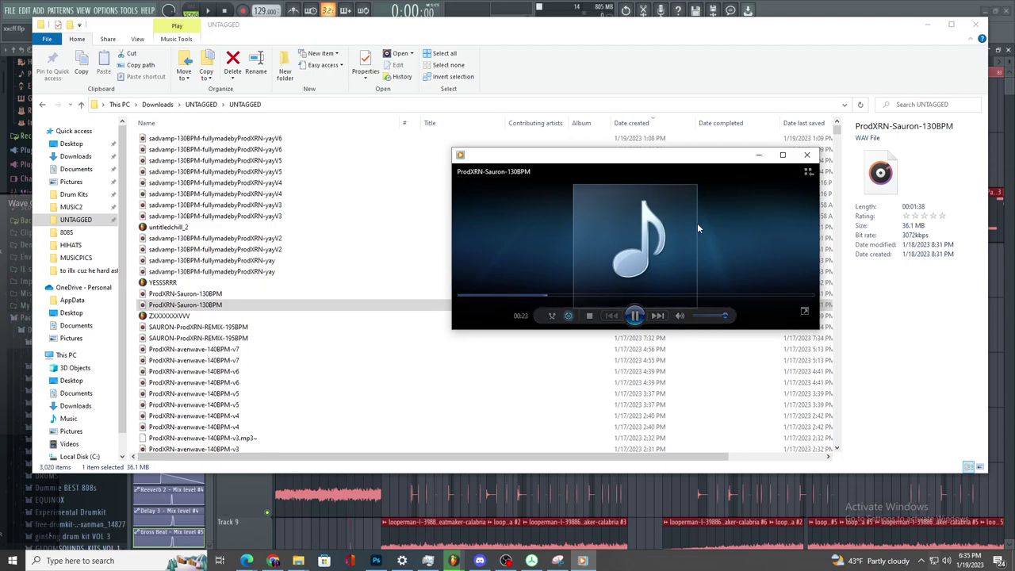
pyautogui.moveTo(695, 229)
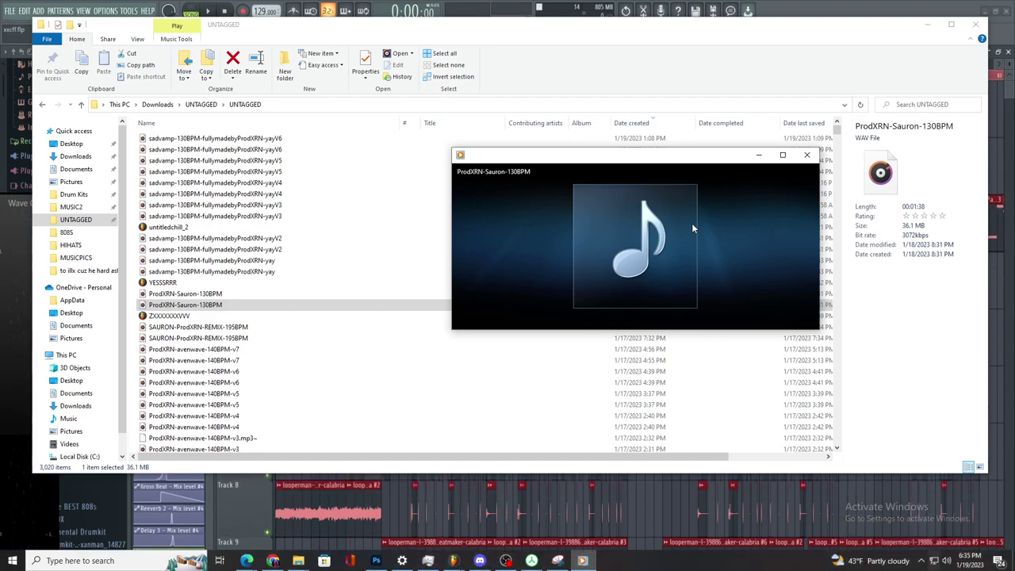
pyautogui.moveTo(665, 227)
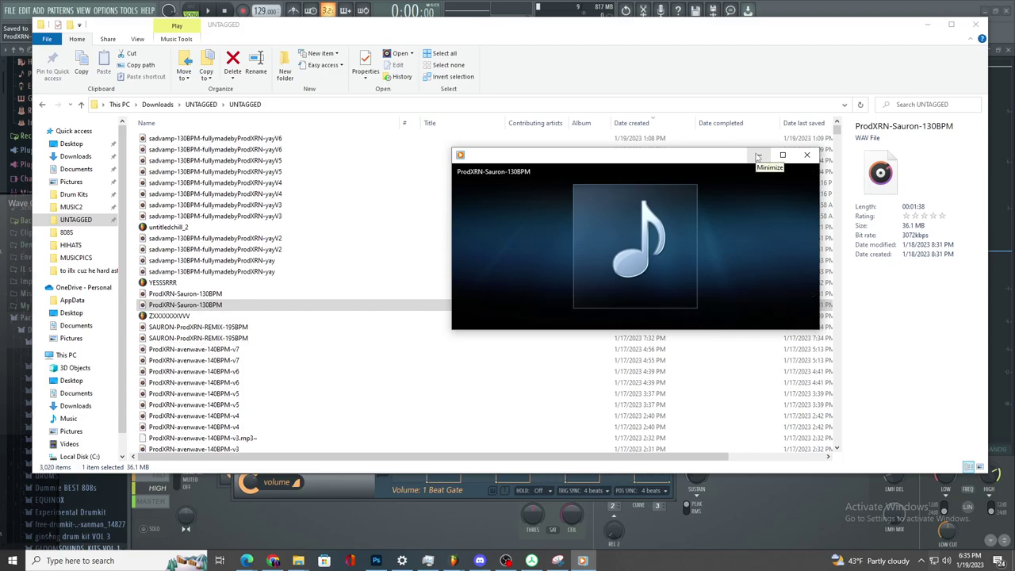
pyautogui.moveTo(513, 214)
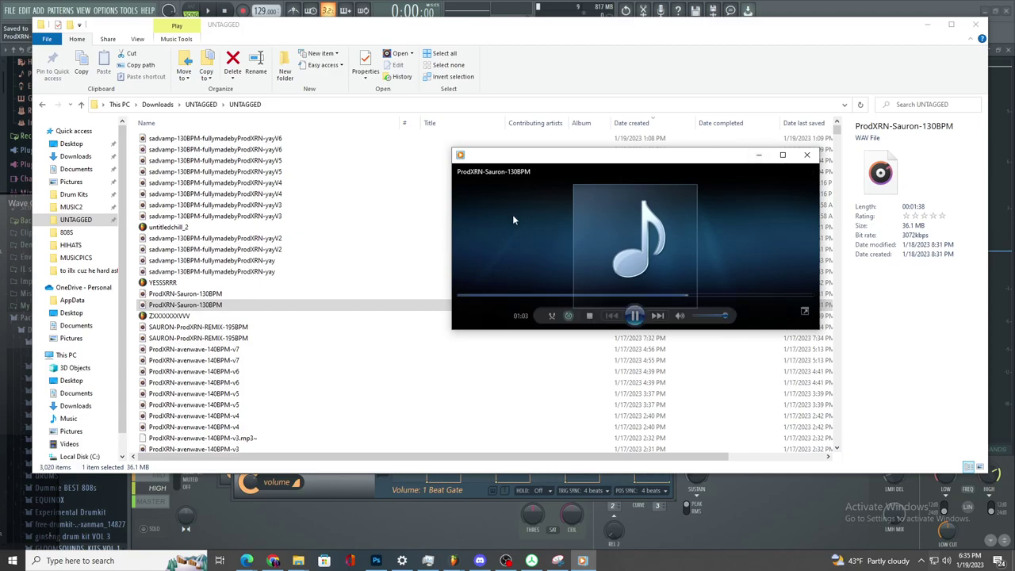
# - Switch back to FL Studio and view the whole arrangement in the playlist
pyautogui.click(899, 3)
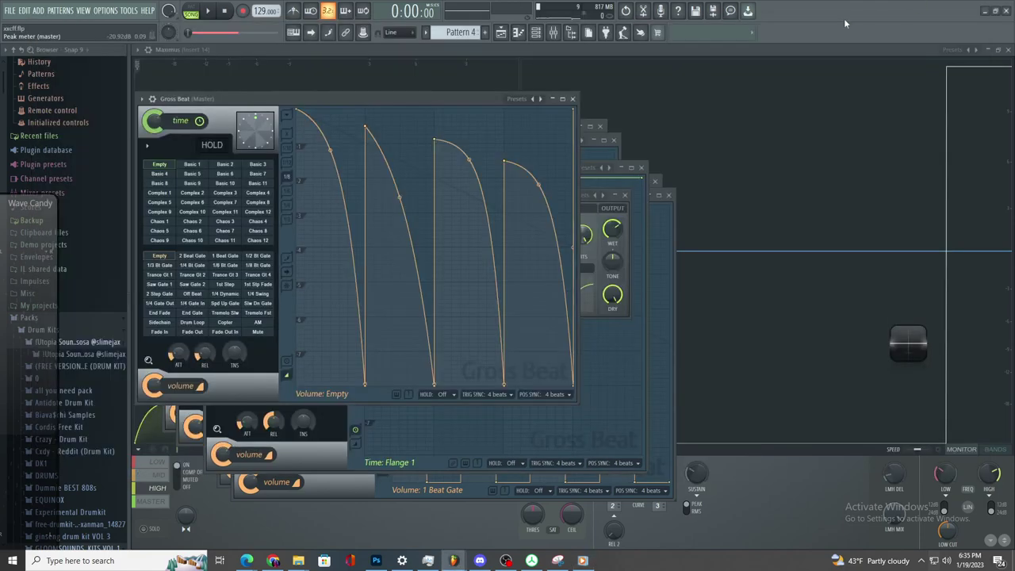
pyautogui.click(500, 33)
pyautogui.moveTo(557, 61); pyautogui.dragTo(767, 63)
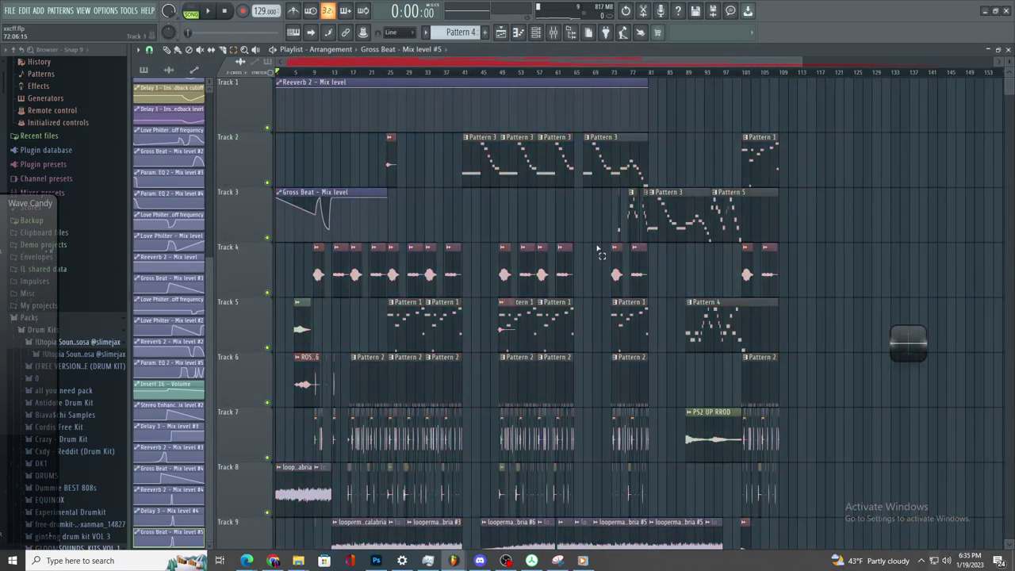
# - Switch to the MUSIC2 folder in File Explorer, select ProdXRN-oldfiles-notmyloop-130bpm and bring the whole window into view
pyautogui.moveTo(298, 562)
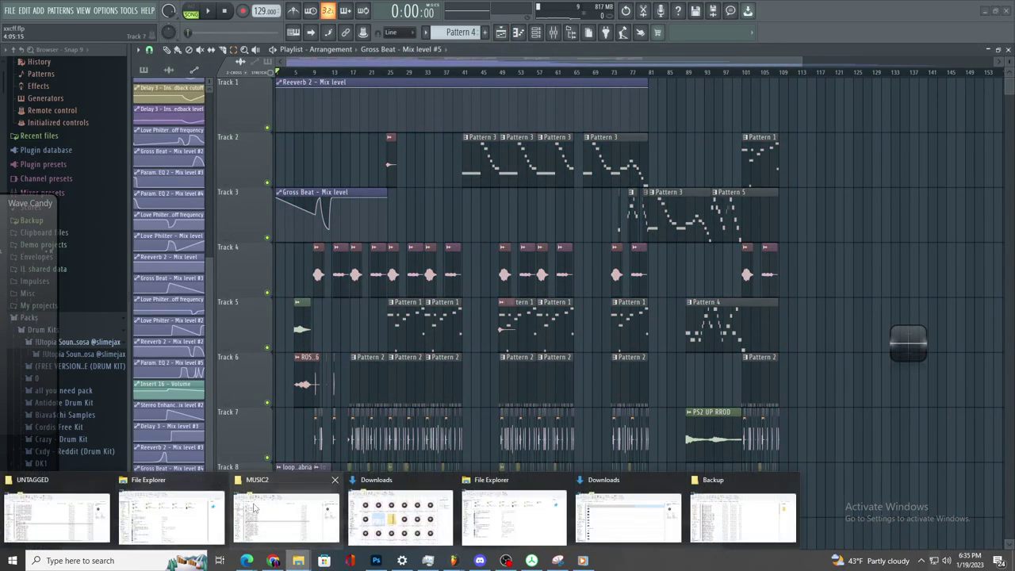
pyautogui.click(255, 509)
pyautogui.click(141, 222)
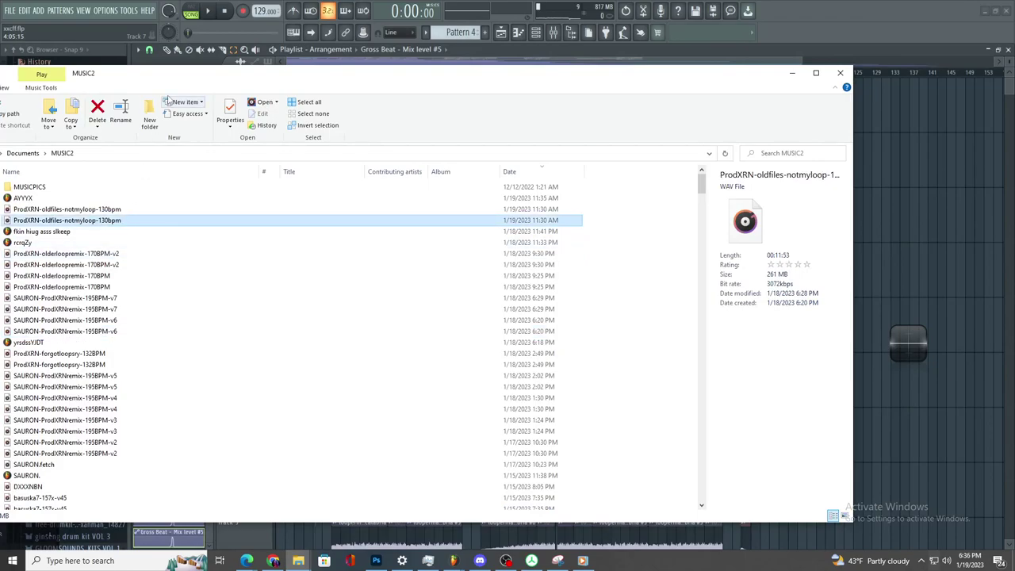
pyautogui.moveTo(123, 88); pyautogui.dragTo(347, 93)
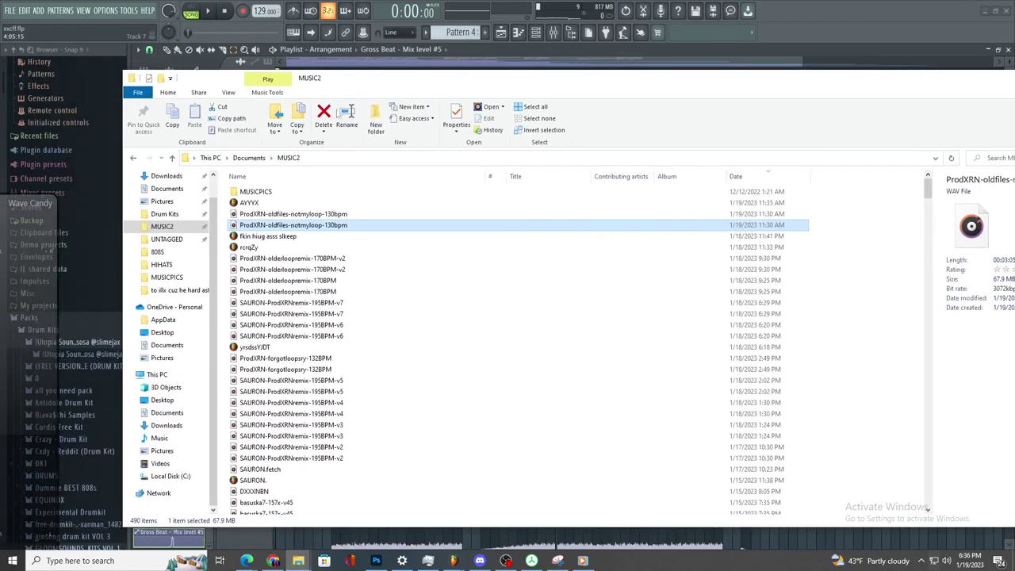
# - Find ProdXRN-Lenoxbeatmaker-129bpm-v2 in File Explorer's Quick access and place it on Track 6 of the FL Studio playlist, after the song
pyautogui.click(176, 239)
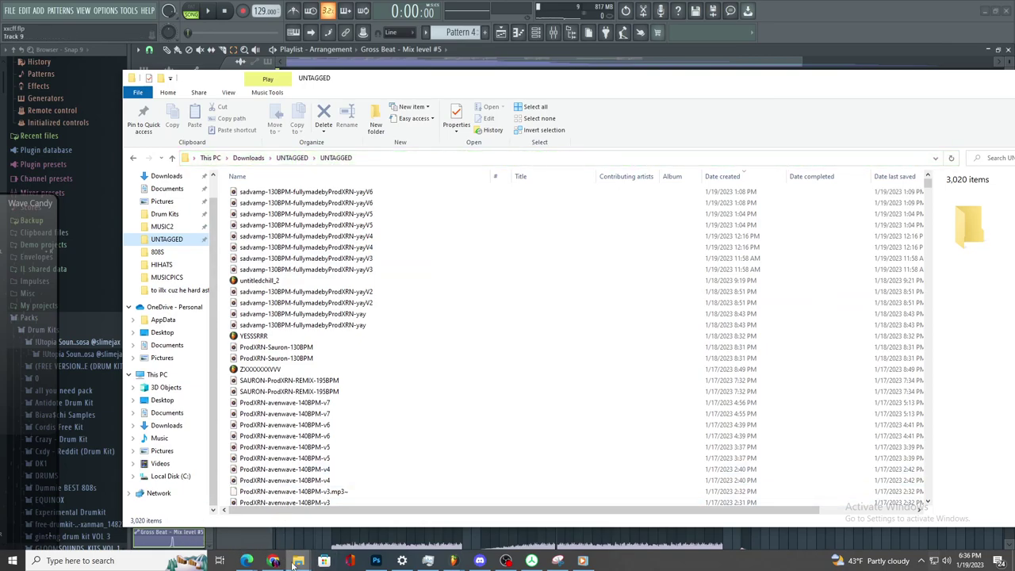
pyautogui.moveTo(294, 561)
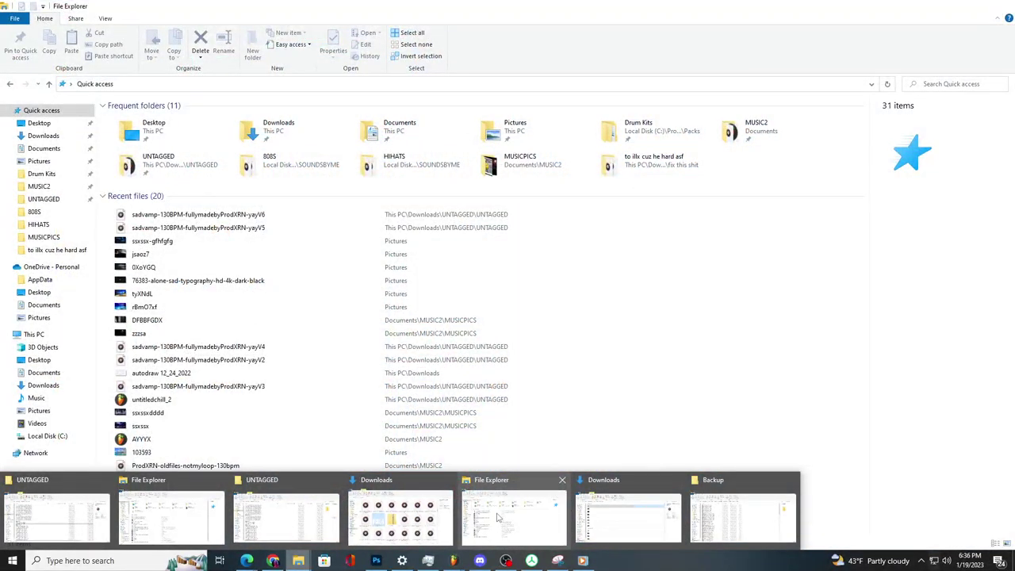
pyautogui.click(499, 518)
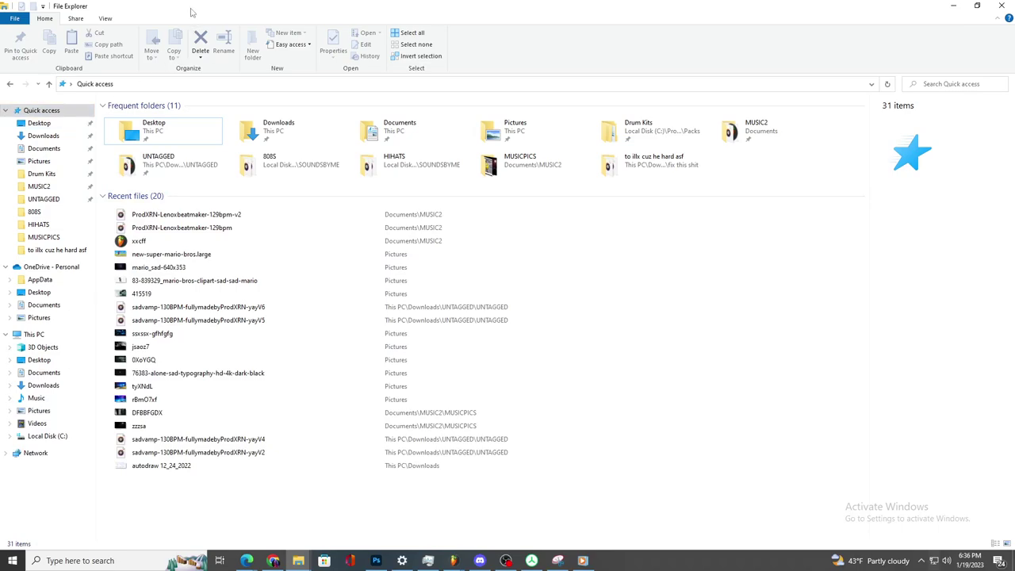
pyautogui.moveTo(192, 14); pyautogui.dragTo(150, 39)
pyautogui.moveTo(170, 278); pyautogui.dragTo(733, 85)
pyautogui.moveTo(932, 74); pyautogui.dragTo(542, 262)
pyautogui.click(856, 228)
pyautogui.moveTo(187, 279); pyautogui.dragTo(943, 363)
pyautogui.click(634, 314)
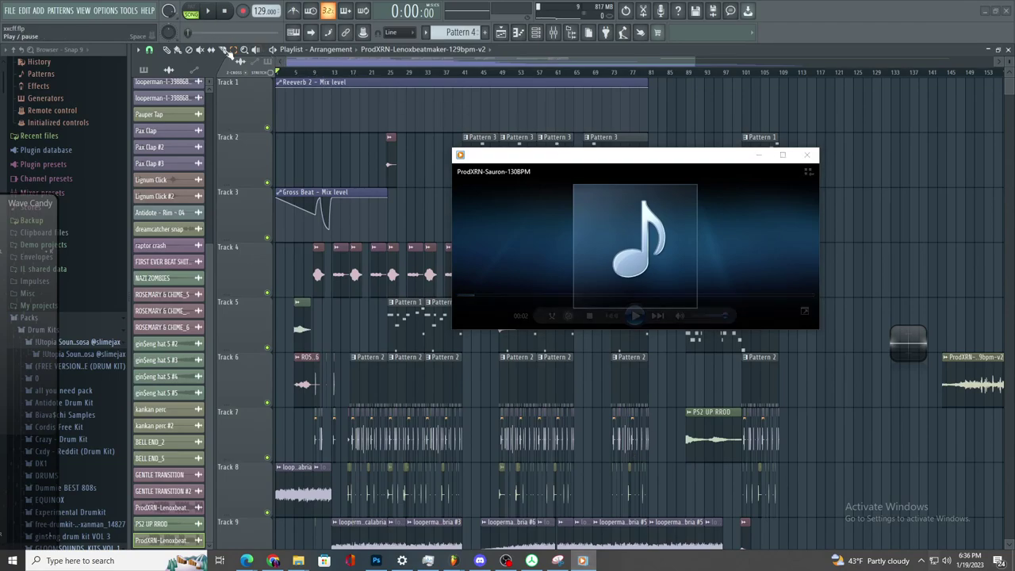
# - Create an automation clip for the mix level of the Master's Gross Beat, dropping to zero by bar 5 and staying flat from there
pyautogui.click(168, 49)
pyautogui.press('space')
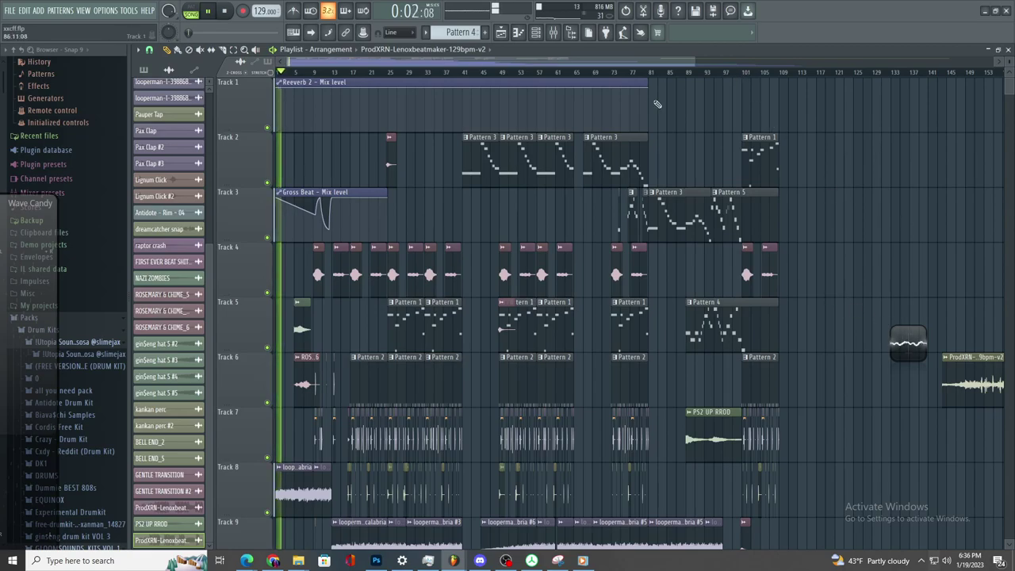
pyautogui.click(553, 31)
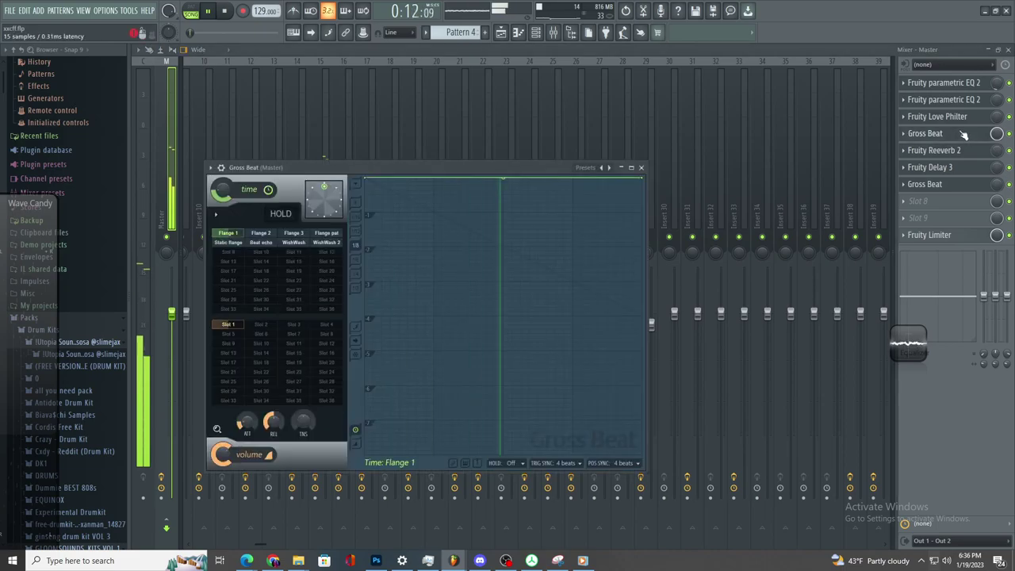
pyautogui.rightClick(997, 133)
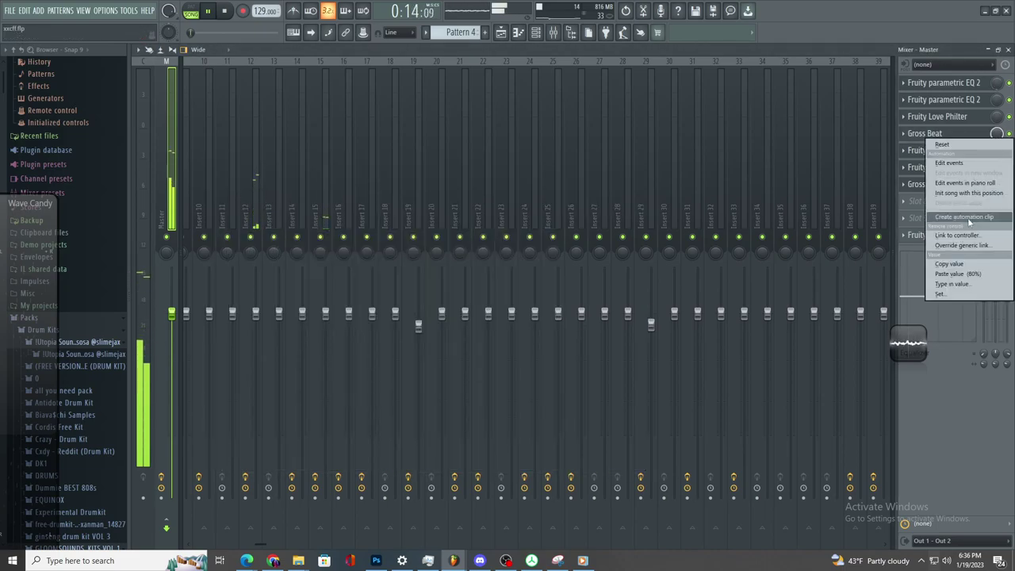
pyautogui.click(969, 220)
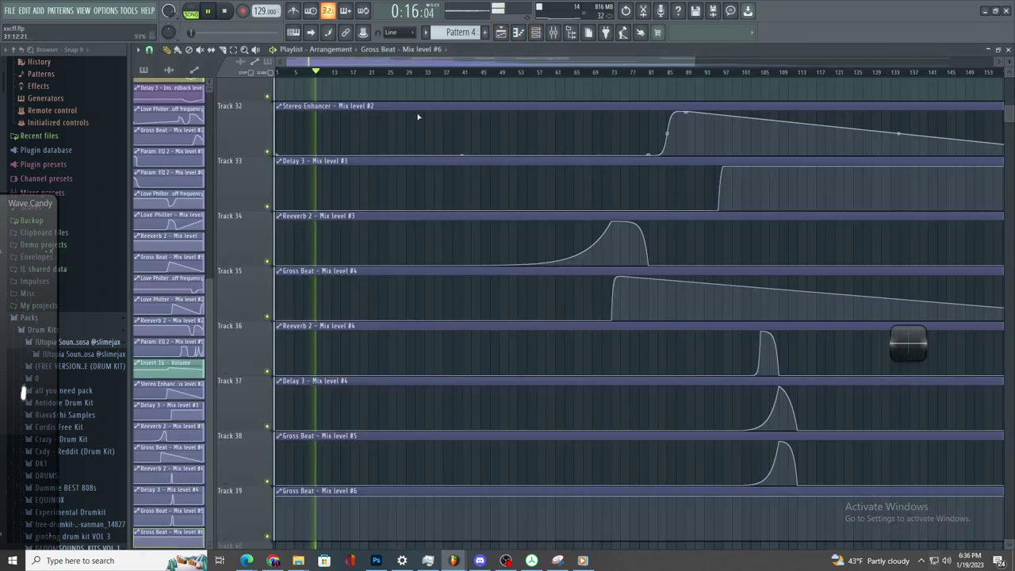
pyautogui.click(276, 71)
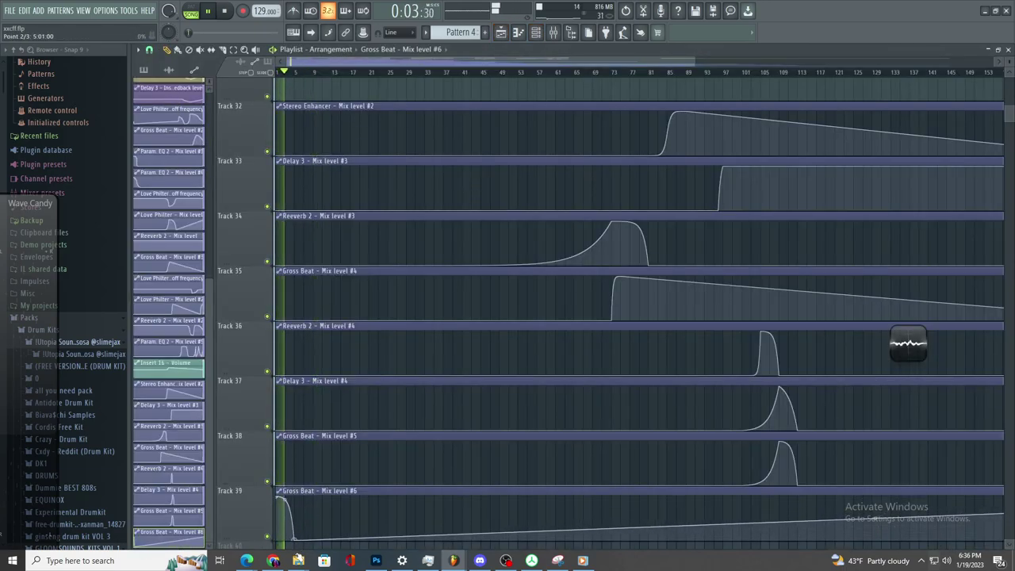
pyautogui.moveTo(476, 63); pyautogui.dragTo(537, 60)
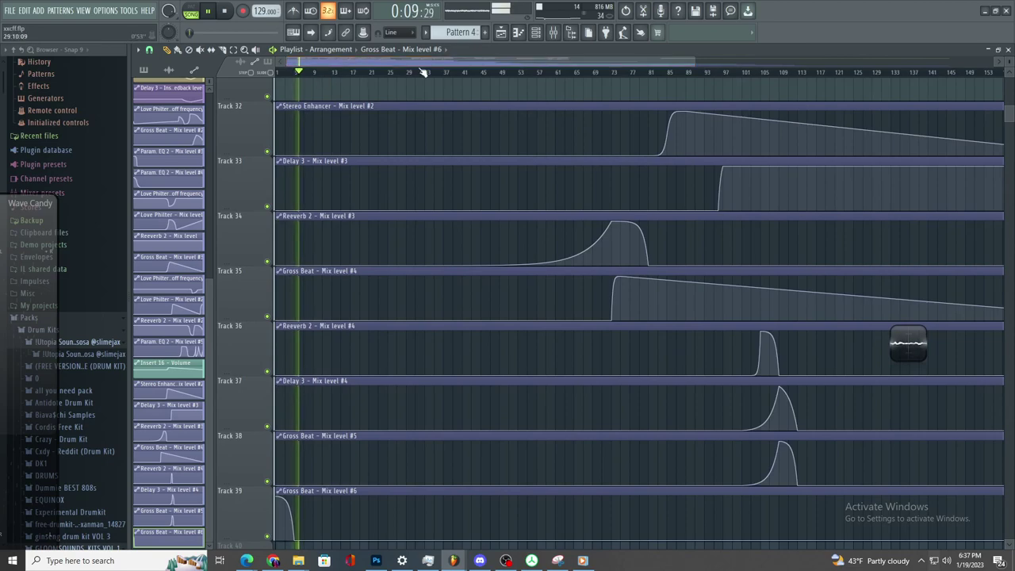
# - Undo the automation point added in the intro and replay the song from bar 5
pyautogui.scroll(3, 537, 60)
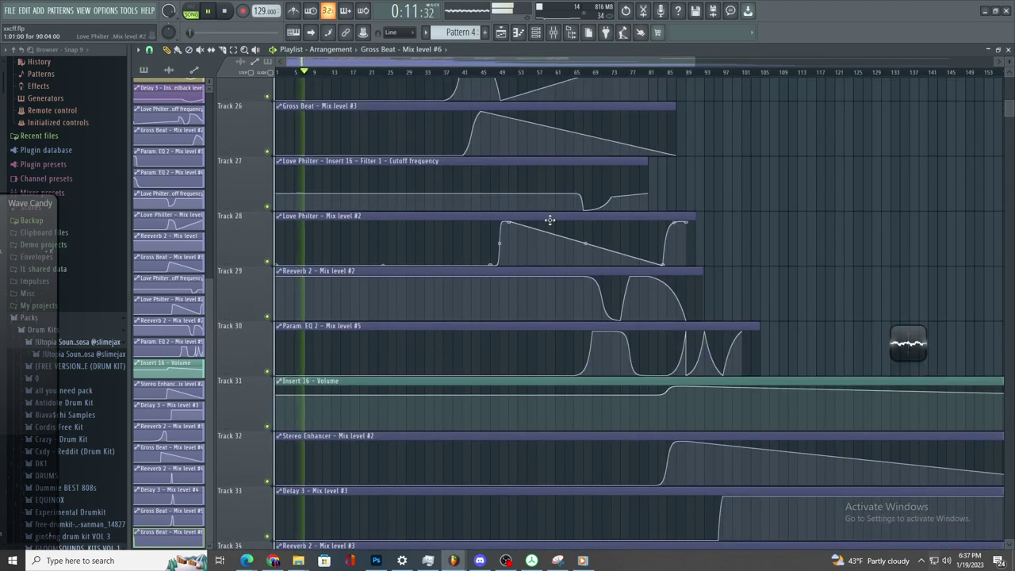
pyautogui.click(555, 36)
pyautogui.click(555, 36)
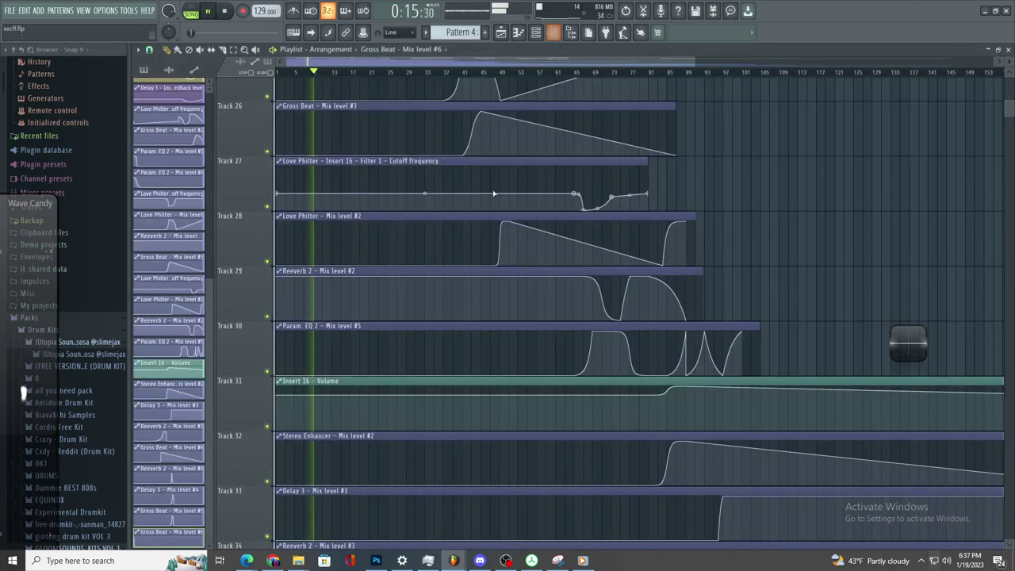
pyautogui.scroll(8, 493, 194)
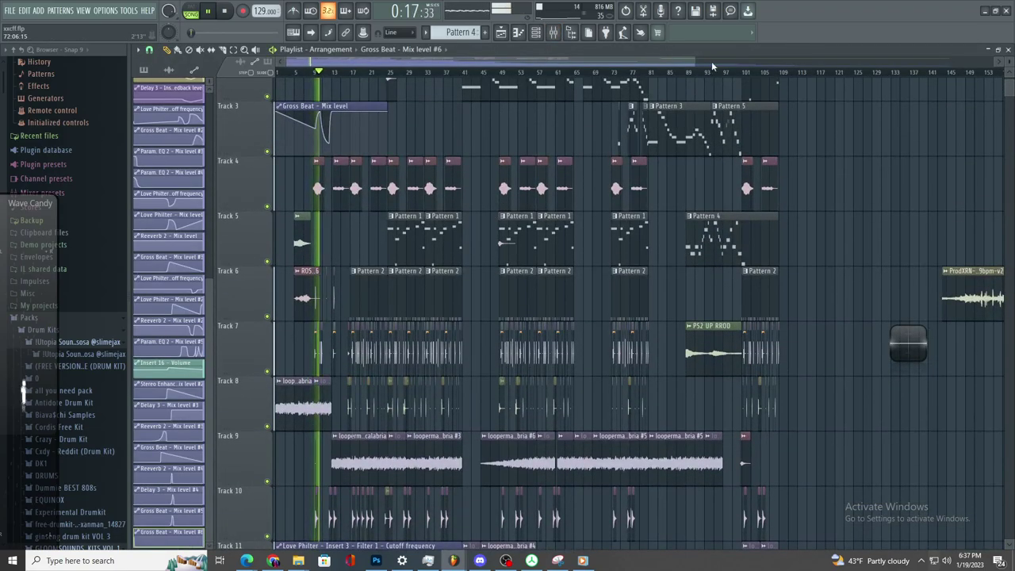
pyautogui.moveTo(692, 61); pyautogui.dragTo(378, 62)
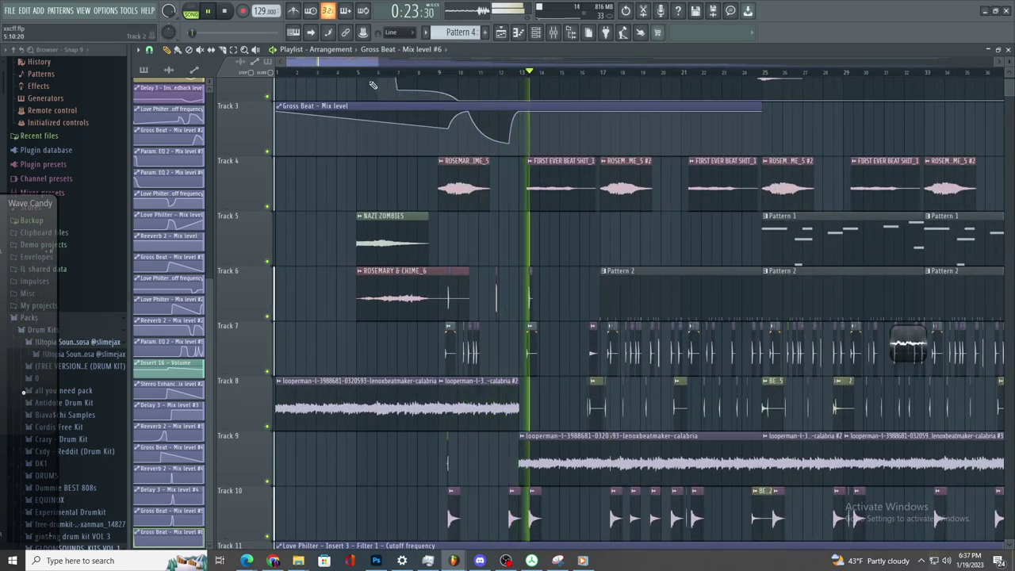
pyautogui.hotkey('ctrl', 'z')
pyautogui.keyDown('ctrl'); pyautogui.moveTo(360, 73); pyautogui.dragTo(395, 85); pyautogui.keyUp('ctrl')
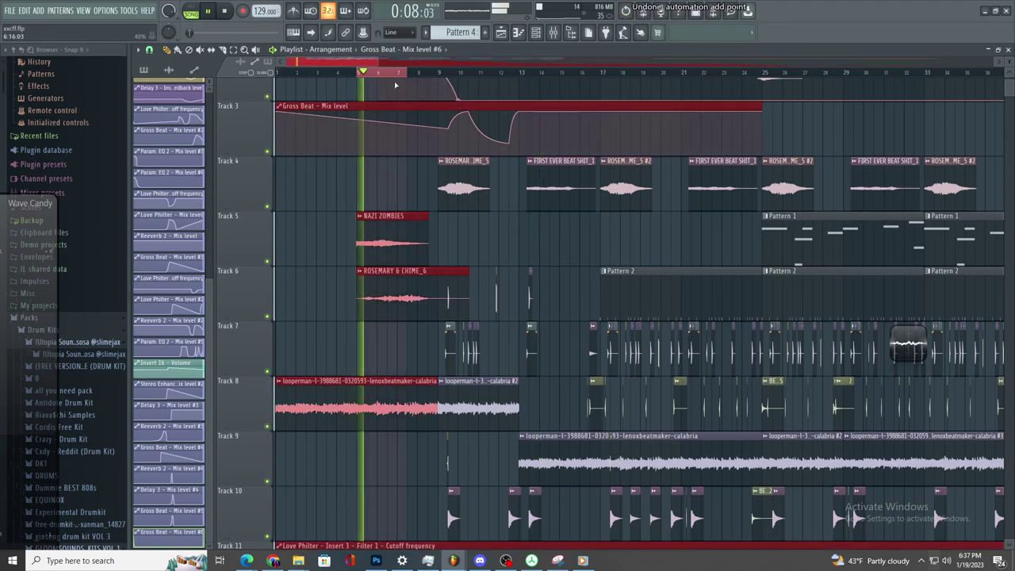
pyautogui.click(233, 50)
pyautogui.moveTo(285, 80); pyautogui.dragTo(290, 76)
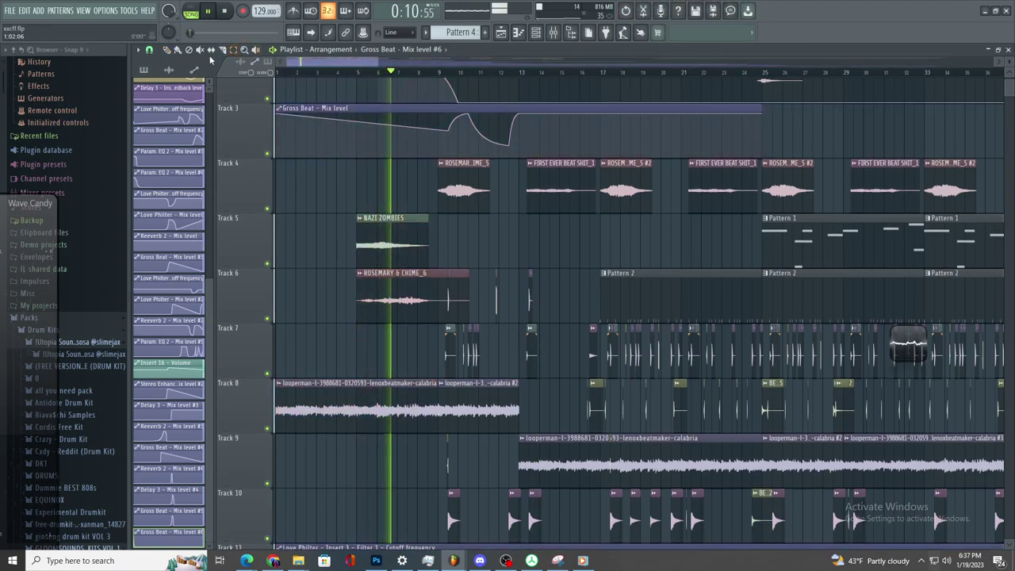
# - Move the ProdXRN-Lenoxbeatmaker-129bpm-v2 clip to bar 113 on Track 6 and trim its start forward to bar 129
pyautogui.moveTo(380, 63); pyautogui.dragTo(861, 65)
pyautogui.moveTo(786, 295); pyautogui.dragTo(676, 302)
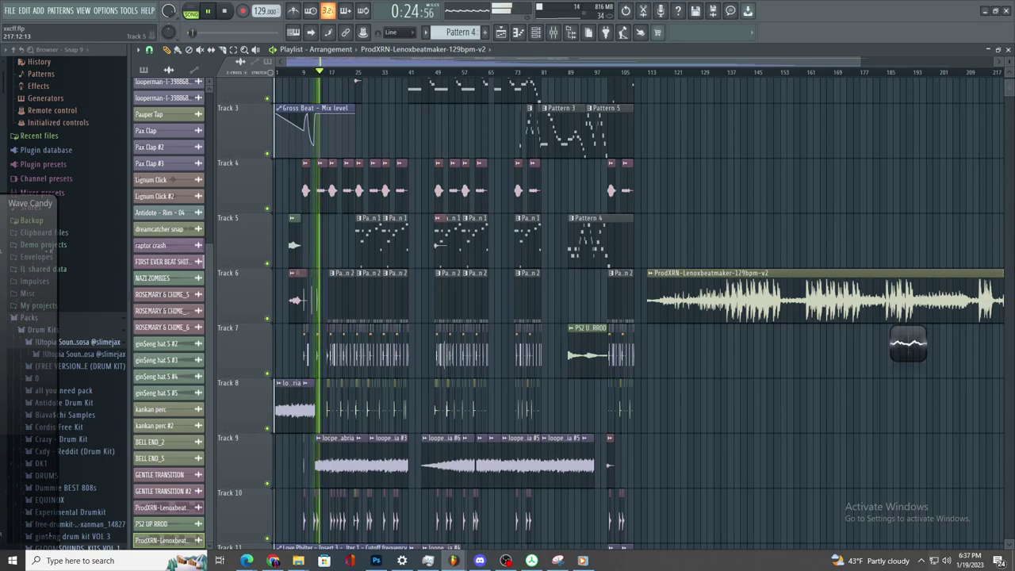
pyautogui.scroll(10, 666, 198)
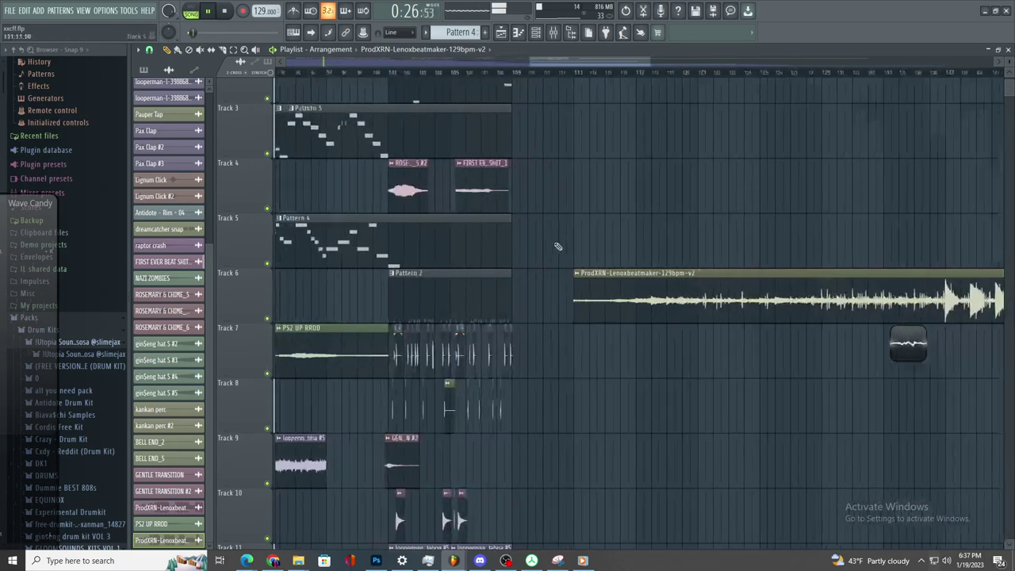
pyautogui.scroll(-5, 535, 441)
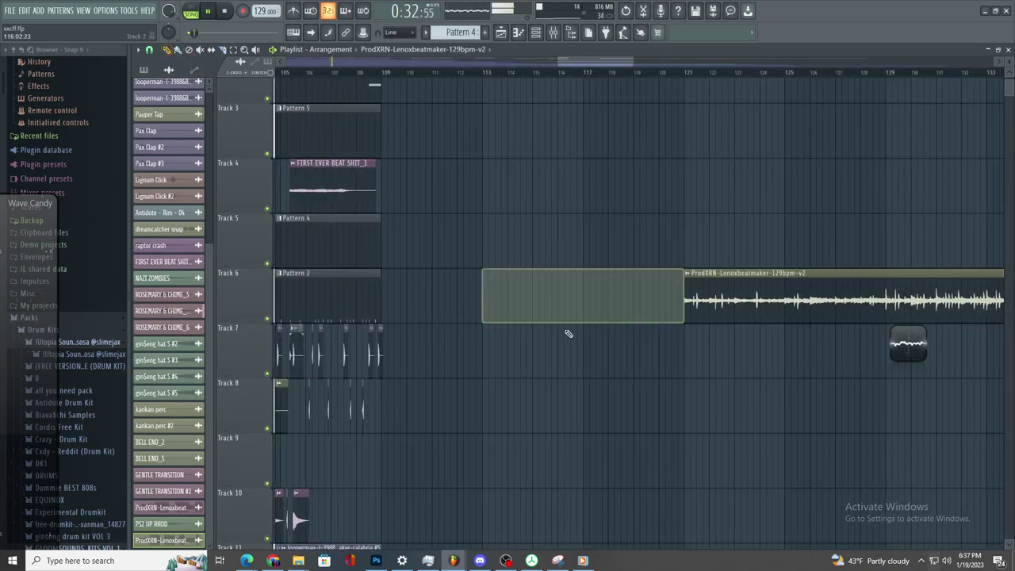
pyautogui.scroll(-5, 555, 325)
pyautogui.moveTo(547, 308); pyautogui.dragTo(686, 349)
# - Slice the Track 6 audio clip at bar 145, delete the remainder and move the kept part to bar 109
pyautogui.scroll(-1, 684, 357)
pyautogui.scroll(-2, 681, 357)
pyautogui.scroll(4, 836, 413)
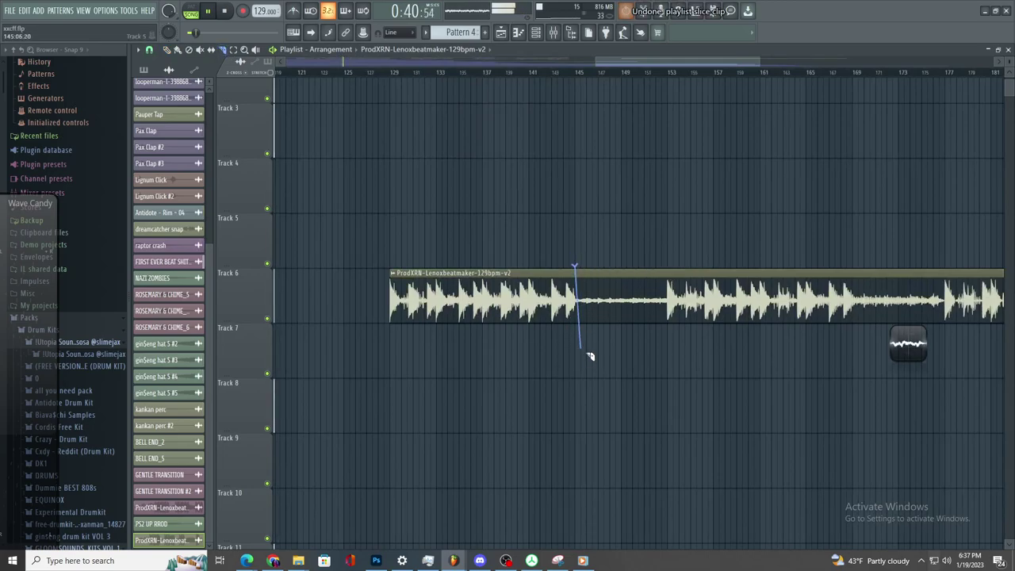
pyautogui.scroll(-3, 585, 370)
pyautogui.rightClick(740, 289)
pyautogui.scroll(-2, 730, 297)
pyautogui.scroll(2, 609, 298)
pyautogui.moveTo(606, 298); pyautogui.dragTo(488, 298)
pyautogui.scroll(4, 414, 306)
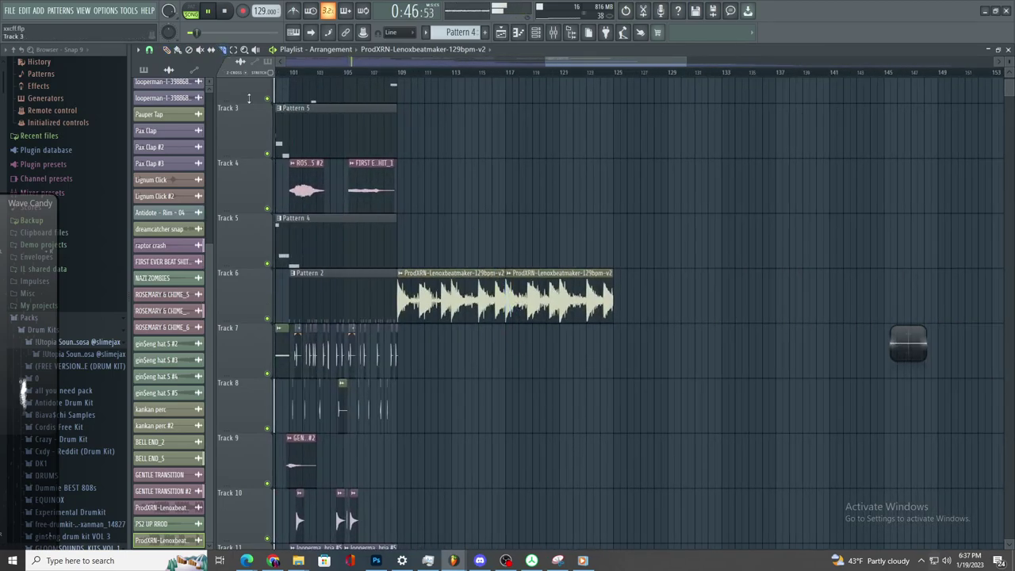
# - Cut the Track 6 audio clip down to its first eight bars and stretch it to end at bar 119
pyautogui.rightClick(581, 321)
pyautogui.scroll(2, 450, 296)
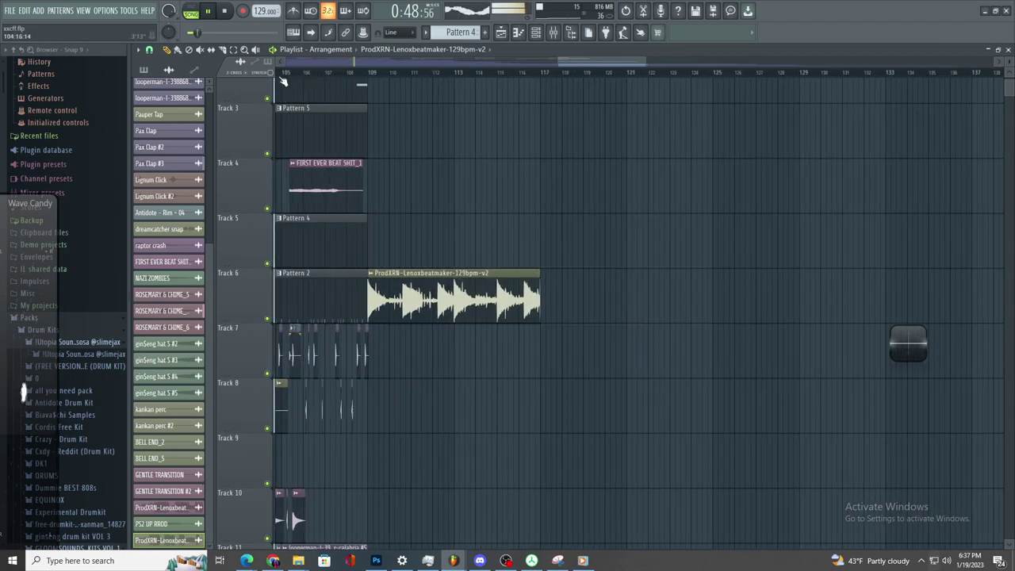
pyautogui.scroll(-2, 548, 292)
pyautogui.scroll(2, 429, 292)
pyautogui.moveTo(636, 290); pyautogui.dragTo(679, 282)
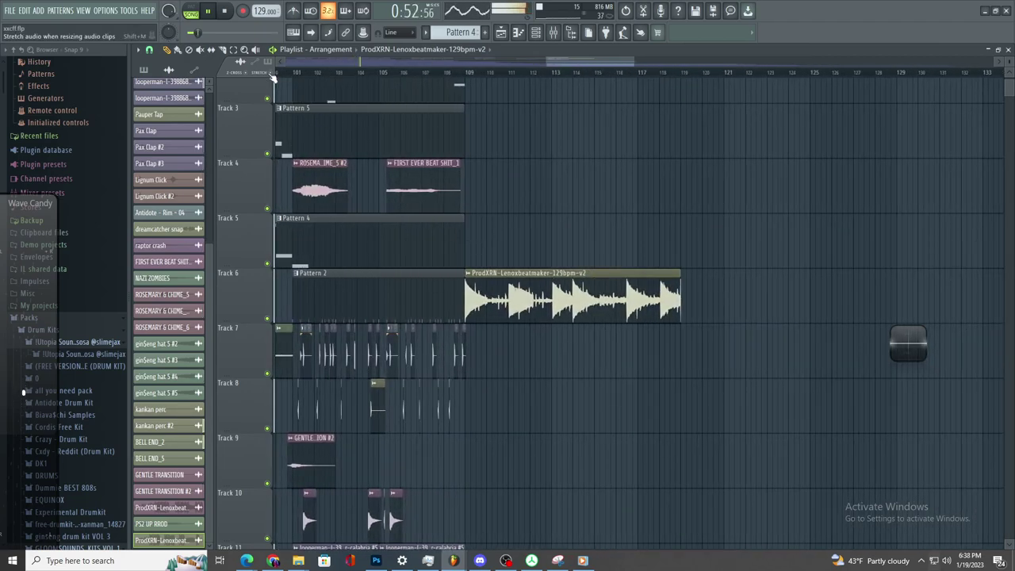
# - Route the ProdXRN-Lenoxbeatmaker-129bpm-v2 audio clip to mixer track Insert 30
pyautogui.doubleClick(521, 271)
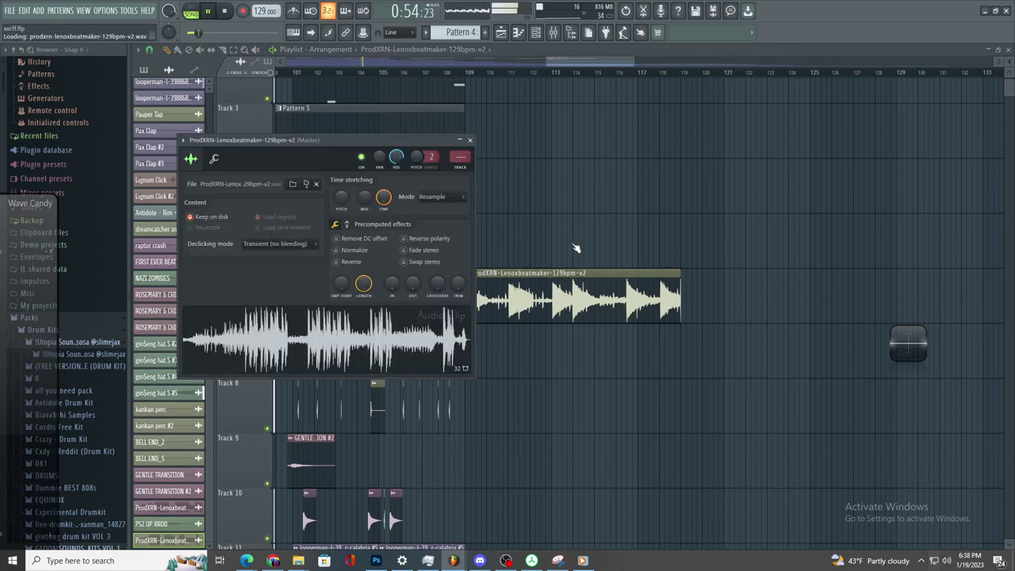
pyautogui.moveTo(460, 156); pyautogui.dragTo(460, 135)
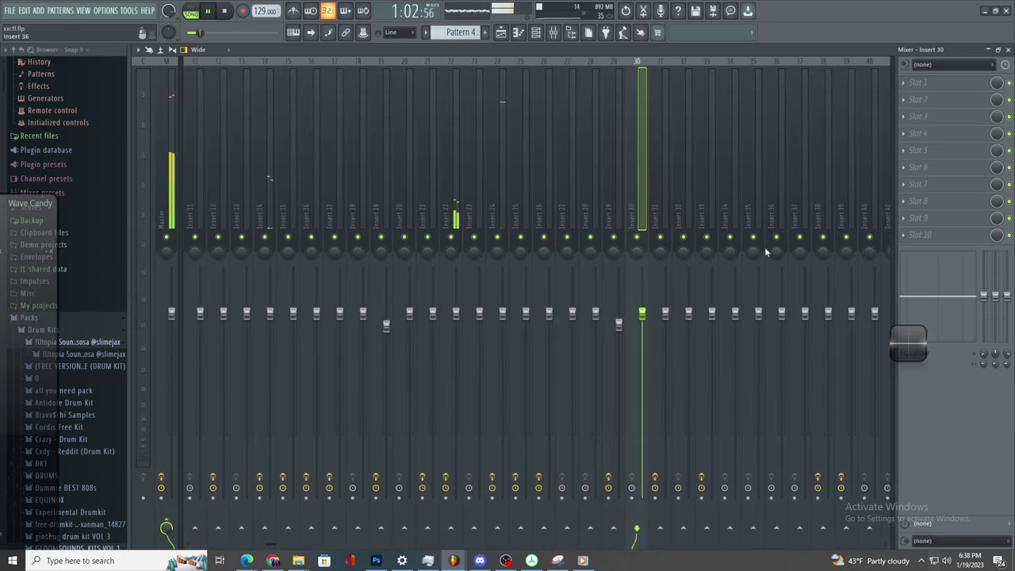
pyautogui.click(500, 34)
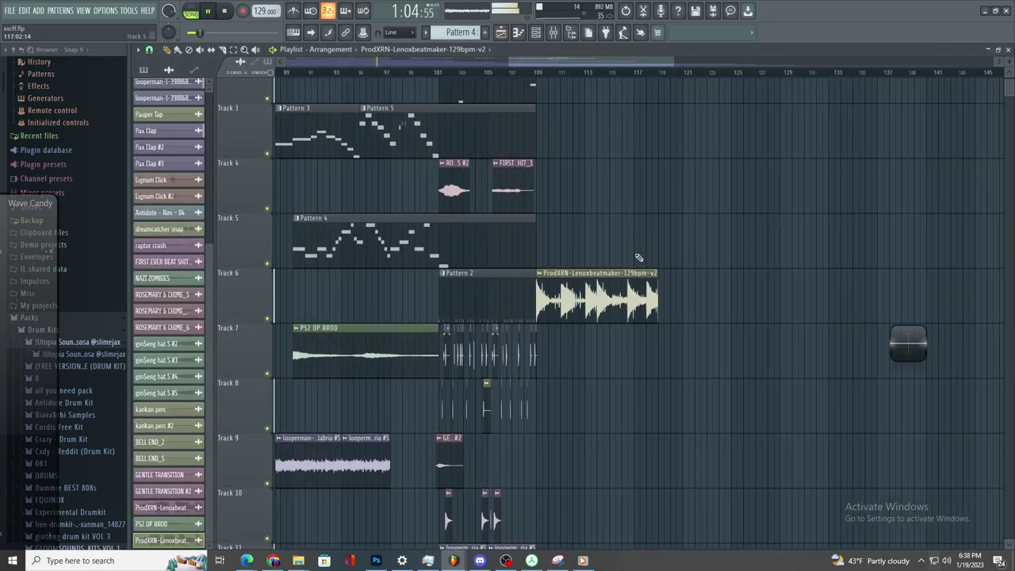
pyautogui.scroll(2, 623, 246)
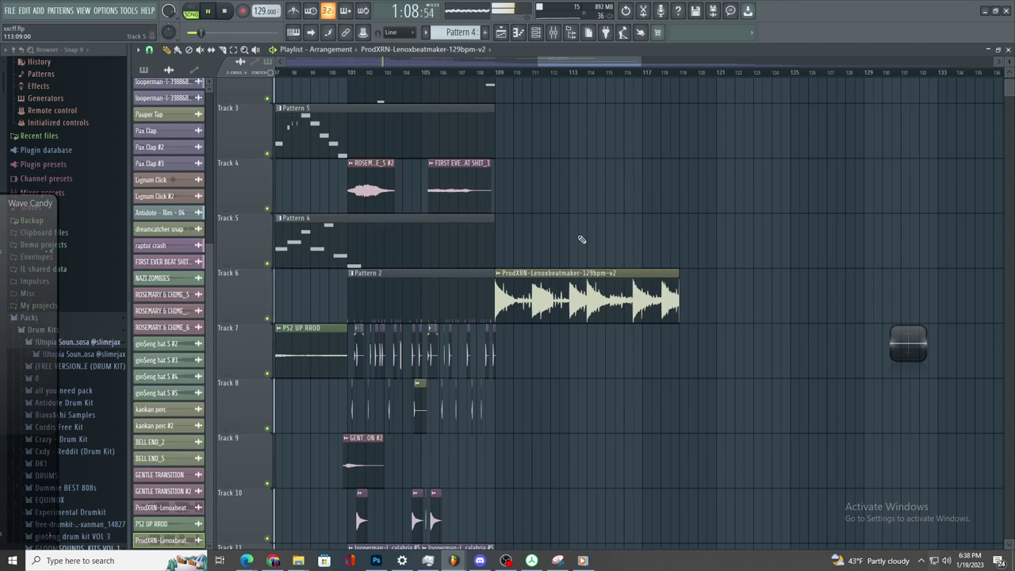
# - Add Fruity Stereo Enhancer with an adjusted phase offset and Fruity Love Philter to the first two effect slots of Insert 30
pyautogui.click(555, 35)
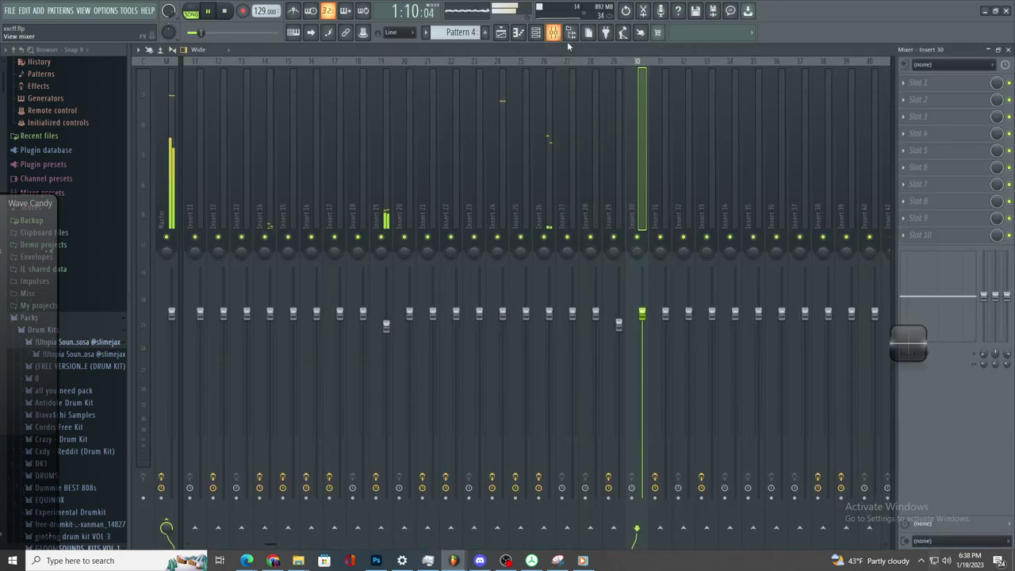
pyautogui.click(914, 82)
pyautogui.click(749, 477)
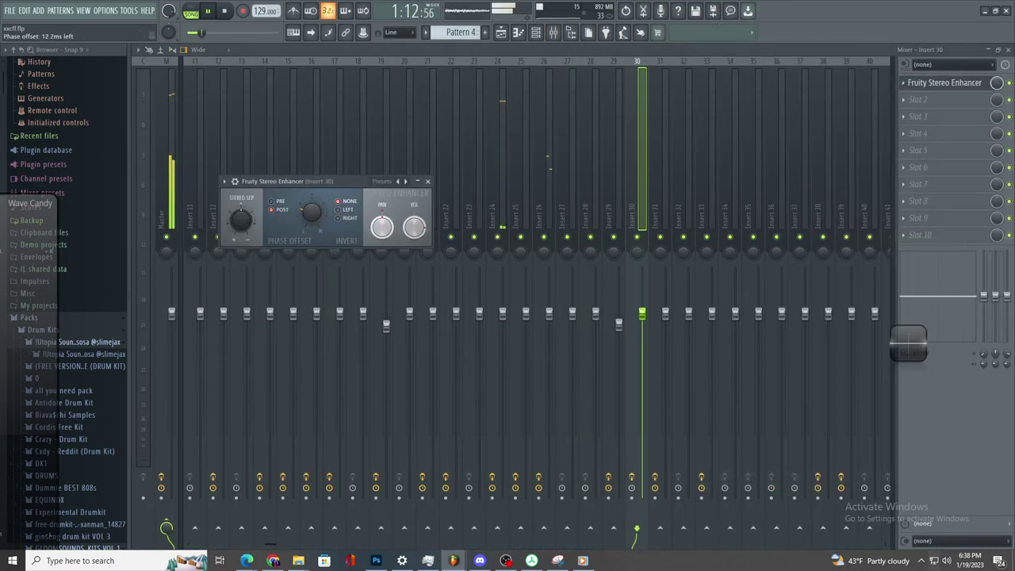
pyautogui.click(920, 100)
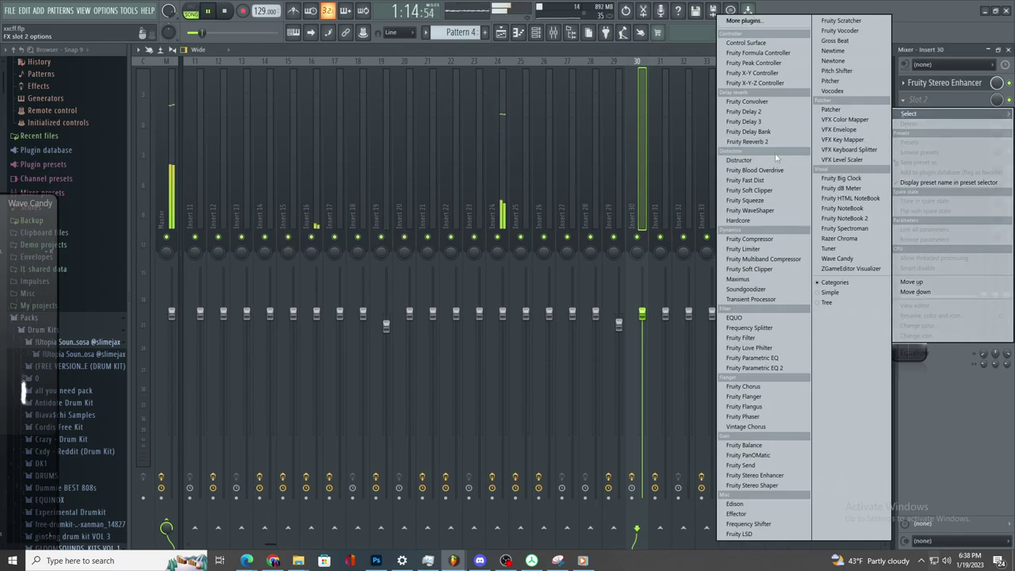
pyautogui.click(788, 351)
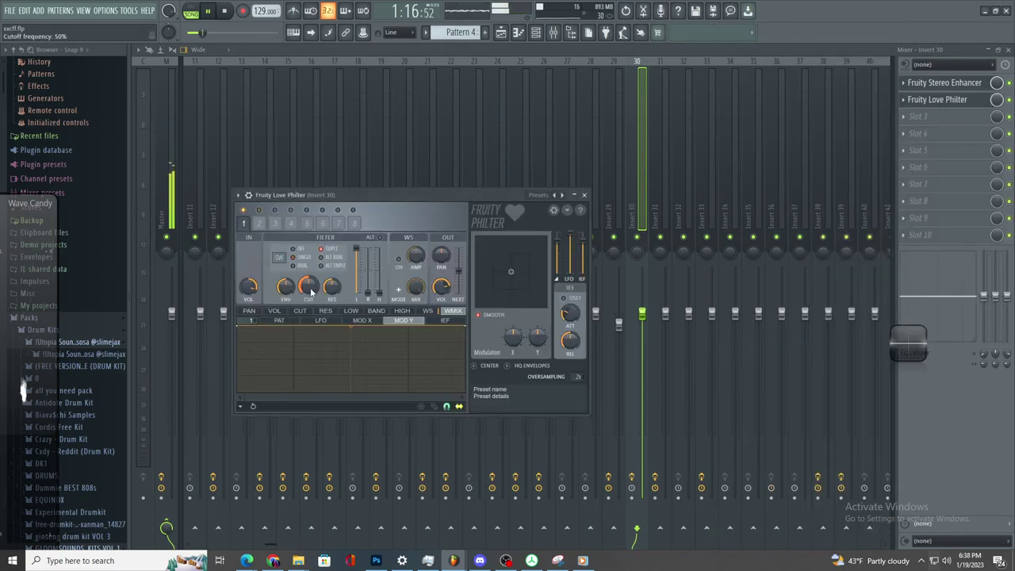
# - Create an automation clip for the filter 1 cutoff frequency of Insert 30's Love Philter and show it in the playlist
pyautogui.rightClick(308, 286)
pyautogui.click(341, 359)
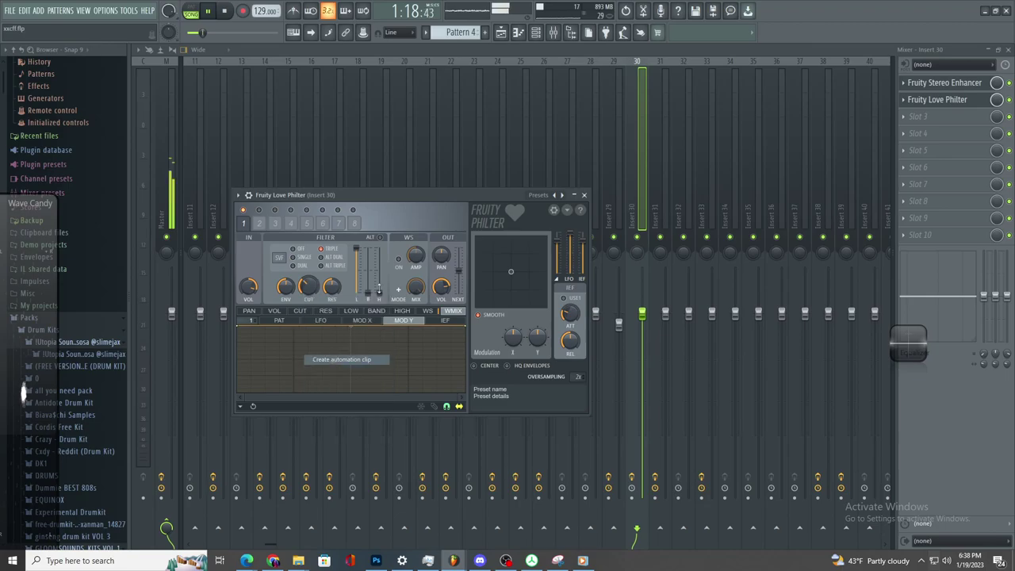
pyautogui.click(502, 33)
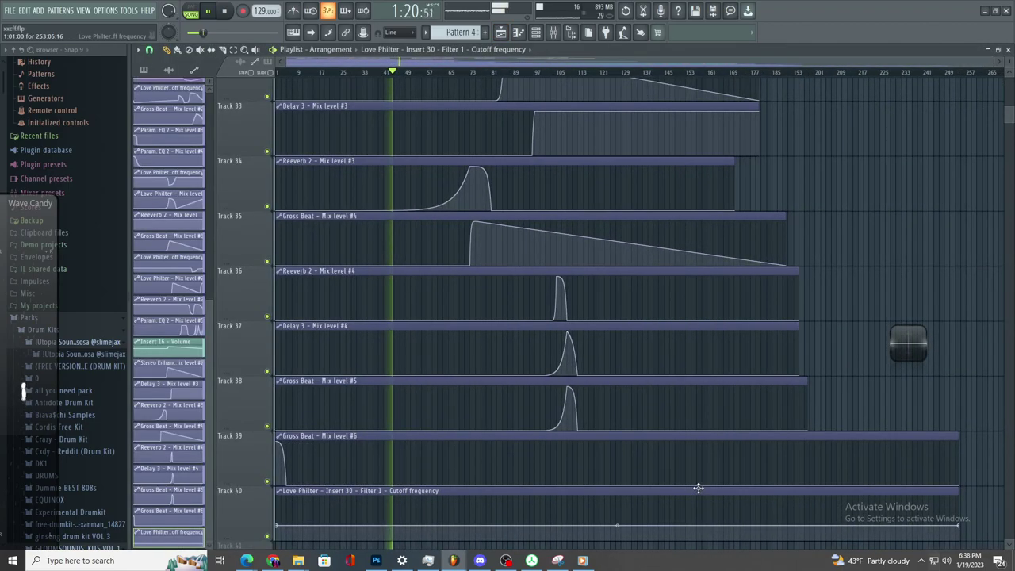
# - Move the Insert 30 cutoff automation clip up to Track 8, starting at bar 1, and bring its section below the stretched audio into view
pyautogui.scroll(3, 793, 318)
pyautogui.scroll(-5, 816, 249)
pyautogui.moveTo(560, 271); pyautogui.dragTo(386, 290)
pyautogui.scroll(7, 635, 318)
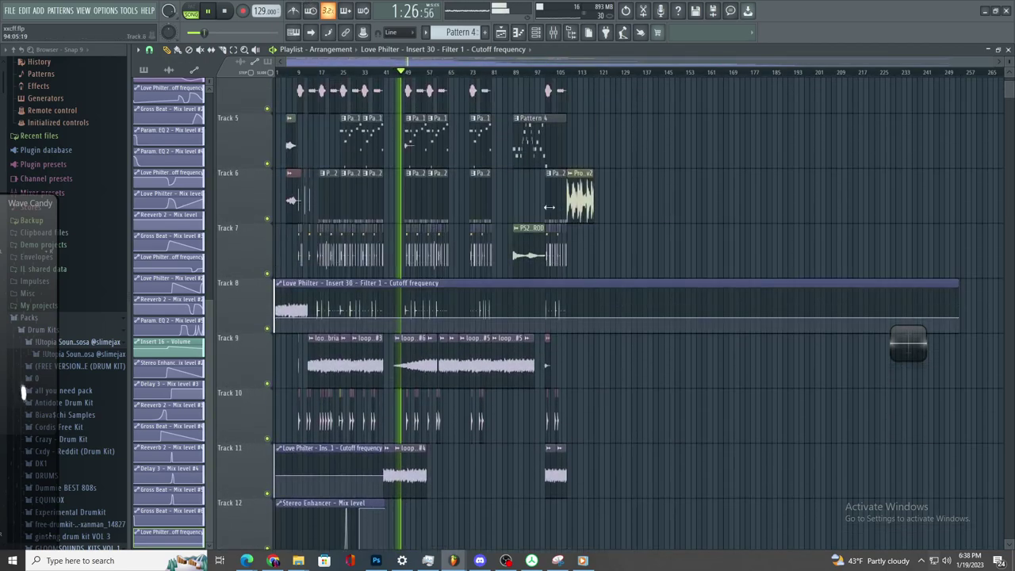
pyautogui.scroll(3, 555, 71)
pyautogui.scroll(3, 540, 82)
pyautogui.scroll(-4, 635, 320)
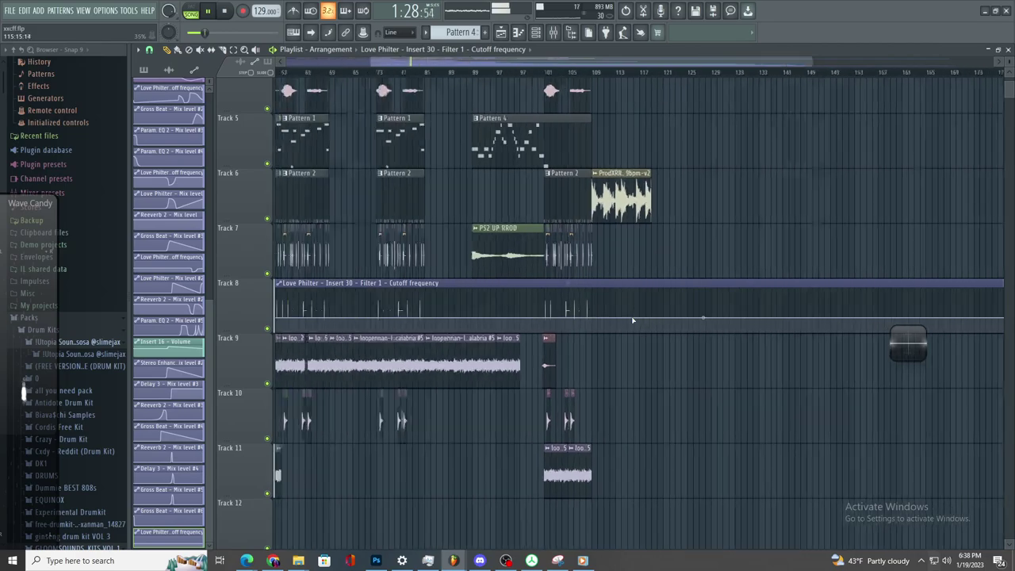
# - Try raising the volume of mixer Insert 16 while the section after bar 41 plays
pyautogui.scroll(3, 606, 242)
pyautogui.scroll(4, 370, 227)
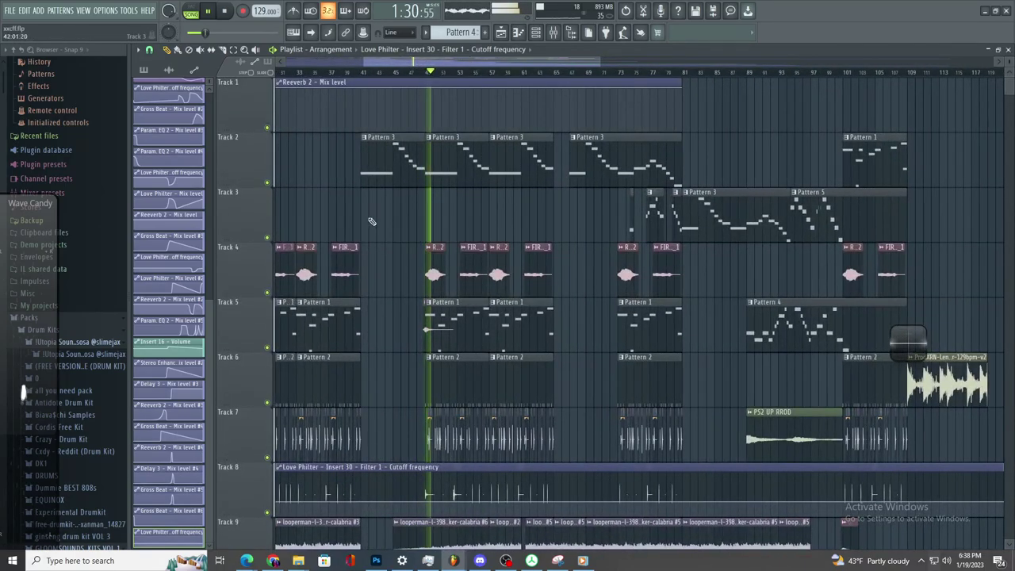
pyautogui.scroll(3, 373, 222)
pyautogui.scroll(2, 419, 218)
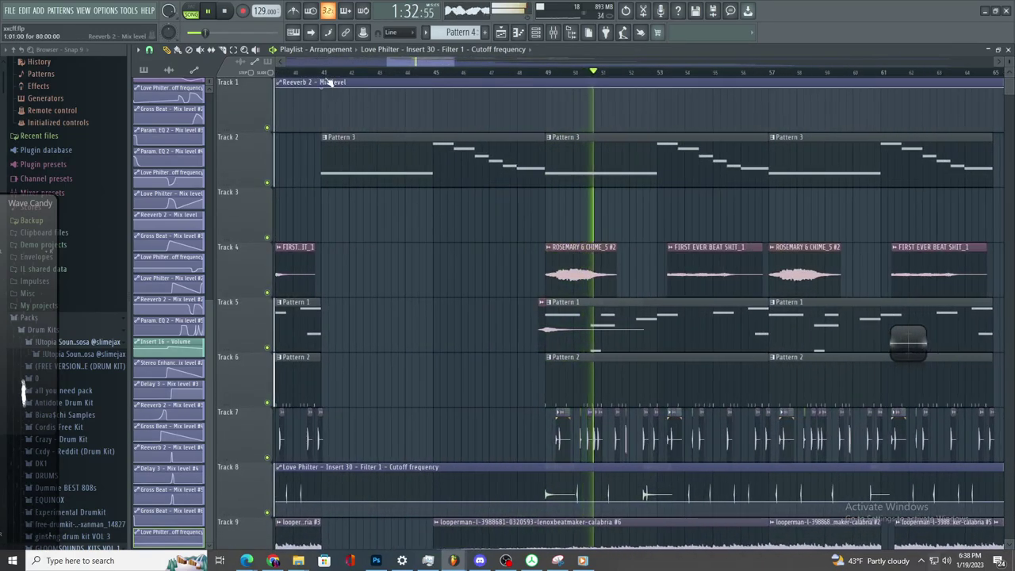
pyautogui.click(553, 34)
pyautogui.click(498, 189)
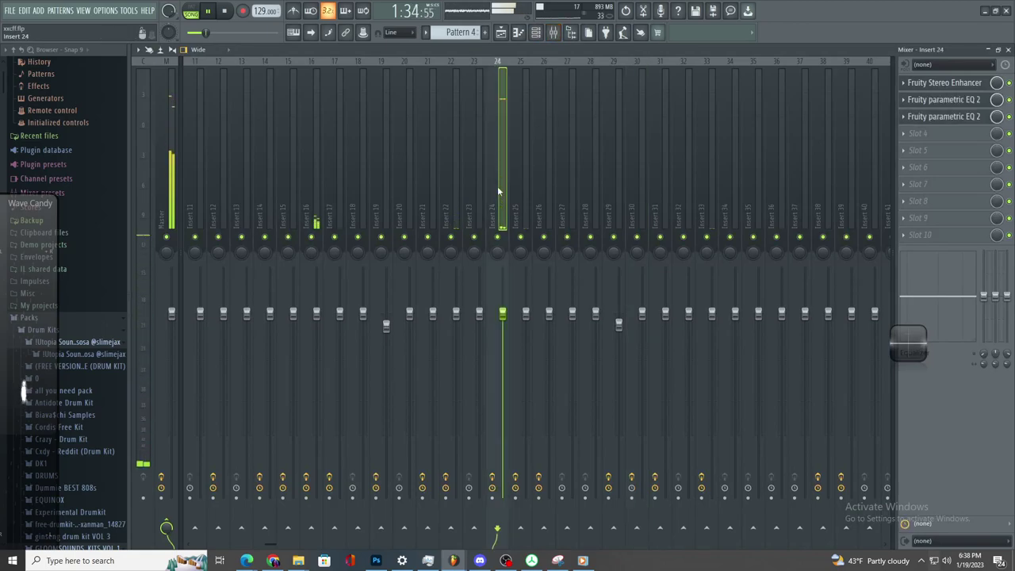
pyautogui.moveTo(316, 314); pyautogui.dragTo(315, 274)
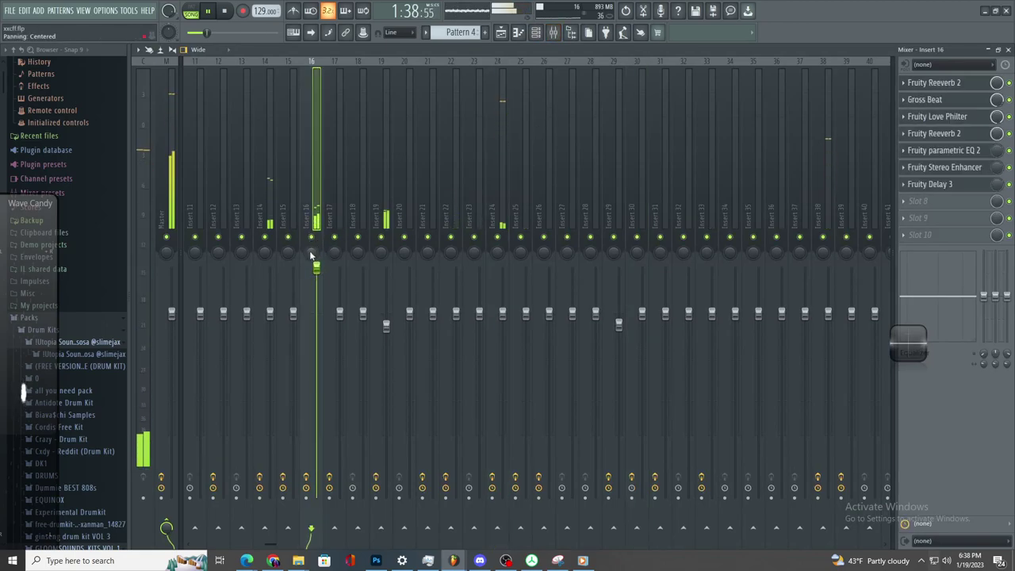
# - Add Fruity parametric EQ 2 to slot 8 of Insert 16 and try a deep band 4 mid cut, replaying from bar 41
pyautogui.click(921, 201)
pyautogui.click(762, 368)
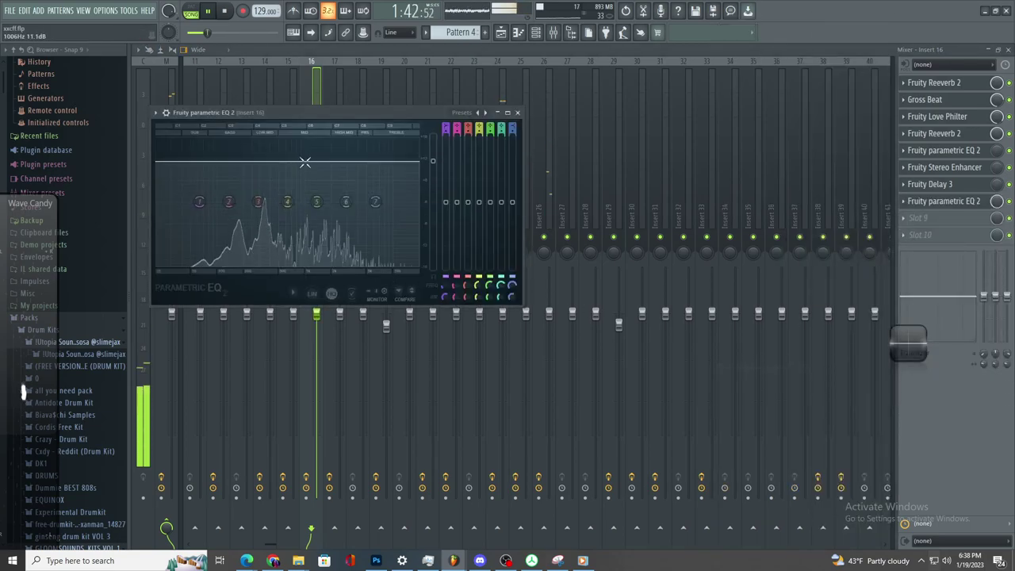
pyautogui.moveTo(287, 202); pyautogui.dragTo(309, 254)
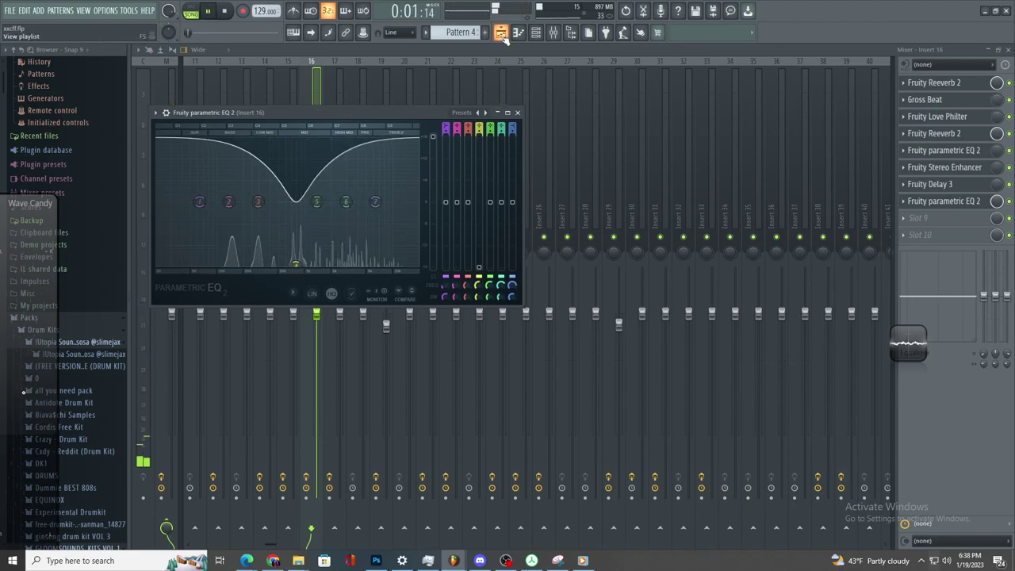
pyautogui.click(501, 32)
pyautogui.click(542, 73)
pyautogui.click(330, 72)
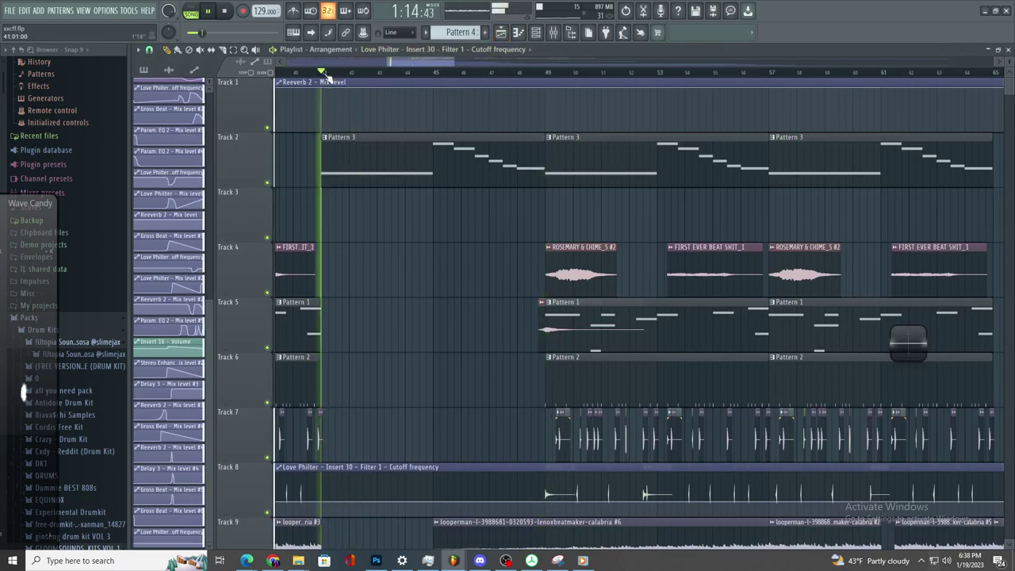
pyautogui.click(553, 32)
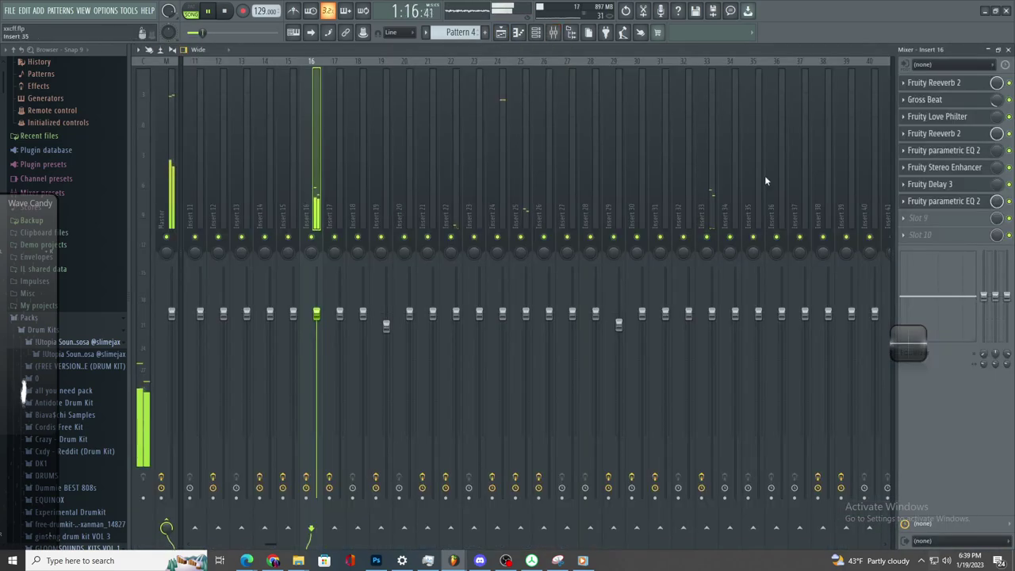
pyautogui.click(952, 202)
pyautogui.press('space')
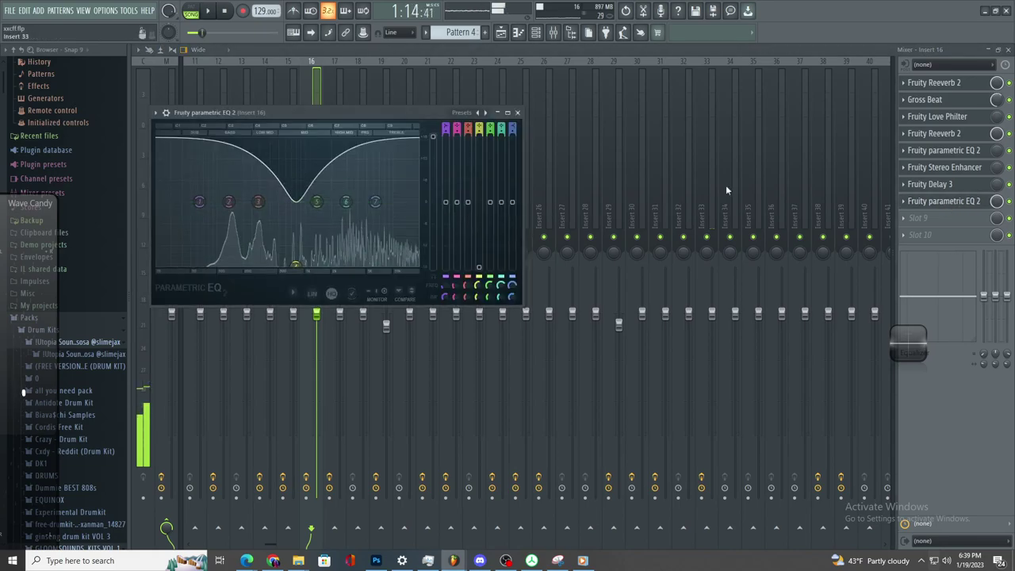
# - Load a fresh Fruity parametric EQ 2 in slot 8 of Insert 16, boost band 4 in the mids and slightly lower its output level
pyautogui.click(902, 203)
pyautogui.moveTo(941, 219)
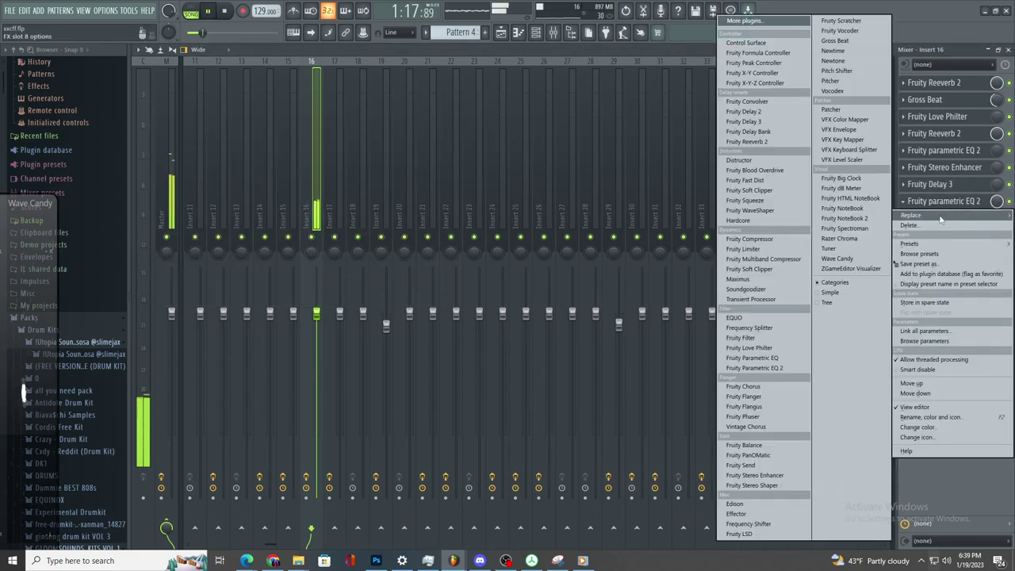
pyautogui.click(754, 368)
pyautogui.moveTo(289, 204); pyautogui.dragTo(287, 173)
pyautogui.moveTo(433, 202); pyautogui.dragTo(433, 209)
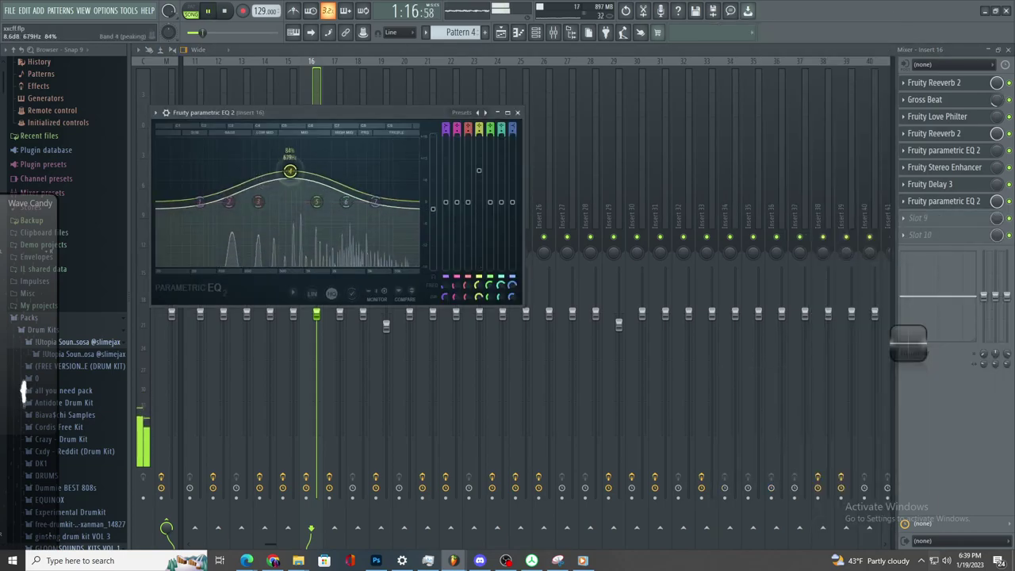
# - Raise the EQ's band 4 further, boost band 5 above it, and cut band 6 at about 2340 Hz
pyautogui.moveTo(298, 171); pyautogui.dragTo(287, 168)
pyautogui.moveTo(346, 201); pyautogui.dragTo(353, 239)
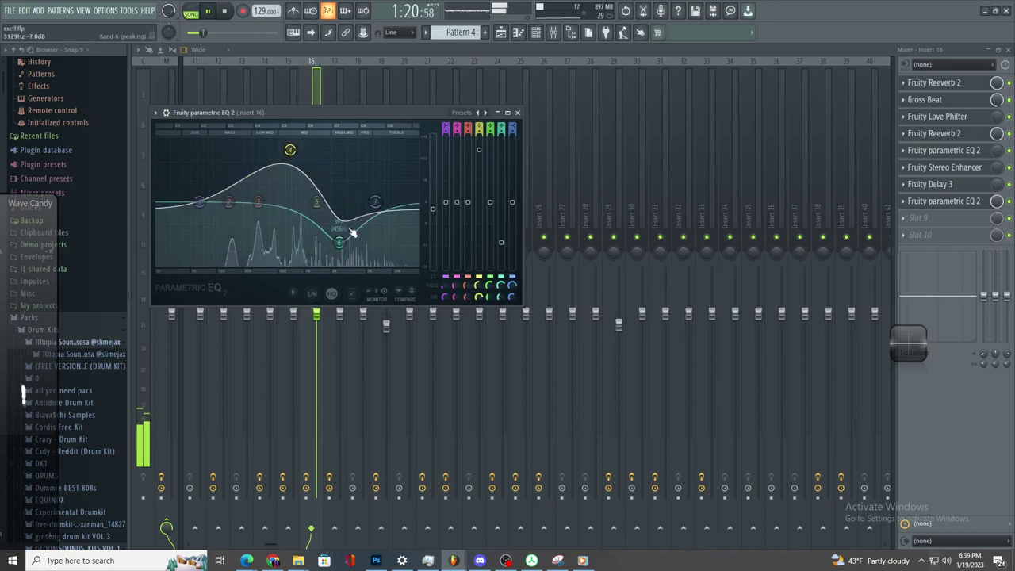
pyautogui.moveTo(318, 200); pyautogui.dragTo(356, 166)
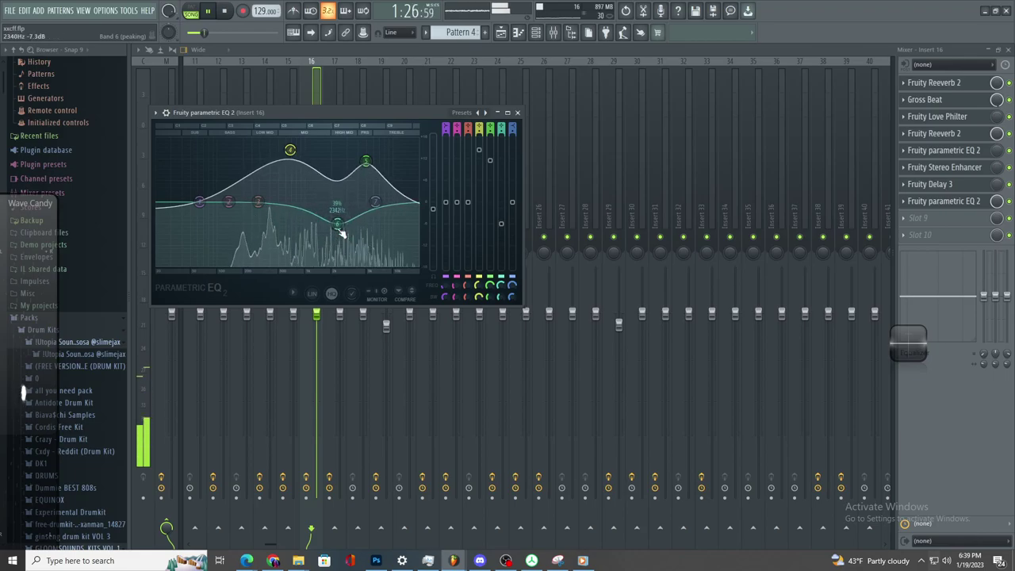
# - Look through the playlist's automation clips for the Reeverb 2 mix level that affects Insert 16 around bar 41
pyautogui.click(501, 31)
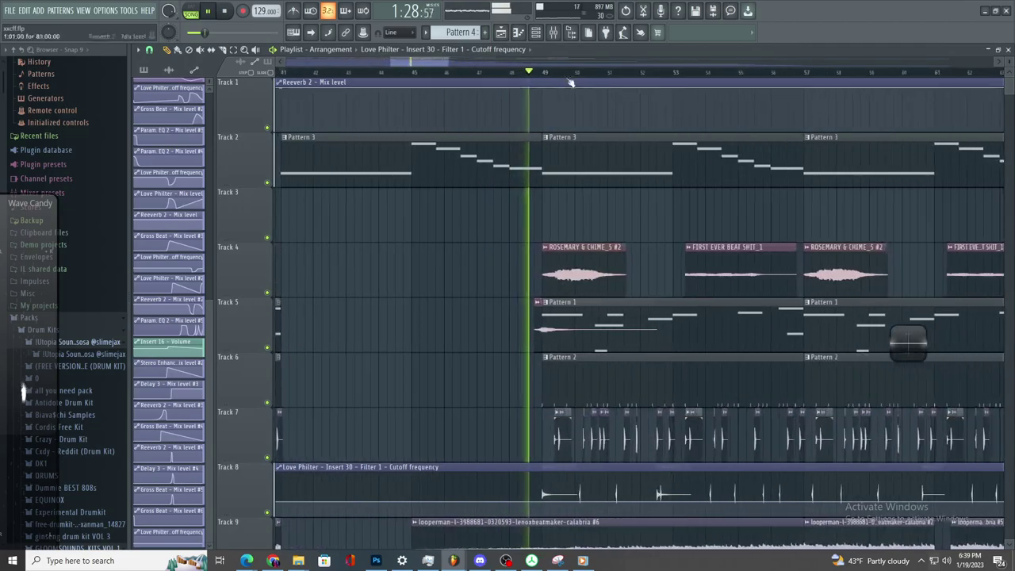
pyautogui.press('F9')
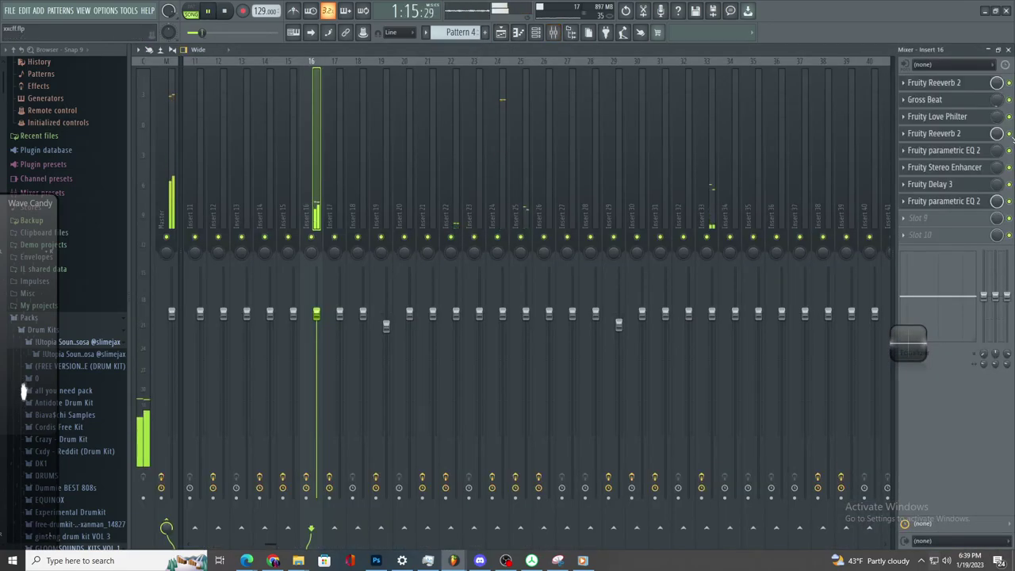
pyautogui.click(501, 32)
pyautogui.scroll(-10, 672, 358)
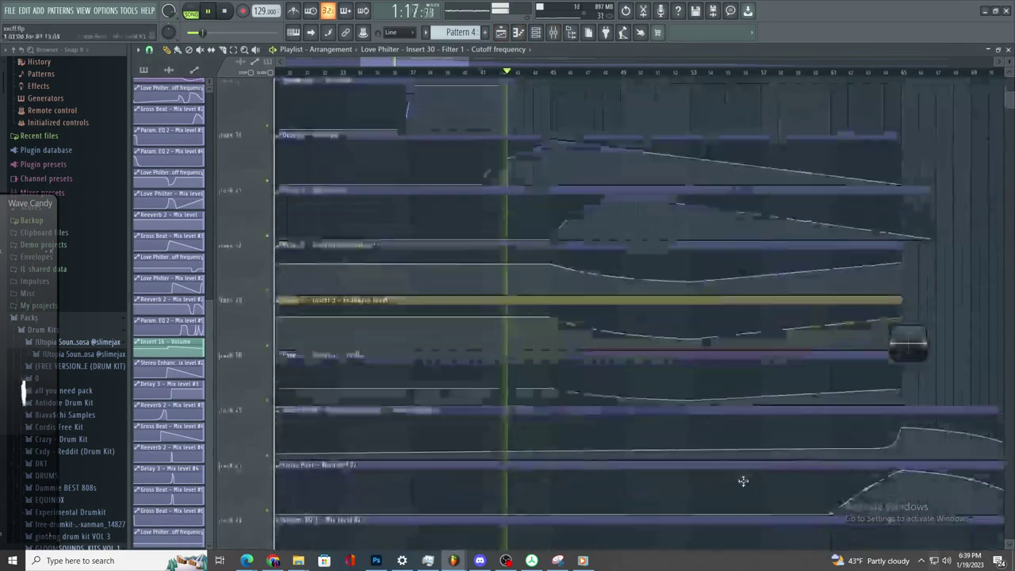
pyautogui.scroll(3, 672, 357)
pyautogui.scroll(1, 590, 249)
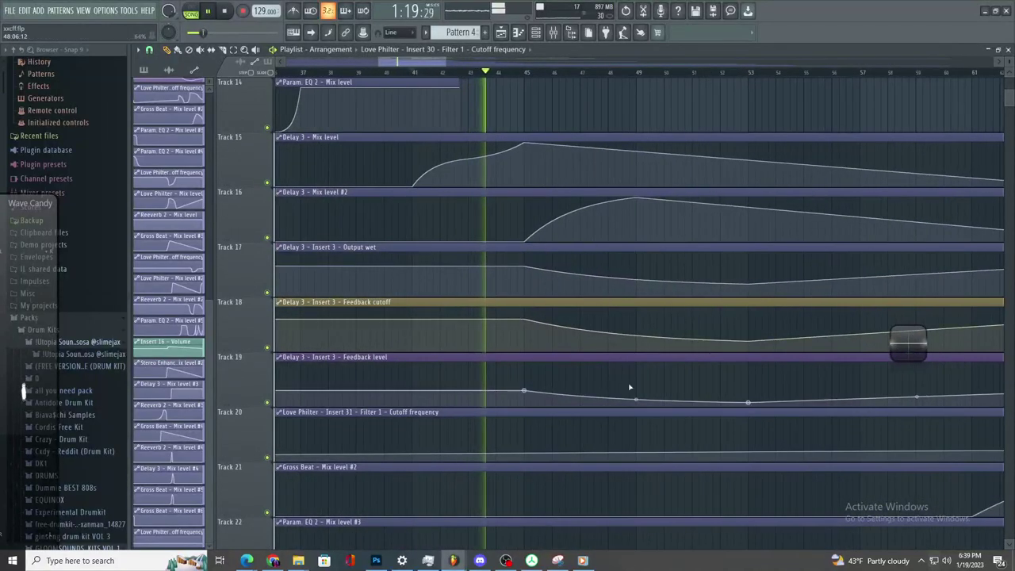
pyautogui.scroll(-2, 664, 423)
pyautogui.scroll(-3, 739, 493)
pyautogui.scroll(-5, 738, 494)
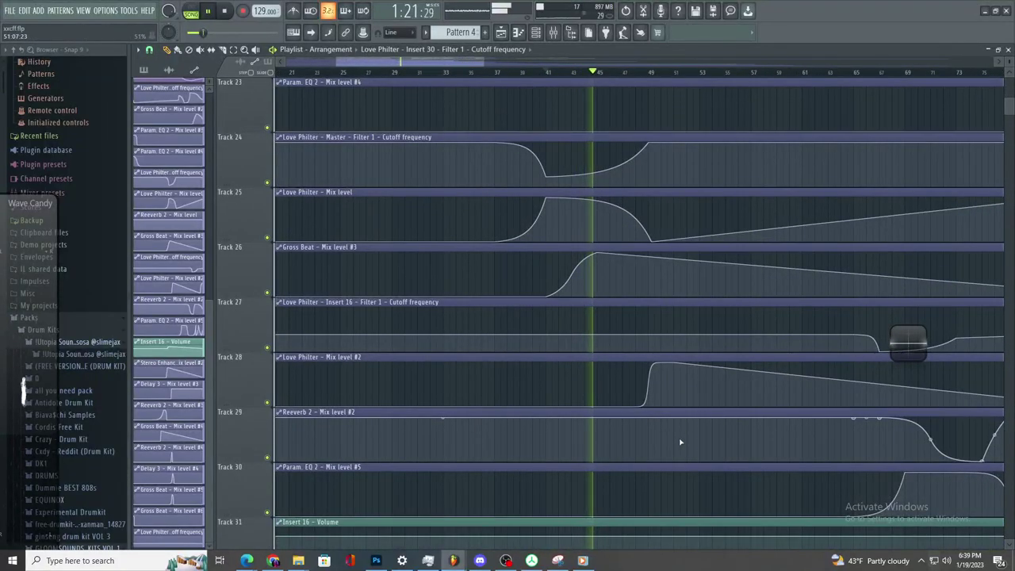
pyautogui.scroll(-3, 691, 471)
pyautogui.scroll(-2, 687, 460)
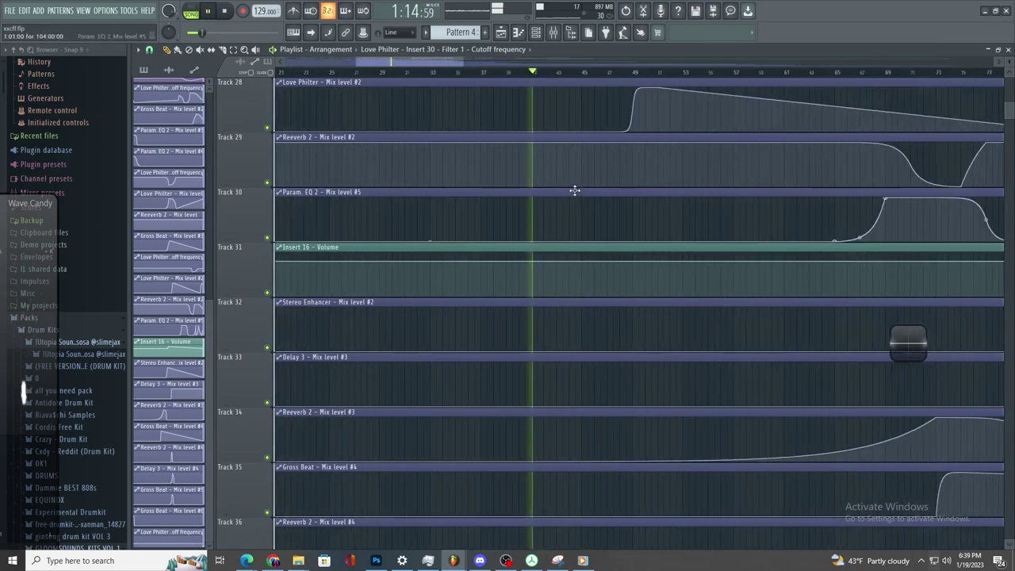
# - Add automation points at bar 41 of the Reeverb 2 - Mix level #2 clip so the level drops sharply to minimum
pyautogui.scroll(4, 575, 190)
pyautogui.press('space')
pyautogui.rightClick(523, 196)
pyautogui.hotkey('ctrl', 'z')
pyautogui.hotkey('ctrl', 'z')
pyautogui.press('space')
pyautogui.scroll(-3, 589, 204)
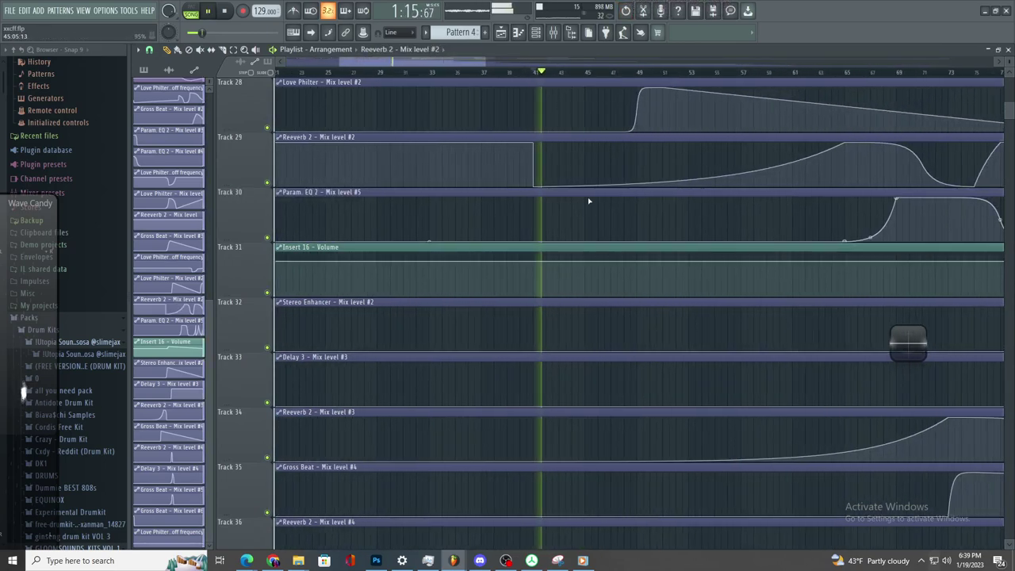
# - Add a full-level point at bar 49 of the Reeverb 2 - Mix level #2 clip and bend the rise from bar 41 slightly upward
pyautogui.scroll(3, 579, 195)
pyautogui.press('space')
pyautogui.press('space')
pyautogui.rightClick(680, 161)
pyautogui.moveTo(683, 160); pyautogui.dragTo(705, 143)
pyautogui.press('space')
pyautogui.moveTo(592, 183); pyautogui.dragTo(592, 159)
pyautogui.press('space')
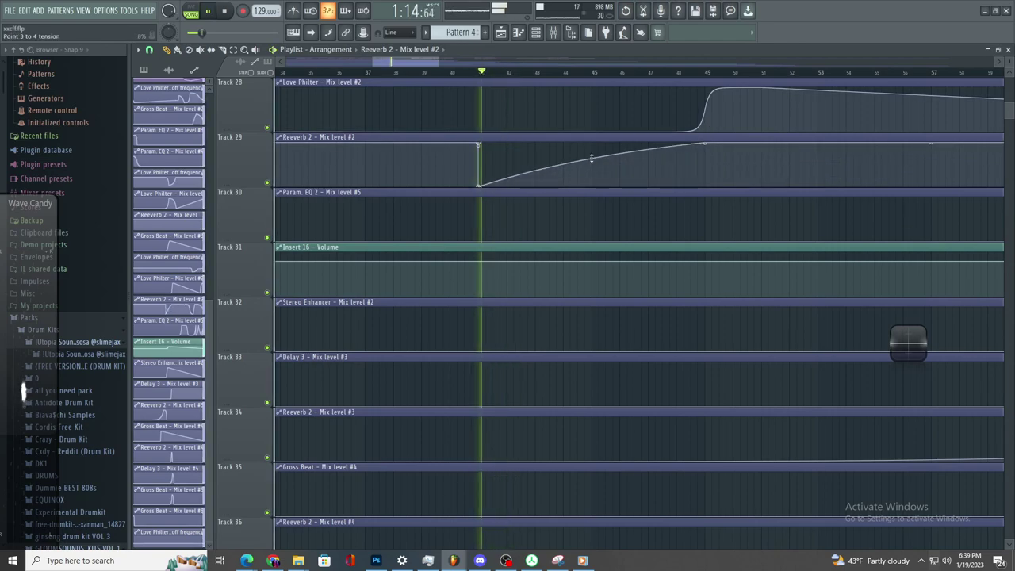
# - Lower the output level of Insert 16's slot 8 EQ and roll off the lows with band 1 and the highs with band 7
pyautogui.click(553, 33)
pyautogui.click(945, 201)
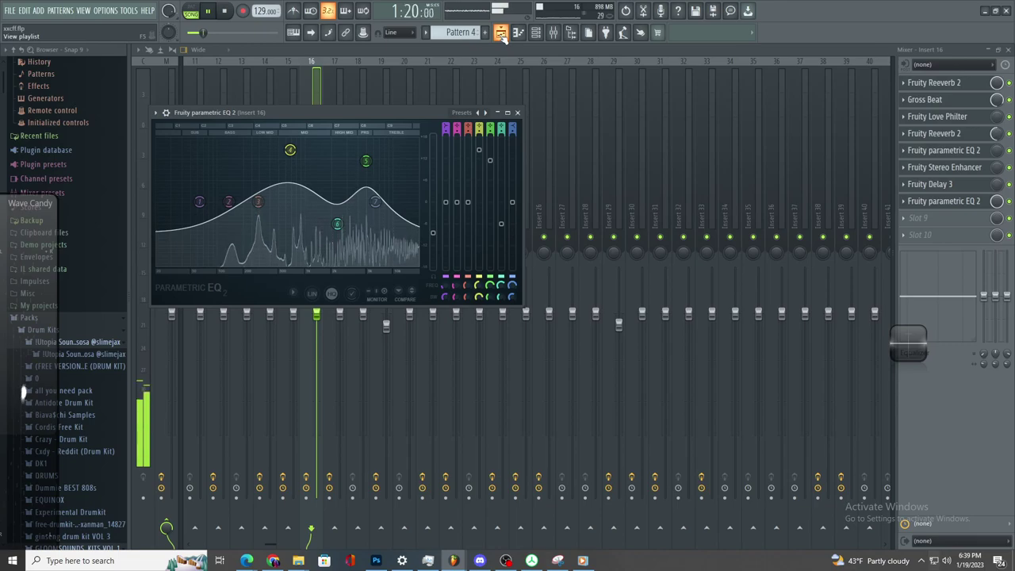
pyautogui.moveTo(198, 208); pyautogui.dragTo(270, 264)
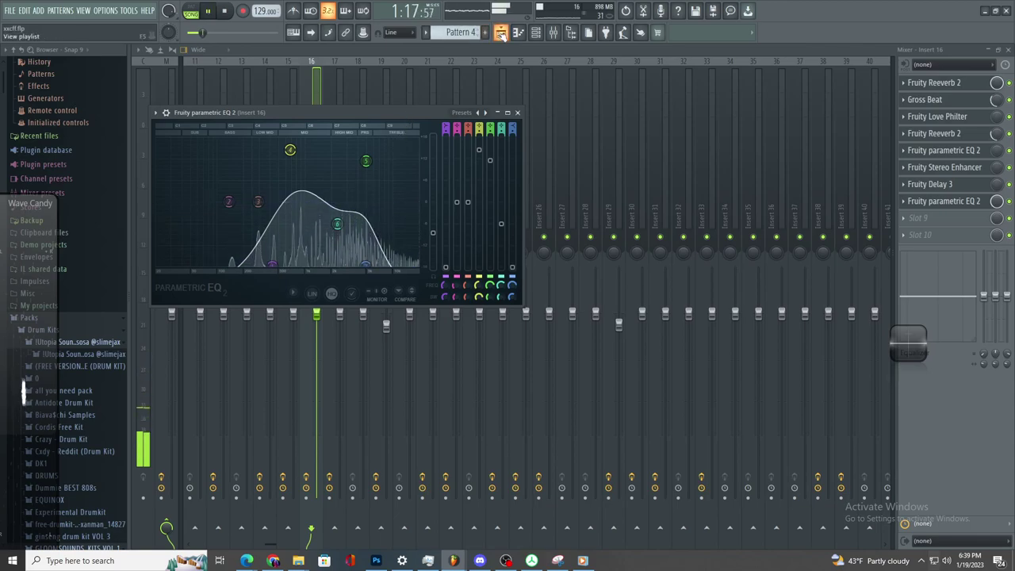
# - Narrow the slot 8 EQ to the mids by boosting band 4 to 18 dB near 1533 Hz, raising band 3 and cutting band 5
pyautogui.click(960, 201)
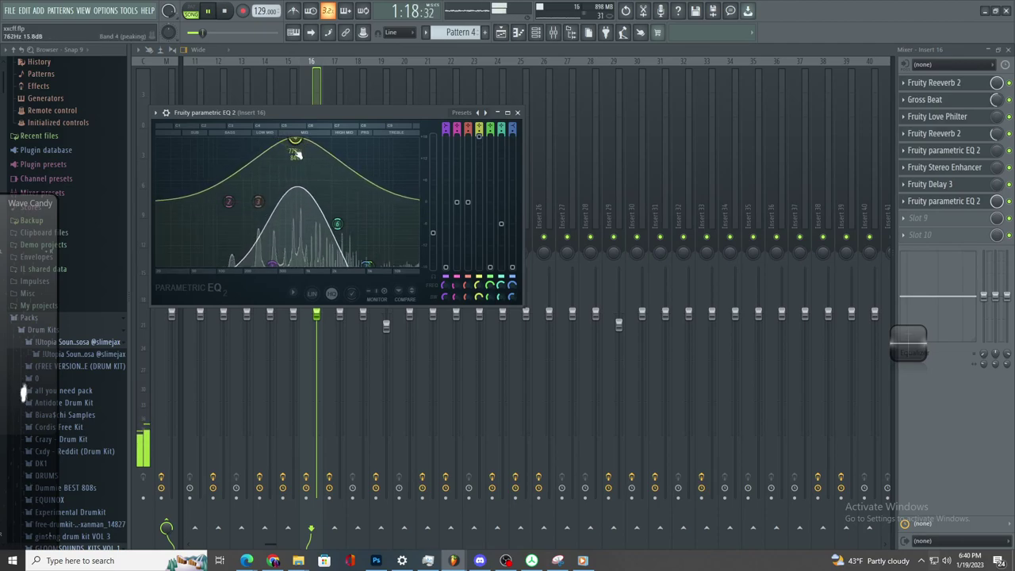
pyautogui.moveTo(295, 138); pyautogui.dragTo(307, 141)
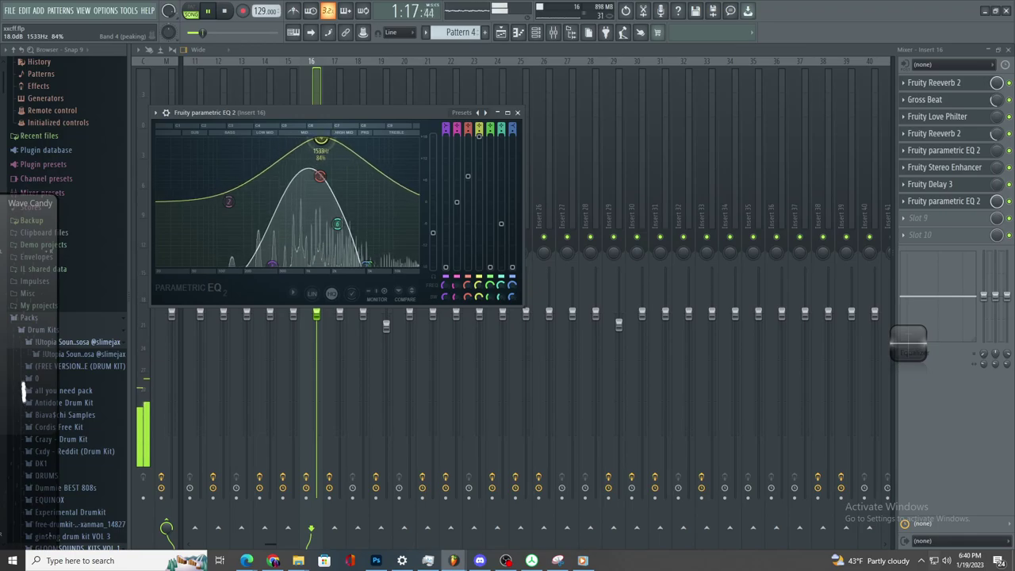
pyautogui.click(501, 32)
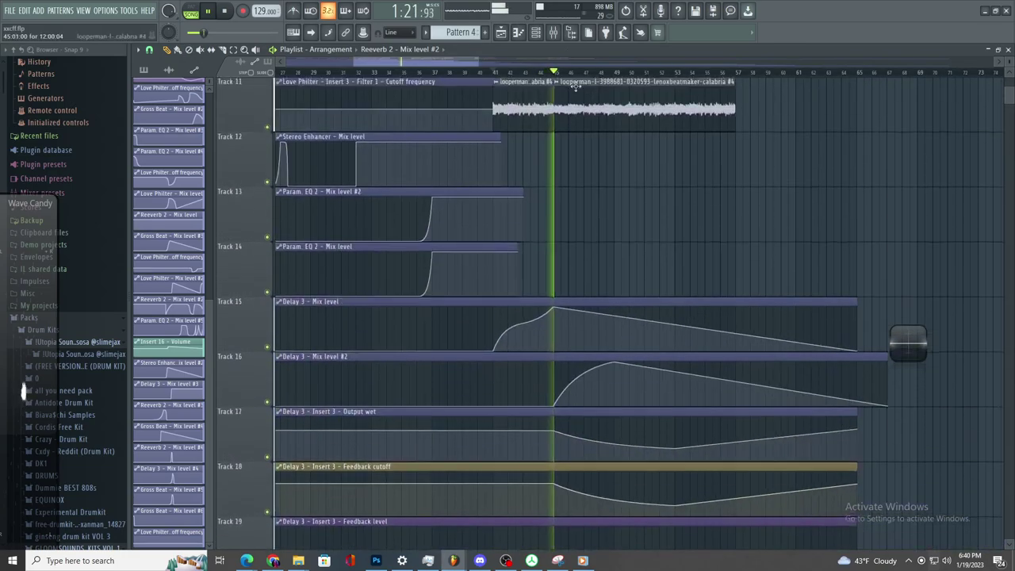
# - Create an automation clip for the mix level of the Fruity parametric EQ 2 in slot 8 of Insert 16
pyautogui.click(558, 35)
pyautogui.rightClick(998, 201)
pyautogui.click(970, 305)
pyautogui.scroll(-2, 659, 466)
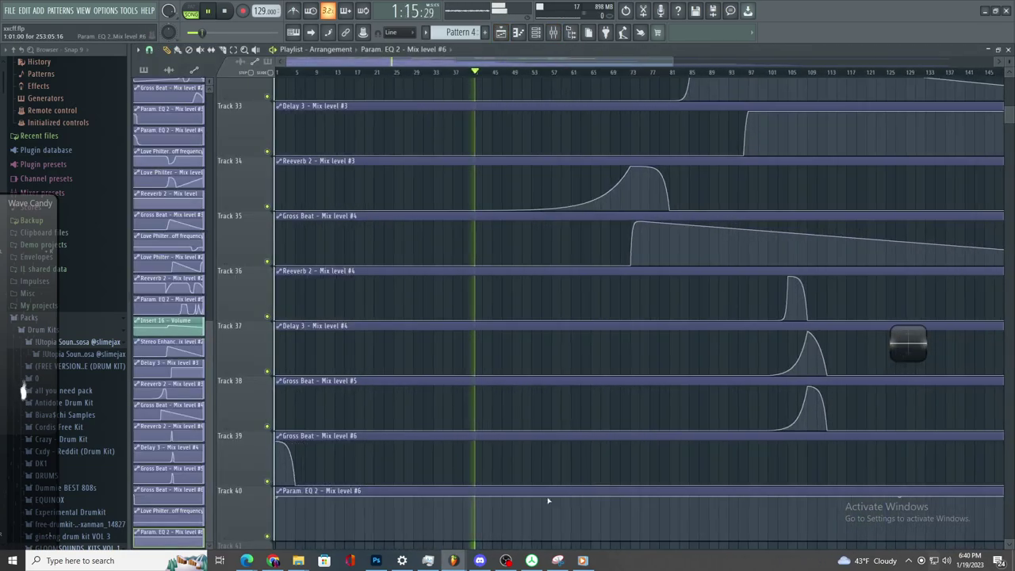
# - Shape the Param. EQ 2 - Mix level #6 clip with points holding full level until bar 41 and falling to minimum at bar 49
pyautogui.scroll(5, 469, 513)
pyautogui.scroll(-6, 537, 508)
pyautogui.press('space')
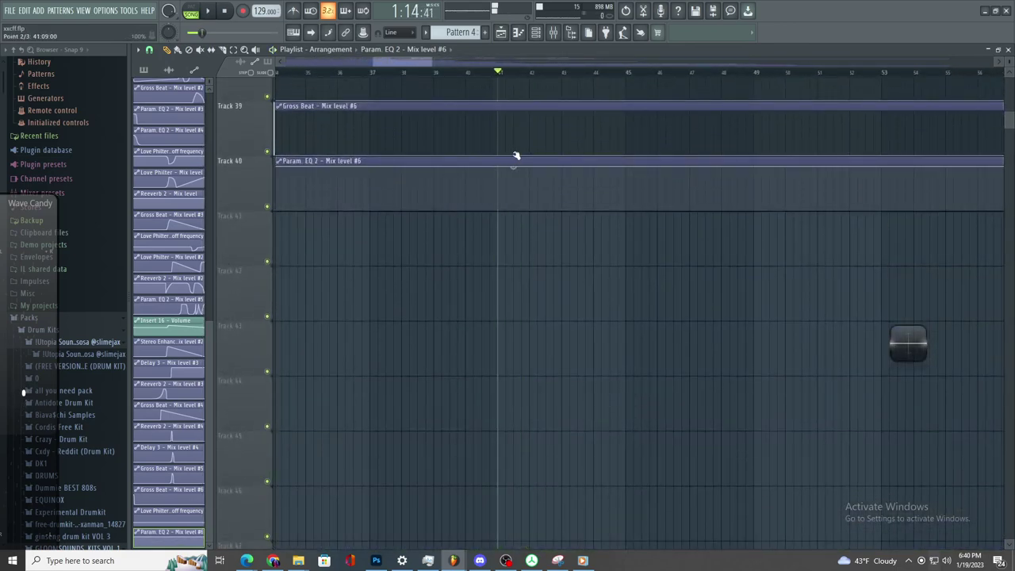
pyautogui.moveTo(702, 190); pyautogui.dragTo(758, 229)
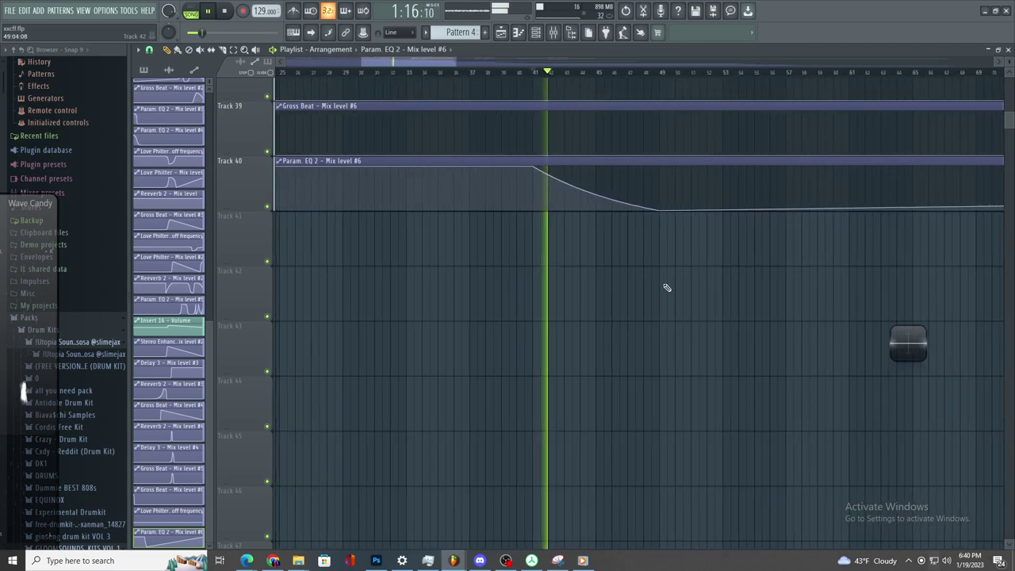
pyautogui.moveTo(532, 199); pyautogui.dragTo(540, 175)
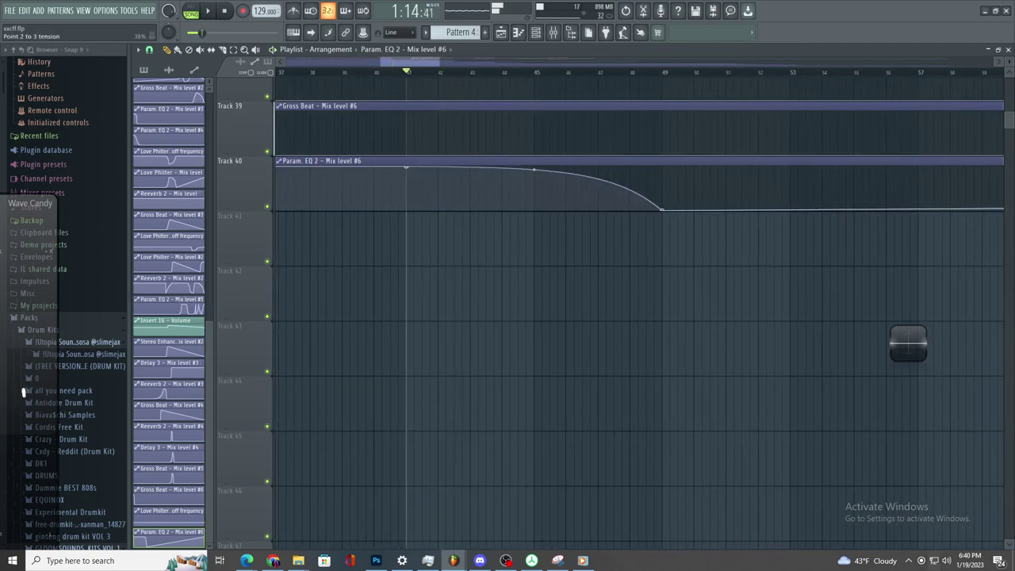
# - Change the curve type of the bar 49 point to a smooth S-shaped fall and adjust its tension between bars 41 and 49
pyautogui.rightClick(664, 211)
pyautogui.click(691, 275)
pyautogui.rightClick(663, 211)
pyautogui.click(697, 285)
pyautogui.moveTo(540, 192); pyautogui.dragTo(534, 188)
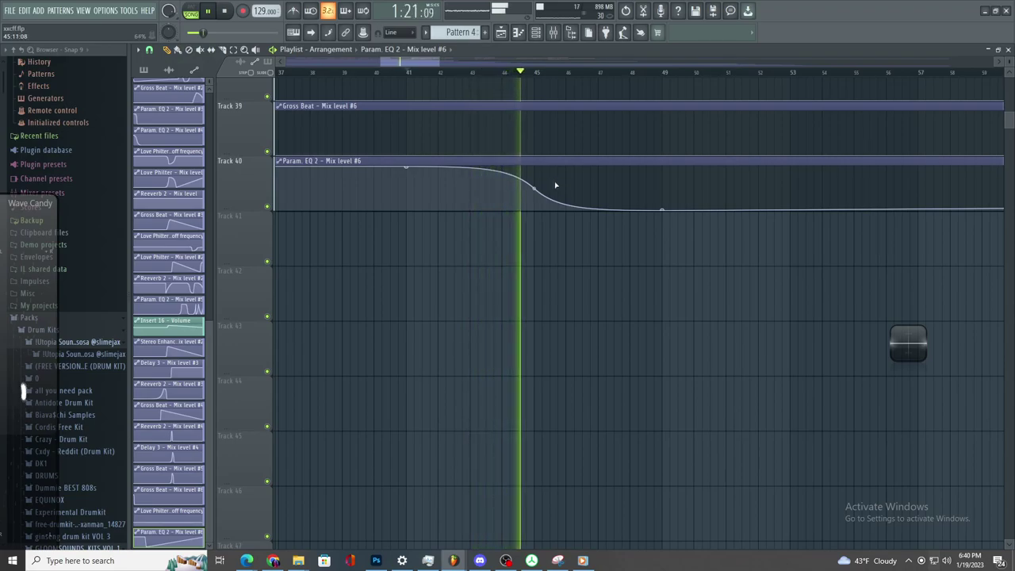
# - Review the looperman calabria audio clips on Tracks 9 and 11 between bars 41 and 57 during playback
pyautogui.scroll(10, 563, 182)
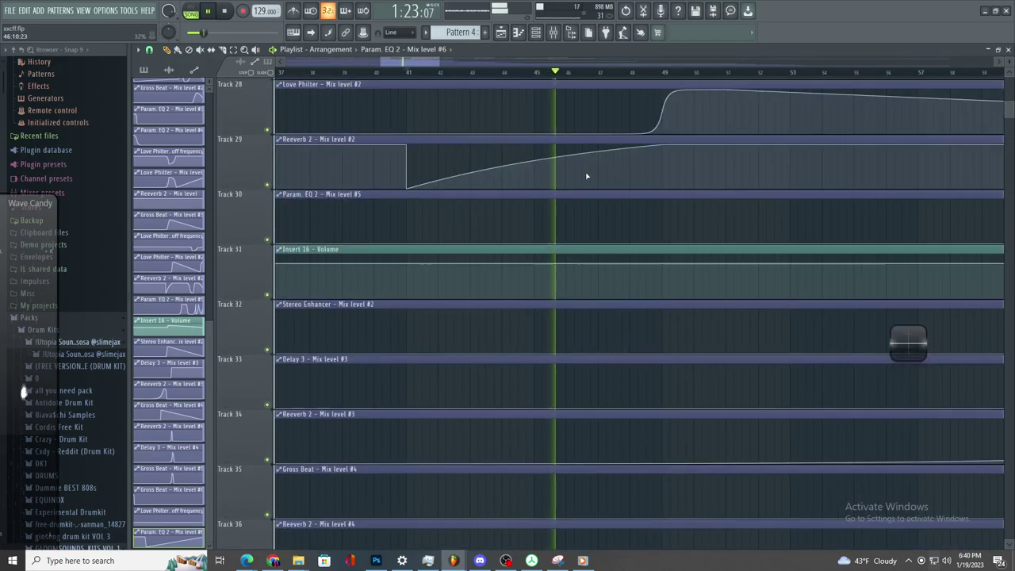
pyautogui.scroll(6, 590, 218)
pyautogui.scroll(-4, 606, 294)
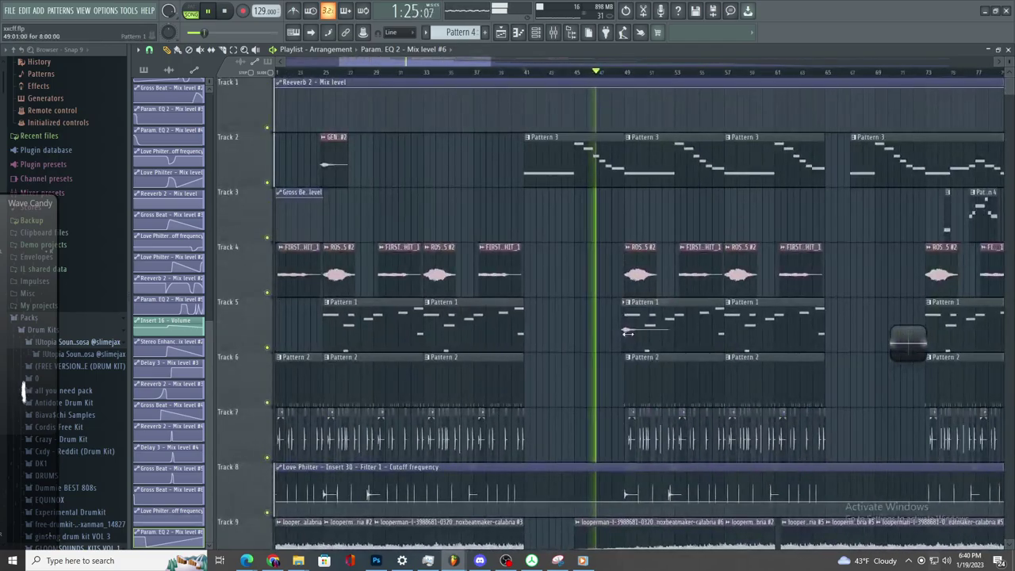
pyautogui.scroll(-3, 619, 345)
pyautogui.keyDown('ctrl'); pyautogui.scroll(2, 610, 353); pyautogui.keyUp('ctrl')
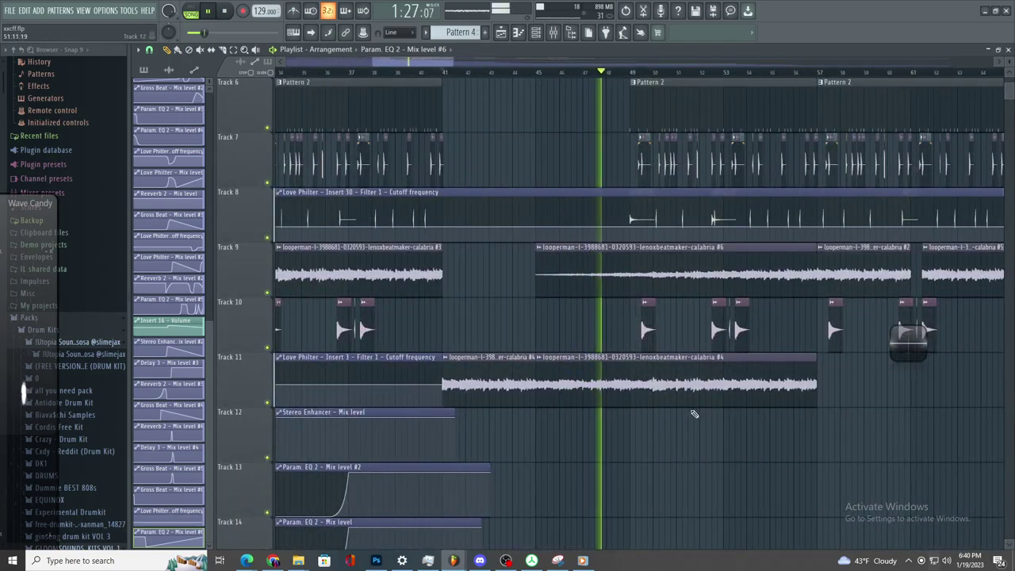
pyautogui.keyDown('ctrl'); pyautogui.scroll(1, 684, 405); pyautogui.keyUp('ctrl')
pyautogui.keyDown('ctrl'); pyautogui.scroll(-1, 671, 415); pyautogui.keyUp('ctrl')
pyautogui.keyDown('ctrl'); pyautogui.scroll(2, 684, 414); pyautogui.keyUp('ctrl')
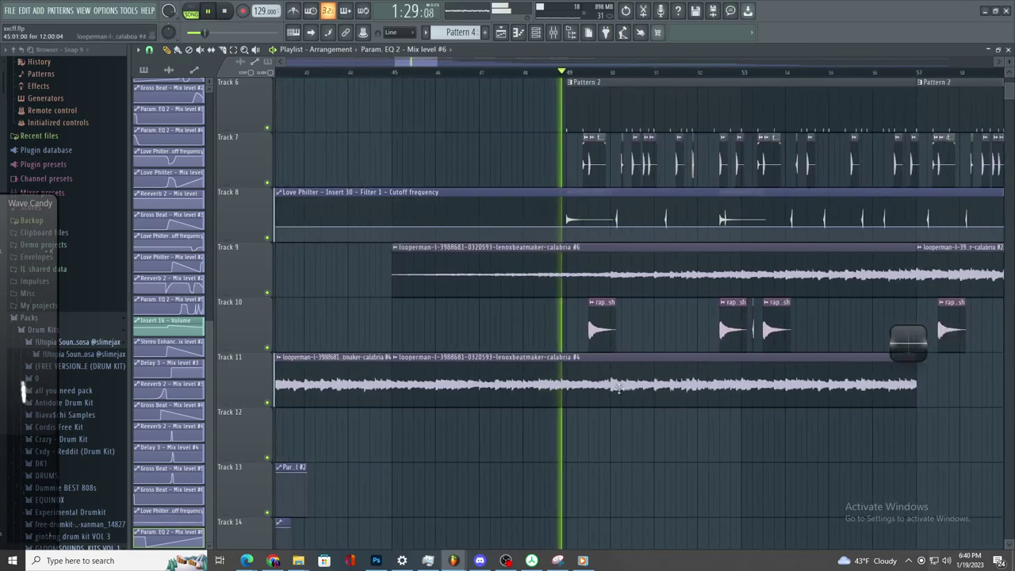
# - Reshape the Param. EQ 2 - Mix level #6 curve on Track 40 into a more gradual fall between bars 41 and 49
pyautogui.keyDown('ctrl'); pyautogui.scroll(-1, 556, 386); pyautogui.keyUp('ctrl')
pyautogui.keyDown('ctrl'); pyautogui.scroll(2, 438, 341); pyautogui.keyUp('ctrl')
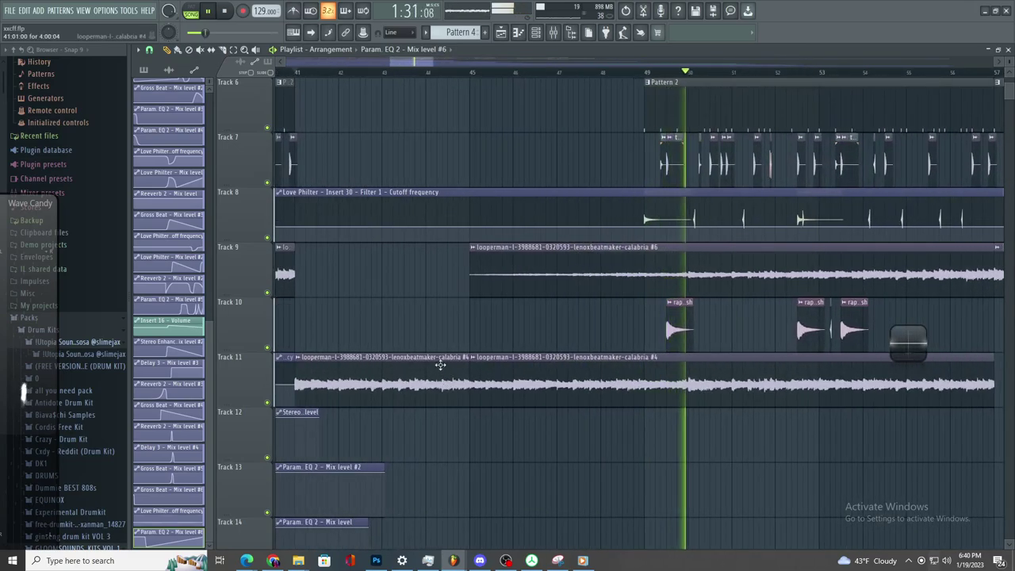
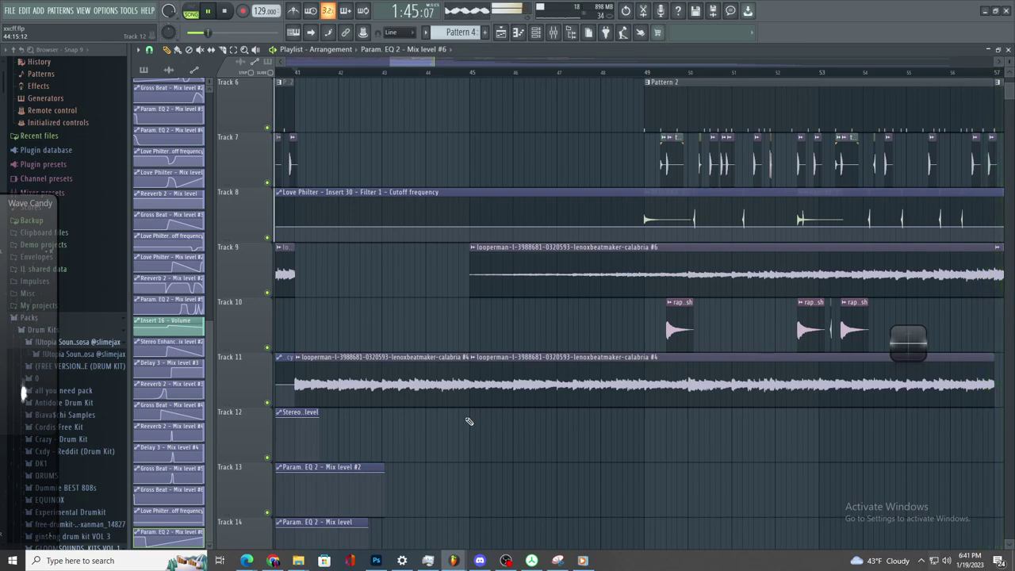
pyautogui.press('space')
pyautogui.press('space')
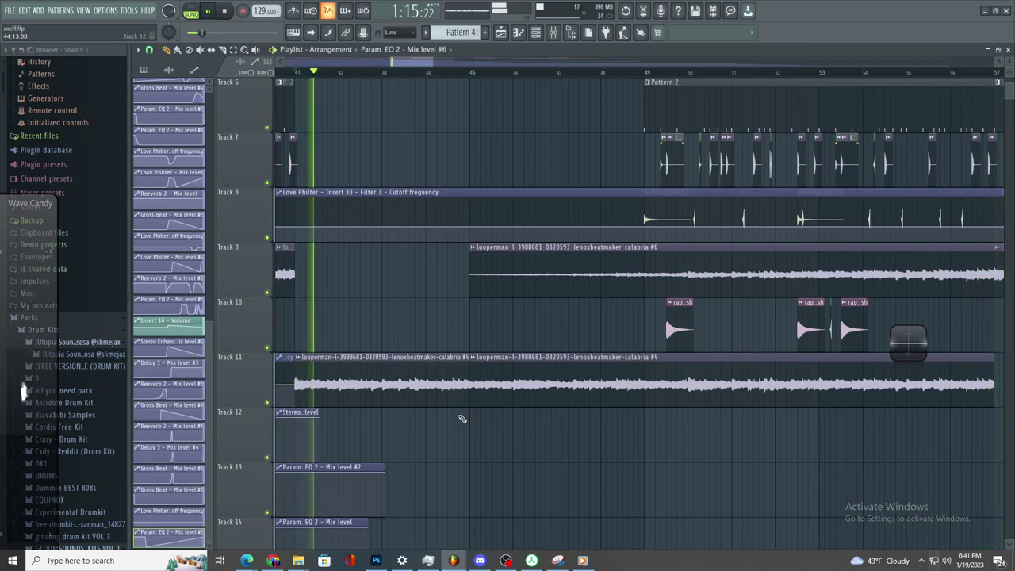
pyautogui.scroll(-2, 462, 419)
pyautogui.scroll(2, 477, 349)
pyautogui.scroll(-8, 571, 476)
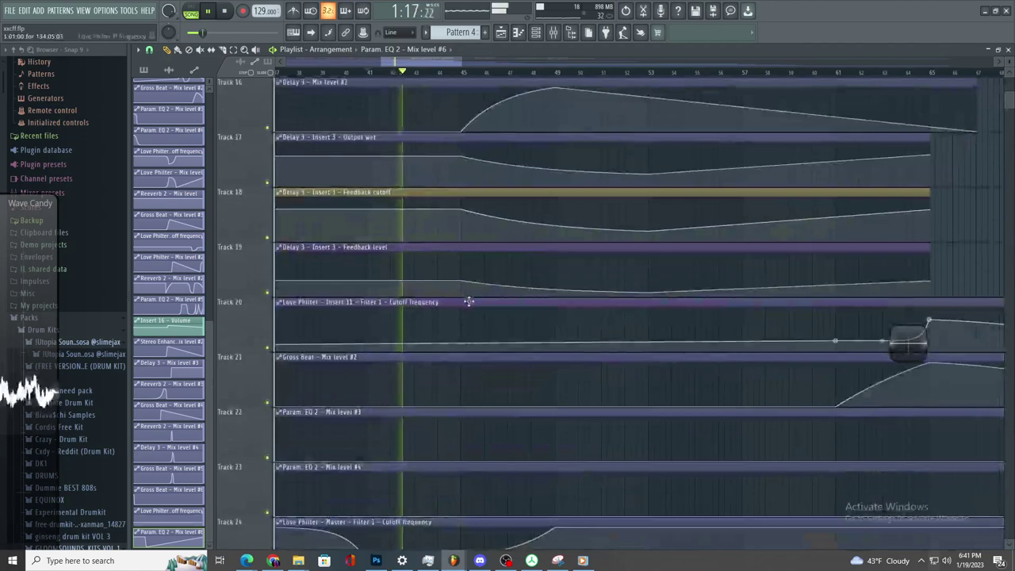
pyautogui.scroll(-2, 556, 421)
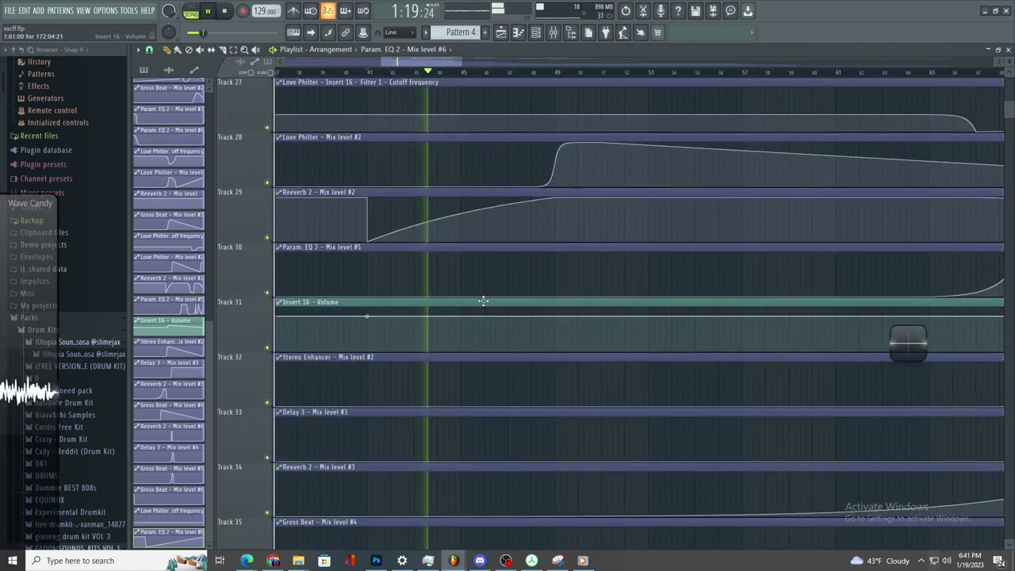
pyautogui.scroll(1, 472, 202)
pyautogui.scroll(3, 444, 210)
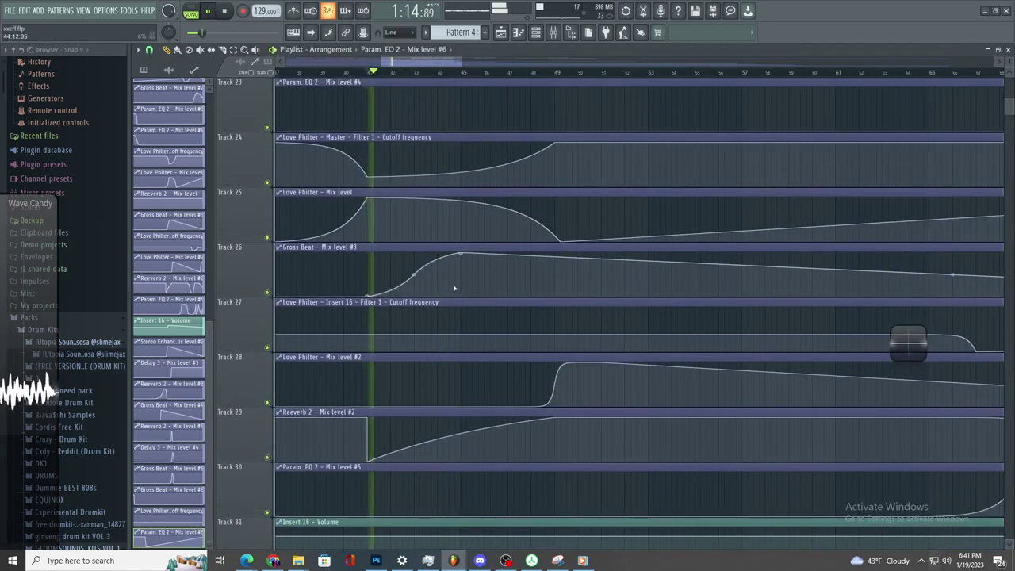
pyautogui.scroll(-6, 542, 394)
pyautogui.keyDown('ctrl'); pyautogui.scroll(2, 503, 273); pyautogui.keyUp('ctrl')
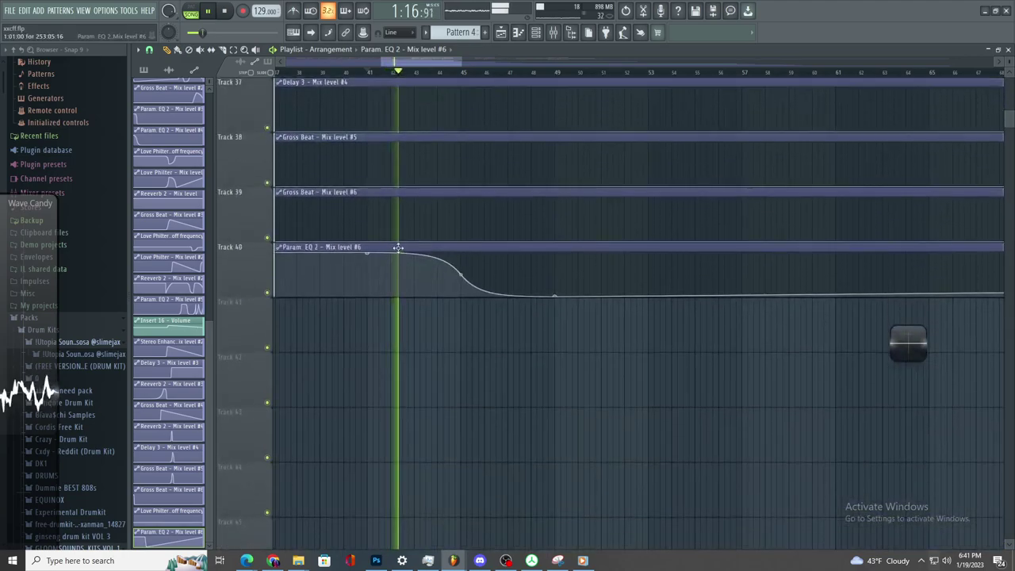
pyautogui.moveTo(503, 273)
pyautogui.mouseDown()
pyautogui.moveTo(499, 281)
pyautogui.moveTo(503, 273)
pyautogui.mouseUp()
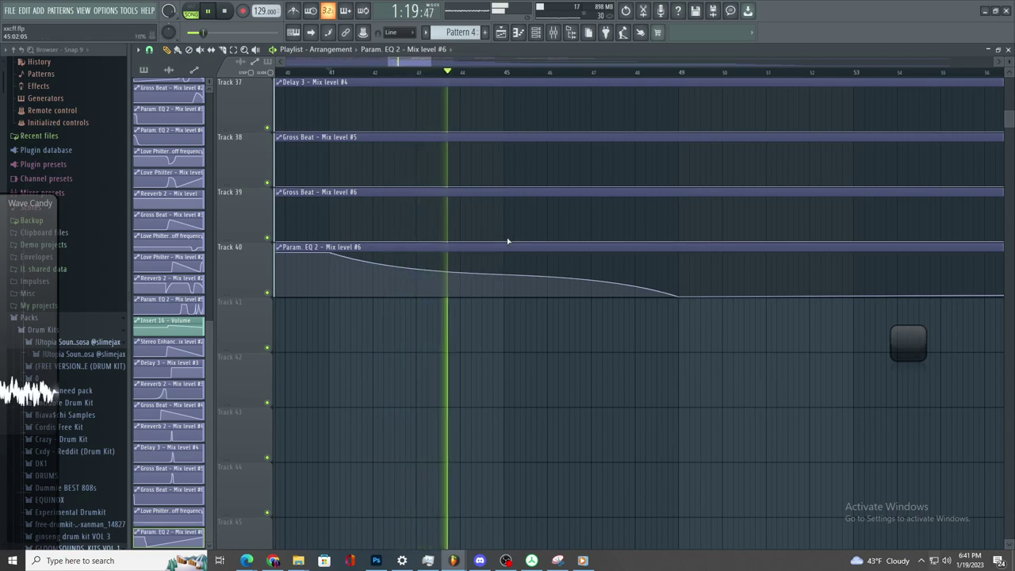
# - Check the Fruity parametric EQ 2 in slot 8 of Insert 16 against the arrangement from bar 41 during playback
pyautogui.scroll(1, 547, 205)
pyautogui.scroll(4, 547, 214)
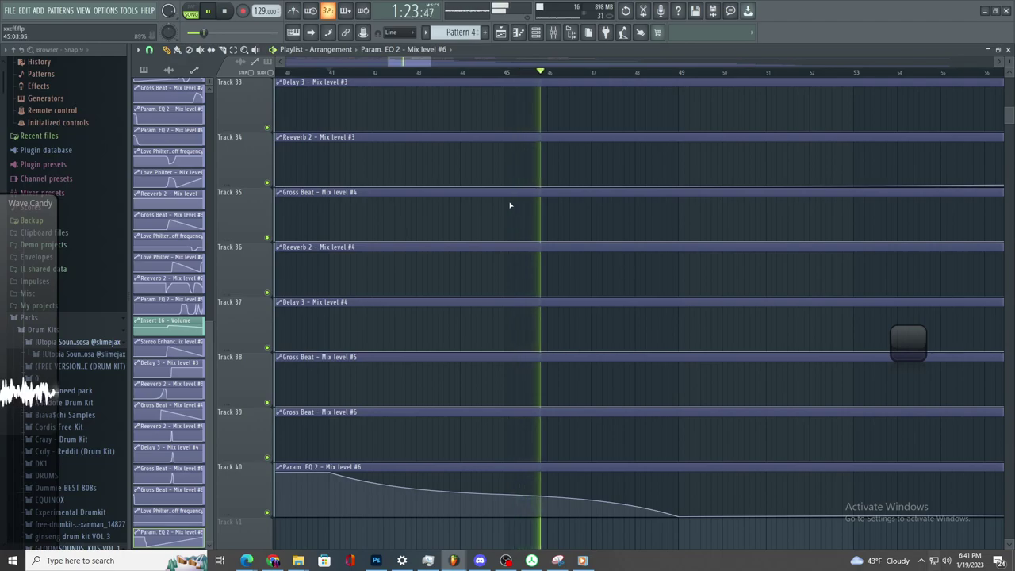
pyautogui.scroll(10, 512, 206)
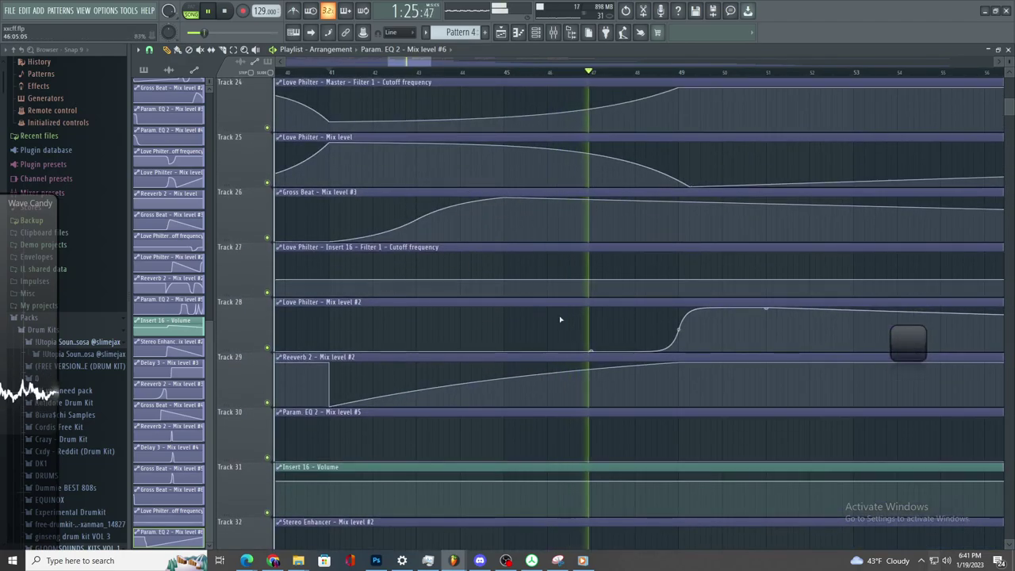
pyautogui.click(554, 31)
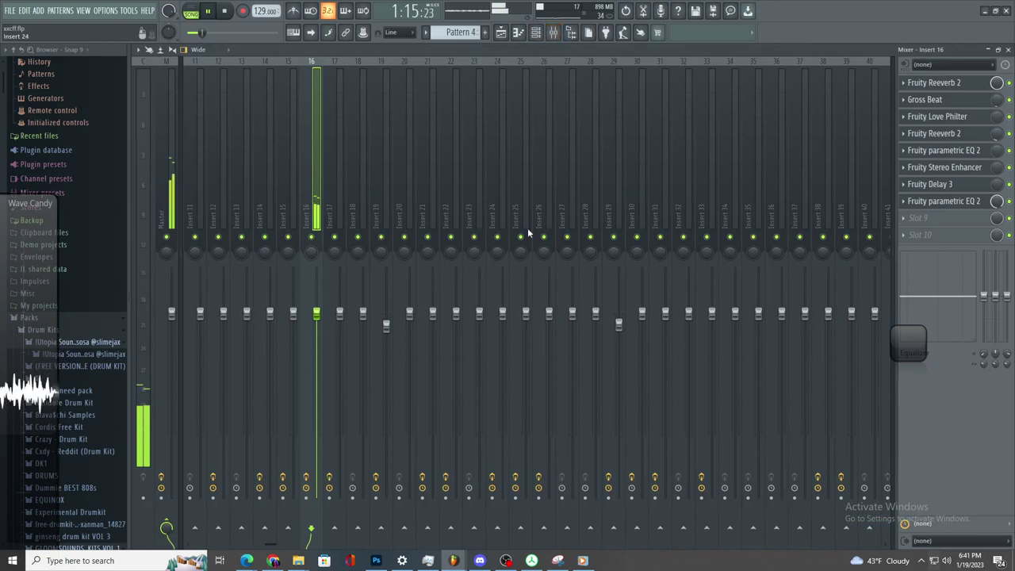
pyautogui.click(944, 201)
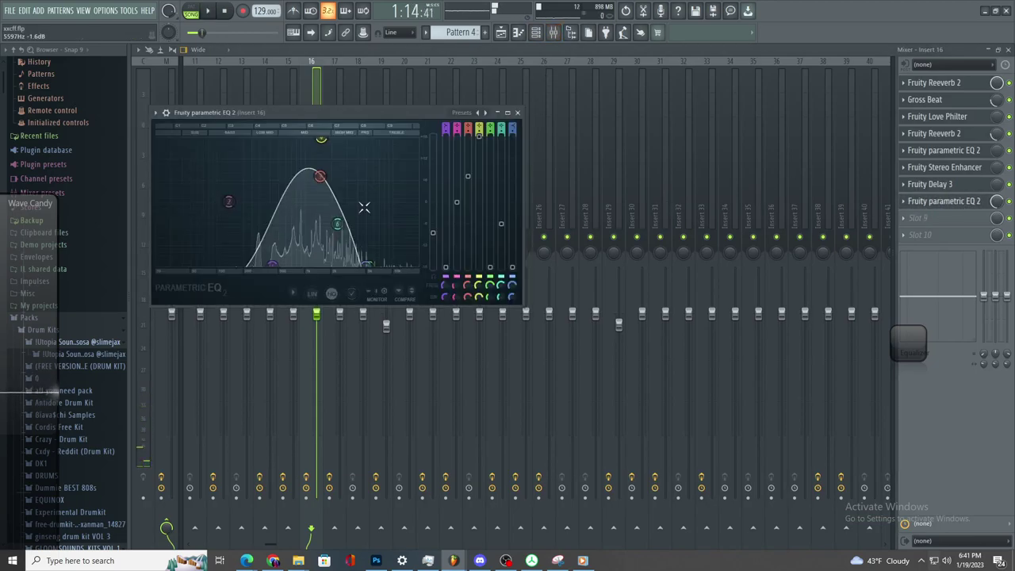
pyautogui.press('space')
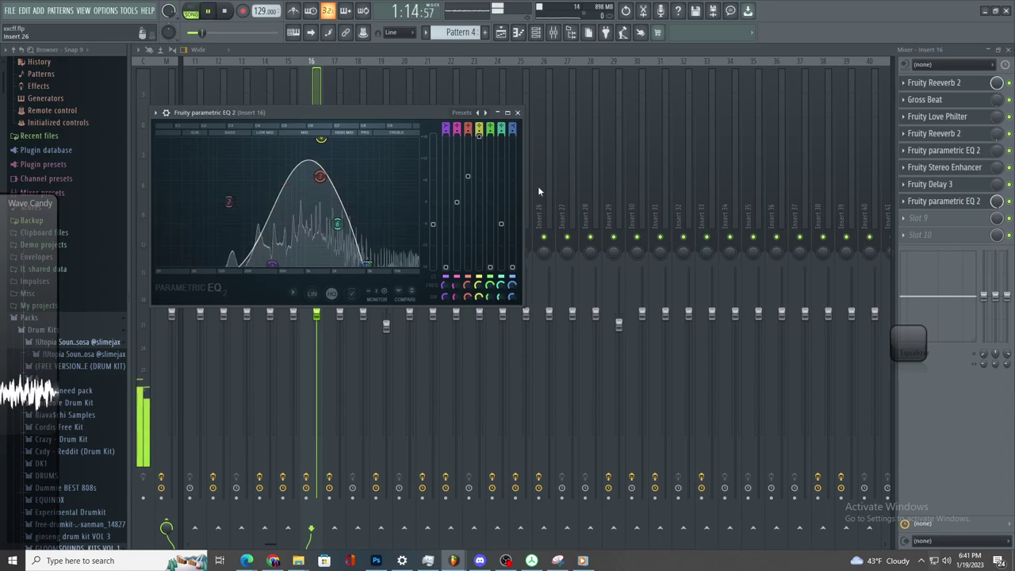
pyautogui.click(502, 33)
pyautogui.scroll(-3, 431, 218)
pyautogui.scroll(10, 467, 132)
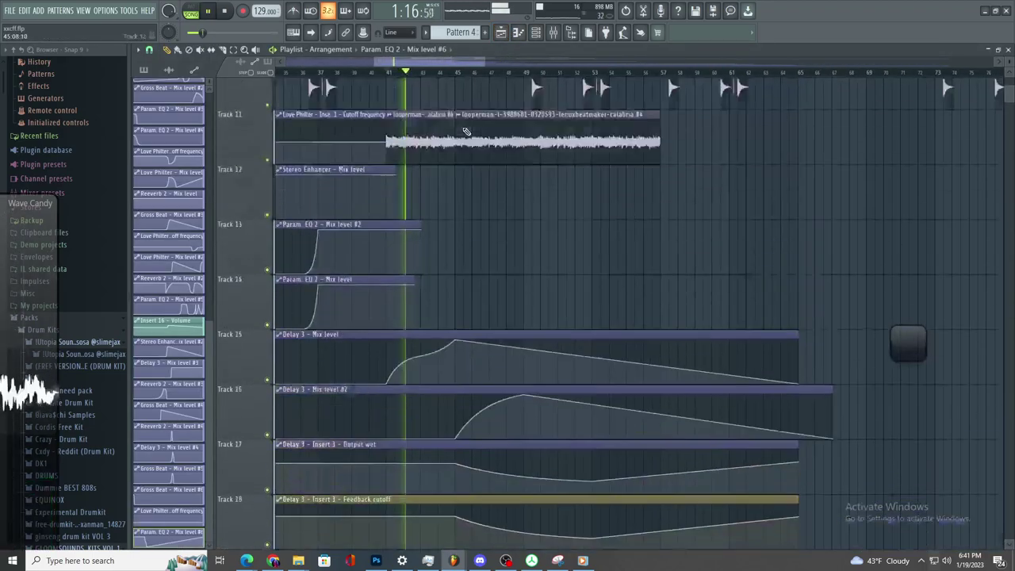
pyautogui.scroll(4, 413, 88)
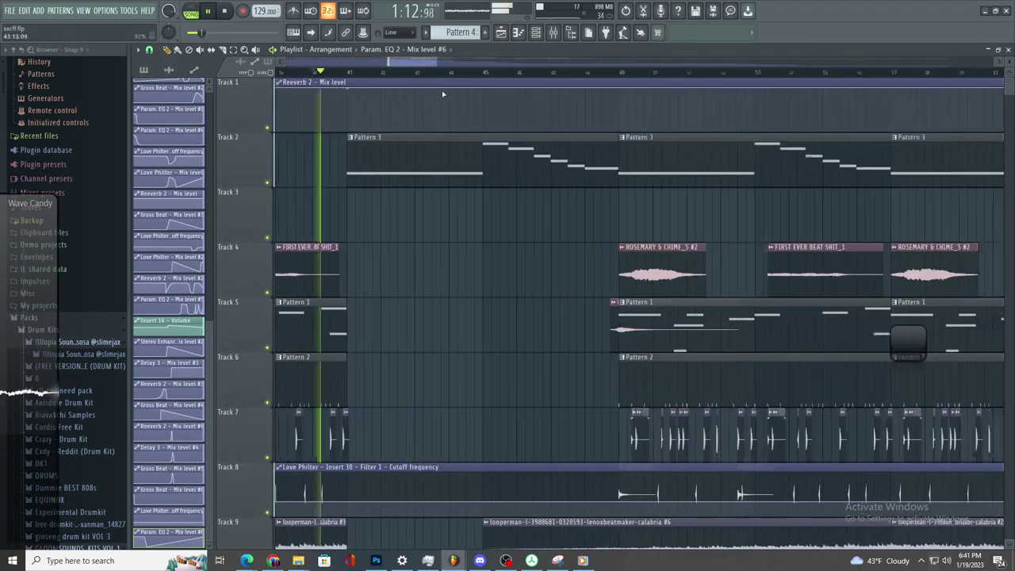
pyautogui.click(571, 36)
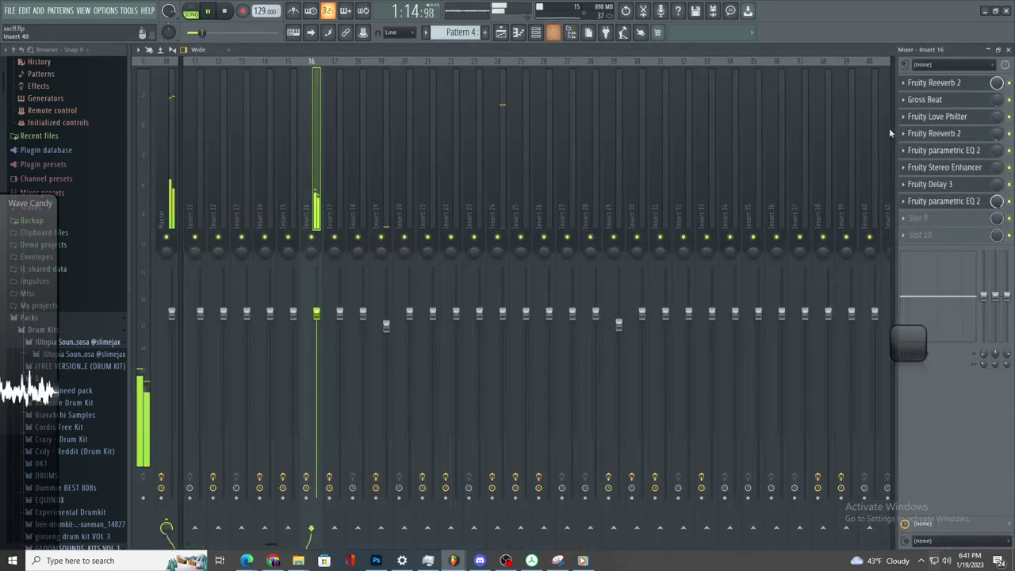
# - Move band 4 of the slot 8 Fruity parametric EQ 2 on Insert 16 into the low mids with slightly less gain
pyautogui.click(944, 203)
pyautogui.moveTo(318, 141); pyautogui.dragTo(259, 154)
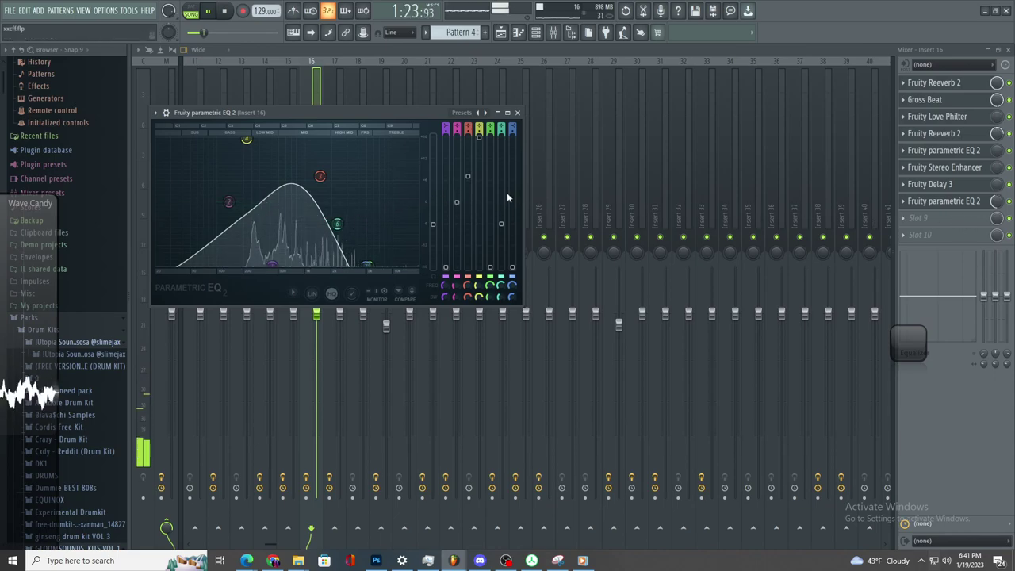
pyautogui.press('space')
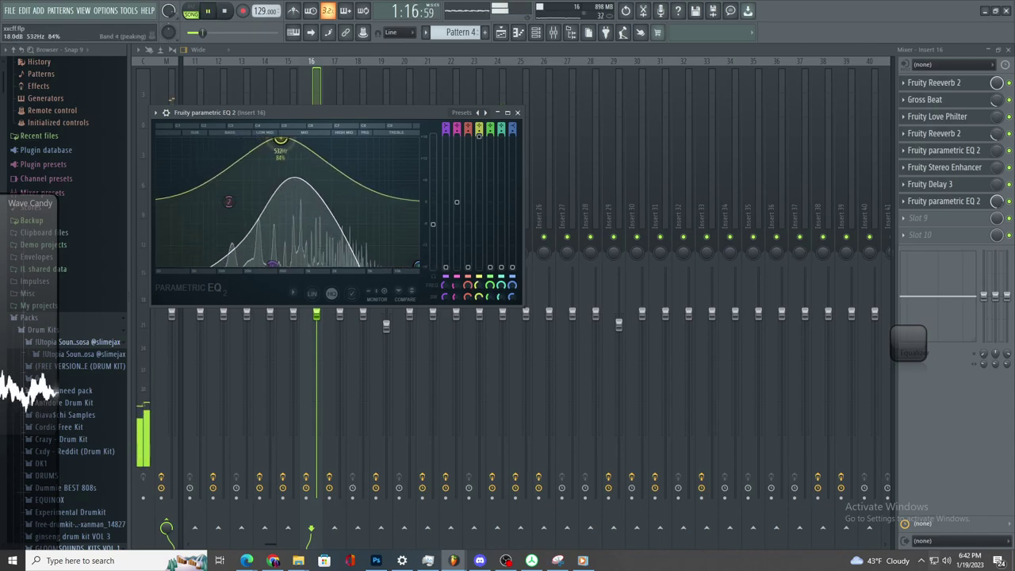
pyautogui.moveTo(279, 140); pyautogui.dragTo(272, 143)
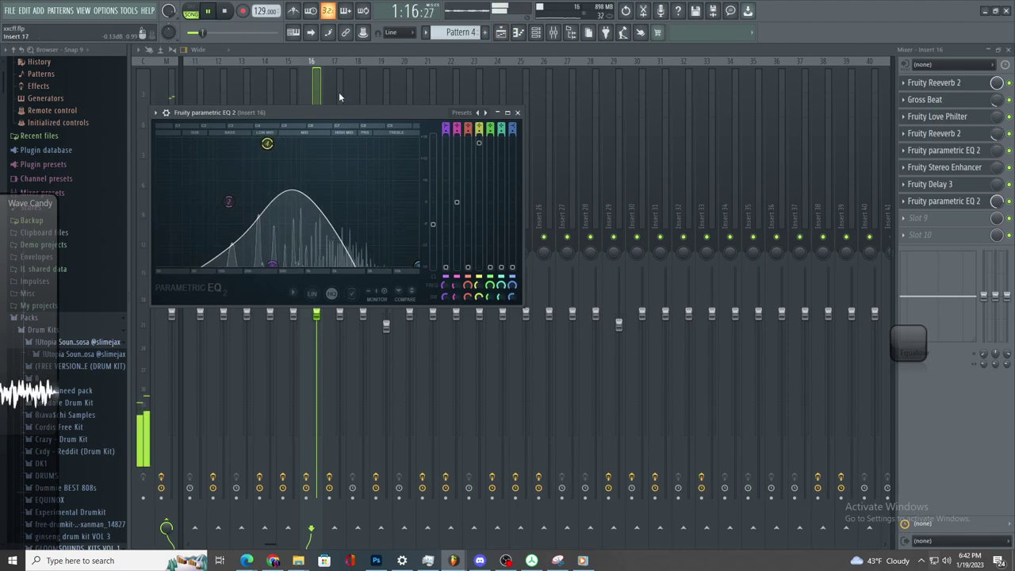
# - Inspect the dry, early reflection and wet levels of the Fruity Reeverb 2 effects in slots 4 and 1 of Insert 16
pyautogui.click(966, 137)
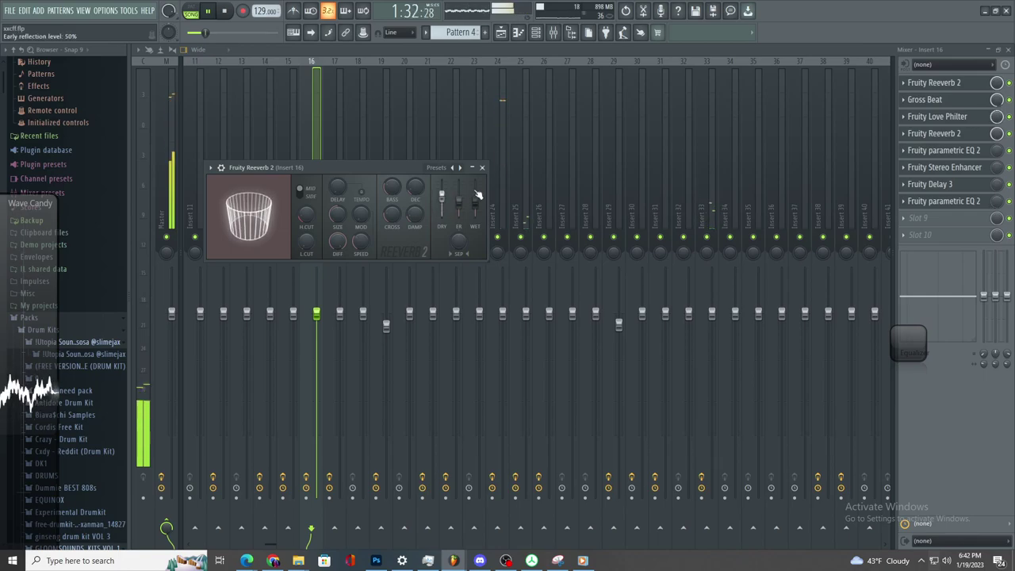
pyautogui.click(946, 93)
pyautogui.click(946, 93)
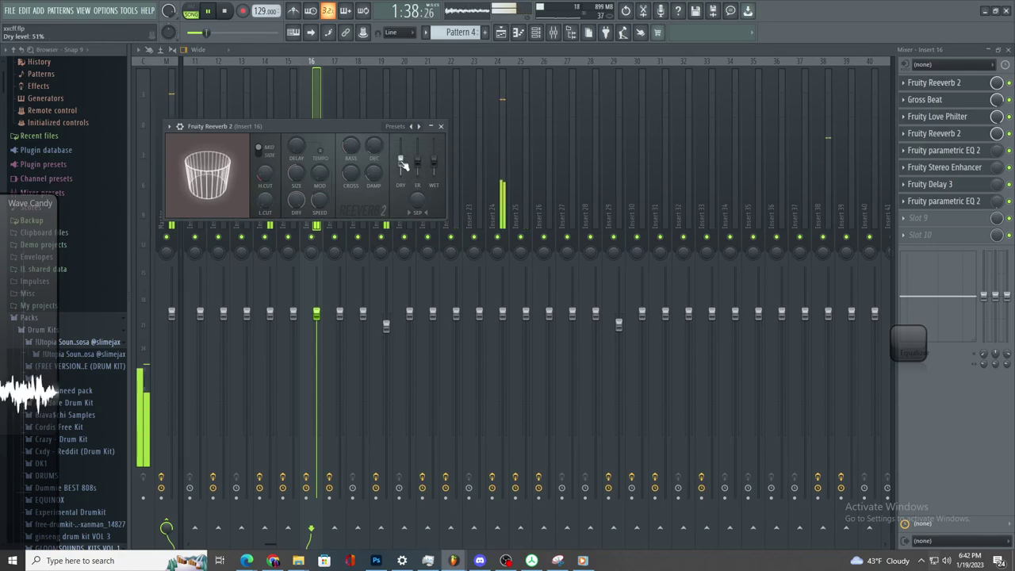
pyautogui.press('F5')
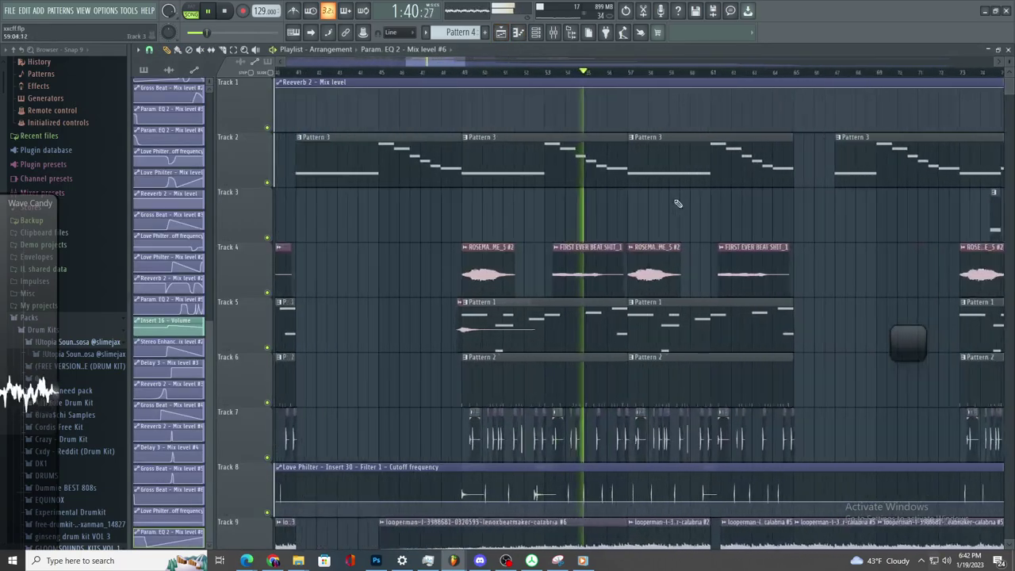
# - Lower the end point of the Param. EQ 2 - Mix level #6 clip on Track 40 to its minimum
pyautogui.scroll(1, 596, 194)
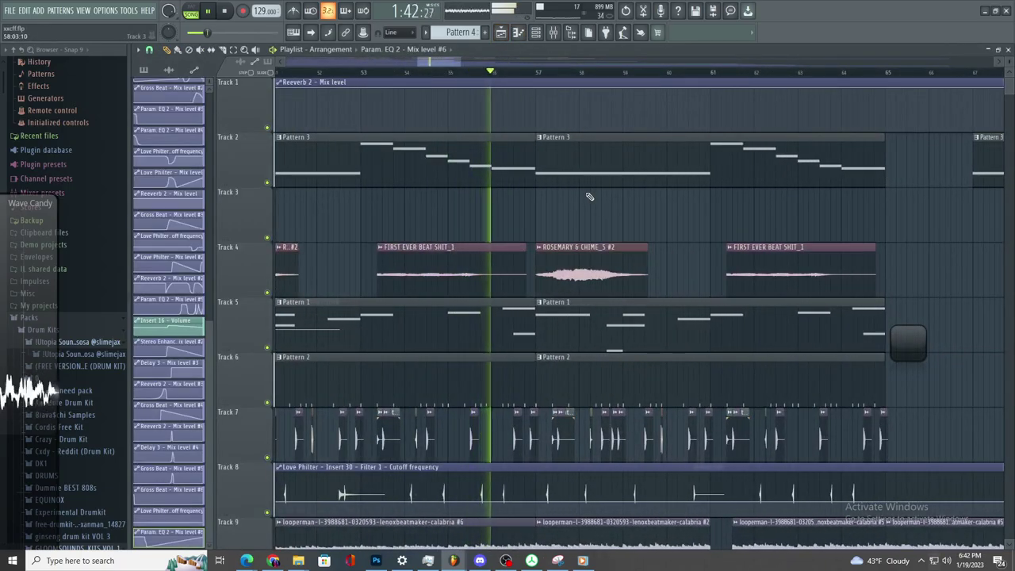
pyautogui.scroll(-2, 589, 195)
pyautogui.scroll(-10, 739, 424)
pyautogui.scroll(-5, 752, 469)
pyautogui.scroll(-1, 690, 231)
pyautogui.scroll(5, 758, 255)
pyautogui.scroll(-2, 869, 282)
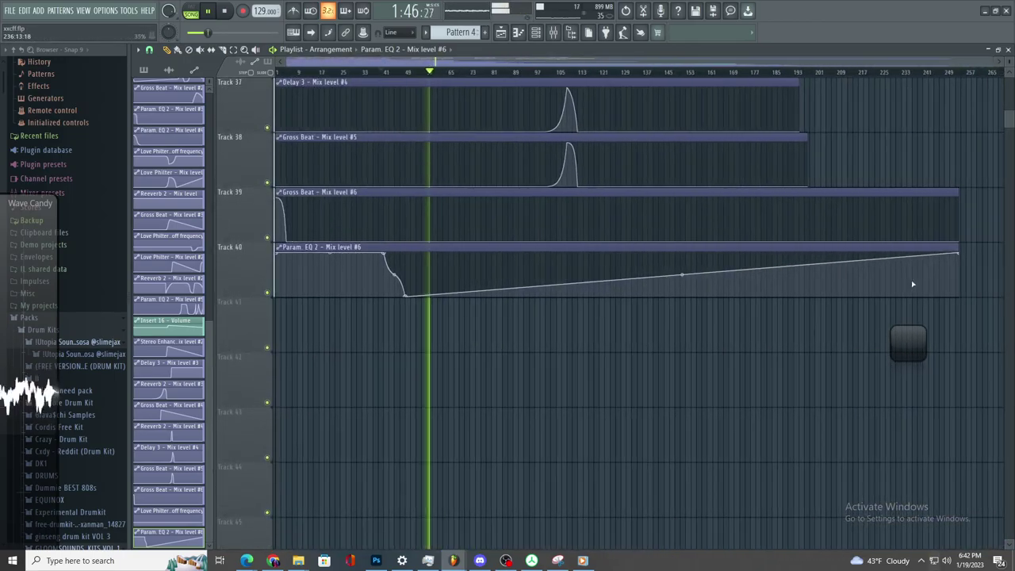
# - Examine the automation clips above Track 39 and the arrangement gap after bar 65 during playback
pyautogui.scroll(6, 476, 145)
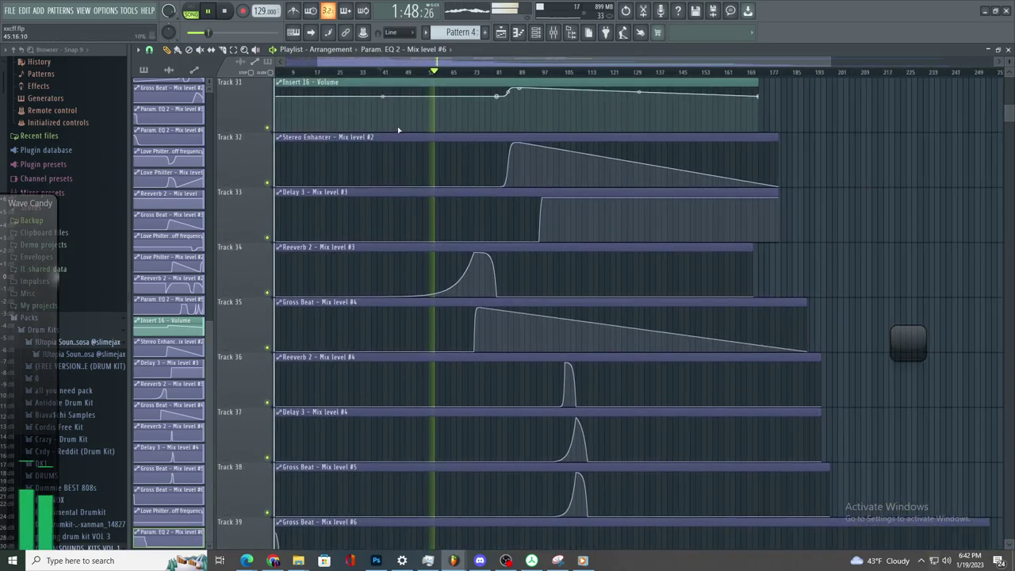
pyautogui.scroll(1, 478, 138)
pyautogui.scroll(5, 481, 146)
pyautogui.scroll(4, 481, 146)
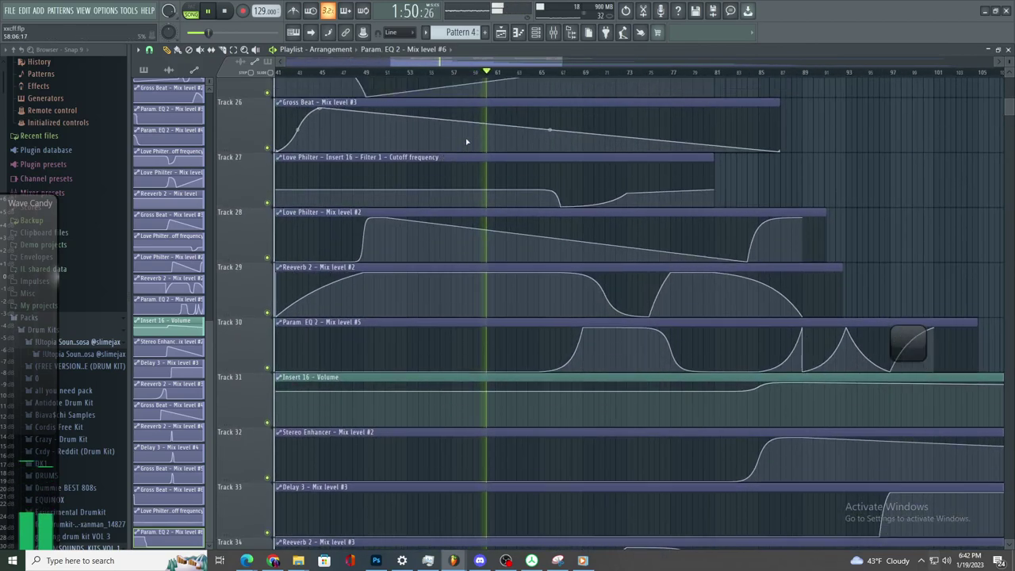
pyautogui.scroll(3, 468, 140)
pyautogui.scroll(3, 555, 158)
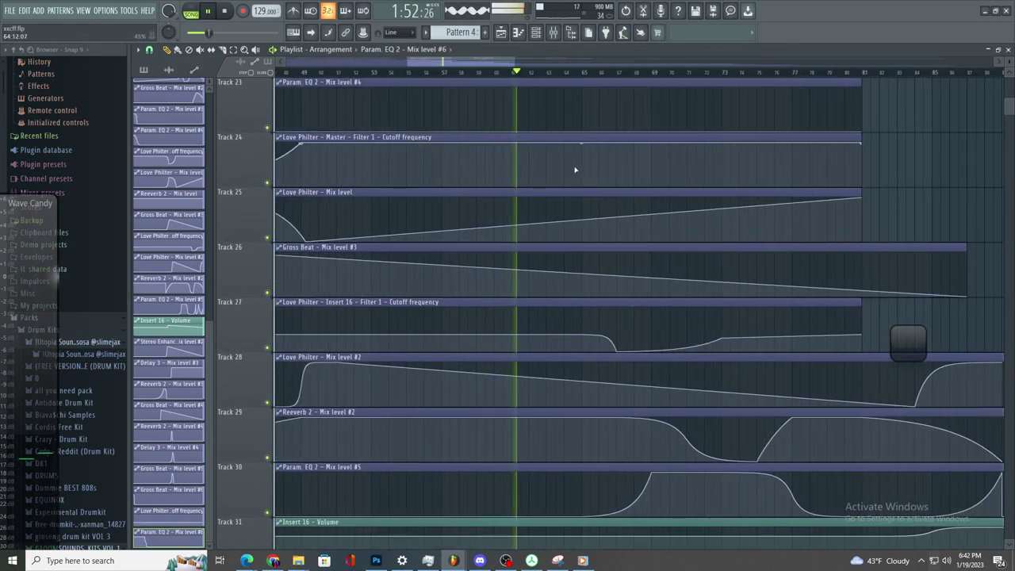
pyautogui.scroll(12, 523, 130)
pyautogui.scroll(11, 540, 137)
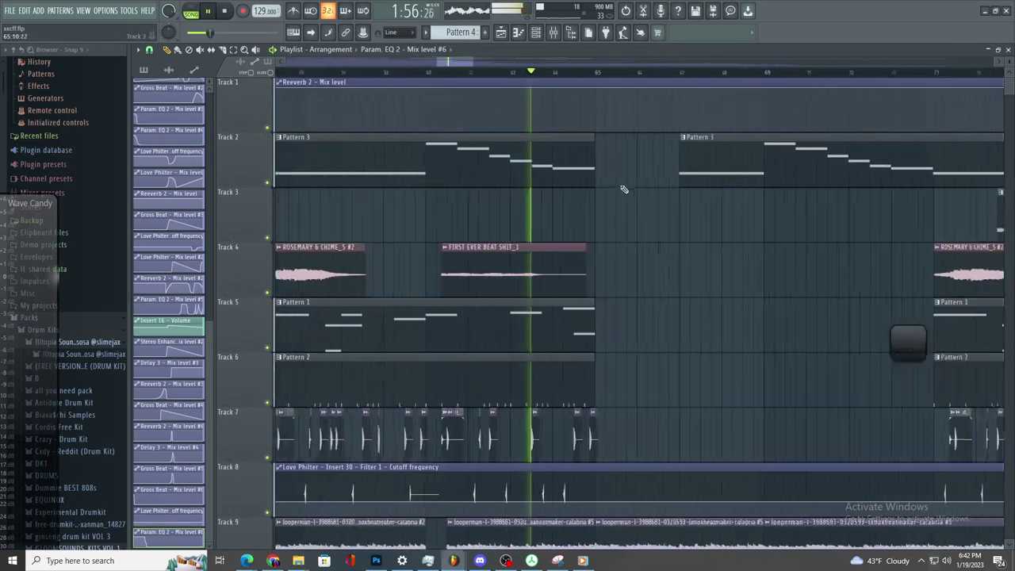
pyautogui.scroll(-1, 623, 221)
pyautogui.scroll(-3, 624, 220)
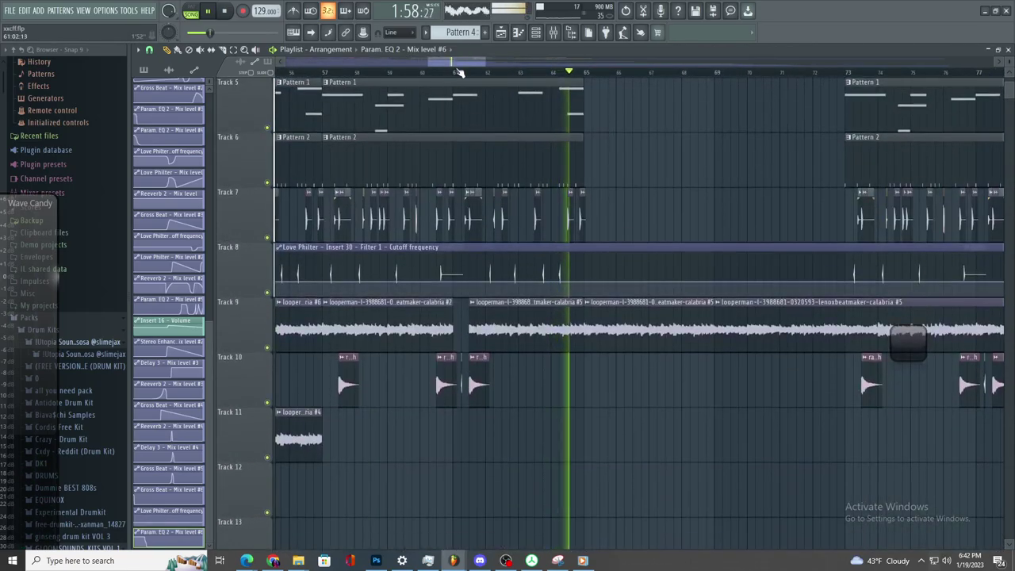
pyautogui.scroll(4, 650, 165)
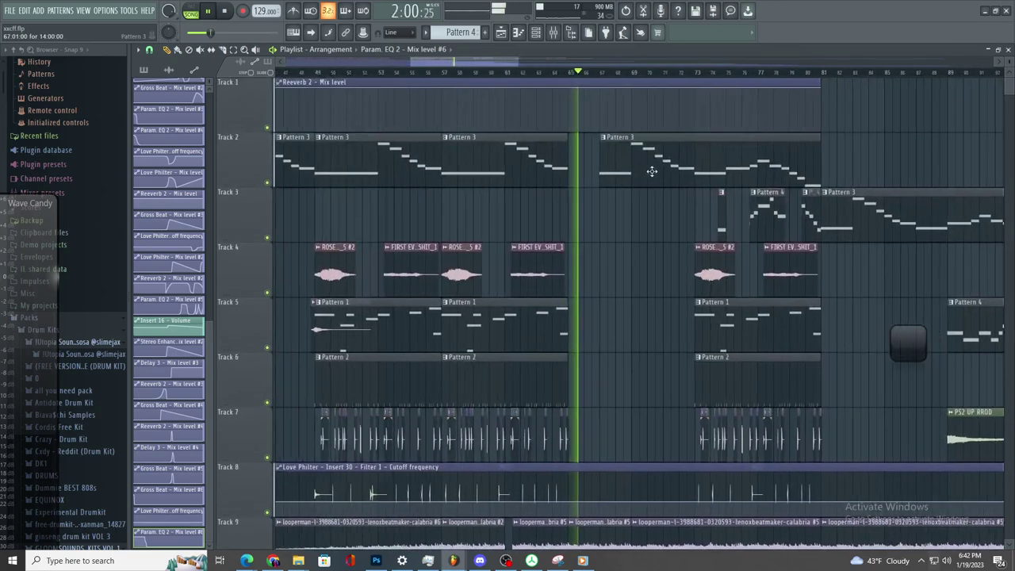
# - Shorten the Track 2 Pattern 3 clip starting at bar 57 to a length of 7:13:00 and replay its ending
pyautogui.scroll(1, 492, 120)
pyautogui.click(395, 73)
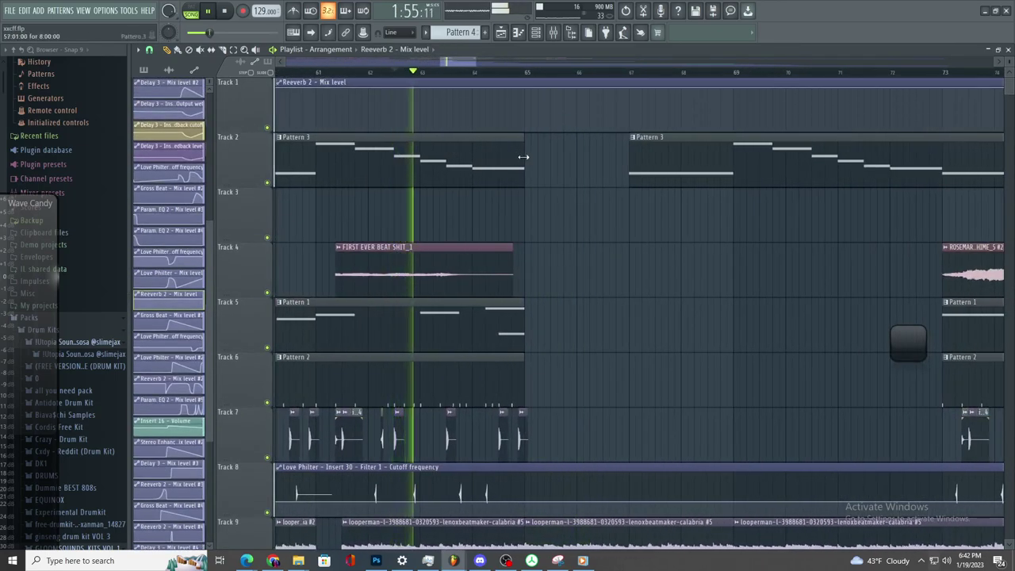
pyautogui.moveTo(622, 148); pyautogui.dragTo(423, 208)
pyautogui.scroll(3, 624, 167)
pyautogui.press('space')
pyautogui.press('space')
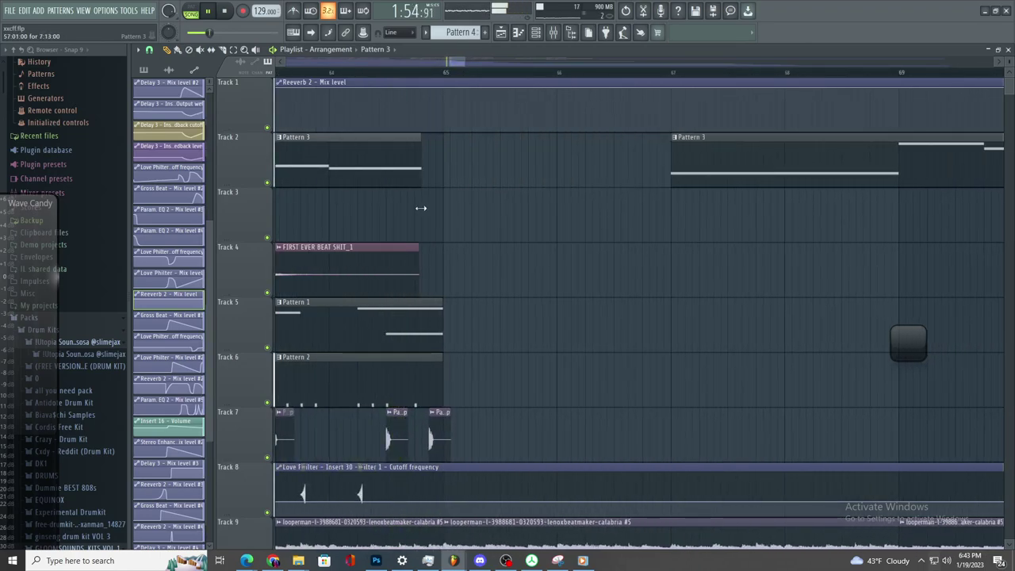
# - Slice the Track 2 Pattern 3 clip at bar 64 and place one-bar Pattern 3 clips at bars 64 and 65
pyautogui.moveTo(329, 139)
pyautogui.mouseDown()
pyautogui.moveTo(344, 188)
pyautogui.moveTo(330, 188)
pyautogui.mouseUp()
pyautogui.click(166, 50)
pyautogui.click(427, 163)
pyautogui.click(446, 166)
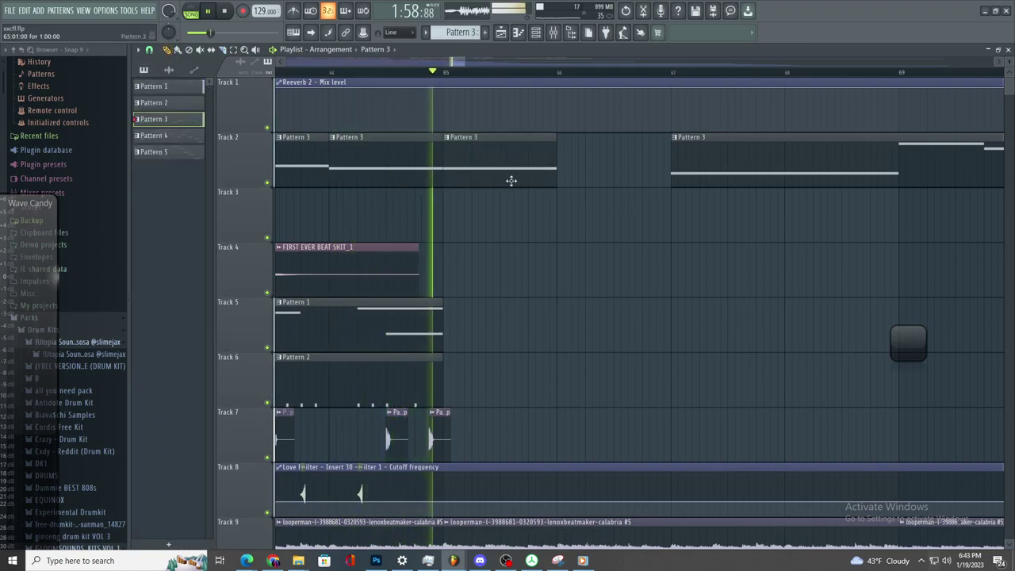
# - Add another one-bar Pattern 3 clip at bar 66 on Track 2 and replay the section from bar 64
pyautogui.click(558, 199)
pyautogui.scroll(-1, 562, 202)
pyautogui.scroll(2, 588, 215)
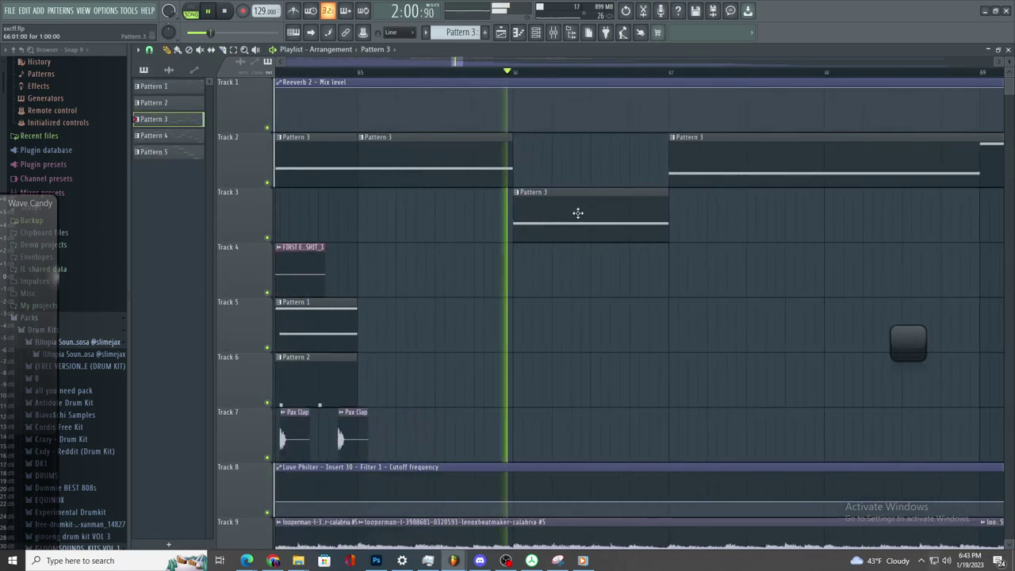
pyautogui.scroll(-3, 591, 216)
pyautogui.scroll(2, 640, 235)
pyautogui.moveTo(558, 208); pyautogui.dragTo(562, 154)
pyautogui.press('space')
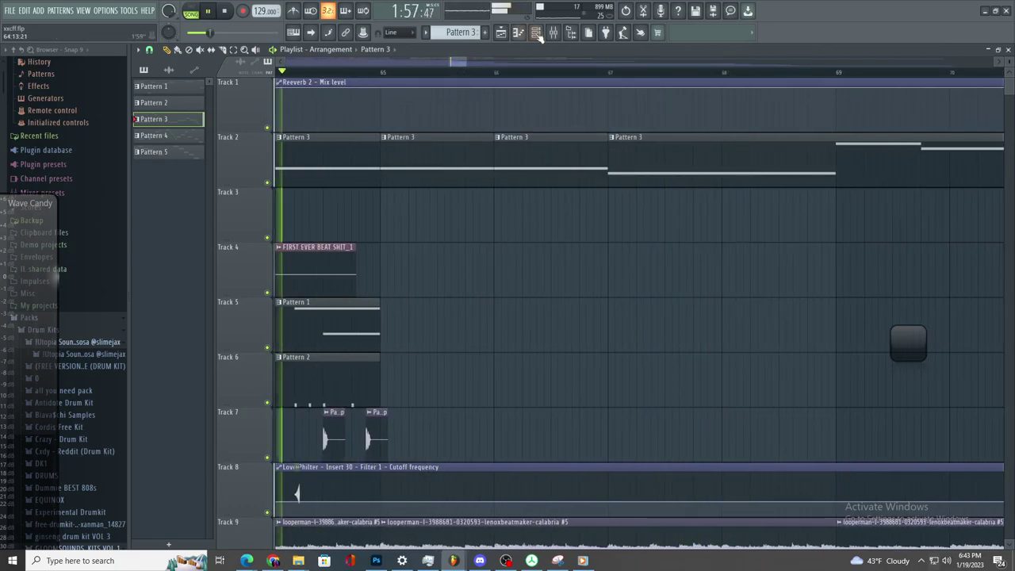
# - Load Fruity Love Philter into slot 9 of mixer Insert 16 and create a playlist automation clip for its Filter 1 cutoff frequency
pyautogui.click(554, 32)
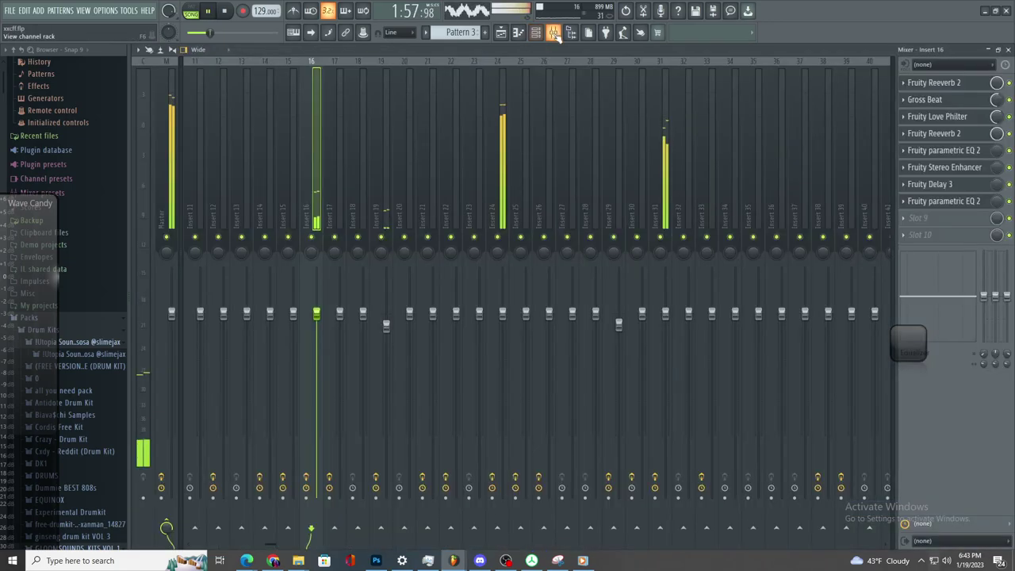
pyautogui.click(945, 220)
pyautogui.click(946, 219)
pyautogui.click(936, 220)
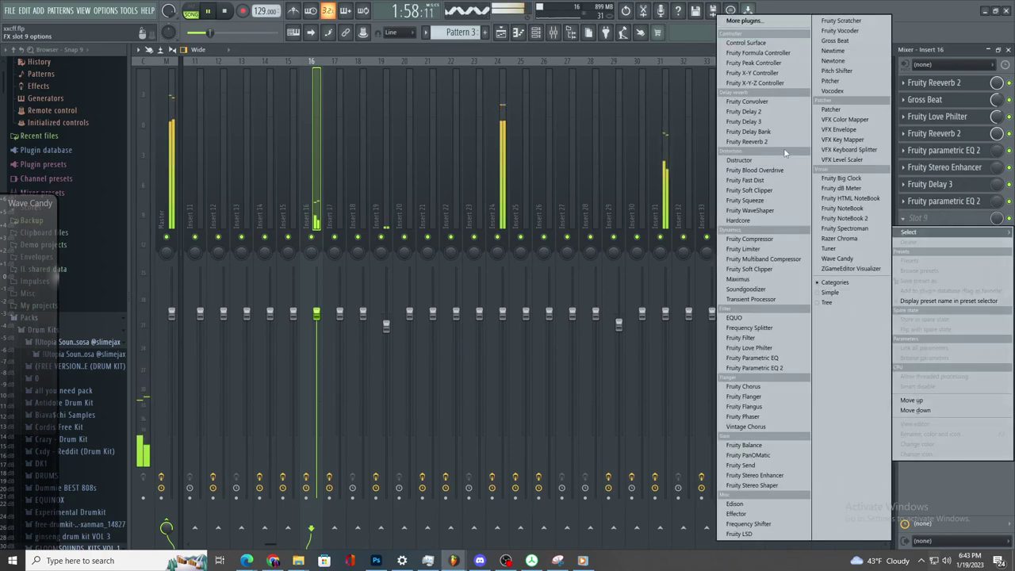
pyautogui.click(752, 350)
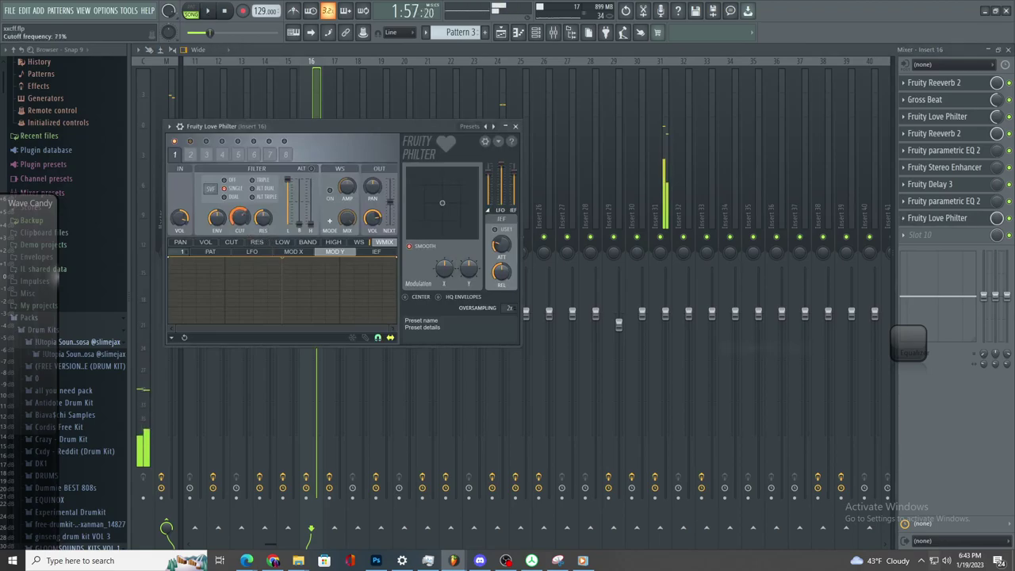
pyautogui.click(500, 33)
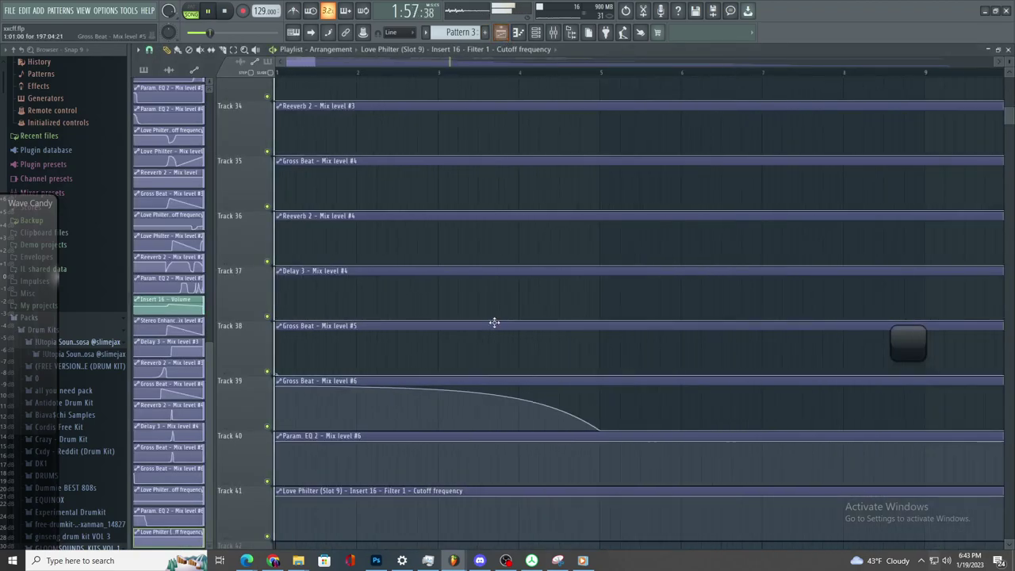
# - Shape the Track 41 cutoff automation to fall from bar 64 to about 33% at bar 65, using a Single curve
pyautogui.scroll(4, 515, 506)
pyautogui.press('space')
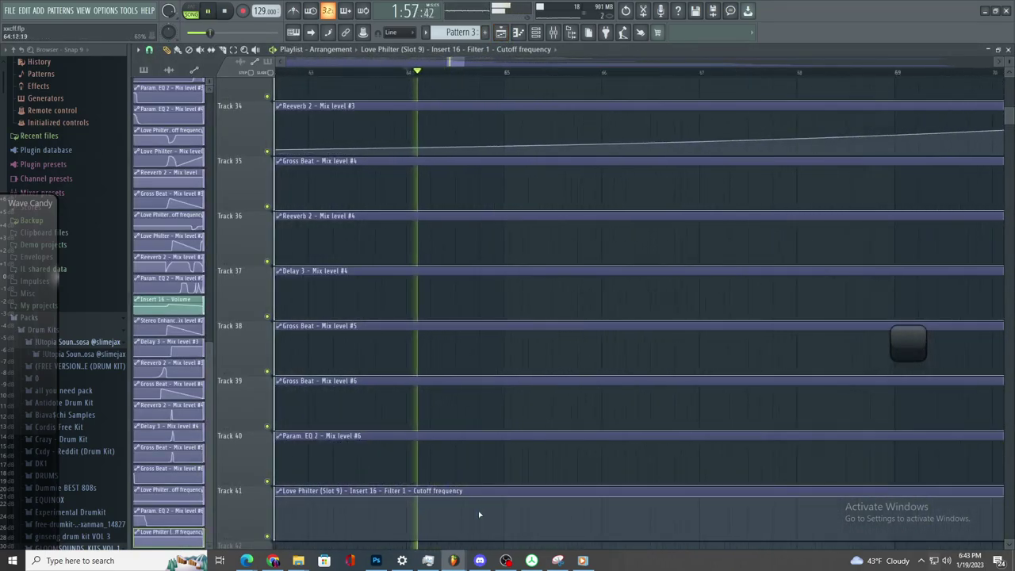
pyautogui.press('space')
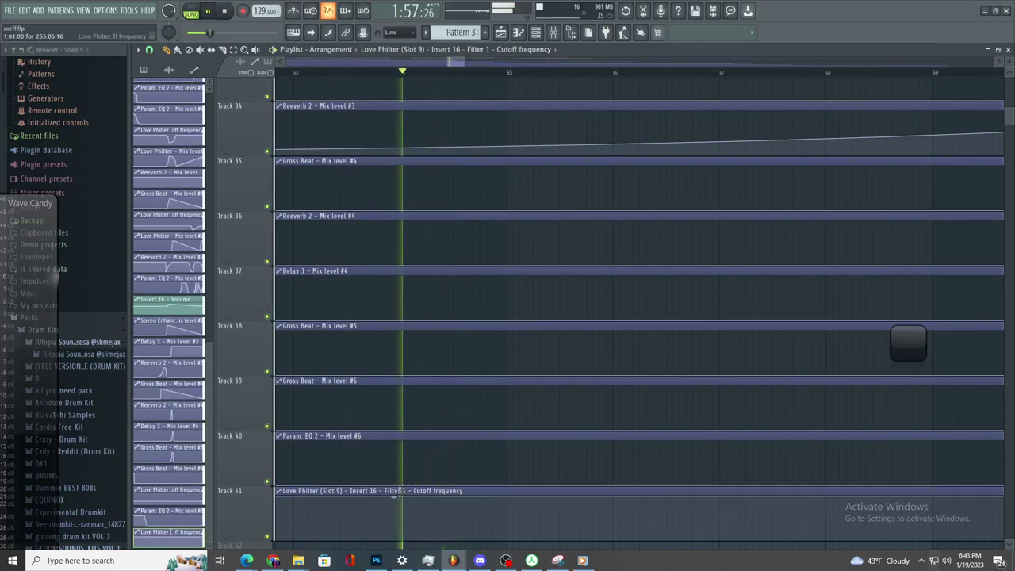
pyautogui.rightClick(526, 521)
pyautogui.press('space')
pyautogui.moveTo(526, 521); pyautogui.dragTo(508, 525)
pyautogui.rightClick(508, 526)
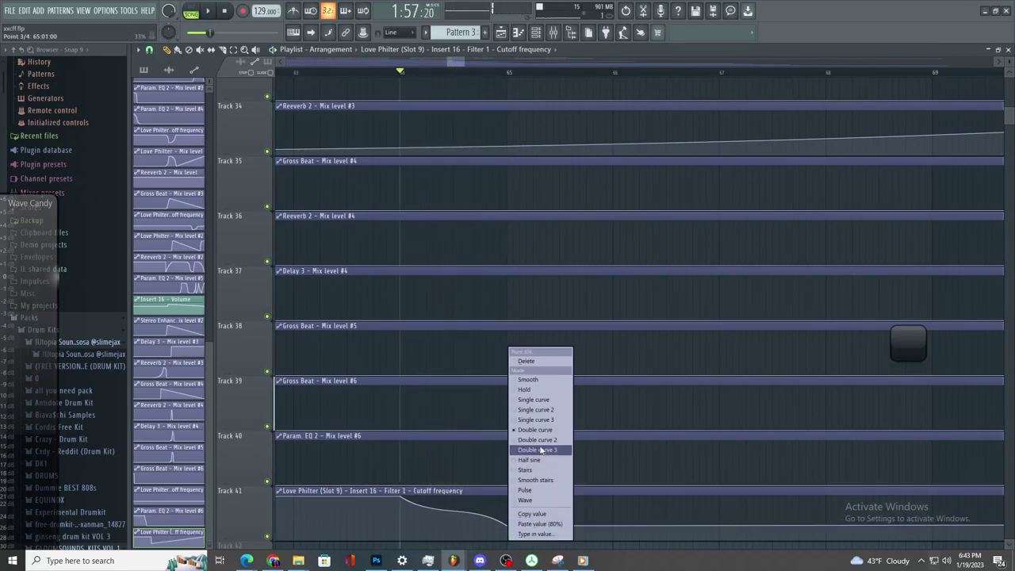
pyautogui.click(551, 400)
pyautogui.press('space')
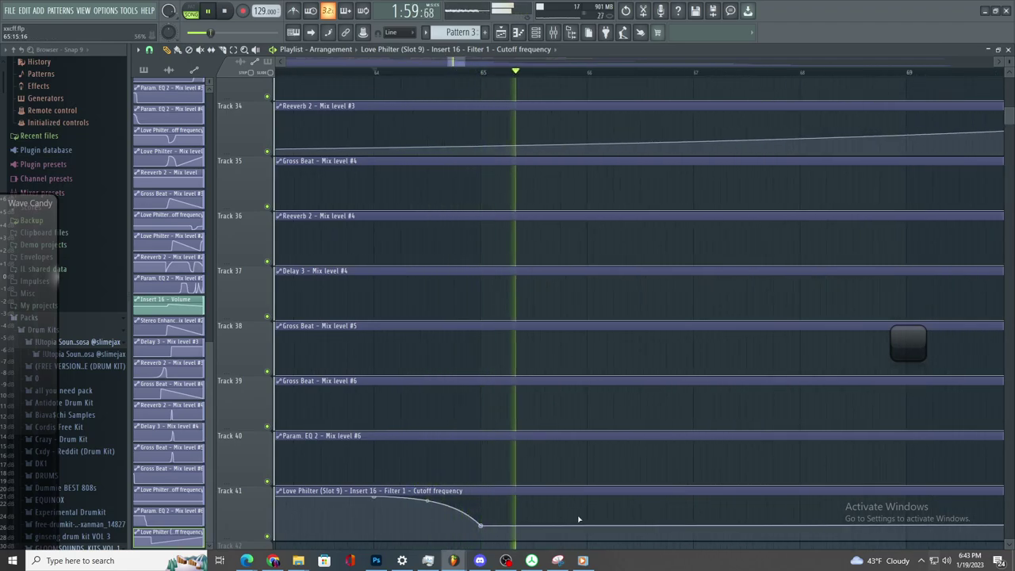
# - Add a point to the Track 41 cutoff automation so it curves back up to its full level by bar 69
pyautogui.scroll(-3, 578, 519)
pyautogui.press('space')
pyautogui.press('space')
pyautogui.scroll(4, 590, 519)
pyautogui.rightClick(687, 463)
pyautogui.moveTo(687, 462); pyautogui.dragTo(712, 442)
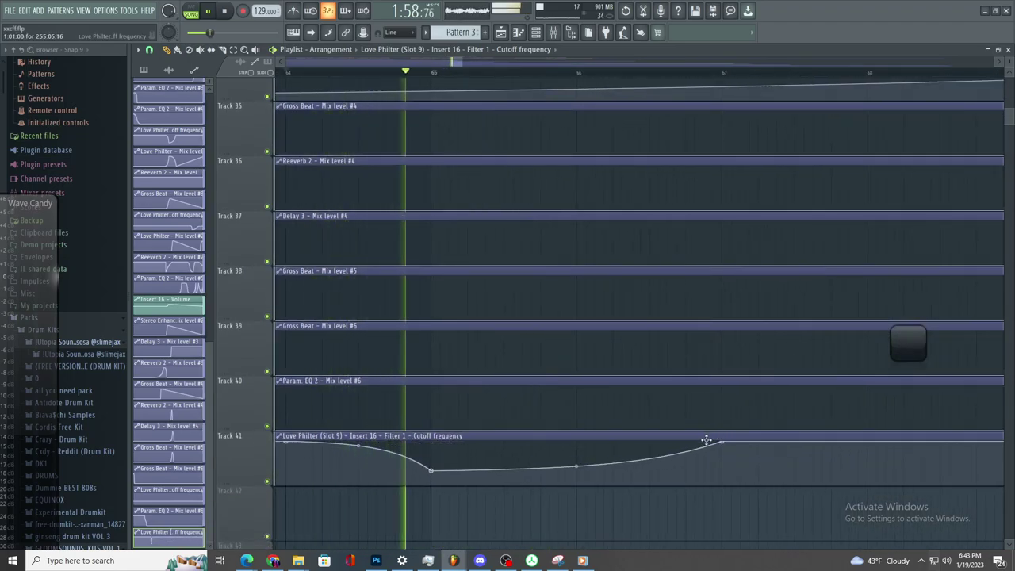
pyautogui.scroll(-1, 563, 476)
pyautogui.scroll(2, 584, 469)
pyautogui.scroll(-3, 574, 496)
pyautogui.scroll(3, 566, 494)
pyautogui.scroll(-2, 548, 486)
pyautogui.scroll(1, 571, 488)
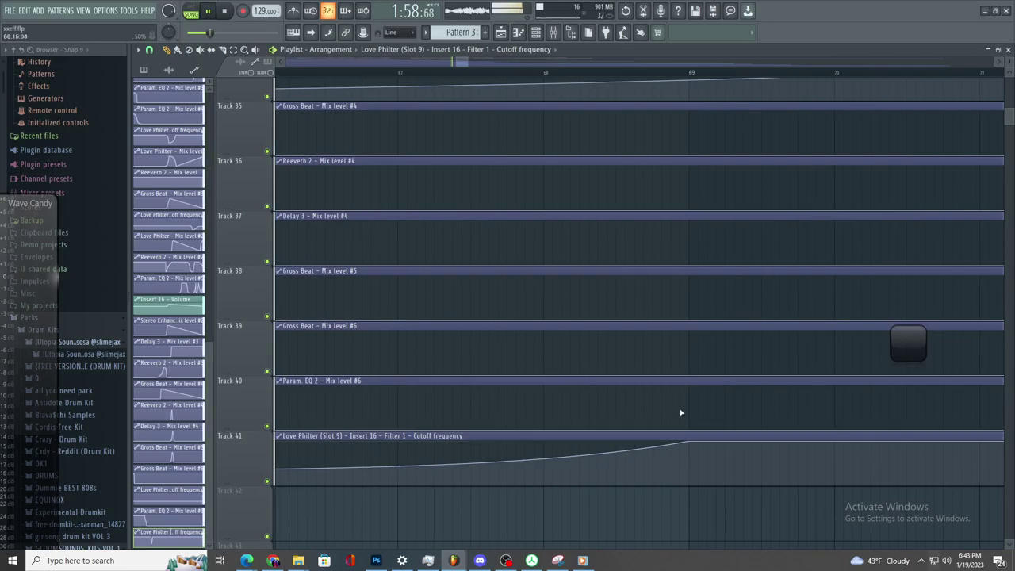
# - Examine the cutoff dip on Track 41 and the upper tracks' clips around bars 65 to 70 during playback
pyautogui.scroll(-2, 618, 457)
pyautogui.scroll(-2, 567, 366)
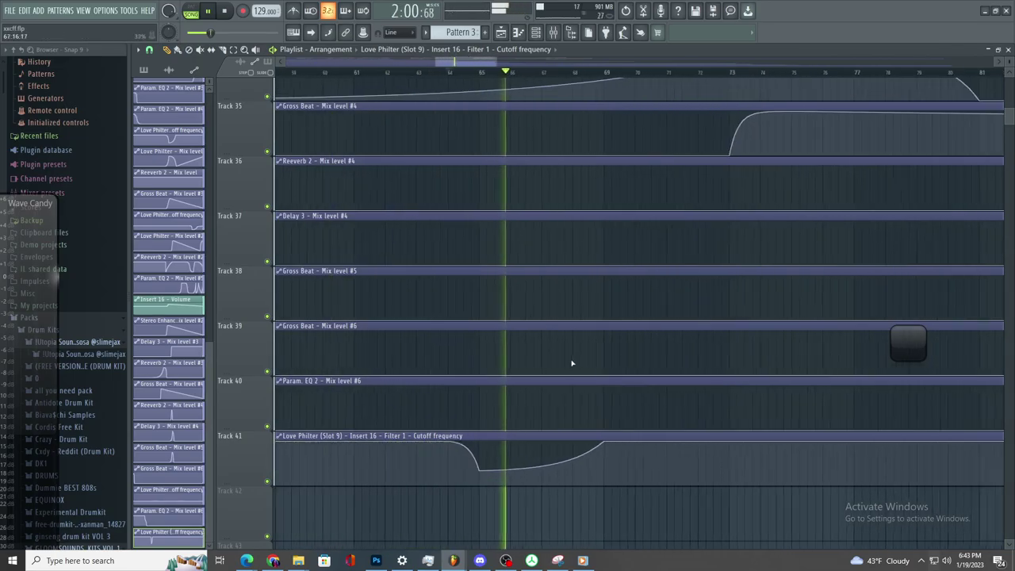
pyautogui.scroll(10, 614, 215)
pyautogui.scroll(4, 604, 223)
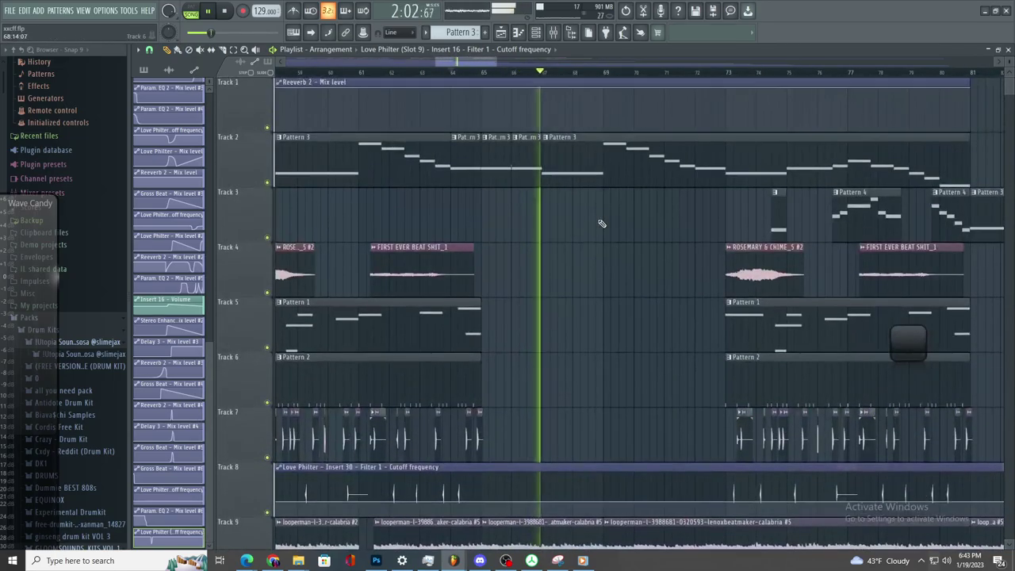
pyautogui.scroll(2, 590, 229)
pyautogui.scroll(-1, 535, 235)
pyautogui.scroll(1, 530, 214)
pyautogui.scroll(-2, 524, 212)
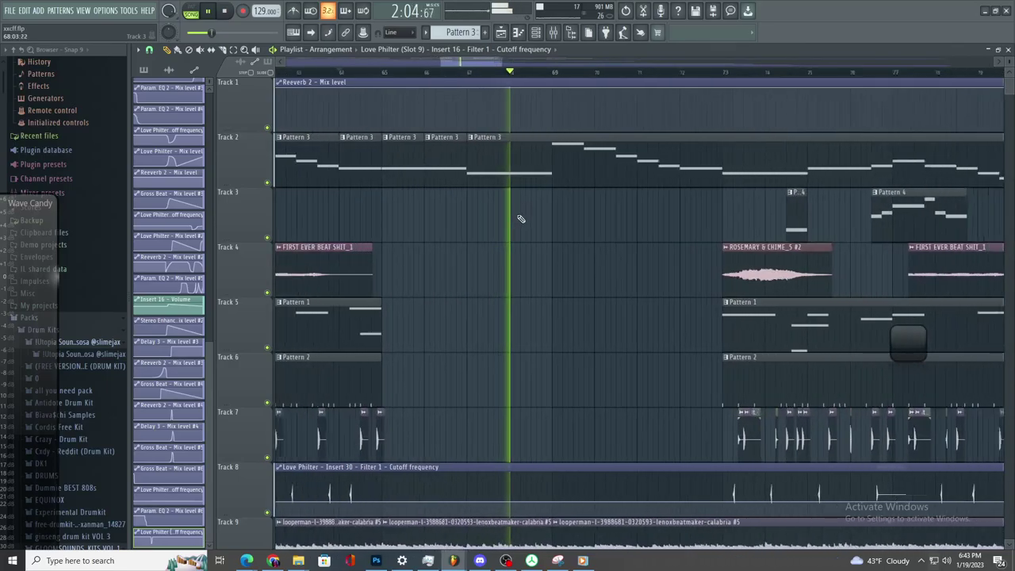
pyautogui.scroll(2, 570, 241)
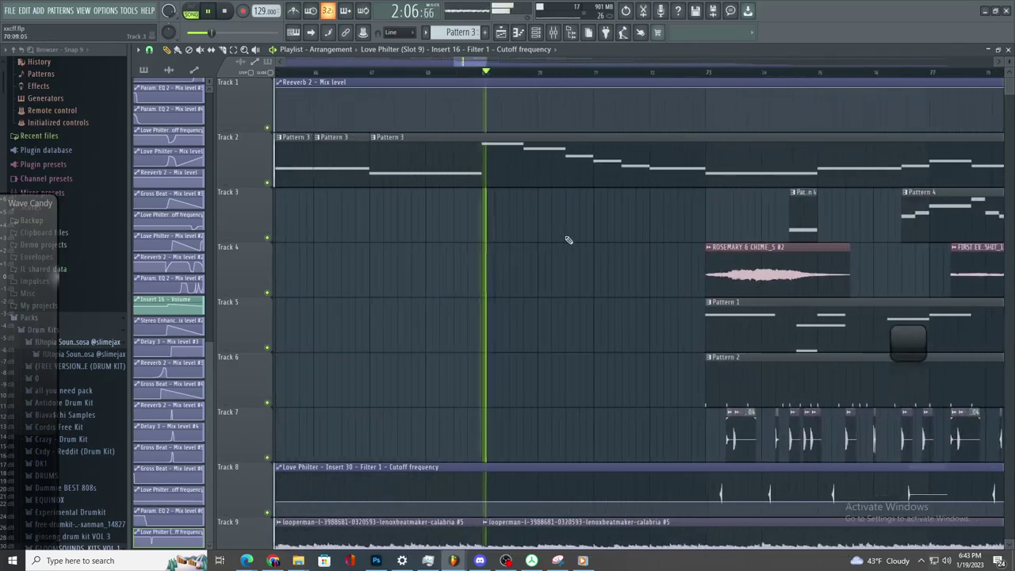
# - Try removing the Pattern 4 section between about bars 76 and 79 on Track 3, and undo the removal
pyautogui.scroll(-2, 572, 246)
pyautogui.scroll(2, 605, 254)
pyautogui.scroll(1, 603, 254)
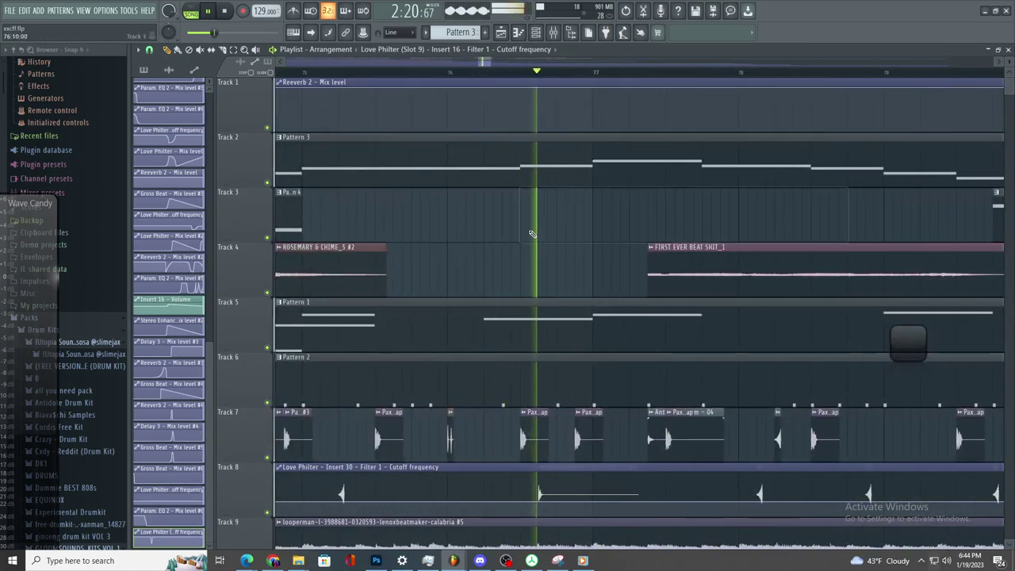
pyautogui.scroll(3, 554, 270)
pyautogui.scroll(-3, 616, 284)
pyautogui.scroll(3, 474, 247)
pyautogui.hotkey('ctrl', 'z')
# - Trim the start of the Pattern 4 clip on Track 3 to shortly before bar 78
pyautogui.scroll(-2, 403, 238)
pyautogui.scroll(-1, 361, 233)
pyautogui.scroll(-3, 462, 240)
pyautogui.scroll(4, 526, 256)
pyautogui.scroll(-4, 526, 254)
pyautogui.scroll(2, 517, 262)
pyautogui.scroll(8, 579, 273)
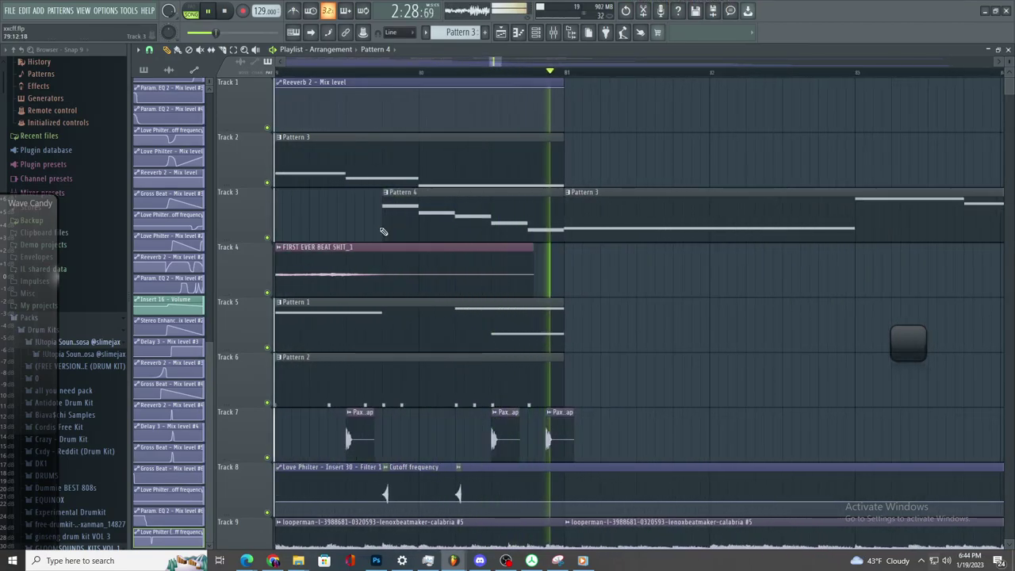
# - Trim the start of the Pattern 4 clip that leads into bar 81 on Track 3 to position 80:05
pyautogui.moveTo(404, 220); pyautogui.dragTo(420, 214)
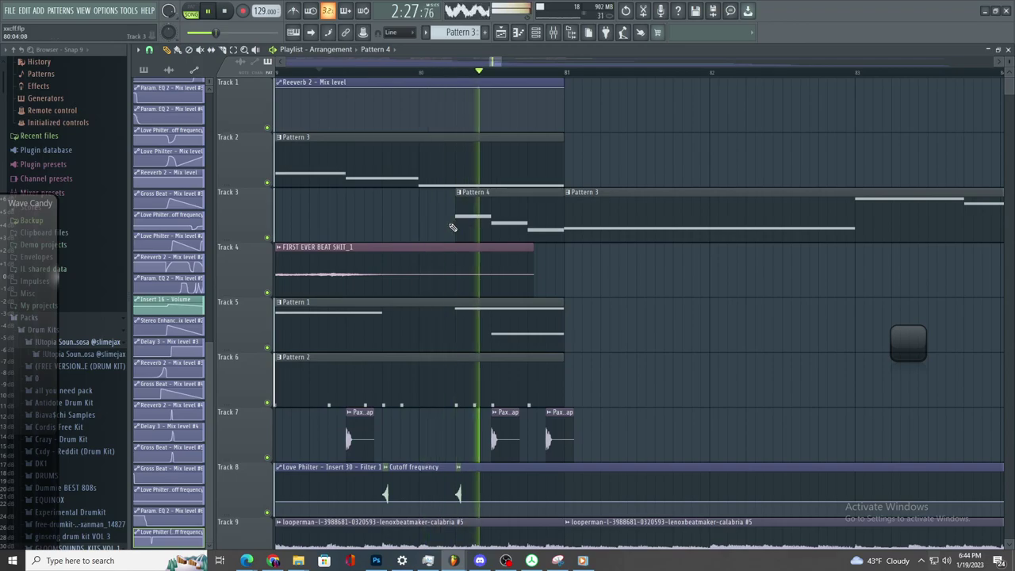
pyautogui.scroll(-3, 452, 228)
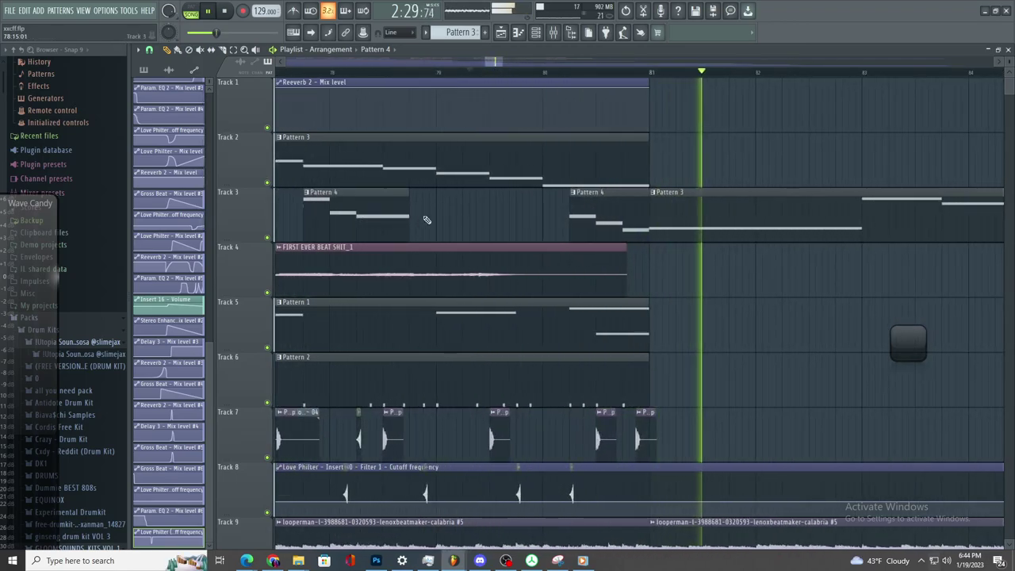
pyautogui.hotkey('ctrl', 'z')
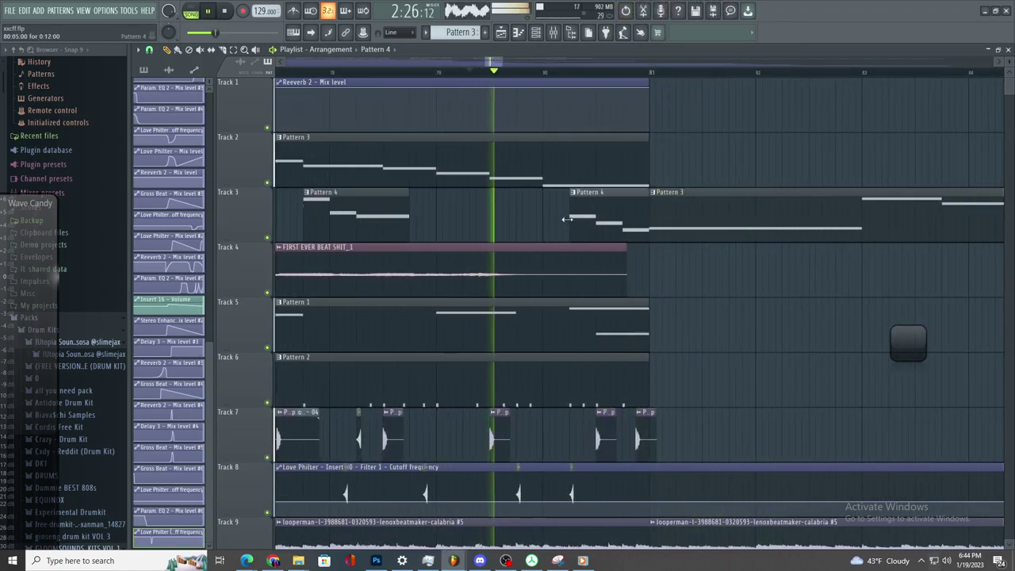
pyautogui.scroll(3, 587, 226)
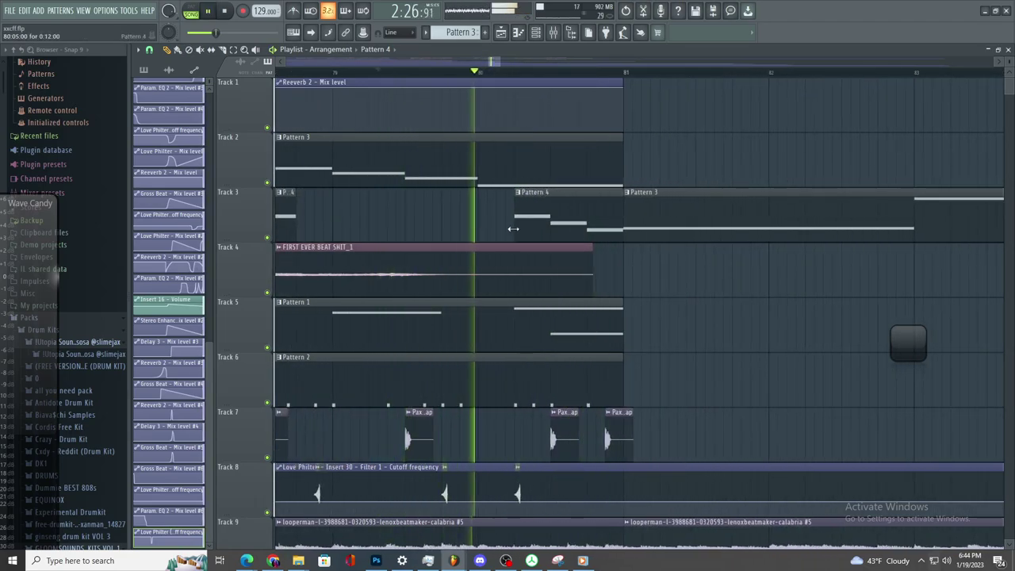
pyautogui.scroll(-5, 611, 260)
pyautogui.click(640, 308)
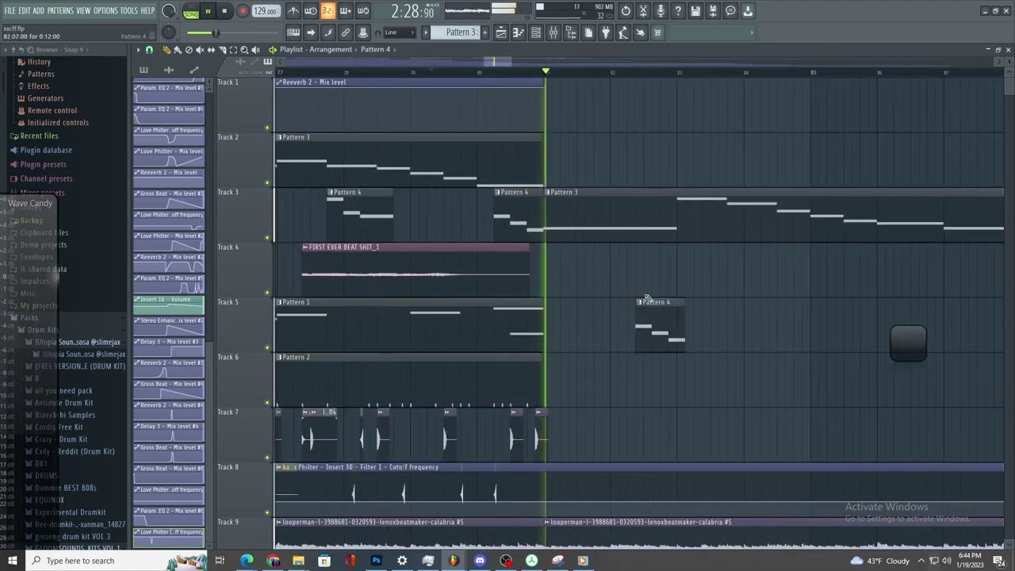
pyautogui.rightClick(641, 308)
pyautogui.scroll(-1, 643, 319)
pyautogui.scroll(1, 635, 314)
# - Place copies of the trimmed Pattern 4 clip on Track 4 at positions 82:05, 84:05 and 86:05
pyautogui.click(502, 230)
pyautogui.scroll(3, 582, 270)
pyautogui.click(583, 275)
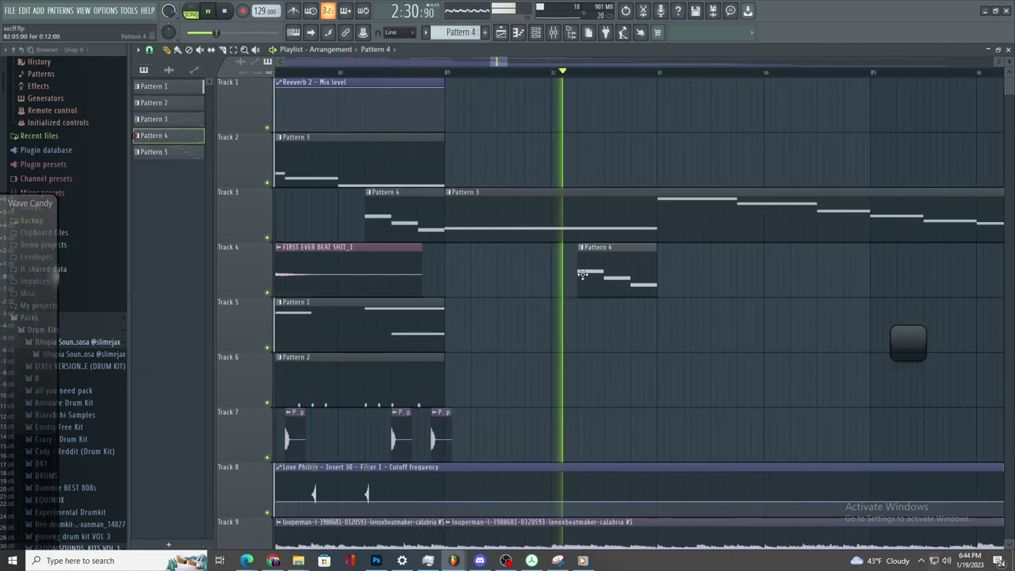
pyautogui.scroll(-3, 582, 275)
pyautogui.scroll(4, 691, 310)
pyautogui.scroll(-3, 660, 283)
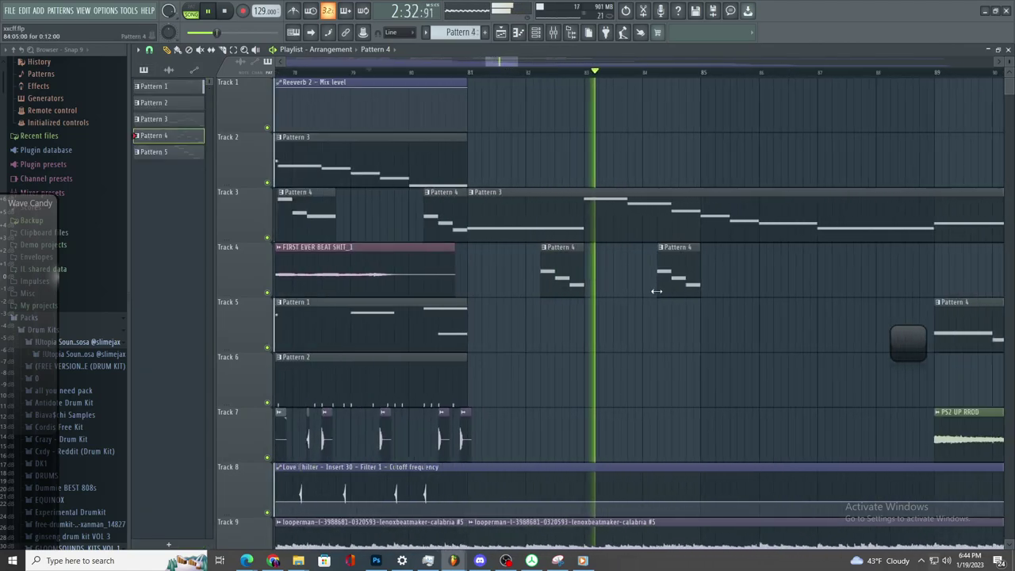
pyautogui.scroll(2, 688, 291)
pyautogui.scroll(-2, 698, 276)
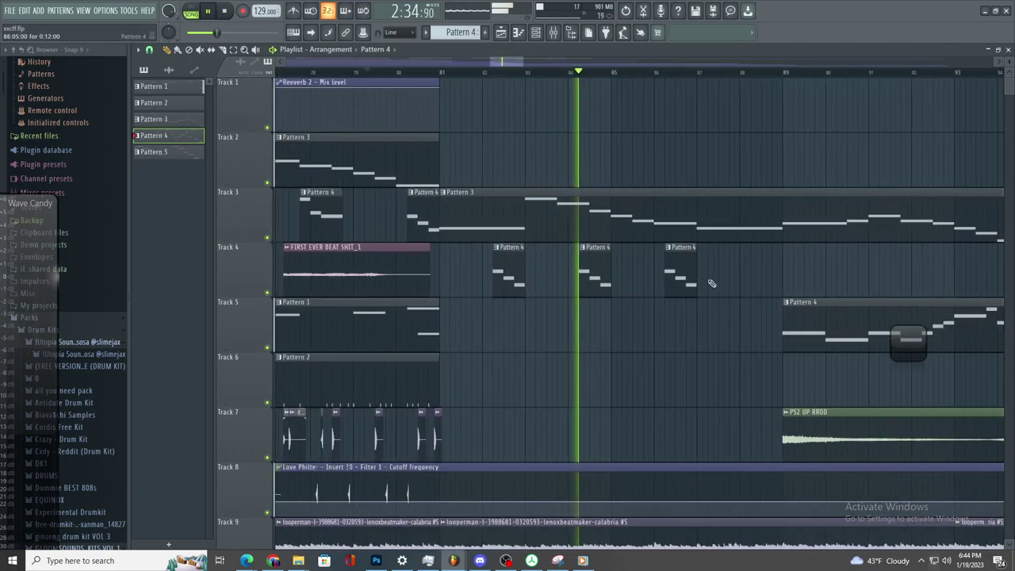
# - Try one more Pattern 4 clip on Track 4 at position 88:05, and remove it
pyautogui.scroll(3, 701, 281)
pyautogui.scroll(-1, 845, 267)
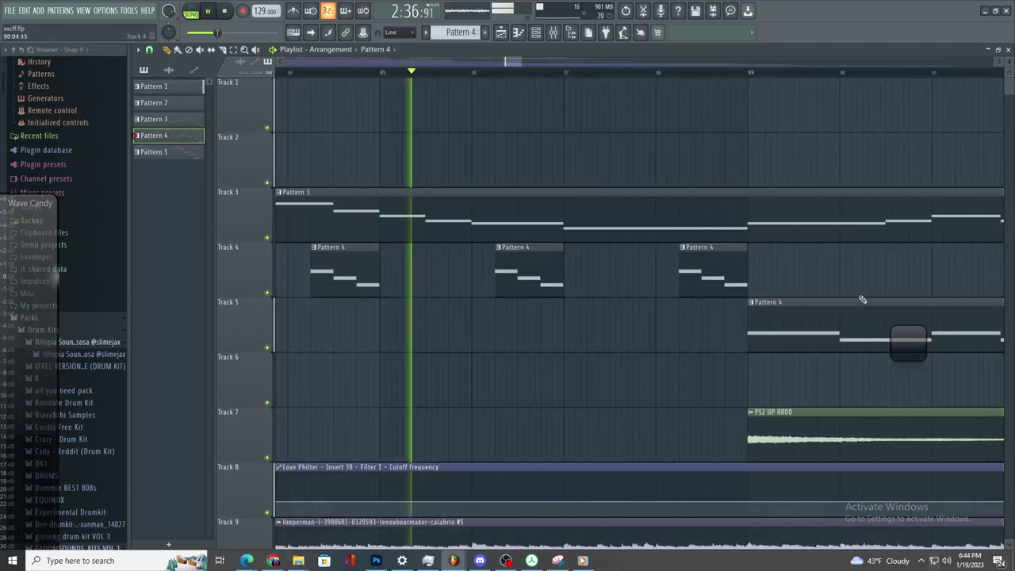
pyautogui.scroll(1, 601, 274)
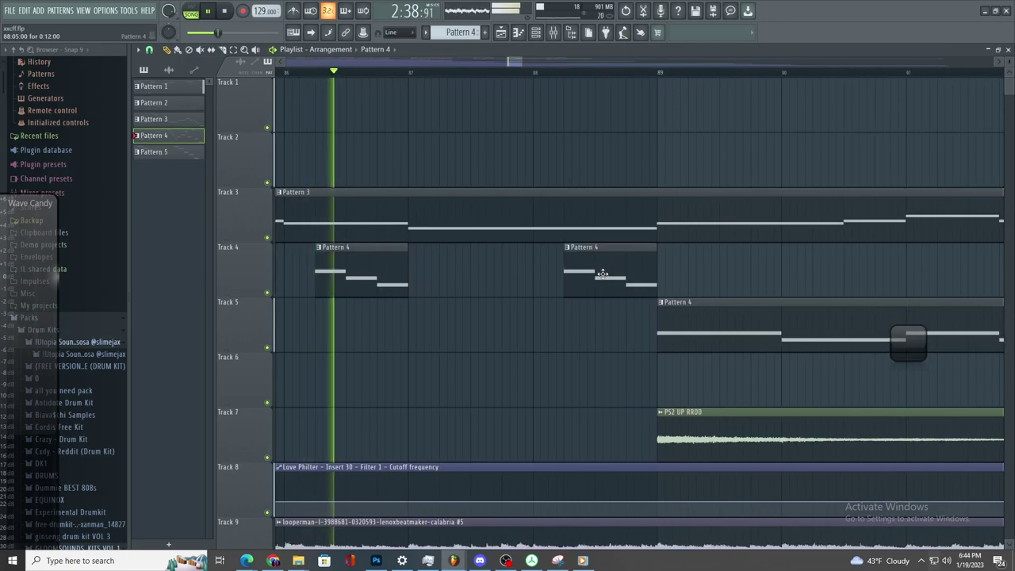
pyautogui.click(667, 288)
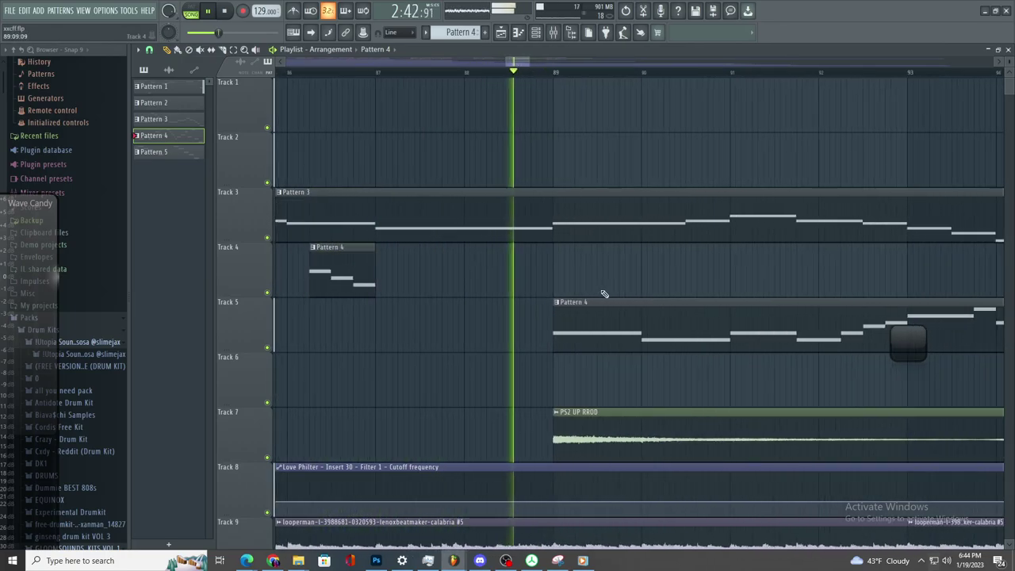
# - Try a Pattern 1 clip on Track 2 from bar 93 to bar 101, and remove it
pyautogui.scroll(-4, 610, 295)
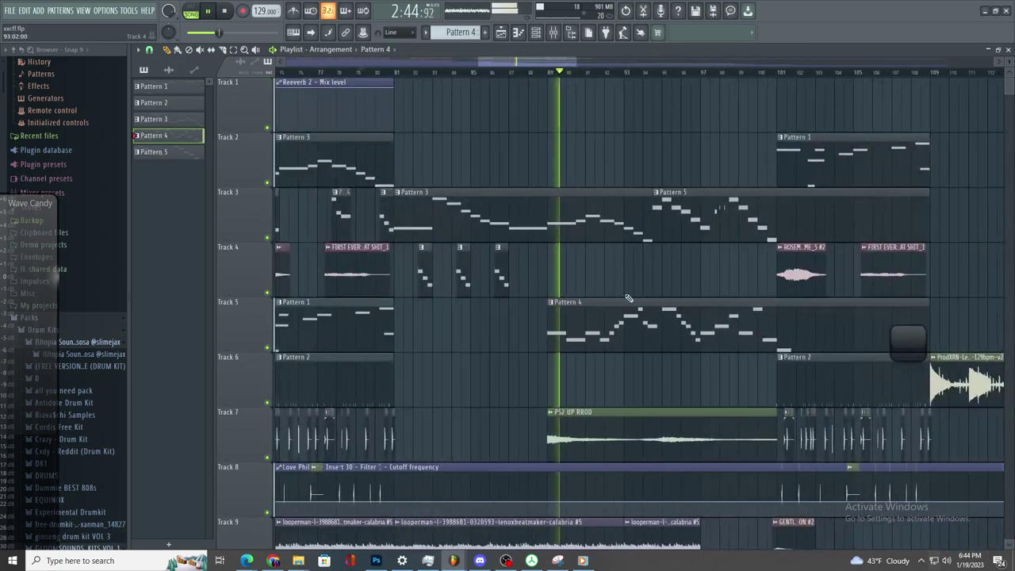
pyautogui.scroll(3, 619, 296)
pyautogui.scroll(-5, 608, 294)
pyautogui.scroll(3, 603, 297)
pyautogui.click(701, 172)
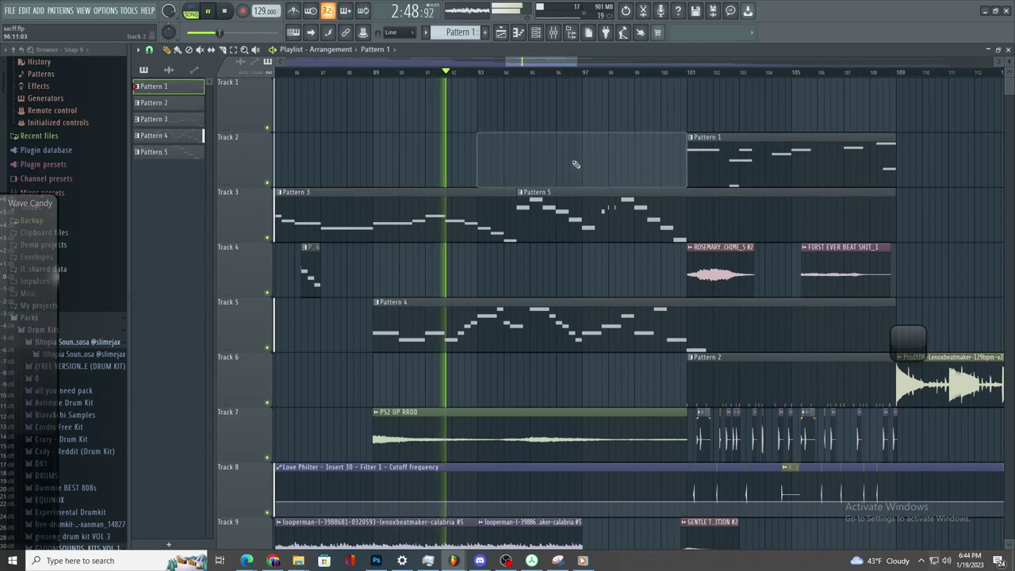
# - Try an eight-bar Pattern 2 clip on Track 6 starting at bar 93, and remove it
pyautogui.click(650, 368)
pyautogui.scroll(3, 416, 386)
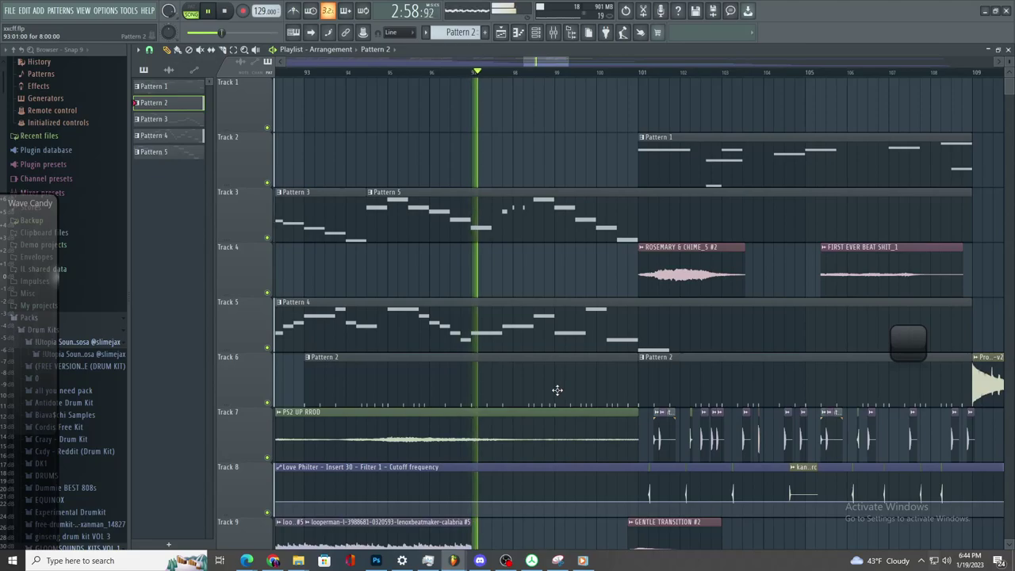
pyautogui.keyDown('ctrl'); pyautogui.scroll(-3, 566, 392); pyautogui.keyUp('ctrl')
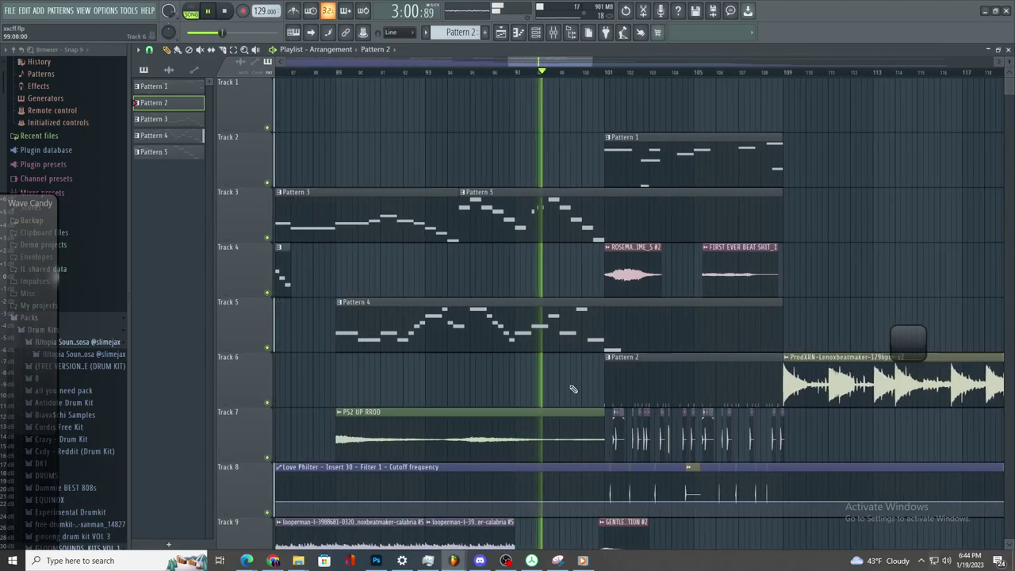
pyautogui.keyDown('ctrl'); pyautogui.scroll(-3, 574, 390); pyautogui.keyUp('ctrl')
pyautogui.keyDown('ctrl'); pyautogui.scroll(4, 558, 395); pyautogui.keyUp('ctrl')
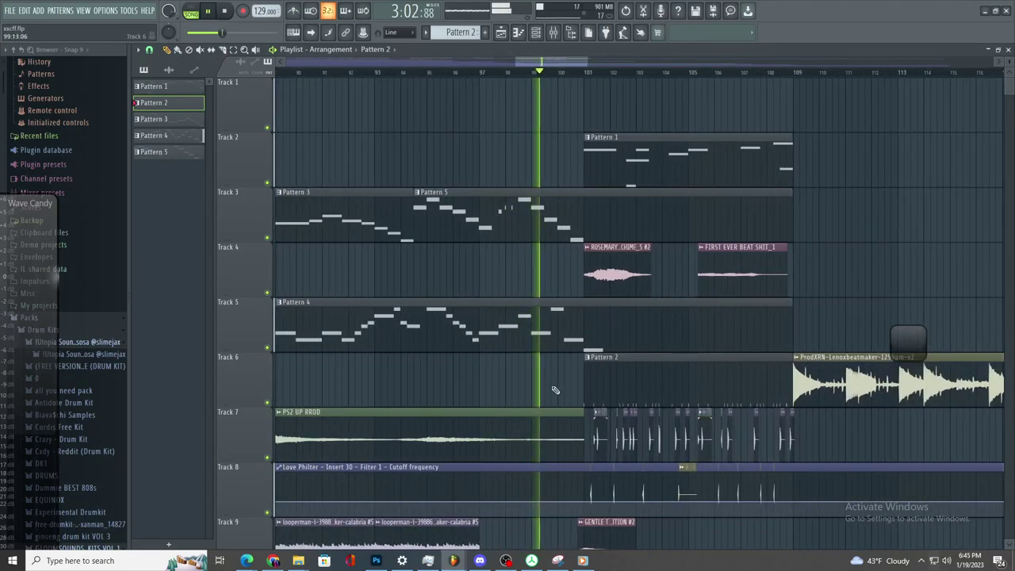
# - Listen to the arrangement's transition into bar 101 and examine the clips around it
pyautogui.keyDown('ctrl'); pyautogui.scroll(-3, 556, 391); pyautogui.keyUp('ctrl')
pyautogui.keyDown('ctrl'); pyautogui.scroll(4, 550, 390); pyautogui.keyUp('ctrl')
pyautogui.keyDown('ctrl'); pyautogui.scroll(-4, 561, 402); pyautogui.keyUp('ctrl')
pyautogui.keyDown('ctrl'); pyautogui.scroll(5, 571, 397); pyautogui.keyUp('ctrl')
pyautogui.keyDown('ctrl'); pyautogui.scroll(-4, 549, 392); pyautogui.keyUp('ctrl')
pyautogui.keyDown('ctrl'); pyautogui.scroll(4, 546, 389); pyautogui.keyUp('ctrl')
pyautogui.keyDown('ctrl'); pyautogui.scroll(-4, 517, 277); pyautogui.keyUp('ctrl')
pyautogui.keyDown('ctrl'); pyautogui.scroll(4, 517, 276); pyautogui.keyUp('ctrl')
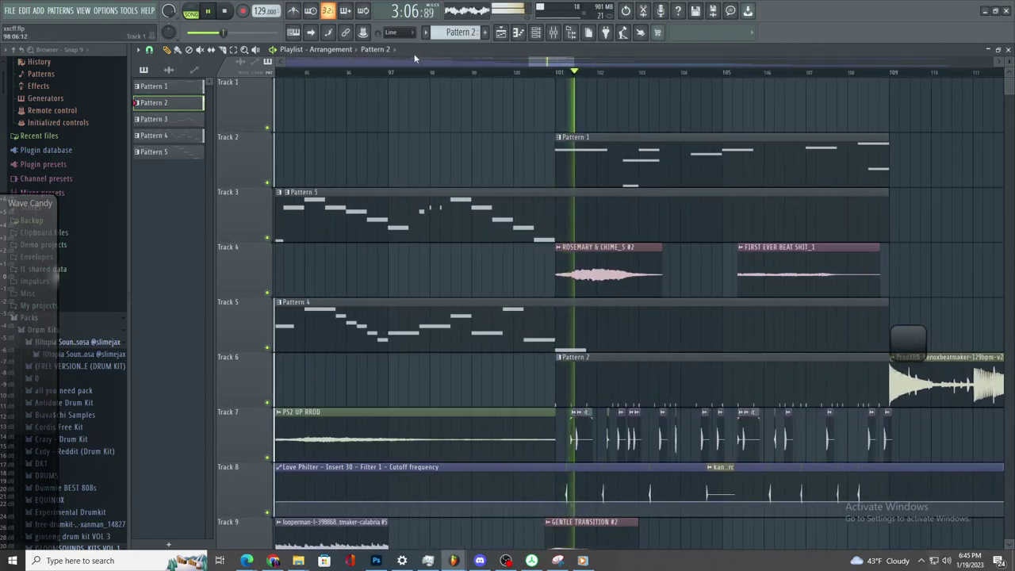
# - Open Pattern 4's Serum #2 notes from the playlist in the piano roll and play back the closing phrase
pyautogui.doubleClick(544, 303)
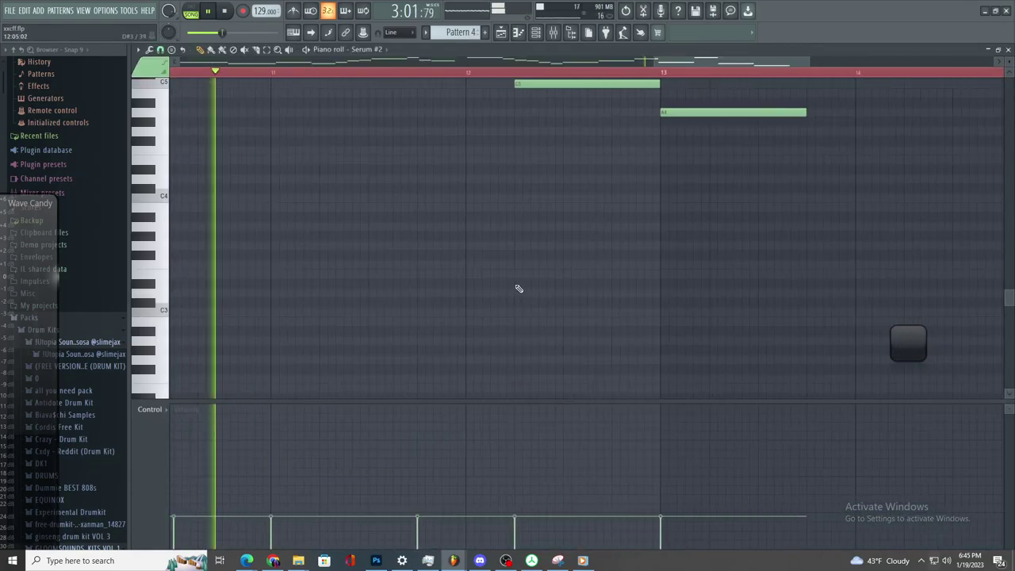
pyautogui.press('space')
pyautogui.press('space')
pyautogui.scroll(4, 476, 170)
pyautogui.keyDown('ctrl'); pyautogui.scroll(4, 295, 188); pyautogui.keyUp('ctrl')
pyautogui.keyDown('ctrl'); pyautogui.scroll(-1, 463, 119); pyautogui.keyUp('ctrl')
pyautogui.press('space')
pyautogui.press('space')
# - Open Pattern 5's Serum notes from the playlist in the piano roll and play back the short notes in bar 4
pyautogui.click(501, 32)
pyautogui.doubleClick(473, 213)
pyautogui.press('space')
pyautogui.press('space')
pyautogui.keyDown('ctrl'); pyautogui.scroll(-3, 413, 206); pyautogui.keyUp('ctrl')
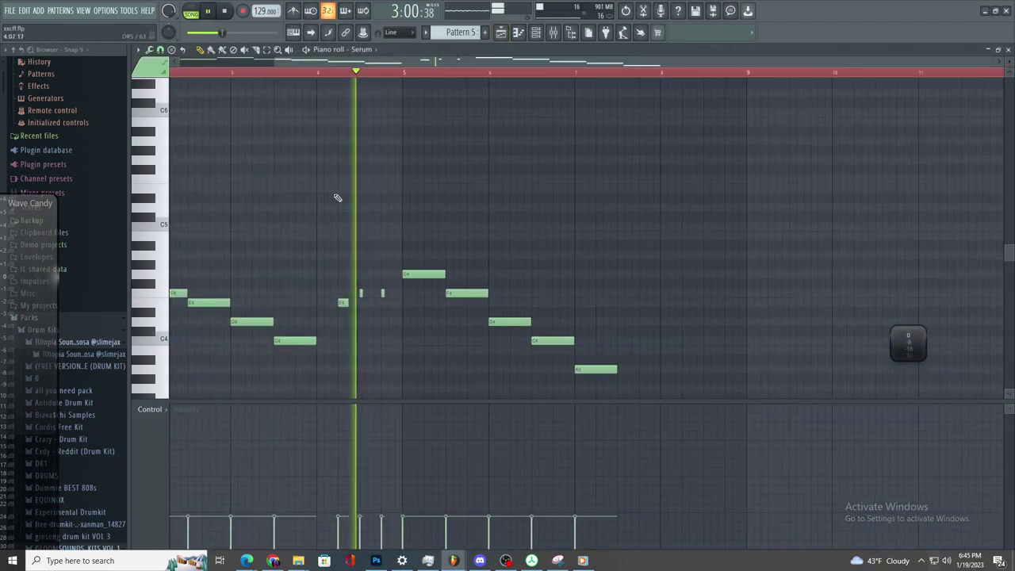
pyautogui.press('space')
pyautogui.press('space')
pyautogui.keyDown('ctrl'); pyautogui.scroll(2, 308, 157); pyautogui.keyUp('ctrl')
pyautogui.keyDown('ctrl'); pyautogui.scroll(1, 311, 157); pyautogui.keyUp('ctrl')
pyautogui.press('space')
pyautogui.keyDown('ctrl'); pyautogui.scroll(4, 326, 141); pyautogui.keyUp('ctrl')
pyautogui.press('space')
# - Try deleting the short E4 note and the second short F4 note in bar 4, and undo both deletions
pyautogui.rightClick(422, 303)
pyautogui.rightClick(585, 292)
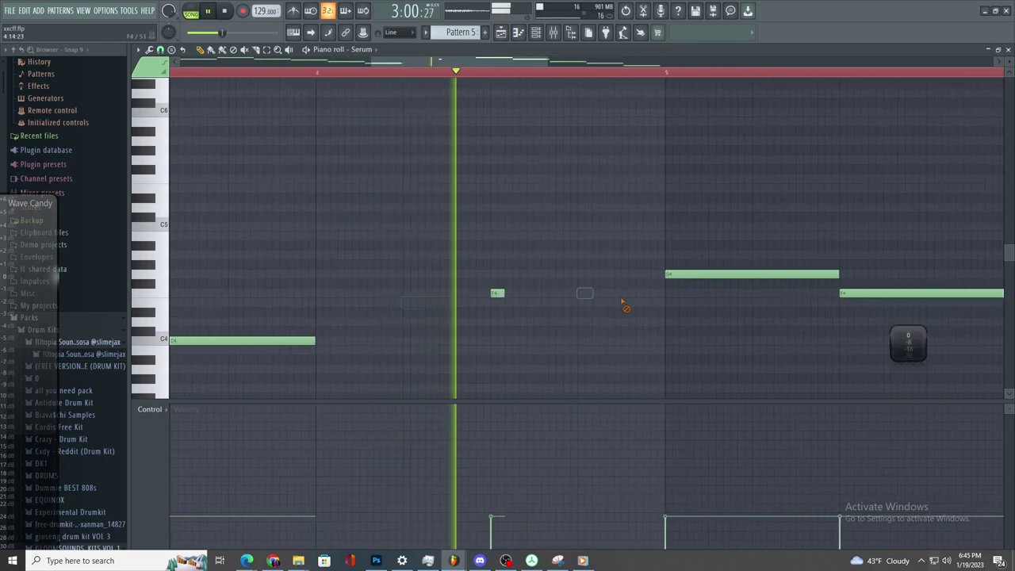
pyautogui.press('space')
pyautogui.hotkey('ctrl', 'z')
pyautogui.hotkey('ctrl', 'z')
# - Delete the two short F4 notes in bar 4 and lengthen the E4 note at 4:05 to two steps
pyautogui.rightClick(584, 293)
pyautogui.rightClick(497, 292)
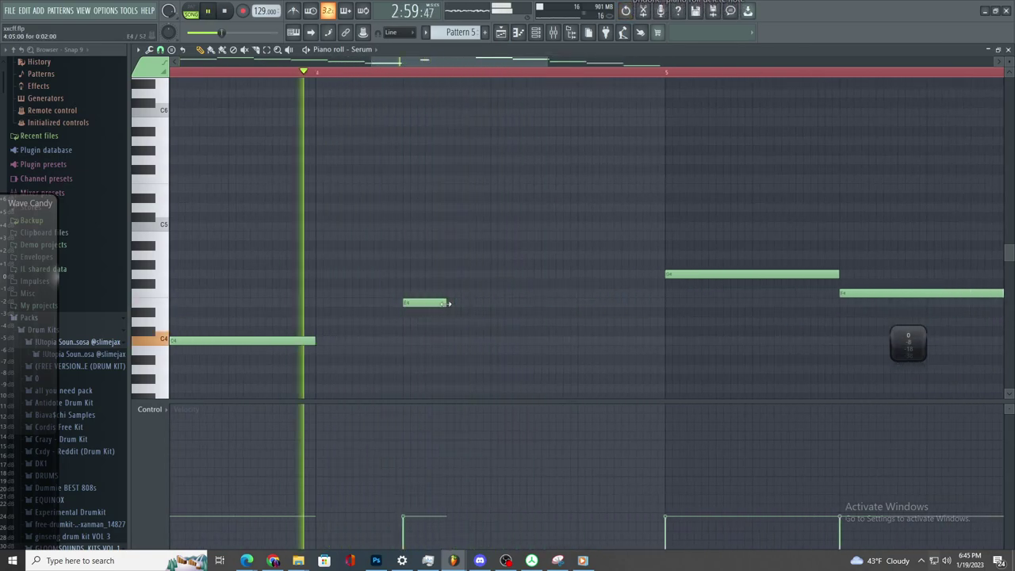
# - Add an eight-step F4 note at position 4:09 in Pattern 5, clear the trial notes around it and play the phrase
pyautogui.click(490, 284)
pyautogui.moveTo(515, 283); pyautogui.dragTo(507, 303)
pyautogui.keyDown('ctrl'); pyautogui.scroll(-4, 494, 288); pyautogui.keyUp('ctrl')
pyautogui.press('space')
pyautogui.keyDown('ctrl'); pyautogui.scroll(4, 505, 279); pyautogui.keyUp('ctrl')
pyautogui.click(507, 293)
pyautogui.press('space')
pyautogui.press('space')
pyautogui.rightClick(492, 284)
pyautogui.click(482, 293)
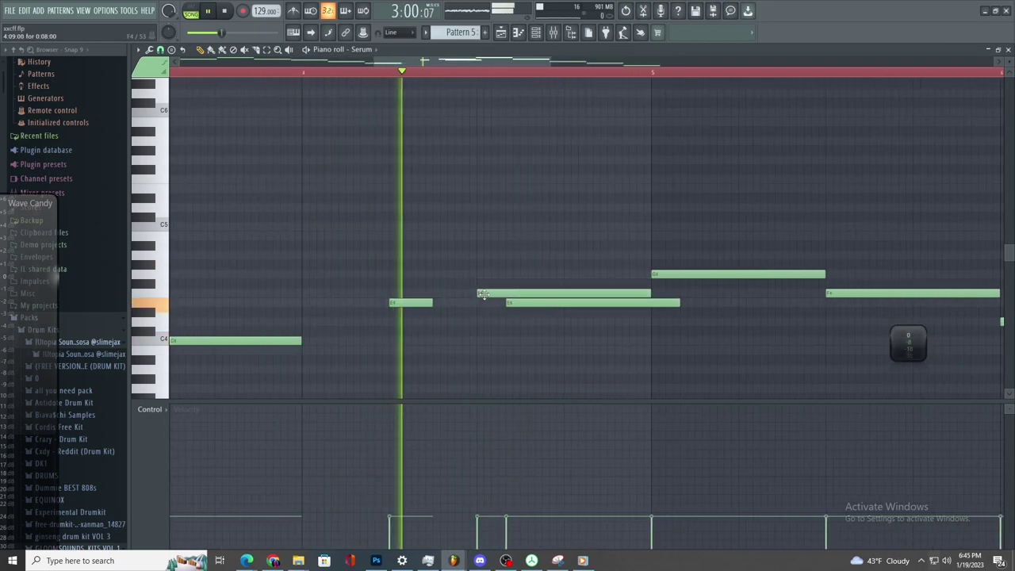
pyautogui.rightClick(530, 303)
pyautogui.keyDown('ctrl'); pyautogui.scroll(-1, 556, 310); pyautogui.keyUp('ctrl')
pyautogui.keyDown('ctrl'); pyautogui.scroll(1, 622, 310); pyautogui.keyUp('ctrl')
pyautogui.keyDown('ctrl'); pyautogui.scroll(-3, 634, 317); pyautogui.keyUp('ctrl')
pyautogui.keyDown('ctrl'); pyautogui.scroll(2, 671, 329); pyautogui.keyUp('ctrl')
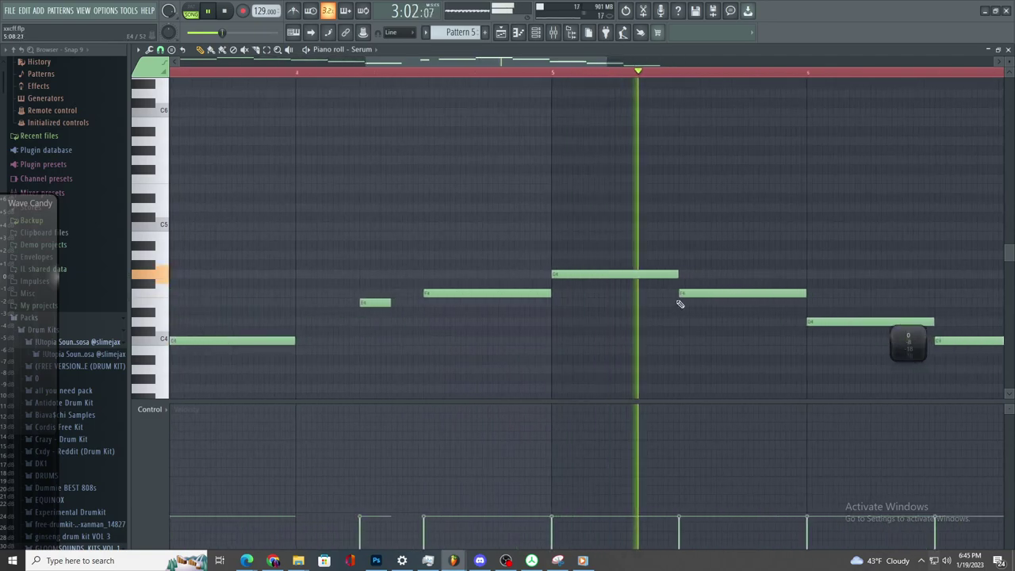
# - Reopen Pattern 4's Serum #2 notes from the playlist and listen to bars 10 to 13
pyautogui.press('F5')
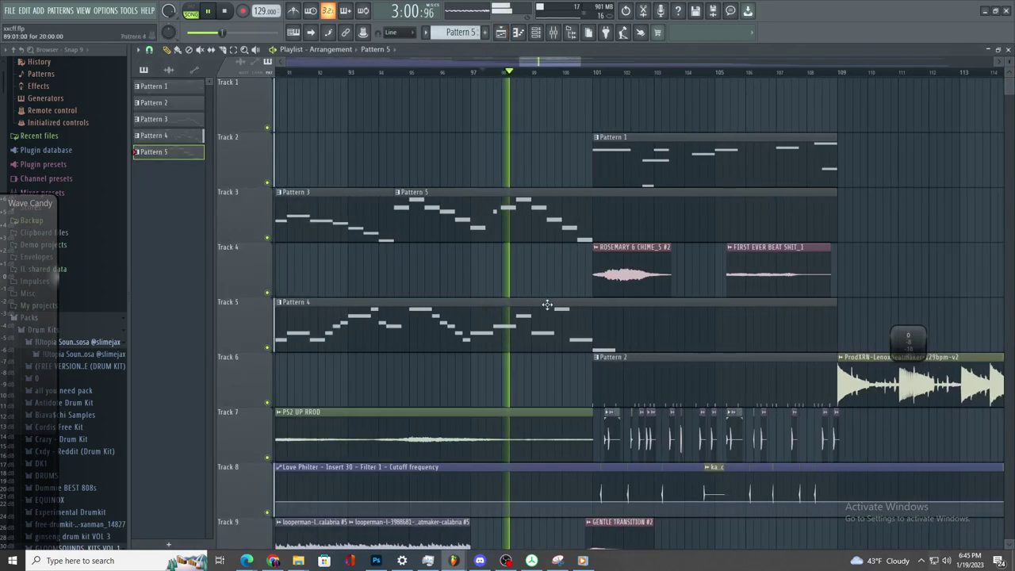
pyautogui.doubleClick(544, 319)
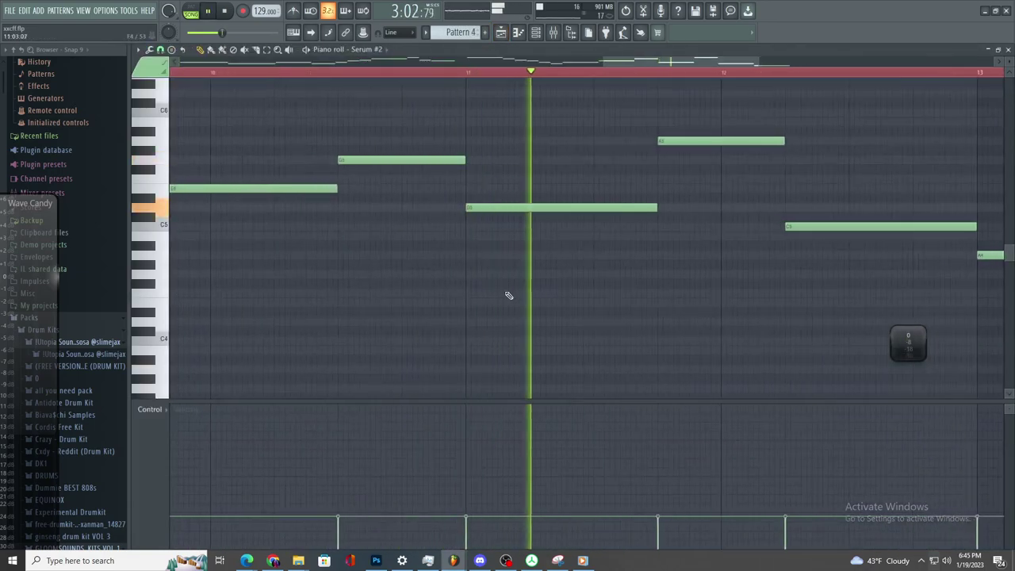
pyautogui.keyDown('ctrl'); pyautogui.scroll(-3, 670, 254); pyautogui.keyUp('ctrl')
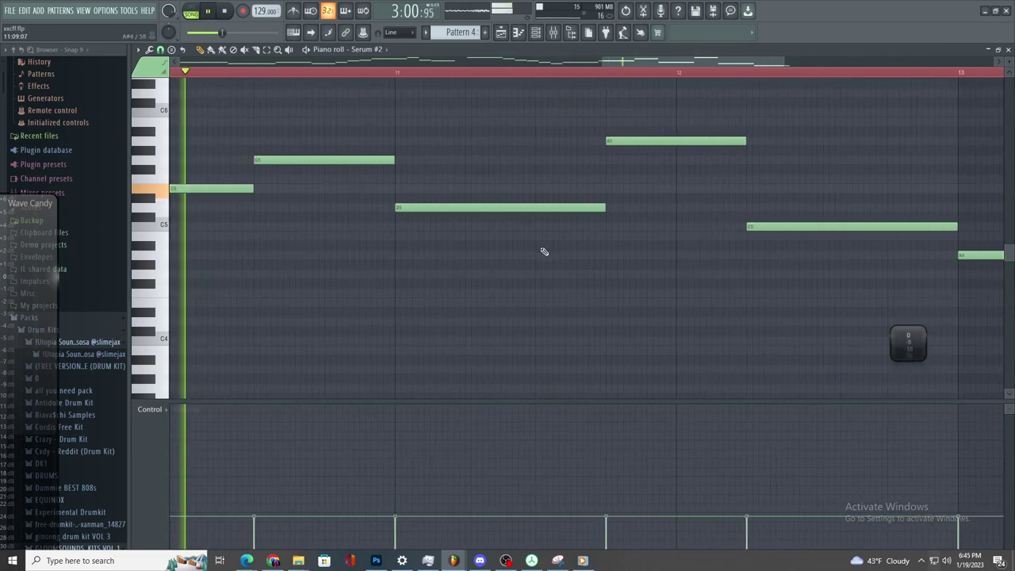
pyautogui.keyDown('ctrl'); pyautogui.scroll(4, 540, 227); pyautogui.keyUp('ctrl')
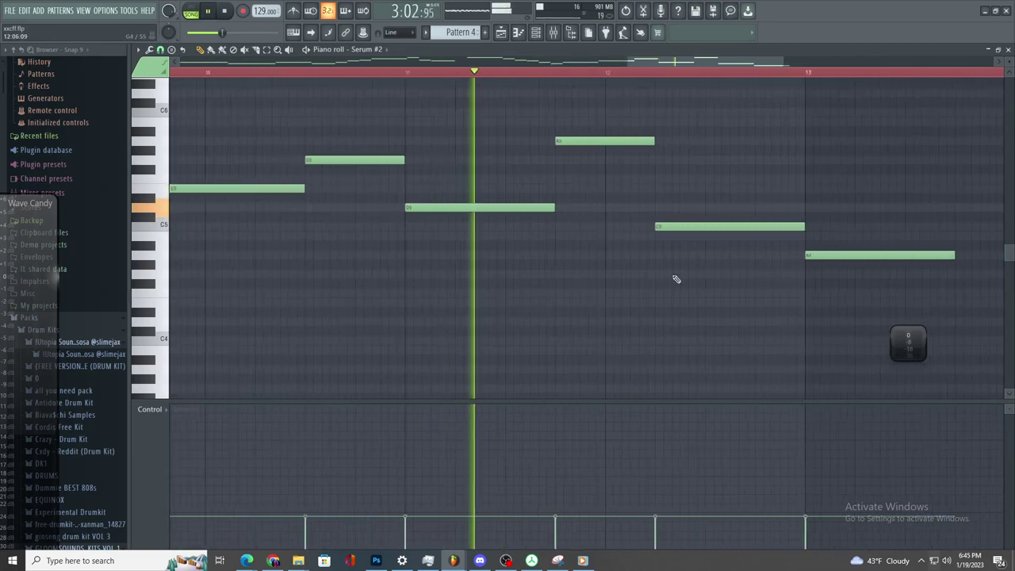
pyautogui.scroll(-3, 651, 251)
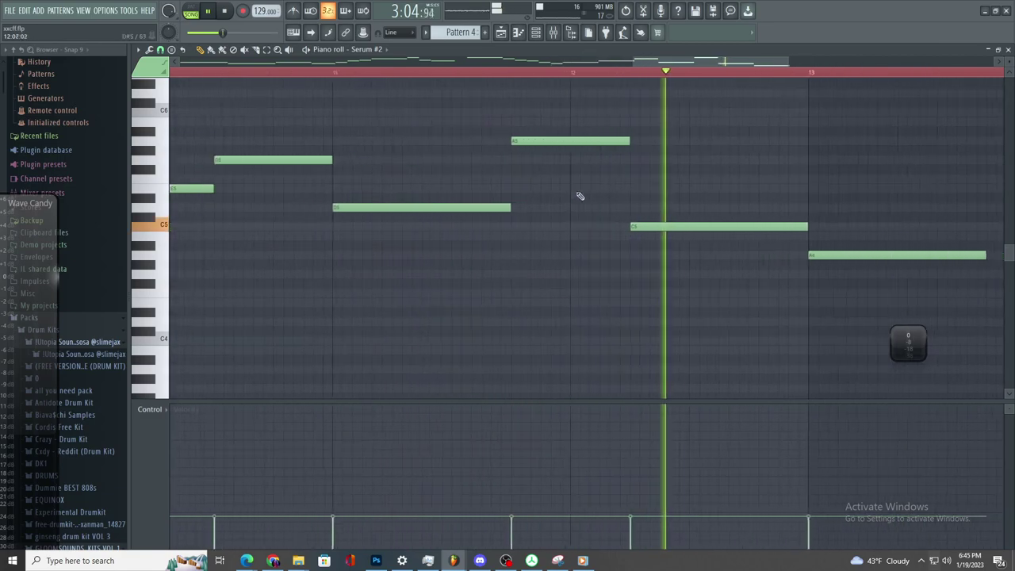
# - Select and copy the last five notes of Pattern 4, from the G5 before bar 11 through the final A4
pyautogui.click(501, 32)
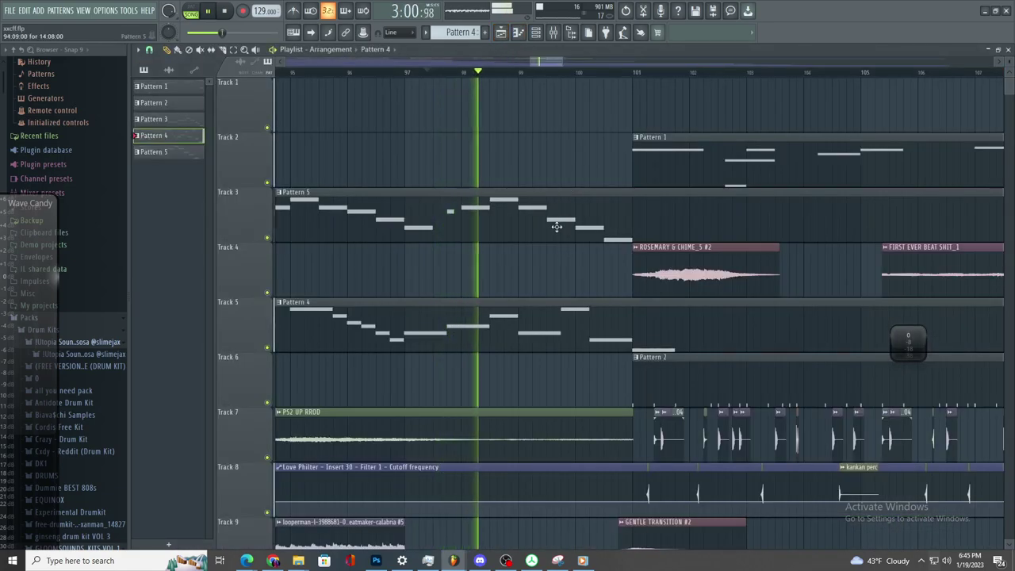
pyautogui.doubleClick(542, 305)
pyautogui.keyDown('ctrl'); pyautogui.scroll(-3, 524, 300); pyautogui.keyUp('ctrl')
pyautogui.press('space')
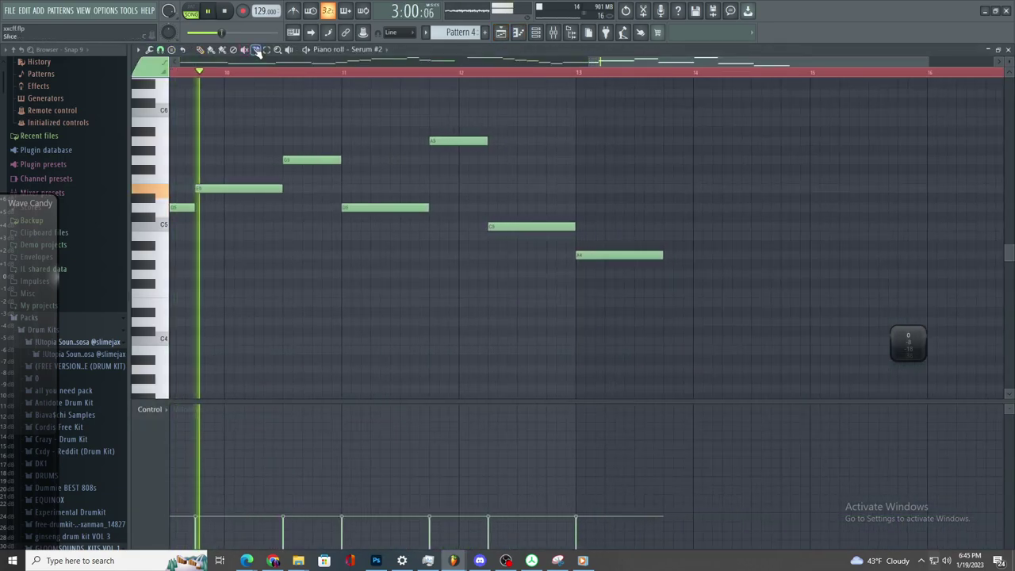
pyautogui.moveTo(336, 120); pyautogui.dragTo(703, 333)
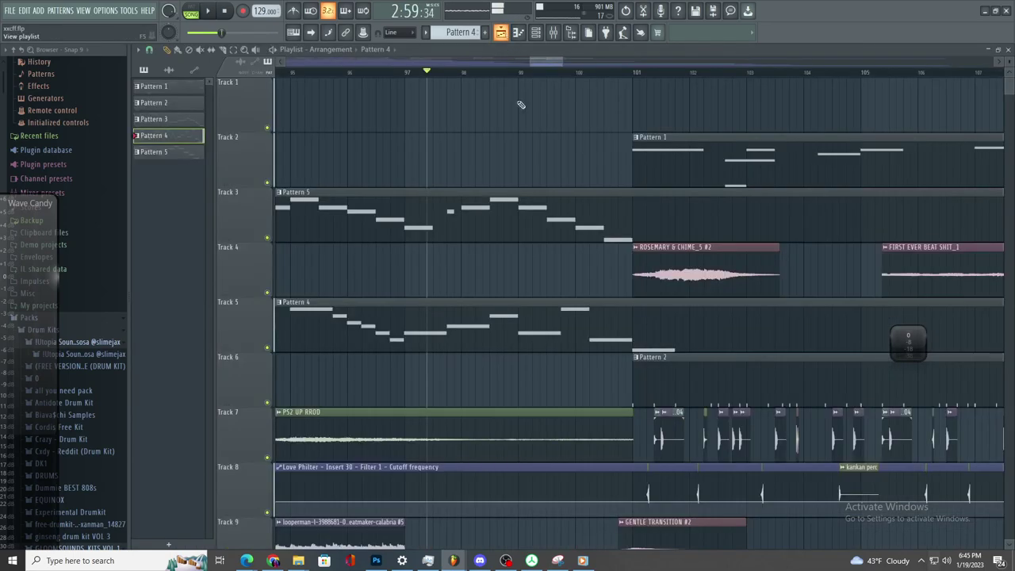
# - Open Pattern 5 in the piano roll and delete its notes from bar 5 onward
pyautogui.doubleClick(527, 215)
pyautogui.keyDown('ctrl'); pyautogui.scroll(-2, 526, 215); pyautogui.keyUp('ctrl')
pyautogui.moveTo(657, 186); pyautogui.dragTo(499, 384)
pyautogui.press('Delete')
# - Paste the five copied Pattern 4 notes into Pattern 5 one octave lower, starting at bar 5, and play the phrase
pyautogui.keyDown('ctrl'); pyautogui.scroll(2, 587, 254); pyautogui.keyUp('ctrl')
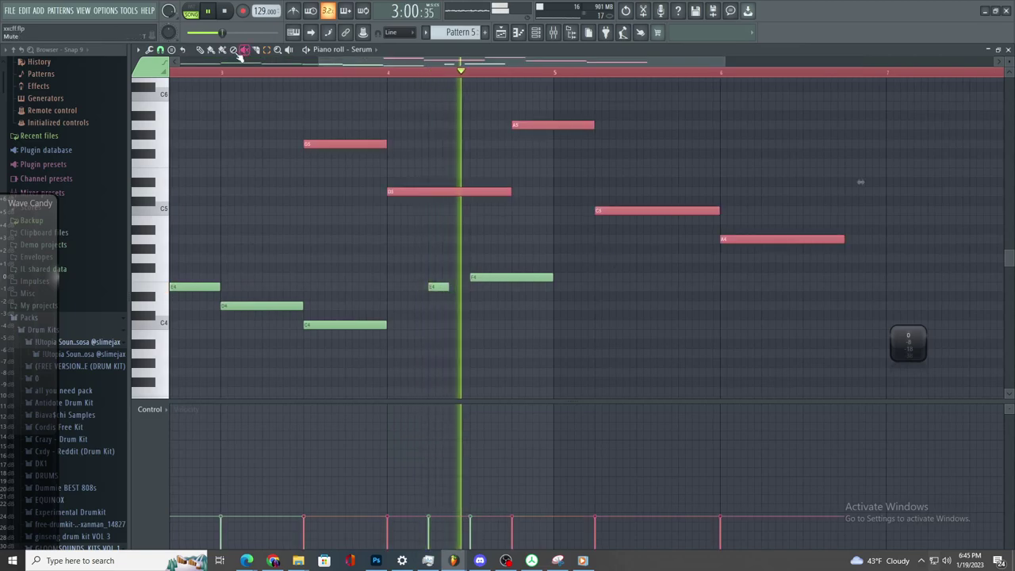
pyautogui.press('space')
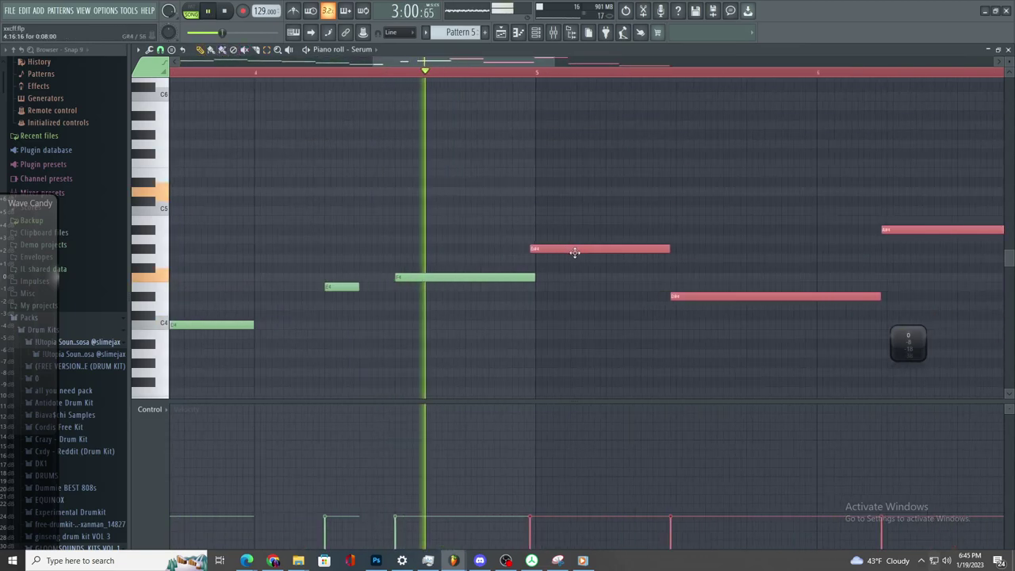
pyautogui.keyDown('ctrl'); pyautogui.scroll(-3, 585, 259); pyautogui.keyUp('ctrl')
pyautogui.keyDown('ctrl'); pyautogui.scroll(2, 667, 277); pyautogui.keyUp('ctrl')
pyautogui.keyDown('ctrl'); pyautogui.scroll(-2, 605, 272); pyautogui.keyUp('ctrl')
pyautogui.keyDown('ctrl'); pyautogui.scroll(2, 500, 231); pyautogui.keyUp('ctrl')
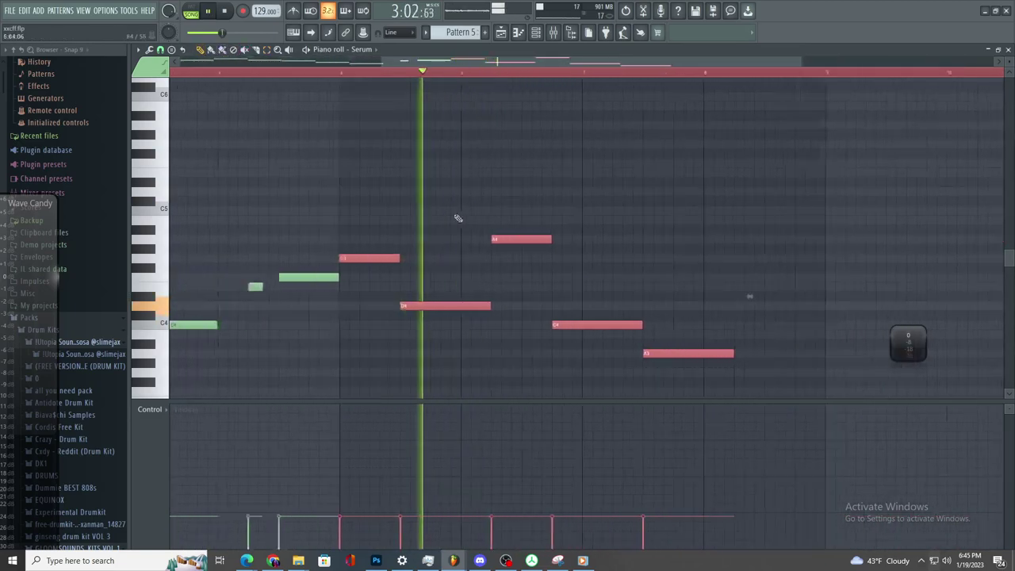
pyautogui.click(208, 73)
pyautogui.keyDown('ctrl'); pyautogui.click(429, 196); pyautogui.keyUp('ctrl')
pyautogui.keyDown('ctrl'); pyautogui.scroll(-2, 437, 205); pyautogui.keyUp('ctrl')
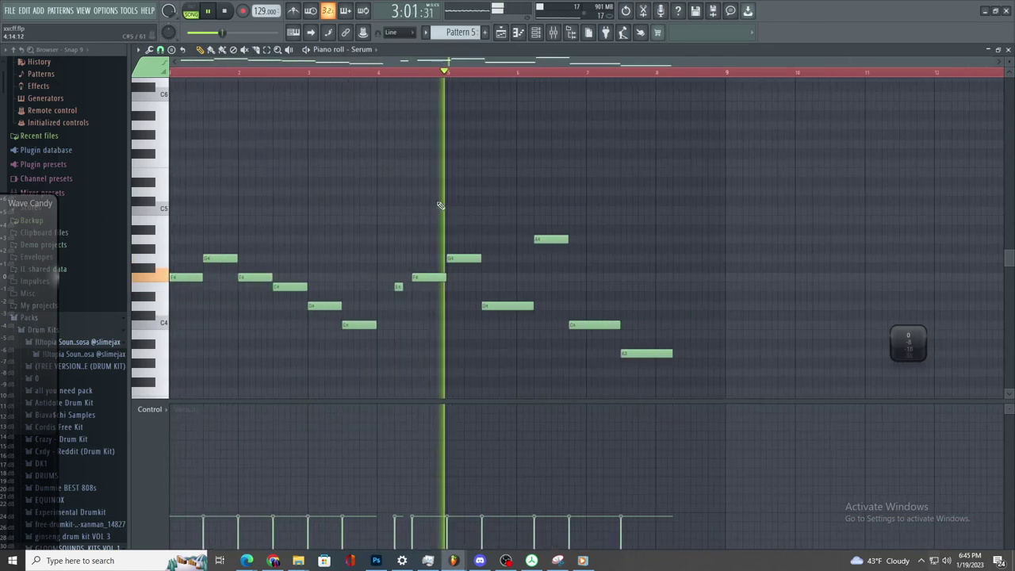
# - Review Pattern 5's new phrase against the playlist and add a twelve-step C4 note at 8:05, directly after the A3
pyautogui.keyDown('ctrl'); pyautogui.scroll(3, 450, 205); pyautogui.keyUp('ctrl')
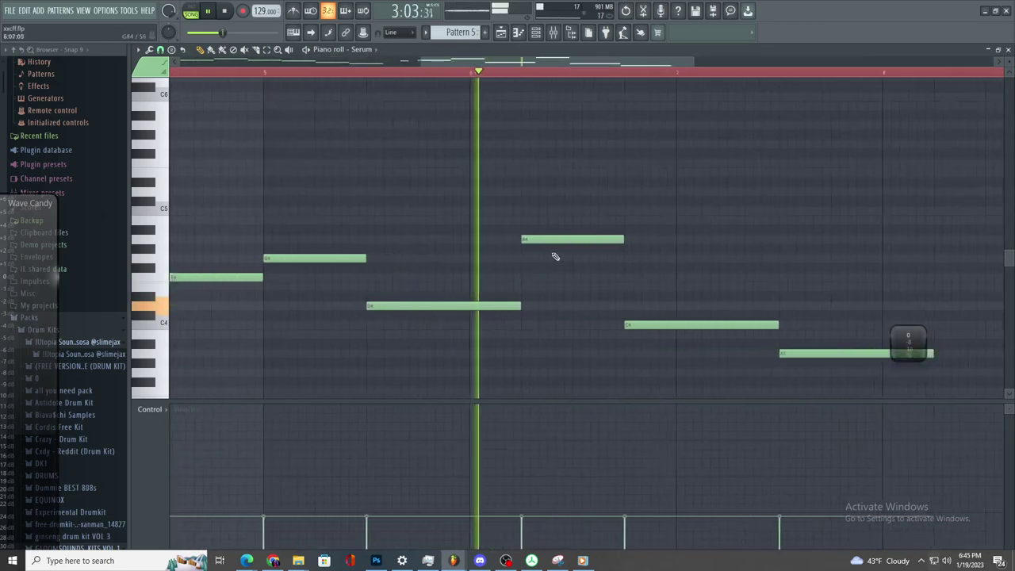
pyautogui.keyDown('ctrl'); pyautogui.scroll(-2, 472, 250); pyautogui.keyUp('ctrl')
pyautogui.keyDown('ctrl'); pyautogui.scroll(2, 476, 249); pyautogui.keyUp('ctrl')
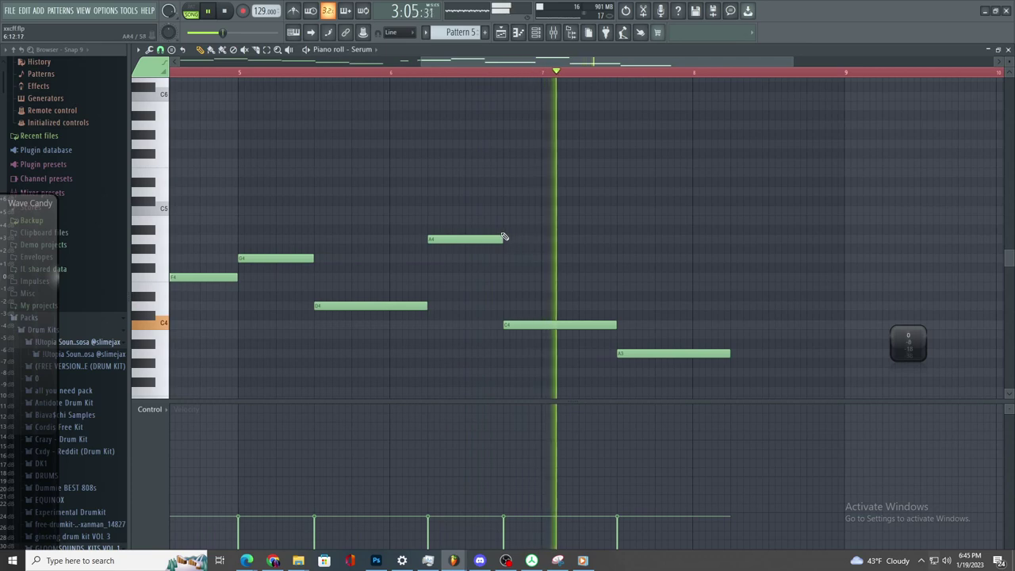
pyautogui.click(501, 34)
pyautogui.press('space')
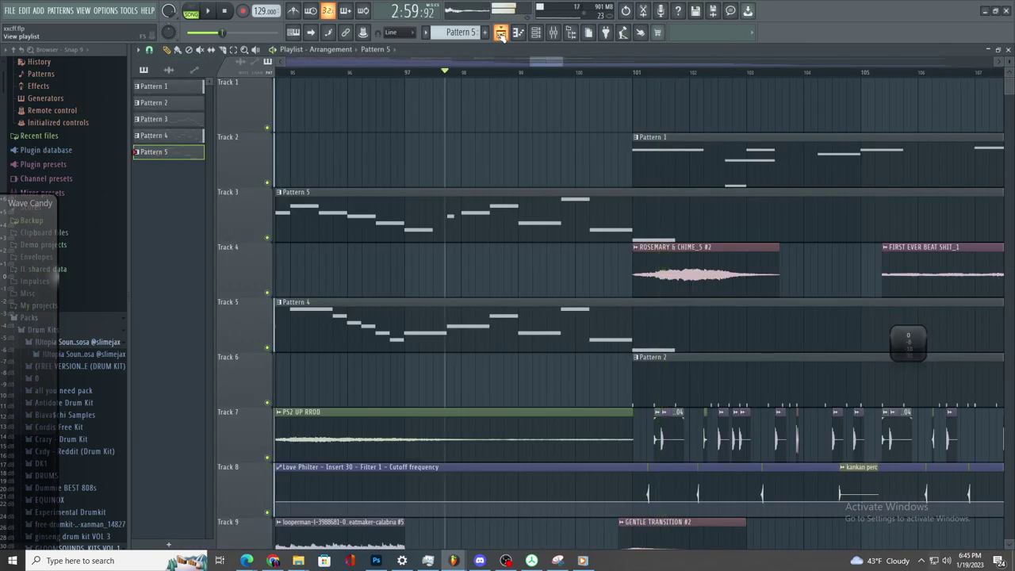
pyautogui.doubleClick(562, 215)
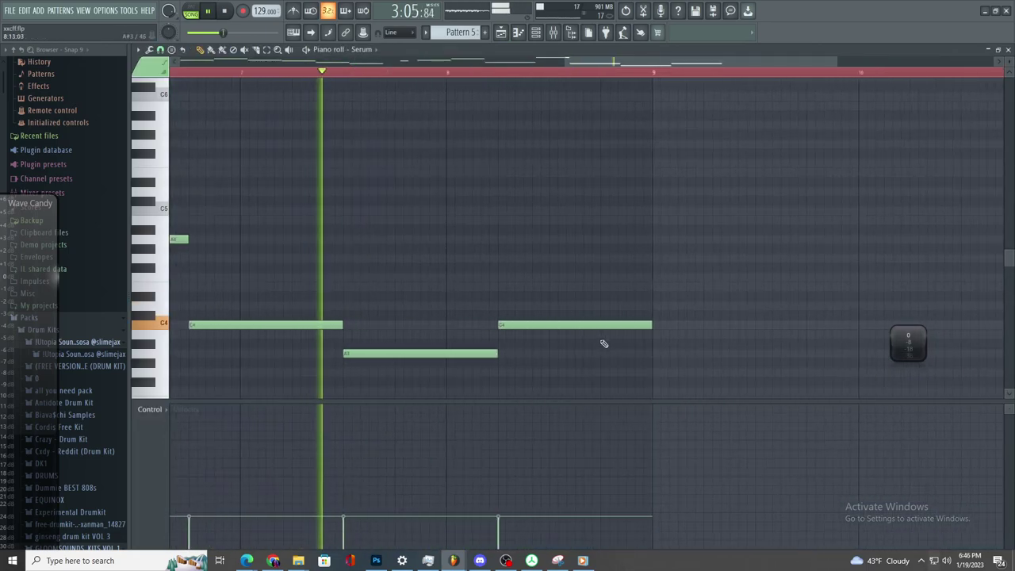
pyautogui.scroll(1, 679, 337)
pyautogui.scroll(-4, 660, 339)
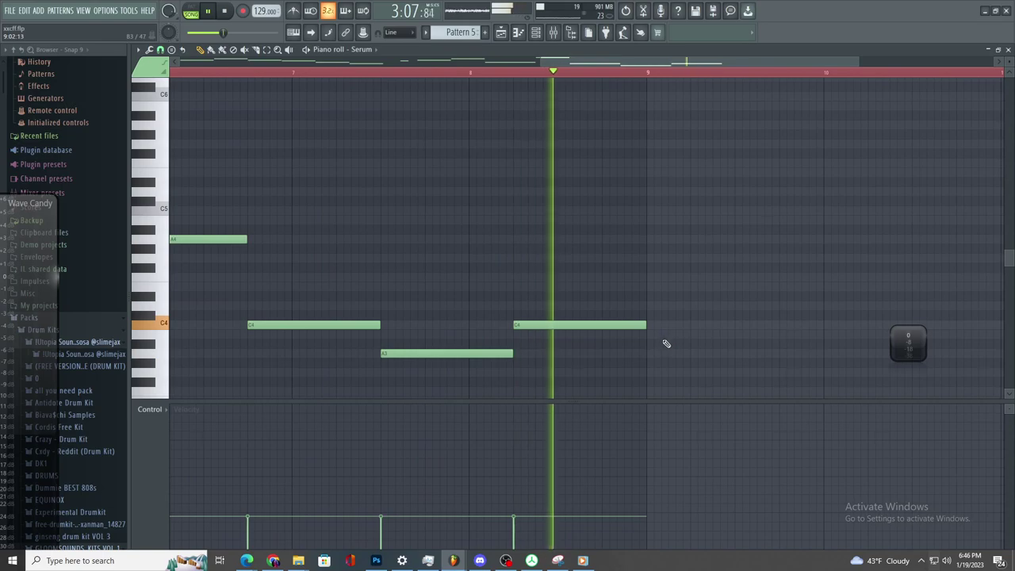
# - Add a twelve-step D4 note at bar 9 in Pattern 5 and return to the playlist
pyautogui.click(514, 74)
pyautogui.scroll(2, 606, 174)
pyautogui.scroll(-2, 653, 242)
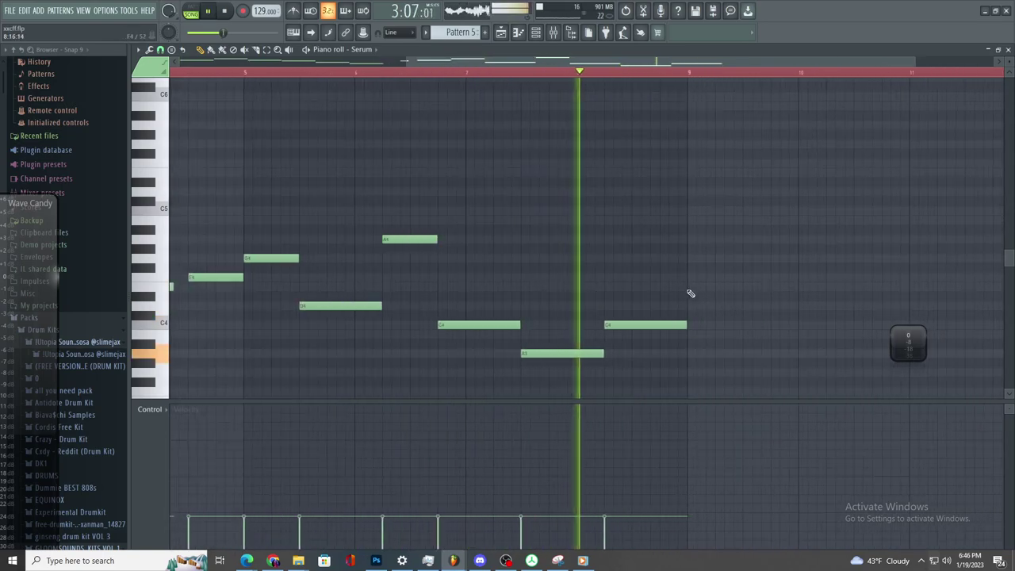
pyautogui.click(689, 304)
pyautogui.click(502, 32)
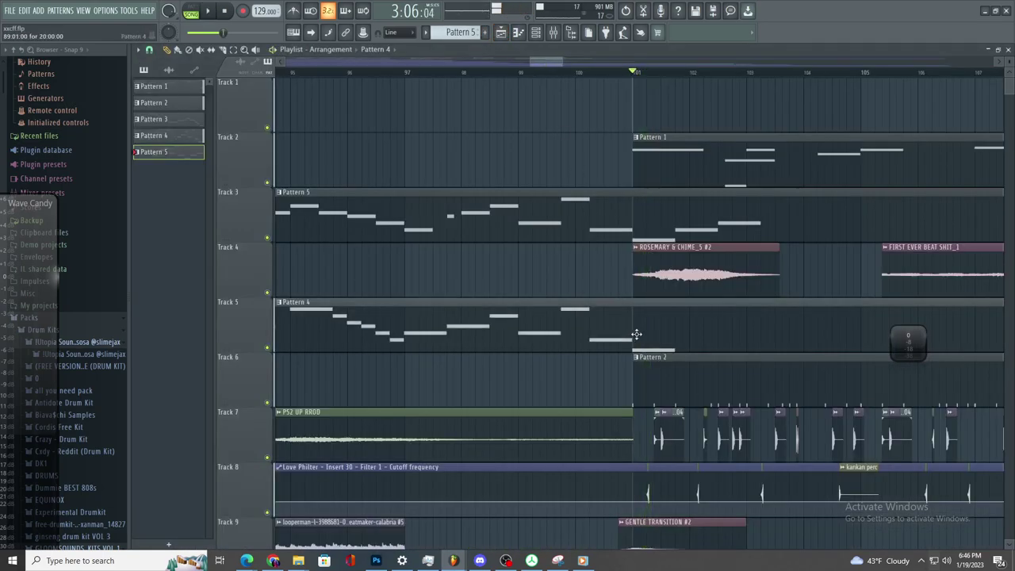
# - In Pattern 4, add a four-step A4 note at 13:13, followed by four-step C5 and D5 notes from bar 14
pyautogui.doubleClick(634, 333)
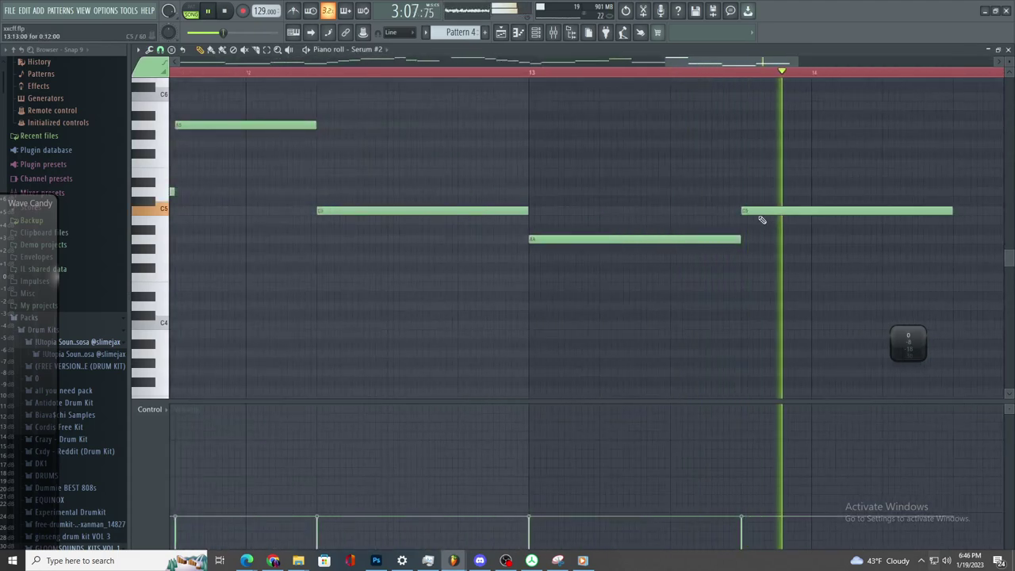
pyautogui.moveTo(744, 251); pyautogui.dragTo(731, 243)
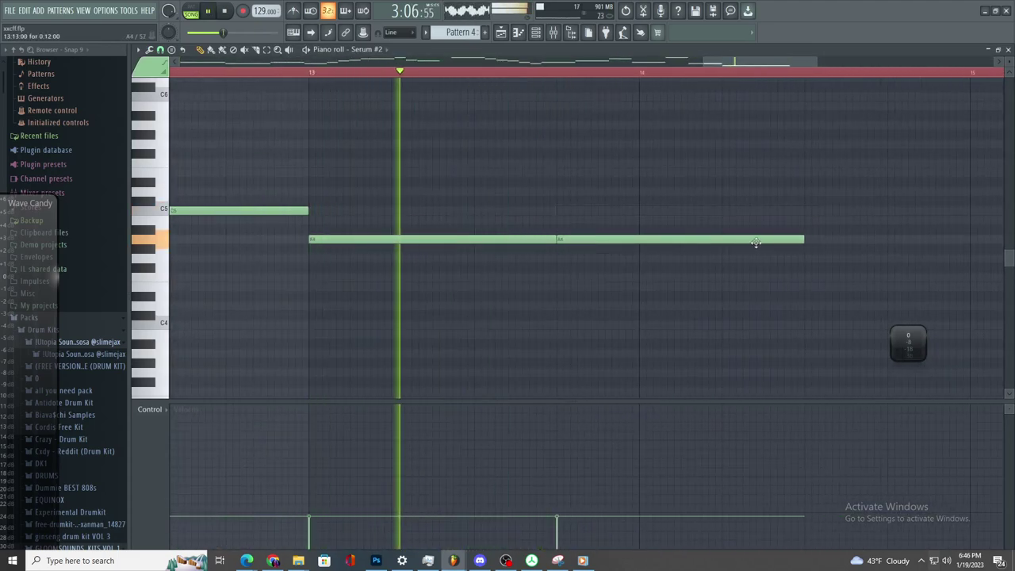
pyautogui.moveTo(803, 239); pyautogui.dragTo(660, 261)
pyautogui.moveTo(634, 212); pyautogui.dragTo(643, 212)
pyautogui.scroll(-2, 676, 224)
pyautogui.moveTo(696, 182); pyautogui.dragTo(702, 193)
pyautogui.press('space')
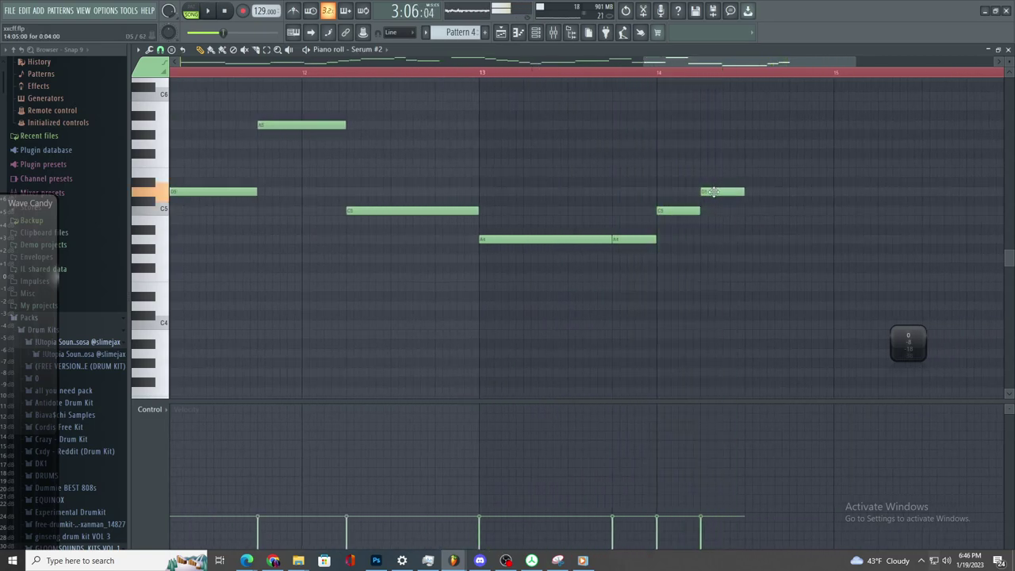
# - Continue Pattern 4's rising run with a four-step E5 note at 14:09 and a two-step F5 note at 14:13
pyautogui.press('space')
pyautogui.scroll(-2, 706, 222)
pyautogui.scroll(4, 734, 238)
pyautogui.click(707, 173)
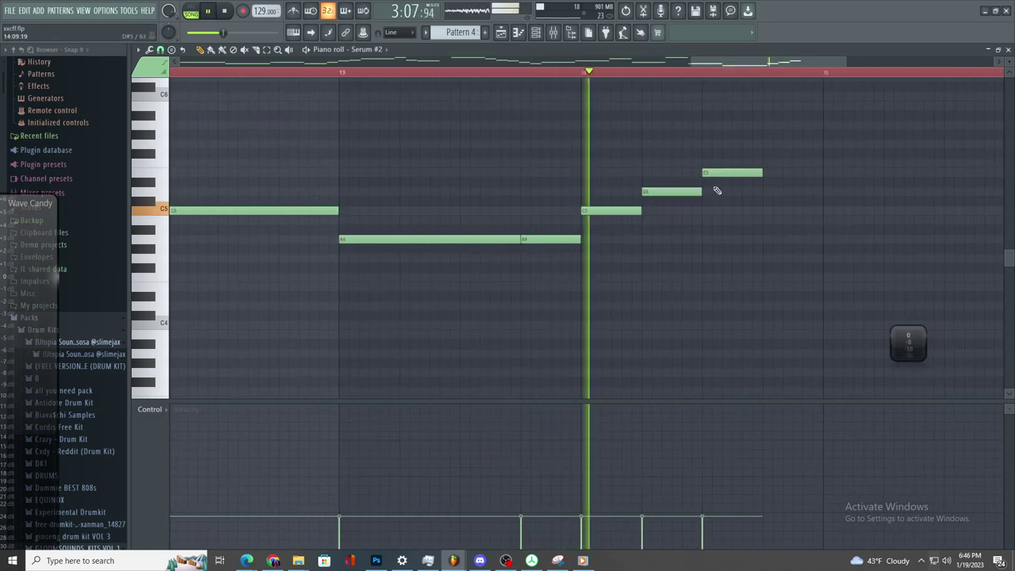
pyautogui.click(639, 153)
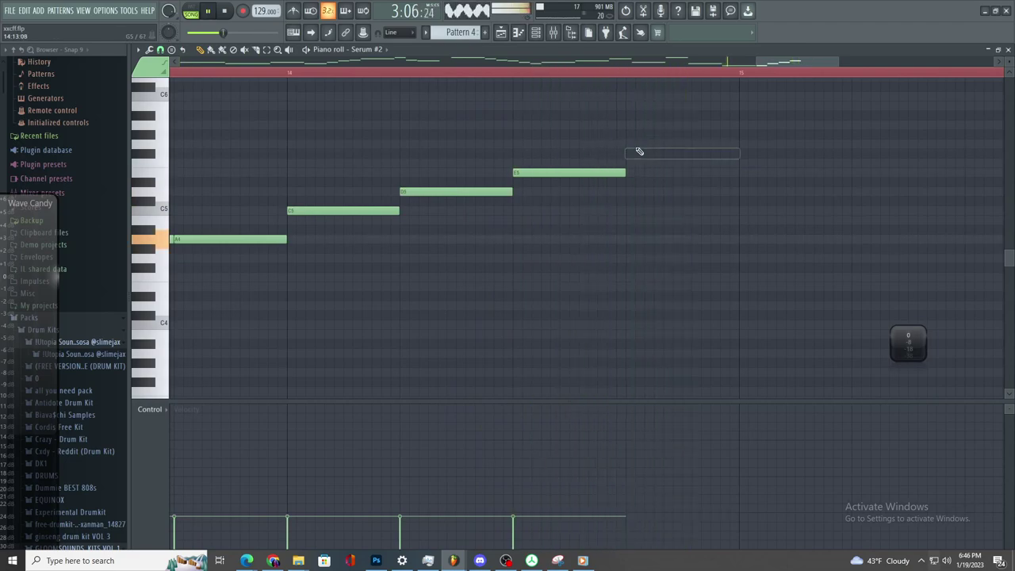
pyautogui.scroll(-2, 644, 165)
pyautogui.scroll(3, 689, 198)
pyautogui.scroll(-1, 647, 191)
pyautogui.moveTo(602, 164); pyautogui.dragTo(544, 170)
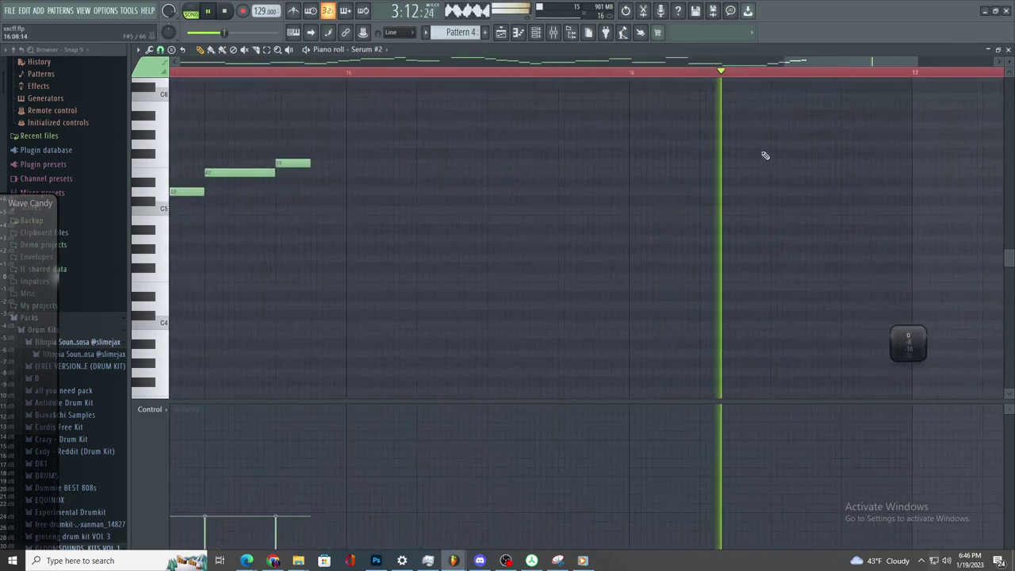
# - Replay the arrangement from about bar 98 and lower Pattern 5's eight-step A4 note at 6:05 to F4
pyautogui.press('F5')
pyautogui.scroll(-4, 540, 119)
pyautogui.scroll(2, 666, 176)
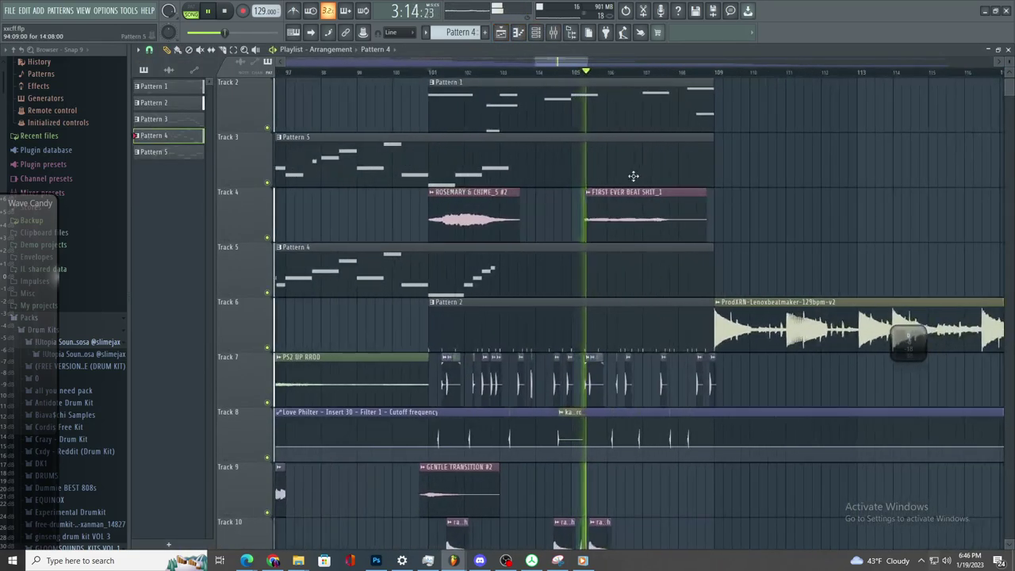
pyautogui.click(337, 72)
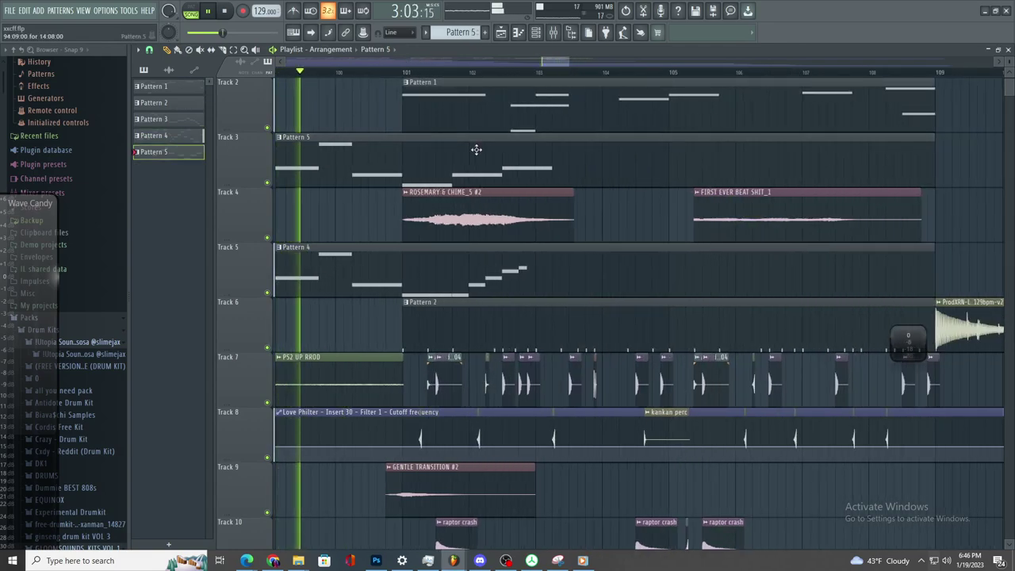
pyautogui.doubleClick(476, 150)
pyautogui.scroll(-2, 487, 154)
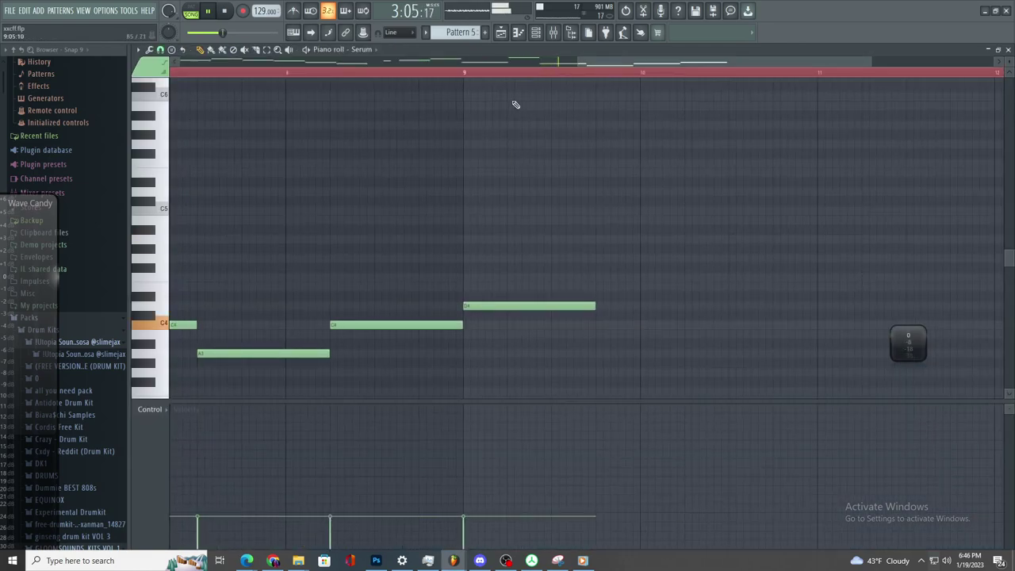
pyautogui.scroll(-4, 504, 155)
pyautogui.scroll(6, 483, 230)
pyautogui.moveTo(604, 239); pyautogui.dragTo(601, 277)
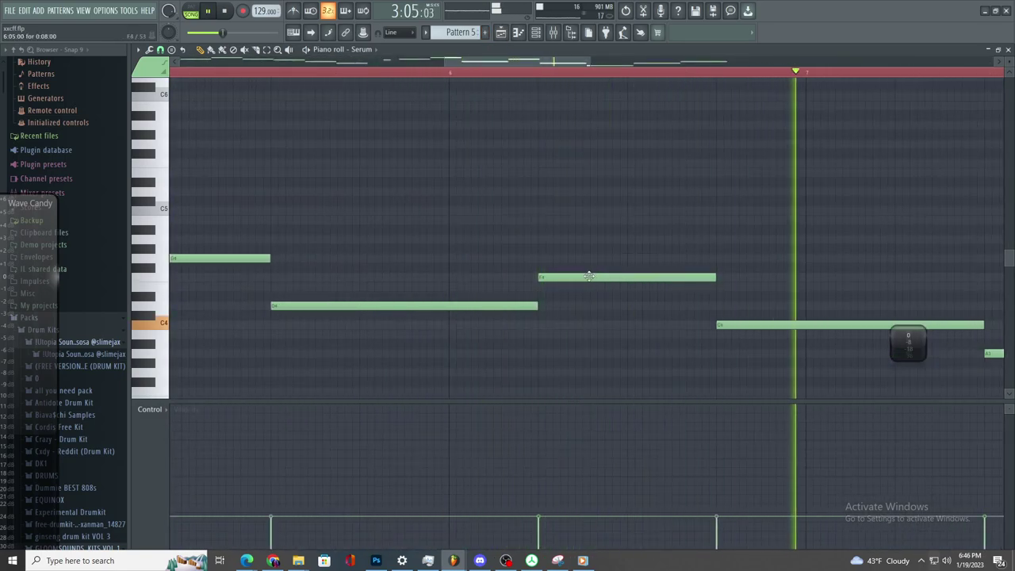
pyautogui.click(501, 33)
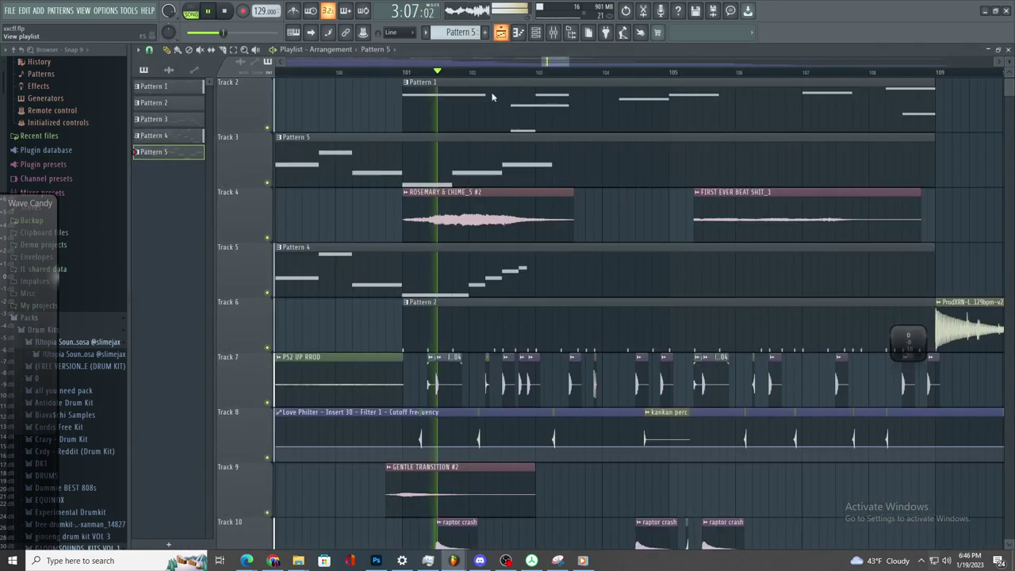
# - In Pattern 4, lower the A5 note at 11:13 to A4, and move the following C5 to 12:09 with an eight-step length
pyautogui.doubleClick(365, 268)
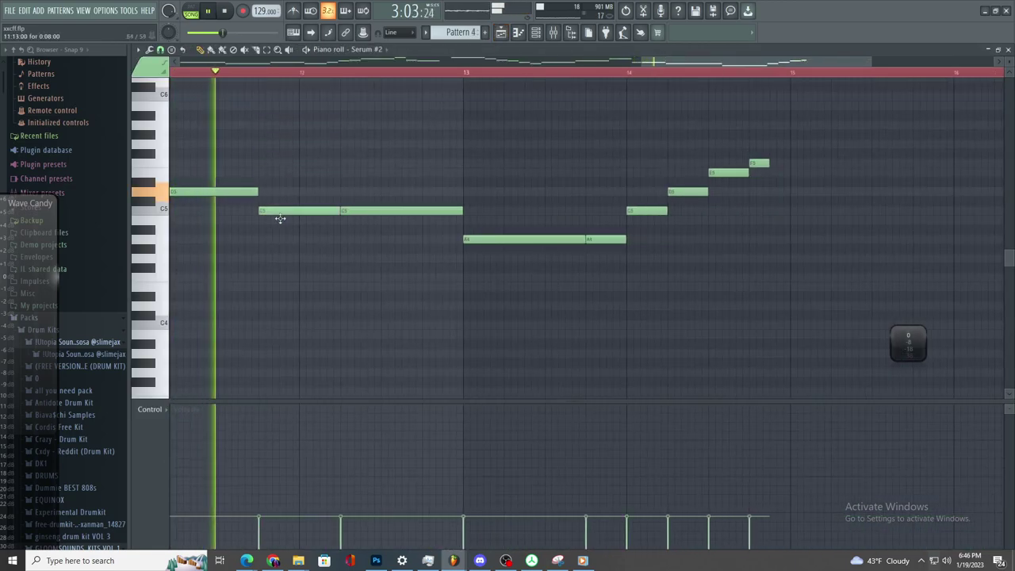
pyautogui.scroll(5, 290, 246)
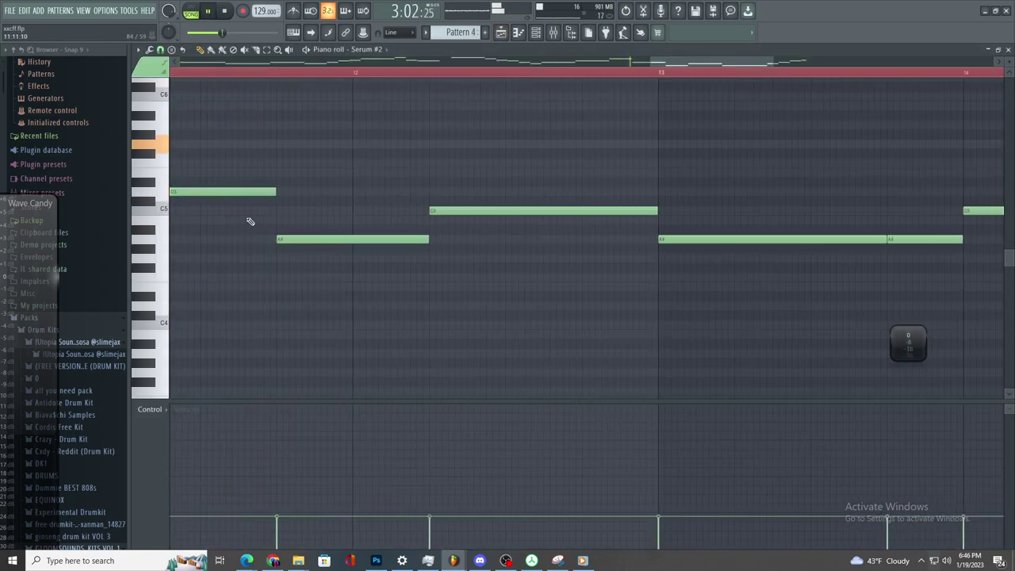
pyautogui.scroll(-5, 393, 237)
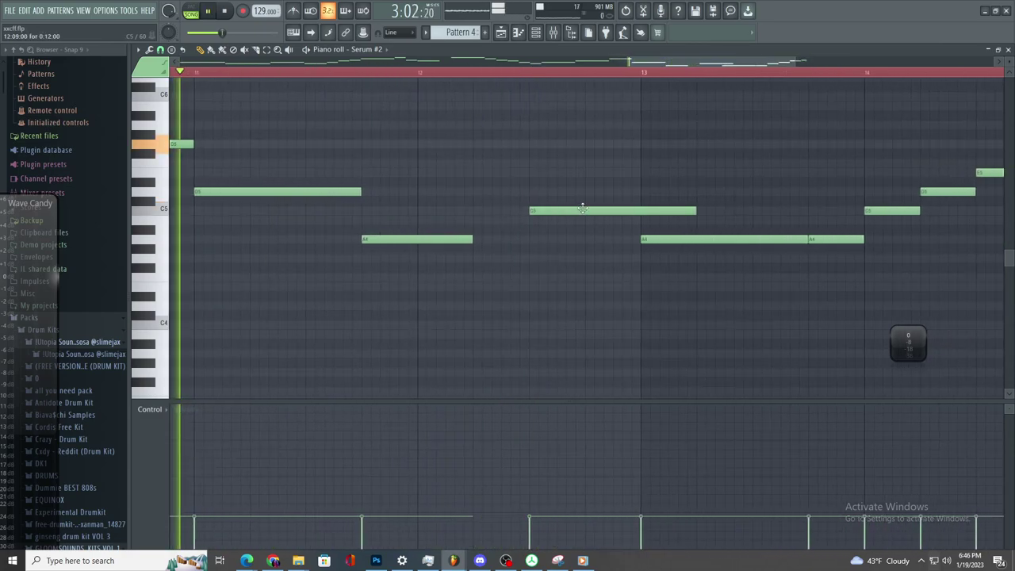
pyautogui.moveTo(696, 210); pyautogui.dragTo(638, 237)
pyautogui.scroll(2, 576, 233)
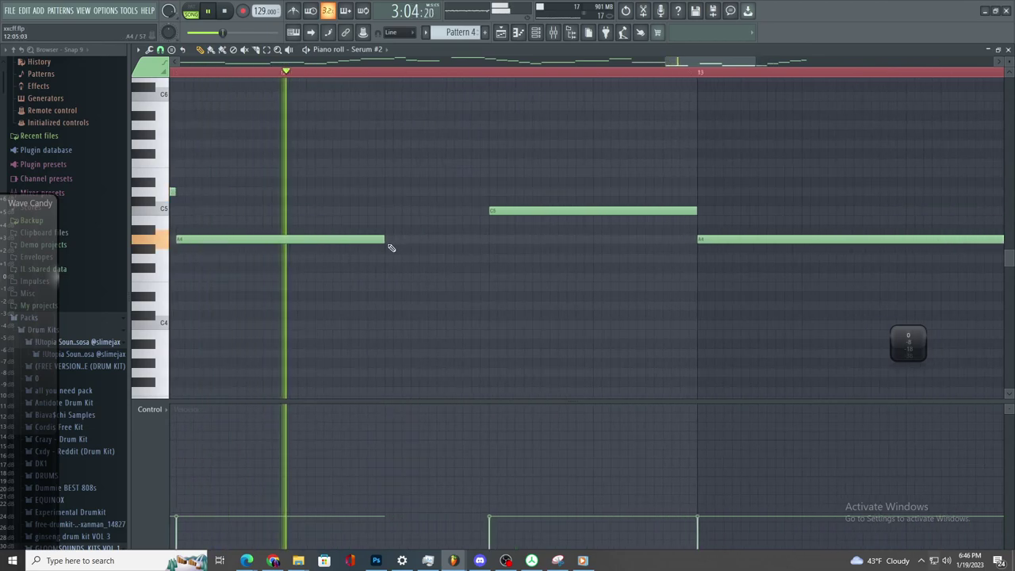
# - Listen through Pattern 4's reworked phrase and add a one-bar G5 note at bar 15
pyautogui.scroll(-3, 390, 245)
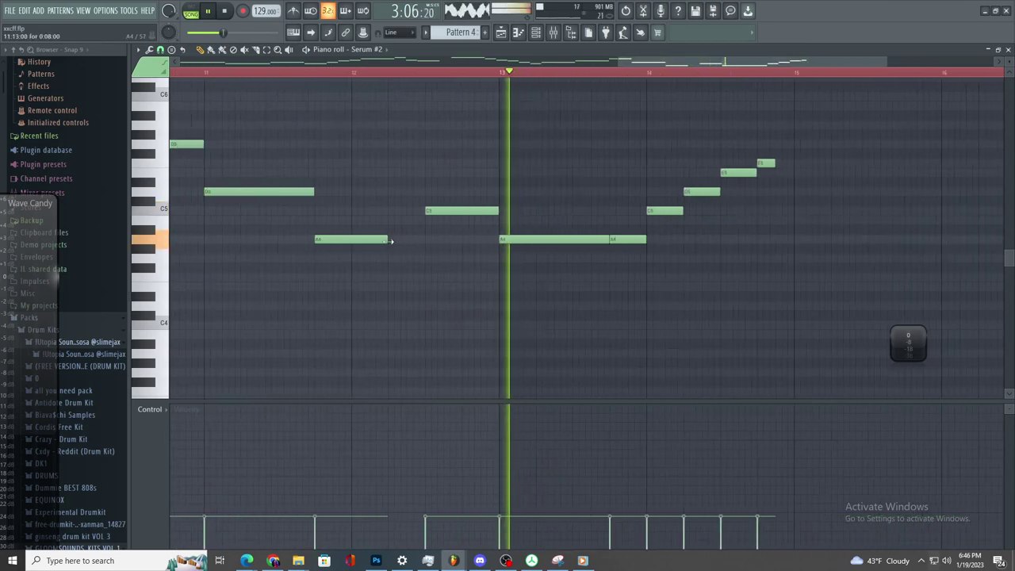
pyautogui.scroll(-2, 616, 154)
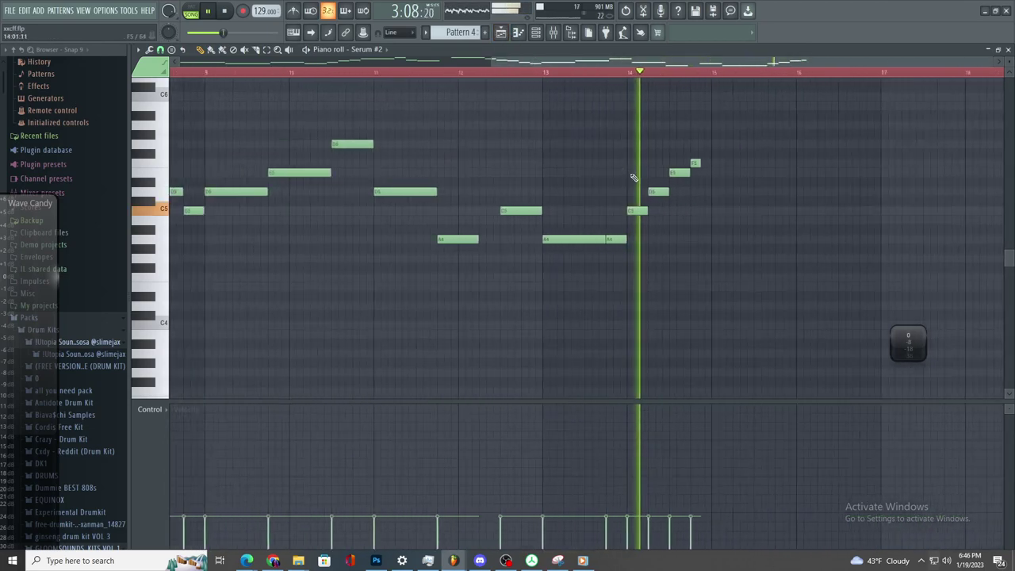
pyautogui.scroll(-2, 629, 180)
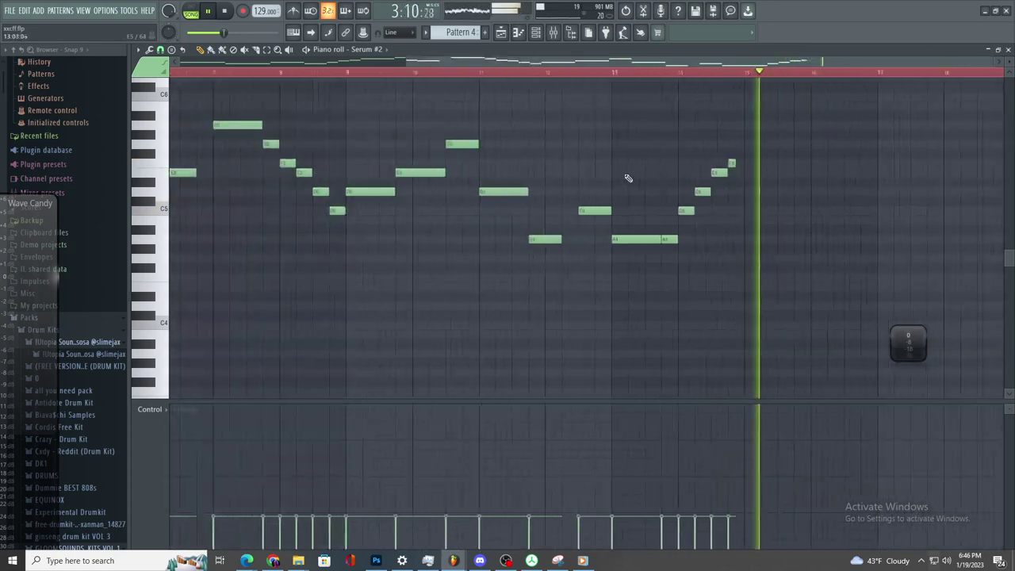
pyautogui.scroll(3, 625, 176)
pyautogui.scroll(-3, 660, 182)
pyautogui.scroll(4, 865, 211)
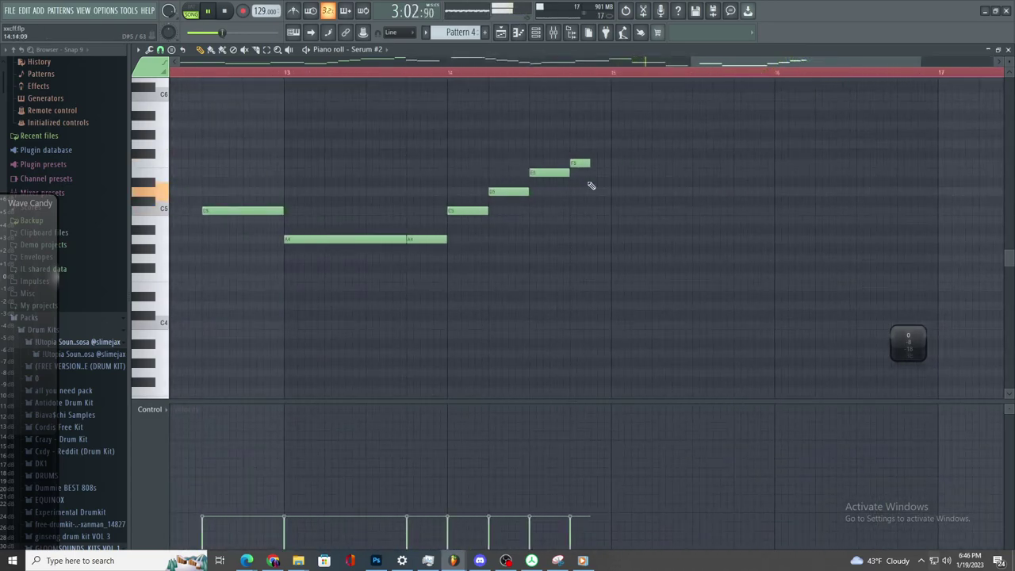
pyautogui.scroll(1, 565, 189)
pyautogui.click(587, 153)
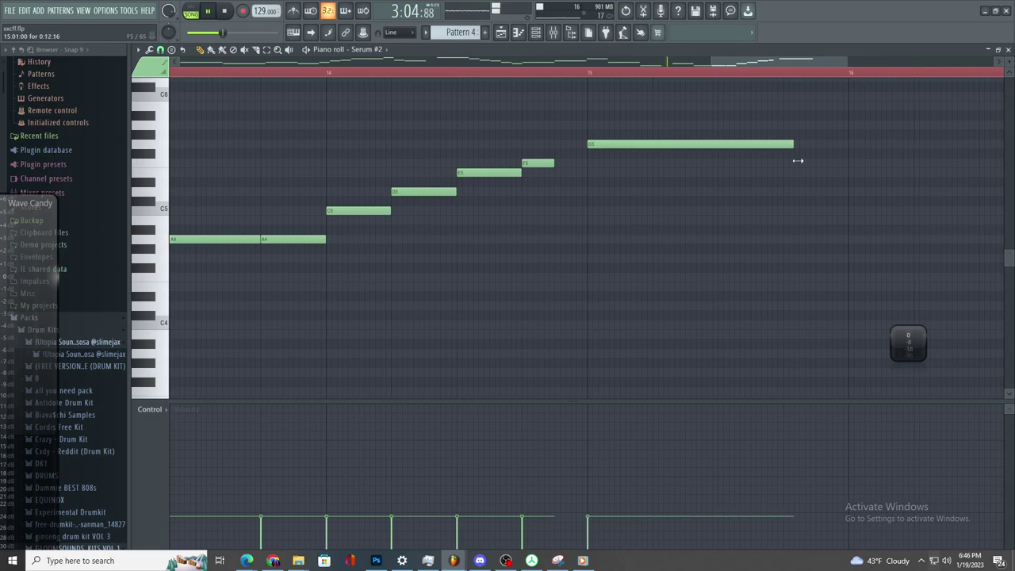
pyautogui.scroll(-3, 718, 208)
pyautogui.click(502, 33)
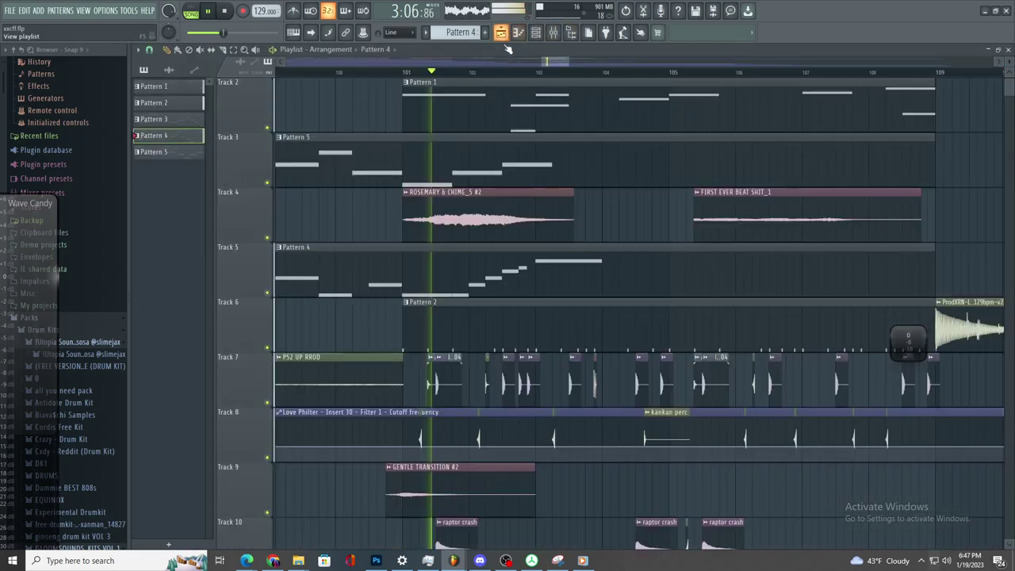
# - Extend the "Param. EQ 2 - Mix level #5" automation clip on Track 30 to just before bar 109
pyautogui.scroll(-3, 614, 353)
pyautogui.scroll(-8, 624, 363)
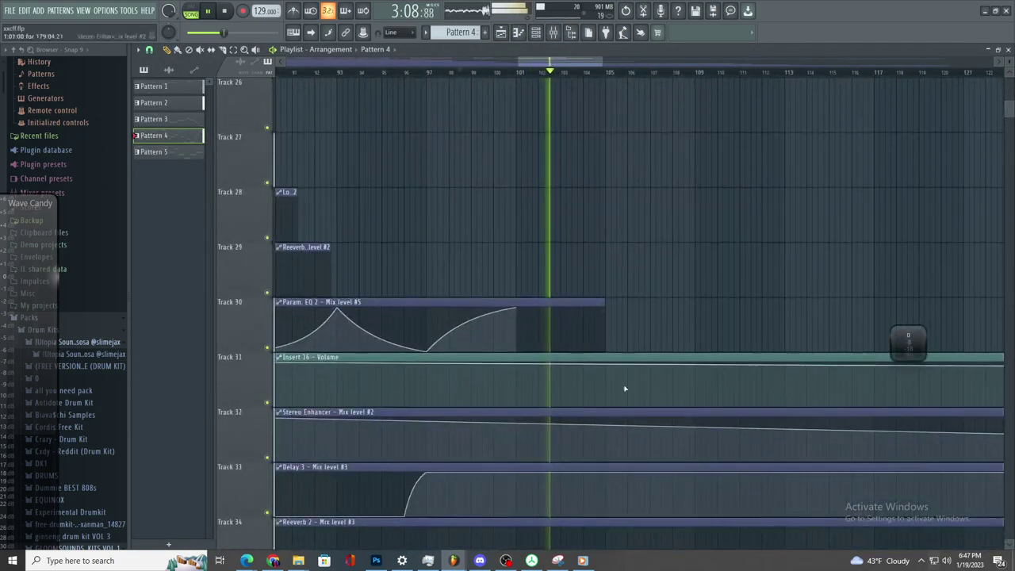
pyautogui.moveTo(601, 299); pyautogui.dragTo(691, 300)
pyautogui.scroll(2, 571, 338)
pyautogui.scroll(-2, 664, 457)
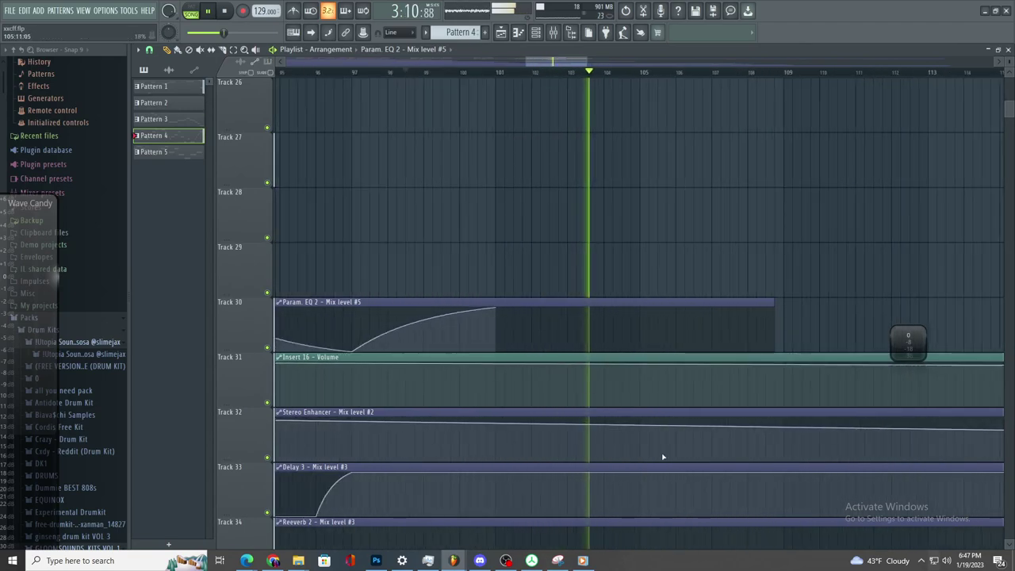
# - Replay the transition into bar 101 while examining the automation clips on Tracks 31 to 39
pyautogui.scroll(-2, 680, 464)
pyautogui.press('space')
pyautogui.press('space')
pyautogui.scroll(-2, 658, 418)
pyautogui.scroll(4, 612, 296)
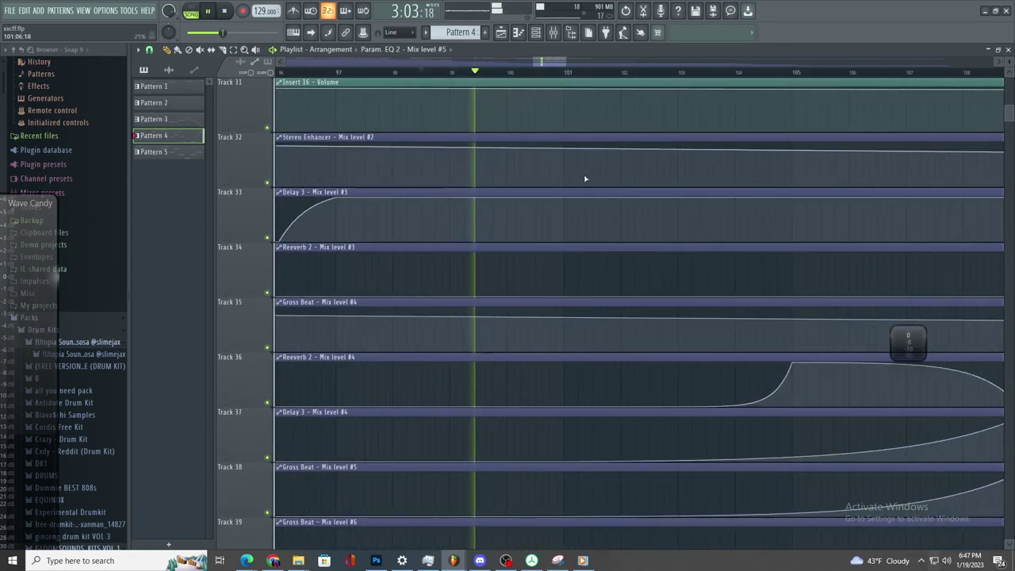
# - In the "Insert 16 - Volume" automation clip, drop the level sharply at bar 101 and ramp it back up to 100% around bar 105
pyautogui.rightClick(566, 91)
pyautogui.scroll(3, 568, 93)
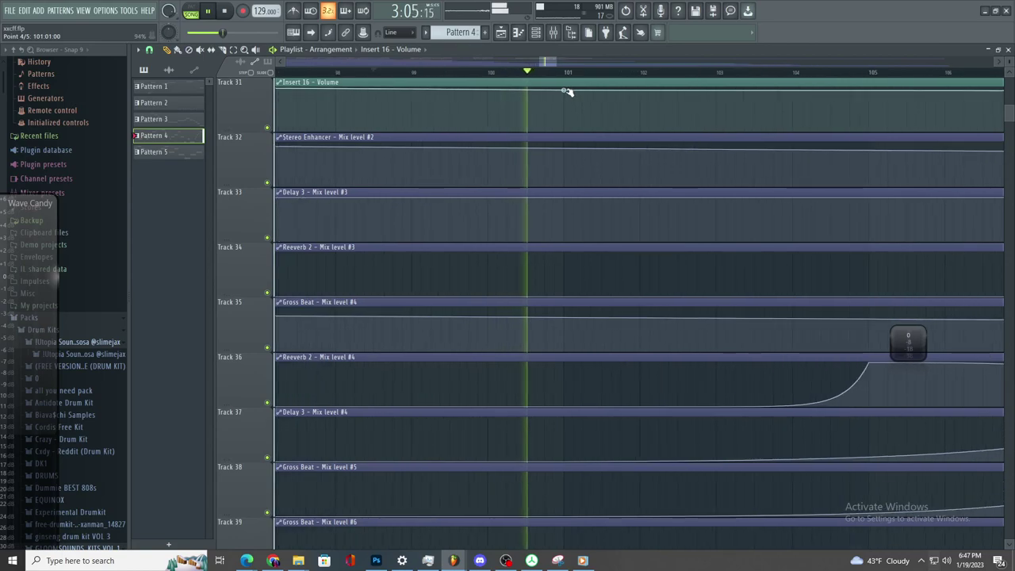
pyautogui.rightClick(566, 112)
pyautogui.moveTo(565, 112); pyautogui.dragTo(563, 119)
pyautogui.scroll(-2, 561, 127)
pyautogui.scroll(2, 706, 151)
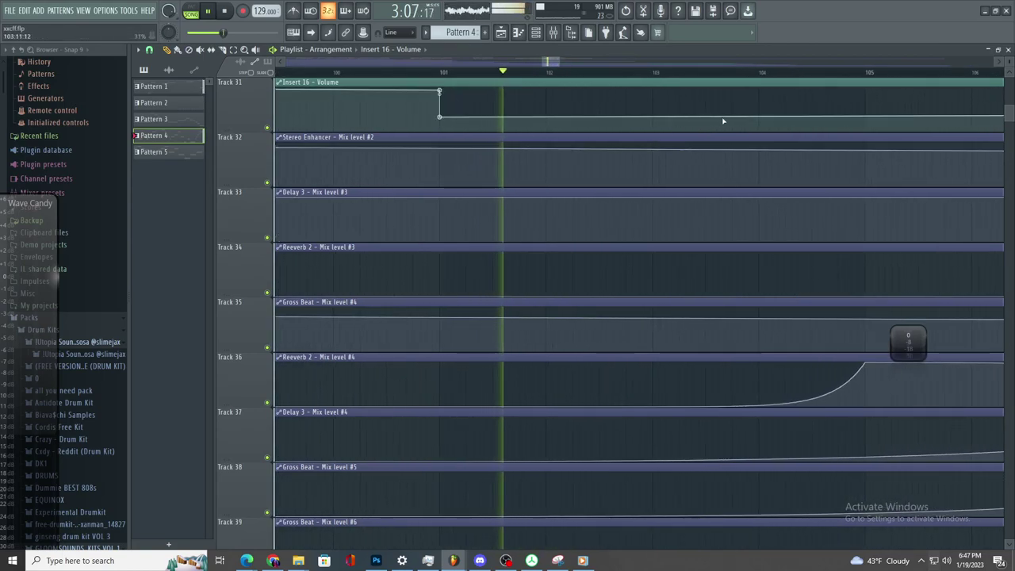
pyautogui.rightClick(847, 88)
pyautogui.moveTo(855, 84); pyautogui.dragTo(871, 86)
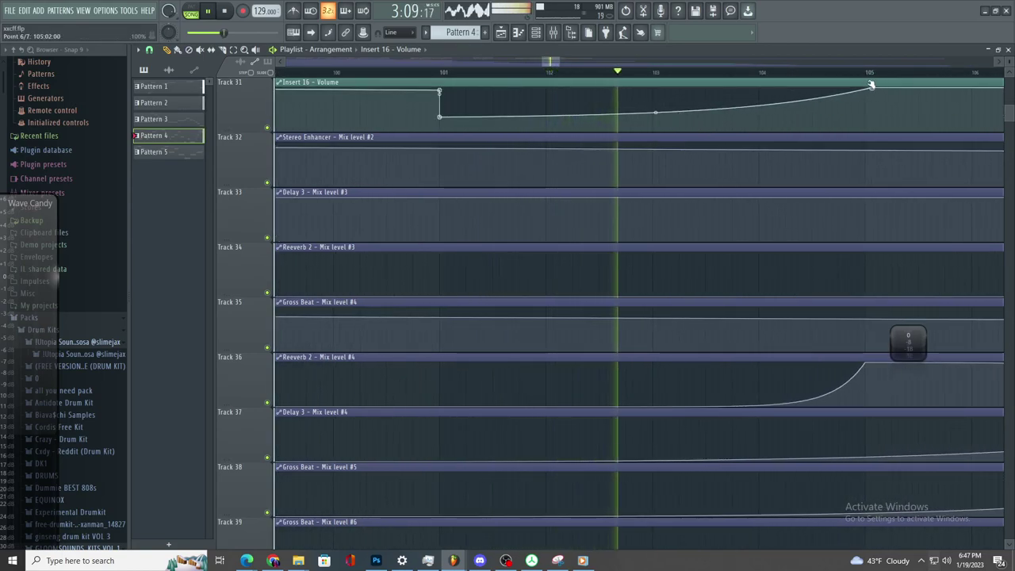
# - In Pattern 4, shorten the G5 note at bar 15 to eight steps and add an eight-step F5 note at 15:09
pyautogui.scroll(-3, 815, 132)
pyautogui.scroll(10, 815, 123)
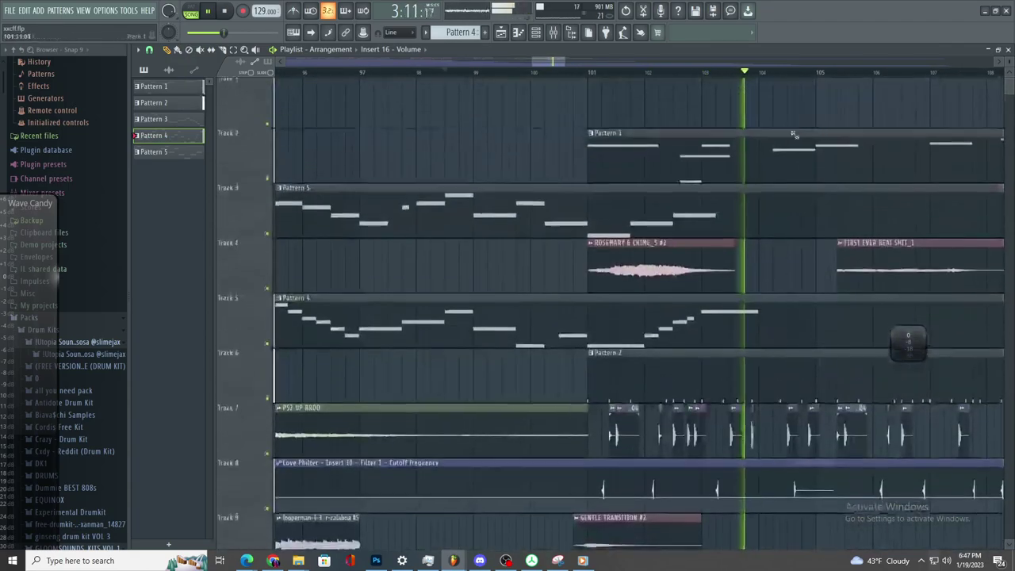
pyautogui.scroll(-3, 801, 132)
pyautogui.scroll(3, 766, 222)
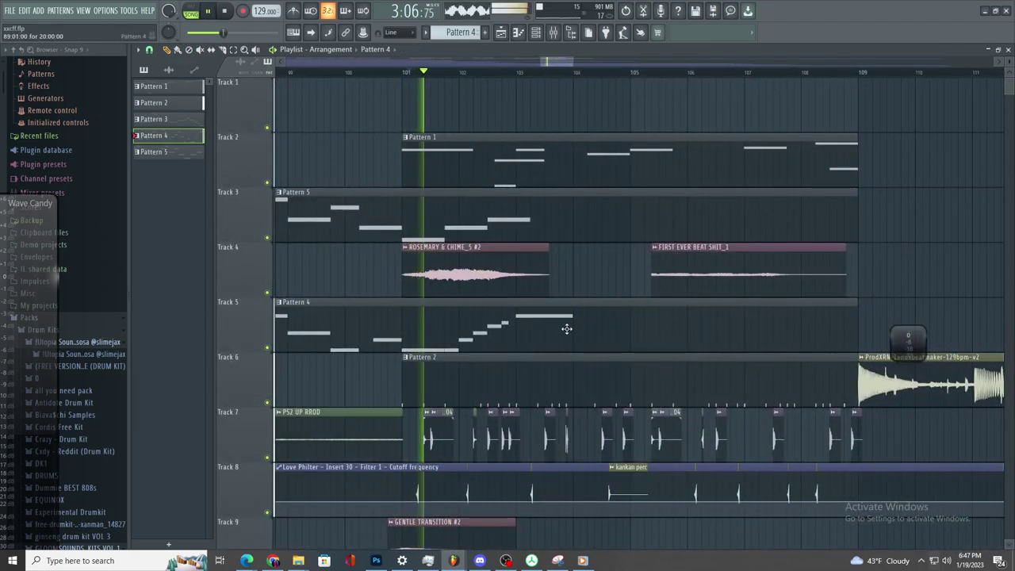
pyautogui.doubleClick(566, 329)
pyautogui.scroll(-2, 695, 168)
pyautogui.scroll(5, 825, 246)
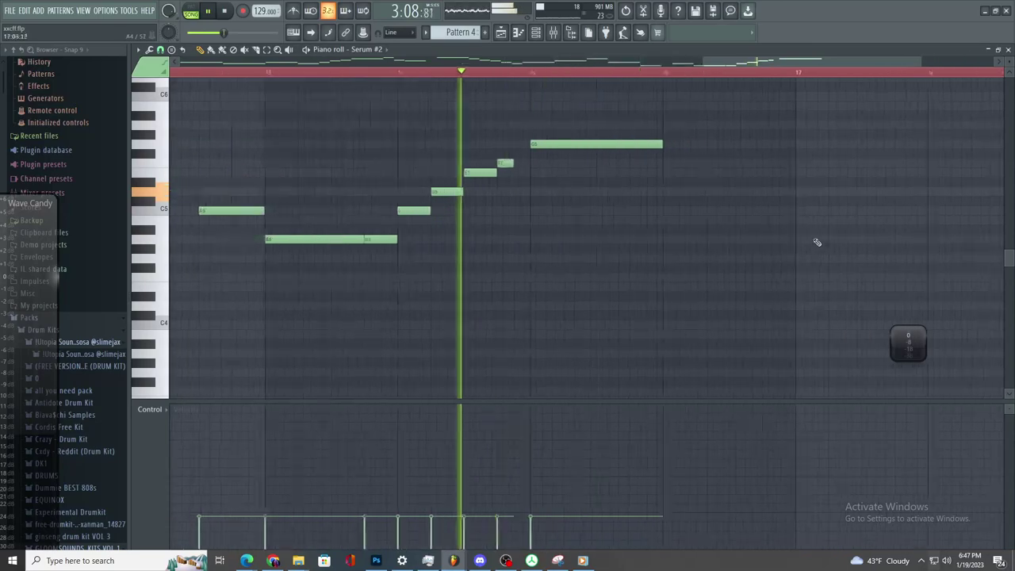
pyautogui.moveTo(608, 146); pyautogui.dragTo(531, 164)
pyautogui.press('space')
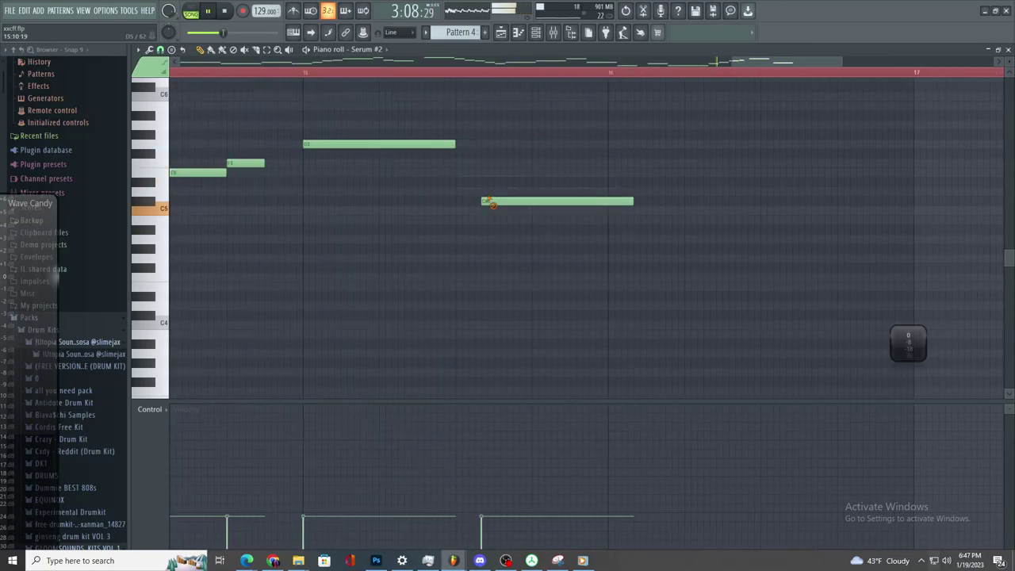
pyautogui.click(468, 164)
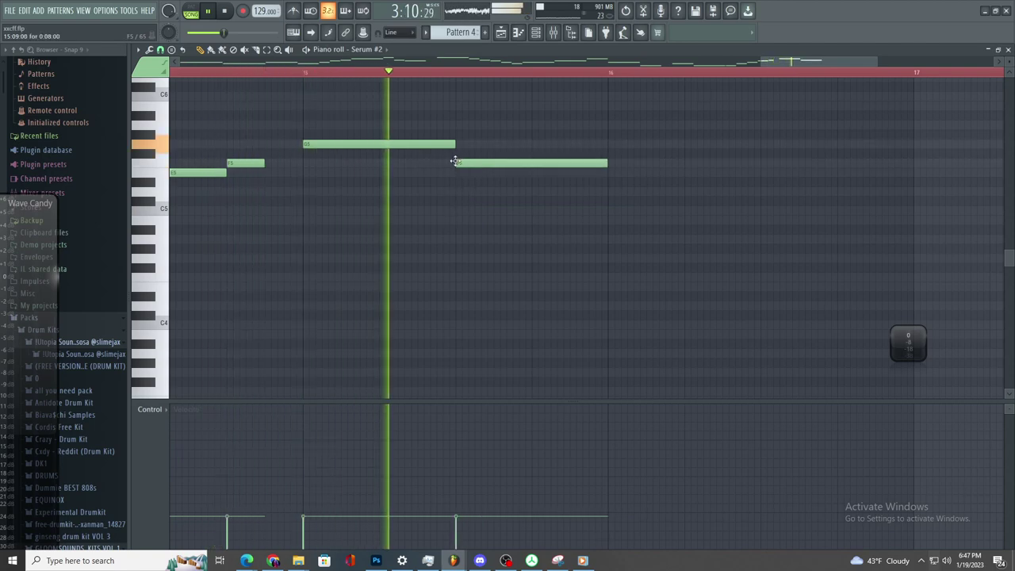
# - Add an E5 note at the start of bar 16 in Pattern 4 and lengthen it to one full bar
pyautogui.click(615, 172)
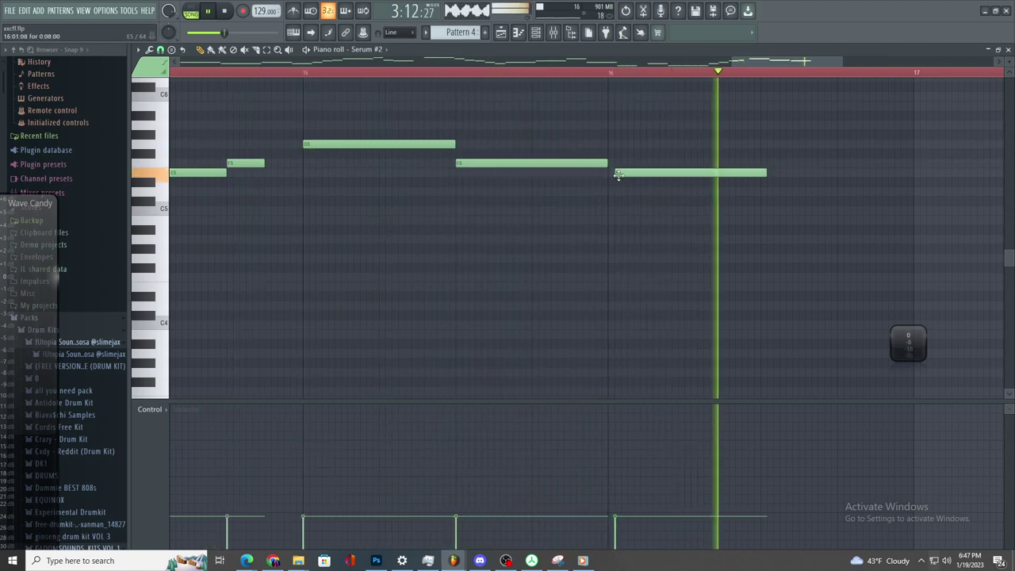
pyautogui.scroll(-2, 616, 231)
pyautogui.press('space')
pyautogui.press('space')
pyautogui.moveTo(672, 172); pyautogui.dragTo(739, 195)
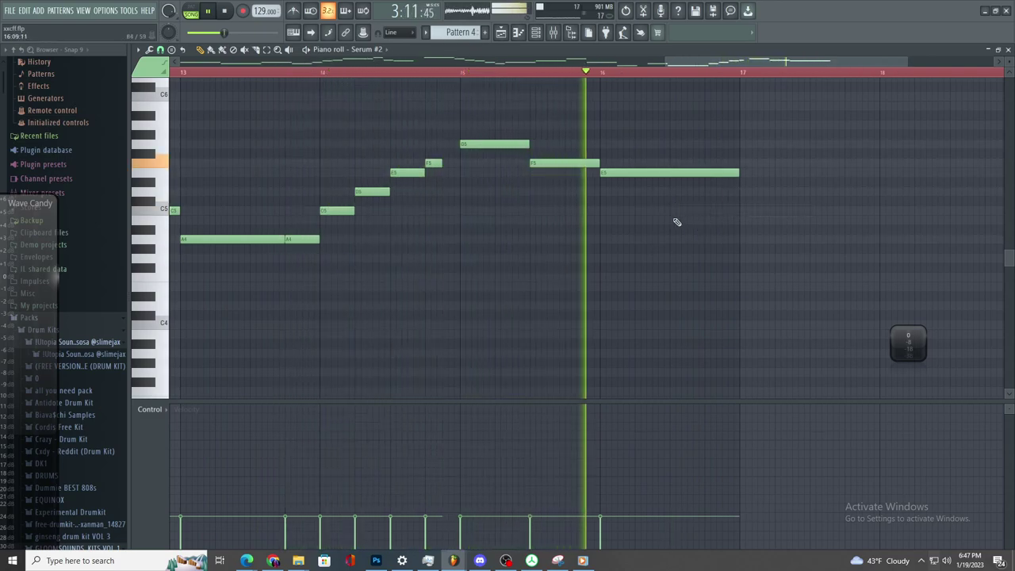
pyautogui.scroll(2, 559, 82)
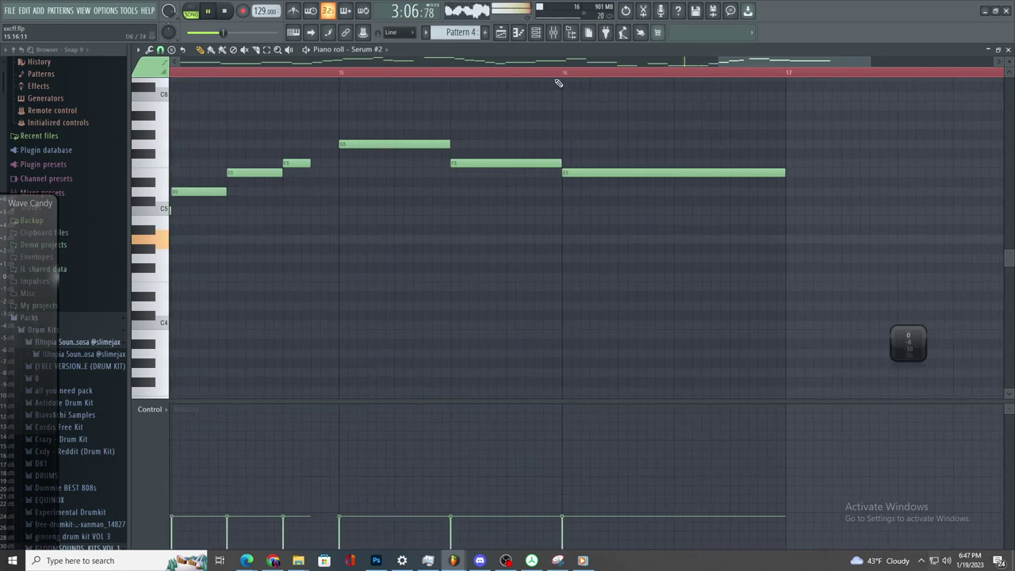
# - Load the Effectrix plugin into effect slot 5 of mixer Insert 17
pyautogui.click(558, 33)
pyautogui.click(337, 190)
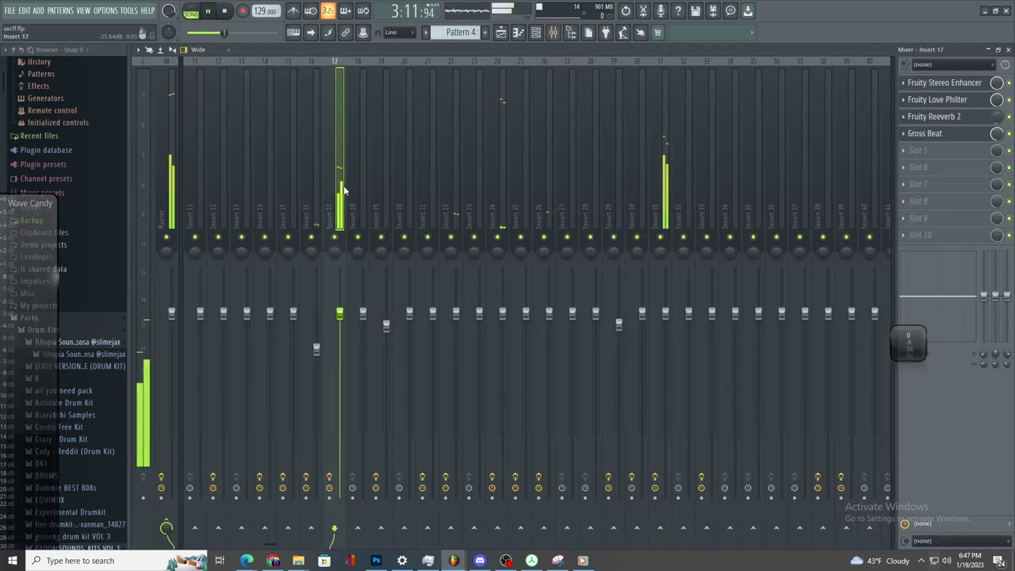
pyautogui.click(932, 152)
pyautogui.click(931, 154)
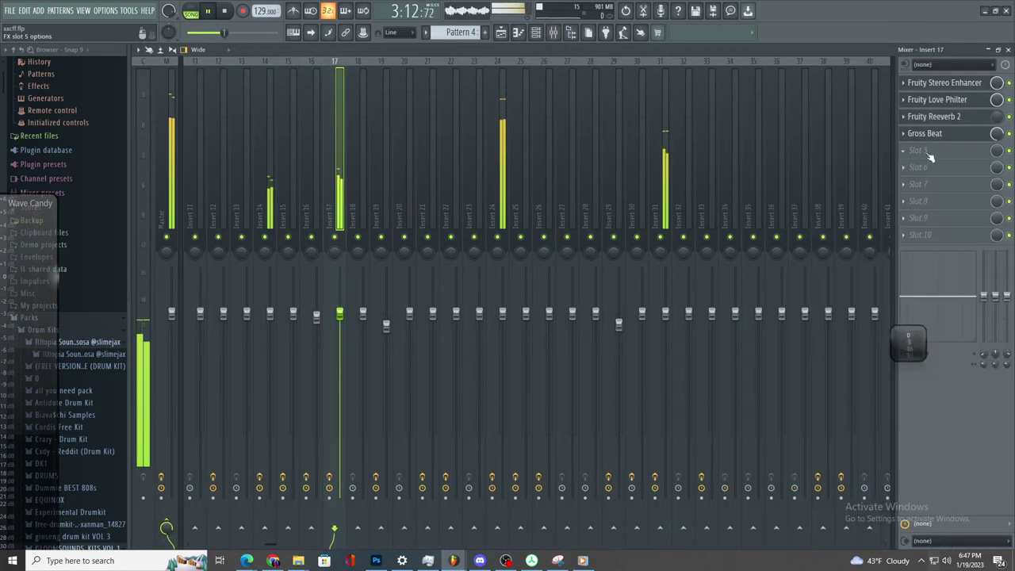
pyautogui.click(926, 154)
pyautogui.click(501, 33)
pyautogui.click(501, 33)
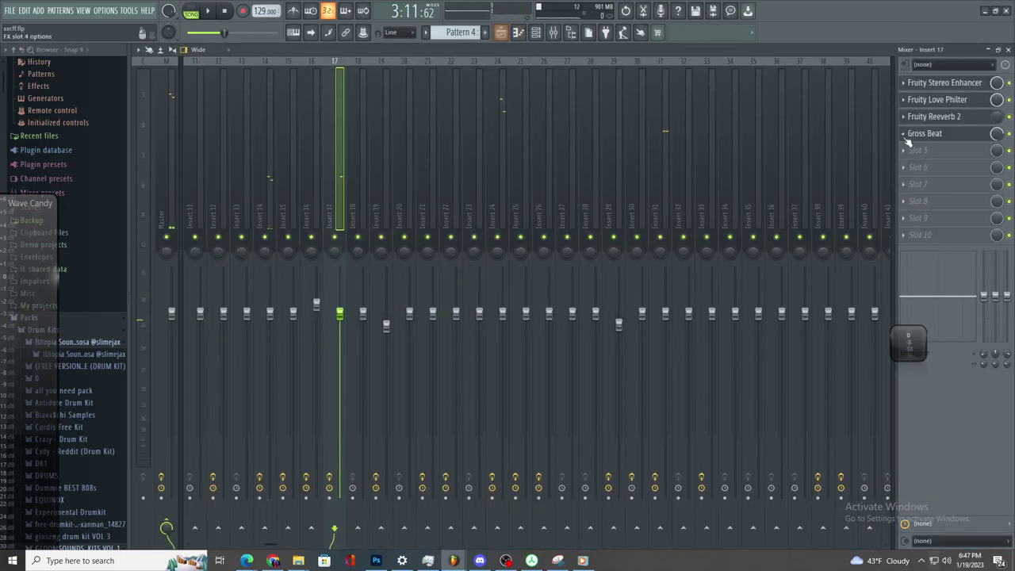
pyautogui.click(909, 146)
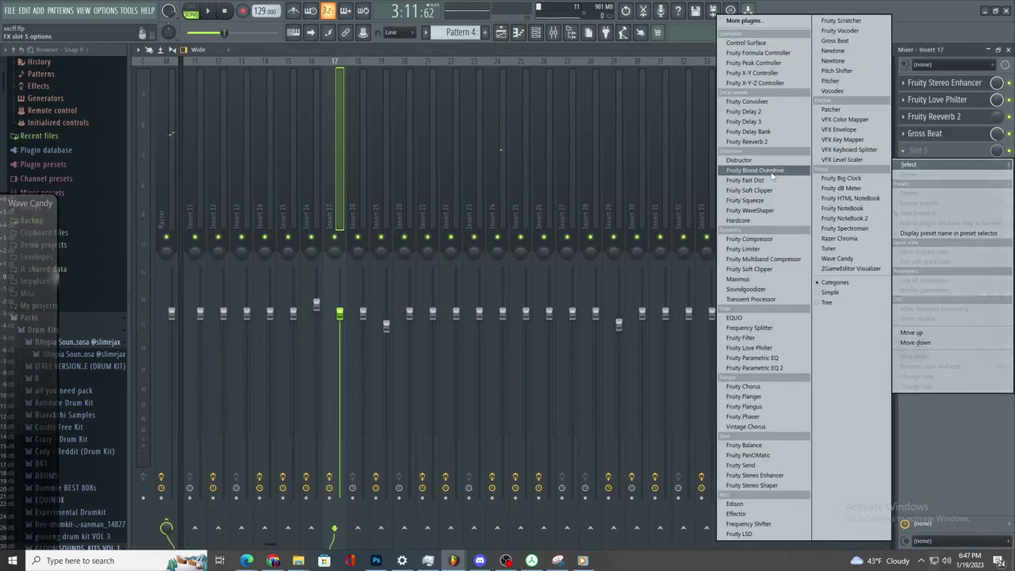
pyautogui.click(774, 21)
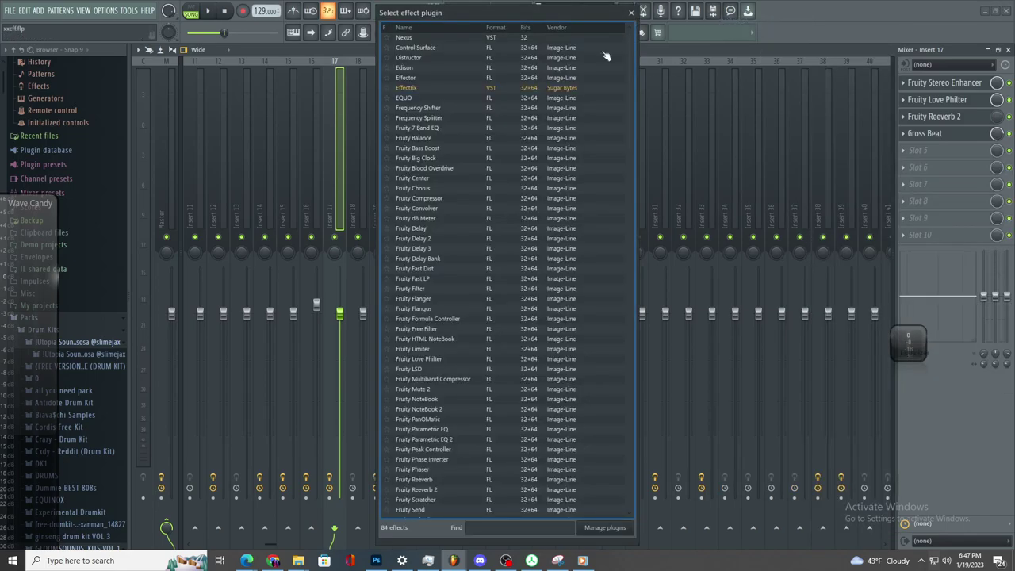
pyautogui.doubleClick(441, 88)
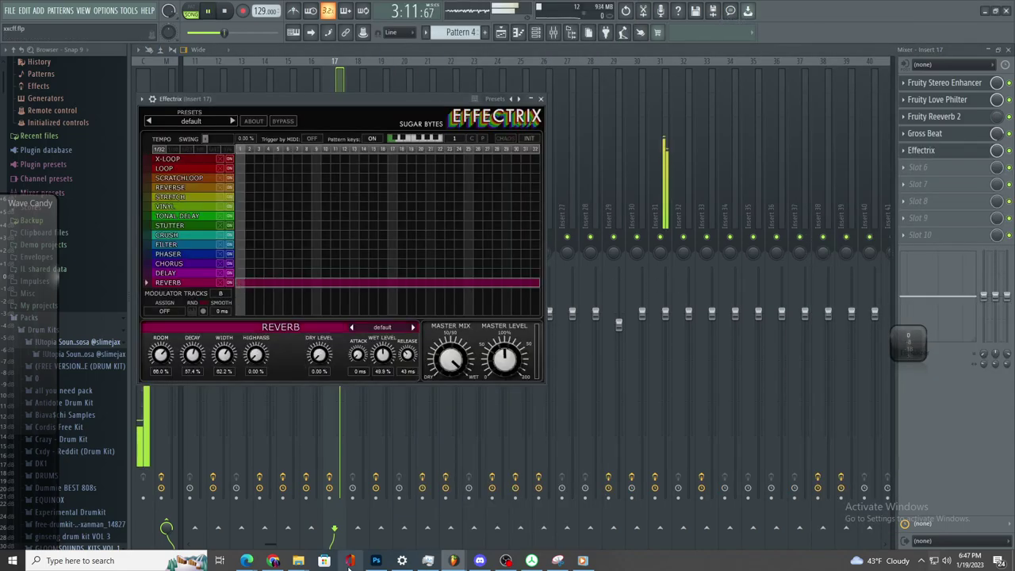
# - Fill Effectrix's Crush row across the whole sequence and set its distortion to 11.0%
pyautogui.click(238, 236)
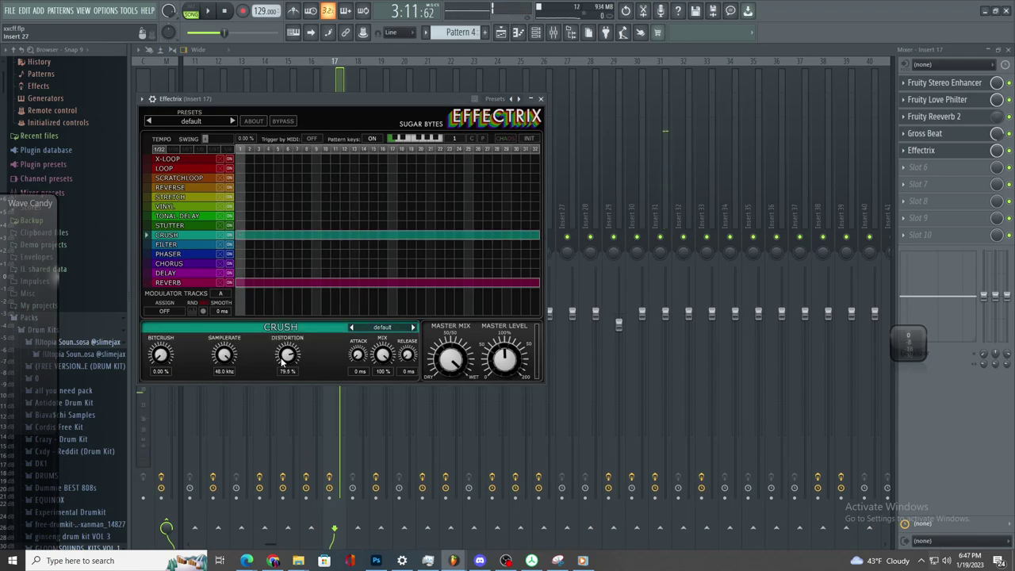
pyautogui.moveTo(281, 365); pyautogui.dragTo(288, 377)
pyautogui.press('space')
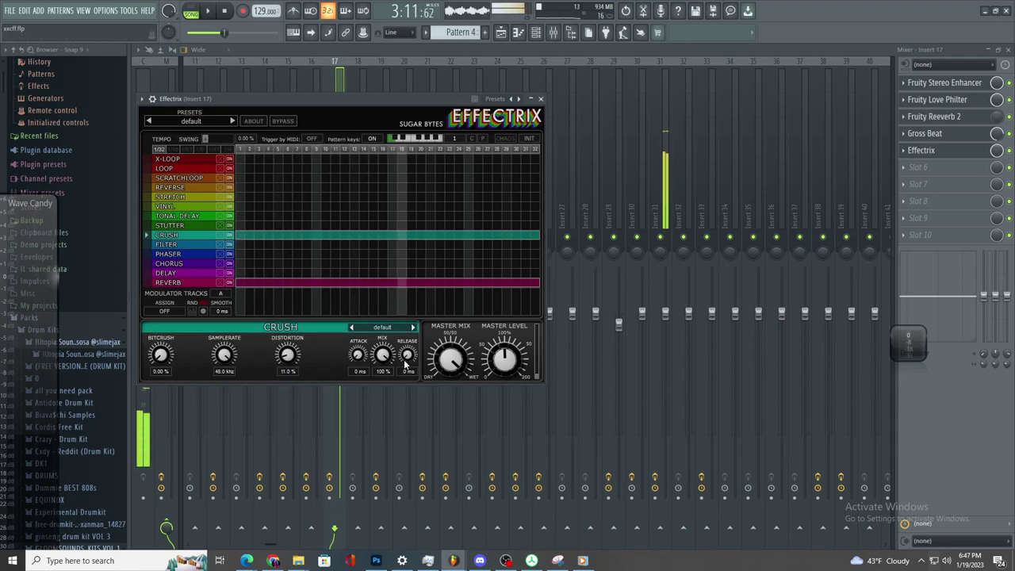
# - Create an automation clip for Effectrix's mix level on Insert 17 and lower its start and end points to zero
pyautogui.rightClick(997, 150)
pyautogui.click(960, 227)
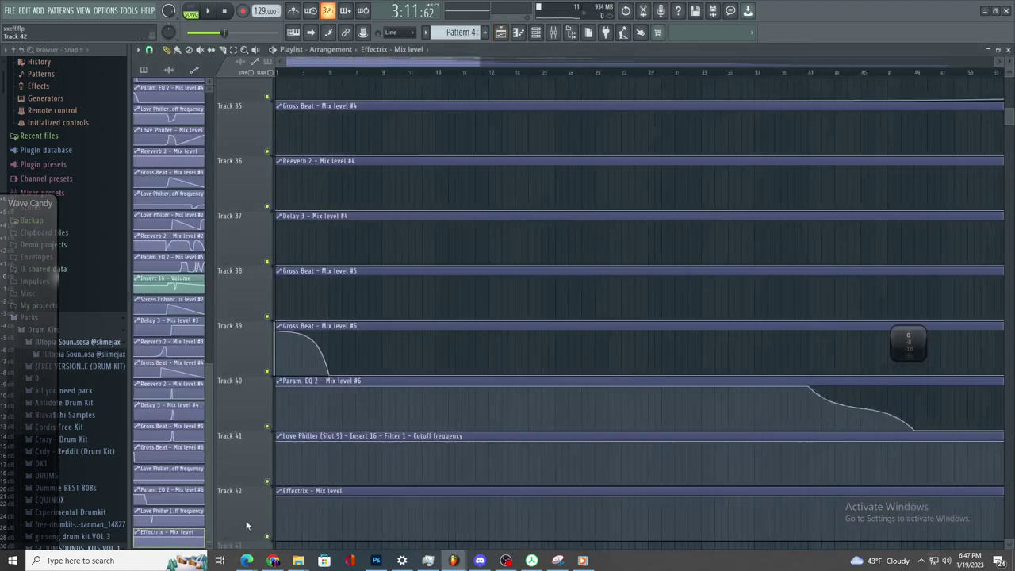
pyautogui.scroll(-5, 279, 497)
pyautogui.moveTo(280, 498); pyautogui.dragTo(279, 542)
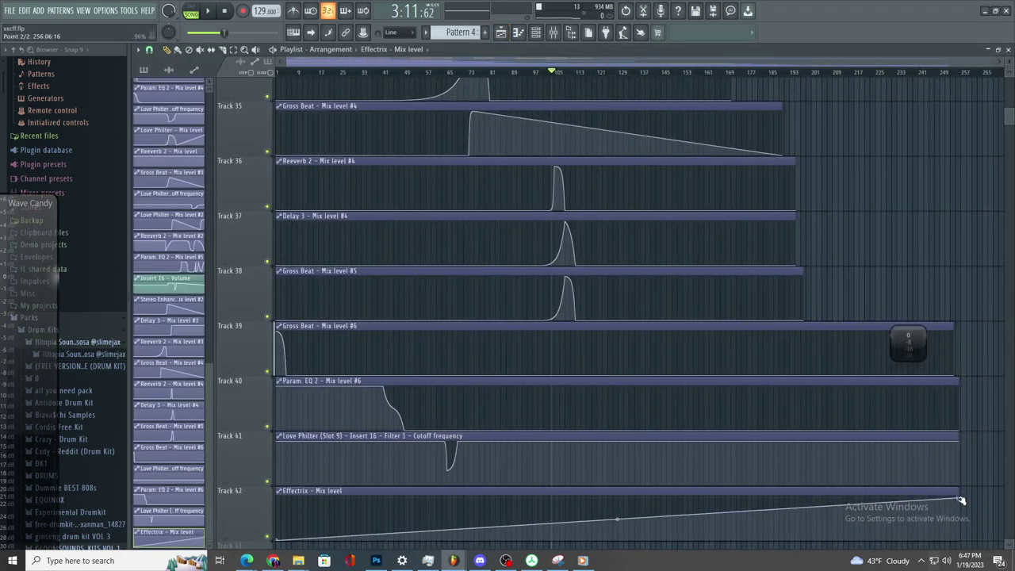
pyautogui.moveTo(961, 497); pyautogui.dragTo(962, 553)
# - Shape the Effectrix mix level clip to rise from zero at bar 103 to full at bar 104 and fall back to zero at bar 105
pyautogui.scroll(8, 643, 470)
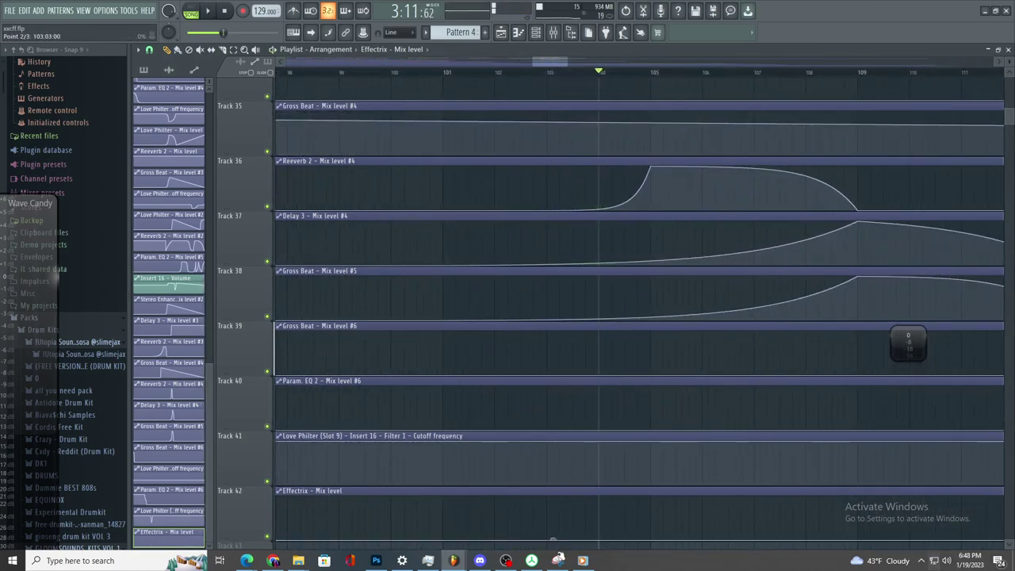
pyautogui.click(516, 73)
pyautogui.press('space')
pyautogui.scroll(2, 592, 269)
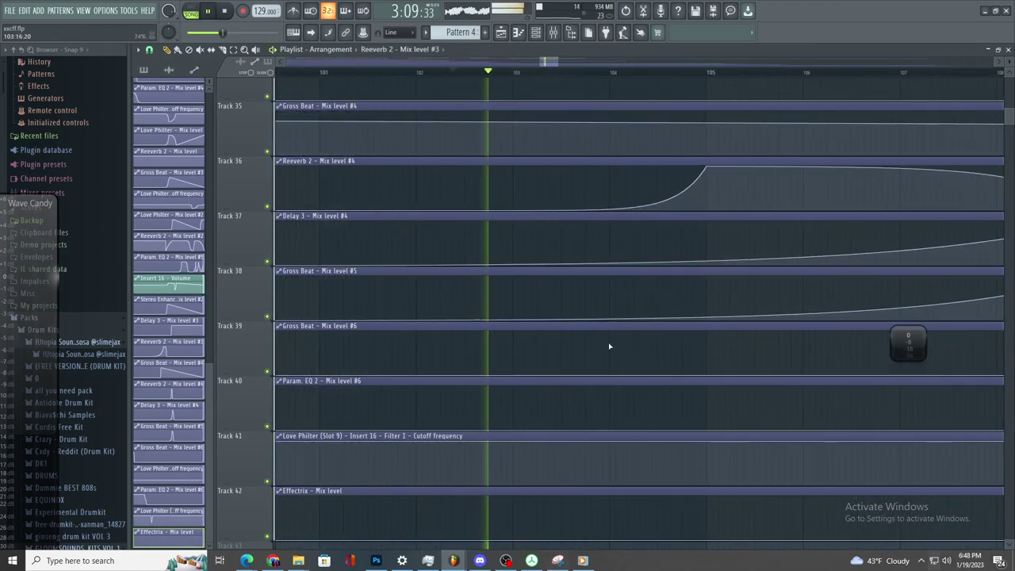
pyautogui.rightClick(611, 495)
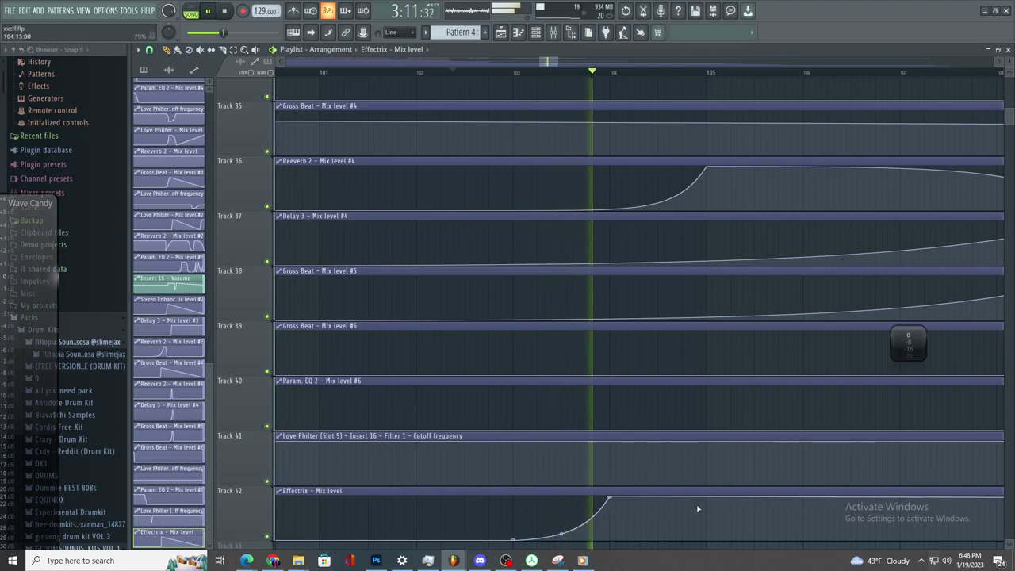
pyautogui.moveTo(709, 512); pyautogui.dragTo(706, 541)
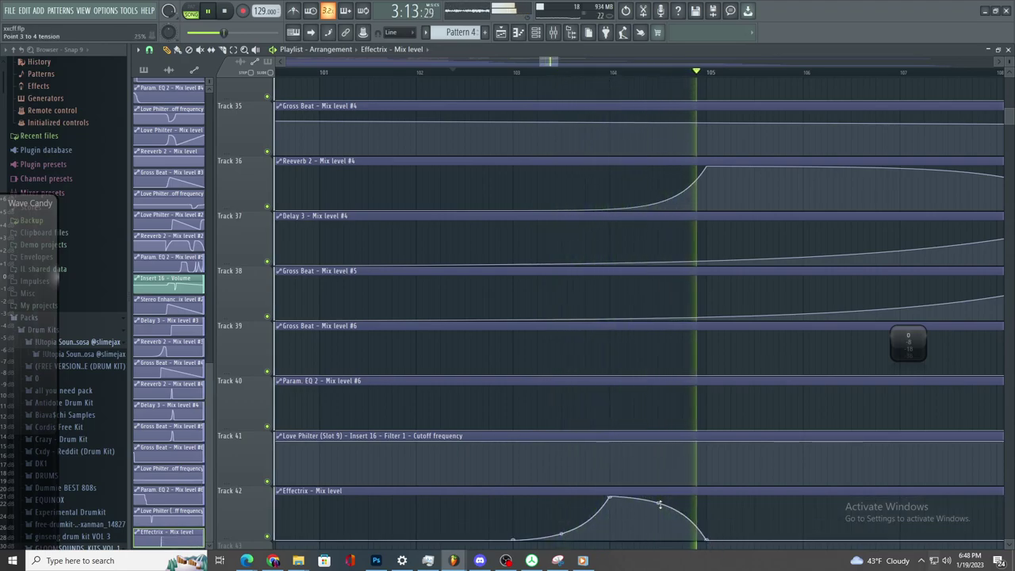
# - Replay the transition and move the starting point of the Effectrix mix level rise back to bar 101
pyautogui.scroll(-2, 658, 503)
pyautogui.scroll(4, 698, 370)
pyautogui.press('space')
pyautogui.press('space')
pyautogui.scroll(-4, 746, 404)
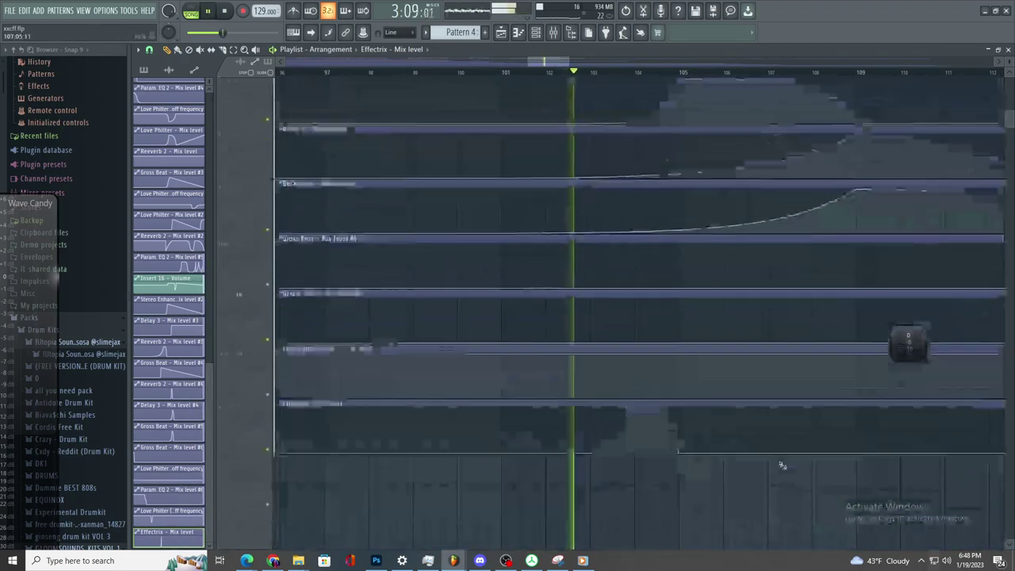
pyautogui.scroll(-2, 781, 465)
pyautogui.moveTo(593, 376); pyautogui.dragTo(553, 388)
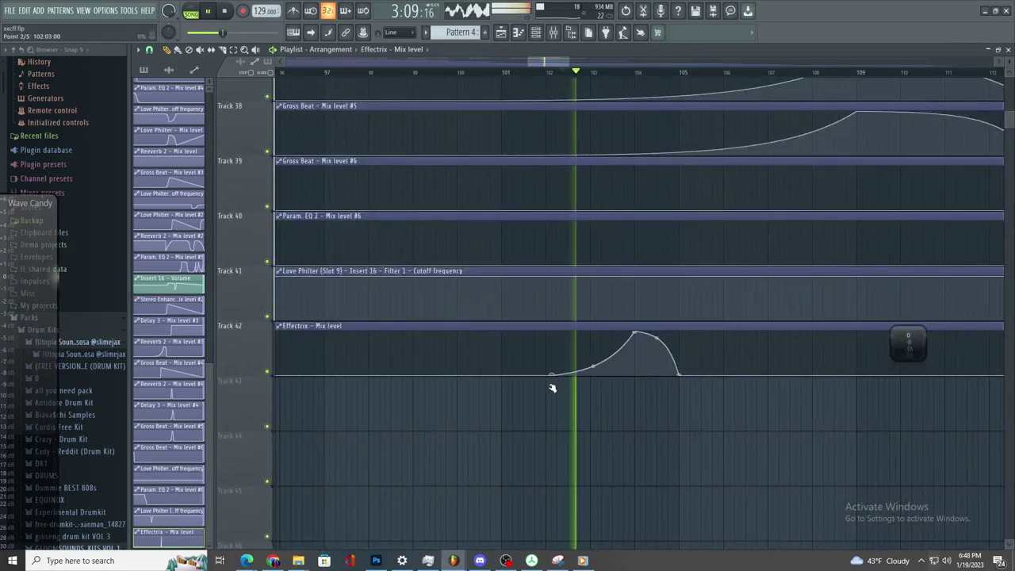
pyautogui.scroll(2, 549, 384)
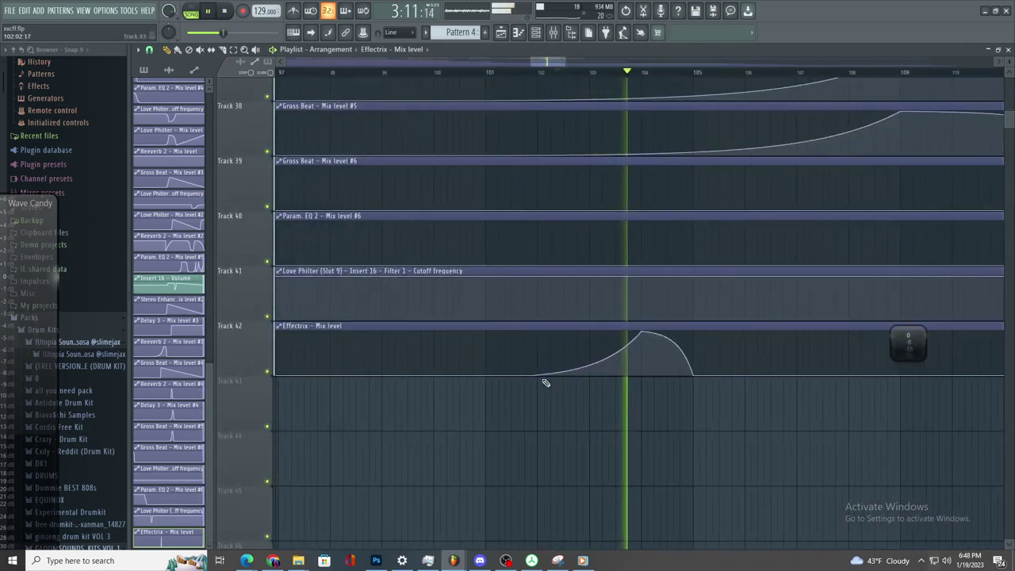
pyautogui.scroll(2, 595, 365)
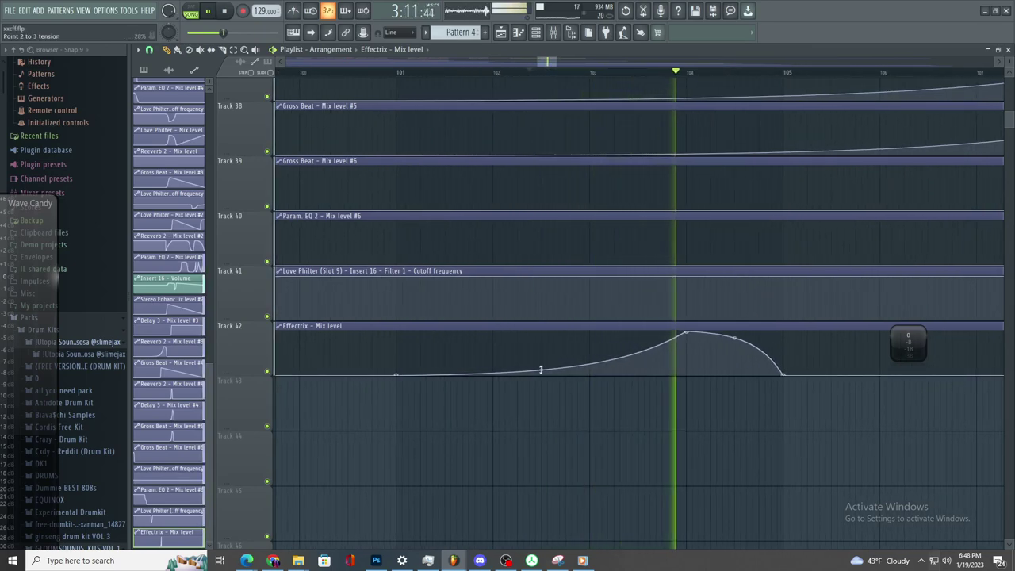
# - Move the peak of the Effectrix mix level curve to bar 103, set it to full level, and listen to the result
pyautogui.moveTo(688, 336); pyautogui.dragTo(687, 339)
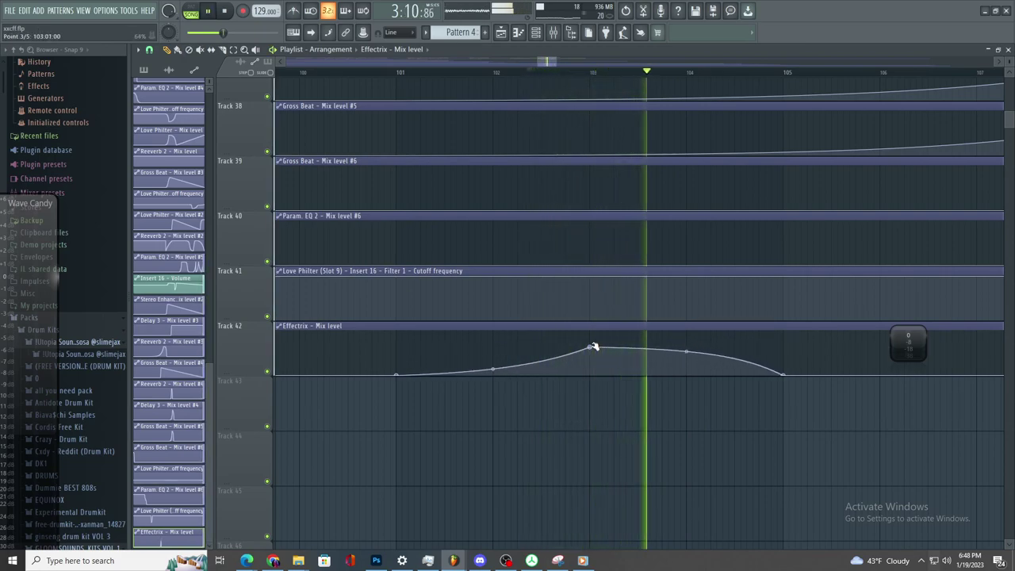
pyautogui.press('space')
pyautogui.moveTo(593, 347); pyautogui.dragTo(594, 327)
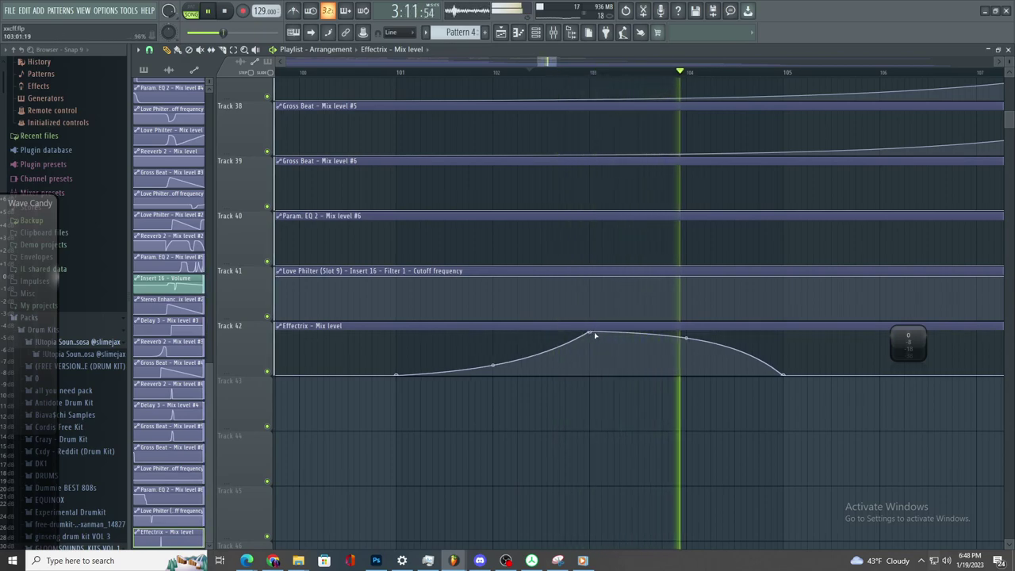
pyautogui.scroll(-2, 593, 336)
pyautogui.scroll(2, 668, 358)
pyautogui.scroll(-3, 714, 379)
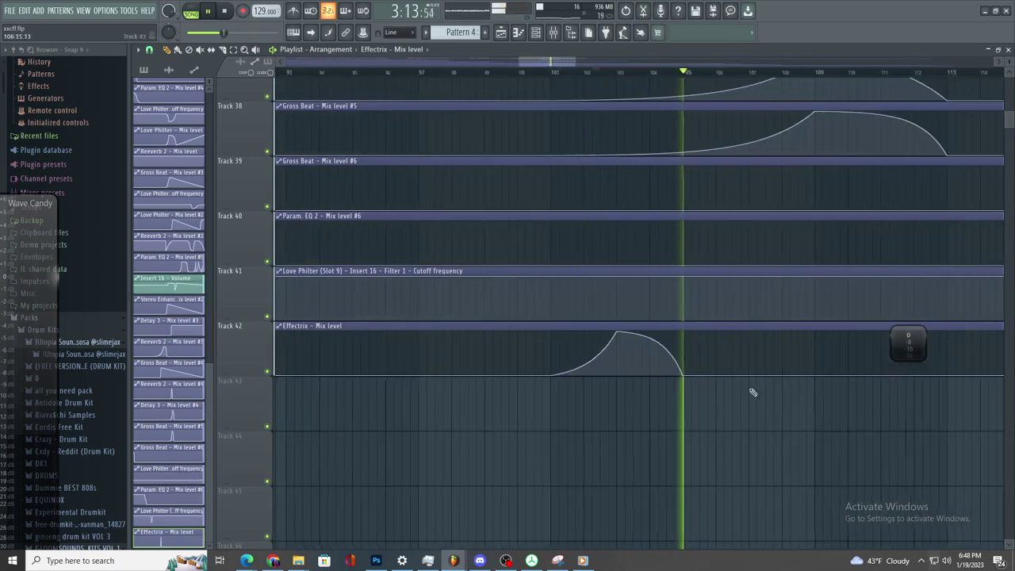
# - Open Pattern 4's piano roll and move the final C5 note to start at 18:05:00
pyautogui.scroll(2, 743, 390)
pyautogui.scroll(-3, 689, 367)
pyautogui.scroll(2, 727, 171)
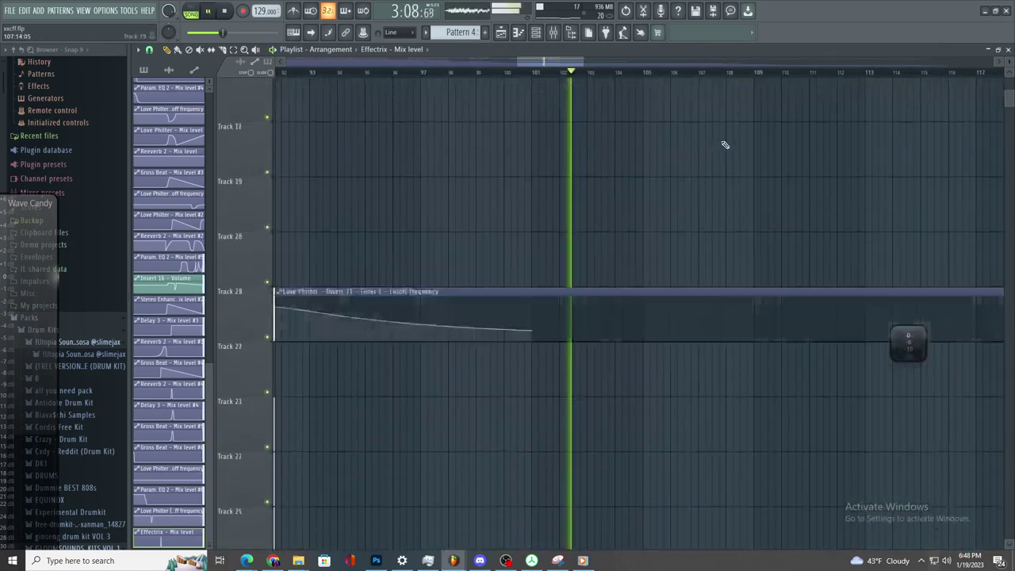
pyautogui.scroll(5, 719, 154)
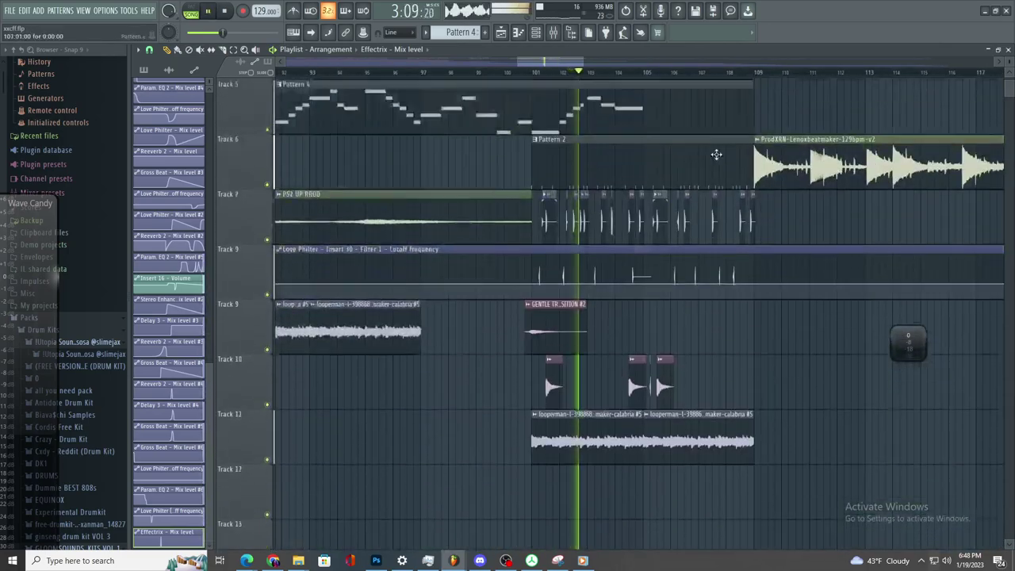
pyautogui.press('F7')
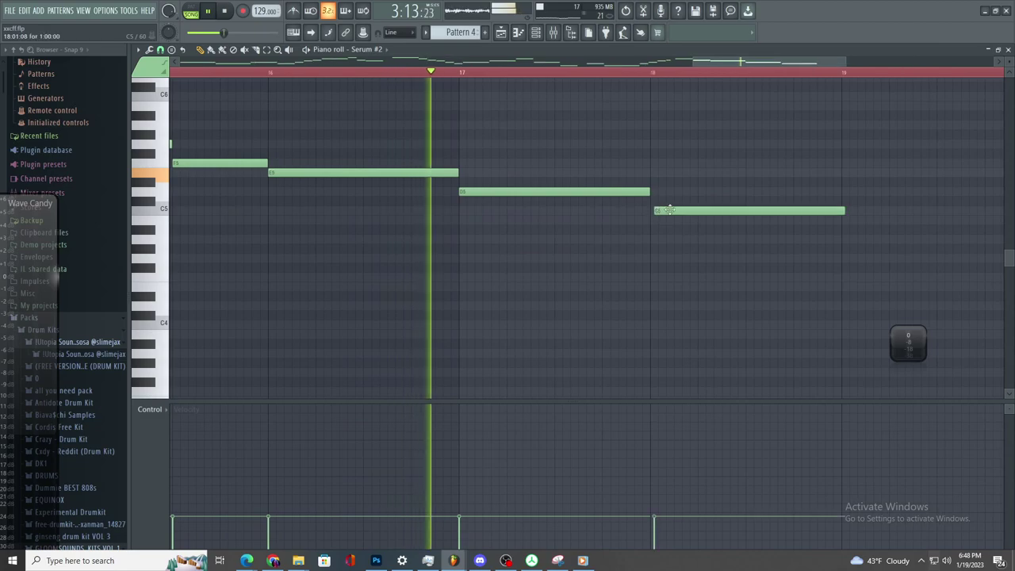
pyautogui.scroll(-2, 728, 264)
pyautogui.scroll(2, 728, 264)
pyautogui.rightClick(635, 209)
pyautogui.click(625, 209)
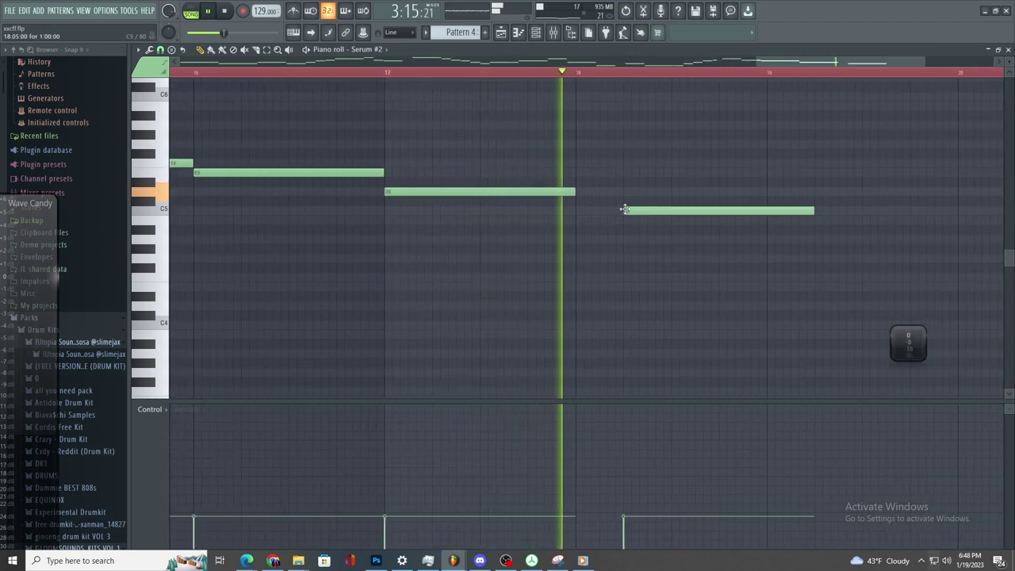
# - Extend the D5 note to meet the C5, trim the C5 to bar 19, add an A4 of about 1.25 bars there, and listen
pyautogui.scroll(-1, 634, 251)
pyautogui.scroll(1, 705, 209)
pyautogui.press('space')
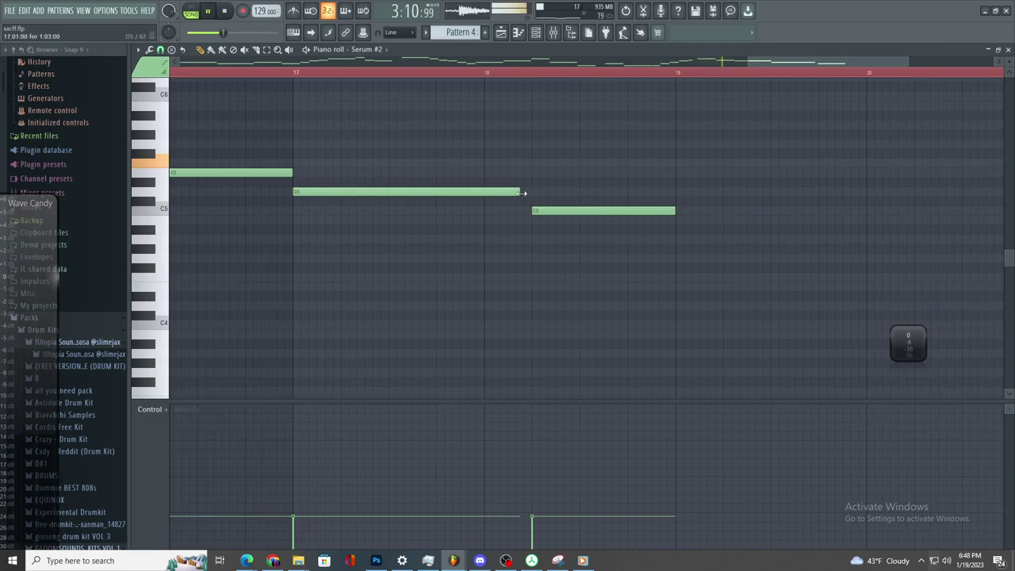
pyautogui.moveTo(670, 230); pyautogui.dragTo(676, 240)
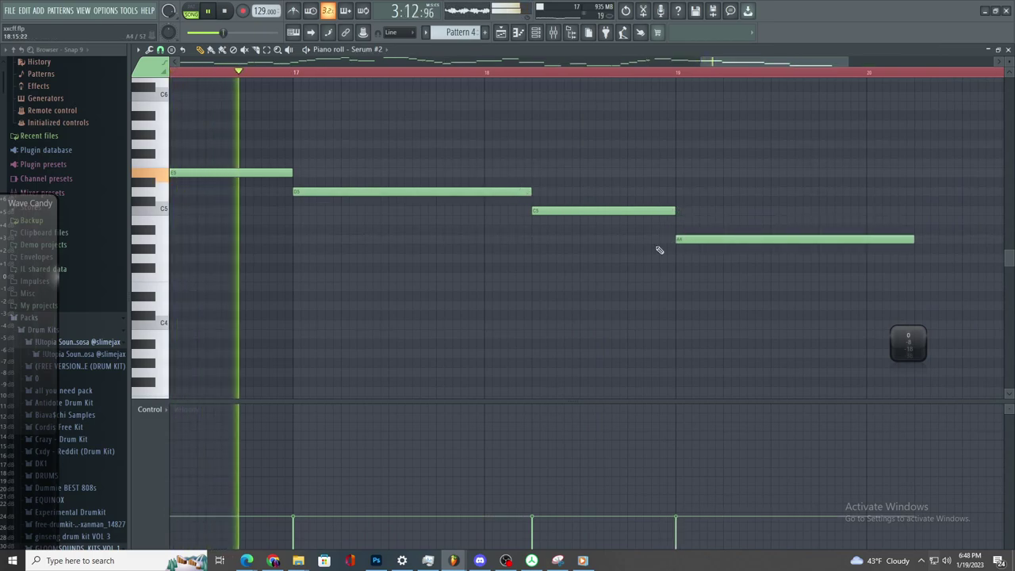
pyautogui.scroll(-1, 759, 294)
pyautogui.scroll(-1, 668, 297)
pyautogui.scroll(2, 646, 295)
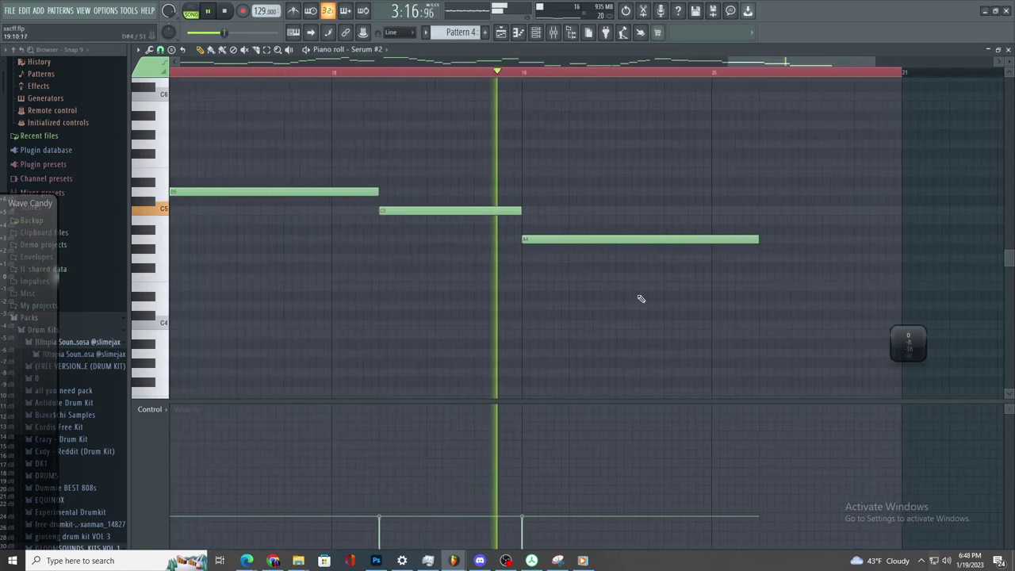
pyautogui.press('space')
pyautogui.press('F5')
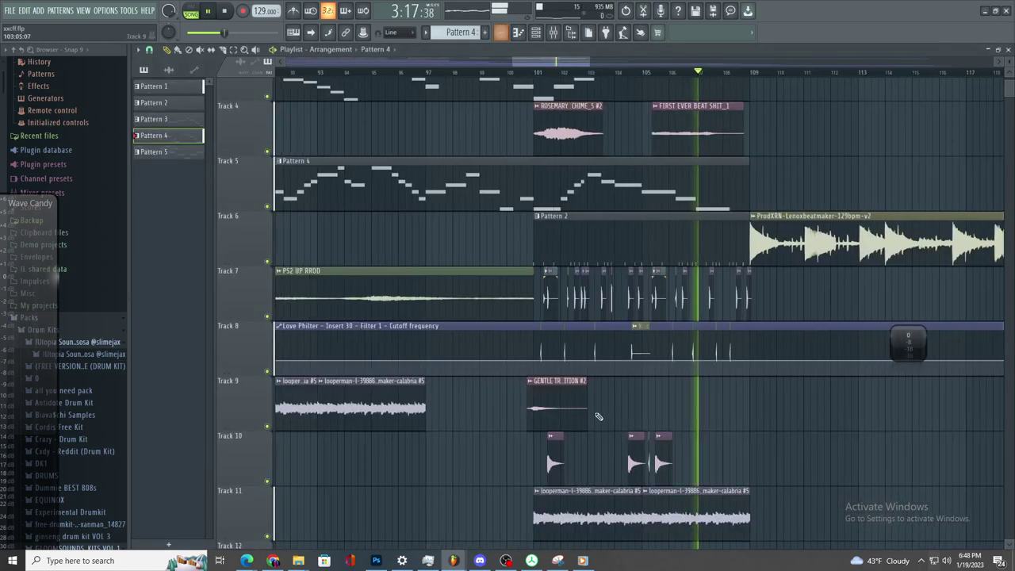
# - Examine the automation clips around bar 107 and the effect chain on Insert 17 while replaying the section
pyautogui.scroll(-10, 733, 452)
pyautogui.scroll(-3, 714, 436)
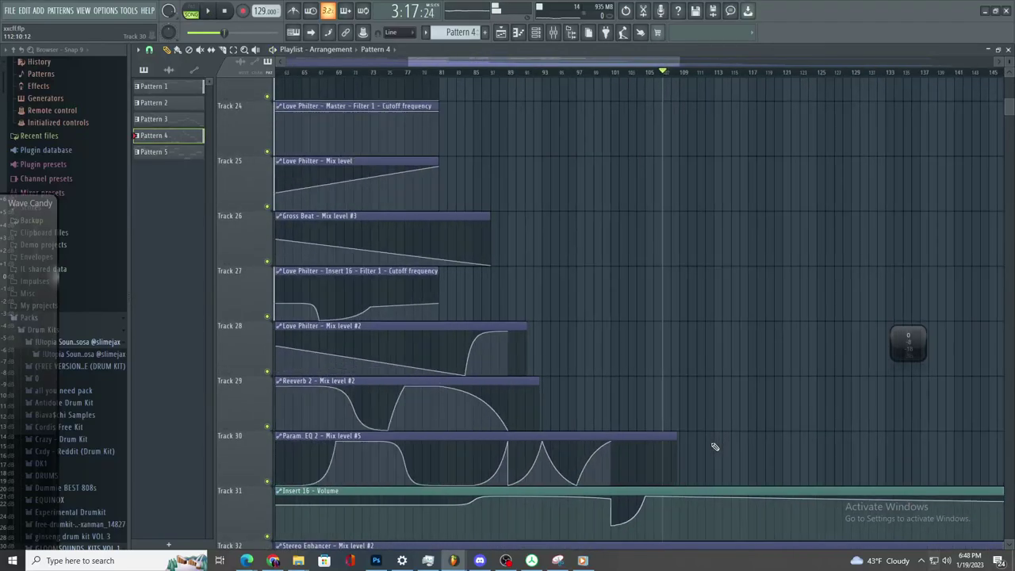
pyautogui.scroll(3, 674, 408)
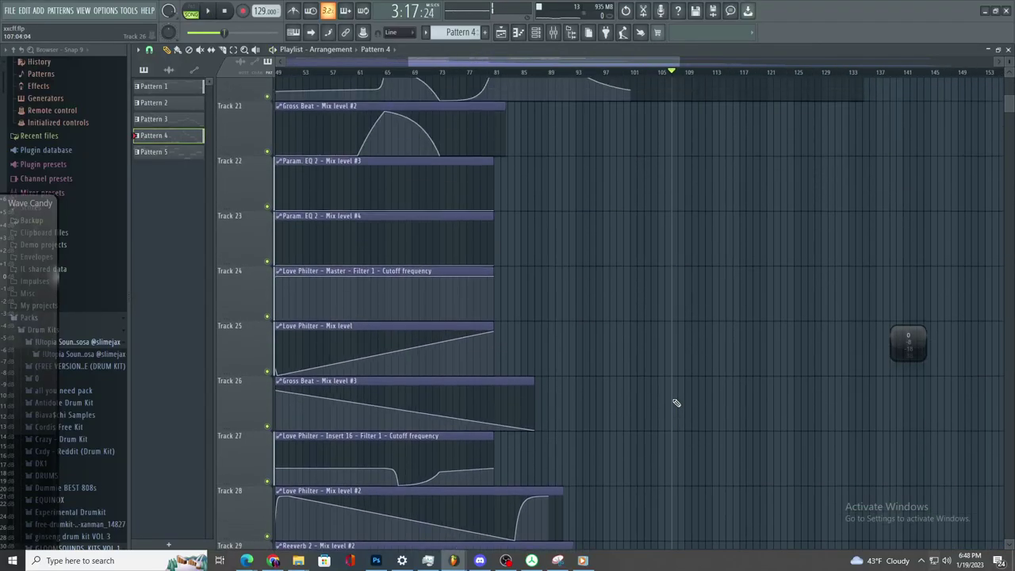
pyautogui.scroll(9, 690, 207)
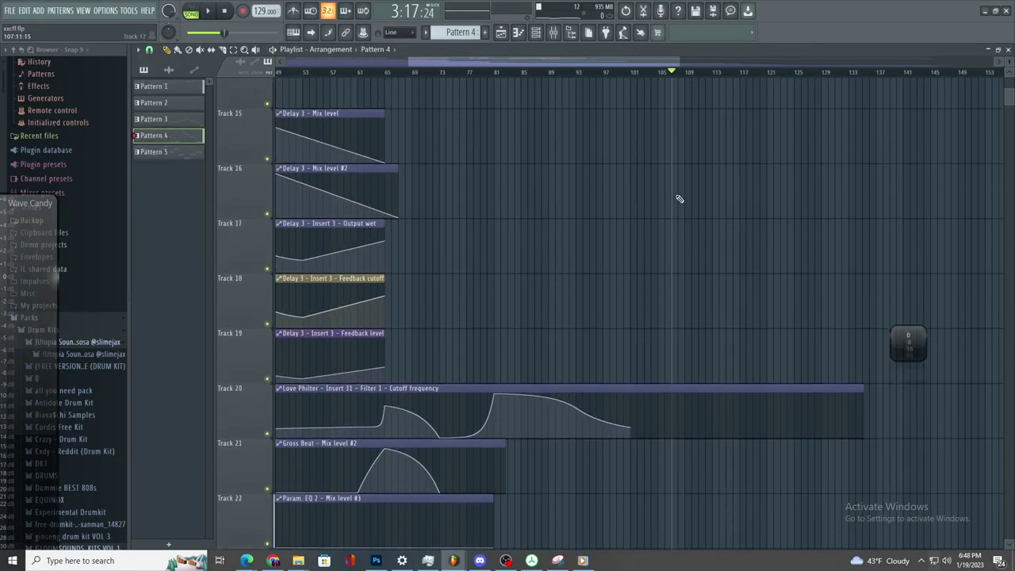
pyautogui.scroll(-3, 659, 351)
pyautogui.scroll(-7, 714, 405)
pyautogui.scroll(-17, 733, 420)
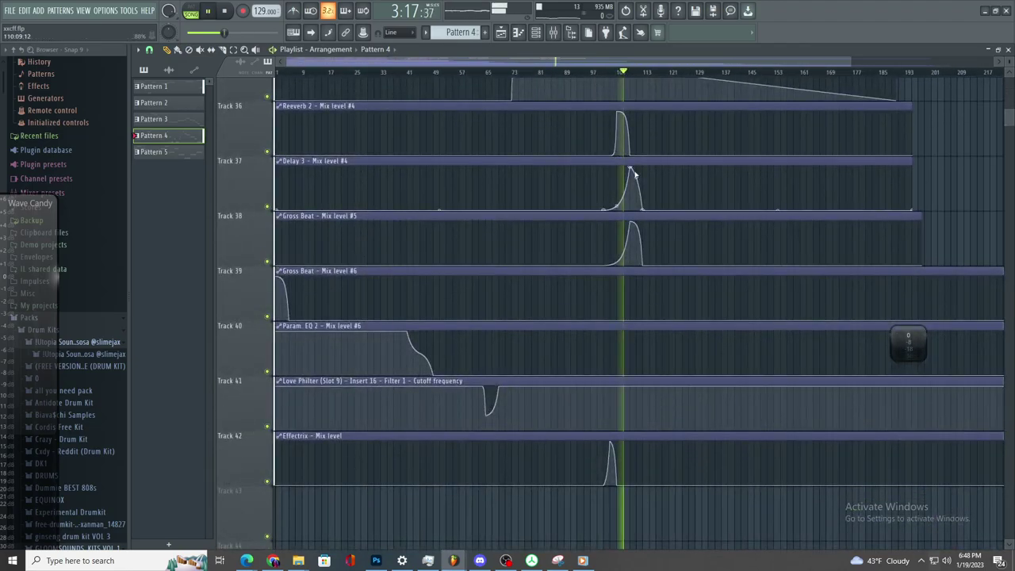
pyautogui.click(553, 33)
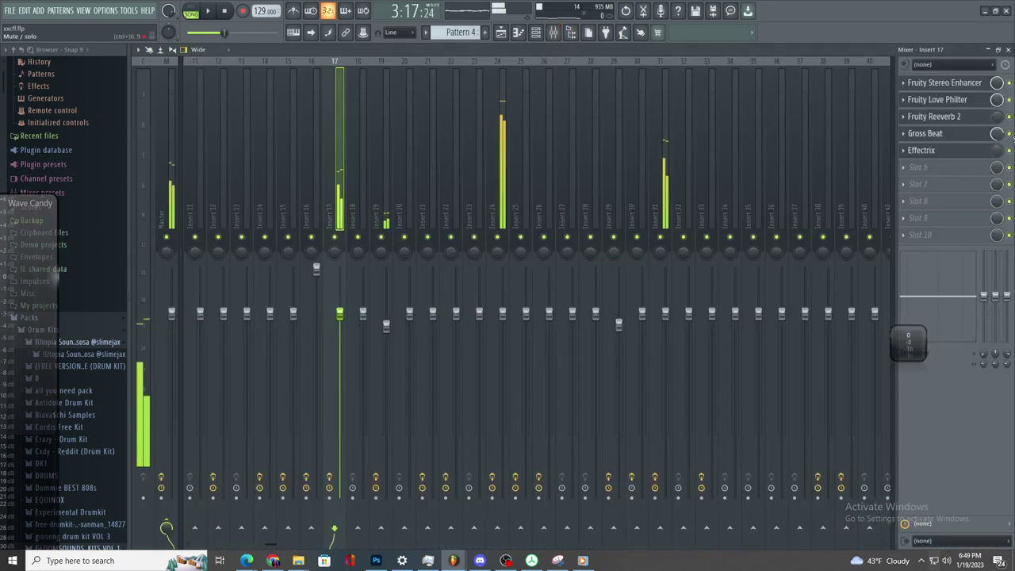
pyautogui.press('space')
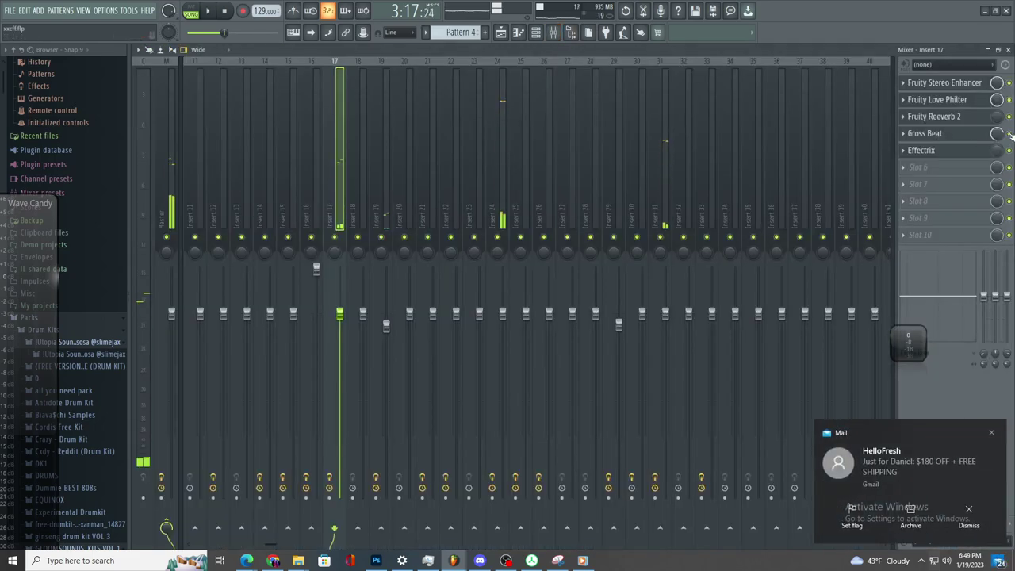
# - Add an automation point near bar 107 in the Gross Beat mix level #4 clip on Track 35
pyautogui.click(502, 34)
pyautogui.scroll(5, 655, 314)
pyautogui.scroll(7, 637, 329)
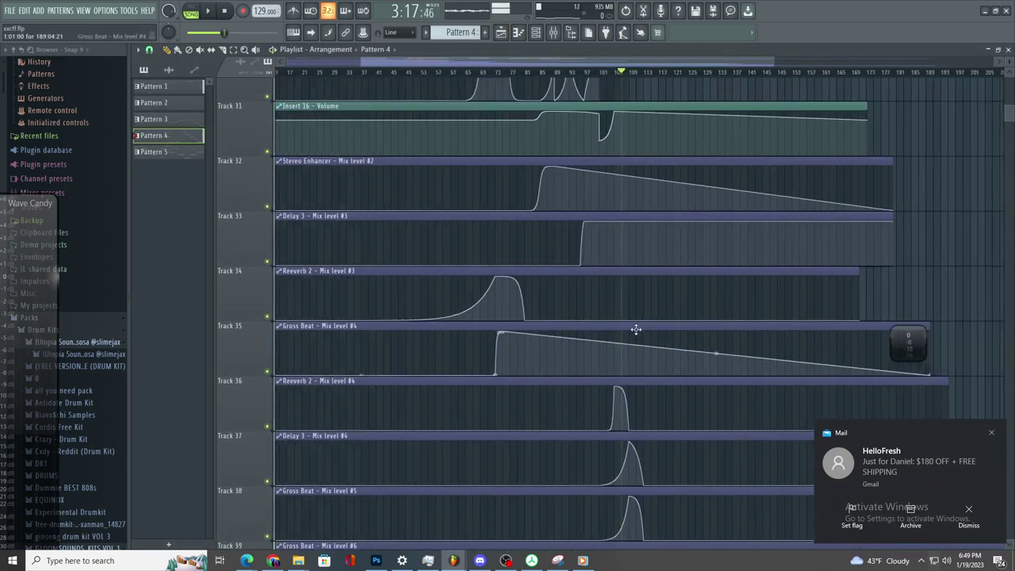
pyautogui.scroll(3, 613, 355)
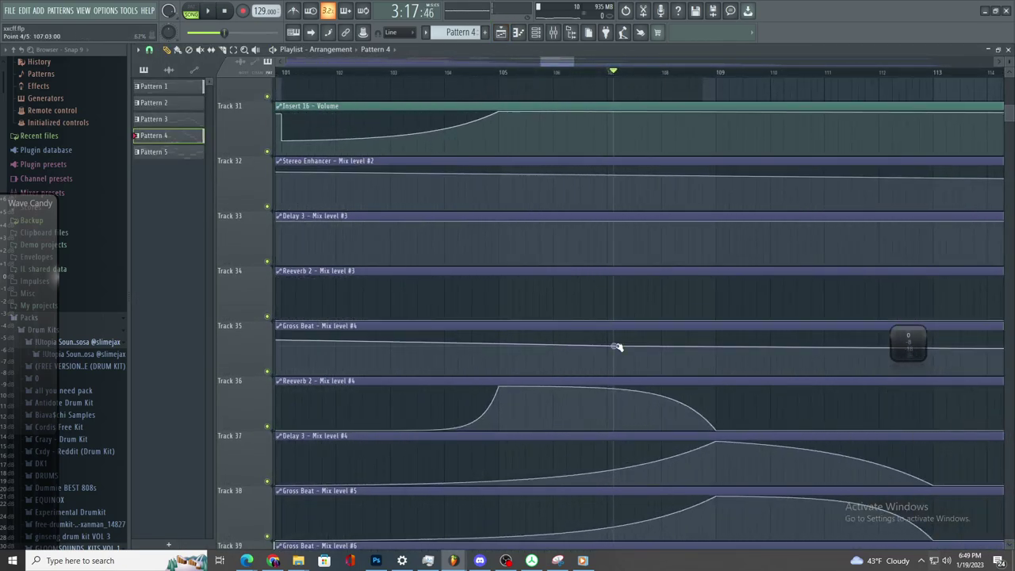
pyautogui.scroll(-7, 589, 355)
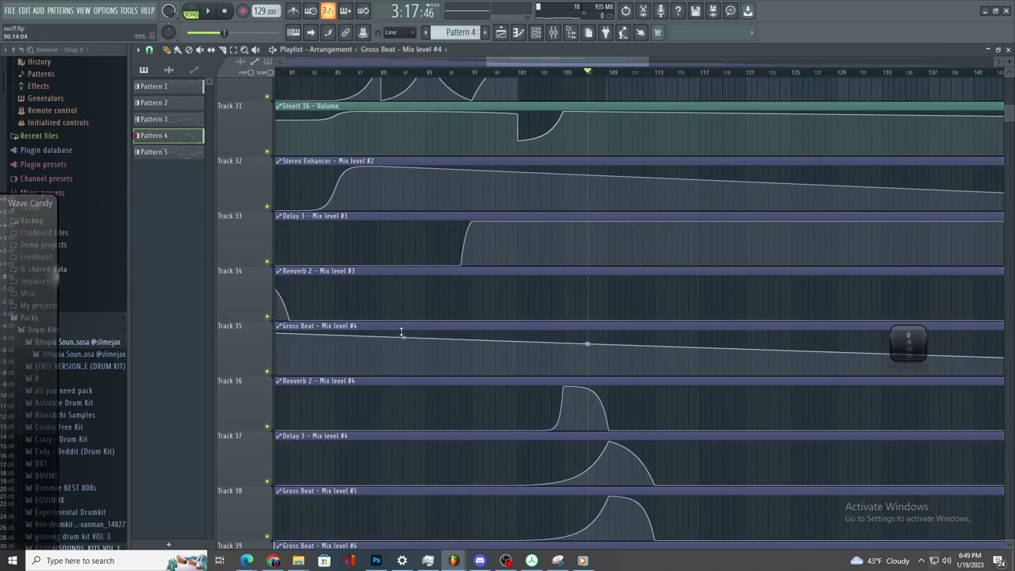
pyautogui.scroll(12, 593, 357)
pyautogui.press('space')
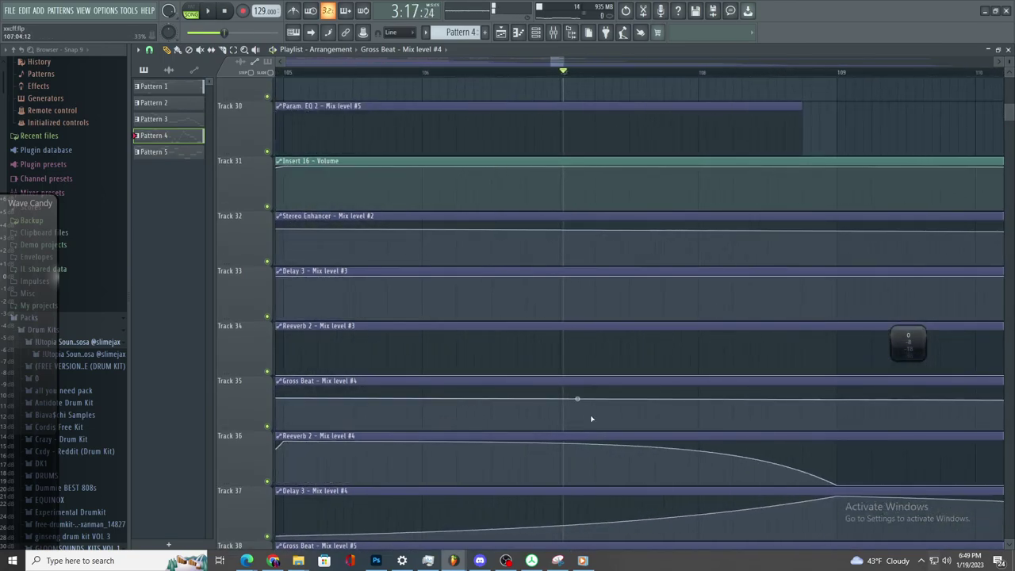
# - Try dropping the Gross Beat mix level #4 curve straight down to zero at bar 107 and play it back
pyautogui.rightClick(589, 421)
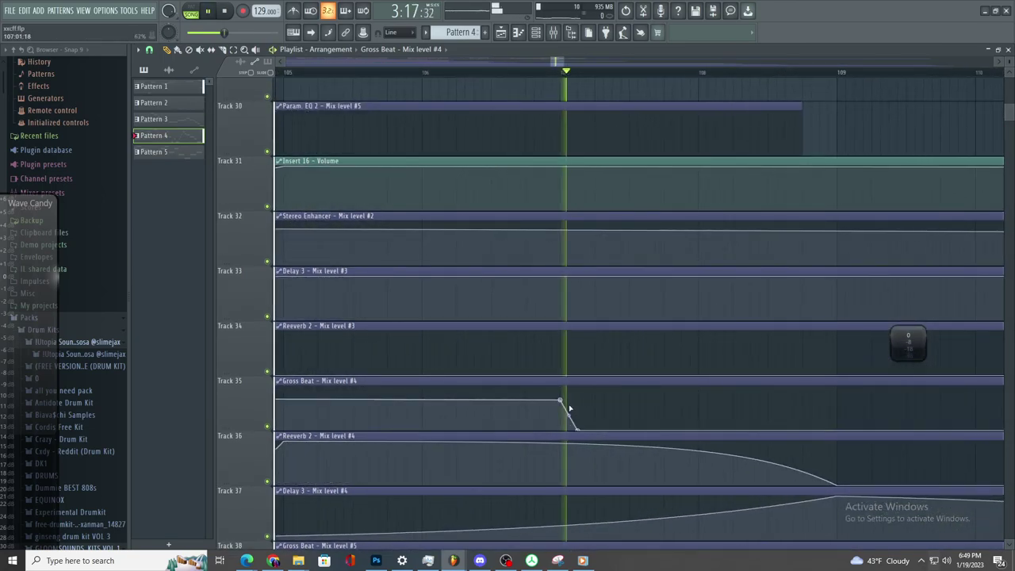
pyautogui.scroll(-4, 570, 411)
pyautogui.scroll(2, 570, 417)
pyautogui.moveTo(567, 429); pyautogui.dragTo(551, 430)
pyautogui.press('space')
pyautogui.scroll(-10, 563, 429)
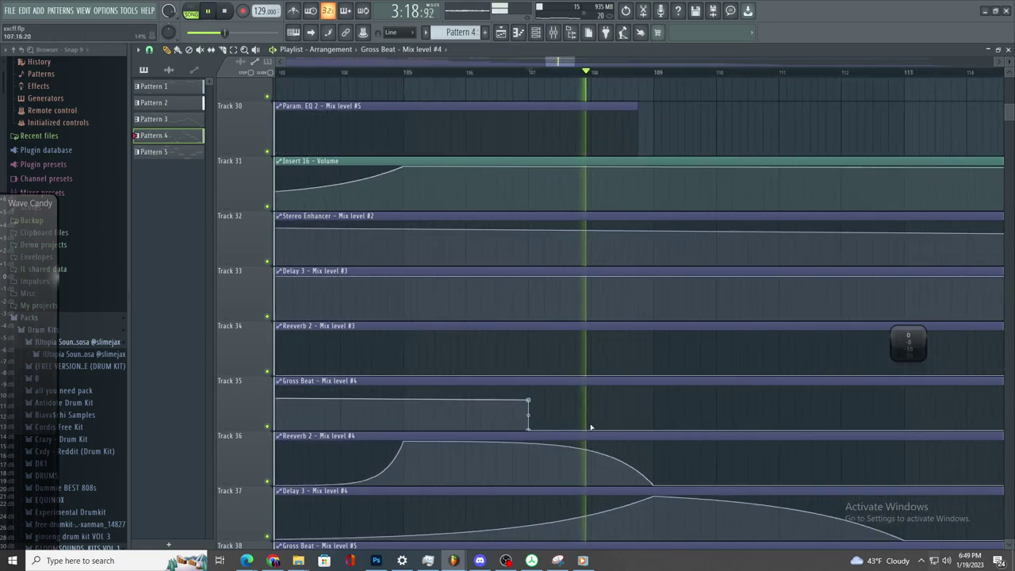
# - Undo the last point move in the Gross Beat mix level #4 clip and review the clips on the upper tracks
pyautogui.press('space')
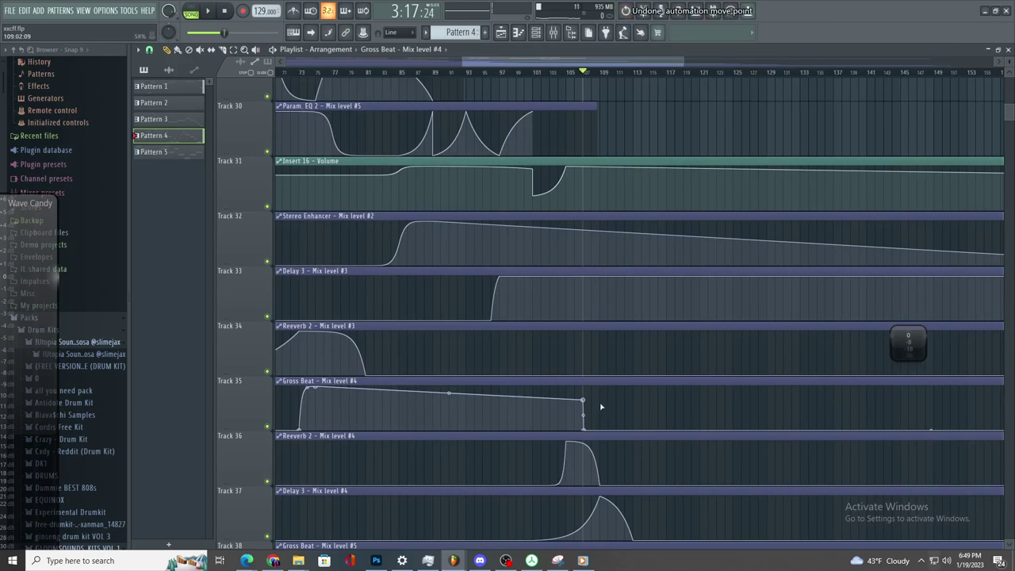
pyautogui.scroll(5, 627, 262)
pyautogui.scroll(11, 618, 242)
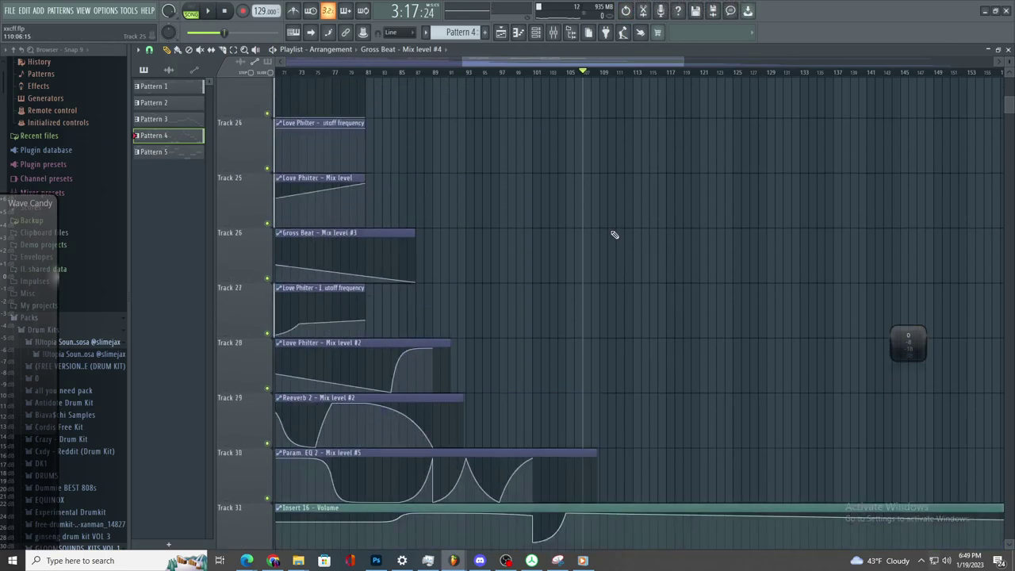
pyautogui.scroll(-3, 587, 269)
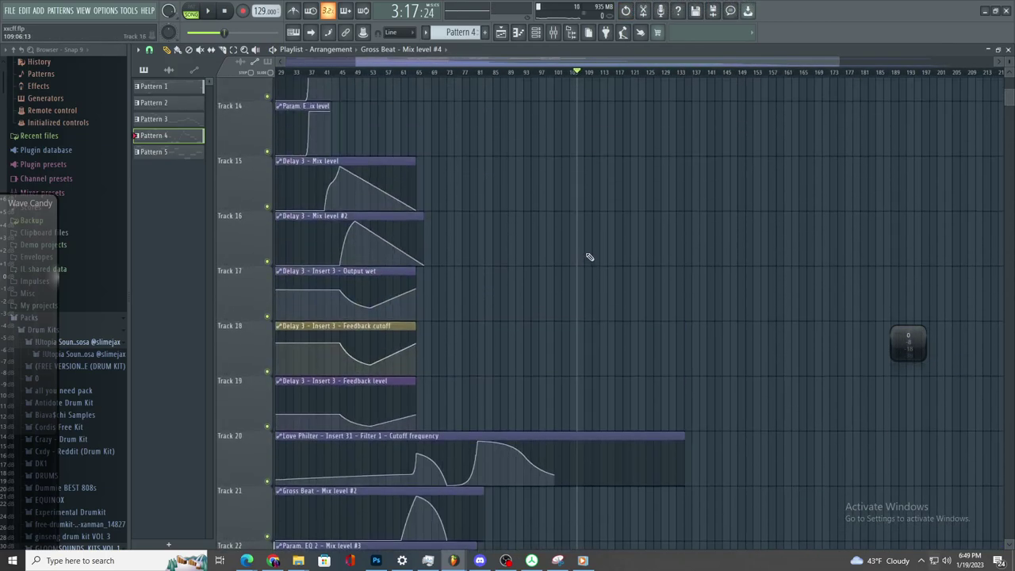
pyautogui.scroll(9, 566, 374)
pyautogui.scroll(-2, 658, 357)
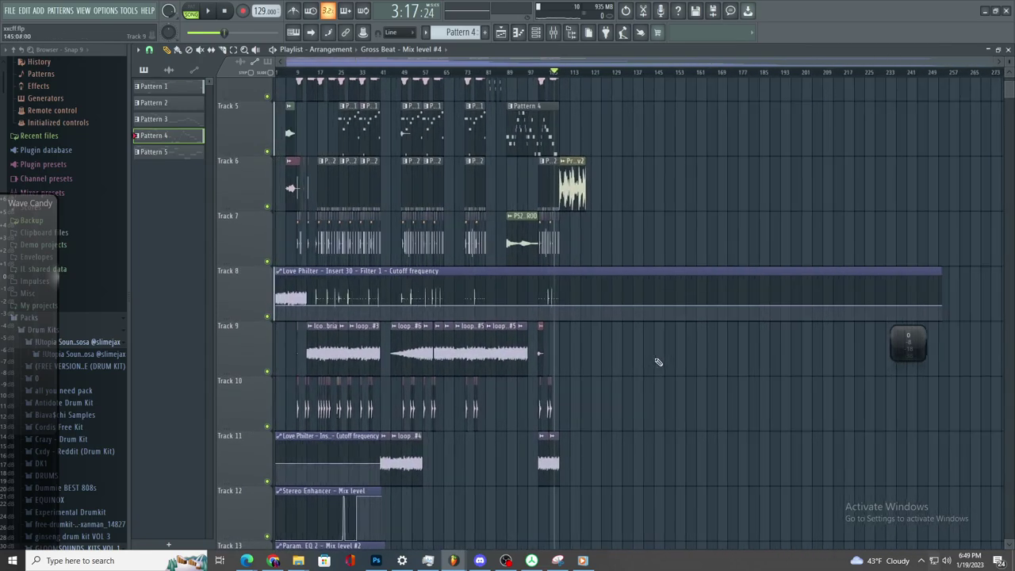
pyautogui.scroll(4, 666, 238)
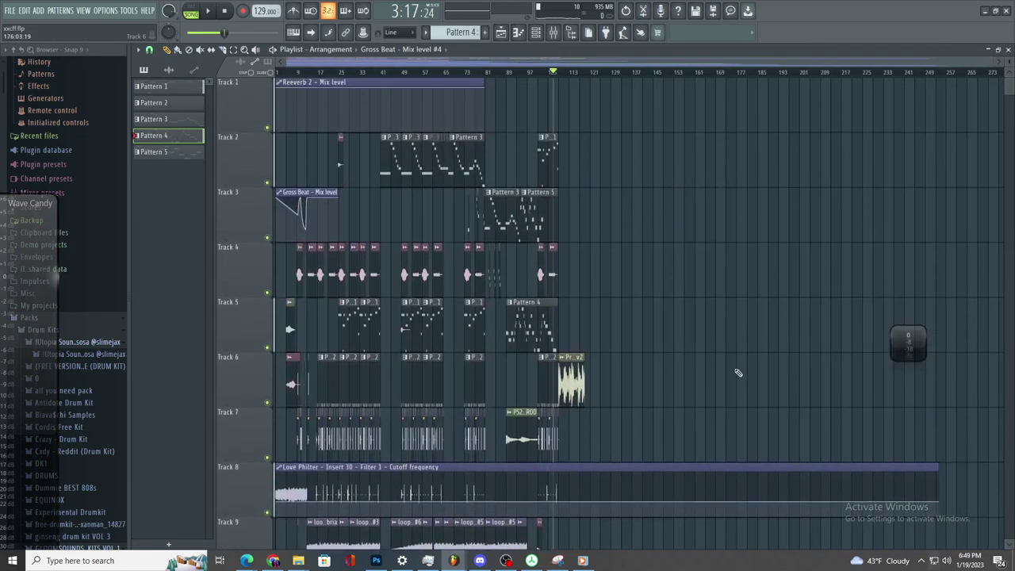
# - Try extending Track 3's Gross Beat mix level clip past bar 109 with a fall to zero, and undo it
pyautogui.hotkey('ctrl', 'z')
pyautogui.moveTo(340, 193); pyautogui.dragTo(661, 167)
pyautogui.rightClick(585, 240)
pyautogui.scroll(3, 587, 260)
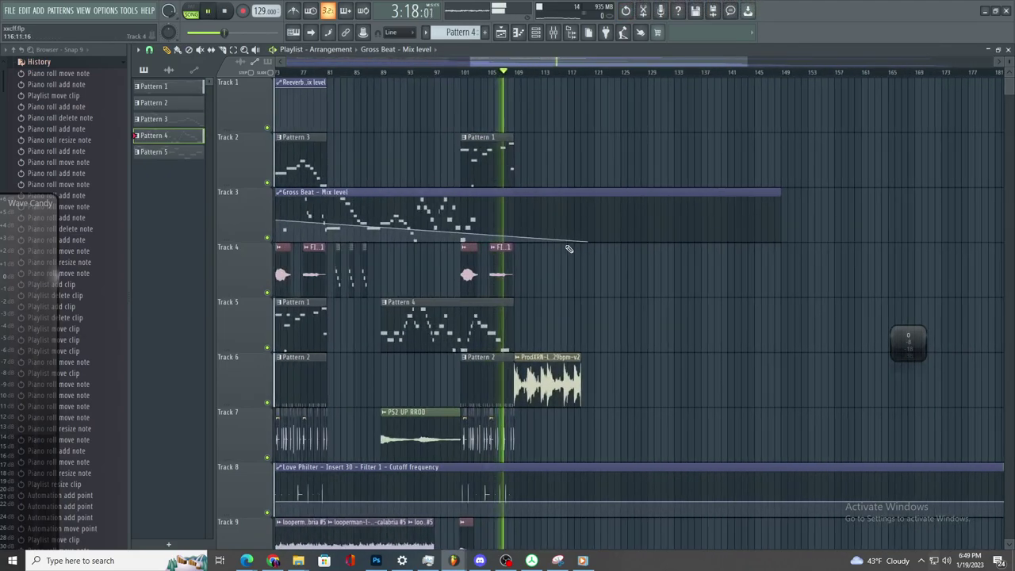
pyautogui.hotkey('ctrl', 'z')
# - Check Gross Beat's mix level on Insert 17 and locate its automation among the lower playlist tracks
pyautogui.click(556, 34)
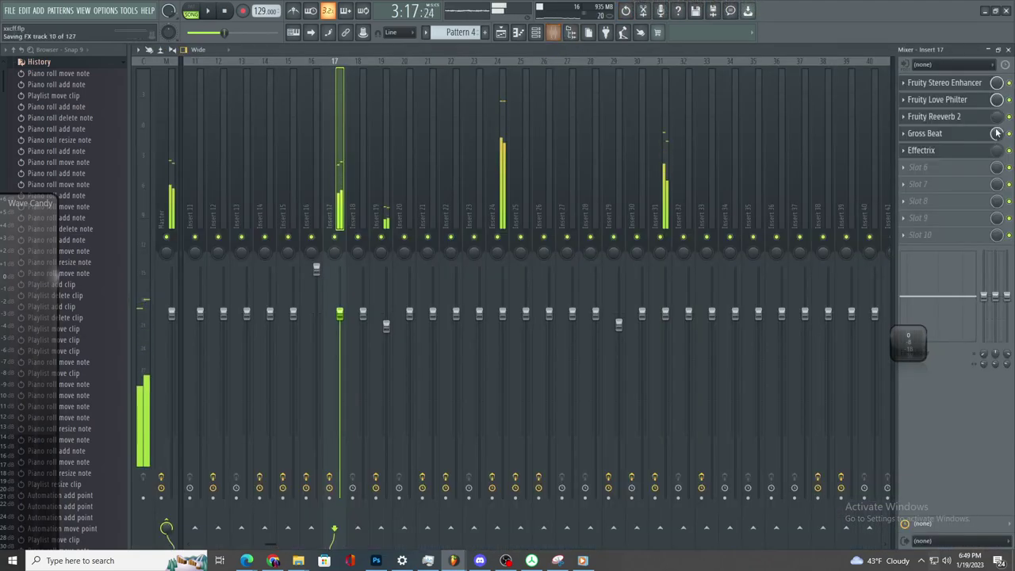
pyautogui.click(519, 35)
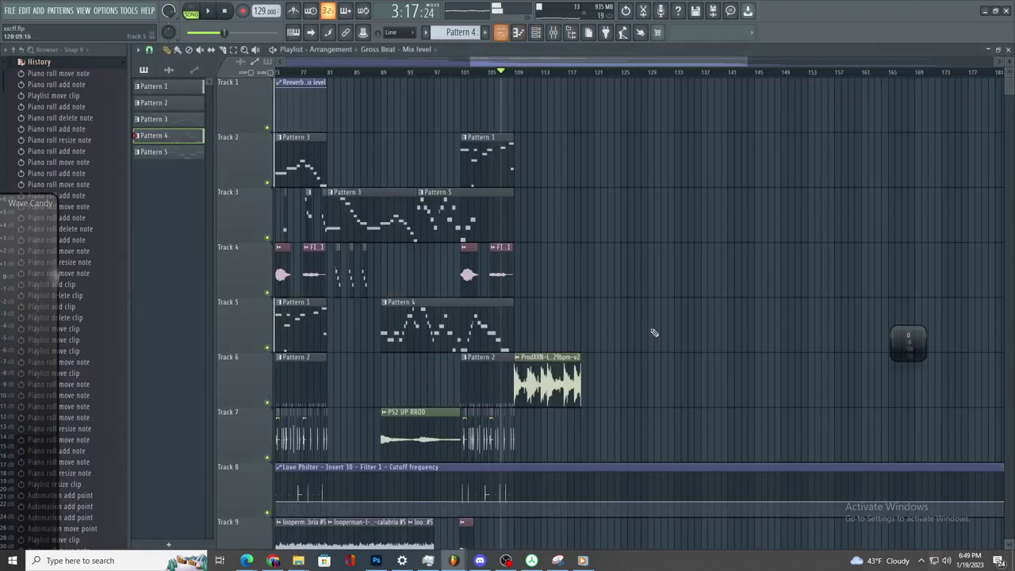
pyautogui.scroll(-10, 651, 318)
pyautogui.scroll(4, 637, 414)
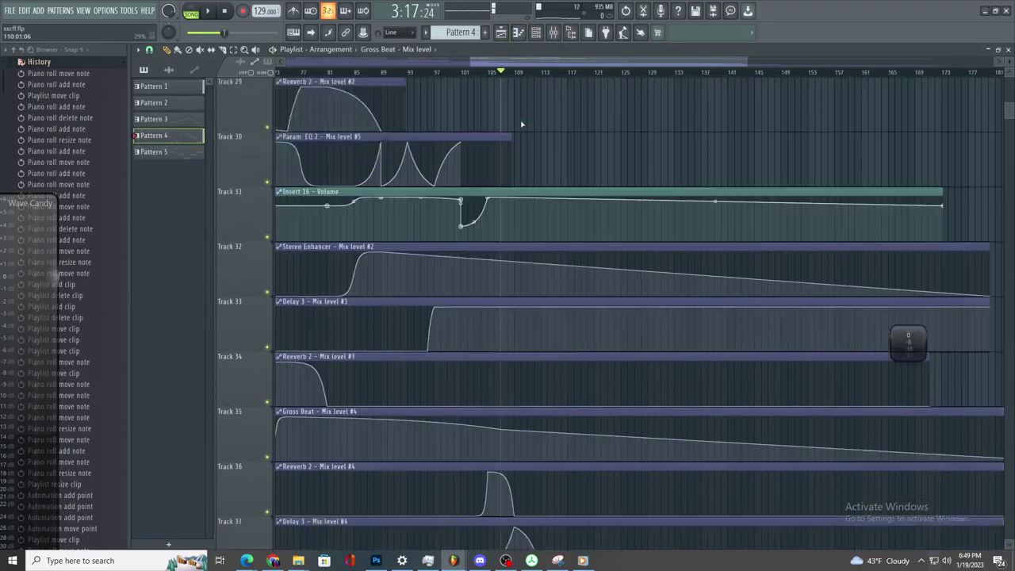
pyautogui.scroll(-7, 679, 476)
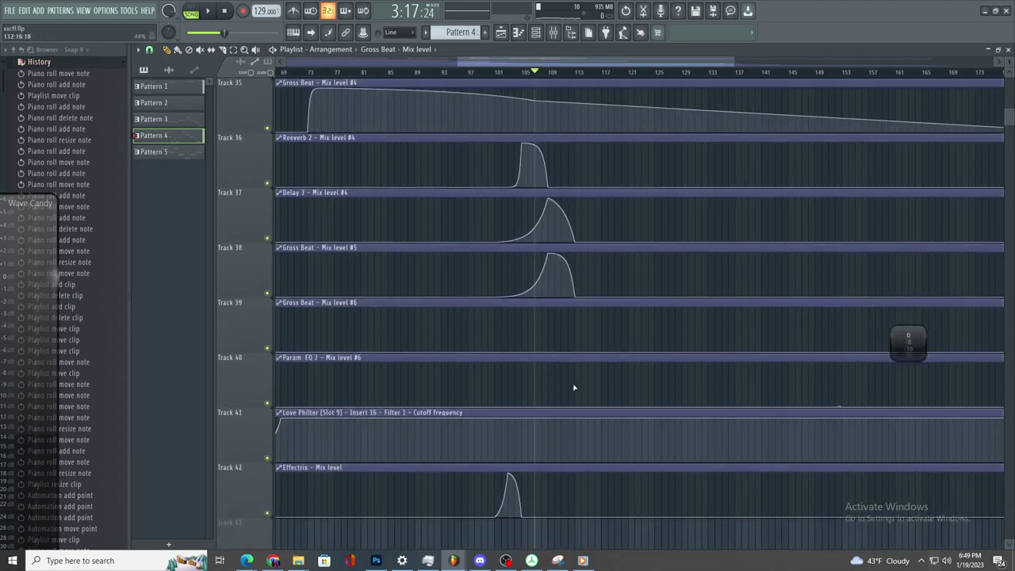
# - Try shaping Gross Beat mix level #4 as a peak at bar 107 with zero at bars 106 and 108, and undo it
pyautogui.rightClick(514, 116)
pyautogui.press('space')
pyautogui.scroll(3, 512, 147)
pyautogui.rightClick(467, 163)
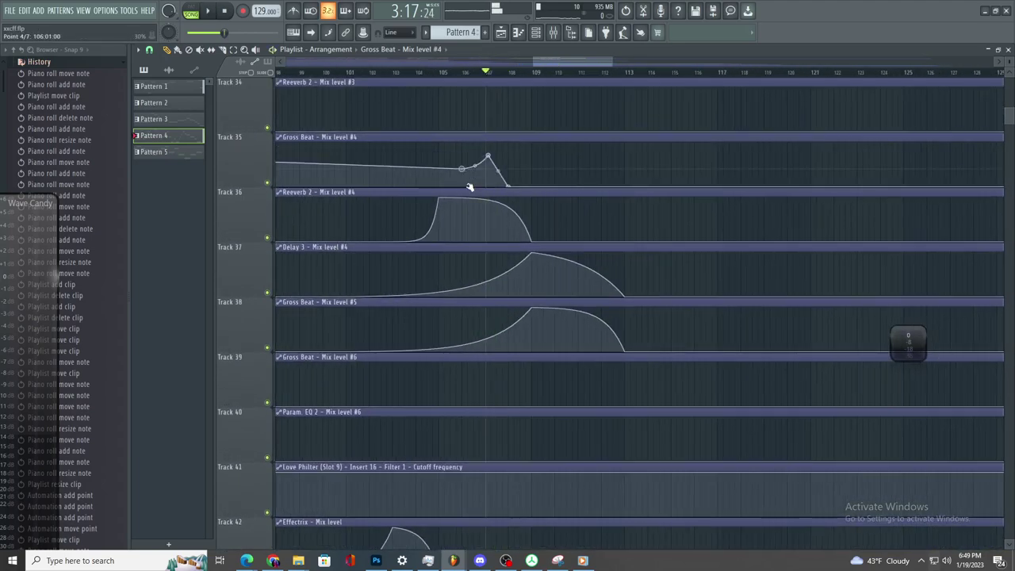
pyautogui.scroll(3, 479, 202)
pyautogui.scroll(1, 484, 198)
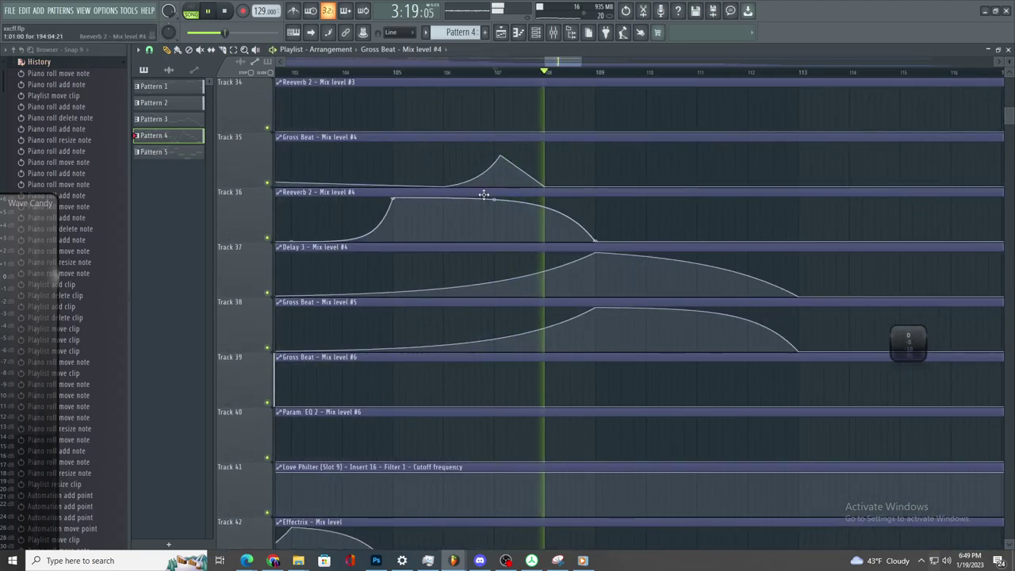
pyautogui.hotkey('ctrl', 'z')
pyautogui.hotkey('ctrl', 'z')
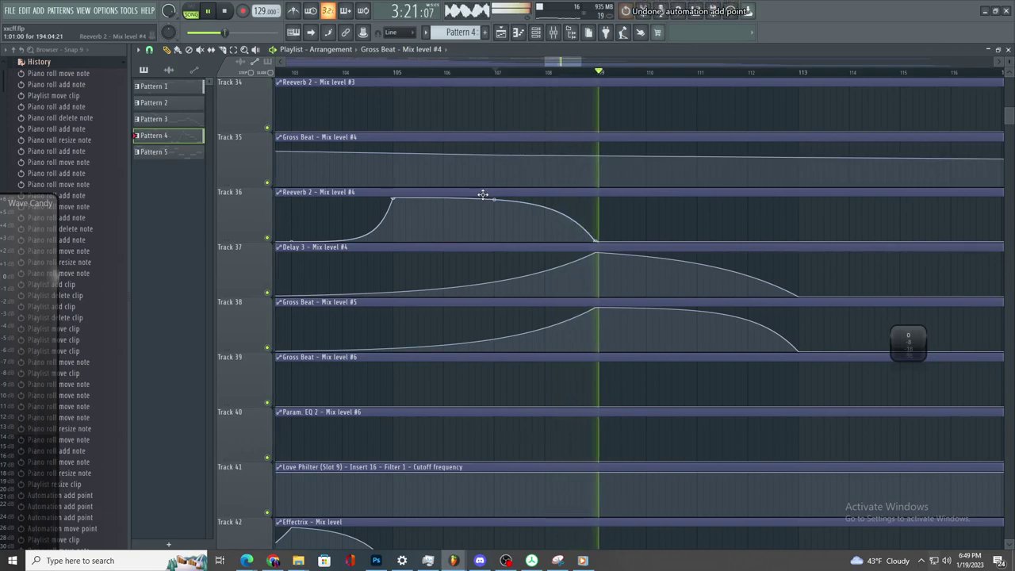
# - Replay the section and inspect the mixer levels, selecting the Current track
pyautogui.scroll(-5, 600, 325)
pyautogui.scroll(-3, 684, 325)
pyautogui.press('space')
pyautogui.click(559, 36)
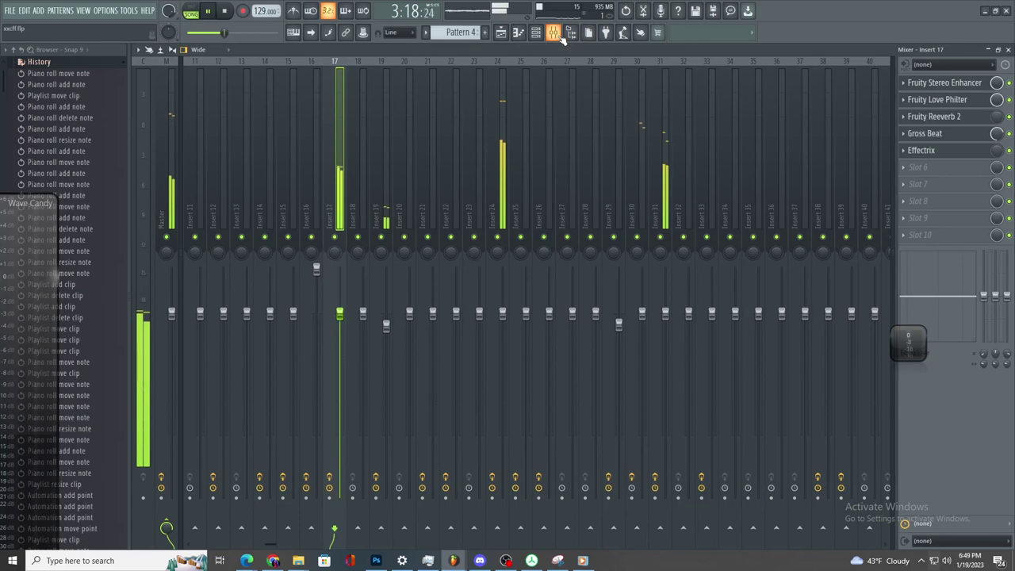
pyautogui.click(560, 35)
pyautogui.click(560, 36)
pyautogui.click(150, 192)
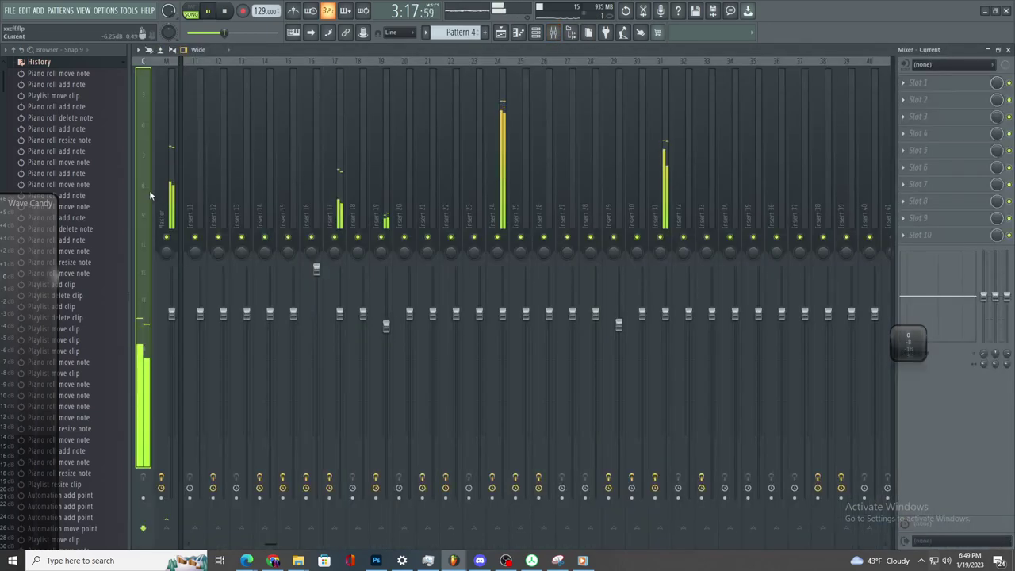
# - Check the Master track's effects, and flatten Gross Beat mix level #5 to zero by removing its hump around bar 109
pyautogui.click(168, 188)
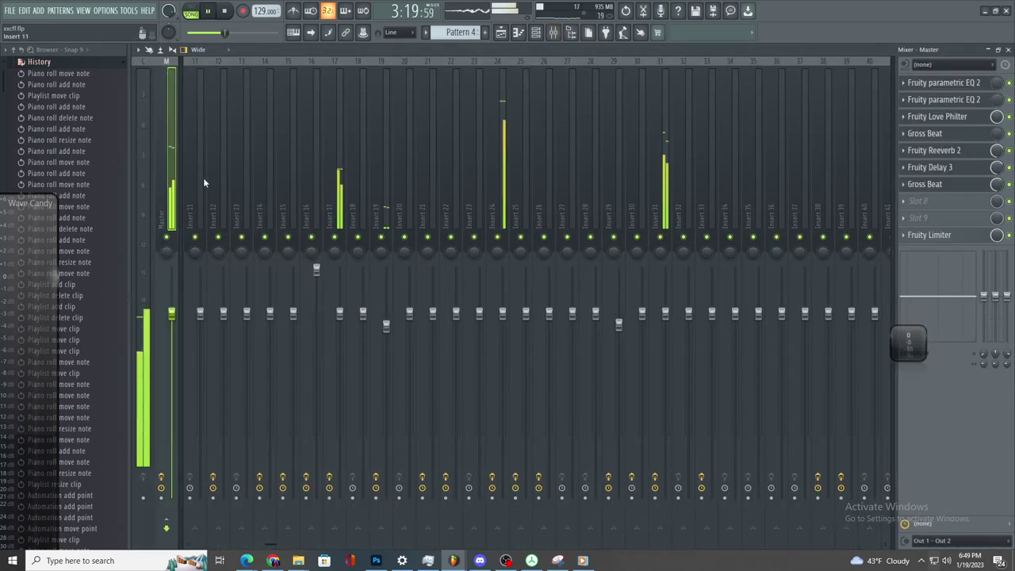
pyautogui.click(508, 33)
pyautogui.scroll(-10, 562, 126)
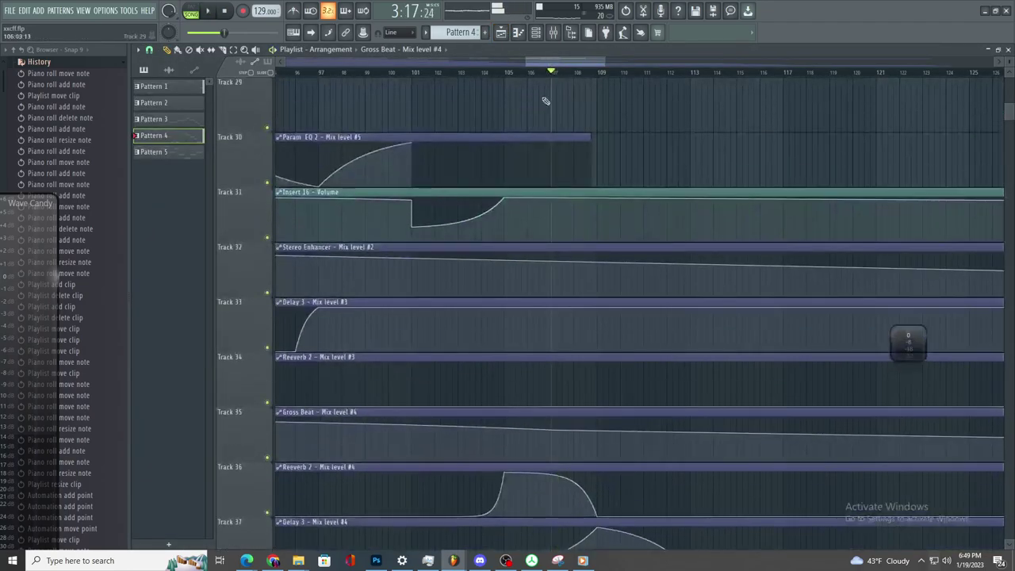
pyautogui.scroll(-6, 603, 238)
pyautogui.press('space')
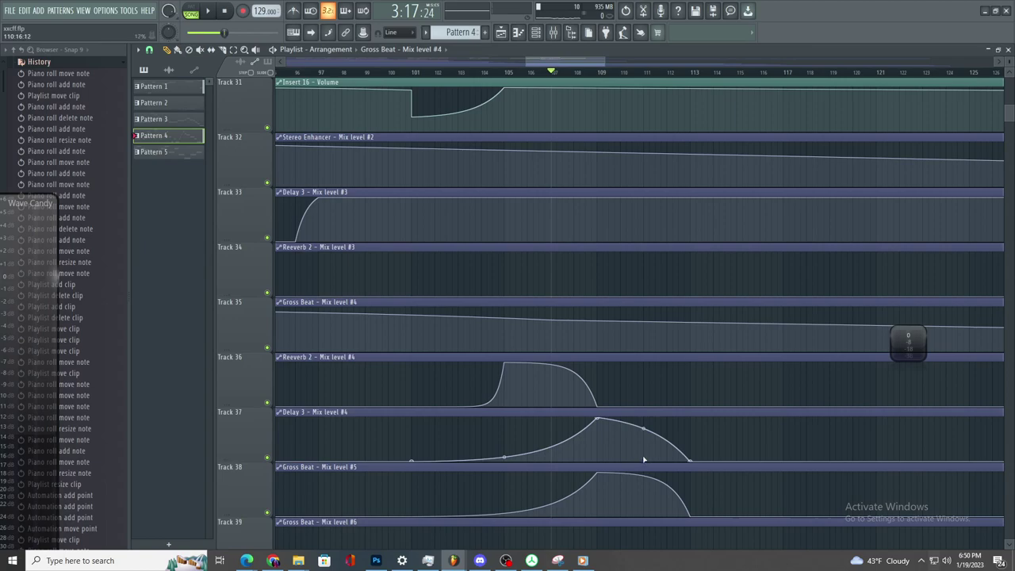
pyautogui.scroll(-3, 558, 274)
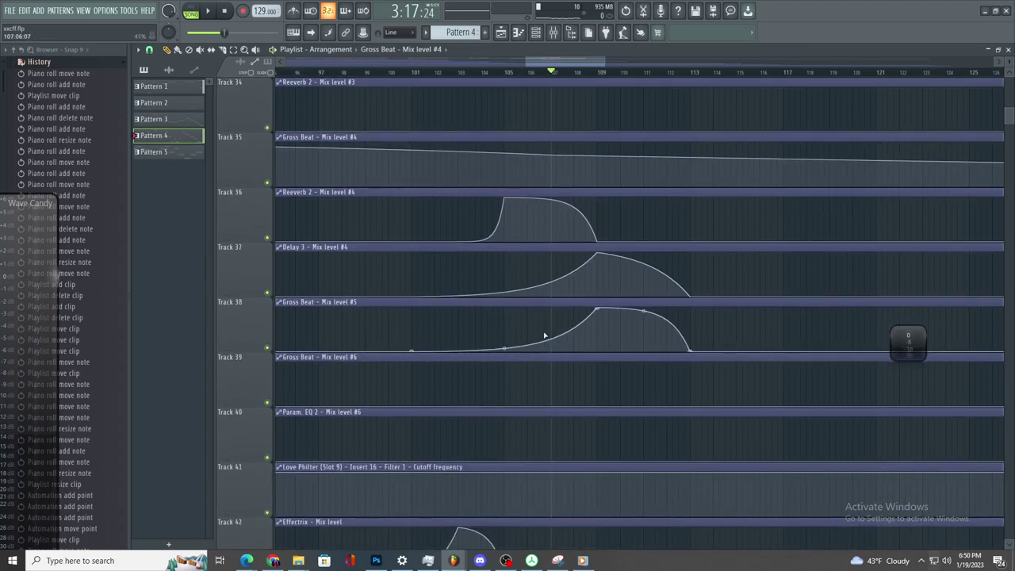
pyautogui.press('space')
pyautogui.scroll(20, 599, 158)
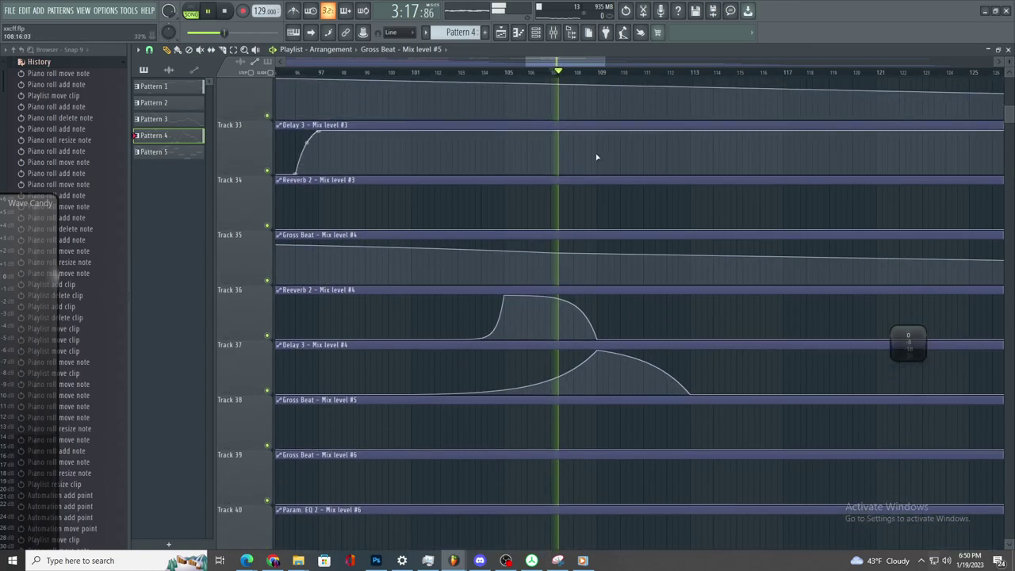
# - Replay the transition around bars 107 to 109 and check the mixer routing of Track 11's looperman calabria #5 clip
pyautogui.scroll(4, 610, 130)
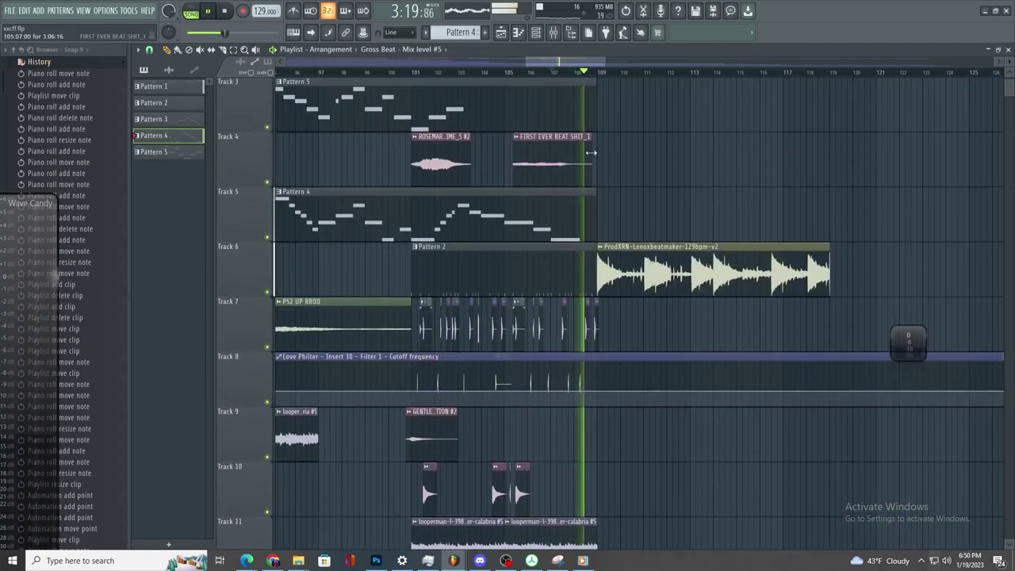
pyautogui.scroll(2, 594, 149)
pyautogui.press('space')
pyautogui.press('space')
pyautogui.scroll(-4, 678, 465)
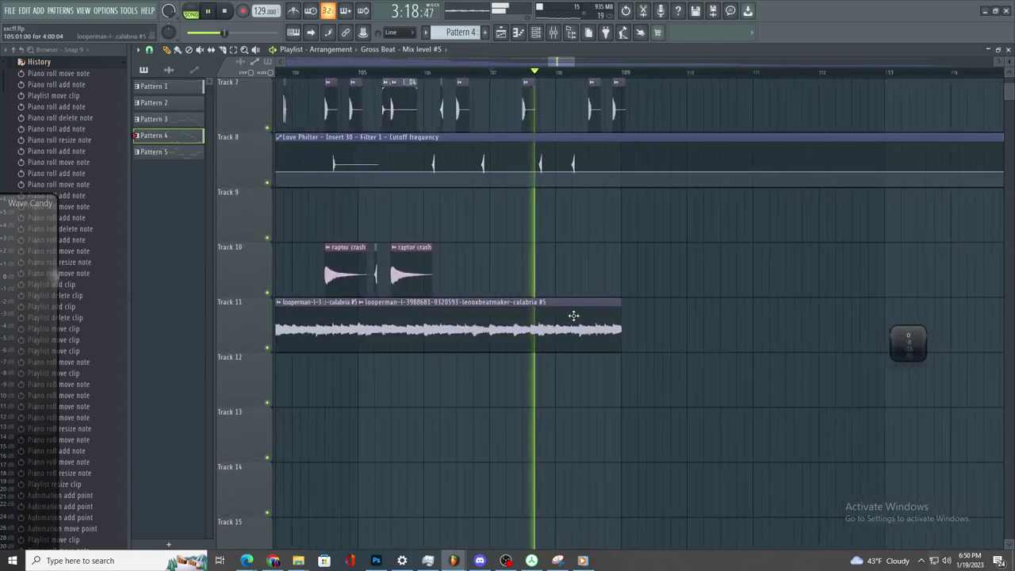
pyautogui.doubleClick(571, 321)
pyautogui.scroll(3, 589, 211)
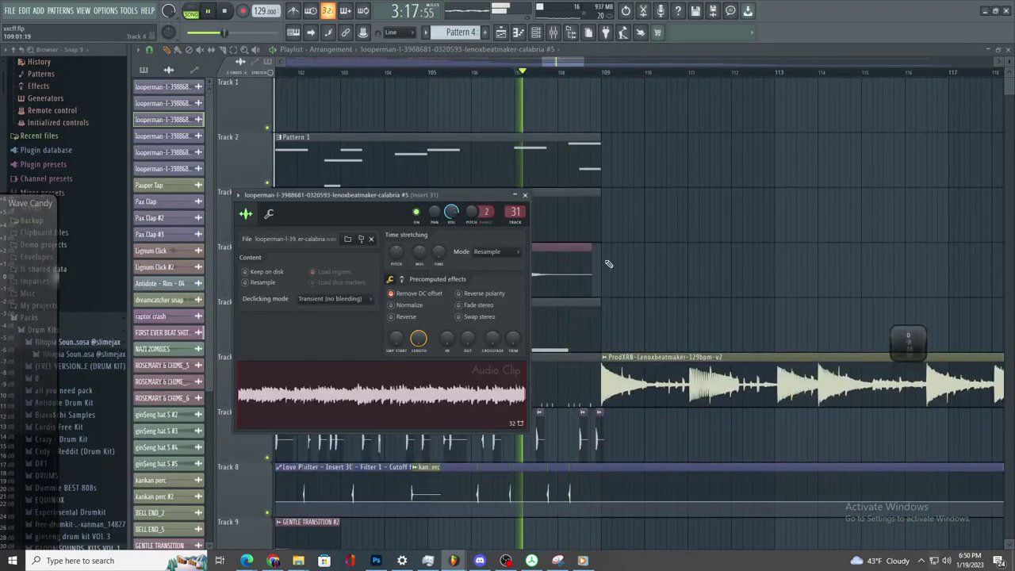
pyautogui.click(651, 282)
pyautogui.rightClick(669, 292)
pyautogui.press('space')
# - Shape Gross Beat mix level #4 on Track 35 to hold until about bar 107 and curve down to zero at bar 108
pyautogui.scroll(-10, 754, 436)
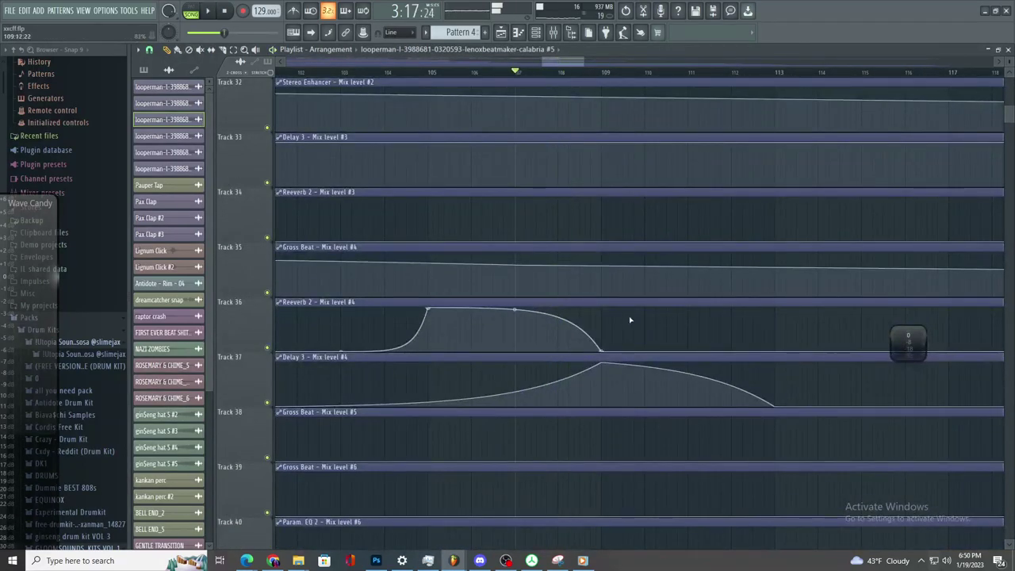
pyautogui.rightClick(548, 284)
pyautogui.press('space')
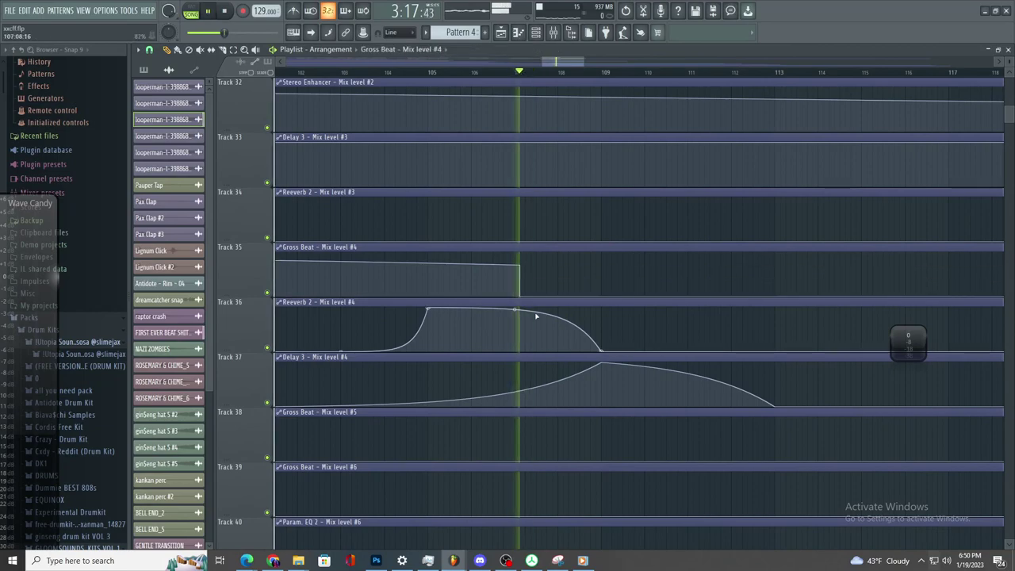
pyautogui.scroll(2, 534, 315)
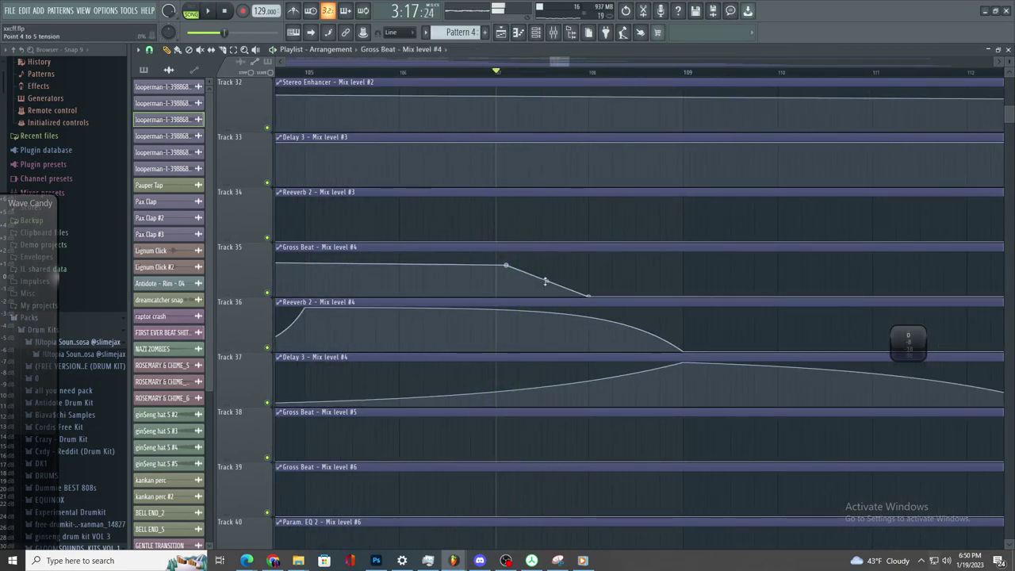
pyautogui.press('space')
pyautogui.scroll(-3, 500, 269)
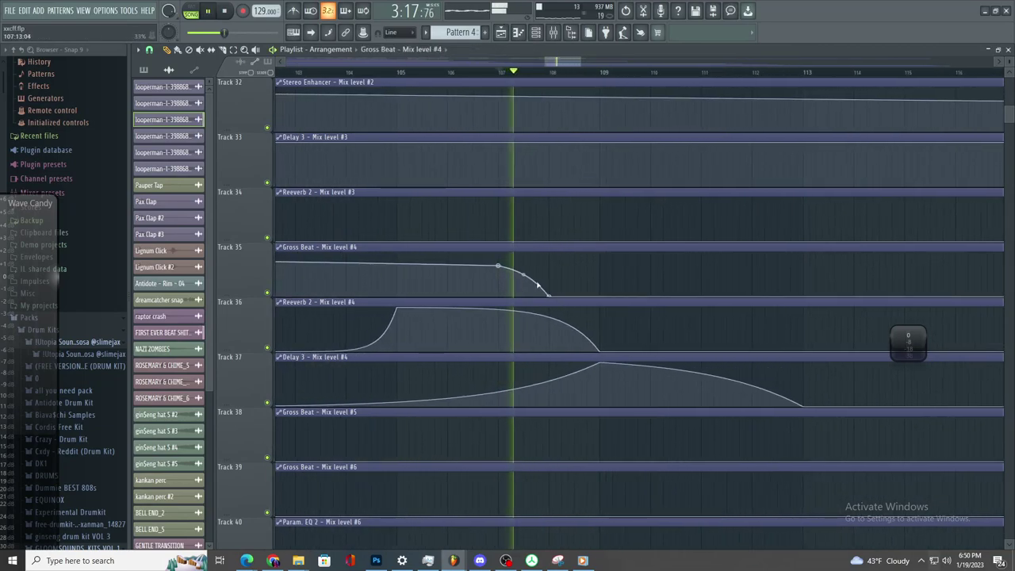
pyautogui.scroll(3, 534, 287)
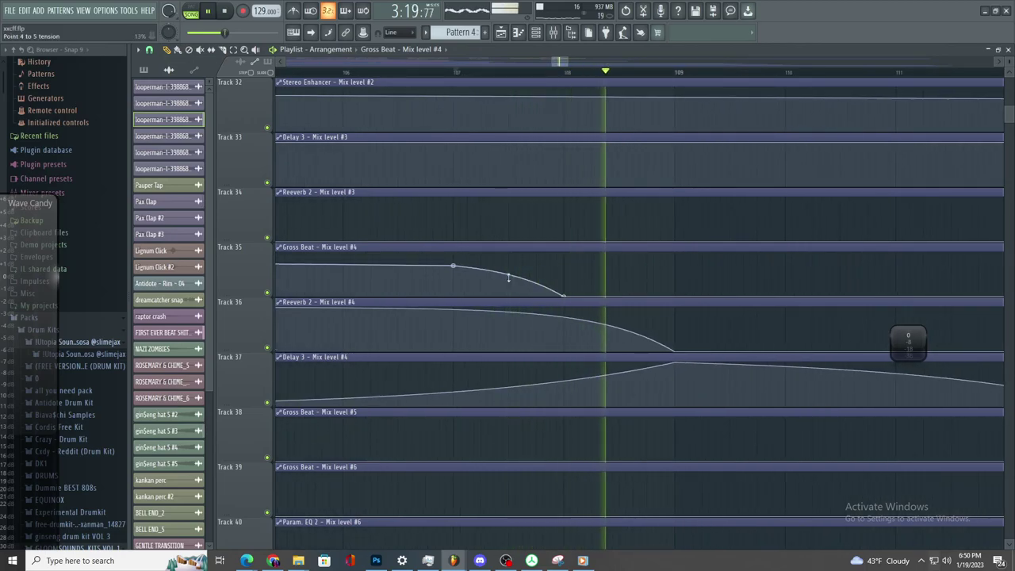
pyautogui.press('space')
# - In Param. EQ 2 mix level #6 on Track 40, add a full-level point at bar 108 and a zero point at bar 105
pyautogui.scroll(-6, 682, 413)
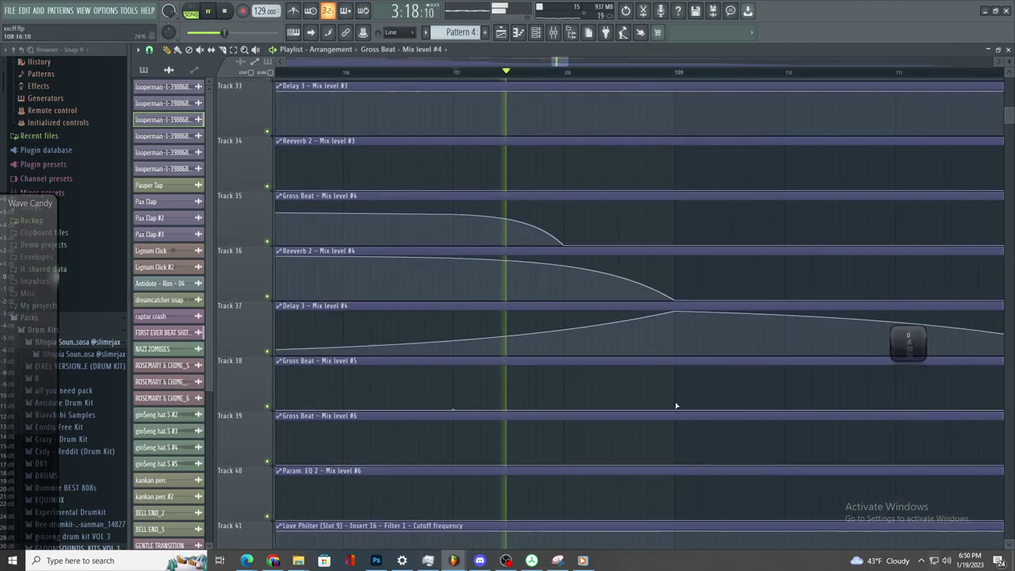
pyautogui.press('space')
pyautogui.keyDown('ctrl'); pyautogui.scroll(-2, 619, 277); pyautogui.keyUp('ctrl')
pyautogui.scroll(3, 615, 233)
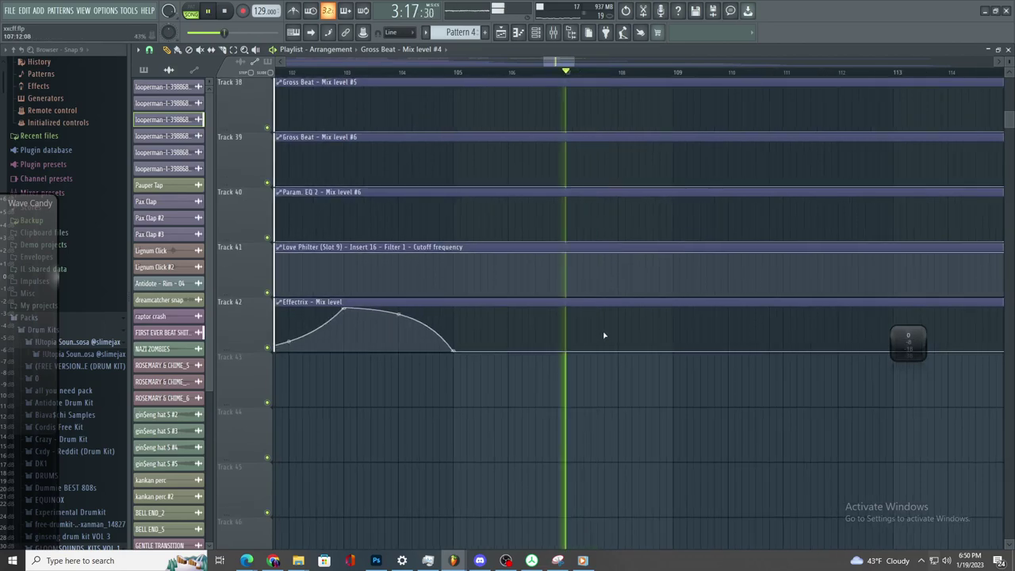
pyautogui.keyDown('ctrl'); pyautogui.scroll(-1, 595, 339); pyautogui.keyUp('ctrl')
pyautogui.rightClick(606, 198)
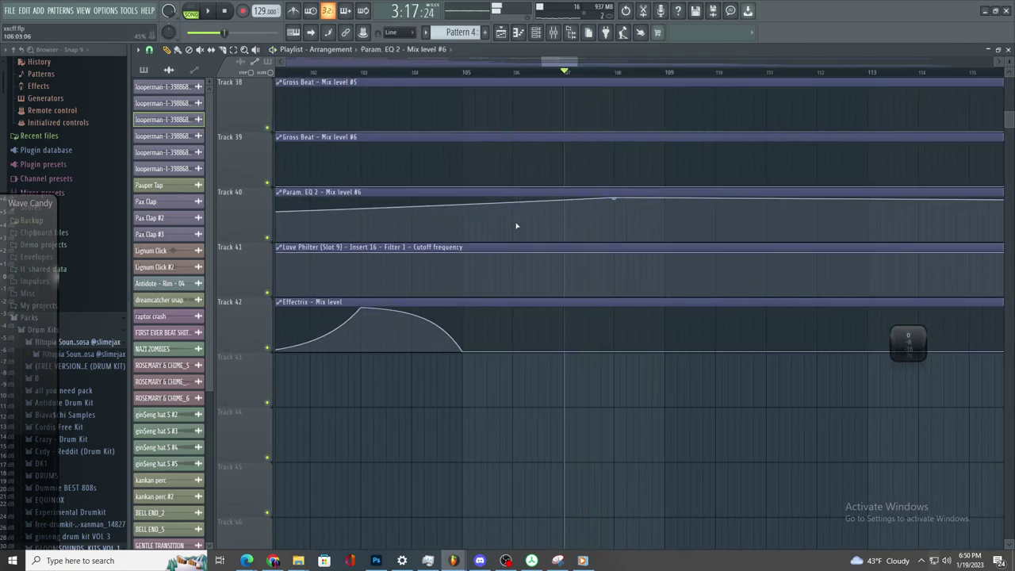
pyautogui.moveTo(528, 223); pyautogui.dragTo(464, 265)
# - Bend Param. EQ 2 mix level #6 into a slow-starting rise between bars 105 and 108, and replay the section
pyautogui.press('space')
pyautogui.keyDown('ctrl'); pyautogui.scroll(2, 584, 251); pyautogui.keyUp('ctrl')
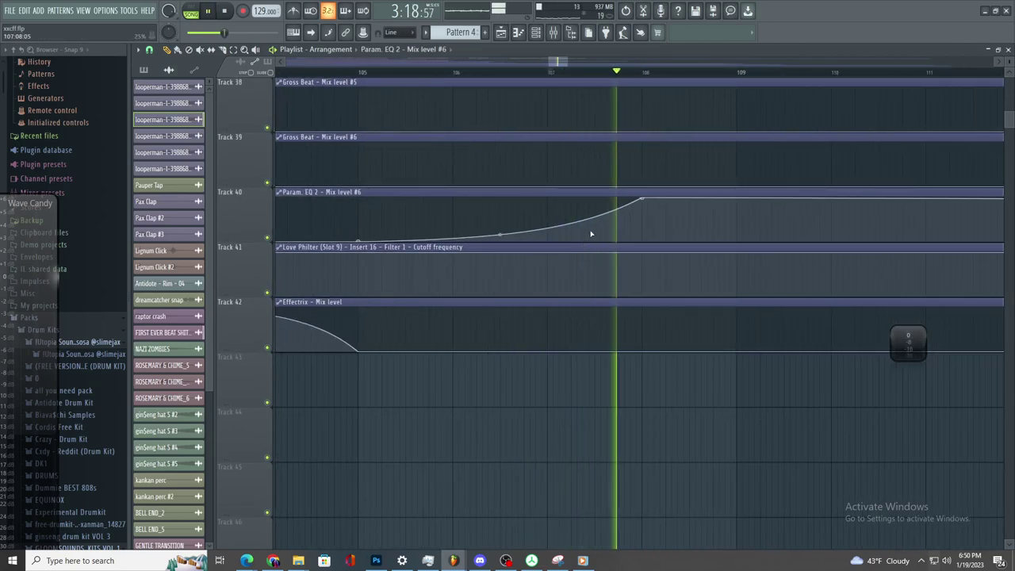
pyautogui.press('space')
pyautogui.press('space')
pyautogui.keyDown('ctrl'); pyautogui.scroll(-2, 615, 261); pyautogui.keyUp('ctrl')
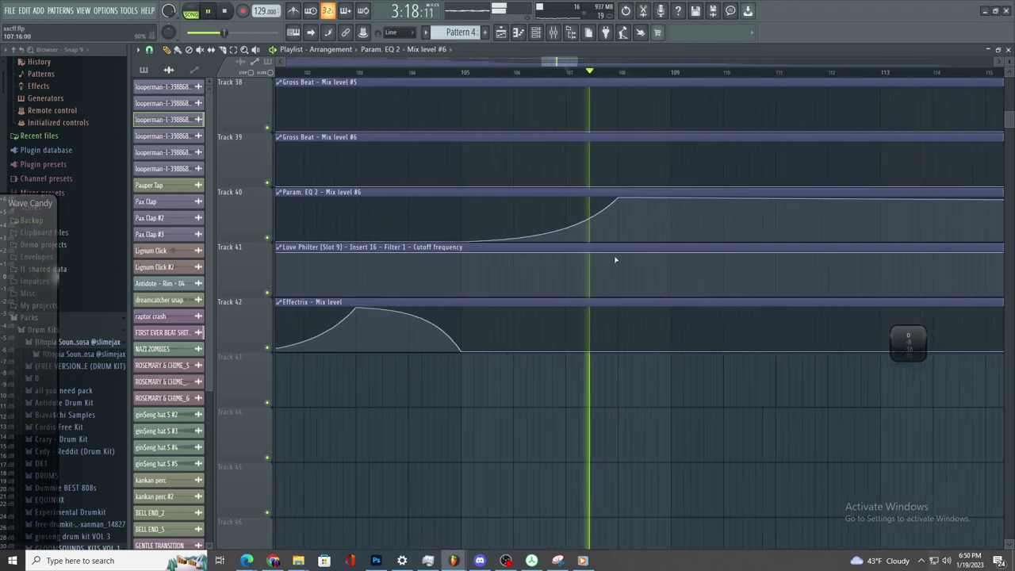
# - Add Fruity parametric EQ 2 to Insert 31, cutting the highs and boosting band 4 by about 11.7 dB near 361 Hz
pyautogui.scroll(4, 611, 246)
pyautogui.press('F9')
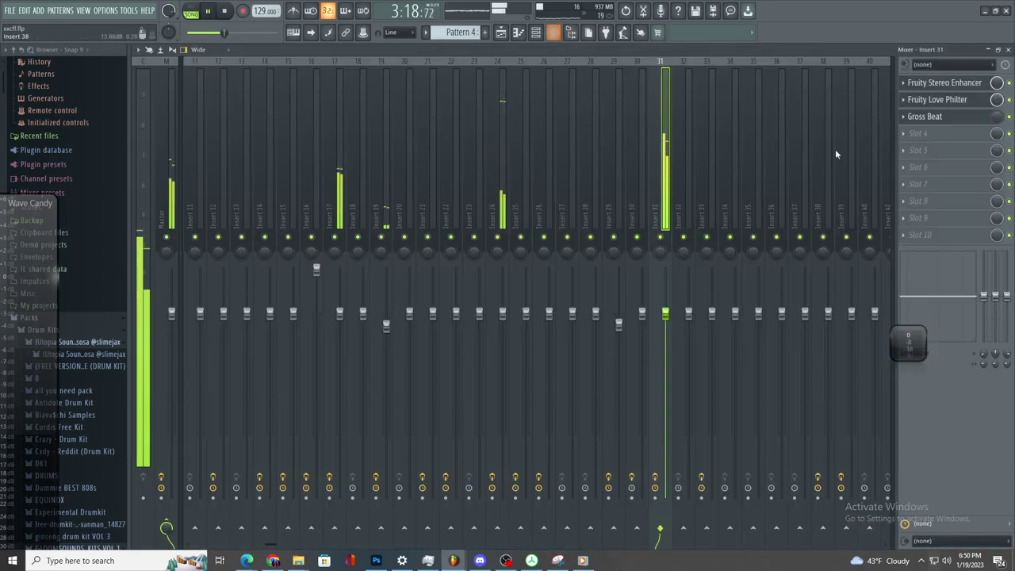
pyautogui.click(907, 138)
pyautogui.click(767, 368)
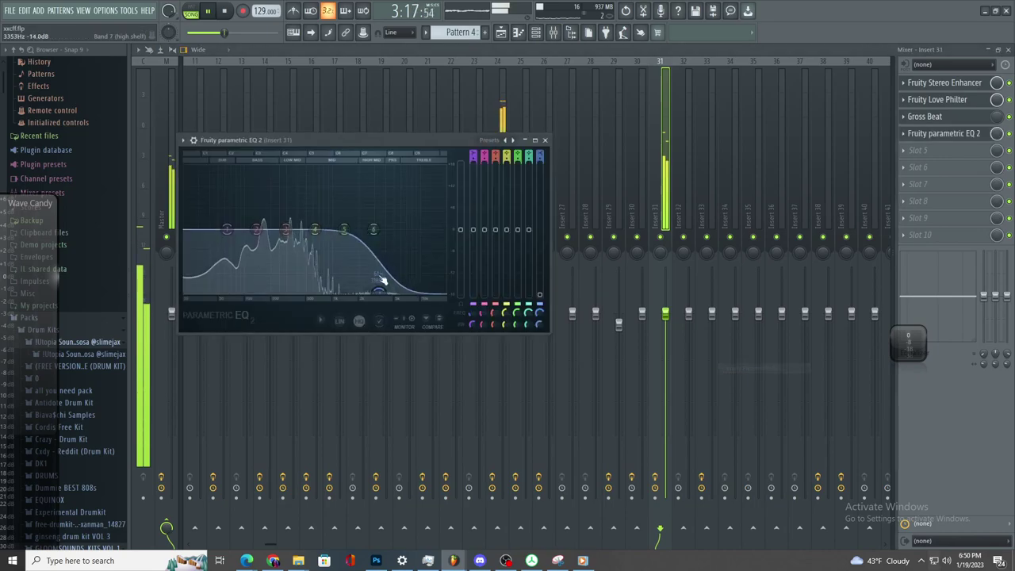
pyautogui.moveTo(287, 171); pyautogui.dragTo(293, 169)
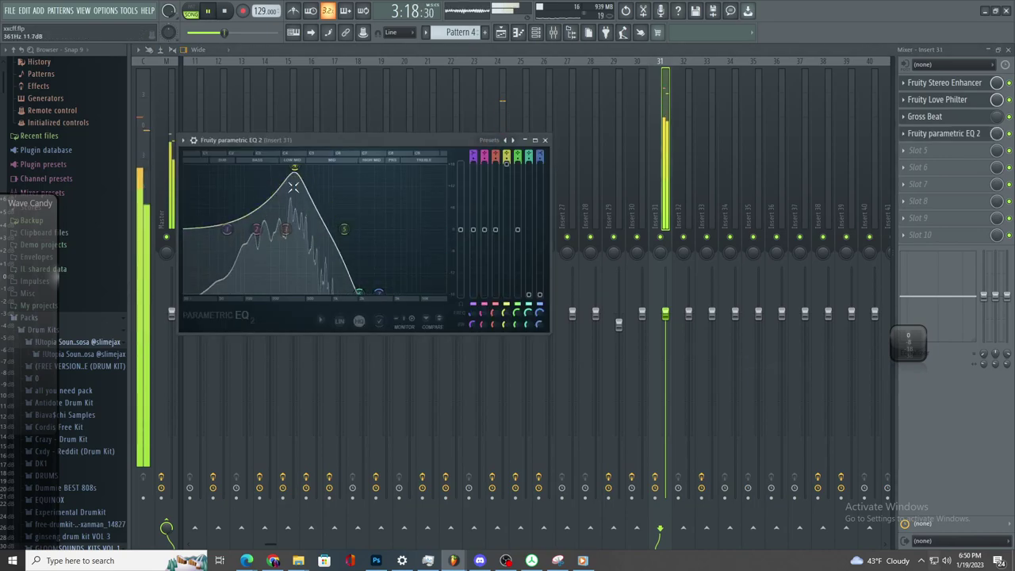
pyautogui.press('space')
pyautogui.press('Escape')
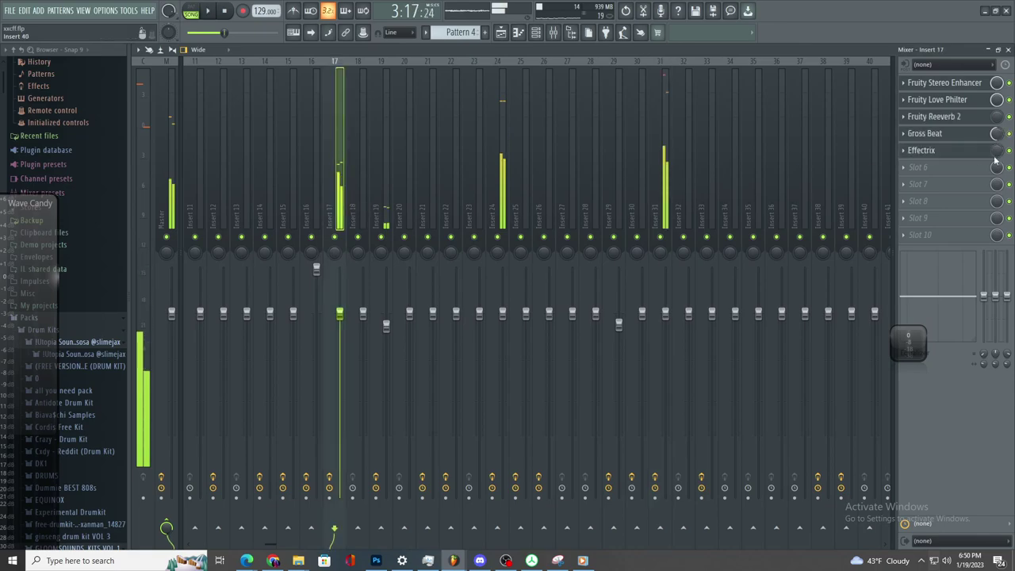
# - Add Fruity parametric EQ 2 to Insert 17 and pull its outer bands down to cut the lows and highs
pyautogui.click(944, 166)
pyautogui.click(767, 368)
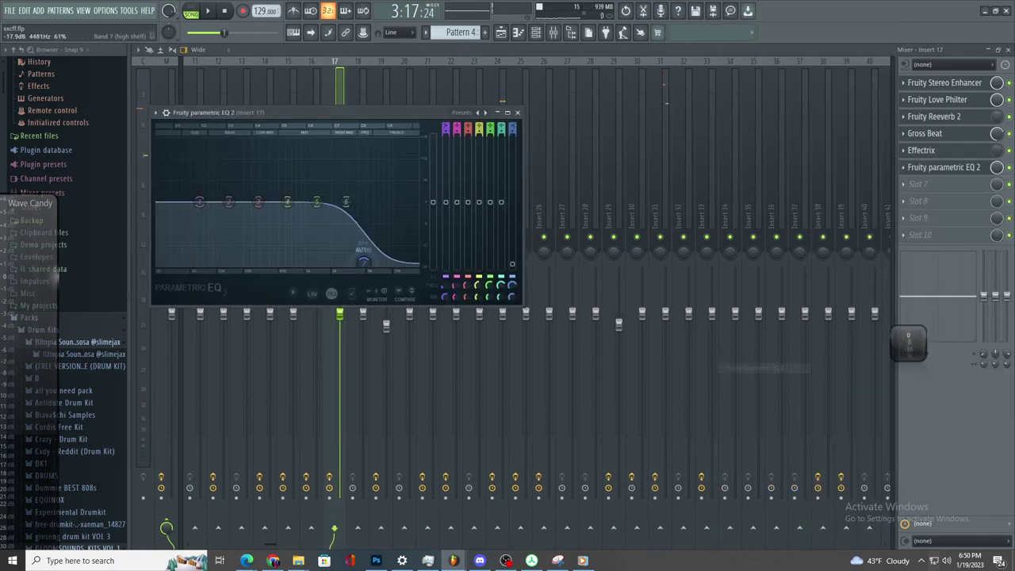
pyautogui.moveTo(364, 262); pyautogui.dragTo(357, 263)
pyautogui.moveTo(200, 201); pyautogui.dragTo(226, 263)
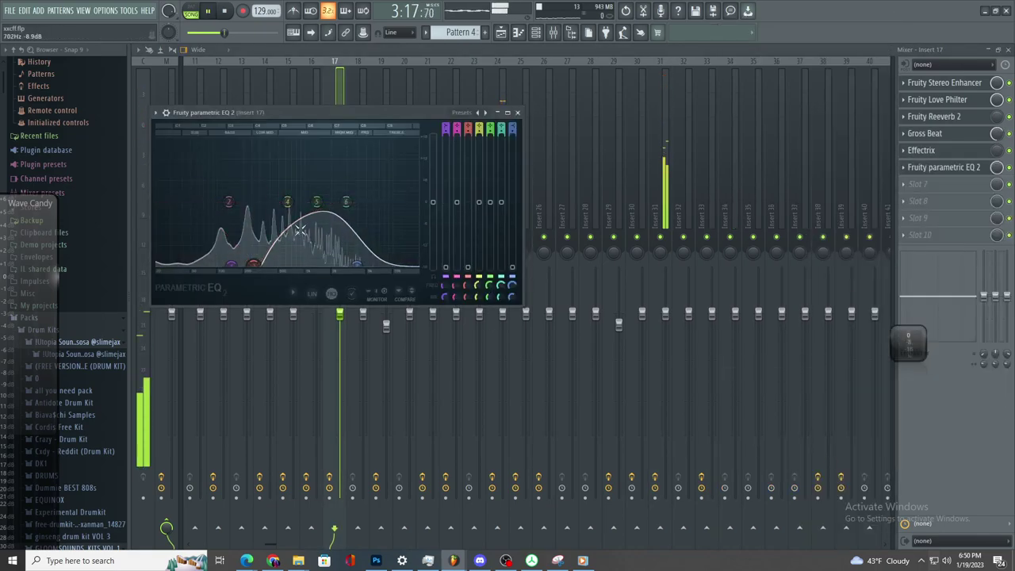
pyautogui.moveTo(346, 201); pyautogui.dragTo(339, 267)
# - Boost bands 3 and 4 of Insert 17's EQ into a narrow midrange peak, with band 3 at about 8.2 dB near 778 Hz
pyautogui.moveTo(304, 141); pyautogui.dragTo(302, 140)
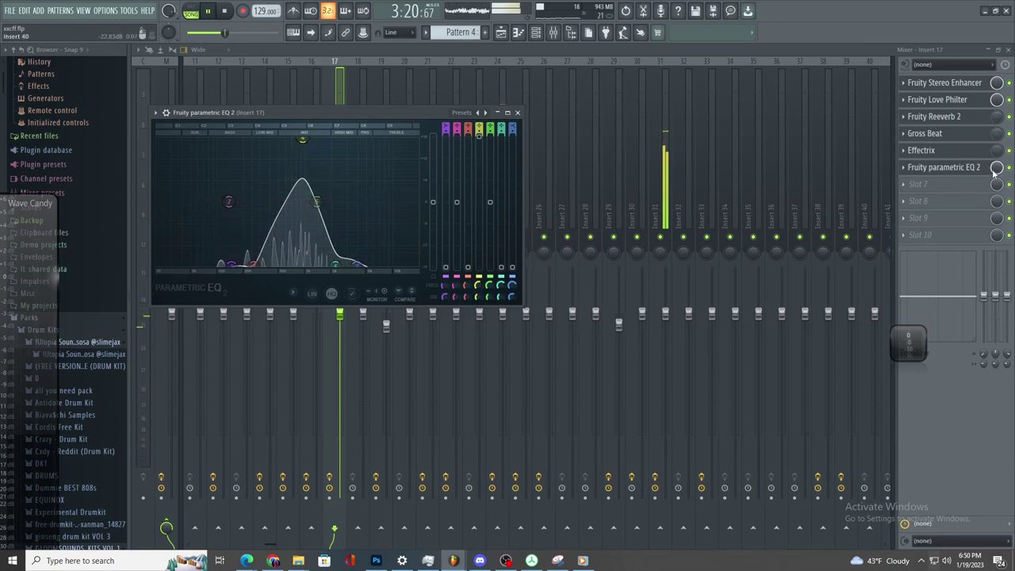
pyautogui.moveTo(302, 140)
pyautogui.mouseDown()
pyautogui.moveTo(287, 145)
pyautogui.moveTo(294, 139)
pyautogui.mouseUp()
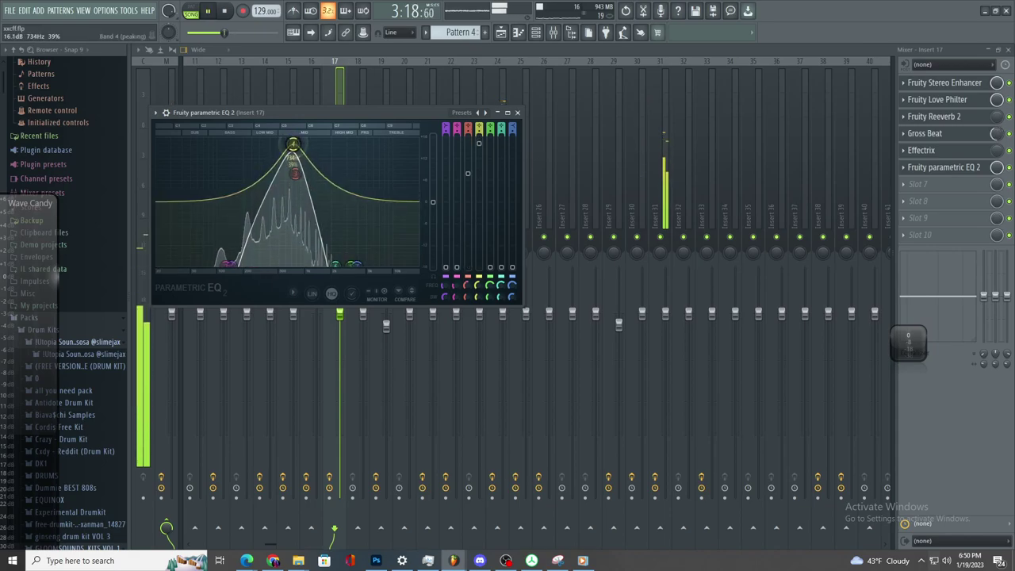
pyautogui.moveTo(273, 163); pyautogui.dragTo(286, 172)
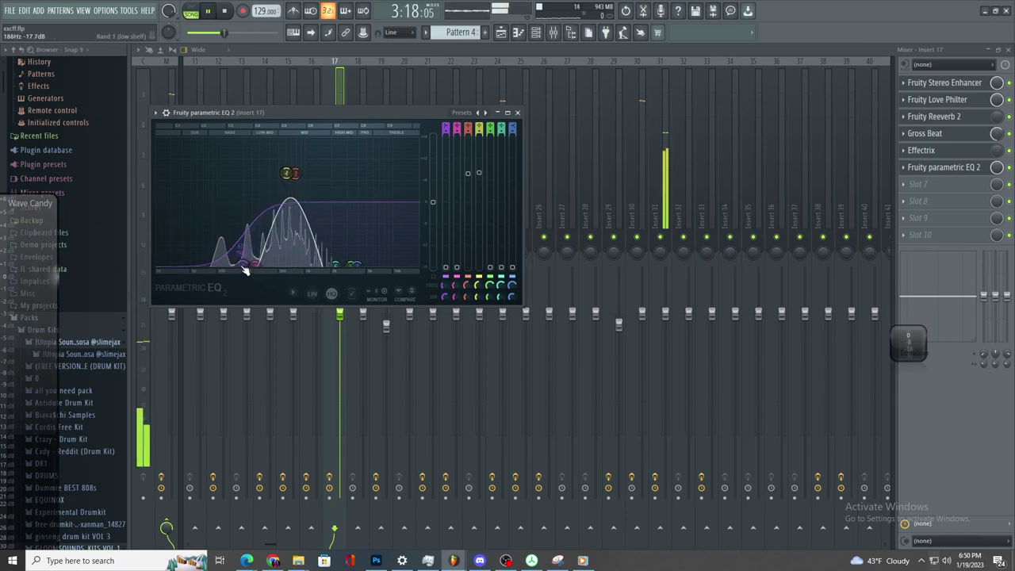
pyautogui.moveTo(303, 156); pyautogui.dragTo(304, 152)
# - Create an automation clip for Insert 17's parametric EQ mix level and set its start and end points to zero
pyautogui.rightClick(998, 169)
pyautogui.click(968, 246)
pyautogui.click(502, 33)
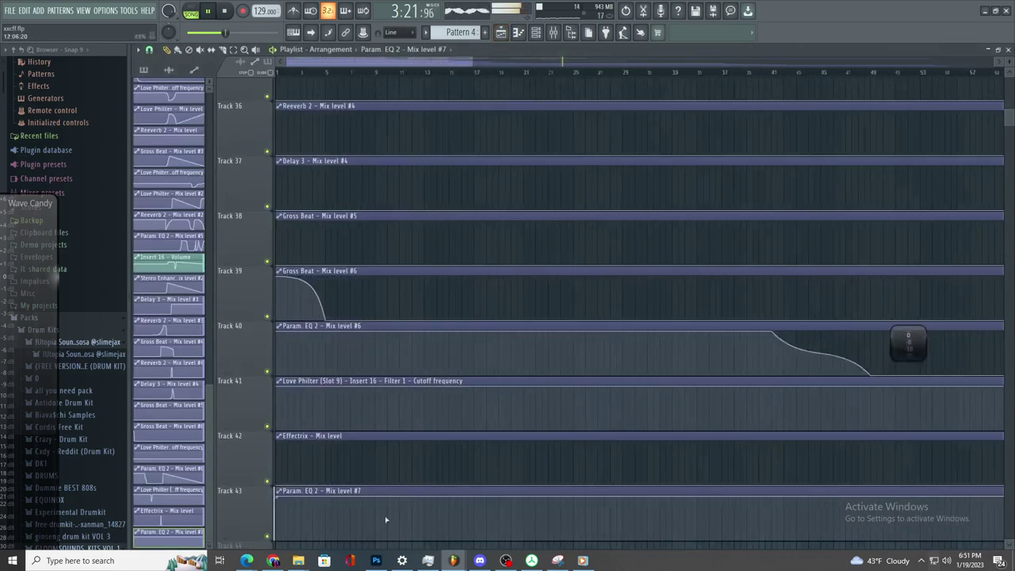
pyautogui.press('space')
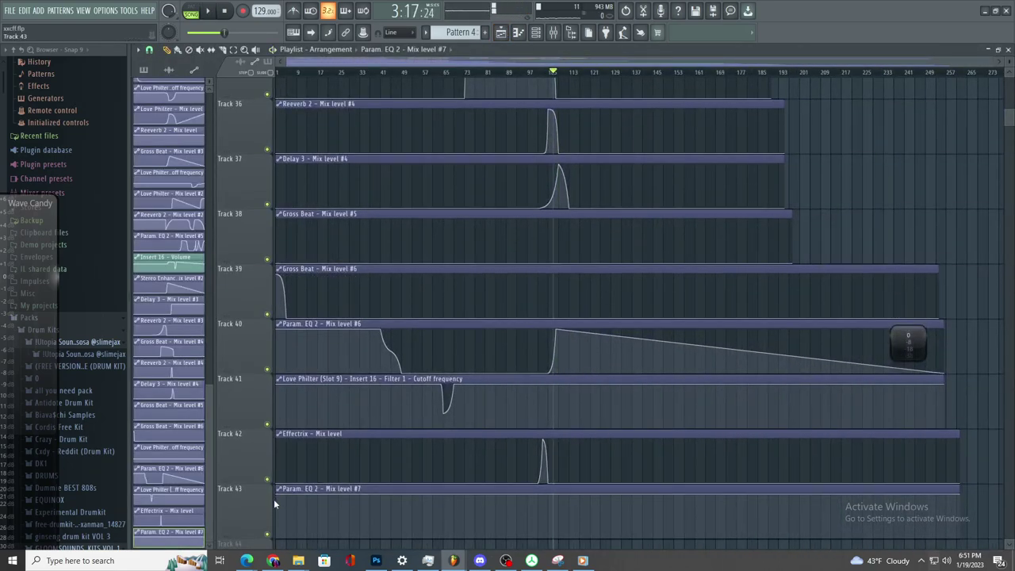
pyautogui.moveTo(274, 504); pyautogui.dragTo(273, 554)
pyautogui.moveTo(958, 495); pyautogui.dragTo(958, 549)
# - Add points to Param. EQ 2 mix level #7 on Track 43 so it rises from zero at bar 105 to full at bar 109
pyautogui.keyDown('ctrl'); pyautogui.scroll(6, 571, 514); pyautogui.keyUp('ctrl')
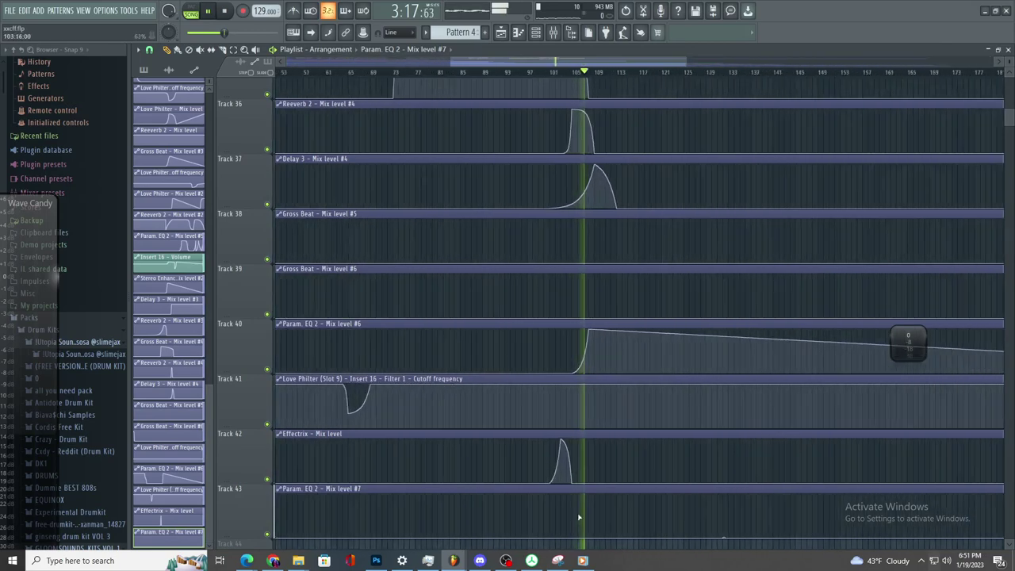
pyautogui.rightClick(440, 536)
pyautogui.rightClick(553, 496)
pyautogui.press('space')
pyautogui.moveTo(553, 497); pyautogui.dragTo(576, 496)
pyautogui.scroll(2, 562, 481)
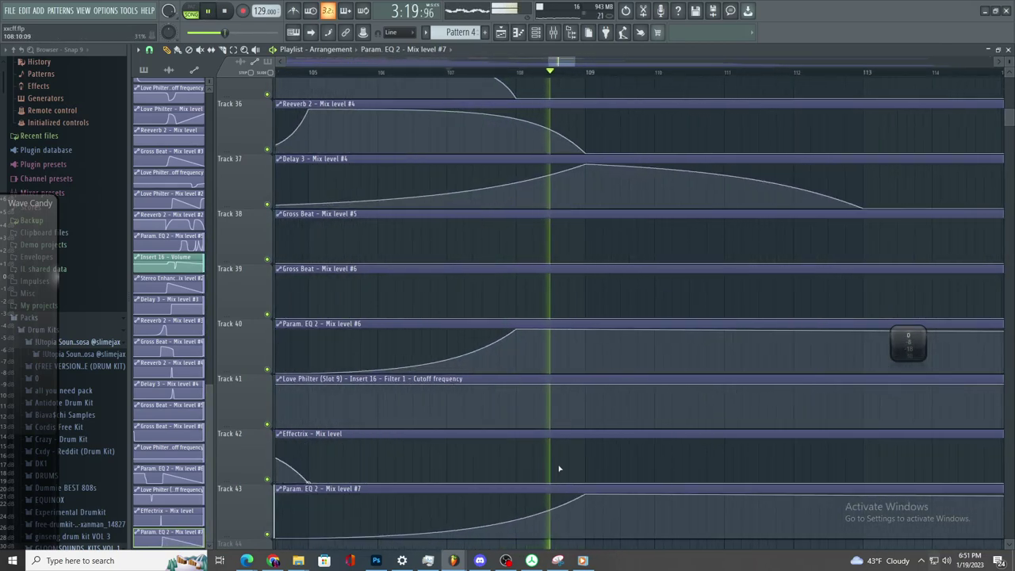
# - Adjust the tension of Param. EQ 2 mix level #7 between bars 105 and 109 so the level rises fast early
pyautogui.scroll(-2, 539, 468)
pyautogui.press('space')
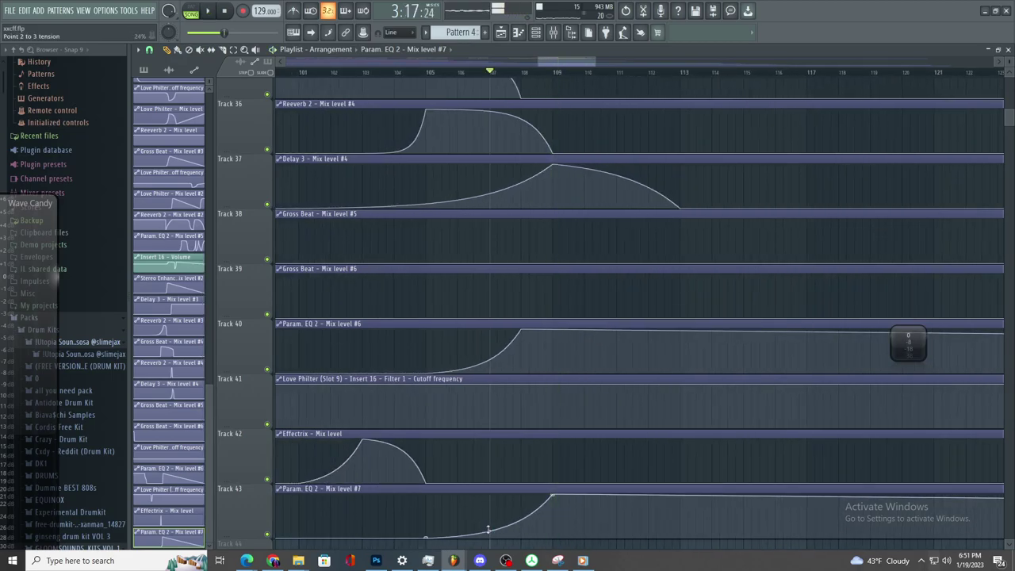
pyautogui.scroll(3, 490, 501)
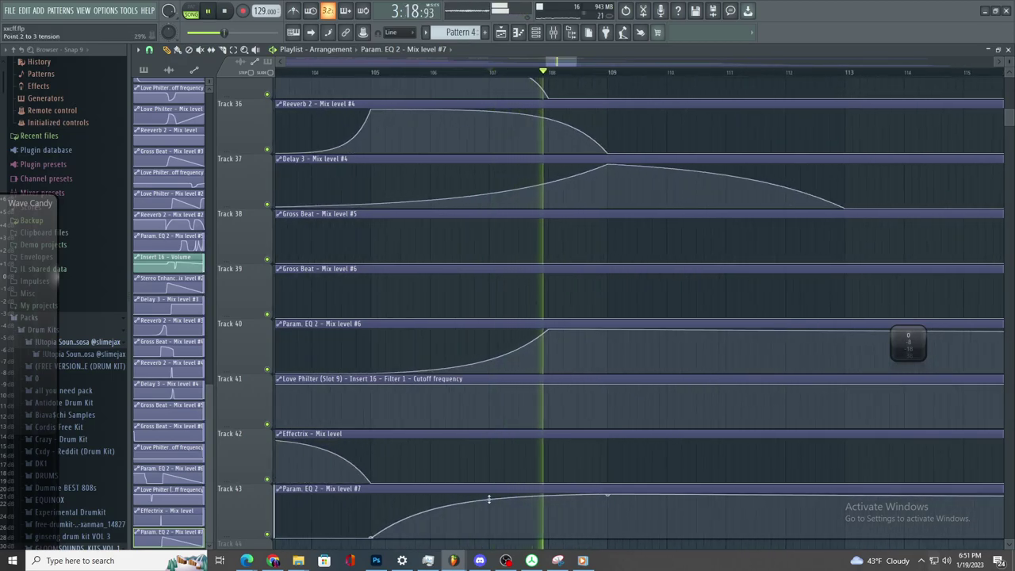
# - Shift bands 3 and 4 of Insert 17's parametric EQ lower in frequency, with band 4 at about 503 Hz and 15.4 dB
pyautogui.click(571, 32)
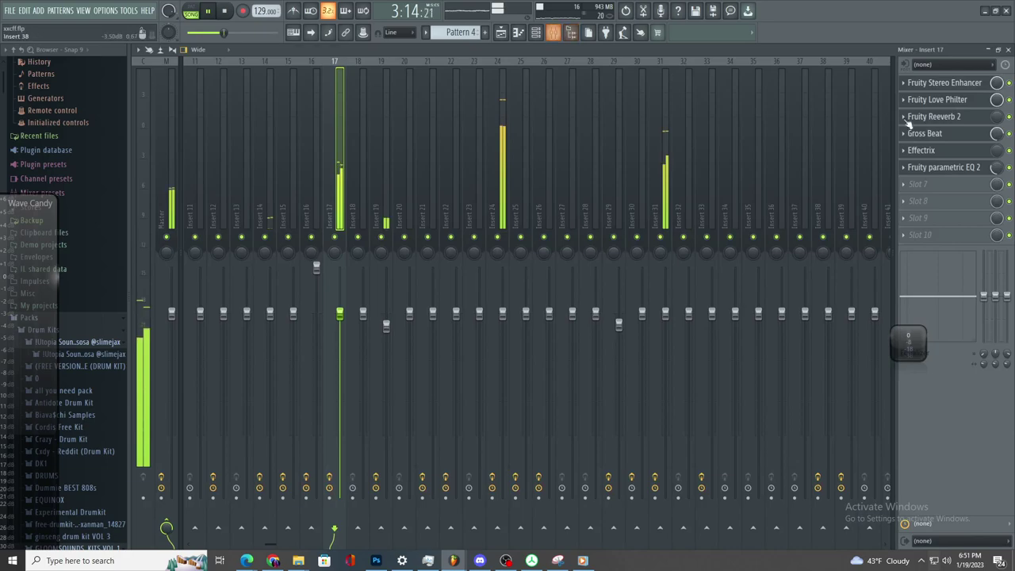
pyautogui.click(938, 168)
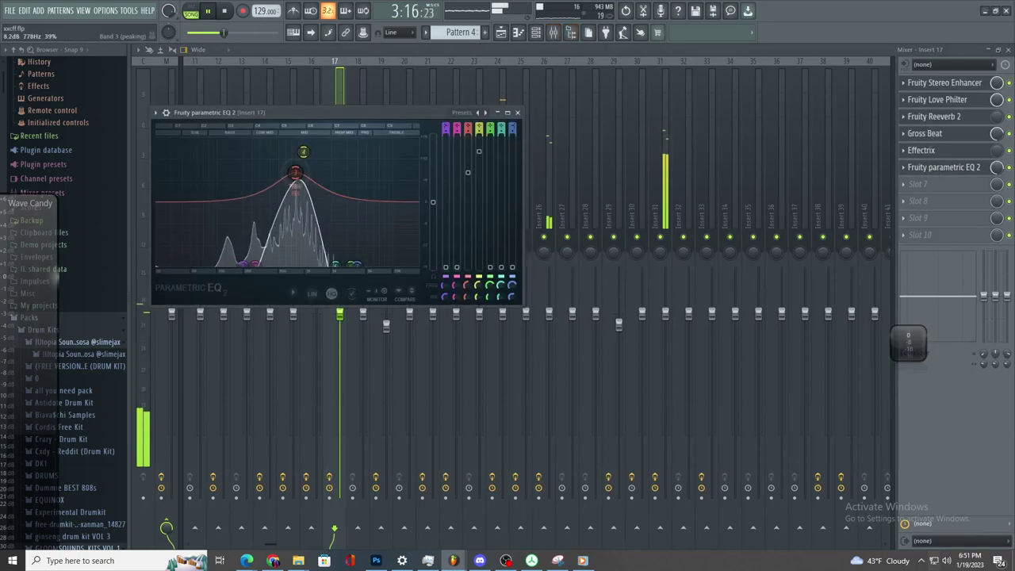
pyautogui.moveTo(303, 150); pyautogui.dragTo(265, 156)
pyautogui.press('space')
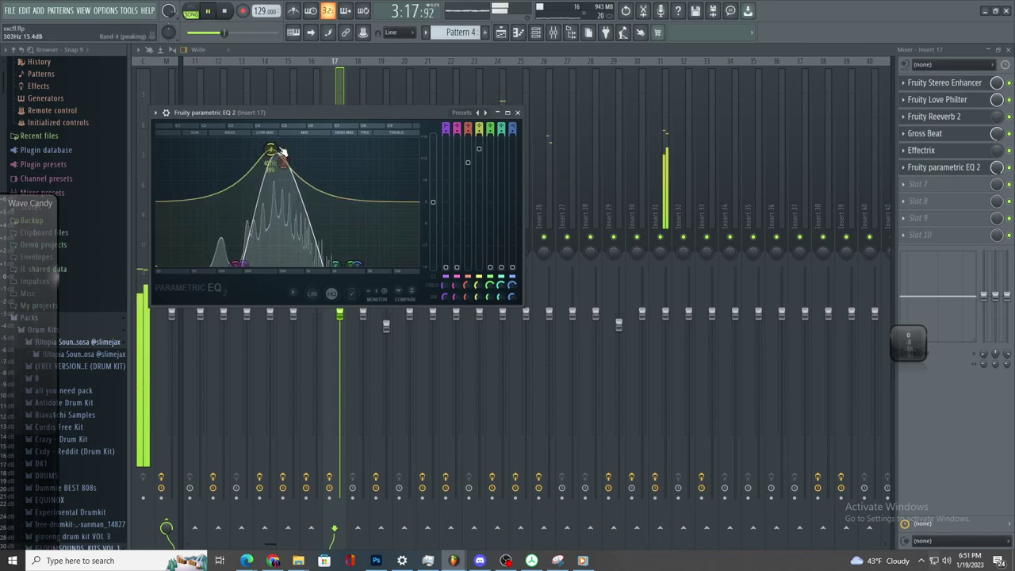
# - Try to lengthen the ProdXRN-Lenoxbeatmaker-129bpm-v2 clip on Track 6 past its end
pyautogui.click(502, 33)
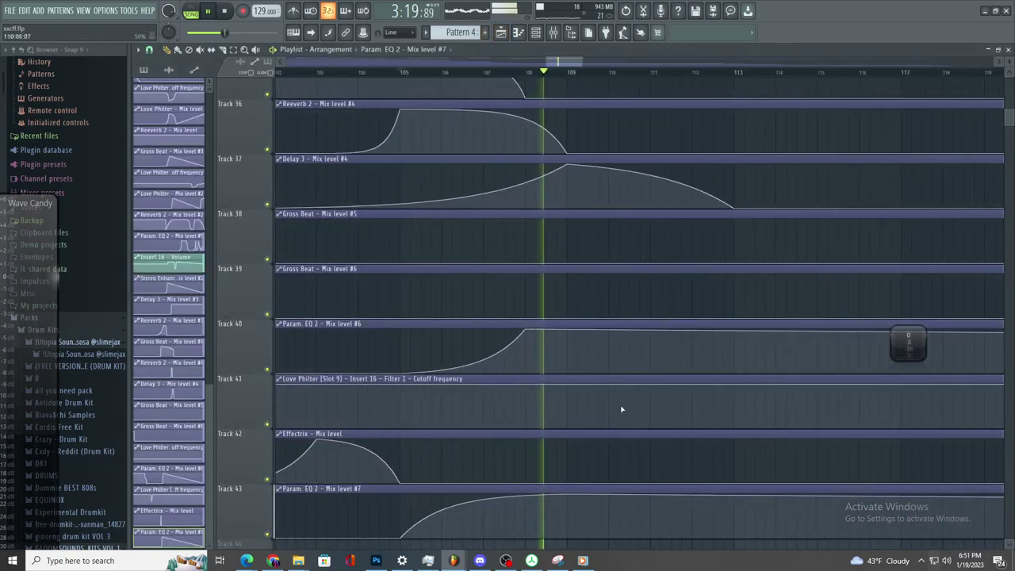
pyautogui.scroll(10, 637, 281)
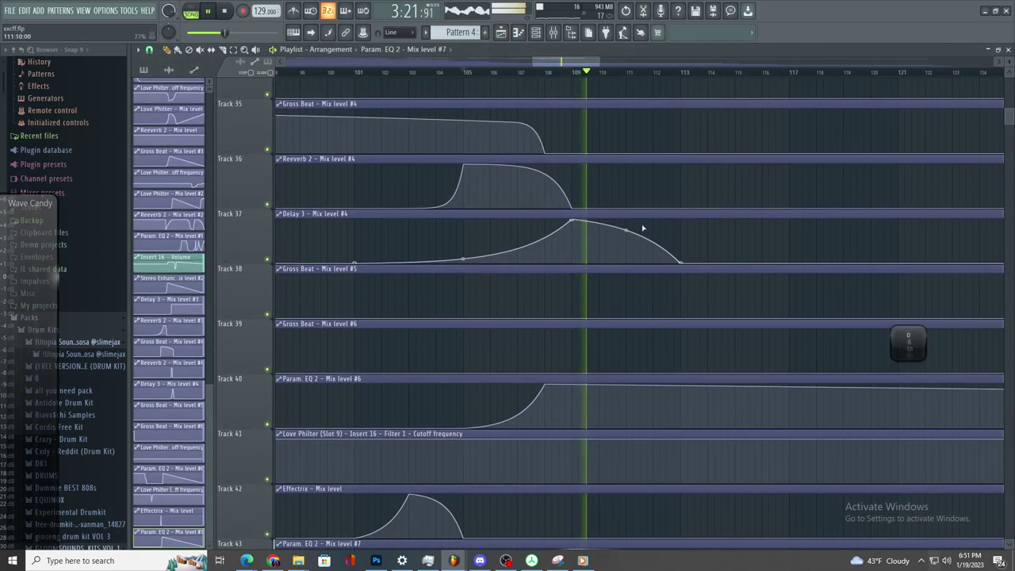
pyautogui.press('space')
pyautogui.scroll(3, 653, 178)
pyautogui.press('space')
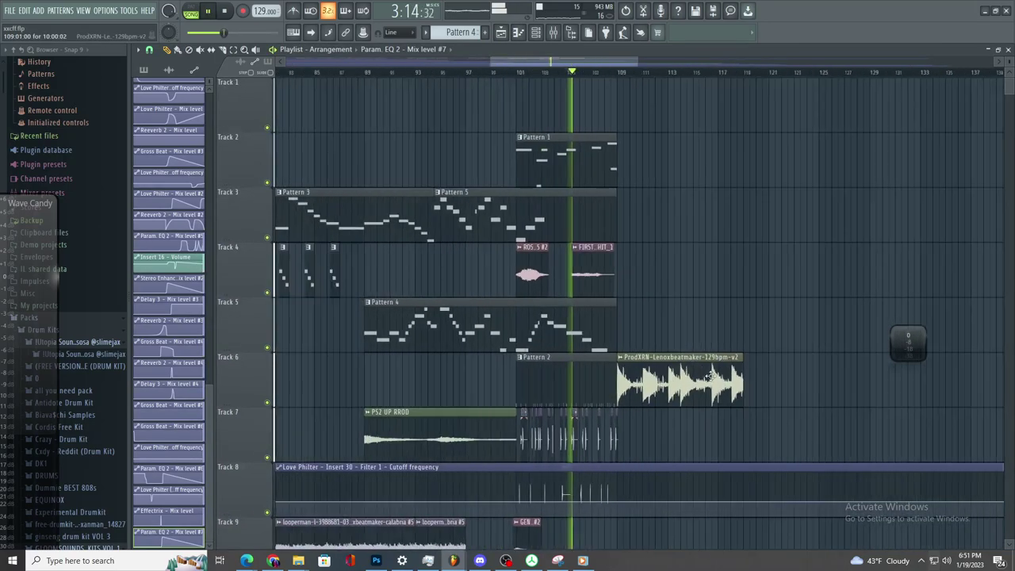
pyautogui.moveTo(767, 388); pyautogui.dragTo(789, 388)
# - Find the mixer insert used by the ProdXRN-Lenoxbeatmaker sample and inspect the Master track's effects
pyautogui.doubleClick(706, 354)
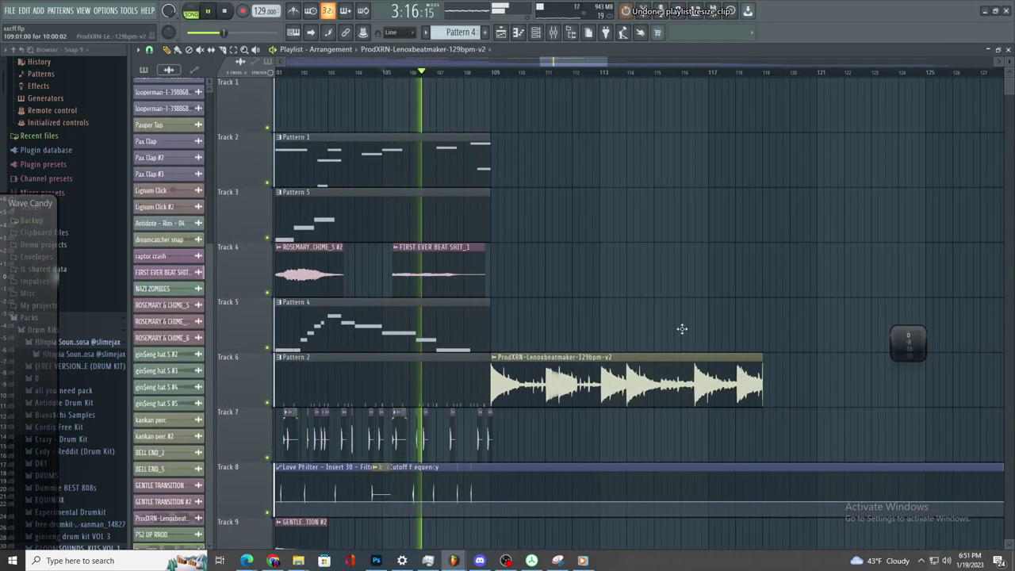
pyautogui.click(554, 34)
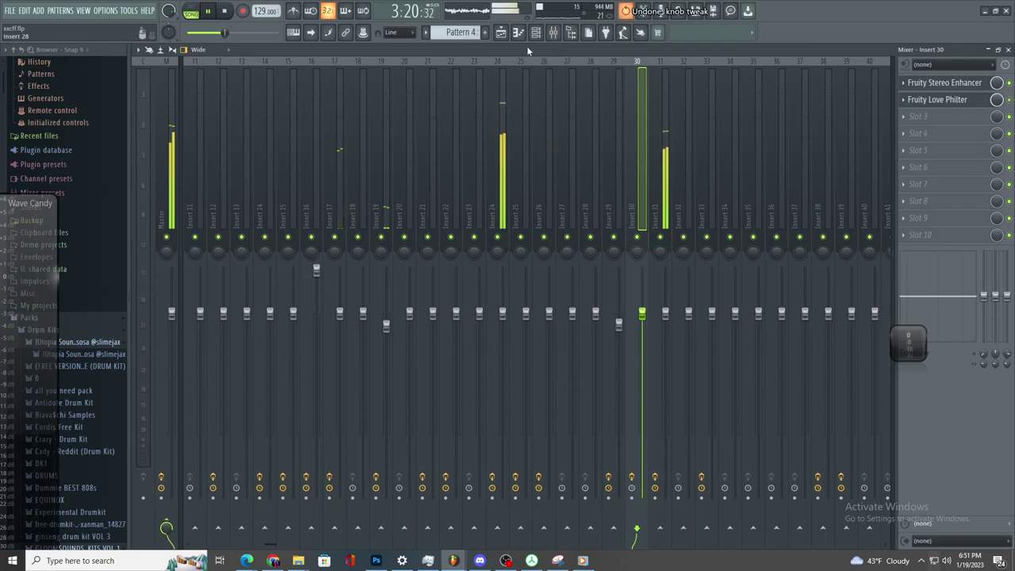
pyautogui.click(158, 184)
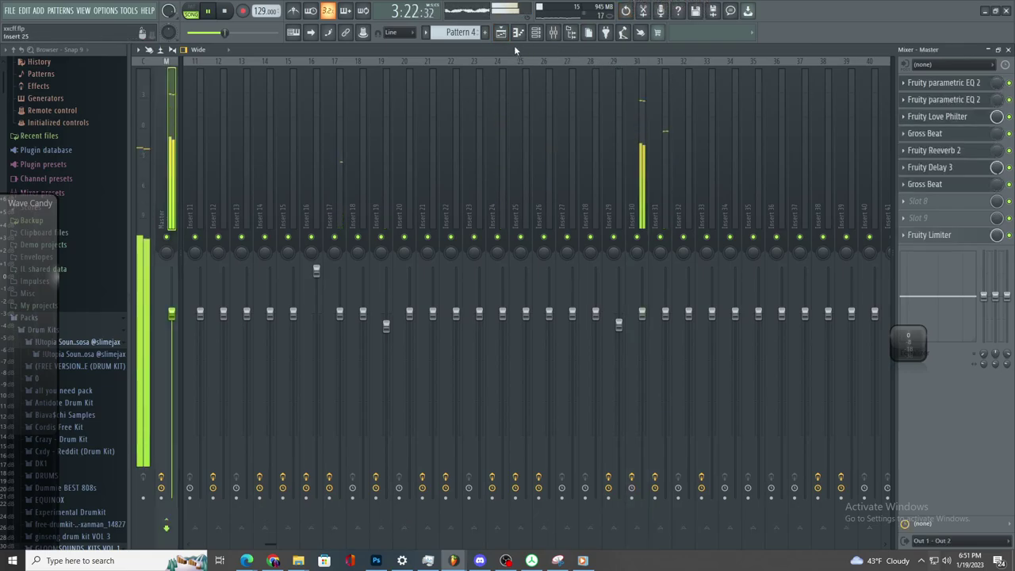
# - Extend the ProdXRN-Lenoxbeatmaker audio on Track 6 to bar 129
pyautogui.click(501, 33)
pyautogui.scroll(-3, 519, 267)
pyautogui.scroll(4, 684, 363)
pyautogui.moveTo(647, 381); pyautogui.dragTo(875, 413)
pyautogui.scroll(-9, 833, 444)
pyautogui.scroll(5, 821, 466)
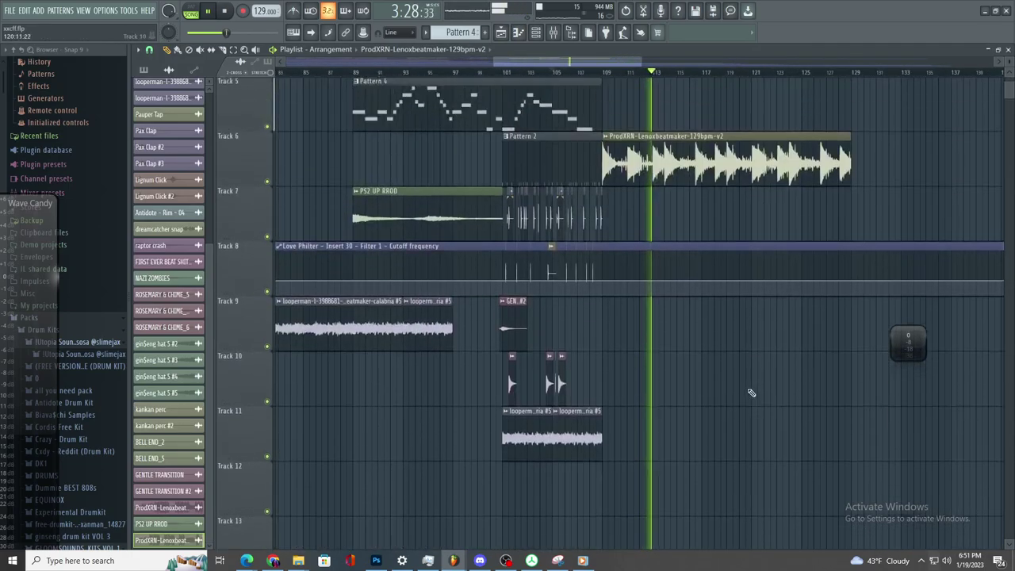
# - Play from bar 101 and open Fruity Love Philter on the ProdXRN-Lenoxbeatmaker sample's mixer insert for inspection
pyautogui.click(510, 74)
pyautogui.scroll(4, 625, 208)
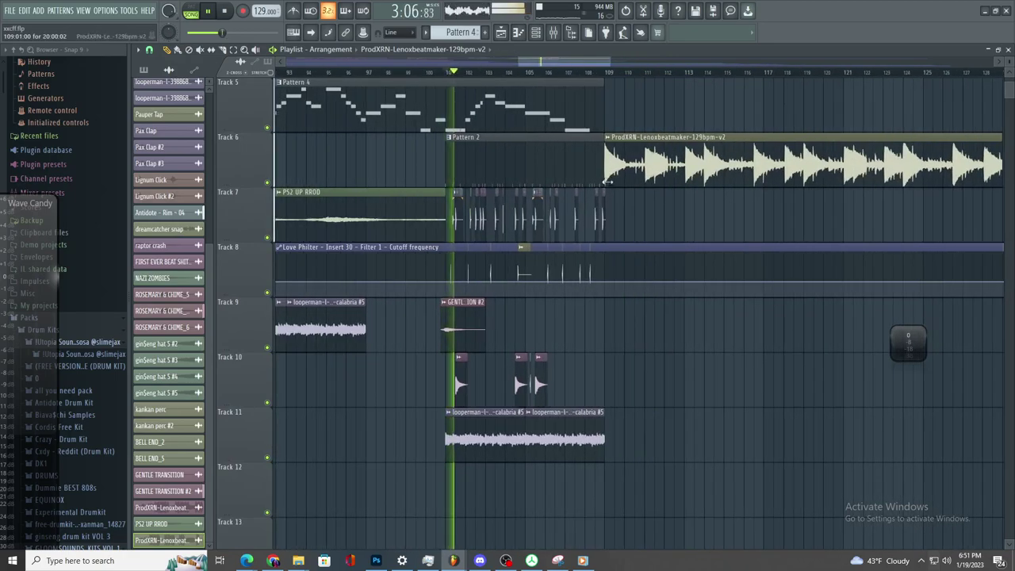
pyautogui.scroll(1, 626, 217)
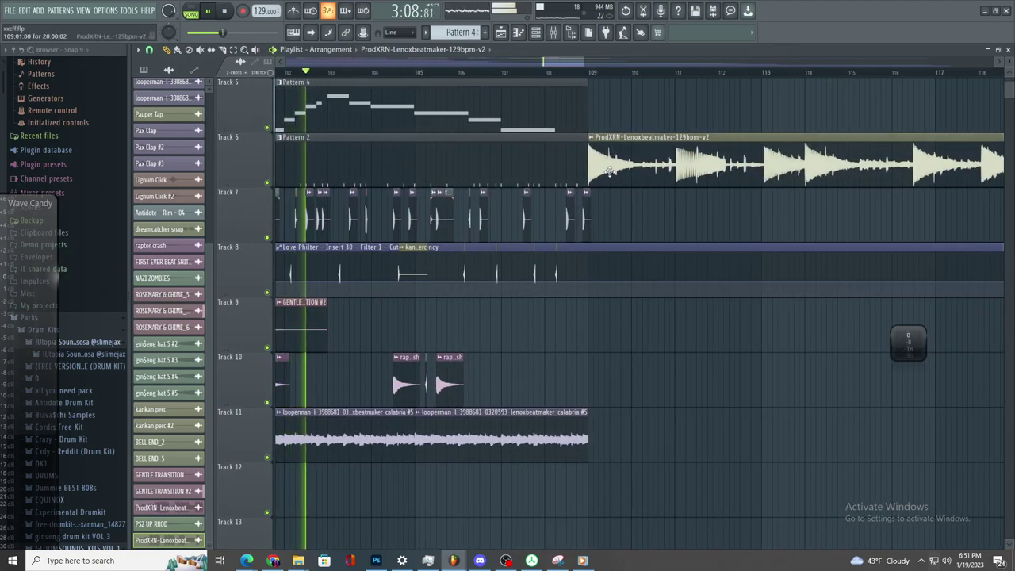
pyautogui.doubleClick(624, 146)
pyautogui.click(553, 31)
pyautogui.click(958, 102)
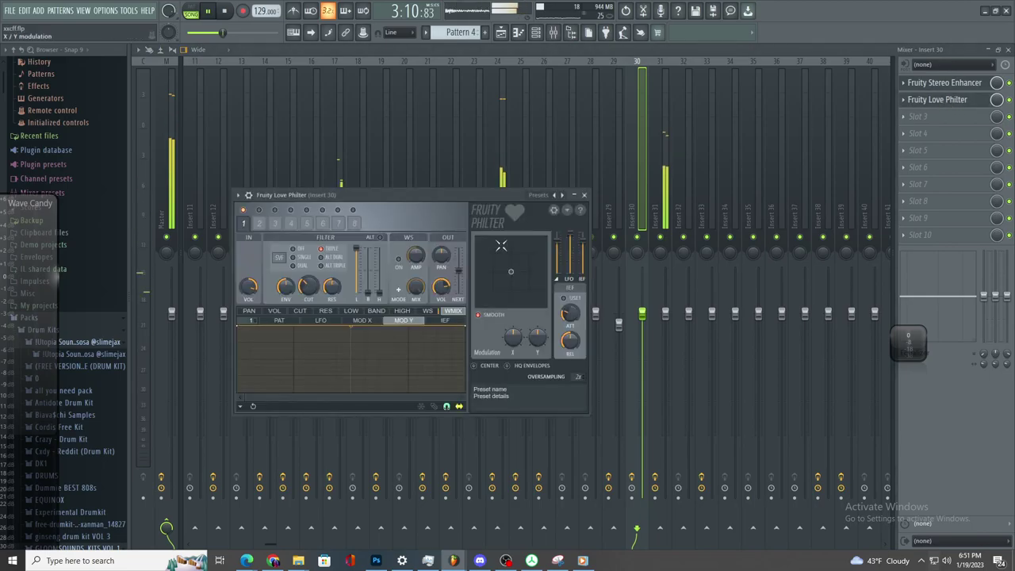
# - Shape the Insert 30 Love Philter cutoff automation on Track 8 to drop at bar 109 and rise quickly until bar 113
pyautogui.click(500, 32)
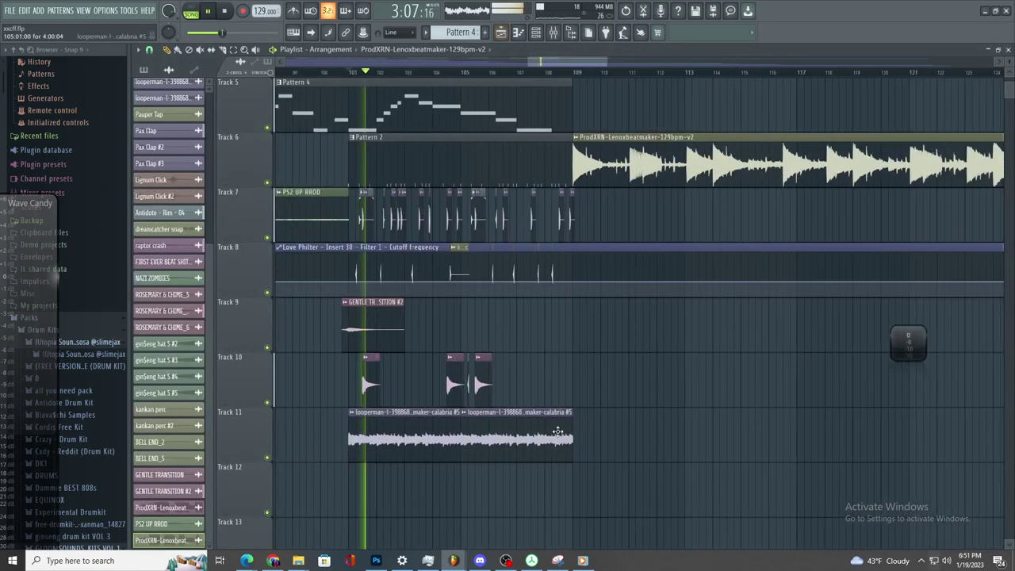
pyautogui.moveTo(509, 281); pyautogui.dragTo(508, 262)
pyautogui.rightClick(504, 276)
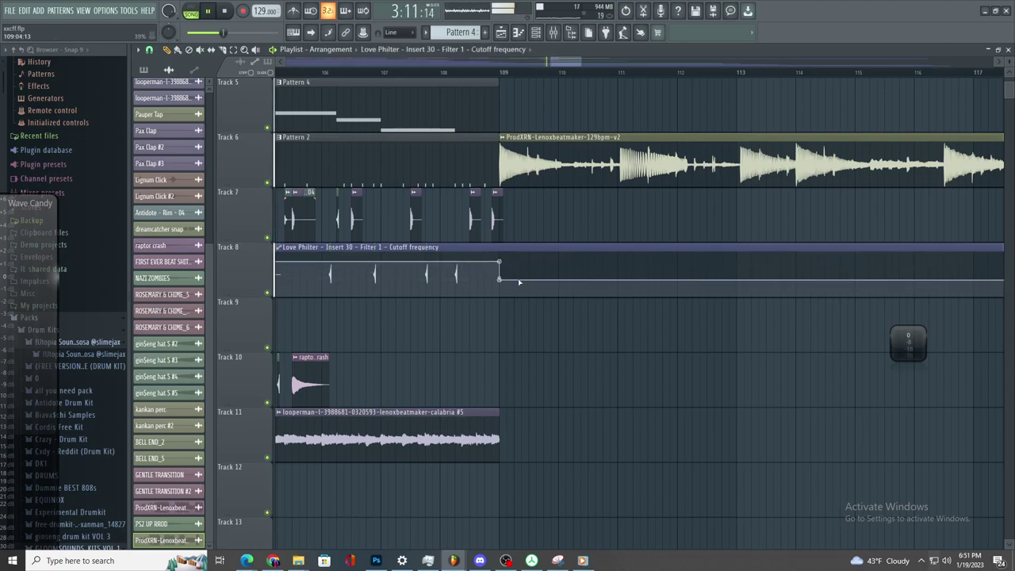
pyautogui.rightClick(739, 253)
pyautogui.scroll(3, 741, 270)
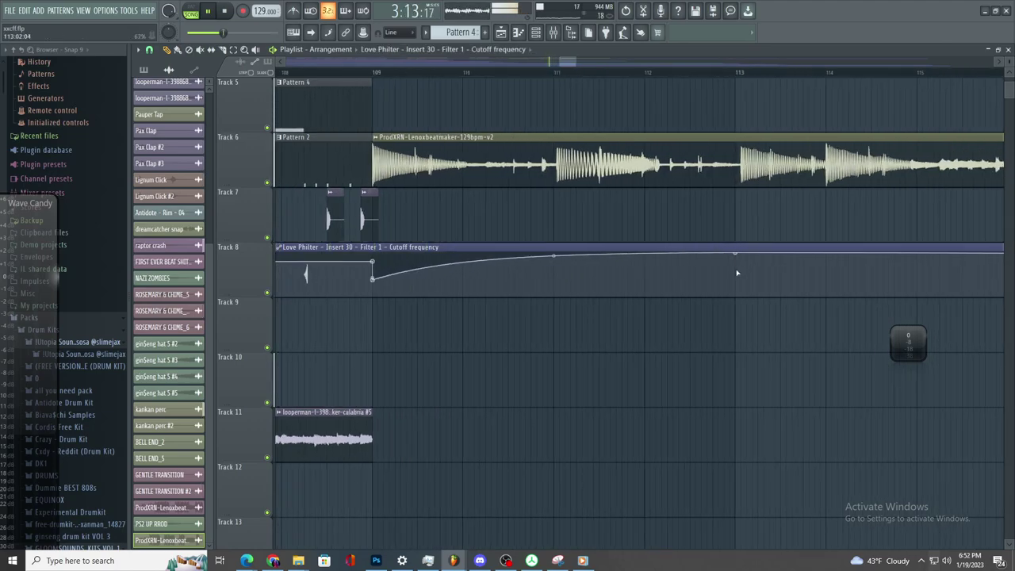
# - Play through the new cutoff curve on Track 8 and raise its end point to hold the bar 113 level
pyautogui.scroll(2, 341, 197)
pyautogui.scroll(5, 369, 218)
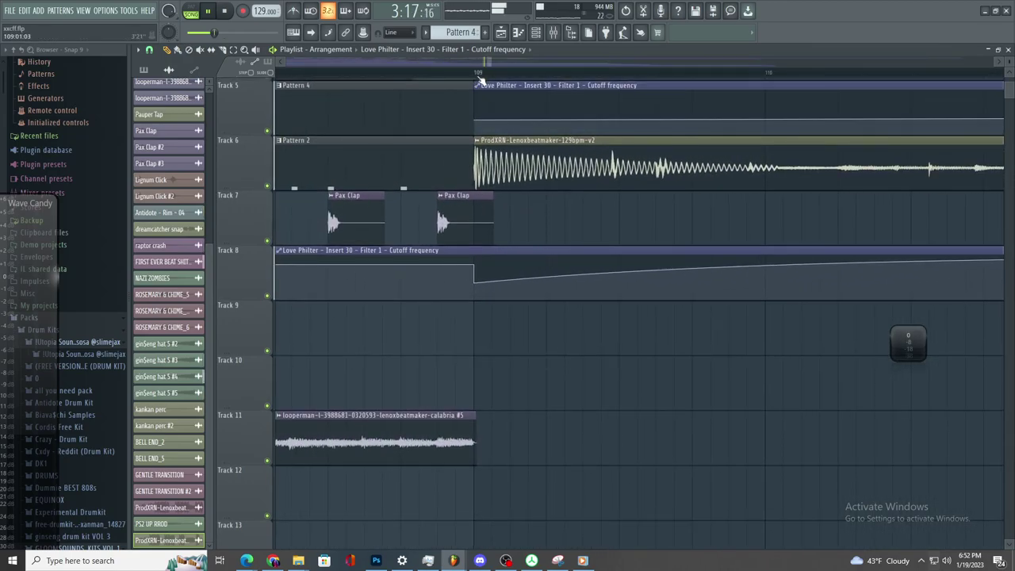
pyautogui.scroll(-4, 486, 159)
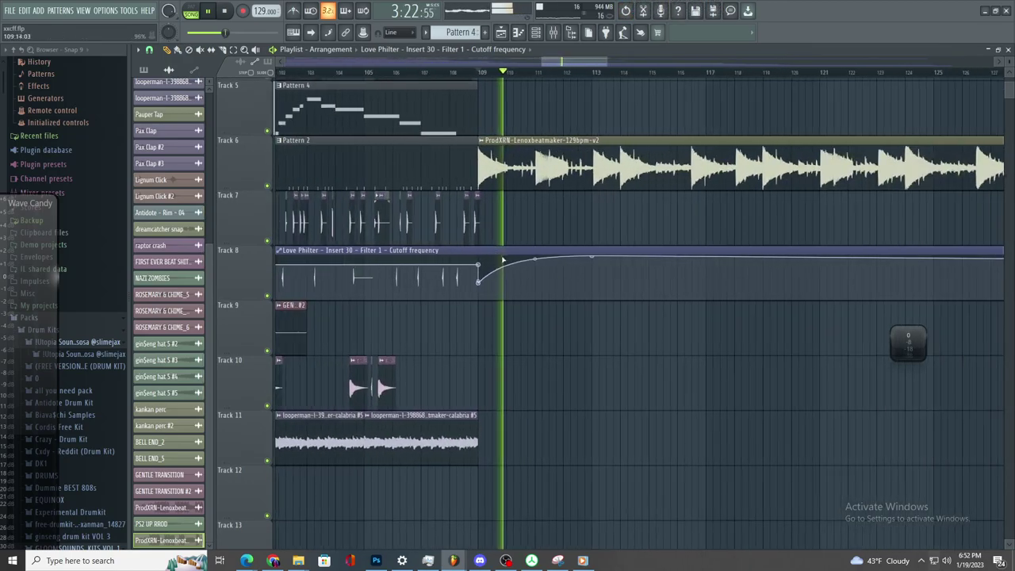
pyautogui.scroll(-2, 520, 273)
pyautogui.scroll(2, 520, 273)
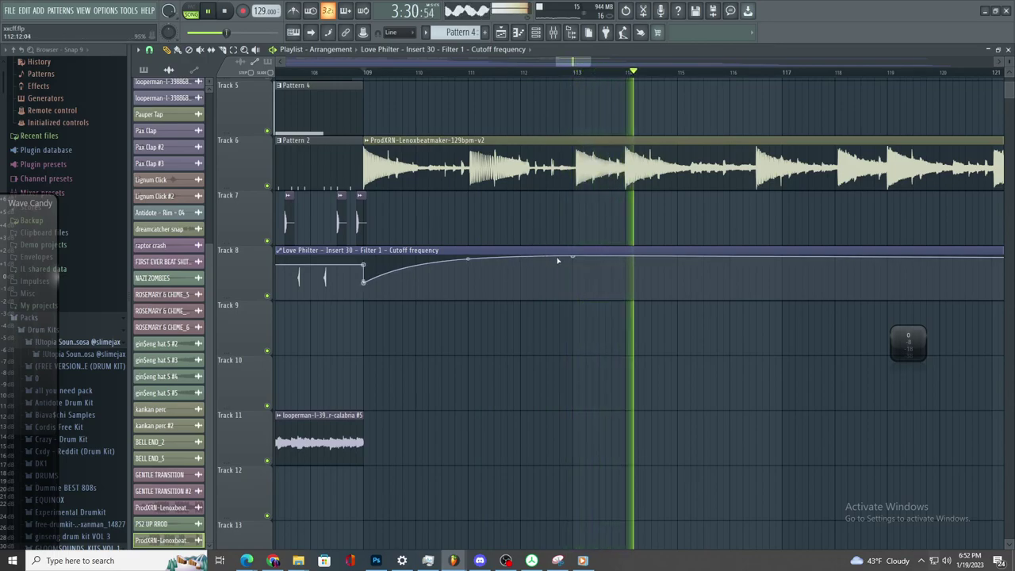
pyautogui.scroll(-6, 680, 277)
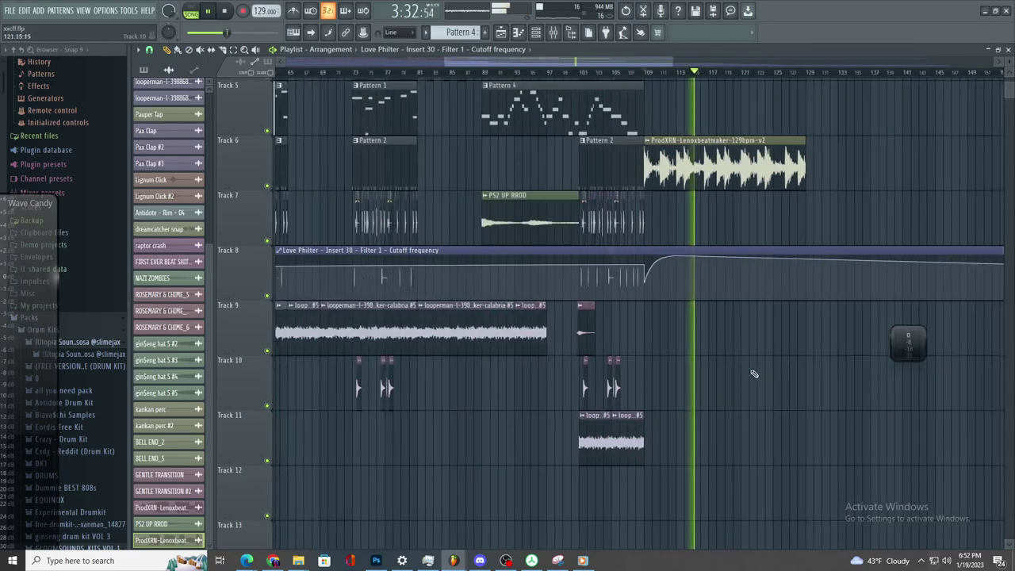
pyautogui.scroll(-6, 721, 374)
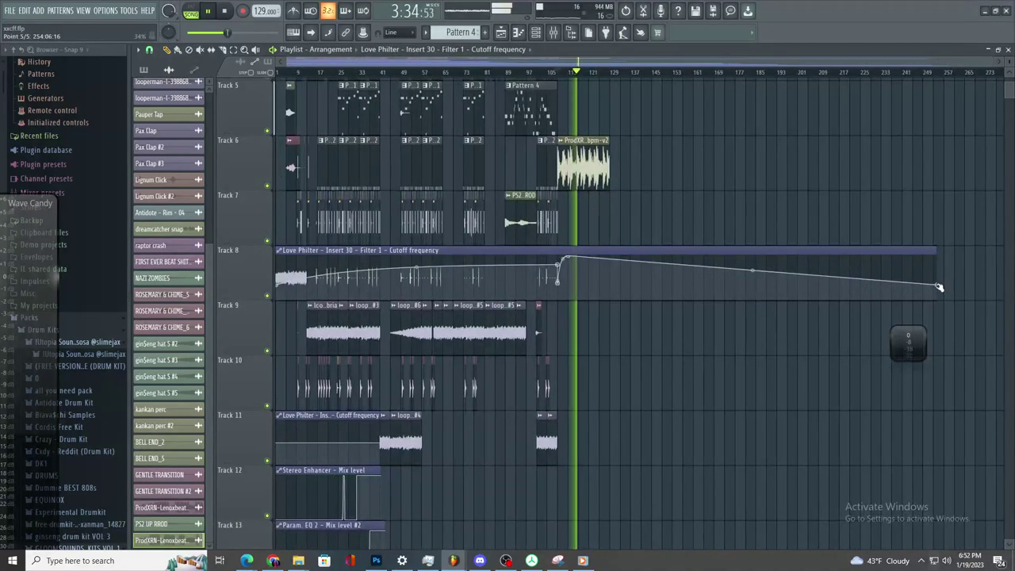
pyautogui.scroll(8, 565, 207)
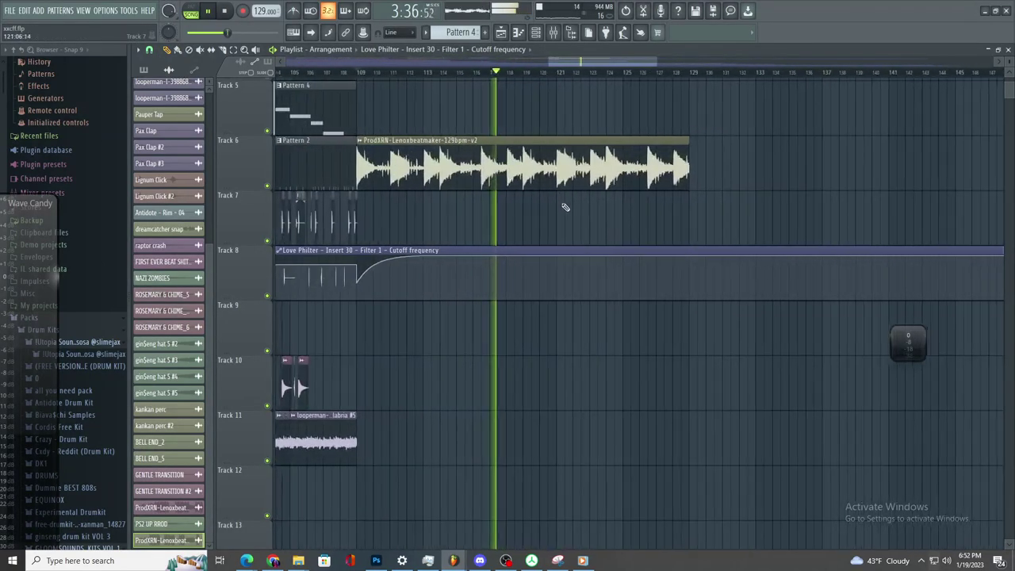
# - Bend the Delay 3 mix level #4 curve on Track 37 between bars 109 and 113 so it falls faster early on
pyautogui.scroll(5, 565, 207)
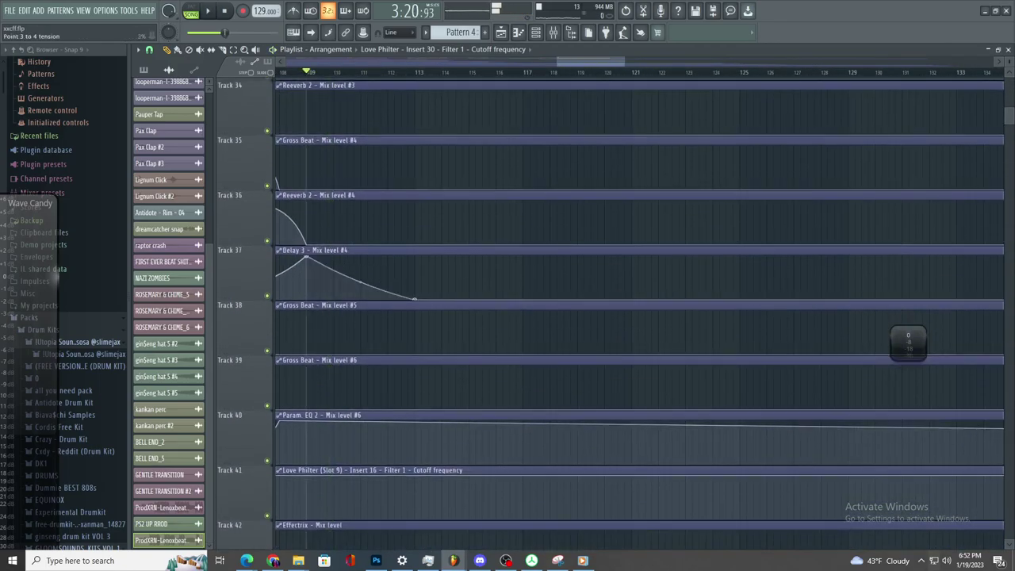
pyautogui.scroll(10, 370, 273)
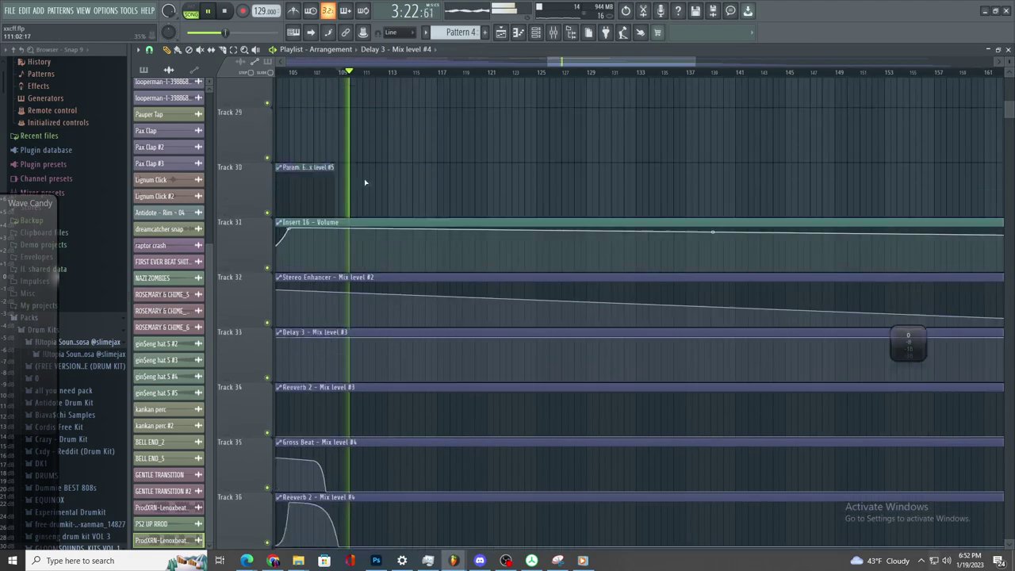
pyautogui.scroll(5, 372, 190)
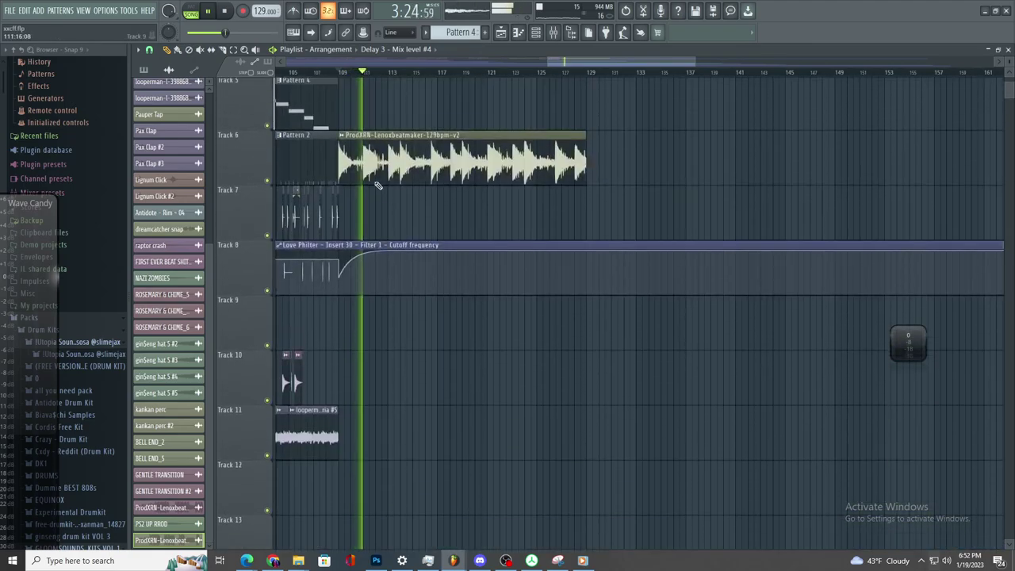
pyautogui.scroll(5, 373, 209)
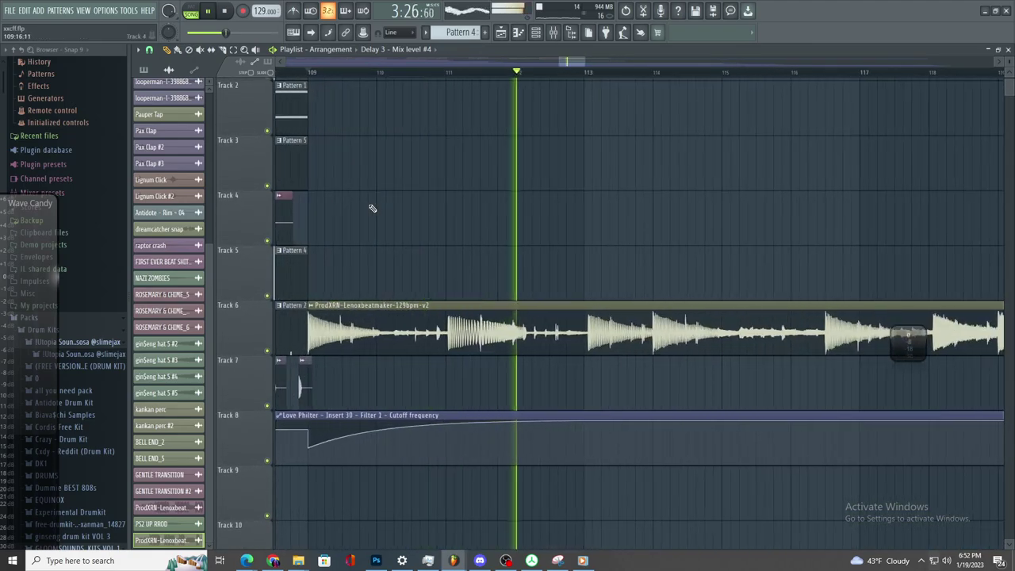
# - Add points to the Track 8 cutoff automation in bar 116 up to the sample hit, undoing the extra point
pyautogui.scroll(-5, 469, 272)
pyautogui.scroll(5, 644, 297)
pyautogui.scroll(-3, 589, 303)
pyautogui.scroll(3, 592, 301)
pyautogui.scroll(-3, 627, 278)
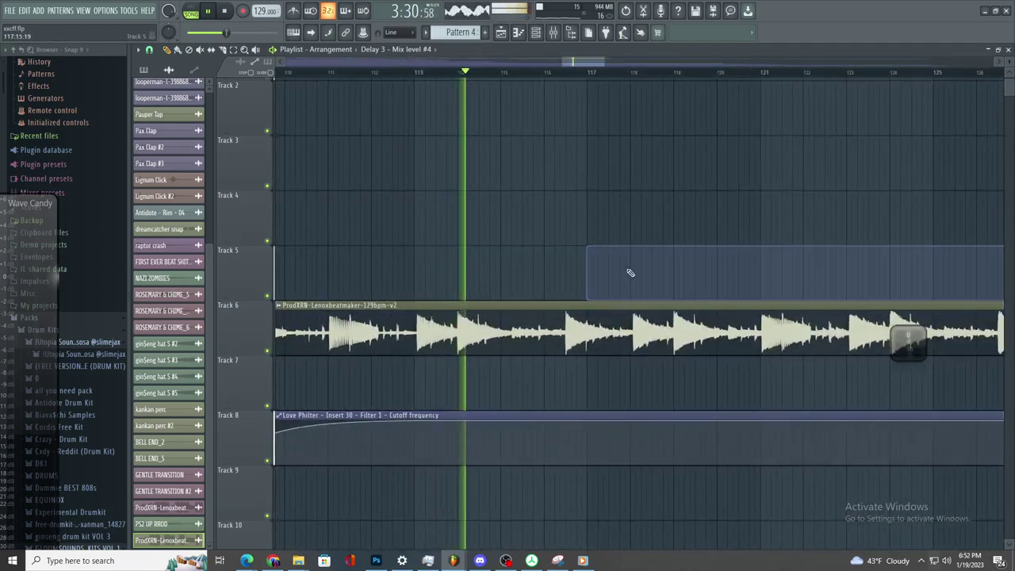
pyautogui.scroll(3, 571, 263)
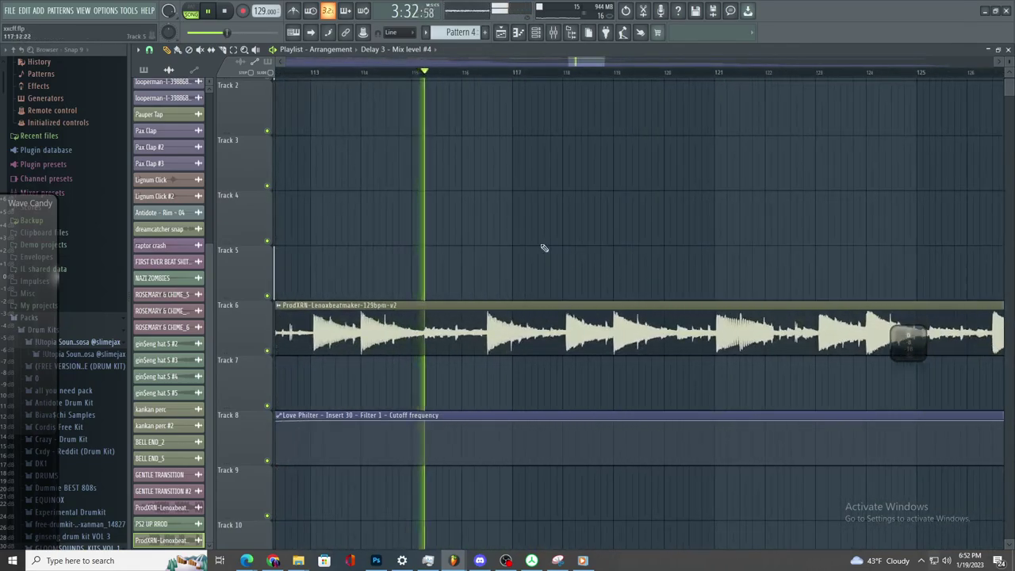
pyautogui.scroll(4, 444, 381)
pyautogui.rightClick(422, 420)
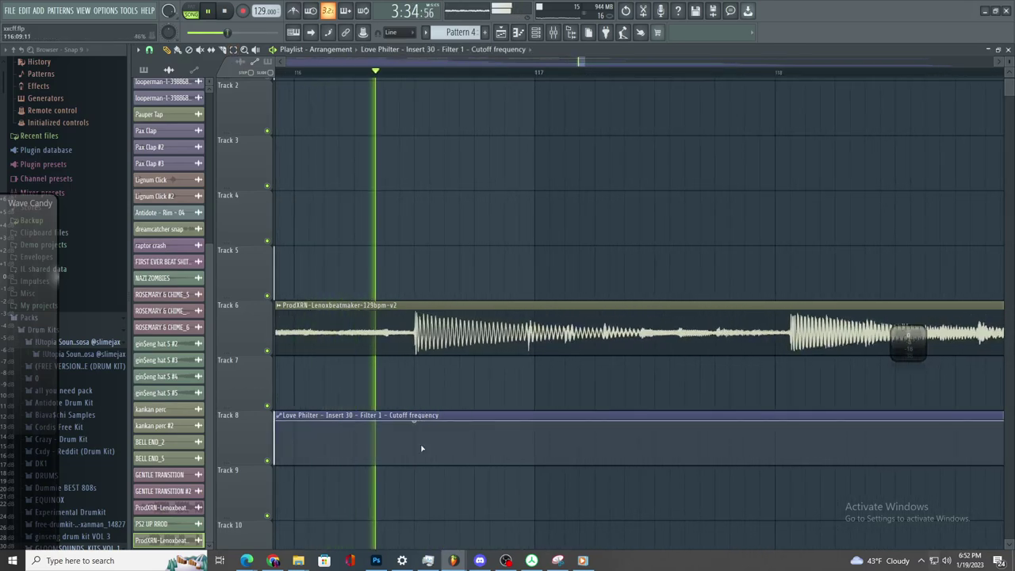
pyautogui.rightClick(417, 447)
pyautogui.hotkey('ctrl', 'z')
pyautogui.press('space')
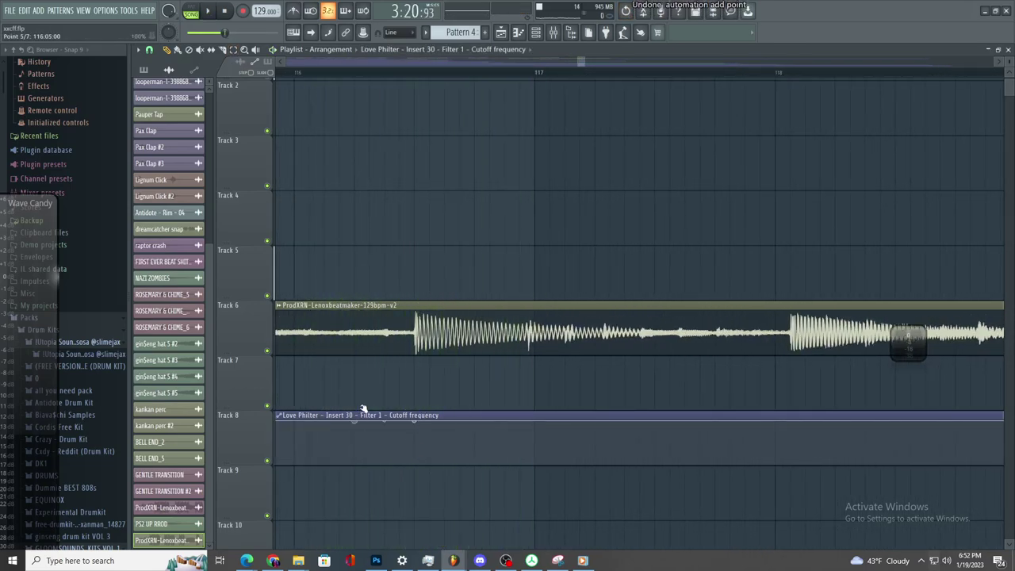
# - Lower the cutoff point at 116:05:00 into a dip and bend both sides so it falls late and recovers late
pyautogui.moveTo(295, 73); pyautogui.dragTo(275, 73)
pyautogui.press('space')
pyautogui.scroll(2, 303, 333)
pyautogui.moveTo(364, 422); pyautogui.dragTo(364, 431)
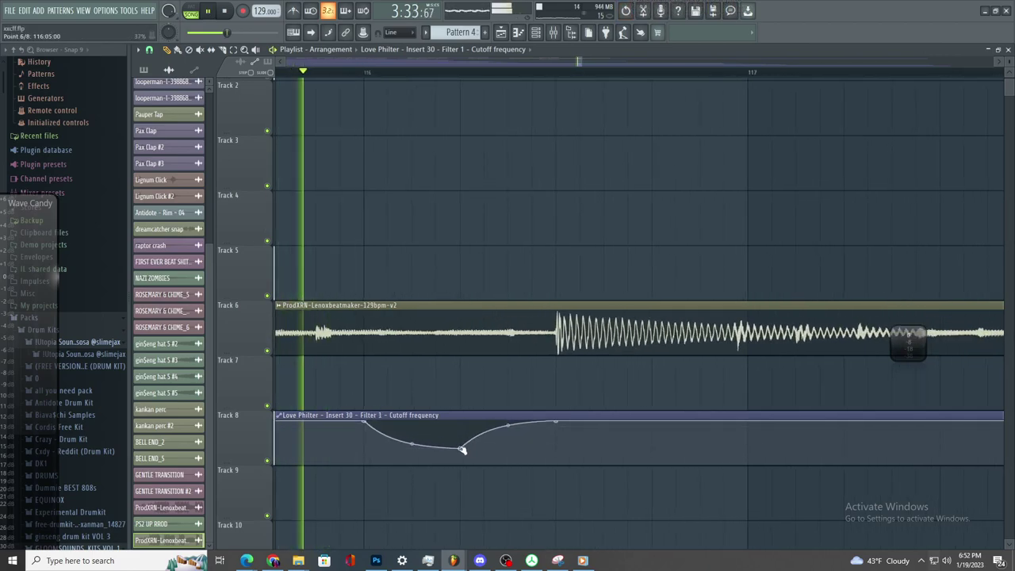
pyautogui.moveTo(508, 426); pyautogui.dragTo(508, 445)
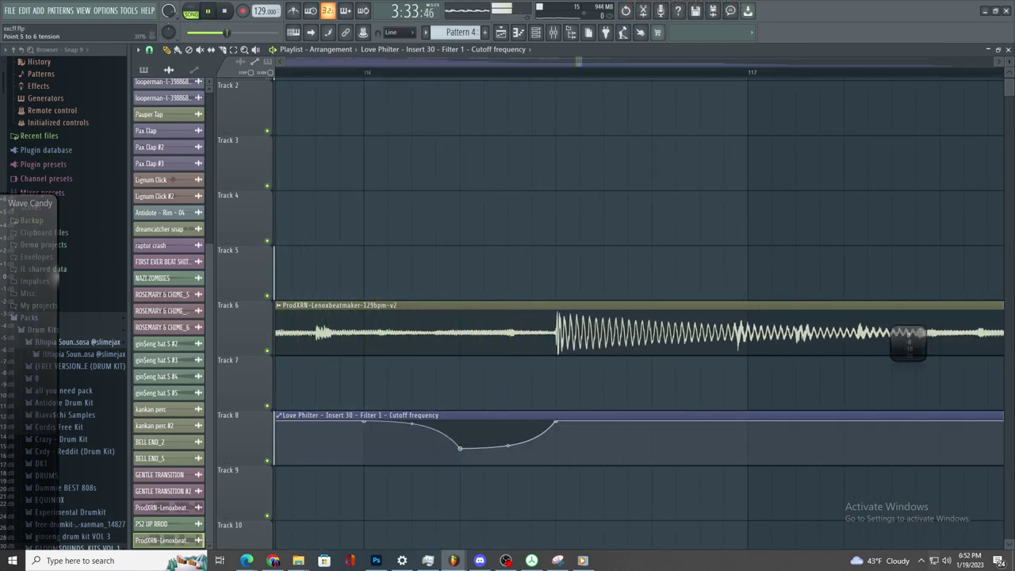
# - Move the start of the cutoff dip before bar 116, deepen it, and set the recovery point at 116:09:00 to 70%
pyautogui.press('space')
pyautogui.moveTo(522, 447); pyautogui.dragTo(386, 443)
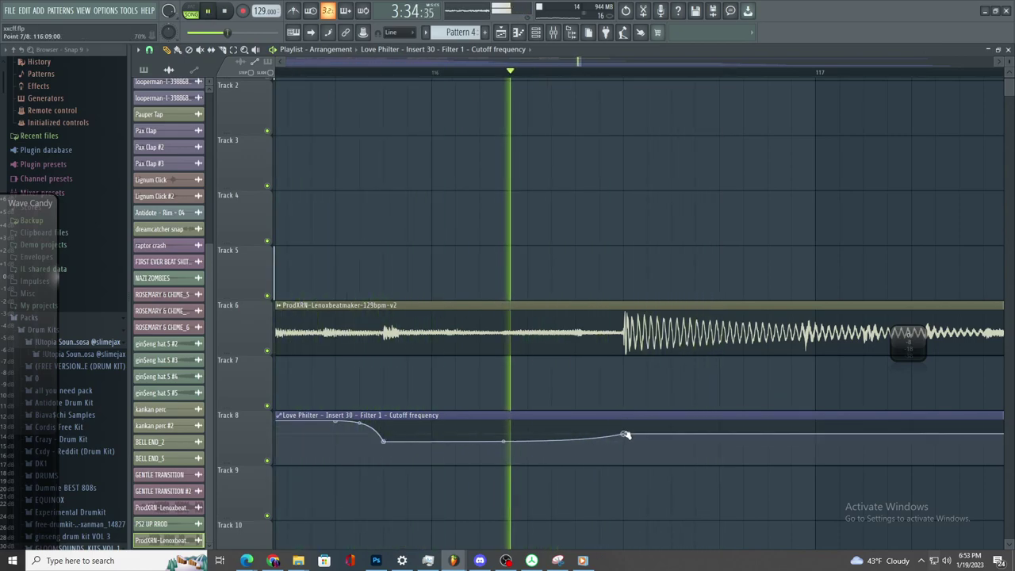
pyautogui.keyDown('ctrl'); pyautogui.scroll(-4, 636, 426); pyautogui.keyUp('ctrl')
pyautogui.keyDown('ctrl'); pyautogui.scroll(3, 631, 426); pyautogui.keyUp('ctrl')
pyautogui.press('space')
pyautogui.press('space')
pyautogui.moveTo(490, 442); pyautogui.dragTo(494, 449)
pyautogui.keyDown('ctrl'); pyautogui.scroll(-3, 539, 451); pyautogui.keyUp('ctrl')
pyautogui.keyDown('ctrl'); pyautogui.scroll(1, 608, 452); pyautogui.keyUp('ctrl')
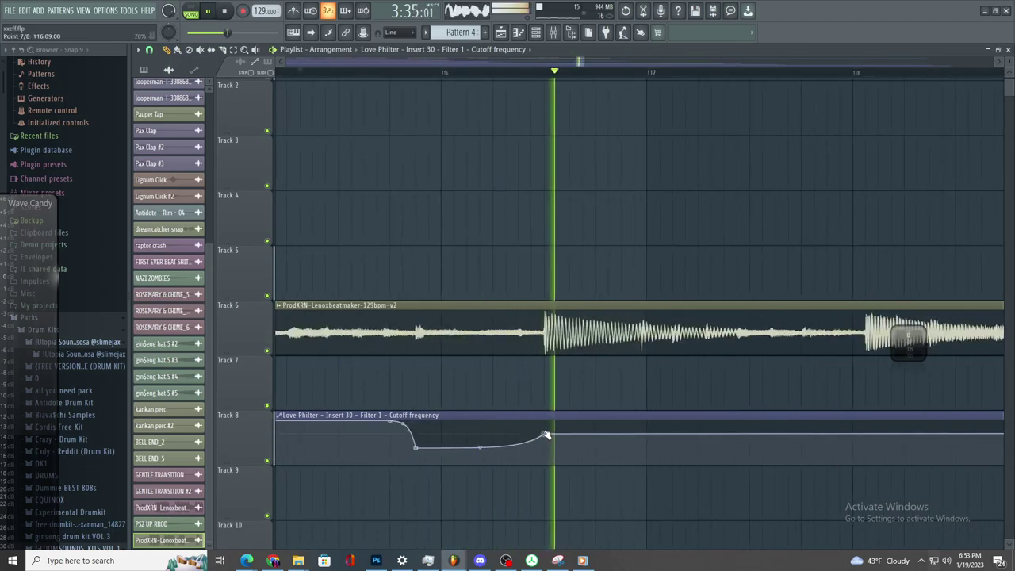
# - Add a point at 119:01:00 to the Track 8 cutoff automation at about 46%, with a curved descent into it
pyautogui.keyDown('ctrl'); pyautogui.scroll(-4, 546, 437); pyautogui.keyUp('ctrl')
pyautogui.keyDown('ctrl'); pyautogui.scroll(3, 596, 453); pyautogui.keyUp('ctrl')
pyautogui.keyDown('ctrl'); pyautogui.scroll(-2, 530, 446); pyautogui.keyUp('ctrl')
pyautogui.keyDown('ctrl'); pyautogui.scroll(3, 580, 446); pyautogui.keyUp('ctrl')
pyautogui.keyDown('ctrl'); pyautogui.scroll(-5, 519, 444); pyautogui.keyUp('ctrl')
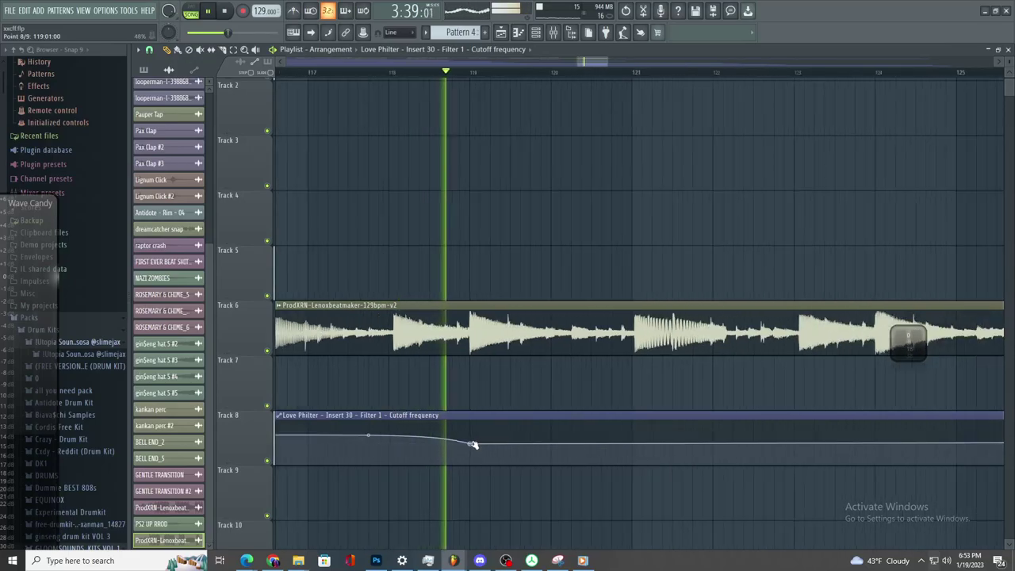
# - Examine the Track 6 sample and the Track 8 cutoff automation from bar 113 to past bar 129 during playback
pyautogui.keyDown('ctrl'); pyautogui.scroll(4, 524, 449); pyautogui.keyUp('ctrl')
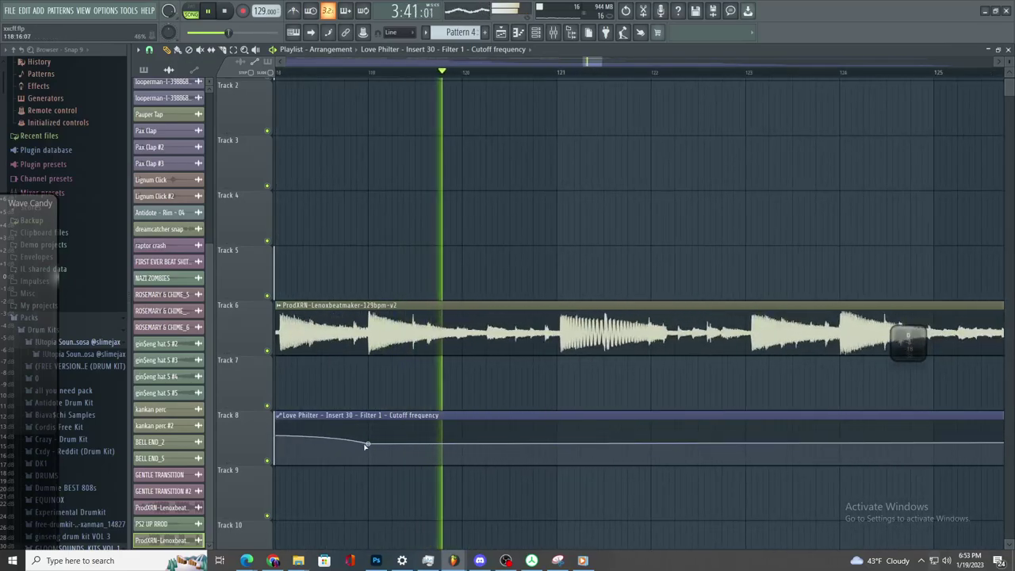
pyautogui.keyDown('ctrl'); pyautogui.scroll(-3, 469, 450); pyautogui.keyUp('ctrl')
pyautogui.keyDown('ctrl'); pyautogui.scroll(4, 569, 453); pyautogui.keyUp('ctrl')
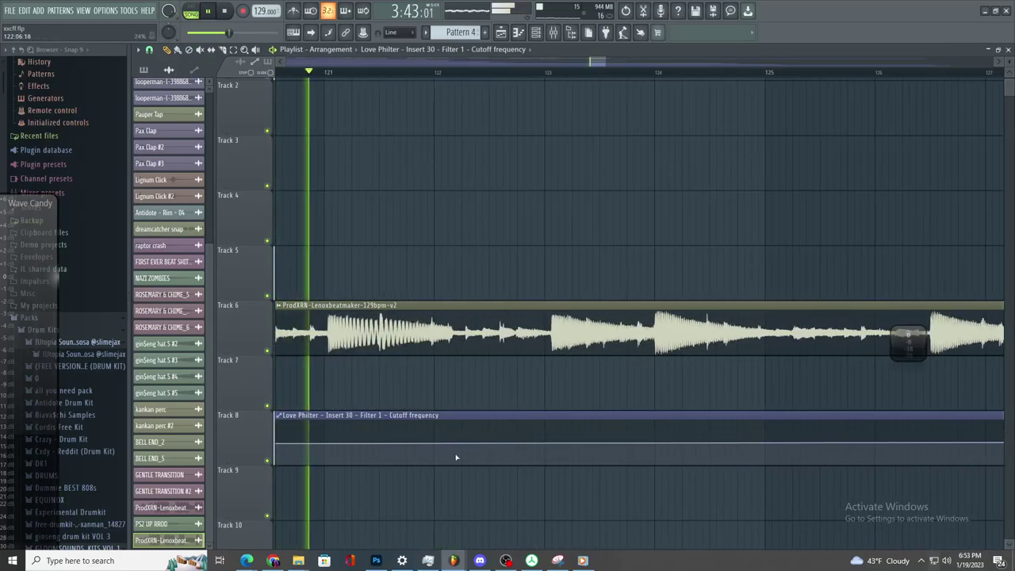
pyautogui.keyDown('ctrl'); pyautogui.scroll(-1, 476, 457); pyautogui.keyUp('ctrl')
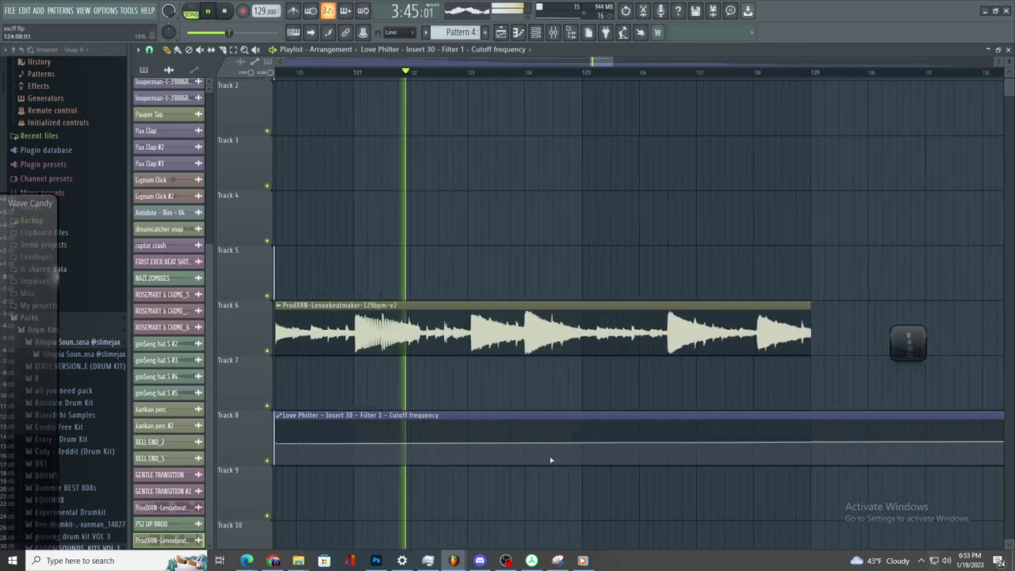
pyautogui.keyDown('ctrl'); pyautogui.scroll(-2, 535, 458); pyautogui.keyUp('ctrl')
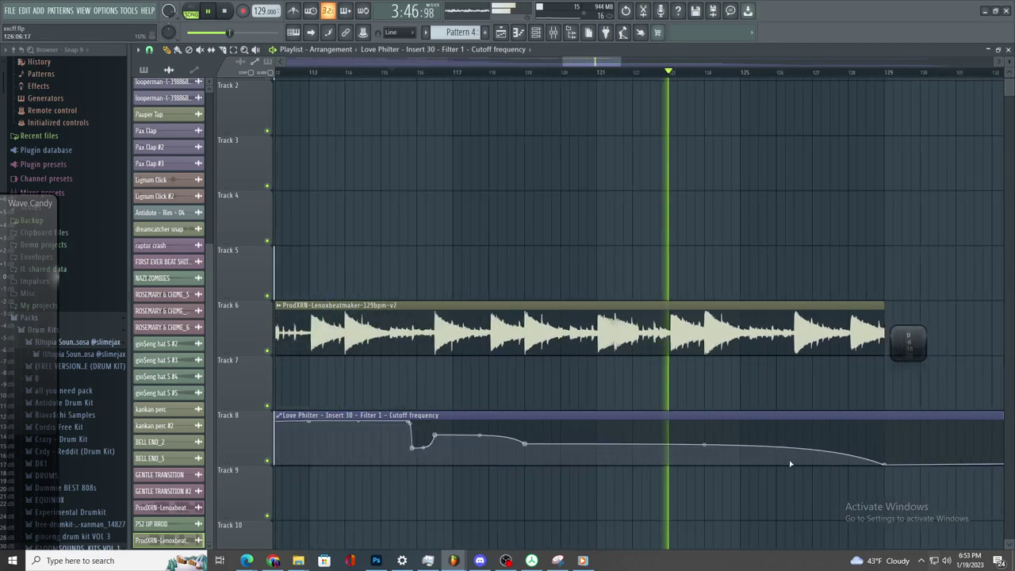
pyautogui.keyDown('ctrl'); pyautogui.scroll(-2, 730, 459); pyautogui.keyUp('ctrl')
pyautogui.keyDown('ctrl'); pyautogui.scroll(2, 731, 459); pyautogui.keyUp('ctrl')
pyautogui.keyDown('ctrl'); pyautogui.scroll(-2, 682, 453); pyautogui.keyUp('ctrl')
pyautogui.keyDown('ctrl'); pyautogui.scroll(2, 634, 447); pyautogui.keyUp('ctrl')
pyautogui.keyDown('ctrl'); pyautogui.scroll(-2, 632, 446); pyautogui.keyUp('ctrl')
pyautogui.keyDown('ctrl'); pyautogui.scroll(2, 569, 442); pyautogui.keyUp('ctrl')
pyautogui.keyDown('ctrl'); pyautogui.scroll(1, 603, 439); pyautogui.keyUp('ctrl')
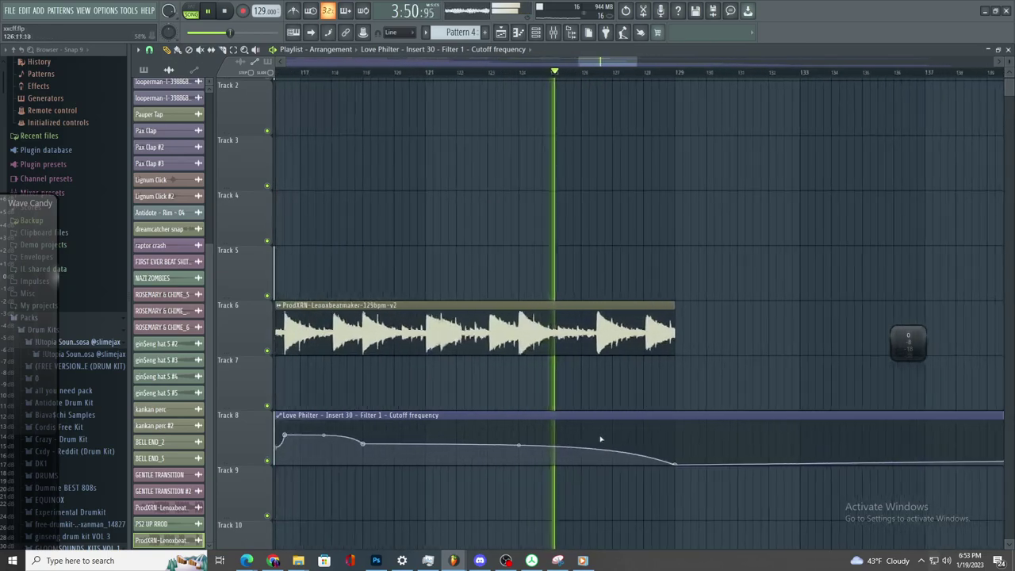
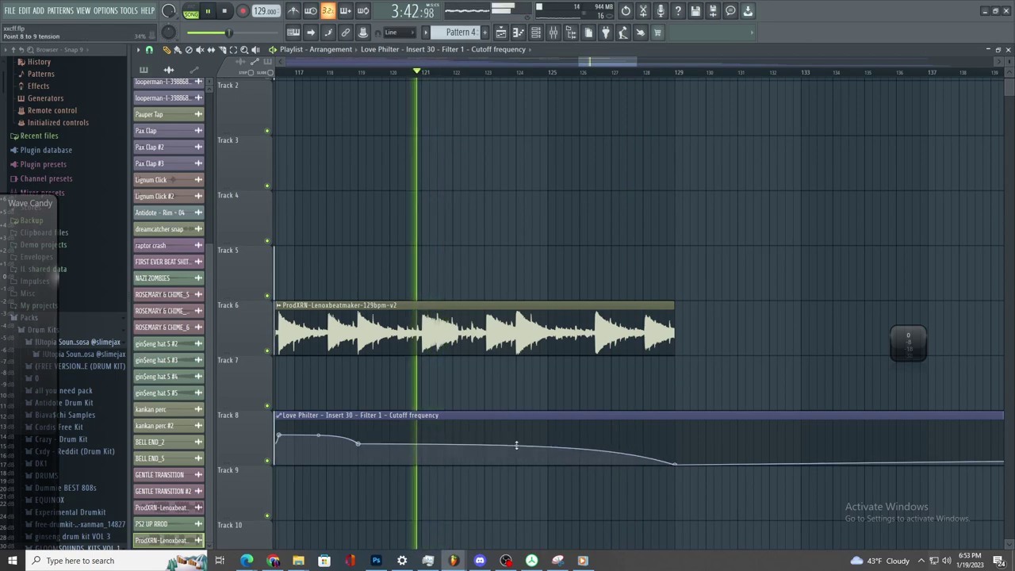
# - Try the Track 8 cutoff point at 119:01:00 at 40% and 56% during playback
pyautogui.scroll(1, 373, 443)
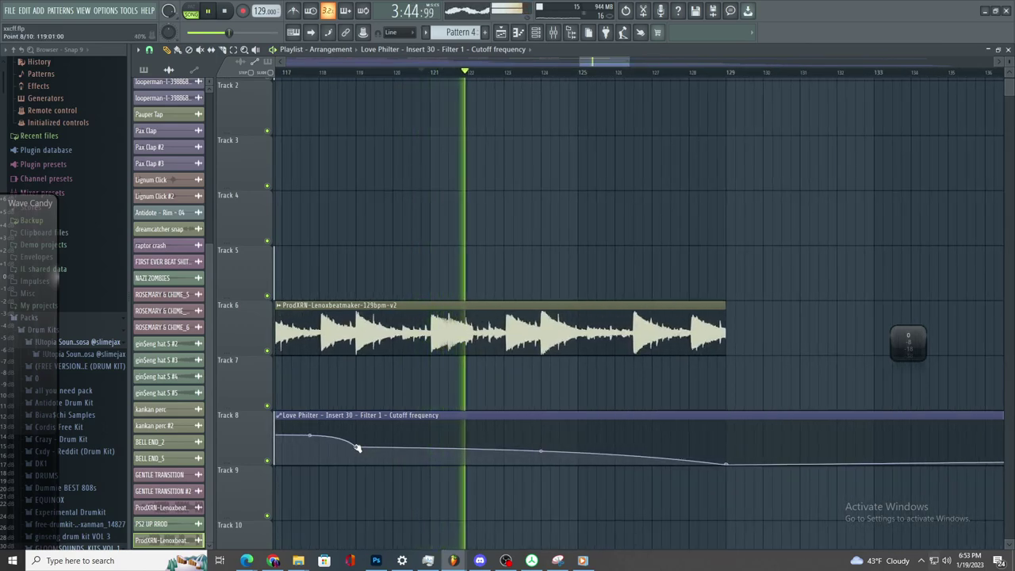
pyautogui.scroll(-1, 357, 449)
pyautogui.press('space')
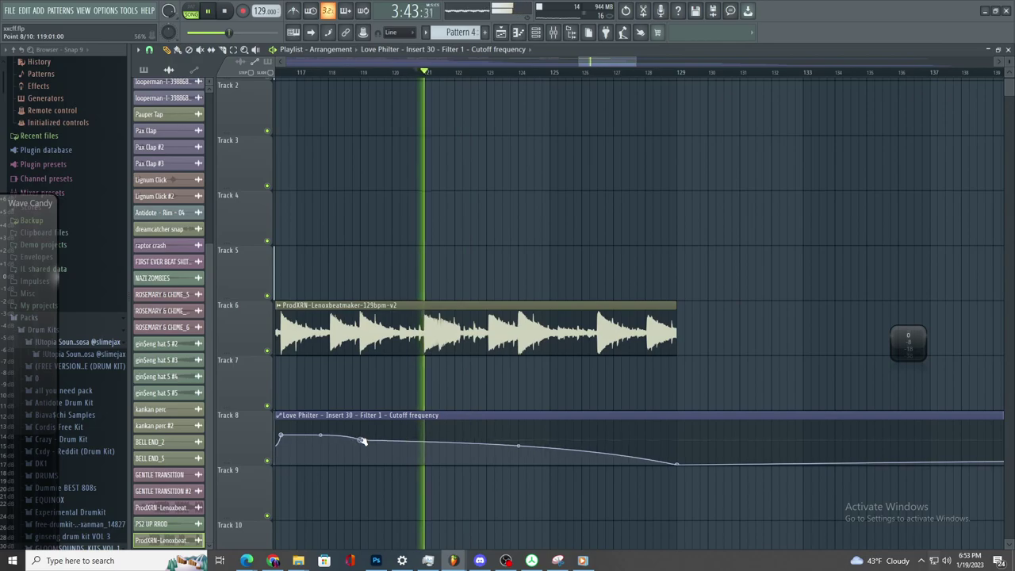
pyautogui.scroll(-2, 381, 427)
pyautogui.scroll(2, 428, 391)
pyautogui.scroll(-1, 482, 365)
pyautogui.scroll(1, 476, 365)
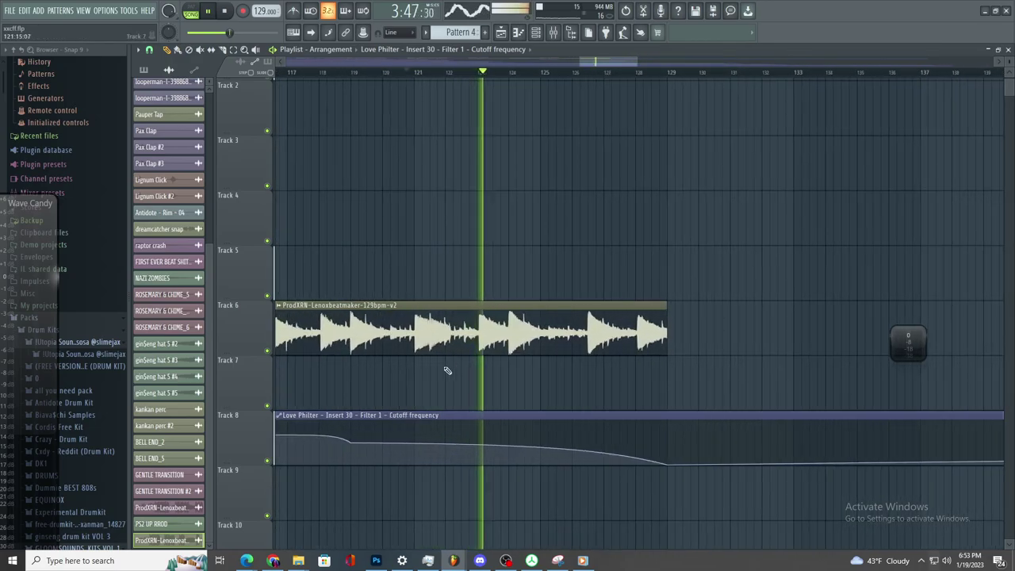
# - Slice the Track 6 melody sample at the hit on bar 124
pyautogui.click(554, 32)
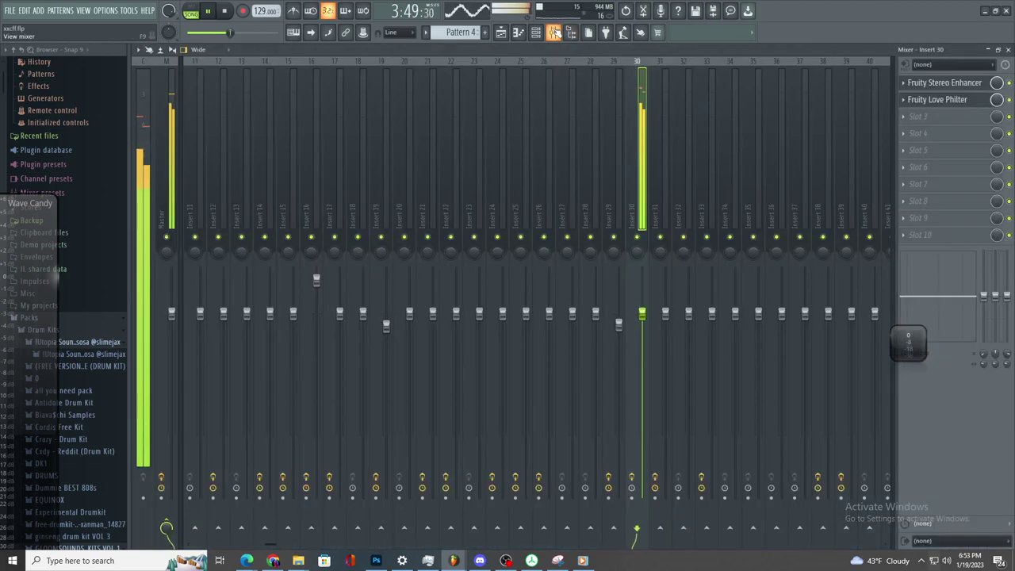
pyautogui.click(502, 32)
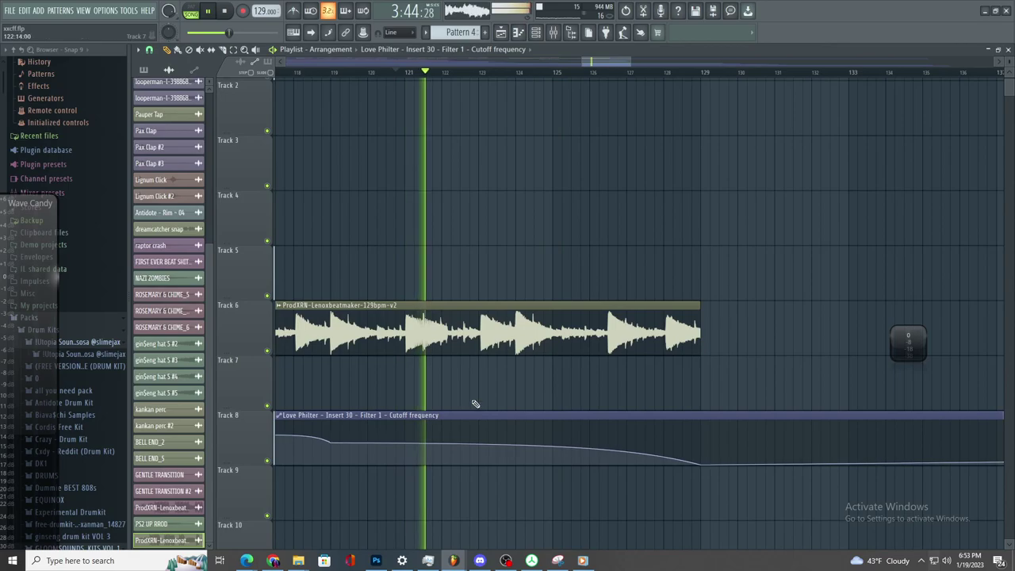
pyautogui.scroll(-1, 500, 398)
pyautogui.scroll(1, 483, 403)
pyautogui.scroll(-2, 476, 401)
pyautogui.scroll(4, 476, 393)
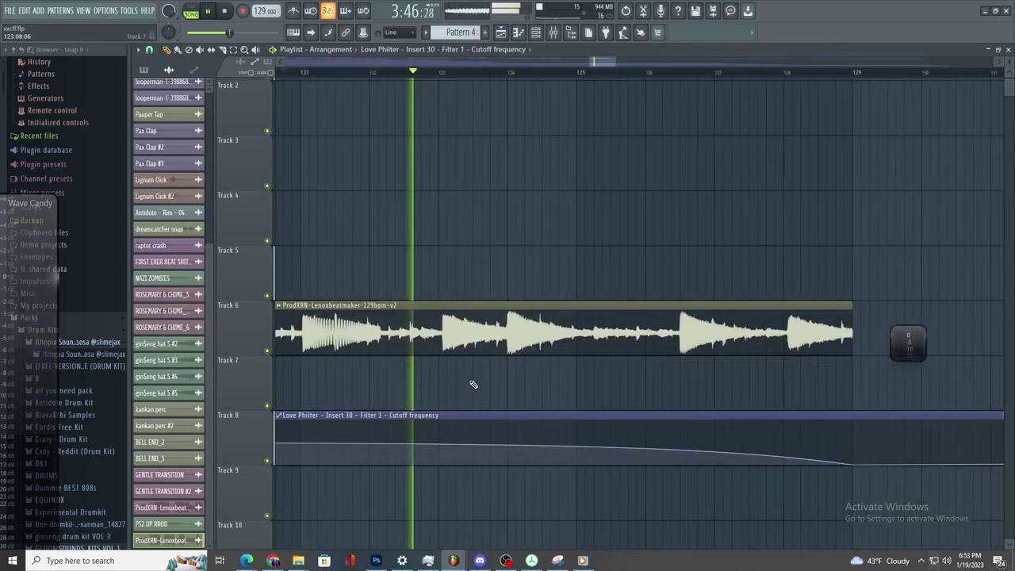
pyautogui.scroll(1, 546, 190)
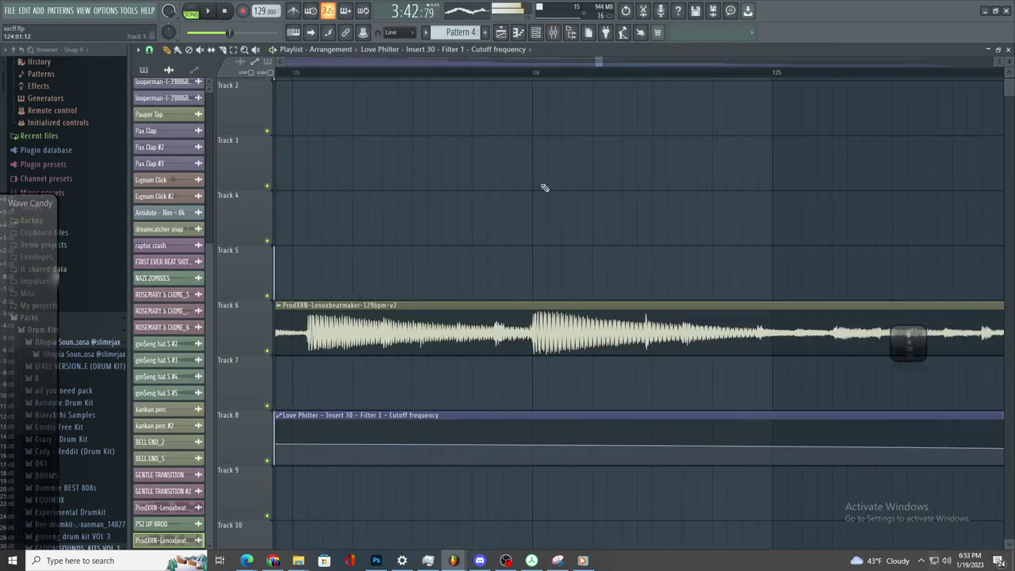
pyautogui.click(555, 33)
pyautogui.click(554, 34)
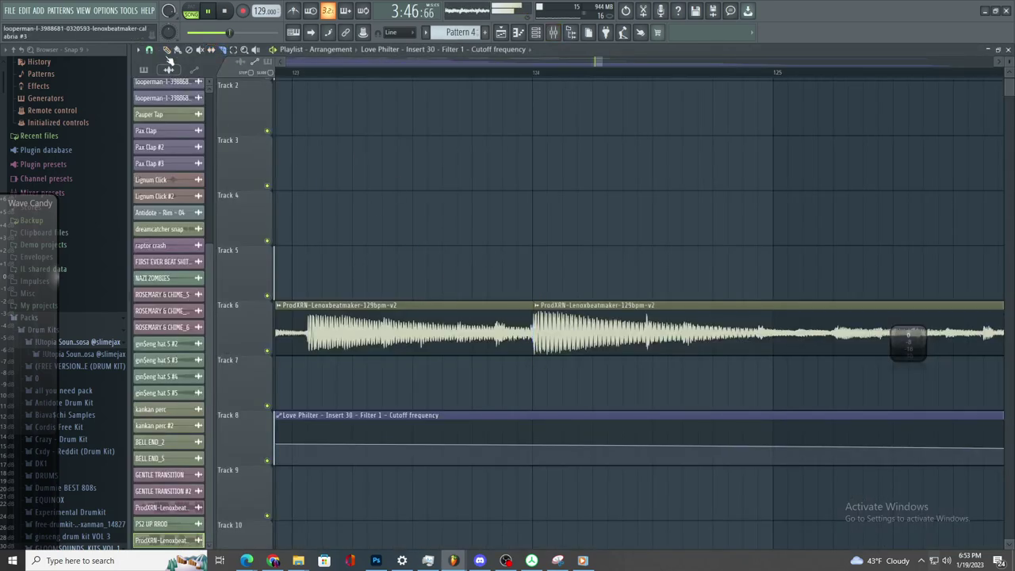
# - Duplicate the sliced melody clip at bar 124 onto Track 5 and make the copy a unique audio clip
pyautogui.click(546, 325)
pyautogui.click(544, 274)
pyautogui.click(537, 250)
pyautogui.click(570, 321)
pyautogui.click(549, 204)
pyautogui.rightClick(548, 209)
pyautogui.click(537, 251)
pyautogui.click(569, 330)
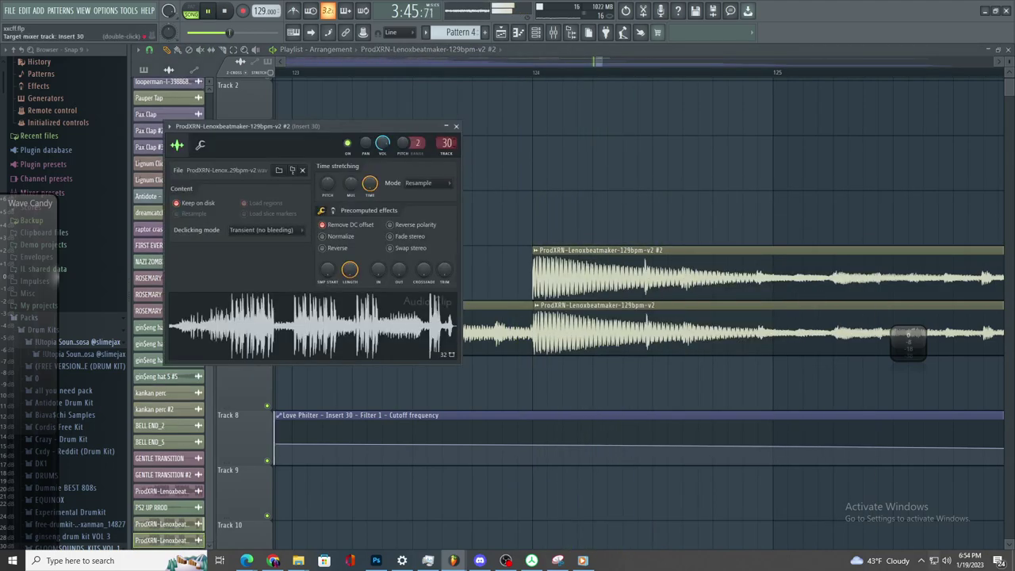
# - Route the unique copy of the melody sample to mixer Insert 37
pyautogui.doubleClick(448, 143)
pyautogui.click(554, 33)
pyautogui.press('F9')
pyautogui.click(664, 151)
pyautogui.click(799, 143)
pyautogui.hotkey('ctrl', 'l')
pyautogui.press('space')
pyautogui.press('space')
# - Load Fruity Reeverb 2 in the first effect slot of Insert 37 and return to the playlist
pyautogui.click(918, 92)
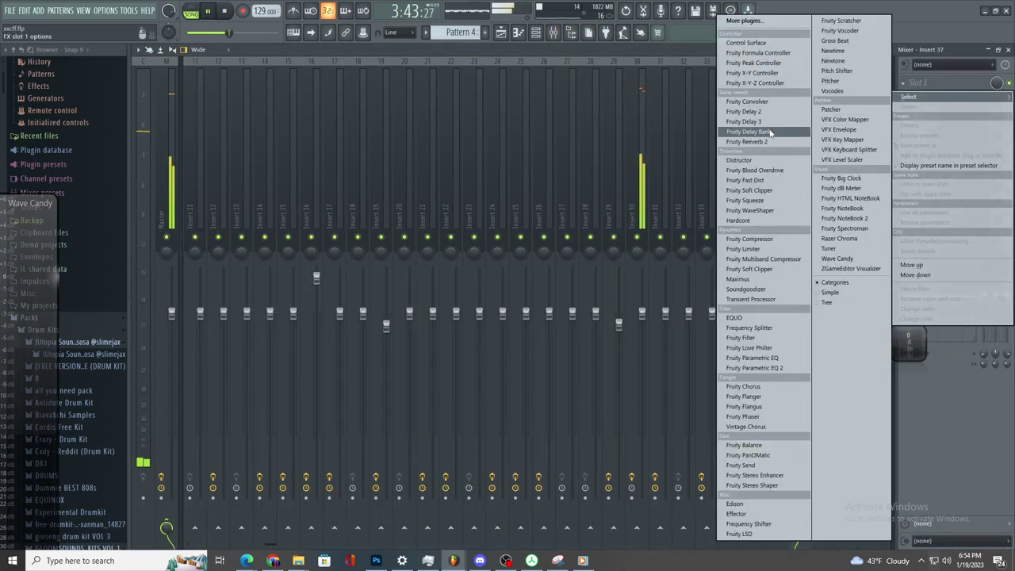
pyautogui.click(757, 132)
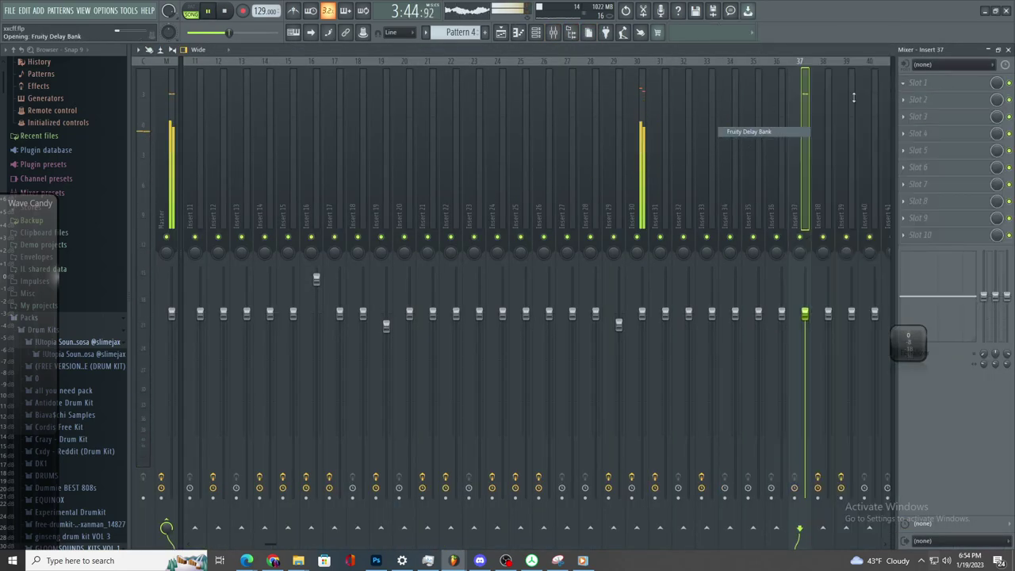
pyautogui.click(914, 84)
pyautogui.click(749, 141)
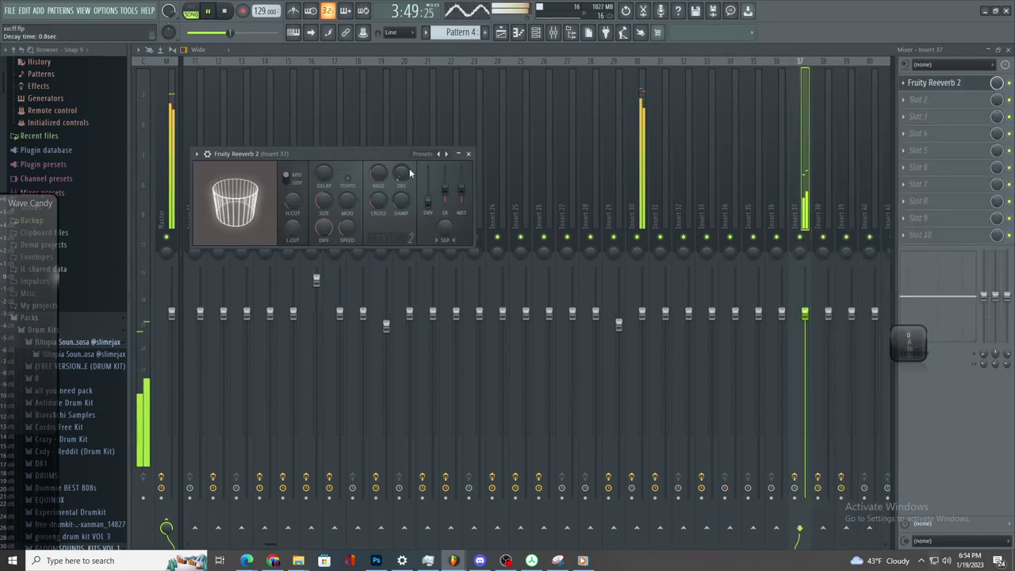
pyautogui.click(925, 105)
pyautogui.click(500, 32)
pyautogui.click(501, 32)
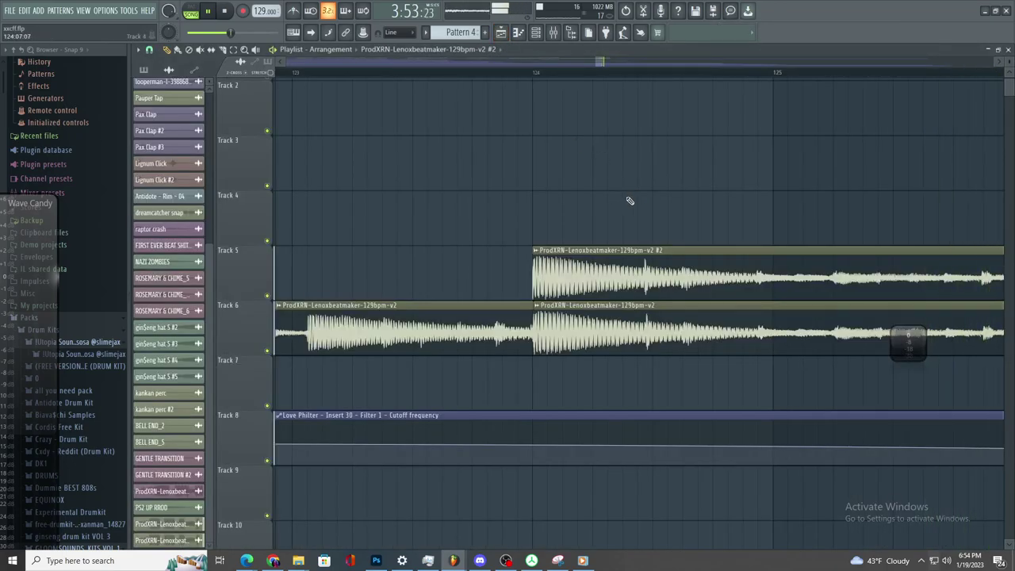
# - Extend the end of the Track 5 melody clip to just past bar 141
pyautogui.scroll(-6, 635, 197)
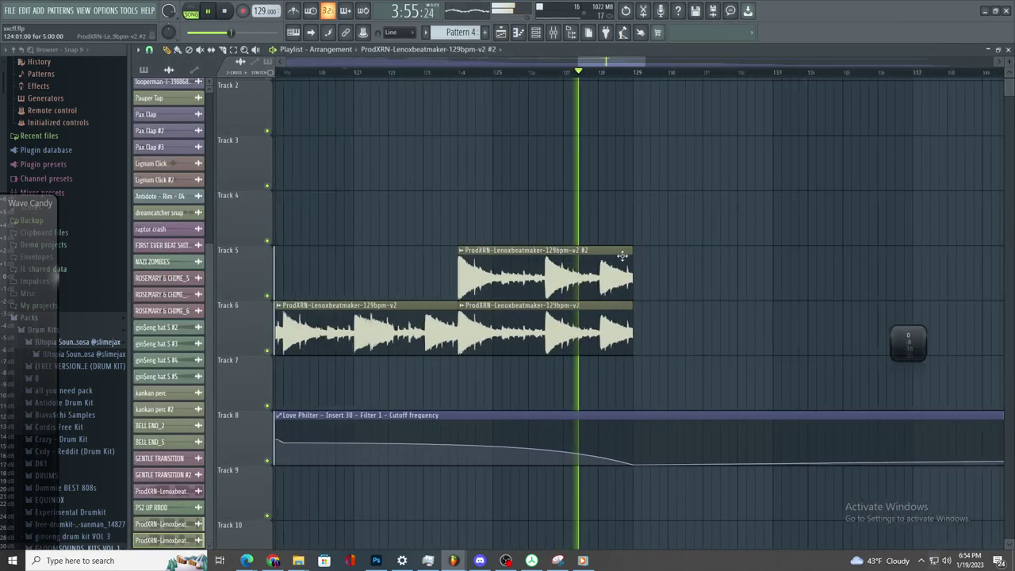
pyautogui.scroll(3, 673, 263)
pyautogui.click(674, 263)
pyautogui.rightClick(666, 263)
pyautogui.moveTo(586, 279); pyautogui.dragTo(988, 283)
pyautogui.scroll(-3, 668, 273)
pyautogui.scroll(2, 850, 277)
pyautogui.scroll(-3, 808, 315)
pyautogui.scroll(3, 806, 315)
pyautogui.press('space')
pyautogui.press('space')
pyautogui.scroll(2, 576, 256)
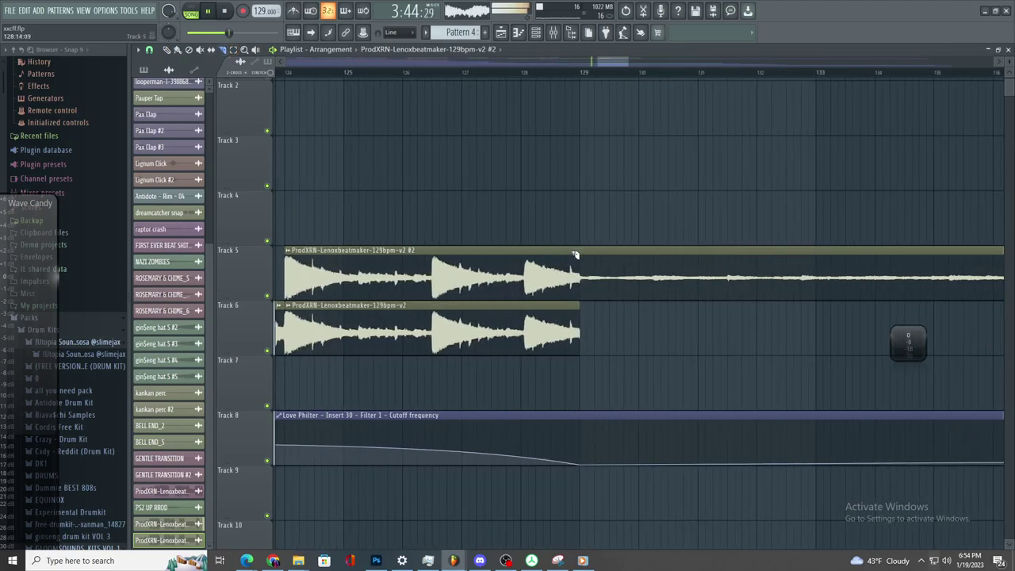
pyautogui.click(589, 298)
pyautogui.scroll(-2, 589, 298)
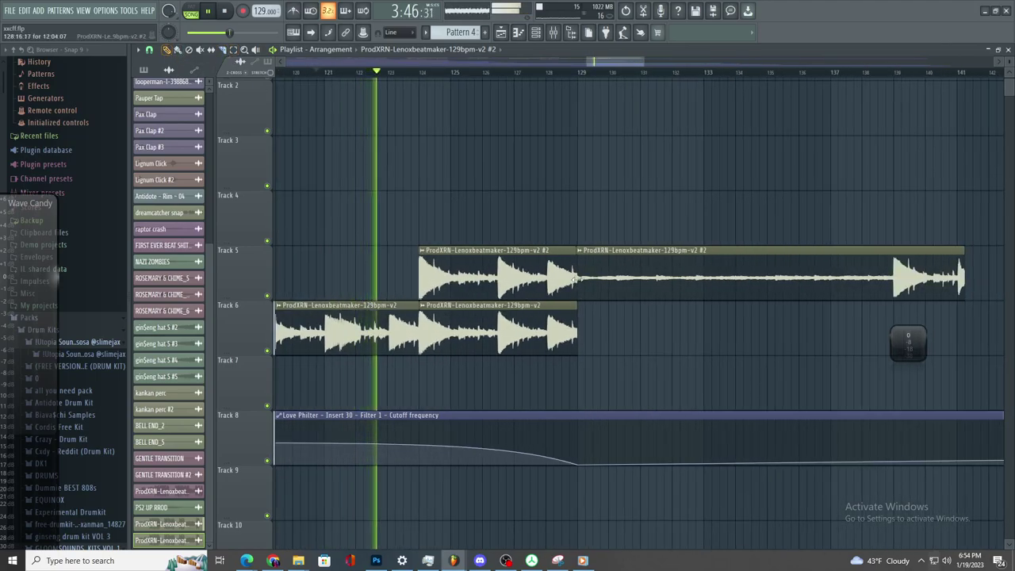
pyautogui.moveTo(577, 277); pyautogui.dragTo(604, 285)
pyautogui.scroll(5, 579, 283)
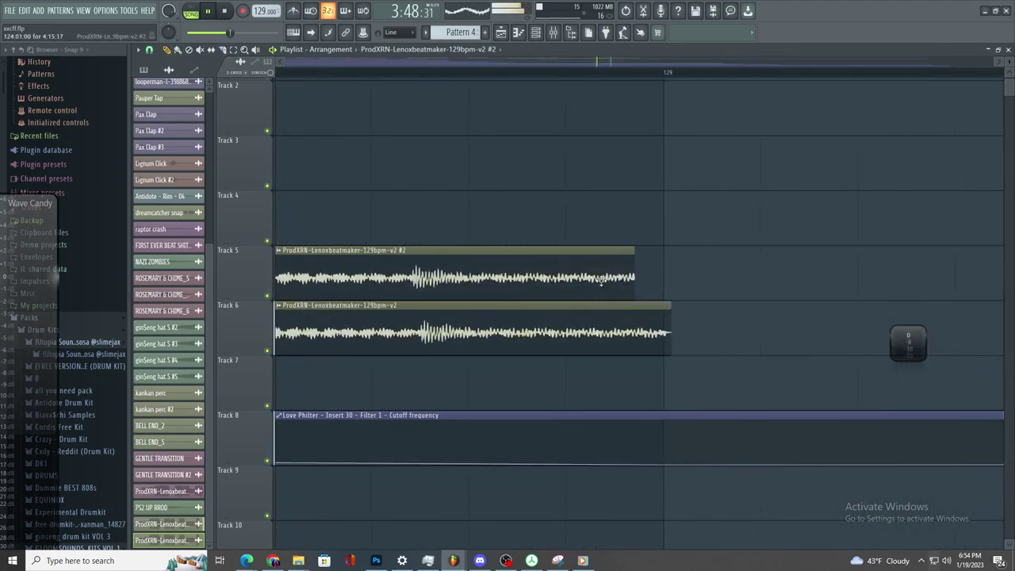
pyautogui.hotkey('ctrl', 'z')
pyautogui.hotkey('ctrl', 'z')
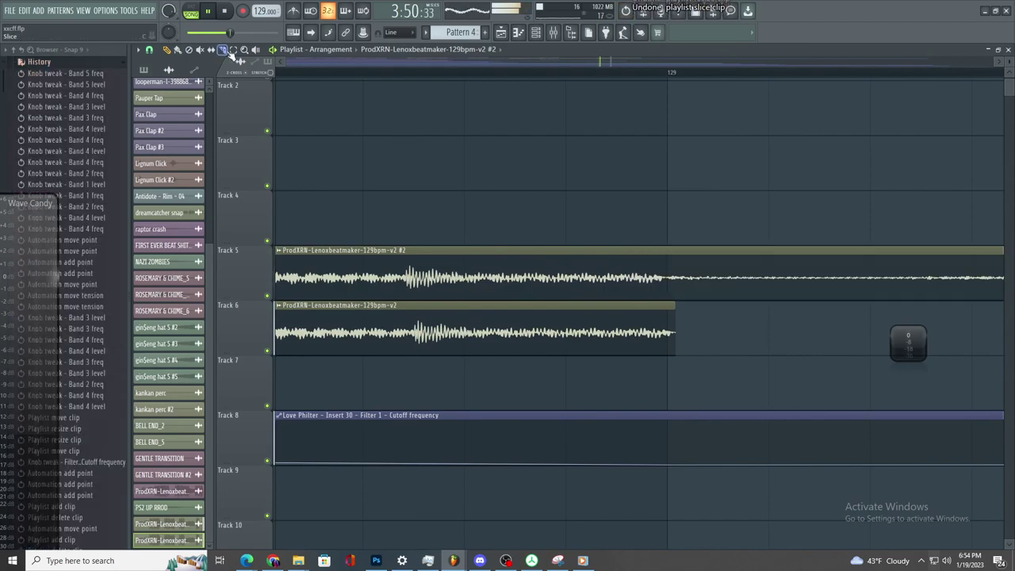
# - Slice the Track 5 clip just before bar 129 with adjusted snapping and trim the pieces to meet at bar 129
pyautogui.click(149, 50)
pyautogui.click(167, 101)
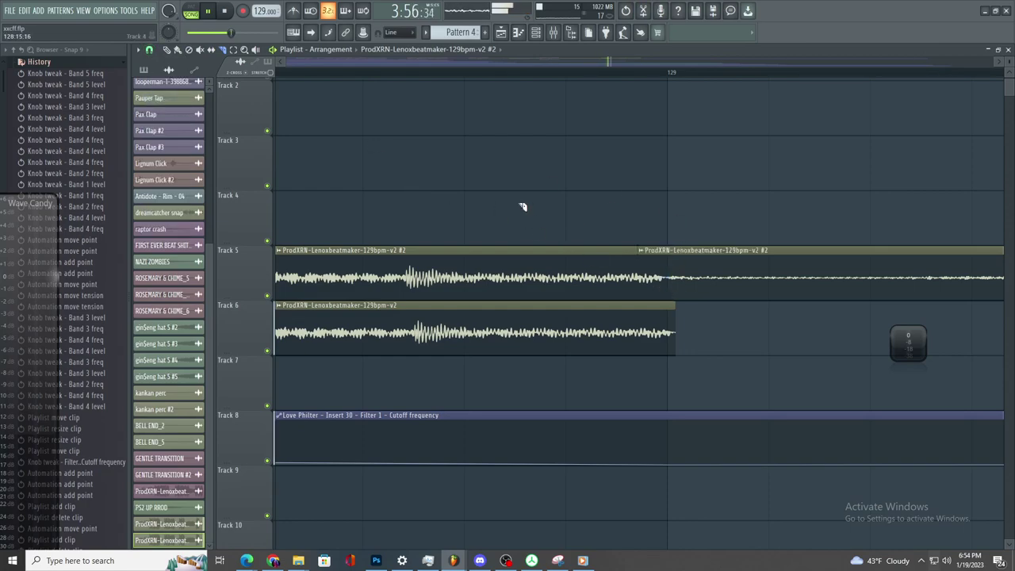
pyautogui.moveTo(639, 278); pyautogui.dragTo(668, 278)
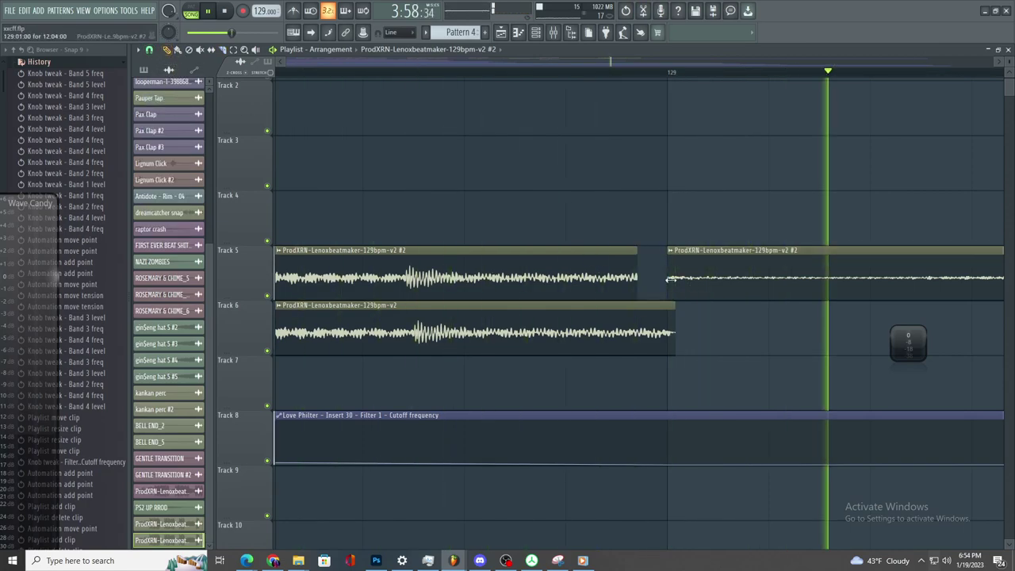
pyautogui.click(149, 50)
pyautogui.click(159, 88)
pyautogui.moveTo(670, 272)
pyautogui.mouseDown()
pyautogui.moveTo(686, 274)
pyautogui.moveTo(669, 285)
pyautogui.mouseUp()
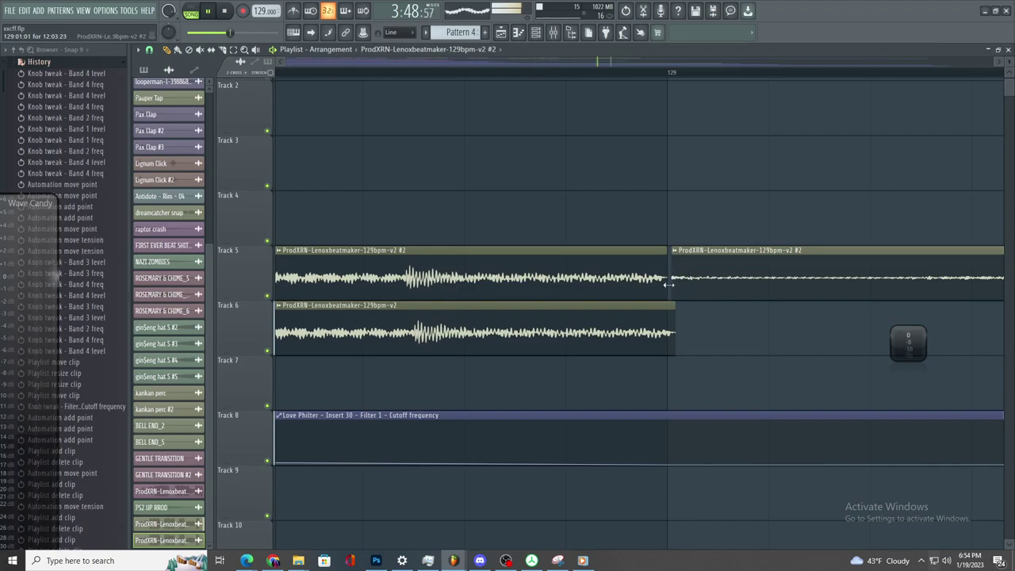
# - Move the second Track 5 piece to Track 4 and trim its quiet lead-in so its hit starts at bar 129
pyautogui.scroll(-6, 665, 282)
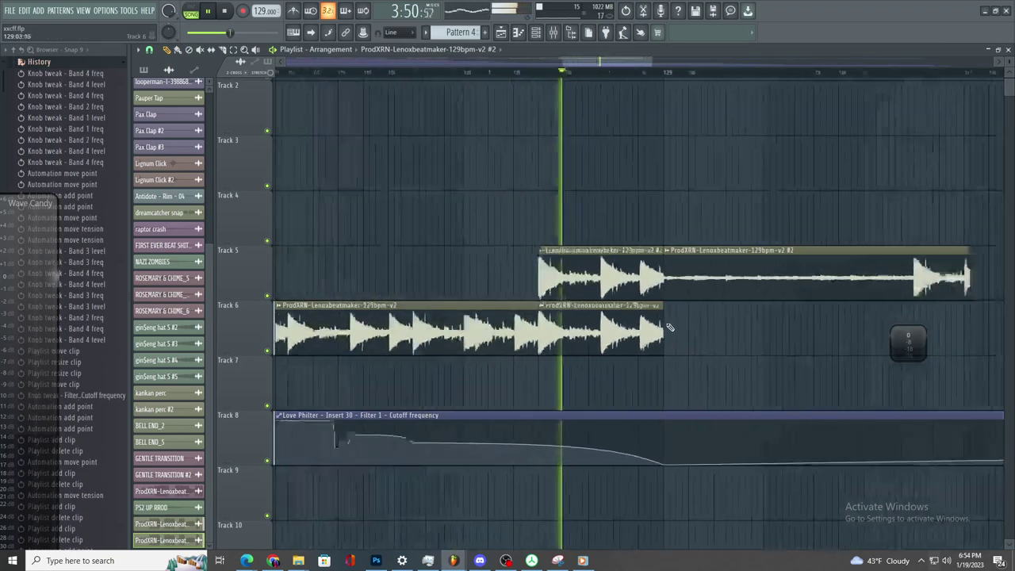
pyautogui.moveTo(665, 283); pyautogui.dragTo(393, 236)
pyautogui.scroll(5, 677, 248)
pyautogui.scroll(2, 570, 244)
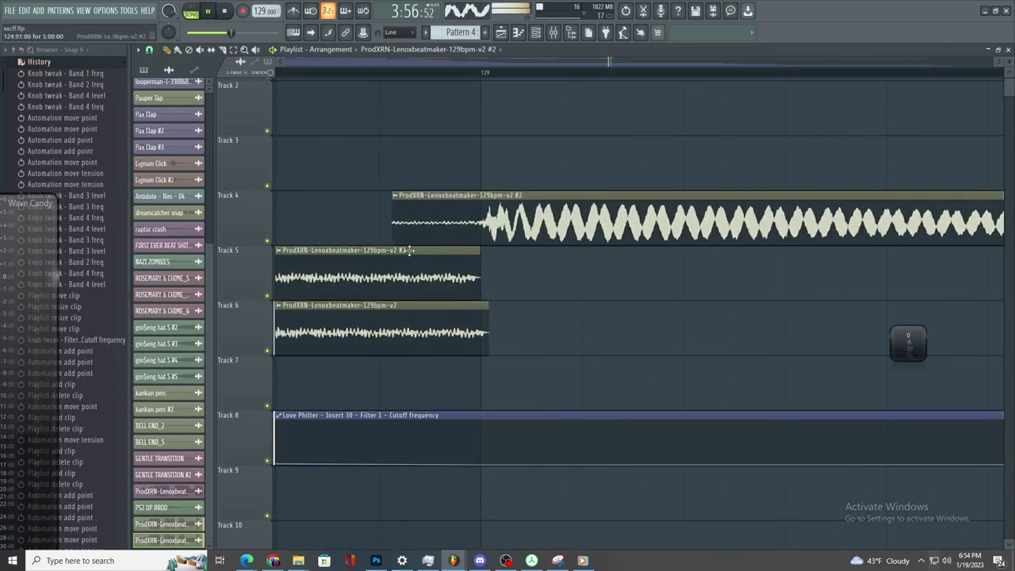
pyautogui.moveTo(481, 236); pyautogui.dragTo(485, 235)
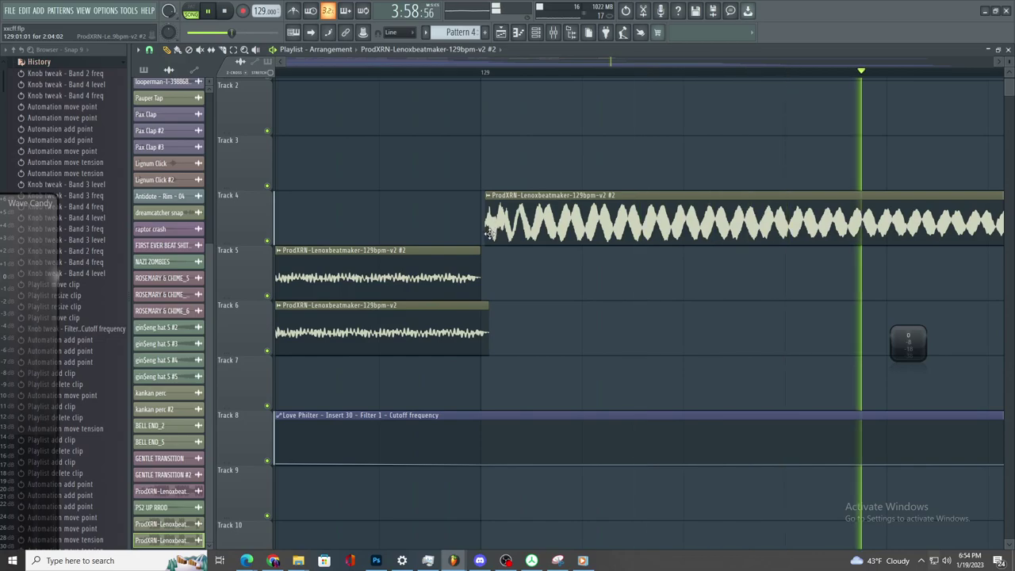
pyautogui.scroll(-6, 492, 282)
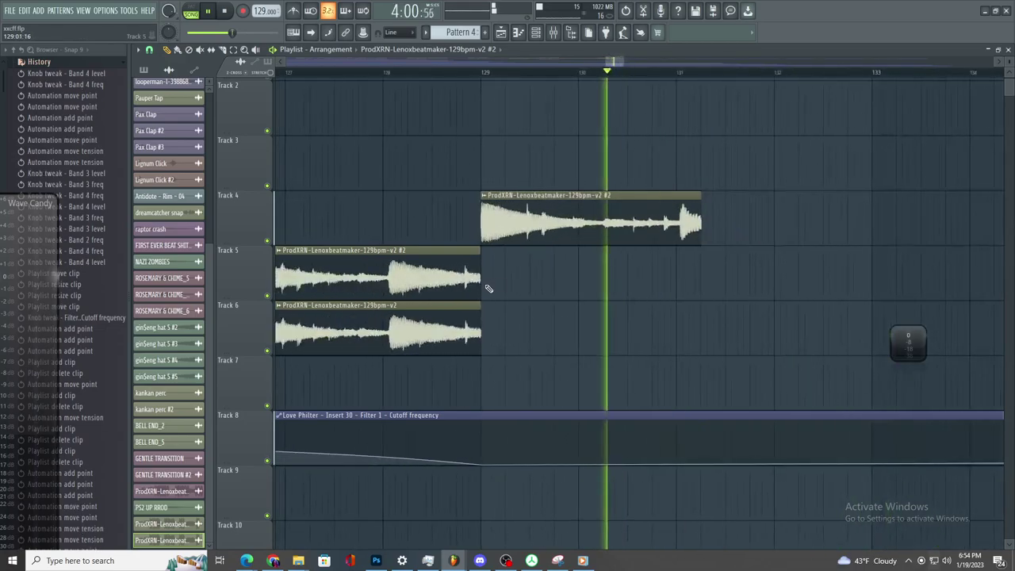
# - Extend the Track 4 clip's end to about the middle of bar 136, undoing the accidental move
pyautogui.moveTo(619, 226); pyautogui.dragTo(1006, 225)
pyautogui.scroll(-4, 603, 333)
pyautogui.scroll(2, 714, 238)
pyautogui.moveTo(659, 199); pyautogui.dragTo(733, 199)
pyautogui.hotkey('ctrl', 'z')
pyautogui.moveTo(663, 224); pyautogui.dragTo(588, 274)
pyautogui.scroll(3, 595, 277)
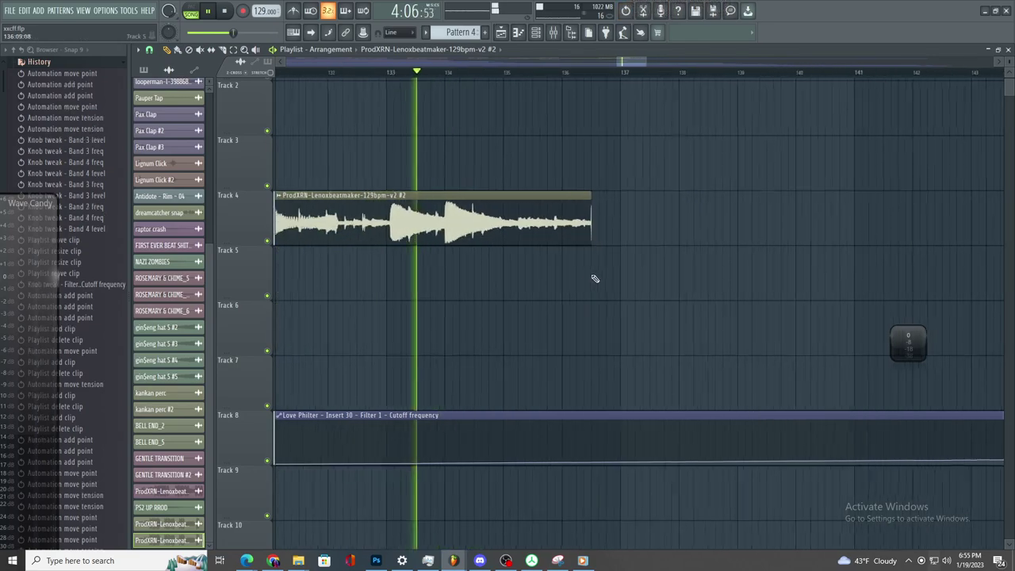
pyautogui.scroll(2, 421, 190)
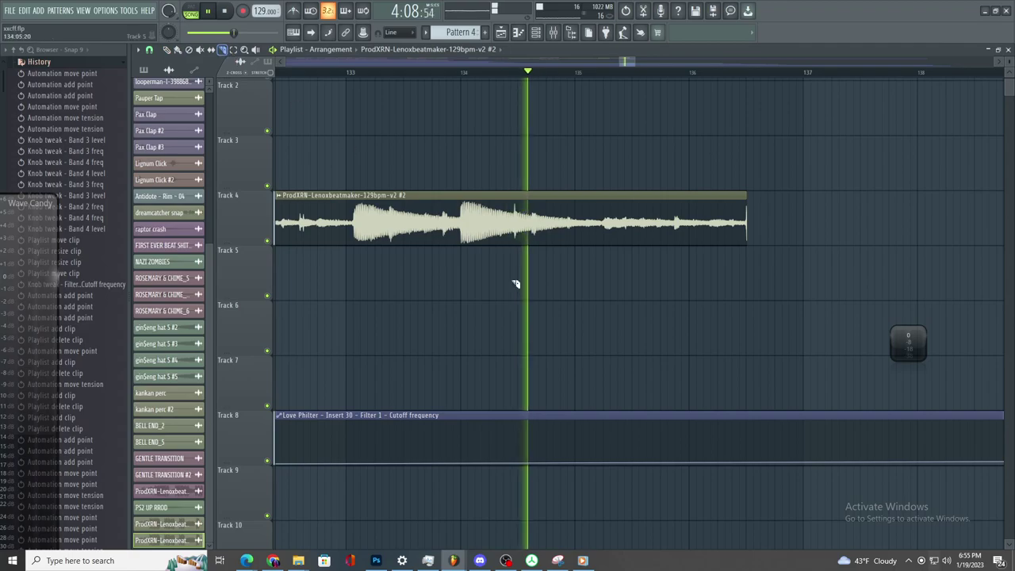
pyautogui.scroll(-3, 462, 242)
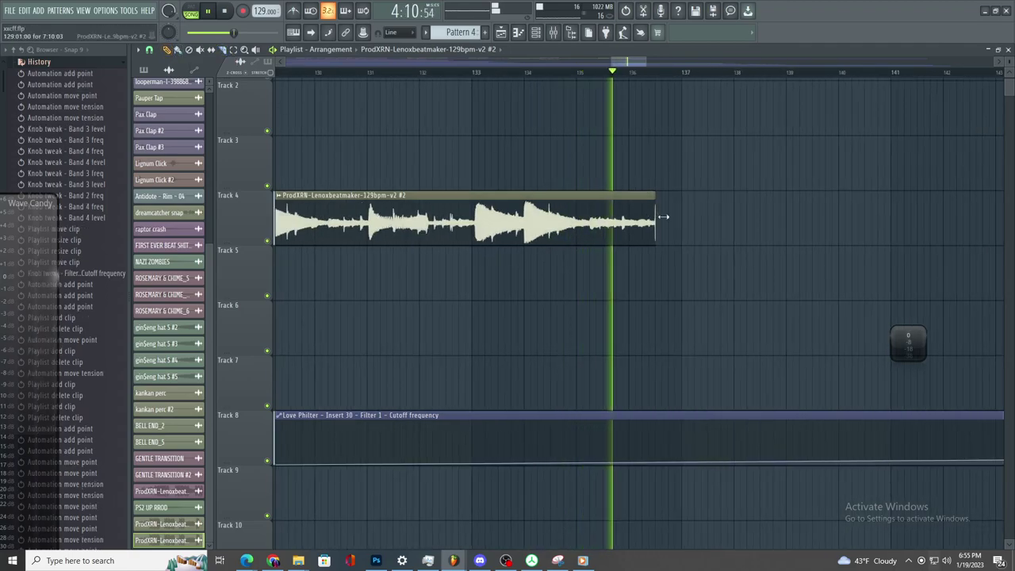
# - Extend the Track 4 melody clip further so it runs from bar 129 to about bar 149
pyautogui.moveTo(655, 215); pyautogui.dragTo(912, 230)
pyautogui.scroll(-3, 730, 315)
pyautogui.scroll(2, 775, 254)
pyautogui.moveTo(778, 228); pyautogui.dragTo(949, 229)
pyautogui.scroll(-3, 764, 309)
pyautogui.scroll(2, 816, 267)
pyautogui.moveTo(809, 211); pyautogui.dragTo(909, 225)
pyautogui.scroll(-2, 848, 284)
pyautogui.scroll(2, 848, 277)
pyautogui.scroll(-3, 825, 272)
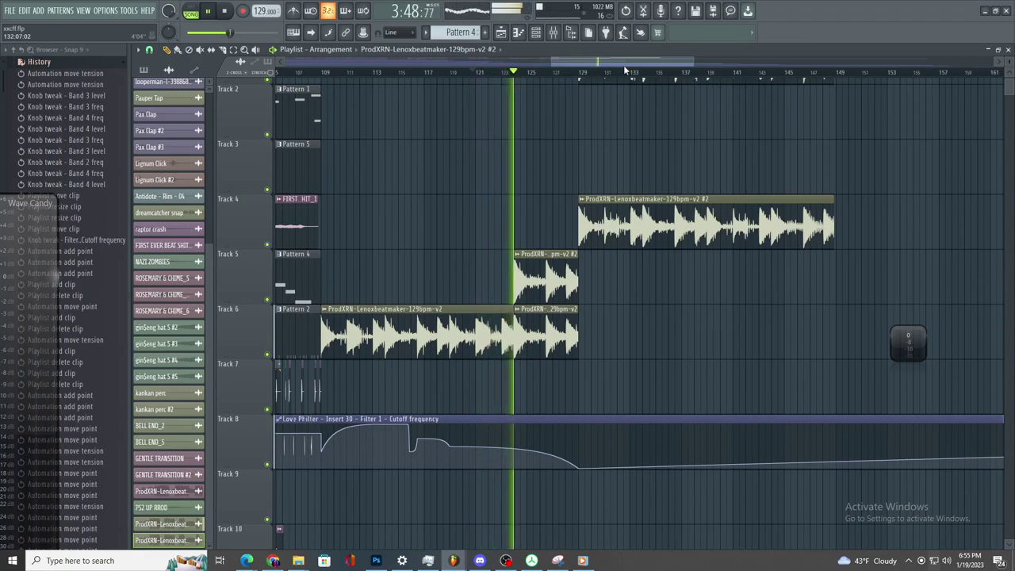
# - Make the Track 4 melody clip starting at bar 129 unique
pyautogui.scroll(4, 687, 151)
pyautogui.scroll(3, 544, 182)
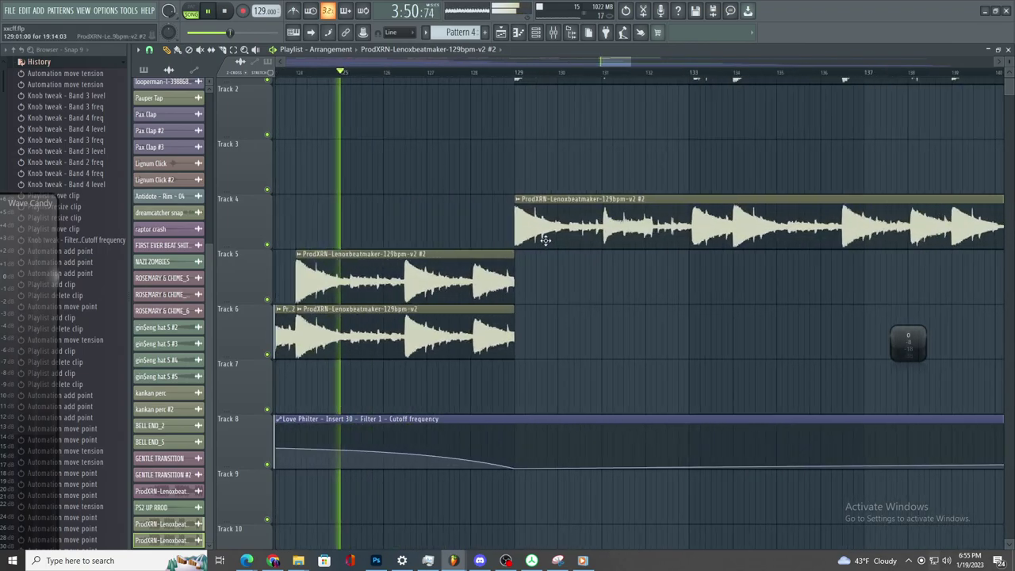
pyautogui.click(508, 199)
pyautogui.click(561, 275)
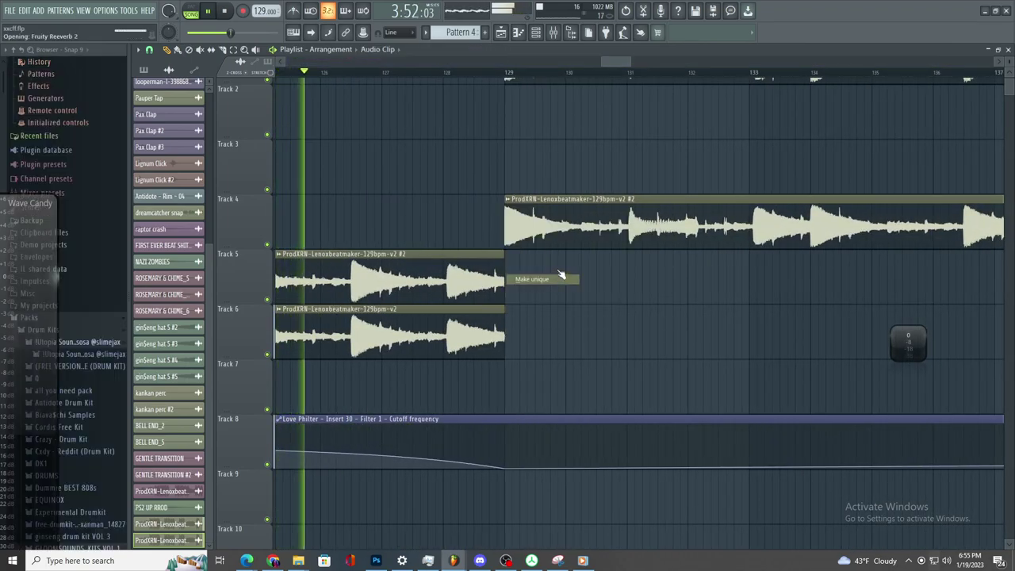
# - Route the unique Track 4 melody clip to mixer insert 43
pyautogui.doubleClick(581, 202)
pyautogui.doubleClick(460, 159)
pyautogui.click(813, 96)
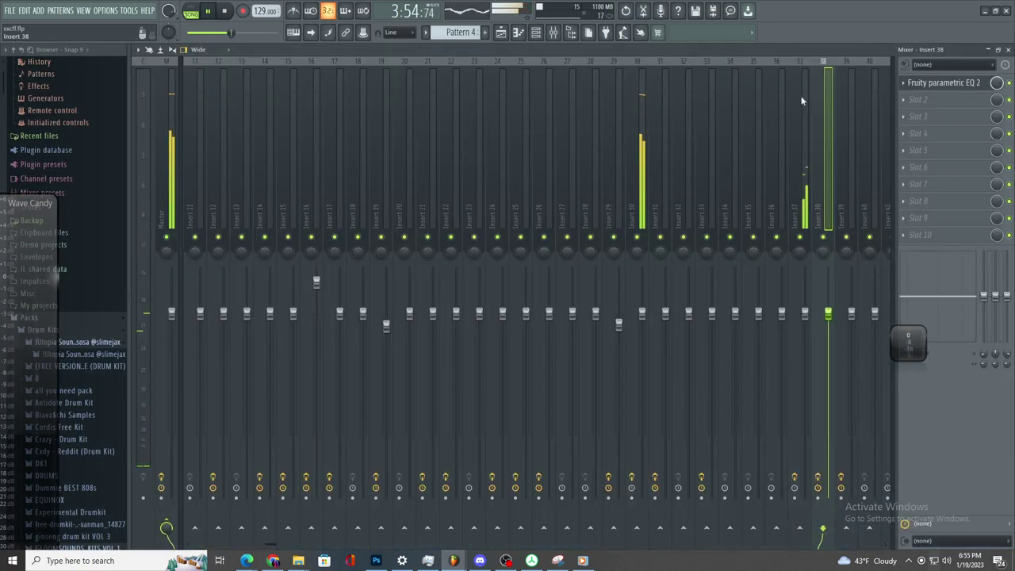
pyautogui.click(555, 33)
pyautogui.moveTo(460, 157); pyautogui.dragTo(460, 119)
# - Load Fruity Love Philter into the first effect slot of mixer insert 43
pyautogui.click(919, 85)
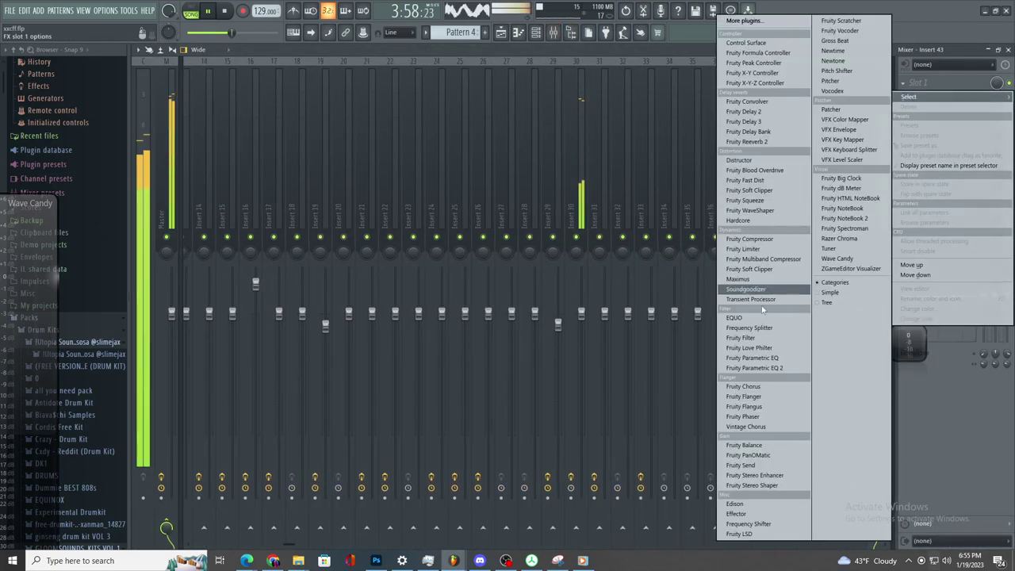
pyautogui.click(768, 350)
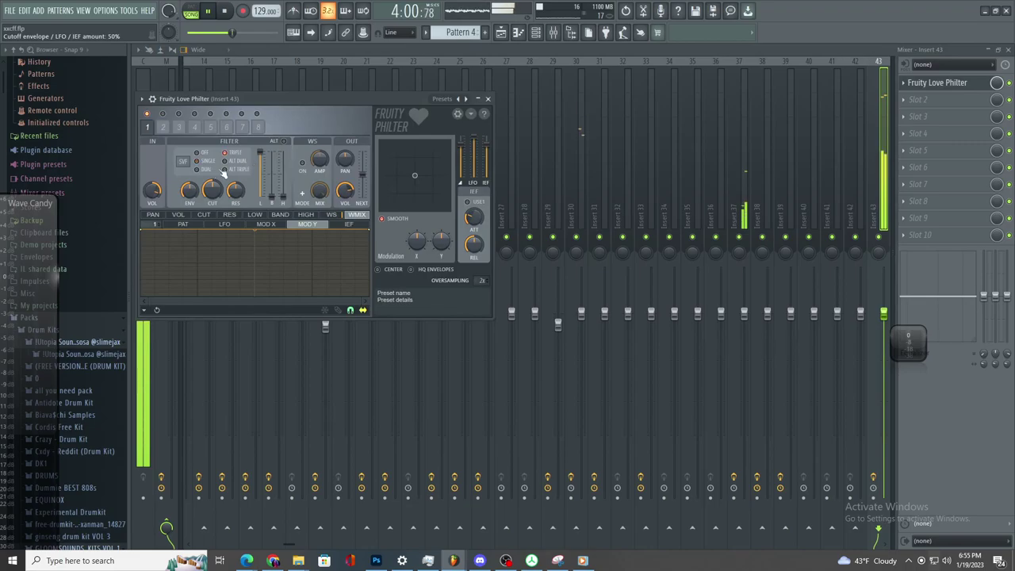
pyautogui.click(934, 102)
pyautogui.click(555, 114)
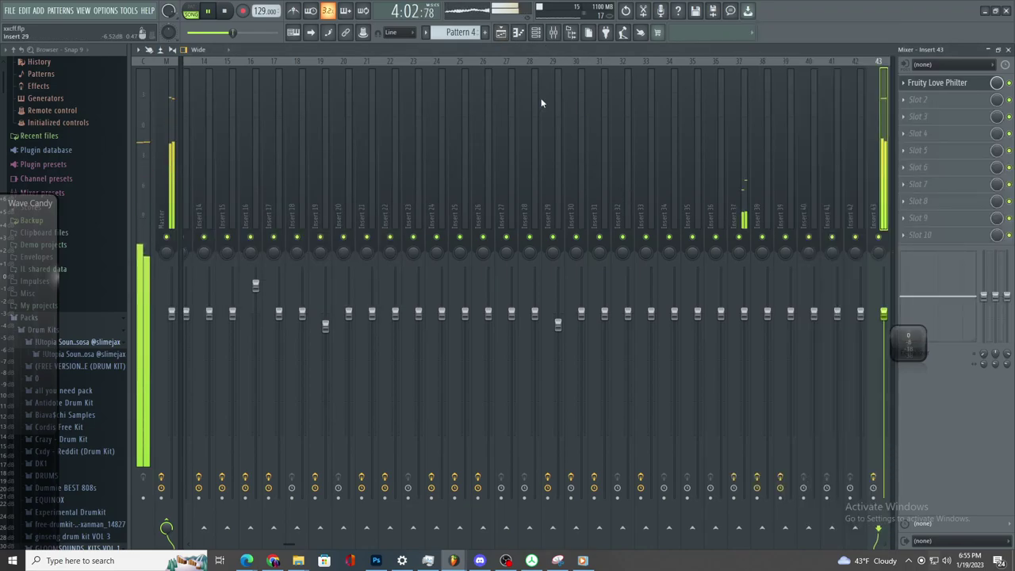
# - Move the Track 1 melody clip to Track 3, directly above the Track 4 clip
pyautogui.click(501, 34)
pyautogui.scroll(-2, 539, 231)
pyautogui.scroll(2, 593, 179)
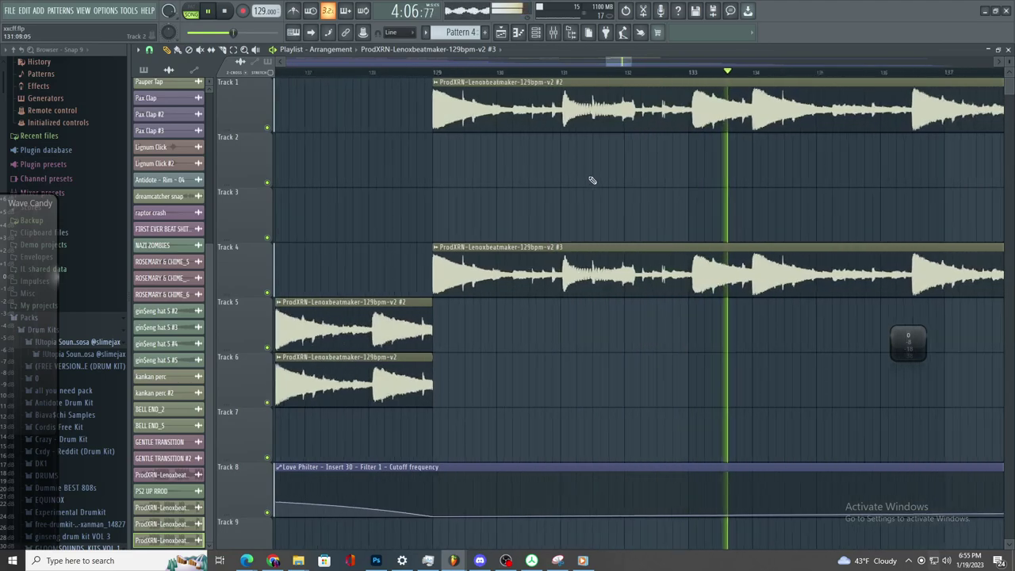
pyautogui.moveTo(599, 112); pyautogui.dragTo(599, 216)
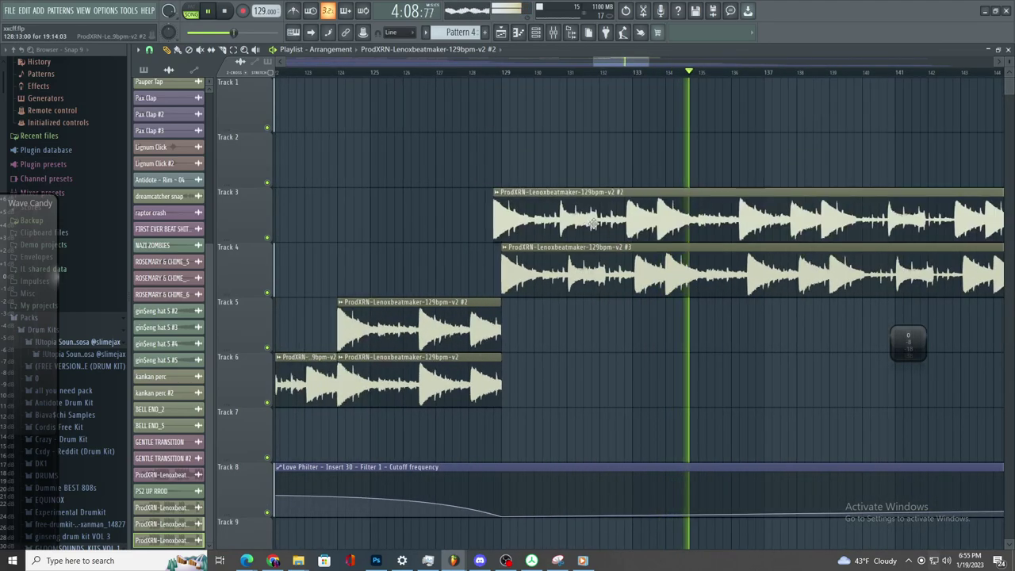
# - Trim the start of the Track 3 melody clip to about bar 133
pyautogui.scroll(-2, 656, 261)
pyautogui.scroll(1, 658, 265)
pyautogui.click(426, 71)
pyautogui.scroll(2, 490, 237)
pyautogui.moveTo(493, 230); pyautogui.dragTo(691, 230)
pyautogui.scroll(2, 698, 230)
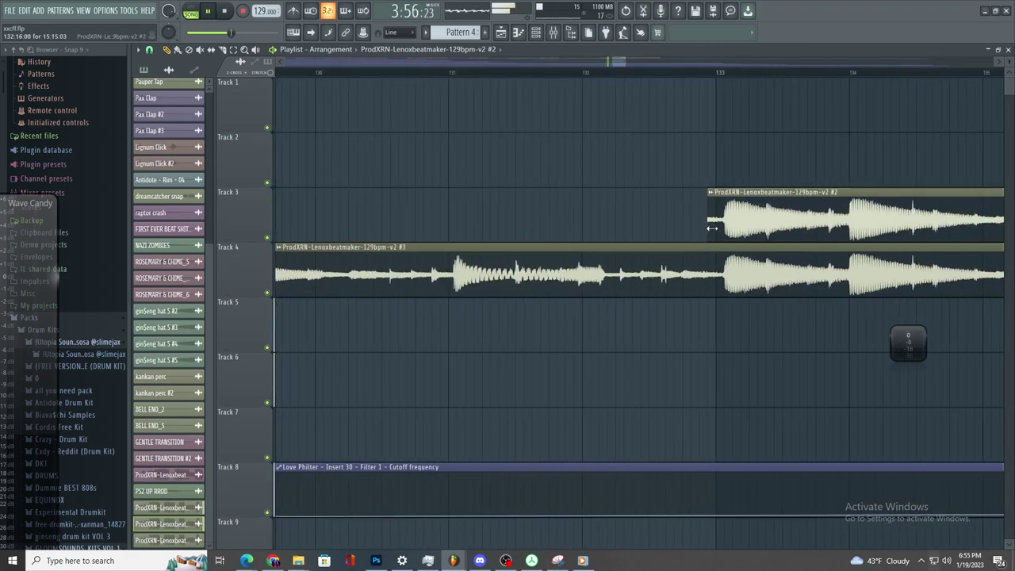
pyautogui.scroll(-2, 687, 254)
pyautogui.scroll(-2, 684, 261)
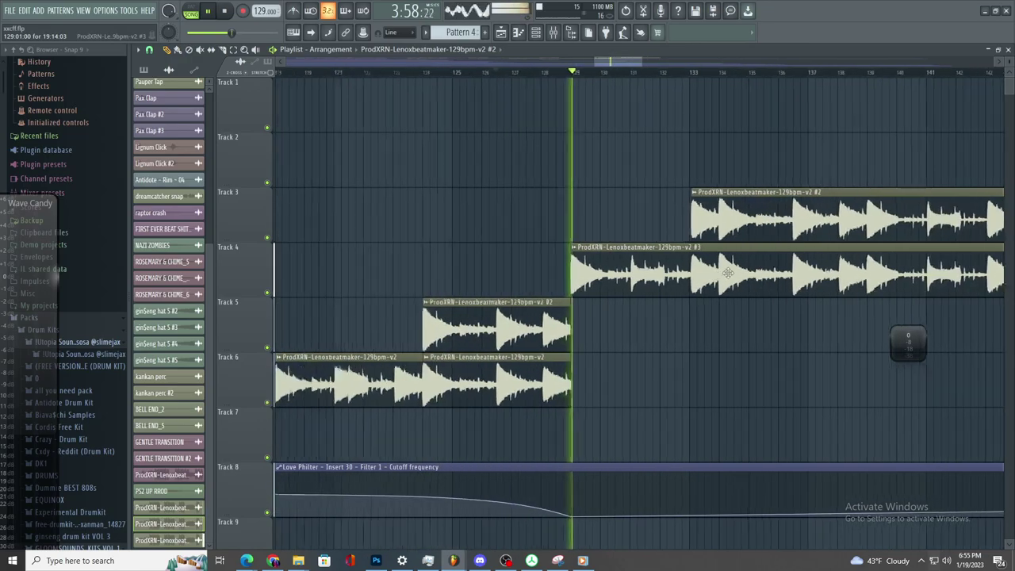
# - Trim the Track 3 clip further so it starts on the hit at about bar 134
pyautogui.scroll(2, 687, 253)
pyautogui.scroll(4, 453, 240)
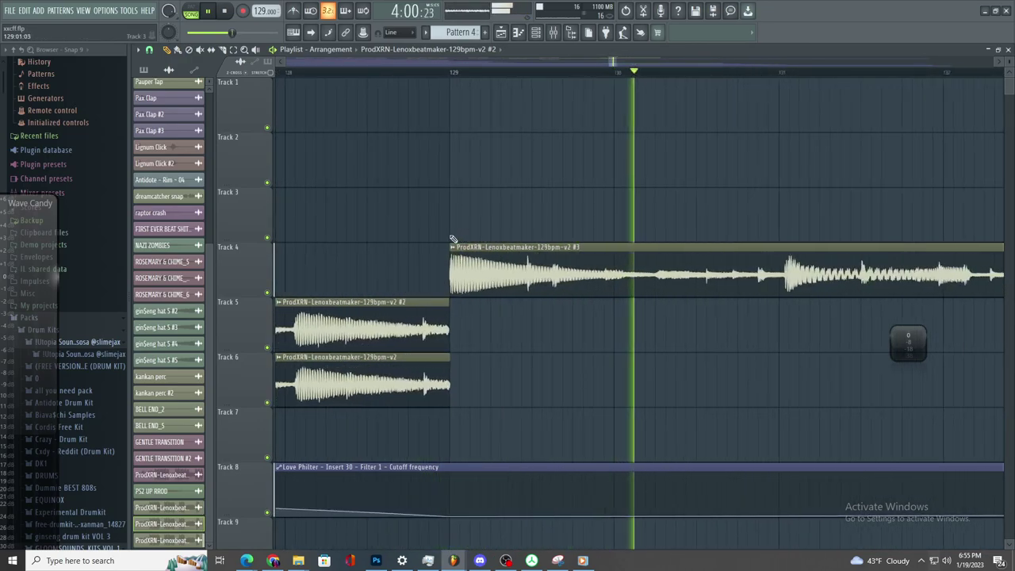
pyautogui.scroll(-5, 464, 242)
pyautogui.scroll(2, 692, 287)
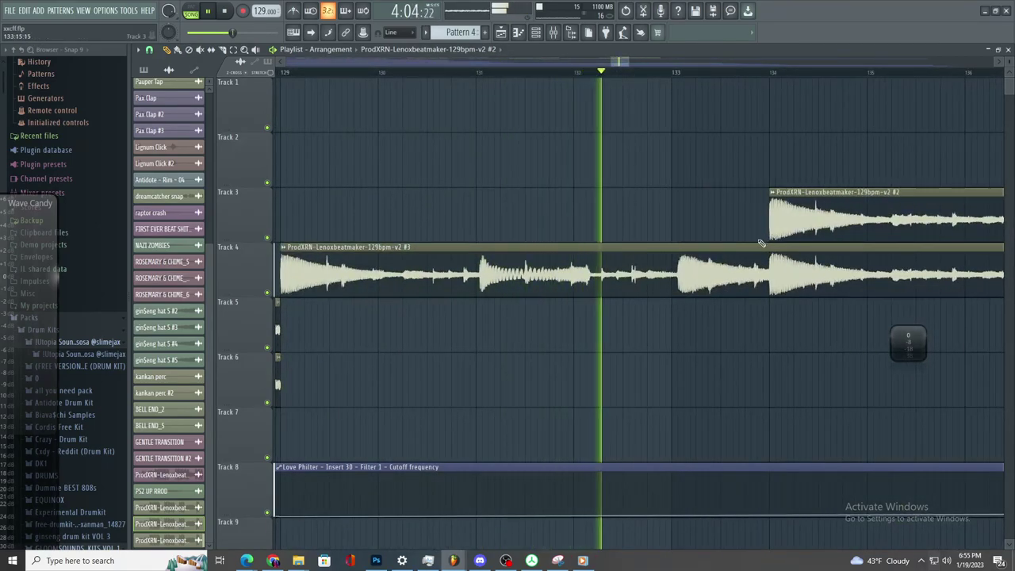
pyautogui.scroll(2, 768, 240)
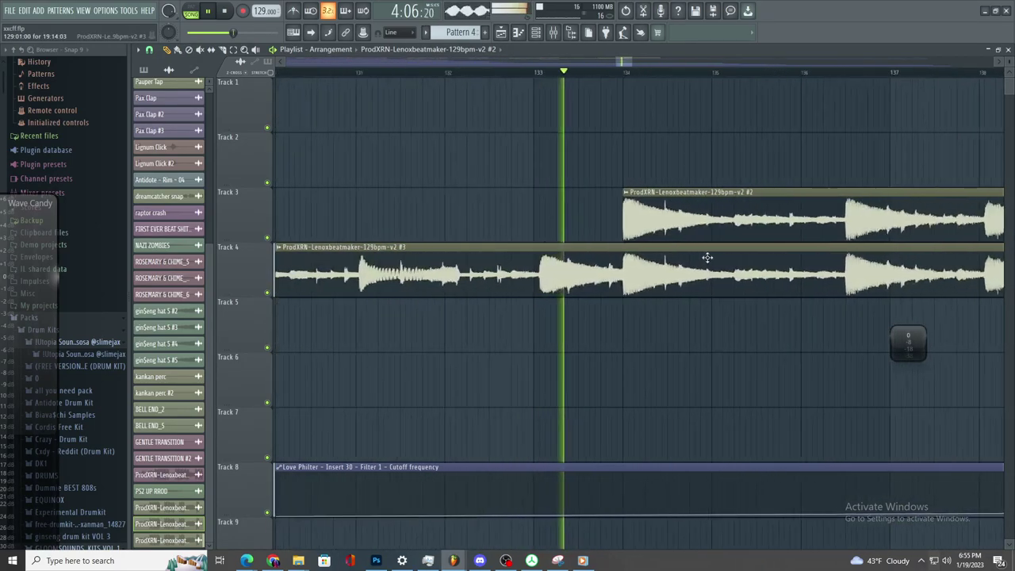
pyautogui.scroll(2, 647, 253)
pyautogui.scroll(-4, 619, 252)
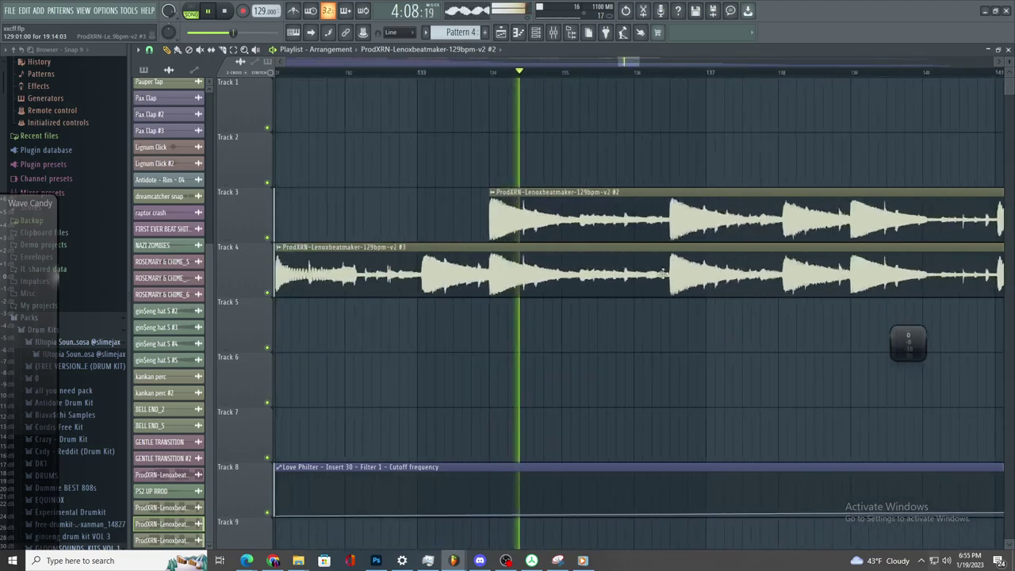
# - Slice the Track 4 clip near the middle of bar 136 and at bar 139, and delete the piece between the cuts
pyautogui.click(227, 51)
pyautogui.scroll(-4, 503, 245)
pyautogui.scroll(4, 635, 261)
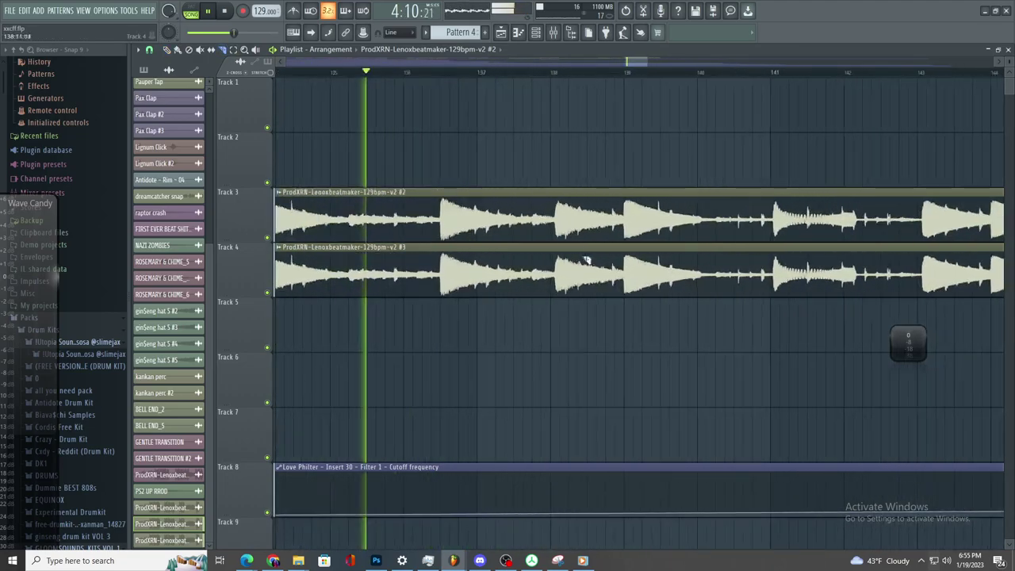
pyautogui.moveTo(420, 251)
pyautogui.mouseDown()
pyautogui.moveTo(419, 295)
pyautogui.moveTo(547, 274)
pyautogui.moveTo(669, 282)
pyautogui.mouseUp()
pyautogui.scroll(1, 326, 61)
pyautogui.click(338, 72)
pyautogui.click(169, 50)
pyautogui.rightClick(357, 274)
# - Slice the Track 3 melody clip at bar 141
pyautogui.scroll(5, 555, 276)
pyautogui.scroll(-4, 558, 276)
pyautogui.scroll(4, 669, 282)
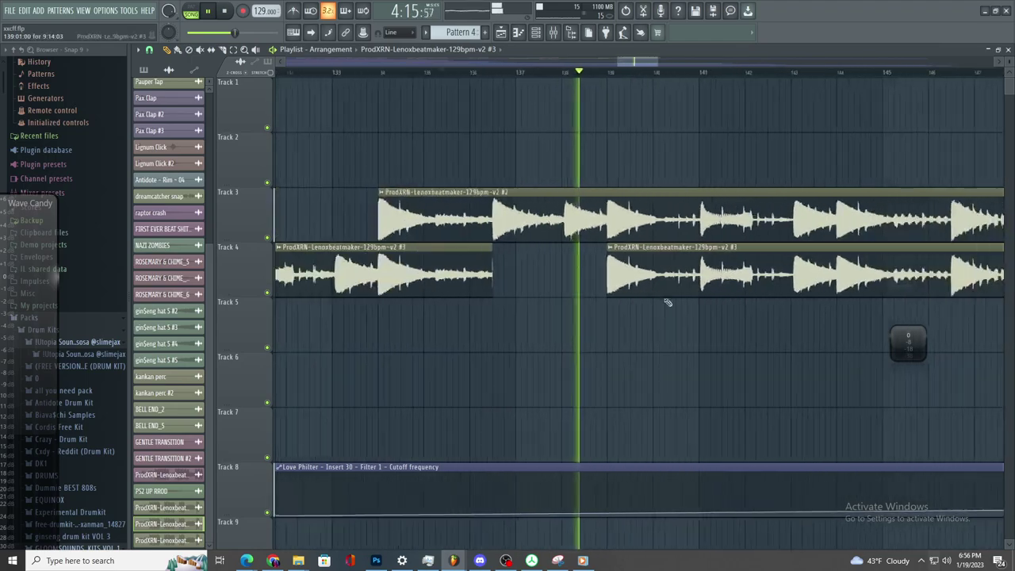
pyautogui.click(223, 49)
pyautogui.moveTo(639, 62); pyautogui.dragTo(643, 63)
pyautogui.moveTo(570, 217); pyautogui.dragTo(569, 230)
pyautogui.click(166, 49)
pyautogui.scroll(-4, 626, 214)
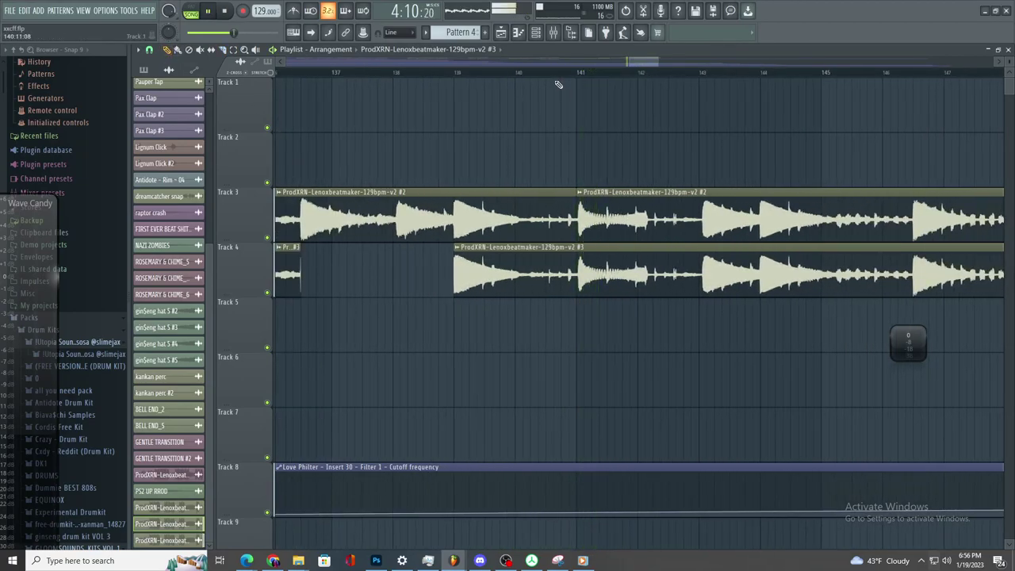
# - Add a second Fruity Love Philter in slot 3 of insert 43 and create an automation clip for its cutoff frequency
pyautogui.click(554, 33)
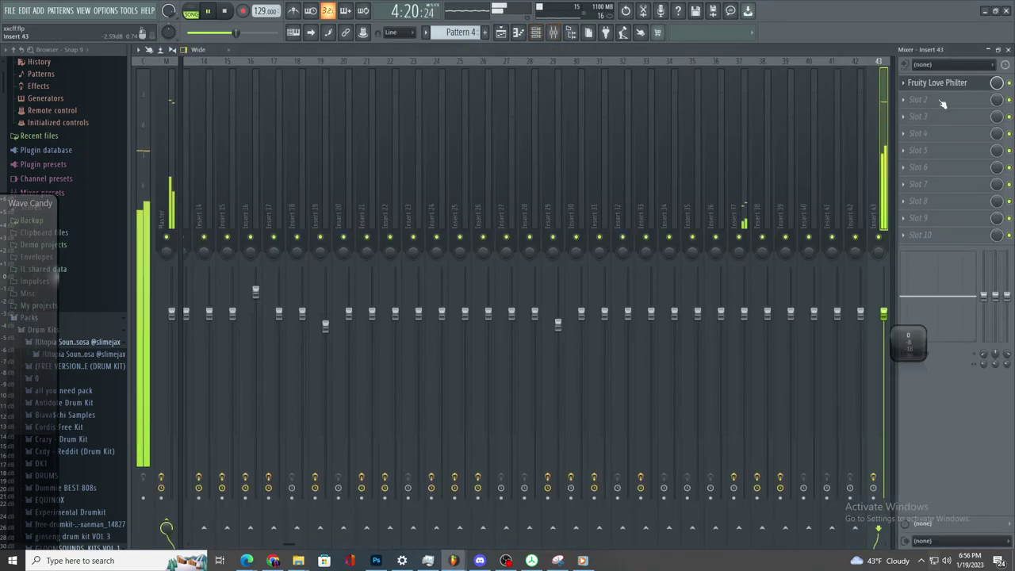
pyautogui.click(989, 115)
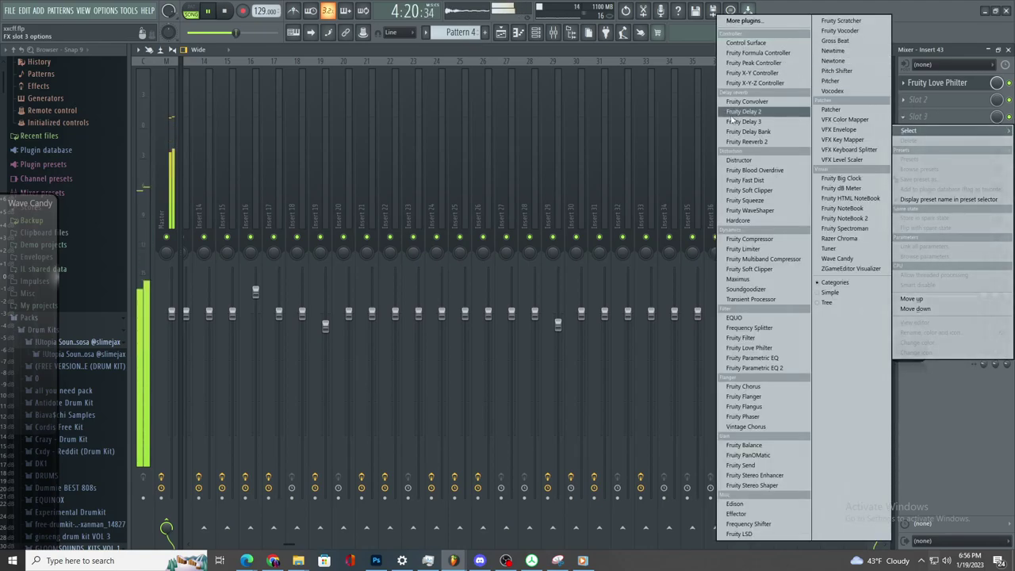
pyautogui.click(782, 351)
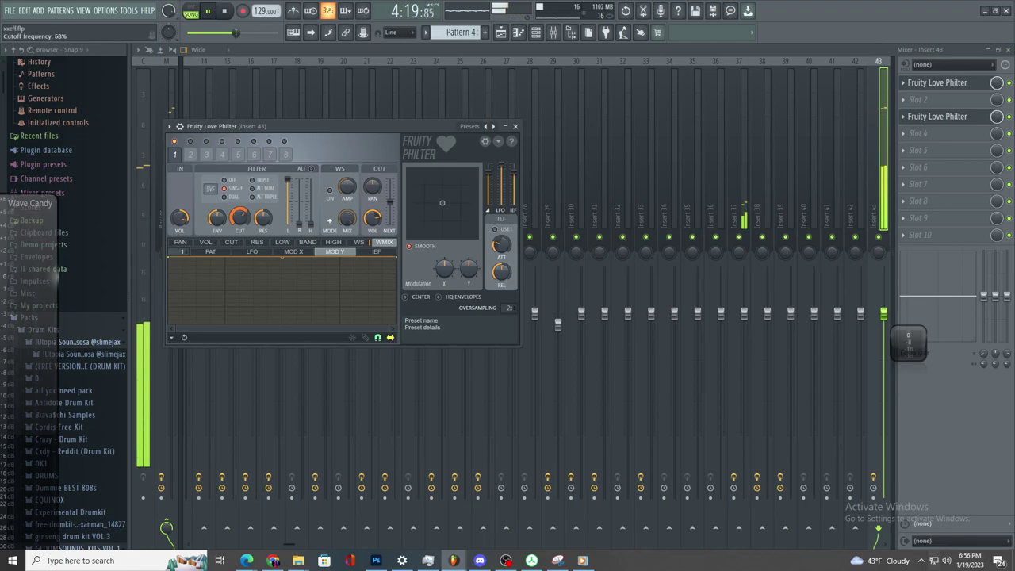
pyautogui.rightClick(240, 218)
pyautogui.click(274, 294)
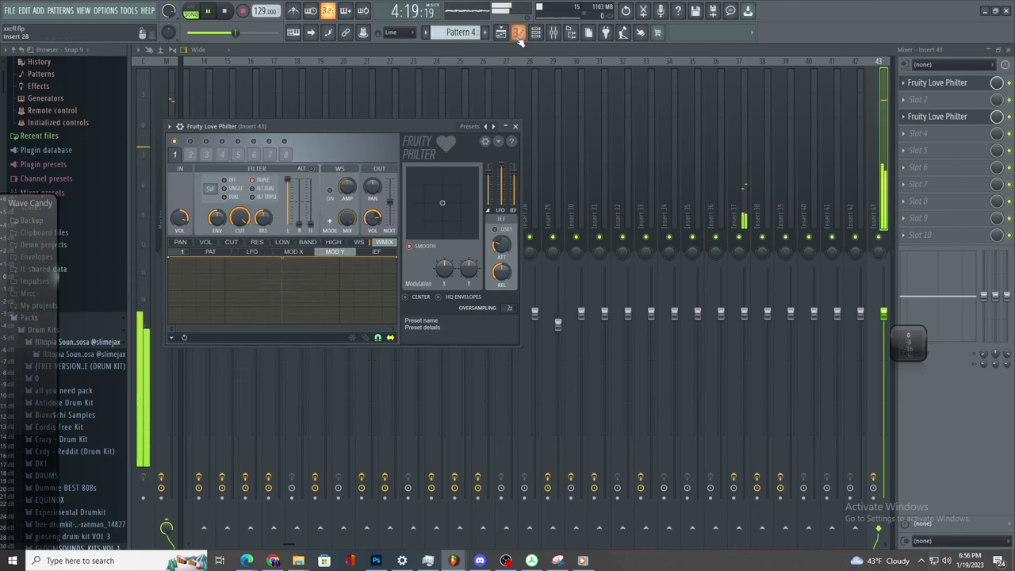
pyautogui.click(520, 40)
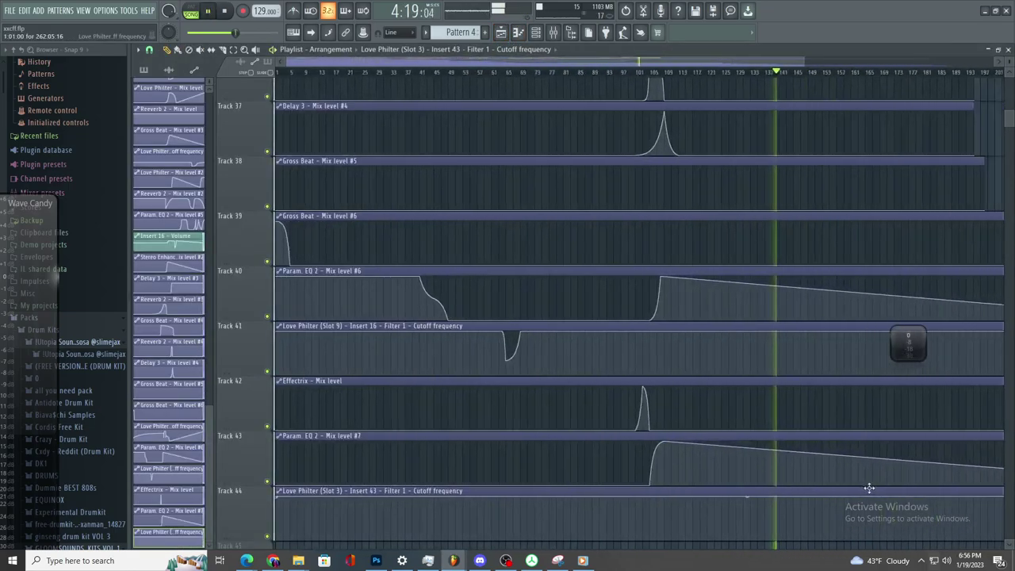
# - Shape the new cutoff automation on Track 44 to curve down from about bar 140 to a low point near bar 141.5
pyautogui.keyDown('ctrl'); pyautogui.scroll(6, 871, 489); pyautogui.keyUp('ctrl')
pyautogui.moveTo(614, 520); pyautogui.dragTo(646, 530)
pyautogui.press('space')
pyautogui.press('space')
pyautogui.keyDown('ctrl'); pyautogui.scroll(1, 662, 526); pyautogui.keyUp('ctrl')
pyautogui.keyDown('ctrl'); pyautogui.scroll(2, 665, 526); pyautogui.keyUp('ctrl')
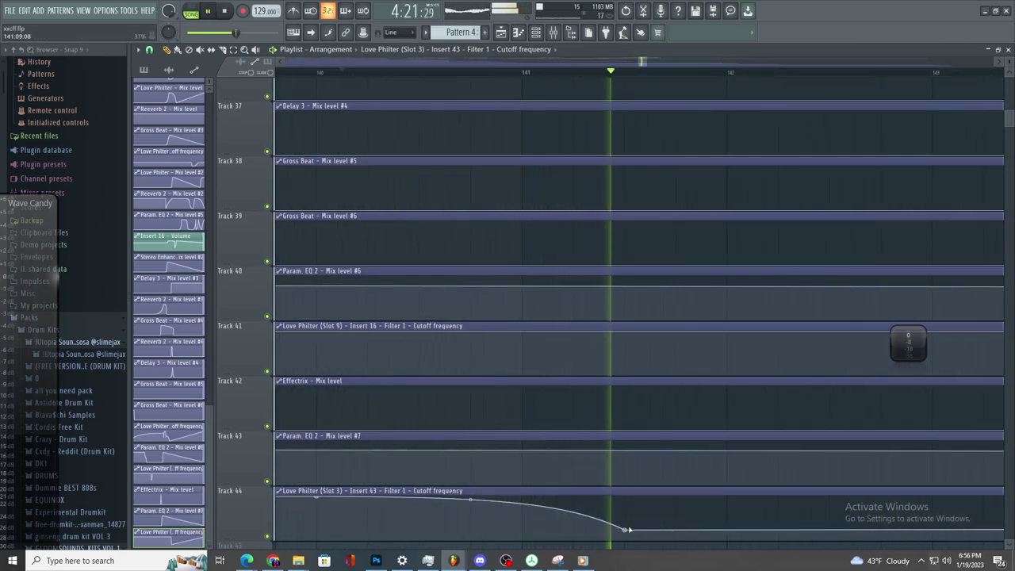
# - Lower the Track 44 cutoff curve further to about 2% just before bar 145
pyautogui.keyDown('ctrl'); pyautogui.scroll(-7, 625, 529); pyautogui.keyUp('ctrl')
pyautogui.keyDown('ctrl'); pyautogui.scroll(3, 783, 528); pyautogui.keyUp('ctrl')
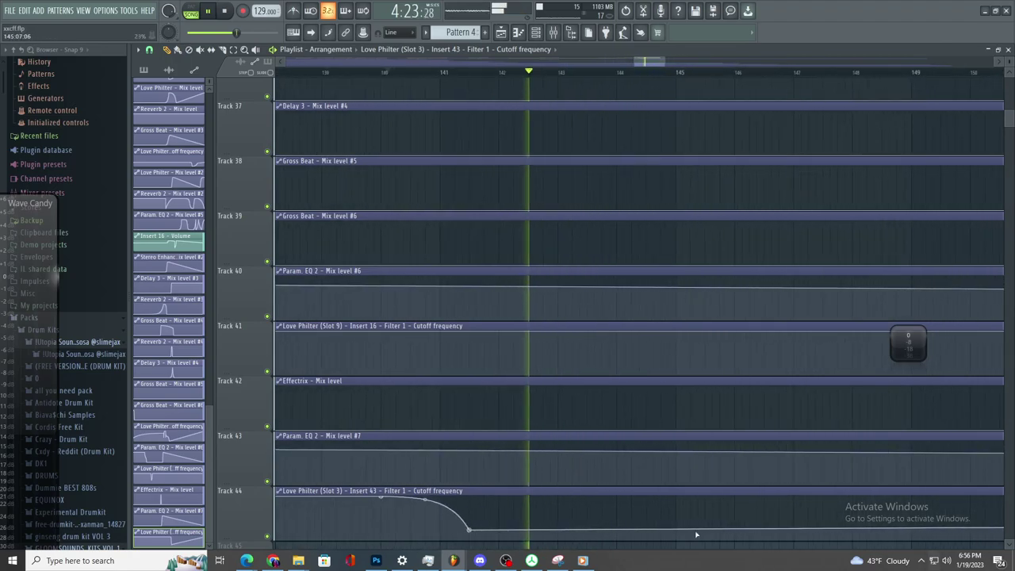
pyautogui.keyDown('ctrl'); pyautogui.scroll(-3, 710, 259); pyautogui.keyUp('ctrl')
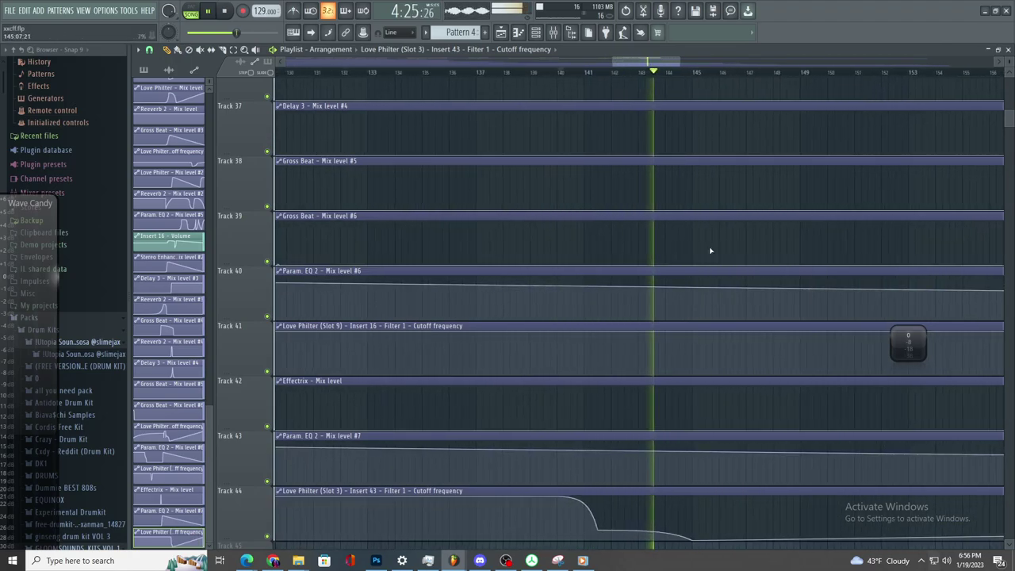
# - Review the closing melody clips on Tracks 3 and 4 during playback up to bar 149
pyautogui.scroll(4, 712, 224)
pyautogui.scroll(6, 712, 225)
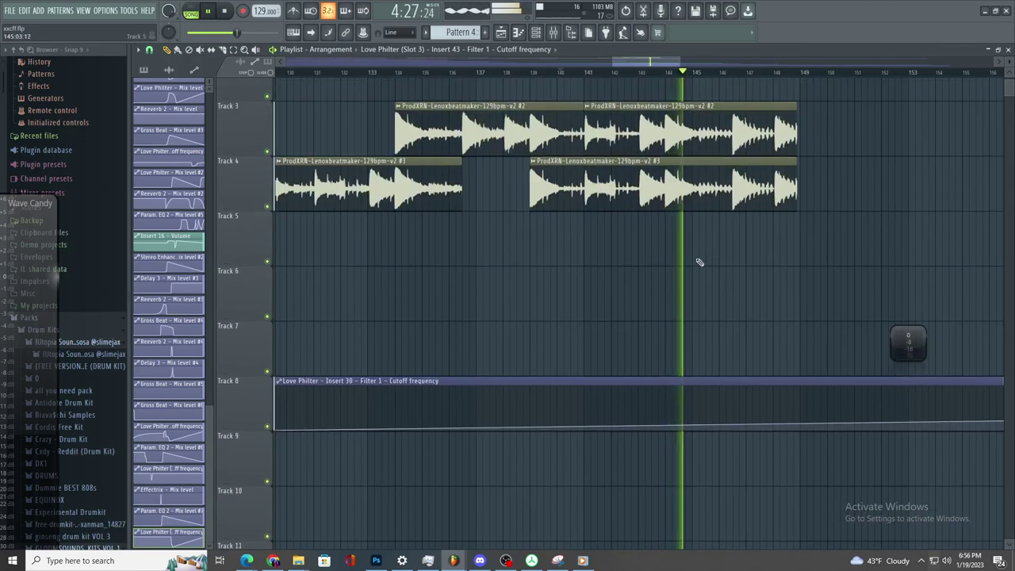
pyautogui.keyDown('ctrl'); pyautogui.scroll(-3, 701, 262); pyautogui.keyUp('ctrl')
pyautogui.keyDown('ctrl'); pyautogui.scroll(3, 796, 320); pyautogui.keyUp('ctrl')
pyautogui.scroll(1, 623, 209)
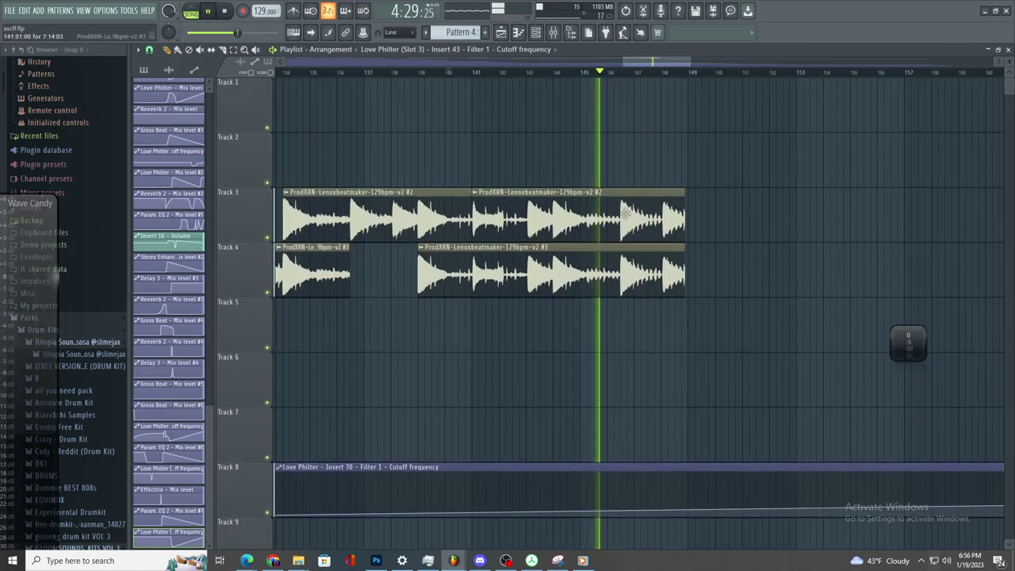
pyautogui.keyDown('ctrl'); pyautogui.scroll(2, 714, 234); pyautogui.keyUp('ctrl')
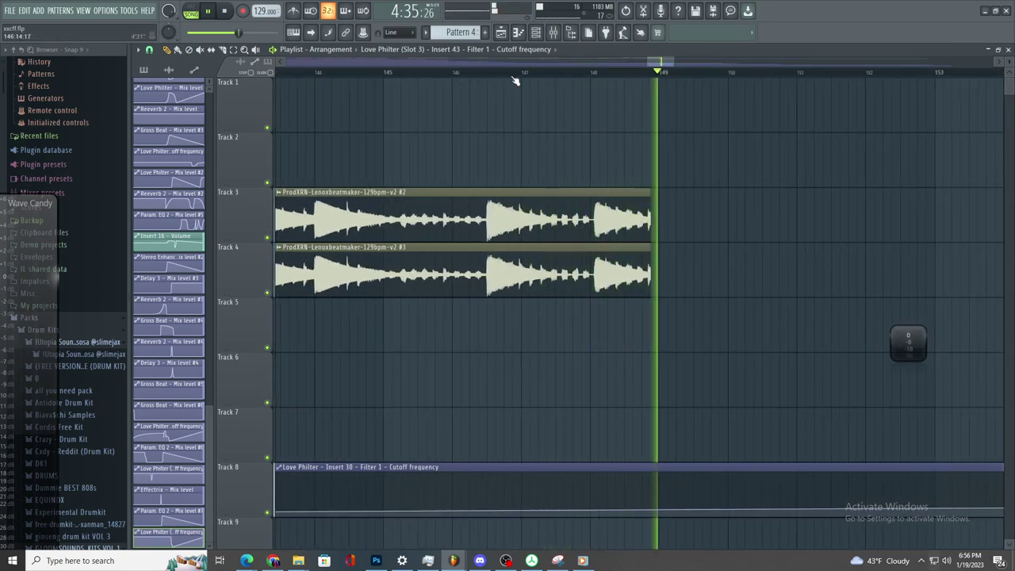
# - Check the ending around bar 149 and select the song's timeline from bar 1 to bar 150
pyautogui.click(233, 49)
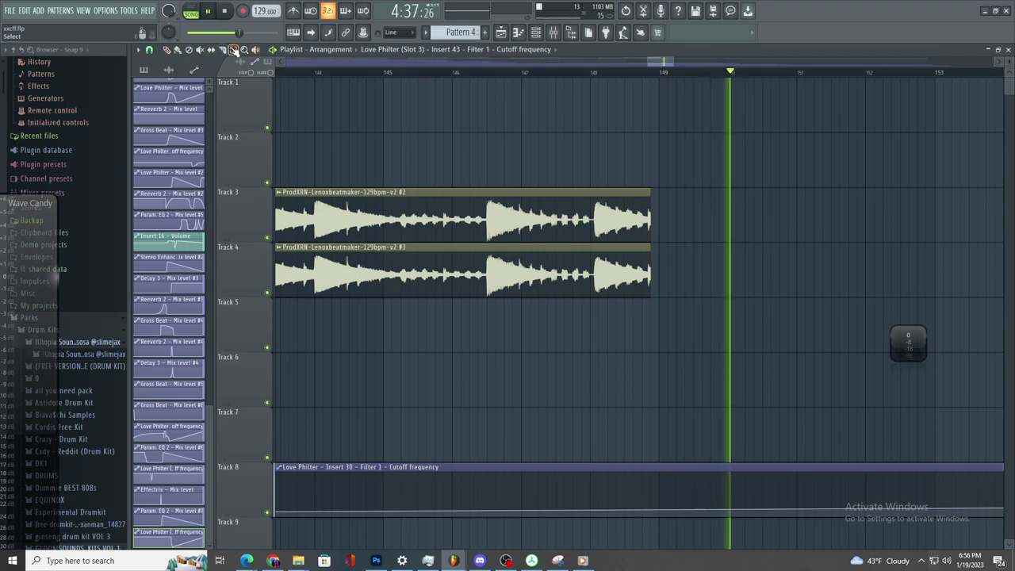
pyautogui.scroll(-3, 387, 119)
pyautogui.press('space')
pyautogui.scroll(3, 491, 80)
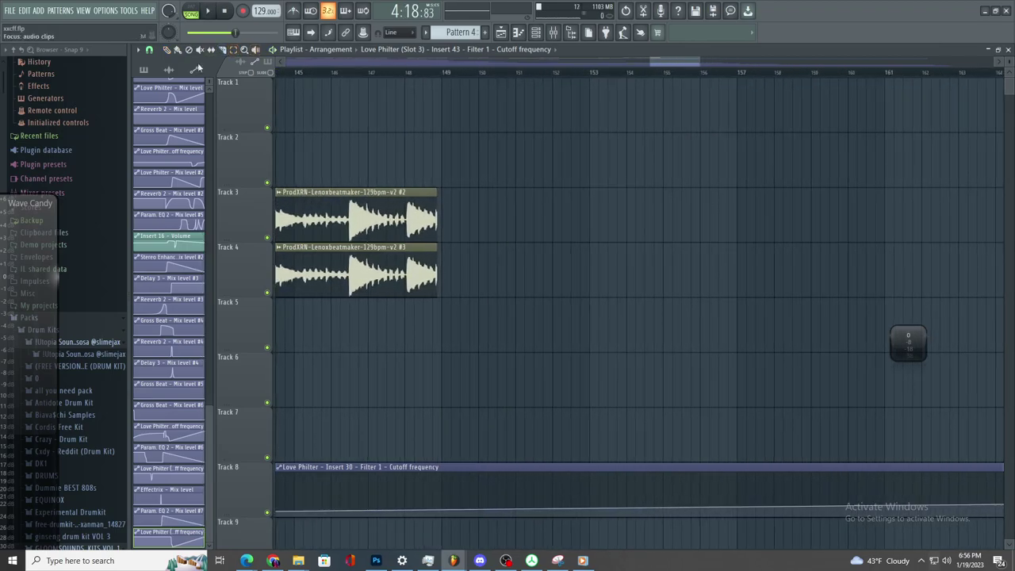
pyautogui.click(451, 72)
pyautogui.press('space')
pyautogui.click(233, 49)
pyautogui.press('space')
pyautogui.moveTo(515, 76); pyautogui.dragTo(34, 12)
# - Export the selection as the wave file ProdXRN-Lenoxbeatmaker-129bpm-v3 with MP3 output also enabled
pyautogui.click(10, 10)
pyautogui.moveTo(51, 110)
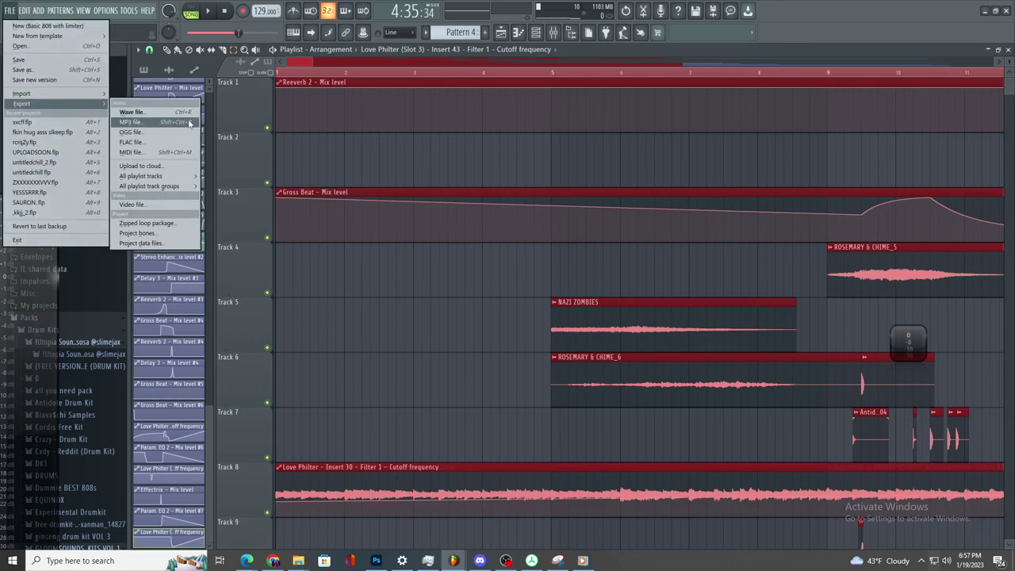
pyautogui.click(176, 115)
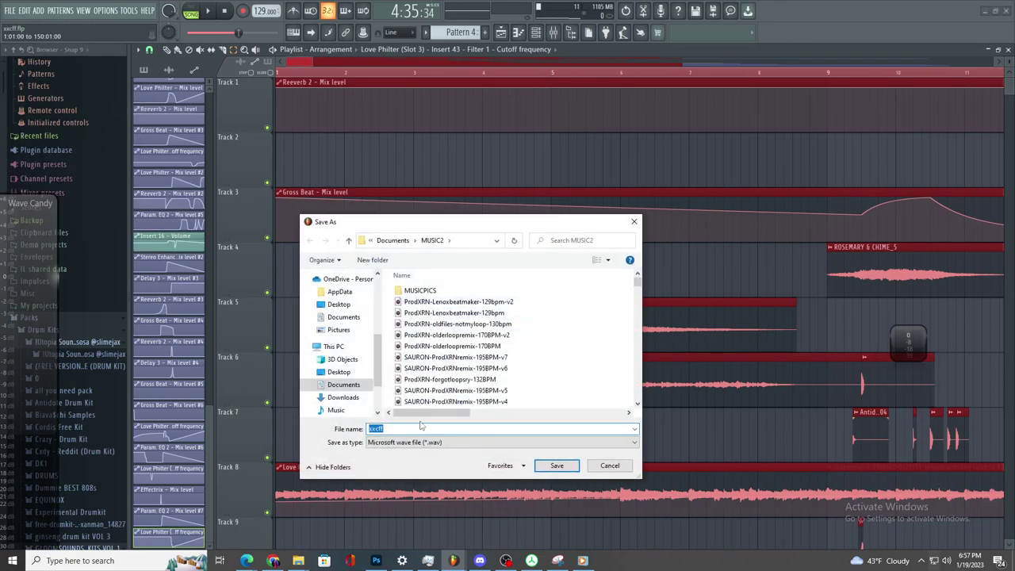
pyautogui.click(477, 303)
pyautogui.click(488, 428)
pyautogui.press('BackSpace')
pyautogui.write('3')
pyautogui.press('Return')
pyautogui.click(445, 183)
pyautogui.click(586, 424)
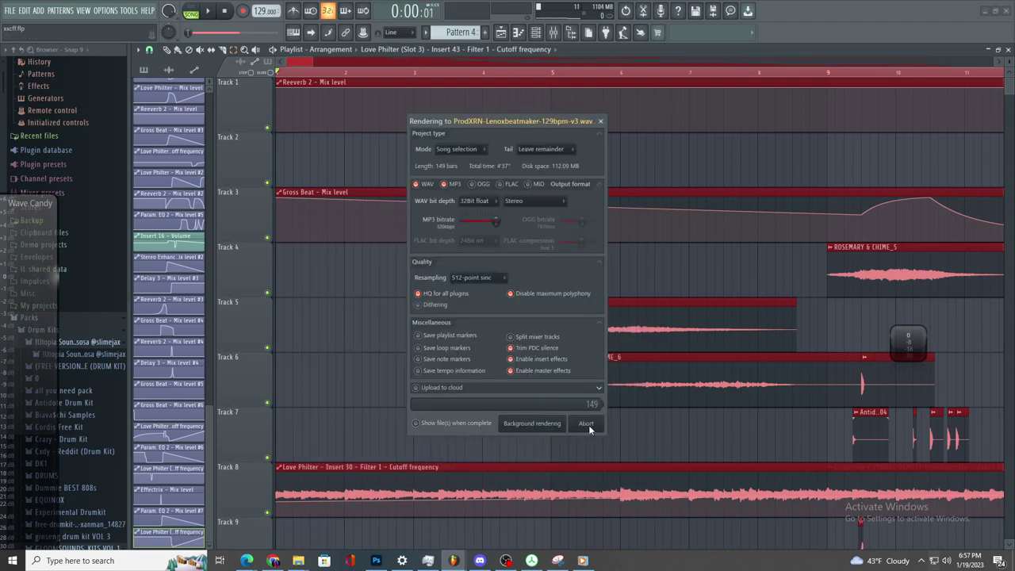
# - Switch to the File Explorer window, bring it fully into view and look through the recent files
pyautogui.click(298, 561)
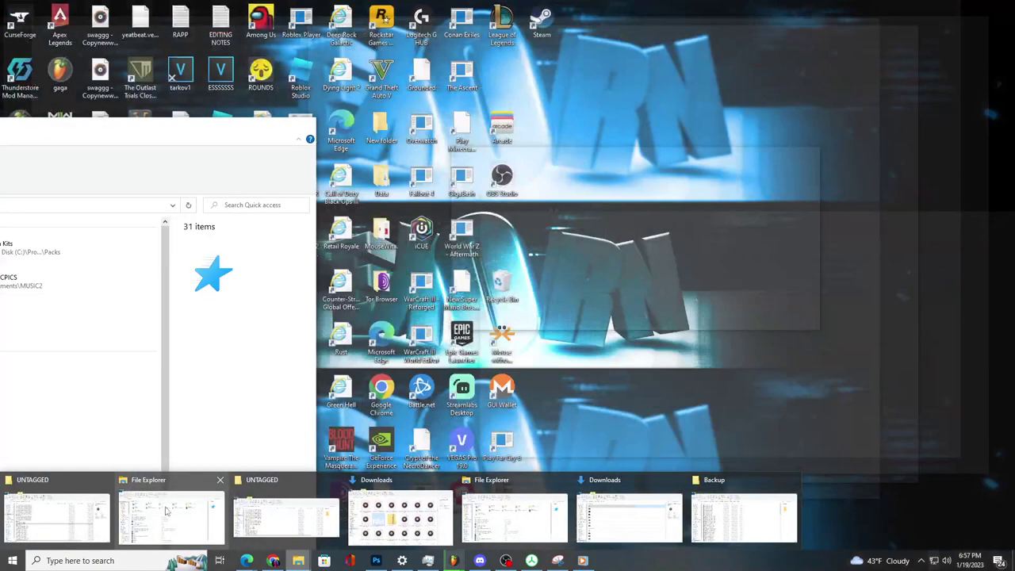
pyautogui.click(163, 508)
pyautogui.moveTo(230, 125); pyautogui.dragTo(872, 39)
pyautogui.scroll(-1, 403, 362)
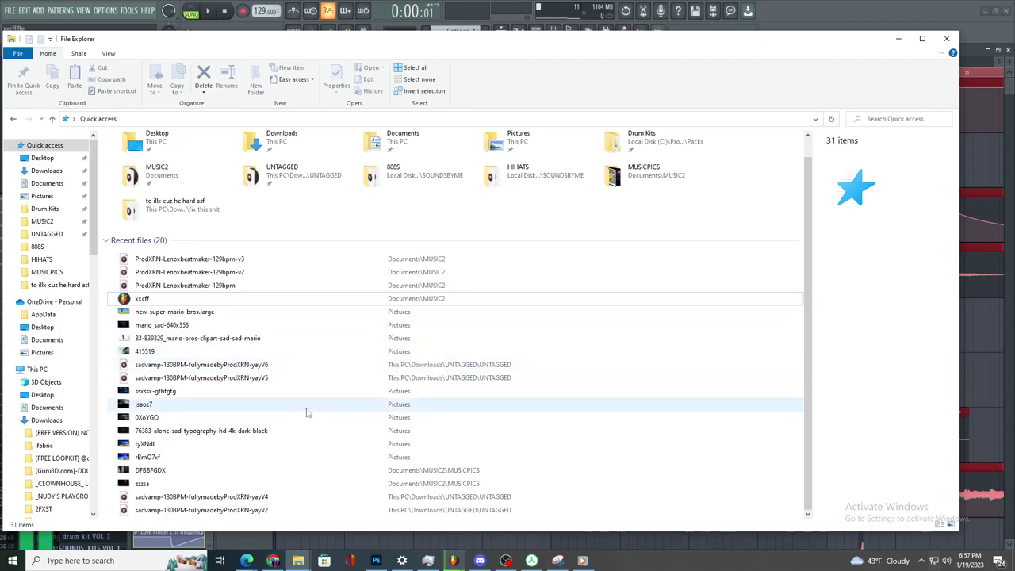
# - Open the UNTAGGED folder in a separate window, browse far down its file list and play hsdahsdf with Windows Media Player
pyautogui.rightClick(72, 235)
pyautogui.click(106, 261)
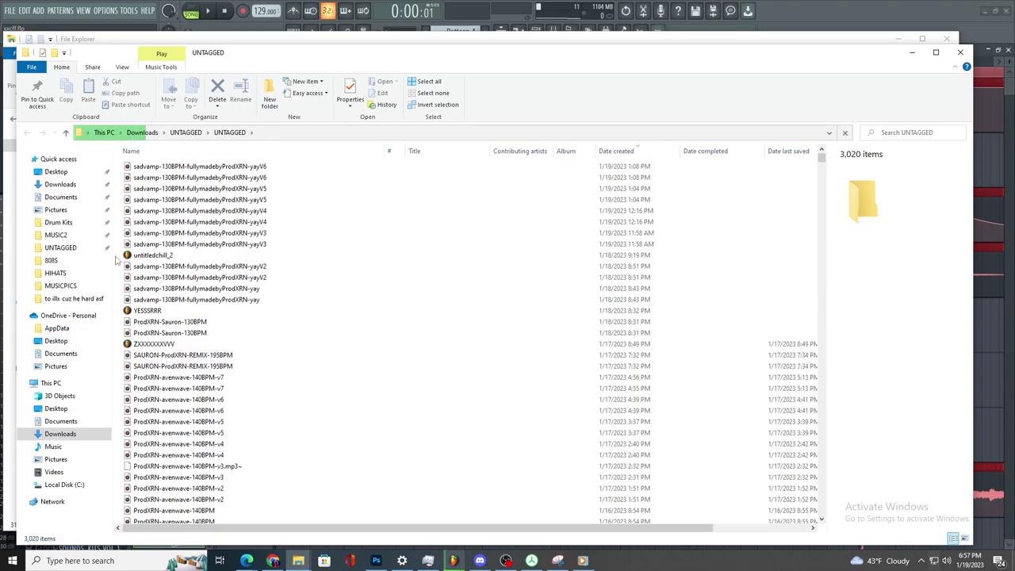
pyautogui.scroll(-8, 222, 333)
pyautogui.moveTo(821, 163); pyautogui.dragTo(825, 361)
pyautogui.scroll(-10, 487, 310)
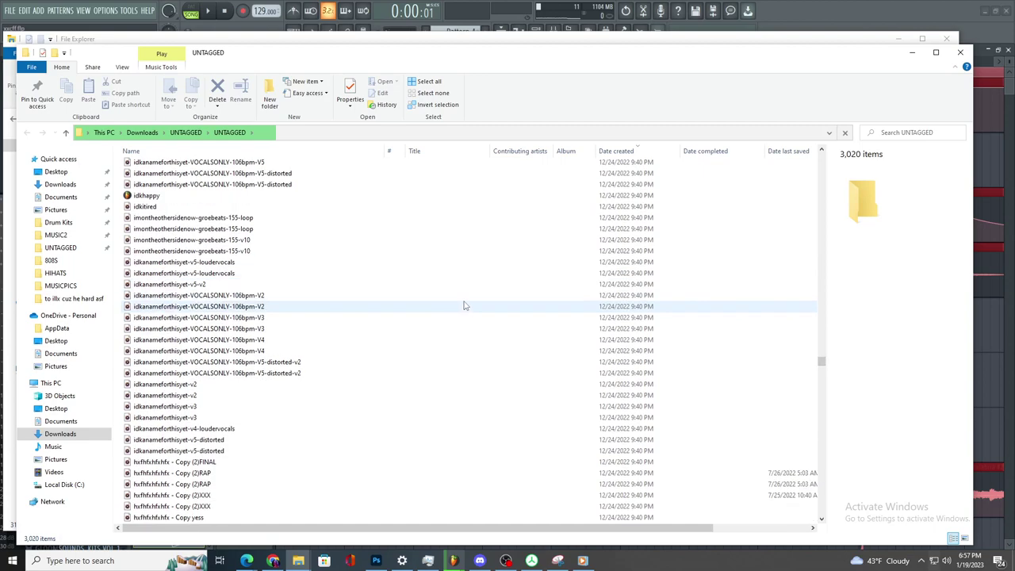
pyautogui.scroll(-4, 399, 314)
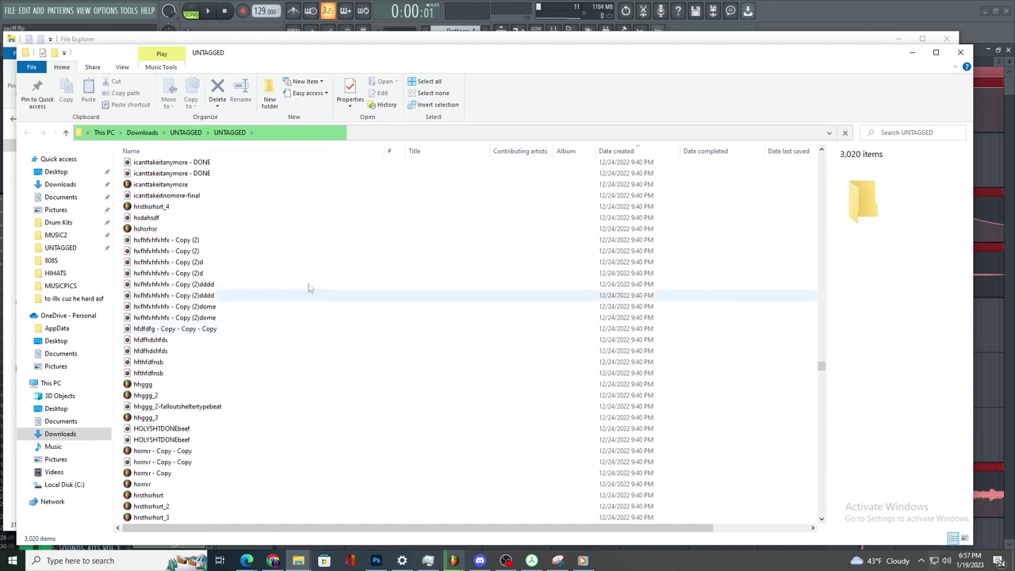
pyautogui.rightClick(229, 218)
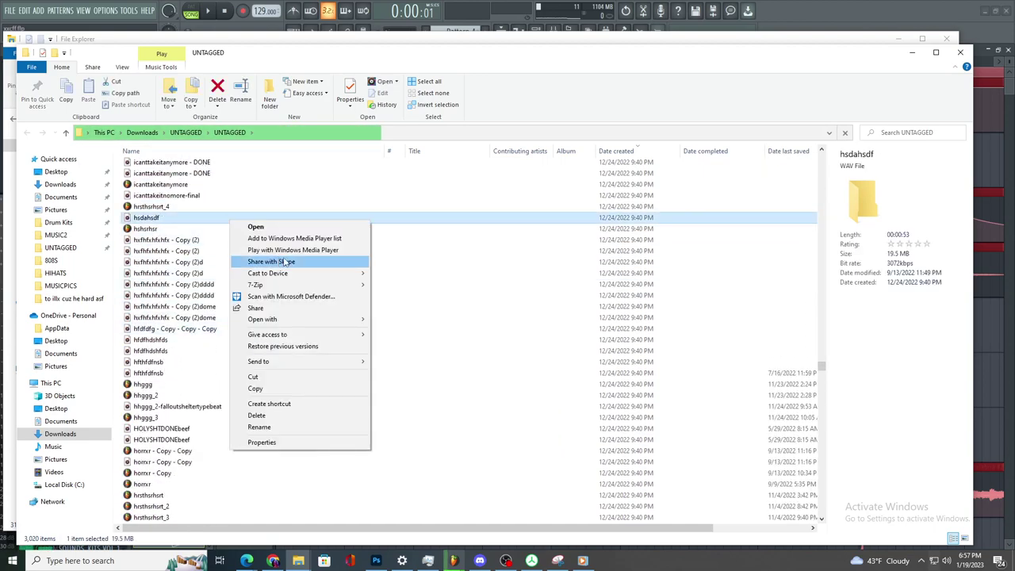
pyautogui.click(290, 250)
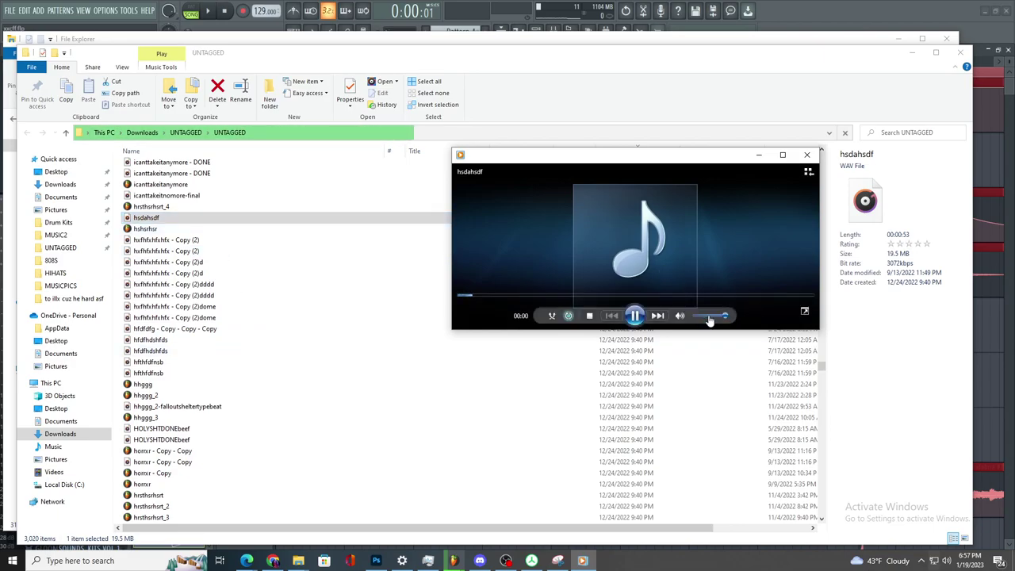
# - Open the hfthfdfnsb wave file with Windows Media Player for this one time and open the second "Copy (2)dome" file
pyautogui.click(268, 376)
pyautogui.rightClick(268, 373)
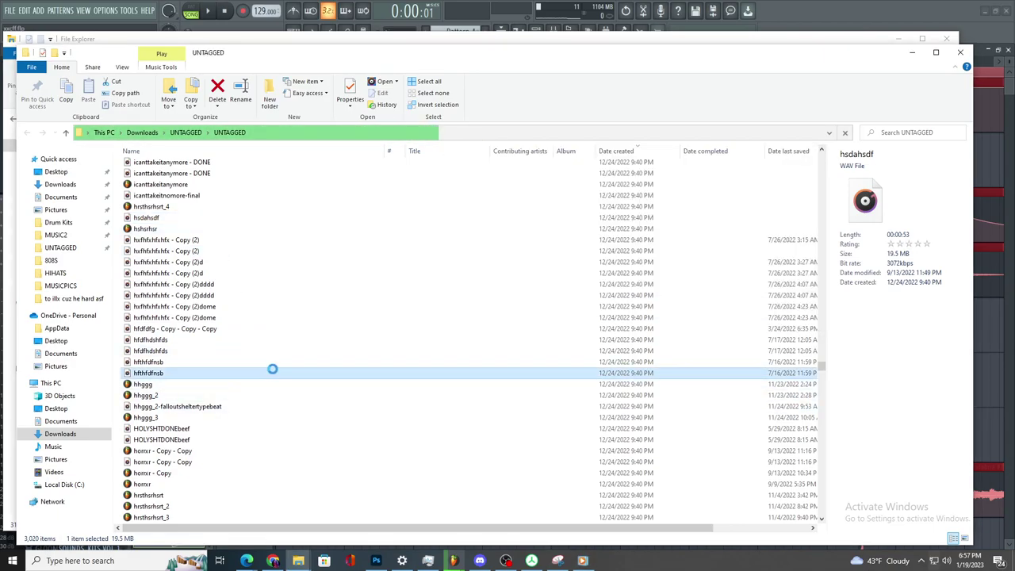
pyautogui.moveTo(332, 240)
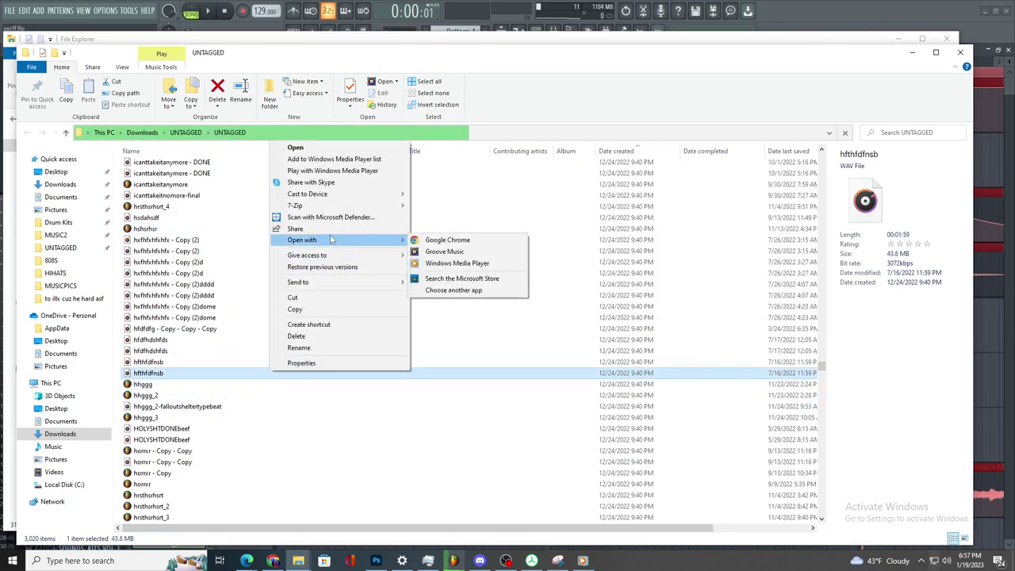
pyautogui.click(449, 291)
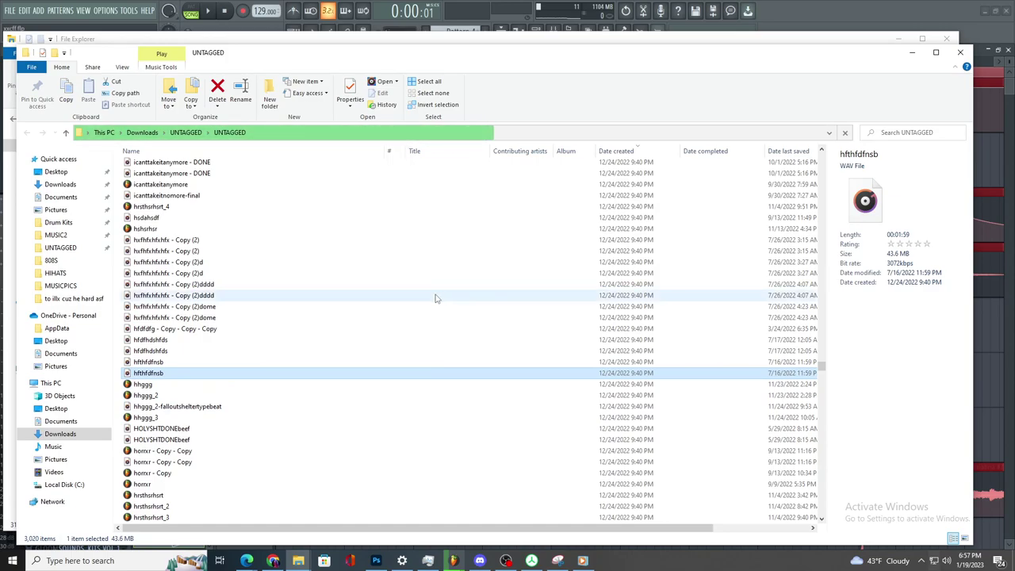
pyautogui.click(450, 280)
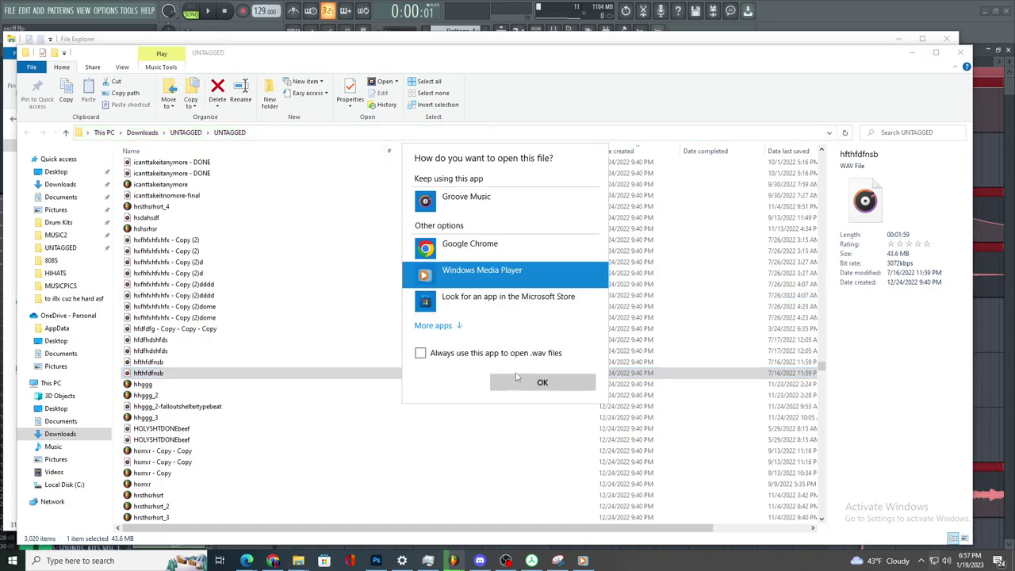
pyautogui.click(517, 382)
pyautogui.doubleClick(290, 318)
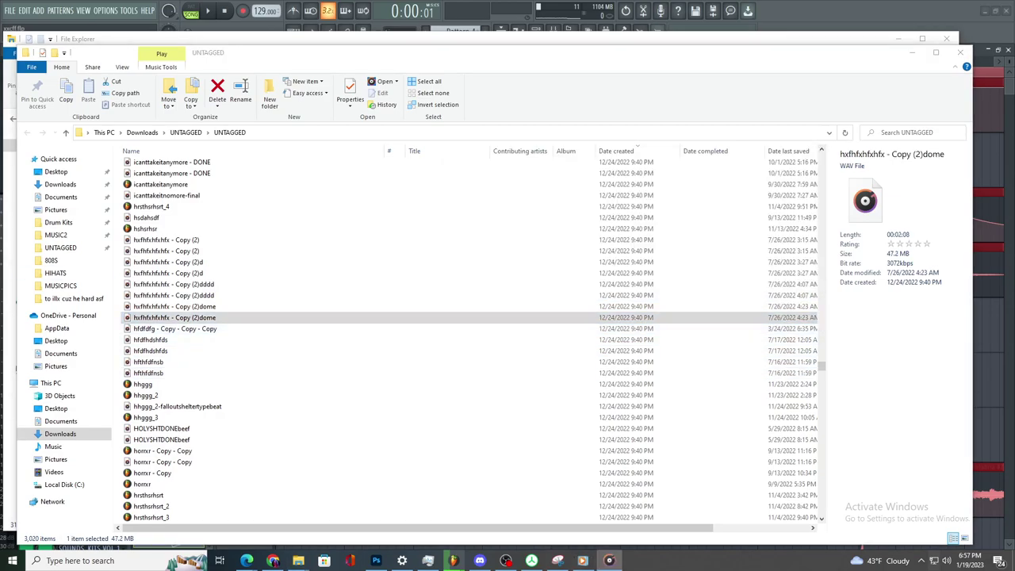
# - Set Windows Media Player as the default video player in the Windows default apps settings
pyautogui.click(177, 555)
pyautogui.write('default app')
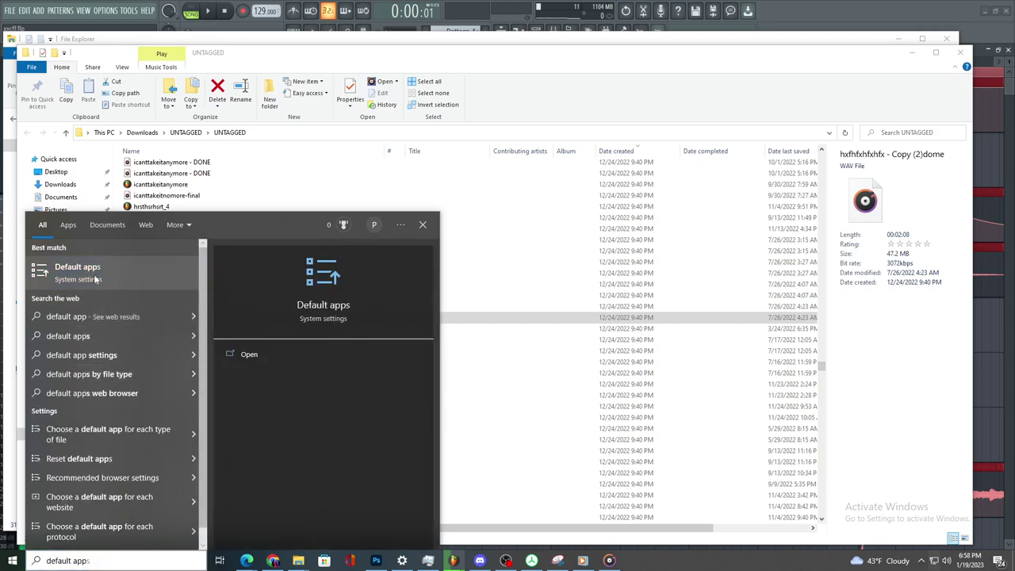
pyautogui.press('Return')
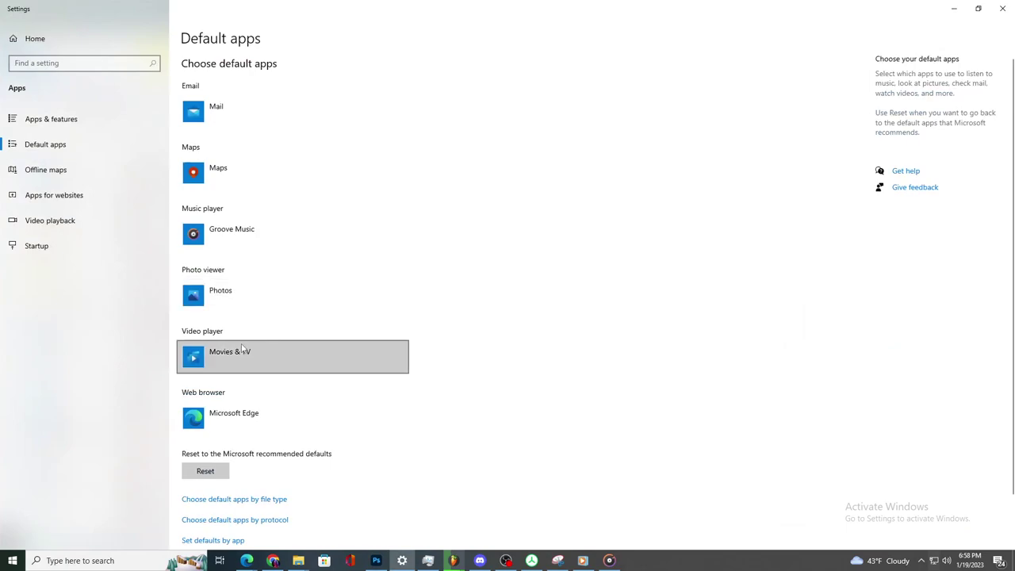
pyautogui.click(238, 359)
pyautogui.click(262, 276)
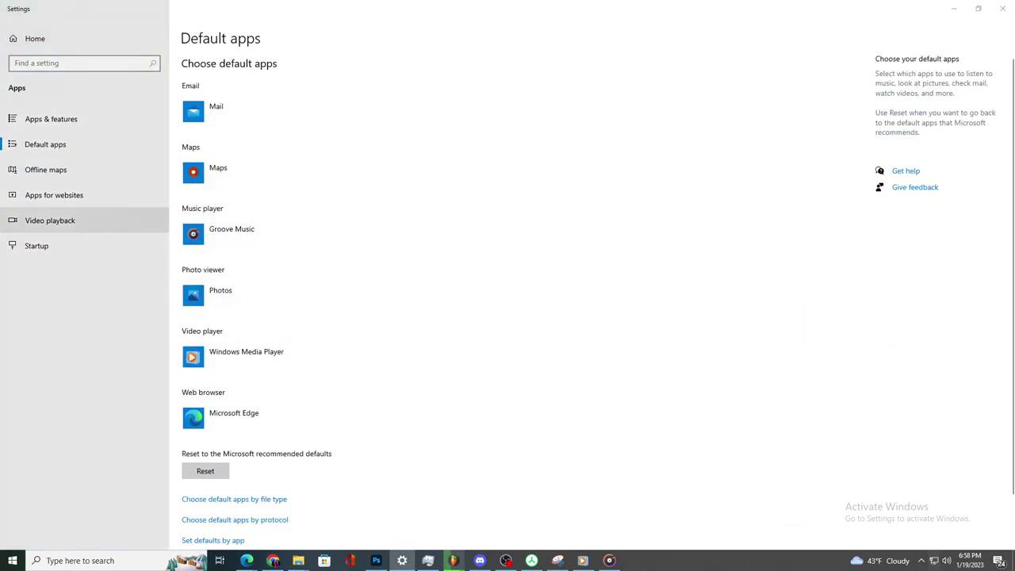
pyautogui.click(954, 8)
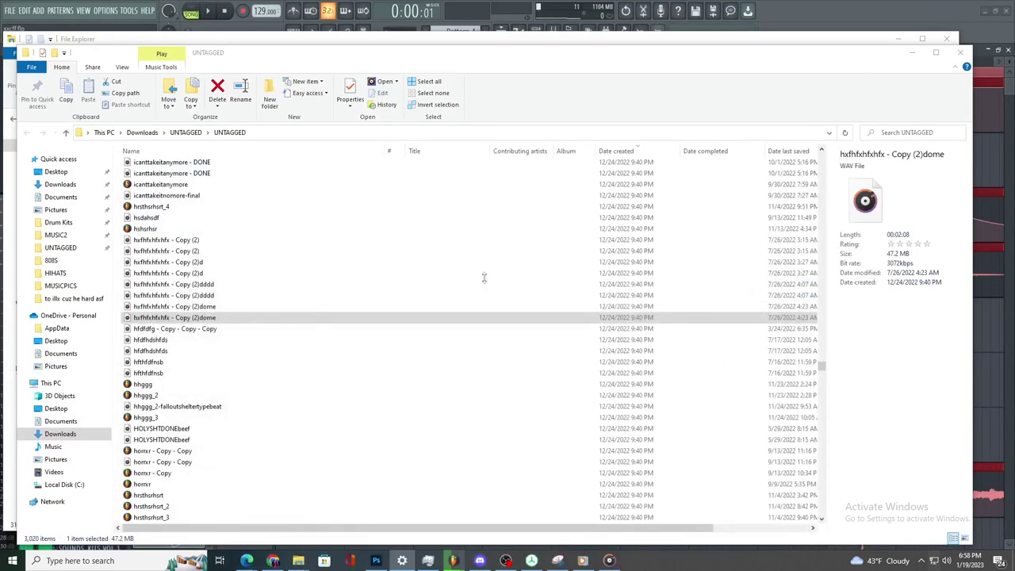
# - Try playing several audio files in the UNTAGGED folder, including hhggg_2-falloutsheltertypebeat and the horrxr - Copy - Copy MP3
pyautogui.click(198, 330)
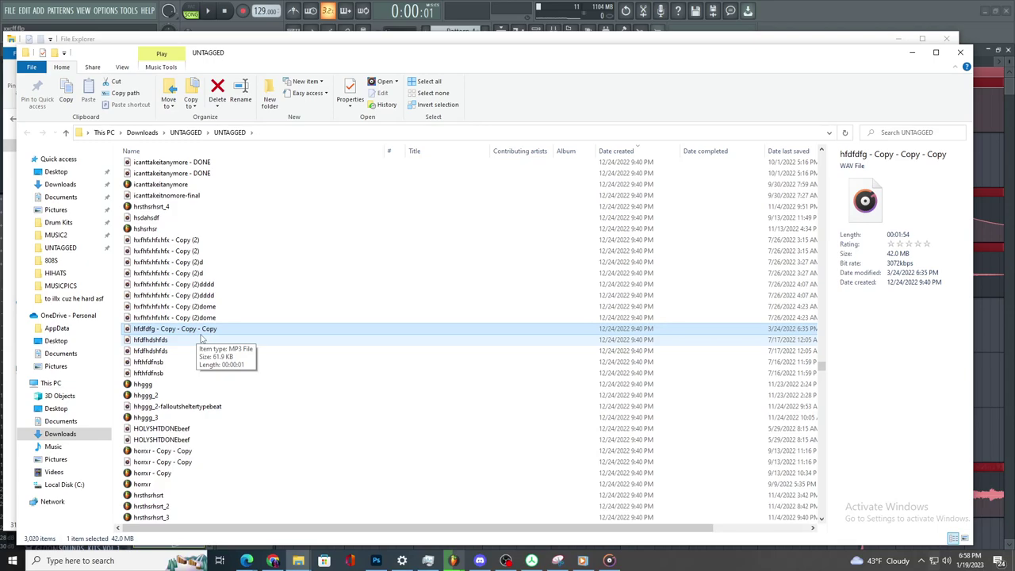
pyautogui.click(203, 339)
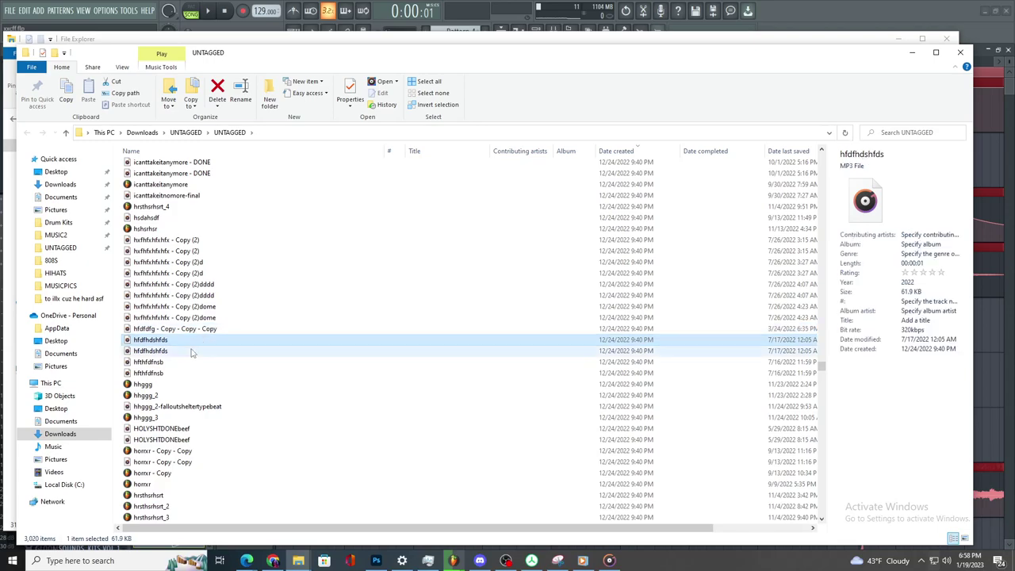
pyautogui.click(609, 560)
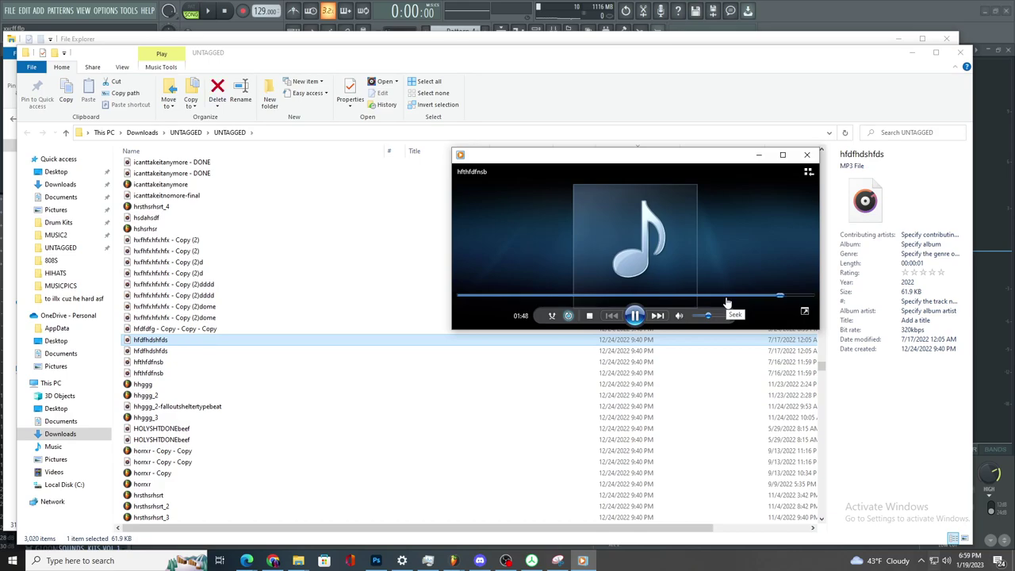
pyautogui.doubleClick(307, 409)
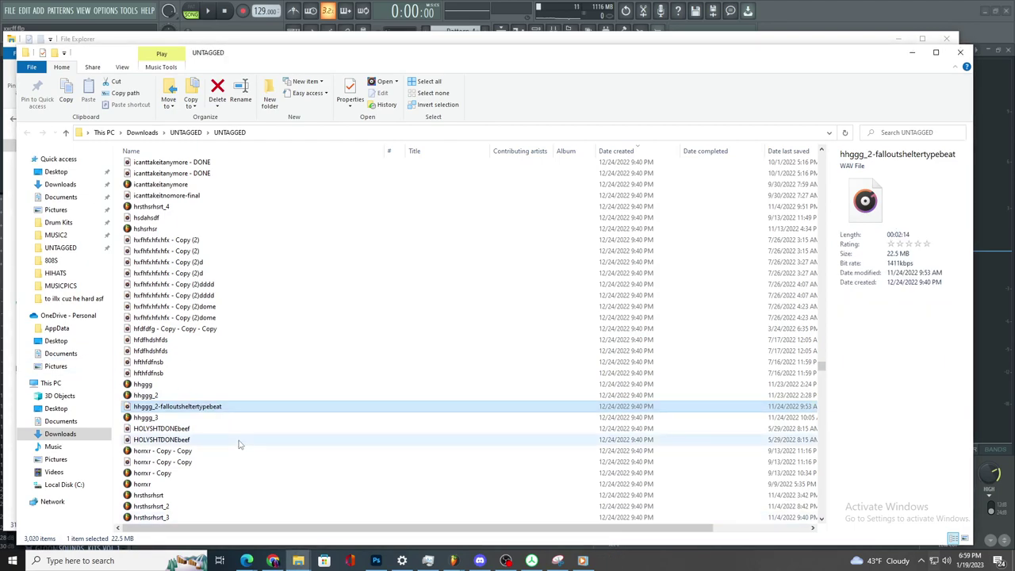
pyautogui.click(222, 463)
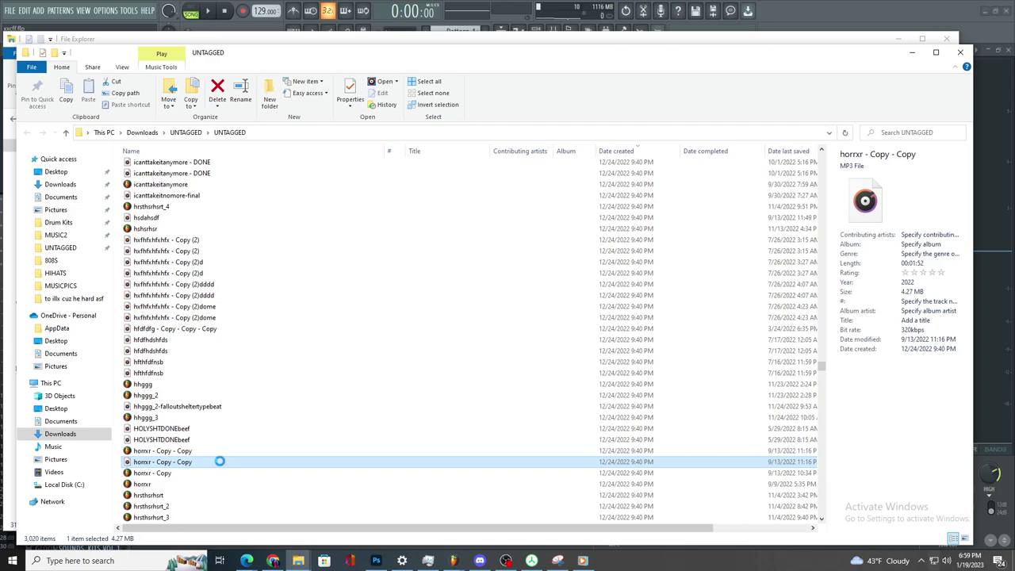
pyautogui.rightClick(220, 461)
# - Set Windows Media Player as the default music player in the default apps settings and return to the UNTAGGED folder
pyautogui.click(403, 561)
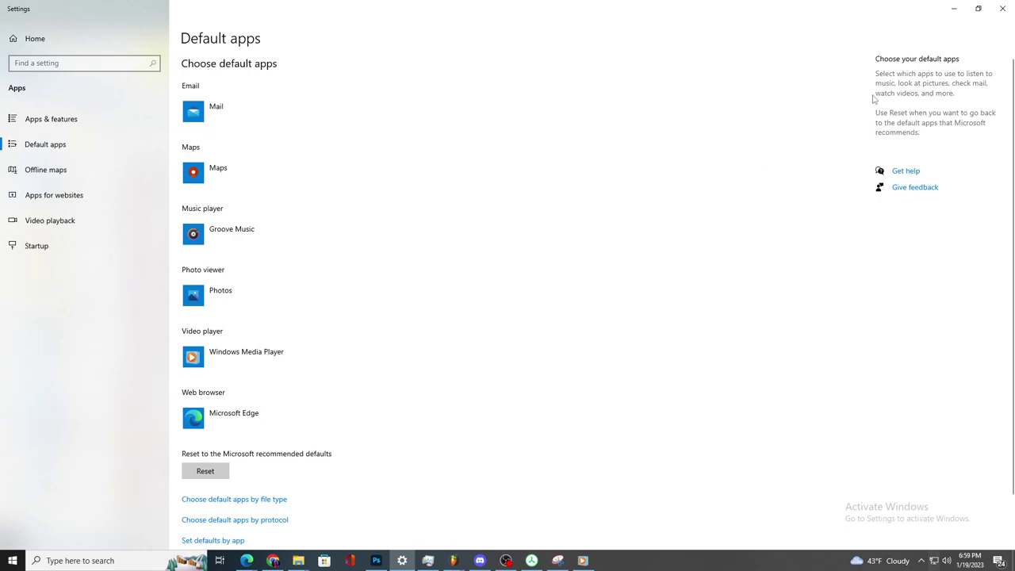
pyautogui.click(248, 242)
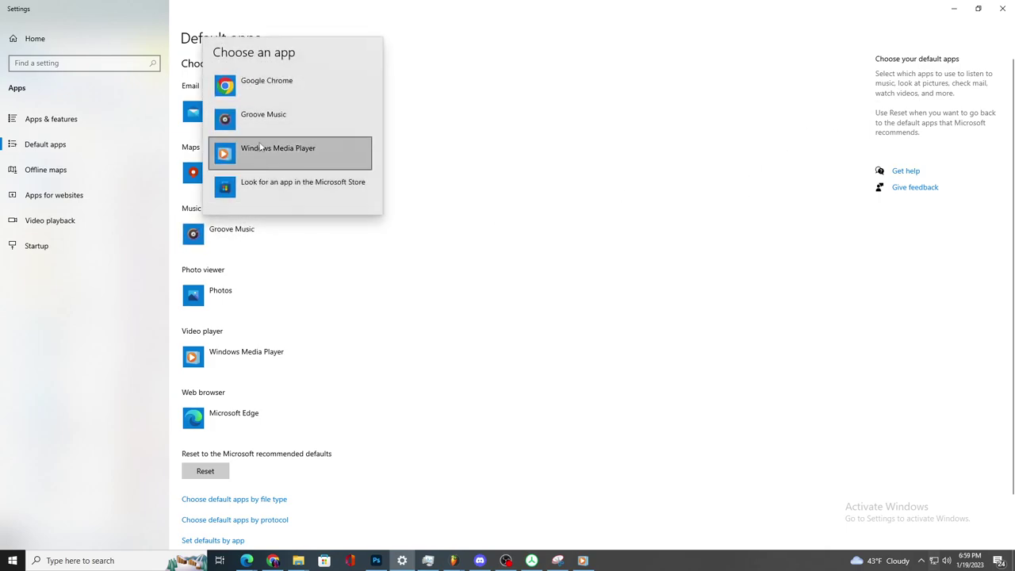
pyautogui.click(261, 152)
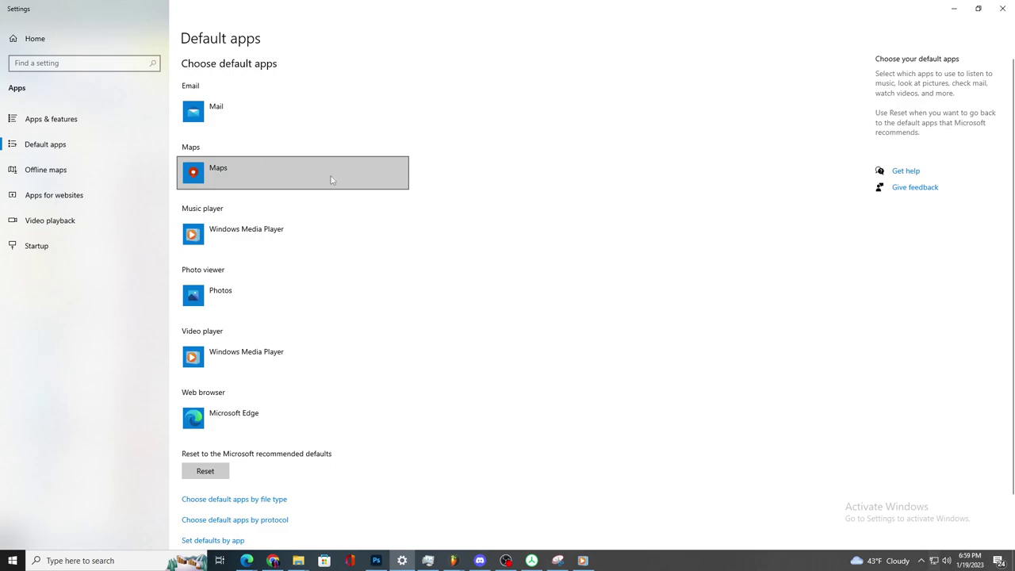
pyautogui.click(951, 9)
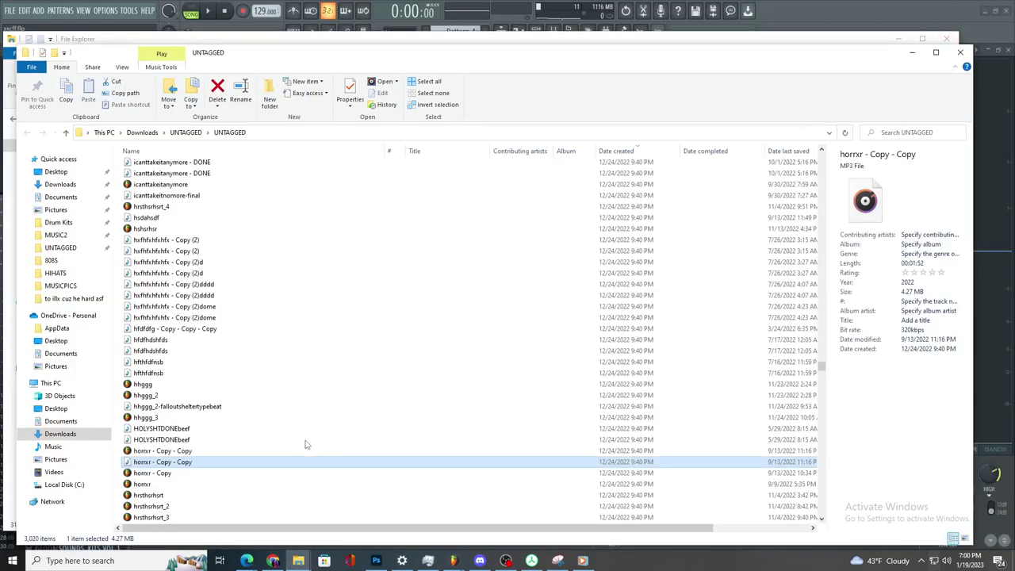
# - Play hfthfdfnsb and the hfdfhdshfds wave file, and play helpless-118-v2 from further down the UNTAGGED folder
pyautogui.doubleClick(252, 374)
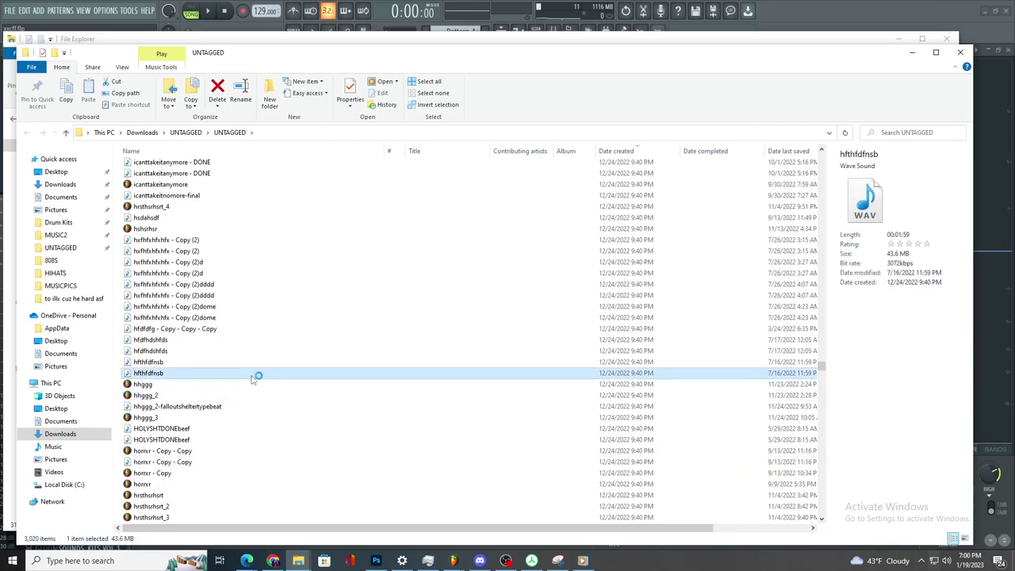
pyautogui.click(277, 350)
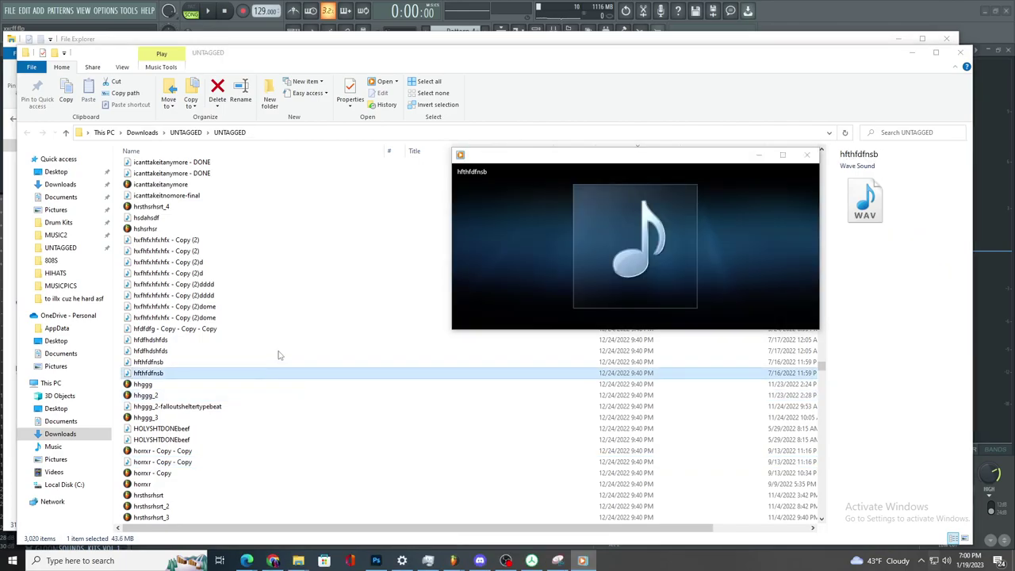
pyautogui.scroll(-9, 274, 350)
pyautogui.scroll(-5, 268, 339)
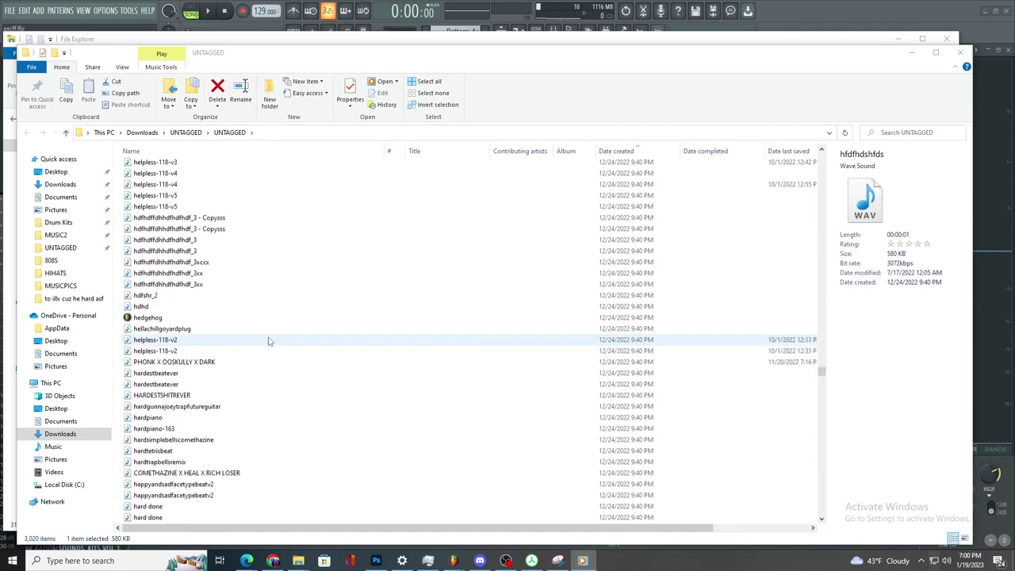
pyautogui.click(258, 363)
pyautogui.click(267, 341)
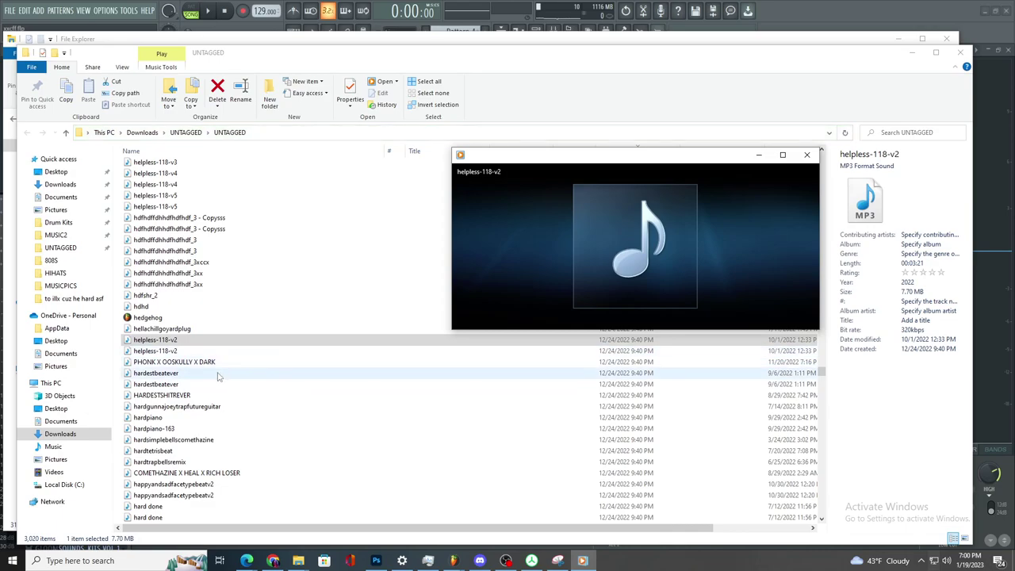
# - Play hardestbeatever briefly and listen to hardgunnajoeytrapfutureguitar in Windows Media Player
pyautogui.click(219, 374)
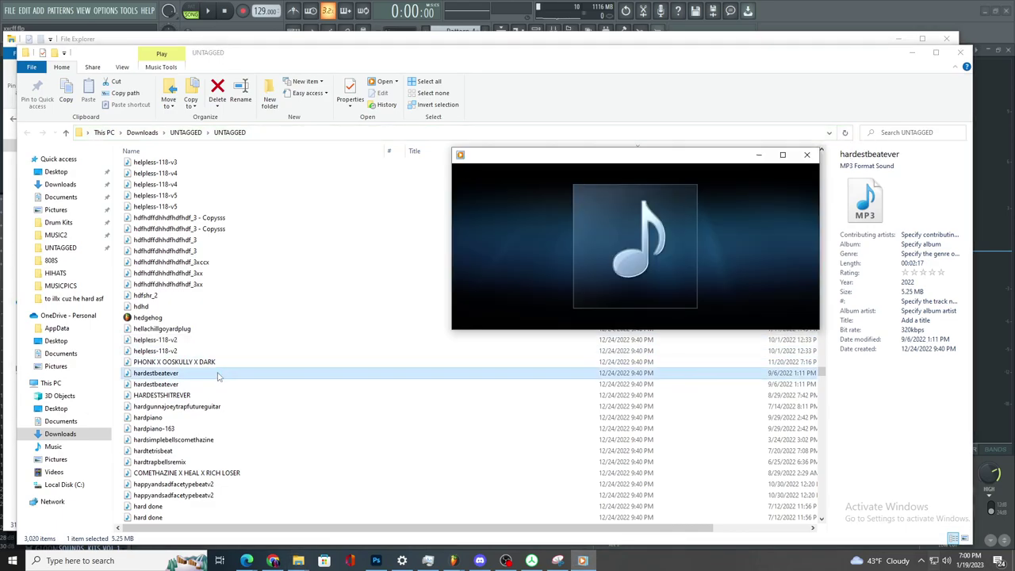
pyautogui.click(238, 407)
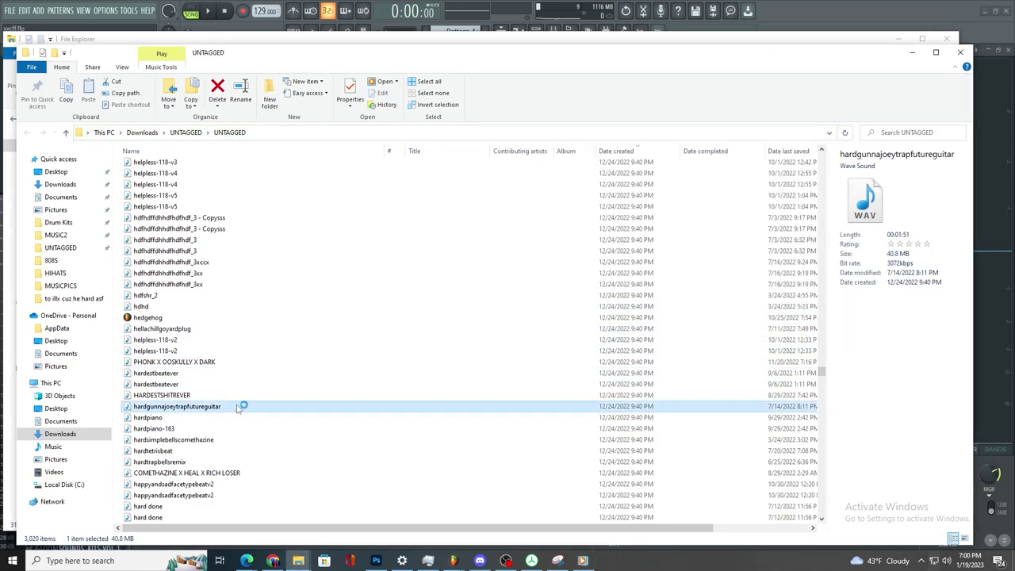
pyautogui.moveTo(734, 317)
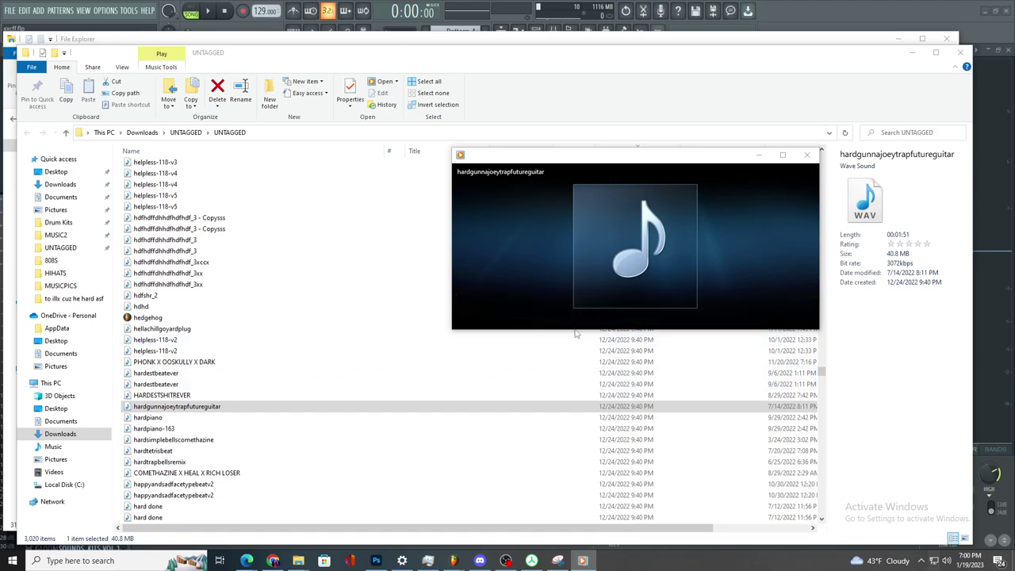
pyautogui.moveTo(603, 321)
pyautogui.moveTo(715, 269)
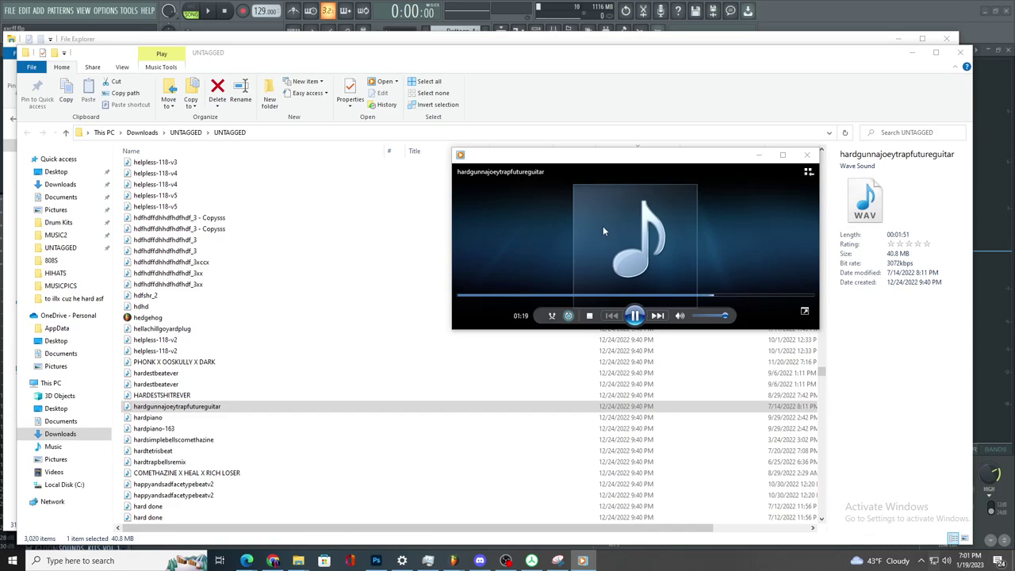
pyautogui.click(412, 406)
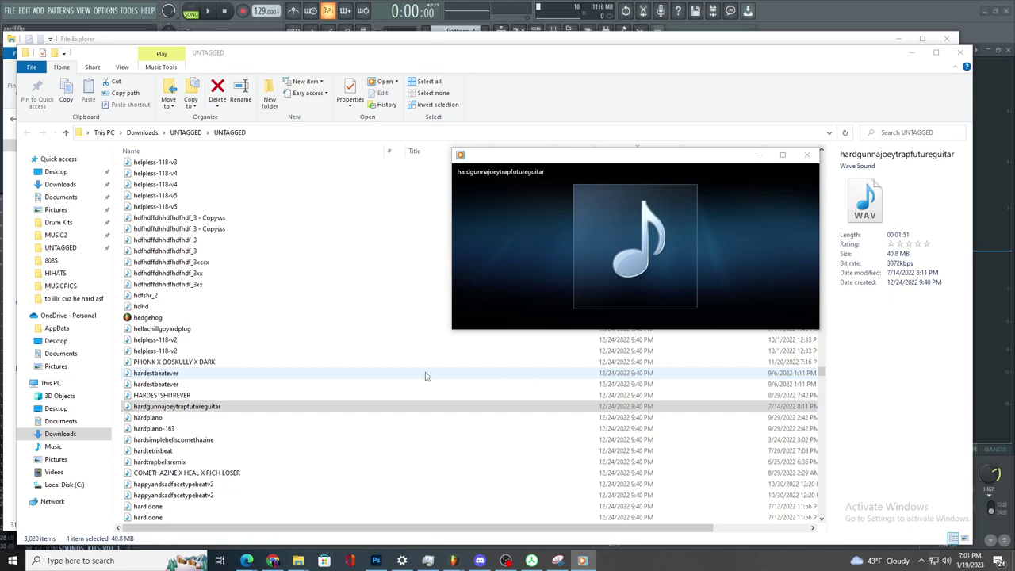
# - Switch to Discord, open the direct message about beat makers on TikTok and start the reply with "true yeah"
pyautogui.click(481, 561)
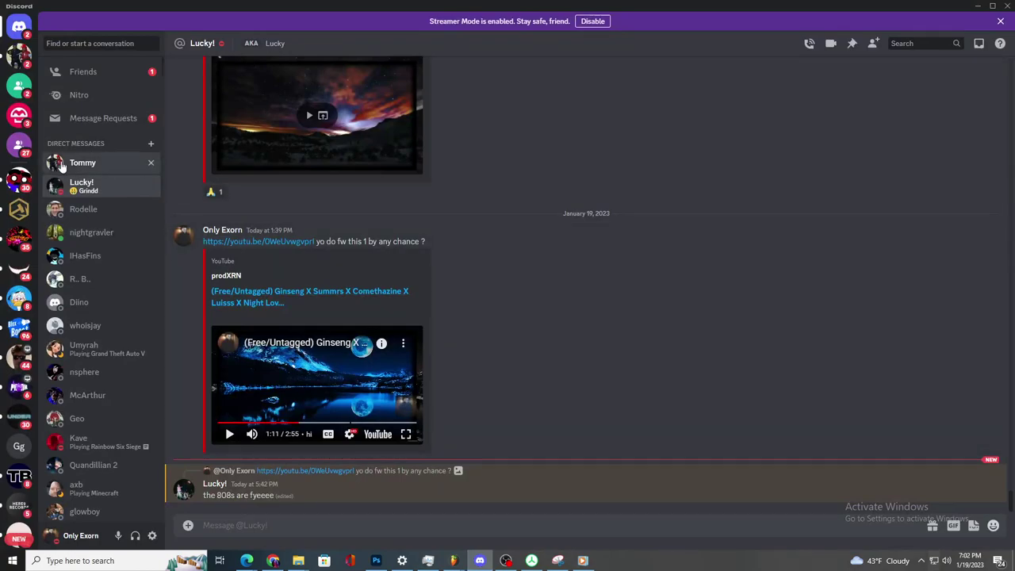
pyautogui.click(63, 165)
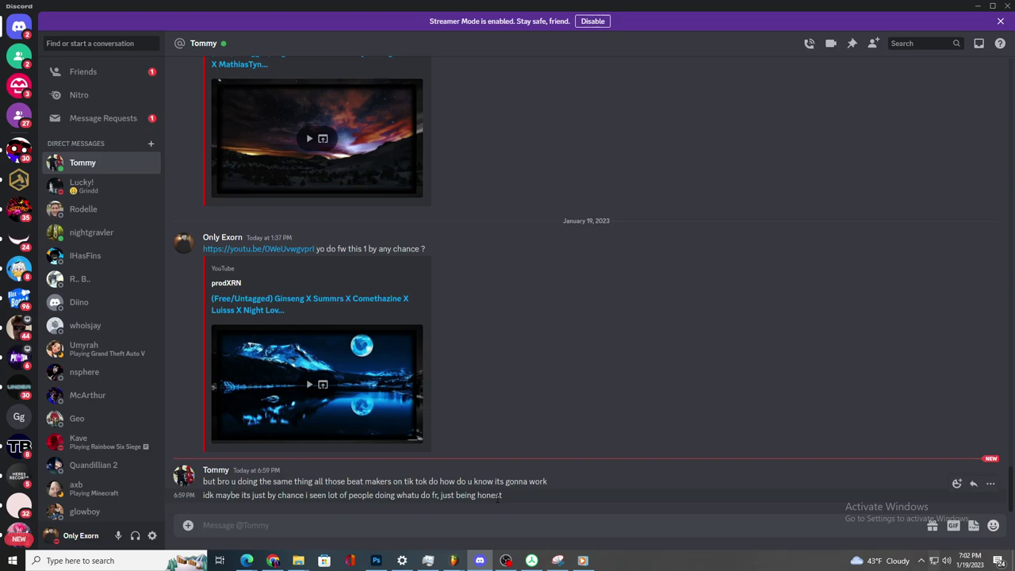
pyautogui.write('true yeah that')
pyautogui.press('BackSpace')
pyautogui.press('BackSpace')
pyautogui.press('BackSpace')
pyautogui.press('BackSpace')
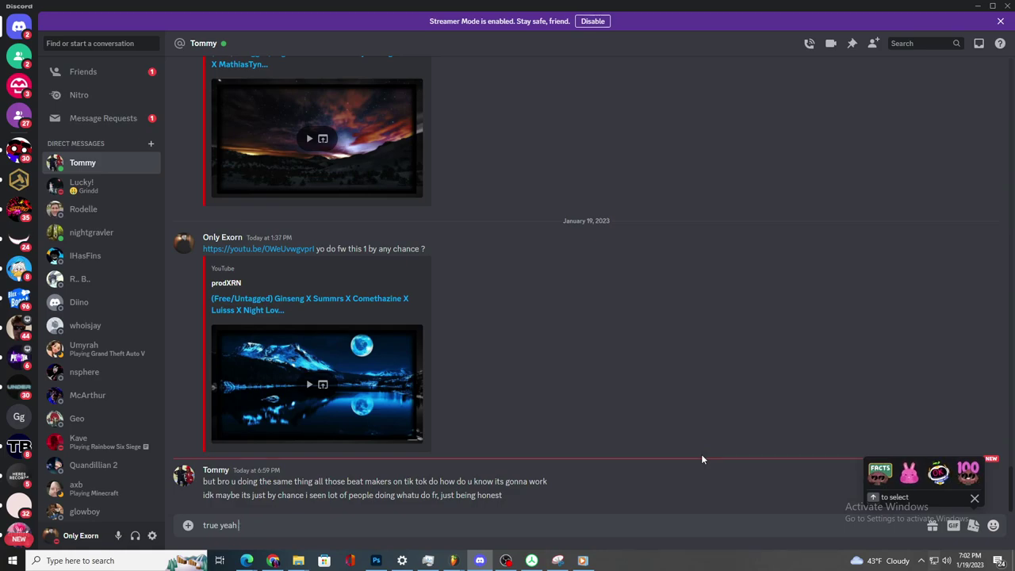
pyautogui.write('thats why i')
pyautogui.press('BackSpace')
pyautogui.press('BackSpace')
pyautogui.press('BackSpace')
pyautogui.press('BackSpace')
pyautogui.press('BackSpace')
pyautogui.press('BackSpace')
pyautogui.press('BackSpace')
pyautogui.press('BackSpace')
pyautogui.press('BackSpace')
pyautogui.press('BackSpace')
pyautogui.press('BackSpace')
pyautogui.press('BackSpace')
pyautogui.write('i do')
pyautogui.press('BackSpace')
pyautogui.press('BackSpace')
pyautogui.press('BackSpace')
pyautogui.press('BackSpace')
# - Continue the reply with "ik that trust me , u have any better ideas ?"
pyautogui.write('ik')
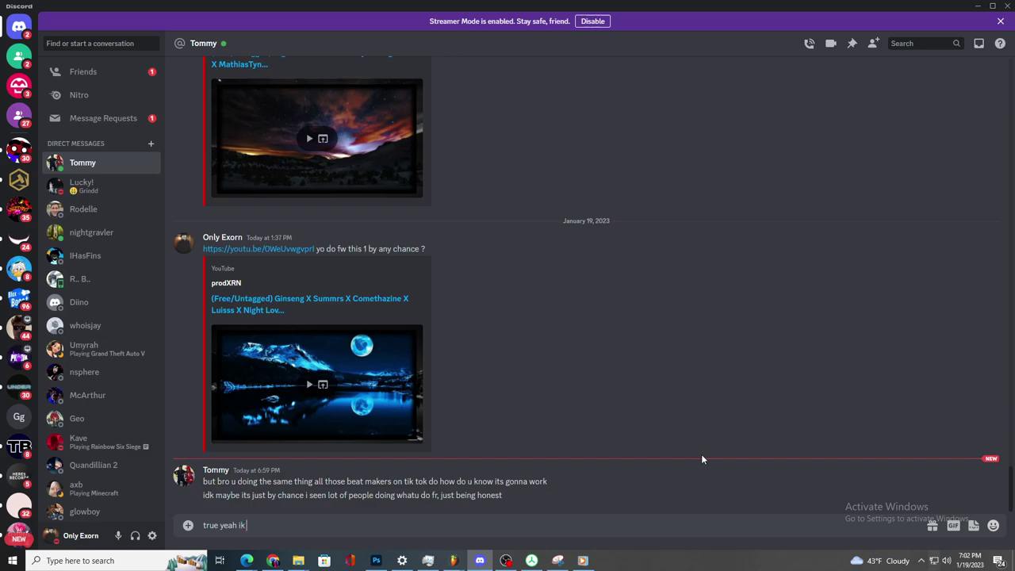
pyautogui.write(' that trust me , im just try')
pyautogui.press('BackSpace')
pyautogui.press('BackSpace')
pyautogui.press('BackSpace')
pyautogui.press('BackSpace')
pyautogui.press('BackSpace')
pyautogui.press('BackSpace')
pyautogui.press('BackSpace')
pyautogui.press('BackSpace')
pyautogui.press('BackSpace')
pyautogui.press('BackSpace')
pyautogui.press('BackSpace')
pyautogui.write('u have any better ideas ?')
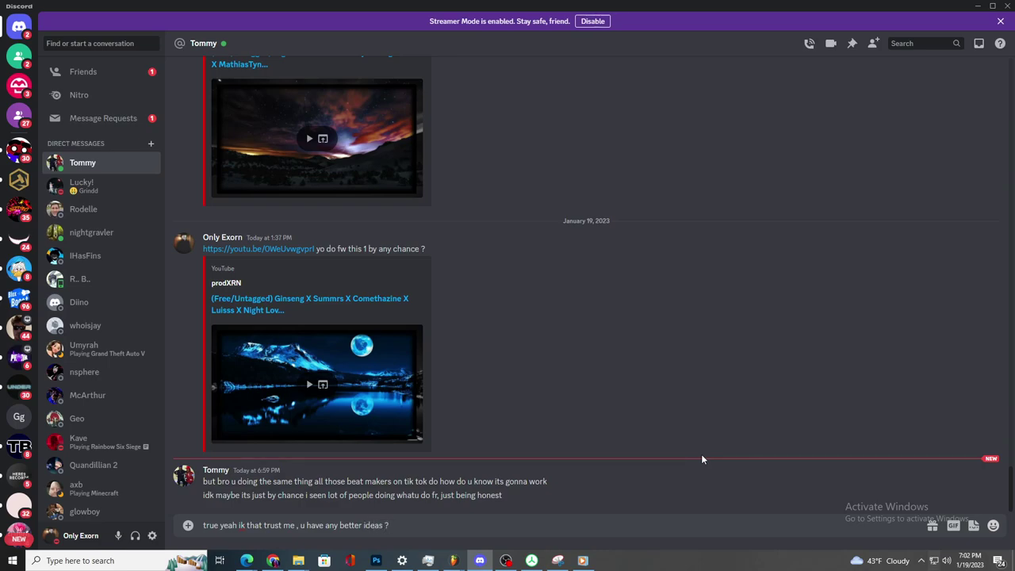
# - Add "u mean with the titles i might do like funny meme beats that usually works hella ngl" to the reply
pyautogui.write(' u mean with the titles   i might do like')
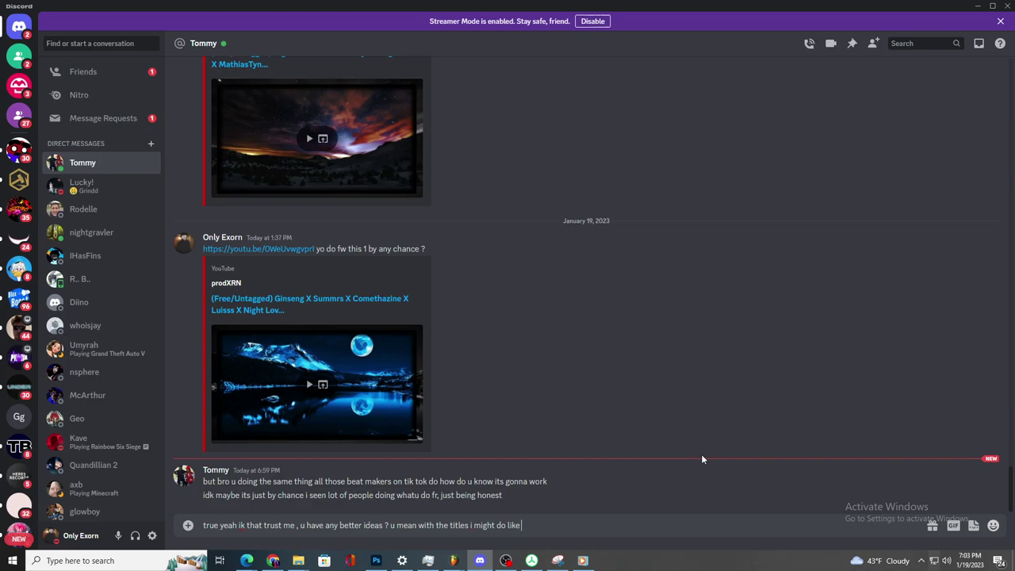
pyautogui.write('funny meme beats that usually works hella ngl')
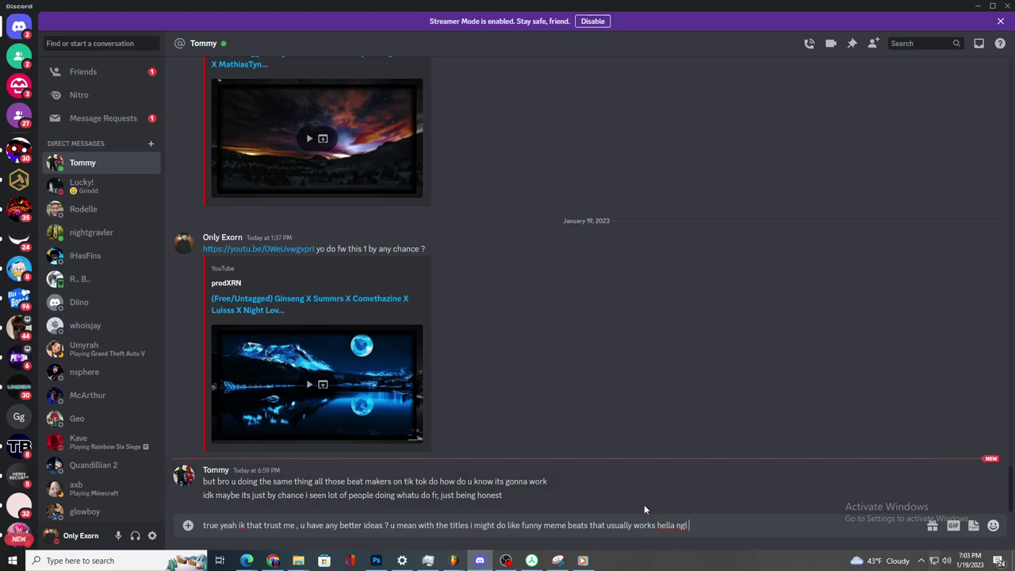
# - Insert "good" before "ngl" and "w funny thumbnails" after "meme beats", remove the extra space and send the reply
pyautogui.write('good ')
pyautogui.write(' w')
pyautogui.write(' thumbn')
pyautogui.press('BackSpace')
pyautogui.press('BackSpace')
pyautogui.press('BackSpace')
pyautogui.press('BackSpace')
pyautogui.press('BackSpace')
pyautogui.press('BackSpace')
pyautogui.write('funny thumbnails')
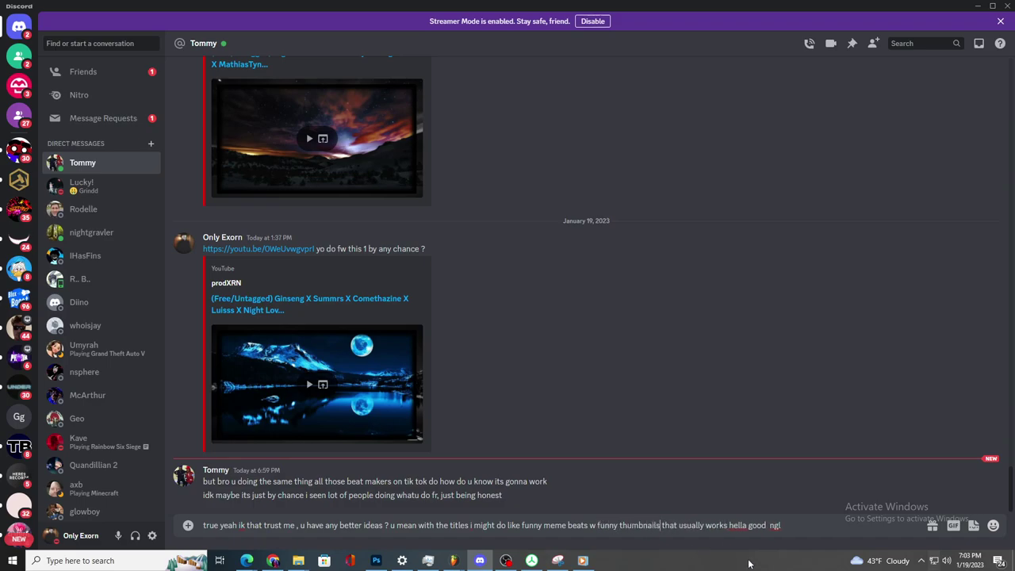
pyautogui.click(770, 525)
pyautogui.press('BackSpace')
pyautogui.click(794, 529)
pyautogui.press('Return')
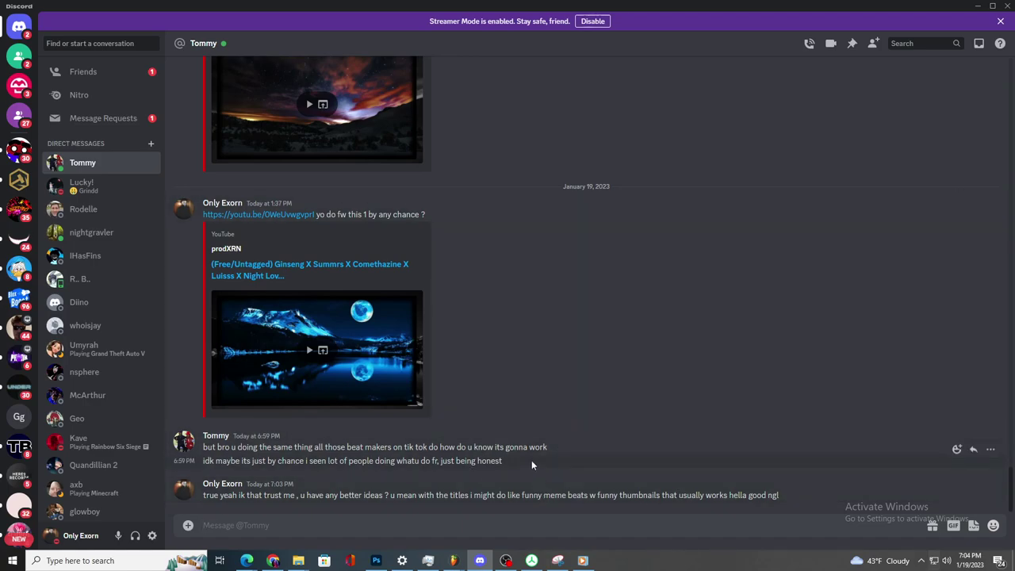
# - Open the direct message praising the 808s and write the reply "thanks yo :) i appreciate that yeah"
pyautogui.click(979, 6)
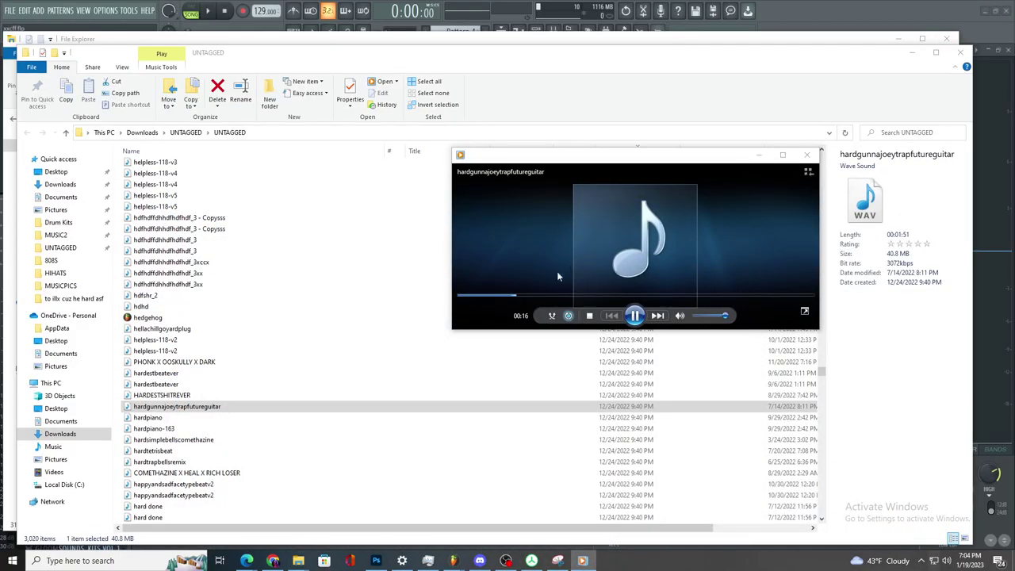
pyautogui.click(480, 561)
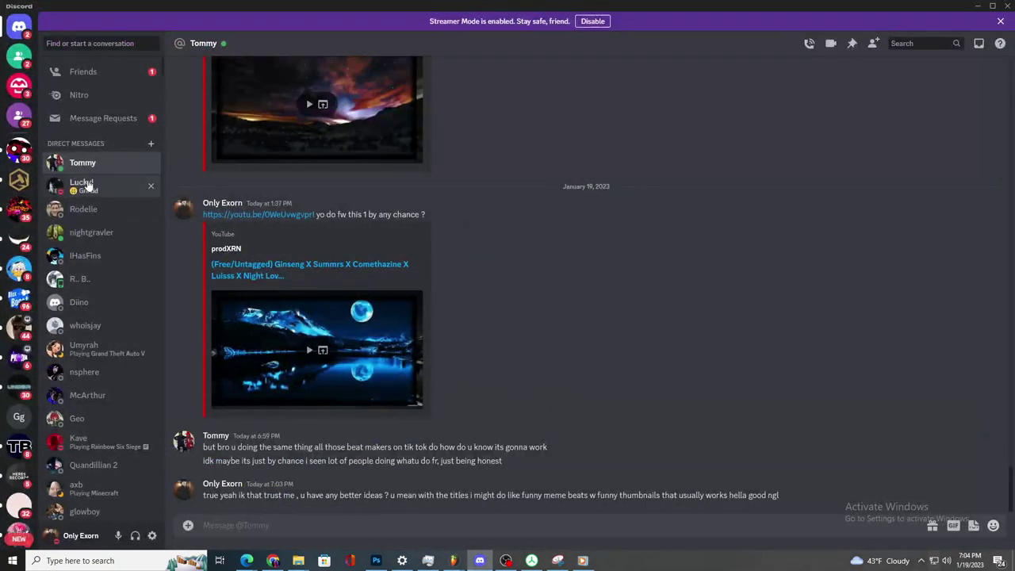
pyautogui.click(84, 184)
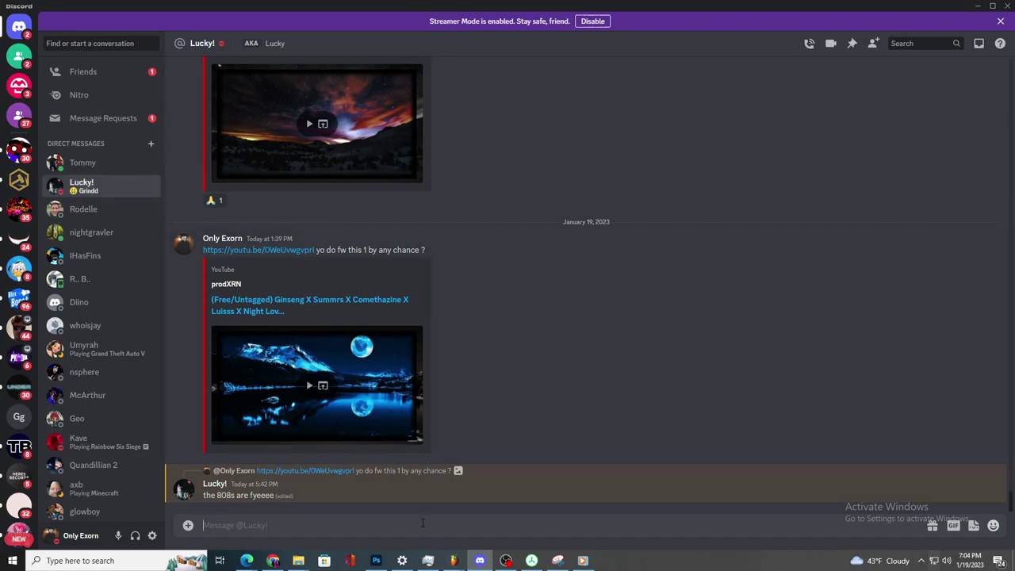
pyautogui.write('thanks yo :)')
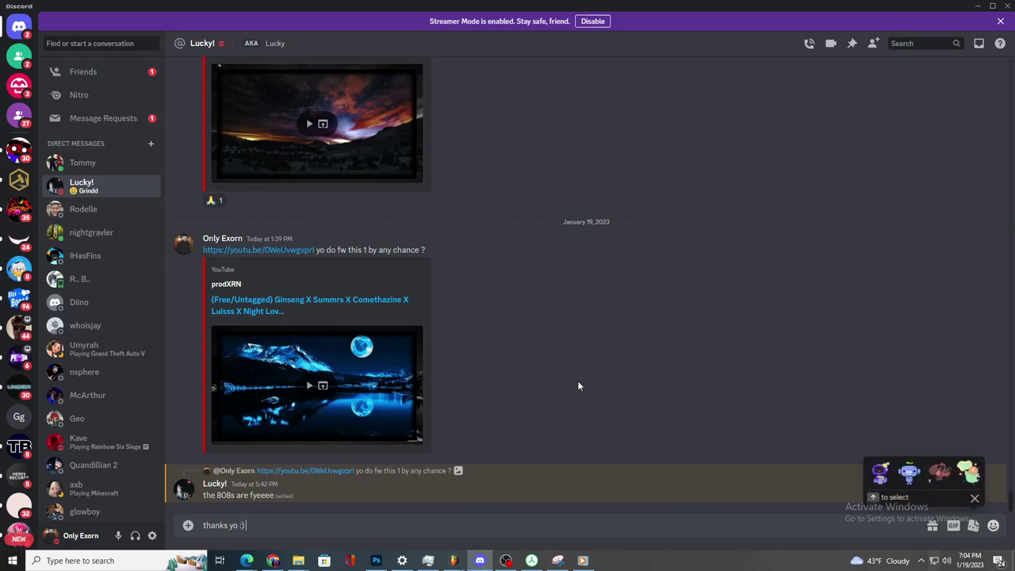
pyautogui.write(' i apprec')
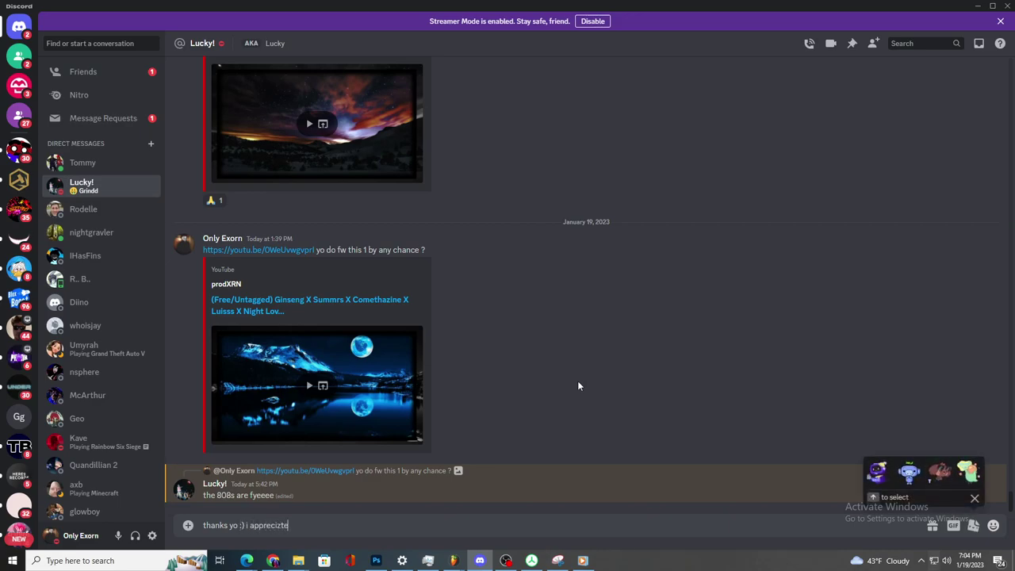
pyautogui.write('iate that yeah')
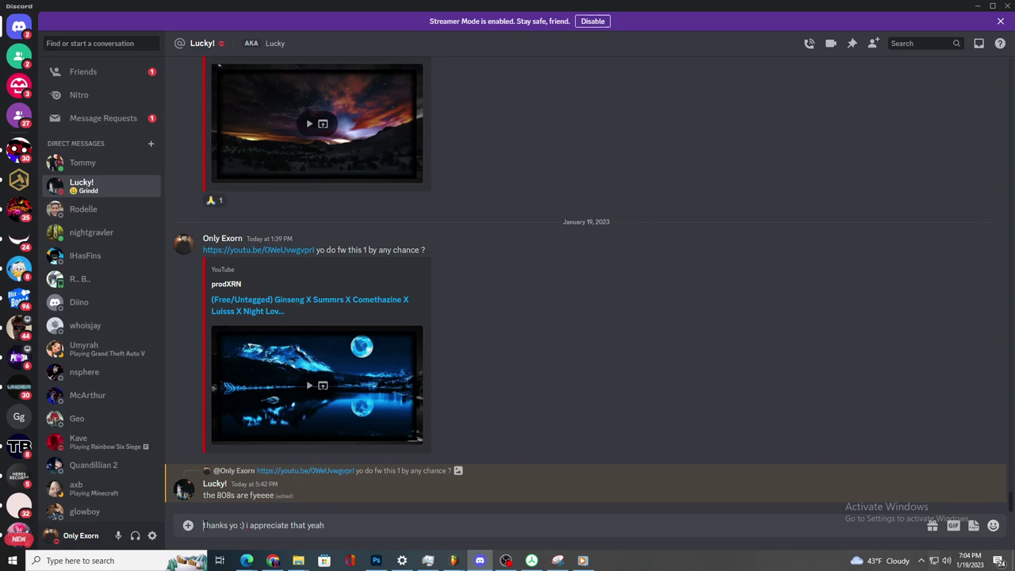
# - Replace the reply's closing "yeah" with ", default pierre 808", send it and return to the UNTAGGED folder
pyautogui.moveTo(345, 525); pyautogui.dragTo(310, 525)
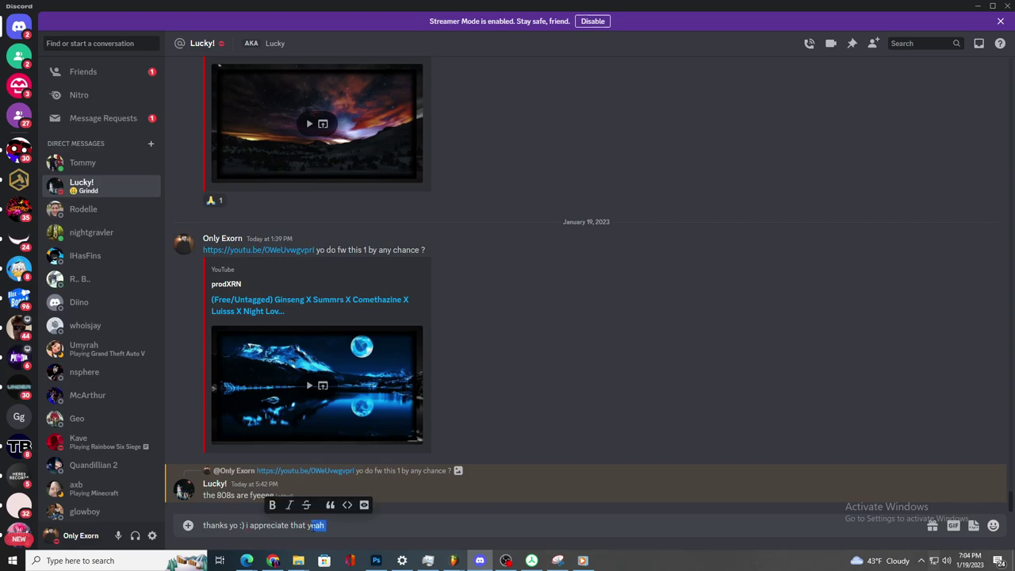
pyautogui.write('h')
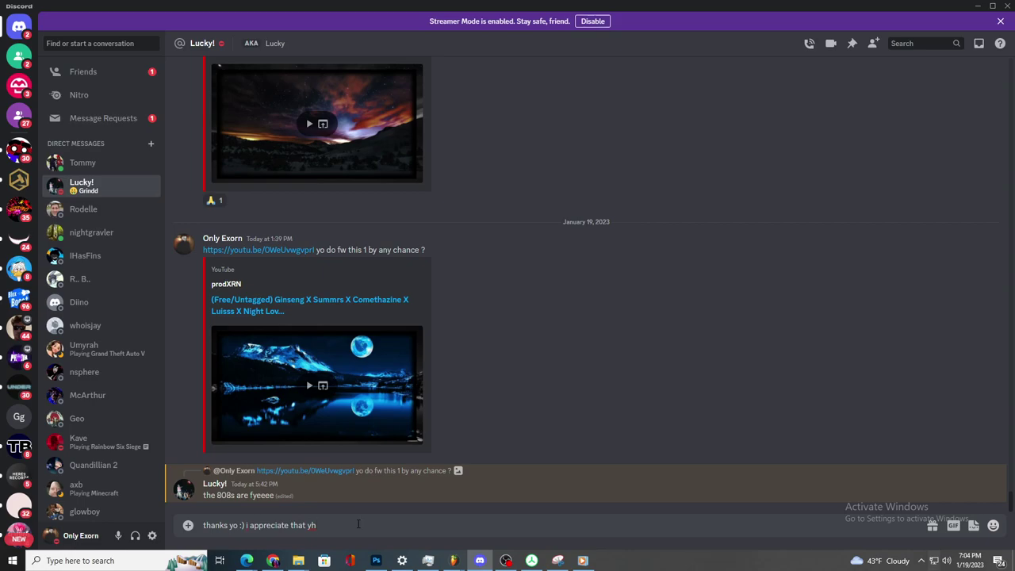
pyautogui.write(' default pierre 808')
pyautogui.click(316, 528)
pyautogui.press('BackSpace')
pyautogui.press('BackSpace')
pyautogui.press('BackSpace')
pyautogui.click(398, 532)
pyautogui.click(309, 525)
pyautogui.write(',')
pyautogui.press('Return')
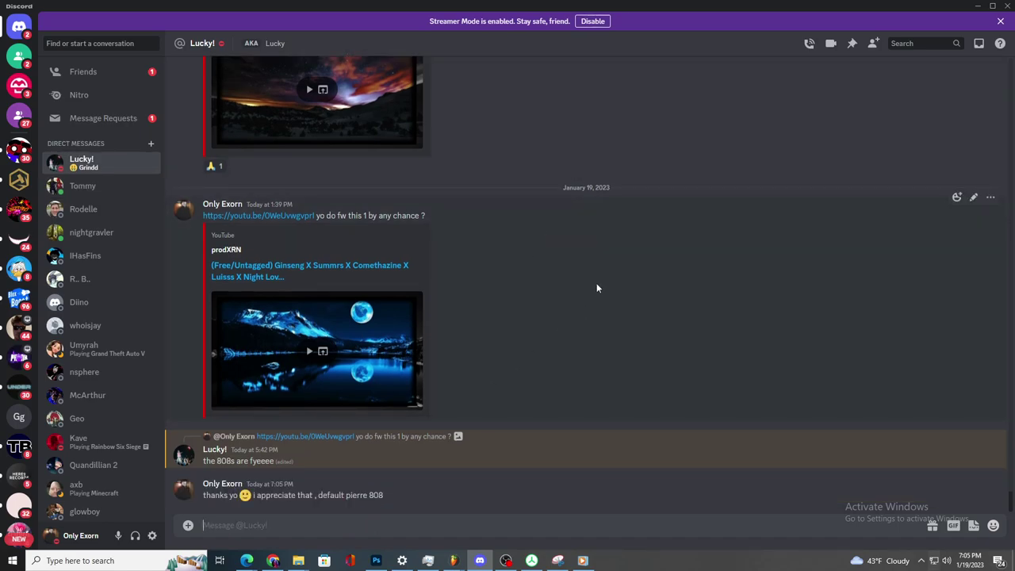
pyautogui.click(980, 12)
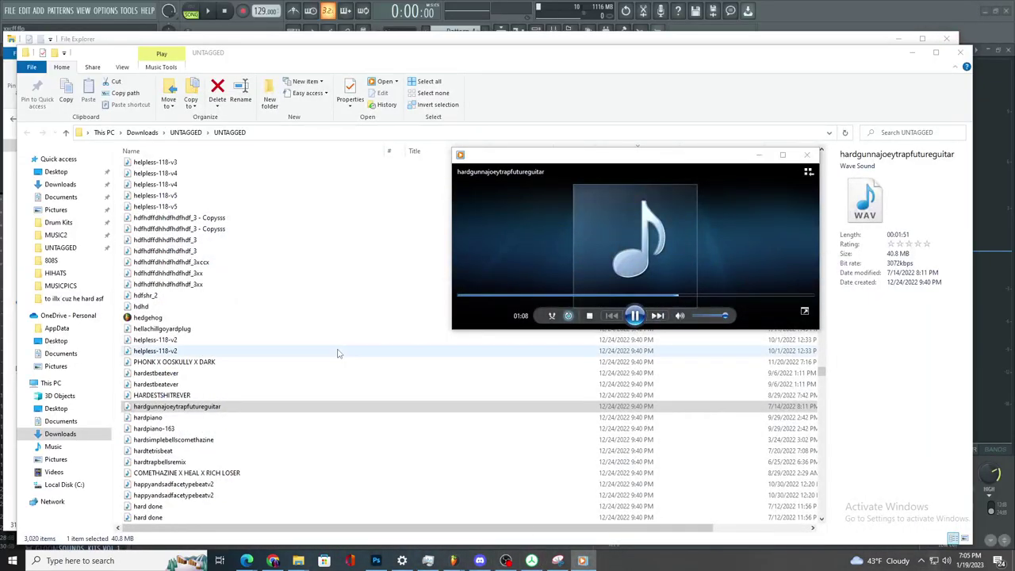
pyautogui.click(352, 410)
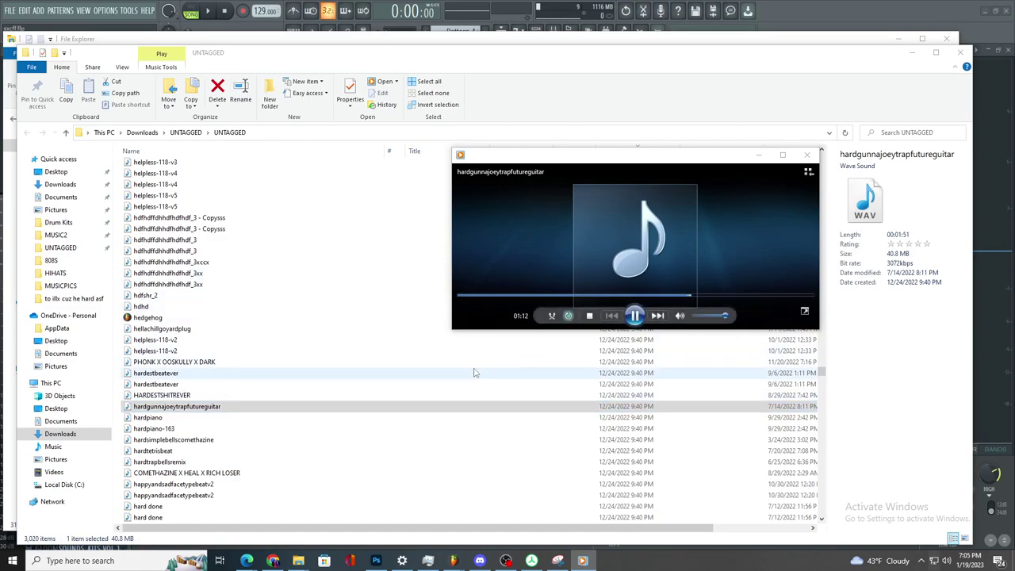
# - Switch back to the Discord conversation about TikTok beat makers and begin a new message with "yeah its all chance its so annoying"
pyautogui.click(480, 561)
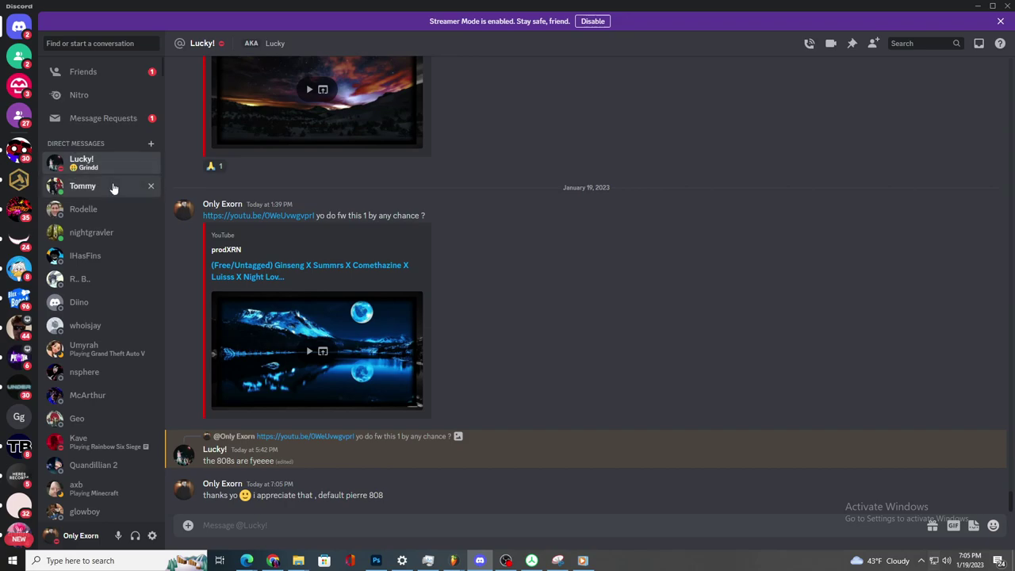
pyautogui.click(113, 187)
pyautogui.write('yeah its all chance its so annoying but if the cha')
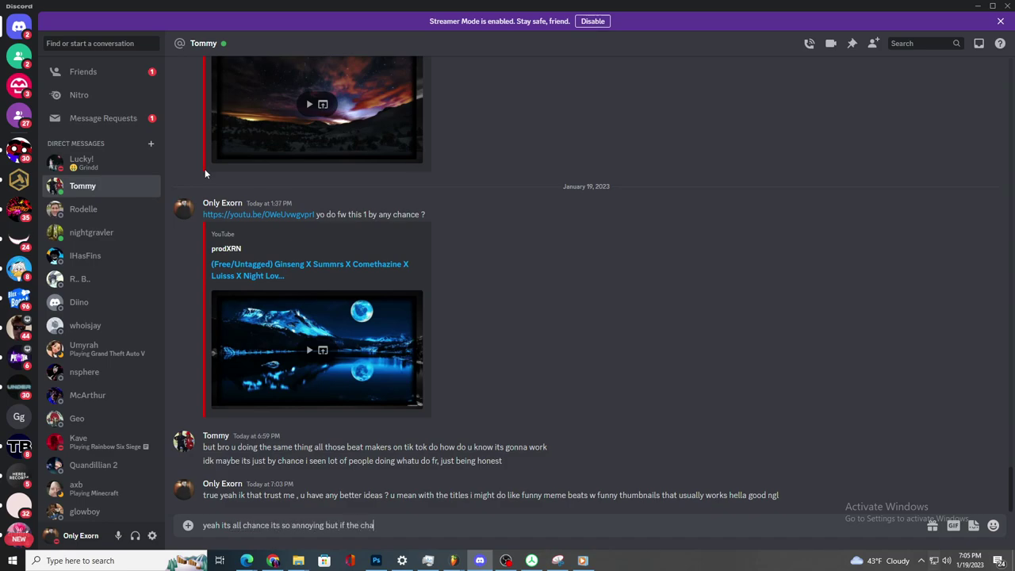
pyautogui.write('nce works im s')
pyautogui.press('BackSpace')
pyautogui.write('sh')
pyautogui.press('BackSpace')
pyautogui.press('BackSpace')
pyautogui.press('BackSpace')
pyautogui.press('BackSpace')
pyautogui.write('i')
pyautogui.write('k what t')
pyautogui.press('BackSpace')
pyautogui.press('BackSpace')
pyautogui.press('BackSpace')
pyautogui.press('BackSpace')
pyautogui.press('BackSpace')
pyautogui.press('BackSpace')
pyautogui.press('BackSpace')
pyautogui.press('BackSpace')
pyautogui.press('BackSpace')
pyautogui.press('BackSpace')
pyautogui.press('BackSpace')
pyautogui.press('BackSpace')
pyautogui.press('BackSpace')
pyautogui.press('BackSpace')
pyautogui.press('BackSpace')
pyautogui.press('BackSpace')
pyautogui.press('BackSpace')
pyautogui.press('BackSpace')
pyautogui.press('BackSpace')
pyautogui.press('BackSpace')
pyautogui.press('BackSpace')
pyautogui.press('BackSpace')
pyautogui.press('BackSpace')
pyautogui.press('BackSpace')
pyautogui.press('BackSpace')
pyautogui.press('BackSpace')
pyautogui.press('BackSpace')
pyautogui.press('BackSpace')
pyautogui.write('the cahnce')
pyautogui.press('BackSpace')
pyautogui.press('BackSpace')
pyautogui.press('BackSpace')
pyautogui.press('BackSpace')
pyautogui.press('BackSpace')
pyautogui.write('hance')
pyautogui.write('s work')
pyautogui.write('=')
pyautogui.press('BackSpace')
pyautogui.press('BackSpace')
pyautogui.press('BackSpace')
pyautogui.press('BackSpace')
pyautogui.press('BackSpace')
pyautogui.press('BackSpace')
pyautogui.press('BackSpace')
pyautogui.press('BackSpace')
pyautogui.press('BackSpace')
pyautogui.press('BackSpace')
pyautogui.press('BackSpace')
pyautogui.press('BackSpace')
pyautogui.press('BackSpace')
pyautogui.press('BackSpace')
pyautogui.press('BackSpace')
pyautogui.press('BackSpace')
pyautogui.press('BackSpace')
pyautogui.press('BackSpace')
pyautogui.press('BackSpace')
pyautogui.press('BackSpace')
pyautogui.write('e')
pyautogui.press('BackSpace')
pyautogui.write('but eventually thru all ther')
pyautogui.press('BackSpace')
pyautogui.press('BackSpace')
pyautogui.write('the o')
pyautogui.press('BackSpace')
pyautogui.press('BackSpace')
pyautogui.press('BackSpace')
pyautogui.write('e obstacles ima')
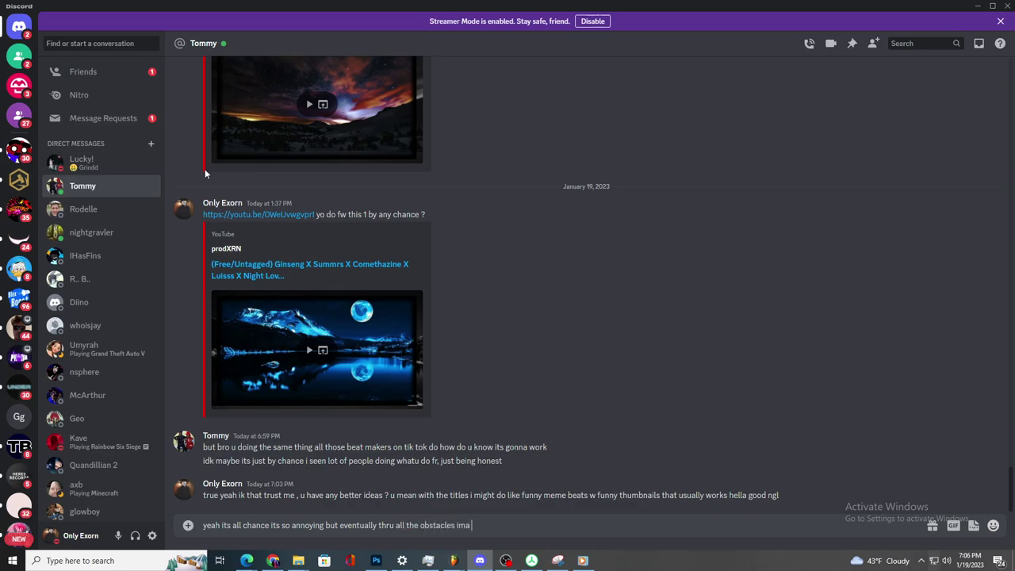
pyautogui.write(' win')
pyautogui.press('BackSpace')
pyautogui.press('BackSpace')
pyautogui.press('BackSpace')
pyautogui.press('BackSpace')
pyautogui.press('BackSpace')
pyautogui.press('BackSpace')
pyautogui.press('BackSpace')
pyautogui.press('BackSpace')
pyautogui.press('BackSpace')
pyautogui.press('BackSpace')
pyautogui.press('BackSpace')
pyautogui.press('BackSpace')
pyautogui.press('BackSpace')
pyautogui.press('BackSpace')
pyautogui.press('BackSpace')
pyautogui.press('BackSpace')
pyautogui.press('BackSpace')
pyautogui.press('BackSpace')
pyautogui.press('BackSpace')
pyautogui.press('BackSpace')
pyautogui.press('BackSpace')
pyautogui.press('BackSpace')
pyautogui.press('BackSpace')
pyautogui.press('BackSpace')
pyautogui.press('BackSpace')
pyautogui.press('BackSpace')
pyautogui.press('BackSpace')
pyautogui.press('BackSpace')
pyautogui.press('BackSpace')
pyautogui.press('BackSpace')
pyautogui.press('BackSpace')
pyautogui.press('BackSpace')
pyautogui.press('BackSpace')
pyautogui.press('BackSpace')
pyautogui.press('BackSpace')
pyautogui.press('BackSpace')
pyautogui.press('BackSpace')
pyautogui.press('BackSpace')
pyautogui.press('BackSpace')
pyautogui.press('BackSpace')
pyautogui.press('BackSpace')
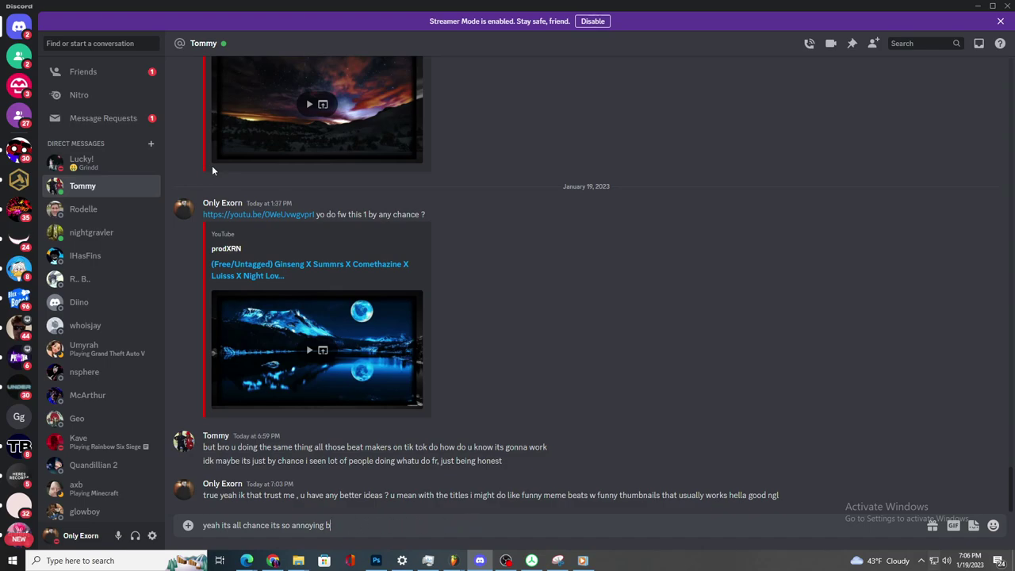
# - Finish the message with "but i had to n stil lgotta go thru hella obstacles", send it and return to the UNTAGGED folder
pyautogui.write('ut i had to an stil lgotta go thru hella obstacles')
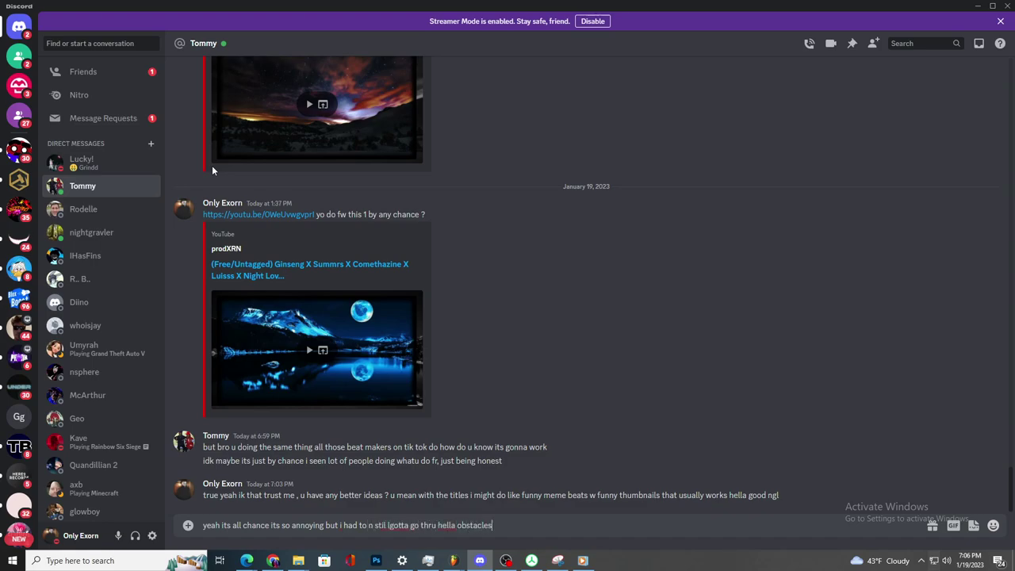
pyautogui.press('Return')
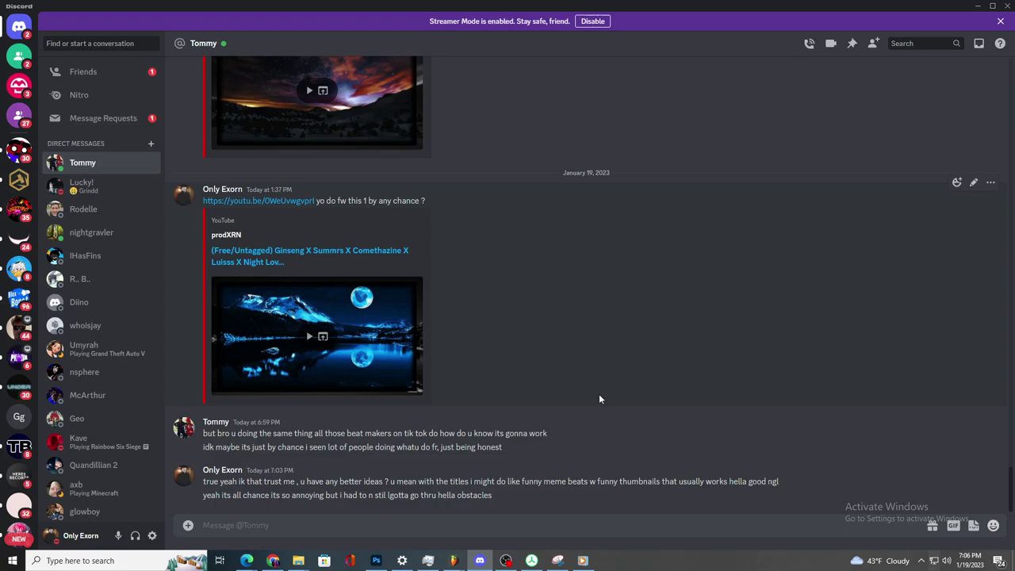
pyautogui.click(978, 5)
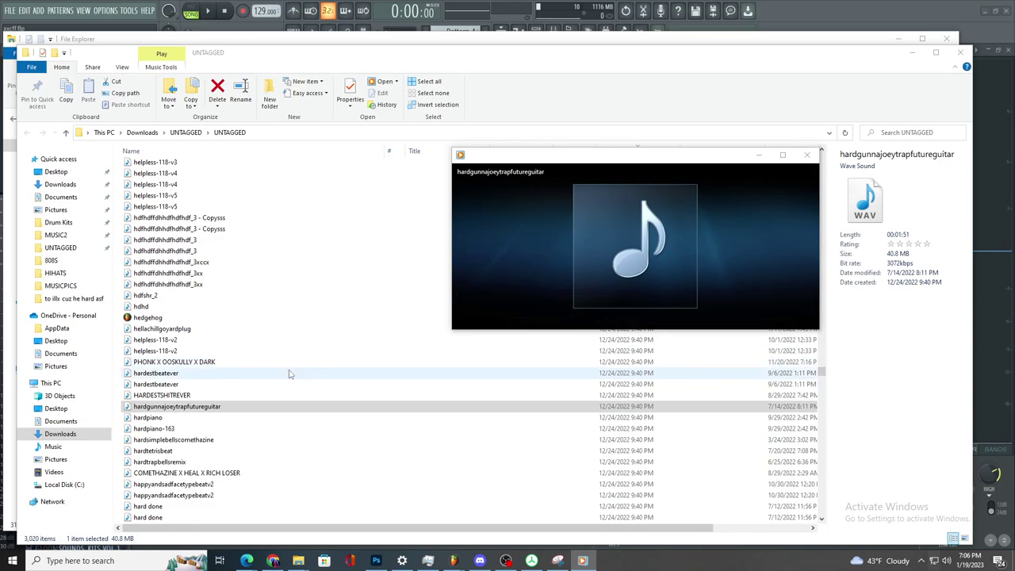
# - Play the beats hardpiano-163, hardpiano and hardgunnajoeytrapfutureguitar from the UNTAGGED folder
pyautogui.scroll(-4, 295, 370)
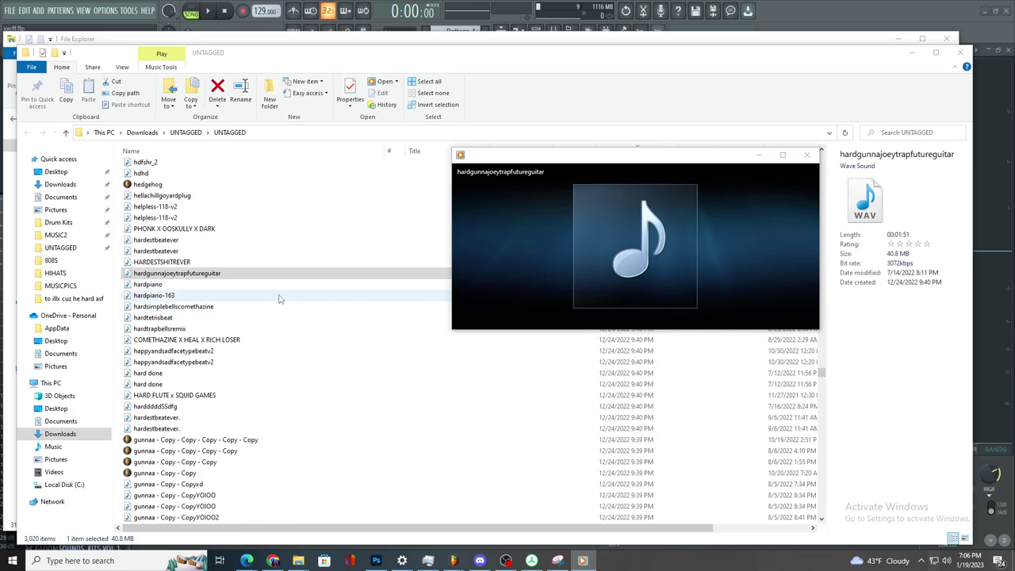
pyautogui.click(326, 296)
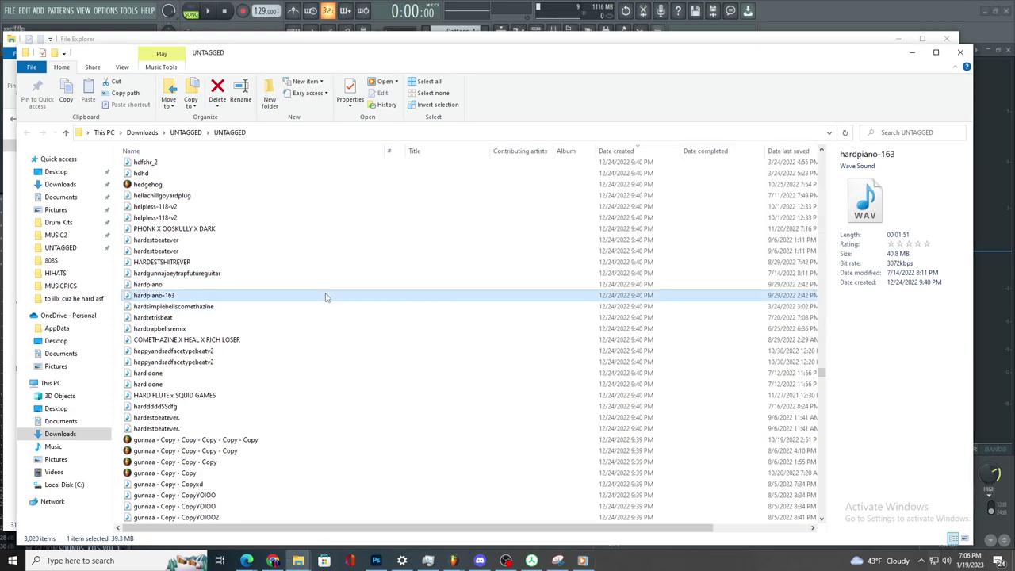
pyautogui.doubleClick(325, 296)
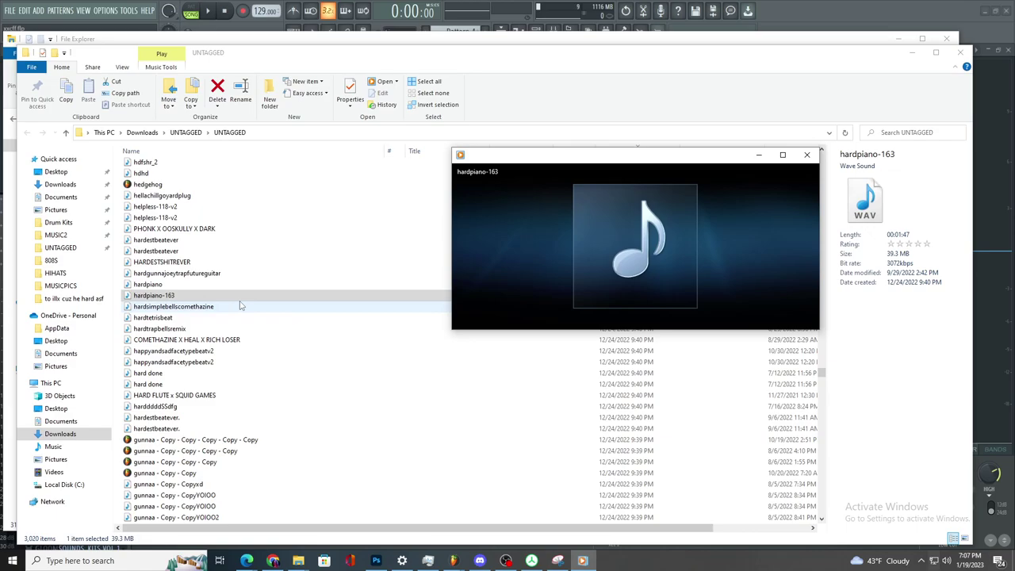
pyautogui.click(191, 284)
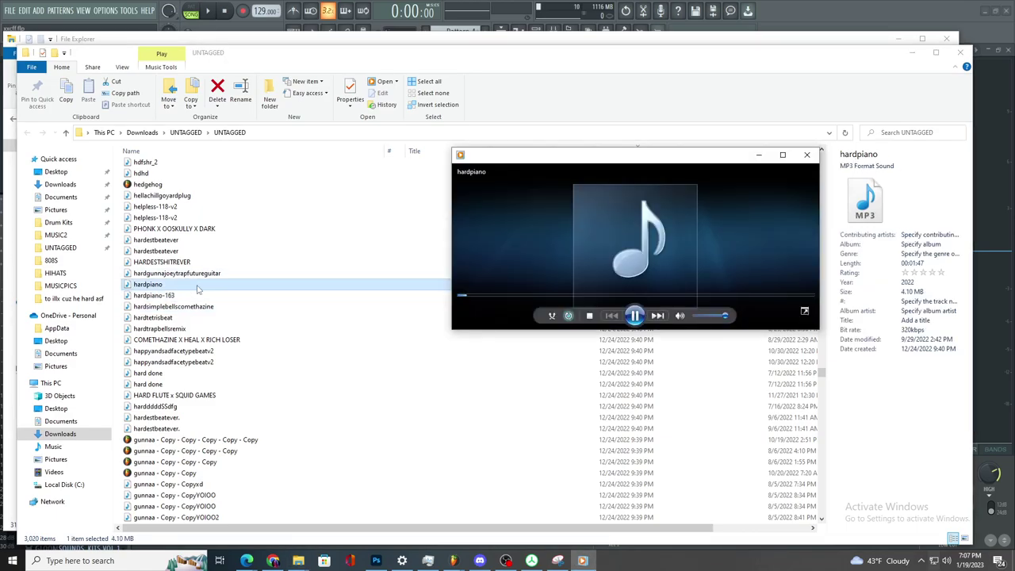
pyautogui.click(237, 295)
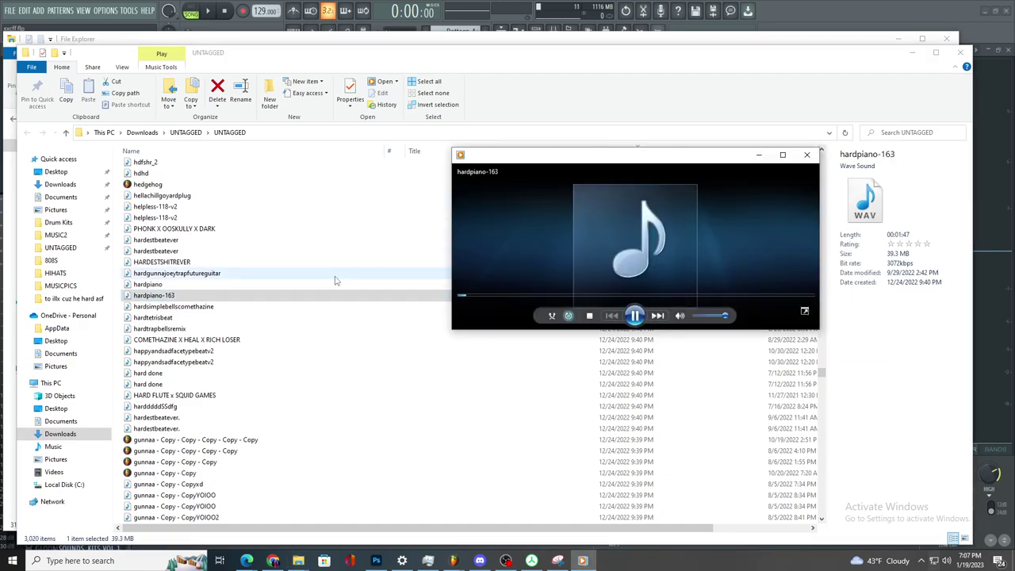
pyautogui.click(316, 275)
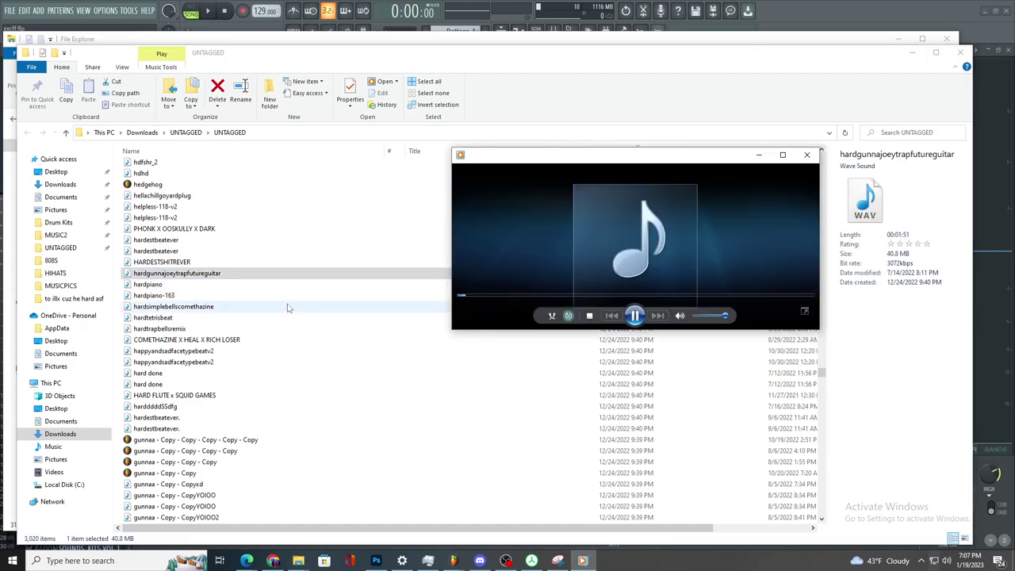
pyautogui.scroll(-5, 288, 382)
# - Switch to FL Studio, bring up the playlist and play the arrangement from the start with the whole song in view
pyautogui.click(770, 11)
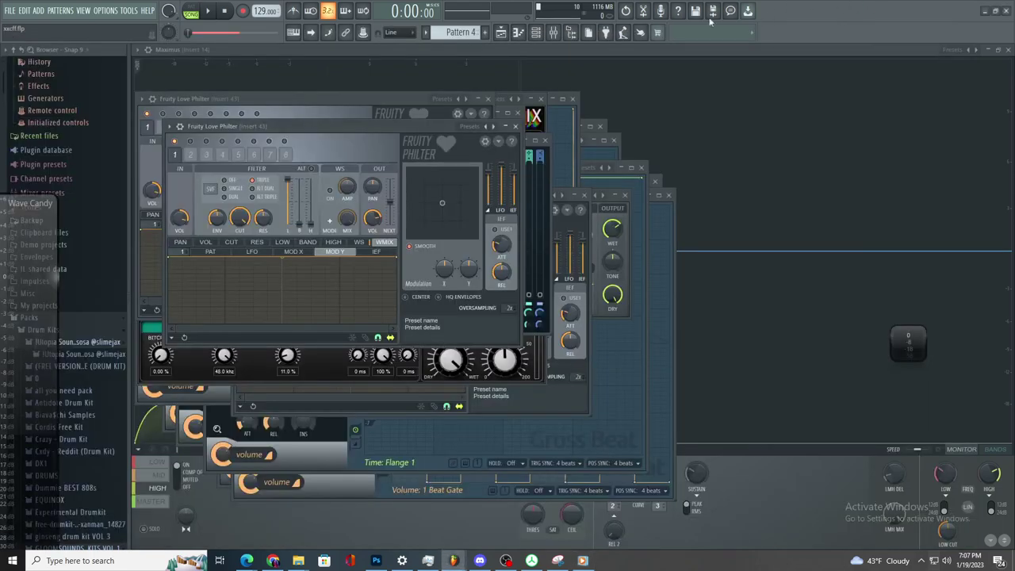
pyautogui.click(500, 32)
pyautogui.click(480, 561)
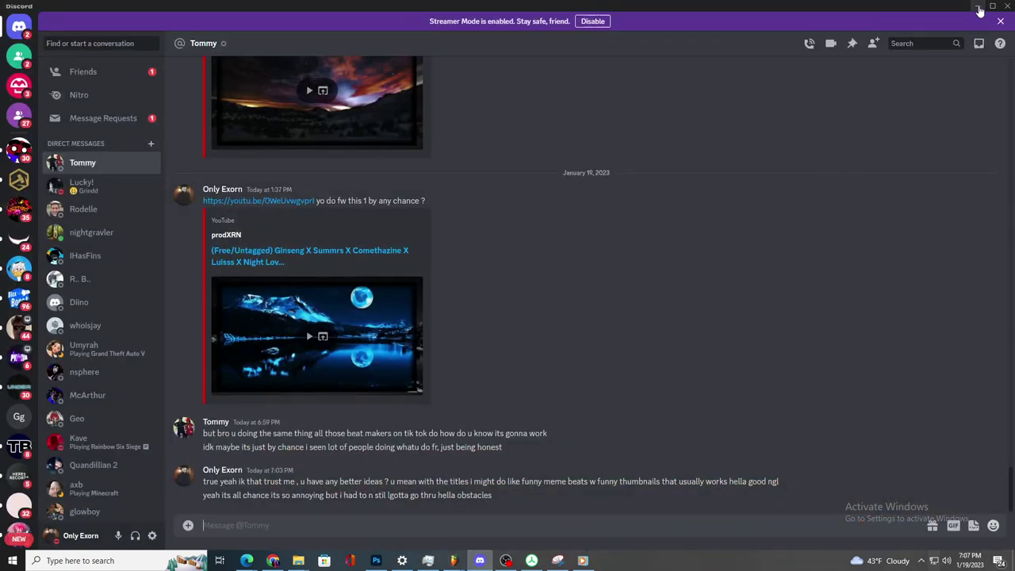
pyautogui.click(980, 7)
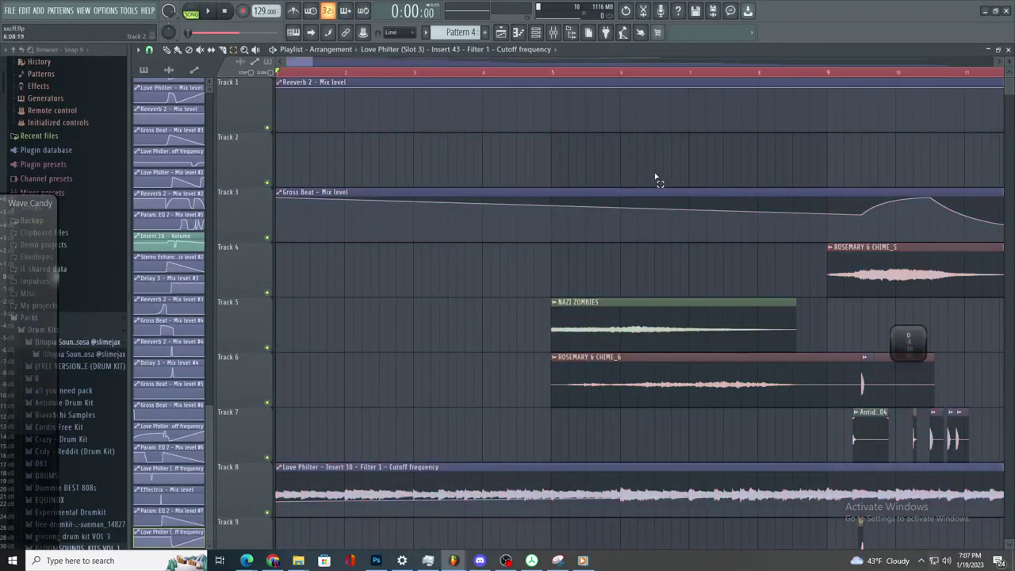
pyautogui.press('space')
pyautogui.scroll(-10, 637, 184)
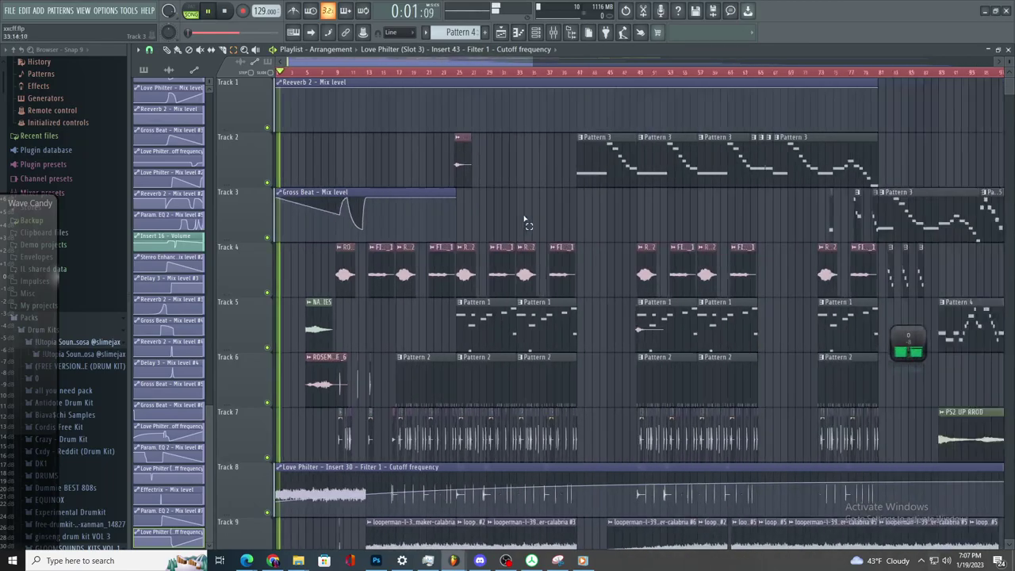
pyautogui.scroll(-3, 555, 222)
pyautogui.scroll(-5, 698, 279)
pyautogui.scroll(5, 696, 270)
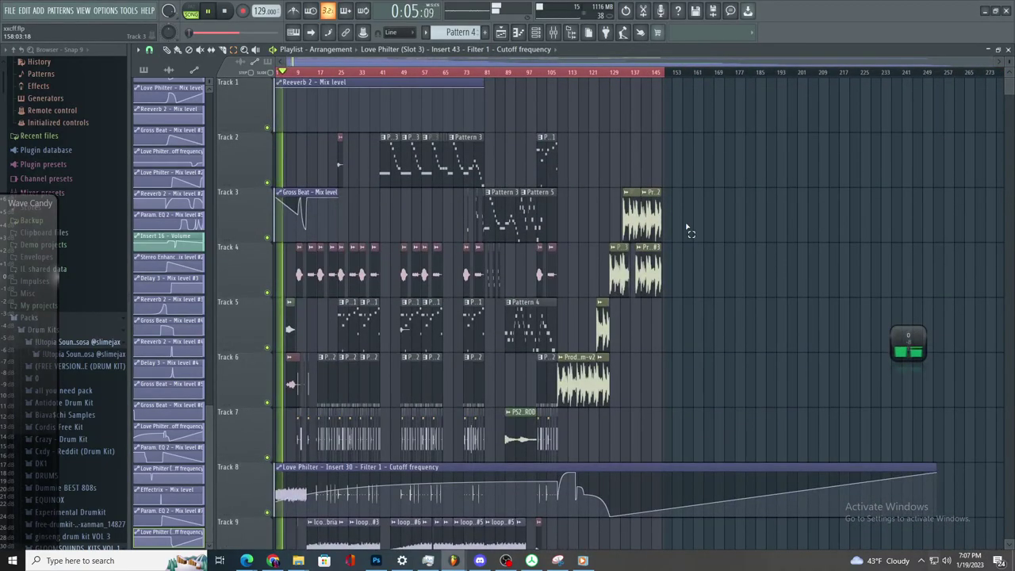
# - Check the Discord conversation and return to the FL Studio playlist to examine the section around bars 8 to 13
pyautogui.click(481, 561)
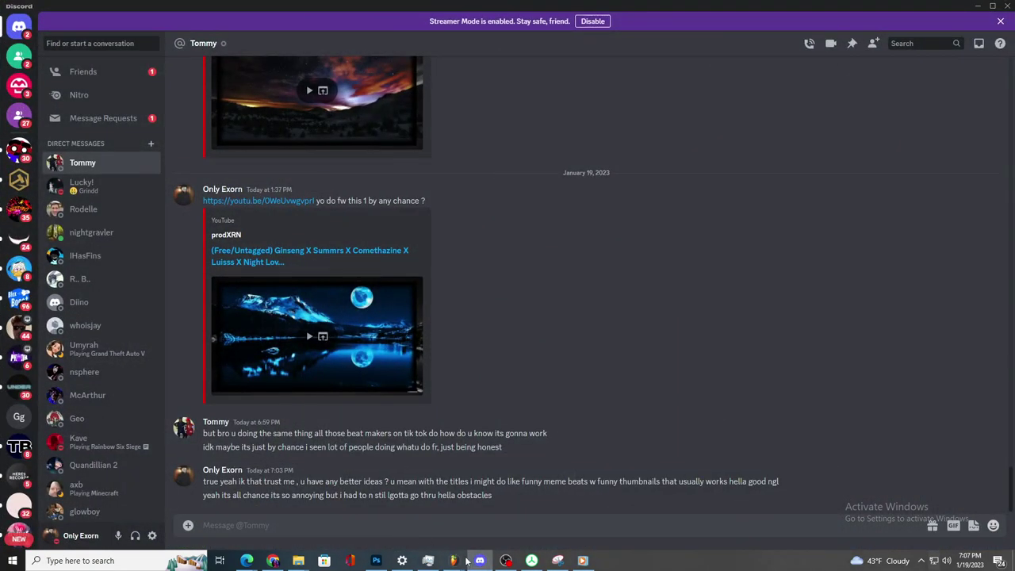
pyautogui.click(455, 560)
pyautogui.moveTo(724, 404); pyautogui.dragTo(641, 391)
pyautogui.moveTo(631, 394); pyautogui.dragTo(692, 396)
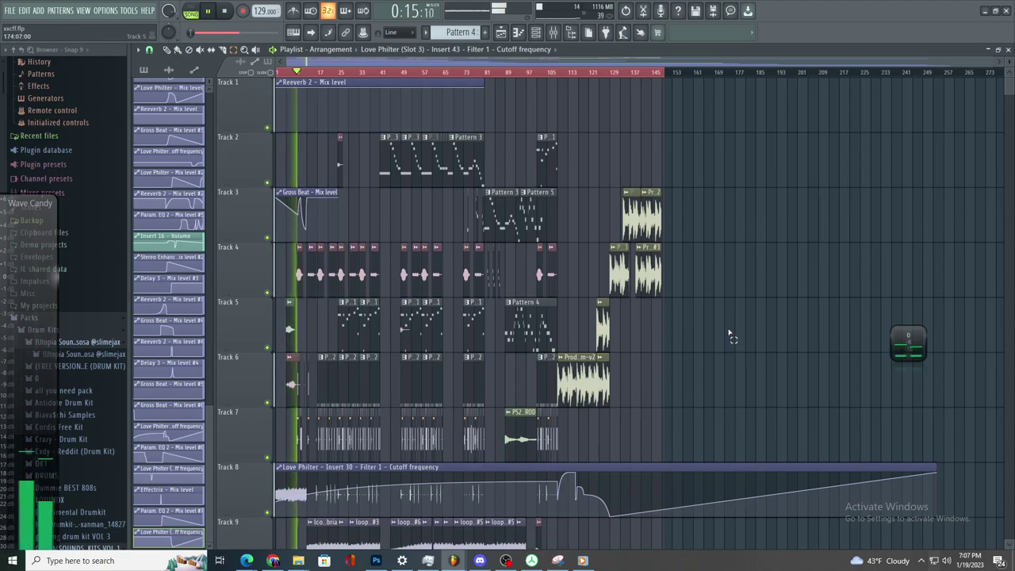
pyautogui.scroll(3, 295, 274)
pyautogui.scroll(3, 323, 272)
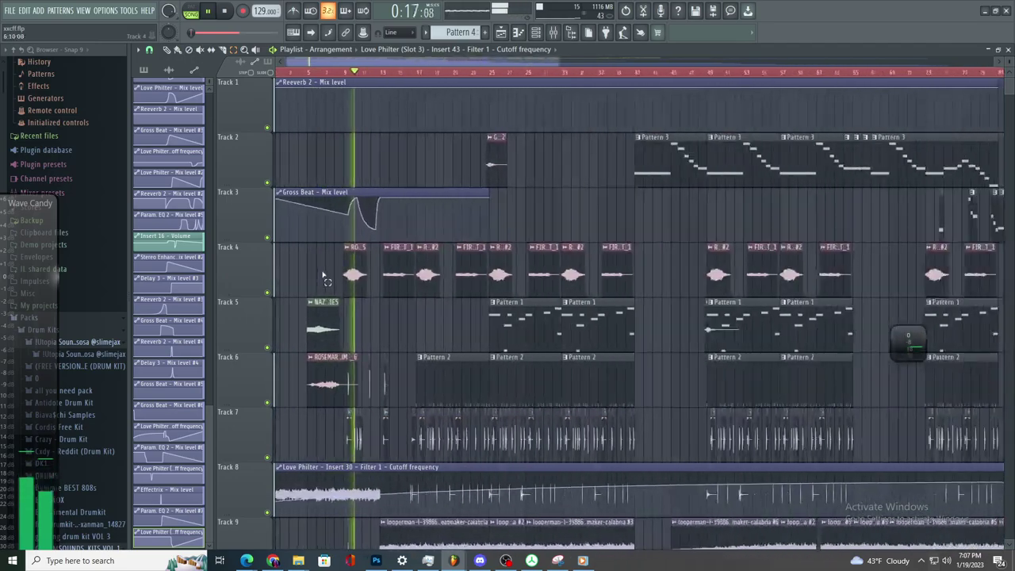
pyautogui.scroll(4, 324, 272)
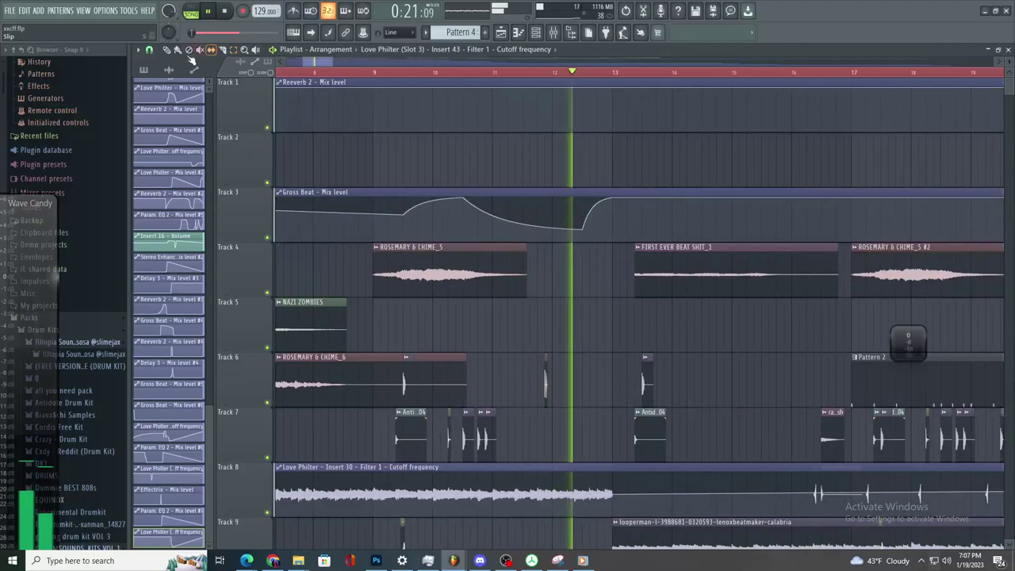
# - Place a copy of the ROSEMARY & CHIME_5 clip on Track 5 at bar 9 and make it unique
pyautogui.click(433, 285)
pyautogui.scroll(-3, 412, 304)
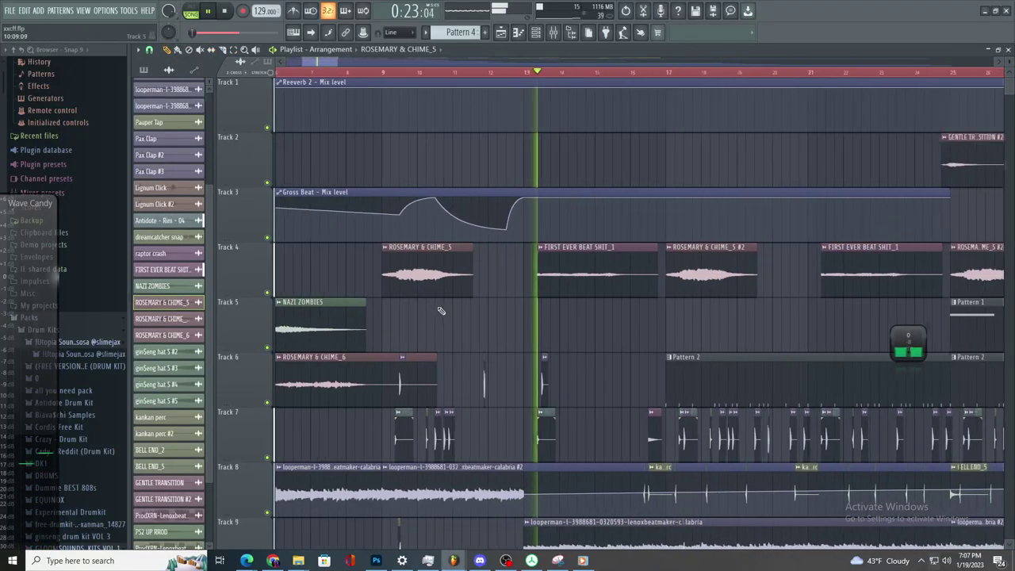
pyautogui.click(383, 317)
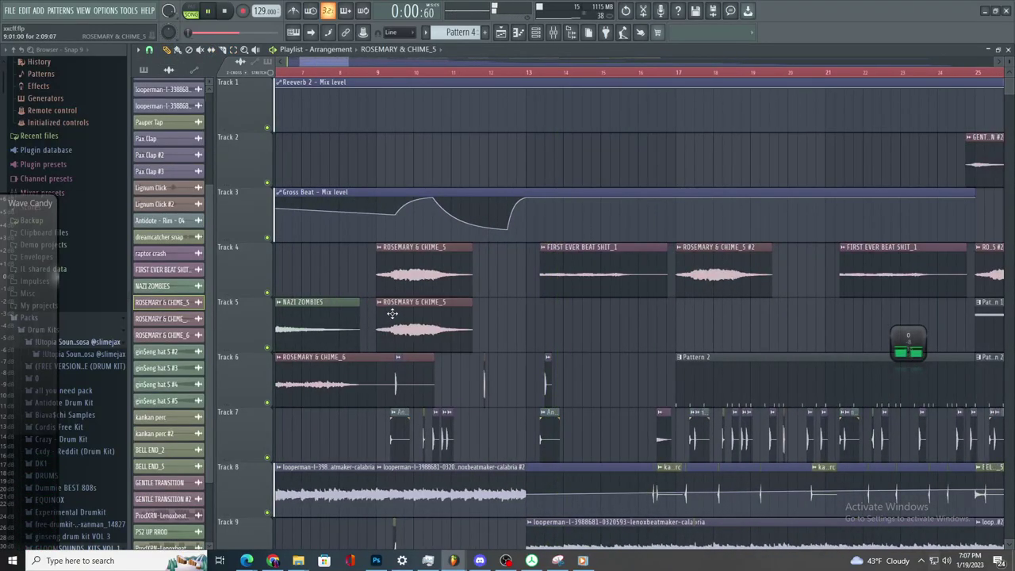
pyautogui.click(379, 303)
pyautogui.click(422, 384)
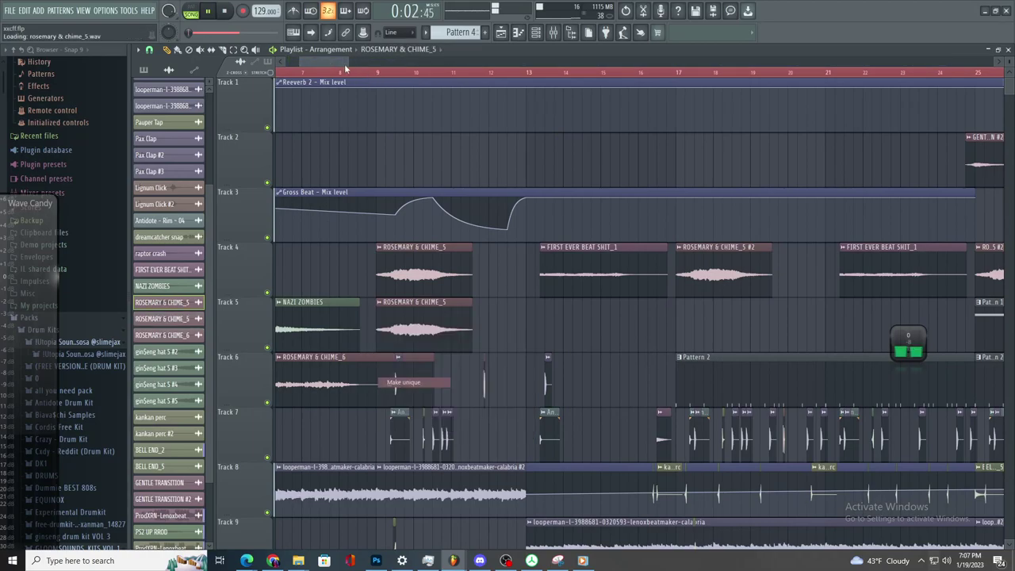
# - Resume playback from about bar 8 and move the unique ROSEMARY & CHIME_5 copy on Track 5 to just before bar 11
pyautogui.click(341, 72)
pyautogui.scroll(3, 420, 316)
pyautogui.moveTo(442, 333); pyautogui.dragTo(576, 340)
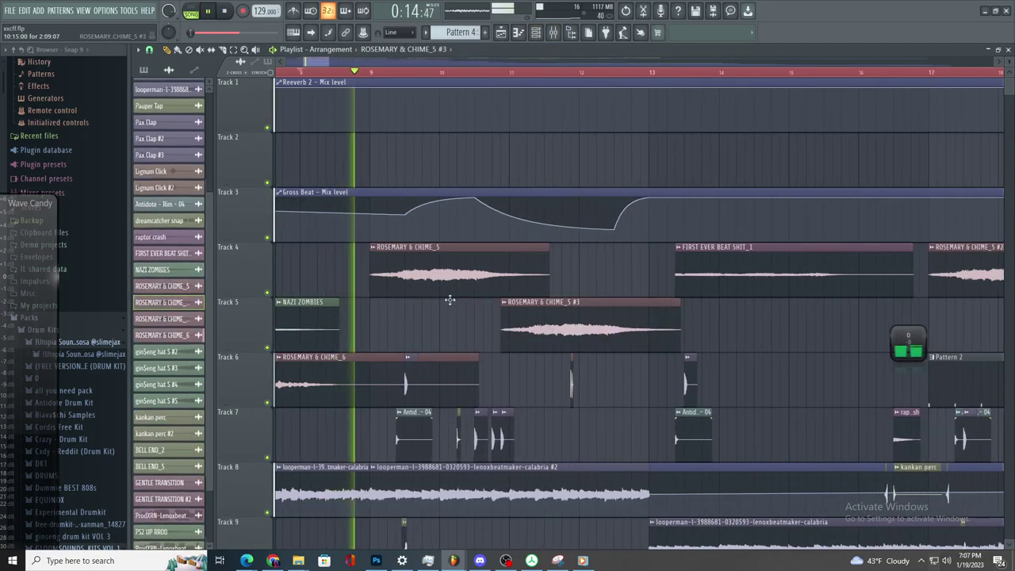
# - Reverse the sample of the ROSEMARY & CHIME_5 copy on Track 5 and raise its fade-in
pyautogui.doubleClick(510, 306)
pyautogui.click(364, 290)
pyautogui.moveTo(420, 315); pyautogui.dragTo(433, 272)
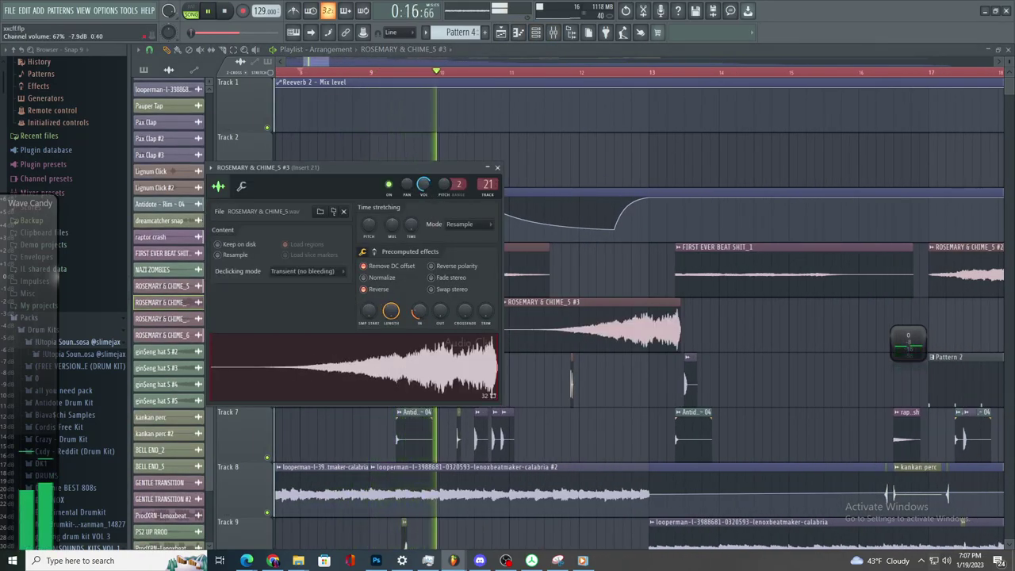
# - Move the reversed ROSEMARY & CHIME_5 clip earlier on Track 5 so that it ends at about bar 13
pyautogui.moveTo(603, 310); pyautogui.dragTo(534, 321)
pyautogui.scroll(3, 662, 333)
pyautogui.scroll(4, 635, 333)
pyautogui.scroll(-3, 531, 320)
pyautogui.scroll(-4, 532, 321)
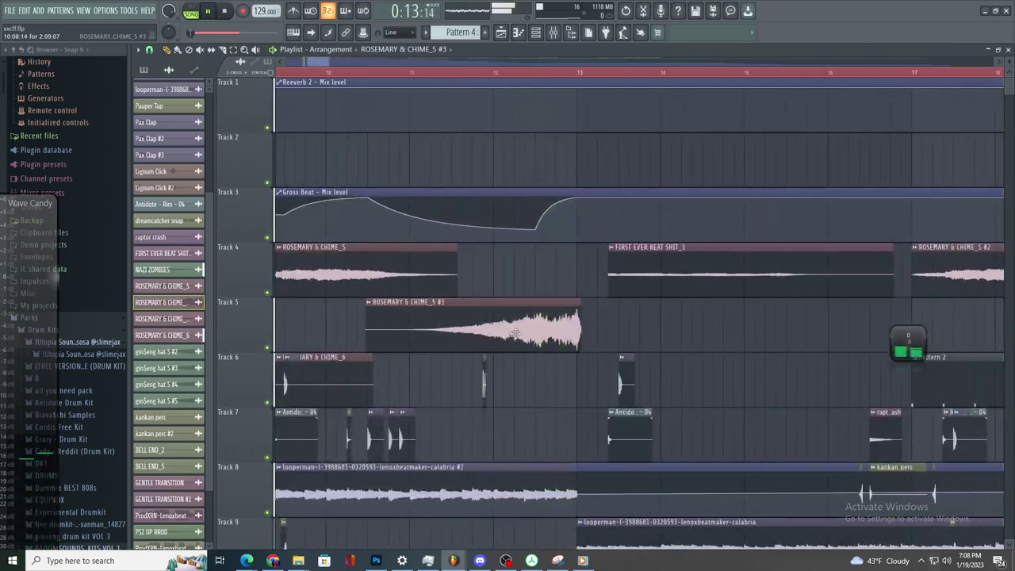
# - Route the reversed ROSEMARY & CHIME_5 #3 sample to mixer Insert 32 and load Gross Beat in its first effect slot
pyautogui.doubleClick(477, 326)
pyautogui.doubleClick(491, 198)
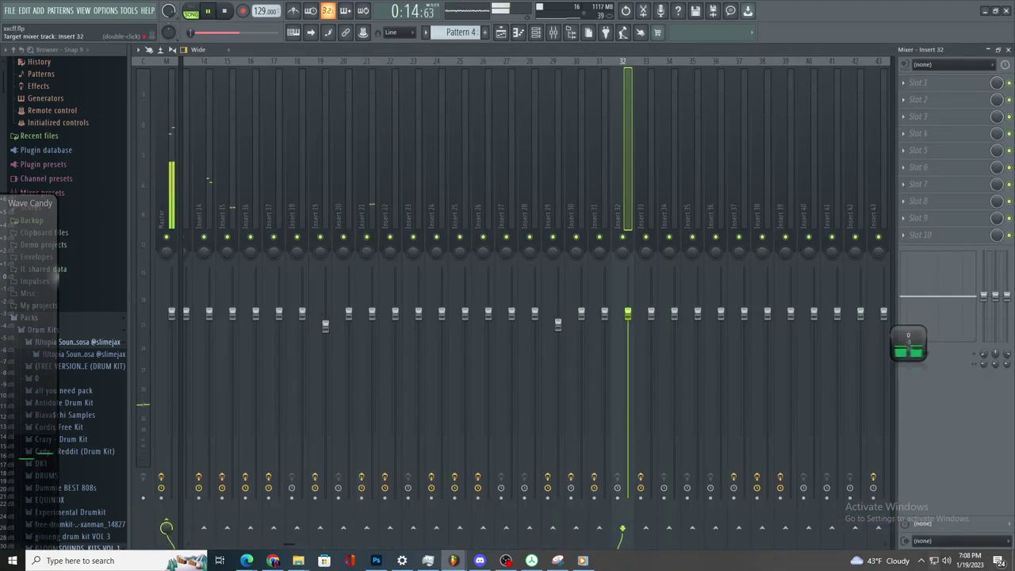
pyautogui.click(981, 82)
pyautogui.click(835, 39)
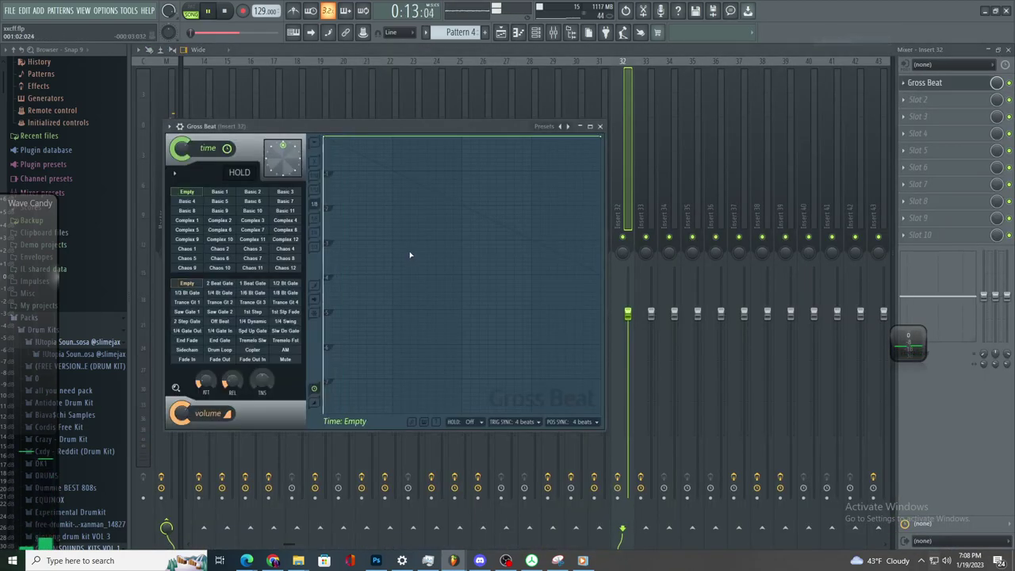
# - Add Fruity Parametric EQ 2 to slot 2 of Insert 32 and pull four of its bands down to the floor
pyautogui.click(924, 100)
pyautogui.moveTo(932, 119)
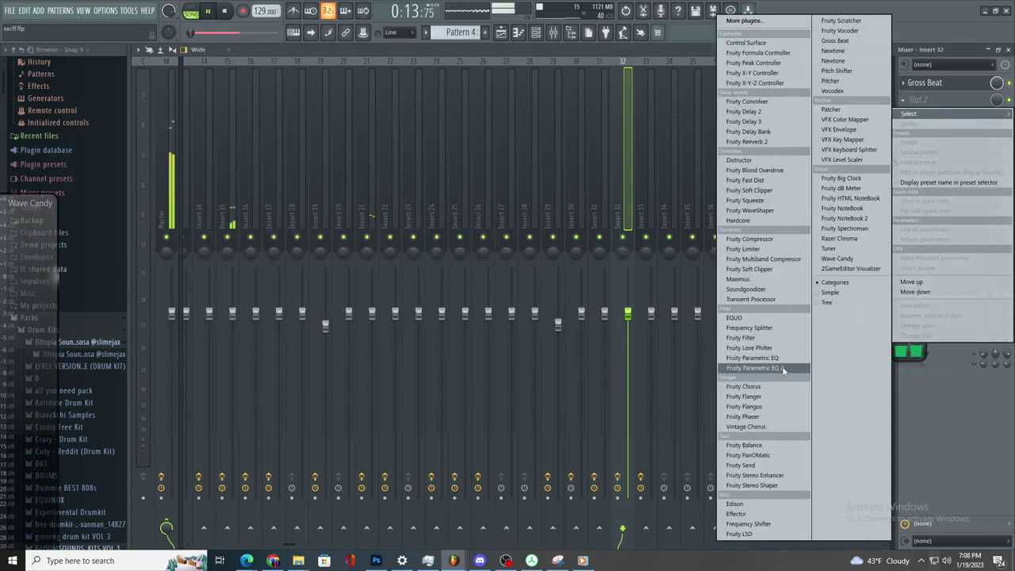
pyautogui.click(755, 368)
pyautogui.moveTo(254, 231); pyautogui.dragTo(184, 292)
pyautogui.moveTo(403, 229); pyautogui.dragTo(448, 294)
pyautogui.moveTo(315, 229); pyautogui.dragTo(338, 292)
pyautogui.moveTo(343, 230); pyautogui.dragTo(321, 293)
pyautogui.press('space')
pyautogui.press('space')
# - Add Fruity Reeverb 2 to slot 3 of Insert 32 and lower the track's volume to about -4.7 dB
pyautogui.click(930, 119)
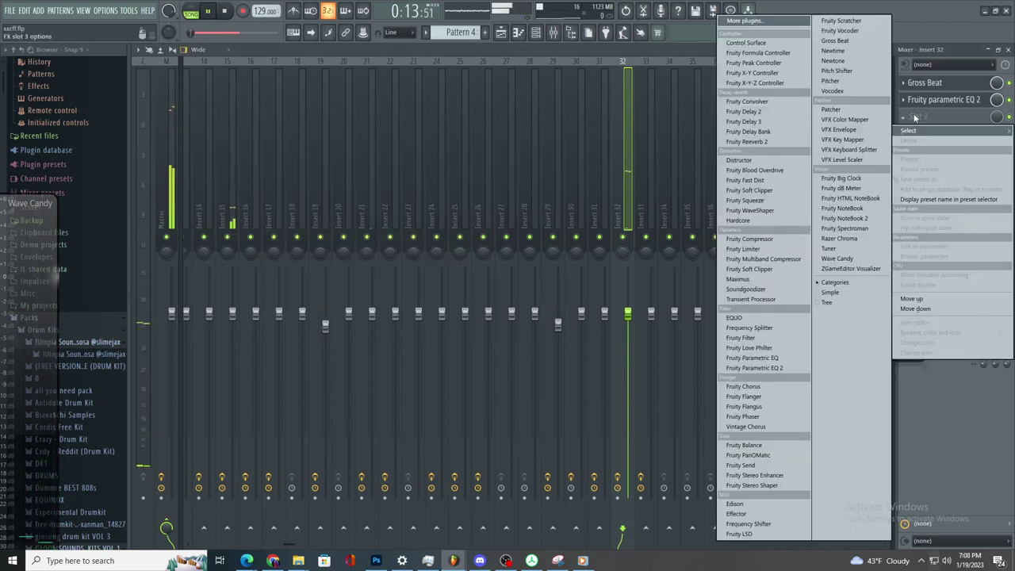
pyautogui.click(754, 140)
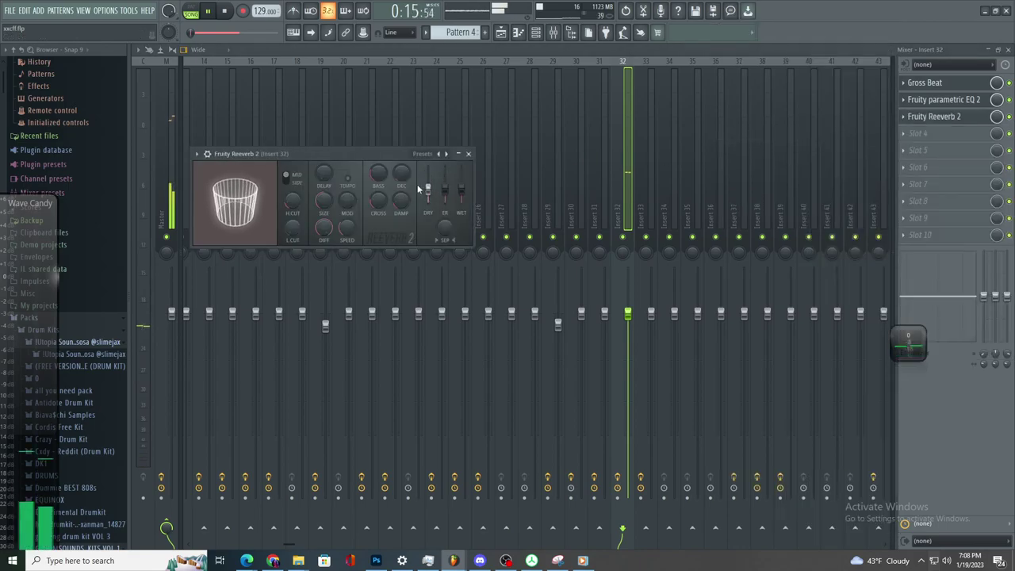
pyautogui.click(933, 135)
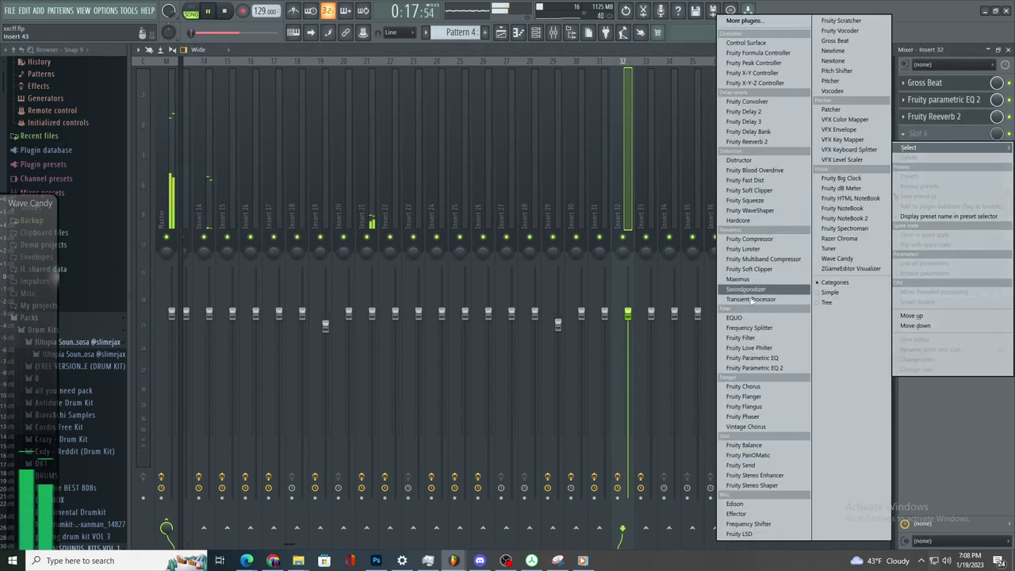
pyautogui.click(625, 316)
pyautogui.moveTo(627, 314); pyautogui.dragTo(627, 350)
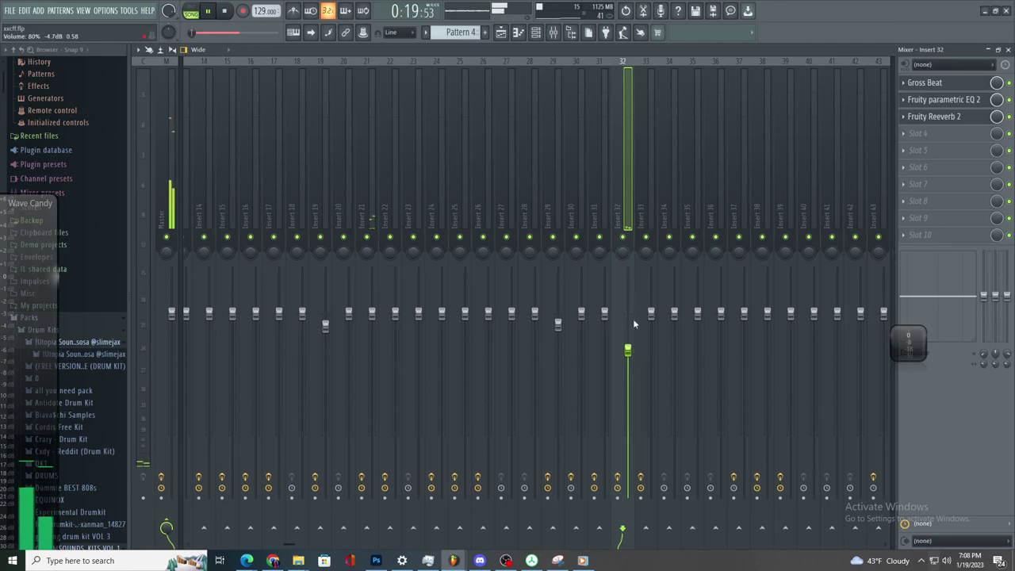
# - Slice the reversed ROSEMARY & CHIME_5 #3 clip on Track 5 at bar 13 and delete the tail beyond it
pyautogui.click(502, 35)
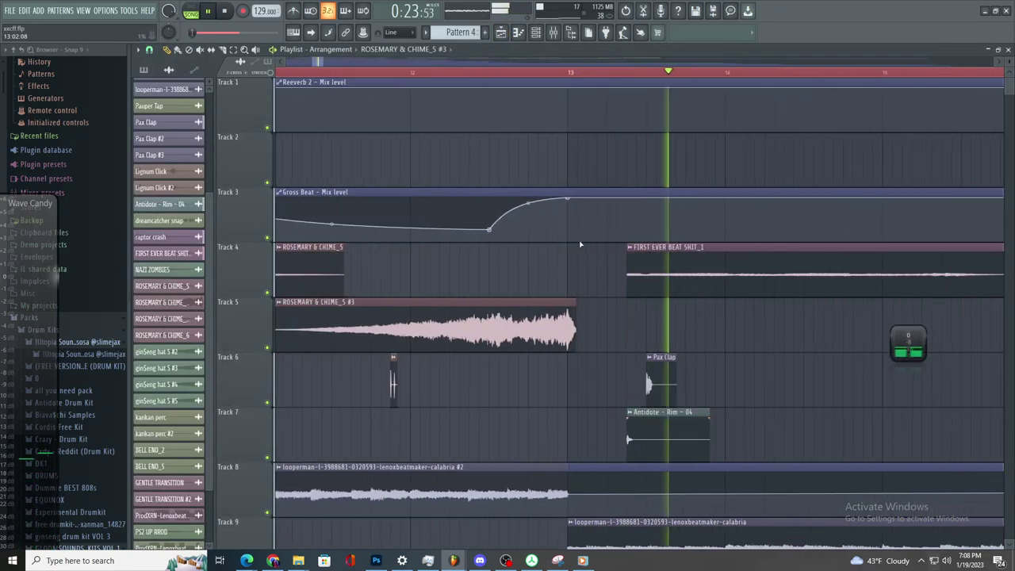
pyautogui.scroll(3, 578, 244)
pyautogui.moveTo(565, 284); pyautogui.dragTo(572, 343)
pyautogui.scroll(-3, 424, 268)
pyautogui.click(167, 49)
pyautogui.rightClick(535, 337)
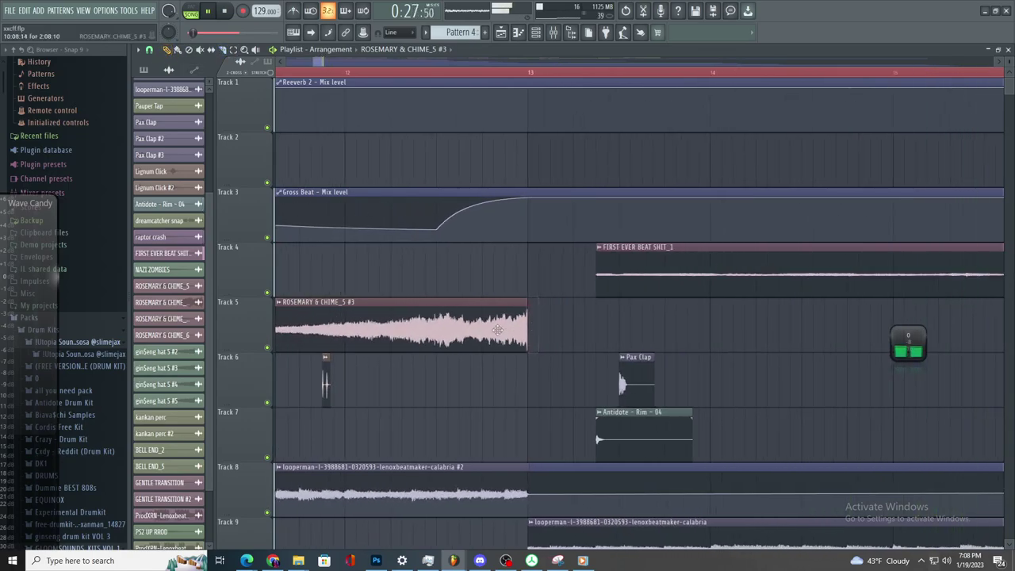
# - Slice the reversed ROSEMARY & CHIME_5 #3 clip at bar 11 and delete the part before it
pyautogui.scroll(-3, 494, 326)
pyautogui.scroll(2, 349, 297)
pyautogui.moveTo(373, 305); pyautogui.dragTo(380, 347)
pyautogui.click(167, 49)
pyautogui.rightClick(367, 342)
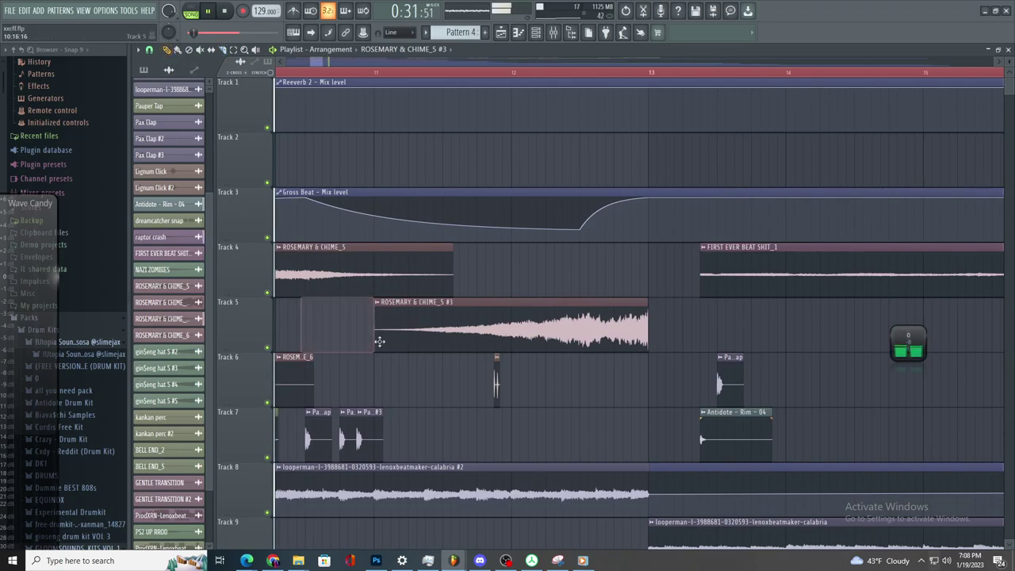
pyautogui.scroll(-3, 403, 342)
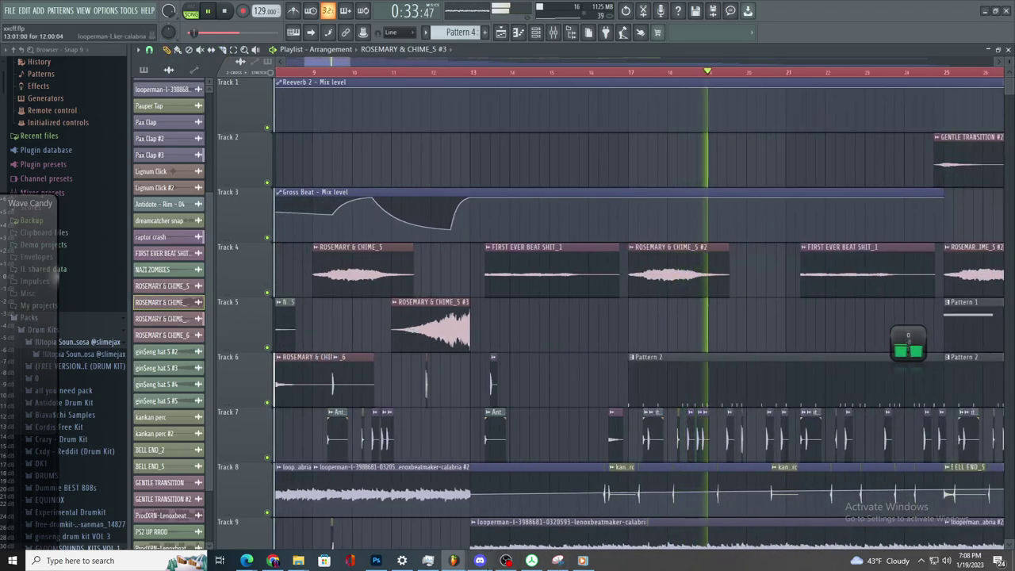
# - Switch to the open Discord chat and send 'and honeslty idec i just madde something so fire i coudl care elss about ciews this shi fun asf too'
pyautogui.click(480, 561)
pyautogui.write('and')
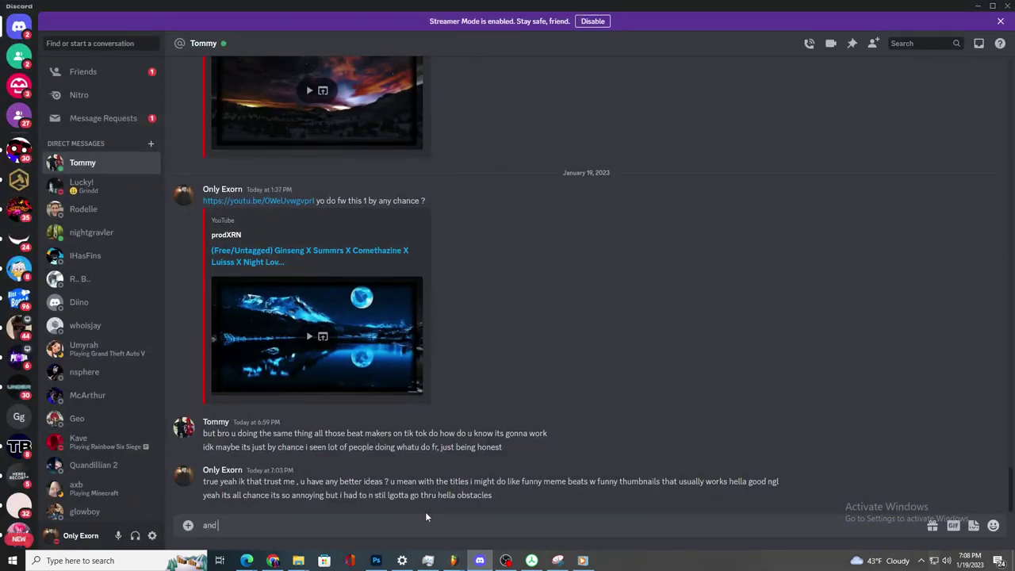
pyautogui.write(' honeslty idec i just madde something so fire i coudl care elss about ciews this shi fun asf too')
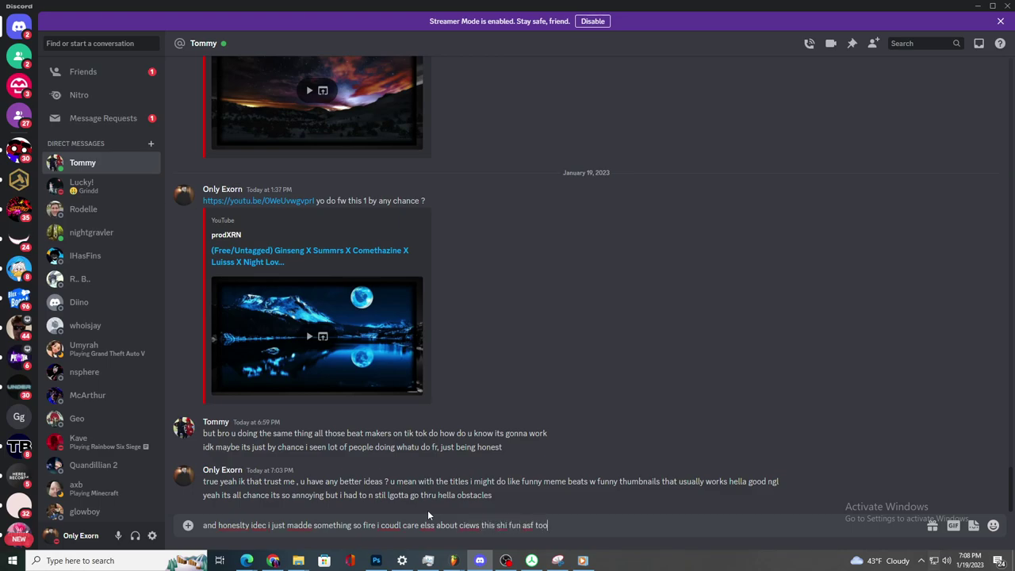
pyautogui.press('Return')
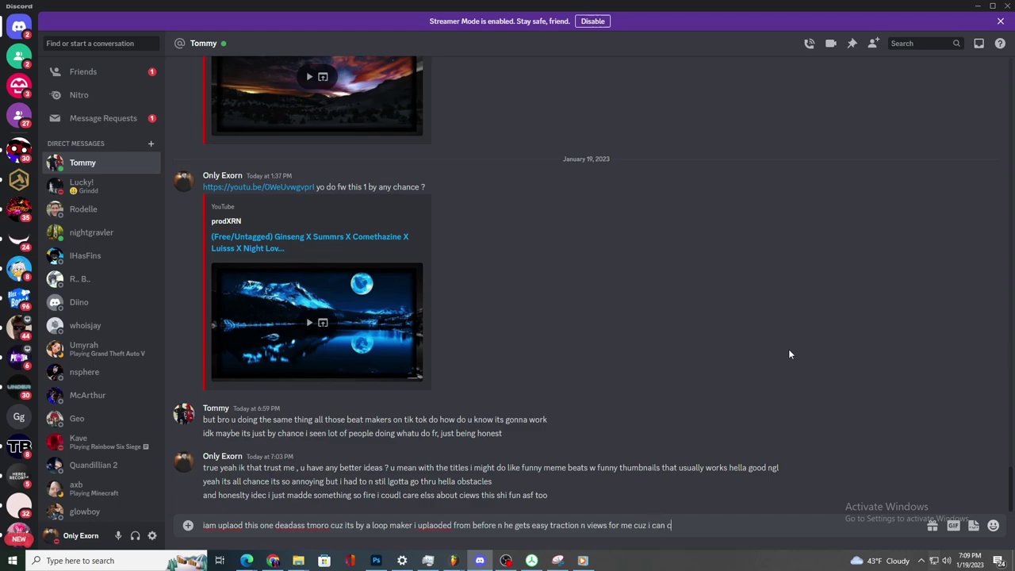
# - Send a message about uploading this beat tomorrow because its loop maker brings easy views and can be cross-linked, and return to FL Studio
pyautogui.write('m')
pyautogui.press('Return')
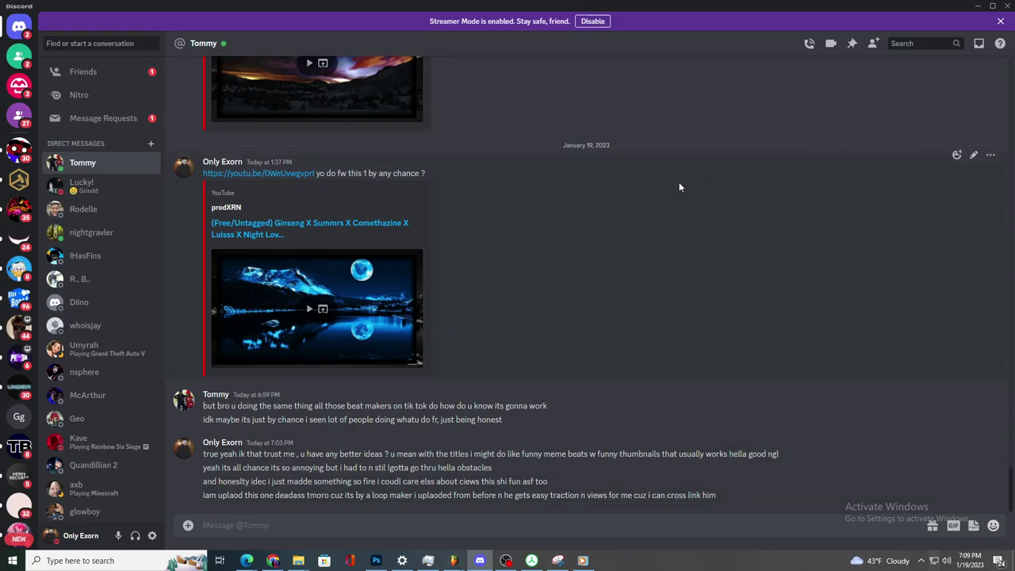
pyautogui.click(977, 6)
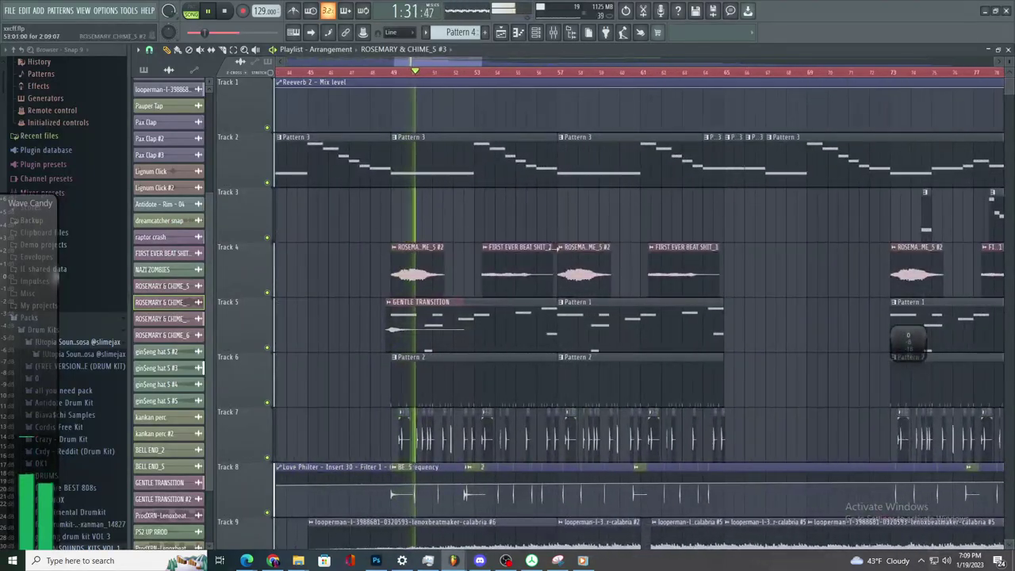
# - Examine the arrangement between about bars 45 and 65 while the beat plays
pyautogui.scroll(4, 510, 234)
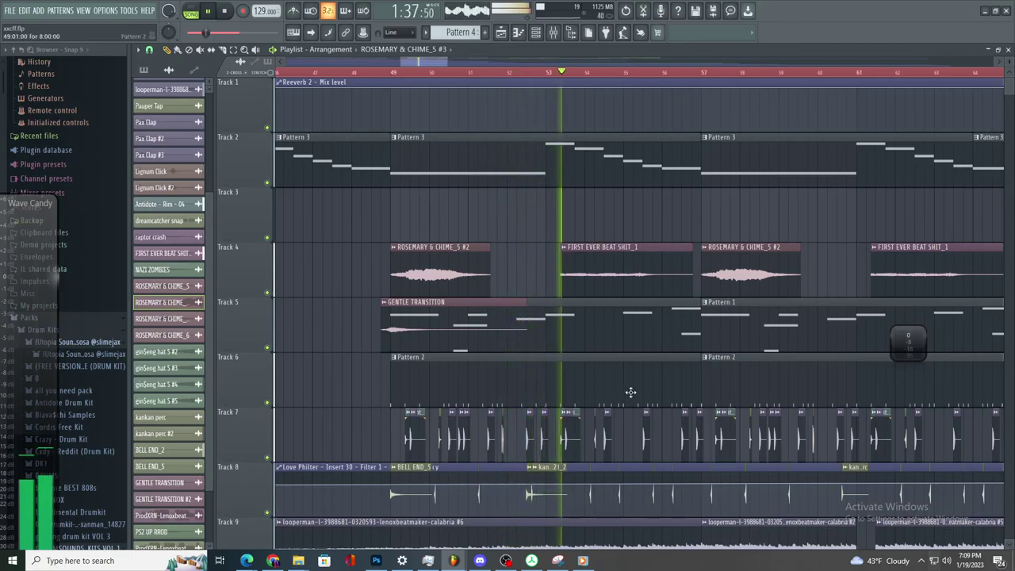
pyautogui.scroll(-3, 635, 394)
pyautogui.scroll(3, 653, 403)
pyautogui.scroll(-3, 653, 410)
pyautogui.scroll(4, 651, 399)
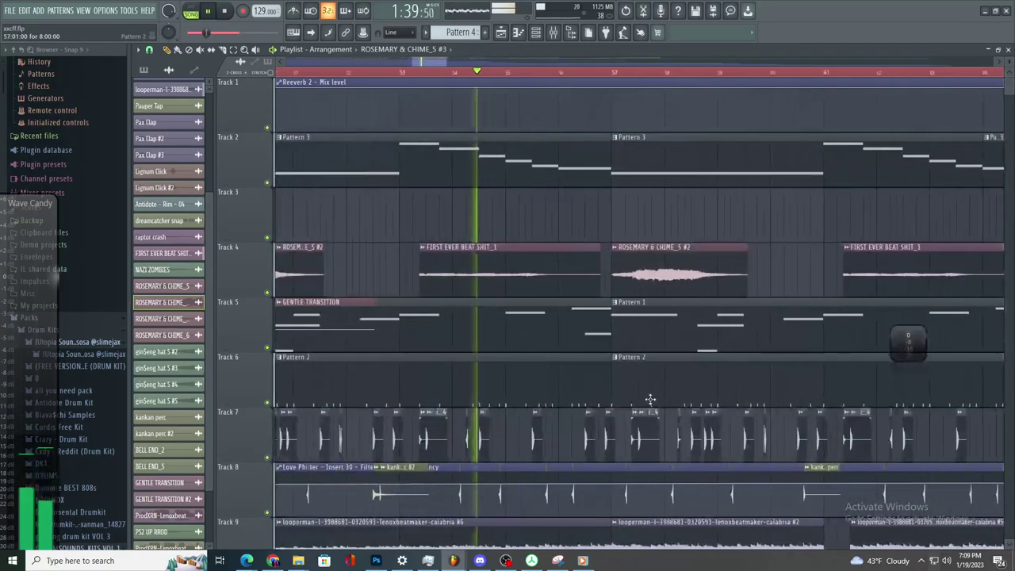
pyautogui.scroll(-3, 648, 399)
pyautogui.scroll(2, 643, 394)
pyautogui.scroll(-3, 623, 392)
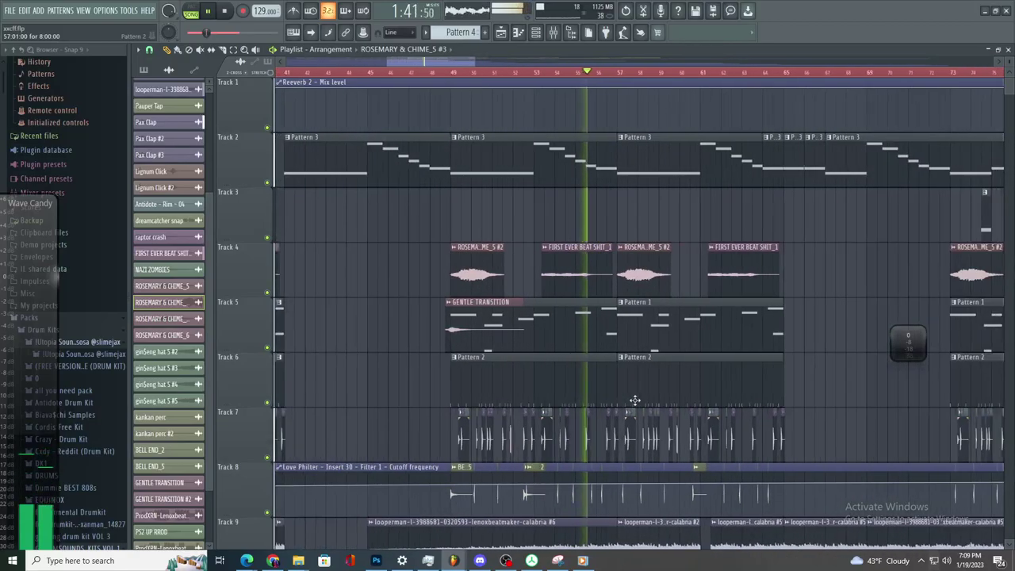
pyautogui.scroll(3, 633, 401)
pyautogui.scroll(-3, 639, 403)
pyautogui.scroll(3, 647, 407)
pyautogui.scroll(-2, 643, 406)
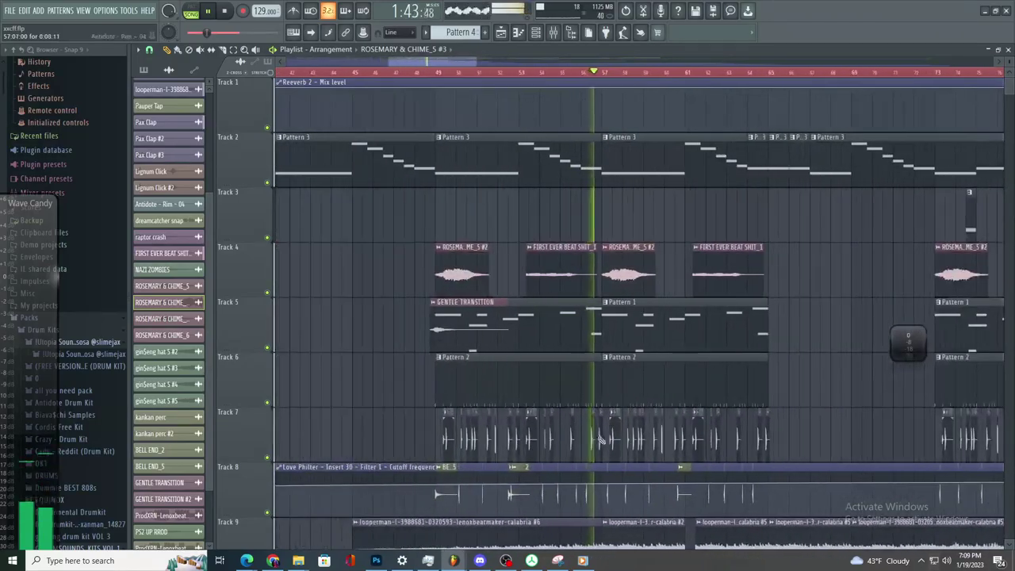
pyautogui.moveTo(491, 565)
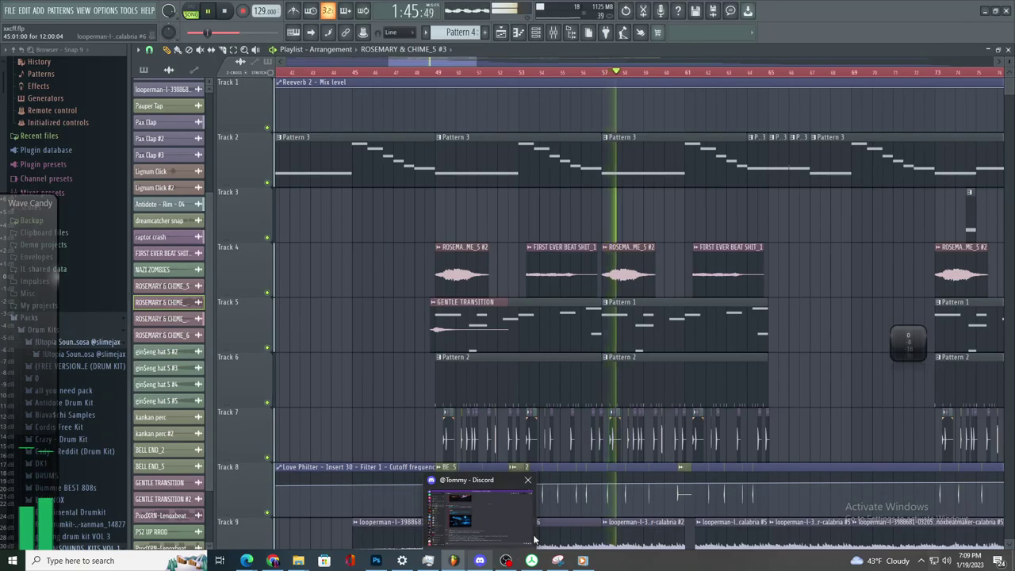
pyautogui.click(671, 395)
pyautogui.scroll(-3, 671, 395)
pyautogui.scroll(3, 762, 413)
pyautogui.scroll(-3, 666, 392)
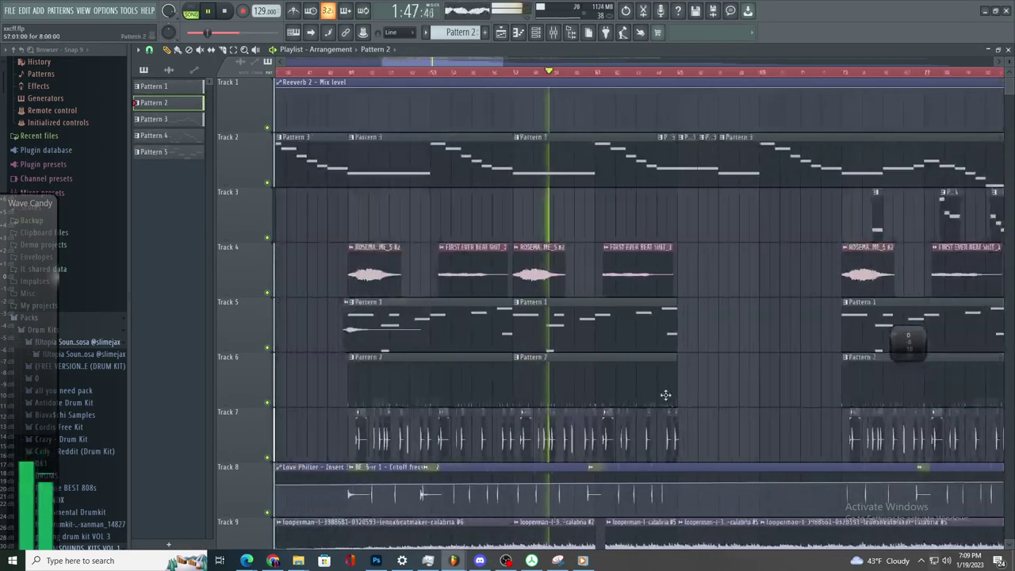
pyautogui.scroll(2, 665, 392)
# - Check the Discord conversation briefly and return to the FL Studio playlist
pyautogui.moveTo(480, 561)
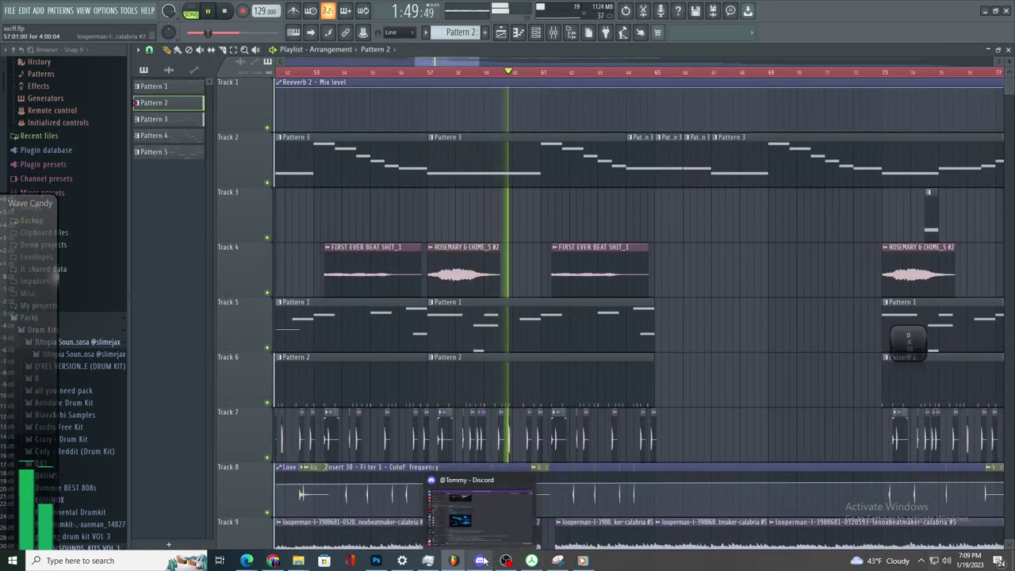
pyautogui.click(457, 530)
pyautogui.click(482, 561)
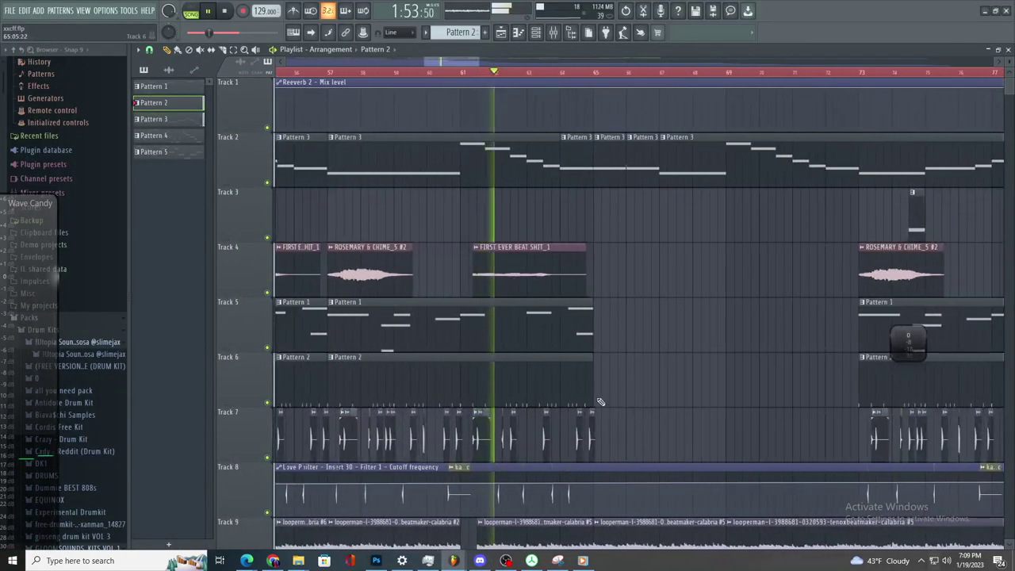
# - Examine the drumless section after bar 65 in the playlist during playback
pyautogui.scroll(3, 554, 394)
pyautogui.scroll(-3, 554, 395)
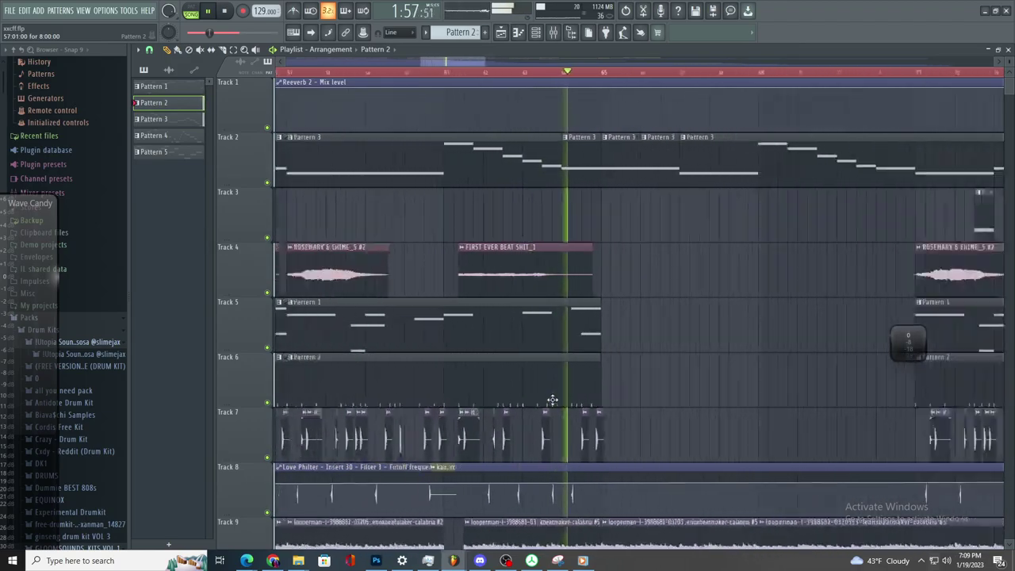
pyautogui.scroll(3, 563, 408)
pyautogui.scroll(-3, 576, 414)
pyautogui.scroll(3, 587, 417)
pyautogui.scroll(-3, 595, 419)
pyautogui.scroll(3, 601, 421)
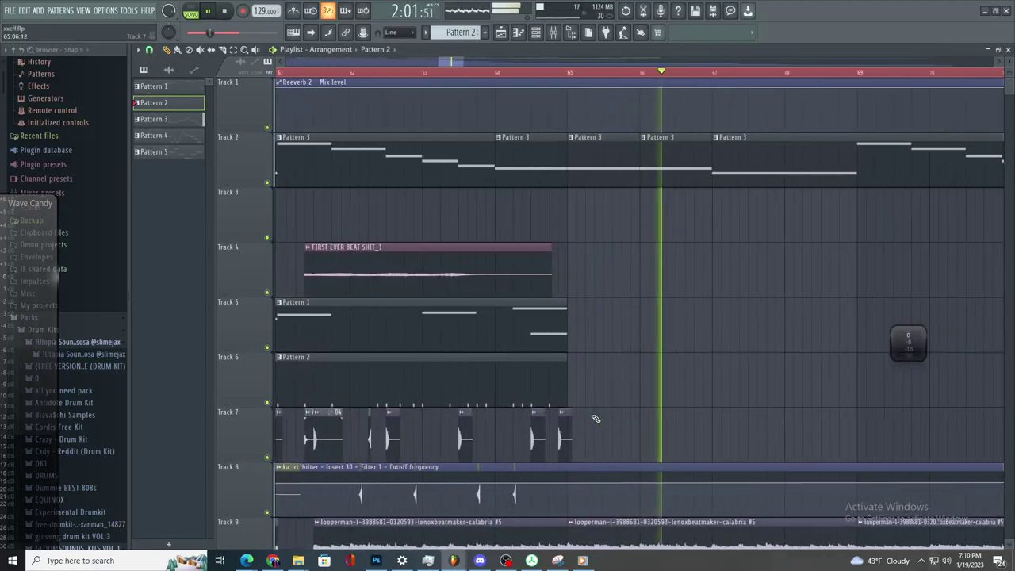
pyautogui.scroll(-3, 594, 418)
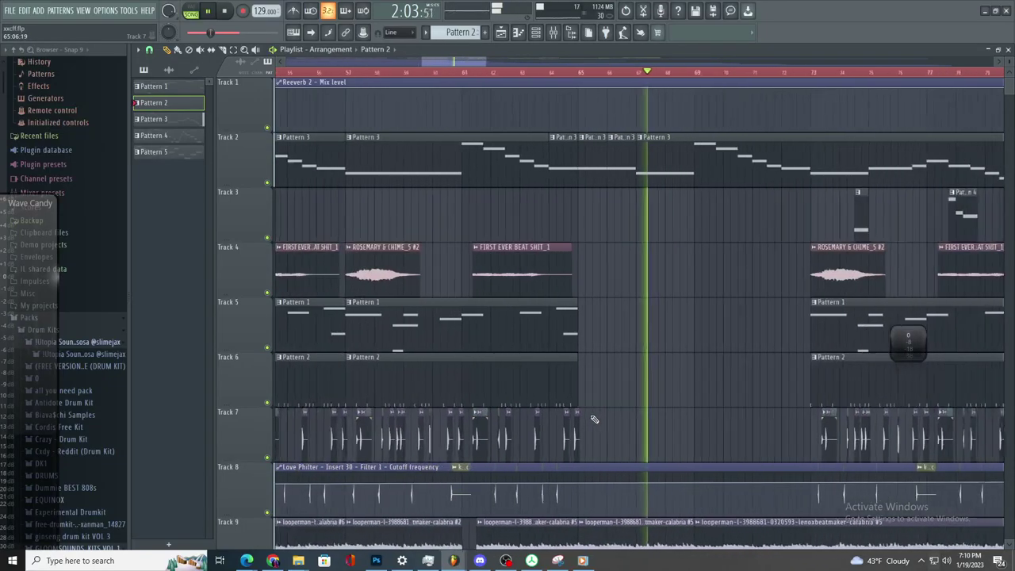
pyautogui.scroll(3, 605, 424)
# - Replay from bar 65 and load Fruity Parametric EQ 2 in slot 8 of the Master mixer track
pyautogui.press('space')
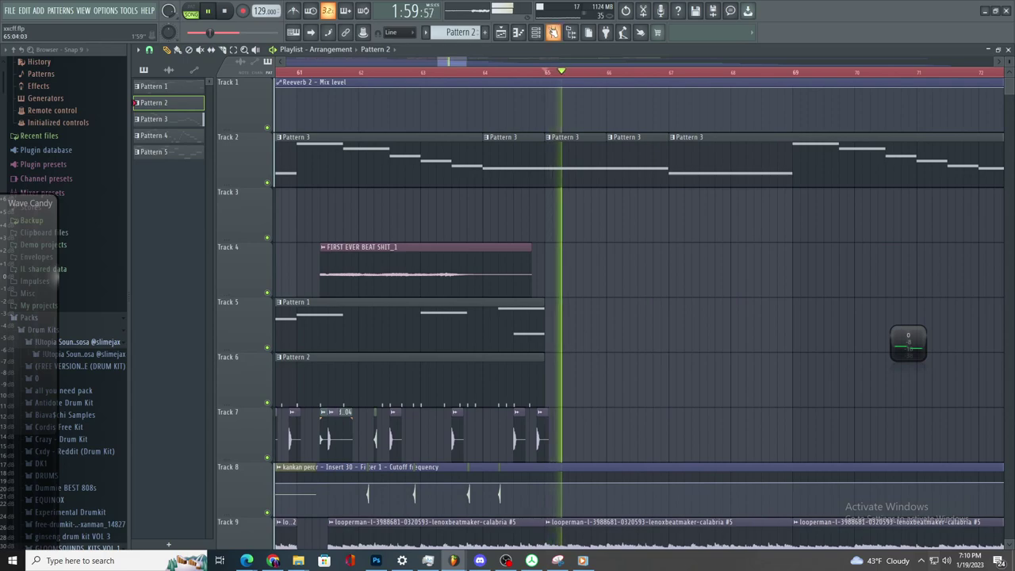
pyautogui.click(553, 32)
pyautogui.click(601, 196)
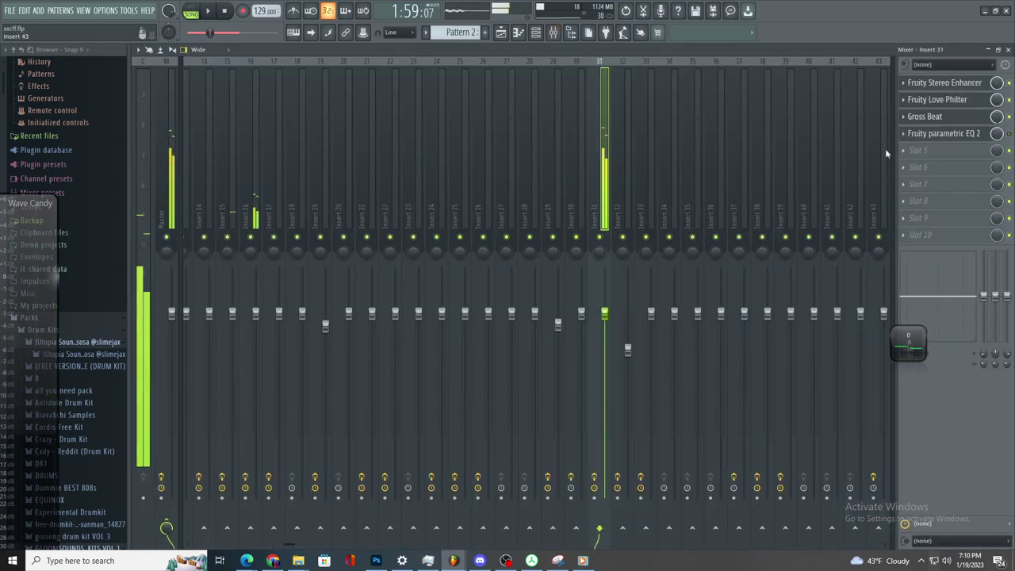
pyautogui.scroll(-2, 194, 199)
pyautogui.click(138, 192)
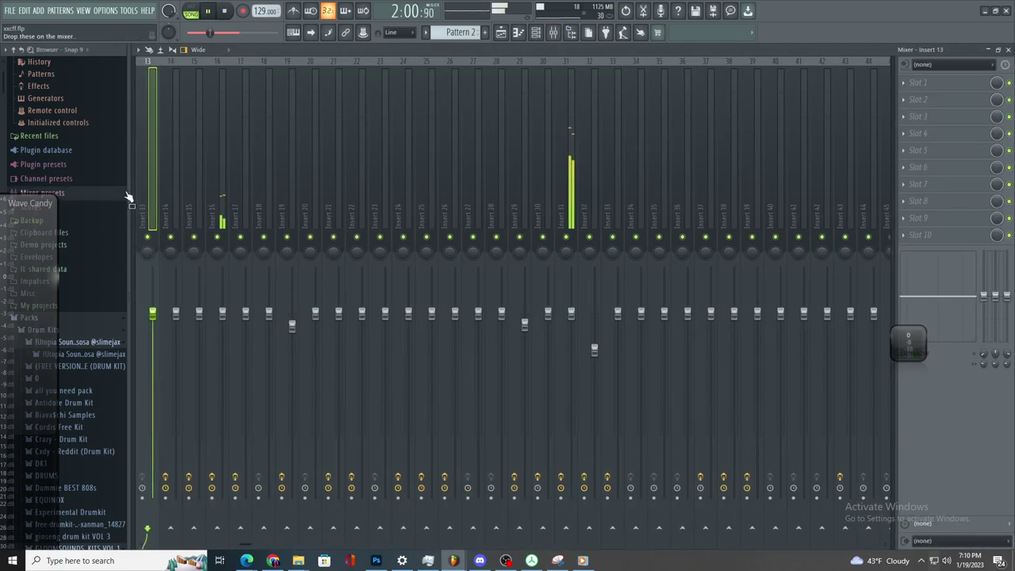
pyautogui.click(127, 195)
pyautogui.scroll(2, 159, 195)
pyautogui.click(163, 195)
pyautogui.click(903, 201)
pyautogui.click(764, 369)
# - Lower the remaining outer bands of the Master's slot 8 EQ to leave a midrange hump and create an automation clip for its mix level
pyautogui.moveTo(258, 202); pyautogui.dragTo(246, 265)
pyautogui.moveTo(376, 201); pyautogui.dragTo(374, 265)
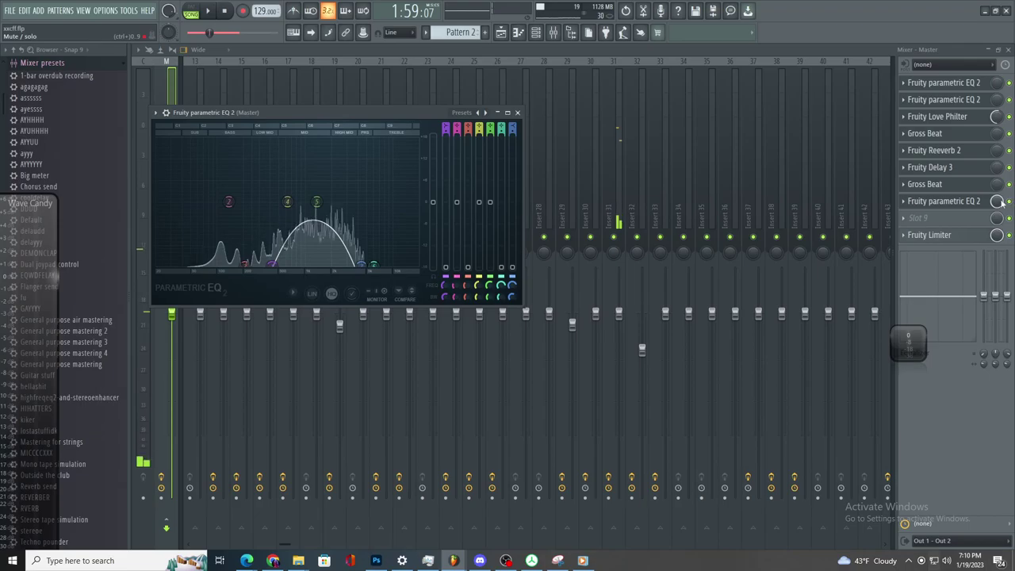
pyautogui.rightClick(1001, 202)
pyautogui.click(960, 279)
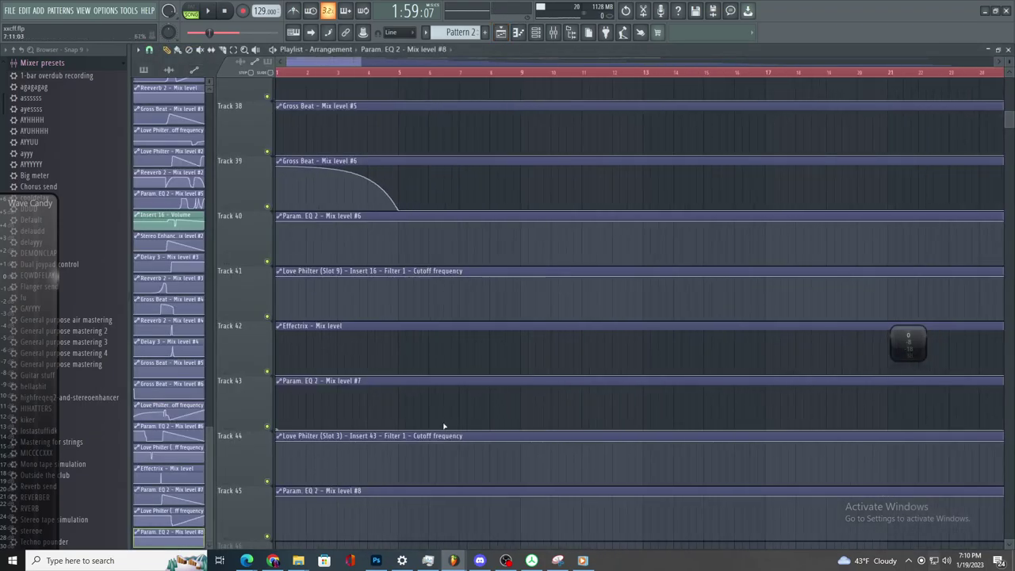
# - Set the start of the Param. EQ 2 - Mix level #8 automation on Track 45 to zero and raise it from bar 61 to 100% at bar 69
pyautogui.scroll(-8, 282, 500)
pyautogui.moveTo(279, 497); pyautogui.dragTo(274, 555)
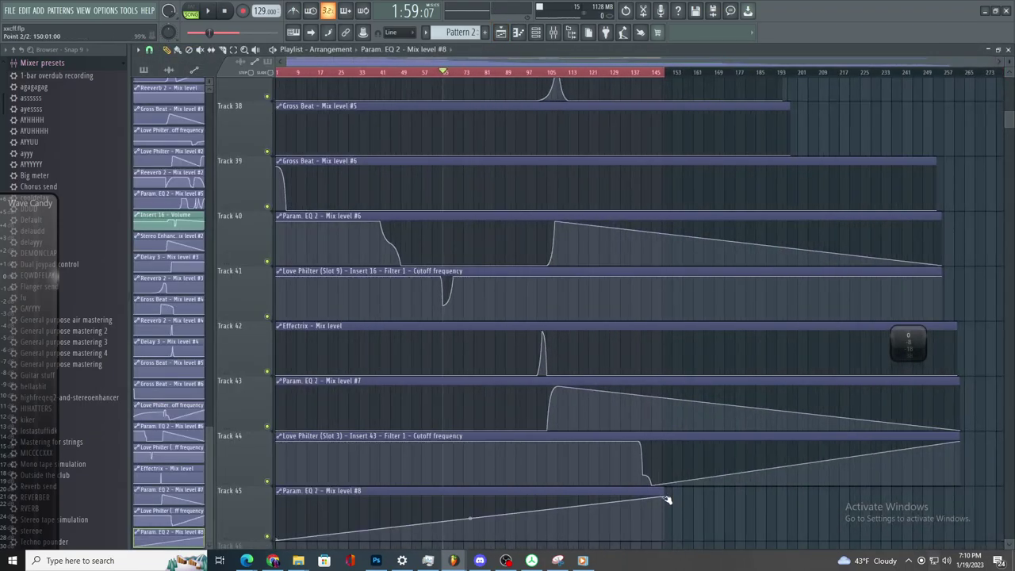
pyautogui.scroll(5, 471, 509)
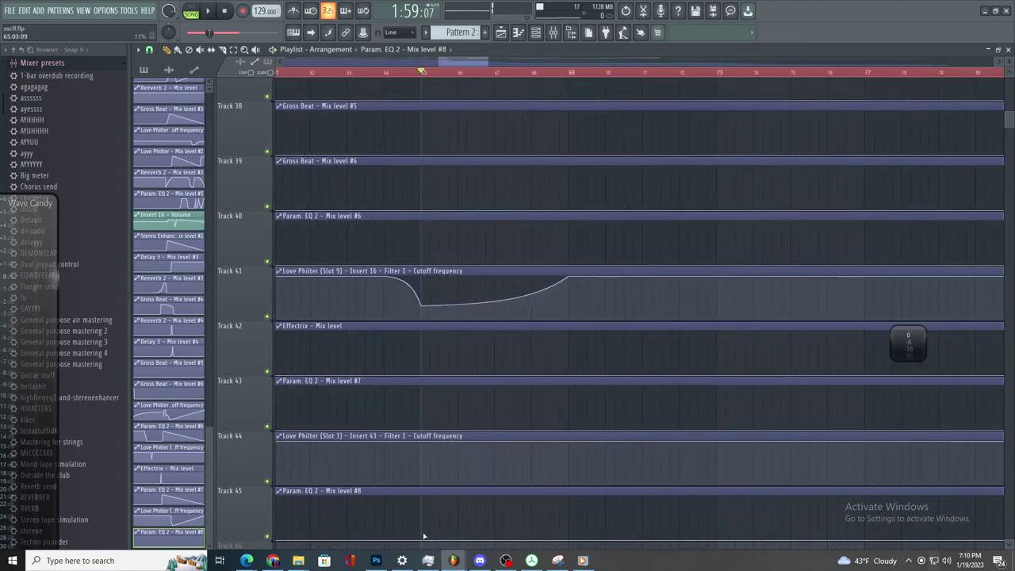
pyautogui.hscroll(-2, 333, 544)
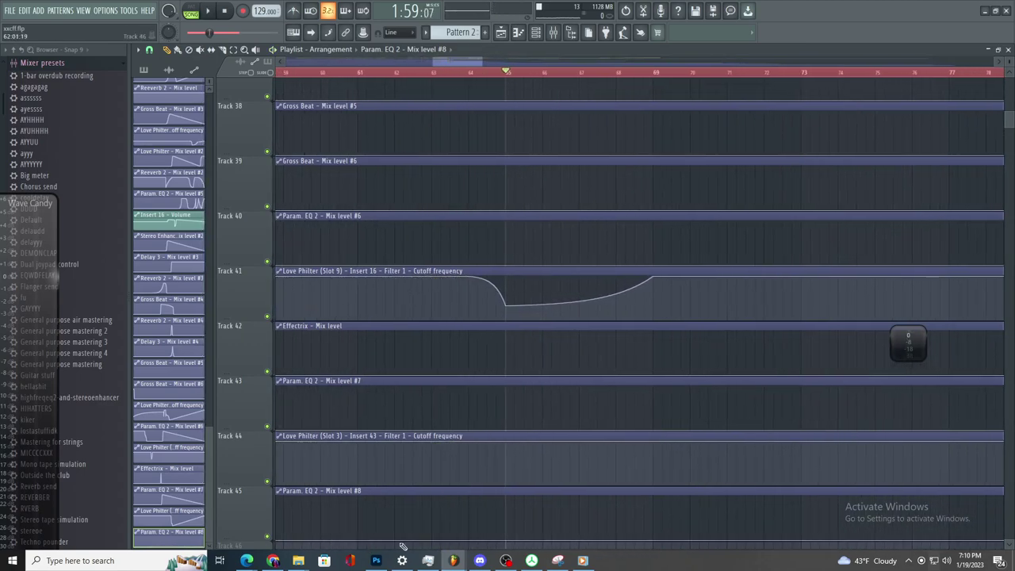
pyautogui.moveTo(658, 540); pyautogui.dragTo(663, 490)
# - Change the Track 45 automation rise into bar 69 to a double curve, adjust its tension, and replay the transition
pyautogui.rightClick(658, 501)
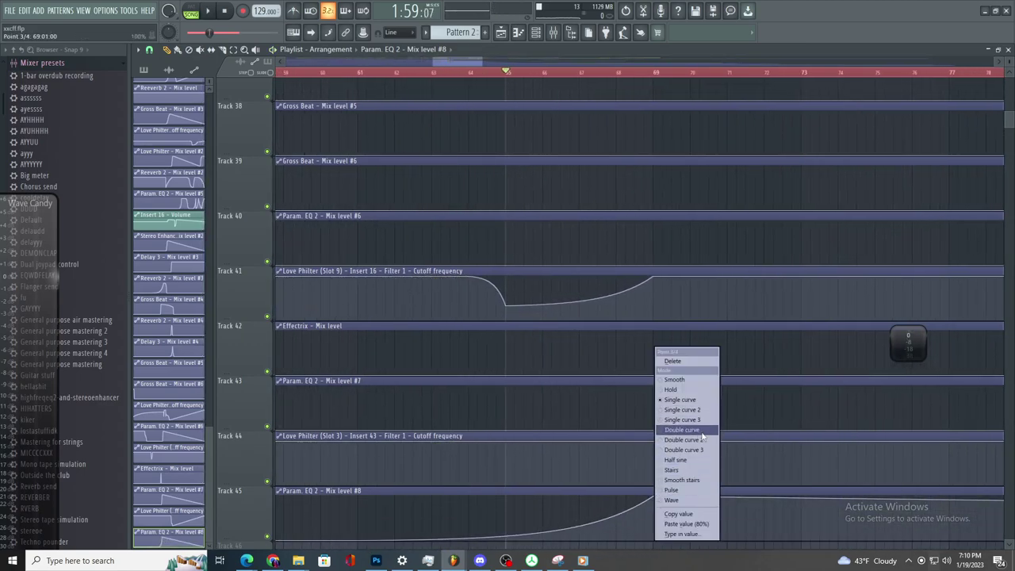
pyautogui.click(700, 431)
pyautogui.rightClick(654, 497)
pyautogui.click(689, 430)
pyautogui.press('space')
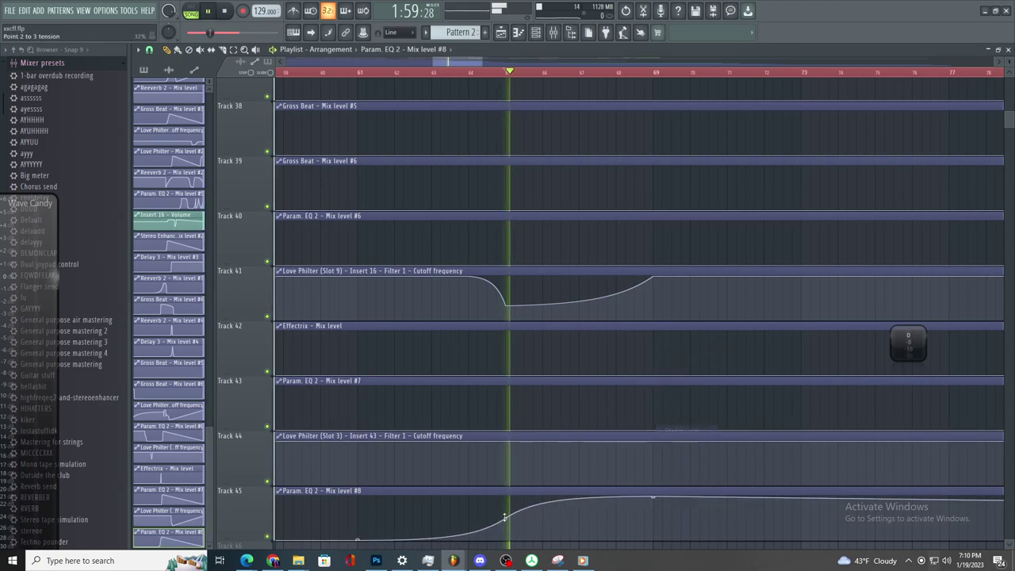
pyautogui.moveTo(505, 518); pyautogui.dragTo(505, 515)
pyautogui.press('space')
pyautogui.press('space')
# - Listen through the bar 65 section and curve the Track 45 mix-level automation back down from bar 69 to zero at bar 81
pyautogui.scroll(-2, 596, 519)
pyautogui.scroll(3, 576, 519)
pyautogui.scroll(-3, 588, 524)
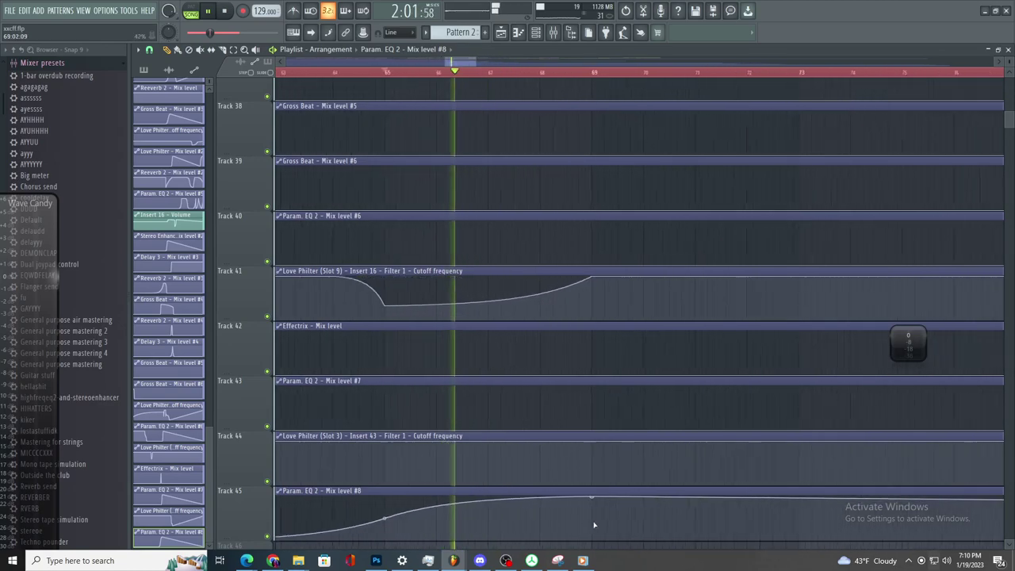
pyautogui.scroll(3, 601, 526)
pyautogui.scroll(-4, 607, 529)
pyautogui.scroll(4, 624, 531)
pyautogui.scroll(-3, 600, 527)
pyautogui.scroll(3, 603, 526)
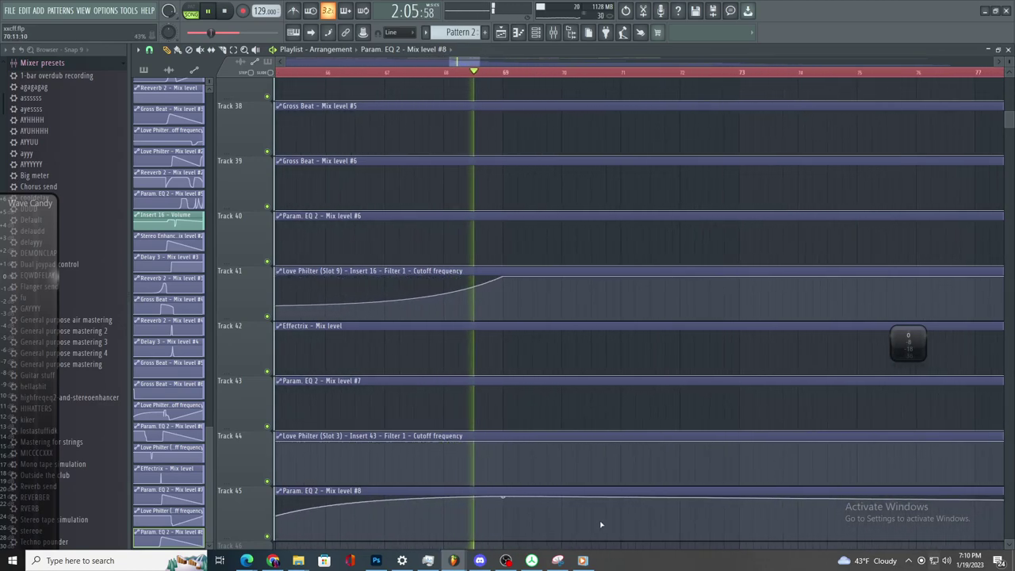
pyautogui.scroll(-3, 652, 523)
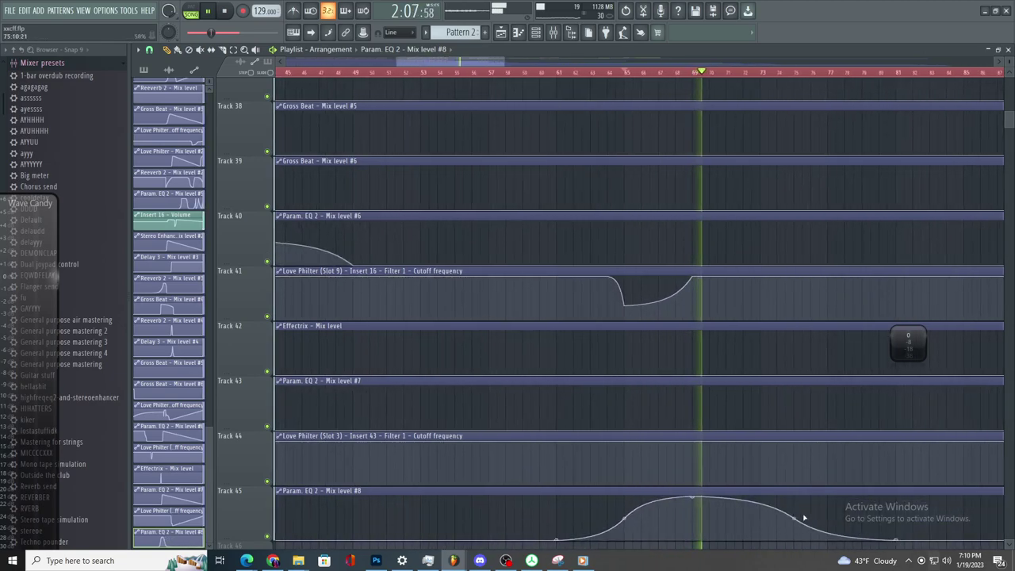
# - Review the automation curves and the pattern and audio clips around bars 69 to 81 while the song plays
pyautogui.scroll(2, 808, 519)
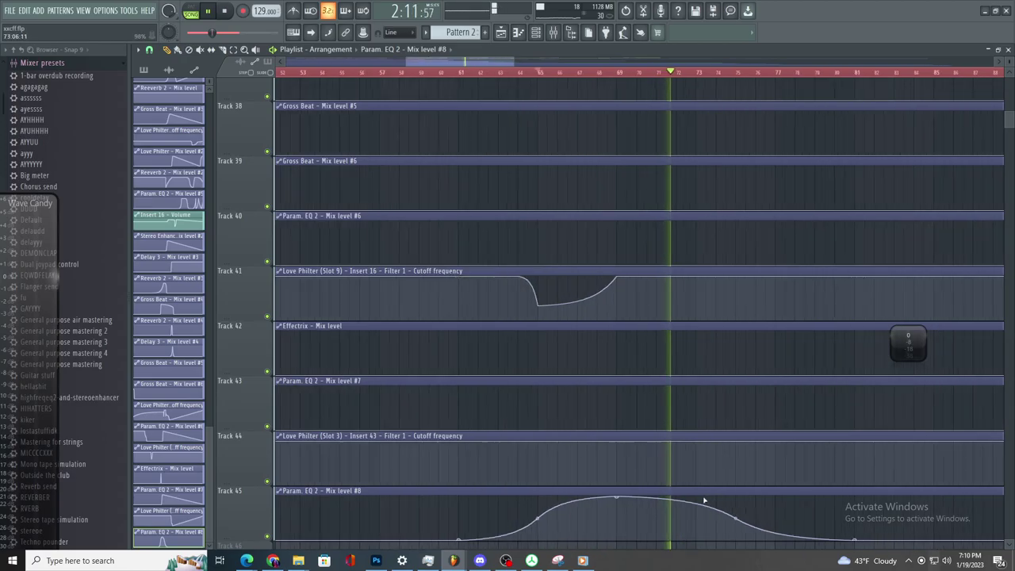
pyautogui.scroll(-3, 793, 514)
pyautogui.scroll(12, 774, 246)
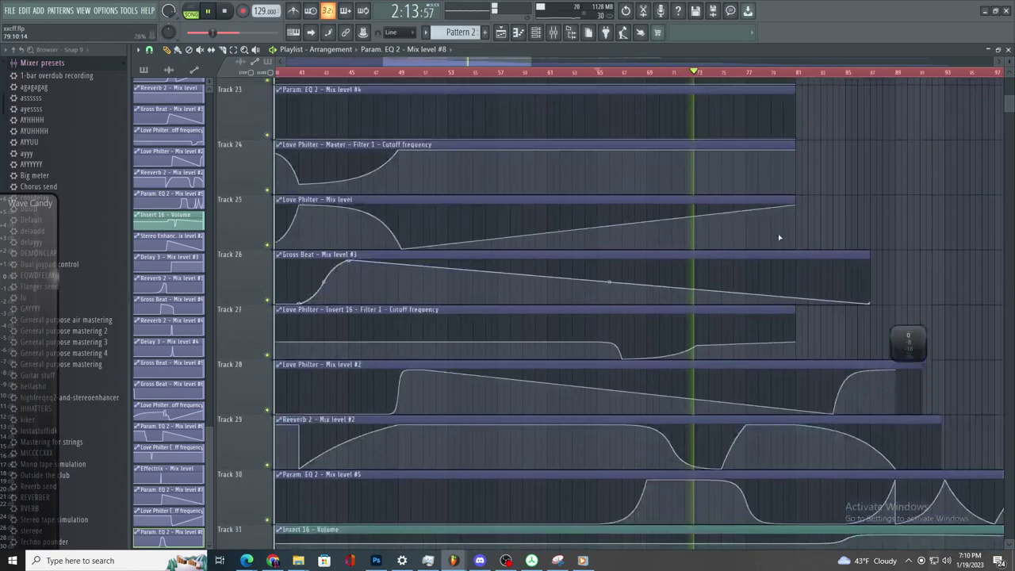
pyautogui.scroll(4, 765, 327)
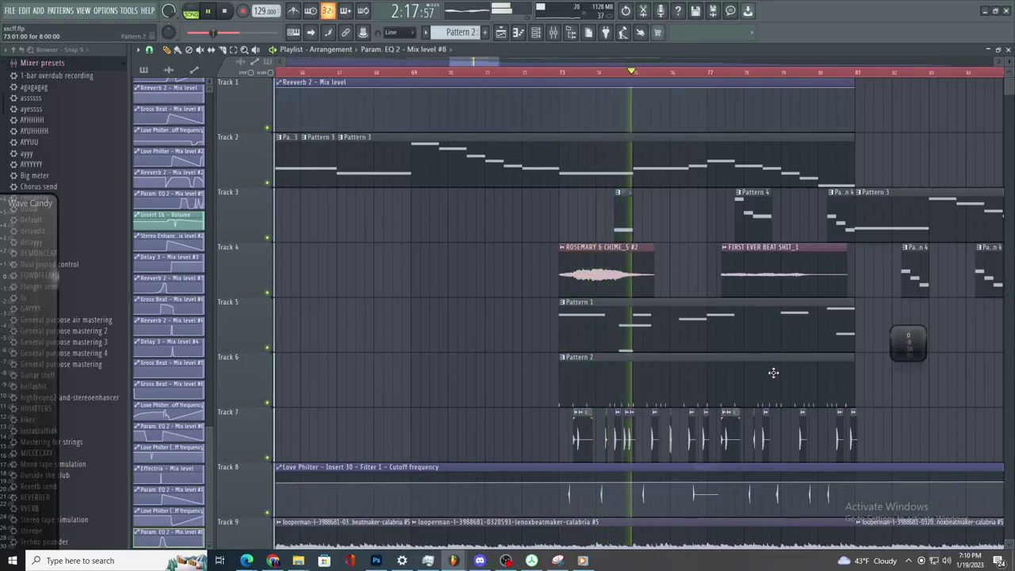
pyautogui.scroll(3, 738, 372)
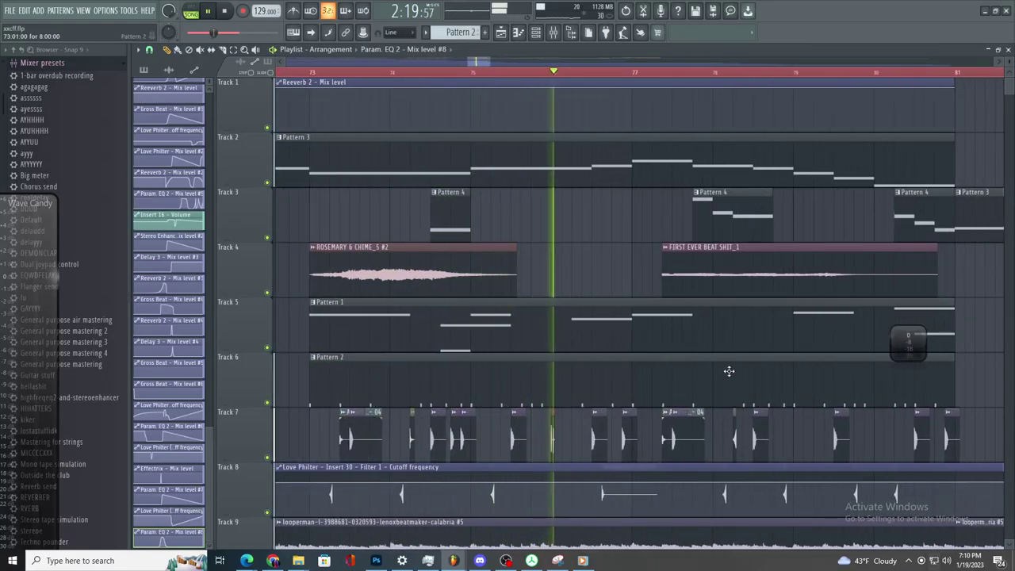
pyautogui.scroll(-3, 730, 392)
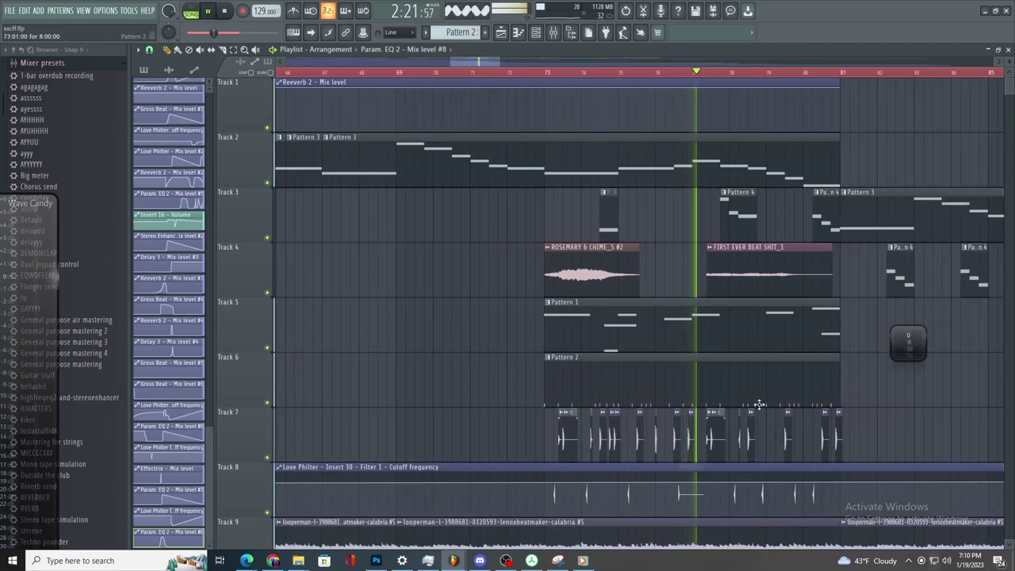
pyautogui.scroll(-11, 760, 405)
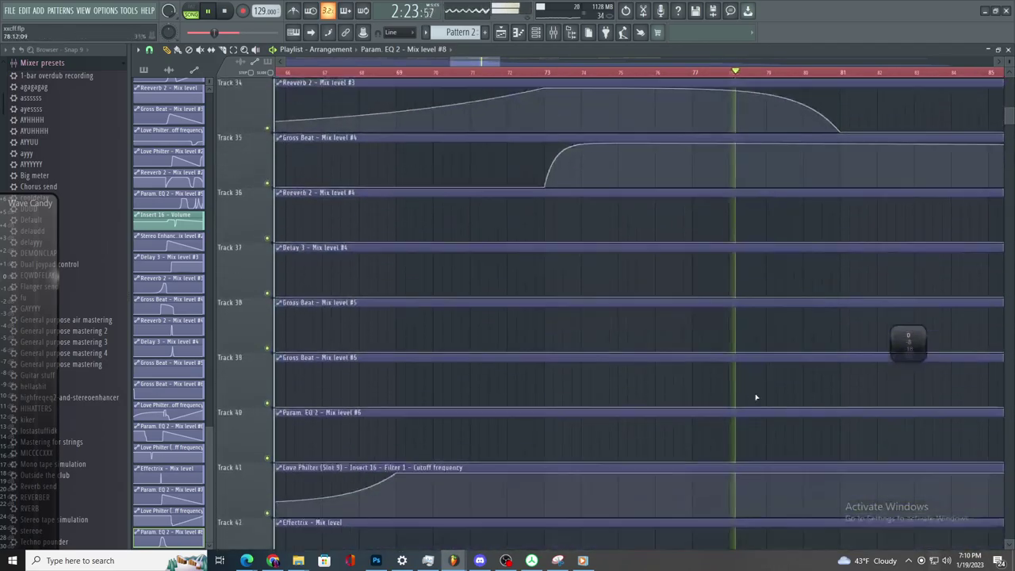
pyautogui.scroll(-3, 750, 401)
pyautogui.scroll(3, 768, 409)
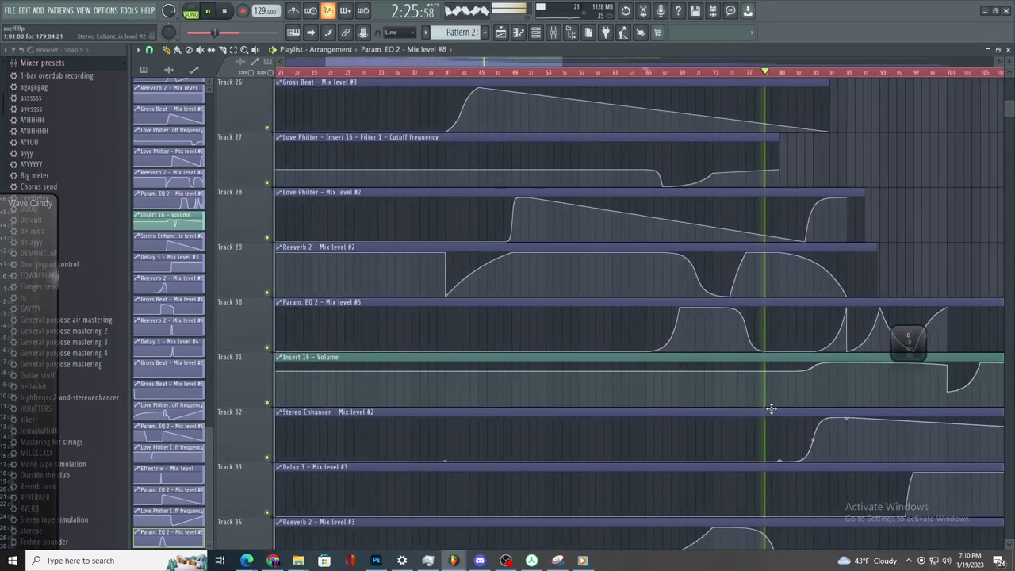
pyautogui.scroll(3, 767, 409)
# - Restart playback, then set the bar 81 point of the Param. EQ 2 - Mix level #8 automation to Single curve and adjust its tension
pyautogui.press('space')
pyautogui.press('space')
pyautogui.scroll(-2, 693, 448)
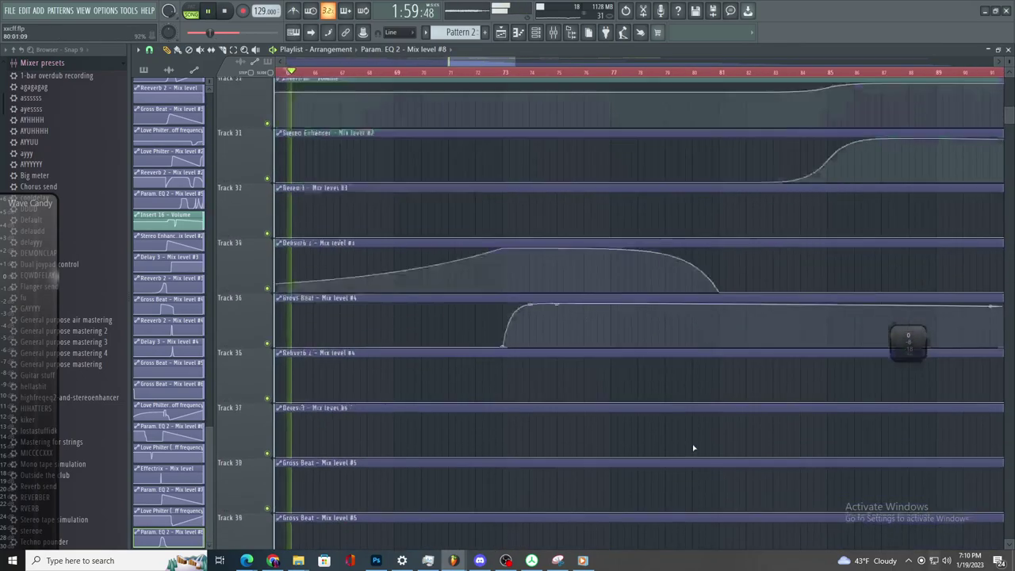
pyautogui.scroll(-4, 682, 436)
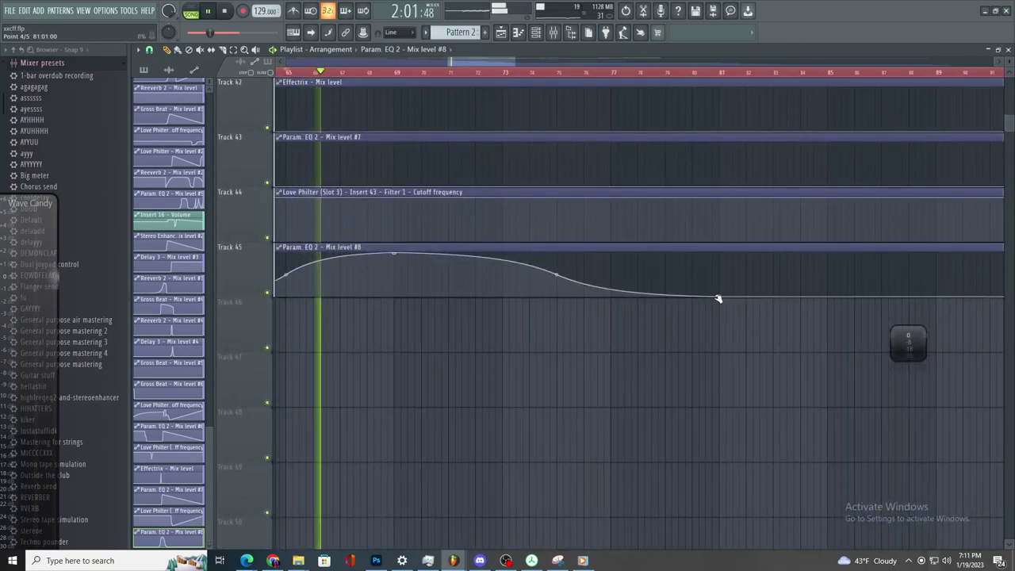
pyautogui.rightClick(718, 299)
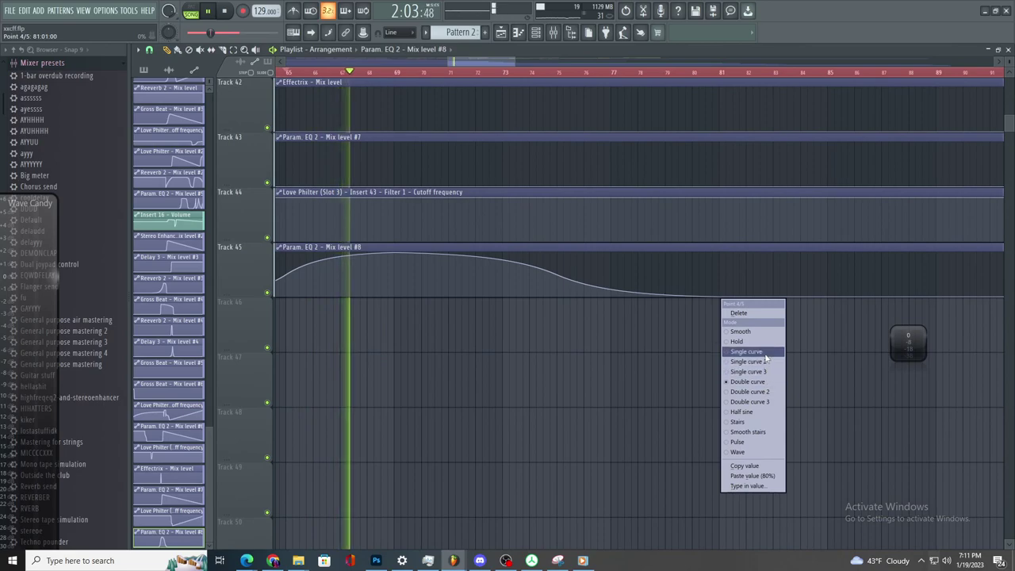
pyautogui.click(748, 352)
pyautogui.moveTo(559, 262); pyautogui.dragTo(558, 278)
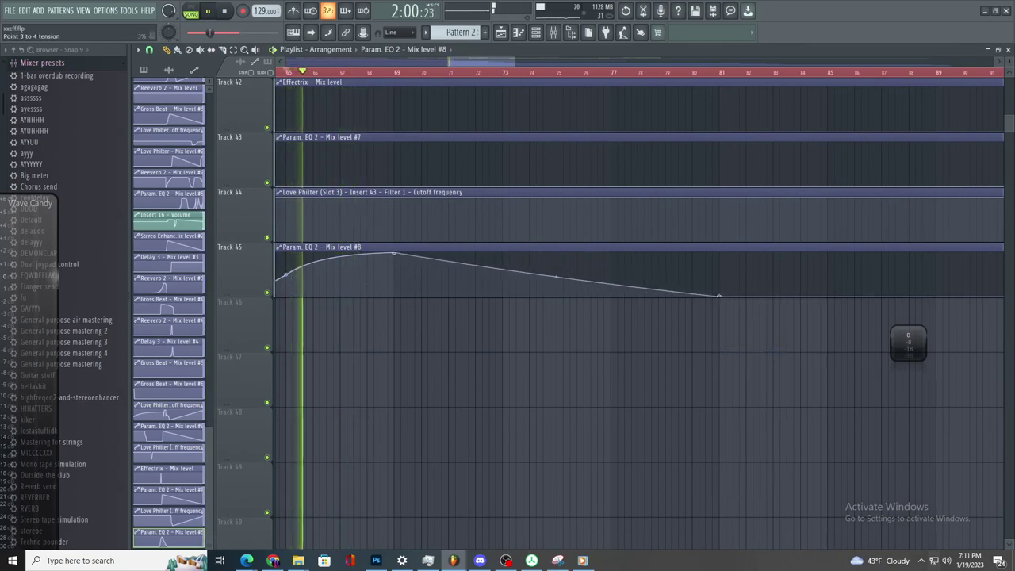
# - Add a low point to the falling slope of the Param. EQ 2 - Mix level #8 automation and move it to bar 73
pyautogui.moveTo(718, 297)
pyautogui.mouseDown()
pyautogui.moveTo(571, 285)
pyautogui.moveTo(561, 275)
pyautogui.moveTo(717, 305)
pyautogui.mouseUp()
pyautogui.moveTo(638, 283); pyautogui.dragTo(638, 294)
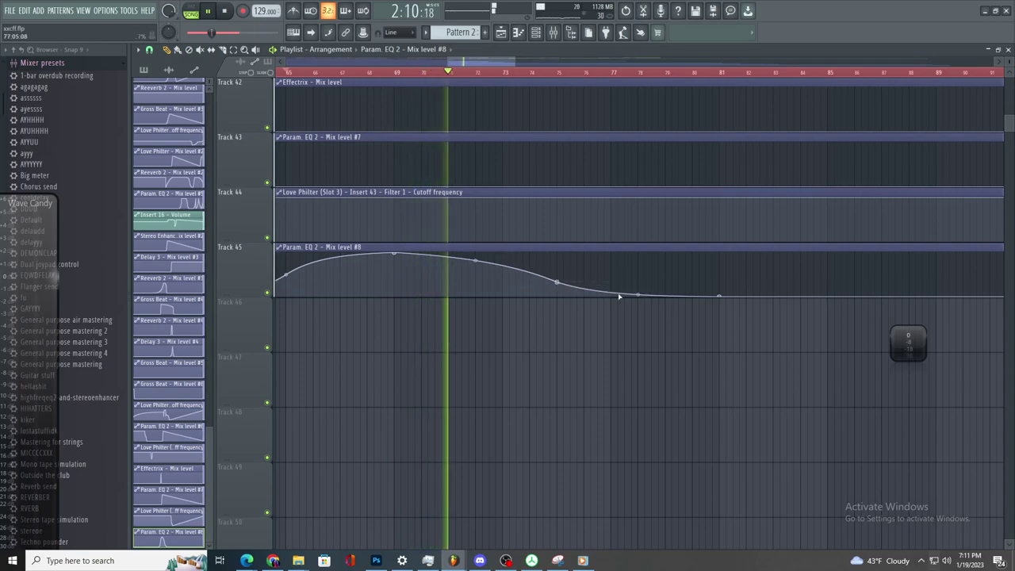
pyautogui.keyDown('ctrl'); pyautogui.scroll(2, 587, 271); pyautogui.keyUp('ctrl')
pyautogui.keyDown('ctrl'); pyautogui.scroll(1, 587, 270); pyautogui.keyUp('ctrl')
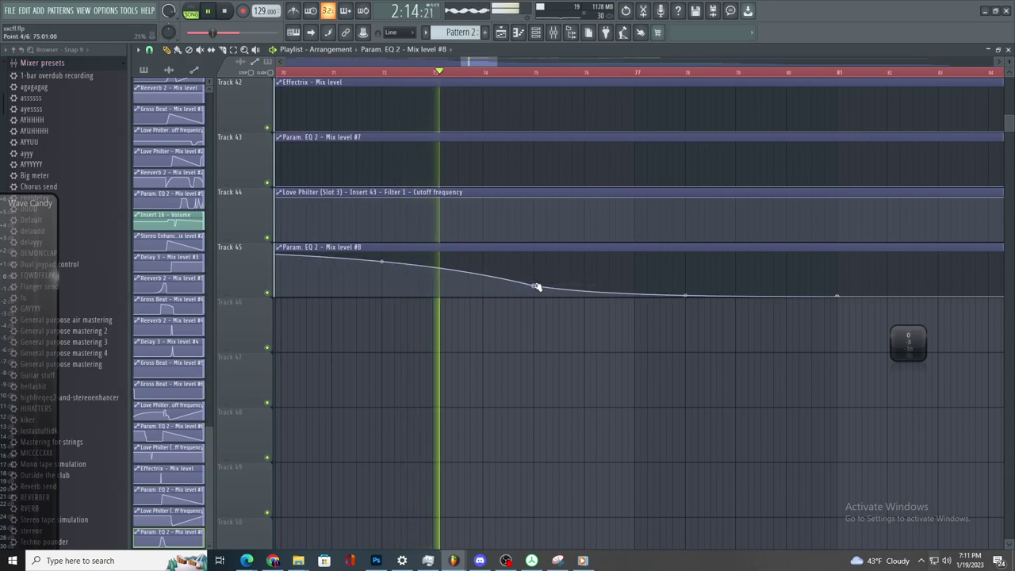
pyautogui.moveTo(536, 287); pyautogui.dragTo(453, 288)
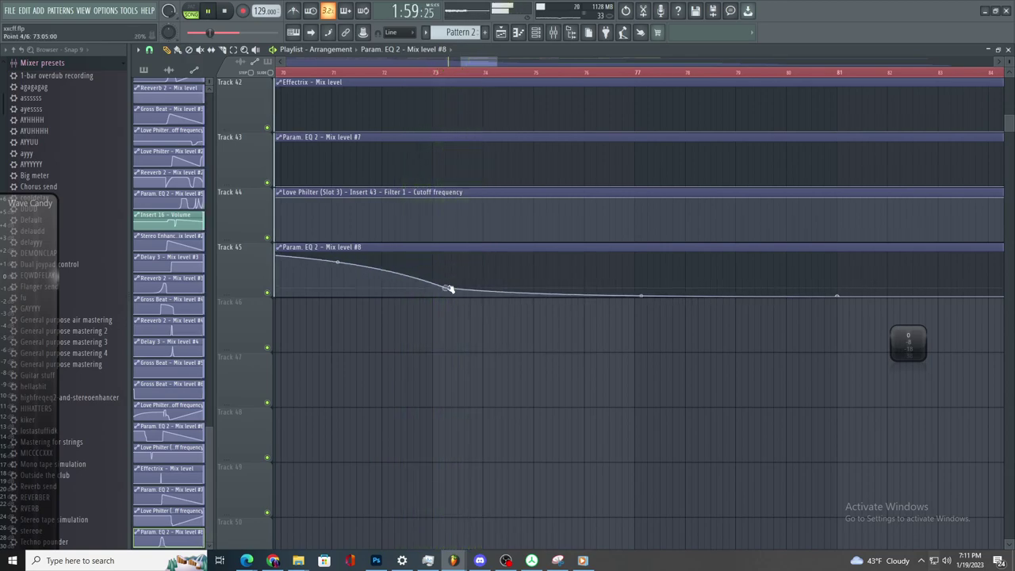
pyautogui.keyDown('ctrl'); pyautogui.scroll(-1, 606, 286); pyautogui.keyUp('ctrl')
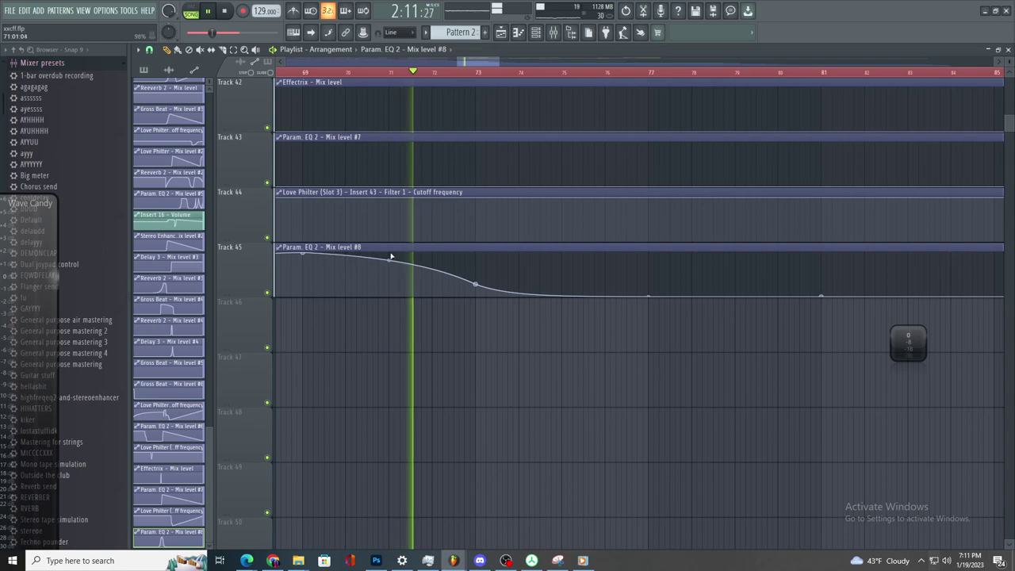
# - Check the reshaped Param. EQ 2 - Mix level #8 automation against the clips around bars 73 to 81 during playback
pyautogui.scroll(1, 381, 248)
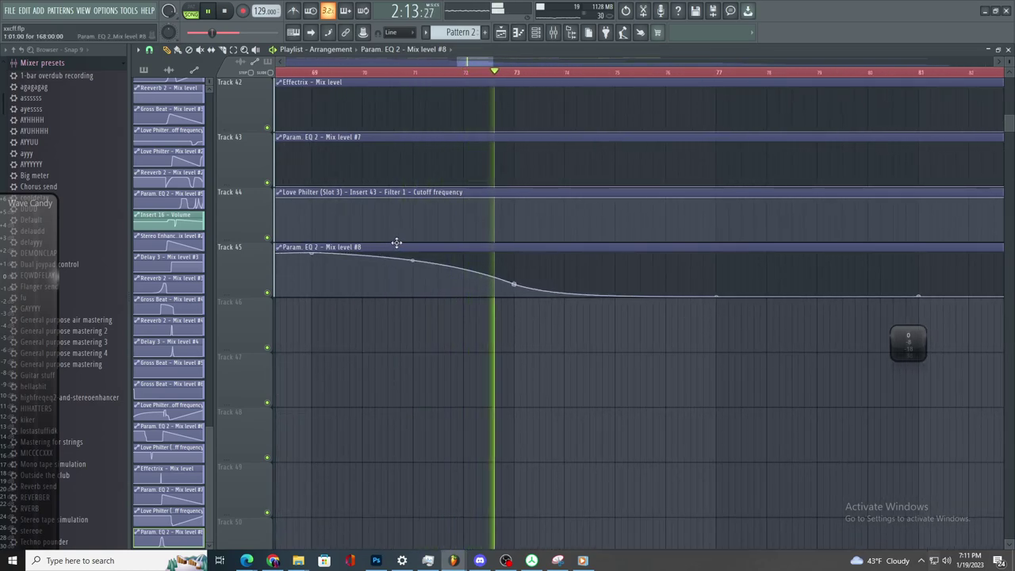
pyautogui.scroll(-2, 398, 246)
pyautogui.scroll(2, 399, 254)
pyautogui.scroll(-2, 406, 260)
pyautogui.scroll(1, 419, 267)
pyautogui.scroll(-2, 428, 265)
pyautogui.scroll(2, 435, 265)
pyautogui.scroll(-4, 444, 265)
pyautogui.scroll(5, 539, 195)
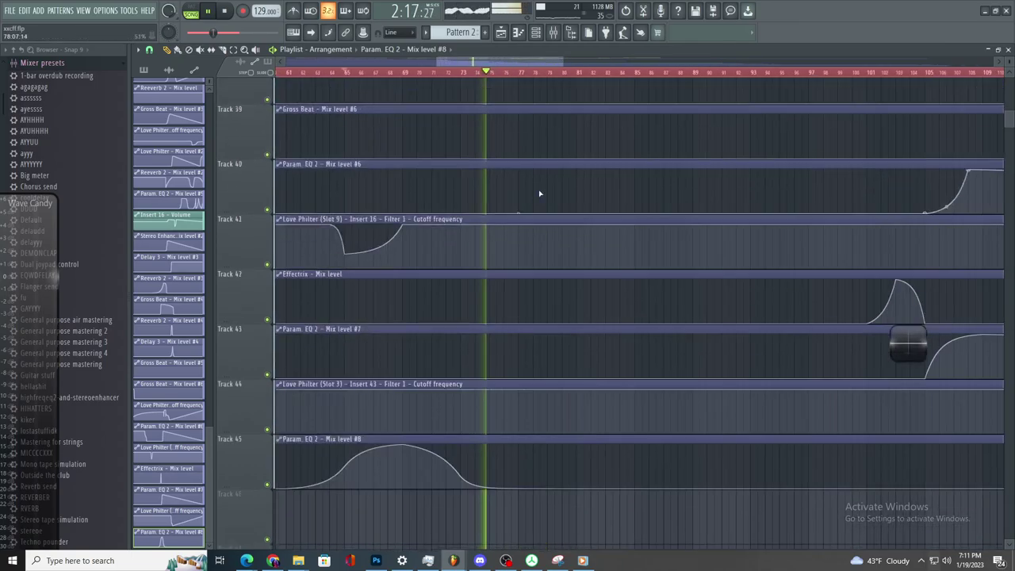
pyautogui.scroll(10, 542, 200)
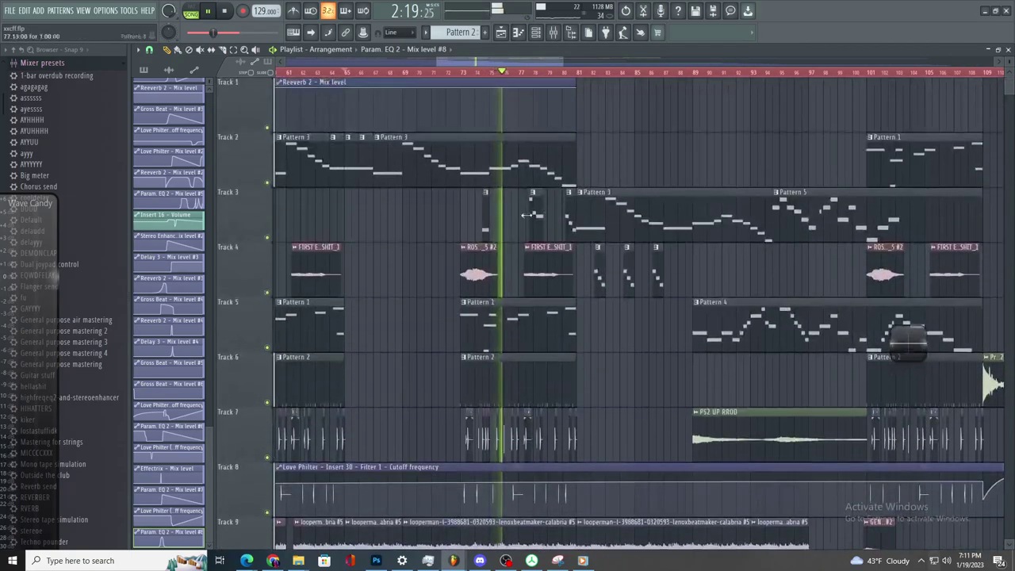
pyautogui.scroll(2, 532, 208)
pyautogui.scroll(3, 559, 228)
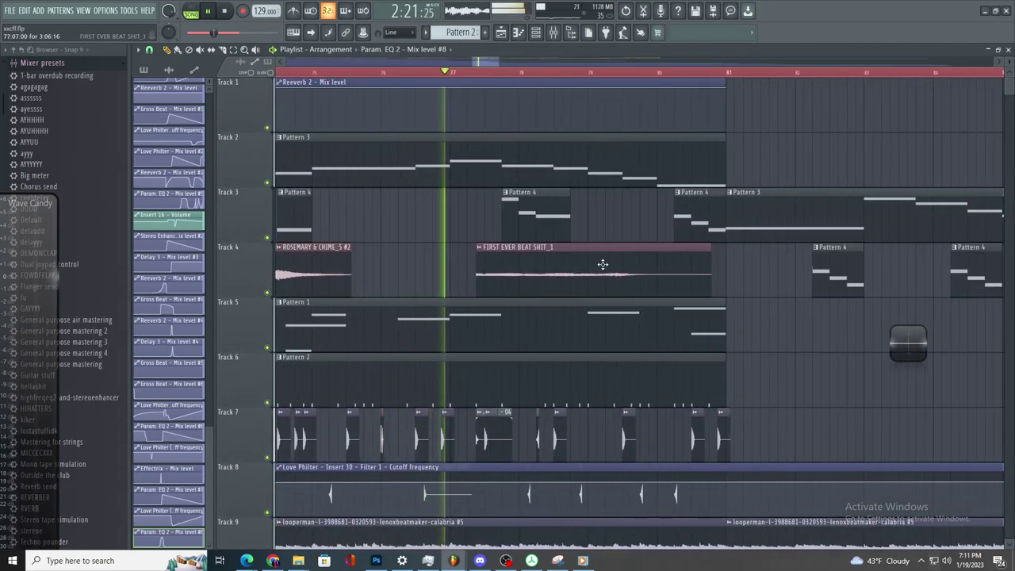
pyautogui.scroll(-2, 598, 261)
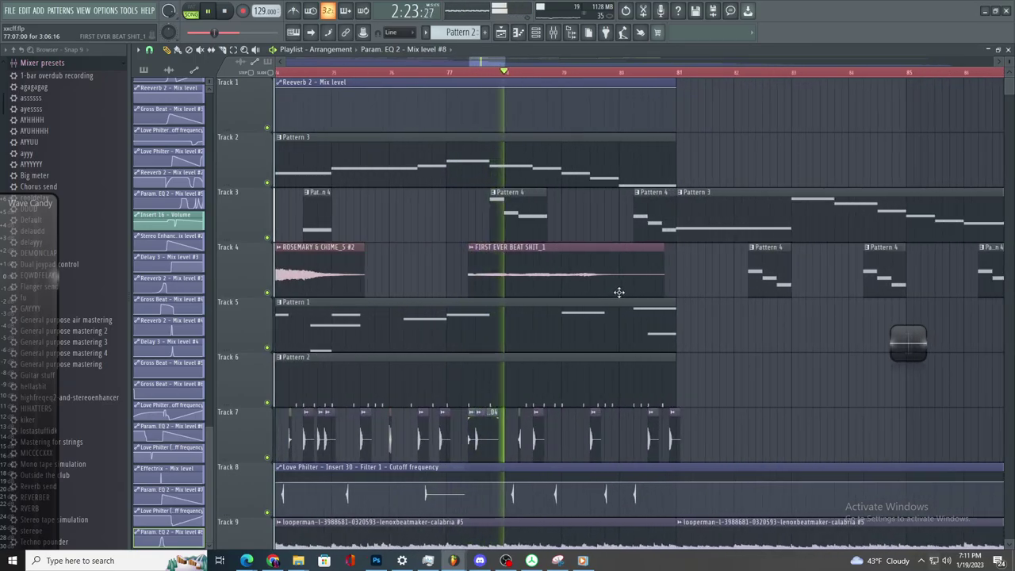
pyautogui.scroll(-3, 618, 292)
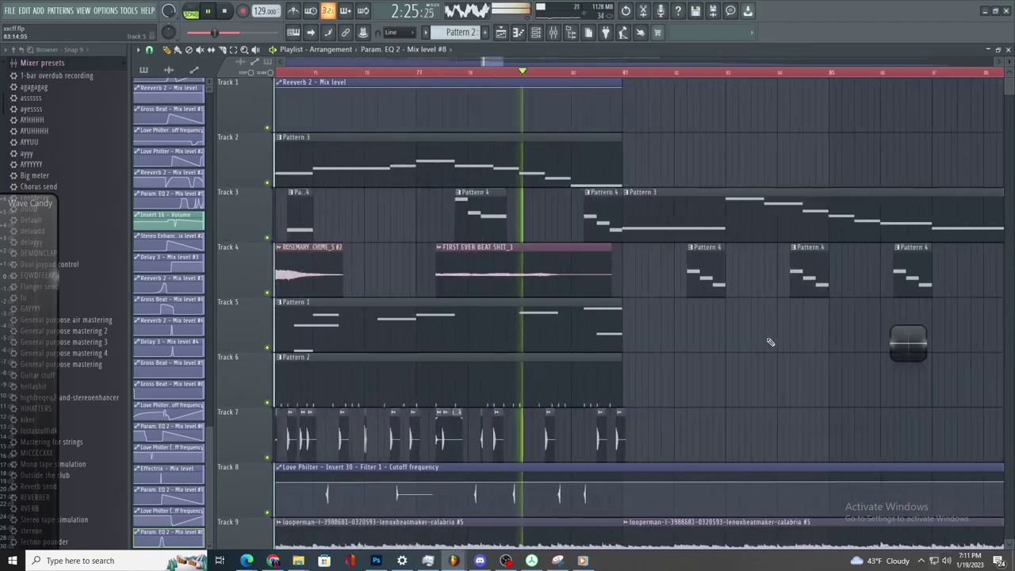
pyautogui.scroll(-5, 623, 307)
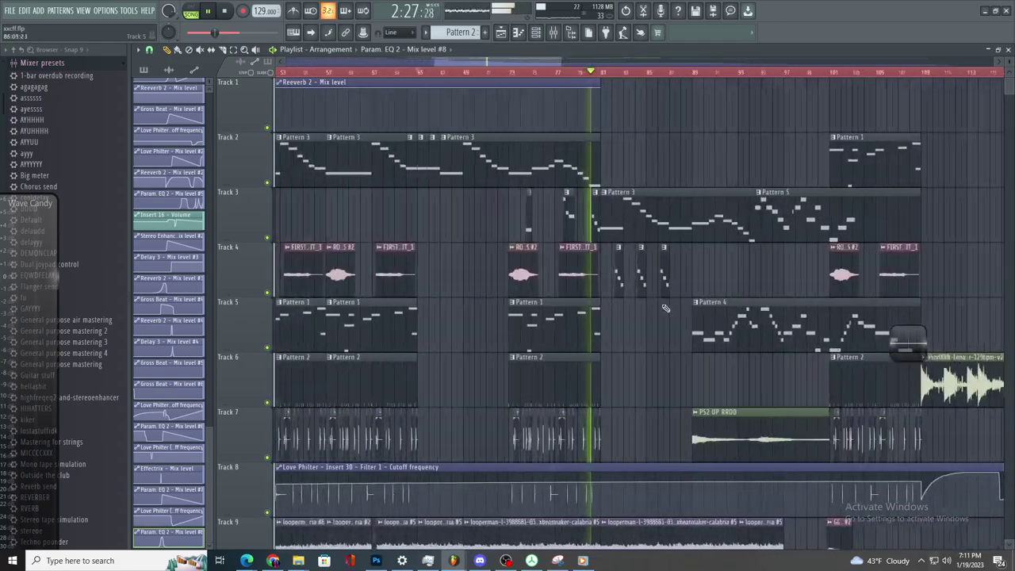
# - Examine the section from bar 81 to bar 97 for the spacing of the short Pattern 4 clips on Track 4
pyautogui.scroll(4, 627, 301)
pyautogui.scroll(-4, 614, 309)
pyautogui.scroll(5, 569, 294)
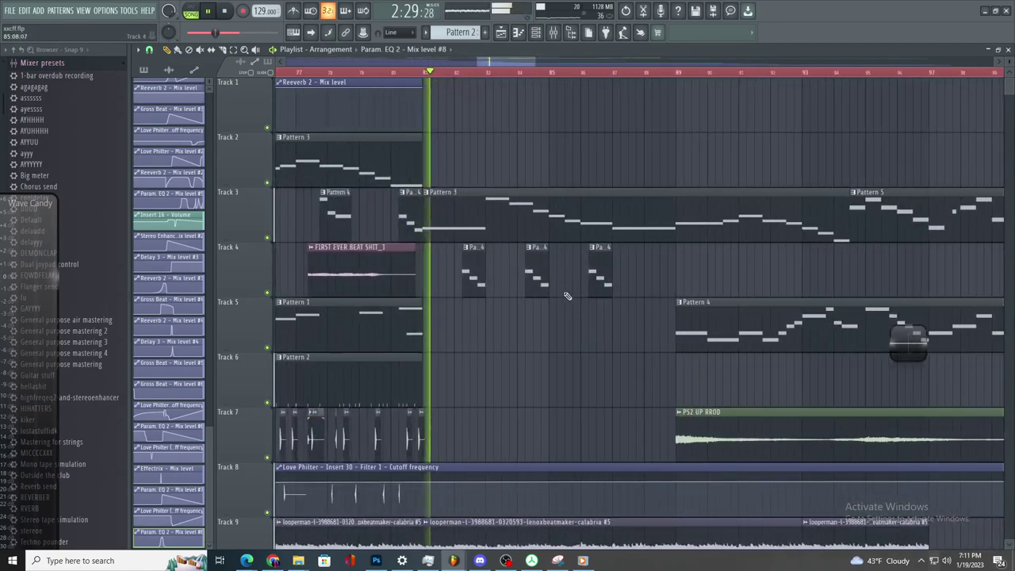
pyautogui.scroll(-3, 577, 286)
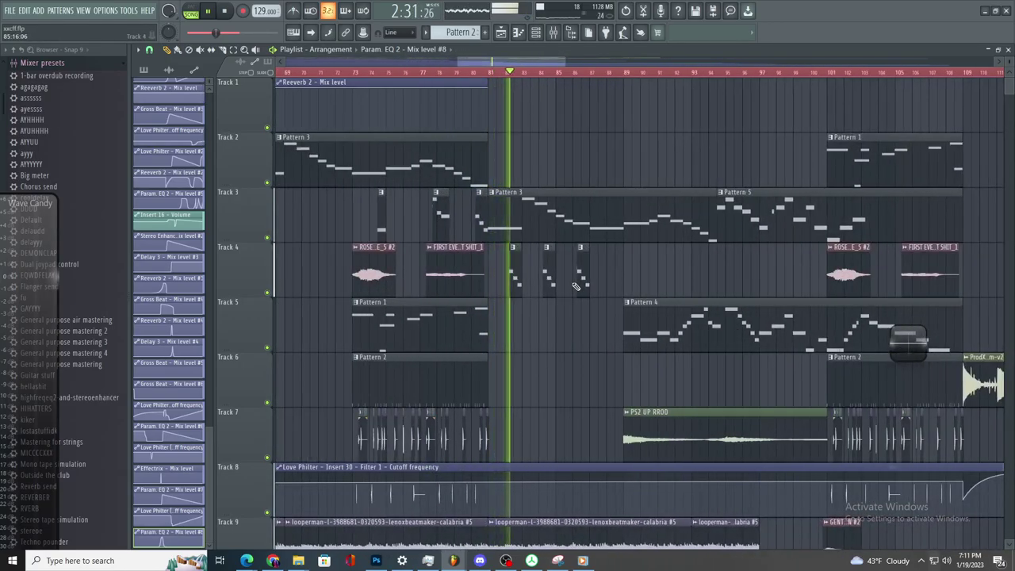
pyautogui.scroll(5, 579, 278)
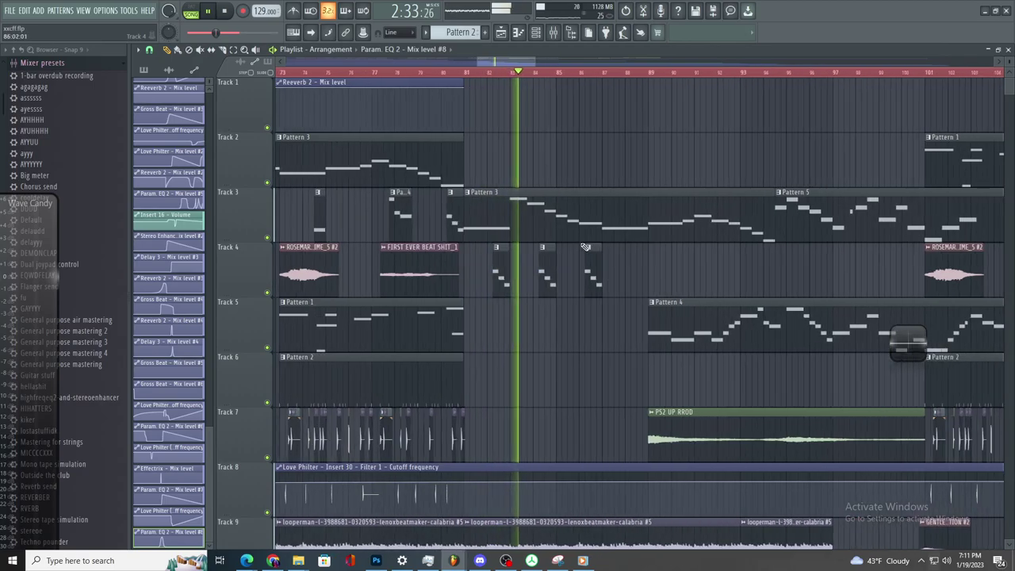
pyautogui.scroll(-4, 607, 265)
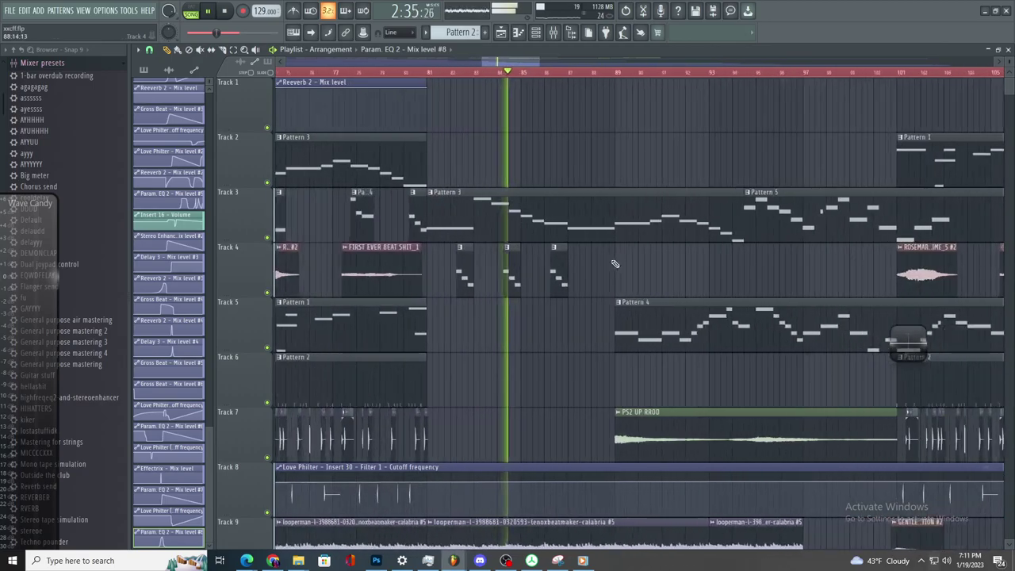
pyautogui.scroll(4, 601, 262)
pyautogui.scroll(-4, 607, 262)
pyautogui.scroll(4, 634, 268)
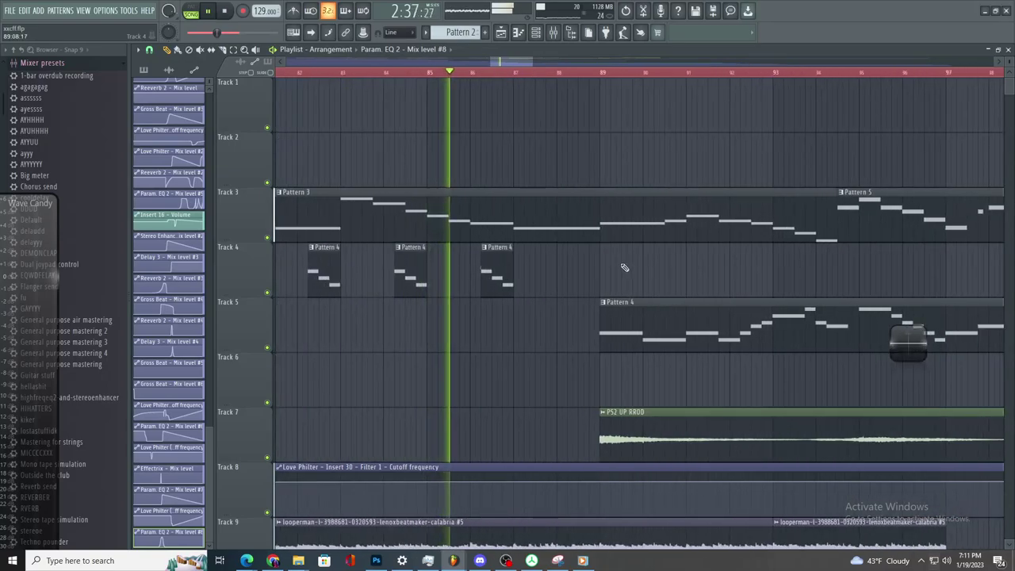
pyautogui.scroll(-4, 623, 268)
pyautogui.scroll(5, 660, 277)
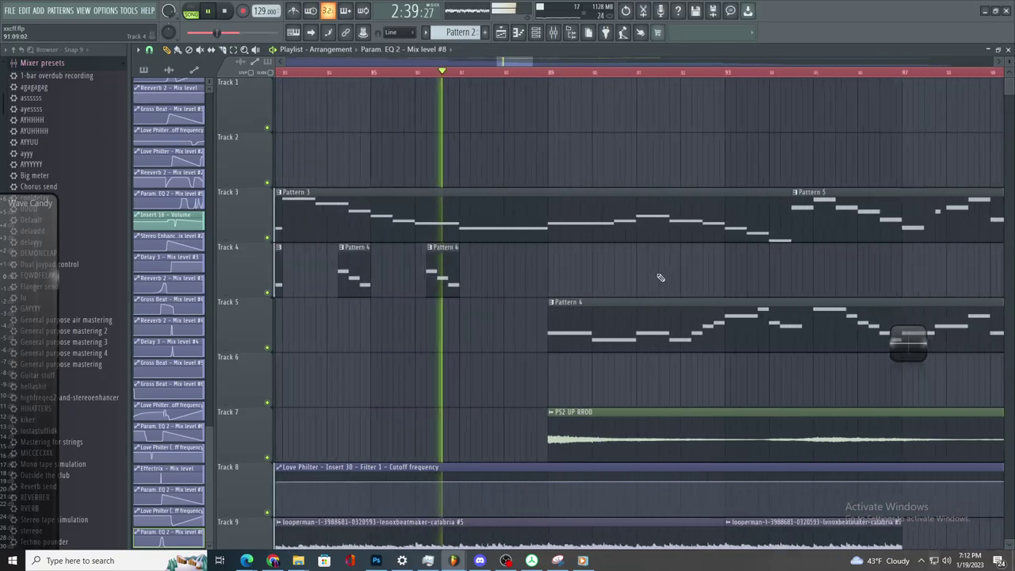
pyautogui.scroll(-3, 653, 276)
pyautogui.scroll(4, 650, 276)
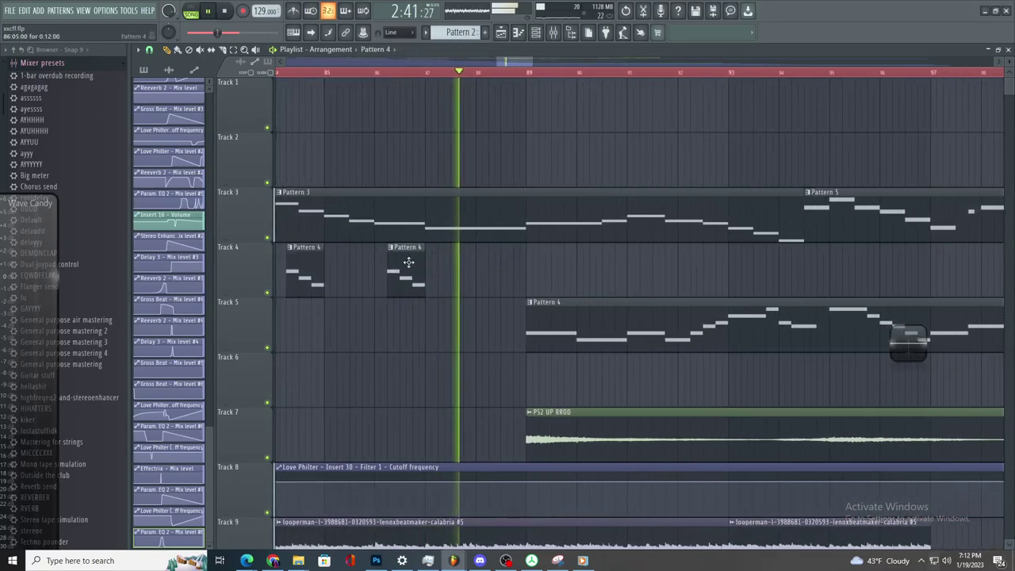
# - Place a copy of the short Pattern 4 clip on Track 4 at 88:08 and shorten it so it ends at bar 89
pyautogui.click(407, 265)
pyautogui.scroll(3, 514, 271)
pyautogui.click(515, 270)
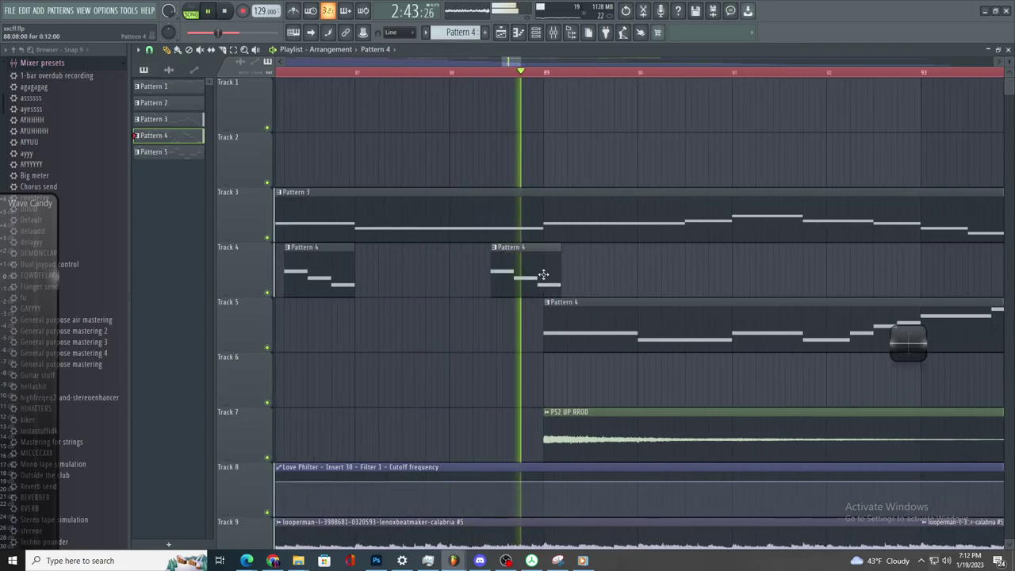
pyautogui.moveTo(560, 266); pyautogui.dragTo(521, 277)
# - Follow playback from bar 89 to about bar 105 and review the pattern and audio clips in that section
pyautogui.scroll(-7, 639, 277)
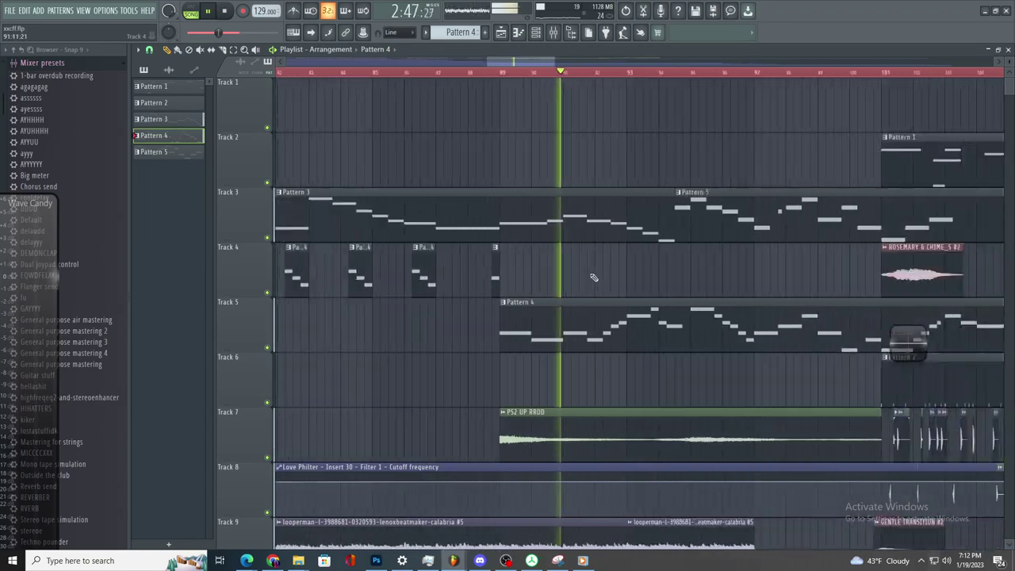
pyautogui.scroll(2, 627, 287)
pyautogui.scroll(-3, 613, 285)
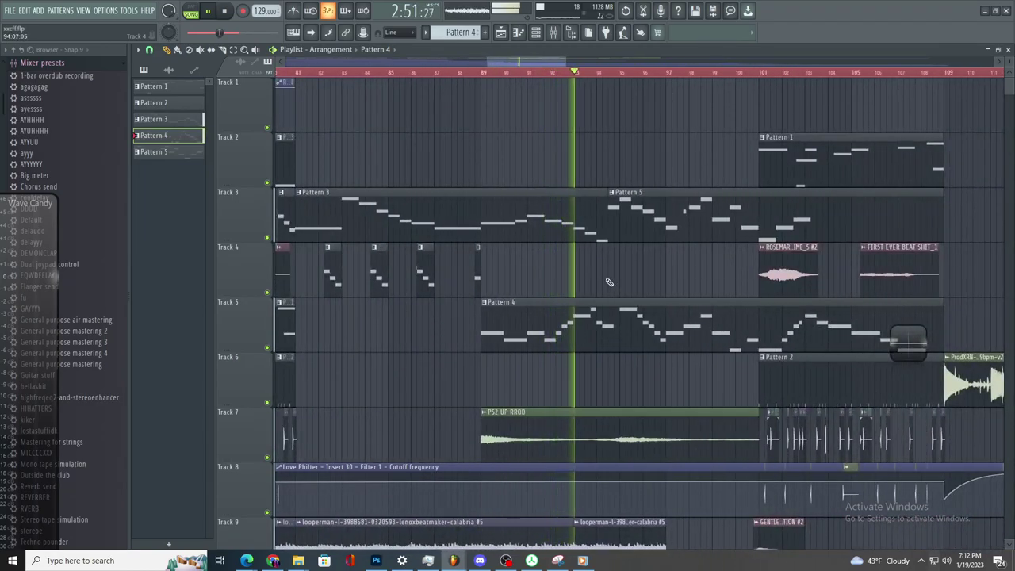
pyautogui.moveTo(514, 67); pyautogui.dragTo(543, 70)
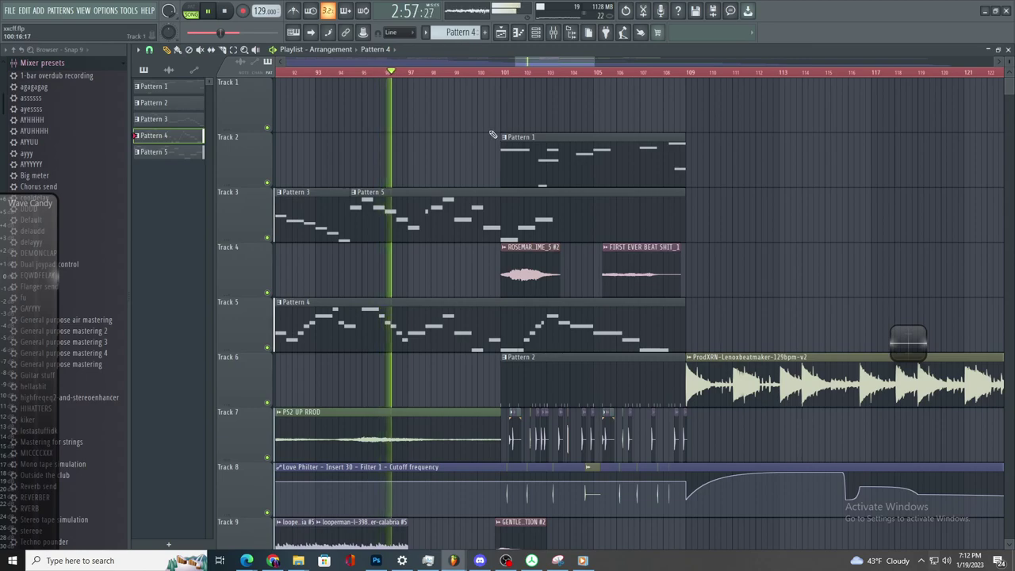
pyautogui.scroll(4, 458, 159)
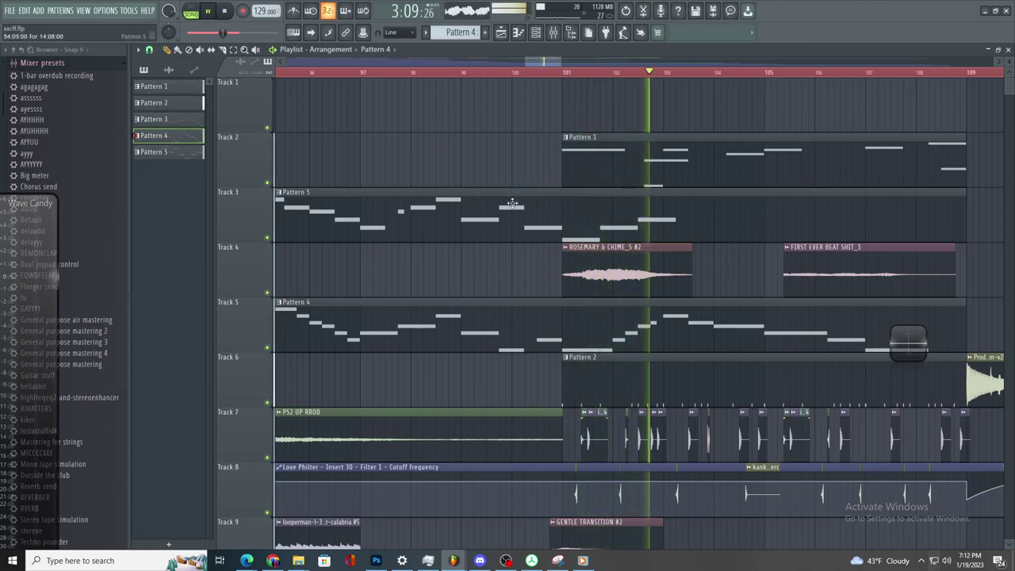
pyautogui.scroll(2, 664, 239)
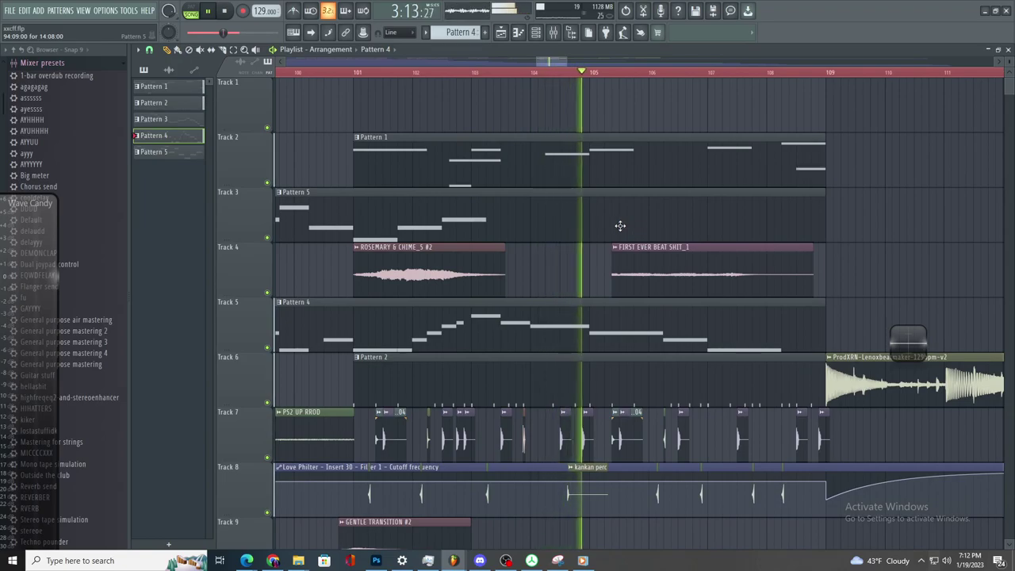
# - Try to lower the Reeverb 2 - Mix level #4 automation around bar 105, then undo the point changes
pyautogui.scroll(-10, 840, 318)
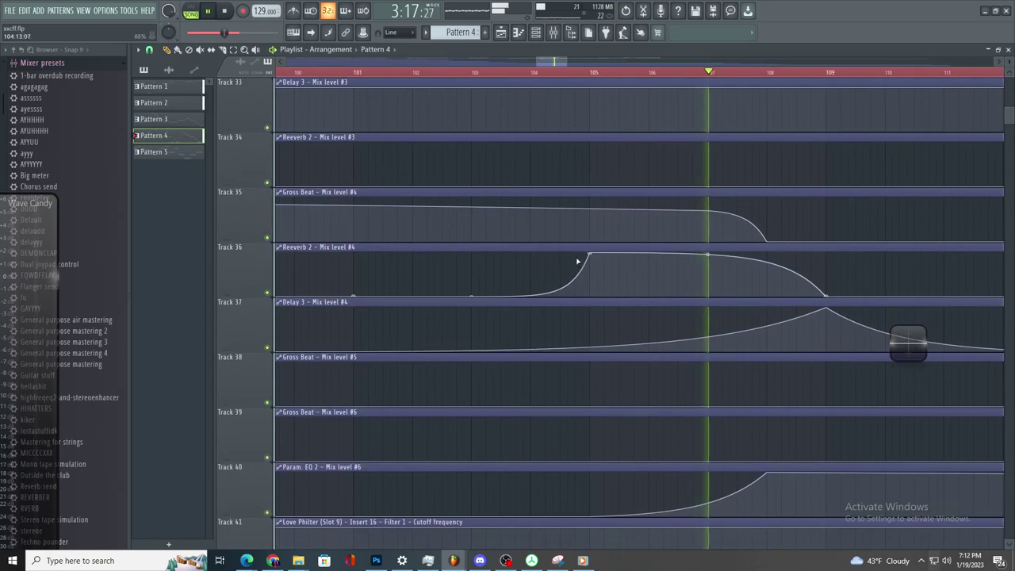
pyautogui.moveTo(590, 257); pyautogui.dragTo(592, 270)
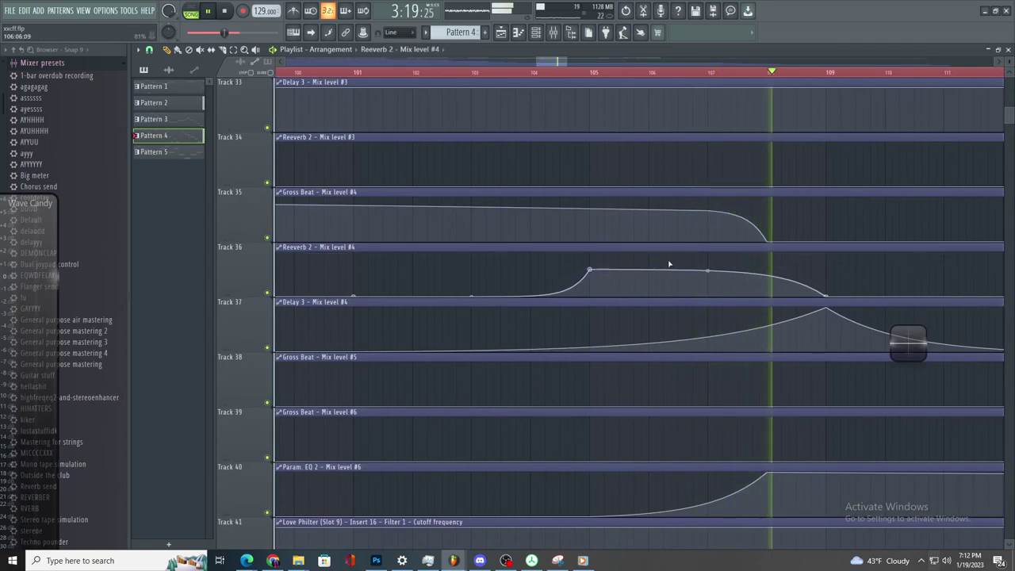
pyautogui.click(524, 73)
pyautogui.moveTo(592, 273); pyautogui.dragTo(592, 277)
pyautogui.hscroll(2, 595, 310)
pyautogui.scroll(2, 676, 304)
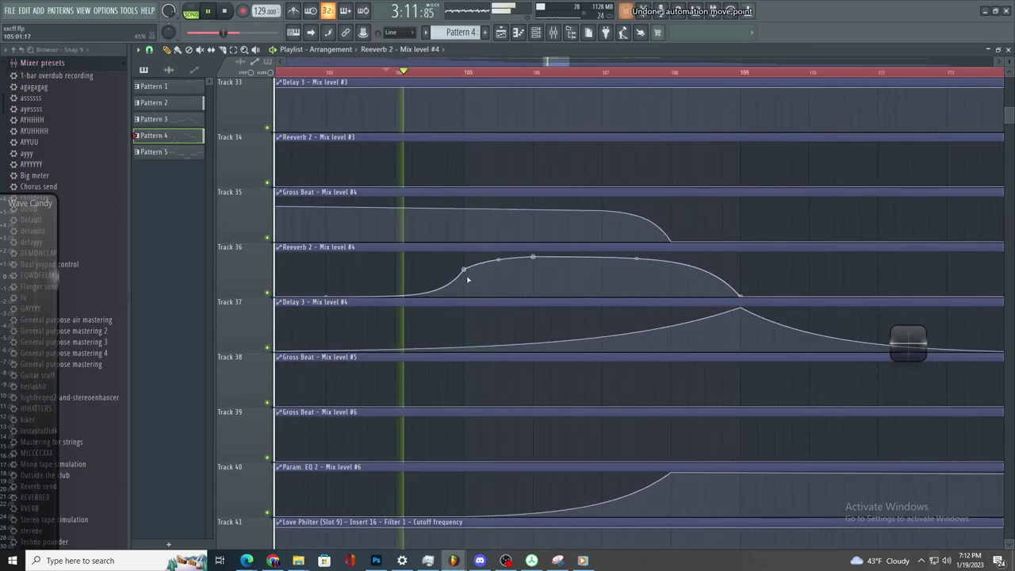
pyautogui.hotkey('ctrl', 'alt', 'z')
pyautogui.hotkey('ctrl', 'alt', 'z')
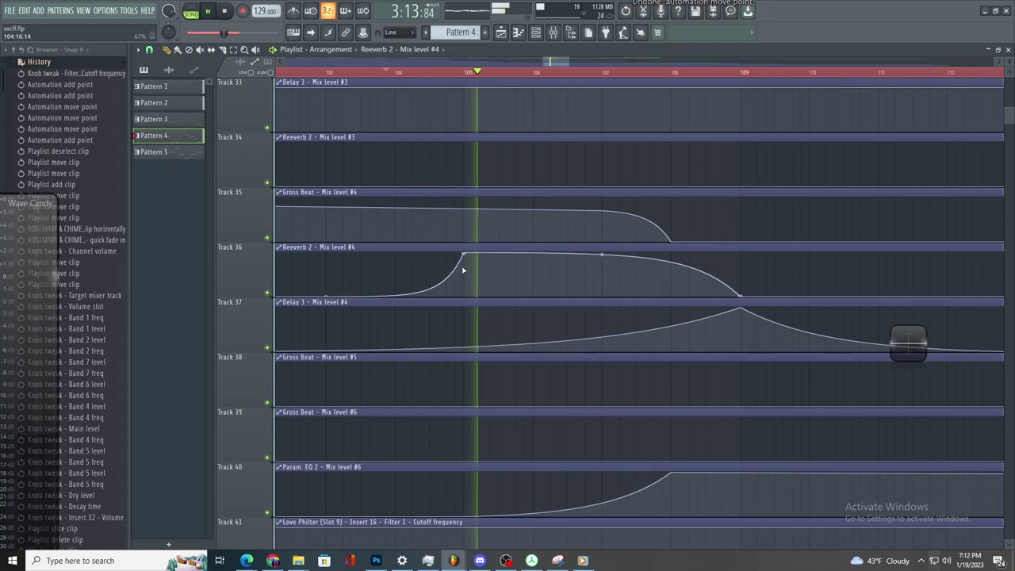
# - Follow playback from bar 105 to about bar 117 and review the automation and the ProdXRN-Lenoxbeatmaker clips on Tracks 3 to 6
pyautogui.scroll(3, 714, 270)
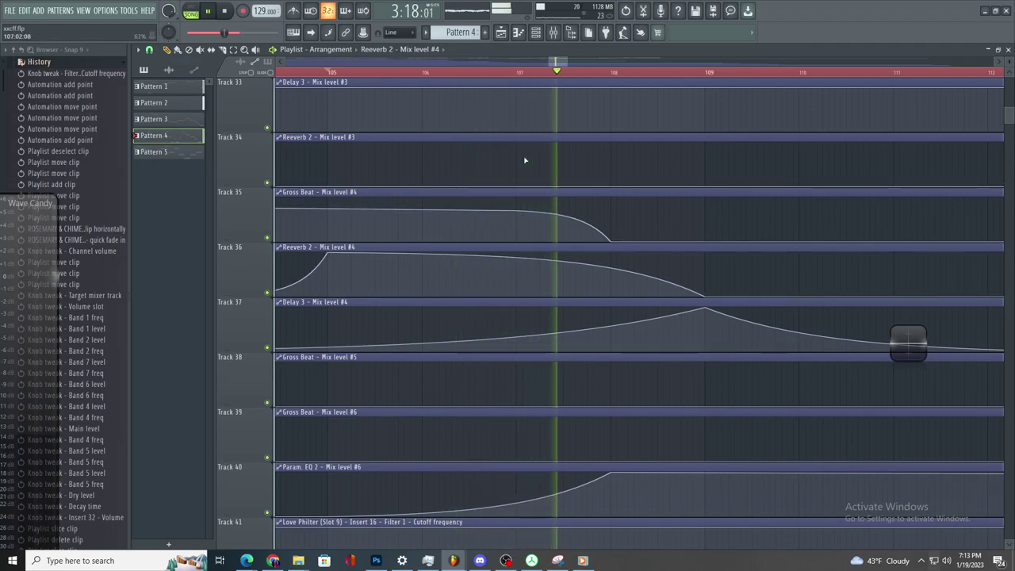
pyautogui.scroll(3, 525, 156)
pyautogui.scroll(-2, 516, 169)
pyautogui.scroll(10, 556, 166)
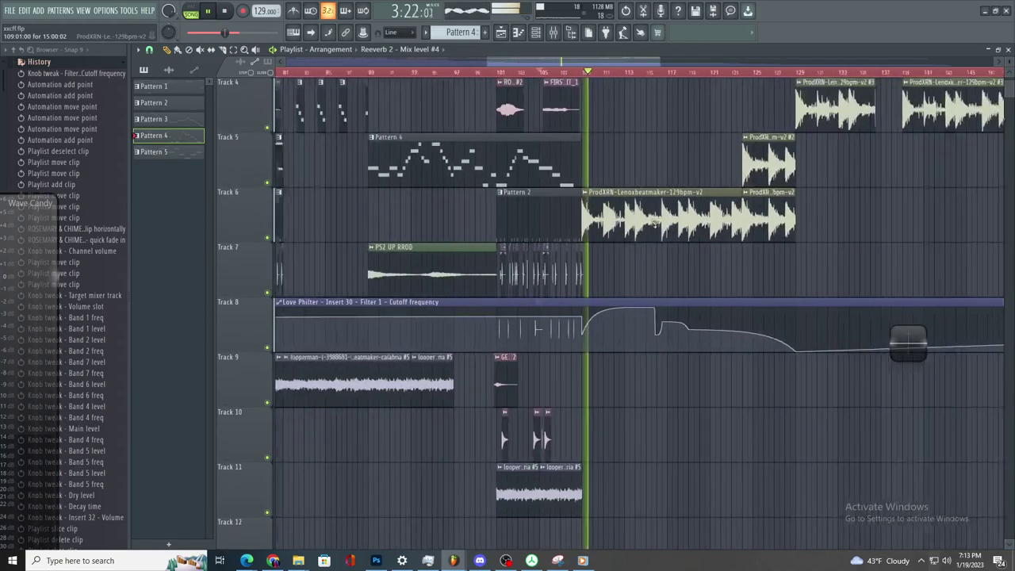
pyautogui.scroll(-4, 628, 214)
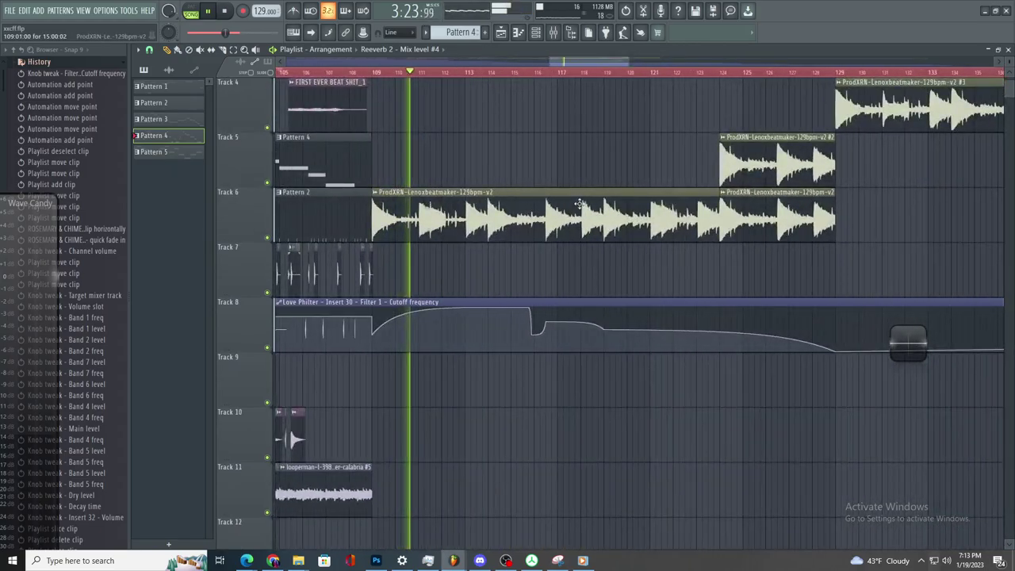
pyautogui.scroll(3, 574, 204)
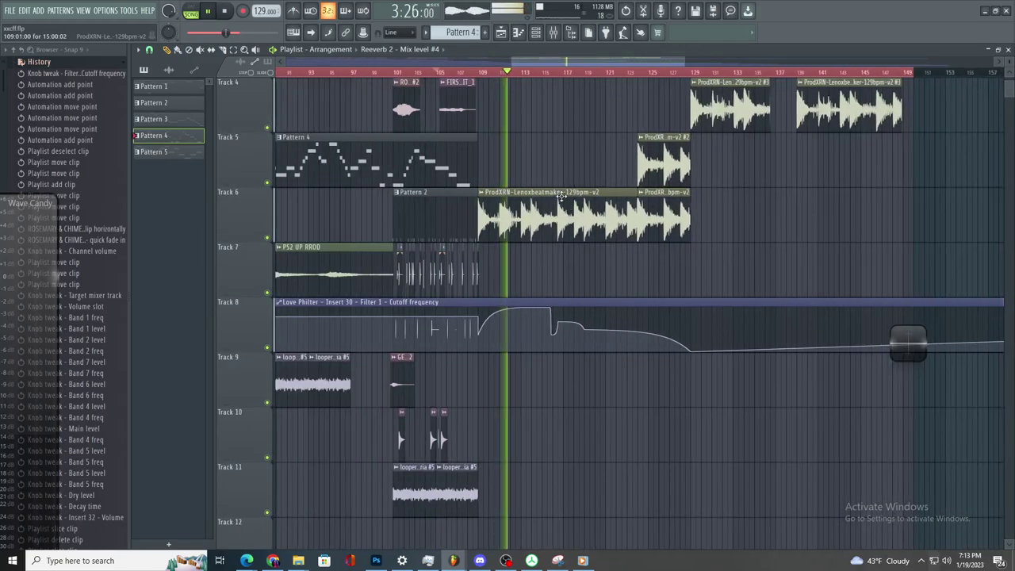
pyautogui.scroll(3, 561, 197)
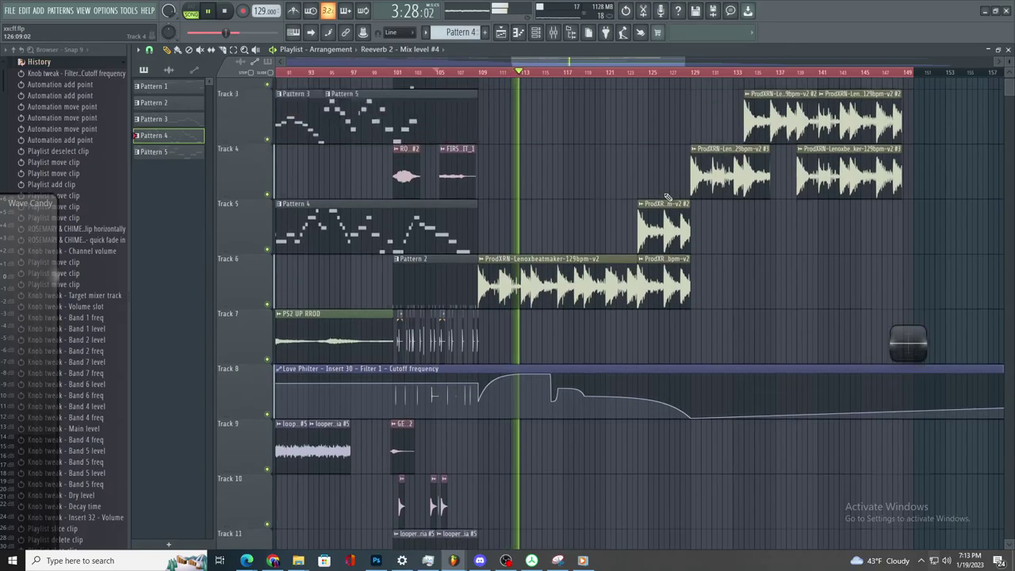
pyautogui.scroll(5, 623, 198)
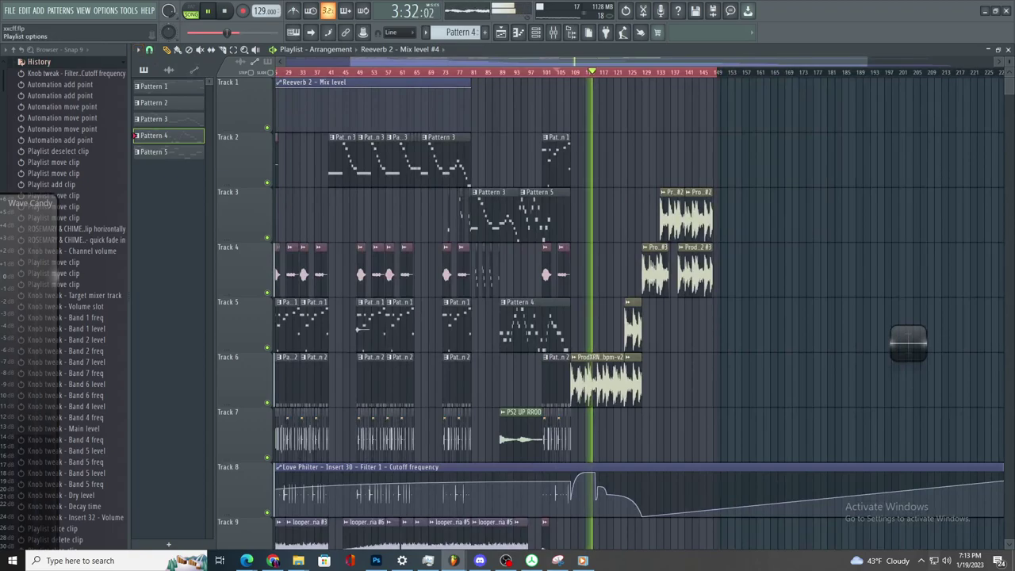
# - Export the song as a wave file named ProdXRN-Lenoxbeatmaker-129bpm-v4 in the MUSIC2 folder
pyautogui.click(7, 11)
pyautogui.moveTo(29, 104)
pyautogui.click(135, 105)
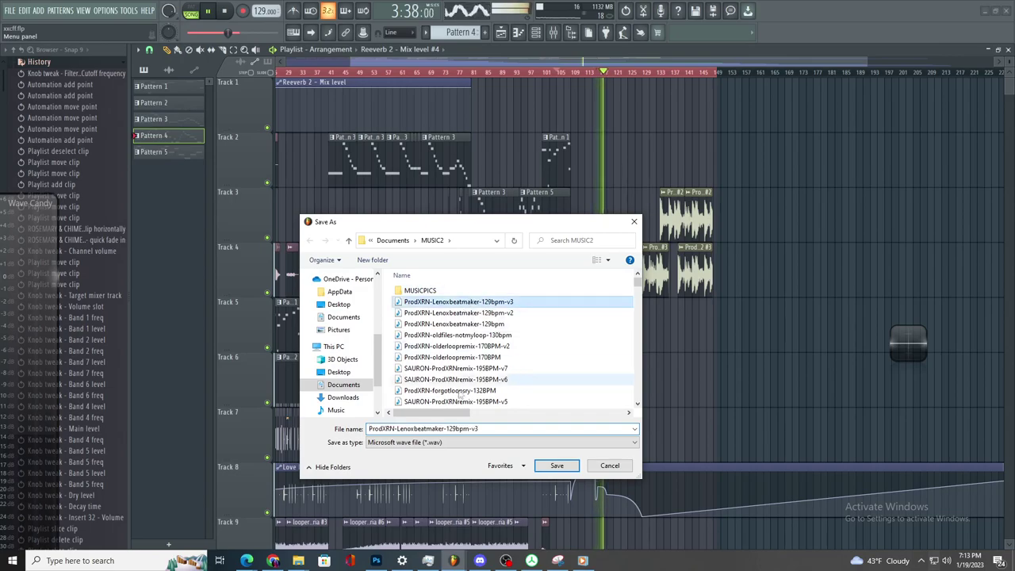
pyautogui.press('BackSpace')
pyautogui.write('4')
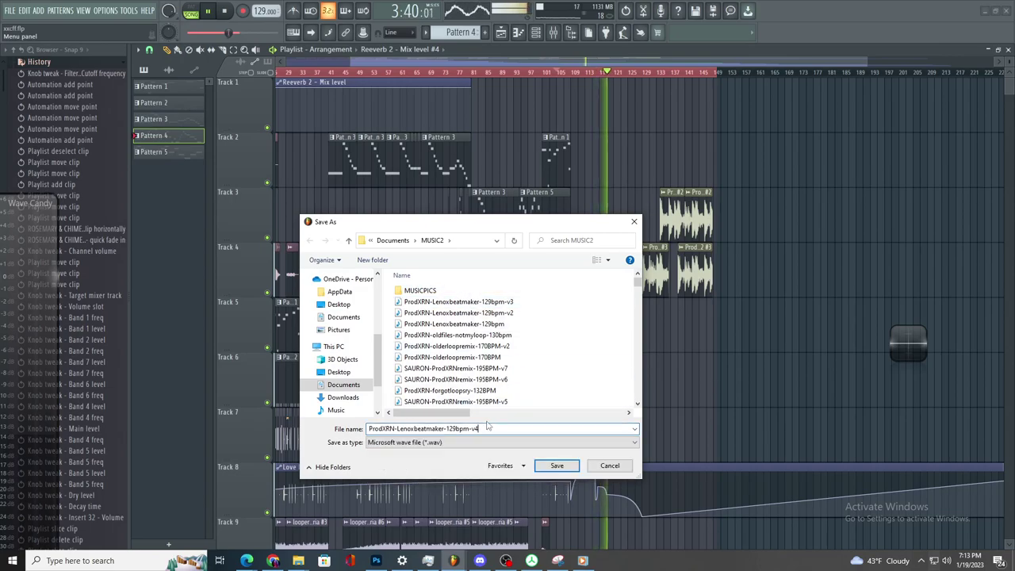
pyautogui.press('Return')
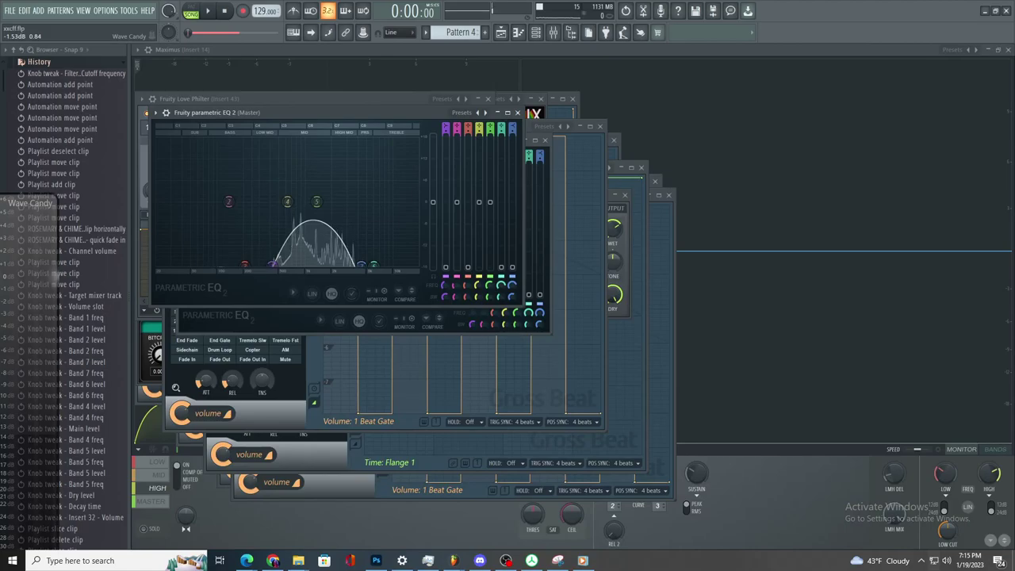
# - Switch to Chrome, search for "g drive" in a new tab and open My Drive in Google Drive
pyautogui.moveTo(295, 558)
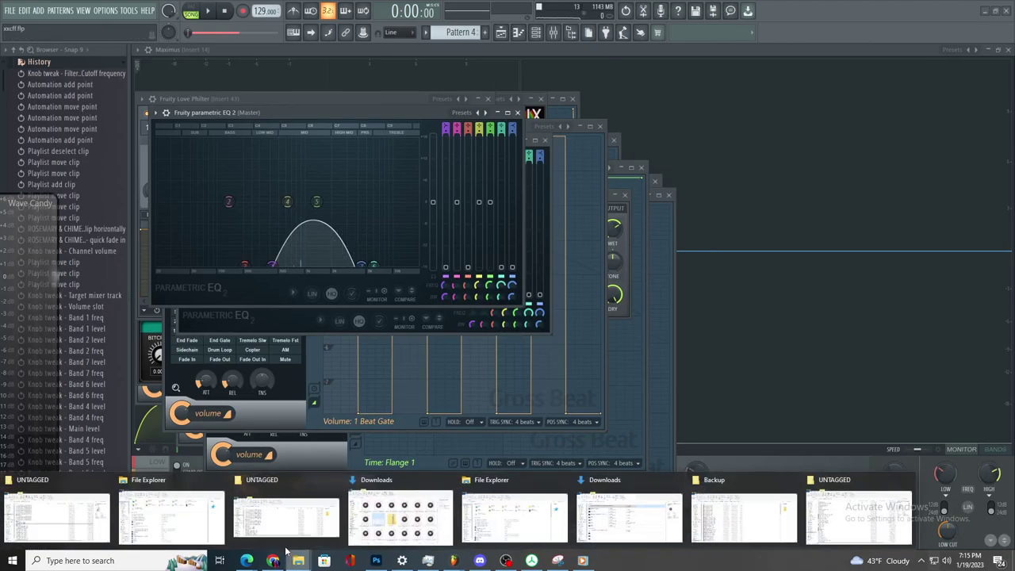
pyautogui.click(384, 530)
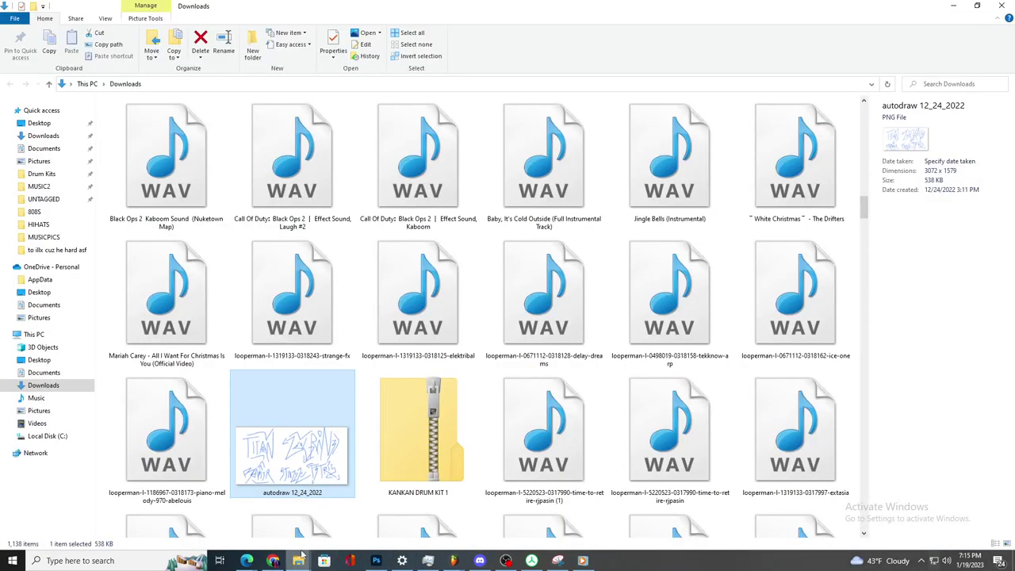
pyautogui.click(273, 561)
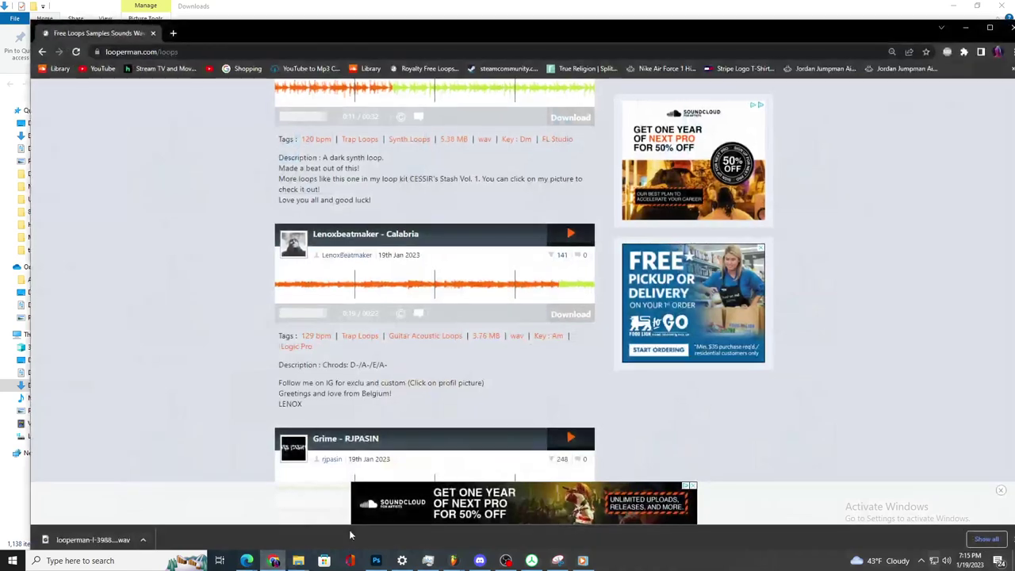
pyautogui.click(173, 33)
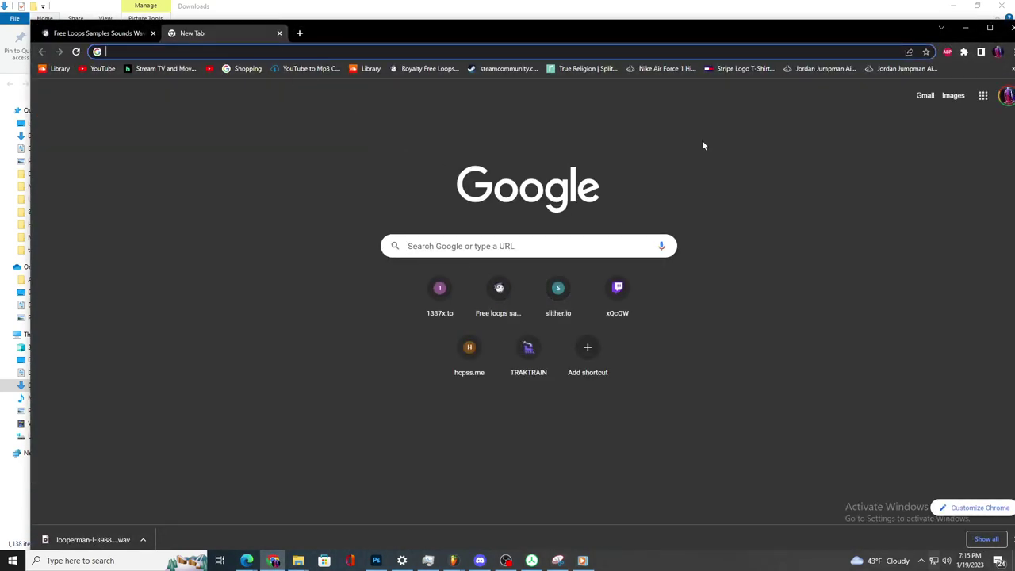
pyautogui.click(771, 52)
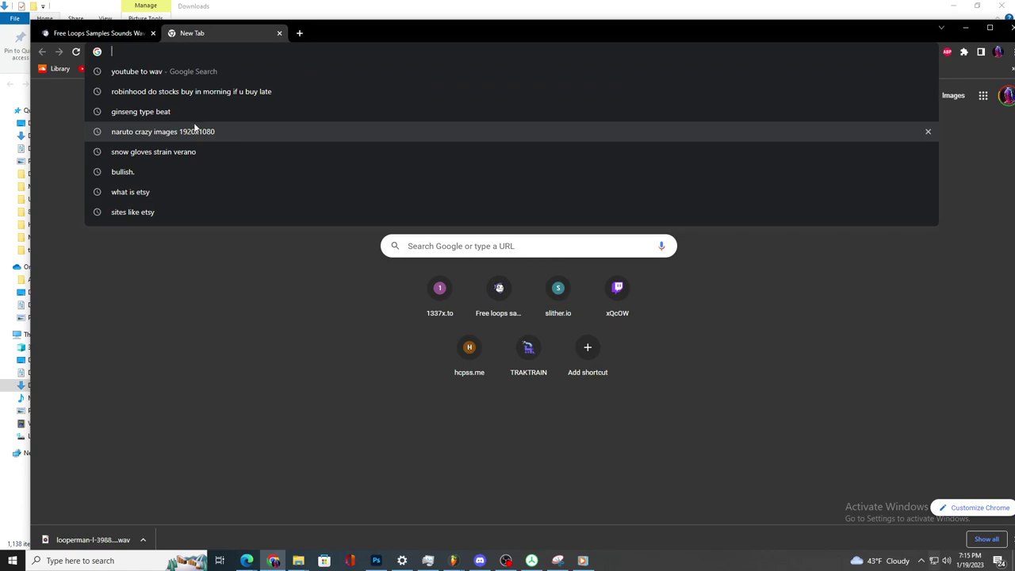
pyautogui.write('g drive')
pyautogui.press('Return')
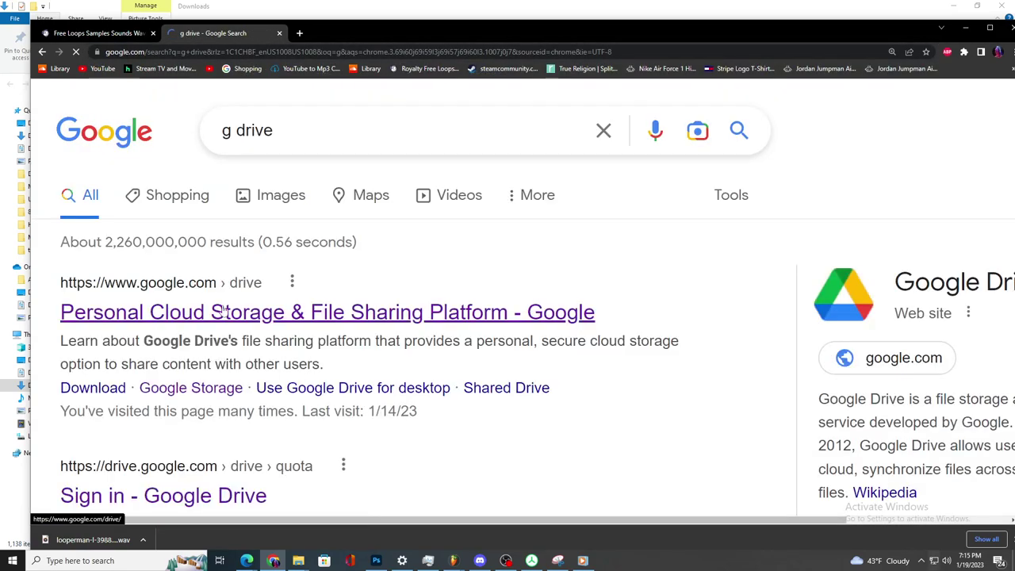
pyautogui.click(215, 306)
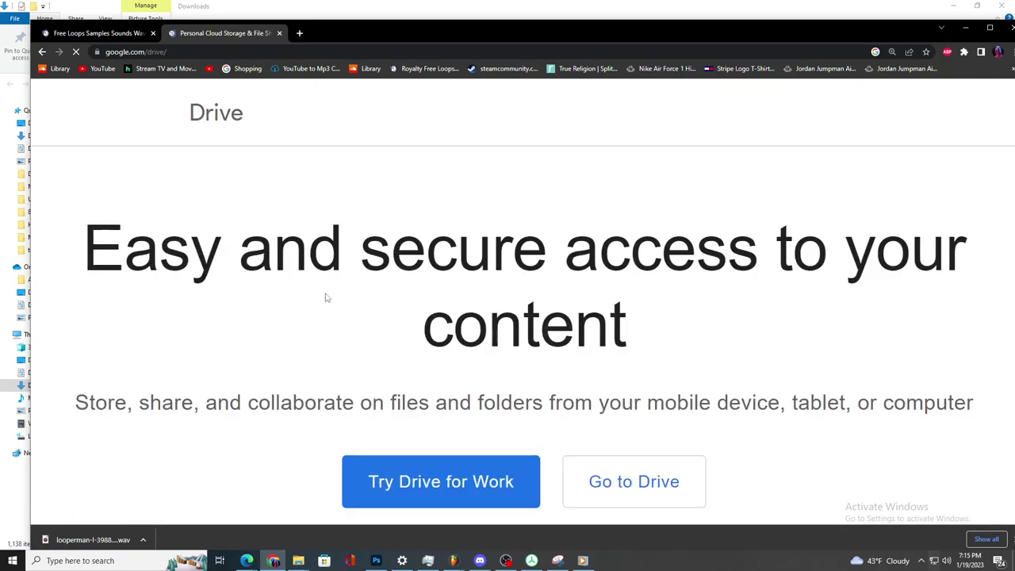
pyautogui.click(622, 492)
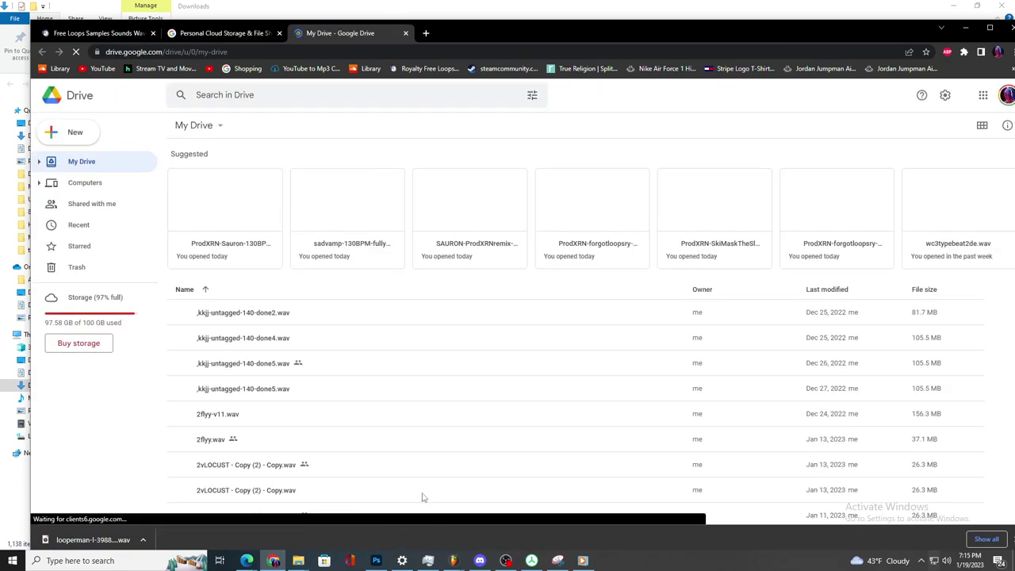
# - Switch to File Explorer, place its window beside the My Drive file list and open the Downloads folder
pyautogui.moveTo(298, 561)
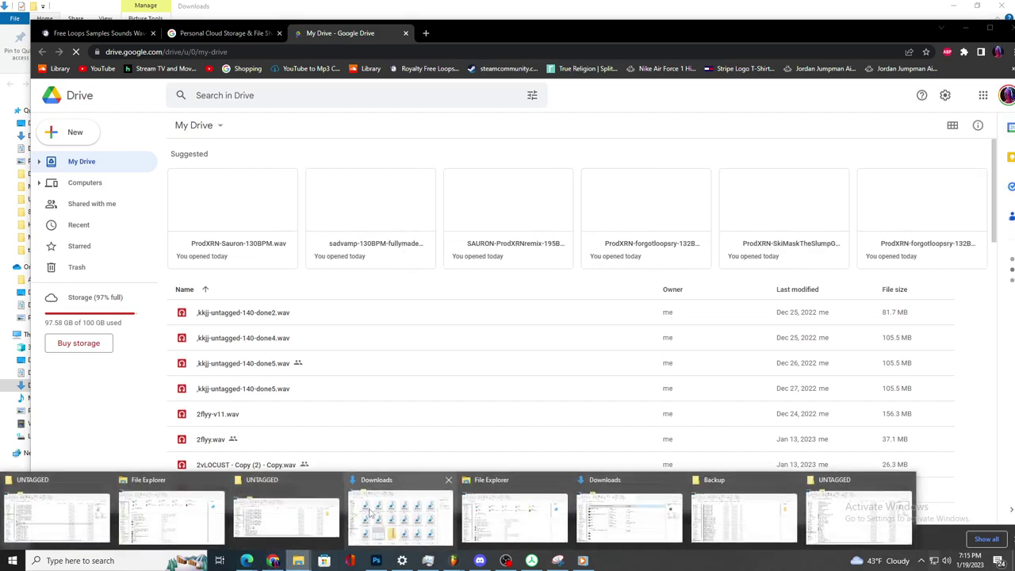
pyautogui.click(370, 514)
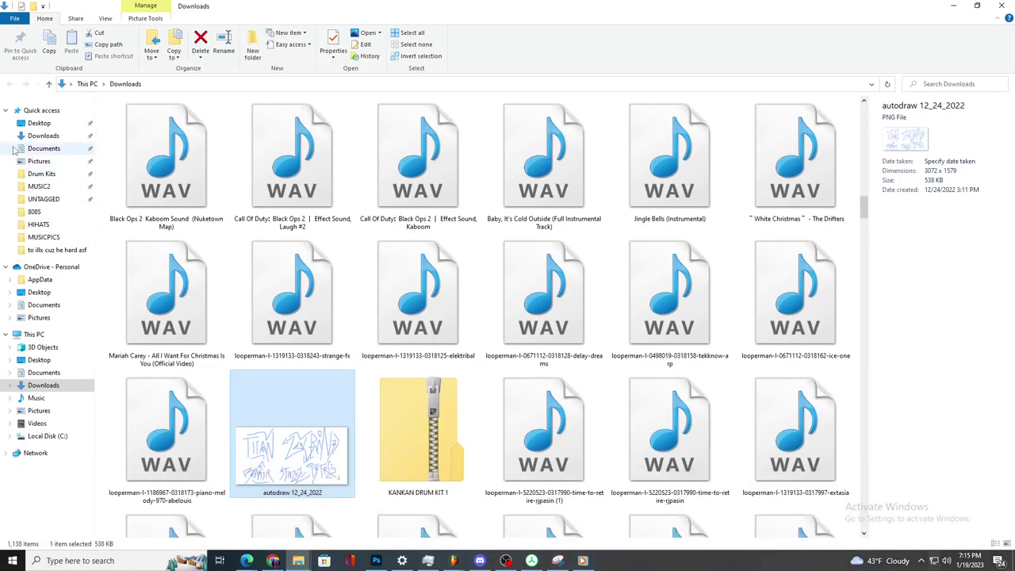
pyautogui.click(38, 110)
pyautogui.moveTo(190, 6); pyautogui.dragTo(573, 89)
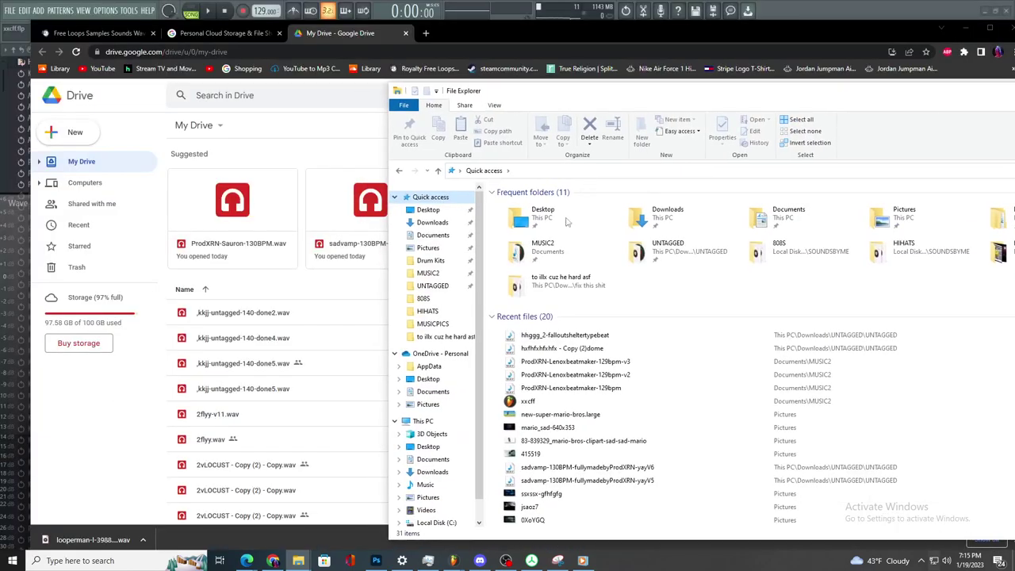
pyautogui.click(429, 222)
# - Switch to the other File Explorer window and browse the Drum Kits, MUSIC2 and UNTAGGED folders
pyautogui.moveTo(299, 561)
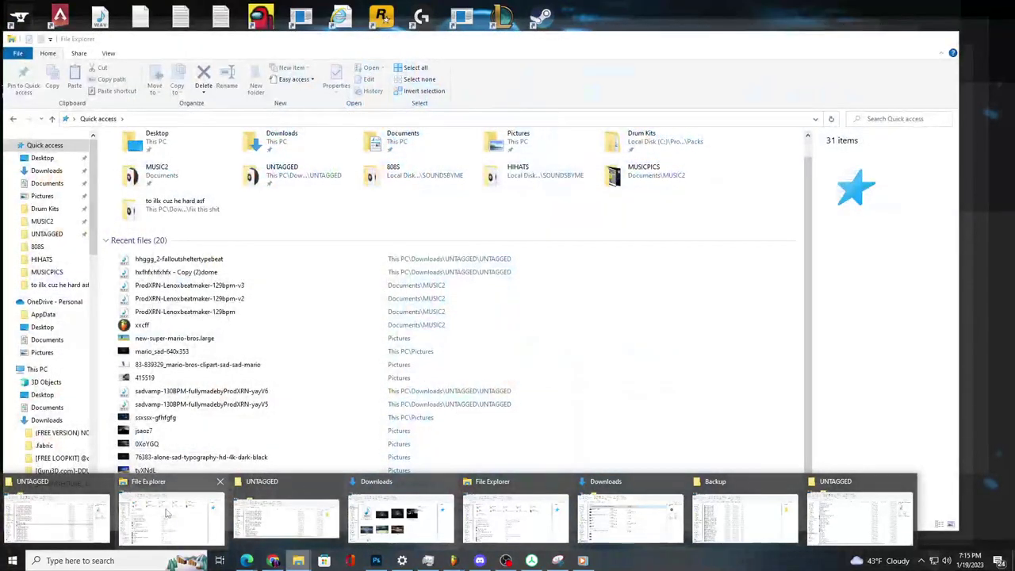
pyautogui.click(167, 515)
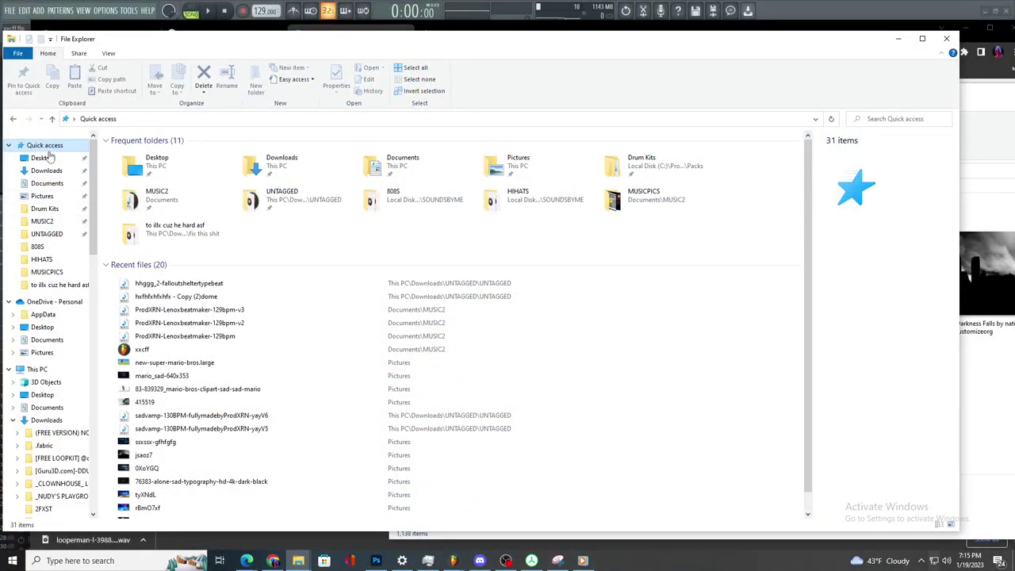
pyautogui.click(59, 210)
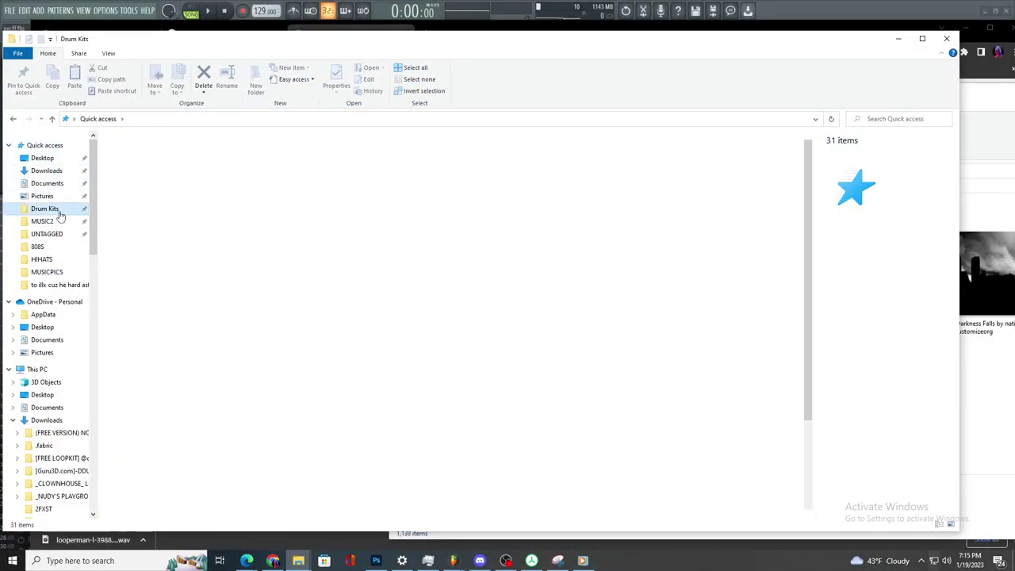
pyautogui.click(58, 221)
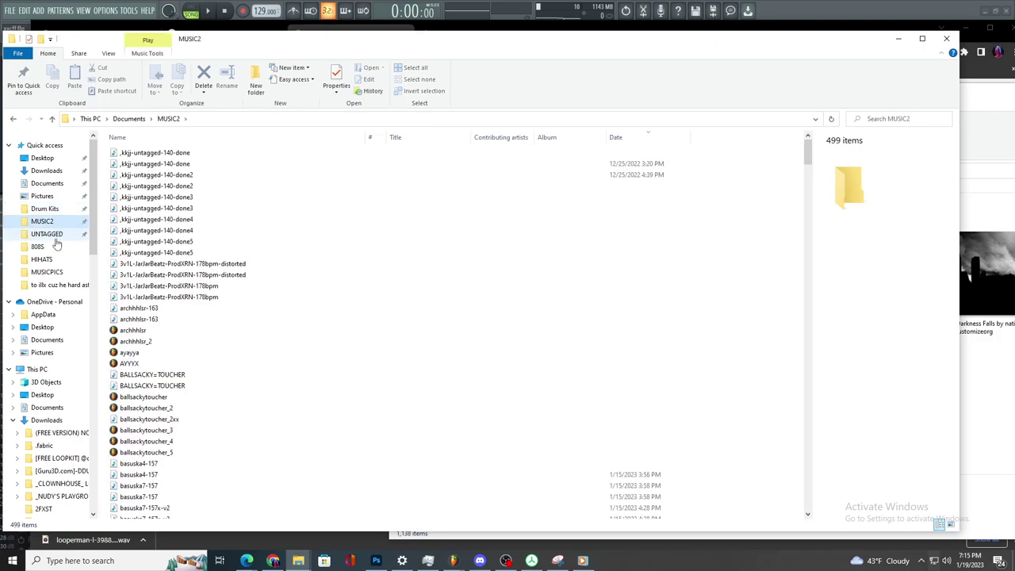
pyautogui.click(56, 238)
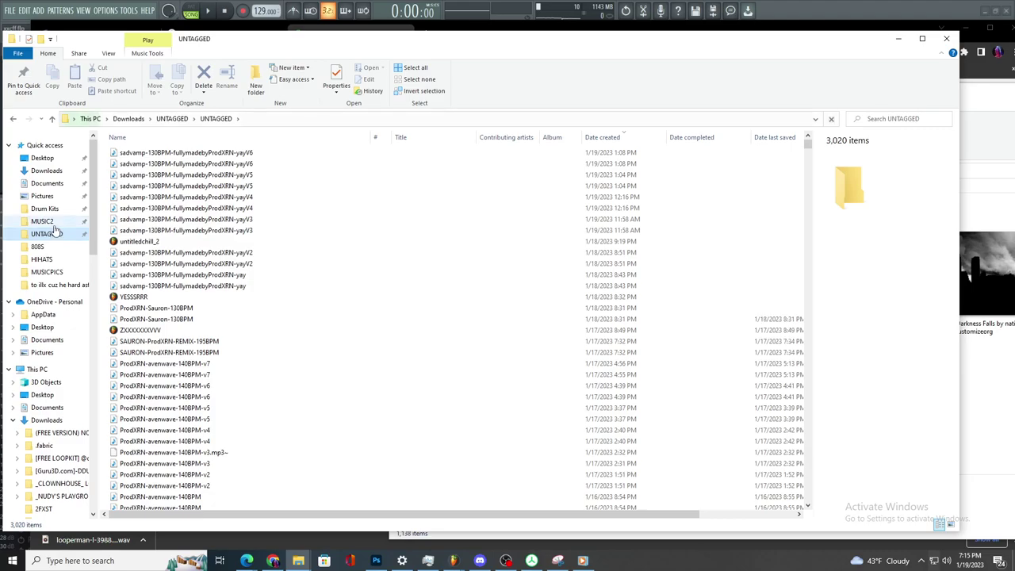
# - Open the MUSIC2 folder in a separate window and place it so the UNTAGGED file list stays visible
pyautogui.rightClick(56, 233)
pyautogui.click(79, 250)
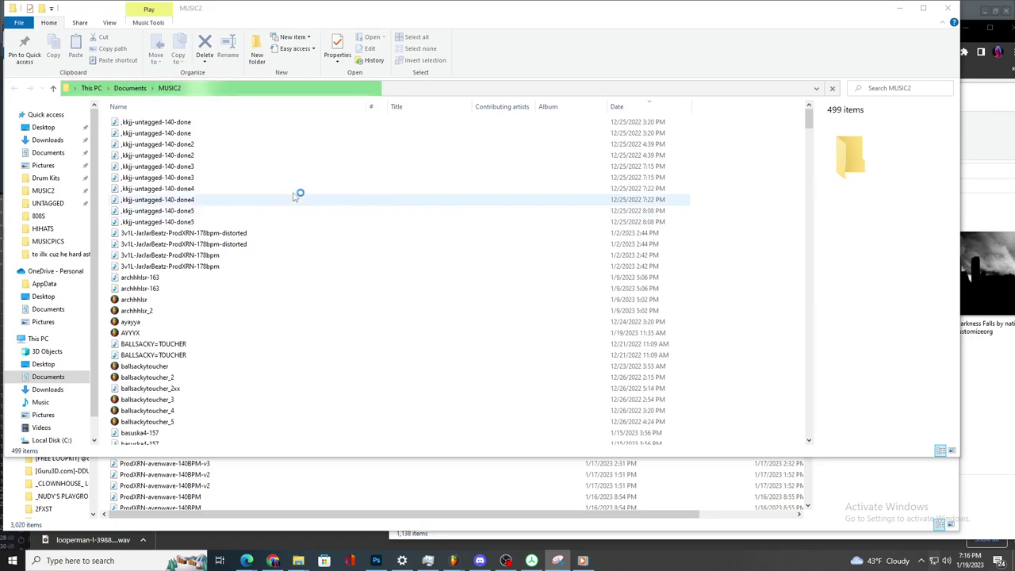
pyautogui.moveTo(499, 13); pyautogui.dragTo(835, 140)
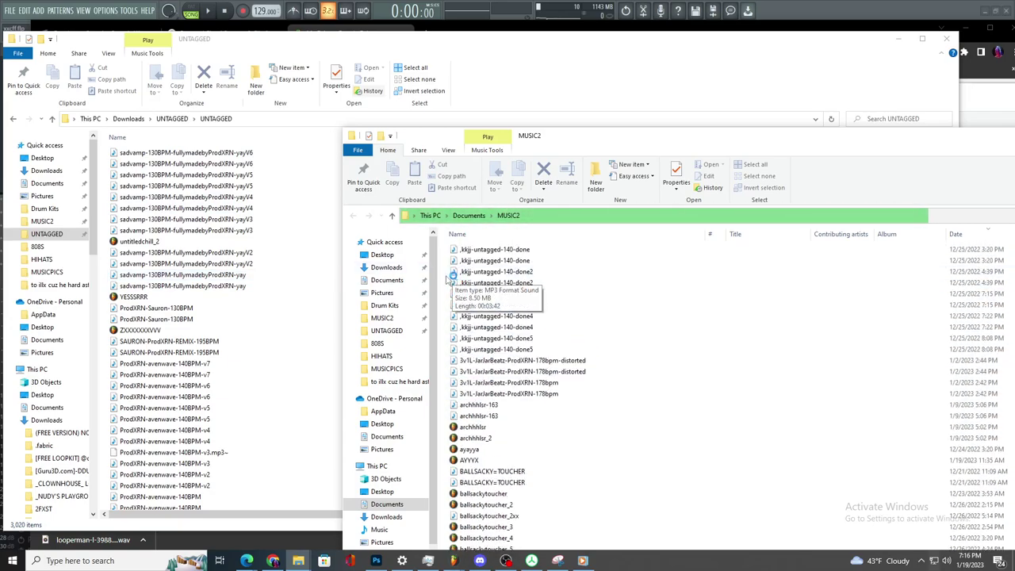
# - Look through the MUSIC2 file list, then return to the UNTAGGED folder and select SAURON-ProdXRN-REMIX-195BPM
pyautogui.scroll(-5, 292, 345)
pyautogui.scroll(5, 292, 346)
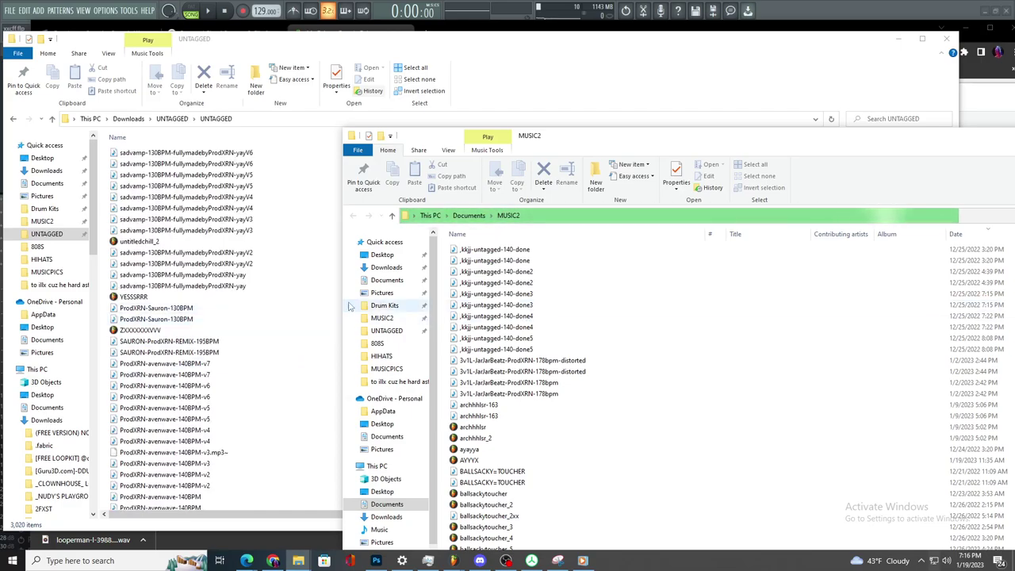
pyautogui.scroll(-4, 232, 323)
pyautogui.scroll(4, 214, 373)
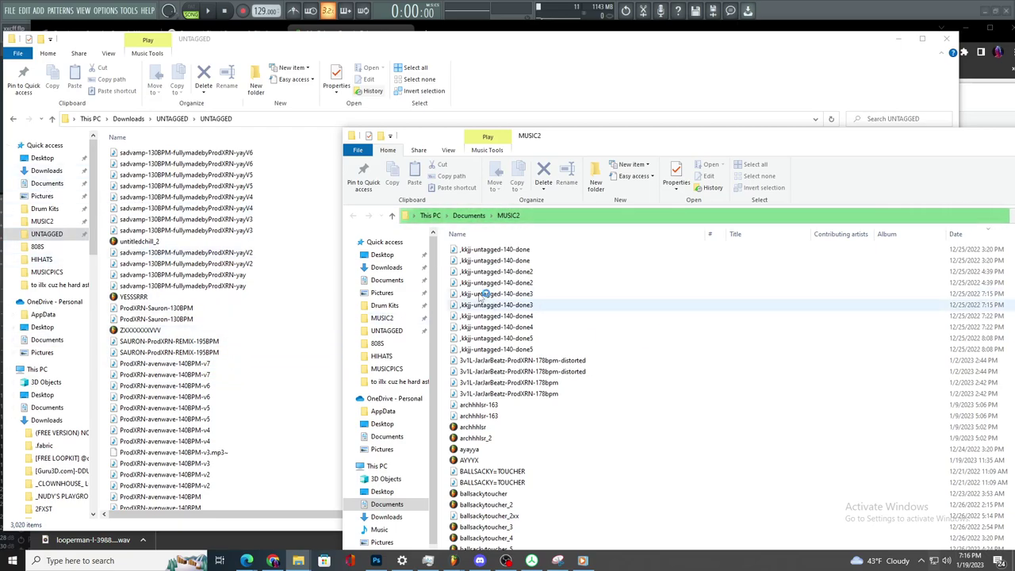
pyautogui.moveTo(521, 138); pyautogui.dragTo(537, 54)
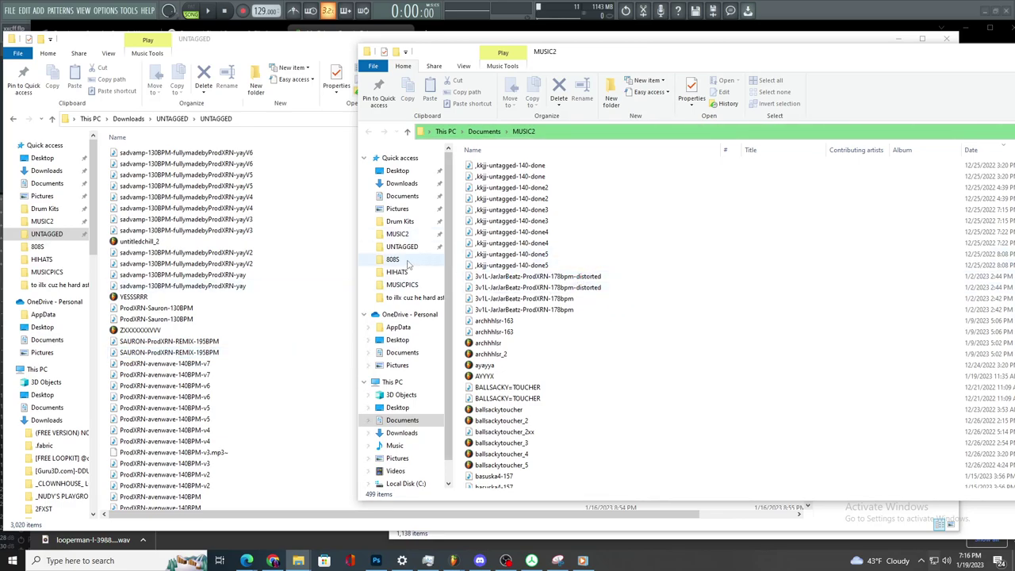
pyautogui.click(190, 341)
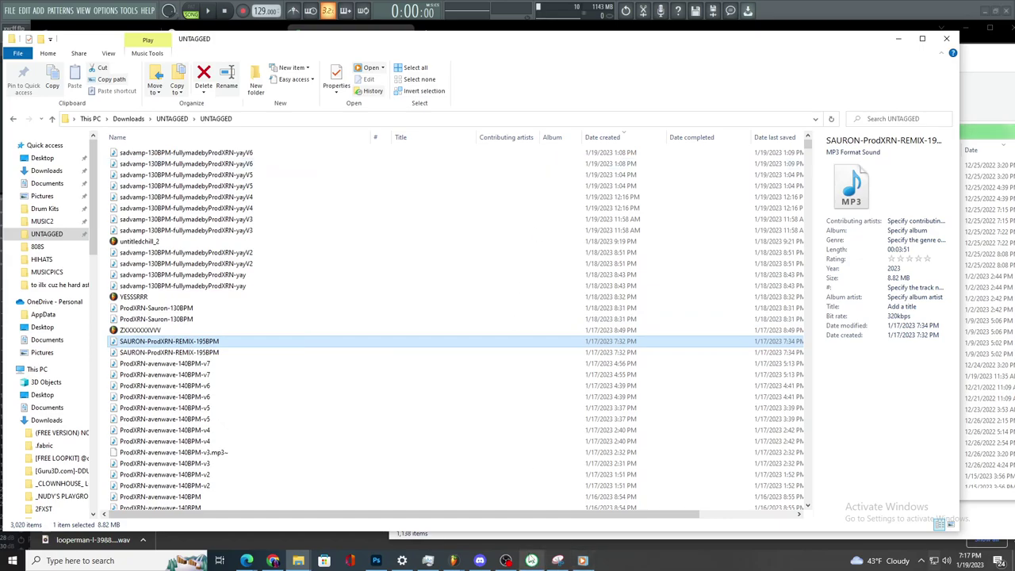
# - Switch to the xxcff.flp project in FL Studio and open the wave export dialog to check its save folder, then cancel
pyautogui.click(453, 561)
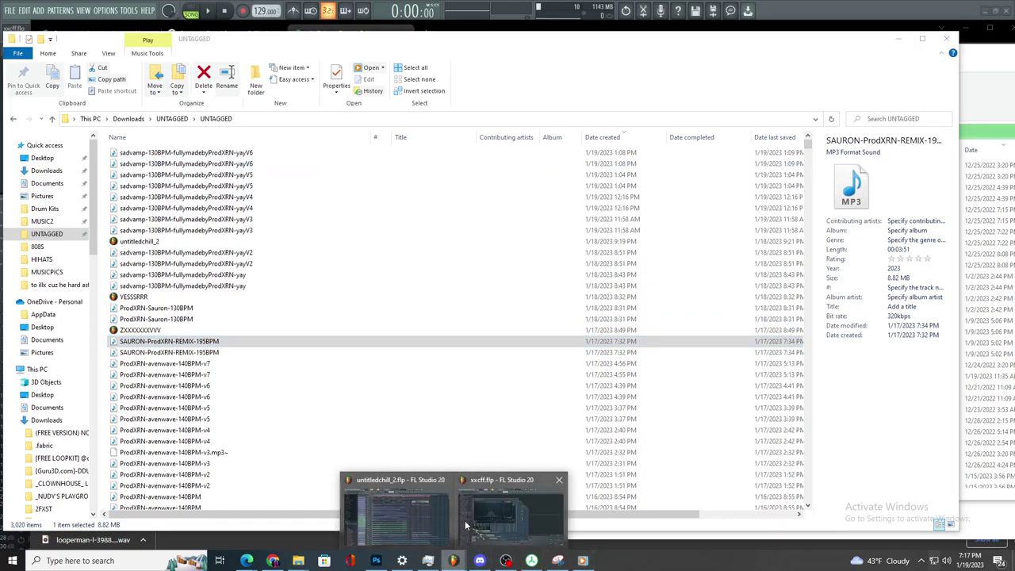
pyautogui.click(476, 525)
pyautogui.click(10, 10)
pyautogui.moveTo(22, 103)
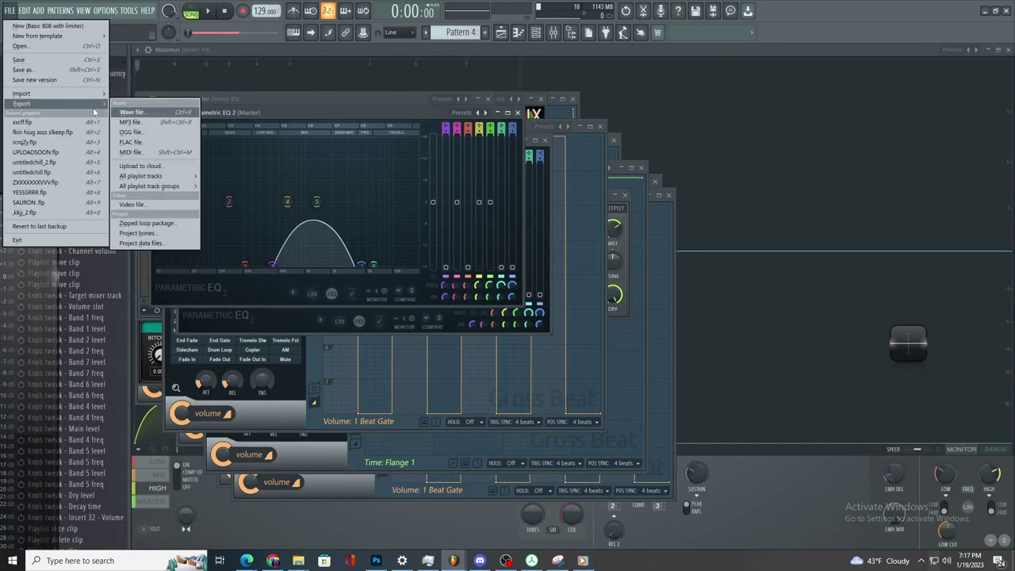
pyautogui.click(124, 115)
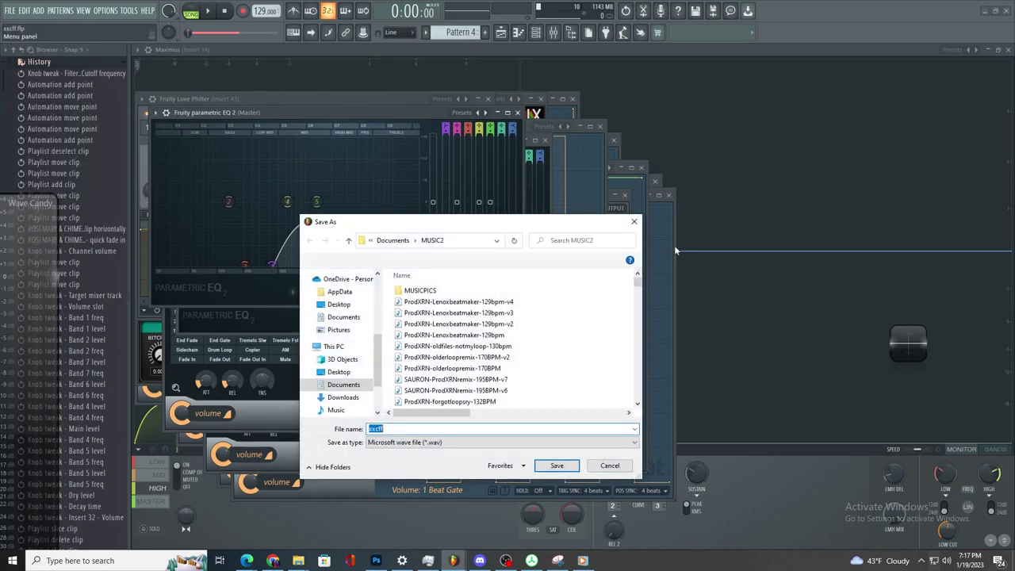
pyautogui.click(634, 222)
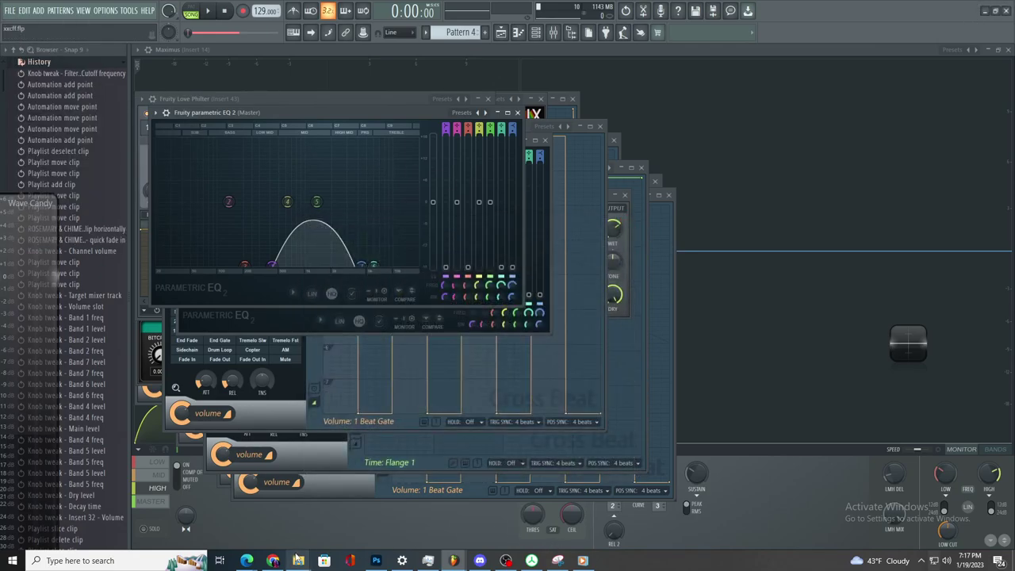
# - Find the WAV version of ProdXRN-Lenoxbeatmaker-129bpm-v4 in the MUSIC2 folder and upload it to My Drive in Google Drive
pyautogui.moveTo(299, 561)
pyautogui.click(966, 536)
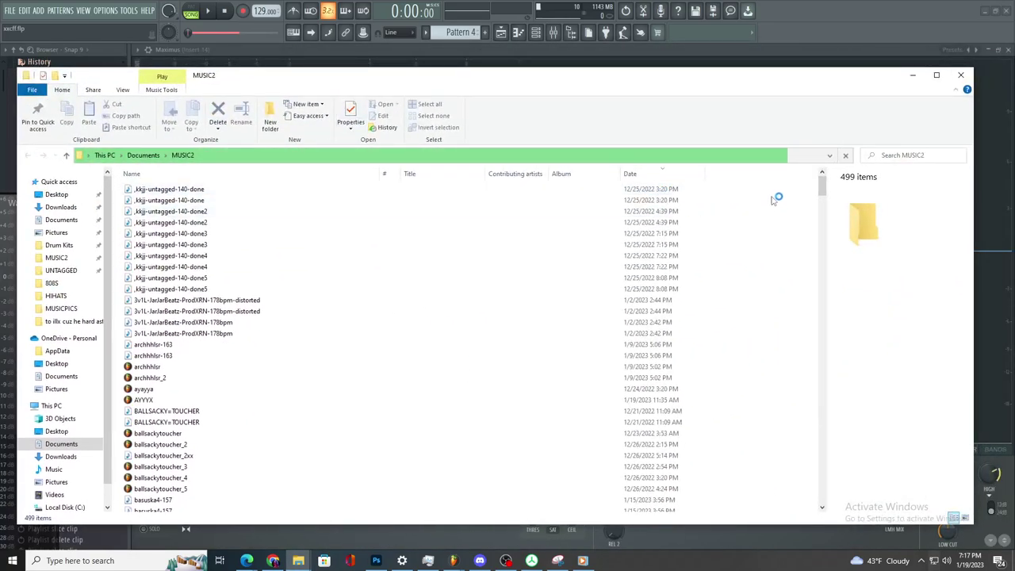
pyautogui.moveTo(822, 192); pyautogui.dragTo(818, 138)
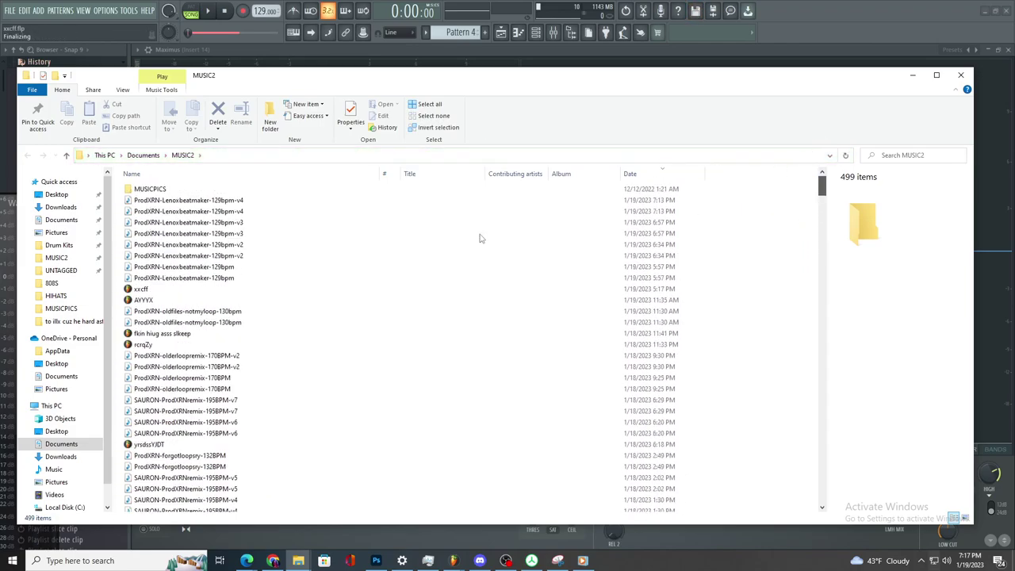
pyautogui.click(270, 211)
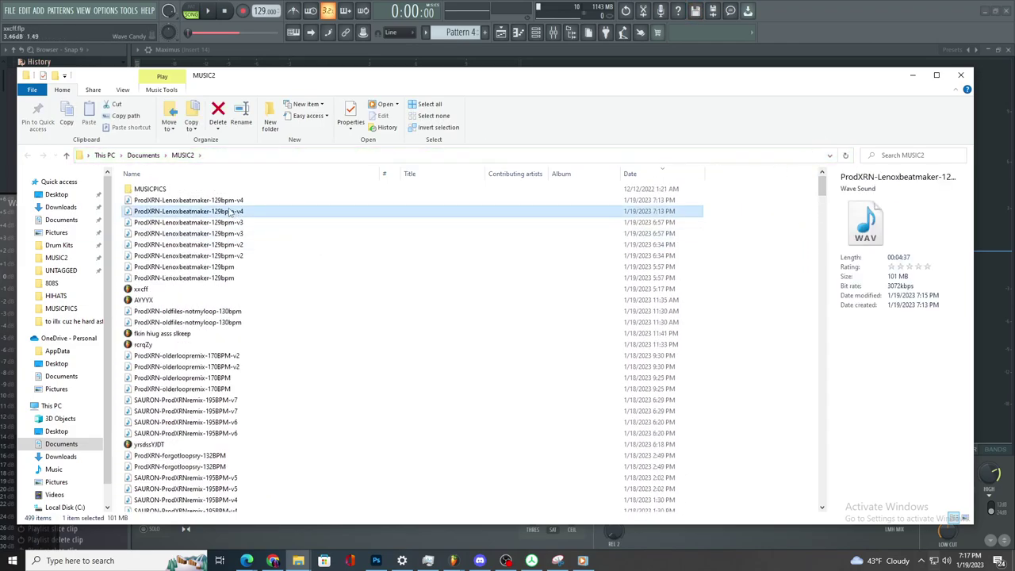
pyautogui.moveTo(230, 212); pyautogui.dragTo(310, 298)
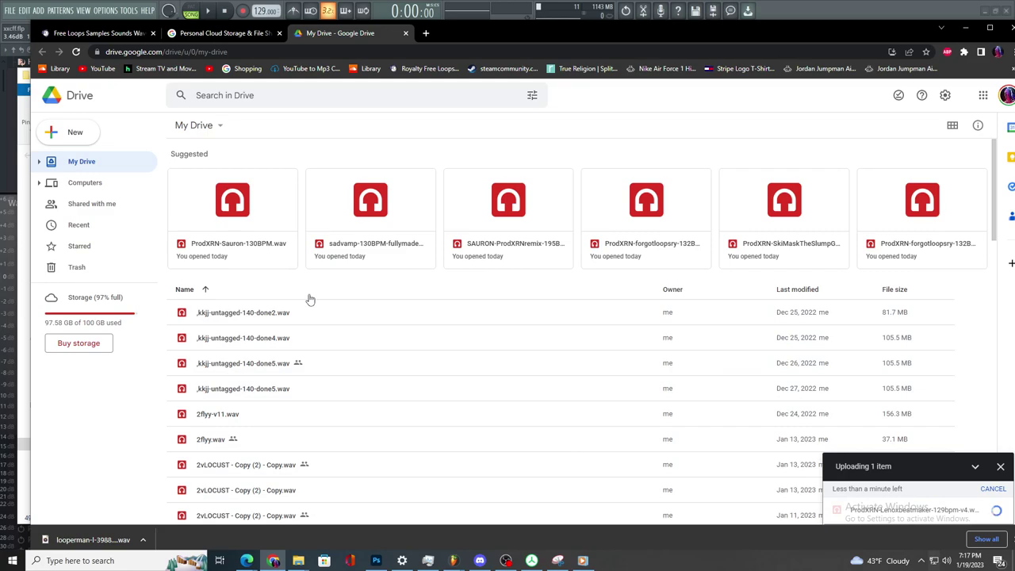
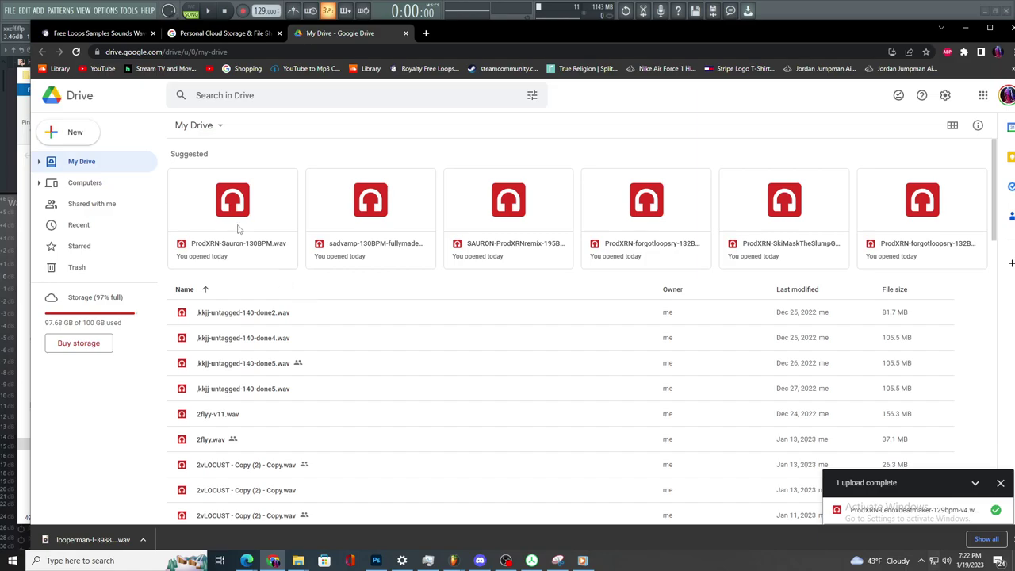
# - Switch to the untitledchill_2.flp project in FL Studio and briefly play its arrangement
pyautogui.moveTo(453, 561)
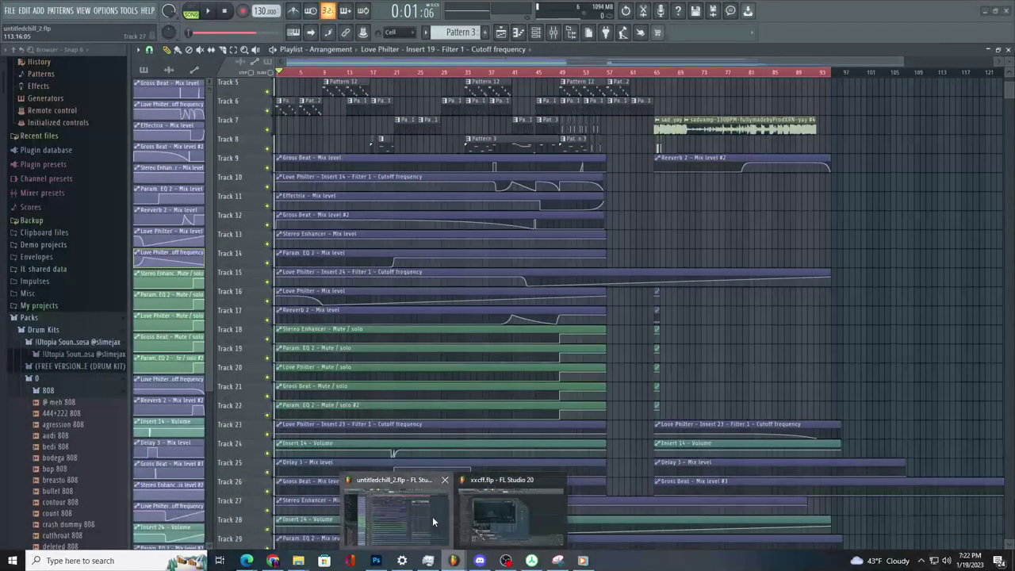
pyautogui.click(433, 517)
pyautogui.press('space')
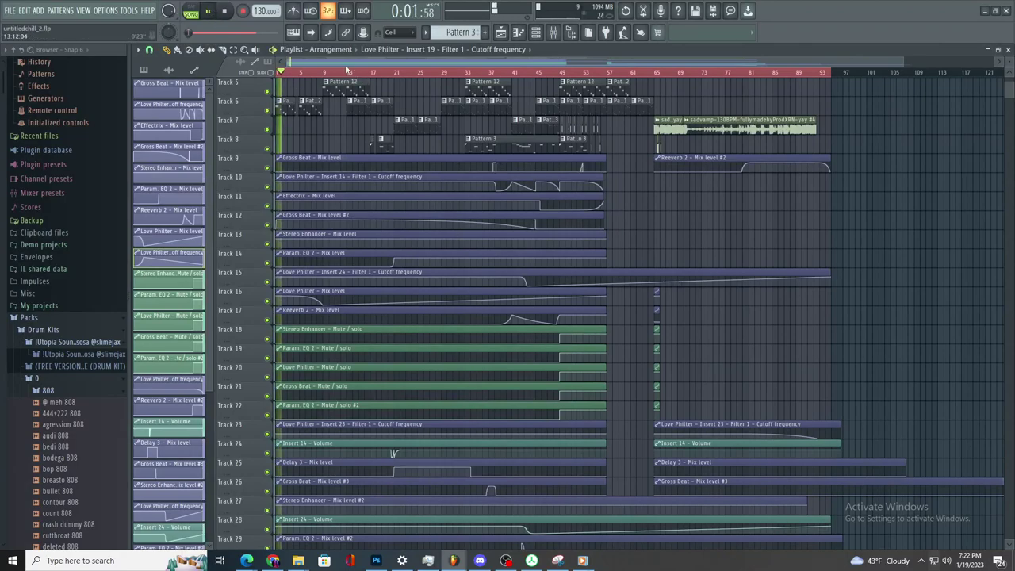
pyautogui.press('space')
# - Switch back to the xxcff.flp project and save it
pyautogui.click(453, 560)
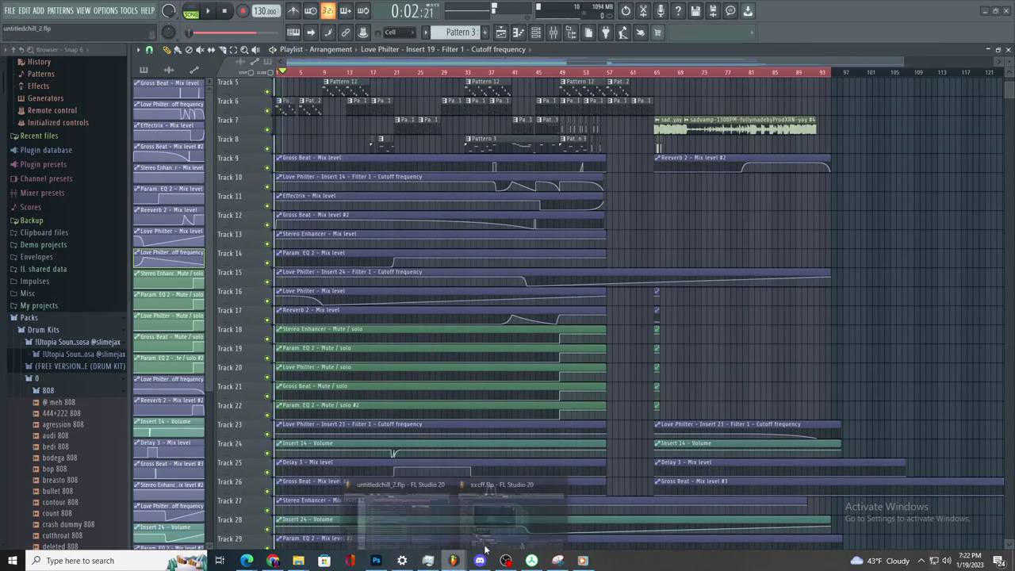
pyautogui.click(511, 515)
pyautogui.click(11, 11)
pyautogui.click(31, 61)
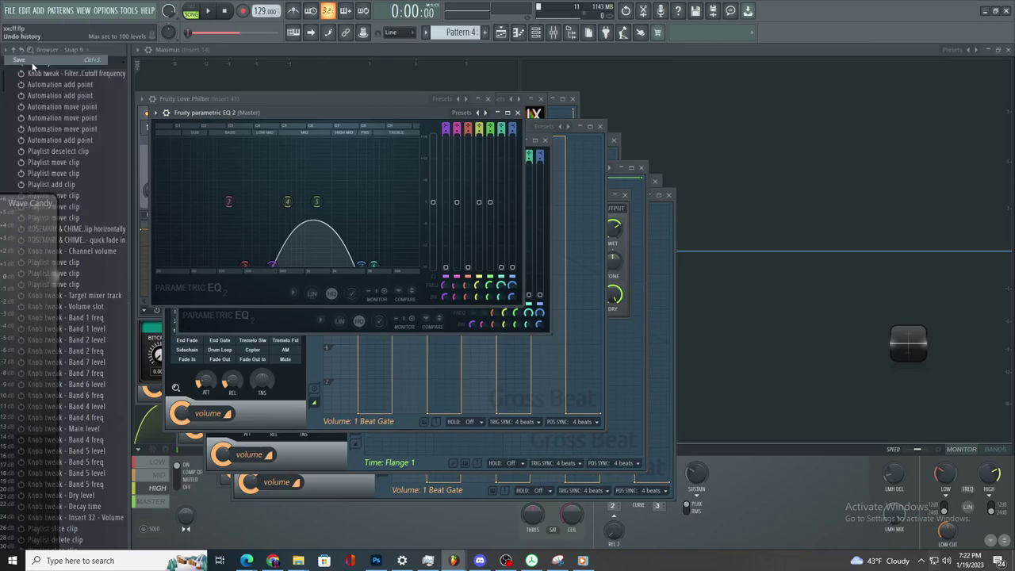
# - Bring up the playlist, play the song from its beginning and examine the clips and automation tracks of the opening bars
pyautogui.click(501, 32)
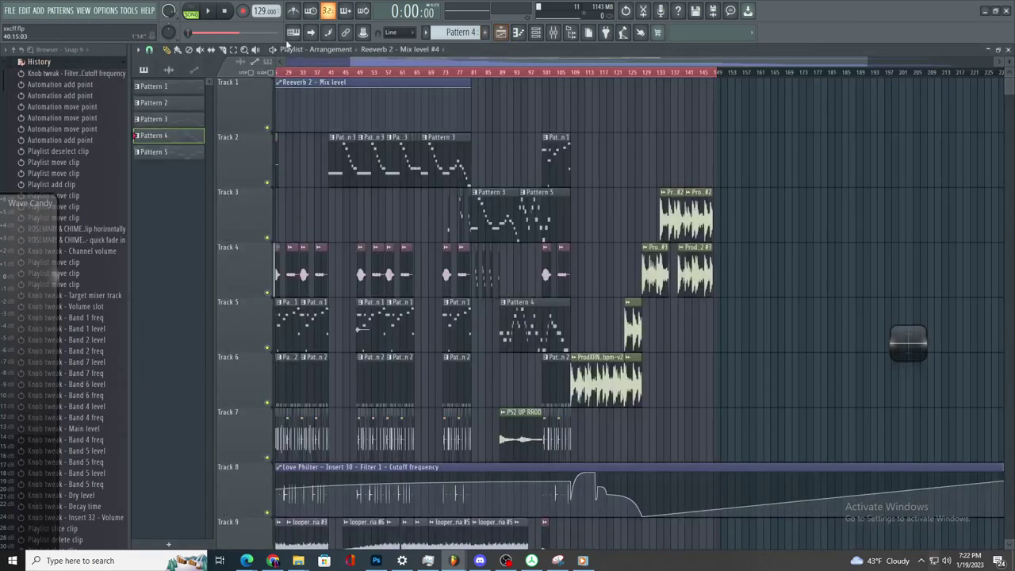
pyautogui.click(212, 18)
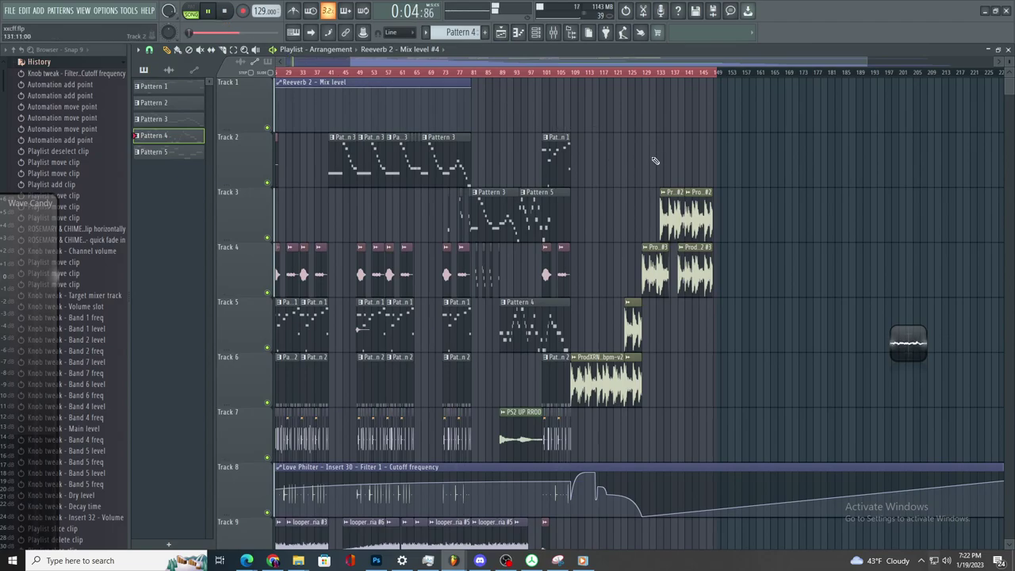
pyautogui.moveTo(868, 61); pyautogui.dragTo(457, 59)
pyautogui.moveTo(368, 61); pyautogui.dragTo(300, 61)
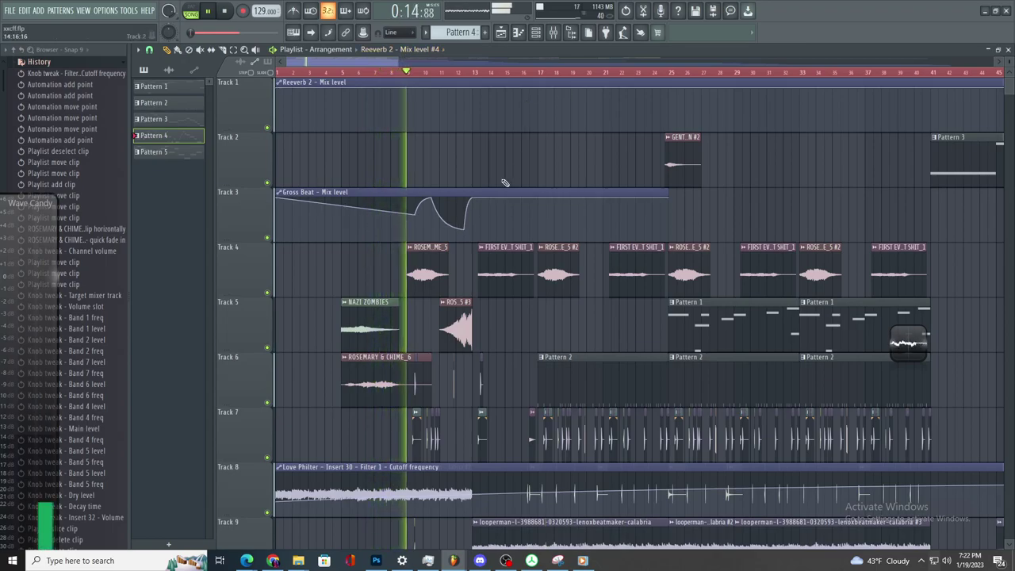
pyautogui.scroll(3, 390, 108)
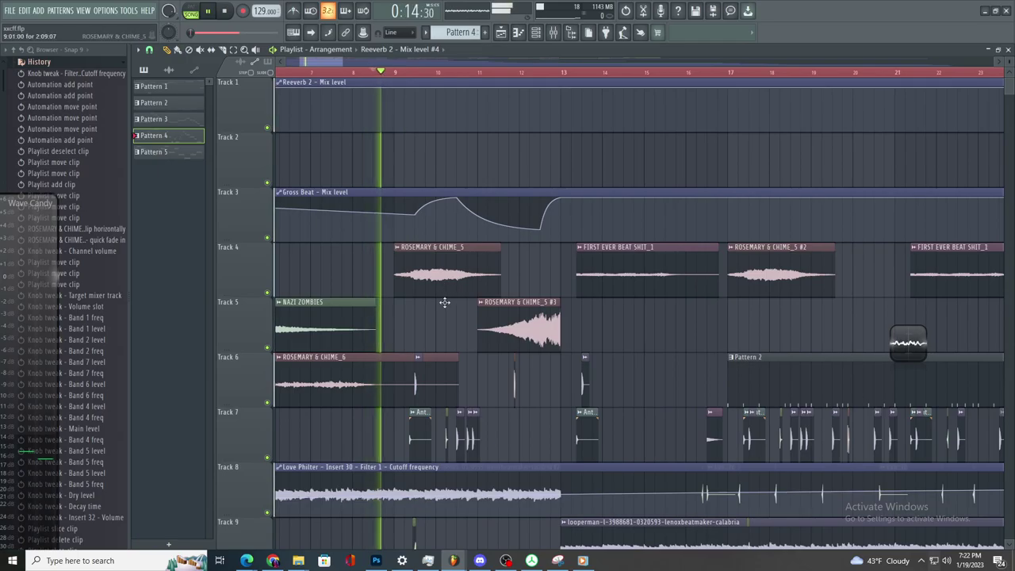
pyautogui.scroll(-5, 617, 492)
pyautogui.scroll(-8, 662, 505)
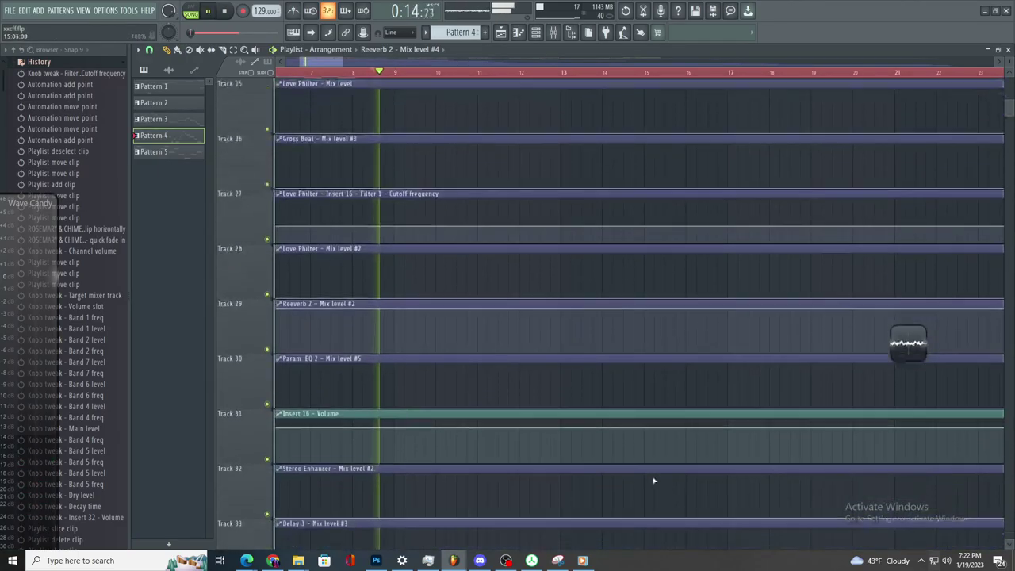
pyautogui.scroll(-3, 655, 483)
pyautogui.scroll(8, 539, 159)
pyautogui.press('space')
pyautogui.scroll(6, 524, 139)
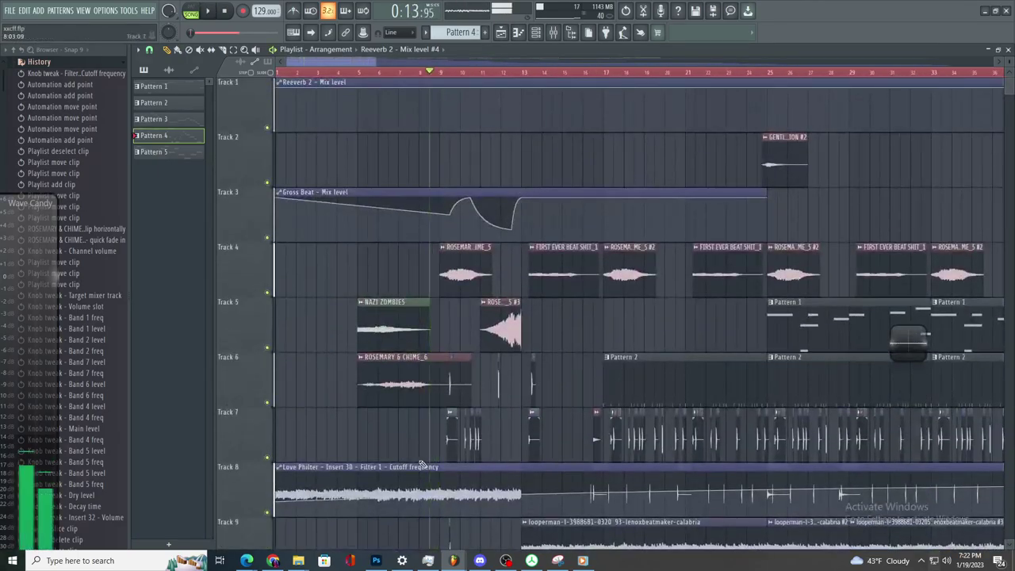
pyautogui.press('space')
pyautogui.press('space')
pyautogui.scroll(-5, 430, 444)
pyautogui.scroll(3, 393, 404)
pyautogui.press('space')
# - Move the opening looperman calabria clip from track 8 to track 9 and place a copy on track 10 at bar 9
pyautogui.moveTo(346, 208); pyautogui.dragTo(341, 268)
pyautogui.click(337, 323)
pyautogui.moveTo(316, 328); pyautogui.dragTo(492, 344)
pyautogui.scroll(-2, 349, 324)
pyautogui.scroll(2, 360, 325)
pyautogui.press('space')
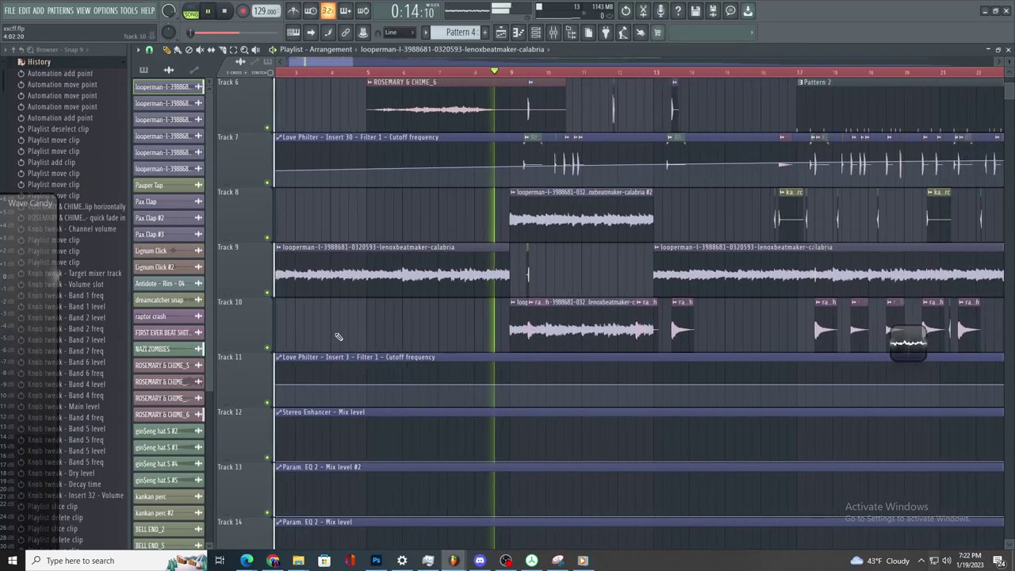
# - Try repositioning the looperman calabria copy on track 10, then delete it from bars 9 to 13
pyautogui.scroll(-4, 338, 336)
pyautogui.scroll(4, 296, 310)
pyautogui.press('space')
pyautogui.moveTo(687, 318); pyautogui.dragTo(577, 326)
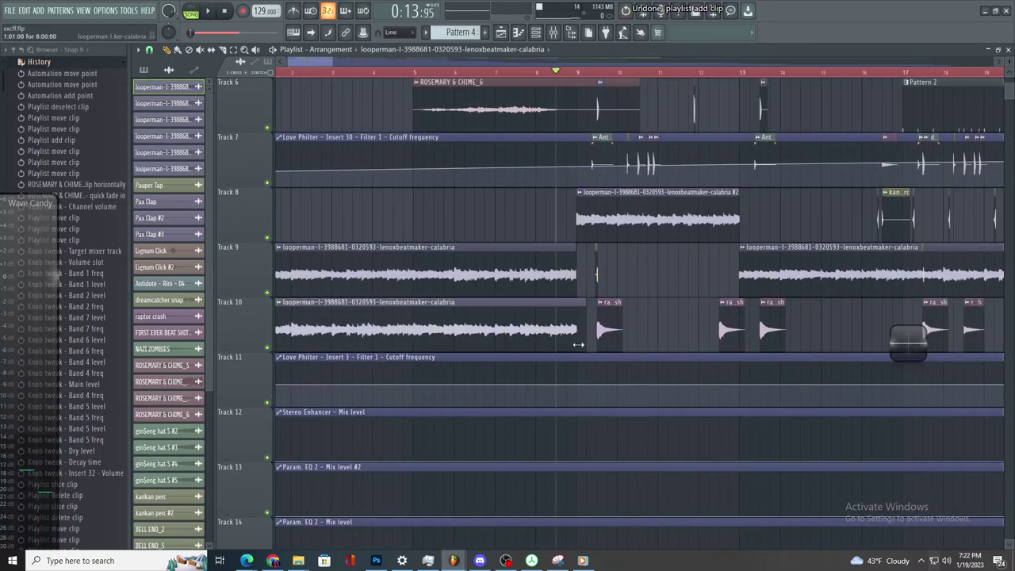
pyautogui.moveTo(238, 336); pyautogui.dragTo(641, 284)
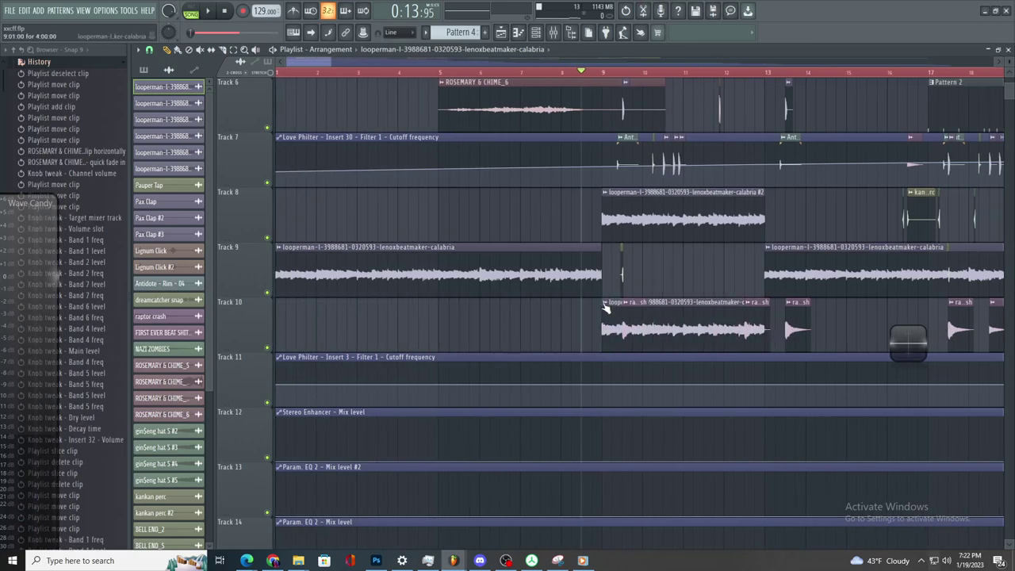
pyautogui.rightClick(607, 306)
pyautogui.click(627, 385)
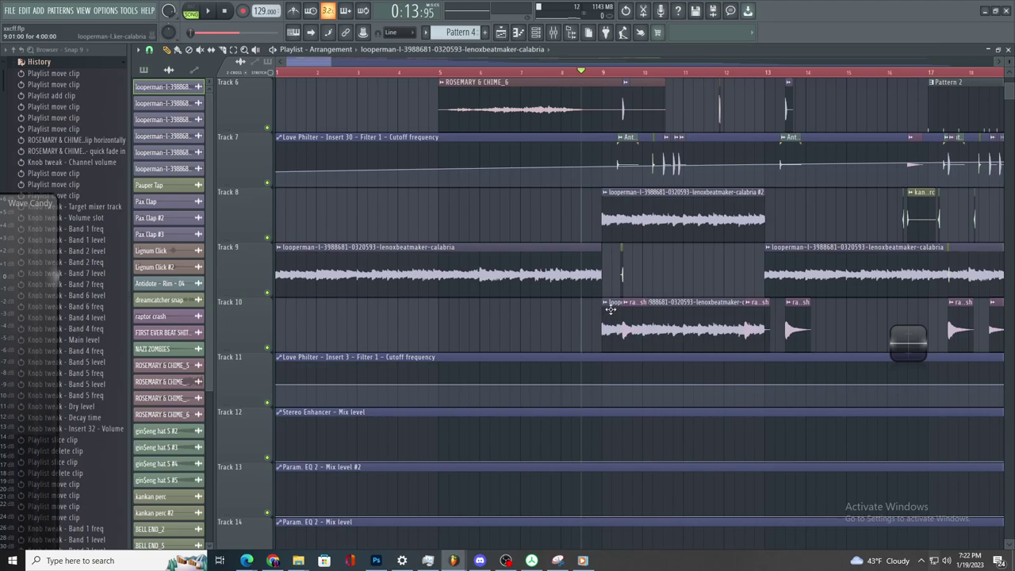
pyautogui.scroll(3, 615, 302)
pyautogui.rightClick(603, 320)
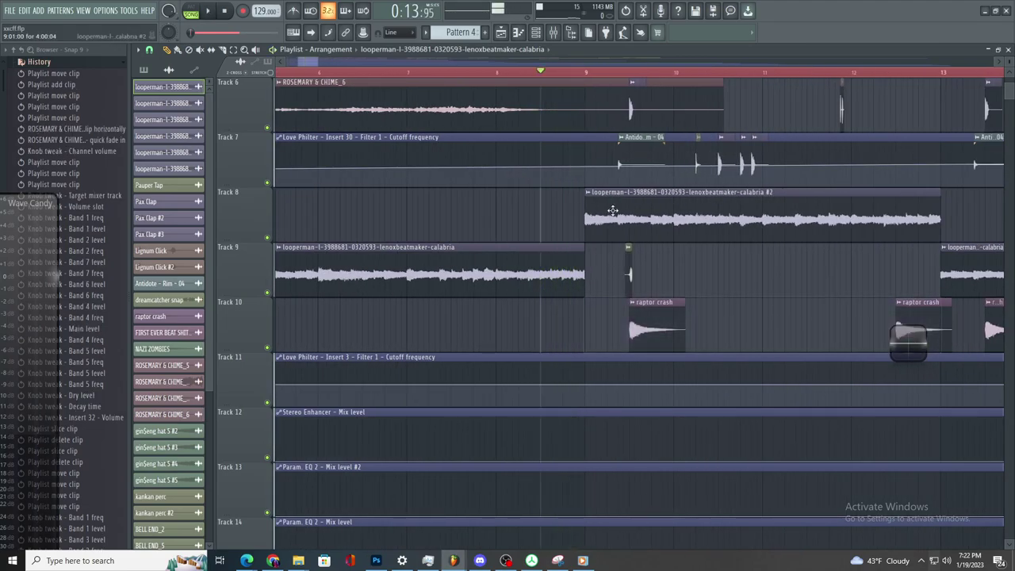
# - Add a looperman calabria #2 clip on track 8 at bars 5 to 9 and create an automation clip for its channel volume
pyautogui.doubleClick(614, 211)
pyautogui.click(512, 182)
pyautogui.moveTo(470, 220); pyautogui.dragTo(326, 252)
pyautogui.doubleClick(365, 222)
pyautogui.rightClick(437, 199)
pyautogui.click(476, 263)
pyautogui.scroll(-3, 595, 259)
pyautogui.scroll(10, 594, 184)
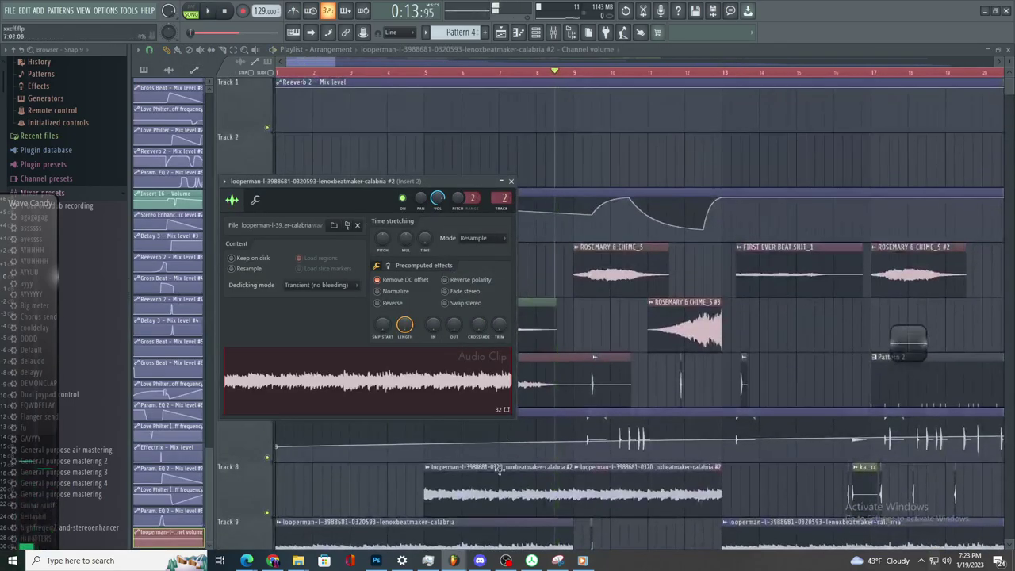
# - Open the channel settings of the looperman calabria clip on track 9 and create an automation clip for its volume
pyautogui.doubleClick(474, 528)
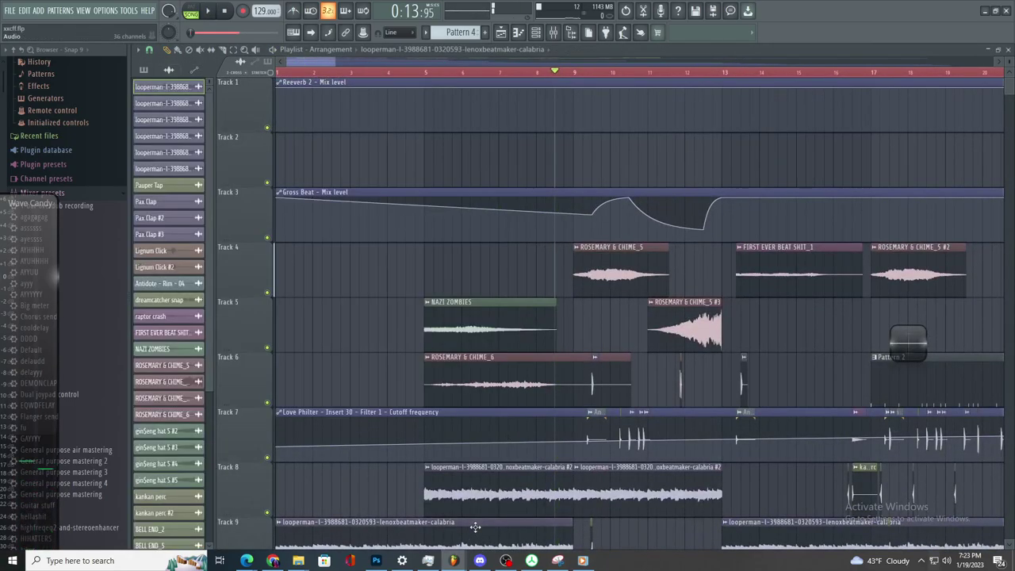
pyautogui.doubleClick(474, 533)
pyautogui.rightClick(424, 184)
pyautogui.click(468, 261)
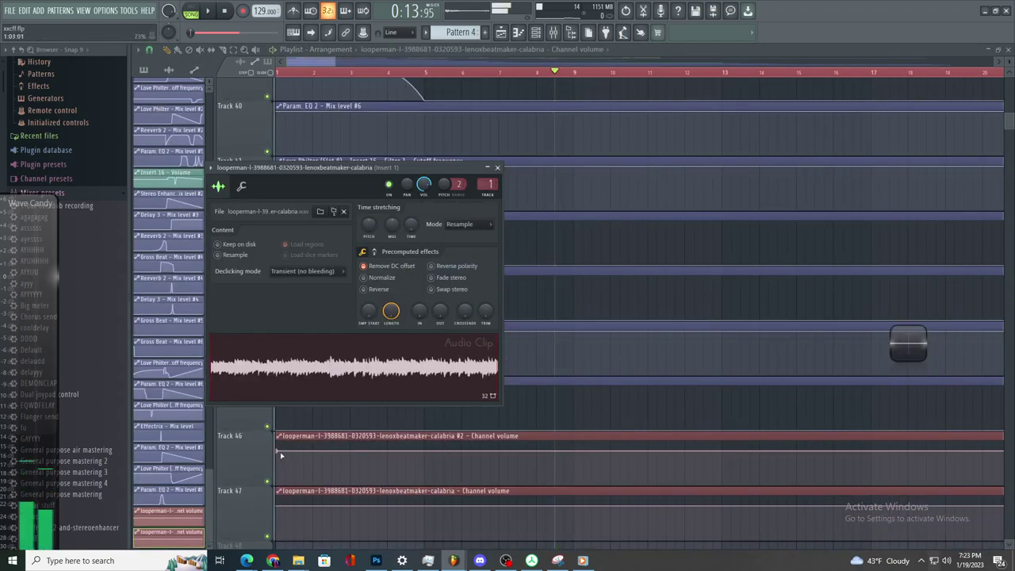
# - Shape the calabria #2 volume automation on track 46 to rise from zero at bar 5 to the copied starting value at bar 9
pyautogui.rightClick(277, 452)
pyautogui.click(303, 514)
pyautogui.click(425, 72)
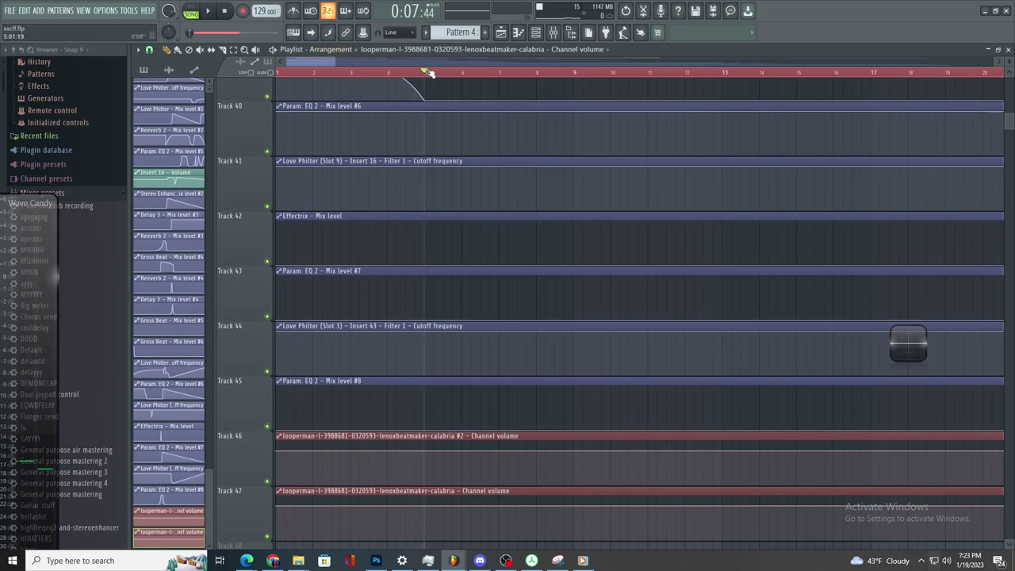
pyautogui.press('space')
pyautogui.scroll(2, 485, 290)
pyautogui.rightClick(378, 481)
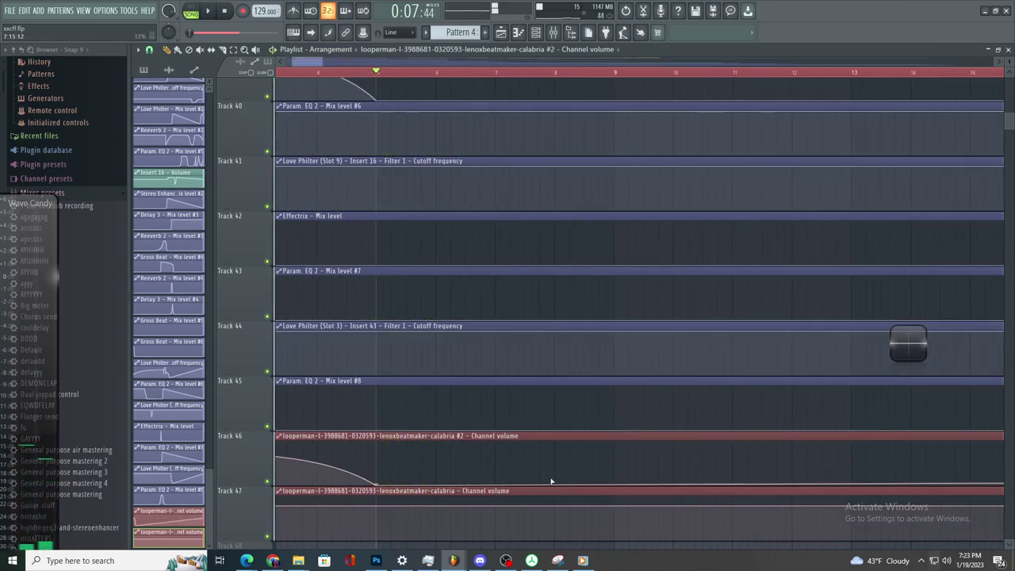
pyautogui.rightClick(619, 452)
pyautogui.rightClick(616, 452)
pyautogui.click(646, 523)
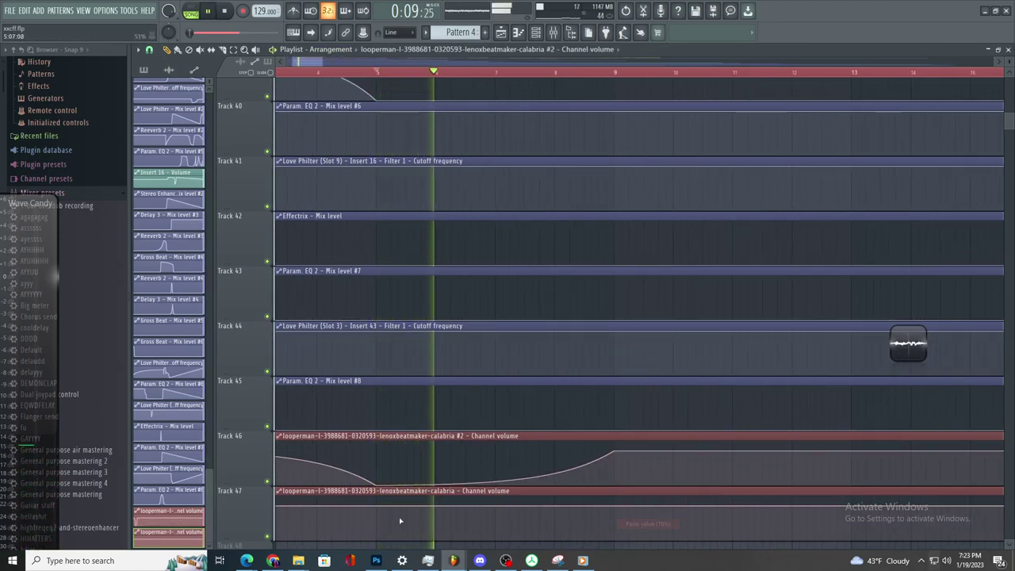
# - On the track 47 calabria volume automation, hold the pasted value at bar 5 and fade to zero by bar 9
pyautogui.rightClick(371, 509)
pyautogui.rightClick(373, 508)
pyautogui.click(449, 528)
pyautogui.press('space')
pyautogui.press('space')
pyautogui.rightClick(615, 540)
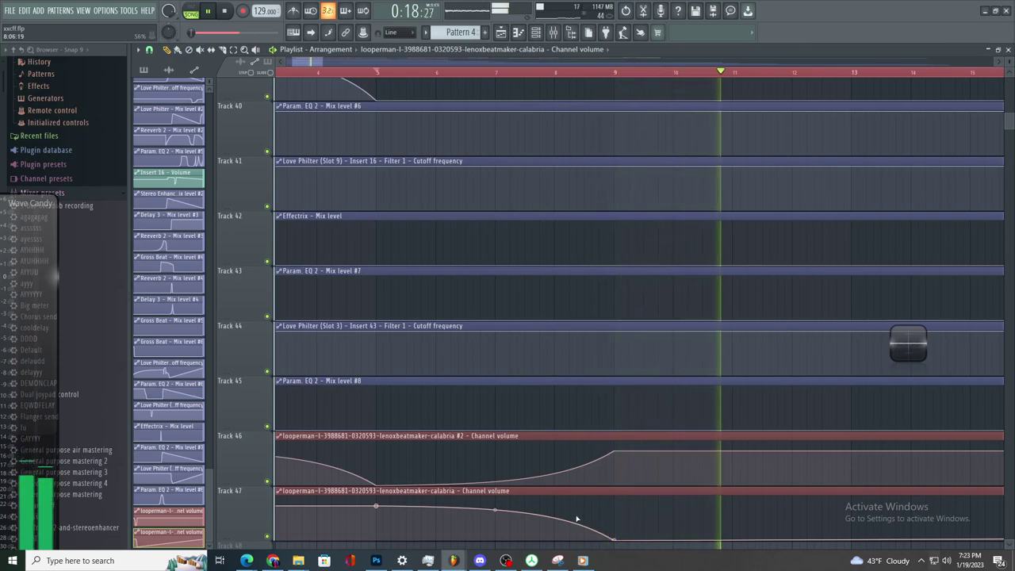
# - Play the crossfade between bars 5 and 9 while adjusting the curve tension of both calabria volume automations
pyautogui.press('space')
pyautogui.press('space')
pyautogui.scroll(3, 494, 474)
pyautogui.scroll(-4, 497, 476)
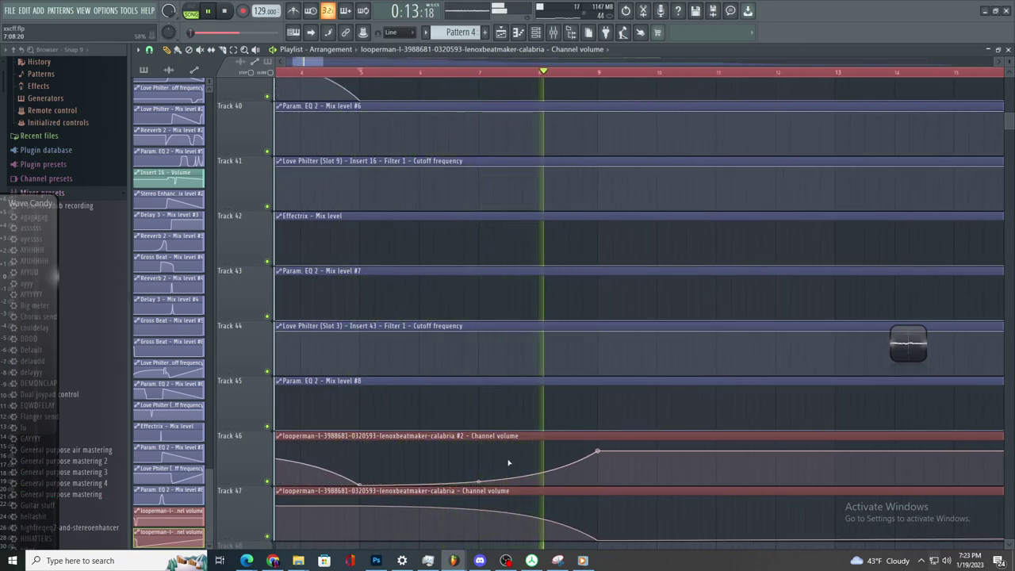
pyautogui.press('space')
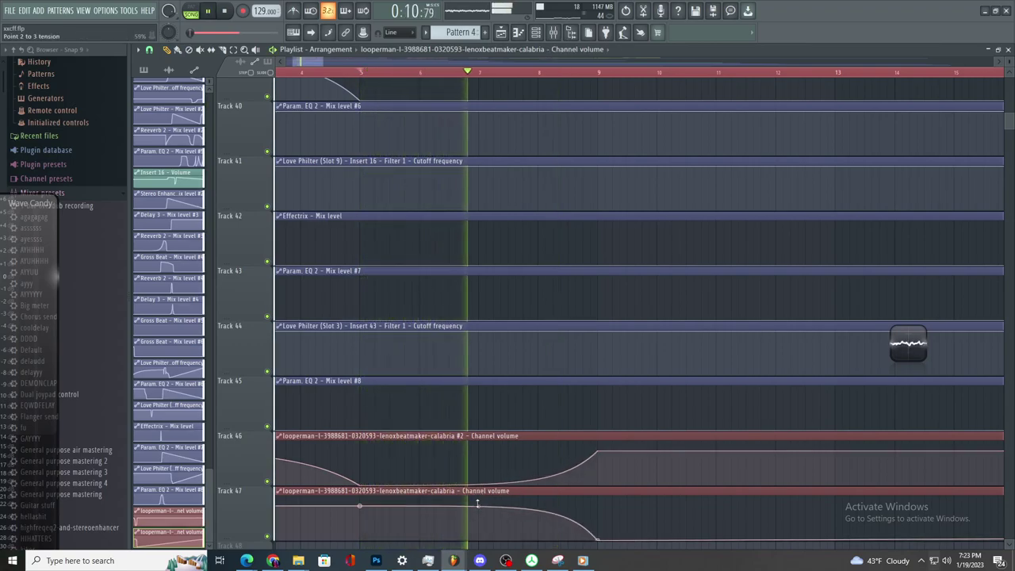
pyautogui.scroll(-8, 754, 195)
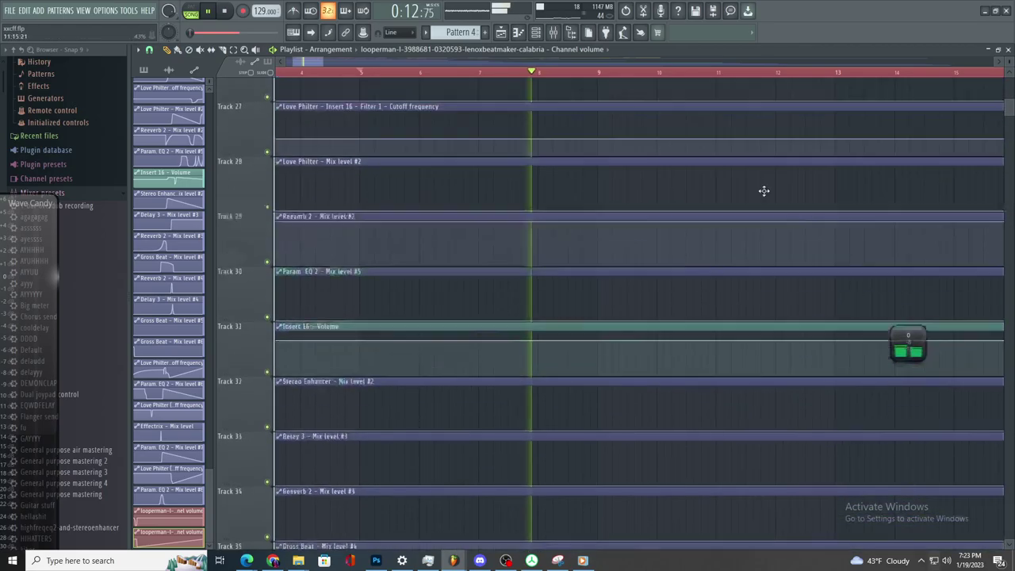
pyautogui.scroll(5, 738, 198)
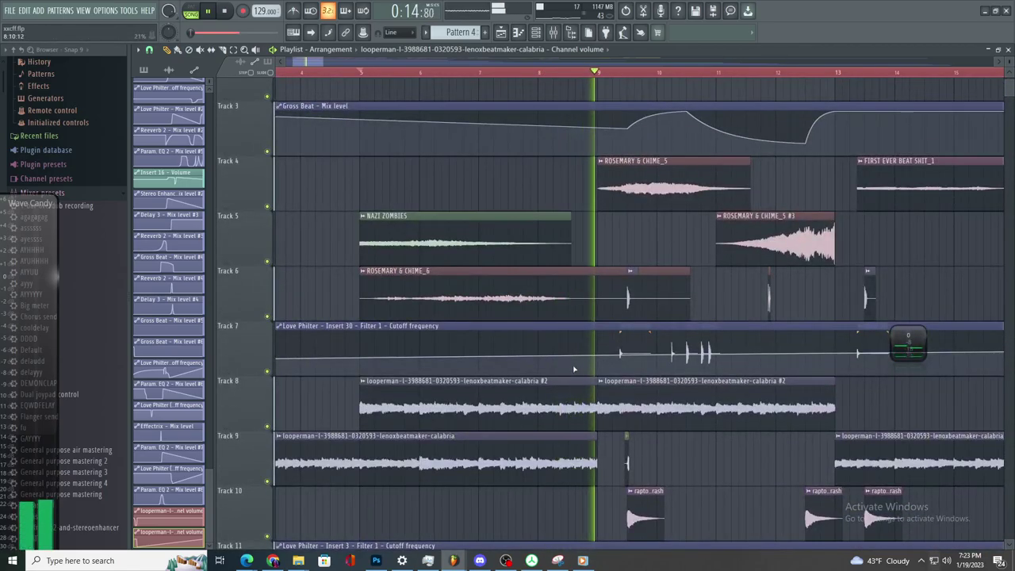
# - Flatten the curve tension of the calabria #2 volume rise between bars 5 and 9 on track 46 and replay the crossfade
pyautogui.scroll(-8, 690, 442)
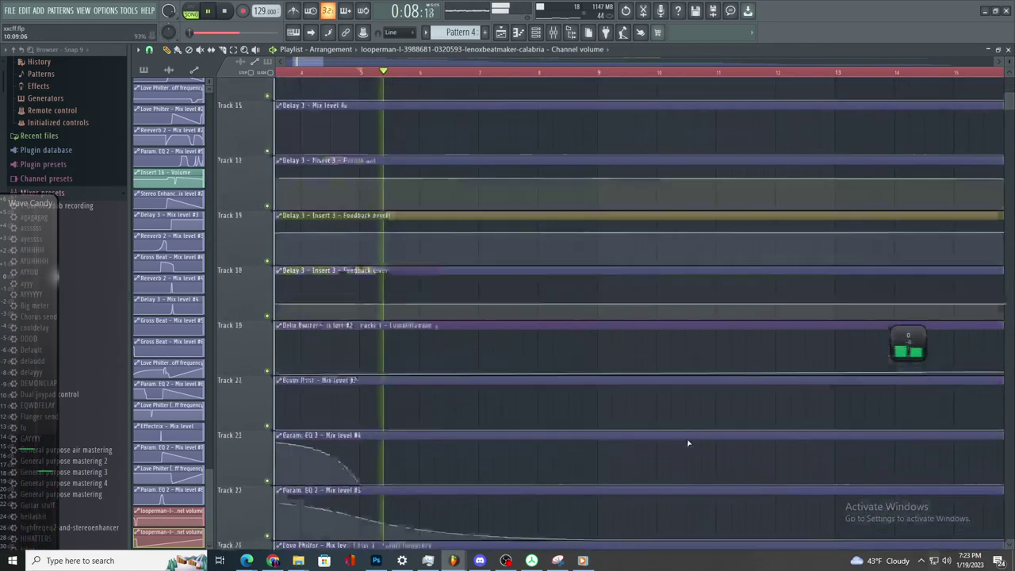
pyautogui.scroll(-5, 684, 442)
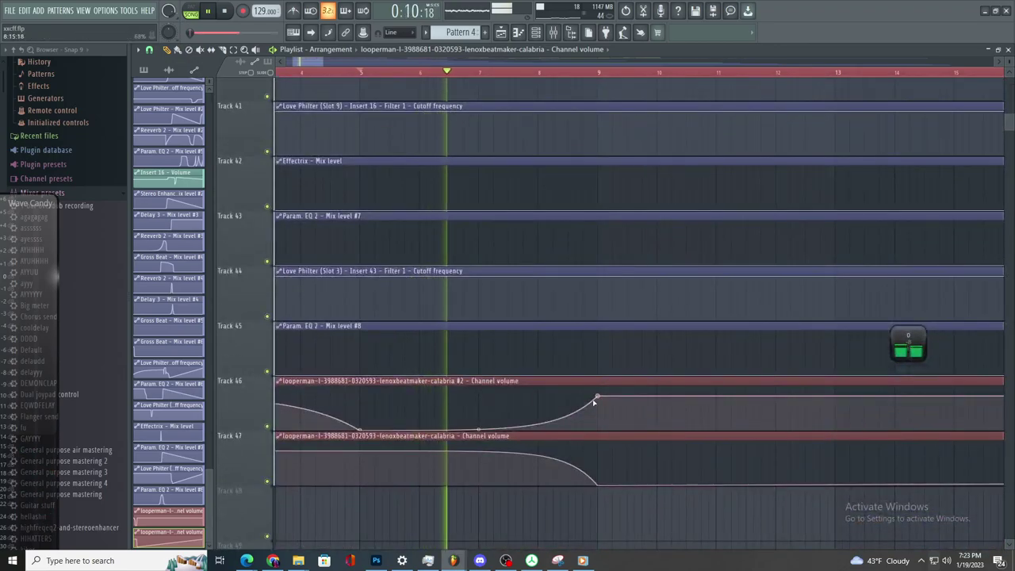
pyautogui.rightClick(594, 400)
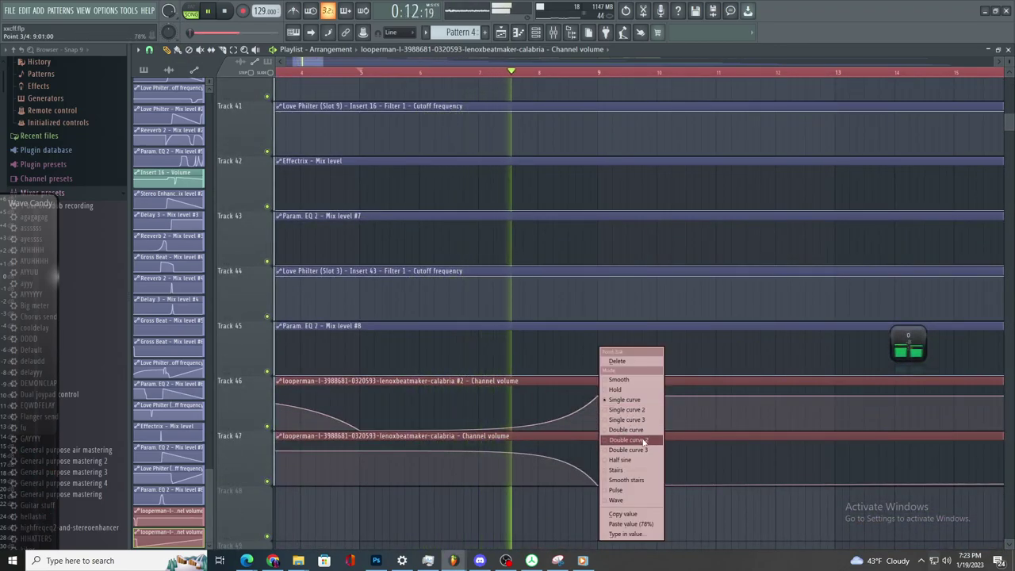
pyautogui.click(519, 383)
pyautogui.press('space')
pyautogui.press('space')
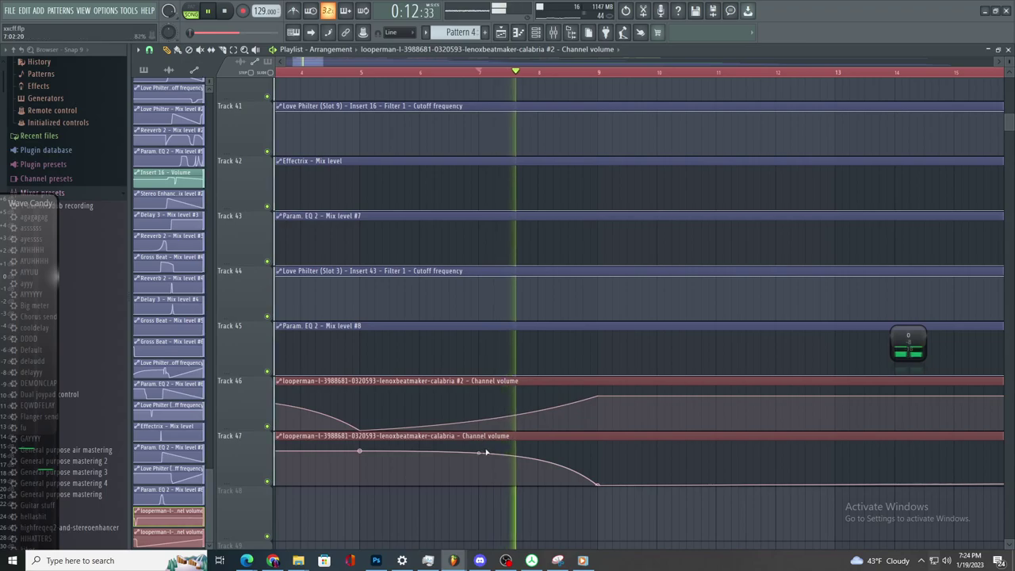
pyautogui.press('space')
pyautogui.press('space')
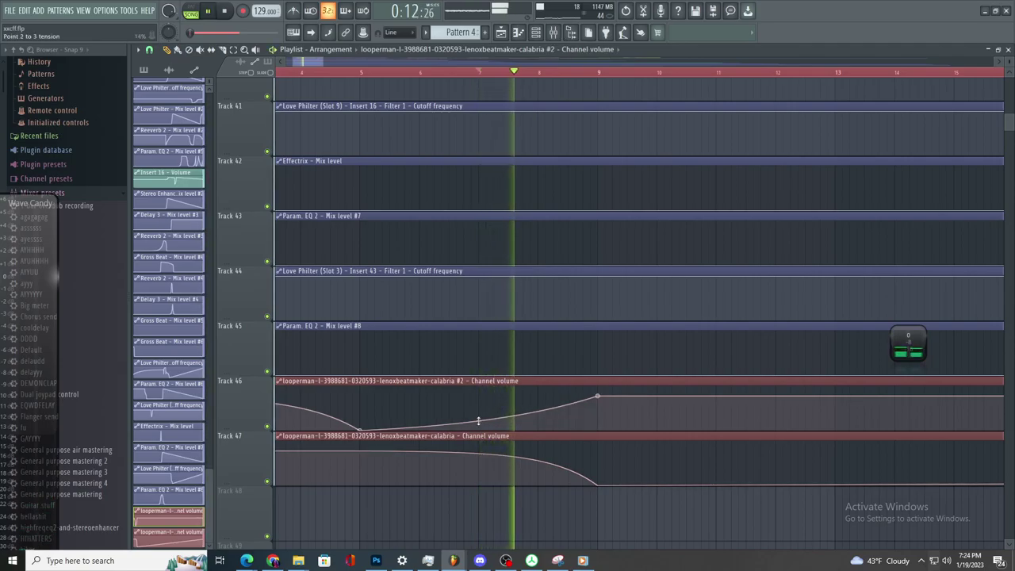
# - Add Fruity Reeverb 2 to the ROSEMARY & CHIME_6 mixer insert, raise its wet level and set its dry level to 75%
pyautogui.scroll(10, 530, 381)
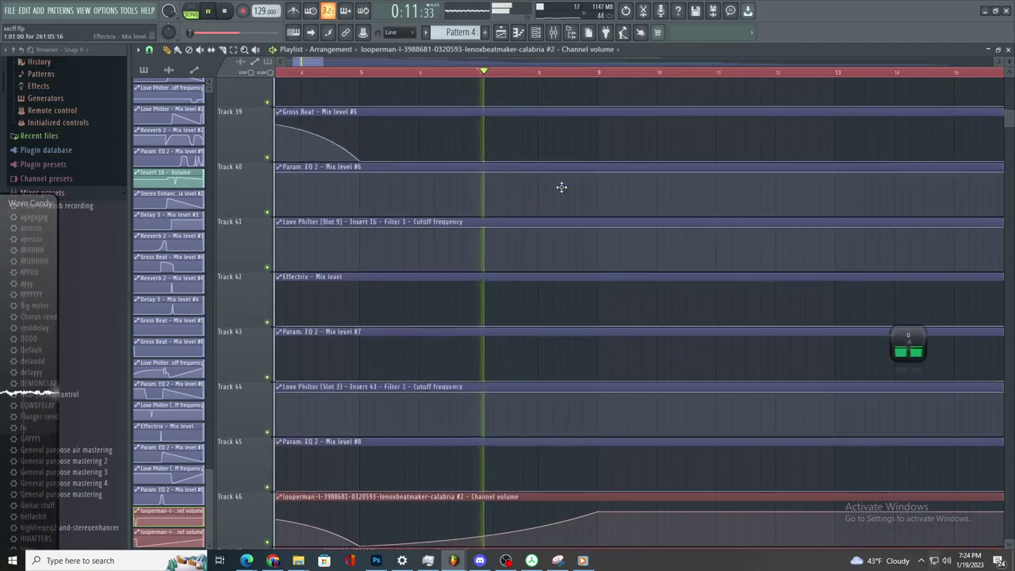
pyautogui.scroll(3, 545, 152)
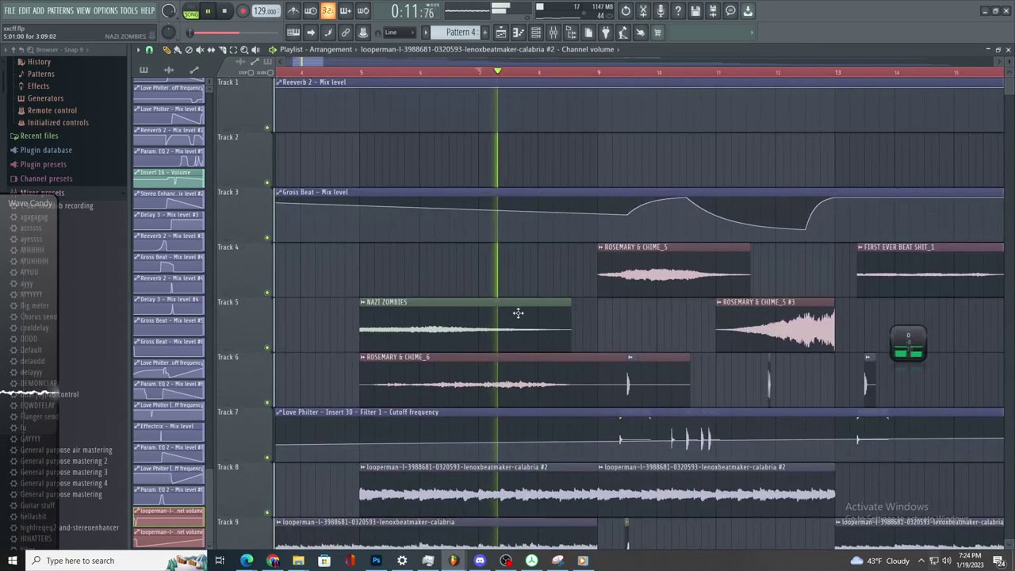
pyautogui.click(515, 365)
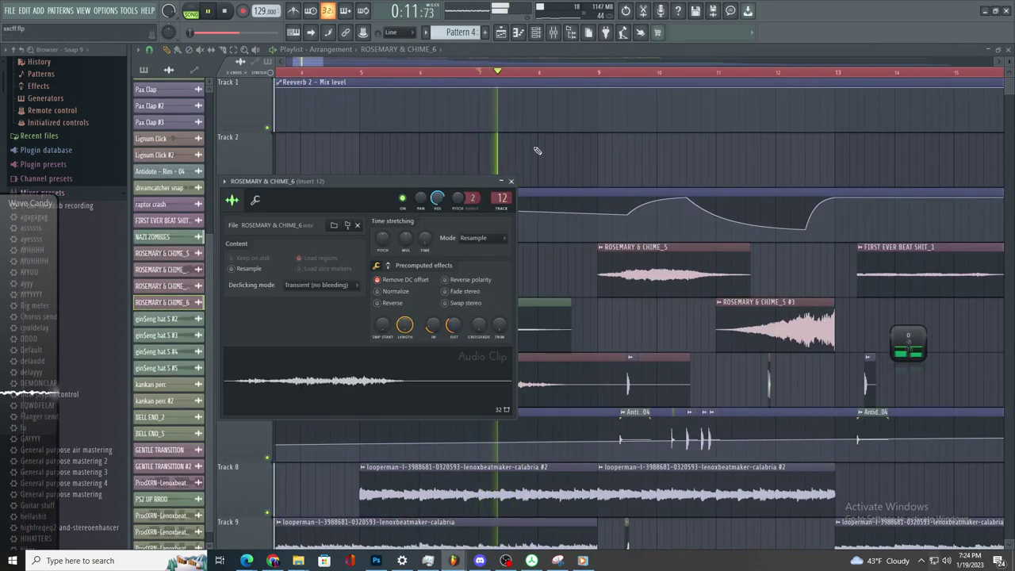
pyautogui.click(554, 34)
pyautogui.click(912, 100)
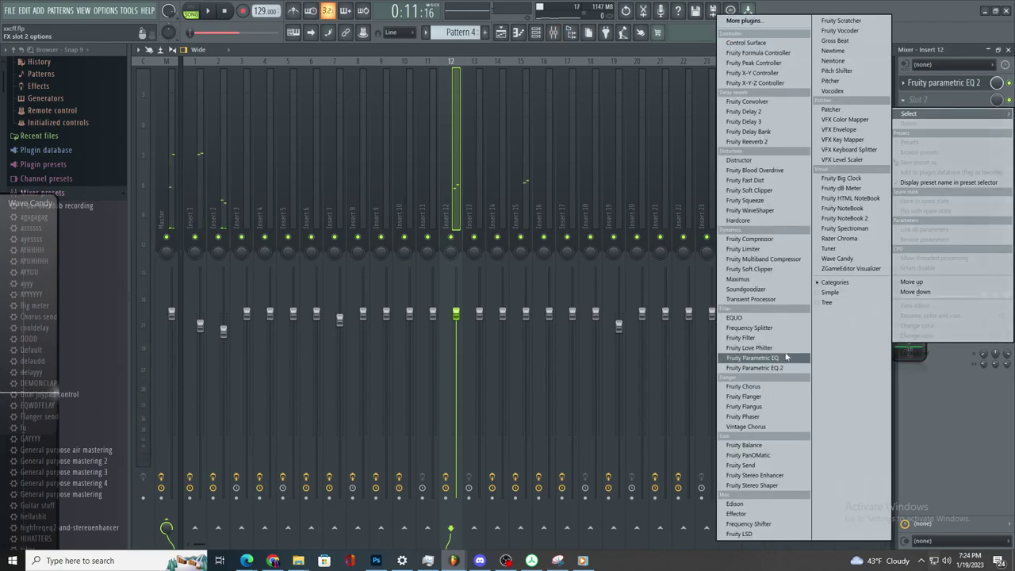
pyautogui.click(770, 142)
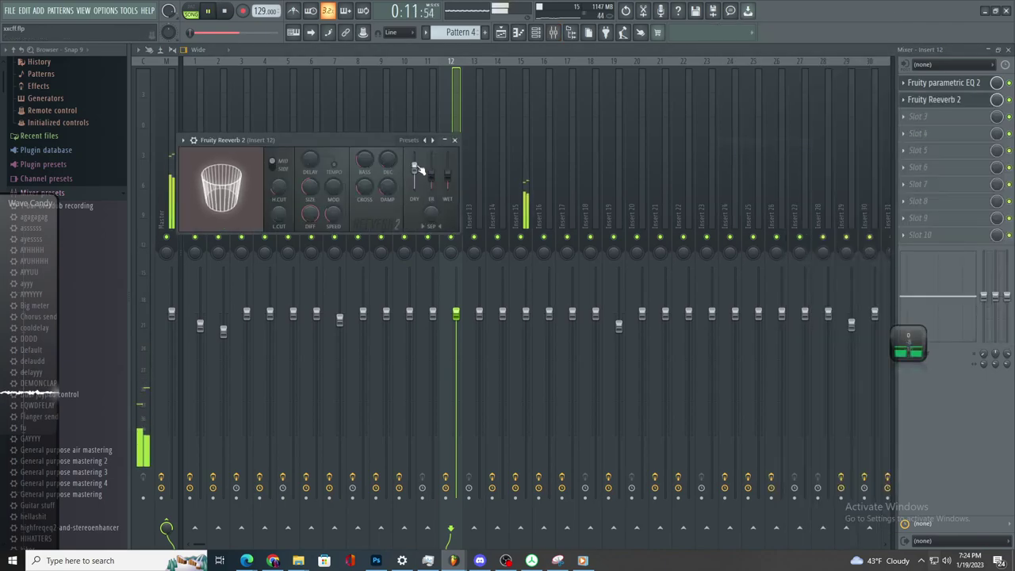
pyautogui.click(452, 251)
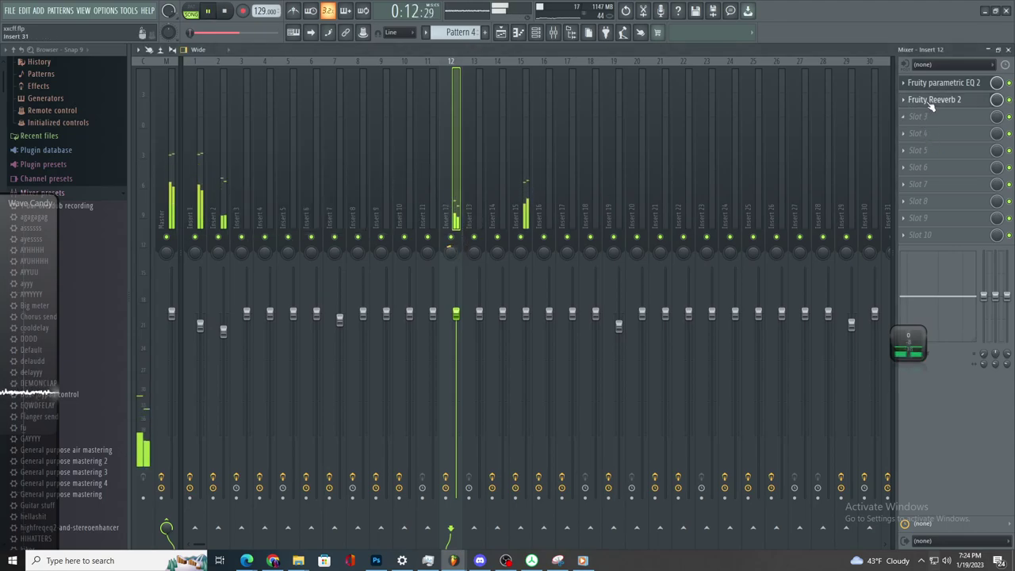
pyautogui.click(932, 102)
pyautogui.press('space')
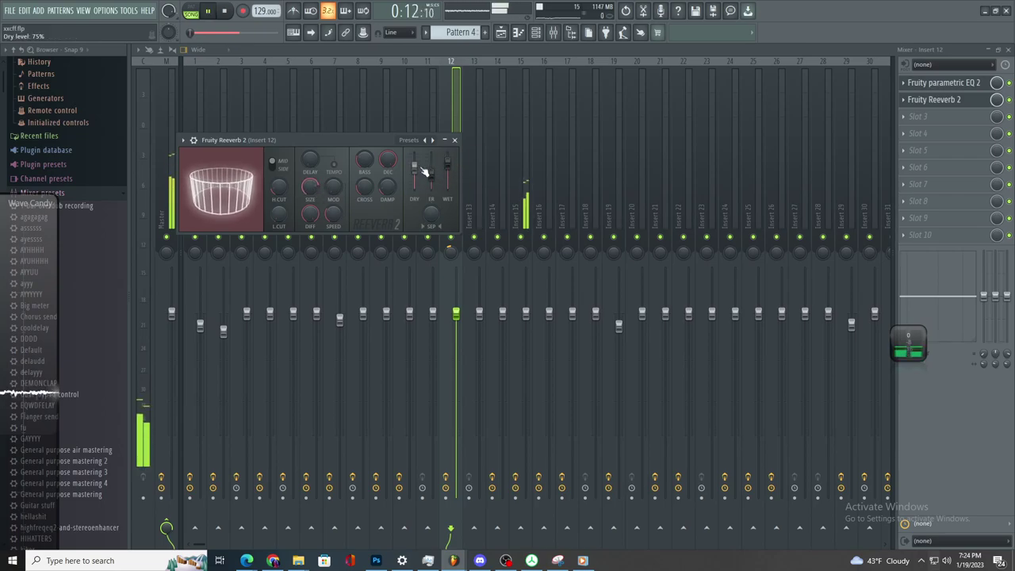
# - Set the channel volume of the ROSEMARY & CHIME_5 #3 clip on track 5 to 58%
pyautogui.click(501, 38)
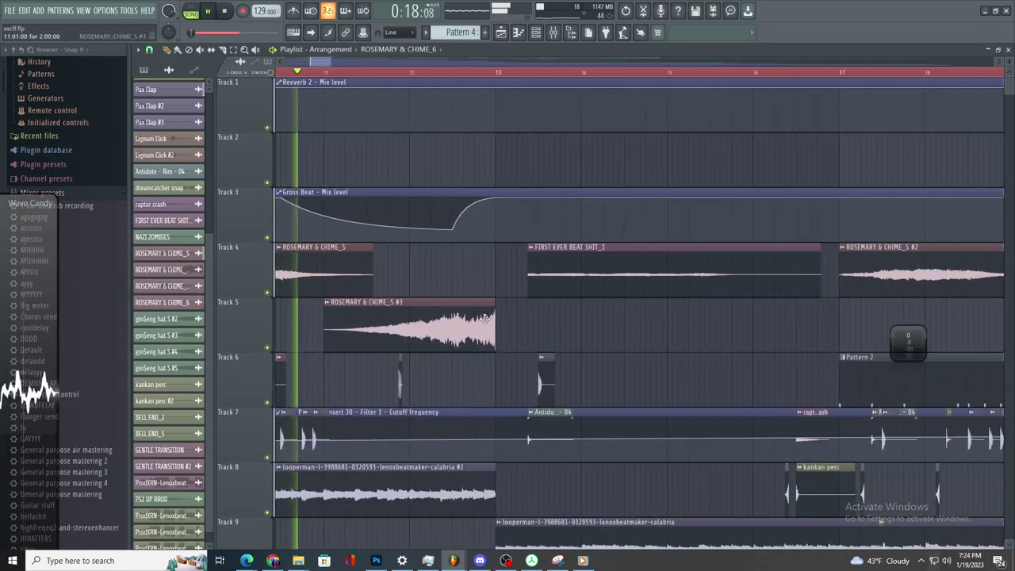
pyautogui.doubleClick(485, 318)
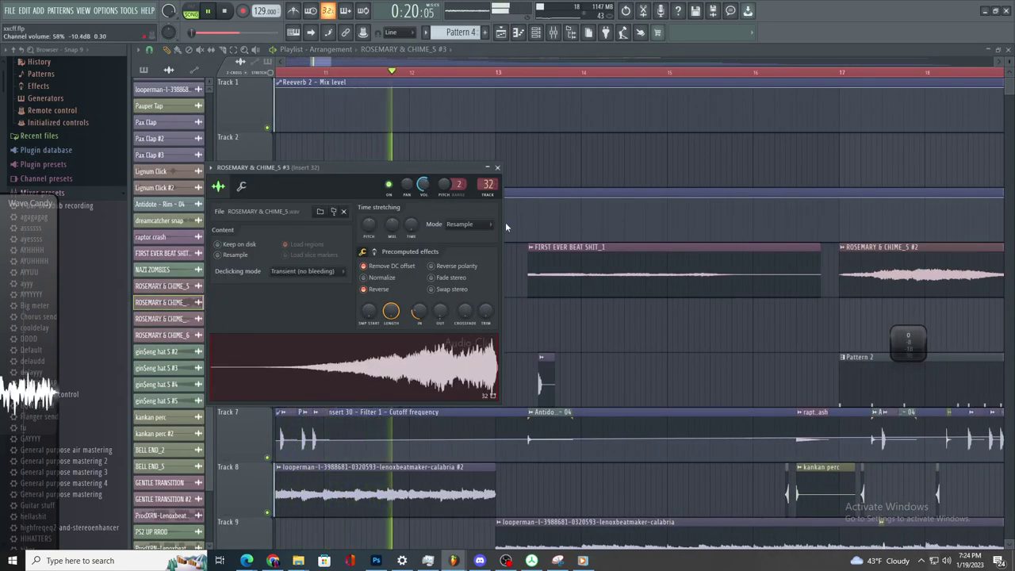
pyautogui.click(584, 269)
pyautogui.scroll(-1, 585, 272)
pyautogui.scroll(1, 582, 273)
pyautogui.click(468, 321)
# - Add a point at bar 13 to the track 47 calabria volume automation and paste the copied 78% value into it
pyautogui.scroll(-3, 468, 323)
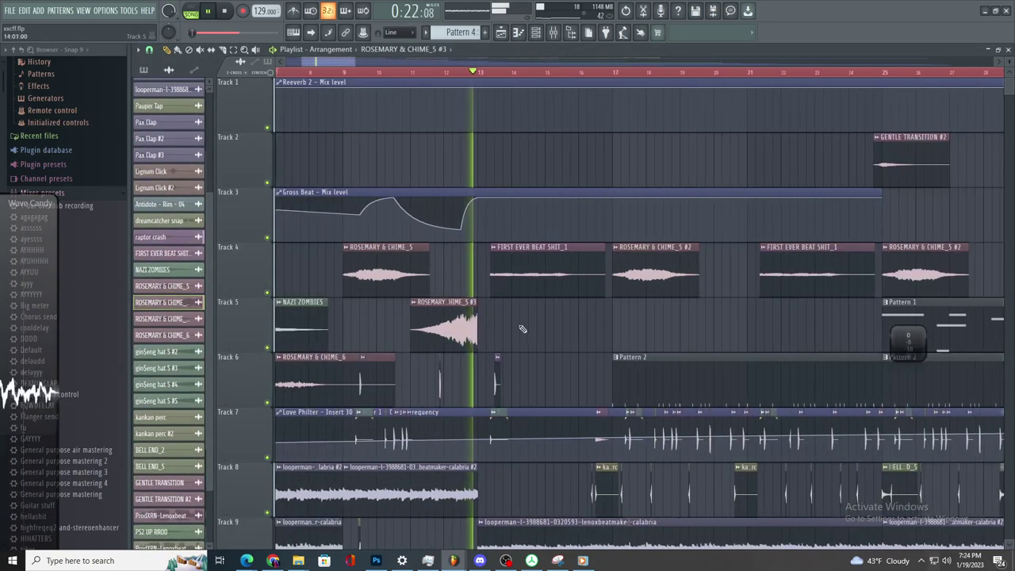
pyautogui.scroll(-4, 601, 340)
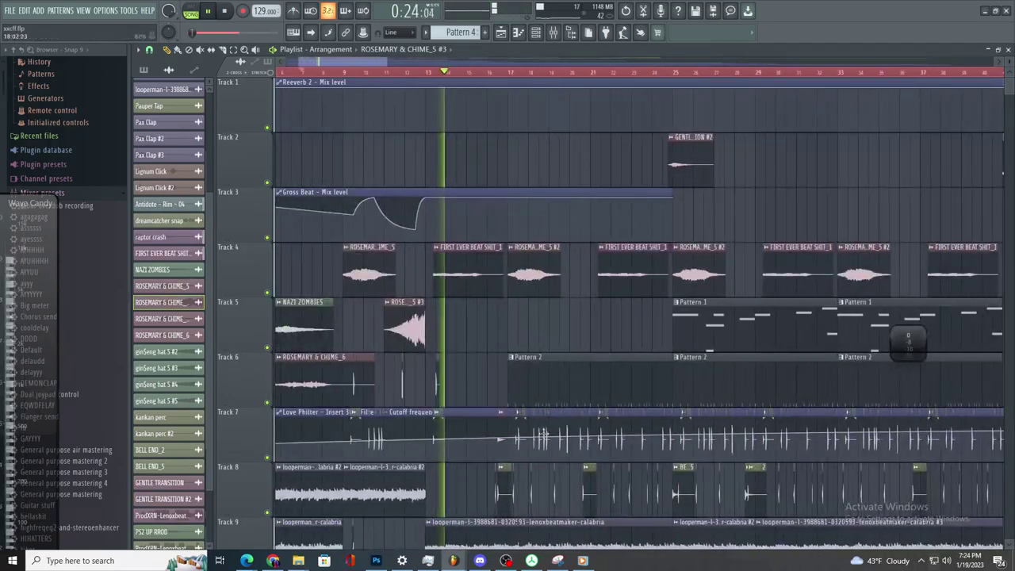
pyautogui.scroll(-6, 522, 391)
pyautogui.scroll(-8, 586, 466)
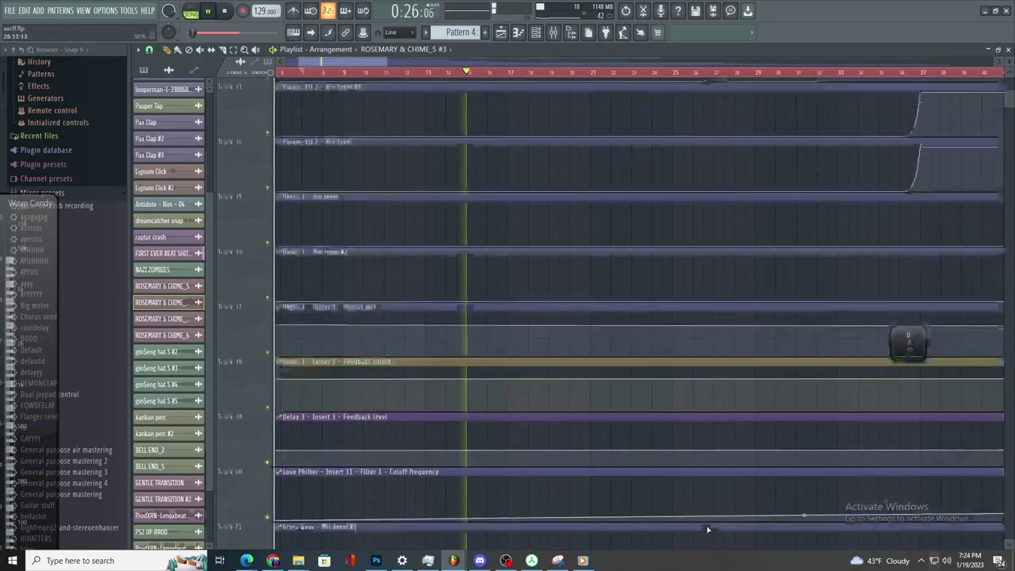
pyautogui.scroll(-10, 632, 518)
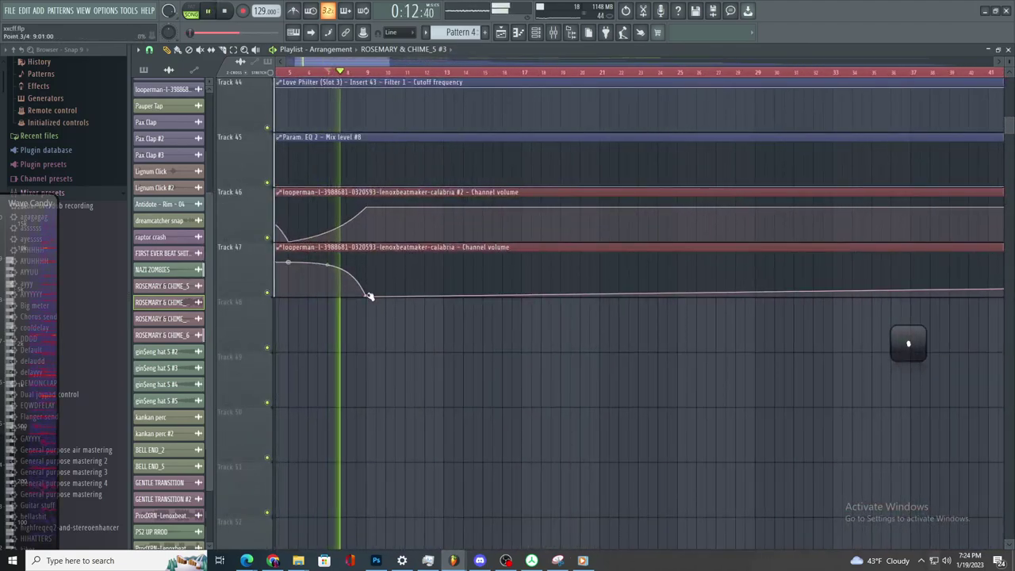
pyautogui.rightClick(445, 276)
pyautogui.rightClick(445, 276)
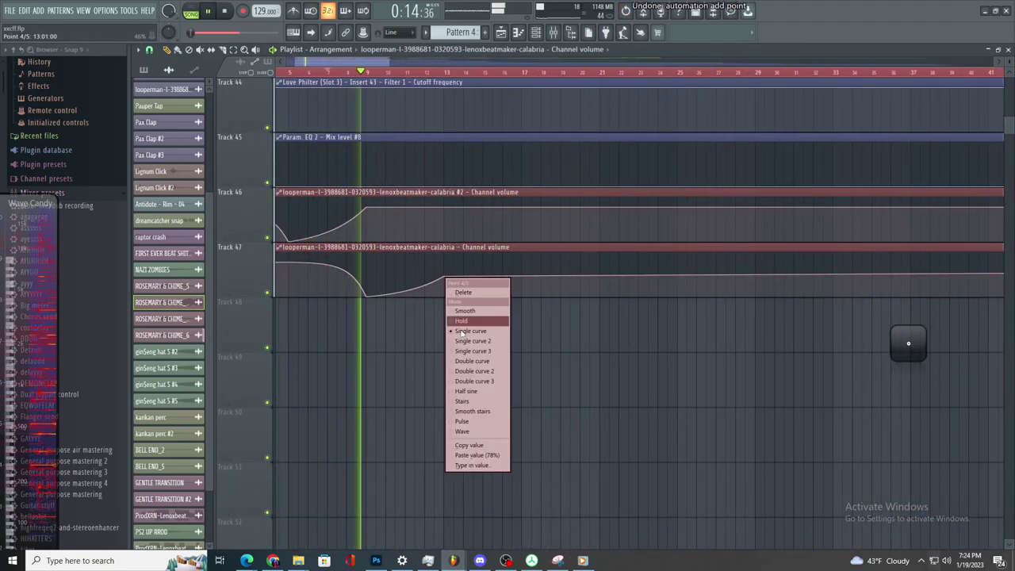
pyautogui.click(462, 454)
pyautogui.scroll(2, 465, 304)
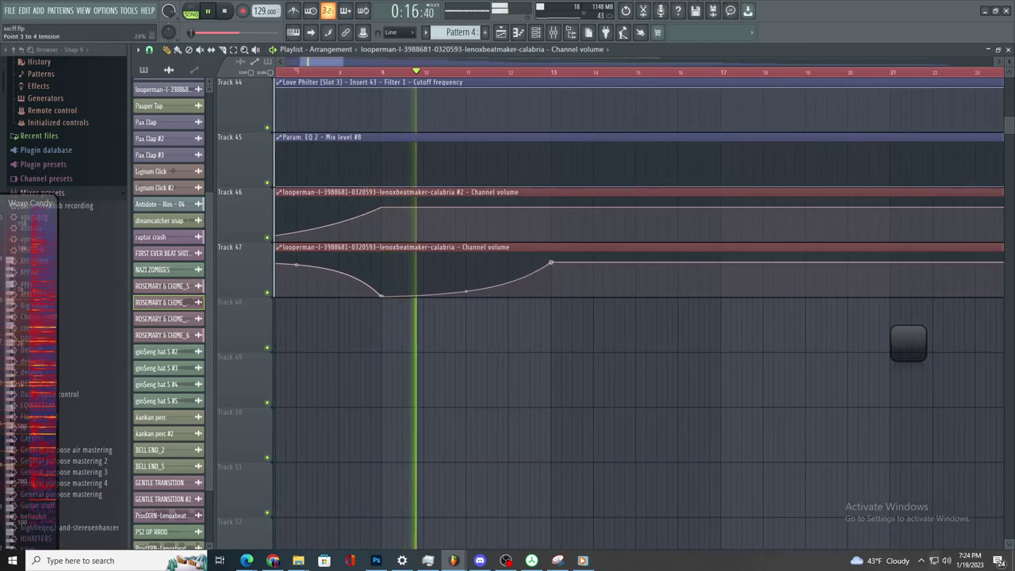
# - Place a copy of the looperman calabria clip on track 10 starting at bar 9
pyautogui.scroll(10, 520, 160)
pyautogui.scroll(2, 521, 160)
pyautogui.scroll(-4, 603, 461)
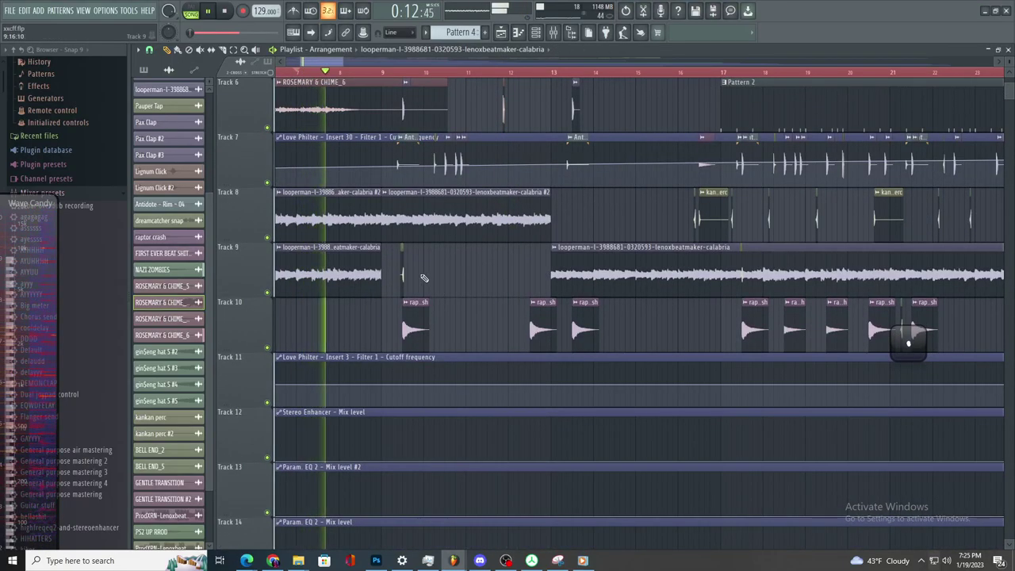
pyautogui.click(505, 225)
pyautogui.moveTo(555, 282); pyautogui.dragTo(382, 345)
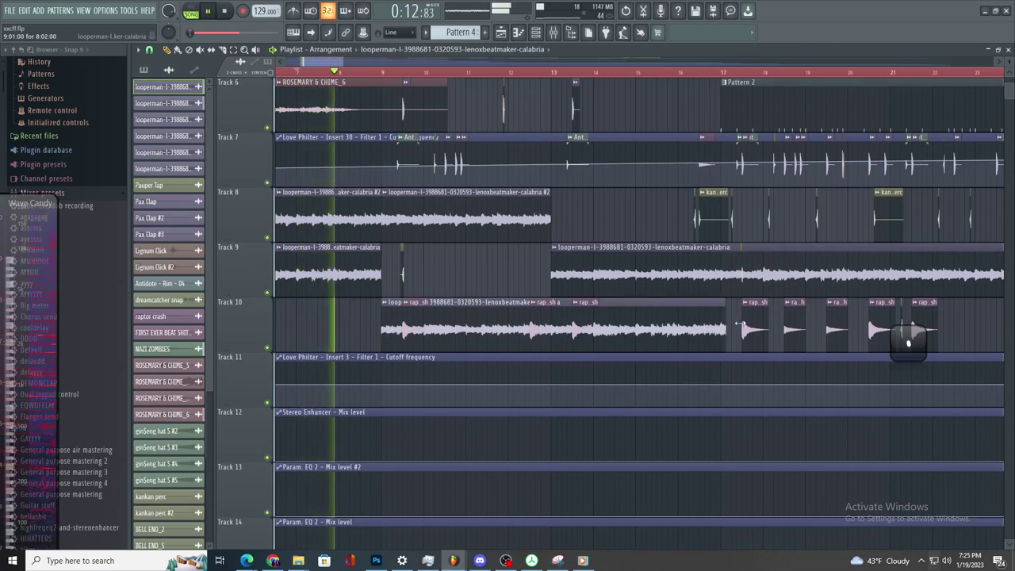
# - Shorten the track 10 calabria clip to span bars 9 to 13 and remove the extra copy at bar 17
pyautogui.moveTo(727, 325); pyautogui.dragTo(897, 344)
pyautogui.moveTo(383, 349); pyautogui.dragTo(719, 354)
pyautogui.scroll(-2, 555, 318)
pyautogui.rightClick(407, 294)
pyautogui.hotkey('ctrl', 'z')
pyautogui.scroll(-2, 387, 297)
pyautogui.scroll(2, 365, 298)
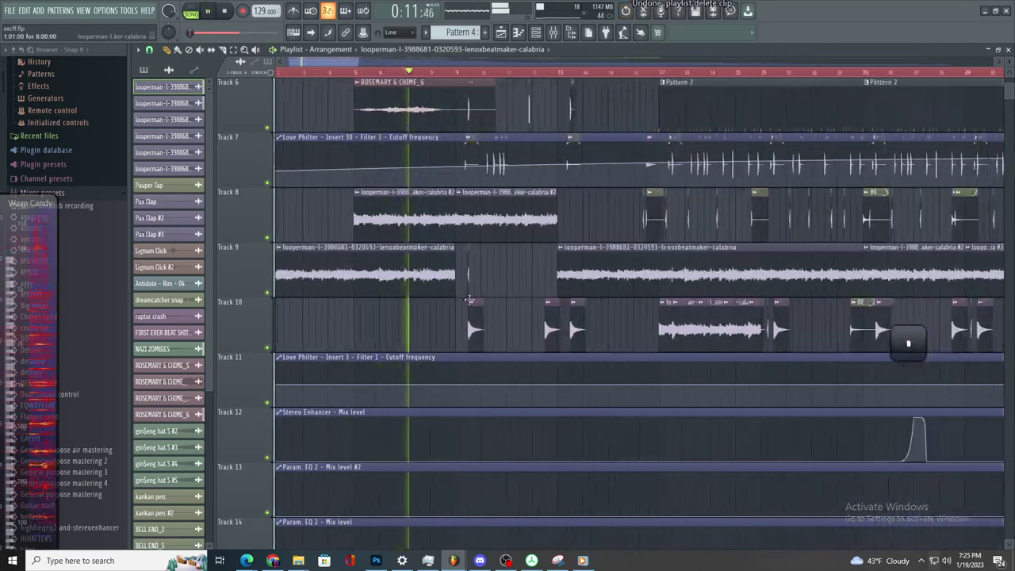
pyautogui.rightClick(671, 323)
pyautogui.moveTo(479, 316); pyautogui.dragTo(462, 315)
pyautogui.scroll(2, 412, 288)
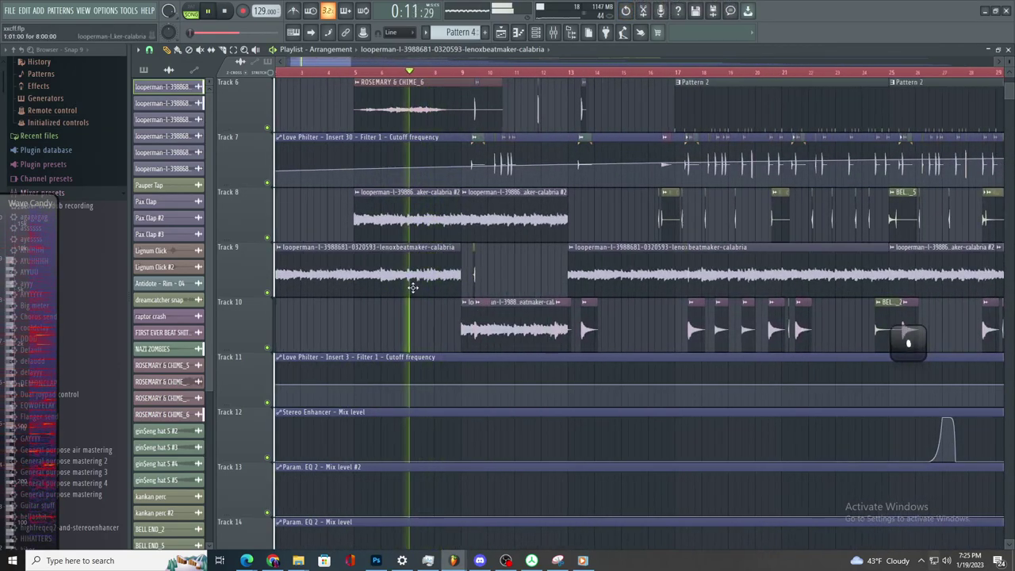
# - Replace the two calabria #2 clips on track 8 with one continuous clip from bar 5 to bar 13
pyautogui.rightClick(483, 222)
pyautogui.moveTo(508, 227); pyautogui.dragTo(310, 244)
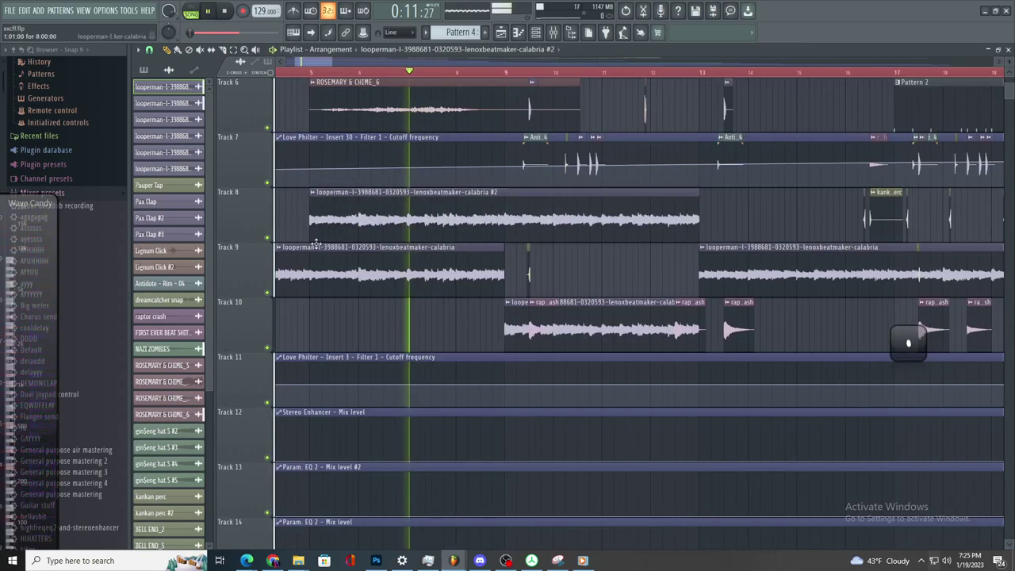
pyautogui.scroll(-2, 385, 247)
pyautogui.scroll(3, 402, 248)
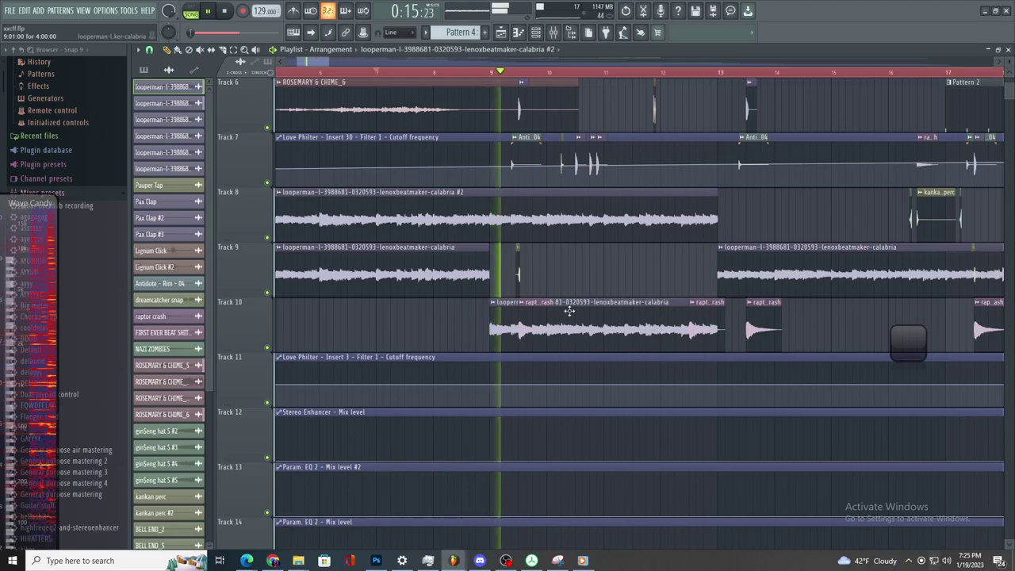
# - Add a zero-volume point at bar 13 to the track 46 calabria #2 volume automation and play the fade
pyautogui.scroll(-5, 727, 483)
pyautogui.scroll(-6, 728, 483)
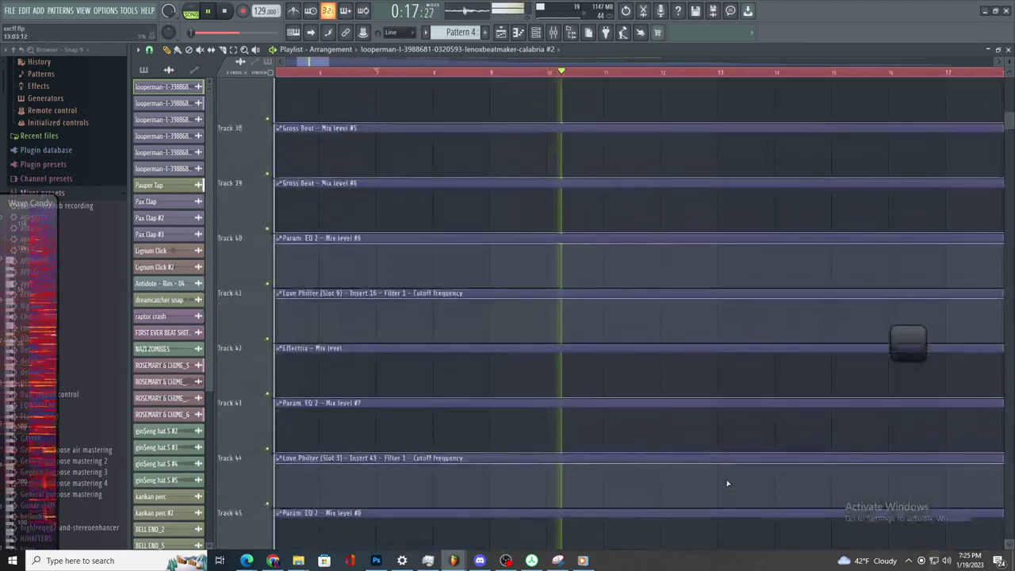
pyautogui.scroll(-3, 683, 351)
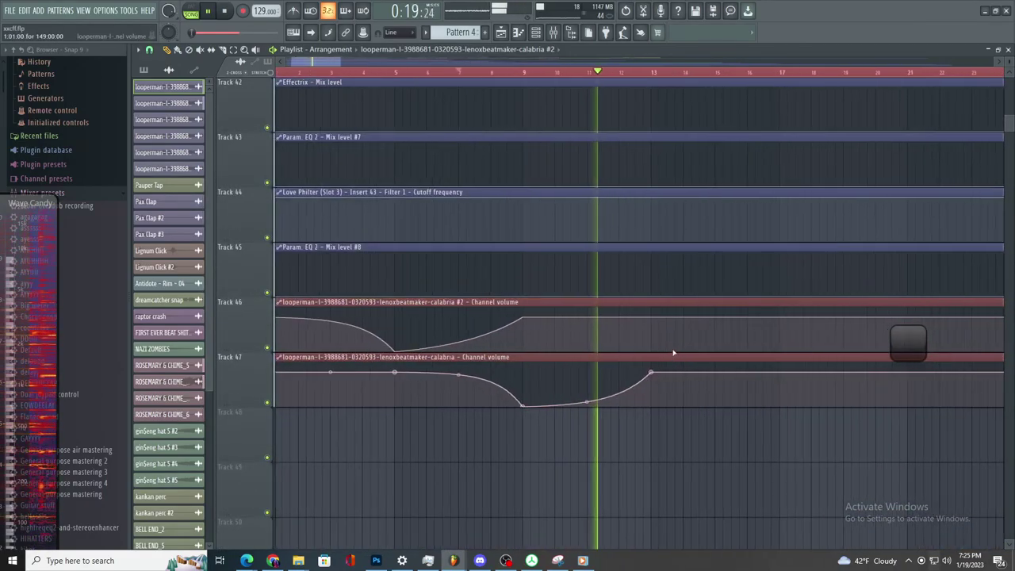
pyautogui.scroll(4, 662, 350)
pyautogui.rightClick(637, 351)
pyautogui.press('space')
pyautogui.press('space')
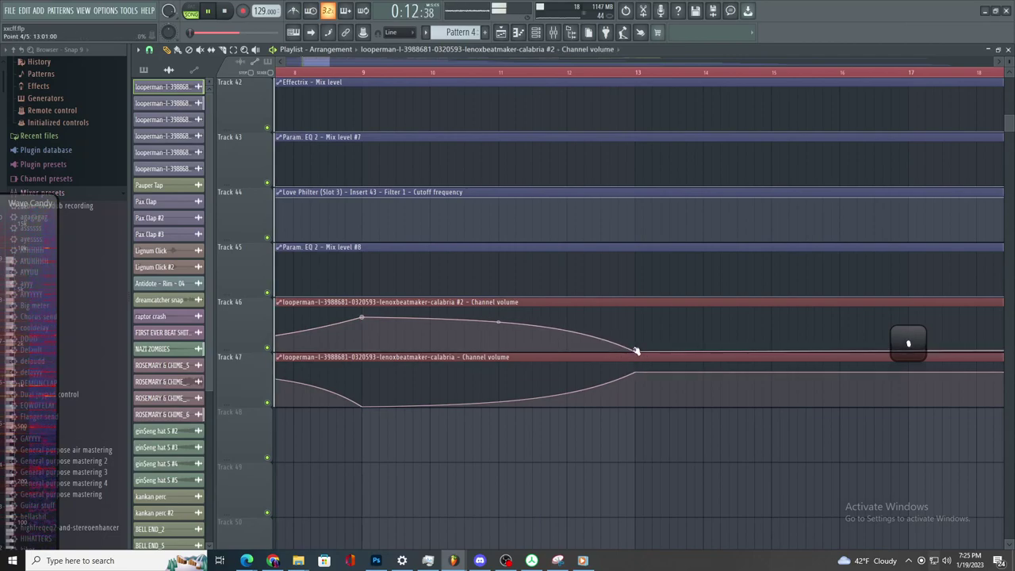
# - Add a point at bar 17 to the track 46 calabria #2 volume automation and paste the copied 78% value
pyautogui.moveTo(909, 350); pyautogui.dragTo(910, 321)
pyautogui.rightClick(910, 321)
pyautogui.click(934, 497)
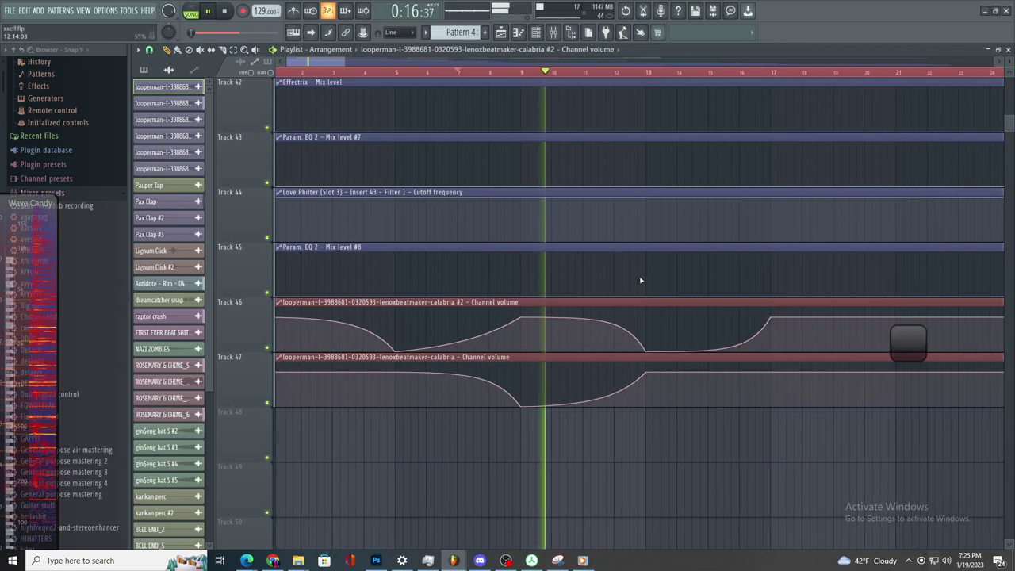
# - Adjust the tension of both calabria volume curves between bars 9 and 13 so the crossfade happens mostly near bar 13
pyautogui.scroll(3, 607, 301)
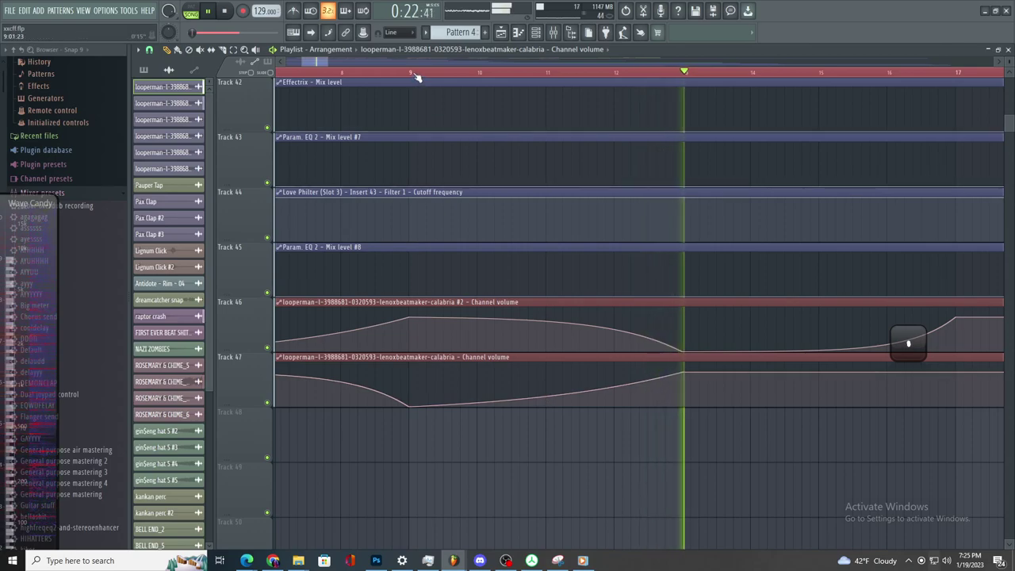
pyautogui.moveTo(545, 396); pyautogui.dragTo(545, 406)
pyautogui.moveTo(545, 321); pyautogui.dragTo(545, 318)
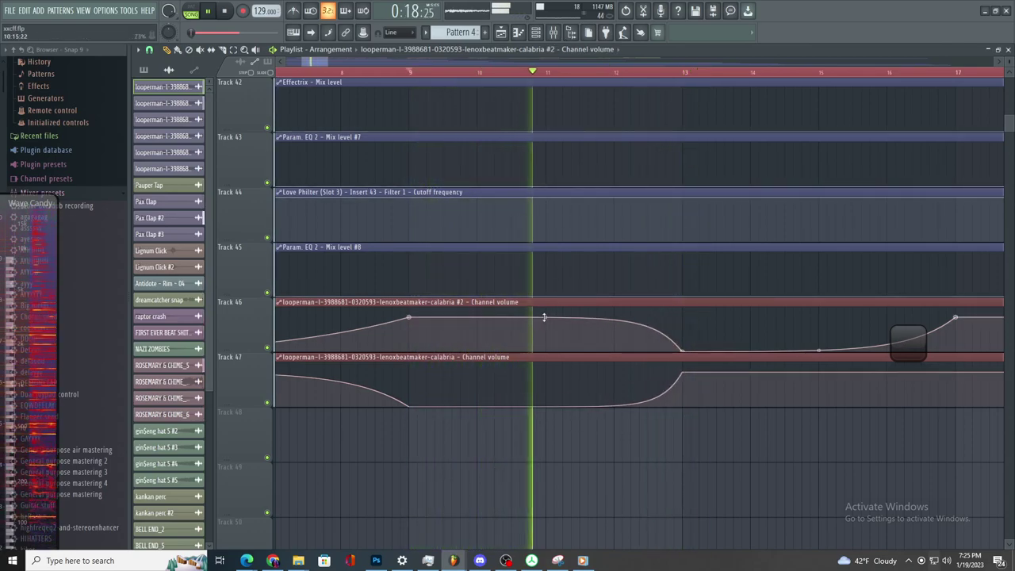
pyautogui.scroll(2, 546, 316)
pyautogui.moveTo(546, 317); pyautogui.dragTo(546, 319)
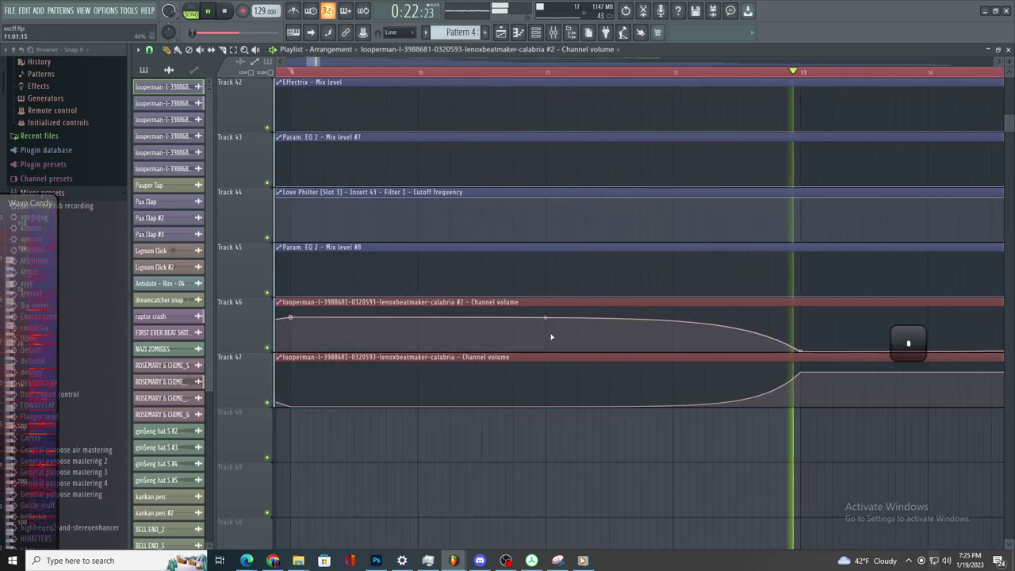
pyautogui.keyDown('ctrl'); pyautogui.scroll(-3, 557, 337); pyautogui.keyUp('ctrl')
pyautogui.scroll(10, 578, 165)
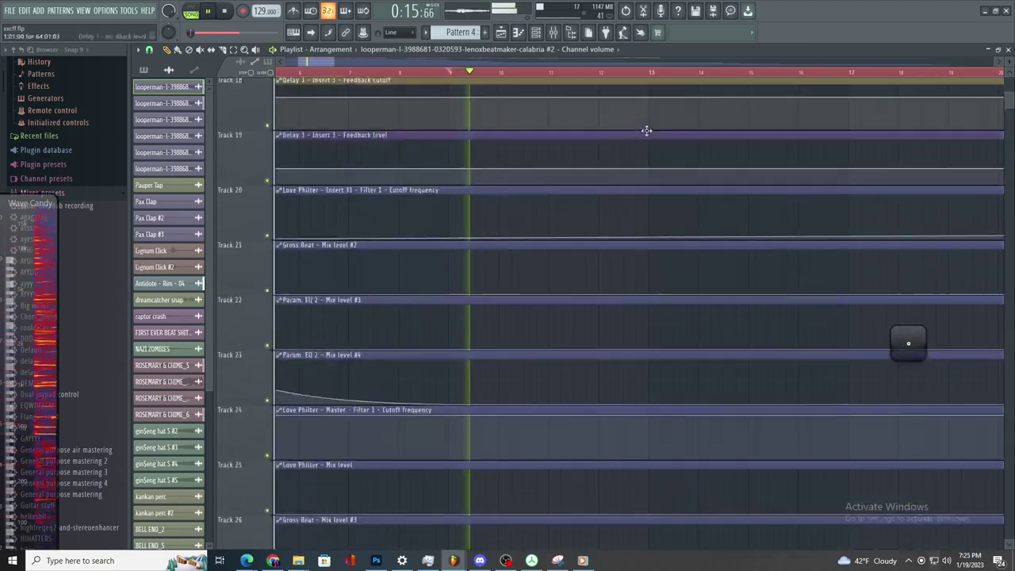
pyautogui.scroll(-15, 720, 432)
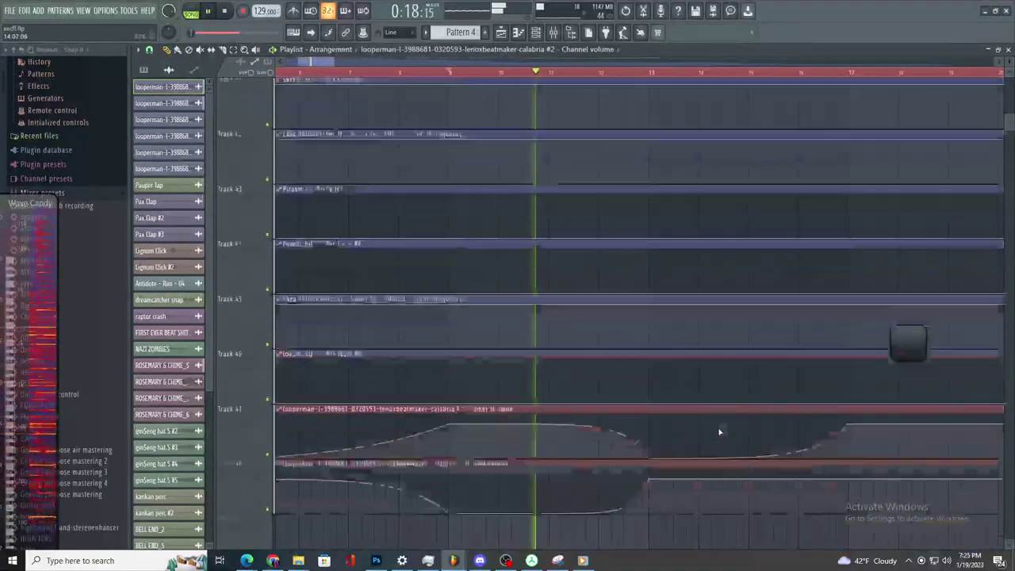
# - Reshape the track 46 calabria #2 volume automation to hold its level until bar 13 and drop straight to zero there
pyautogui.scroll(-3, 720, 431)
pyautogui.rightClick(603, 250)
pyautogui.hotkey('ctrl', 'z')
pyautogui.keyDown('ctrl'); pyautogui.scroll(3, 687, 330); pyautogui.keyUp('ctrl')
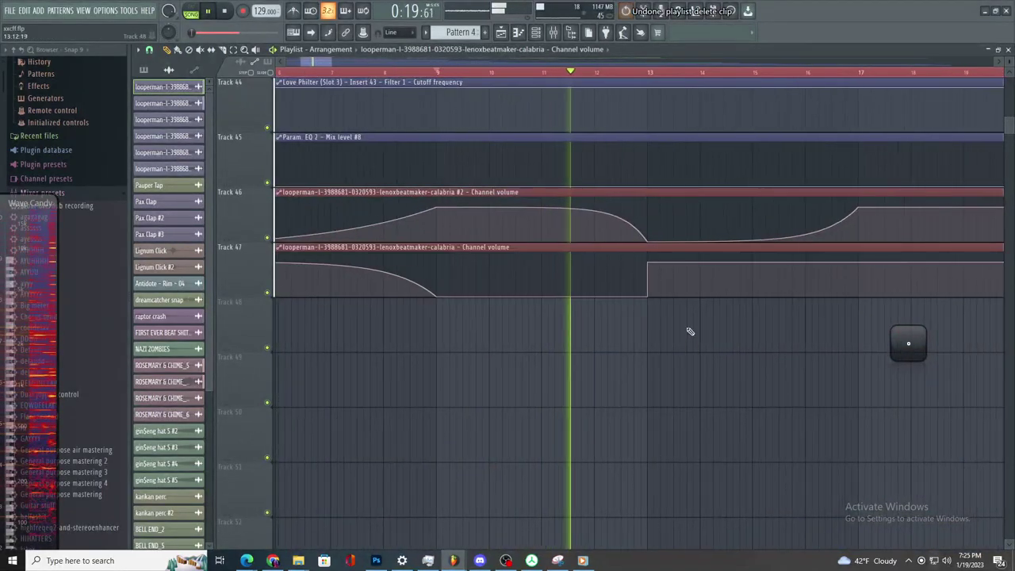
pyautogui.click(600, 208)
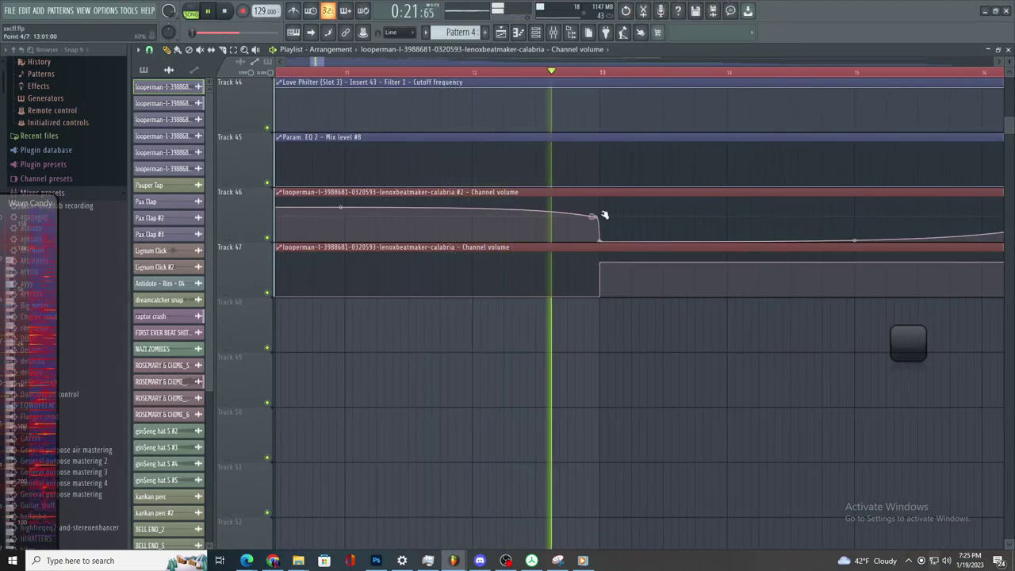
pyautogui.hotkey('ctrl', 'z')
pyautogui.rightClick(602, 210)
pyautogui.click(634, 386)
pyautogui.scroll(-2, 635, 161)
pyautogui.scroll(7, 651, 124)
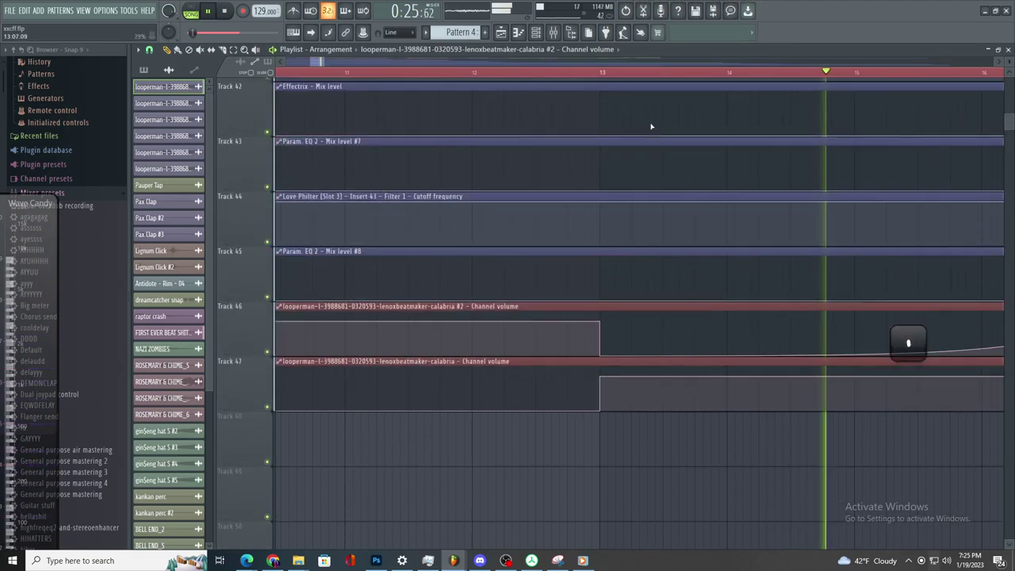
# - Play the transition from bar 12 and open the sample settings of the ROSEMARY & CHIME_5 #3 clip on track 5
pyautogui.scroll(10, 644, 119)
pyautogui.click(496, 72)
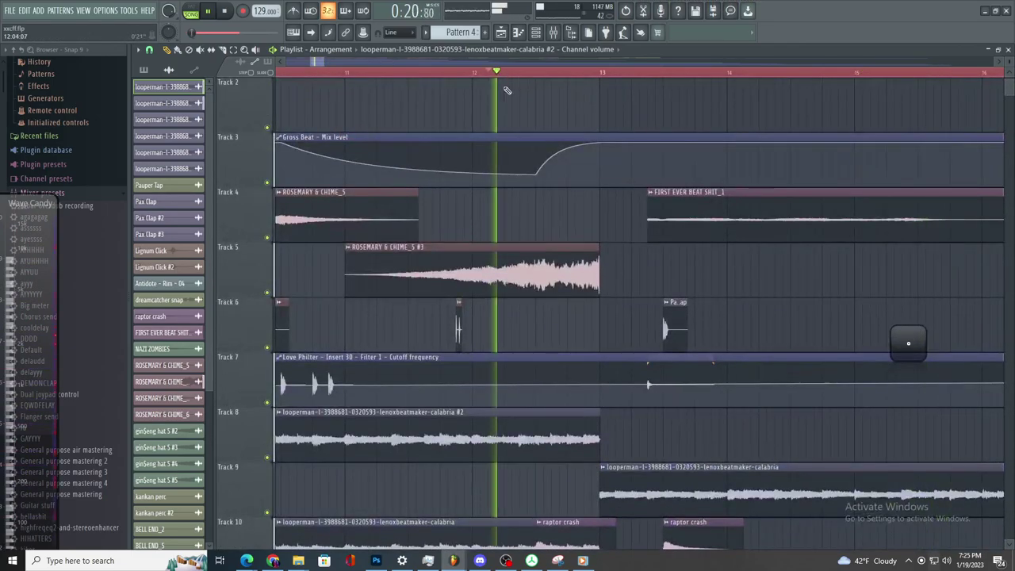
pyautogui.press('space')
pyautogui.press('space')
pyautogui.doubleClick(498, 263)
pyautogui.press('space')
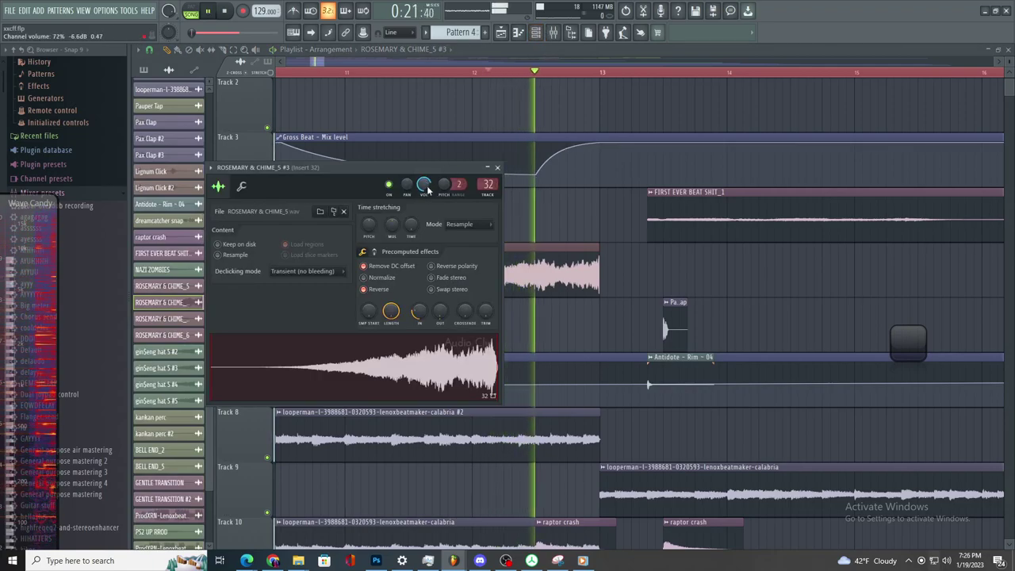
pyautogui.press('space')
pyautogui.scroll(-2, 425, 319)
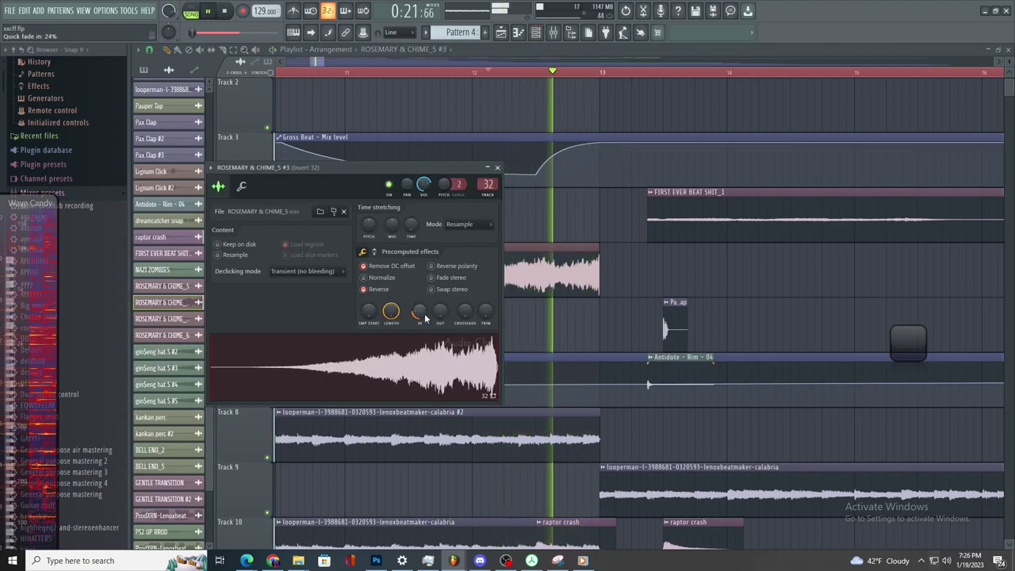
# - Inspect mixer Insert 32, which carries ROSEMARY & CHIME_5 #3, and replay the approach to bar 13 in the playlist
pyautogui.click(537, 32)
pyautogui.press('space')
pyautogui.click(553, 33)
pyautogui.click(554, 32)
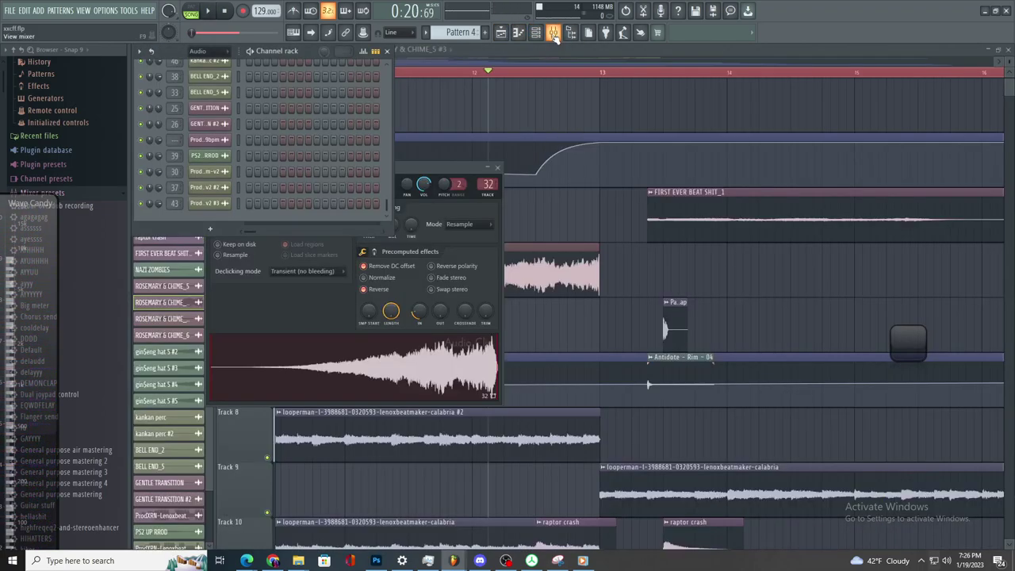
pyautogui.click(554, 33)
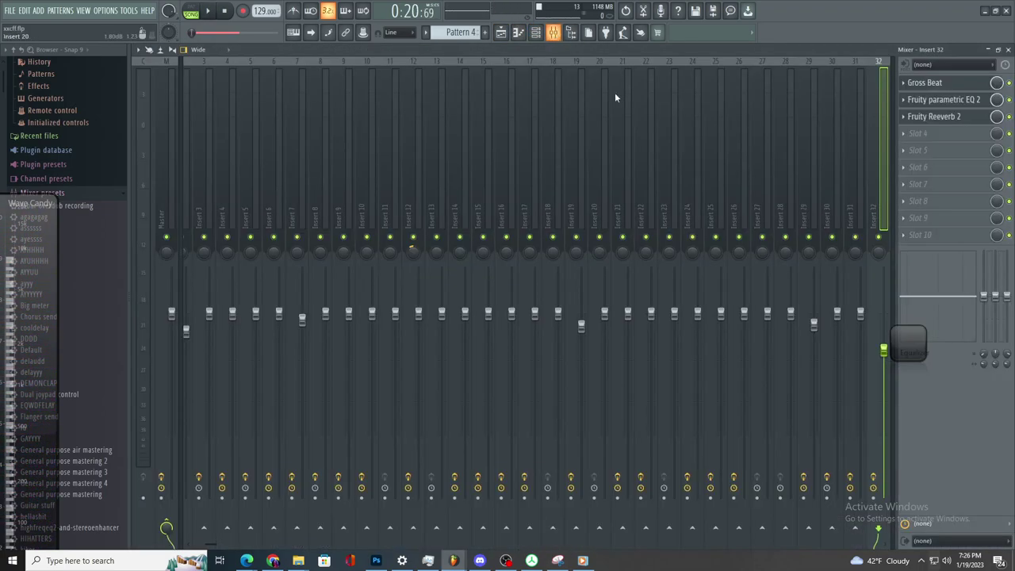
pyautogui.click(505, 33)
pyautogui.scroll(-2, 574, 321)
pyautogui.scroll(2, 606, 313)
pyautogui.press('space')
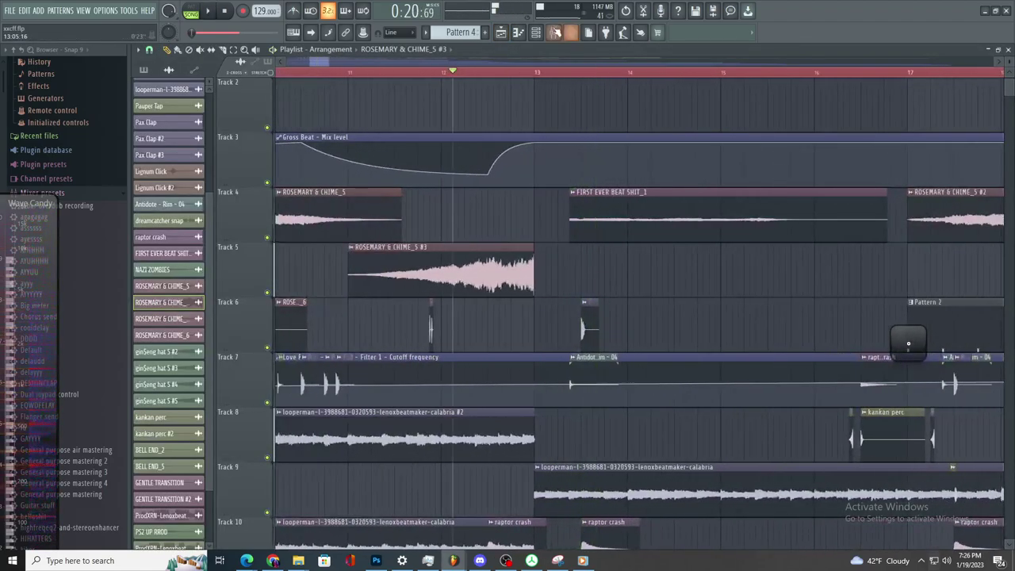
# - Add Fruity Delay 3 to slot 4 of mixer Insert 32 and create an automation clip for its mix level
pyautogui.click(554, 33)
pyautogui.click(922, 139)
pyautogui.click(761, 122)
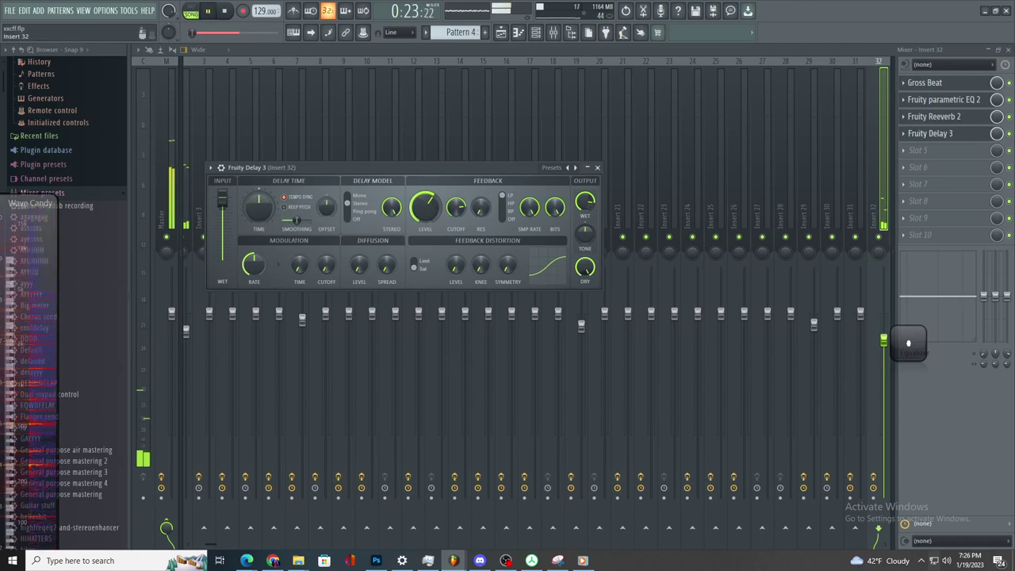
pyautogui.rightClick(997, 134)
pyautogui.click(952, 217)
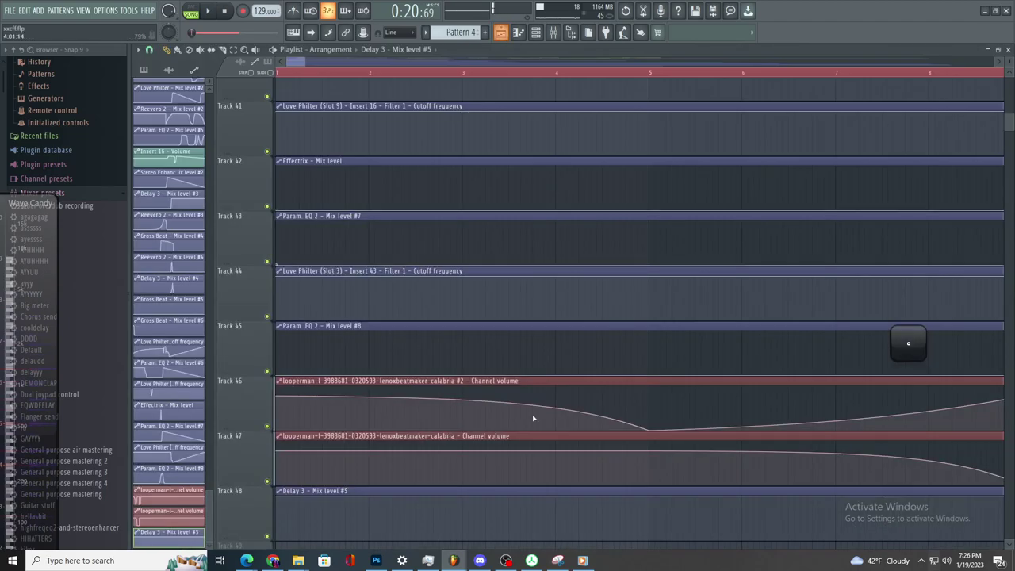
# - Shape the track 48 Delay 3 mix level automation to stay at zero until shortly after bar 12 and rise to full at bar 13
pyautogui.moveTo(278, 499); pyautogui.dragTo(277, 541)
pyautogui.scroll(-4, 723, 508)
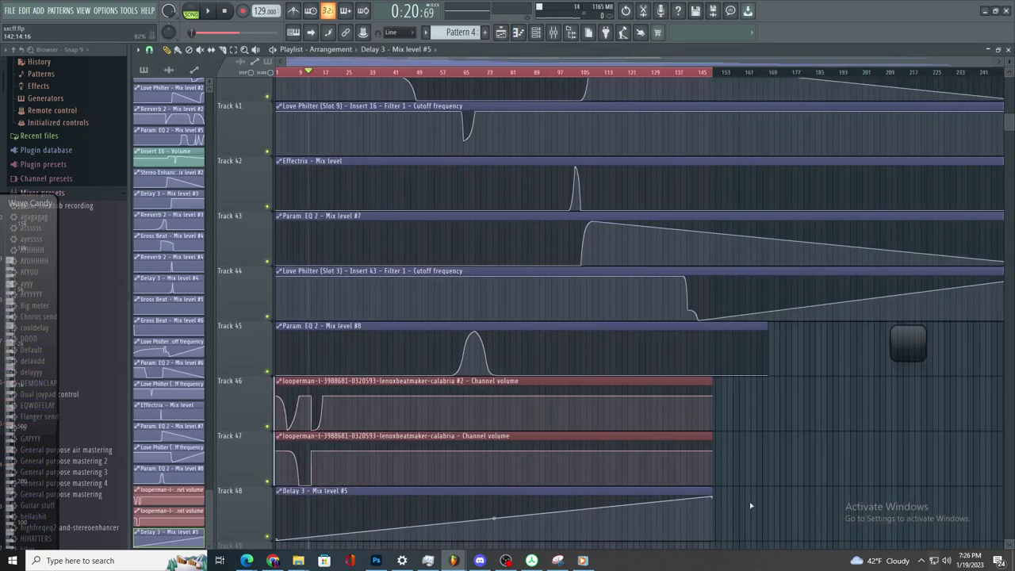
pyautogui.scroll(8, 346, 537)
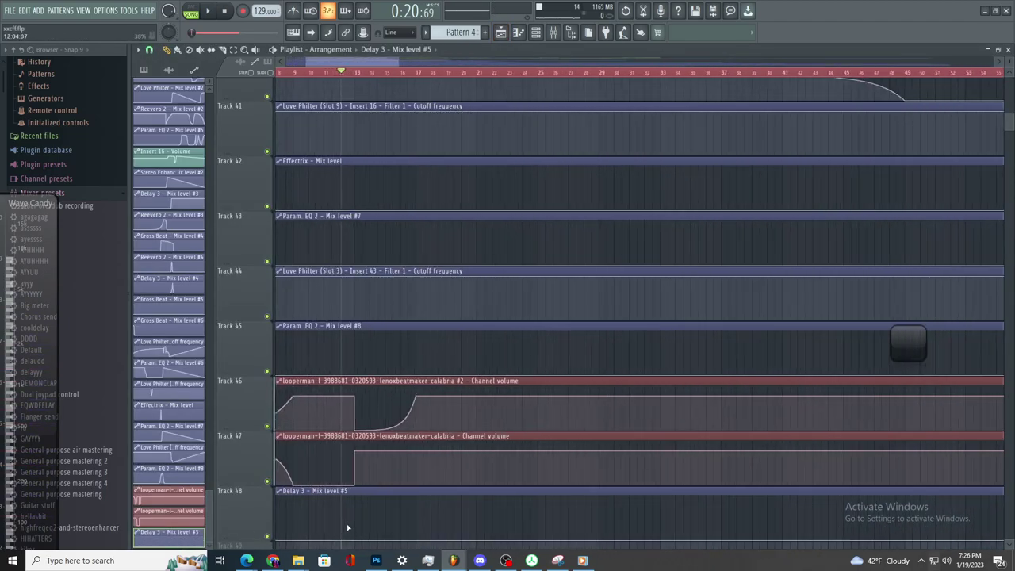
pyautogui.press('space')
pyautogui.moveTo(324, 553); pyautogui.dragTo(326, 547)
pyautogui.rightClick(396, 497)
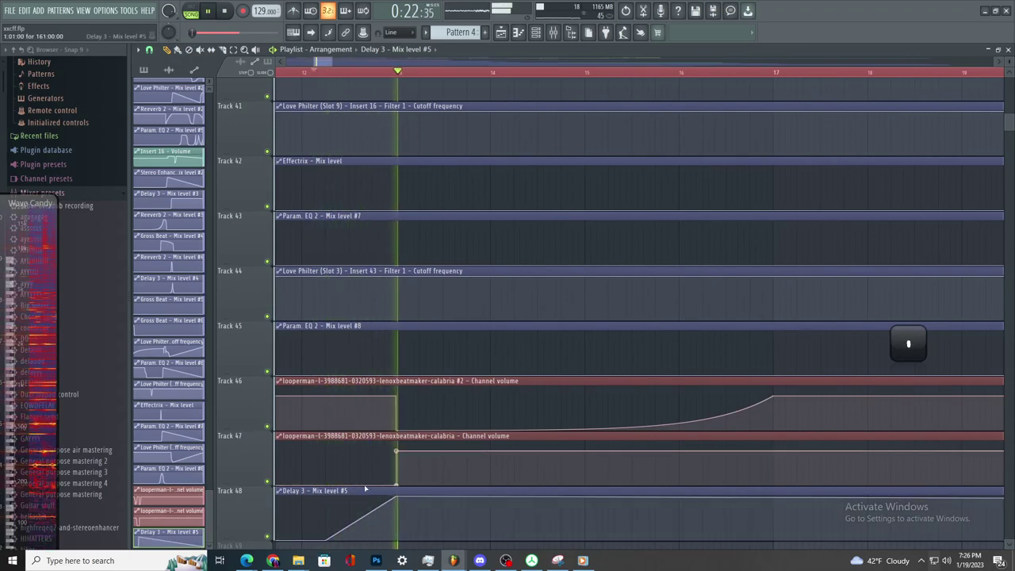
# - Play the arrangement on from bar 13 past bar 36 and review the clips on the upper tracks
pyautogui.scroll(-2, 574, 211)
pyautogui.scroll(13, 574, 211)
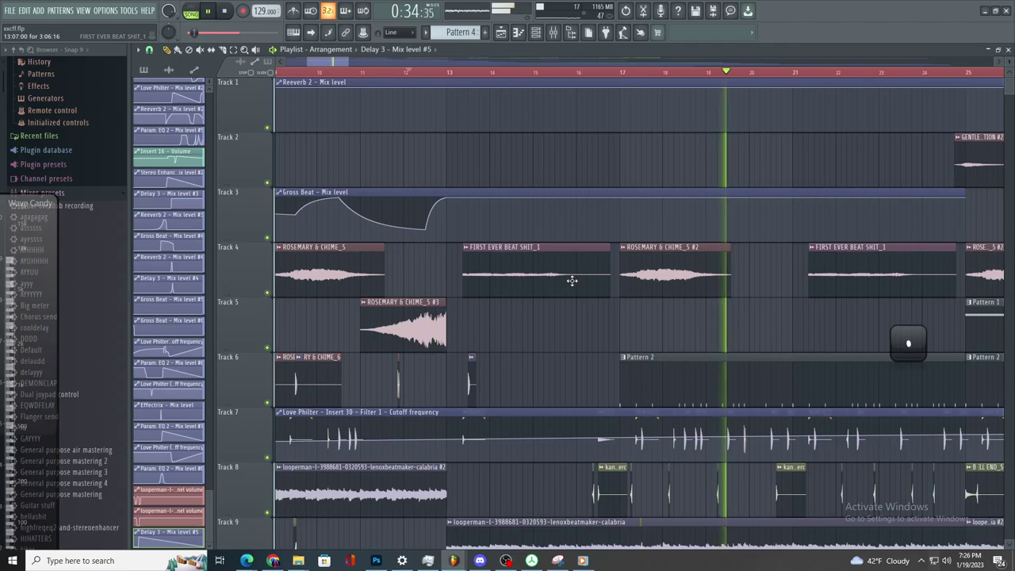
pyautogui.scroll(-3, 695, 327)
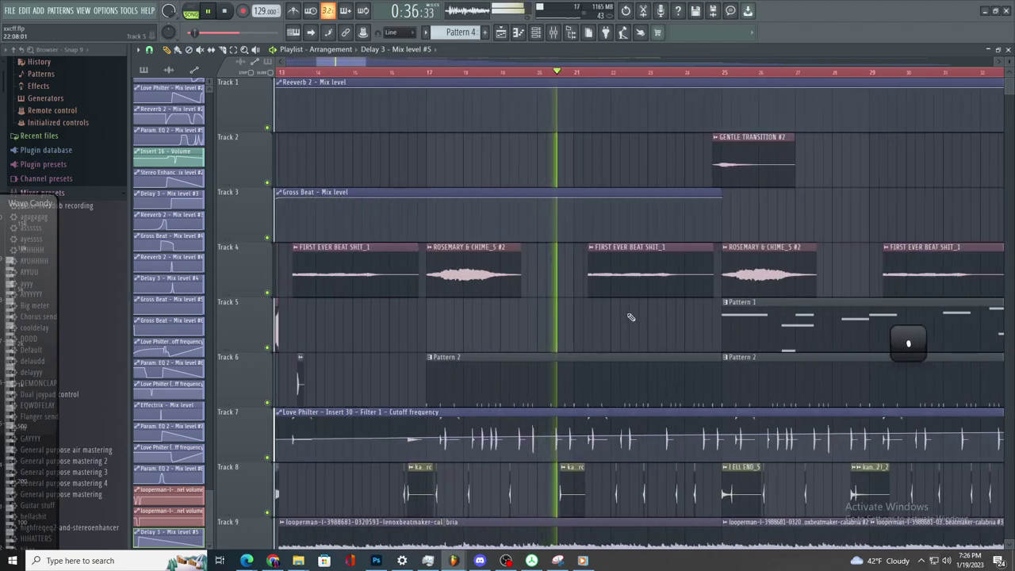
pyautogui.scroll(4, 642, 296)
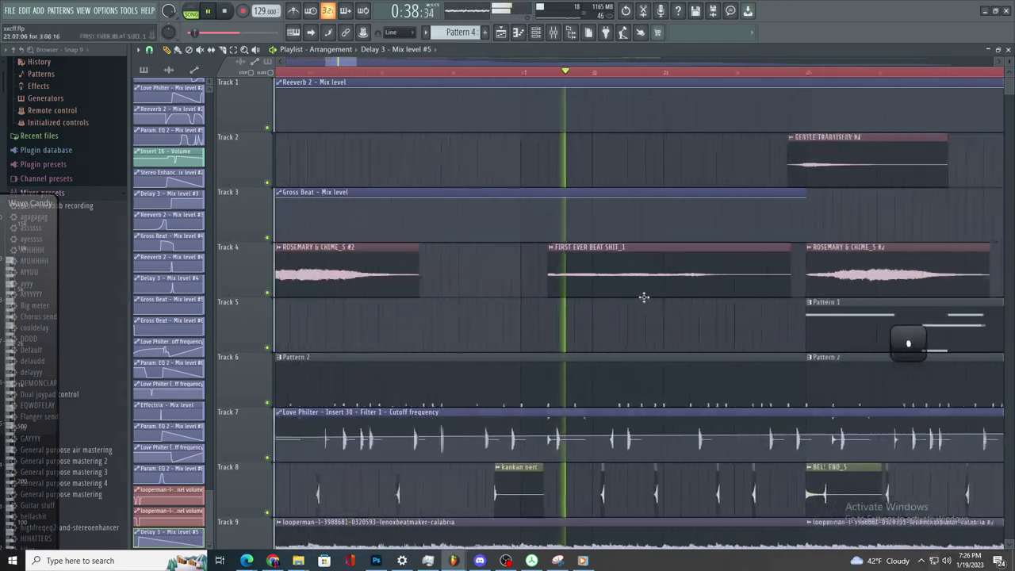
pyautogui.scroll(-1, 649, 311)
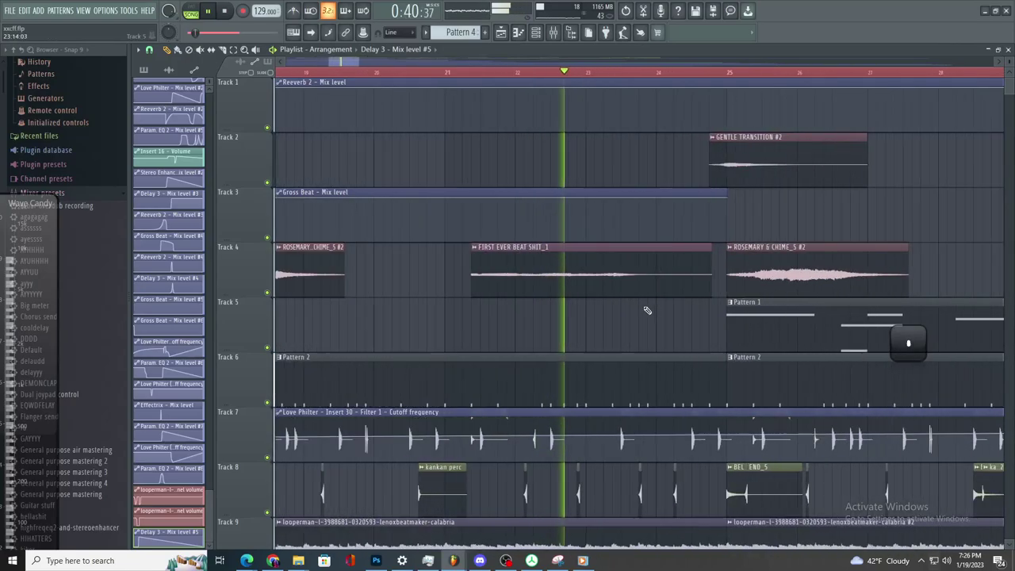
pyautogui.scroll(2, 673, 318)
pyautogui.scroll(-4, 691, 324)
pyautogui.scroll(3, 703, 323)
pyautogui.scroll(-3, 706, 324)
pyautogui.scroll(4, 788, 338)
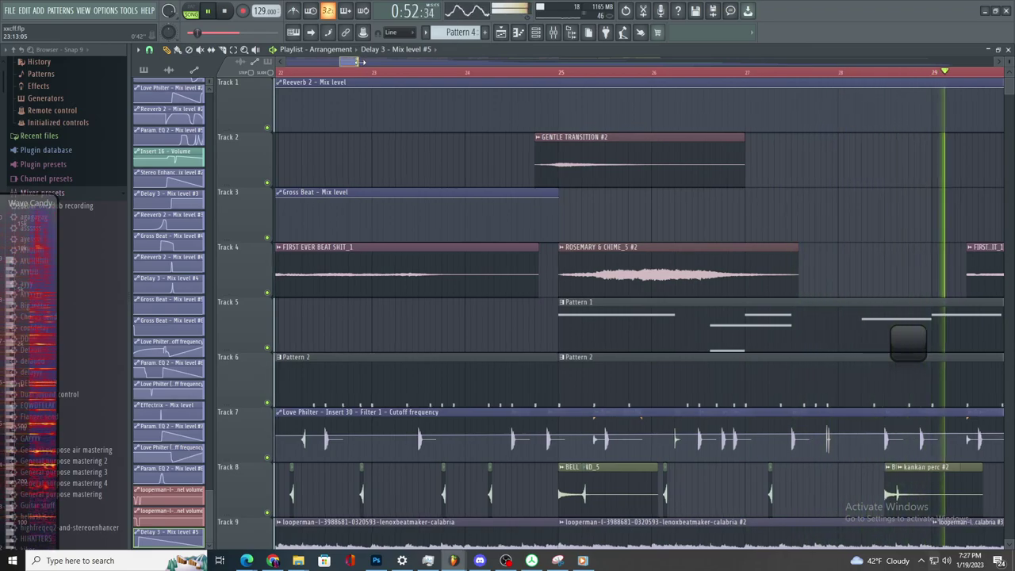
pyautogui.moveTo(358, 62); pyautogui.dragTo(392, 60)
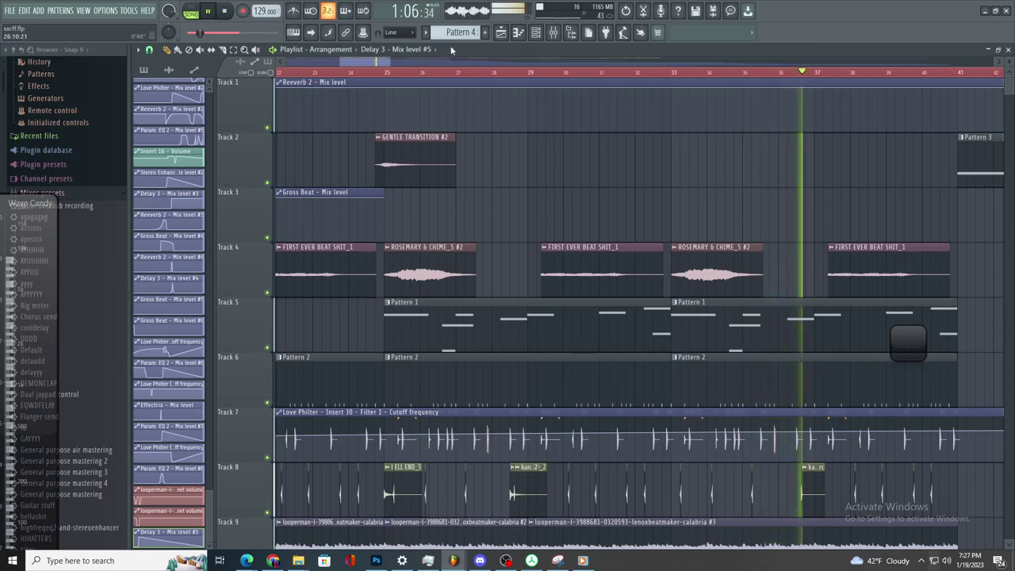
# - Replay the section starting at bar 25 several times and check the calabria #2 clip on track 9
pyautogui.click(381, 71)
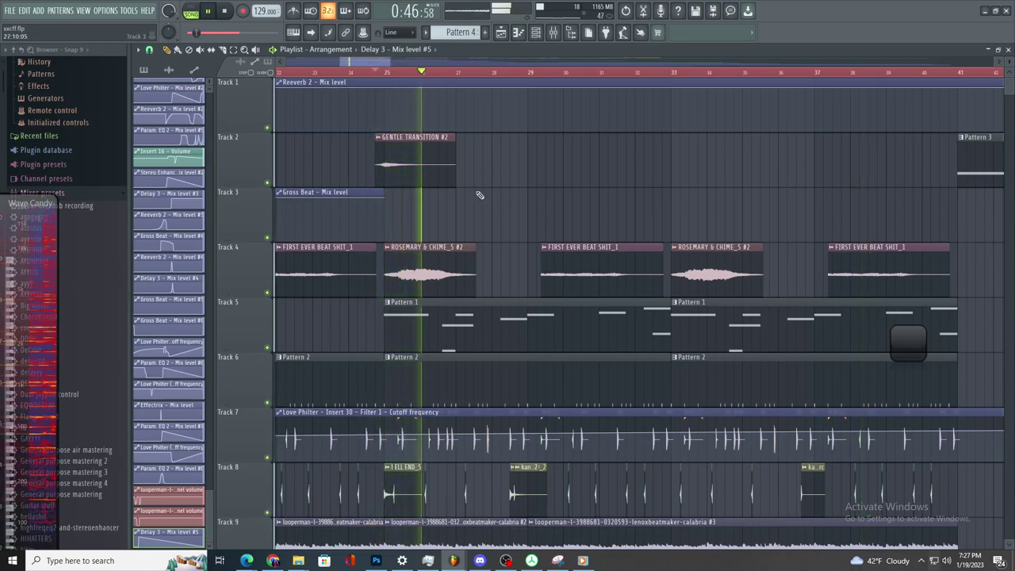
pyautogui.press('space')
pyautogui.press('space')
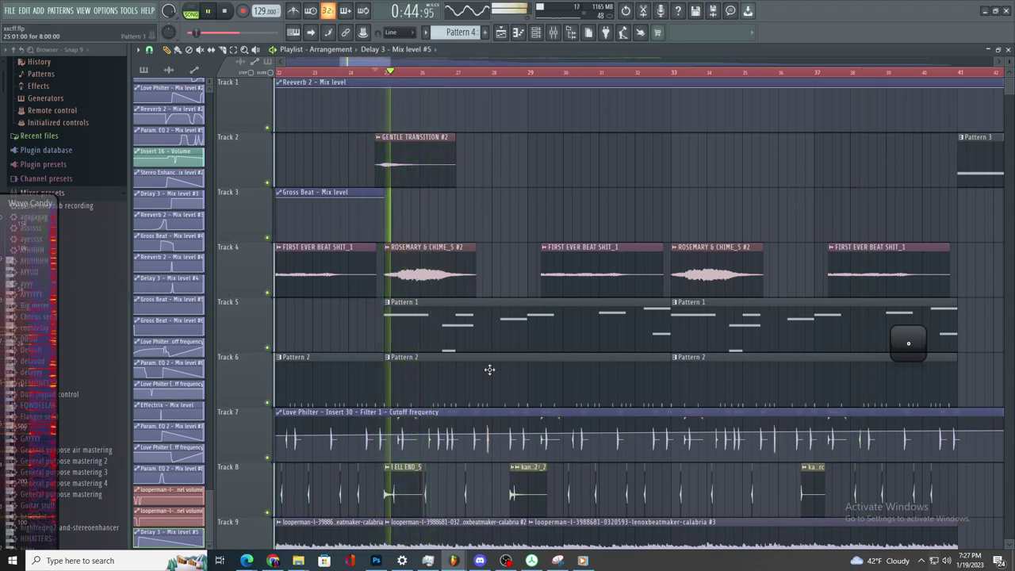
pyautogui.scroll(-3, 539, 429)
pyautogui.press('space')
pyautogui.press('space')
pyautogui.scroll(2, 404, 398)
pyautogui.scroll(2, 404, 398)
pyautogui.click(435, 413)
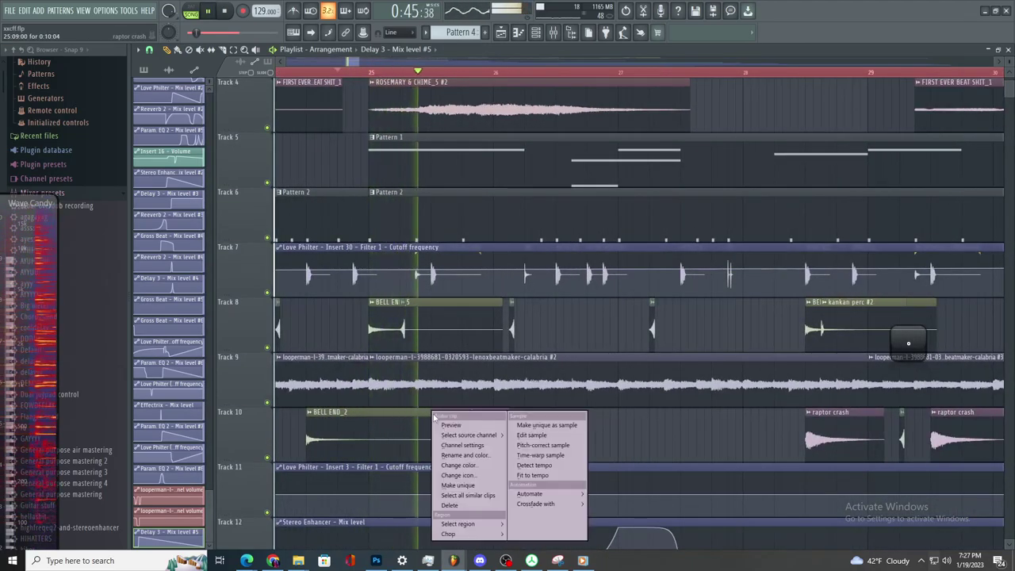
pyautogui.click(476, 361)
pyautogui.click(476, 361)
pyautogui.press('space')
pyautogui.press('space')
# - Examine the automation clips from track 11 down to track 48 around bar 25 while the section repeats
pyautogui.scroll(-3, 579, 411)
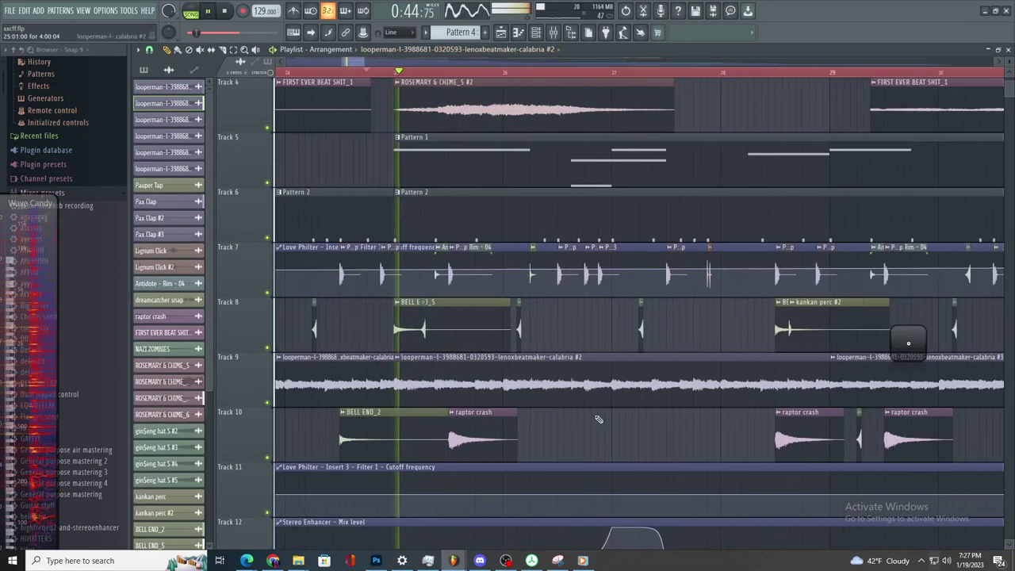
pyautogui.scroll(-6, 690, 521)
pyautogui.scroll(-5, 699, 525)
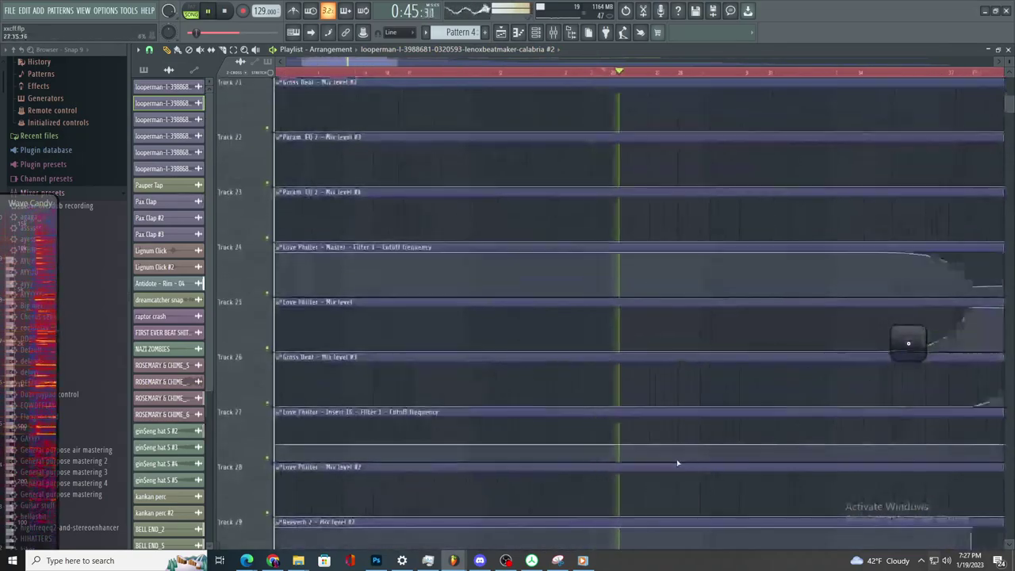
pyautogui.scroll(-6, 603, 336)
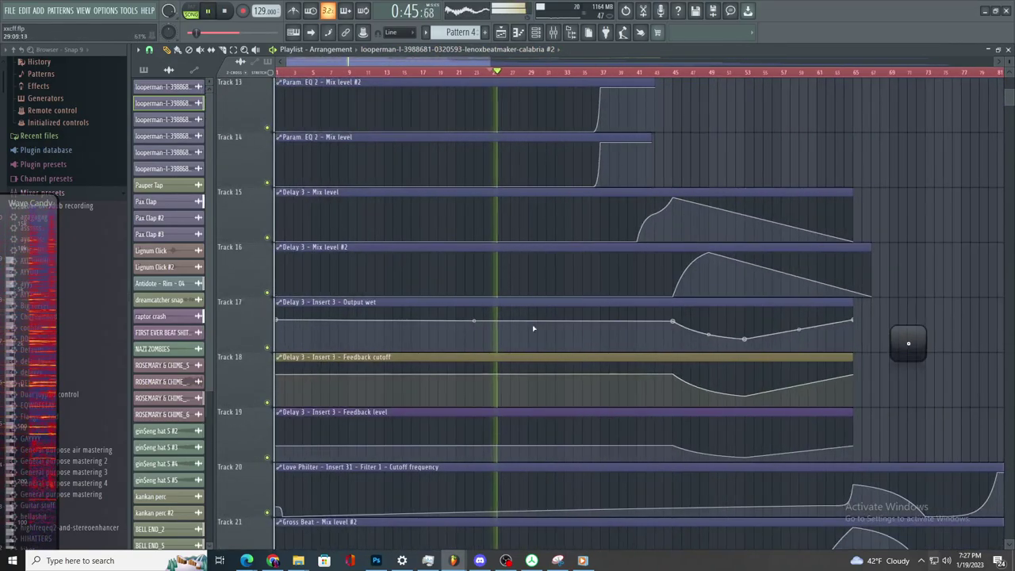
pyautogui.scroll(-5, 629, 493)
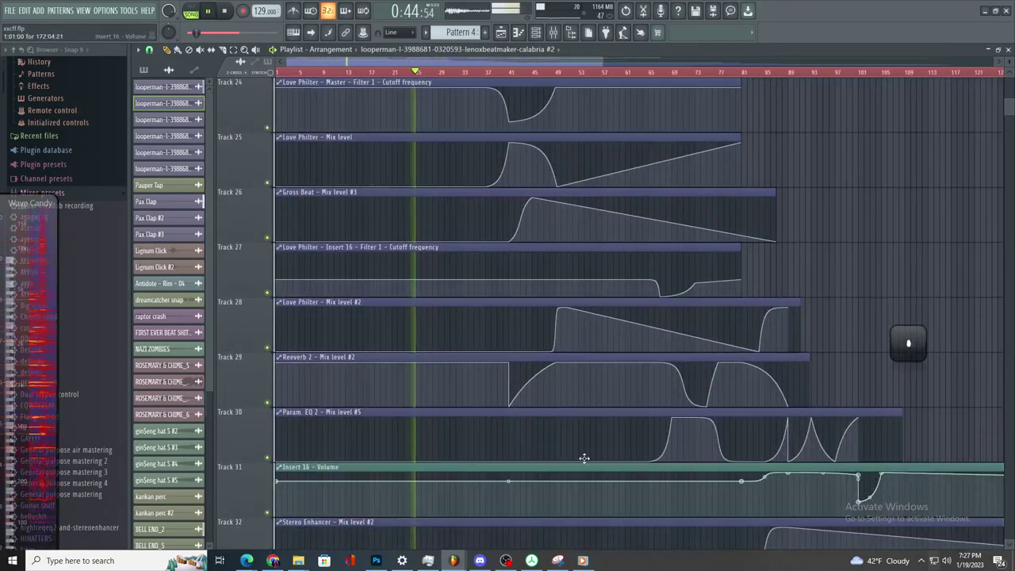
pyautogui.scroll(-4, 515, 476)
pyautogui.scroll(-9, 514, 487)
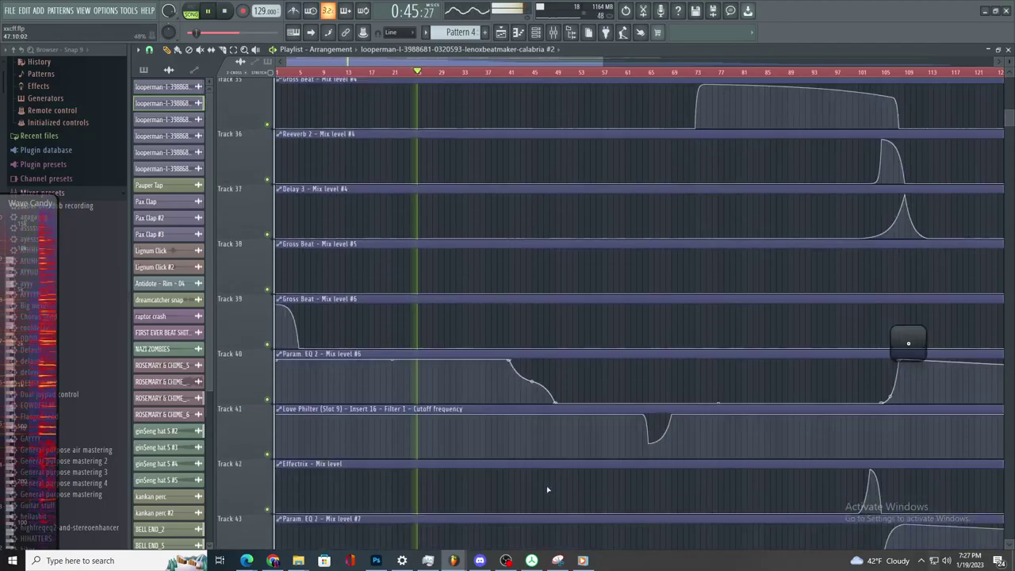
pyautogui.scroll(-8, 532, 489)
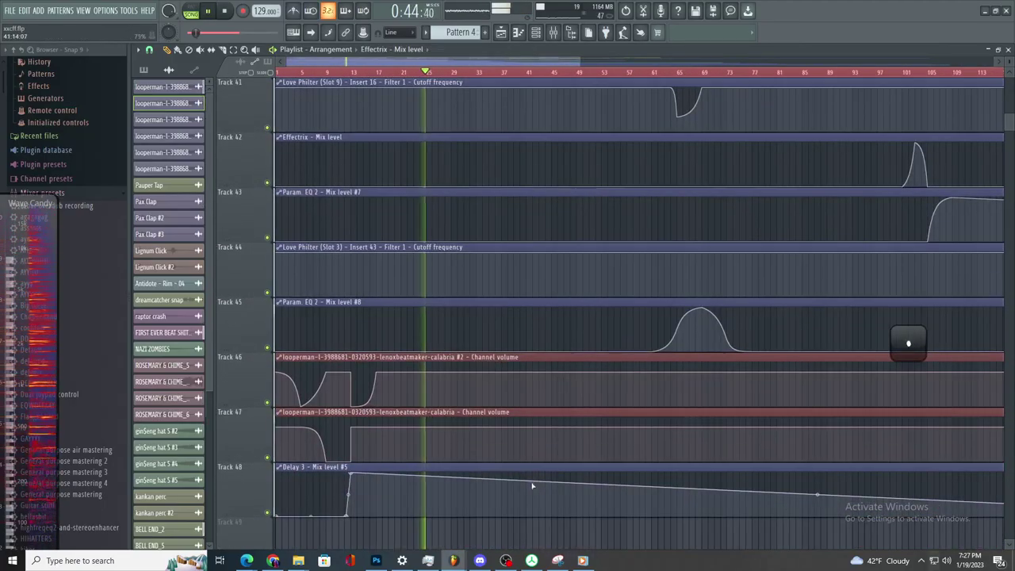
# - Inspect mixer Insert 14 and its effects during the bar 25 playback and recheck the playlist's automation clips
pyautogui.press('F9')
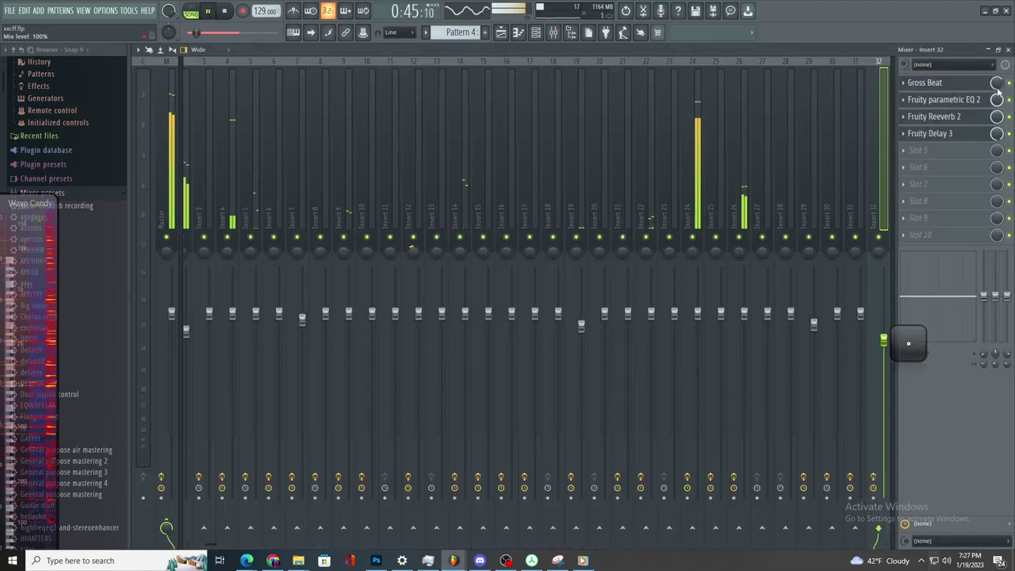
pyautogui.click(466, 184)
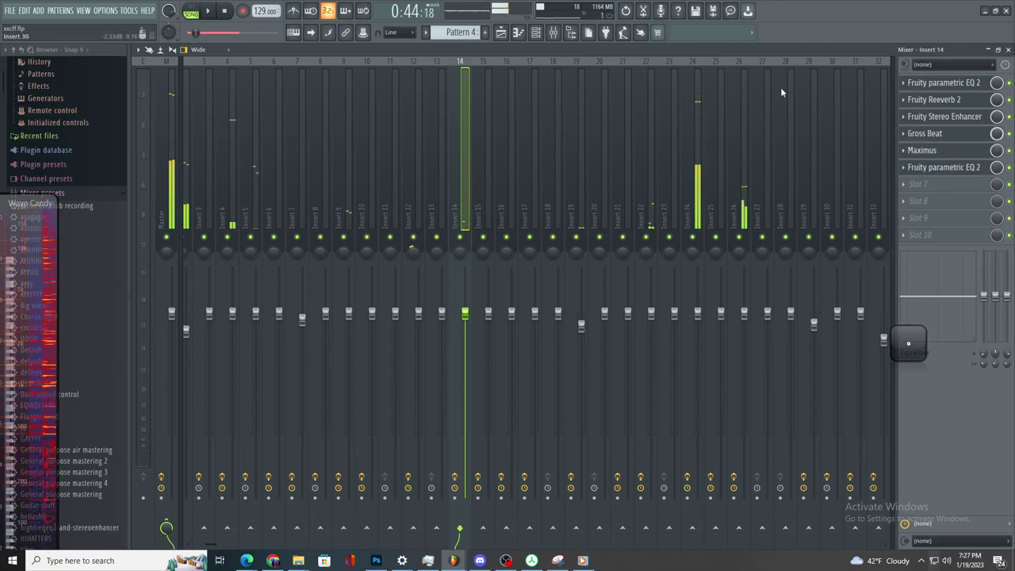
pyautogui.click(497, 33)
pyautogui.scroll(6, 468, 222)
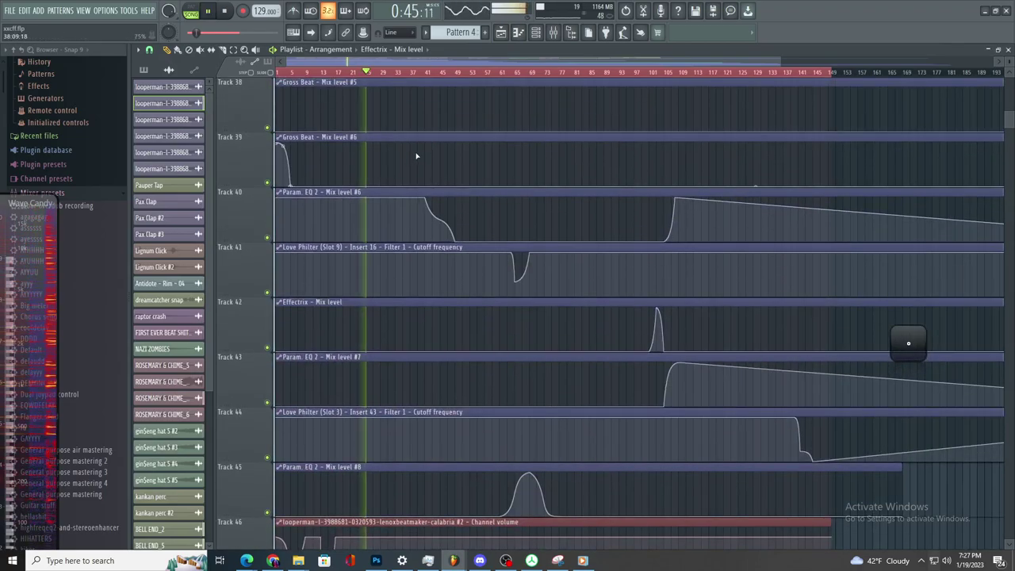
pyautogui.scroll(14, 417, 154)
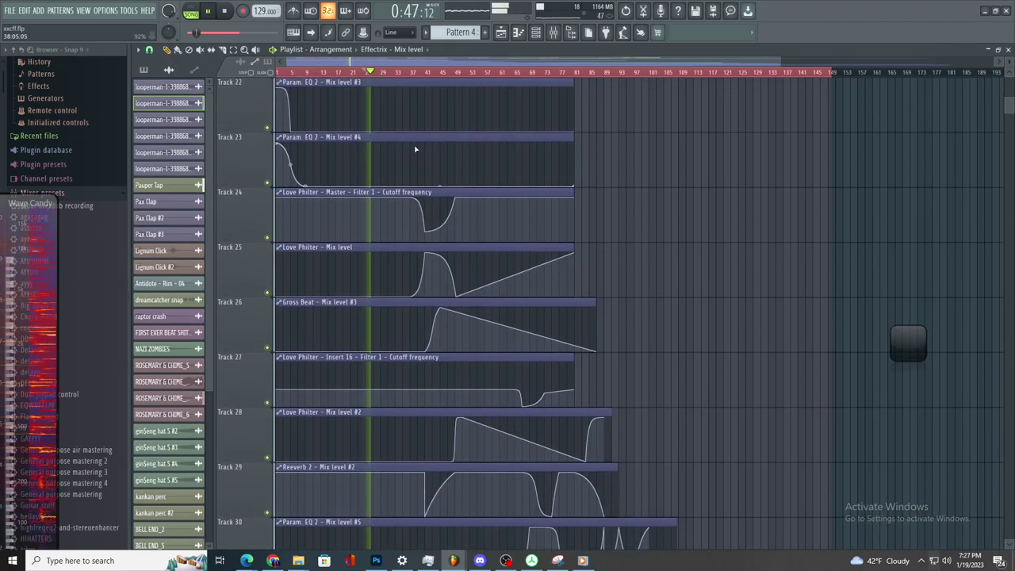
pyautogui.scroll(13, 412, 149)
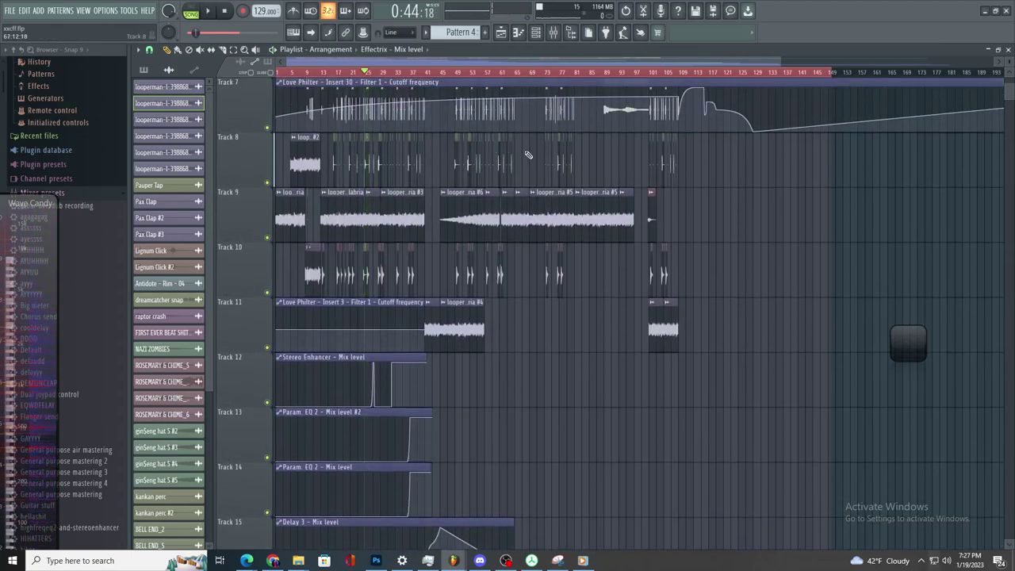
pyautogui.click(555, 34)
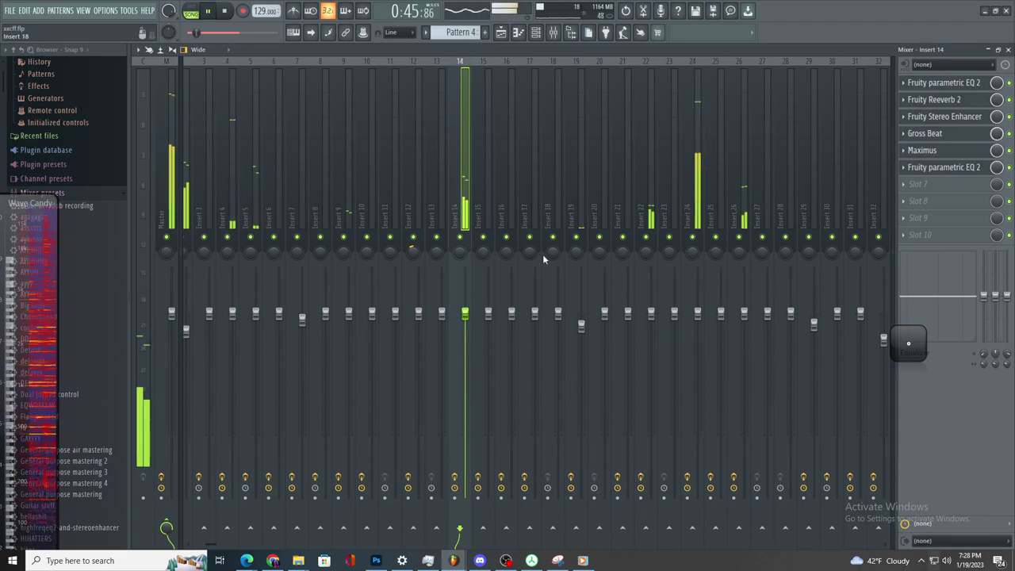
# - Create an automation clip for the Gross Beat mix level on mixer Insert 14 and return to the playlist
pyautogui.rightClick(998, 150)
pyautogui.click(964, 215)
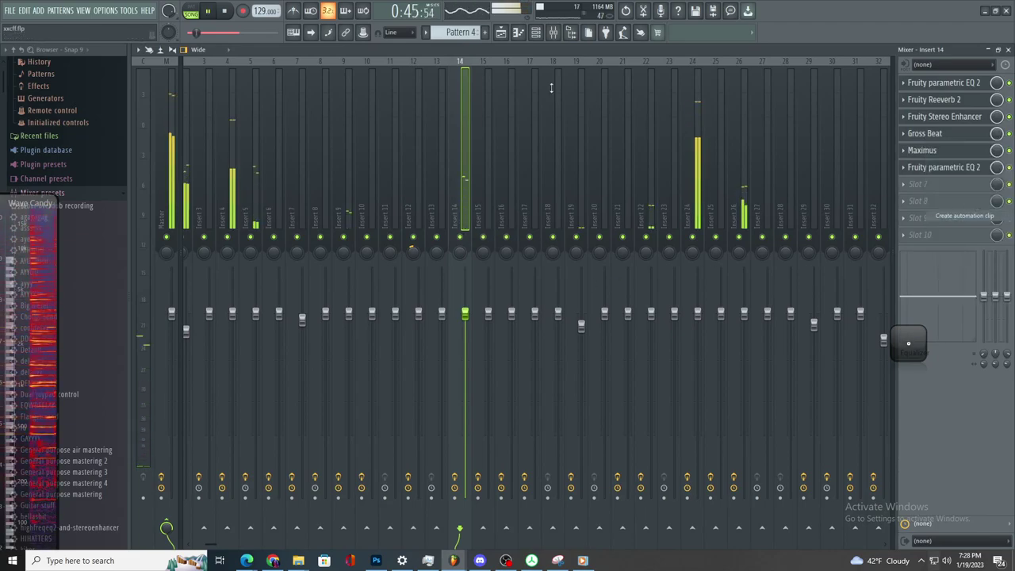
pyautogui.click(502, 32)
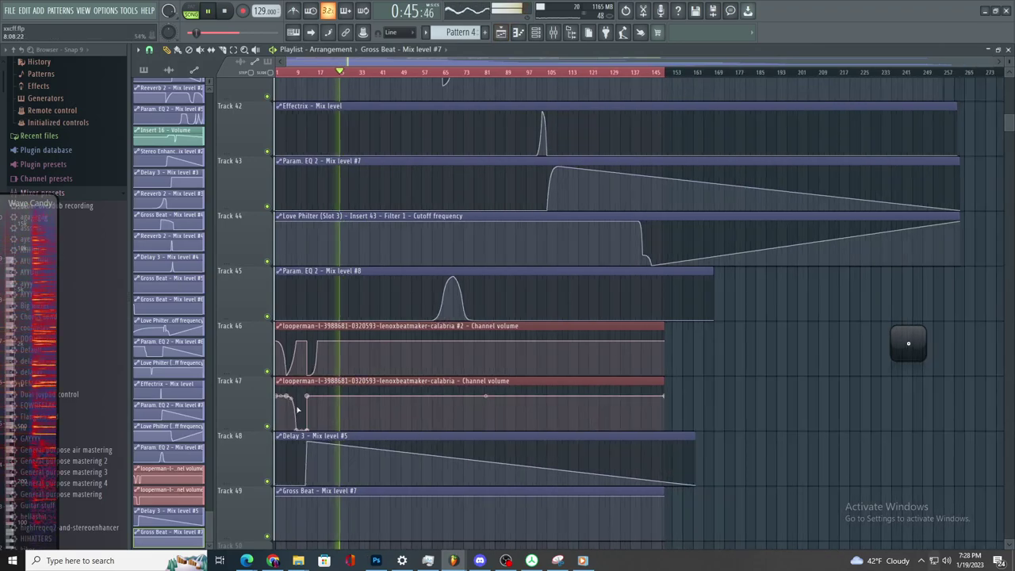
# - Shape the Gross Beat mix level automation on track 49 to drop to zero at bar 25 and ramp back to full at bar 29
pyautogui.scroll(6, 296, 409)
pyautogui.press('space')
pyautogui.press('space')
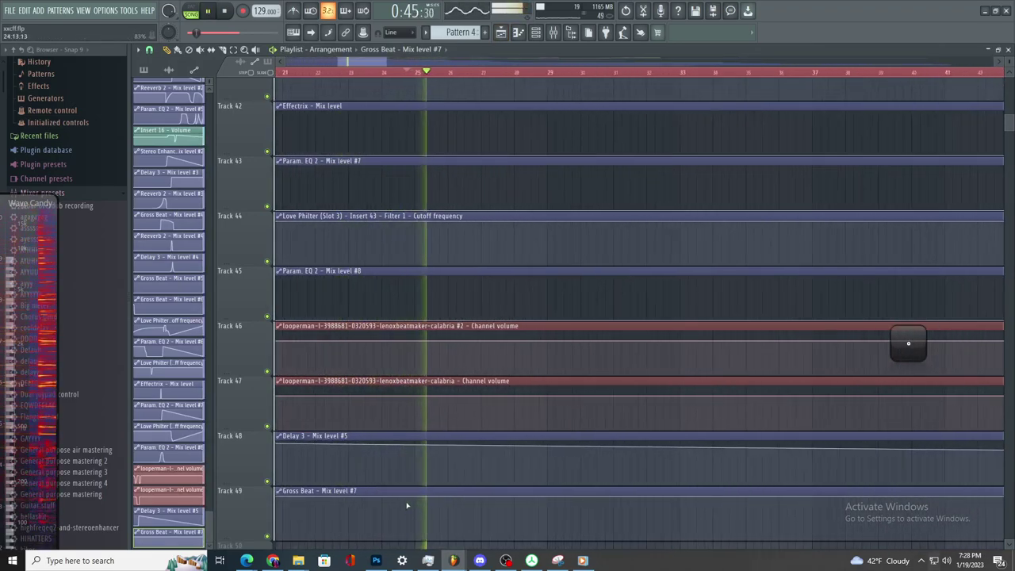
pyautogui.rightClick(420, 530)
pyautogui.scroll(-2, 453, 530)
pyautogui.scroll(3, 453, 529)
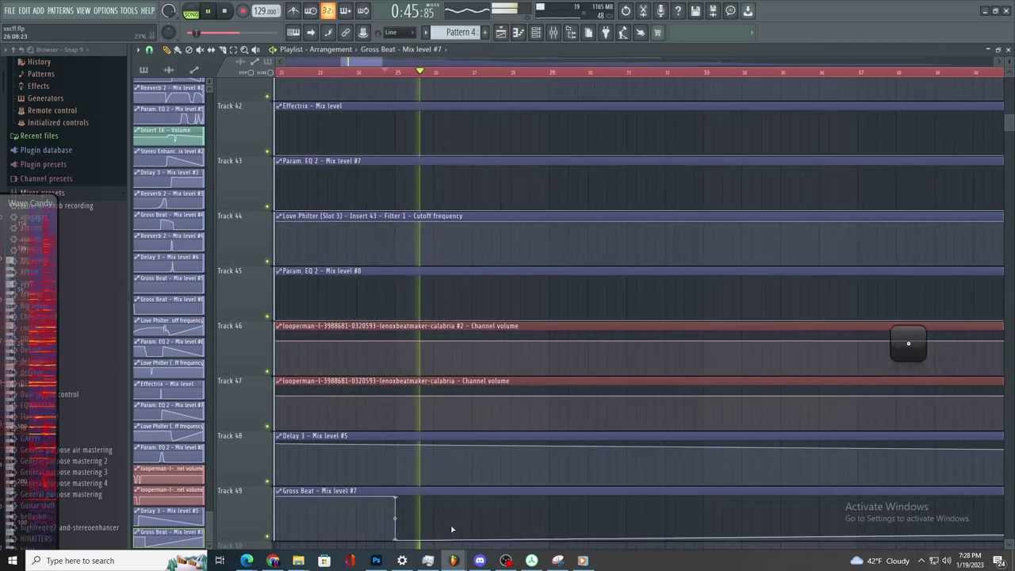
pyautogui.rightClick(541, 503)
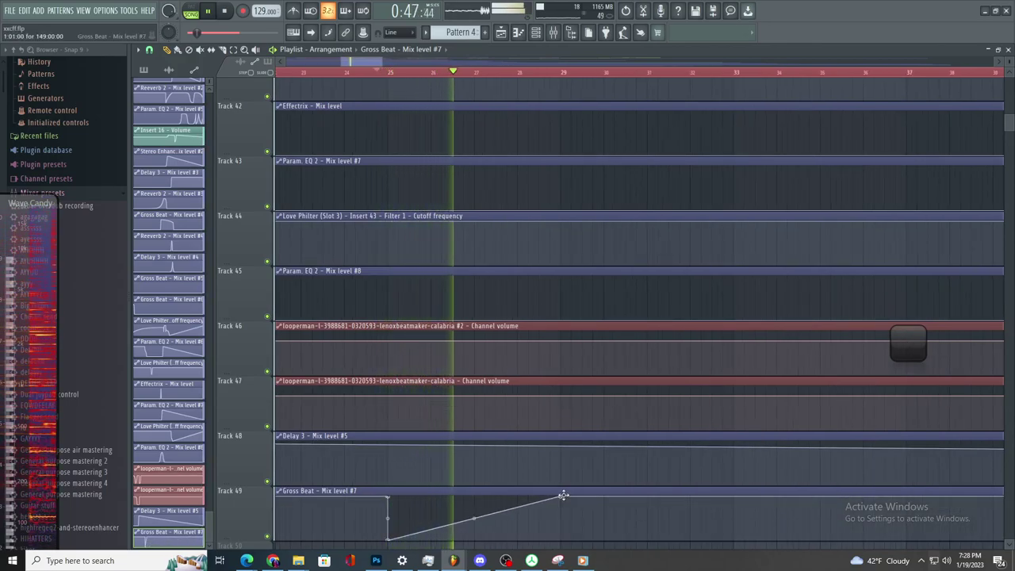
# - Extend the Gross Beat mix level automation with points at zero on bar 33, full on bar 37 and near zero on bar 41
pyautogui.scroll(-2, 562, 496)
pyautogui.scroll(10, 548, 159)
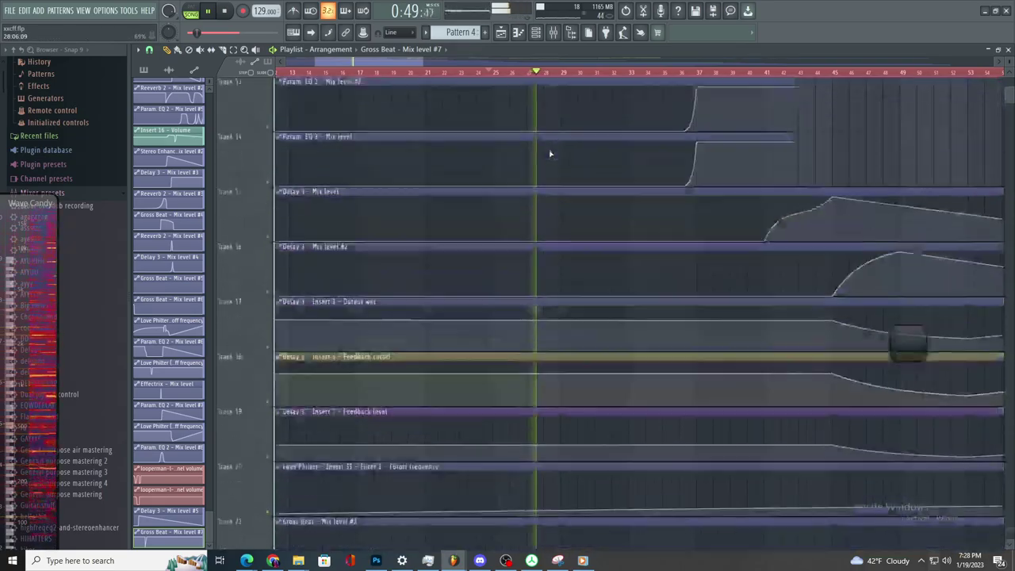
pyautogui.scroll(2, 569, 235)
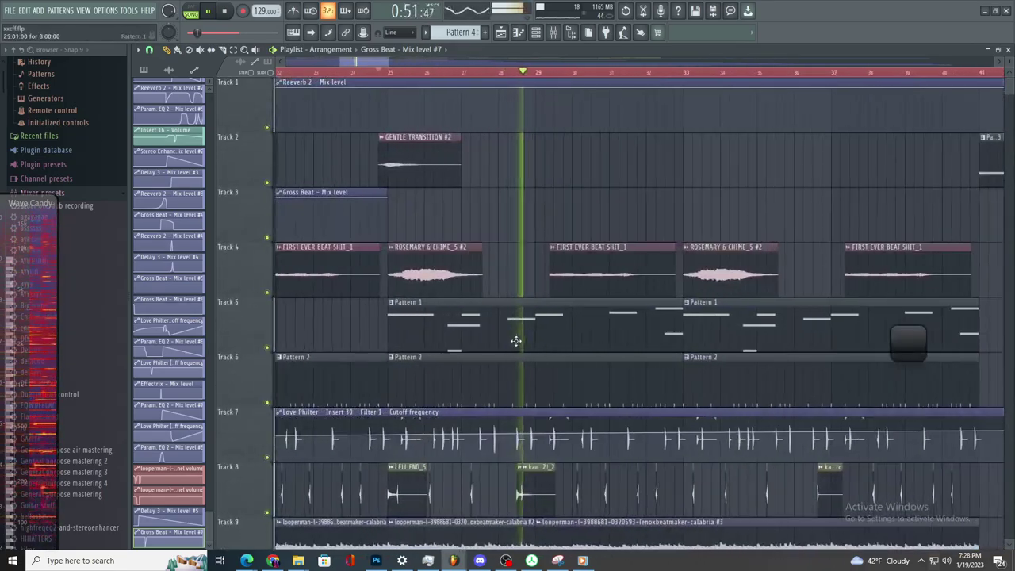
pyautogui.scroll(-2, 514, 345)
pyautogui.scroll(-10, 684, 509)
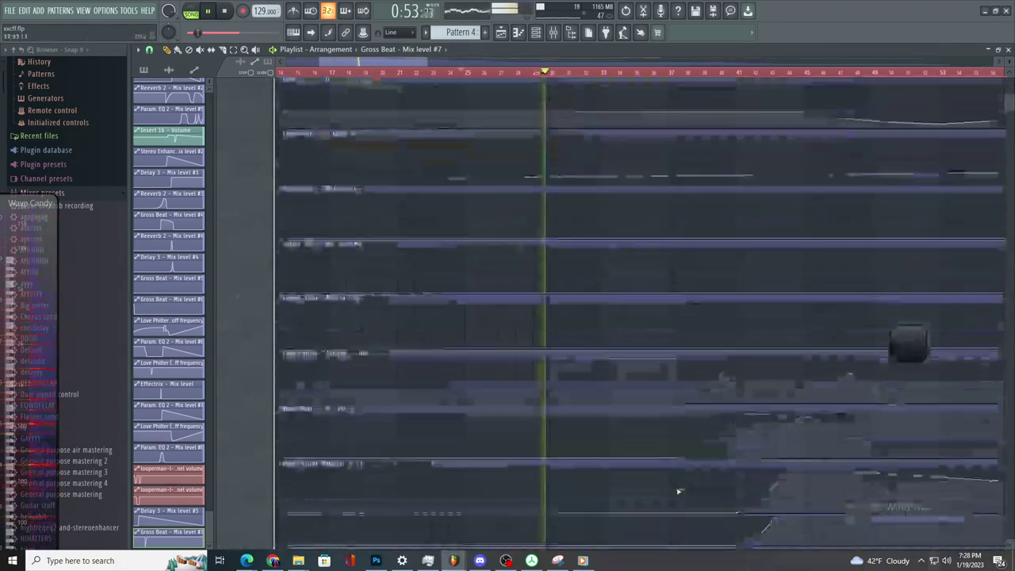
pyautogui.scroll(-6, 684, 509)
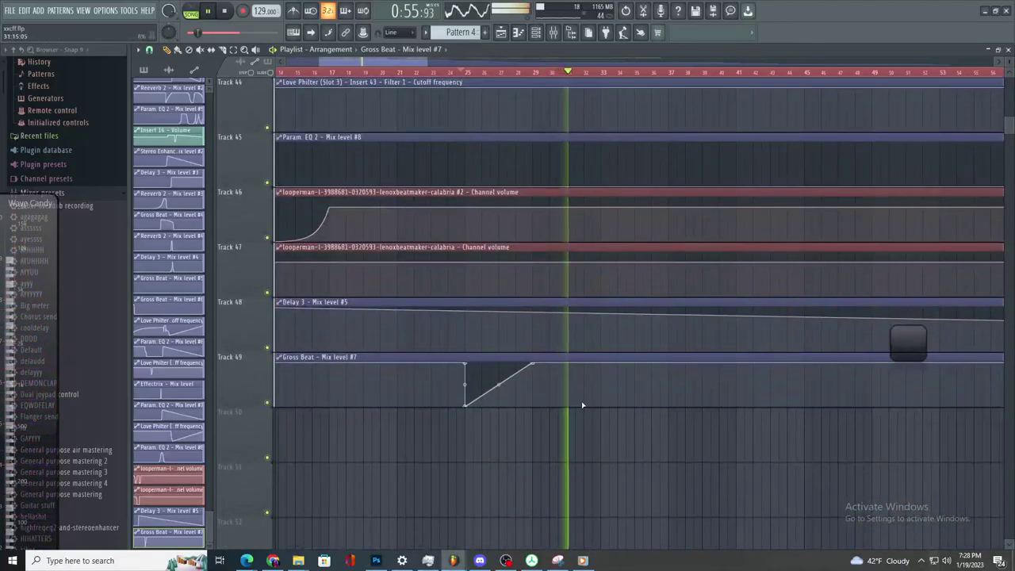
pyautogui.rightClick(610, 406)
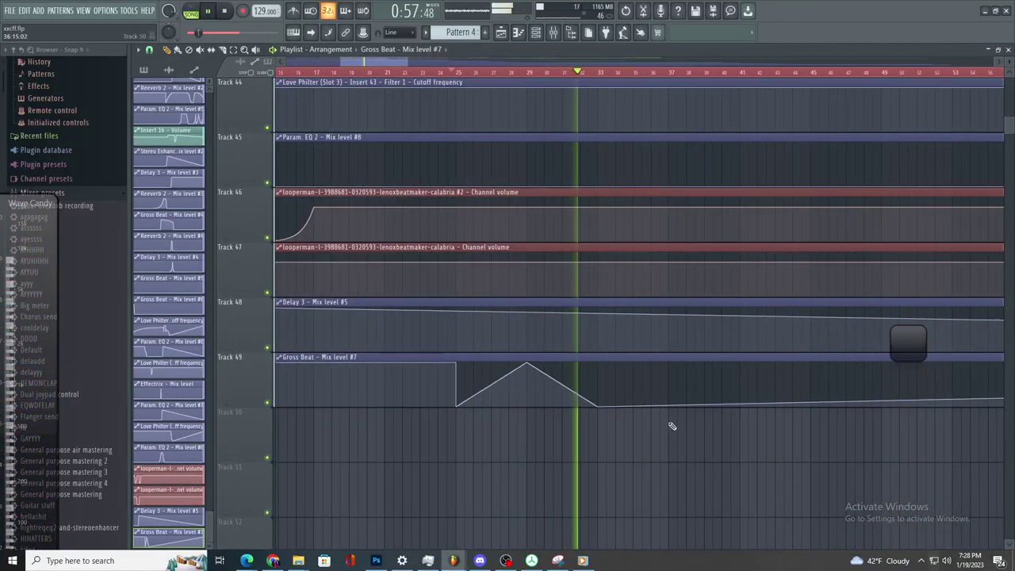
pyautogui.scroll(2, 672, 426)
pyautogui.moveTo(675, 406); pyautogui.dragTo(680, 359)
pyautogui.scroll(1, 713, 414)
pyautogui.rightClick(801, 407)
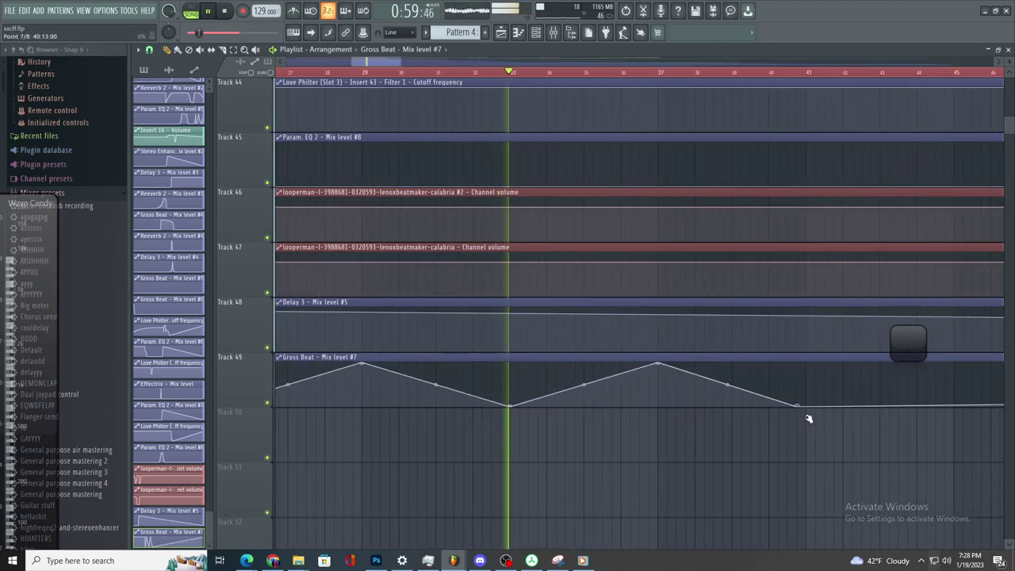
# - Replay the section from bar 25 and check the raptor crash clips on track 10 against the new automation
pyautogui.scroll(-3, 798, 425)
pyautogui.scroll(3, 693, 191)
pyautogui.press('space')
pyautogui.press('space')
pyautogui.scroll(10, 693, 192)
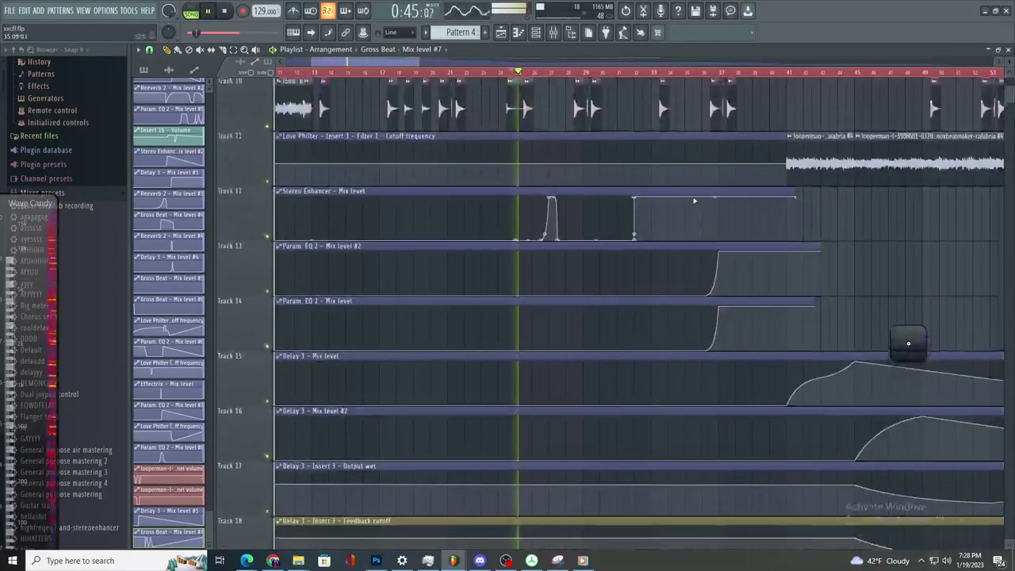
pyautogui.scroll(2, 635, 341)
pyautogui.scroll(2, 521, 391)
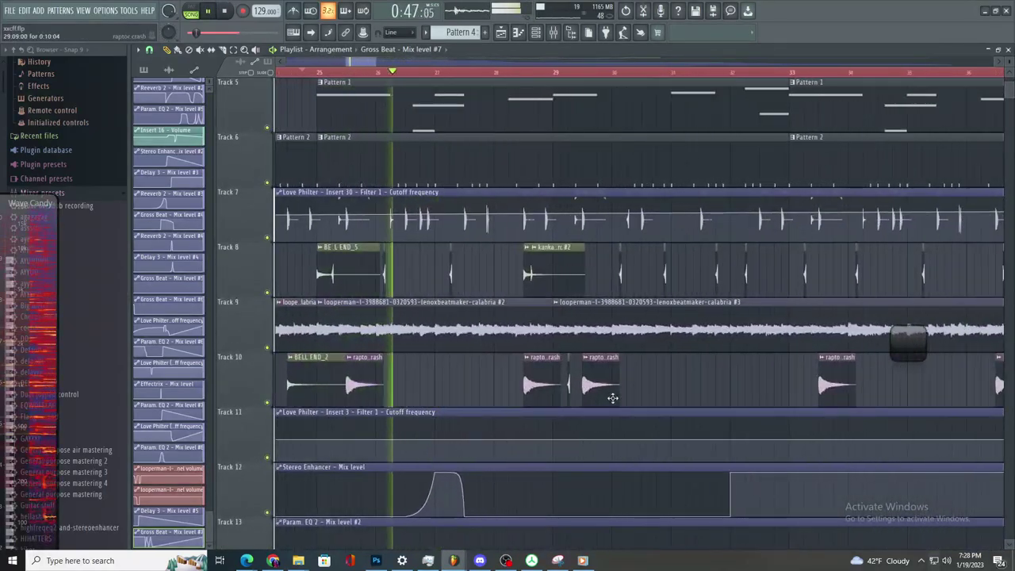
pyautogui.click(612, 393)
pyautogui.scroll(-2, 729, 408)
pyautogui.scroll(-2, 737, 404)
pyautogui.scroll(2, 776, 413)
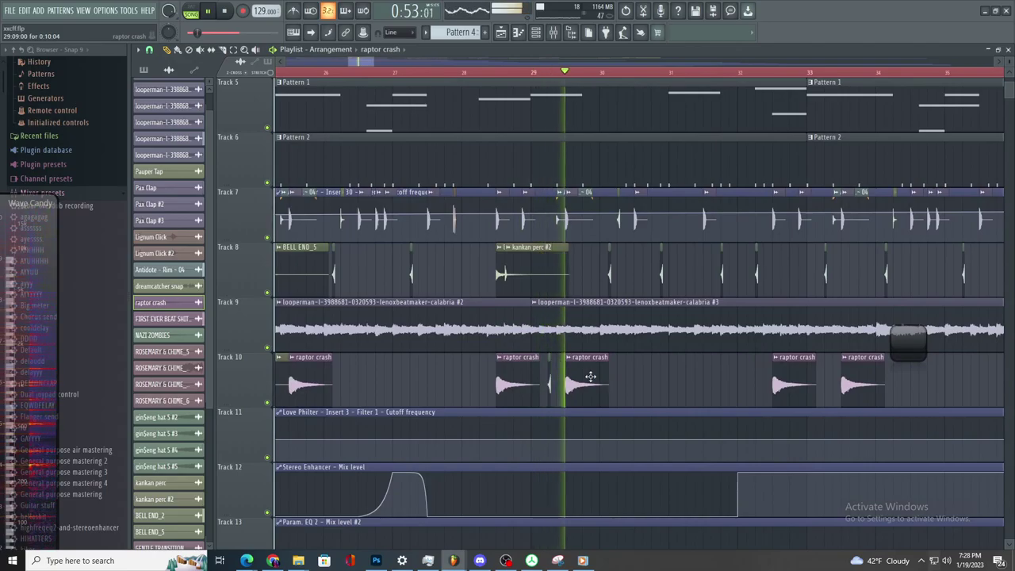
# - Reshape the Gross Beat mix level automation into rising ramps between bars 25, 29 and 33, with instant drops to zero at bars 29 and 33
pyautogui.scroll(-12, 585, 388)
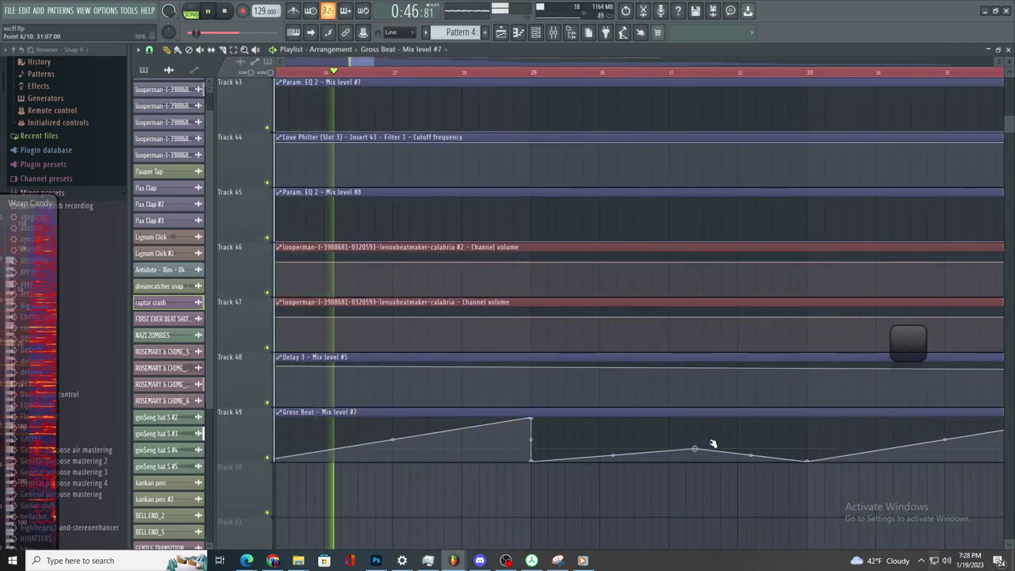
pyautogui.hscroll(7, 867, 434)
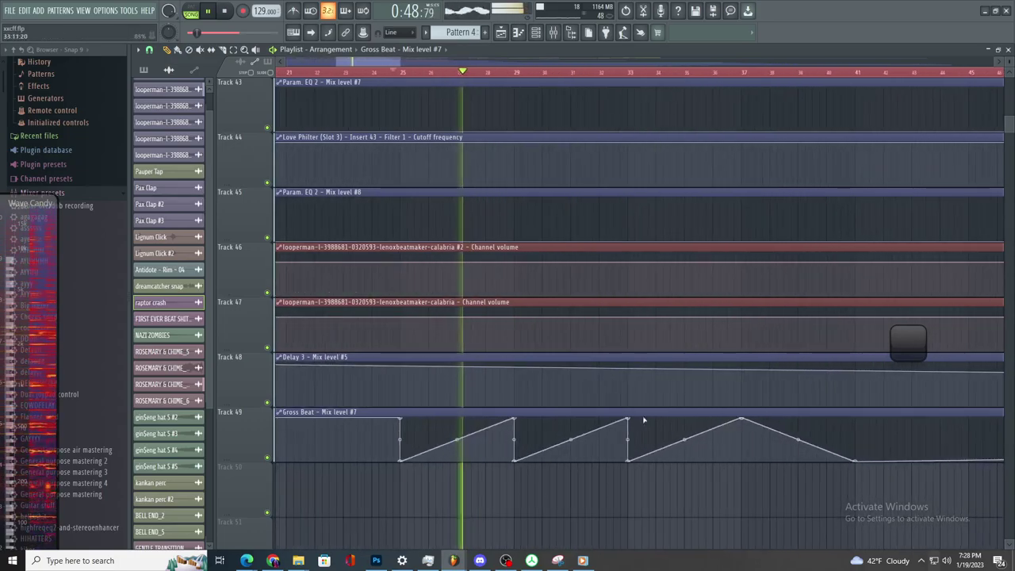
# - Review the clips on tracks 4 to 12 between bars 25 and 41 while the arrangement plays
pyautogui.scroll(6, 607, 262)
pyautogui.scroll(7, 608, 253)
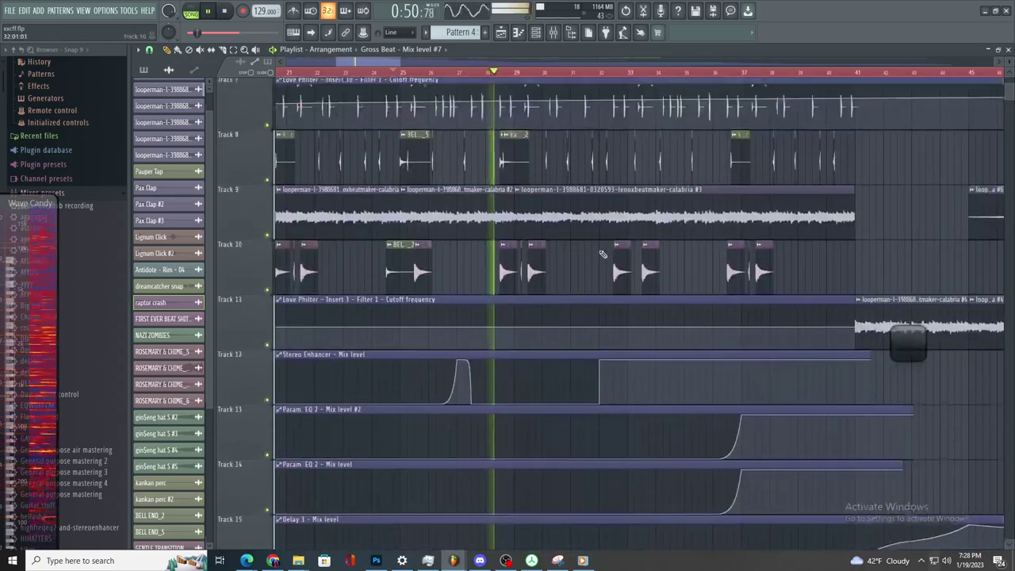
pyautogui.scroll(-1, 656, 453)
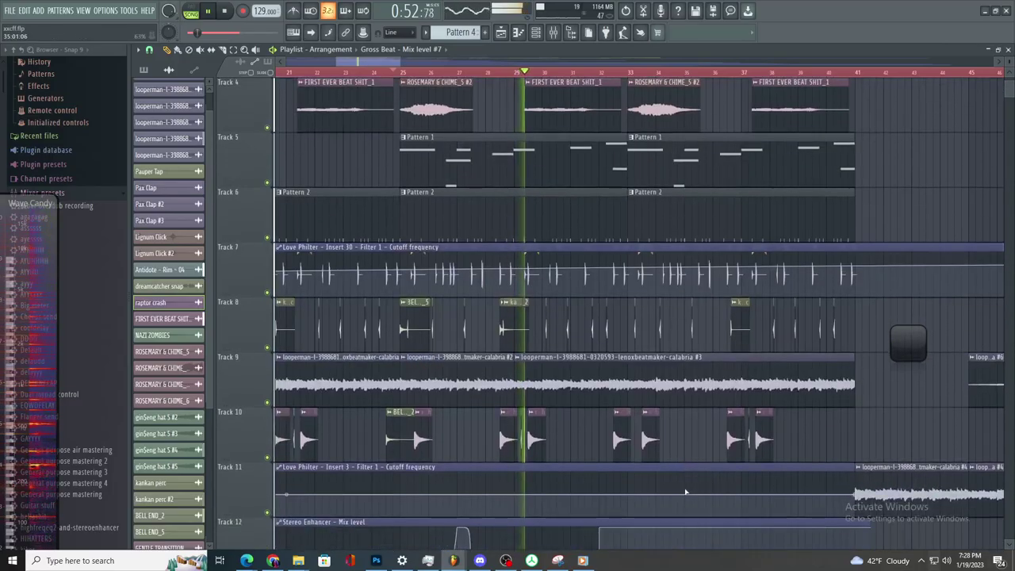
pyautogui.scroll(3, 619, 457)
pyautogui.scroll(-3, 522, 427)
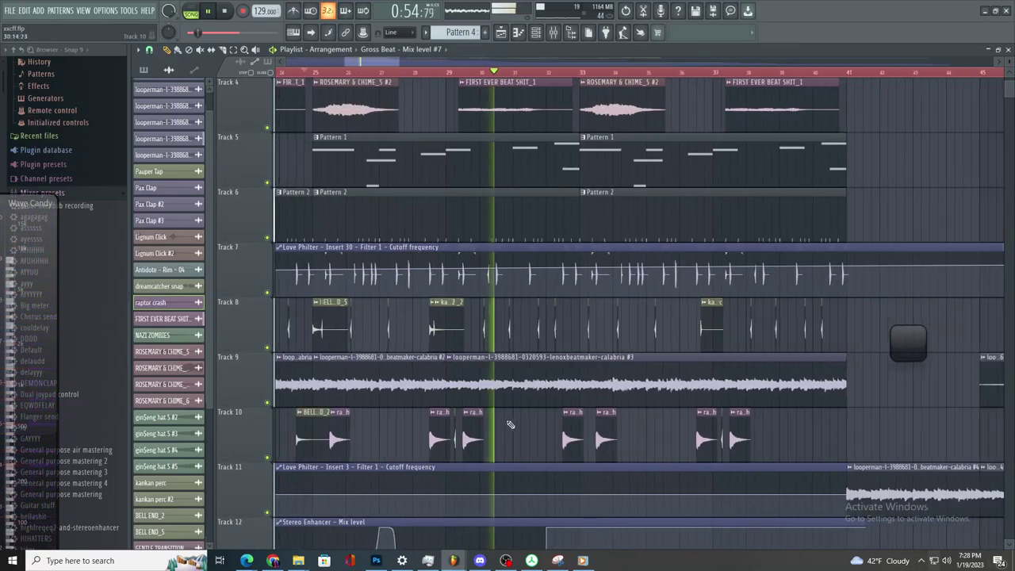
pyautogui.scroll(3, 484, 420)
pyautogui.scroll(-3, 447, 408)
pyautogui.scroll(3, 399, 379)
pyautogui.scroll(-2, 403, 377)
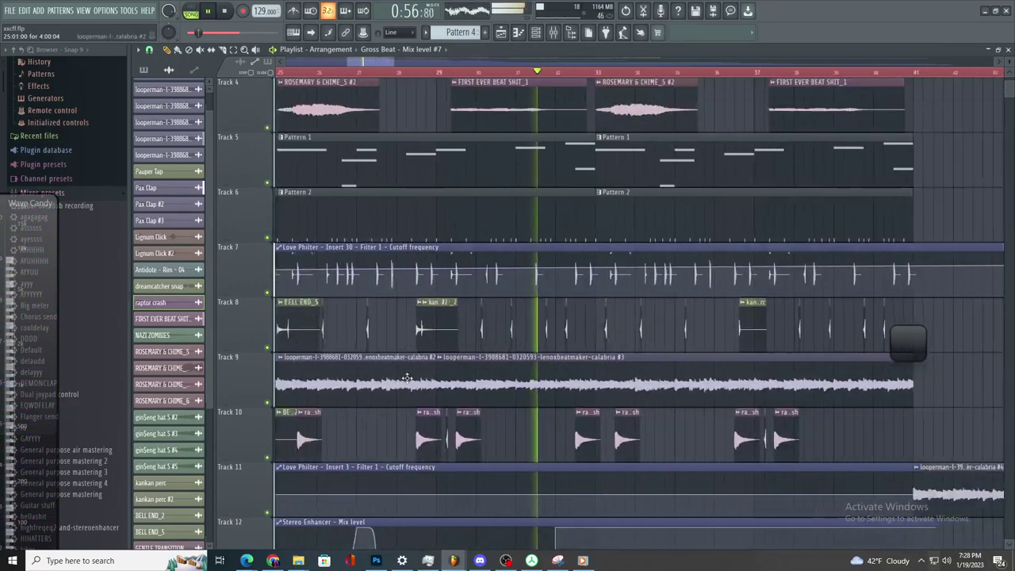
pyautogui.scroll(2, 411, 379)
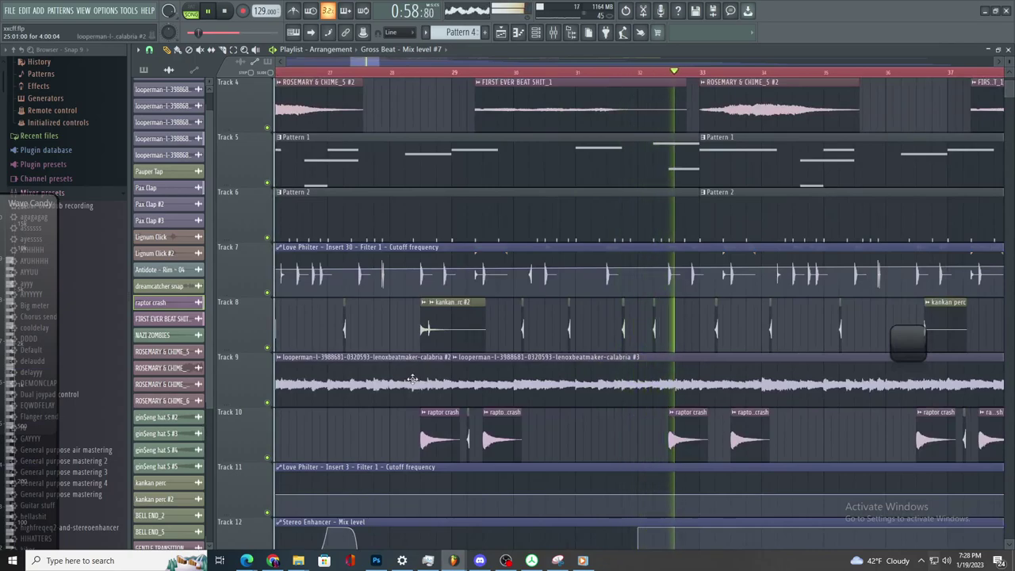
pyautogui.scroll(-3, 412, 375)
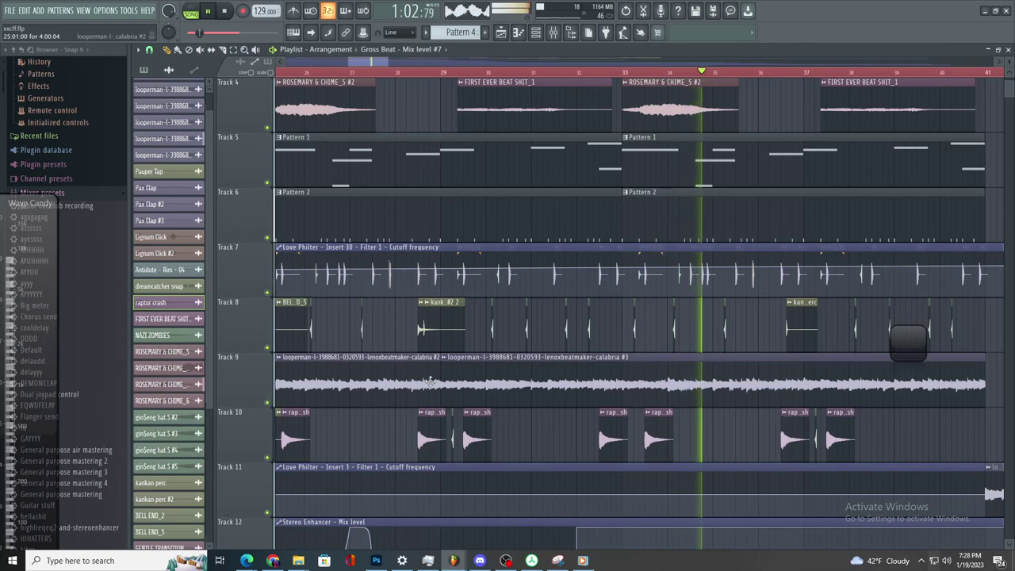
pyautogui.scroll(-2, 685, 407)
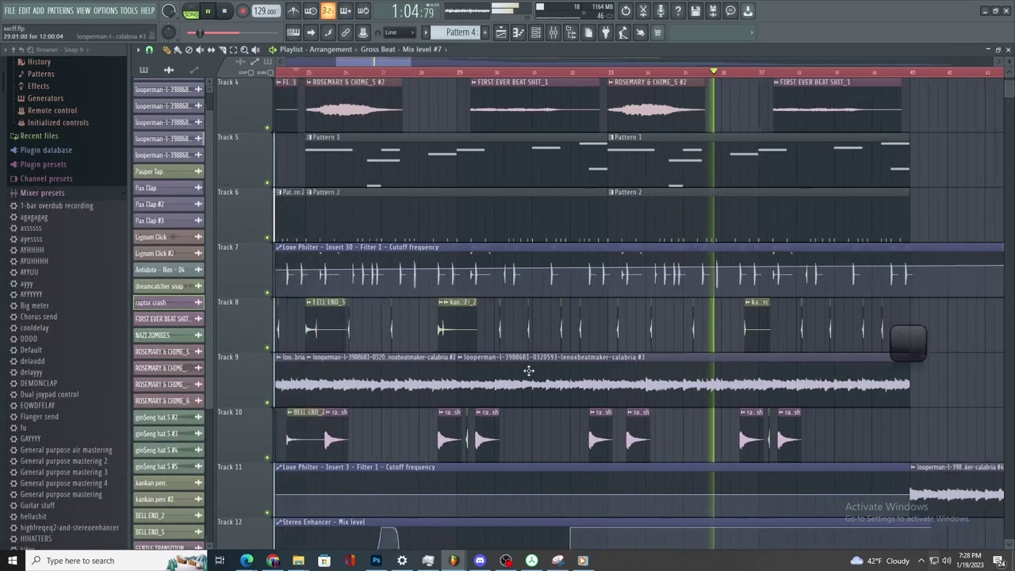
# - Make the raptor crash clip starting in bar 36 on track 10 unique and route it to mixer track 40
pyautogui.scroll(4, 651, 397)
pyautogui.click(429, 73)
pyautogui.scroll(-6, 476, 238)
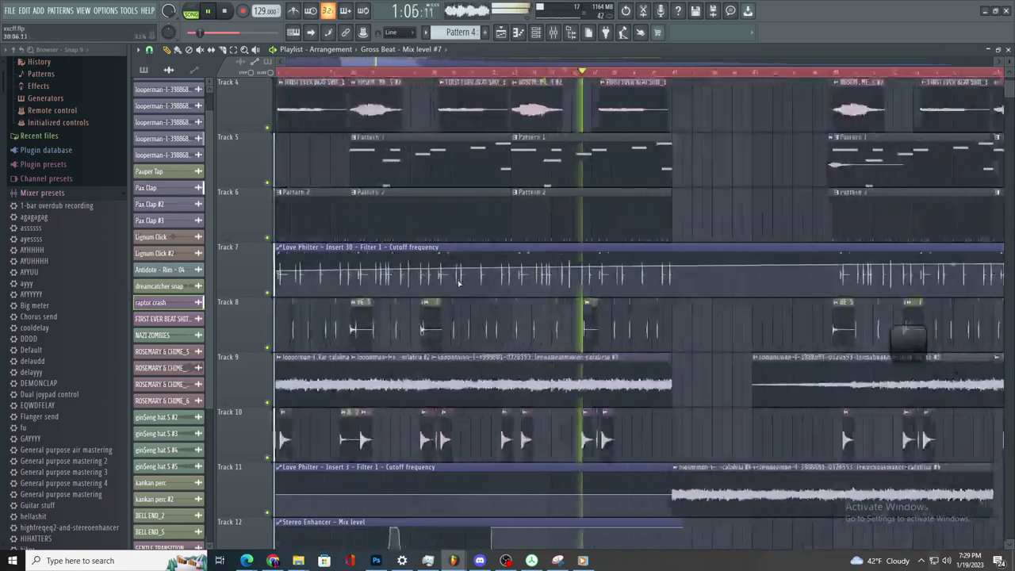
pyautogui.scroll(4, 555, 349)
pyautogui.press('space')
pyautogui.rightClick(587, 414)
pyautogui.click(612, 485)
pyautogui.doubleClick(624, 418)
pyautogui.press('space')
pyautogui.moveTo(464, 154); pyautogui.dragTo(464, 80)
# - Load Fruity Reeverb 2 and Fruity Stereo Enhancer into the first two effect slots of Insert 40 and return to the playlist
pyautogui.click(553, 34)
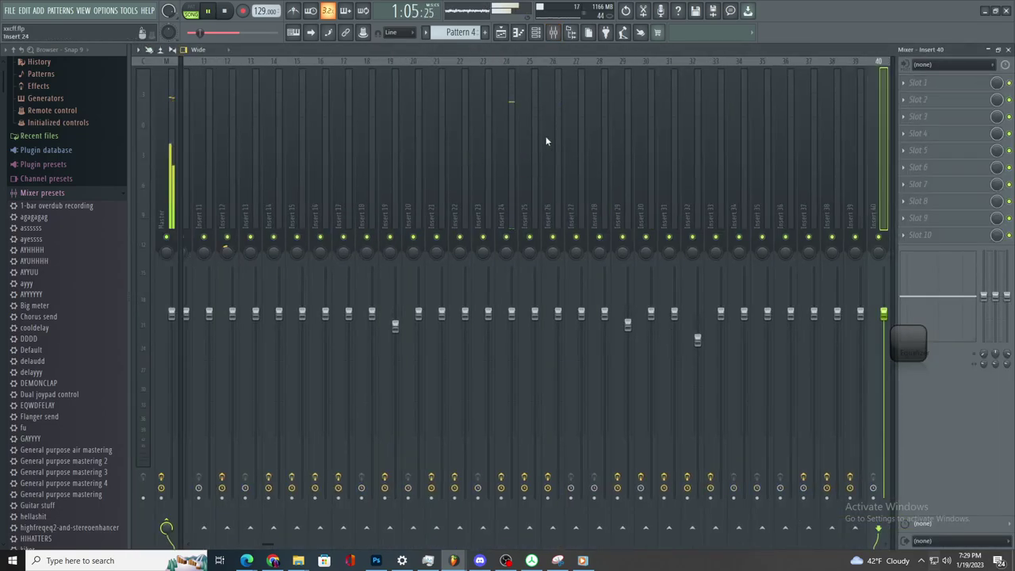
pyautogui.click(919, 82)
pyautogui.click(763, 141)
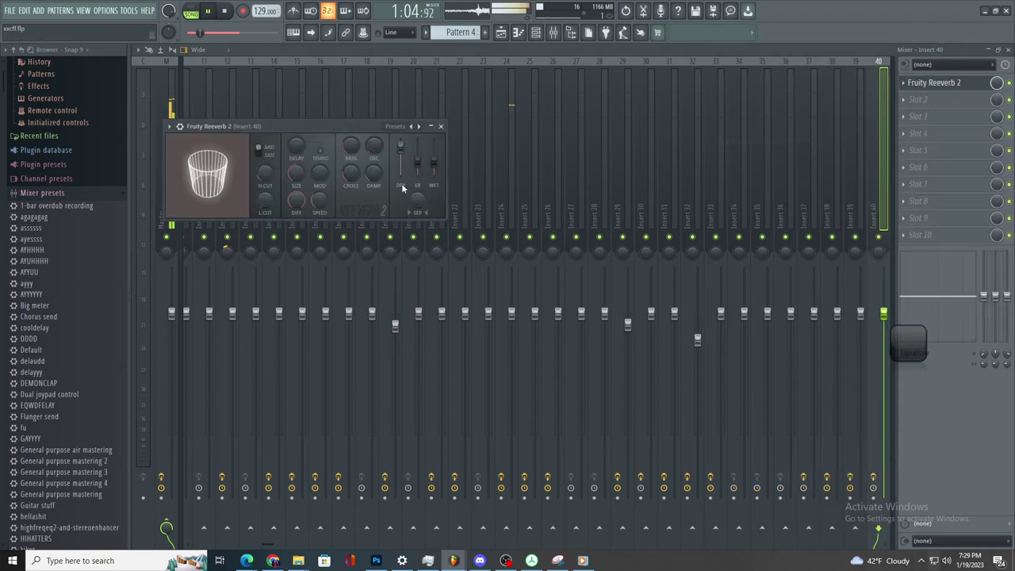
pyautogui.click(918, 100)
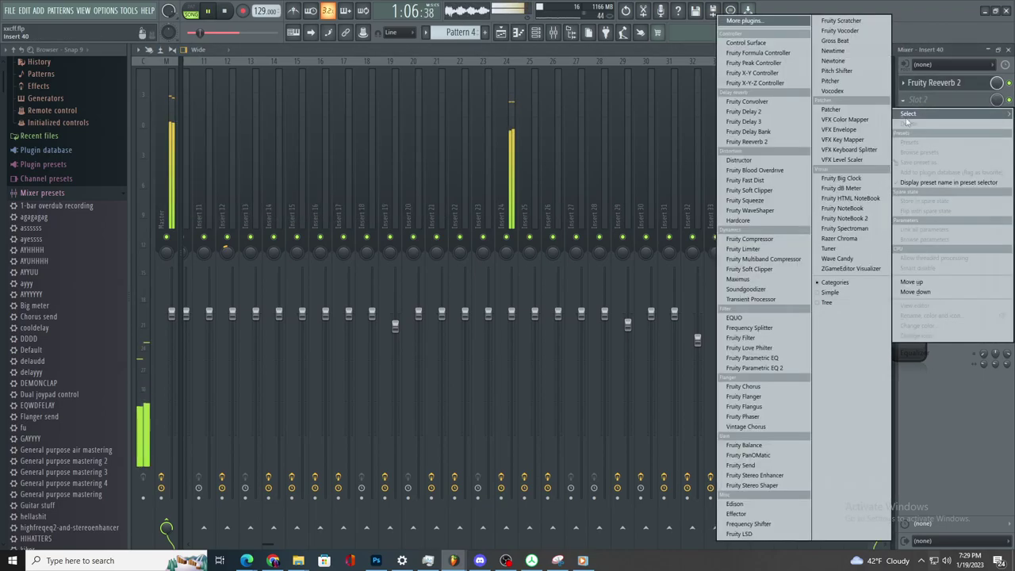
pyautogui.click(763, 476)
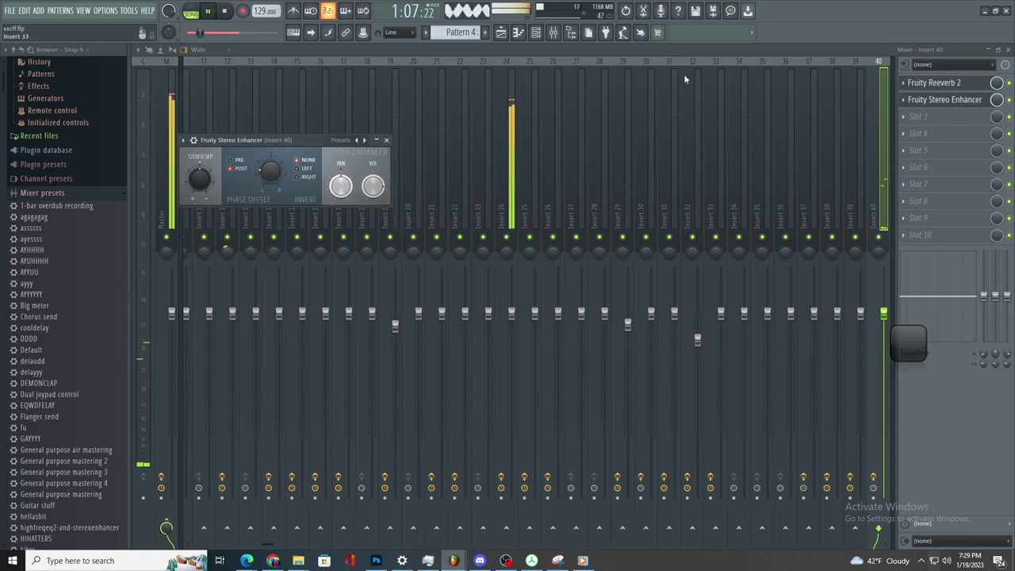
pyautogui.click(501, 33)
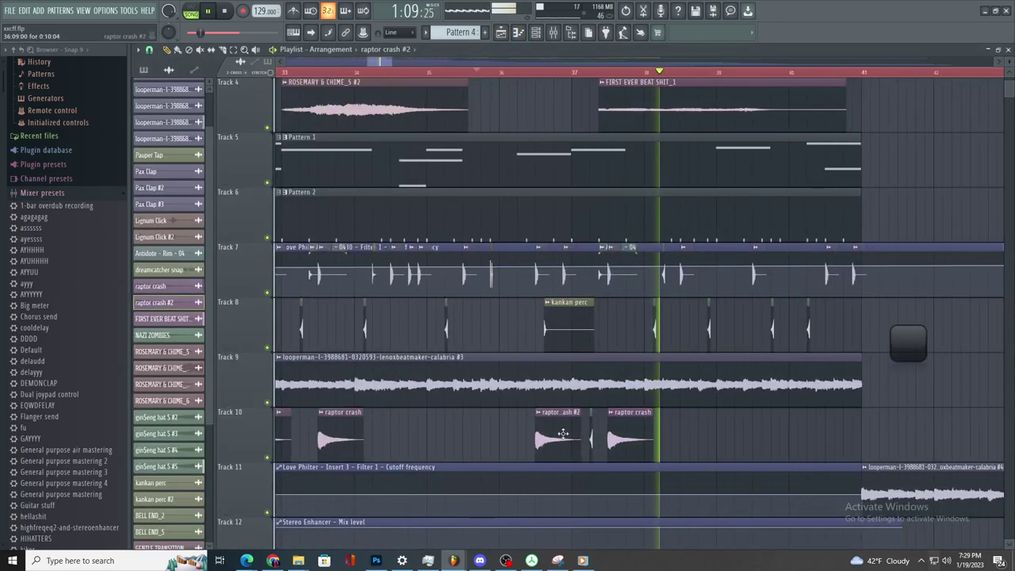
# - Look through the browser's drum kit packs down to the TRANSITIONS & FX folder of the GLOOMSOUNDS kit
pyautogui.click(77, 199)
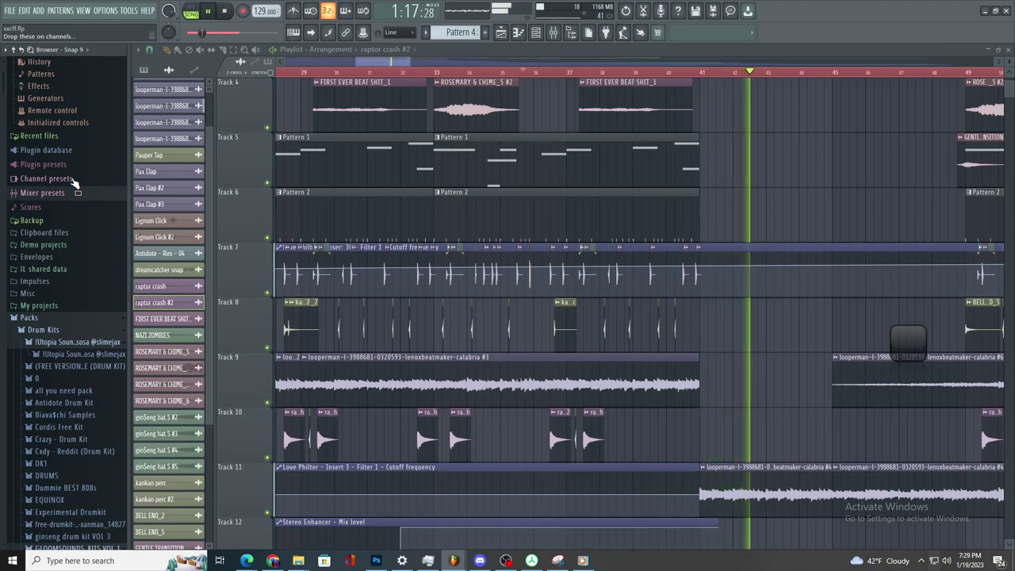
pyautogui.click(74, 179)
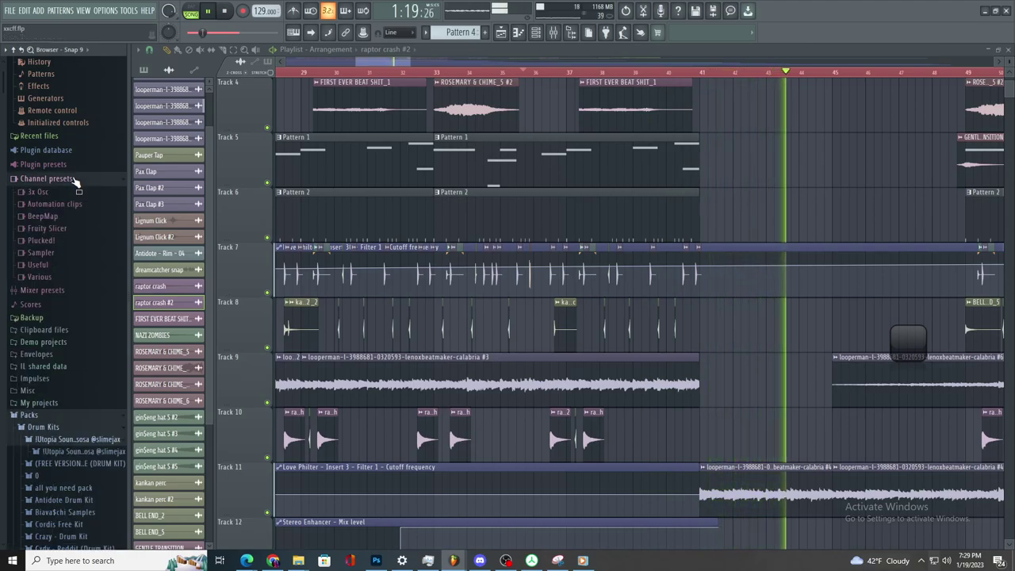
pyautogui.scroll(-10, 90, 260)
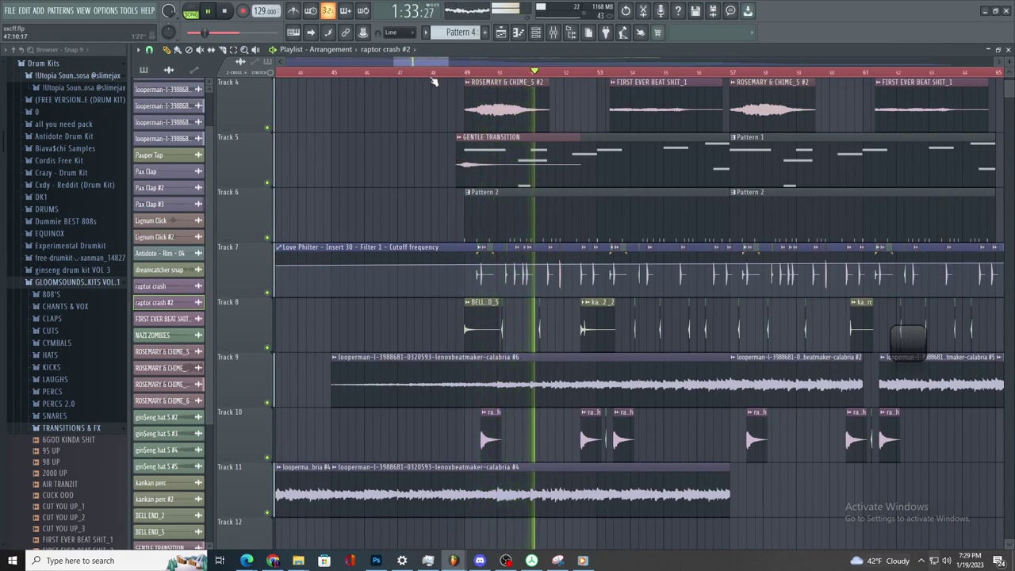
# - Replay the arrangement from bar 49 with Pattern 3 selected, checking the mixer before returning to the playlist
pyautogui.scroll(3, 526, 145)
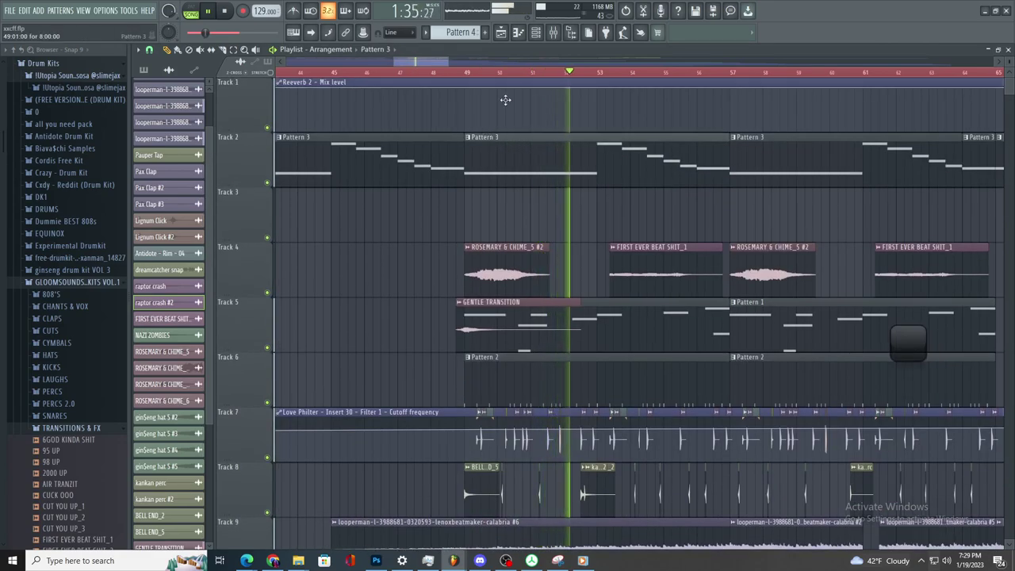
pyautogui.click(503, 136)
pyautogui.click(467, 73)
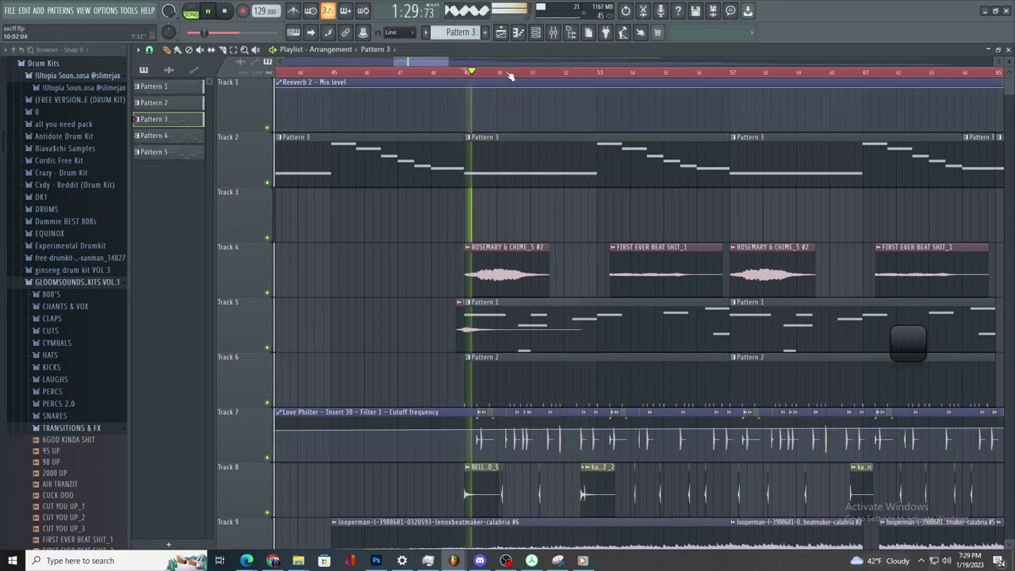
pyautogui.click(555, 33)
pyautogui.click(503, 34)
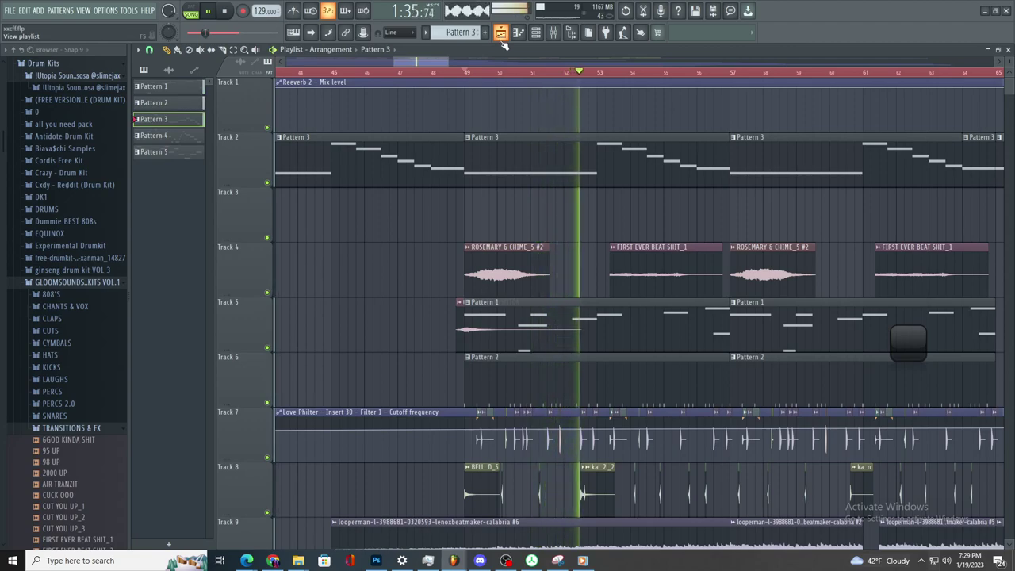
# - Inspect the first Fruity Reeverb 2 on mixer Insert 16 and return to the playlist
pyautogui.click(554, 34)
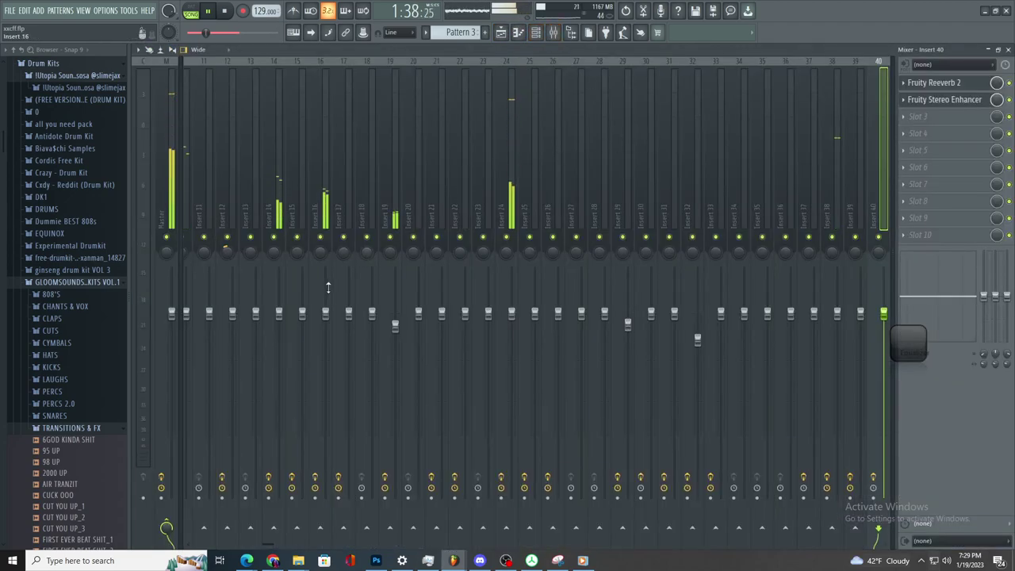
pyautogui.click(327, 215)
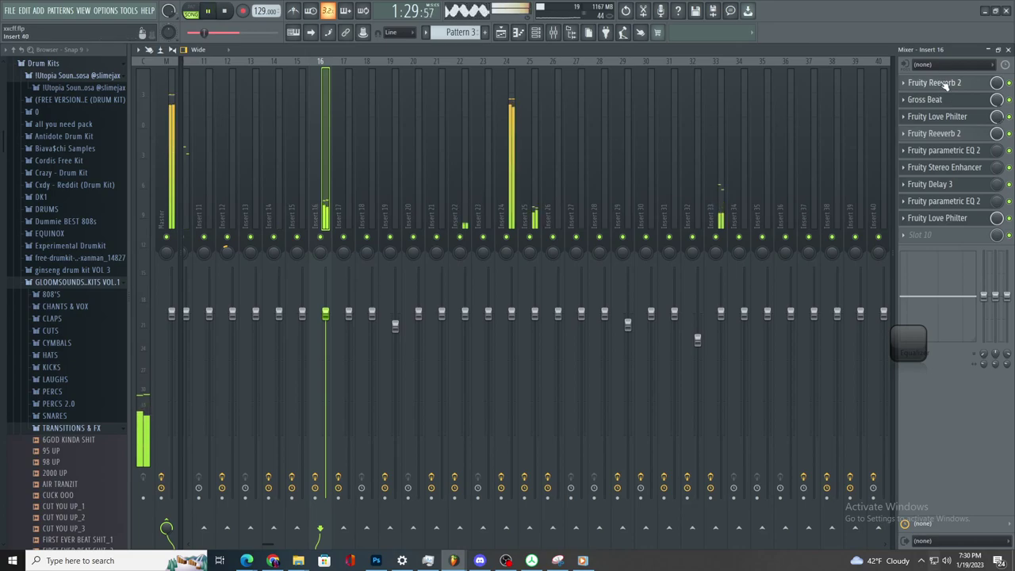
pyautogui.click(905, 89)
pyautogui.click(909, 90)
pyautogui.click(904, 89)
pyautogui.click(915, 85)
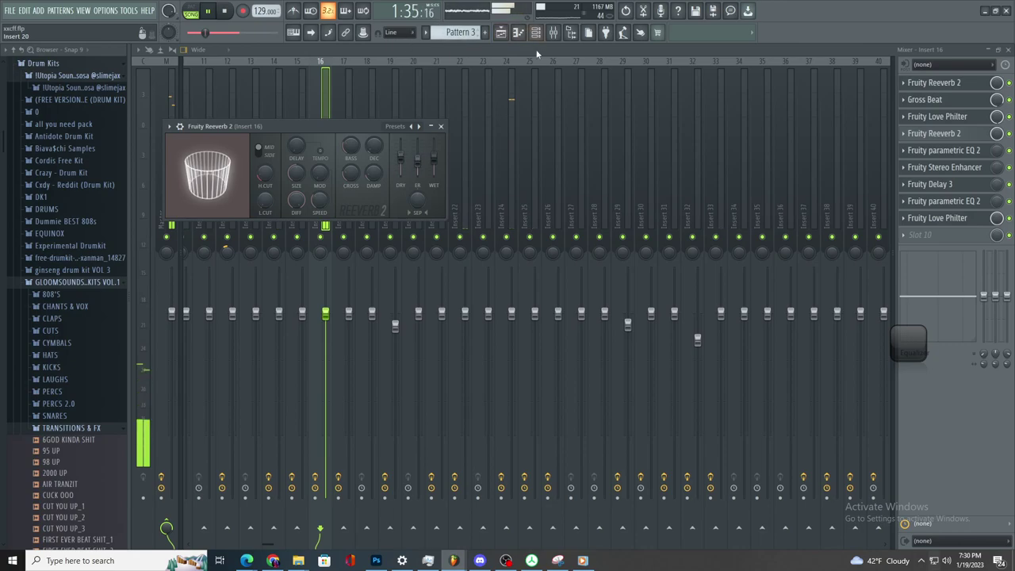
pyautogui.click(500, 32)
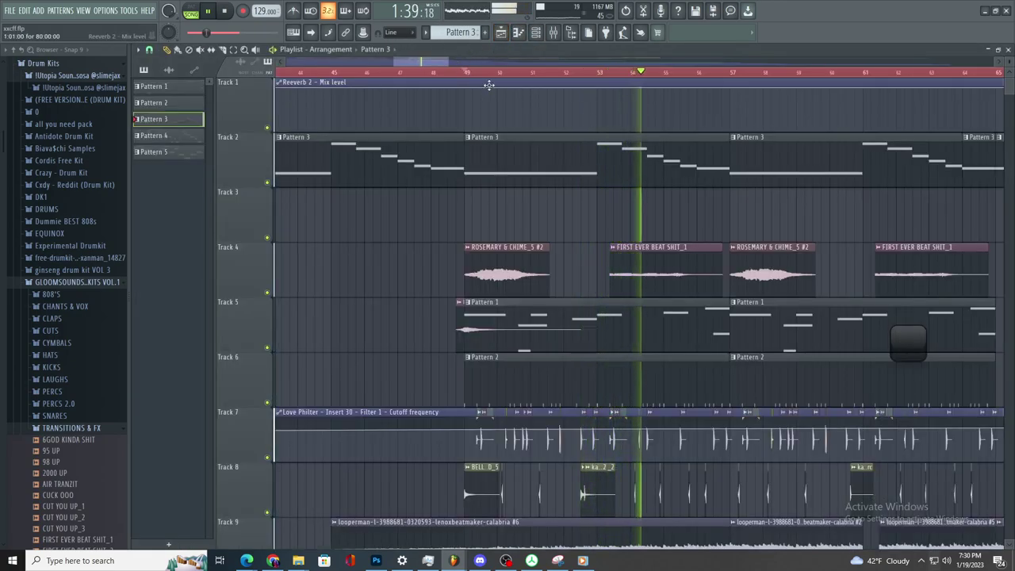
# - Review the arrangement around bars 57 to 59 during playback and restart playback from bar 57
pyautogui.moveTo(437, 62); pyautogui.dragTo(452, 62)
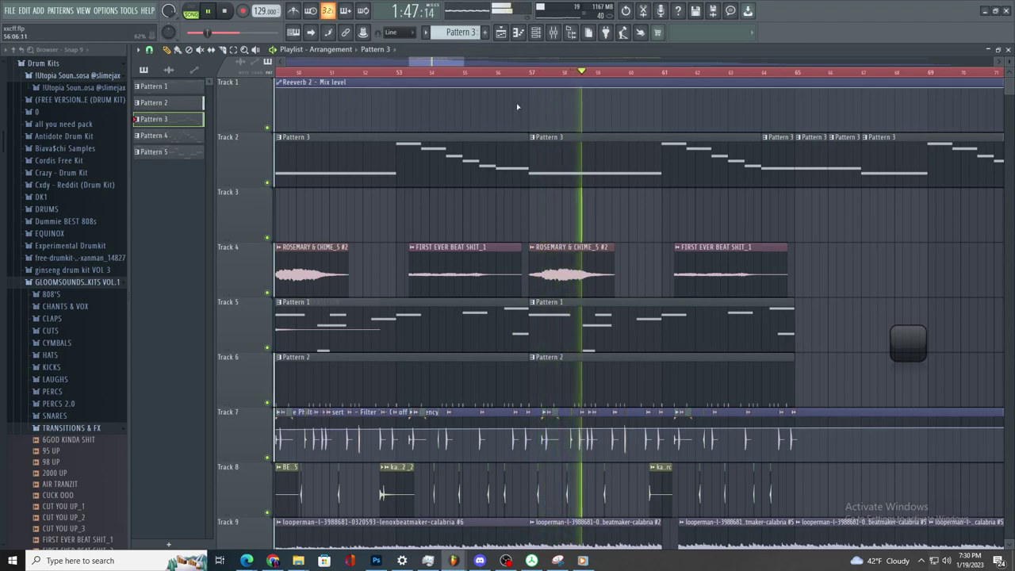
pyautogui.scroll(3, 585, 128)
pyautogui.scroll(-2, 511, 115)
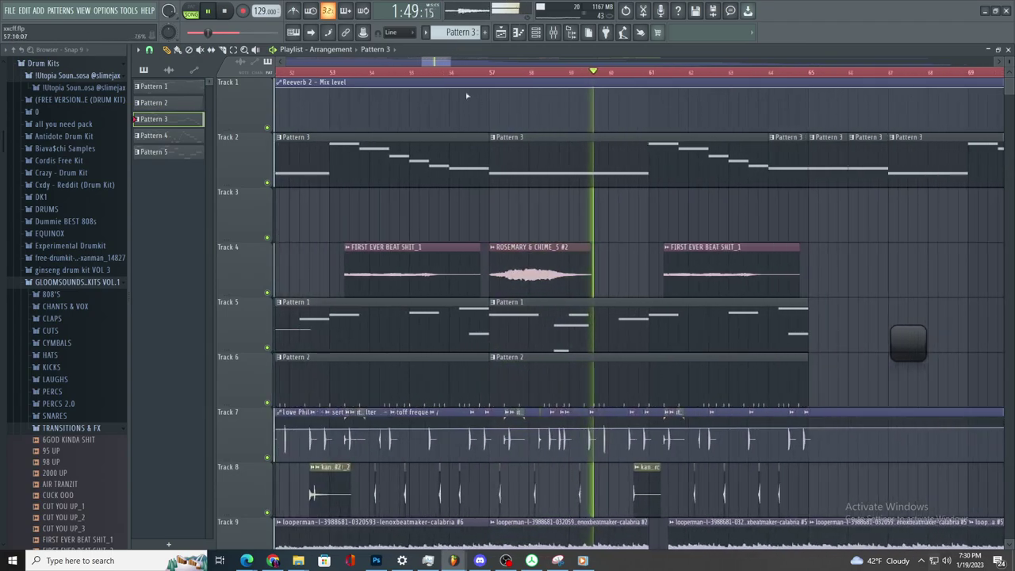
pyautogui.click(440, 72)
pyautogui.click(553, 31)
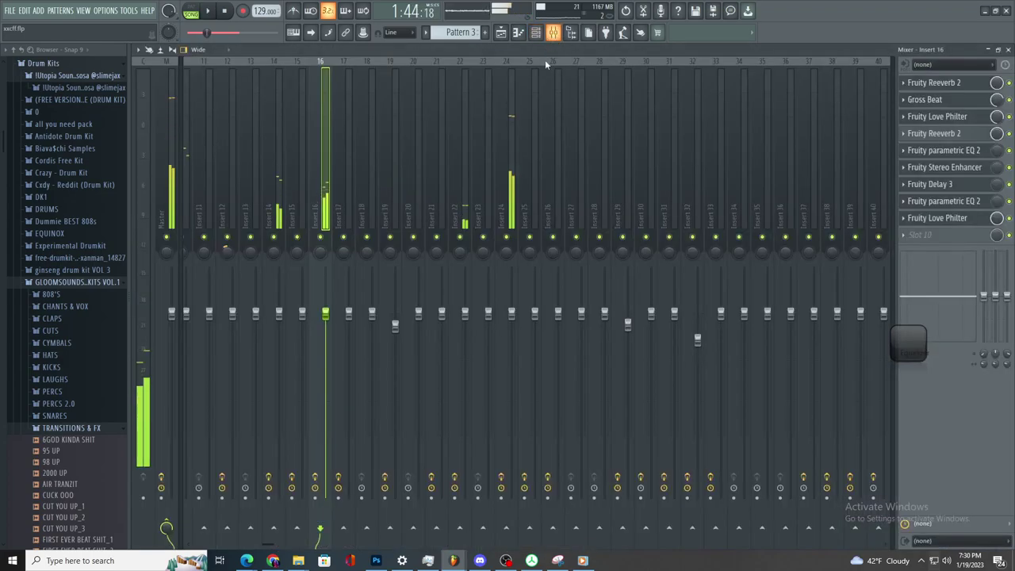
pyautogui.press('space')
pyautogui.rightClick(332, 357)
pyautogui.click(379, 438)
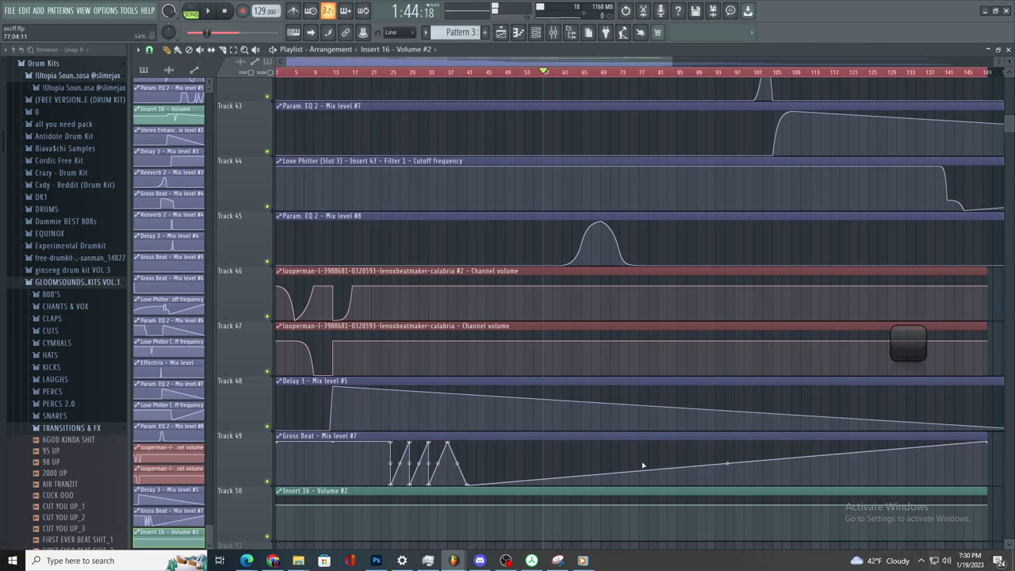
pyautogui.scroll(-2, 603, 472)
pyautogui.rightClick(192, 537)
pyautogui.click(215, 538)
# - Copy the end point's value in the Insert 16 - Volume automation on track 31 and paste it at bar 57
pyautogui.scroll(5, 564, 214)
pyautogui.press('space')
pyautogui.press('space')
pyautogui.scroll(2, 496, 174)
pyautogui.keyDown('ctrl'); pyautogui.scroll(8, 481, 165); pyautogui.keyUp('ctrl')
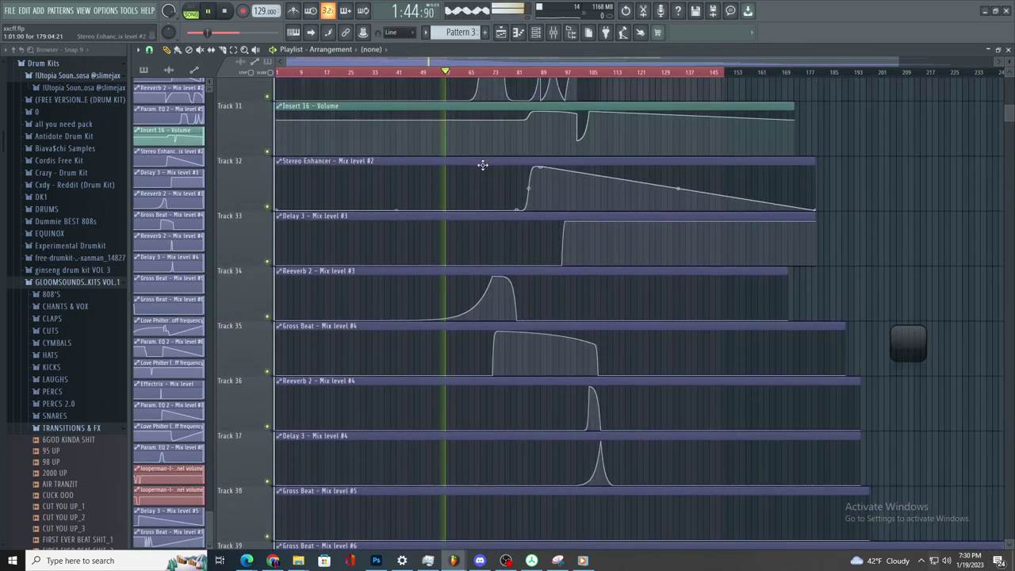
pyautogui.keyDown('ctrl'); pyautogui.scroll(-8, 466, 130); pyautogui.keyUp('ctrl')
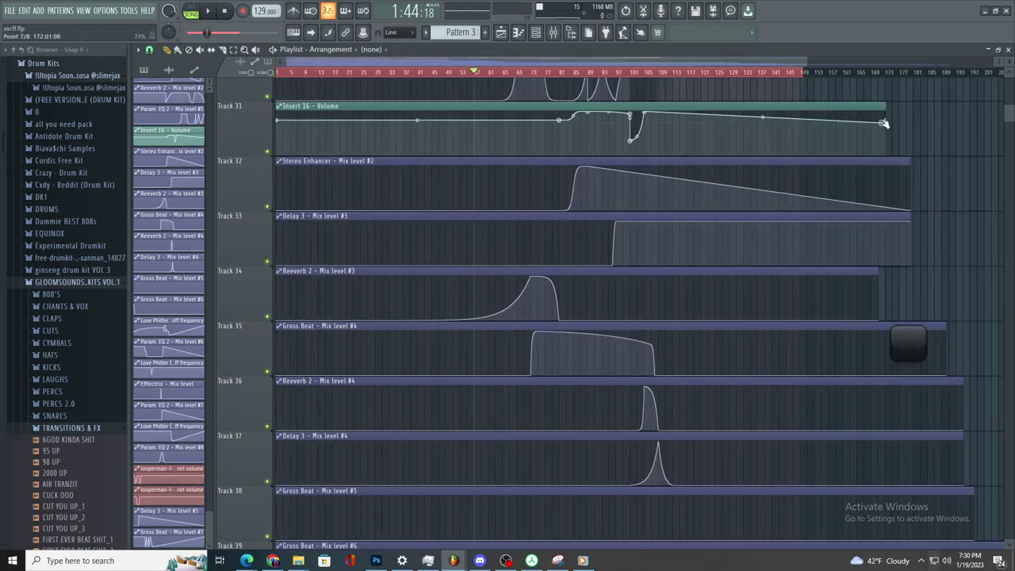
pyautogui.rightClick(886, 121)
pyautogui.click(919, 291)
pyautogui.keyDown('ctrl'); pyautogui.scroll(8, 381, 129); pyautogui.keyUp('ctrl')
pyautogui.rightClick(405, 123)
pyautogui.click(456, 278)
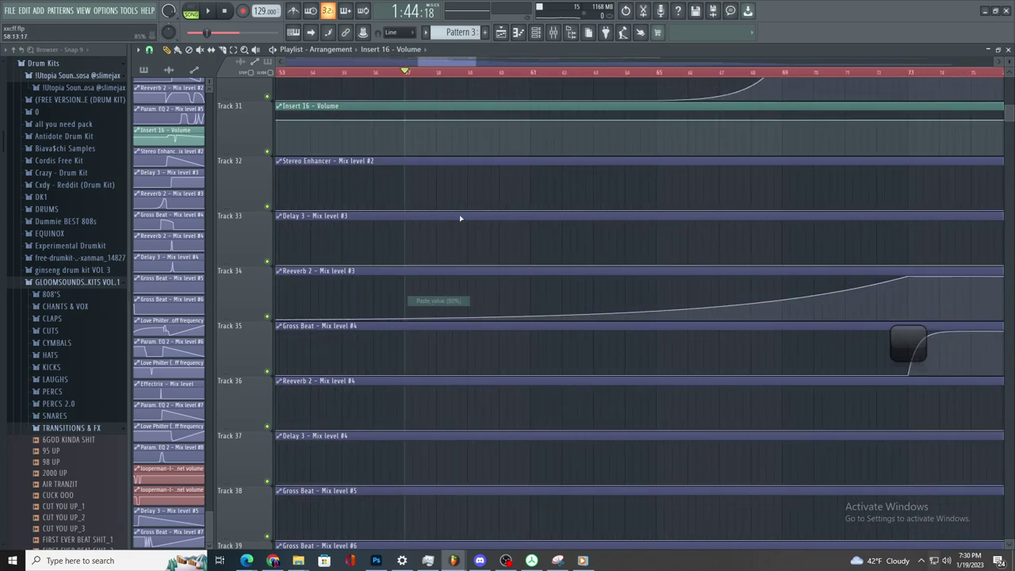
# - Shape the Insert 16 volume curve to jump up at bar 57 and fall to a lowered point at bar 65
pyautogui.keyDown('ctrl'); pyautogui.scroll(3, 373, 111); pyautogui.keyUp('ctrl')
pyautogui.press('space')
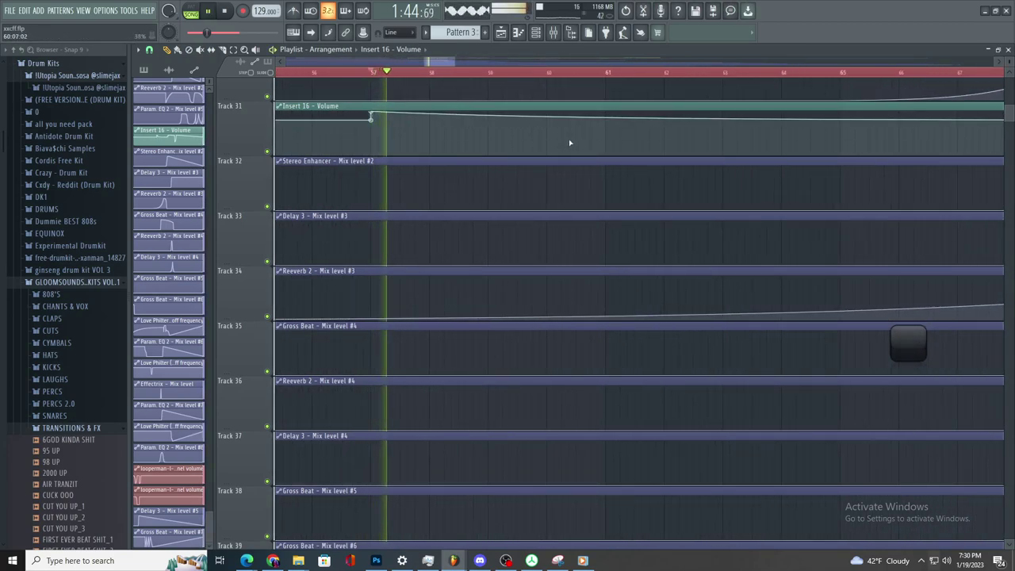
pyautogui.keyDown('ctrl'); pyautogui.scroll(-3, 572, 140); pyautogui.keyUp('ctrl')
pyautogui.moveTo(717, 121); pyautogui.dragTo(716, 137)
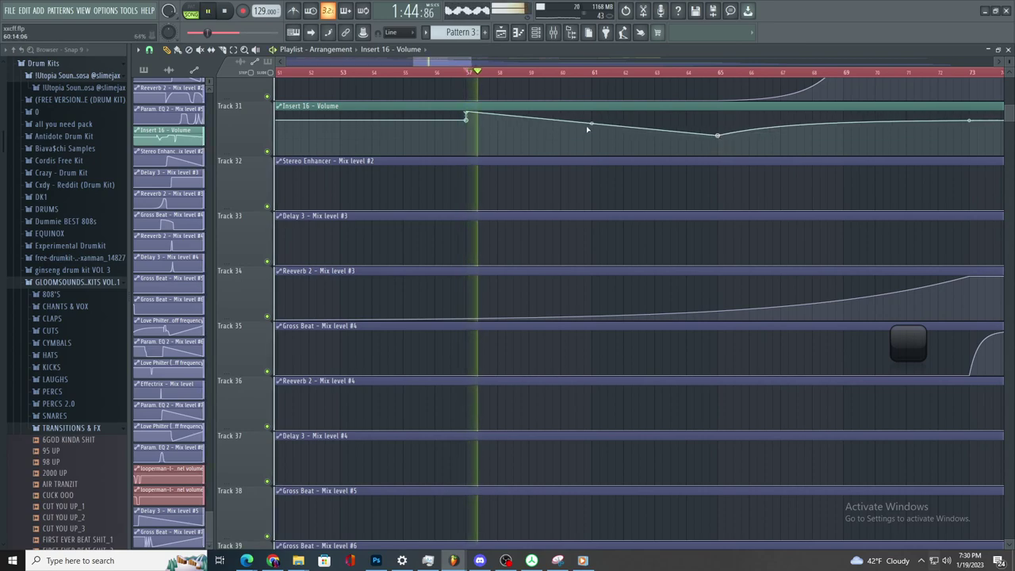
# - Examine the automation curves on tracks 26 to 34 against the clips above while bars 61 to 75 play
pyautogui.keyDown('ctrl'); pyautogui.scroll(2, 706, 137); pyautogui.keyUp('ctrl')
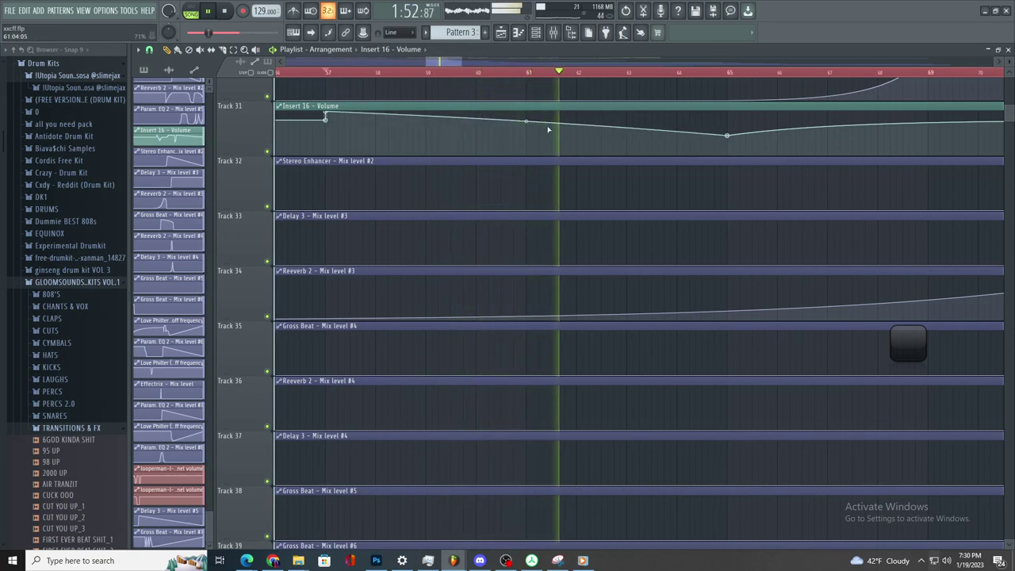
pyautogui.scroll(1, 704, 165)
pyautogui.scroll(4, 703, 165)
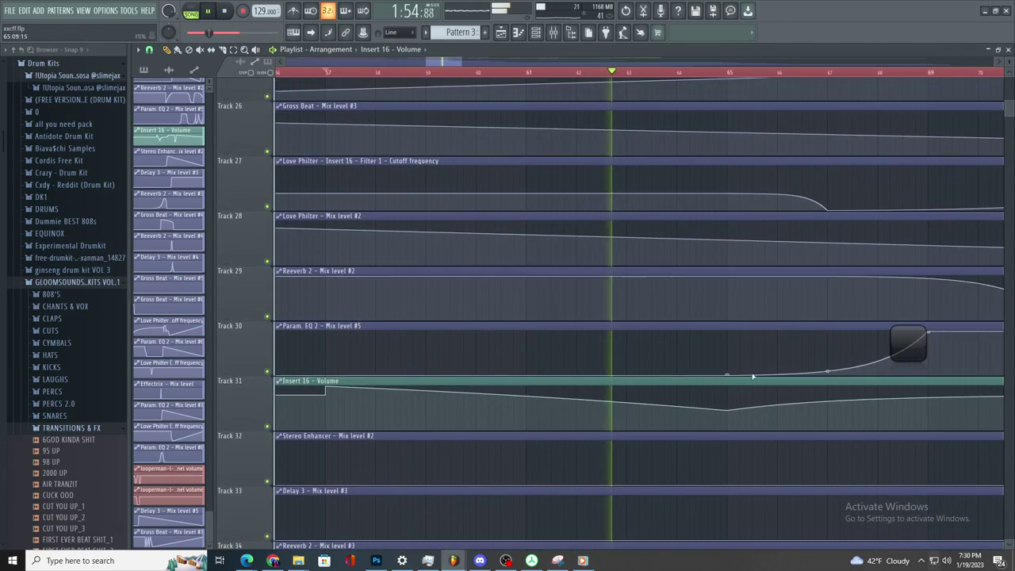
pyautogui.scroll(1, 736, 403)
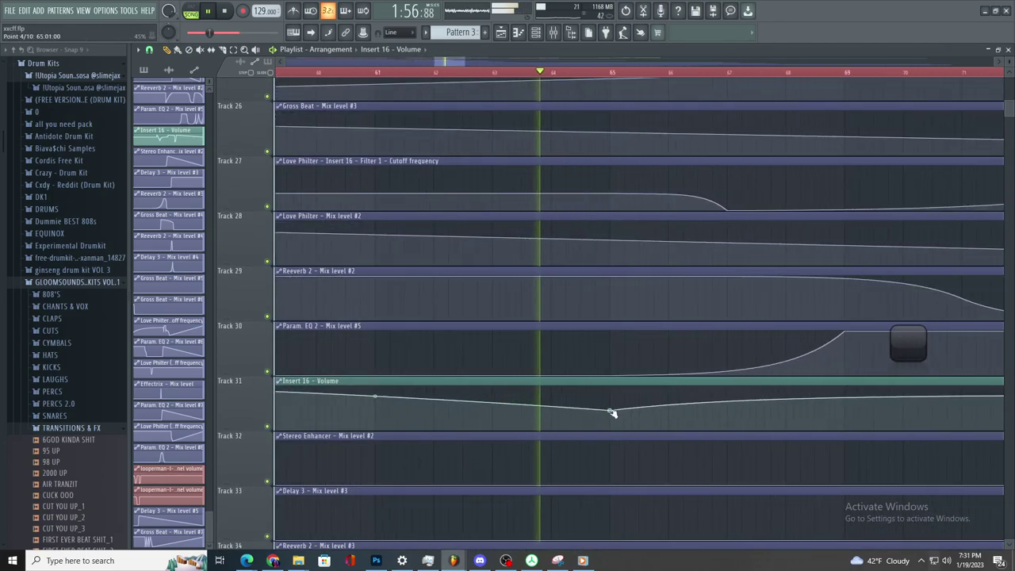
pyautogui.scroll(-2, 627, 416)
pyautogui.scroll(3, 705, 426)
pyautogui.keyDown('ctrl'); pyautogui.scroll(-2, 646, 413); pyautogui.keyUp('ctrl')
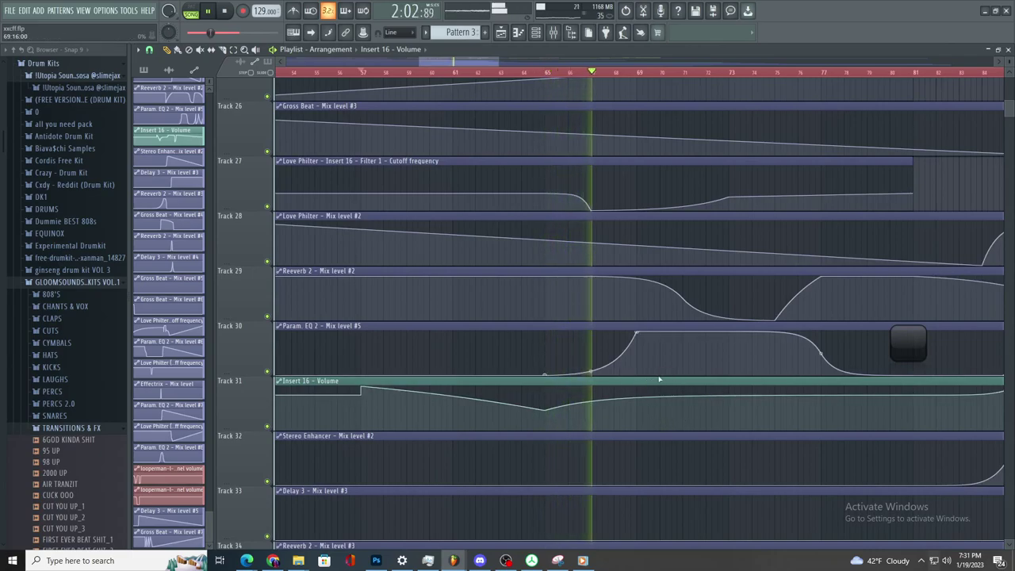
pyautogui.scroll(6, 605, 301)
pyautogui.scroll(3, 608, 238)
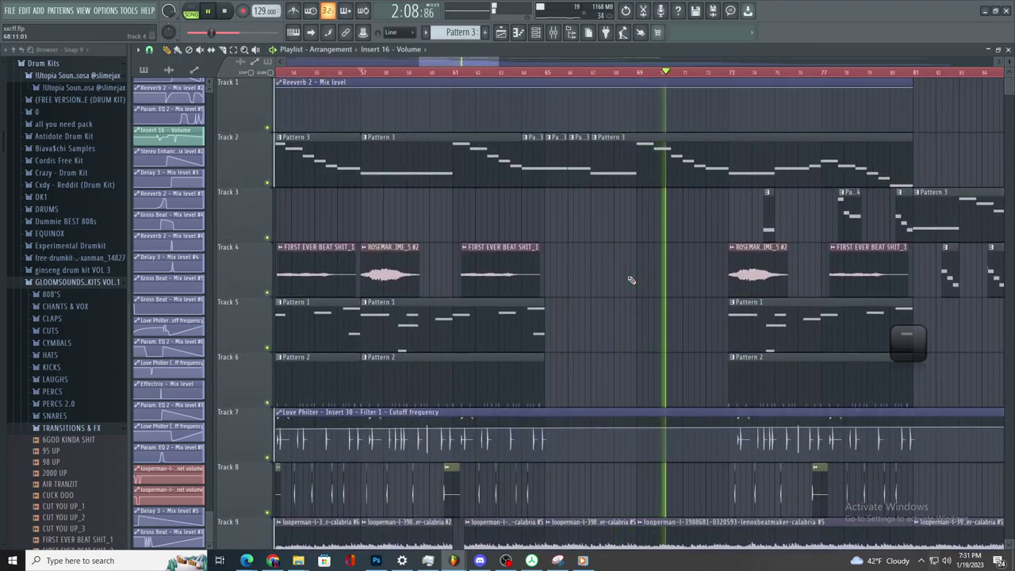
pyautogui.scroll(-3, 775, 461)
pyautogui.scroll(-10, 732, 422)
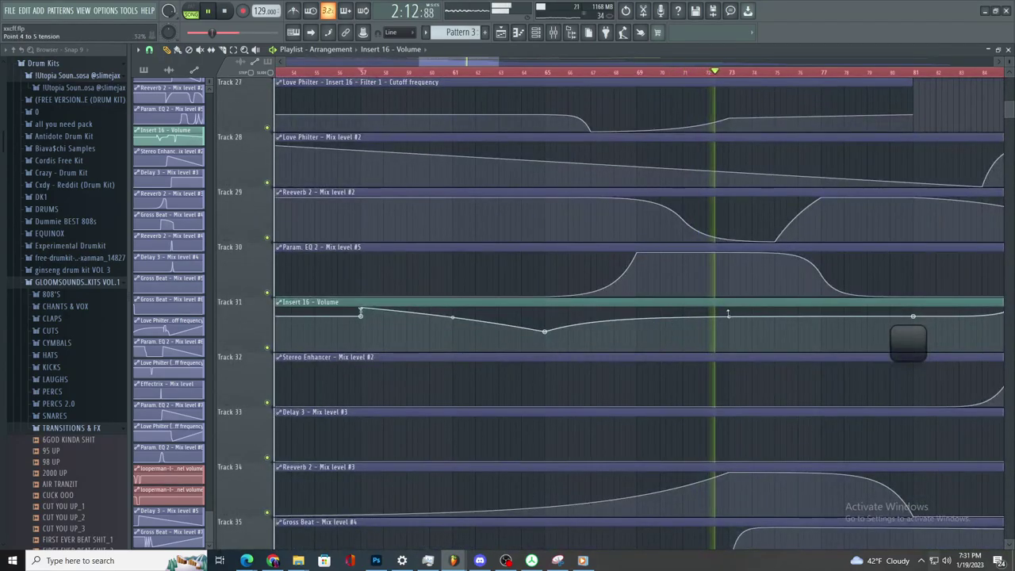
pyautogui.keyDown('ctrl'); pyautogui.scroll(-2, 738, 213); pyautogui.keyUp('ctrl')
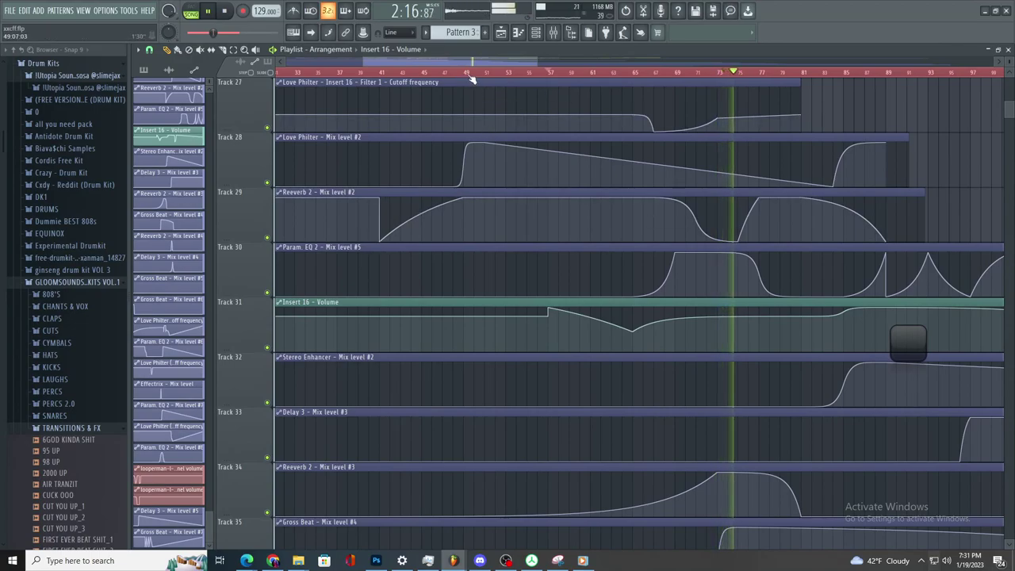
# - Review the pattern and audio clips on the upper tracks while playback continues from bar 75 to bar 89
pyautogui.scroll(9, 555, 135)
pyautogui.scroll(4, 637, 180)
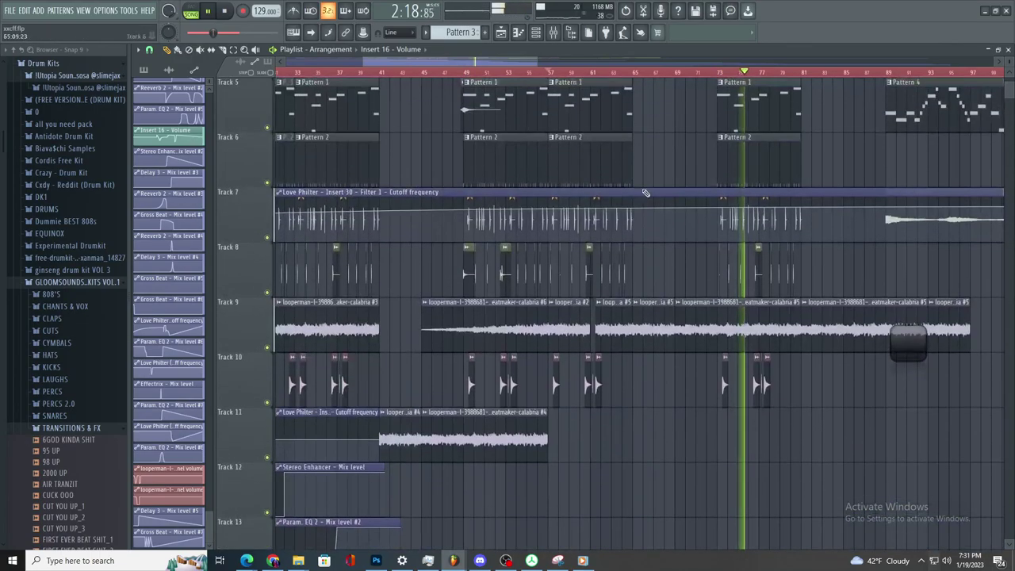
pyautogui.keyDown('ctrl'); pyautogui.scroll(2, 774, 288); pyautogui.keyUp('ctrl')
pyautogui.scroll(3, 776, 284)
pyautogui.keyDown('ctrl'); pyautogui.scroll(2, 776, 281); pyautogui.keyUp('ctrl')
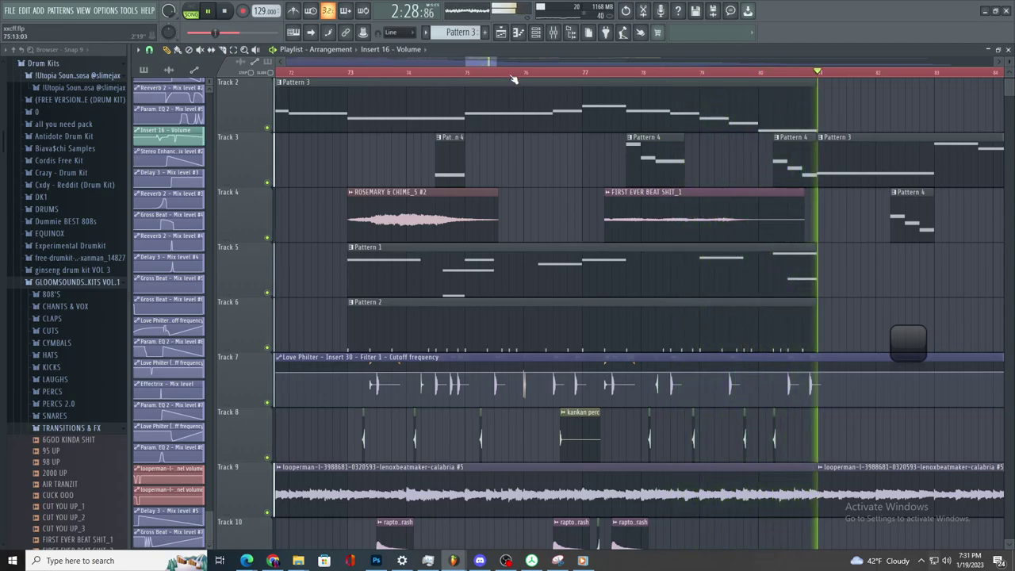
pyautogui.scroll(-5, 507, 71)
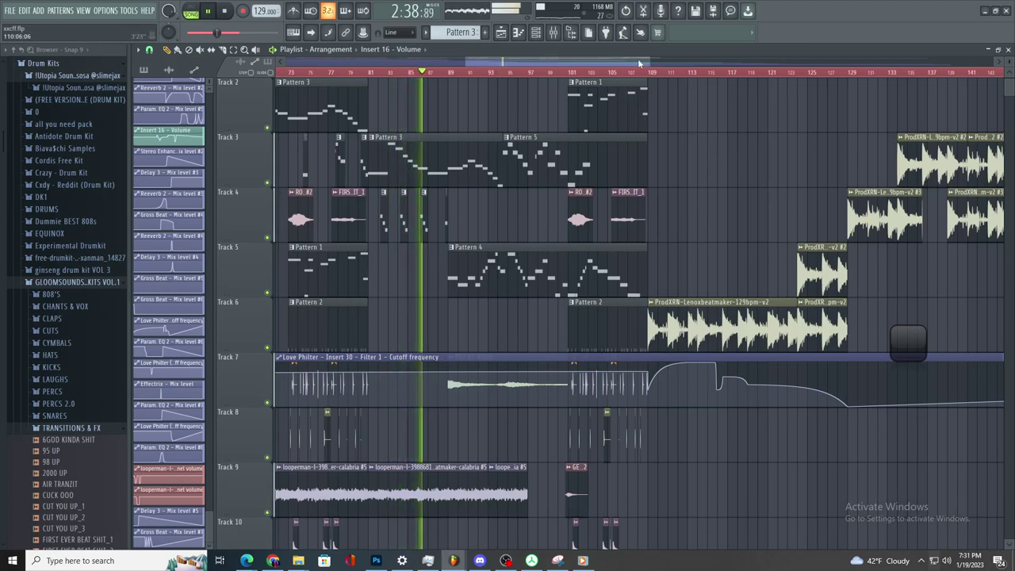
pyautogui.moveTo(469, 63); pyautogui.dragTo(279, 60)
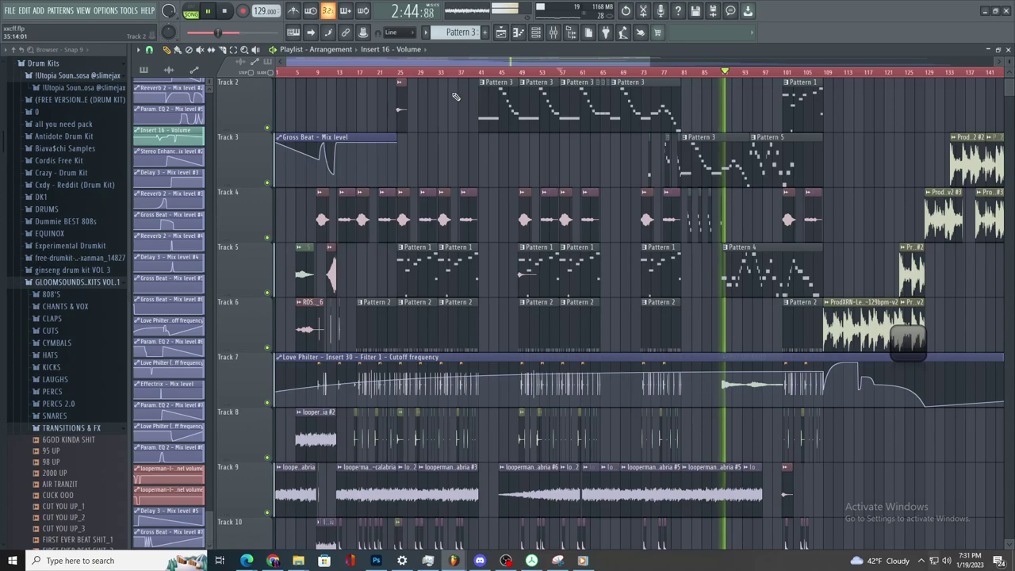
pyautogui.click(474, 562)
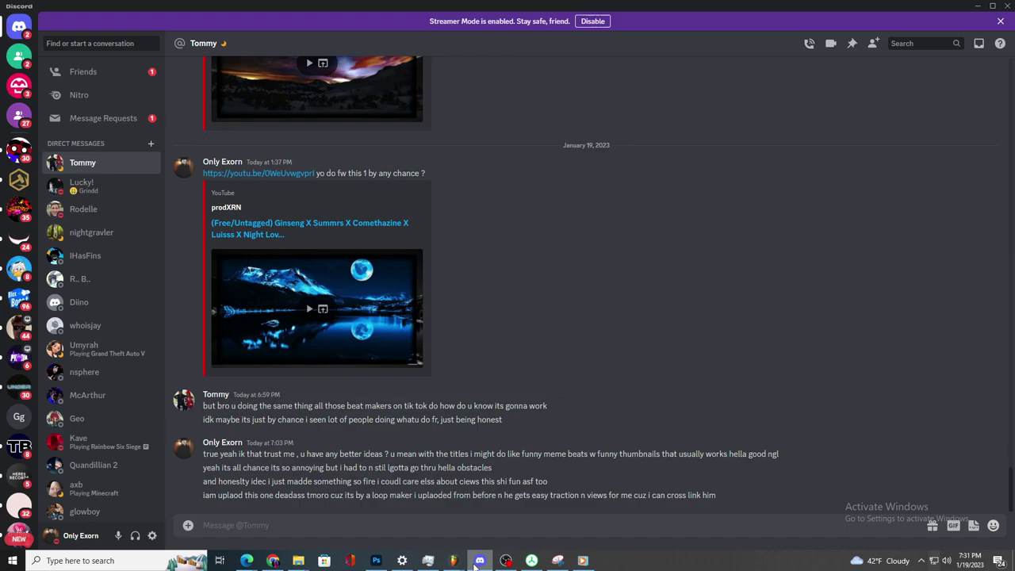
pyautogui.click(479, 562)
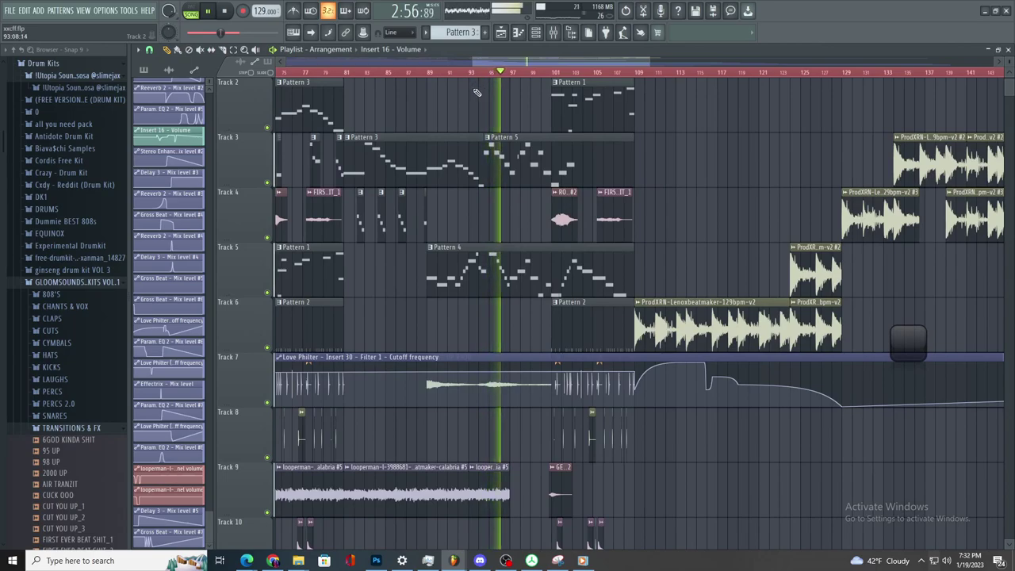
# - Review the closing section of the arrangement, from bar 95 through the final sample clips, during playback
pyautogui.moveTo(476, 63); pyautogui.dragTo(472, 67)
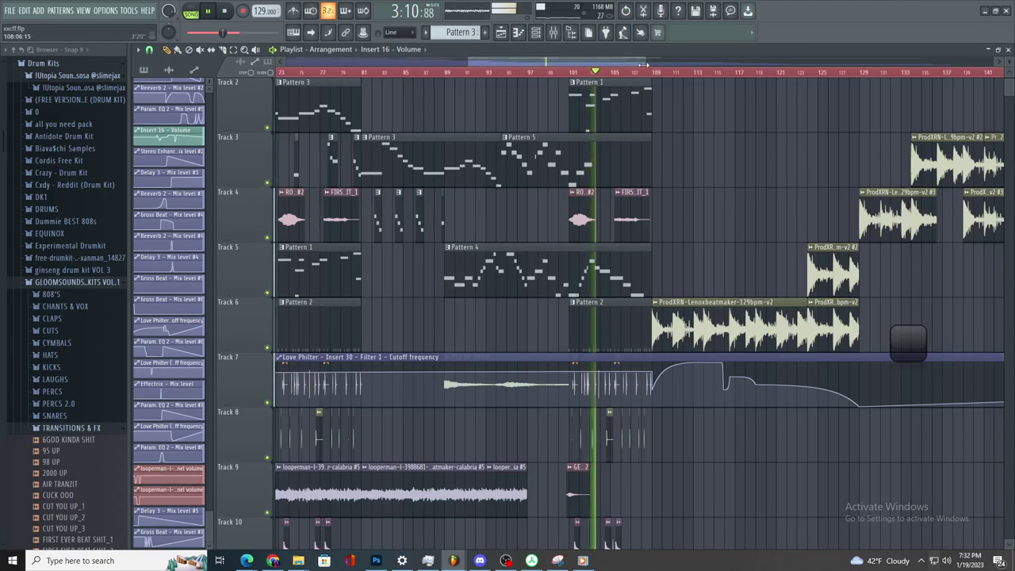
pyautogui.moveTo(645, 62); pyautogui.dragTo(705, 62)
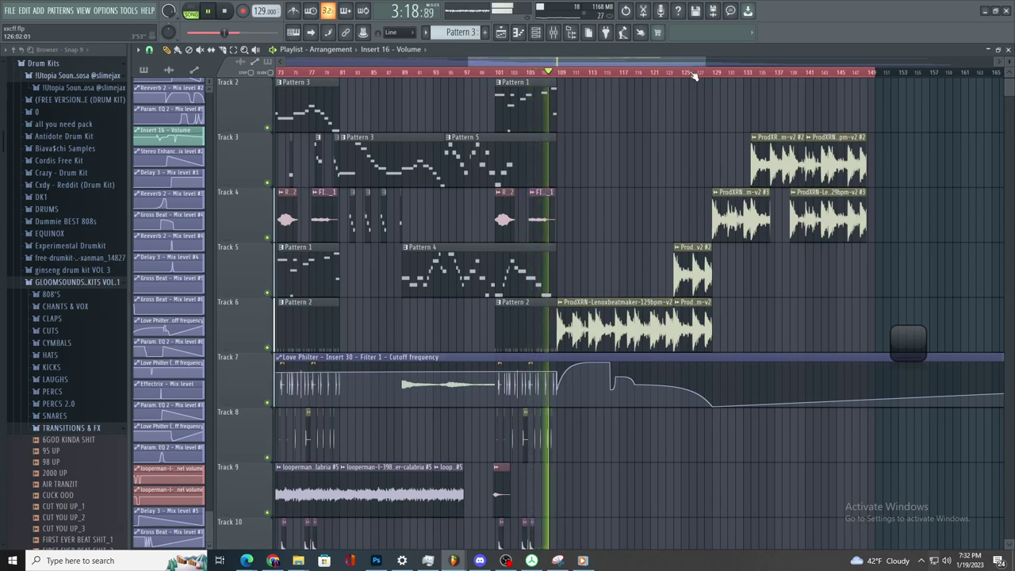
pyautogui.scroll(4, 626, 140)
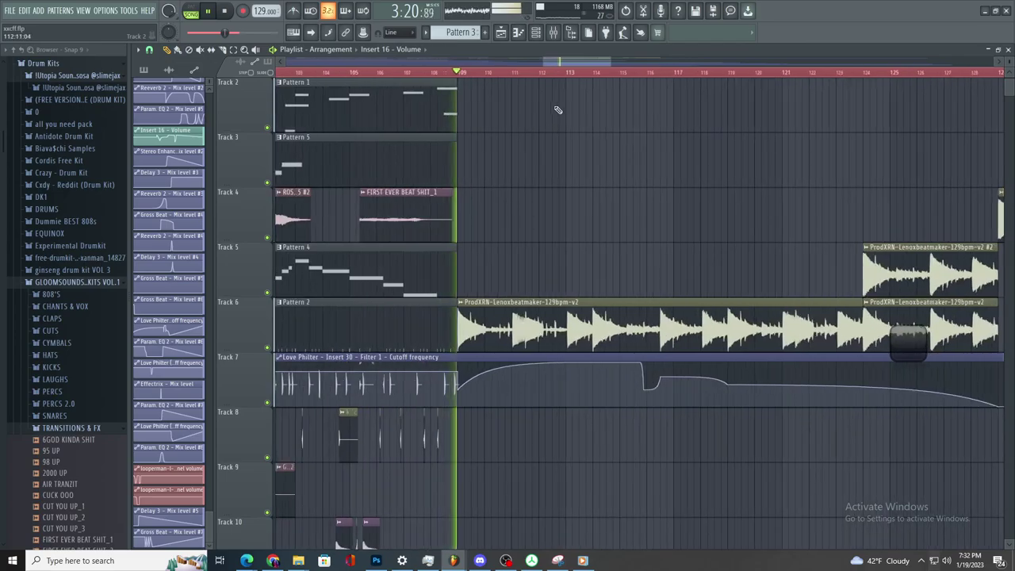
pyautogui.scroll(-3, 538, 139)
pyautogui.scroll(-8, 526, 139)
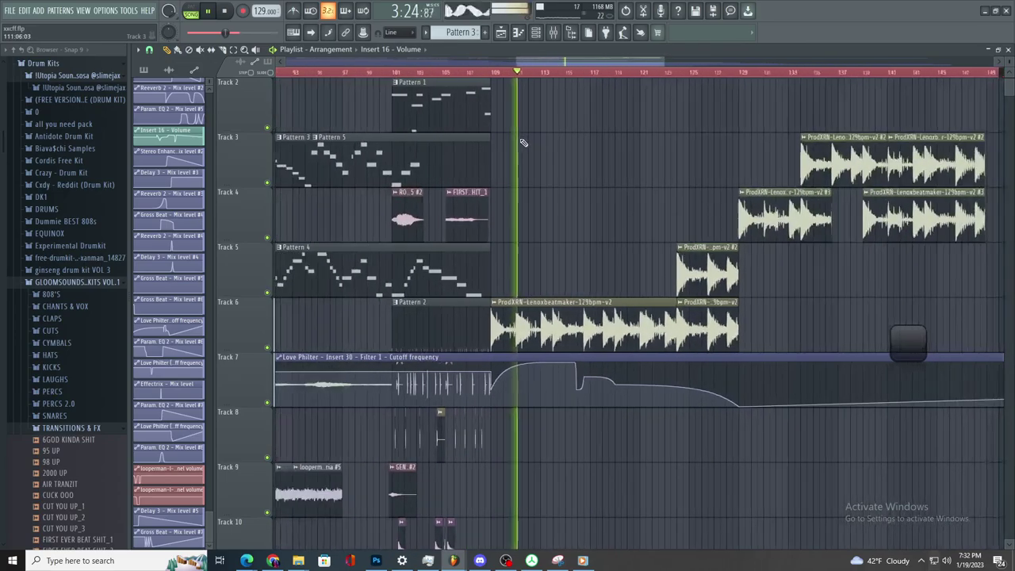
# - Export the song as a wave file named ProdXRN-Lenoxbeatmaker-129bpm-v5 in the MUSIC2 folder and start rendering
pyautogui.click(10, 10)
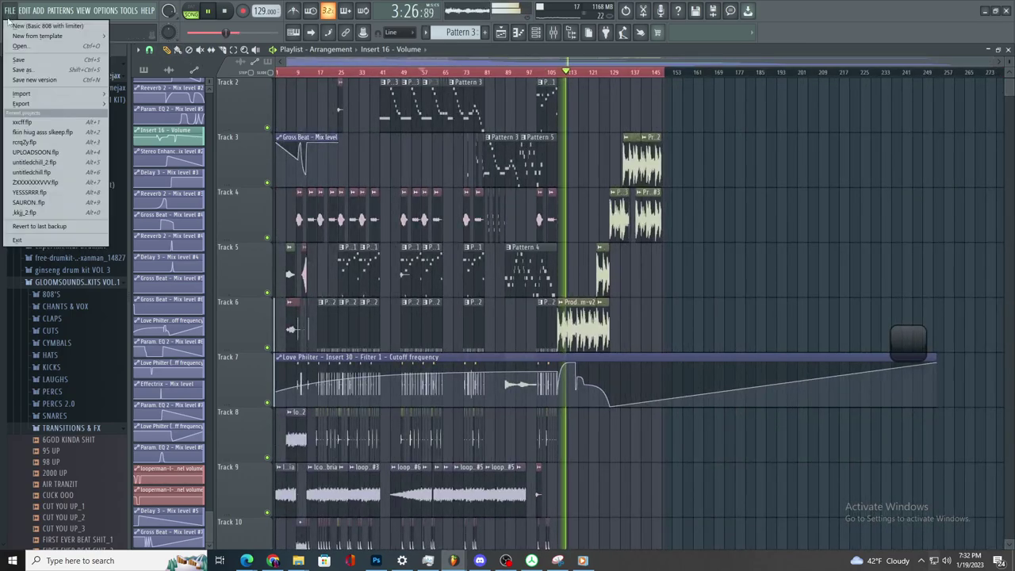
pyautogui.moveTo(48, 102)
pyautogui.click(121, 110)
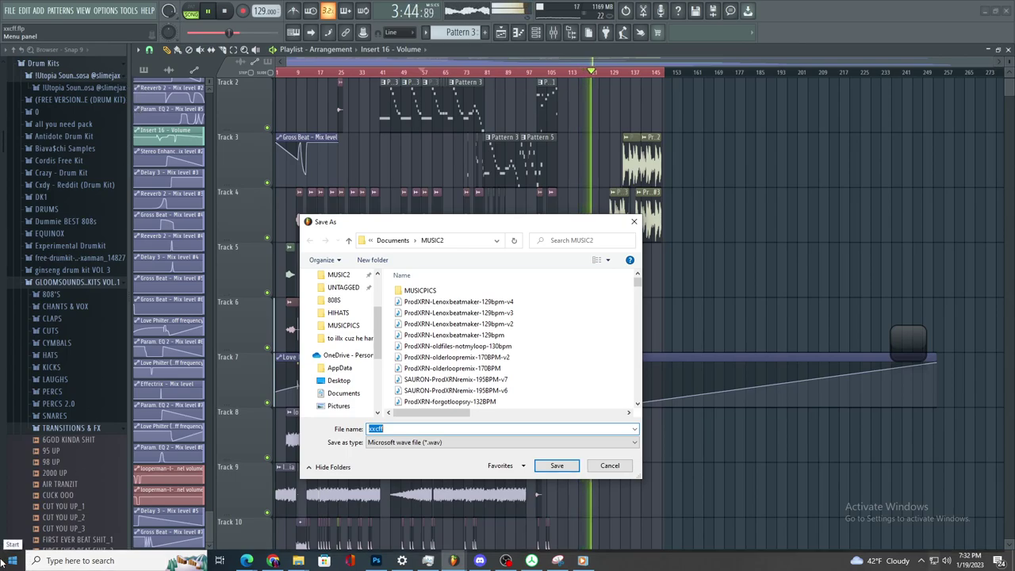
pyautogui.click(492, 302)
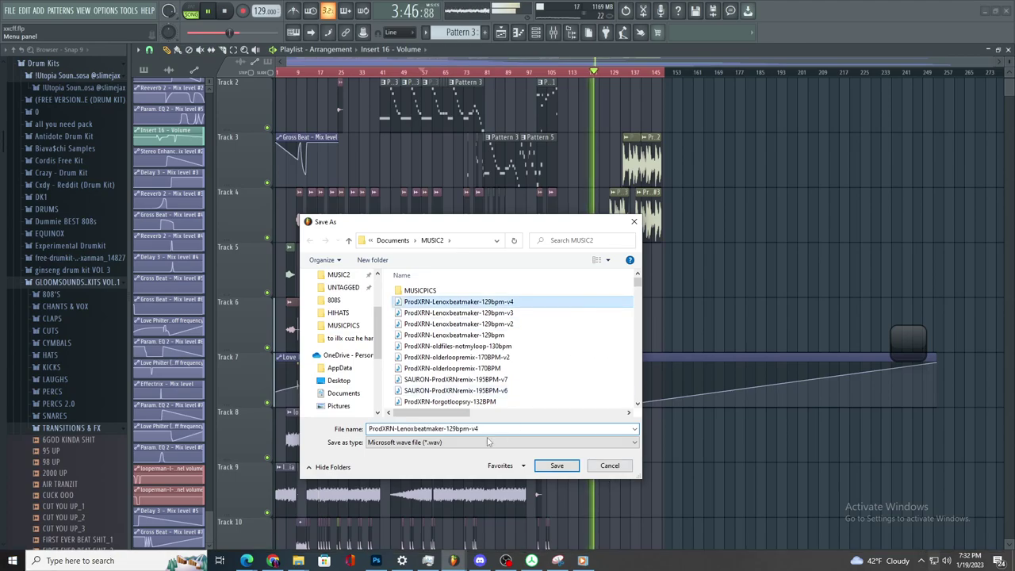
pyautogui.press('BackSpace')
pyautogui.write('5')
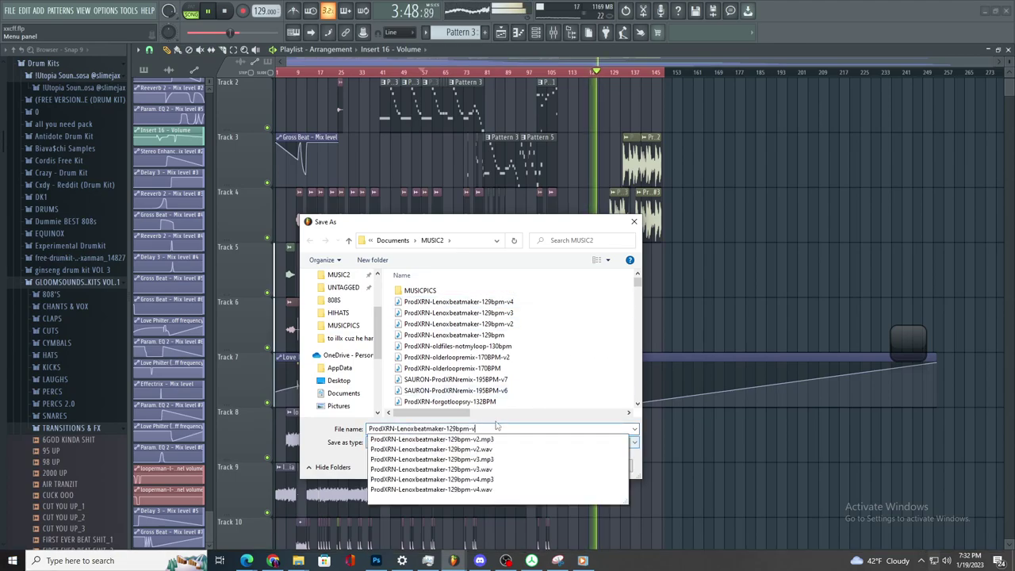
pyautogui.press('Return')
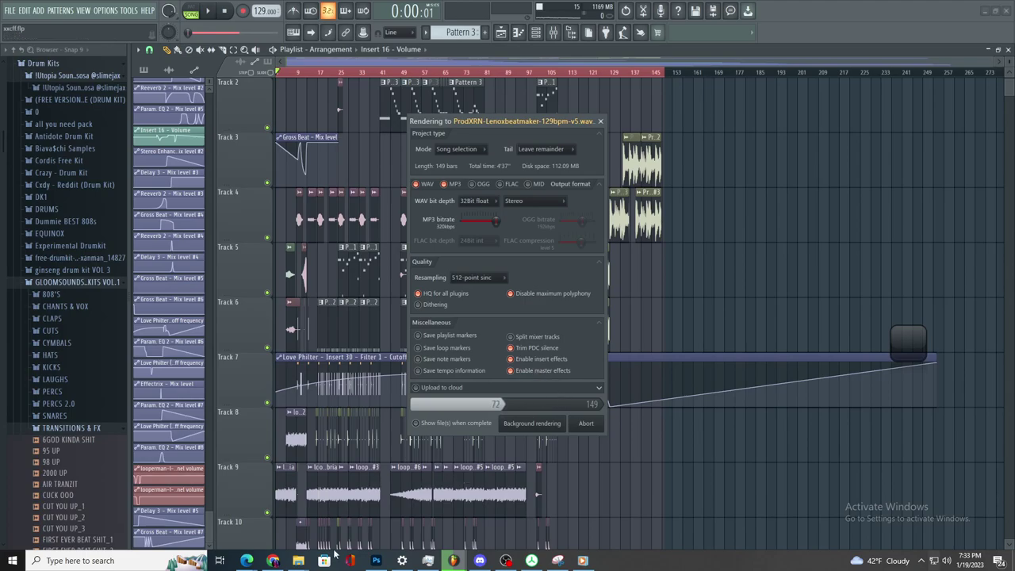
# - Look at the Google Drive page in Chrome during the render and return to the FL Studio playlist
pyautogui.click(272, 561)
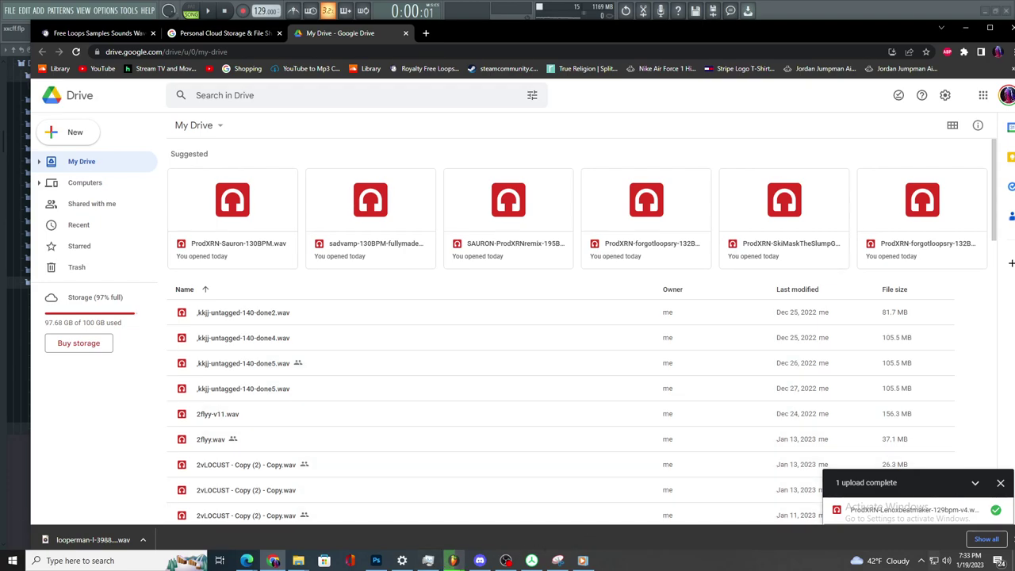
pyautogui.click(966, 28)
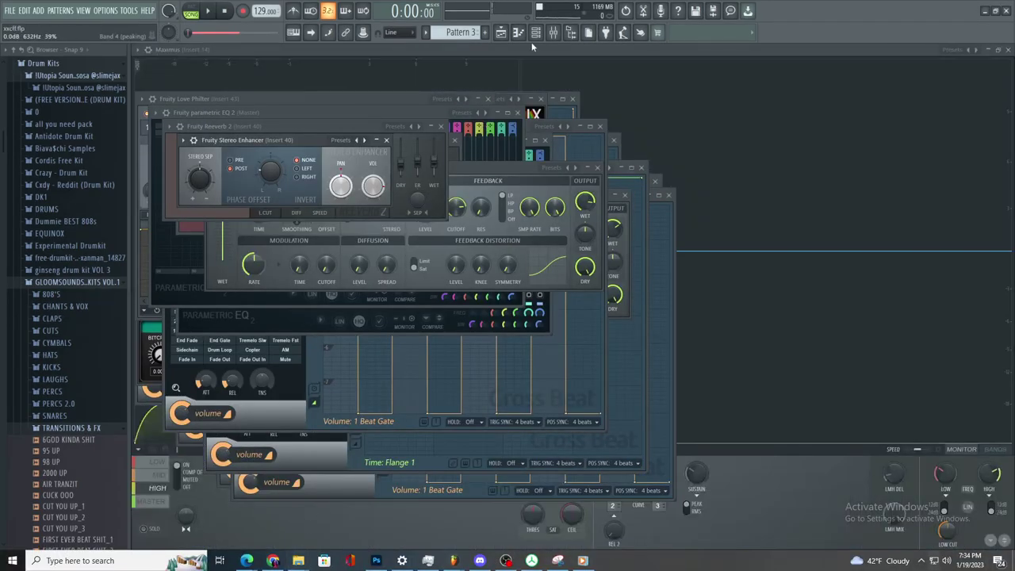
pyautogui.click(501, 32)
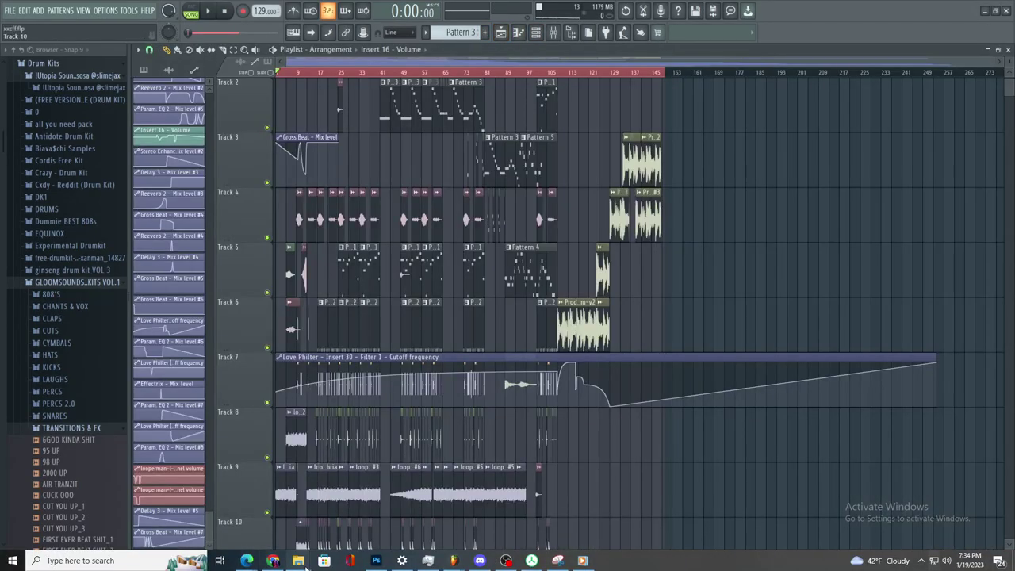
# - Switch to File Explorer and go through its open windows to the MUSIC2 folder with the rendered files
pyautogui.moveTo(299, 560)
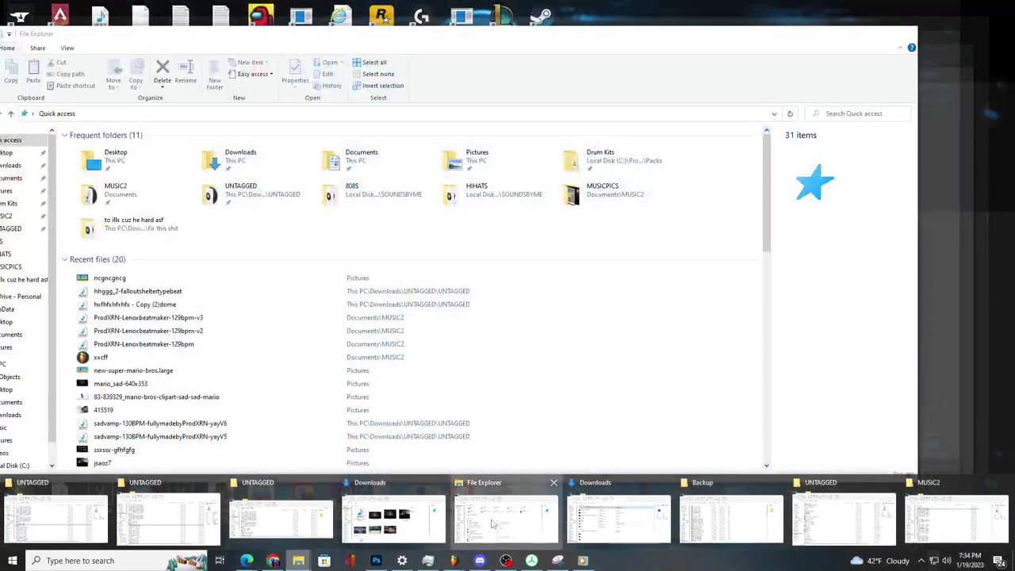
pyautogui.click(506, 519)
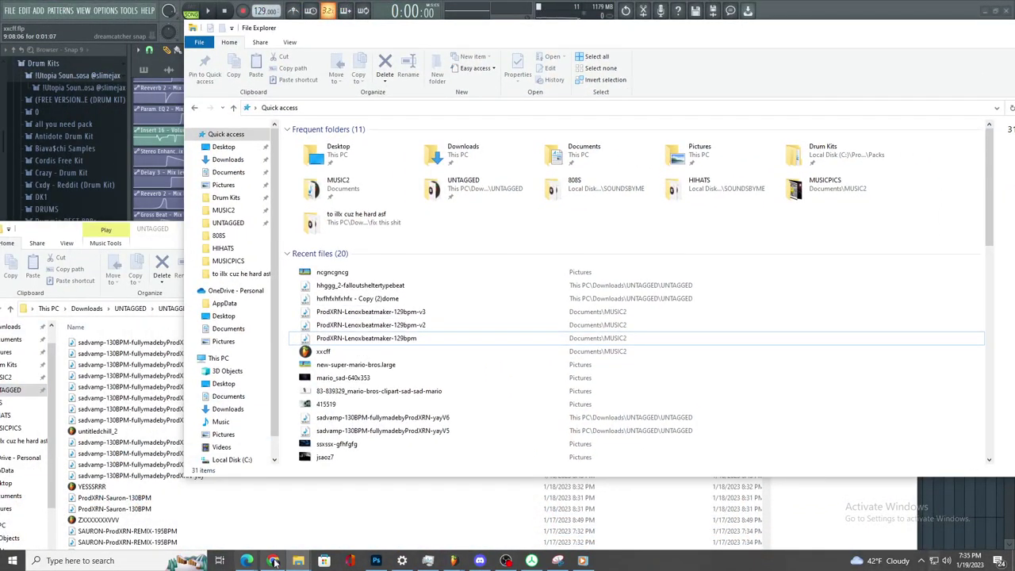
pyautogui.moveTo(298, 561)
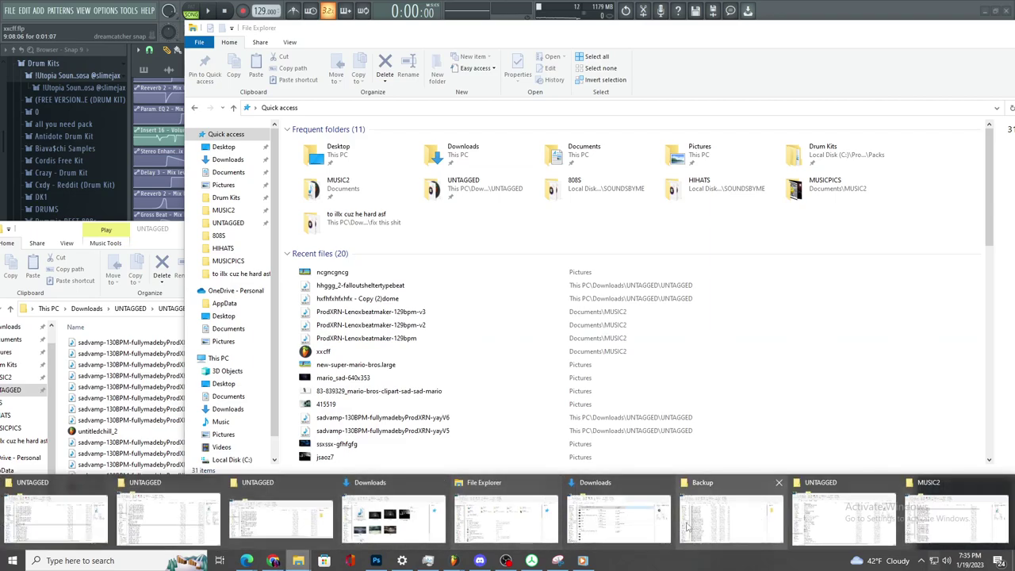
pyautogui.click(828, 521)
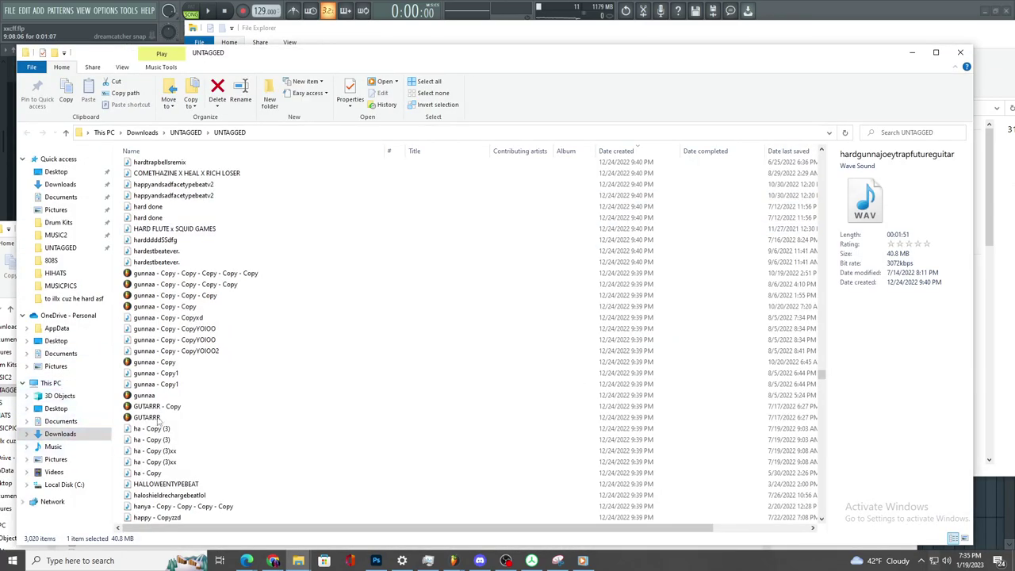
pyautogui.moveTo(298, 560)
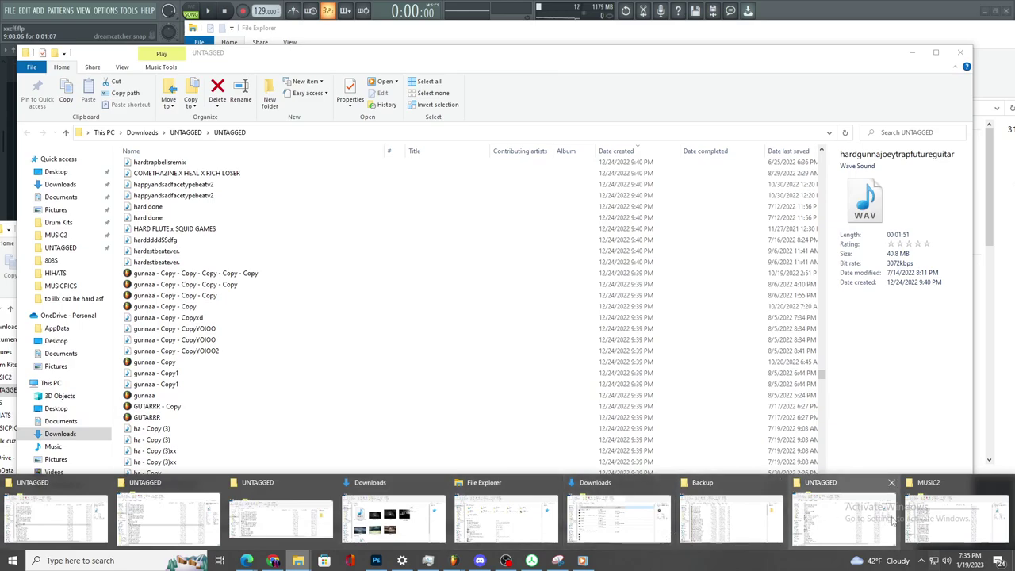
pyautogui.click(924, 514)
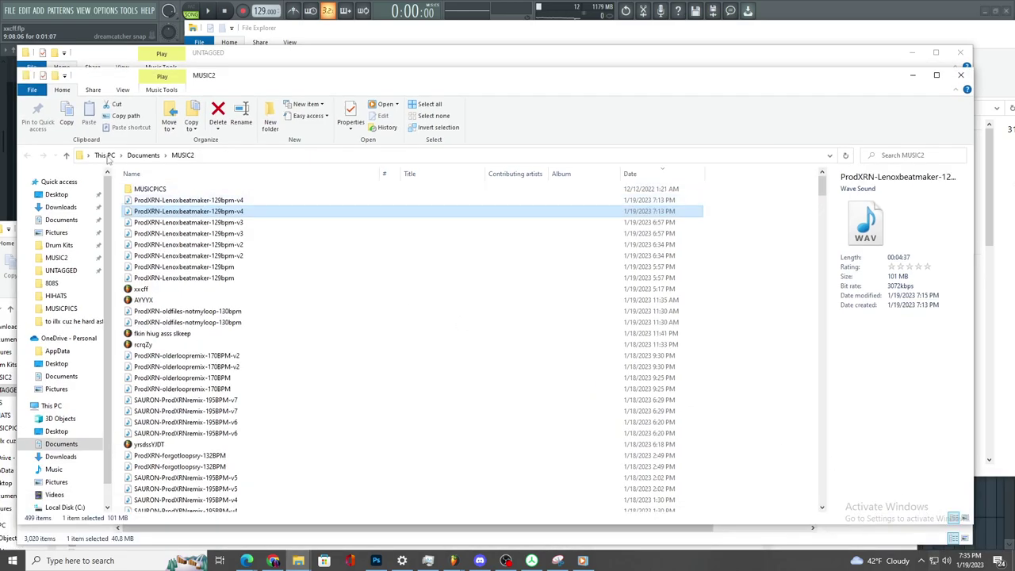
pyautogui.click(199, 223)
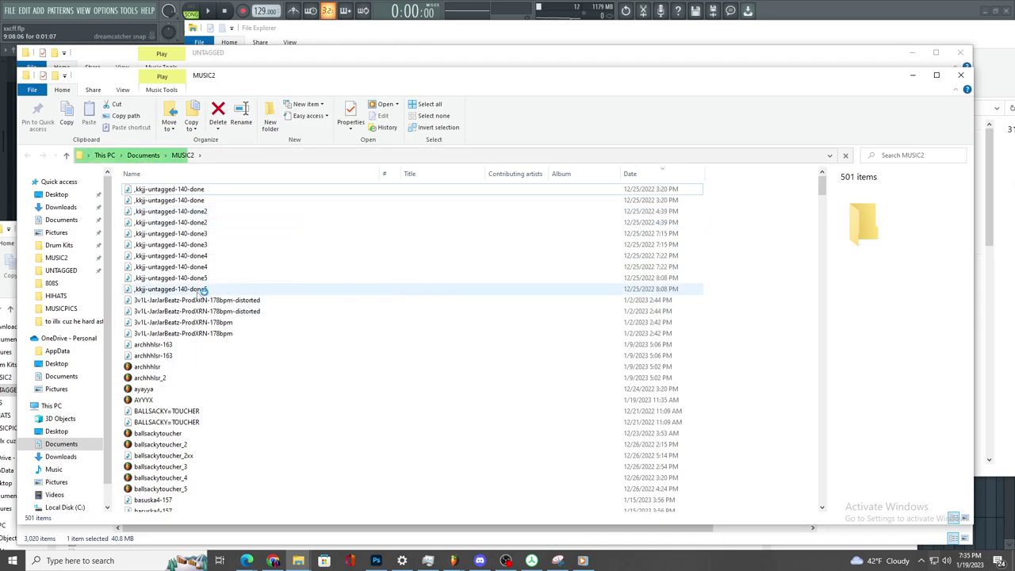
pyautogui.click(273, 561)
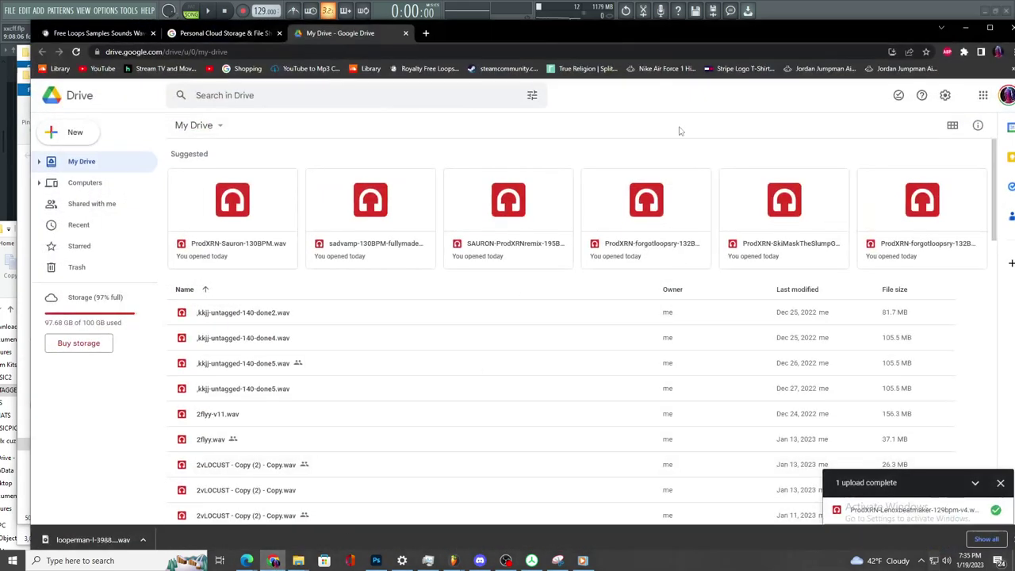
pyautogui.click(965, 27)
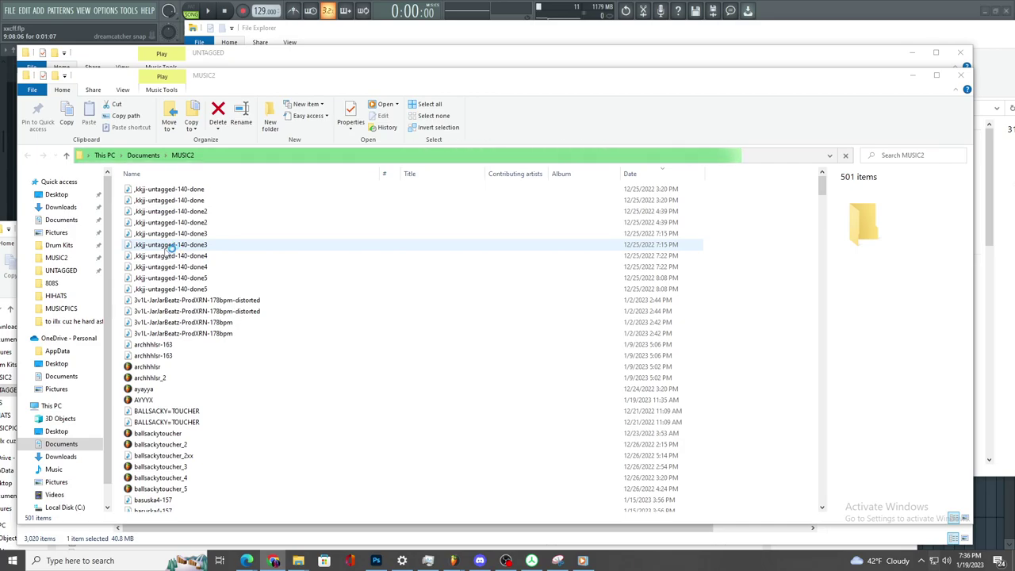
pyautogui.moveTo(270, 78); pyautogui.dragTo(324, 44)
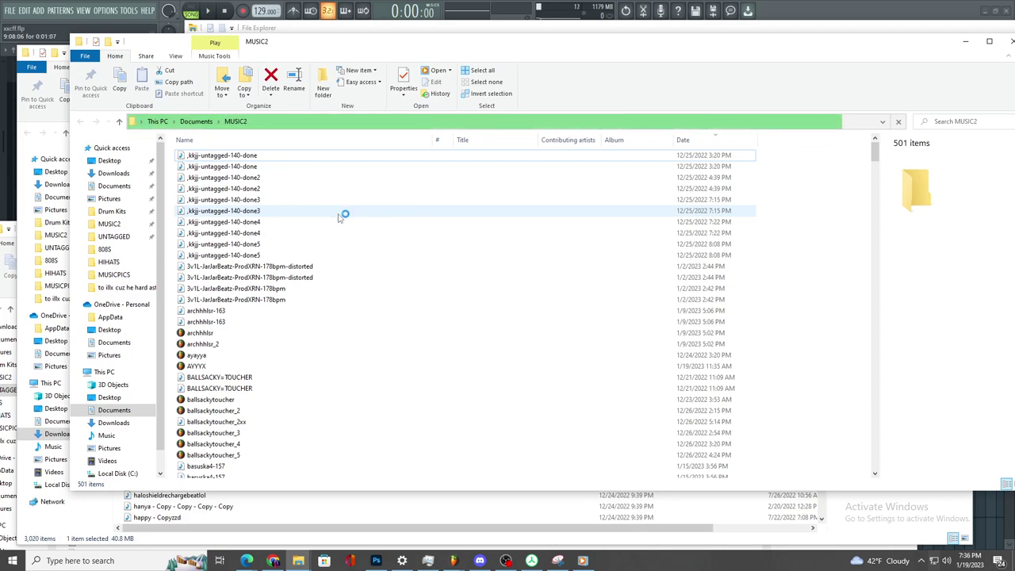
pyautogui.rightClick(340, 215)
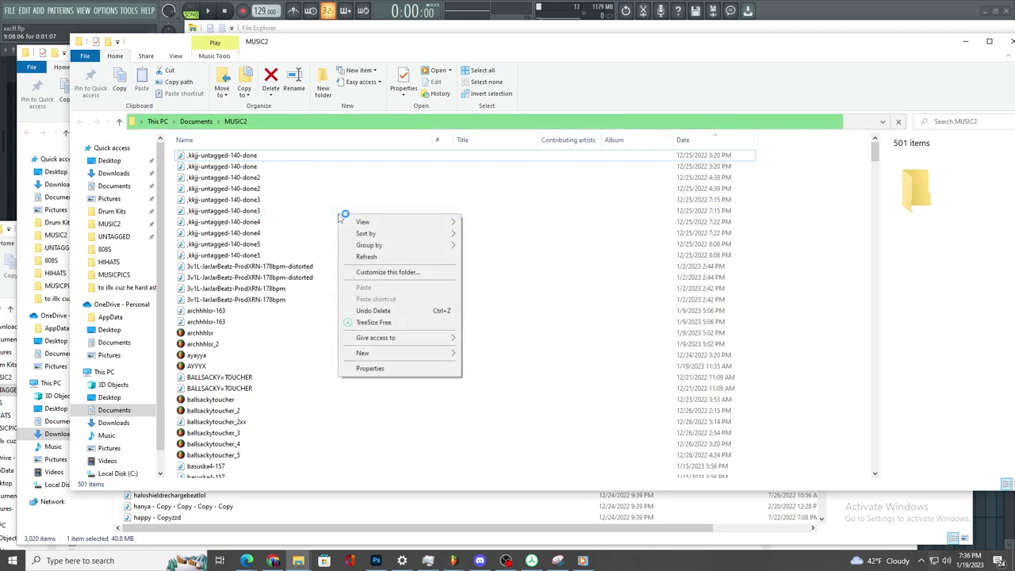
pyautogui.click(841, 222)
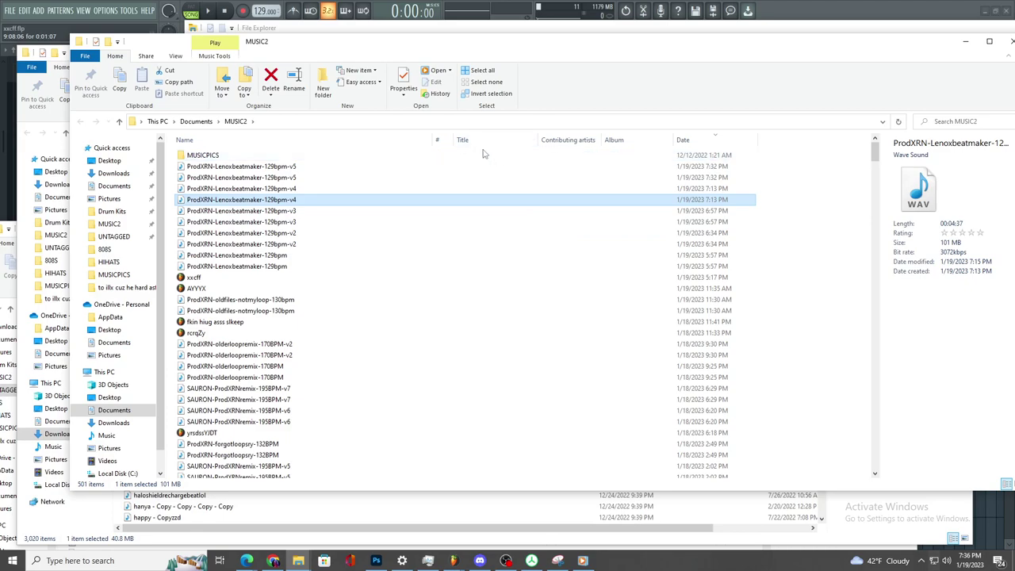
# - Play the rendered ProdXRN-Lenoxbeatmaker-129bpm-v5 wave file from its beginning in the media player
pyautogui.click(377, 178)
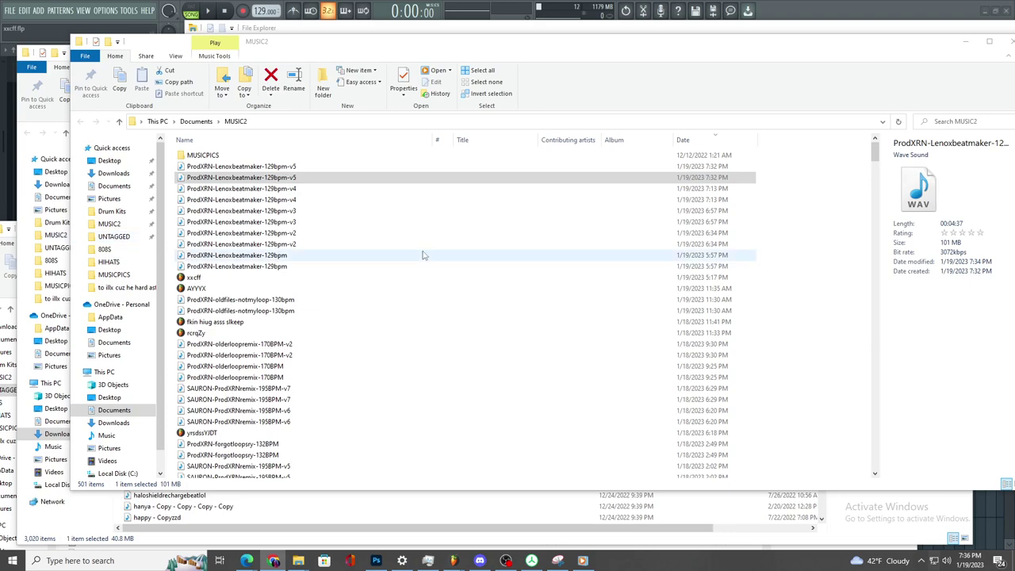
pyautogui.doubleClick(248, 178)
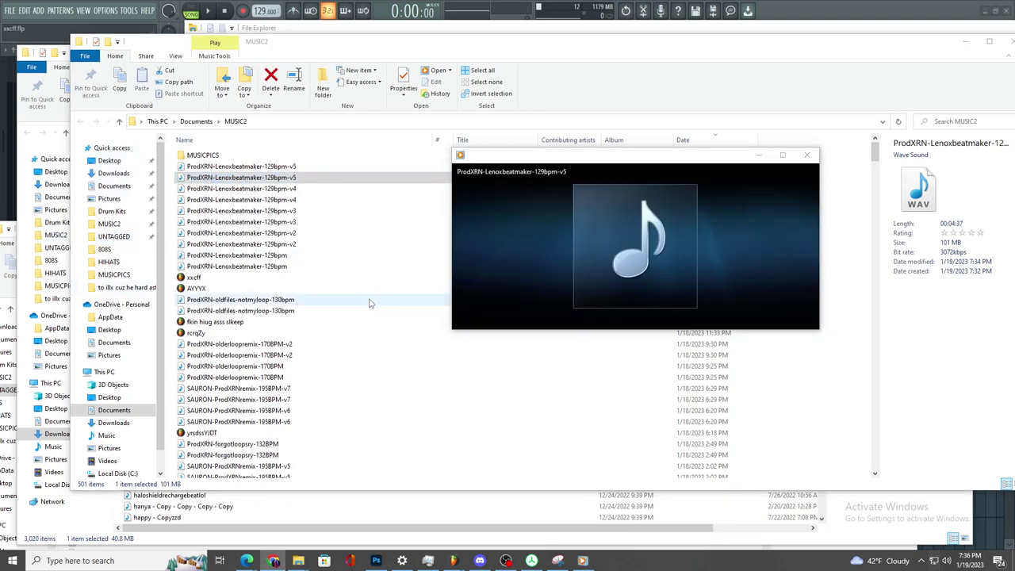
pyautogui.moveTo(569, 300)
pyautogui.moveTo(465, 300); pyautogui.dragTo(459, 298)
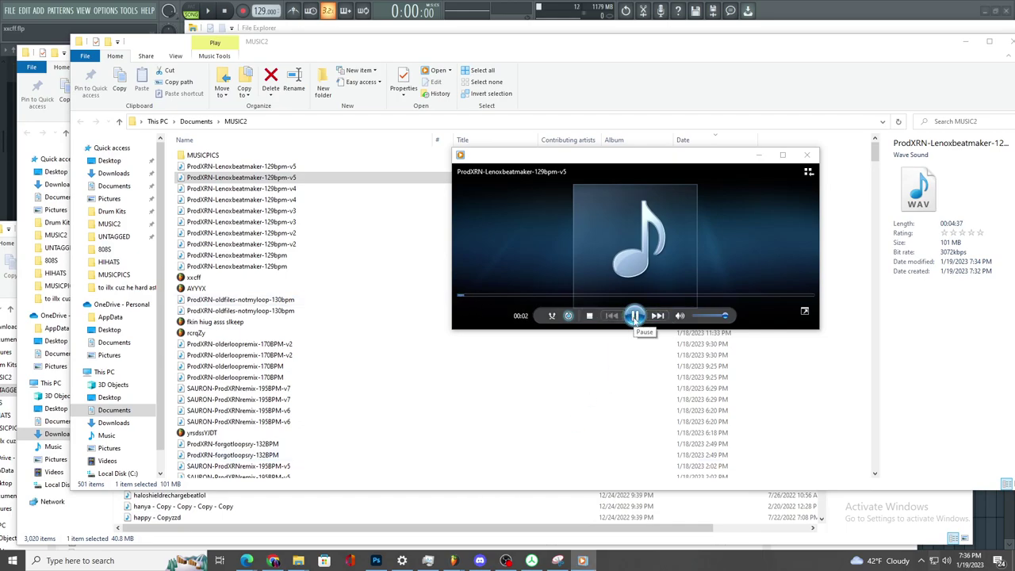
# - Switch back to FL Studio, inspect the mixer's master channel, and return to the playlist
pyautogui.click(769, 11)
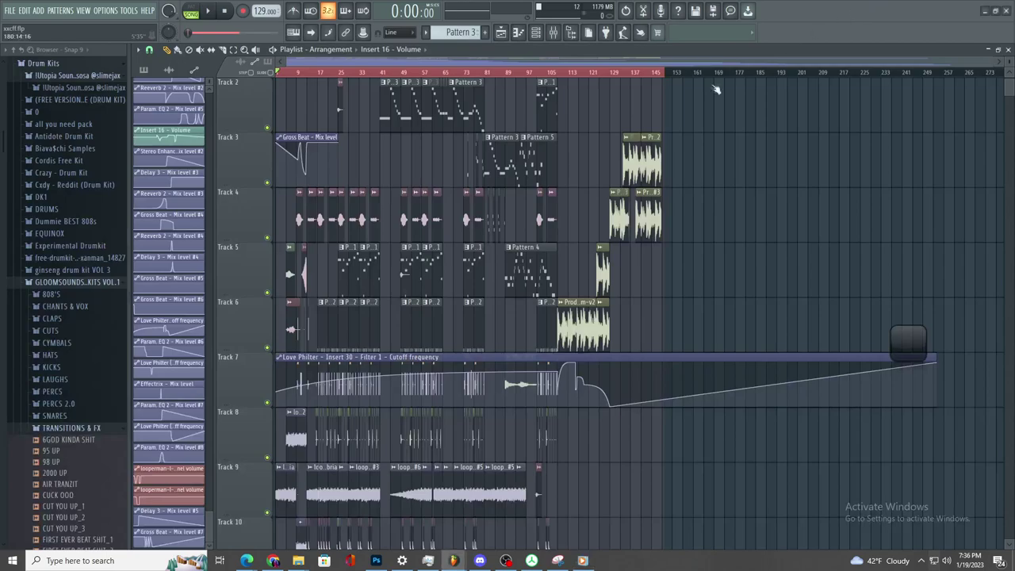
pyautogui.click(554, 32)
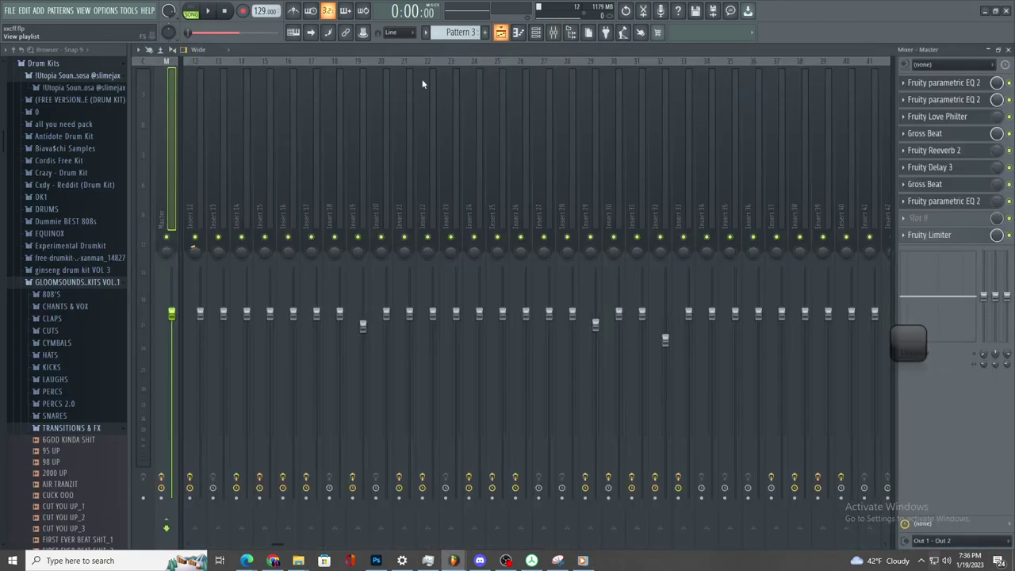
pyautogui.click(143, 147)
pyautogui.click(509, 36)
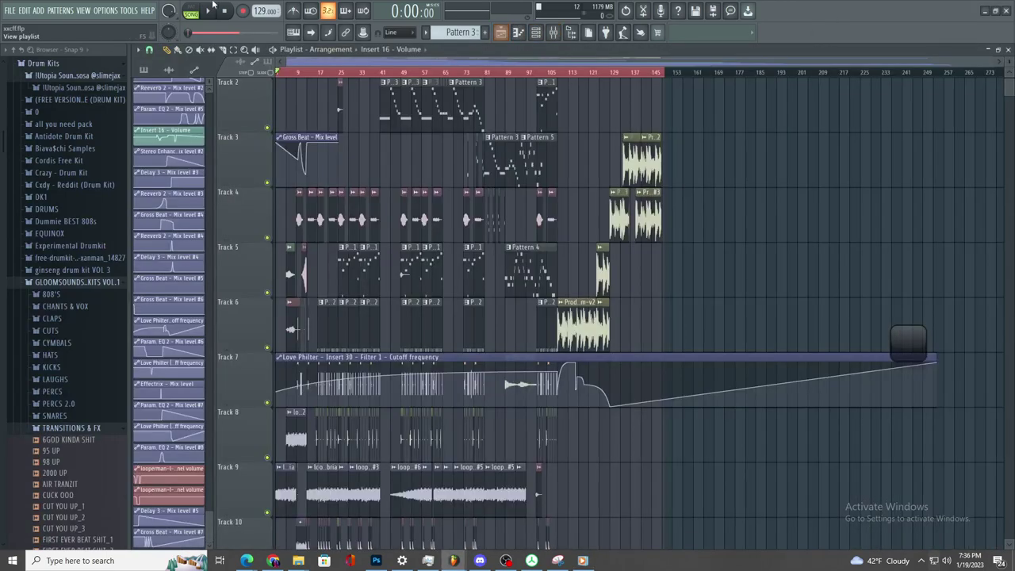
# - Try to export the song as a wave file named ProdXRN-Lenoxbeatmaker-129bpm-v6 in the MUSIC2 folder
pyautogui.click(10, 10)
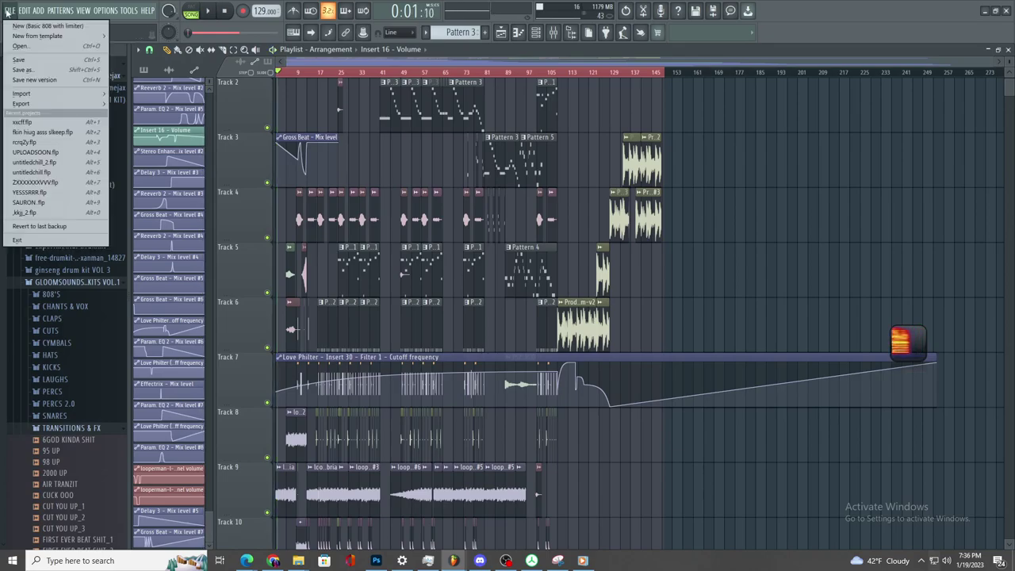
pyautogui.moveTo(48, 104)
pyautogui.click(165, 116)
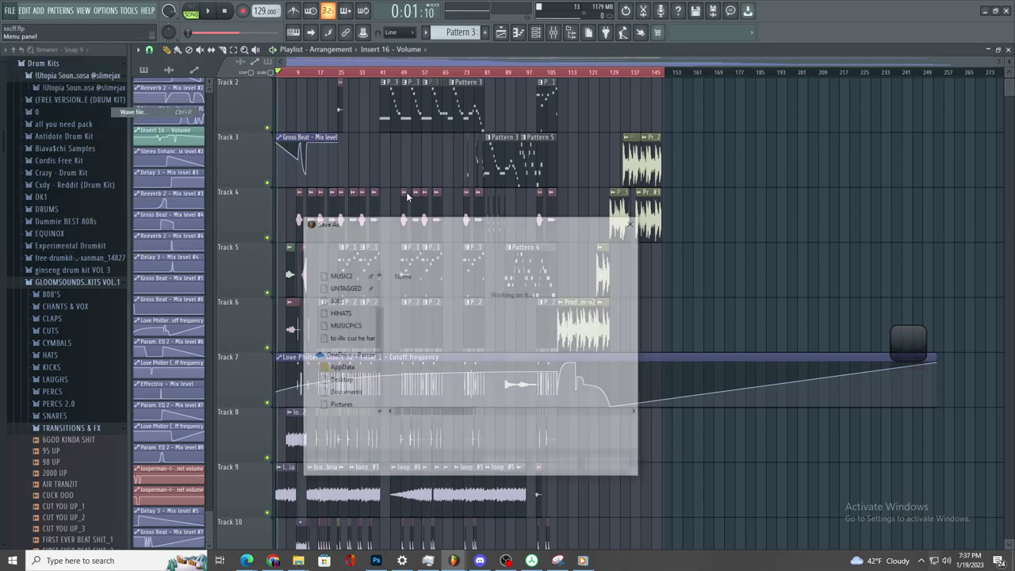
pyautogui.click(474, 301)
pyautogui.click(496, 431)
pyautogui.click(496, 429)
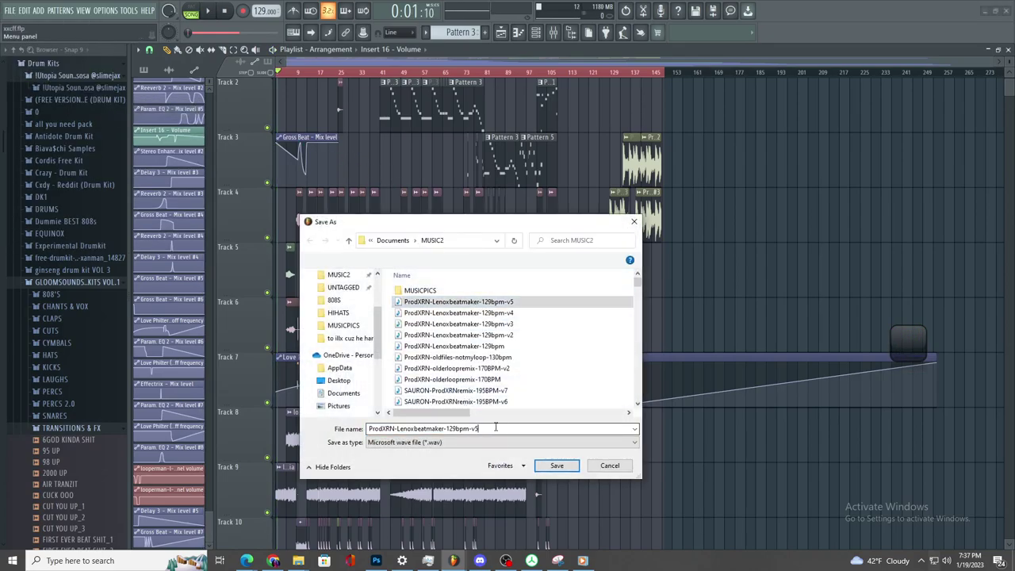
pyautogui.press('BackSpace')
pyautogui.write('6')
pyautogui.press('Return')
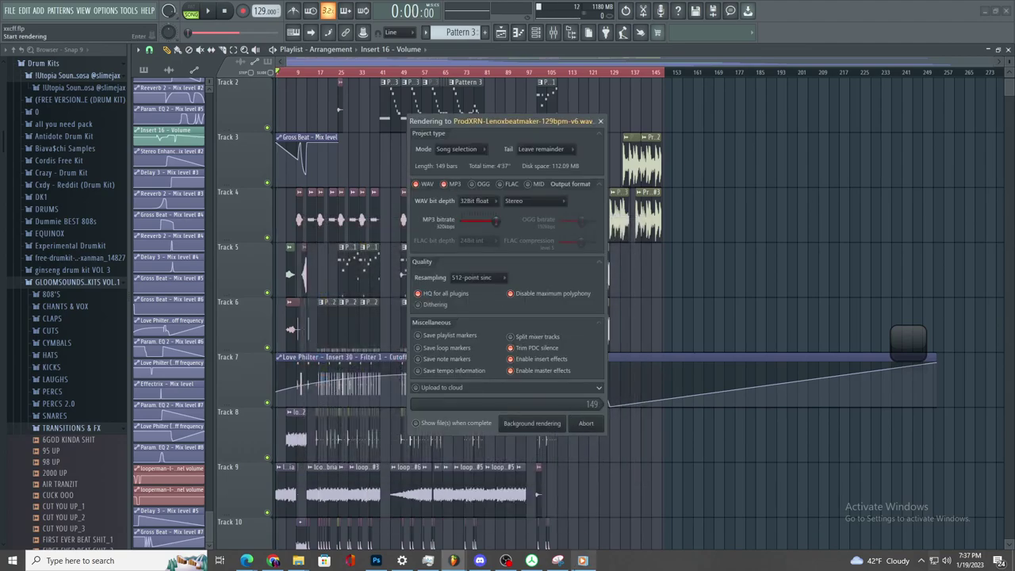
# - Listen to the v5 render in the media player and abort the v6 rendering
pyautogui.click(580, 560)
pyautogui.moveTo(633, 316)
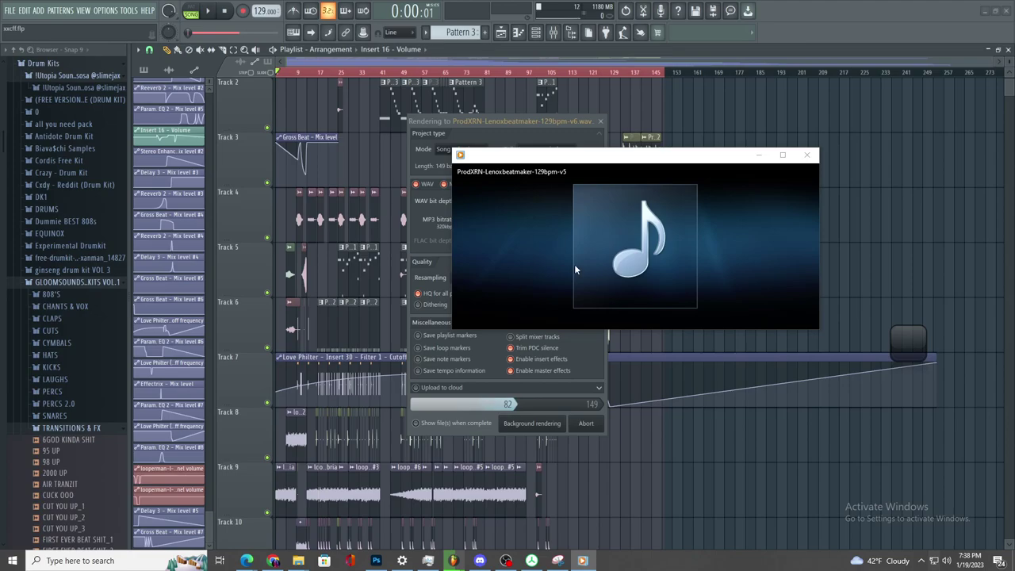
pyautogui.click(584, 424)
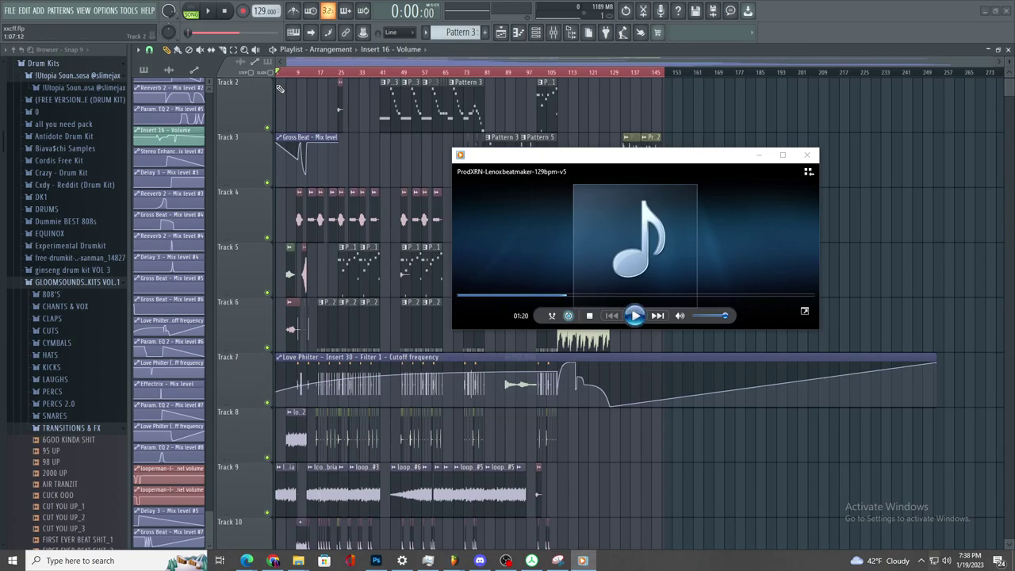
# - Start playback and move the Love Philter Insert 30 cutoff frequency automation clip from track 7 to the free tracks below track 49
pyautogui.click(207, 11)
pyautogui.moveTo(1003, 65); pyautogui.dragTo(1003, 57)
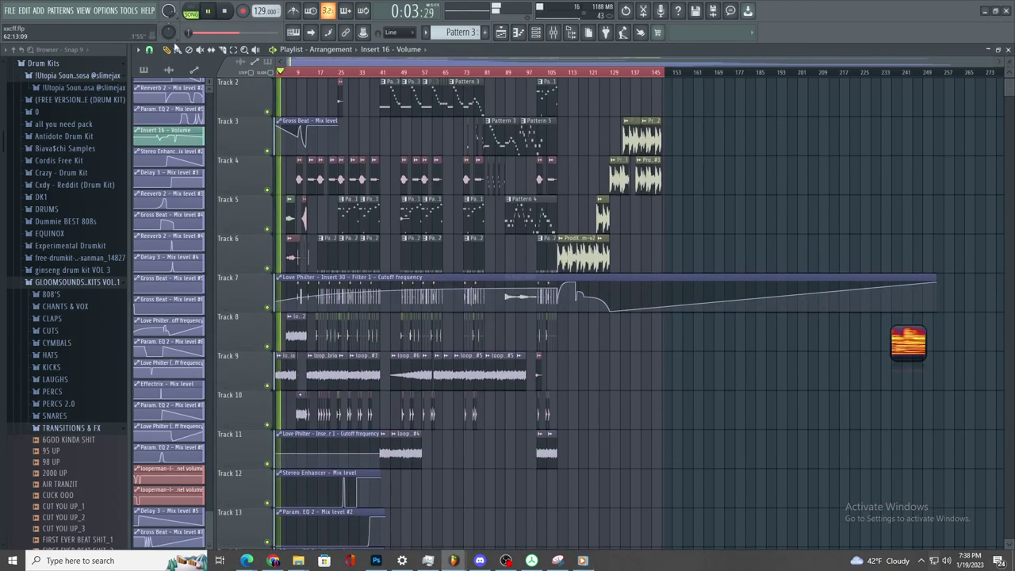
pyautogui.scroll(-10, 599, 330)
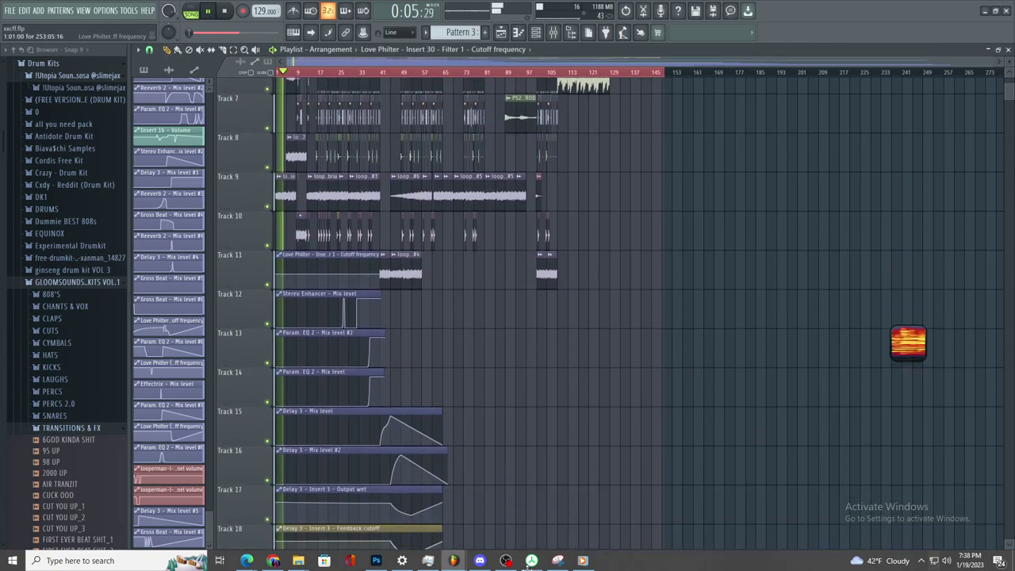
pyautogui.scroll(-10, 525, 564)
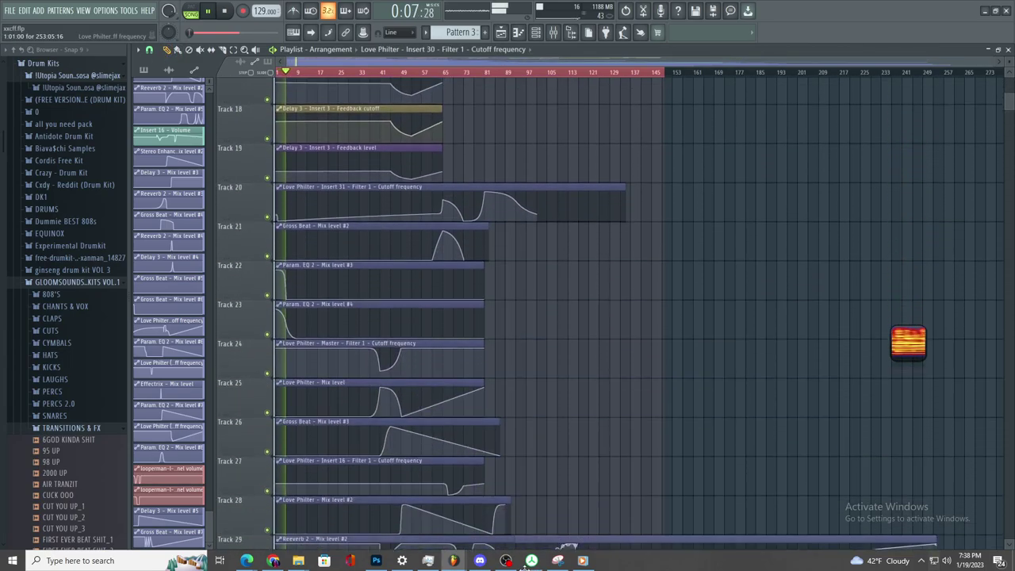
pyautogui.scroll(-10, 524, 565)
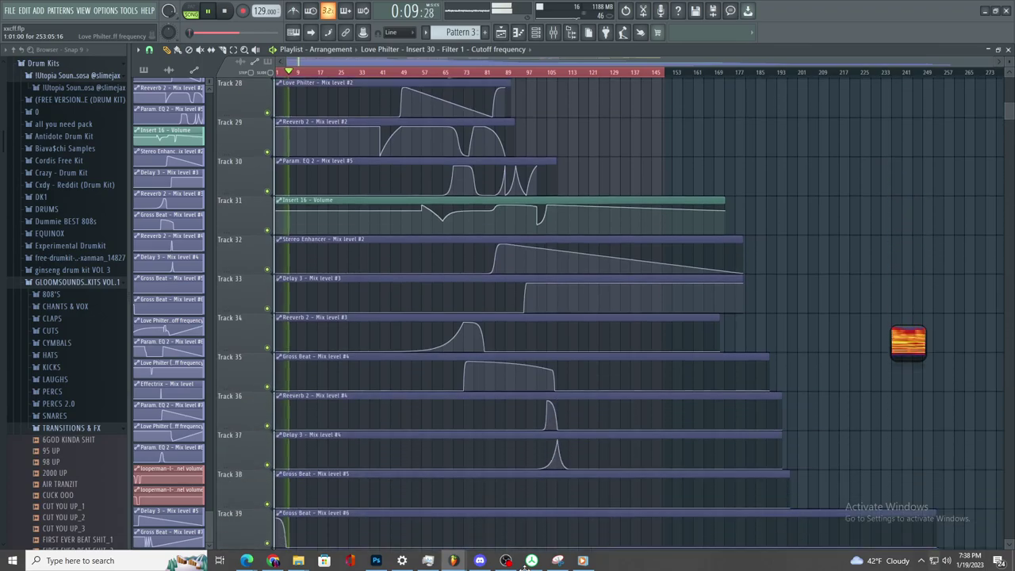
pyautogui.scroll(-10, 493, 385)
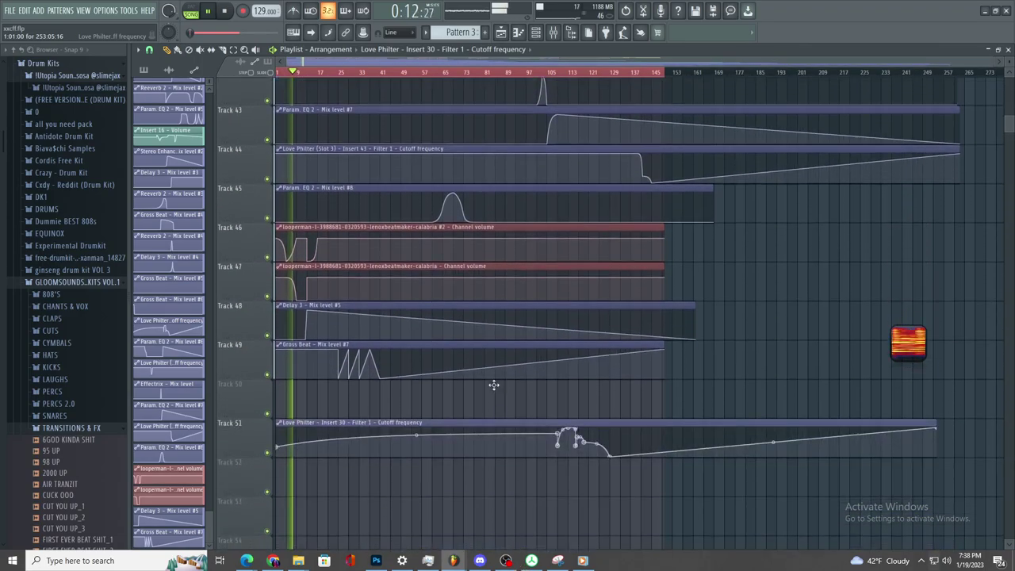
pyautogui.moveTo(494, 385); pyautogui.dragTo(497, 384)
# - Replay the intro section on the upper tracks from just before bar 12
pyautogui.moveTo(1008, 124); pyautogui.dragTo(661, 121)
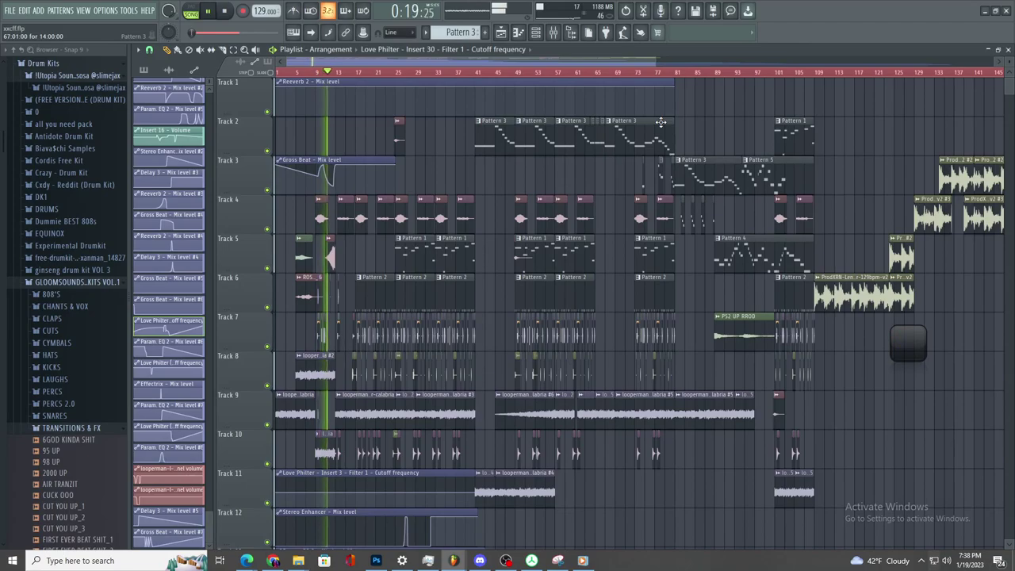
pyautogui.moveTo(652, 61); pyautogui.dragTo(349, 64)
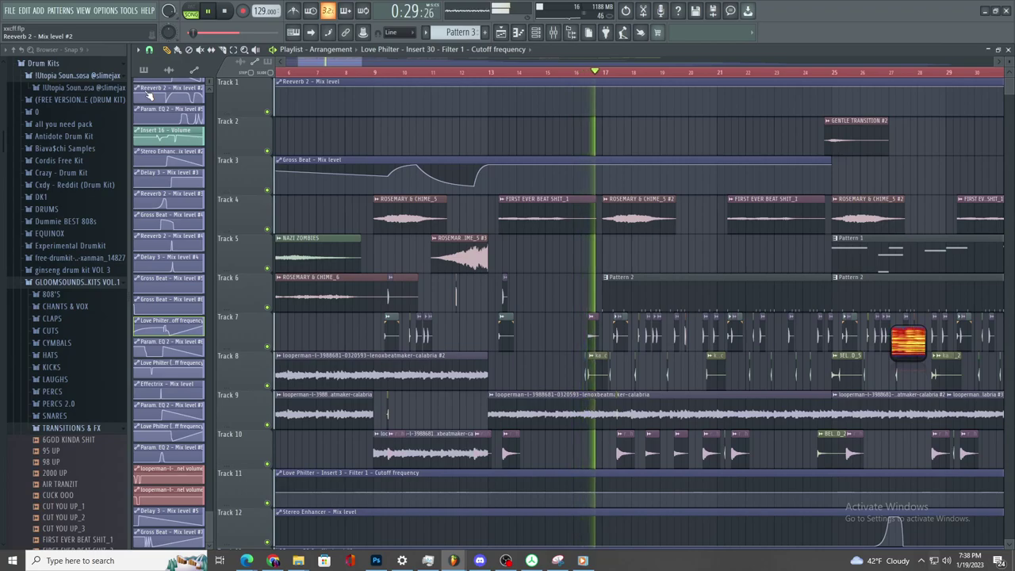
pyautogui.click(442, 72)
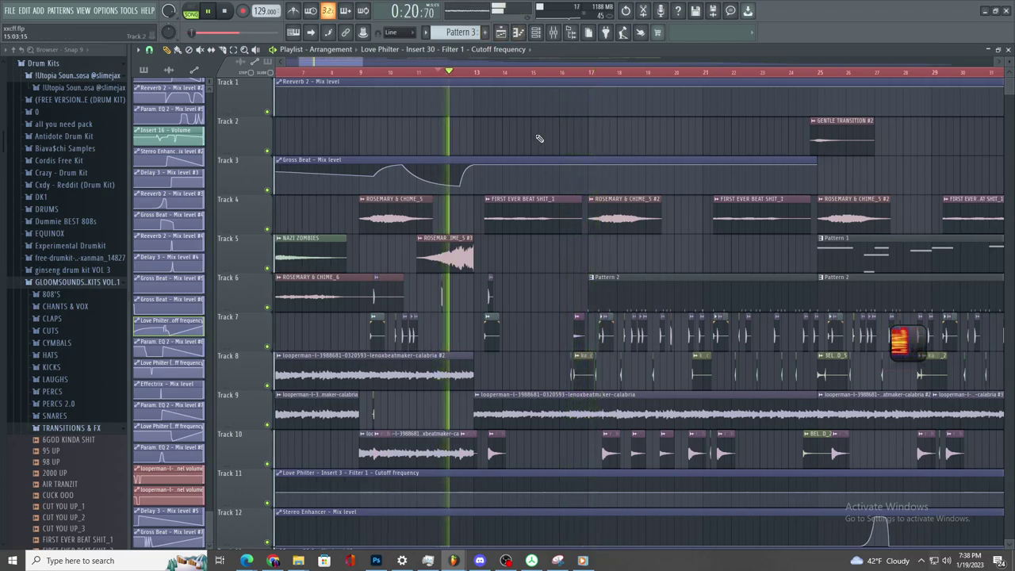
# - Replay the section around bar 9 and lower Fruity Reeverb 2's dry level on the raptor crash's mixer track, Insert 14, to 48%
pyautogui.click(356, 73)
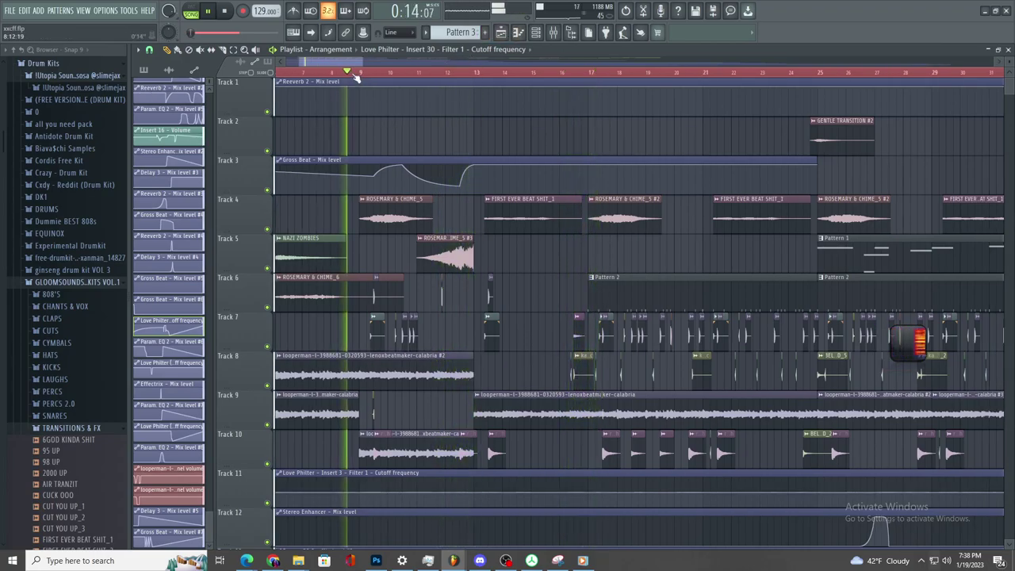
pyautogui.scroll(5, 357, 77)
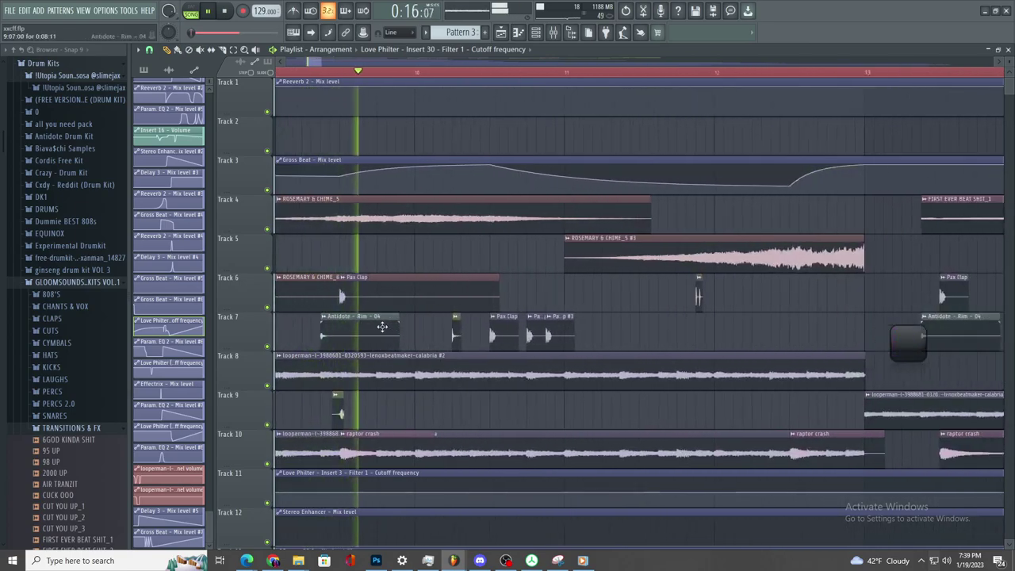
pyautogui.scroll(-1, 382, 327)
pyautogui.press('space')
pyautogui.press('space')
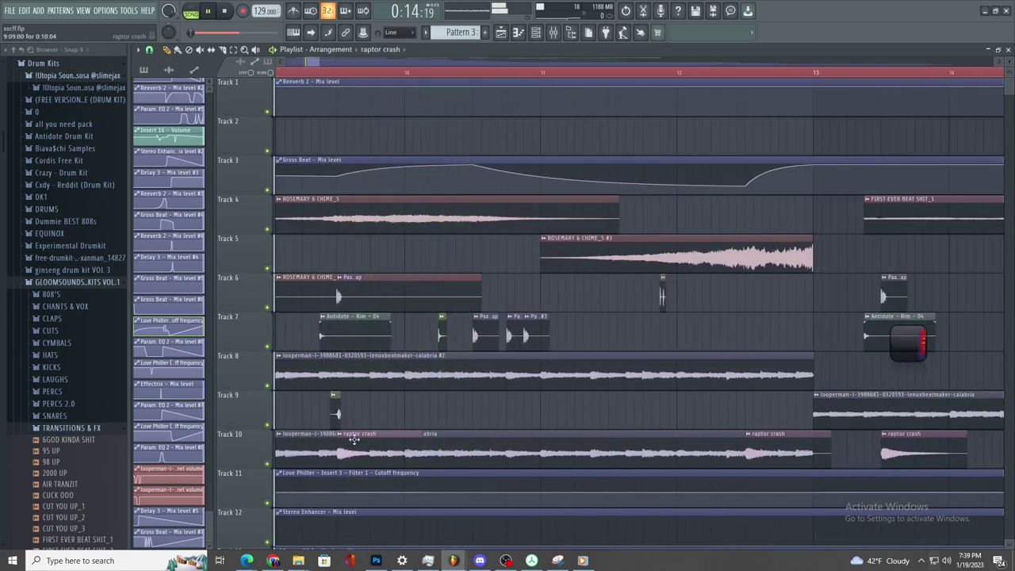
pyautogui.doubleClick(355, 441)
pyautogui.click(554, 32)
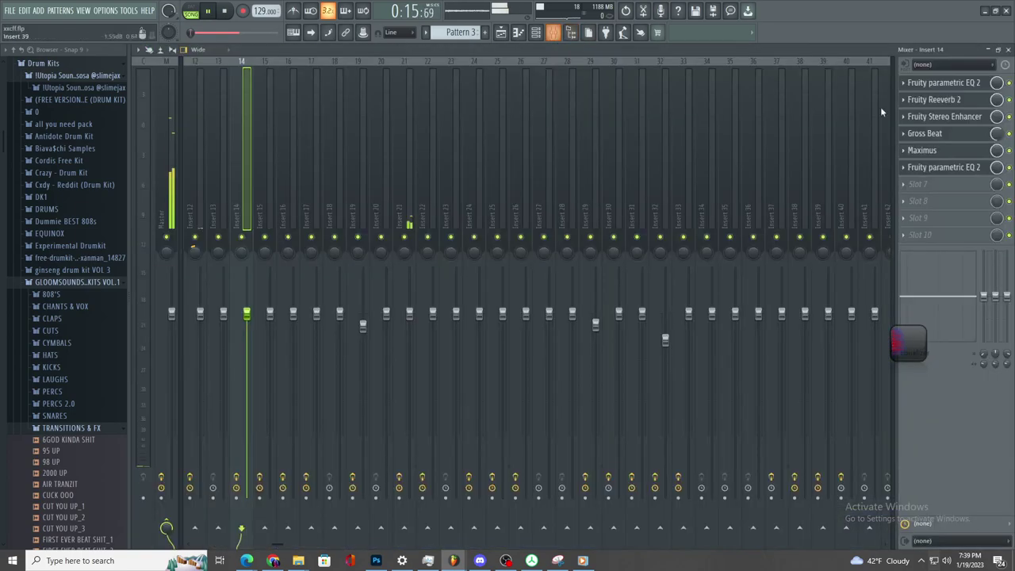
pyautogui.click(934, 101)
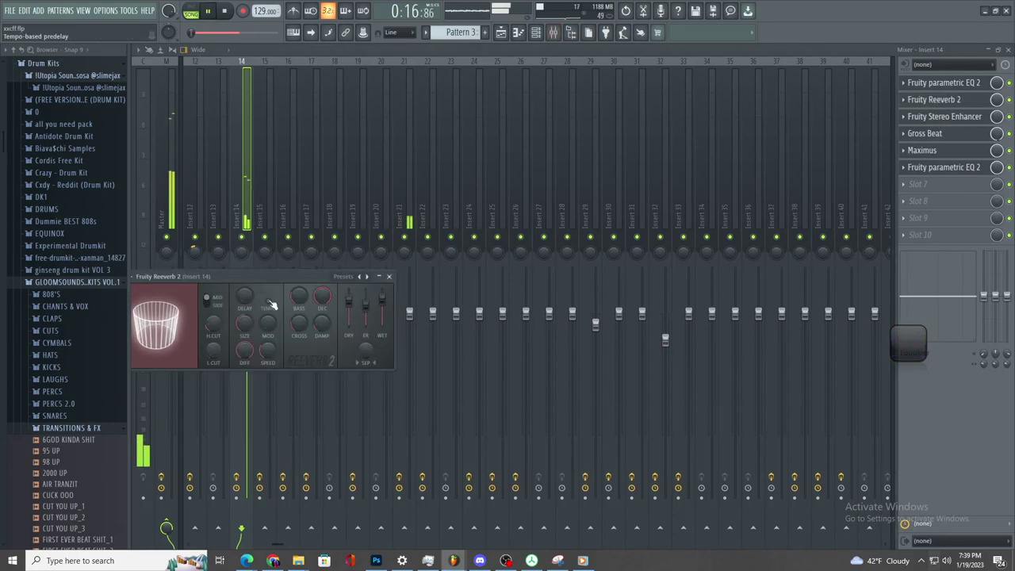
pyautogui.moveTo(348, 300); pyautogui.dragTo(349, 311)
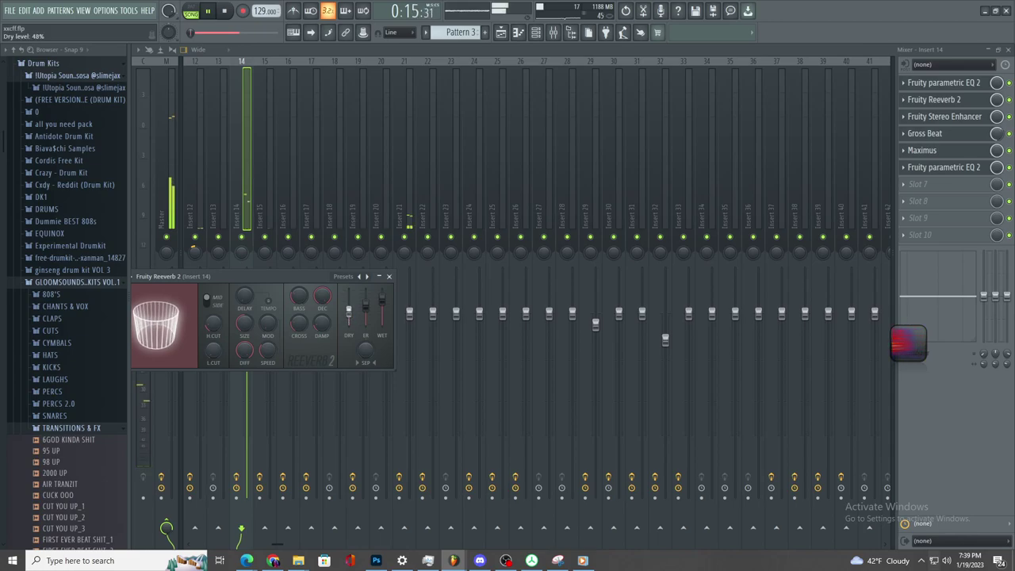
# - Shift high-shelf band 7 to a lower frequency with slightly more gain in the slot 6 Fruity parametric EQ 2 on Insert 14
pyautogui.click(973, 166)
pyautogui.moveTo(431, 218); pyautogui.dragTo(391, 208)
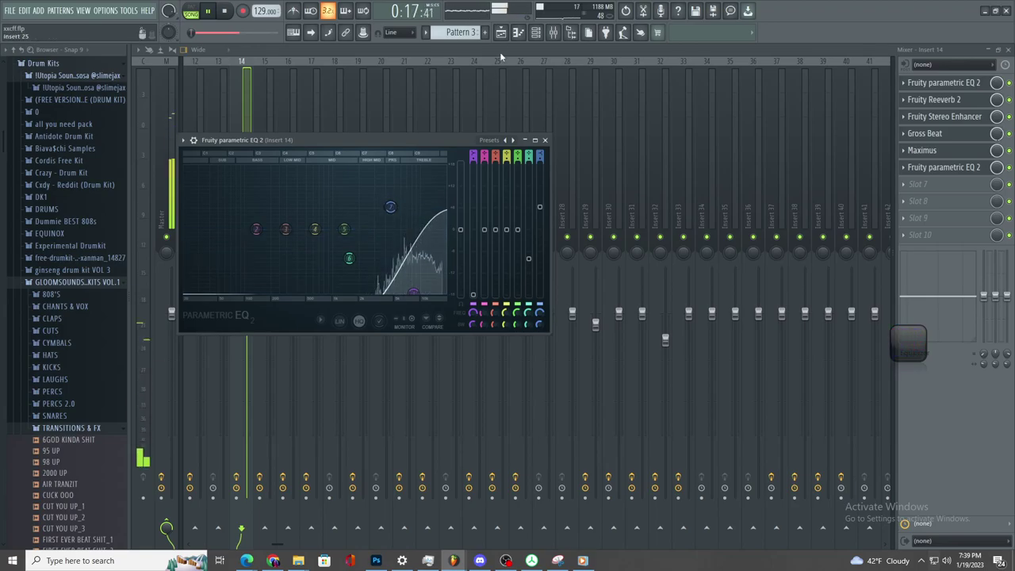
pyautogui.press('F5')
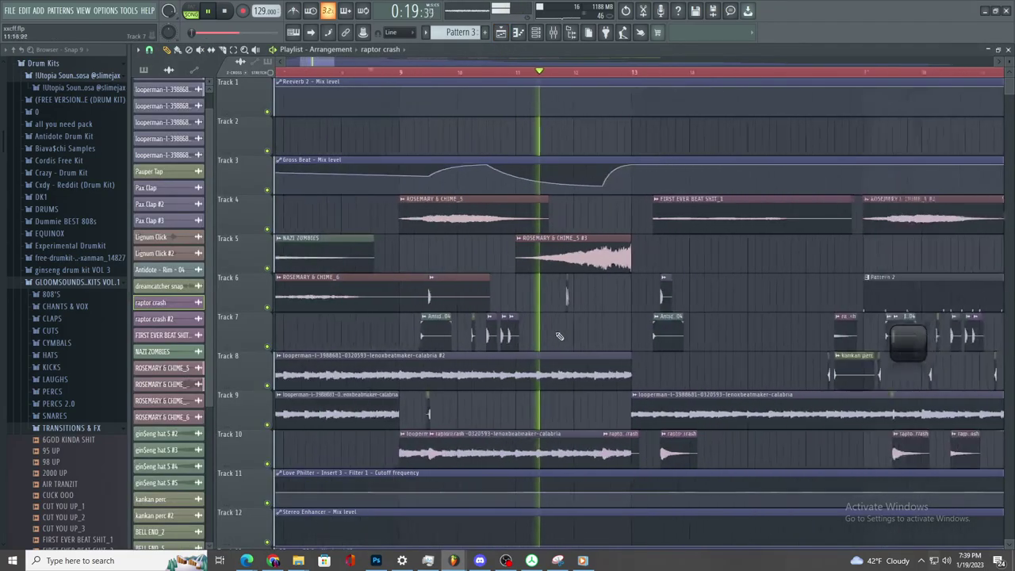
# - Move the raptor crash clip from track 10 to bar 13 on track 6 and make it unique
pyautogui.scroll(-1, 592, 349)
pyautogui.scroll(2, 530, 362)
pyautogui.moveTo(508, 443); pyautogui.dragTo(578, 288)
pyautogui.press('space')
pyautogui.press('space')
pyautogui.scroll(2, 506, 326)
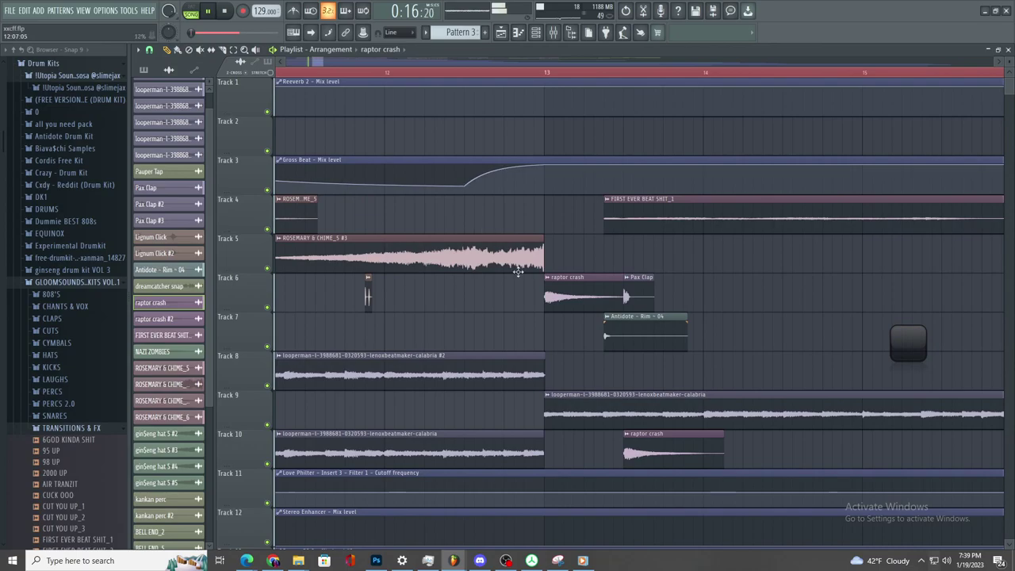
pyautogui.click(547, 278)
pyautogui.click(585, 361)
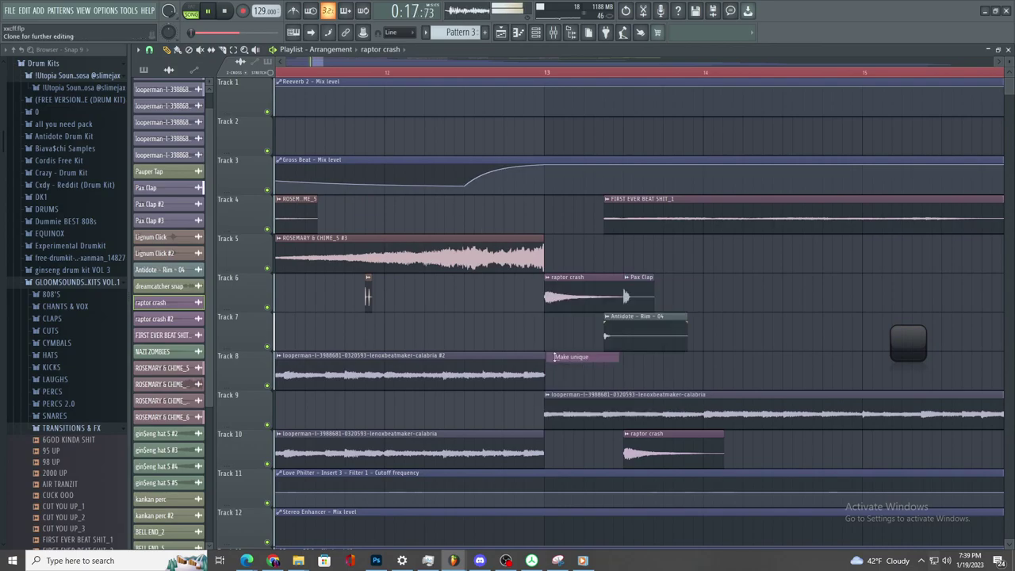
# - Replace the sample of the bar 13 crash on track 6 with BANDICOOT and finally with GOAT CRASH from the CYMBALS folder
pyautogui.click(93, 429)
pyautogui.click(89, 344)
pyautogui.press('space')
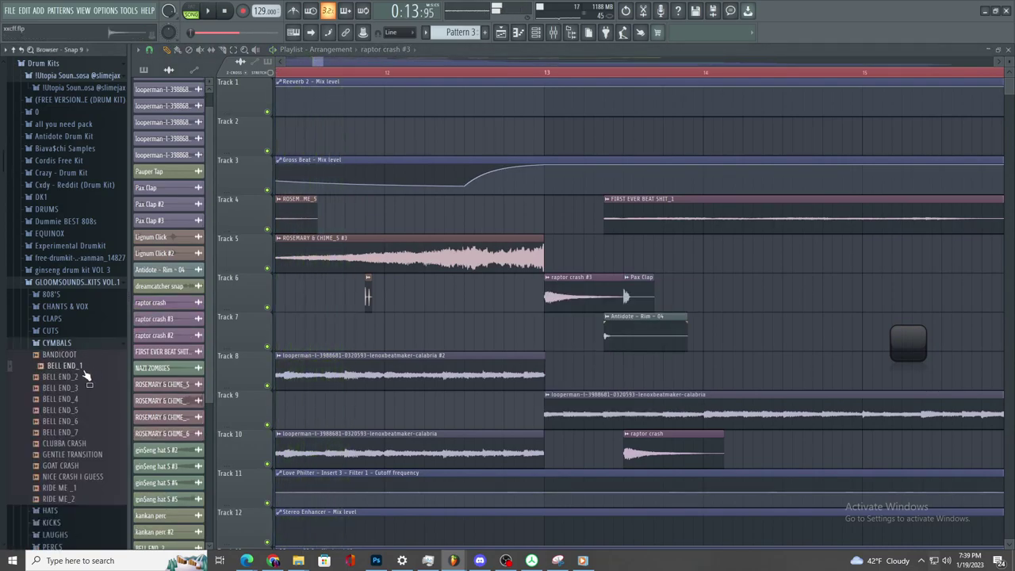
pyautogui.moveTo(89, 359); pyautogui.dragTo(579, 297)
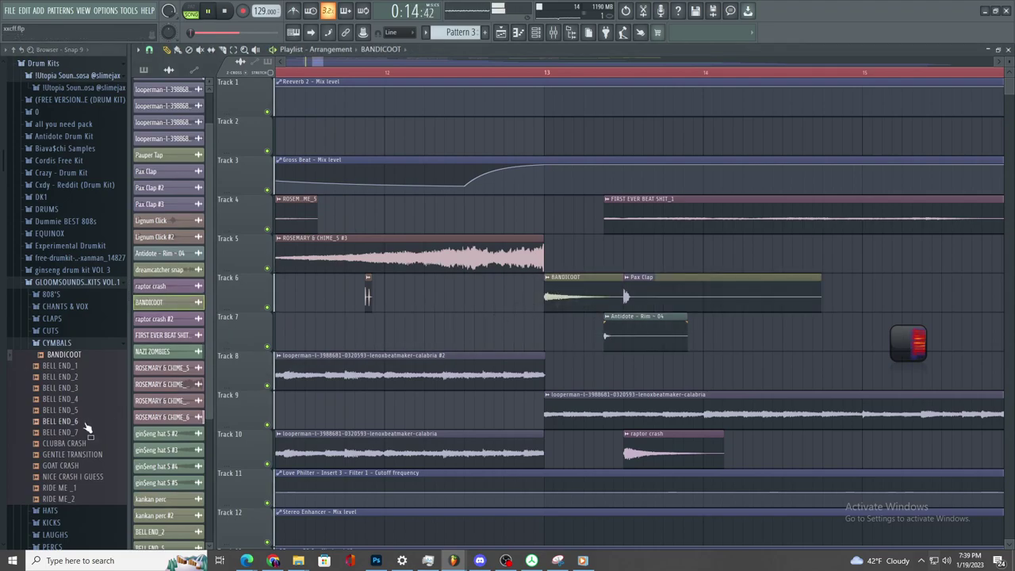
pyautogui.moveTo(85, 467); pyautogui.dragTo(568, 298)
pyautogui.press('space')
# - Route GOAT CRASH to mixer Insert 44 and load Fruity Stereo Enhancer into its first effect slot
pyautogui.doubleClick(568, 278)
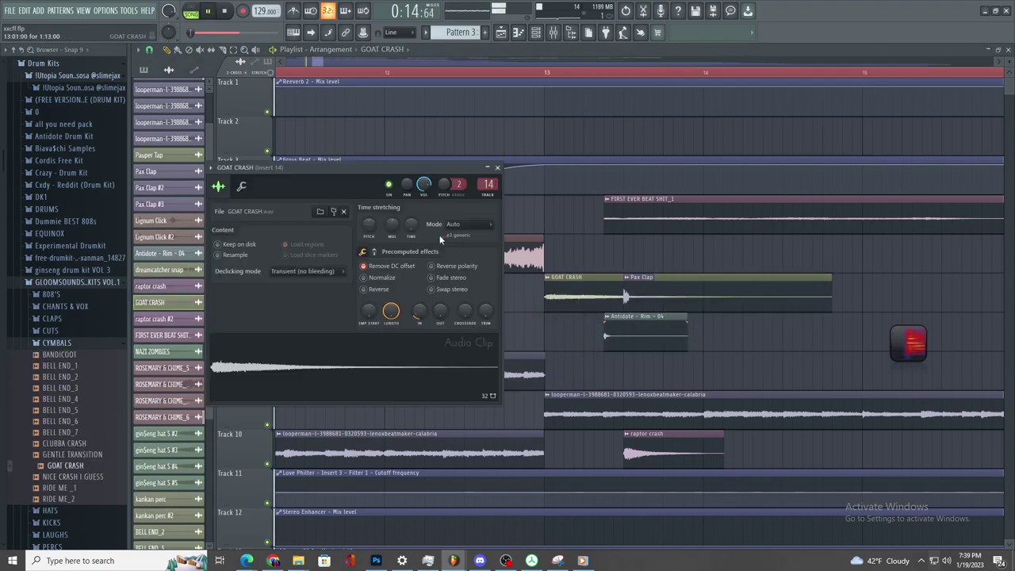
pyautogui.click(490, 184)
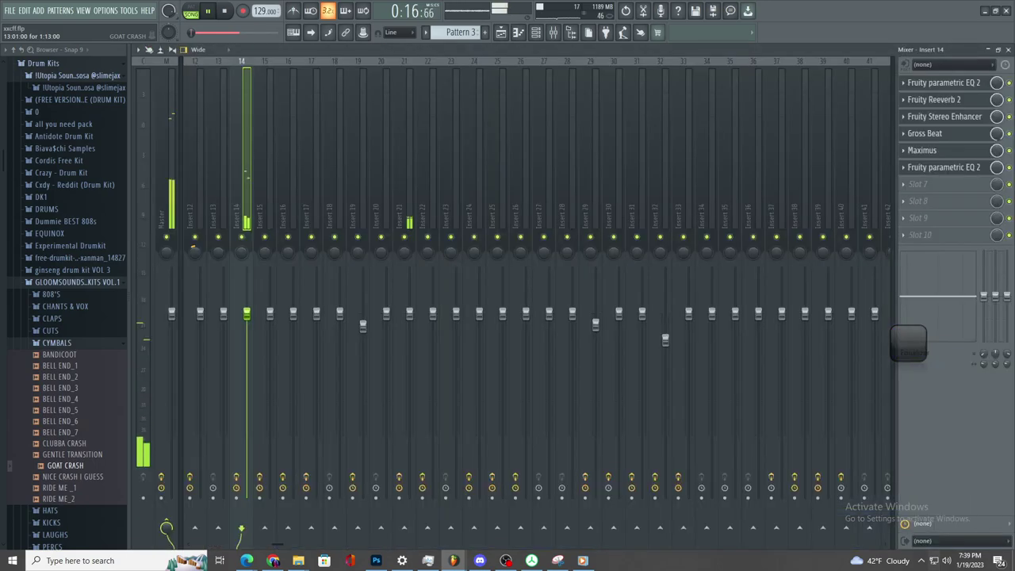
pyautogui.moveTo(490, 184); pyautogui.dragTo(491, 89)
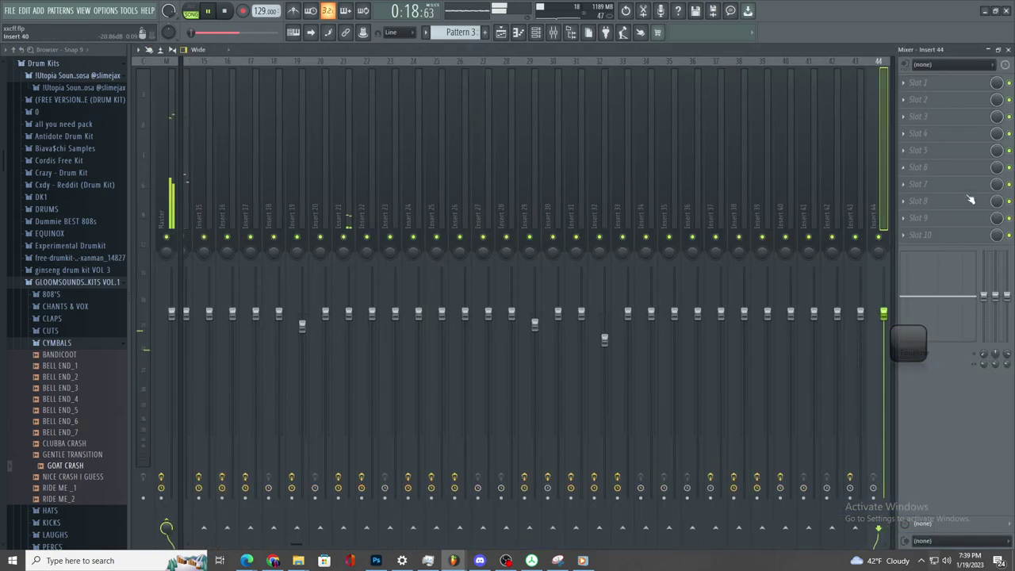
pyautogui.click(937, 81)
pyautogui.click(754, 476)
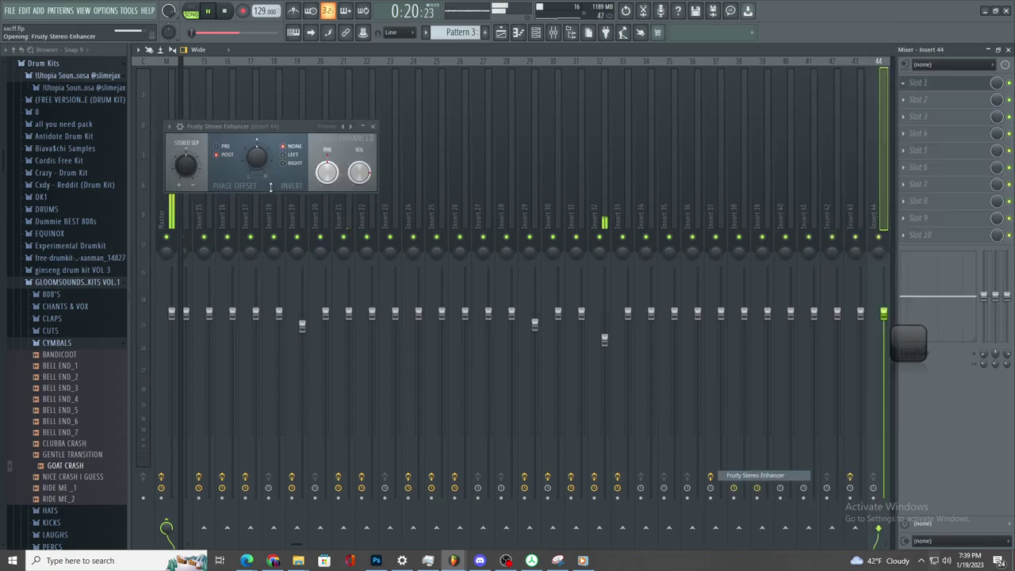
# - Add Fruity Parametric EQ 2 in slot 2 of Insert 44, cutting the lows and mids and boosting band 5 in the treble
pyautogui.click(920, 99)
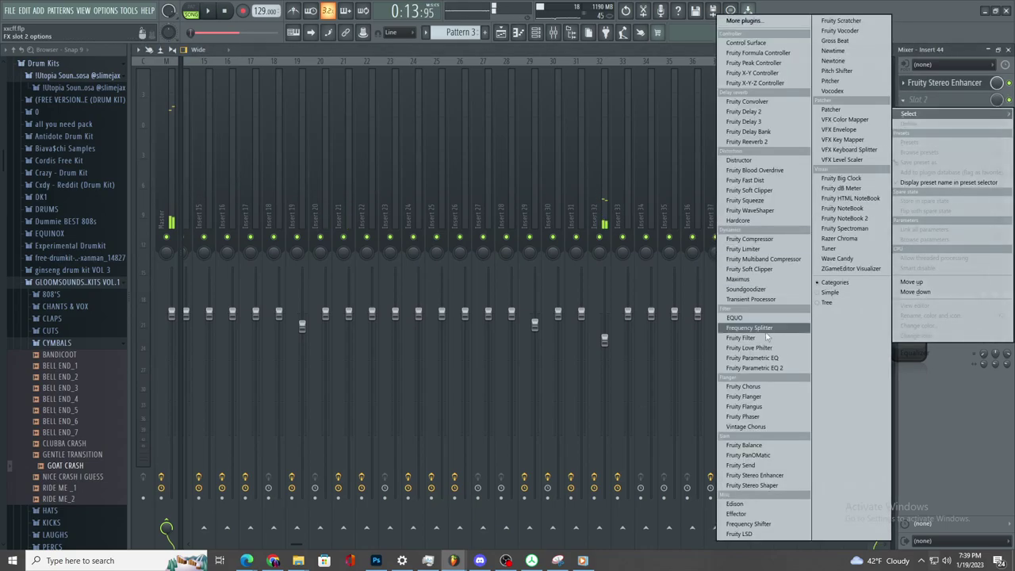
pyautogui.click(754, 369)
pyautogui.moveTo(227, 230); pyautogui.dragTo(189, 292)
pyautogui.press('space')
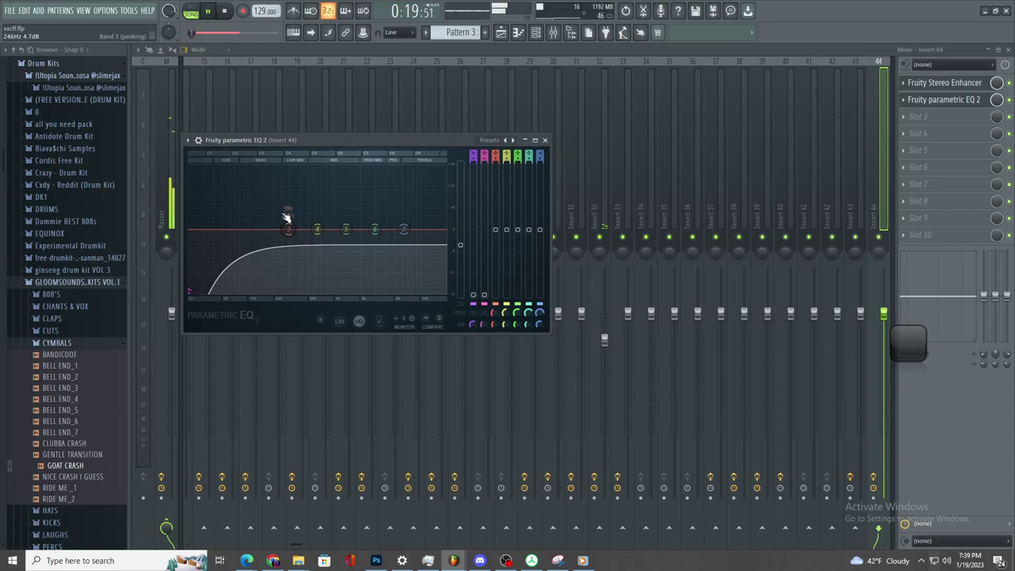
pyautogui.moveTo(316, 229); pyautogui.dragTo(323, 294)
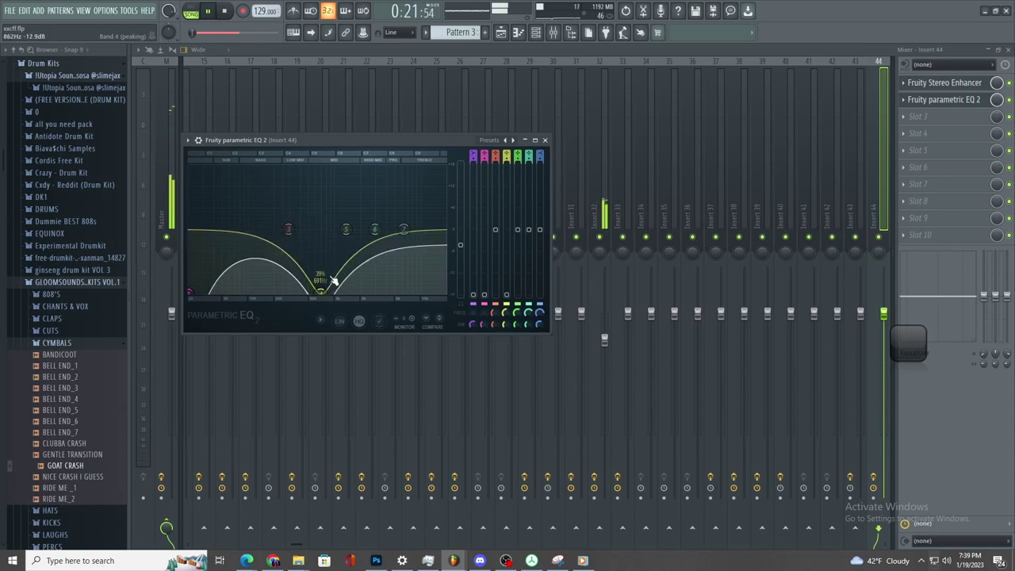
pyautogui.moveTo(374, 230); pyautogui.dragTo(372, 241)
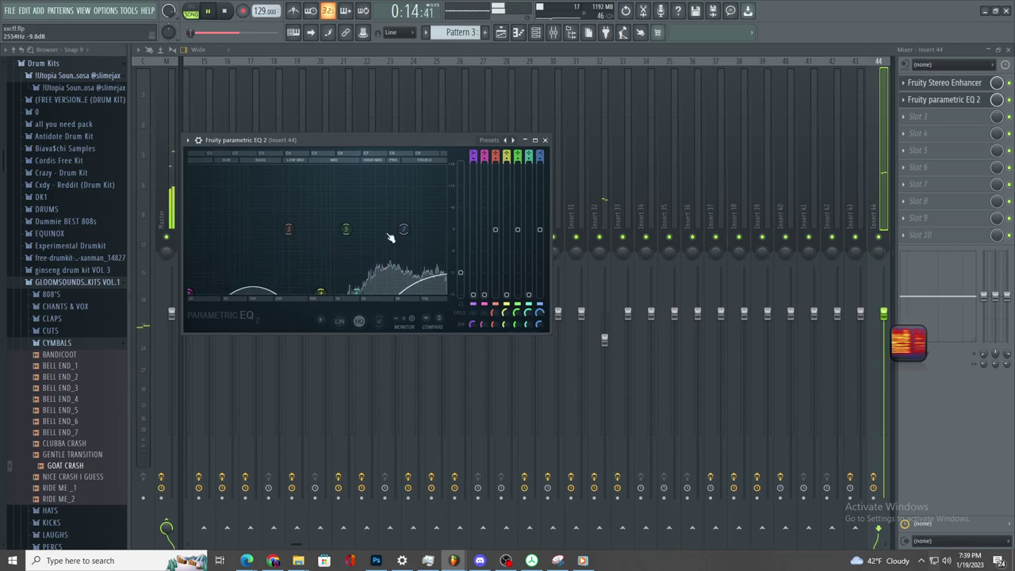
pyautogui.moveTo(390, 233); pyautogui.dragTo(418, 183)
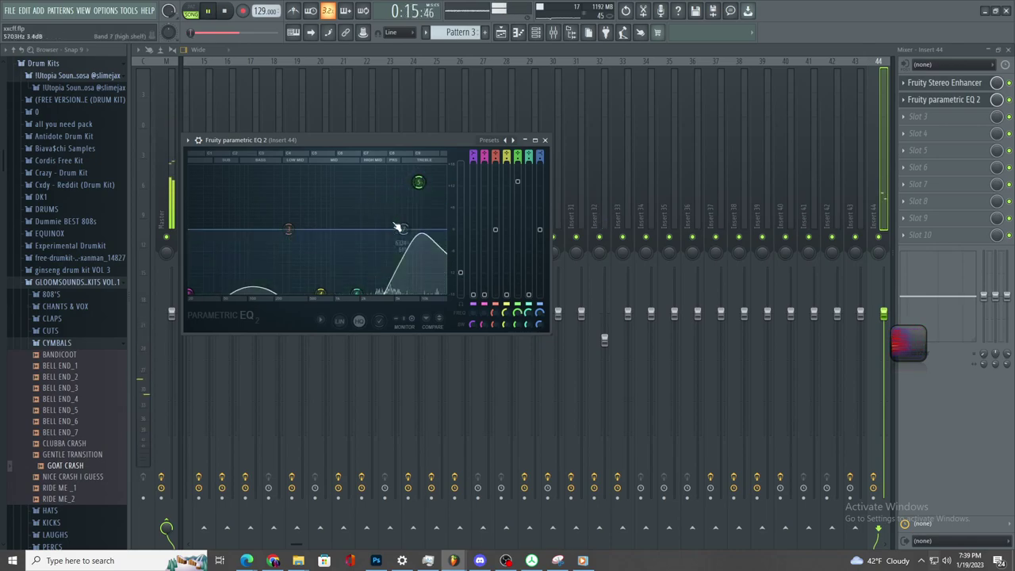
# - Replay the transition into bar 13 in the playlist to judge how GOAT CRASH sounds
pyautogui.click(500, 32)
pyautogui.click(454, 71)
pyautogui.scroll(-3, 460, 103)
pyautogui.scroll(3, 518, 127)
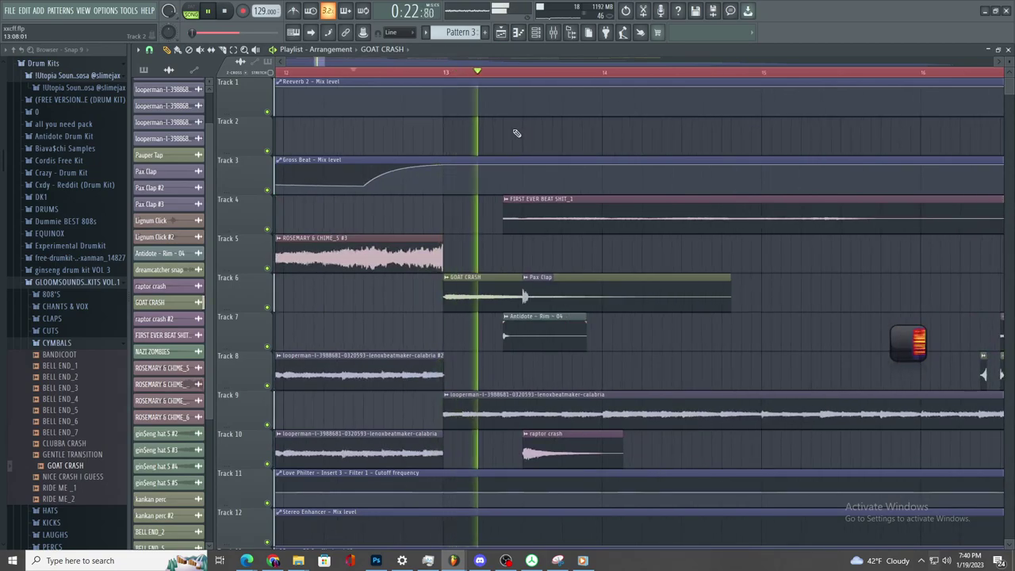
pyautogui.scroll(-2, 531, 136)
pyautogui.scroll(2, 544, 141)
pyautogui.click(283, 73)
pyautogui.scroll(-2, 329, 93)
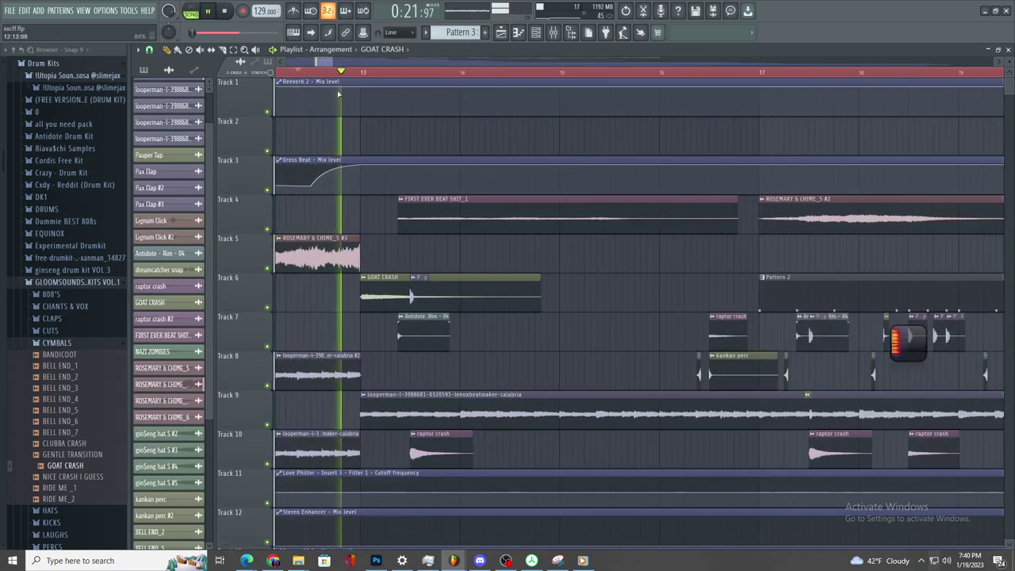
pyautogui.scroll(2, 431, 197)
pyautogui.press('space')
pyautogui.press('space')
# - Add Fruity Reeverb 2 in slot 3 of Insert 44 and set its dry level to 94%
pyautogui.click(558, 33)
pyautogui.click(558, 36)
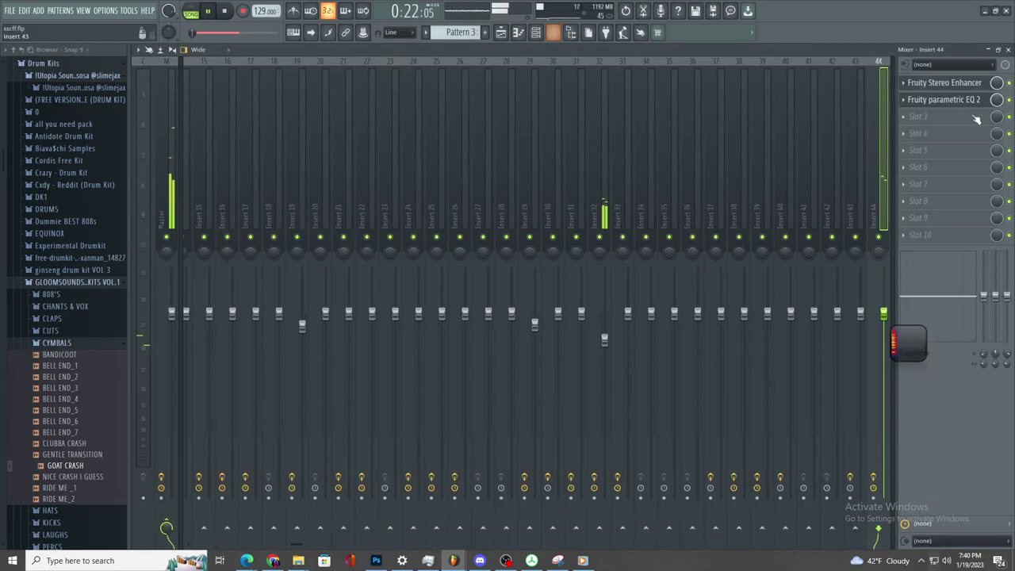
pyautogui.click(947, 116)
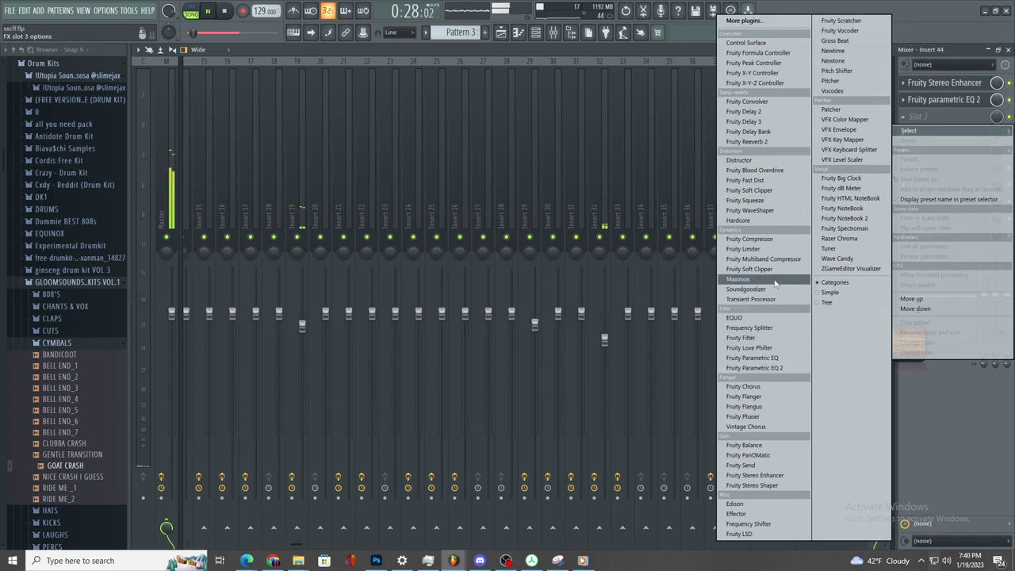
pyautogui.click(787, 146)
pyautogui.moveTo(428, 177); pyautogui.dragTo(428, 180)
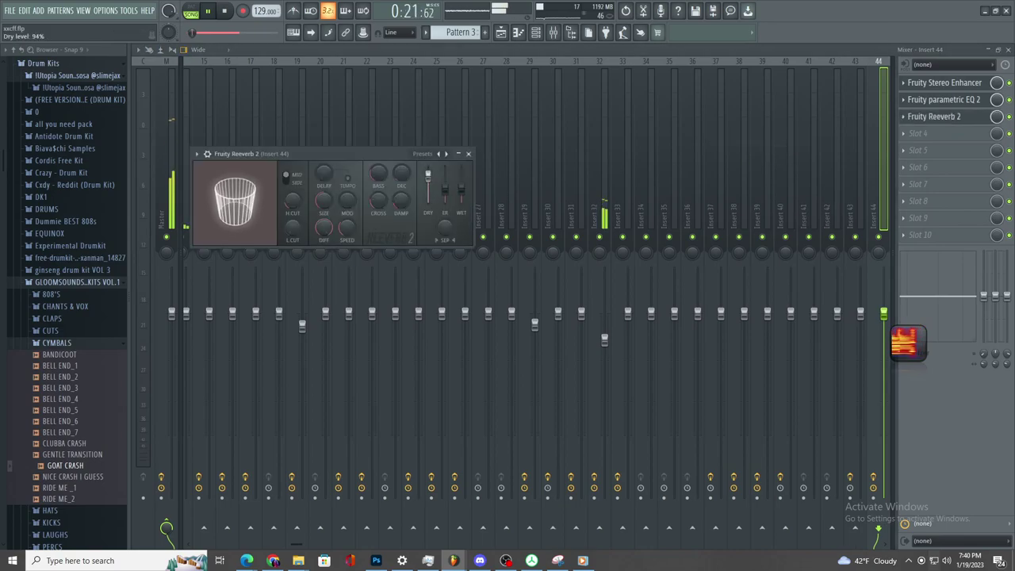
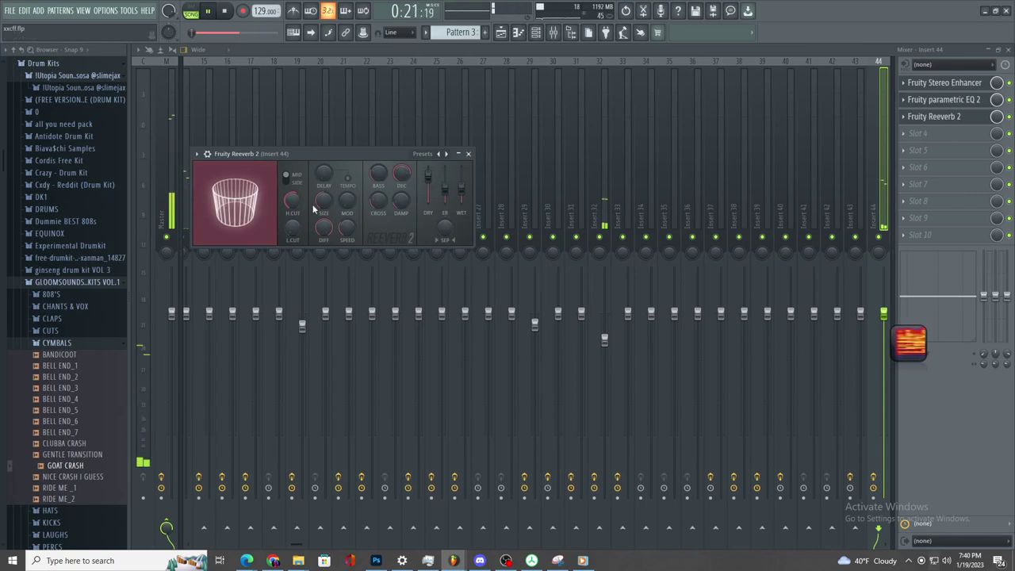
# - Reshape Insert 44's parametric EQ by moving the band 4 cut up to the high mids and readjusting the band 5 treble boost
pyautogui.click(946, 100)
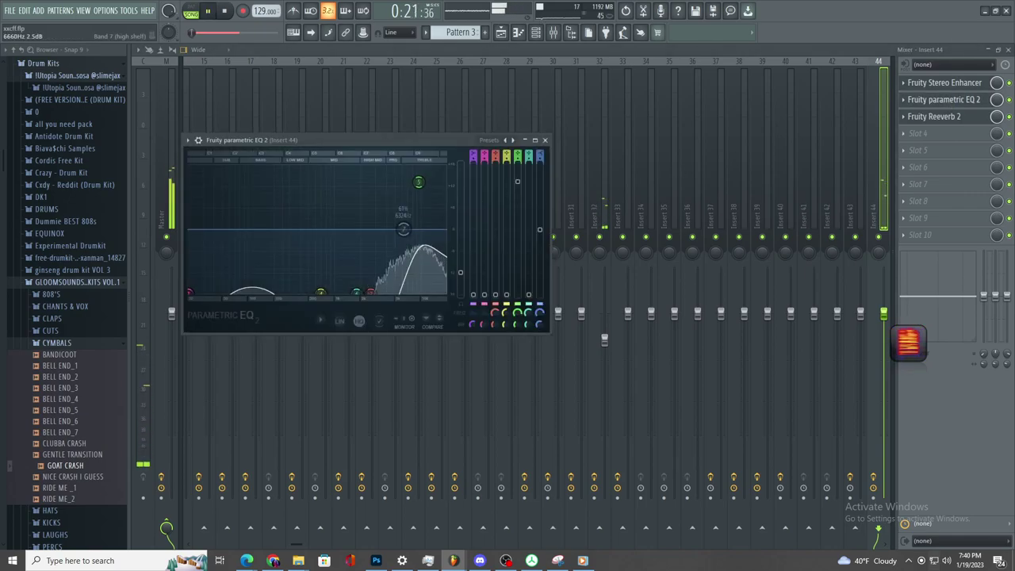
pyautogui.moveTo(420, 181); pyautogui.dragTo(444, 168)
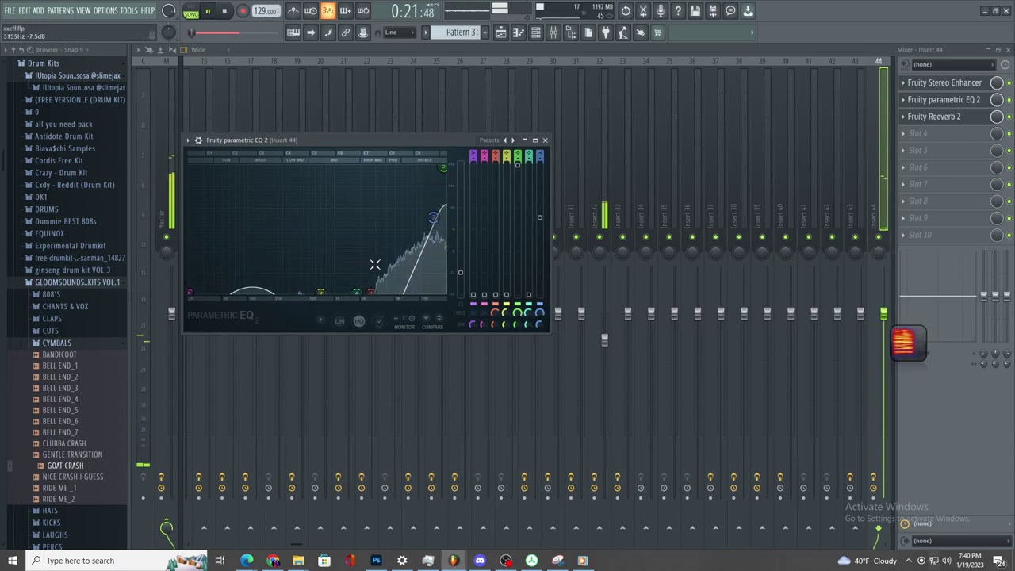
pyautogui.moveTo(320, 291); pyautogui.dragTo(382, 294)
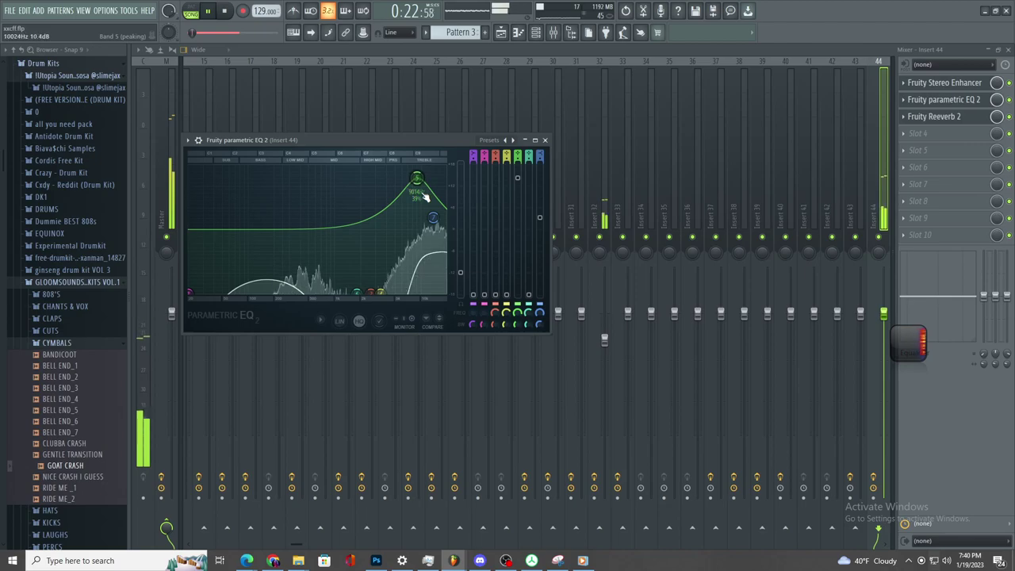
pyautogui.moveTo(417, 179); pyautogui.dragTo(403, 184)
pyautogui.scroll(-3, 367, 287)
pyautogui.press('space')
# - Delete the raptor crash clip just after bar 13 on track 10 and replay the transition
pyautogui.click(501, 32)
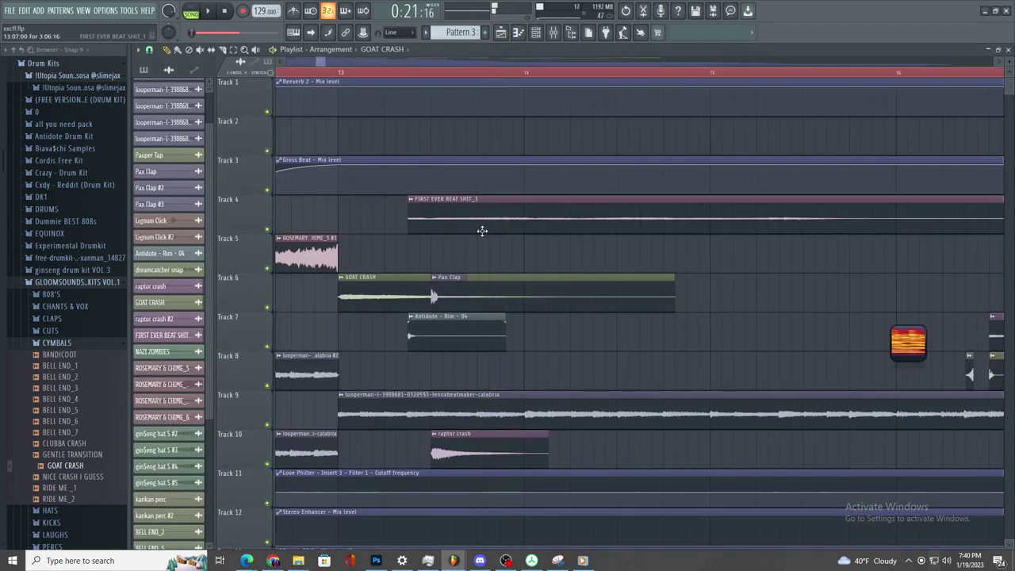
pyautogui.rightClick(469, 435)
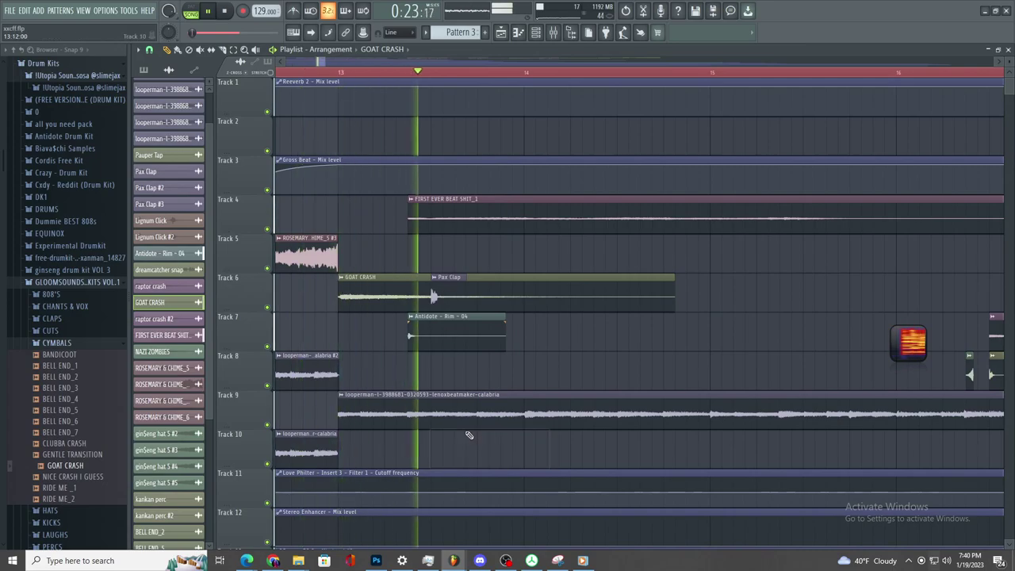
pyautogui.scroll(-4, 464, 430)
pyautogui.scroll(3, 462, 428)
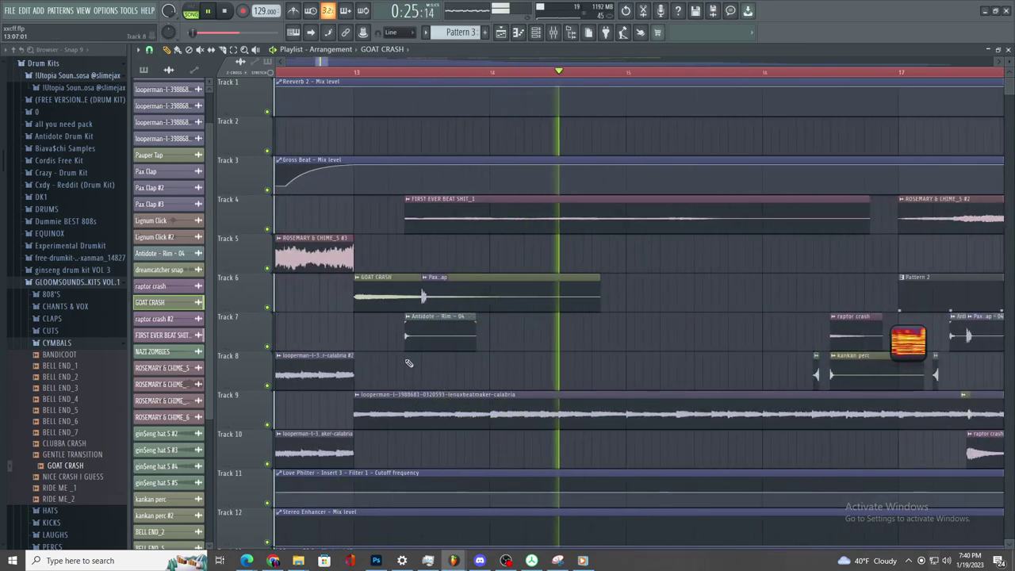
pyautogui.scroll(-2, 408, 357)
pyautogui.scroll(3, 404, 299)
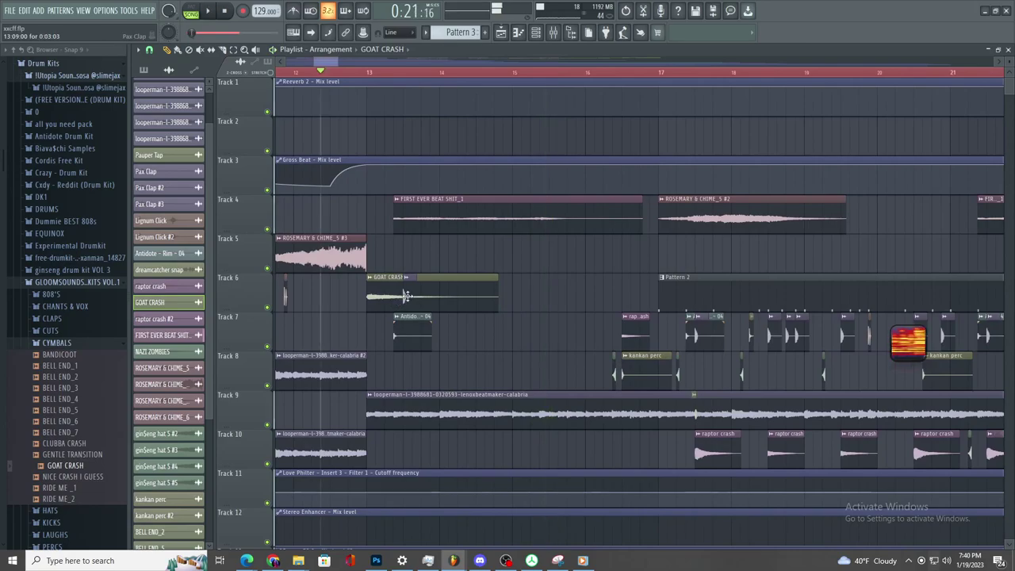
pyautogui.scroll(1, 406, 296)
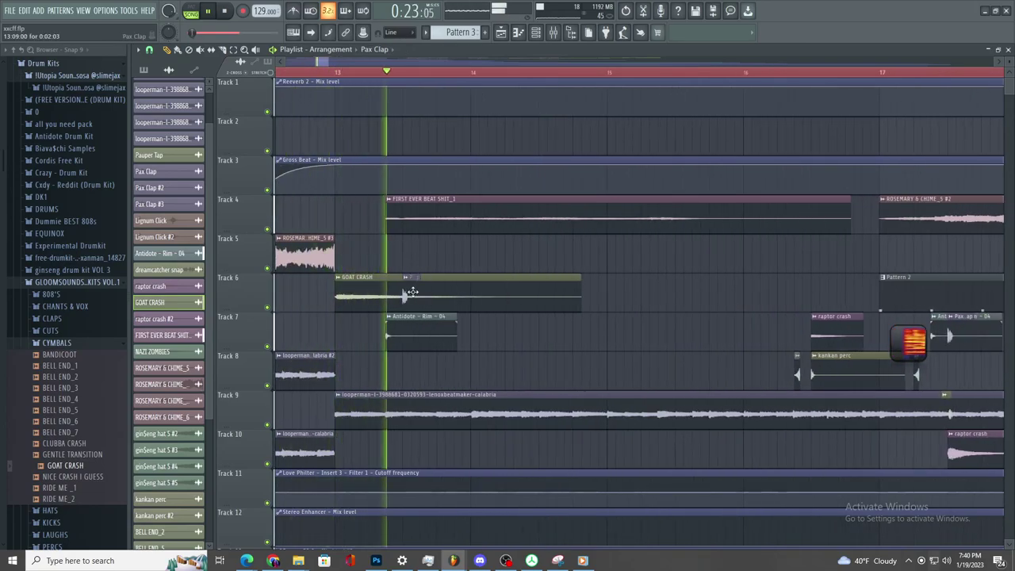
# - Move the Pax Clap clip midway through bar 13 from track 6 up to track 5
pyautogui.moveTo(414, 291); pyautogui.dragTo(415, 245)
pyautogui.scroll(-1, 408, 259)
pyautogui.scroll(1, 408, 258)
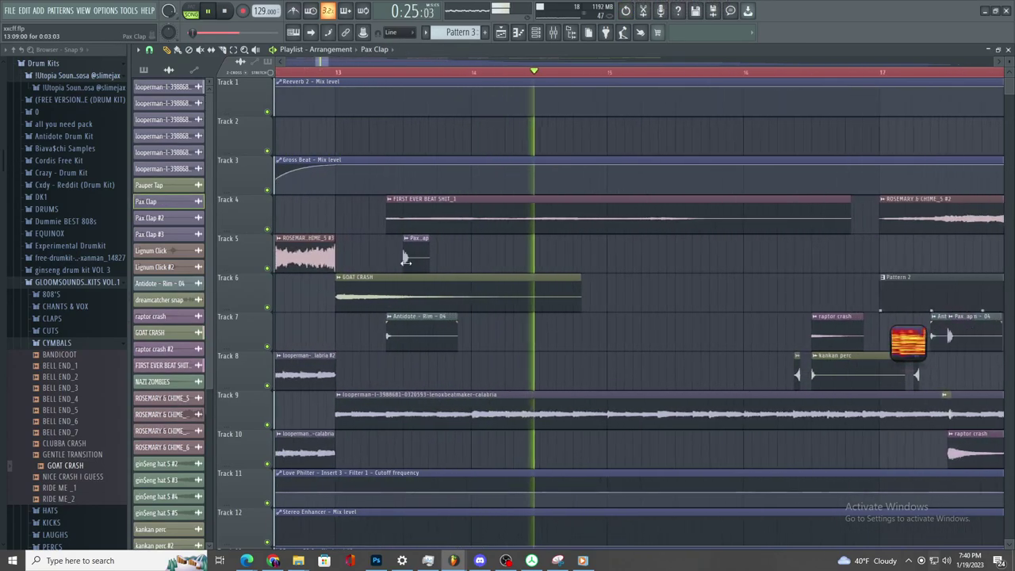
pyautogui.doubleClick(407, 259)
pyautogui.press('F9')
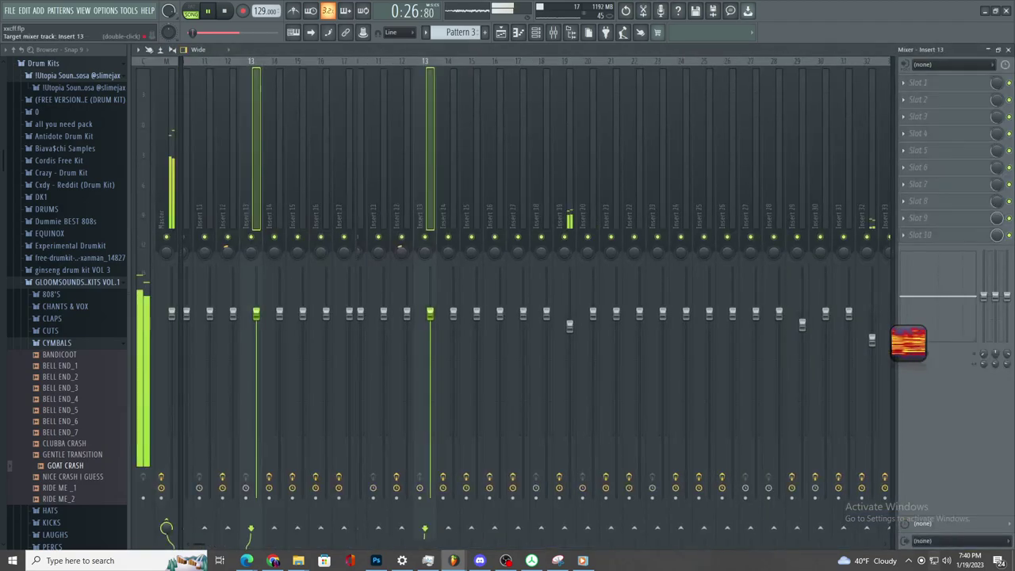
pyautogui.click(501, 35)
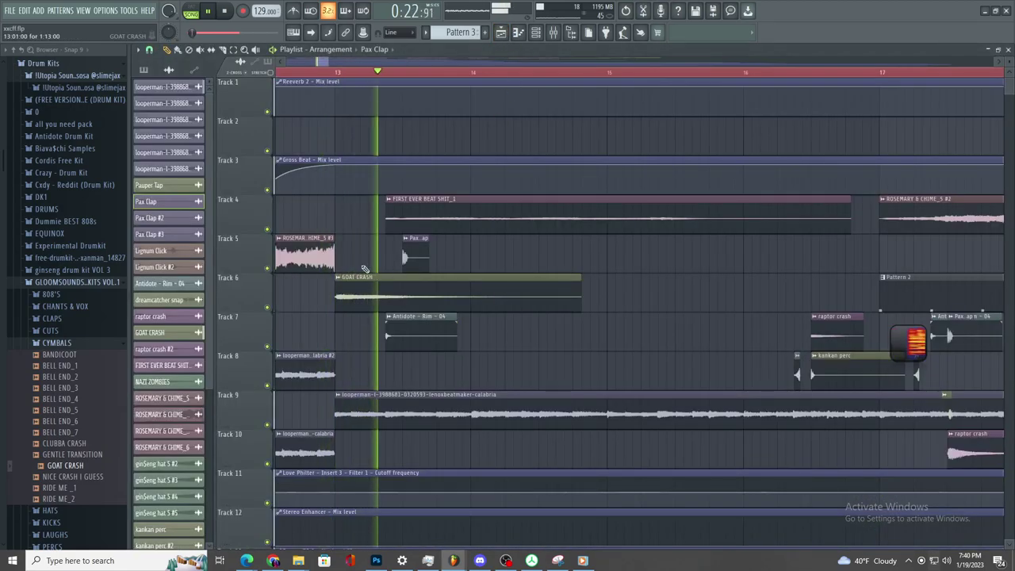
# - Make the bar 13 Pax Clap clip unique and route it to mixer track 124 with Remove DC offset enabled
pyautogui.rightClick(409, 239)
pyautogui.click(429, 318)
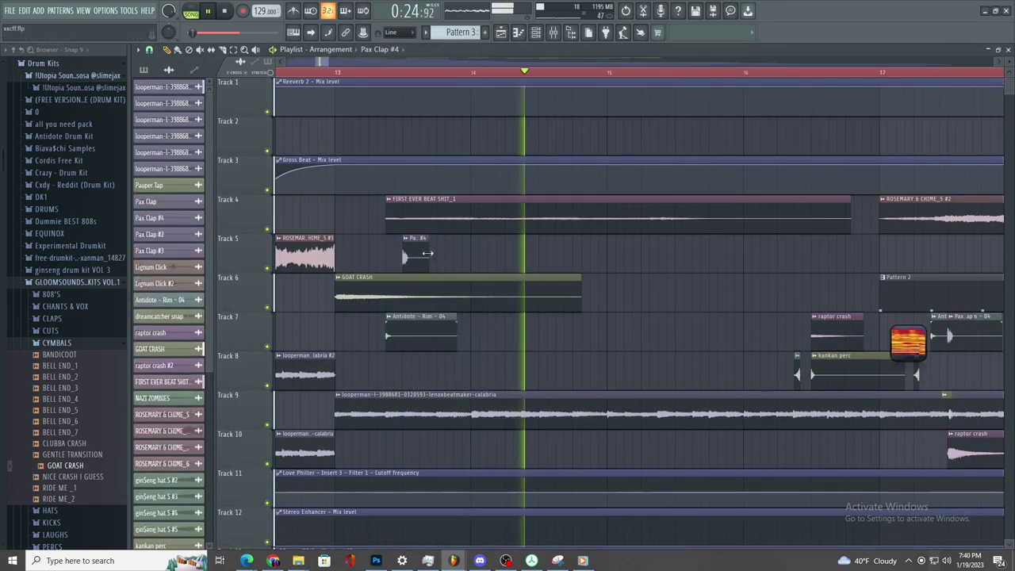
pyautogui.moveTo(500, 198); pyautogui.dragTo(500, 204)
pyautogui.click(401, 280)
# - Load Fruity Reeverb 2 and Fruity Parametric EQ 2 on Insert 124, cutting EQ band 3 by about 10.6 dB at 319 Hz
pyautogui.click(556, 33)
pyautogui.click(920, 83)
pyautogui.click(724, 141)
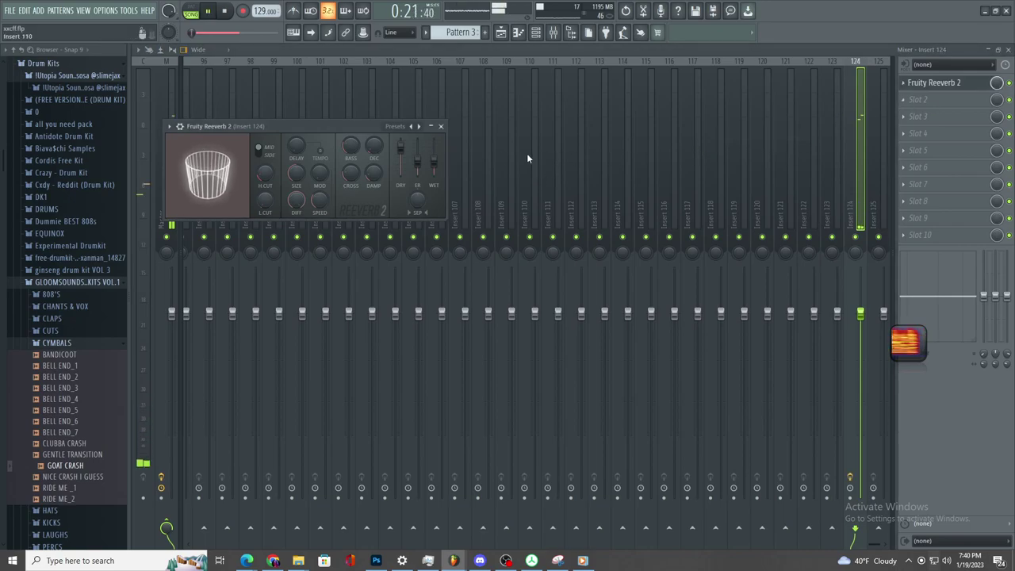
pyautogui.click(970, 101)
pyautogui.click(780, 363)
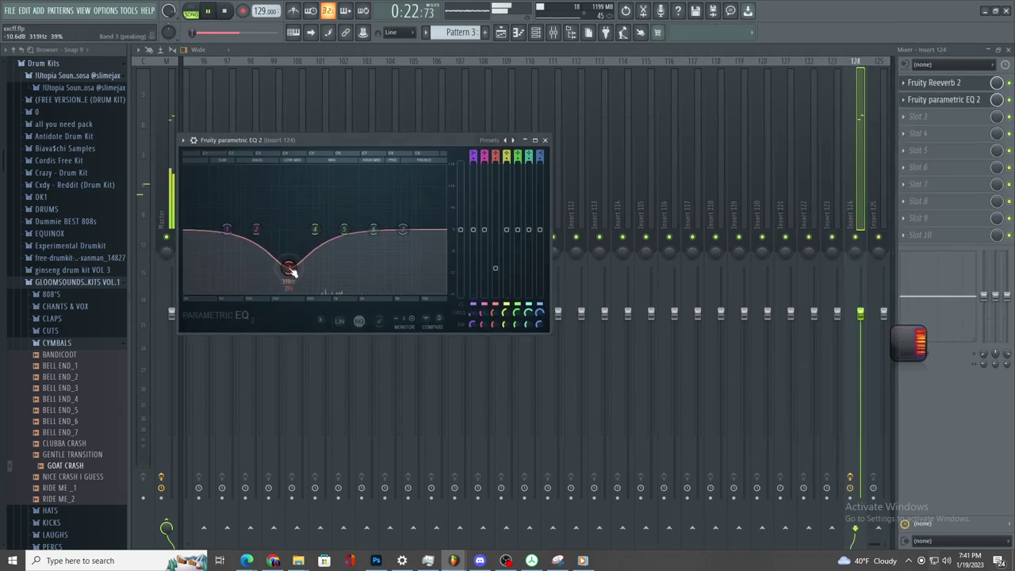
pyautogui.click(515, 33)
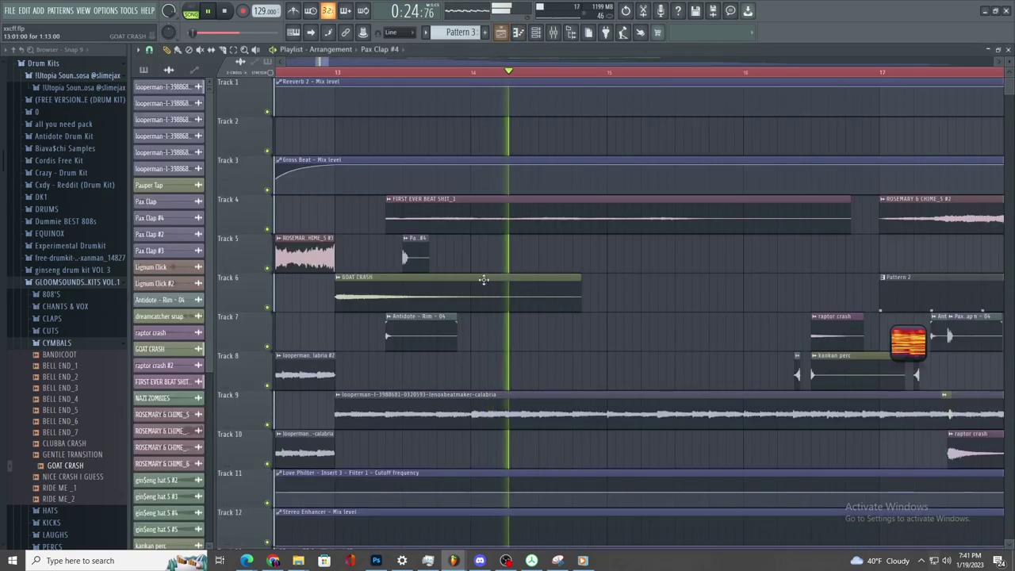
# - Place a Pax Clap #4 clip midway through bar 17 on track 5 and check the original Pax Clap channel's settings
pyautogui.click(723, 249)
pyautogui.click(720, 335)
pyautogui.doubleClick(719, 336)
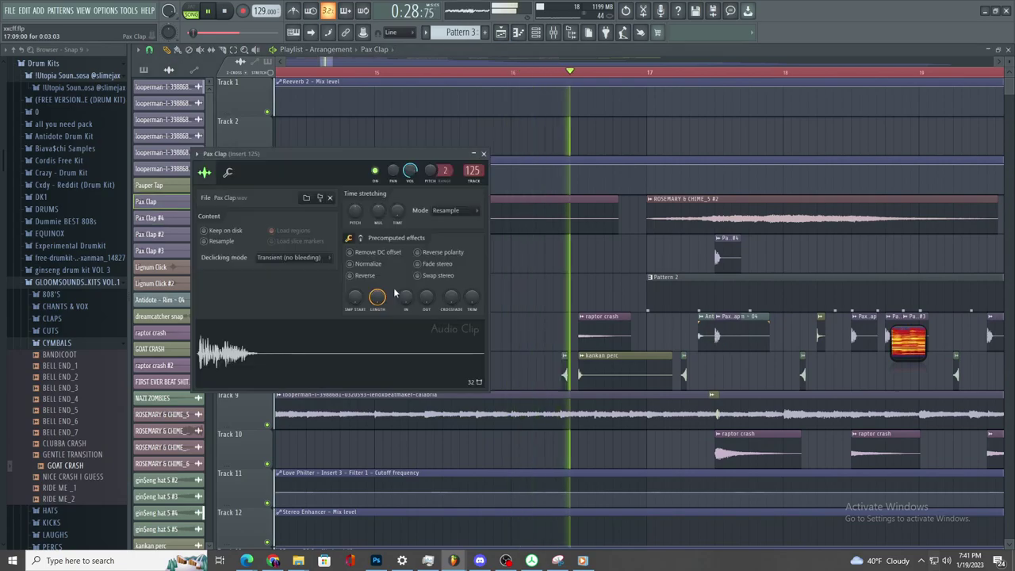
pyautogui.press('Escape')
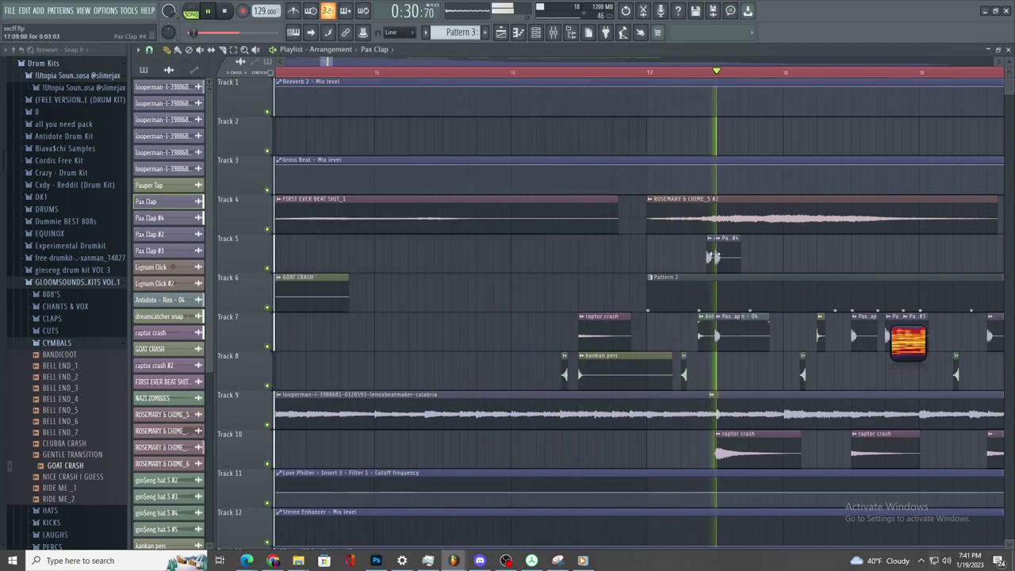
# - Replay from bar 17 and examine how Insert 124's parametric EQ treats the Pax Clap #4 sound
pyautogui.click(649, 72)
pyautogui.scroll(-2, 740, 389)
pyautogui.scroll(1, 740, 388)
pyautogui.doubleClick(562, 256)
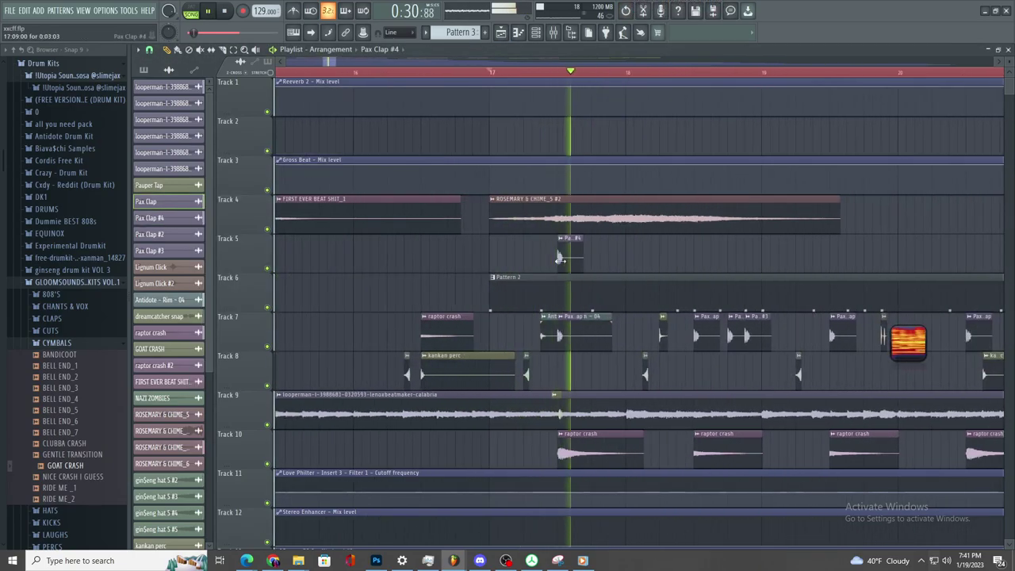
pyautogui.press('space')
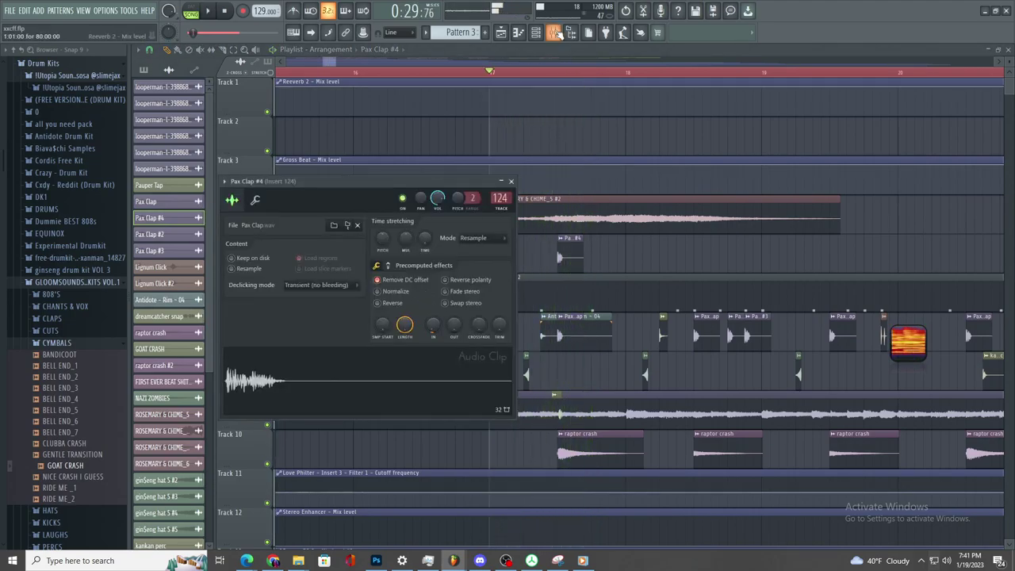
pyautogui.press('F9')
pyautogui.click(940, 101)
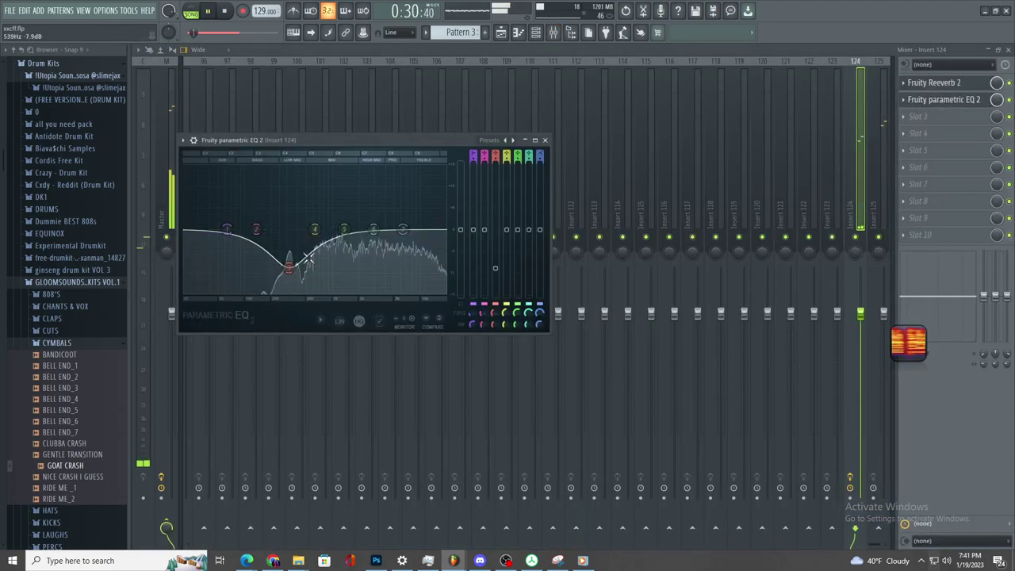
# - Add a second Fruity Parametric EQ 2 in slot 3 of Insert 124, cutting the lows and boosting band 6 about 11.1 dB at 4218 Hz
pyautogui.click(910, 119)
pyautogui.click(762, 367)
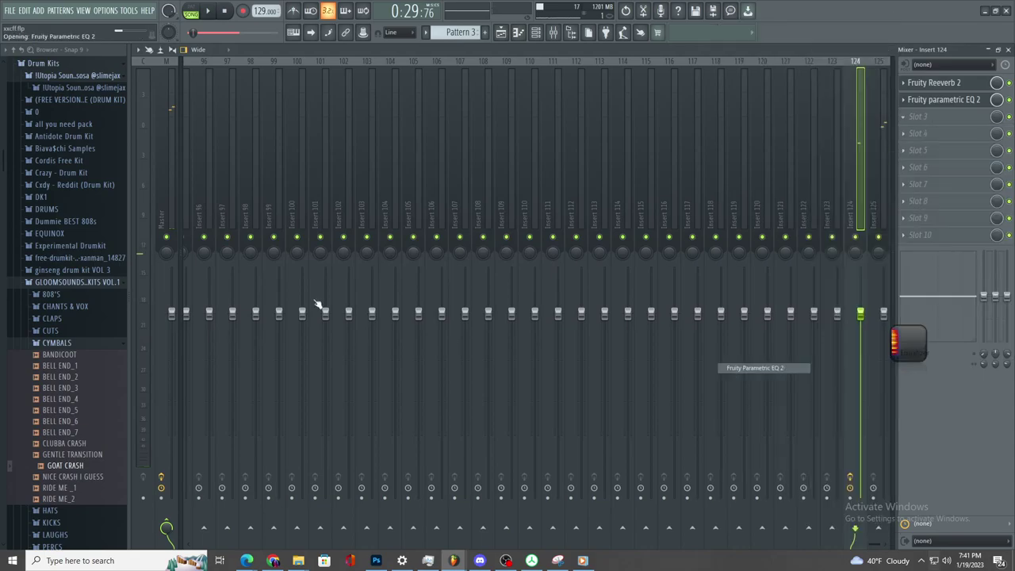
pyautogui.moveTo(329, 243); pyautogui.dragTo(356, 307)
pyautogui.moveTo(387, 243); pyautogui.dragTo(403, 204)
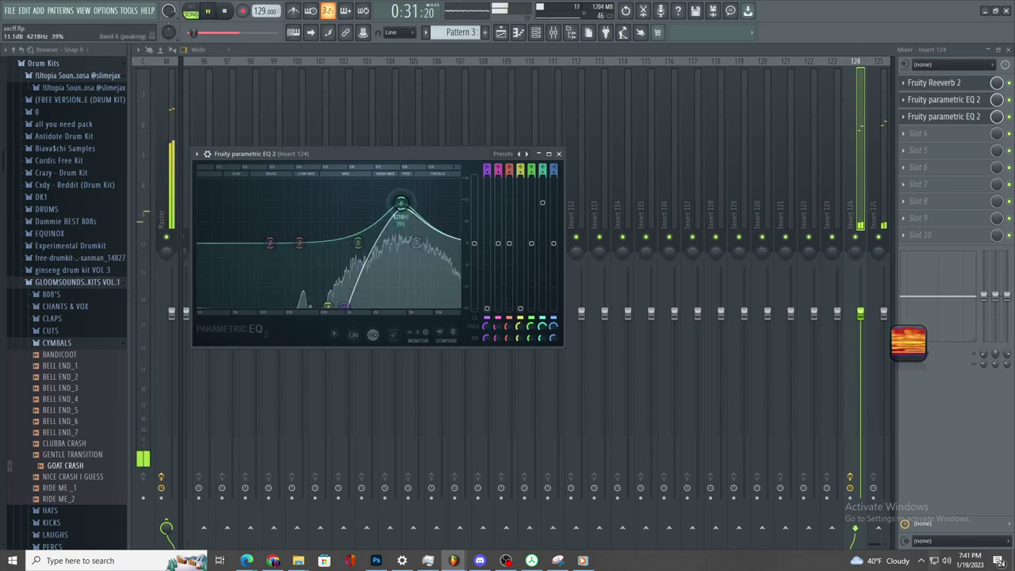
# - Create a mix level automation clip for Insert 124's slot 3 EQ and make it jump from minimum to full at bar 17
pyautogui.rightClick(995, 116)
pyautogui.click(965, 193)
pyautogui.click(500, 33)
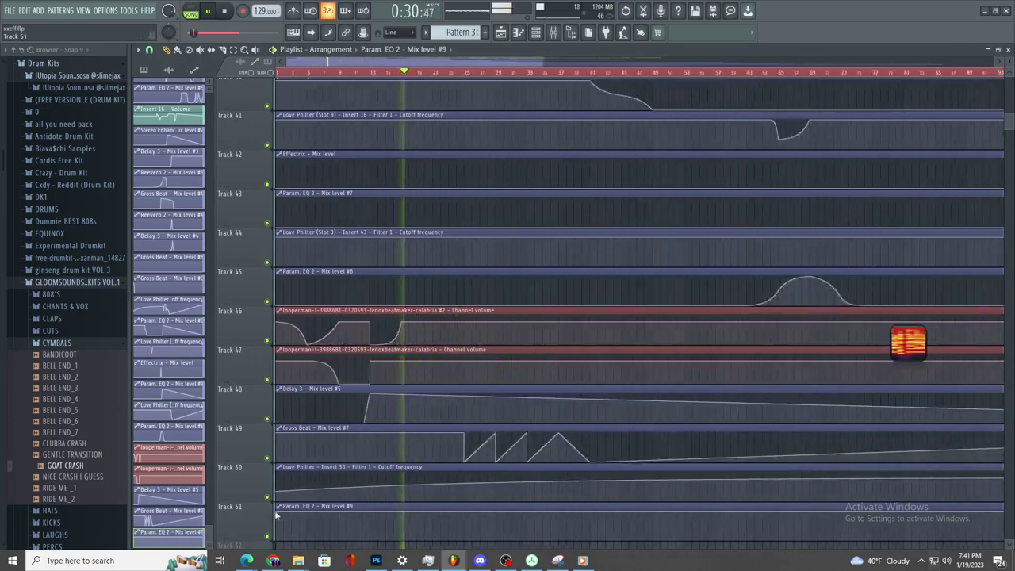
pyautogui.keyDown('ctrl'); pyautogui.scroll(-2, 658, 517); pyautogui.keyUp('ctrl')
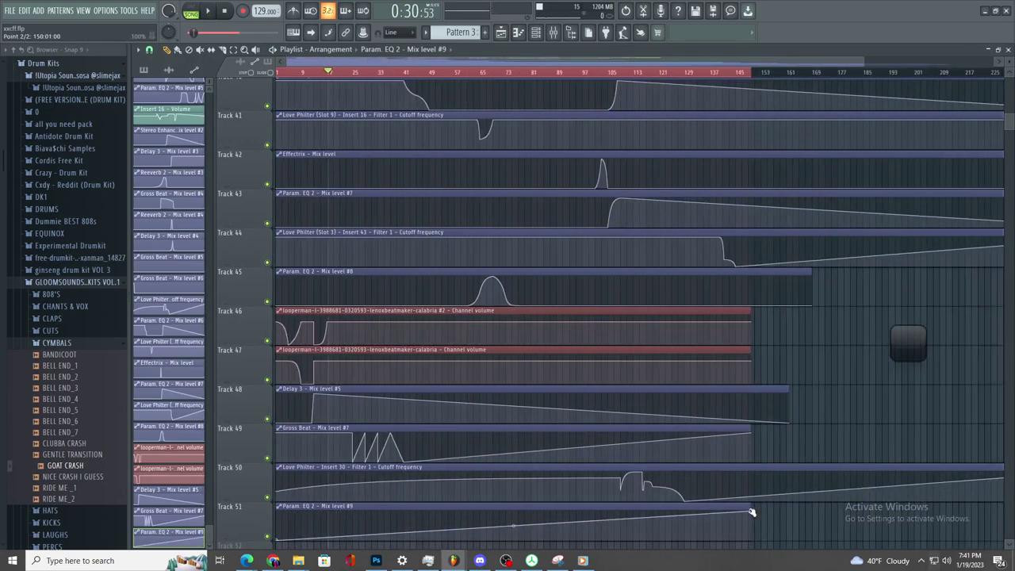
pyautogui.keyDown('ctrl'); pyautogui.scroll(5, 330, 527); pyautogui.keyUp('ctrl')
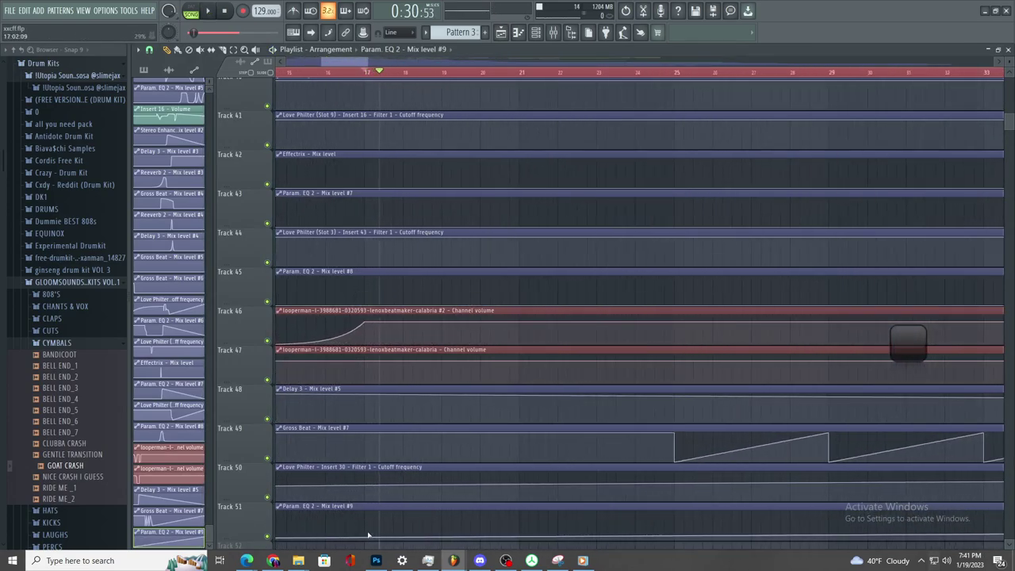
pyautogui.keyDown('ctrl'); pyautogui.scroll(-5, 363, 476); pyautogui.keyUp('ctrl')
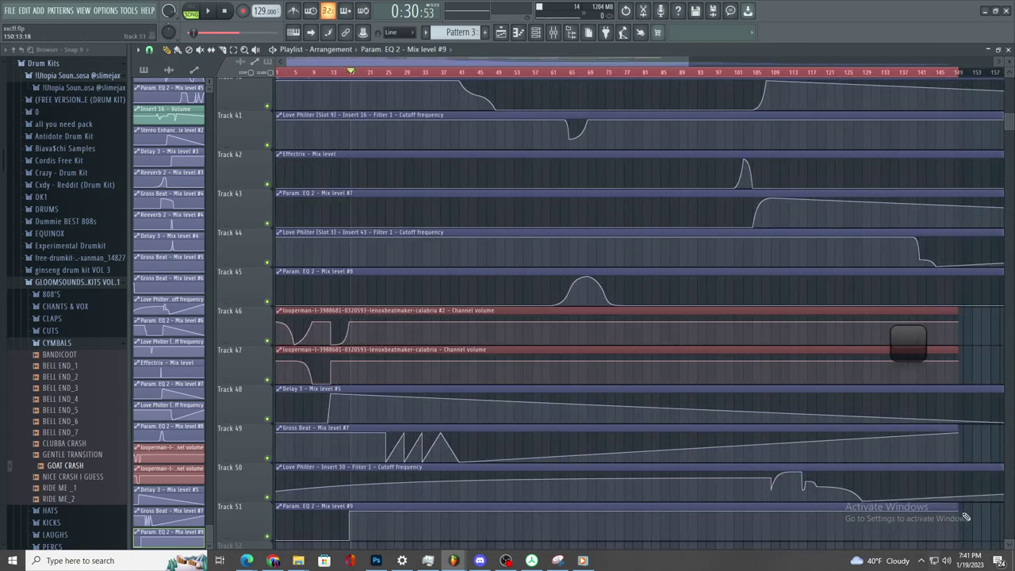
# - Add a point at bar 25 in the Param. EQ 2 - Mix level #9 automation and drop the level to minimum there
pyautogui.press('space')
pyautogui.keyDown('ctrl'); pyautogui.scroll(5, 375, 475); pyautogui.keyUp('ctrl')
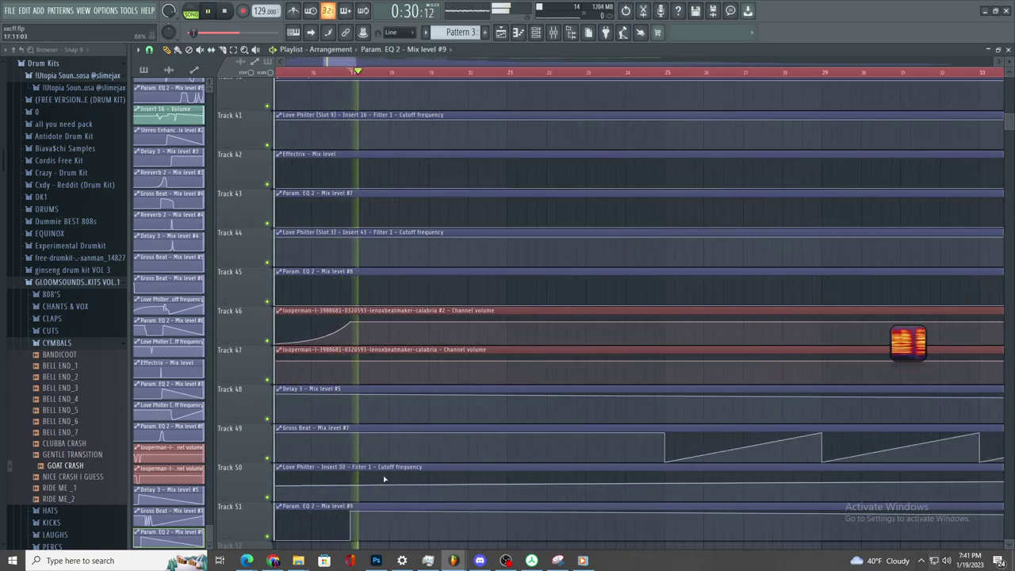
pyautogui.keyDown('ctrl'); pyautogui.scroll(-3, 635, 528); pyautogui.keyUp('ctrl')
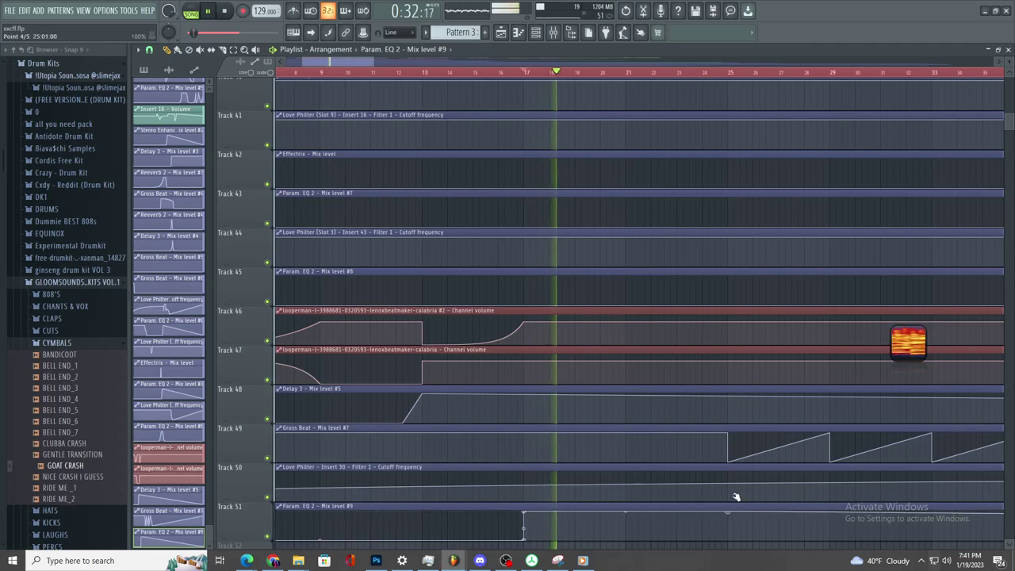
pyautogui.rightClick(729, 533)
pyautogui.keyDown('ctrl'); pyautogui.scroll(-1, 464, 524); pyautogui.keyUp('ctrl')
pyautogui.keyDown('ctrl'); pyautogui.scroll(1, 711, 501); pyautogui.keyUp('ctrl')
pyautogui.press('space')
pyautogui.press('space')
# - Place Pax Clap #4 clips midway through bars 19 and 21 on track 5 and replay from bar 17
pyautogui.scroll(1, 551, 138)
pyautogui.scroll(10, 551, 139)
pyautogui.keyDown('ctrl'); pyautogui.scroll(2, 484, 267); pyautogui.keyUp('ctrl')
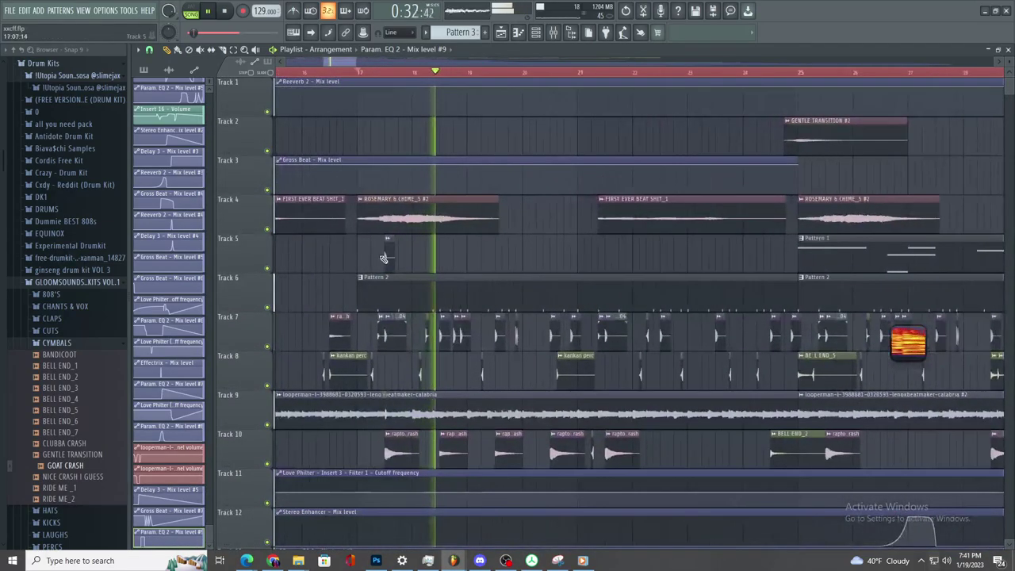
pyautogui.keyDown('ctrl'); pyautogui.scroll(1, 468, 270); pyautogui.keyUp('ctrl')
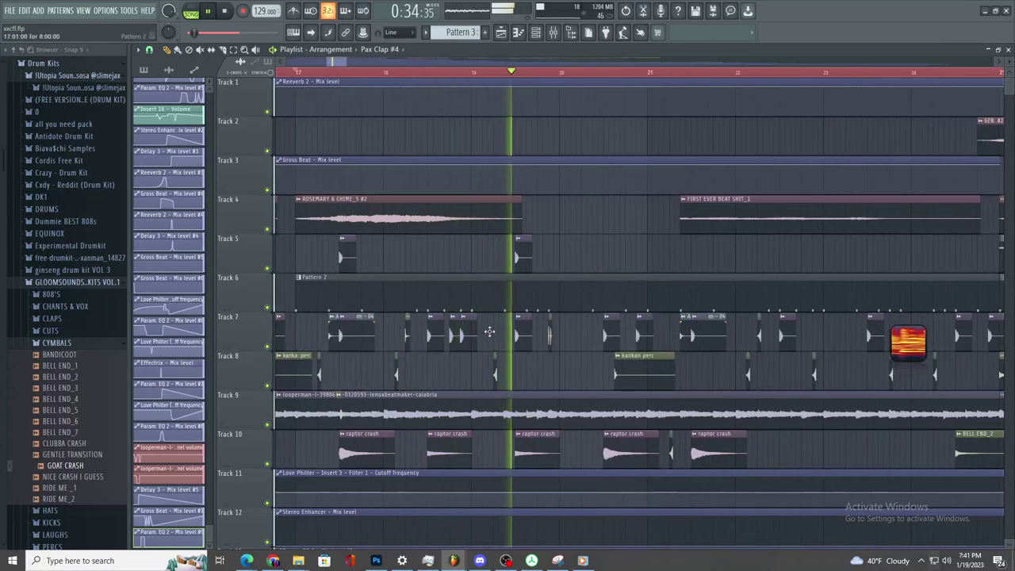
pyautogui.doubleClick(607, 260)
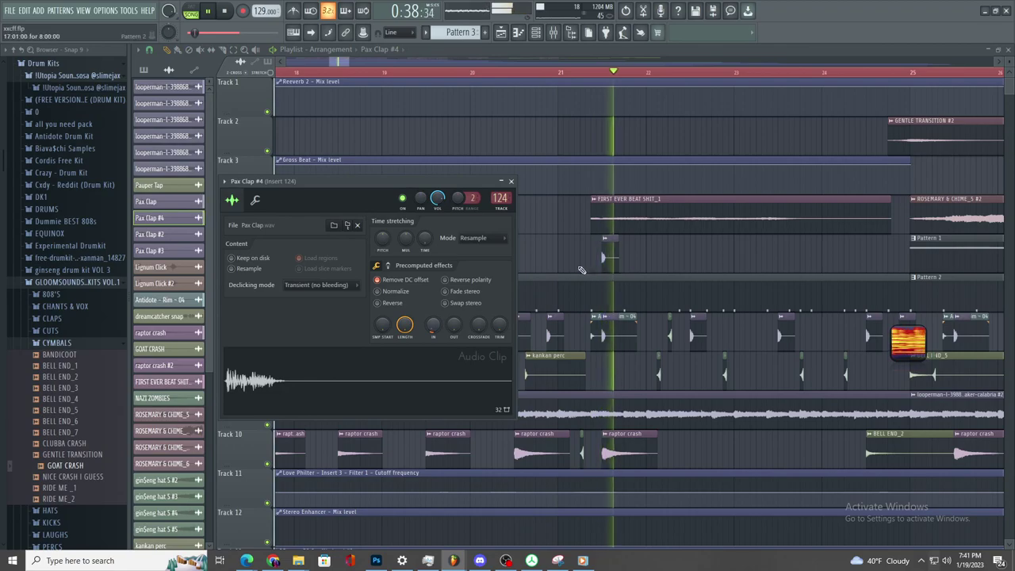
pyautogui.press('space')
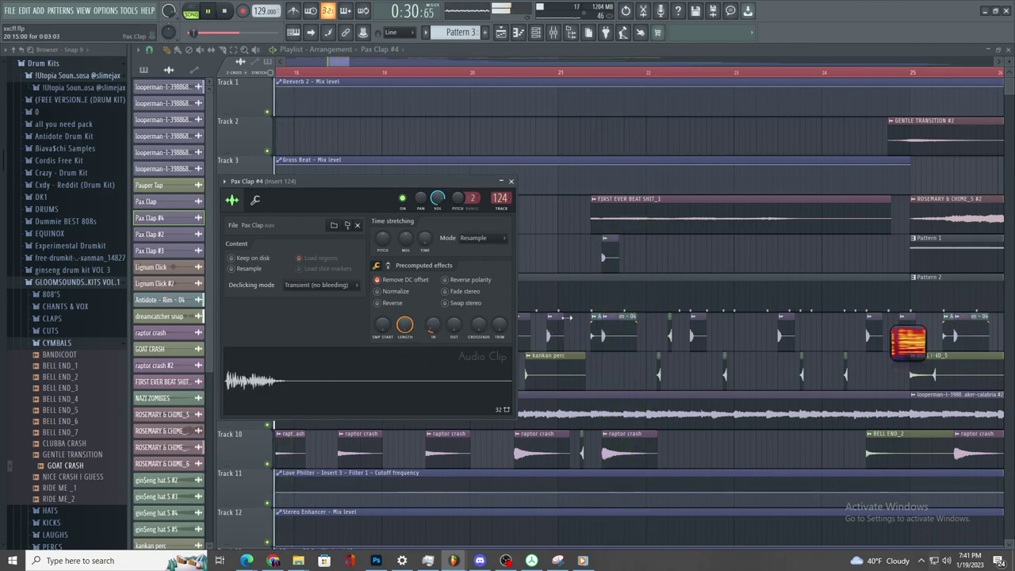
pyautogui.press('space')
# - Shift the band 6 boost to about 1204 Hz and cut the treble with band 7 in Insert 124's second EQ
pyautogui.press('F9')
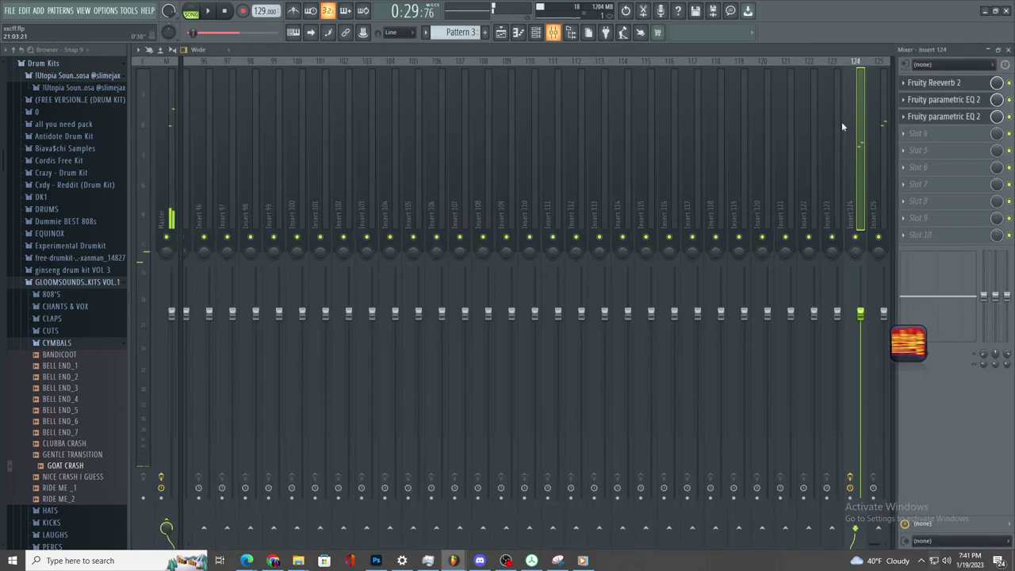
pyautogui.click(924, 119)
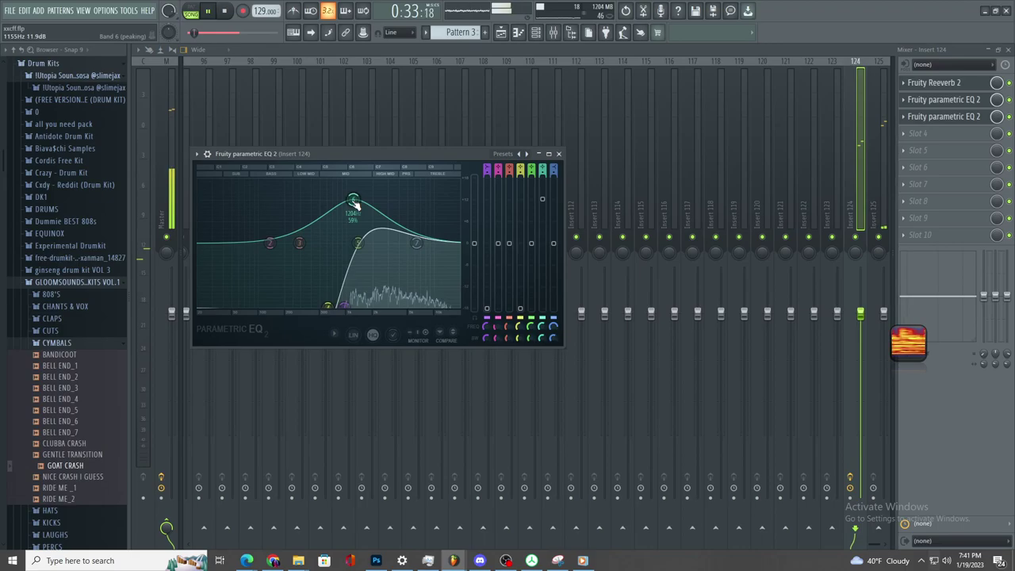
pyautogui.moveTo(413, 267); pyautogui.dragTo(408, 304)
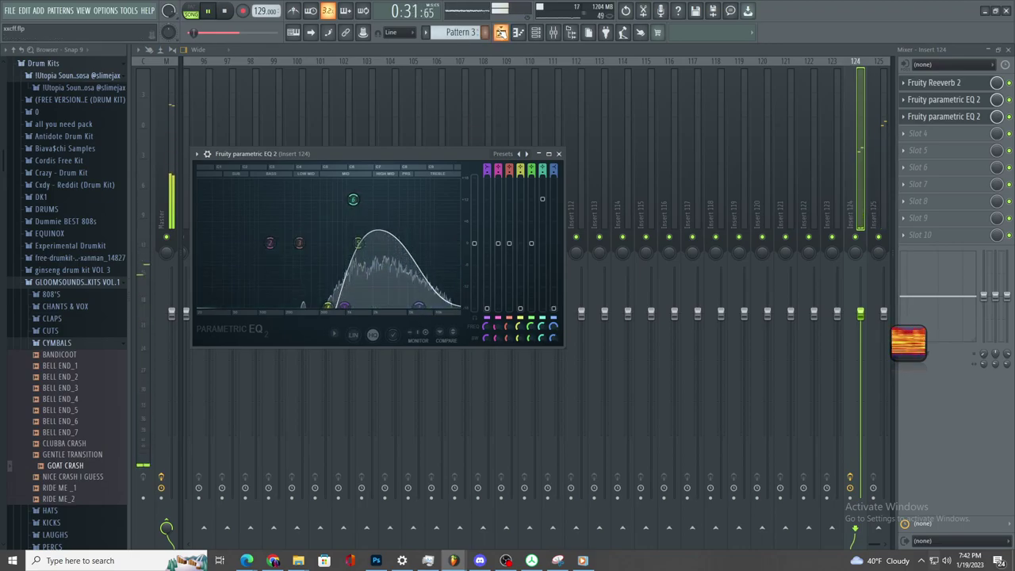
# - Place Pax Clap #4 clips midway through bars 22 and 23 on track 5 and midway through bar 25 on track 3
pyautogui.press('F5')
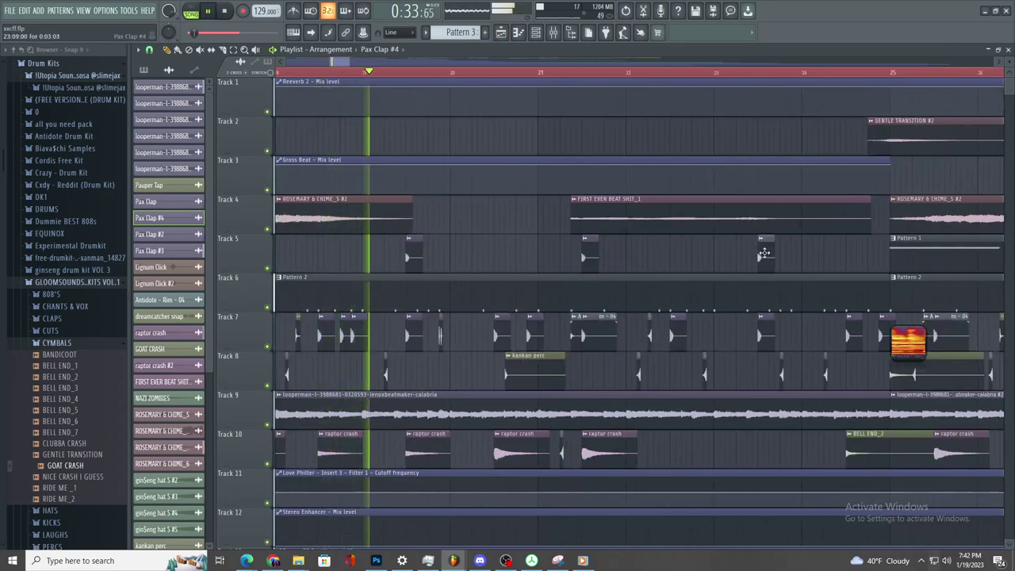
pyautogui.scroll(-3, 760, 304)
pyautogui.scroll(3, 760, 304)
pyautogui.scroll(-3, 668, 303)
pyautogui.scroll(3, 749, 318)
pyautogui.click(721, 187)
pyautogui.moveTo(457, 262); pyautogui.dragTo(451, 268)
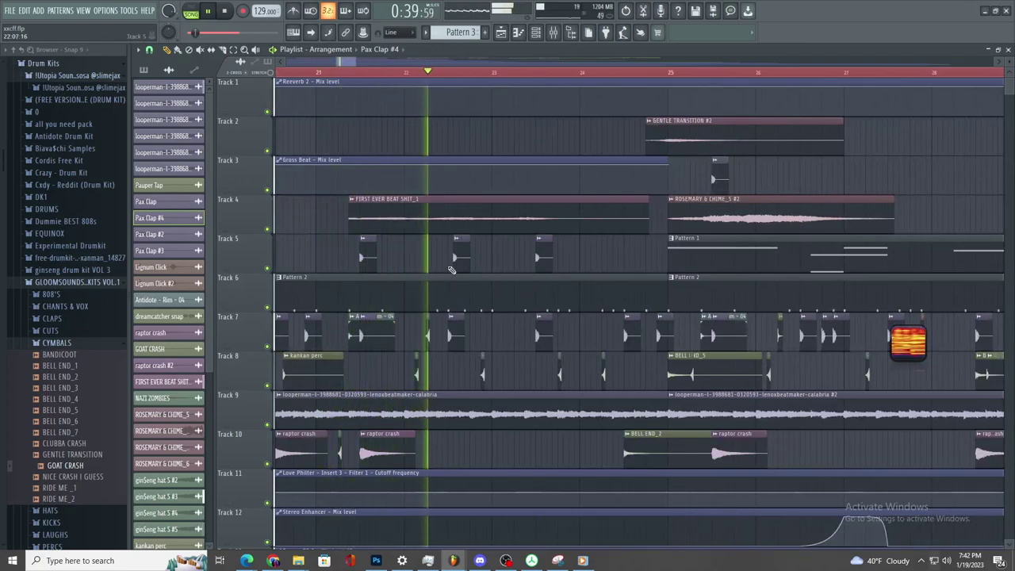
# - Replay the section from bar 17 and check the Fruity Reeverb 2 settings on Insert 124
pyautogui.scroll(3, 453, 267)
pyautogui.press('space')
pyautogui.press('space')
pyautogui.scroll(-3, 465, 268)
pyautogui.click(553, 33)
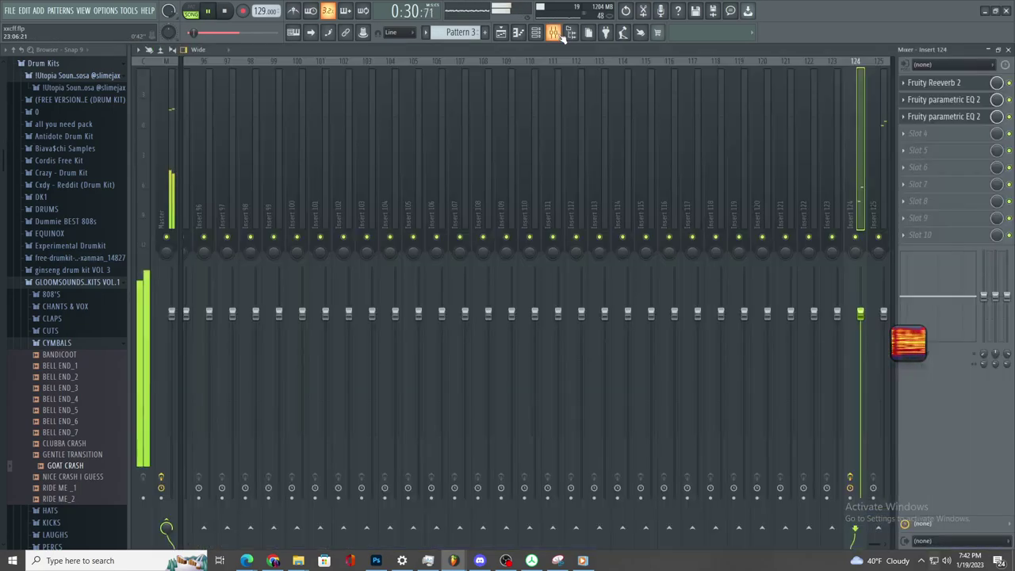
pyautogui.click(559, 34)
pyautogui.scroll(-2, 551, 215)
pyautogui.click(556, 33)
pyautogui.press('space')
pyautogui.press('space')
pyautogui.click(939, 89)
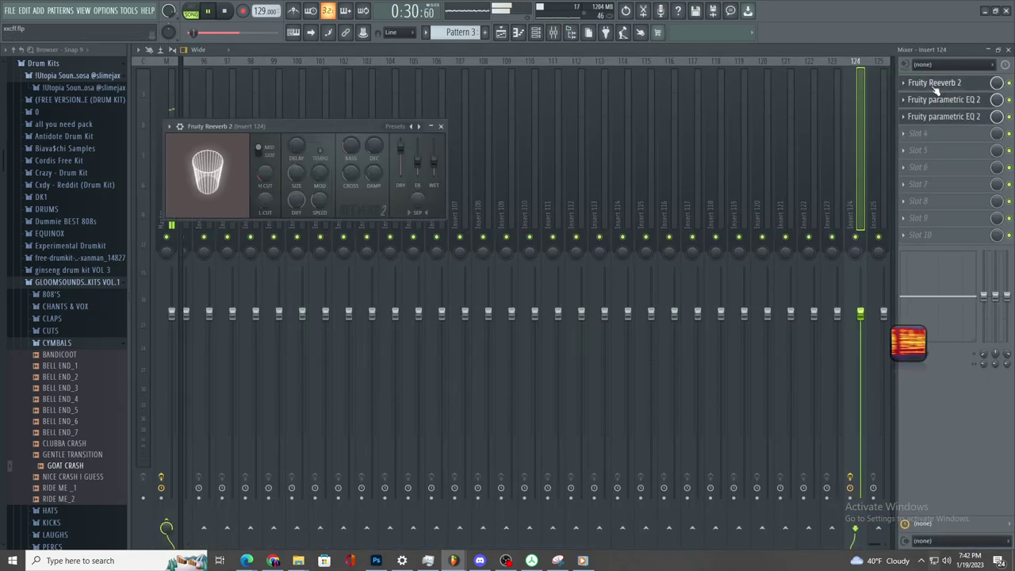
# - Make the Pax Clap #4 clip midway through bar 21 on track 5 unique and open its channel settings
pyautogui.click(501, 32)
pyautogui.scroll(3, 450, 224)
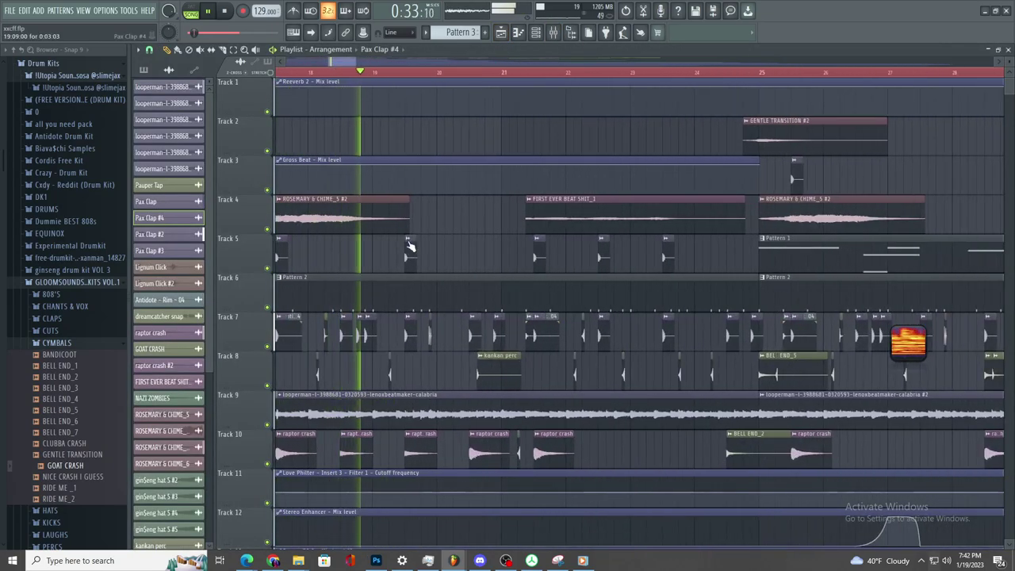
pyautogui.rightClick(542, 244)
pyautogui.click(561, 317)
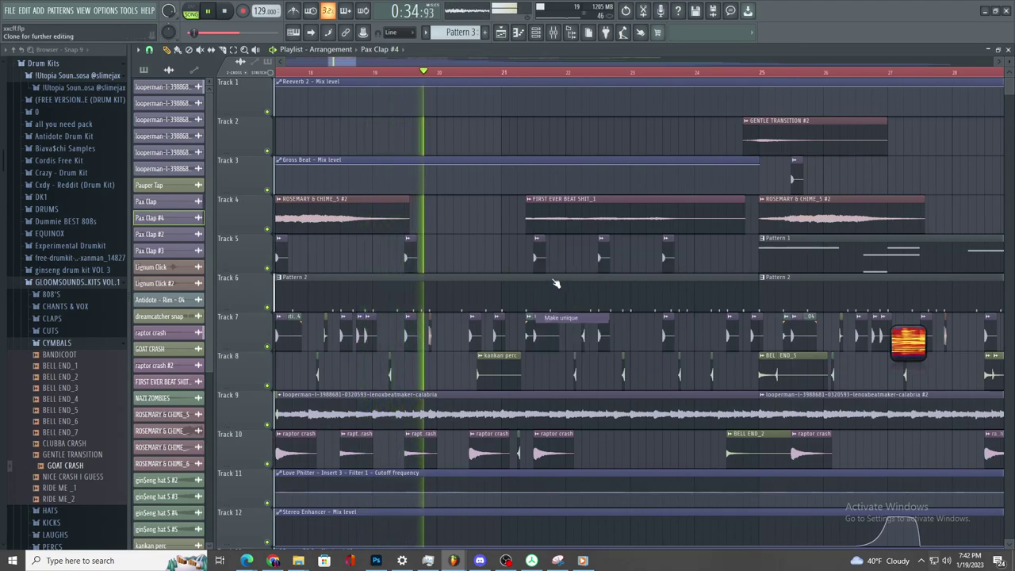
pyautogui.doubleClick(537, 260)
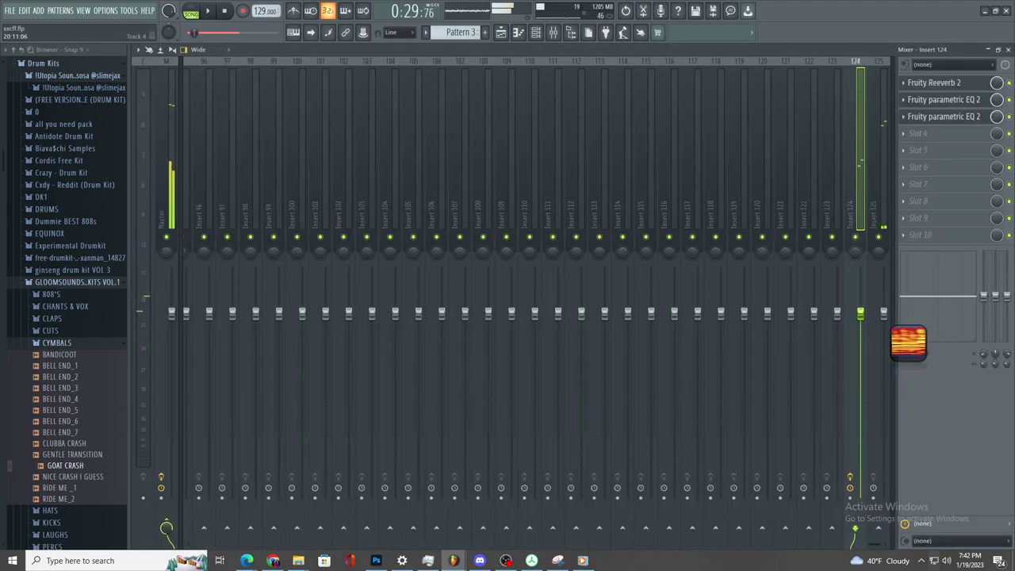
# - Load Fruity Reeverb 2 in slot 1 of Insert 123
pyautogui.click(832, 119)
pyautogui.click(948, 87)
pyautogui.click(784, 142)
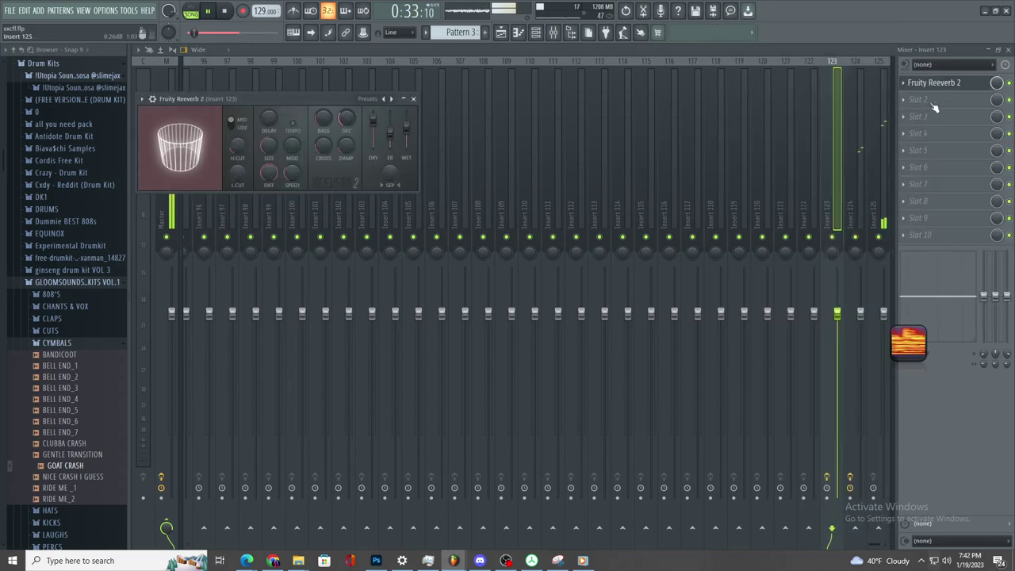
# - Load Fruity Parametric EQ 2 in slot 2 of Insert 123, cutting the lows and highs around a boosted band 3
pyautogui.click(936, 108)
pyautogui.click(761, 366)
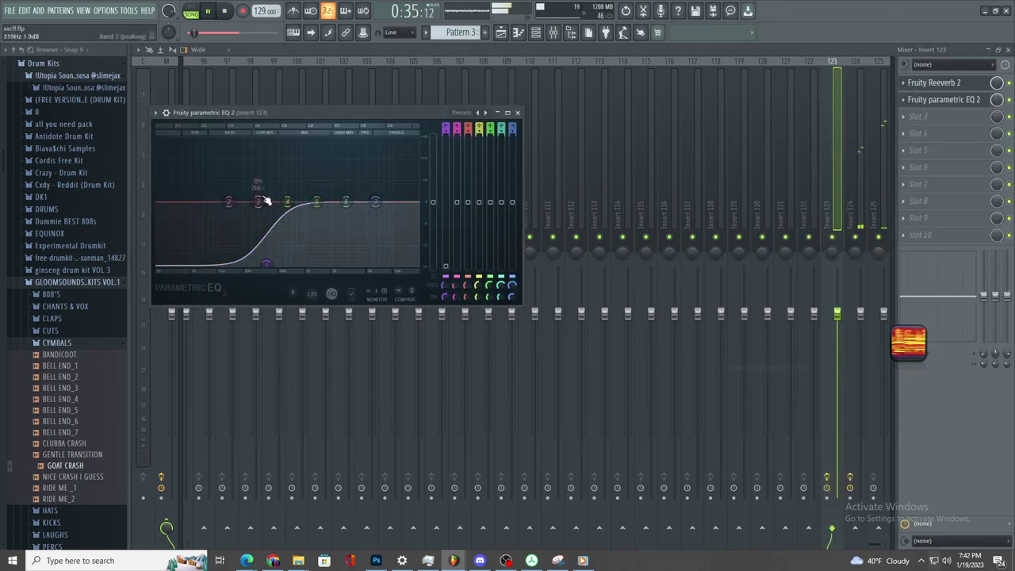
pyautogui.moveTo(346, 201); pyautogui.dragTo(419, 265)
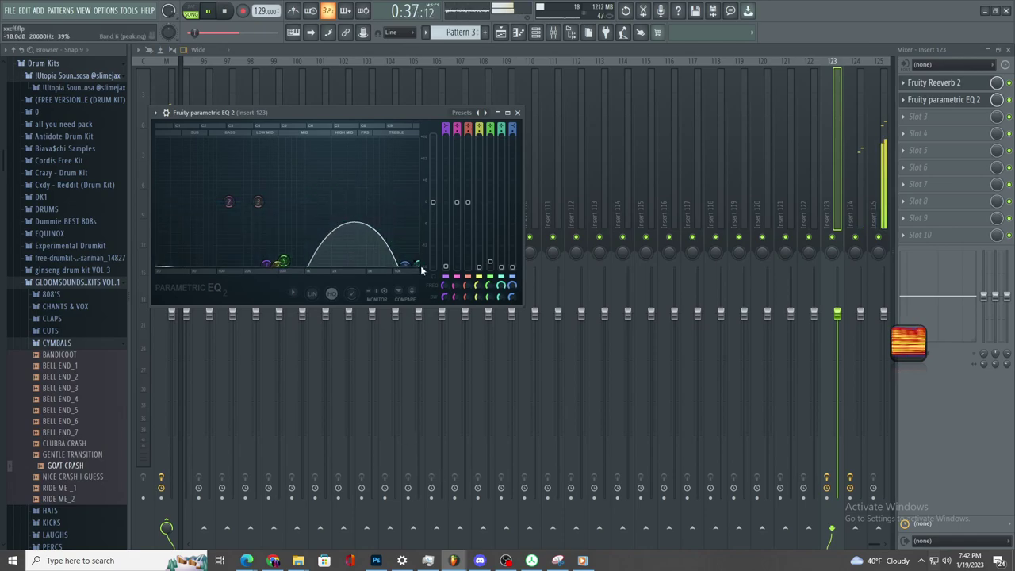
pyautogui.moveTo(266, 202); pyautogui.dragTo(267, 200)
pyautogui.moveTo(351, 182); pyautogui.dragTo(360, 181)
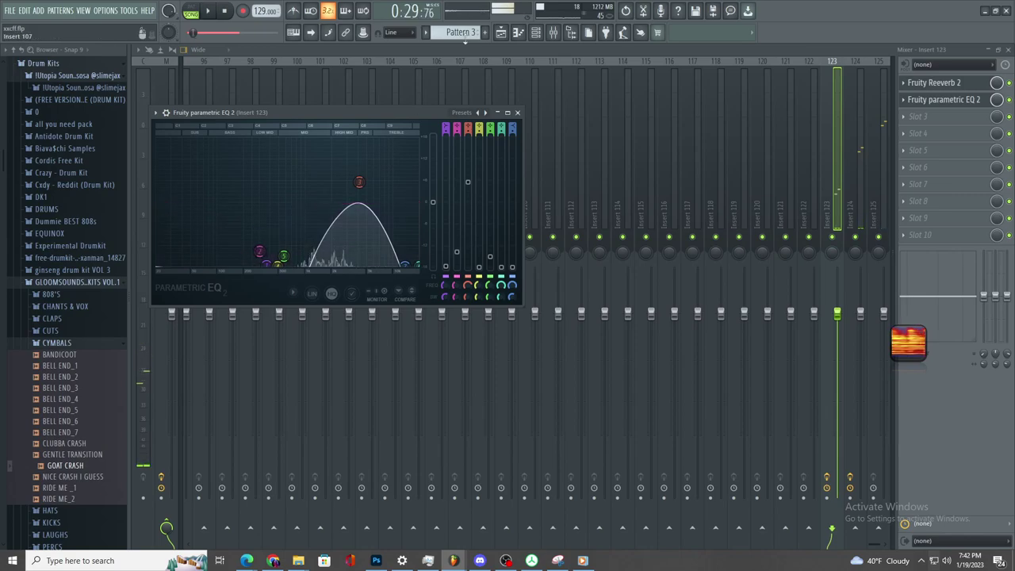
# - Lower band 3 of Insert 123's Fruity Parametric EQ 2 to about 5.6 dB near 4873 Hz
pyautogui.click(905, 117)
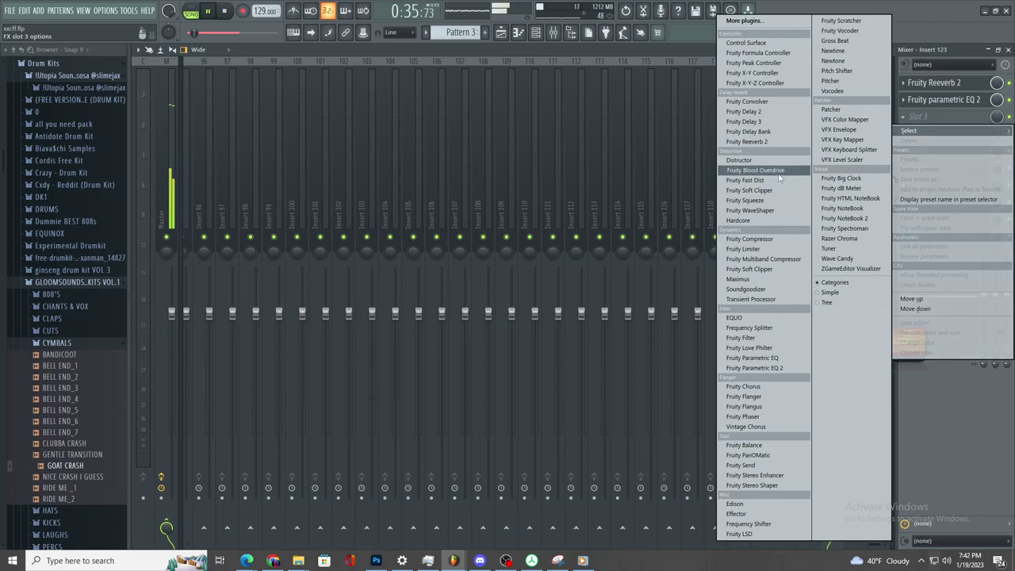
pyautogui.click(925, 109)
pyautogui.click(934, 103)
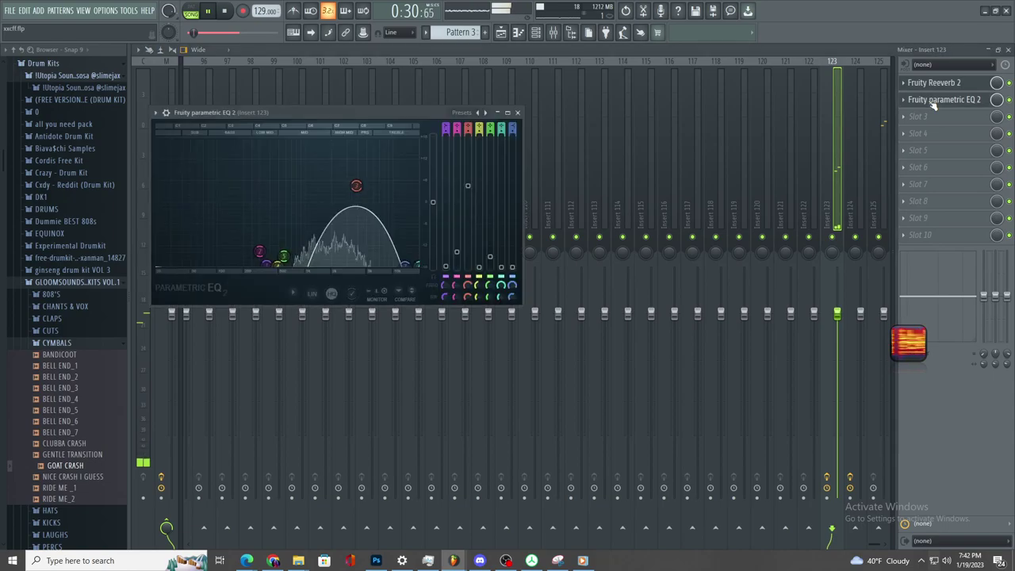
pyautogui.click(938, 103)
pyautogui.click(936, 101)
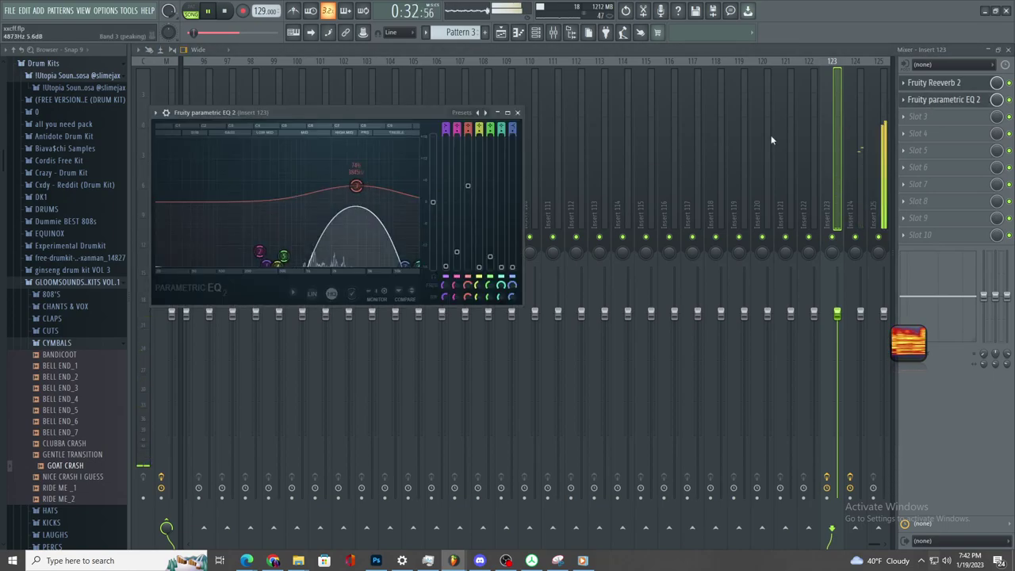
# - Load Fruity Stereo Enhancer in slot 3 of Insert 123 and raise the EQ's band 3 to about 13.5 dB near 3002 Hz
pyautogui.click(984, 84)
pyautogui.click(946, 117)
pyautogui.click(763, 475)
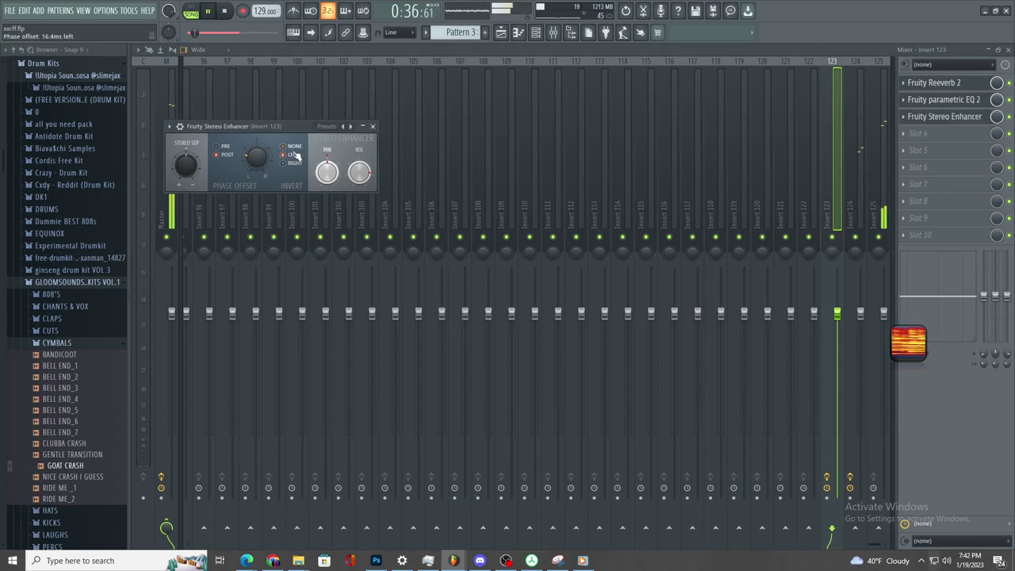
pyautogui.click(938, 101)
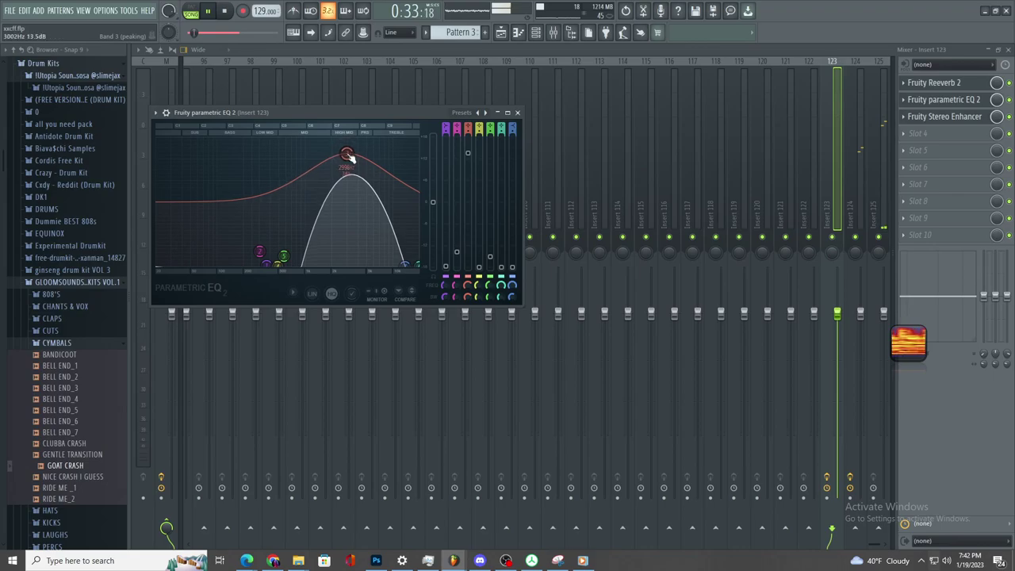
# - Replace the Pax Clap #4 clips midway through bars 22 and 23 on track 5 with Pax Clap #5
pyautogui.click(500, 32)
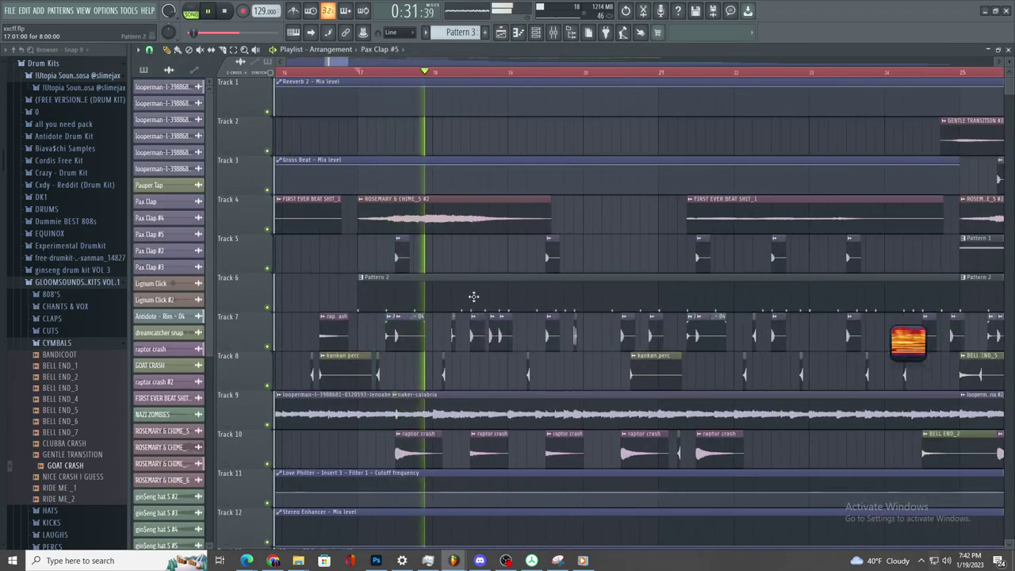
pyautogui.scroll(-3, 474, 297)
pyautogui.scroll(3, 443, 65)
pyautogui.scroll(2, 399, 80)
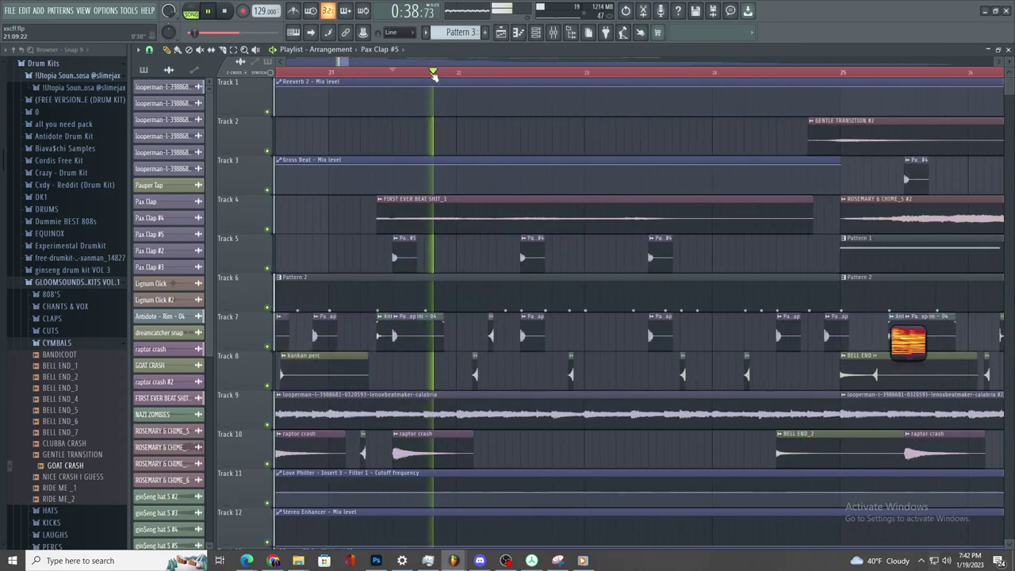
pyautogui.moveTo(528, 256); pyautogui.dragTo(536, 256)
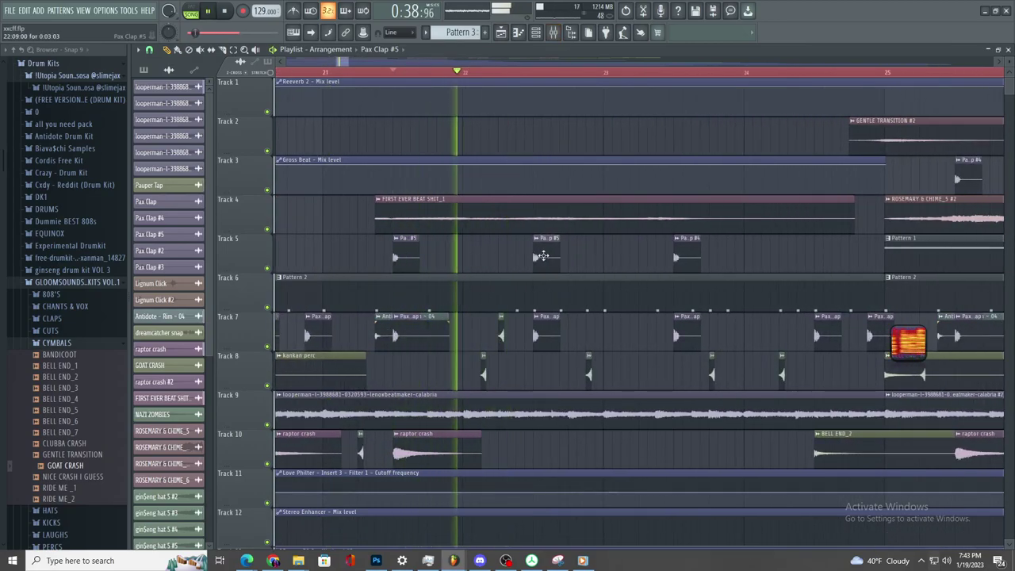
pyautogui.hscroll(2, 762, 404)
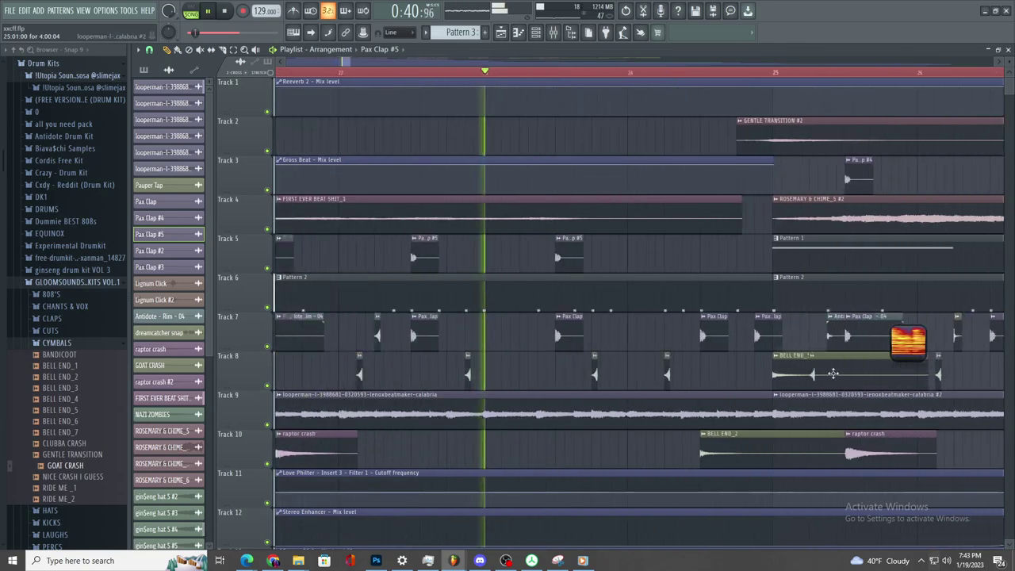
pyautogui.scroll(2, 763, 404)
# - Try replacing the mid-bar Pax Clap in bar 24 on track 7 with Pax Clap #5 on track 5, then undo the swap
pyautogui.rightClick(420, 340)
pyautogui.click(618, 261)
pyautogui.rightClick(642, 343)
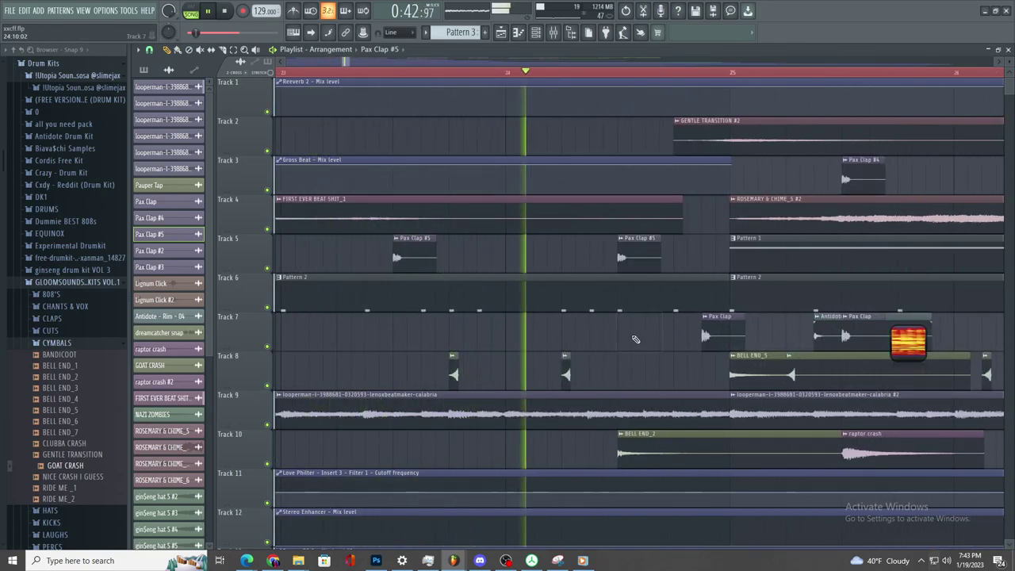
pyautogui.scroll(-3, 625, 357)
pyautogui.hotkey('ctrl', 'z')
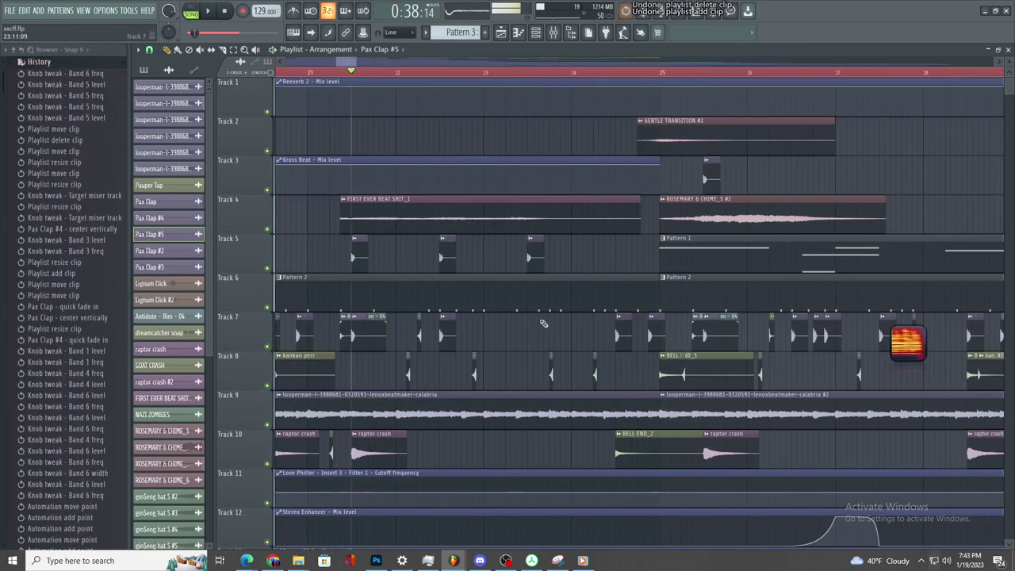
# - Place a Pax Clap midway through bar 23 on track 7 and swap bar 24's mid-bar clap for Pax Clap #5 on track 5
pyautogui.scroll(2, 539, 258)
pyautogui.click(526, 332)
pyautogui.moveTo(533, 255); pyautogui.dragTo(691, 254)
pyautogui.rightClick(689, 334)
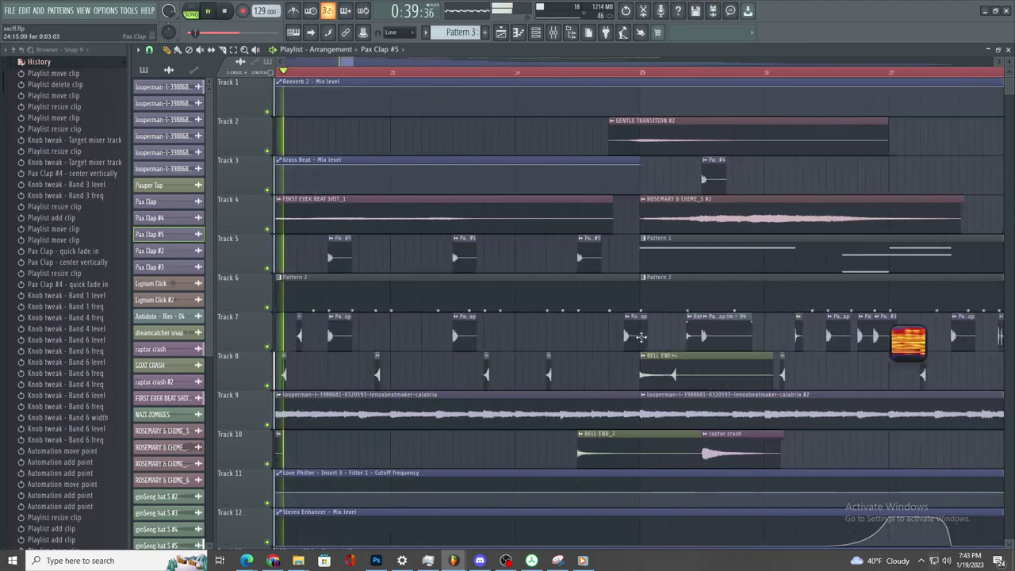
pyautogui.scroll(1, 641, 337)
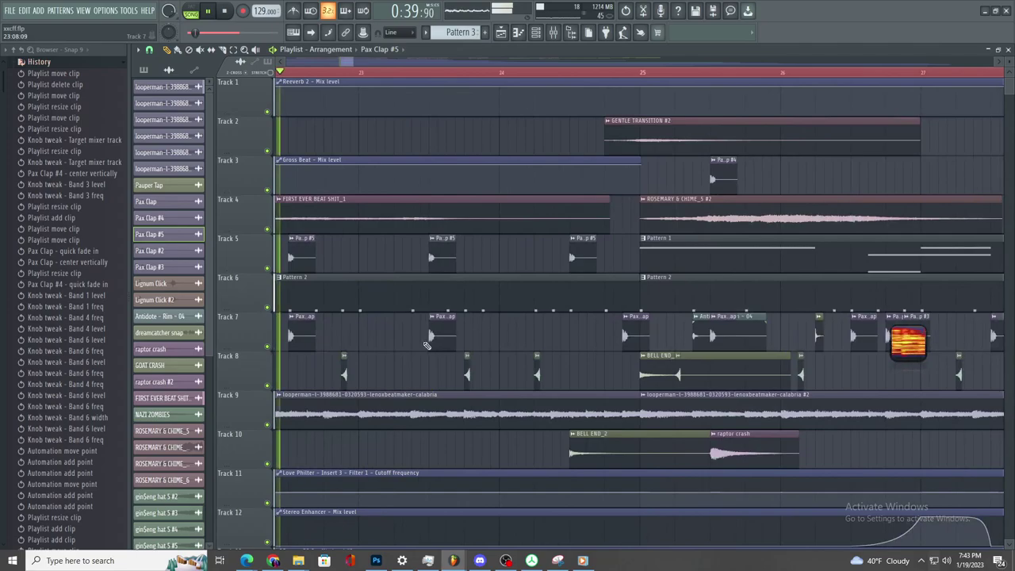
# - Make the Pax Clap clip at the end of bar 24 on track 7 unique and reverse its sample
pyautogui.click(626, 324)
pyautogui.click(658, 387)
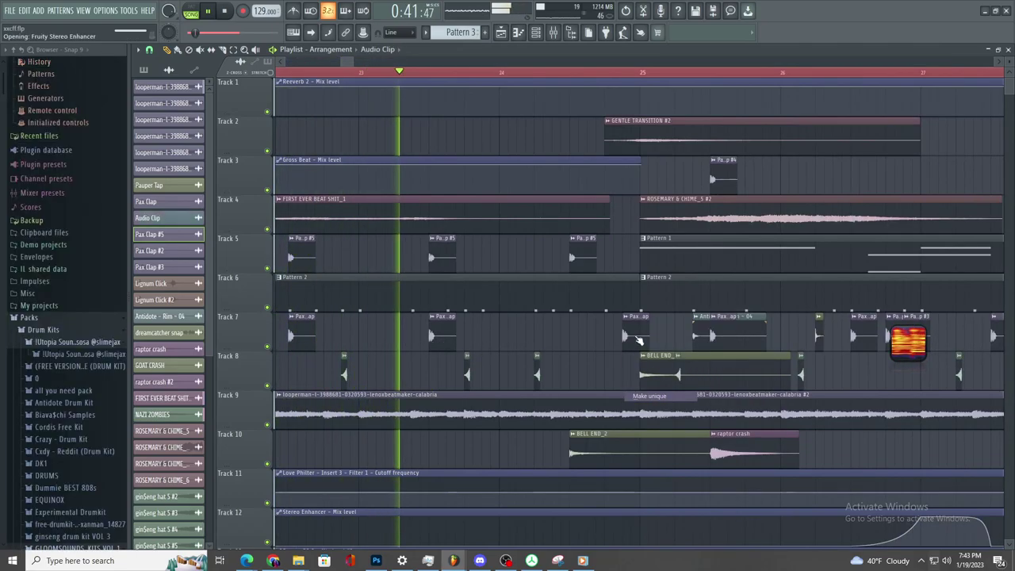
pyautogui.doubleClick(631, 342)
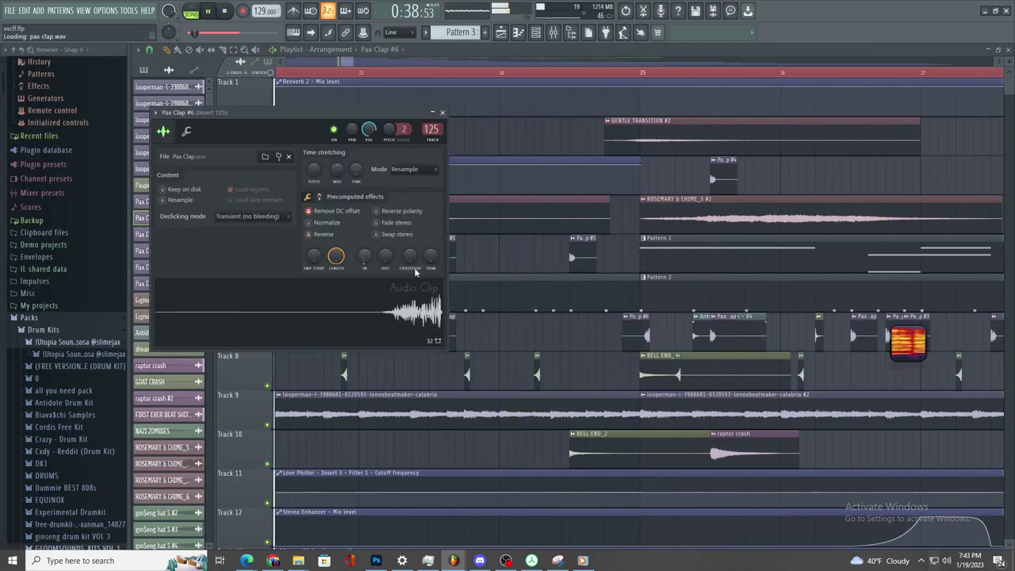
# - Move the reversed Pax Clap #6 clip earlier on track 7 to about 24:12 and check its channel settings
pyautogui.scroll(2, 641, 335)
pyautogui.moveTo(627, 334); pyautogui.dragTo(578, 335)
pyautogui.scroll(4, 582, 336)
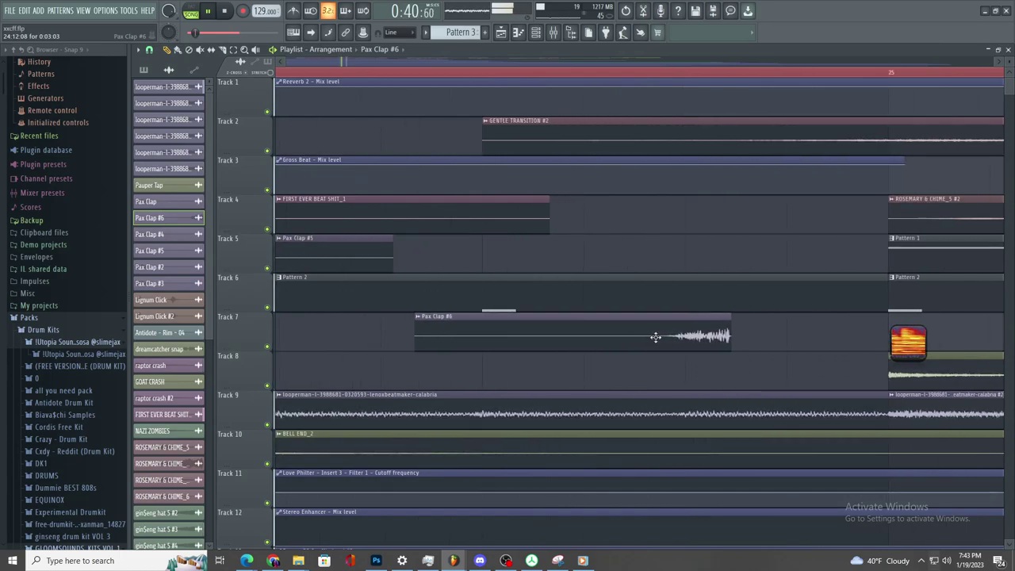
pyautogui.doubleClick(656, 337)
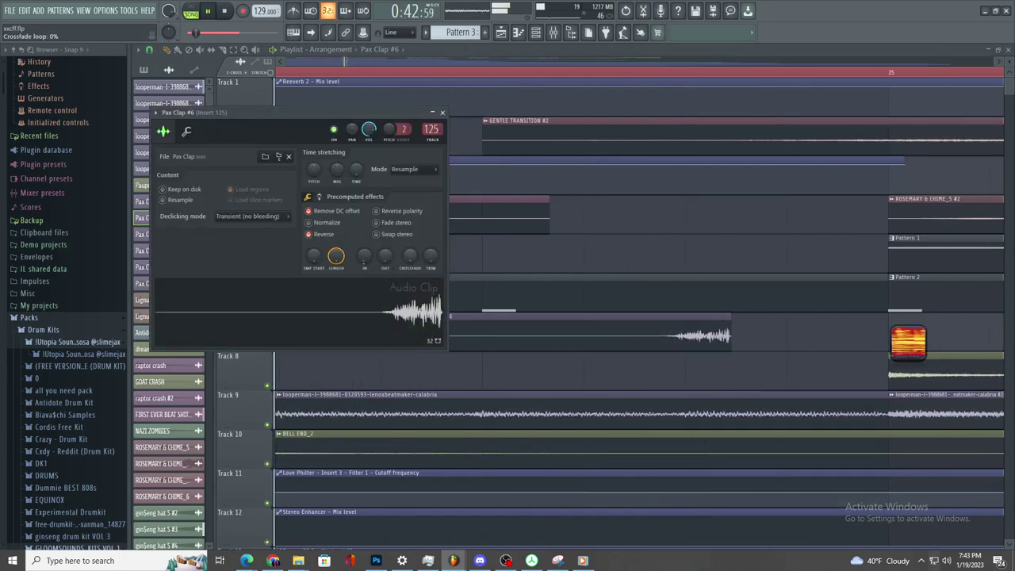
pyautogui.press('Escape')
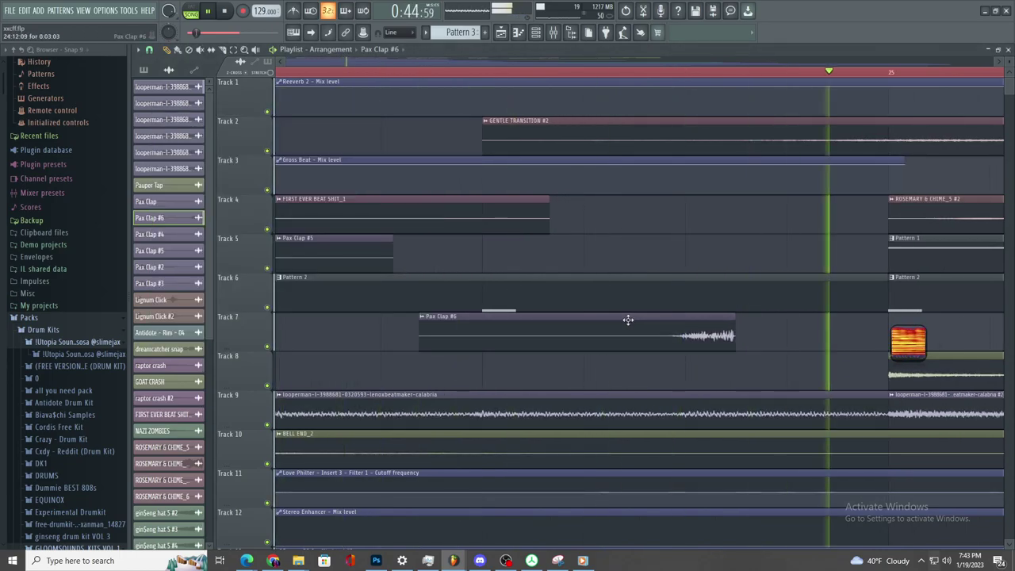
# - Play on through bars 25 to 30 and examine how the claps, crashes and transitions line up across the tracks
pyautogui.scroll(-5, 611, 357)
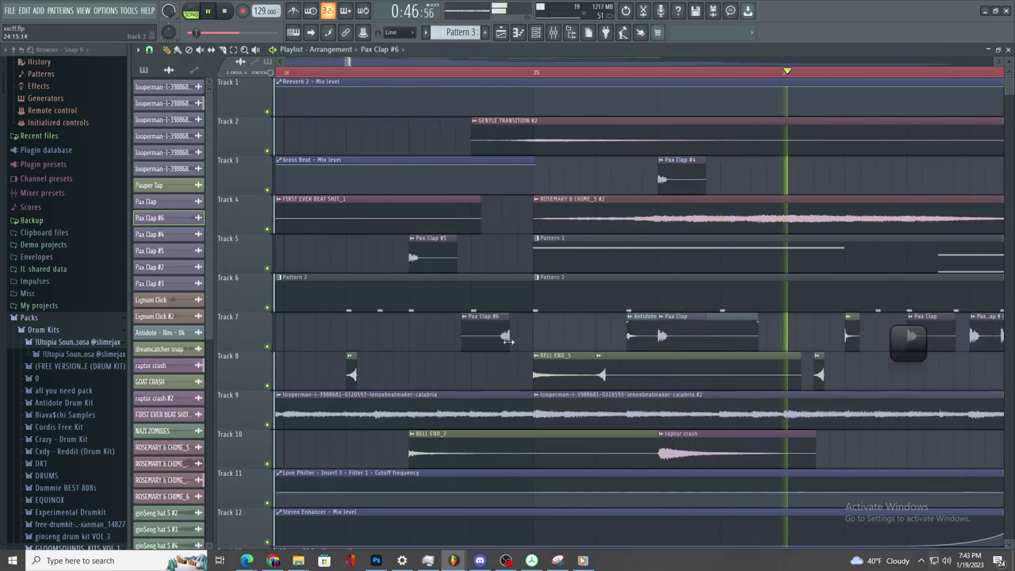
pyautogui.scroll(-4, 570, 369)
pyautogui.scroll(-4, 641, 394)
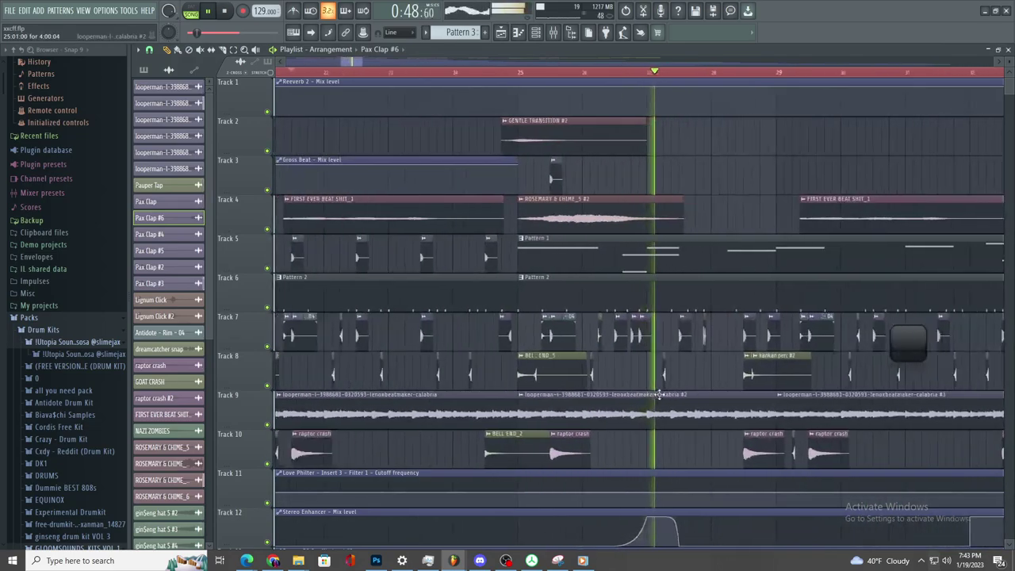
pyautogui.scroll(2, 566, 381)
pyautogui.scroll(-1, 328, 281)
pyautogui.scroll(2, 430, 322)
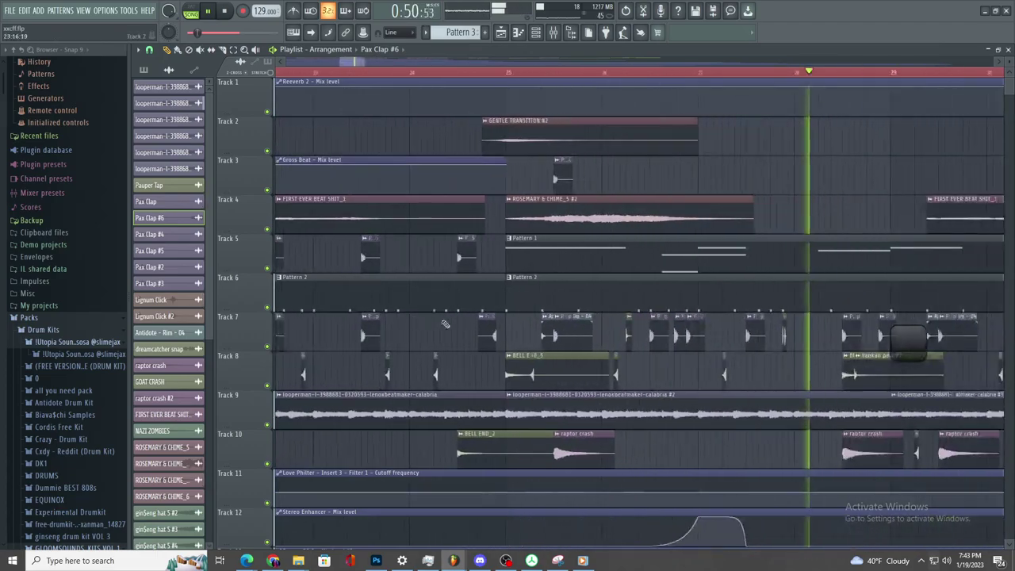
pyautogui.scroll(-2, 492, 340)
pyautogui.scroll(2, 680, 373)
pyautogui.scroll(-2, 653, 376)
pyautogui.scroll(3, 639, 371)
pyautogui.scroll(-2, 615, 370)
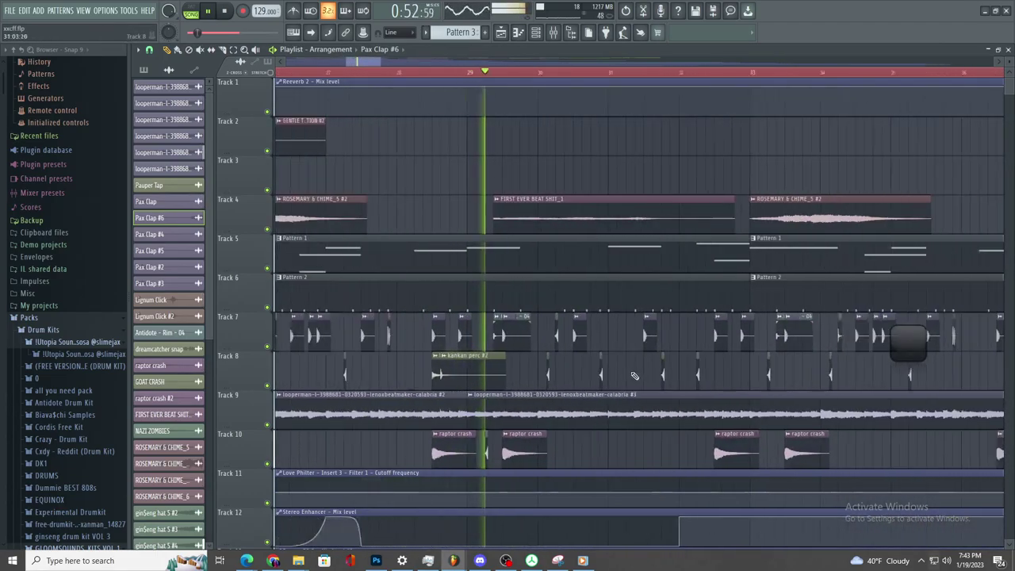
pyautogui.scroll(3, 630, 376)
pyautogui.scroll(-2, 329, 137)
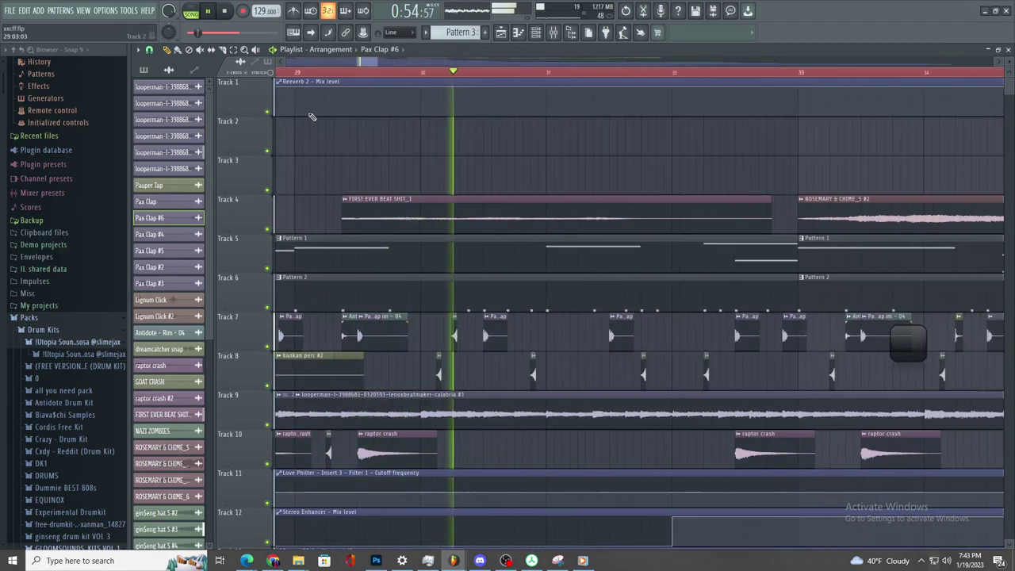
# - Make the FIRST EVER BEAT SHIT_1 clip in bar 29 on track 4 unique and adjust its quick fades, with fade out about 31%
pyautogui.scroll(2, 288, 71)
pyautogui.click(289, 73)
pyautogui.click(404, 198)
pyautogui.click(431, 257)
pyautogui.doubleClick(480, 211)
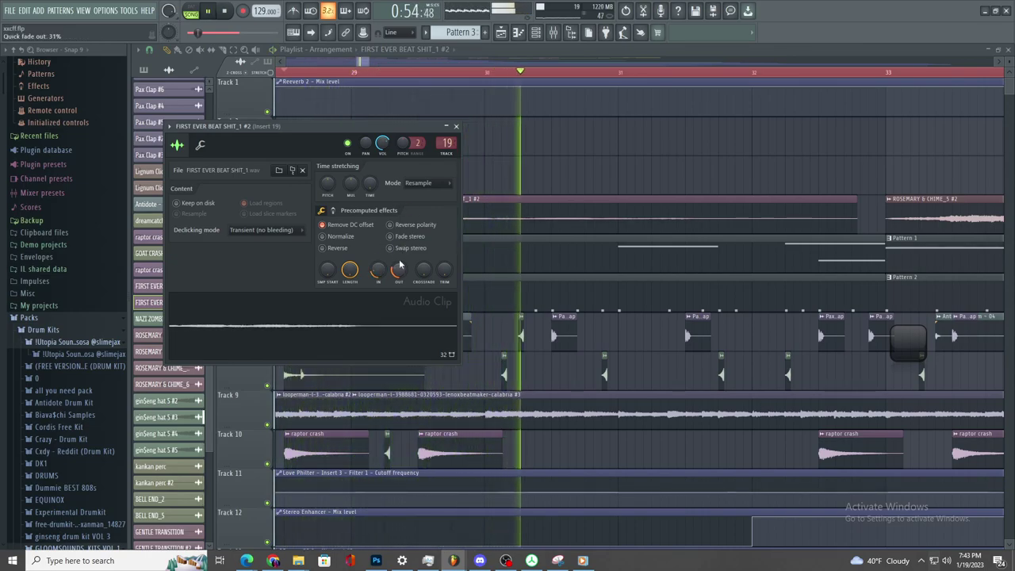
pyautogui.press('Escape')
# - Listen on from bar 31, survey the whole arrangement and return playback to around bar 11
pyautogui.scroll(-4, 490, 278)
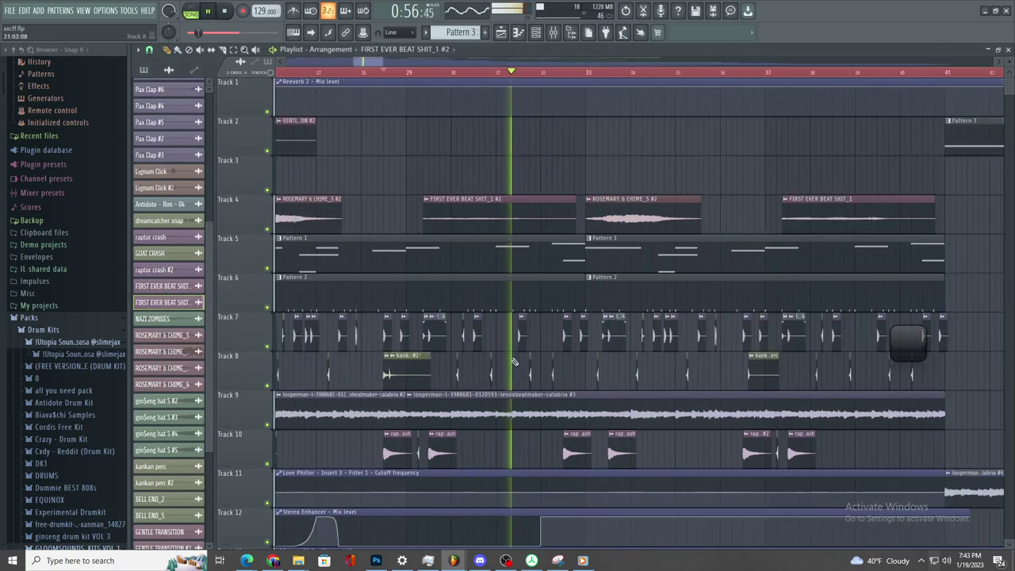
pyautogui.scroll(2, 435, 352)
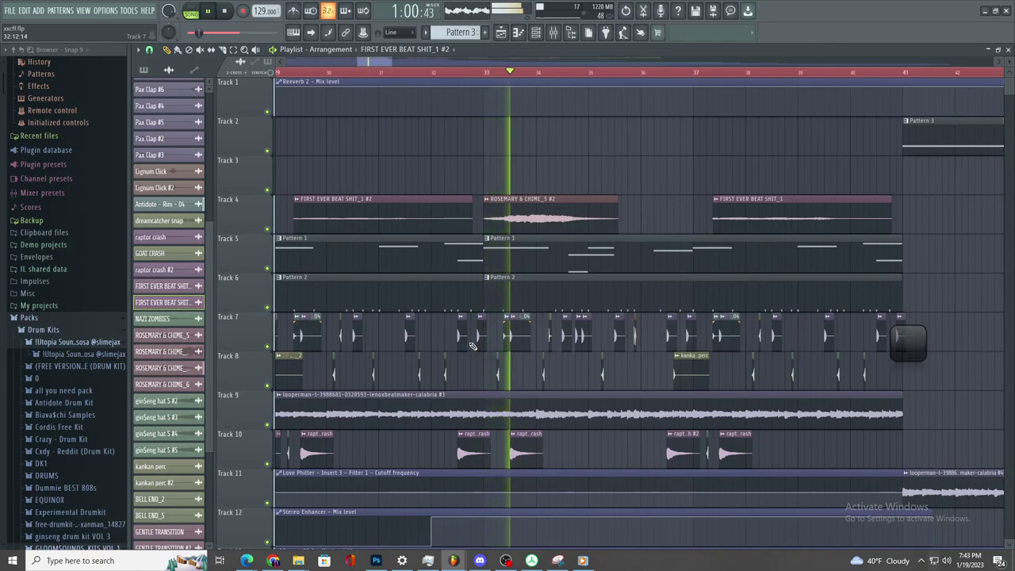
pyautogui.scroll(-8, 449, 318)
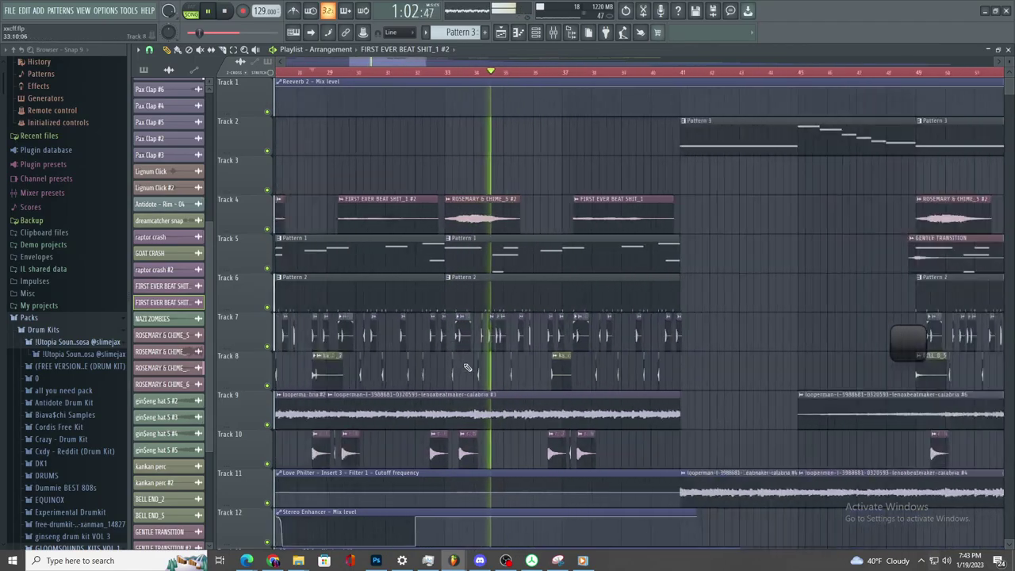
pyautogui.scroll(-3, 465, 369)
pyautogui.scroll(-4, 333, 106)
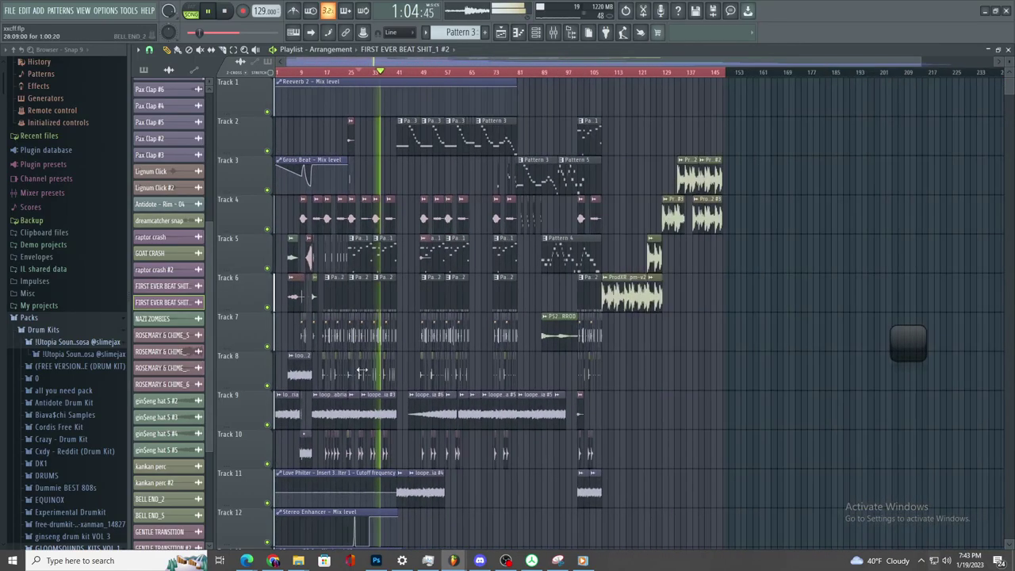
pyautogui.scroll(7, 292, 101)
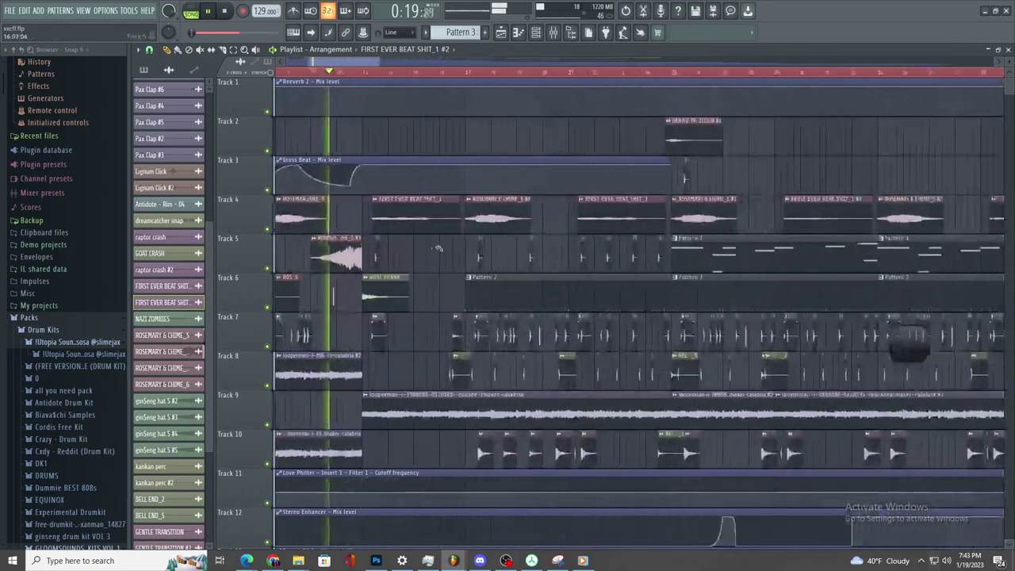
# - Place a GOAT CRASH clip at bar 33 on track 3
pyautogui.scroll(3, 309, 284)
pyautogui.scroll(-3, 345, 298)
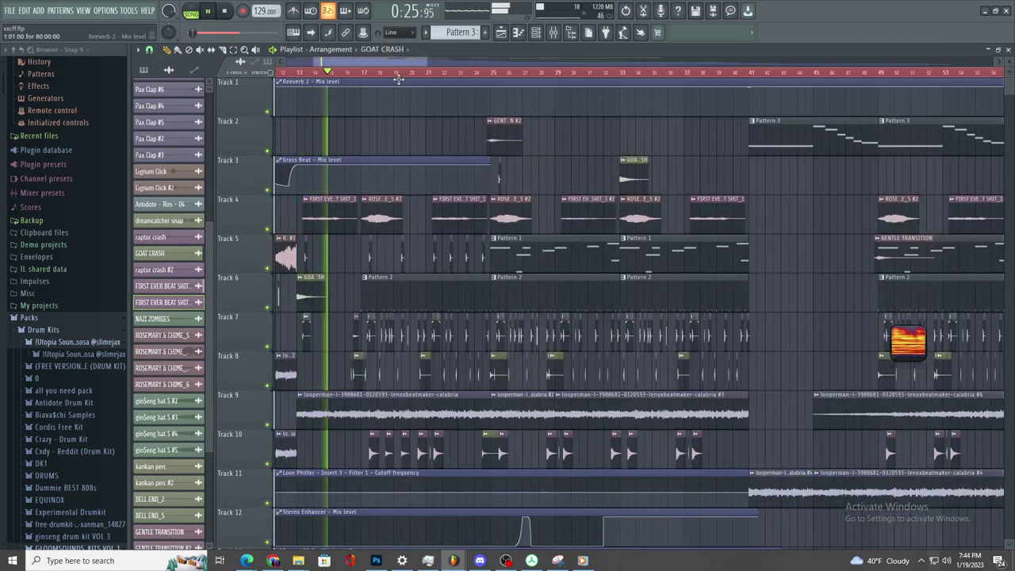
pyautogui.scroll(3, 382, 233)
pyautogui.scroll(2, 366, 158)
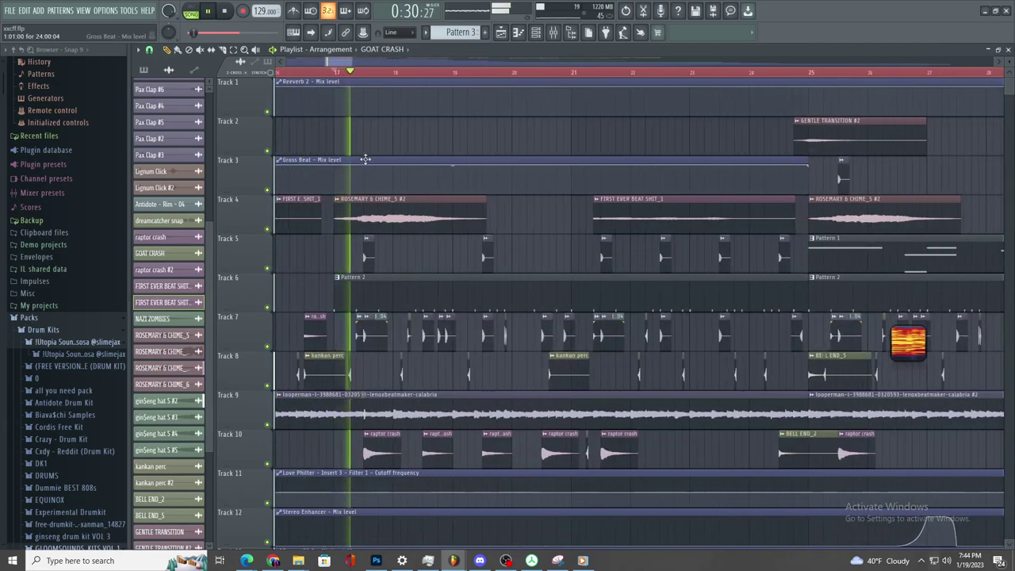
# - Select the raptor crash clip in bar 18 on track 10 and replay the section from bar 17
pyautogui.scroll(-2, 378, 330)
pyautogui.click(408, 450)
pyautogui.scroll(-3, 409, 451)
pyautogui.scroll(3, 410, 453)
pyautogui.scroll(1, 385, 373)
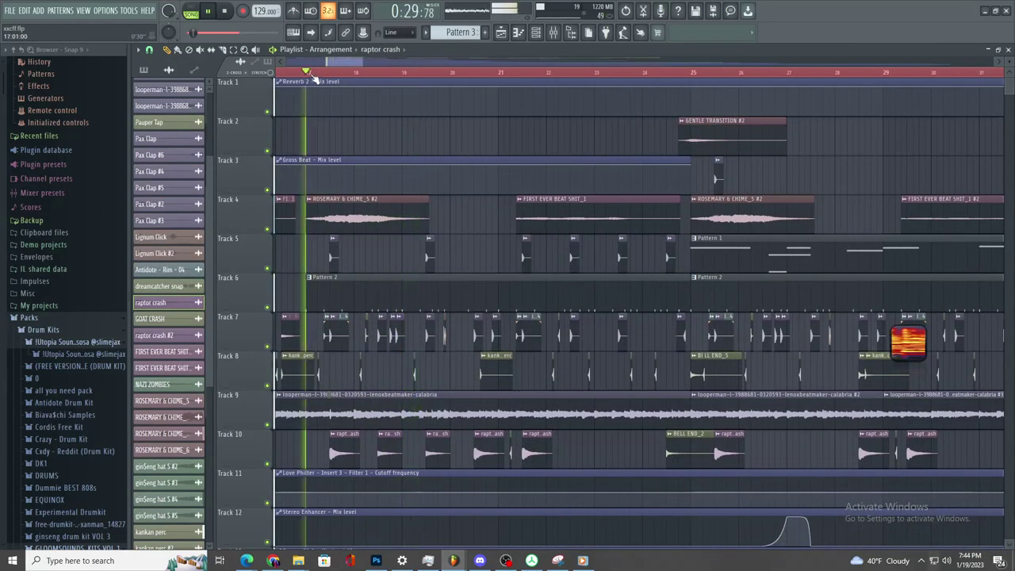
# - Make the raptor crash clip in the second half of bar 18 on track 10 unique and set its channel volume to about 75%
pyautogui.scroll(2, 356, 446)
pyautogui.scroll(-1, 349, 440)
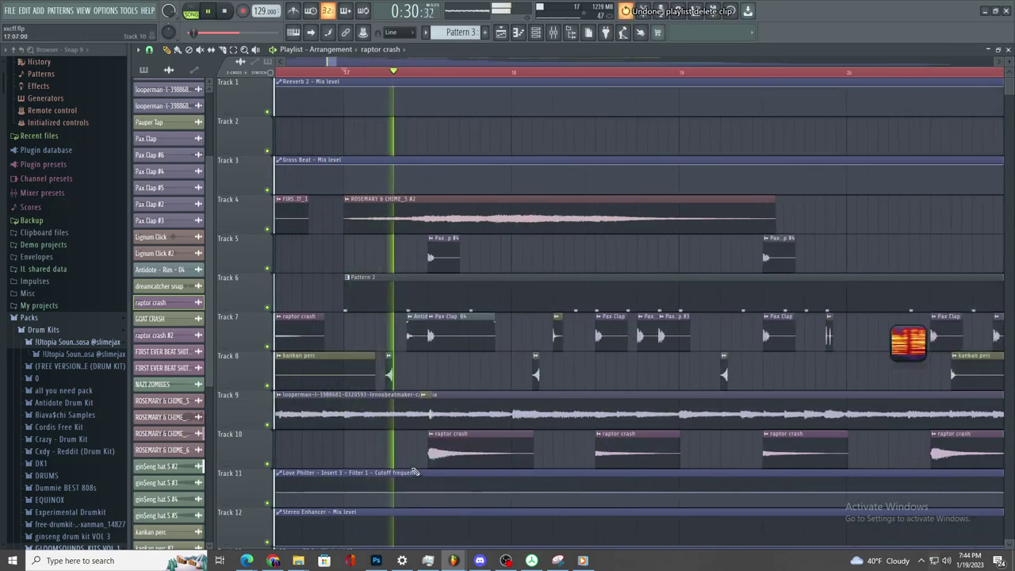
pyautogui.scroll(2, 498, 473)
pyautogui.keyDown('ctrl'); pyautogui.rightClick(499, 473); pyautogui.keyUp('ctrl')
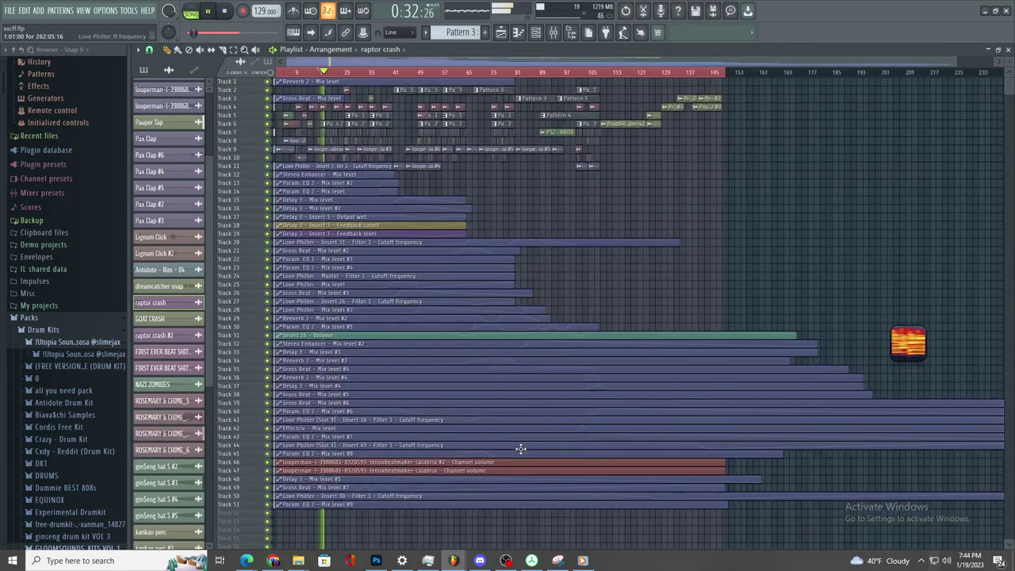
pyautogui.scroll(2, 545, 259)
pyautogui.scroll(8, 357, 234)
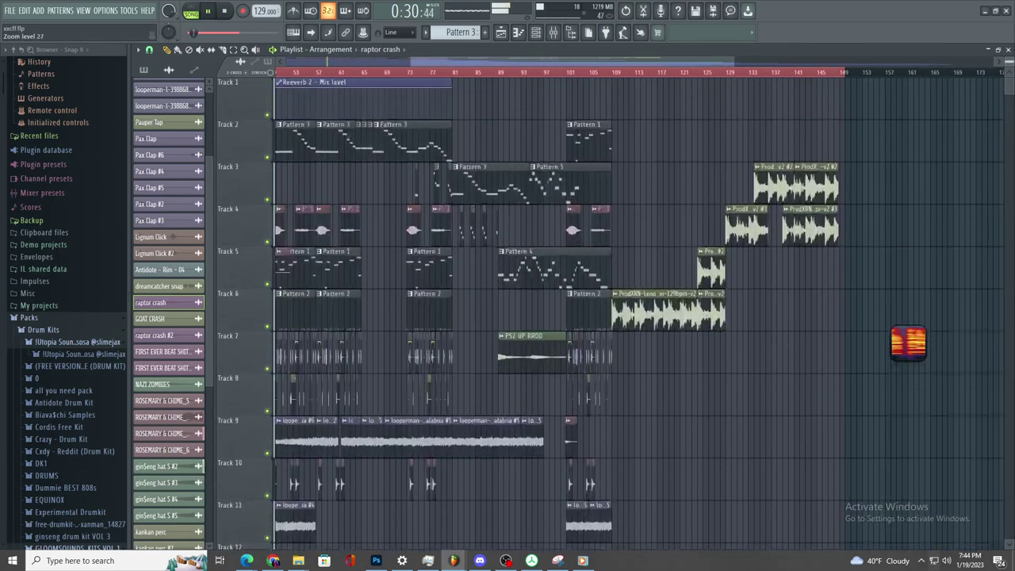
pyautogui.scroll(4, 450, 434)
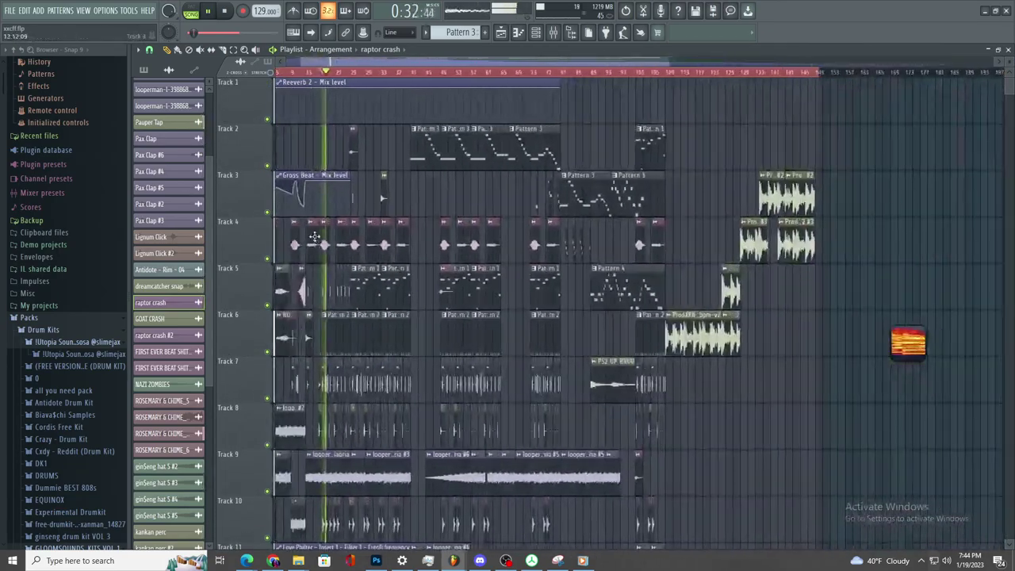
pyautogui.scroll(4, 331, 511)
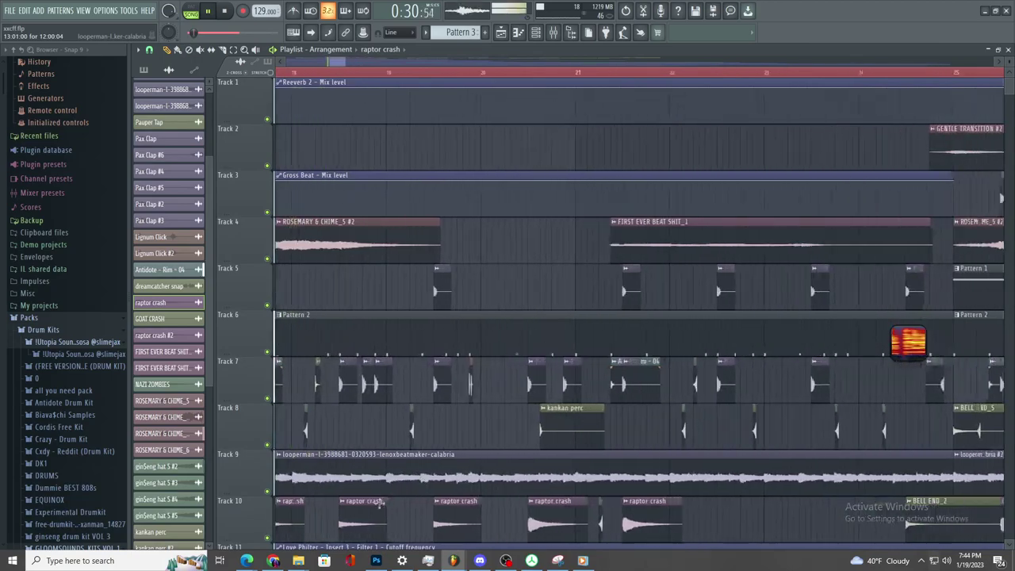
pyautogui.rightClick(330, 510)
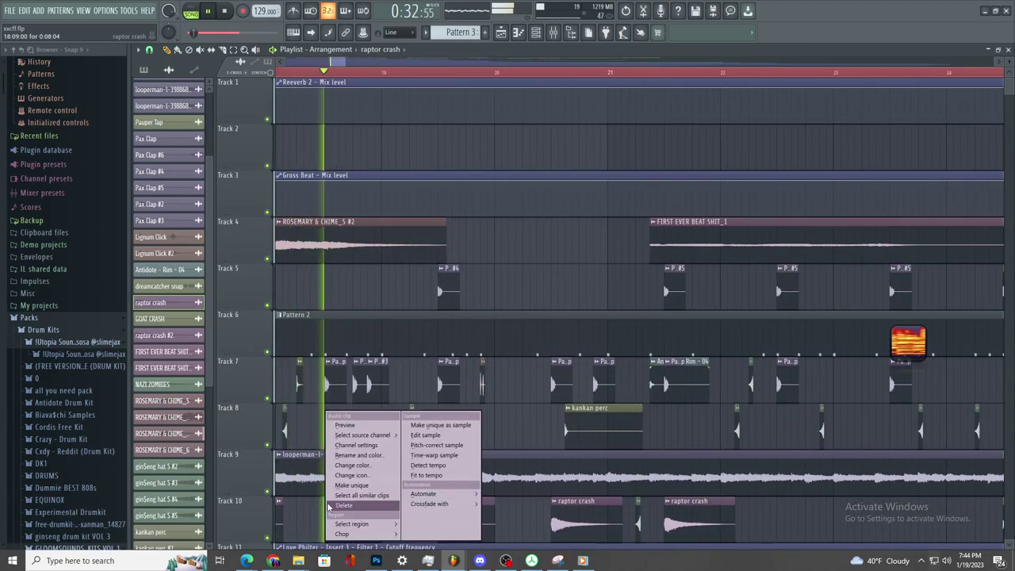
pyautogui.click(378, 489)
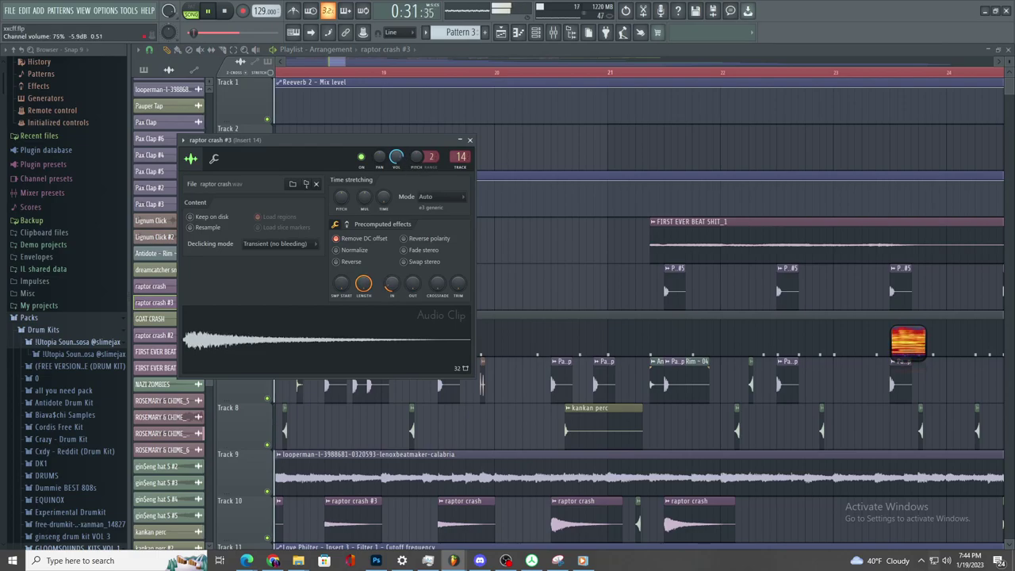
pyautogui.click(550, 342)
pyautogui.click(519, 279)
pyautogui.rightClick(533, 275)
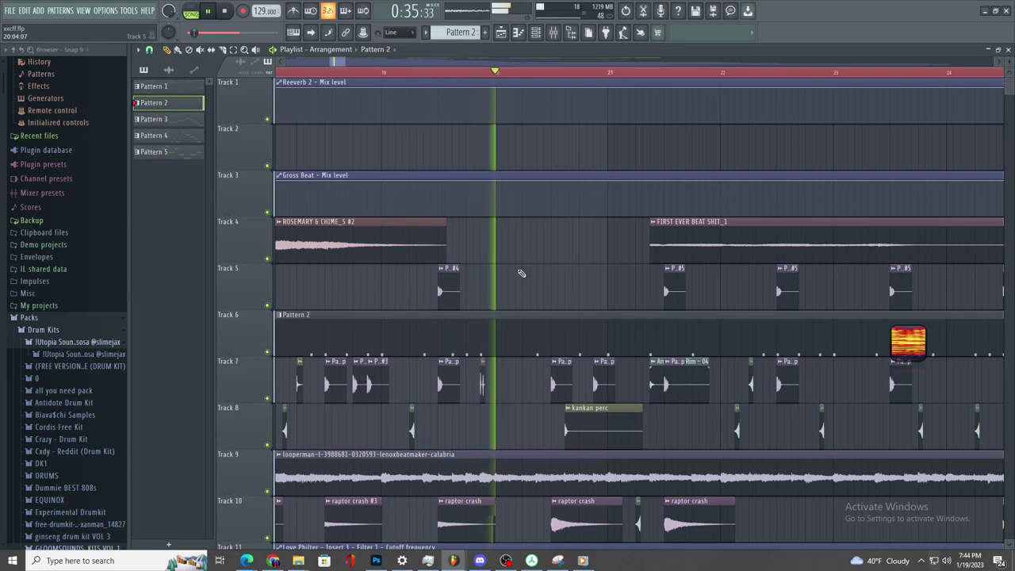
pyautogui.scroll(-4, 521, 274)
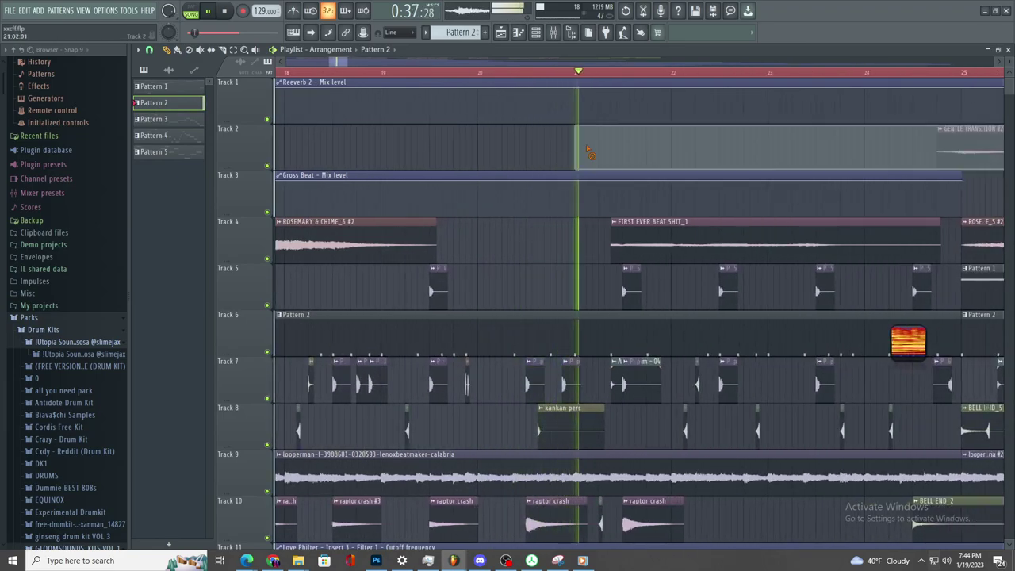
pyautogui.scroll(2, 532, 215)
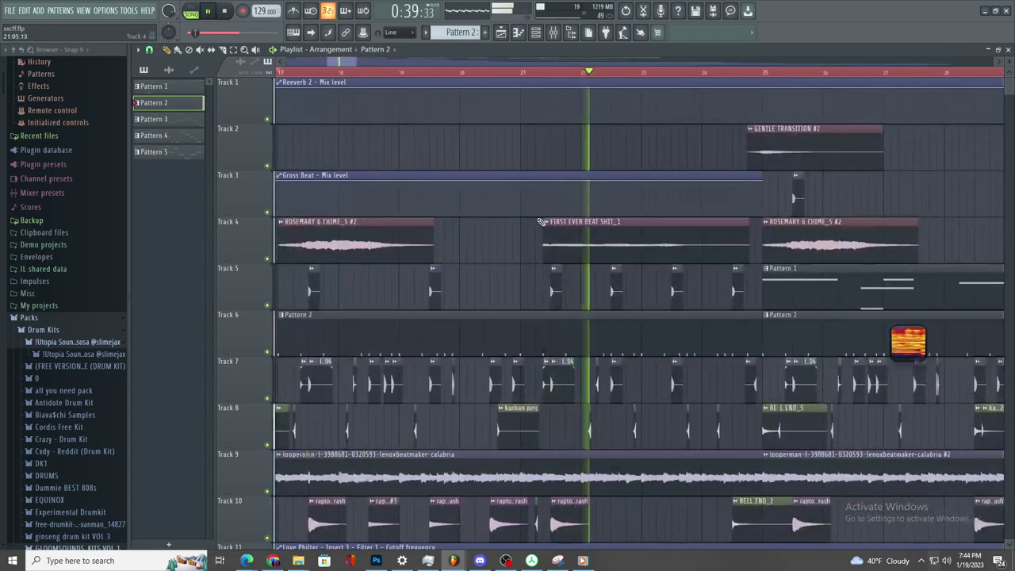
pyautogui.click(481, 561)
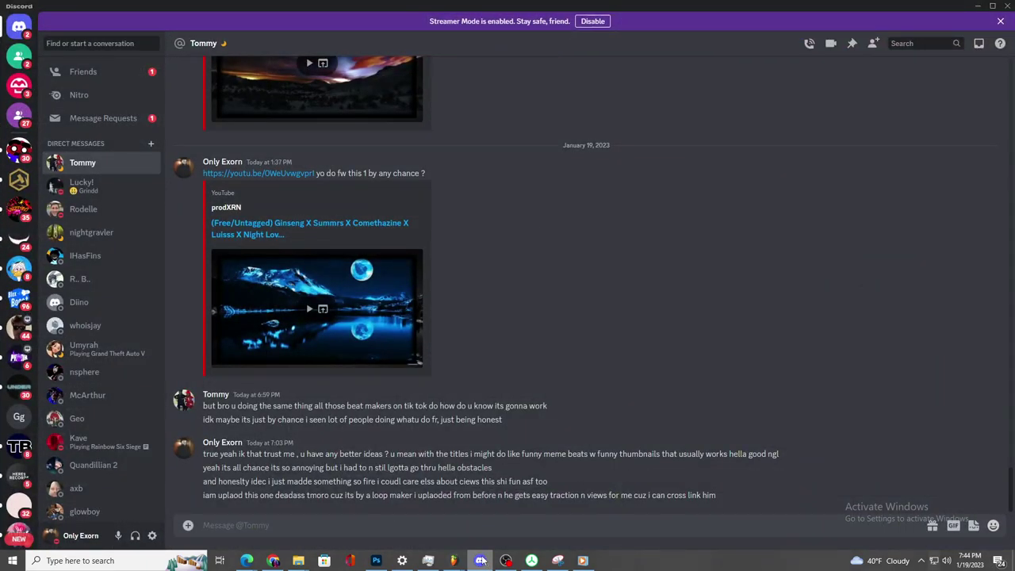
pyautogui.click(481, 560)
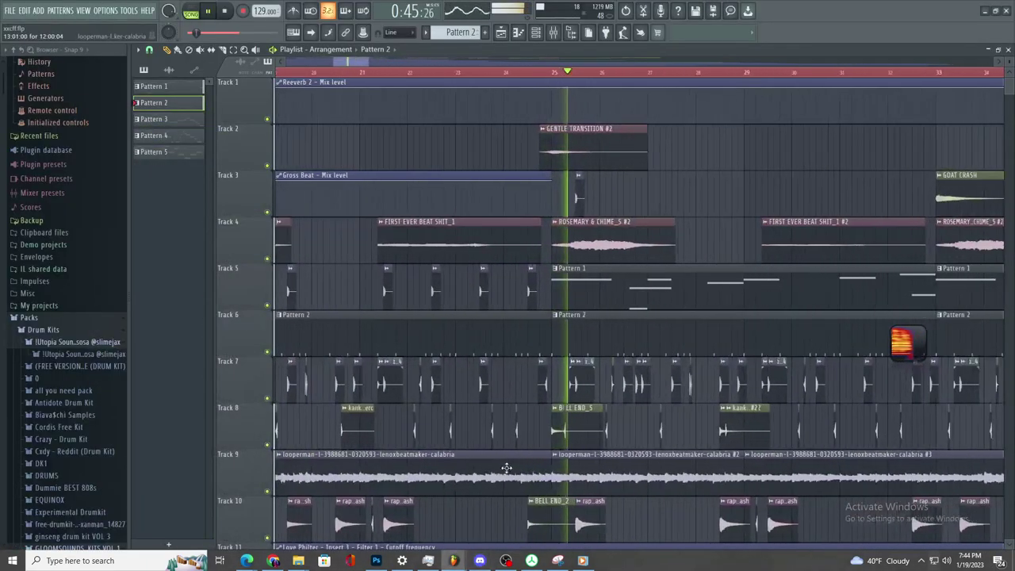
pyautogui.scroll(2, 503, 467)
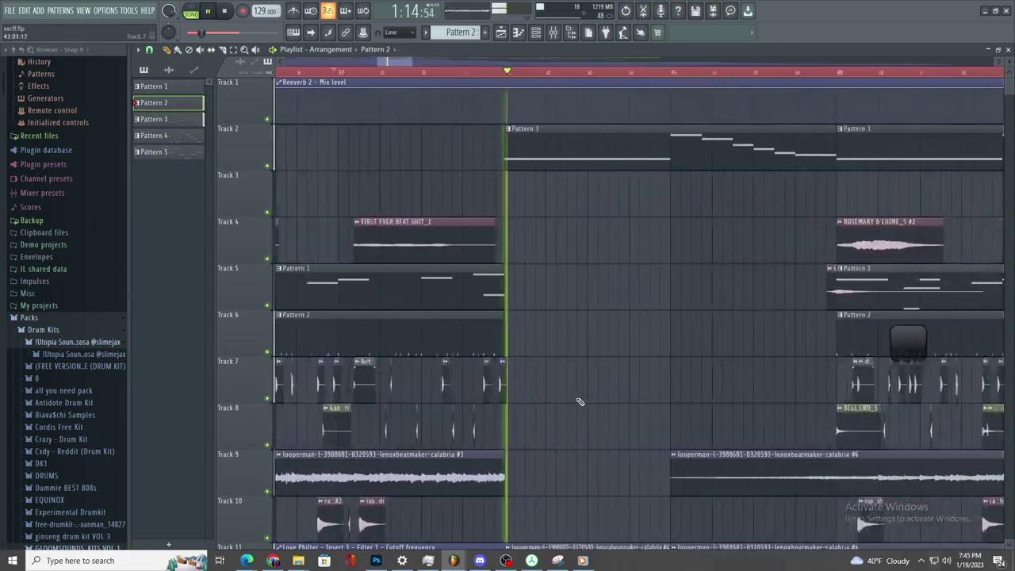
# - Examine the playlist clips around the drum break starting at bar 41 while the arrangement plays
pyautogui.scroll(-3, 591, 406)
pyautogui.scroll(4, 585, 405)
pyautogui.scroll(-4, 556, 400)
pyautogui.scroll(3, 541, 395)
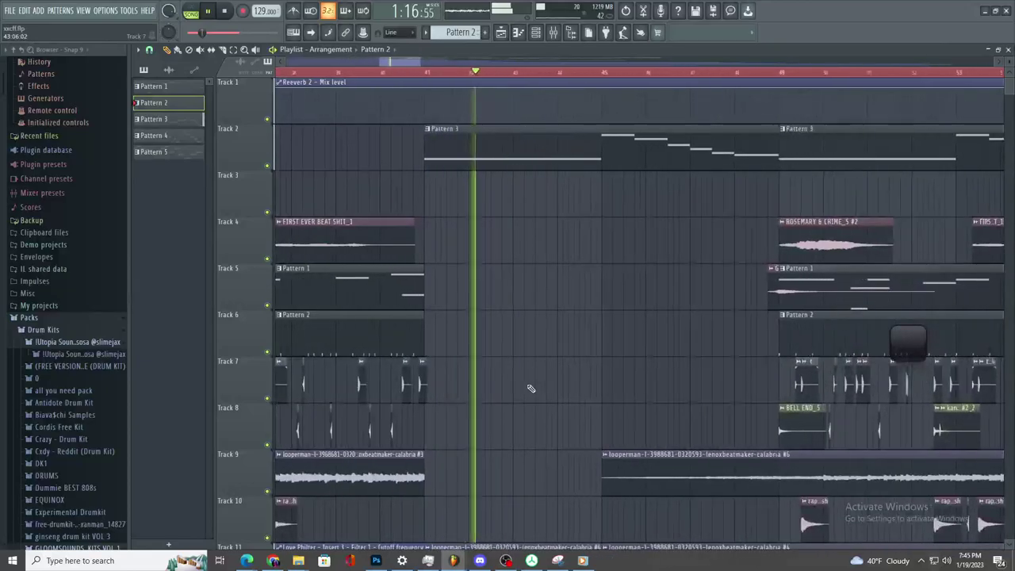
pyautogui.scroll(-3, 539, 388)
pyautogui.scroll(4, 571, 393)
pyautogui.scroll(-3, 560, 390)
pyautogui.scroll(3, 544, 385)
pyautogui.scroll(-3, 545, 386)
pyautogui.scroll(3, 523, 374)
pyautogui.scroll(-3, 555, 444)
# - Replay from bar 37 and try a volume point at bar 41 in the Insert 16 - Volume automation, deleting it again
pyautogui.scroll(-8, 598, 519)
pyautogui.scroll(-4, 611, 512)
pyautogui.scroll(3, 473, 262)
pyautogui.click(332, 72)
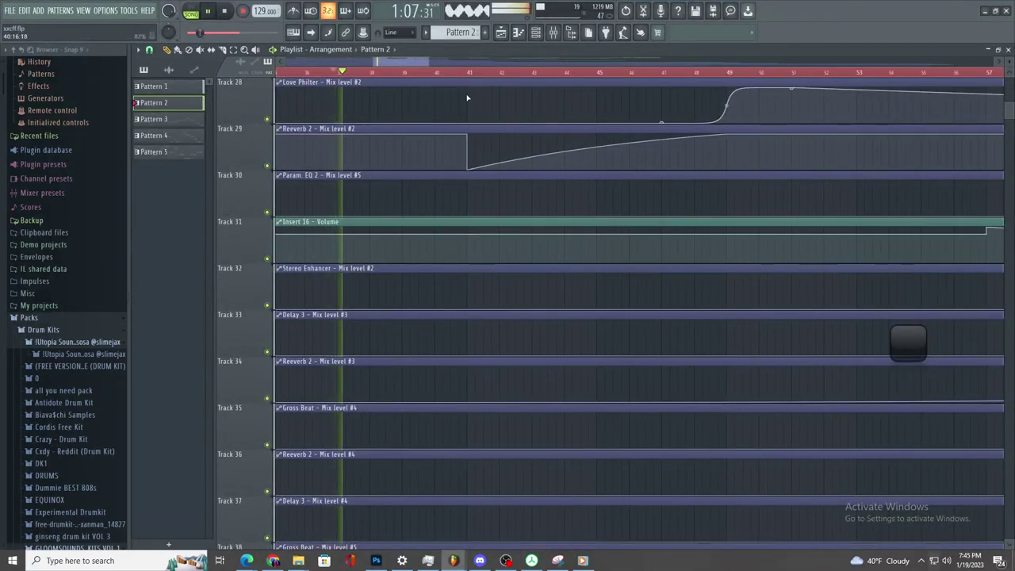
pyautogui.scroll(-2, 453, 265)
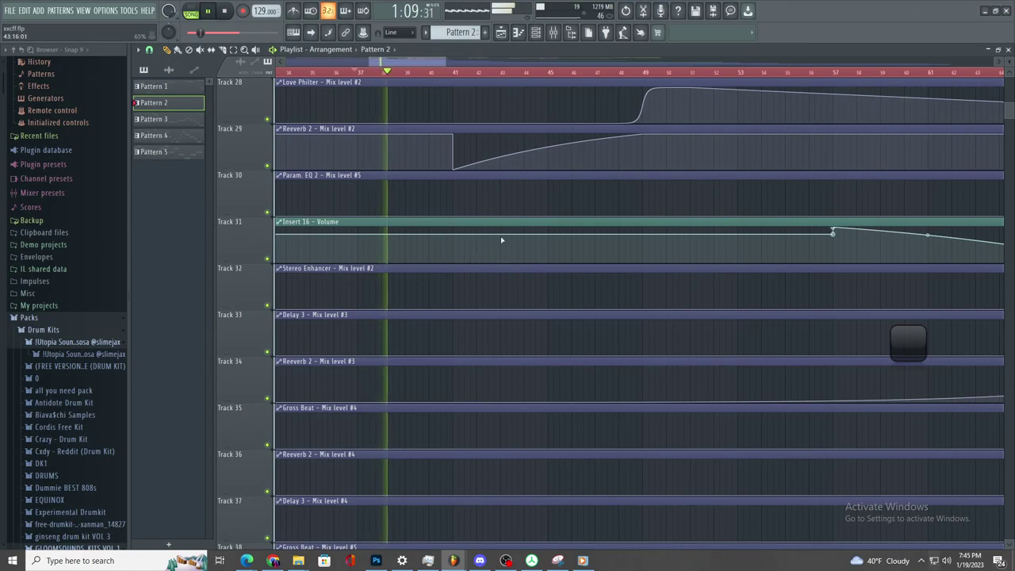
pyautogui.scroll(-2, 458, 220)
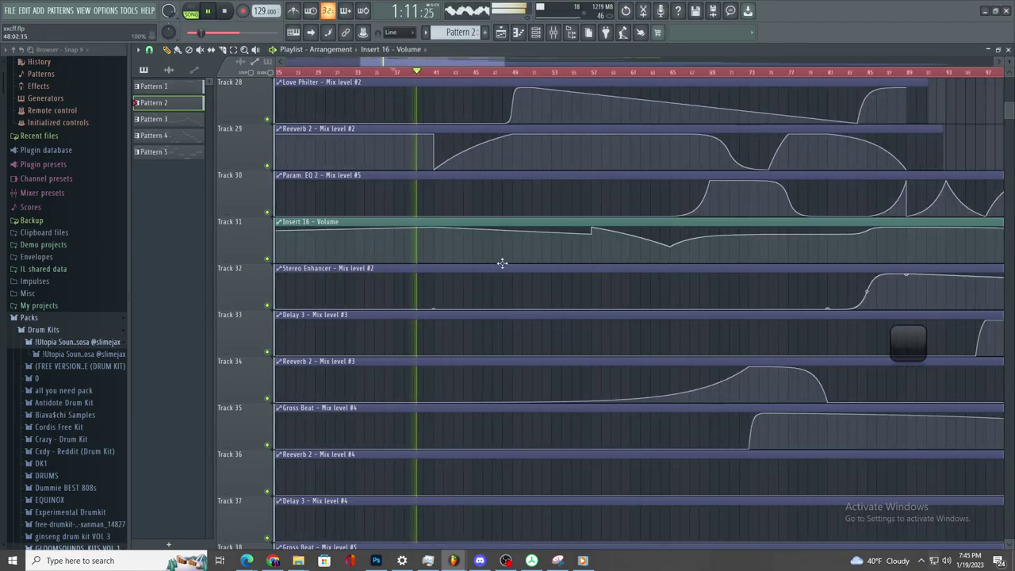
pyautogui.scroll(9, 497, 232)
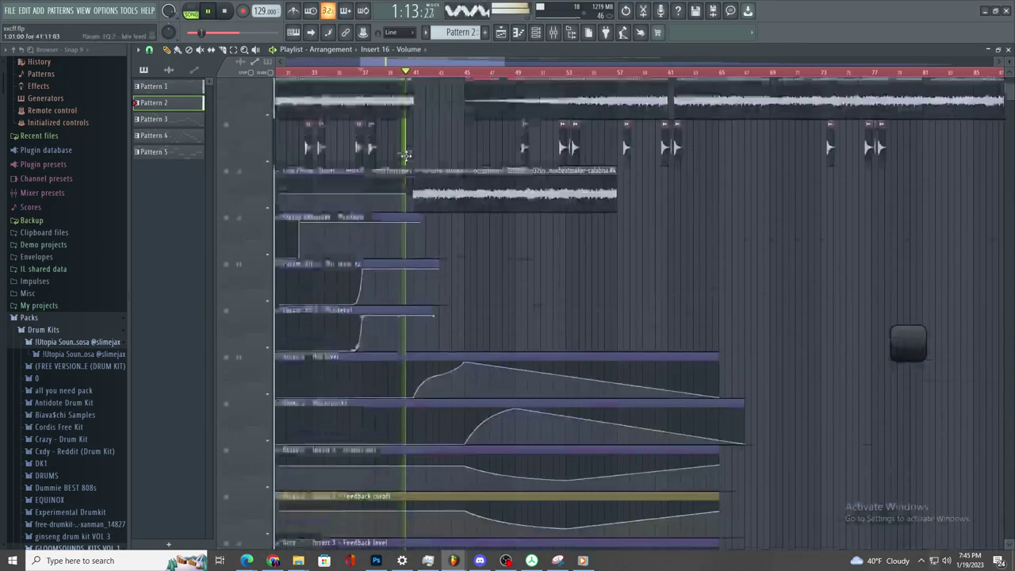
pyautogui.scroll(-12, 422, 407)
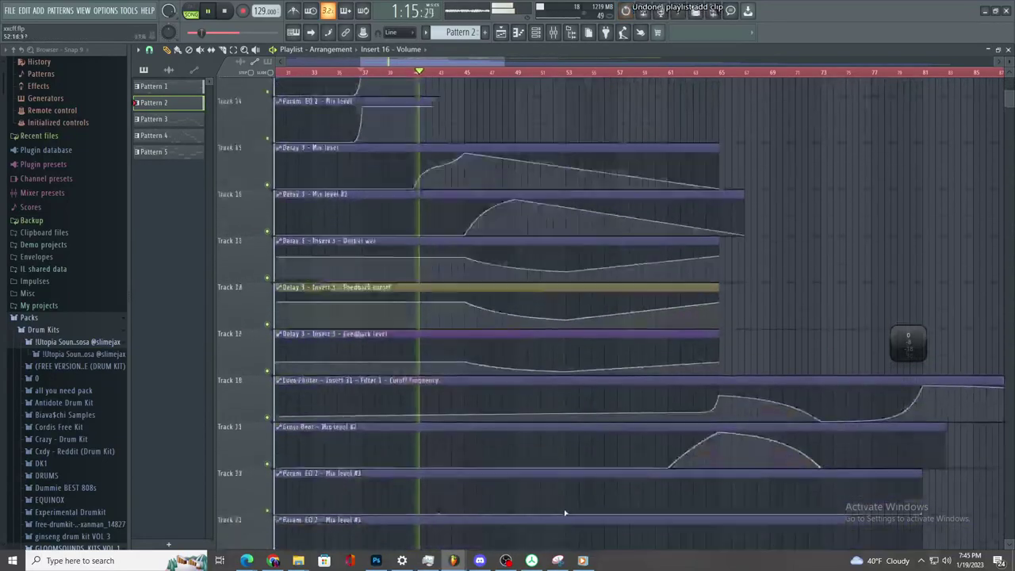
pyautogui.scroll(2, 422, 407)
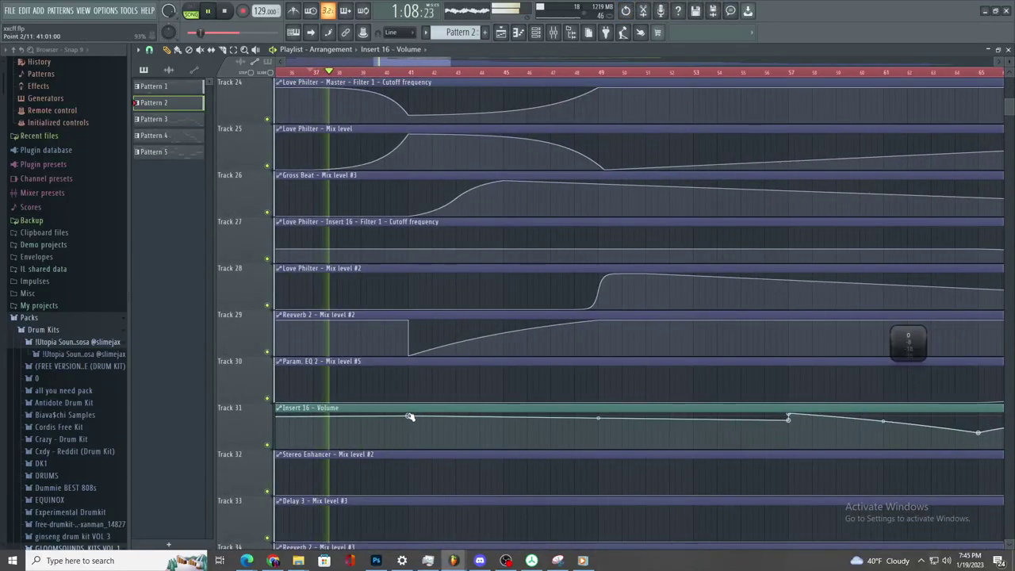
pyautogui.moveTo(410, 421); pyautogui.dragTo(410, 423)
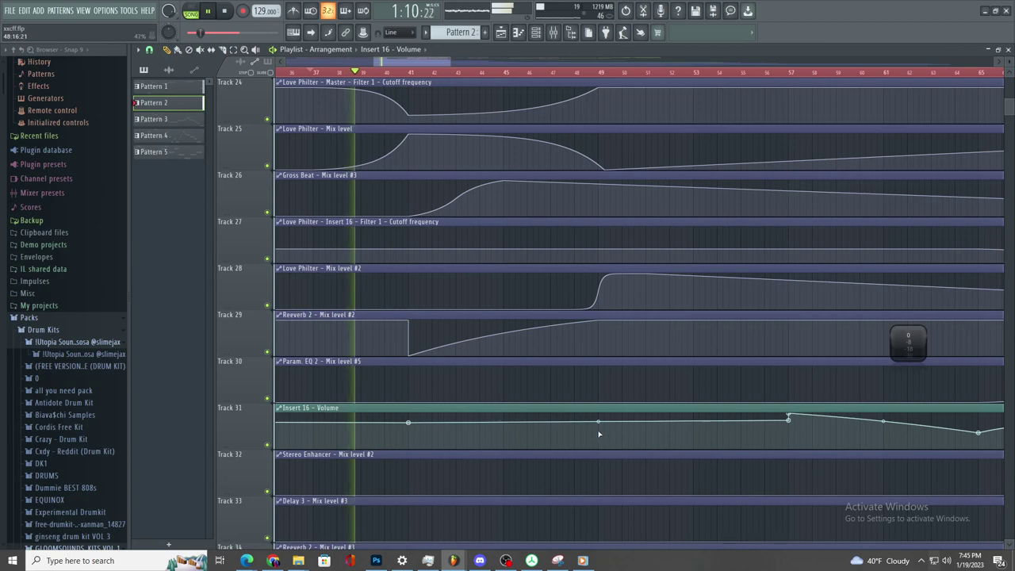
pyautogui.rightClick(409, 423)
pyautogui.click(433, 357)
# - Add a raised point at bar 49 in the Insert 16 - Volume automation and fine-tune its level slightly downward
pyautogui.rightClick(603, 413)
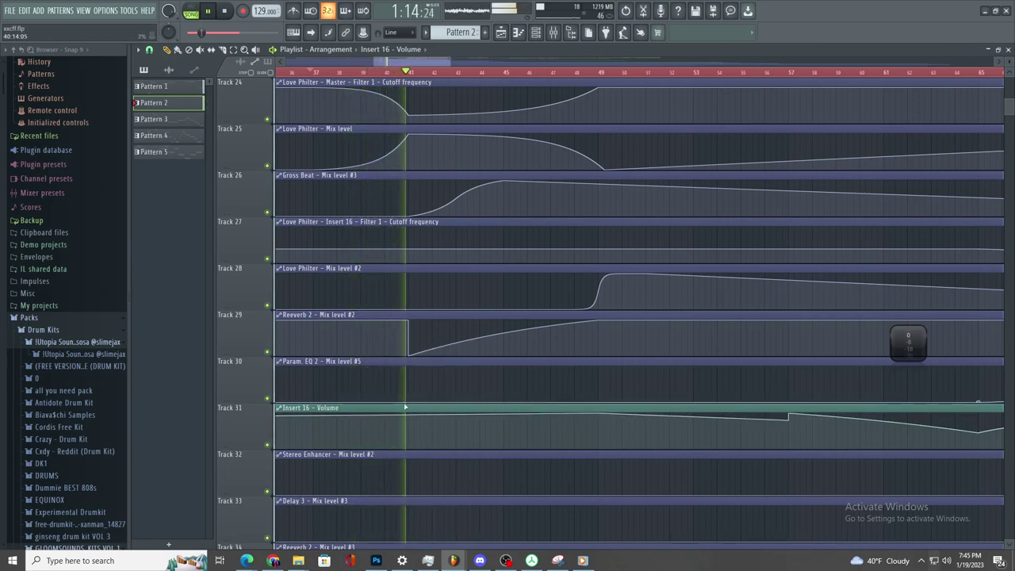
pyautogui.scroll(-4, 413, 422)
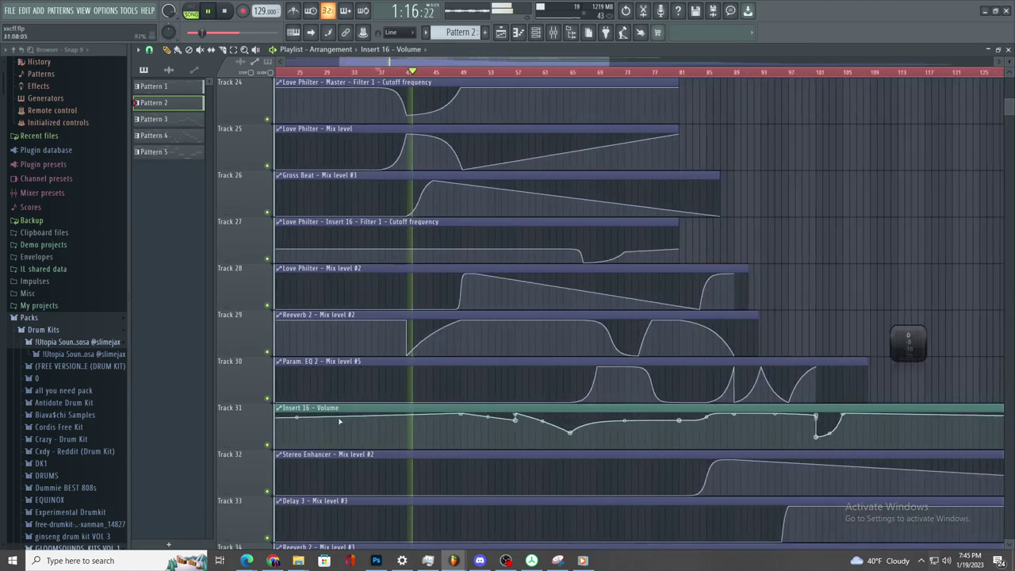
pyautogui.scroll(5, 413, 397)
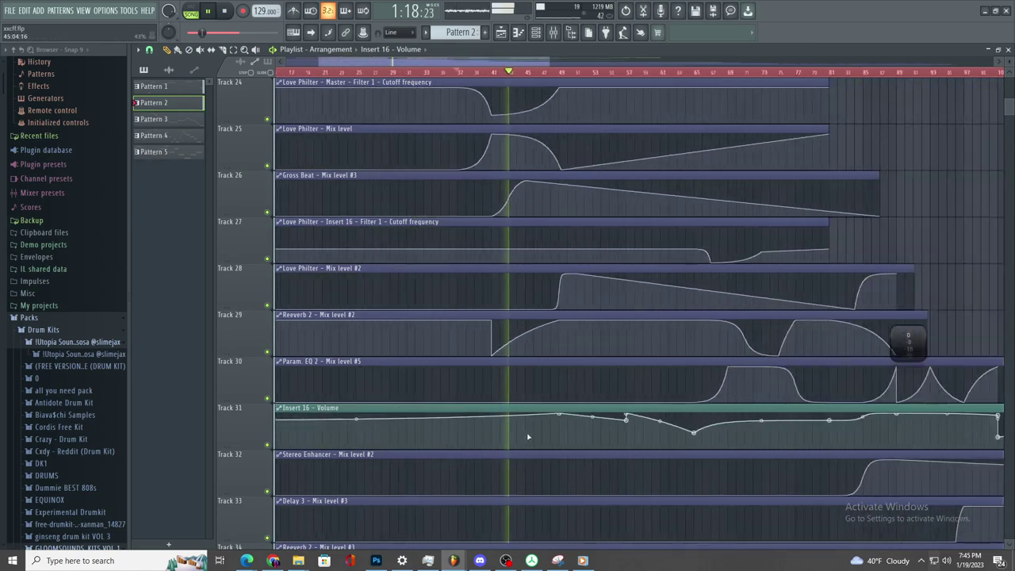
pyautogui.scroll(3, 468, 283)
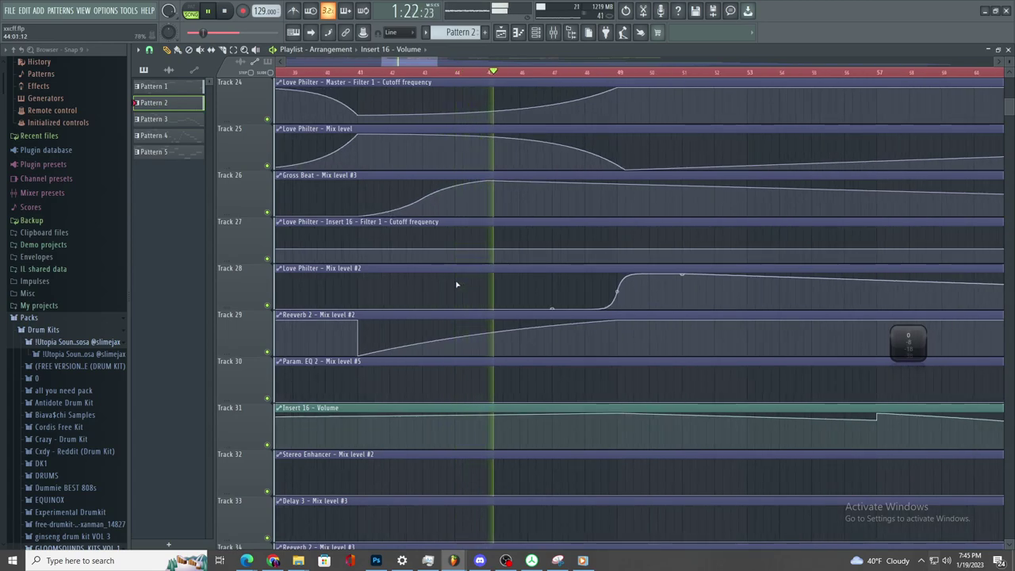
pyautogui.scroll(-4, 396, 405)
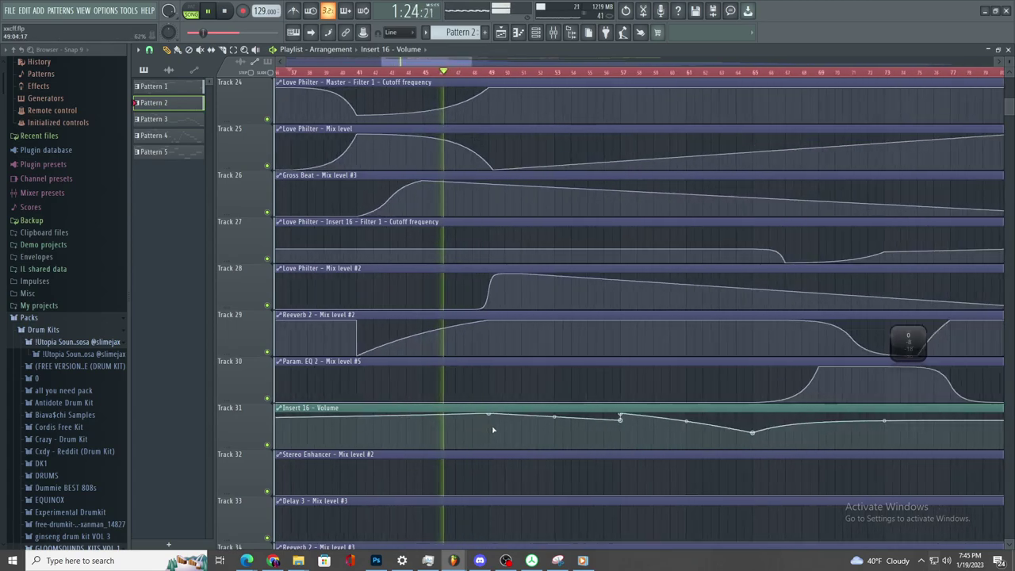
pyautogui.scroll(3, 494, 427)
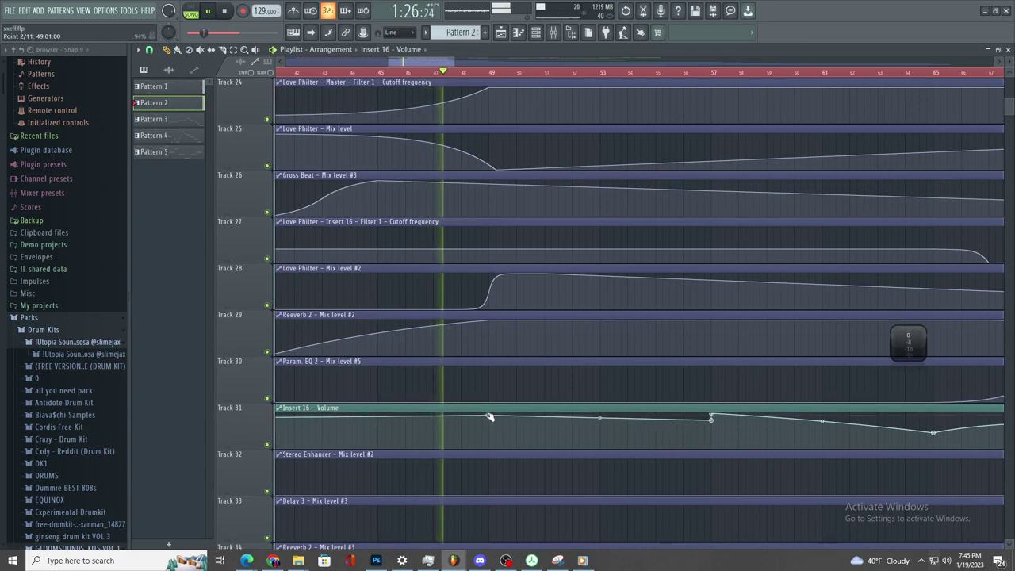
pyautogui.scroll(-3, 489, 418)
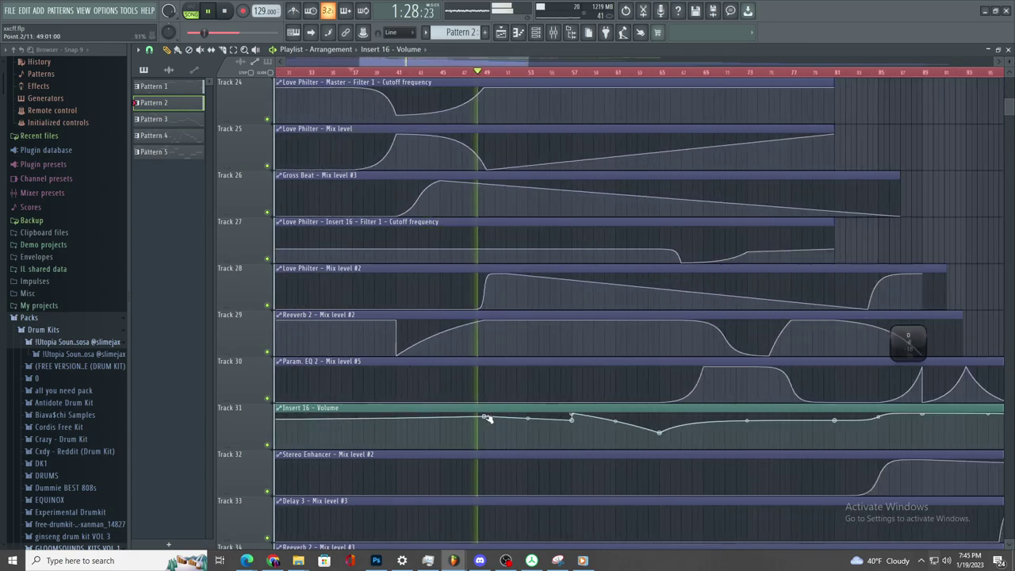
pyautogui.scroll(2, 489, 417)
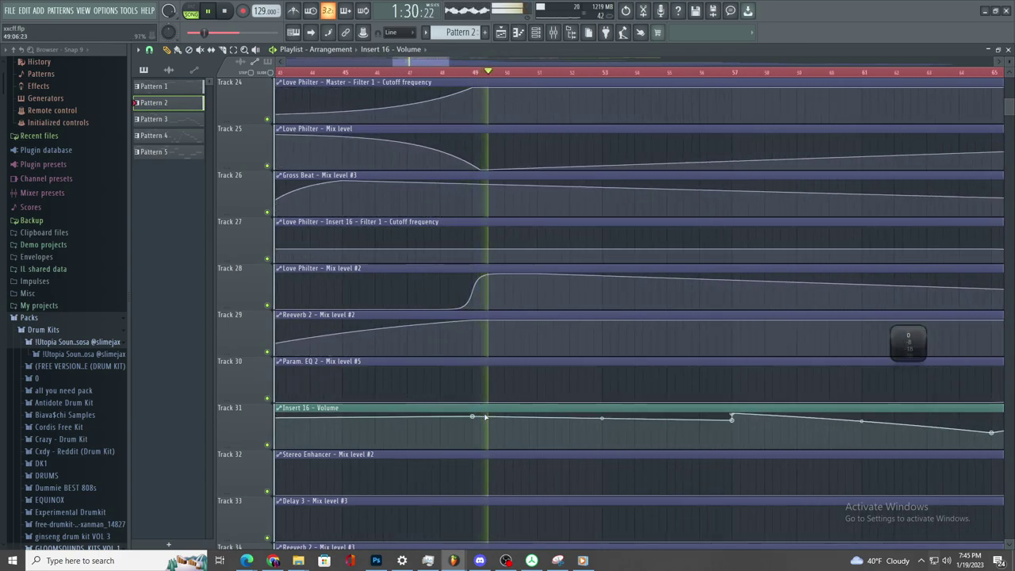
# - Review the Insert 16 - Volume automation and neighbouring curves past bar 49 during playback, including the clips on the upper tracks
pyautogui.scroll(-6, 397, 409)
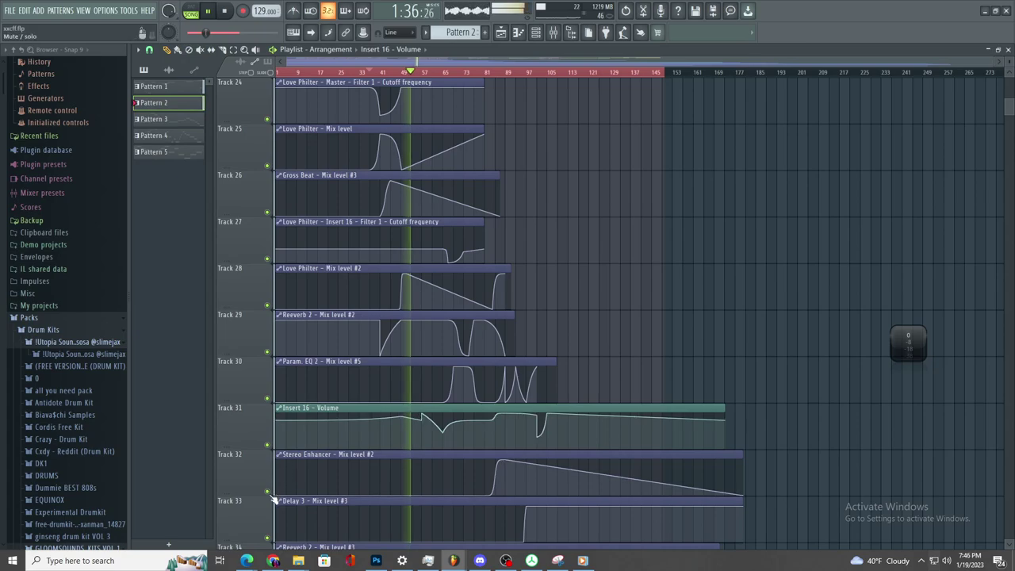
pyautogui.scroll(2, 401, 429)
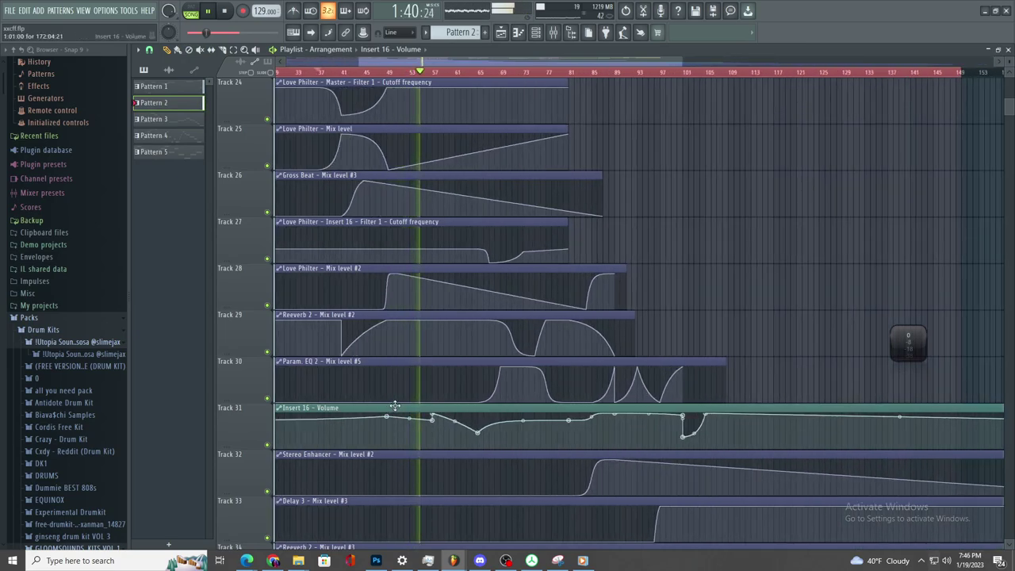
pyautogui.scroll(3, 399, 394)
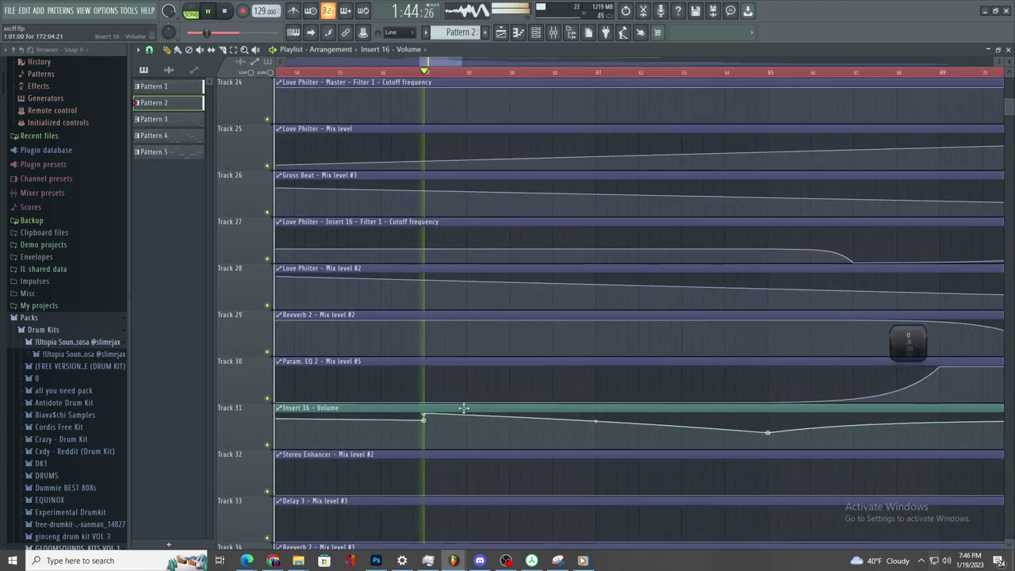
pyautogui.scroll(2, 469, 410)
pyautogui.scroll(2, 488, 417)
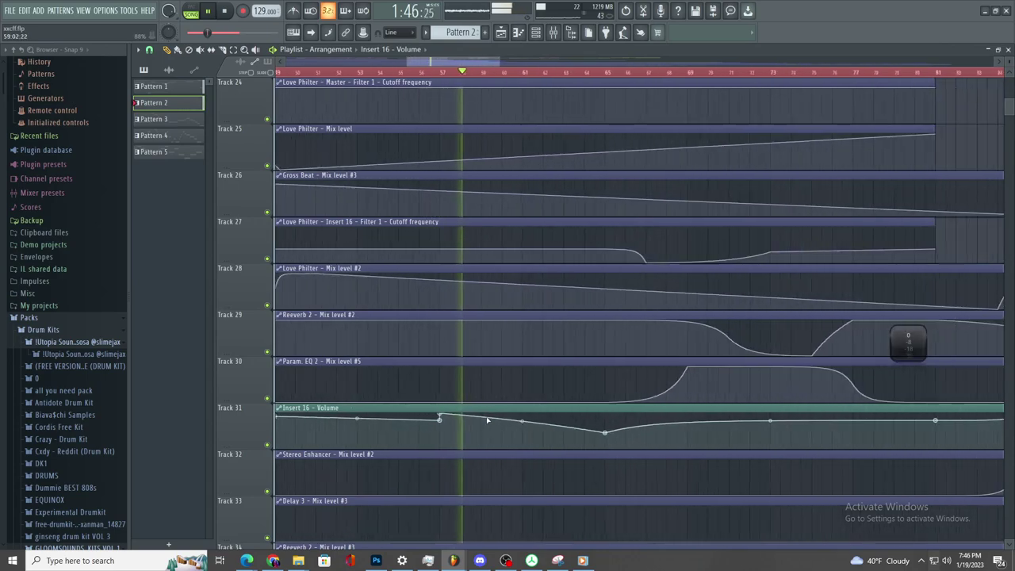
pyautogui.scroll(-4, 484, 411)
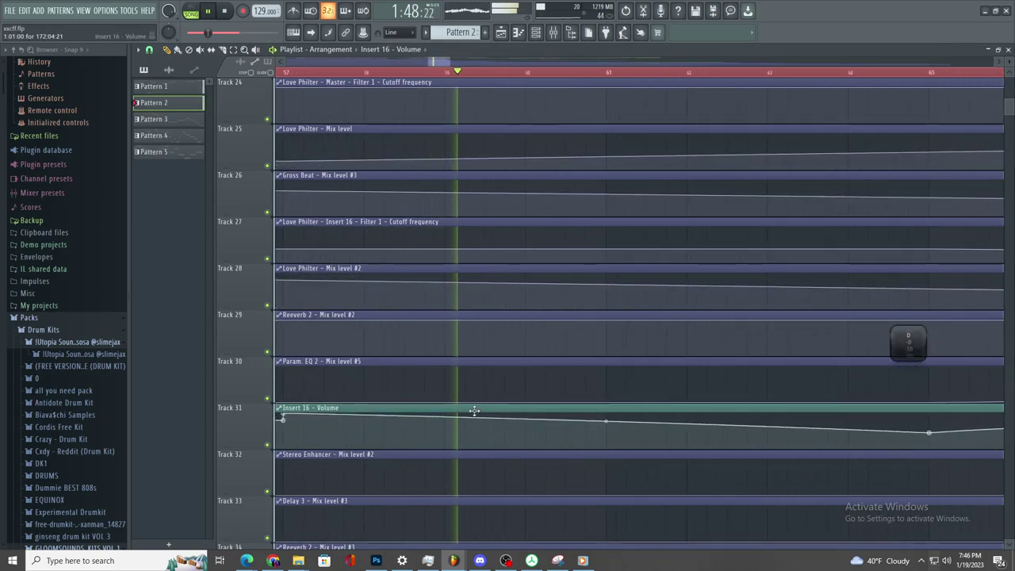
pyautogui.scroll(2, 487, 417)
pyautogui.scroll(-2, 476, 426)
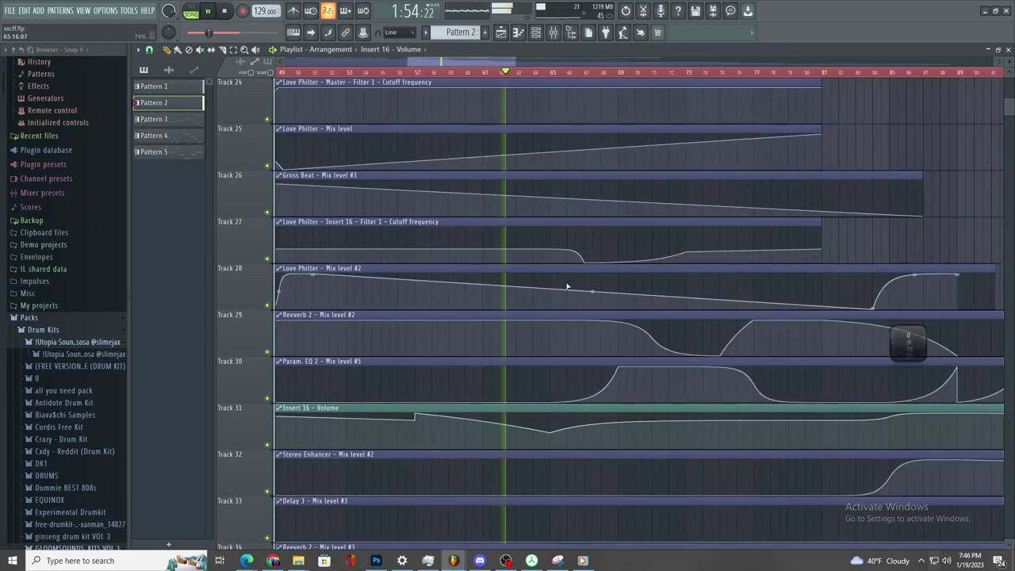
pyautogui.scroll(6, 533, 238)
pyautogui.scroll(-3, 529, 162)
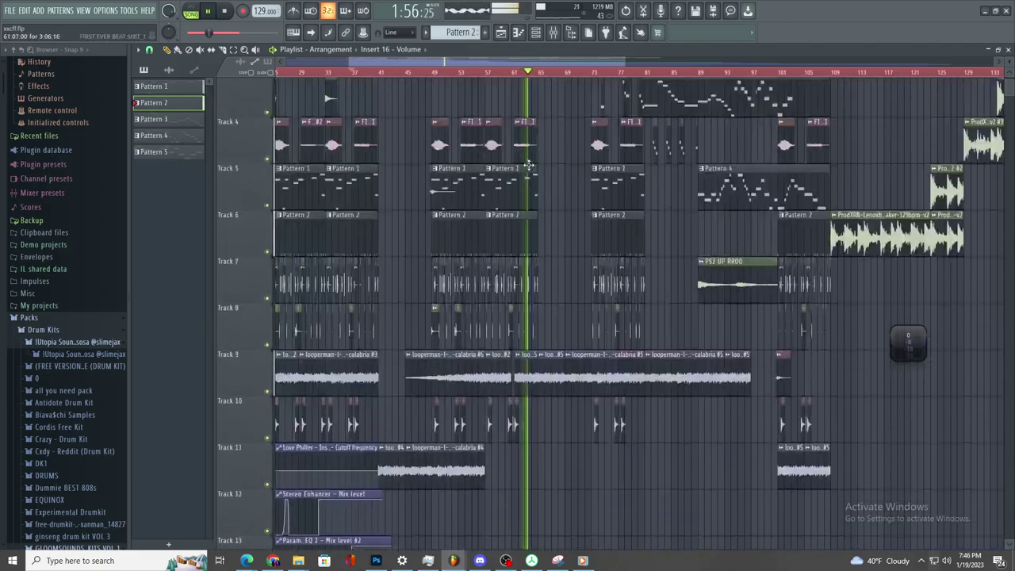
pyautogui.scroll(5, 529, 162)
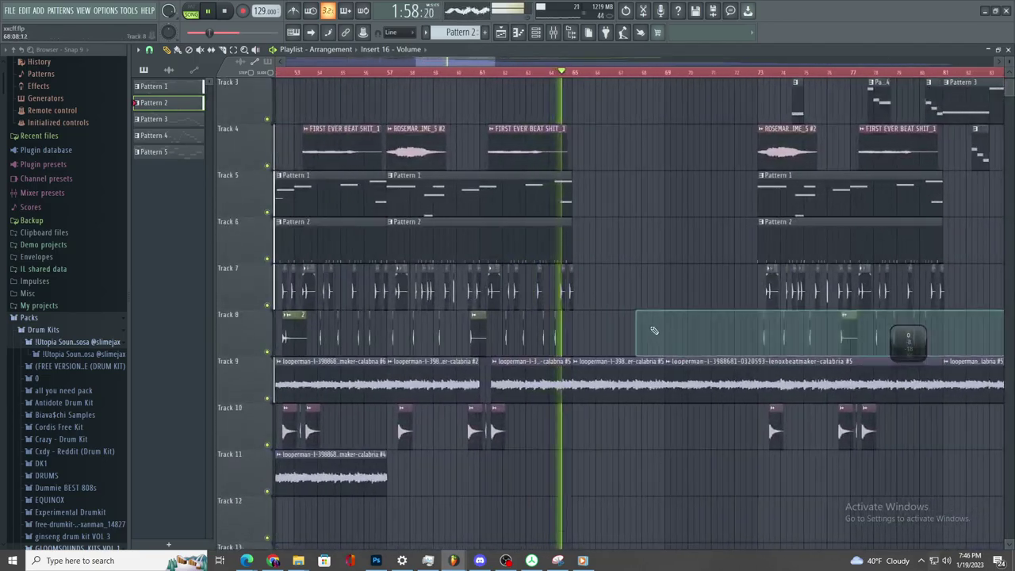
pyautogui.click(639, 325)
pyautogui.scroll(3, 641, 324)
pyautogui.rightClick(624, 329)
pyautogui.scroll(-5, 601, 331)
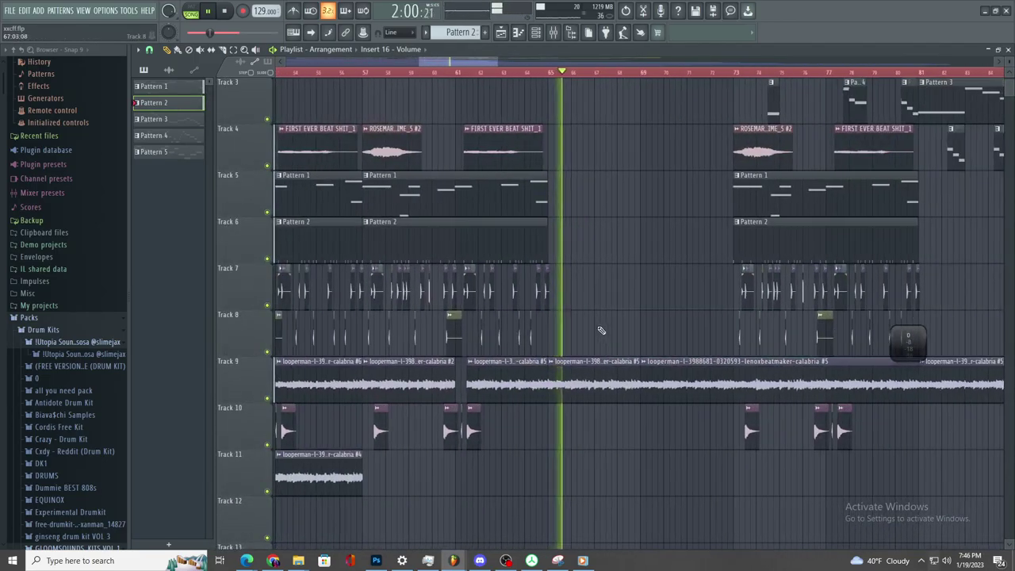
pyautogui.scroll(3, 693, 345)
# - Play the arrangement from bar 73 and examine the melody, drum and percussion clips through bar 81
pyautogui.click(548, 72)
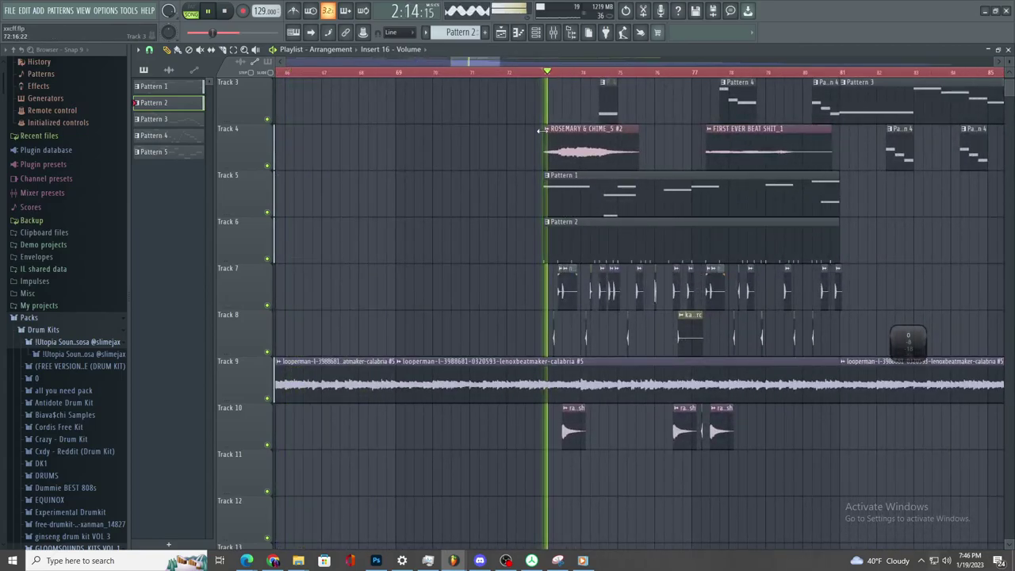
pyautogui.scroll(-2, 515, 315)
pyautogui.scroll(3, 617, 328)
pyautogui.click(657, 336)
pyautogui.rightClick(653, 338)
pyautogui.scroll(-2, 646, 342)
pyautogui.scroll(2, 646, 337)
pyautogui.scroll(4, 442, 318)
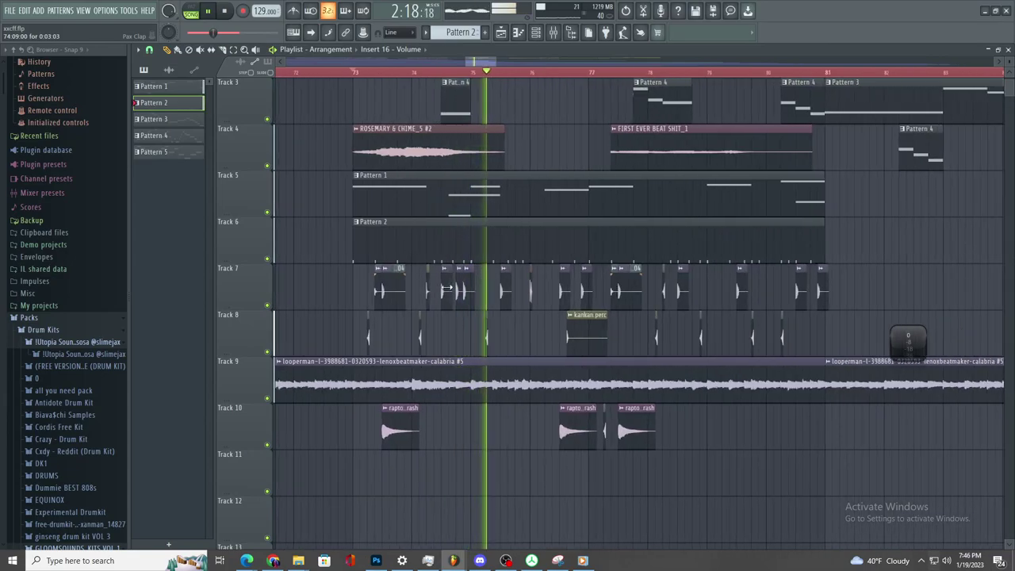
pyautogui.scroll(-4, 476, 312)
pyautogui.scroll(2, 484, 310)
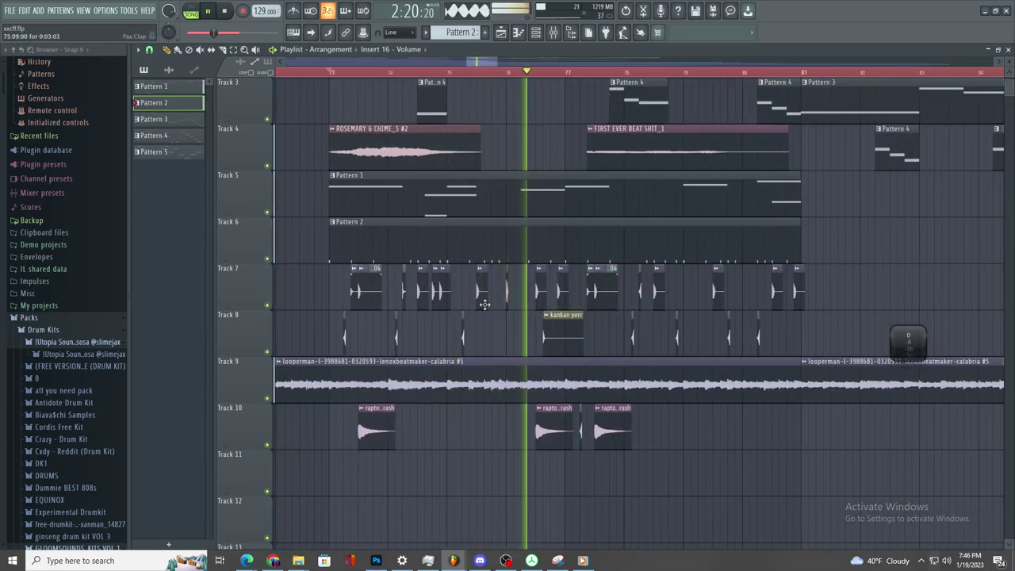
pyautogui.scroll(-2, 484, 308)
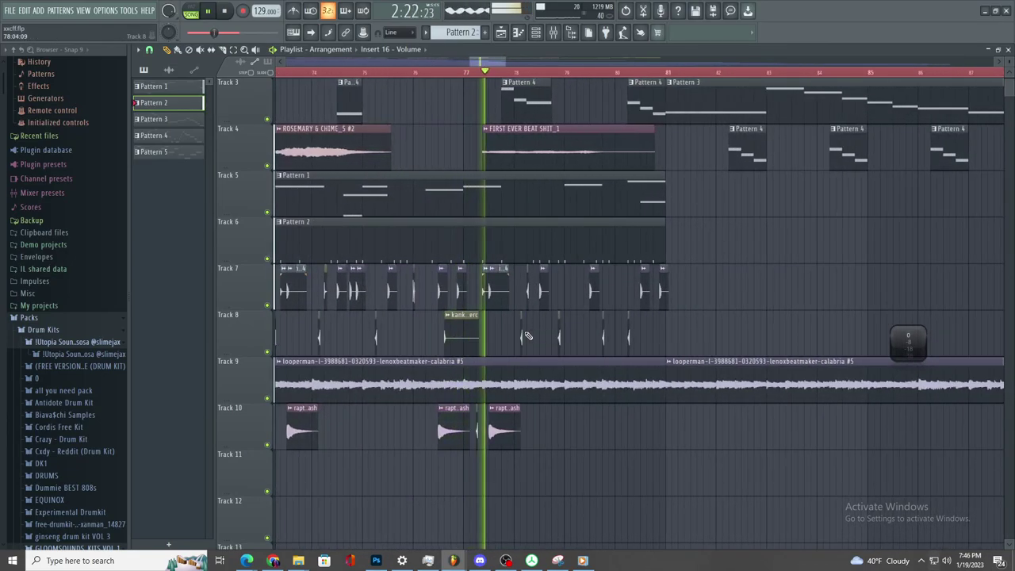
pyautogui.scroll(-2, 540, 345)
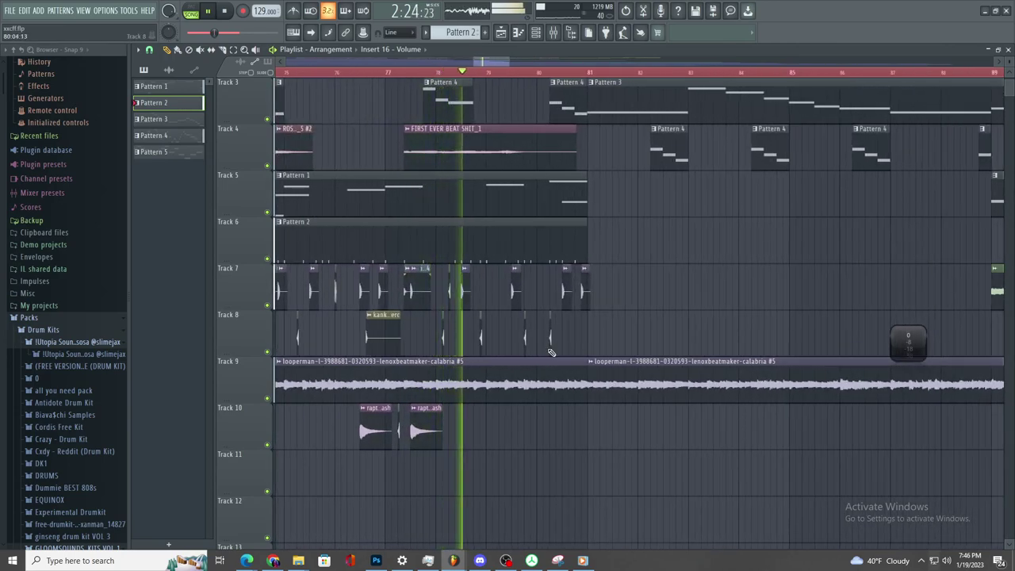
# - Review the melody, drum and loop clips from bar 77 through the rest of the arrangement during playback
pyautogui.scroll(2, 429, 194)
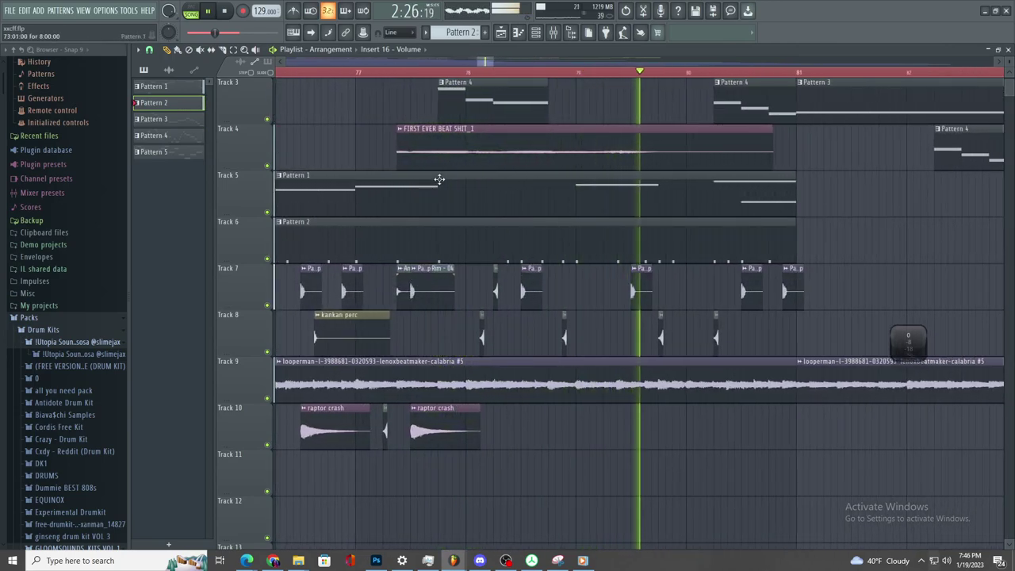
pyautogui.scroll(-4, 579, 236)
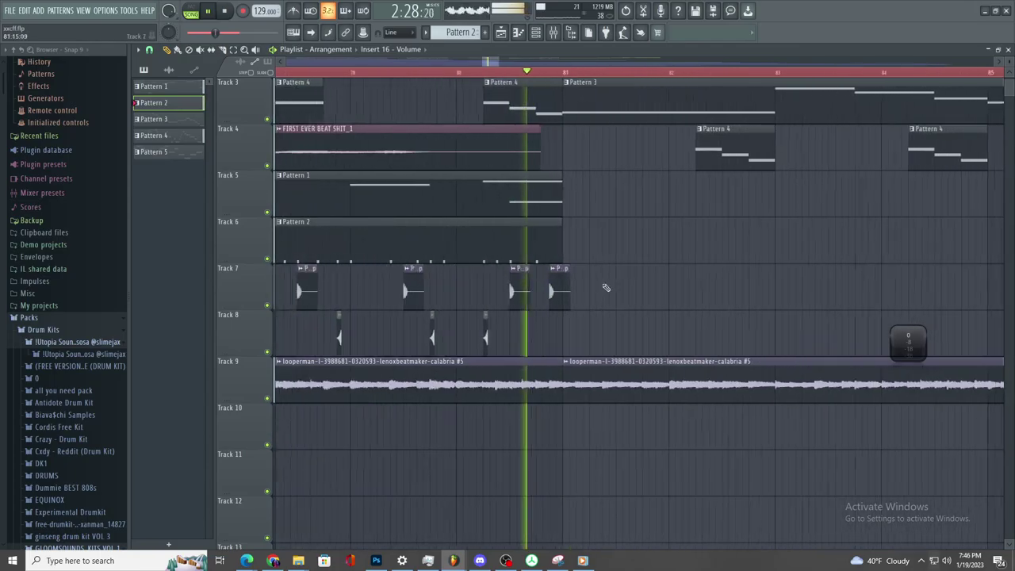
pyautogui.scroll(-6, 619, 286)
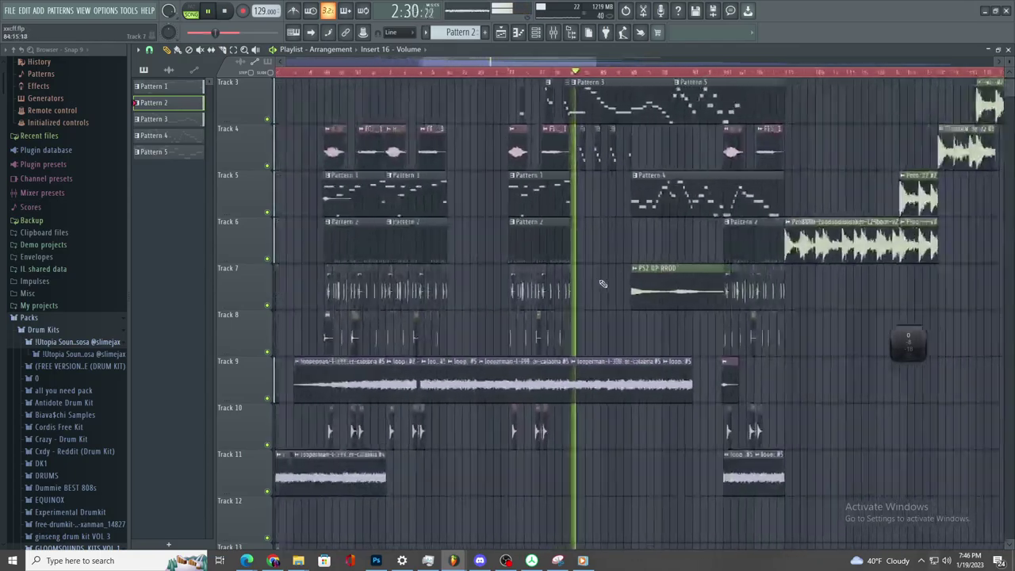
pyautogui.scroll(4, 621, 209)
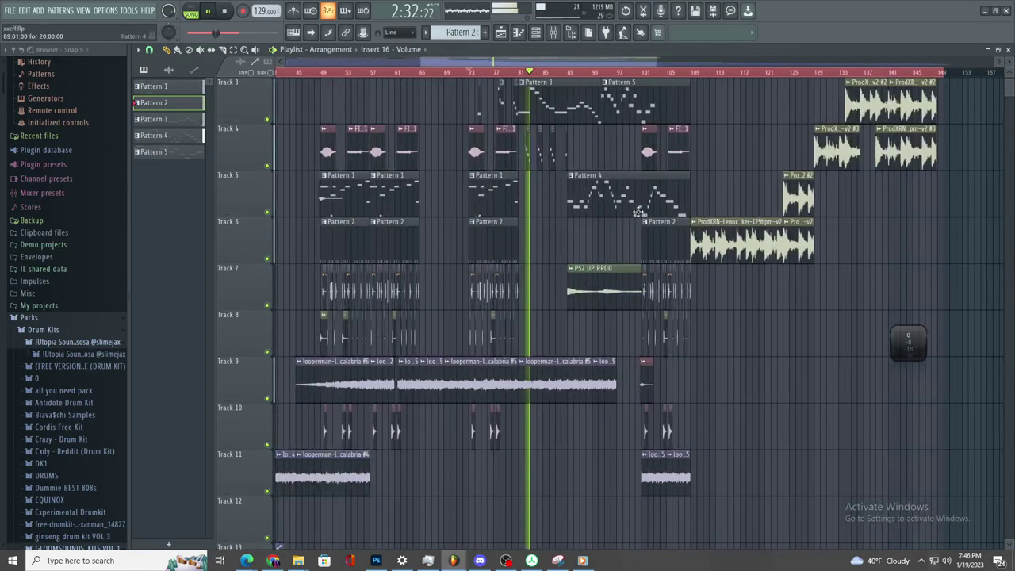
pyautogui.scroll(1, 617, 223)
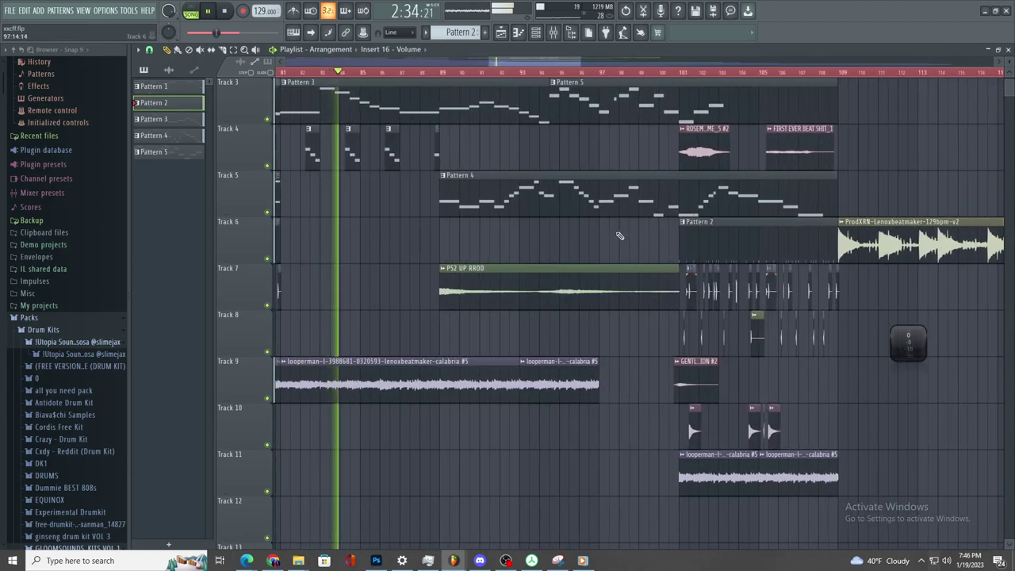
# - Play from bar 101 and move the first raptor crash clip on Track 10 to 101:09, in line with the clap
pyautogui.click(684, 73)
pyautogui.scroll(3, 806, 172)
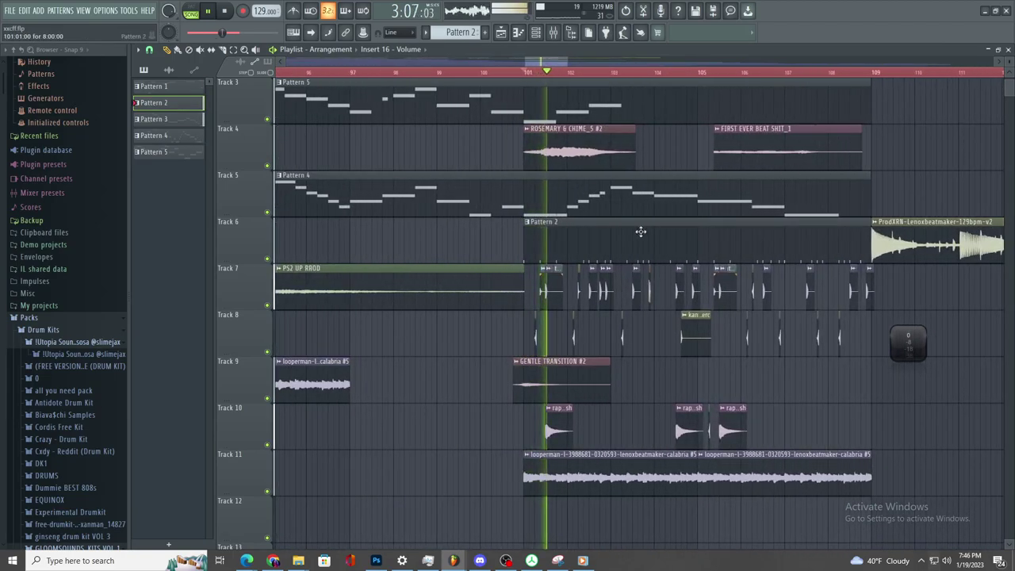
pyautogui.scroll(2, 641, 230)
pyautogui.press('space')
pyautogui.press('space')
pyautogui.scroll(3, 483, 413)
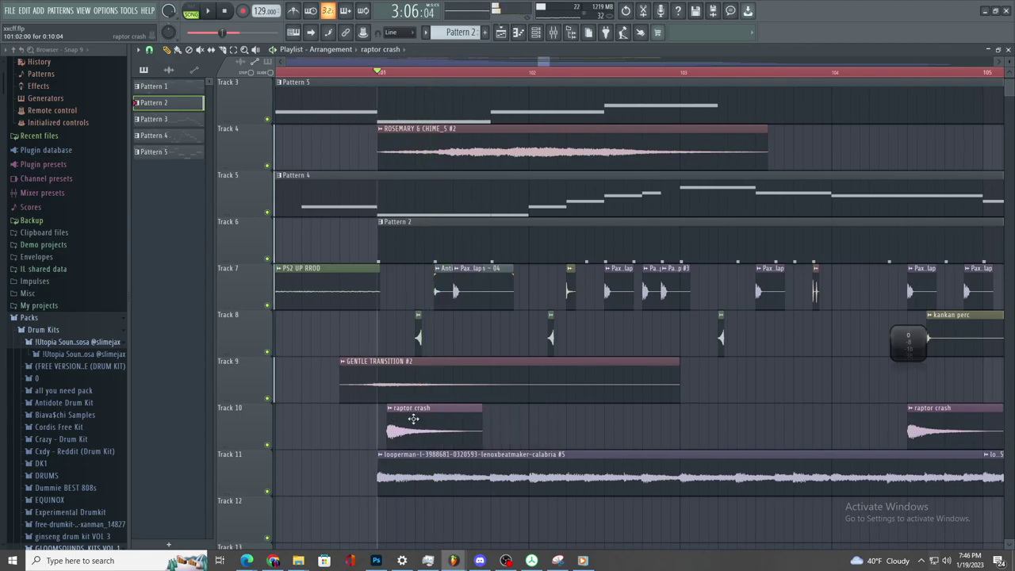
pyautogui.moveTo(414, 418); pyautogui.dragTo(413, 420)
pyautogui.press('space')
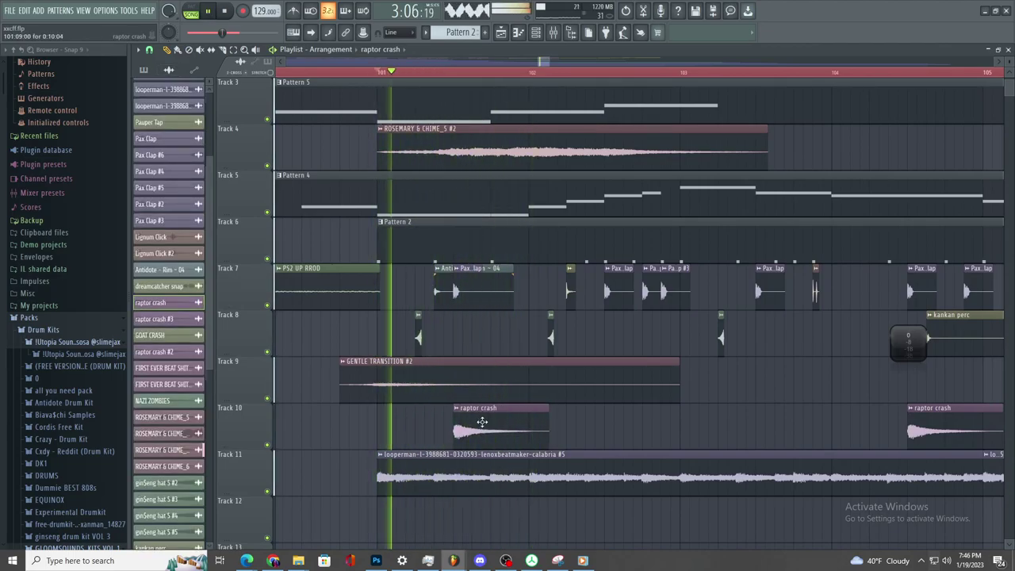
pyautogui.doubleClick(481, 421)
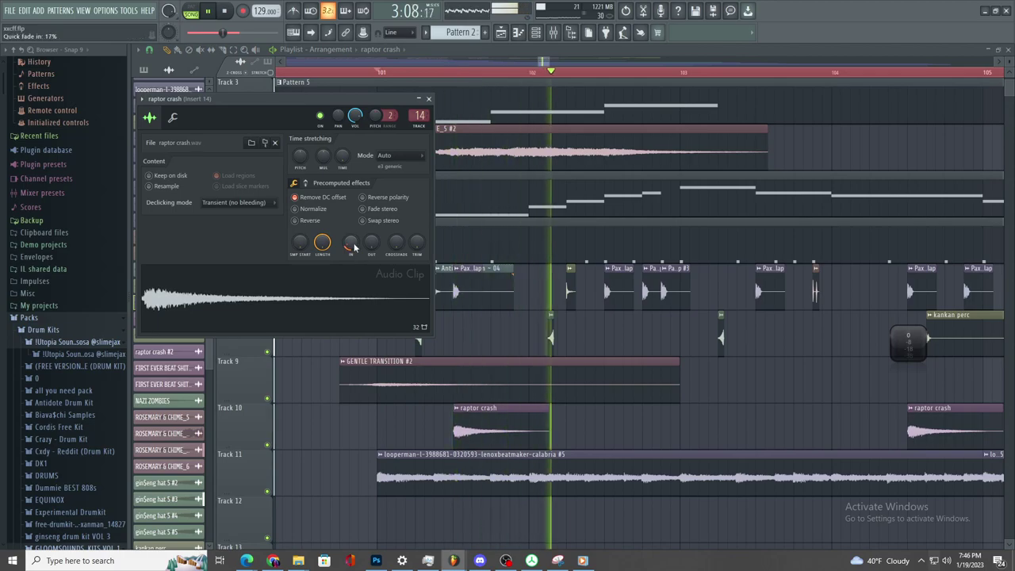
pyautogui.click(489, 438)
# - Check the drum, percussion and raptor crash clips between bars 102 and 106 during playback
pyautogui.scroll(-2, 503, 439)
pyautogui.scroll(2, 585, 453)
pyautogui.scroll(-1, 578, 448)
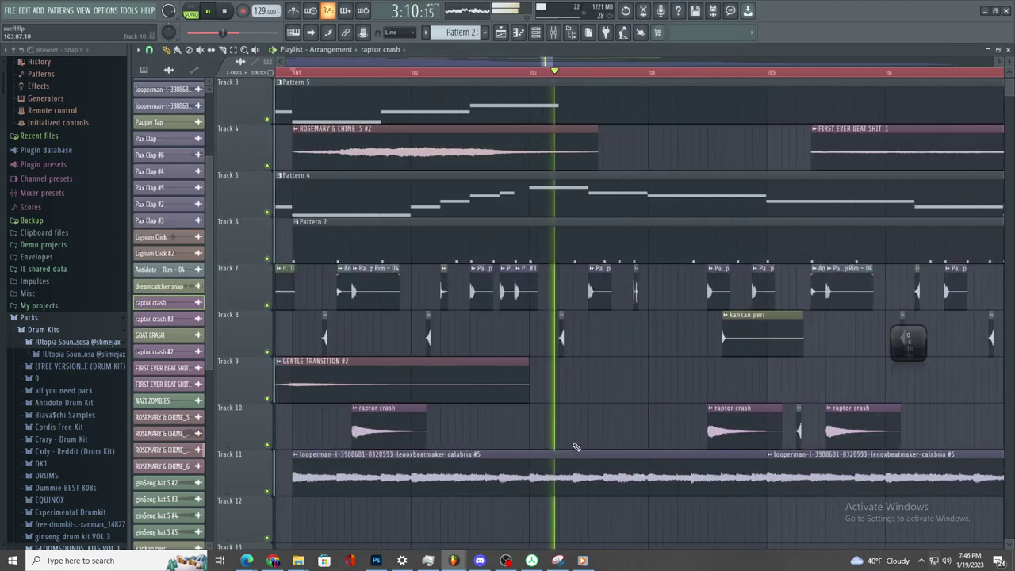
pyautogui.scroll(2, 578, 447)
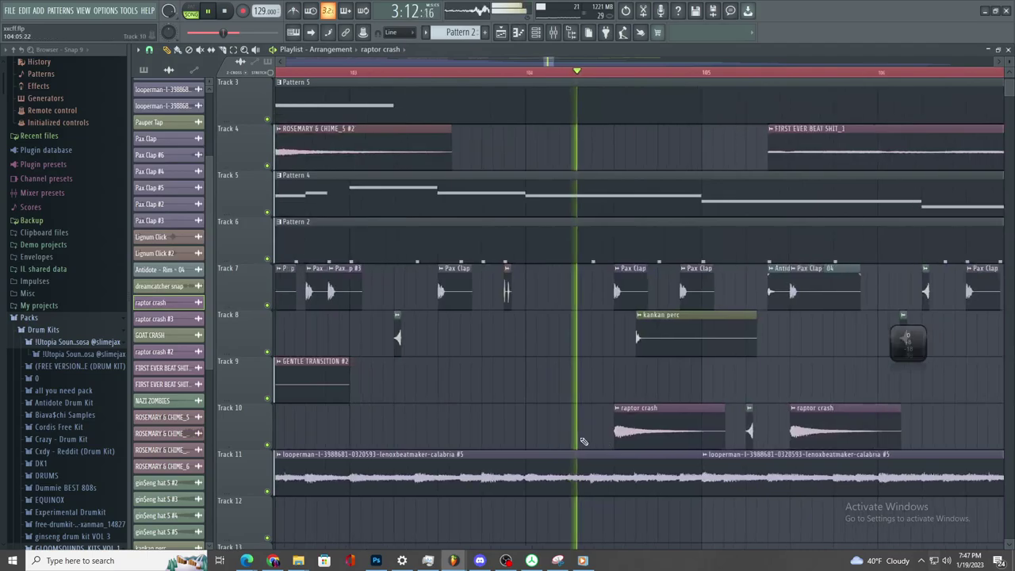
pyautogui.scroll(-3, 651, 459)
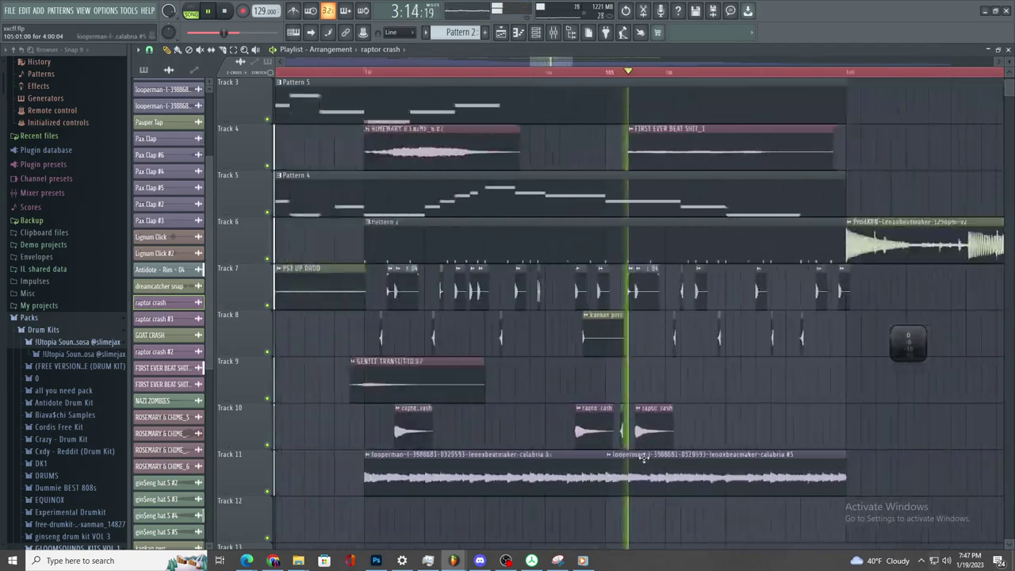
pyautogui.scroll(-5, 644, 459)
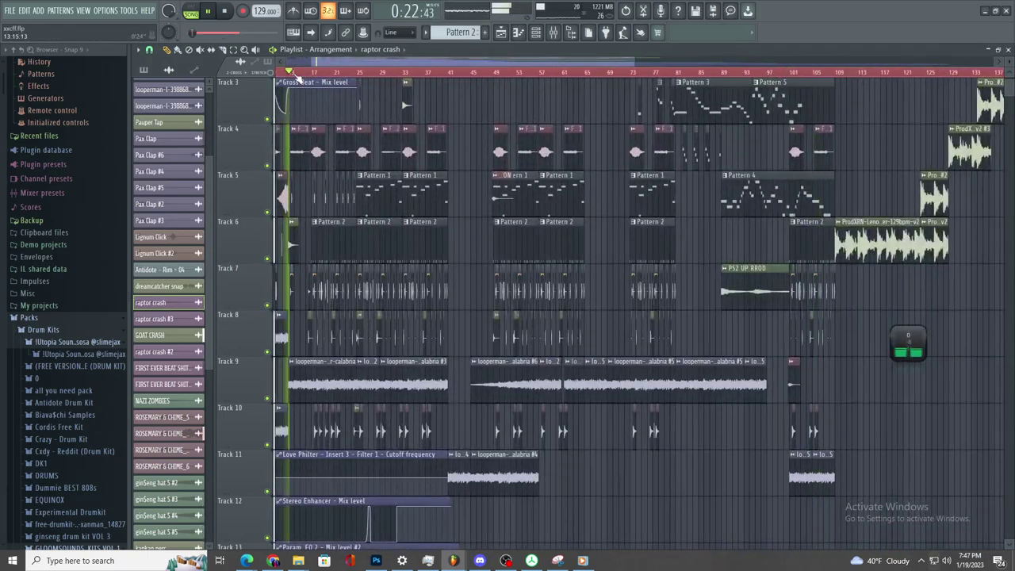
# - Play the early section from bar 13 and inspect the clap and percussion clips around bars 21 to 24
pyautogui.scroll(5, 341, 105)
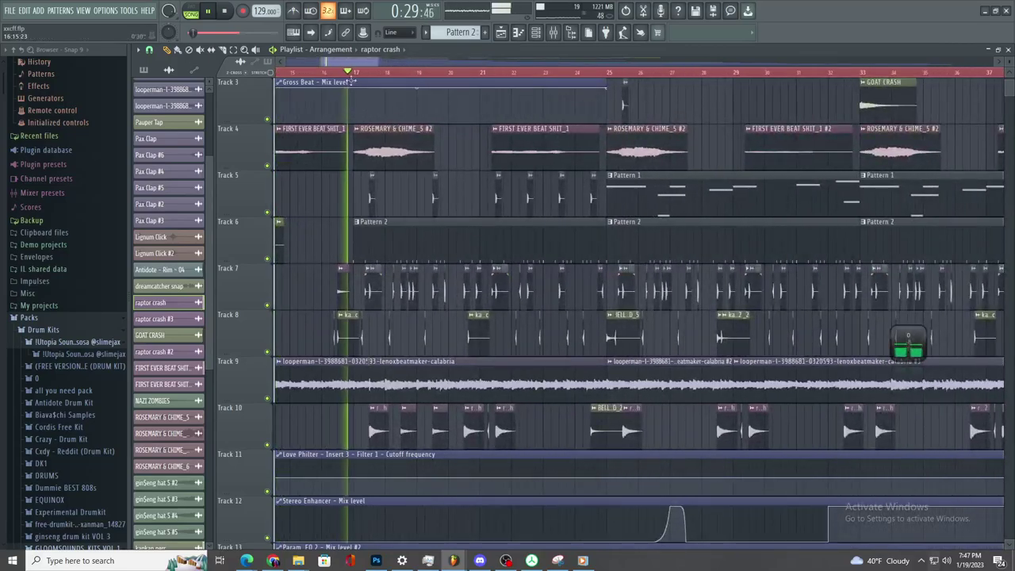
pyautogui.scroll(3, 355, 82)
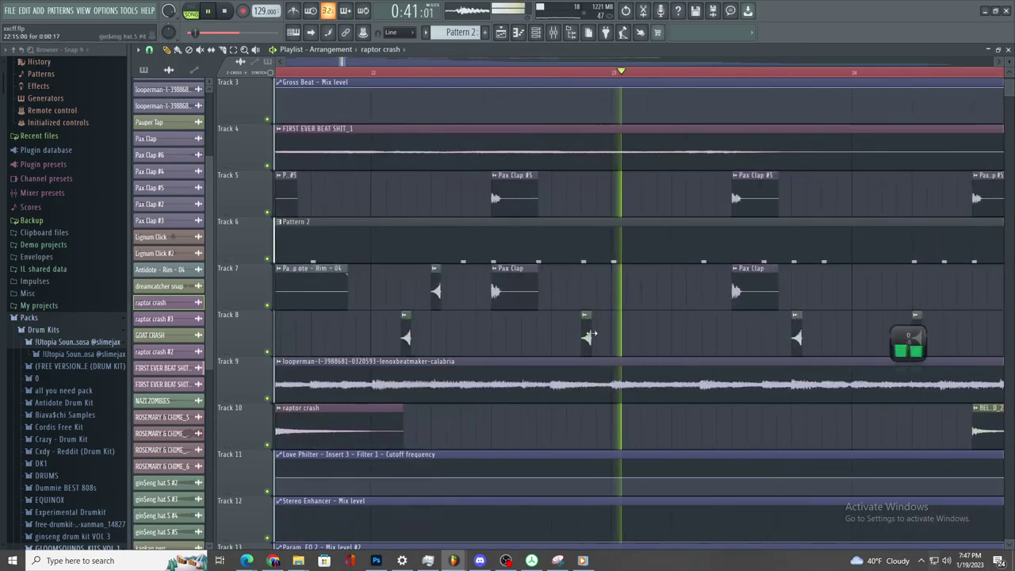
pyautogui.scroll(-3, 590, 338)
pyautogui.scroll(3, 440, 80)
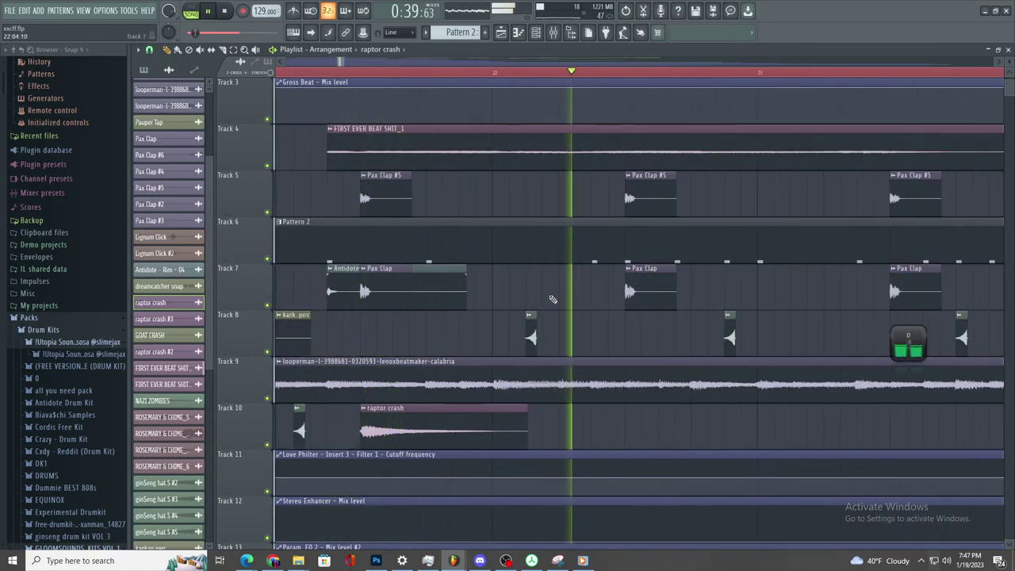
pyautogui.scroll(1, 546, 297)
pyautogui.click(510, 72)
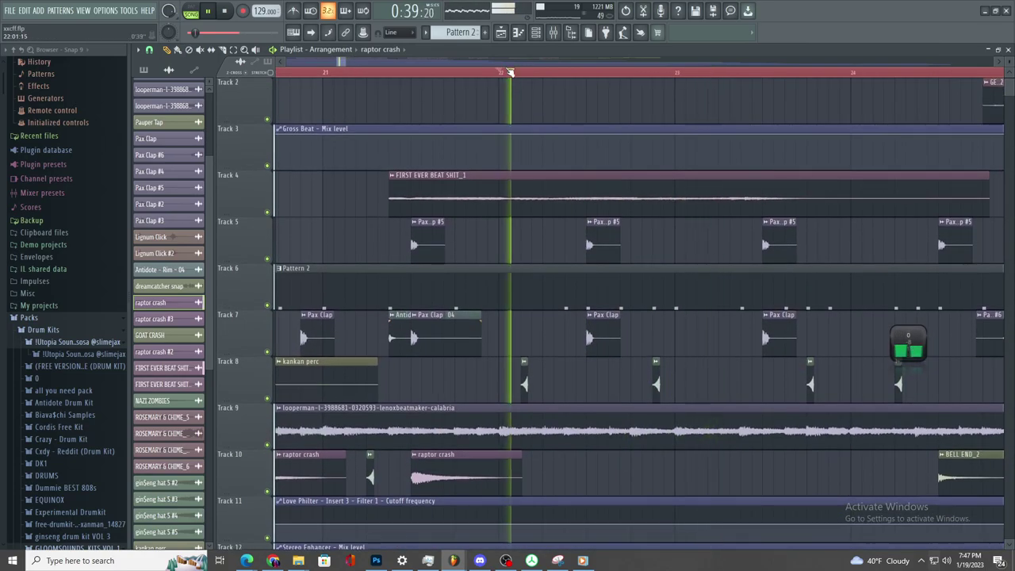
# - Replay from bar 22 and examine the drum, percussion and melody clips through the transition at bar 25 up to bar 30
pyautogui.scroll(-3, 523, 194)
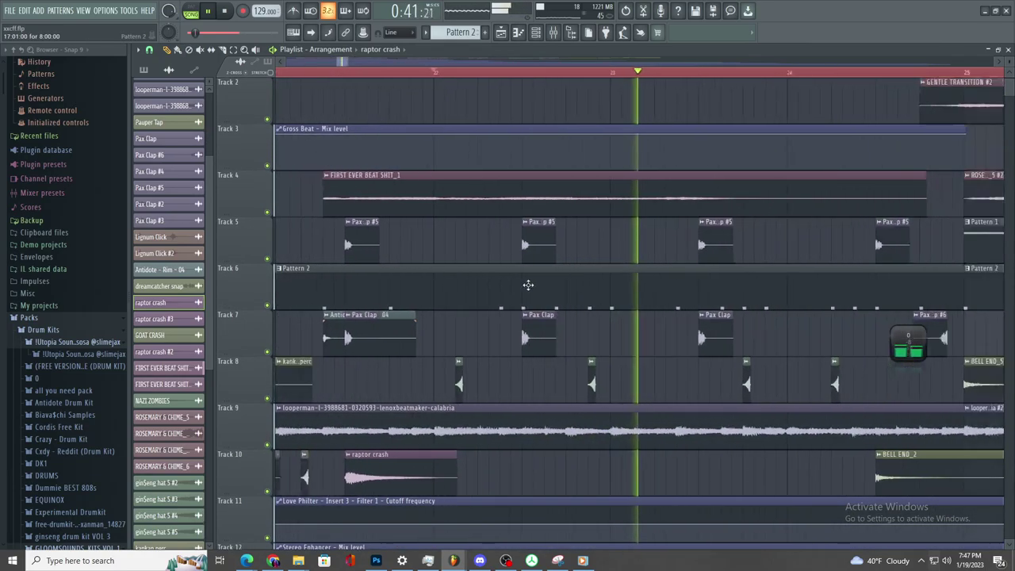
pyautogui.scroll(3, 568, 299)
pyautogui.scroll(-3, 551, 296)
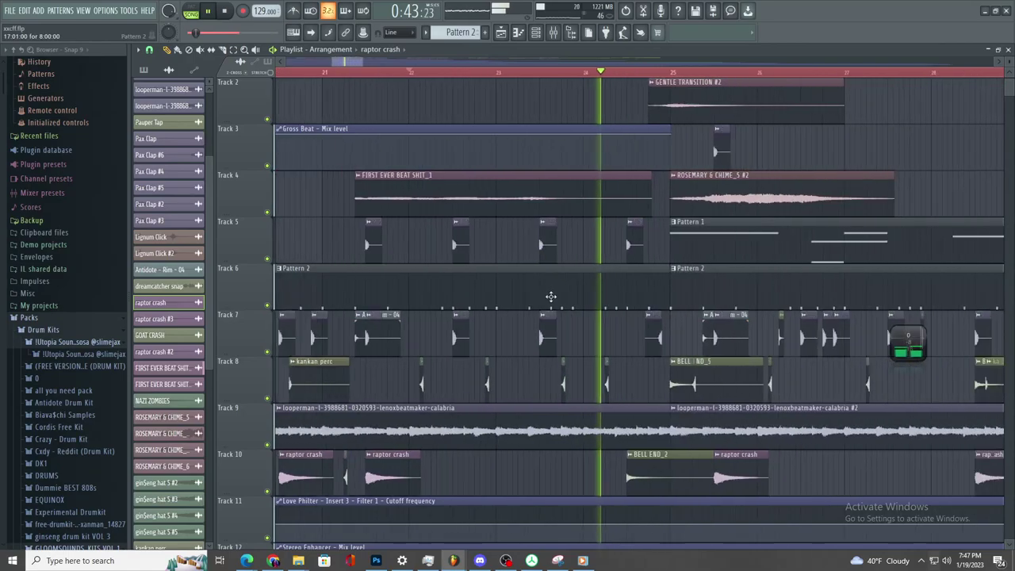
pyautogui.scroll(-3, 559, 301)
pyautogui.scroll(3, 489, 378)
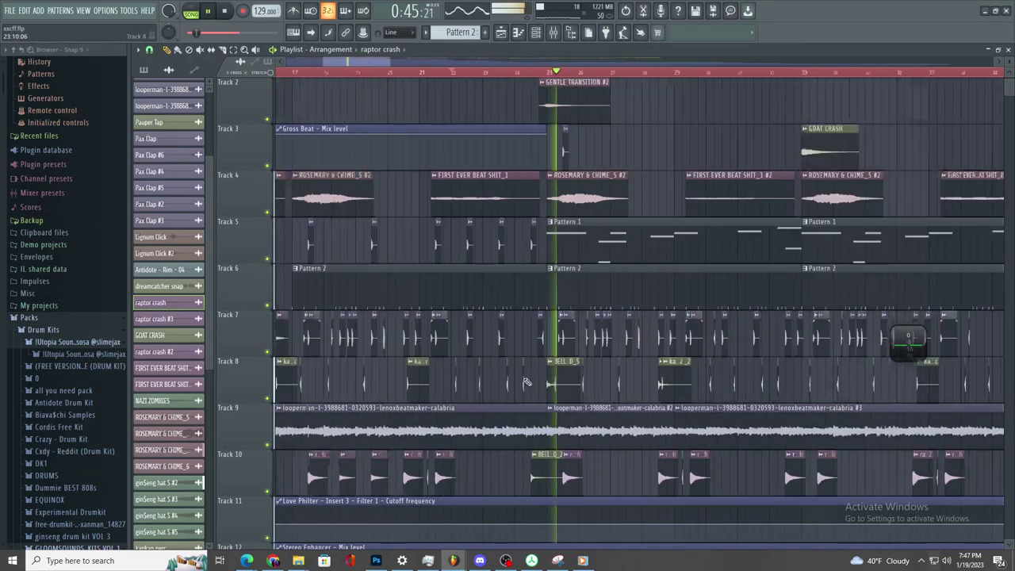
pyautogui.scroll(-2, 553, 380)
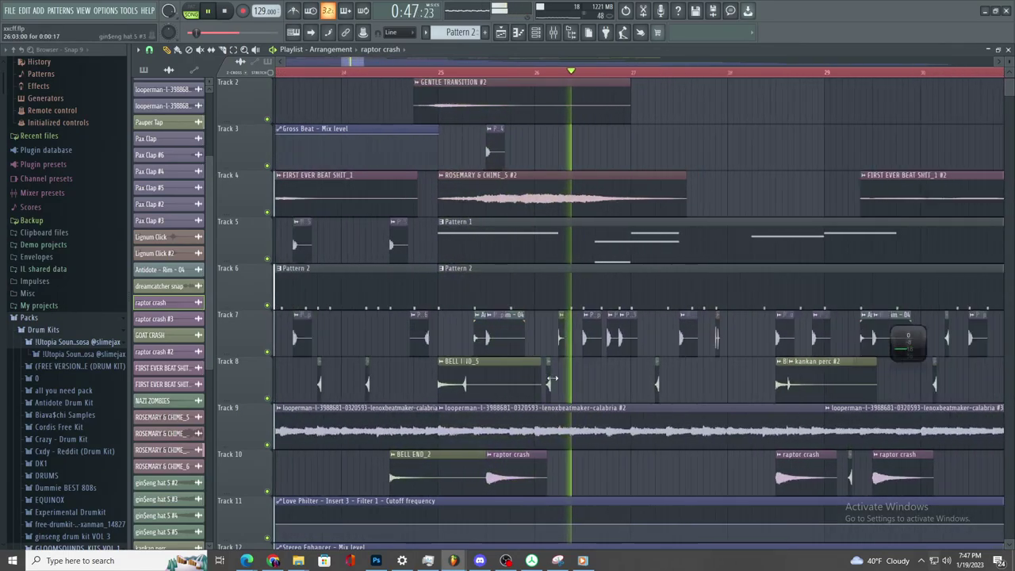
pyautogui.scroll(2, 569, 385)
pyautogui.scroll(-3, 564, 385)
pyautogui.scroll(3, 573, 383)
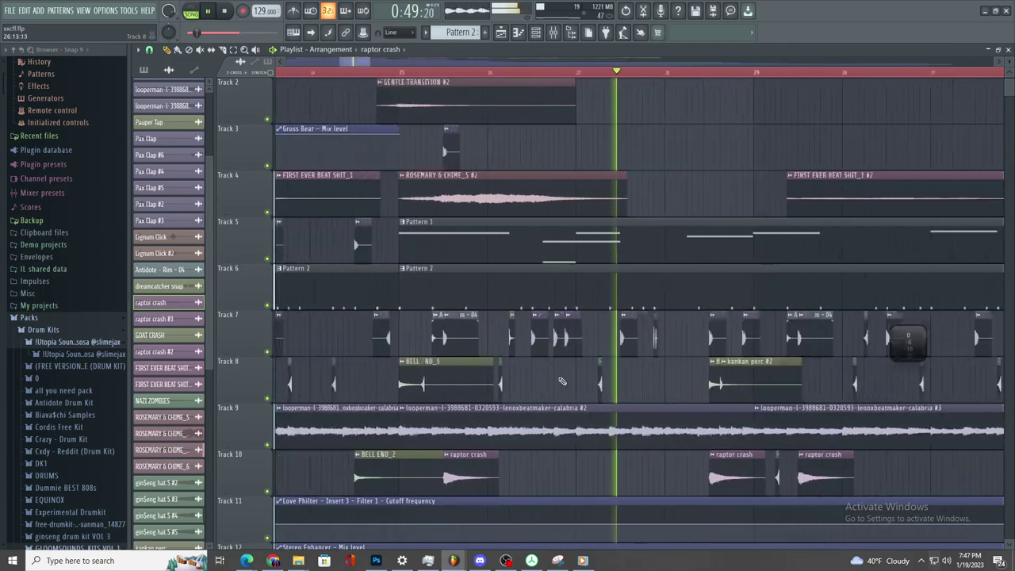
pyautogui.scroll(2, 561, 371)
pyautogui.scroll(-1, 561, 371)
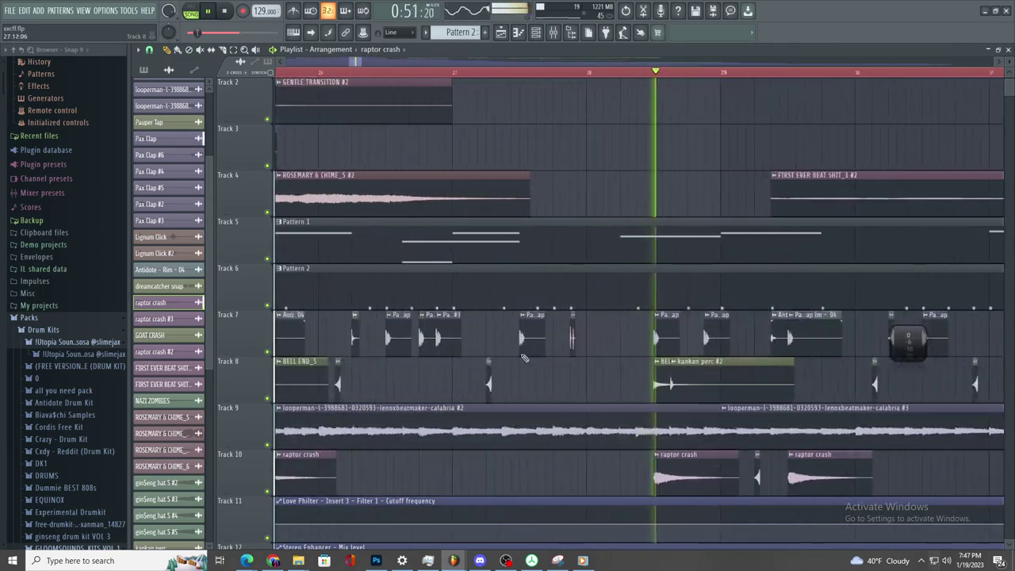
pyautogui.scroll(-3, 573, 380)
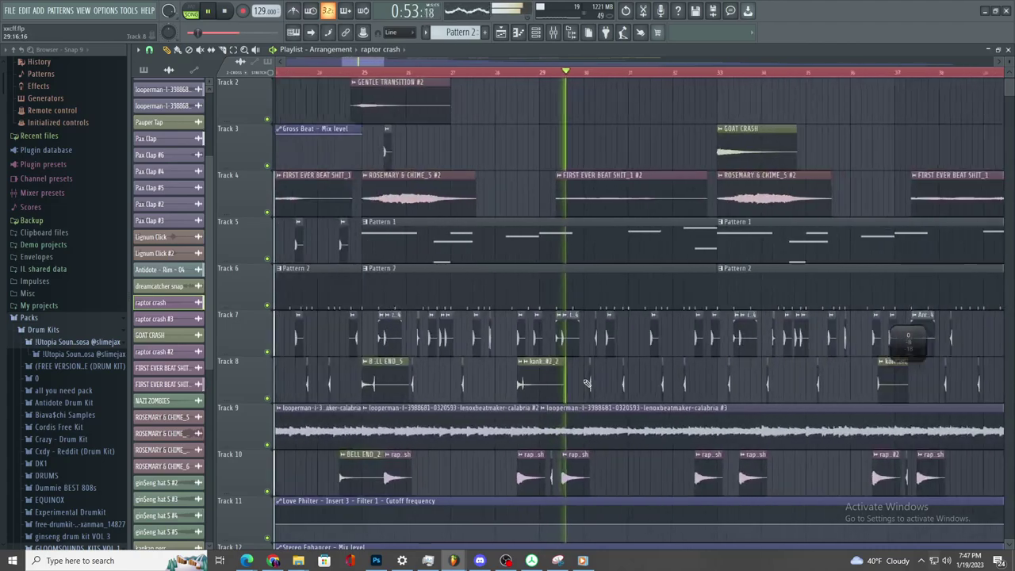
pyautogui.scroll(-3, 575, 377)
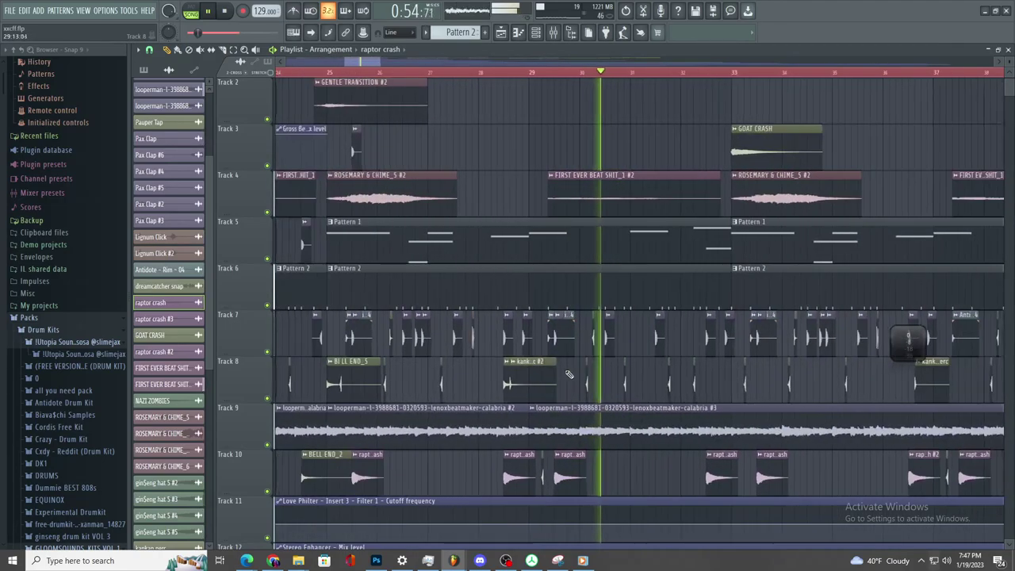
# - Replay the passage around bars 28 and 29 and examine the clap, percussion and raptor crash clips
pyautogui.click(486, 76)
pyautogui.scroll(3, 547, 151)
pyautogui.scroll(2, 532, 148)
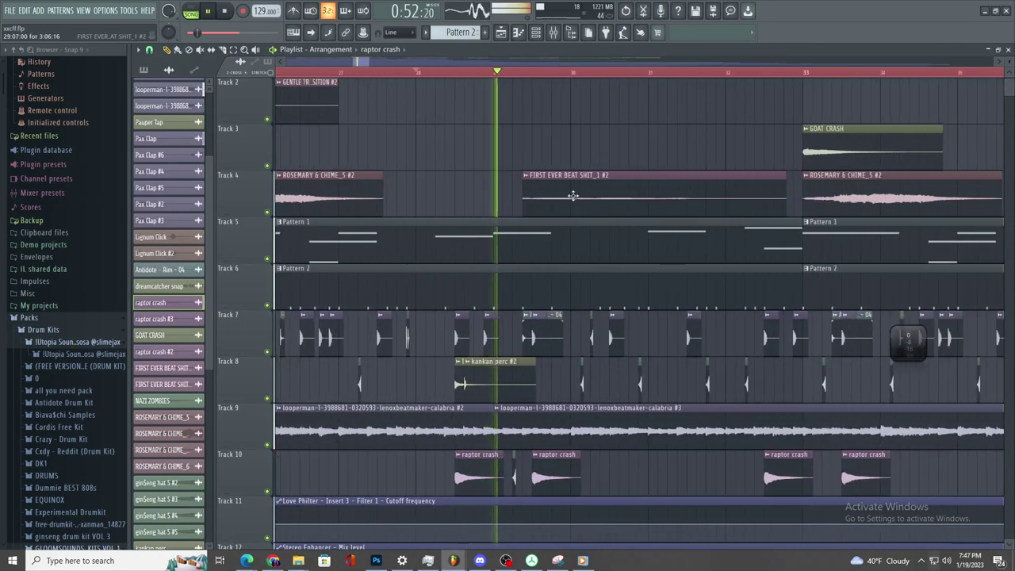
pyautogui.scroll(-1, 541, 461)
pyautogui.scroll(3, 545, 460)
pyautogui.press('space')
pyautogui.press('space')
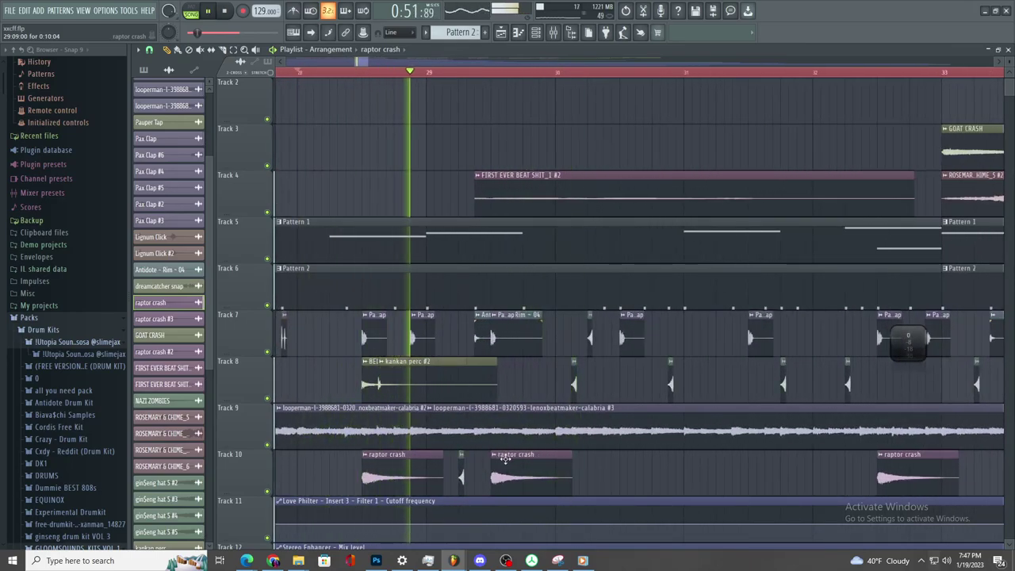
# - Bend the rising Gross Beat - Mix level #7 automation on Track 49 upward between bars 29 and 33
pyautogui.scroll(-13, 630, 496)
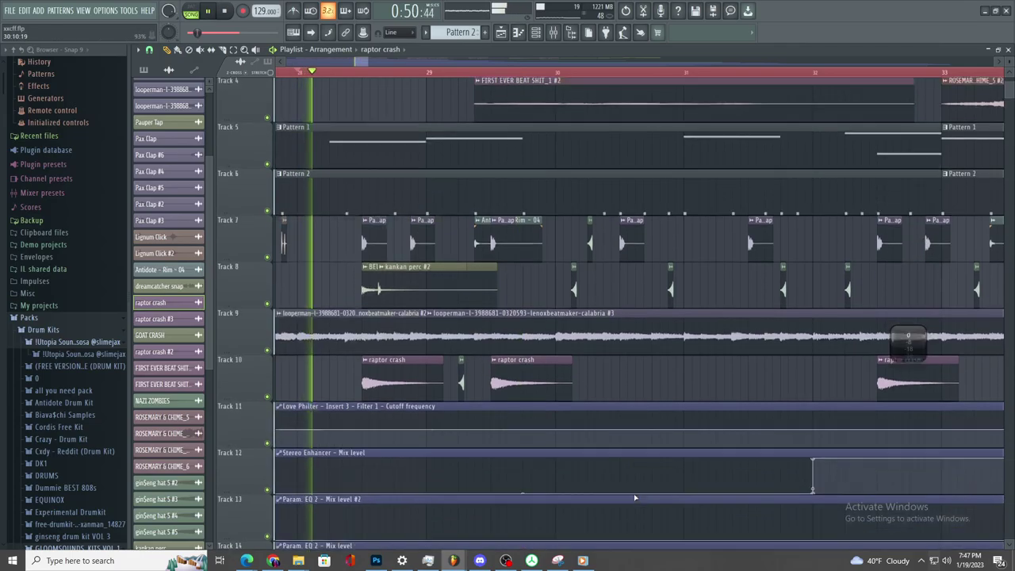
pyautogui.scroll(-1, 602, 468)
pyautogui.scroll(2, 533, 390)
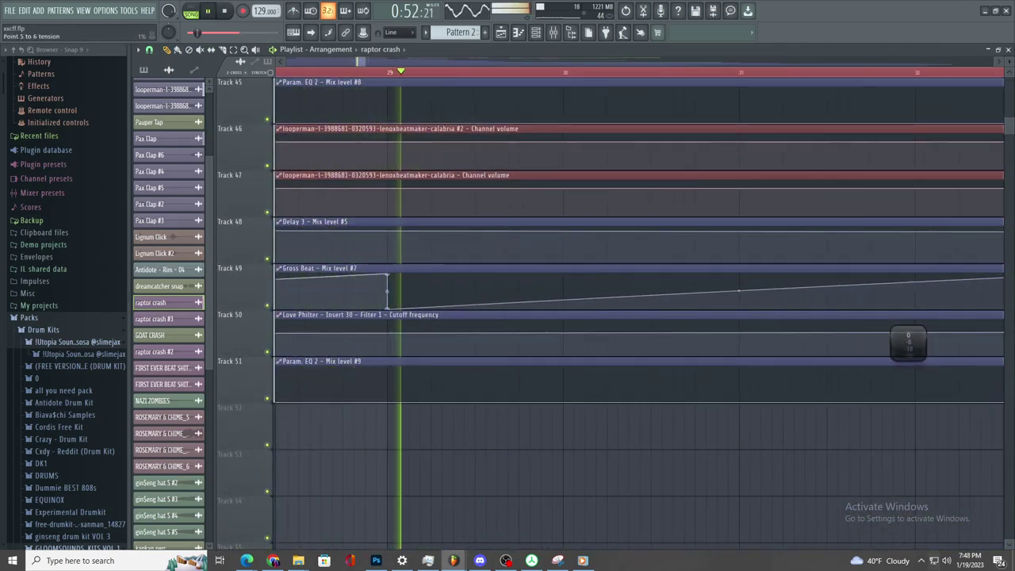
pyautogui.moveTo(738, 292); pyautogui.dragTo(738, 279)
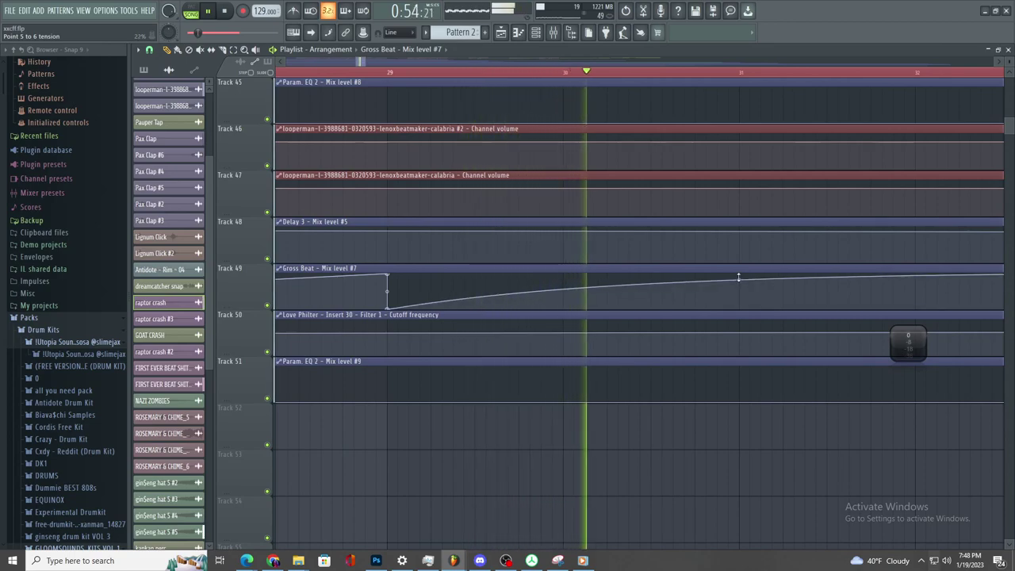
# - Move the low point at bar 29 in Gross Beat - Mix level #7 to bar 31 and shape the descent as a gentle curve
pyautogui.scroll(-3, 646, 313)
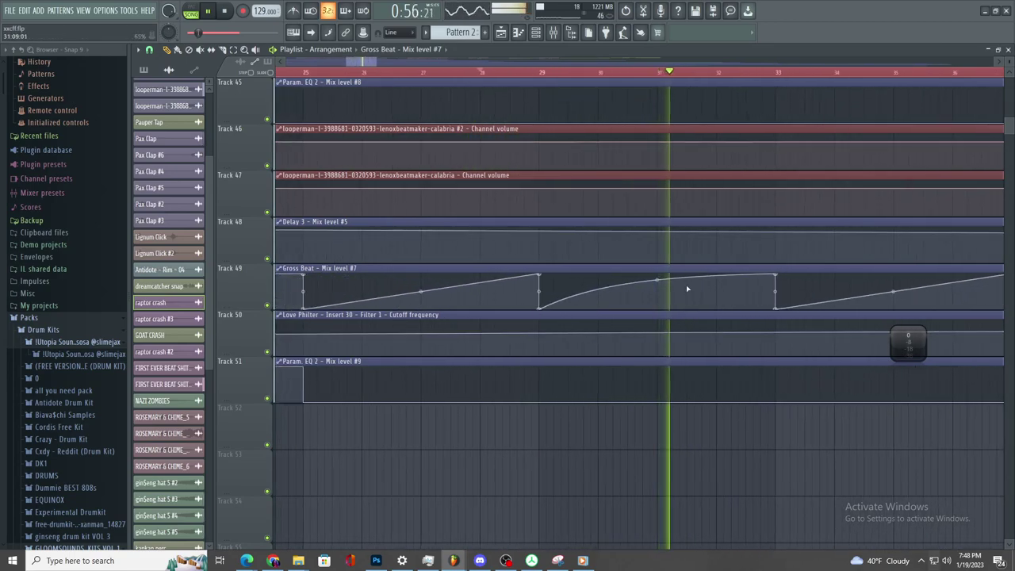
pyautogui.scroll(2, 498, 308)
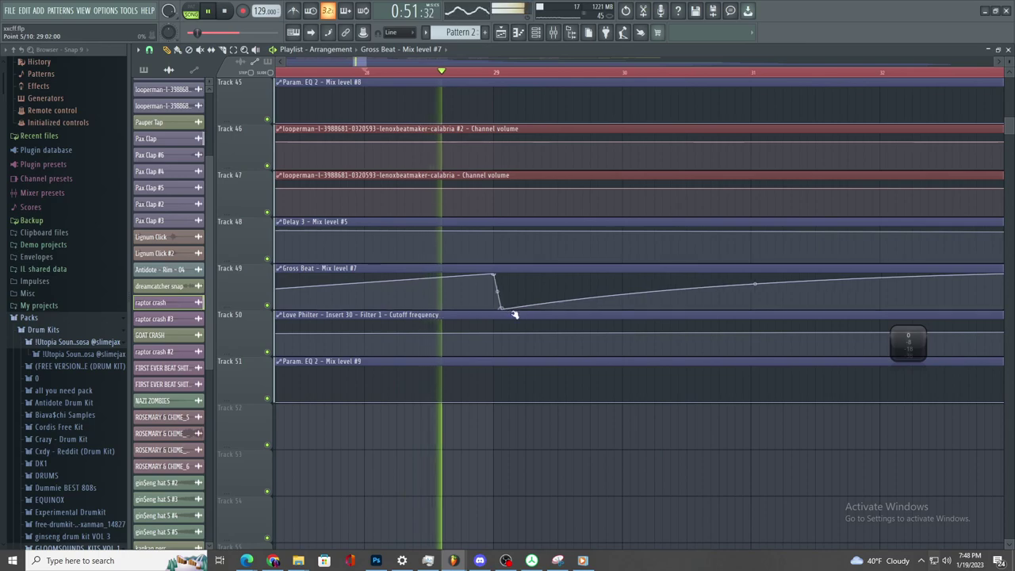
pyautogui.moveTo(498, 308); pyautogui.dragTo(753, 344)
pyautogui.moveTo(616, 290); pyautogui.dragTo(619, 318)
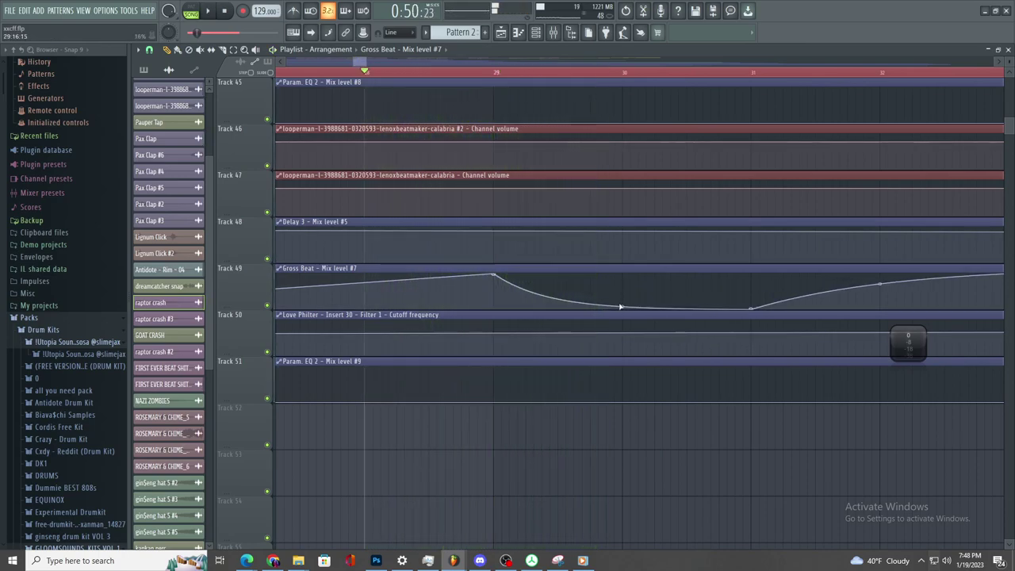
pyautogui.moveTo(619, 304); pyautogui.dragTo(618, 282)
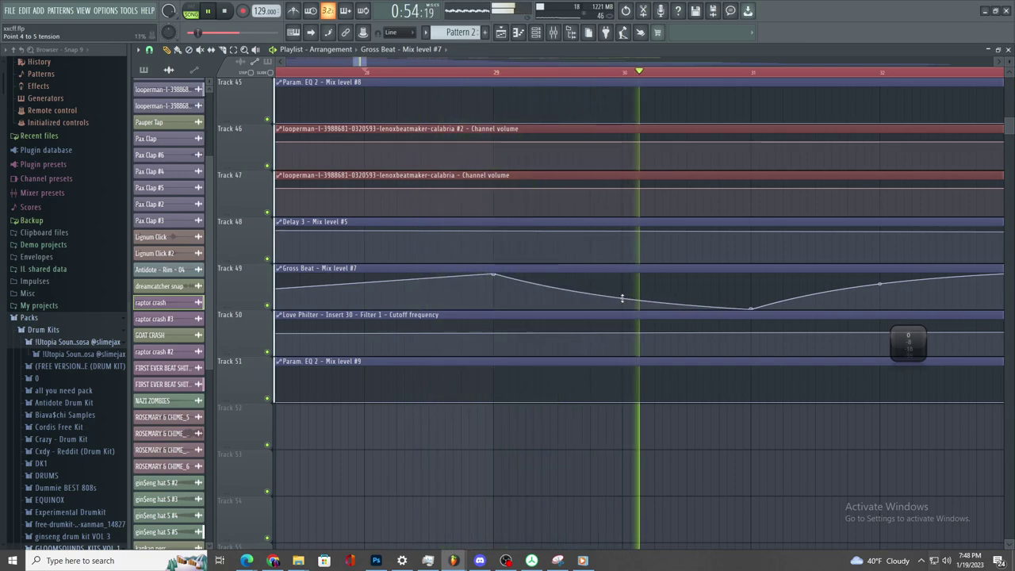
pyautogui.scroll(-3, 615, 317)
pyautogui.scroll(1, 668, 325)
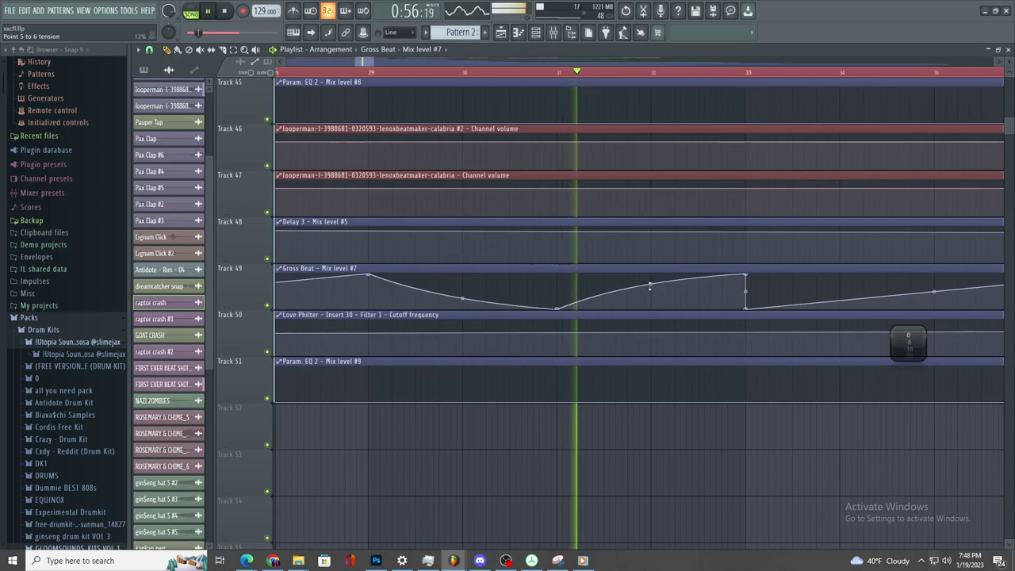
# - Bend the rising Gross Beat - Mix level #7 segments on Track 49 from bar 31 to 33 and 33 to 37 downward
pyautogui.scroll(-3, 647, 306)
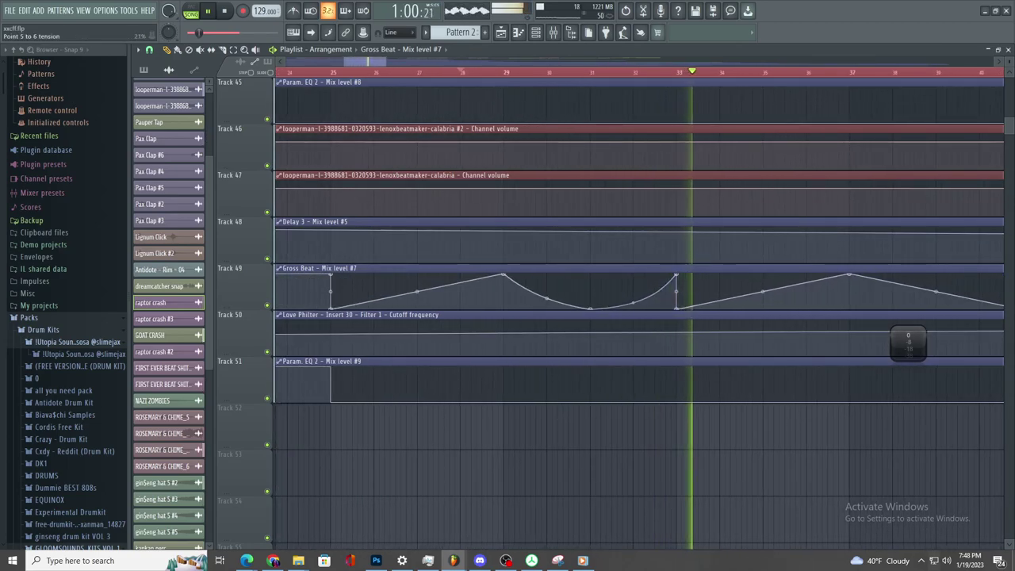
pyautogui.moveTo(885, 310); pyautogui.dragTo(715, 310)
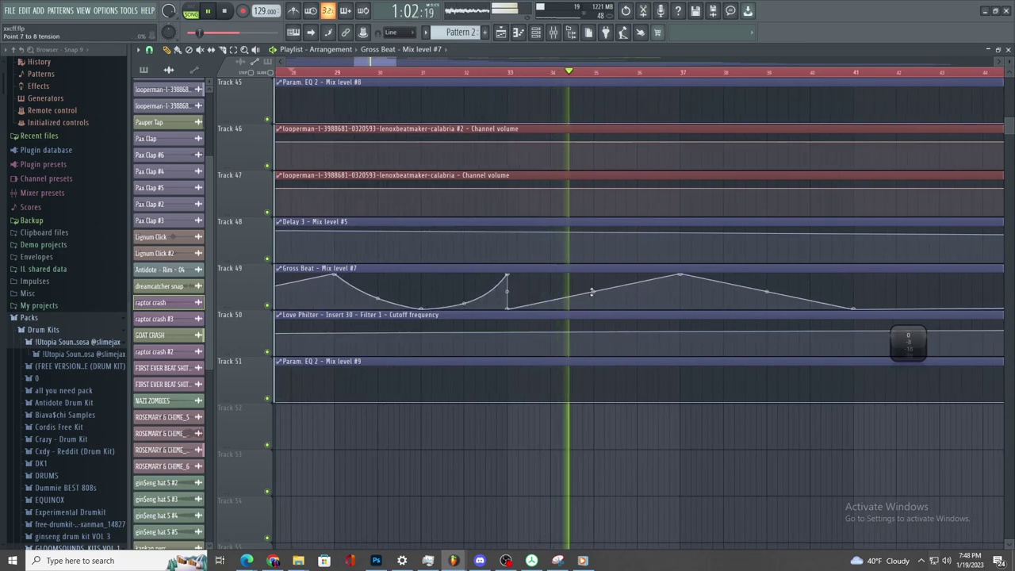
pyautogui.scroll(2, 596, 298)
pyautogui.click(458, 72)
pyautogui.scroll(2, 495, 145)
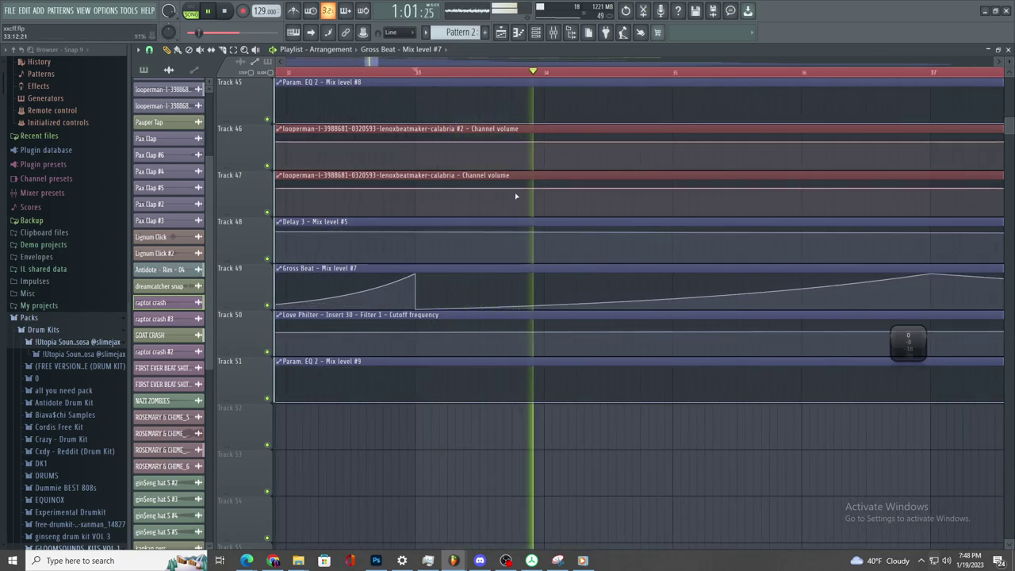
# - Examine the automation clips from the upper tracks down to Track 51 during playback through bars 33 to 39
pyautogui.scroll(-2, 525, 202)
pyautogui.scroll(3, 500, 149)
pyautogui.click(500, 148)
pyautogui.scroll(4, 500, 148)
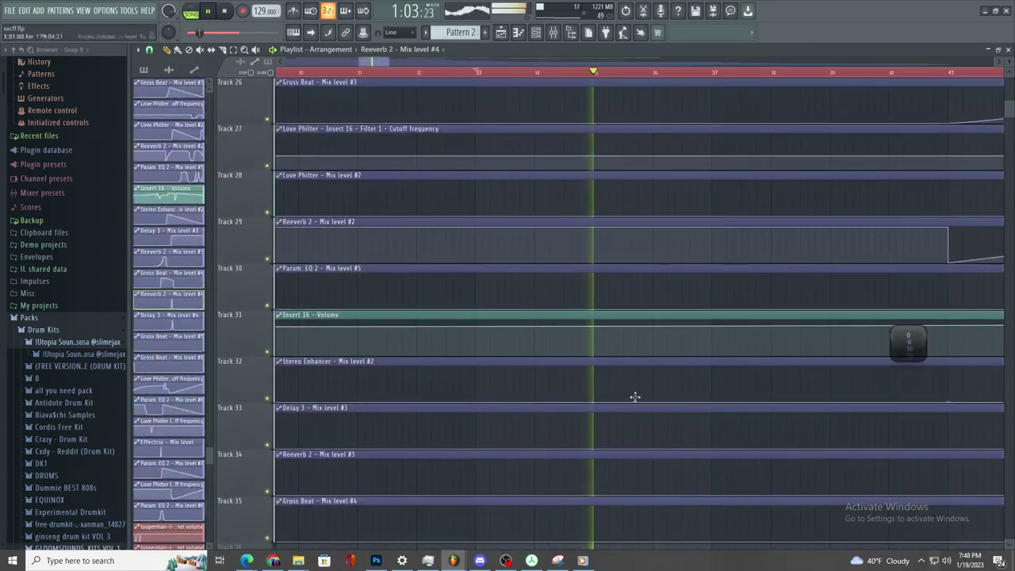
pyautogui.scroll(-1, 648, 426)
pyautogui.scroll(-3, 703, 471)
pyautogui.scroll(-2, 687, 395)
pyautogui.scroll(10, 680, 279)
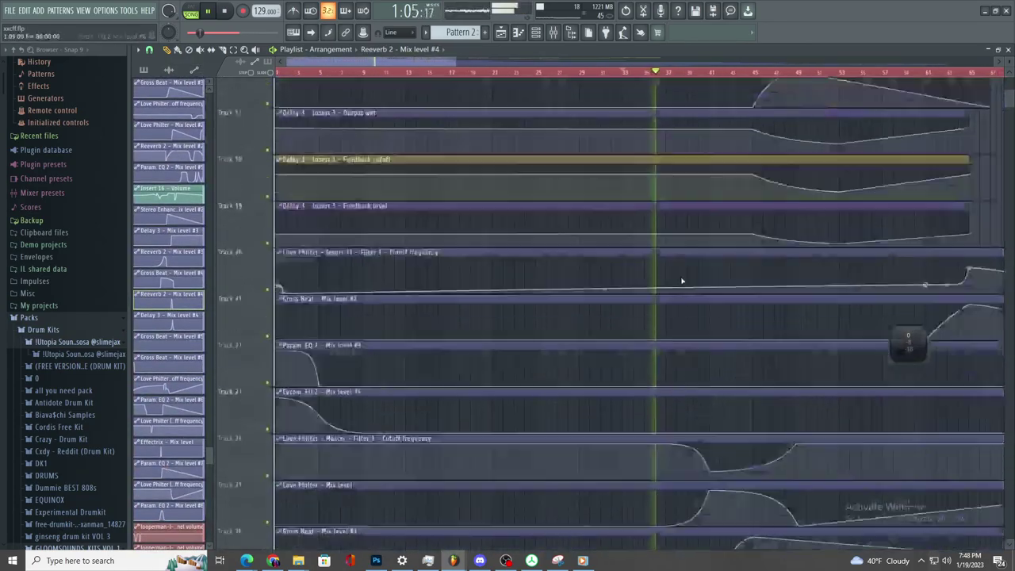
pyautogui.scroll(-6, 760, 461)
pyautogui.scroll(-5, 750, 457)
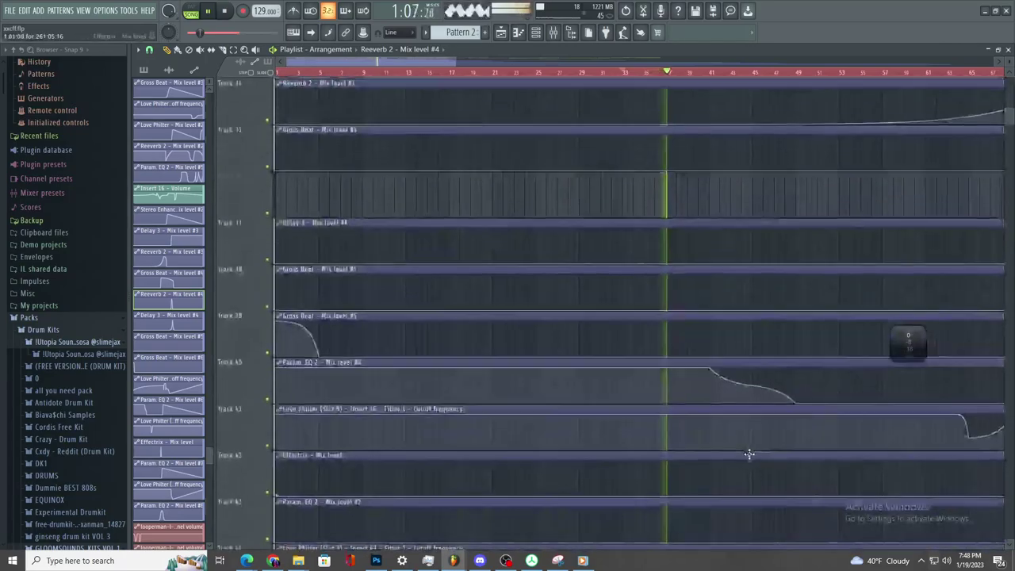
pyautogui.scroll(3, 668, 406)
pyautogui.scroll(-4, 698, 476)
pyautogui.scroll(3, 585, 394)
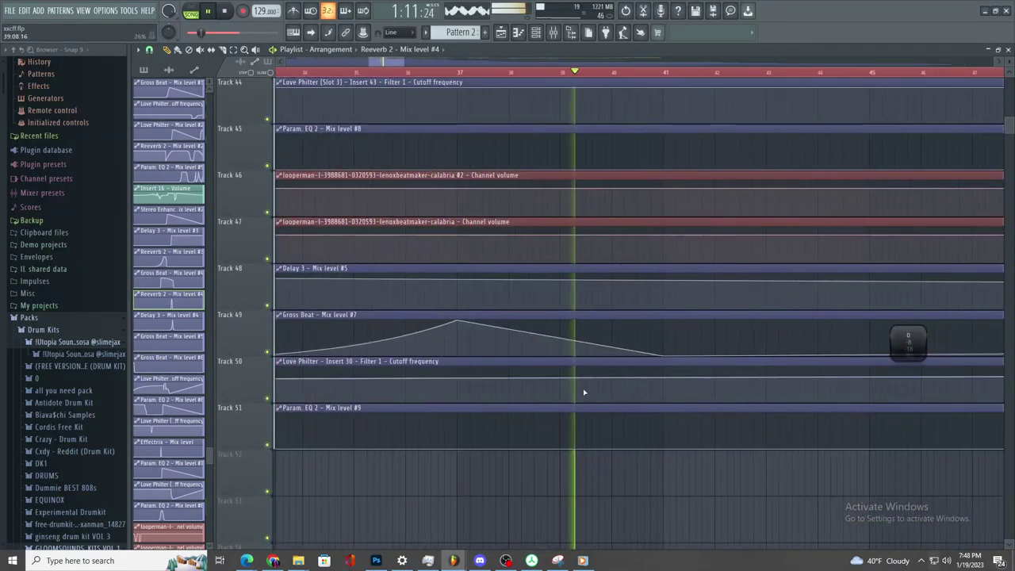
# - Replay from bar 37 and cut a short gap out of Pattern 2 on Track 6 midway through bar 38
pyautogui.click(468, 72)
pyautogui.scroll(15, 515, 119)
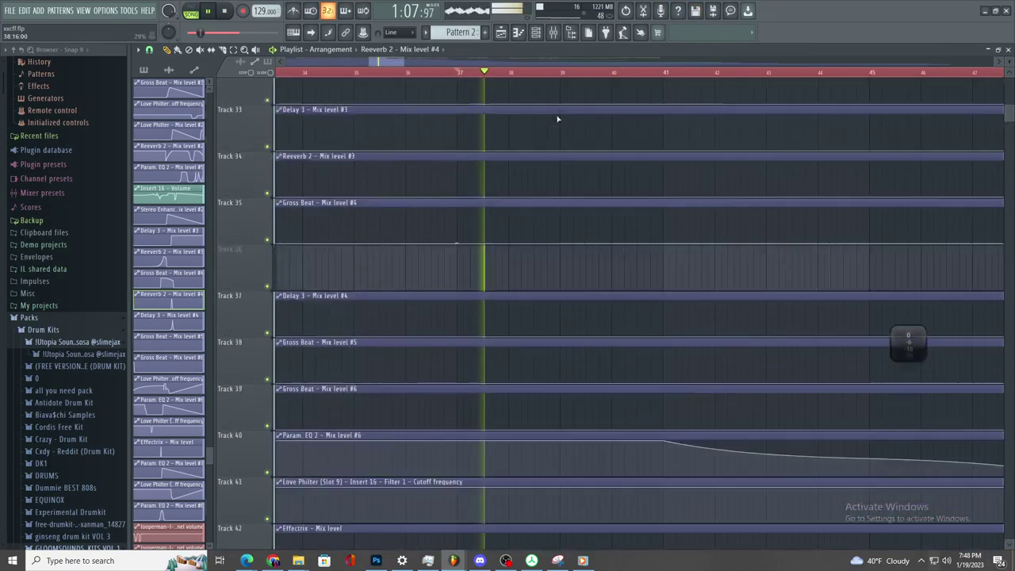
pyautogui.scroll(3, 523, 142)
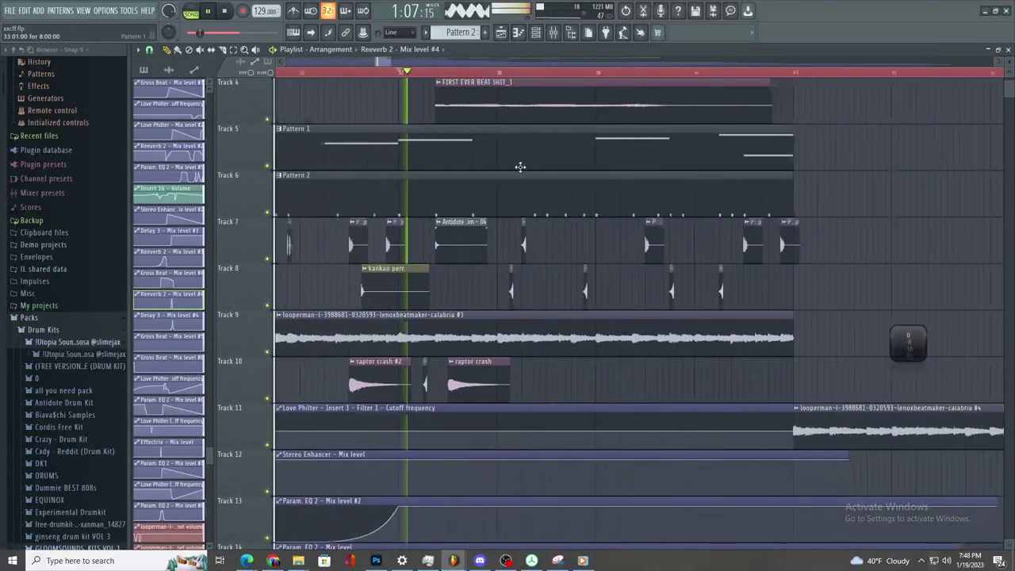
pyautogui.scroll(2, 520, 167)
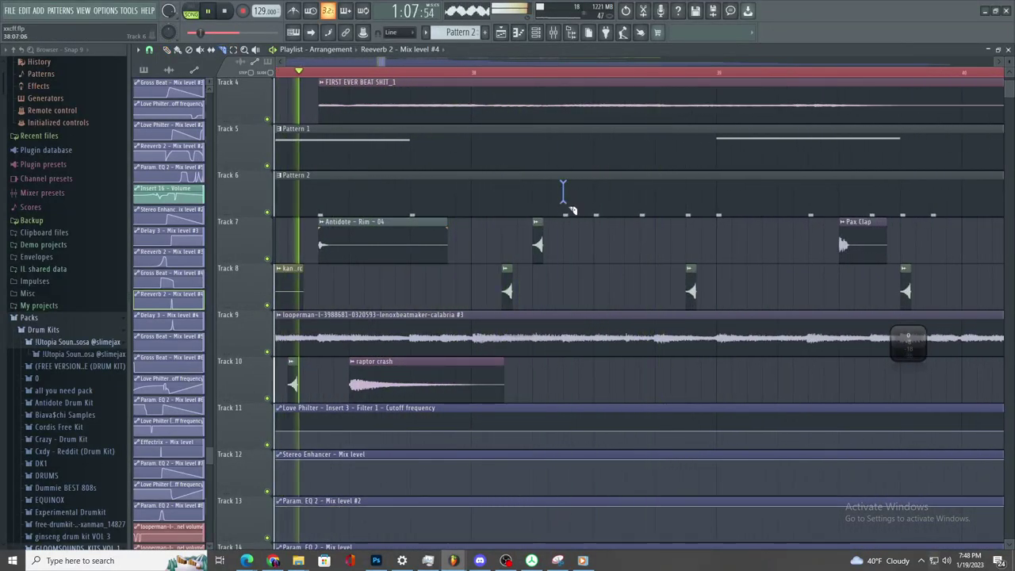
pyautogui.click(567, 204)
pyautogui.moveTo(568, 206); pyautogui.dragTo(675, 206)
# - Inspect the channel settings of gin$eng hat 5 #6 and its effect chain on mixer Insert 6
pyautogui.rightClick(534, 228)
pyautogui.click(568, 303)
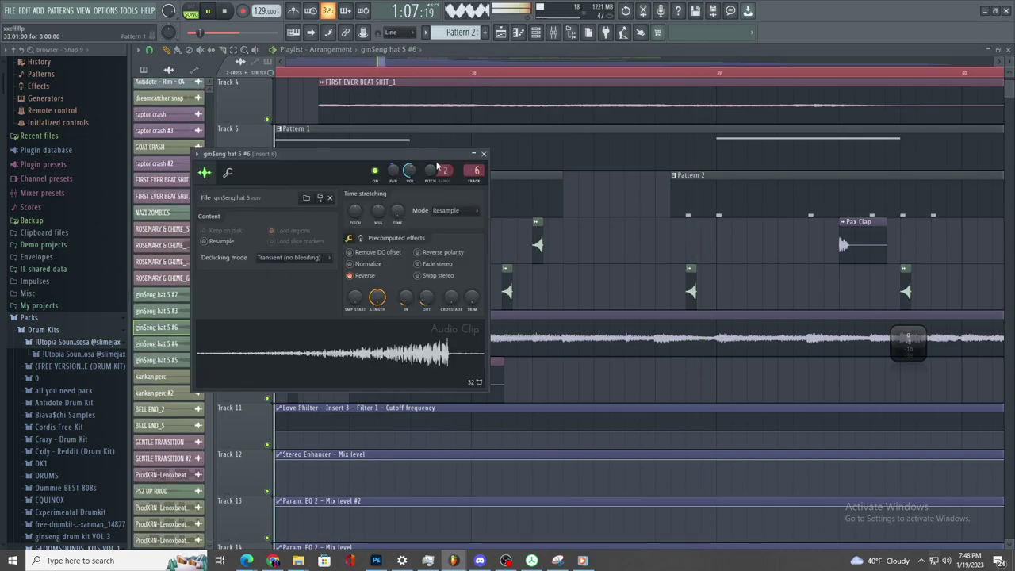
pyautogui.click(473, 172)
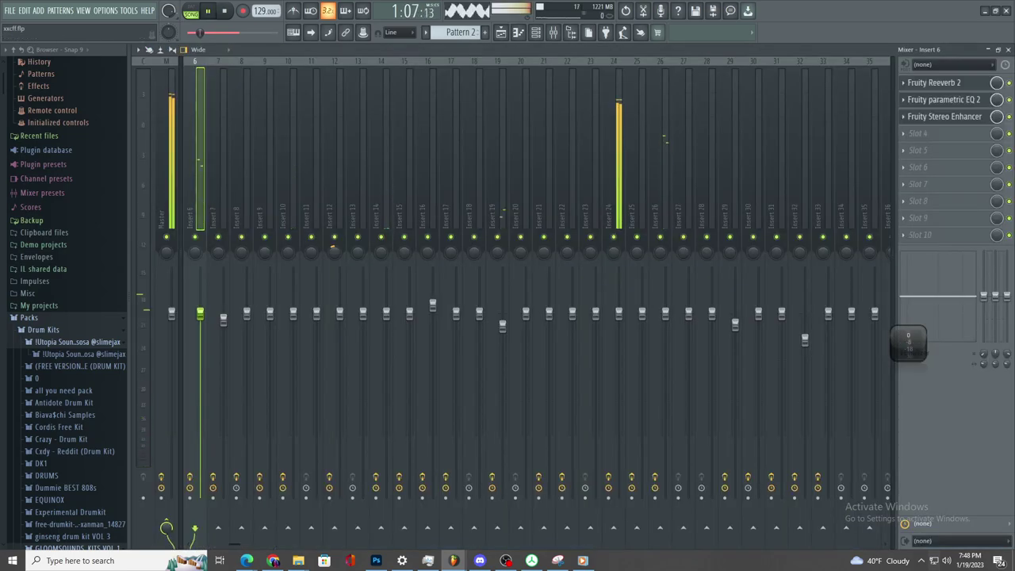
pyautogui.click(516, 34)
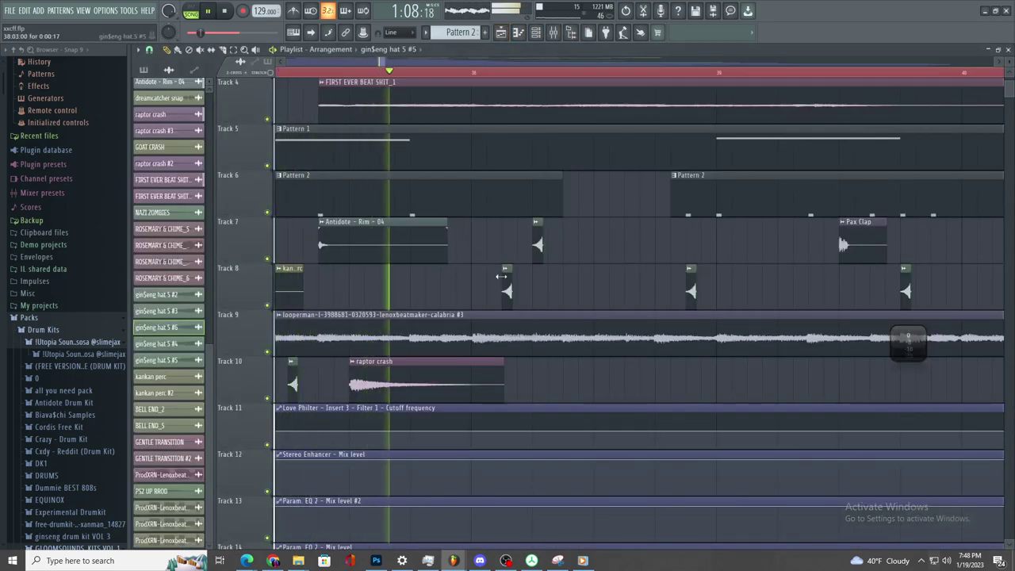
# - Place another reversed gin$eng hat 5 #5 clip on Track 8 beneath the start of the Pattern 2 gap and make it unique
pyautogui.click(506, 282)
pyautogui.click(553, 34)
pyautogui.click(553, 34)
pyautogui.click(551, 292)
pyautogui.rightClick(553, 288)
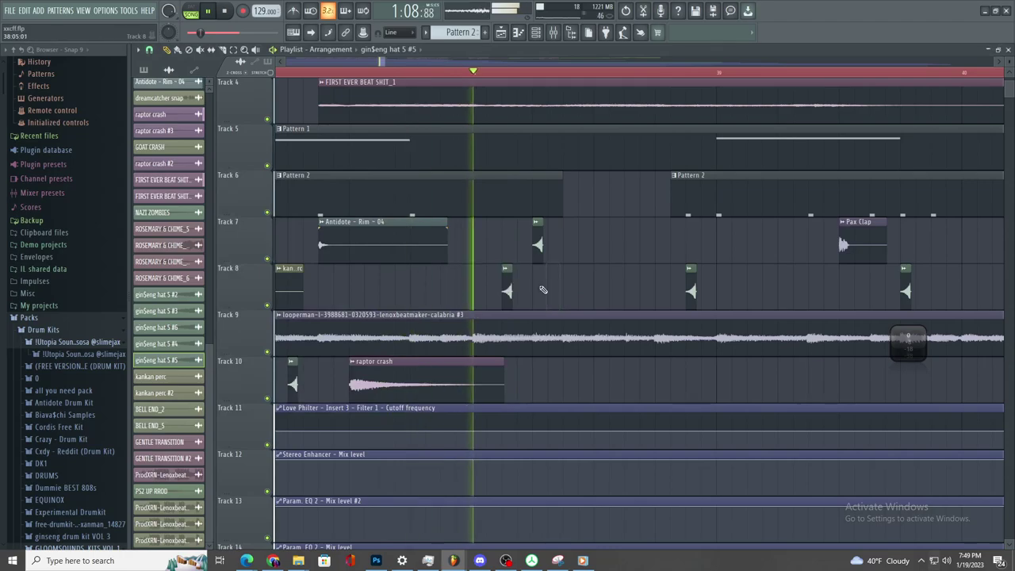
pyautogui.click(573, 283)
pyautogui.press('space')
pyautogui.click(568, 269)
pyautogui.click(590, 349)
# - Route the unique hat clip to mixer Insert 41 and load Fruity Delay 3 in its first effect slot
pyautogui.doubleClick(568, 287)
pyautogui.moveTo(491, 184); pyautogui.dragTo(491, 123)
pyautogui.click(904, 83)
pyautogui.moveTo(909, 96)
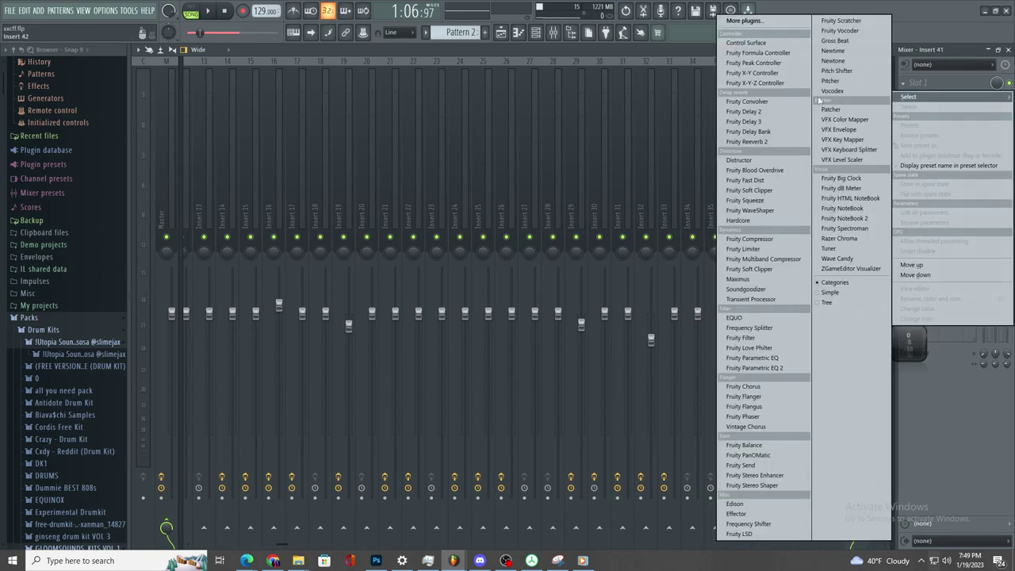
pyautogui.click(744, 121)
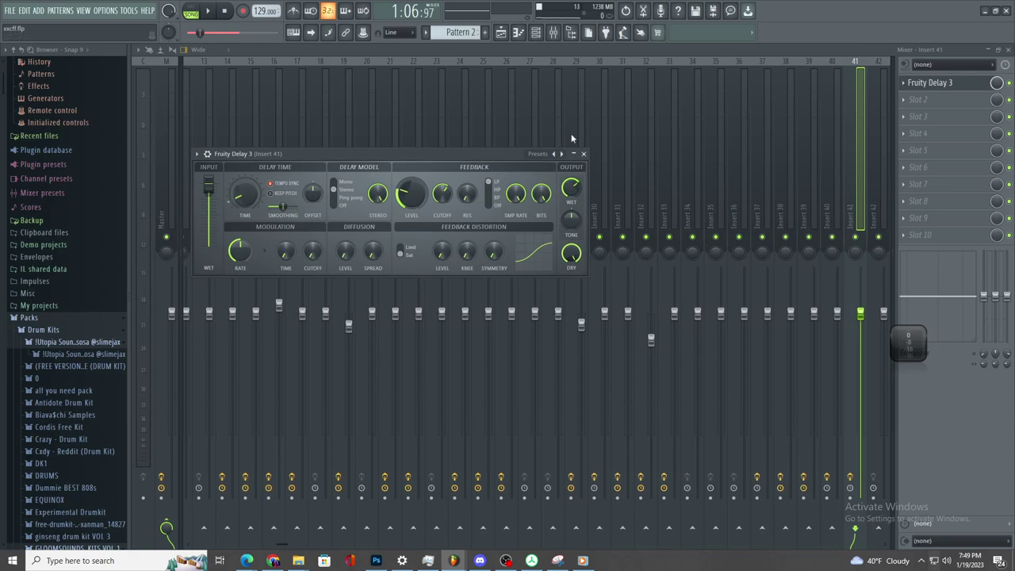
# - Add Fruity Parametric EQ 2 to Insert 41's second slot, roll off the lows and highs, and audition the hat
pyautogui.click(925, 105)
pyautogui.moveTo(909, 114)
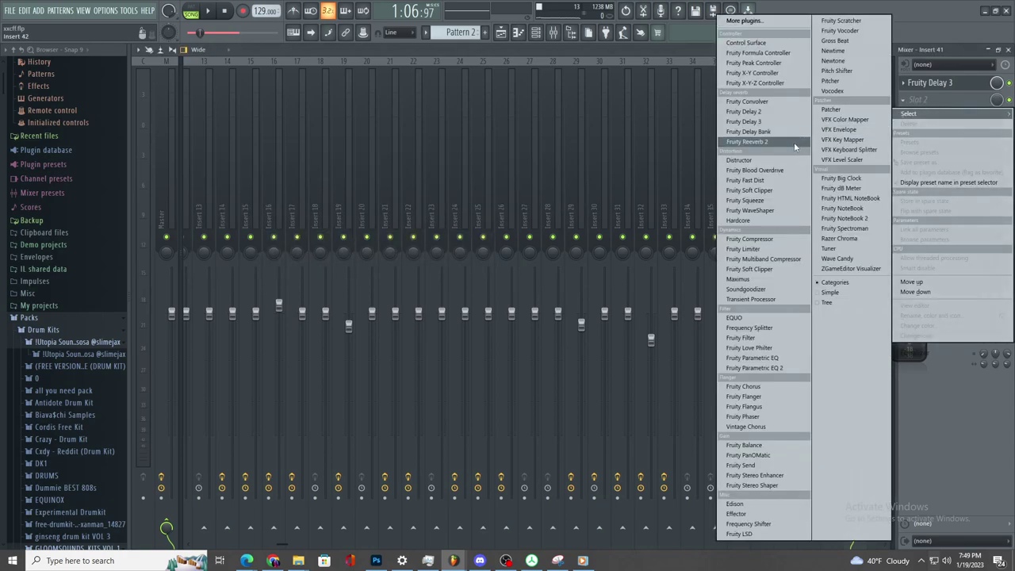
pyautogui.click(789, 370)
pyautogui.moveTo(256, 269); pyautogui.dragTo(237, 284)
pyautogui.moveTo(430, 257); pyautogui.dragTo(440, 321)
pyautogui.press('space')
pyautogui.moveTo(284, 257); pyautogui.dragTo(243, 320)
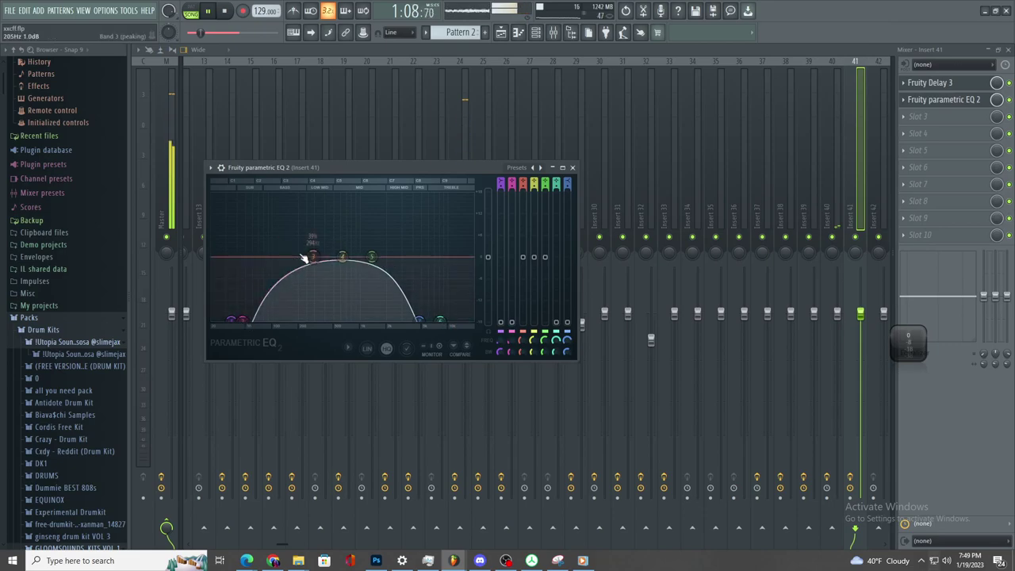
pyautogui.click(503, 33)
pyautogui.press('space')
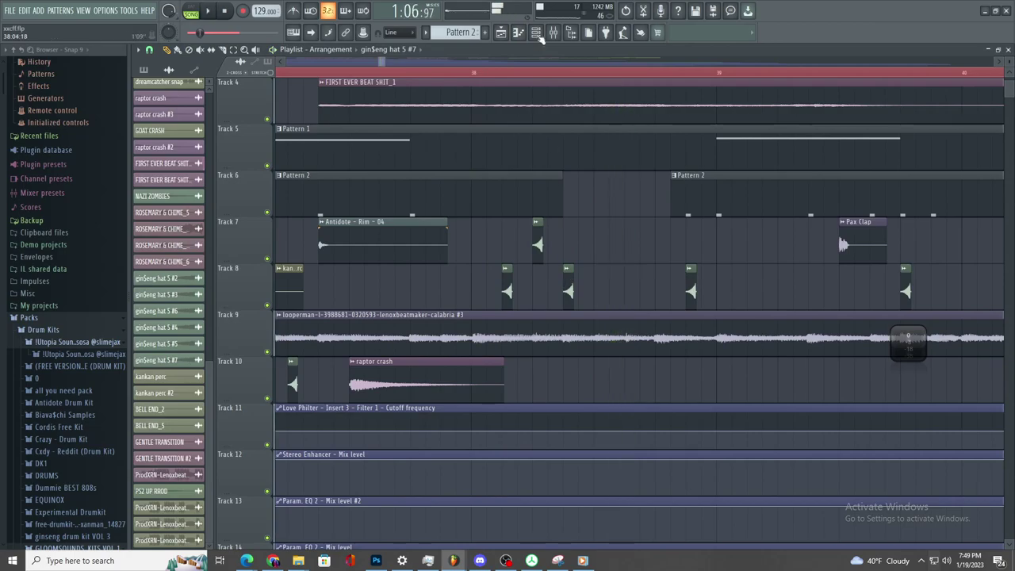
# - Load Fruity Stereo Enhancer in the third effect slot of Insert 41
pyautogui.click(554, 33)
pyautogui.press('space')
pyautogui.click(923, 117)
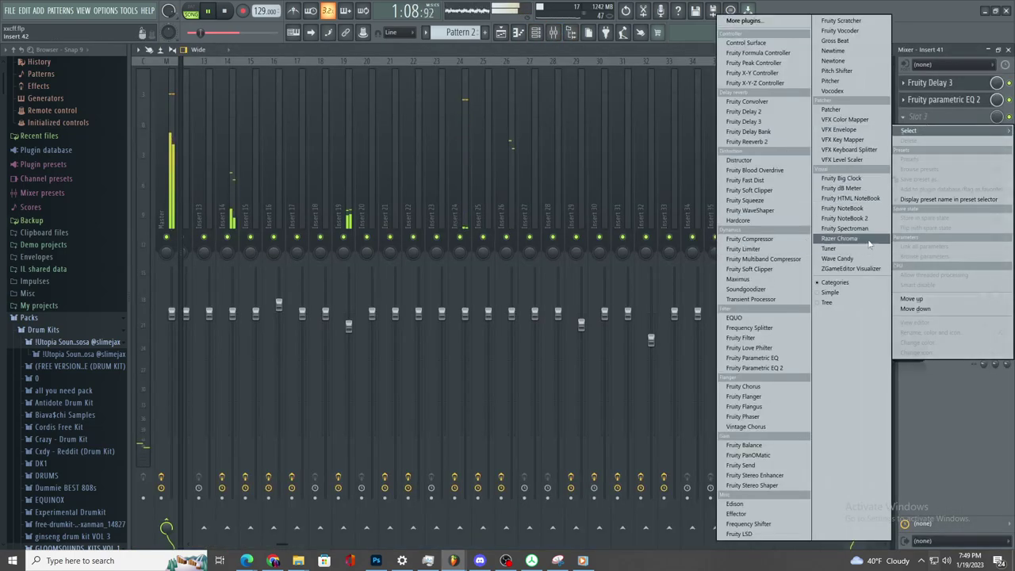
pyautogui.click(768, 475)
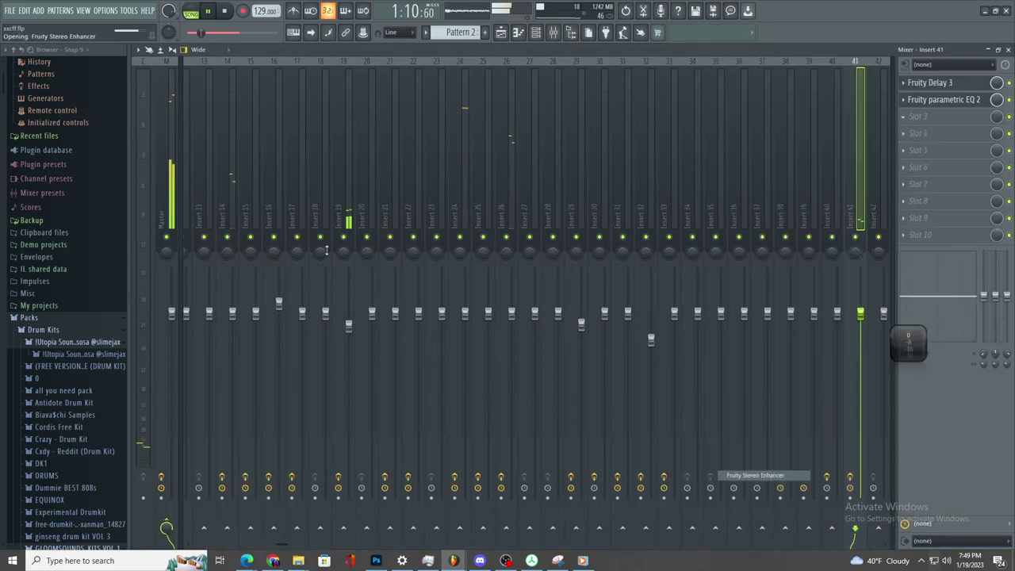
pyautogui.press('Escape')
# - Boost bands 4 and 5 around 5 kHz in Insert 41's Fruity Parametric EQ 2
pyautogui.click(928, 84)
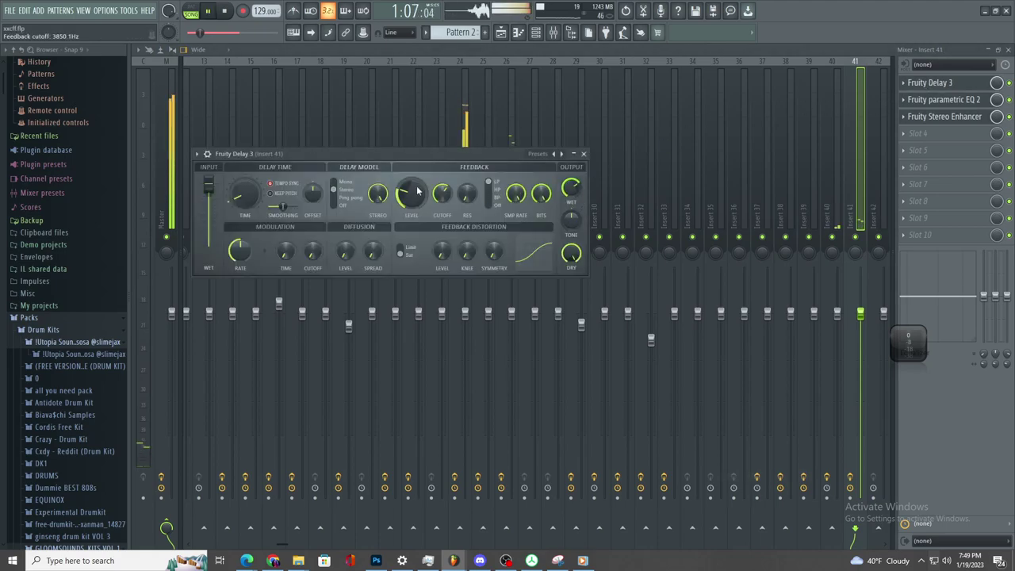
pyautogui.click(944, 99)
pyautogui.moveTo(357, 256); pyautogui.dragTo(413, 210)
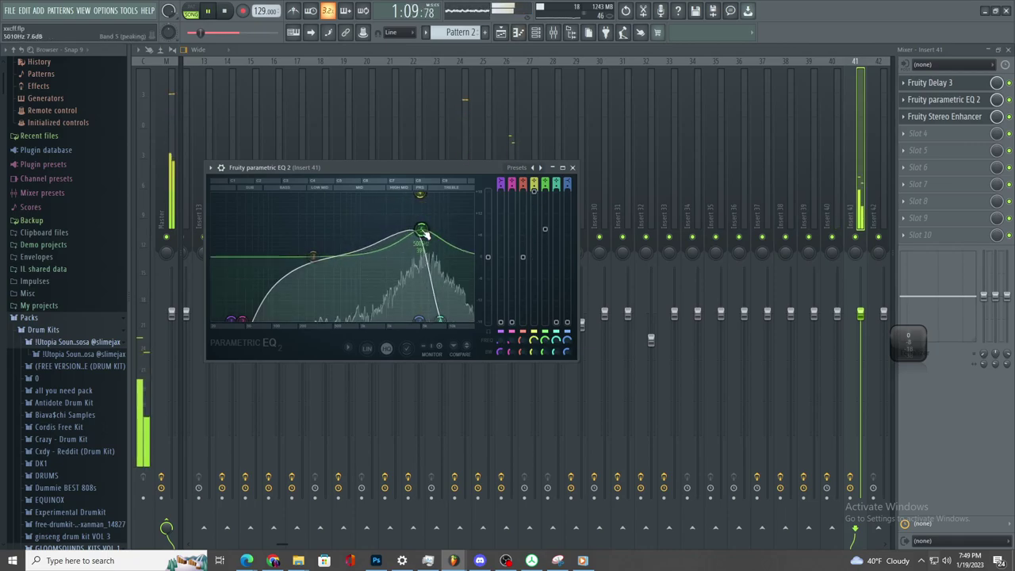
pyautogui.click(501, 31)
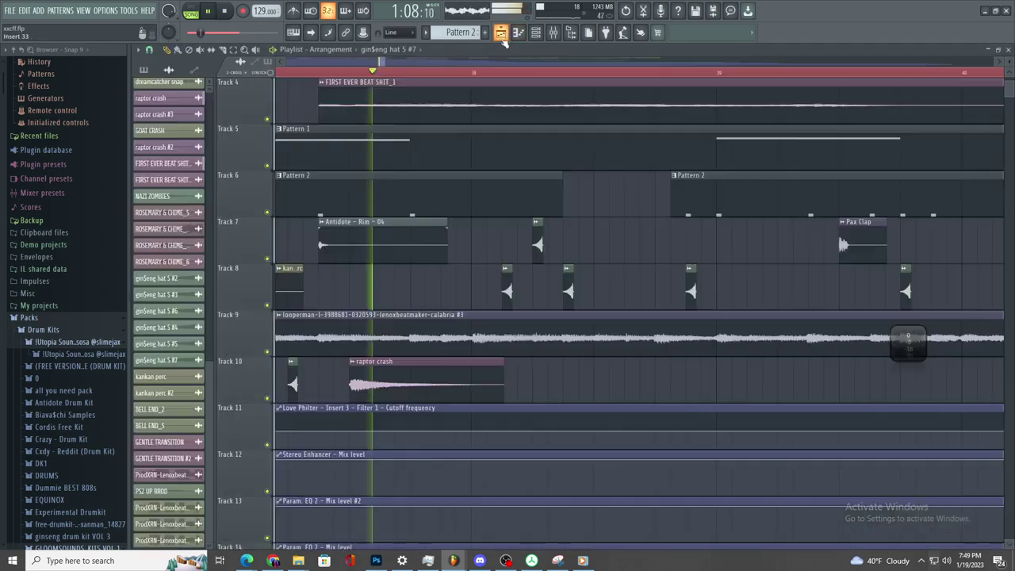
# - Add Fruity Reeverb 2 to Insert 41's fourth slot and set its dry level to about 57%
pyautogui.doubleClick(562, 293)
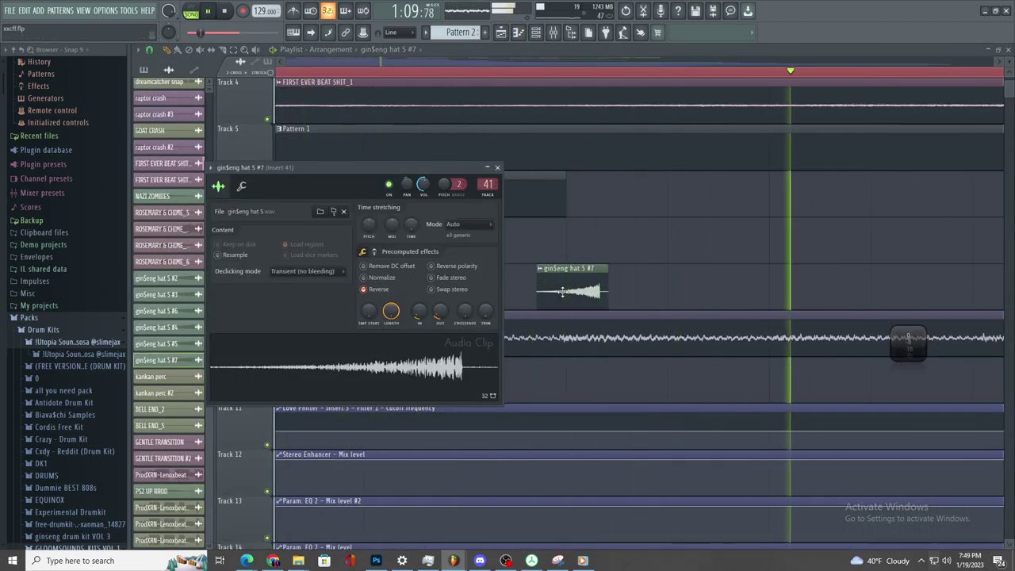
pyautogui.press('space')
pyautogui.scroll(-5, 563, 292)
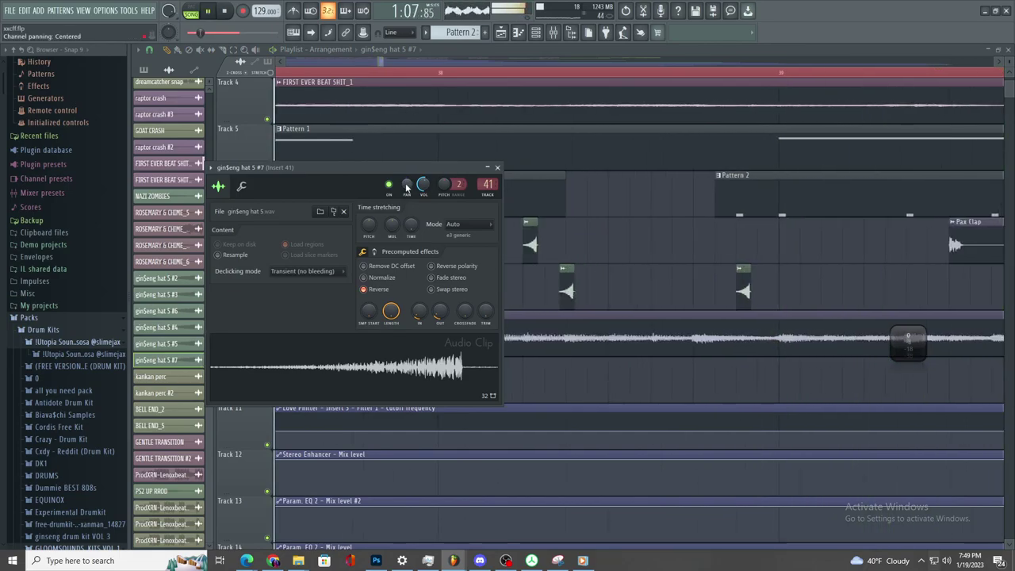
pyautogui.click(553, 32)
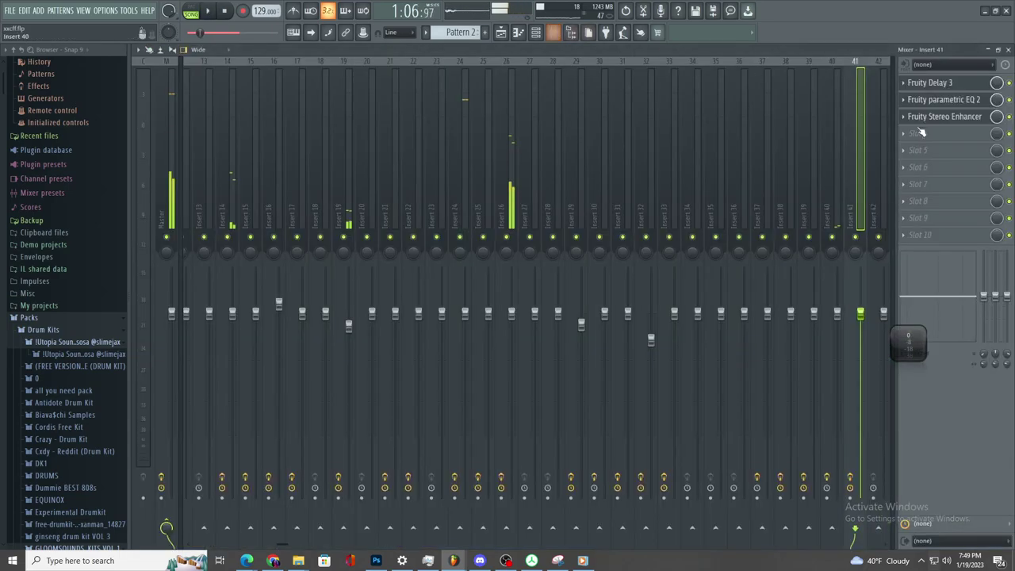
pyautogui.click(904, 133)
pyautogui.click(763, 142)
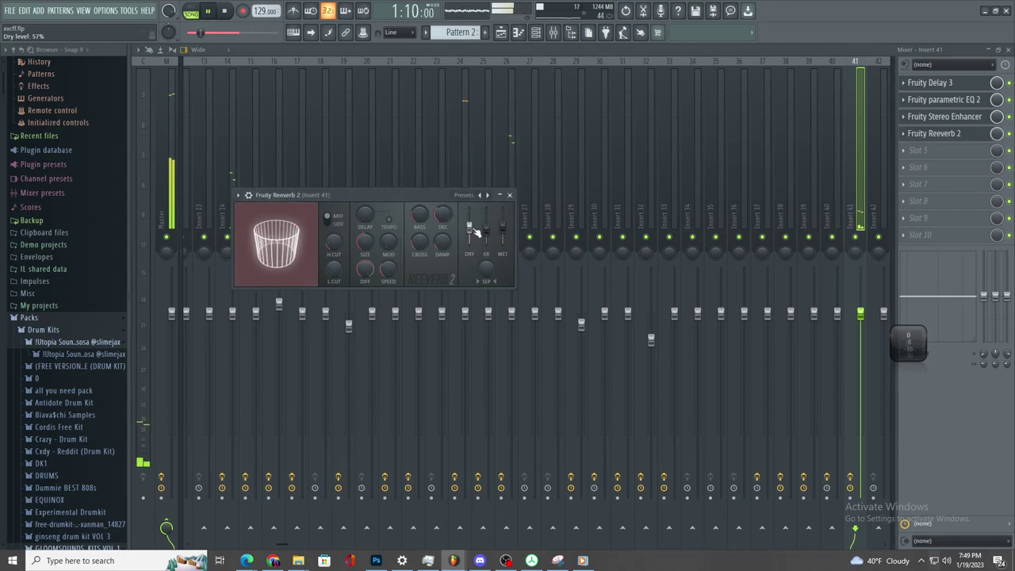
# - Audition the hat clip and set the Fruity Delay 3 feedback level on Insert 41 to about 59%
pyautogui.click(501, 32)
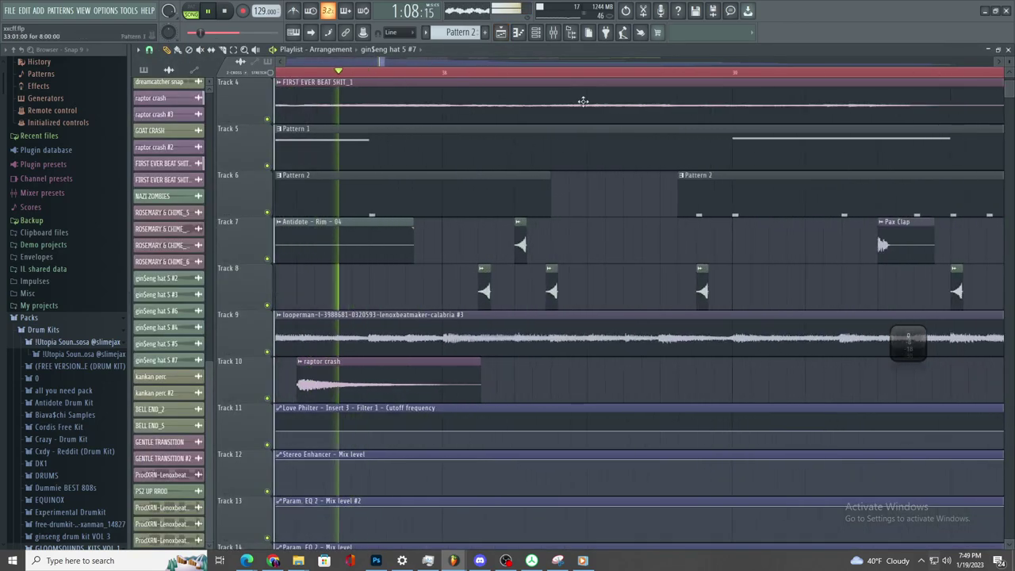
pyautogui.click(554, 32)
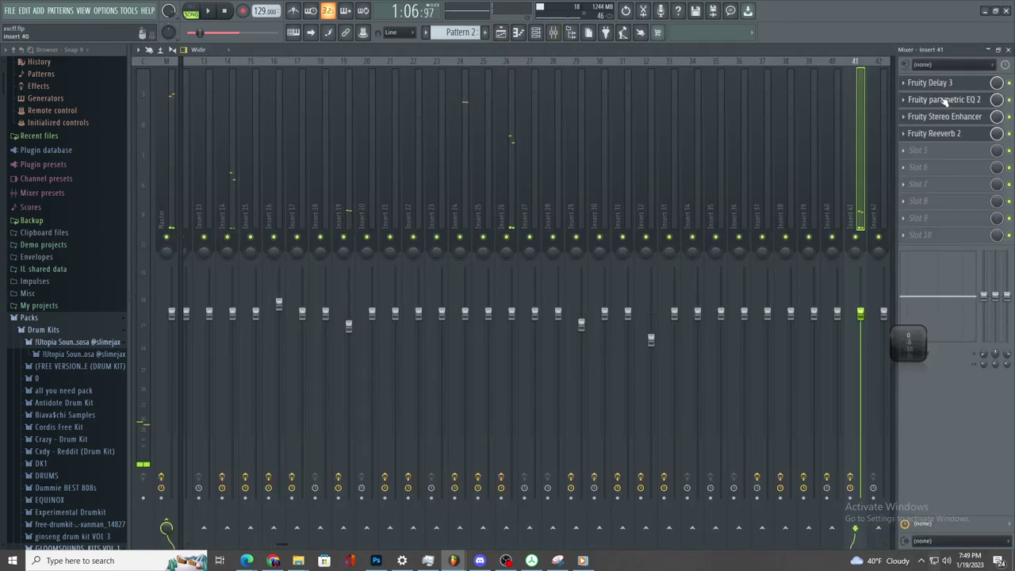
pyautogui.click(937, 83)
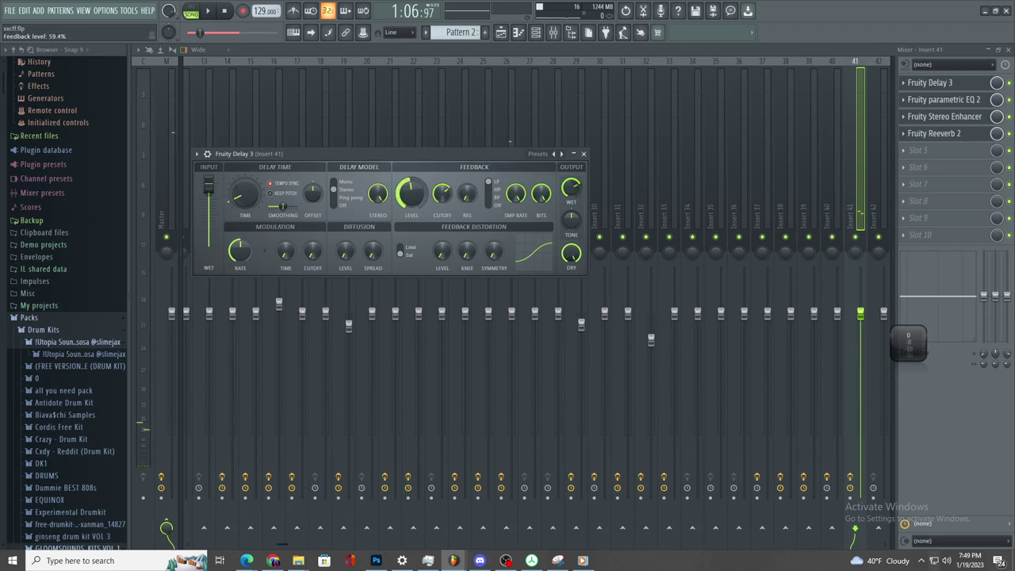
# - Add a second Fruity Parametric EQ 2 in Insert 41's fifth slot and boost band 6 about 14 dB near 2.2 kHz
pyautogui.click(923, 153)
pyautogui.click(763, 318)
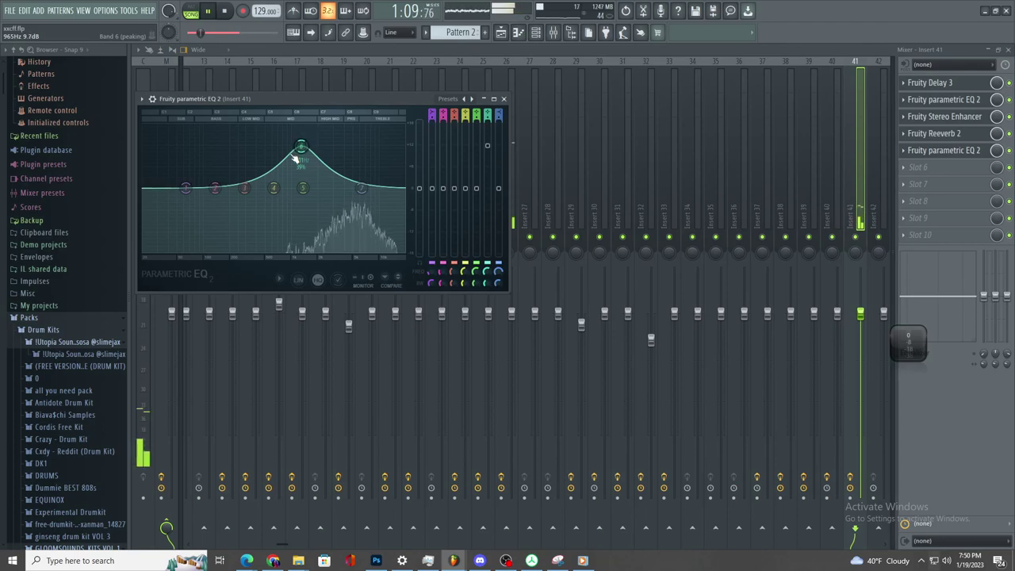
pyautogui.moveTo(300, 146); pyautogui.dragTo(283, 143)
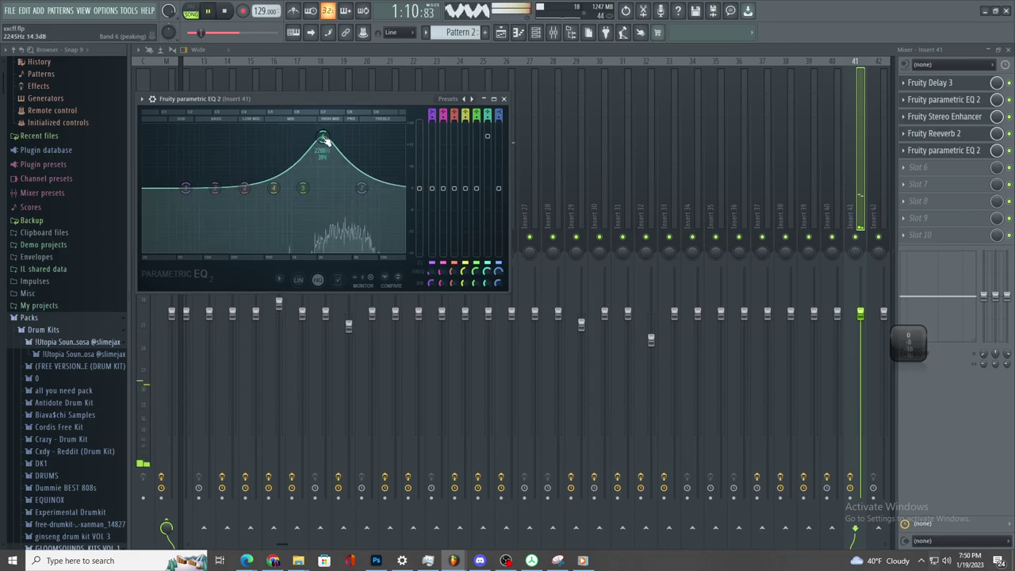
pyautogui.click(501, 33)
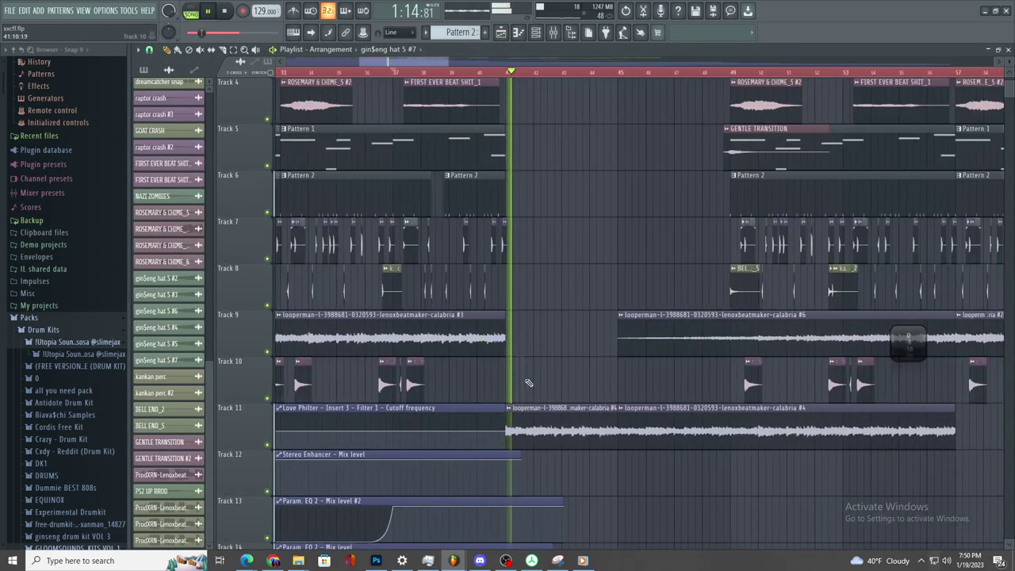
pyautogui.scroll(-5, 521, 384)
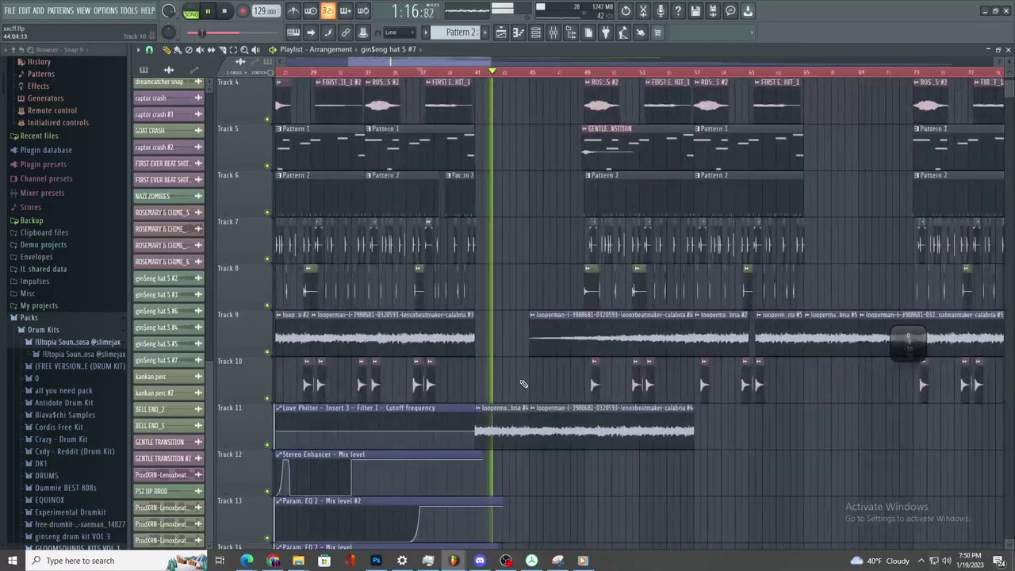
# - Delete the bar 49 point from the Insert 16 volume automation on Track 31
pyautogui.scroll(3, 539, 224)
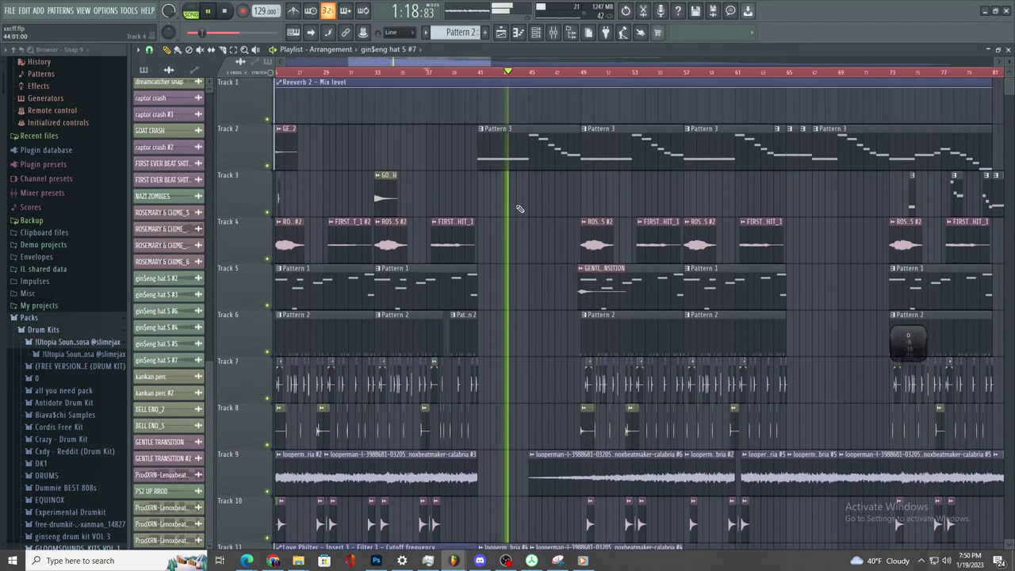
pyautogui.scroll(3, 572, 229)
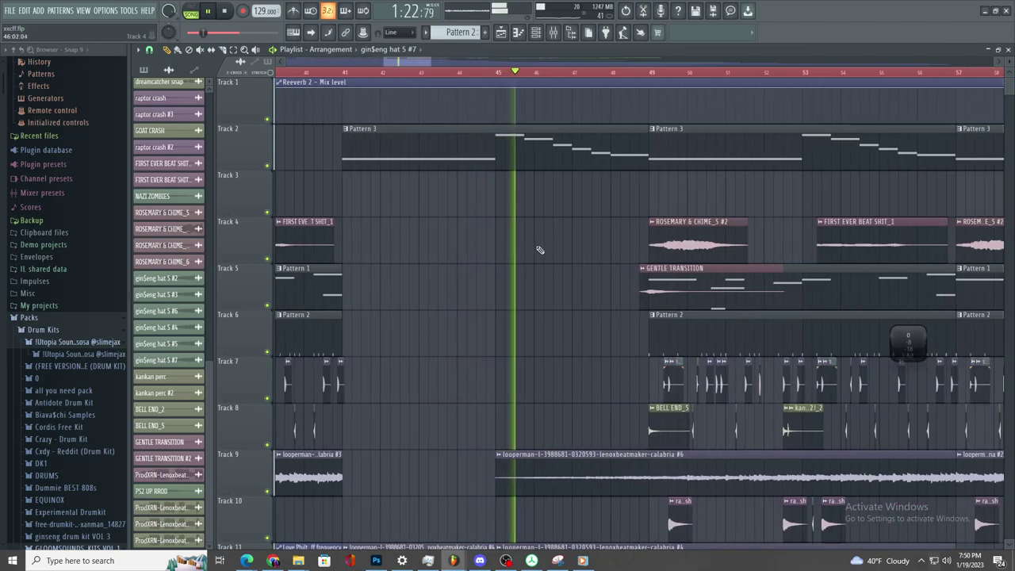
pyautogui.scroll(-15, 630, 508)
pyautogui.scroll(-5, 631, 508)
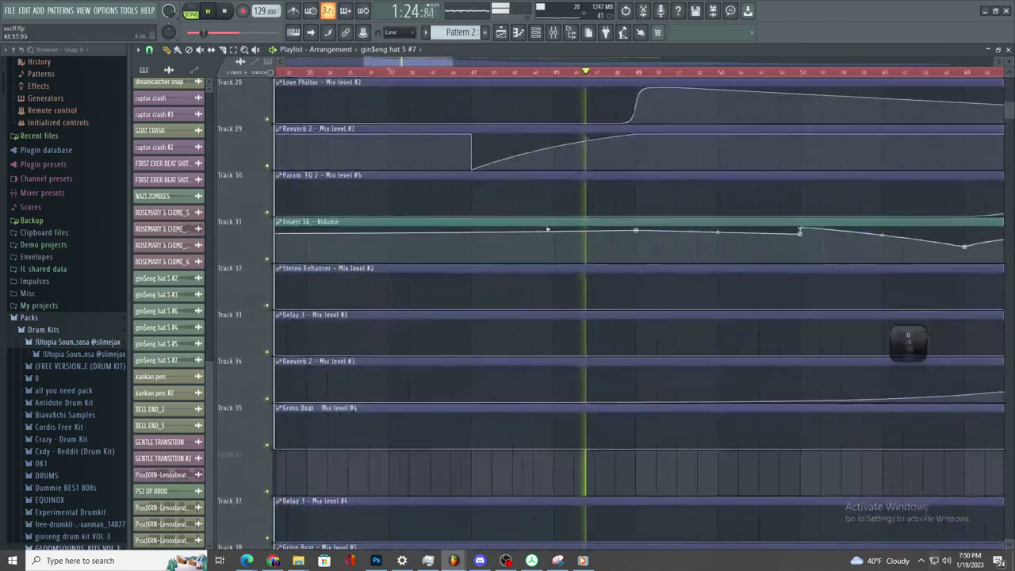
pyautogui.scroll(-3, 464, 245)
pyautogui.rightClick(542, 232)
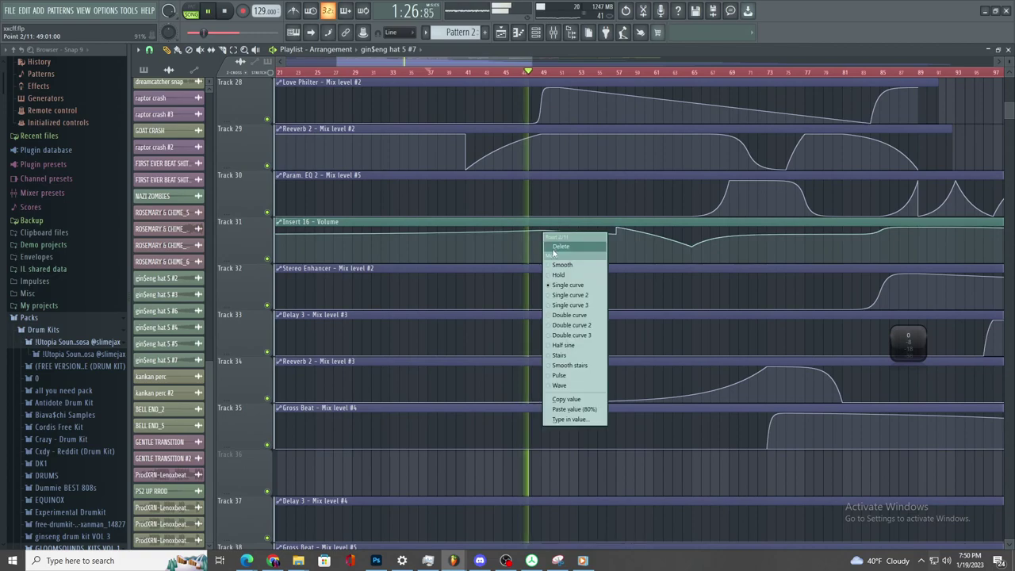
pyautogui.click(553, 247)
# - Replay from bar 41 and add Insert 16 volume automation points at bars 41 and 45, with the bar 41 point slightly lower
pyautogui.scroll(-1, 557, 264)
pyautogui.click(465, 72)
pyautogui.scroll(2, 468, 75)
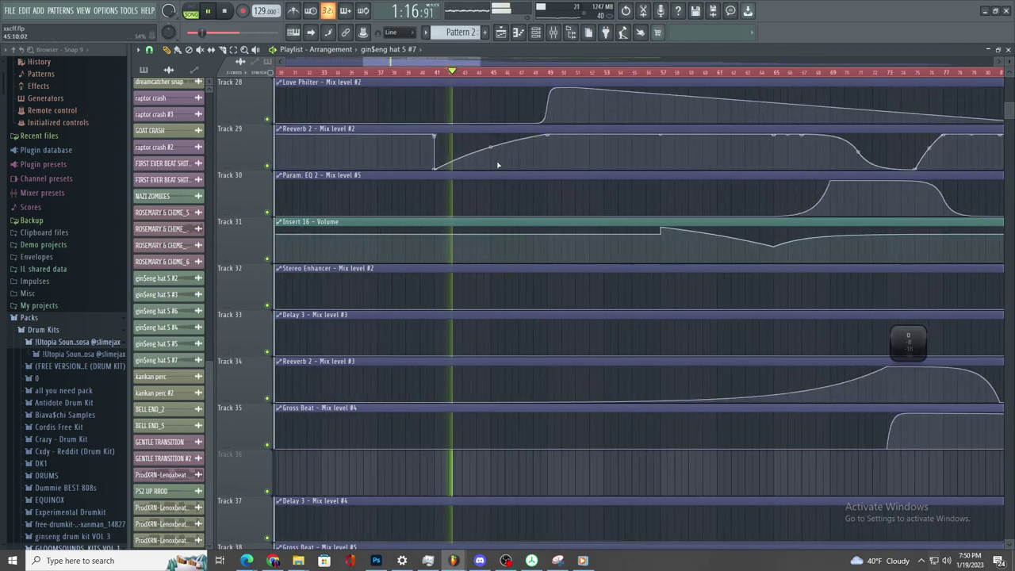
pyautogui.scroll(2, 432, 246)
pyautogui.scroll(-2, 439, 249)
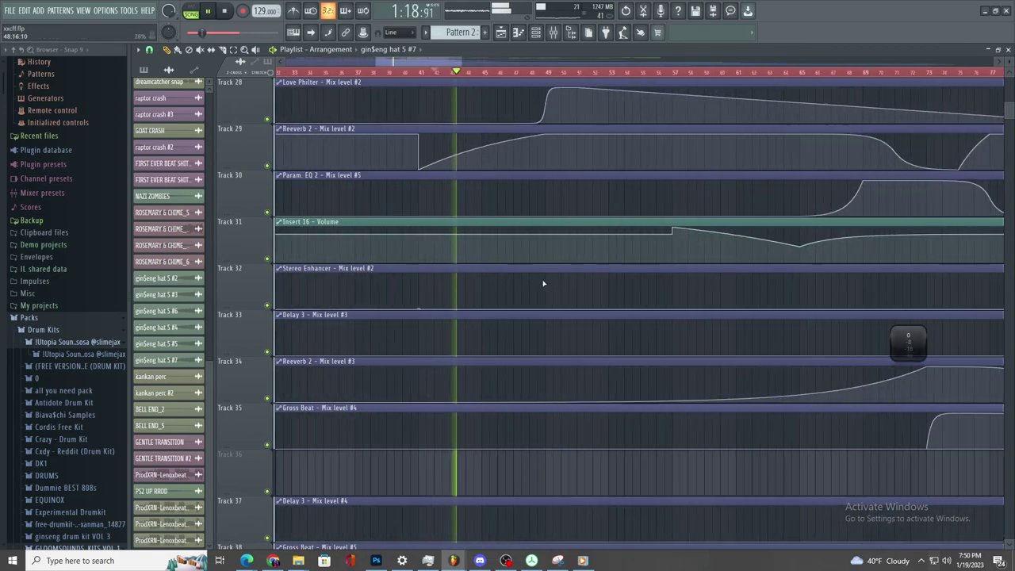
pyautogui.scroll(2, 544, 283)
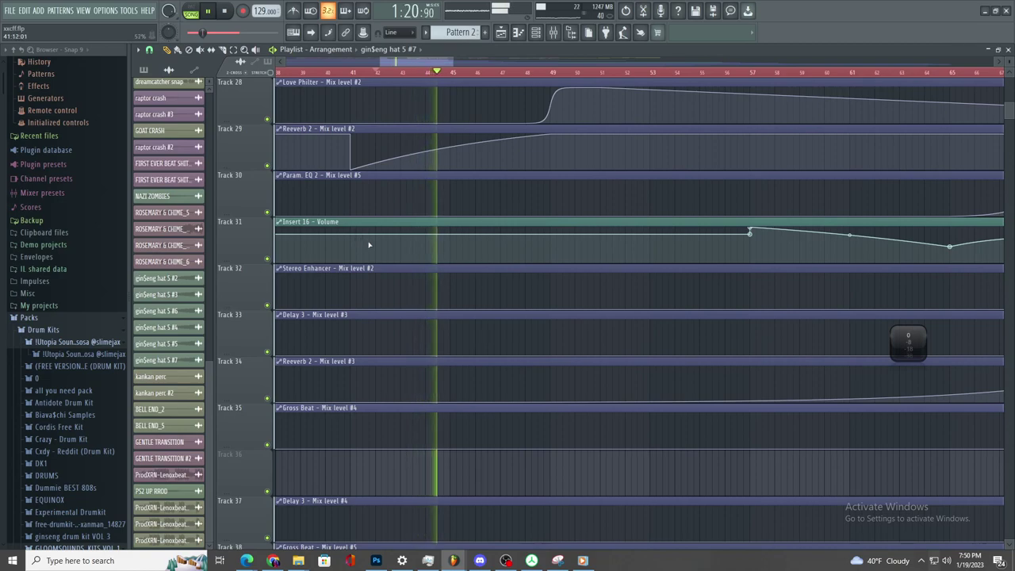
pyautogui.scroll(2, 349, 237)
pyautogui.click(345, 73)
pyautogui.scroll(2, 347, 243)
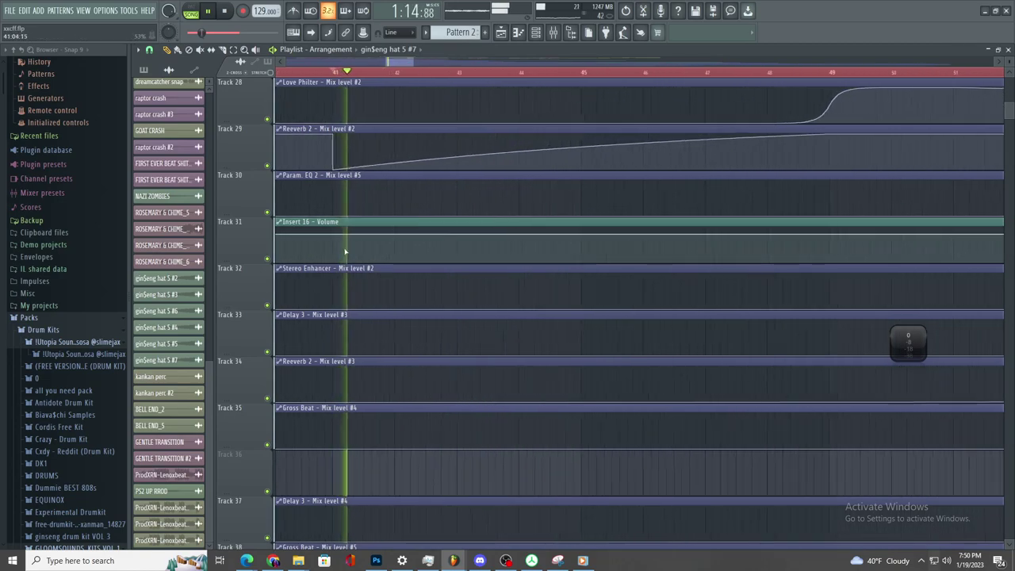
pyautogui.press('space')
pyautogui.press('space')
pyautogui.rightClick(334, 241)
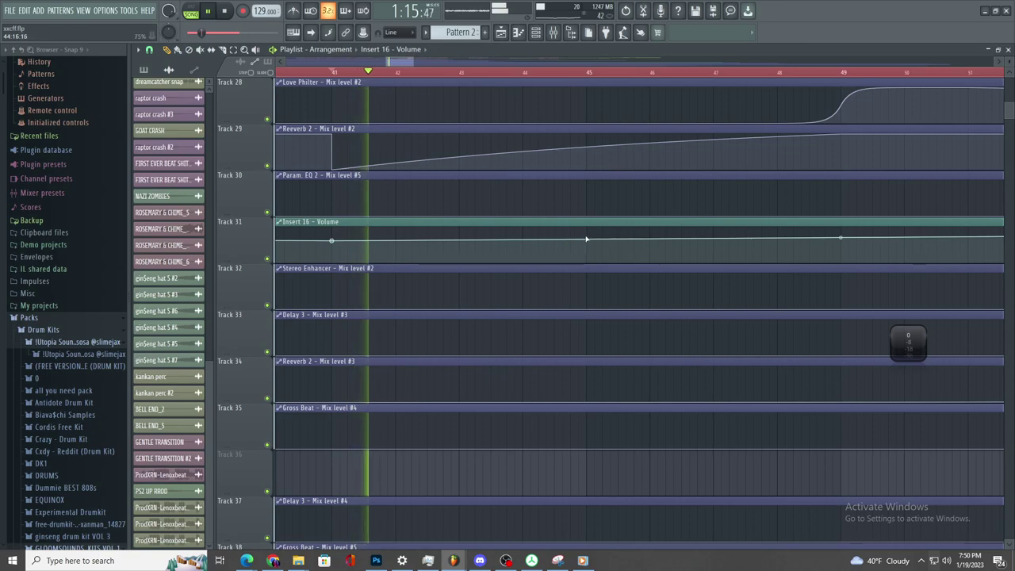
pyautogui.rightClick(588, 235)
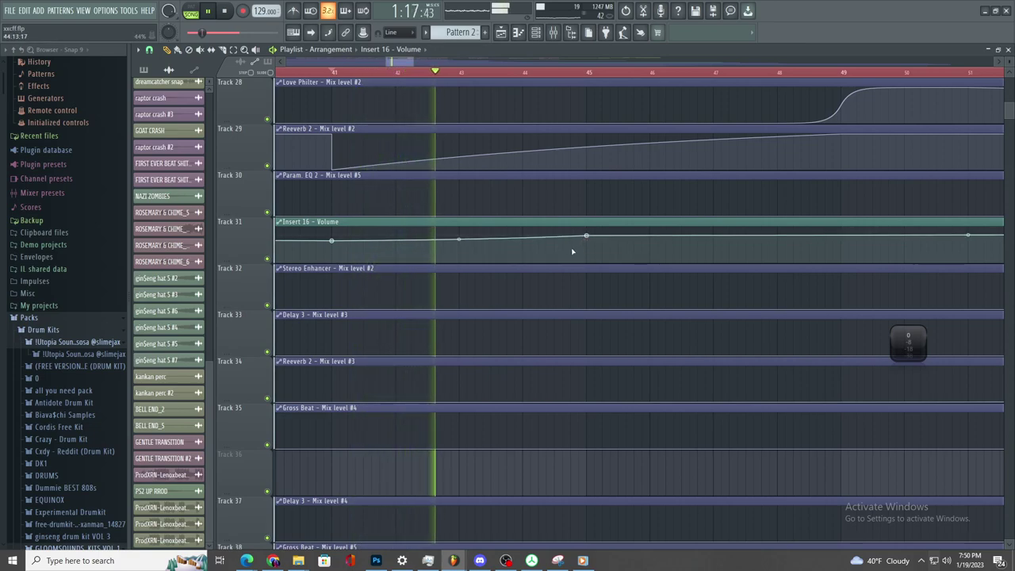
# - Add a lowered point at bar 53 to the Insert 16 volume automation, creating a dip ahead of bar 57
pyautogui.scroll(-3, 579, 248)
pyautogui.scroll(2, 623, 286)
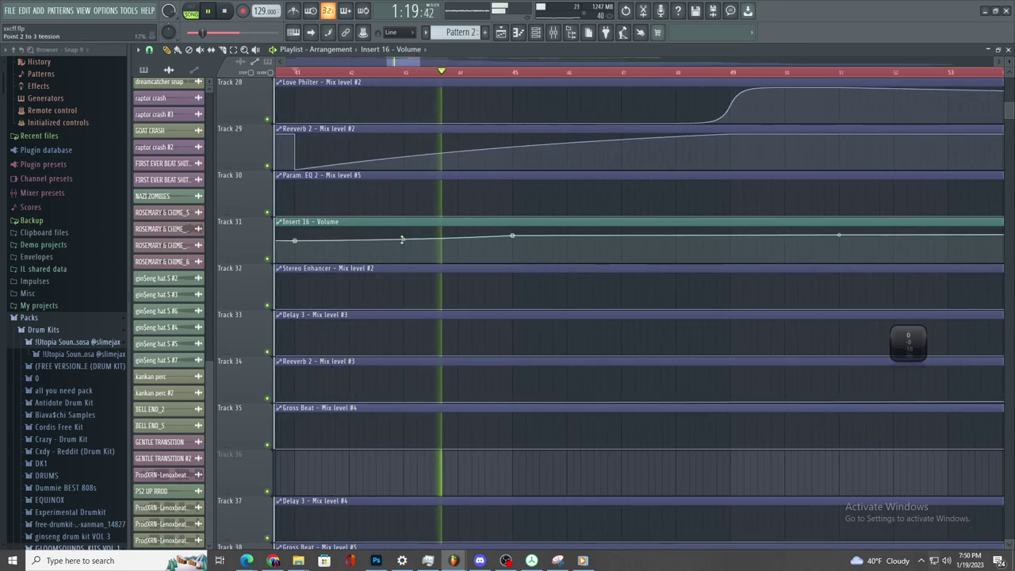
pyautogui.scroll(-3, 505, 281)
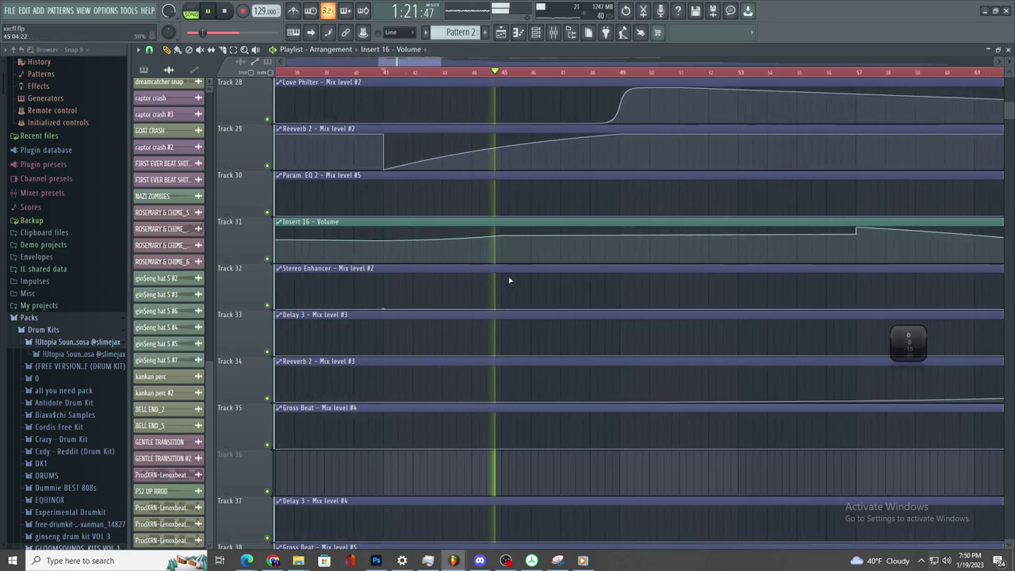
pyautogui.scroll(3, 512, 272)
pyautogui.scroll(-3, 513, 272)
pyautogui.scroll(3, 622, 288)
pyautogui.scroll(-2, 620, 285)
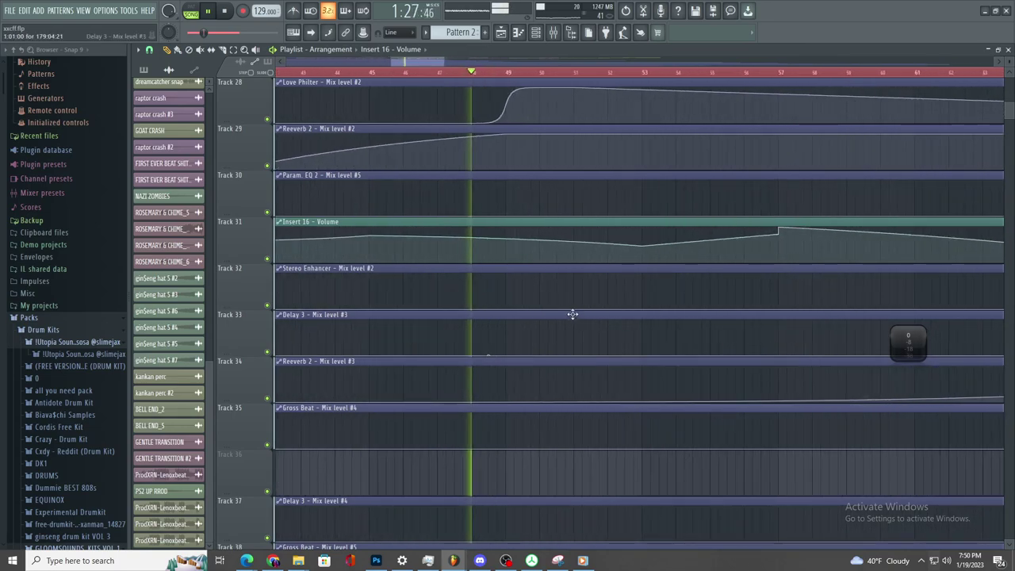
# - Raise the bar 53 point of the Insert 16 volume automation slightly to make the dip shallower
pyautogui.scroll(-2, 520, 302)
pyautogui.scroll(1, 544, 302)
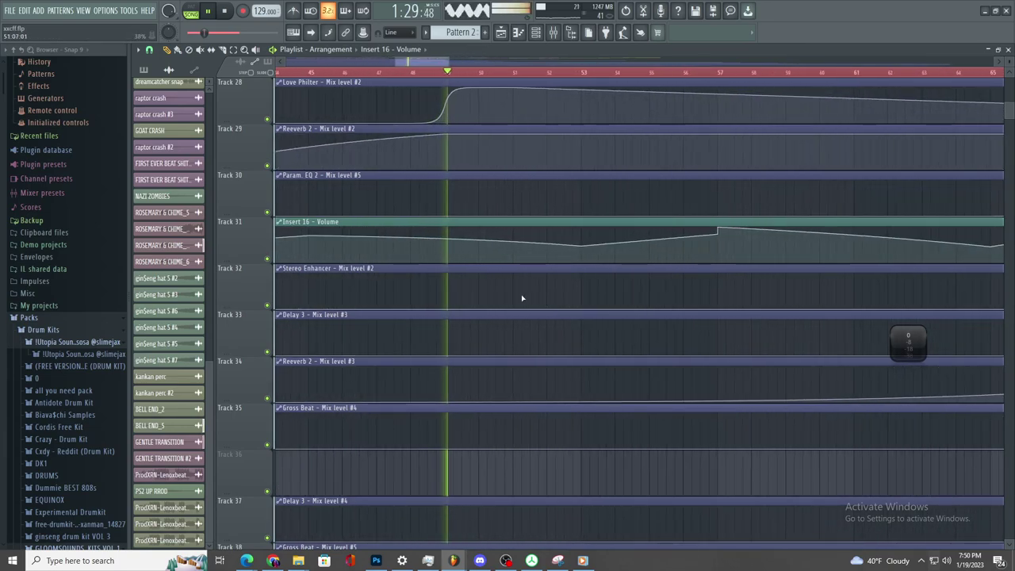
pyautogui.scroll(-1, 564, 305)
pyautogui.scroll(2, 576, 278)
pyautogui.scroll(8, 556, 127)
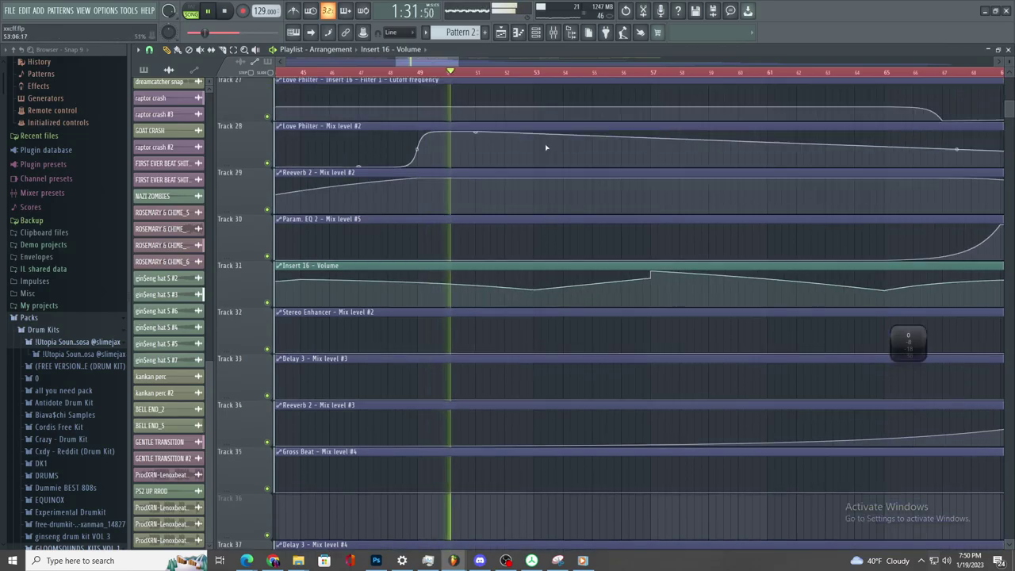
pyautogui.scroll(-10, 666, 421)
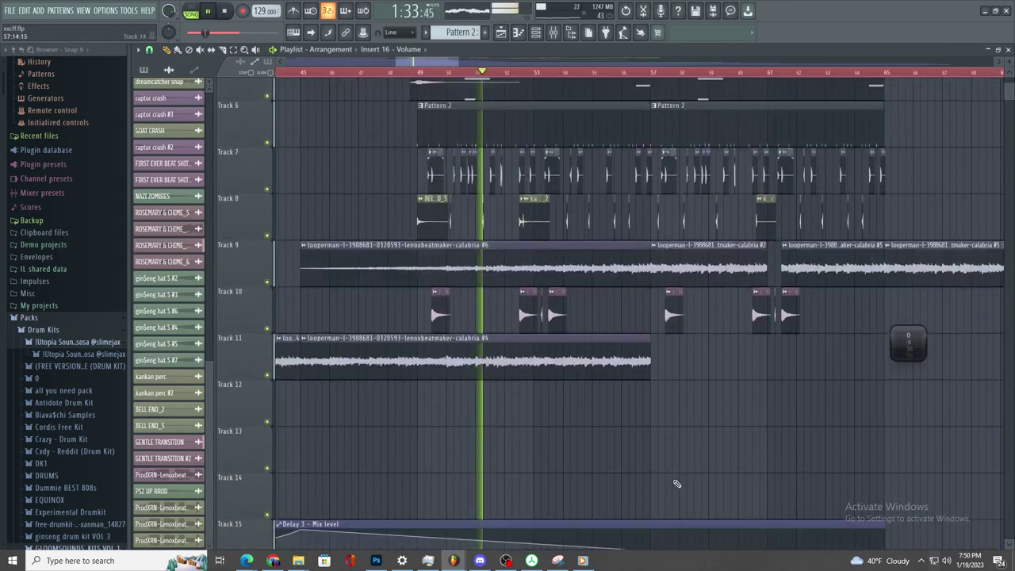
pyautogui.scroll(1, 522, 386)
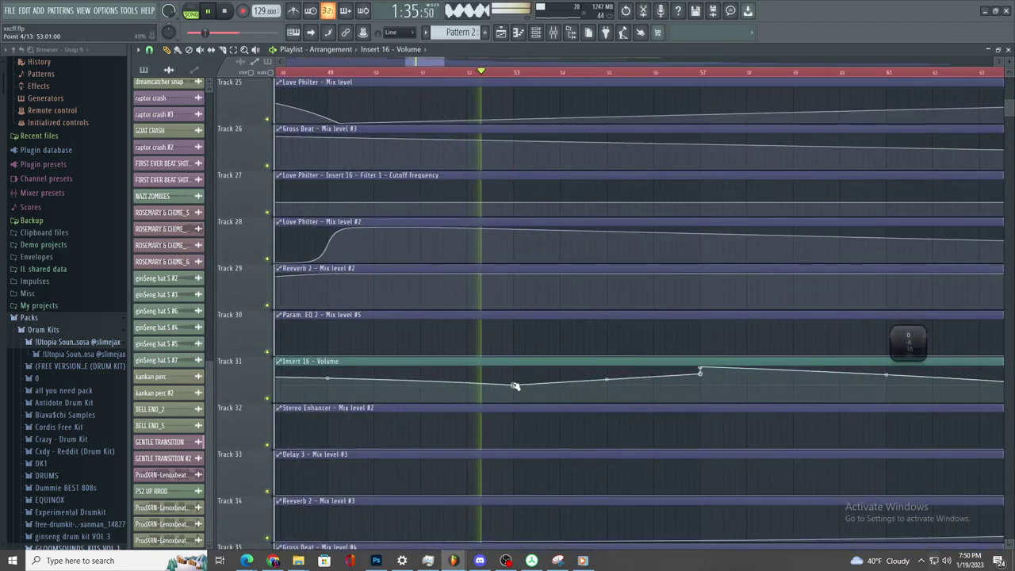
pyautogui.scroll(-2, 516, 383)
# - Replay from bar 45 and review the Insert 16 volume automation through the jump at bar 57
pyautogui.click(306, 72)
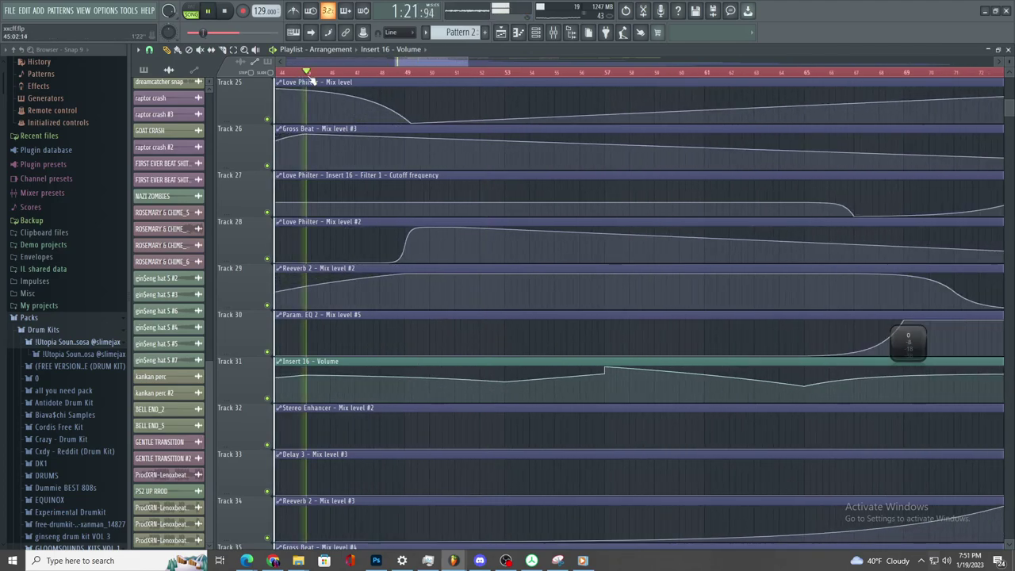
pyautogui.scroll(1, 420, 357)
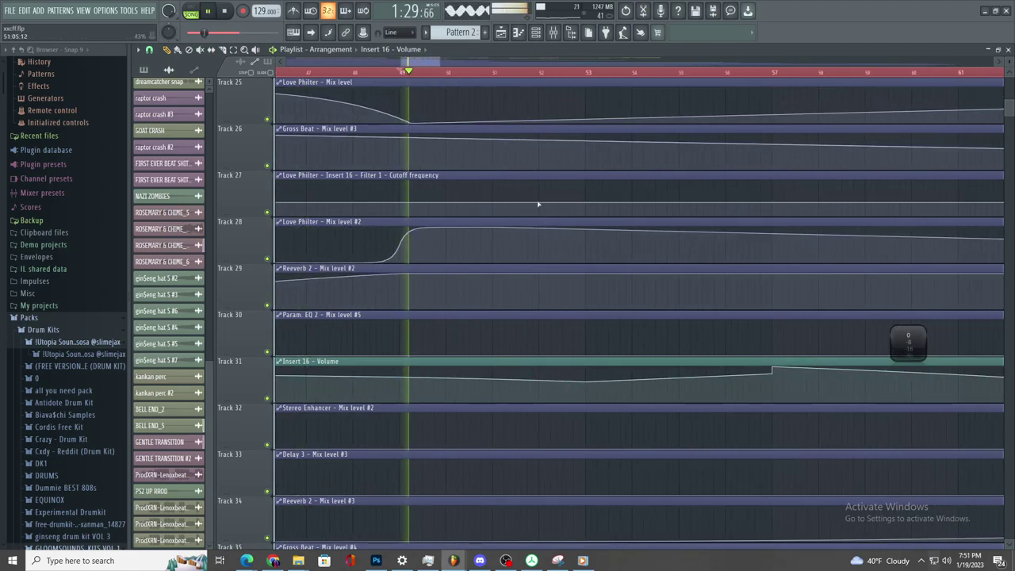
pyautogui.scroll(1, 585, 384)
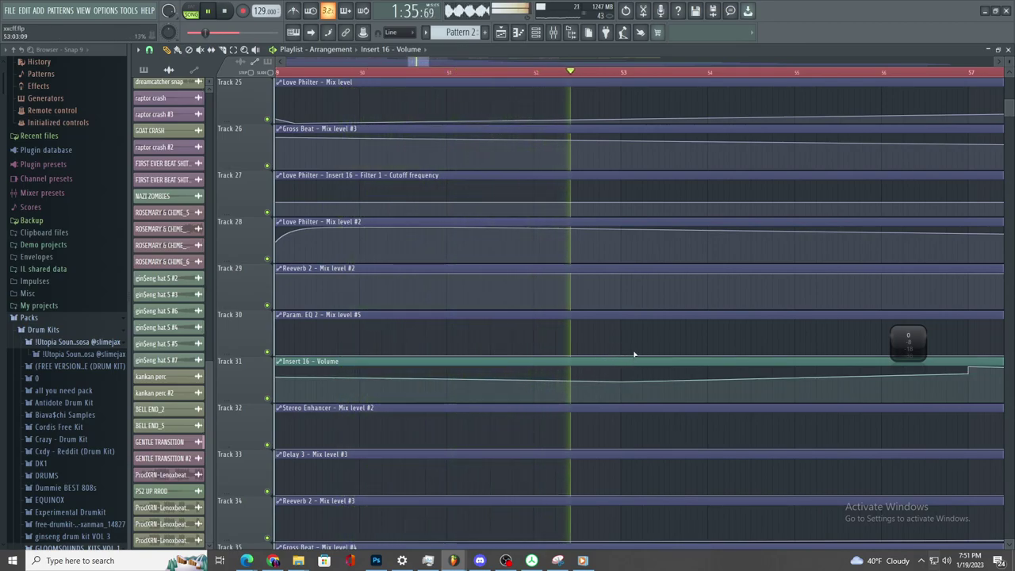
pyautogui.scroll(-5, 665, 372)
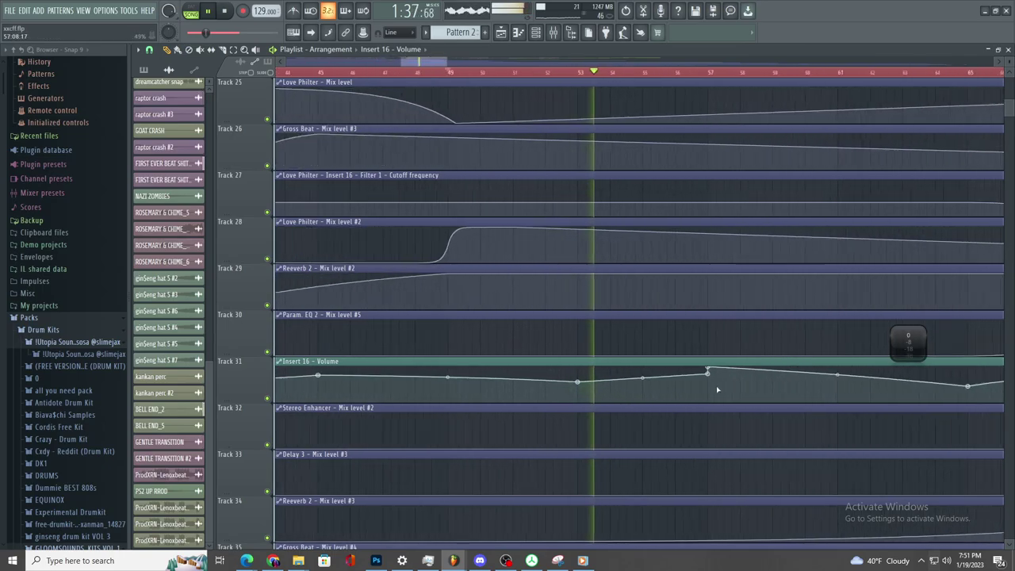
pyautogui.scroll(-4, 791, 398)
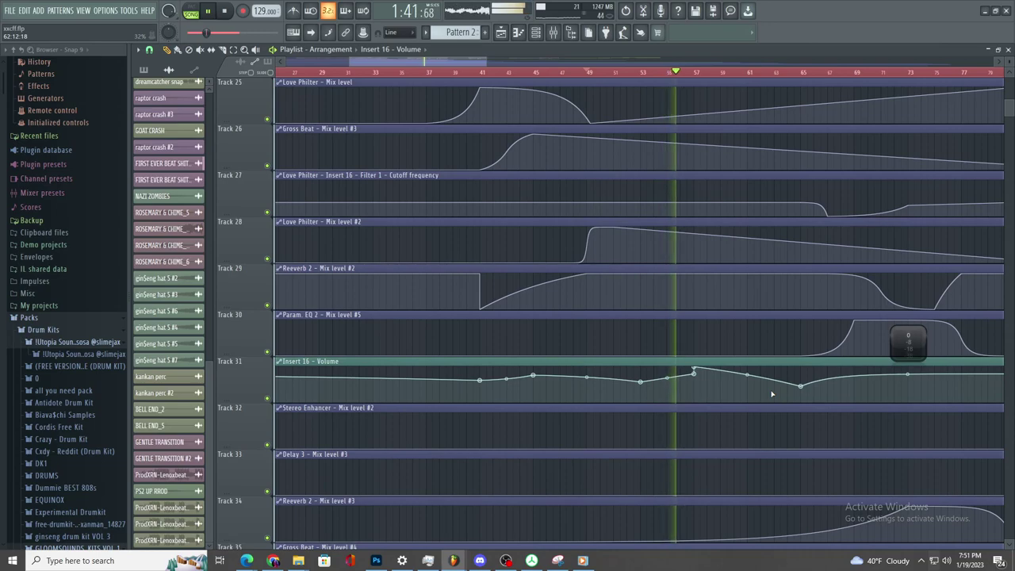
pyautogui.scroll(-3, 746, 360)
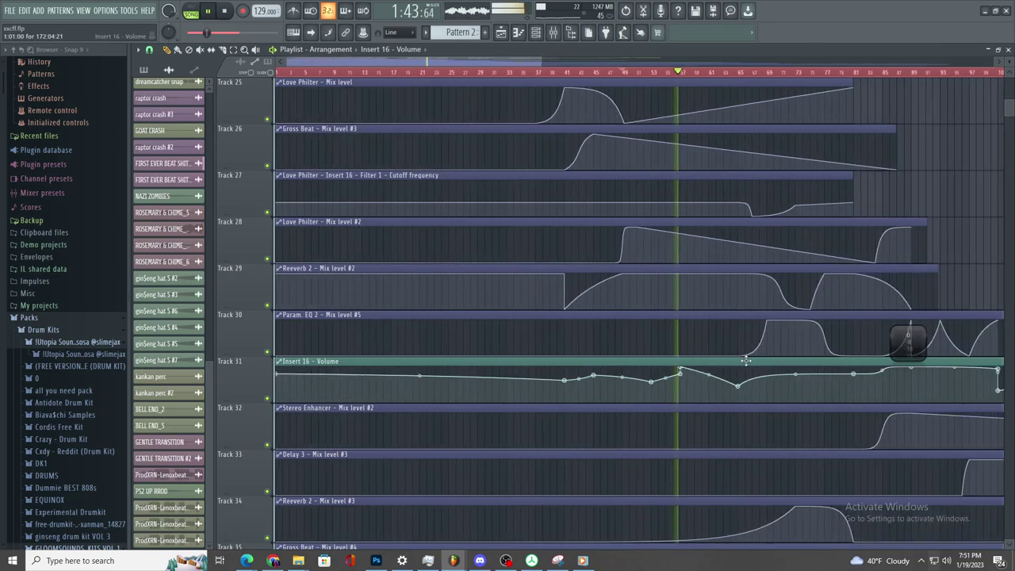
pyautogui.scroll(5, 745, 361)
pyautogui.scroll(1, 659, 343)
pyautogui.scroll(-2, 652, 338)
pyautogui.scroll(3, 652, 338)
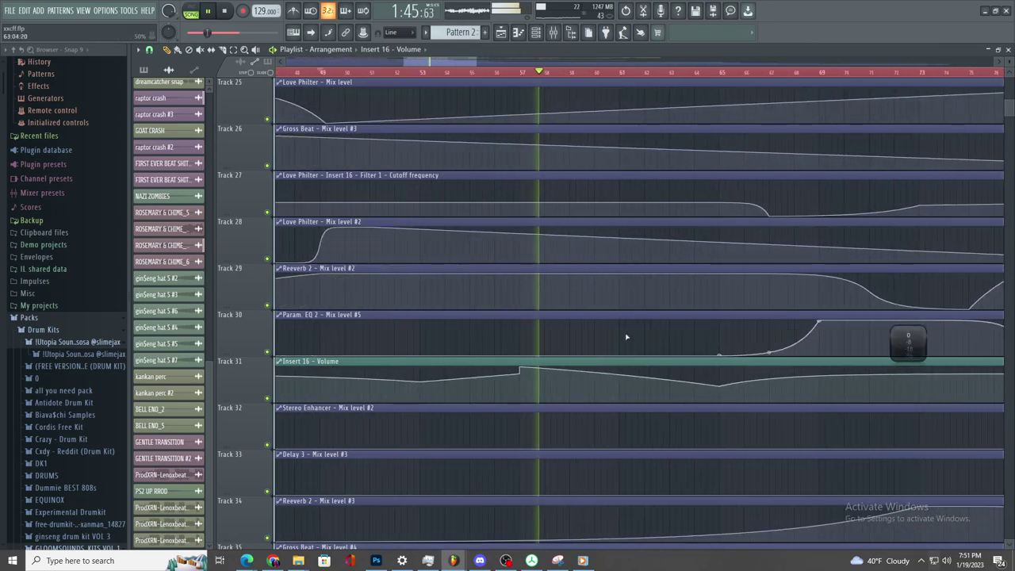
# - Lower the upper Insert 16 volume automation point at bar 57 slightly and audition the change
pyautogui.scroll(3, 534, 349)
pyautogui.press('space')
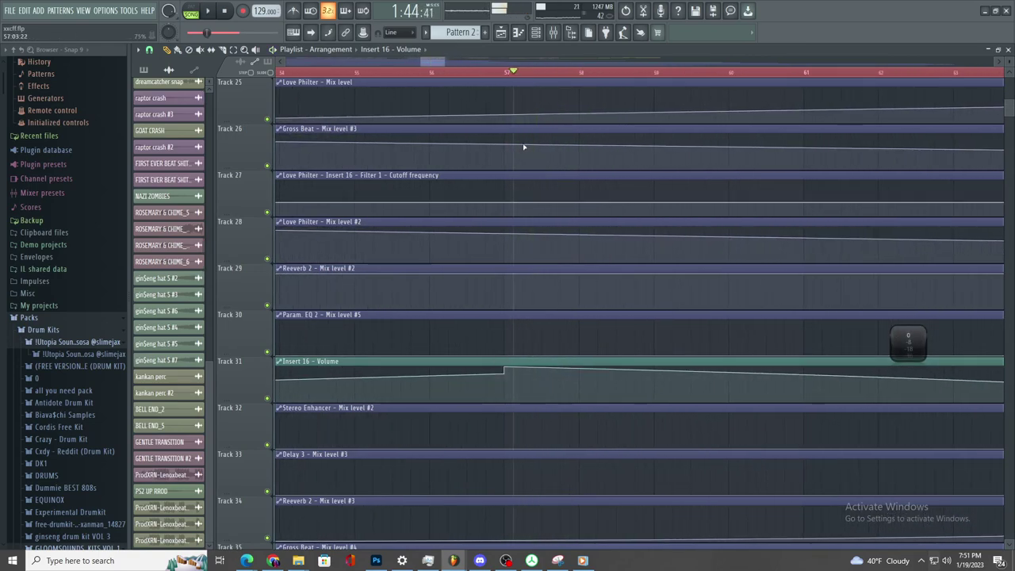
pyautogui.press('space')
pyautogui.moveTo(505, 369)
pyautogui.mouseDown()
pyautogui.moveTo(503, 380)
pyautogui.moveTo(503, 372)
pyautogui.mouseUp()
pyautogui.scroll(-2, 468, 371)
pyautogui.scroll(2, 635, 367)
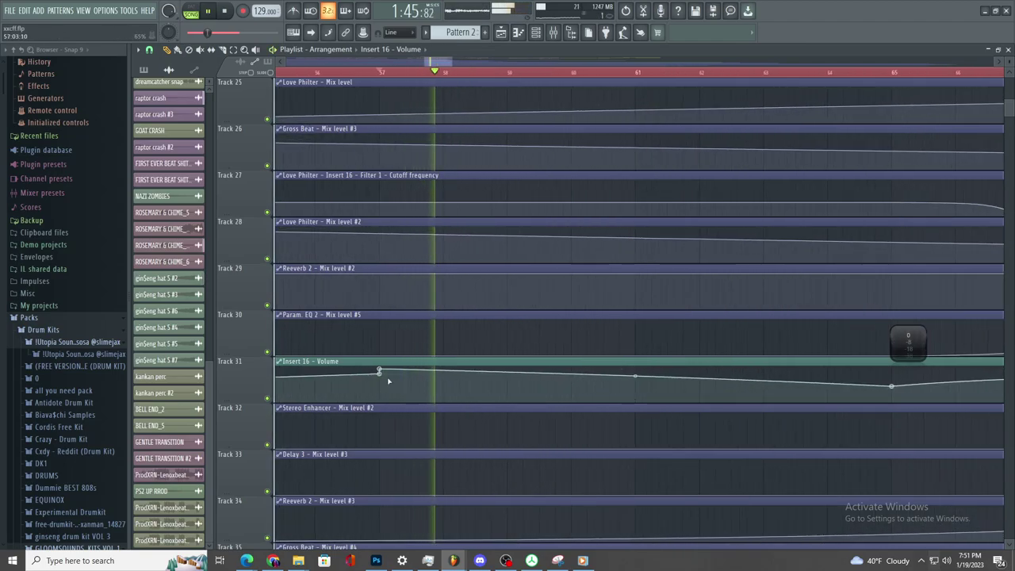
pyautogui.scroll(-2, 383, 371)
pyautogui.scroll(2, 404, 370)
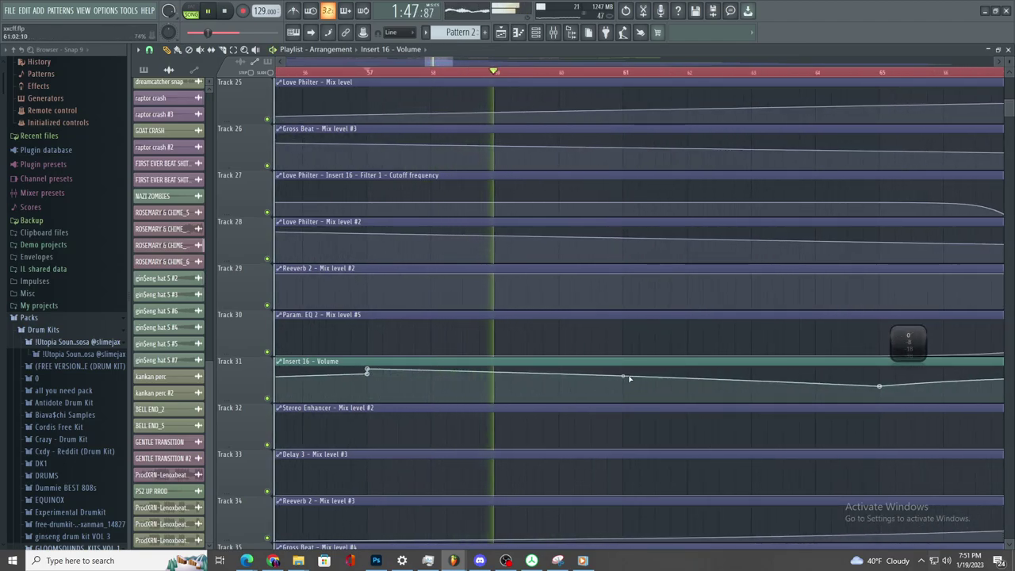
pyautogui.scroll(-2, 617, 378)
# - Audition the section from bar 57, add Fruity Delay 3 to Insert 16's tenth slot and set its output wet to about 66%
pyautogui.scroll(8, 705, 227)
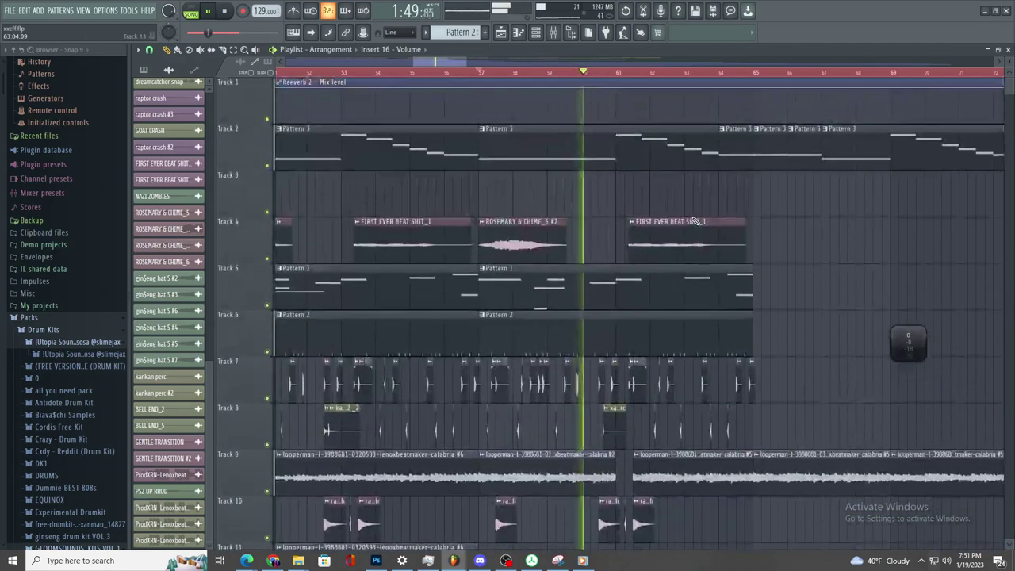
pyautogui.scroll(2, 379, 165)
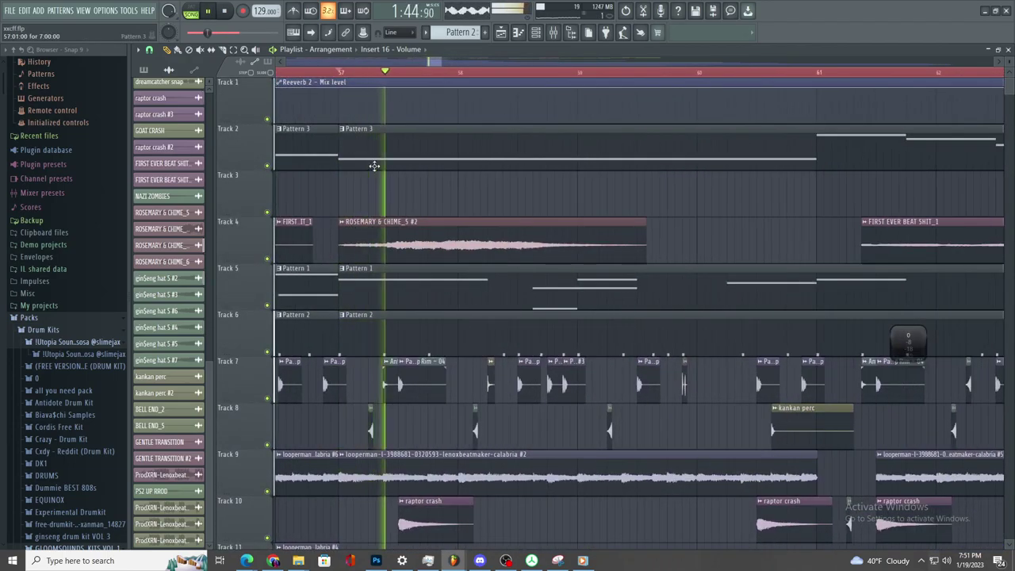
pyautogui.click(554, 33)
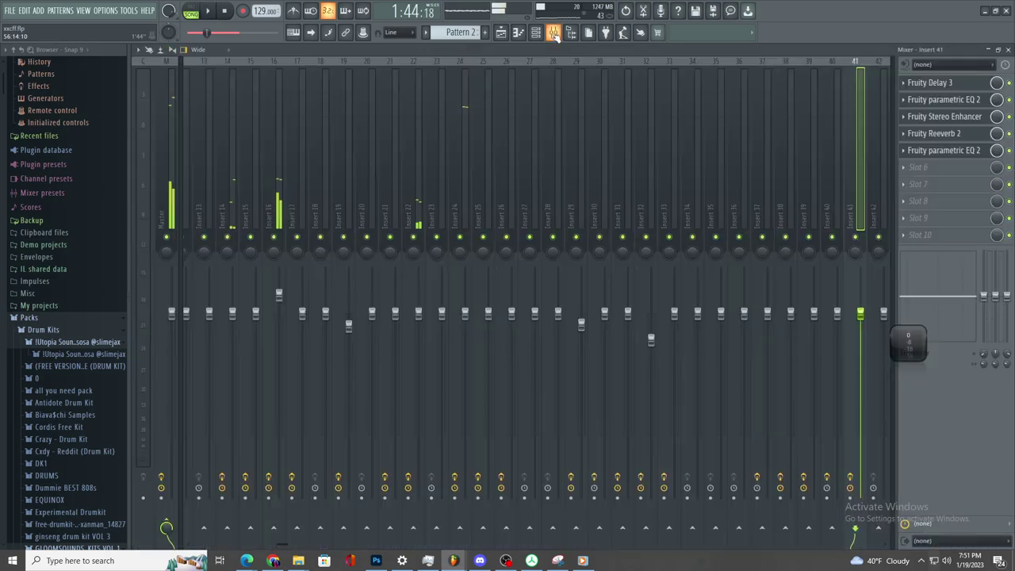
pyautogui.click(272, 194)
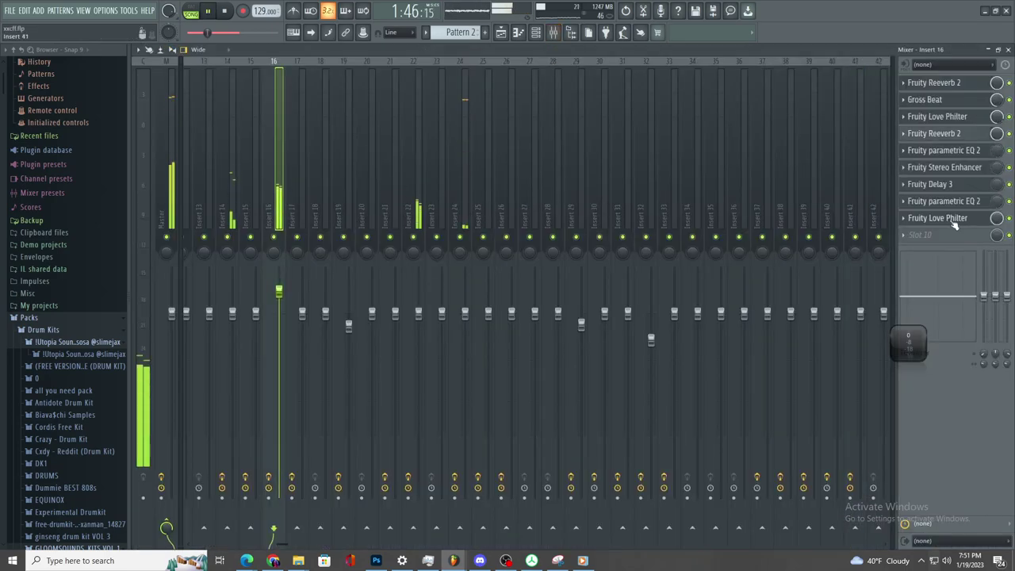
pyautogui.click(514, 33)
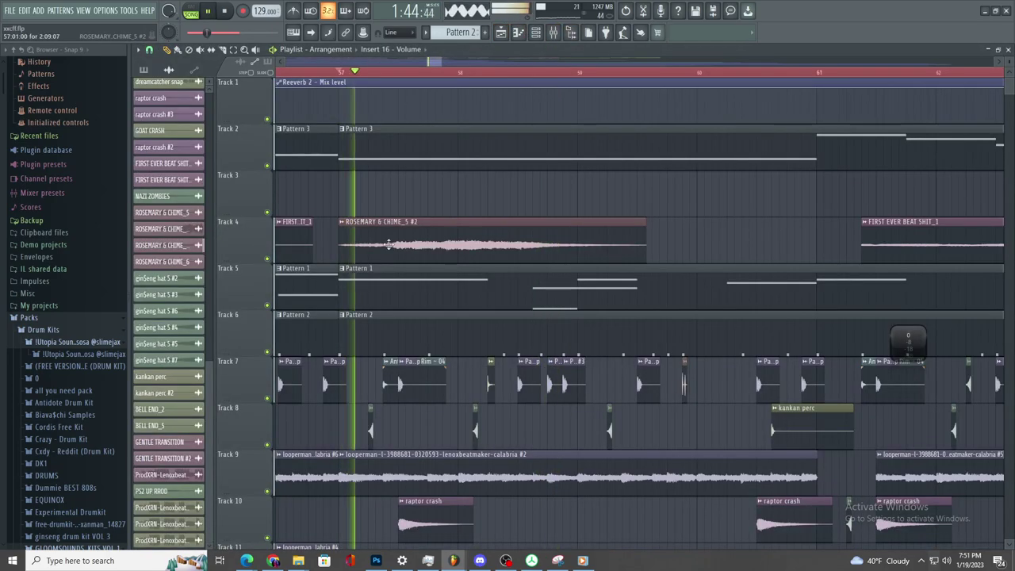
pyautogui.click(554, 33)
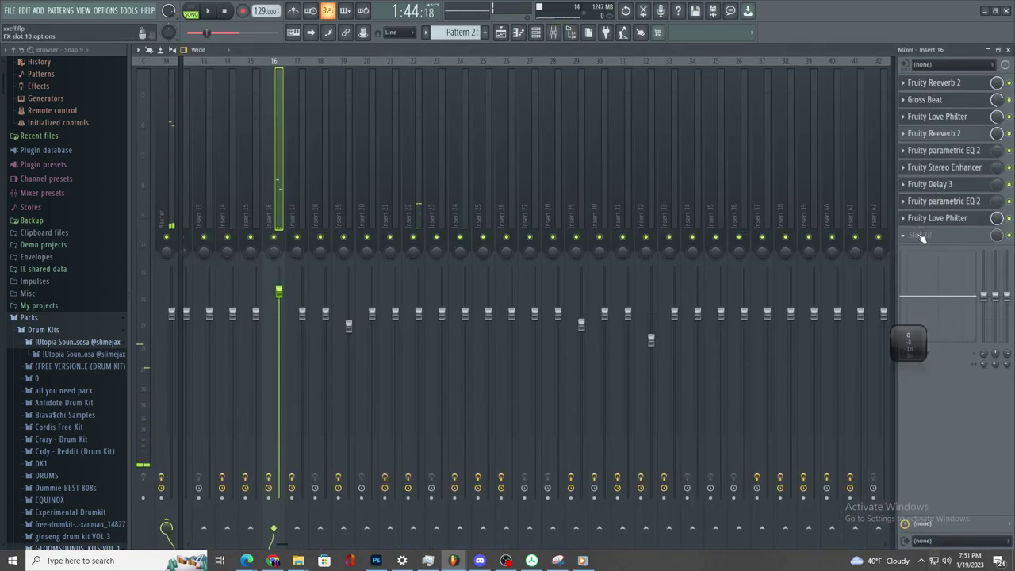
pyautogui.click(917, 236)
pyautogui.click(774, 122)
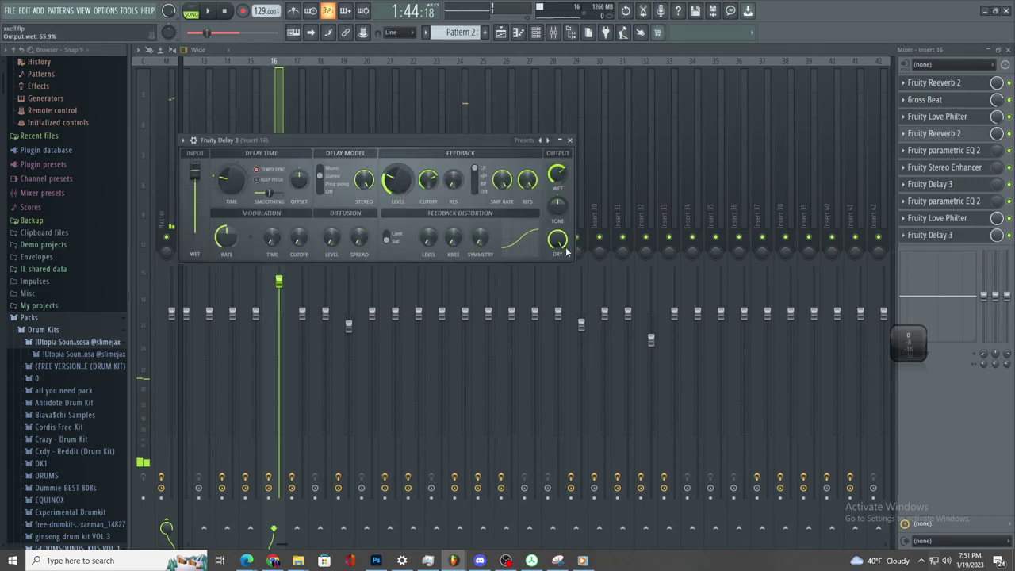
# - Create an automation clip for the mix level of the Fruity Delay 3 in Insert 16's tenth slot
pyautogui.rightClick(996, 237)
pyautogui.click(964, 315)
pyautogui.click(501, 33)
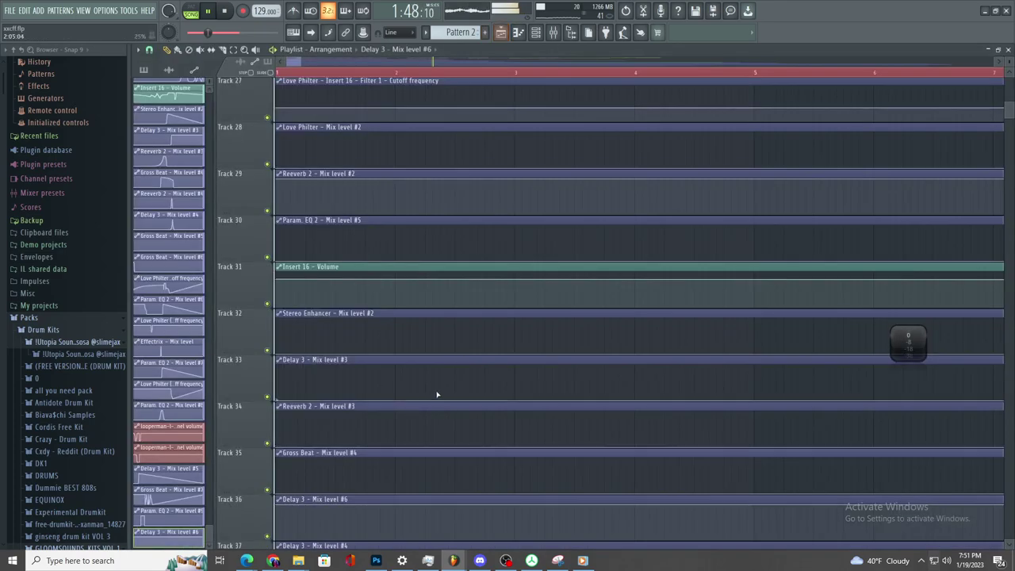
# - Stop playback and create automation clips for Feedback level, Feedback cutoff and Output wet of the Fruity Delay 3 in Insert 16's tenth slot
pyautogui.press('space')
pyautogui.click(553, 32)
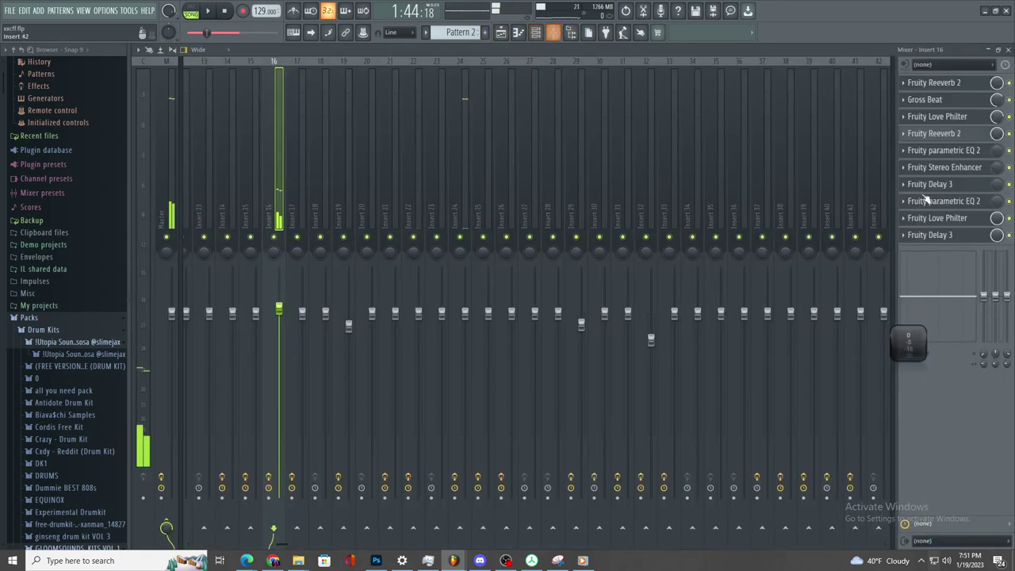
pyautogui.click(978, 237)
pyautogui.rightClick(396, 182)
pyautogui.click(435, 256)
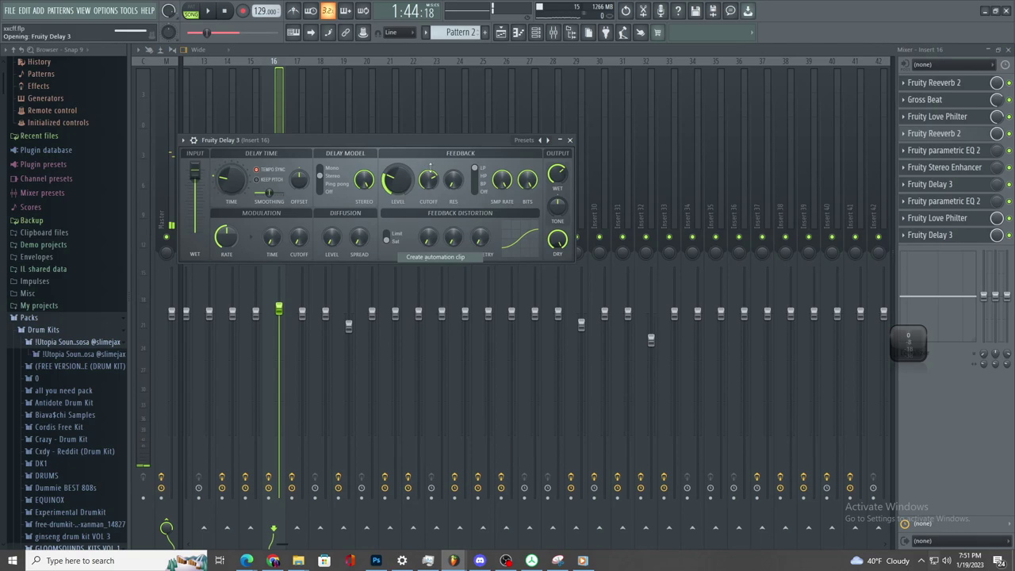
pyautogui.rightClick(429, 181)
pyautogui.click(476, 258)
pyautogui.rightClick(558, 176)
pyautogui.click(603, 260)
# - Move the Delay 3 - Mix level #6 automation clip from Track 36 to Track 55, below the other Delay 3 clips
pyautogui.click(501, 33)
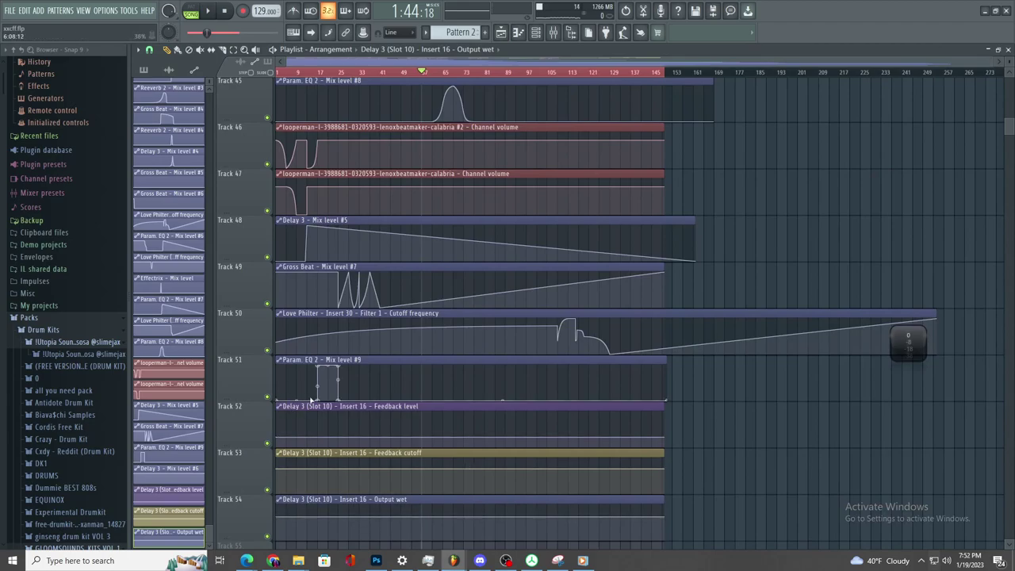
pyautogui.scroll(-5, 300, 394)
pyautogui.scroll(7, 396, 396)
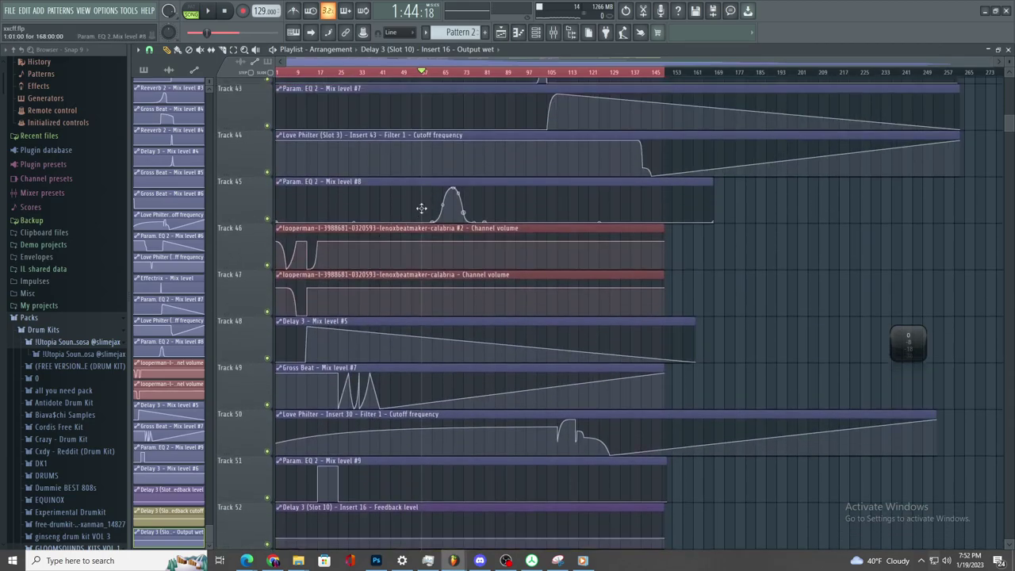
pyautogui.scroll(15, 437, 211)
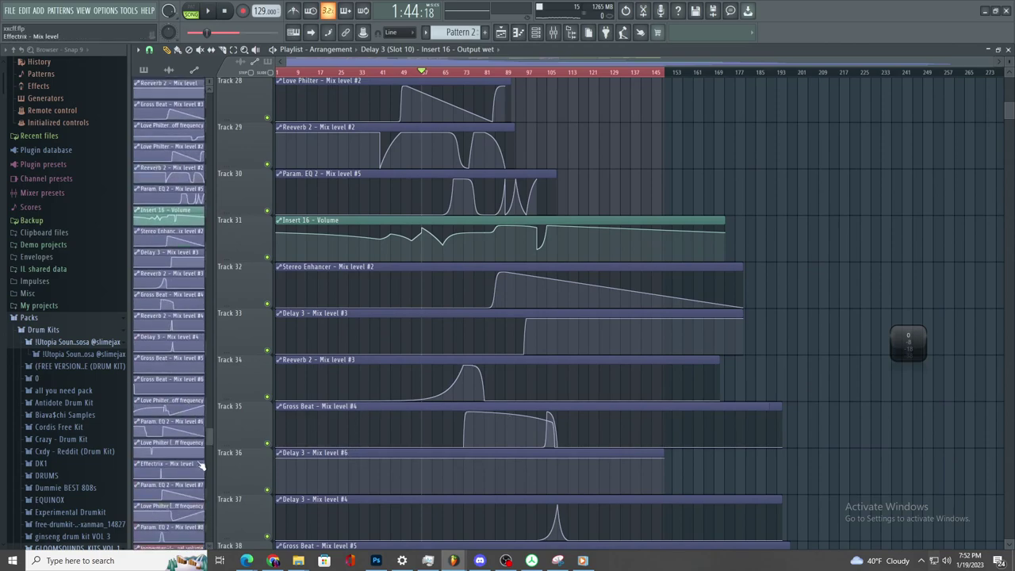
pyautogui.moveTo(316, 453)
pyautogui.mouseDown()
pyautogui.moveTo(317, 508)
pyautogui.moveTo(341, 547)
pyautogui.moveTo(388, 565)
pyautogui.moveTo(362, 565)
pyautogui.moveTo(301, 441)
pyautogui.mouseUp()
pyautogui.press('space')
pyautogui.press('space')
# - Shape the Delay 3 - Mix level #6 automation to stay at 0% until bar 57 and curve up to full level at bar 61, then audition it
pyautogui.moveTo(264, 521); pyautogui.dragTo(267, 524)
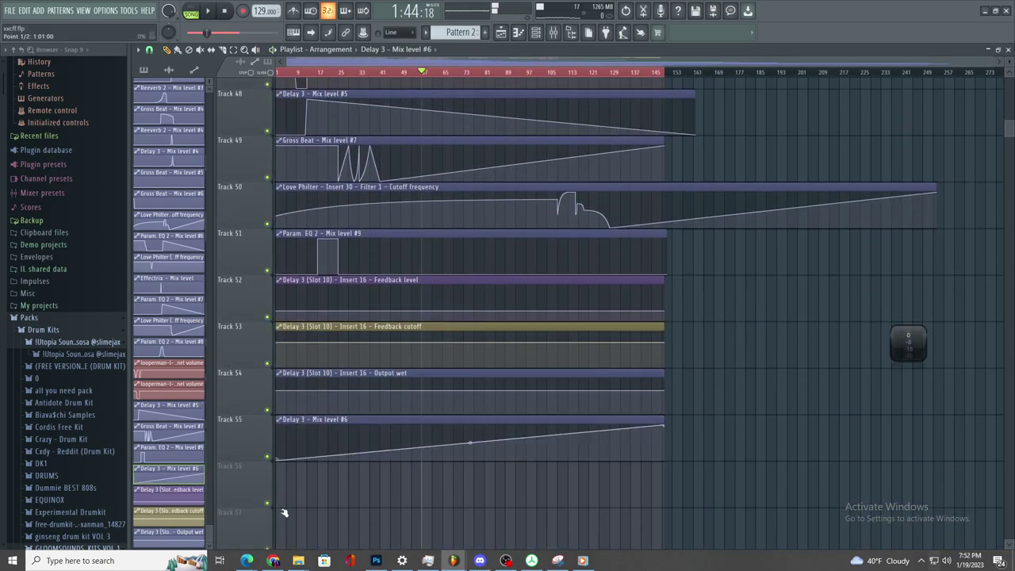
pyautogui.moveTo(665, 425); pyautogui.dragTo(664, 471)
pyautogui.press('space')
pyautogui.scroll(5, 452, 462)
pyautogui.press('space')
pyautogui.scroll(3, 403, 468)
pyautogui.rightClick(566, 419)
pyautogui.hotkey('ctrl', 'z')
pyautogui.rightClick(662, 431)
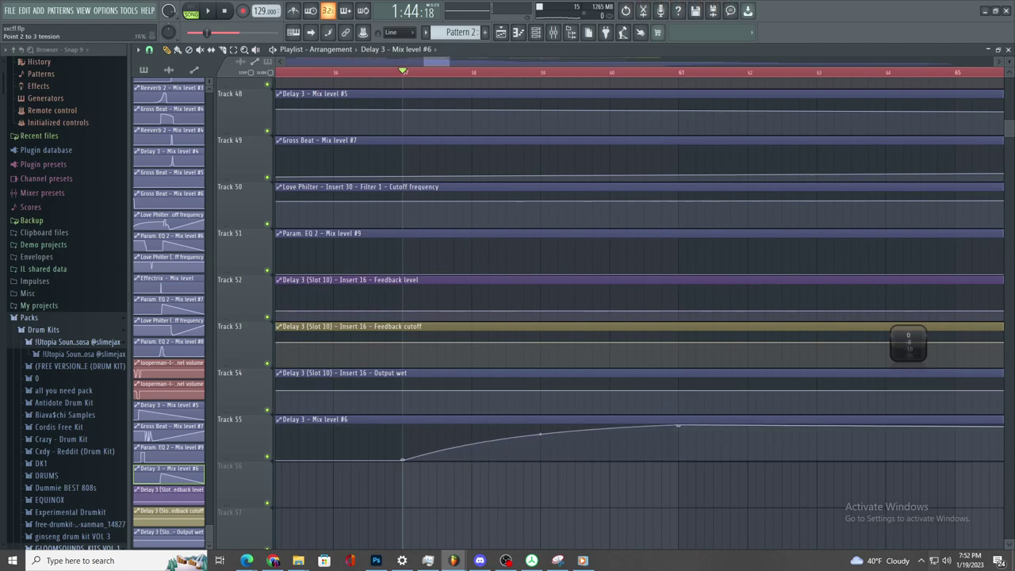
pyautogui.scroll(-2, 535, 437)
pyautogui.scroll(1, 544, 441)
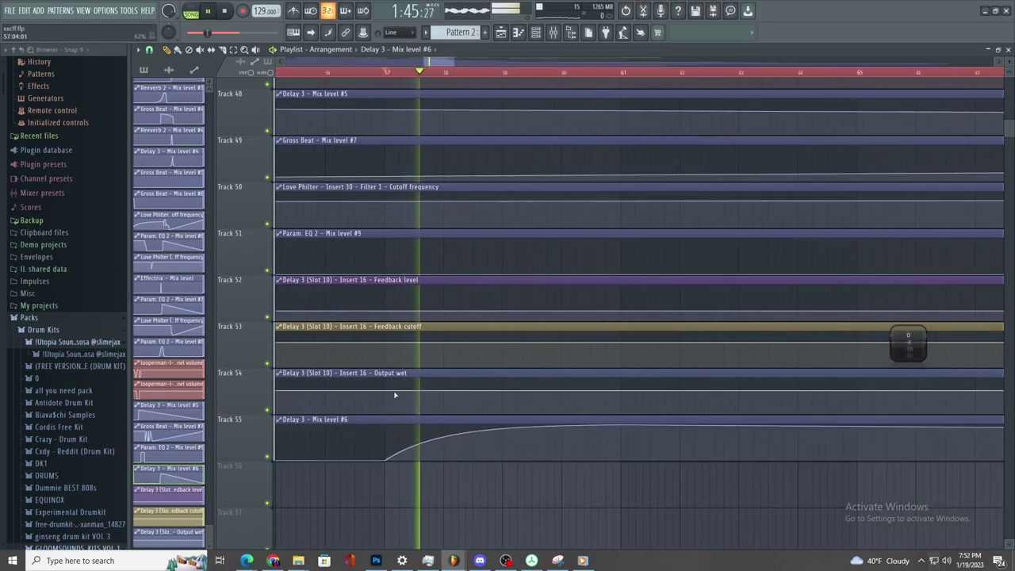
pyautogui.press('space')
# - Add Output wet automation points at bars 57 and 61, curving down to about 22% at bar 61, and audition the curve
pyautogui.moveTo(585, 408); pyautogui.dragTo(626, 417)
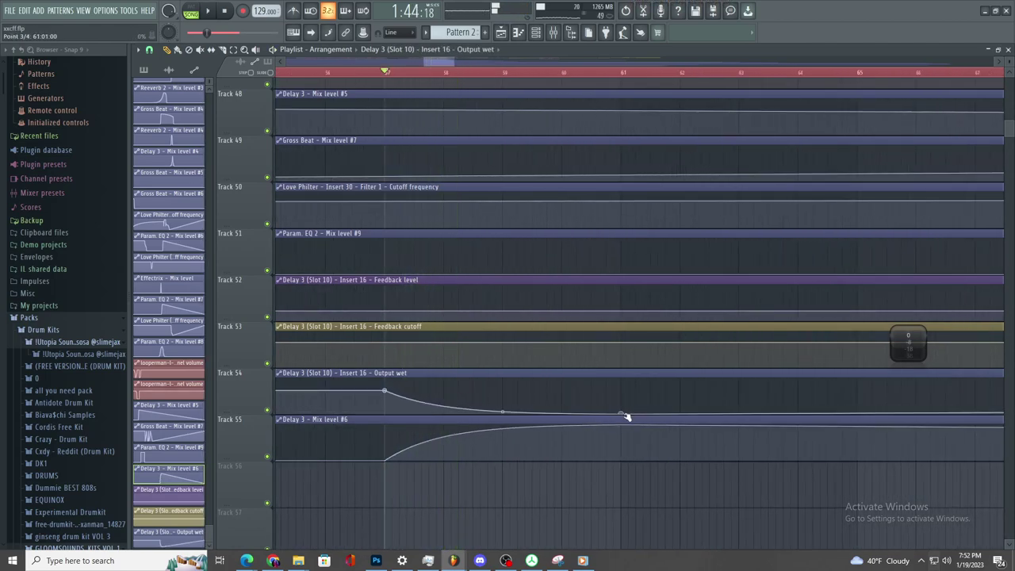
pyautogui.press('space')
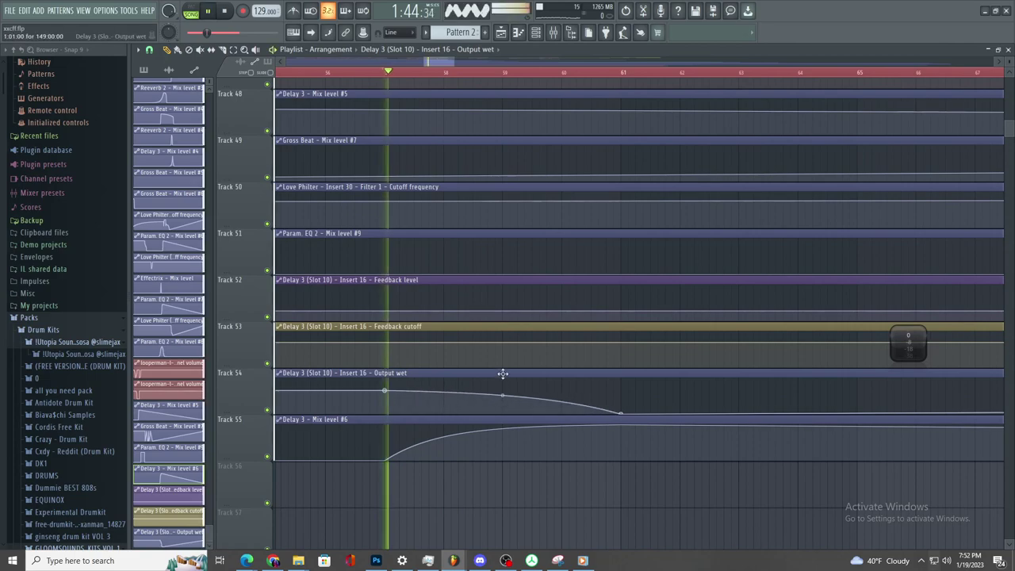
pyautogui.press('space')
pyautogui.moveTo(384, 390); pyautogui.dragTo(385, 403)
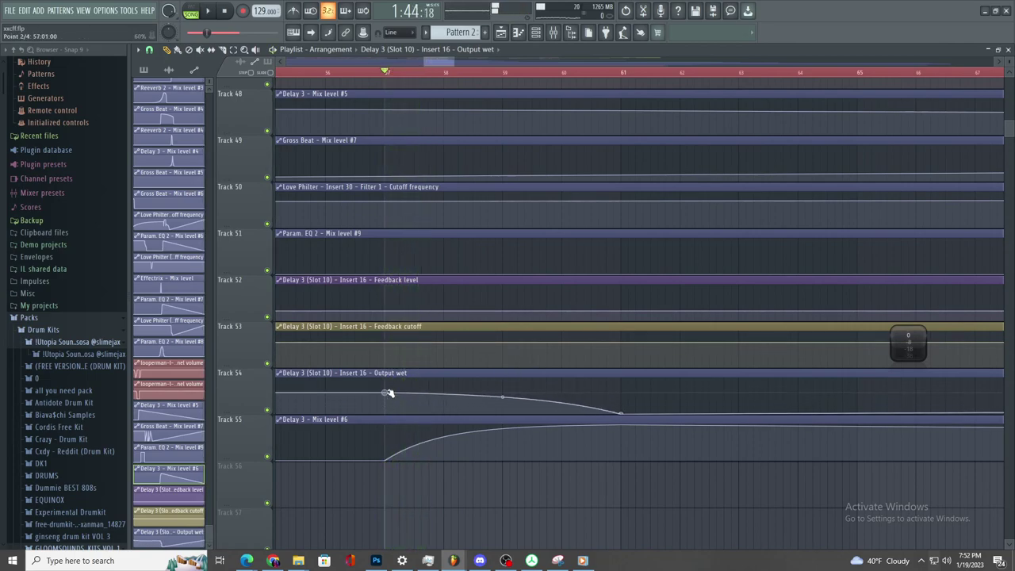
pyautogui.press('space')
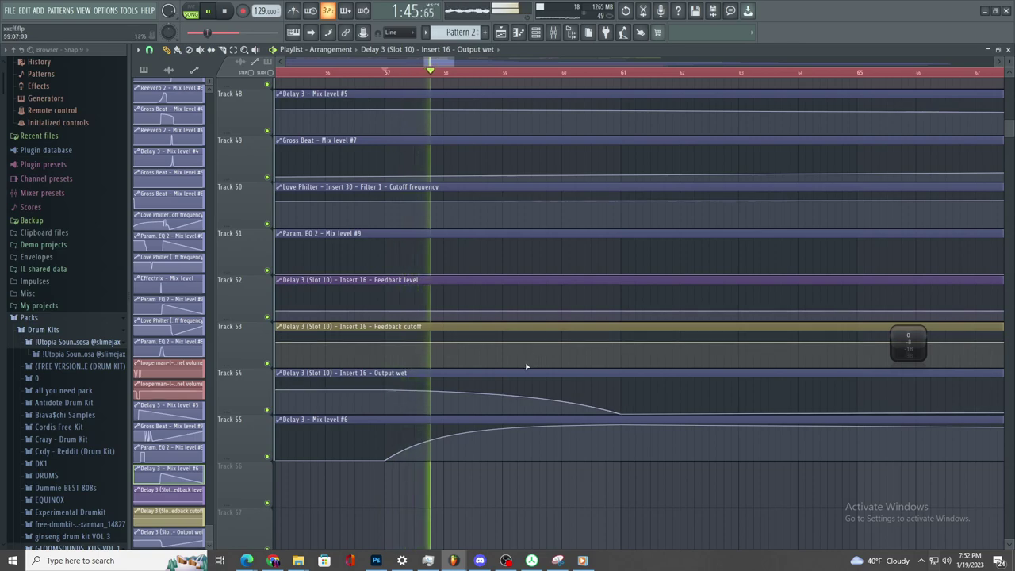
pyautogui.moveTo(624, 414); pyautogui.dragTo(623, 406)
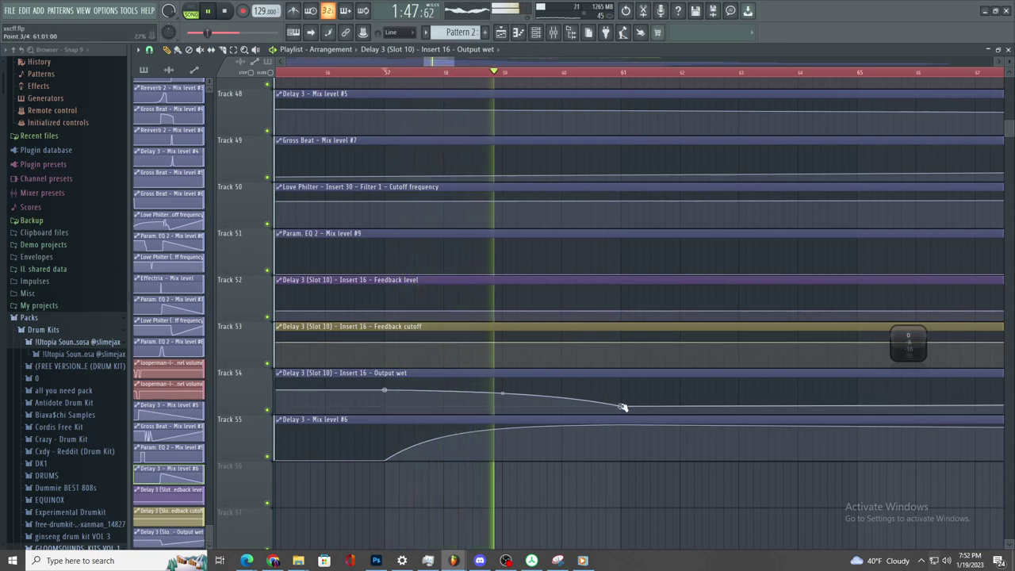
pyautogui.press('space')
# - Add points at bars 57 and 61 to the Feedback level and Feedback cutoff automation, curve both downward, and audition past bar 61
pyautogui.press('space')
pyautogui.rightClick(386, 307)
pyautogui.rightClick(624, 322)
pyautogui.moveTo(626, 321); pyautogui.dragTo(626, 315)
pyautogui.rightClick(393, 339)
pyautogui.rightClick(624, 363)
pyautogui.scroll(-3, 590, 383)
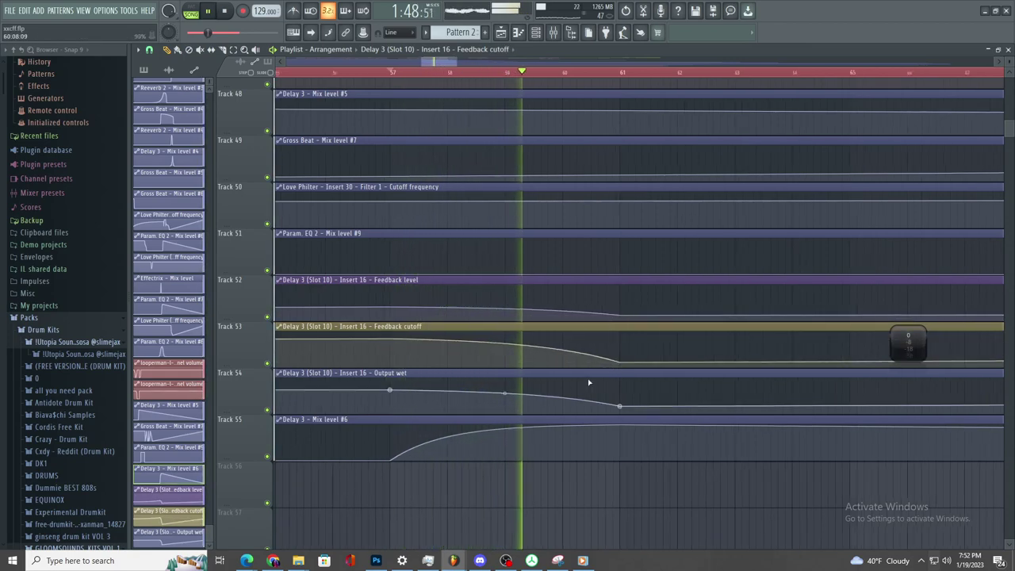
pyautogui.scroll(3, 621, 389)
pyautogui.scroll(-3, 590, 391)
pyautogui.scroll(2, 596, 293)
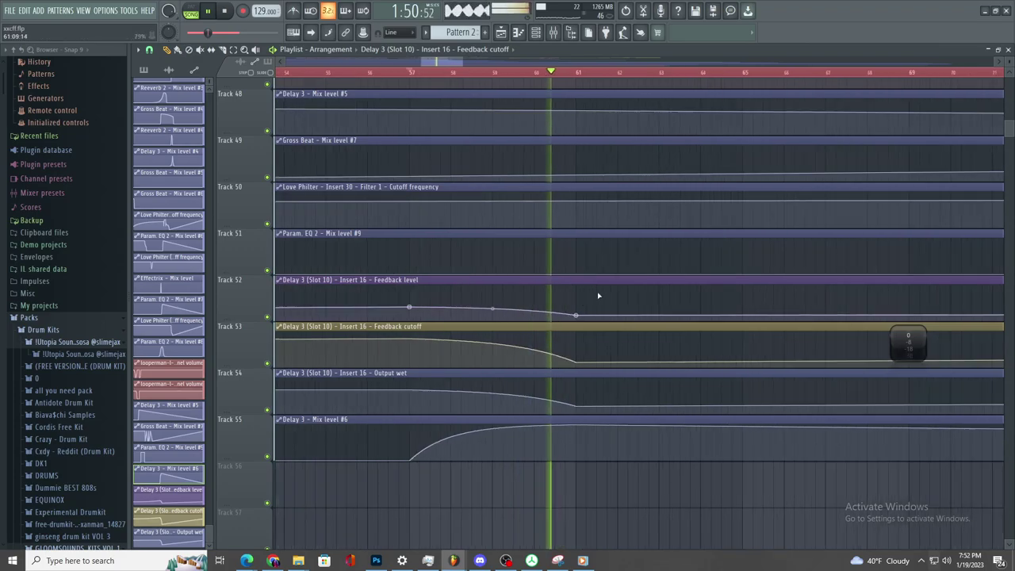
pyautogui.scroll(1, 561, 328)
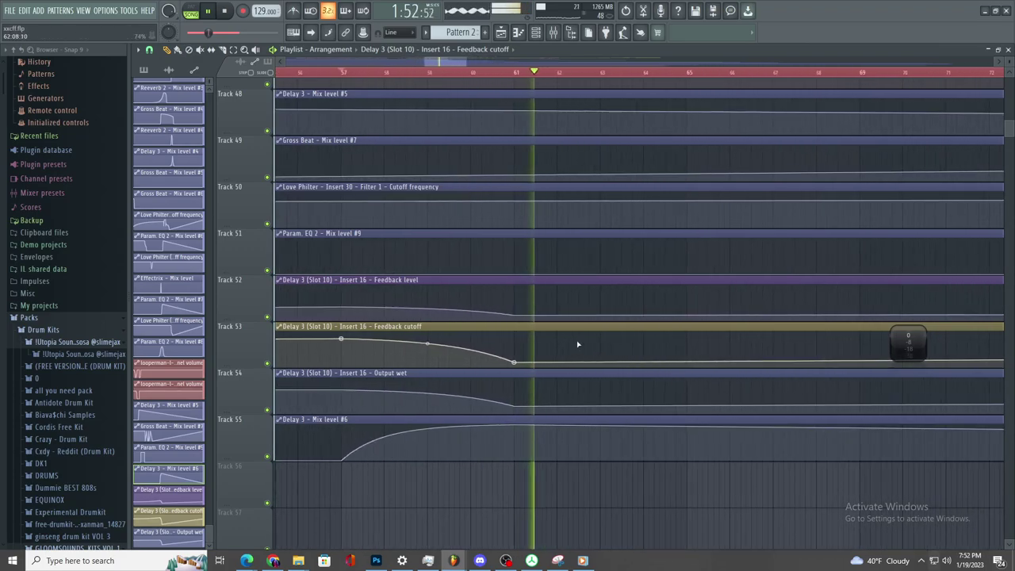
pyautogui.scroll(-3, 603, 358)
pyautogui.scroll(1, 602, 358)
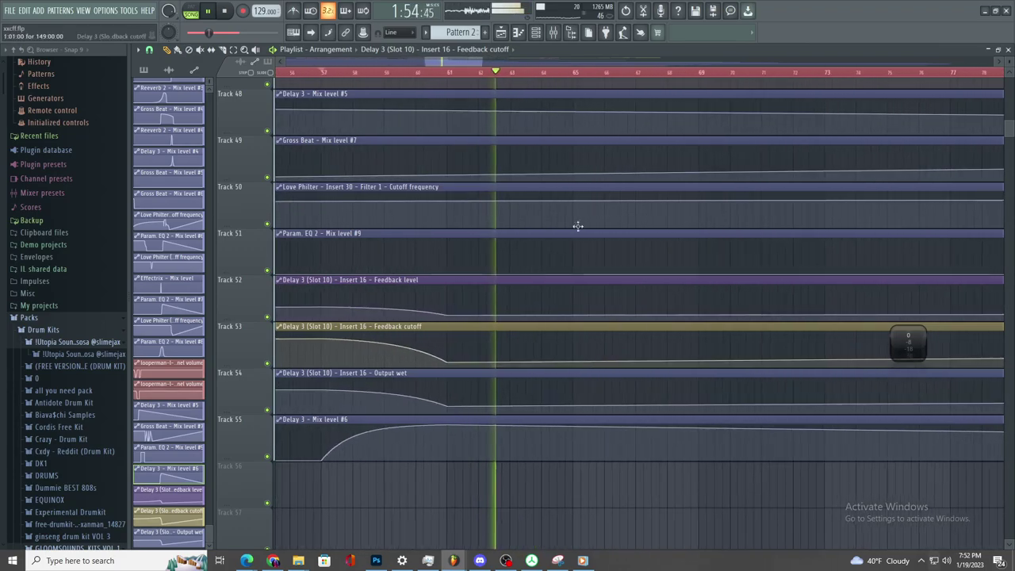
# - Turn down the delay time of the Fruity Delay 3 in Insert 16's tenth slot
pyautogui.press('F9')
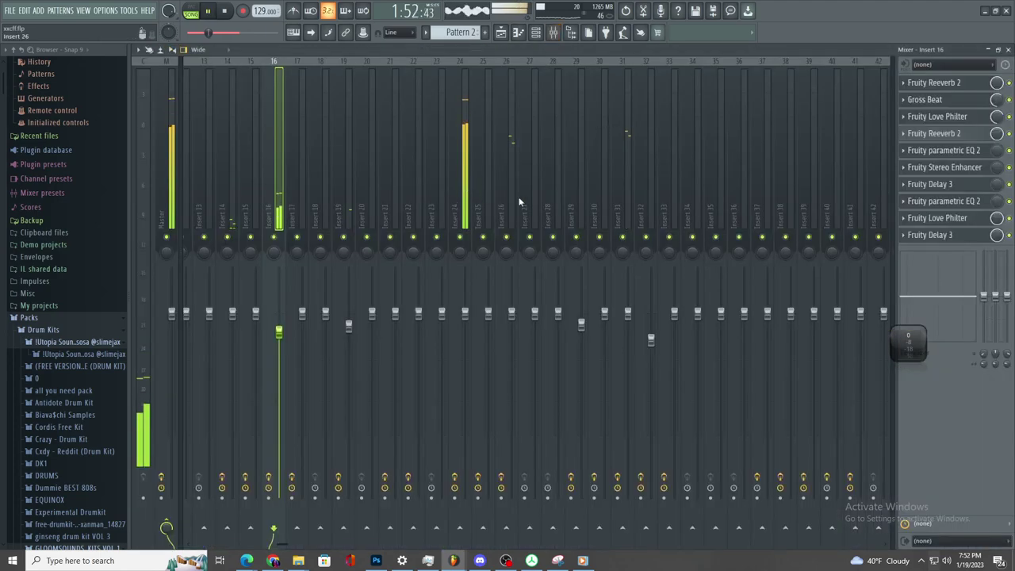
pyautogui.click(933, 235)
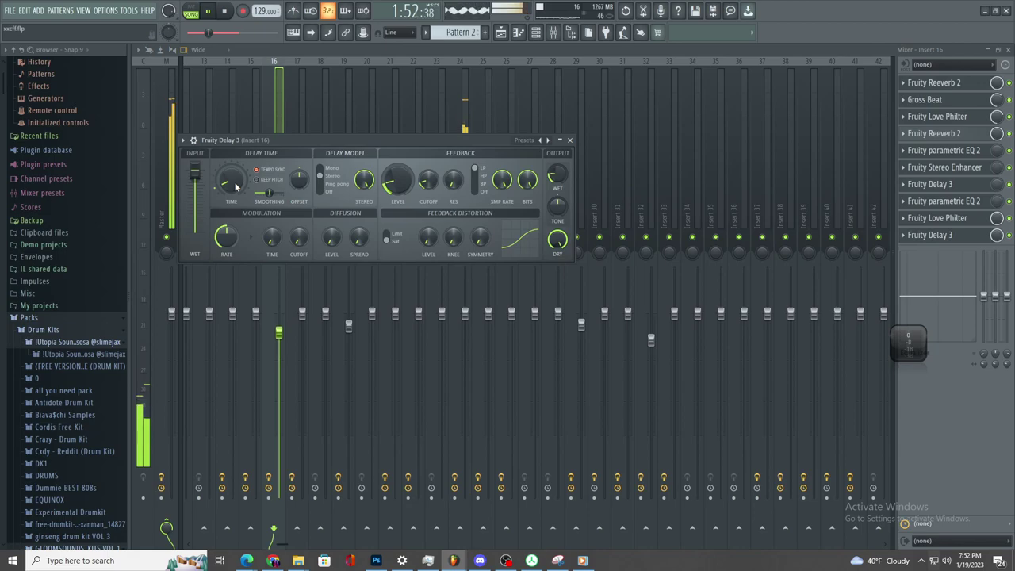
pyautogui.click(506, 35)
# - Raise the bar 61 points of the Feedback level and Output wet automation, bringing the wet to about 79%, and audition the changes
pyautogui.press('space')
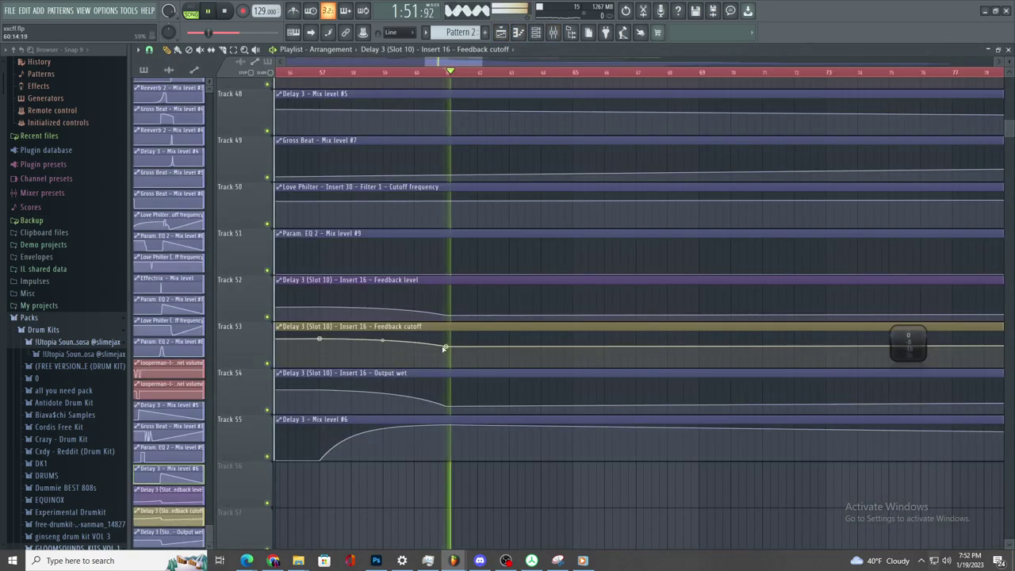
pyautogui.hotkey('ctrl', 'z')
pyautogui.press('space')
pyautogui.moveTo(448, 304); pyautogui.dragTo(449, 289)
pyautogui.press('space')
pyautogui.hotkey('ctrl', 'z')
pyautogui.press('space')
pyautogui.moveTo(447, 406); pyautogui.dragTo(446, 386)
pyautogui.press('space')
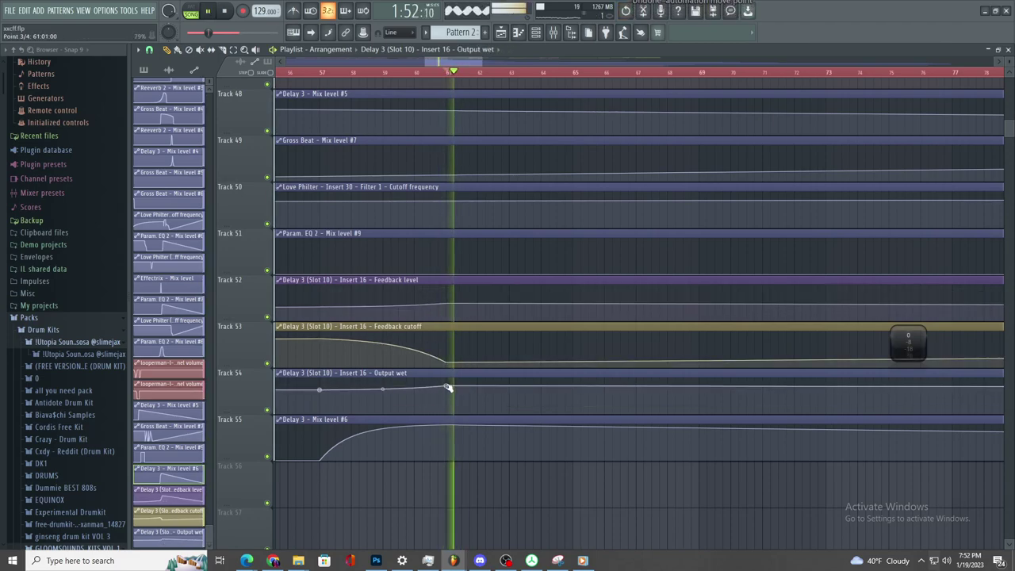
pyautogui.press('space')
# - Increase the delay time of the Fruity Delay 3 in Insert 16's tenth slot to mid-dial and audition it from bar 61
pyautogui.click(554, 31)
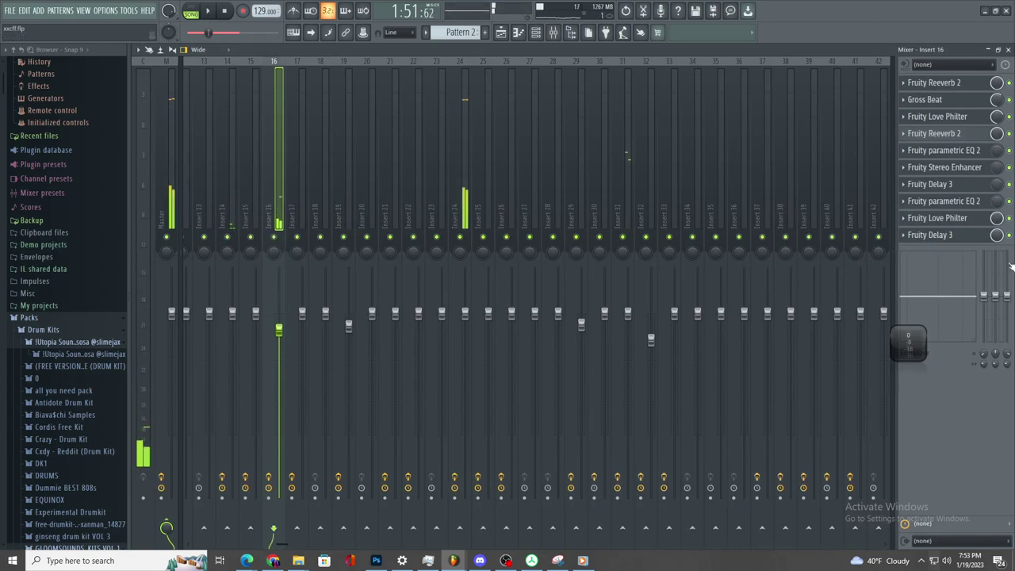
pyautogui.click(952, 236)
pyautogui.press('space')
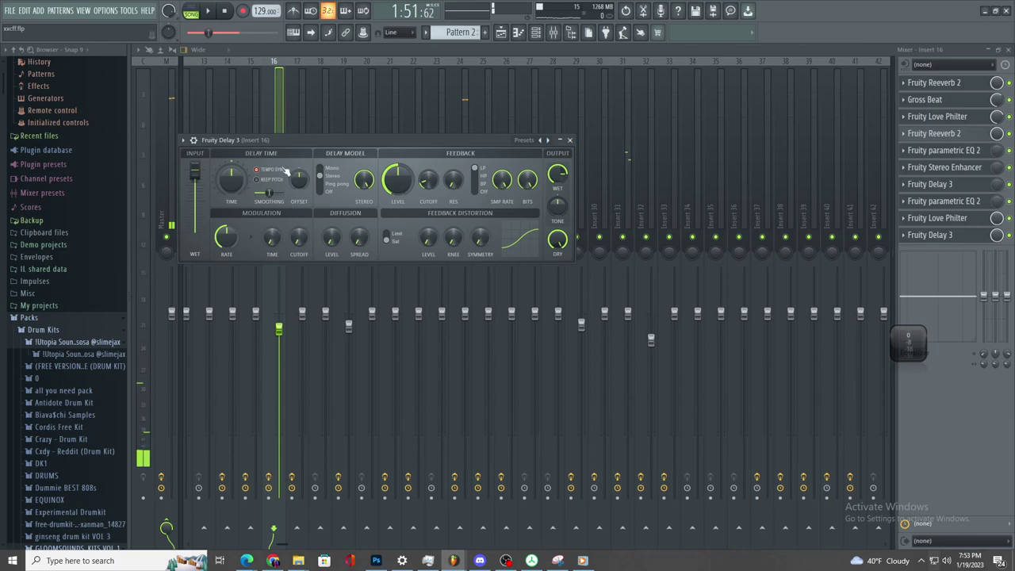
pyautogui.click(503, 31)
pyautogui.scroll(-3, 466, 312)
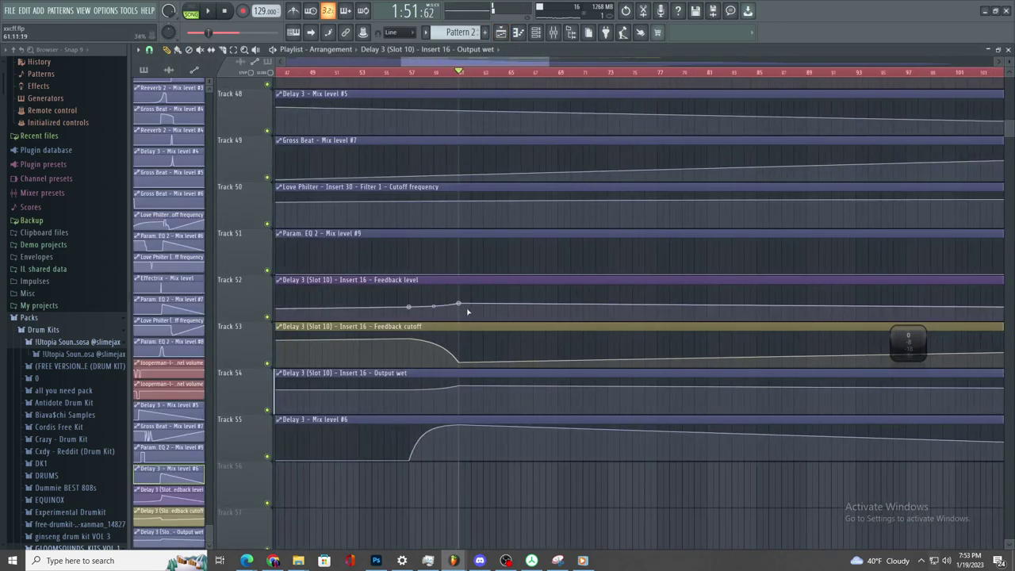
pyautogui.click(553, 32)
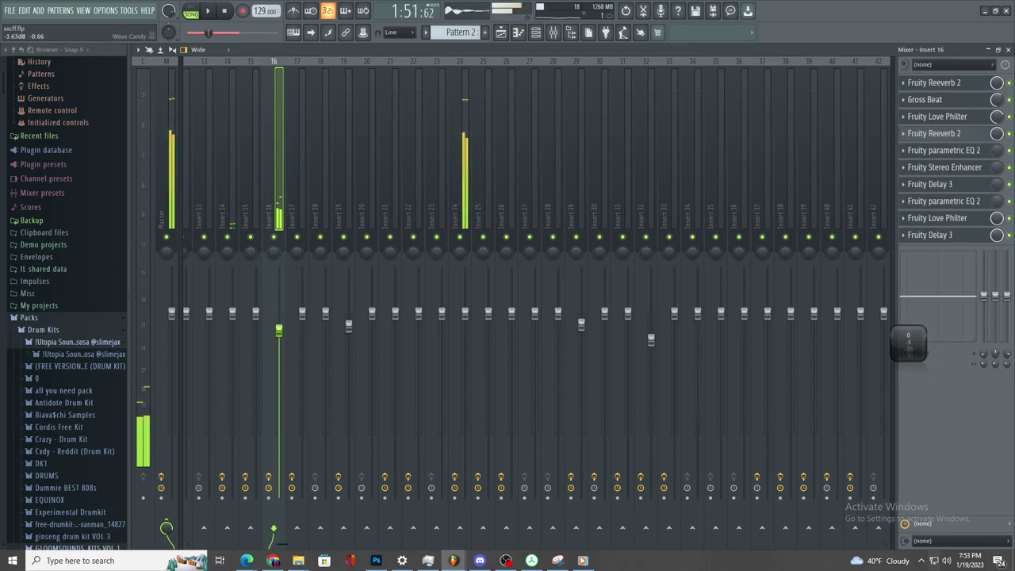
pyautogui.click(938, 238)
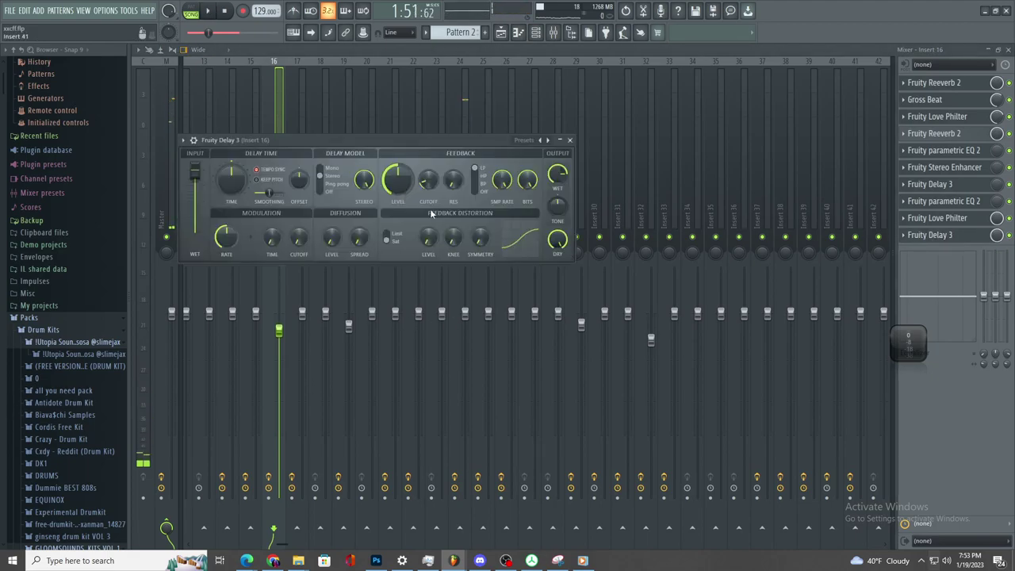
pyautogui.click(500, 33)
# - Raise the Feedback cutoff automation point at bar 61 to about 41% and audition from there
pyautogui.scroll(3, 451, 420)
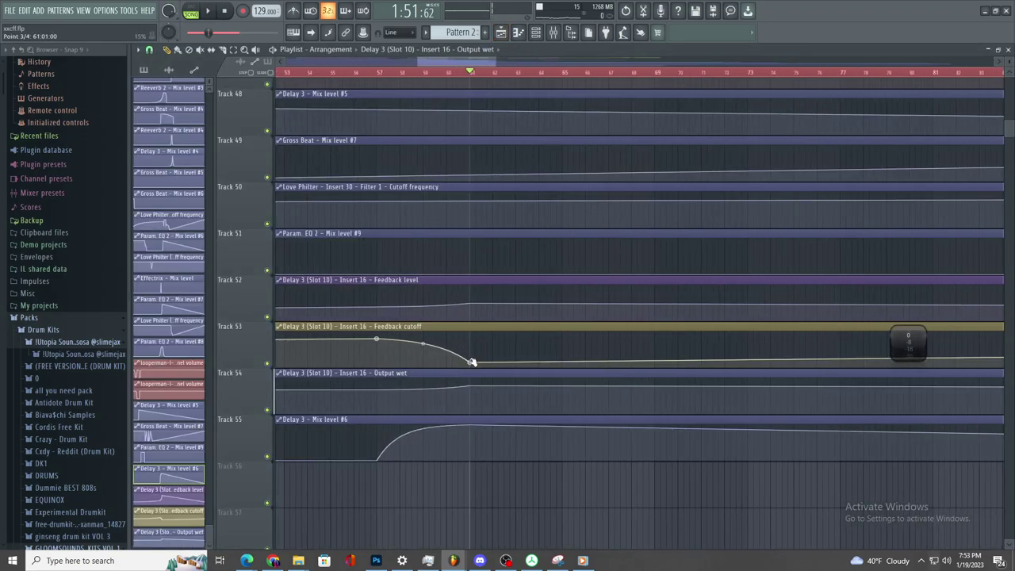
pyautogui.moveTo(472, 360); pyautogui.dragTo(472, 353)
pyautogui.press('space')
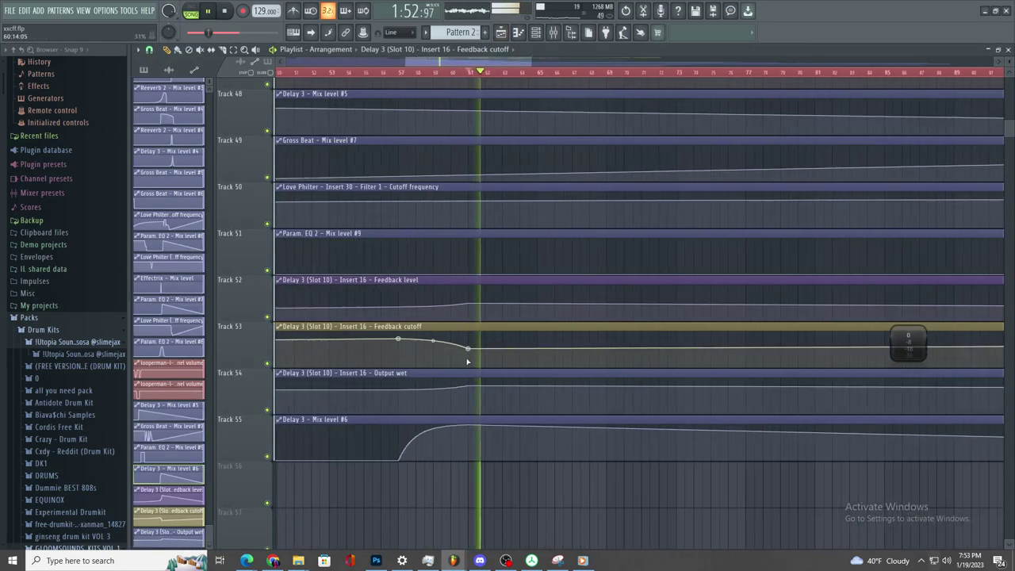
pyautogui.press('space')
pyautogui.scroll(2, 466, 357)
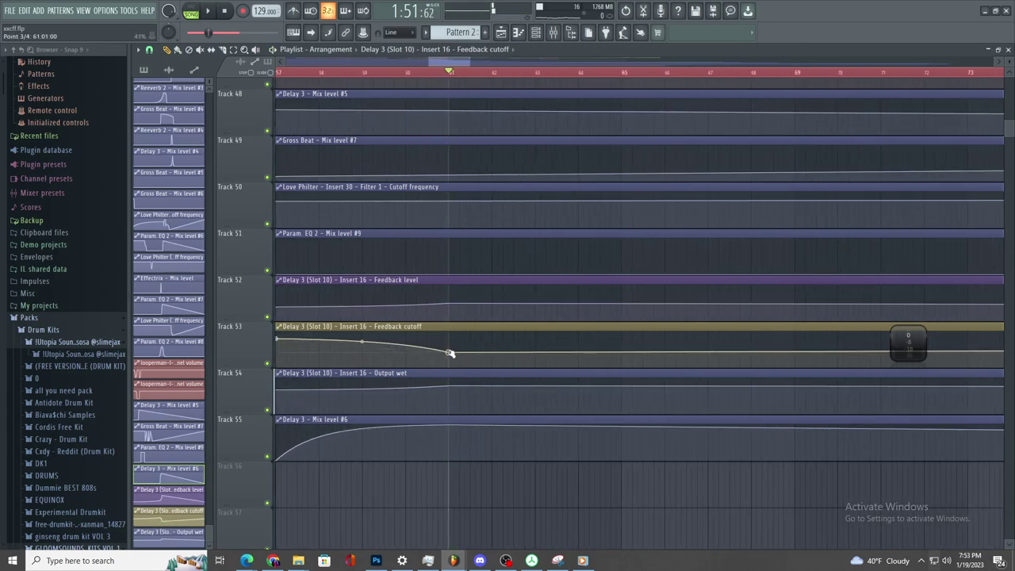
# - Raise the Feedback cutoff automation point at bar 57 slightly and audition from bar 57
pyautogui.scroll(-2, 443, 349)
pyautogui.scroll(1, 411, 293)
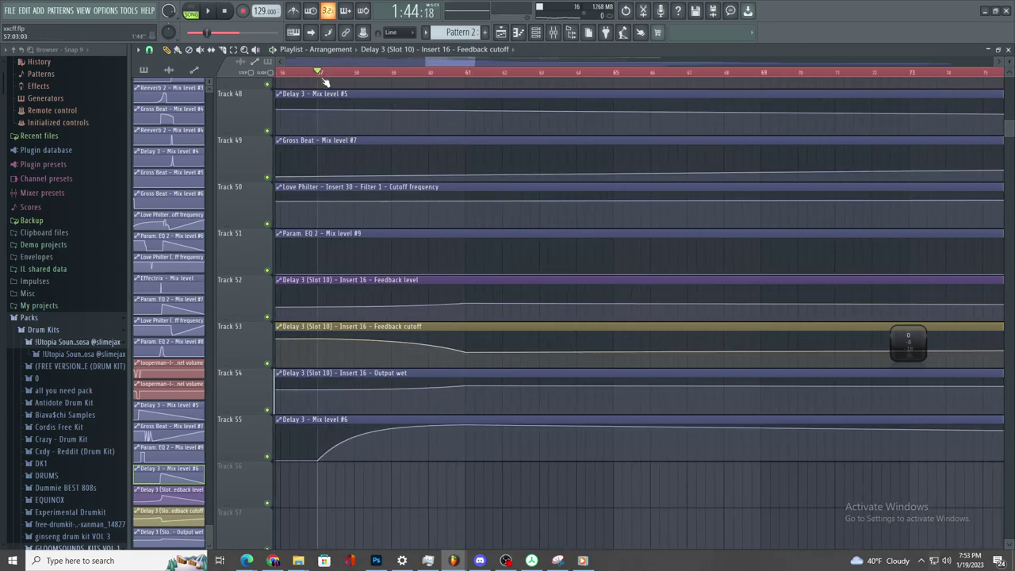
pyautogui.scroll(2, 324, 76)
pyautogui.press('space')
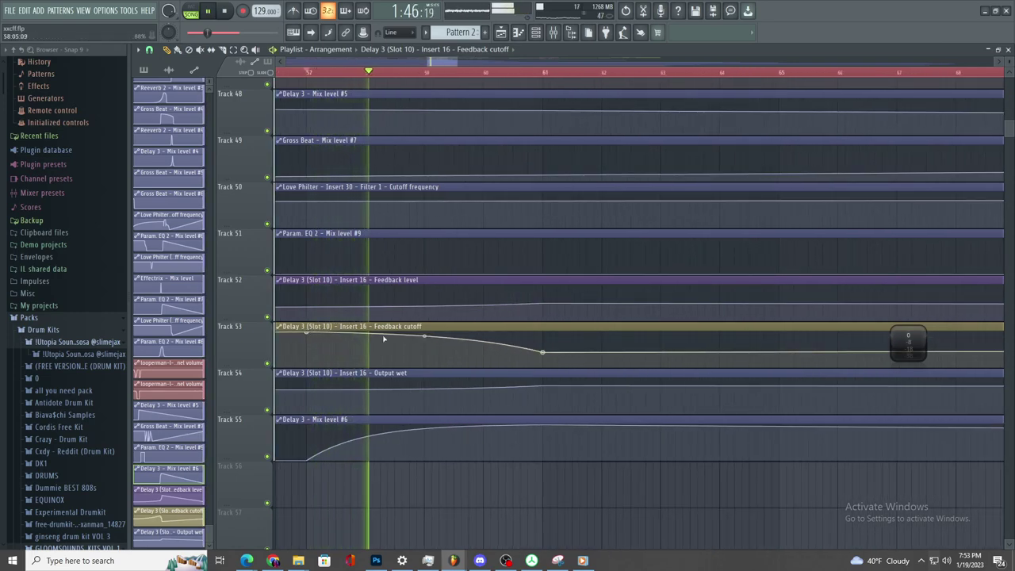
pyautogui.press('space')
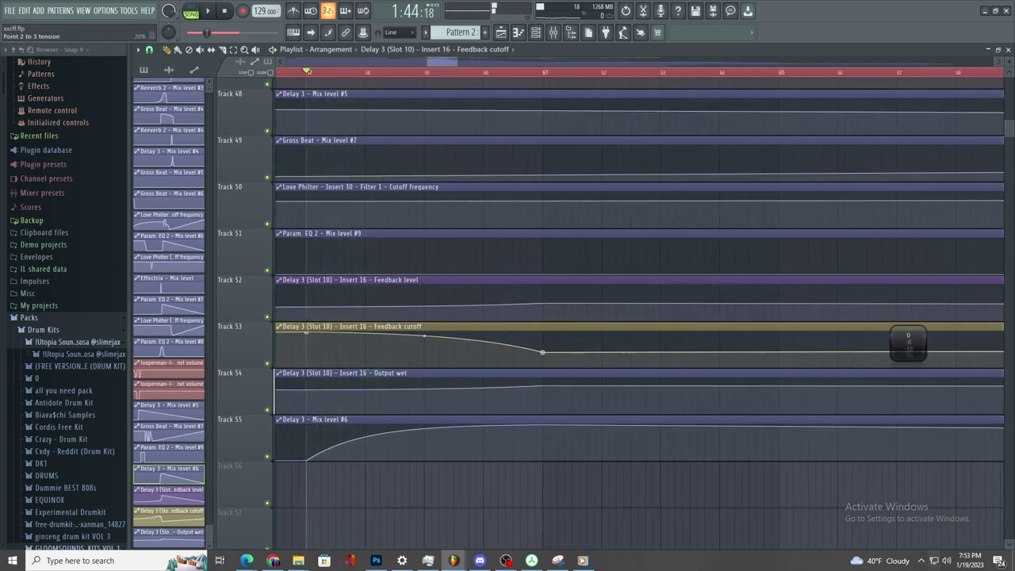
# - Move the bar 61 points of Delay 3's Feedback cutoff, Feedback level and Output wet automation to bar 65, dropping cutoff to minimum and raising the other two
pyautogui.moveTo(546, 352); pyautogui.dragTo(755, 405)
pyautogui.press('space')
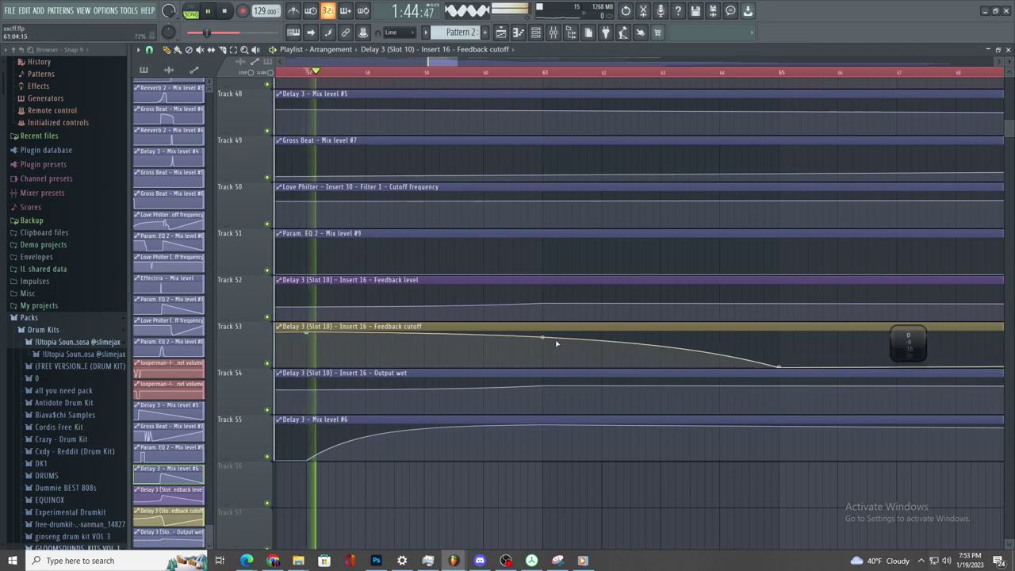
pyautogui.moveTo(543, 302); pyautogui.dragTo(775, 241)
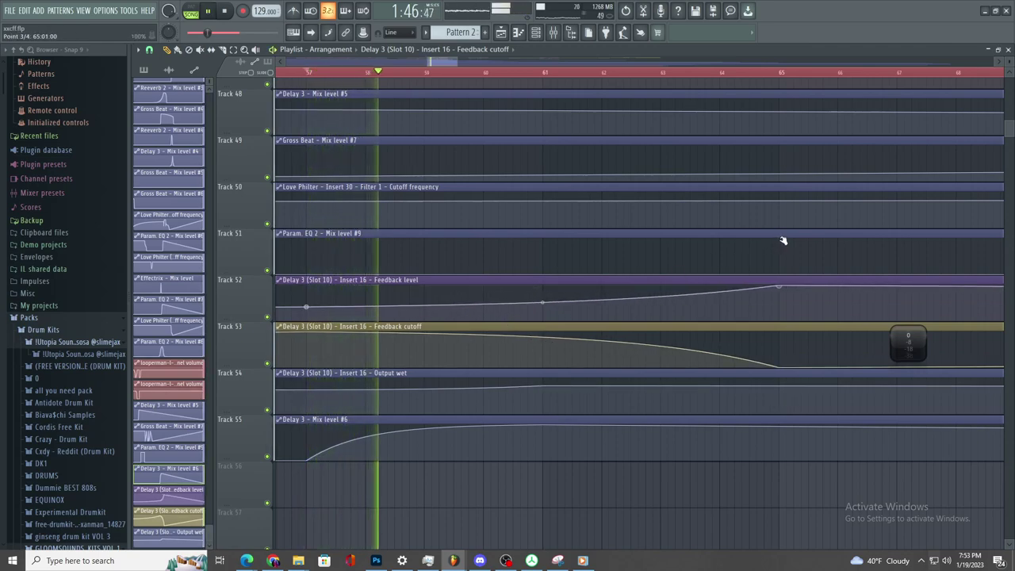
pyautogui.press('space')
pyautogui.press('space')
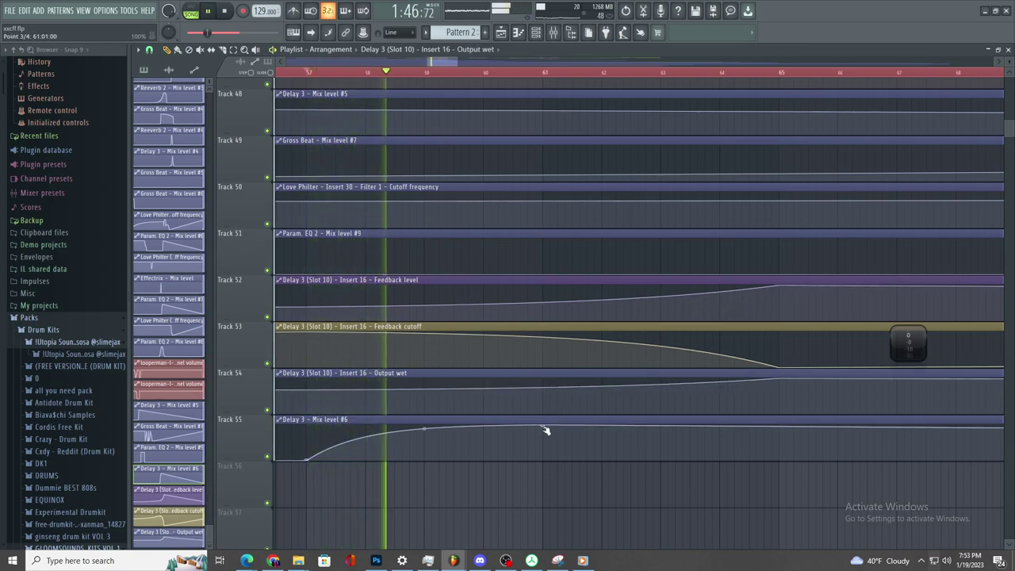
# - Steepen the Mix level #6 automation rise between bars 57 and 65, and audition it from bar 57
pyautogui.press('space')
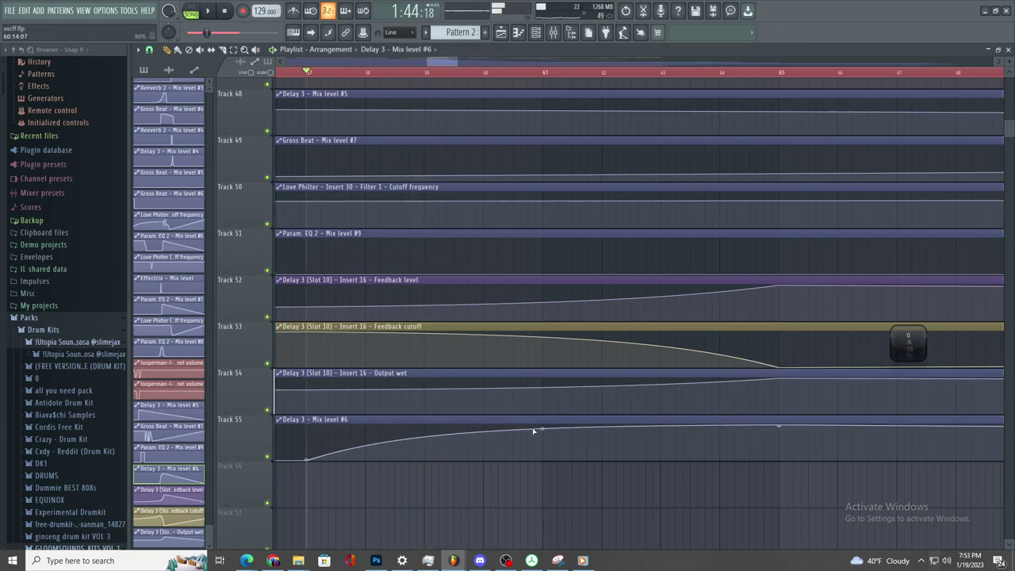
pyautogui.moveTo(543, 427); pyautogui.dragTo(543, 425)
pyautogui.press('space')
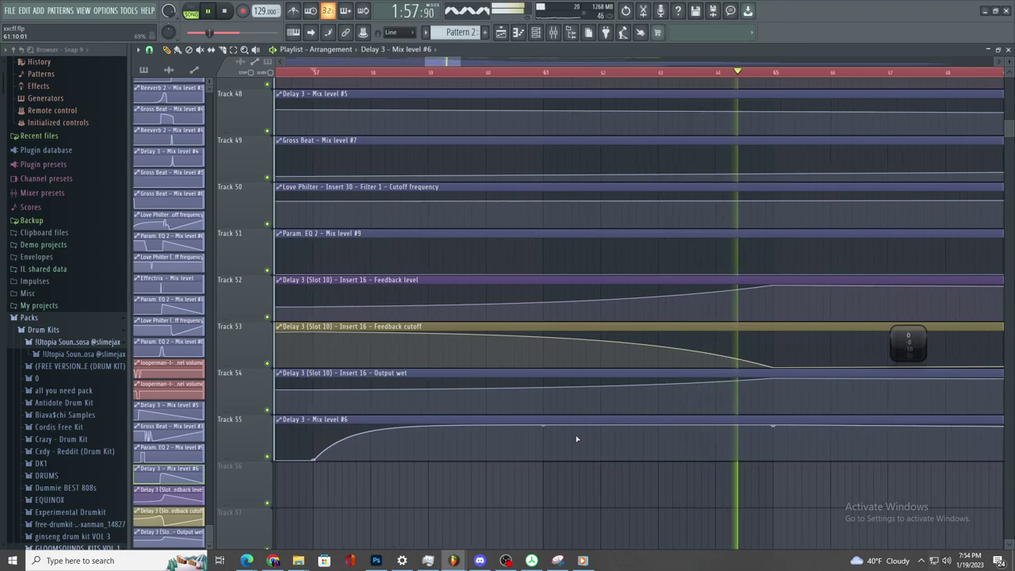
# - Add an Output wet automation point at bar 73 at about 33%, bend the curve to hold high before dropping, and audition it
pyautogui.keyDown('ctrl'); pyautogui.scroll(-1, 725, 476); pyautogui.keyUp('ctrl')
pyautogui.keyDown('ctrl'); pyautogui.scroll(-3, 724, 476); pyautogui.keyUp('ctrl')
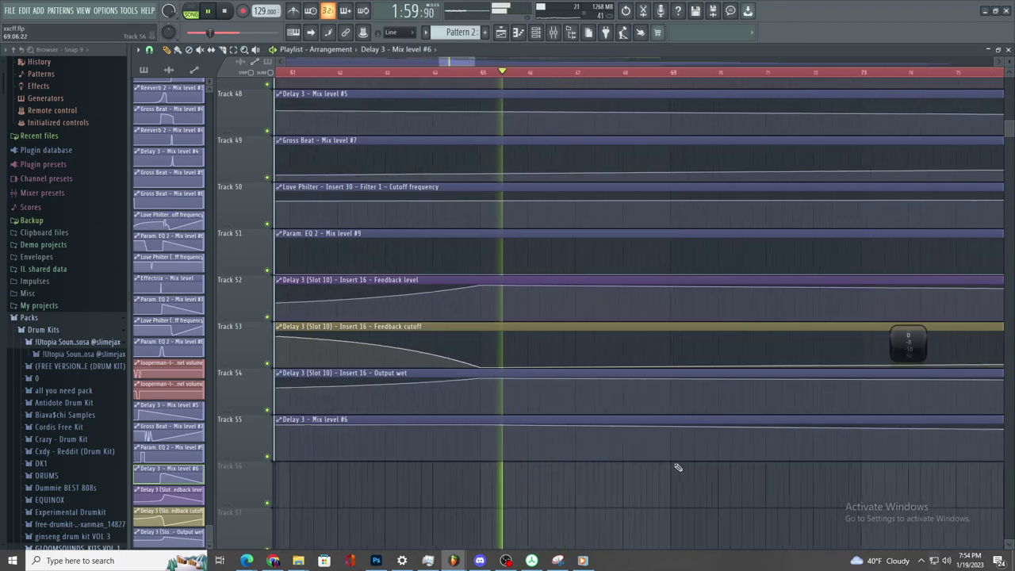
pyautogui.keyDown('ctrl'); pyautogui.scroll(3, 569, 444); pyautogui.keyUp('ctrl')
pyautogui.keyDown('ctrl'); pyautogui.scroll(-3, 561, 442); pyautogui.keyUp('ctrl')
pyautogui.keyDown('ctrl'); pyautogui.scroll(3, 561, 442); pyautogui.keyUp('ctrl')
pyautogui.keyDown('ctrl'); pyautogui.scroll(-4, 566, 440); pyautogui.keyUp('ctrl')
pyautogui.keyDown('ctrl'); pyautogui.scroll(1, 635, 458); pyautogui.keyUp('ctrl')
pyautogui.keyDown('ctrl'); pyautogui.scroll(2, 648, 465); pyautogui.keyUp('ctrl')
pyautogui.keyDown('ctrl'); pyautogui.scroll(-2, 658, 469); pyautogui.keyUp('ctrl')
pyautogui.keyDown('ctrl'); pyautogui.scroll(2, 671, 420); pyautogui.keyUp('ctrl')
pyautogui.rightClick(668, 404)
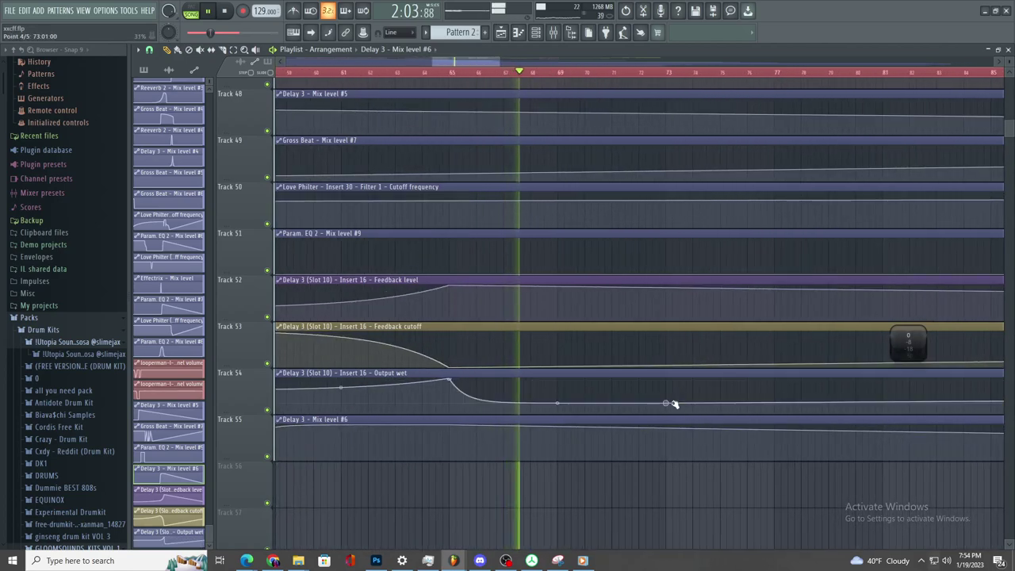
pyautogui.press('space')
pyautogui.press('space')
pyautogui.moveTo(556, 404); pyautogui.dragTo(557, 379)
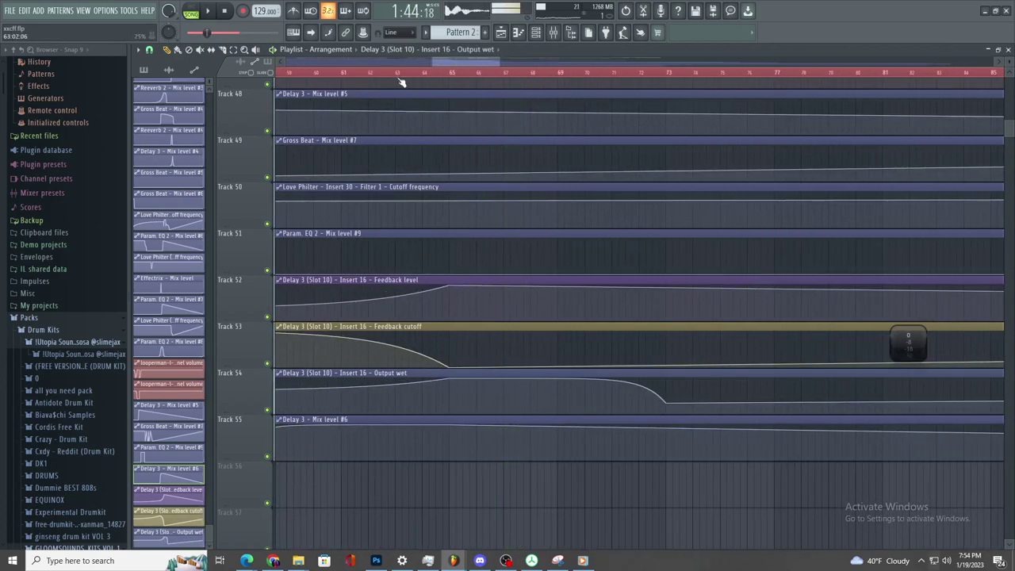
pyautogui.press('space')
# - Add a Feedback cutoff automation point at bar 73 at 100% and soften the curve from bar 65 to about 19% tension
pyautogui.keyDown('ctrl'); pyautogui.scroll(2, 468, 233); pyautogui.keyUp('ctrl')
pyautogui.rightClick(741, 340)
pyautogui.moveTo(755, 335); pyautogui.dragTo(791, 306)
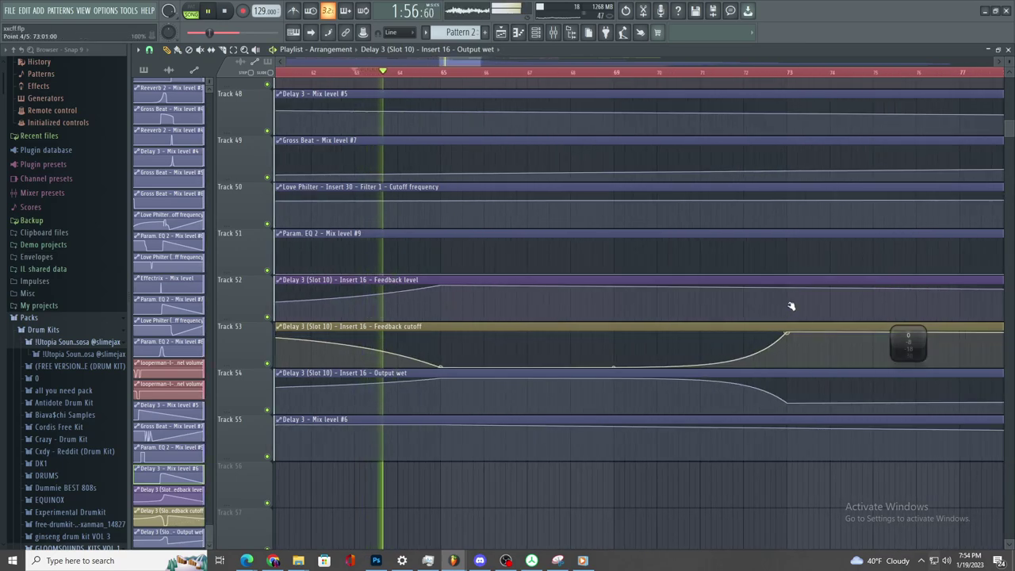
pyautogui.moveTo(618, 368); pyautogui.dragTo(614, 359)
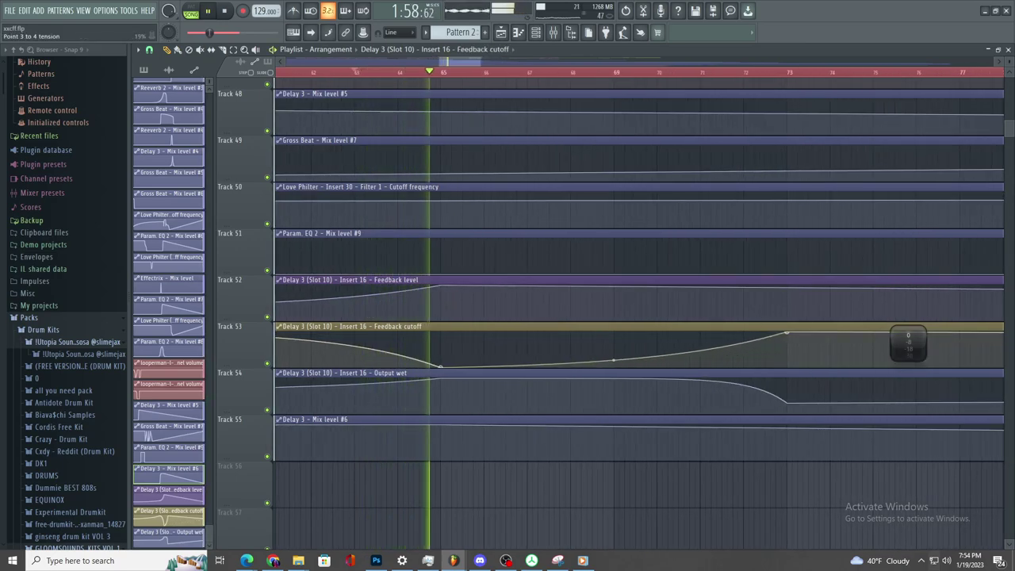
# - Add a Feedback level automation point at bar 73 at 0%, bend its curve to fall late, and audition from bar 64
pyautogui.scroll(2, 613, 358)
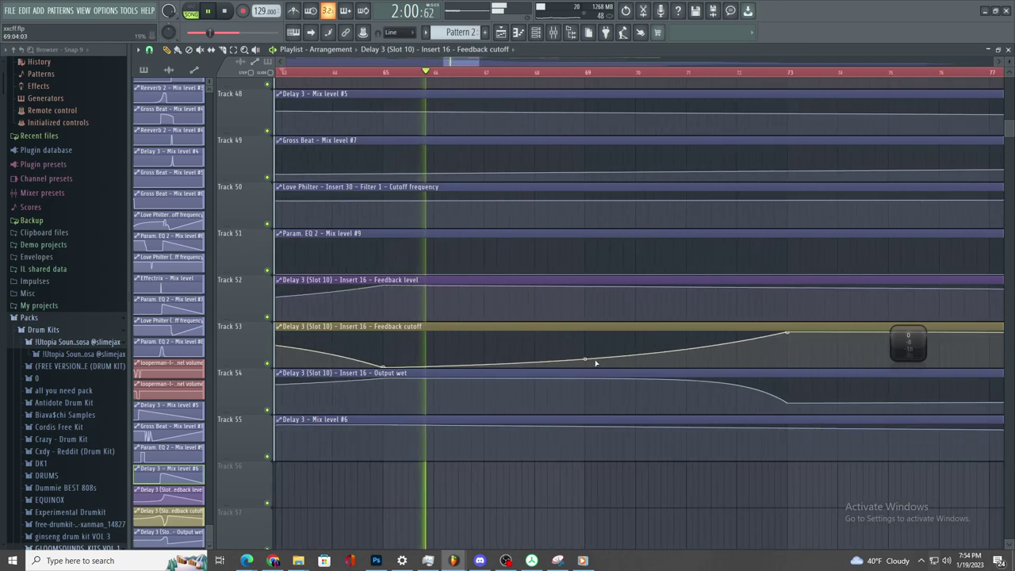
pyautogui.keyDown('ctrl'); pyautogui.scroll(-3, 587, 357); pyautogui.keyUp('ctrl')
pyautogui.keyDown('ctrl'); pyautogui.scroll(2, 664, 324); pyautogui.keyUp('ctrl')
pyautogui.rightClick(688, 315)
pyautogui.moveTo(692, 316); pyautogui.dragTo(707, 328)
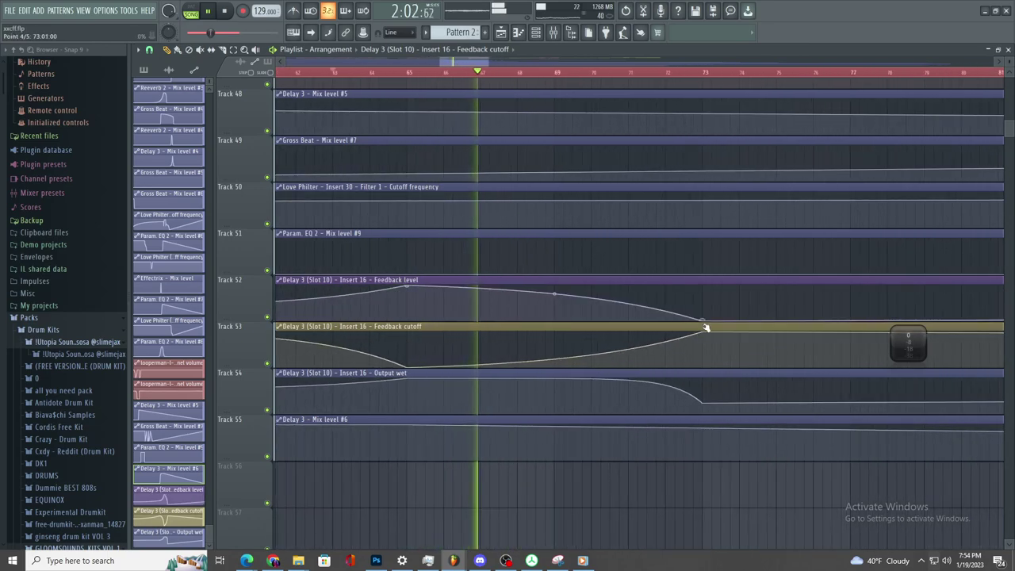
pyautogui.moveTo(554, 294); pyautogui.dragTo(556, 288)
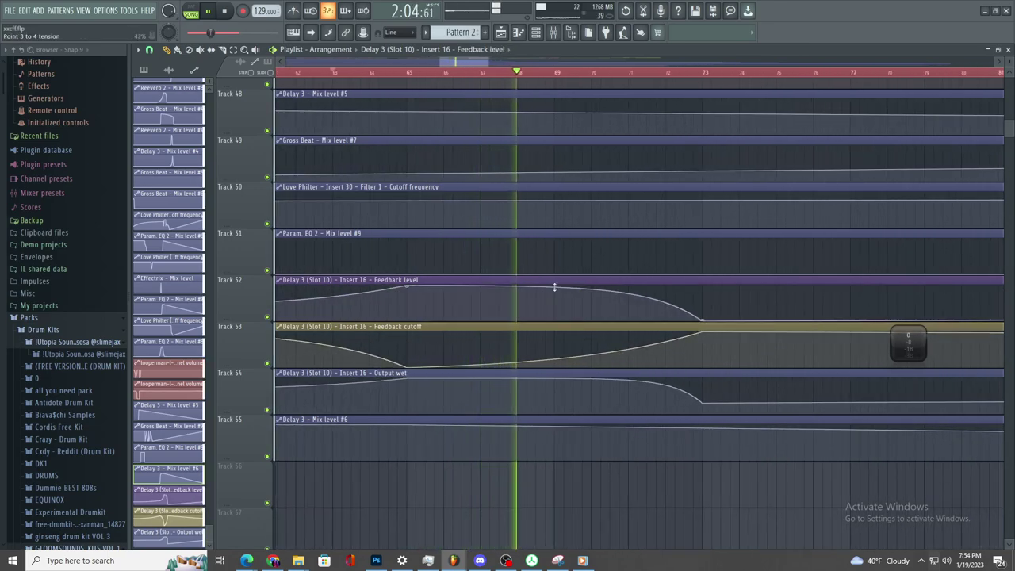
pyautogui.moveTo(414, 73); pyautogui.dragTo(372, 73)
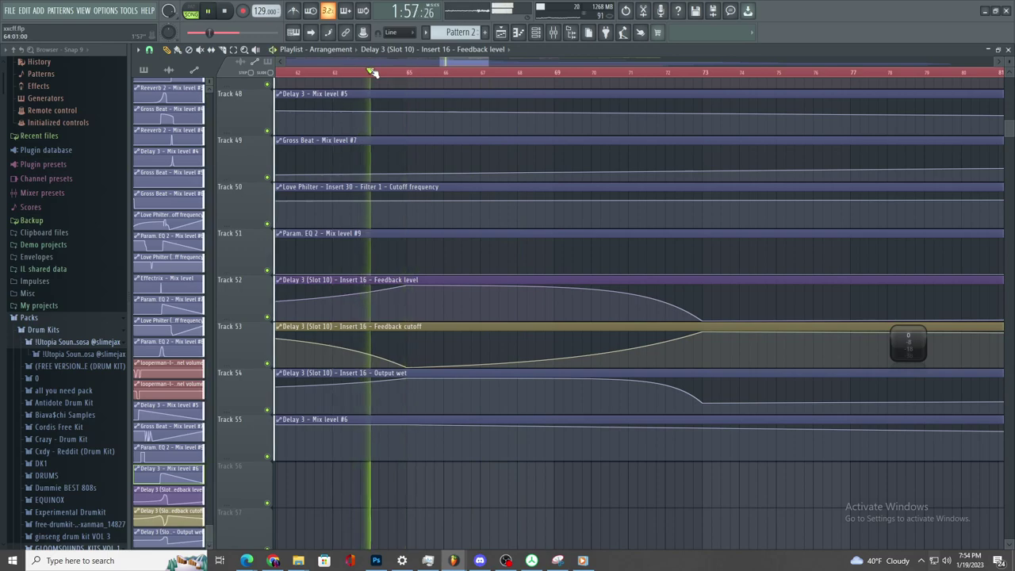
pyautogui.click(372, 71)
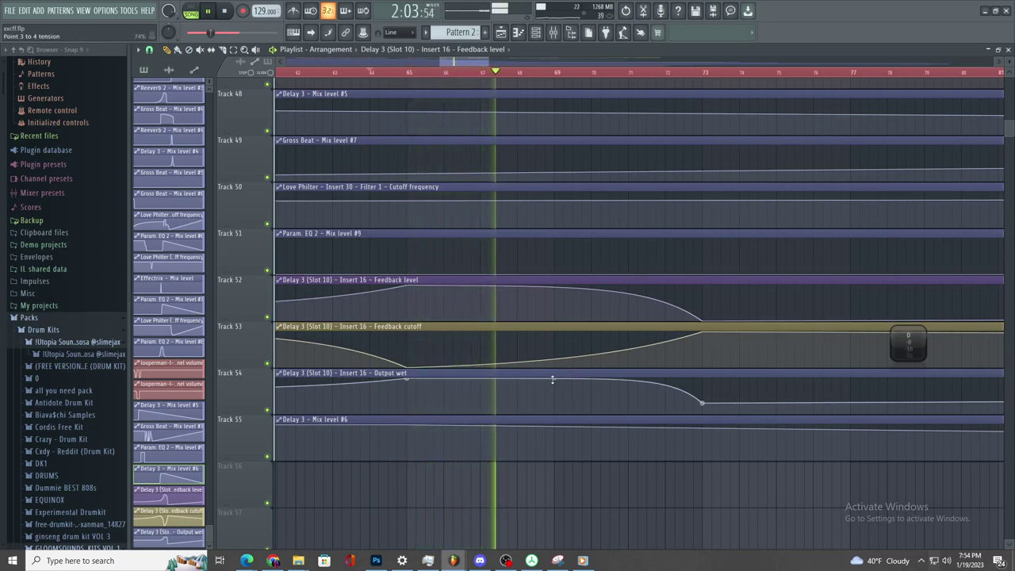
# - Flatten the Output wet curve between bars 65 and 73 into a gradual decline, and audition it from bar 64
pyautogui.moveTo(553, 380); pyautogui.dragTo(553, 396)
pyautogui.press('space')
pyautogui.press('space')
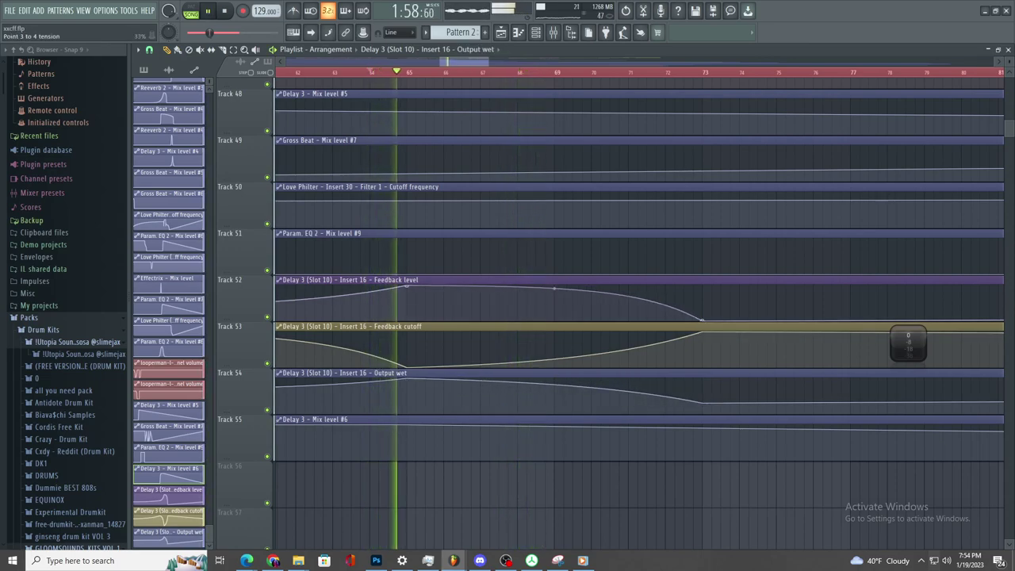
# - Soften the Feedback level curve between bars 65 and 73 into a steadier decline and play it back
pyautogui.press('space')
pyautogui.scroll(2, 402, 285)
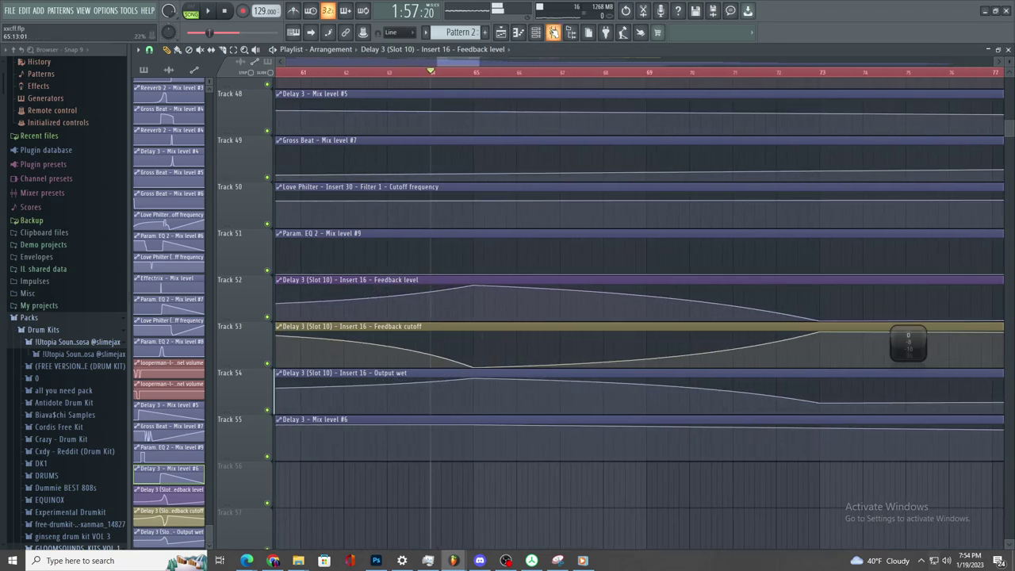
pyautogui.press('F9')
pyautogui.press('F9')
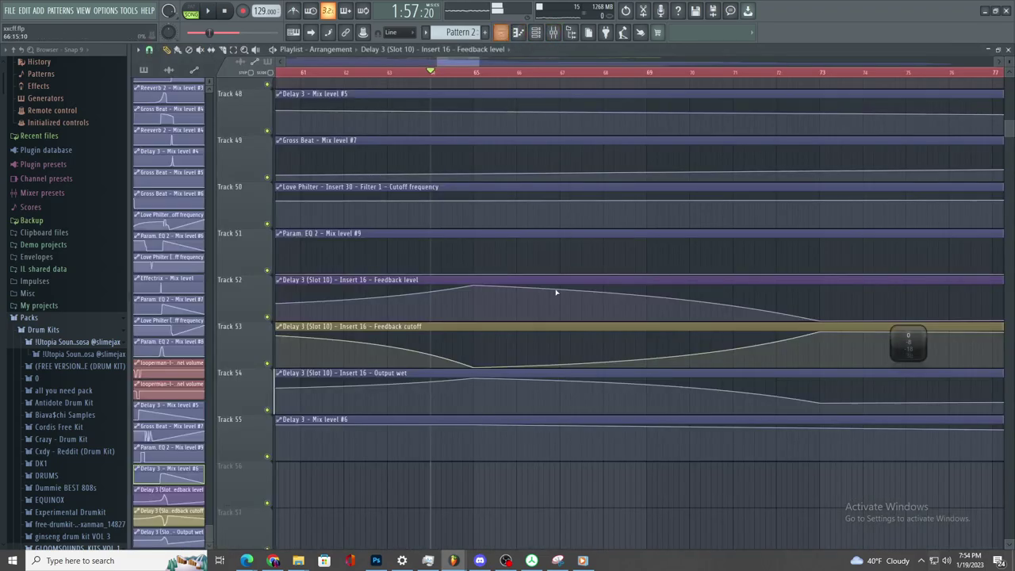
pyautogui.scroll(-2, 698, 80)
pyautogui.press('space')
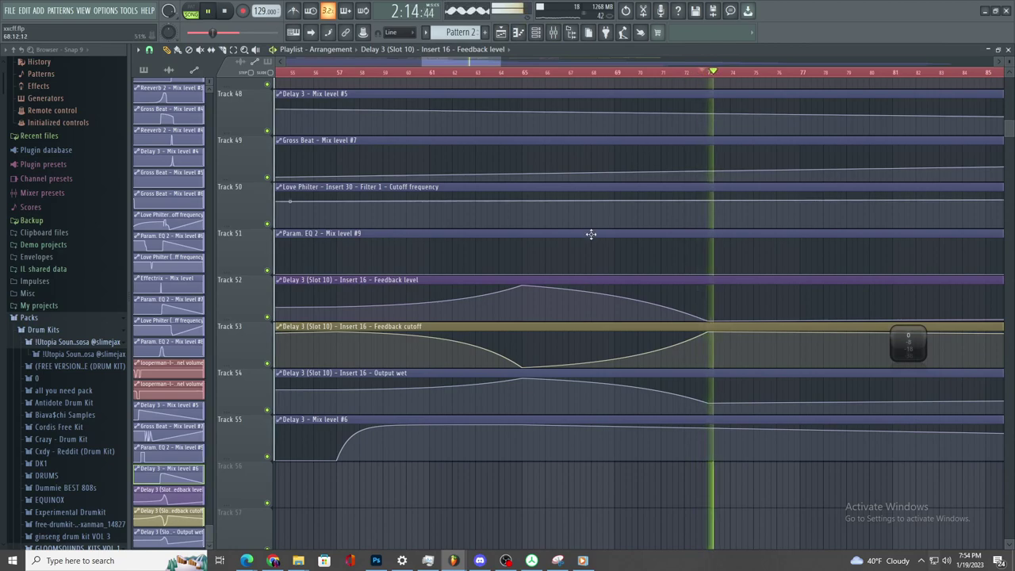
# - Play back the section from around bar 61 and examine how the Delay 3 automation curves behave through bar 73
pyautogui.scroll(1, 517, 165)
pyautogui.click(411, 73)
pyautogui.press('space')
pyautogui.click(328, 73)
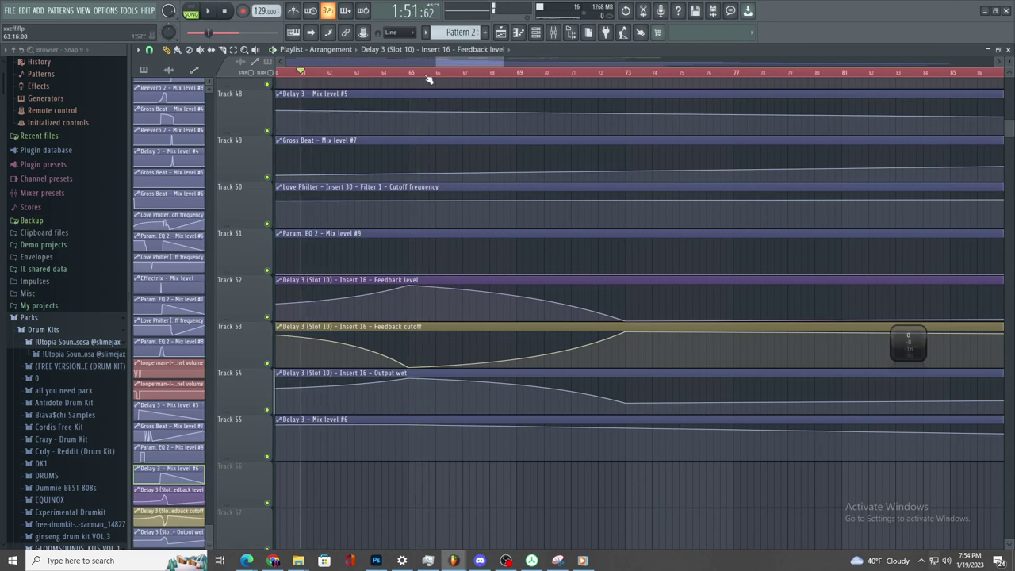
pyautogui.press('space')
pyautogui.press('space')
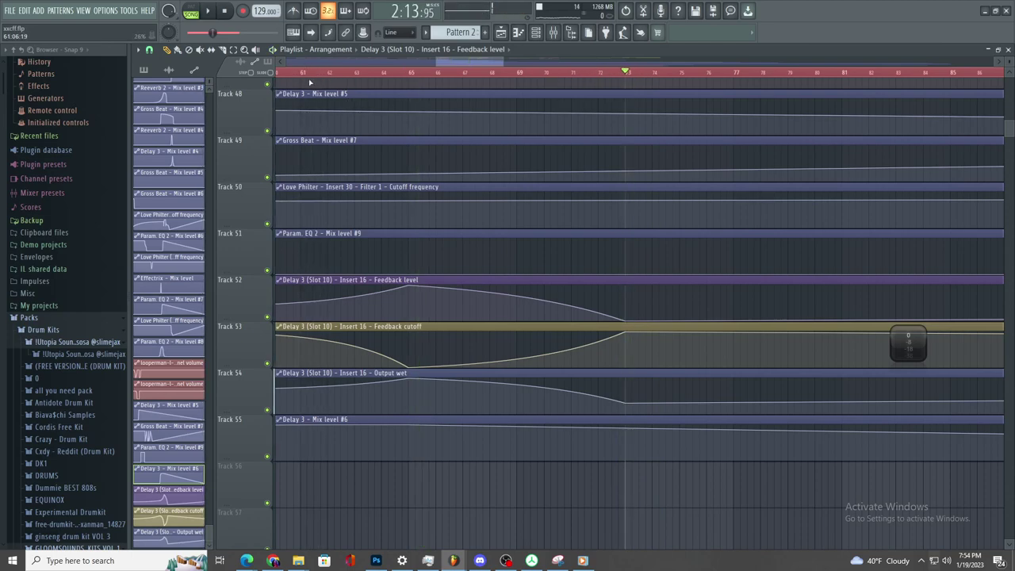
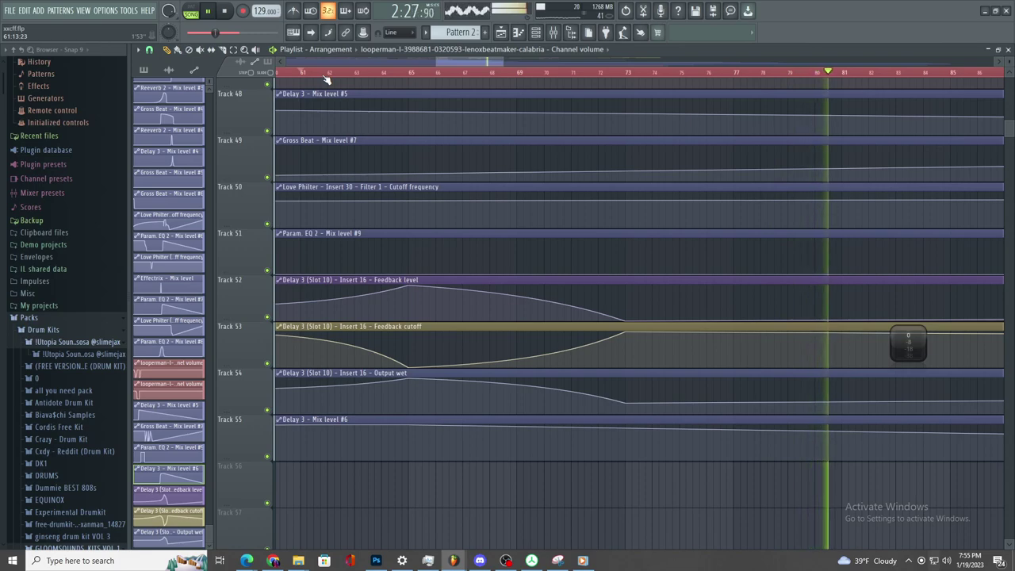
pyautogui.press('space')
pyautogui.press('space')
pyautogui.scroll(3, 374, 227)
pyautogui.scroll(-4, 358, 227)
pyautogui.scroll(4, 358, 227)
pyautogui.scroll(-3, 432, 316)
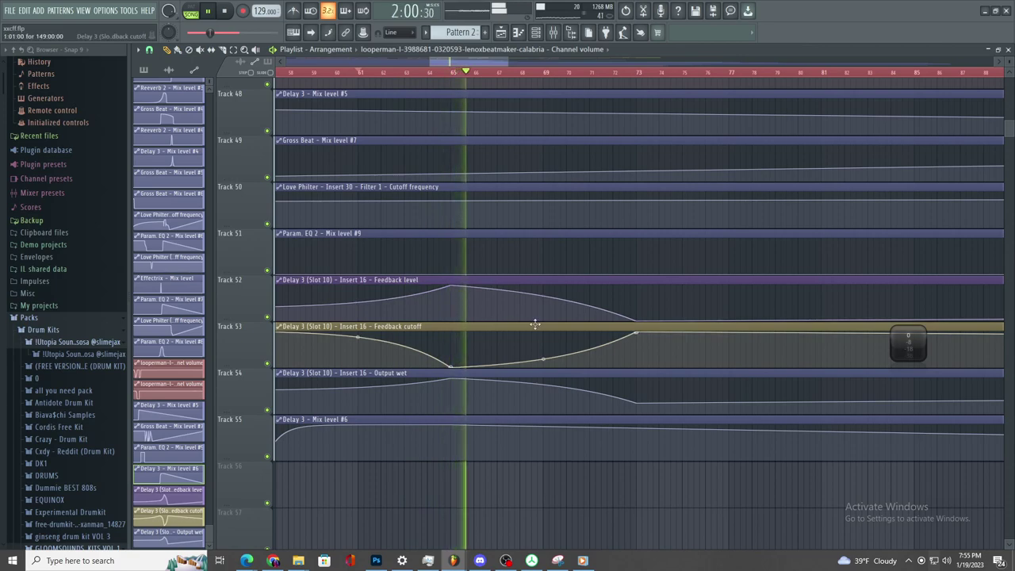
pyautogui.scroll(3, 476, 313)
pyautogui.scroll(-2, 455, 312)
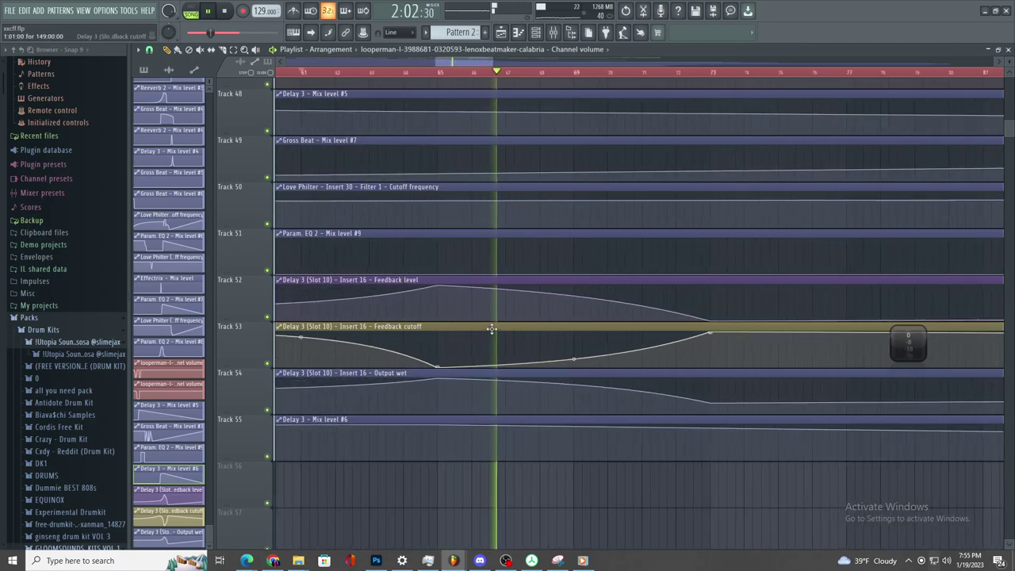
pyautogui.scroll(1, 547, 381)
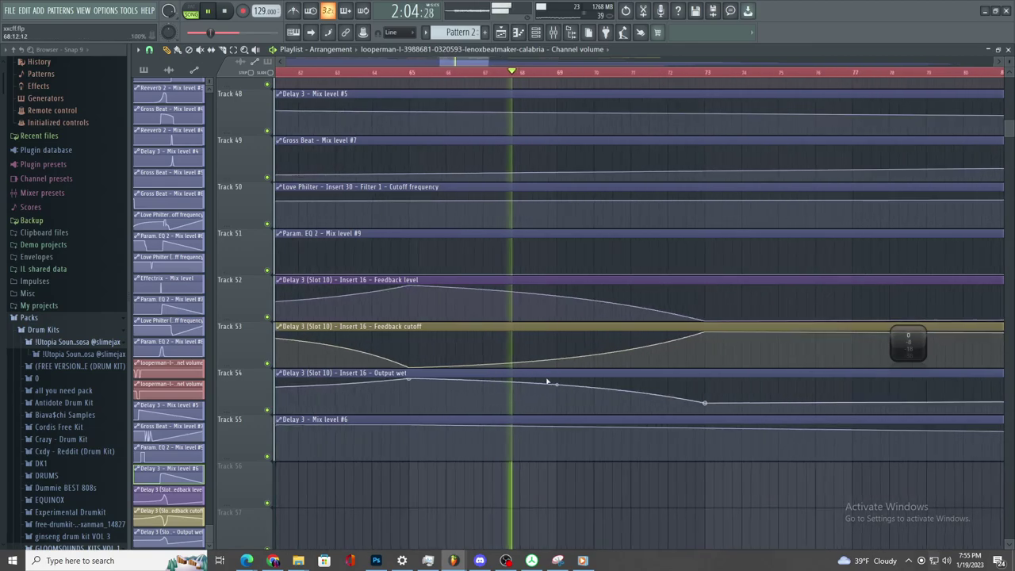
pyautogui.scroll(-6, 550, 382)
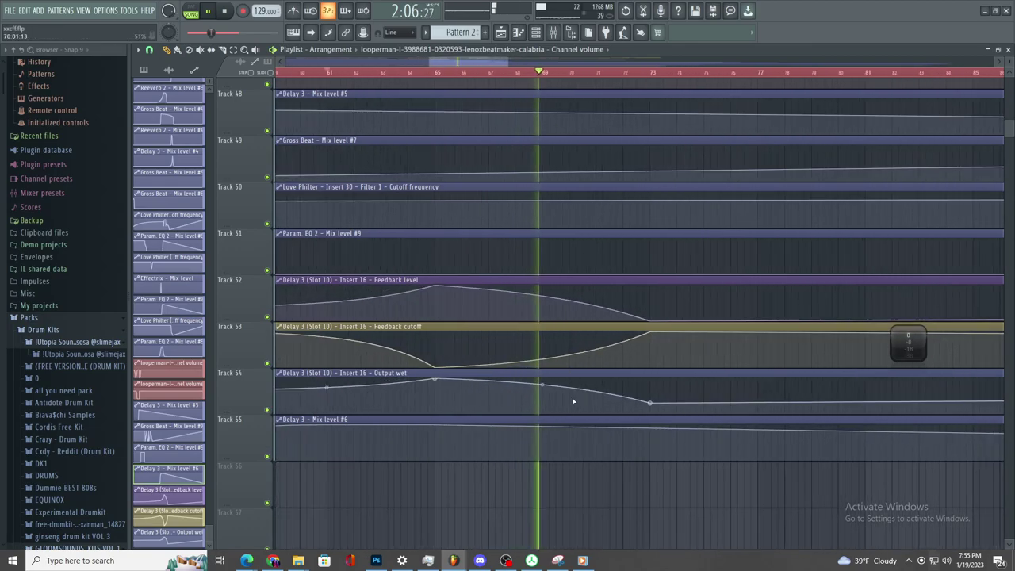
pyautogui.scroll(3, 614, 401)
pyautogui.scroll(-3, 615, 401)
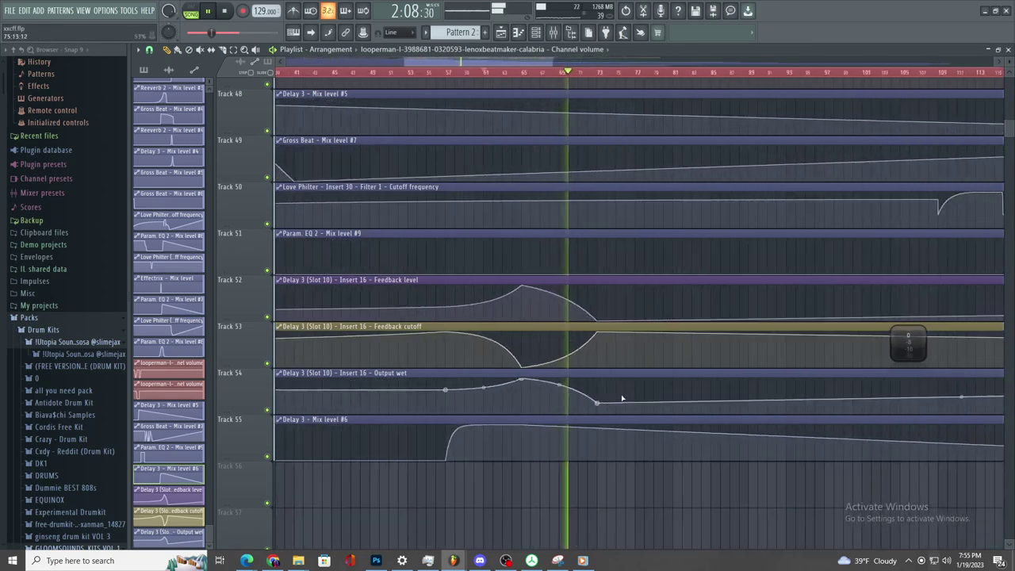
# - Add an Output wet automation point at bar 77 at 100%
pyautogui.scroll(3, 619, 399)
pyautogui.scroll(2, 625, 403)
pyautogui.scroll(-2, 615, 426)
pyautogui.scroll(2, 576, 420)
pyautogui.scroll(-3, 571, 464)
pyautogui.scroll(-1, 570, 468)
pyautogui.scroll(3, 575, 458)
pyautogui.scroll(-3, 551, 465)
pyautogui.scroll(3, 544, 436)
pyautogui.scroll(-3, 572, 425)
pyautogui.scroll(3, 621, 395)
pyautogui.rightClick(612, 378)
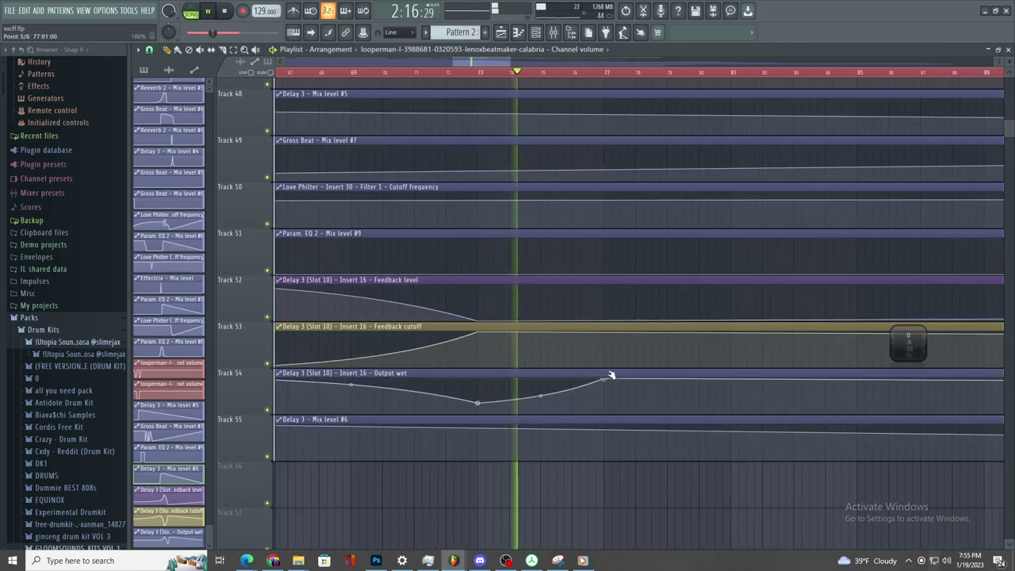
# - Add a Feedback cutoff automation point at bar 77 and lower it to roughly a quarter of the range
pyautogui.scroll(3, 613, 361)
pyautogui.rightClick(599, 351)
pyautogui.moveTo(601, 351); pyautogui.dragTo(597, 357)
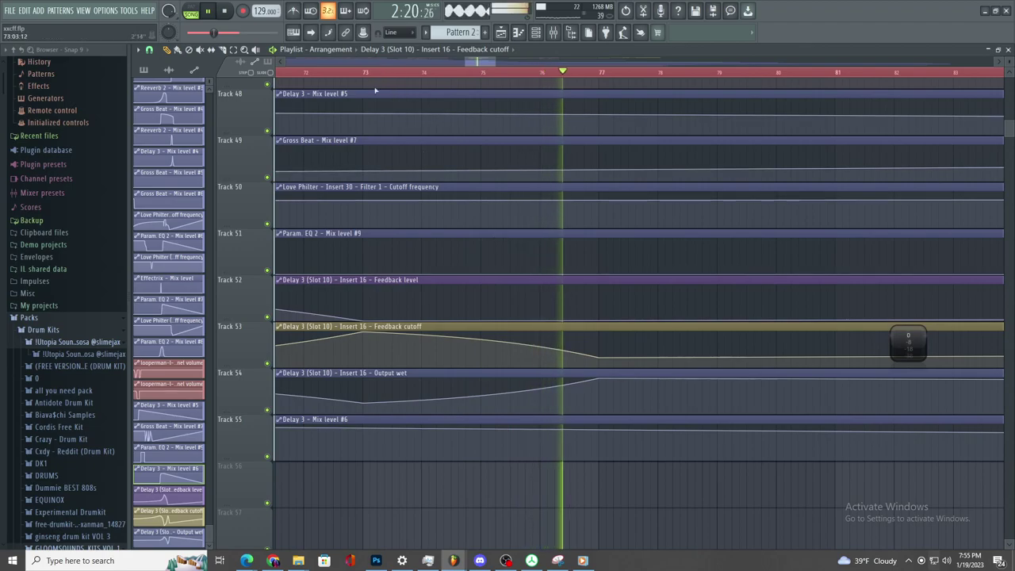
# - Raise the end point of the Mix level #6 automation to maximum so the delay mix holds through the arrangement, and stop playback
pyautogui.scroll(-3, 578, 345)
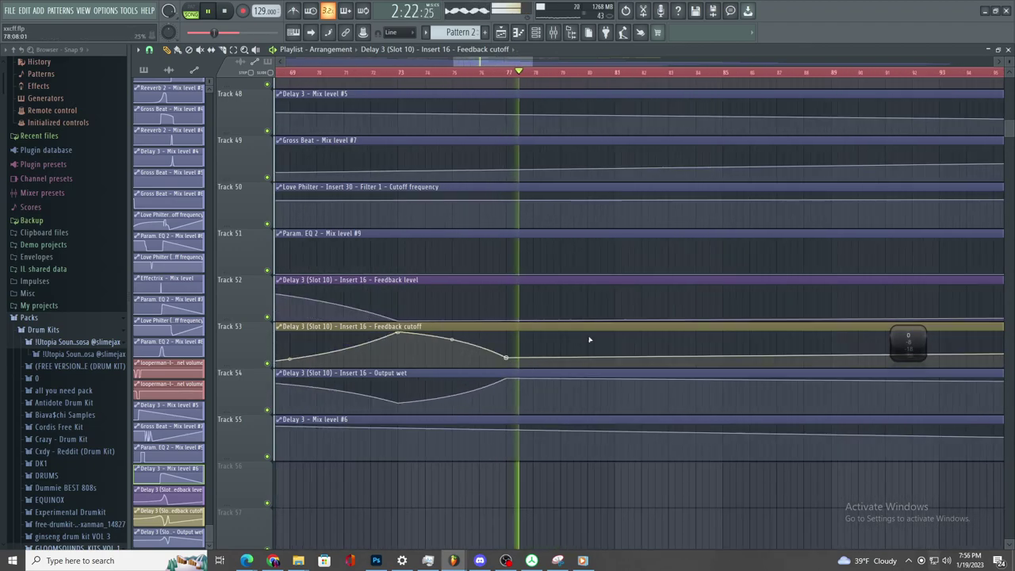
pyautogui.scroll(-8, 579, 345)
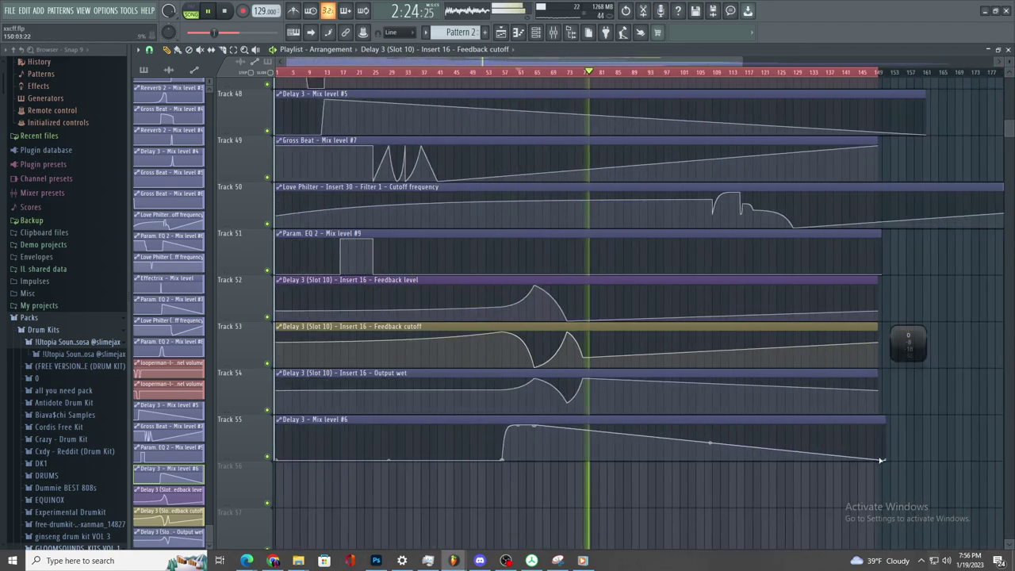
pyautogui.moveTo(881, 461); pyautogui.dragTo(893, 415)
pyautogui.scroll(8, 566, 367)
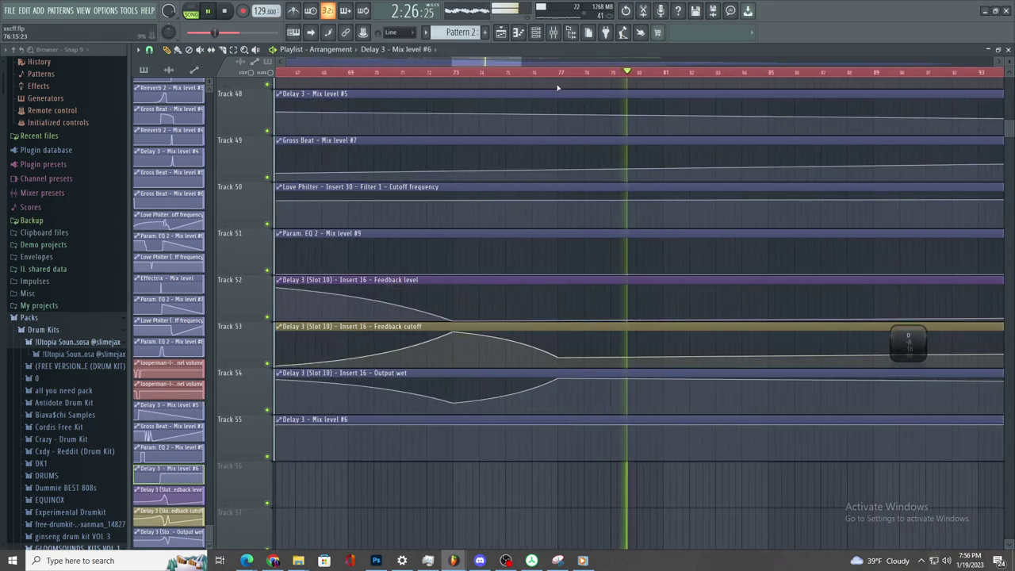
pyautogui.press('space')
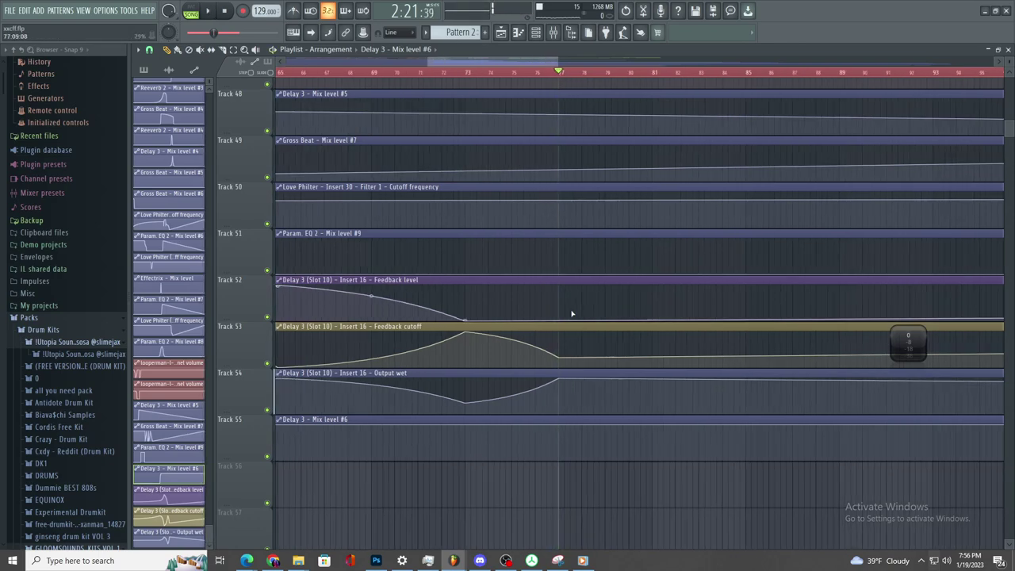
# - Lower the Output wet automation point at bar 77 to roughly two thirds of its range
pyautogui.scroll(2, 609, 254)
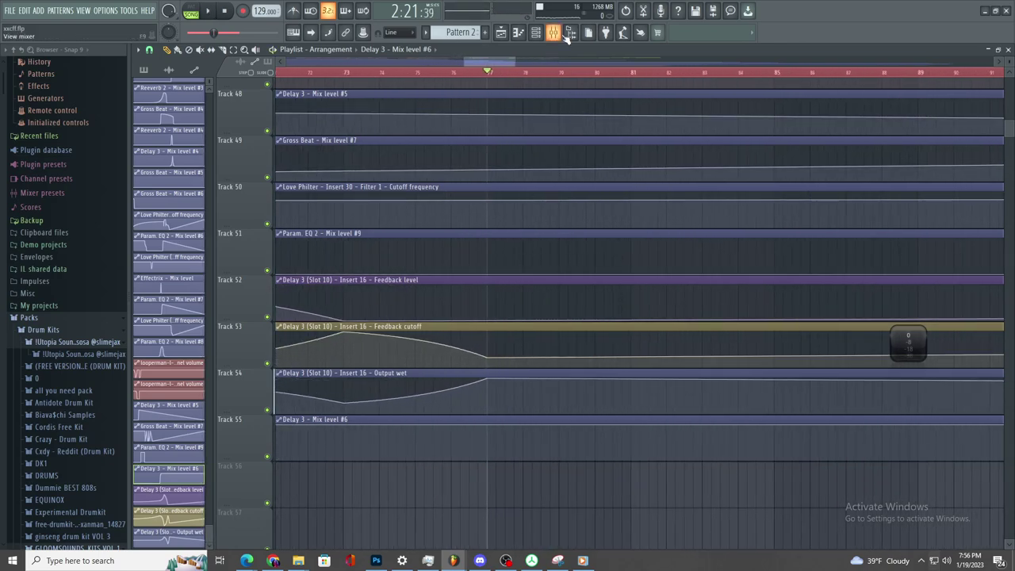
pyautogui.click(568, 35)
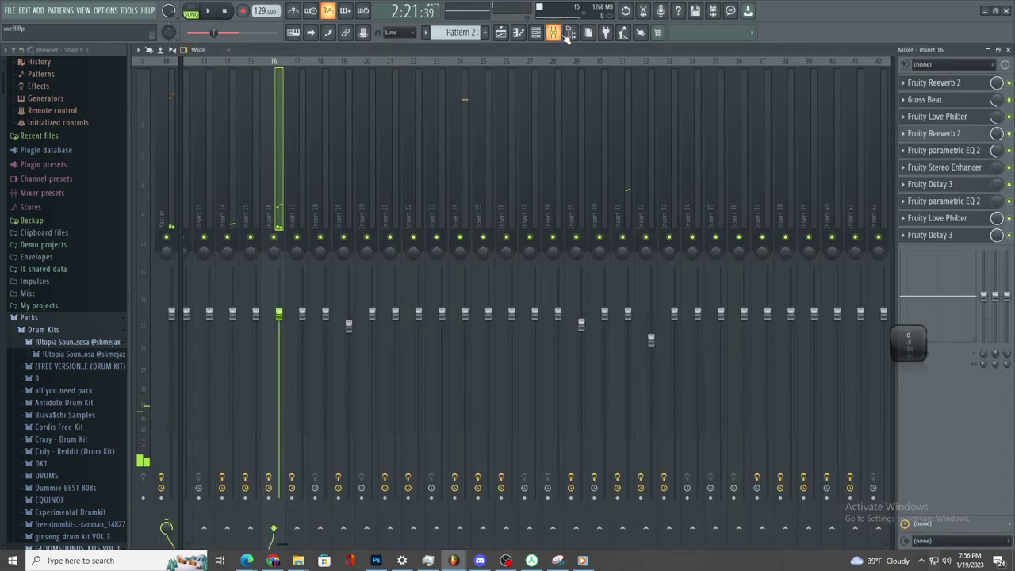
pyautogui.click(569, 37)
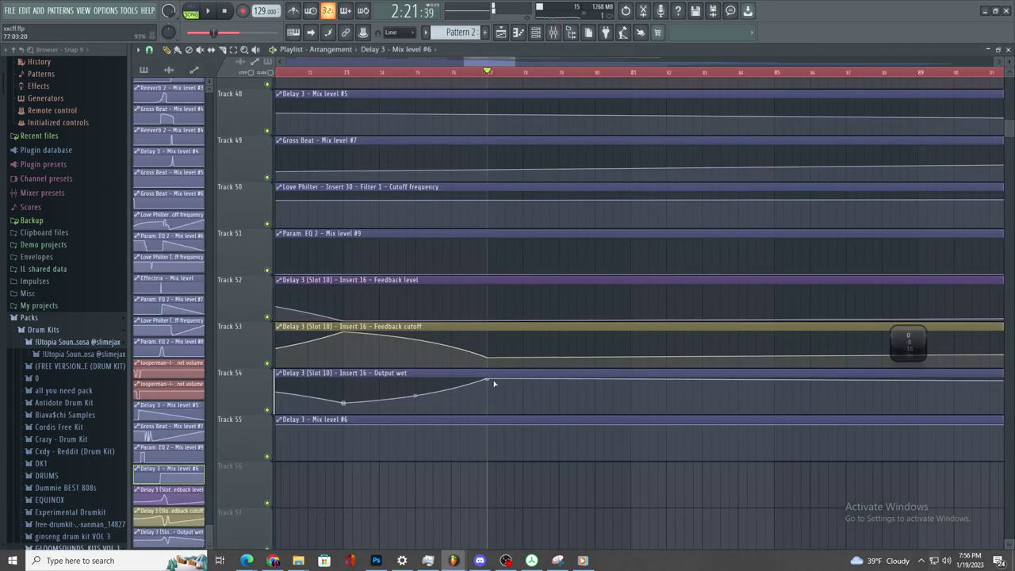
pyautogui.moveTo(488, 383); pyautogui.dragTo(488, 391)
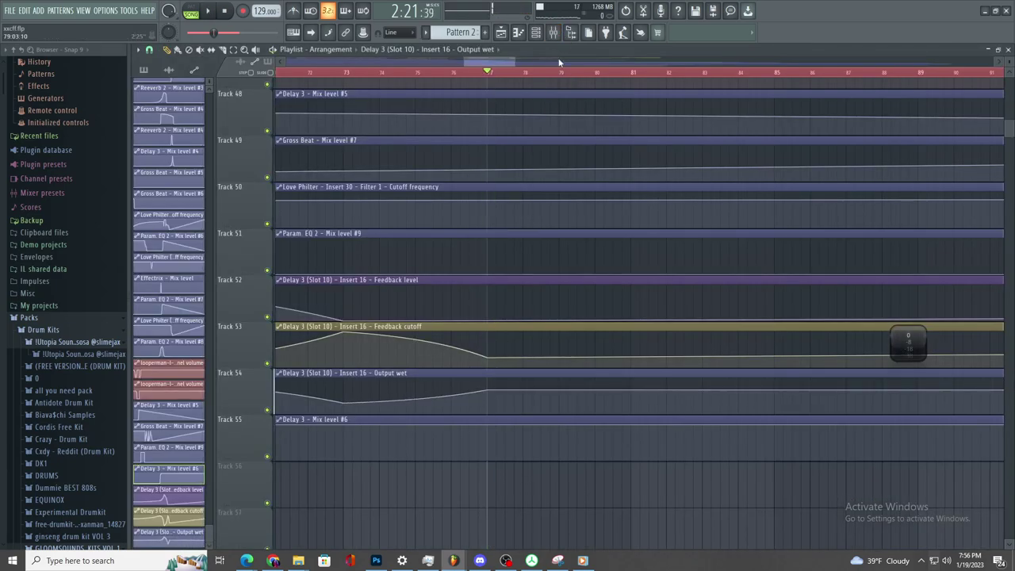
# - Check the Fruity Delay 3 settings in the last effect slot of mixer Insert 16 and return to the playlist
pyautogui.click(561, 36)
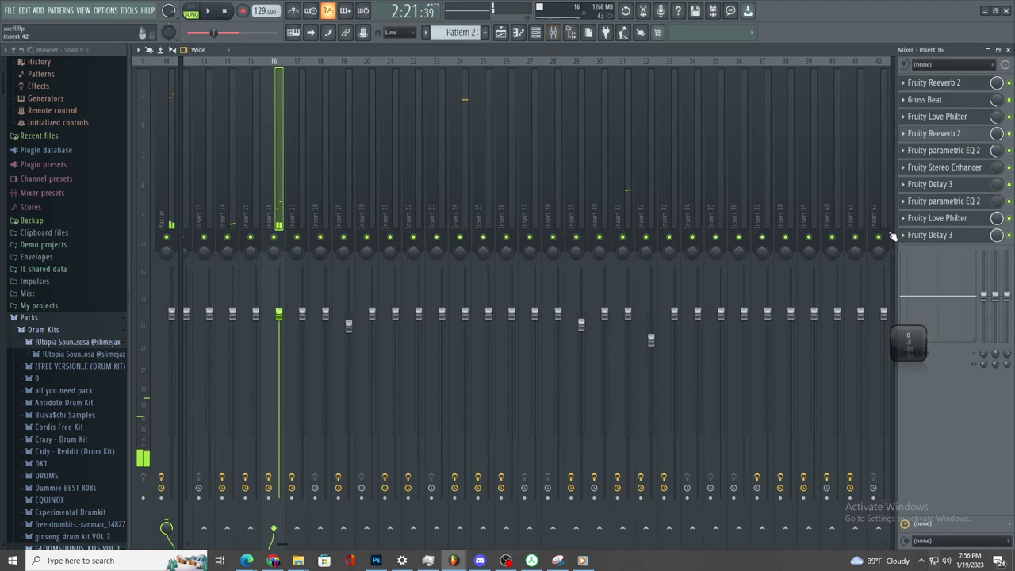
pyautogui.click(916, 237)
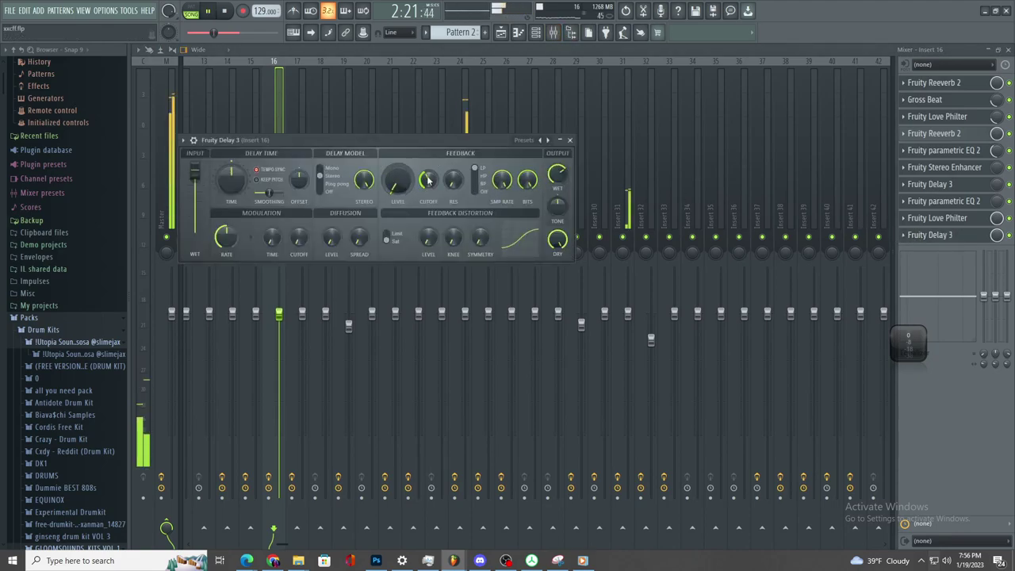
pyautogui.click(501, 33)
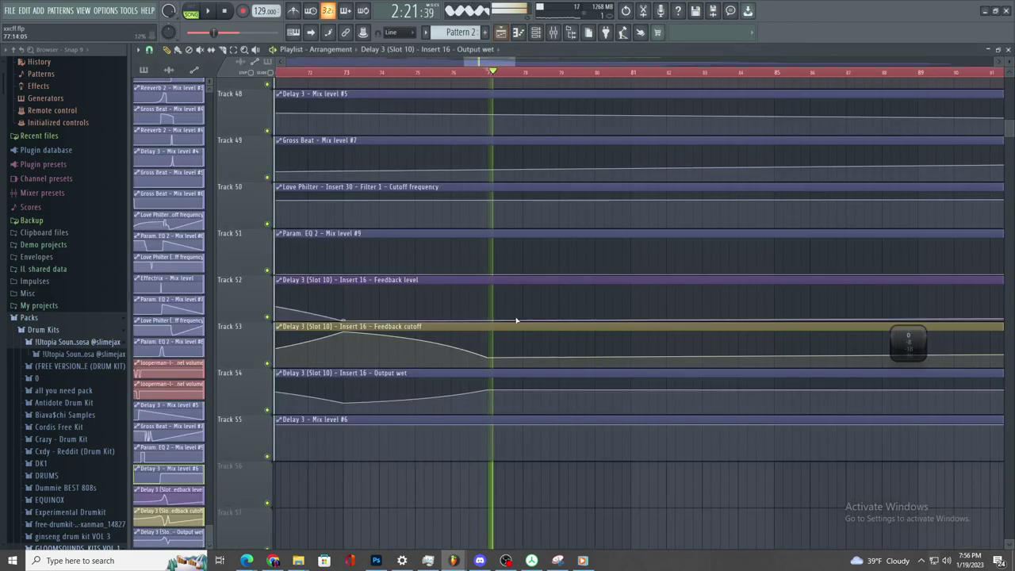
# - Add a Feedback level automation point near maximum at bar 81 and bend the rise from bar 73 so it climbs slowly at first
pyautogui.rightClick(624, 286)
pyautogui.press('space')
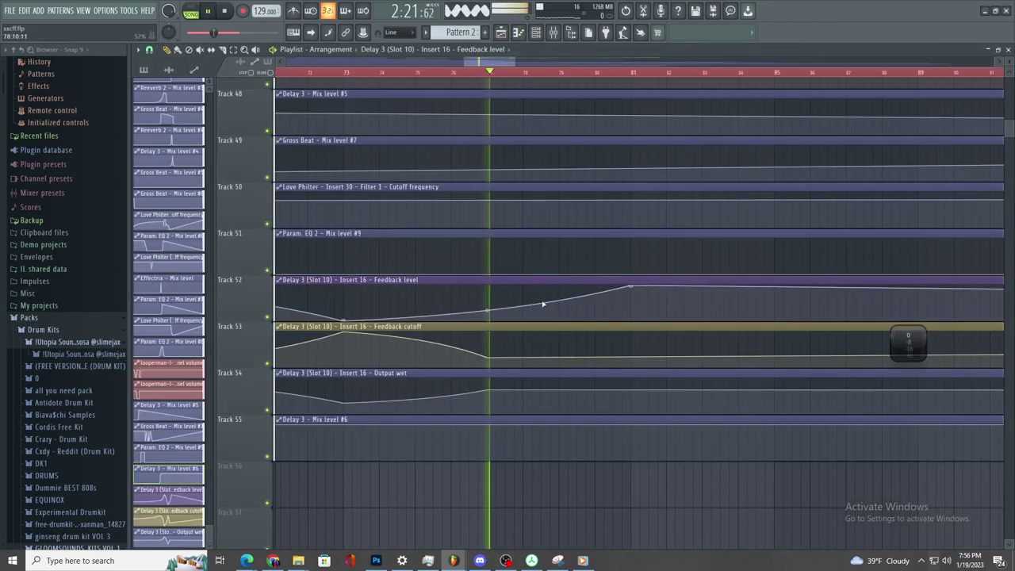
pyautogui.press('space')
pyautogui.moveTo(487, 310); pyautogui.dragTo(488, 313)
pyautogui.press('space')
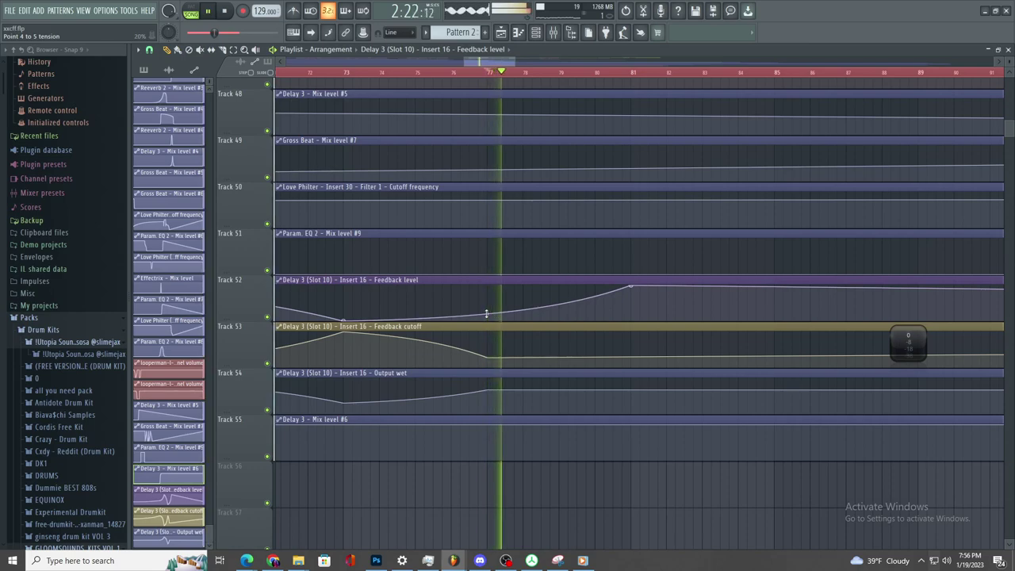
pyautogui.press('space')
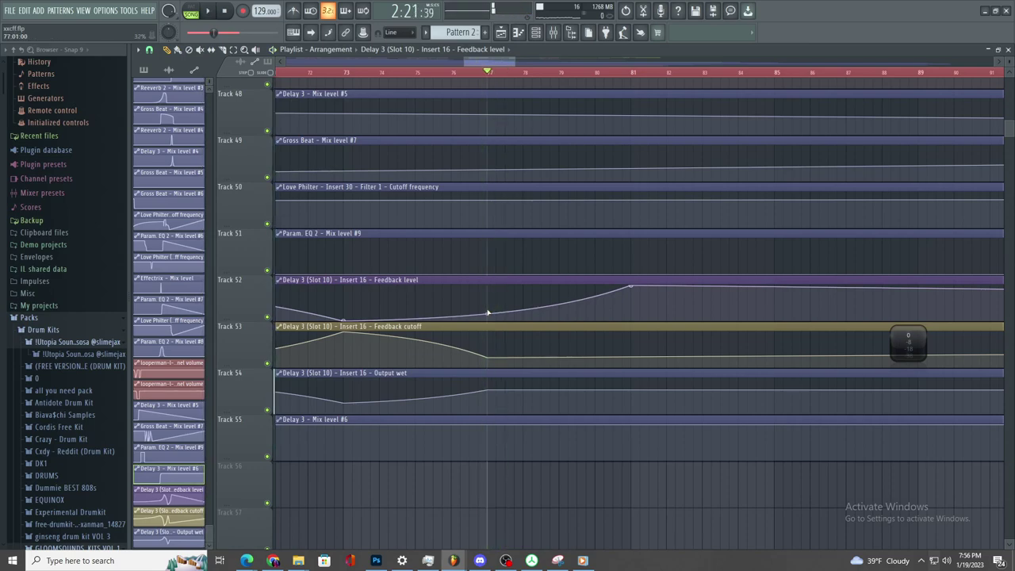
pyautogui.press('space')
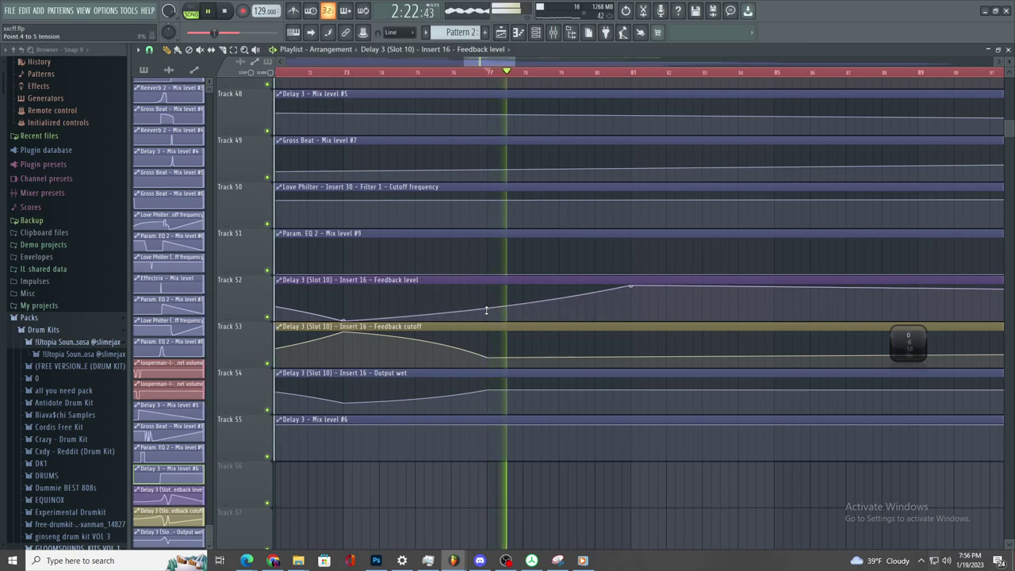
pyautogui.moveTo(487, 308); pyautogui.dragTo(487, 314)
pyautogui.press('space')
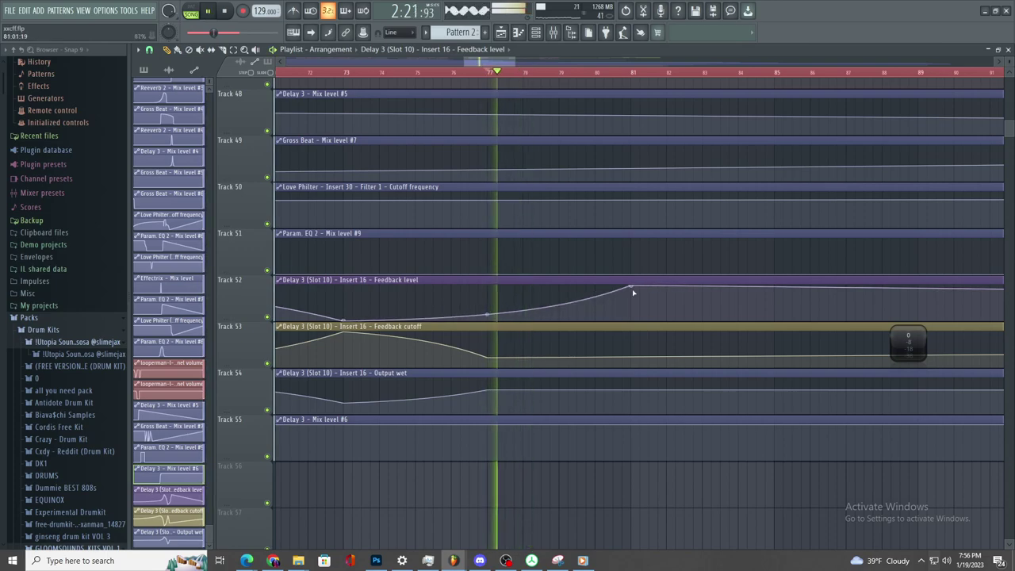
# - Add a Feedback cutoff automation point near maximum at bar 85
pyautogui.scroll(-2, 542, 386)
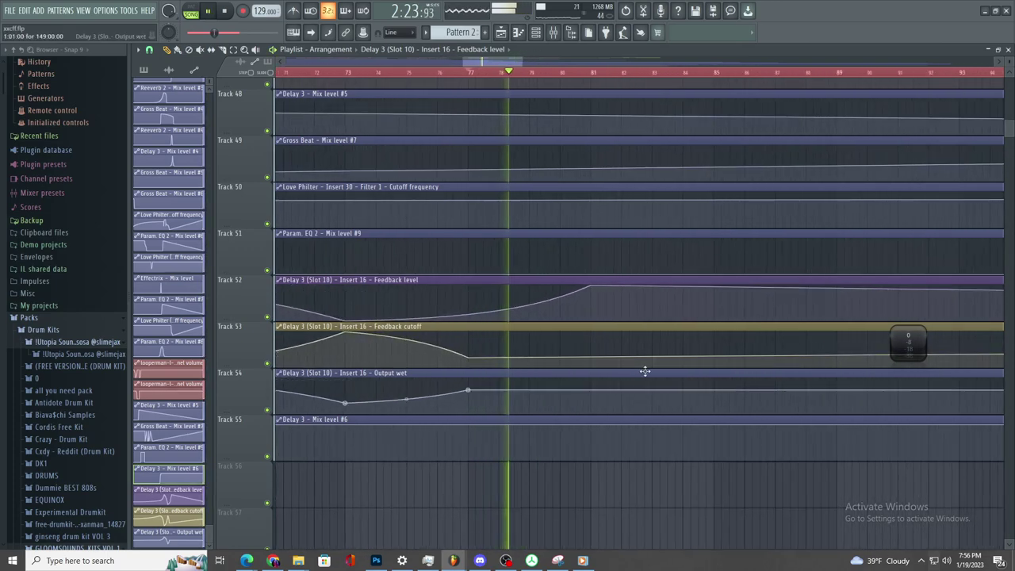
pyautogui.rightClick(713, 333)
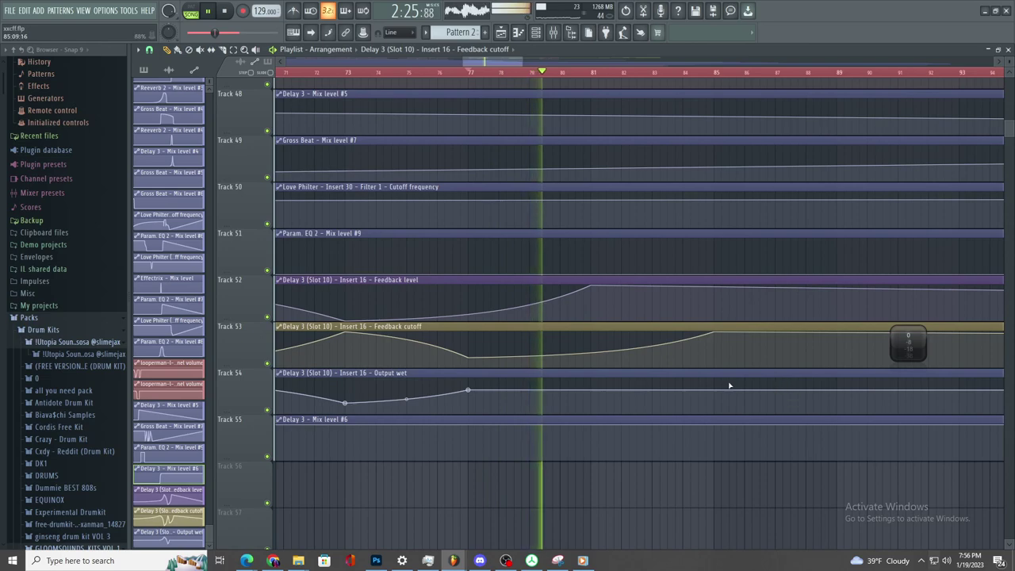
# - Move the Feedback level automation point from bar 81 to bar 85 at maximum and play the section back from bar 77
pyautogui.scroll(-1, 626, 390)
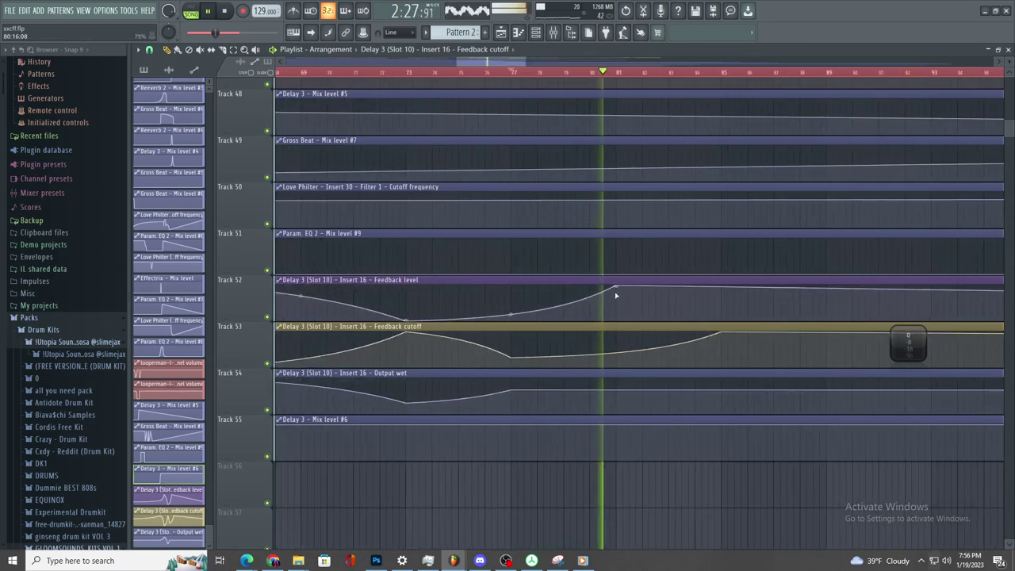
pyautogui.moveTo(619, 289); pyautogui.dragTo(718, 277)
pyautogui.press('space')
pyautogui.press('space')
pyautogui.press('space')
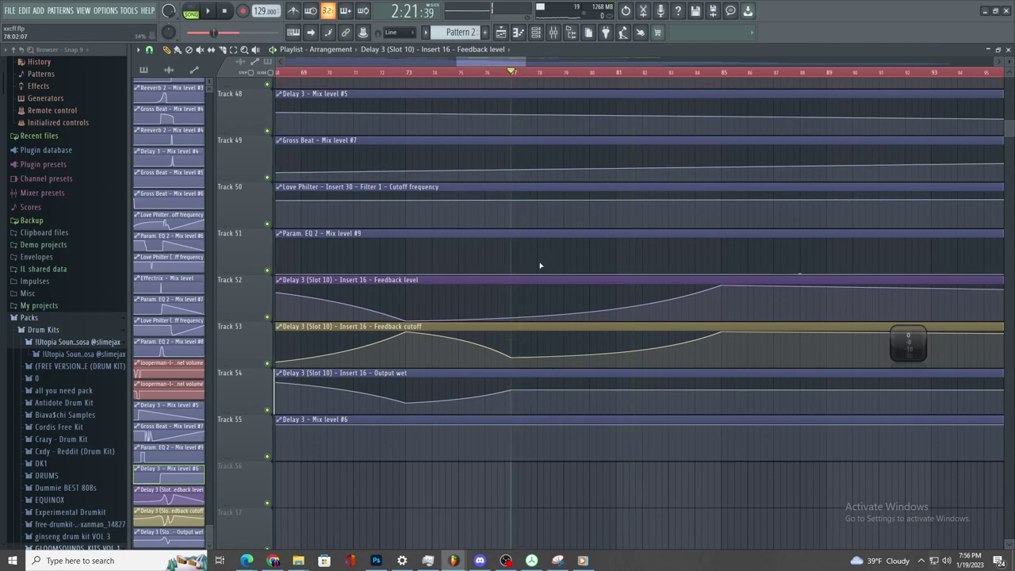
pyautogui.press('space')
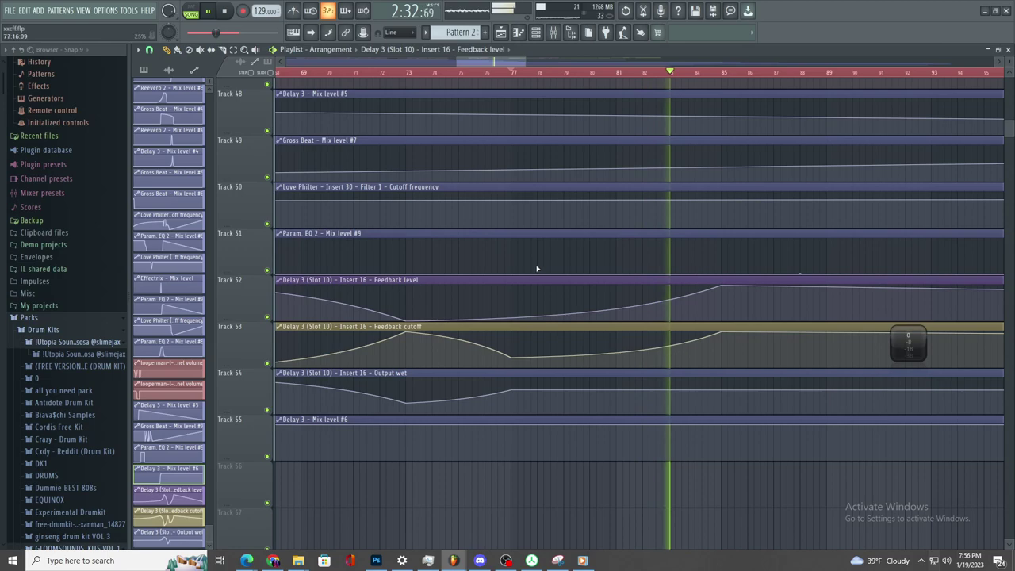
# - Lower the Feedback cutoff and Feedback level automation points at bar 85 to slightly below maximum
pyautogui.scroll(-1, 597, 295)
pyautogui.scroll(2, 704, 281)
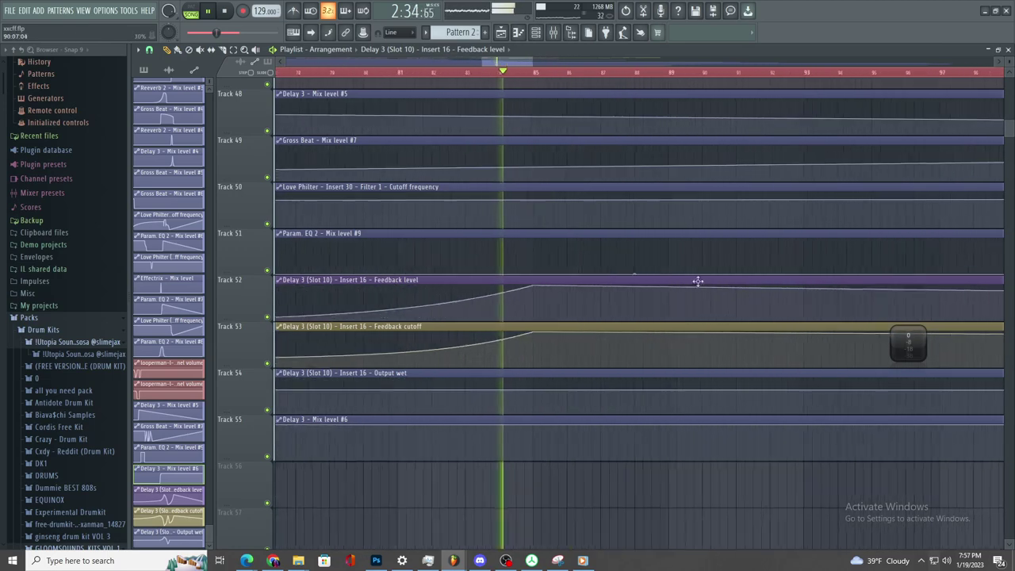
pyautogui.scroll(-2, 522, 336)
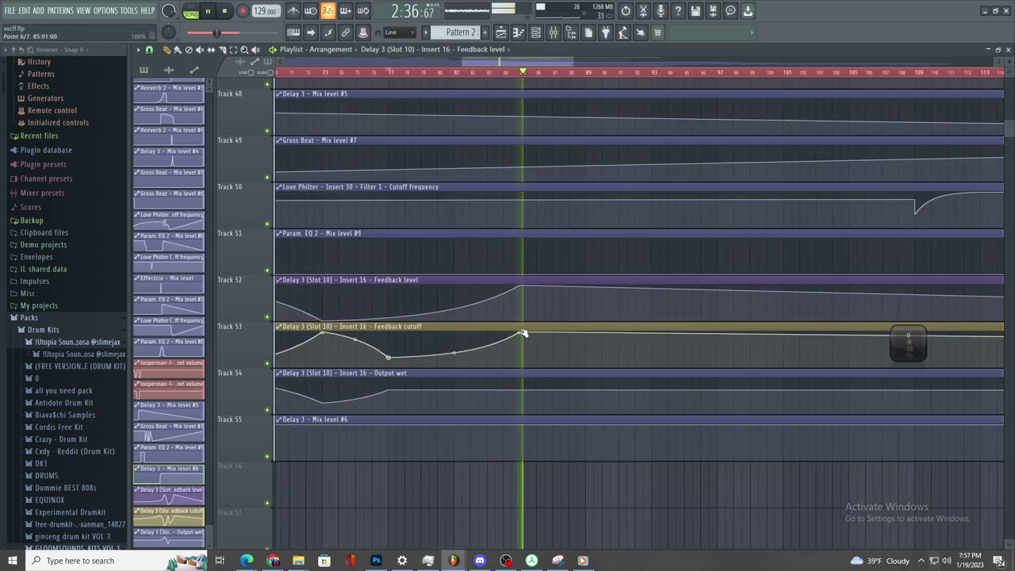
pyautogui.scroll(1, 523, 336)
pyautogui.press('space')
pyautogui.moveTo(469, 337); pyautogui.dragTo(469, 342)
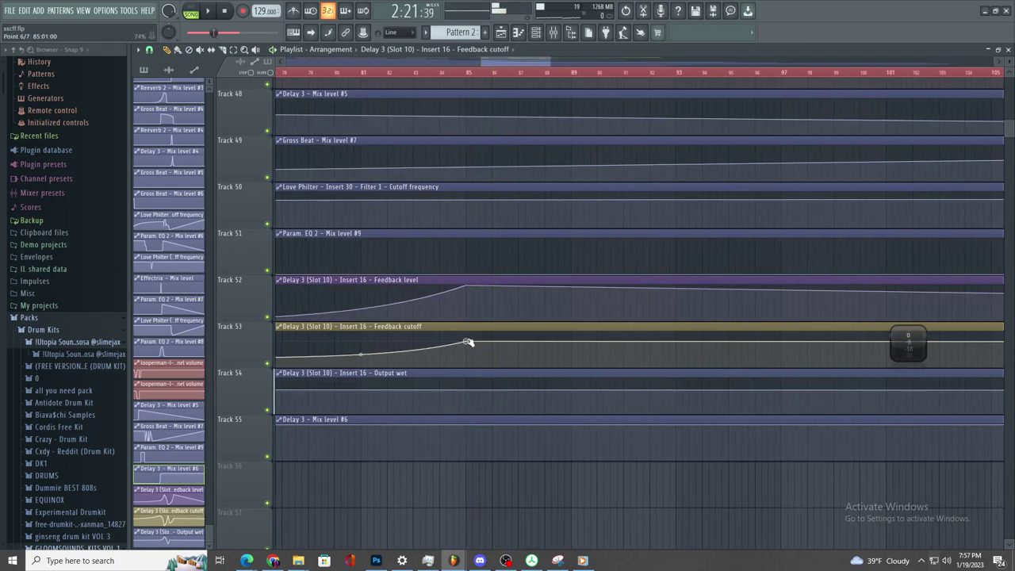
pyautogui.press('space')
pyautogui.moveTo(470, 289)
pyautogui.mouseDown()
pyautogui.moveTo(562, 286)
pyautogui.moveTo(466, 290)
pyautogui.mouseUp()
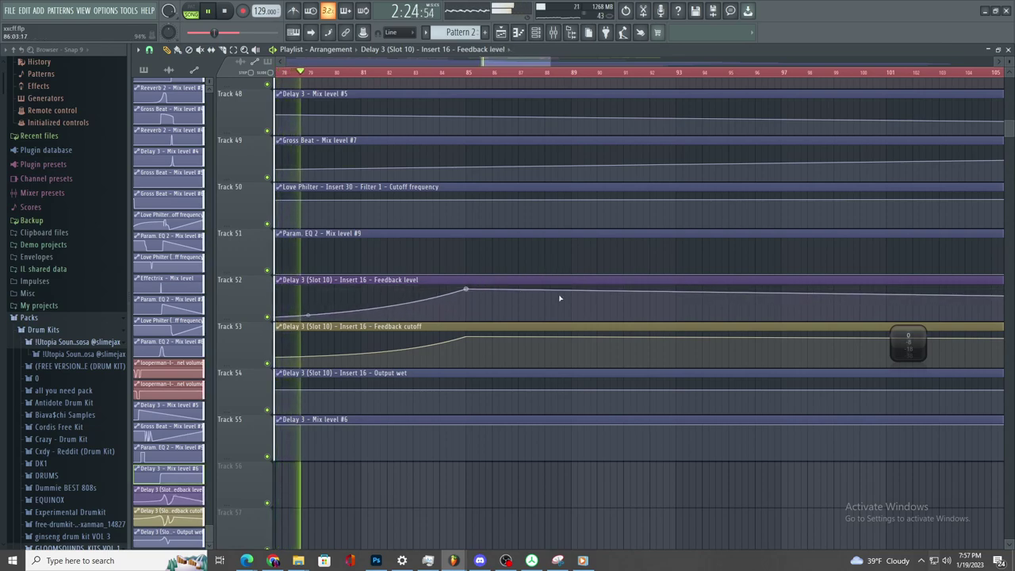
# - Add automation points at bar 93, with Feedback level and Feedback cutoff at roughly a quarter and Output wet near zero
pyautogui.rightClick(662, 312)
pyautogui.moveTo(661, 312); pyautogui.dragTo(682, 313)
pyautogui.rightClick(672, 353)
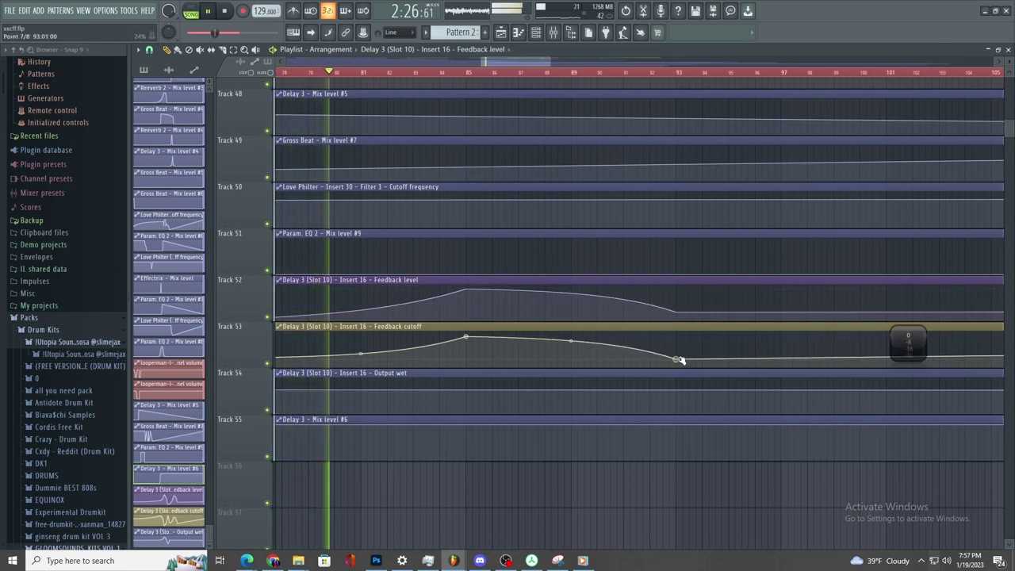
pyautogui.scroll(-2, 659, 360)
pyautogui.rightClick(671, 405)
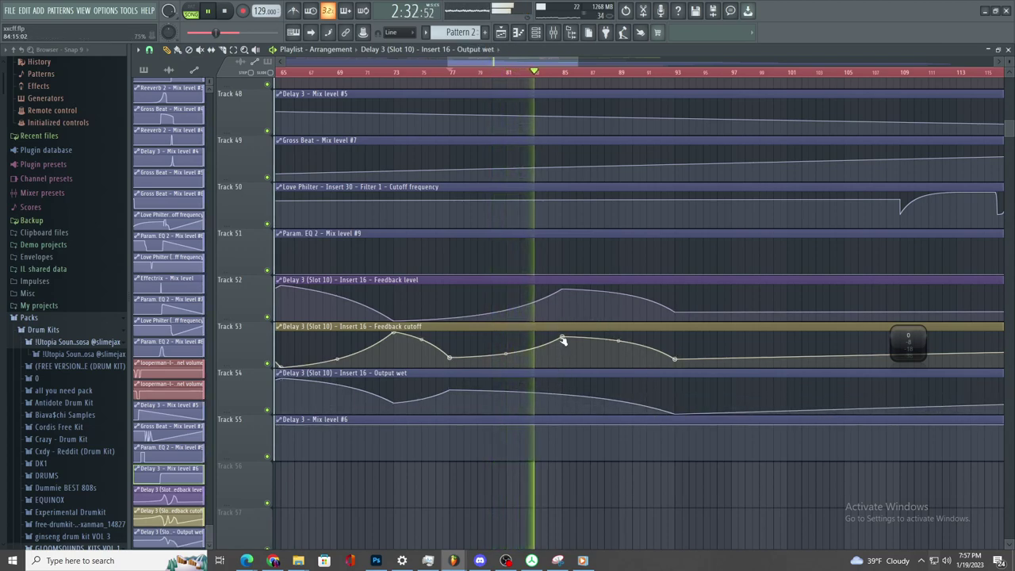
# - Lower the Feedback cutoff automation point at bar 85 to roughly two thirds of its range and replay from bar 77
pyautogui.moveTo(562, 337); pyautogui.dragTo(564, 345)
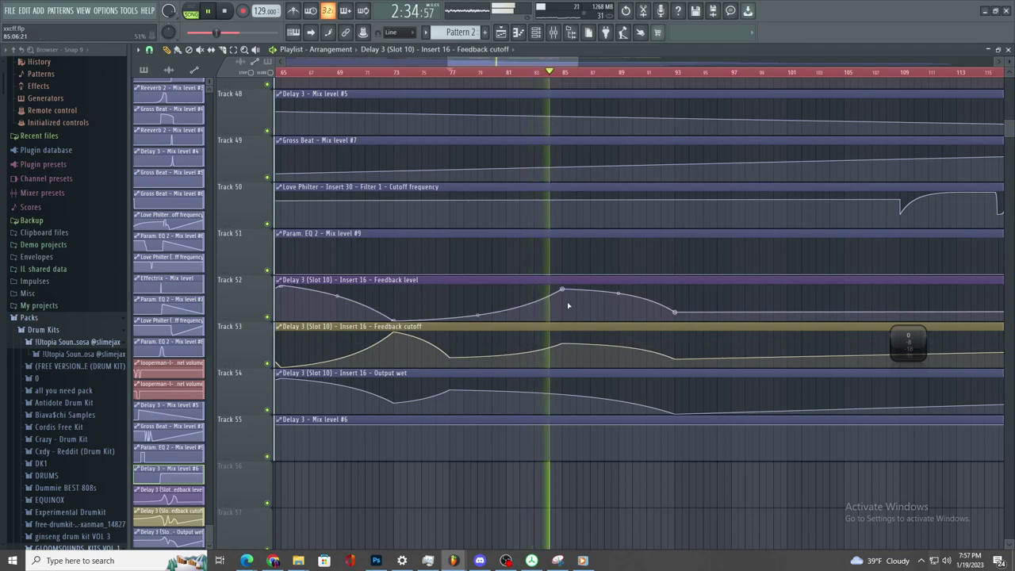
pyautogui.scroll(2, 563, 294)
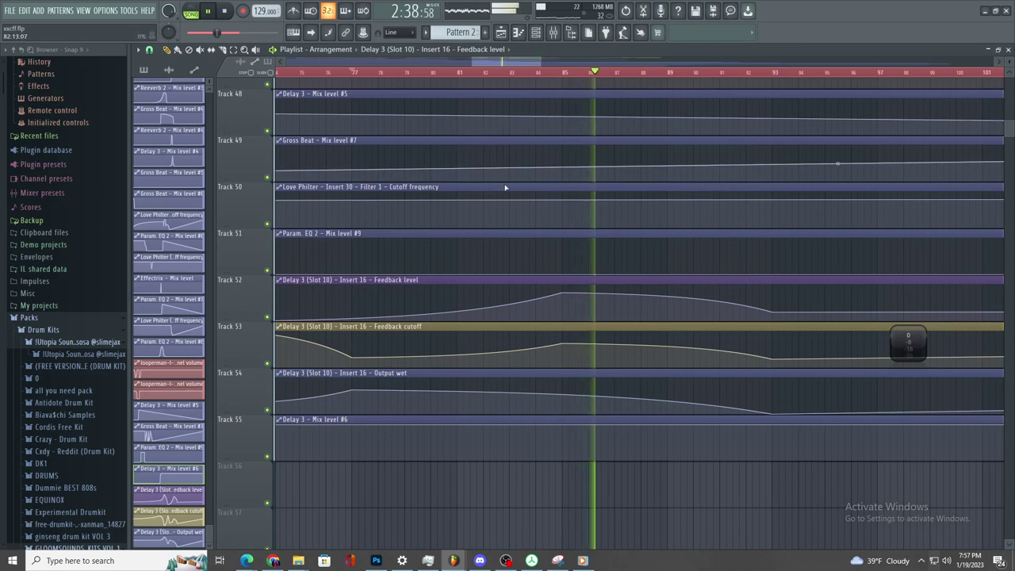
pyautogui.click(357, 73)
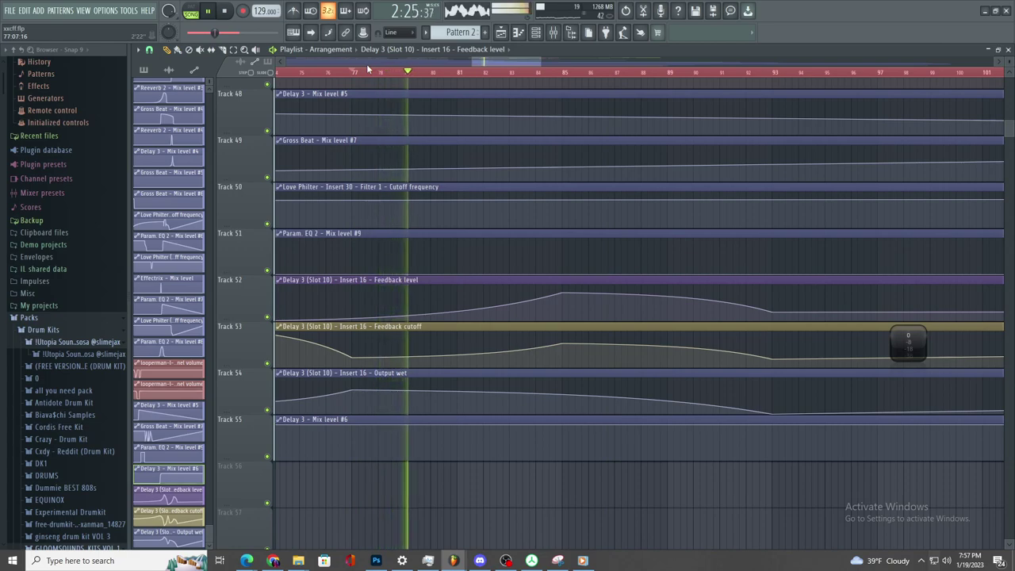
# - Lower the Feedback level automation point at bar 85 to roughly two thirds of its range
pyautogui.scroll(3, 586, 257)
pyautogui.scroll(-4, 512, 293)
pyautogui.scroll(3, 465, 272)
pyautogui.scroll(-3, 462, 274)
pyautogui.scroll(3, 431, 288)
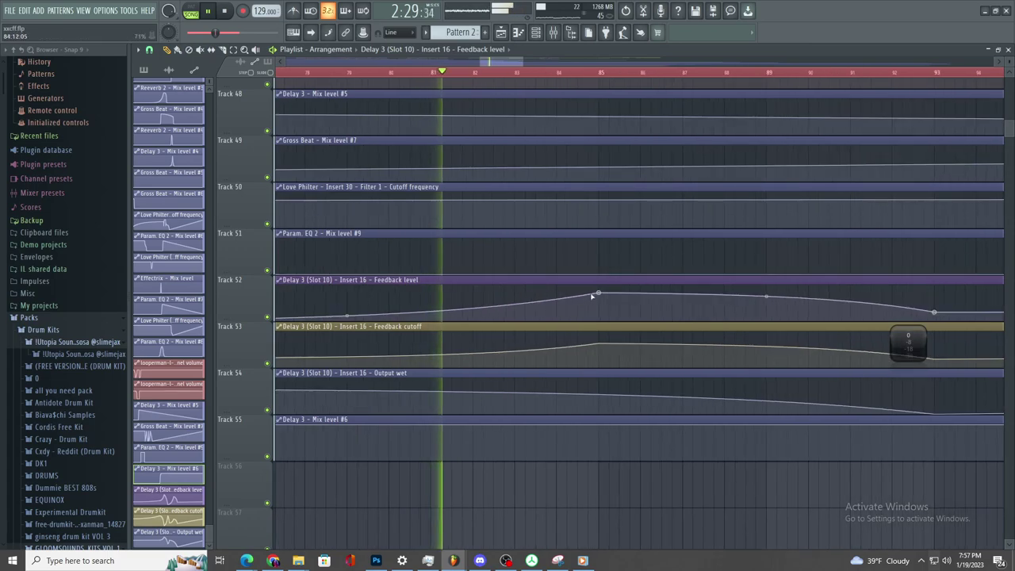
pyautogui.scroll(-3, 598, 299)
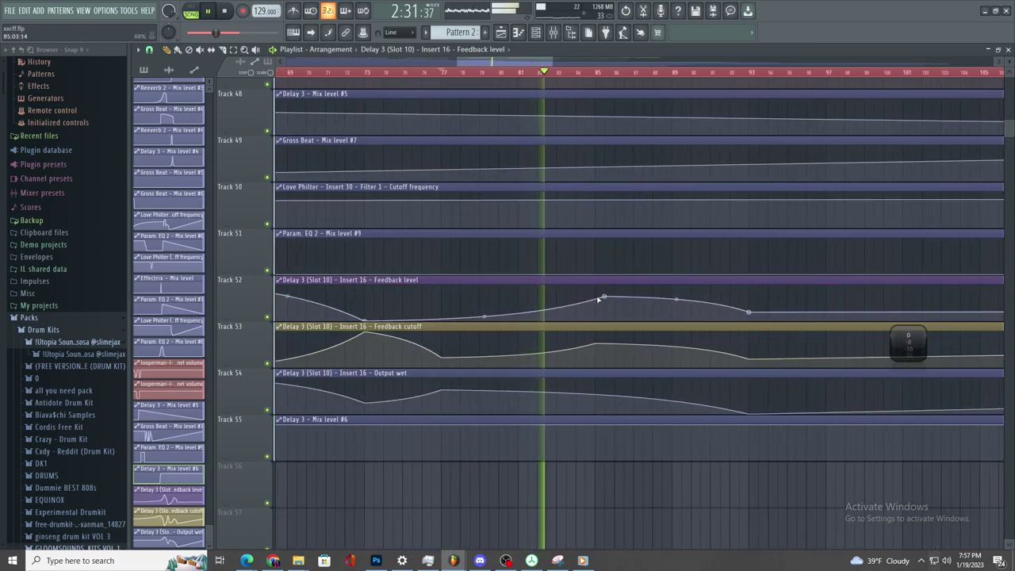
pyautogui.moveTo(604, 296); pyautogui.dragTo(595, 298)
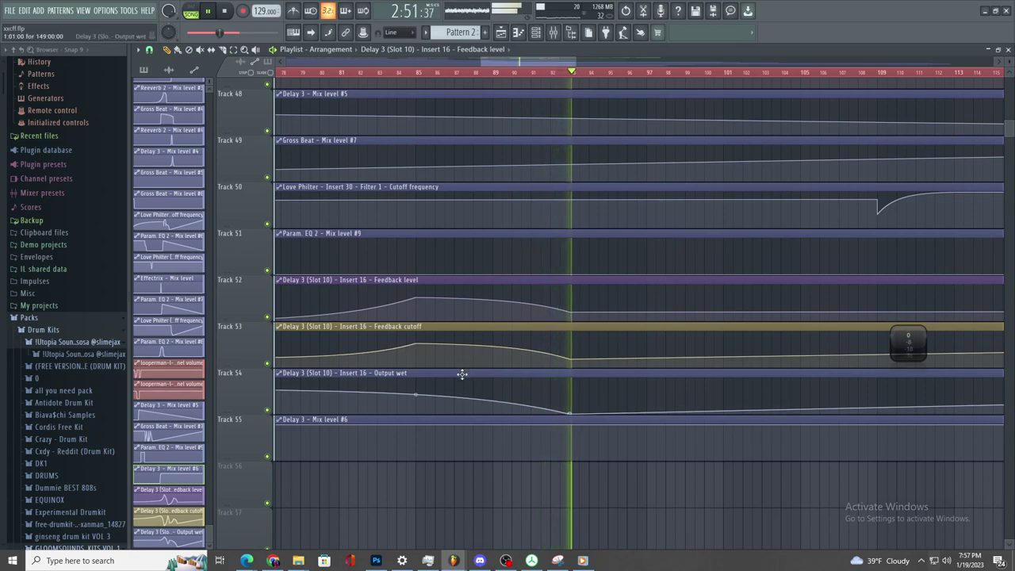
# - Add an Output wet automation point after bar 93 and place it at bar 109 at 100%
pyautogui.scroll(3, 462, 374)
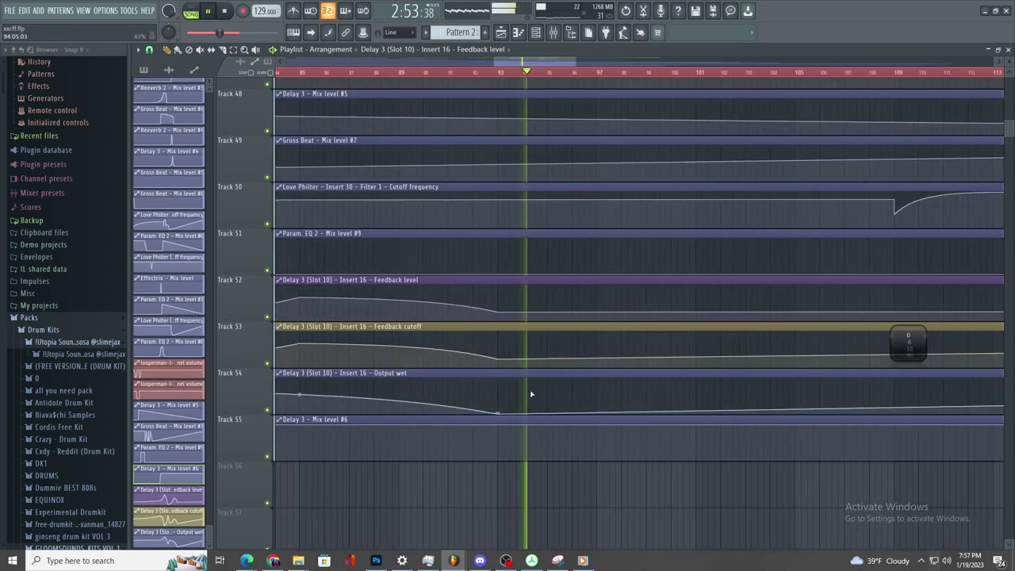
pyautogui.scroll(-3, 706, 466)
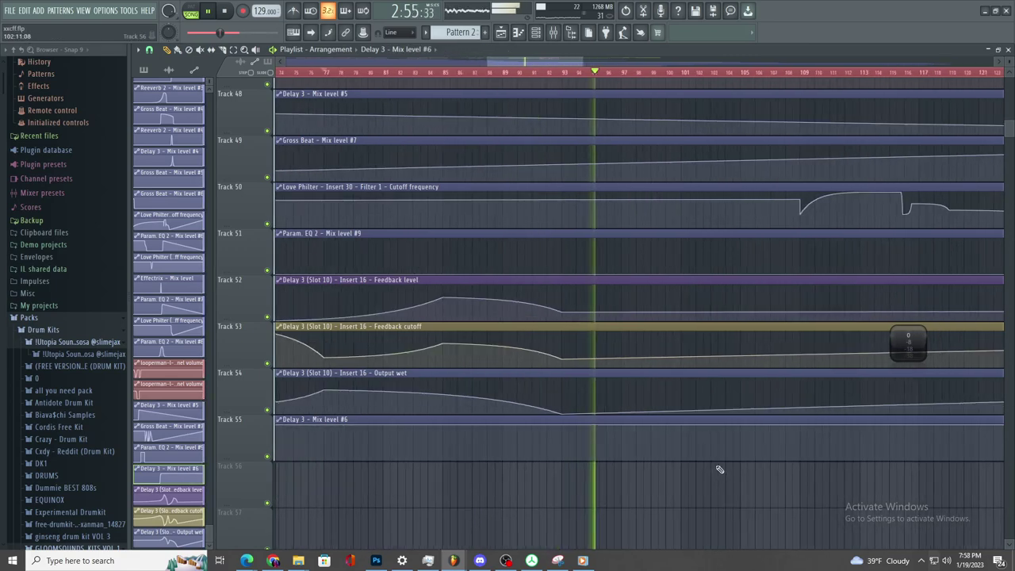
pyautogui.scroll(3, 714, 468)
pyautogui.rightClick(664, 390)
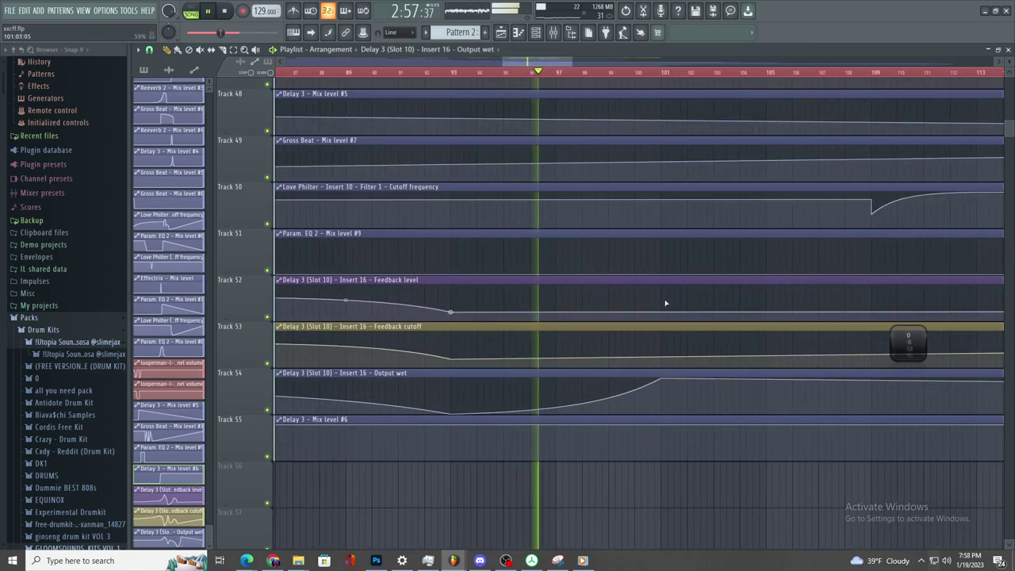
pyautogui.scroll(-3, 658, 390)
pyautogui.scroll(2, 657, 390)
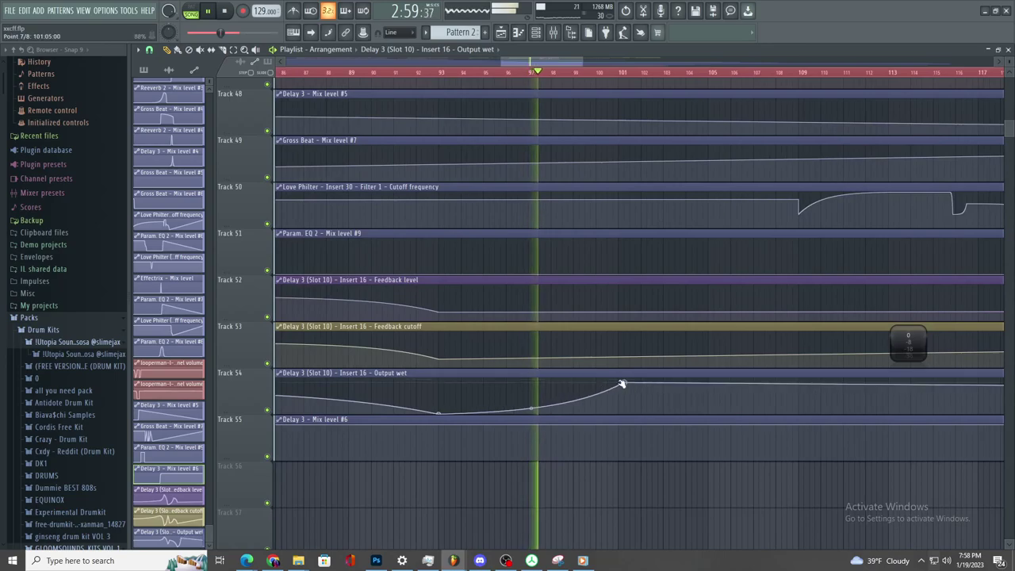
pyautogui.moveTo(674, 385); pyautogui.dragTo(780, 363)
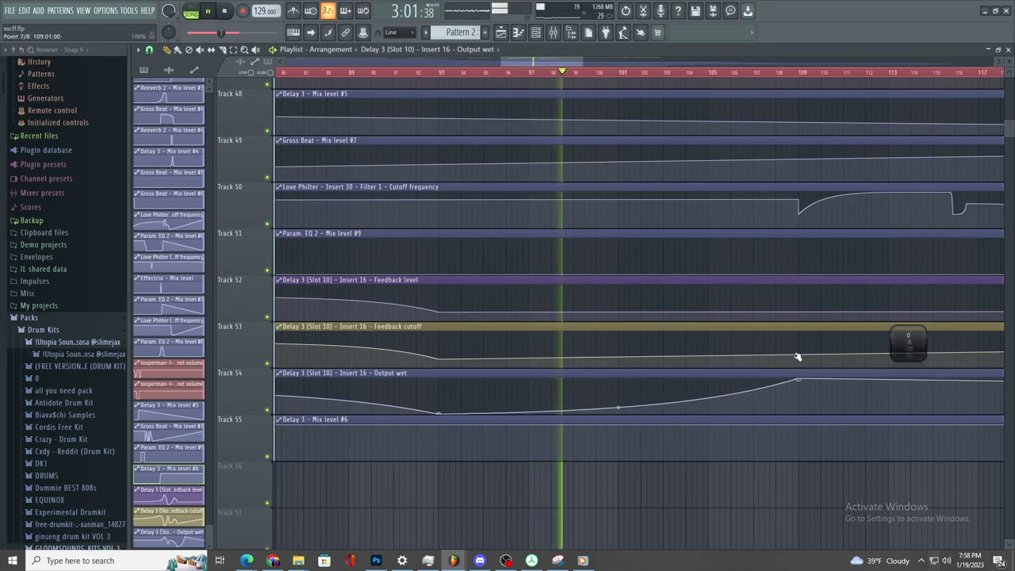
# - Listen to the arrangement from about bar 98 while following the Output wet automation's rise toward bar 109
pyautogui.scroll(-3, 630, 408)
pyautogui.scroll(3, 634, 408)
pyautogui.scroll(-2, 589, 408)
pyautogui.scroll(2, 667, 413)
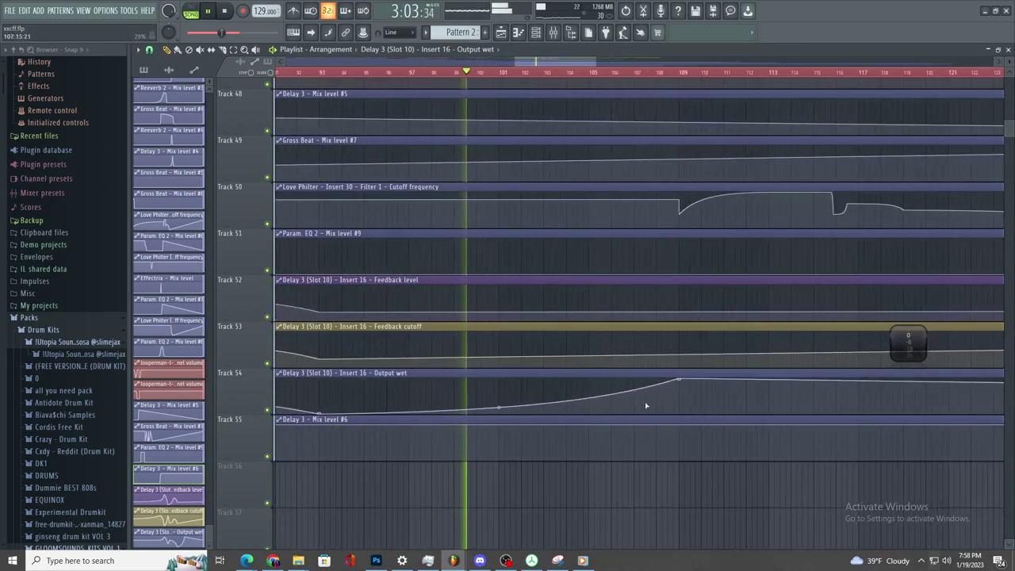
pyautogui.scroll(-3, 616, 409)
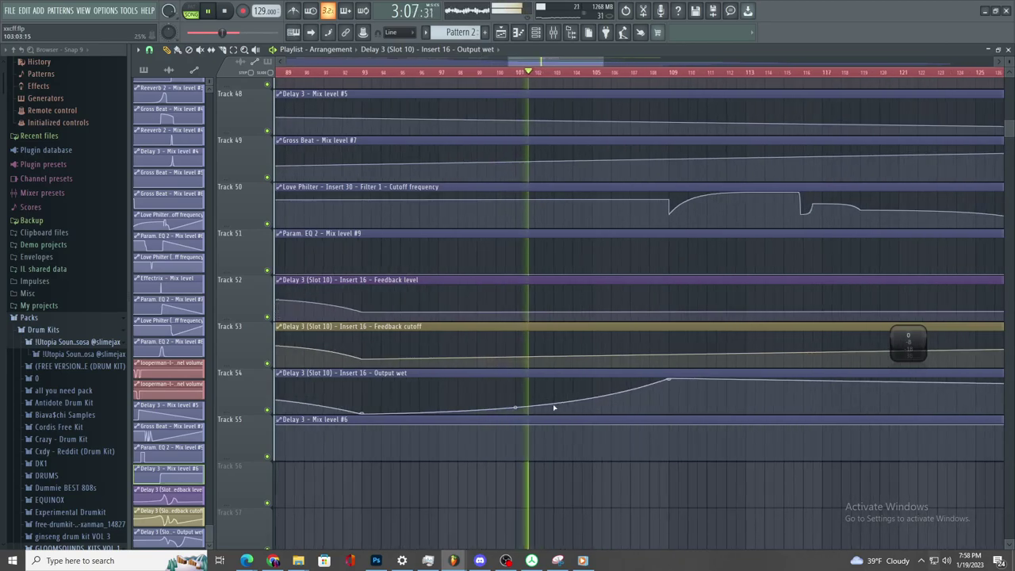
pyautogui.scroll(3, 574, 410)
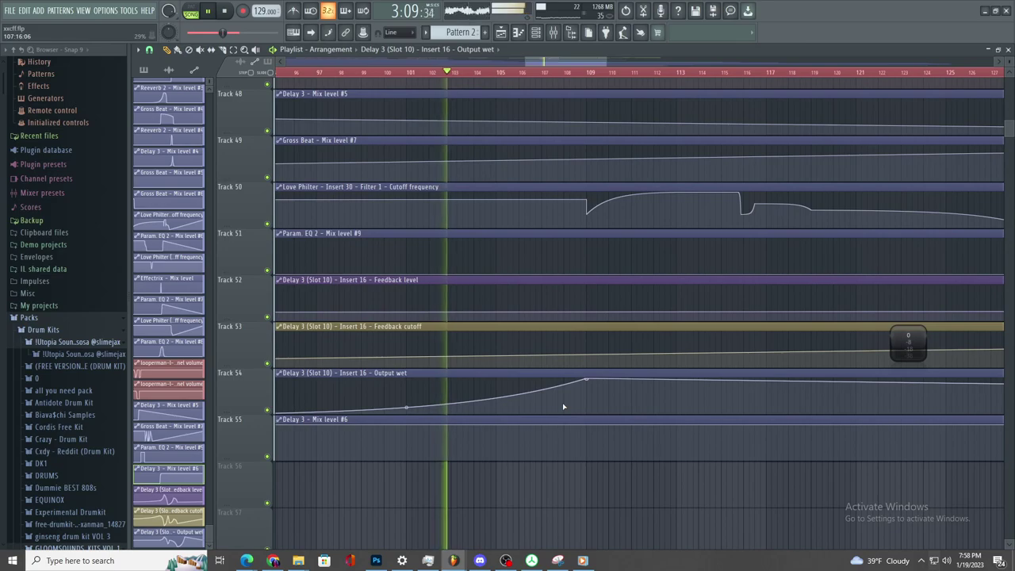
pyautogui.scroll(1, 564, 411)
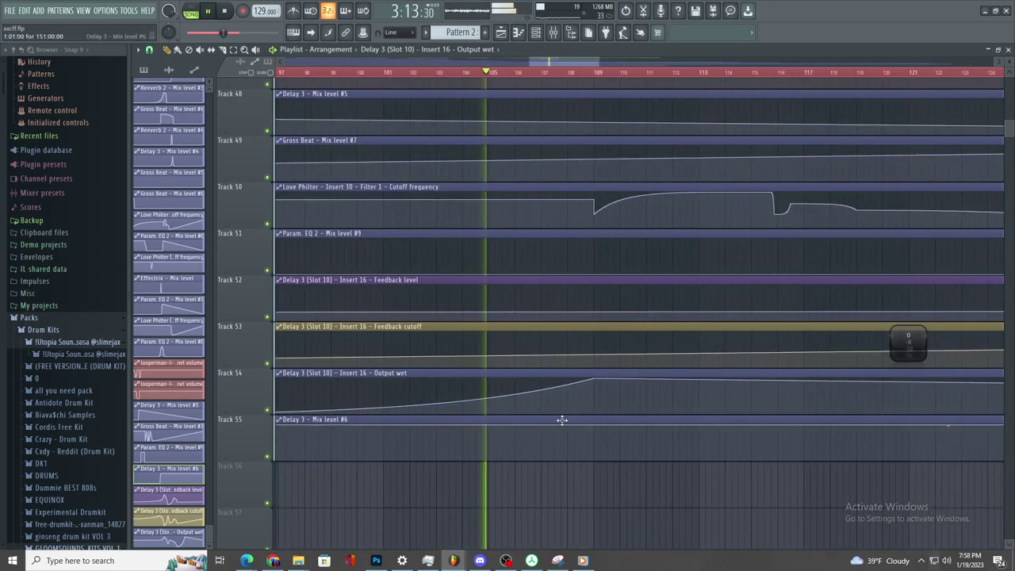
pyautogui.scroll(-3, 564, 437)
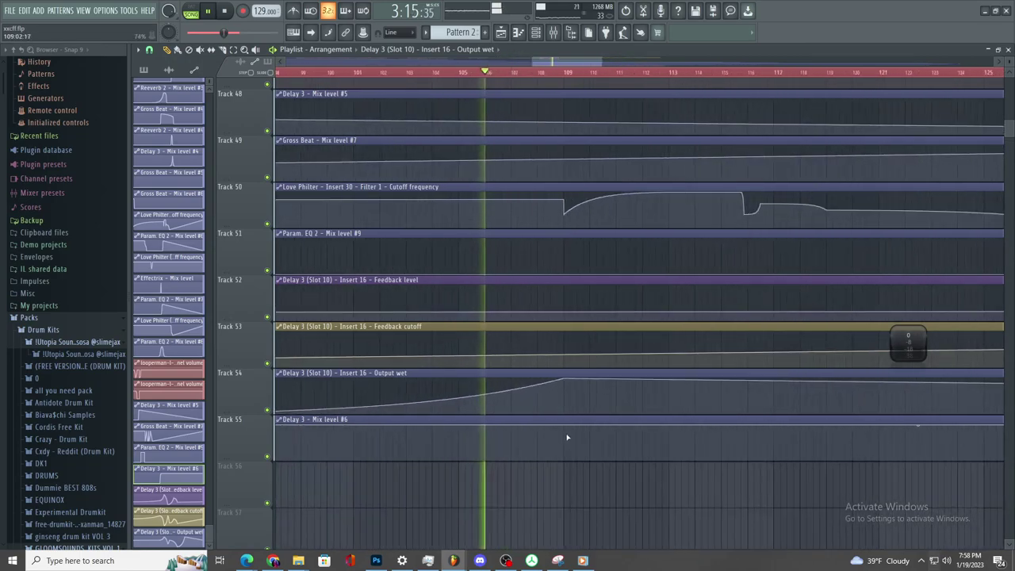
# - Add an Output wet automation point at bar 109 at 0% so the curve drops vertically there, and restart playback
pyautogui.scroll(-1, 569, 444)
pyautogui.scroll(3, 569, 444)
pyautogui.scroll(1, 568, 442)
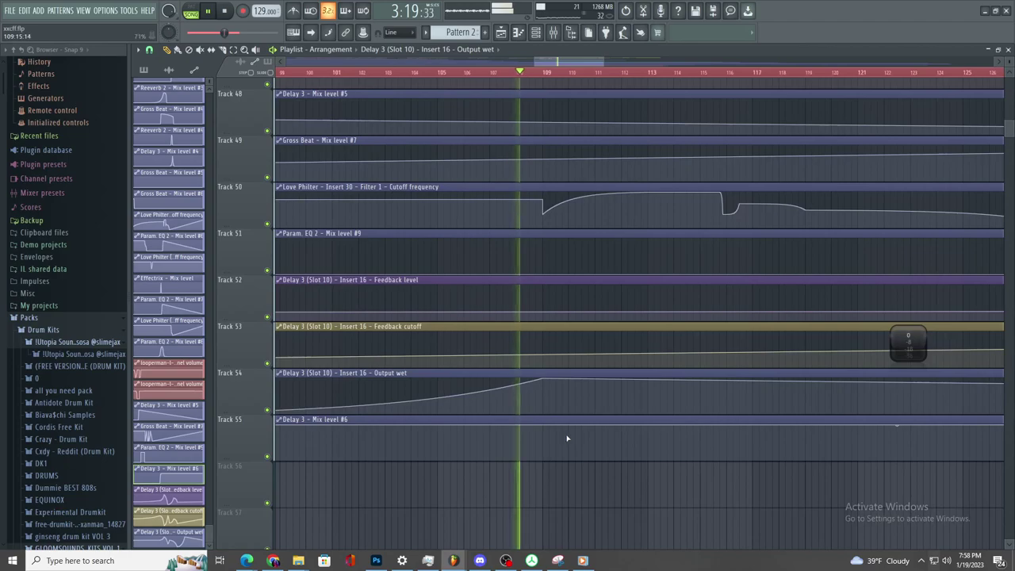
pyautogui.scroll(-3, 563, 428)
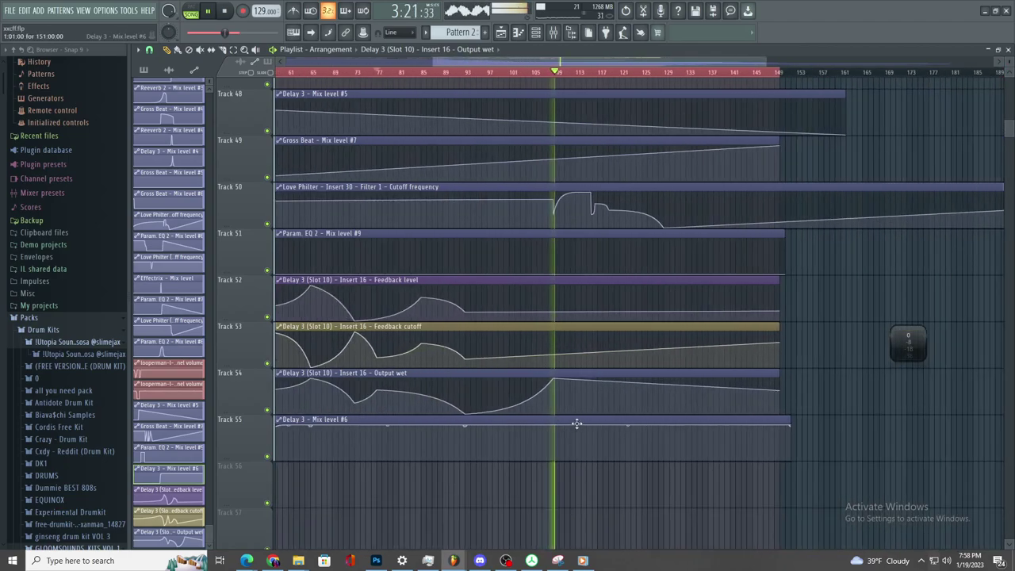
pyautogui.scroll(1, 565, 410)
pyautogui.rightClick(532, 412)
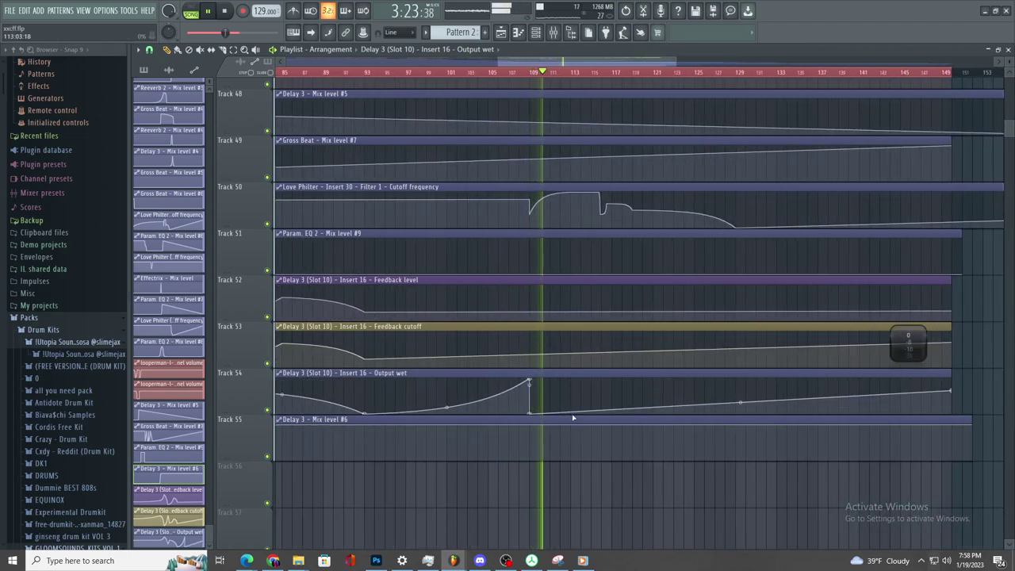
pyautogui.scroll(2, 560, 421)
pyautogui.press('space')
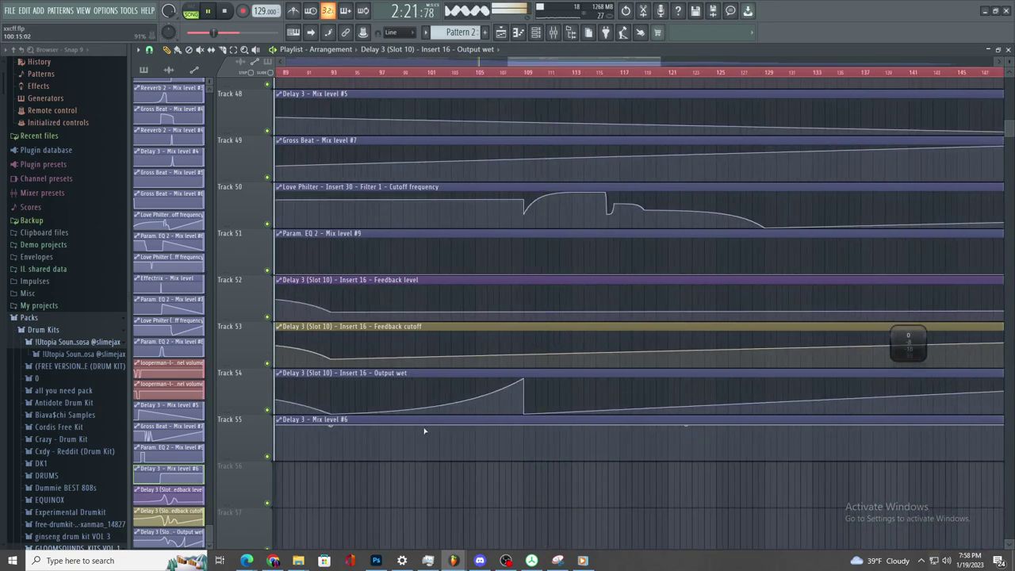
# - Drop the Delay 3 Mix level #6 automation to 0% at bar 109 and bend its curve to fall steeply after bar 93
pyautogui.moveTo(481, 442); pyautogui.dragTo(528, 474)
pyautogui.click(345, 74)
pyautogui.scroll(3, 421, 245)
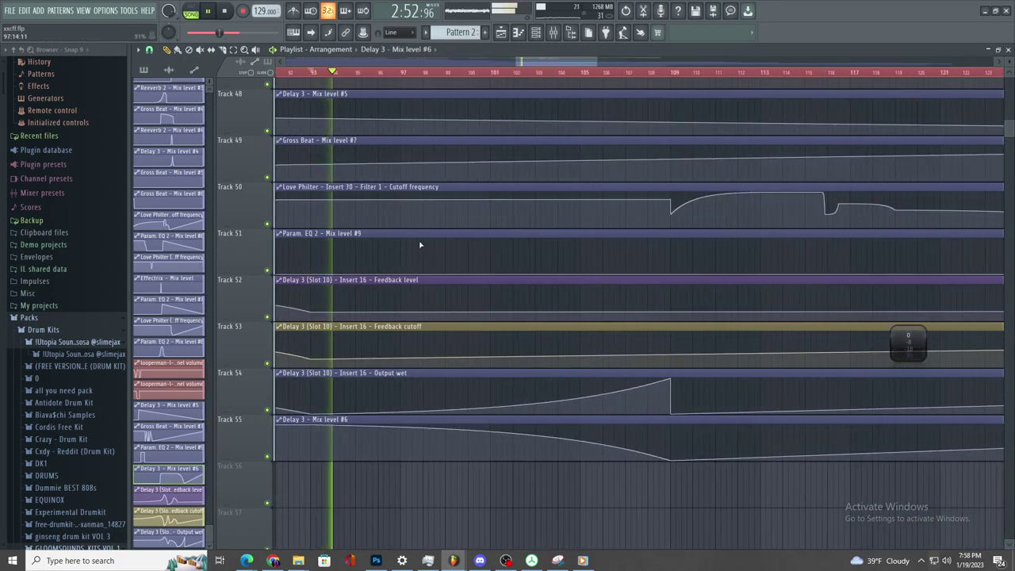
pyautogui.scroll(-4, 476, 387)
pyautogui.scroll(3, 442, 370)
pyautogui.press('space')
pyautogui.press('space')
pyautogui.moveTo(518, 430); pyautogui.dragTo(519, 460)
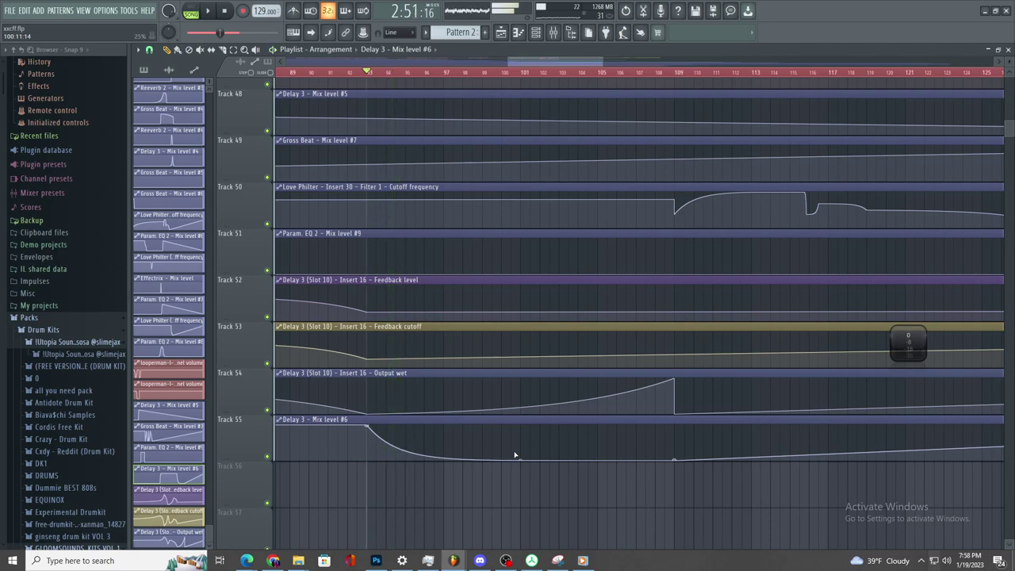
# - Listen from bar 93 while examining the Mix level #6 fall and the audio and pattern clips leading up to bar 109
pyautogui.scroll(1, 476, 453)
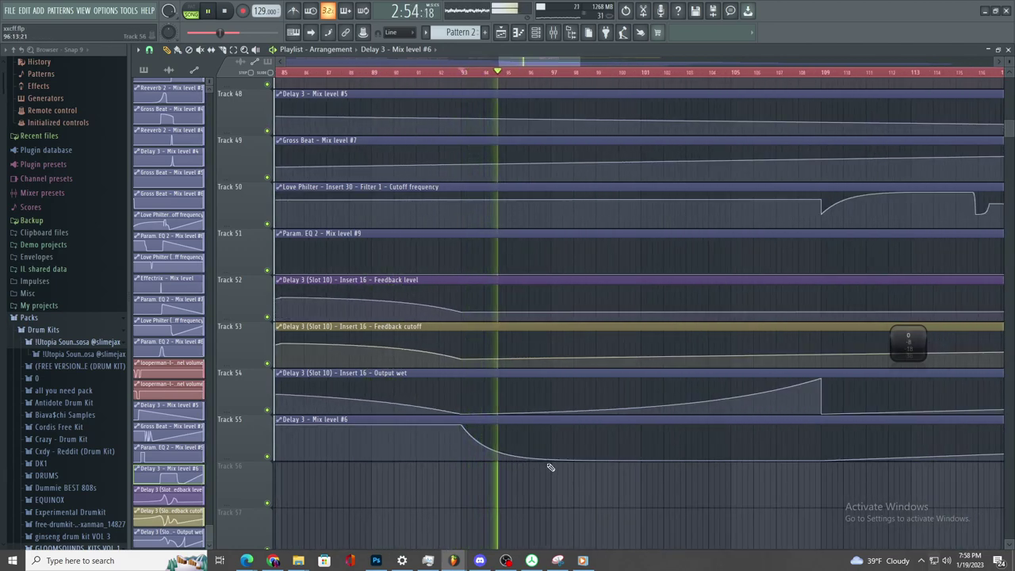
pyautogui.scroll(-3, 534, 463)
pyautogui.scroll(3, 627, 480)
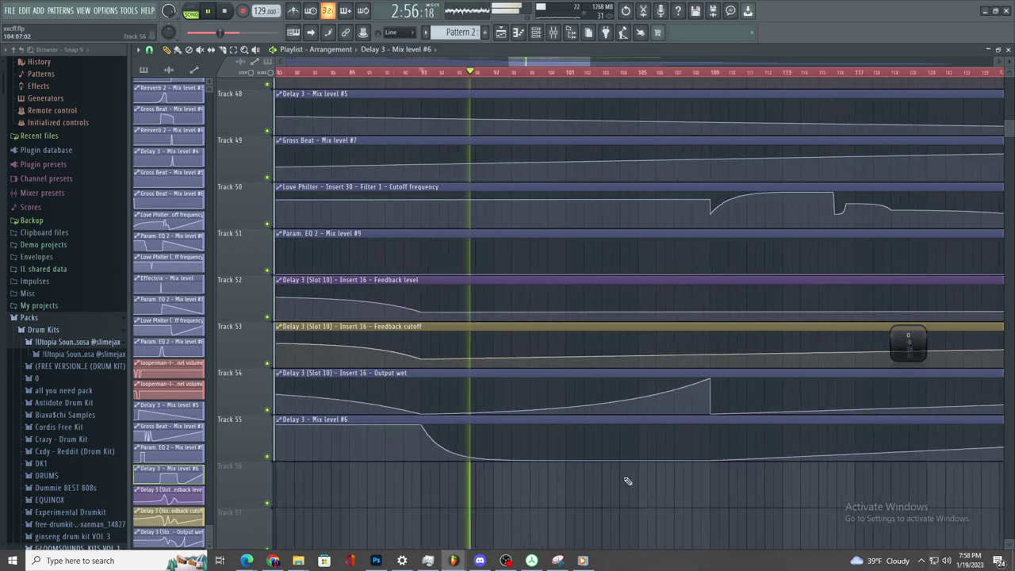
pyautogui.scroll(-2, 618, 481)
pyautogui.scroll(2, 623, 482)
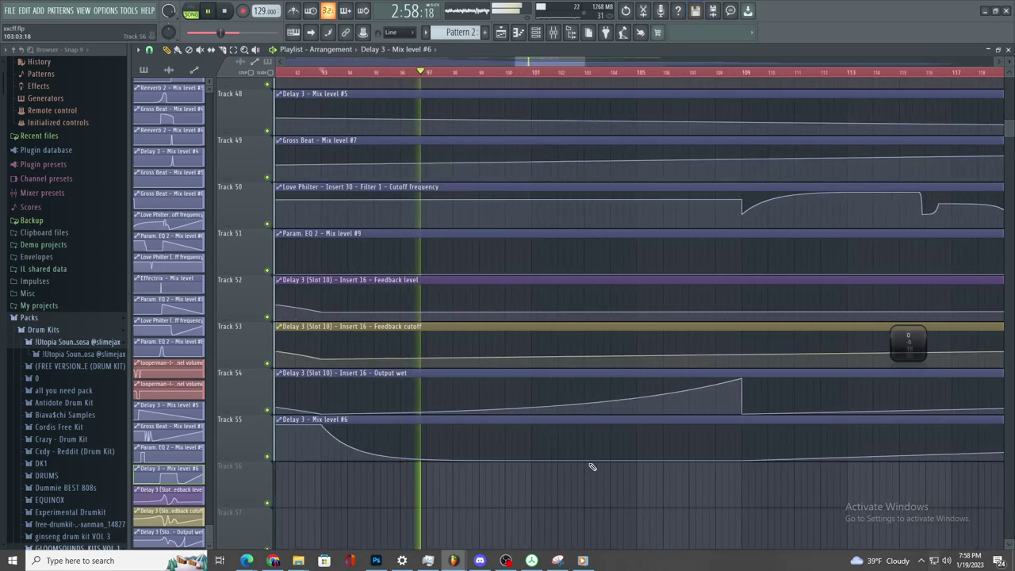
pyautogui.scroll(-2, 635, 222)
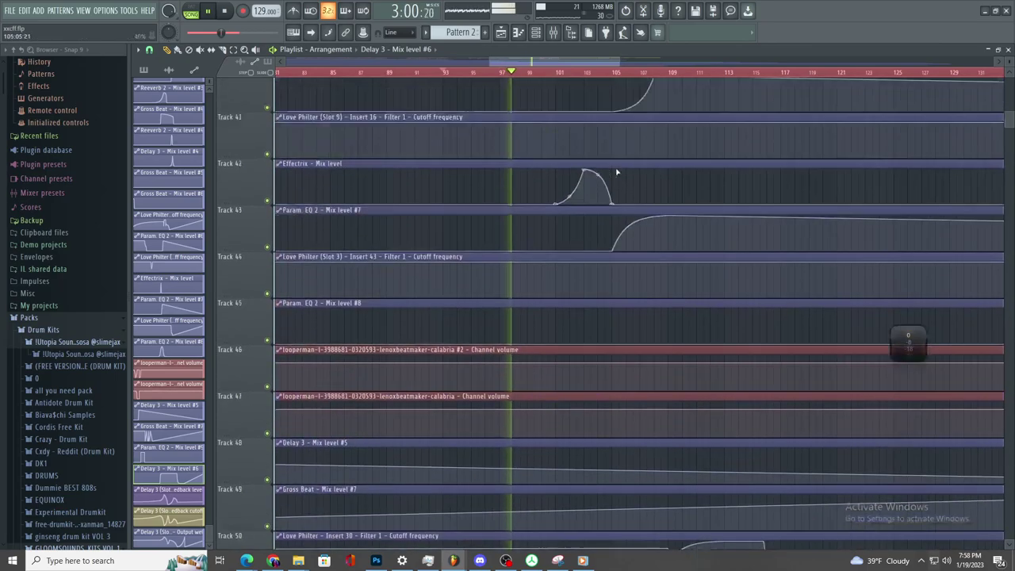
pyautogui.scroll(5, 617, 171)
pyautogui.scroll(2, 611, 172)
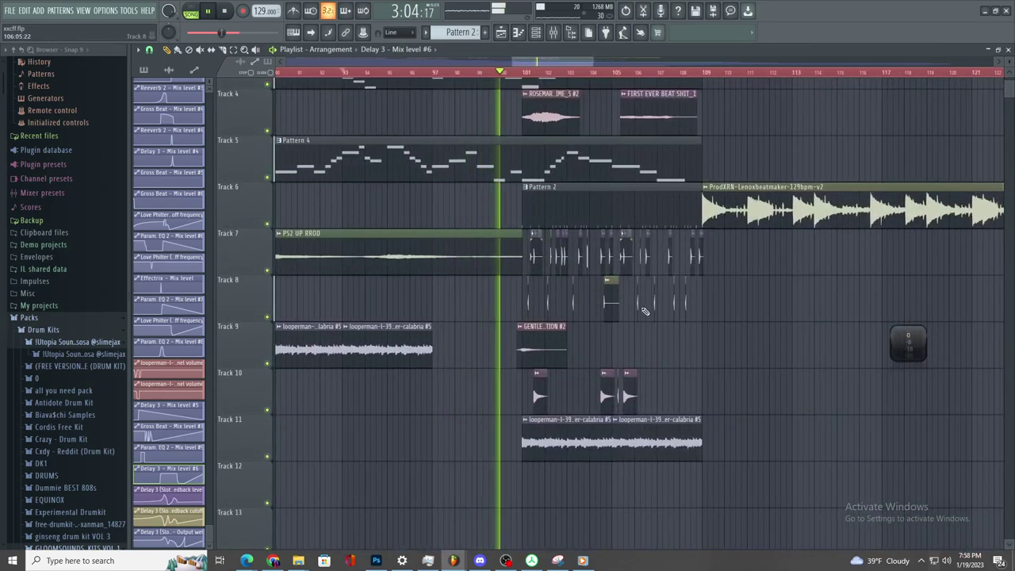
pyautogui.scroll(-10, 713, 372)
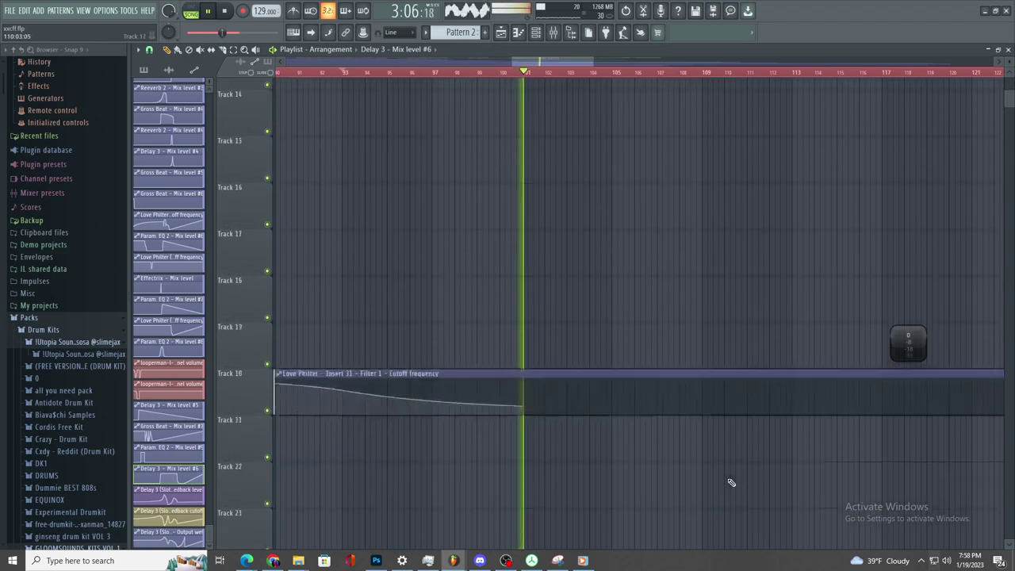
# - Add Delay 3 Mix level #6 automation points at bar 97 at 0% and at bar 101 near its previous high level
pyautogui.press('space')
pyautogui.scroll(-6, 708, 470)
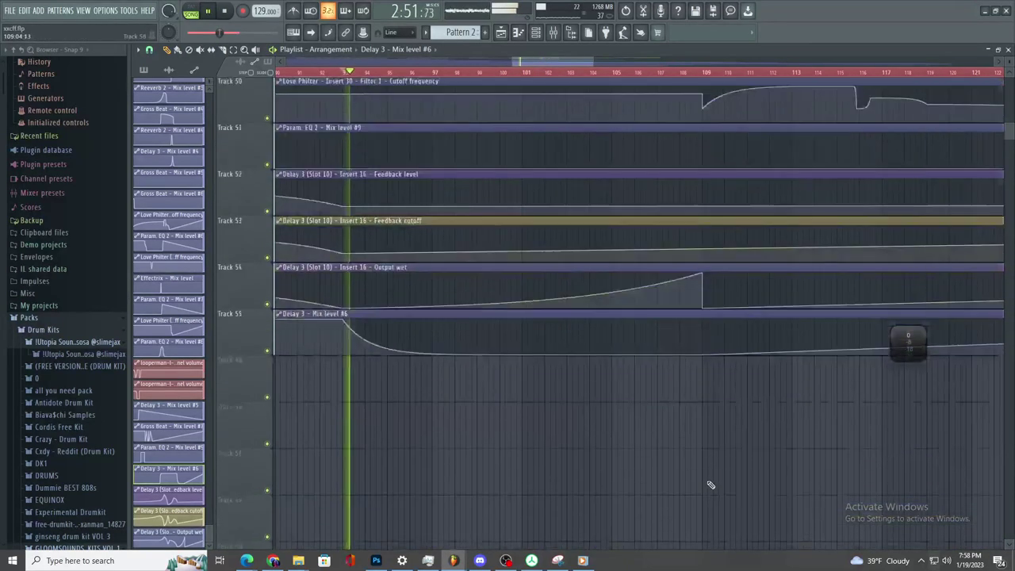
pyautogui.press('space')
pyautogui.rightClick(434, 135)
pyautogui.rightClick(489, 126)
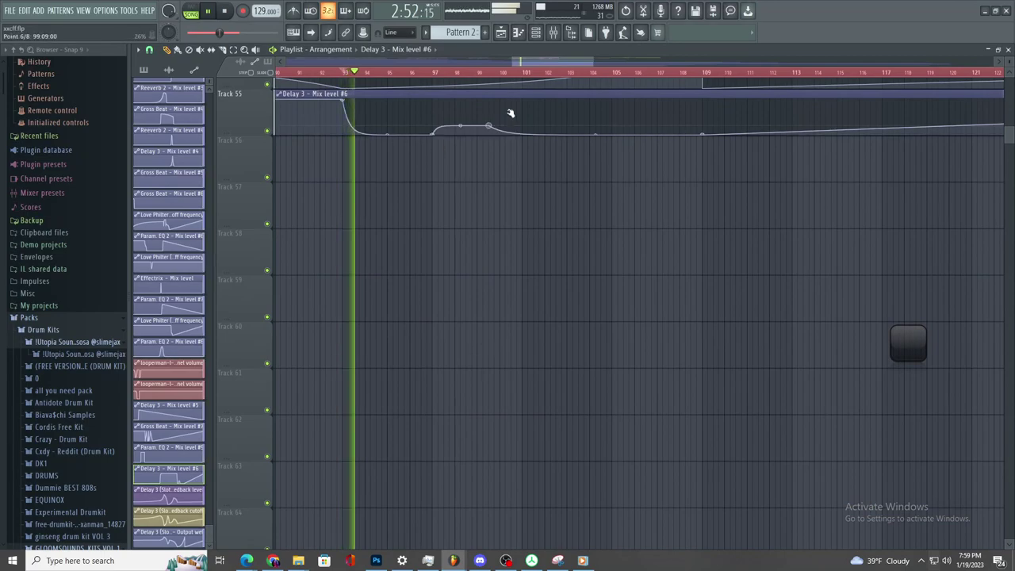
pyautogui.moveTo(488, 126); pyautogui.dragTo(523, 99)
# - Bend the Mix level #6 curve between bars 97 and 101 into a quick rise while listening
pyautogui.scroll(2, 502, 132)
pyautogui.scroll(1, 502, 133)
pyautogui.moveTo(475, 287); pyautogui.dragTo(475, 290)
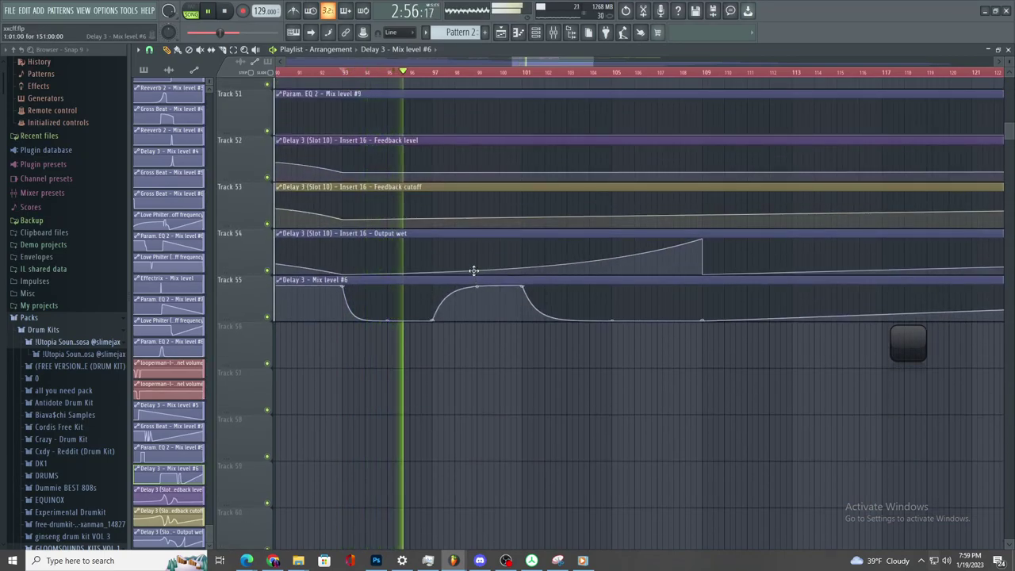
pyautogui.scroll(3, 465, 135)
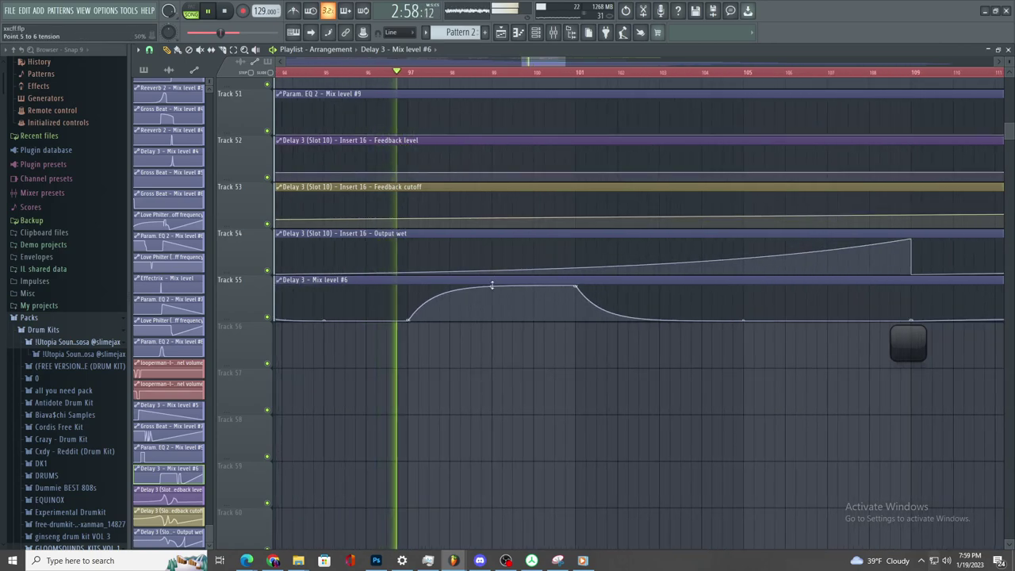
pyautogui.scroll(-3, 609, 238)
# - Add a Feedback cutoff point at bar 101 at 90%, bend its rise from bar 93 into a slow curve, and replay from bar 97
pyautogui.moveTo(597, 215); pyautogui.dragTo(593, 197)
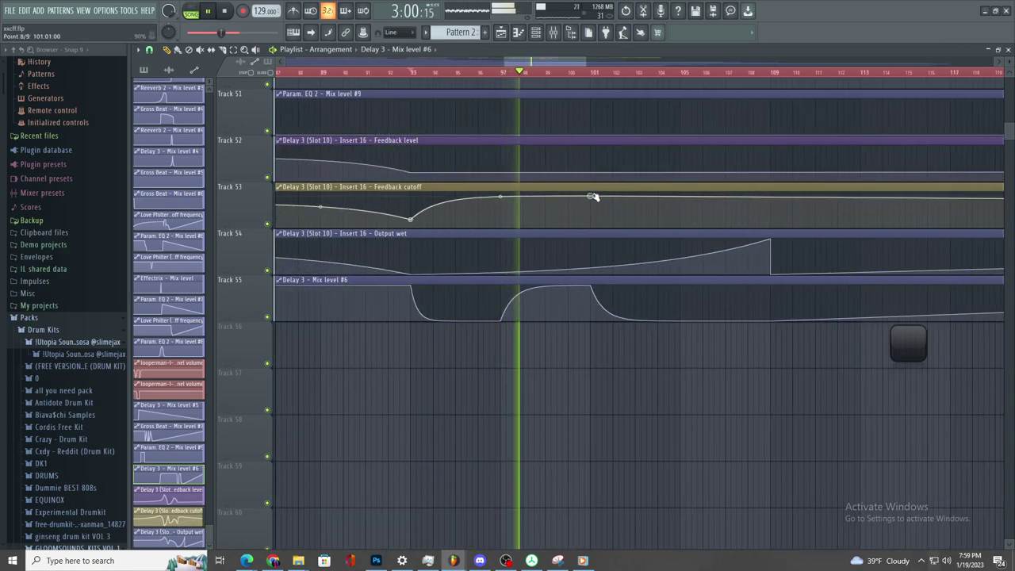
pyautogui.moveTo(501, 196); pyautogui.dragTo(501, 91)
pyautogui.press('space')
pyautogui.click(501, 72)
pyautogui.press('space')
# - Add a Feedback level automation point at bar 101 at 65% and resume playback from bar 97
pyautogui.scroll(3, 530, 103)
pyautogui.press('space')
pyautogui.moveTo(642, 172); pyautogui.dragTo(642, 154)
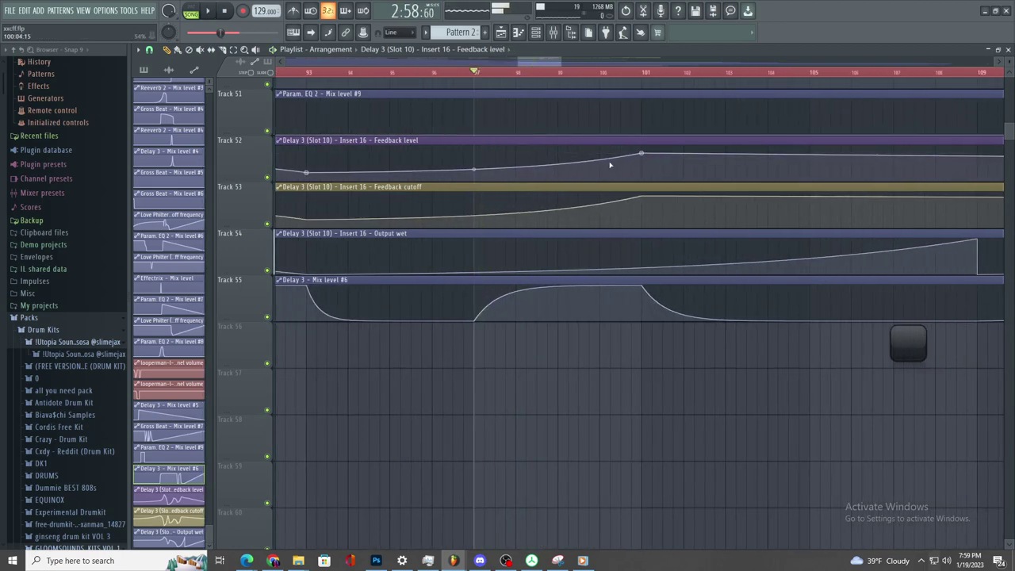
pyautogui.press('space')
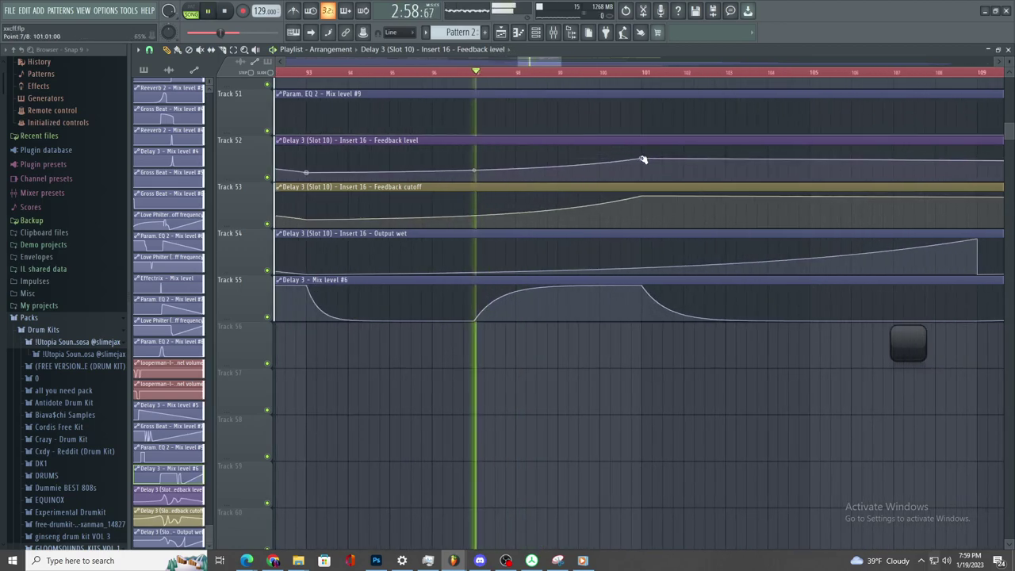
# - Drop the Feedback cutoff and Feedback level automation to 0% at bar 109 and lower the cutoff point at bar 101 to 75%
pyautogui.scroll(-4, 852, 222)
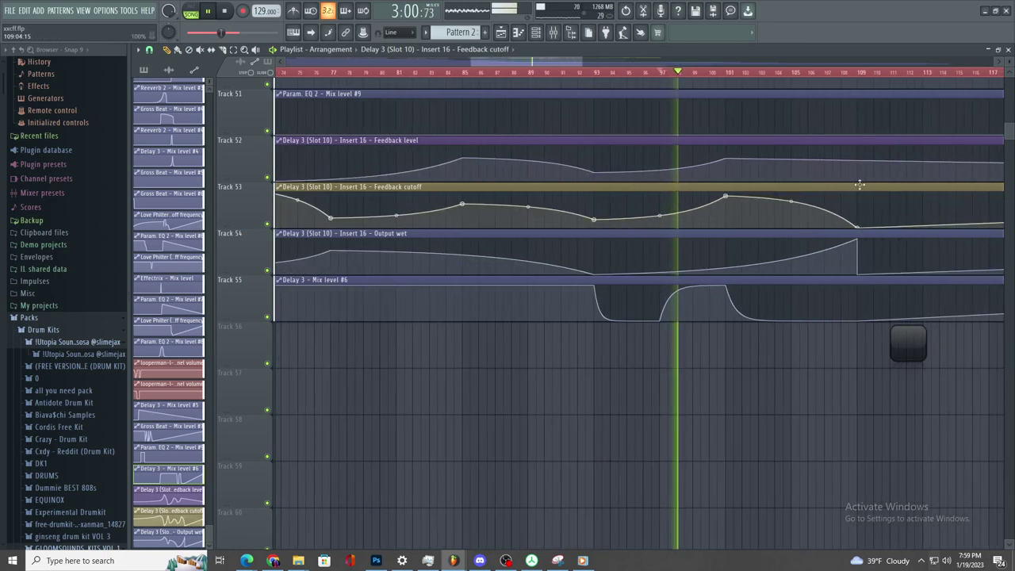
pyautogui.press('space')
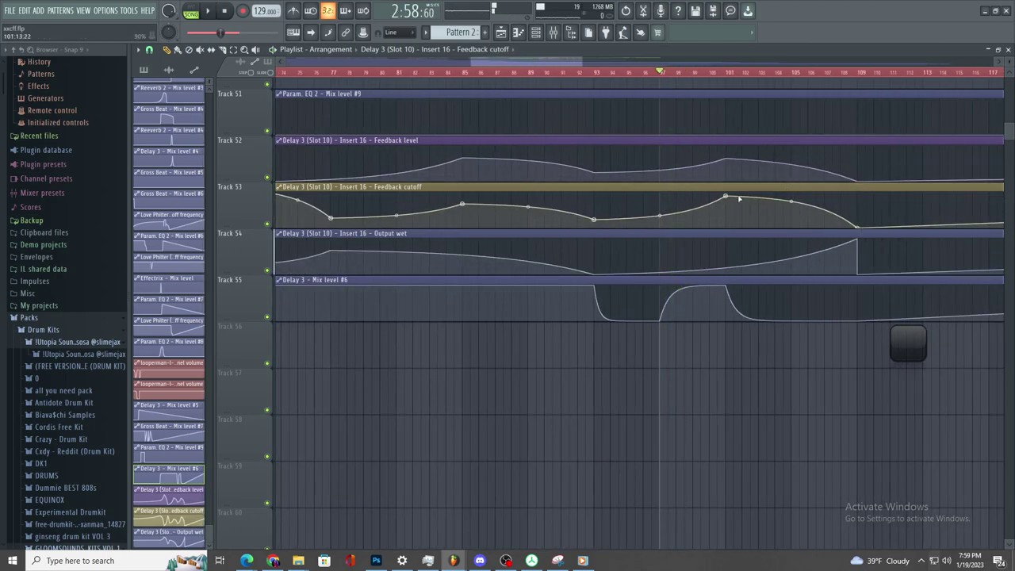
pyautogui.press('space')
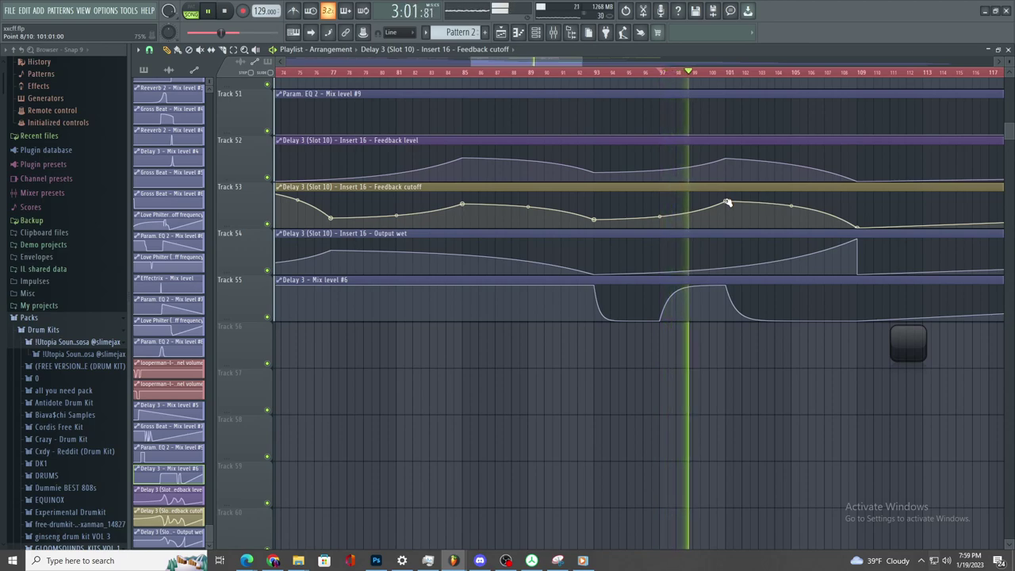
# - Soften the Mix level #6 curve's rise between bars 97 and 101 and replay the section from bar 97
pyautogui.press('space')
pyautogui.moveTo(694, 289); pyautogui.dragTo(695, 290)
pyautogui.press('space')
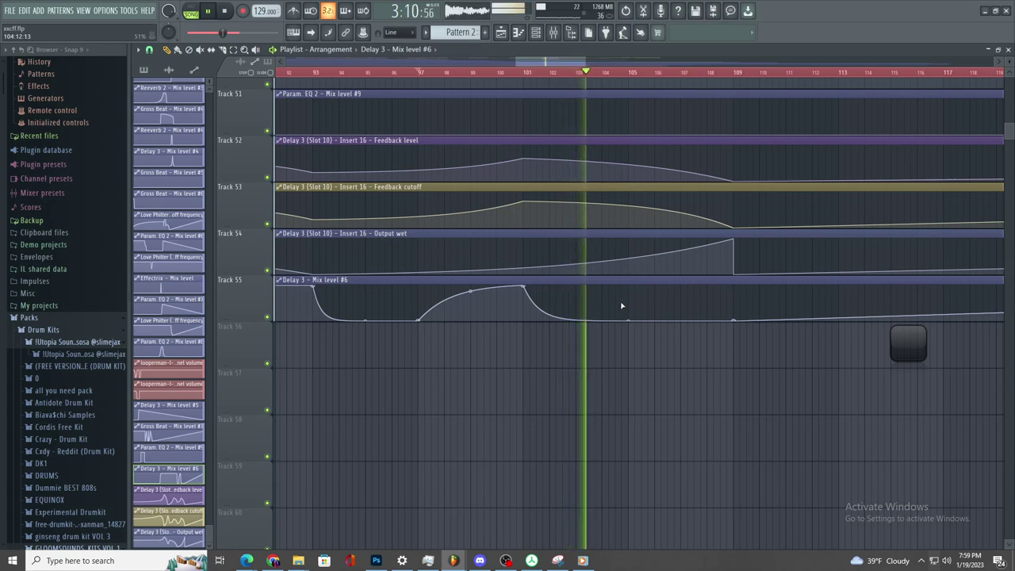
# - Try bending the Mix level #6 curve between bars 101 and 109 to hold high before falling, replaying from bar 101
pyautogui.scroll(-2, 624, 314)
pyautogui.scroll(3, 630, 313)
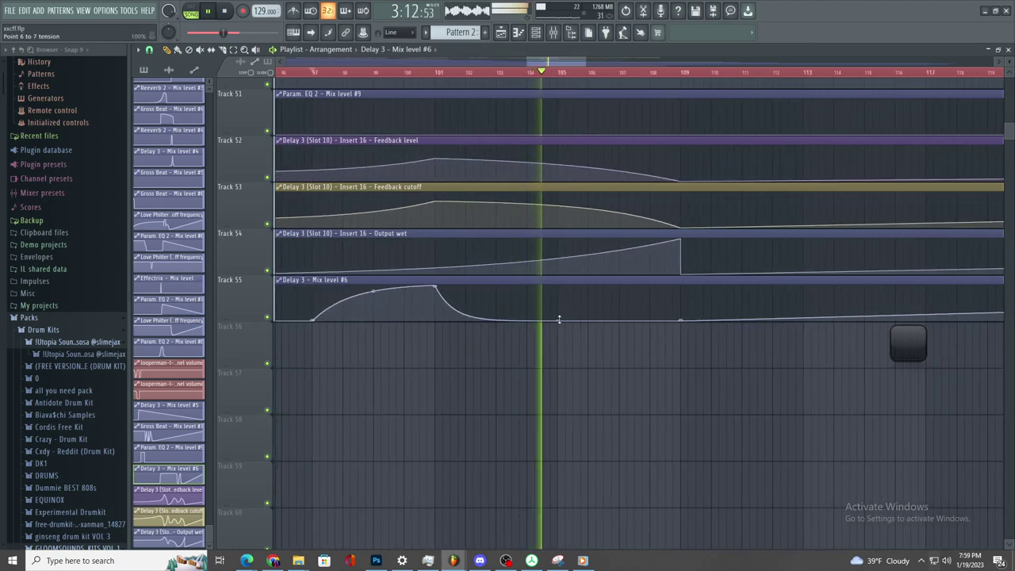
pyautogui.moveTo(558, 318); pyautogui.dragTo(559, 288)
pyautogui.press('space')
pyautogui.click(427, 73)
pyautogui.press('space')
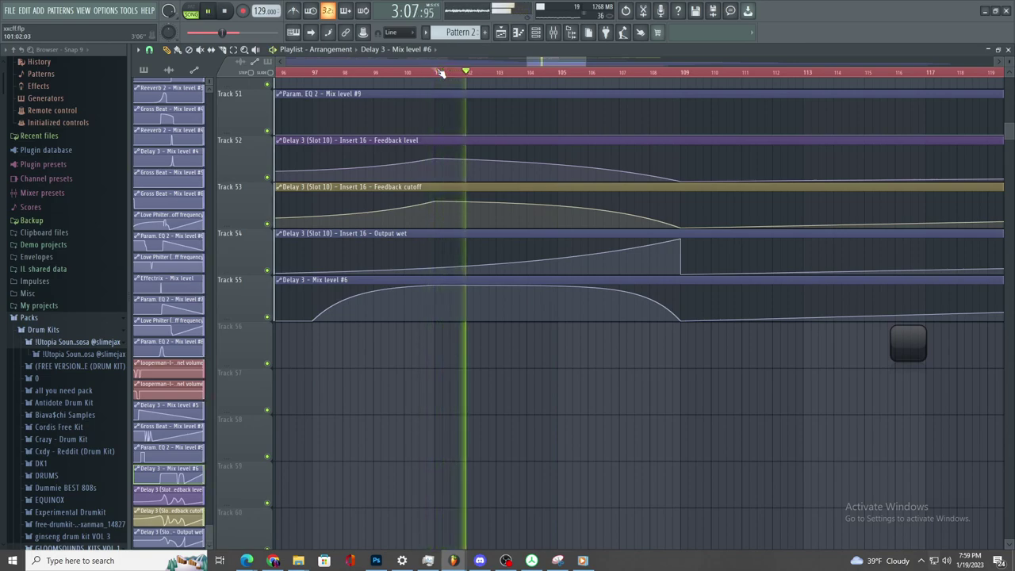
pyautogui.press('space')
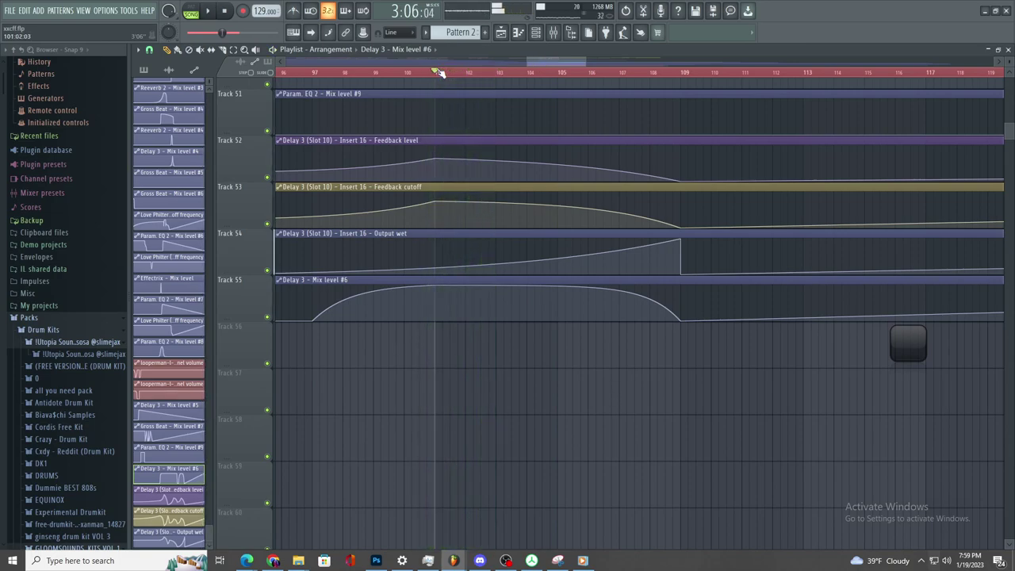
pyautogui.press('space')
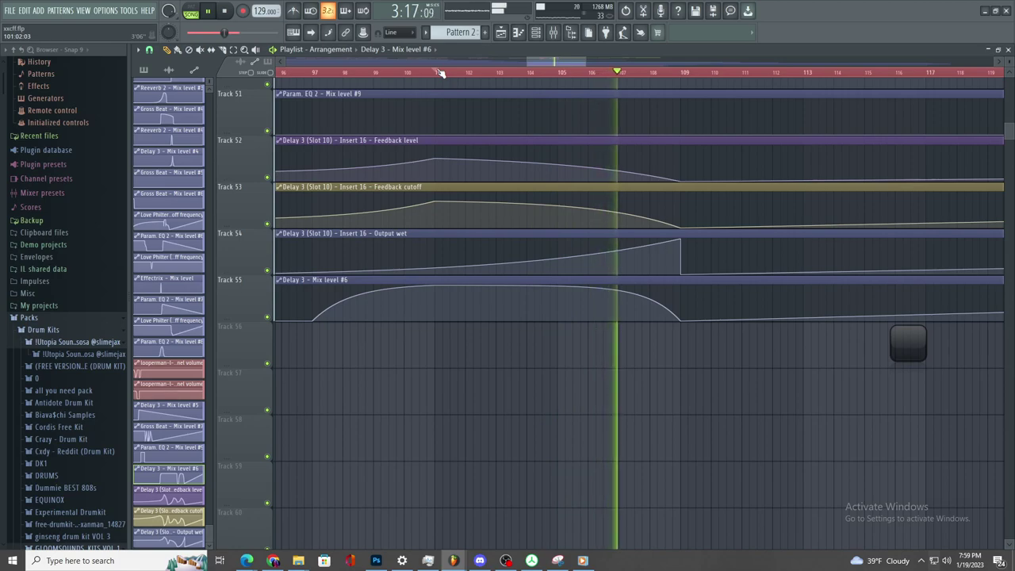
pyautogui.press('space')
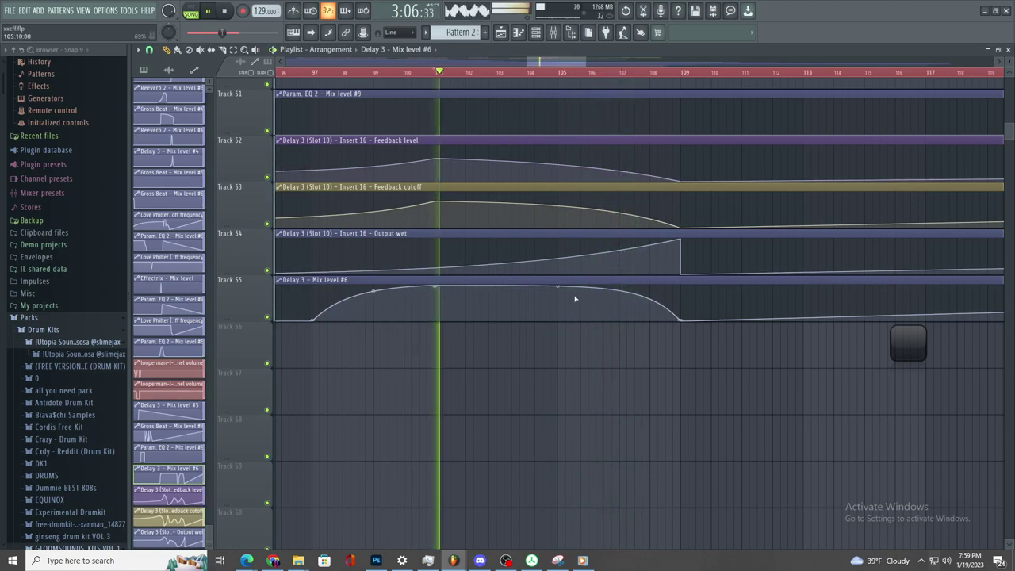
# - Bend the Mix level #6 curve between bars 101 and 109 into a steep early fall and replay from bar 101
pyautogui.moveTo(557, 286); pyautogui.dragTo(566, 111)
pyautogui.press('space')
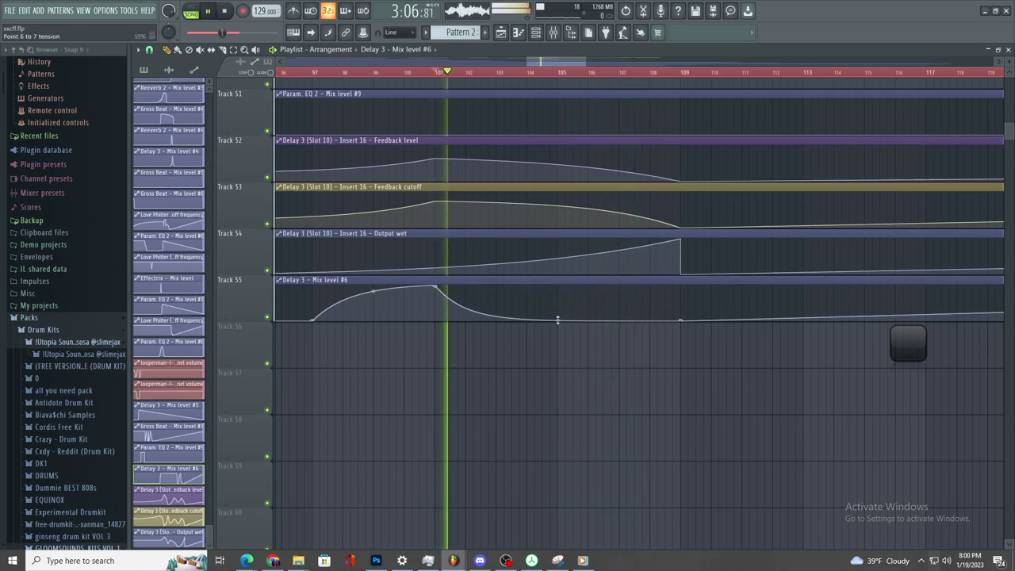
pyautogui.scroll(-2, 599, 259)
pyautogui.press('space')
pyautogui.scroll(2, 551, 312)
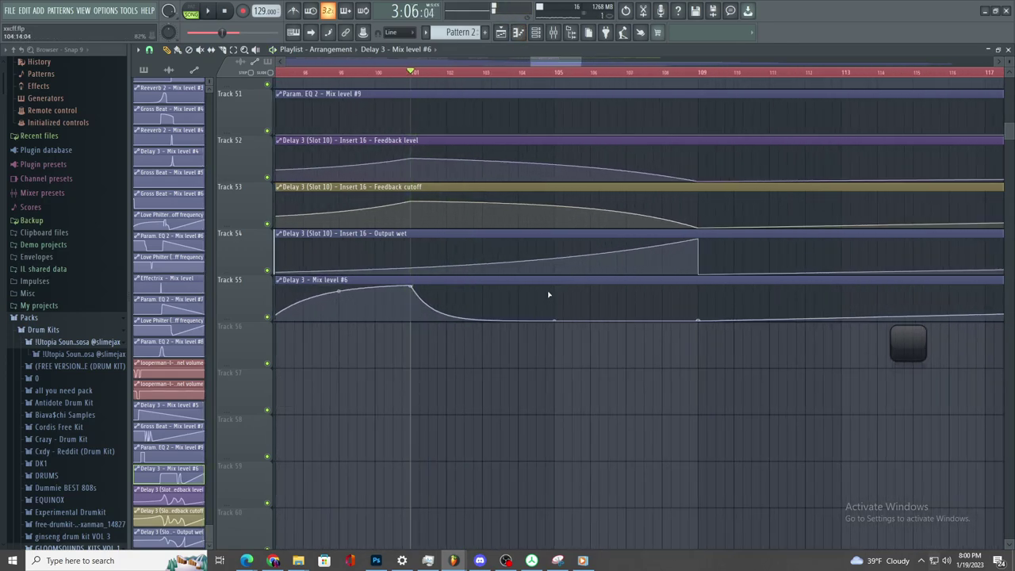
# - Slightly adjust the tension of the Feedback cutoff curve between bars 101 and 109 and replay from bar 101
pyautogui.press('space')
pyautogui.moveTo(556, 206); pyautogui.dragTo(556, 208)
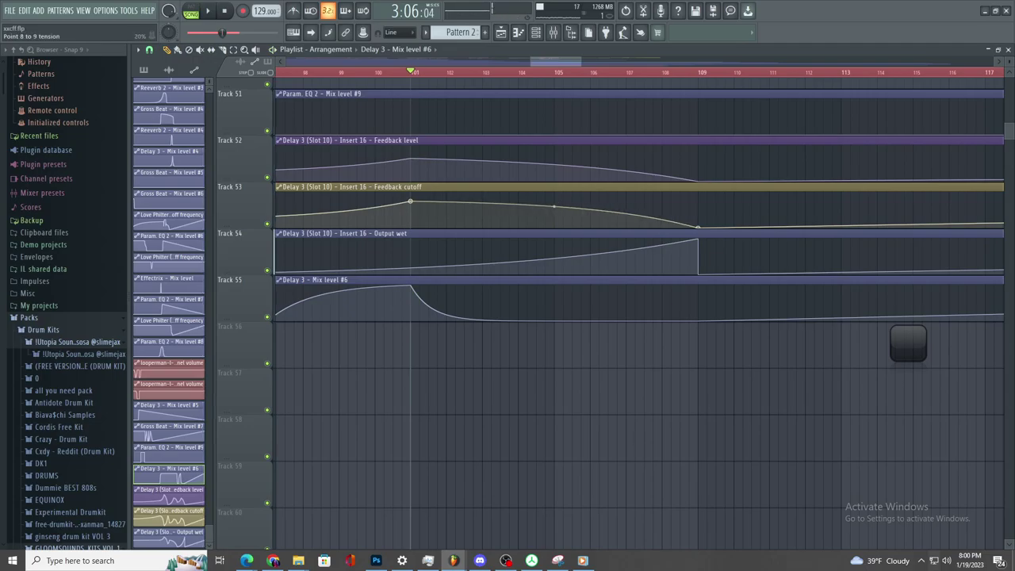
pyautogui.press('space')
# - Export the full song as a WAV file named ProdXRN-Lenoxbeatmaker-129bpm-v7
pyautogui.keyDown('ctrl'); pyautogui.scroll(-3, 555, 205); pyautogui.keyUp('ctrl')
pyautogui.scroll(5, 579, 171)
pyautogui.scroll(7, 607, 136)
pyautogui.keyDown('ctrl'); pyautogui.scroll(-5, 592, 204); pyautogui.keyUp('ctrl')
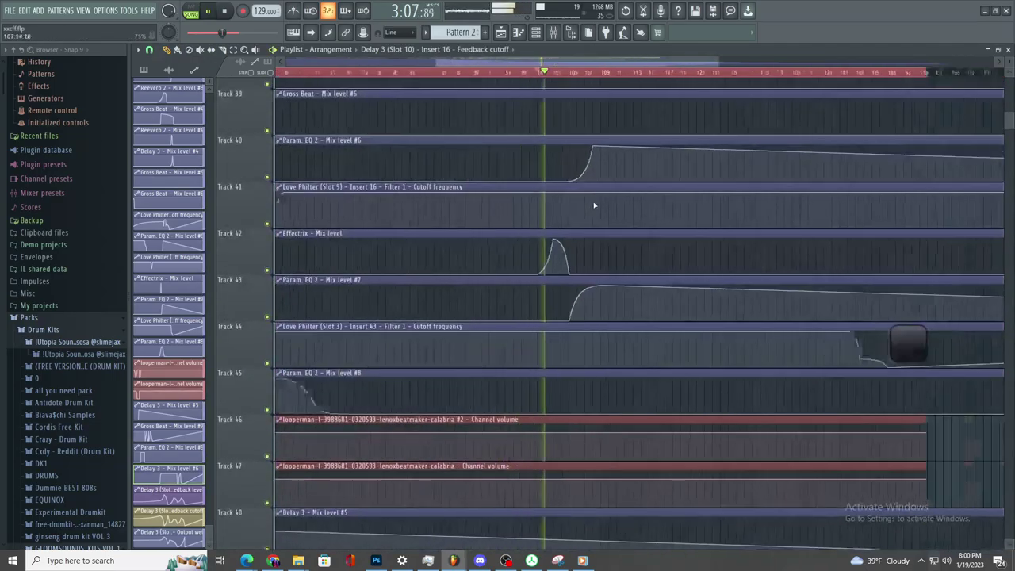
pyautogui.scroll(20, 627, 177)
pyautogui.scroll(6, 627, 133)
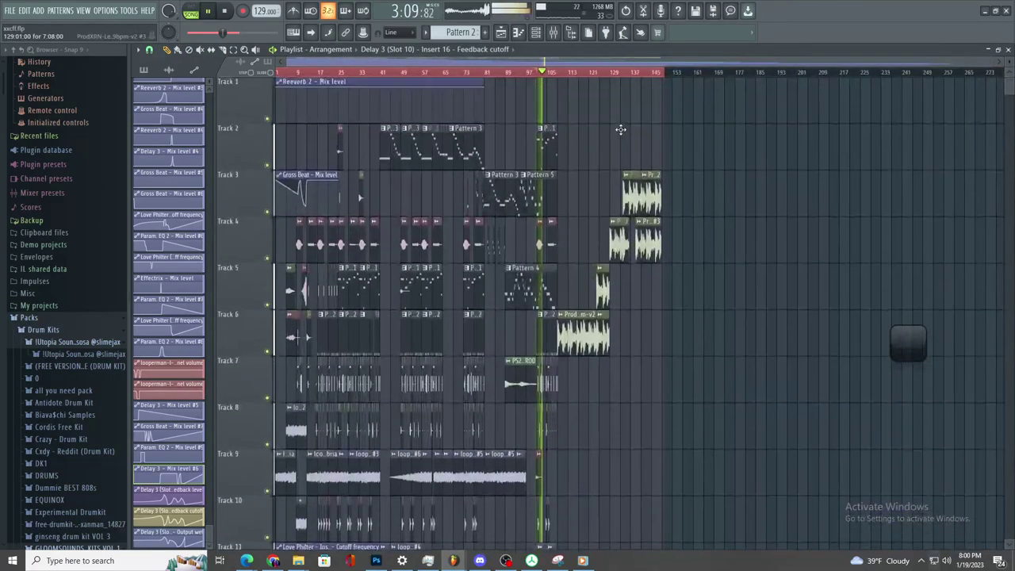
pyautogui.click(10, 11)
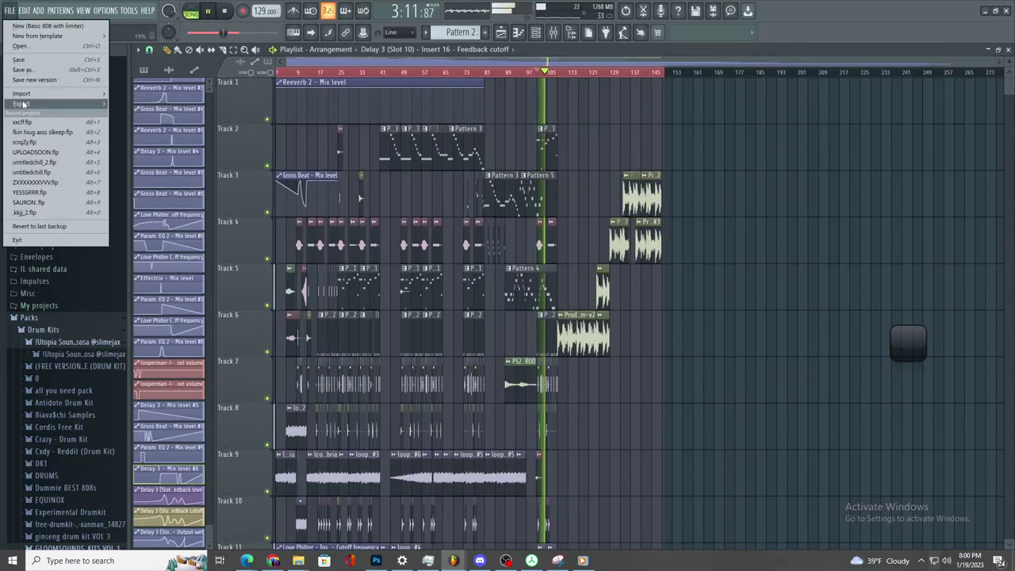
pyautogui.moveTo(22, 104)
pyautogui.click(129, 112)
pyautogui.click(443, 302)
pyautogui.click(496, 429)
pyautogui.press('BackSpace')
pyautogui.write('7')
pyautogui.press('Return')
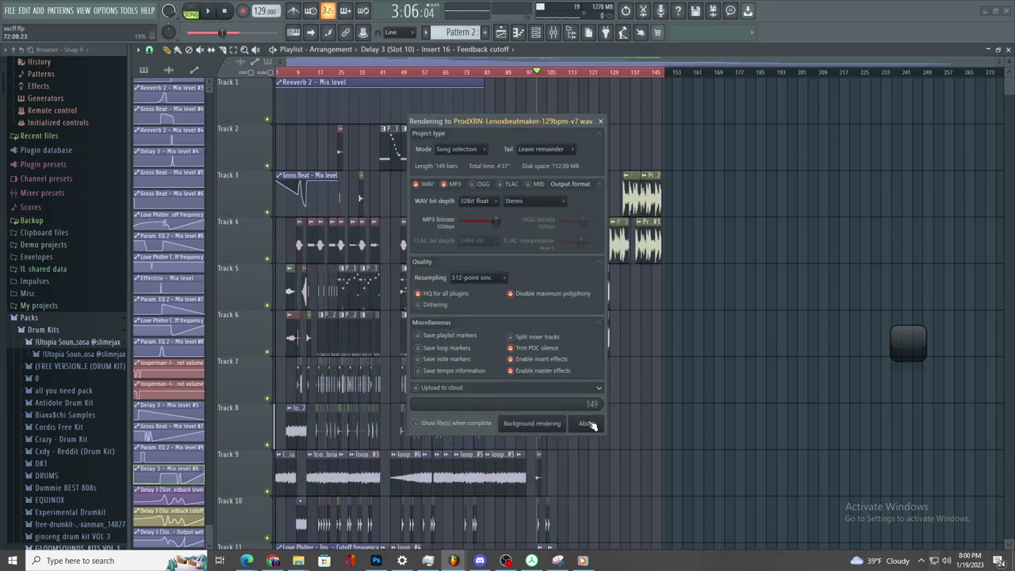
# - Complete the version 7 render, reopen the playlist and play back the arrangement
pyautogui.click(587, 424)
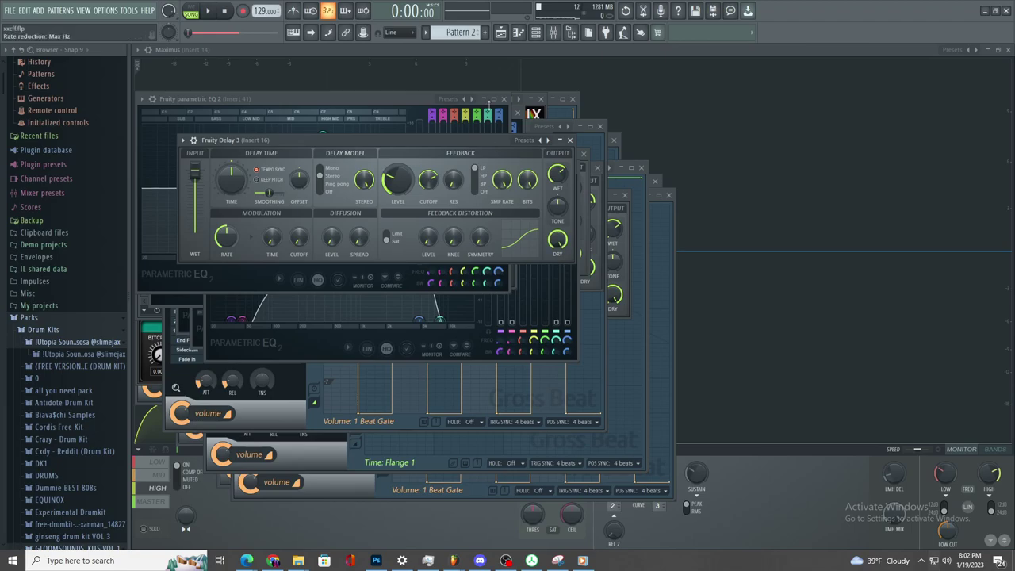
pyautogui.click(501, 31)
pyautogui.click(204, 12)
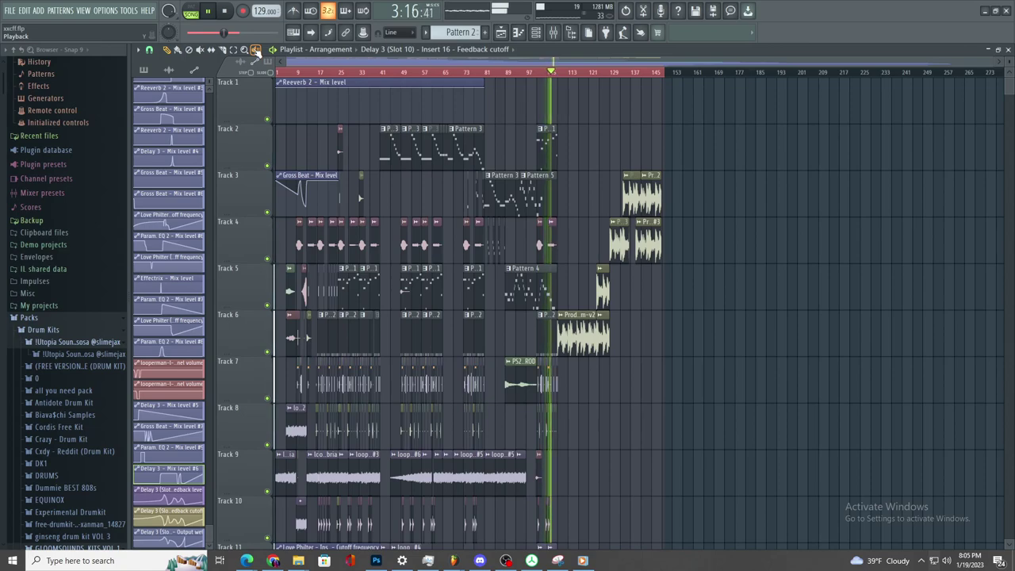
pyautogui.press('space')
pyautogui.press('space')
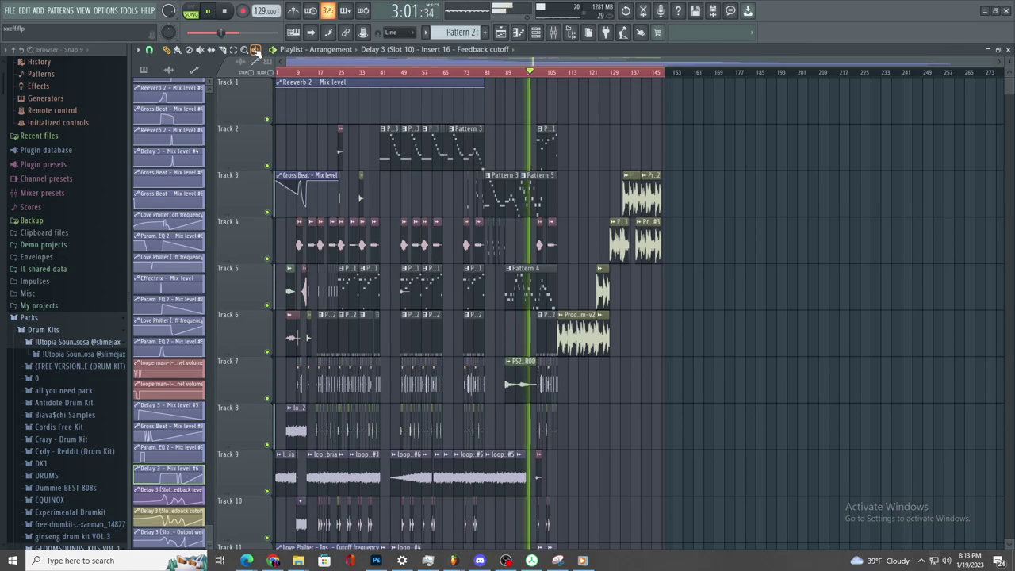
# - Restart playback from about bar 95 to focus on the section leading into bar 101
pyautogui.scroll(5, 507, 349)
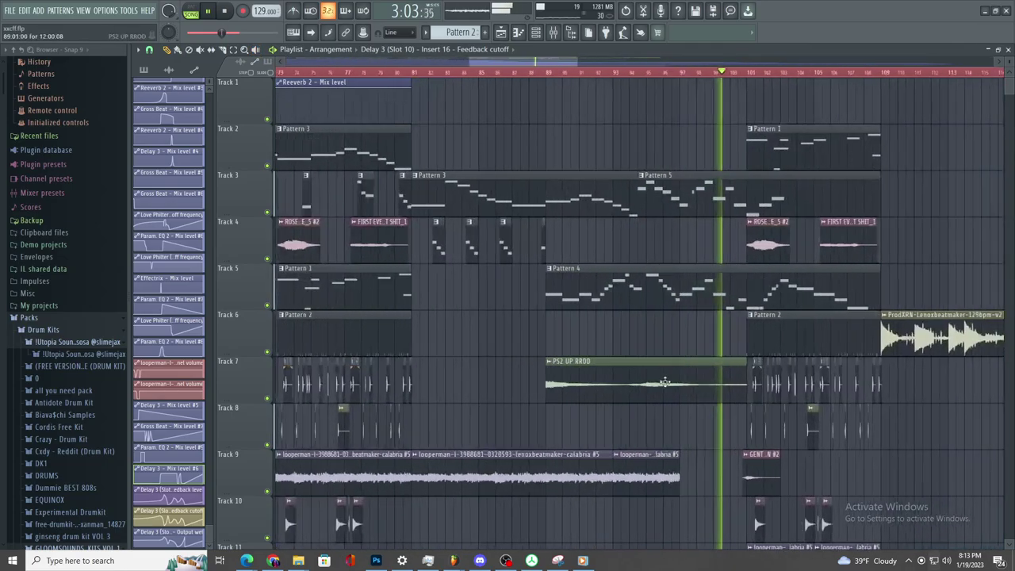
pyautogui.scroll(-2, 610, 433)
pyautogui.scroll(4, 744, 414)
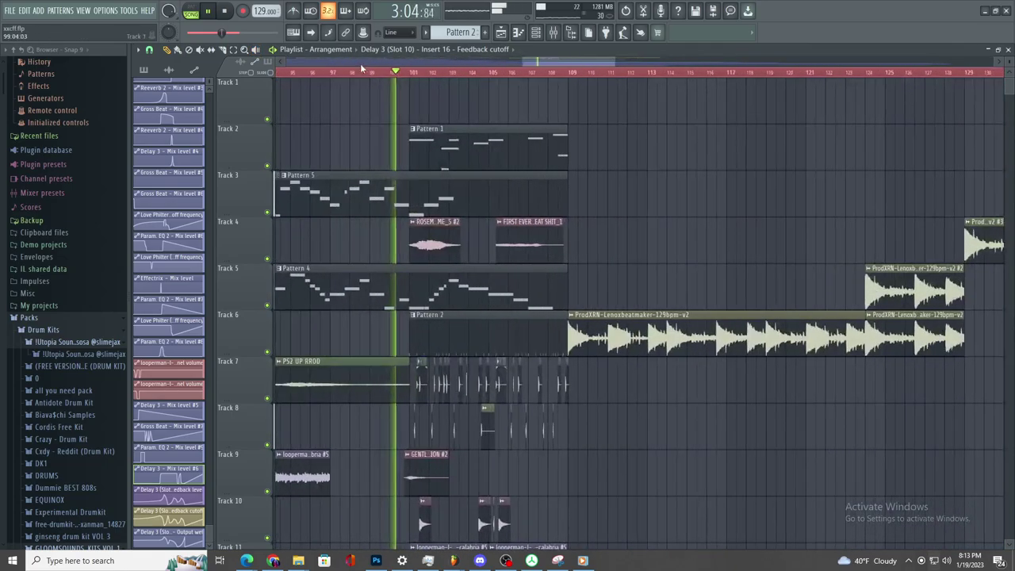
pyautogui.click(295, 73)
pyautogui.scroll(4, 310, 75)
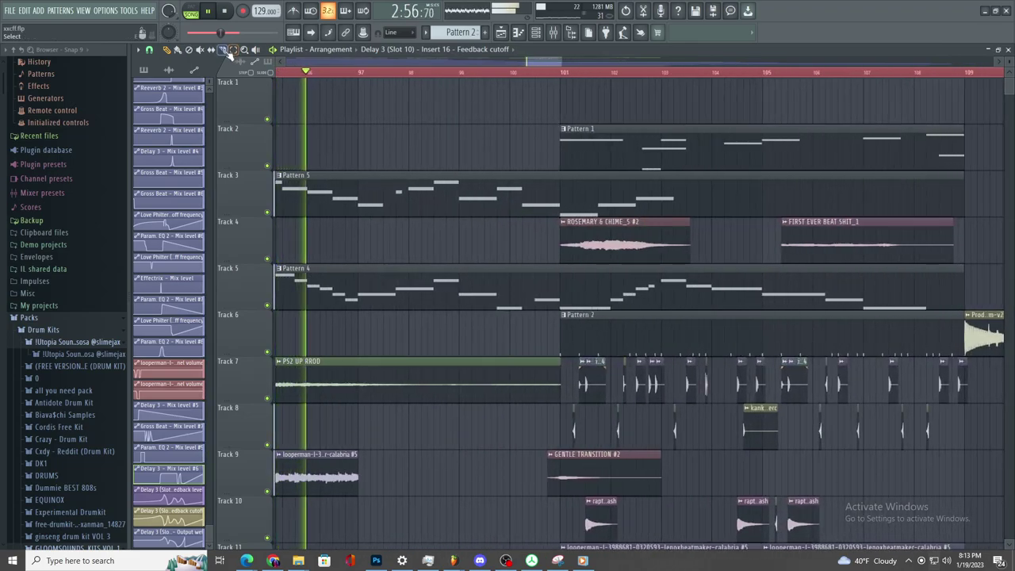
# - Slice Pattern 5 and Pattern 4 at bar 97 and clear both from bar 97 to bar 101
pyautogui.scroll(2, 388, 262)
pyautogui.moveTo(446, 173); pyautogui.dragTo(452, 217)
pyautogui.press('space')
pyautogui.press('space')
pyautogui.moveTo(414, 173)
pyautogui.mouseDown()
pyautogui.moveTo(426, 335)
pyautogui.moveTo(415, 283)
pyautogui.moveTo(684, 279)
pyautogui.mouseUp()
pyautogui.click(170, 50)
pyautogui.rightClick(424, 191)
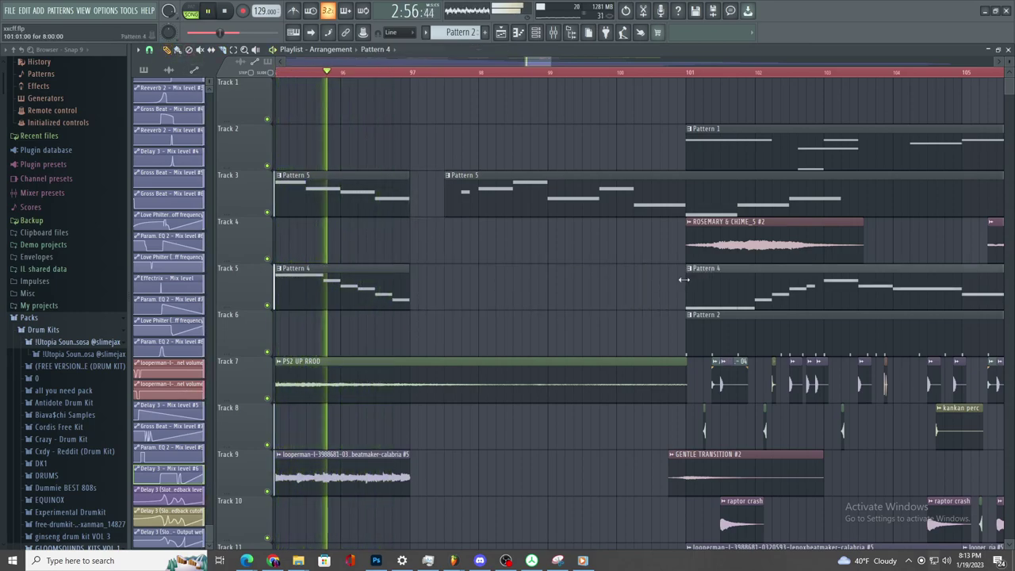
pyautogui.moveTo(446, 191); pyautogui.dragTo(687, 191)
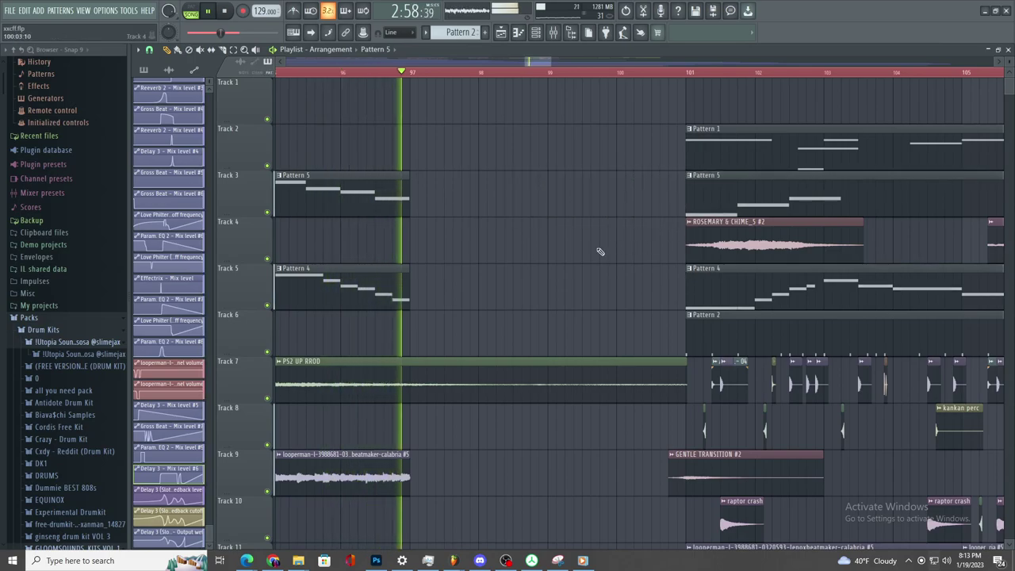
# - Load Fruity Delay 3 into effect slot 9 of the Master mixer track
pyautogui.scroll(2, 389, 215)
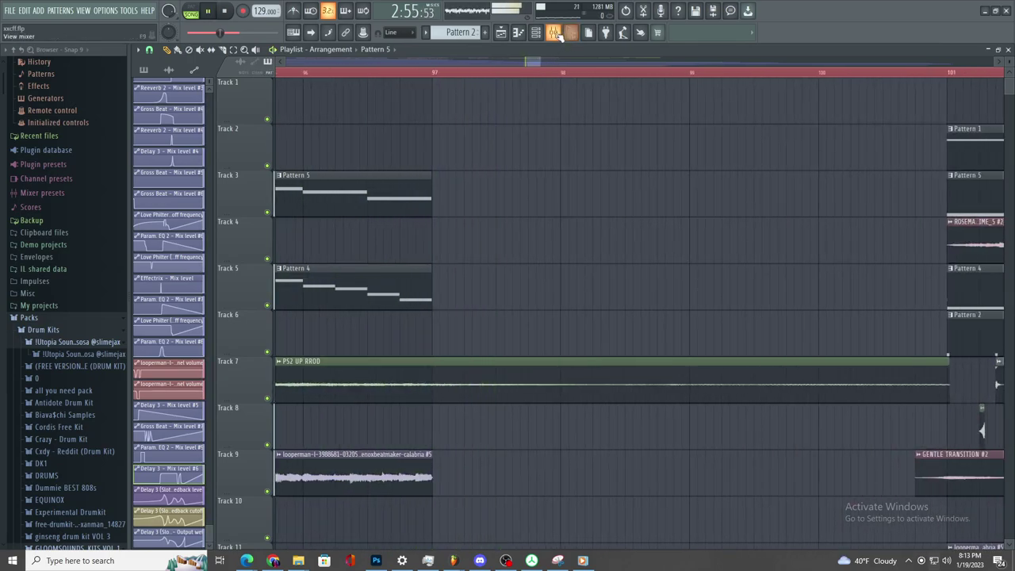
pyautogui.click(555, 33)
pyautogui.click(165, 173)
pyautogui.click(934, 221)
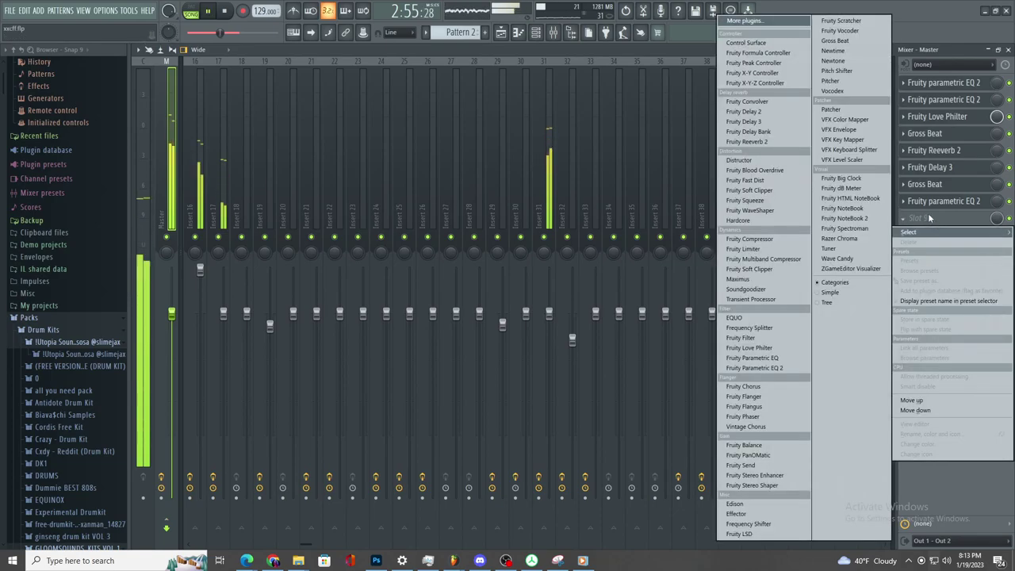
pyautogui.click(762, 122)
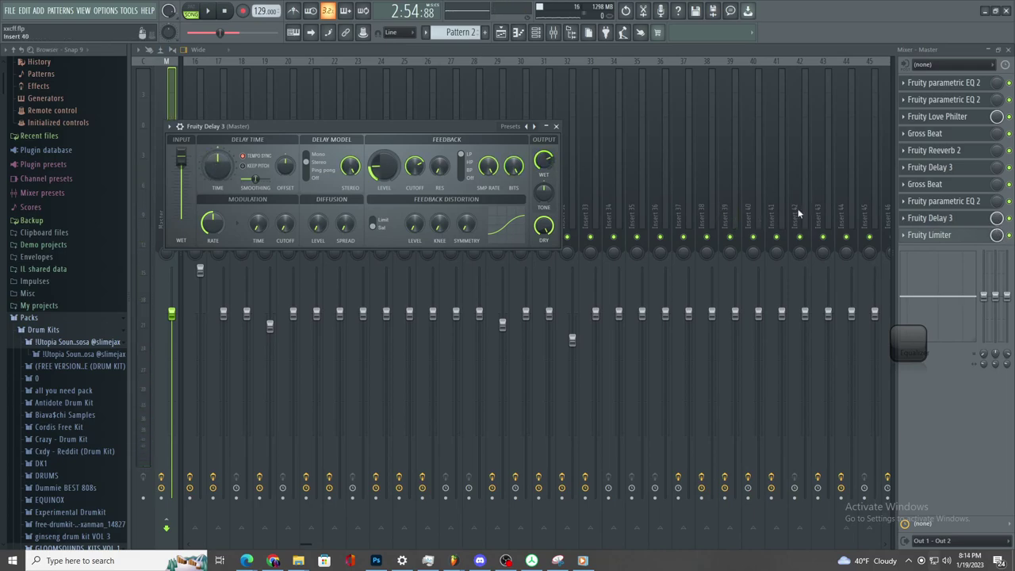
# - Create automation clips for the Master Delay 3's mix level, feedback level, feedback cutoff and output wet
pyautogui.rightClick(995, 220)
pyautogui.click(964, 297)
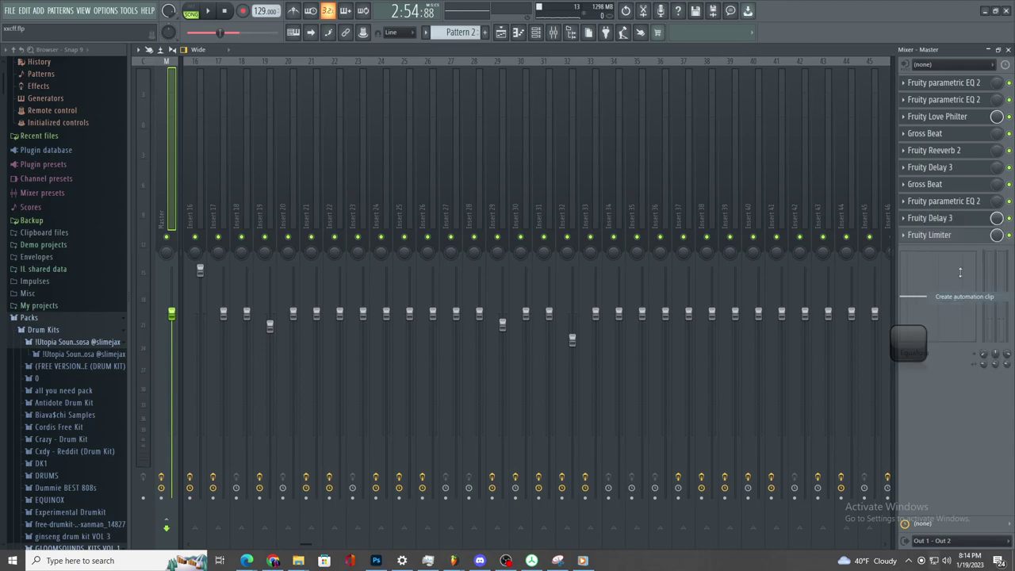
pyautogui.click(951, 223)
pyautogui.rightClick(383, 167)
pyautogui.press('Escape')
pyautogui.rightClick(418, 178)
pyautogui.press('Escape')
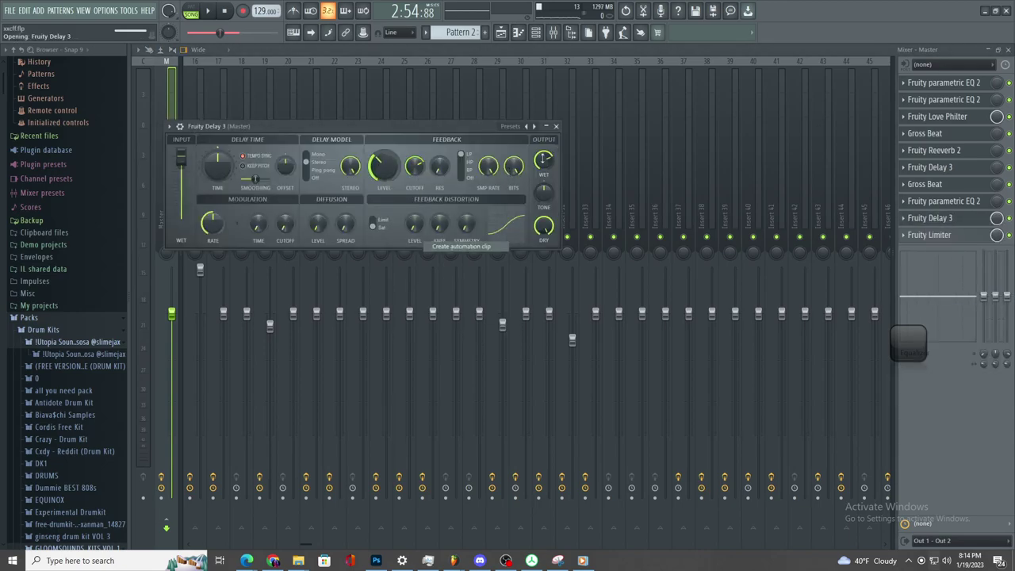
pyautogui.rightClick(544, 161)
pyautogui.click(566, 238)
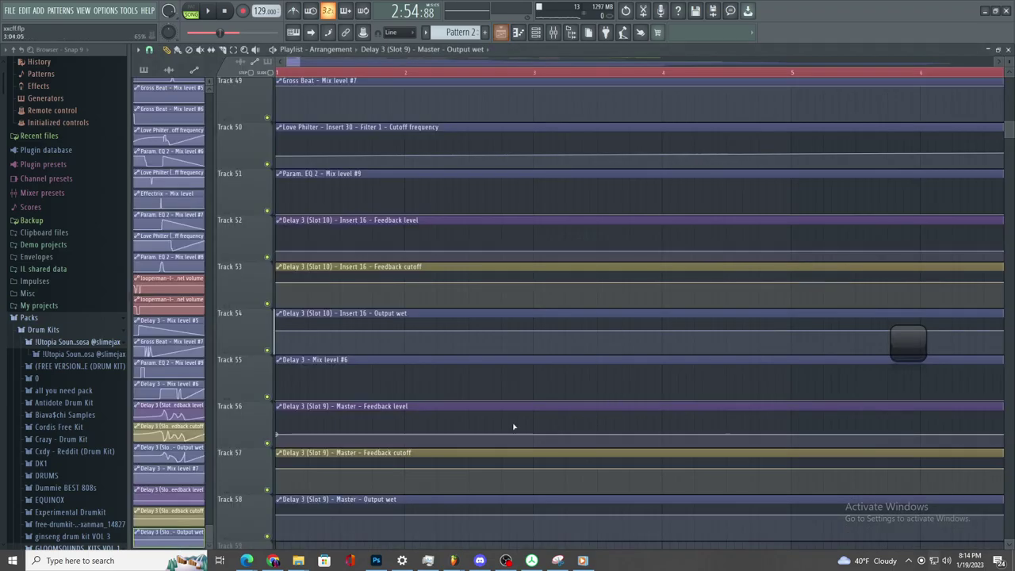
# - Create another mix level automation clip for the Master's Delay 3 and return to the playlist
pyautogui.scroll(-1, 276, 524)
pyautogui.press('space')
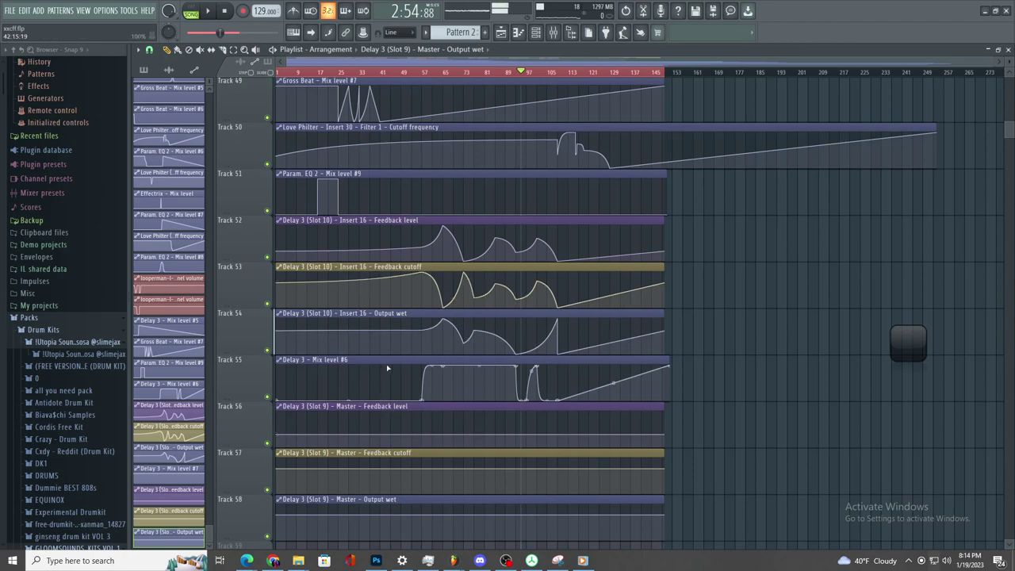
pyautogui.click(553, 32)
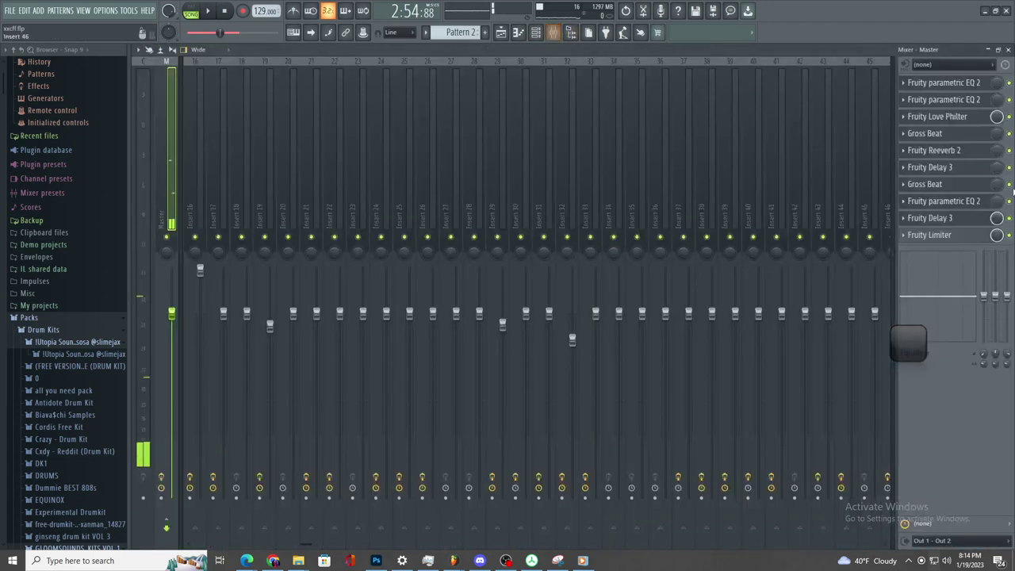
pyautogui.rightClick(1001, 224)
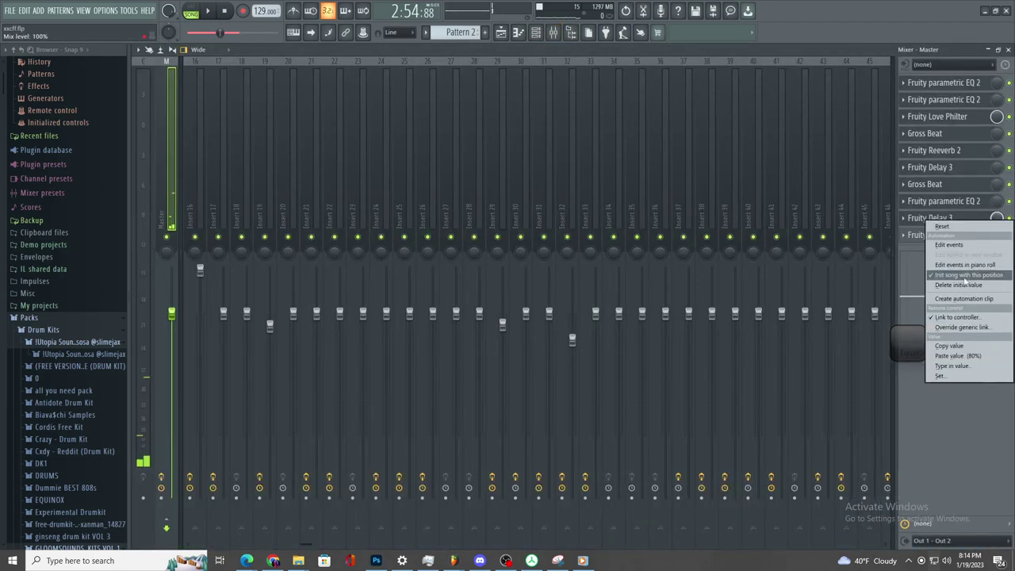
pyautogui.click(506, 34)
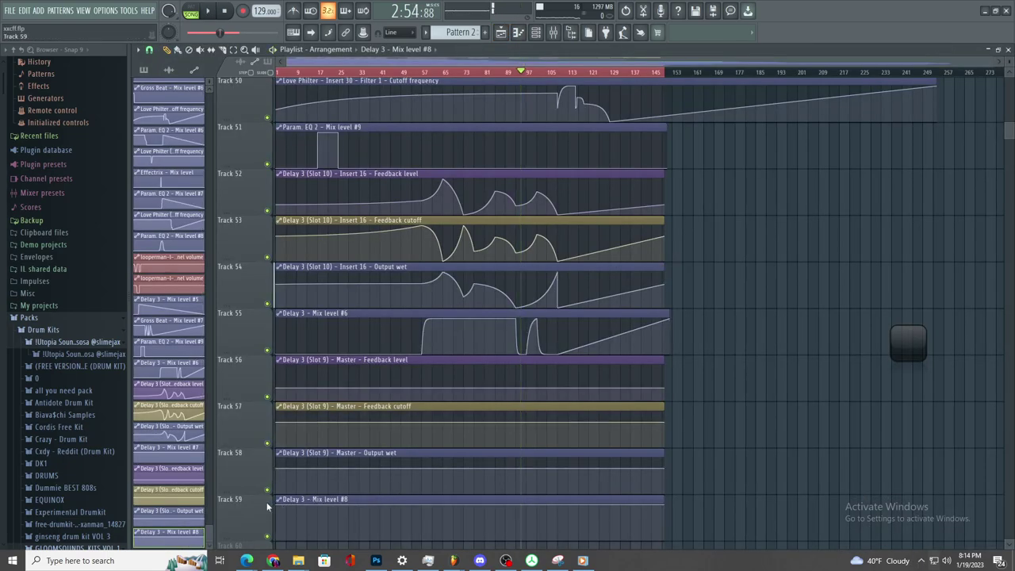
# - Inspect the Delay 3 Mix level #7 automation channel and look through the playlist tracks for the delay clips
pyautogui.click(182, 461)
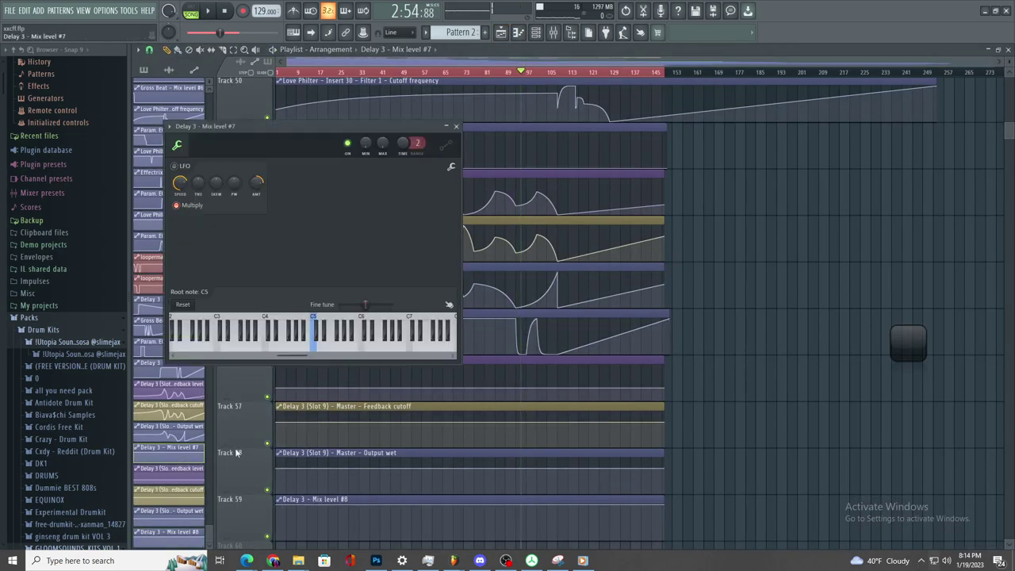
pyautogui.click(457, 127)
pyautogui.scroll(8, 872, 238)
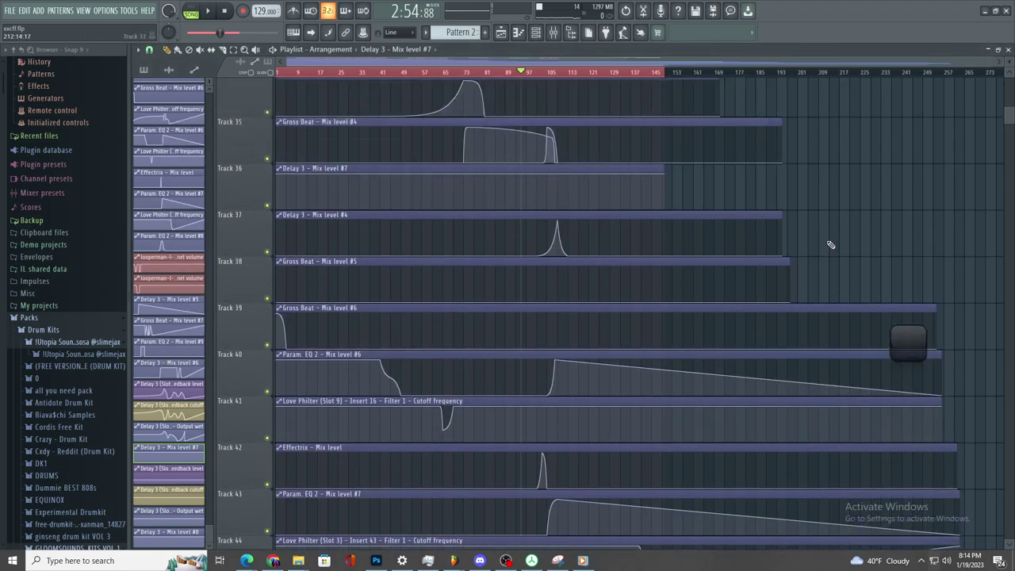
pyautogui.scroll(5, 832, 245)
pyautogui.scroll(10, 817, 354)
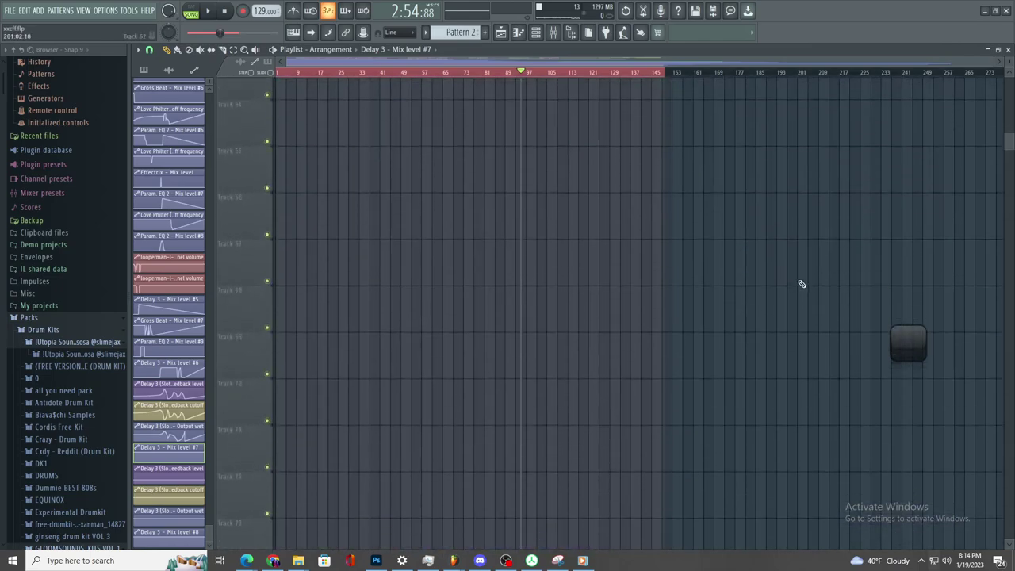
pyautogui.scroll(3, 806, 269)
pyautogui.press('space')
pyautogui.press('space')
pyautogui.scroll(3, 487, 242)
pyautogui.scroll(-3, 418, 254)
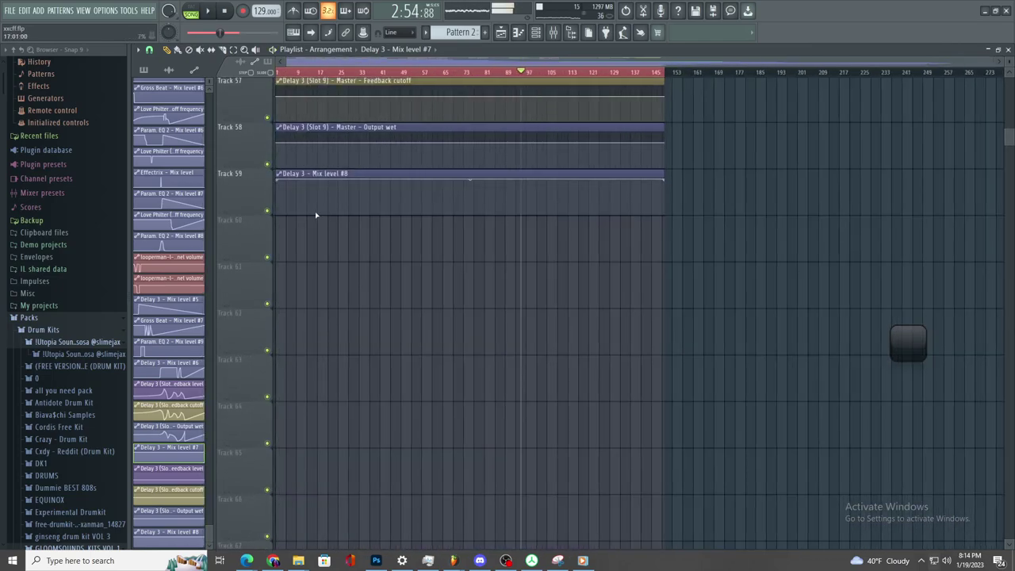
# - Lower the start and end points of the Delay 3 Mix level #8 clip to zero
pyautogui.moveTo(278, 181); pyautogui.dragTo(277, 213)
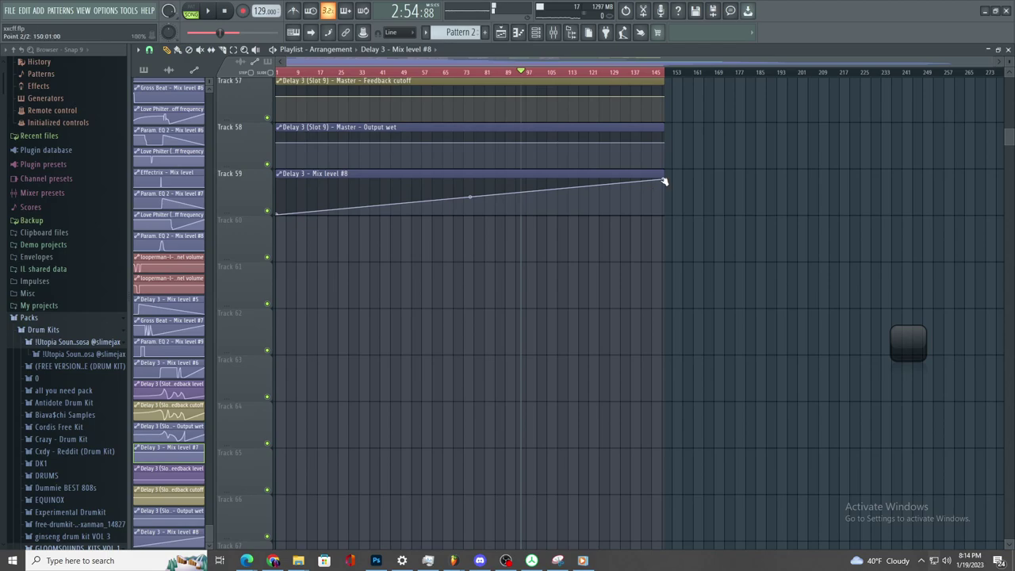
pyautogui.scroll(5, 517, 229)
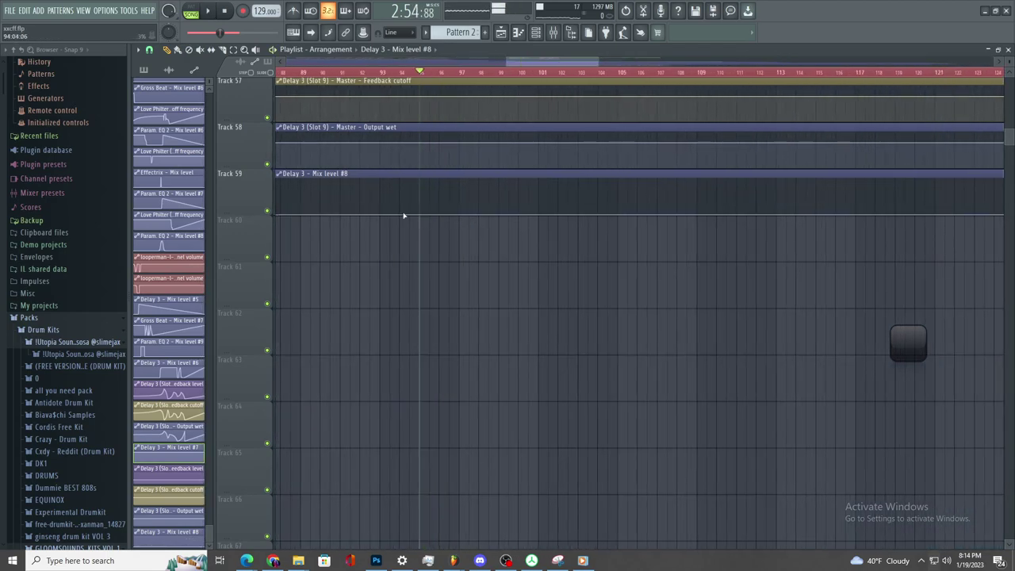
pyautogui.scroll(2, 464, 205)
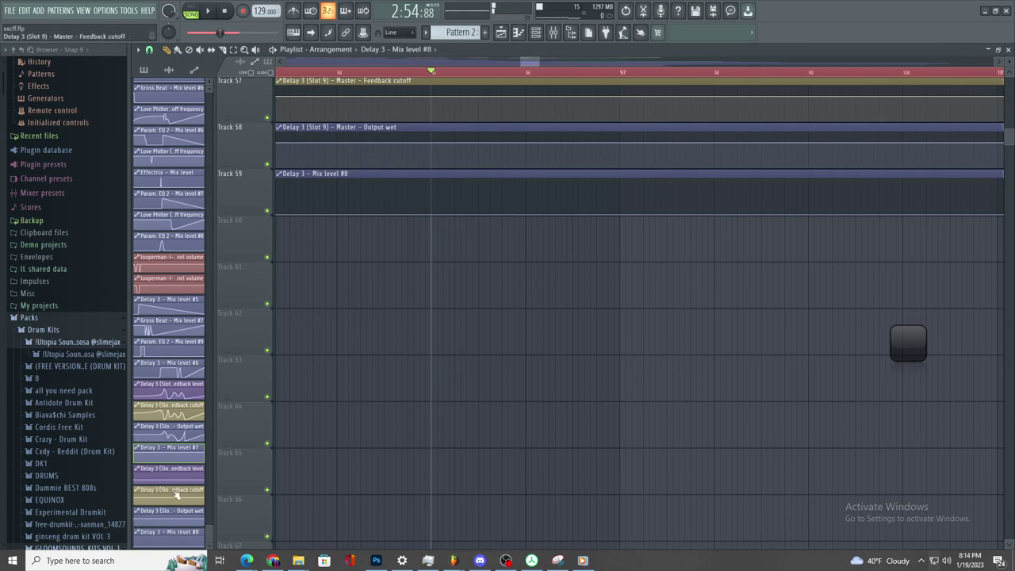
# - Delete the unneeded Delay 3 Mix level #7 automation channel
pyautogui.rightClick(177, 457)
pyautogui.click(207, 534)
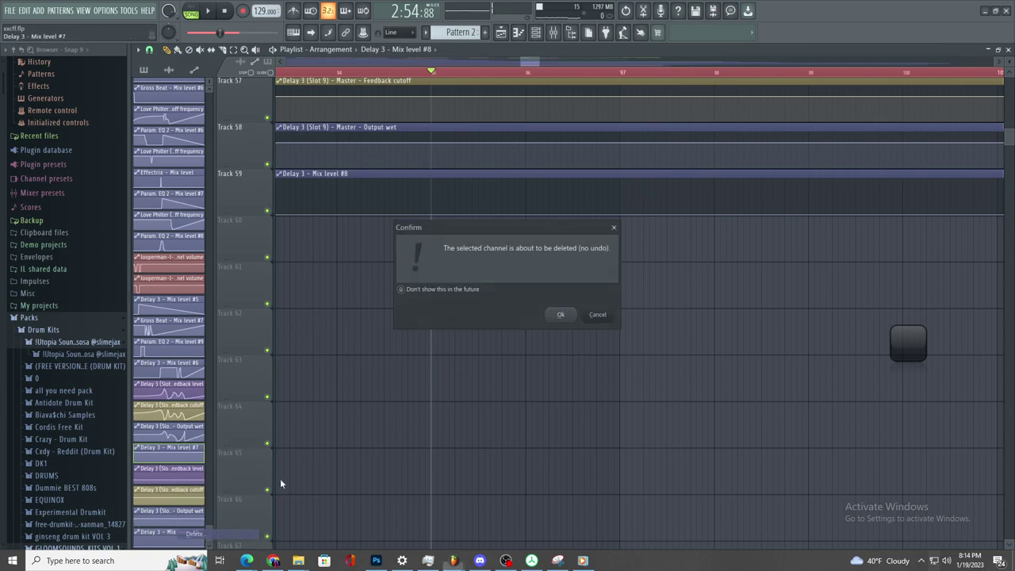
pyautogui.click(558, 315)
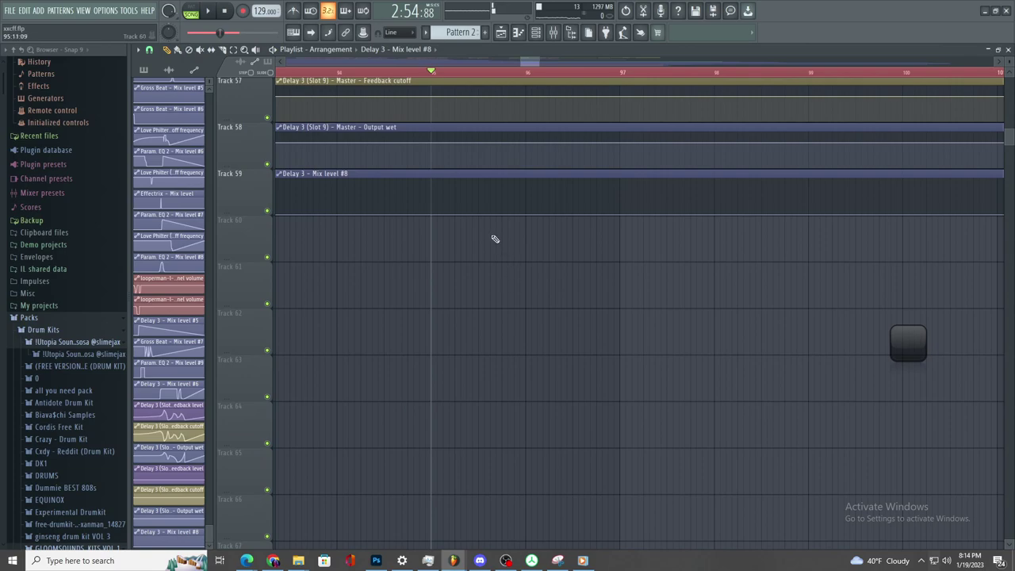
# - Add points at bars 95 and 97 on Mix level #8, shaping a curved rise from zero to full level
pyautogui.scroll(2, 434, 208)
pyautogui.press('space')
pyautogui.rightClick(427, 213)
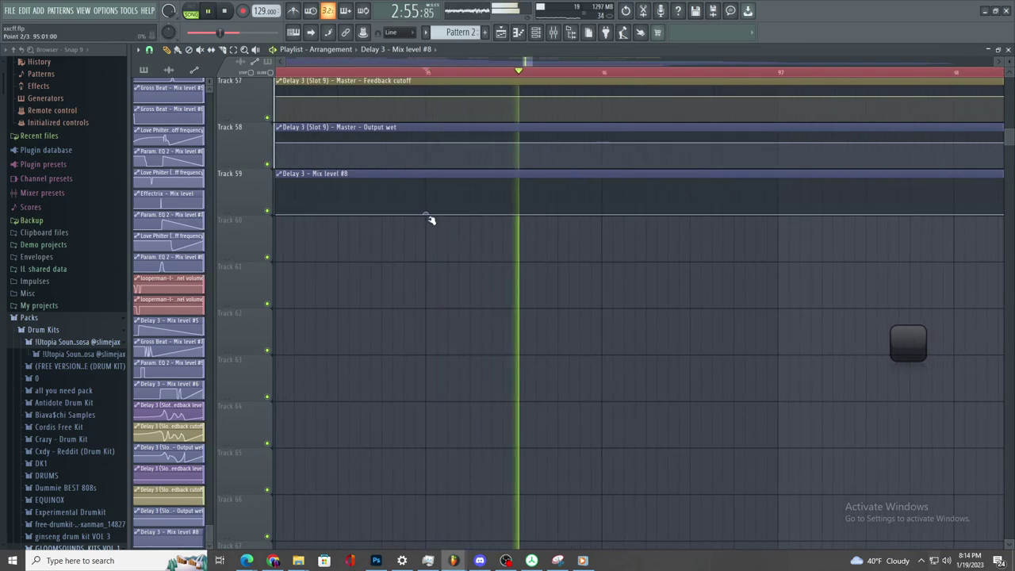
pyautogui.rightClick(614, 180)
pyautogui.moveTo(623, 177); pyautogui.dragTo(781, 143)
pyautogui.press('space')
pyautogui.press('space')
pyautogui.keyDown('ctrl'); pyautogui.scroll(-3, 610, 281); pyautogui.keyUp('ctrl')
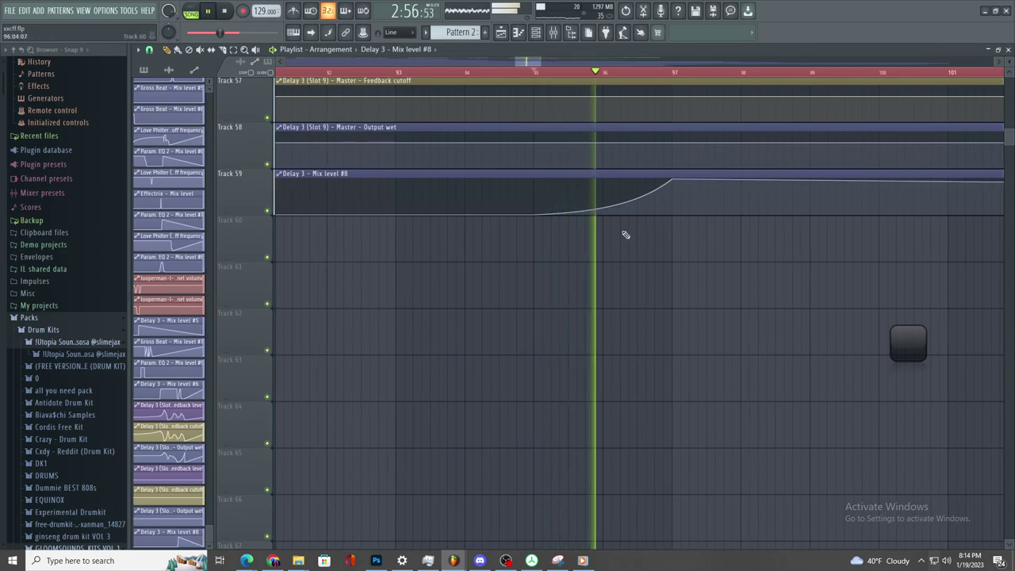
# - Bend the Mix level #8 rise so it stays low until just before bar 97, replaying from bar 95
pyautogui.moveTo(605, 208); pyautogui.dragTo(596, 321)
pyautogui.keyDown('ctrl'); pyautogui.scroll(2, 596, 322); pyautogui.keyUp('ctrl')
pyautogui.hscroll(3, 685, 270)
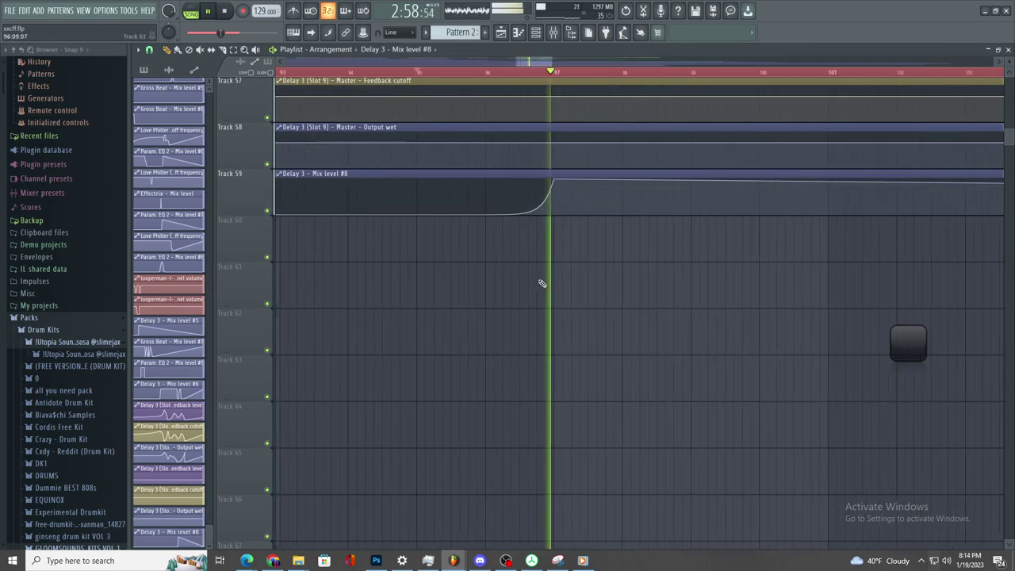
pyautogui.keyDown('ctrl'); pyautogui.scroll(-2, 568, 202); pyautogui.keyUp('ctrl')
pyautogui.press('space')
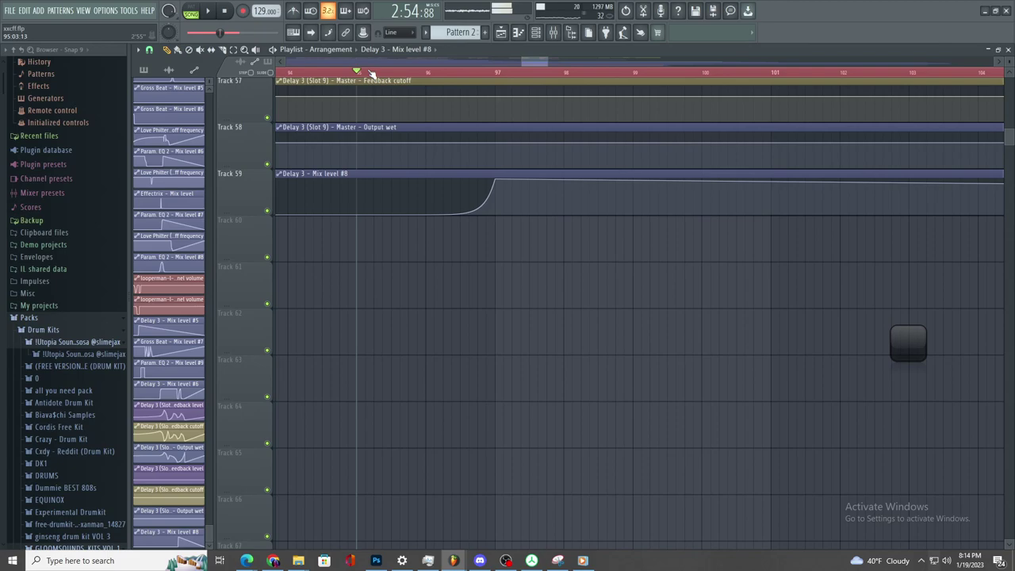
# - Add a zero-level point at bar 101 on Mix level #8 with a rounded fall from bar 97, and replay
pyautogui.rightClick(745, 182)
pyautogui.moveTo(745, 182); pyautogui.dragTo(753, 226)
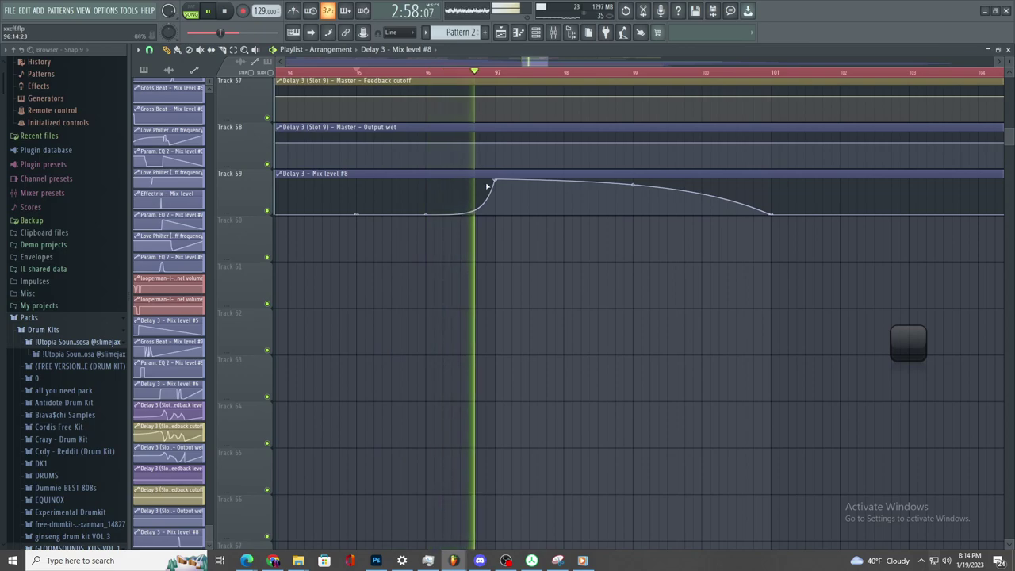
pyautogui.press('space')
# - Move the full-level point of Mix level #8 from bar 97 to bar 99 and replay from bar 95
pyautogui.moveTo(491, 182); pyautogui.dragTo(631, 164)
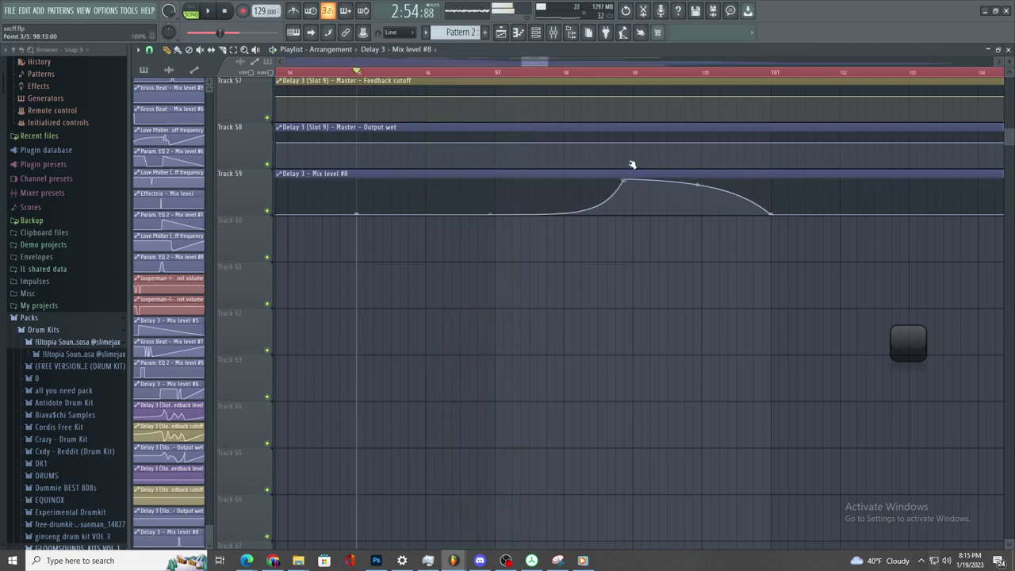
pyautogui.press('space')
pyautogui.press('space')
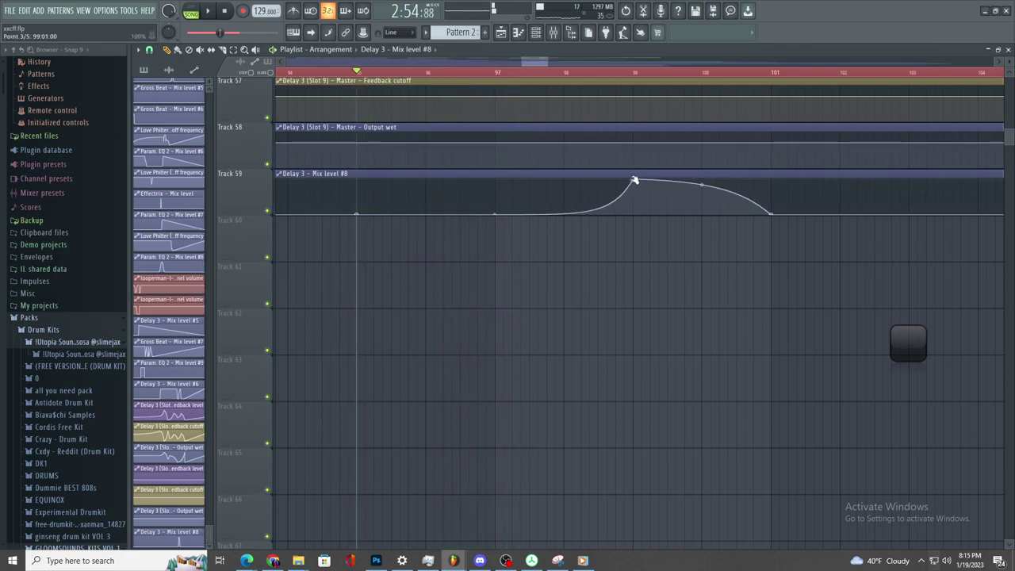
pyautogui.press('space')
# - Change the Mix level #8 rise between bars 95 and 99 to an S-shaped curve
pyautogui.rightClick(634, 179)
pyautogui.click(661, 264)
pyautogui.scroll(2, 526, 208)
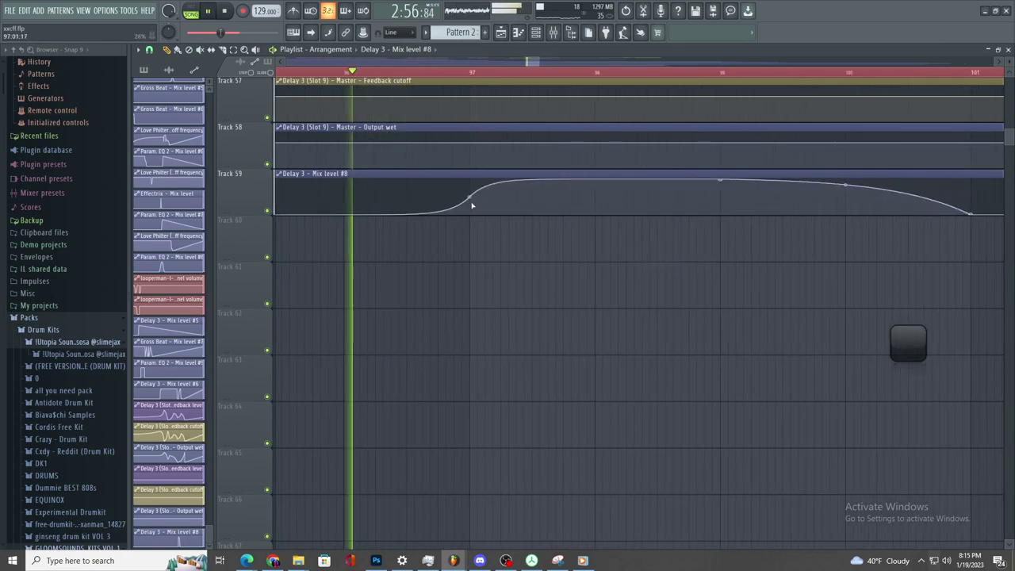
# - Soften the S-shaped Mix level #8 rise between bars 95 and 99 into a gentler curve and listen through to bar 101
pyautogui.moveTo(470, 197); pyautogui.dragTo(467, 199)
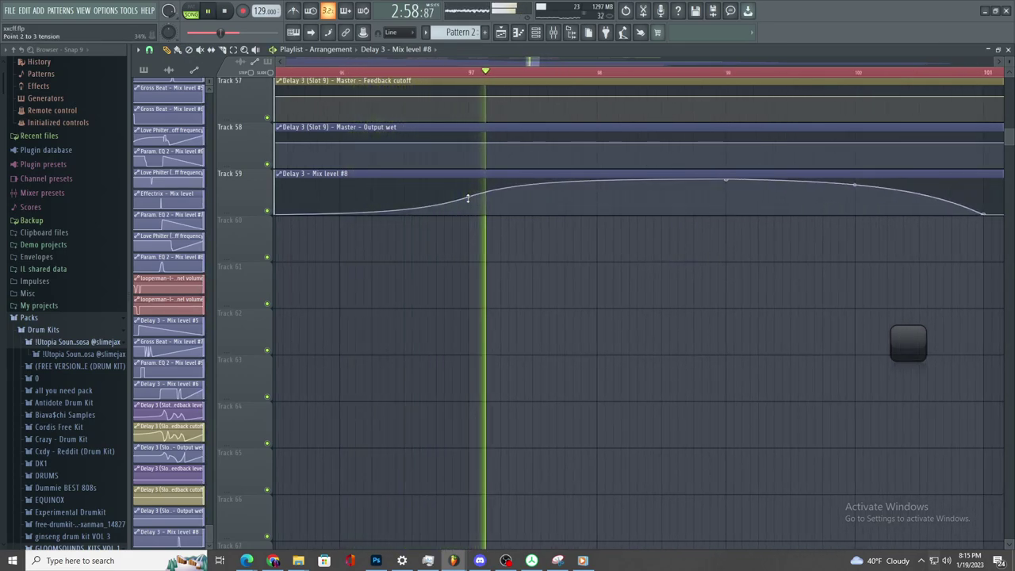
pyautogui.scroll(-4, 598, 243)
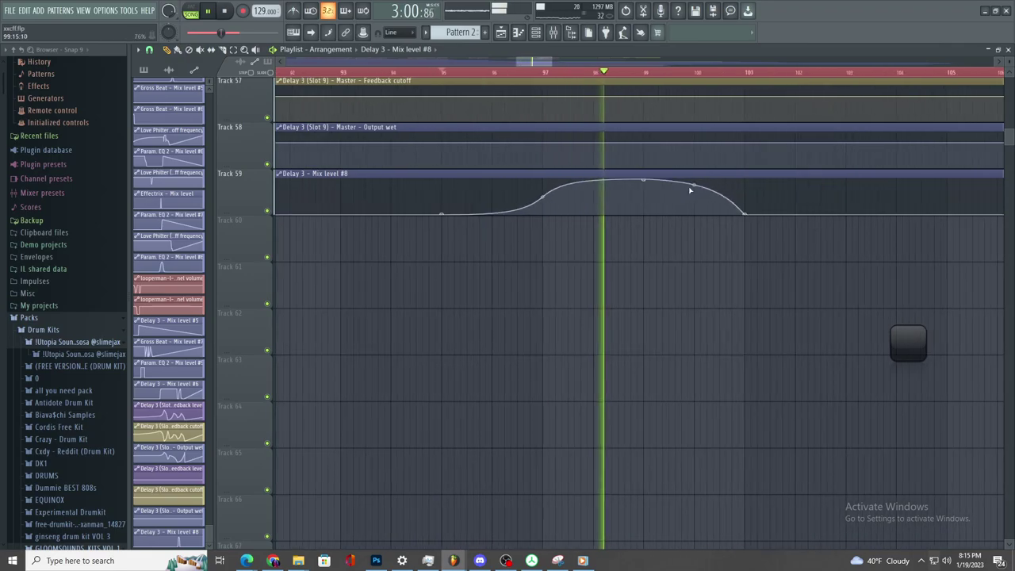
pyautogui.scroll(9, 697, 135)
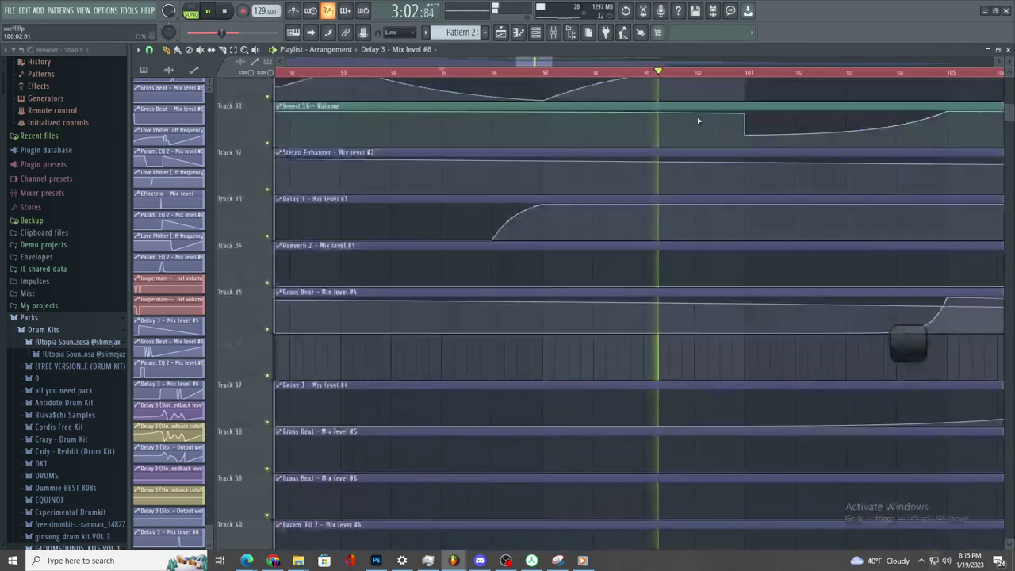
pyautogui.scroll(10, 698, 121)
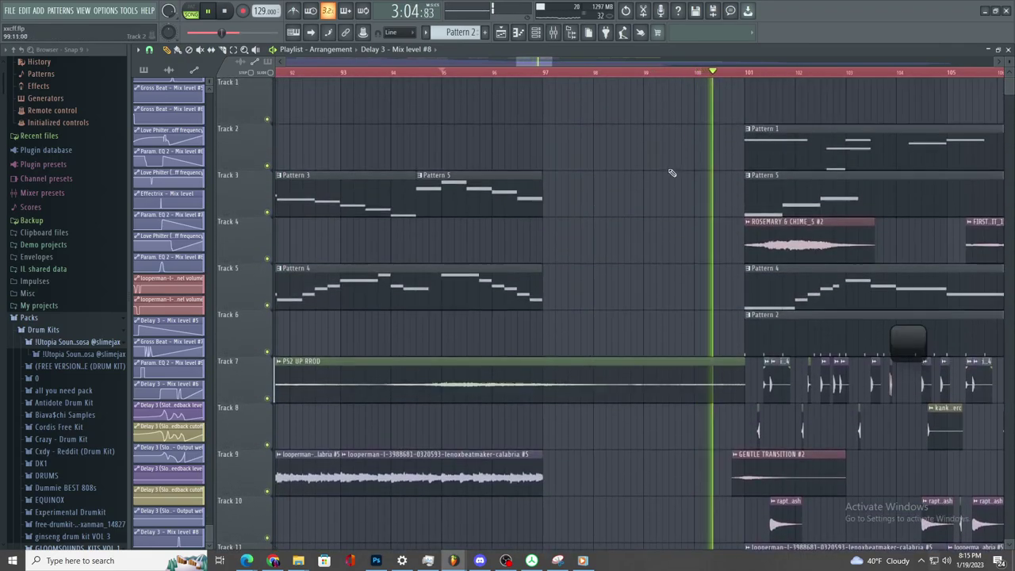
pyautogui.scroll(-3, 676, 170)
pyautogui.scroll(3, 682, 202)
pyautogui.scroll(-3, 662, 211)
pyautogui.scroll(2, 676, 228)
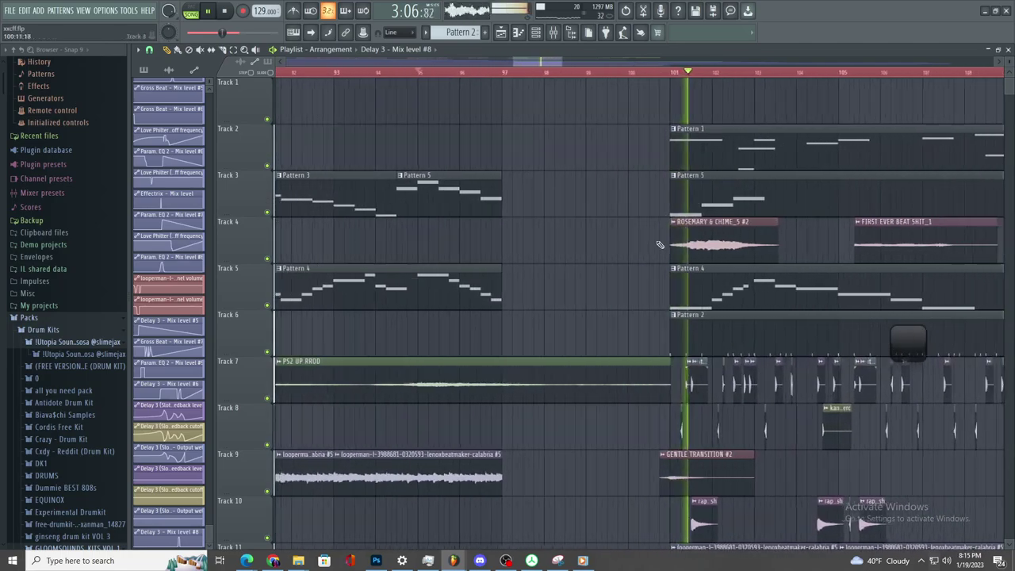
# - Try extending the start of the Track 5 Pattern 4 clip from bar 101 back to just before bar 98, replaying from bar 95
pyautogui.scroll(-3, 659, 242)
pyautogui.scroll(2, 654, 231)
pyautogui.press('space')
pyautogui.press('space')
pyautogui.moveTo(650, 278); pyautogui.dragTo(542, 267)
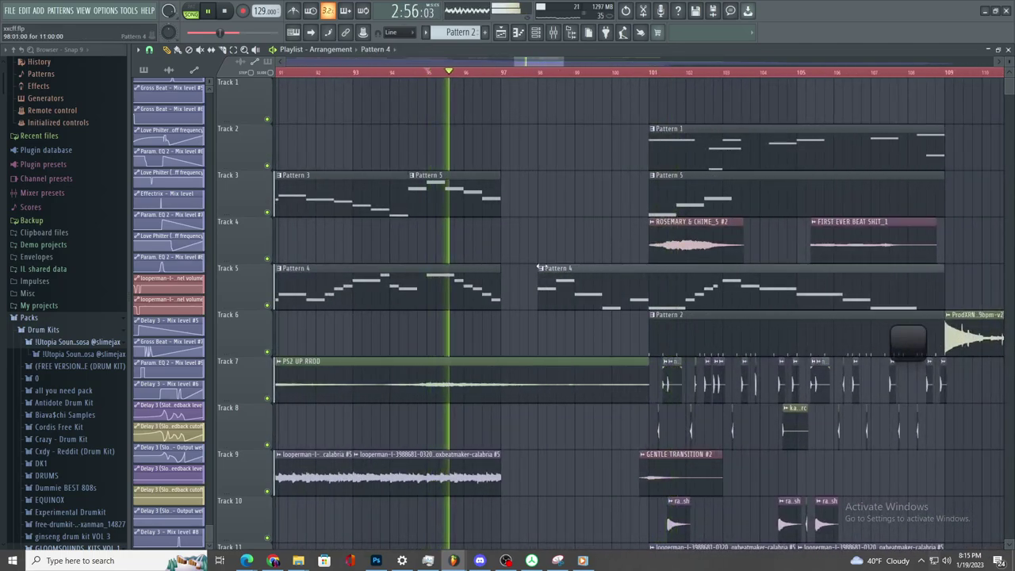
pyautogui.scroll(4, 538, 268)
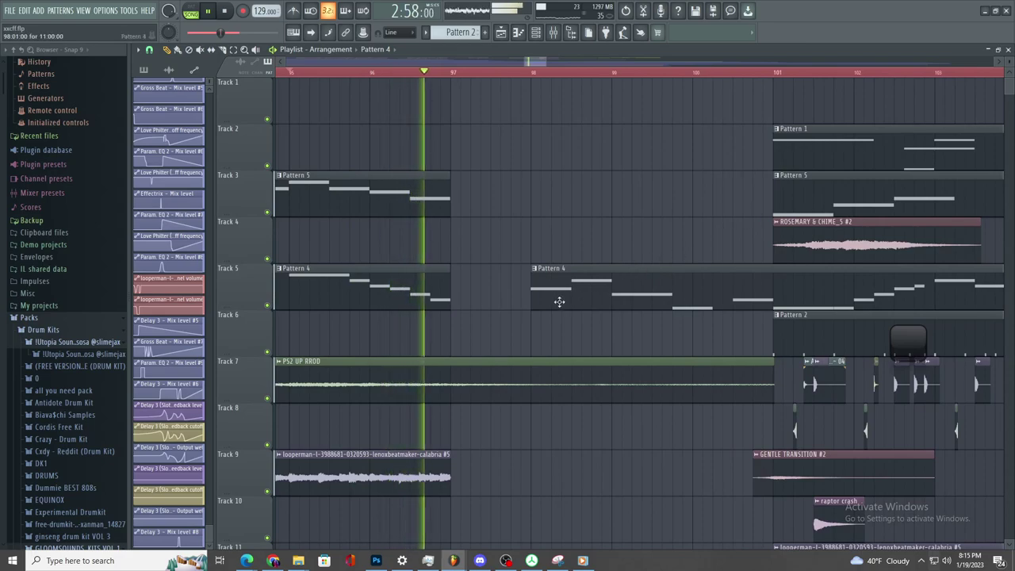
pyautogui.press('space')
pyautogui.press('space')
pyautogui.moveTo(532, 289); pyautogui.dragTo(511, 266)
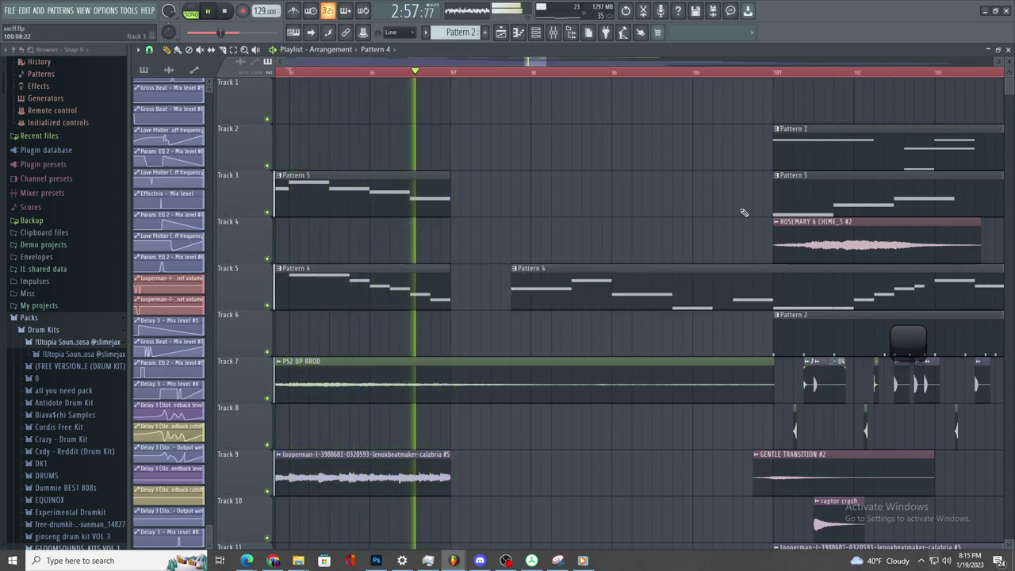
# - Try extending the start of the Track 3 Pattern 5 clip back to just before bar 98 and listen to the gap
pyautogui.moveTo(773, 188); pyautogui.dragTo(513, 185)
pyautogui.scroll(2, 525, 183)
pyautogui.scroll(-3, 526, 196)
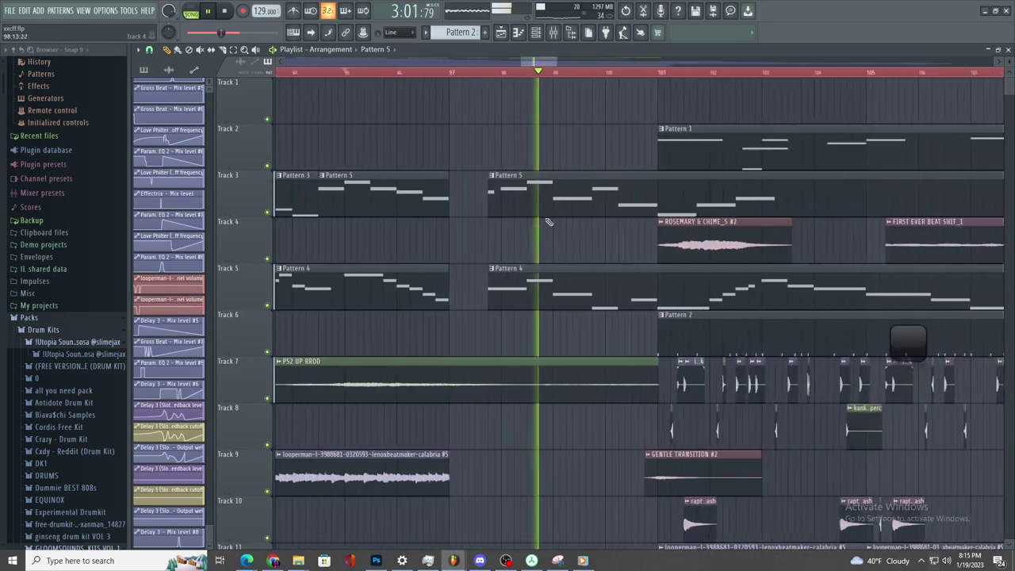
pyautogui.scroll(2, 544, 225)
pyautogui.scroll(-3, 516, 241)
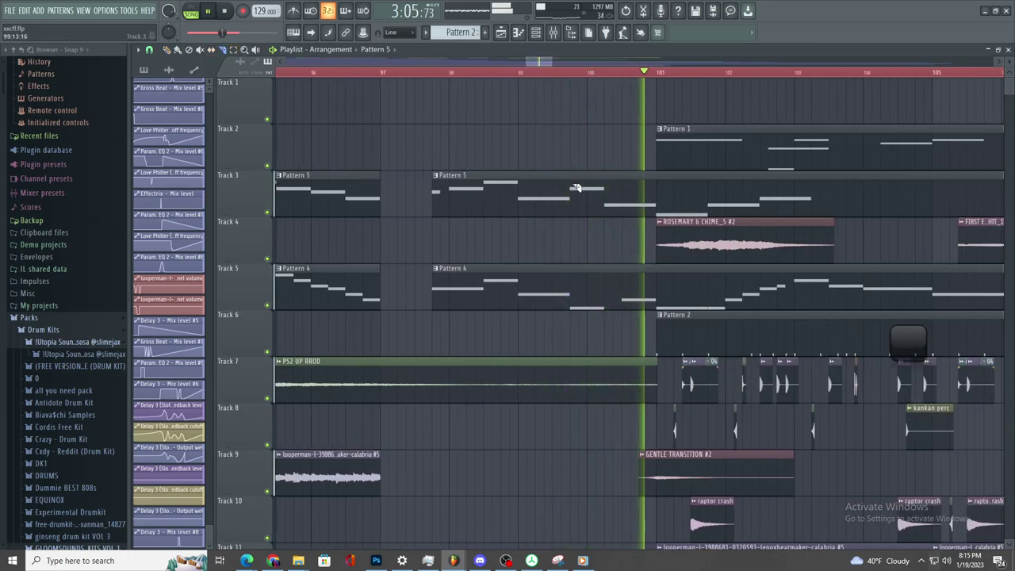
# - Trim the starts of the Track 3 Pattern 5 and Track 5 Pattern 4 clips back to bar 101
pyautogui.press('space')
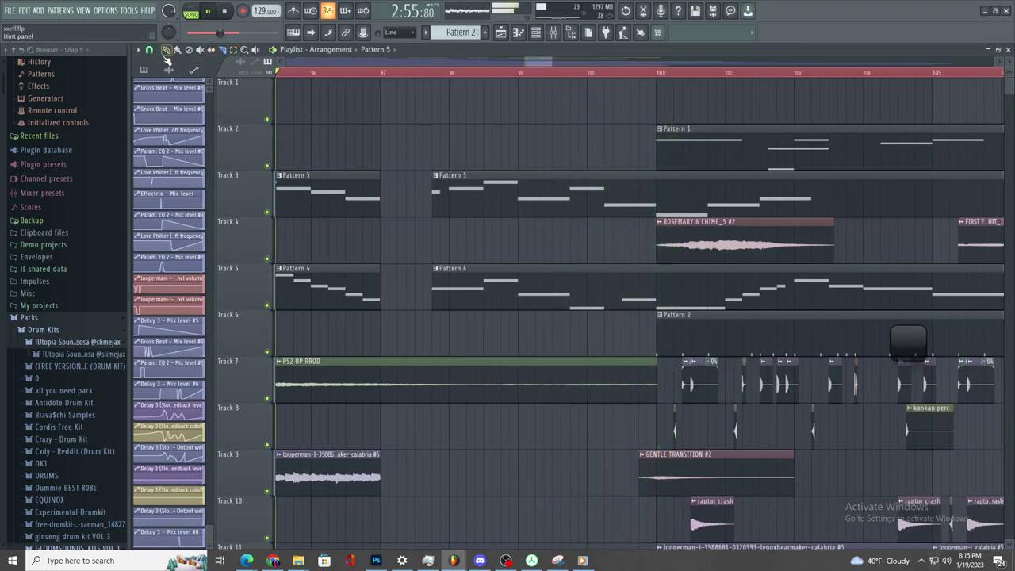
pyautogui.click(166, 49)
pyautogui.moveTo(436, 193); pyautogui.dragTo(658, 227)
pyautogui.moveTo(436, 291); pyautogui.dragTo(657, 290)
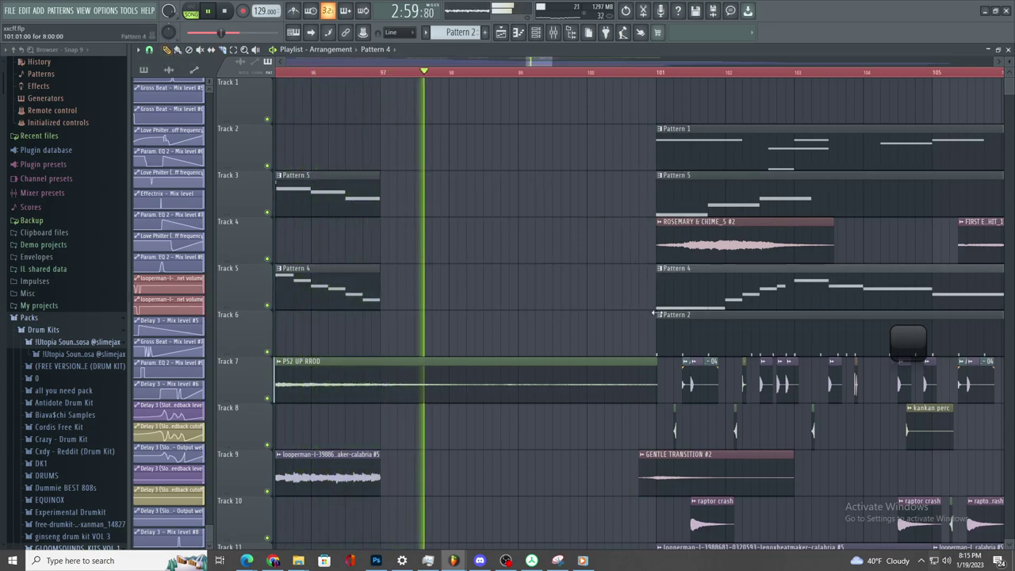
# - Check the second Fruity Delay 3's settings on the Master mixer track and return to the playlist
pyautogui.click(553, 33)
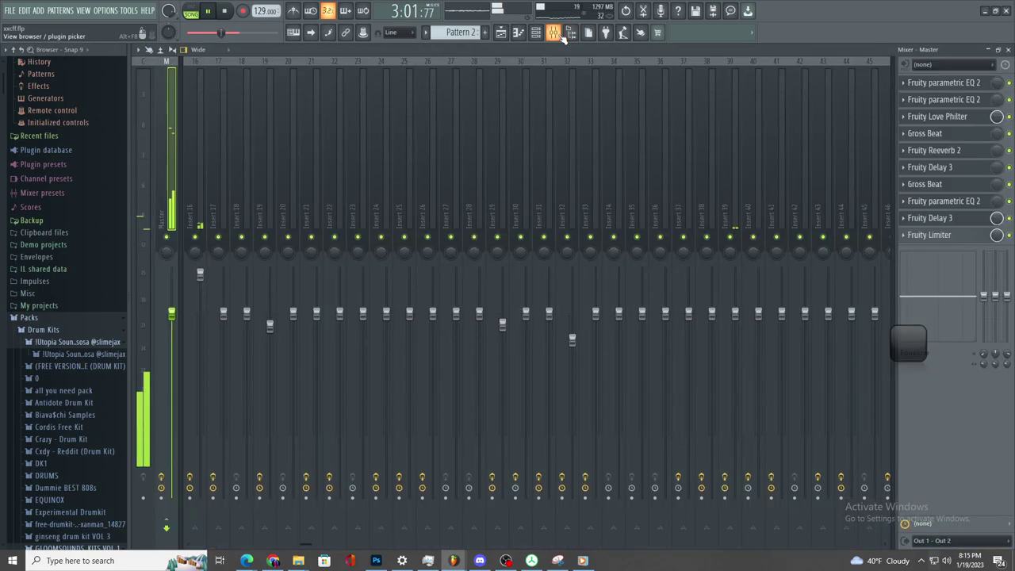
pyautogui.click(932, 218)
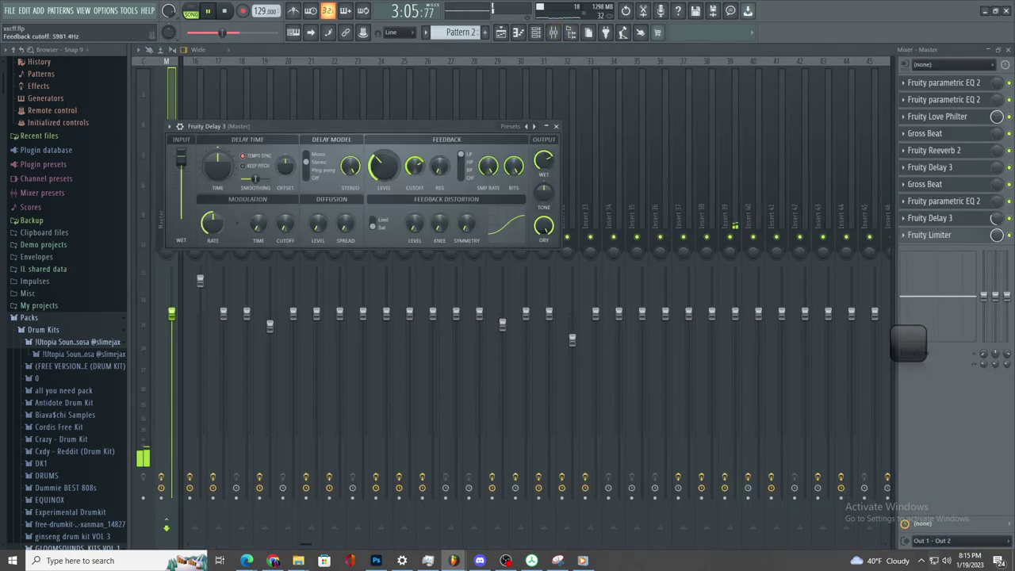
pyautogui.click(500, 32)
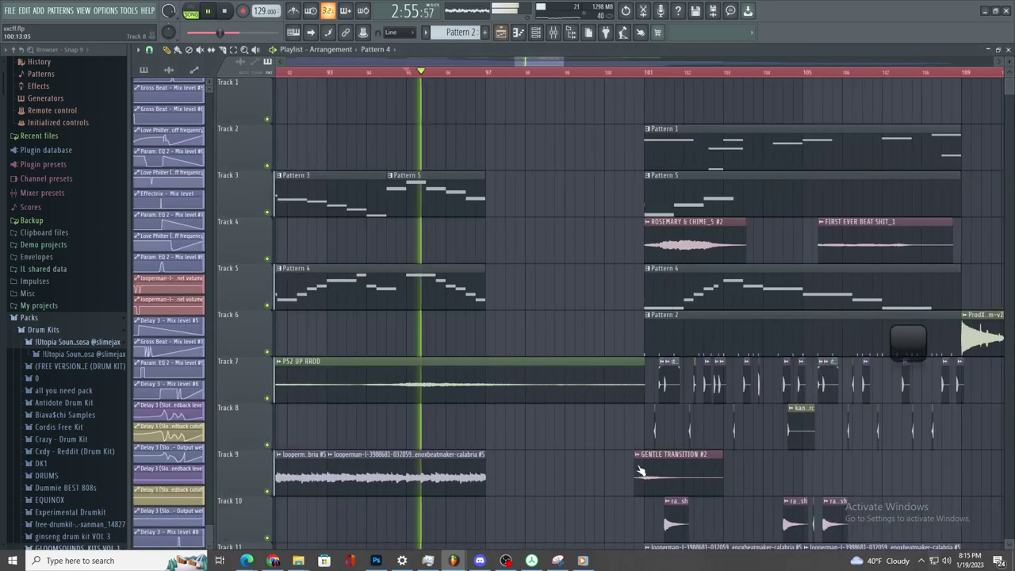
# - Add points at bars 97 and 101 to the Master Delay 3 Feedback cutoff automation, curving down to the minimum at bar 101
pyautogui.scroll(-10, 670, 492)
pyautogui.scroll(-10, 669, 508)
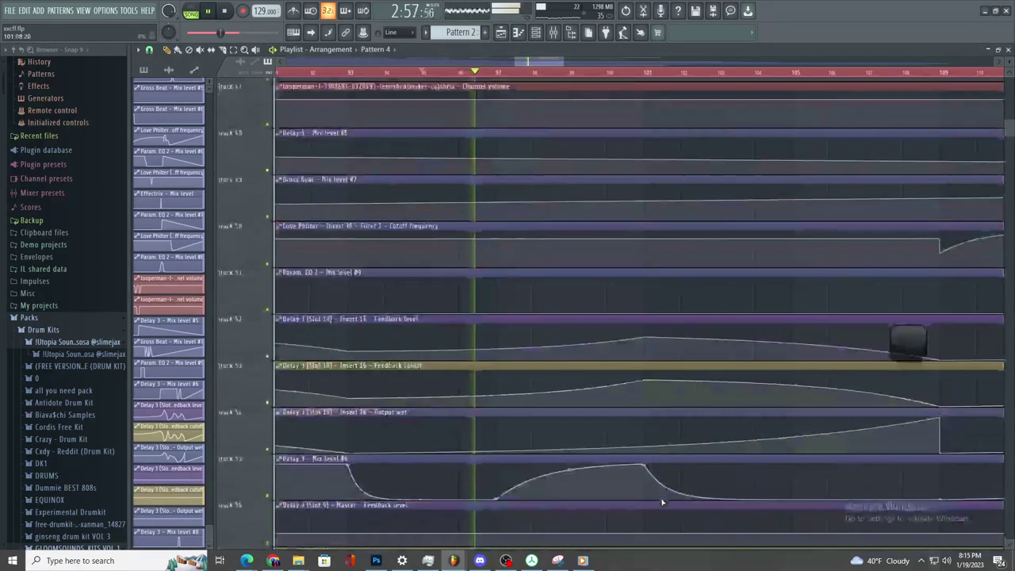
pyautogui.rightClick(441, 333)
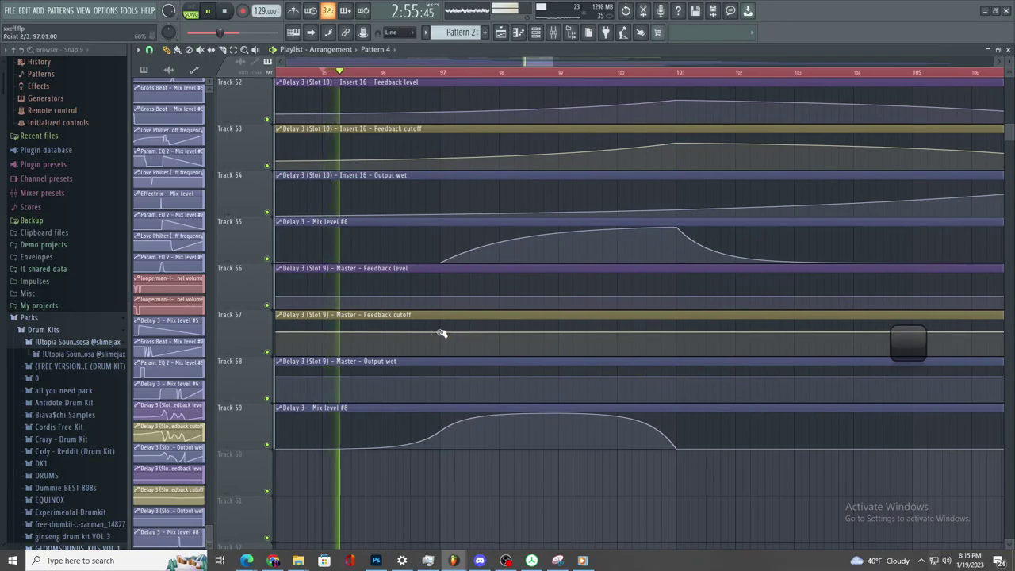
pyautogui.rightClick(712, 356)
pyautogui.moveTo(712, 357); pyautogui.dragTo(678, 366)
# - Add points at bars 97 and 101 to the Master Delay 3 Output wet automation, curving up to bar 101, and replay
pyautogui.rightClick(433, 376)
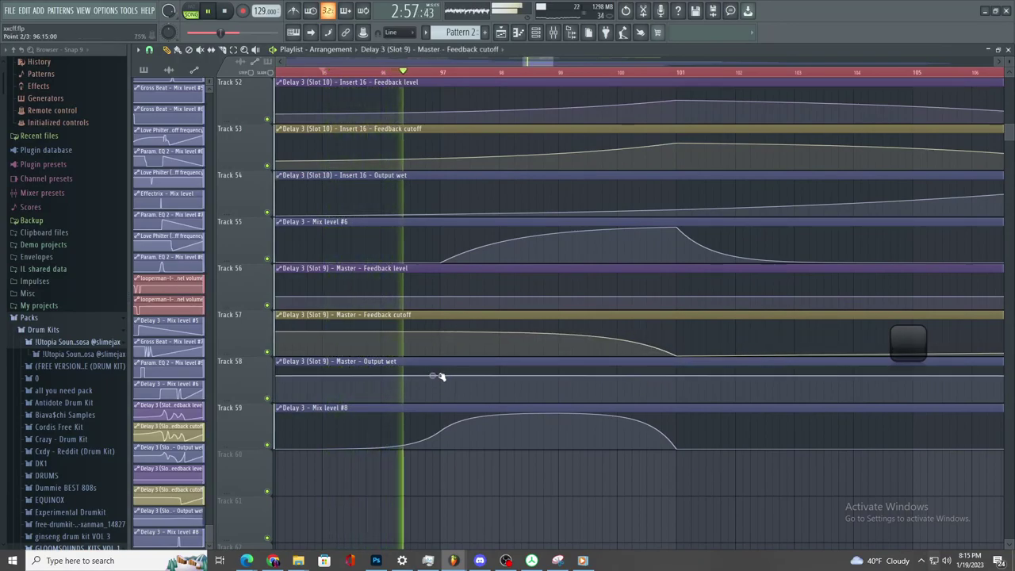
pyautogui.rightClick(676, 367)
pyautogui.press('space')
pyautogui.press('space')
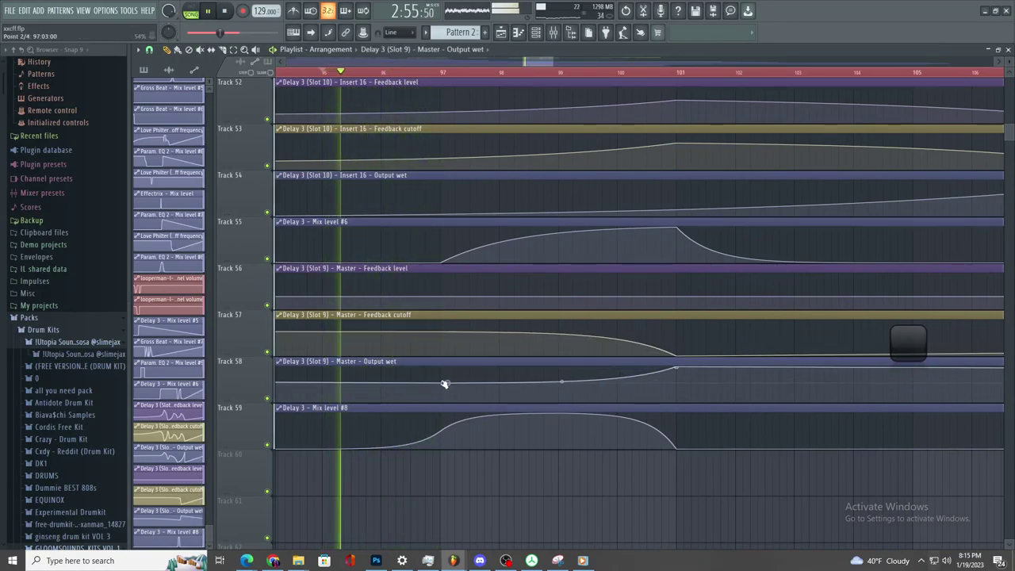
# - Shape the Master Delay 3 Feedback level automation to curve up from bar 97 to a high level at bar 101
pyautogui.scroll(-3, 444, 387)
pyautogui.scroll(2, 485, 281)
pyautogui.moveTo(650, 299); pyautogui.dragTo(651, 274)
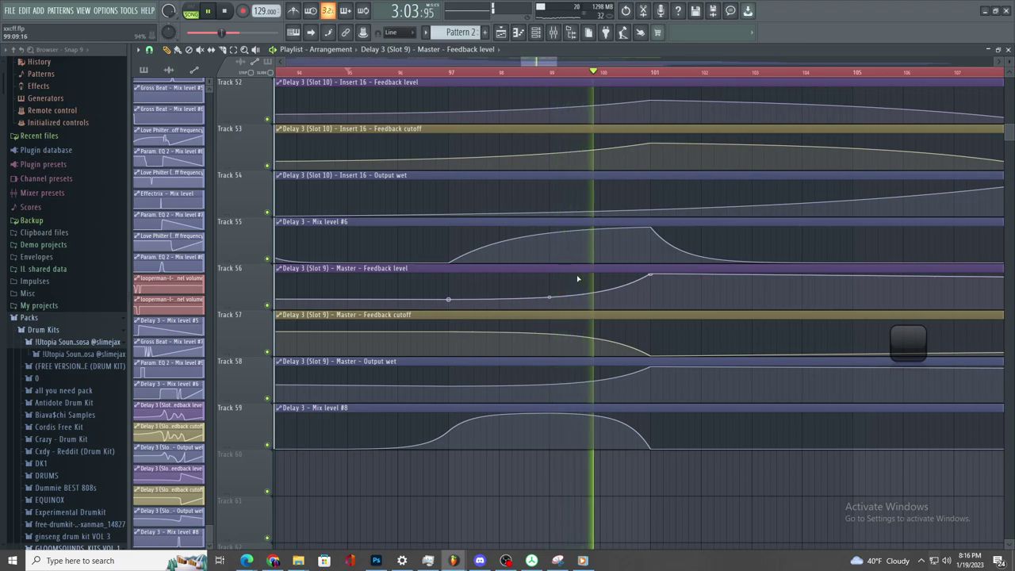
# - Listen through the transition at bar 101 while examining the Delay 3 automation and the tracks above it
pyautogui.scroll(-2, 573, 305)
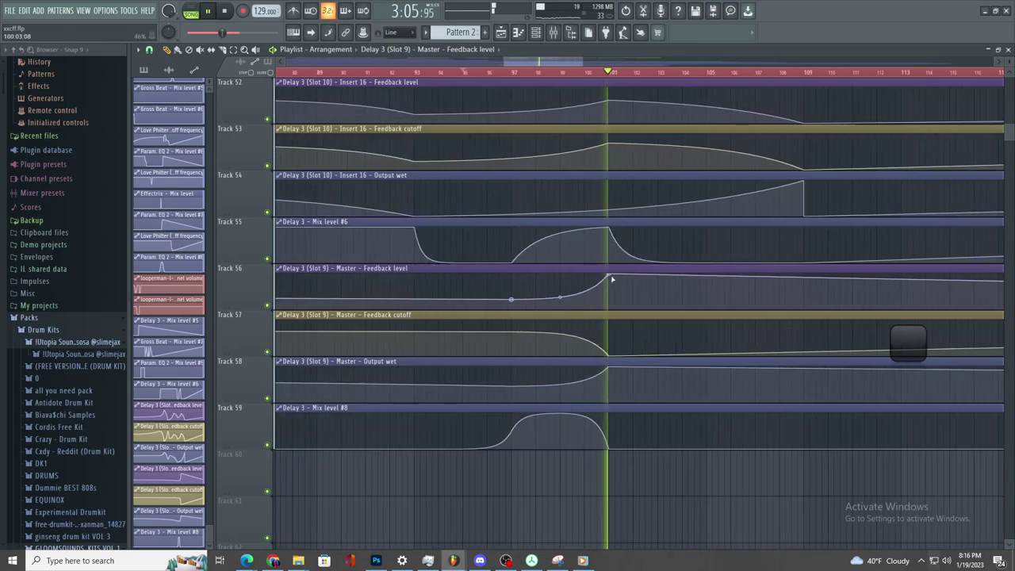
pyautogui.scroll(-2, 636, 274)
pyautogui.scroll(2, 649, 289)
pyautogui.scroll(-2, 652, 333)
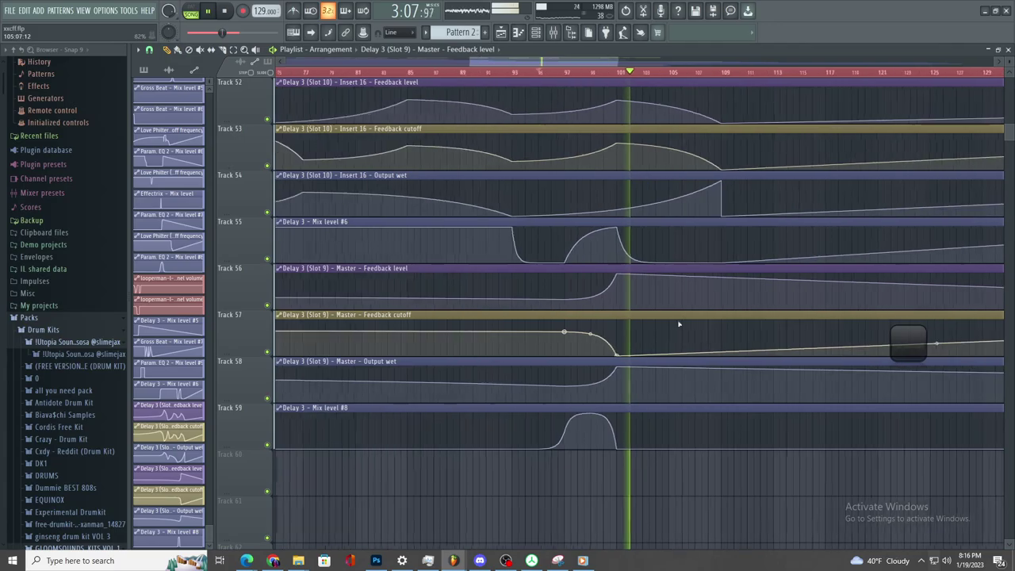
pyautogui.scroll(2, 695, 331)
pyautogui.scroll(-3, 641, 344)
pyautogui.scroll(6, 706, 225)
pyautogui.scroll(7, 701, 204)
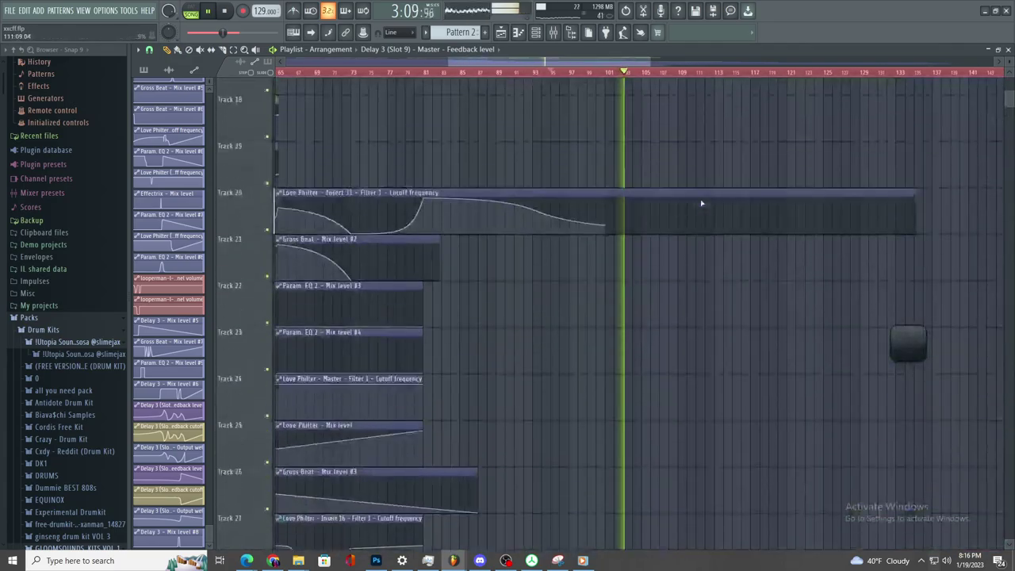
pyautogui.scroll(4, 643, 174)
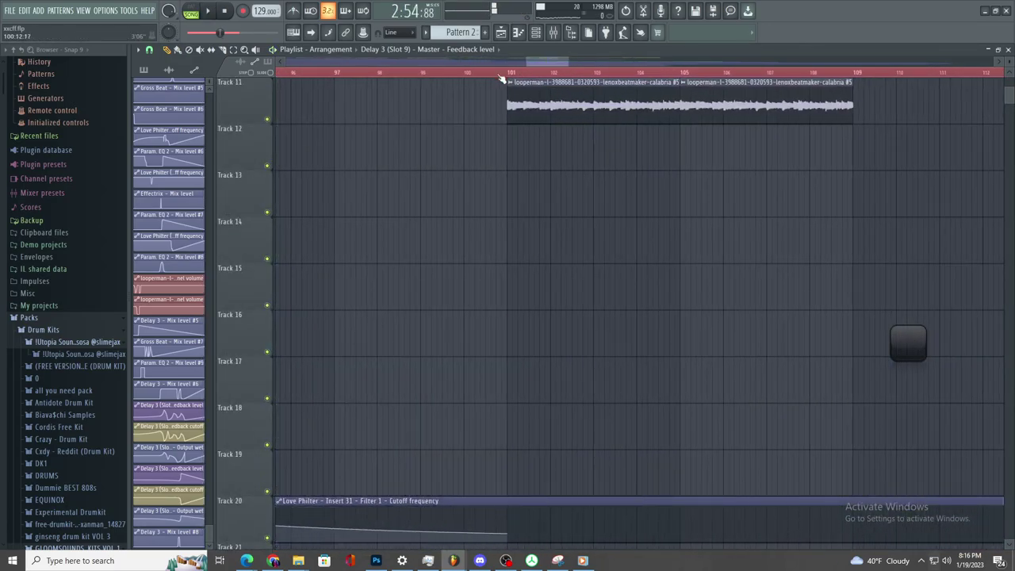
# - Play on from about bar 101 and examine the automation clips on the lower tracks down to Mix level #8
pyautogui.press('space')
pyautogui.scroll(-3, 641, 329)
pyautogui.scroll(-8, 709, 405)
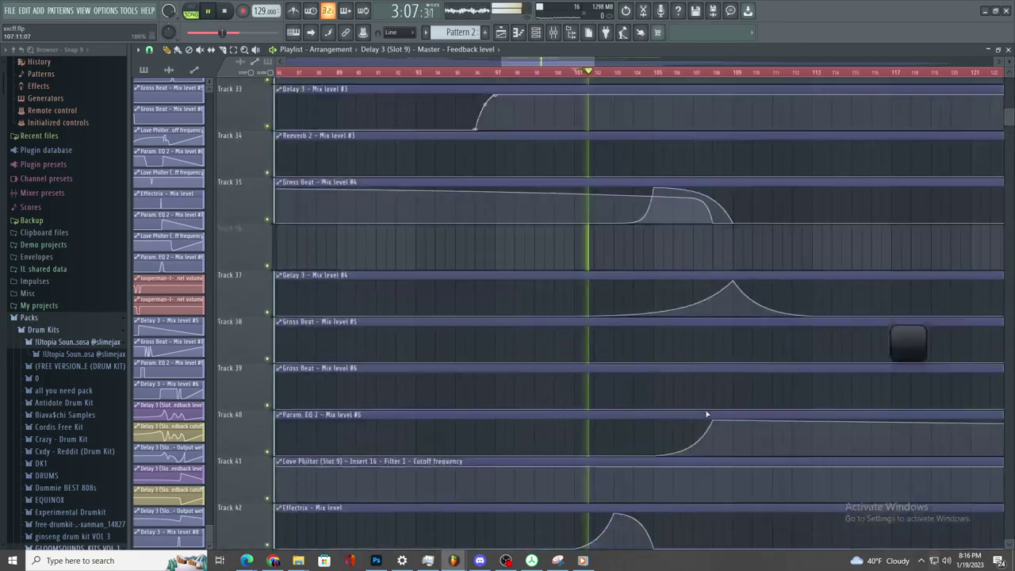
pyautogui.scroll(-5, 707, 408)
pyautogui.scroll(5, 657, 164)
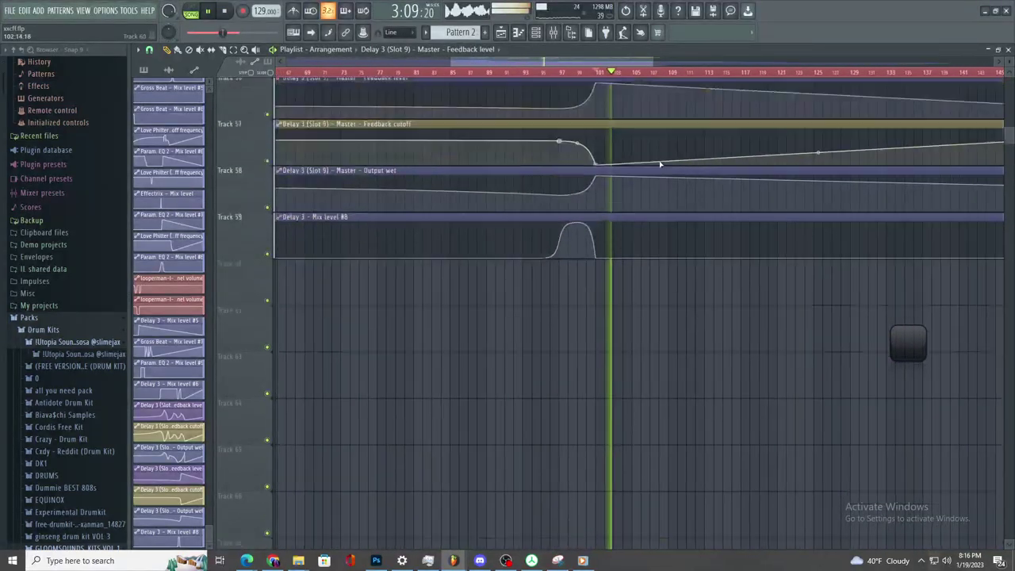
pyautogui.scroll(-3, 679, 186)
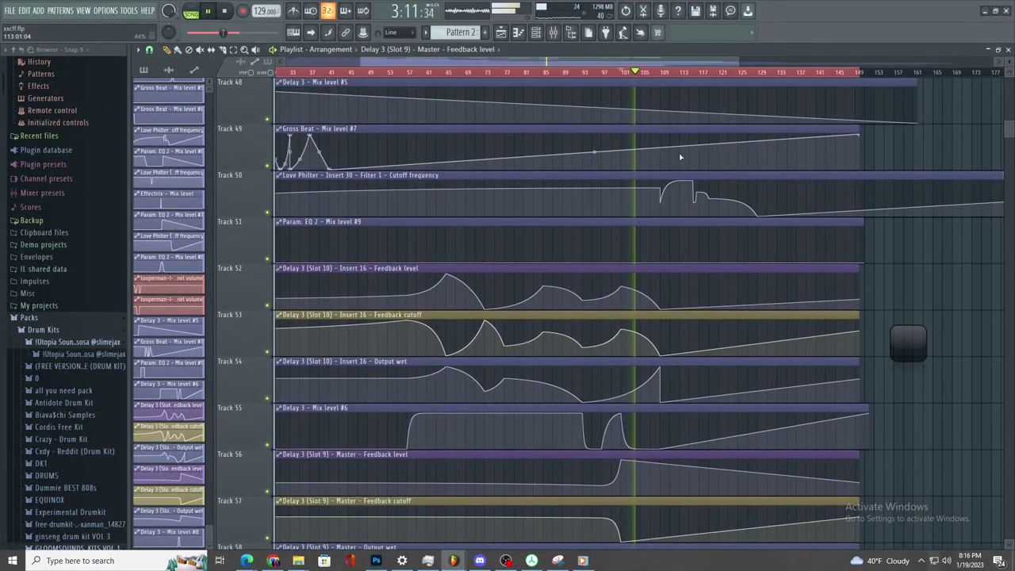
pyautogui.scroll(4, 678, 158)
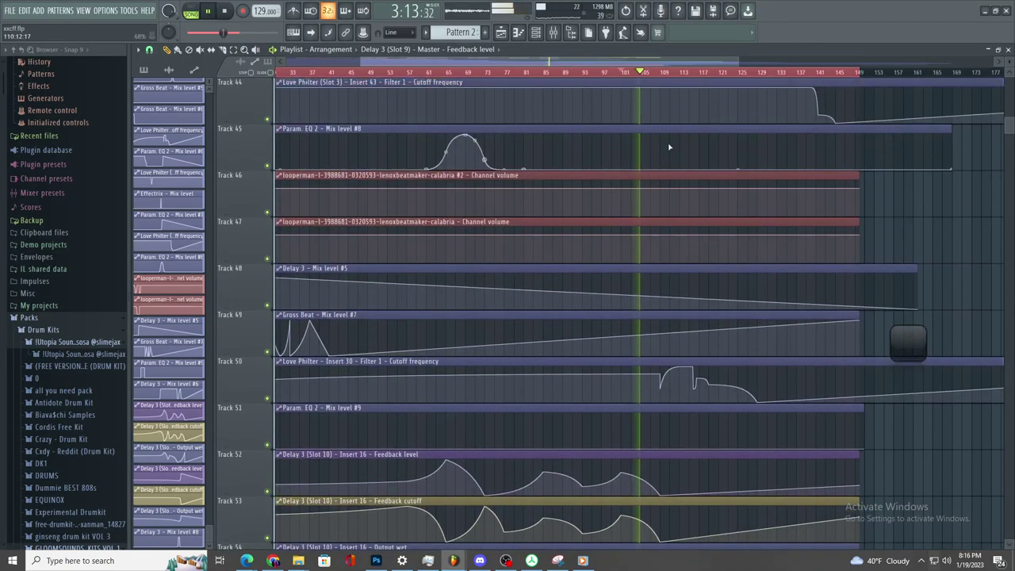
pyautogui.scroll(4, 675, 145)
pyautogui.scroll(3, 674, 155)
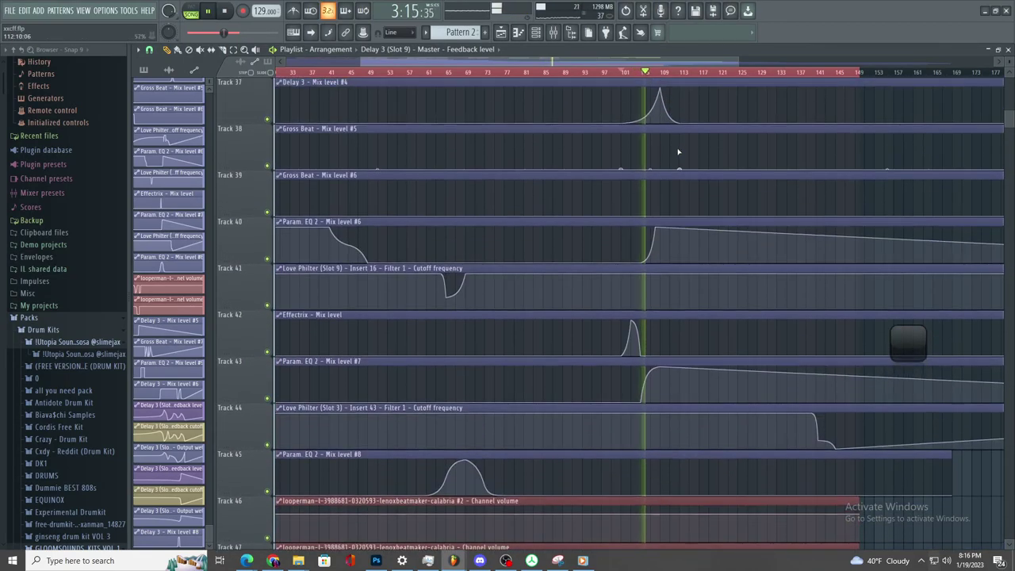
pyautogui.scroll(-8, 679, 197)
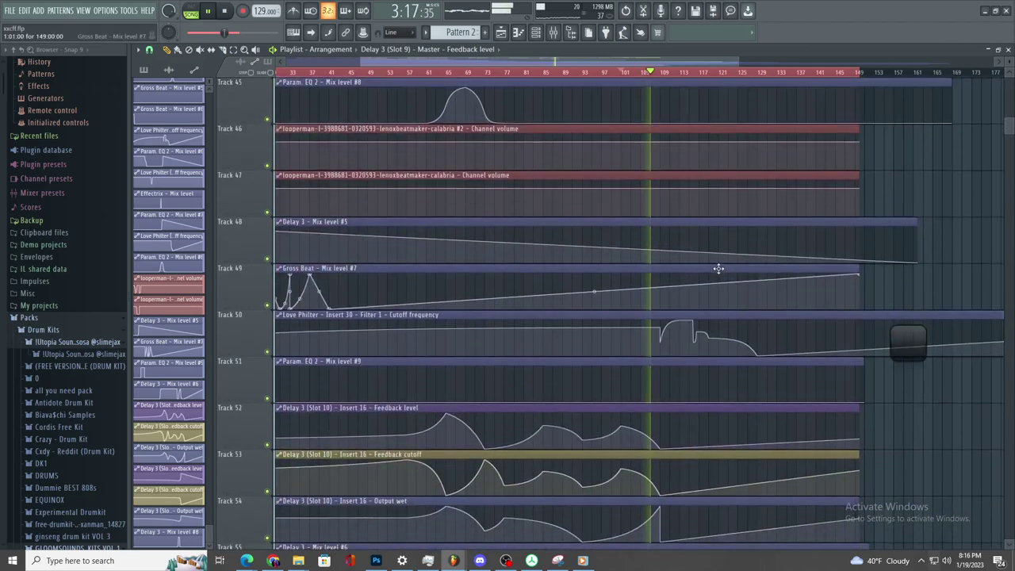
pyautogui.scroll(-15, 718, 268)
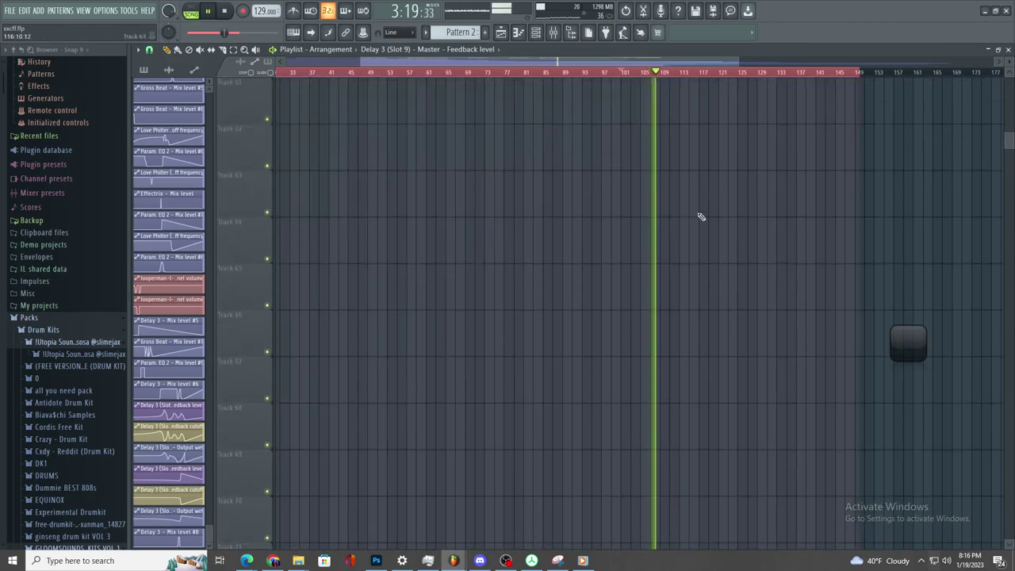
pyautogui.scroll(3, 700, 220)
pyautogui.scroll(3, 688, 214)
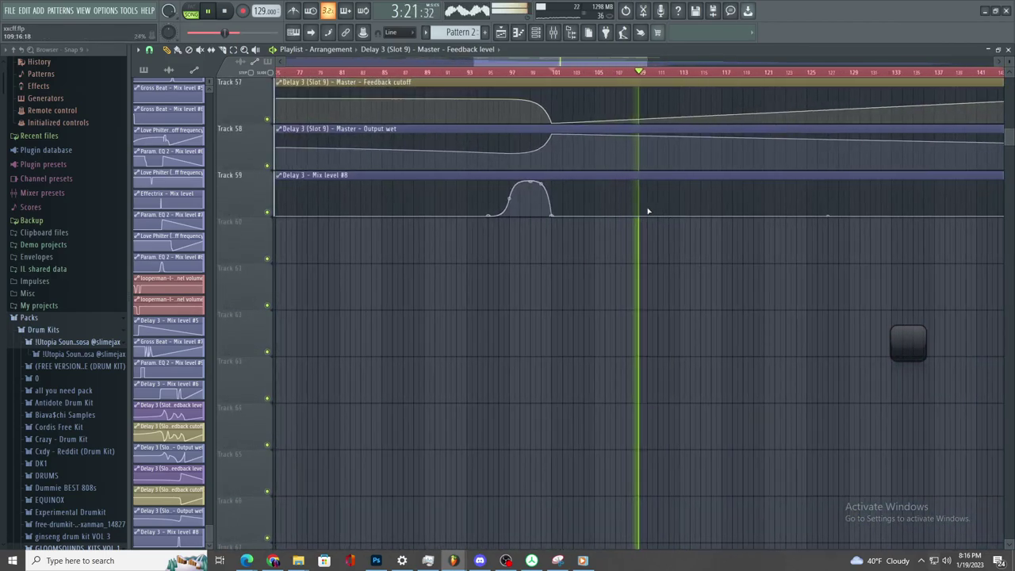
pyautogui.scroll(-3, 670, 214)
pyautogui.scroll(20, 716, 179)
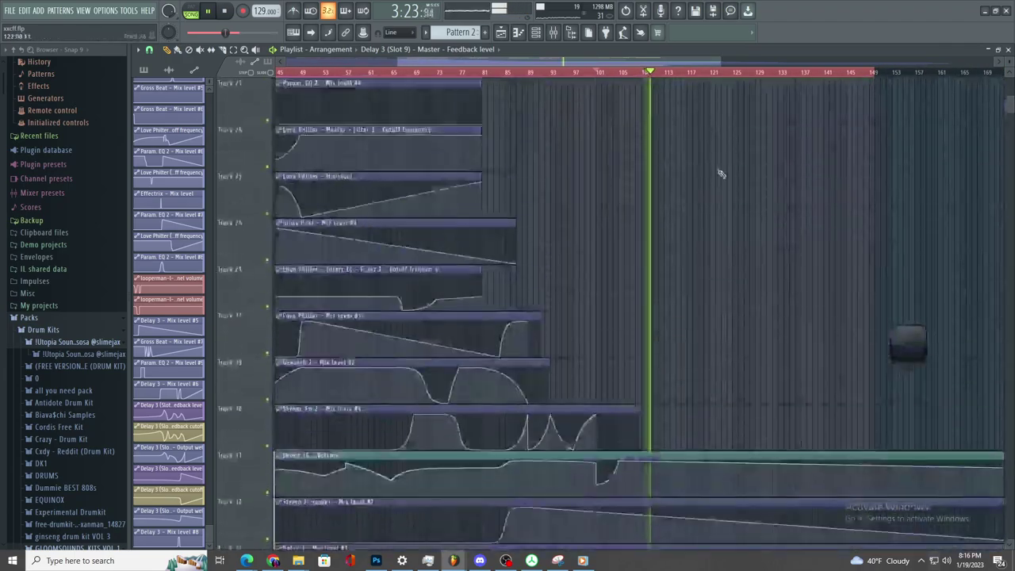
pyautogui.scroll(5, 722, 174)
# - Export the song as an MP3 to the MUSIC2 folder, replacing ProdXRN-Lenoxbeatmaker-129bpm-v7
pyautogui.click(10, 10)
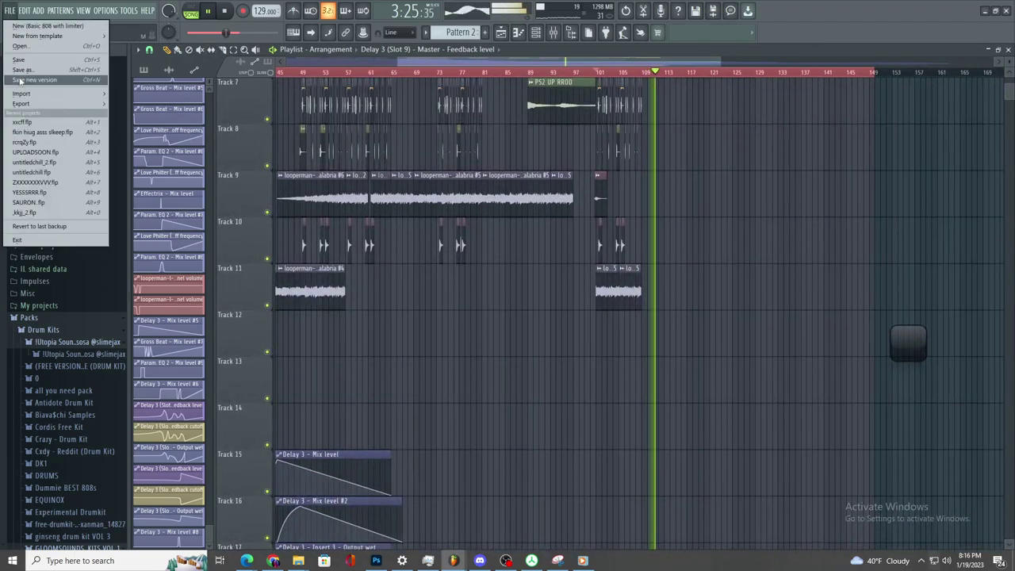
pyautogui.moveTo(49, 104)
pyautogui.click(135, 114)
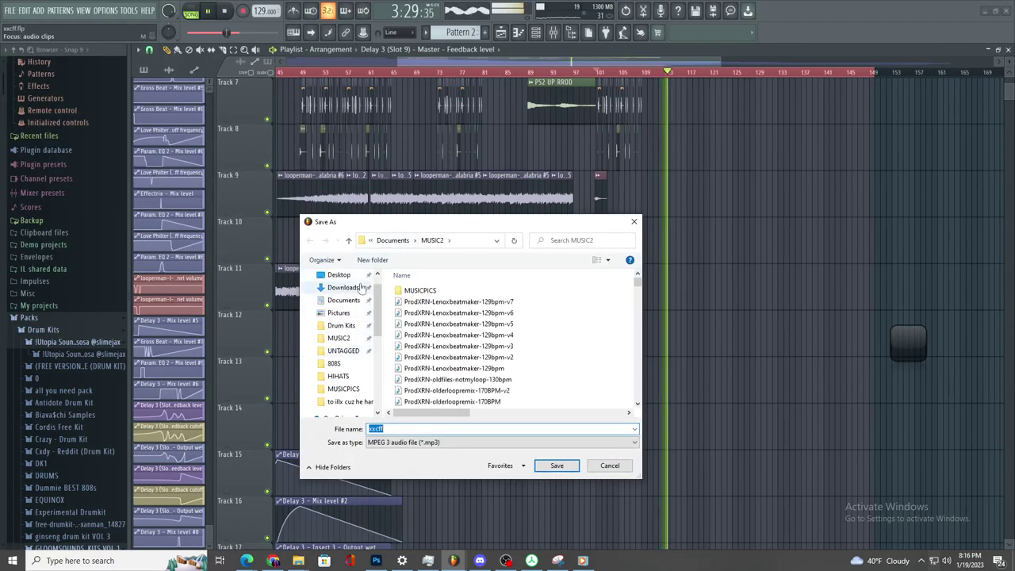
pyautogui.doubleClick(508, 303)
pyautogui.click(536, 283)
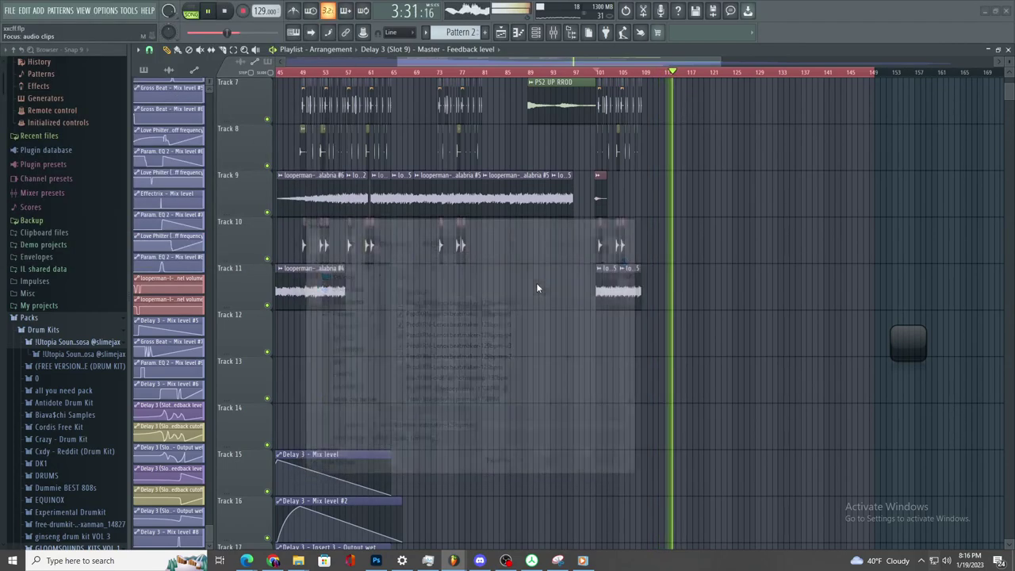
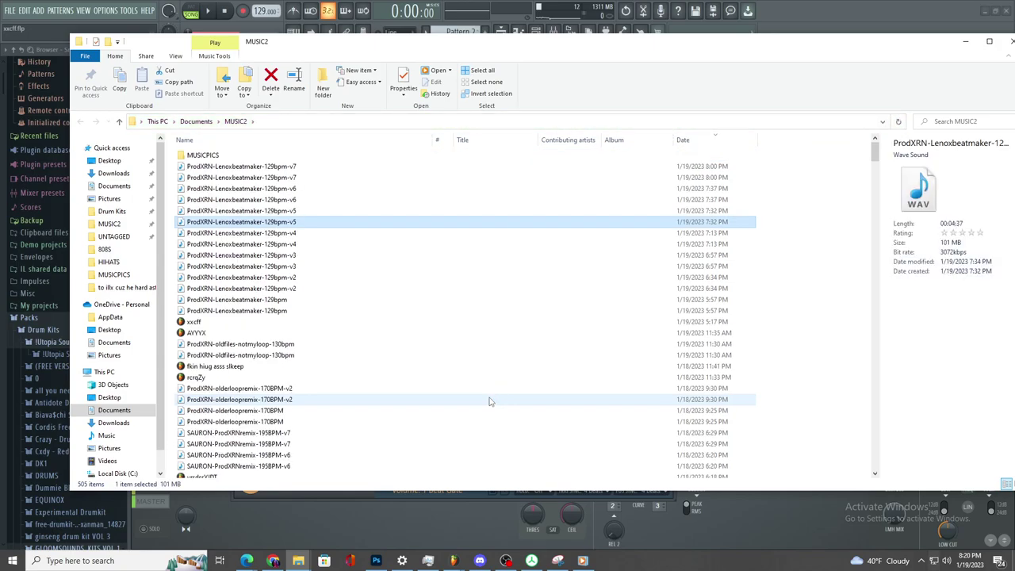
# - Play the exported ProdXRN-Lenoxbeatmaker-129bpm-v7 WAV from the MUSIC2 folder, listen to its opening, and pause it with the project in view
pyautogui.click(296, 179)
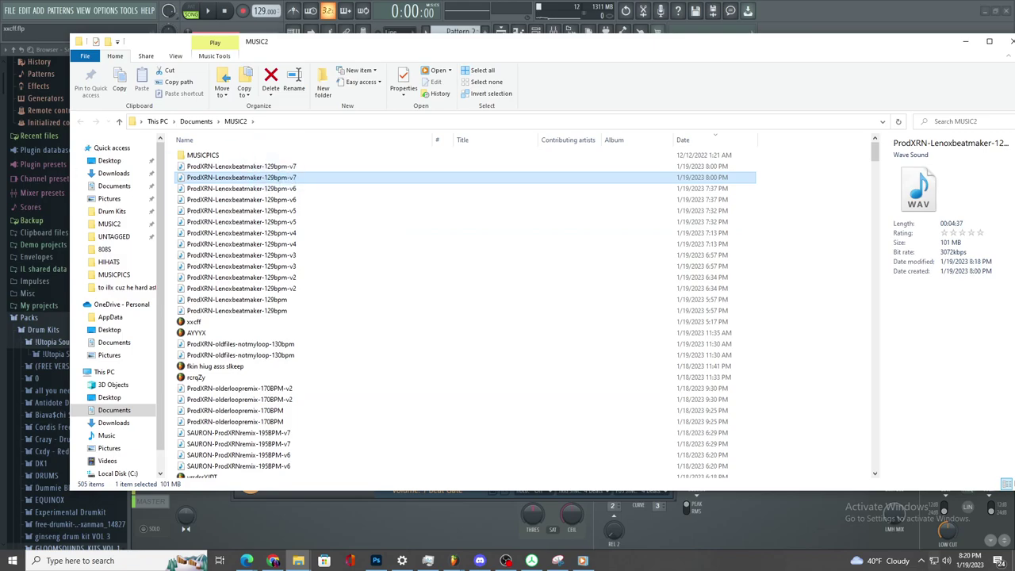
pyautogui.hotkey('alt', 'Tab')
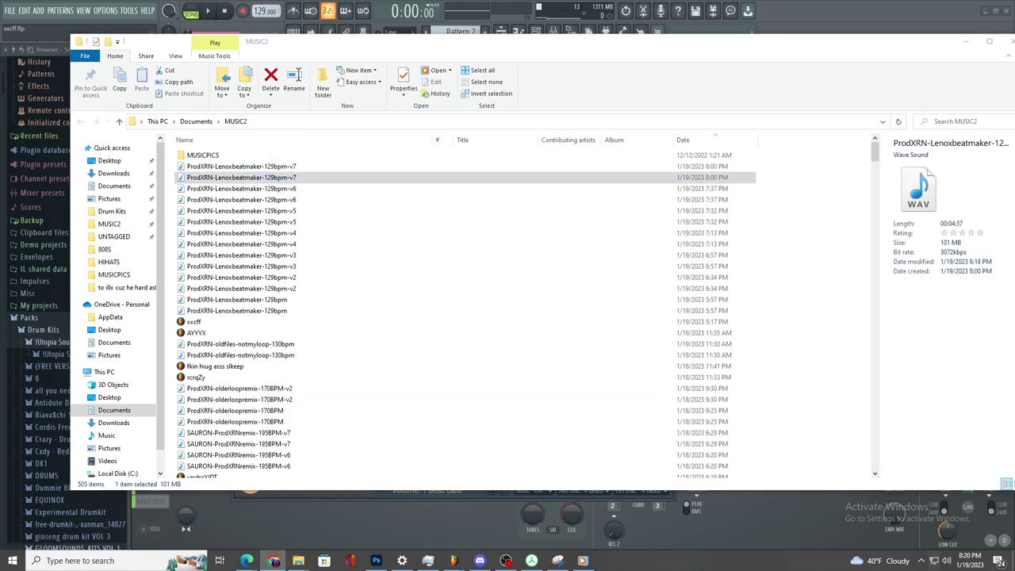
pyautogui.click(307, 179)
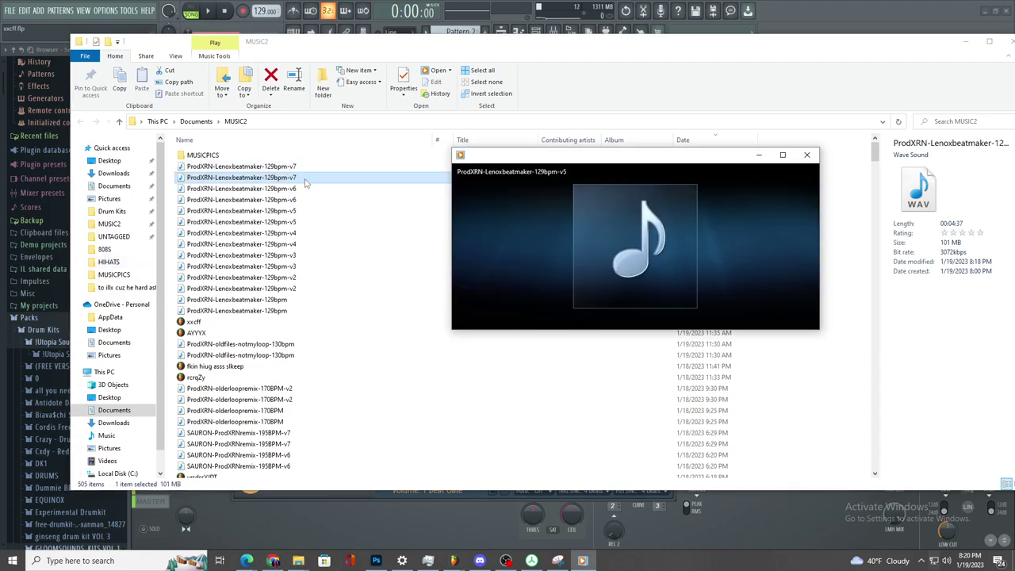
pyautogui.doubleClick(276, 178)
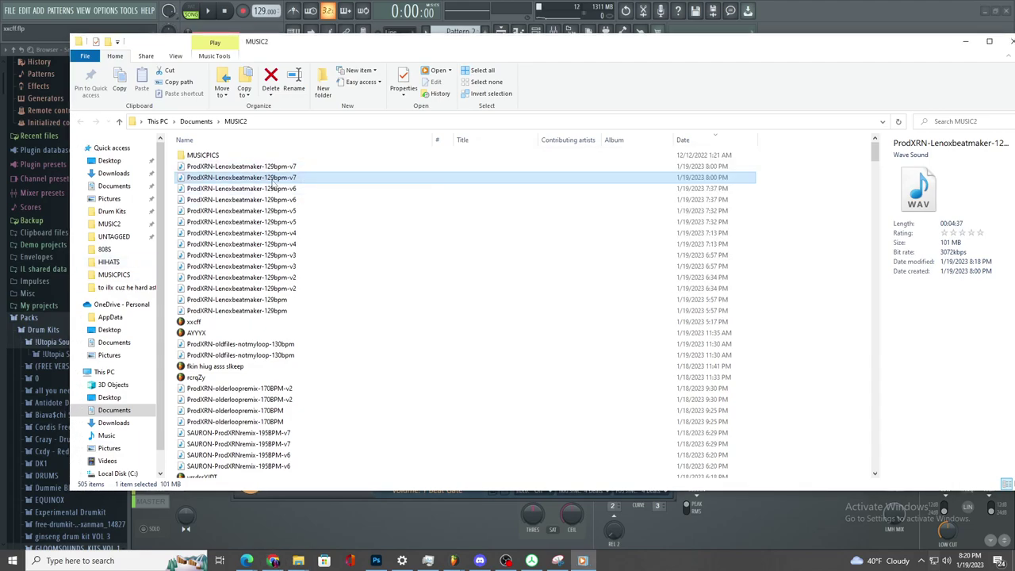
pyautogui.click(558, 31)
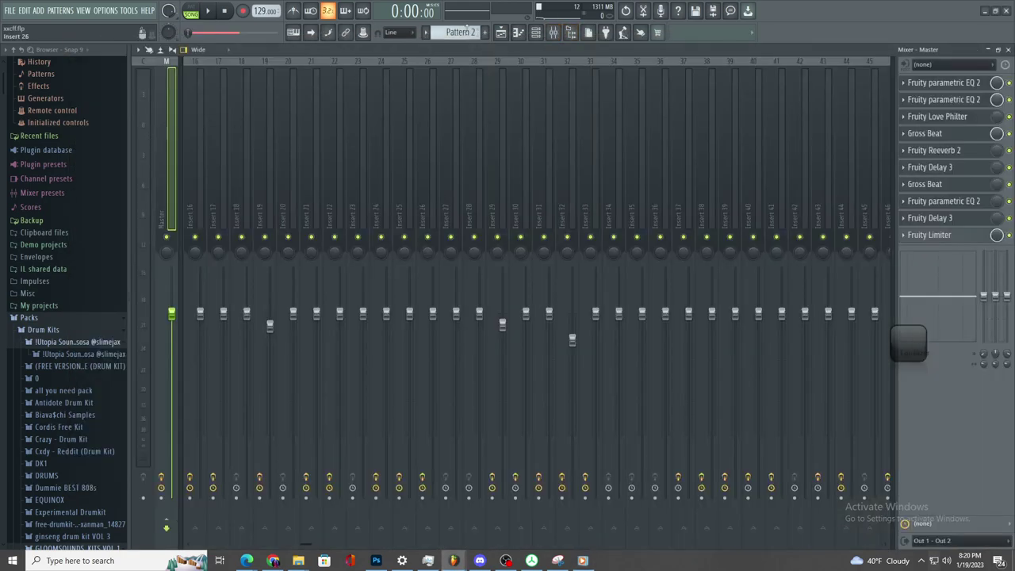
pyautogui.click(582, 560)
pyautogui.click(641, 315)
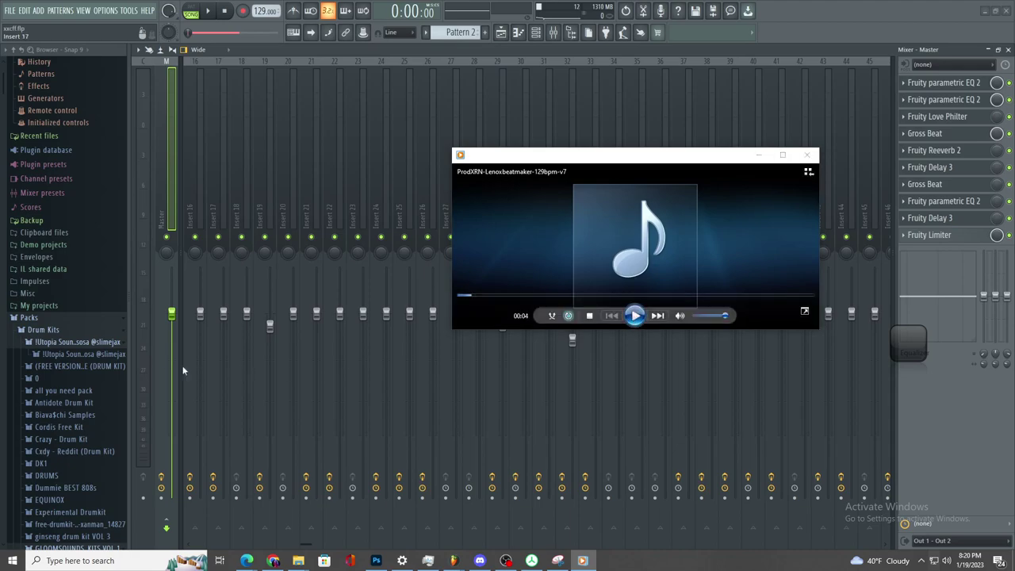
# - Create an automation clip for the Master volume and copy the value of its starting point
pyautogui.rightClick(177, 358)
pyautogui.rightClick(172, 358)
pyautogui.click(232, 439)
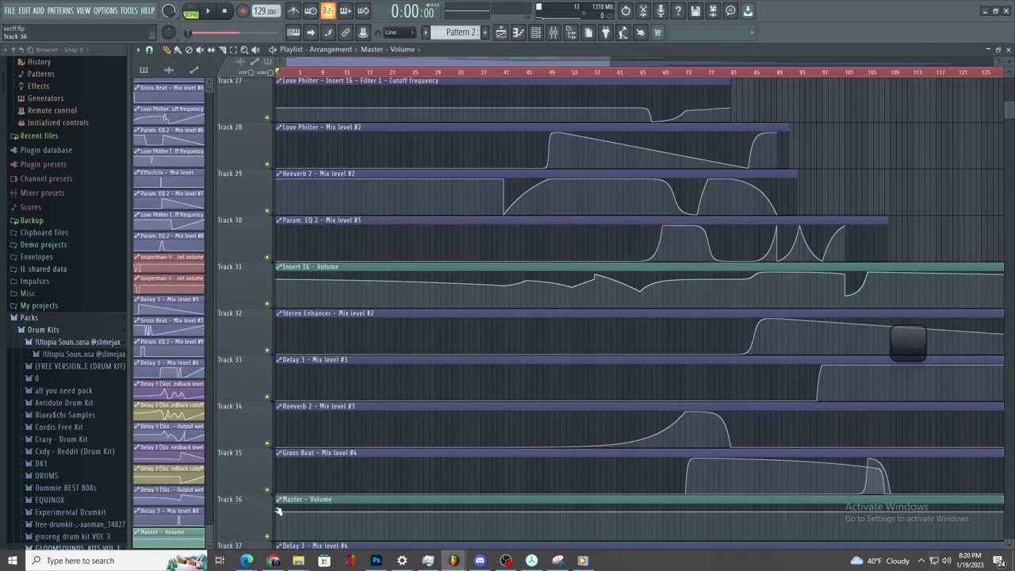
pyautogui.rightClick(279, 514)
pyautogui.click(286, 516)
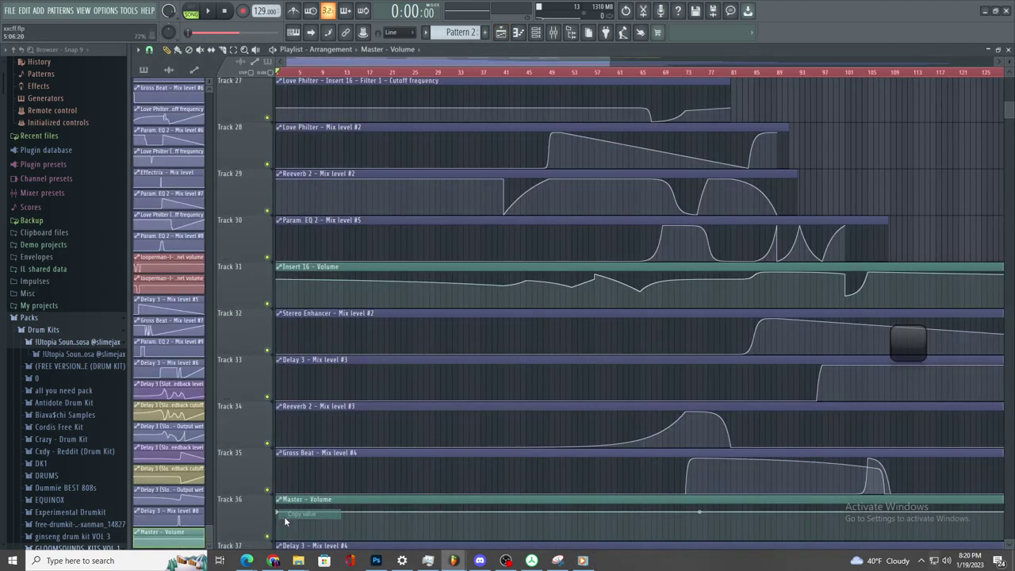
# - Shape a fade-in on the Master volume automation from zero at bar 1 to the copied level near bar 9, curving upward quickly
pyautogui.moveTo(279, 512); pyautogui.dragTo(278, 541)
pyautogui.click(320, 517)
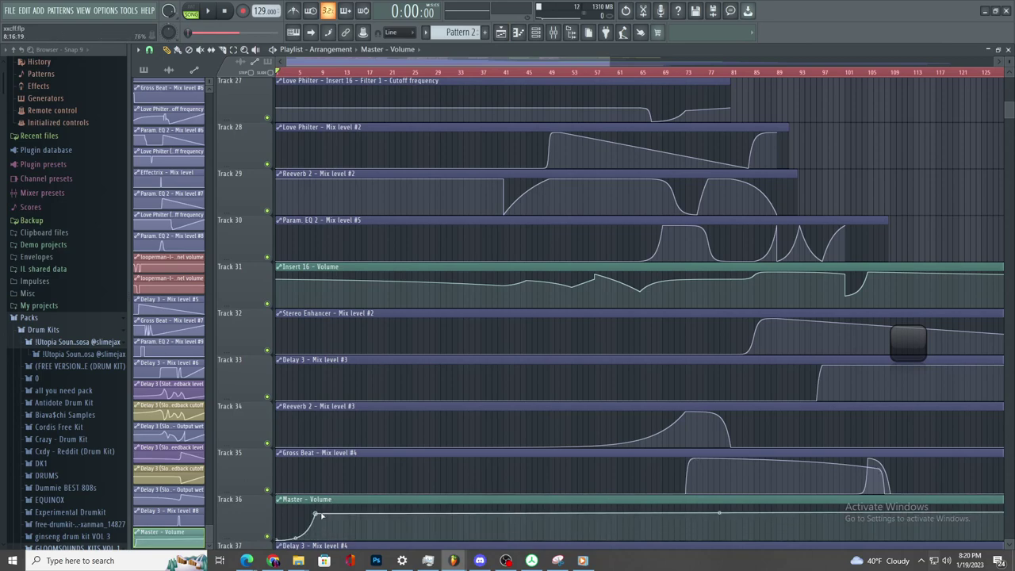
pyautogui.rightClick(325, 516)
pyautogui.click(340, 524)
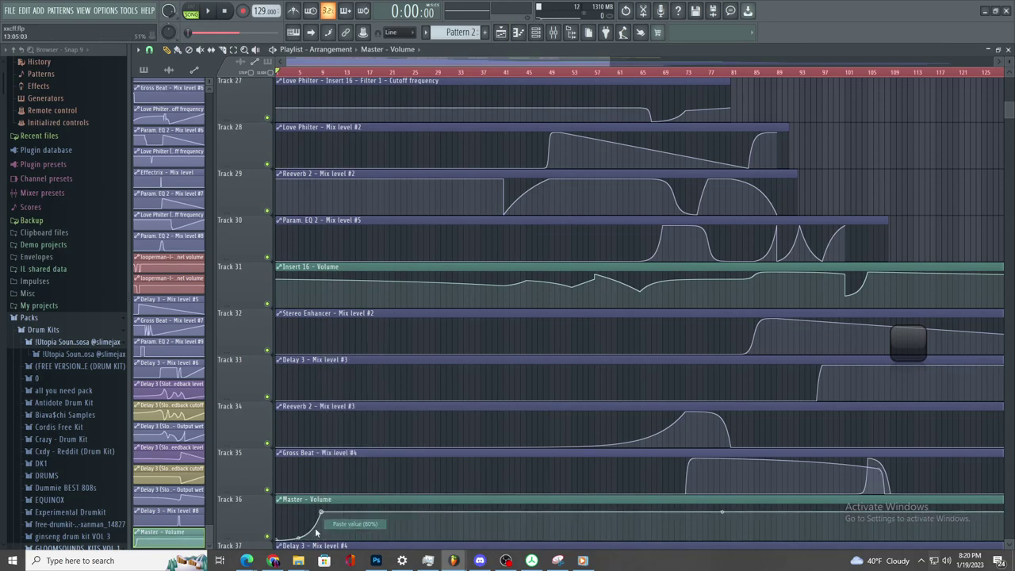
pyautogui.moveTo(298, 534); pyautogui.dragTo(298, 516)
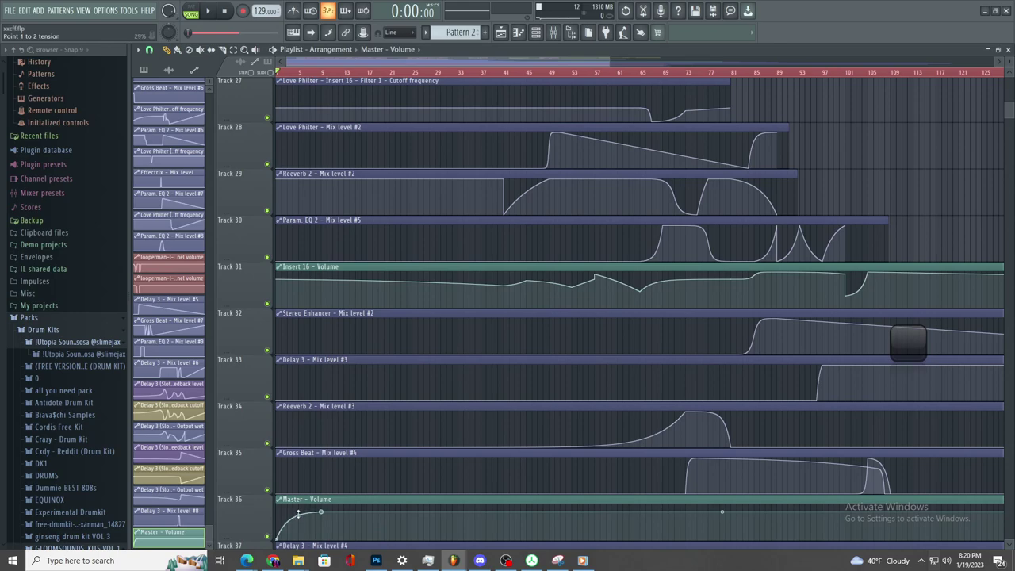
pyautogui.click(10, 10)
pyautogui.click(129, 112)
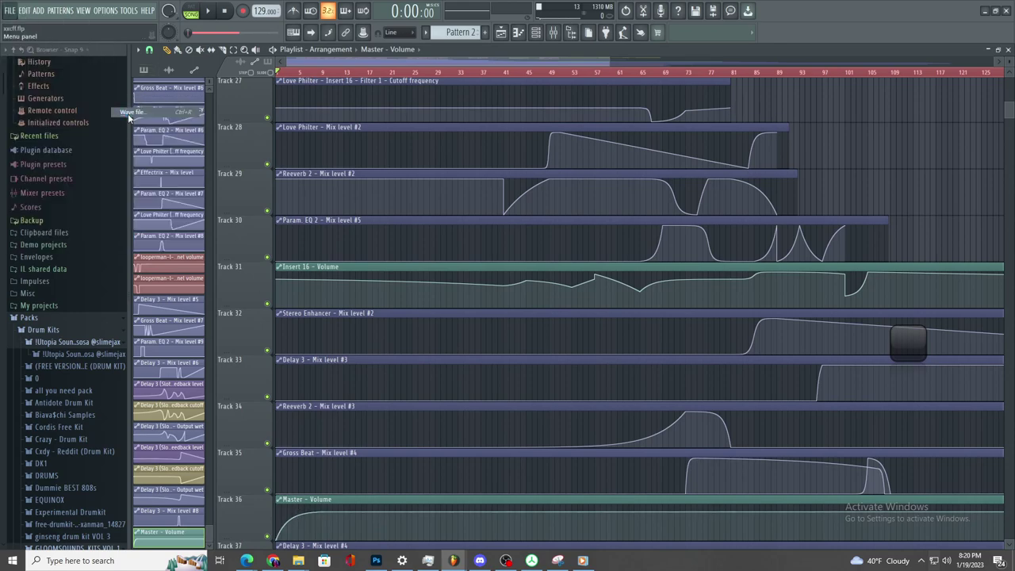
pyautogui.click(446, 314)
pyautogui.click(452, 303)
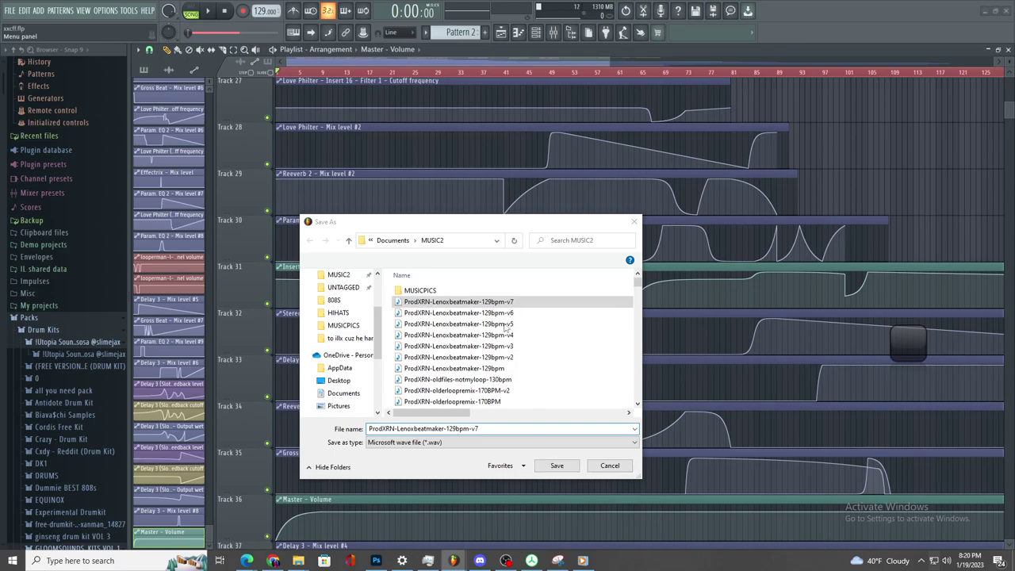
pyautogui.press('Return')
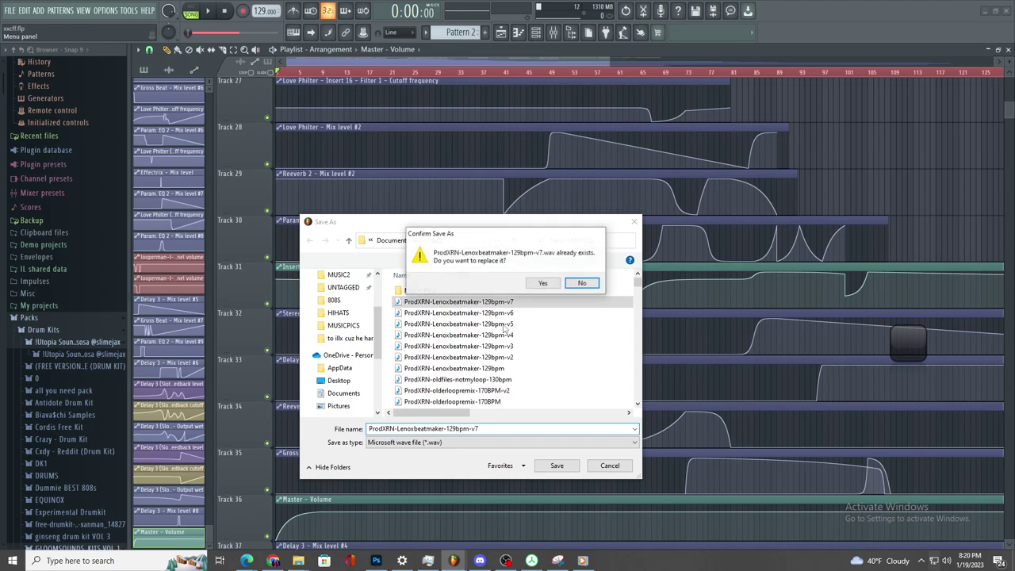
pyautogui.click(540, 285)
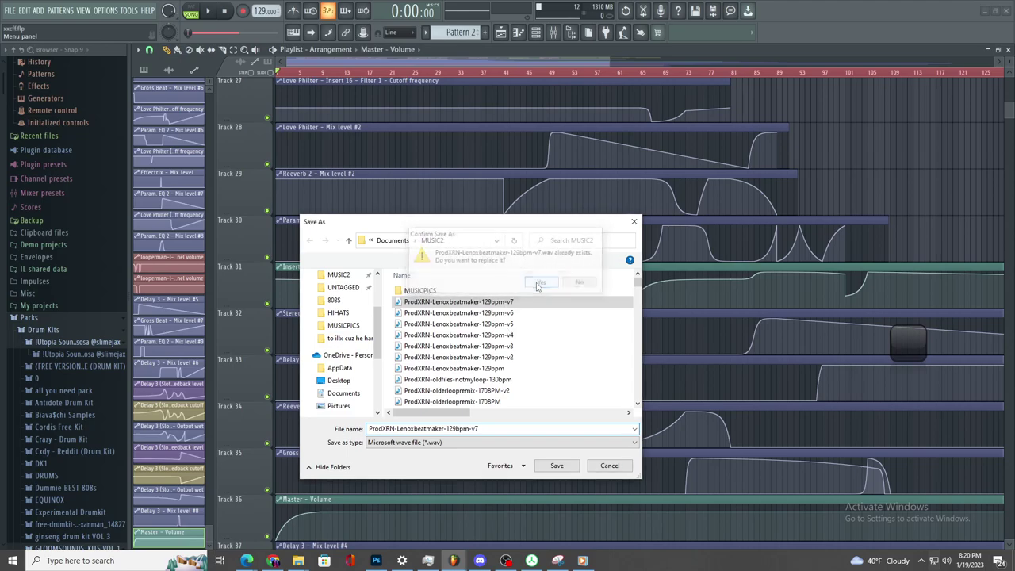
pyautogui.click(445, 184)
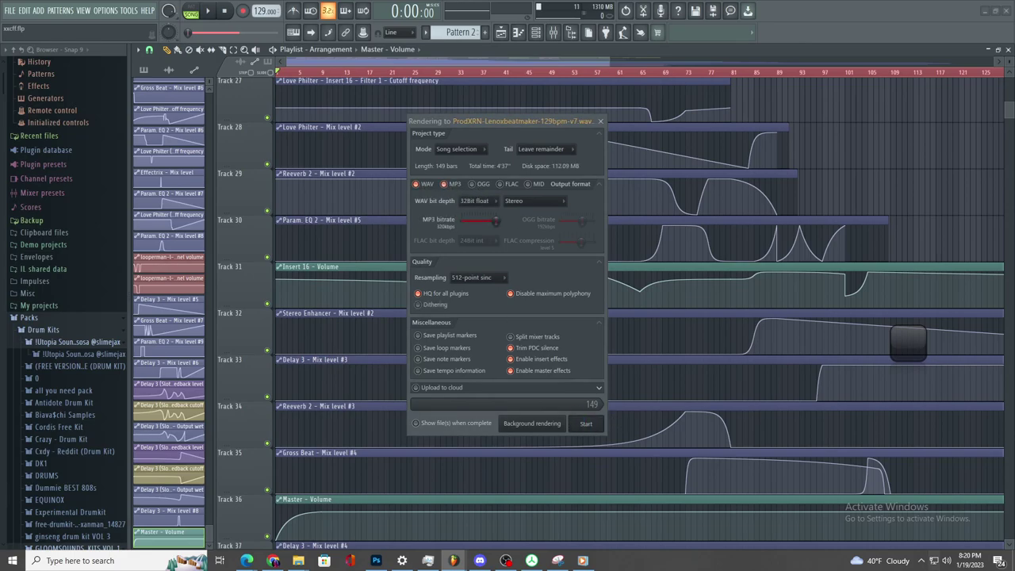
# - Switch to the Chrome browser, open vanis.io, and join the NA Instant 1 server, completing the captcha check
pyautogui.click(273, 561)
pyautogui.write('v')
pyautogui.press('Return')
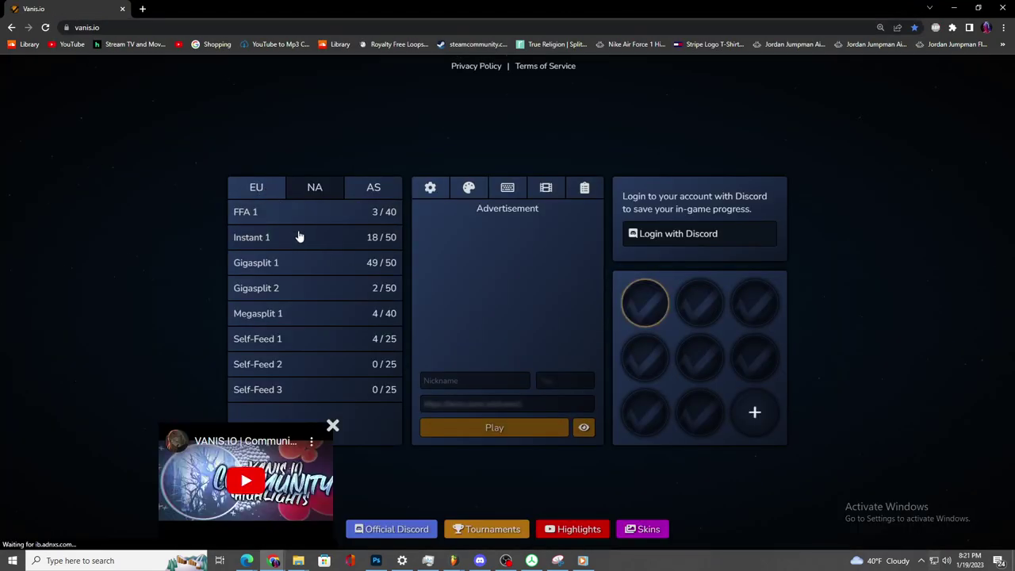
pyautogui.click(298, 235)
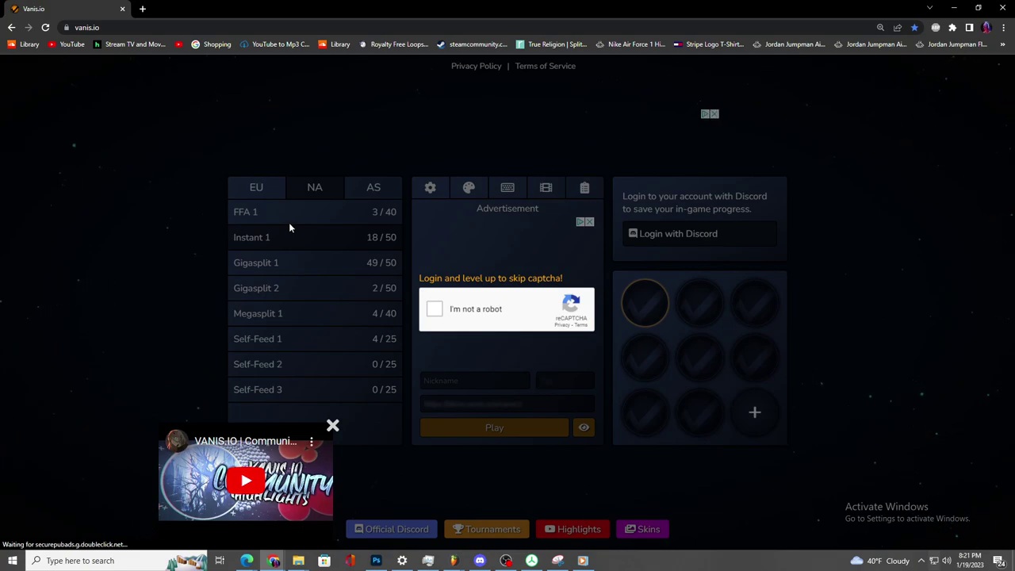
pyautogui.click(435, 308)
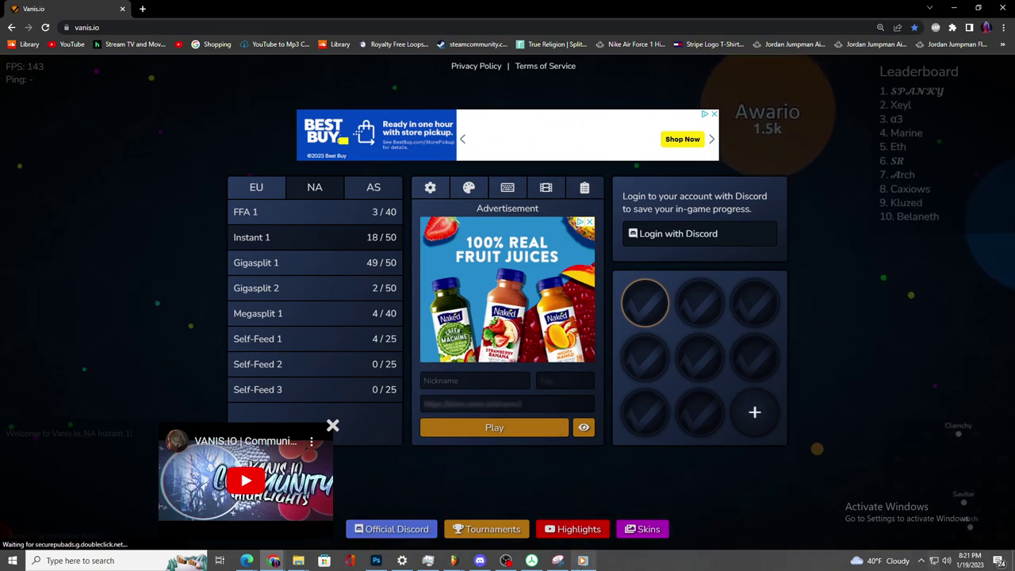
# - Switch back to the xxcff.flp project in FL Studio and close the pending render dialog and the media player
pyautogui.click(507, 561)
pyautogui.click(507, 561)
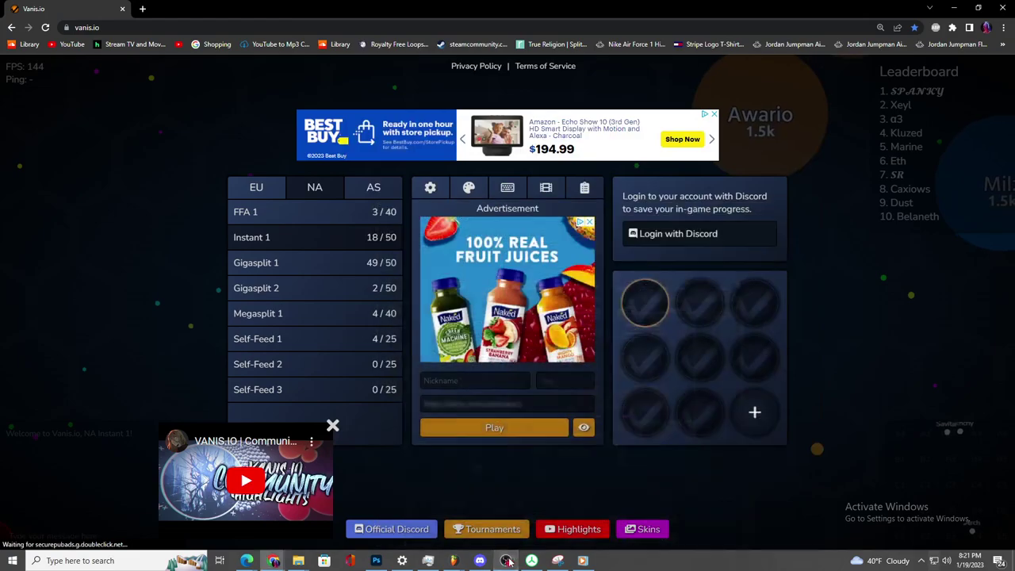
pyautogui.moveTo(453, 561)
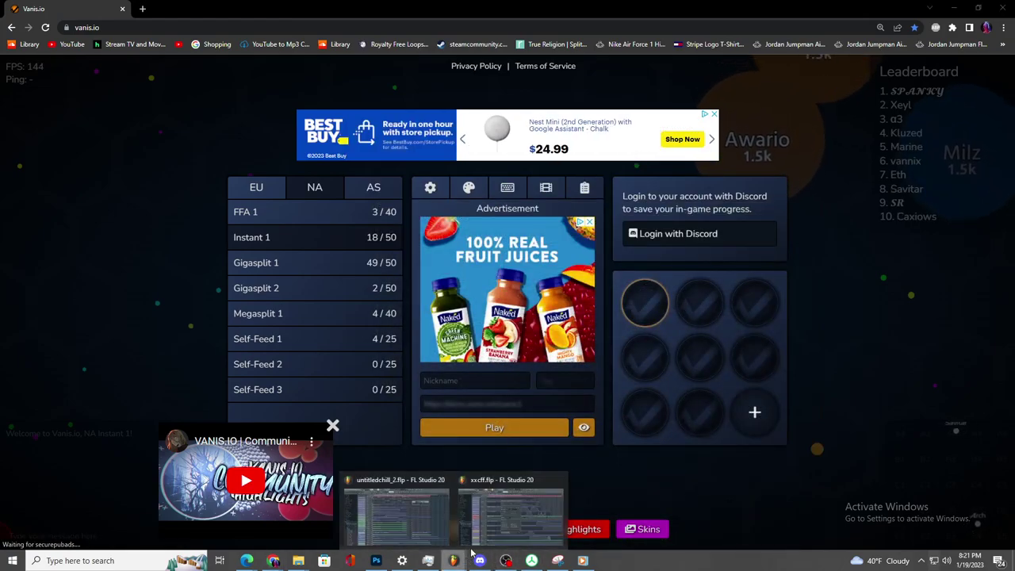
pyautogui.click(503, 520)
pyautogui.click(585, 317)
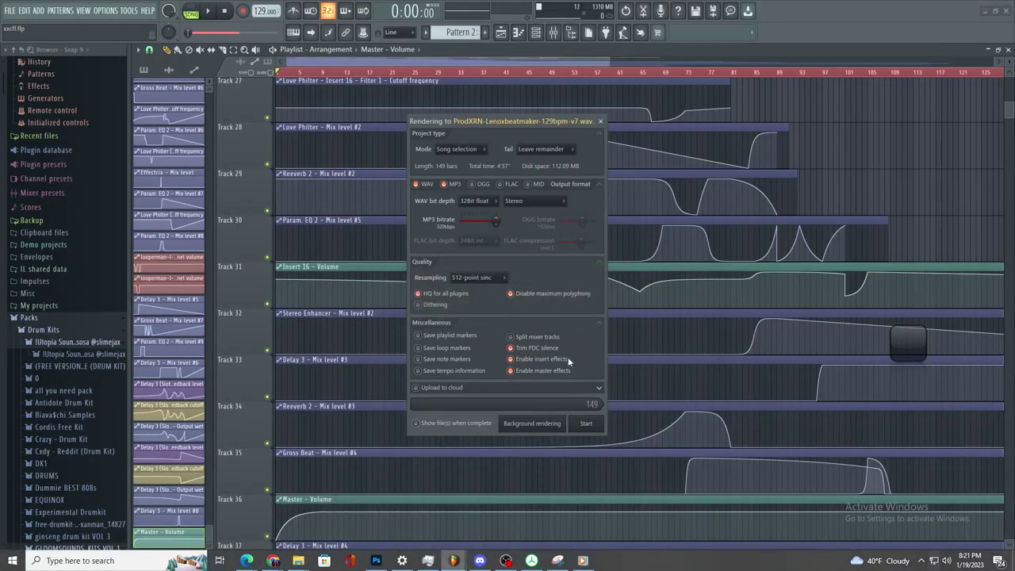
pyautogui.click(603, 122)
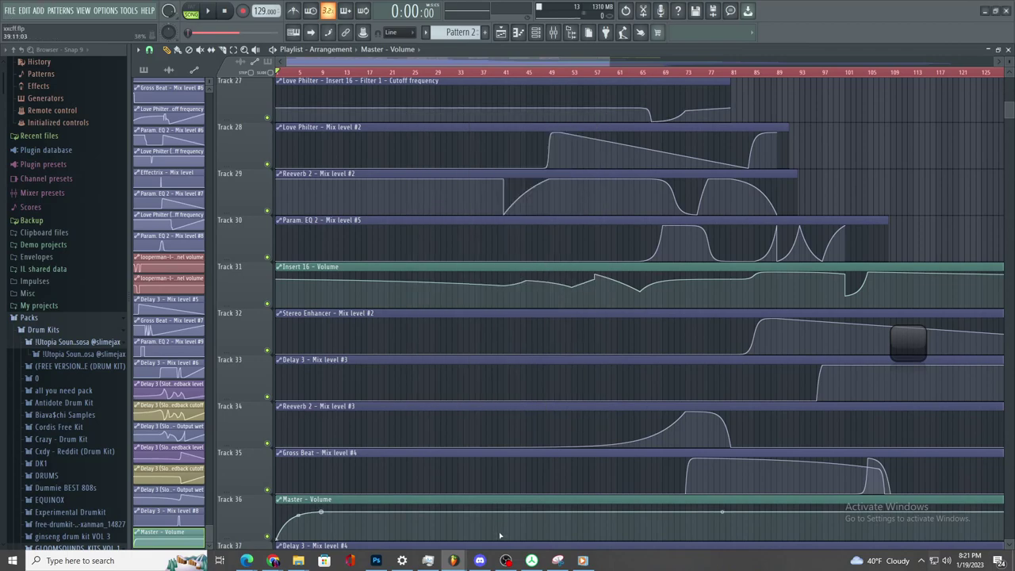
pyautogui.click(807, 155)
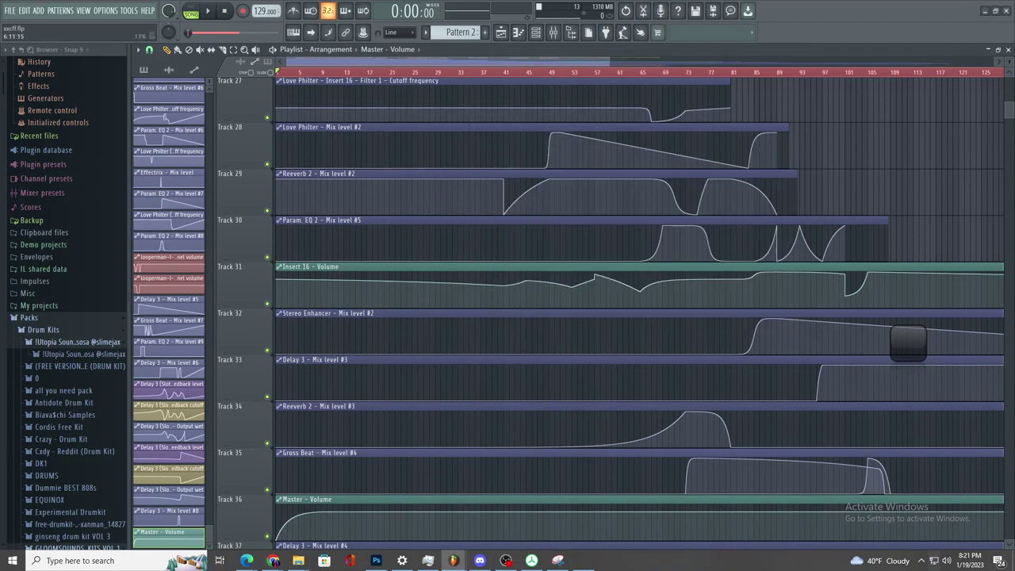
# - Render the song to WAV and MP3 as ProdXRN-Lenoxbeatmaker-129bpm-v7 in MUSIC2, replacing the existing file
pyautogui.click(10, 10)
pyautogui.moveTo(39, 104)
pyautogui.click(139, 103)
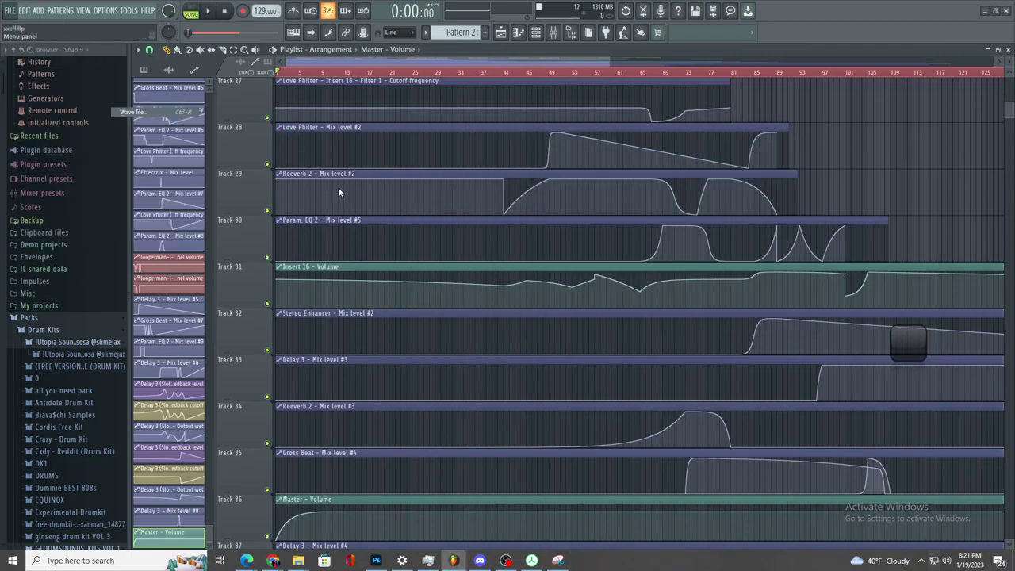
pyautogui.click(469, 301)
pyautogui.click(468, 302)
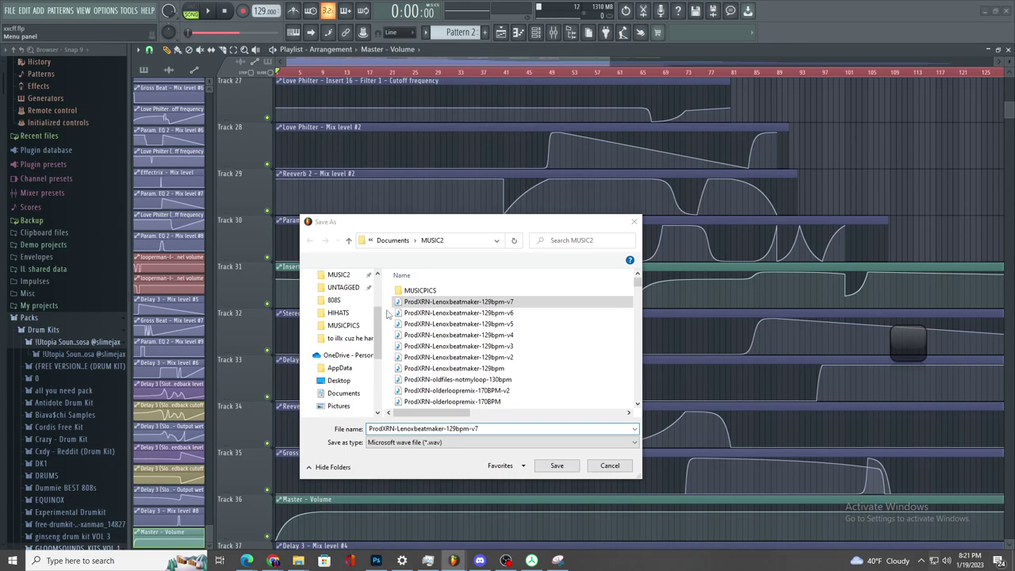
pyautogui.press('Return')
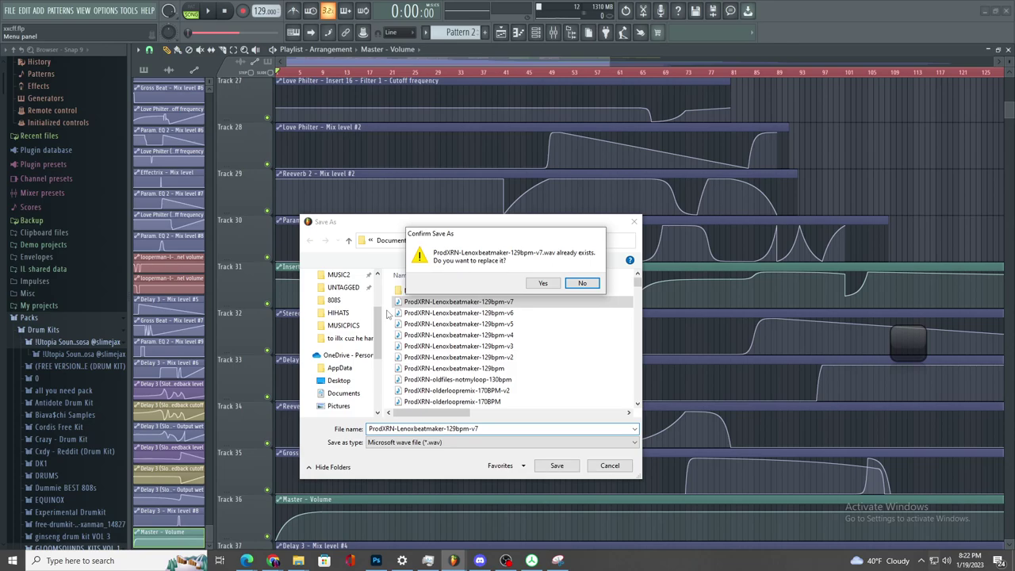
pyautogui.click(543, 284)
pyautogui.click(451, 184)
pyautogui.click(587, 425)
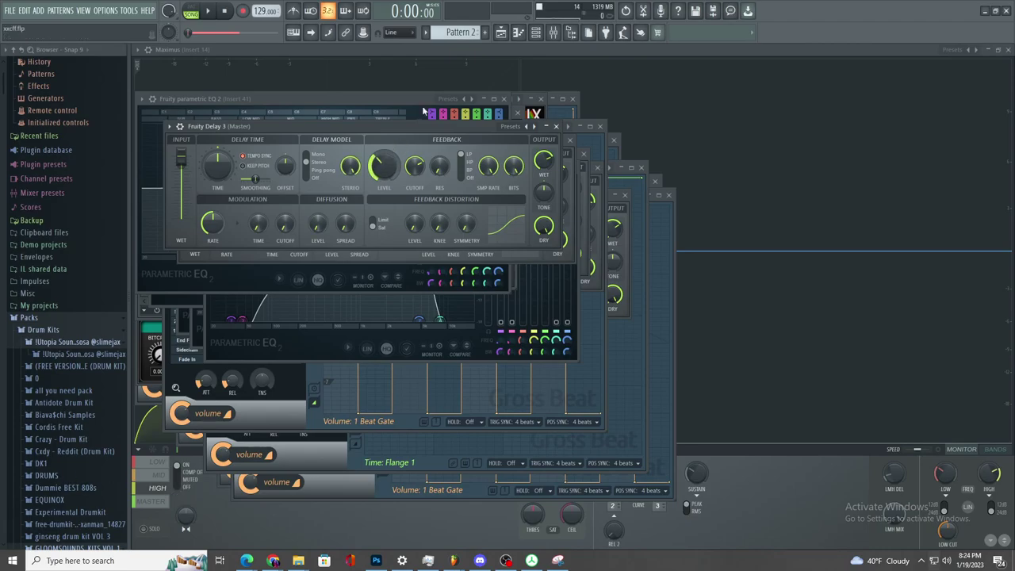
# - Show the project's playlist and switch to the MUSIC2 folder window in File Explorer
pyautogui.click(502, 32)
pyautogui.moveTo(273, 561)
pyautogui.moveTo(253, 530)
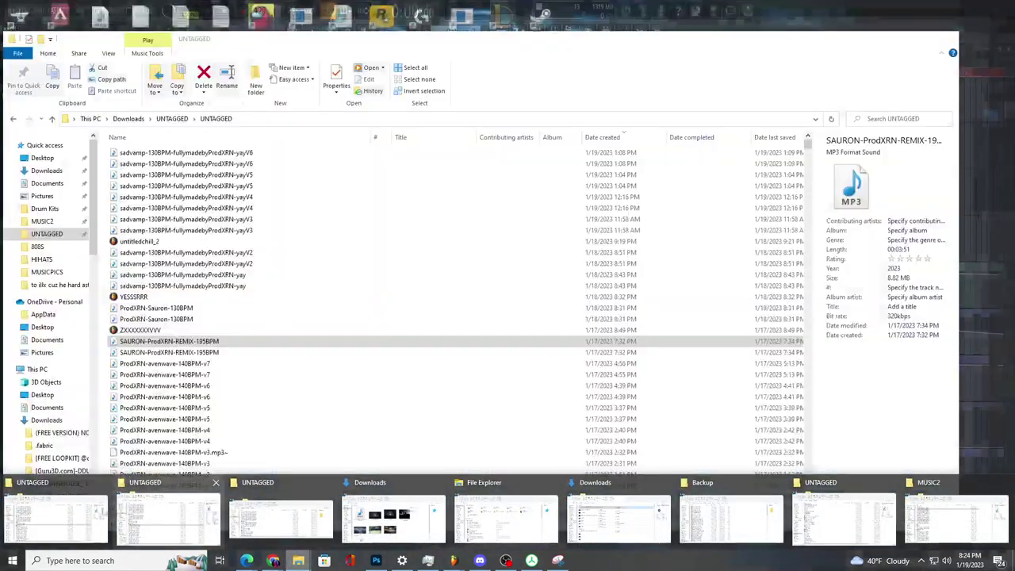
pyautogui.moveTo(41, 502)
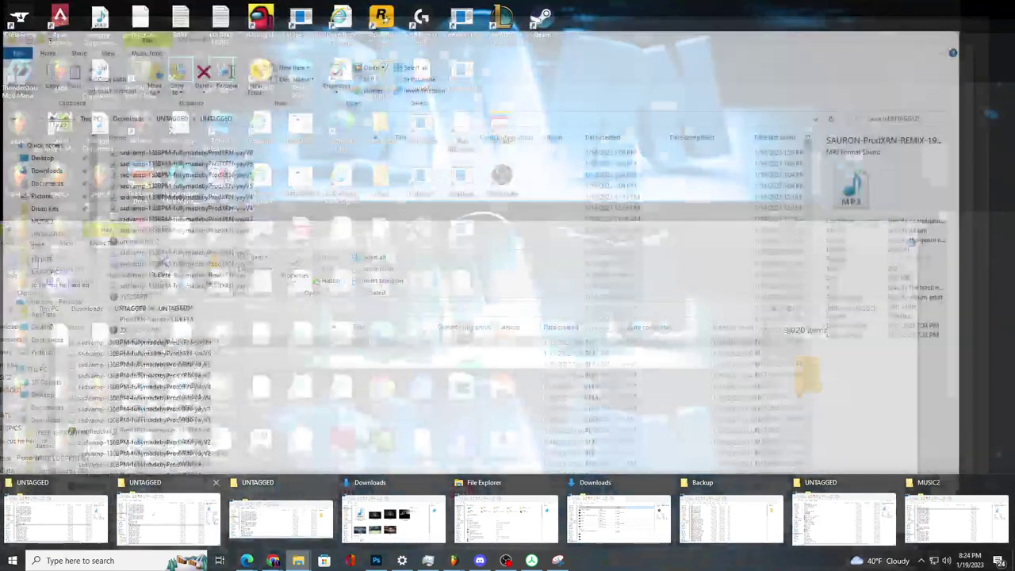
pyautogui.moveTo(136, 513)
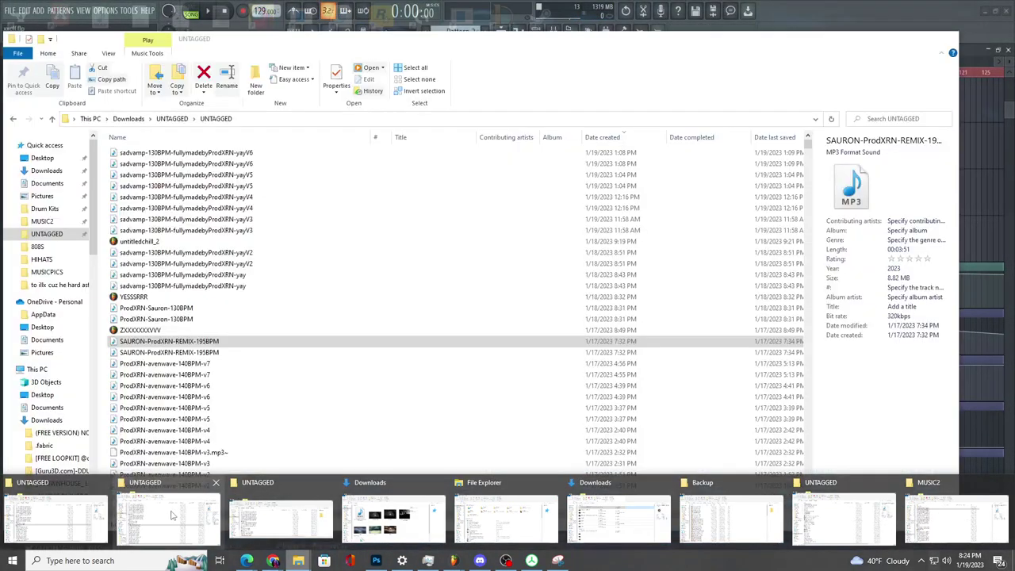
pyautogui.click(173, 517)
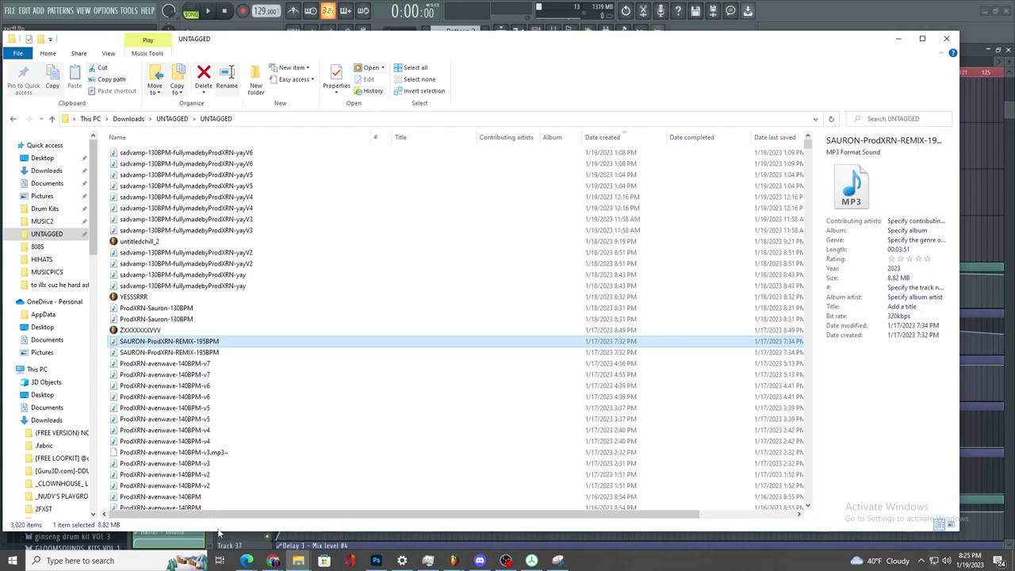
pyautogui.click(912, 513)
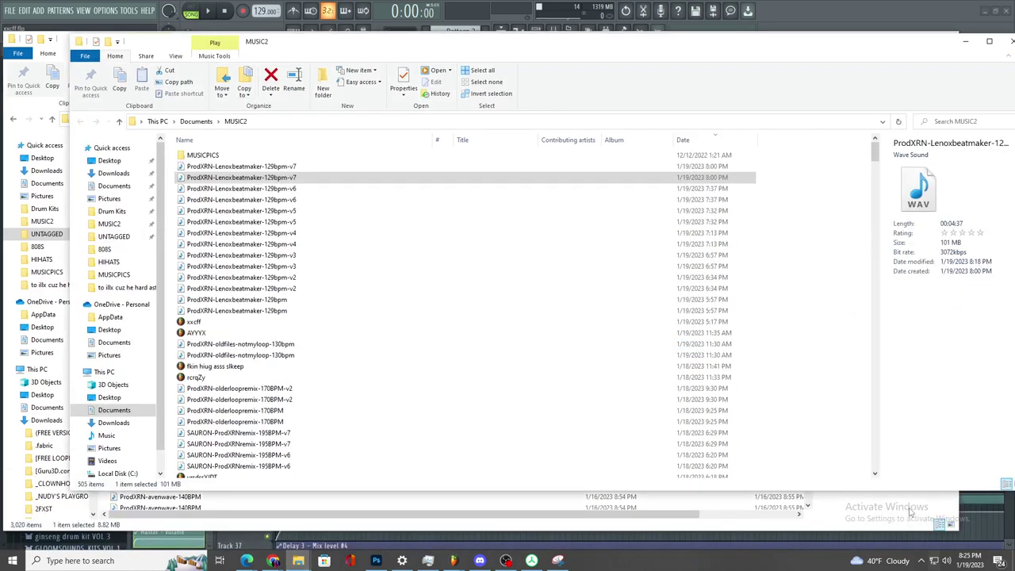
# - Play the exported WAV version of ProdXRN-Lenoxbeatmaker-129bpm-v7 from the MUSIC2 folder in the media player
pyautogui.doubleClick(392, 178)
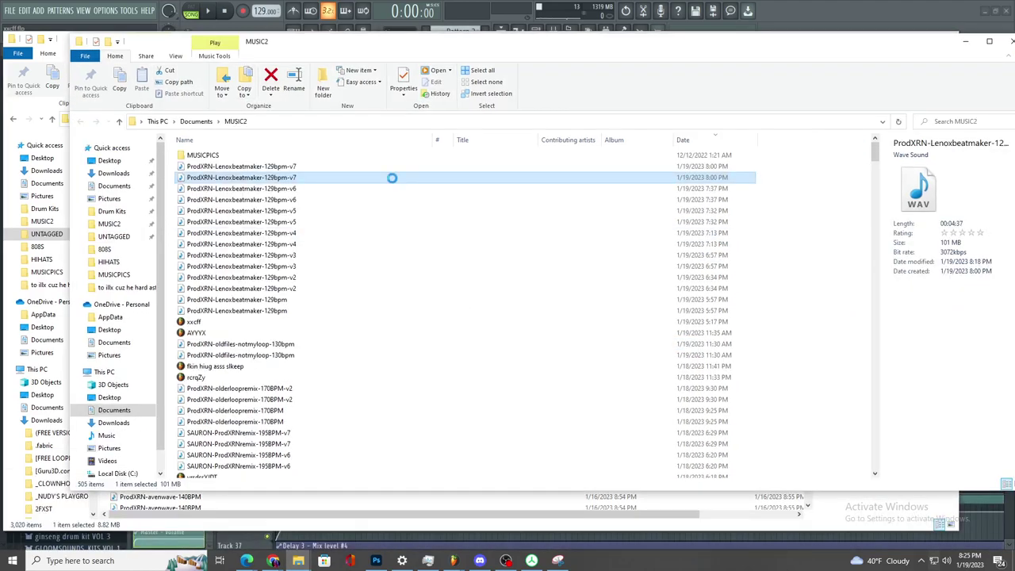
pyautogui.rightClick(392, 179)
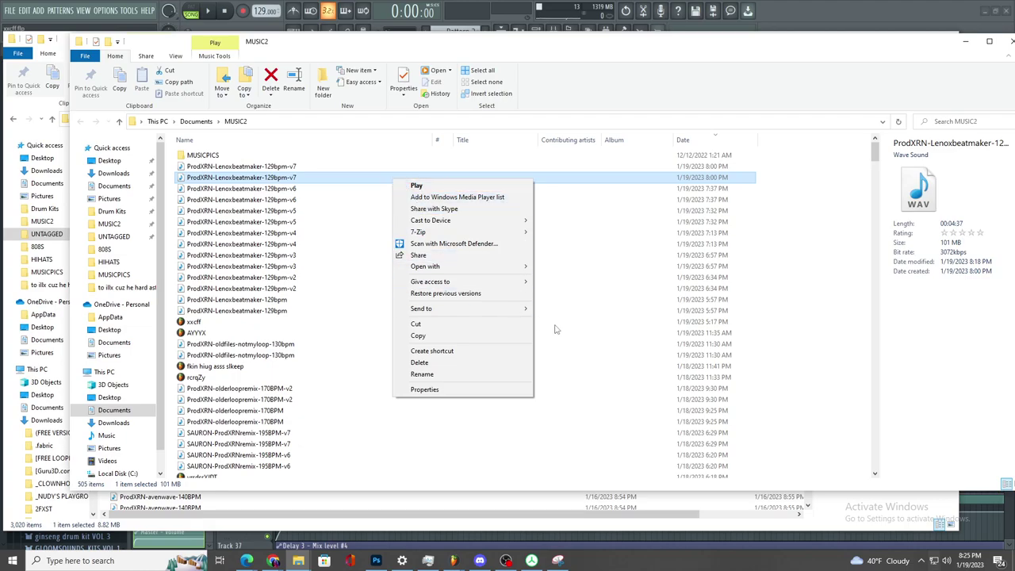
pyautogui.click(807, 310)
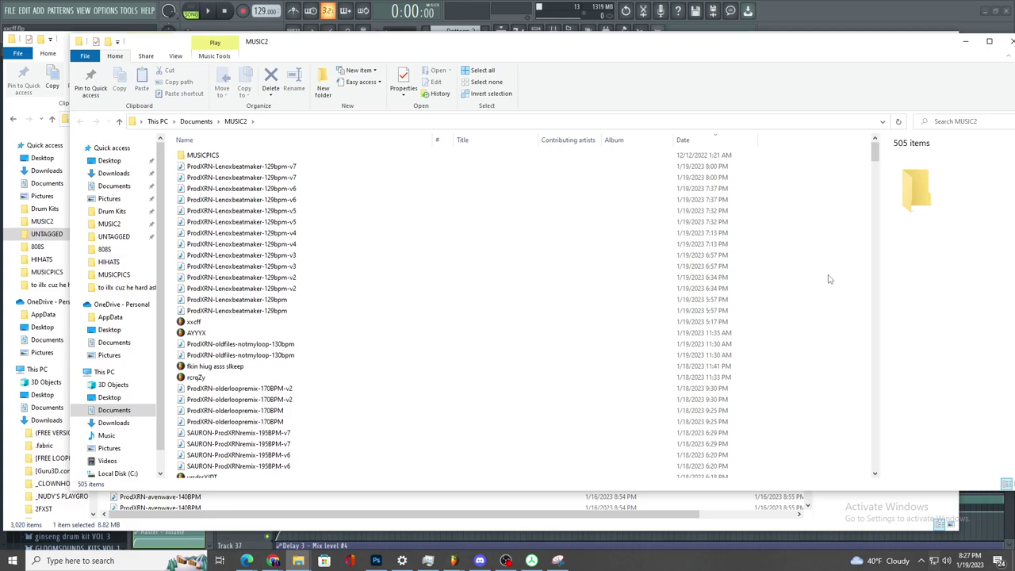
pyautogui.click(251, 178)
pyautogui.click(274, 561)
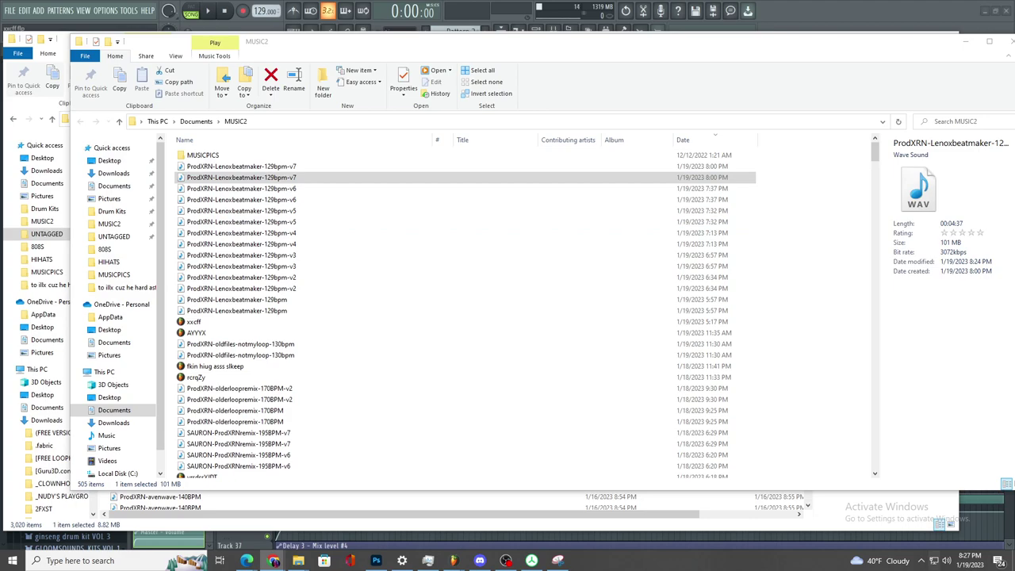
pyautogui.click(290, 177)
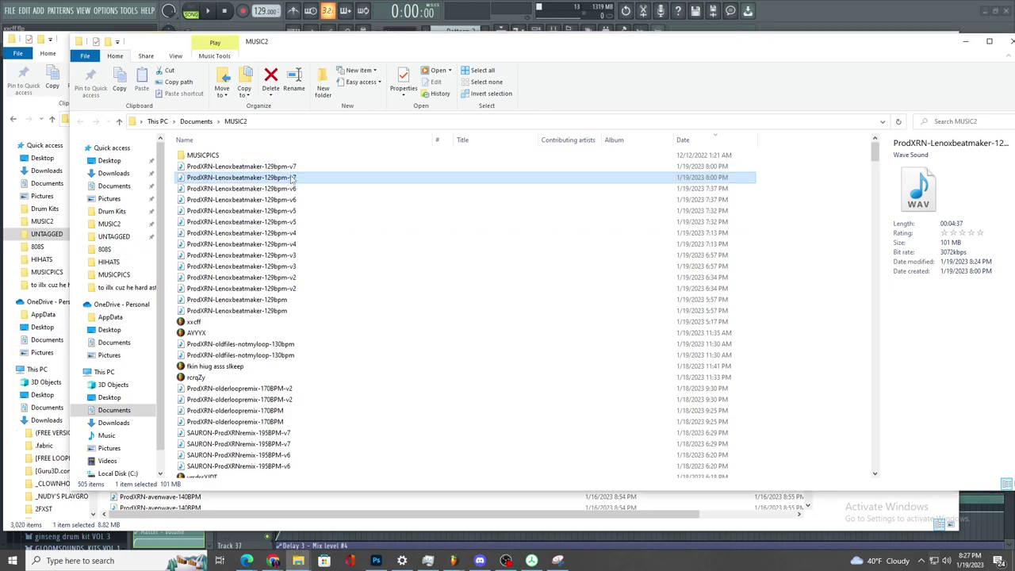
pyautogui.doubleClick(286, 177)
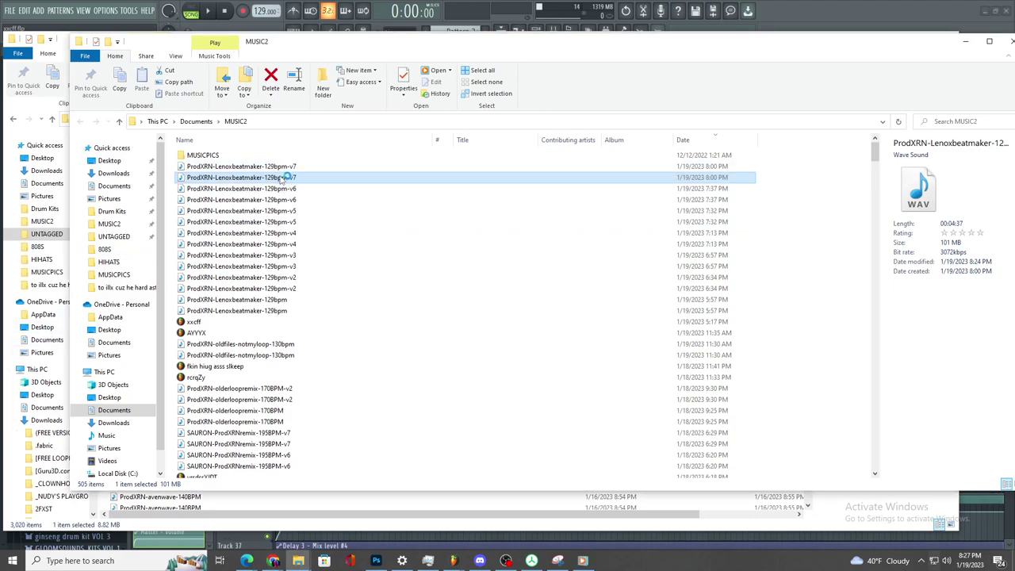
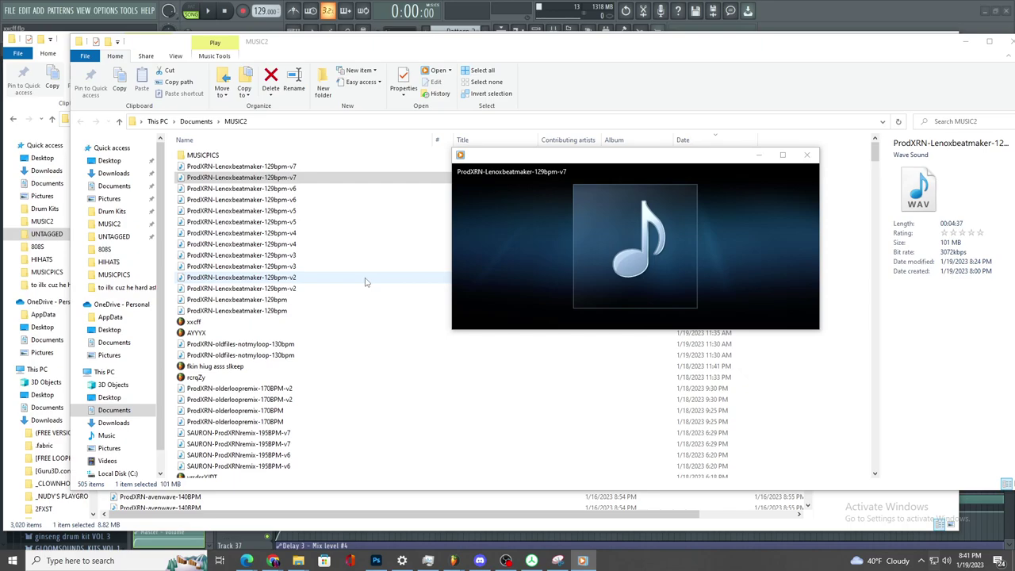
pyautogui.moveTo(364, 282); pyautogui.dragTo(333, 155)
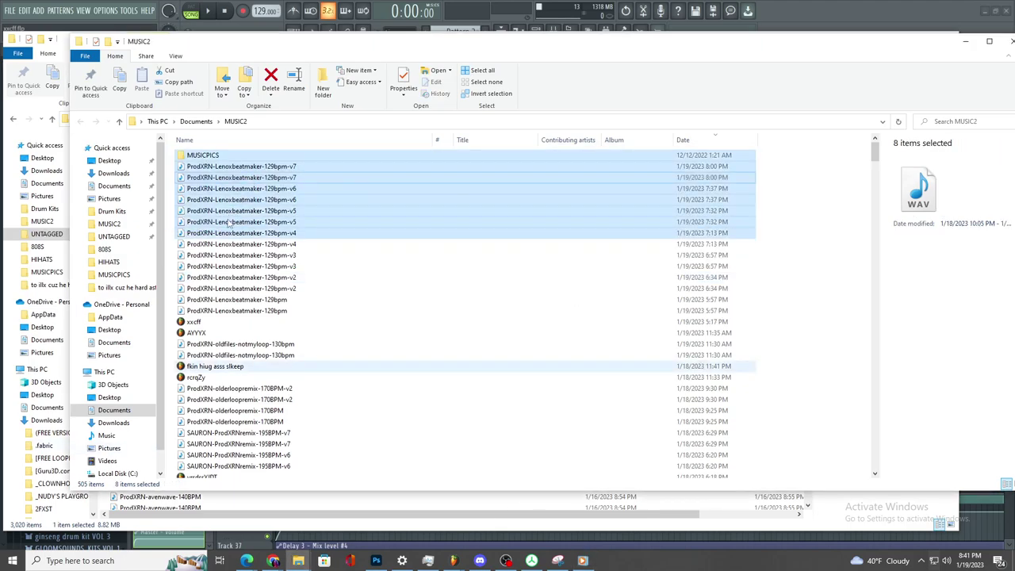
pyautogui.press('Down')
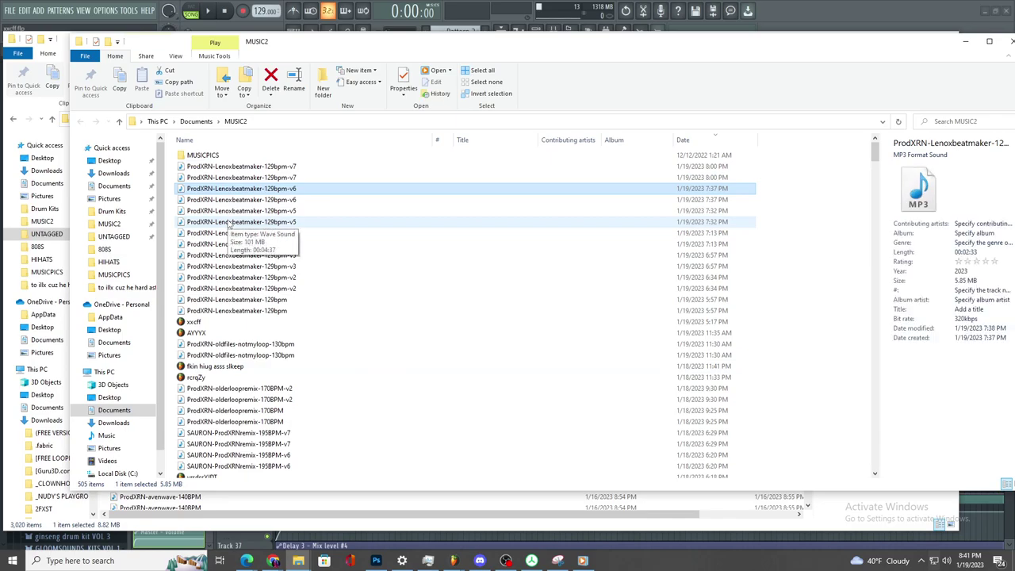